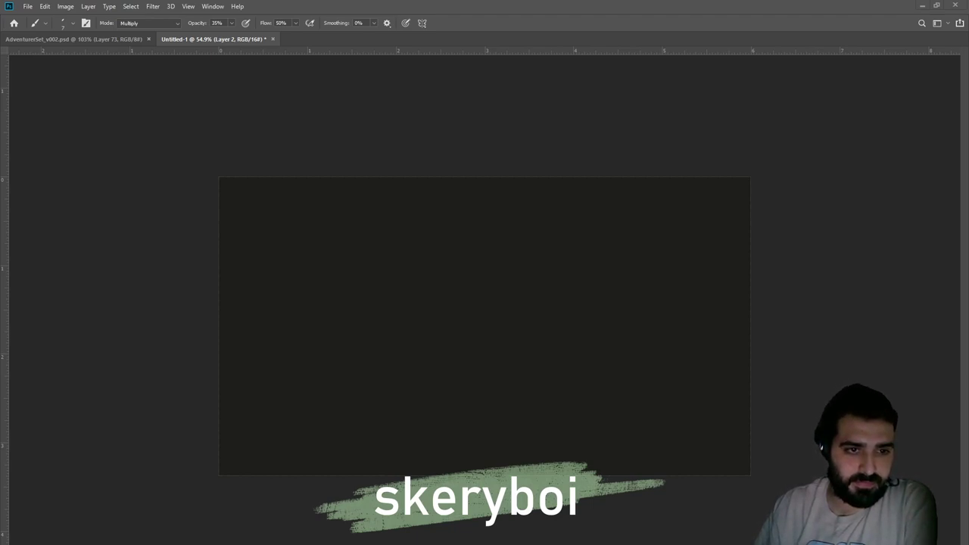
# Enlarge the placed ruins painting to about 241% and position it in the middle of the dark canvas
pyautogui.click(150, 5)
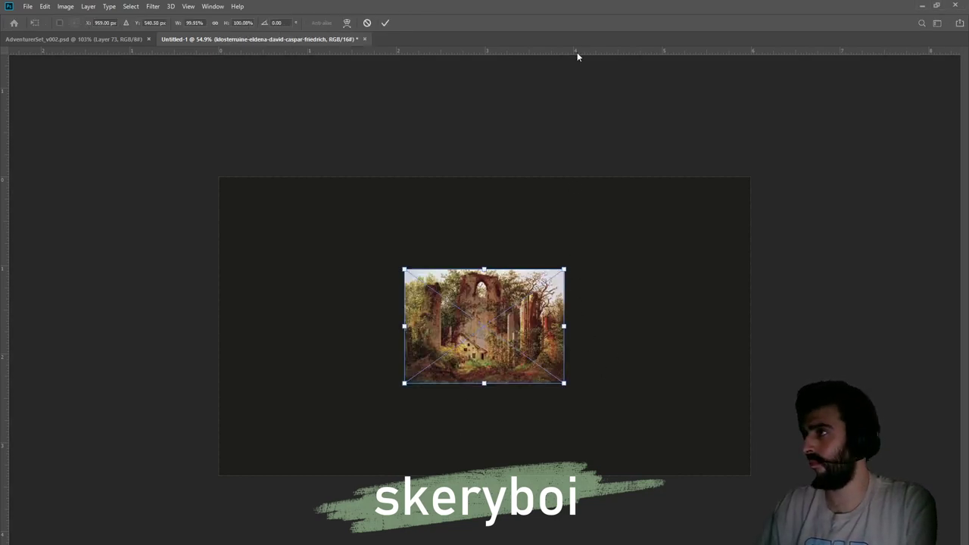
pyautogui.moveTo(564, 271); pyautogui.dragTo(807, 93)
pyautogui.moveTo(647, 273); pyautogui.dragTo(535, 366)
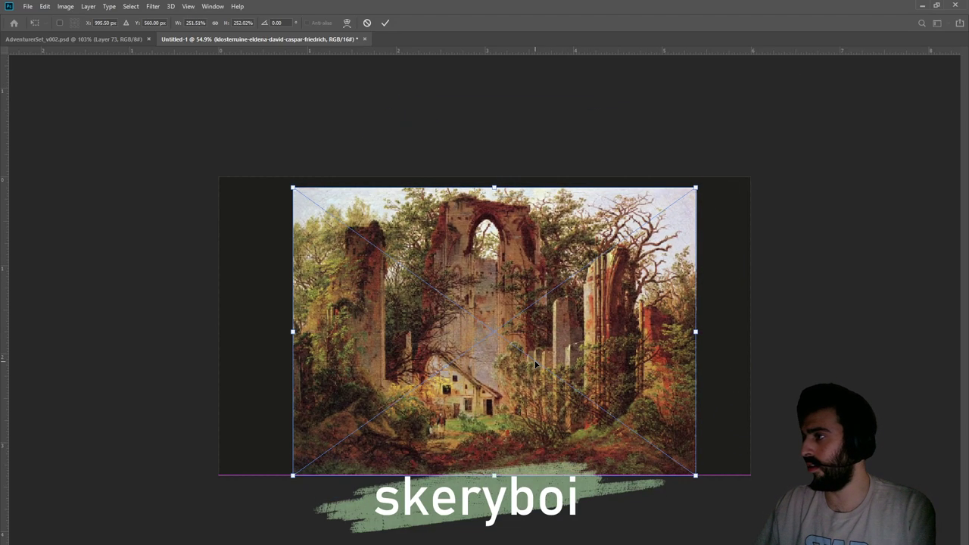
pyautogui.moveTo(697, 189); pyautogui.dragTo(680, 201)
pyautogui.moveTo(571, 339); pyautogui.dragTo(570, 330)
pyautogui.press('Return')
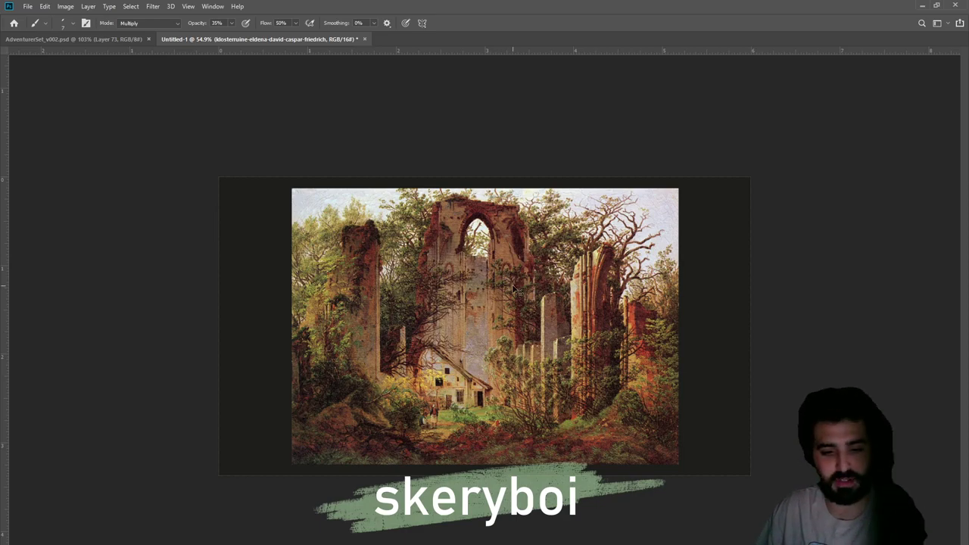
# Shift the ruins painting slightly toward the canvas's left side, to about X 940.5 px
pyautogui.hotkey('ctrl', 't')
pyautogui.moveTo(567, 299); pyautogui.dragTo(560, 299)
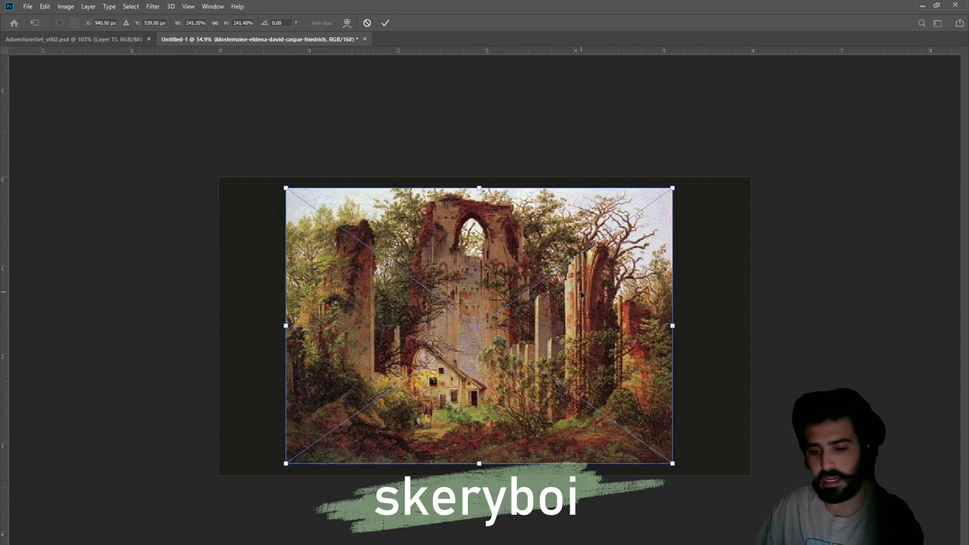
pyautogui.press('Return')
pyautogui.press('b')
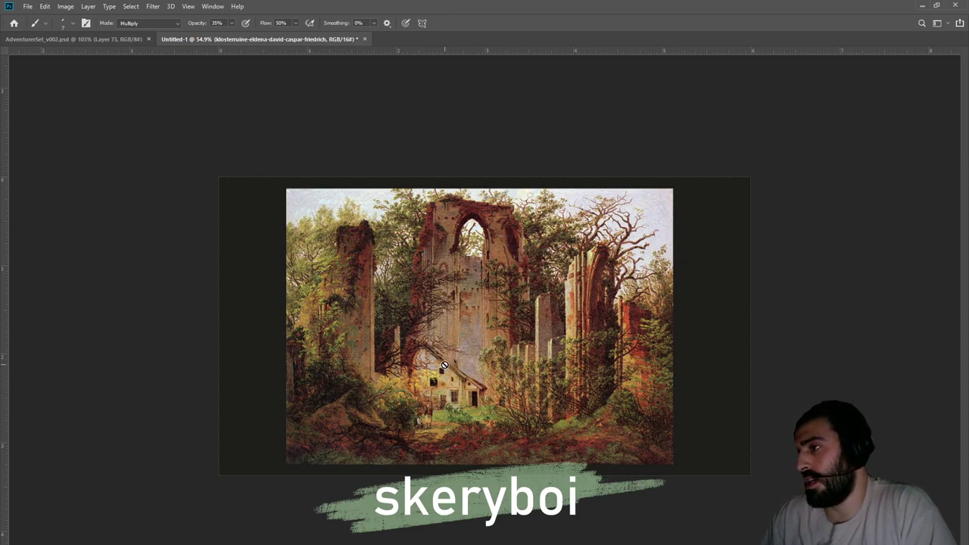
# Examine the house, ruined walls and pillars in the painting up close, as well as the overall composition
pyautogui.press('z')
pyautogui.click(409, 396)
pyautogui.moveTo(409, 396); pyautogui.dragTo(448, 396)
pyautogui.moveTo(482, 395); pyautogui.dragTo(463, 395)
pyautogui.moveTo(525, 352); pyautogui.dragTo(532, 352)
pyautogui.click(533, 352)
pyautogui.click(527, 364)
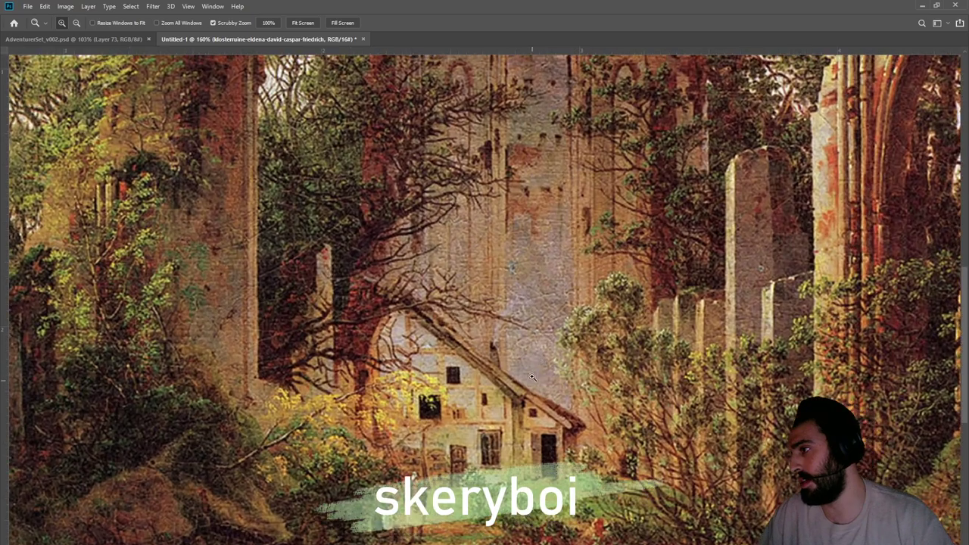
pyautogui.moveTo(540, 392); pyautogui.dragTo(412, 489)
pyautogui.moveTo(664, 450); pyautogui.dragTo(645, 477)
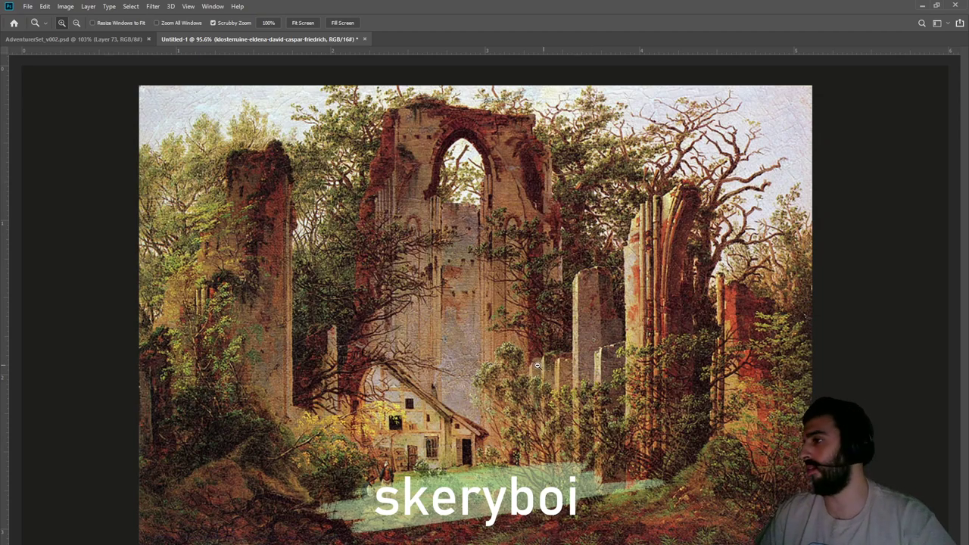
pyautogui.moveTo(539, 367); pyautogui.dragTo(535, 366)
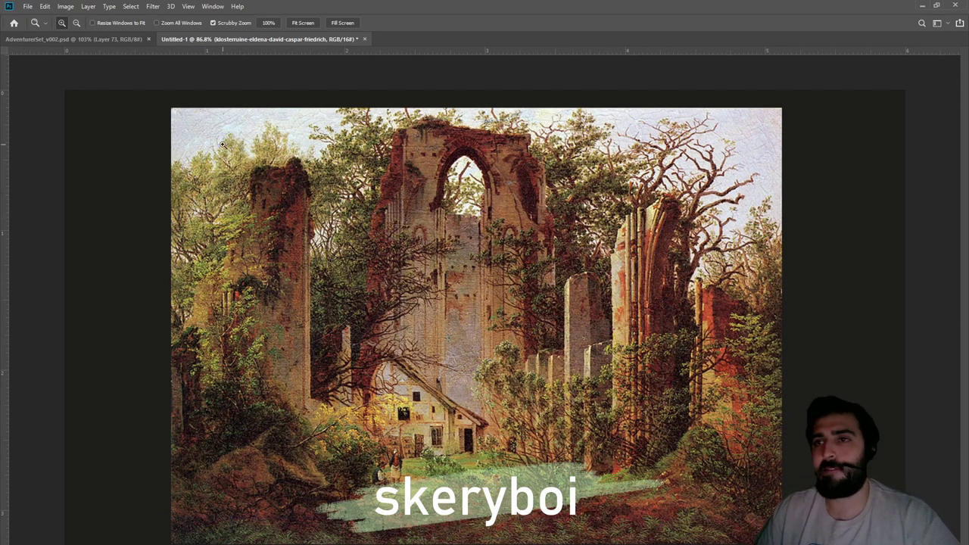
pyautogui.moveTo(359, 259); pyautogui.dragTo(350, 259)
pyautogui.scroll(-1, 366, 308)
# Draw a 100-sided white pixel starburst on a new layer, centred just above the house's roof and extending past the canvas
pyautogui.press('u')
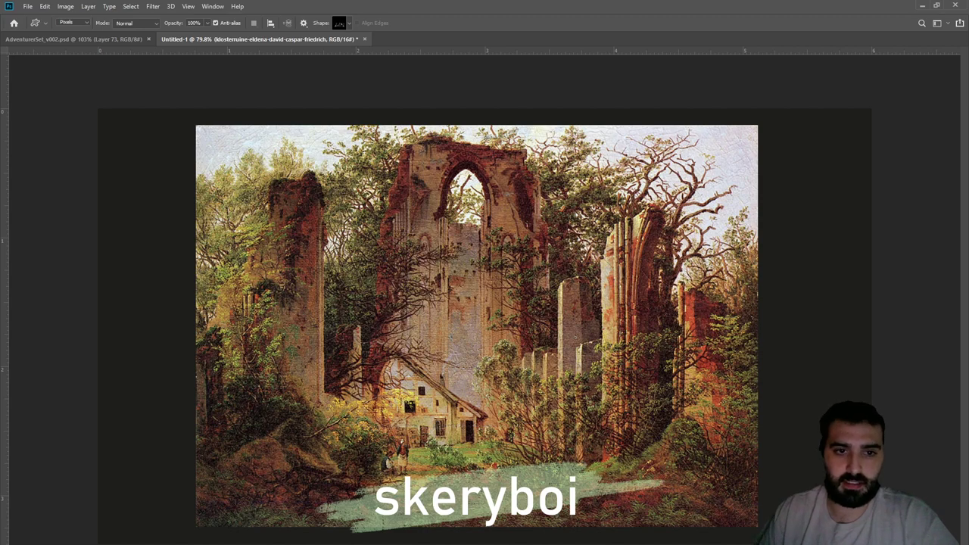
pyautogui.hotkey('ctrl', 'e')
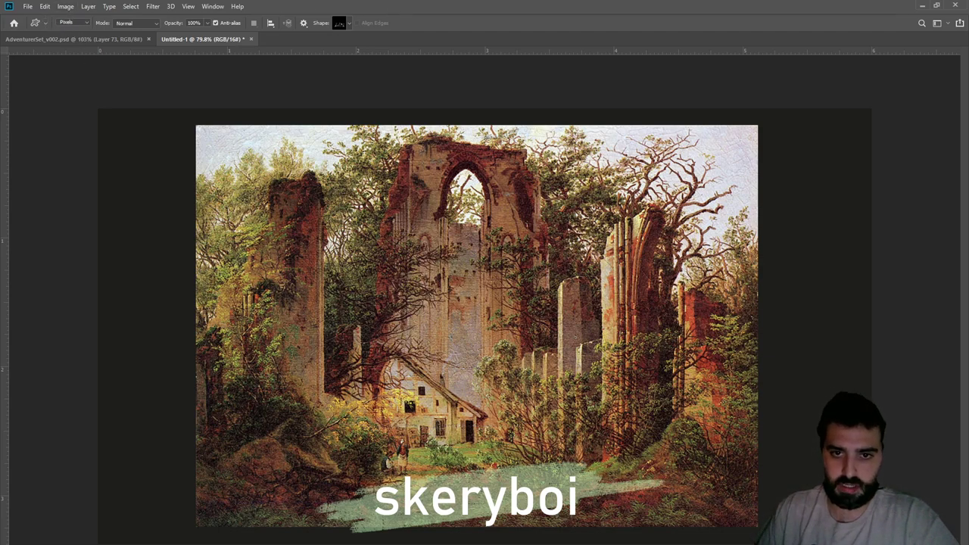
pyautogui.click(45, 65)
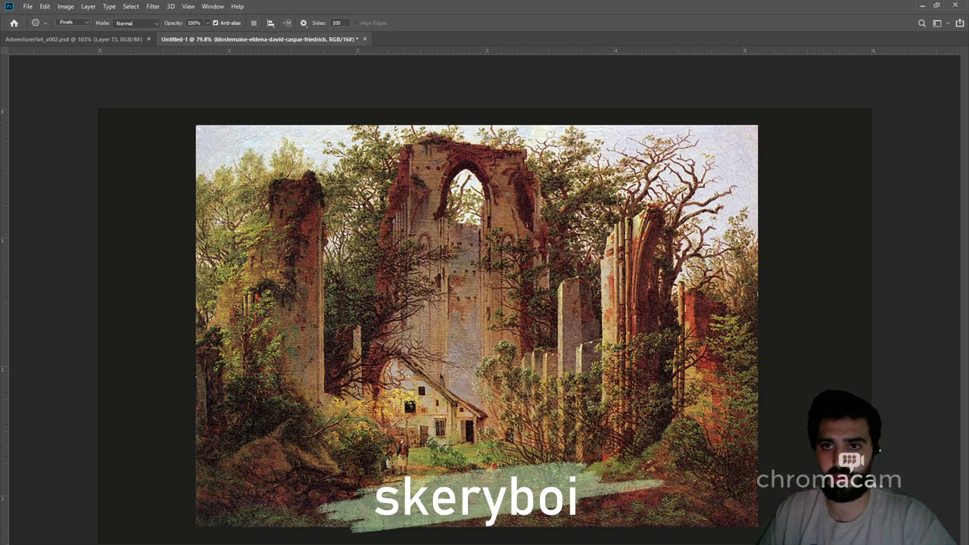
pyautogui.hotkey('ctrl', 'shift', 'alt', 'n')
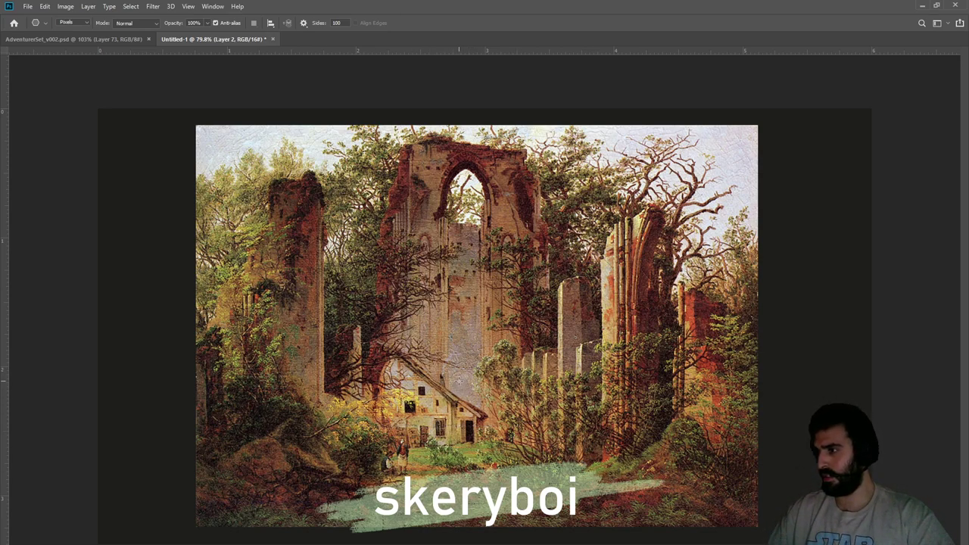
pyautogui.moveTo(455, 375); pyautogui.dragTo(966, 367)
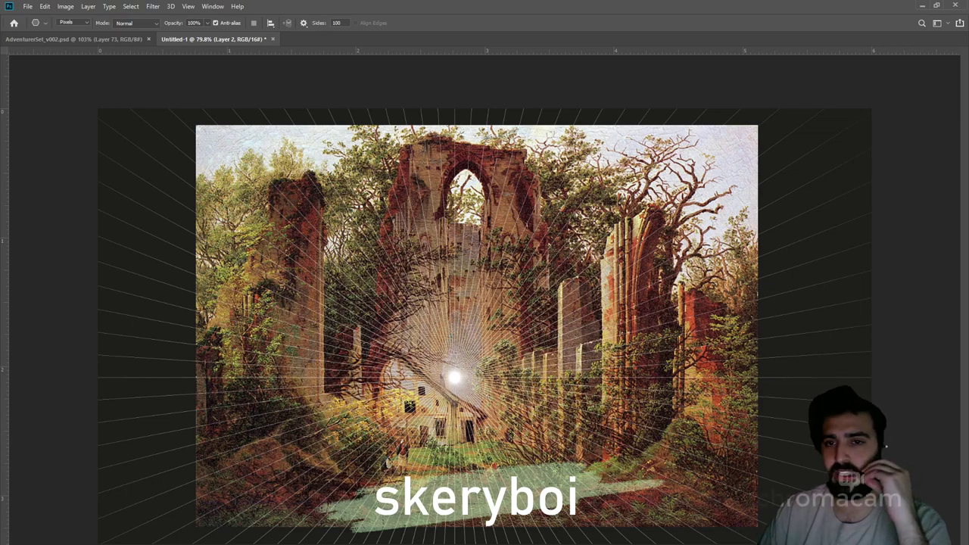
pyautogui.click(966, 215)
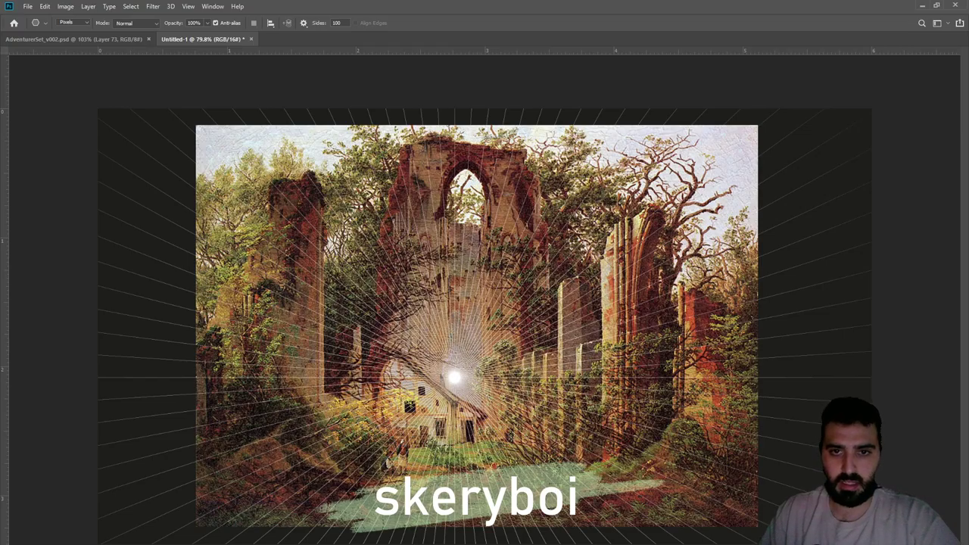
# Inspect the pixel starburst's converging lines over the painting, and delete the starburst
pyautogui.press('a')
pyautogui.press('z')
pyautogui.moveTo(476, 355); pyautogui.dragTo(479, 356)
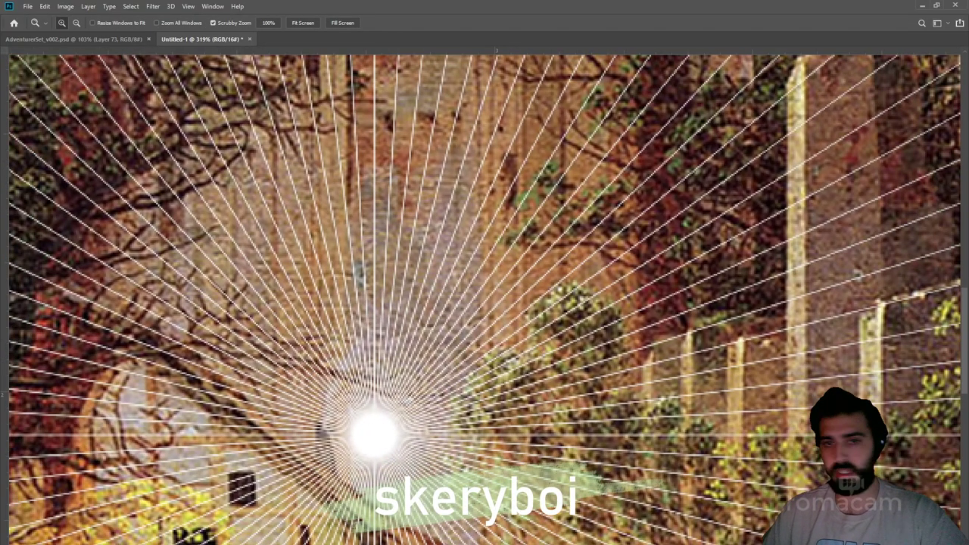
pyautogui.moveTo(454, 245); pyautogui.dragTo(415, 335)
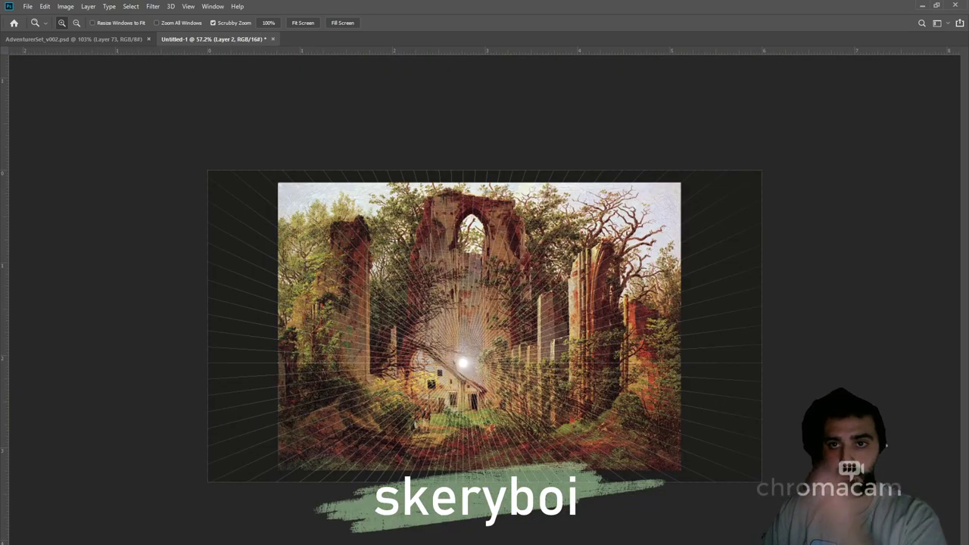
pyautogui.press('Delete')
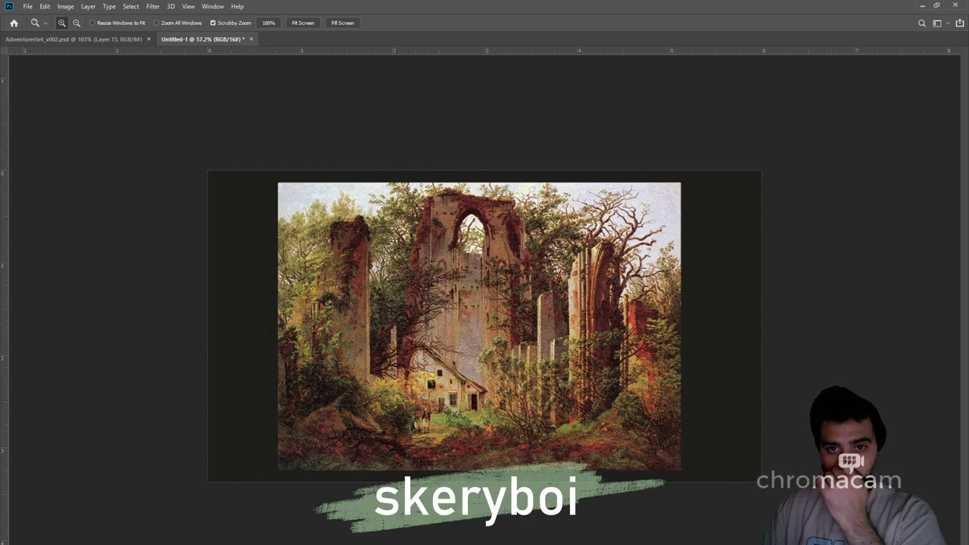
# Draw a 100-sided starburst as a path from the house's roof, large enough to extend beyond the canvas
pyautogui.press('u')
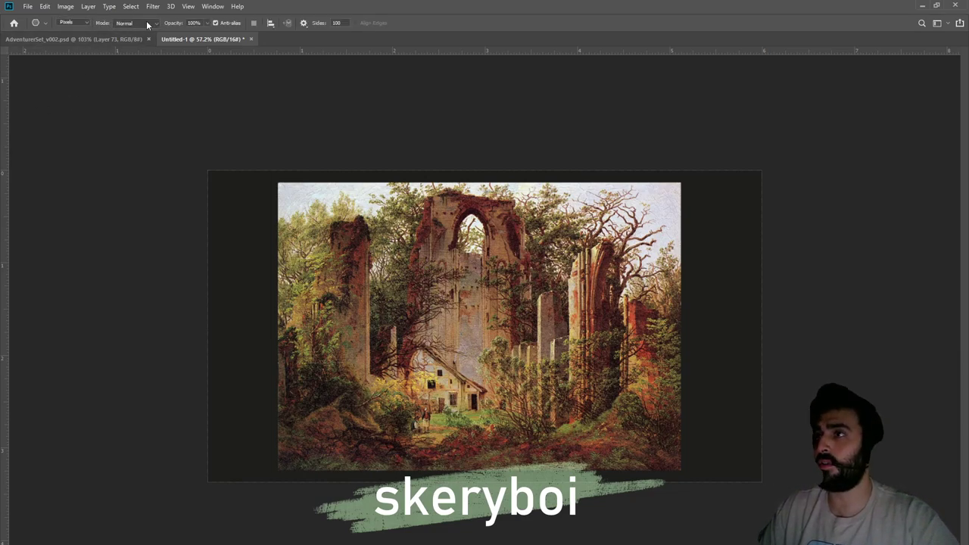
pyautogui.click(74, 22)
pyautogui.click(73, 44)
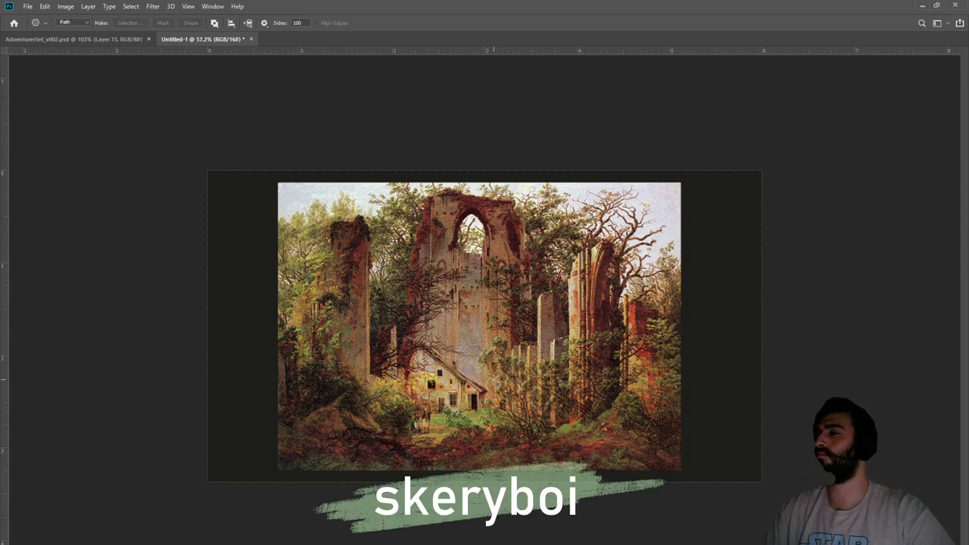
pyautogui.moveTo(468, 376); pyautogui.dragTo(966, 403)
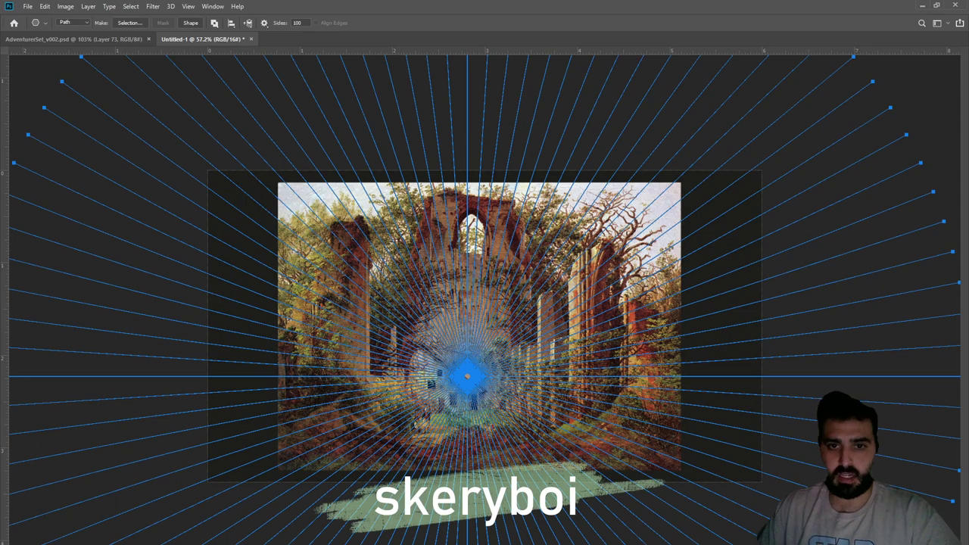
# Select the starburst path's inner anchor points and try shifting the convergence point slightly
pyautogui.press('a')
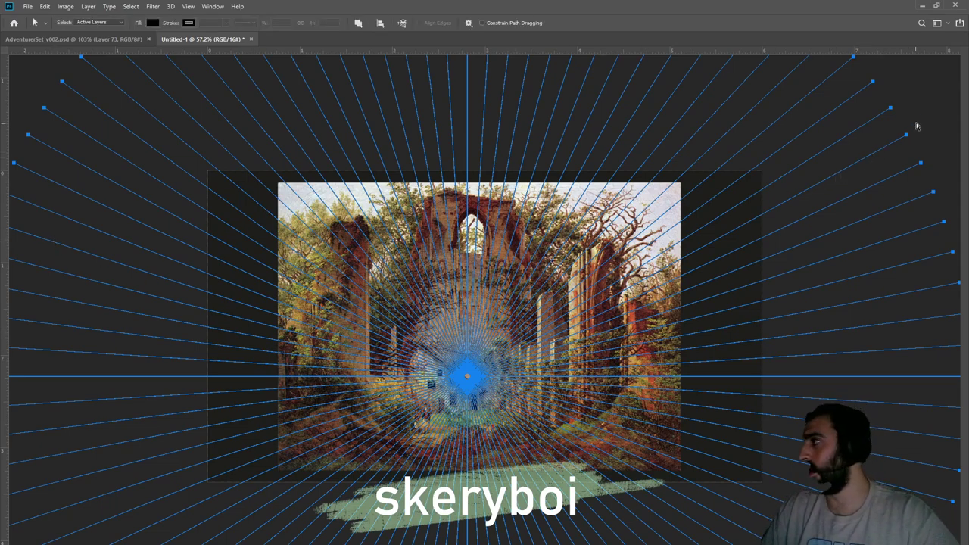
pyautogui.click(551, 324)
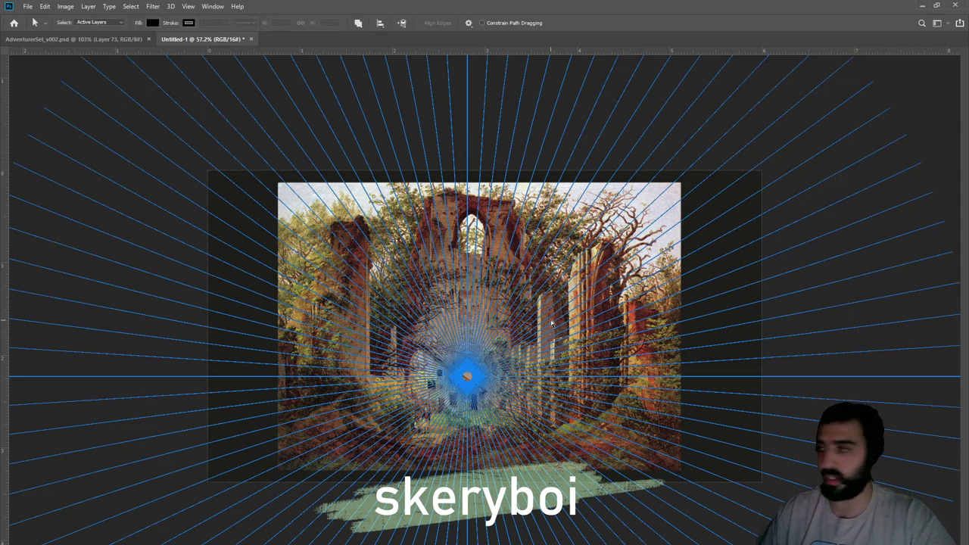
pyautogui.click(384, 328)
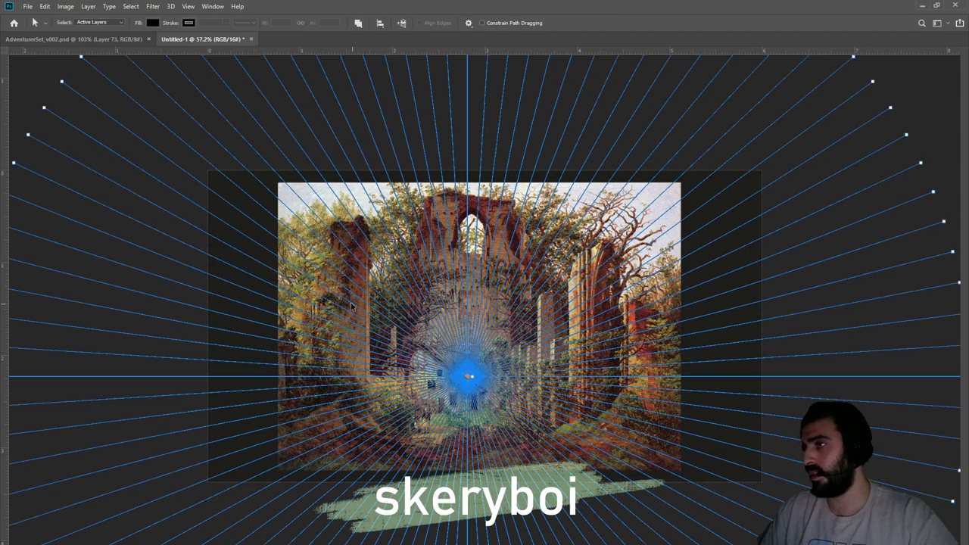
pyautogui.click(125, 173)
pyautogui.moveTo(182, 209); pyautogui.dragTo(503, 439)
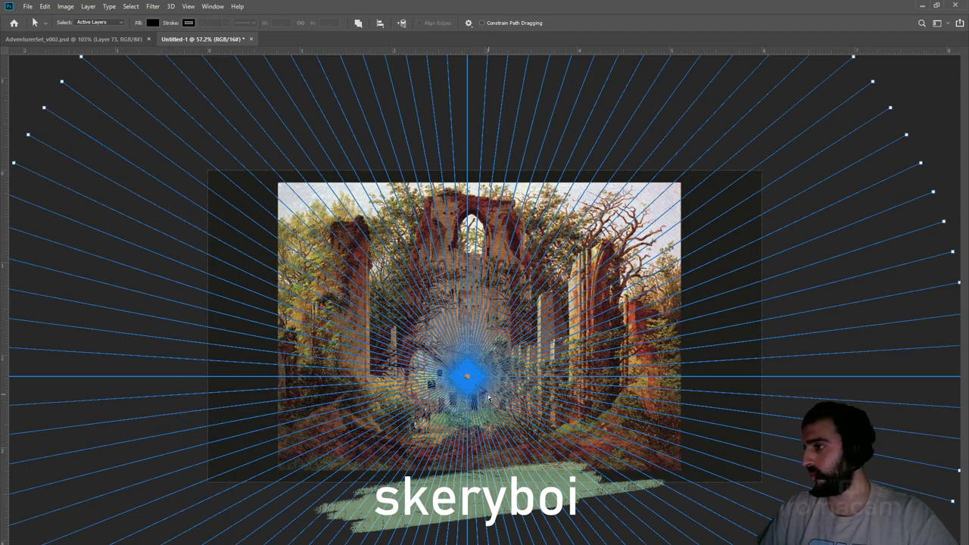
pyautogui.moveTo(471, 377)
pyautogui.mouseDown()
pyautogui.moveTo(465, 342)
pyautogui.moveTo(479, 392)
pyautogui.moveTo(460, 386)
pyautogui.moveTo(477, 407)
pyautogui.moveTo(472, 329)
pyautogui.moveTo(470, 393)
pyautogui.moveTo(479, 379)
pyautogui.mouseUp()
pyautogui.click(924, 111)
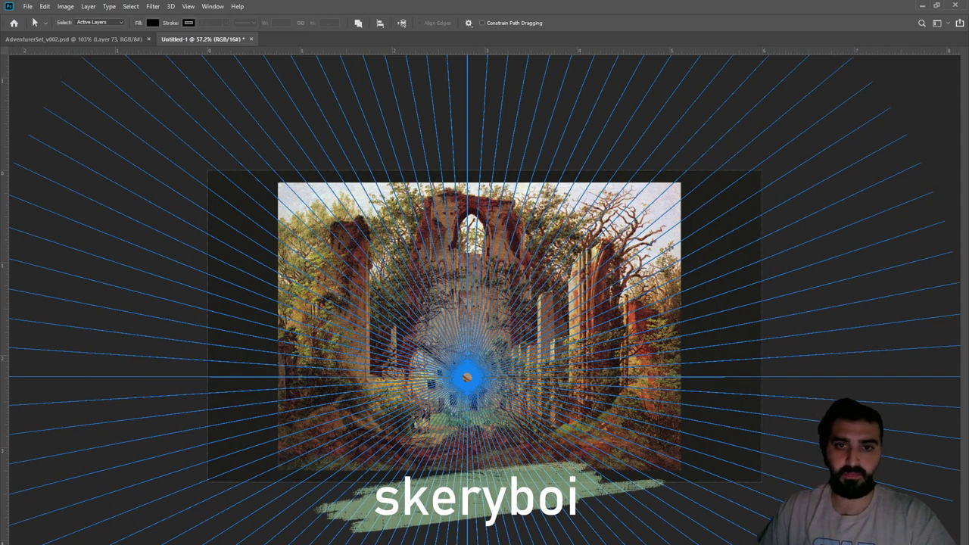
# Move the whole starburst path slightly lower, and shift its inner points up to the wall just above the house's roof
pyautogui.moveTo(459, 362); pyautogui.dragTo(459, 374)
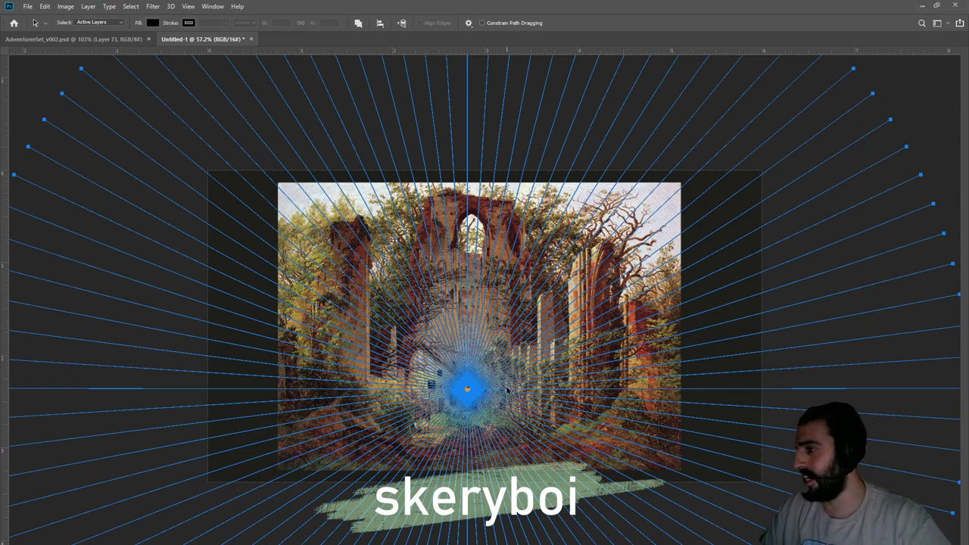
pyautogui.moveTo(478, 389)
pyautogui.mouseDown()
pyautogui.moveTo(476, 377)
pyautogui.moveTo(478, 392)
pyautogui.mouseUp()
pyautogui.click(939, 109)
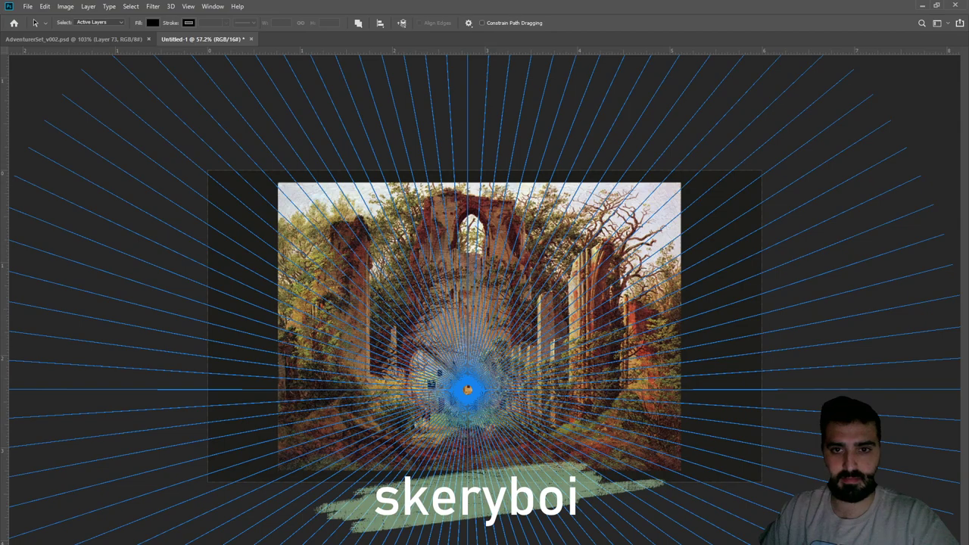
pyautogui.moveTo(201, 250); pyautogui.dragTo(476, 371)
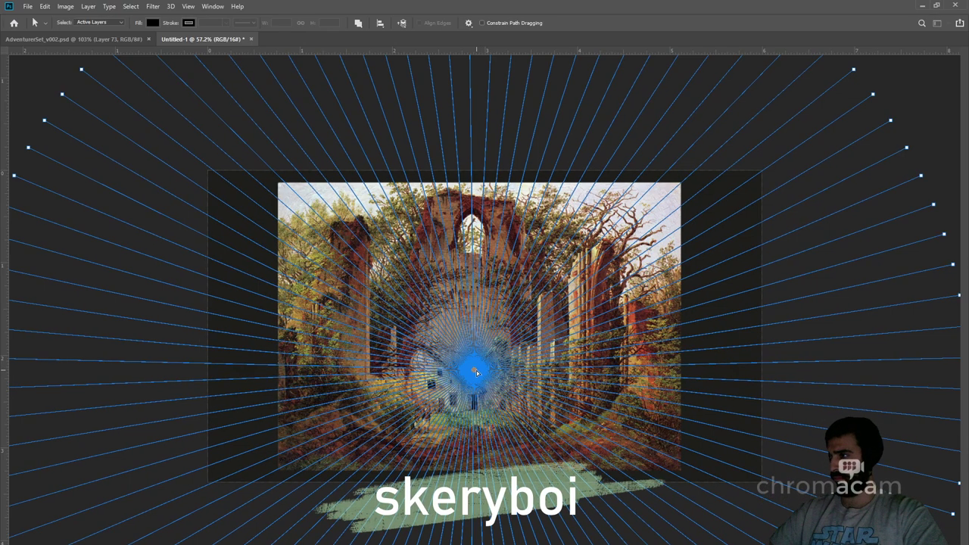
pyautogui.click(927, 98)
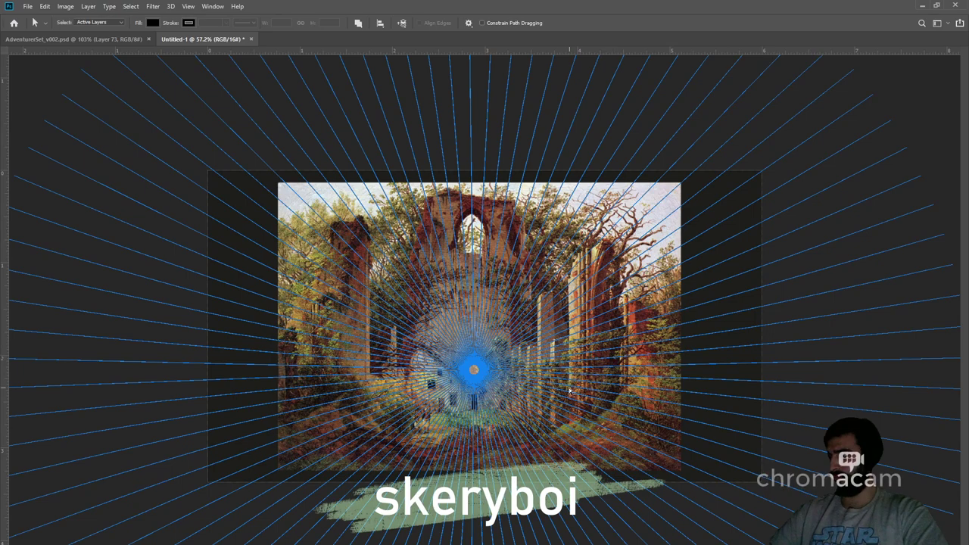
# Toggle the painting layer's visibility to compare the radiating perspective lines with and without the painting
pyautogui.hotkey('ctrl', ',')
pyautogui.hotkey('ctrl', ',')
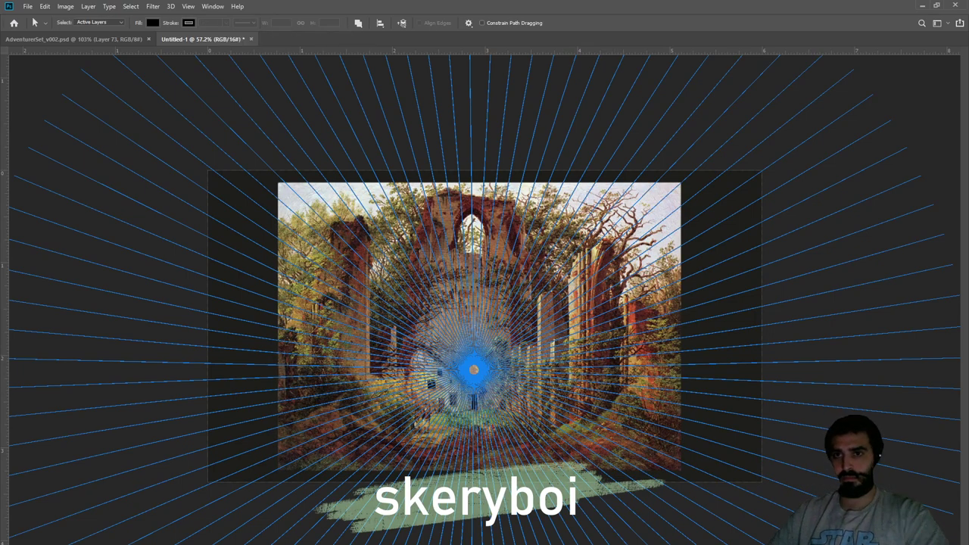
pyautogui.hotkey('alt', '[')
pyautogui.hotkey('alt', ']')
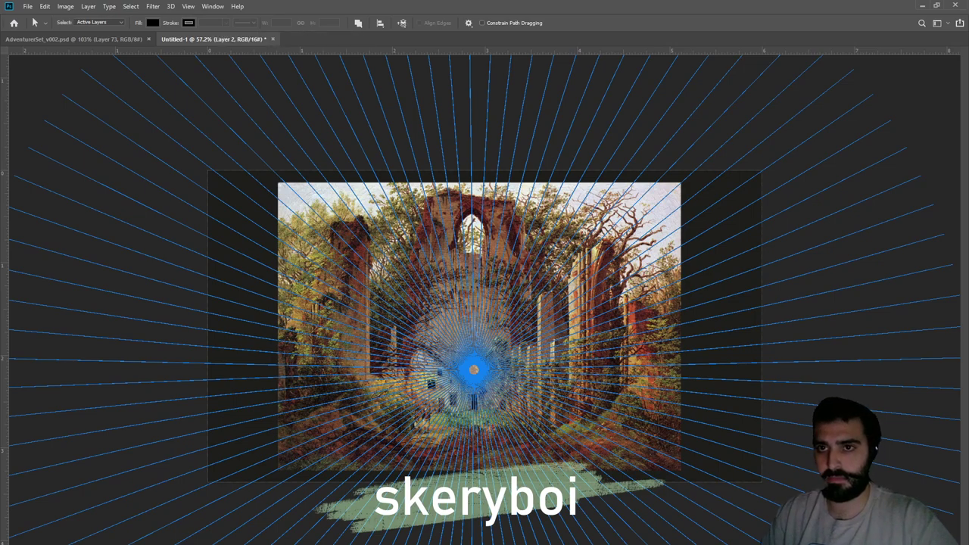
pyautogui.hotkey('alt', '[')
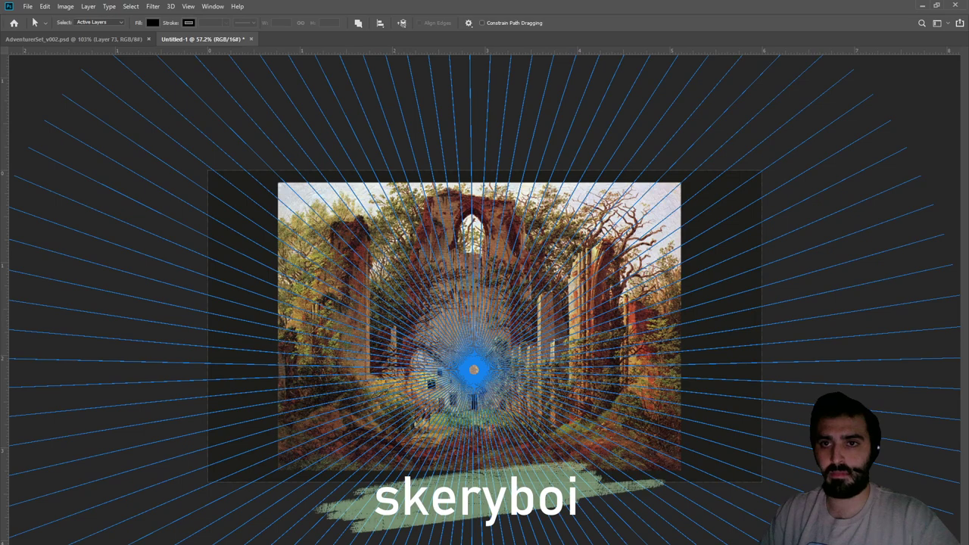
pyautogui.hotkey('ctrl', ',')
pyautogui.hotkey('ctrl', ',')
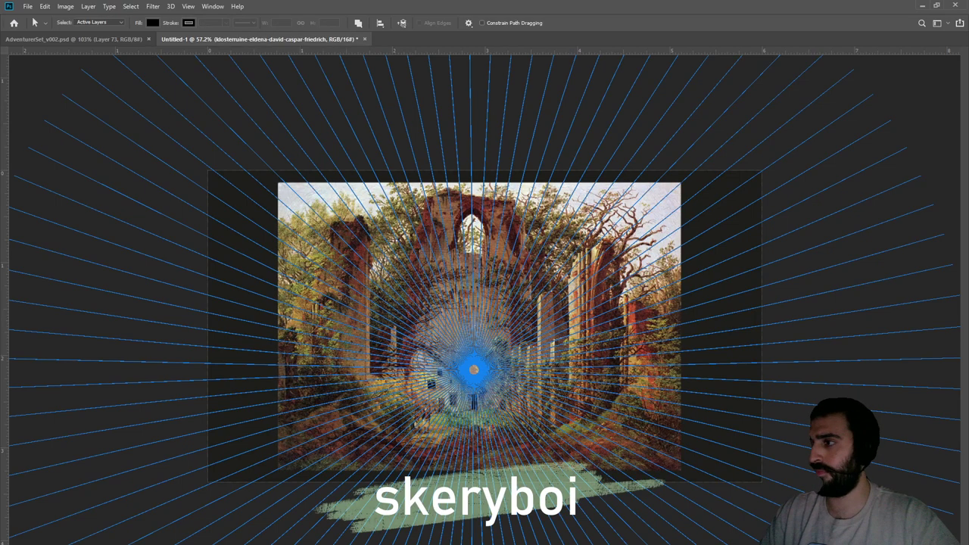
pyautogui.hotkey('ctrl', ',')
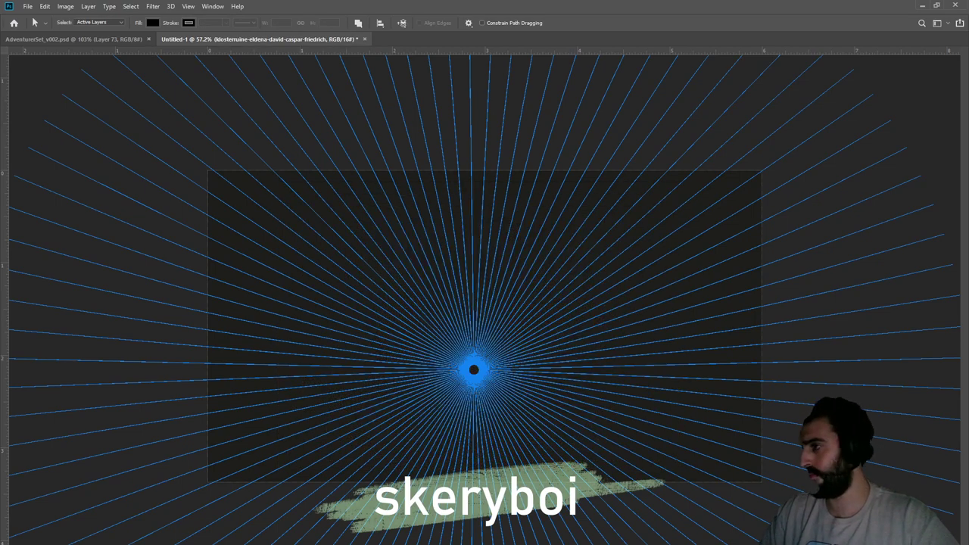
pyautogui.hotkey('ctrl', ',')
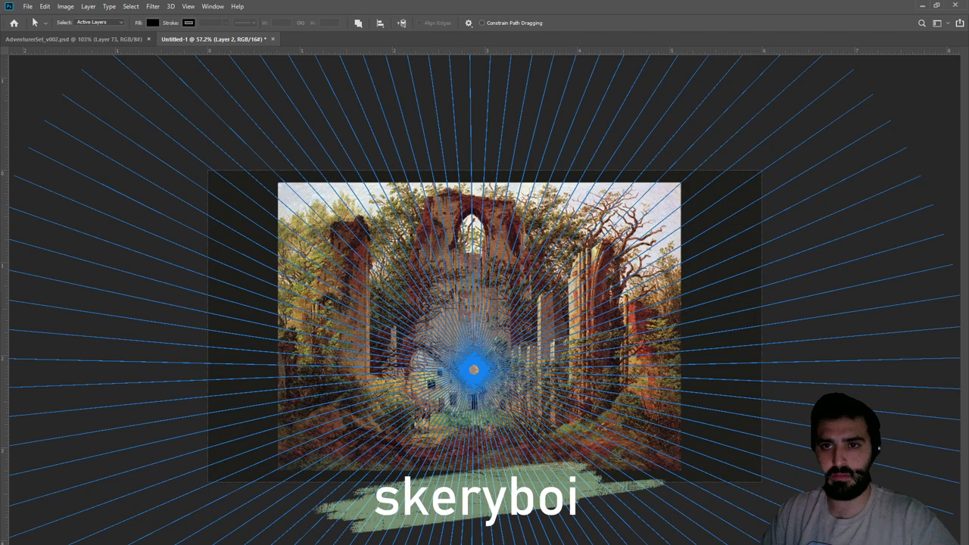
pyautogui.hotkey('ctrl', ',')
pyautogui.click(871, 93)
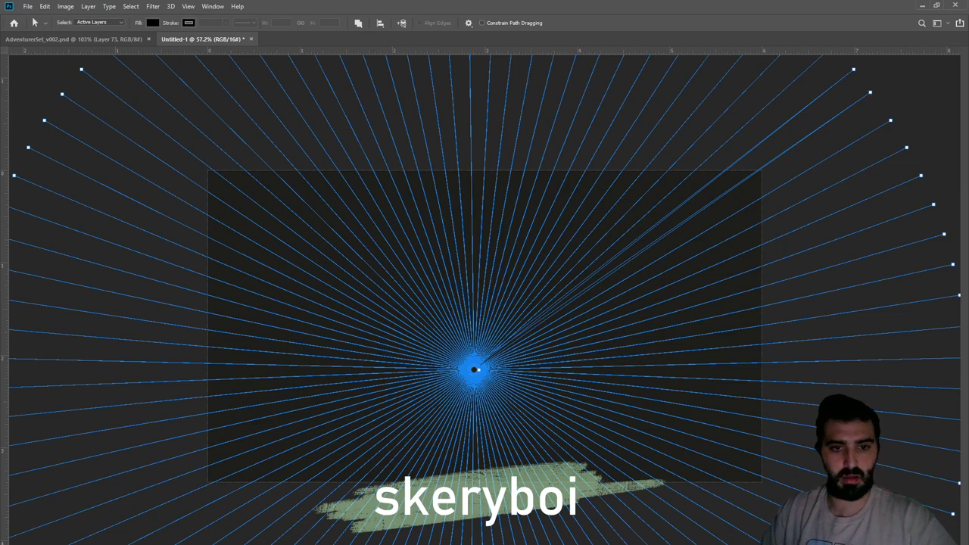
pyautogui.hotkey('ctrl', 'z')
pyautogui.click(905, 108)
pyautogui.hotkey('ctrl', 'z')
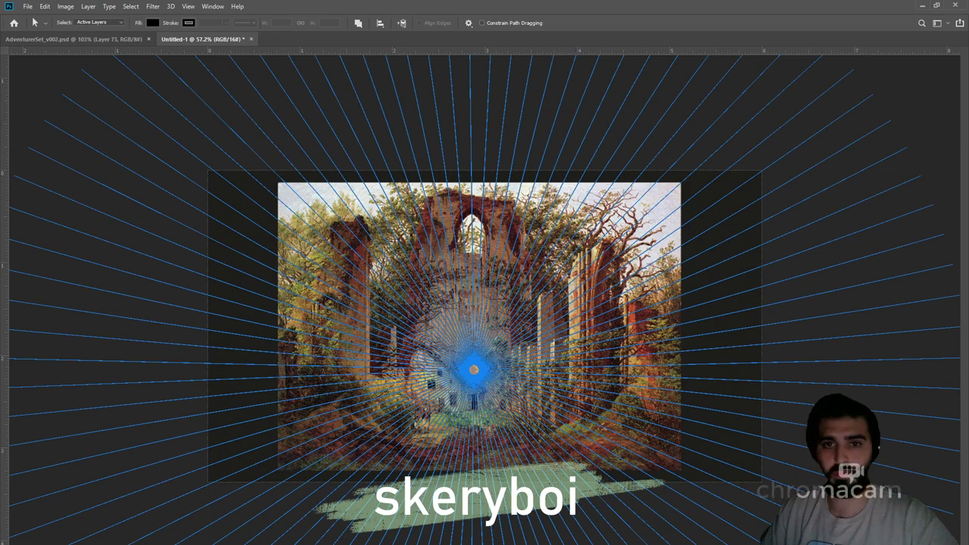
# Select the whole starburst path and delete it, leaving only the ruins painting on the canvas
pyautogui.hotkey('shift', 'a')
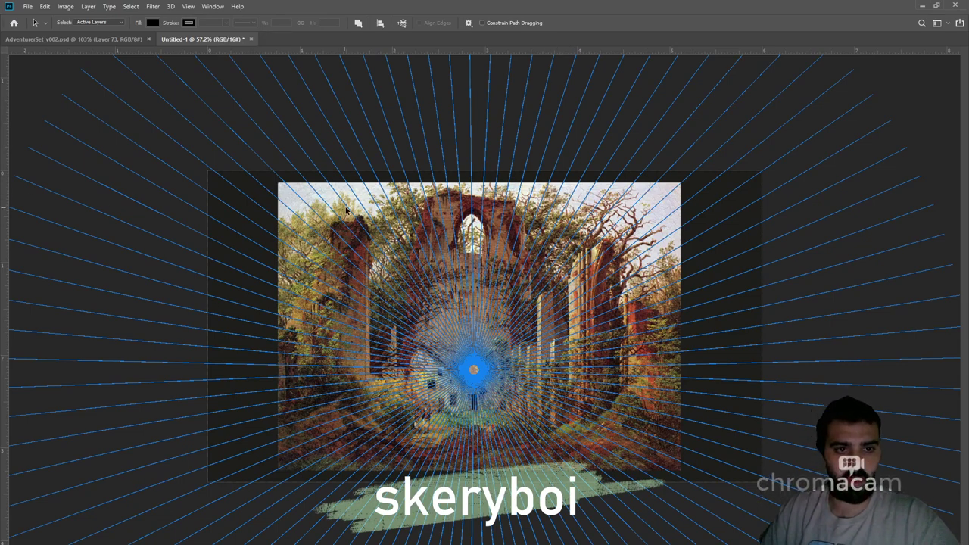
pyautogui.click(731, 169)
pyautogui.press('Delete')
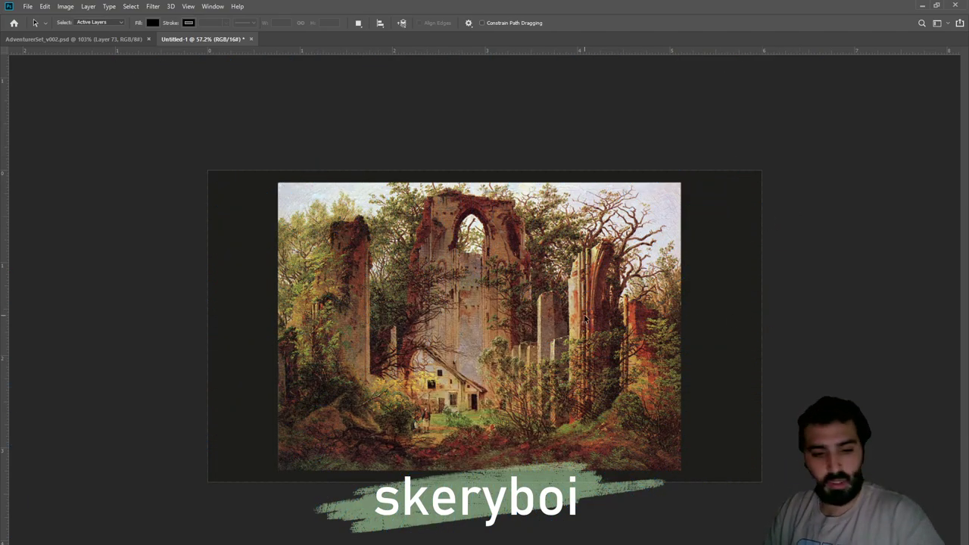
pyautogui.press('z')
pyautogui.moveTo(485, 328)
pyautogui.mouseDown()
pyautogui.moveTo(530, 338)
pyautogui.moveTo(883, 210)
pyautogui.moveTo(967, 192)
pyautogui.mouseUp()
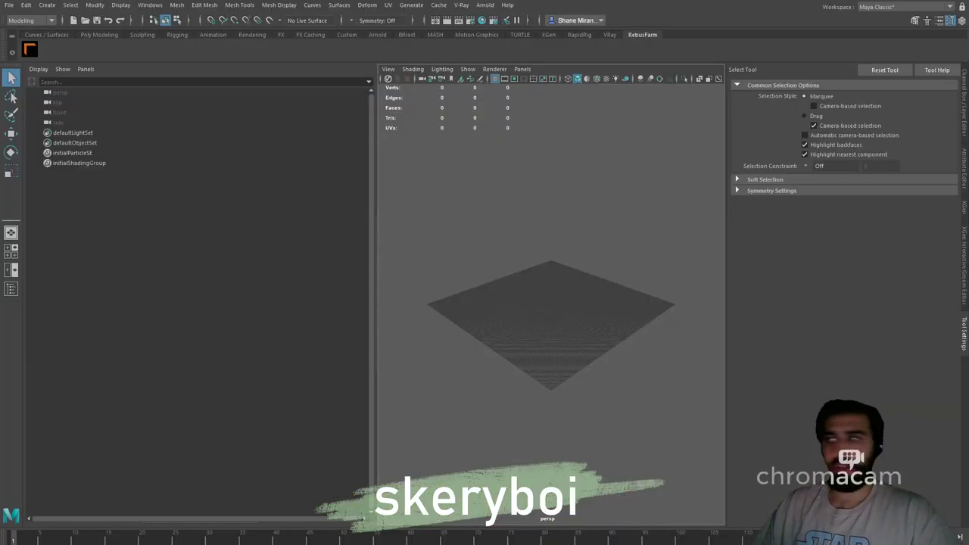
# Switch to Maya, narrow the Outliner to enlarge the viewport, and change from the perspective to the front view
pyautogui.moveTo(376, 227); pyautogui.dragTo(170, 241)
pyautogui.scroll(3, 424, 318)
pyautogui.moveTo(441, 325); pyautogui.dragTo(411, 281)
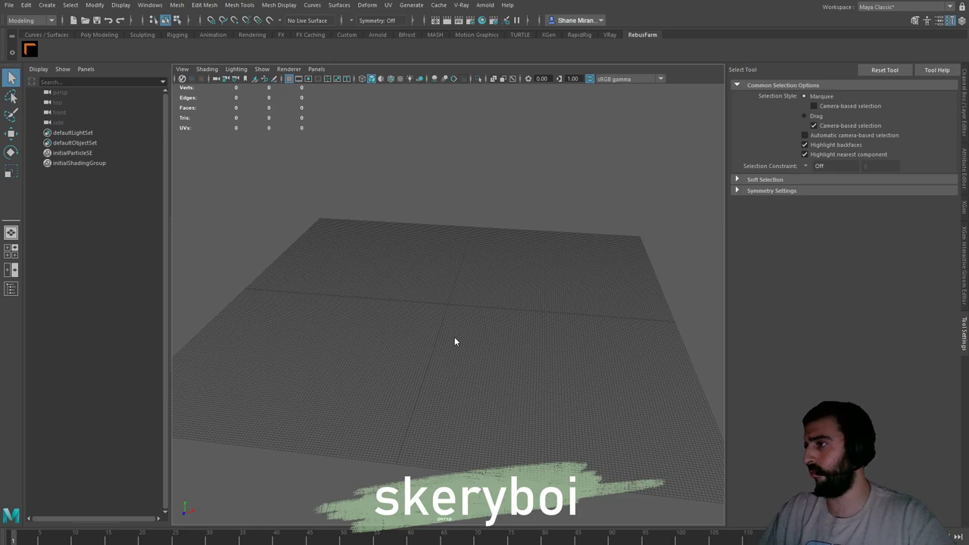
pyautogui.press('space')
pyautogui.press('space')
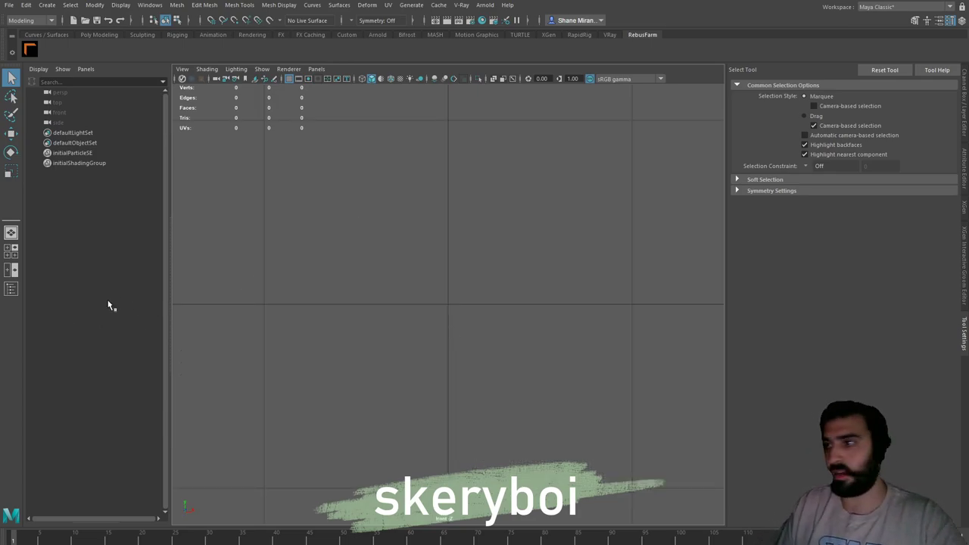
pyautogui.scroll(-5, 419, 286)
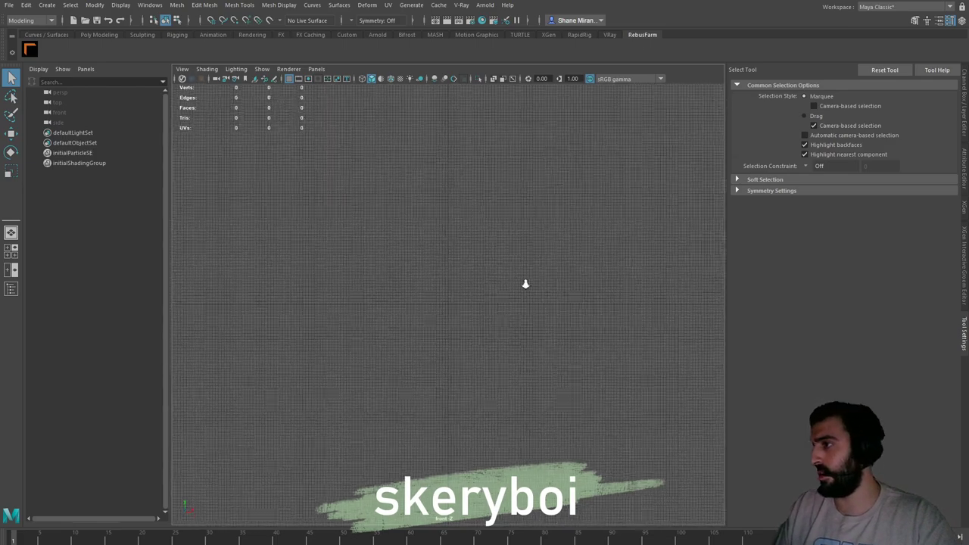
pyautogui.scroll(2, 482, 287)
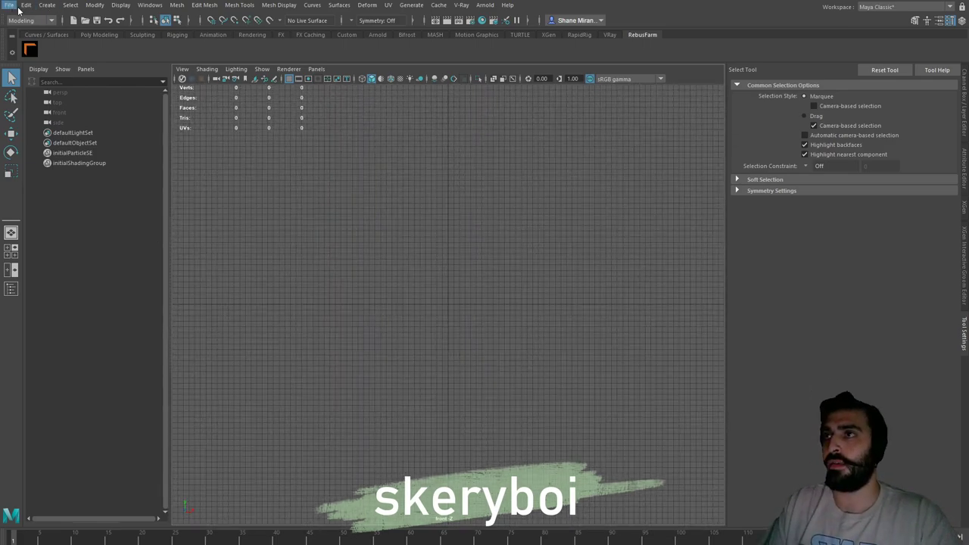
# Create a horizontal distance measurement about 196 units long from the grid origin with the Distance Tool
pyautogui.moveTo(30, 6)
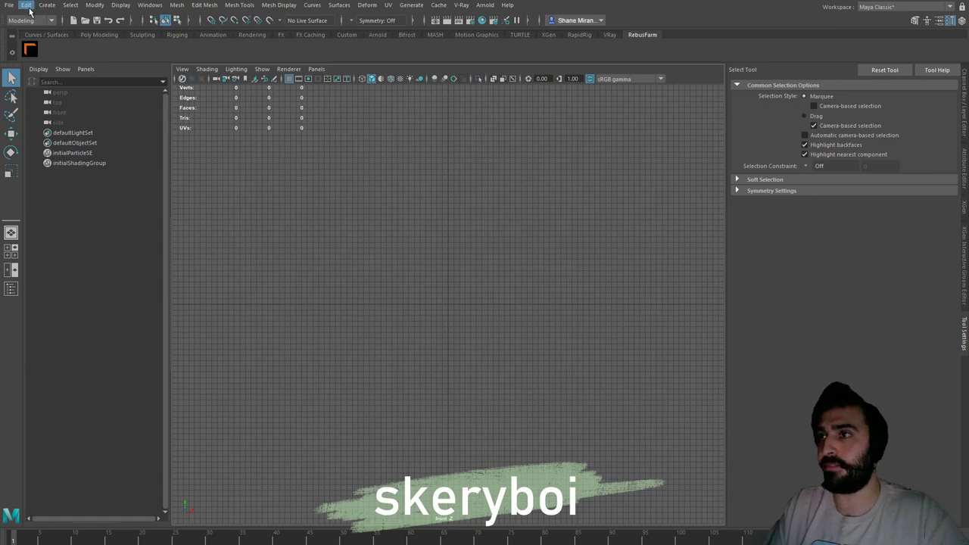
pyautogui.press('Right')
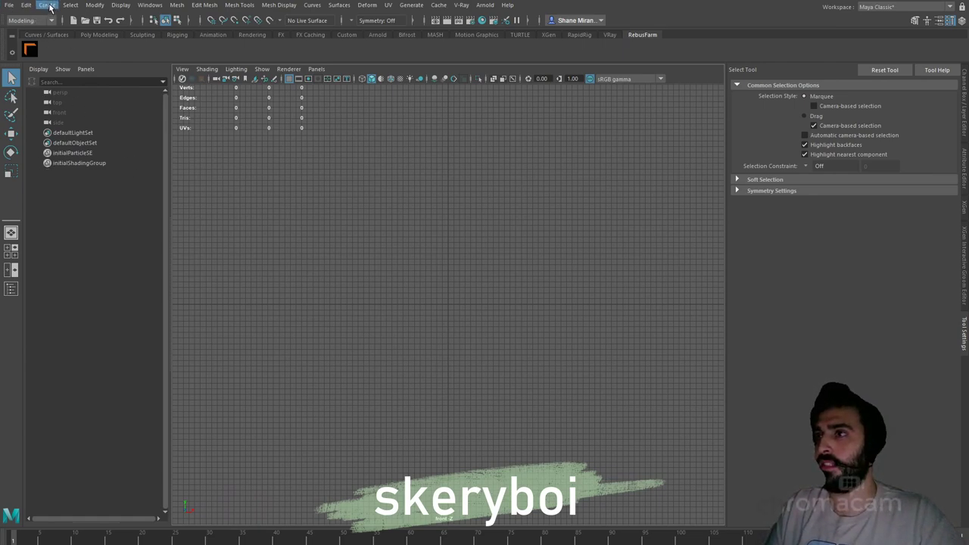
pyautogui.click(207, 184)
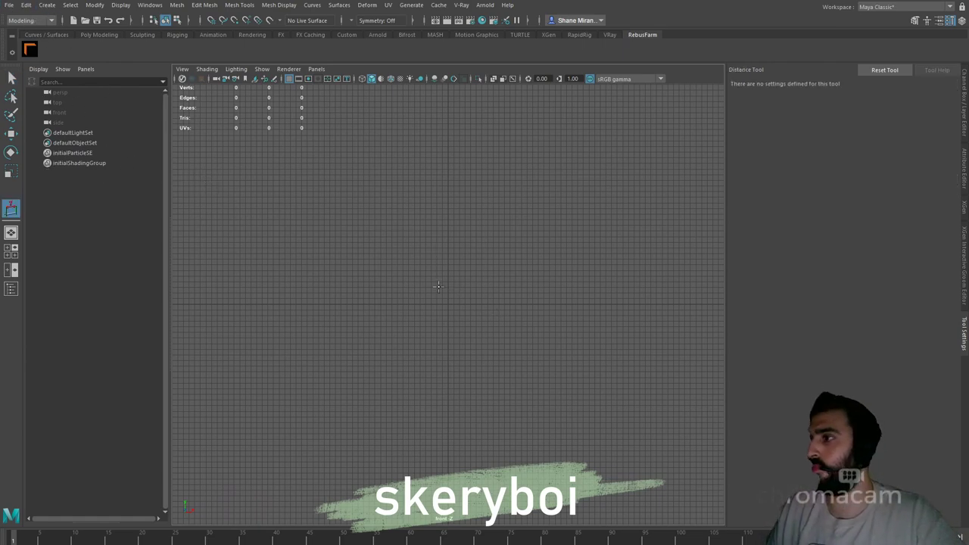
pyautogui.click(452, 304)
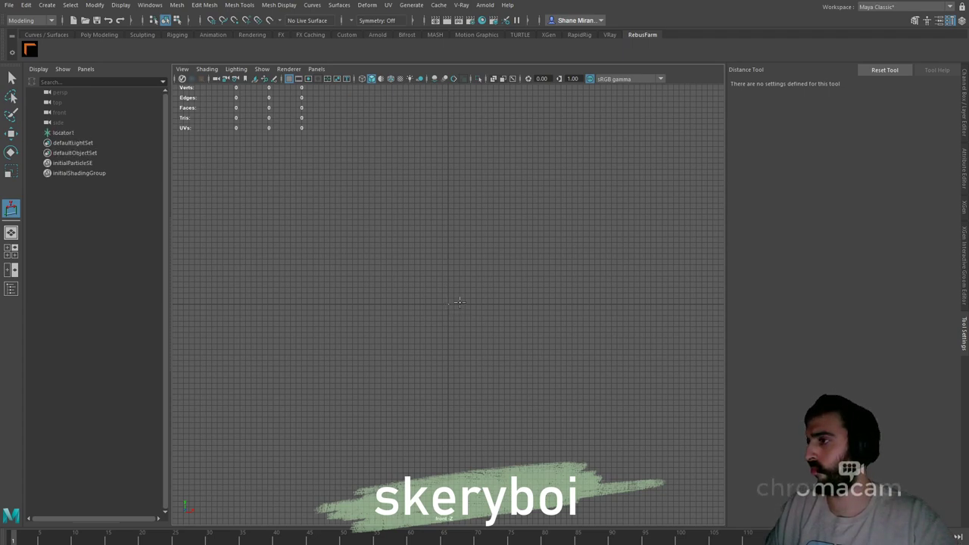
pyautogui.moveTo(474, 199); pyautogui.dragTo(558, 193)
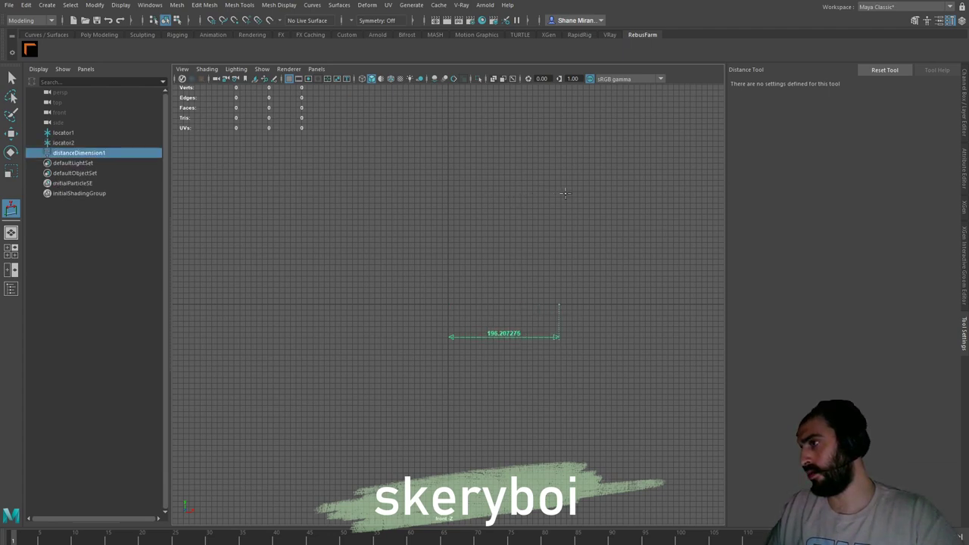
# Remove the first measurement and the stray sphere, and create a new distance measurement about 155 units long ending at the grid origin
pyautogui.click(539, 315)
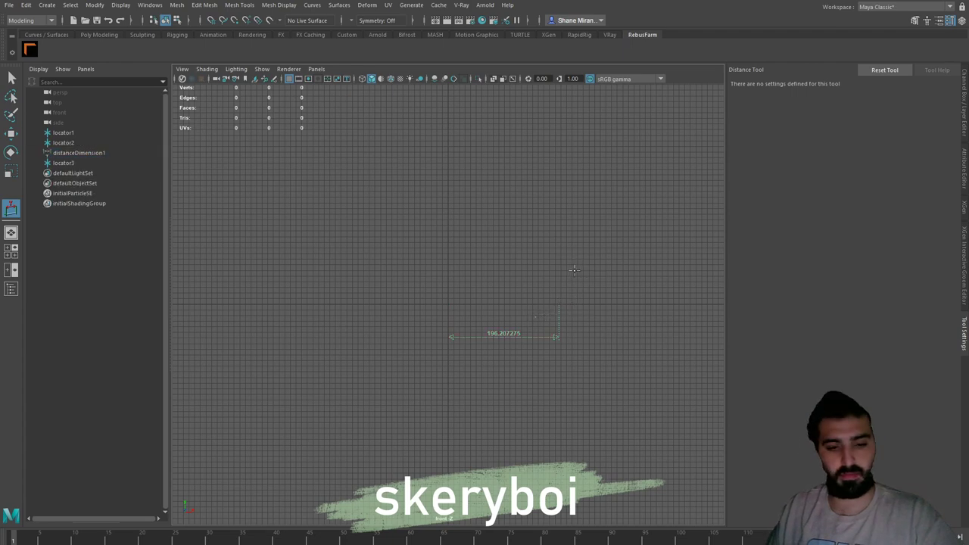
pyautogui.hotkey('ctrl', 'z')
pyautogui.hotkey('ctrl', 'z')
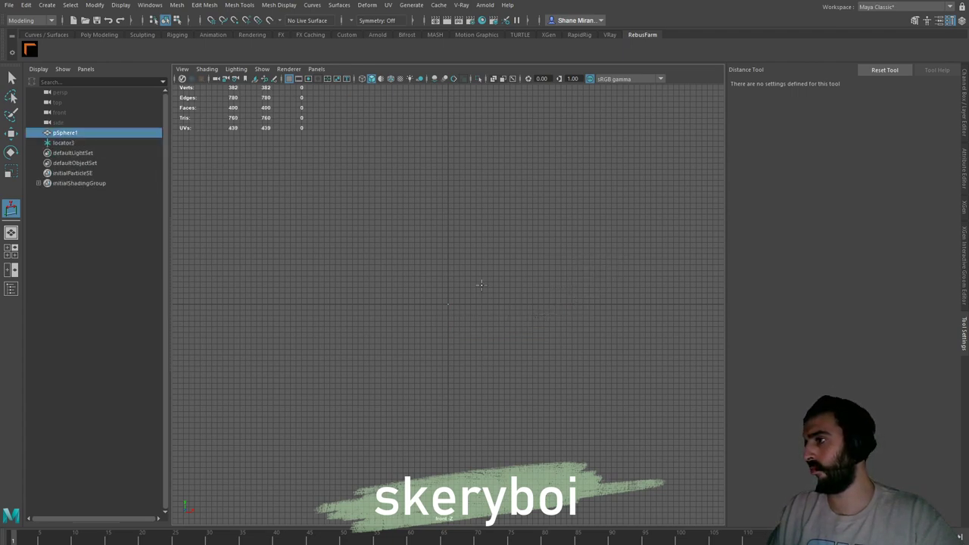
pyautogui.press('Delete')
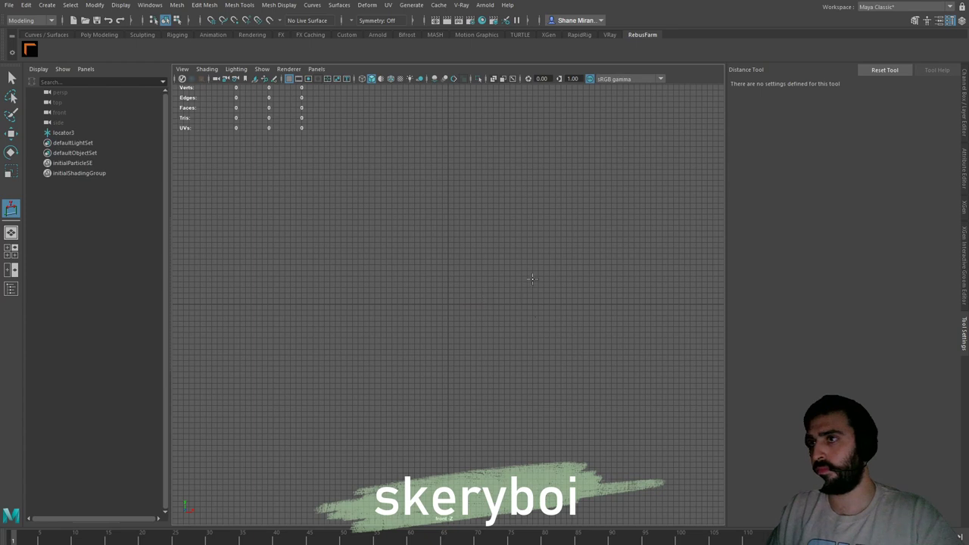
pyautogui.click(449, 303)
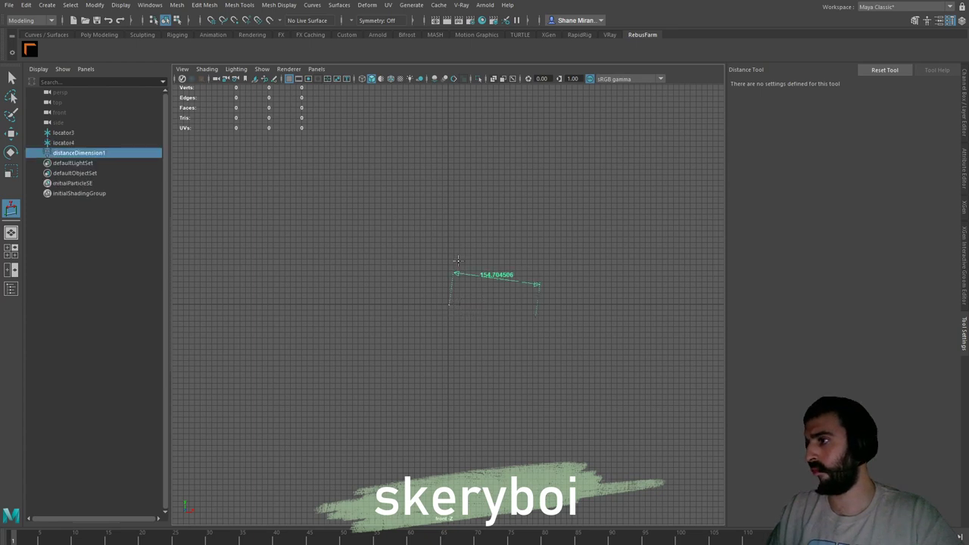
# Move the measurement's outer locator directly above the origin, making a vertical distance of about 197 units
pyautogui.press('w')
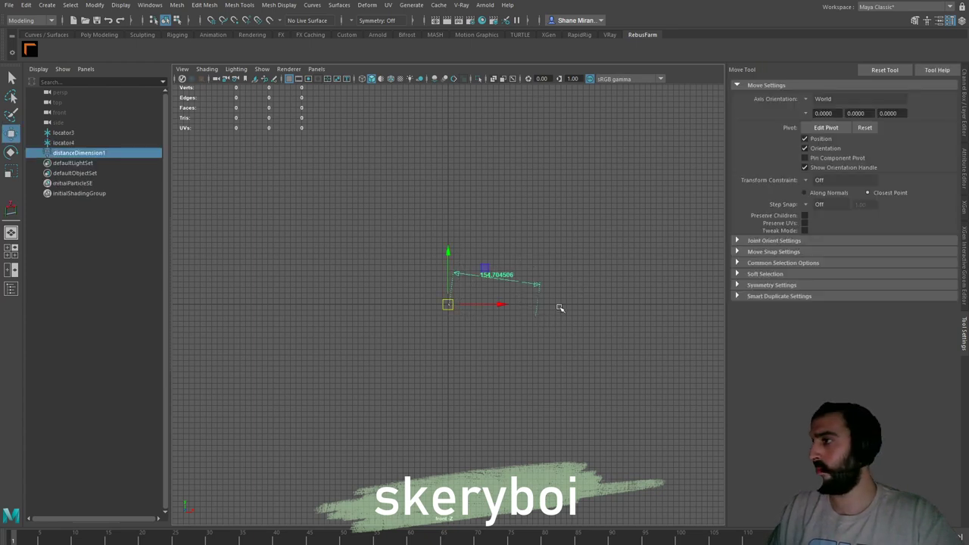
pyautogui.click(531, 275)
pyautogui.click(534, 318)
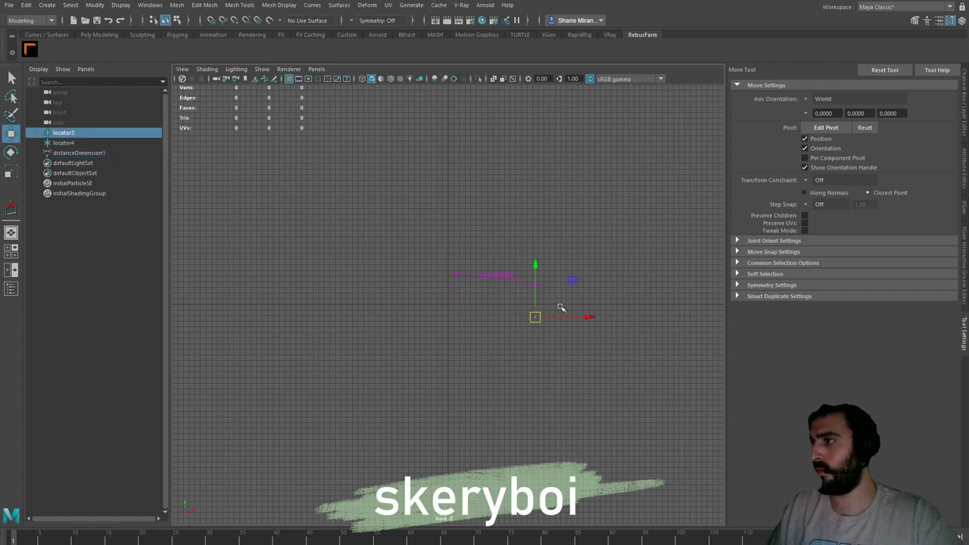
pyautogui.moveTo(537, 264); pyautogui.dragTo(503, 158)
pyautogui.moveTo(584, 201); pyautogui.dragTo(508, 207)
pyautogui.moveTo(450, 156)
pyautogui.mouseDown()
pyautogui.moveTo(450, 134)
pyautogui.moveTo(449, 143)
pyautogui.mouseUp()
pyautogui.click(508, 260)
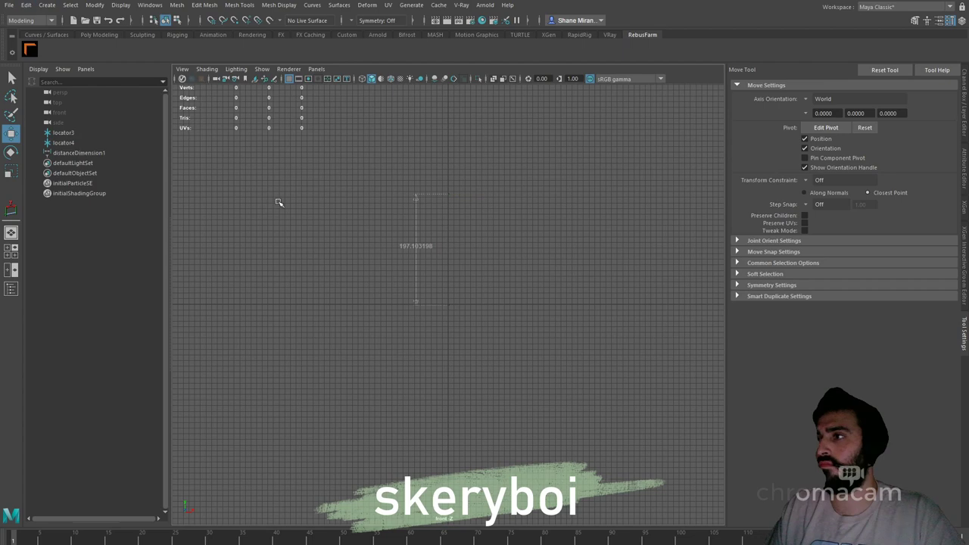
# Create a polygon cube, scale it into a tall narrow block, and raise it until its base rests on the ground line
pyautogui.click(197, 65)
pyautogui.press('r')
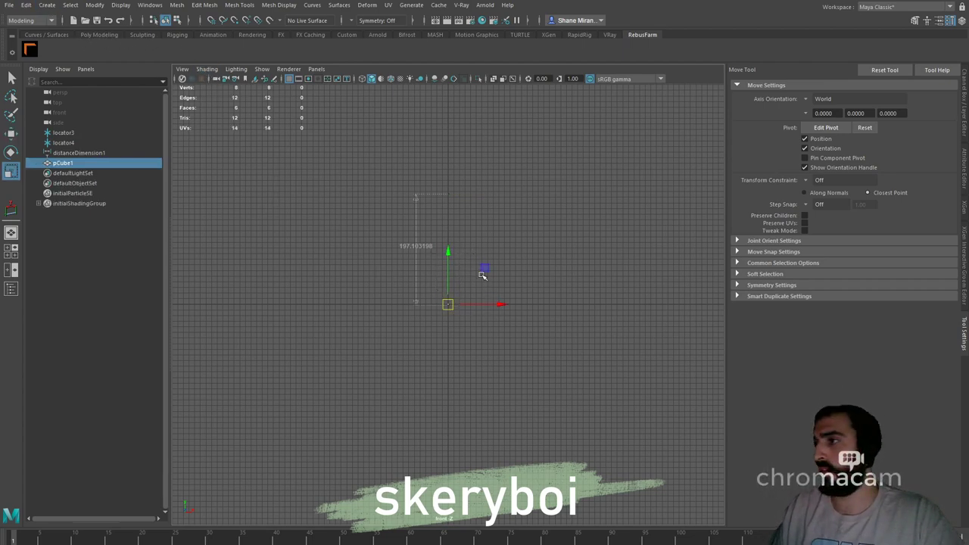
pyautogui.moveTo(448, 256); pyautogui.dragTo(448, 142)
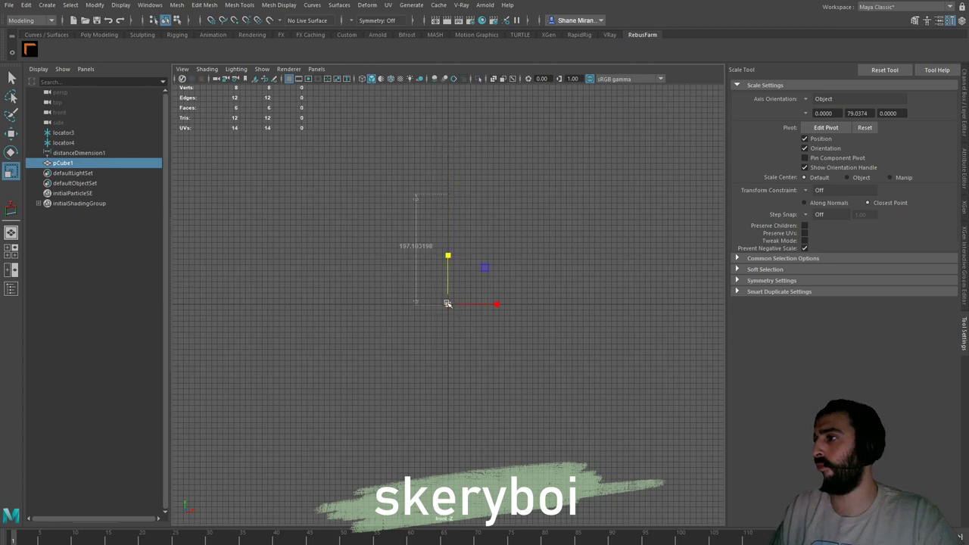
pyautogui.press('w')
pyautogui.moveTo(447, 253); pyautogui.dragTo(447, 197)
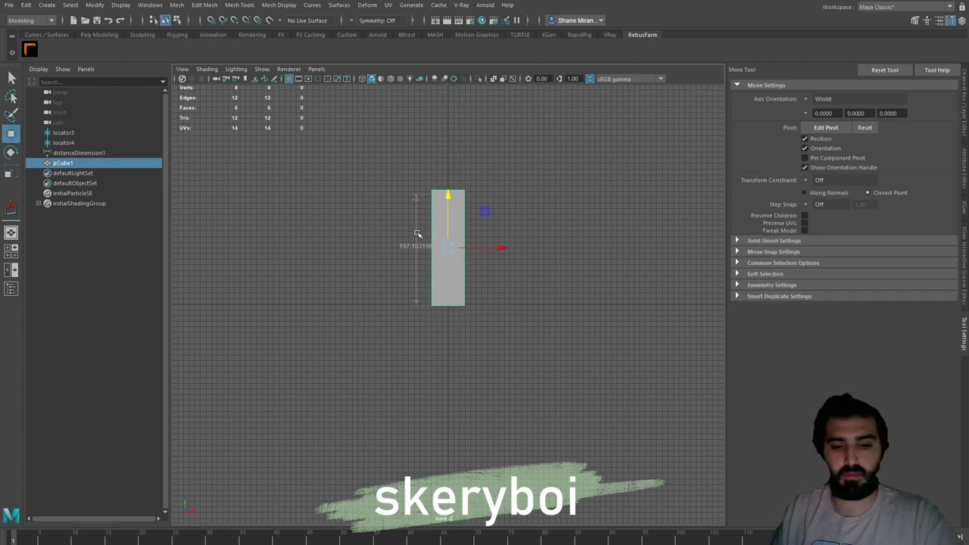
# Move the block's pivot to its bottom corner, scale its height to match the distance measurement, and return to the perspective view
pyautogui.press('d')
pyautogui.moveTo(449, 250); pyautogui.dragTo(466, 306)
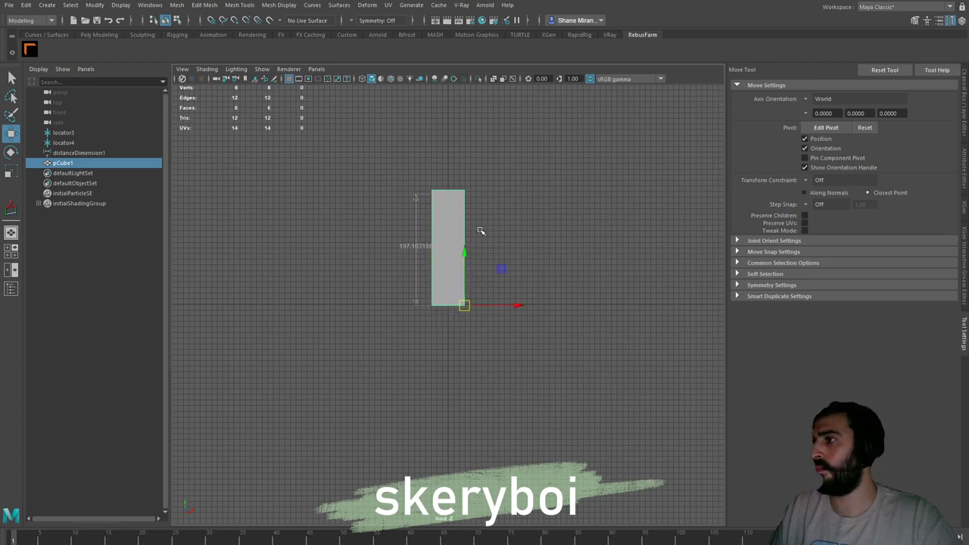
pyautogui.press('r')
pyautogui.moveTo(464, 252); pyautogui.dragTo(578, 238)
pyautogui.press('space')
pyautogui.press('space')
pyautogui.scroll(5, 461, 259)
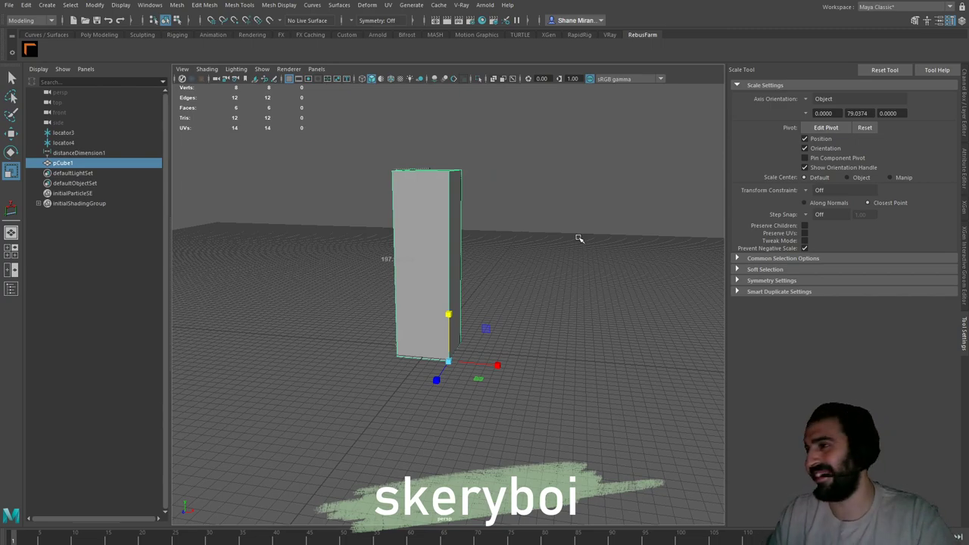
pyautogui.moveTo(514, 224); pyautogui.dragTo(488, 325)
# Create a polygon plane beneath the block and scale it up to cover the whole grid as the ground
pyautogui.press('q')
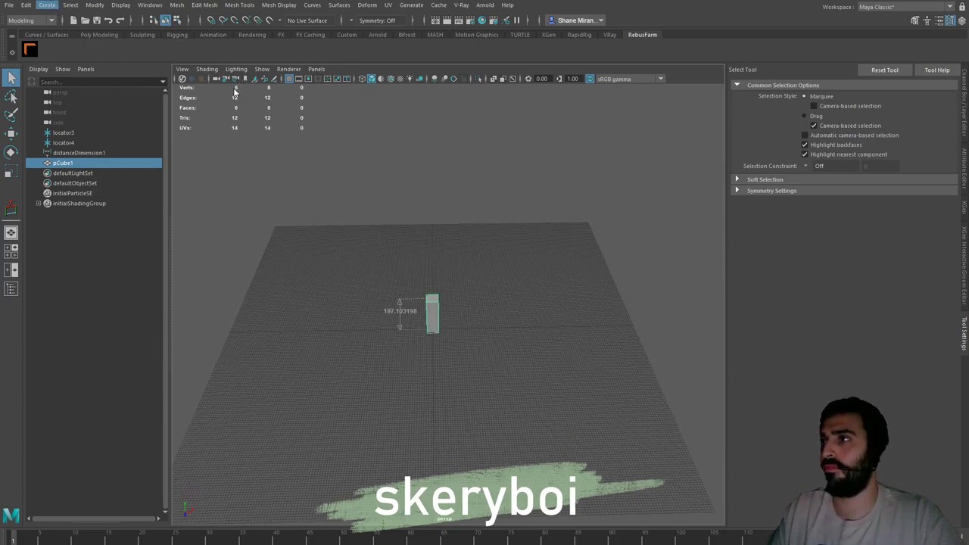
pyautogui.click(208, 96)
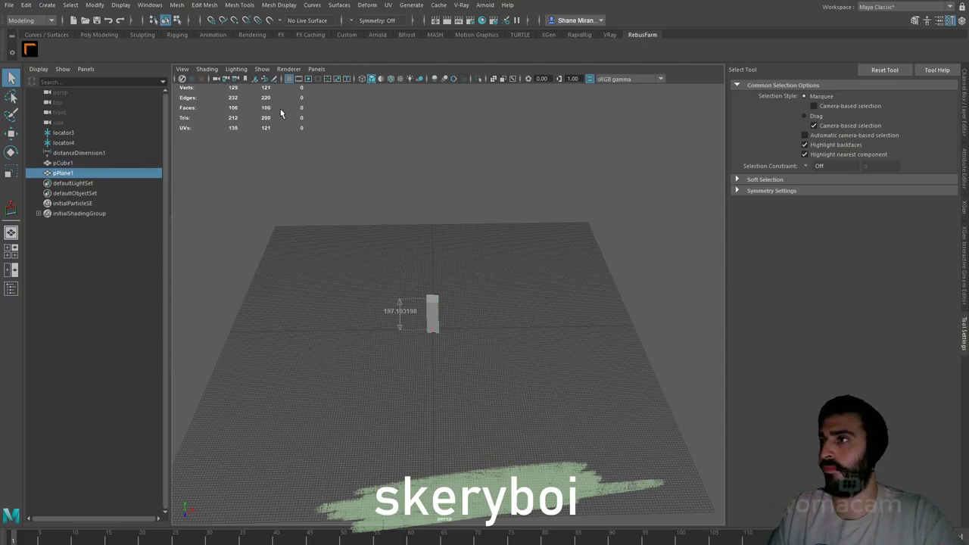
pyautogui.press('r')
pyautogui.moveTo(432, 328); pyautogui.dragTo(718, 278)
pyautogui.moveTo(503, 413); pyautogui.dragTo(470, 318)
pyautogui.moveTo(486, 355); pyautogui.dragTo(545, 340)
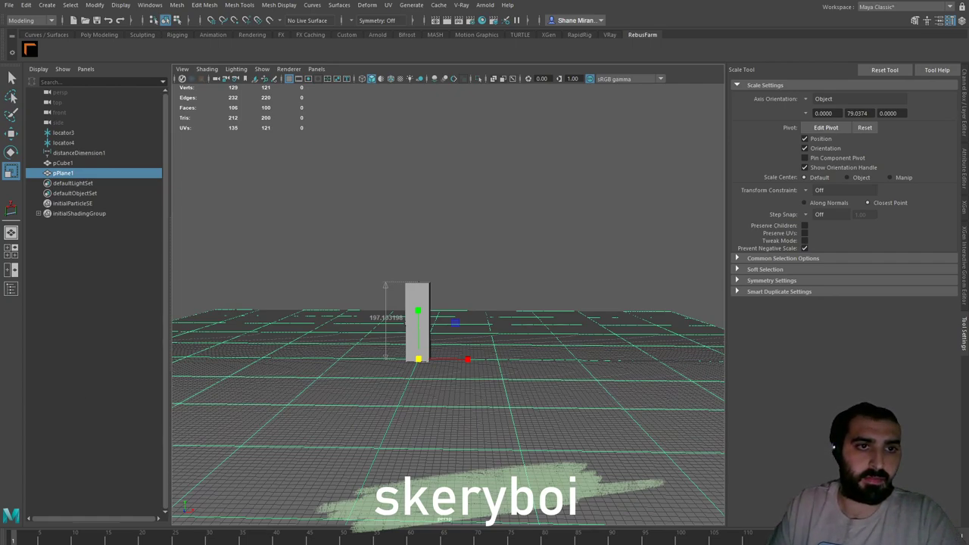
# Compare the Maya block and ground plane from low and high angles with the ruins painting in Photoshop
pyautogui.hotkey('alt', 'Tab')
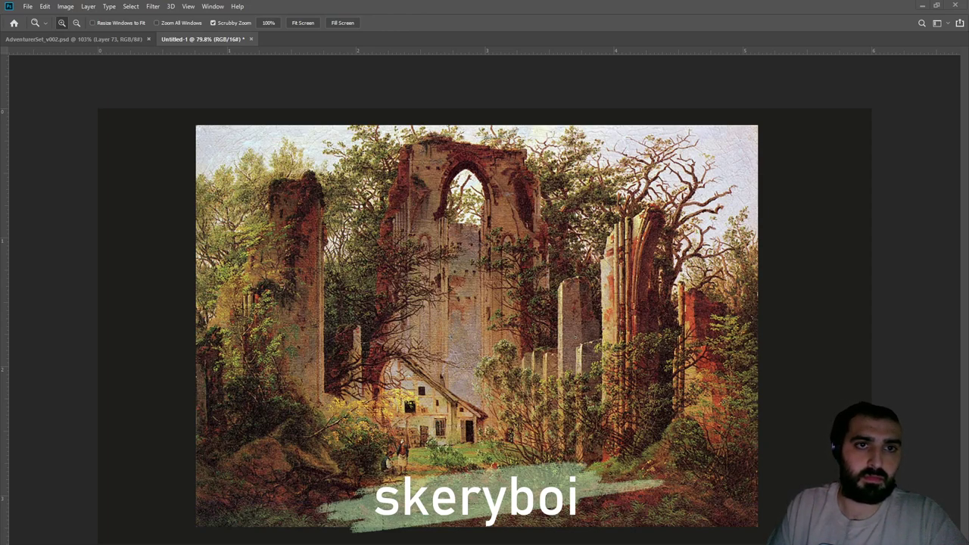
pyautogui.hotkey('alt', 'Tab')
pyautogui.hotkey('alt', 'Tab')
pyautogui.hotkey('alt', 'Tab')
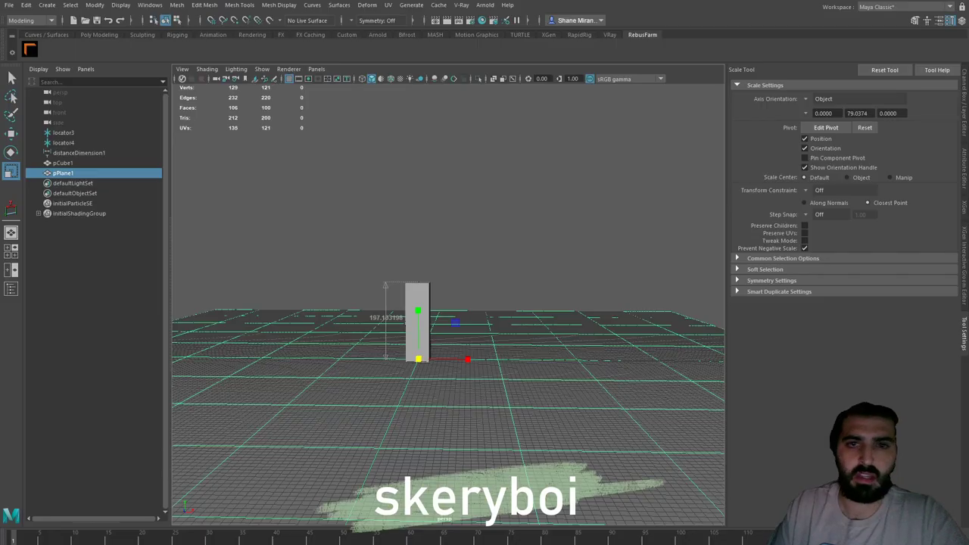
pyautogui.moveTo(587, 287); pyautogui.dragTo(471, 324)
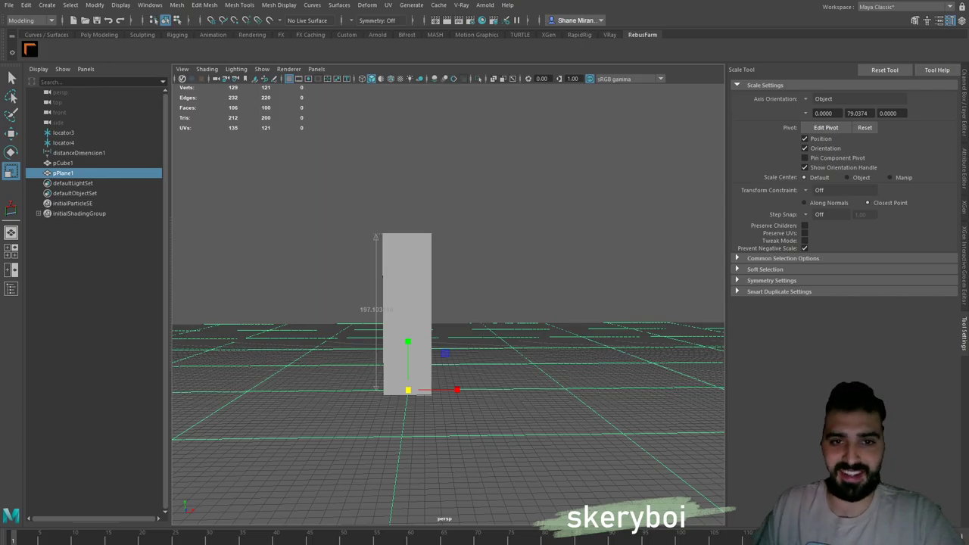
pyautogui.moveTo(583, 270); pyautogui.dragTo(526, 304)
pyautogui.scroll(-4, 450, 273)
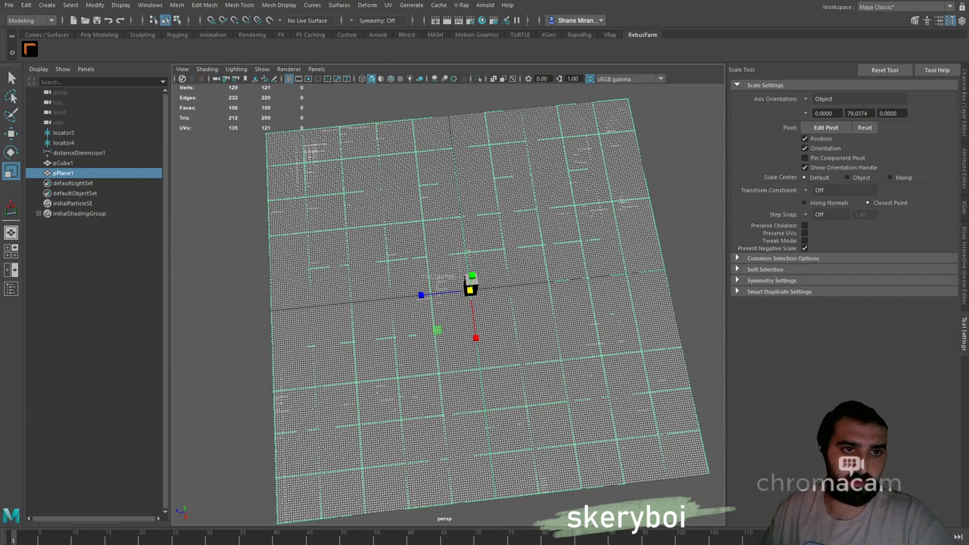
pyautogui.hotkey('alt', 'Tab')
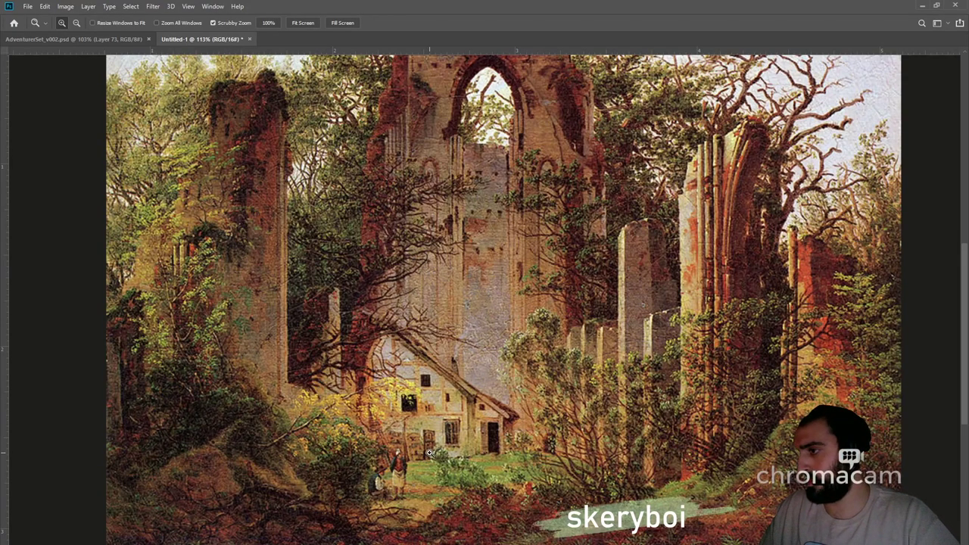
pyautogui.moveTo(426, 453)
pyautogui.mouseDown()
pyautogui.moveTo(460, 453)
pyautogui.moveTo(407, 460)
pyautogui.mouseUp()
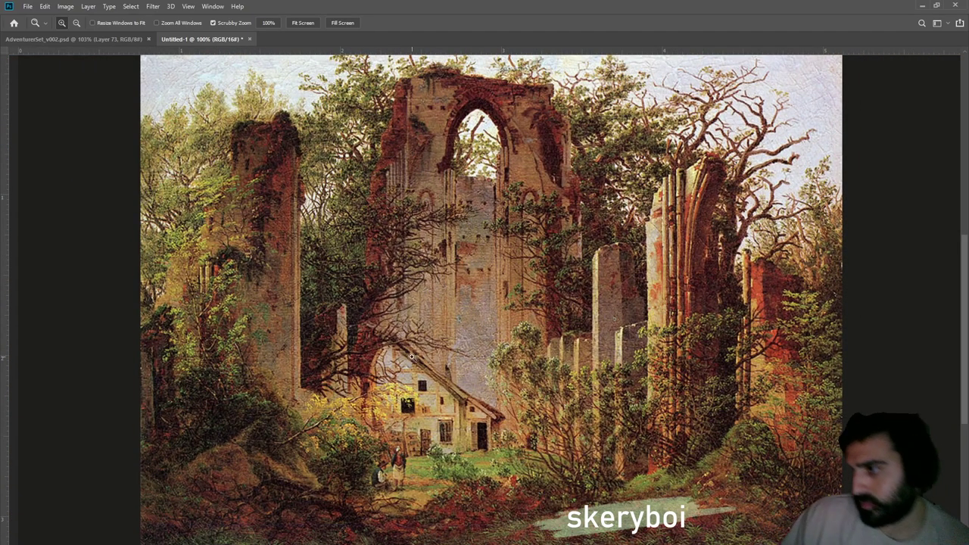
# Outline a marquee about the height of the painted figures, move it near the left ruin's base to compare scale, and deselect it
pyautogui.press('m')
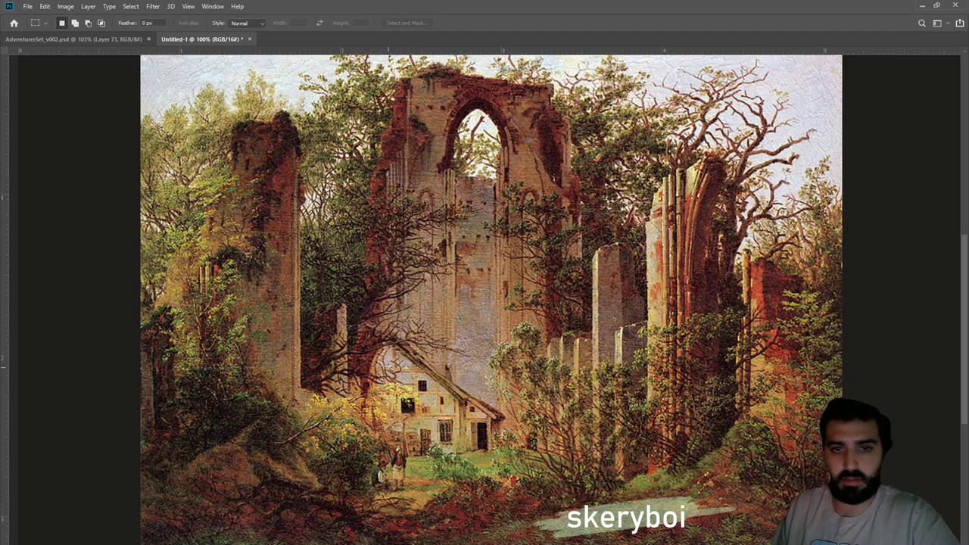
pyautogui.moveTo(410, 444); pyautogui.dragTo(286, 471)
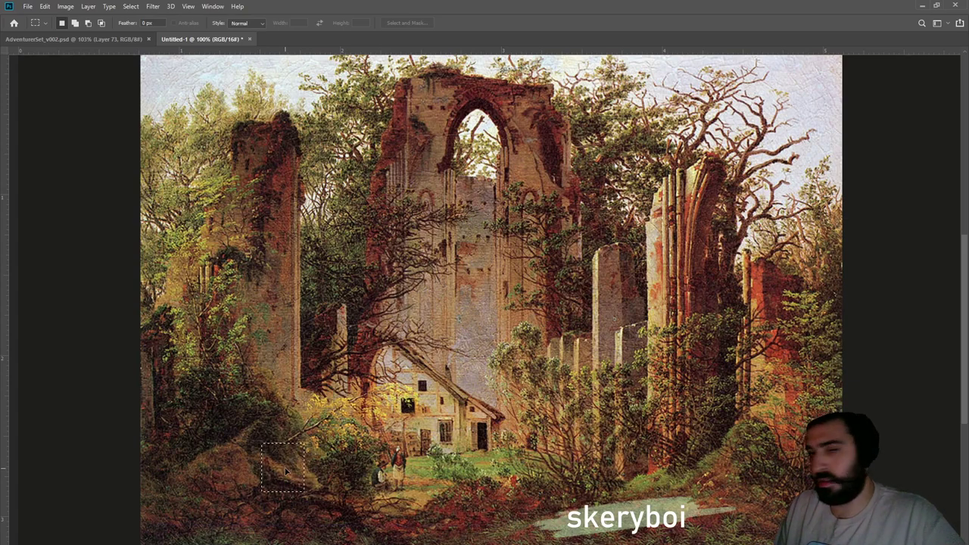
pyautogui.moveTo(286, 471)
pyautogui.mouseDown()
pyautogui.moveTo(298, 148)
pyautogui.moveTo(269, 473)
pyautogui.moveTo(289, 474)
pyautogui.mouseUp()
pyautogui.hotkey('ctrl', 'd')
pyautogui.hotkey('ctrl', 'shift', 'd')
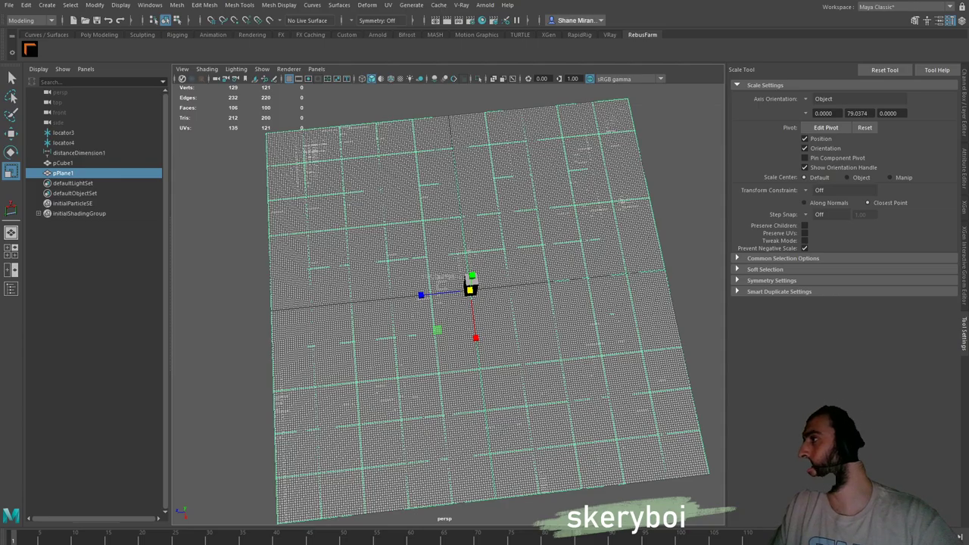
# In Maya, duplicate the reference block and move the copy along Z to about 749, near the ground plane's left edge
pyautogui.moveTo(491, 335); pyautogui.dragTo(552, 284)
pyautogui.press('q')
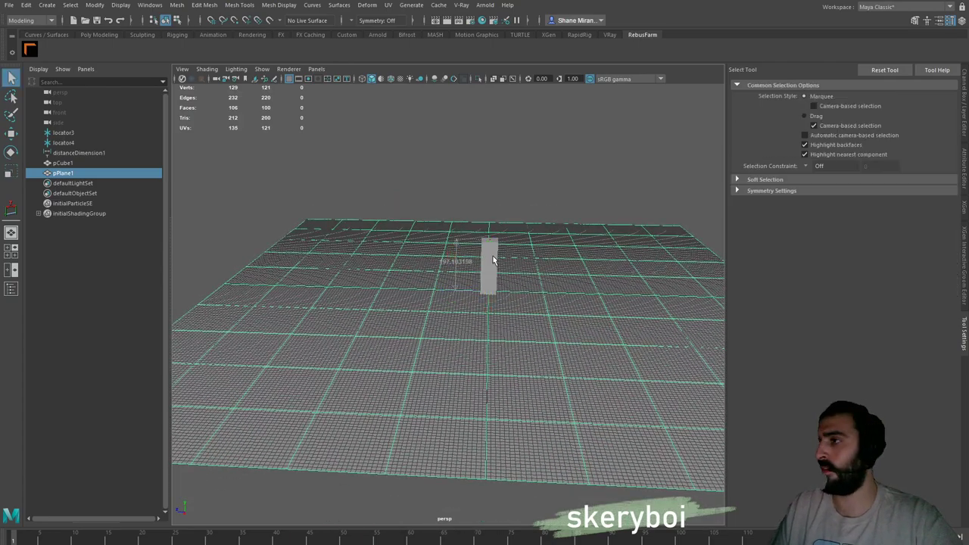
pyautogui.click(493, 260)
pyautogui.hotkey('ctrl', 'd')
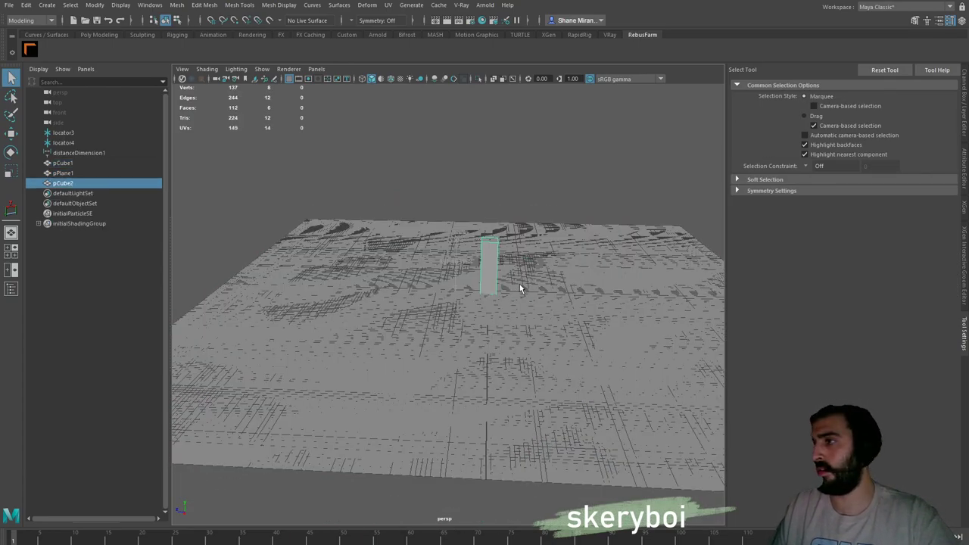
pyautogui.press('w')
pyautogui.moveTo(431, 291); pyautogui.dragTo(227, 290)
# Rename the original central block as HumanRef
pyautogui.click(67, 163)
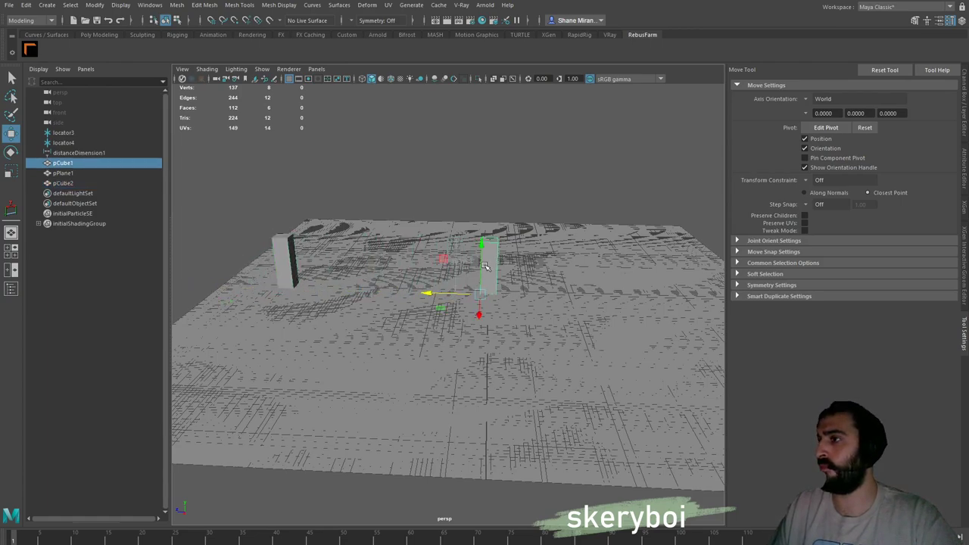
pyautogui.doubleClick(67, 163)
pyautogui.write('HumanRef')
pyautogui.press('Return')
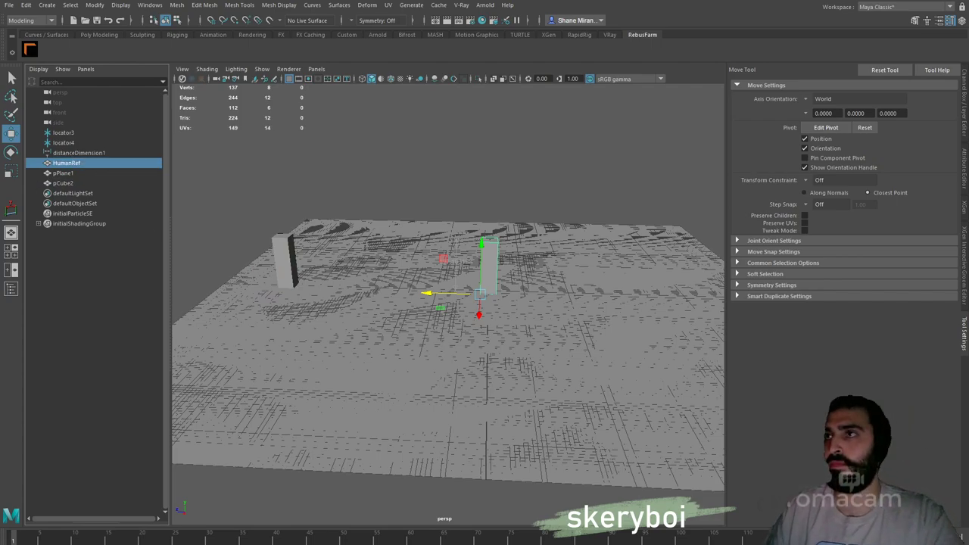
pyautogui.press('q')
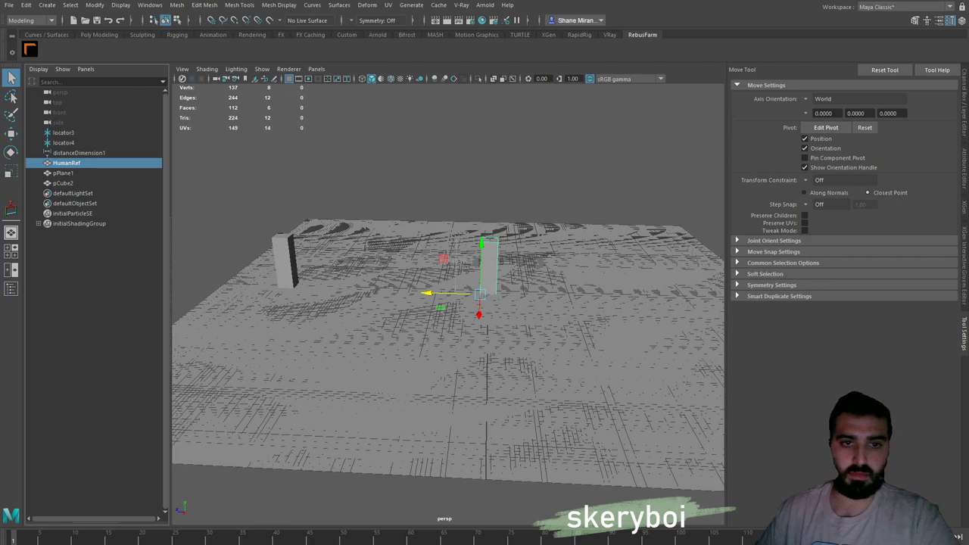
pyautogui.press('w')
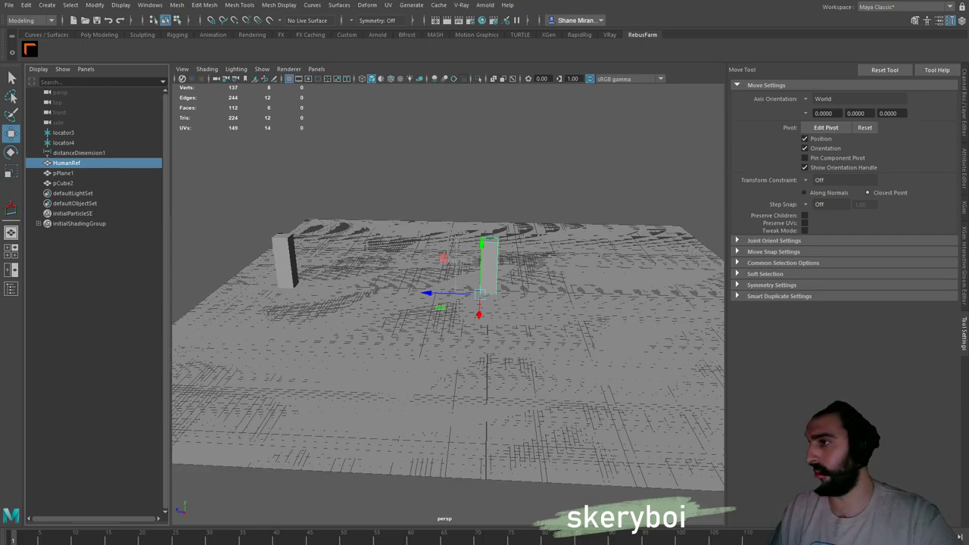
# Select the duplicated block at the ground plane's left side and rename it as Pillar1
pyautogui.moveTo(444, 312); pyautogui.dragTo(393, 322)
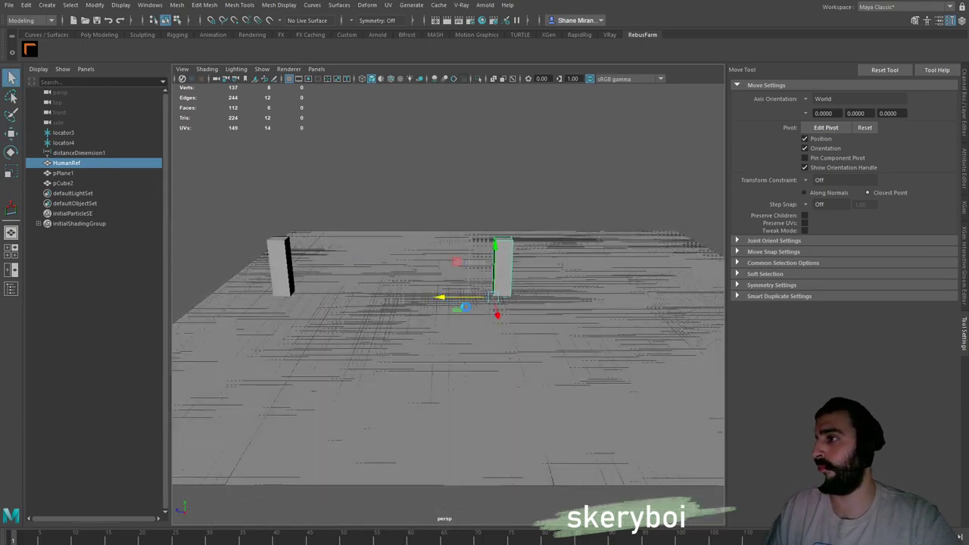
pyautogui.press('w')
pyautogui.click(282, 264)
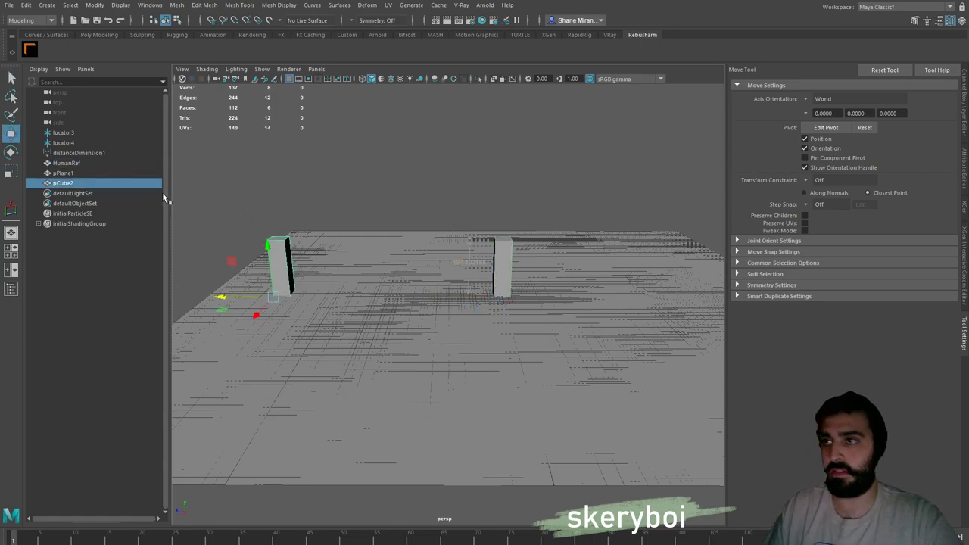
pyautogui.doubleClick(67, 183)
pyautogui.write('Pillar1')
pyautogui.press('Return')
# Set Pillar1's Scale Y to 1600 to stretch it into a tall pillar
pyautogui.moveTo(386, 259); pyautogui.dragTo(392, 306)
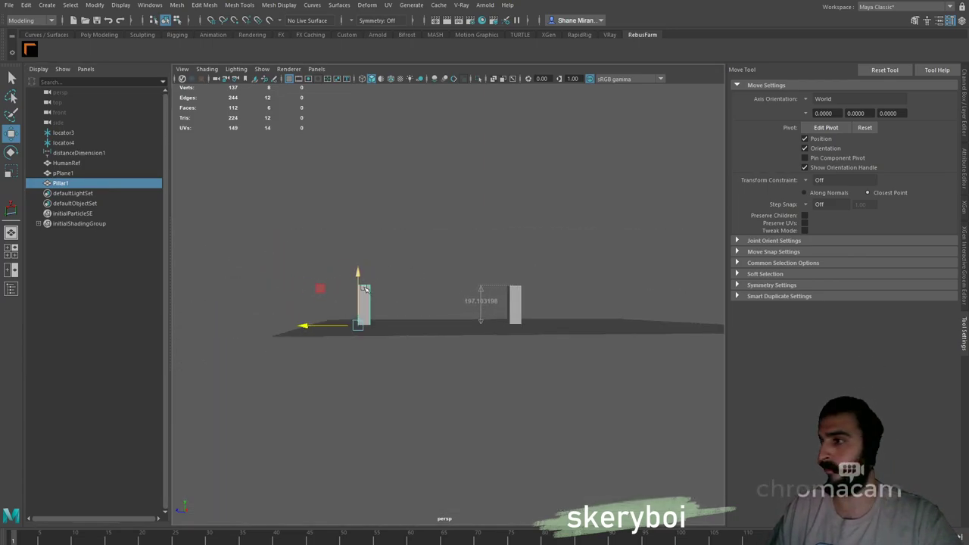
pyautogui.click(965, 127)
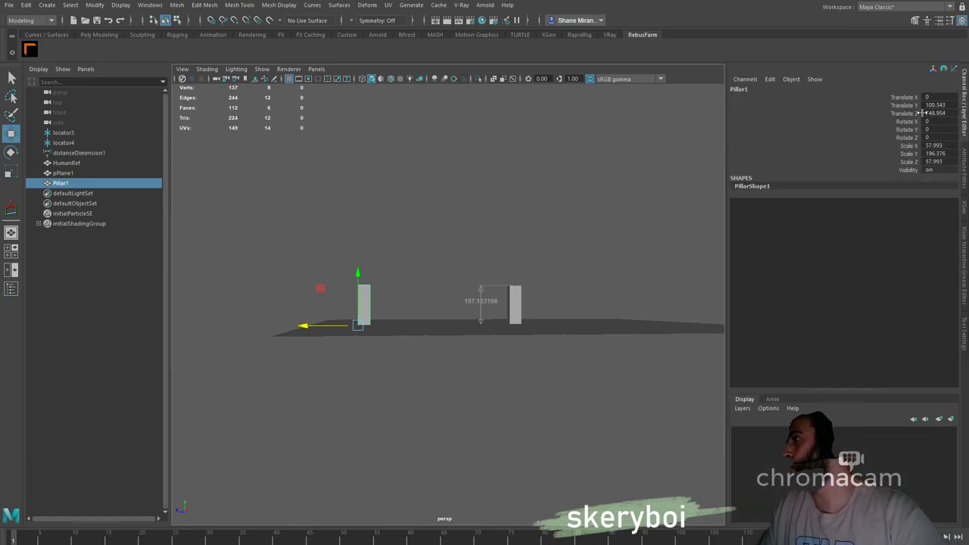
pyautogui.click(933, 153)
pyautogui.click(947, 153)
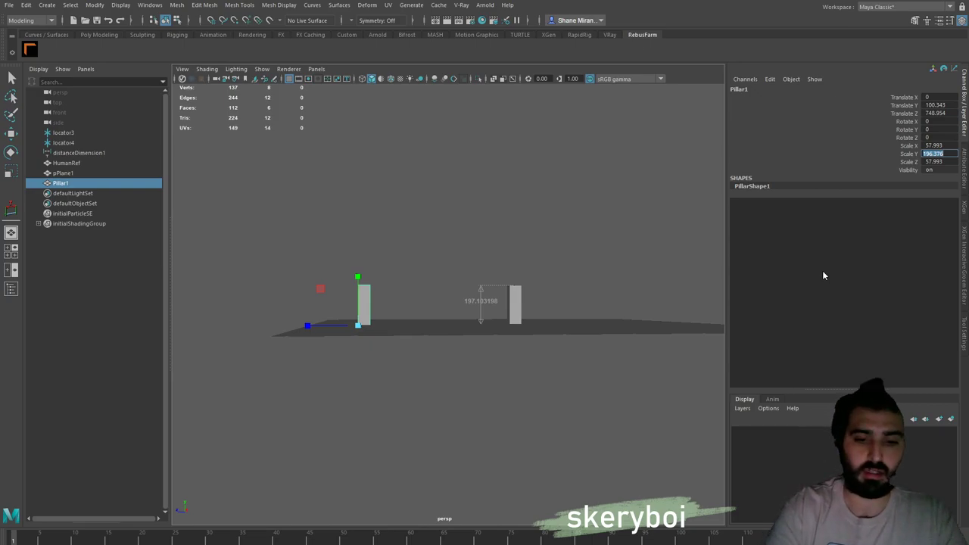
pyautogui.write('160')
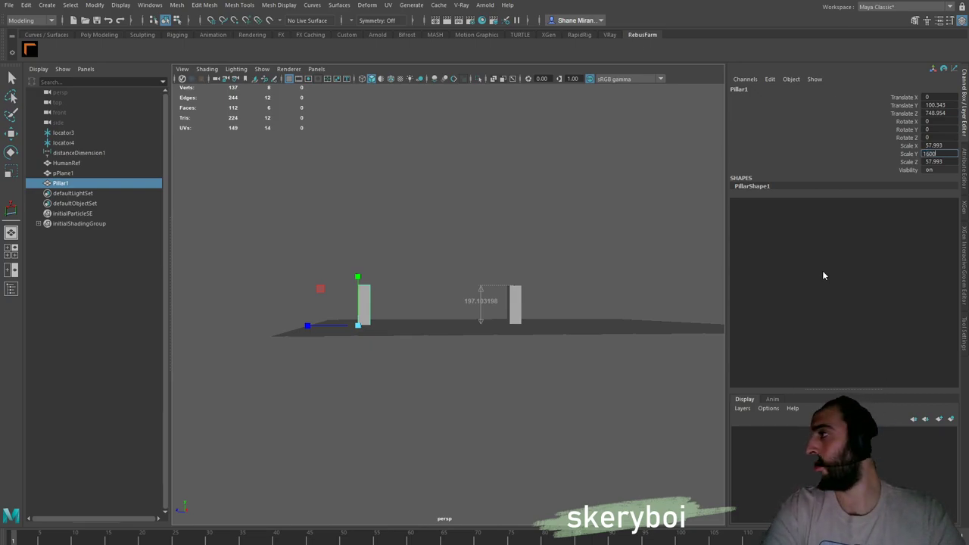
pyautogui.write('0')
pyautogui.press('Return')
pyautogui.moveTo(426, 313)
pyautogui.mouseDown()
pyautogui.moveTo(417, 262)
pyautogui.moveTo(444, 287)
pyautogui.moveTo(411, 303)
pyautogui.moveTo(435, 306)
pyautogui.mouseUp()
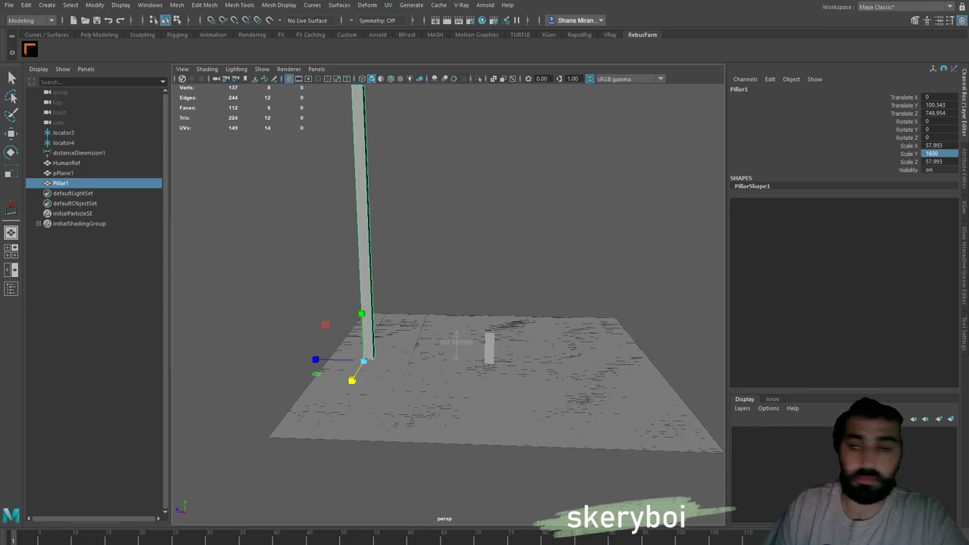
# Thicken Pillar1 by scaling it to about 138 in X and about 167 in Z
pyautogui.moveTo(405, 310); pyautogui.dragTo(414, 331)
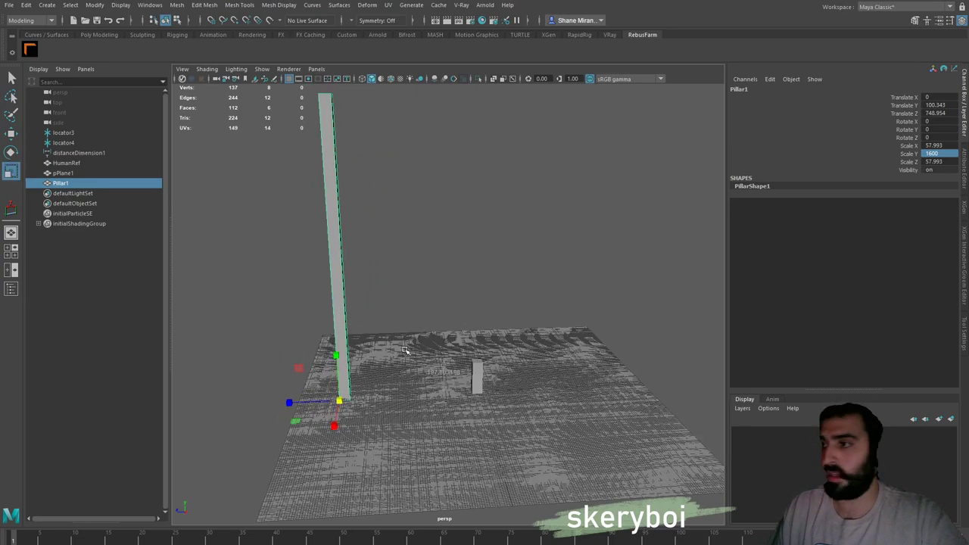
pyautogui.moveTo(289, 402); pyautogui.dragTo(190, 404)
pyautogui.moveTo(335, 425); pyautogui.dragTo(261, 506)
pyautogui.moveTo(551, 386); pyautogui.dragTo(455, 435)
pyautogui.moveTo(330, 359); pyautogui.dragTo(314, 362)
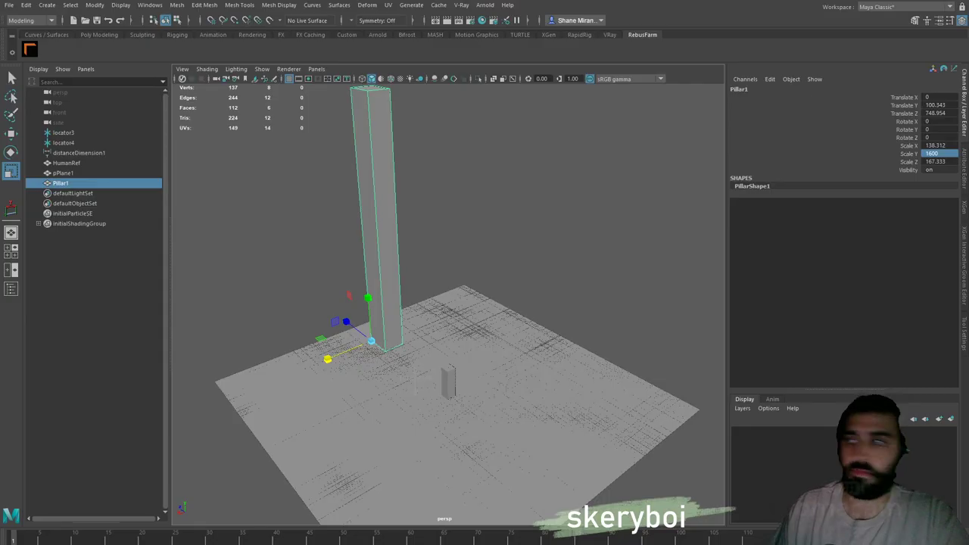
# Raise the inner top edge of Pillar1 slightly to give the pillar a sloped top
pyautogui.moveTo(393, 273); pyautogui.dragTo(412, 264)
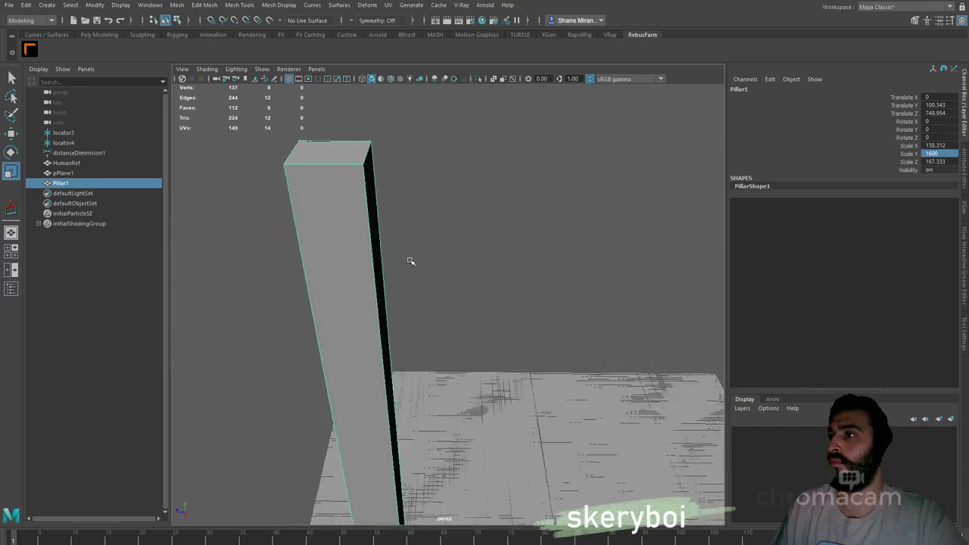
pyautogui.press('F10')
pyautogui.click(342, 149)
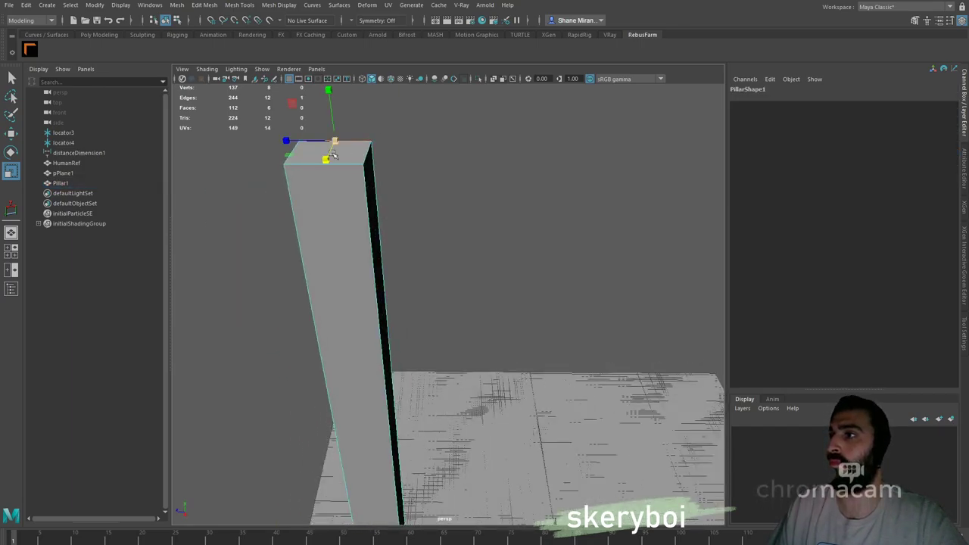
pyautogui.click(364, 154)
pyautogui.press('w')
pyautogui.moveTo(364, 107); pyautogui.dragTo(364, 92)
pyautogui.scroll(-3, 423, 203)
pyautogui.moveTo(422, 204); pyautogui.dragTo(392, 273)
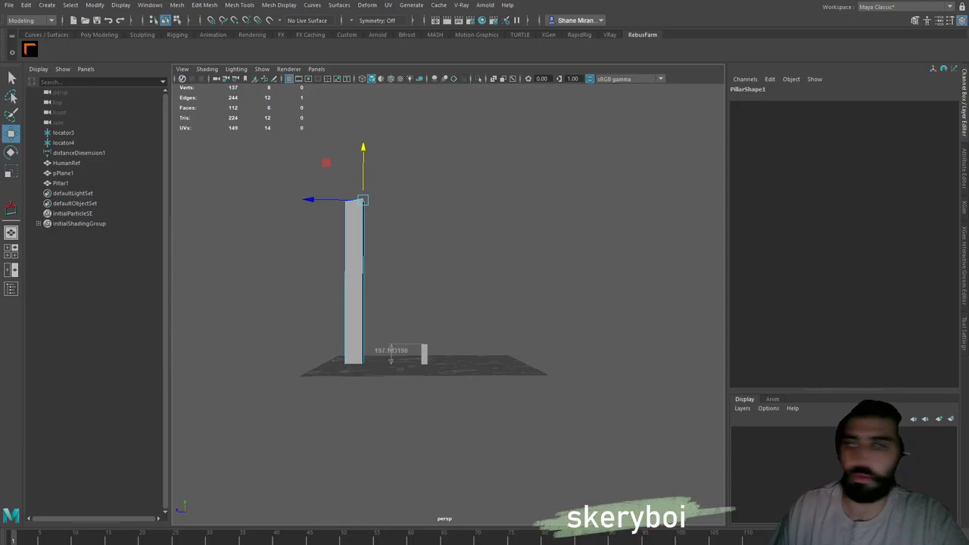
# Duplicate Pillar1 and move the copy along Z to the opposite side of the ground plane
pyautogui.click(361, 252)
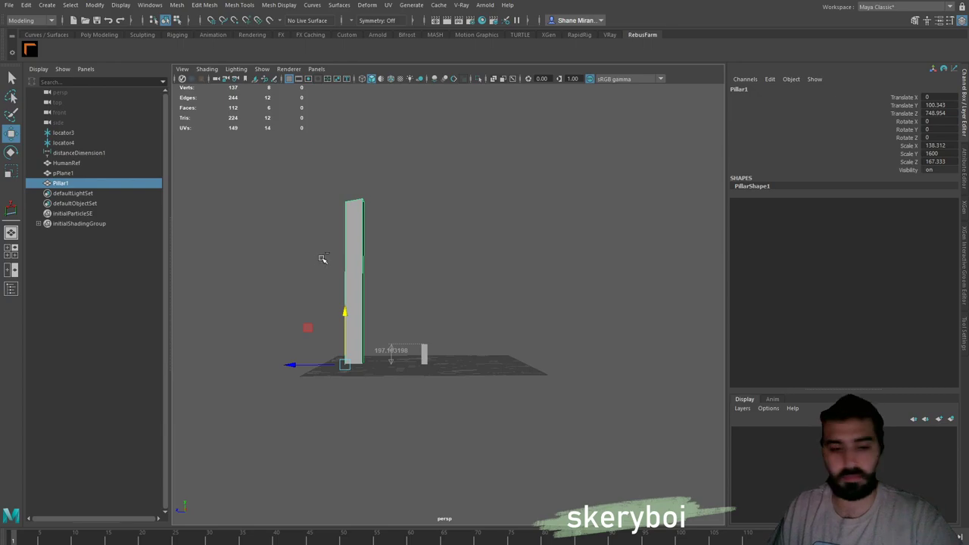
pyautogui.hotkey('ctrl', 'd')
pyautogui.moveTo(291, 365); pyautogui.dragTo(458, 361)
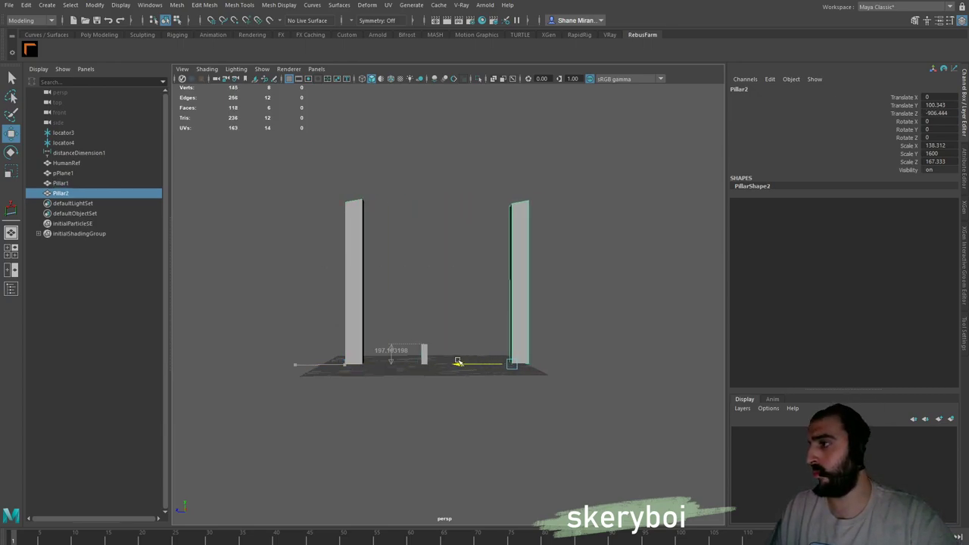
# Resize Pillar2 to about 193 in X, 1233 in Y and 162 in Z, near the ground plane's right edge
pyautogui.press('r')
pyautogui.moveTo(537, 361); pyautogui.dragTo(544, 395)
pyautogui.moveTo(533, 311); pyautogui.dragTo(590, 313)
pyautogui.click(473, 371)
pyautogui.moveTo(530, 425); pyautogui.dragTo(452, 323)
pyautogui.click(493, 349)
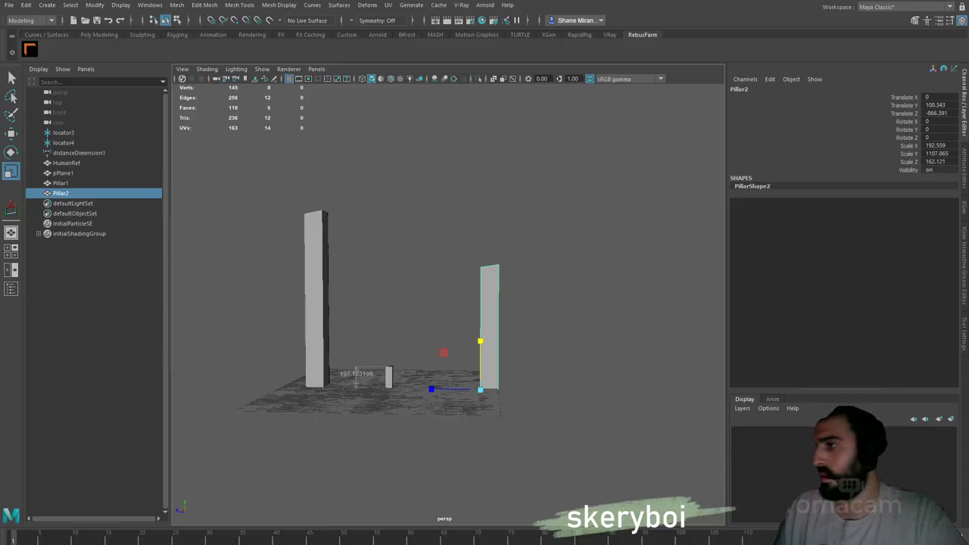
pyautogui.moveTo(480, 339); pyautogui.dragTo(482, 336)
pyautogui.keyDown('alt'); pyautogui.moveTo(432, 357); pyautogui.dragTo(459, 377); pyautogui.keyUp('alt')
pyautogui.scroll(3, 492, 356)
pyautogui.keyDown('alt'); pyautogui.moveTo(526, 336); pyautogui.dragTo(505, 353); pyautogui.keyUp('alt')
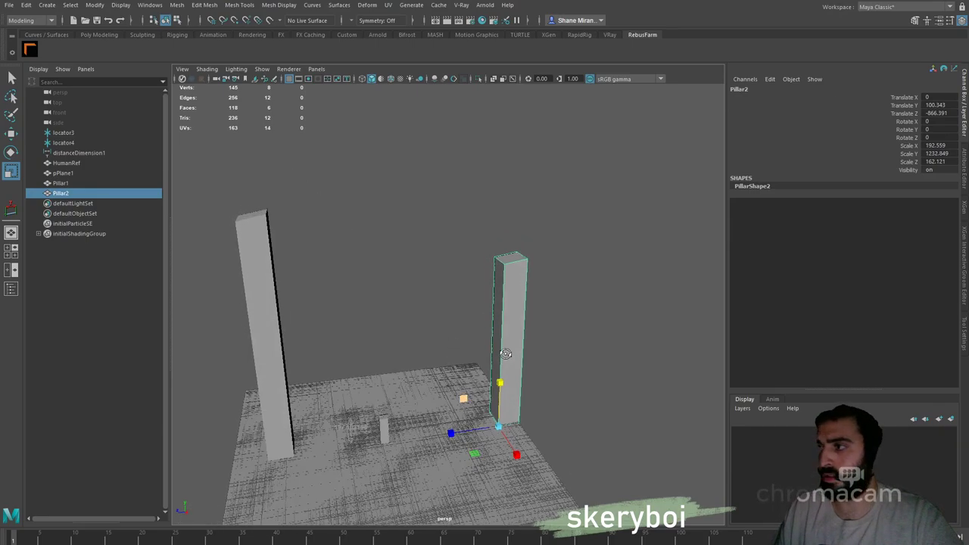
# Duplicate Pillar2, move the copy behind it and slightly inward, and scale its height to about 1144
pyautogui.hotkey('ctrl', 'd')
pyautogui.press('w')
pyautogui.moveTo(512, 460); pyautogui.dragTo(495, 419)
pyautogui.moveTo(425, 400); pyautogui.dragTo(421, 400)
pyautogui.moveTo(491, 431); pyautogui.dragTo(488, 420)
pyautogui.keyDown('alt'); pyautogui.moveTo(511, 368); pyautogui.dragTo(515, 341); pyautogui.keyUp('alt')
pyautogui.press('r')
pyautogui.moveTo(476, 389); pyautogui.dragTo(476, 392)
pyautogui.keyDown('alt'); pyautogui.moveTo(504, 320); pyautogui.dragTo(517, 340); pyautogui.keyUp('alt')
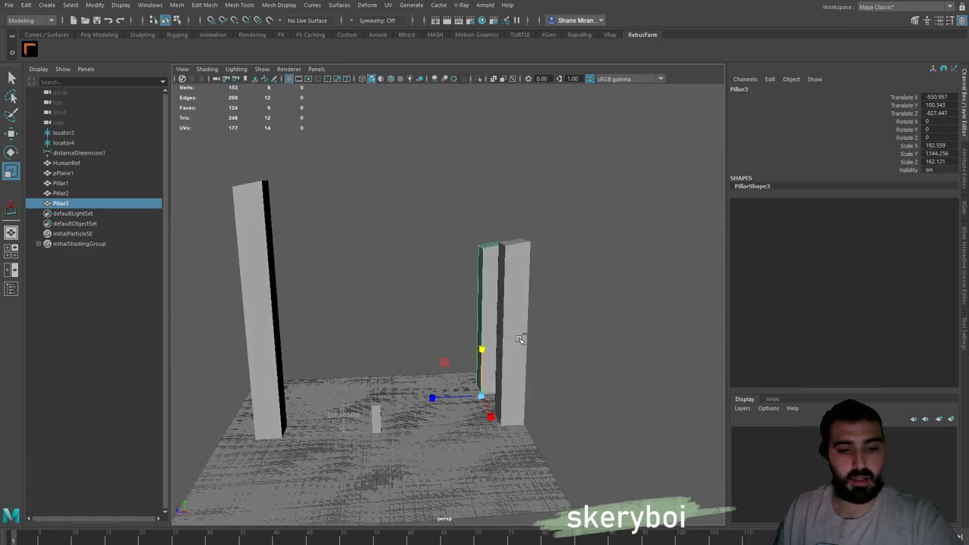
# Duplicate Pillar3, move the copy further back and inward, and tilt it about -2.25 degrees around X
pyautogui.hotkey('ctrl', 'd')
pyautogui.press('w')
pyautogui.moveTo(491, 416); pyautogui.dragTo(406, 374)
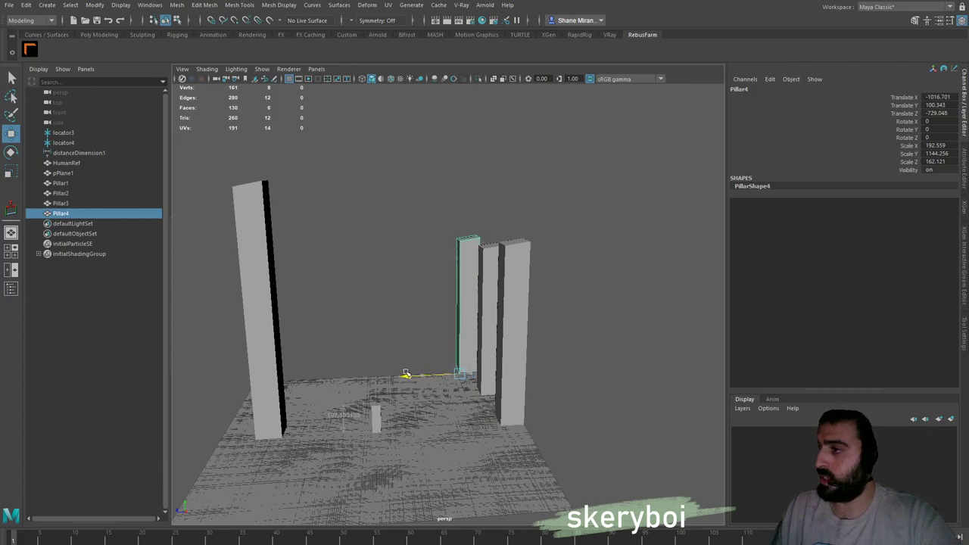
pyautogui.press('e')
pyautogui.moveTo(465, 331); pyautogui.dragTo(478, 330)
pyautogui.scroll(-3, 479, 278)
pyautogui.moveTo(478, 278); pyautogui.dragTo(486, 284)
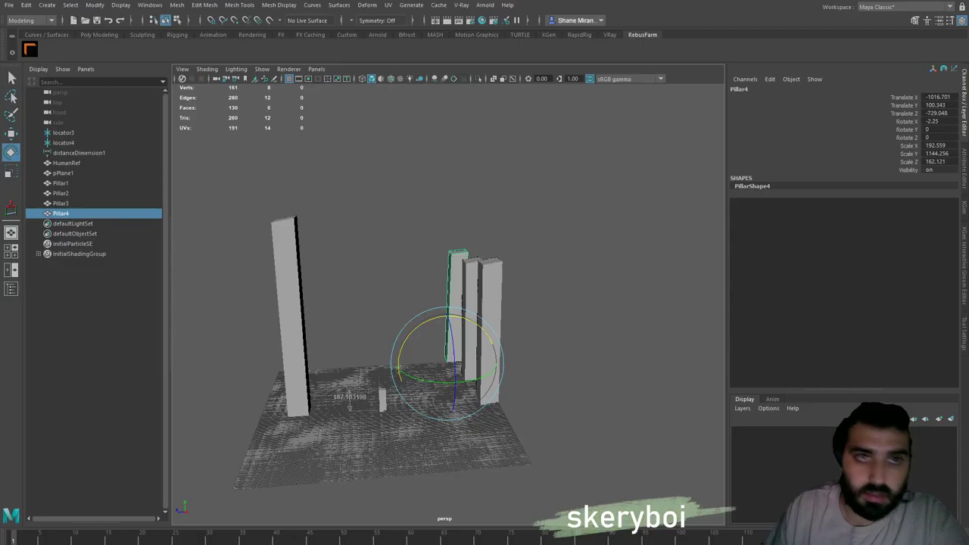
# Duplicate Pillar1, move the copy to the back between the pillars, and scale it into a wall about 1852 high and 921 wide
pyautogui.moveTo(356, 267)
pyautogui.mouseDown()
pyautogui.moveTo(371, 260)
pyautogui.moveTo(410, 292)
pyautogui.mouseUp()
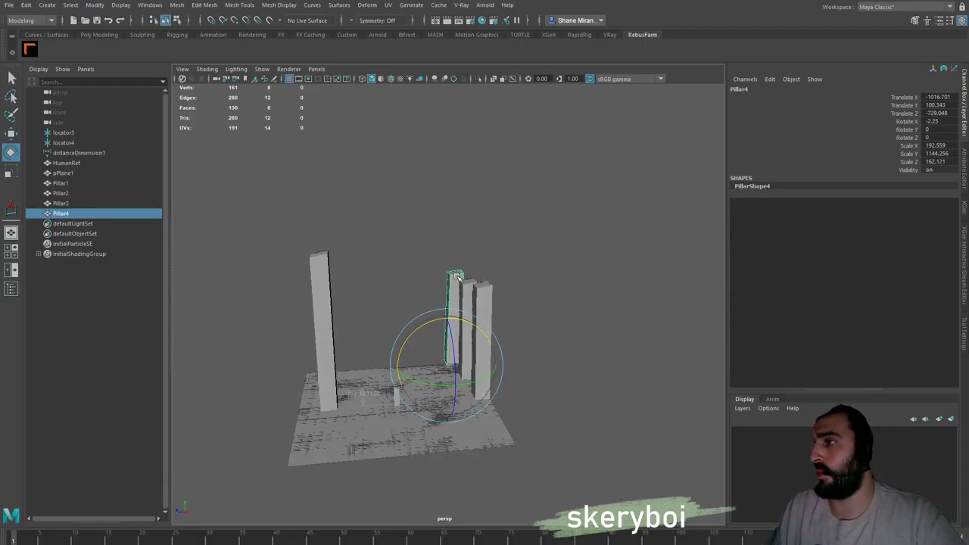
pyautogui.click(327, 331)
pyautogui.hotkey('ctrl', 'd')
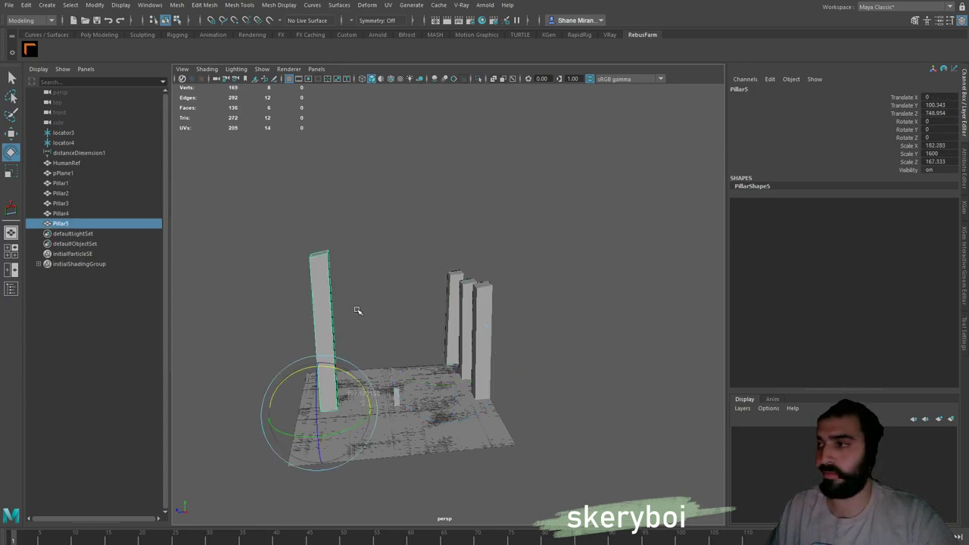
pyautogui.press('w')
pyautogui.moveTo(316, 417); pyautogui.dragTo(304, 351)
pyautogui.press('r')
pyautogui.press('w')
pyautogui.moveTo(414, 355); pyautogui.dragTo(506, 324)
pyautogui.press('r')
pyautogui.moveTo(312, 353); pyautogui.dragTo(426, 276)
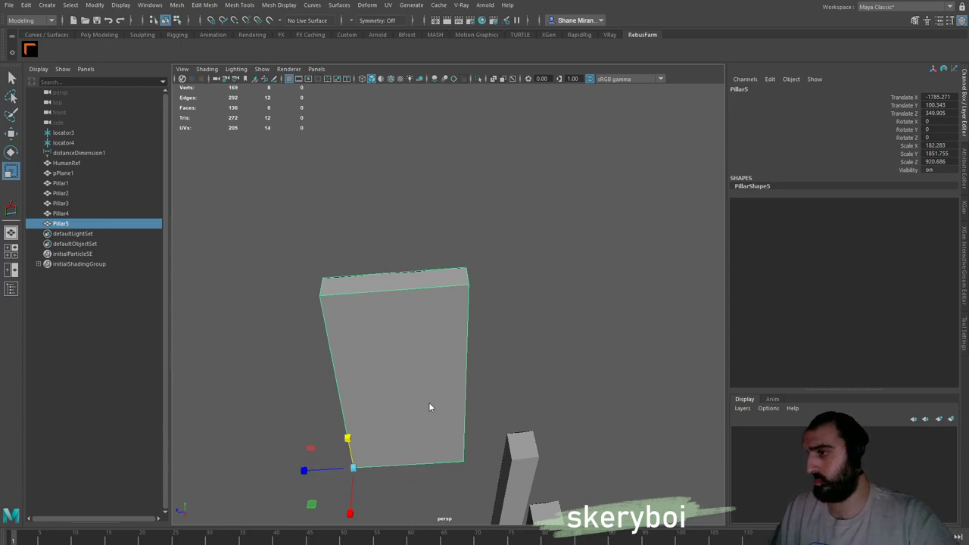
# Insert two vertical edge loops across the back wall's width using the multiple edge loops option
pyautogui.keyDown('shift'); pyautogui.rightClick(374, 304); pyautogui.keyUp('shift')
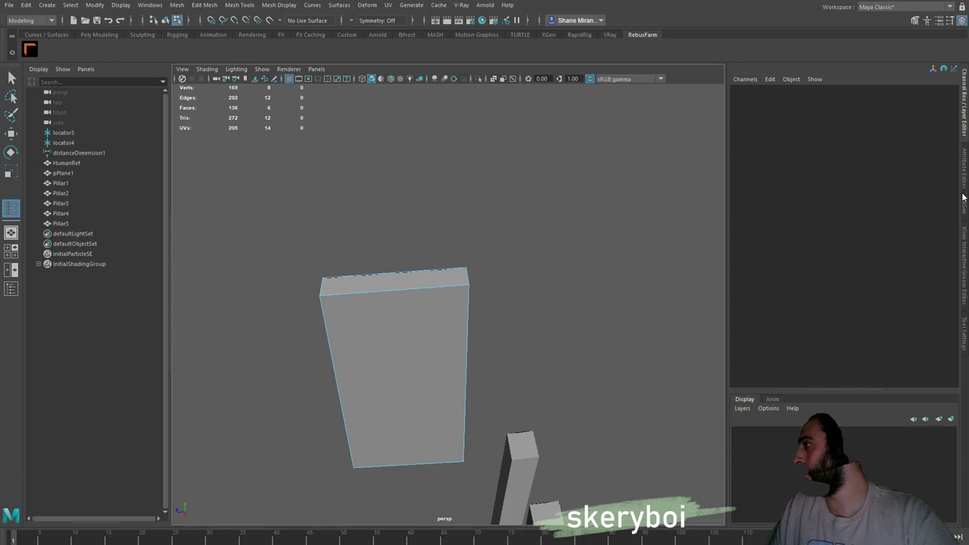
pyautogui.click(963, 318)
pyautogui.click(829, 133)
pyautogui.click(824, 142)
pyautogui.click(817, 162)
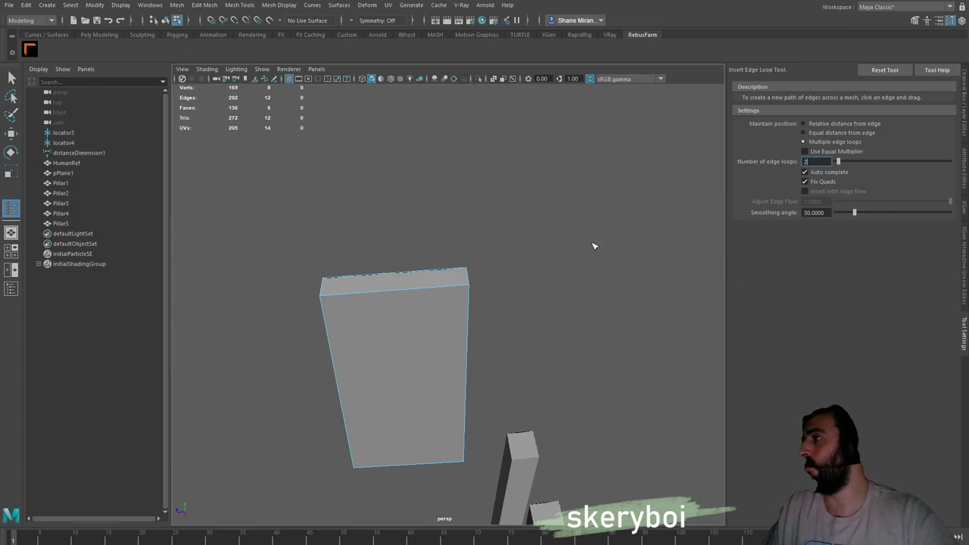
pyautogui.write('2')
pyautogui.moveTo(421, 287); pyautogui.dragTo(428, 289)
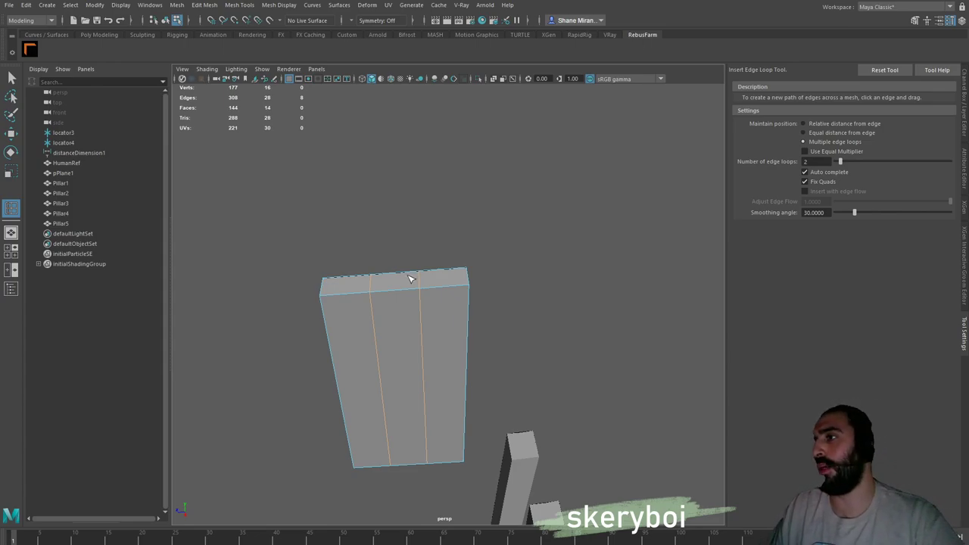
pyautogui.press('w')
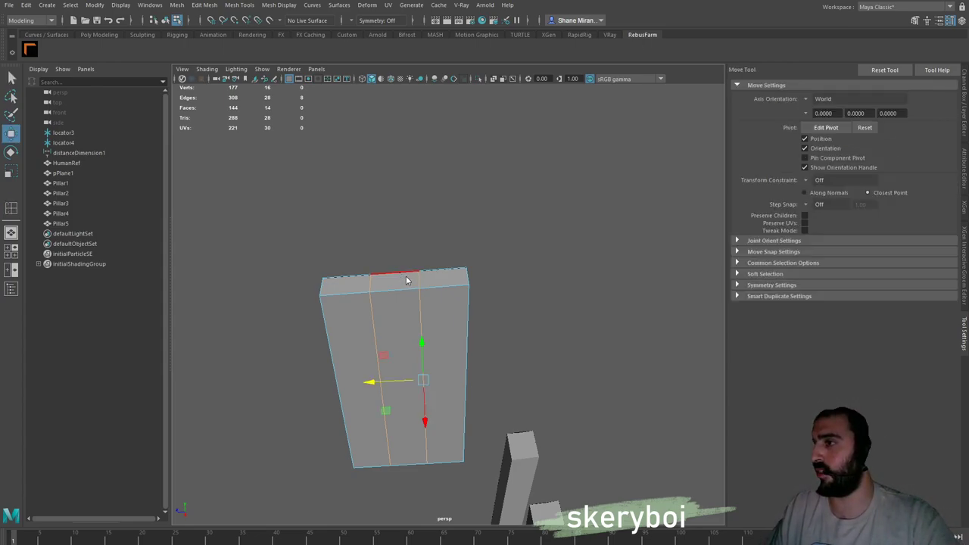
# Raise the middle top face of the back wall so its top slopes down towards both sides
pyautogui.press('F11')
pyautogui.click(413, 283)
pyautogui.moveTo(389, 233); pyautogui.dragTo(388, 219)
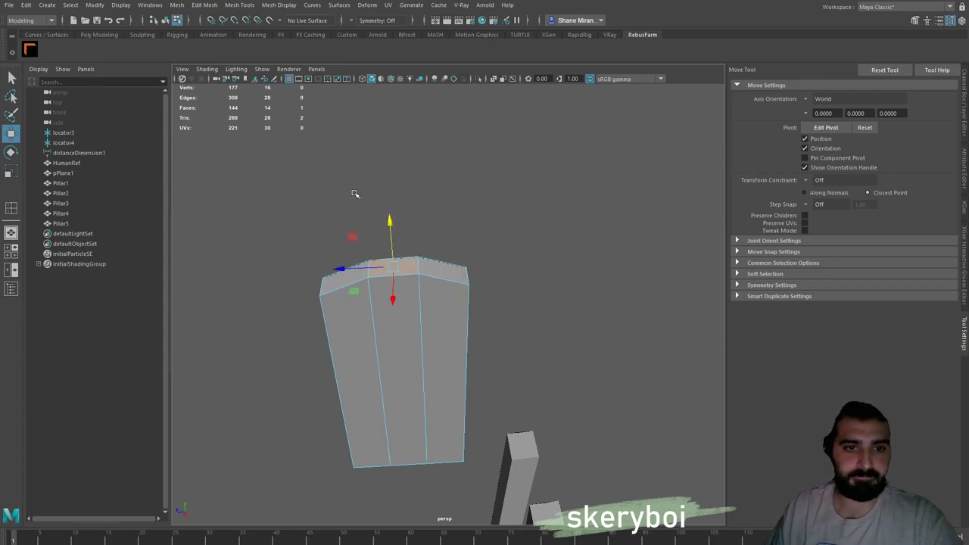
pyautogui.moveTo(415, 352); pyautogui.dragTo(490, 260)
pyautogui.scroll(3, 423, 333)
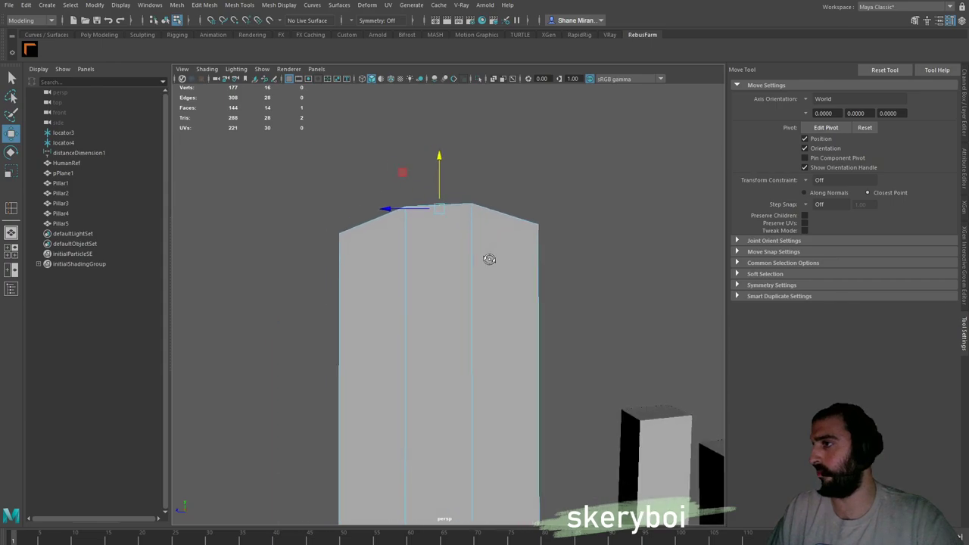
pyautogui.scroll(-10, 490, 261)
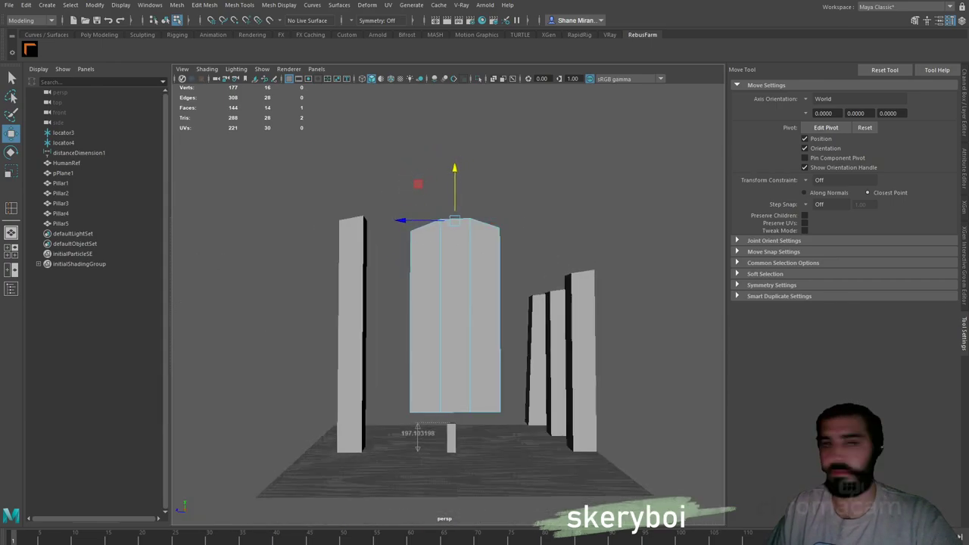
# Compare the back wall with the painting in Photoshop and lower its middle top face until the top is almost flat
pyautogui.hotkey('alt', 'Tab')
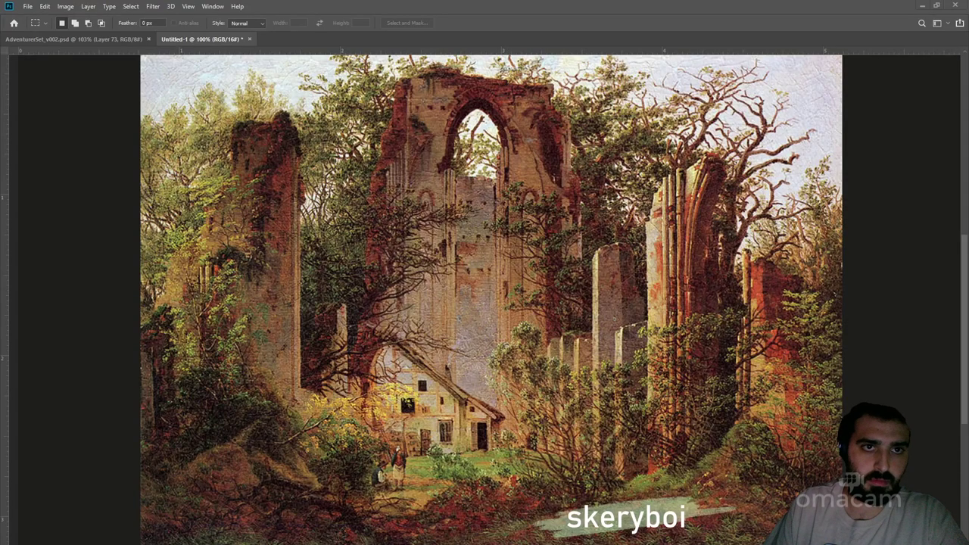
pyautogui.hotkey('alt', 'Tab')
pyautogui.click(482, 227)
pyautogui.scroll(5, 483, 215)
pyautogui.moveTo(483, 214); pyautogui.dragTo(475, 217)
pyautogui.moveTo(467, 137); pyautogui.dragTo(464, 154)
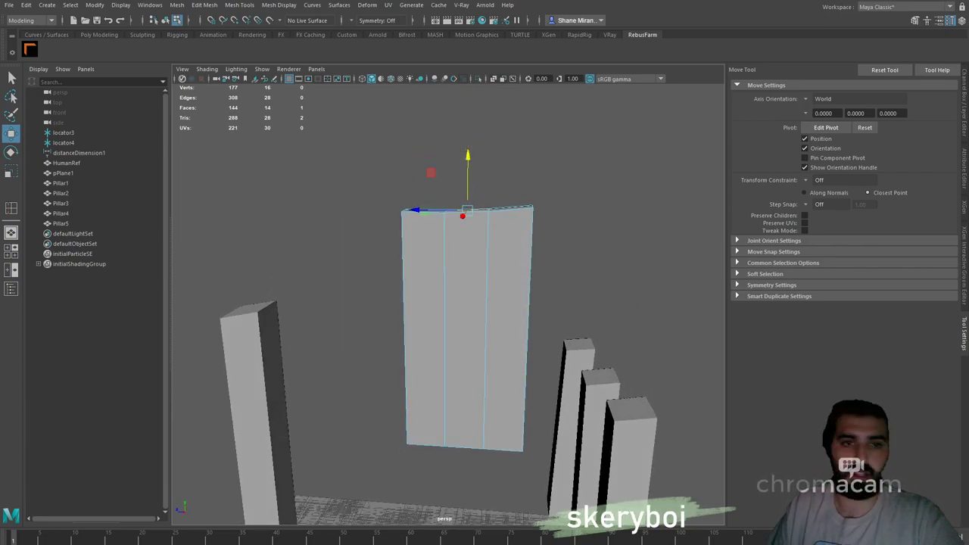
pyautogui.hotkey('alt', 'Tab')
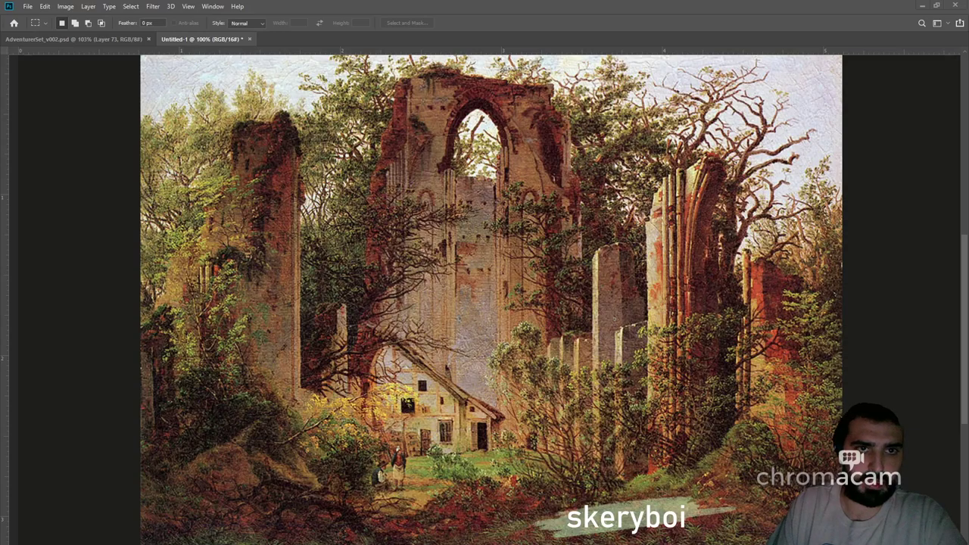
pyautogui.hotkey('alt', 'Tab')
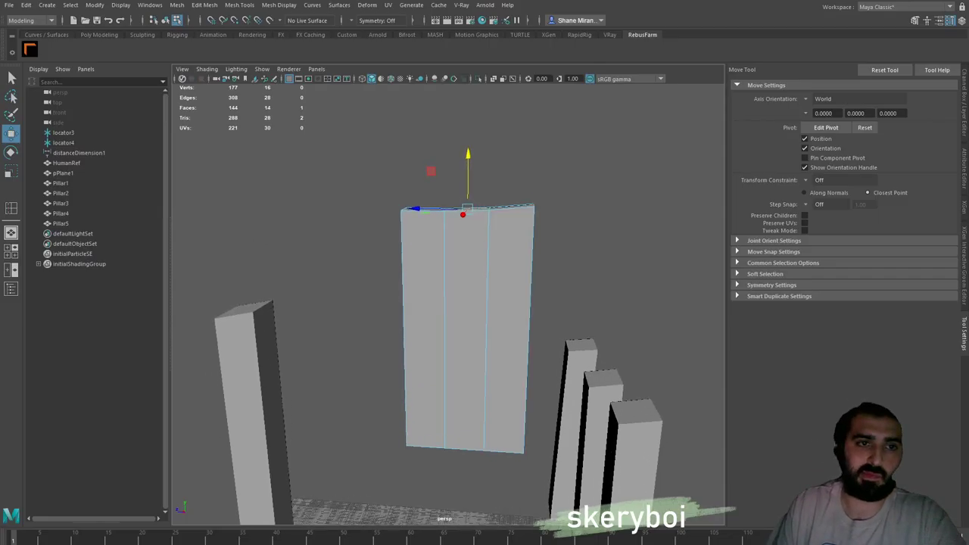
pyautogui.hotkey('alt', 'Tab')
pyautogui.hotkey('alt', 'Tab')
pyautogui.moveTo(521, 221); pyautogui.dragTo(520, 214)
pyautogui.moveTo(460, 148); pyautogui.dragTo(460, 144)
# Scale the back wall's outer top corner vertices inward so the wall tapers towards the top
pyautogui.press('F9')
pyautogui.moveTo(565, 167); pyautogui.dragTo(519, 203)
pyautogui.moveTo(402, 224); pyautogui.dragTo(402, 224)
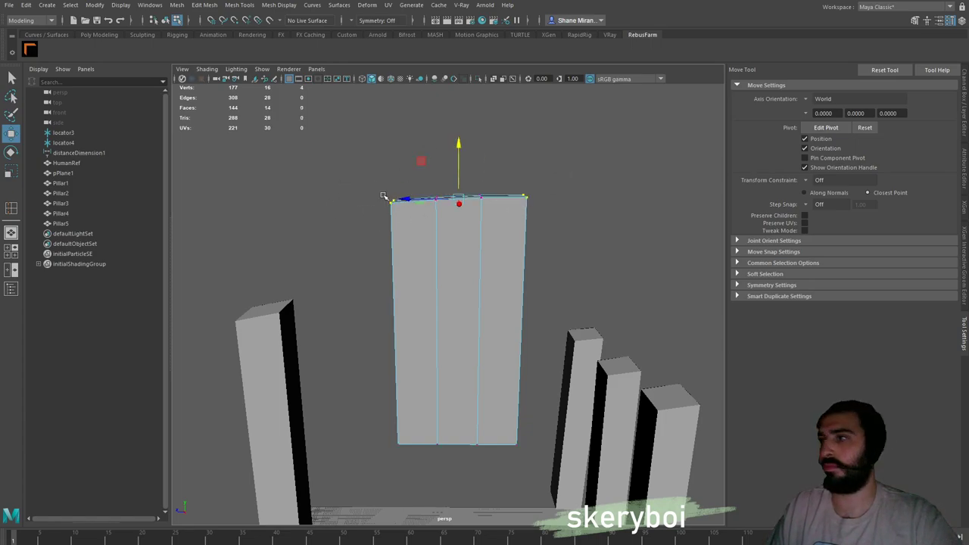
pyautogui.press('r')
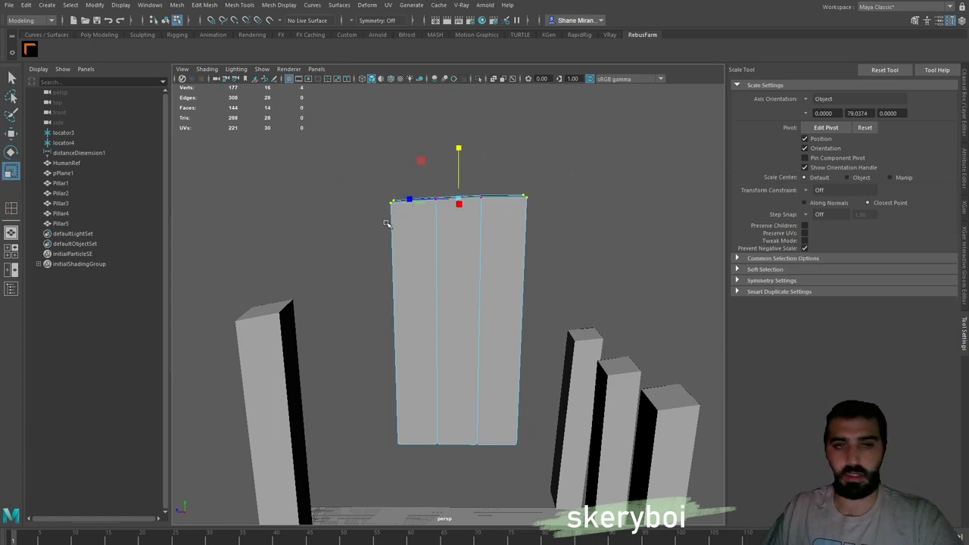
pyautogui.moveTo(402, 199); pyautogui.dragTo(415, 201)
pyautogui.press('F8')
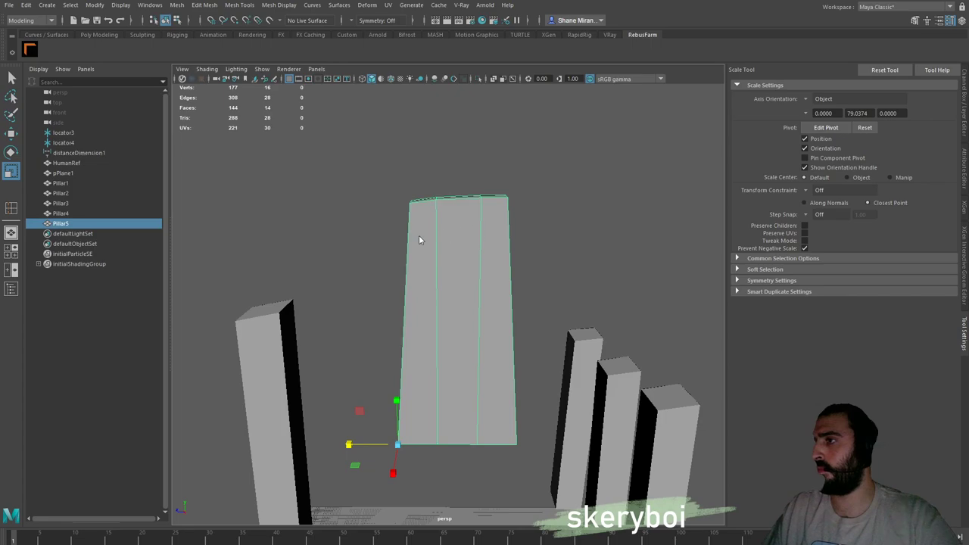
# Insert one horizontal edge loop around the back wall and raise it to about three quarters of the height
pyautogui.press('y')
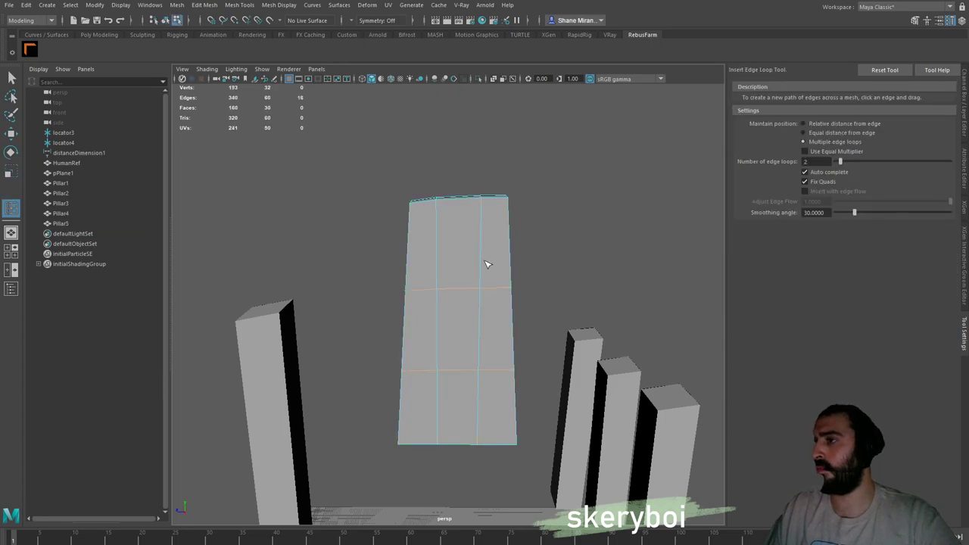
pyautogui.write('1')
pyautogui.press('Return')
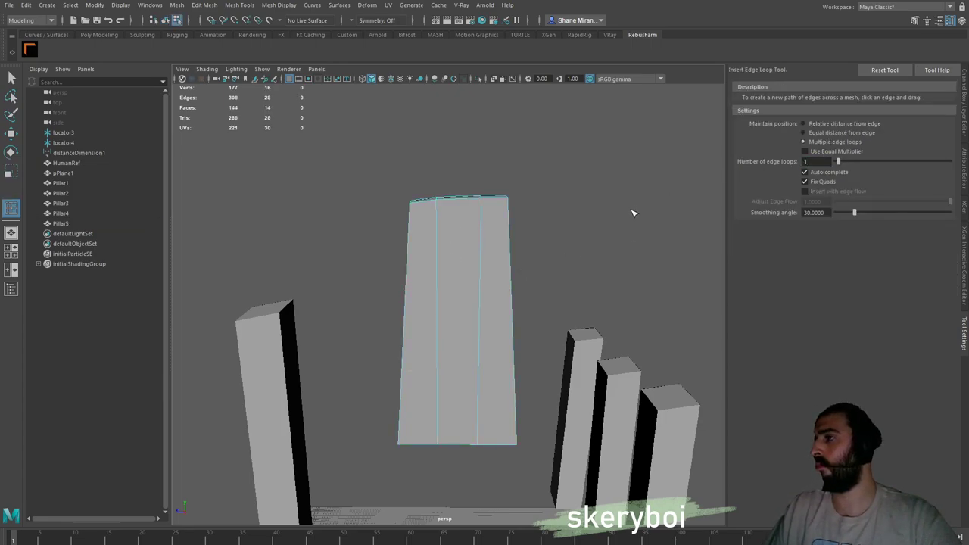
pyautogui.press('w')
pyautogui.moveTo(460, 275); pyautogui.dragTo(490, 219)
pyautogui.rightClick(491, 219)
# Turn on the camera gate and frame the pillars and back wall from a low frontal view
pyautogui.scroll(-2, 476, 272)
pyautogui.moveTo(482, 284); pyautogui.dragTo(486, 250)
pyautogui.scroll(-2, 500, 269)
pyautogui.click(300, 80)
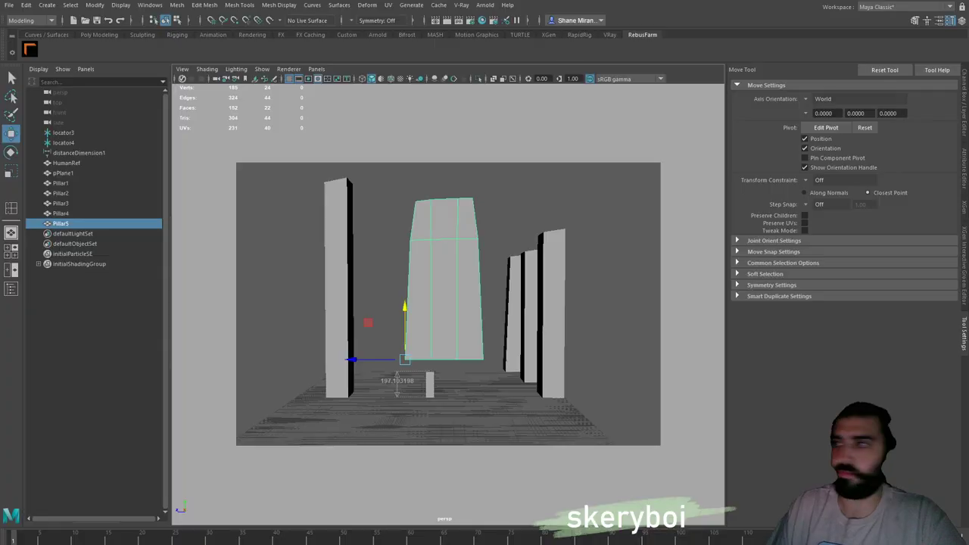
pyautogui.moveTo(523, 303); pyautogui.dragTo(496, 311)
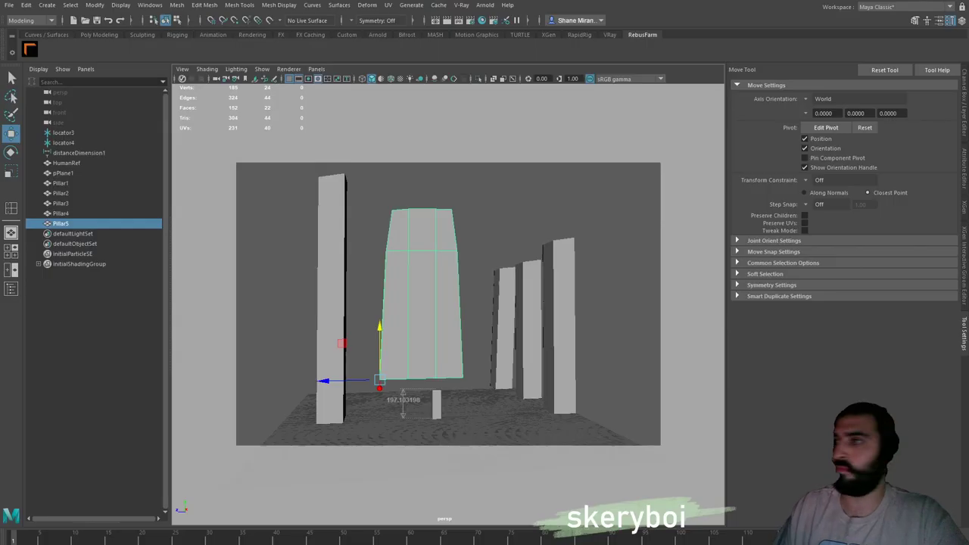
# Scale Pillar2 to make it taller and wider
pyautogui.click(568, 279)
pyautogui.press('r')
pyautogui.moveTo(555, 365); pyautogui.dragTo(555, 360)
pyautogui.moveTo(506, 416)
pyautogui.mouseDown()
pyautogui.moveTo(483, 417)
pyautogui.moveTo(507, 416)
pyautogui.mouseUp()
pyautogui.press('w')
pyautogui.moveTo(509, 332)
pyautogui.mouseDown()
pyautogui.moveTo(495, 341)
pyautogui.moveTo(482, 330)
pyautogui.moveTo(511, 333)
pyautogui.moveTo(495, 330)
pyautogui.mouseUp()
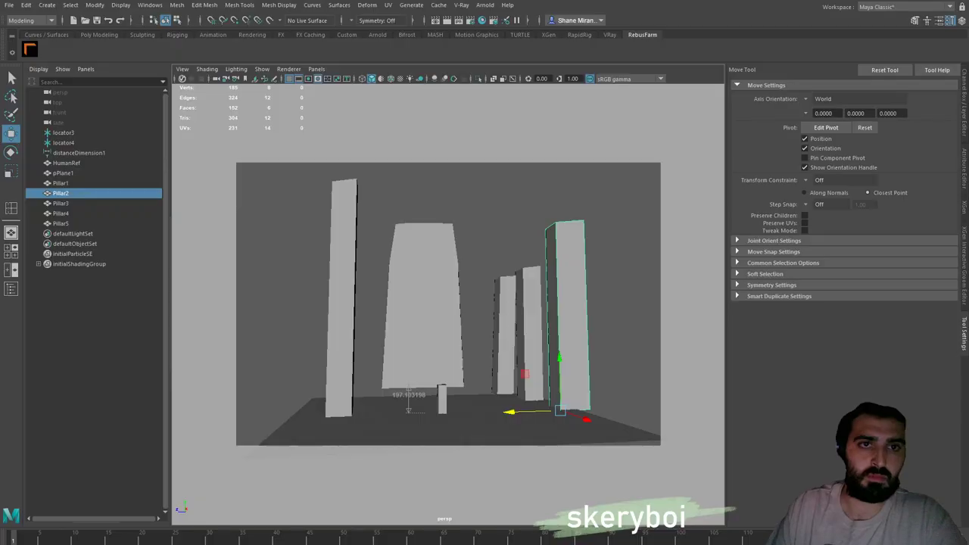
# Widen the back wall and place its base at the rear edge of the ground plane
pyautogui.click(464, 322)
pyautogui.moveTo(383, 395); pyautogui.dragTo(333, 399)
pyautogui.press('r')
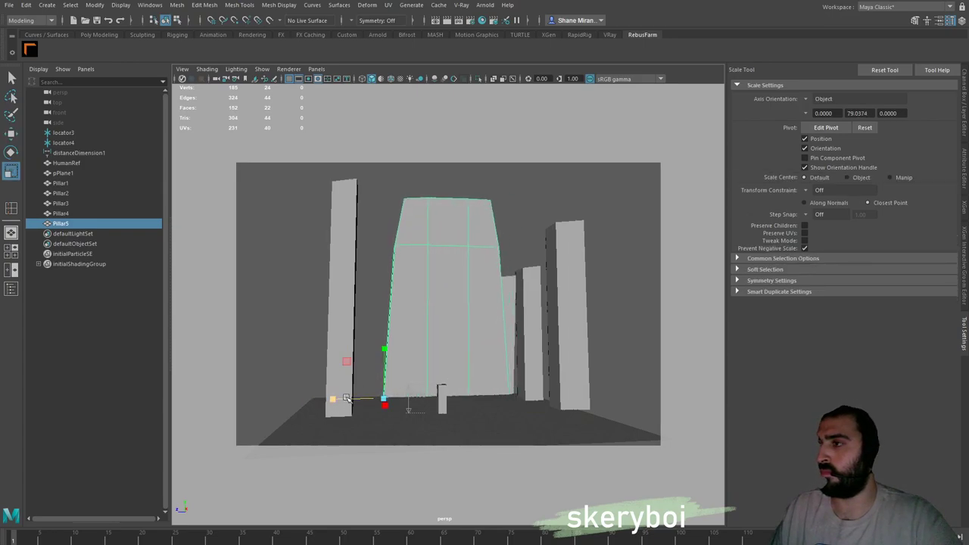
pyautogui.press('w')
# Move Pillar3 and Pillar4 forward along X, away from the widened back wall
pyautogui.click(506, 359)
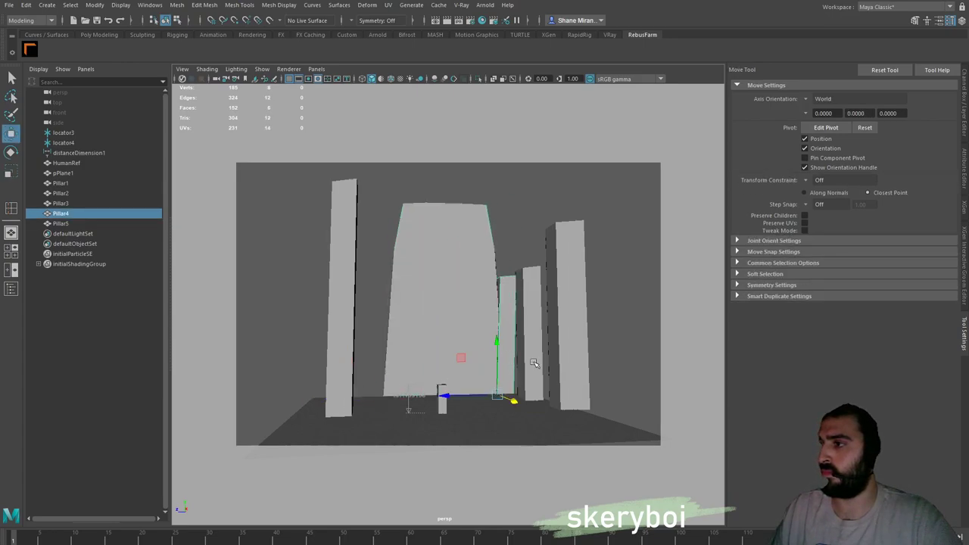
pyautogui.moveTo(509, 400); pyautogui.dragTo(551, 416)
pyautogui.click(539, 358)
pyautogui.click(518, 365)
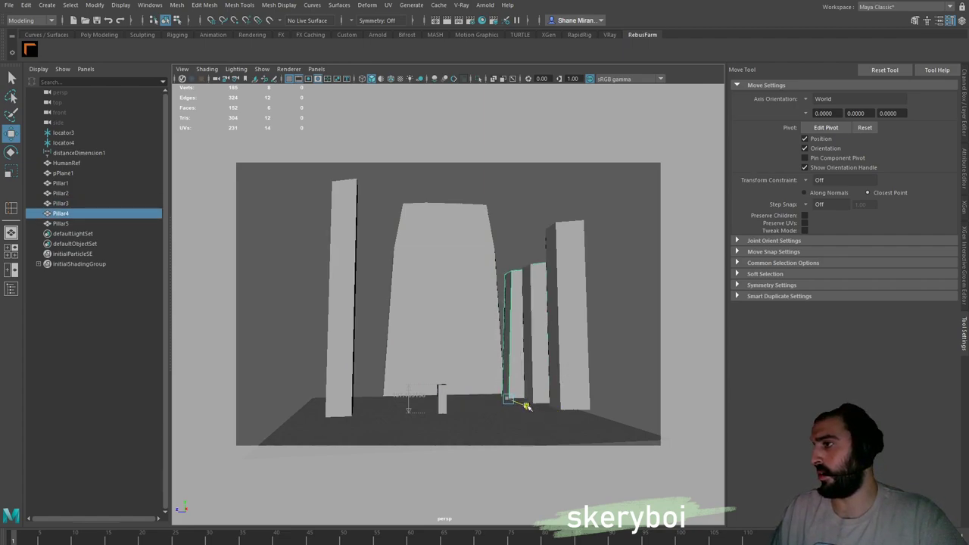
# Compare the framing with the painting in Photoshop and shorten Pillar1 to just below the back wall's apparent top
pyautogui.moveTo(460, 328)
pyautogui.mouseDown()
pyautogui.moveTo(480, 327)
pyautogui.moveTo(476, 320)
pyautogui.mouseUp()
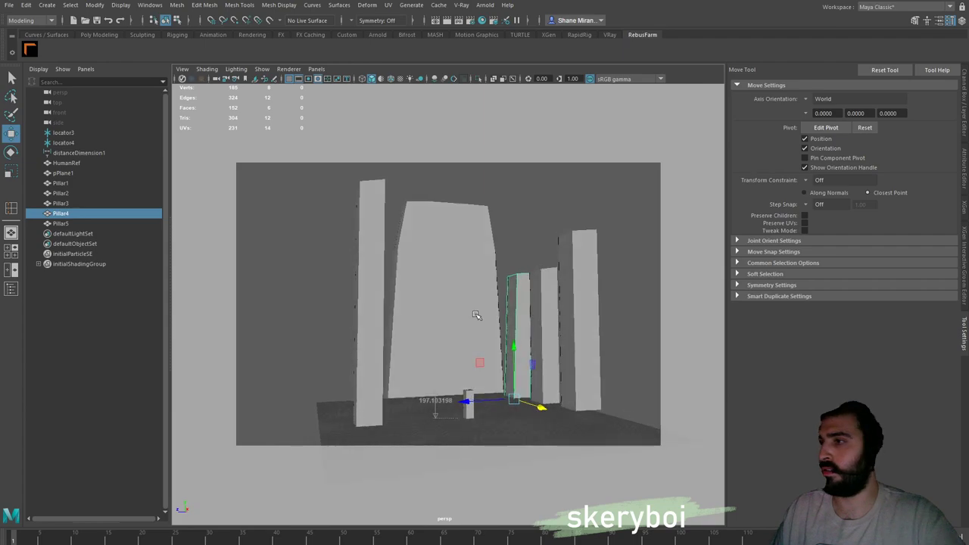
pyautogui.hotkey('alt', 'Tab')
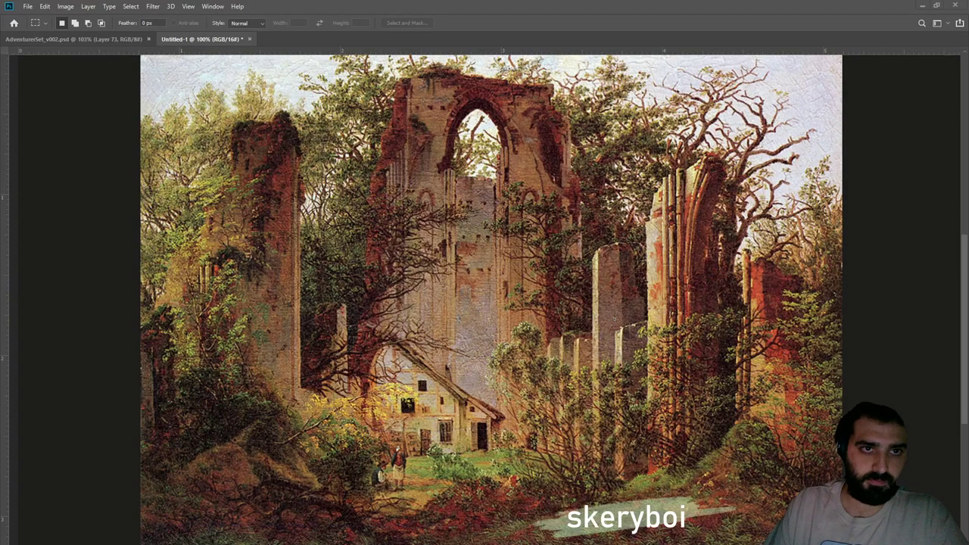
pyautogui.hotkey('alt', 'Tab')
pyautogui.moveTo(460, 294)
pyautogui.mouseDown()
pyautogui.moveTo(440, 294)
pyautogui.moveTo(454, 291)
pyautogui.mouseUp()
pyautogui.scroll(2, 521, 284)
pyautogui.moveTo(521, 284); pyautogui.dragTo(494, 264)
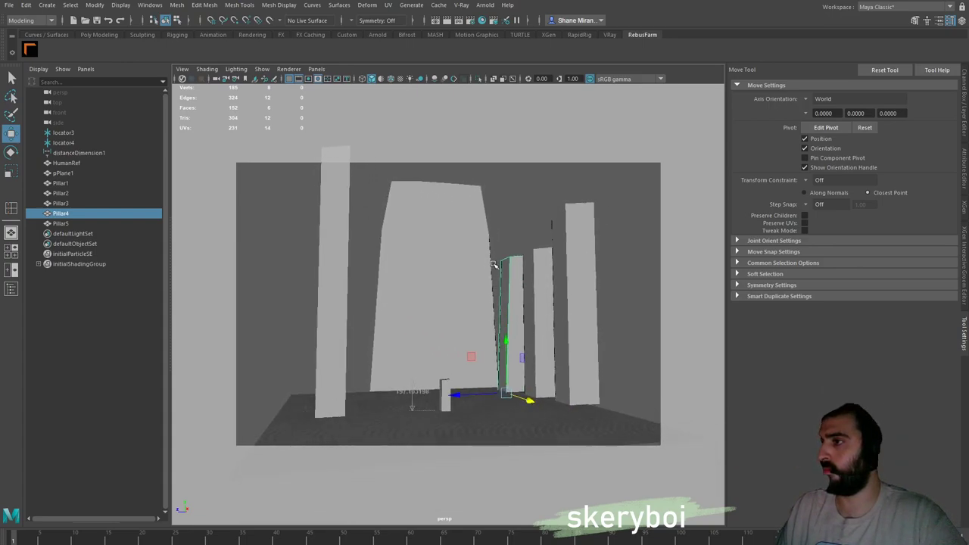
pyautogui.click(335, 240)
pyautogui.press('r')
pyautogui.moveTo(317, 372); pyautogui.dragTo(318, 380)
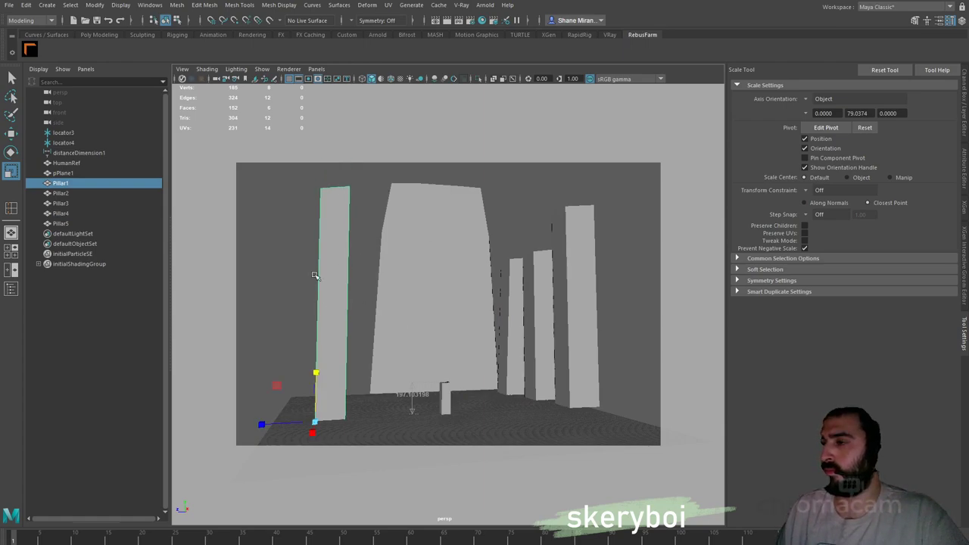
pyautogui.hotkey('alt', 'Tab')
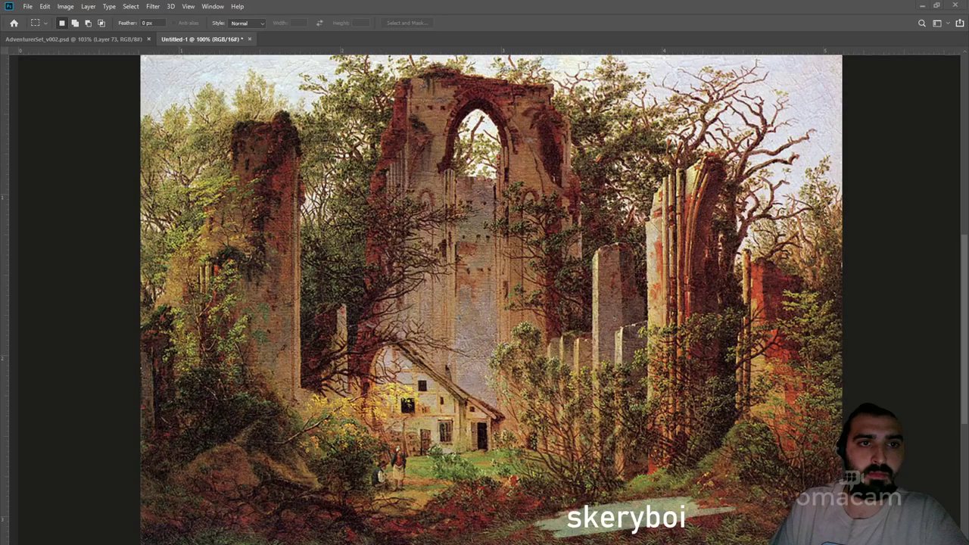
pyautogui.hotkey('alt', 'Tab')
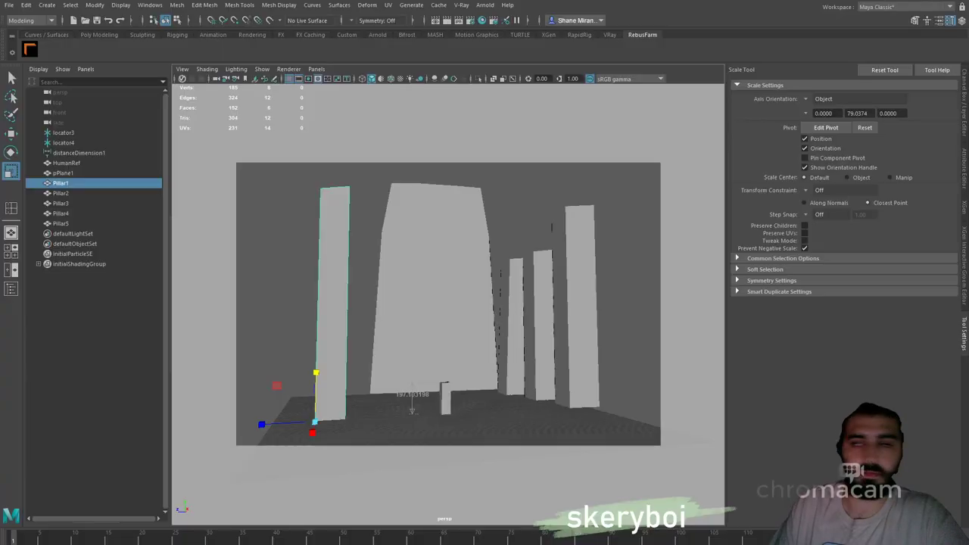
# Insert an edge loop near the top of Pillar2 with the equal distance option and select a face of its upper section
pyautogui.click(581, 222)
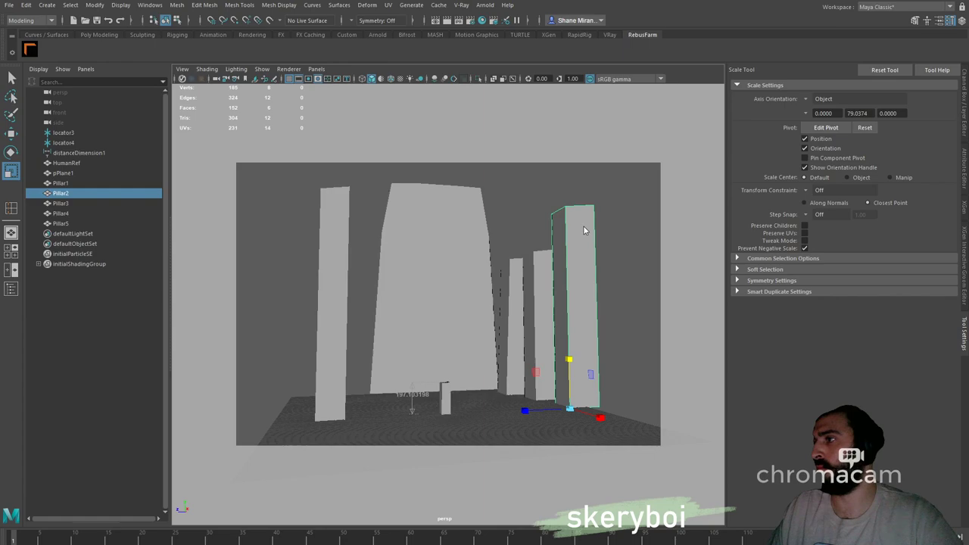
pyautogui.press('y')
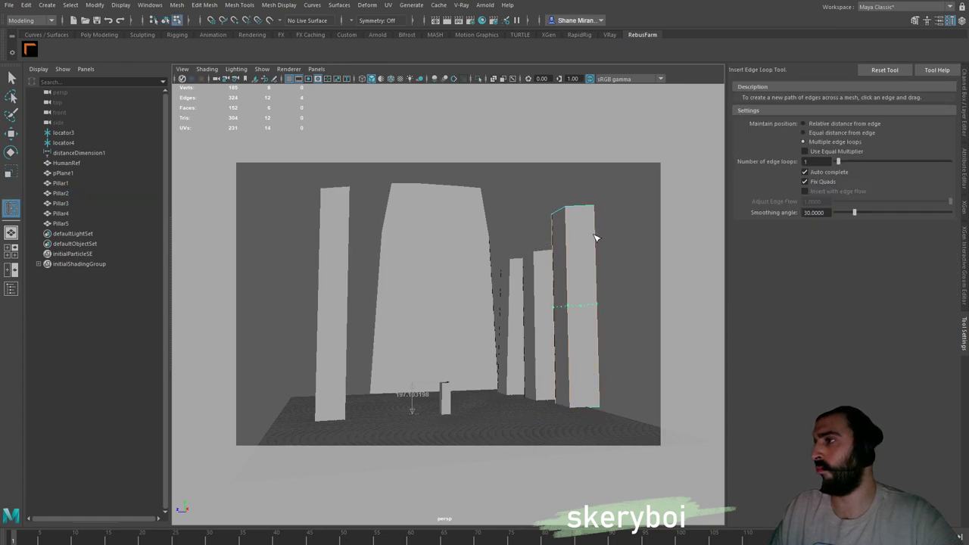
pyautogui.click(804, 133)
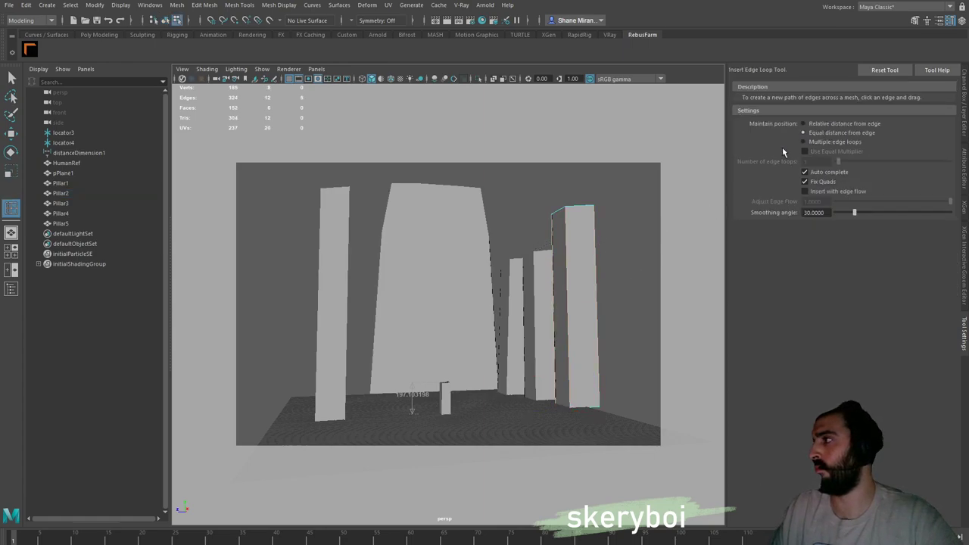
pyautogui.click(596, 244)
pyautogui.press('w')
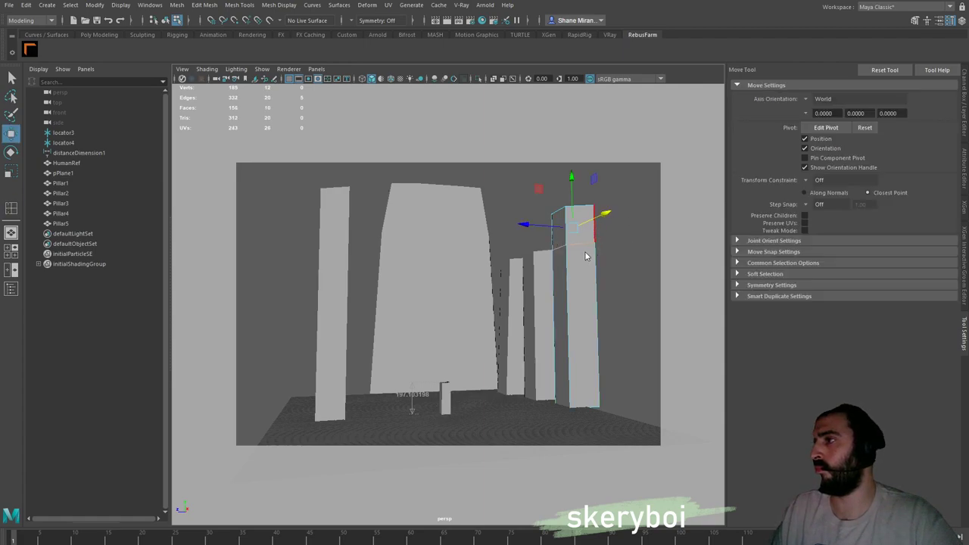
pyautogui.moveTo(530, 190); pyautogui.dragTo(627, 242)
pyautogui.moveTo(515, 189); pyautogui.dragTo(573, 217)
pyautogui.moveTo(668, 283); pyautogui.dragTo(576, 326)
pyautogui.click(558, 225)
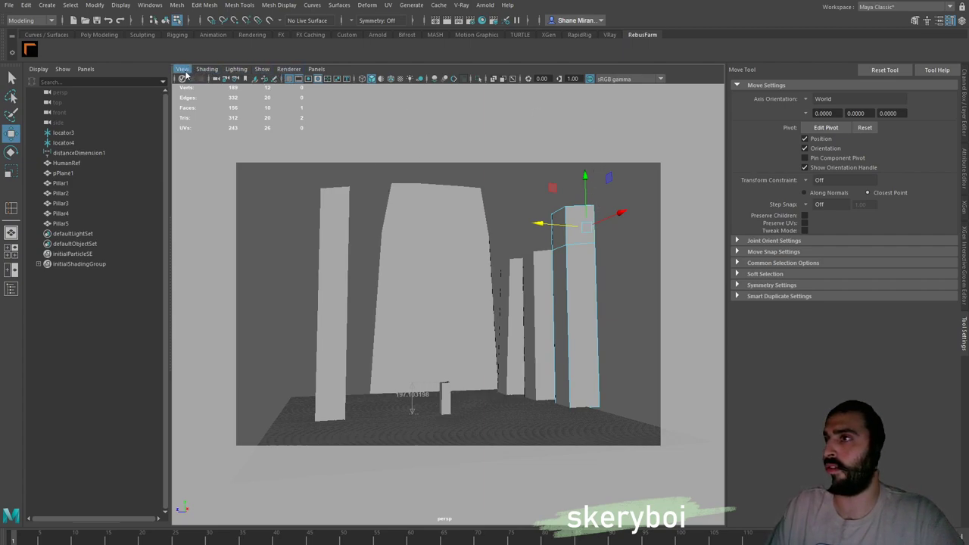
# Create a new camera from the current view, hide its gate, and switch between it and the original perspective camera, ending on the new one
pyautogui.click(241, 113)
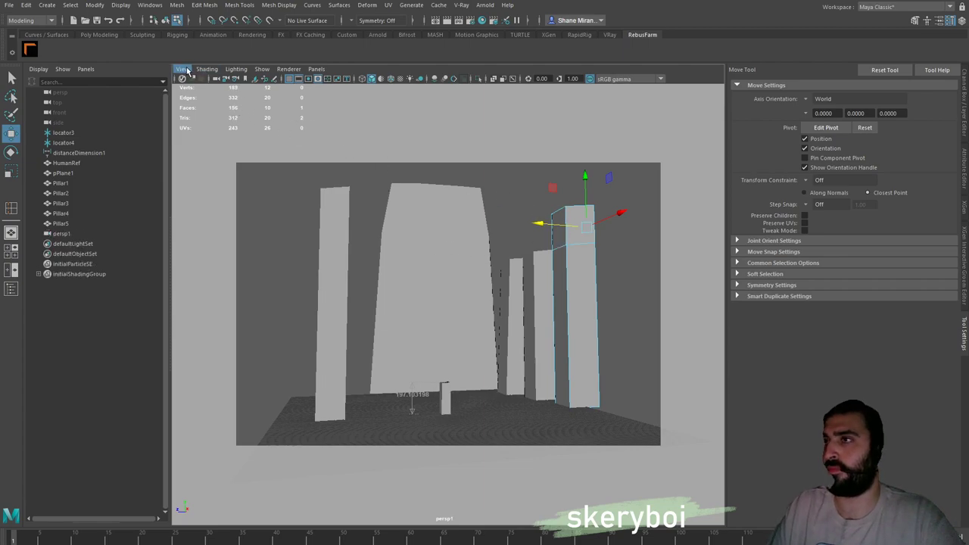
pyautogui.click(308, 78)
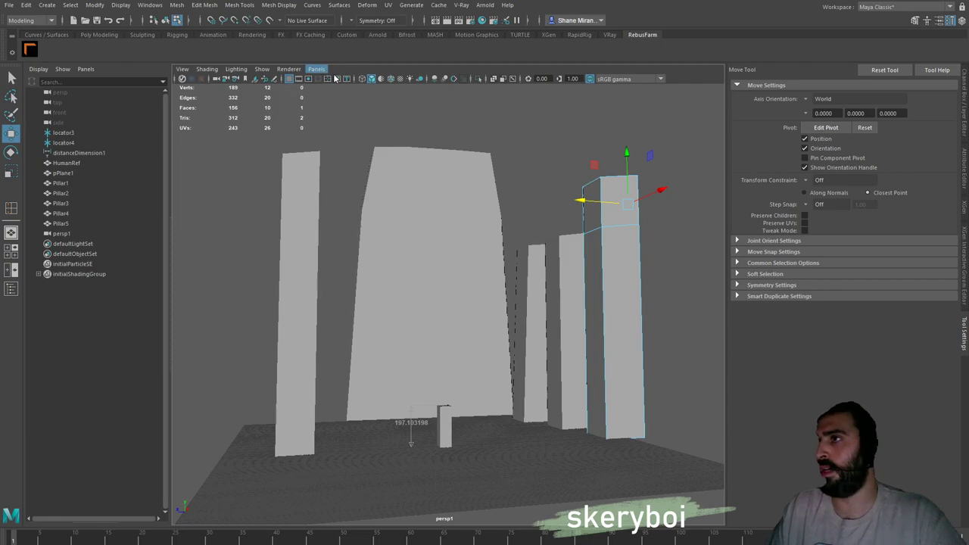
pyautogui.click(439, 89)
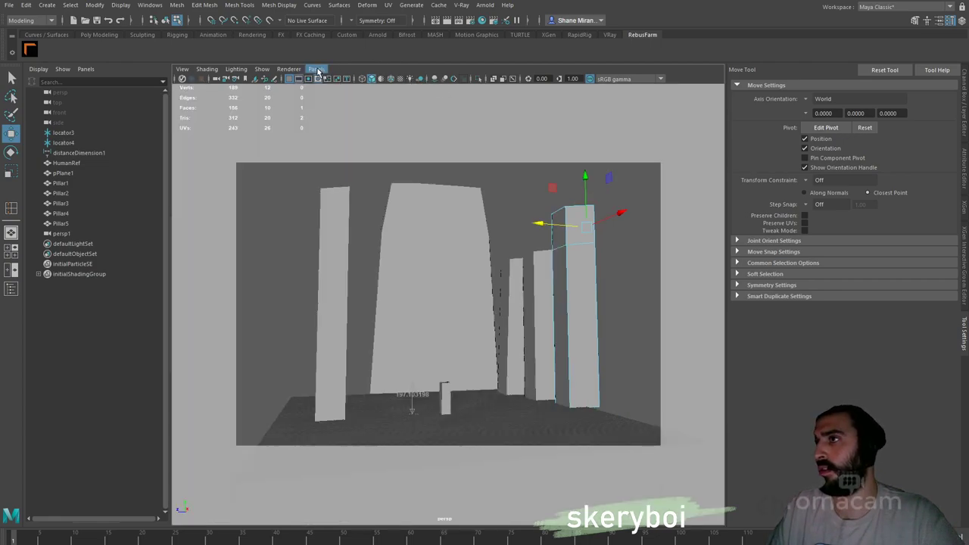
pyautogui.click(443, 81)
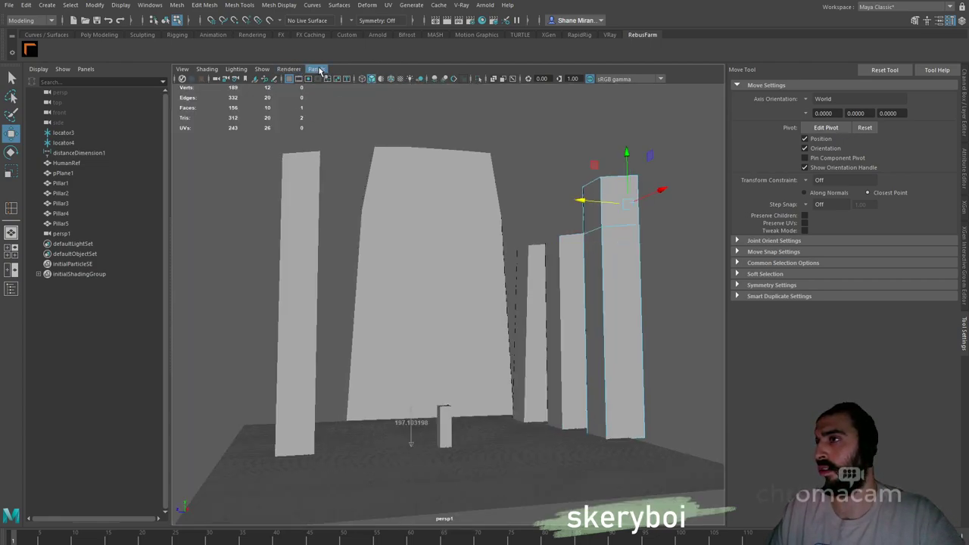
pyautogui.click(440, 90)
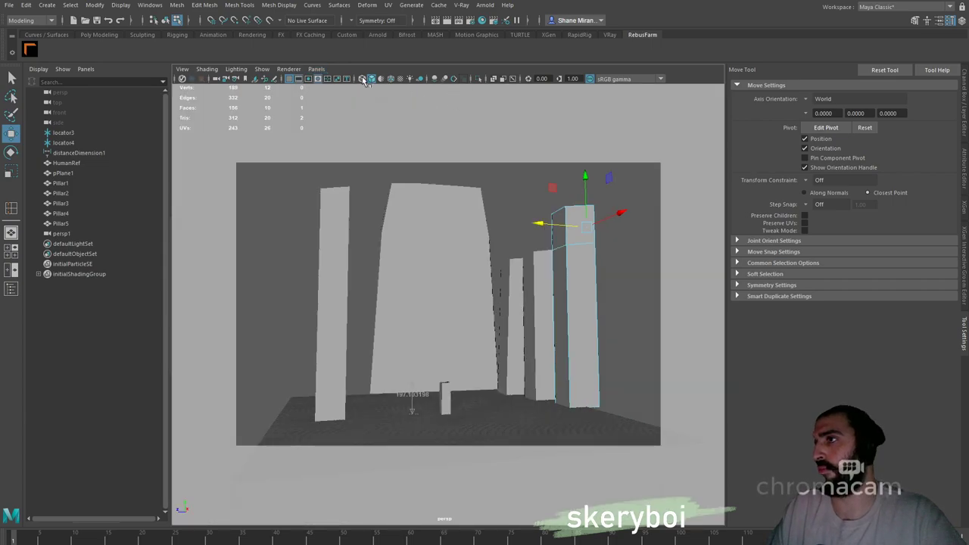
pyautogui.click(318, 70)
pyautogui.click(435, 81)
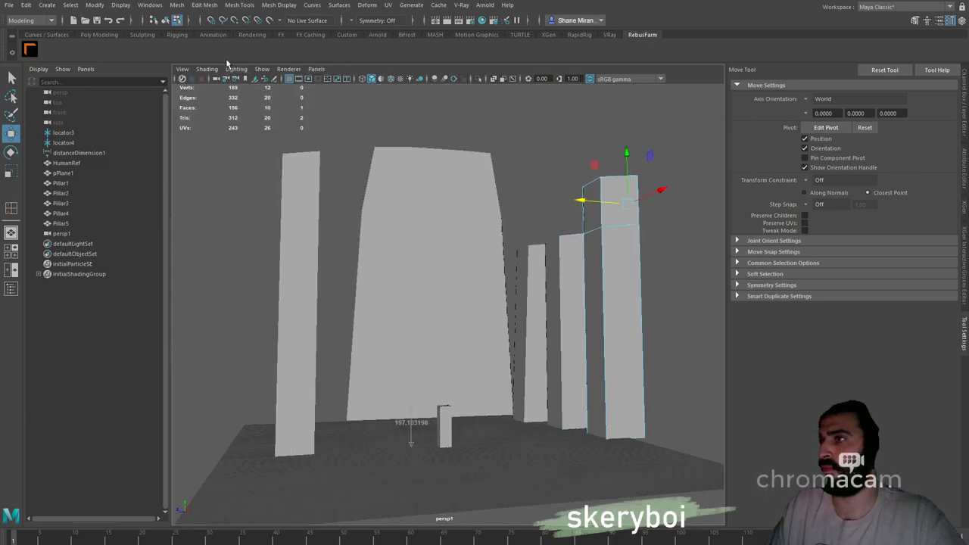
# Show the new camera's resolution gate at 1920 x 1080 and reframe the blockout slightly smaller inside it
pyautogui.click(308, 80)
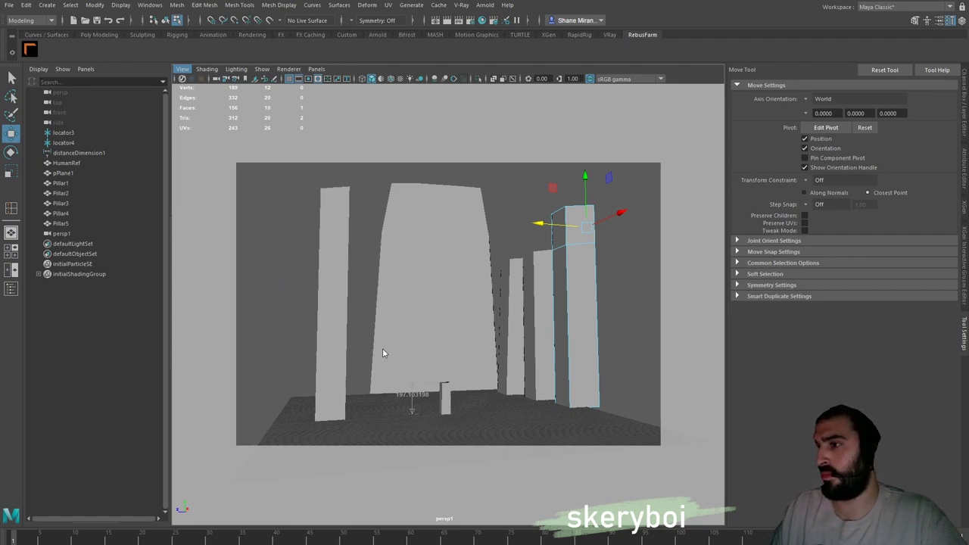
pyautogui.click(353, 322)
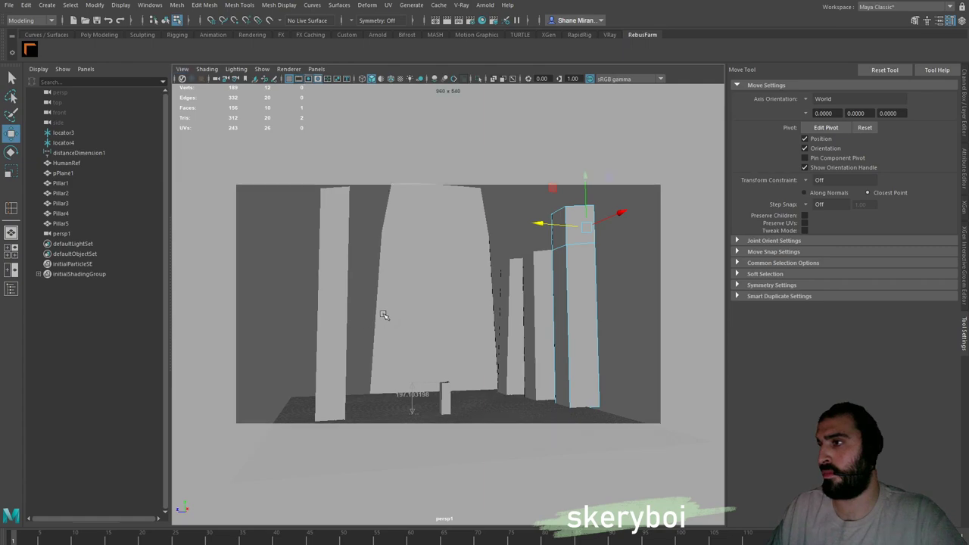
pyautogui.scroll(-3, 441, 267)
pyautogui.moveTo(453, 271); pyautogui.dragTo(452, 273)
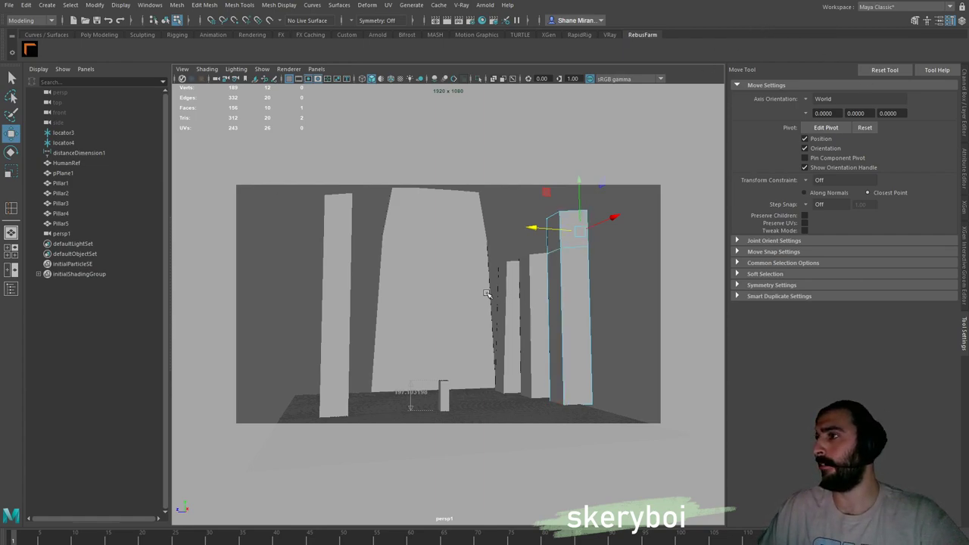
pyautogui.moveTo(453, 324)
pyautogui.mouseDown()
pyautogui.moveTo(463, 324)
pyautogui.moveTo(458, 308)
pyautogui.mouseUp()
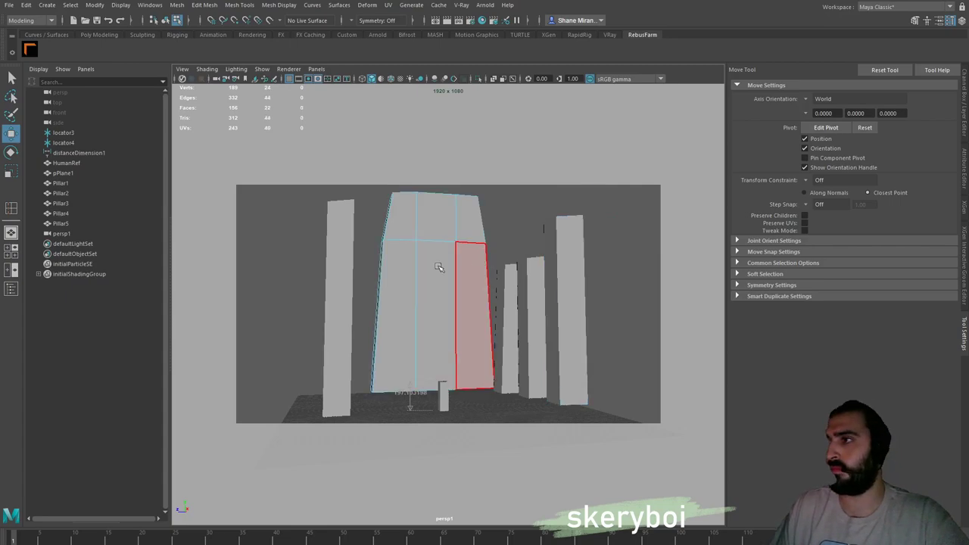
# Scale the back wall Pillar5 as a whole object, making it slightly narrower along Z and slightly taller
pyautogui.press('e')
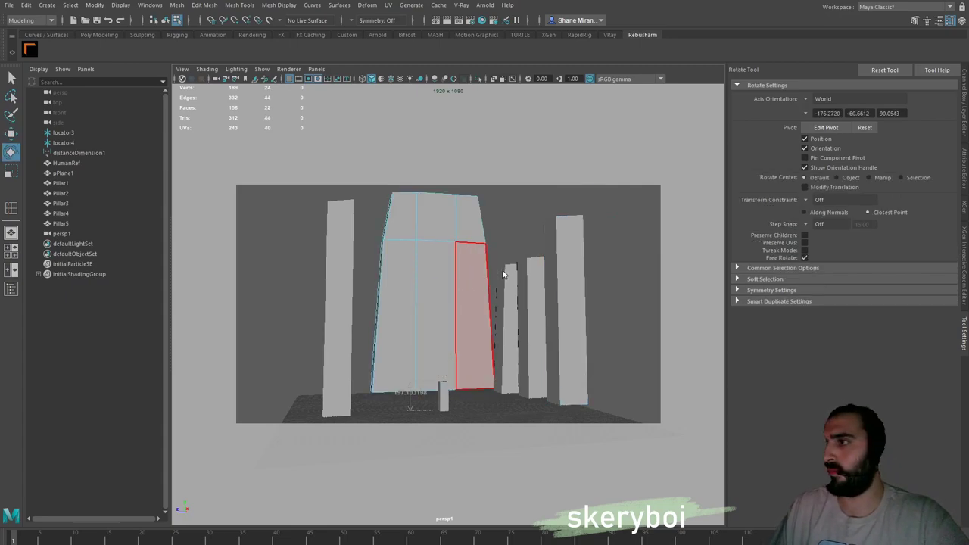
pyautogui.click(457, 295)
pyautogui.moveTo(362, 396); pyautogui.dragTo(366, 397)
pyautogui.press('w')
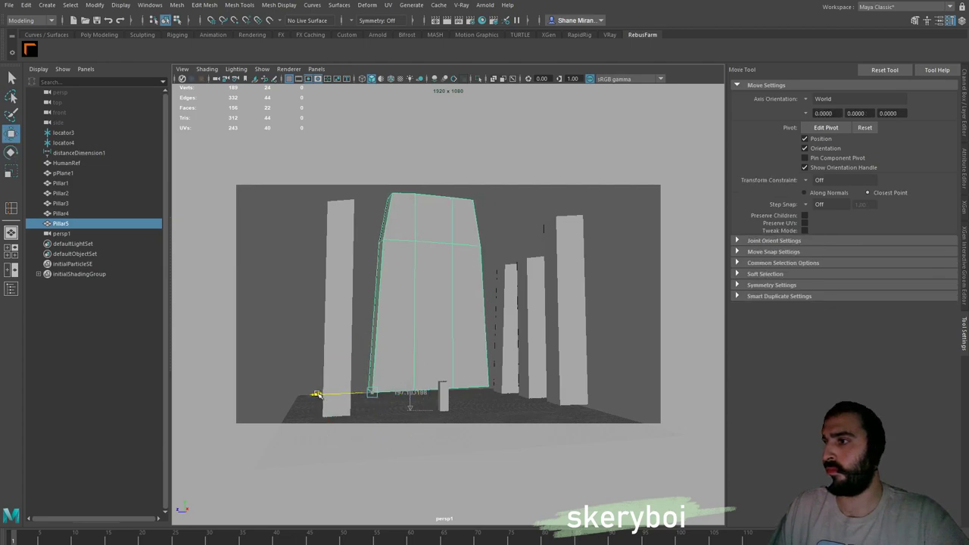
pyautogui.press('r')
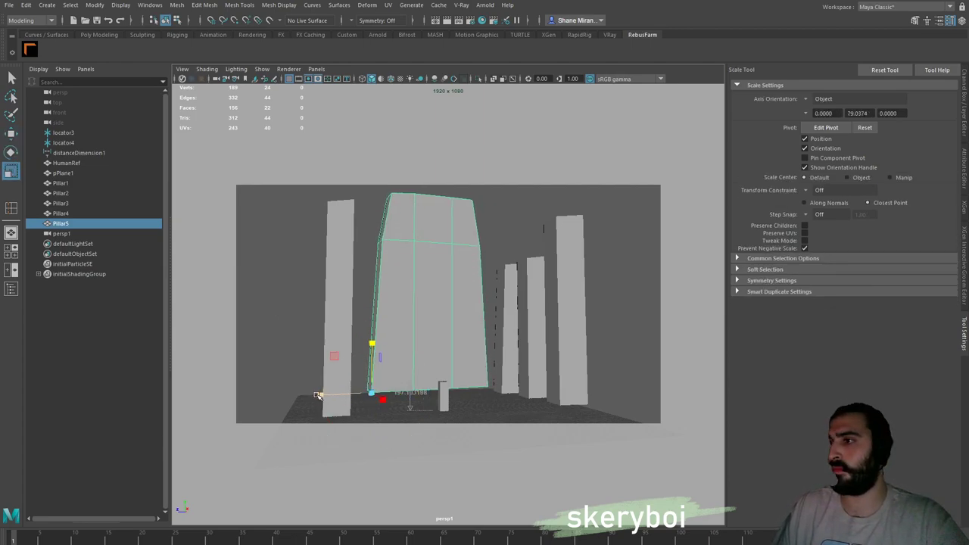
pyautogui.press('w')
pyautogui.moveTo(371, 343); pyautogui.dragTo(372, 342)
pyautogui.press('r')
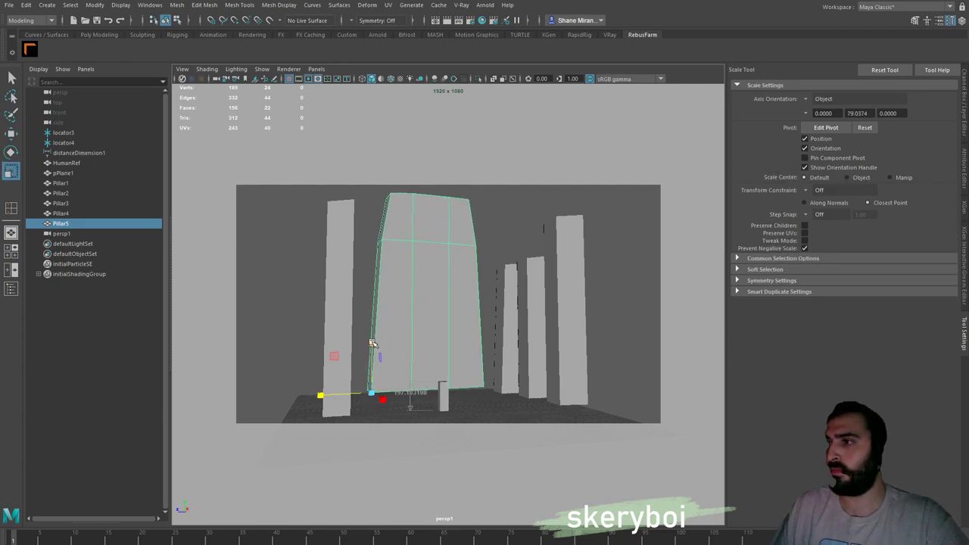
# Rename the back wall object Pillar5 as MainChurchPortion
pyautogui.click(65, 234)
pyautogui.click(72, 172)
pyautogui.click(68, 184)
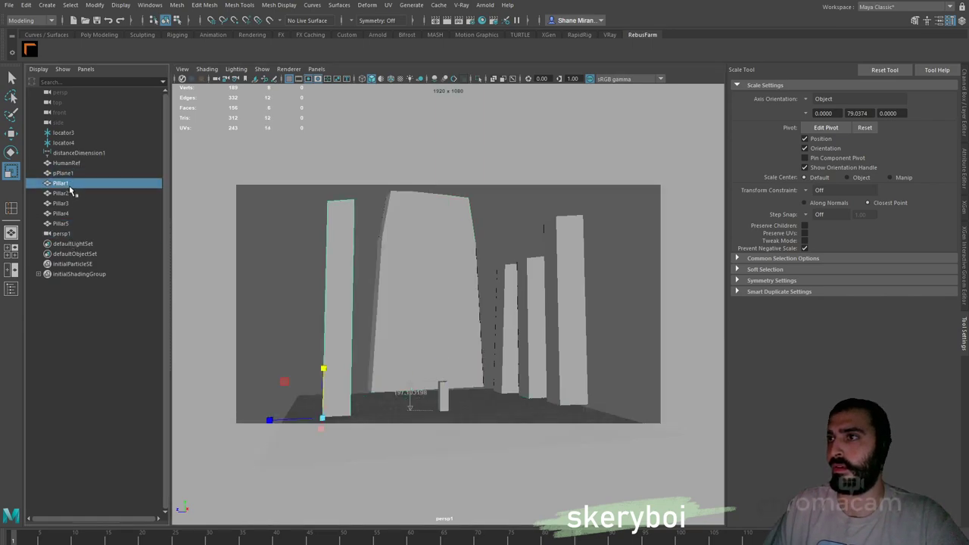
pyautogui.keyDown('shift'); pyautogui.click(73, 224); pyautogui.keyUp('shift')
pyautogui.click(68, 224)
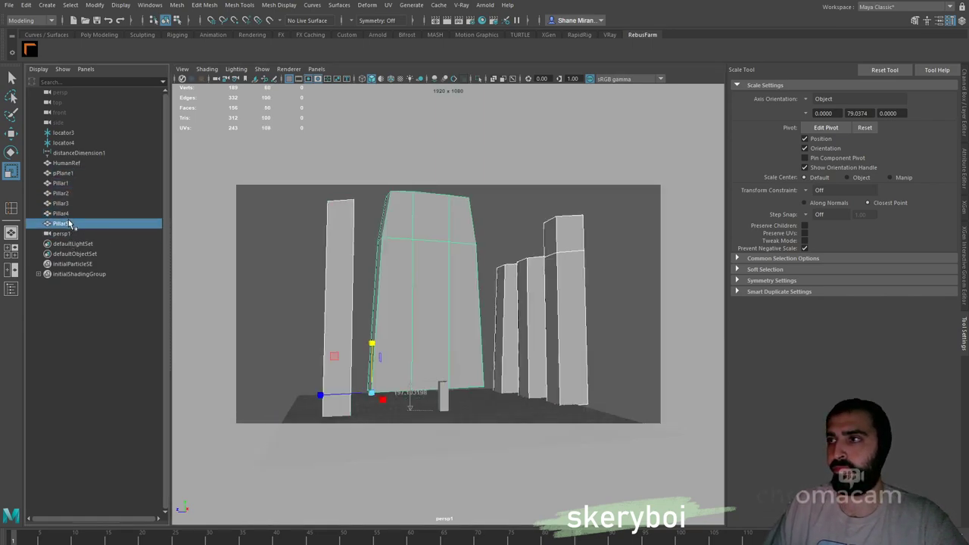
pyautogui.doubleClick(68, 224)
pyautogui.write('M')
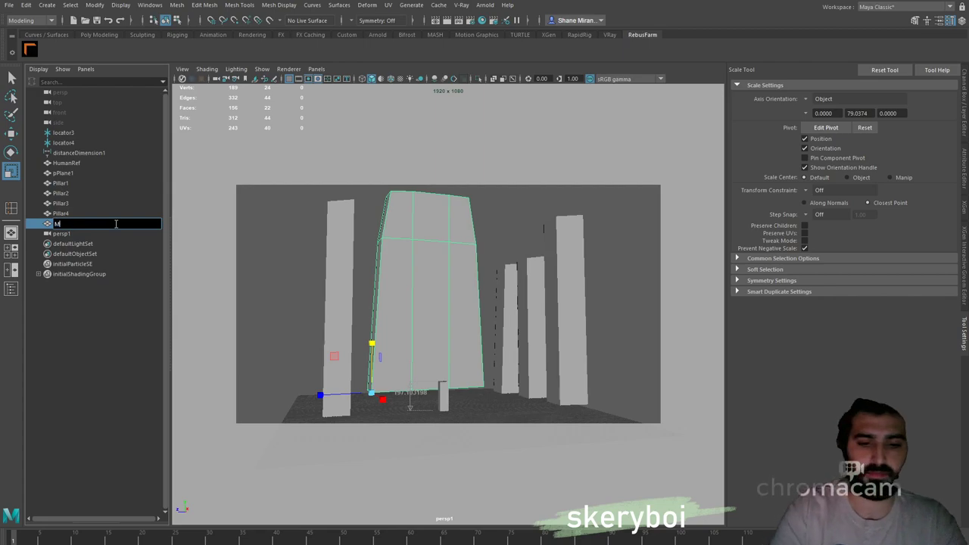
pyautogui.write('ainChurchPortion')
pyautogui.press('Return')
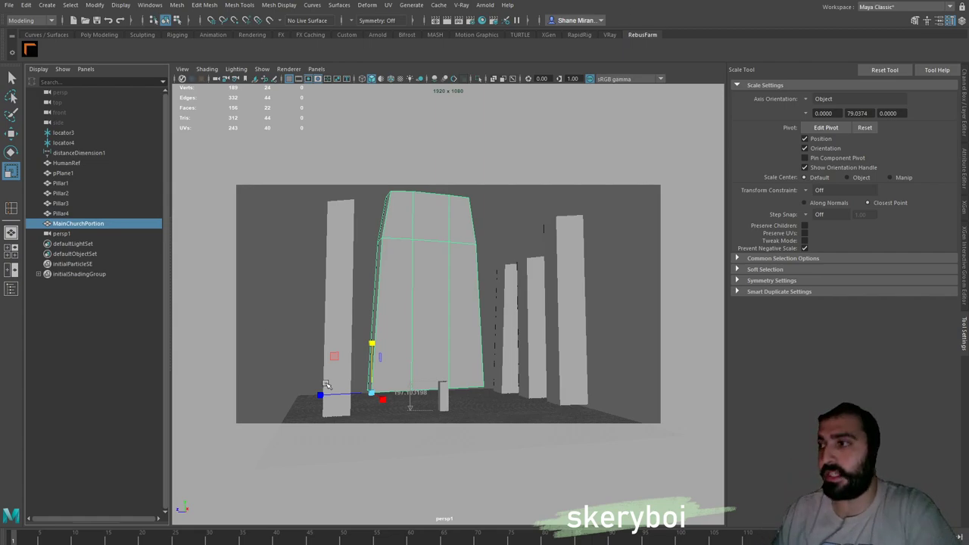
pyautogui.click(67, 163)
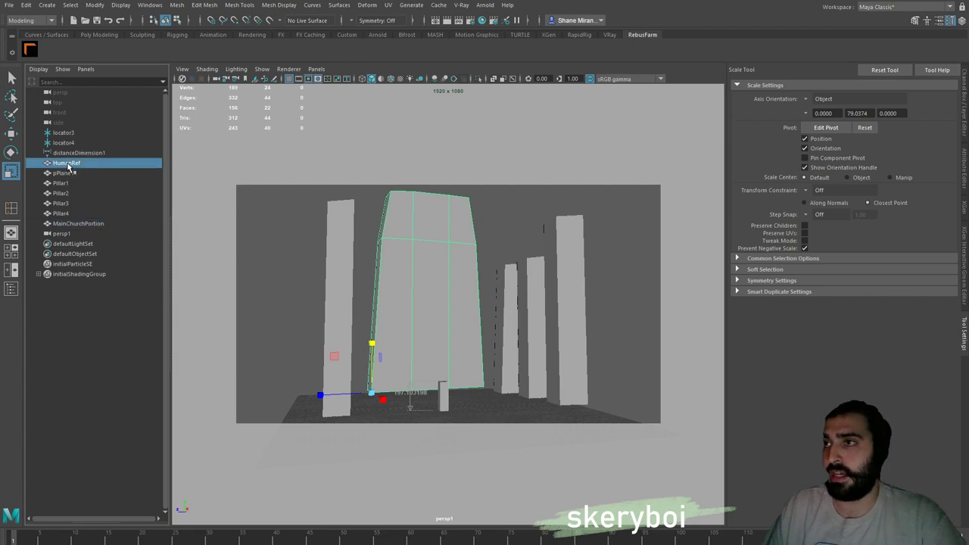
pyautogui.click(64, 214)
pyautogui.click(78, 223)
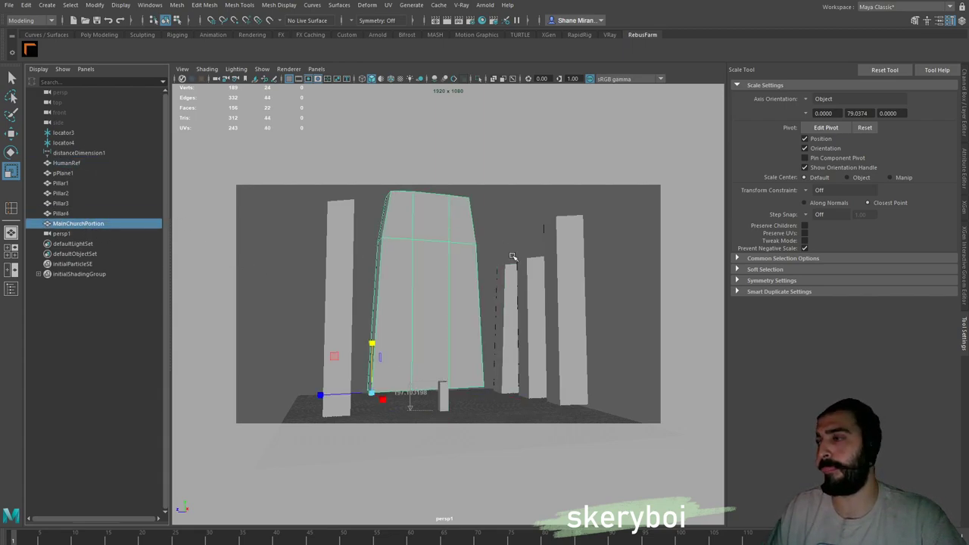
# Switch back to the original perspective camera, hide its gate, and select the ground plane pPlane1 with the Move tool active
pyautogui.click(444, 80)
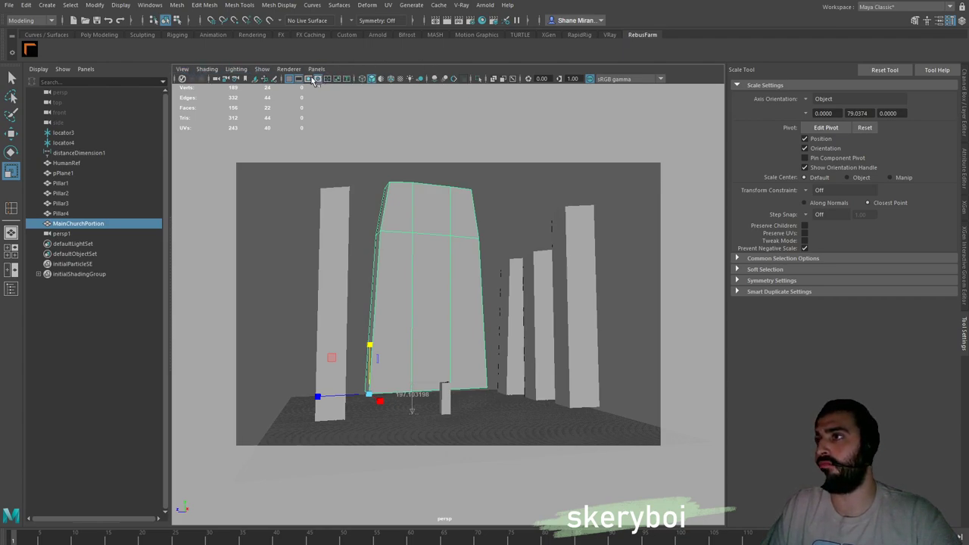
pyautogui.click(298, 79)
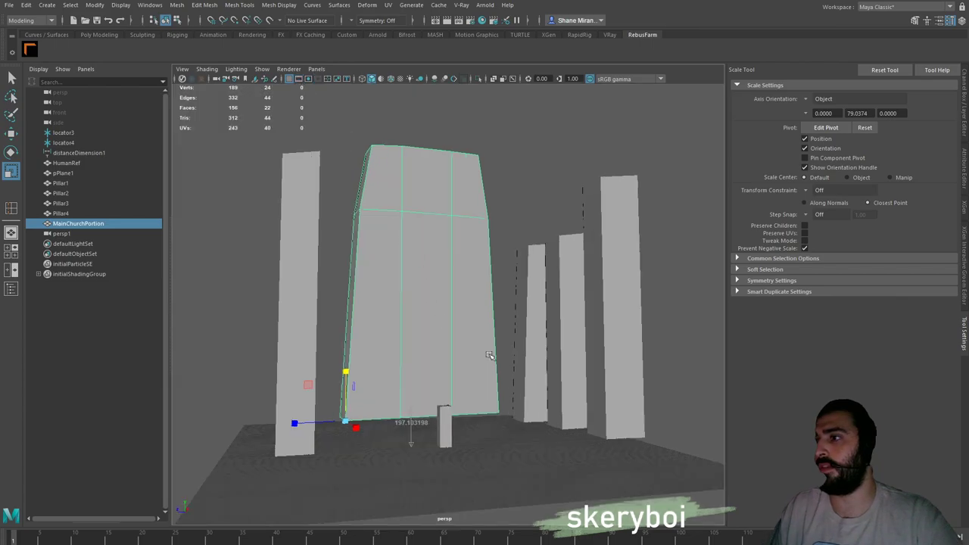
pyautogui.scroll(-3, 476, 348)
pyautogui.moveTo(465, 359); pyautogui.dragTo(536, 327)
pyautogui.scroll(3, 458, 424)
pyautogui.click(534, 373)
pyautogui.moveTo(506, 392); pyautogui.dragTo(510, 349)
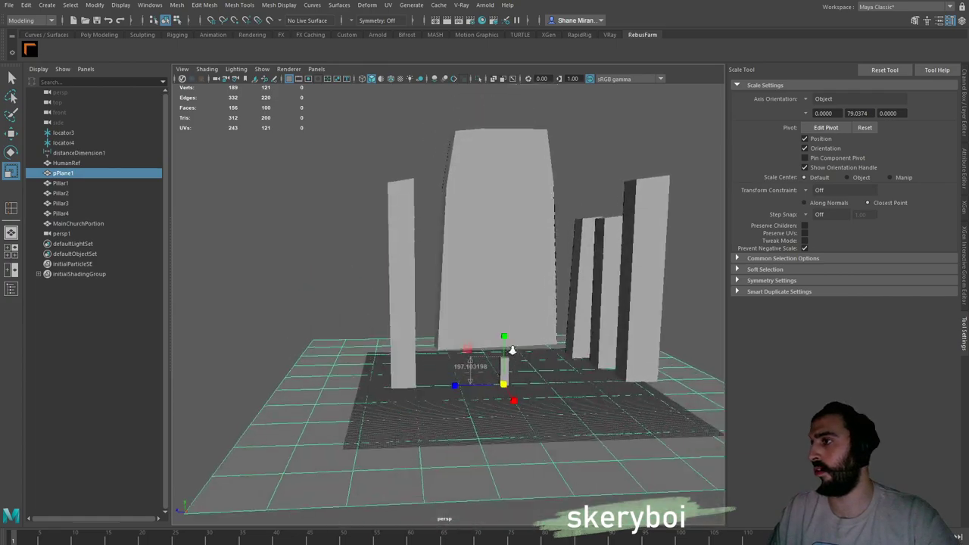
pyautogui.scroll(3, 530, 310)
pyautogui.moveTo(539, 298); pyautogui.dragTo(581, 324)
pyautogui.scroll(-5, 581, 325)
pyautogui.moveTo(506, 335); pyautogui.dragTo(530, 343)
pyautogui.scroll(2, 485, 329)
pyautogui.press('w')
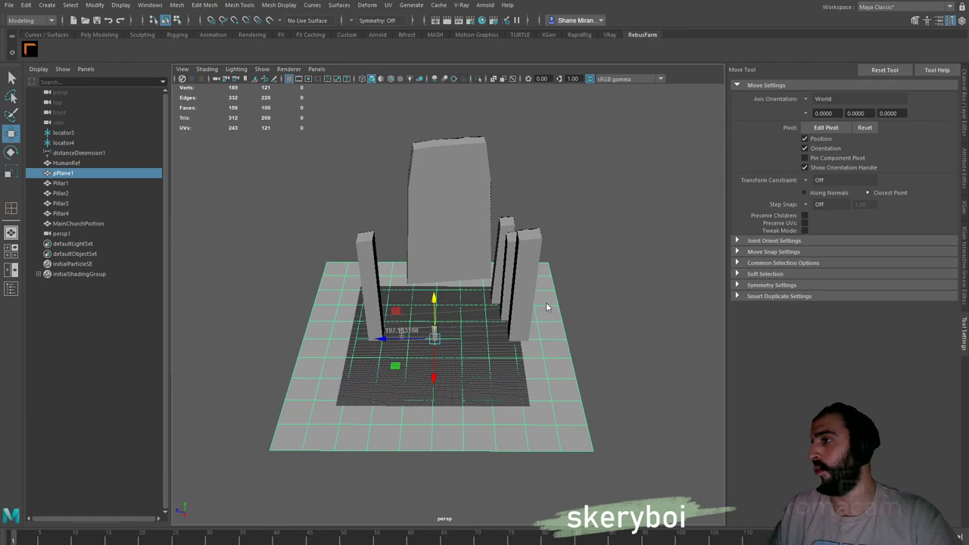
# Select two vertices in the ground plane's front-right area, enable soft selection, and raise them slightly
pyautogui.press('F9')
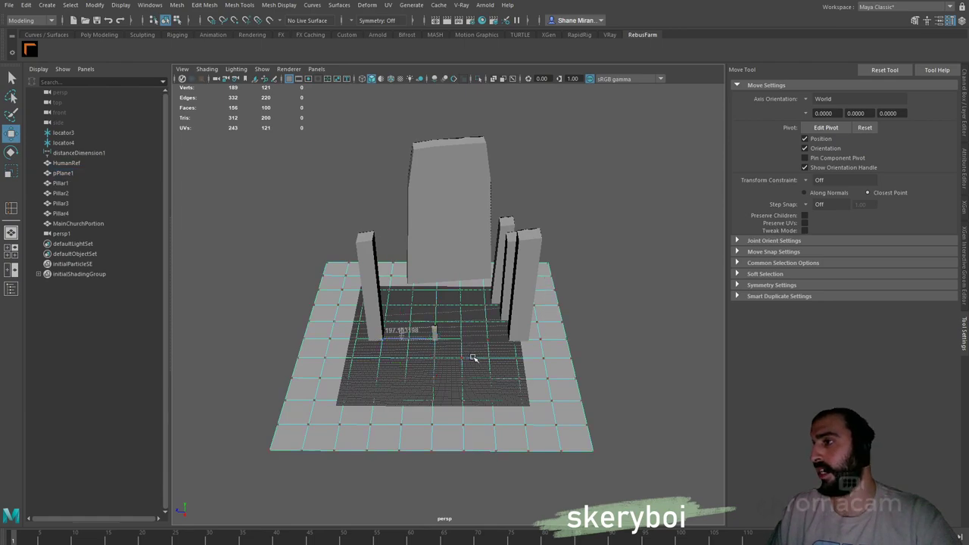
pyautogui.click(530, 279)
pyautogui.scroll(5, 538, 348)
pyautogui.moveTo(541, 343); pyautogui.dragTo(501, 331)
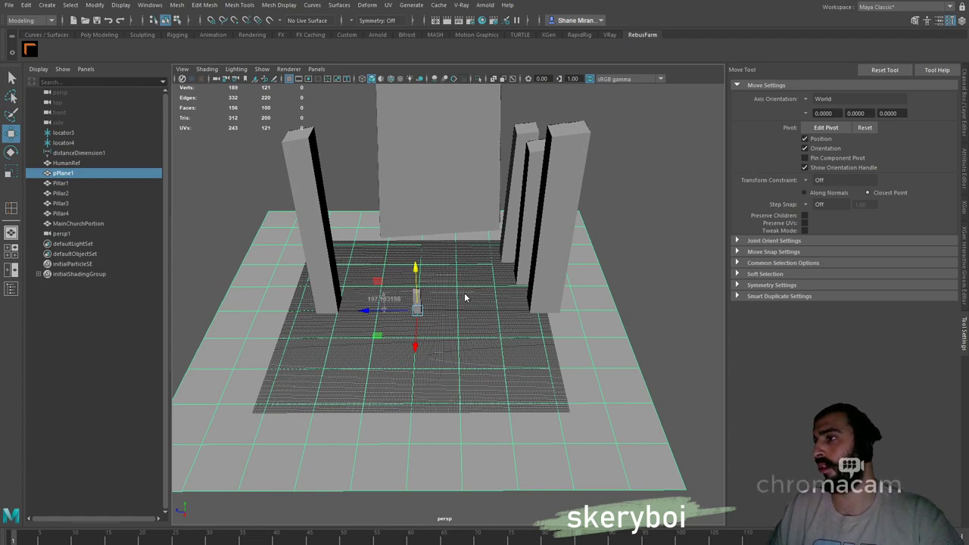
pyautogui.press('F9')
pyautogui.moveTo(501, 389); pyautogui.dragTo(654, 373)
pyautogui.press('b')
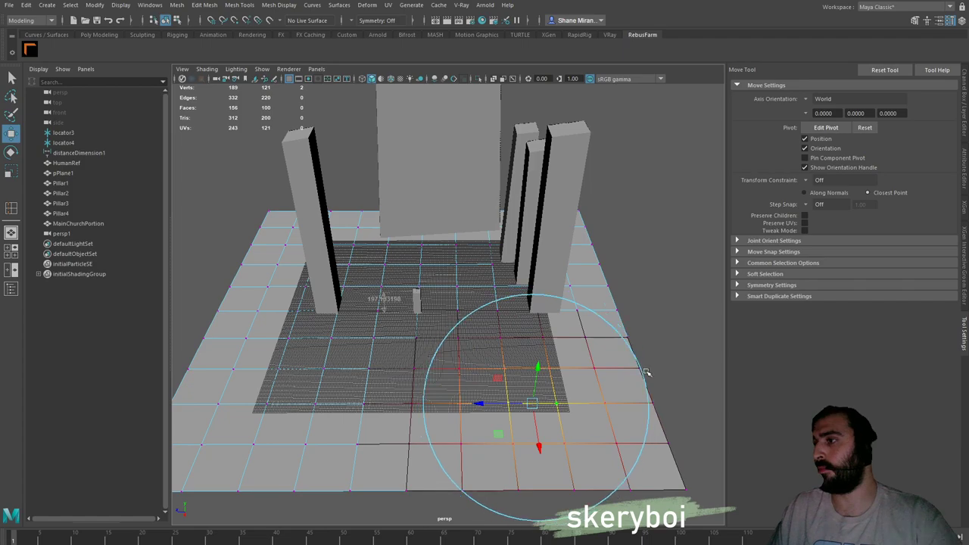
pyautogui.moveTo(536, 371); pyautogui.dragTo(581, 356)
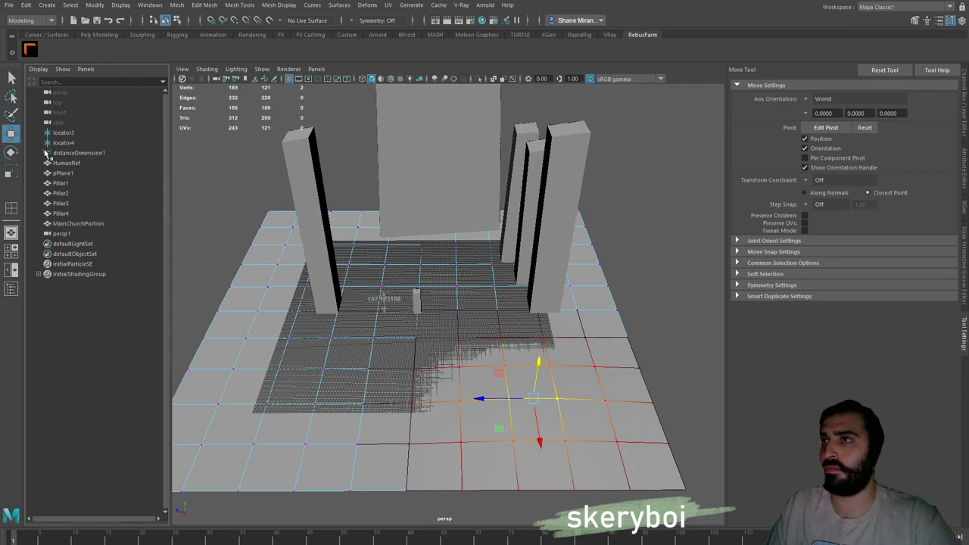
# Set up a two-pane layout with a narrow pane looking through the persp1 camera beside the wide perspective view
pyautogui.moveTo(89, 520)
pyautogui.mouseDown()
pyautogui.moveTo(114, 302)
pyautogui.moveTo(102, 474)
pyautogui.moveTo(86, 539)
pyautogui.mouseUp()
pyautogui.click(86, 69)
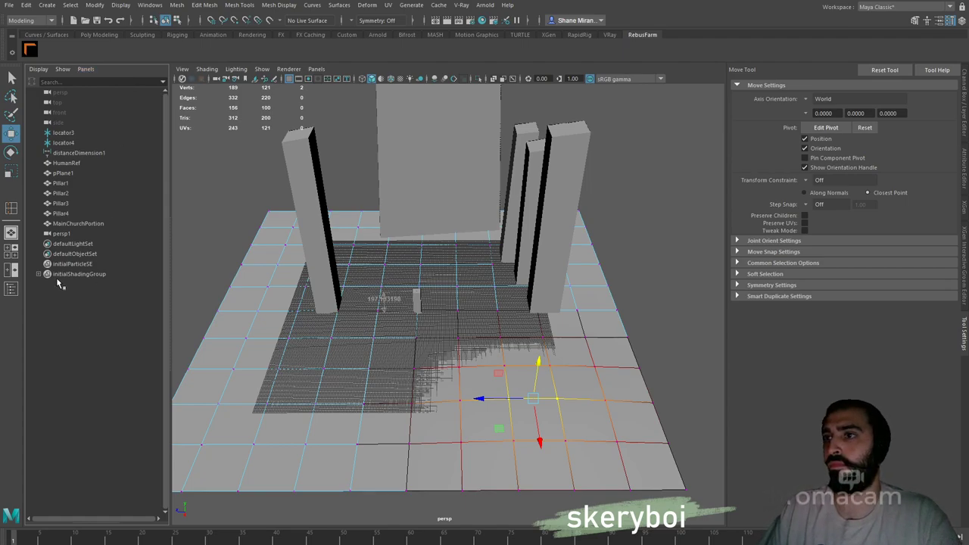
pyautogui.click(11, 250)
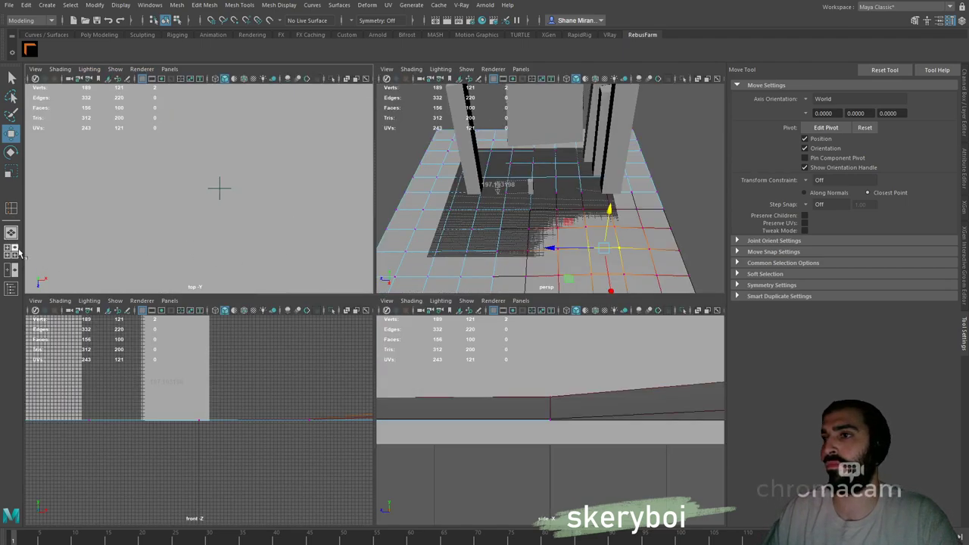
pyautogui.click(11, 232)
pyautogui.click(11, 270)
pyautogui.click(11, 288)
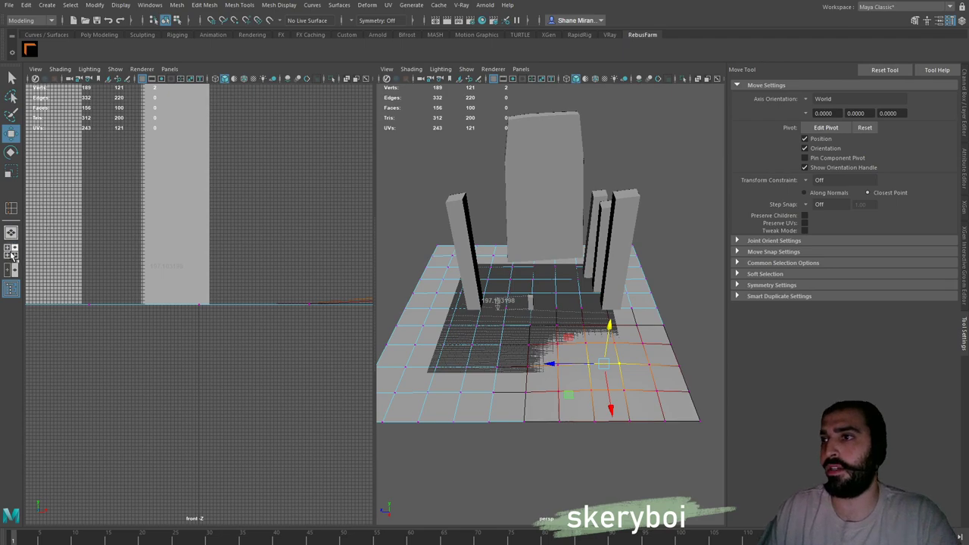
pyautogui.moveTo(376, 122); pyautogui.dragTo(201, 123)
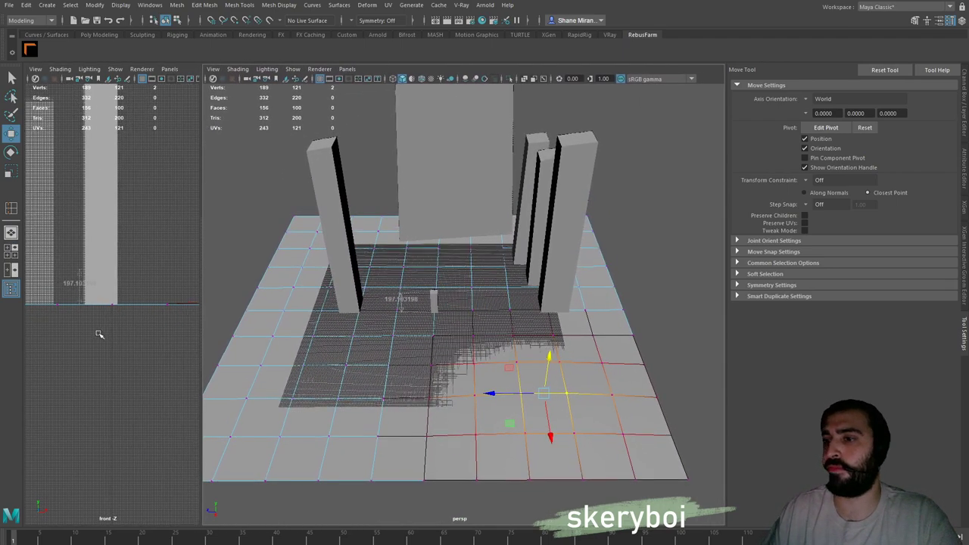
pyautogui.click(171, 69)
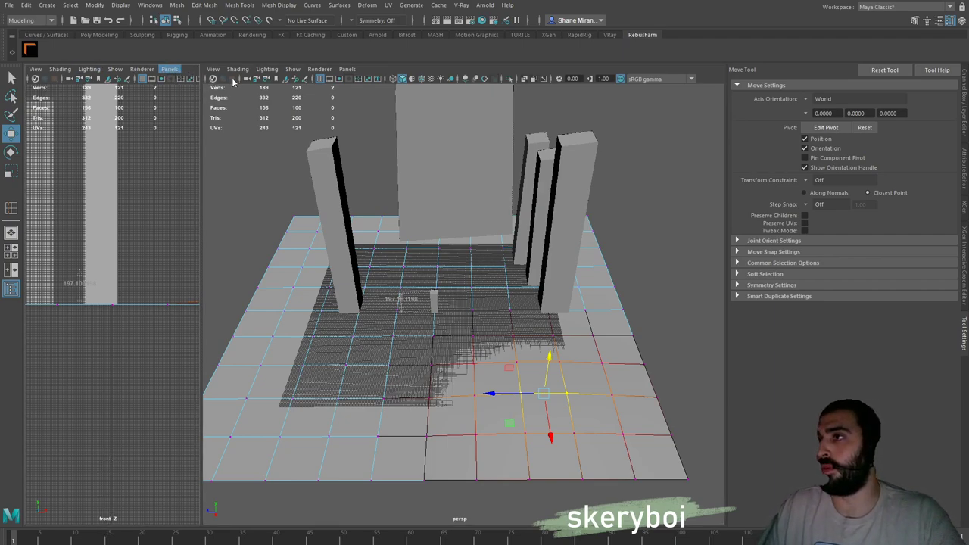
pyautogui.click(290, 84)
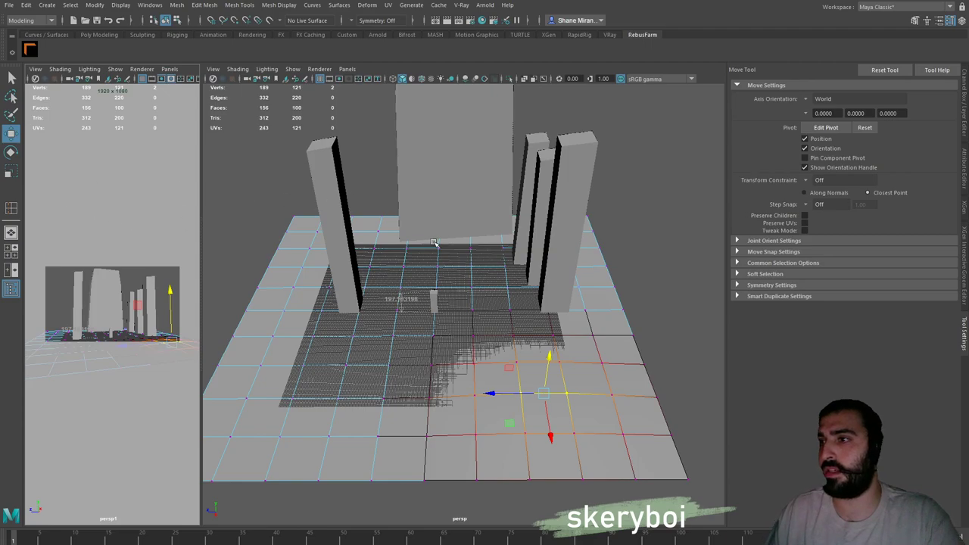
# Raise the ground's right side into a soft mound in front of Pillar2 and adjust the vertices beside the pillar's base
pyautogui.moveTo(496, 309); pyautogui.dragTo(540, 322)
pyautogui.moveTo(606, 322); pyautogui.dragTo(693, 293)
pyautogui.press('b')
pyautogui.moveTo(606, 318); pyautogui.dragTo(622, 281)
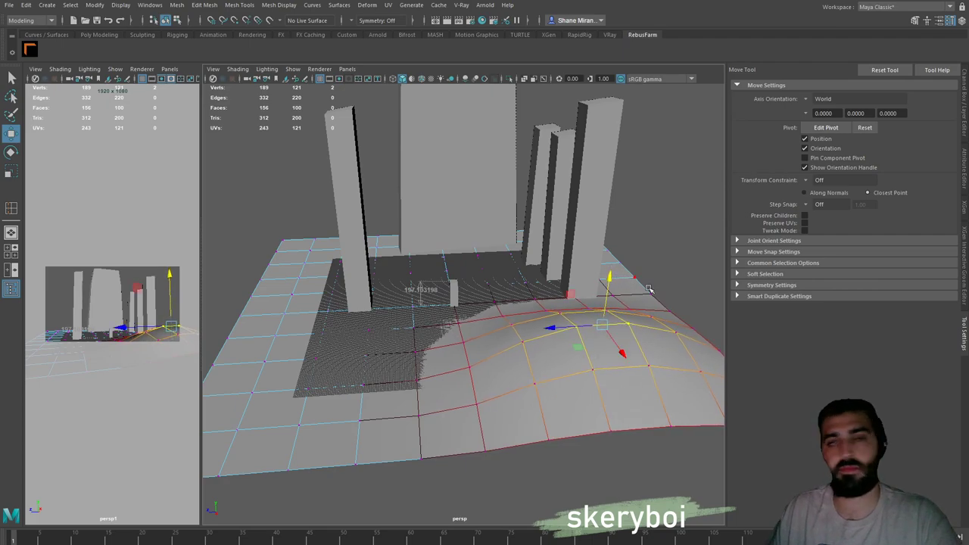
pyautogui.moveTo(685, 304); pyautogui.dragTo(723, 265)
pyautogui.click(573, 321)
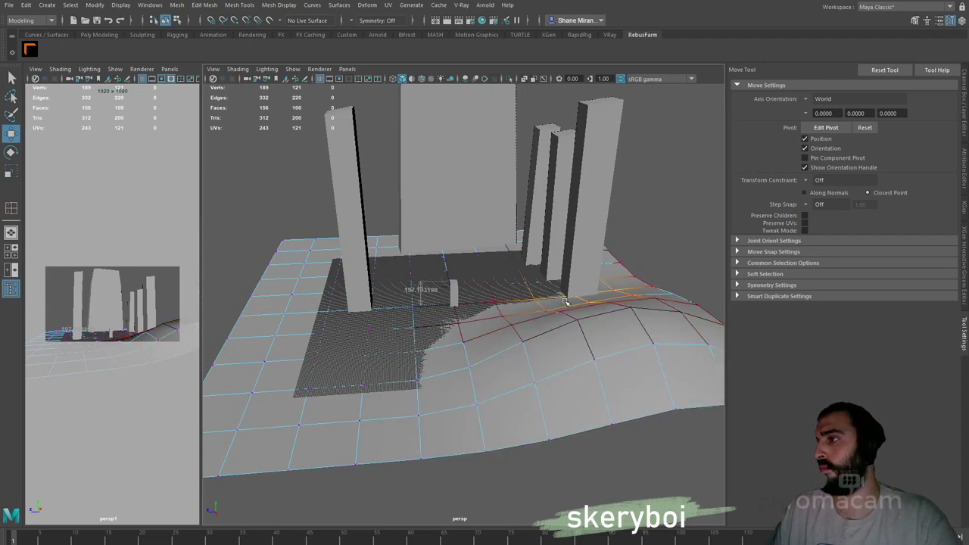
pyautogui.moveTo(584, 279); pyautogui.dragTo(584, 278)
# Raise the ground's left and back-left vertices around Pillar1 with soft selection and pull the outer edge slightly outward
pyautogui.moveTo(324, 303); pyautogui.dragTo(377, 334)
pyautogui.moveTo(344, 274); pyautogui.dragTo(341, 269)
pyautogui.moveTo(299, 239); pyautogui.dragTo(360, 265)
pyautogui.moveTo(320, 205)
pyautogui.mouseDown()
pyautogui.moveTo(316, 170)
pyautogui.moveTo(319, 196)
pyautogui.mouseUp()
pyautogui.moveTo(259, 212); pyautogui.dragTo(339, 241)
pyautogui.moveTo(308, 184)
pyautogui.mouseDown()
pyautogui.moveTo(306, 157)
pyautogui.moveTo(307, 172)
pyautogui.mouseUp()
pyautogui.moveTo(216, 160); pyautogui.dragTo(379, 270)
pyautogui.moveTo(299, 186); pyautogui.dragTo(299, 177)
pyautogui.moveTo(233, 184); pyautogui.dragTo(297, 241)
pyautogui.moveTo(241, 224); pyautogui.dragTo(218, 219)
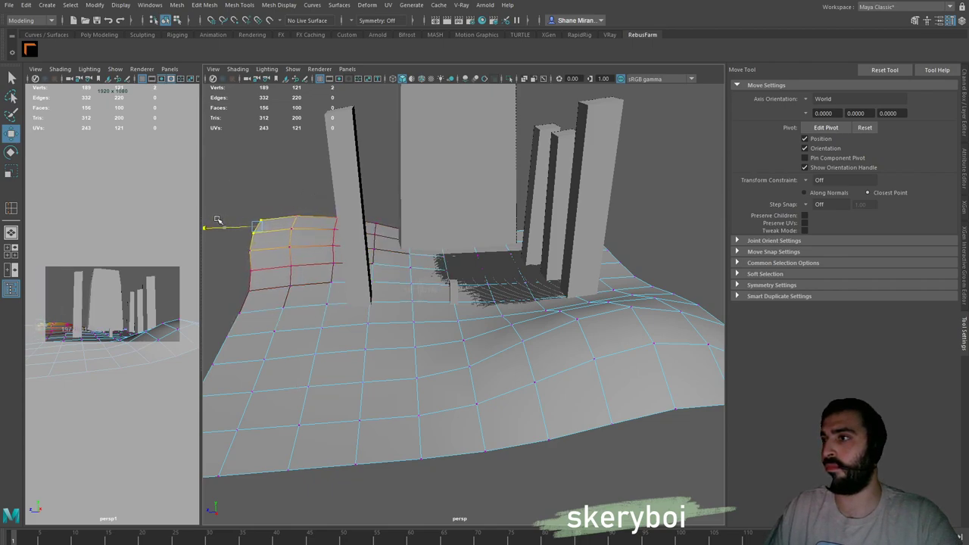
pyautogui.moveTo(213, 282)
pyautogui.mouseDown()
pyautogui.moveTo(283, 302)
pyautogui.moveTo(212, 284)
pyautogui.mouseUp()
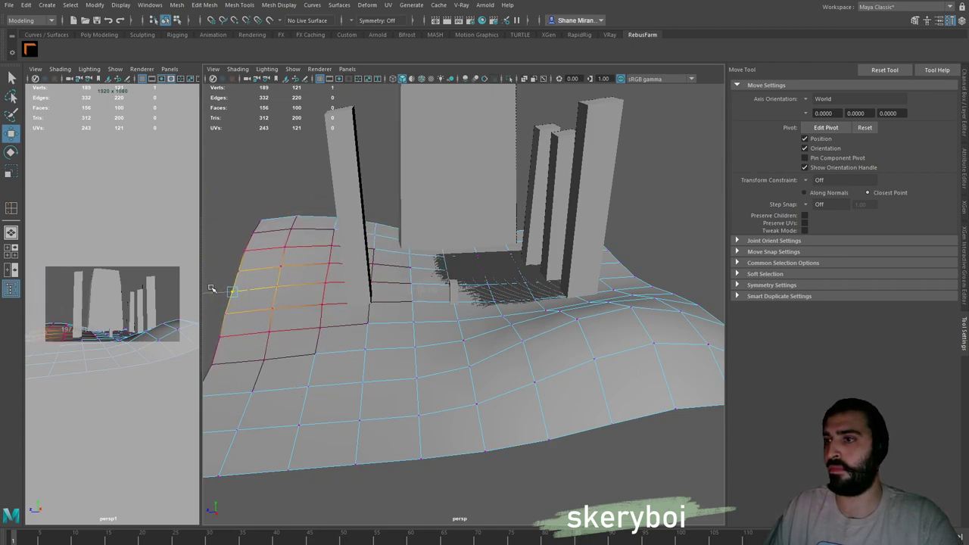
# Lower the middle of the ground and refine the heights of its back and left vertices with soft selection
pyautogui.moveTo(661, 198); pyautogui.dragTo(557, 242)
pyautogui.moveTo(576, 188); pyautogui.dragTo(558, 199)
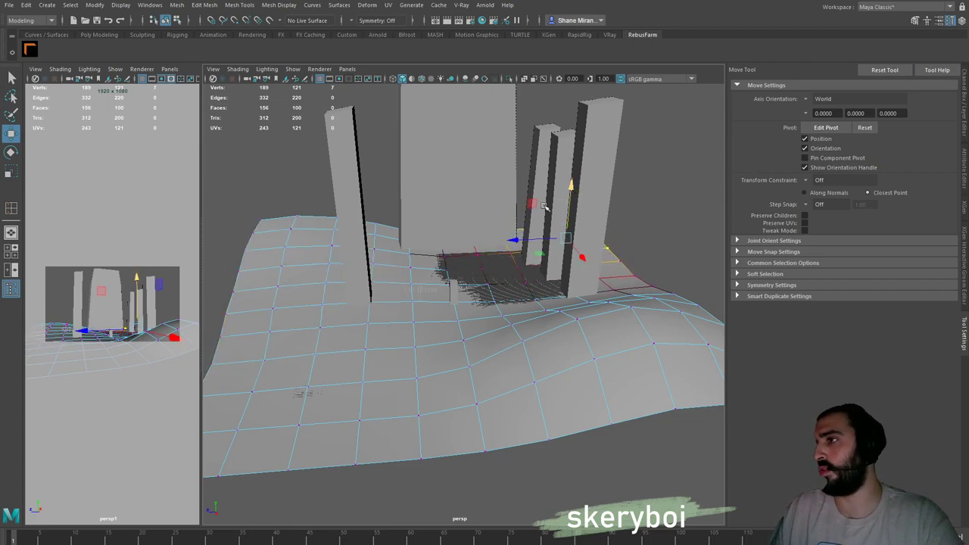
pyautogui.moveTo(456, 288); pyautogui.dragTo(458, 291)
pyautogui.moveTo(451, 236); pyautogui.dragTo(450, 234)
pyautogui.moveTo(370, 340); pyautogui.dragTo(420, 366)
pyautogui.moveTo(412, 308); pyautogui.dragTo(409, 301)
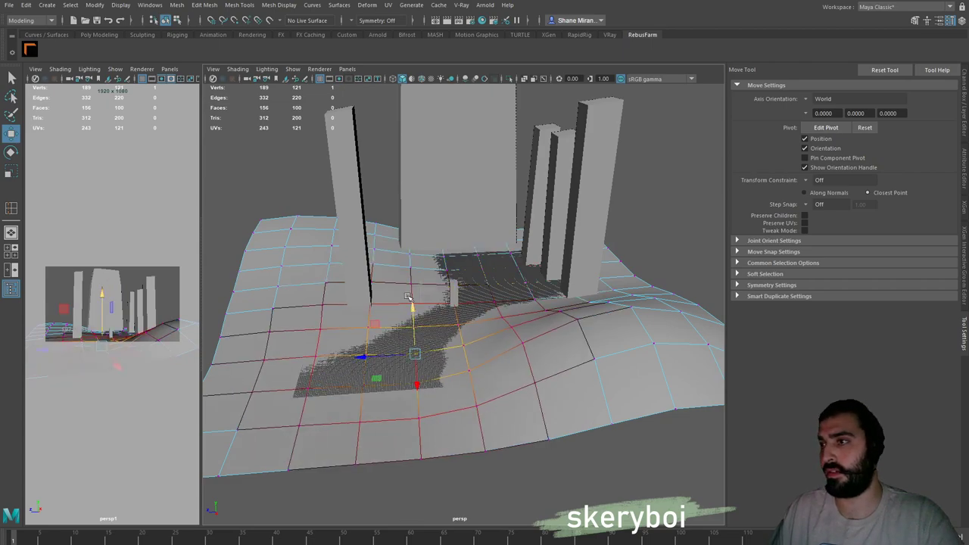
pyautogui.moveTo(320, 294); pyautogui.dragTo(377, 313)
pyautogui.moveTo(340, 258); pyautogui.dragTo(342, 265)
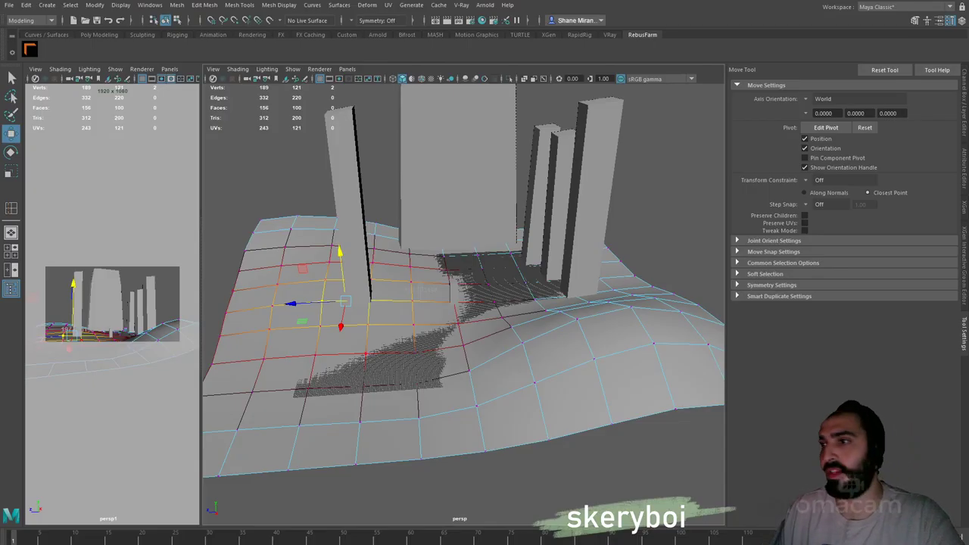
# Raise the ground's front-left vertices into a soft mound in front of Pillar1 and nudge the vertices beside the pillar
pyautogui.moveTo(255, 355); pyautogui.dragTo(313, 394)
pyautogui.moveTo(274, 333); pyautogui.dragTo(266, 287)
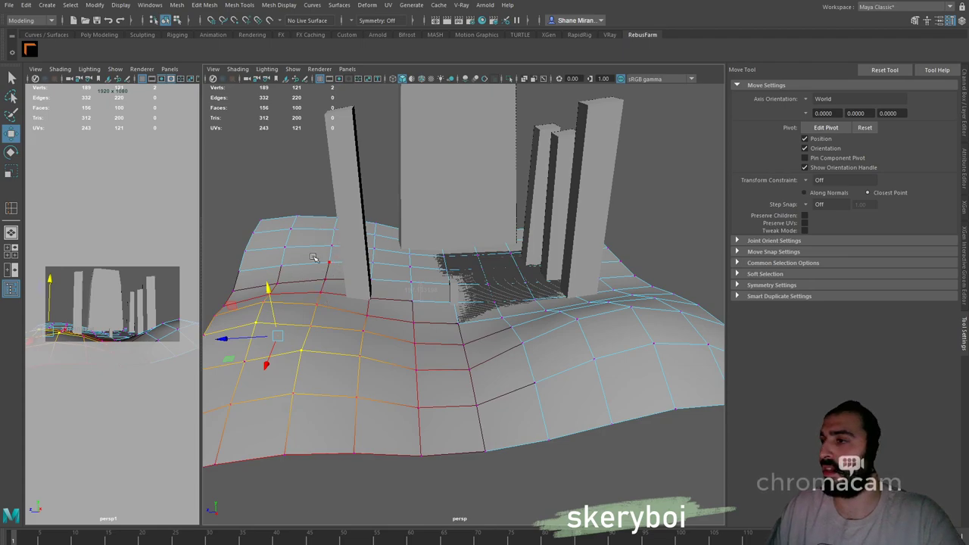
pyautogui.moveTo(314, 255); pyautogui.dragTo(343, 301)
pyautogui.moveTo(318, 227); pyautogui.dragTo(318, 228)
pyautogui.moveTo(365, 337); pyautogui.dragTo(367, 338)
pyautogui.moveTo(357, 290)
pyautogui.mouseDown()
pyautogui.moveTo(357, 280)
pyautogui.moveTo(359, 294)
pyautogui.mouseUp()
# Narrow the soft-selection falloff and raise the ground vertex around Pillar1's base
pyautogui.doubleClick(330, 301)
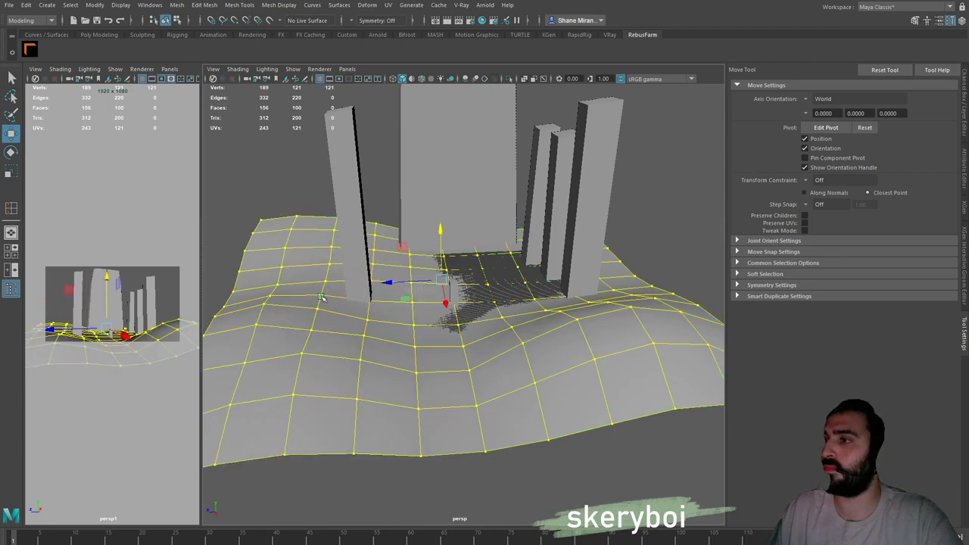
pyautogui.click(322, 297)
pyautogui.moveTo(278, 296); pyautogui.dragTo(300, 295)
pyautogui.moveTo(340, 247)
pyautogui.mouseDown()
pyautogui.moveTo(342, 237)
pyautogui.moveTo(343, 248)
pyautogui.mouseUp()
pyautogui.press('b')
pyautogui.moveTo(376, 291); pyautogui.dragTo(348, 291)
pyautogui.moveTo(337, 247); pyautogui.dragTo(335, 231)
pyautogui.click(343, 280)
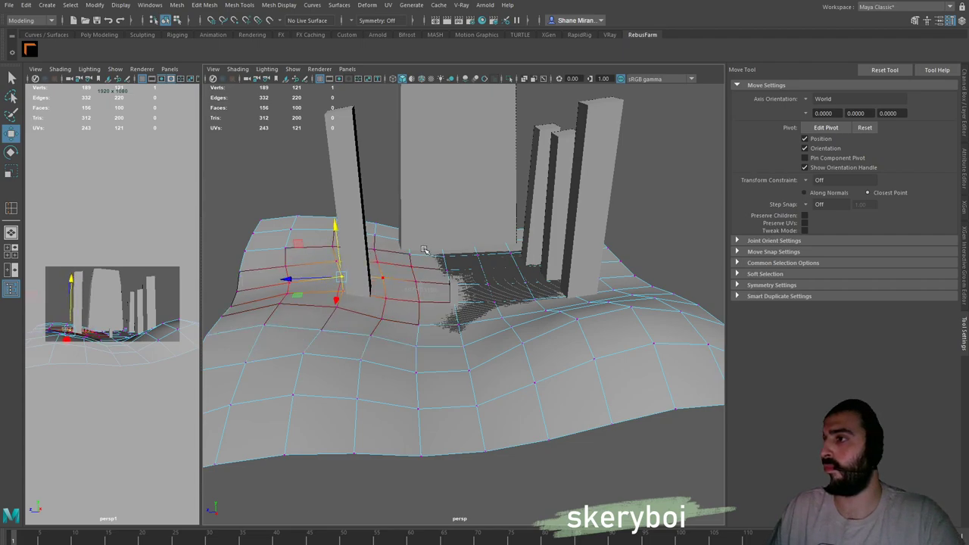
# Smooth the ground mesh with one division
pyautogui.press('F8')
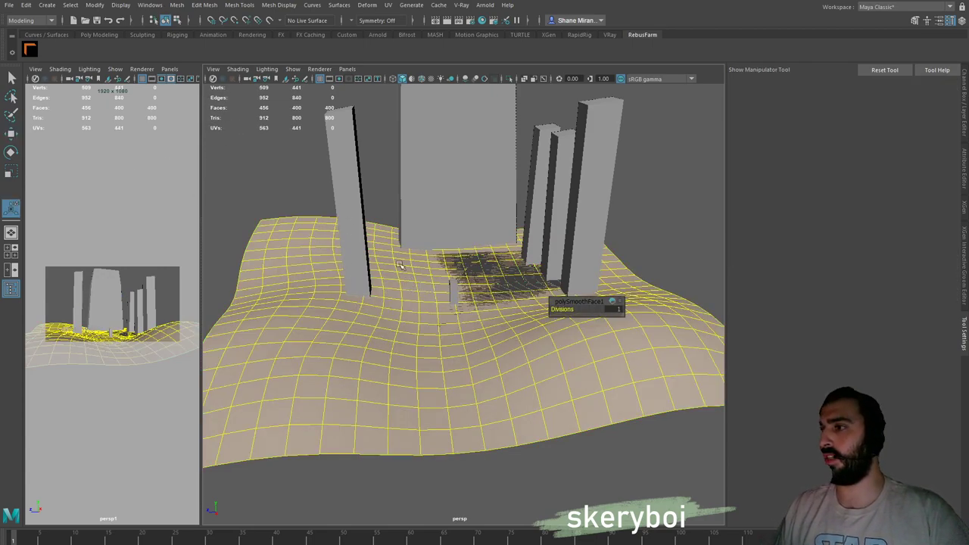
pyautogui.press('w')
pyautogui.press('q')
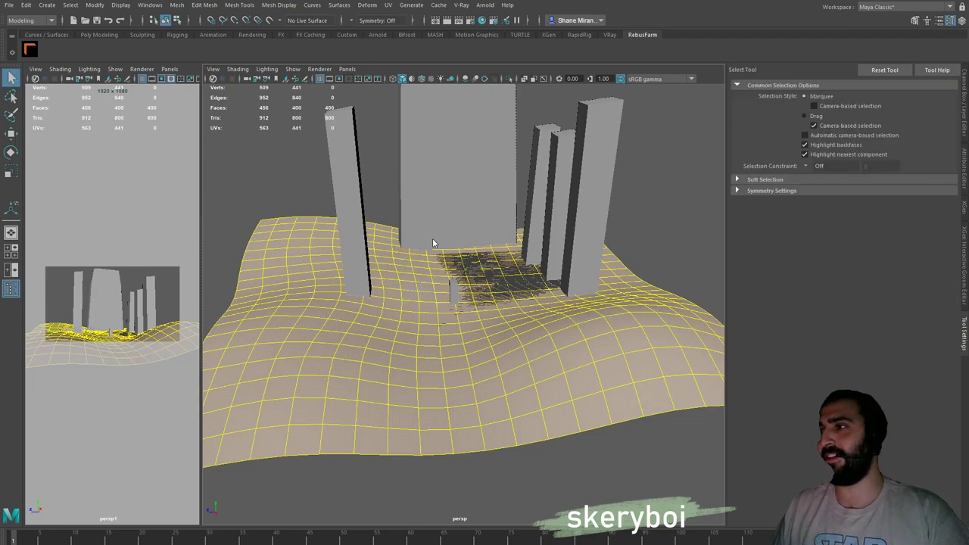
pyautogui.click(318, 177)
pyautogui.click(321, 251)
# Reshape the smoothed ground's vertices in front of Pillar1 and on the slope beside them, using a smaller soft-selection falloff
pyautogui.rightClick(308, 243)
pyautogui.click(308, 241)
pyautogui.press('w')
pyautogui.moveTo(318, 240); pyautogui.dragTo(324, 270)
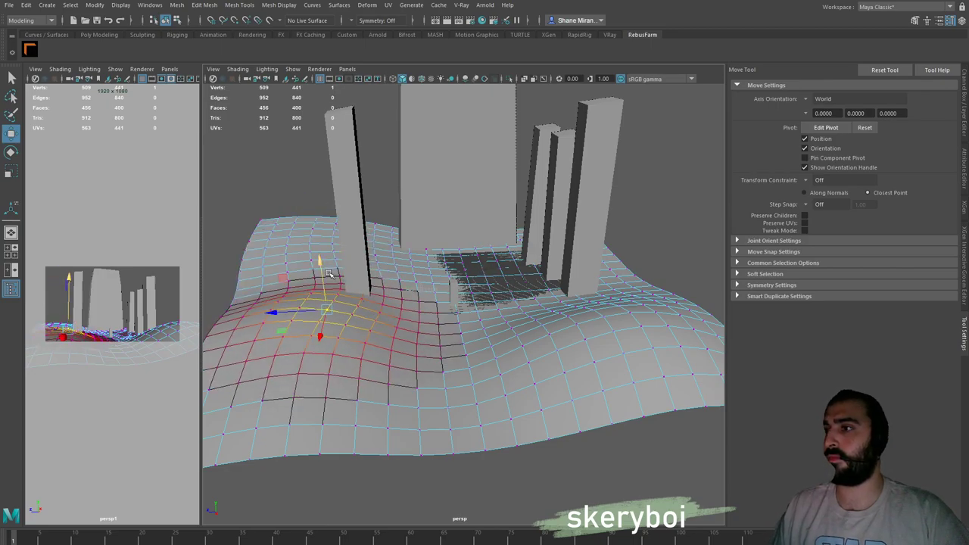
pyautogui.click(367, 335)
pyautogui.press('b')
pyautogui.moveTo(420, 311); pyautogui.dragTo(380, 324)
pyautogui.moveTo(314, 334); pyautogui.dragTo(315, 334)
pyautogui.moveTo(366, 284); pyautogui.dragTo(410, 314)
# Raise the top of the mound in front of Pillar1, shift it slightly inward and lower the vertex at its inner slope
pyautogui.press('b')
pyautogui.click(320, 324)
pyautogui.moveTo(316, 278); pyautogui.dragTo(316, 271)
pyautogui.moveTo(270, 323); pyautogui.dragTo(277, 322)
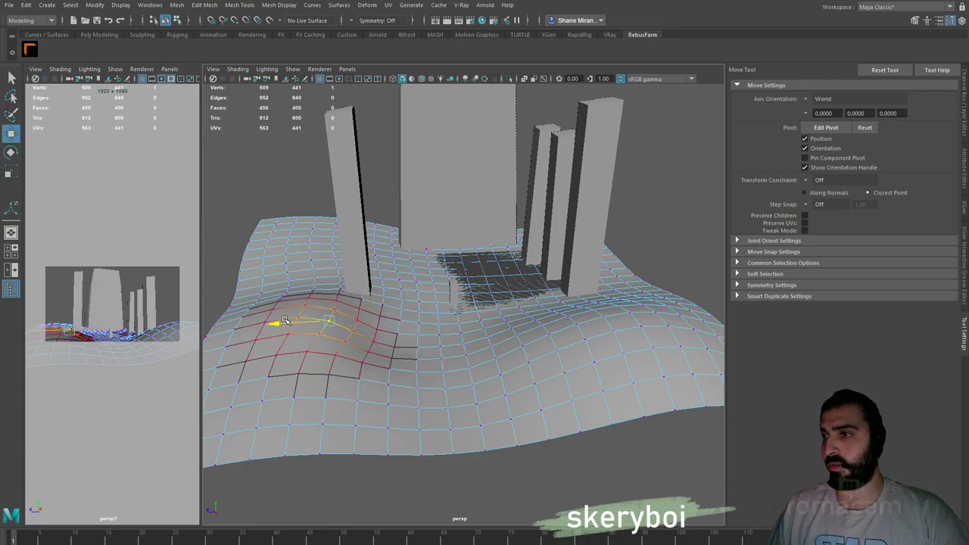
pyautogui.click(393, 348)
pyautogui.moveTo(353, 349); pyautogui.dragTo(352, 348)
pyautogui.moveTo(392, 301); pyautogui.dragTo(392, 304)
# Slightly lower the ground vertices in front of the tall right pillar and shift the inner-slope vertex outward
pyautogui.click(594, 311)
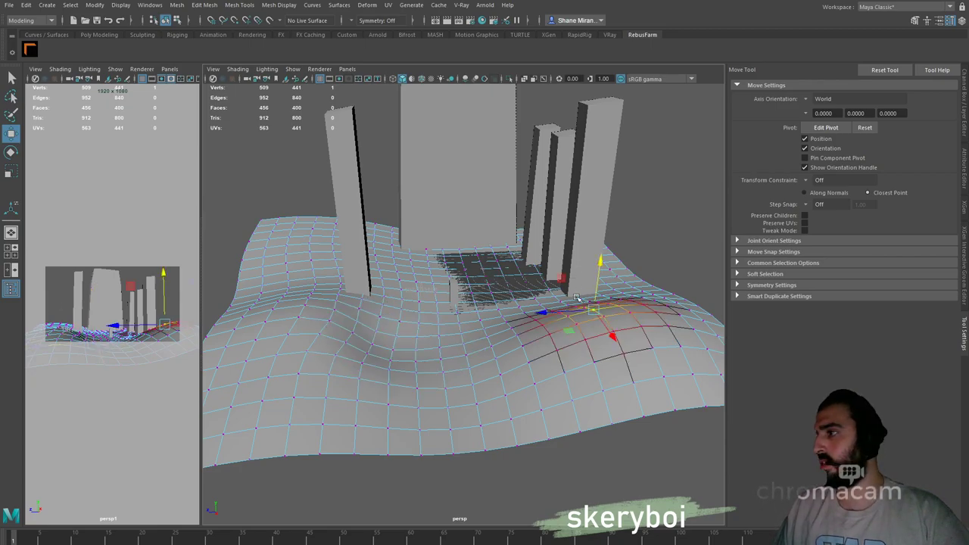
pyautogui.moveTo(597, 259); pyautogui.dragTo(597, 264)
pyautogui.click(549, 335)
pyautogui.moveTo(500, 337); pyautogui.dragTo(508, 337)
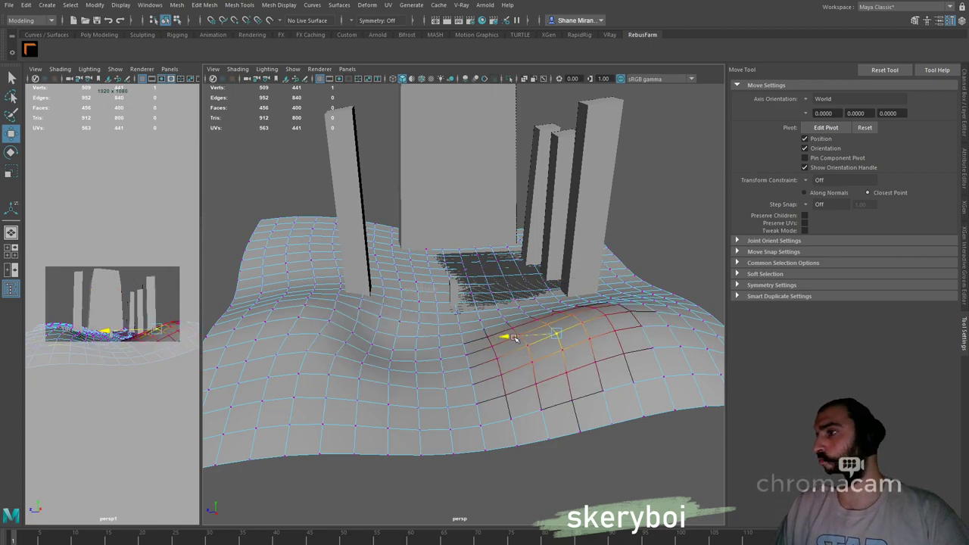
pyautogui.moveTo(558, 286); pyautogui.dragTo(562, 292)
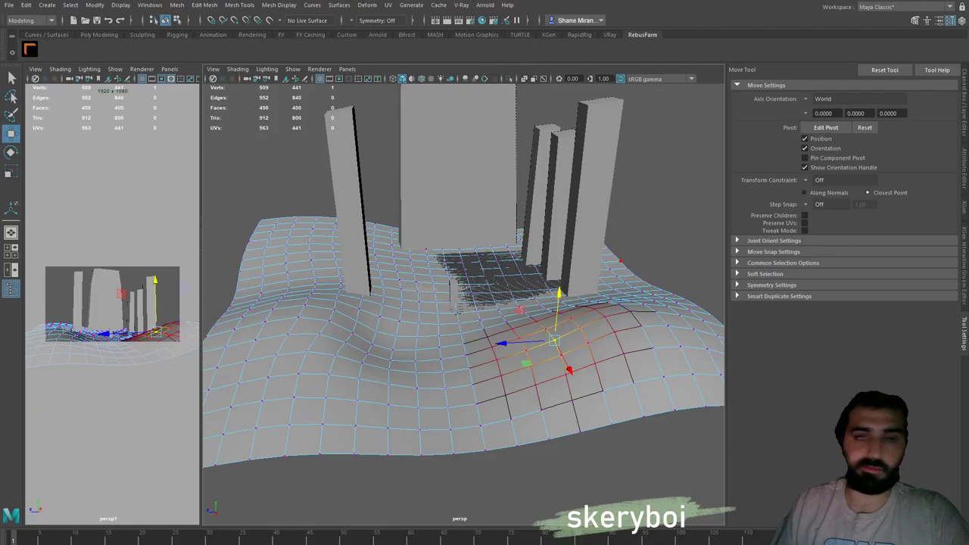
# Select two neighbouring vertices on the right mound and lower them with a wider soft-selection falloff
pyautogui.click(656, 310)
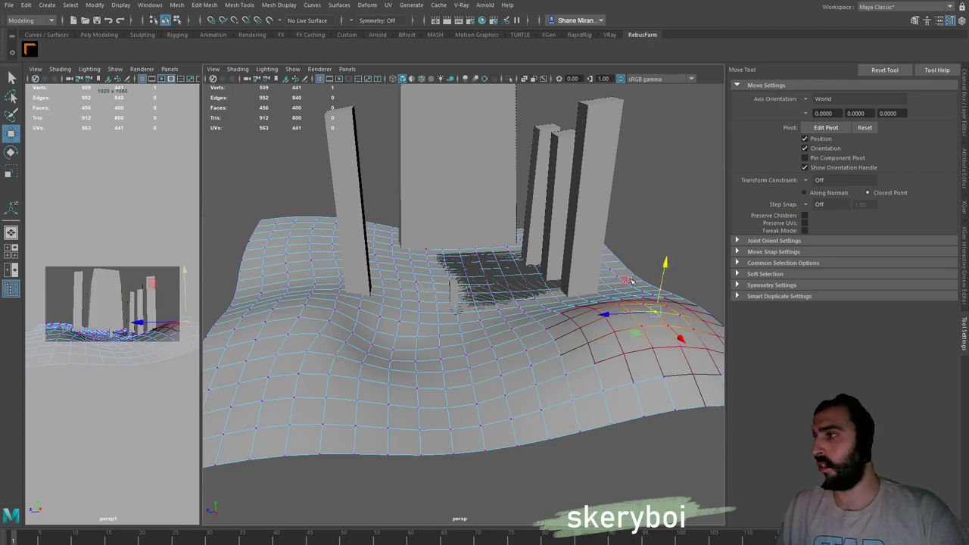
pyautogui.click(608, 328)
pyautogui.keyDown('shift'); pyautogui.click(606, 316); pyautogui.keyUp('shift')
pyautogui.moveTo(618, 277)
pyautogui.mouseDown()
pyautogui.moveTo(612, 306)
pyautogui.moveTo(614, 294)
pyautogui.mouseUp()
pyautogui.press('b')
pyautogui.moveTo(651, 322); pyautogui.dragTo(665, 325)
pyautogui.moveTo(615, 293); pyautogui.dragTo(614, 307)
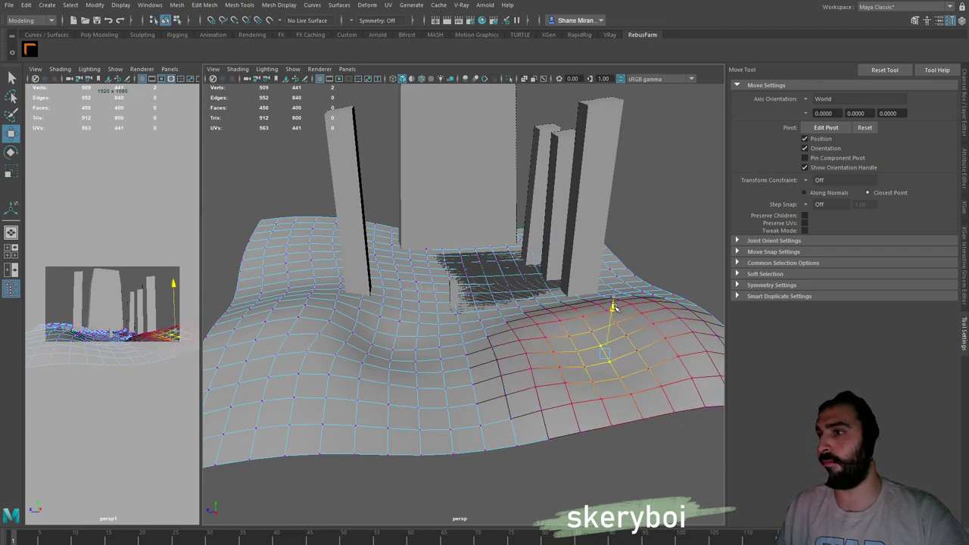
# Raise the ground's right back edge behind the tall pillar and pull its vertices outward with soft selection
pyautogui.click(659, 315)
pyautogui.moveTo(666, 274); pyautogui.dragTo(633, 203)
pyautogui.click(614, 276)
pyautogui.moveTo(577, 255); pyautogui.dragTo(686, 253)
pyautogui.moveTo(582, 255)
pyautogui.mouseDown()
pyautogui.moveTo(610, 253)
pyautogui.moveTo(598, 252)
pyautogui.mouseUp()
pyautogui.moveTo(665, 201); pyautogui.dragTo(666, 194)
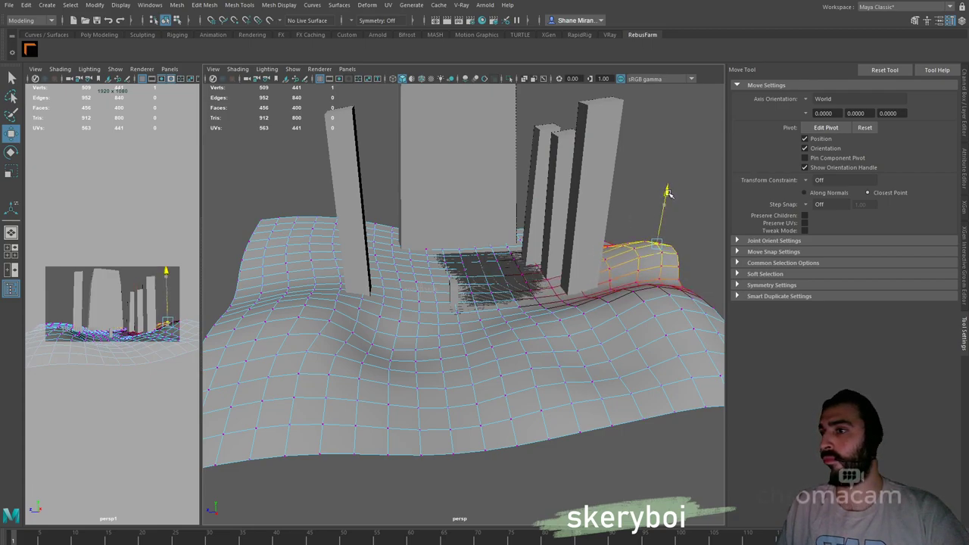
pyautogui.moveTo(677, 278); pyautogui.dragTo(712, 279)
pyautogui.moveTo(642, 283); pyautogui.dragTo(664, 269)
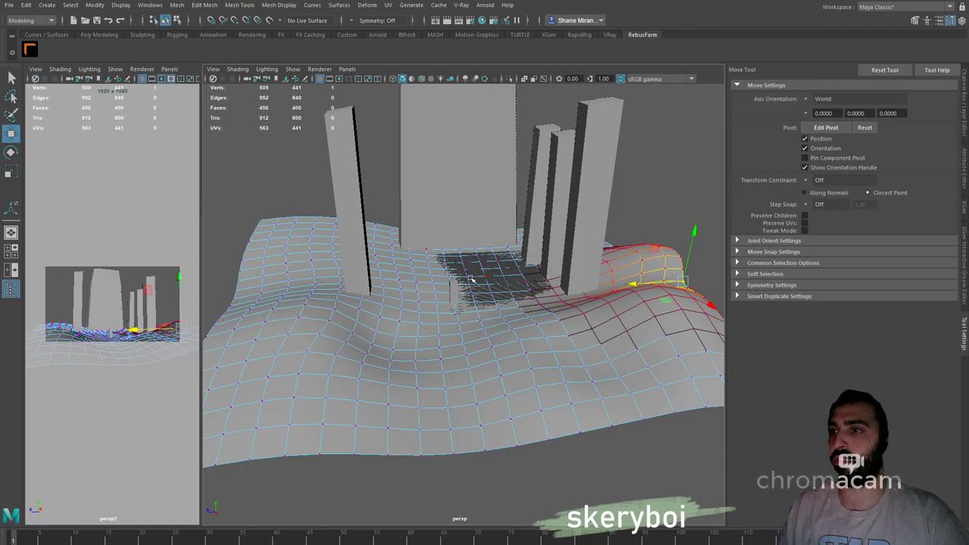
pyautogui.click(327, 326)
pyautogui.moveTo(326, 299); pyautogui.dragTo(322, 271)
pyautogui.hotkey('ctrl', 'z')
# Raise the ground's back-left edge vertices and pull the left corner outward with soft selection
pyautogui.click(261, 221)
pyautogui.click(317, 217)
pyautogui.moveTo(306, 236); pyautogui.dragTo(319, 218)
pyautogui.click(391, 223)
pyautogui.moveTo(392, 235); pyautogui.dragTo(394, 222)
pyautogui.click(249, 251)
pyautogui.moveTo(228, 251)
pyautogui.mouseDown()
pyautogui.moveTo(205, 245)
pyautogui.moveTo(216, 246)
pyautogui.mouseUp()
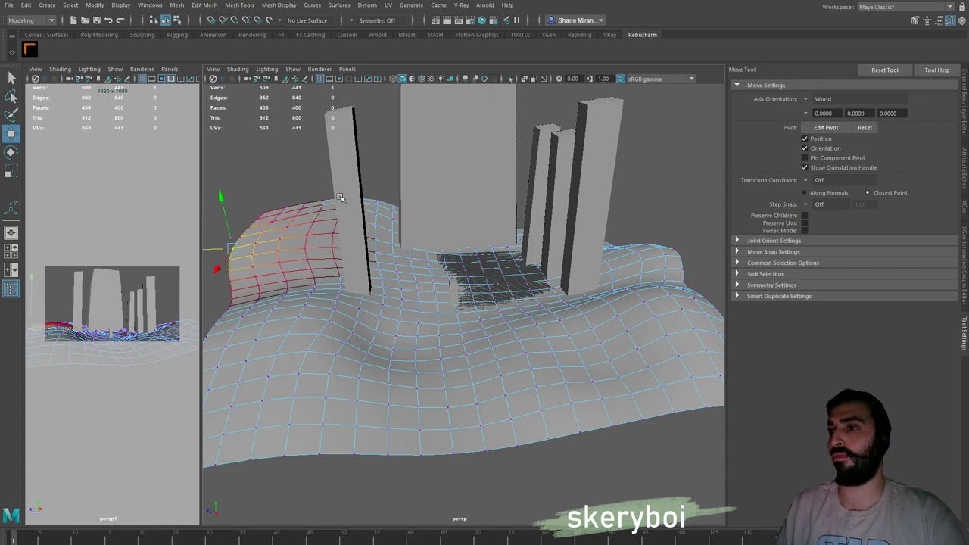
pyautogui.moveTo(223, 195)
pyautogui.mouseDown()
pyautogui.moveTo(227, 214)
pyautogui.moveTo(221, 199)
pyautogui.mouseUp()
# Lower the ground vertex behind Pillar1 and raise the back-edge vertices behind the pillar
pyautogui.click(333, 233)
pyautogui.moveTo(327, 191); pyautogui.dragTo(317, 209)
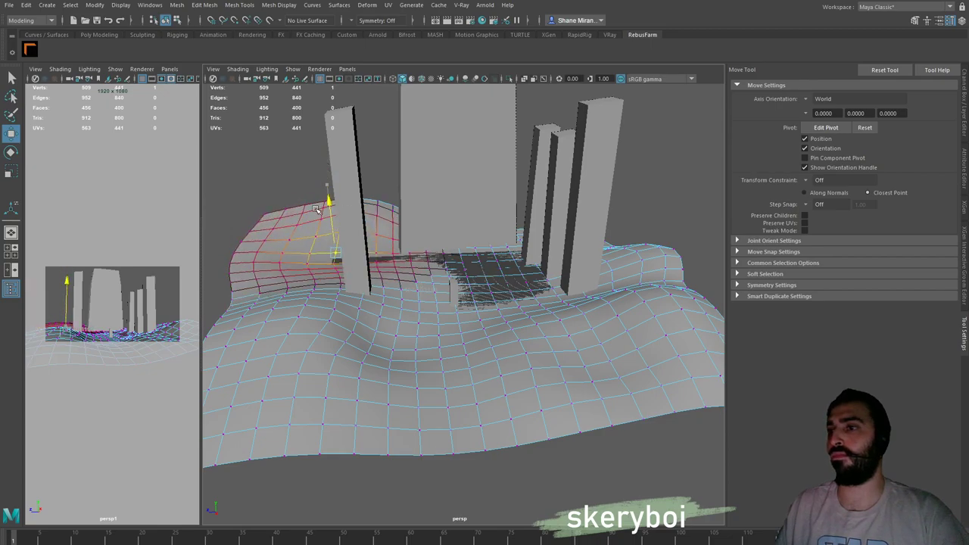
pyautogui.click(374, 200)
pyautogui.moveTo(294, 159); pyautogui.dragTo(385, 210)
pyautogui.moveTo(336, 147); pyautogui.dragTo(336, 133)
pyautogui.moveTo(420, 302); pyautogui.dragTo(365, 286)
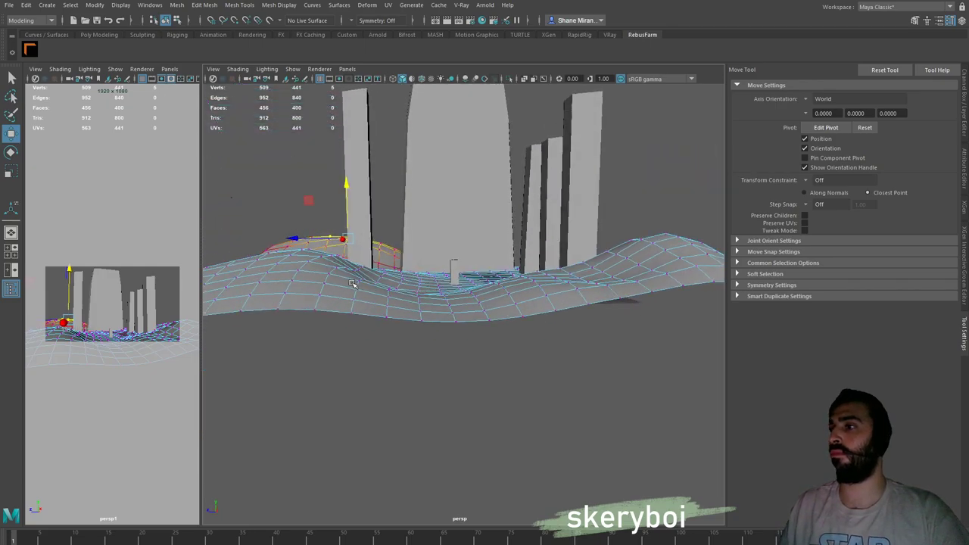
# Lower the ridge vertex at the ground's left edge slightly and finish editing the ground's vertices
pyautogui.click(267, 253)
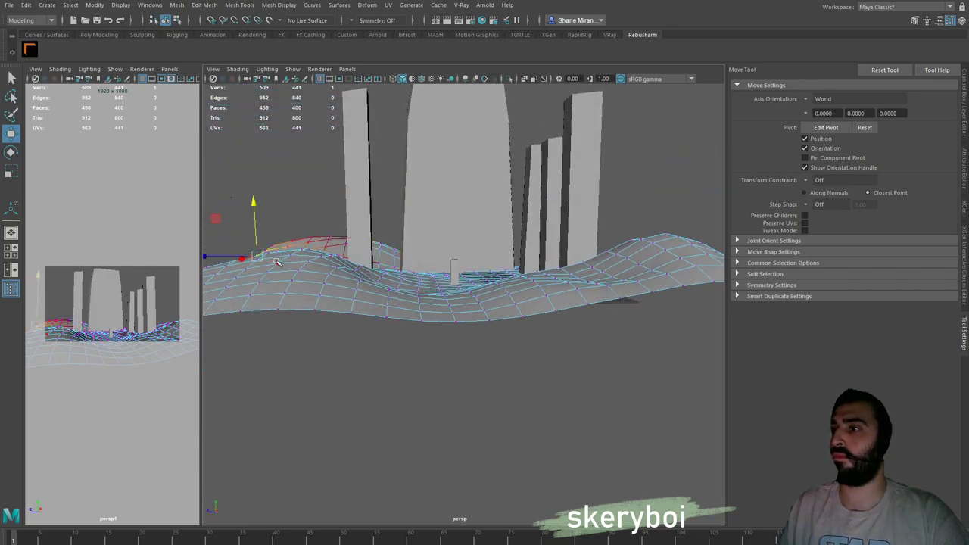
pyautogui.click(277, 262)
pyautogui.moveTo(273, 216); pyautogui.dragTo(275, 221)
pyautogui.moveTo(285, 263); pyautogui.dragTo(368, 285)
pyautogui.moveTo(493, 360); pyautogui.dragTo(489, 340)
pyautogui.click(566, 328)
pyautogui.click(541, 327)
pyautogui.moveTo(593, 332); pyautogui.dragTo(528, 273)
pyautogui.doubleClick(615, 222)
# Move the small reference box sideways across the ground toward Pillar1
pyautogui.scroll(-4, 611, 224)
pyautogui.moveTo(485, 227); pyautogui.dragTo(489, 288)
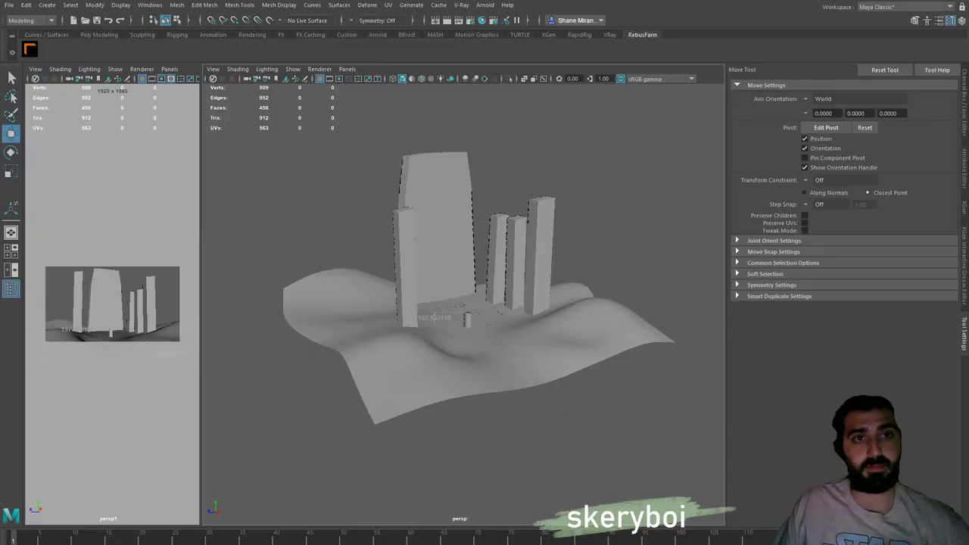
pyautogui.scroll(1, 492, 289)
pyautogui.moveTo(492, 289); pyautogui.dragTo(486, 299)
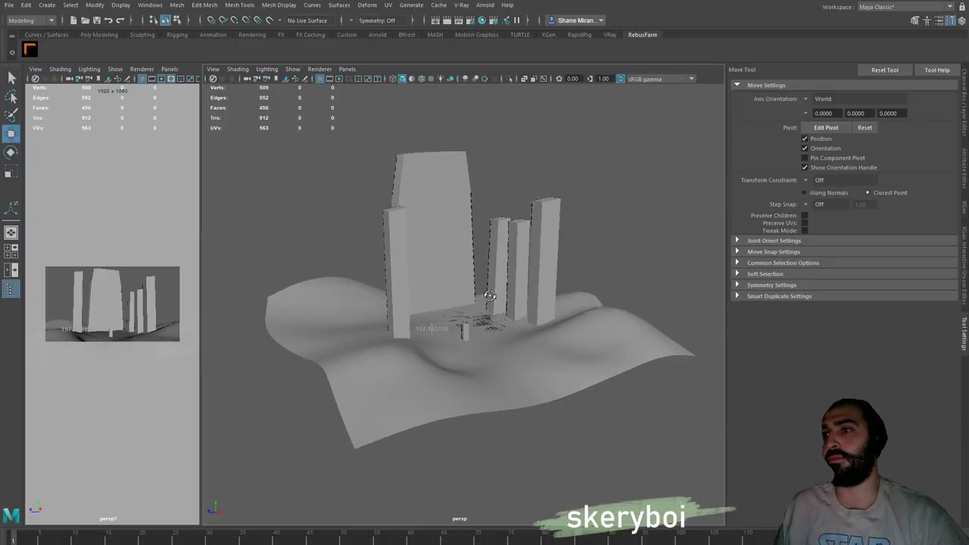
pyautogui.click(467, 334)
pyautogui.moveTo(416, 350); pyautogui.dragTo(384, 354)
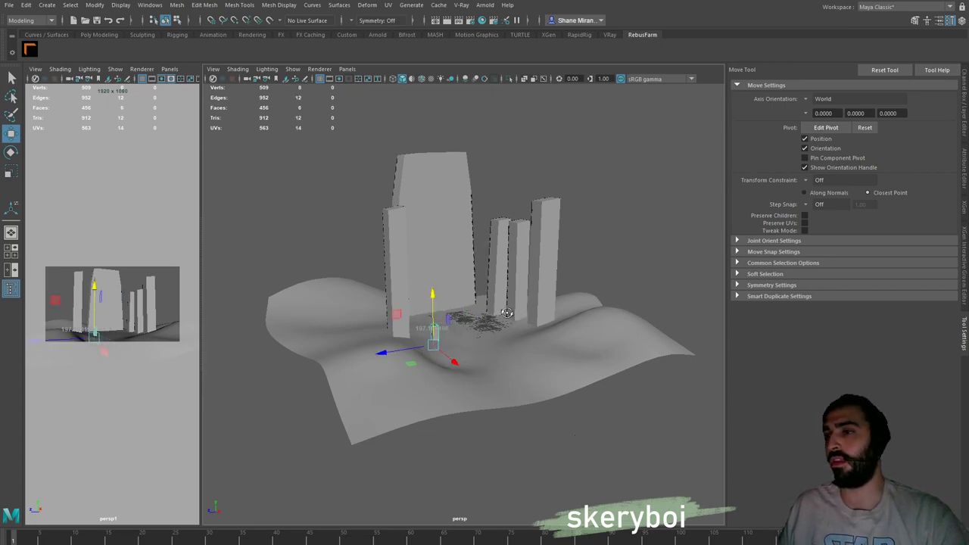
# Extrude the upper outer side face of the tall right pillar outward into an overhanging block
pyautogui.moveTo(518, 316); pyautogui.dragTo(496, 306)
pyautogui.moveTo(561, 228); pyautogui.dragTo(513, 249)
pyautogui.click(556, 227)
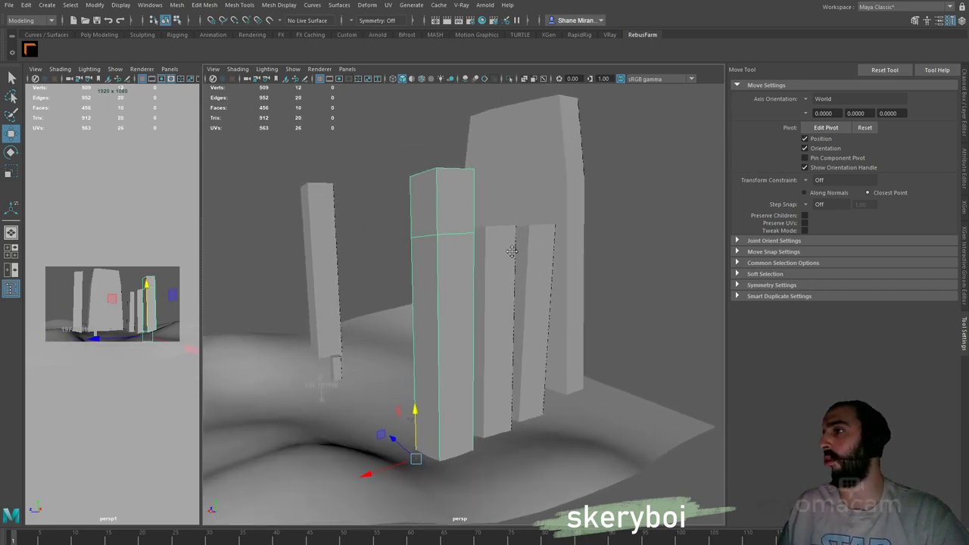
pyautogui.click(452, 192)
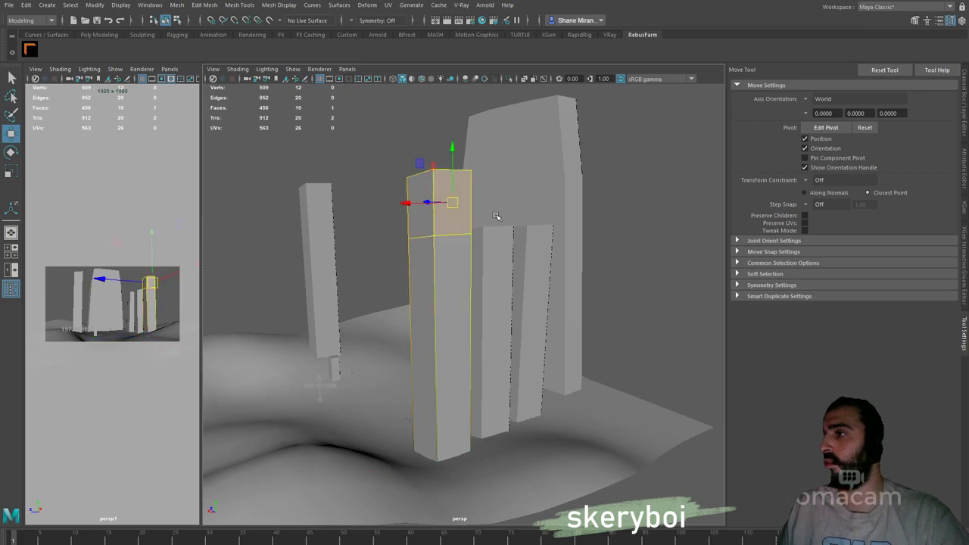
pyautogui.hotkey('ctrl', 'e')
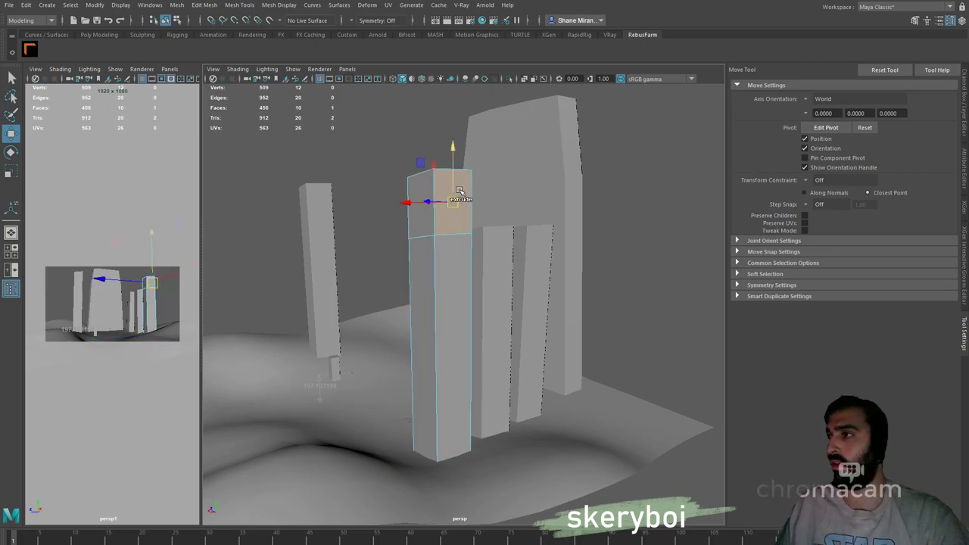
pyautogui.hotkey('ctrl', 'e')
pyautogui.press('w')
pyautogui.keyDown('alt'); pyautogui.moveTo(515, 255); pyautogui.dragTo(587, 230); pyautogui.keyUp('alt')
pyautogui.moveTo(530, 215); pyautogui.dragTo(564, 217)
# Raise the extruded face of the tall right pillar slightly and lower the top edge on its opposite side
pyautogui.press('e')
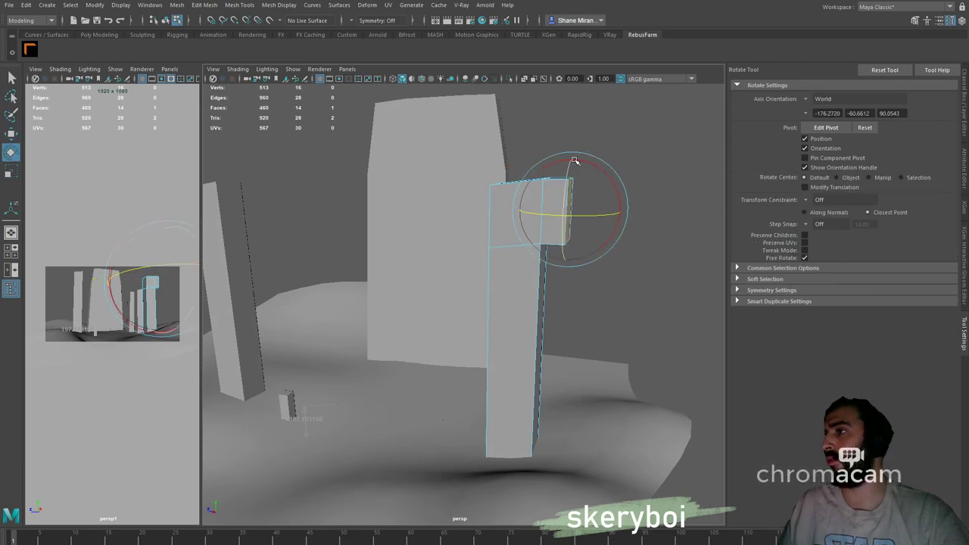
pyautogui.press('w')
pyautogui.click(500, 189)
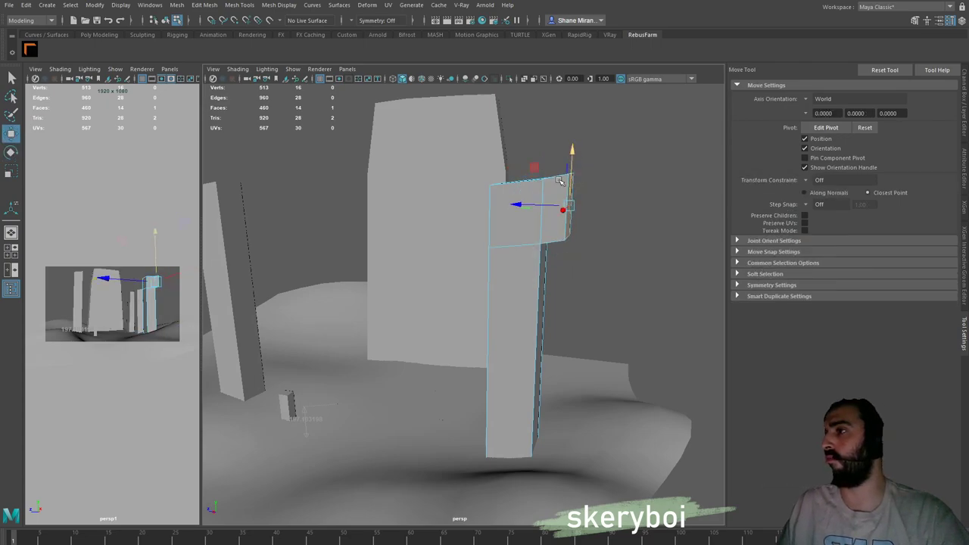
pyautogui.keyDown('alt'); pyautogui.moveTo(500, 189); pyautogui.dragTo(513, 202); pyautogui.keyUp('alt')
pyautogui.click(520, 195)
pyautogui.rightClick(487, 192)
pyautogui.rightClick(528, 166)
pyautogui.click(518, 195)
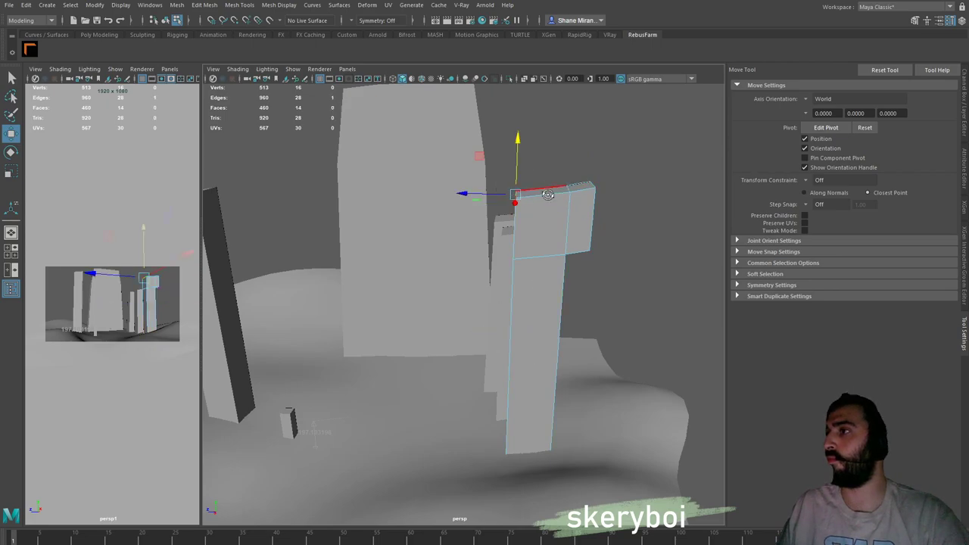
pyautogui.keyDown('alt'); pyautogui.moveTo(550, 196); pyautogui.dragTo(581, 199); pyautogui.keyUp('alt')
pyautogui.moveTo(554, 149); pyautogui.dragTo(553, 152)
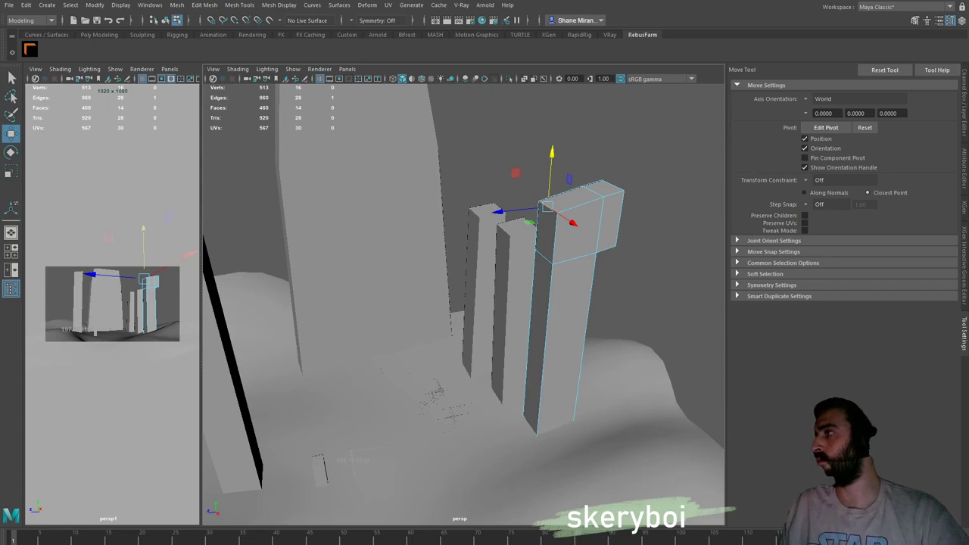
# Rotate the tall right pillar about its base and reposition it on the ground
pyautogui.press('F8')
pyautogui.press('e')
pyautogui.moveTo(547, 479); pyautogui.dragTo(499, 469)
pyautogui.press('w')
pyautogui.moveTo(559, 476); pyautogui.dragTo(539, 456)
pyautogui.moveTo(484, 428); pyautogui.dragTo(485, 429)
pyautogui.moveTo(565, 306); pyautogui.dragTo(539, 302)
# Duplicate the narrow pillar beside the tall one, place the copy on the ground's far right and rotate it slightly
pyautogui.scroll(-2, 520, 296)
pyautogui.click(520, 286)
pyautogui.hotkey('ctrl', 'd')
pyautogui.moveTo(489, 414); pyautogui.dragTo(570, 409)
pyautogui.moveTo(606, 443); pyautogui.dragTo(638, 452)
pyautogui.press('e')
pyautogui.moveTo(611, 411); pyautogui.dragTo(617, 418)
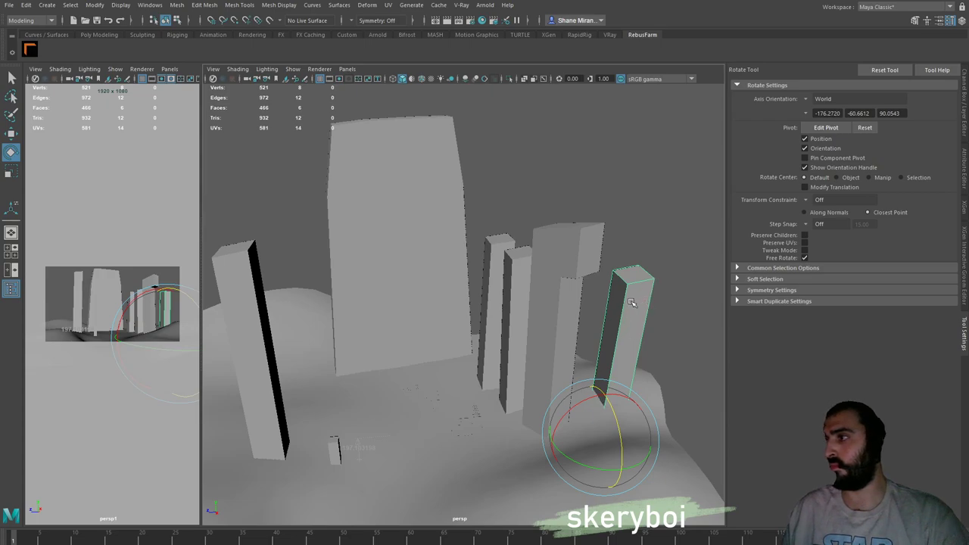
# Insert an edge loop in the upper part of the duplicated pillar and extrude the face below it outward and downward
pyautogui.press('g')
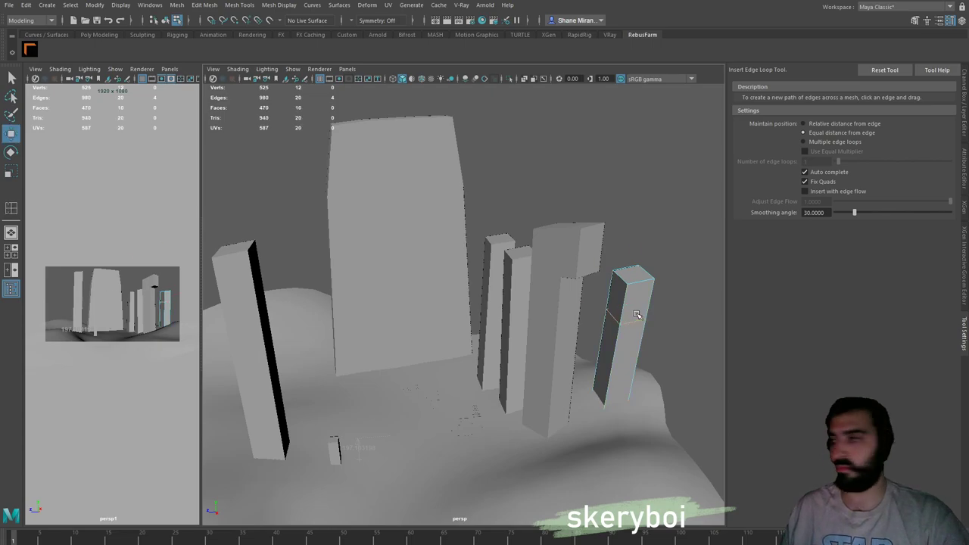
pyautogui.press('w')
pyautogui.press('F11')
pyautogui.click(630, 340)
pyautogui.keyDown('shift'); pyautogui.rightClick(633, 330); pyautogui.keyUp('shift')
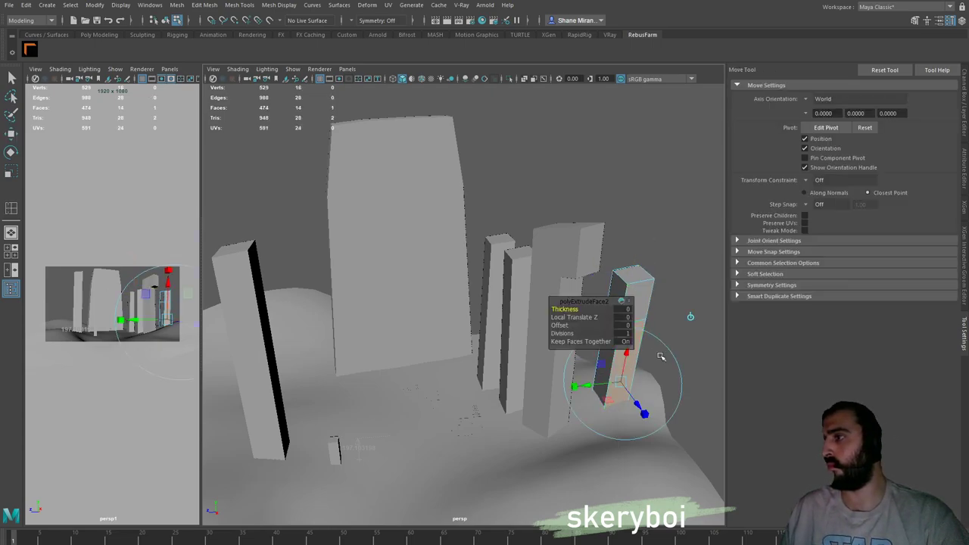
pyautogui.moveTo(652, 410); pyautogui.dragTo(670, 437)
pyautogui.moveTo(653, 361); pyautogui.dragTo(651, 381)
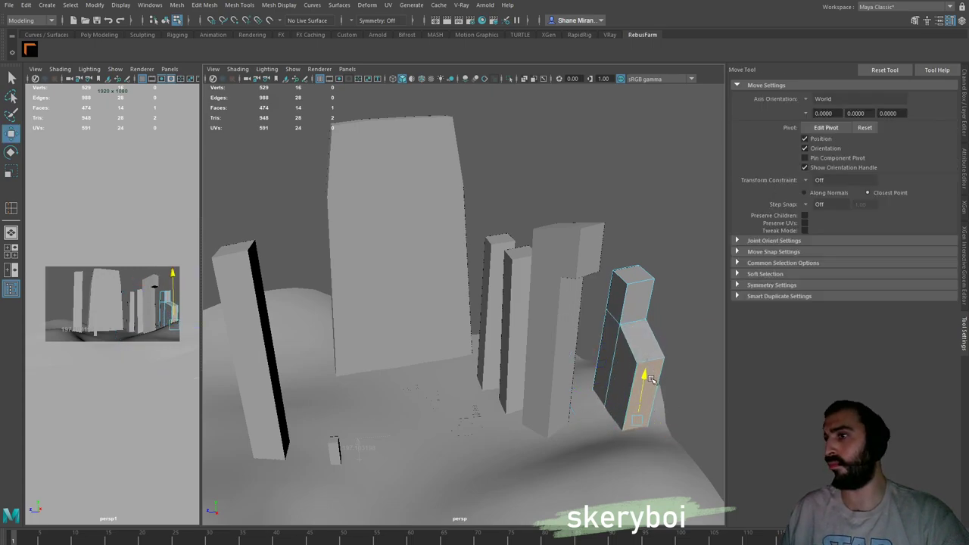
# Lower the stepped pillar slightly into the ground as a whole object
pyautogui.press('F8')
pyautogui.press('e')
pyautogui.press('w')
pyautogui.press('e')
pyautogui.moveTo(603, 463); pyautogui.dragTo(615, 467)
pyautogui.hotkey('ctrl', 'z')
pyautogui.press('w')
pyautogui.moveTo(604, 392); pyautogui.dragTo(605, 395)
# Duplicate the stepped pillar, move the copy to the ground's left side beyond Pillar1 and rotate it
pyautogui.scroll(-10, 642, 275)
pyautogui.scroll(5, 598, 290)
pyautogui.moveTo(544, 282); pyautogui.dragTo(601, 310)
pyautogui.press('q')
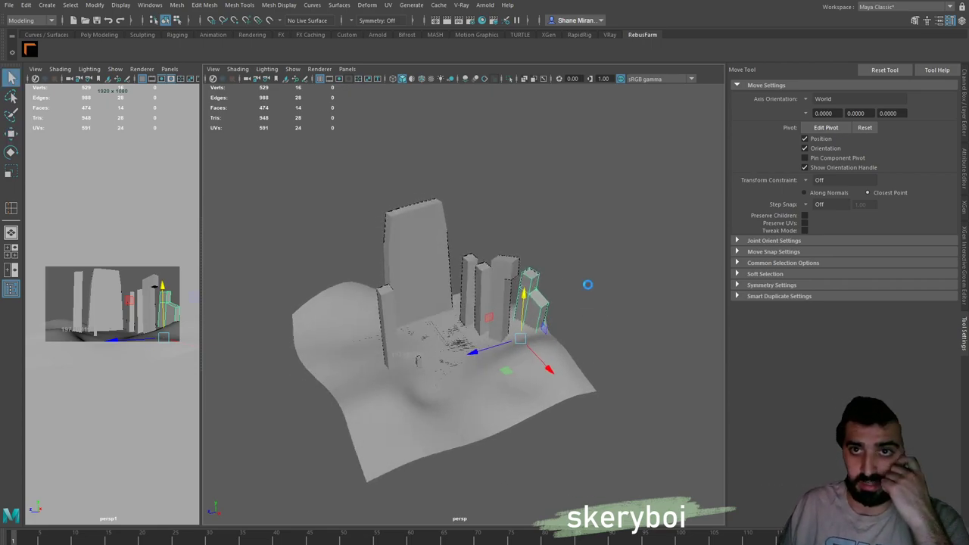
pyautogui.press('w')
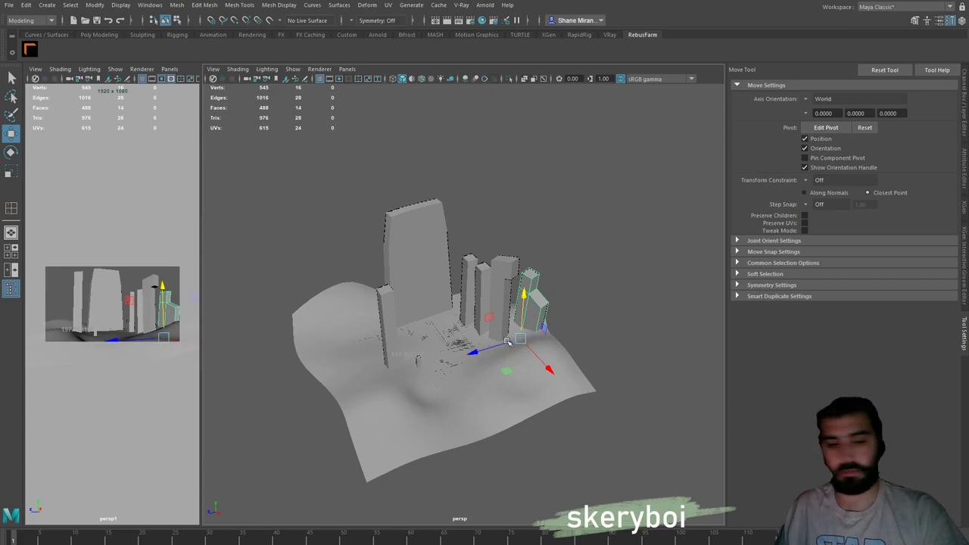
pyautogui.moveTo(472, 346); pyautogui.dragTo(297, 401)
pyautogui.press('e')
pyautogui.moveTo(366, 425); pyautogui.dragTo(289, 423)
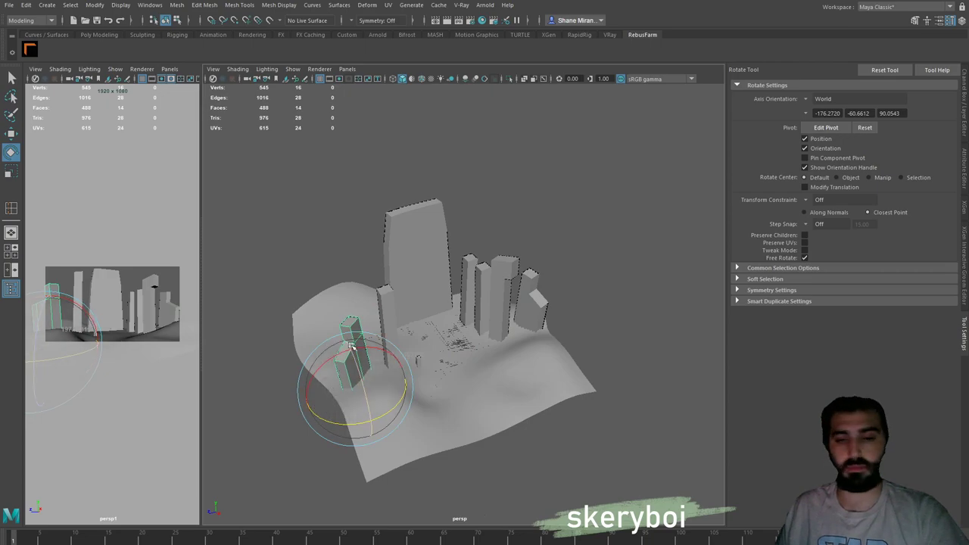
# Shrink the left stepped pillar copy, rotate it and move it back behind Pillar1's base
pyautogui.press('r')
pyautogui.moveTo(355, 389); pyautogui.dragTo(327, 425)
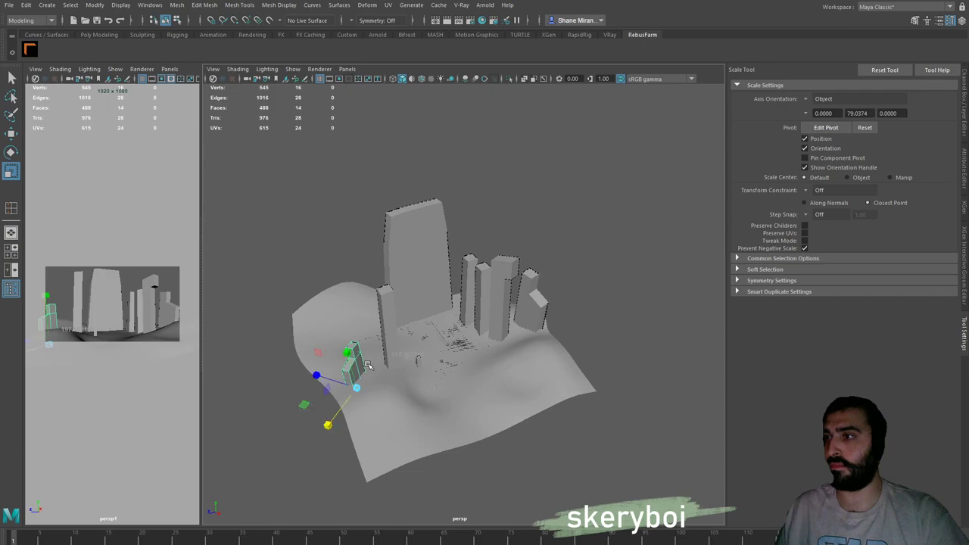
pyautogui.press('e')
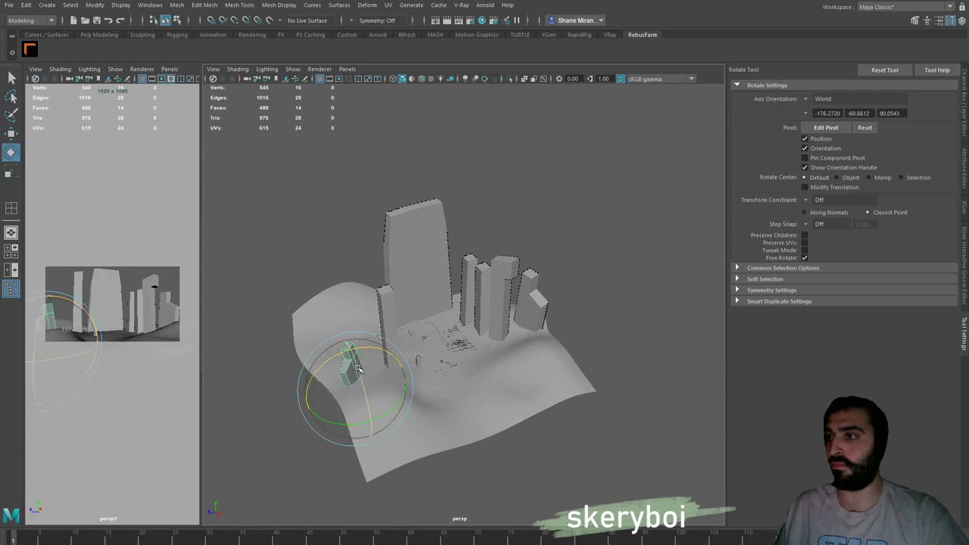
pyautogui.press('w')
pyautogui.moveTo(355, 386); pyautogui.dragTo(370, 382)
pyautogui.moveTo(386, 416); pyautogui.dragTo(368, 385)
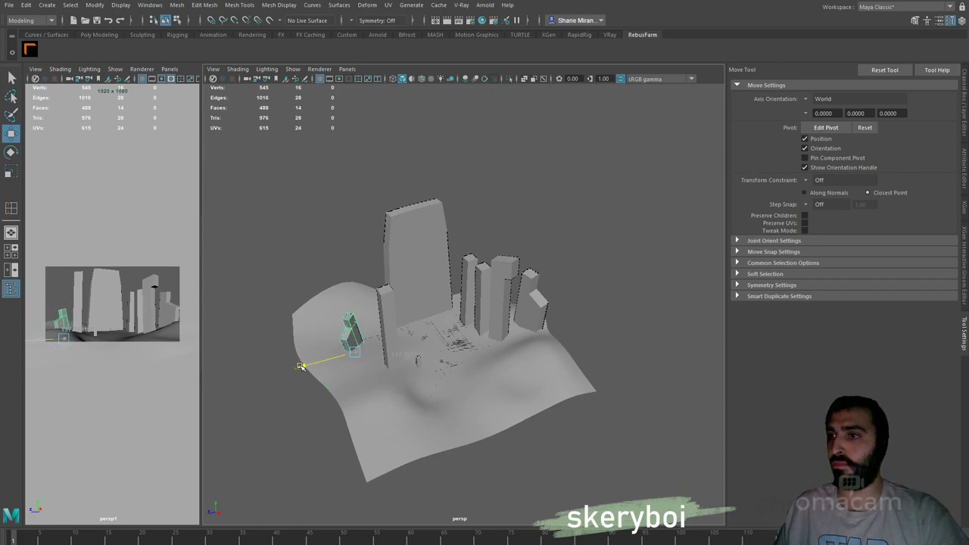
# Enlarge the left stepped pillar and reposition it at the ground's far-left edge, sunk slightly into the terrain
pyautogui.press('r')
pyautogui.moveTo(354, 352); pyautogui.dragTo(338, 308)
pyautogui.moveTo(313, 338); pyautogui.dragTo(257, 320)
pyautogui.press('w')
pyautogui.moveTo(354, 352)
pyautogui.mouseDown()
pyautogui.moveTo(344, 347)
pyautogui.moveTo(356, 373)
pyautogui.moveTo(353, 365)
pyautogui.mouseUp()
pyautogui.moveTo(286, 347); pyautogui.dragTo(294, 346)
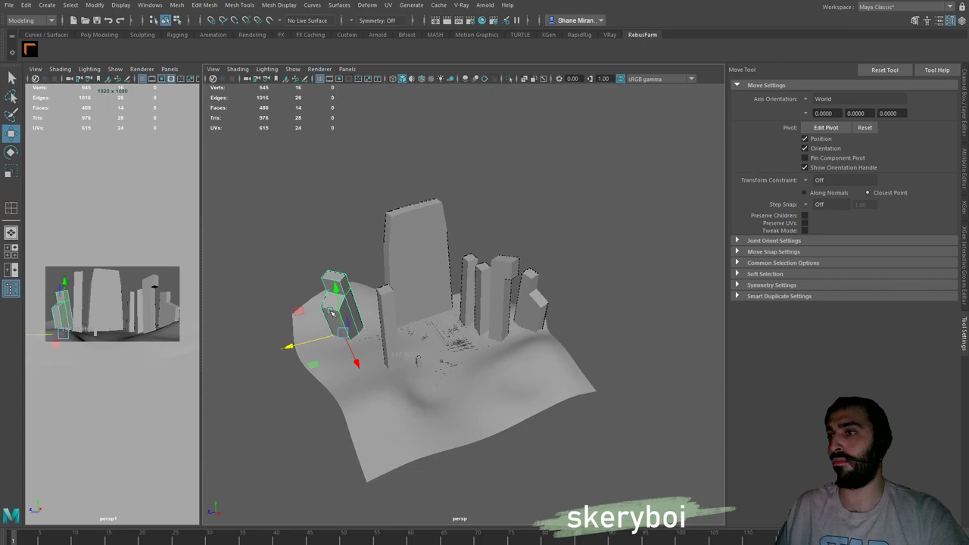
pyautogui.moveTo(339, 287); pyautogui.dragTo(339, 297)
pyautogui.moveTo(303, 353); pyautogui.dragTo(301, 355)
pyautogui.click(478, 204)
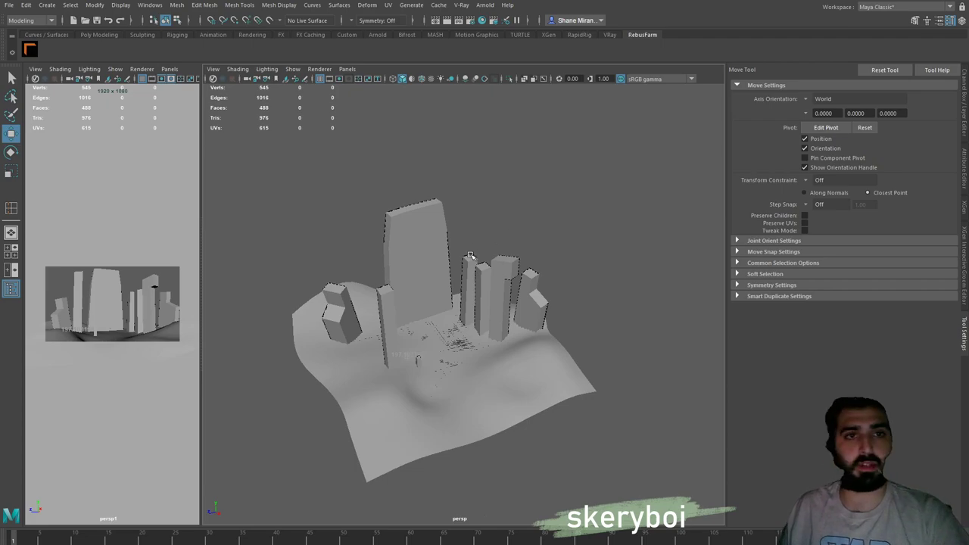
# Lower the main church wall's top-left corner vertex slightly and its top-right vertices further, using soft selection
pyautogui.click(439, 238)
pyautogui.moveTo(439, 238)
pyautogui.mouseDown()
pyautogui.moveTo(439, 287)
pyautogui.moveTo(489, 299)
pyautogui.moveTo(439, 242)
pyautogui.mouseUp()
pyautogui.moveTo(422, 193)
pyautogui.mouseDown()
pyautogui.moveTo(427, 206)
pyautogui.moveTo(414, 166)
pyautogui.moveTo(447, 194)
pyautogui.moveTo(436, 187)
pyautogui.mouseUp()
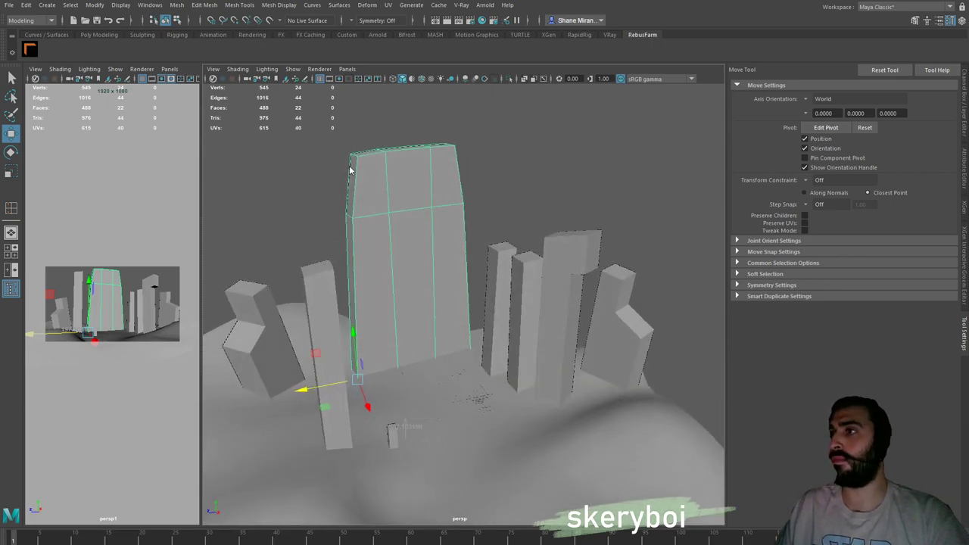
pyautogui.press('F9')
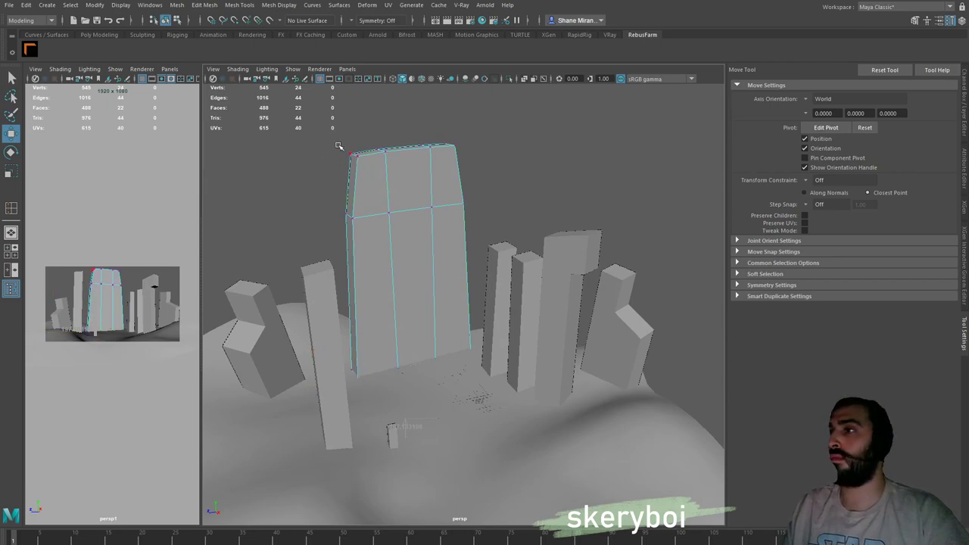
pyautogui.click(353, 154)
pyautogui.press('b')
pyautogui.moveTo(409, 175); pyautogui.dragTo(359, 181)
pyautogui.moveTo(349, 97); pyautogui.dragTo(346, 99)
pyautogui.moveTo(424, 128); pyautogui.dragTo(469, 162)
pyautogui.moveTo(439, 108); pyautogui.dragTo(439, 114)
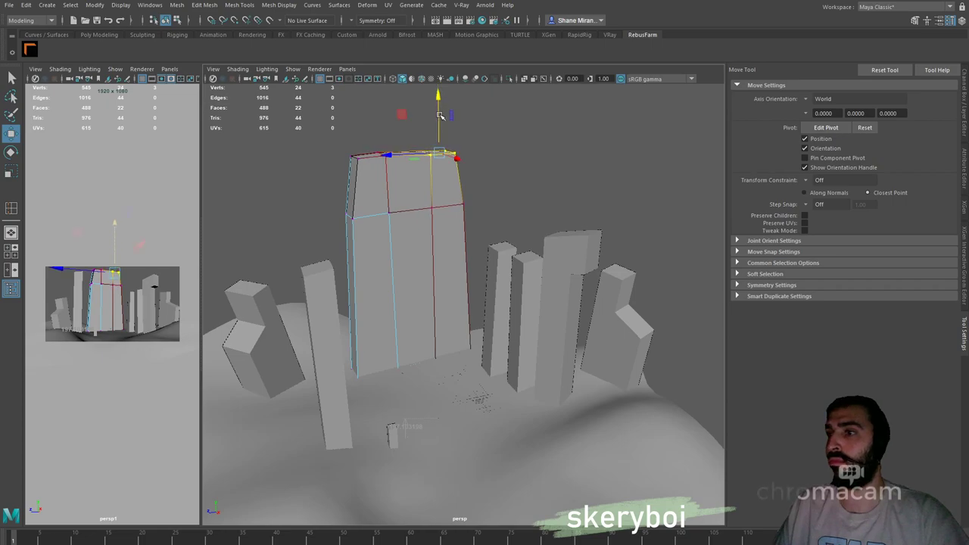
# Shift the church wall's right-side vertices below the top downward and outward, and return to object mode
pyautogui.moveTo(416, 193); pyautogui.dragTo(467, 229)
pyautogui.moveTo(442, 150); pyautogui.dragTo(443, 160)
pyautogui.moveTo(394, 218); pyautogui.dragTo(403, 217)
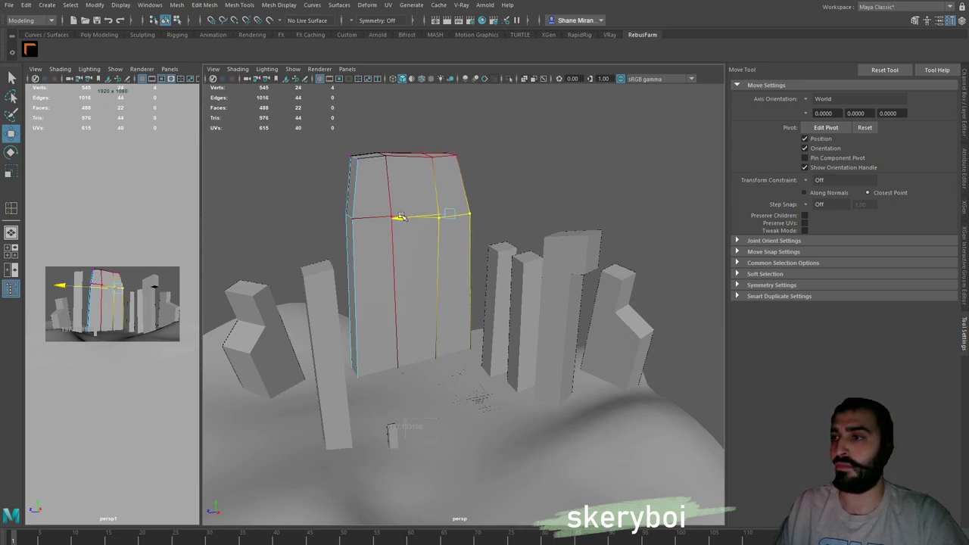
pyautogui.click(529, 162)
pyautogui.moveTo(529, 210); pyautogui.dragTo(489, 219)
pyautogui.click(543, 209)
# Create a directional light and raise it to the upper part of the church wall
pyautogui.scroll(5, 455, 224)
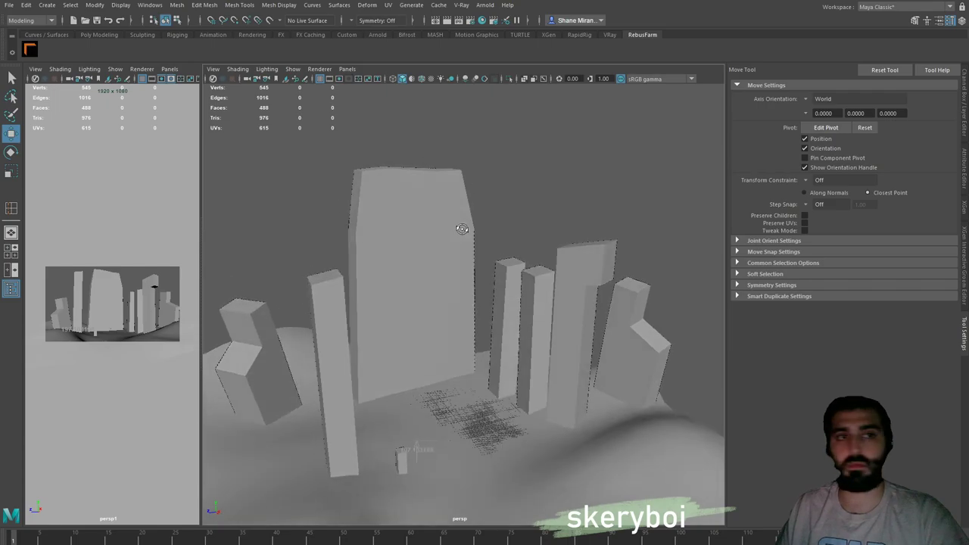
pyautogui.click(423, 198)
pyautogui.moveTo(422, 198); pyautogui.dragTo(423, 230)
pyautogui.click(499, 222)
pyautogui.moveTo(498, 221); pyautogui.dragTo(445, 228)
pyautogui.press('q')
pyautogui.press('w')
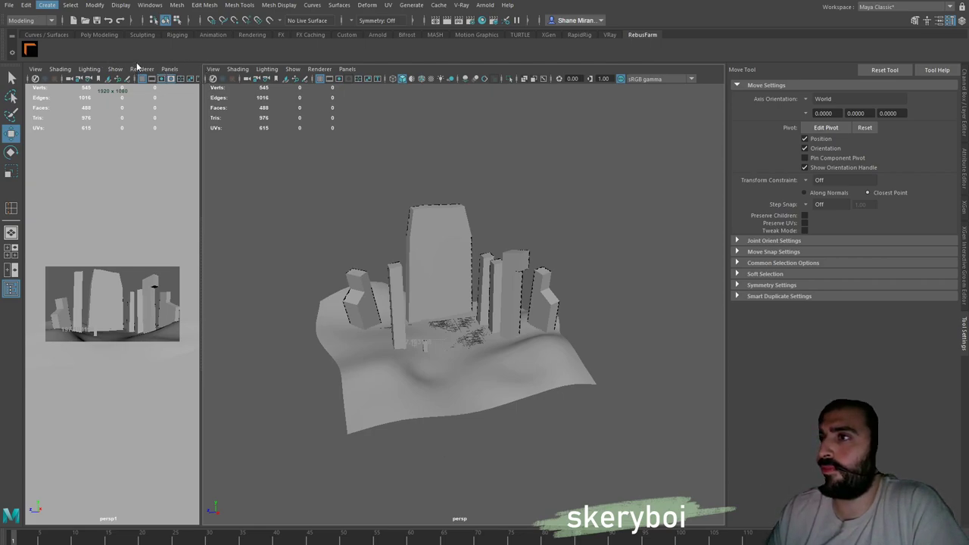
pyautogui.click(208, 84)
pyautogui.moveTo(449, 316); pyautogui.dragTo(468, 203)
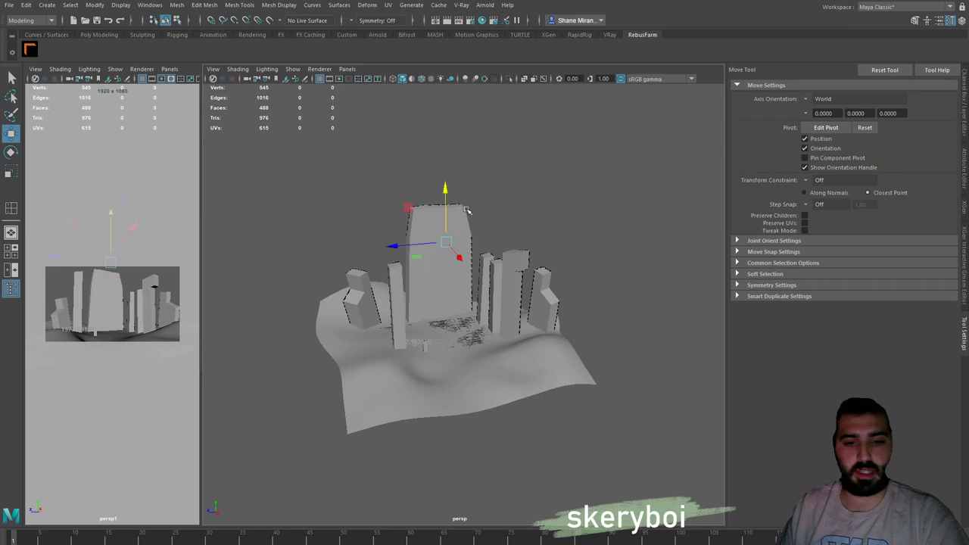
# Enlarge the directional light, rotate it to aim down and left across the ruins, and move it right of the church wall
pyautogui.press('r')
pyautogui.press('e')
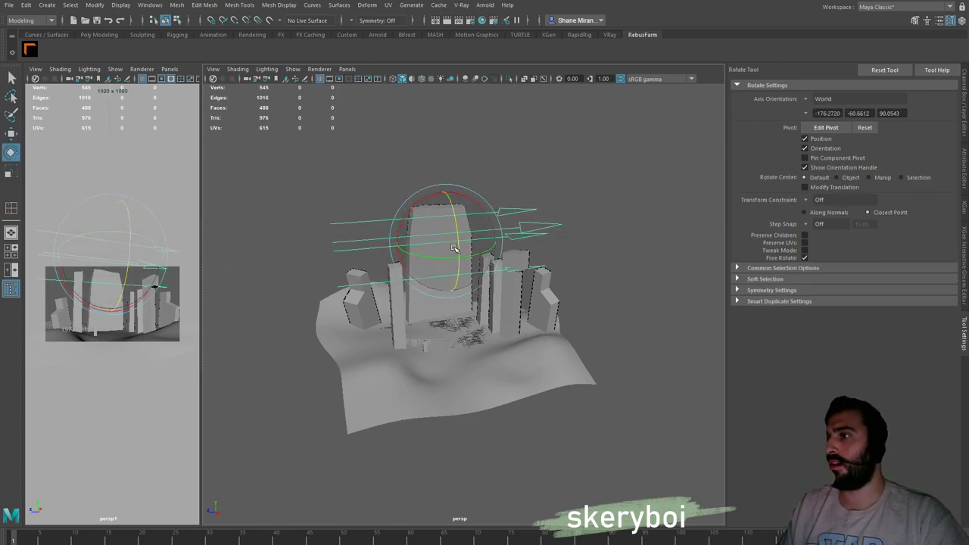
pyautogui.moveTo(471, 254); pyautogui.dragTo(473, 254)
pyautogui.moveTo(456, 215)
pyautogui.mouseDown()
pyautogui.moveTo(452, 200)
pyautogui.moveTo(420, 215)
pyautogui.moveTo(443, 208)
pyautogui.moveTo(464, 225)
pyautogui.mouseUp()
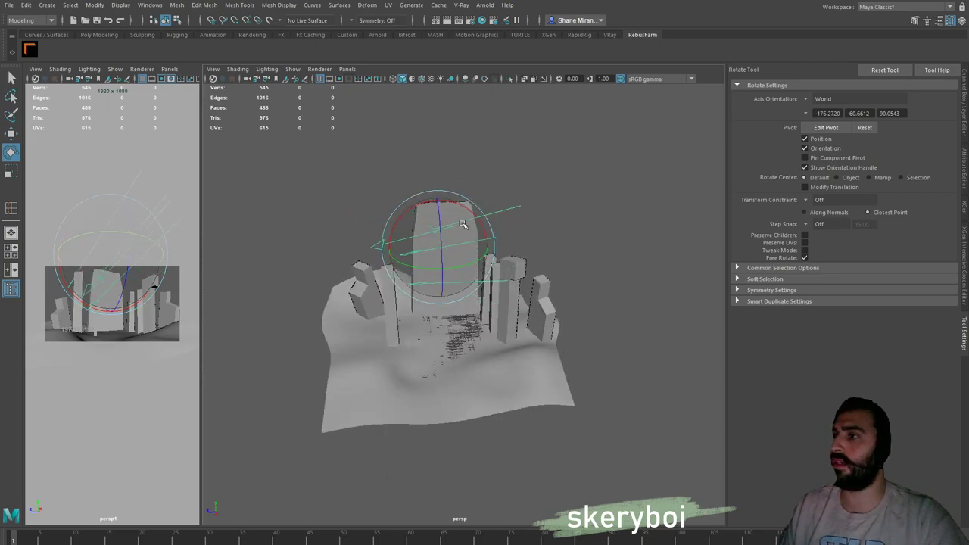
pyautogui.press('w')
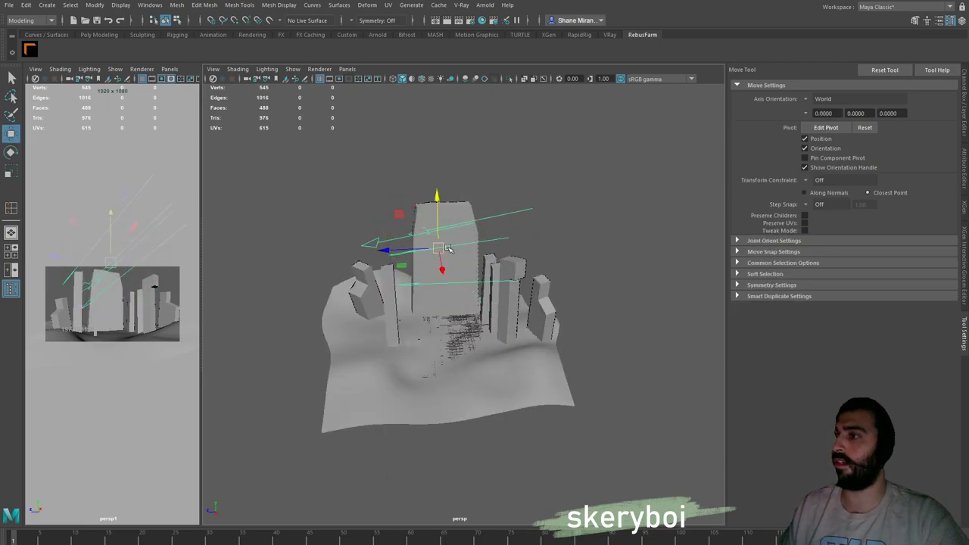
pyautogui.moveTo(390, 250); pyautogui.dragTo(473, 244)
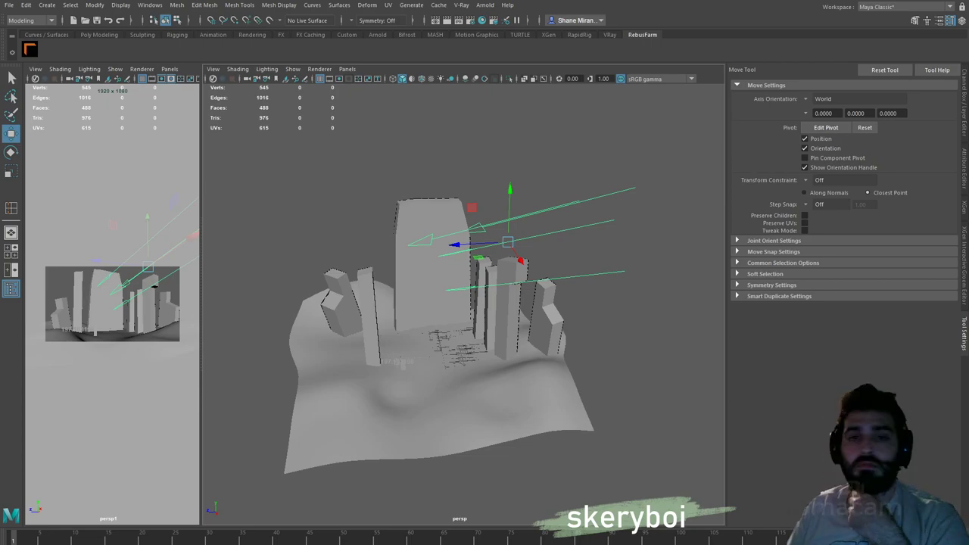
pyautogui.hotkey('alt', 'd')
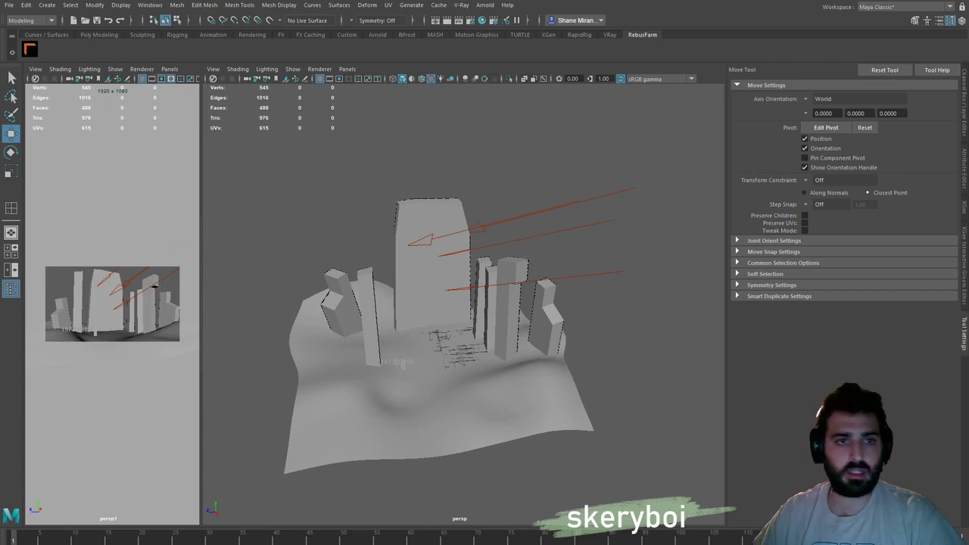
# Switch to Photoshop to examine the lighting in the ruins painting, and return to Maya's render view
pyautogui.hotkey('alt', 'Tab')
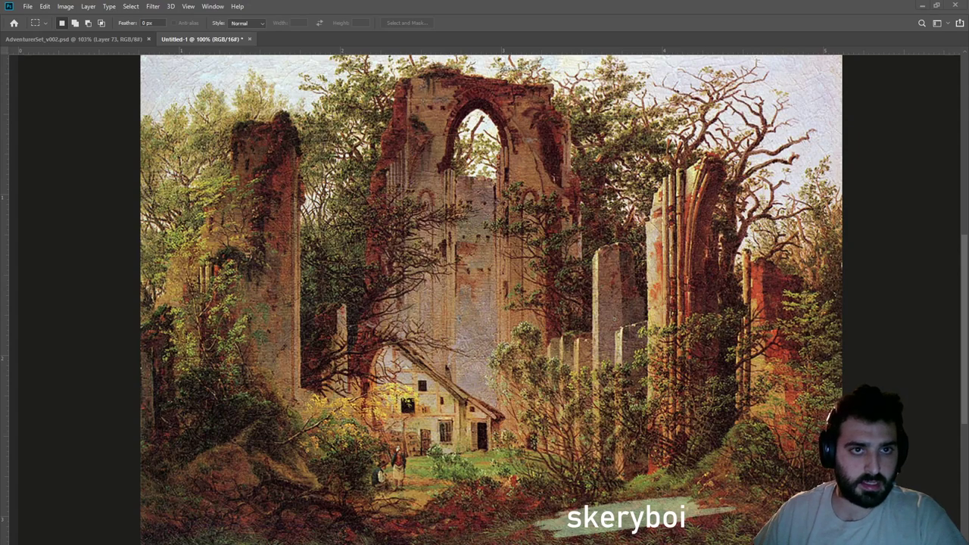
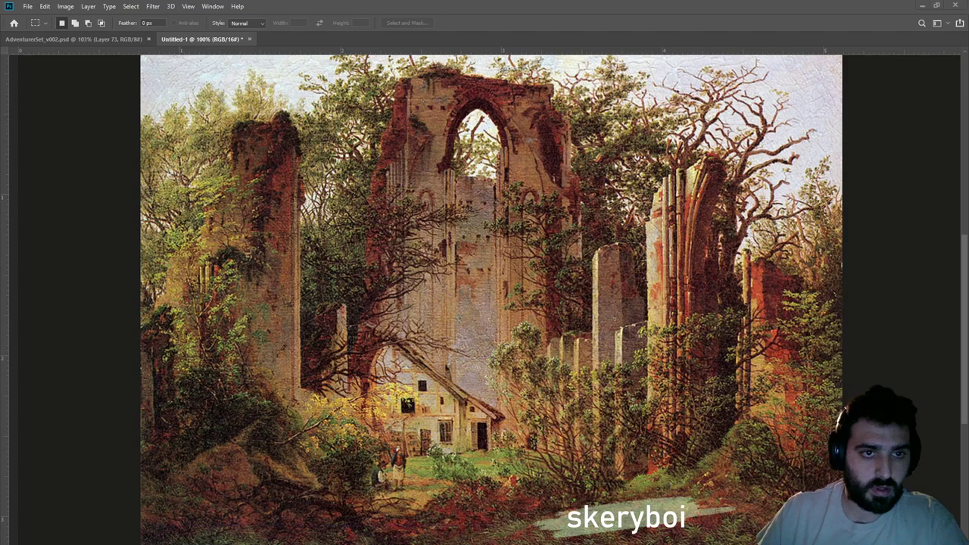
pyautogui.hotkey('alt', 'Tab')
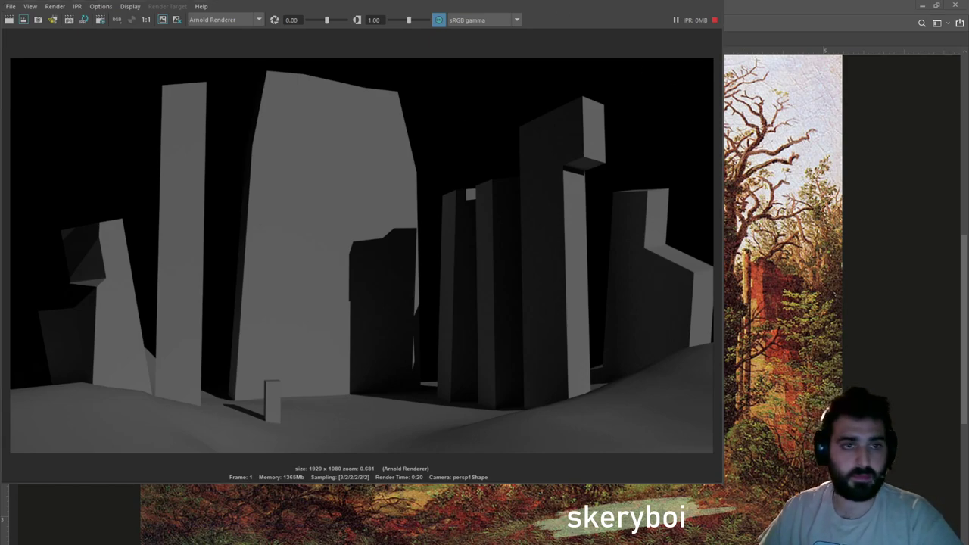
pyautogui.hotkey('alt', 'Tab')
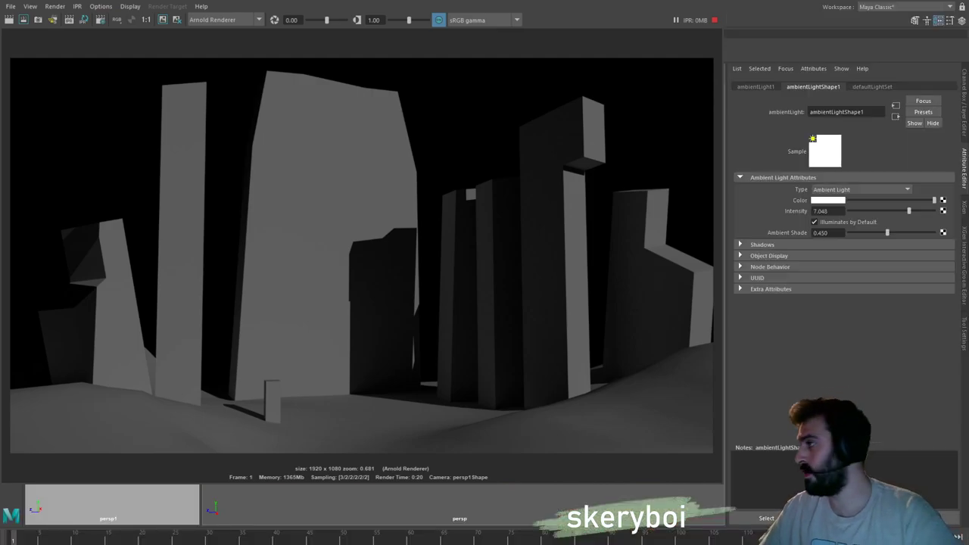
# Set the ambient light's intensity to 5.843 and ambient shade to 0.548, re-render, and raise the directional light's intensity to 2.831
pyautogui.moveTo(909, 211); pyautogui.dragTo(896, 232)
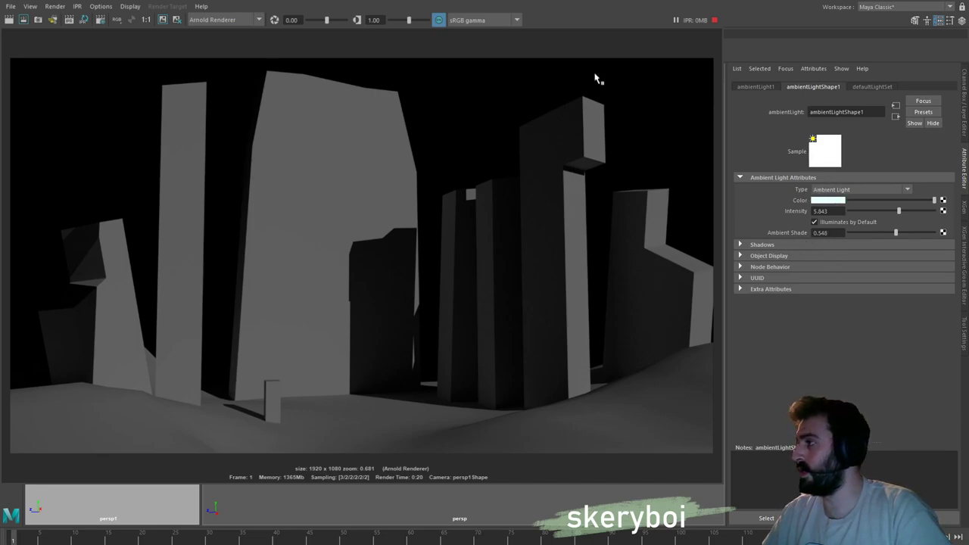
pyautogui.click(69, 19)
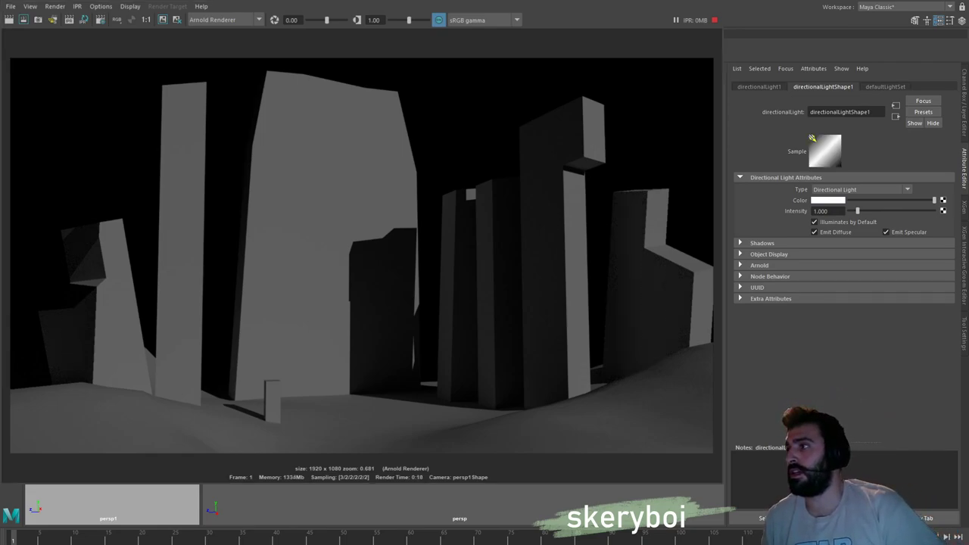
pyautogui.moveTo(858, 211); pyautogui.dragTo(871, 214)
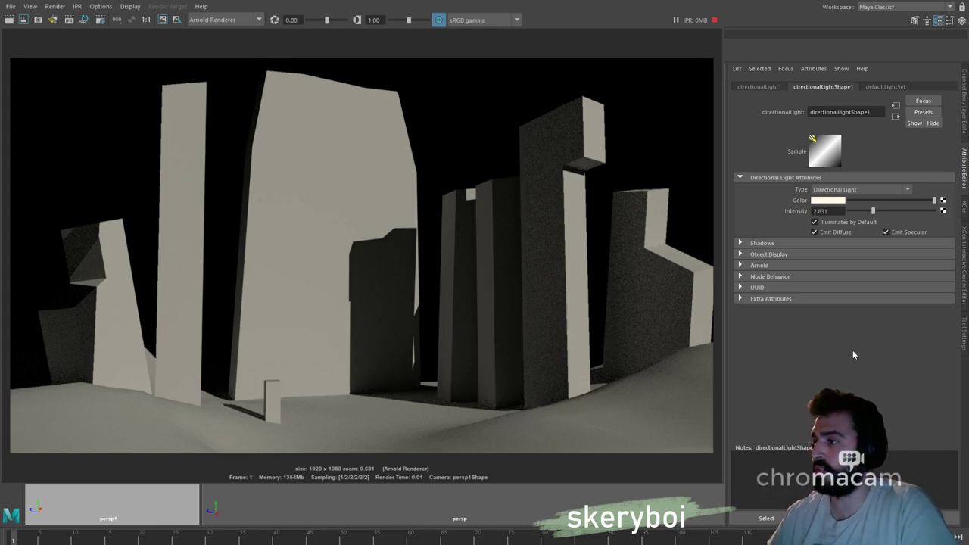
# Lower the sky dome light's exposure to about -1.05 to darken the rendered background and shadows
pyautogui.hotkey('ctrl', 'z')
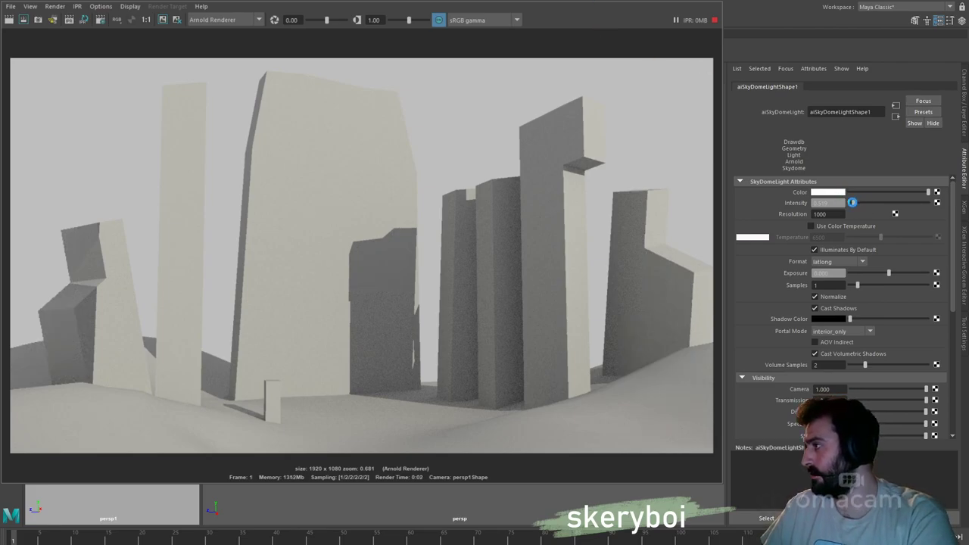
pyautogui.moveTo(888, 271); pyautogui.dragTo(879, 273)
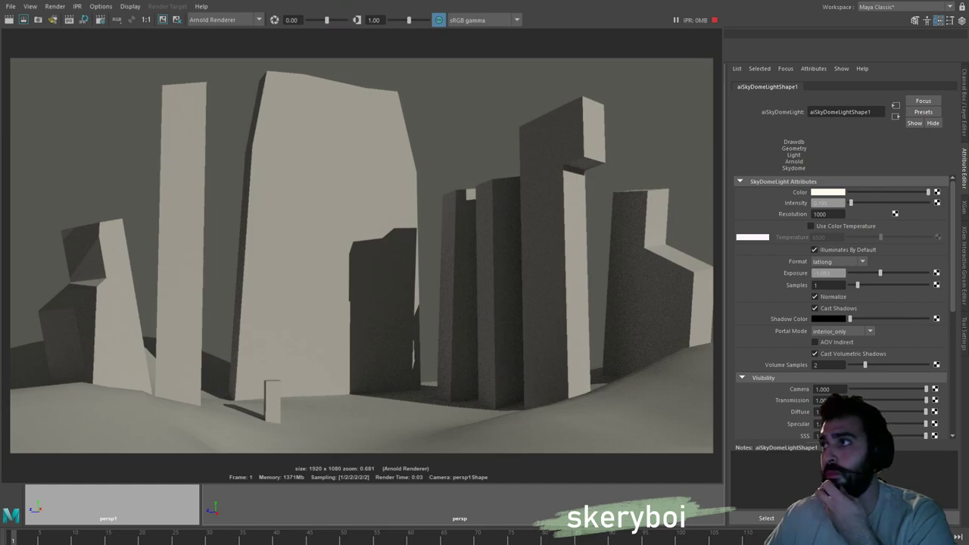
pyautogui.click(713, 20)
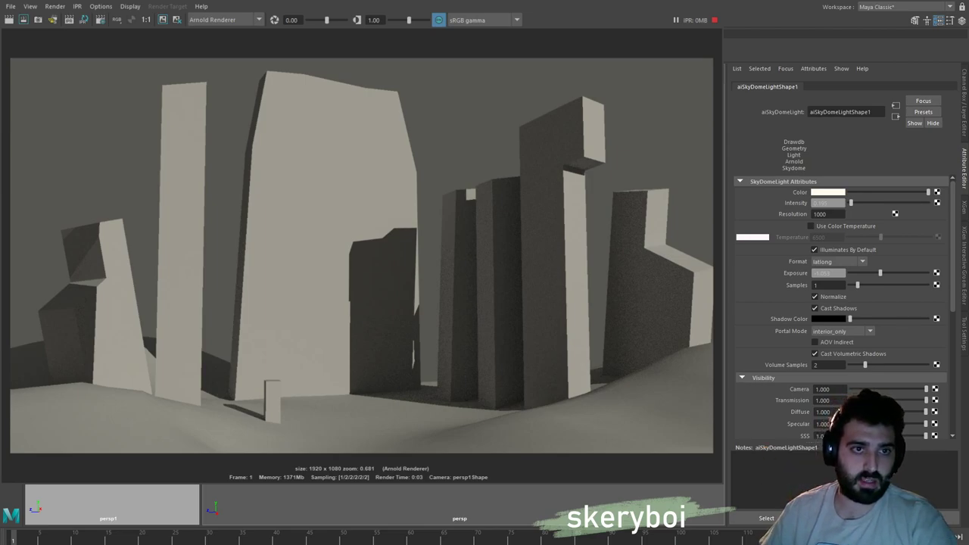
# Switch to Photoshop, paste the screenshot of the render over the painting and enlarge it to 24.48%
pyautogui.hotkey('alt', 'Tab')
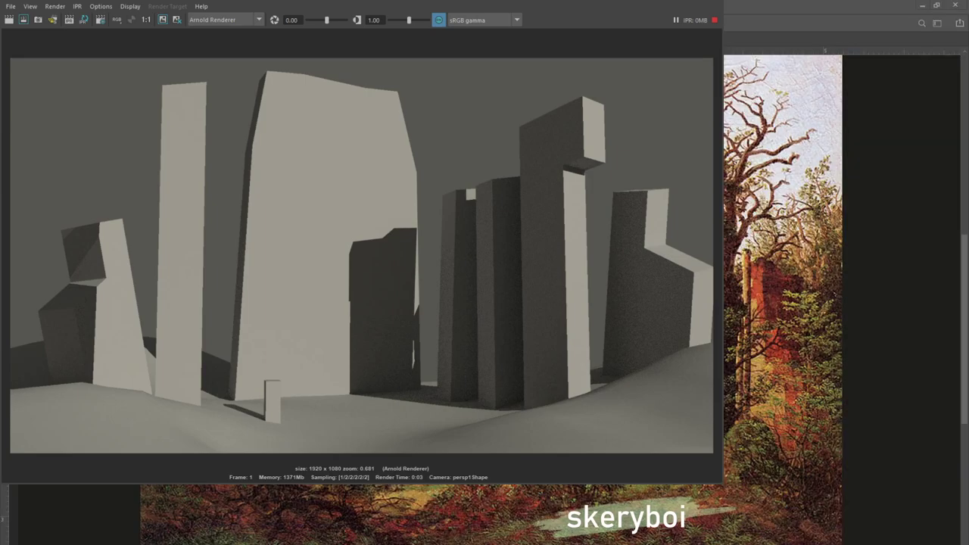
pyautogui.hotkey('alt', 'Tab')
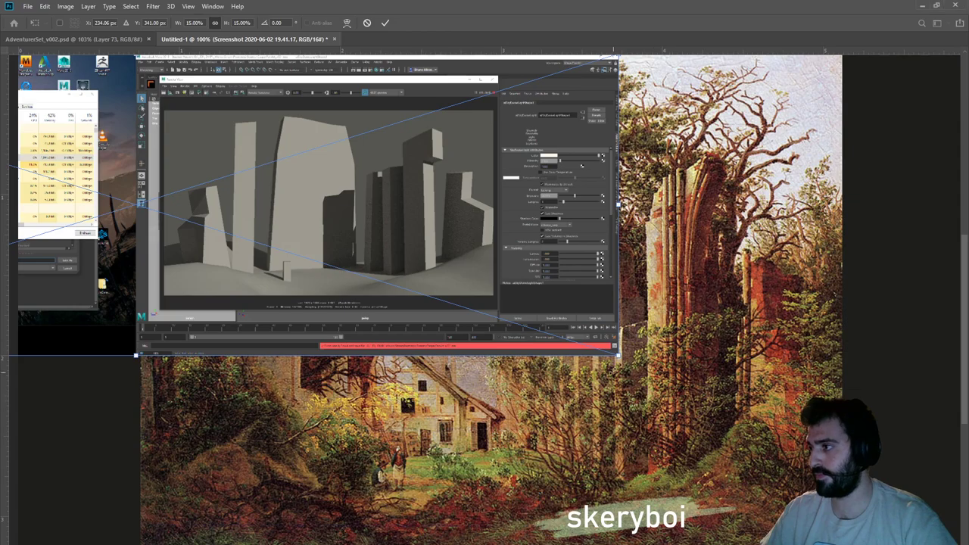
pyautogui.moveTo(618, 355); pyautogui.dragTo(964, 464)
pyautogui.moveTo(763, 348); pyautogui.dragTo(547, 315)
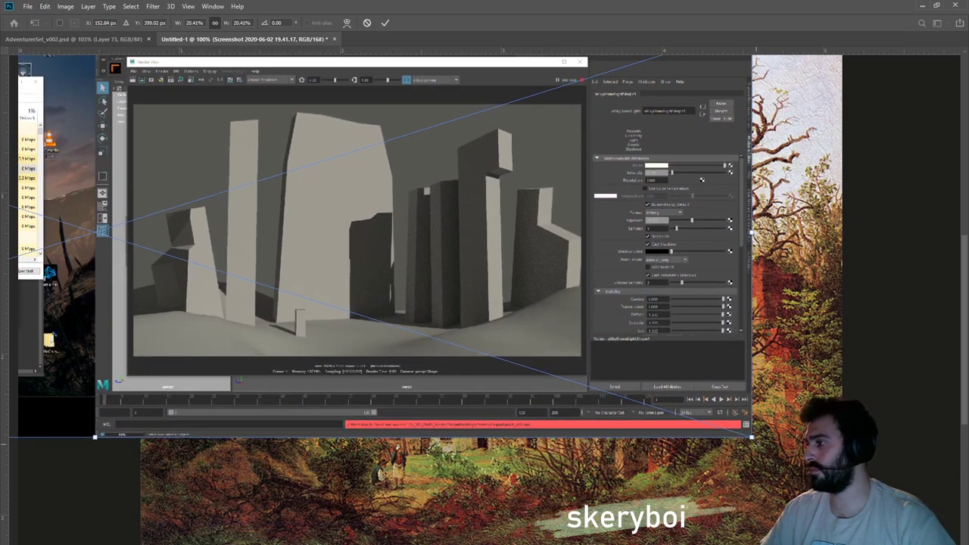
pyautogui.moveTo(751, 437); pyautogui.dragTo(967, 507)
pyautogui.moveTo(724, 360); pyautogui.dragTo(604, 445)
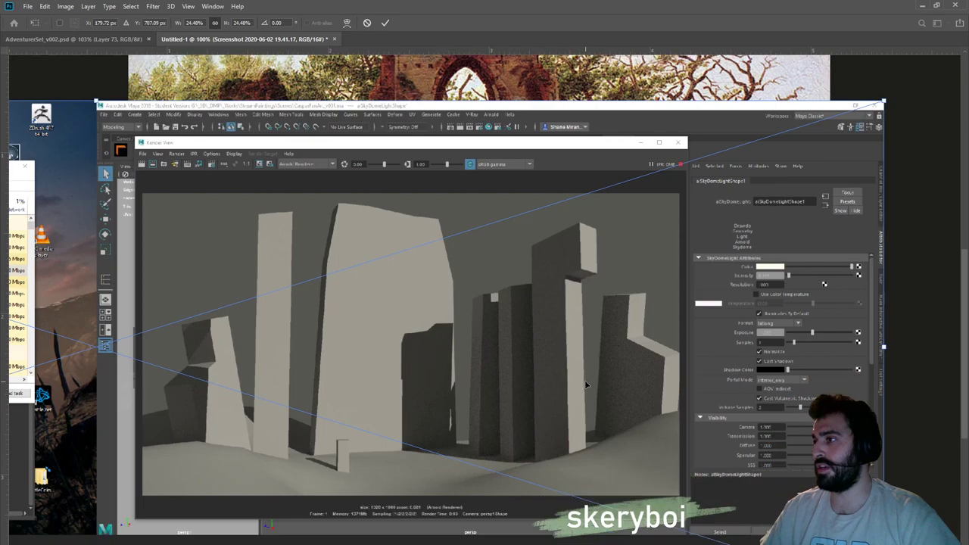
# Scale the screenshot to 33.05% with the render centred on the canvas, apply the transform and hide its layer
pyautogui.scroll(-2, 544, 314)
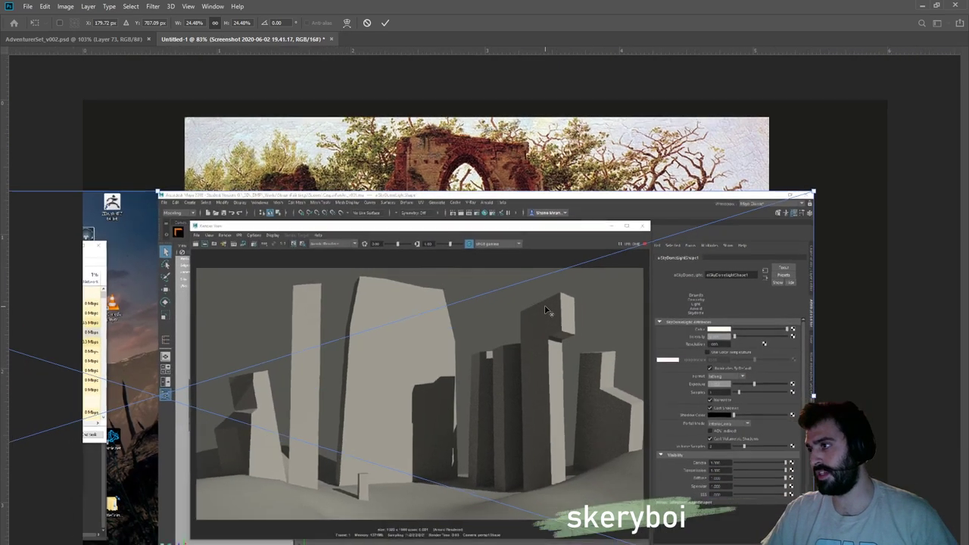
pyautogui.scroll(-1, 671, 291)
pyautogui.moveTo(781, 204); pyautogui.dragTo(925, 161)
pyautogui.moveTo(754, 256); pyautogui.dragTo(661, 194)
pyautogui.moveTo(825, 508); pyautogui.dragTo(966, 543)
pyautogui.moveTo(608, 293); pyautogui.dragTo(530, 283)
pyautogui.moveTo(888, 538); pyautogui.dragTo(966, 544)
pyautogui.moveTo(648, 342); pyautogui.dragTo(628, 342)
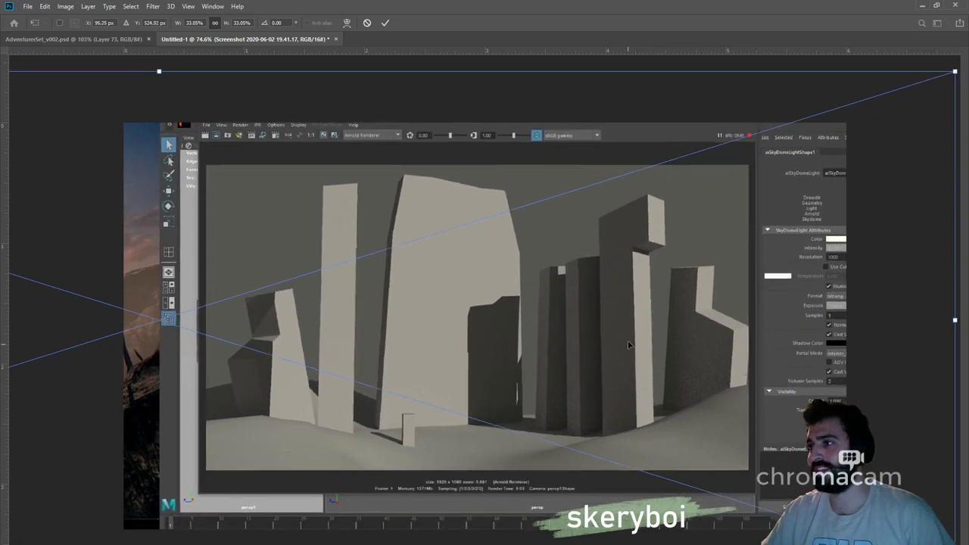
pyautogui.press('Return')
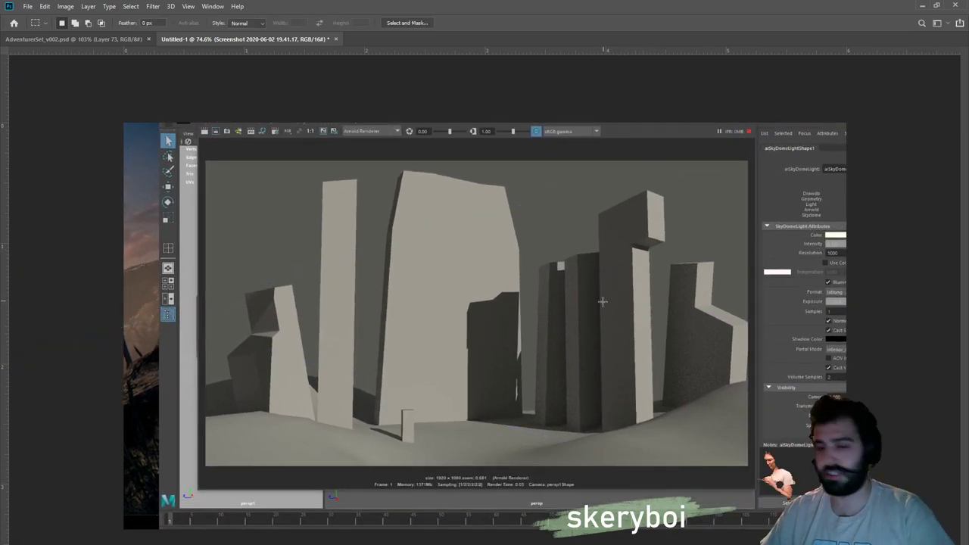
pyautogui.hotkey('ctrl', ',')
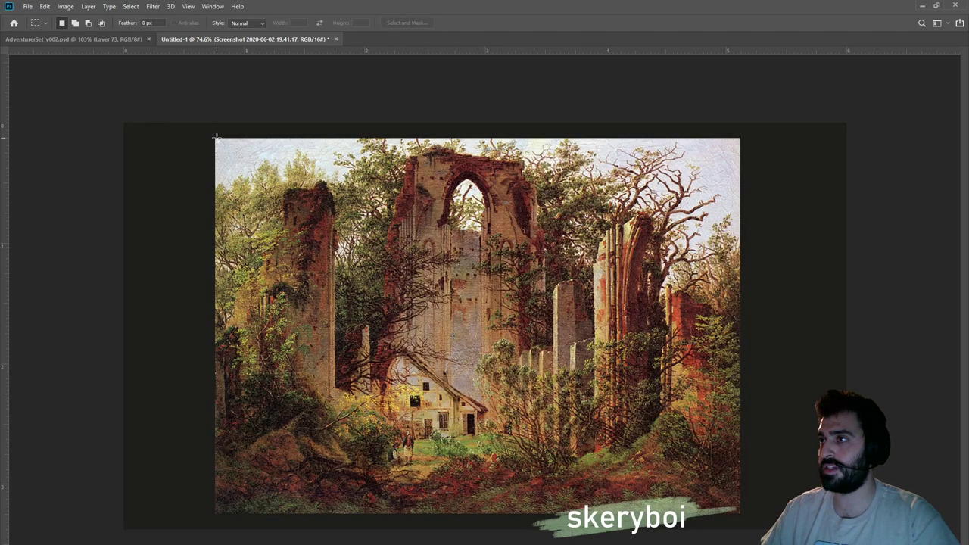
# Select the painting's rectangular area, show the render screenshot's layer and add a layer mask that crops it to the painting
pyautogui.moveTo(217, 139)
pyautogui.mouseDown()
pyautogui.moveTo(716, 517)
pyautogui.moveTo(739, 514)
pyautogui.mouseUp()
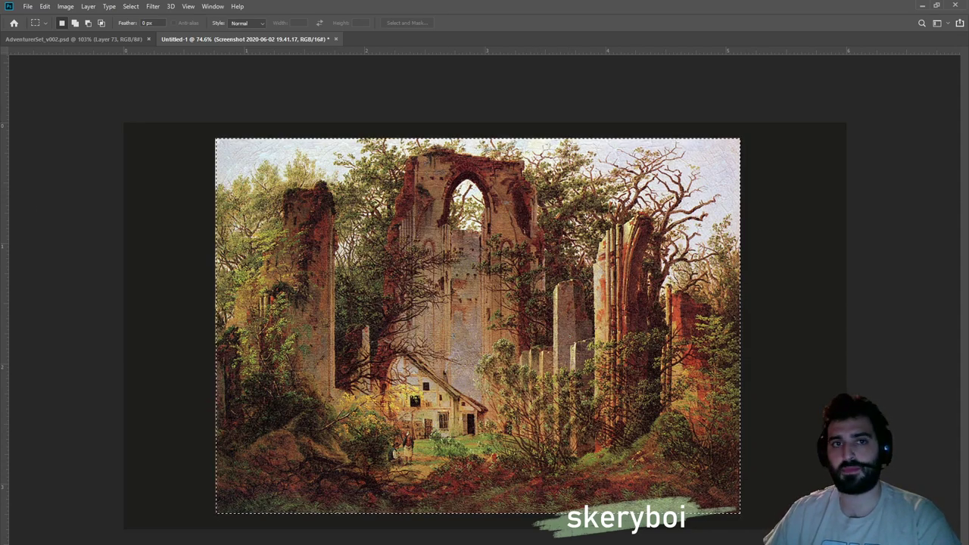
pyautogui.hotkey('ctrl', 'd')
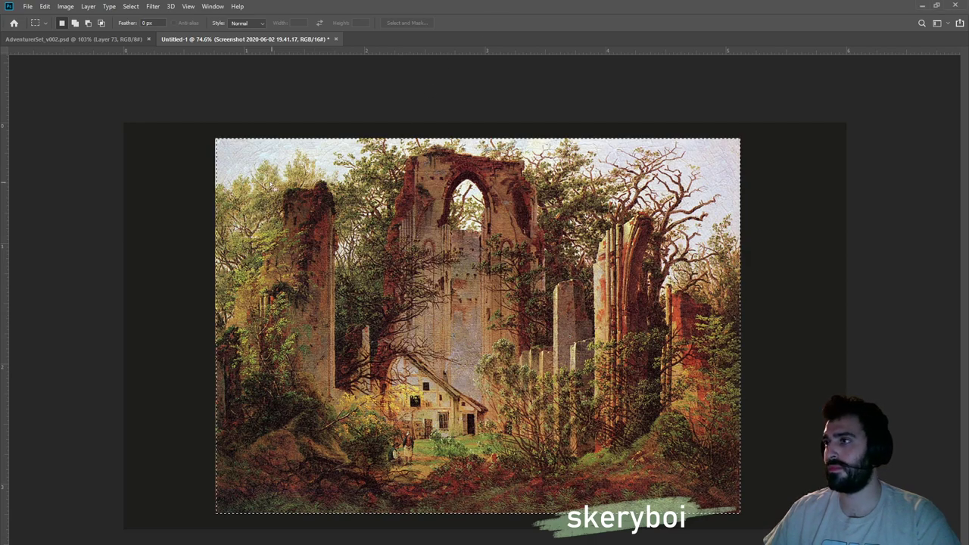
pyautogui.hotkey('ctrl', 'shift', 'd')
pyautogui.hotkey('ctrl', ',')
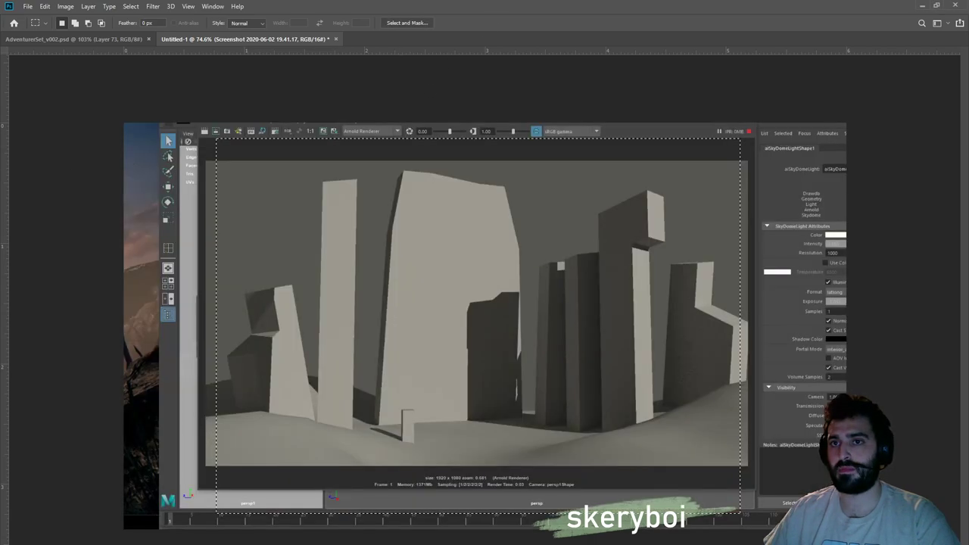
pyautogui.hotkey('ctrl', 'alt', 'm')
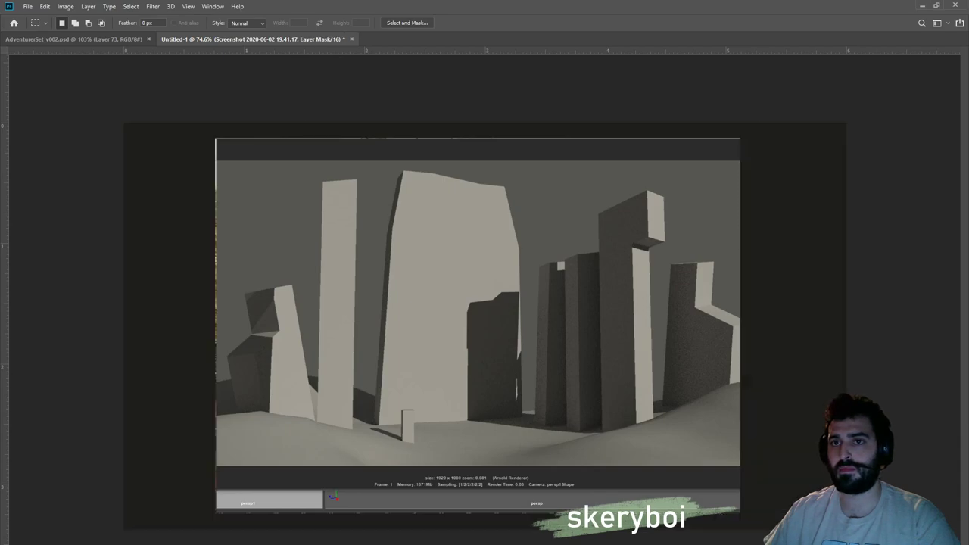
pyautogui.hotkey('ctrl', 't')
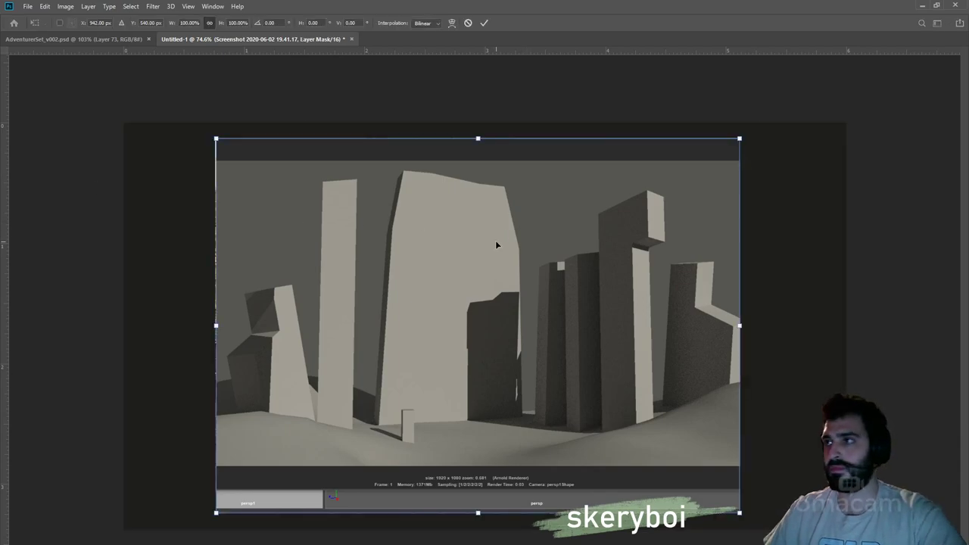
pyautogui.moveTo(516, 230); pyautogui.dragTo(500, 227)
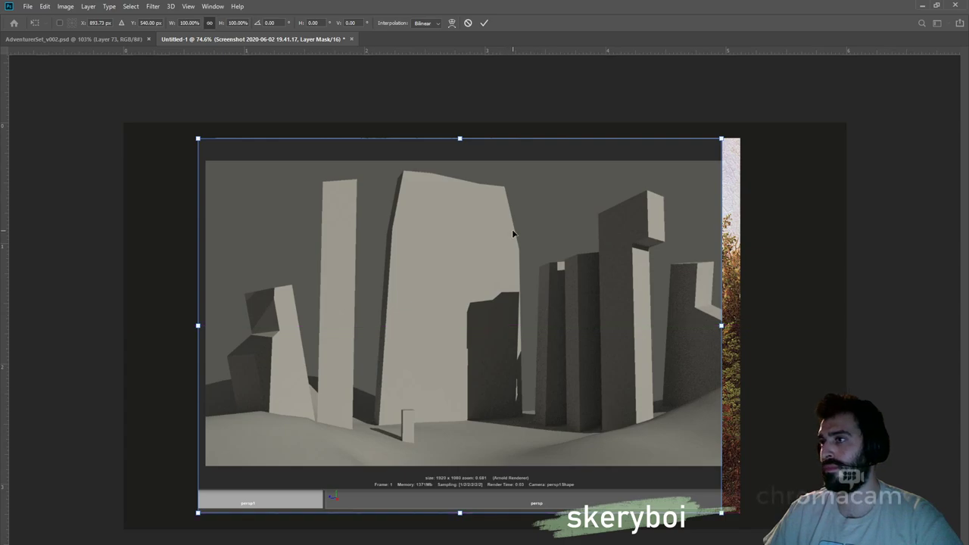
pyautogui.hotkey('ctrl', 'z')
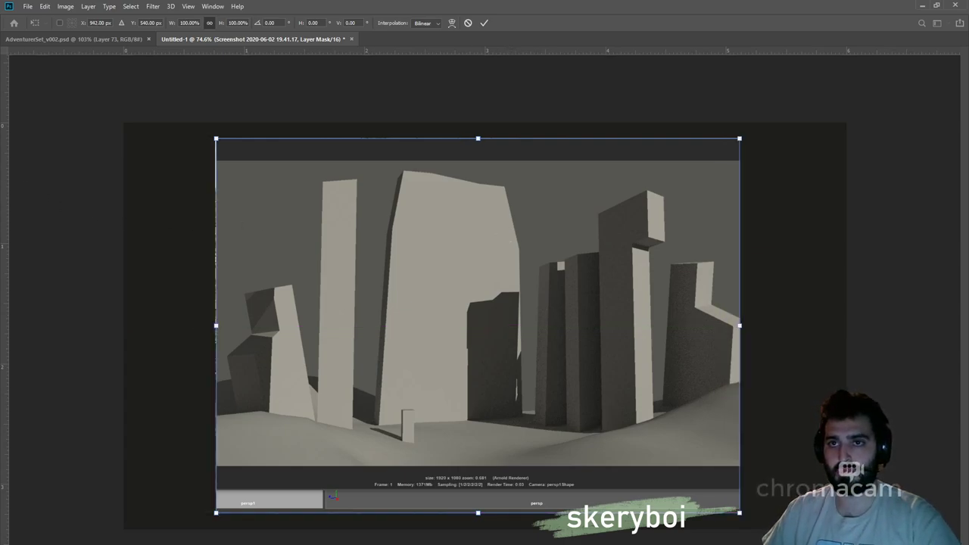
pyautogui.press('Escape')
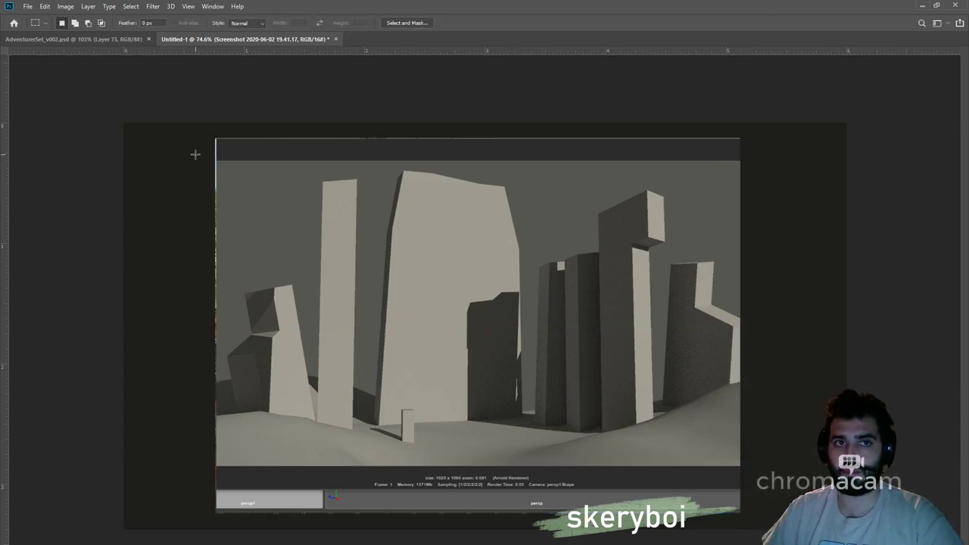
# Lower the render screenshot layer's opacity to 50% so the painting beneath shows through
pyautogui.hotkey('ctrl', 't')
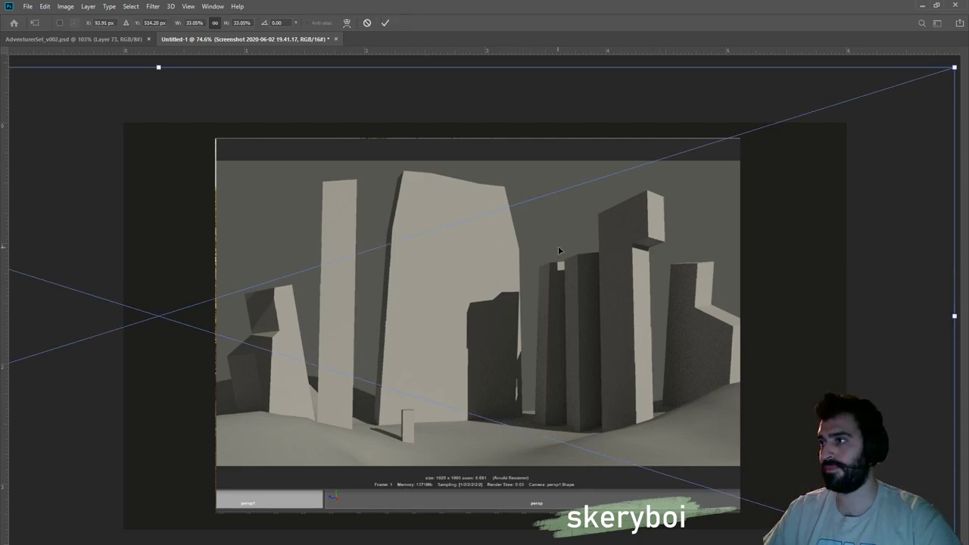
pyautogui.click(385, 23)
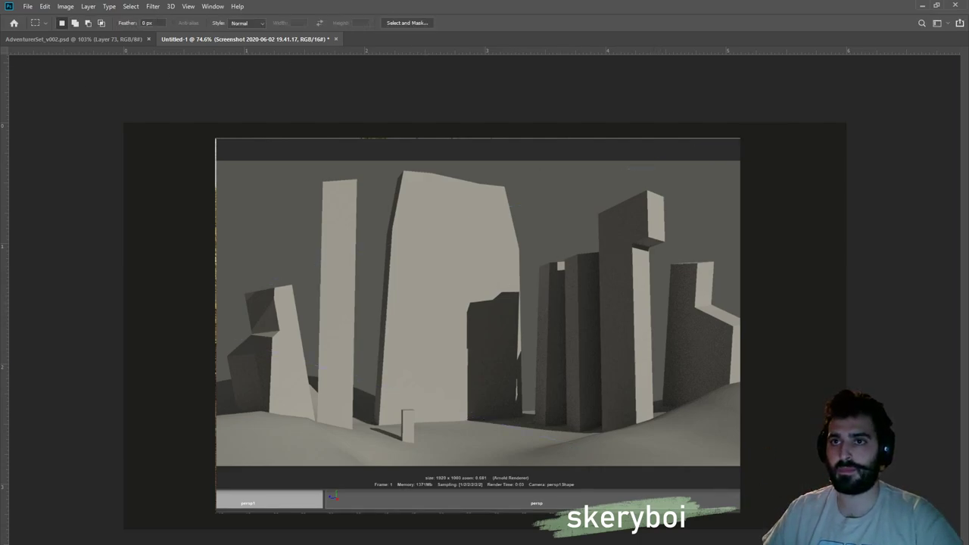
pyautogui.press('5')
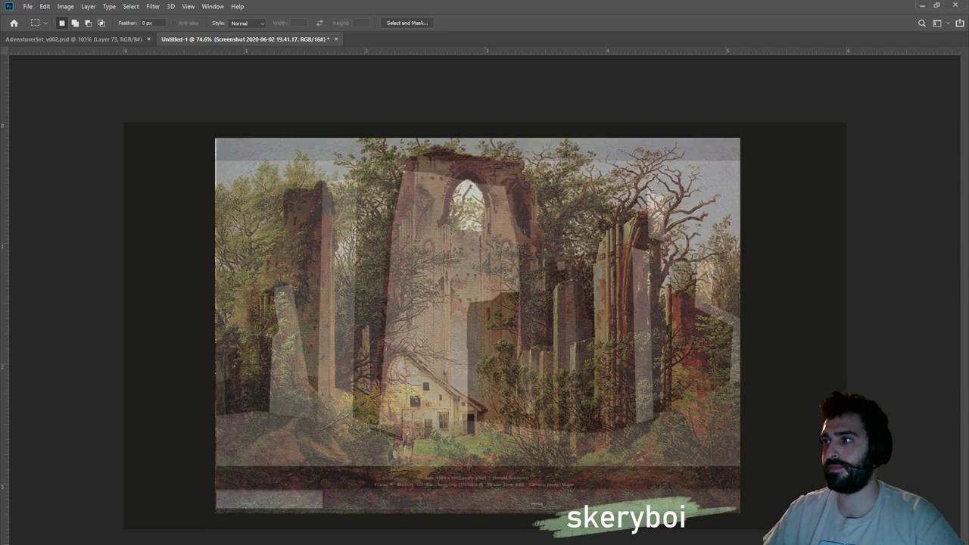
pyautogui.hotkey('ctrl', 't')
pyautogui.moveTo(550, 297); pyautogui.dragTo(623, 376)
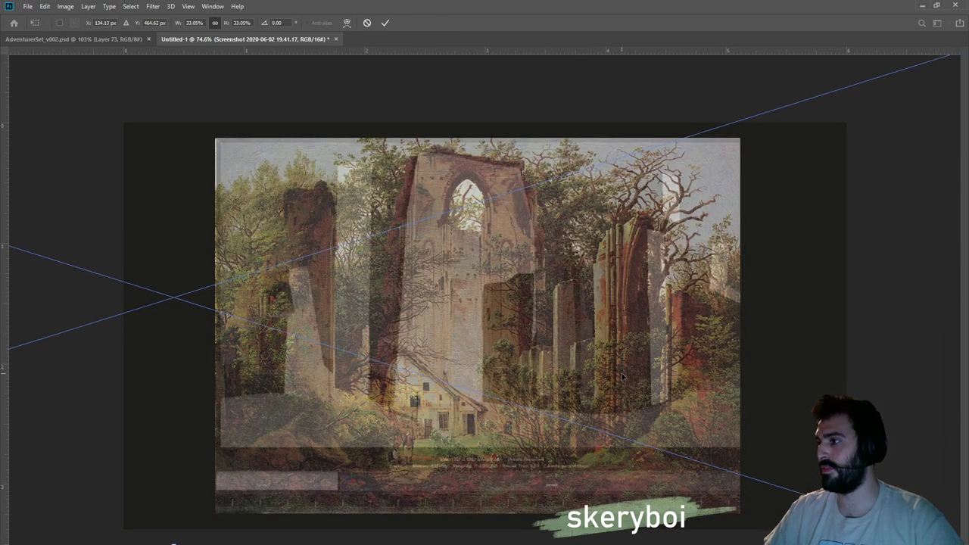
pyautogui.scroll(-2, 919, 530)
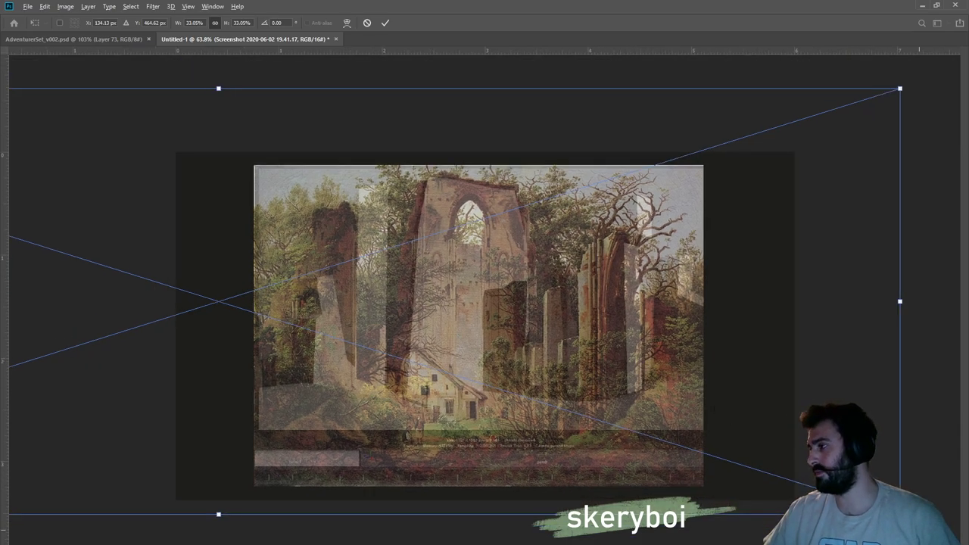
pyautogui.moveTo(901, 515); pyautogui.dragTo(968, 537)
pyautogui.moveTo(535, 354); pyautogui.dragTo(455, 359)
pyautogui.moveTo(895, 91); pyautogui.dragTo(968, 62)
pyautogui.moveTo(620, 294); pyautogui.dragTo(575, 309)
pyautogui.moveTo(944, 89); pyautogui.dragTo(892, 104)
pyautogui.moveTo(596, 327); pyautogui.dragTo(626, 316)
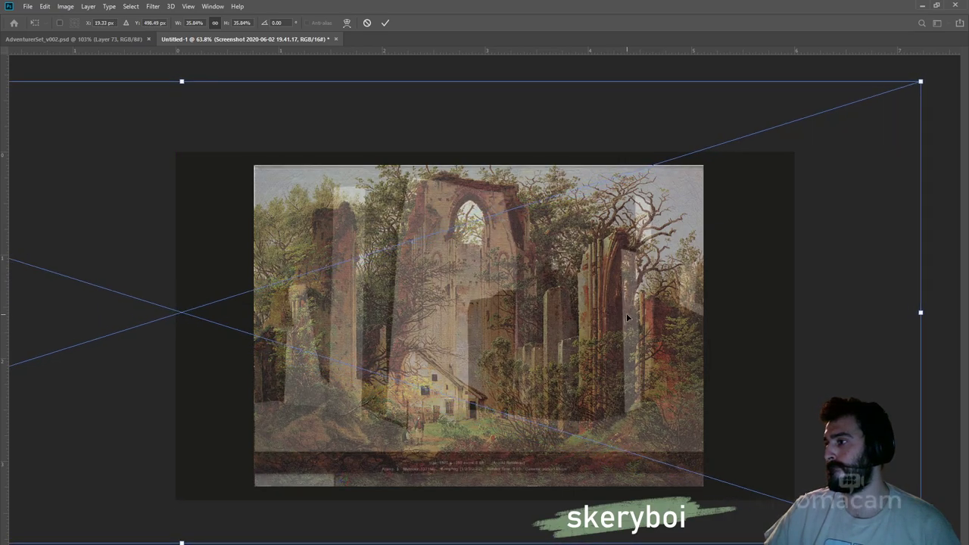
pyautogui.rightClick(542, 312)
pyautogui.click(572, 383)
pyautogui.moveTo(539, 447); pyautogui.dragTo(548, 453)
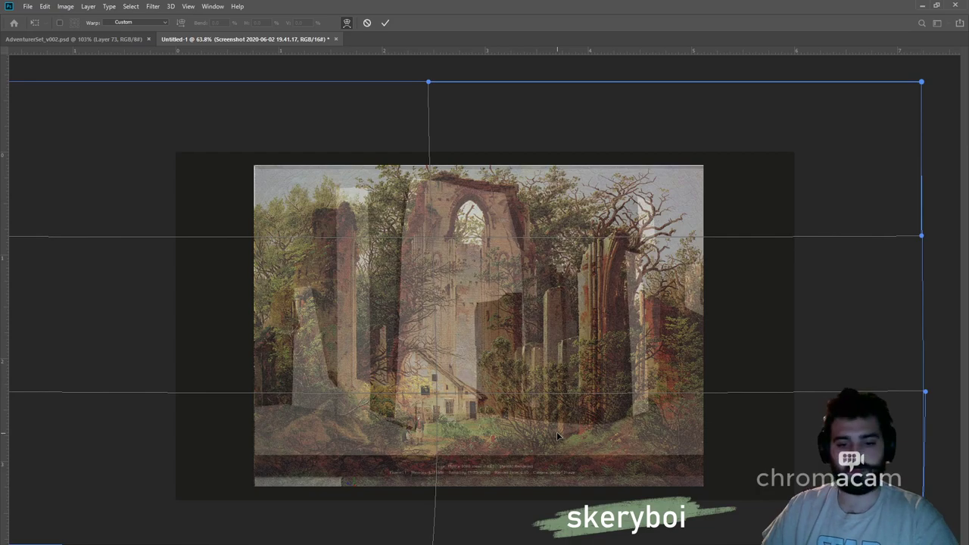
pyautogui.press('Return')
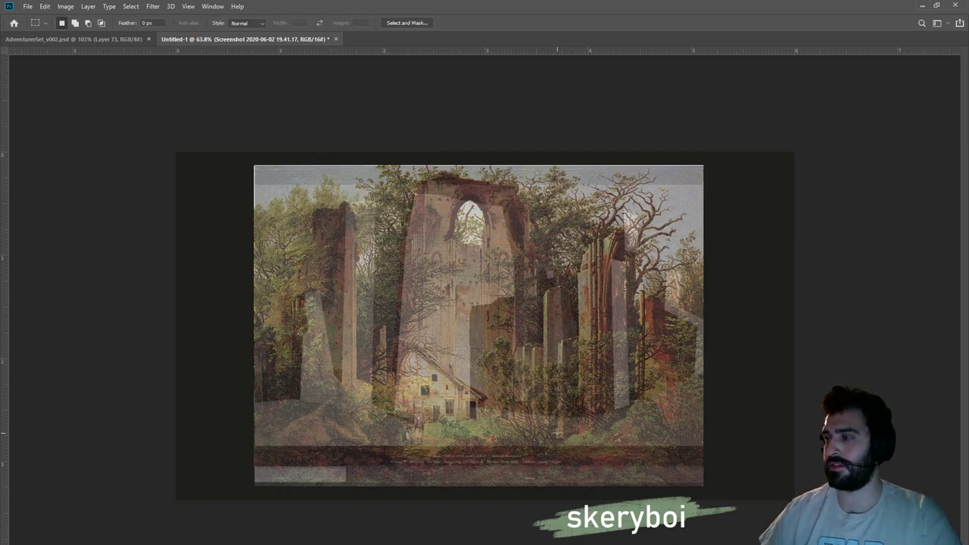
# Scale the render layer to 36.72% width and 36.00% height, aligning its blocks with the painted ruins, and restore its opacity to 100%
pyautogui.hotkey('ctrl', 't')
pyautogui.moveTo(873, 101); pyautogui.dragTo(919, 83)
pyautogui.moveTo(551, 307); pyautogui.dragTo(533, 314)
pyautogui.moveTo(917, 92); pyautogui.dragTo(927, 83)
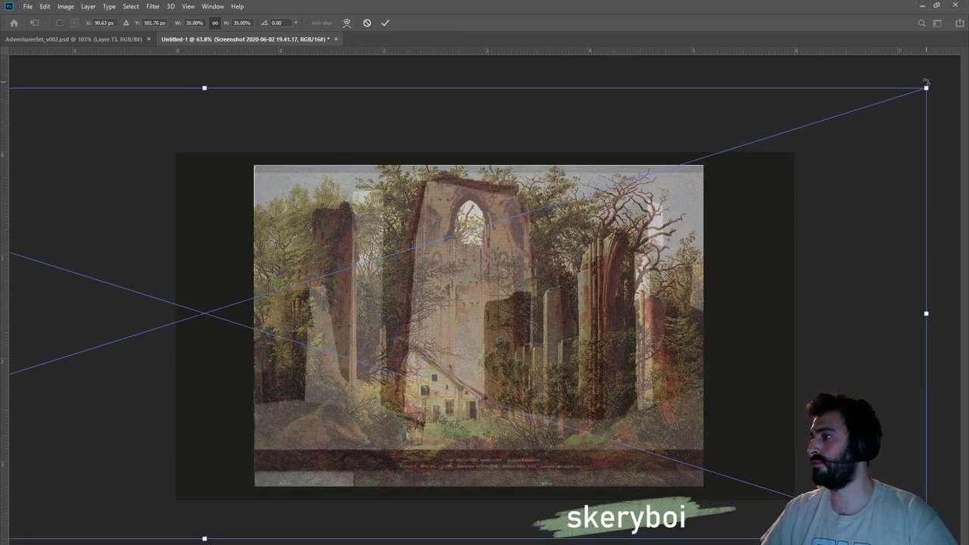
pyautogui.moveTo(928, 317); pyautogui.dragTo(968, 316)
pyautogui.moveTo(703, 388); pyautogui.dragTo(653, 381)
pyautogui.hotkey('ctrl', 'z')
pyautogui.moveTo(773, 351); pyautogui.dragTo(685, 355)
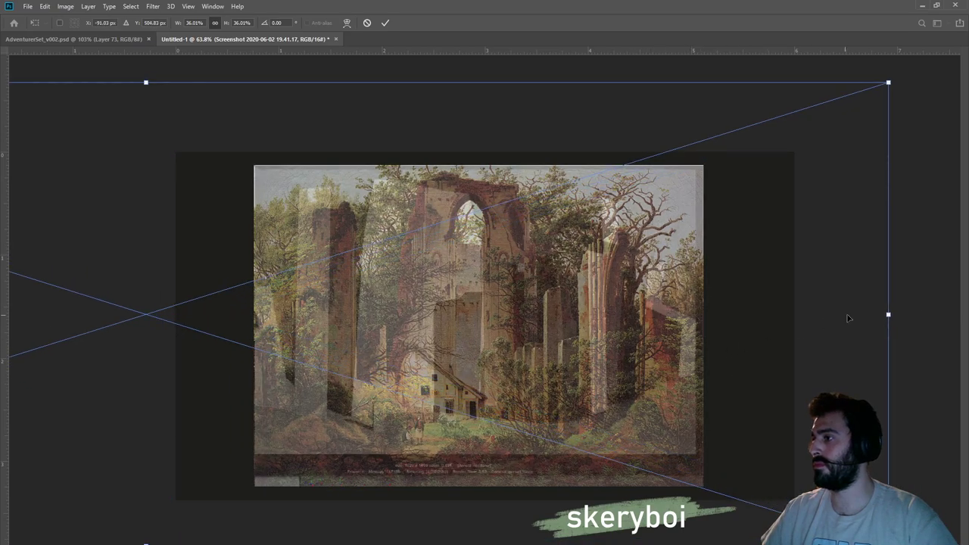
pyautogui.moveTo(891, 315); pyautogui.dragTo(917, 306)
pyautogui.moveTo(489, 361); pyautogui.dragTo(515, 360)
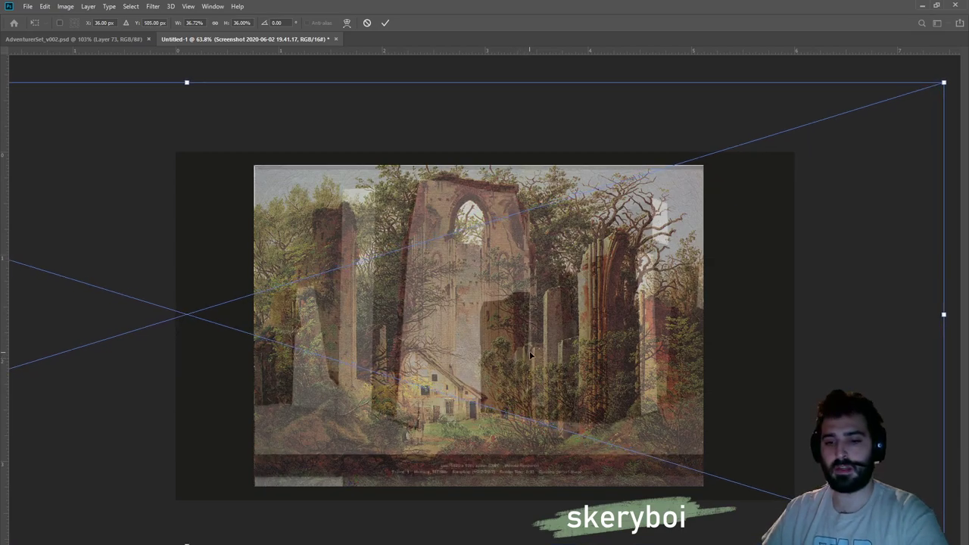
pyautogui.press('Return')
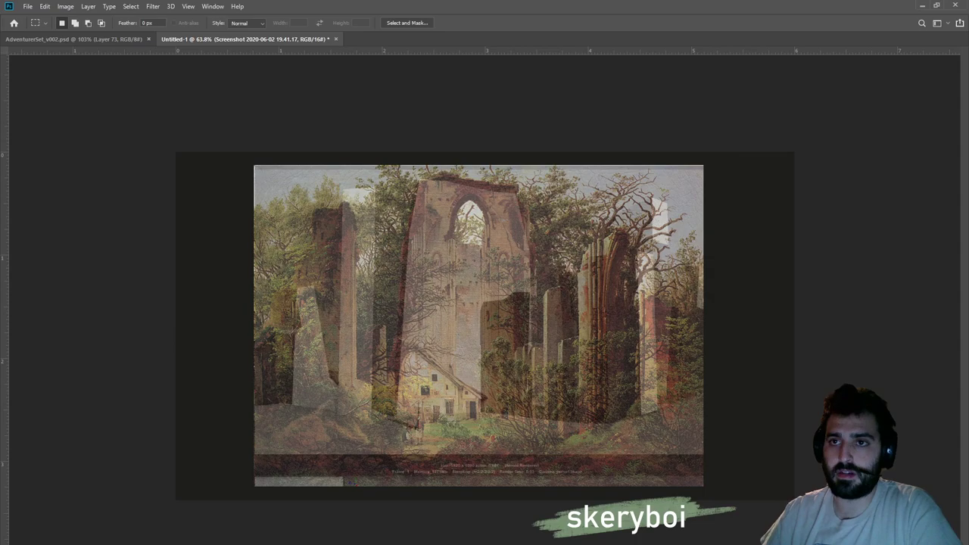
pyautogui.press('0')
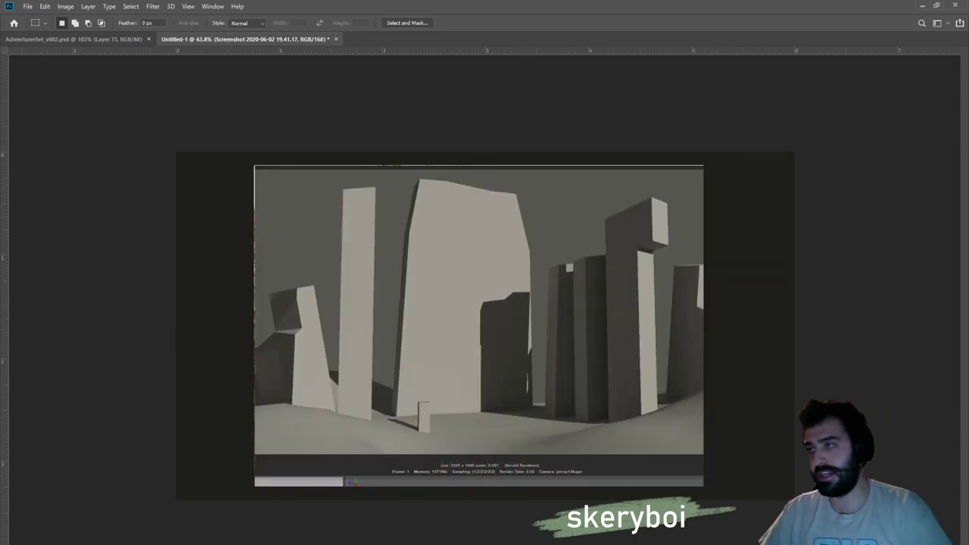
pyautogui.press('Delete')
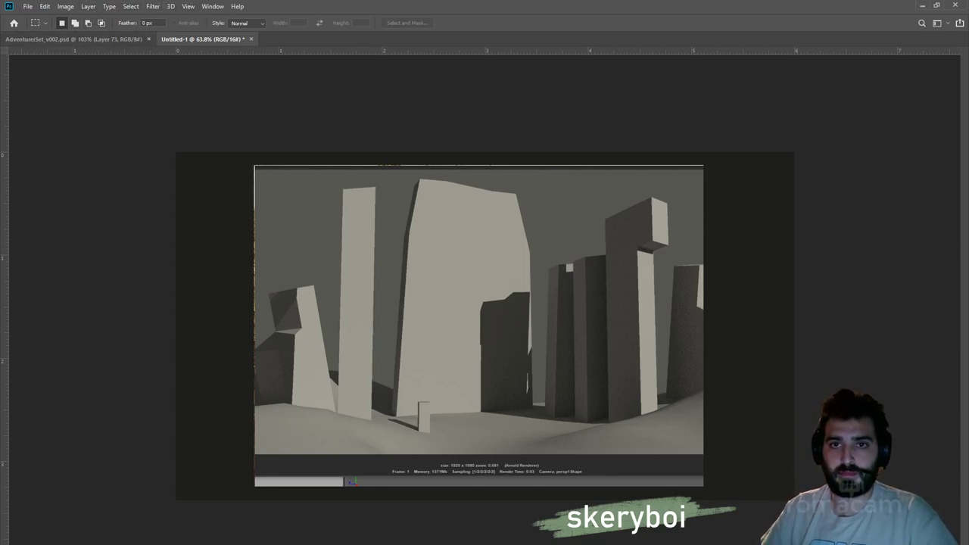
pyautogui.press('l')
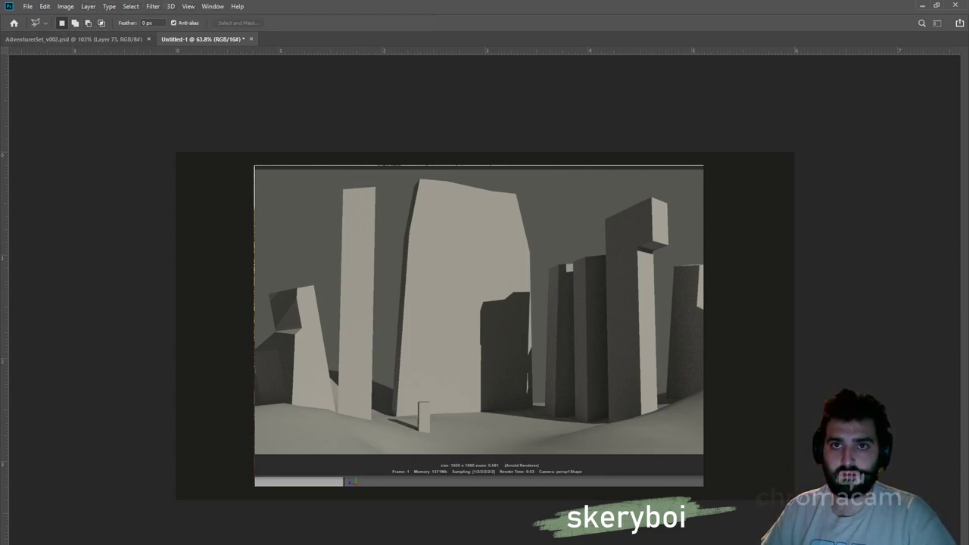
pyautogui.press('w')
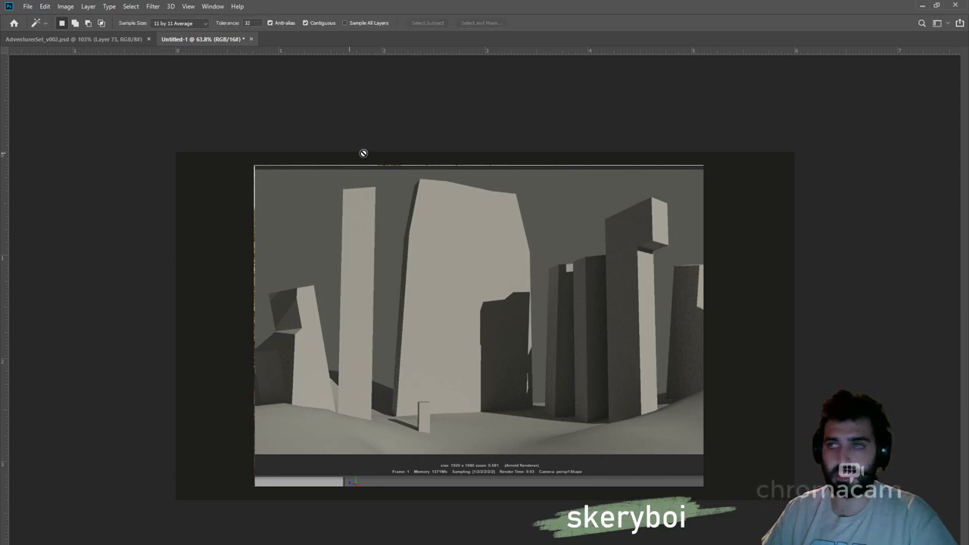
pyautogui.press('l')
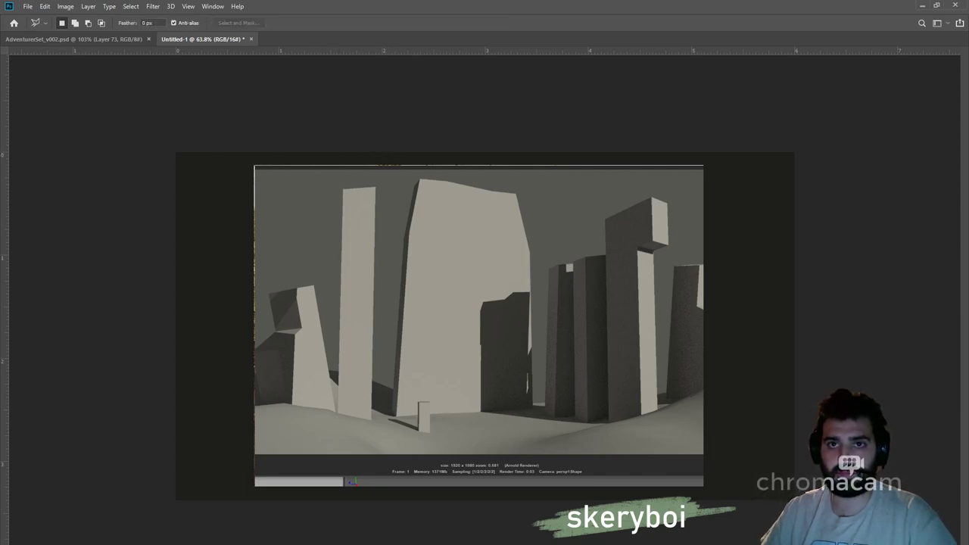
pyautogui.press('m')
pyautogui.press('w')
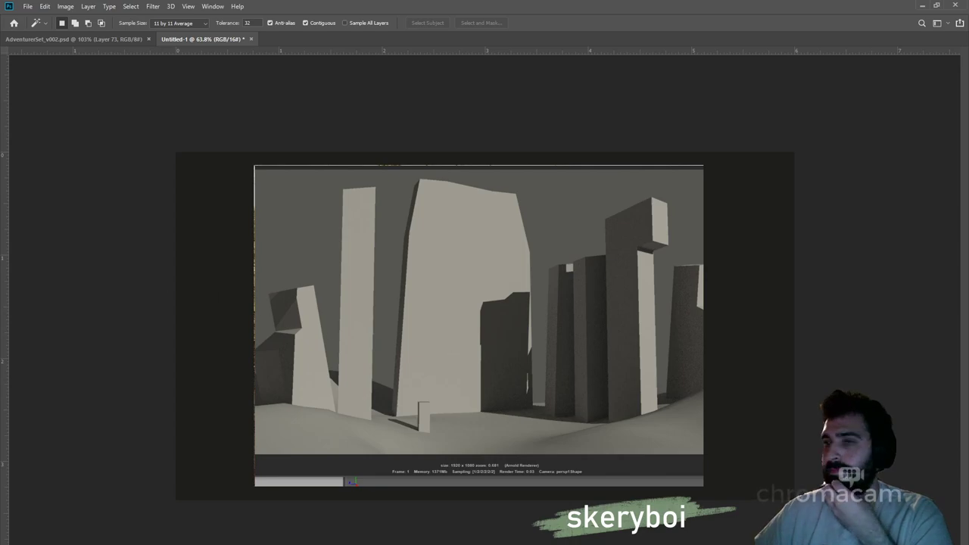
# Compare the blockout render with the painting by repeatedly hiding and showing the render layer
pyautogui.hotkey('ctrl', ',')
pyautogui.hotkey('ctrl', ',')
pyautogui.hotkey('ctrl', ',')
pyautogui.hotkey('ctrl', ',')
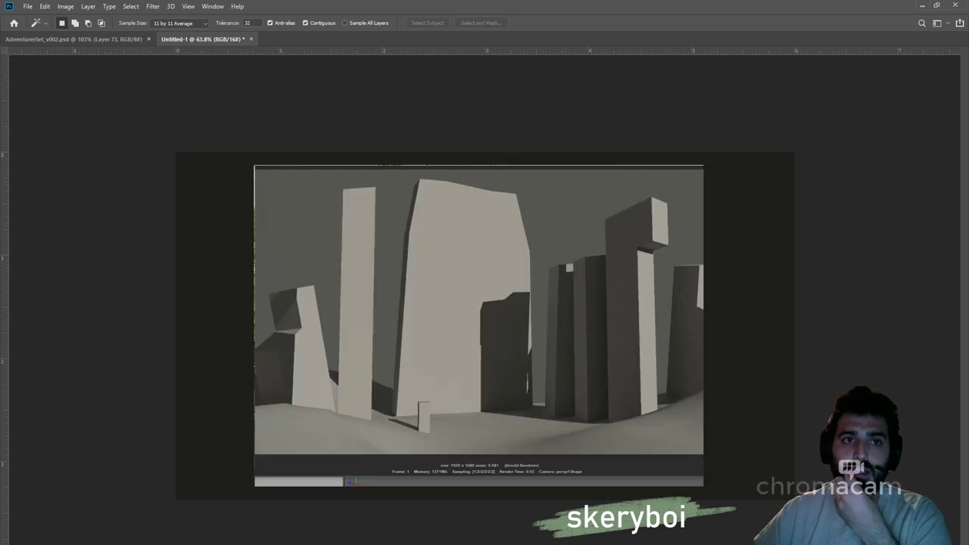
pyautogui.hotkey('ctrl', ',')
pyautogui.hotkey('ctrl', ',')
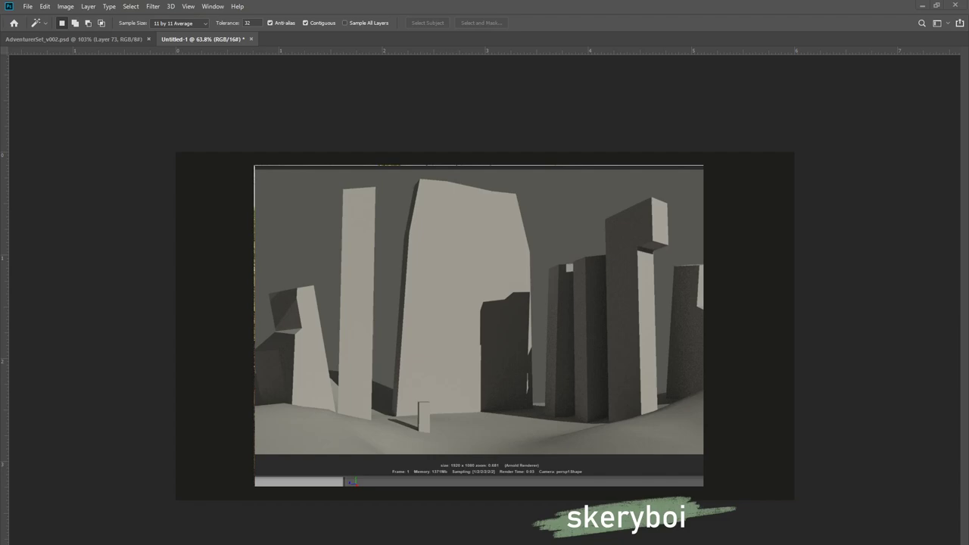
pyautogui.hotkey('ctrl', ',')
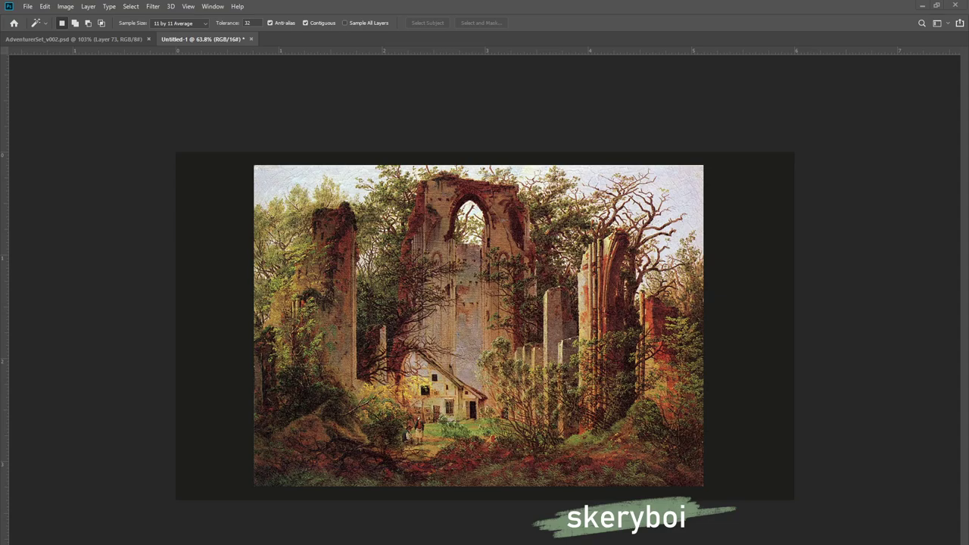
pyautogui.press('z')
pyautogui.moveTo(528, 293); pyautogui.dragTo(555, 291)
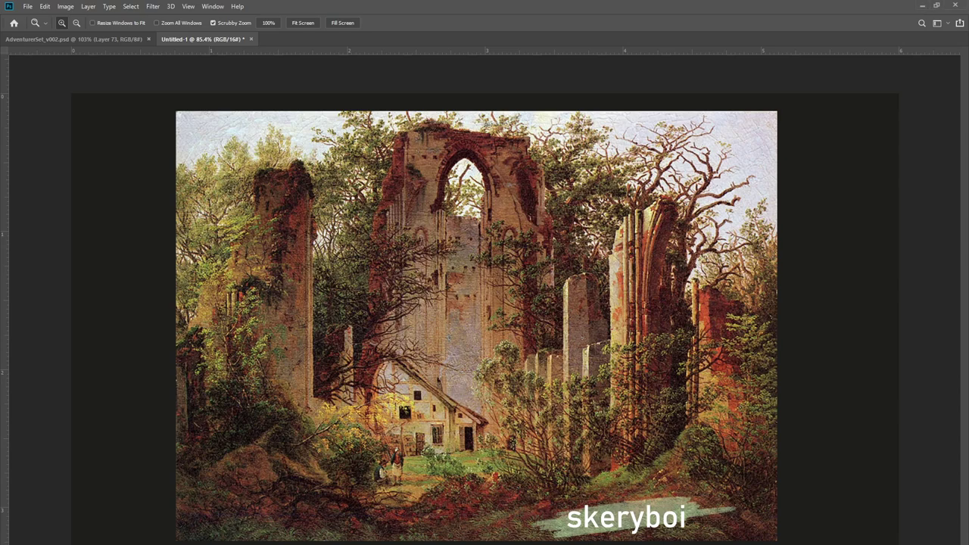
pyautogui.hotkey('ctrl', ',')
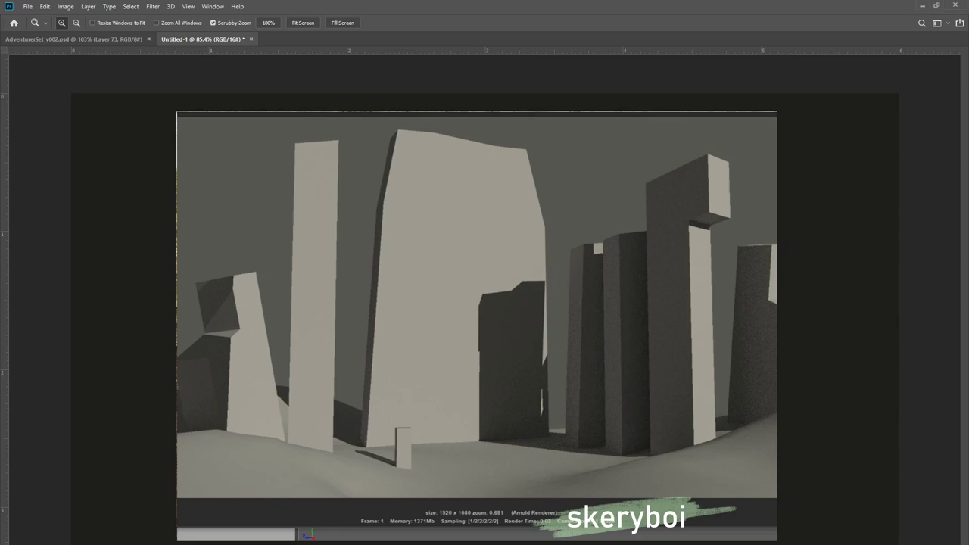
# Place the ridelonesome2 film still into the document at 22.50% scale, filling the canvas width
pyautogui.moveTo(533, 231); pyautogui.dragTo(519, 233)
pyautogui.scroll(2, 518, 233)
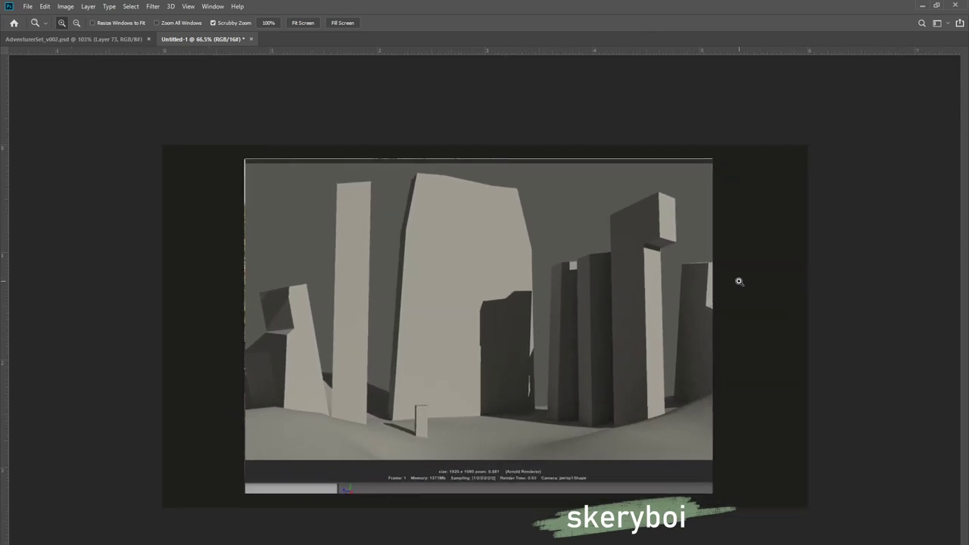
pyautogui.scroll(1, 626, 294)
pyautogui.moveTo(636, 295); pyautogui.dragTo(635, 293)
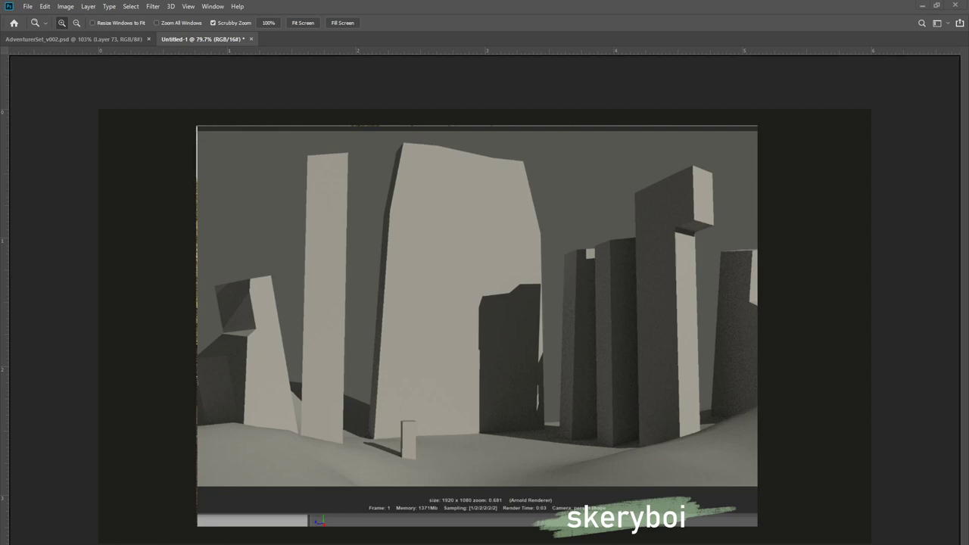
pyautogui.moveTo(968, 341); pyautogui.dragTo(594, 342)
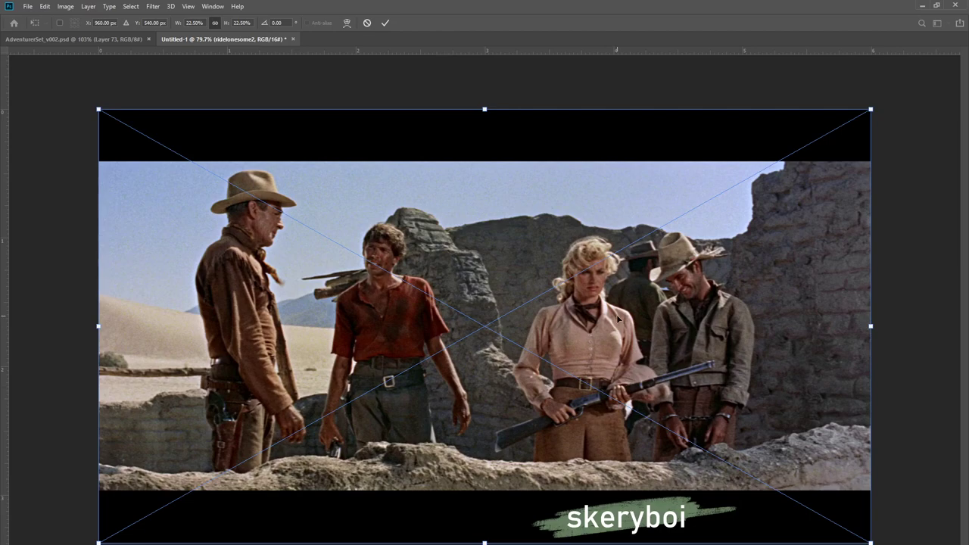
pyautogui.press('Return')
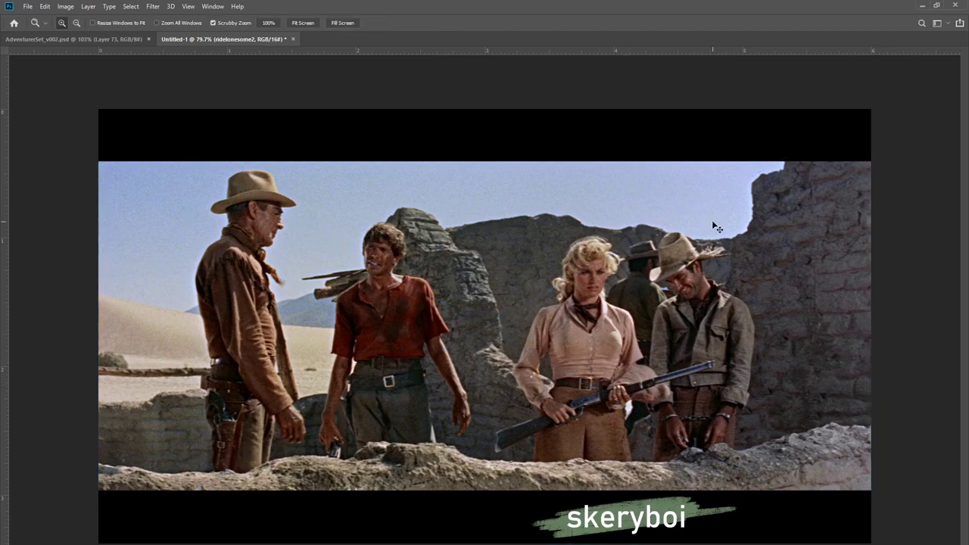
# Scale the film still down and reposition it so it sits within the canvas over the render
pyautogui.hotkey('ctrl', 't')
pyautogui.moveTo(871, 109); pyautogui.dragTo(725, 192)
pyautogui.moveTo(551, 313); pyautogui.dragTo(582, 271)
pyautogui.press('Return')
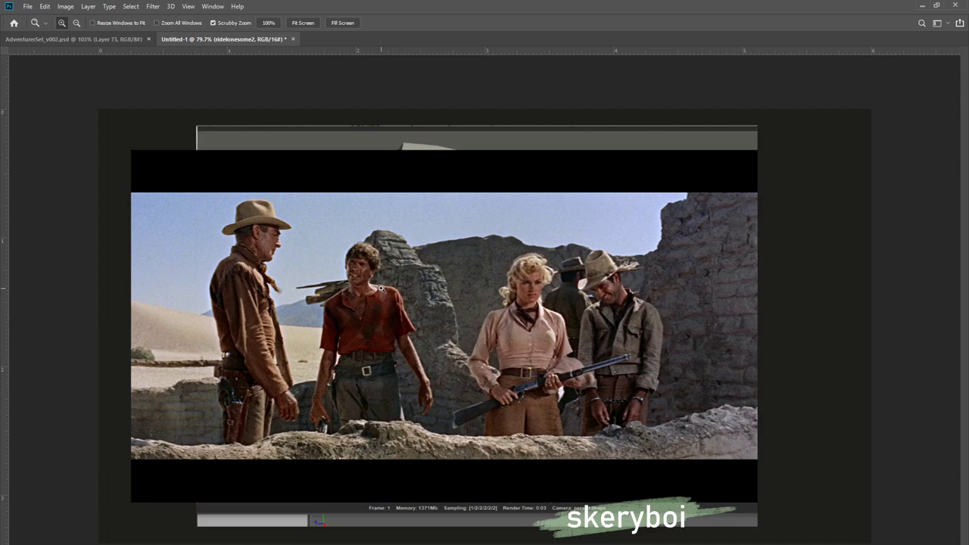
# Copy rectangular patches of the red shirt, brown jacket, sky and pink blouse from the film still onto separate layers
pyautogui.press('m')
pyautogui.moveTo(353, 276); pyautogui.dragTo(406, 320)
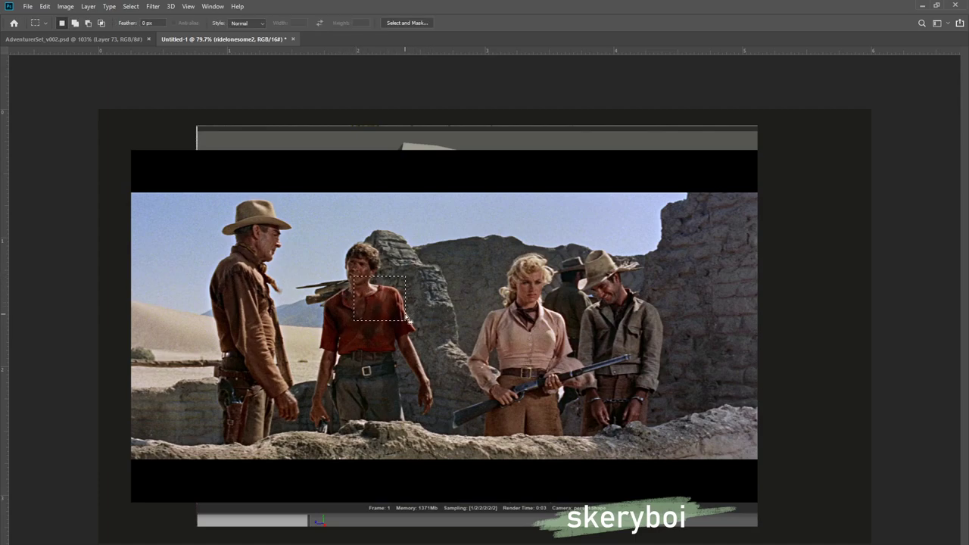
pyautogui.hotkey('ctrl', 'j')
pyautogui.moveTo(231, 256); pyautogui.dragTo(276, 368)
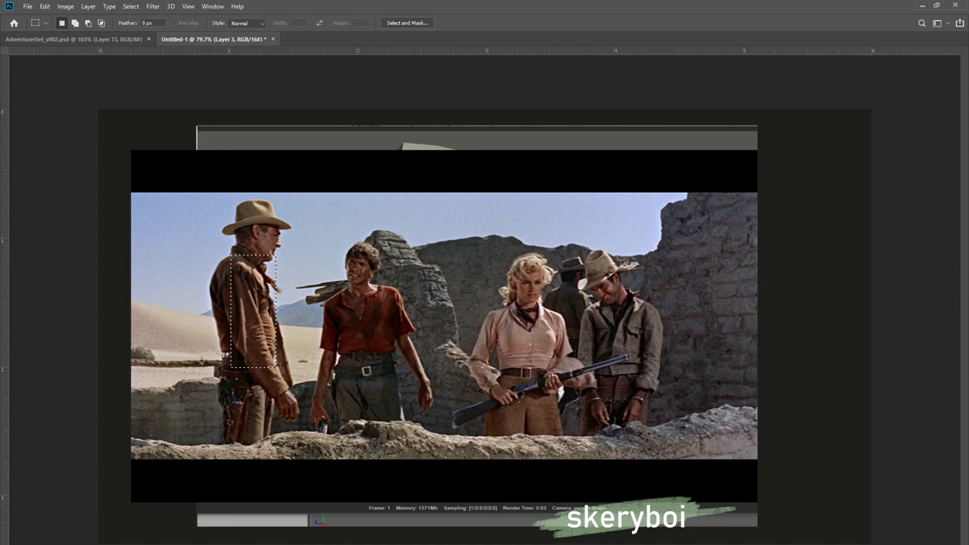
pyautogui.hotkey('ctrl', 'j')
pyautogui.moveTo(125, 184); pyautogui.dragTo(199, 293)
pyautogui.hotkey('ctrl', 'j')
pyautogui.moveTo(481, 298); pyautogui.dragTo(562, 370)
pyautogui.hotkey('ctrl', 'j')
# Hide the ridelonesome2 film still layer beneath the copied patches
pyautogui.press('z')
pyautogui.moveTo(625, 281)
pyautogui.mouseDown()
pyautogui.moveTo(701, 271)
pyautogui.moveTo(618, 292)
pyautogui.mouseUp()
pyautogui.moveTo(614, 390); pyautogui.dragTo(584, 385)
pyautogui.moveTo(539, 291); pyautogui.dragTo(563, 289)
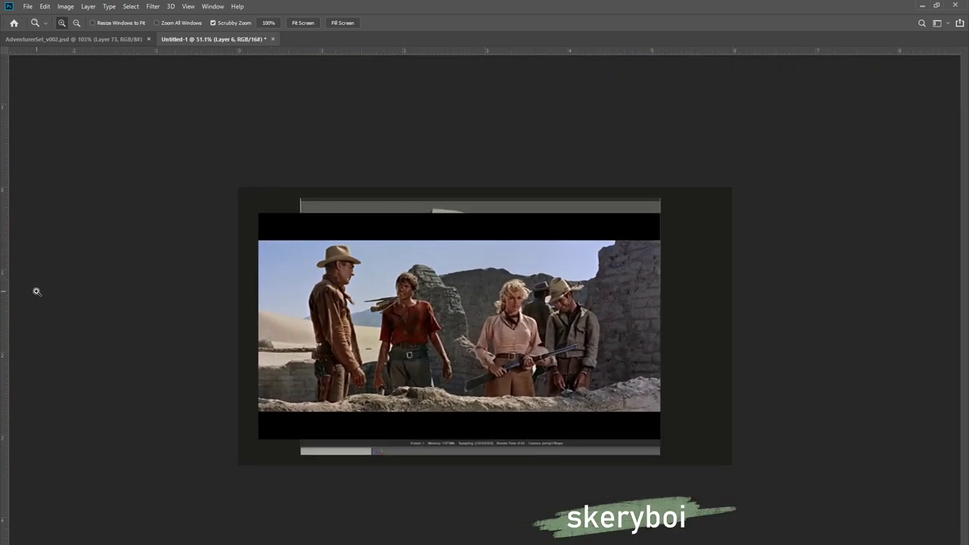
pyautogui.hotkey('alt', '[')
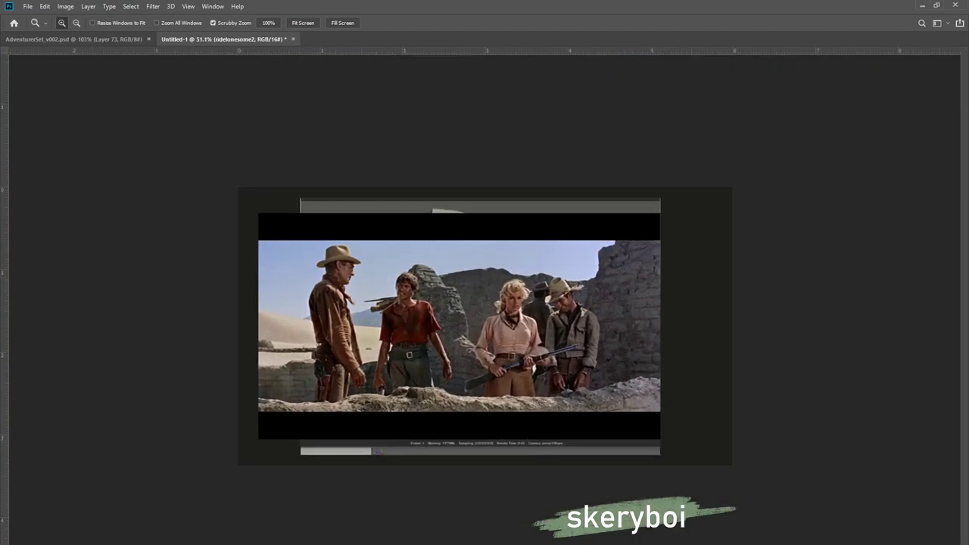
pyautogui.hotkey('ctrl', ',')
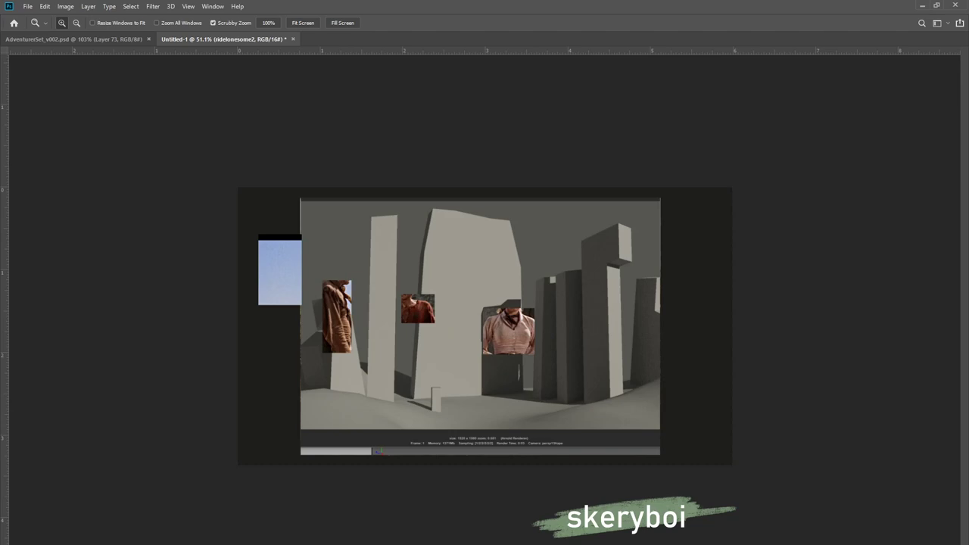
# Move the brown jacket patch into the dark margin along the canvas's left edge
pyautogui.hotkey('alt', '[')
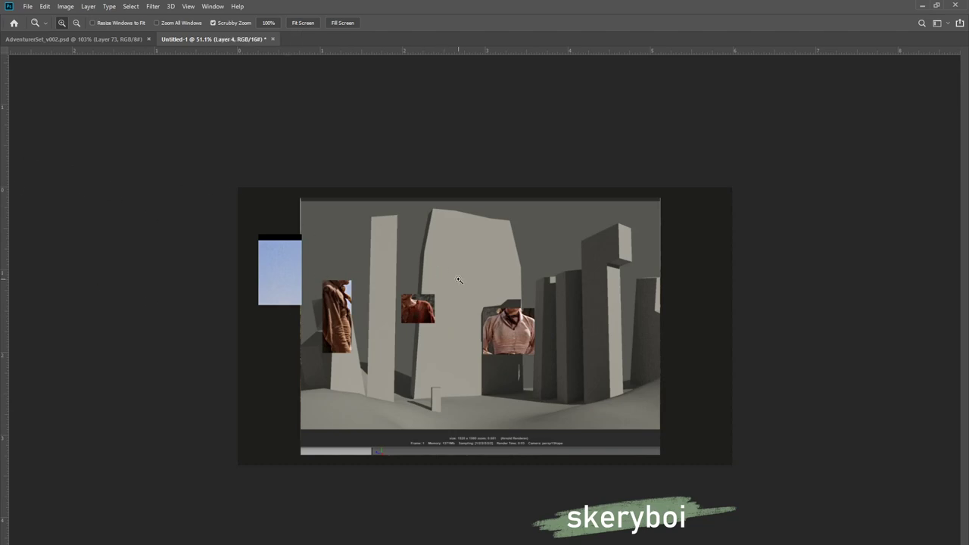
pyautogui.hotkey('ctrl', 't')
pyautogui.moveTo(340, 301); pyautogui.dragTo(256, 327)
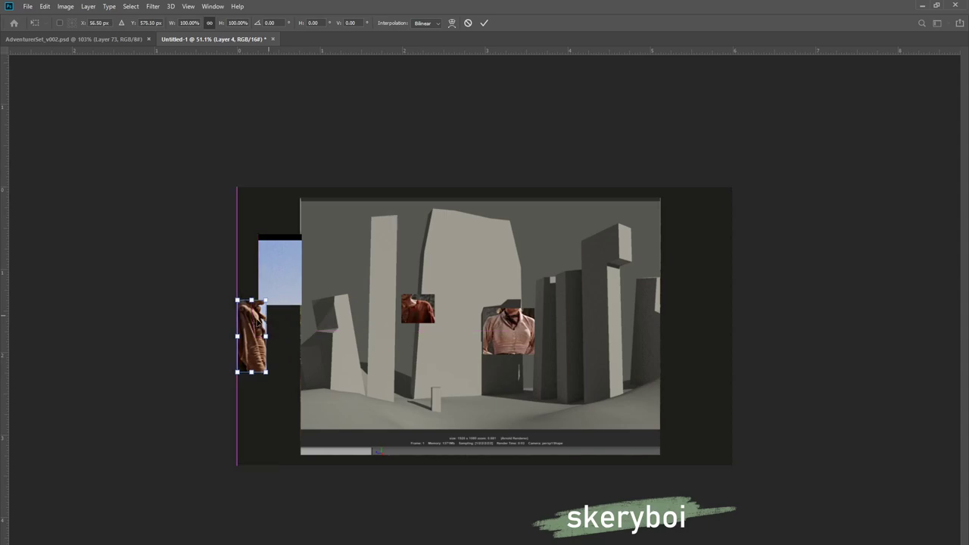
pyautogui.press('Return')
pyautogui.press('z')
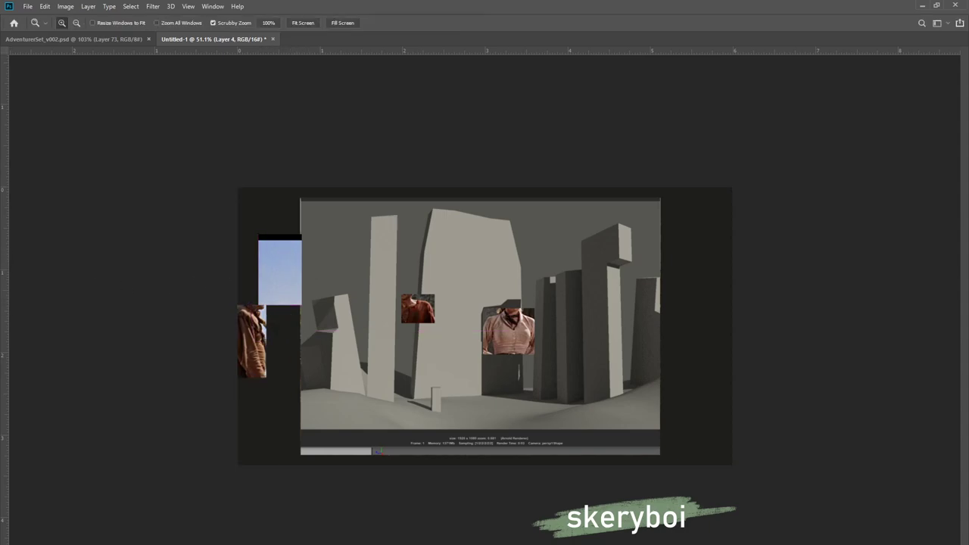
# Enlarge the red shirt patch and place it in the left margin directly below the jacket patch
pyautogui.hotkey('ctrl', 't')
pyautogui.moveTo(413, 303); pyautogui.dragTo(273, 410)
pyautogui.press('Return')
pyautogui.press('z')
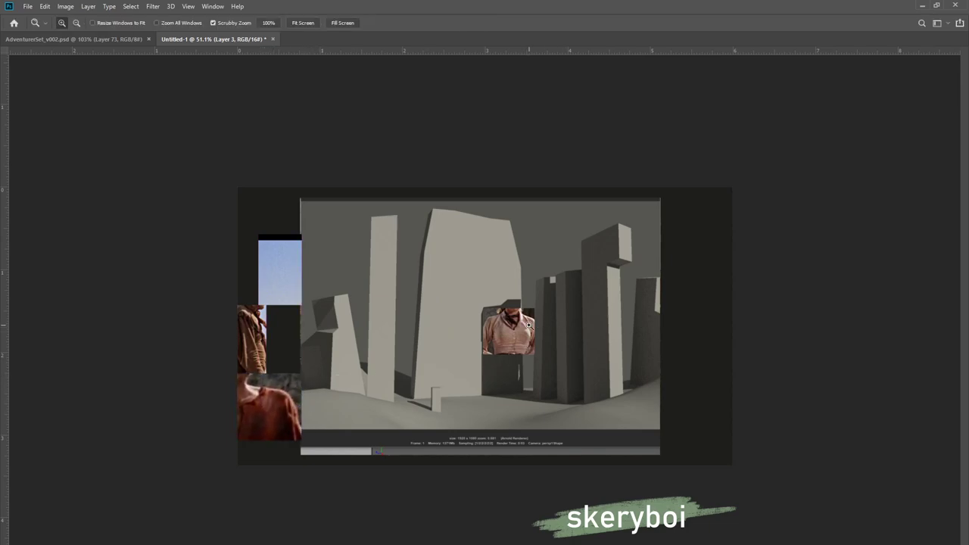
# Stack the pink blouse patch above the jacket patch and the sky patch above that in the left margin
pyautogui.hotkey('ctrl', 't')
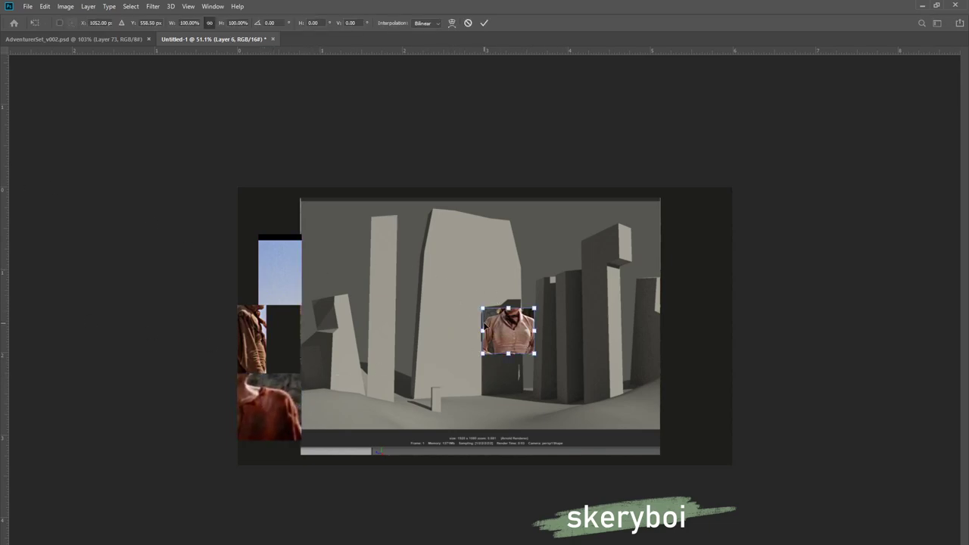
pyautogui.moveTo(508, 329); pyautogui.dragTo(245, 287)
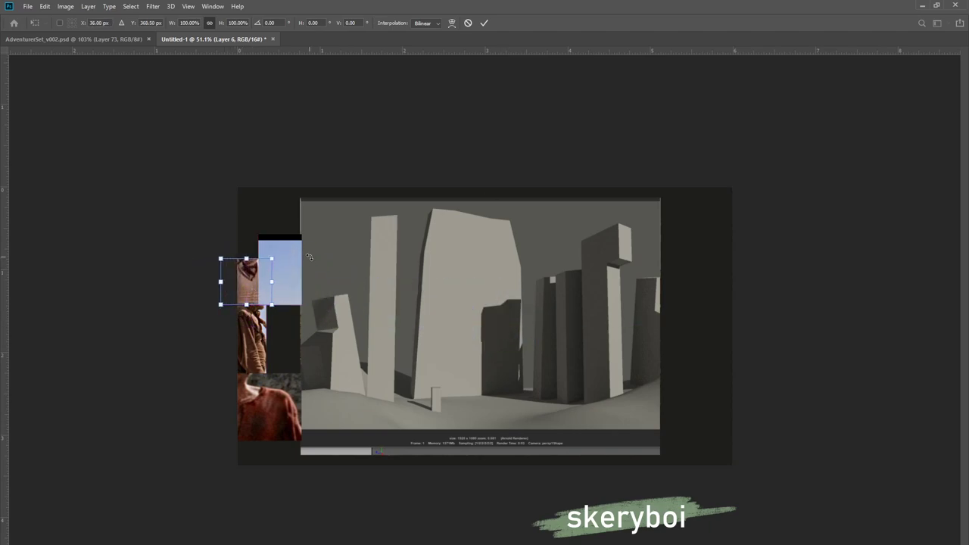
pyautogui.press('Return')
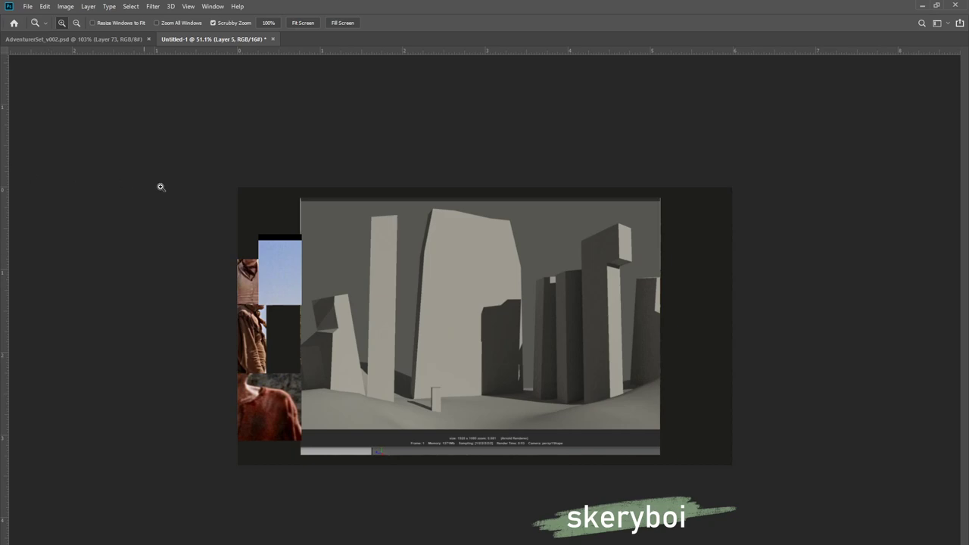
pyautogui.keyDown('ctrl'); pyautogui.click(278, 250); pyautogui.keyUp('ctrl')
pyautogui.hotkey('ctrl', 't')
pyautogui.moveTo(283, 256); pyautogui.dragTo(262, 220)
pyautogui.press('Return')
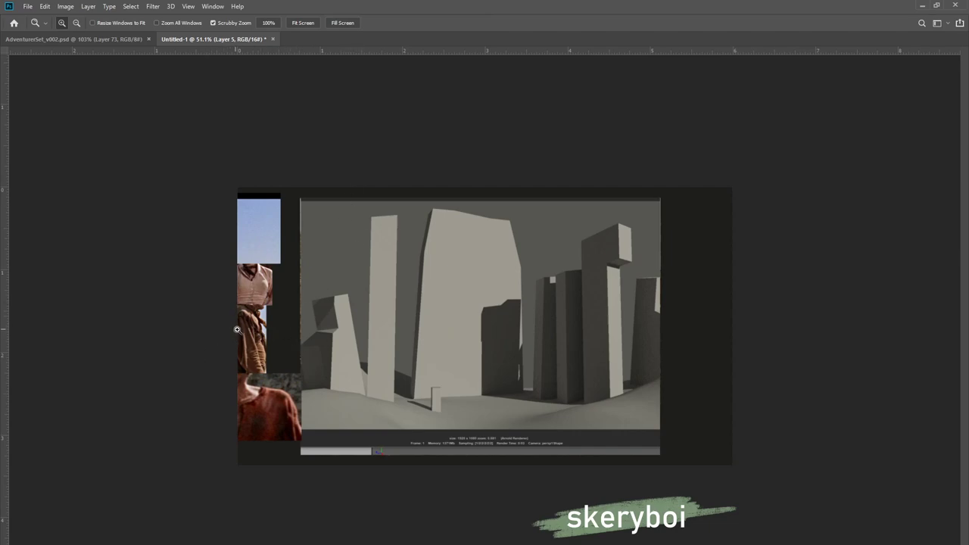
# Enlarge the brush and paint a faint dark red dab in the dark margin beside the render's upper right corner
pyautogui.press('b')
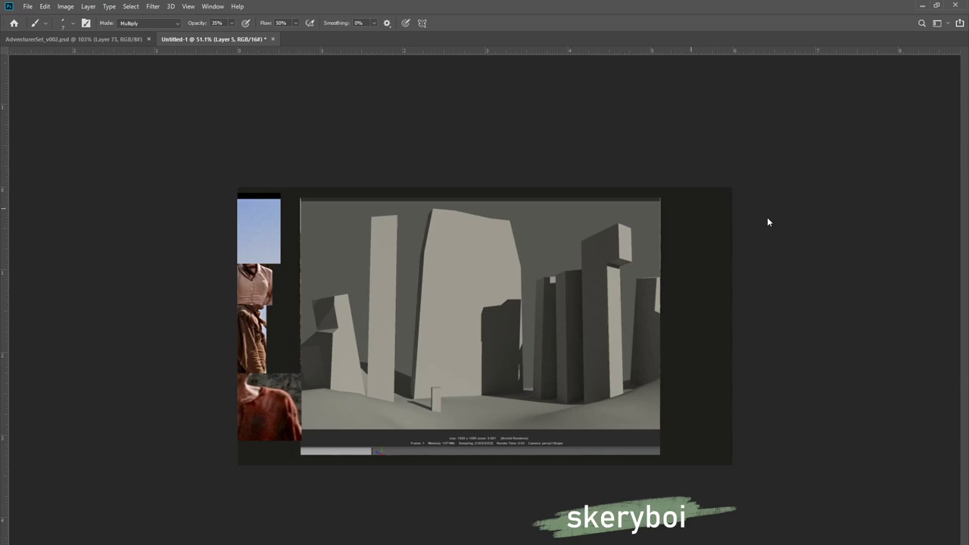
pyautogui.press(']')
pyautogui.press(']')
pyautogui.press(']')
pyautogui.press(']')
pyautogui.press(']')
pyautogui.press(']')
pyautogui.press(']')
pyautogui.press(']')
pyautogui.moveTo(695, 199)
pyautogui.mouseDown()
pyautogui.moveTo(713, 208)
pyautogui.moveTo(692, 205)
pyautogui.mouseUp()
pyautogui.press('s')
pyautogui.moveTo(698, 205); pyautogui.dragTo(714, 207)
pyautogui.hotkey('ctrl', 'z')
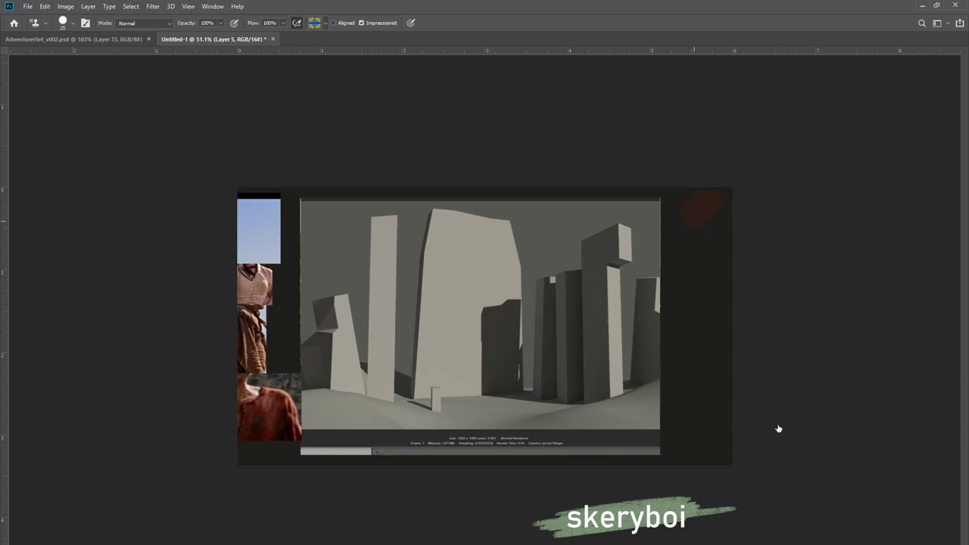
pyautogui.press('o')
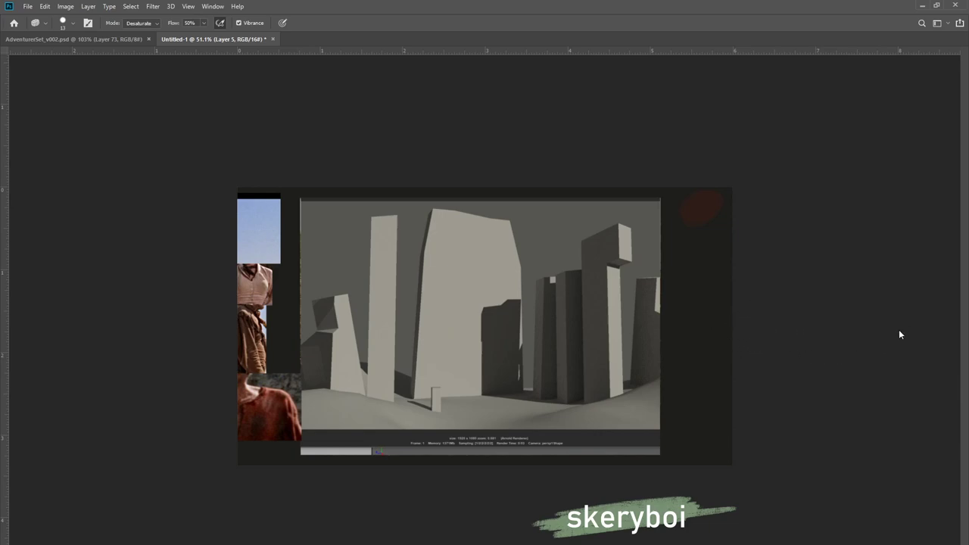
# Paint dark red, jacket brown and sky blue swatches down the right margin with a Normal brush at 100% opacity
pyautogui.press('b')
pyautogui.moveTo(699, 206)
pyautogui.mouseDown()
pyautogui.moveTo(707, 207)
pyautogui.moveTo(696, 221)
pyautogui.mouseUp()
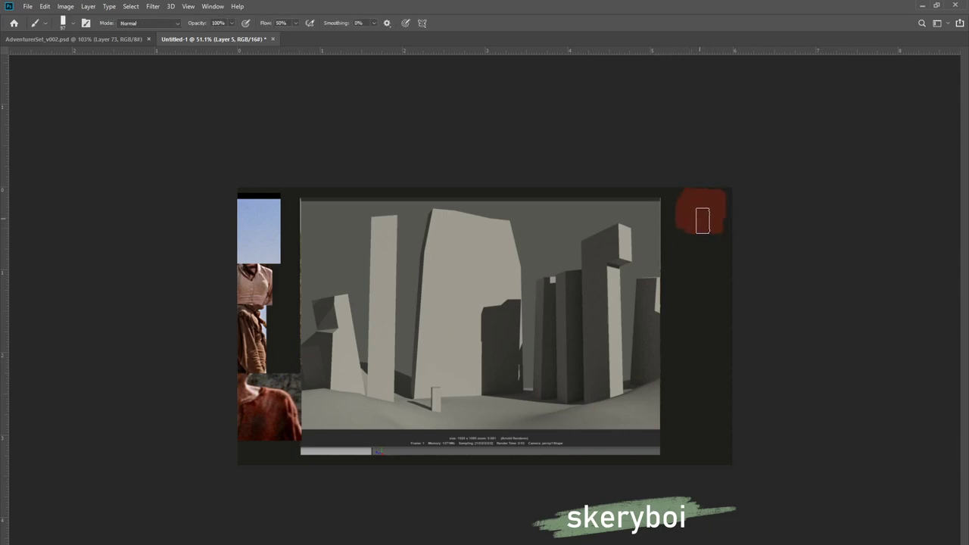
pyautogui.keyDown('alt'); pyautogui.click(267, 343); pyautogui.keyUp('alt')
pyautogui.moveTo(699, 248)
pyautogui.mouseDown()
pyautogui.moveTo(707, 269)
pyautogui.moveTo(707, 256)
pyautogui.mouseUp()
pyautogui.keyDown('alt'); pyautogui.click(264, 220); pyautogui.keyUp('alt')
pyautogui.moveTo(707, 291)
pyautogui.mouseDown()
pyautogui.moveTo(688, 313)
pyautogui.moveTo(703, 320)
pyautogui.moveTo(694, 316)
pyautogui.moveTo(713, 302)
pyautogui.mouseUp()
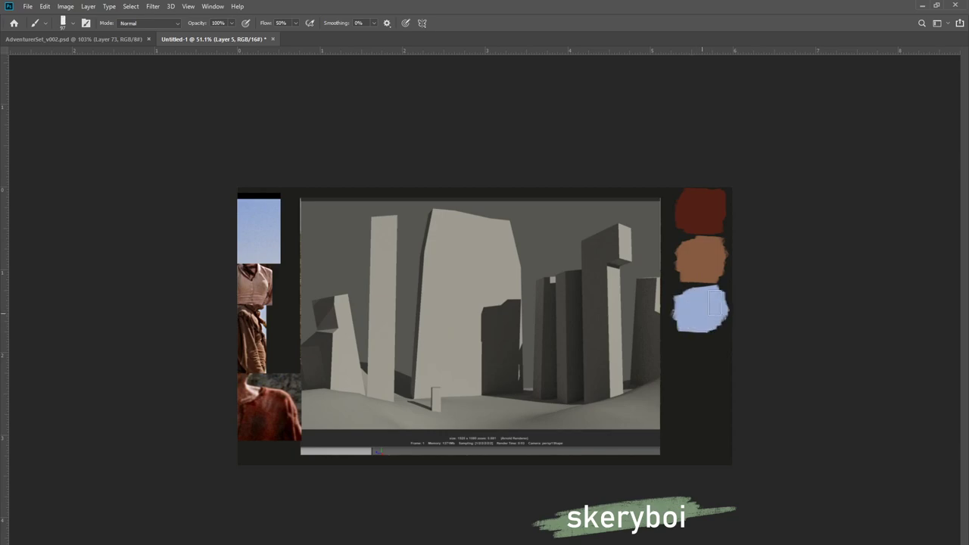
# Paint dusty pink, light pink, muted brown and pale pink swatches below the blue one, sampling colours from the patches
pyautogui.keyDown('alt'); pyautogui.click(266, 269); pyautogui.keyUp('alt')
pyautogui.moveTo(697, 353)
pyautogui.mouseDown()
pyautogui.moveTo(711, 358)
pyautogui.moveTo(690, 353)
pyautogui.moveTo(689, 365)
pyautogui.moveTo(705, 365)
pyautogui.mouseUp()
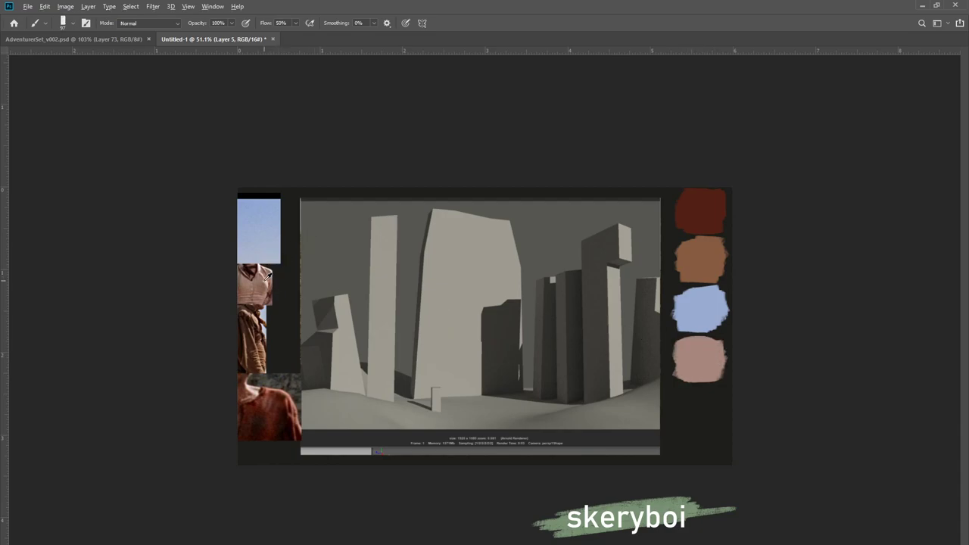
pyautogui.moveTo(682, 400); pyautogui.dragTo(680, 406)
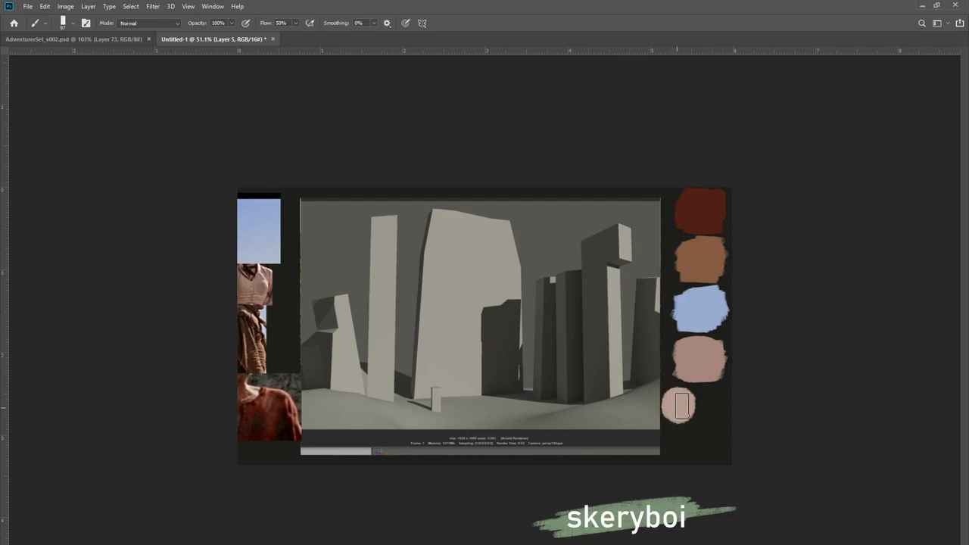
pyautogui.keyDown('alt'); pyautogui.click(254, 319); pyautogui.keyUp('alt')
pyautogui.moveTo(714, 401); pyautogui.dragTo(710, 406)
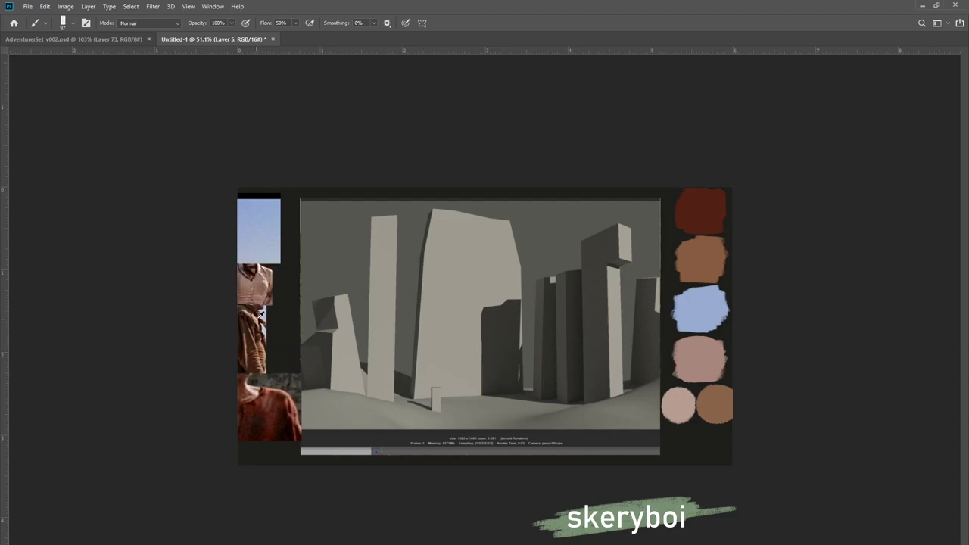
pyautogui.moveTo(722, 406); pyautogui.dragTo(726, 397)
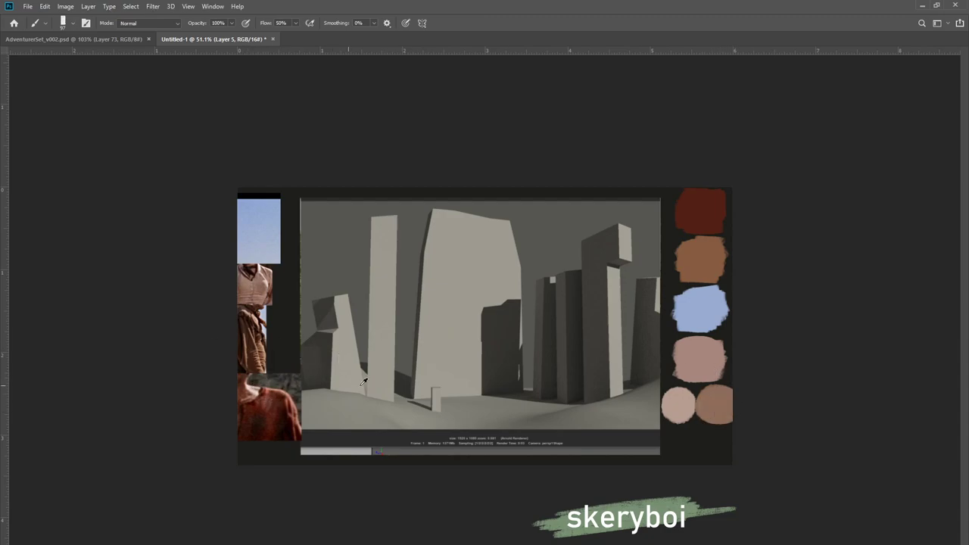
pyautogui.moveTo(692, 432)
pyautogui.mouseDown()
pyautogui.moveTo(707, 446)
pyautogui.moveTo(695, 445)
pyautogui.mouseUp()
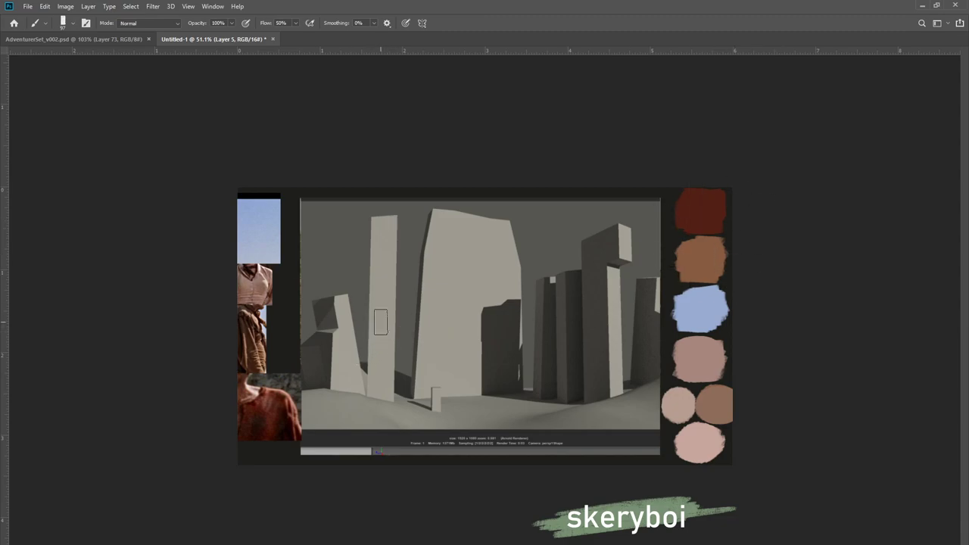
pyautogui.hotkey('ctrl', 'shift', 'e')
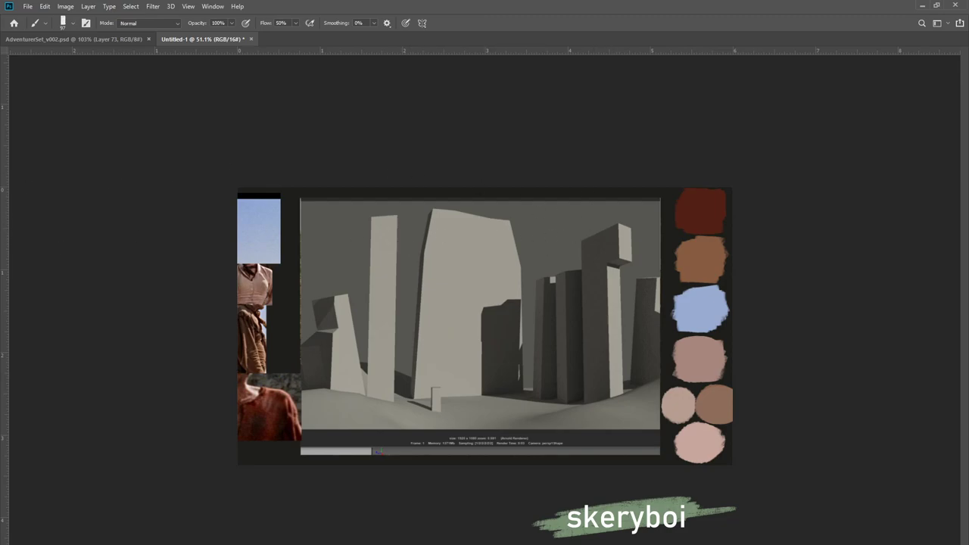
pyautogui.hotkey('ctrl', 'z')
pyautogui.hotkey('ctrl', 'shift', 'e')
pyautogui.hotkey('ctrl', 'z')
# Name the collected reference material Ref and save the document as DavidCasparFriedrich_FanArt.psb
pyautogui.write('Ref')
pyautogui.press('Return')
pyautogui.hotkey('ctrl', 'n')
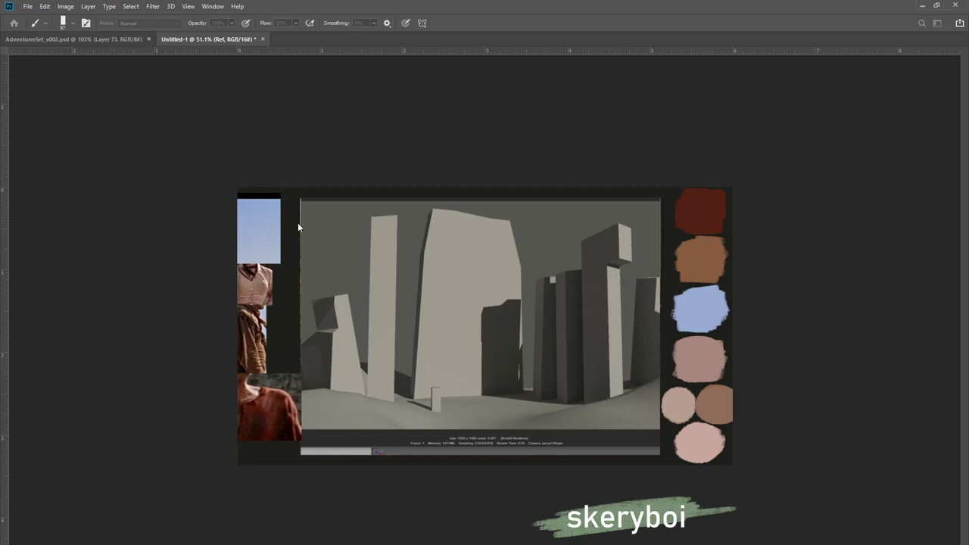
pyautogui.press('Return')
# Compare the blockout render with the ruins painting by repeatedly hiding and showing the render layer
pyautogui.hotkey('ctrl', ',')
pyautogui.hotkey('ctrl', ',')
pyautogui.hotkey('ctrl', ',')
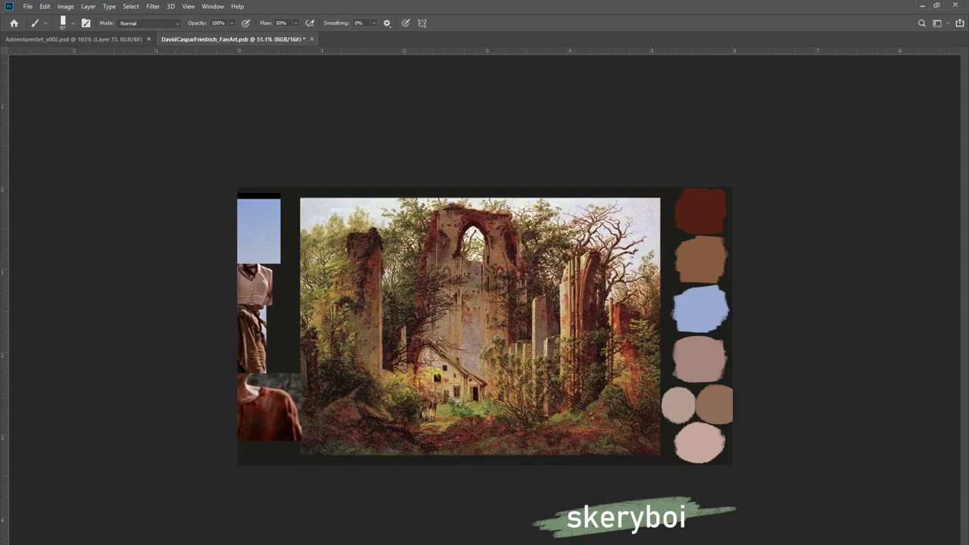
pyautogui.hotkey('ctrl', ',')
pyautogui.hotkey('ctrl', ',')
pyautogui.hotkey('ctrl', ',')
pyautogui.hotkey('ctrl', ',')
pyautogui.hotkey('ctrl', ',')
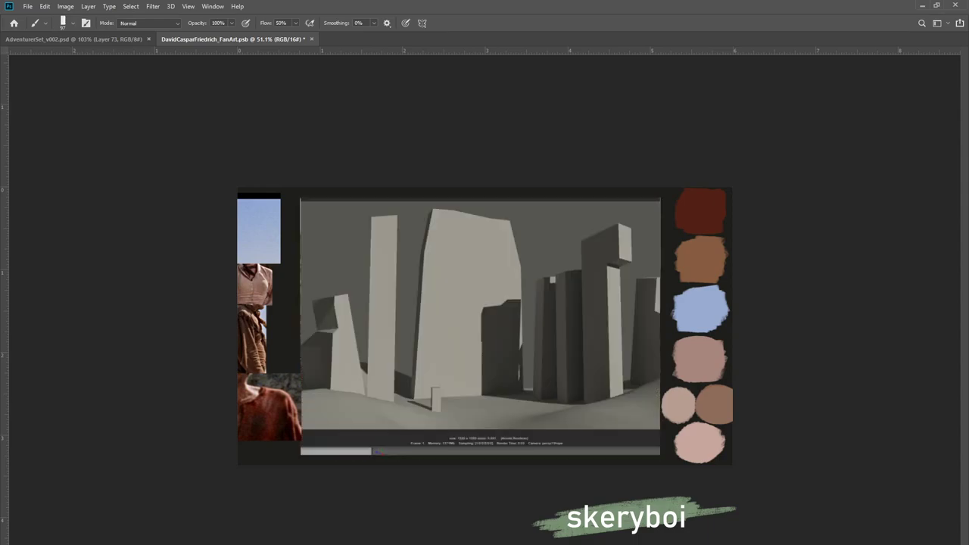
pyautogui.hotkey('ctrl', ',')
pyautogui.hotkey('ctrl', ',')
pyautogui.hotkey('ctrl', ',')
pyautogui.hotkey('ctrl', ',')
pyautogui.hotkey('ctrl', ',')
pyautogui.hotkey('ctrl', ',')
# Move the render screenshot layer slightly down within the framed painting area
pyautogui.hotkey('ctrl', 't')
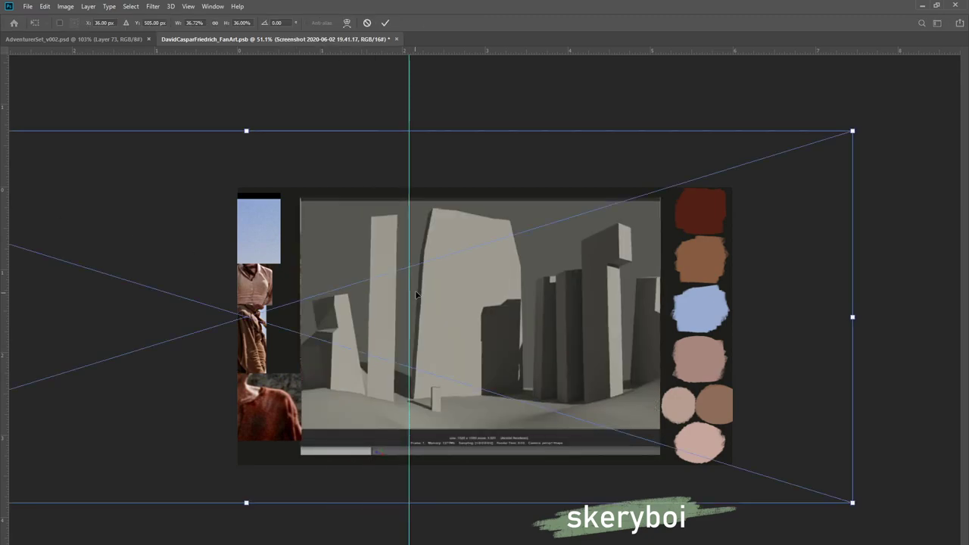
pyautogui.moveTo(172, 203); pyautogui.dragTo(173, 217)
pyautogui.press('Return')
pyautogui.press('b')
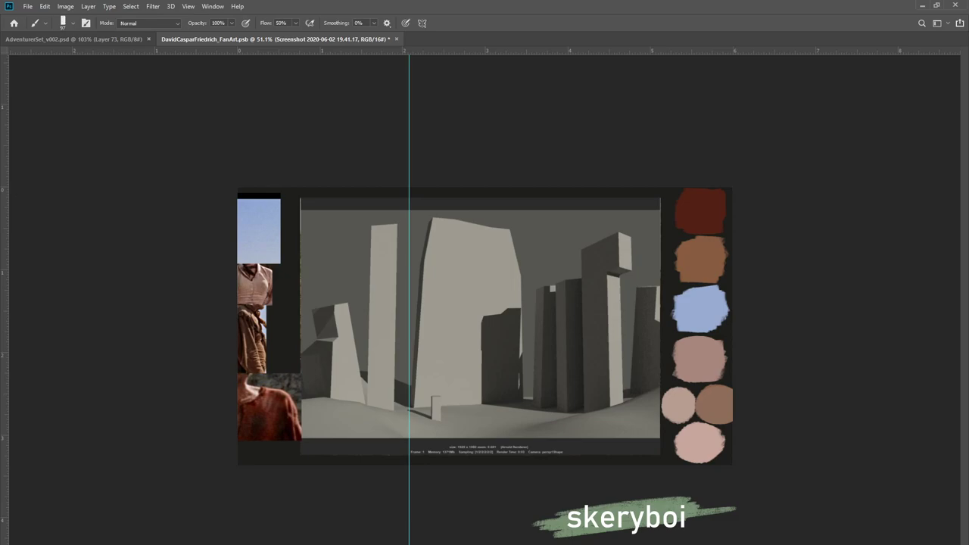
# Add a layer mask to the render screenshot and test brushing through its upper edge and central slab, undoing each stroke
pyautogui.hotkey('ctrl', '\\')
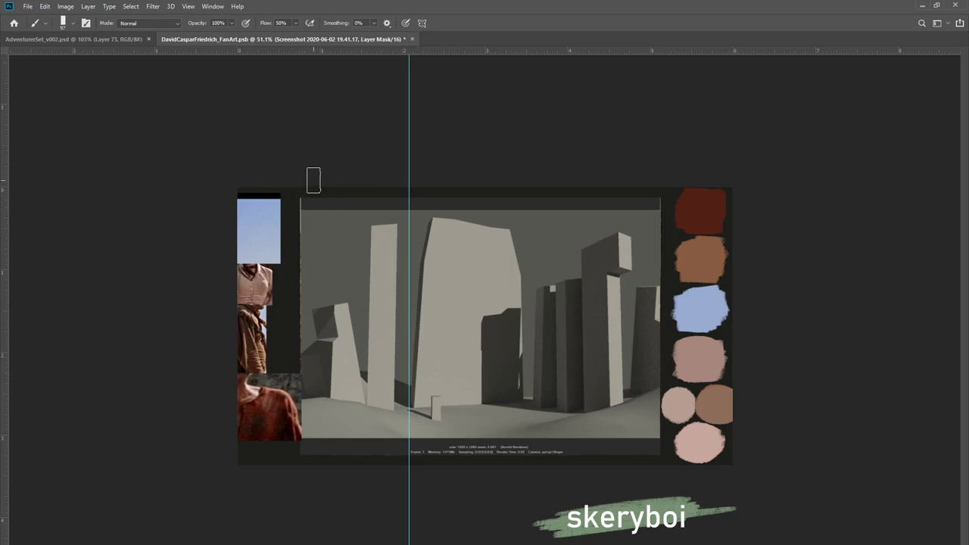
pyautogui.moveTo(473, 193); pyautogui.dragTo(286, 204)
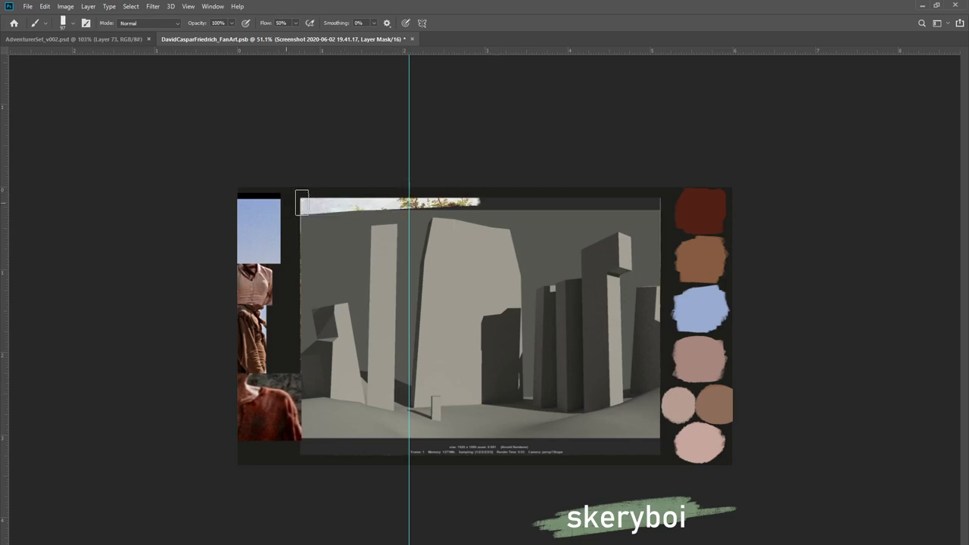
pyautogui.hotkey('ctrl', 'z')
pyautogui.moveTo(506, 211)
pyautogui.mouseDown()
pyautogui.moveTo(426, 287)
pyautogui.moveTo(422, 309)
pyautogui.mouseUp()
pyautogui.hotkey('ctrl', 'z')
pyautogui.moveTo(447, 227)
pyautogui.mouseDown()
pyautogui.moveTo(467, 274)
pyautogui.moveTo(450, 349)
pyautogui.mouseUp()
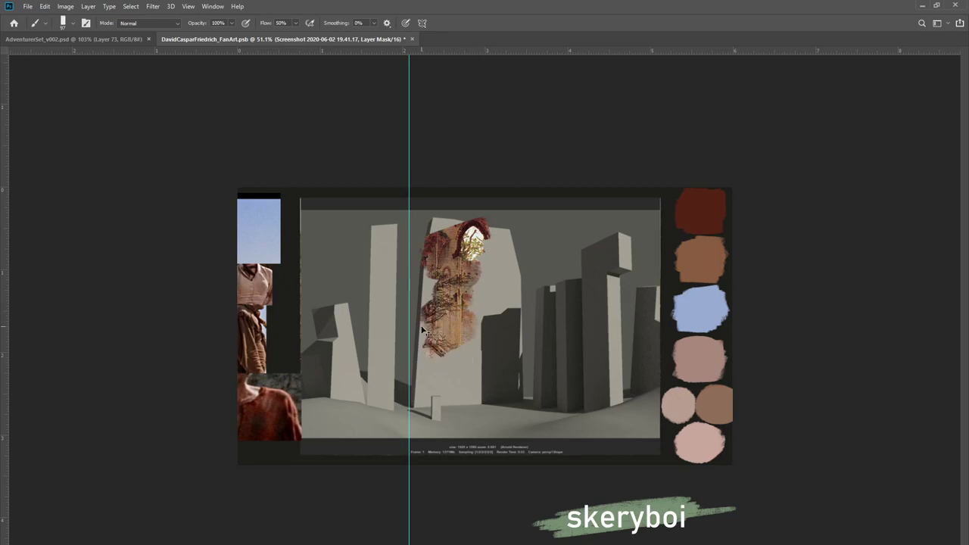
pyautogui.hotkey('ctrl', 'z')
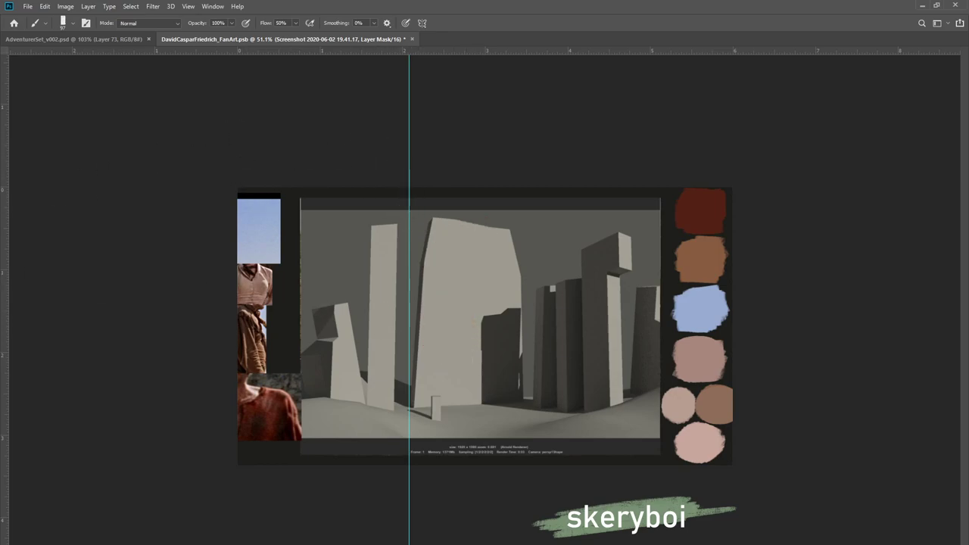
pyautogui.hotkey('ctrl', 'i')
pyautogui.hotkey('ctrl', 'i')
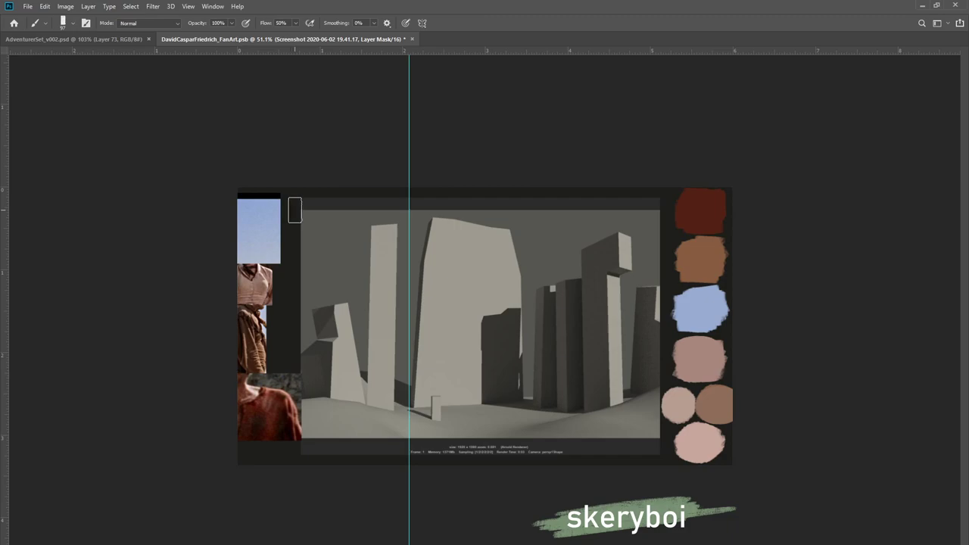
# Mask out the dark strips above and below the render by filling rectangular selections on its layer mask
pyautogui.press('l')
pyautogui.press('m')
pyautogui.moveTo(285, 186)
pyautogui.mouseDown()
pyautogui.moveTo(681, 216)
pyautogui.moveTo(678, 209)
pyautogui.mouseUp()
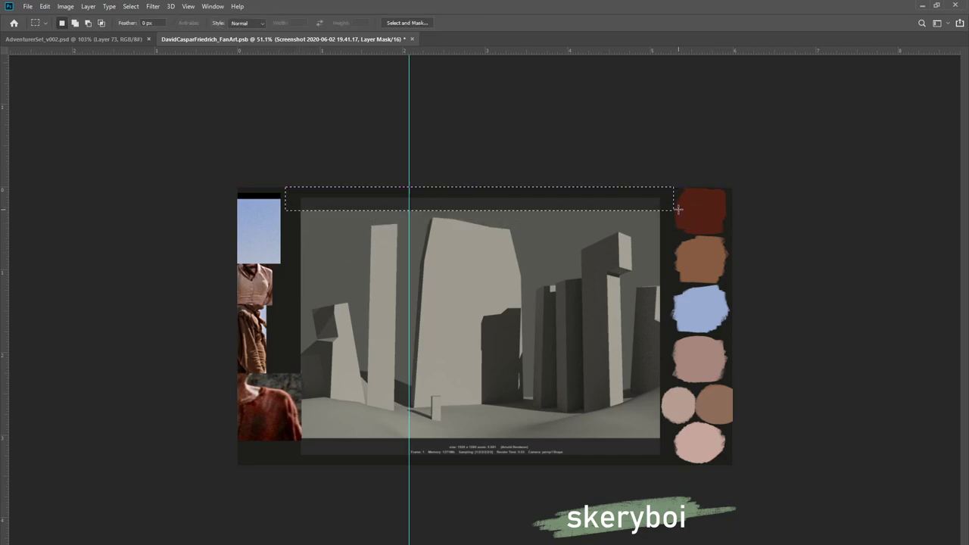
pyautogui.hotkey('alt', 'BackSpace')
pyautogui.moveTo(291, 436); pyautogui.dragTo(663, 468)
pyautogui.hotkey('alt', 'BackSpace')
pyautogui.hotkey('ctrl', 'd')
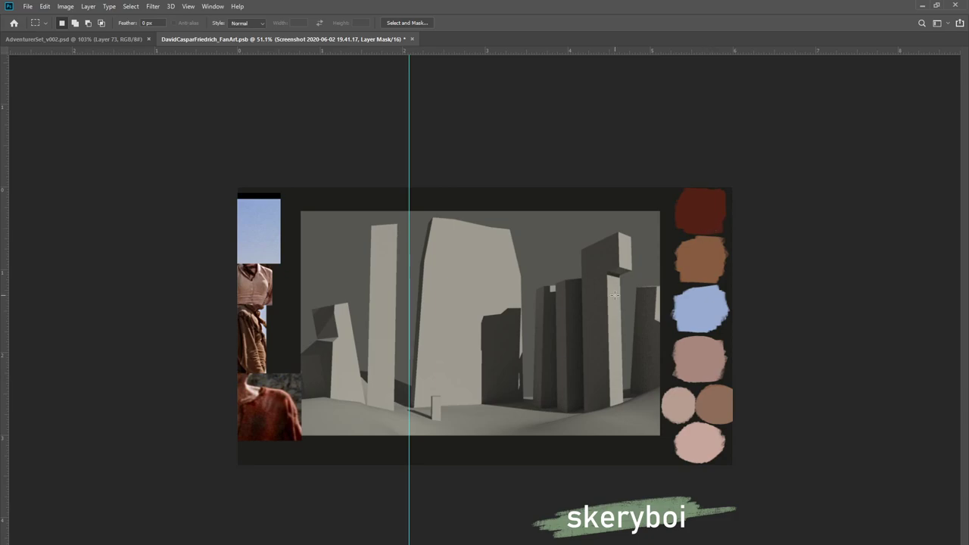
pyautogui.hotkey('ctrl', 't')
pyautogui.moveTo(660, 211); pyautogui.dragTo(624, 233)
pyautogui.hotkey('ctrl', 'z')
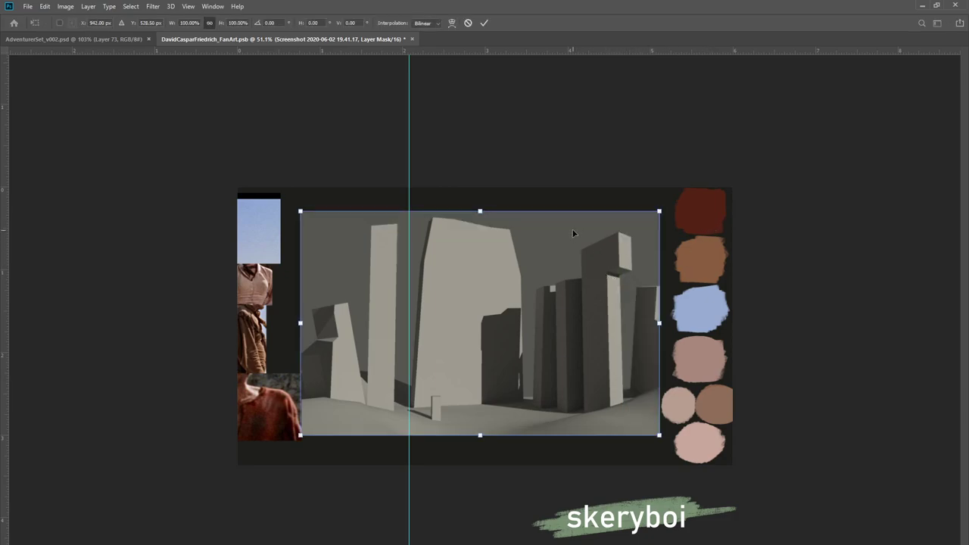
pyautogui.press('Escape')
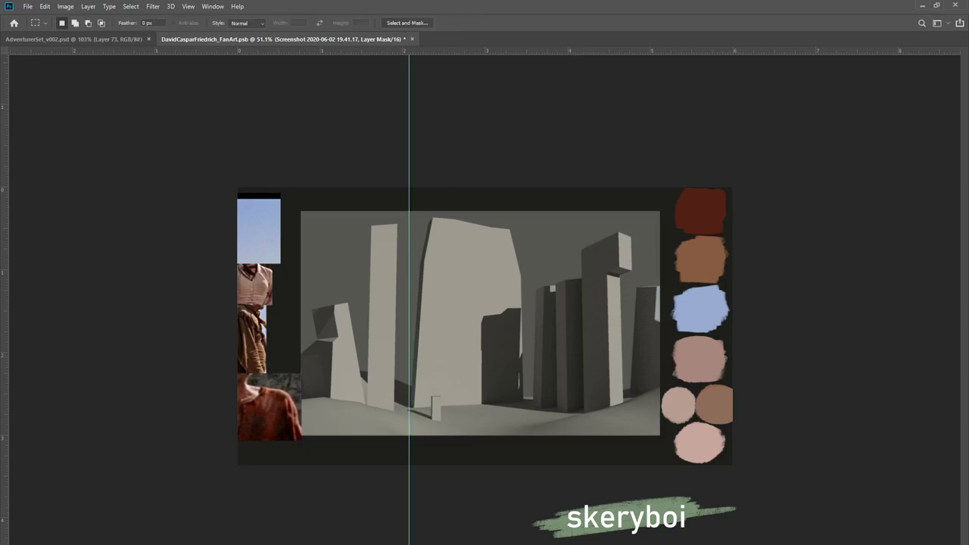
pyautogui.hotkey('ctrl', '2')
pyautogui.hotkey('ctrl', 't')
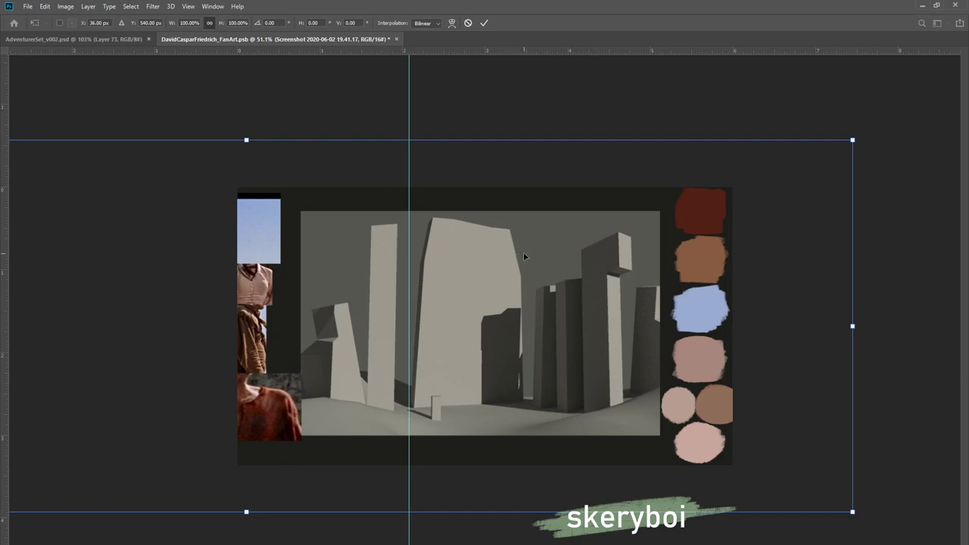
pyautogui.press('Escape')
# Copy the render area onto a new layer and mask it to the rectangular framed scene
pyautogui.moveTo(296, 207)
pyautogui.mouseDown()
pyautogui.moveTo(641, 442)
pyautogui.moveTo(664, 445)
pyautogui.mouseUp()
pyautogui.click(292, 197)
pyautogui.moveTo(261, 194)
pyautogui.mouseDown()
pyautogui.moveTo(482, 429)
pyautogui.moveTo(675, 452)
pyautogui.mouseUp()
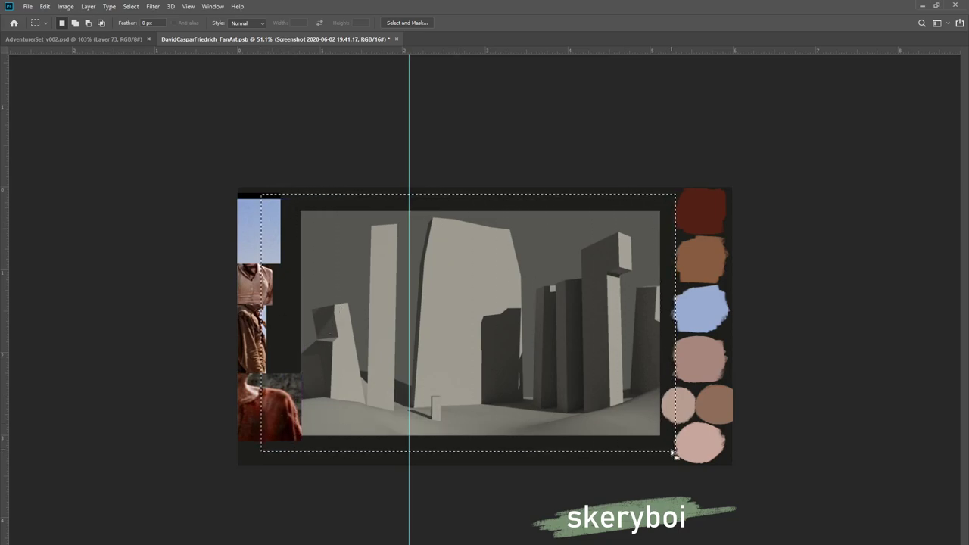
pyautogui.hotkey('ctrl', 'v')
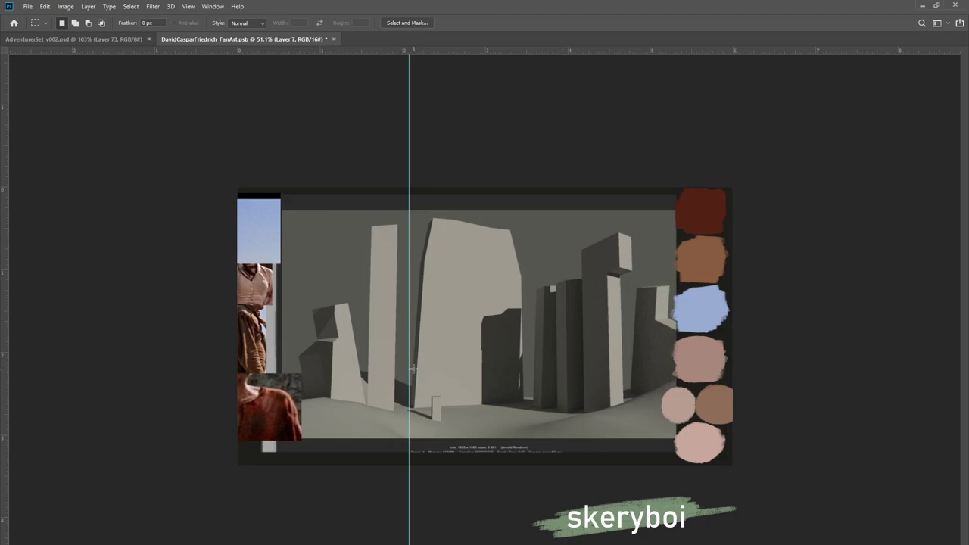
pyautogui.moveTo(660, 436); pyautogui.dragTo(301, 211)
pyautogui.hotkey('ctrl', 'shift', 'm')
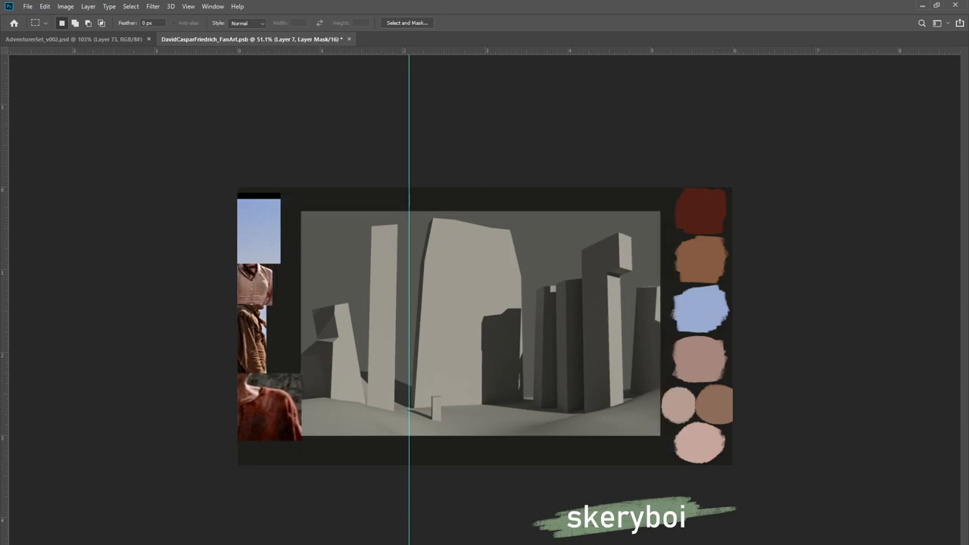
# Scale the masked render layer down to 83.18% and reposition it between the film stills and the colour swatches
pyautogui.hotkey('ctrl', '2')
pyautogui.hotkey('ctrl', 't')
pyautogui.moveTo(674, 193)
pyautogui.mouseDown()
pyautogui.moveTo(567, 262)
pyautogui.moveTo(617, 221)
pyautogui.moveTo(661, 201)
pyautogui.mouseUp()
pyautogui.moveTo(559, 279); pyautogui.dragTo(534, 314)
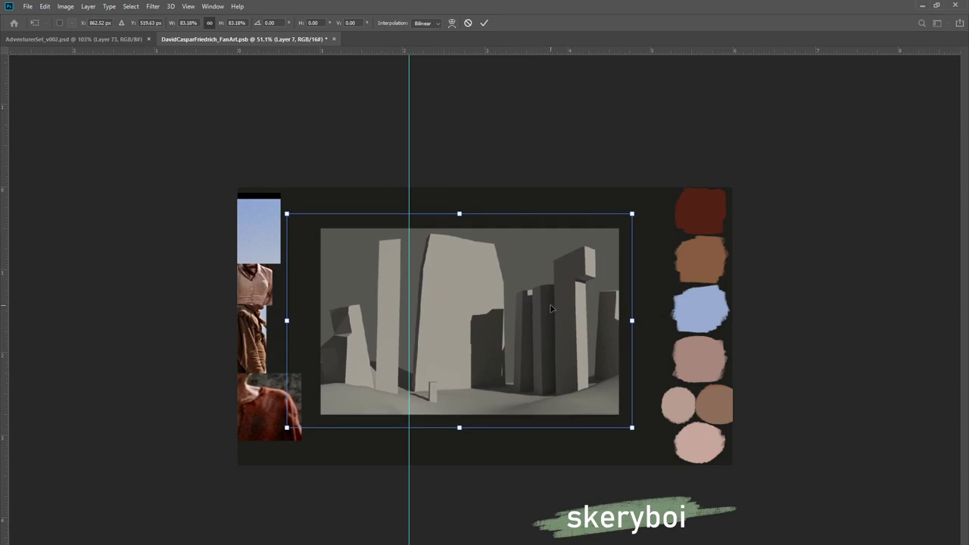
pyautogui.press('Return')
# On a new layer, brush sampled ground greys beyond the render's lower-right edge to extend the sloping terrain
pyautogui.press('b')
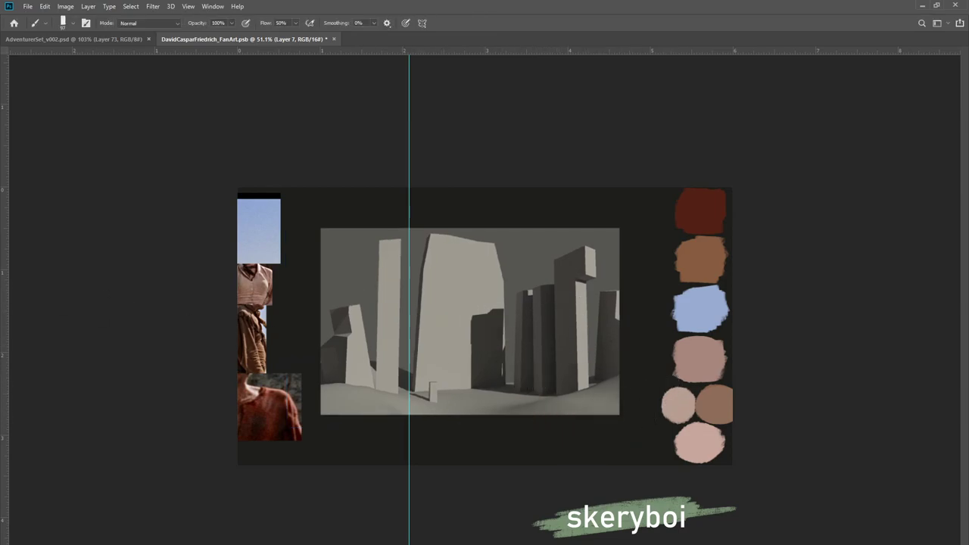
pyautogui.hotkey('ctrl', 'shift', 'alt', 'n')
pyautogui.keyDown('alt'); pyautogui.click(594, 409); pyautogui.keyUp('alt')
pyautogui.moveTo(638, 406)
pyautogui.mouseDown()
pyautogui.moveTo(588, 429)
pyautogui.moveTo(620, 427)
pyautogui.moveTo(619, 399)
pyautogui.moveTo(637, 401)
pyautogui.moveTo(611, 422)
pyautogui.moveTo(542, 433)
pyautogui.moveTo(589, 427)
pyautogui.moveTo(554, 423)
pyautogui.moveTo(611, 423)
pyautogui.moveTo(440, 428)
pyautogui.moveTo(537, 451)
pyautogui.mouseUp()
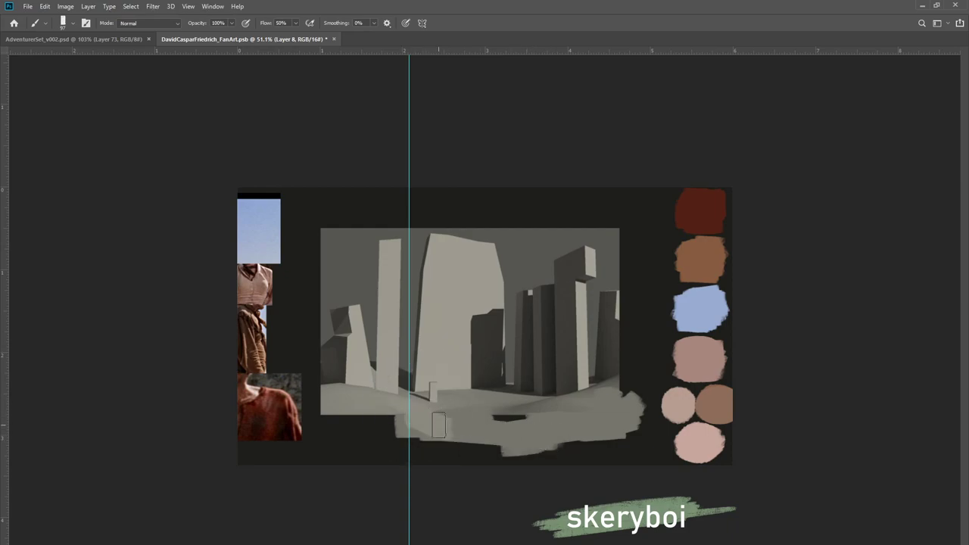
pyautogui.moveTo(440, 424)
pyautogui.mouseDown()
pyautogui.moveTo(482, 403)
pyautogui.moveTo(455, 395)
pyautogui.moveTo(455, 411)
pyautogui.moveTo(483, 419)
pyautogui.moveTo(459, 414)
pyautogui.moveTo(568, 383)
pyautogui.moveTo(475, 429)
pyautogui.moveTo(649, 368)
pyautogui.mouseUp()
pyautogui.keyDown('alt'); pyautogui.click(453, 400); pyautogui.keyUp('alt')
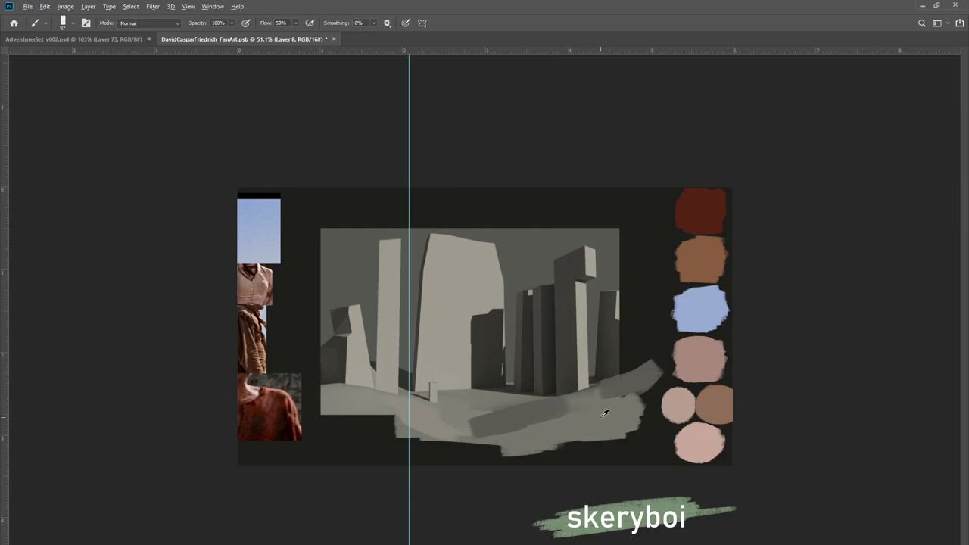
pyautogui.moveTo(618, 398)
pyautogui.mouseDown()
pyautogui.moveTo(646, 392)
pyautogui.moveTo(578, 433)
pyautogui.moveTo(591, 414)
pyautogui.moveTo(463, 443)
pyautogui.moveTo(645, 419)
pyautogui.moveTo(633, 435)
pyautogui.moveTo(650, 394)
pyautogui.mouseUp()
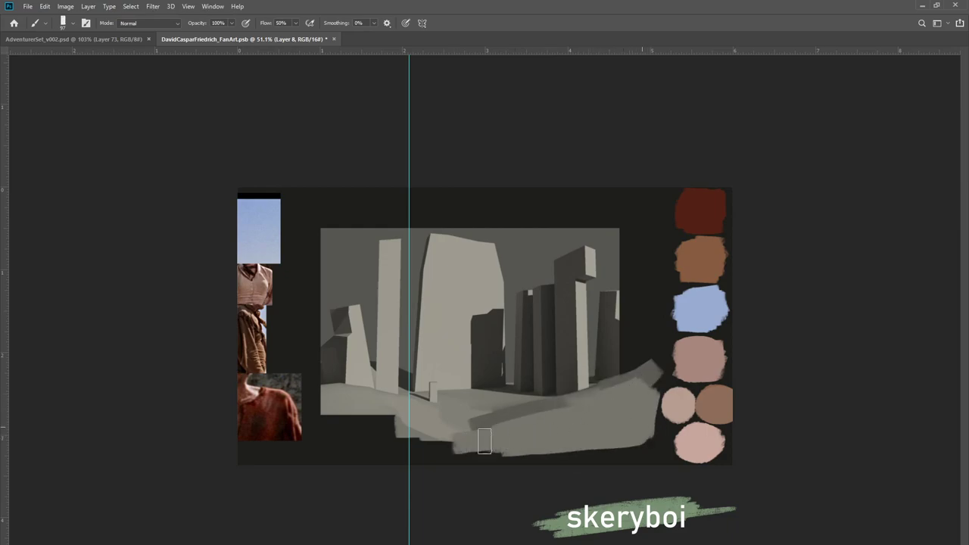
pyautogui.moveTo(460, 407); pyautogui.dragTo(456, 427)
# Sample the lighter ground grey and paint the foreground across the area below the render's lower-left corner
pyautogui.keyDown('alt'); pyautogui.click(362, 409); pyautogui.keyUp('alt')
pyautogui.moveTo(352, 417)
pyautogui.mouseDown()
pyautogui.moveTo(395, 428)
pyautogui.moveTo(386, 420)
pyautogui.moveTo(423, 440)
pyautogui.moveTo(367, 436)
pyautogui.moveTo(385, 433)
pyautogui.moveTo(335, 416)
pyautogui.moveTo(323, 427)
pyautogui.moveTo(353, 439)
pyautogui.moveTo(347, 445)
pyautogui.moveTo(472, 449)
pyautogui.moveTo(497, 449)
pyautogui.moveTo(363, 436)
pyautogui.moveTo(597, 430)
pyautogui.moveTo(447, 442)
pyautogui.moveTo(663, 452)
pyautogui.mouseUp()
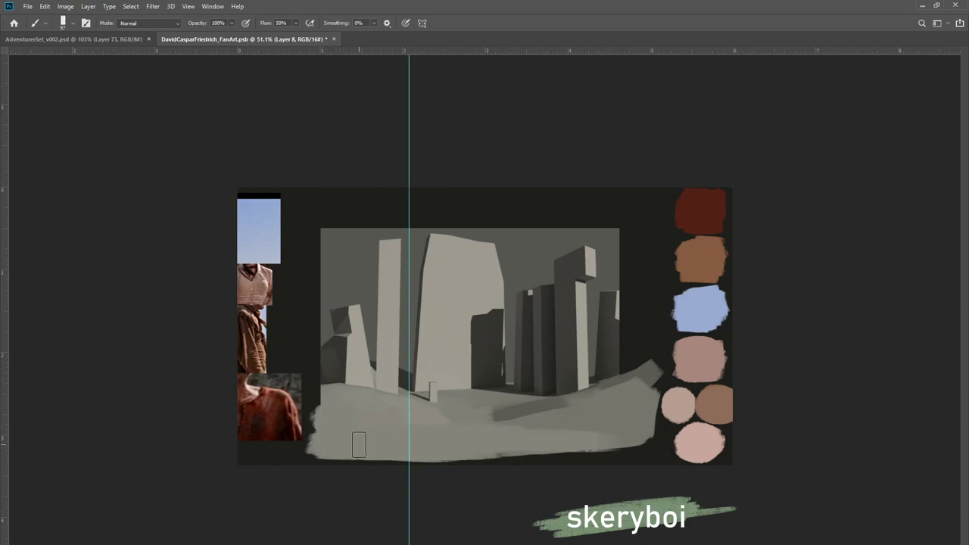
pyautogui.moveTo(346, 444)
pyautogui.mouseDown()
pyautogui.moveTo(484, 455)
pyautogui.moveTo(502, 439)
pyautogui.mouseUp()
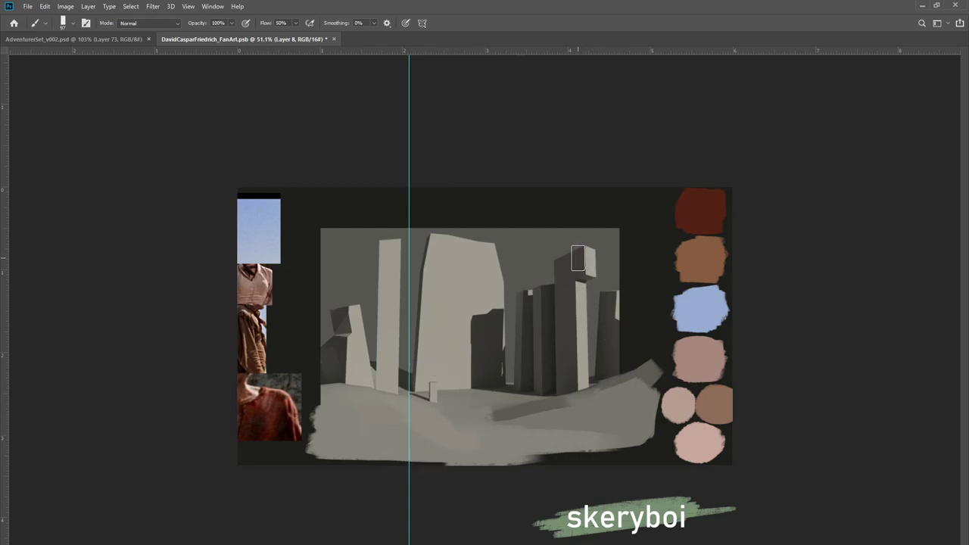
# Mask the painted ground layer with a rectangular selection slightly larger than the render, reaching below its lower edge
pyautogui.press('m')
pyautogui.moveTo(301, 217)
pyautogui.mouseDown()
pyautogui.moveTo(311, 454)
pyautogui.moveTo(473, 394)
pyautogui.moveTo(649, 447)
pyautogui.mouseUp()
pyautogui.hotkey('ctrl', 'd')
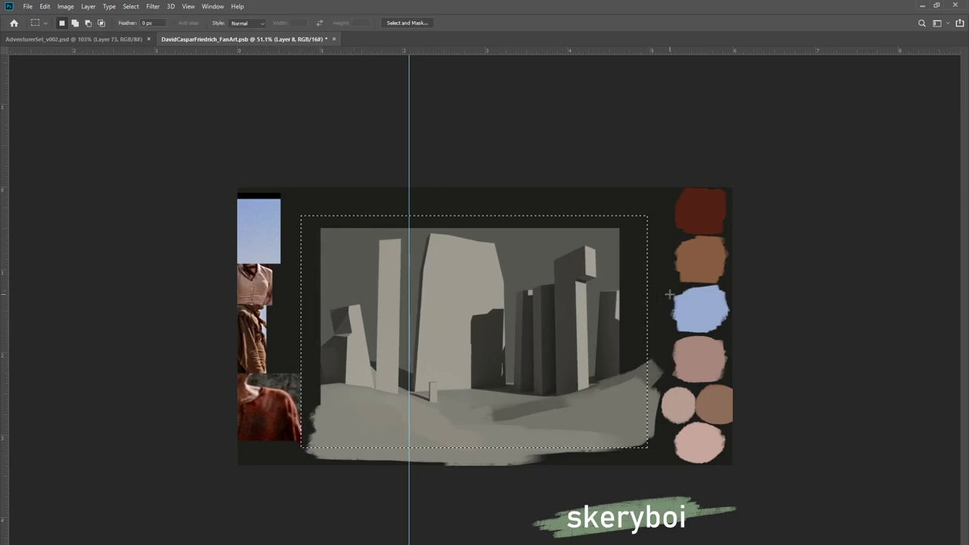
pyautogui.moveTo(310, 225)
pyautogui.mouseDown()
pyautogui.moveTo(642, 450)
pyautogui.moveTo(635, 452)
pyautogui.mouseUp()
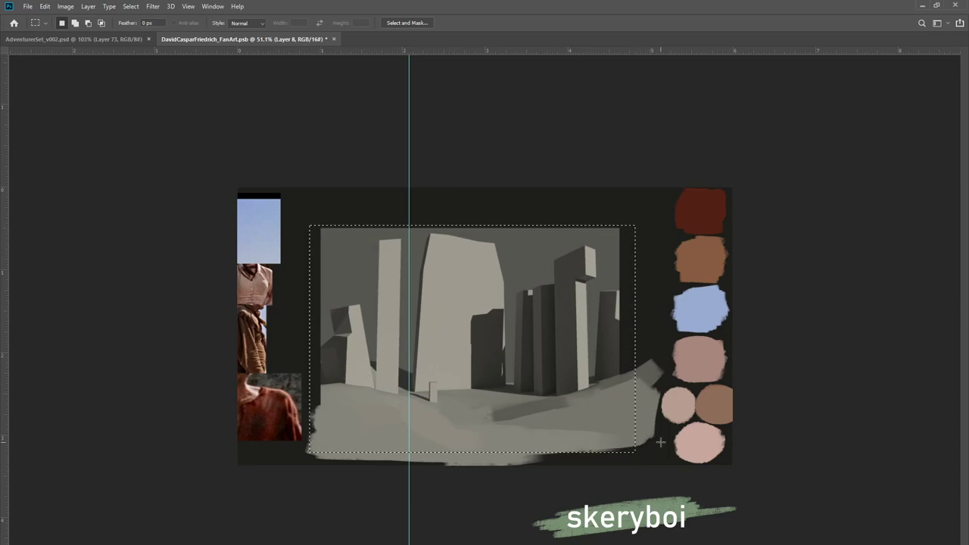
pyautogui.hotkey('ctrl', 'shift', 'm')
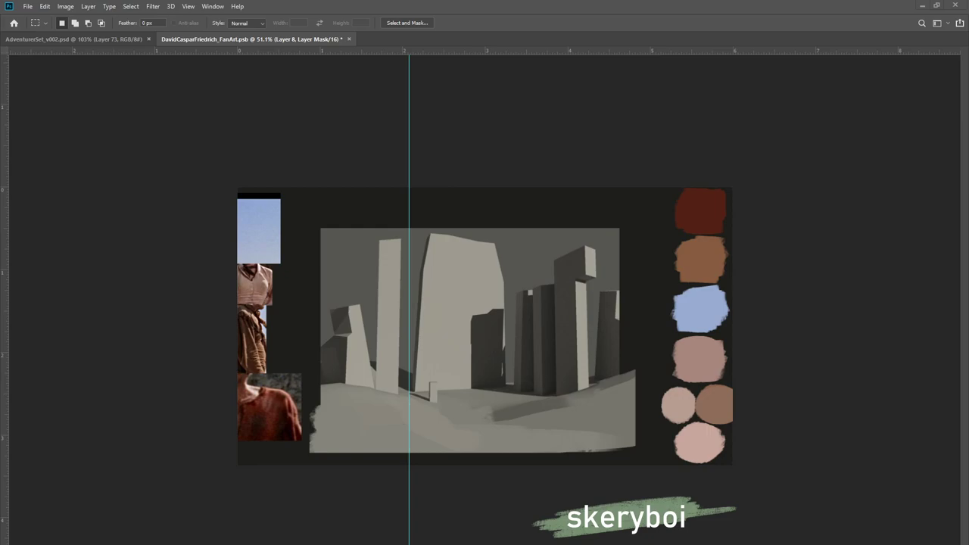
# Place the Gothic Ruins (22) photo in the document over the left half of the render
pyautogui.moveTo(968, 322); pyautogui.dragTo(435, 323)
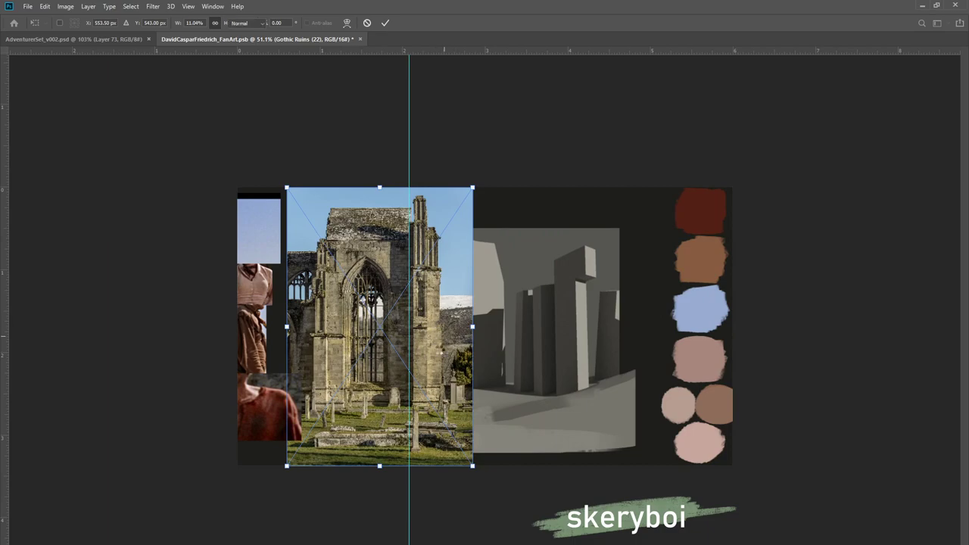
pyautogui.press('Return')
pyautogui.press('m')
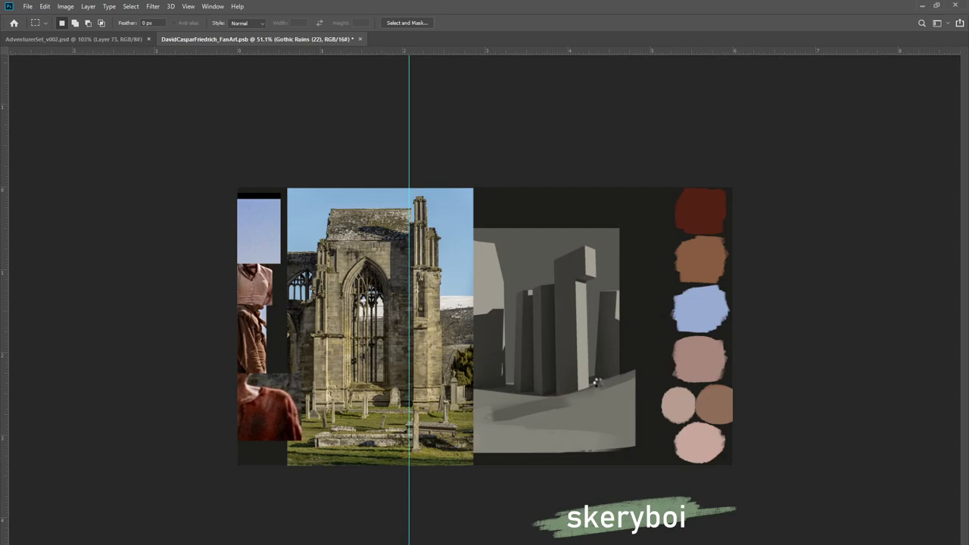
# Flip the placed Gothic Ruins (102) photo horizontally, scale it to about 4.11% and move it over the right-hand pillars
pyautogui.rightClick(513, 324)
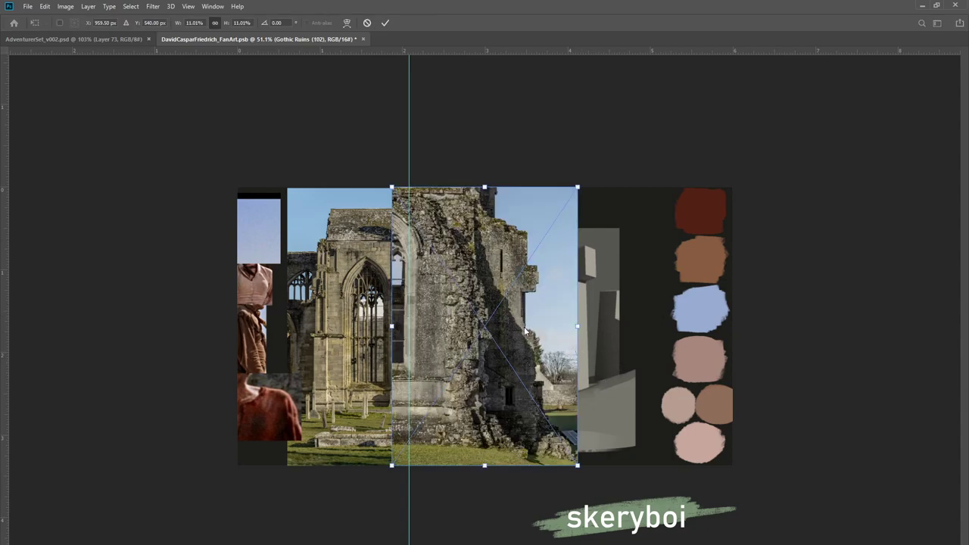
pyautogui.click(563, 439)
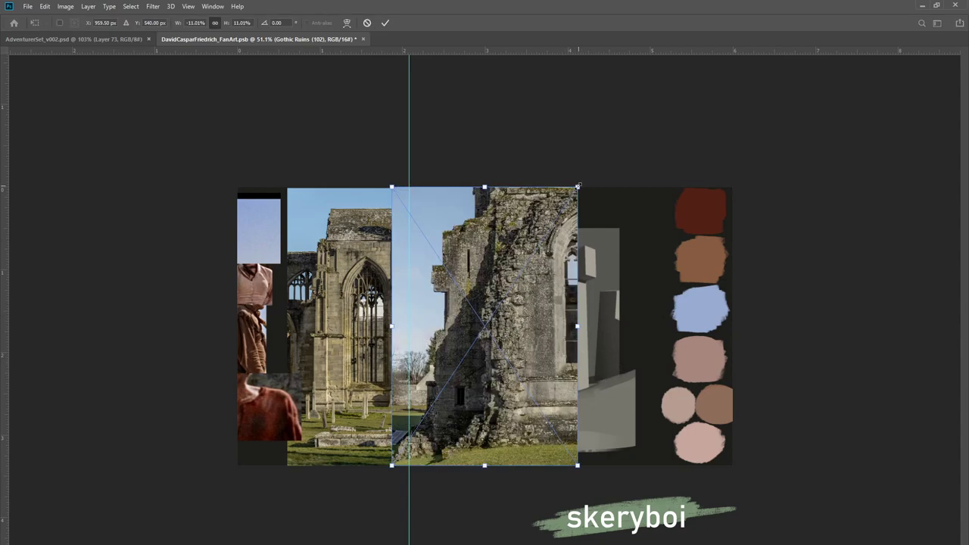
pyautogui.moveTo(577, 187); pyautogui.dragTo(467, 300)
pyautogui.hotkey('ctrl', 'z')
pyautogui.moveTo(578, 190); pyautogui.dragTo(450, 350)
pyautogui.moveTo(426, 387); pyautogui.dragTo(606, 320)
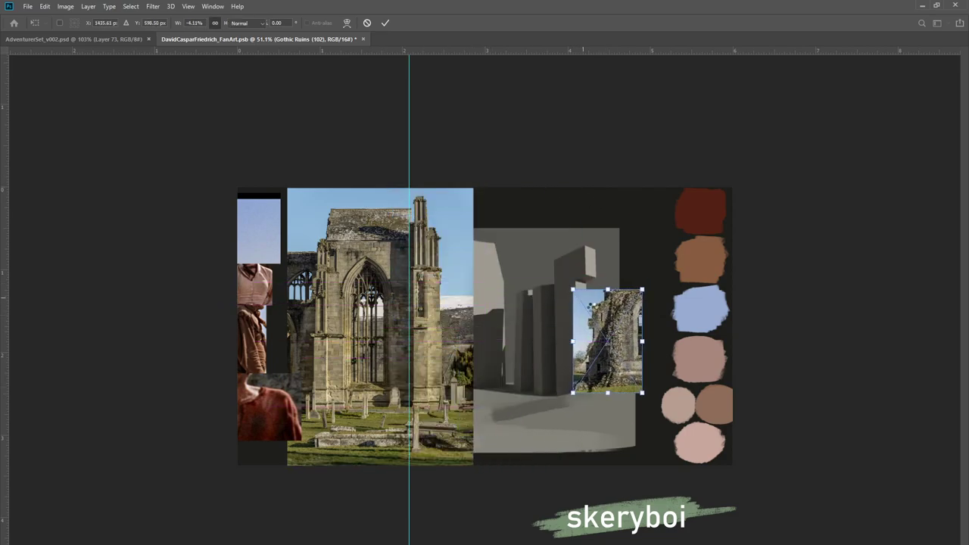
pyautogui.press('Return')
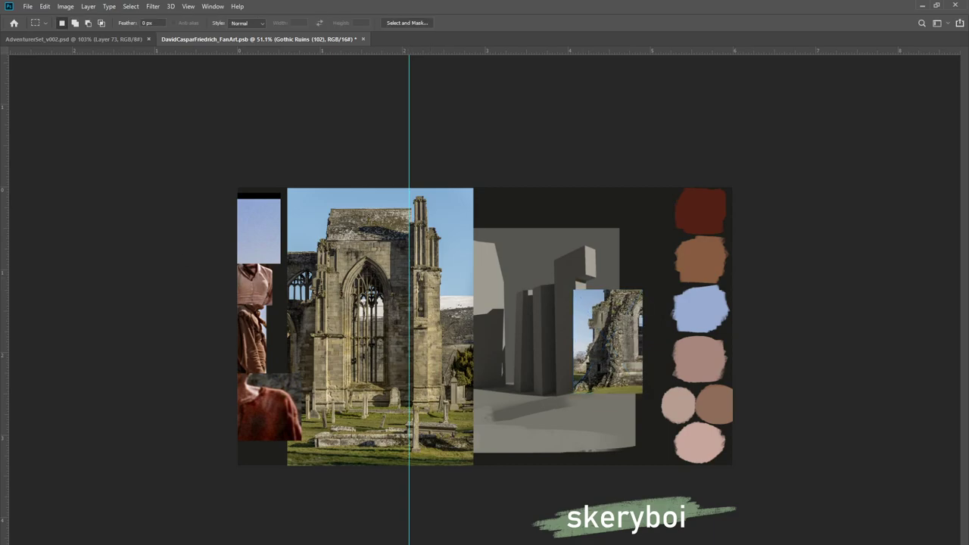
# Scale down the Gothic Ruins (22) photo and move it over the render's central slab
pyautogui.hotkey('ctrl', 't')
pyautogui.moveTo(310, 293); pyautogui.dragTo(464, 289)
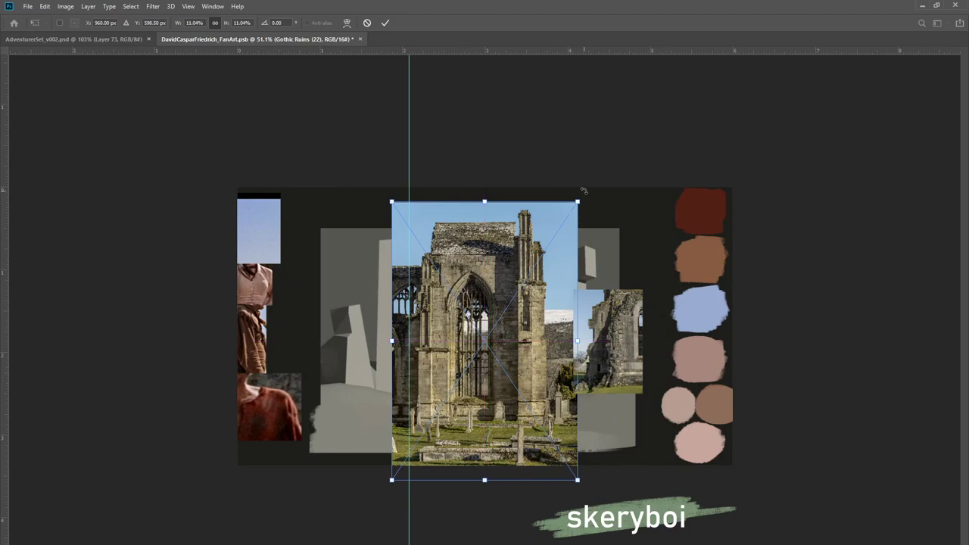
pyautogui.moveTo(579, 200); pyautogui.dragTo(526, 281)
pyautogui.moveTo(461, 372); pyautogui.dragTo(477, 323)
pyautogui.press('Return')
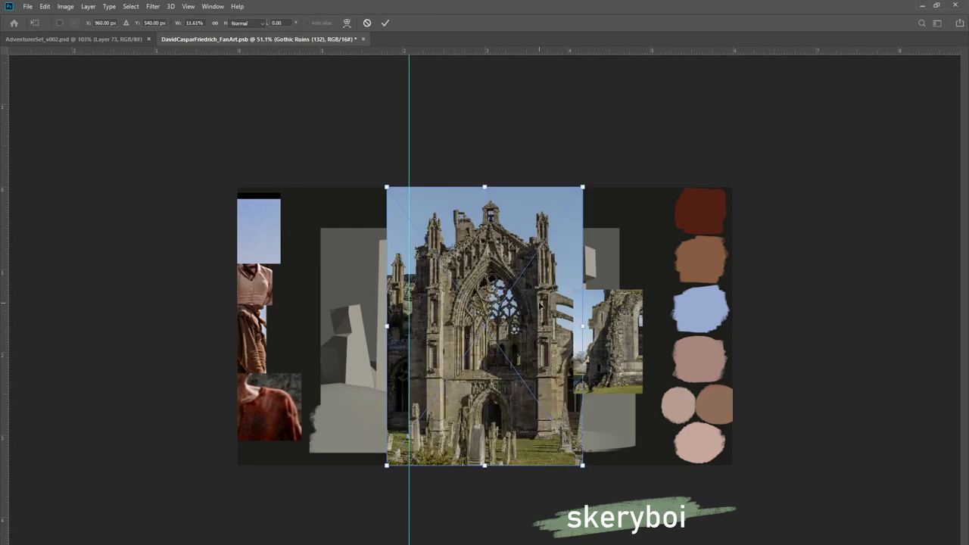
# Place the ruin photos Gothic Ruins (132), (179) and (197) at their fitted sizes on the canvas
pyautogui.press('Return')
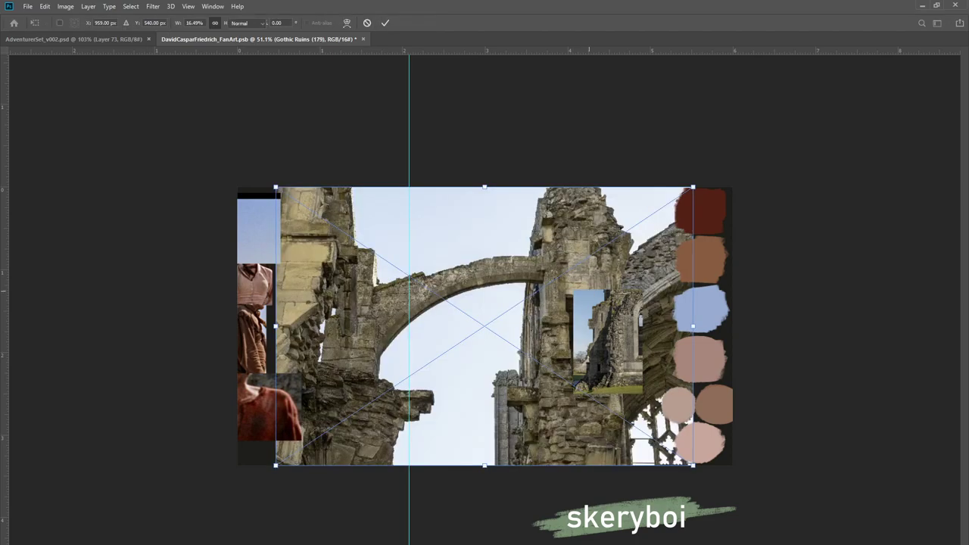
pyautogui.press('Return')
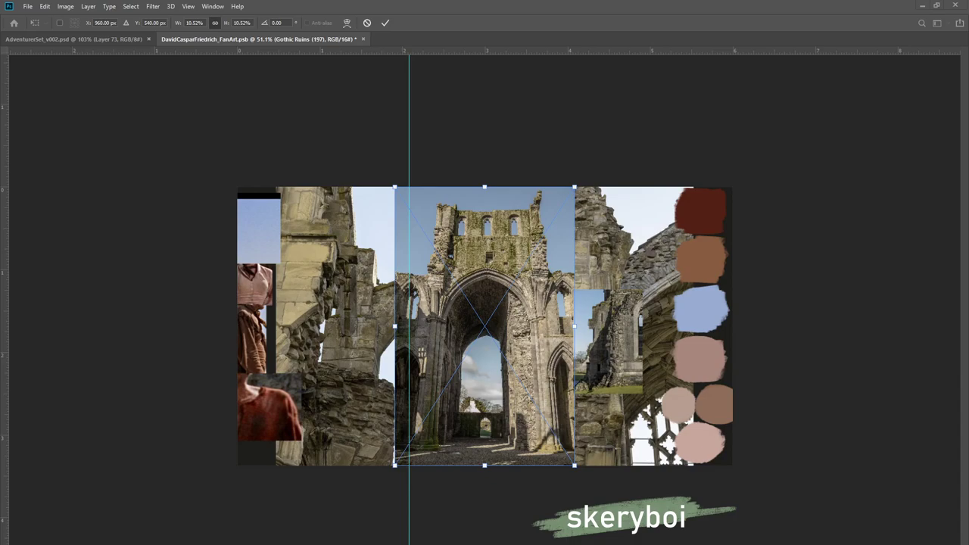
pyautogui.press('Return')
pyautogui.press('Return')
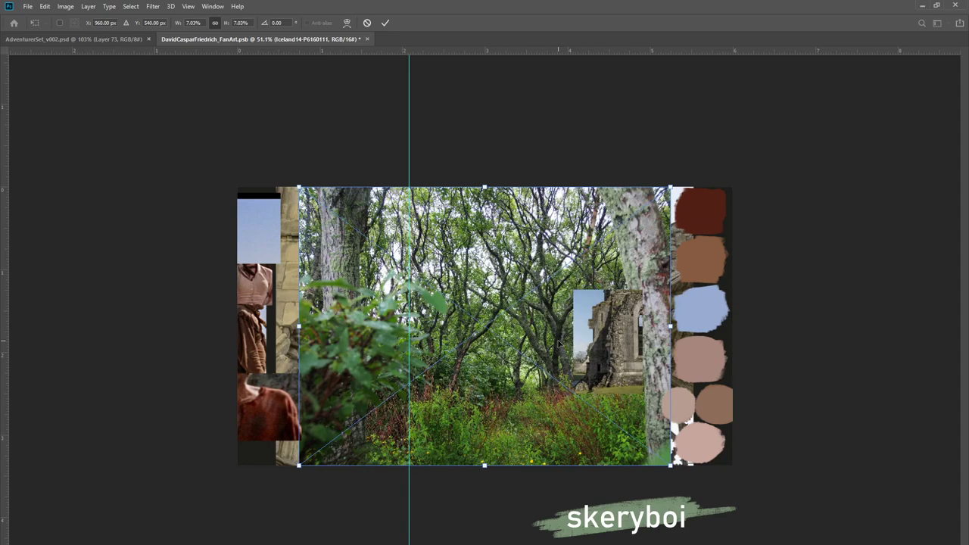
# Place the woodland and garden photos Iceland14-P6160111, Iceland14-P6160112 and Iceland14-P6160073 on the canvas
pyautogui.press('Return')
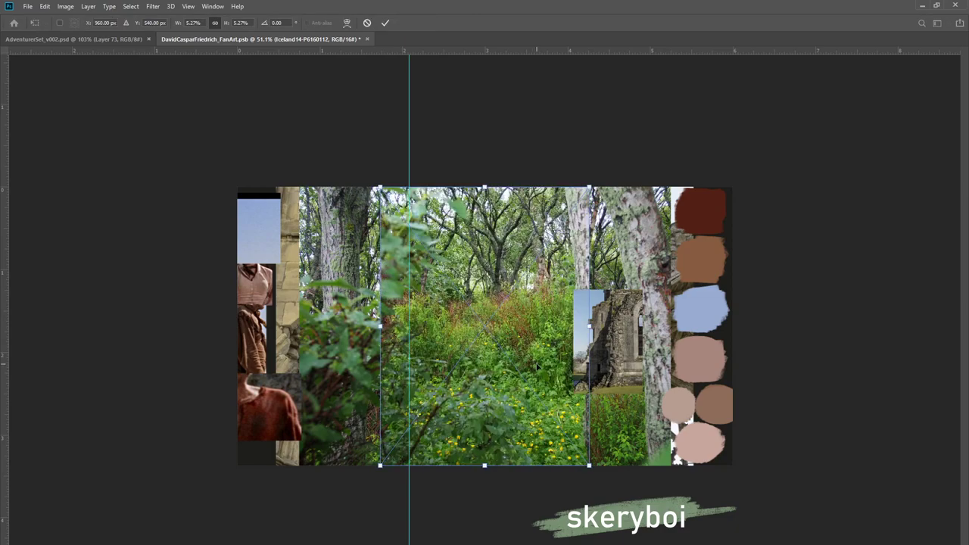
pyautogui.press('Return')
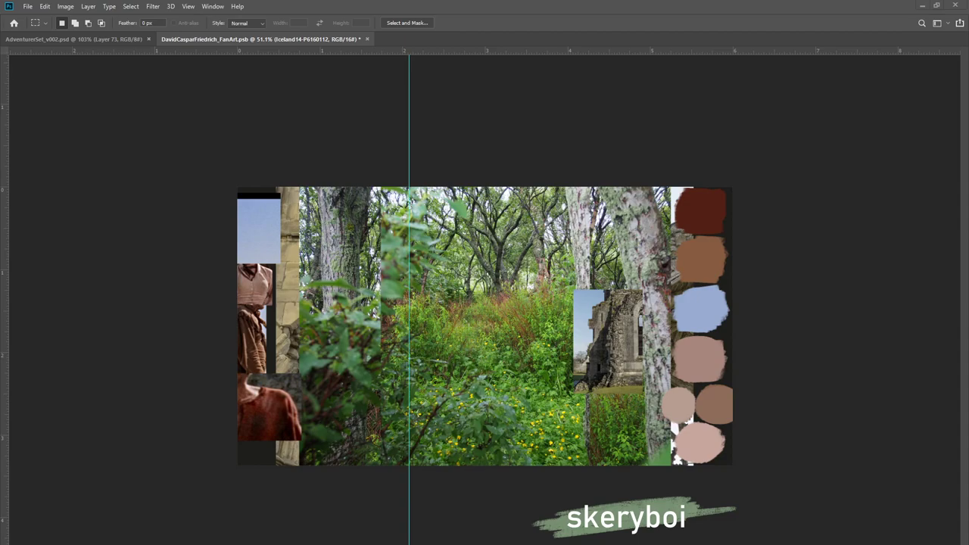
pyautogui.moveTo(530, 328); pyautogui.dragTo(528, 328)
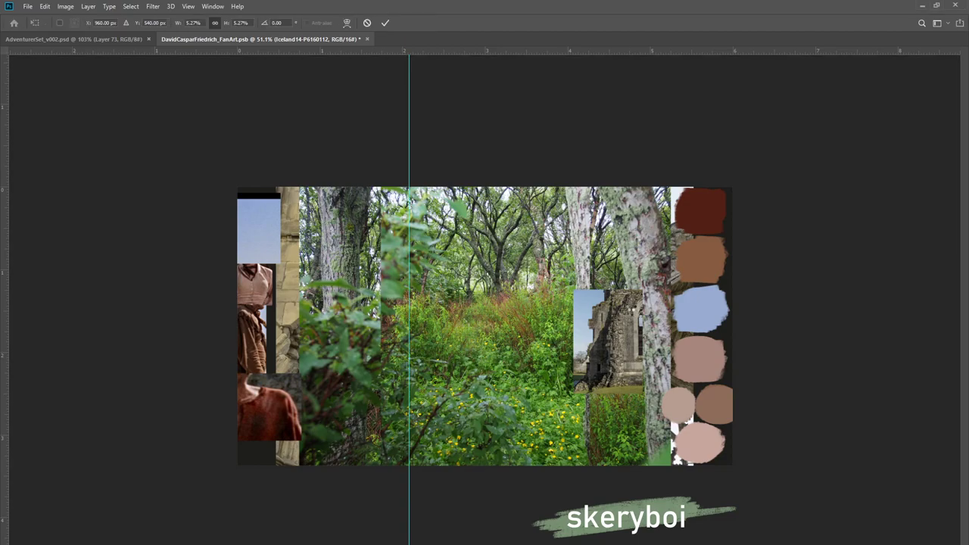
pyautogui.press('Return')
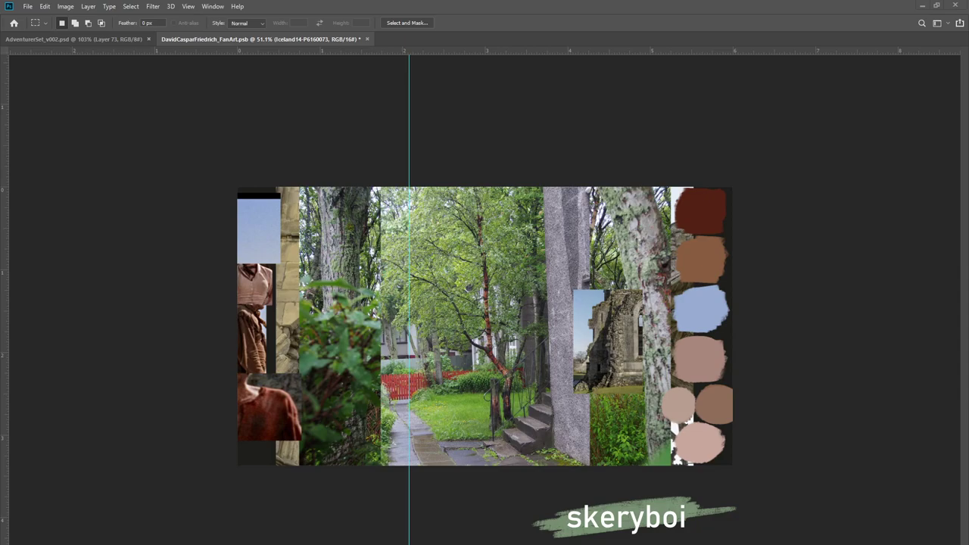
# Place the landscape photos Iceland14-P6170317 and Iceland14-P6180542 on the canvas
pyautogui.moveTo(187, 364); pyautogui.dragTo(525, 343)
pyautogui.press('Return')
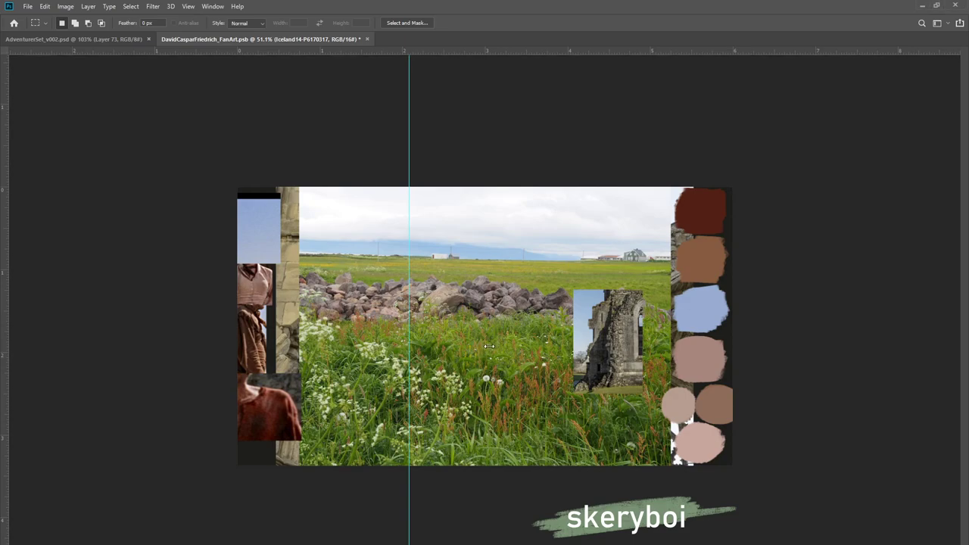
pyautogui.press('Return')
pyautogui.press('Return')
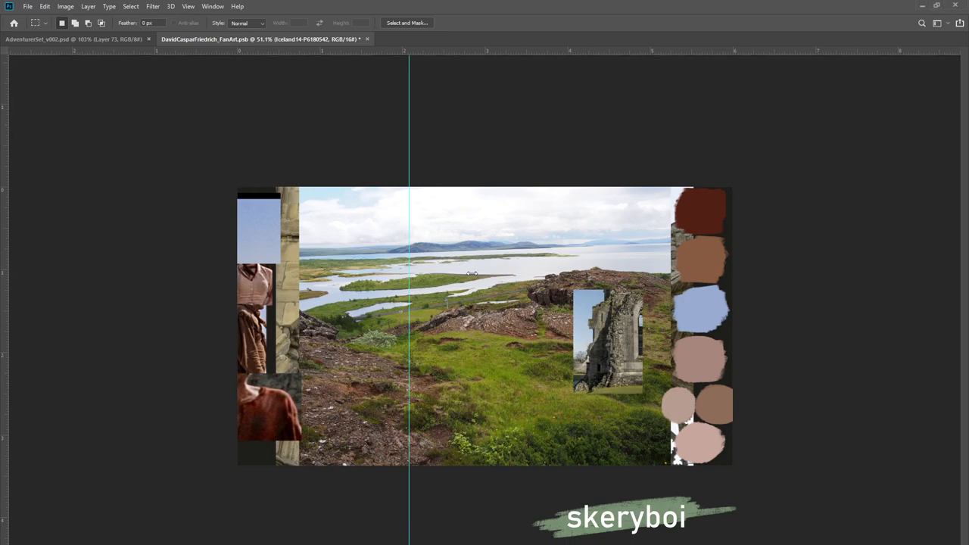
# Place the landscape photos Iceland14-P6180548 and Iceland14-P6180571 at their fitted sizes on the canvas
pyautogui.press('Return')
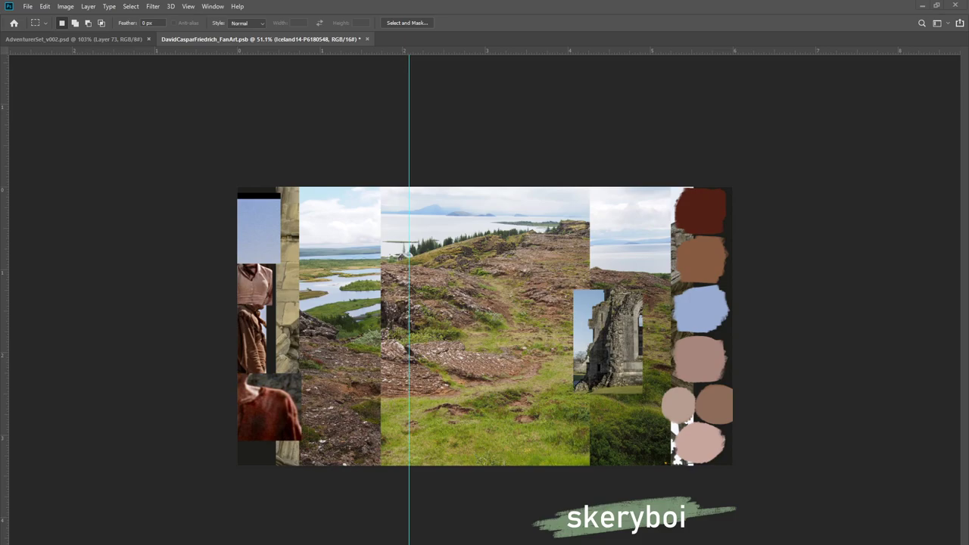
pyautogui.moveTo(407, 254); pyautogui.dragTo(410, 256)
pyautogui.press('Return')
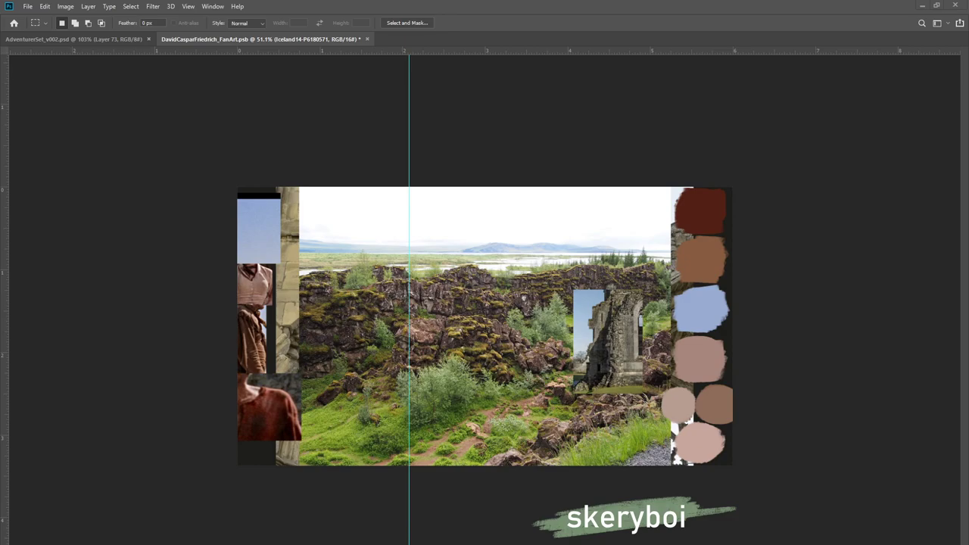
# Gather the Iceland landscape photos in one layer group and the gothic ruin photos in a second group
pyautogui.hotkey('alt', ']')
pyautogui.hotkey('alt', 'shift', '[')
pyautogui.hotkey('ctrl', 'g')
pyautogui.hotkey('ctrl', 'alt', 'a')
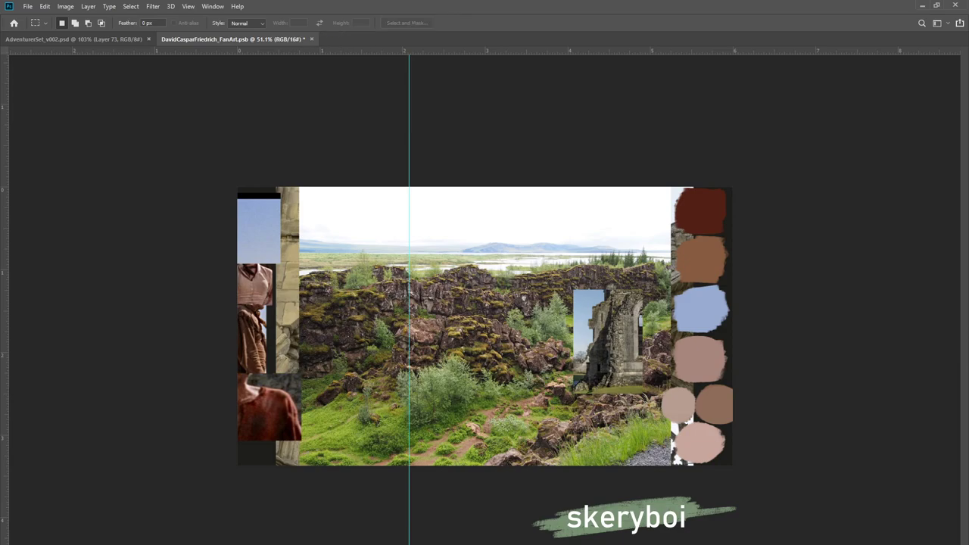
pyautogui.hotkey('ctrl', 'g')
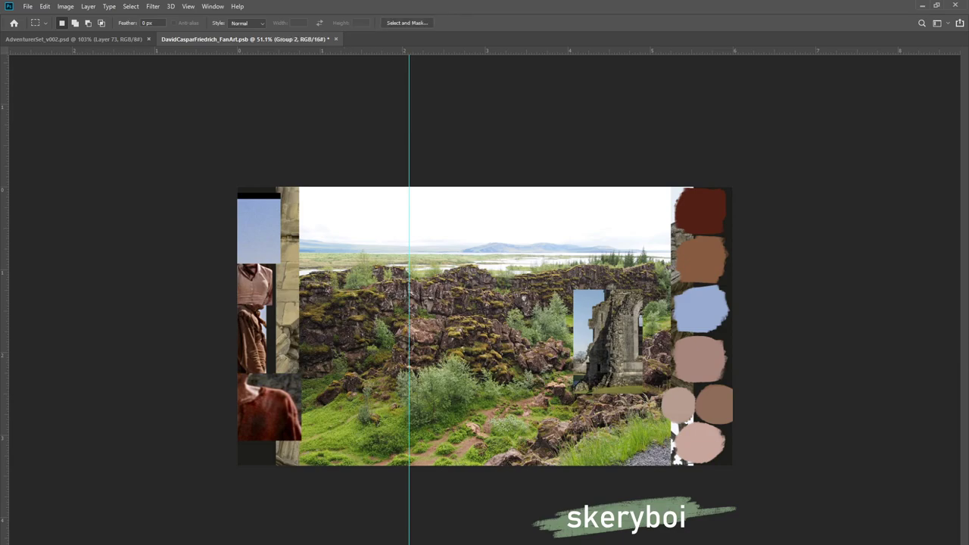
# Hide the group of gothic ruin photos and select the landscape photo group
pyautogui.hotkey('ctrl', ',')
pyautogui.hotkey('ctrl', ',')
pyautogui.hotkey('ctrl', ',')
pyautogui.hotkey('alt', ']')
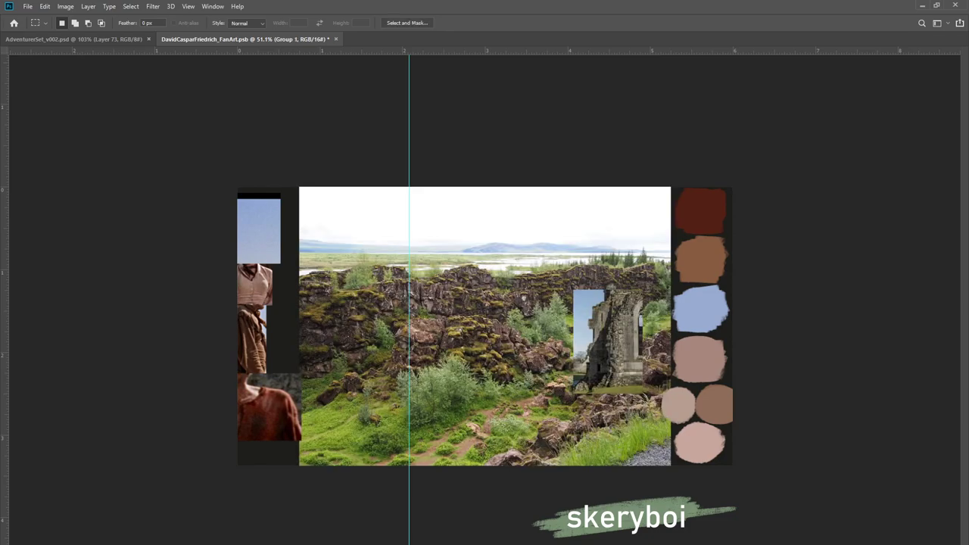
# Name the landscape photo group Greenery and hide the separate Gothic Ruins (102) photo
pyautogui.hotkey('alt', '[')
pyautogui.hotkey('ctrl', ',')
pyautogui.hotkey('ctrl', ',')
pyautogui.hotkey('ctrl', ',')
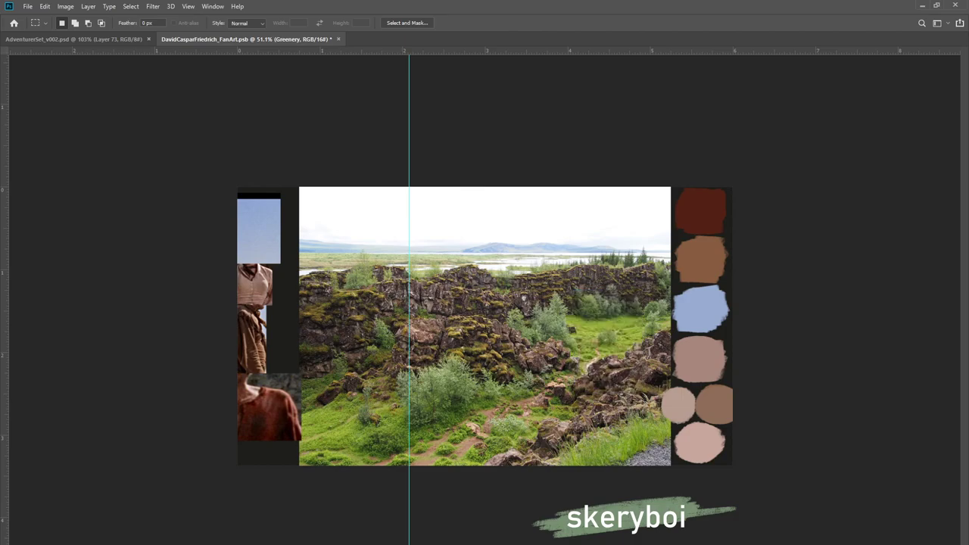
pyautogui.hotkey('alt', '[')
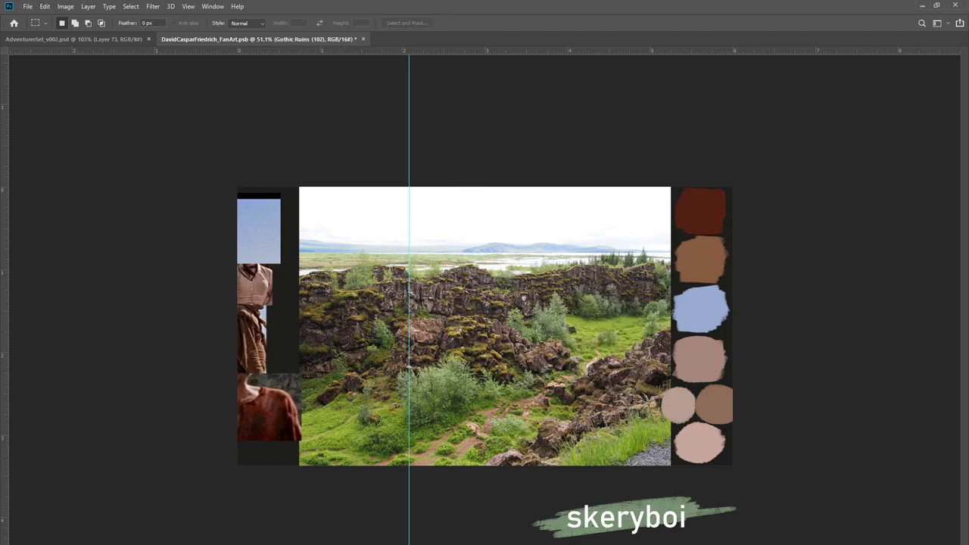
pyautogui.hotkey('alt', '[')
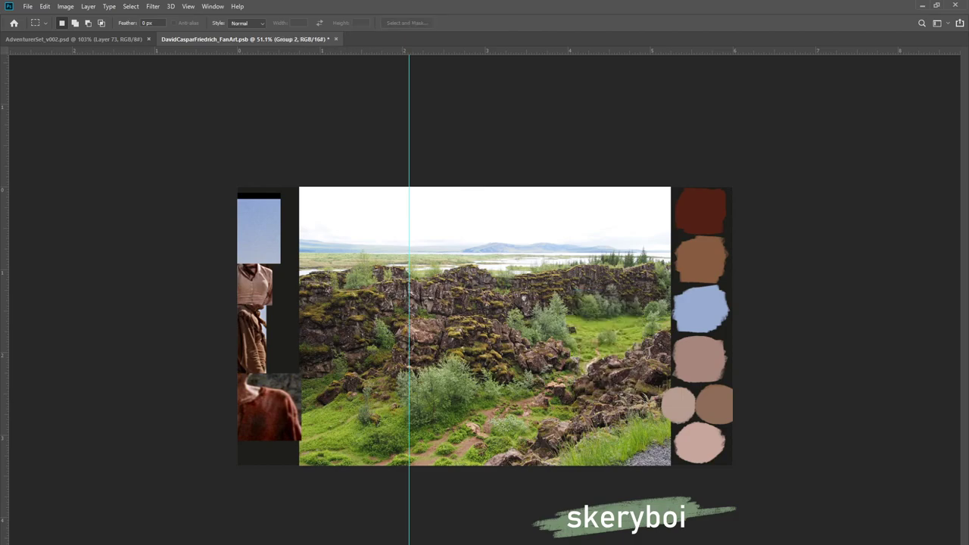
# Switch off Iceland14-P6180571 to view the other landscape photos beneath it
pyautogui.hotkey('alt', '[')
pyautogui.hotkey('alt', '[')
pyautogui.hotkey('ctrl', ',')
pyautogui.hotkey('alt', '[')
pyautogui.hotkey('ctrl', ',')
pyautogui.hotkey('ctrl', ',')
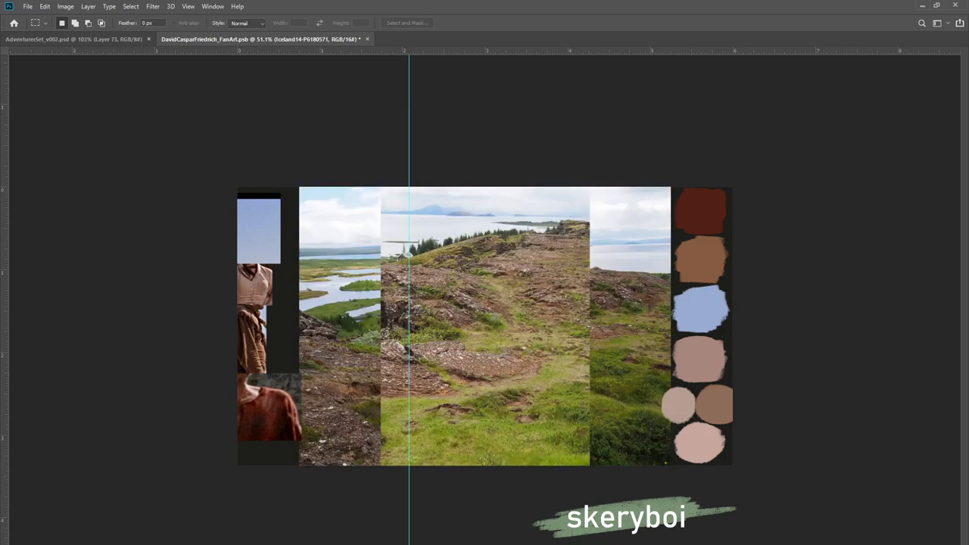
# Hide the other landscape photos, keeping Iceland14-P6180571 and the colour palette visible
pyautogui.hotkey('ctrl', ',')
pyautogui.hotkey('ctrl', ',')
pyautogui.hotkey('ctrl', ',')
pyautogui.hotkey('ctrl', ',')
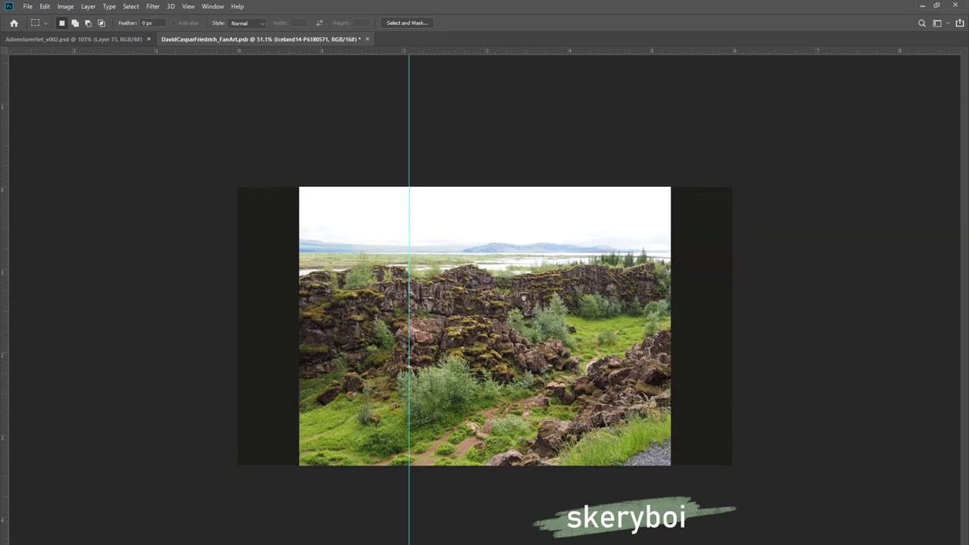
pyautogui.hotkey('ctrl', ',')
pyautogui.hotkey('ctrl', ',')
pyautogui.hotkey('ctrl', ',')
pyautogui.hotkey('ctrl', ',')
pyautogui.hotkey('ctrl', ',')
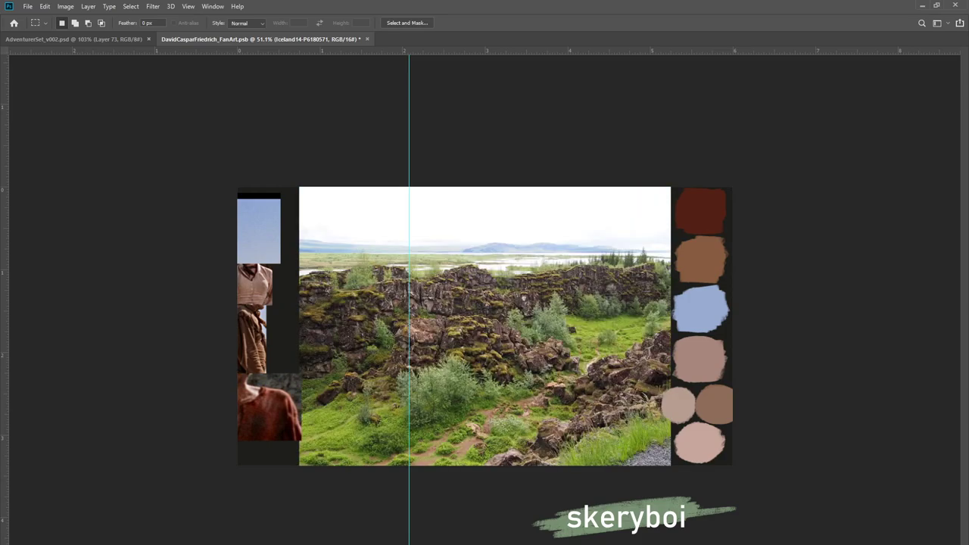
# Duplicate the Iceland14-P6180571 photo, hide the original, and shift the copy down and left over the render
pyautogui.hotkey('ctrl', 'j')
pyautogui.hotkey('ctrl', 't')
pyautogui.moveTo(556, 265); pyautogui.dragTo(561, 293)
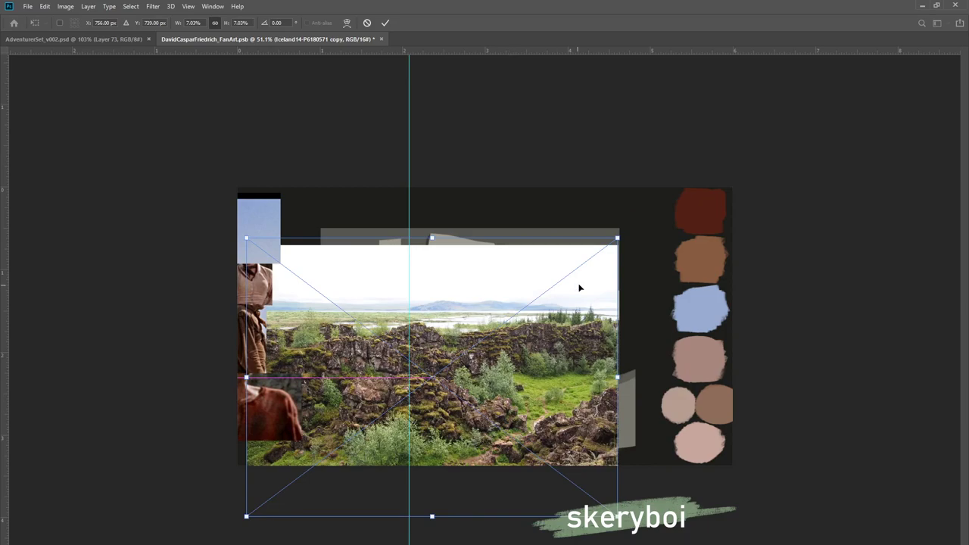
# Scale down the rocky Iceland photo copy and place it over the lower-left part of the grey block composition
pyautogui.moveTo(618, 238)
pyautogui.mouseDown()
pyautogui.moveTo(558, 321)
pyautogui.moveTo(403, 399)
pyautogui.mouseUp()
pyautogui.moveTo(391, 444)
pyautogui.mouseDown()
pyautogui.moveTo(613, 315)
pyautogui.moveTo(437, 410)
pyautogui.moveTo(411, 399)
pyautogui.moveTo(418, 391)
pyautogui.mouseUp()
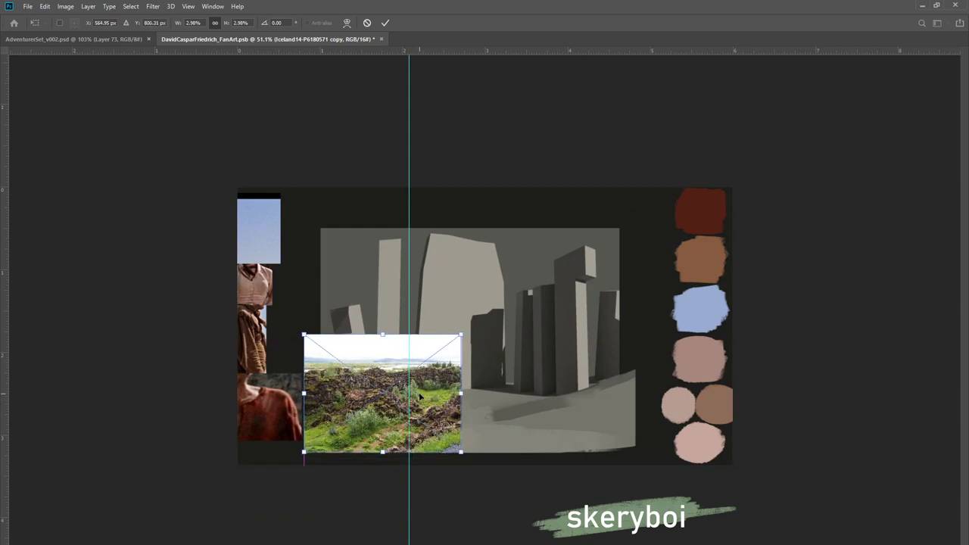
pyautogui.moveTo(470, 454); pyautogui.dragTo(497, 477)
pyautogui.moveTo(428, 421); pyautogui.dragTo(433, 410)
# Warp the rocky photo, stretching its left corners outward and pulling in its lower-right corner, and apply the transformation
pyautogui.click(458, 478)
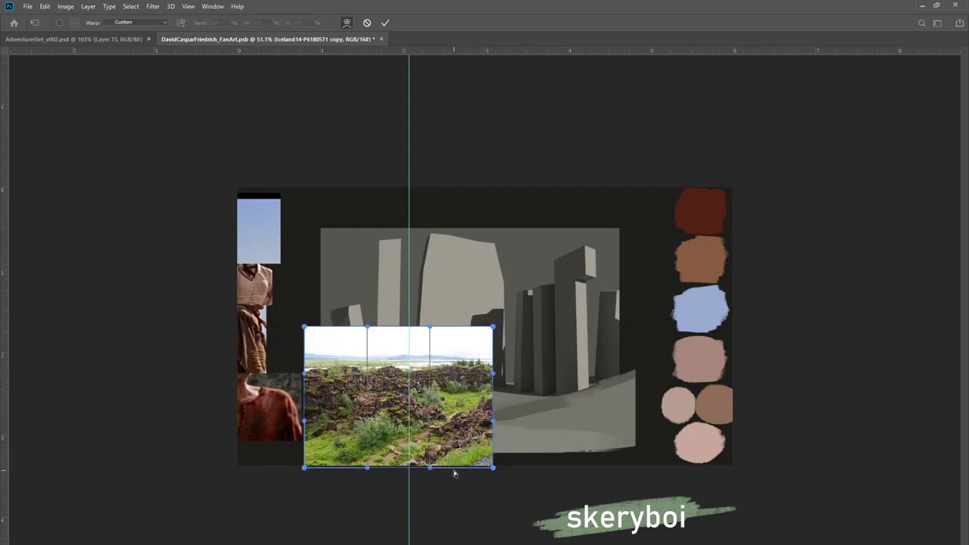
pyautogui.moveTo(352, 458); pyautogui.dragTo(301, 439)
pyautogui.moveTo(325, 358); pyautogui.dragTo(298, 334)
pyautogui.moveTo(407, 375); pyautogui.dragTo(393, 374)
pyautogui.moveTo(421, 426); pyautogui.dragTo(425, 420)
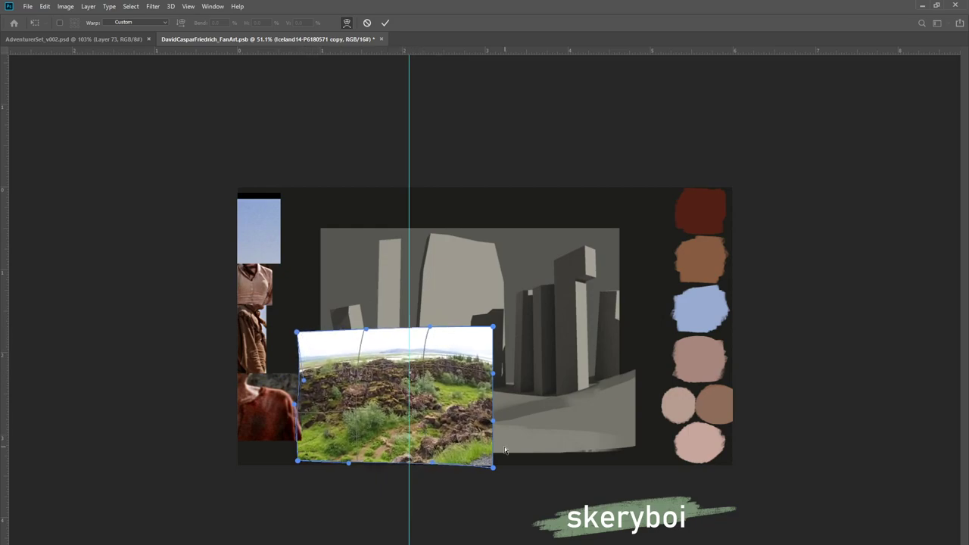
pyautogui.moveTo(489, 467); pyautogui.dragTo(499, 461)
pyautogui.moveTo(459, 393); pyautogui.dragTo(484, 406)
pyautogui.press('Return')
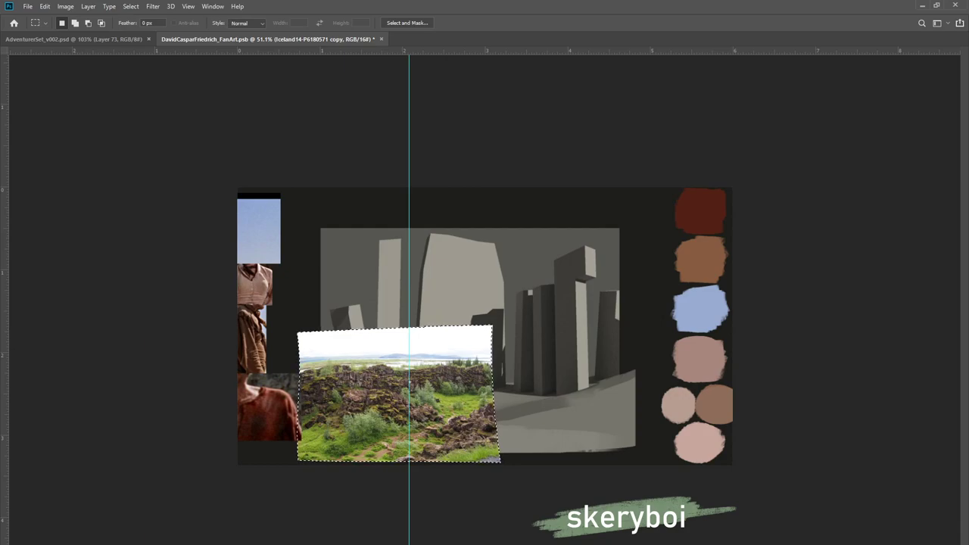
# Brush away most of the sky above the rocks on the photo's layer mask
pyautogui.press('b')
pyautogui.moveTo(511, 326)
pyautogui.mouseDown()
pyautogui.moveTo(405, 354)
pyautogui.moveTo(502, 355)
pyautogui.moveTo(405, 358)
pyautogui.moveTo(456, 363)
pyautogui.moveTo(447, 360)
pyautogui.moveTo(471, 378)
pyautogui.mouseUp()
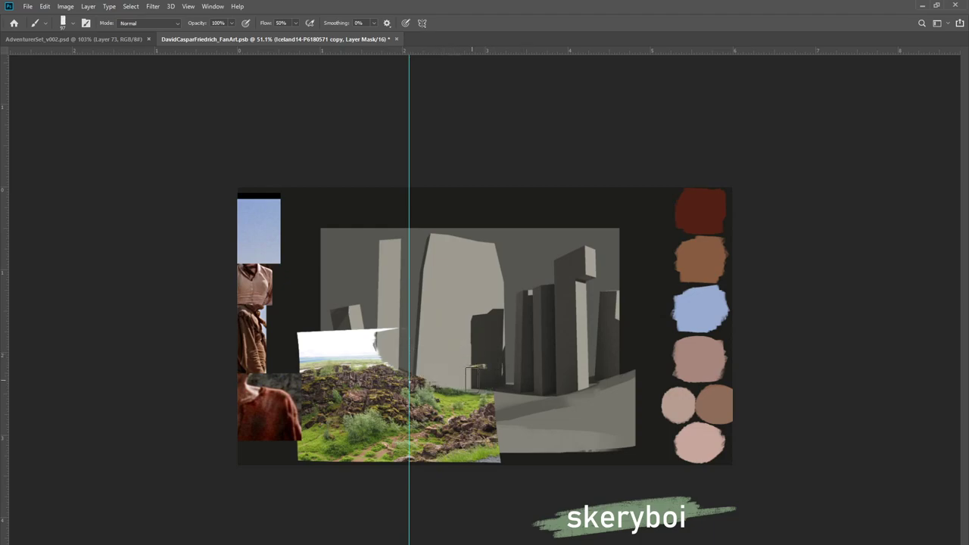
# Apply a crop at the current canvas bounds and remove the vertical guide
pyautogui.press('c')
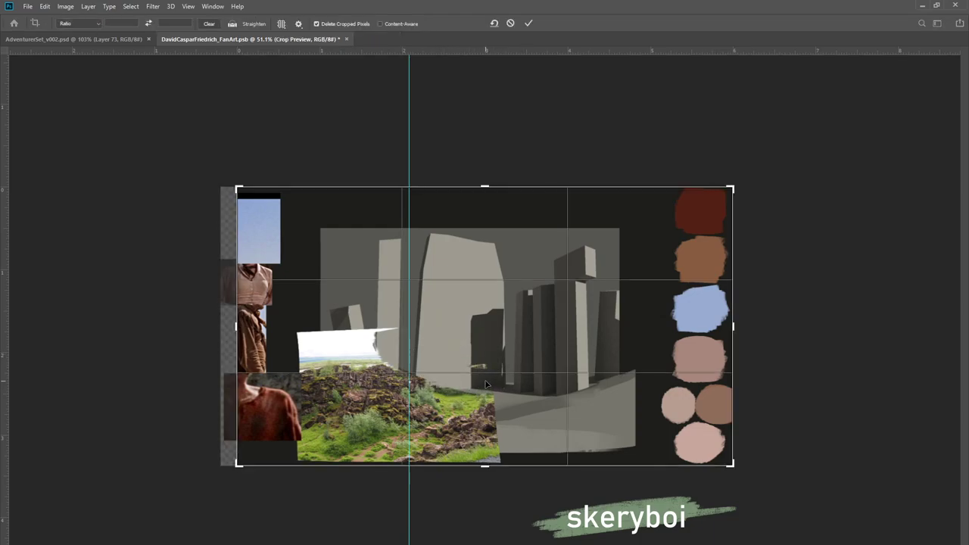
pyautogui.click(528, 23)
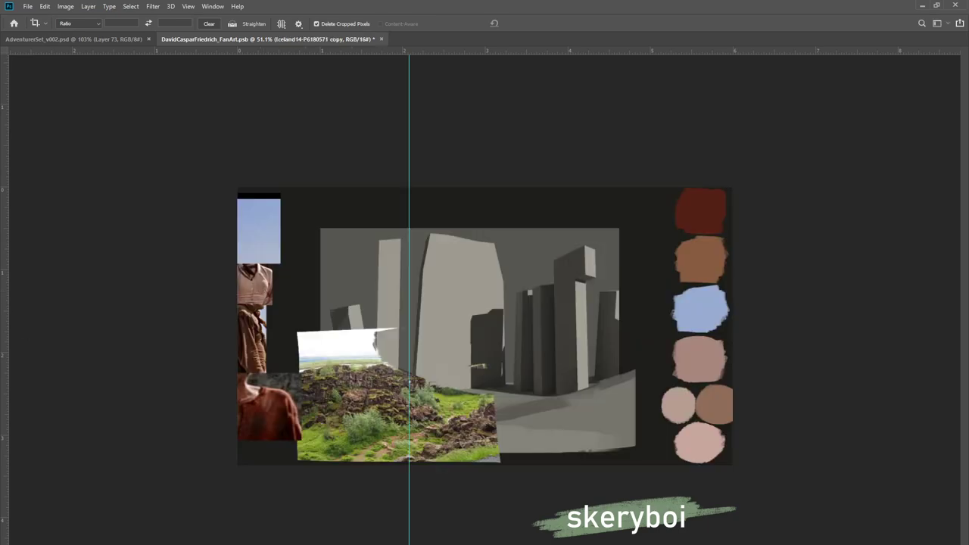
pyautogui.press('b')
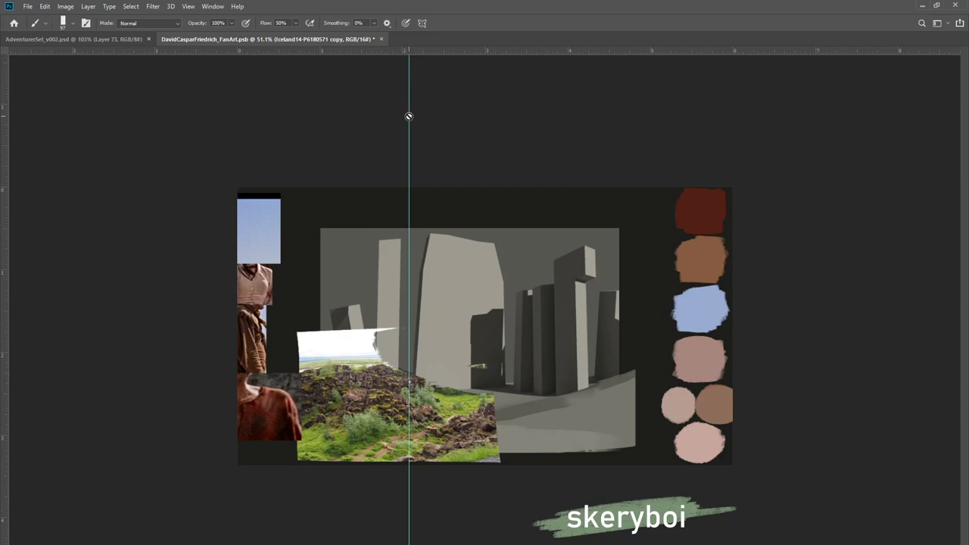
pyautogui.moveTo(409, 76); pyautogui.dragTo(409, 50)
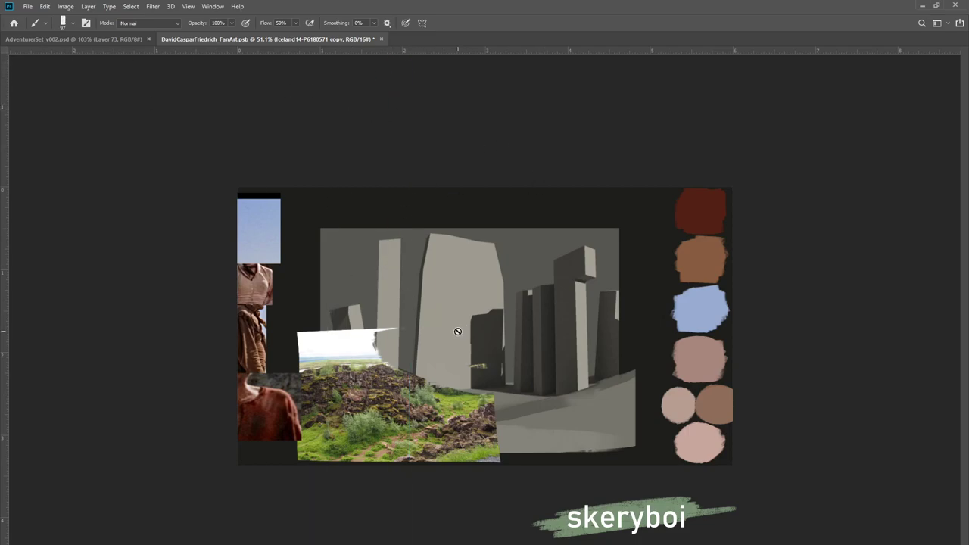
# Mask out the stray patch over the dark block and the remaining sky and horizon above the rocks
pyautogui.hotkey('ctrl', 'space')
pyautogui.moveTo(458, 333)
pyautogui.mouseDown()
pyautogui.moveTo(436, 331)
pyautogui.moveTo(476, 330)
pyautogui.mouseUp()
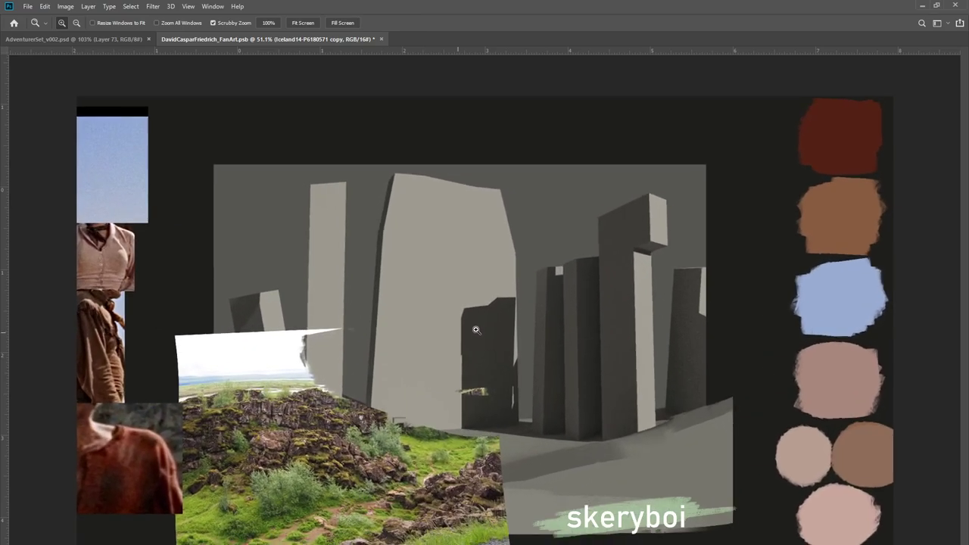
pyautogui.press('b')
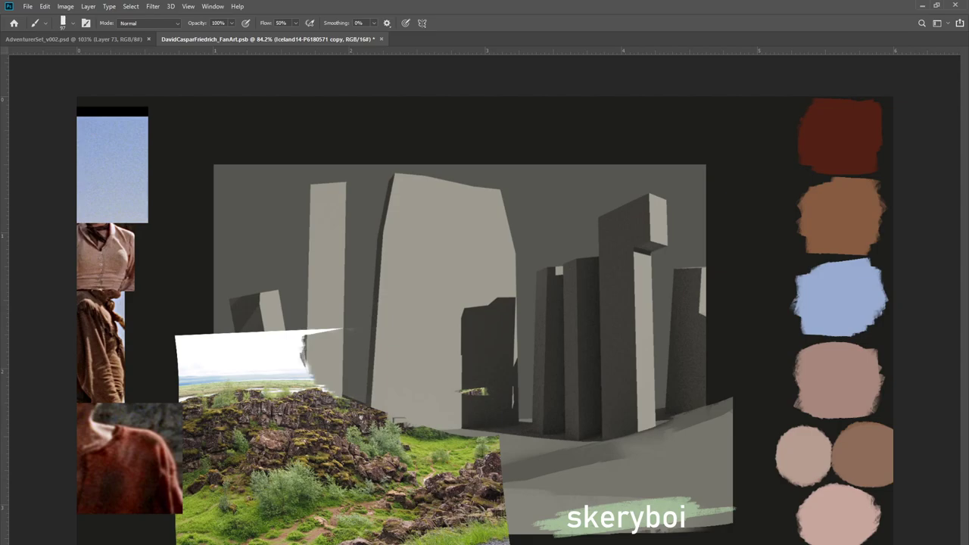
pyautogui.hotkey('ctrl', 'alt', 'a')
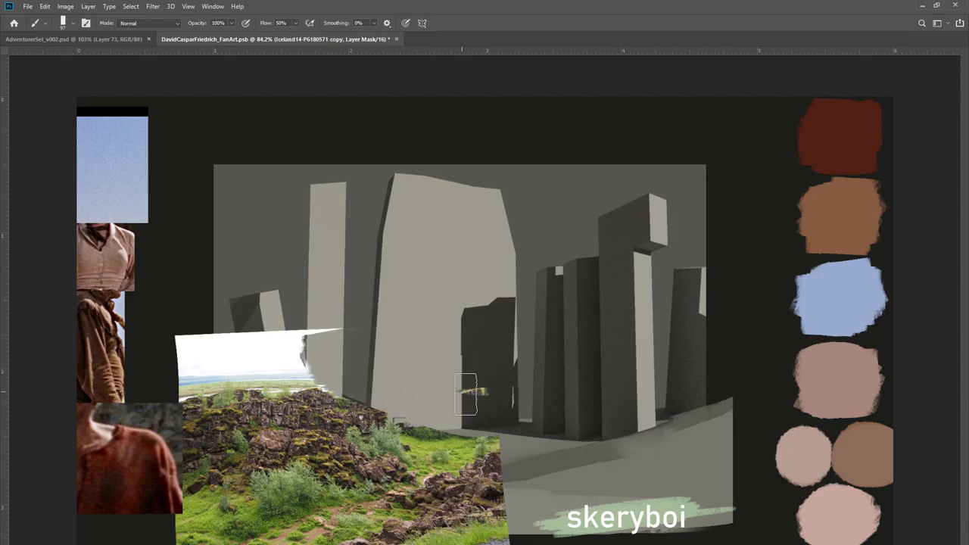
pyautogui.moveTo(464, 395)
pyautogui.mouseDown()
pyautogui.moveTo(493, 403)
pyautogui.moveTo(419, 437)
pyautogui.moveTo(510, 443)
pyautogui.moveTo(470, 408)
pyautogui.moveTo(498, 394)
pyautogui.moveTo(453, 403)
pyautogui.mouseUp()
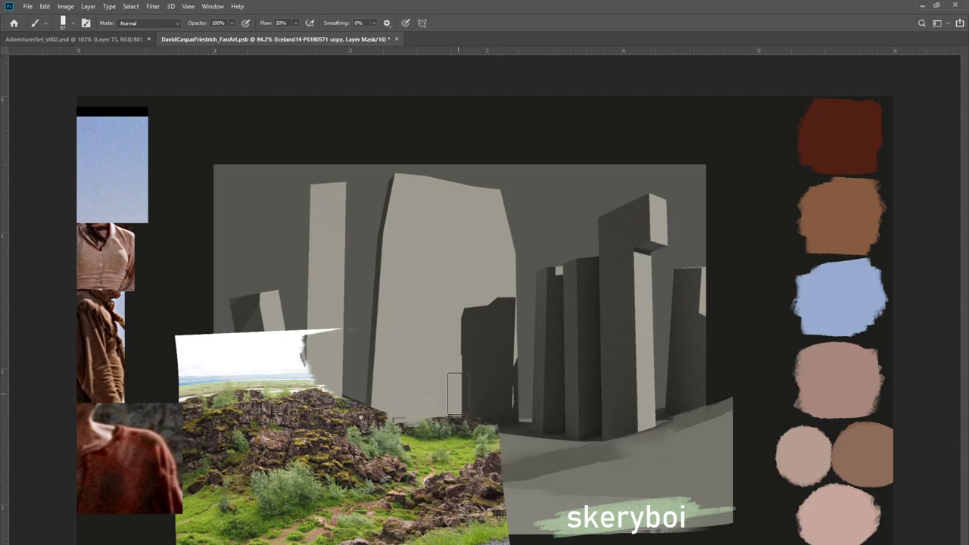
pyautogui.moveTo(321, 326)
pyautogui.mouseDown()
pyautogui.moveTo(337, 347)
pyautogui.moveTo(315, 369)
pyautogui.moveTo(279, 379)
pyautogui.moveTo(333, 372)
pyautogui.moveTo(311, 386)
pyautogui.moveTo(266, 387)
pyautogui.moveTo(275, 387)
pyautogui.moveTo(273, 366)
pyautogui.moveTo(248, 361)
pyautogui.moveTo(242, 387)
pyautogui.moveTo(214, 387)
pyautogui.mouseUp()
pyautogui.moveTo(347, 389); pyautogui.dragTo(336, 377)
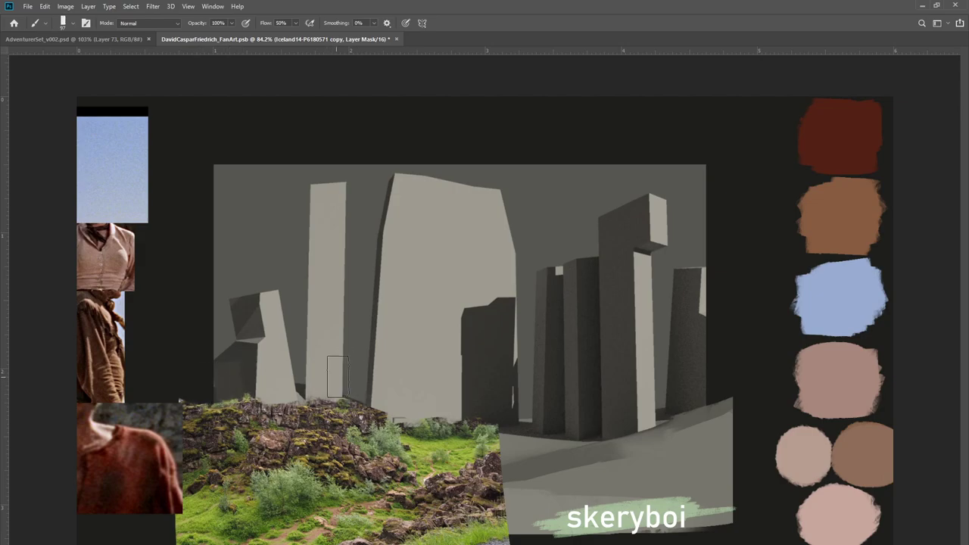
pyautogui.moveTo(244, 380)
pyautogui.mouseDown()
pyautogui.moveTo(187, 384)
pyautogui.moveTo(228, 366)
pyautogui.mouseUp()
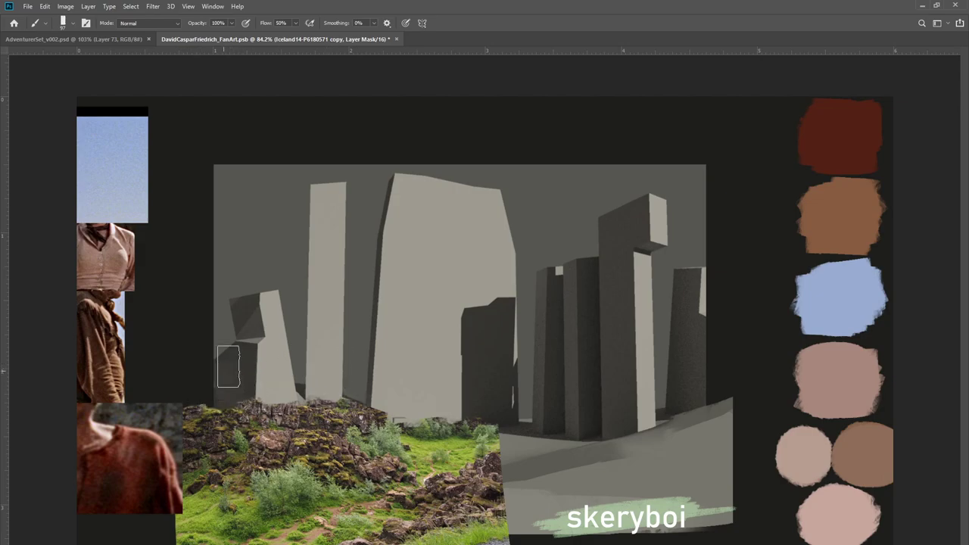
# Refine the mask along the edges of the rocky terrain with a smaller textured brush
pyautogui.click(347, 398)
pyautogui.moveTo(300, 407); pyautogui.dragTo(284, 420)
pyautogui.hotkey('ctrl', 'z')
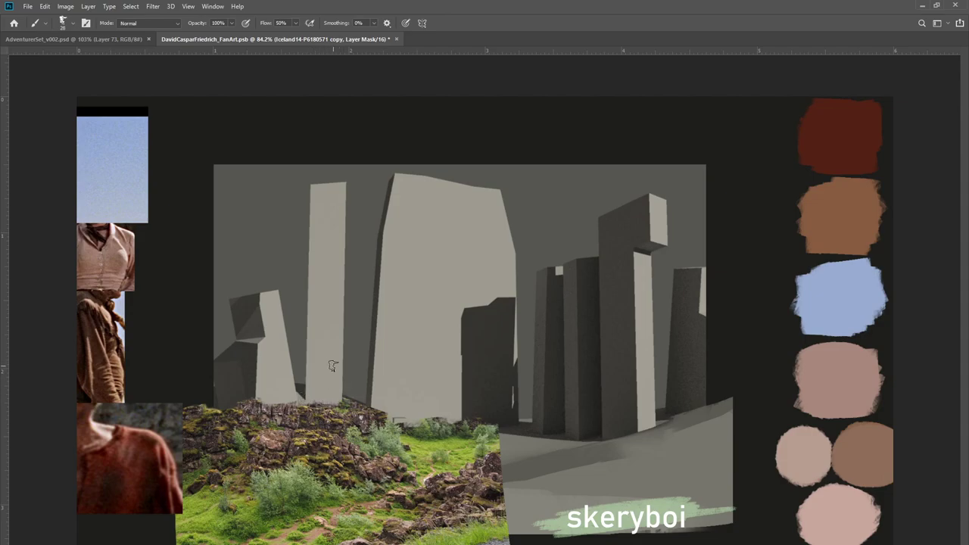
pyautogui.doubleClick(399, 385)
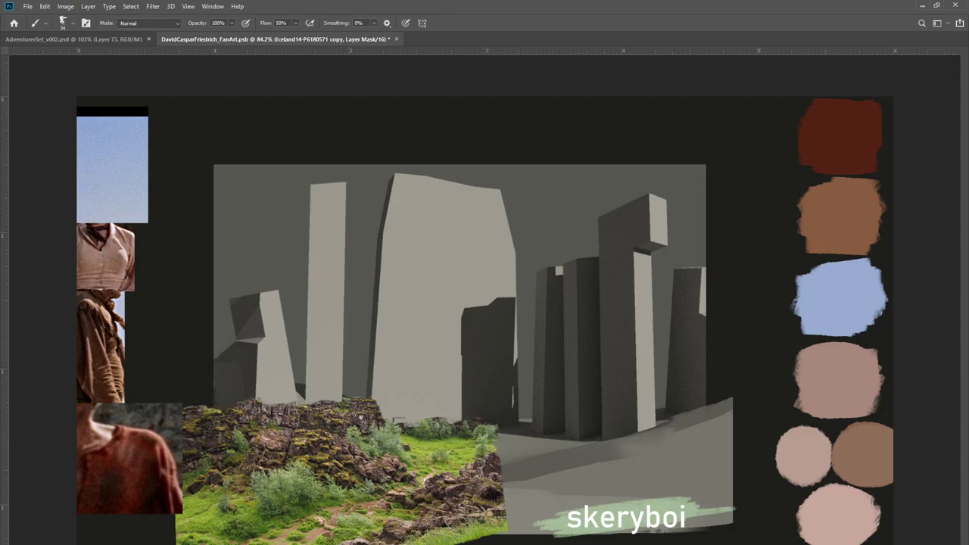
# Add a new layer and fill everything outside a rectangle around the composition with the foreground grey, creating a frame
pyautogui.press('m')
pyautogui.moveTo(213, 164)
pyautogui.mouseDown()
pyautogui.moveTo(301, 517)
pyautogui.moveTo(733, 533)
pyautogui.mouseUp()
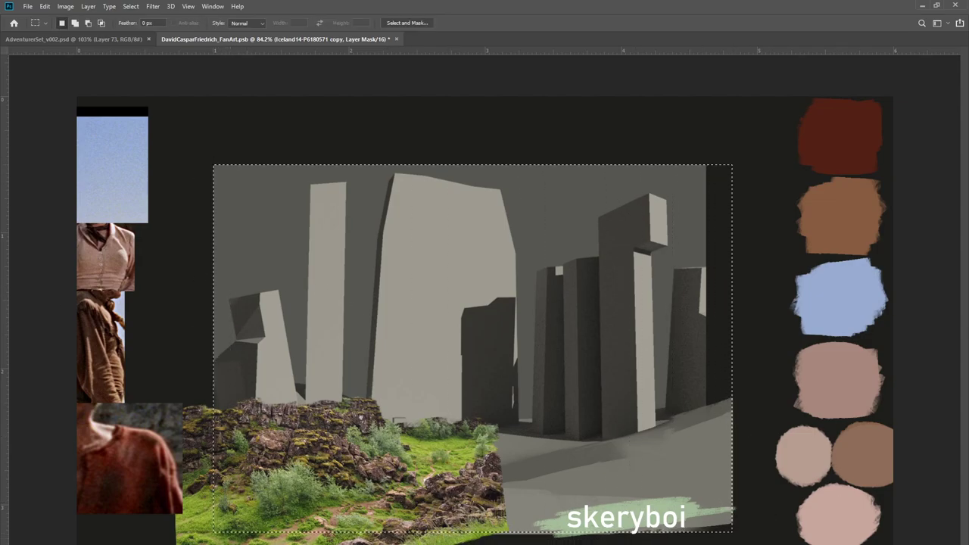
pyautogui.hotkey('ctrl', 'alt', 'shift', 'n')
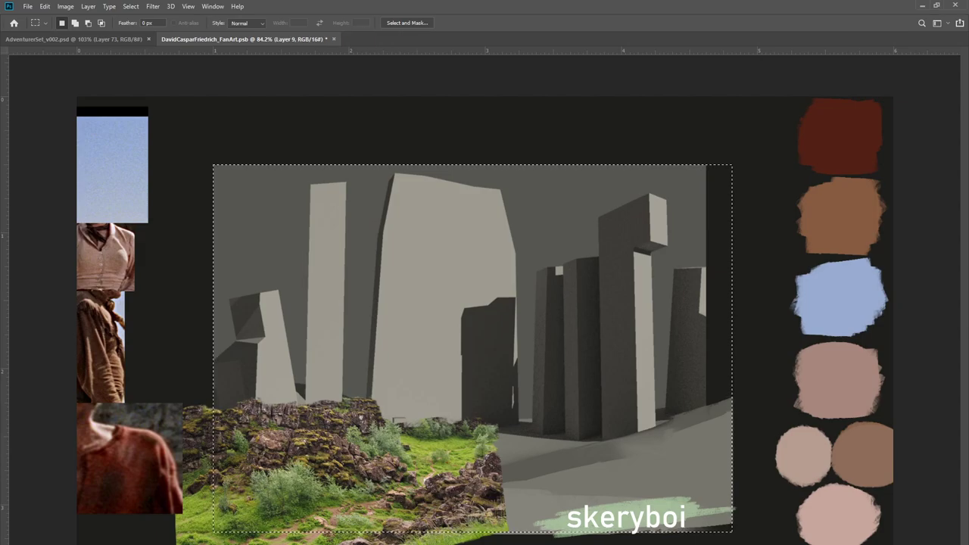
pyautogui.hotkey('ctrl', 'shift', 'i')
pyautogui.hotkey('alt', 'BackSpace')
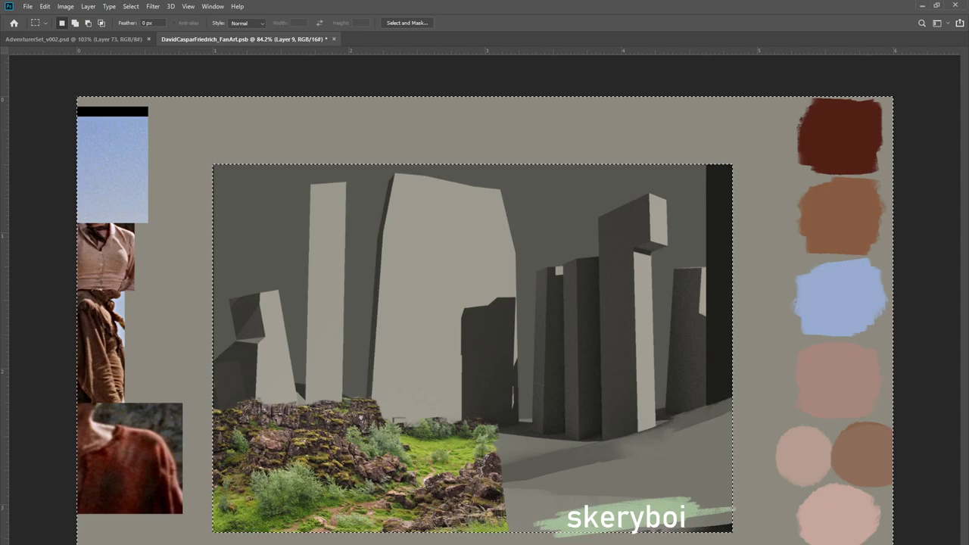
pyautogui.hotkey('ctrl', 'd')
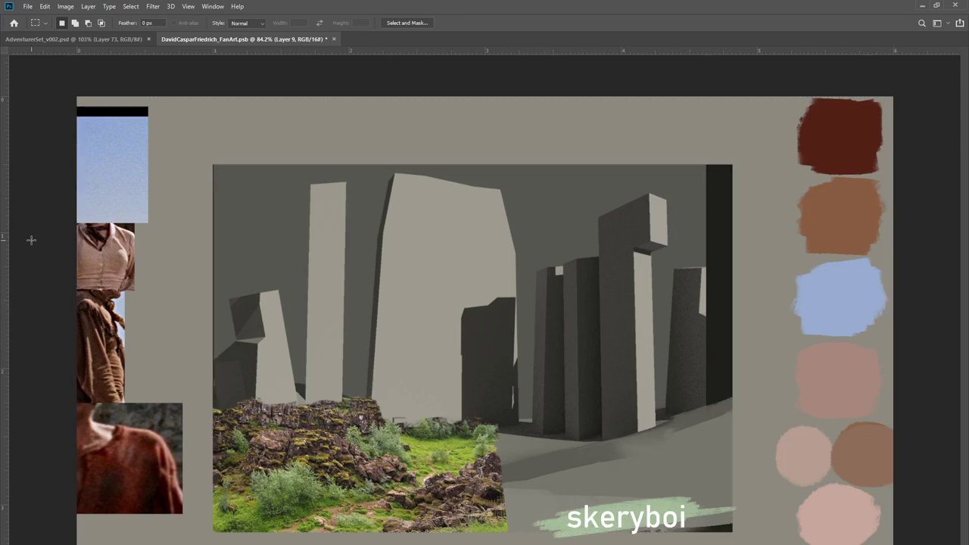
# Darken the frame around the composition to solid black
pyautogui.press('i')
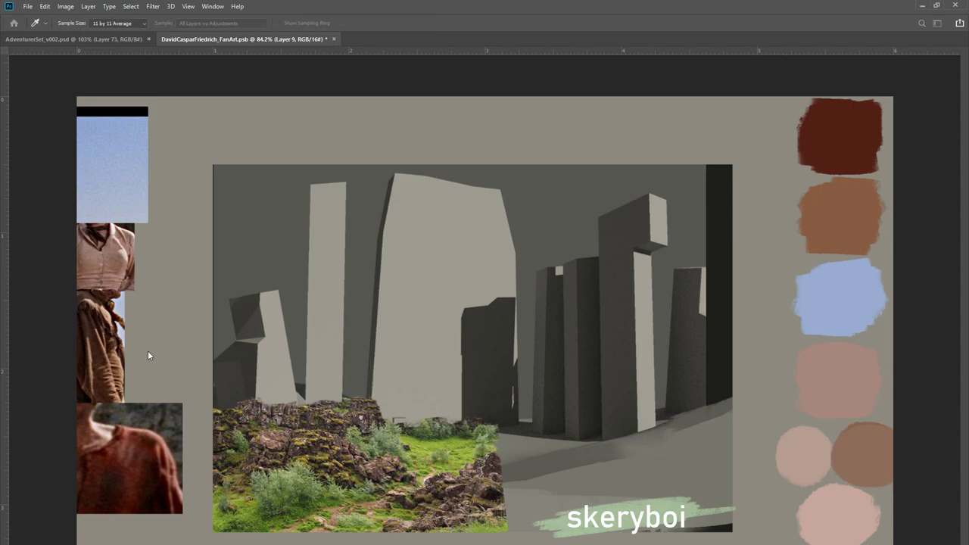
pyautogui.moveTo(177, 382); pyautogui.dragTo(91, 376)
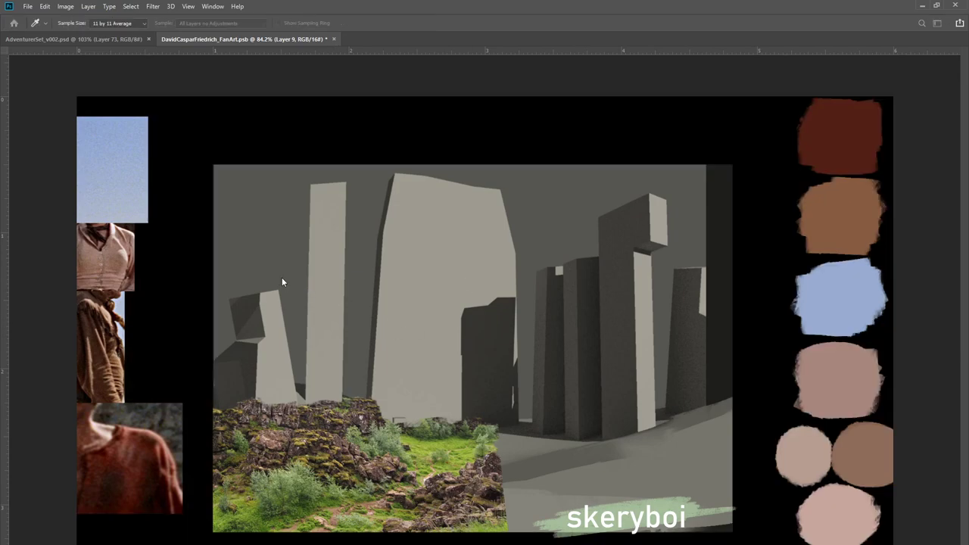
pyautogui.press('m')
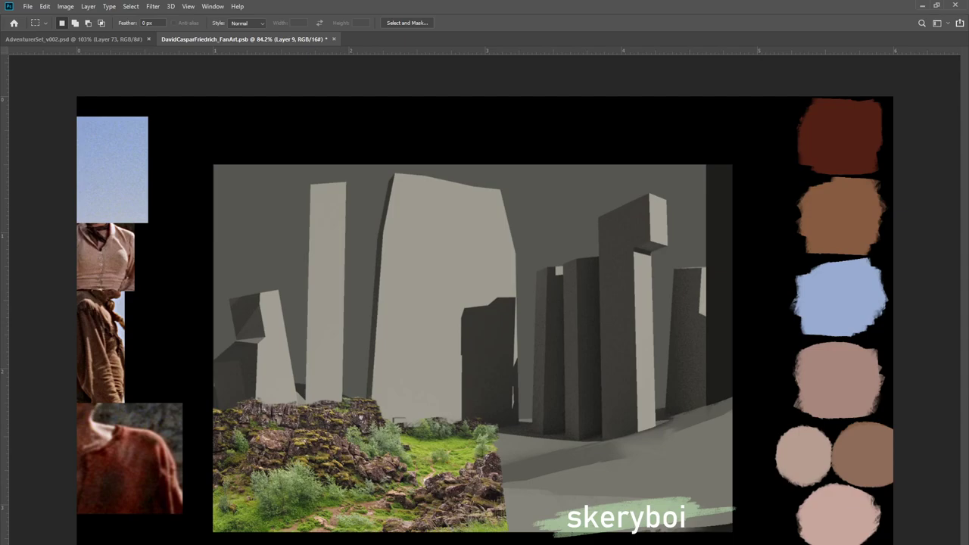
# Look through the hidden Iceland photo layers for another piece of terrain to use in the composition
pyautogui.hotkey('alt', ']')
pyautogui.hotkey('ctrl', ',')
pyautogui.hotkey('ctrl', ',')
pyautogui.hotkey('ctrl', ',')
pyautogui.hotkey('ctrl', ',')
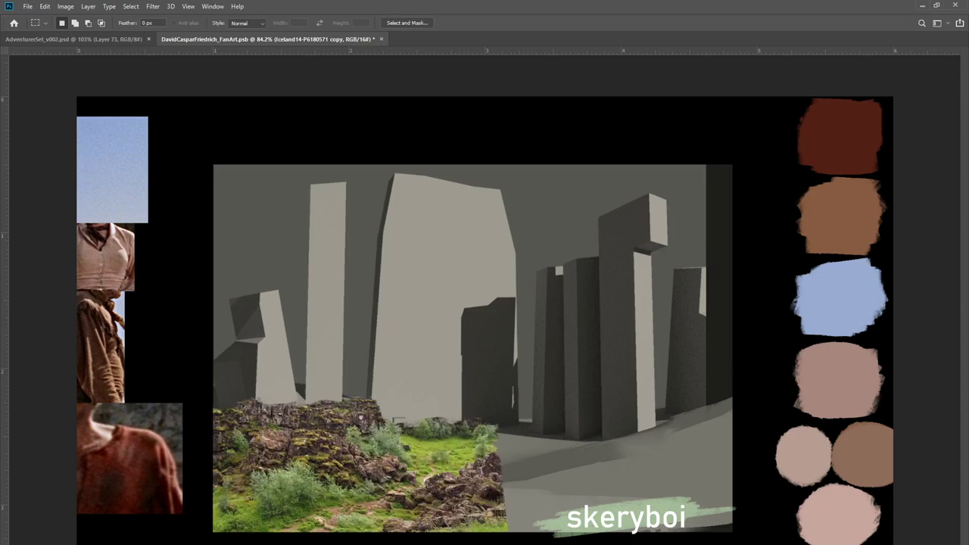
pyautogui.hotkey('ctrl', ',')
pyautogui.hotkey('ctrl', ',')
pyautogui.hotkey('ctrl', 'alt', 'a')
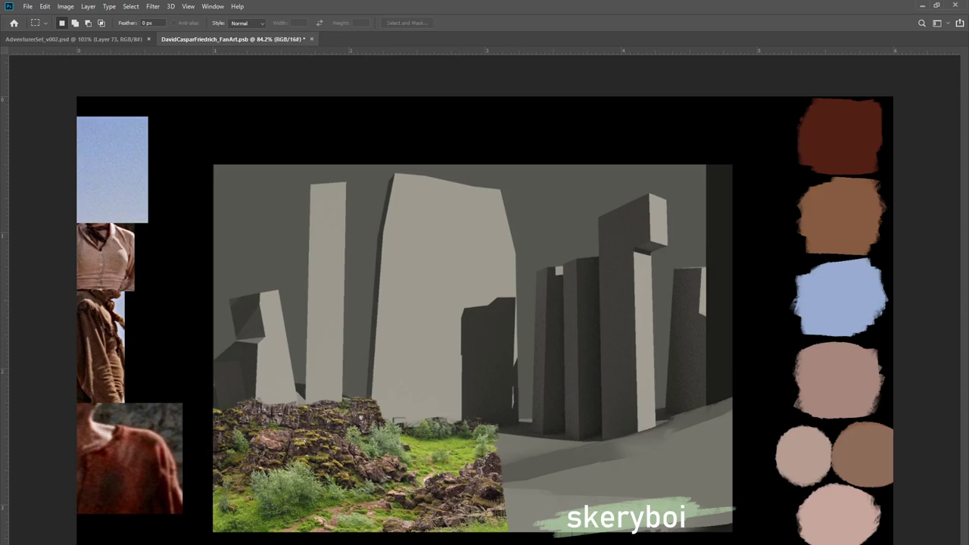
pyautogui.hotkey('ctrl', ',')
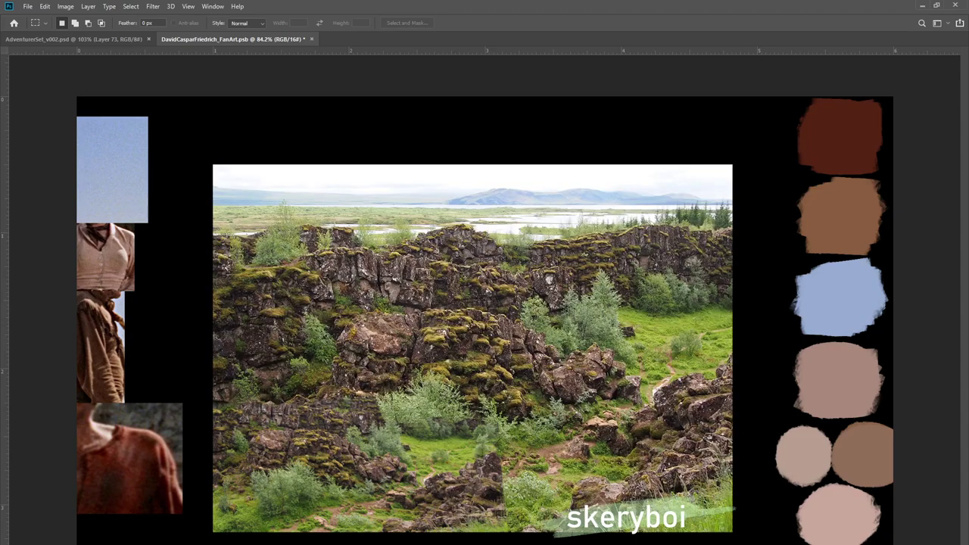
pyautogui.hotkey('ctrl', ',')
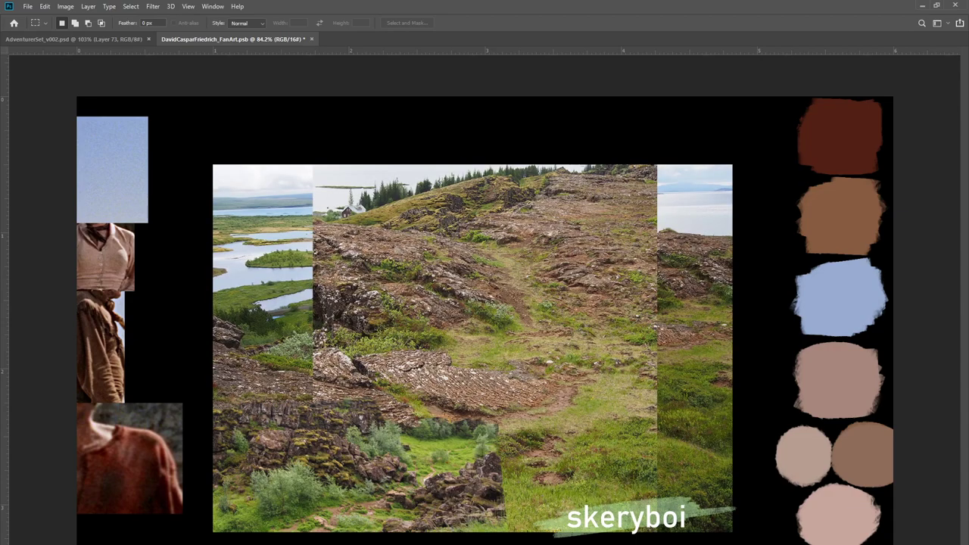
pyautogui.hotkey('ctrl', ',')
pyautogui.hotkey('ctrl', ',')
# Duplicate the hillside photo layer Iceland14-P6180548 and hide the source photos behind the copy
pyautogui.hotkey('alt', '[')
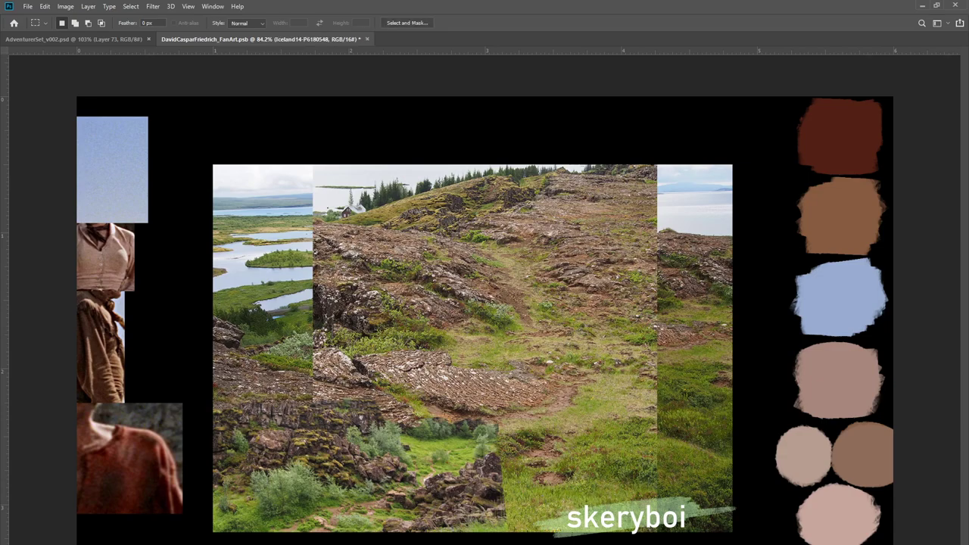
pyautogui.hotkey('ctrl', ',')
pyautogui.hotkey('ctrl', 'j')
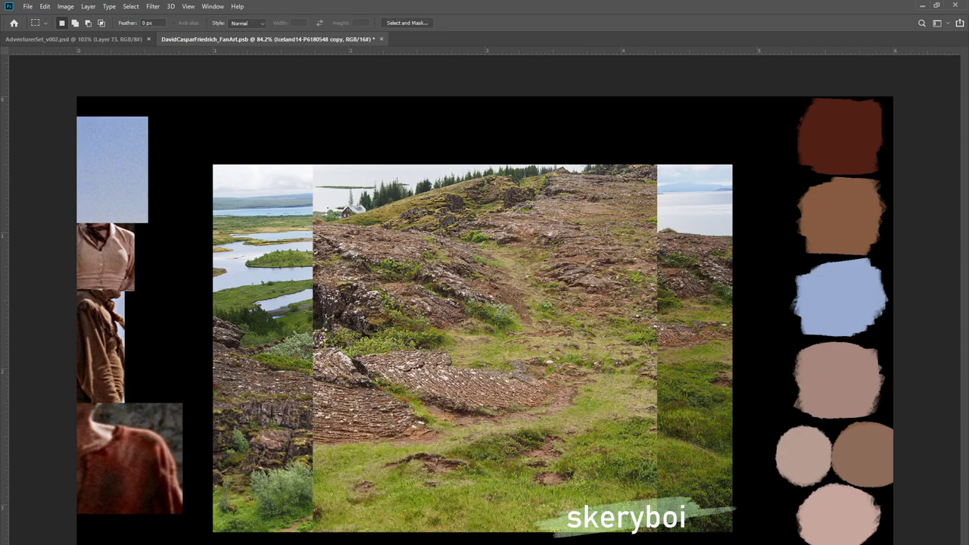
pyautogui.hotkey('alt', '[')
pyautogui.hotkey('ctrl', ',')
pyautogui.hotkey('alt', ']')
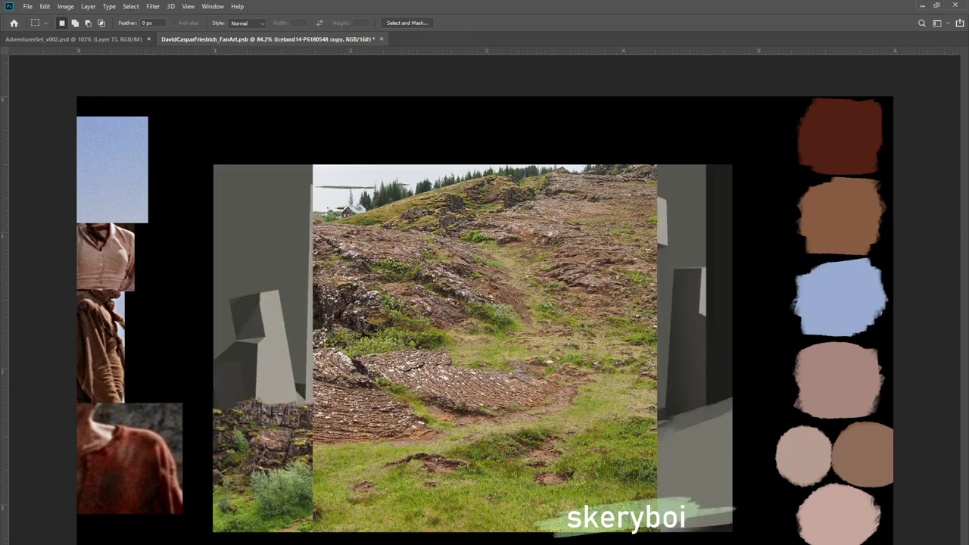
# Try the hillside photo copy at a reduced size over the pillars and ground on the right of the composition, and delete it
pyautogui.hotkey('ctrl', 't')
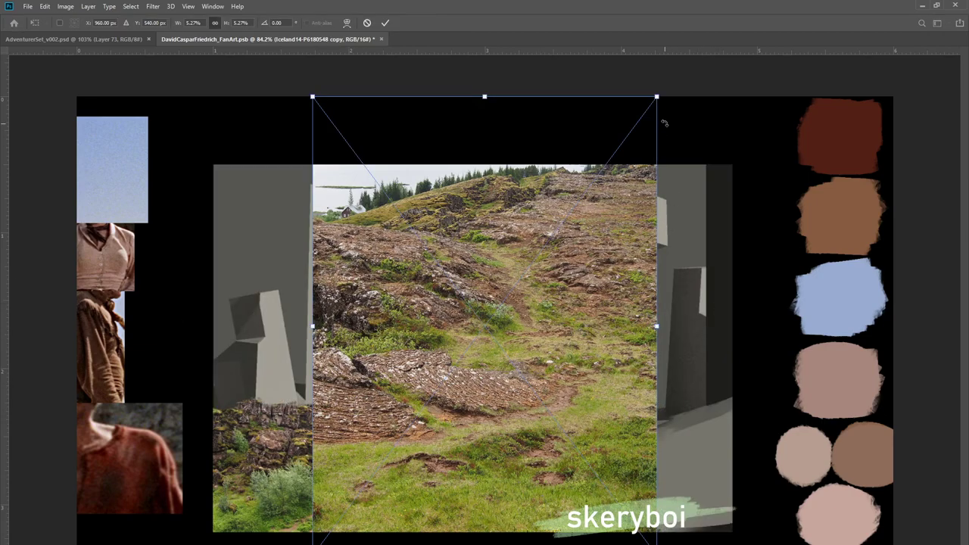
pyautogui.moveTo(657, 96); pyautogui.dragTo(424, 439)
pyautogui.moveTo(369, 460); pyautogui.dragTo(594, 256)
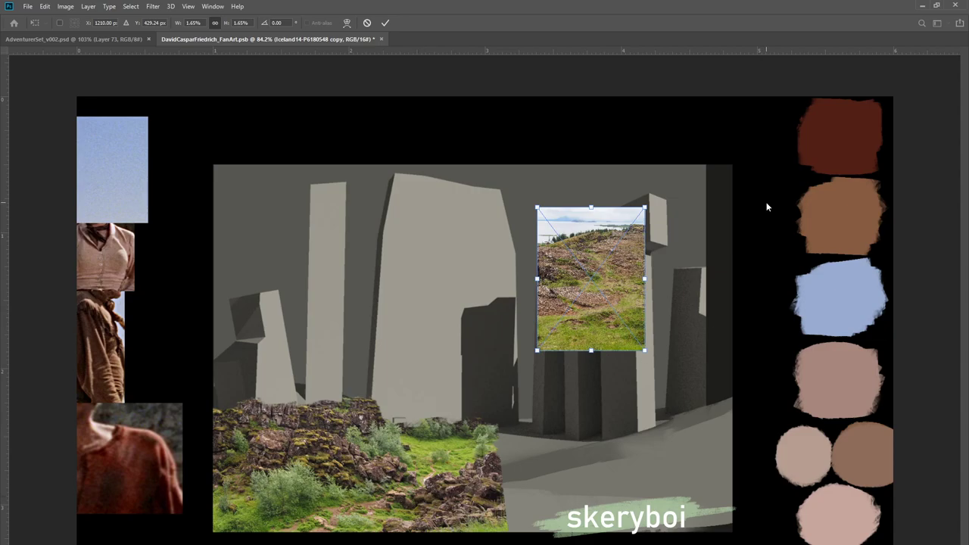
pyautogui.moveTo(636, 256); pyautogui.dragTo(538, 250)
pyautogui.moveTo(545, 345); pyautogui.dragTo(729, 541)
pyautogui.moveTo(620, 388); pyautogui.dragTo(589, 371)
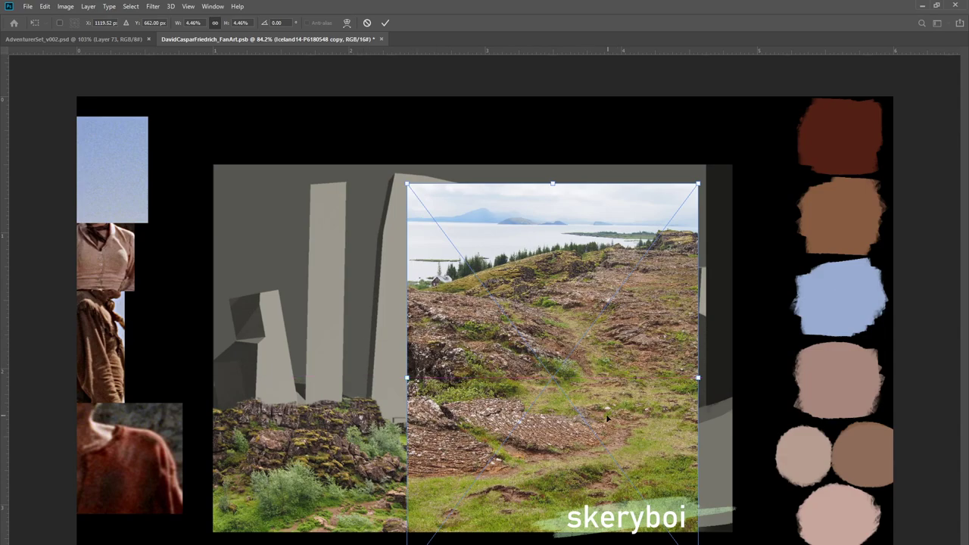
pyautogui.moveTo(613, 362); pyautogui.dragTo(587, 350)
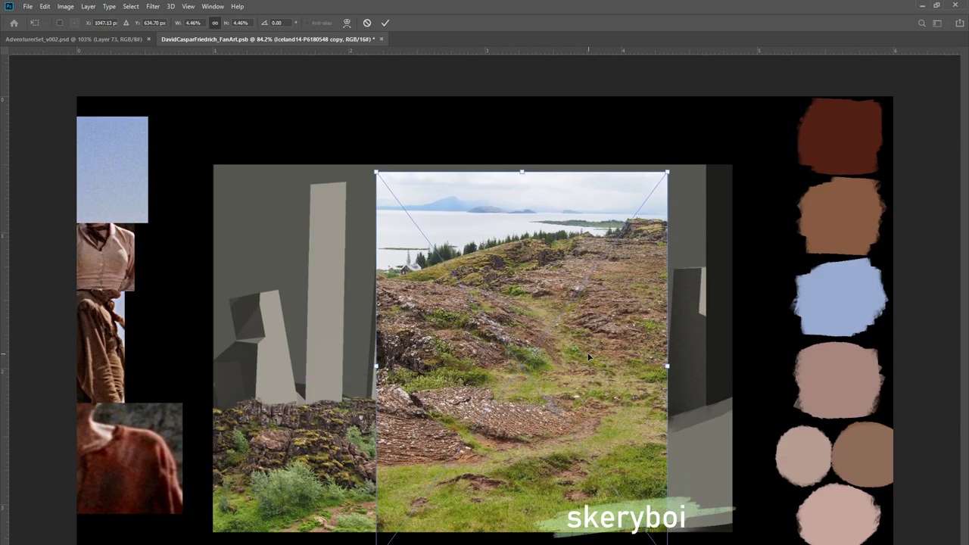
pyautogui.press('Return')
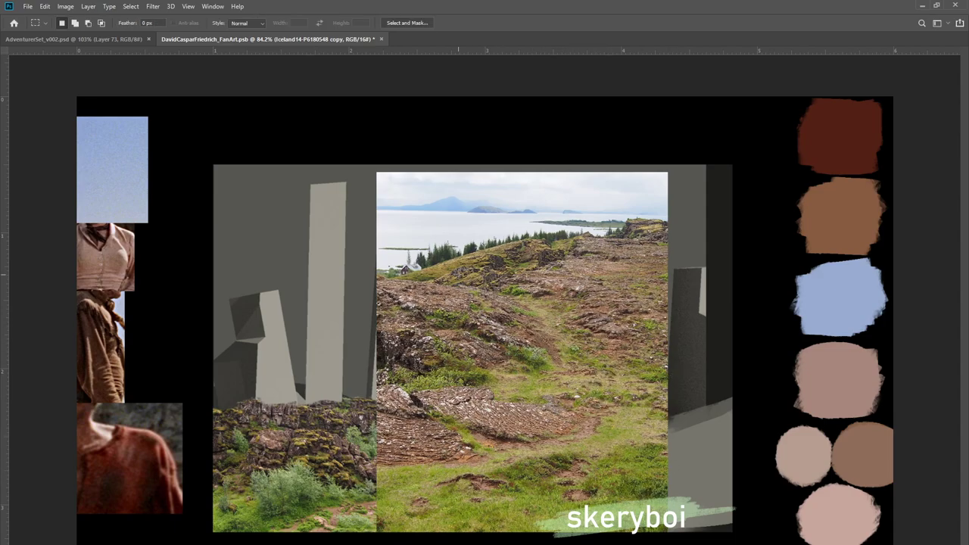
pyautogui.press('Delete')
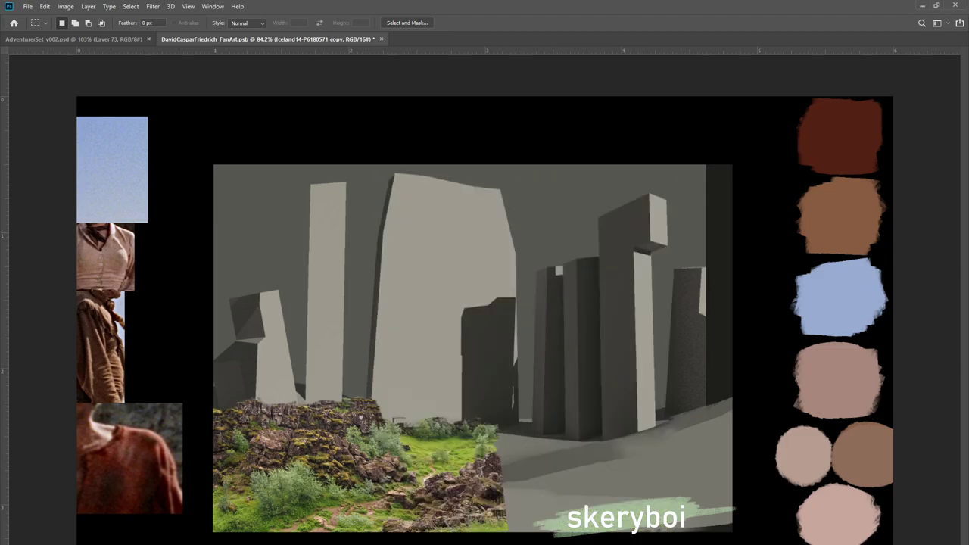
# Look through the other Iceland photo layers for terrain that could fill the remaining grey ground
pyautogui.hotkey('ctrl', 'z')
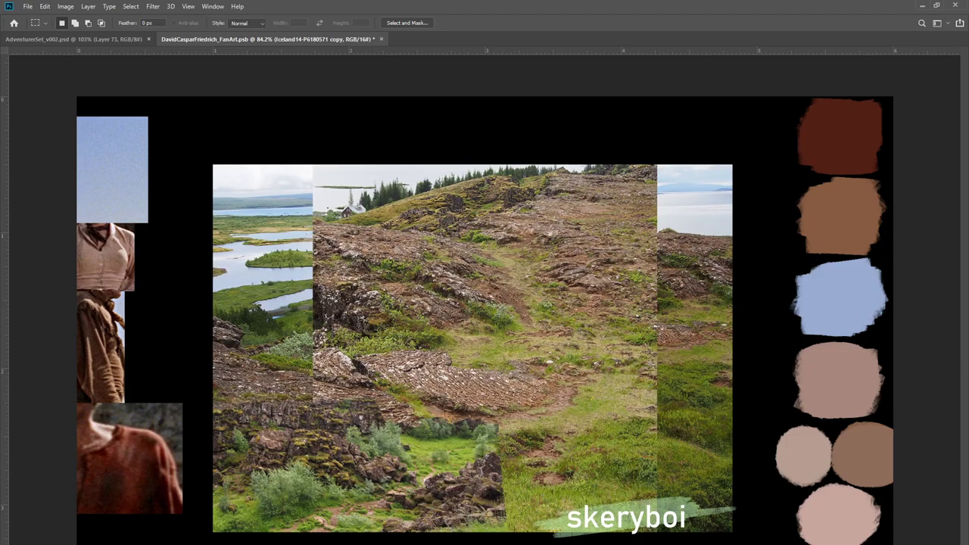
pyautogui.hotkey('ctrl', ',')
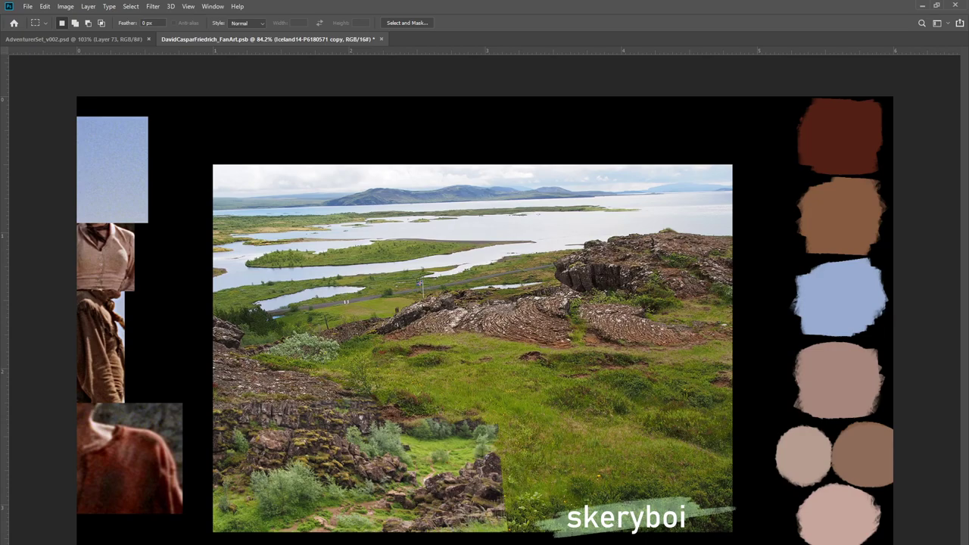
pyautogui.hotkey('ctrl', 'z')
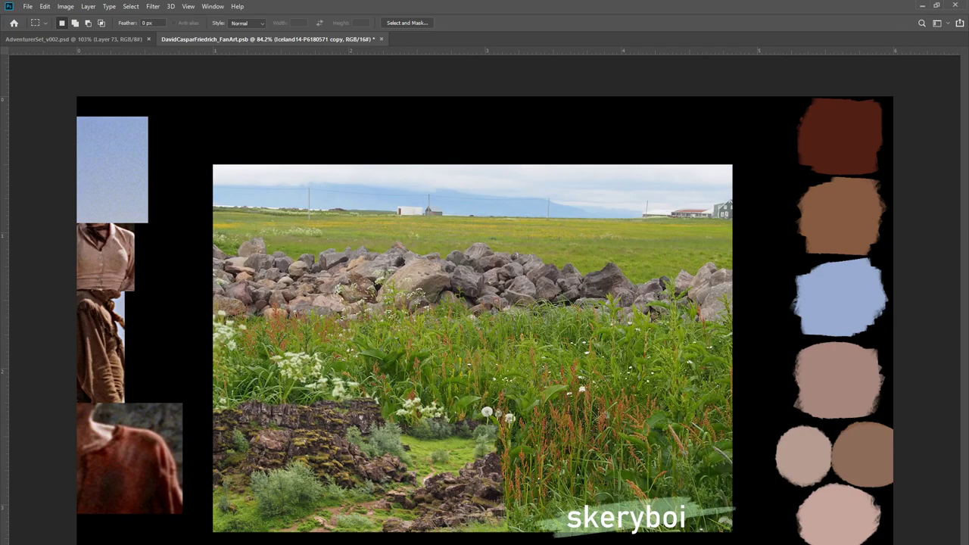
pyautogui.hotkey('ctrl', 'shift', 'z')
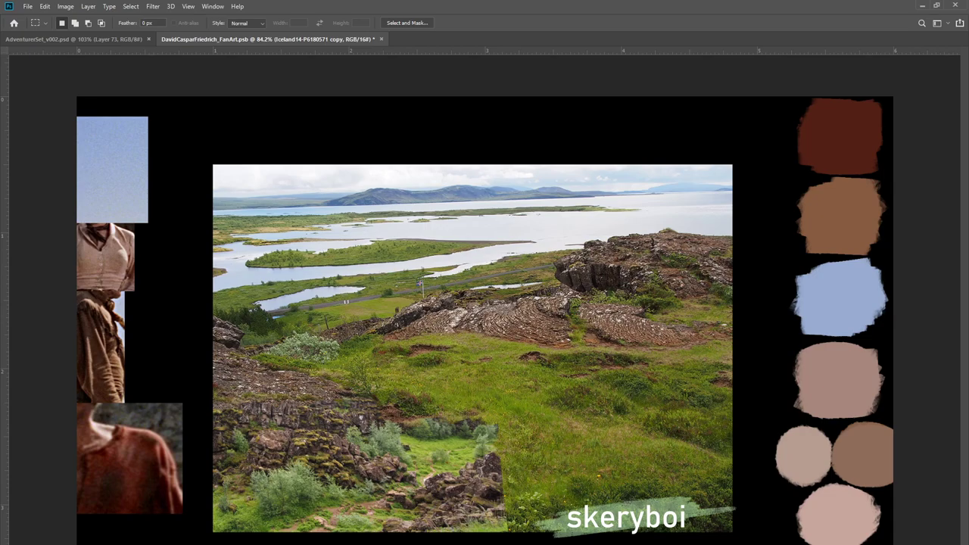
pyautogui.hotkey('ctrl', 'shift', 'z')
pyautogui.hotkey('ctrl', 'shift', 'z')
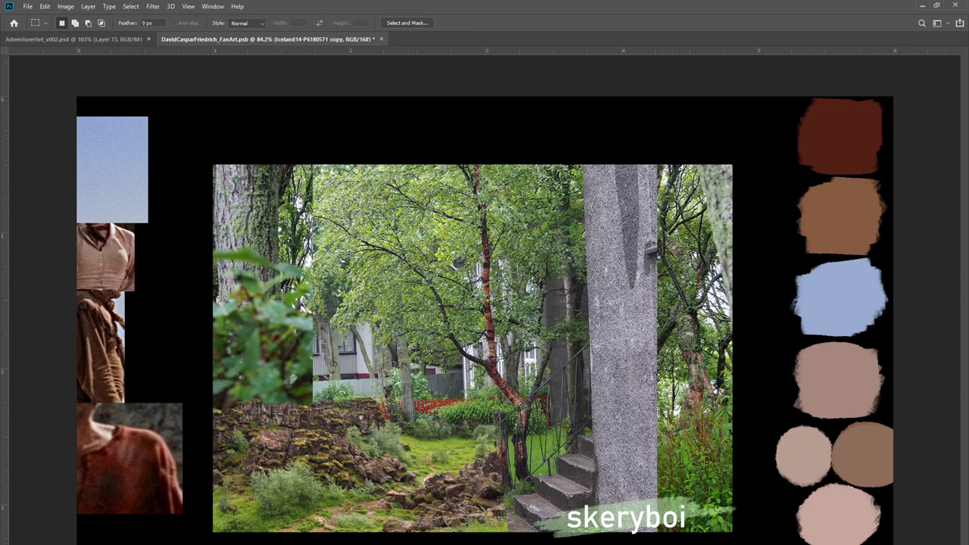
pyautogui.hotkey('ctrl', 'shift', 'z')
pyautogui.hotkey('ctrl', 'shift', 'z')
pyautogui.hotkey('ctrl', 'shift', 'z')
pyautogui.hotkey('ctrl', 'shift', 'z')
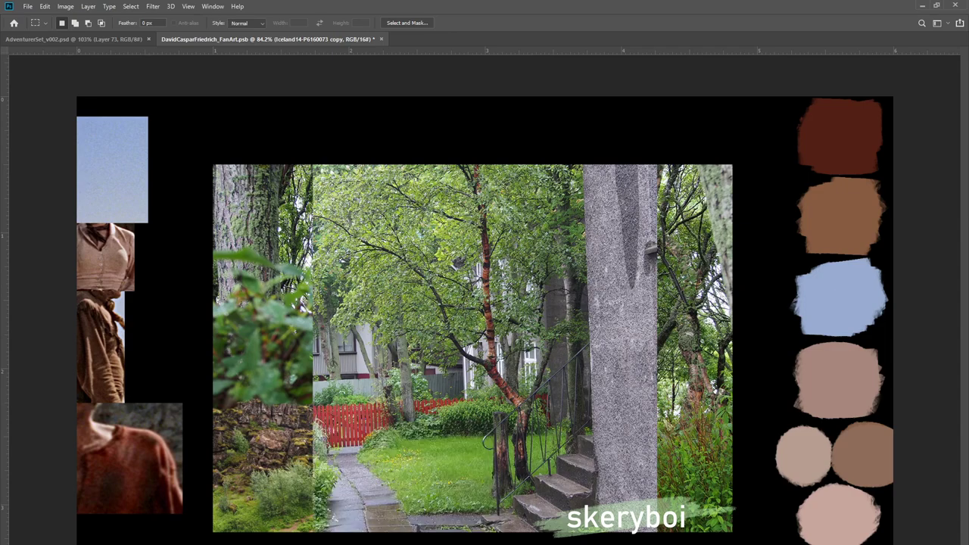
pyautogui.hotkey('ctrl', 'shift', 'z')
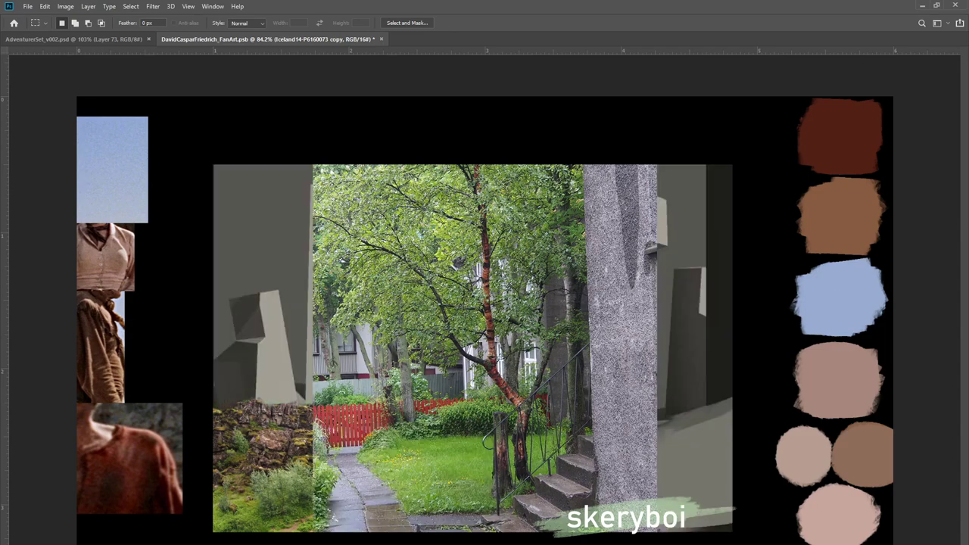
pyautogui.hotkey('ctrl', 'z')
pyautogui.hotkey('ctrl', 'shift', 'z')
pyautogui.hotkey('ctrl', 'z')
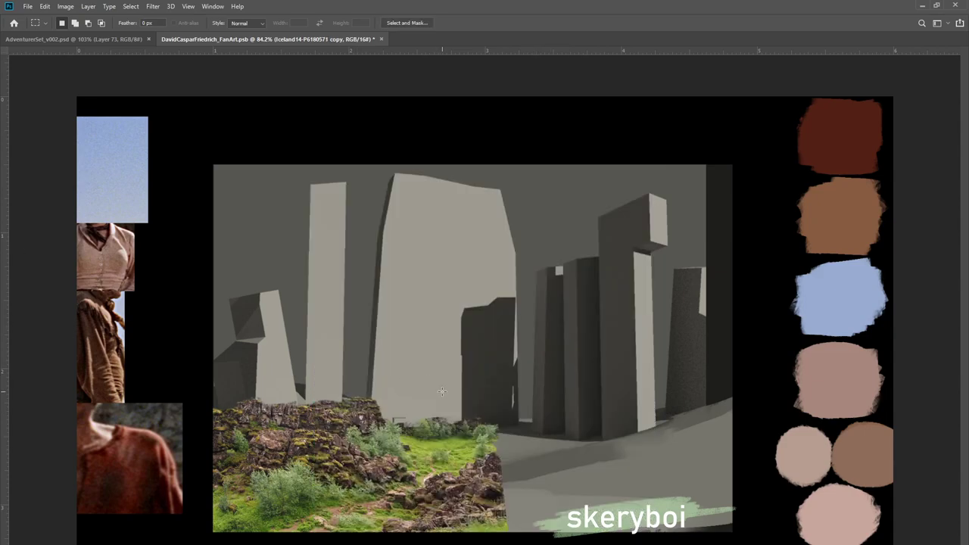
# Add a new layer and block in the grey ground beside the rocks with broad strokes of grass green sampled from the photo
pyautogui.press('b')
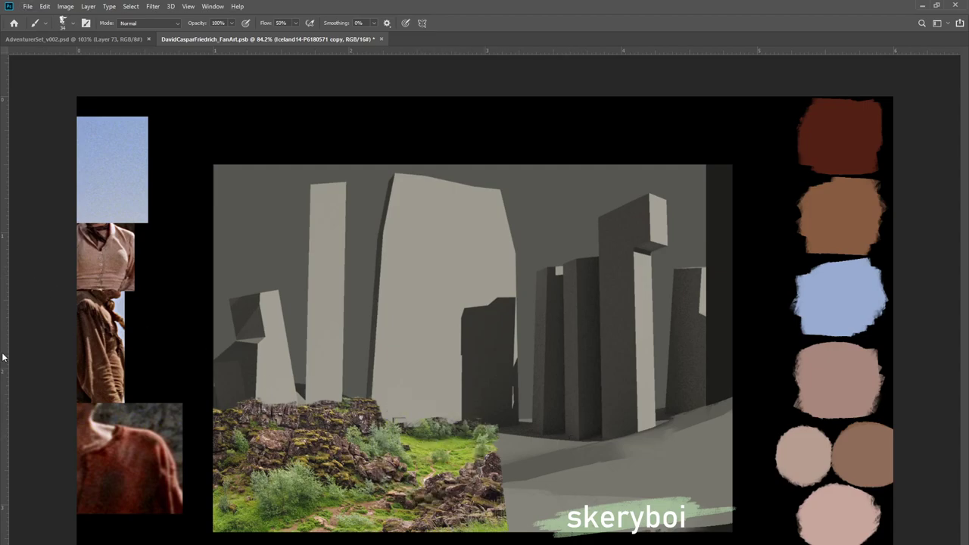
pyautogui.hotkey('ctrl', 'shift', 'alt', 'n')
pyautogui.keyDown('alt'); pyautogui.click(493, 443); pyautogui.keyUp('alt')
pyautogui.moveTo(505, 445)
pyautogui.mouseDown()
pyautogui.moveTo(531, 445)
pyautogui.moveTo(499, 435)
pyautogui.moveTo(514, 429)
pyautogui.moveTo(505, 443)
pyautogui.moveTo(533, 450)
pyautogui.moveTo(499, 458)
pyautogui.moveTo(637, 438)
pyautogui.moveTo(531, 442)
pyautogui.moveTo(659, 442)
pyautogui.mouseUp()
pyautogui.moveTo(554, 469)
pyautogui.mouseDown()
pyautogui.moveTo(727, 437)
pyautogui.moveTo(666, 462)
pyautogui.moveTo(515, 488)
pyautogui.moveTo(731, 473)
pyautogui.mouseUp()
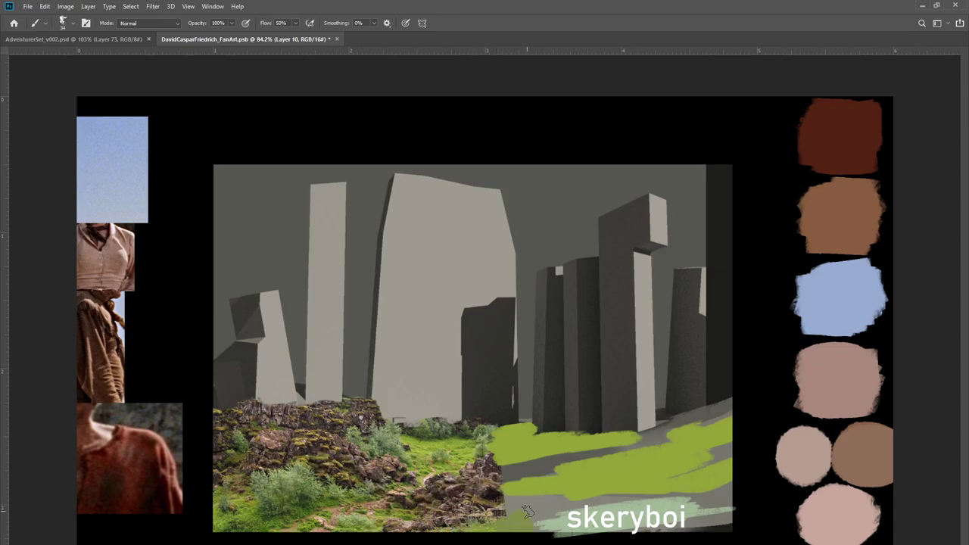
# Paint a brown dirt path winding across the green slope and fill the grey gaps around it with green
pyautogui.moveTo(498, 484)
pyautogui.mouseDown()
pyautogui.moveTo(656, 445)
pyautogui.moveTo(707, 415)
pyautogui.moveTo(714, 421)
pyautogui.mouseUp()
pyautogui.keyDown('alt'); pyautogui.click(704, 440); pyautogui.keyUp('alt')
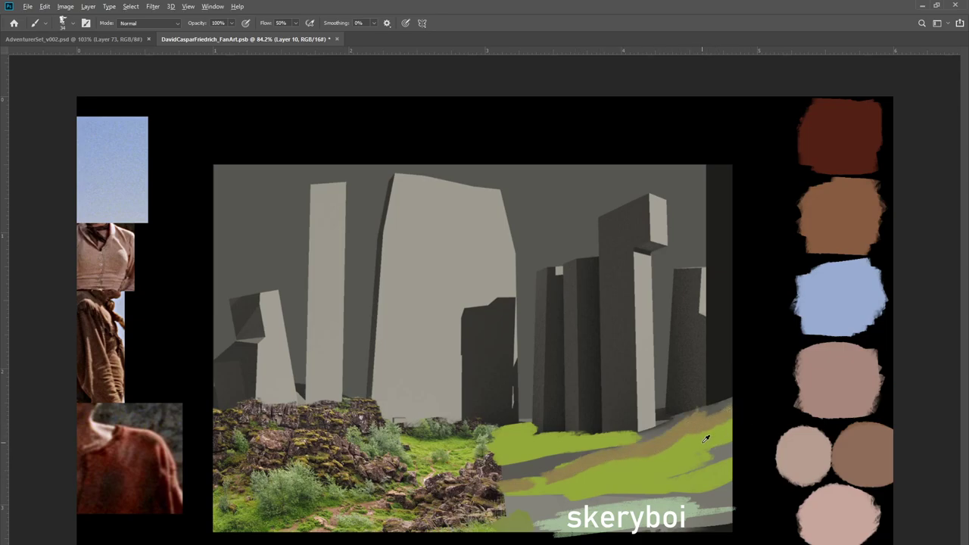
pyautogui.moveTo(642, 442)
pyautogui.mouseDown()
pyautogui.moveTo(738, 396)
pyautogui.moveTo(556, 463)
pyautogui.moveTo(505, 473)
pyautogui.moveTo(530, 460)
pyautogui.moveTo(498, 471)
pyautogui.moveTo(506, 464)
pyautogui.moveTo(495, 459)
pyautogui.moveTo(514, 476)
pyautogui.moveTo(526, 472)
pyautogui.moveTo(497, 474)
pyautogui.moveTo(511, 472)
pyautogui.moveTo(511, 488)
pyautogui.moveTo(539, 482)
pyautogui.moveTo(503, 486)
pyautogui.moveTo(539, 483)
pyautogui.moveTo(508, 497)
pyautogui.moveTo(550, 491)
pyautogui.moveTo(501, 506)
pyautogui.moveTo(554, 495)
pyautogui.moveTo(527, 494)
pyautogui.mouseUp()
# Paint brown rock and dirt tones beside the photo rocks to extend them onto the painted ground
pyautogui.keyDown('alt'); pyautogui.click(493, 470); pyautogui.keyUp('alt')
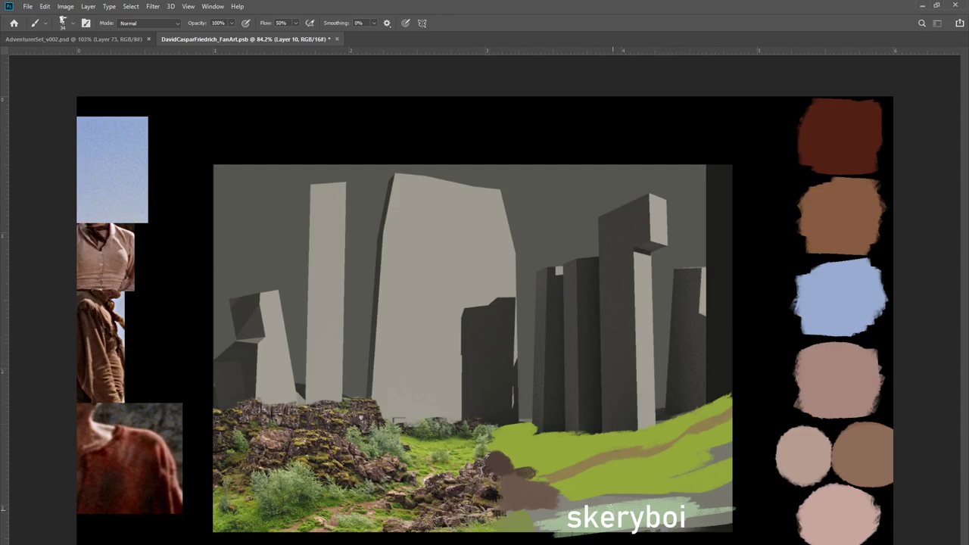
pyautogui.moveTo(544, 493)
pyautogui.mouseDown()
pyautogui.moveTo(561, 491)
pyautogui.moveTo(519, 514)
pyautogui.moveTo(554, 512)
pyautogui.mouseUp()
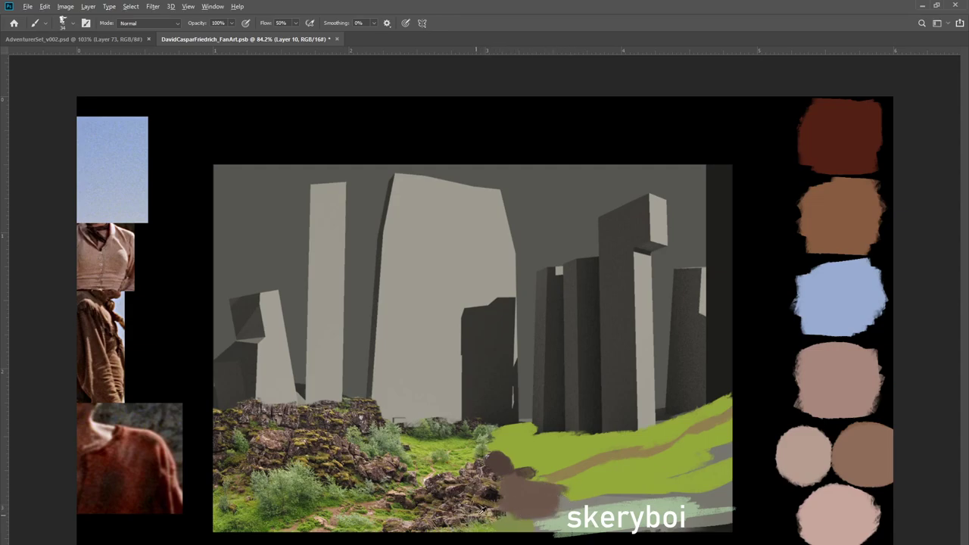
pyautogui.moveTo(530, 498)
pyautogui.mouseDown()
pyautogui.moveTo(523, 486)
pyautogui.moveTo(549, 507)
pyautogui.moveTo(515, 482)
pyautogui.moveTo(560, 507)
pyautogui.mouseUp()
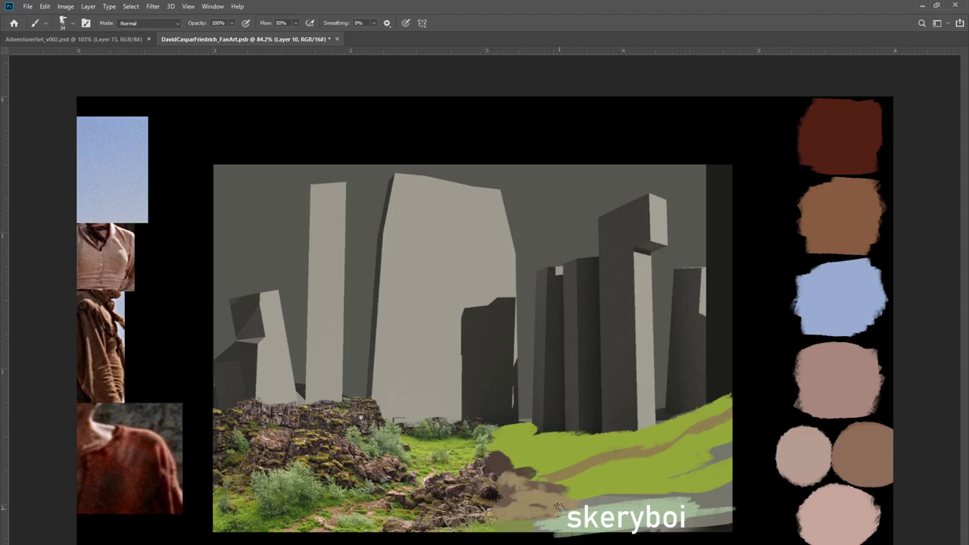
pyautogui.moveTo(496, 457)
pyautogui.mouseDown()
pyautogui.moveTo(561, 444)
pyautogui.moveTo(568, 478)
pyautogui.moveTo(503, 480)
pyautogui.moveTo(533, 488)
pyautogui.moveTo(512, 493)
pyautogui.moveTo(568, 495)
pyautogui.moveTo(527, 488)
pyautogui.moveTo(559, 489)
pyautogui.moveTo(551, 492)
pyautogui.moveTo(572, 506)
pyautogui.mouseUp()
# Lower the brush opacity to 40% and shade the dirt path across the slope with a darker brown
pyautogui.press('3')
pyautogui.press('4')
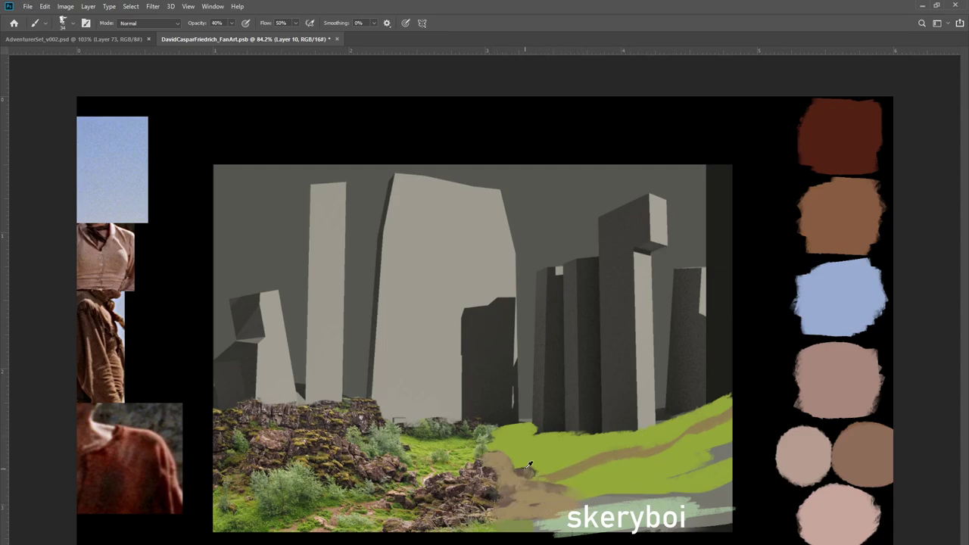
pyautogui.moveTo(541, 477)
pyautogui.mouseDown()
pyautogui.moveTo(678, 447)
pyautogui.moveTo(736, 414)
pyautogui.mouseUp()
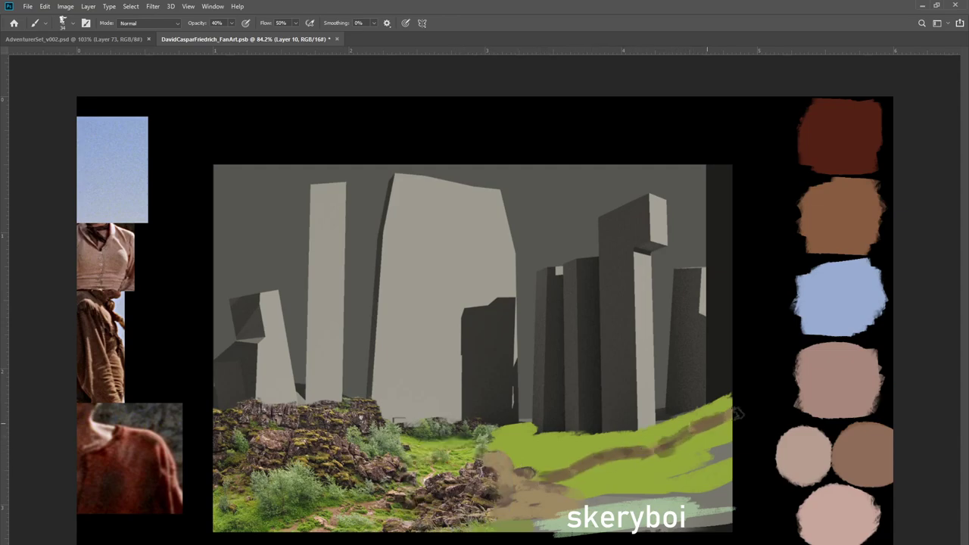
# Blend muted greens around the distant bushes and pillar bases, and cover the remaining grey foreground with green at 90% opacity
pyautogui.keyDown('alt'); pyautogui.click(432, 454); pyautogui.keyUp('alt')
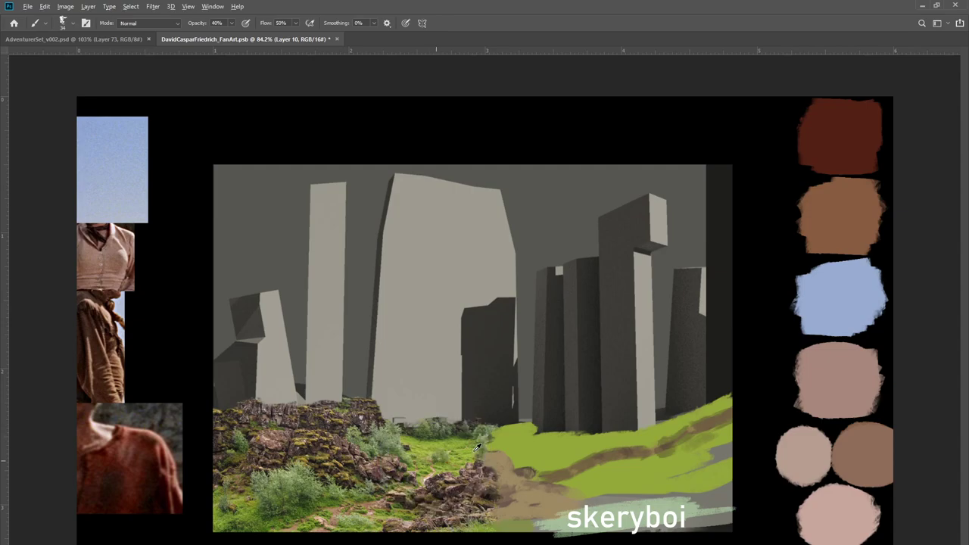
pyautogui.moveTo(496, 447)
pyautogui.mouseDown()
pyautogui.moveTo(529, 425)
pyautogui.moveTo(535, 430)
pyautogui.moveTo(519, 428)
pyautogui.moveTo(513, 443)
pyautogui.moveTo(532, 444)
pyautogui.moveTo(591, 436)
pyautogui.moveTo(526, 403)
pyautogui.mouseUp()
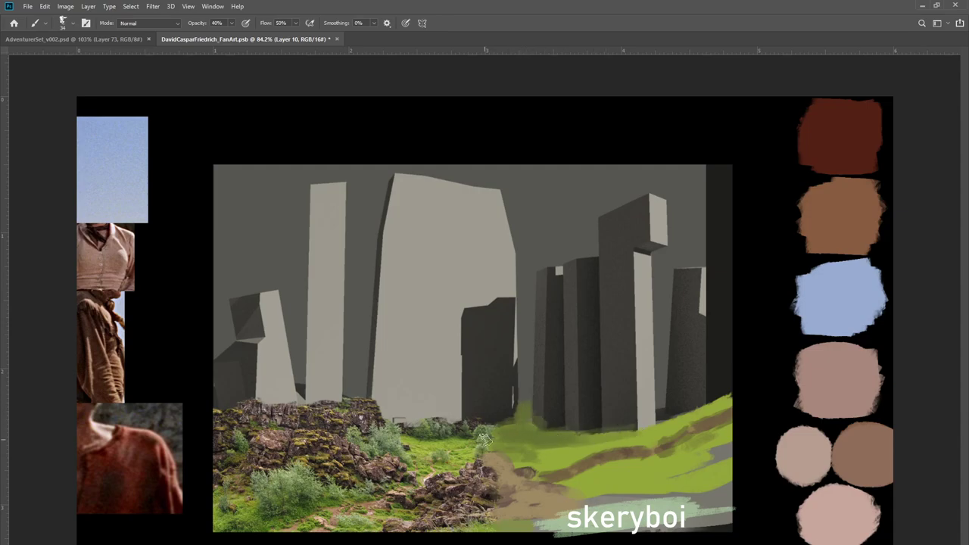
pyautogui.moveTo(411, 425)
pyautogui.mouseDown()
pyautogui.moveTo(401, 421)
pyautogui.moveTo(435, 429)
pyautogui.mouseUp()
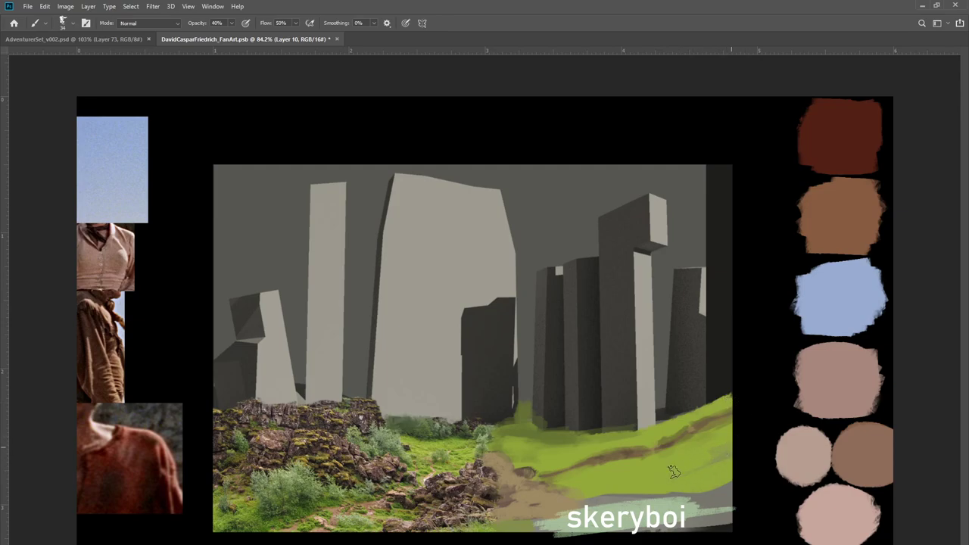
pyautogui.keyDown('alt'); pyautogui.click(525, 490); pyautogui.keyUp('alt')
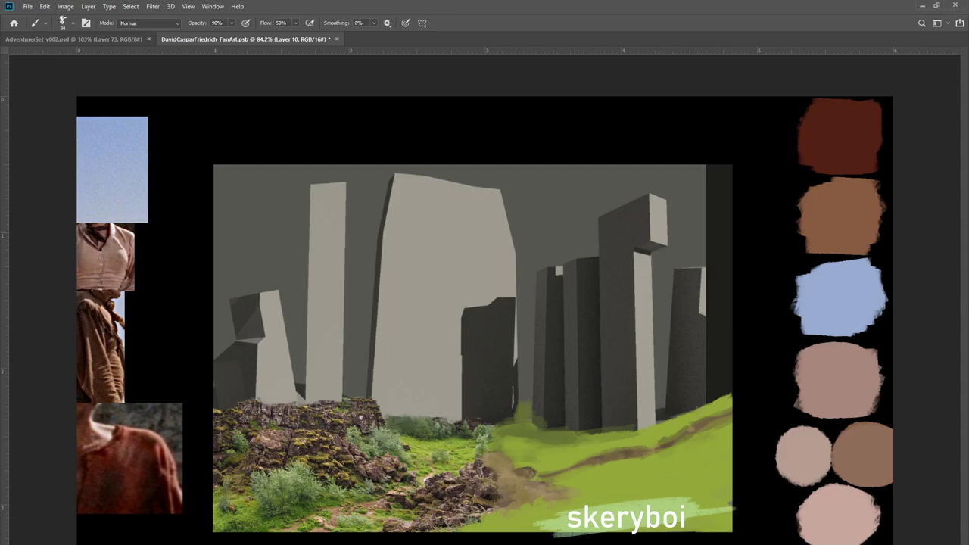
# Set the Custom Shape tool to Pixels mode and choose a tall grass shape
pyautogui.press('u')
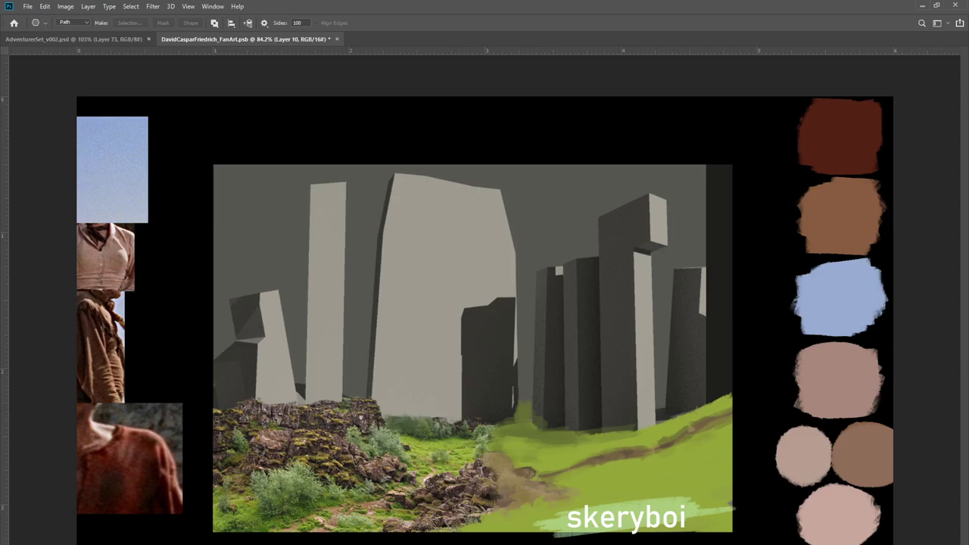
pyautogui.hotkey('shift', 'u')
pyautogui.click(72, 22)
pyautogui.click(72, 46)
pyautogui.click(350, 25)
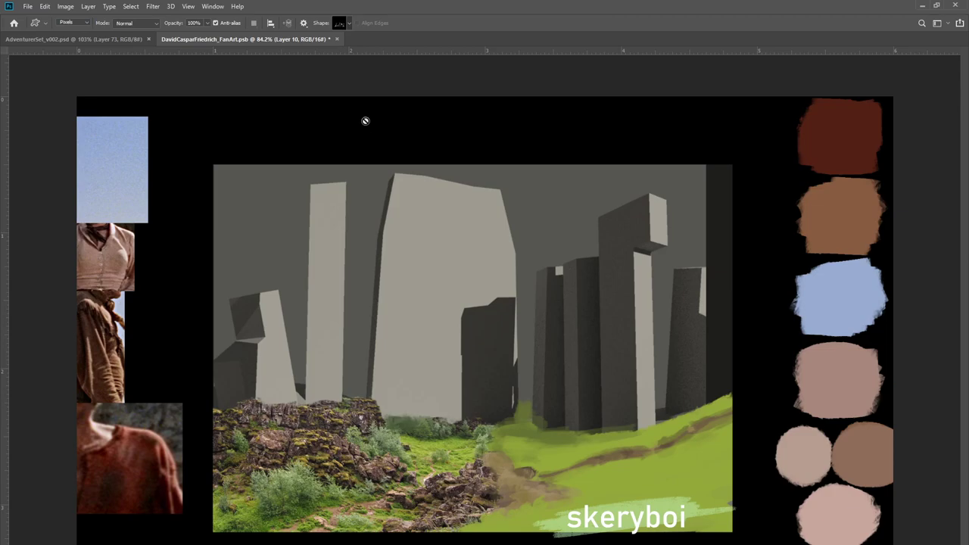
pyautogui.click(284, 132)
pyautogui.moveTo(657, 448)
pyautogui.mouseDown()
pyautogui.moveTo(737, 528)
pyautogui.moveTo(771, 535)
pyautogui.mouseUp()
pyautogui.hotkey('ctrl', 'z')
pyautogui.moveTo(639, 340); pyautogui.dragTo(725, 422)
pyautogui.hotkey('ctrl', 'z')
# Stamp overlapping green grass tufts along the crest of the slope at the composition's right edge
pyautogui.moveTo(681, 388); pyautogui.dragTo(723, 413)
pyautogui.moveTo(705, 362); pyautogui.dragTo(766, 413)
pyautogui.moveTo(701, 387)
pyautogui.mouseDown()
pyautogui.moveTo(723, 413)
pyautogui.moveTo(738, 402)
pyautogui.mouseUp()
# Stamp light and dark grass tufts over the foreground where the painted ground meets the photo rocks
pyautogui.moveTo(502, 491); pyautogui.dragTo(533, 521)
pyautogui.moveTo(489, 485); pyautogui.dragTo(571, 525)
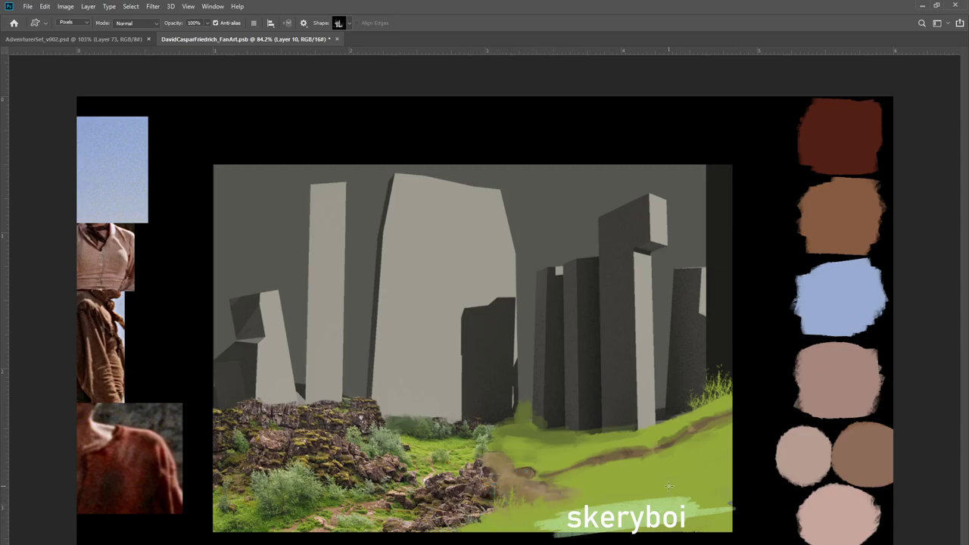
pyautogui.moveTo(548, 492); pyautogui.dragTo(573, 514)
pyautogui.moveTo(479, 483); pyautogui.dragTo(532, 531)
pyautogui.moveTo(536, 487); pyautogui.dragTo(589, 525)
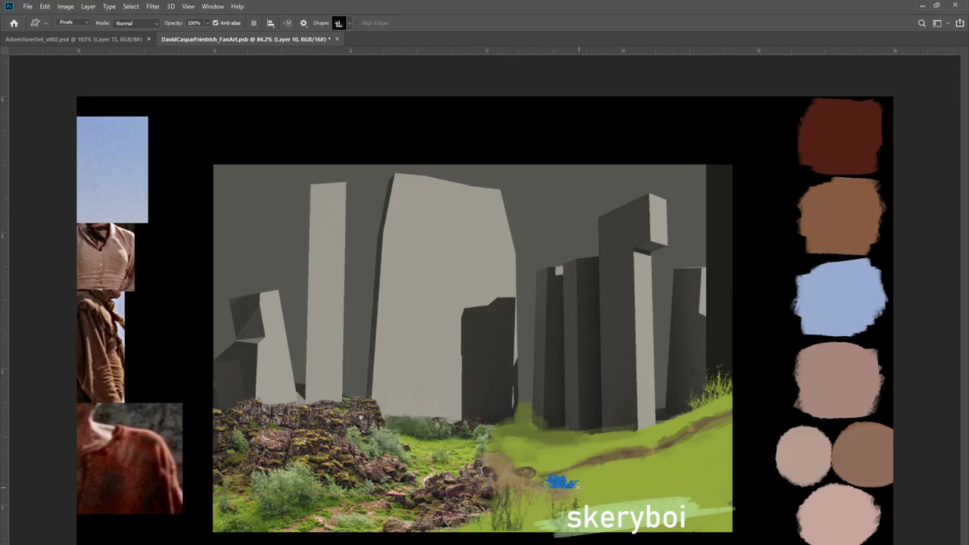
# Scatter dark grass shapes in varied sizes and orientations across the green foreground slope below the dirt path
pyautogui.moveTo(586, 455); pyautogui.dragTo(615, 512)
pyautogui.moveTo(631, 455); pyautogui.dragTo(662, 510)
pyautogui.moveTo(684, 449); pyautogui.dragTo(716, 518)
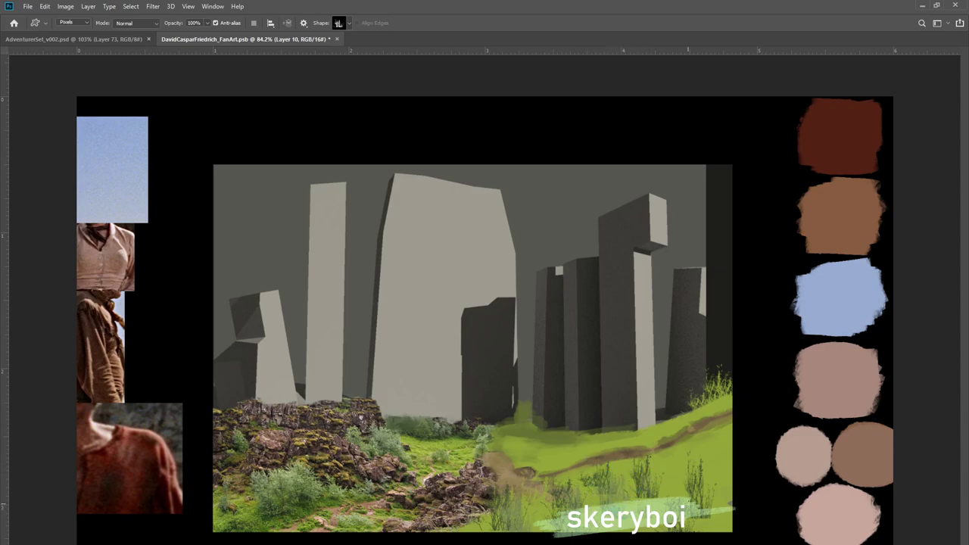
pyautogui.moveTo(686, 479); pyautogui.dragTo(714, 441)
pyautogui.moveTo(737, 455); pyautogui.dragTo(714, 424)
pyautogui.moveTo(718, 508); pyautogui.dragTo(687, 482)
pyautogui.moveTo(679, 488); pyautogui.dragTo(631, 454)
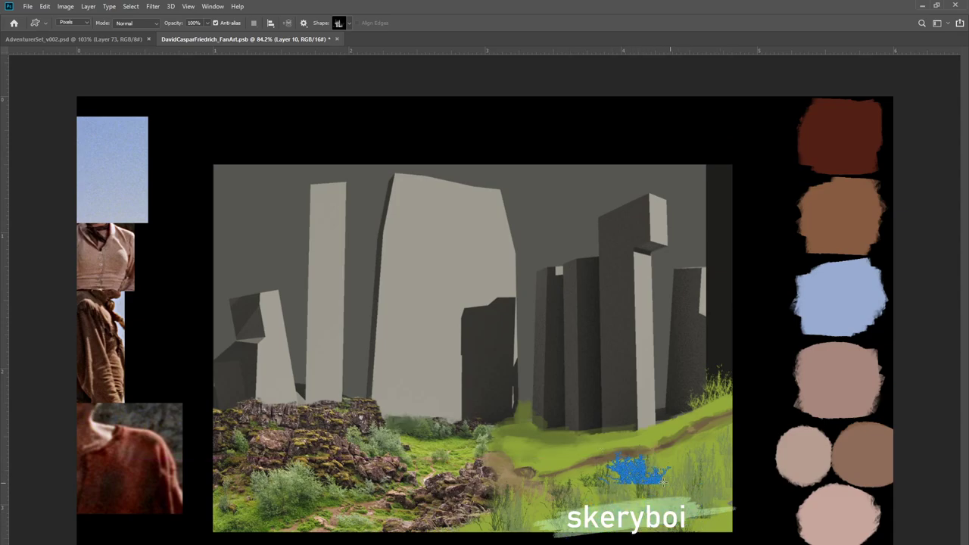
# Brush sampled green over the grass shapes and slope crest to blend them, and darken the ground at the pillars' base
pyautogui.press('b')
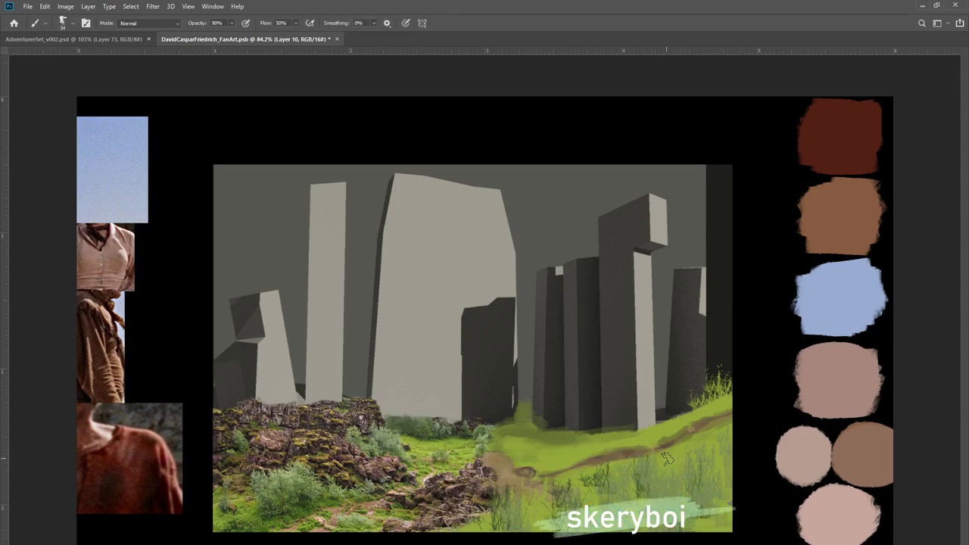
pyautogui.keyDown('alt'); pyautogui.click(580, 448); pyautogui.keyUp('alt')
pyautogui.moveTo(604, 499)
pyautogui.mouseDown()
pyautogui.moveTo(628, 495)
pyautogui.moveTo(607, 489)
pyautogui.moveTo(626, 469)
pyautogui.moveTo(664, 490)
pyautogui.moveTo(709, 448)
pyautogui.mouseUp()
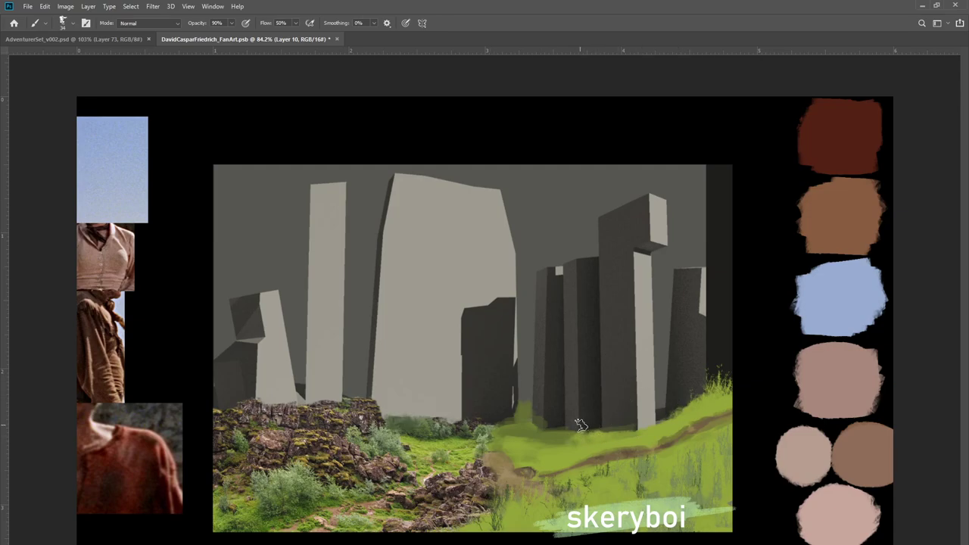
pyautogui.moveTo(508, 422)
pyautogui.mouseDown()
pyautogui.moveTo(574, 425)
pyautogui.moveTo(498, 427)
pyautogui.moveTo(545, 427)
pyautogui.moveTo(539, 436)
pyautogui.moveTo(614, 433)
pyautogui.mouseUp()
pyautogui.keyDown('alt'); pyautogui.click(455, 432); pyautogui.keyUp('alt')
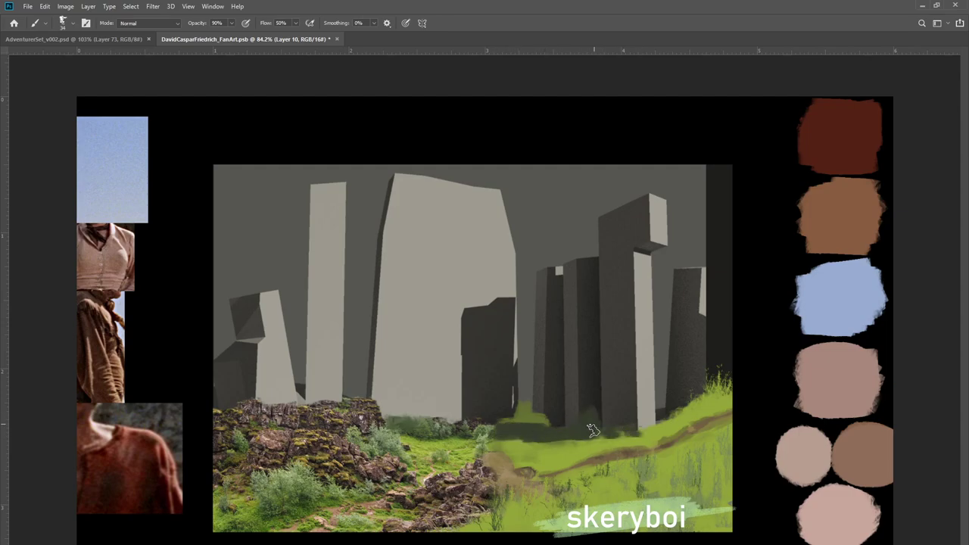
# Brush dark green over the bright grass patch at the foot of the dark pillars to blend their base
pyautogui.moveTo(551, 415)
pyautogui.mouseDown()
pyautogui.moveTo(497, 423)
pyautogui.moveTo(530, 435)
pyautogui.mouseUp()
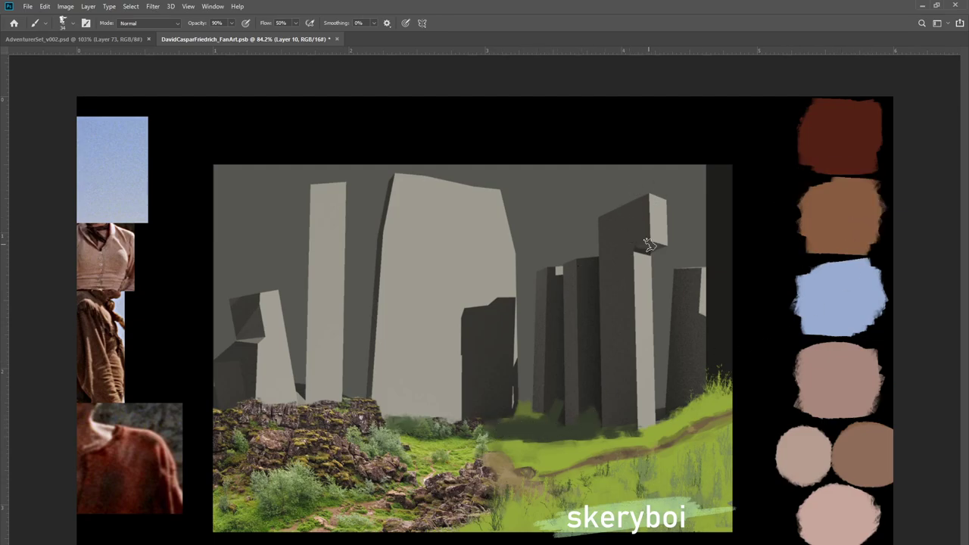
# Paint brown strokes over the dark face of the tall overhanging pillar on a new layer
pyautogui.hotkey('ctrl', 'alt', 'shift', 'n')
pyautogui.moveTo(645, 211)
pyautogui.mouseDown()
pyautogui.moveTo(622, 246)
pyautogui.moveTo(646, 197)
pyautogui.moveTo(641, 239)
pyautogui.moveTo(617, 251)
pyautogui.moveTo(645, 200)
pyautogui.moveTo(613, 228)
pyautogui.moveTo(606, 220)
pyautogui.moveTo(601, 238)
pyautogui.moveTo(602, 353)
pyautogui.moveTo(615, 401)
pyautogui.mouseUp()
pyautogui.moveTo(611, 321)
pyautogui.mouseDown()
pyautogui.moveTo(617, 242)
pyautogui.moveTo(622, 364)
pyautogui.mouseUp()
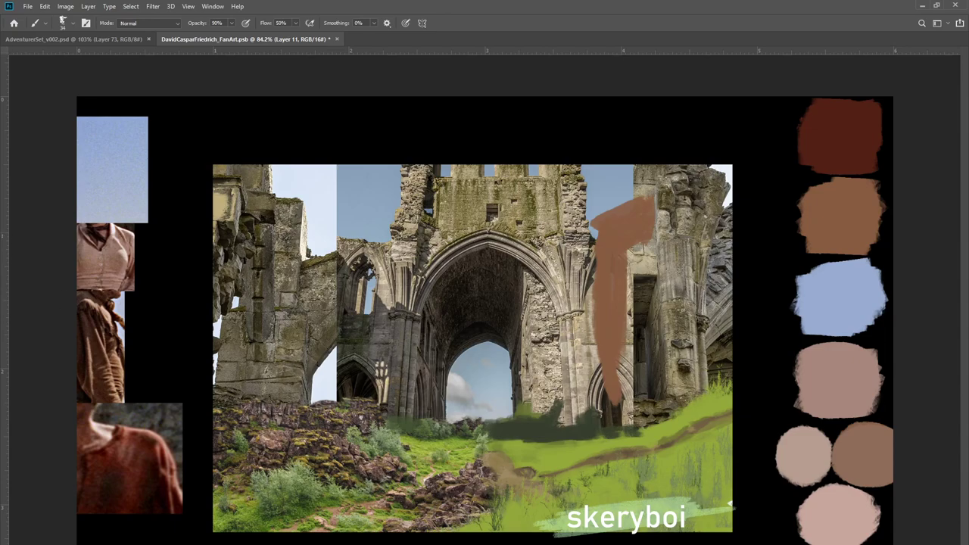
# Show the Gothic ruins photos over the block-in and toggle individual layers to compare them as pillar textures
pyautogui.hotkey('ctrl', ',')
pyautogui.hotkey('ctrl', ',')
pyautogui.hotkey('ctrl', ',')
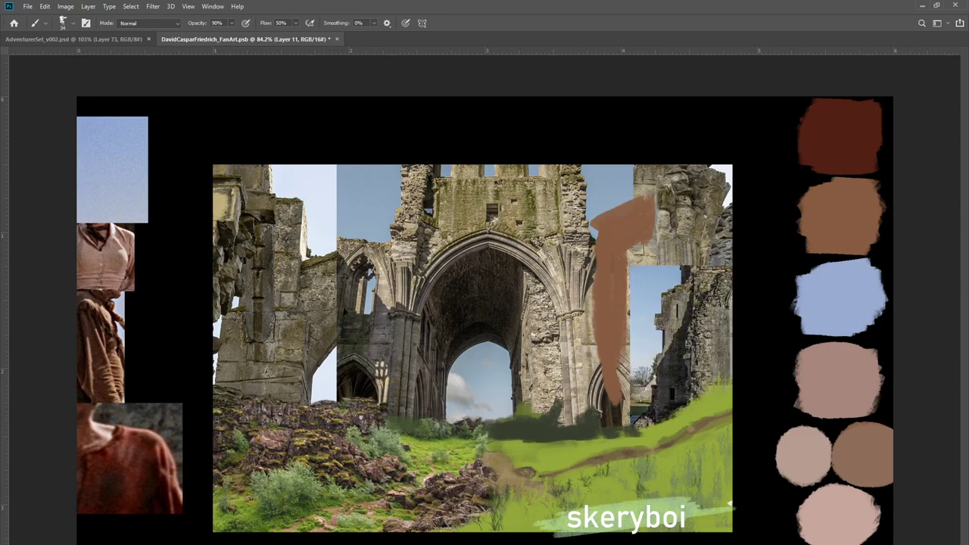
pyautogui.hotkey('ctrl', ',')
pyautogui.hotkey('alt', ']')
pyautogui.hotkey('ctrl', ',')
pyautogui.hotkey('ctrl', ',')
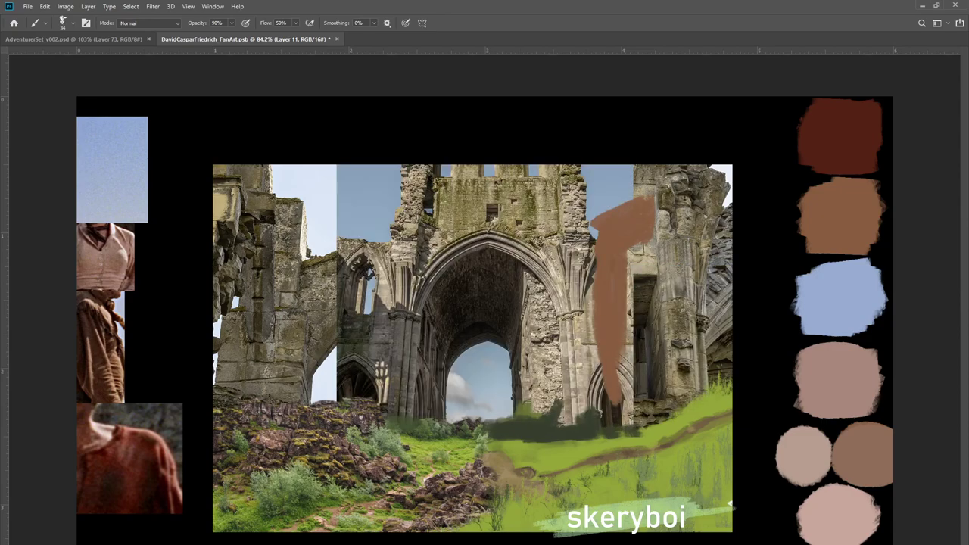
# Duplicate the central Gothic ruins arch photo, hide the other ruins photos, and shift and tilt the copy over the overhanging pillar
pyautogui.hotkey('alt', ']')
pyautogui.hotkey('ctrl', 'j')
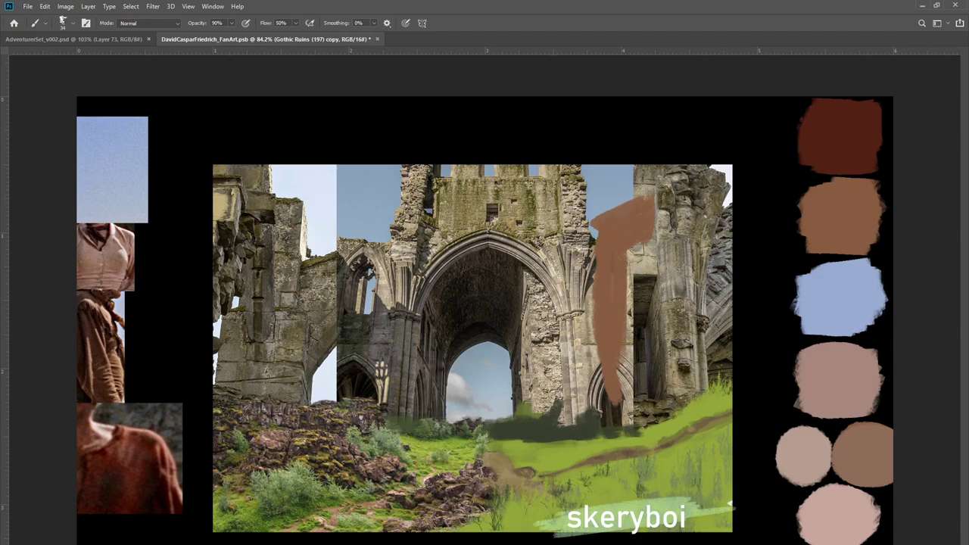
pyautogui.hotkey('ctrl', ',')
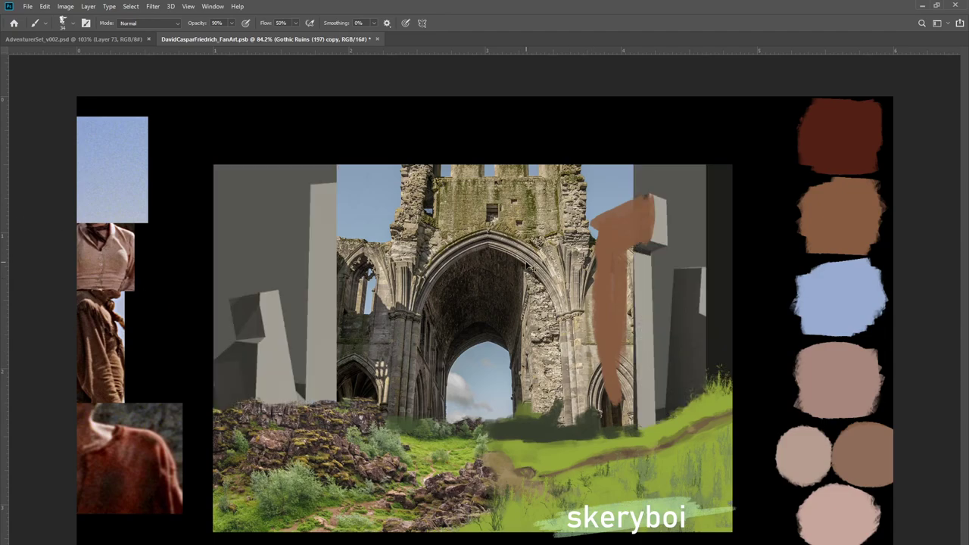
pyautogui.hotkey('ctrl', 't')
pyautogui.moveTo(552, 355); pyautogui.dragTo(449, 296)
pyautogui.moveTo(481, 381); pyautogui.dragTo(646, 355)
pyautogui.moveTo(712, 530); pyautogui.dragTo(689, 541)
pyautogui.moveTo(625, 376)
pyautogui.mouseDown()
pyautogui.moveTo(625, 390)
pyautogui.moveTo(623, 376)
pyautogui.mouseUp()
pyautogui.press('Return')
pyautogui.press('b')
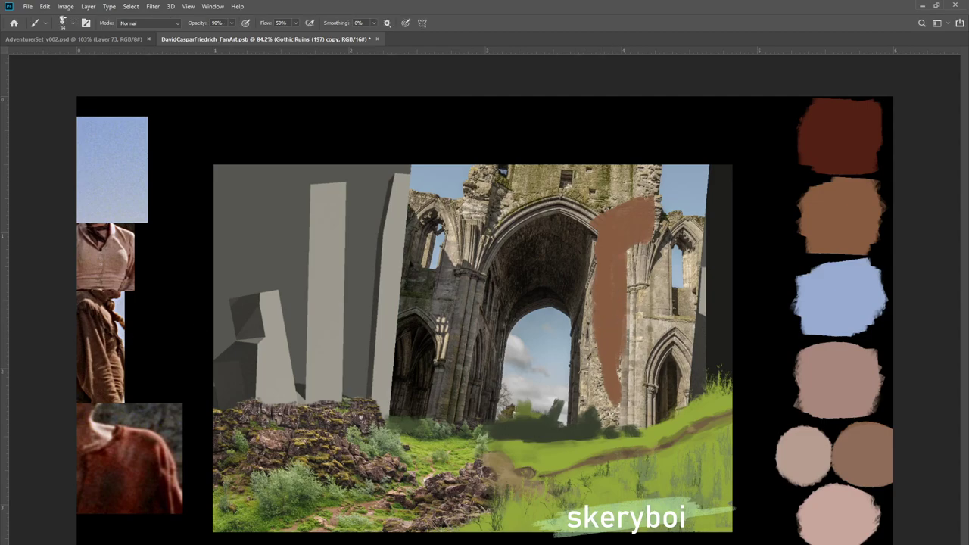
# Hide the duplicated Gothic ruins photo and the layer holding the brown pillar strokes
pyautogui.hotkey('ctrl', ',')
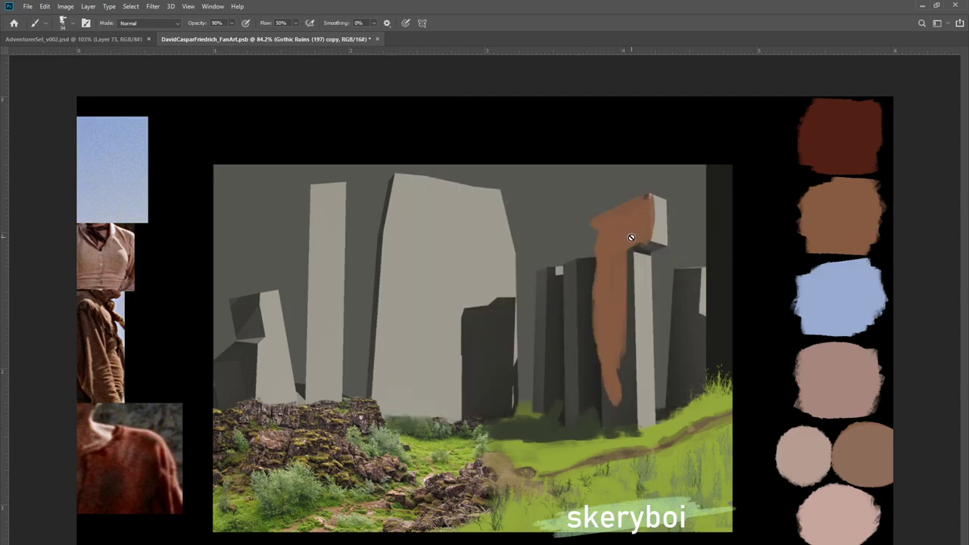
pyautogui.press('l')
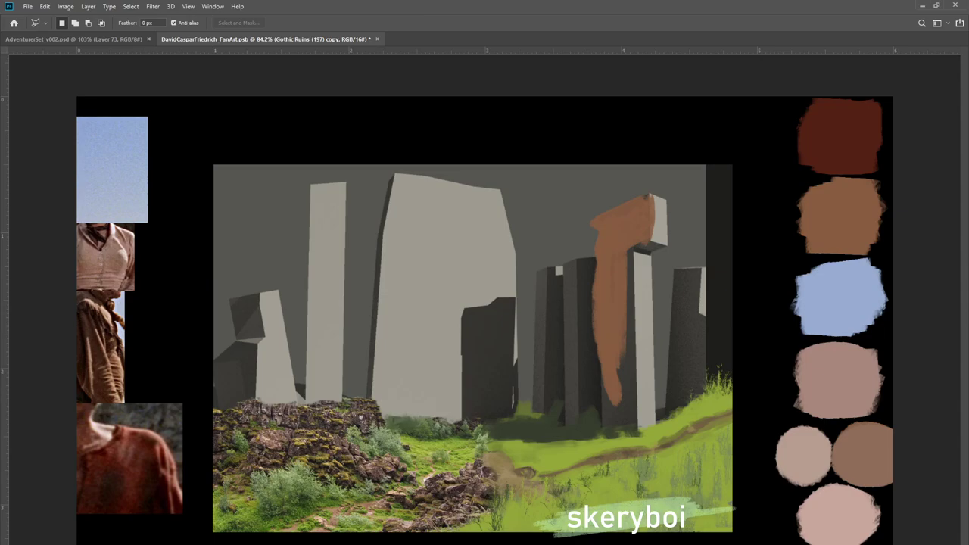
pyautogui.hotkey('alt', '[')
pyautogui.hotkey('ctrl', ',')
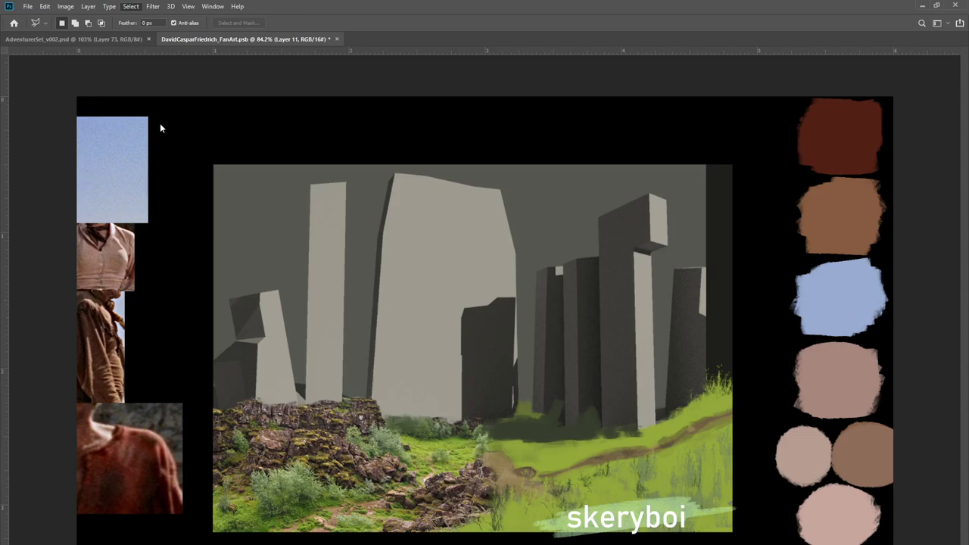
# Select the light pillar faces by color range, fill them with the brown swatch color on a new layer, and deselect
pyautogui.press('i')
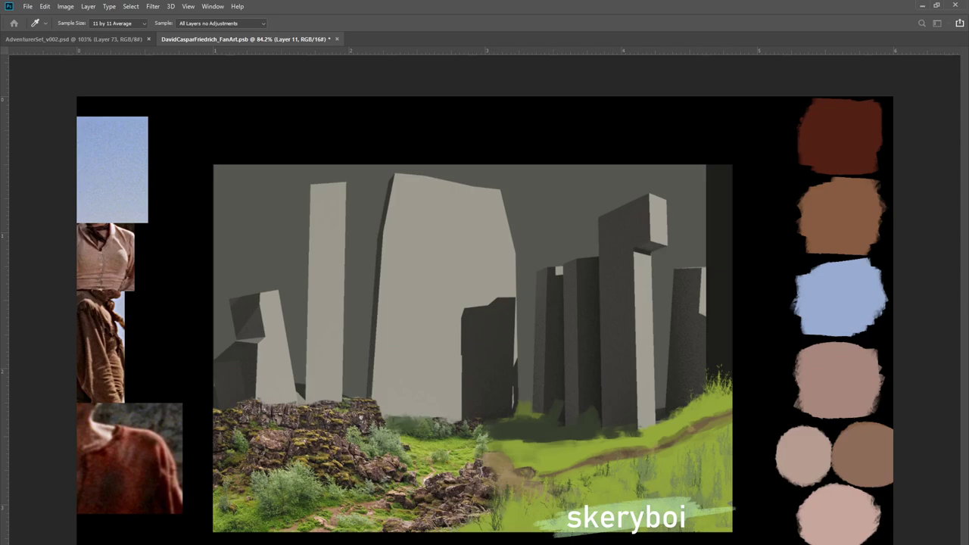
pyautogui.press('Return')
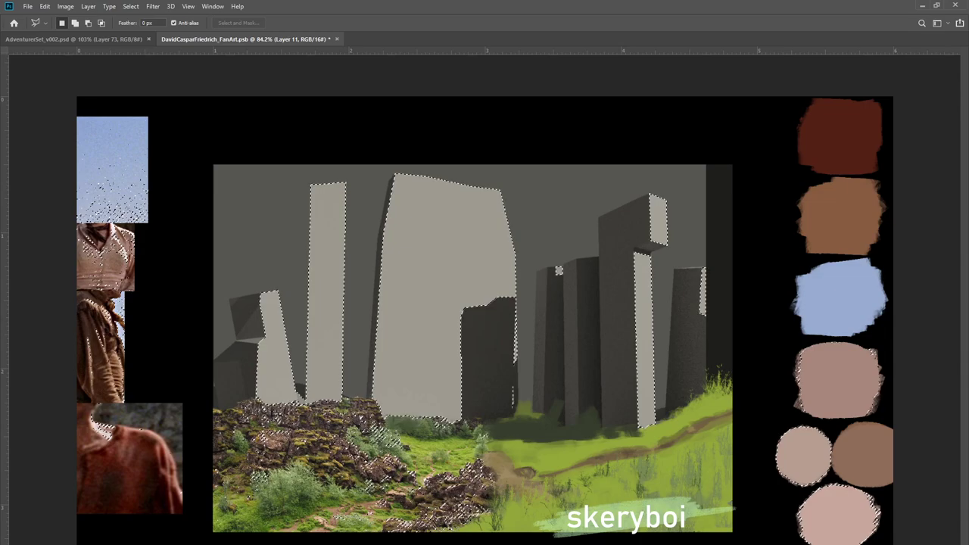
pyautogui.hotkey('ctrl', 'shift', 'alt', 'n')
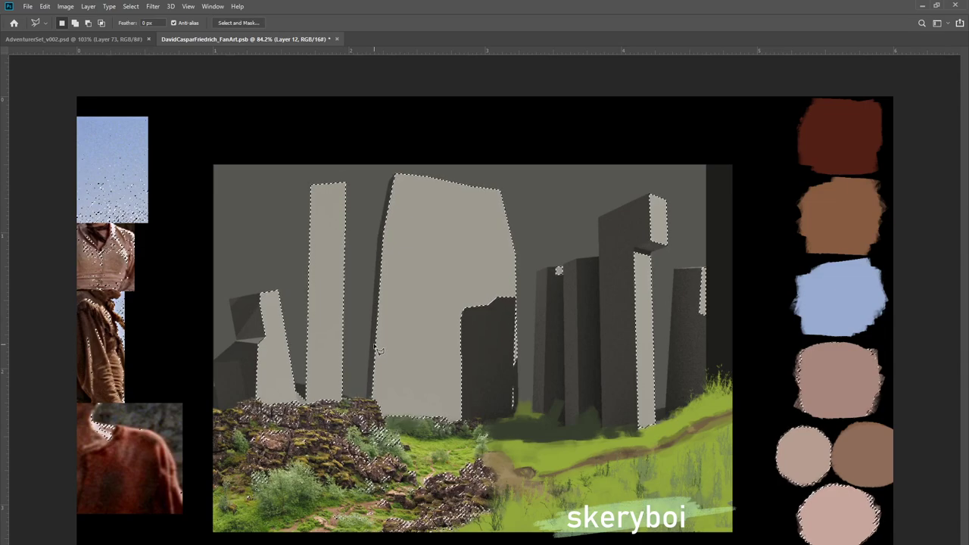
pyautogui.press('b')
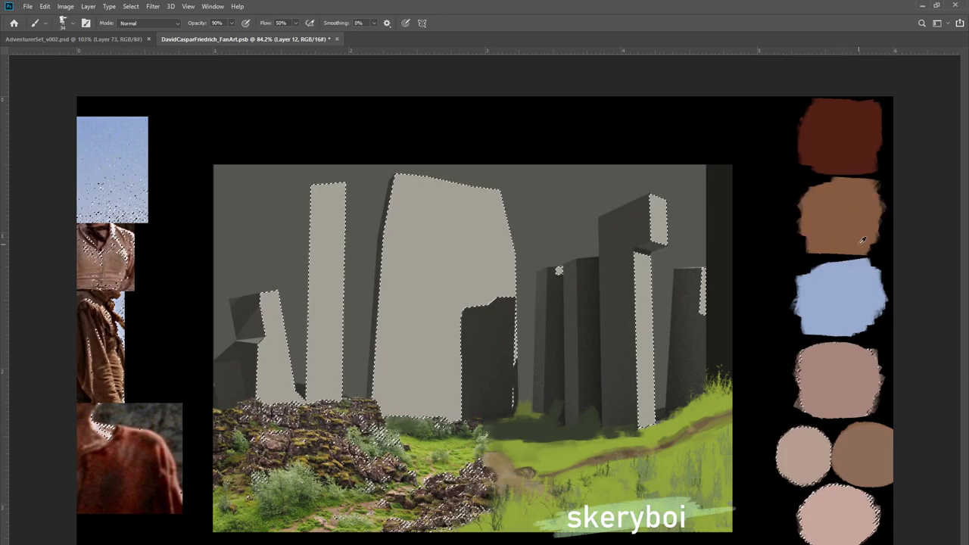
pyautogui.keyDown('alt'); pyautogui.click(838, 216); pyautogui.keyUp('alt')
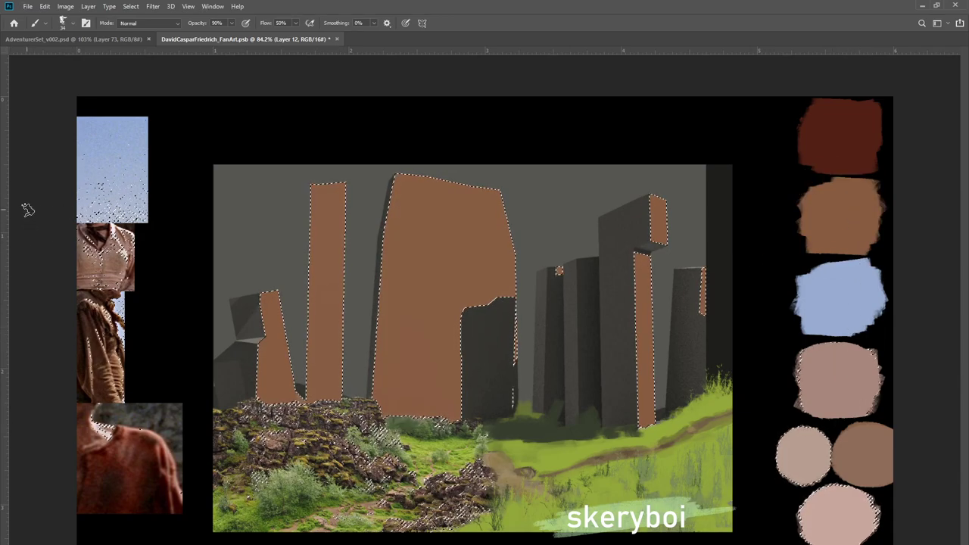
pyautogui.press('m')
pyautogui.click(526, 224)
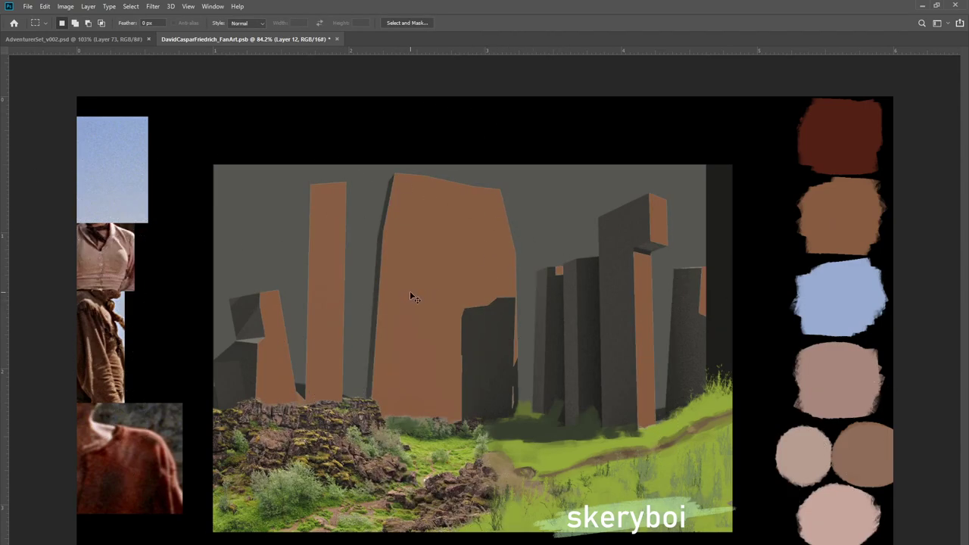
# Lighten and desaturate the brown fill on the lit pillar faces to a soft pinkish tan
pyautogui.press('i')
pyautogui.moveTo(166, 382); pyautogui.dragTo(181, 378)
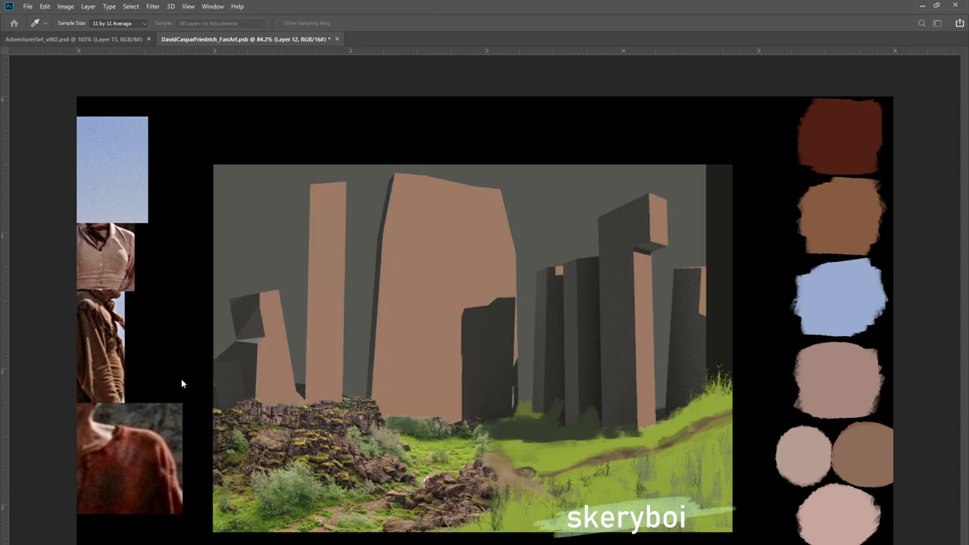
pyautogui.press('m')
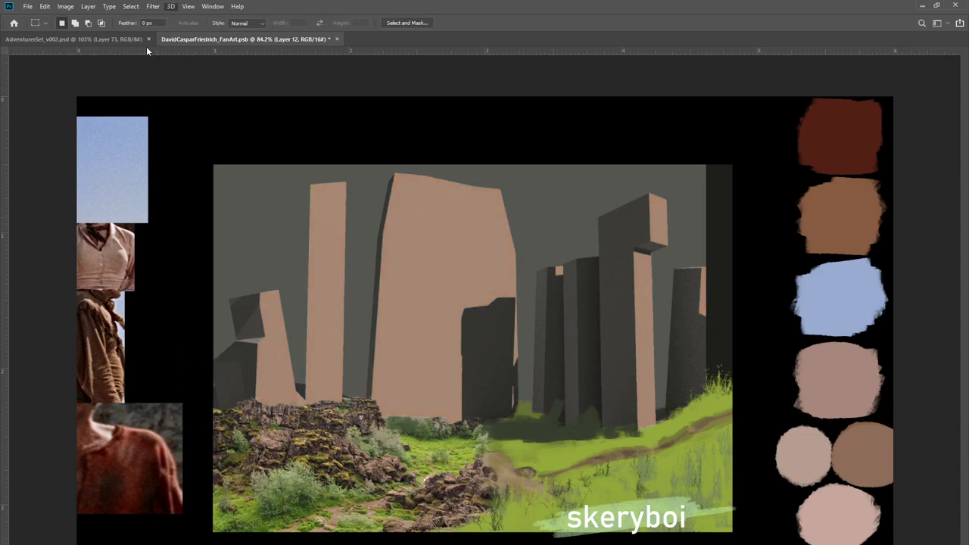
# Select the darker grey backdrop and shadow faces by color range and fill them with dark grey on a new layer
pyautogui.press('i')
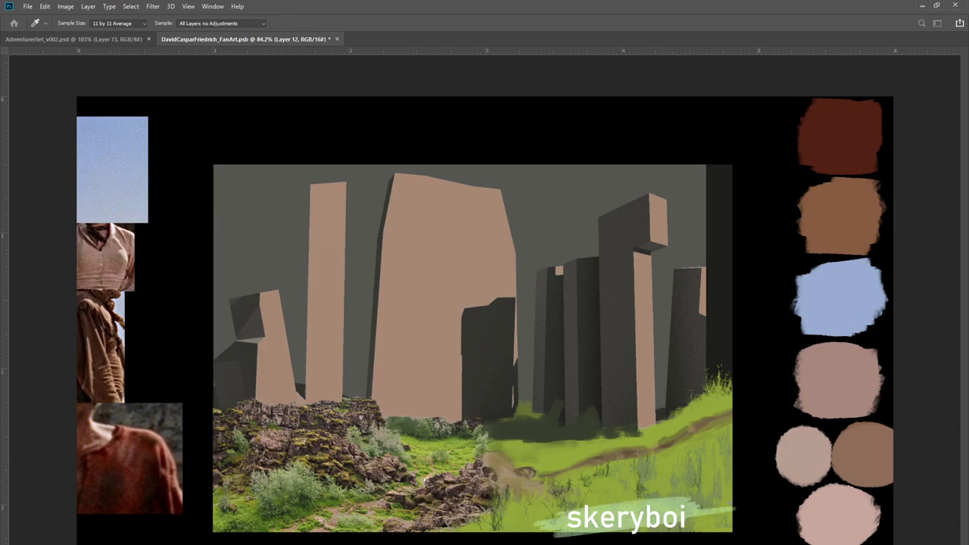
pyautogui.press('Return')
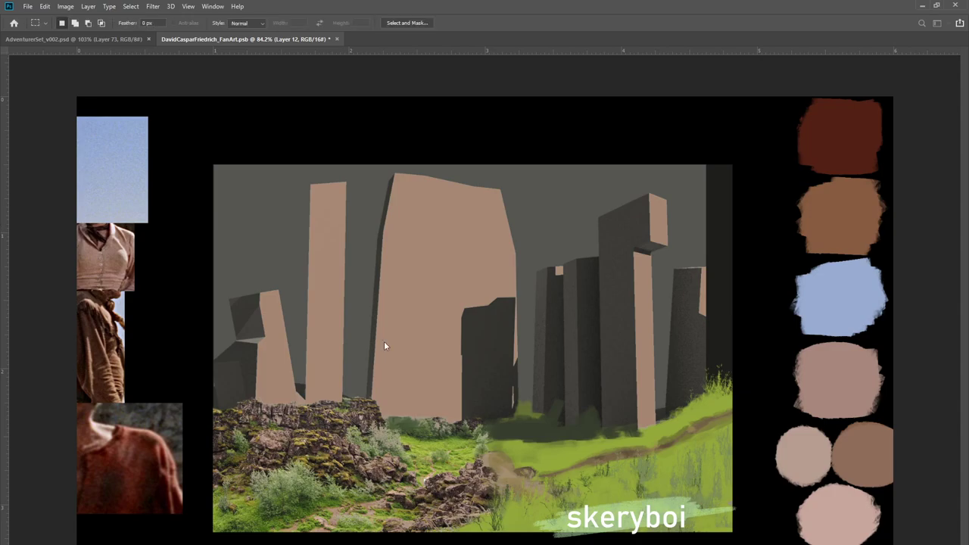
pyautogui.hotkey('ctrl', 'alt', 'shift', 'n')
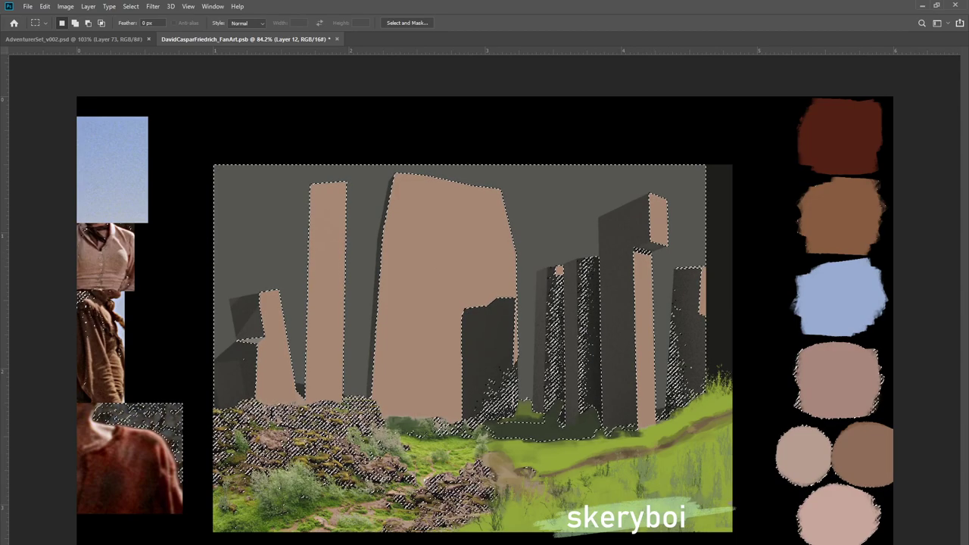
pyautogui.hotkey('alt', 'BackSpace')
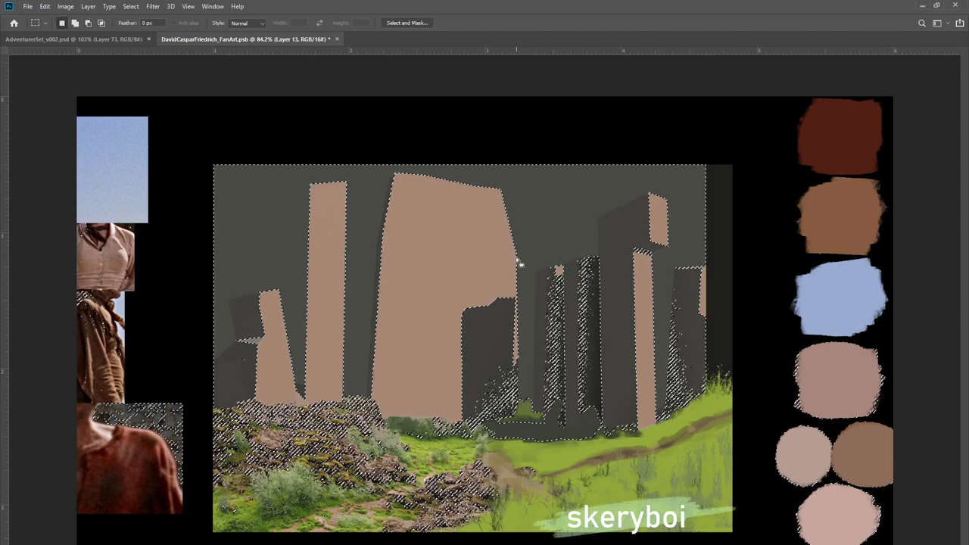
pyautogui.hotkey('ctrl', 'd')
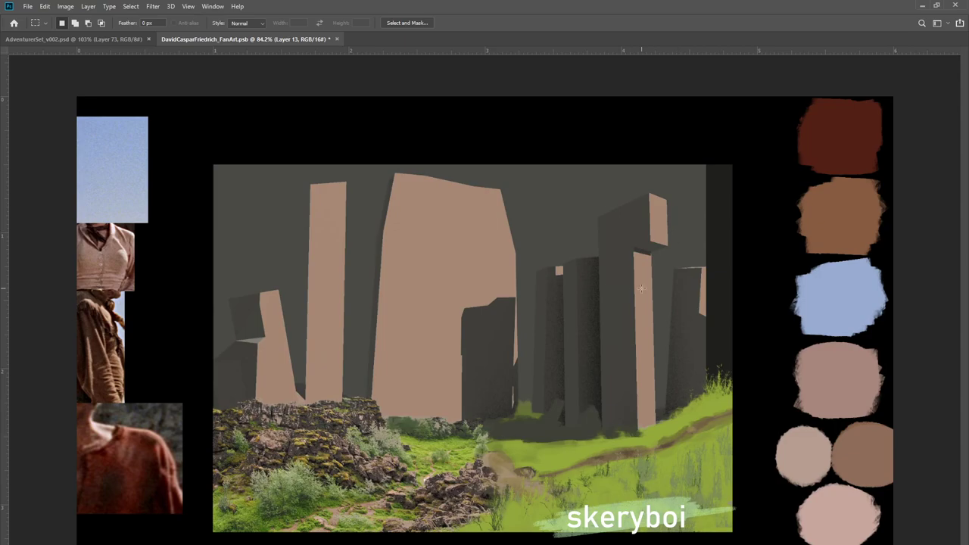
# Restore the shadow-area selection, refill it with the brown swatch color, and deselect
pyautogui.press('b')
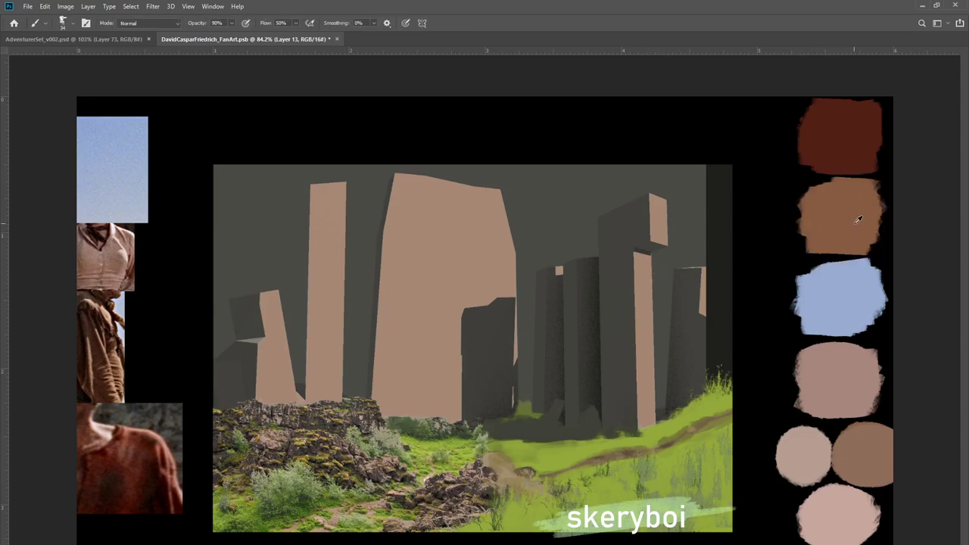
pyautogui.hotkey('ctrl', 'shift', 'd')
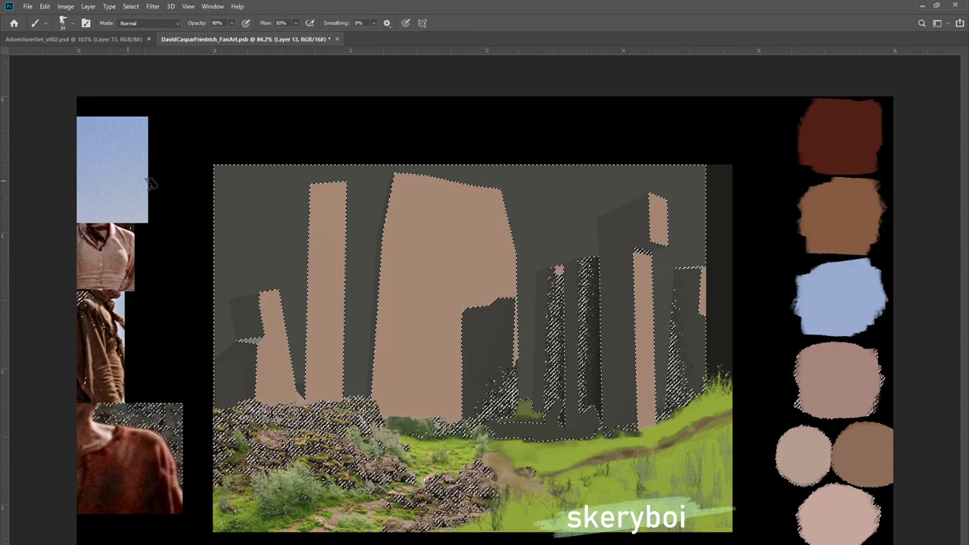
pyautogui.hotkey('alt', 'BackSpace')
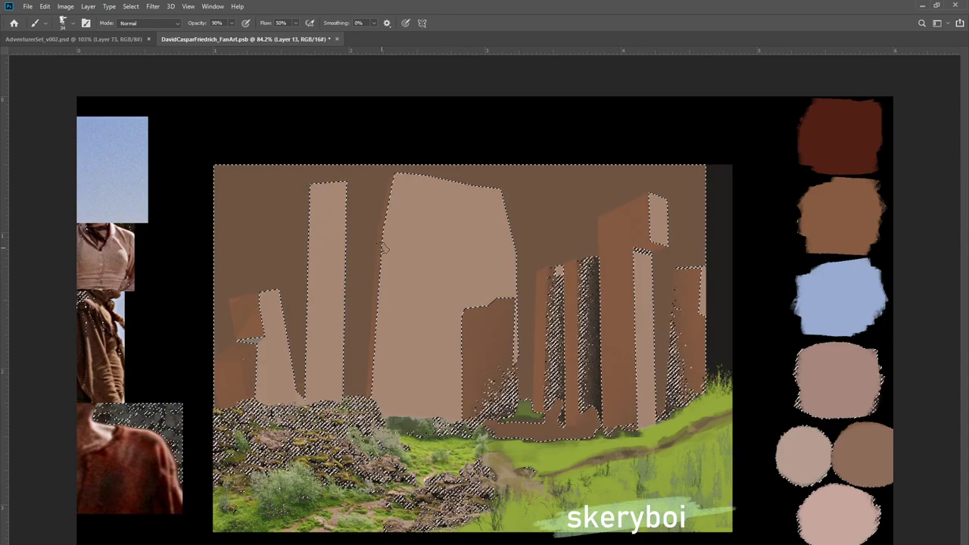
pyautogui.press('m')
pyautogui.hotkey('ctrl', 'd')
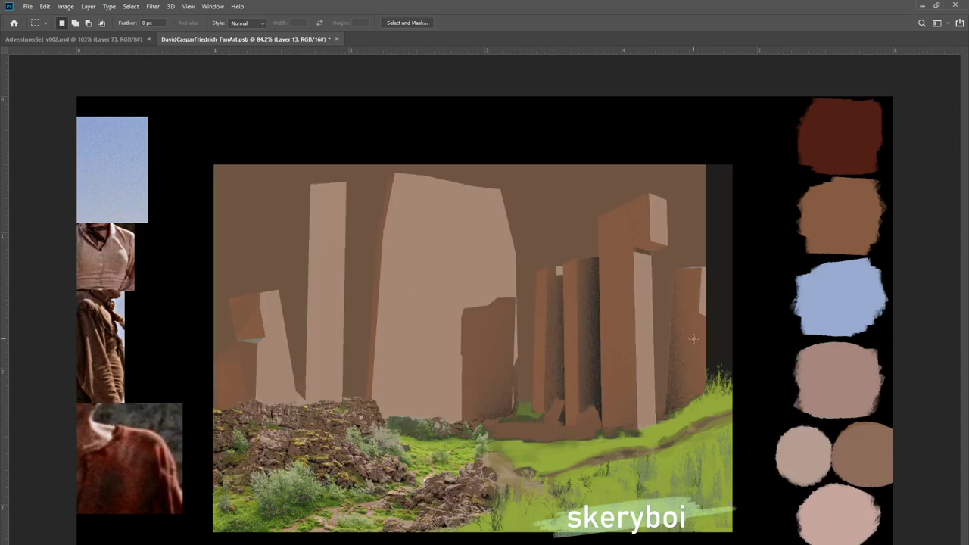
# Mute the brown shadow fill to a greyish brown, compare it with the original greys, and hide it
pyautogui.press('i')
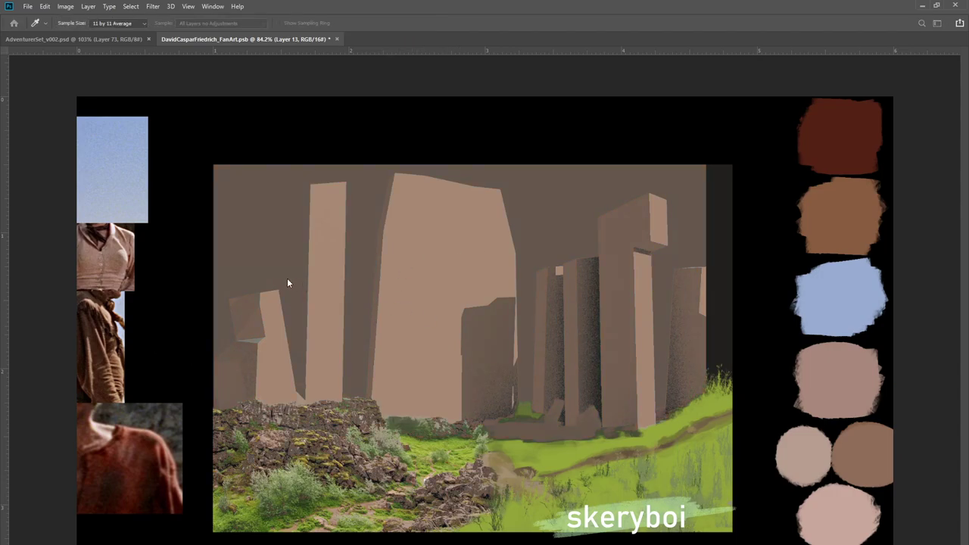
pyautogui.press('m')
pyautogui.hotkey('ctrl', ',')
pyautogui.hotkey('ctrl', ',')
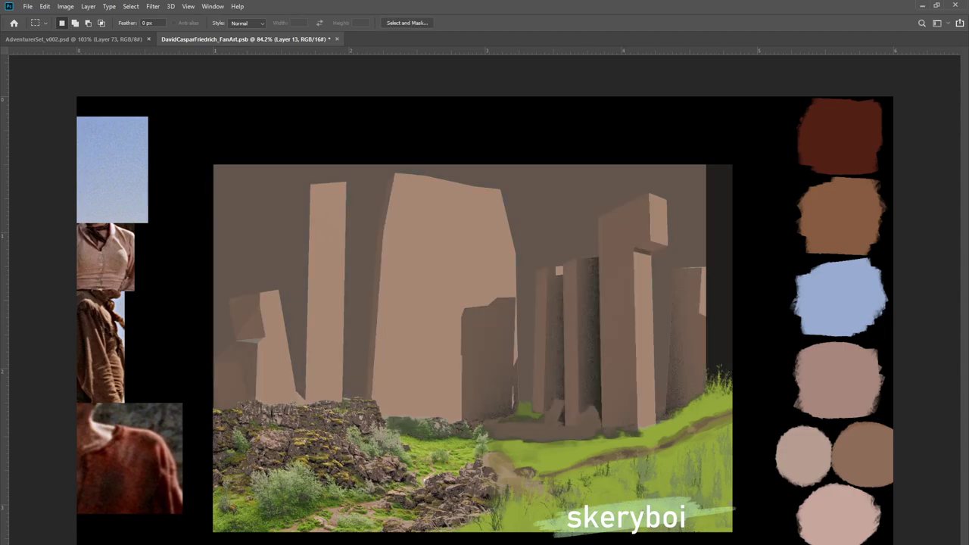
pyautogui.hotkey('ctrl', ',')
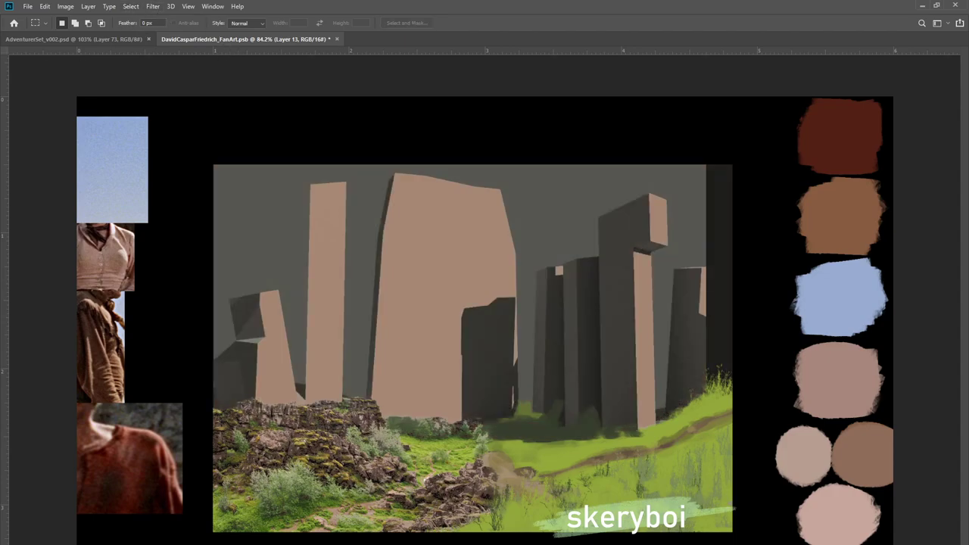
# Try to isolate the grey backdrop with the Magic Wand, subtracting the foreground and dark pillars with a polygonal lasso outline
pyautogui.press('w')
pyautogui.click(283, 197)
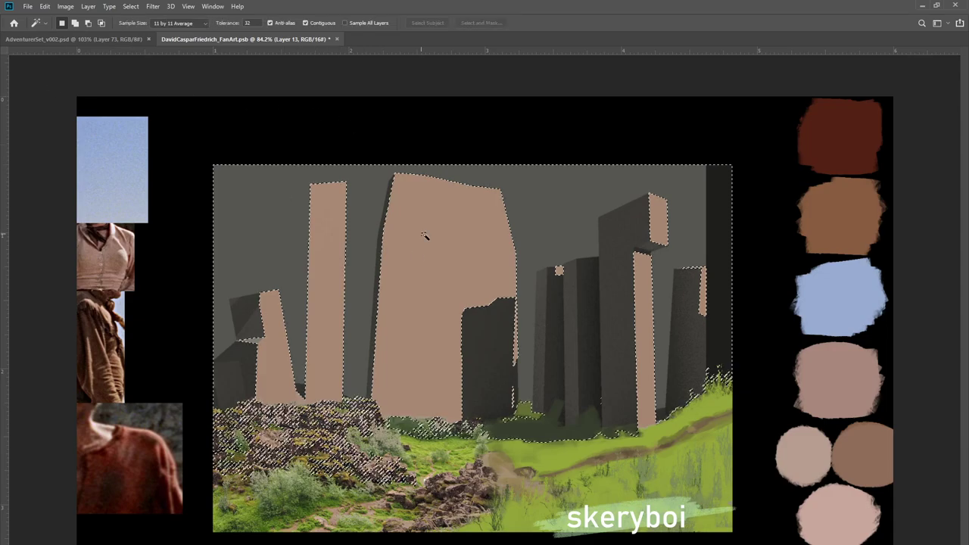
pyautogui.press('l')
pyautogui.click(210, 407)
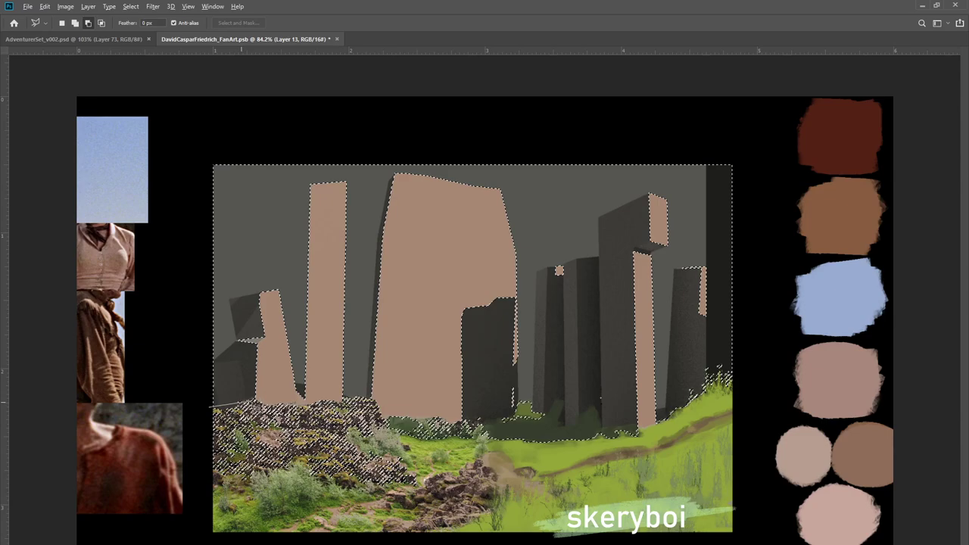
pyautogui.click(255, 398)
pyautogui.moveTo(303, 401)
pyautogui.mouseDown()
pyautogui.moveTo(385, 405)
pyautogui.moveTo(435, 383)
pyautogui.moveTo(473, 284)
pyautogui.moveTo(521, 289)
pyautogui.moveTo(519, 301)
pyautogui.mouseUp()
pyautogui.moveTo(519, 367)
pyautogui.mouseDown()
pyautogui.moveTo(529, 413)
pyautogui.moveTo(564, 288)
pyautogui.moveTo(539, 275)
pyautogui.moveTo(575, 260)
pyautogui.moveTo(598, 263)
pyautogui.moveTo(602, 218)
pyautogui.moveTo(649, 196)
pyautogui.moveTo(665, 212)
pyautogui.moveTo(657, 274)
pyautogui.moveTo(669, 380)
pyautogui.mouseUp()
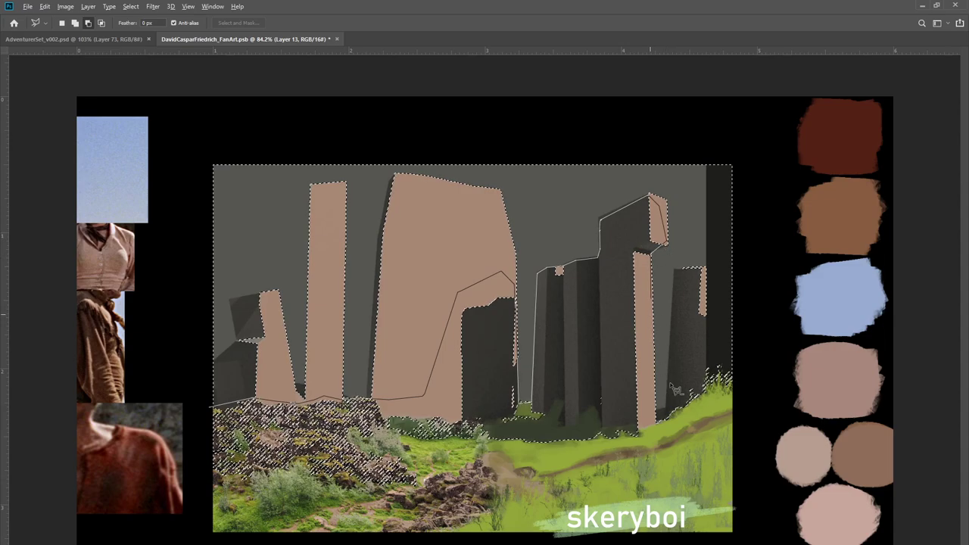
pyautogui.moveTo(663, 428); pyautogui.dragTo(659, 417)
pyautogui.click(667, 409)
pyautogui.moveTo(681, 276)
pyautogui.mouseDown()
pyautogui.moveTo(722, 273)
pyautogui.moveTo(738, 397)
pyautogui.moveTo(742, 277)
pyautogui.moveTo(750, 270)
pyautogui.moveTo(764, 284)
pyautogui.moveTo(763, 487)
pyautogui.moveTo(731, 517)
pyautogui.moveTo(229, 536)
pyautogui.moveTo(206, 529)
pyautogui.moveTo(201, 421)
pyautogui.mouseUp()
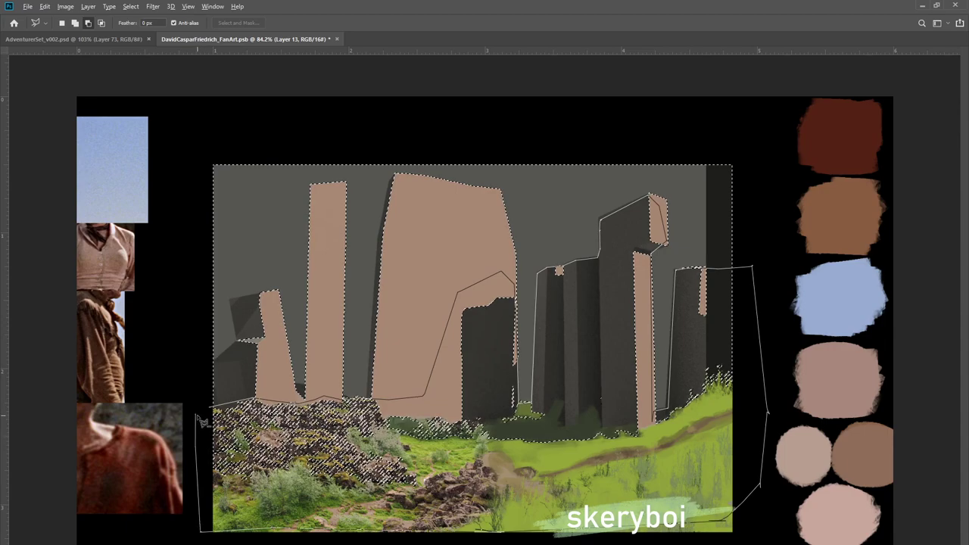
pyautogui.moveTo(203, 421)
pyautogui.mouseDown()
pyautogui.moveTo(215, 388)
pyautogui.moveTo(214, 416)
pyautogui.moveTo(196, 365)
pyautogui.moveTo(197, 390)
pyautogui.mouseUp()
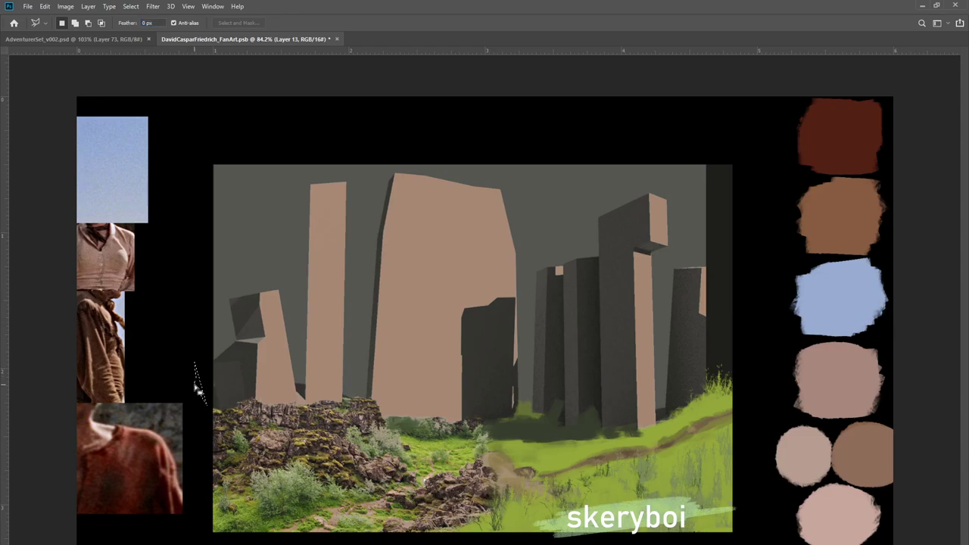
# Restore the backdrop selection, subtract the leftmost pillar's dark upper block with the Polygonal Lasso, and fill it with brown on a new layer
pyautogui.hotkey('ctrl', 'z')
pyautogui.hotkey('ctrl', 'z')
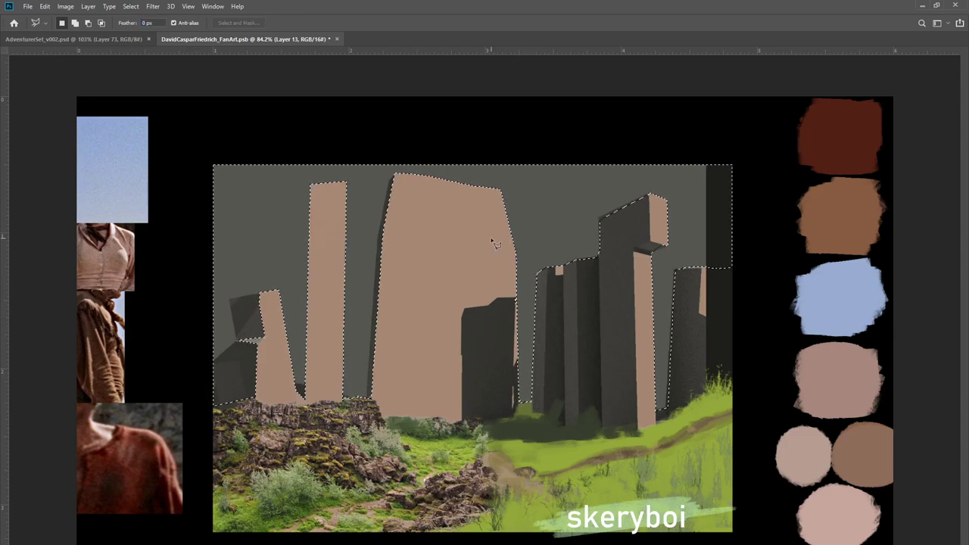
pyautogui.keyDown('alt'); pyautogui.click(269, 292); pyautogui.keyUp('alt')
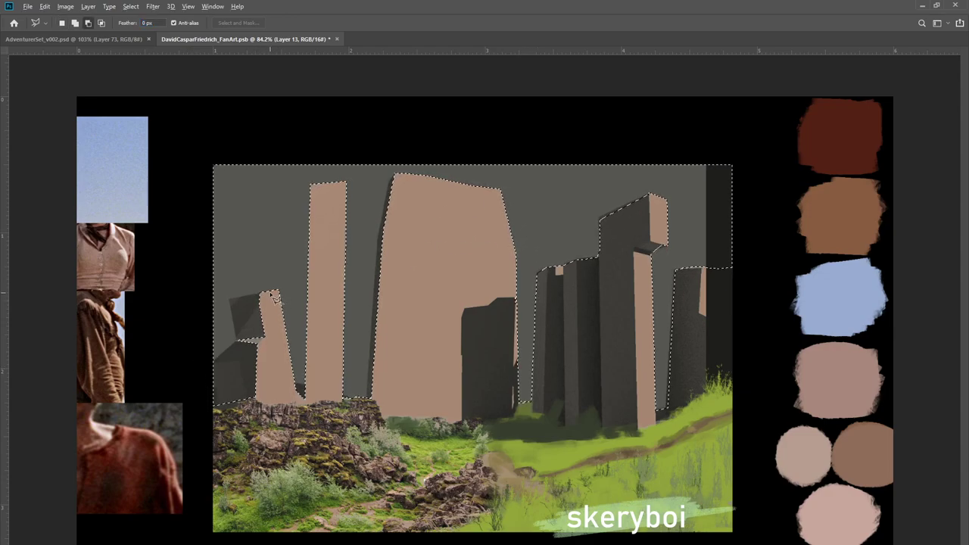
pyautogui.moveTo(240, 305)
pyautogui.mouseDown()
pyautogui.moveTo(241, 346)
pyautogui.moveTo(219, 358)
pyautogui.moveTo(208, 399)
pyautogui.moveTo(280, 411)
pyautogui.moveTo(277, 301)
pyautogui.mouseUp()
pyautogui.hotkey('ctrl', 'alt', 'shift', 'n')
pyautogui.hotkey('alt', 'BackSpace')
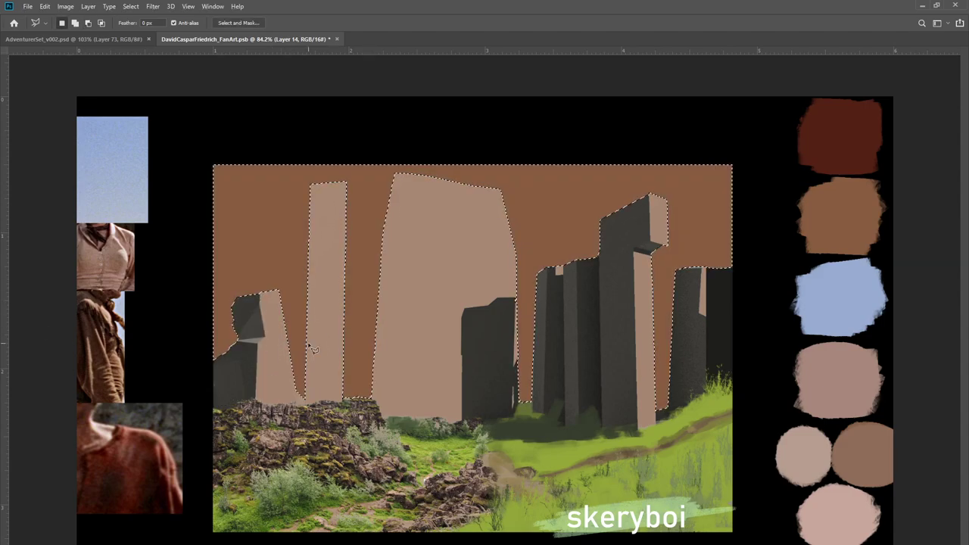
# Deselect and try recoloring the backdrop fill to a muted greyish teal
pyautogui.press('m')
pyautogui.hotkey('ctrl', 'd')
pyautogui.press('i')
pyautogui.moveTo(164, 326); pyautogui.dragTo(186, 376)
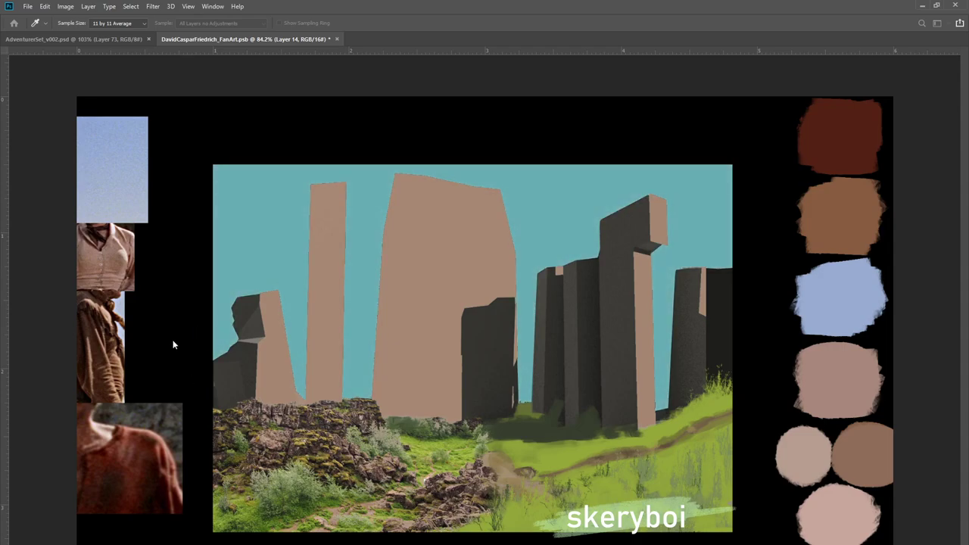
pyautogui.hotkey('shift', 'ctrl', 'BackSpace')
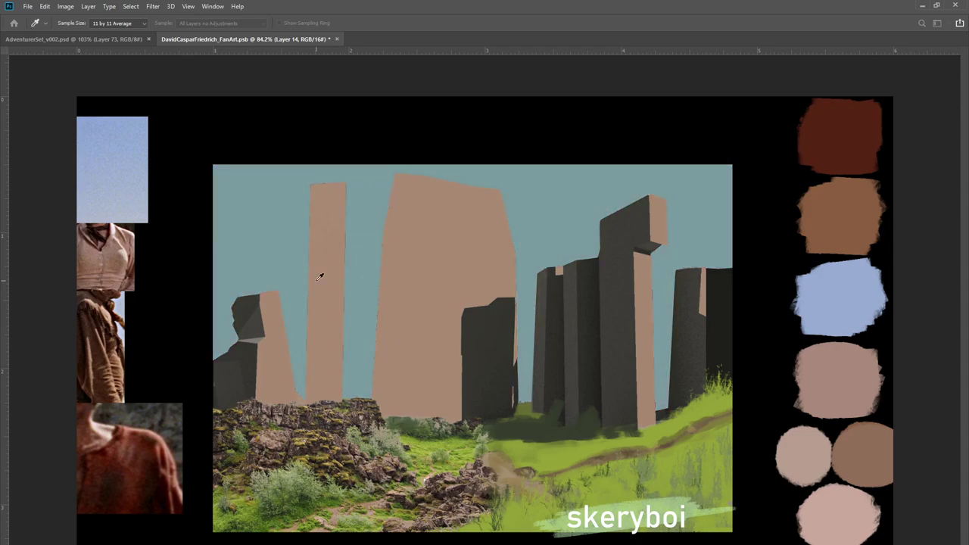
pyautogui.press('m')
pyautogui.press('b')
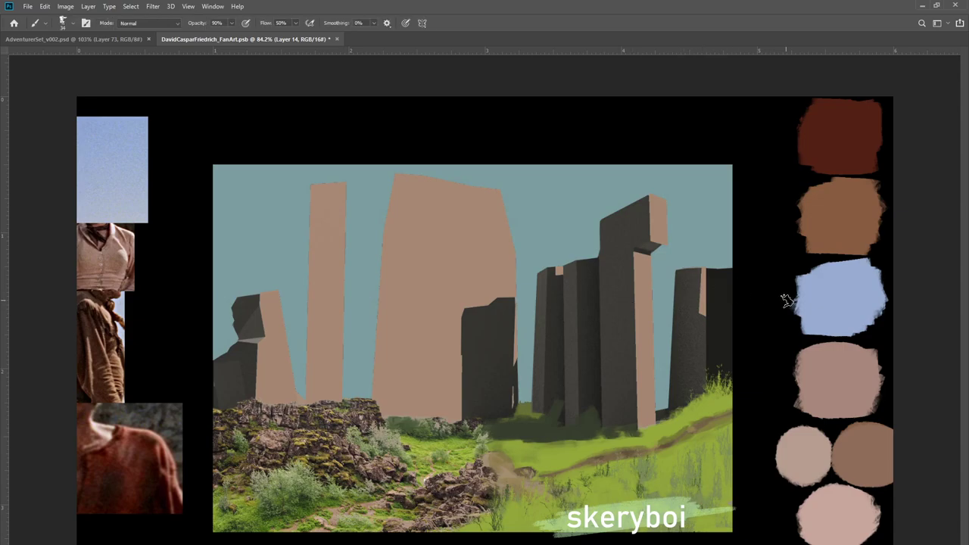
# Reselect the backdrop, fill it with light blue sampled from the sky reference, and deselect
pyautogui.hotkey('ctrl', 'shift', 'd')
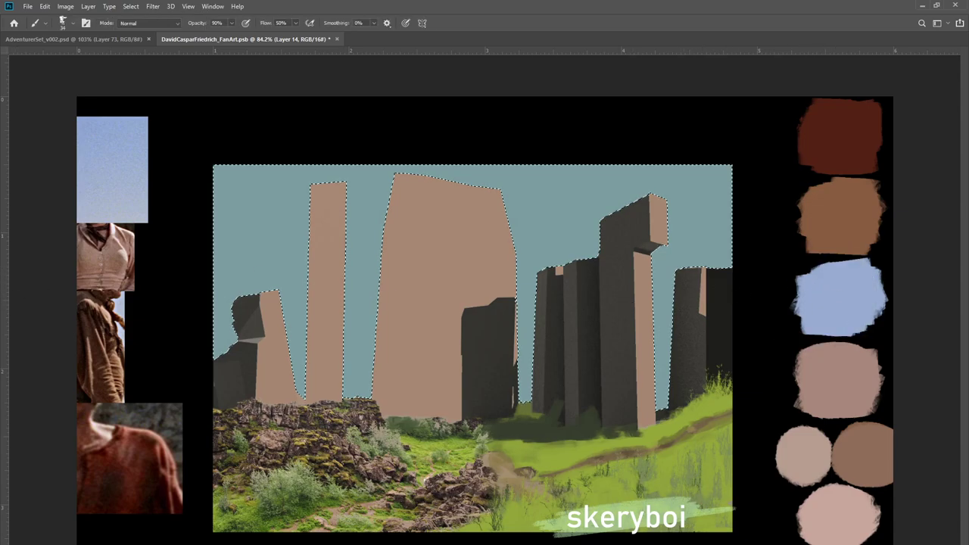
pyautogui.keyDown('alt'); pyautogui.click(101, 206); pyautogui.keyUp('alt')
pyautogui.hotkey('alt', 'BackSpace')
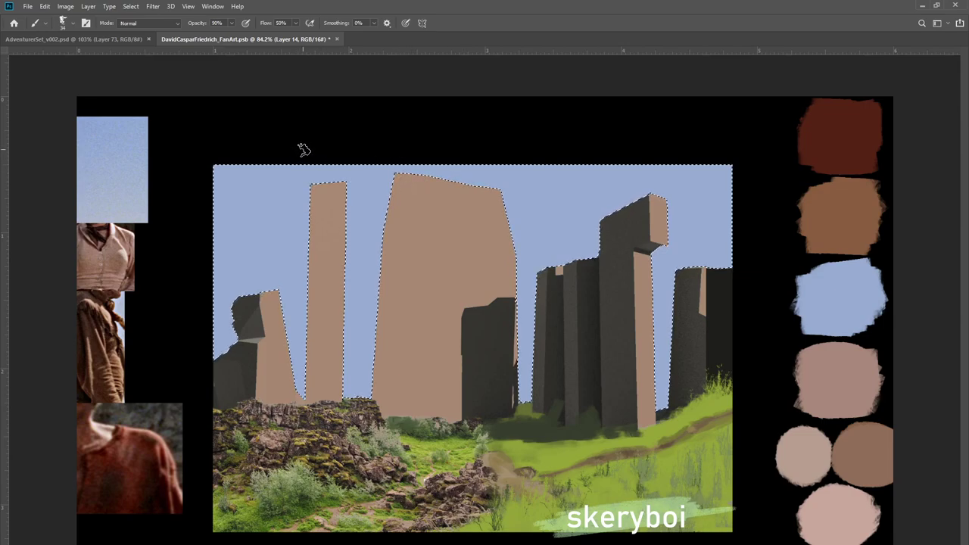
pyautogui.press('m')
pyautogui.hotkey('ctrl', 'd')
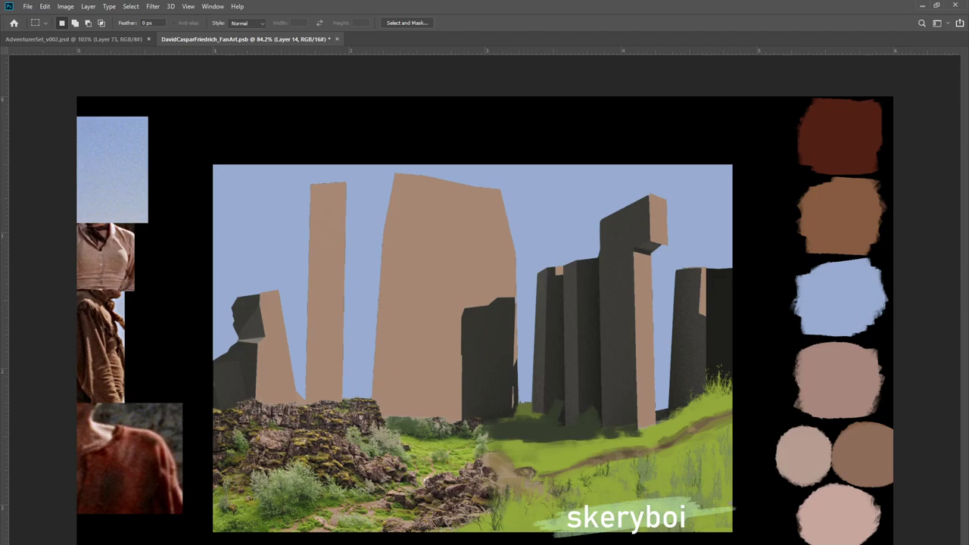
# Hide the peach and sky fills, restore the sky selection, and subtract the large block's dark side face with the Polygonal Lasso
pyautogui.hotkey('ctrl', 'z')
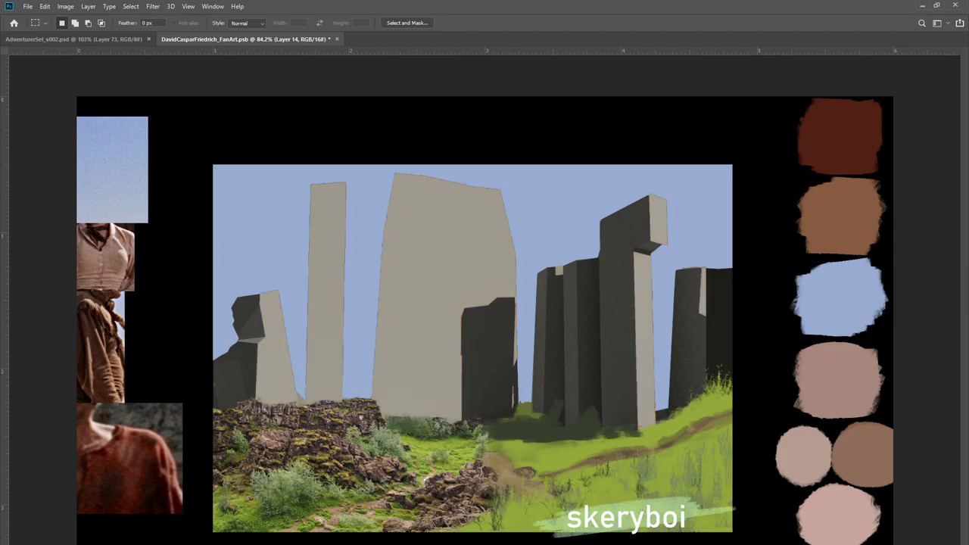
pyautogui.hotkey('ctrl', ',')
pyautogui.press('l')
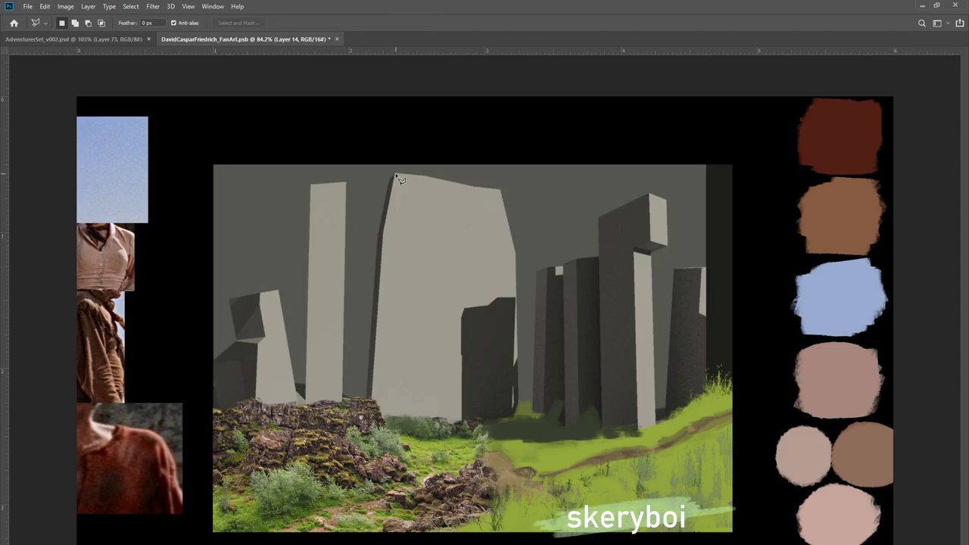
pyautogui.hotkey('ctrl', 'shift', 'd')
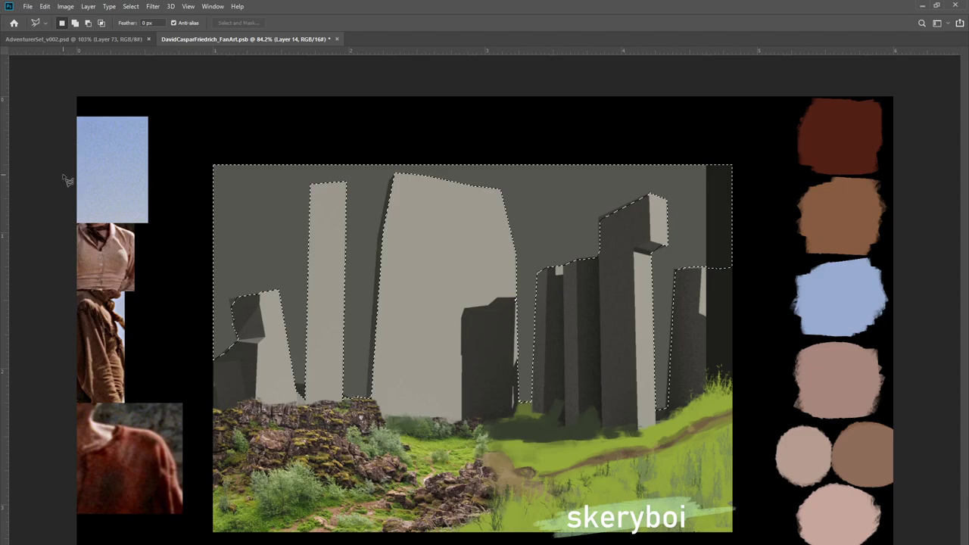
pyautogui.click(394, 175)
pyautogui.click(368, 397)
pyautogui.click(389, 400)
pyautogui.doubleClick(411, 192)
# Remove the blue sky fill from the large block's dark side face using the adjusted selection, and deselect
pyautogui.hotkey('alt', 'BackSpace')
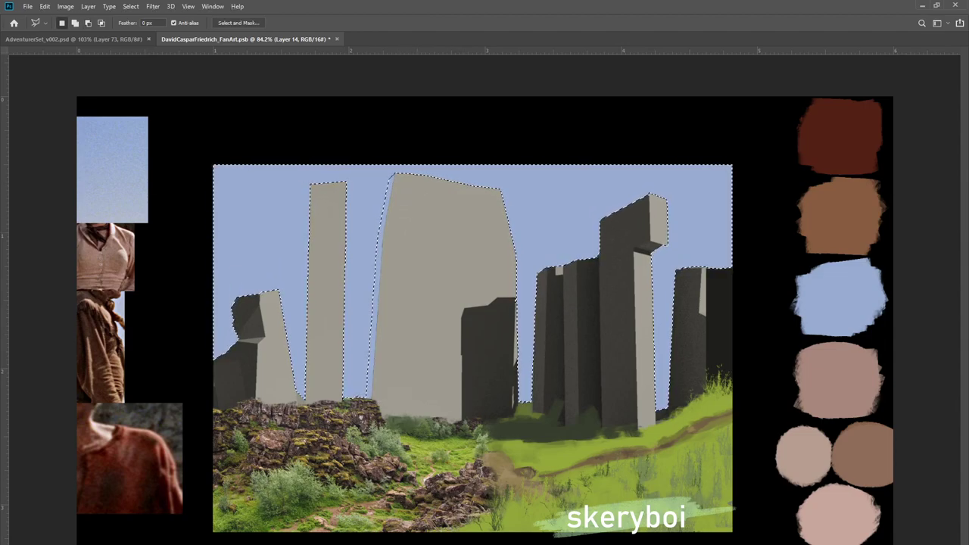
pyautogui.hotkey('ctrl', 'z')
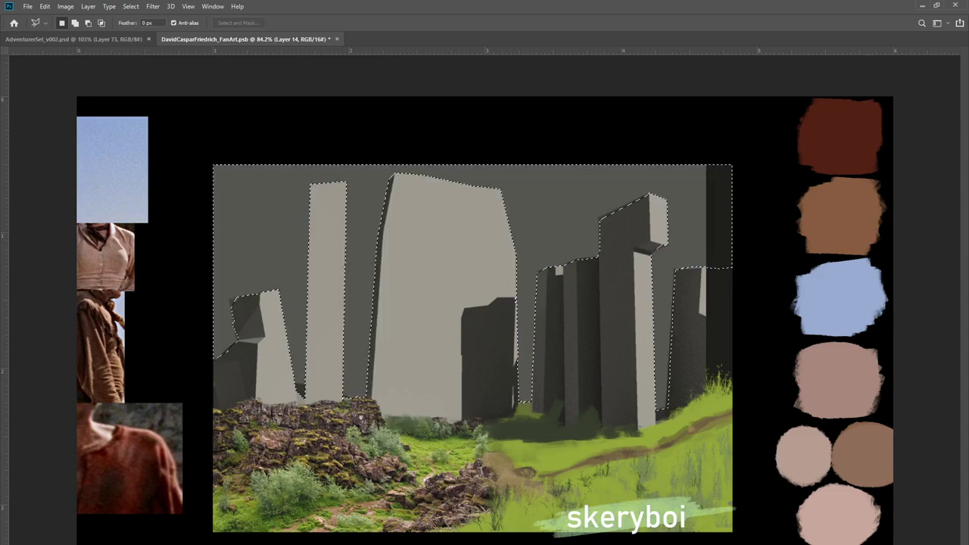
pyautogui.hotkey('ctrl', 'shift', 'z')
pyautogui.hotkey('ctrl', 'shift', 'i')
pyautogui.press('m')
pyautogui.hotkey('ctrl', 'd')
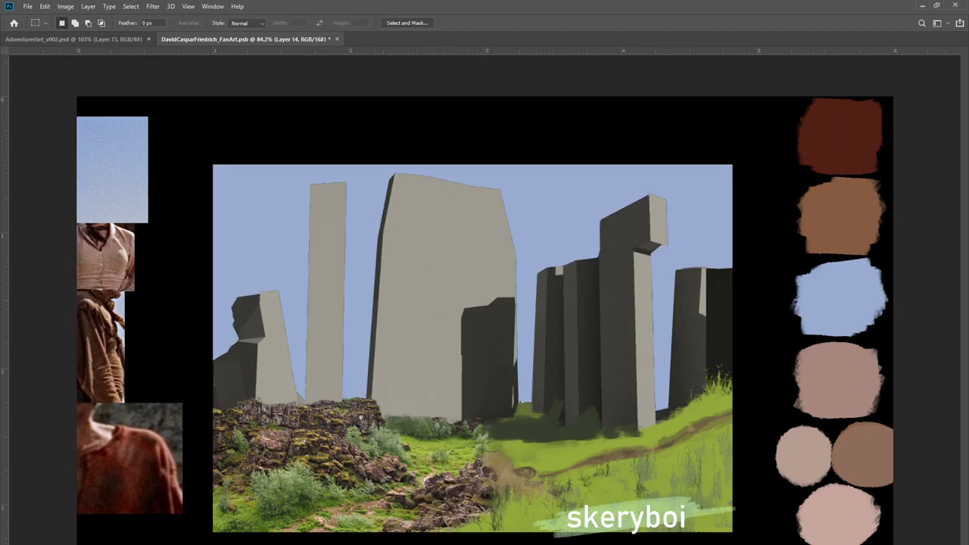
# Brush sky blue over the edges of the tall narrow pillar and the leftmost pillar to give them eroded silhouettes
pyautogui.press('b')
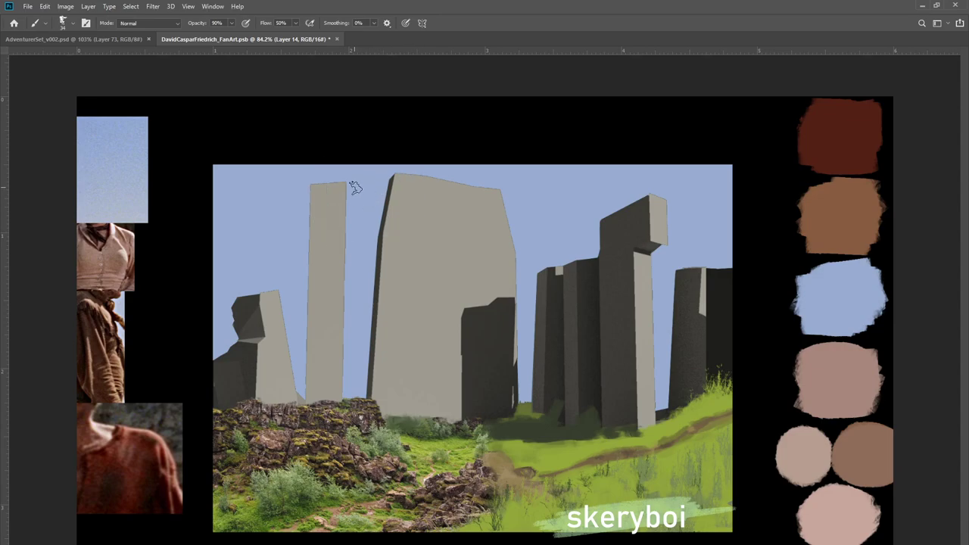
pyautogui.moveTo(346, 190)
pyautogui.mouseDown()
pyautogui.moveTo(339, 179)
pyautogui.moveTo(311, 190)
pyautogui.mouseUp()
pyautogui.moveTo(304, 256)
pyautogui.mouseDown()
pyautogui.moveTo(298, 226)
pyautogui.moveTo(307, 273)
pyautogui.mouseUp()
pyautogui.moveTo(304, 240)
pyautogui.mouseDown()
pyautogui.moveTo(295, 384)
pyautogui.moveTo(278, 285)
pyautogui.moveTo(291, 341)
pyautogui.mouseUp()
pyautogui.moveTo(284, 289); pyautogui.dragTo(296, 348)
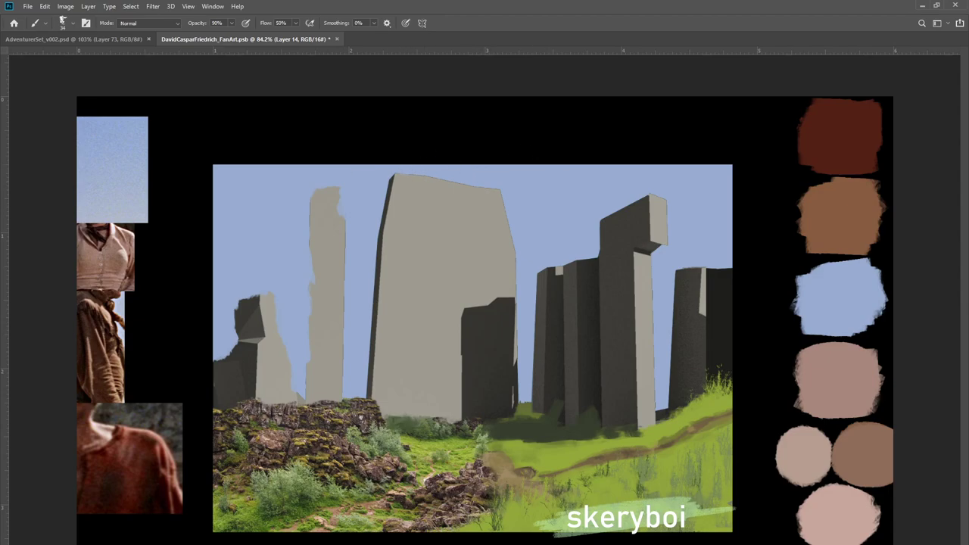
# Mask the sky layer to its cut-out shape and fill its pixels with sky blue across the whole upper scene
pyautogui.hotkey('ctrl', ',')
pyautogui.hotkey('ctrl', ',')
pyautogui.hotkey('ctrl', '\\')
pyautogui.hotkey('ctrl', '2')
pyautogui.press('m')
pyautogui.moveTo(191, 137)
pyautogui.mouseDown()
pyautogui.moveTo(223, 234)
pyautogui.moveTo(729, 415)
pyautogui.moveTo(737, 429)
pyautogui.mouseUp()
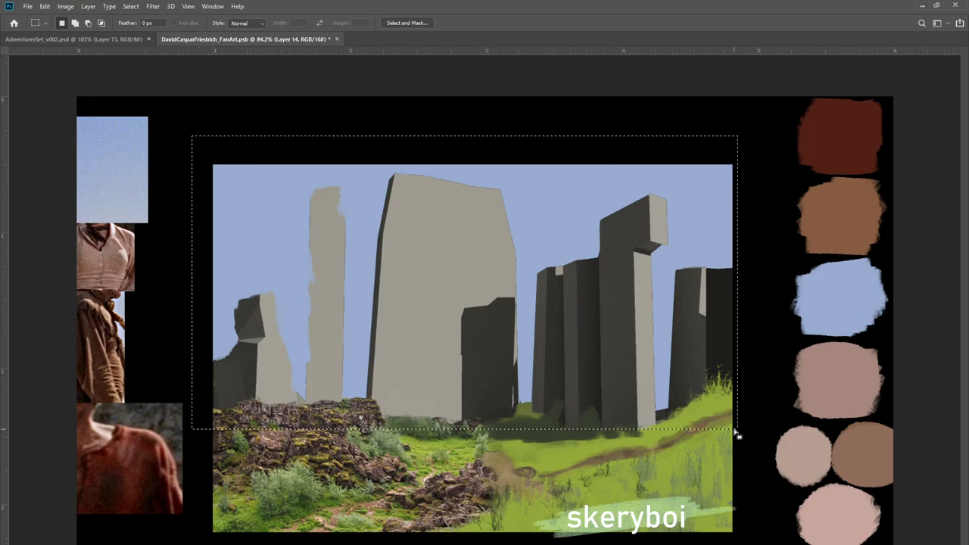
pyautogui.hotkey('ctrl', '\\')
pyautogui.hotkey('alt', 'BackSpace')
pyautogui.hotkey('ctrl', 'z')
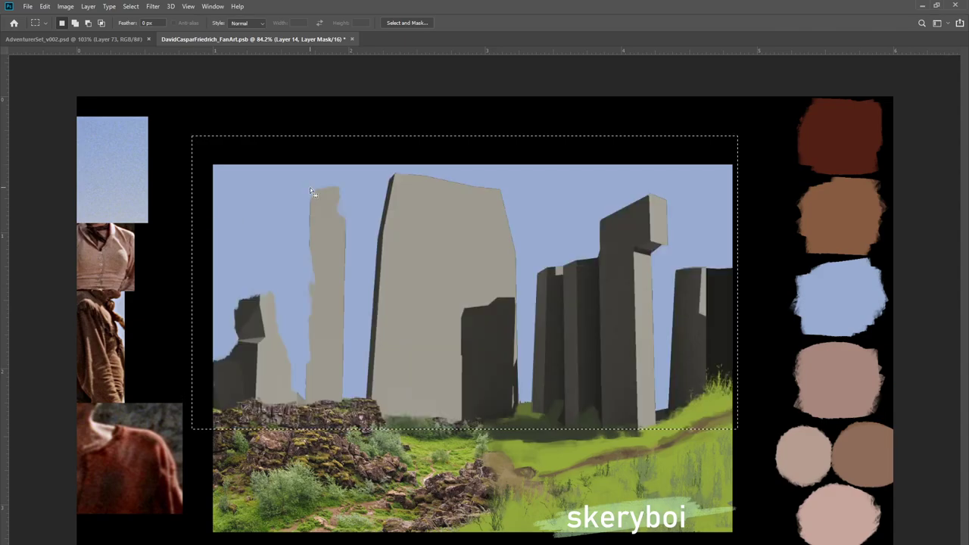
# Deselect, test a brush stroke on the sky mask and undo it, and refine the tall narrow pillar's upper edge
pyautogui.hotkey('ctrl', 'd')
pyautogui.press('b')
pyautogui.moveTo(320, 245)
pyautogui.mouseDown()
pyautogui.moveTo(318, 297)
pyautogui.moveTo(318, 238)
pyautogui.moveTo(310, 296)
pyautogui.moveTo(295, 203)
pyautogui.moveTo(320, 281)
pyautogui.moveTo(318, 227)
pyautogui.moveTo(321, 295)
pyautogui.mouseUp()
pyautogui.hotkey('ctrl', 'z')
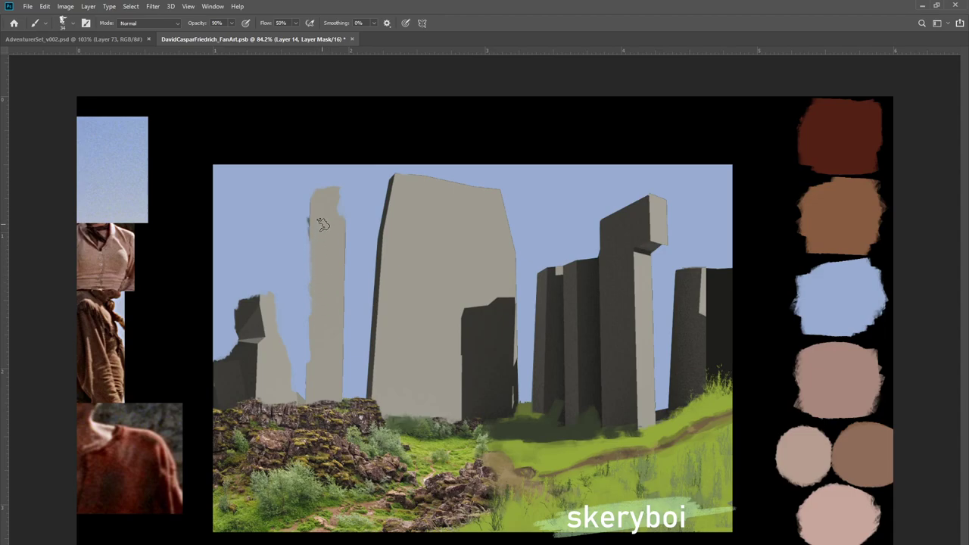
pyautogui.moveTo(303, 226)
pyautogui.mouseDown()
pyautogui.moveTo(300, 184)
pyautogui.moveTo(336, 181)
pyautogui.mouseUp()
# Check the Caspar David Friedrich ruins painting as a reference, hide it, and return to the sky layer's mask
pyautogui.hotkey('alt', '[')
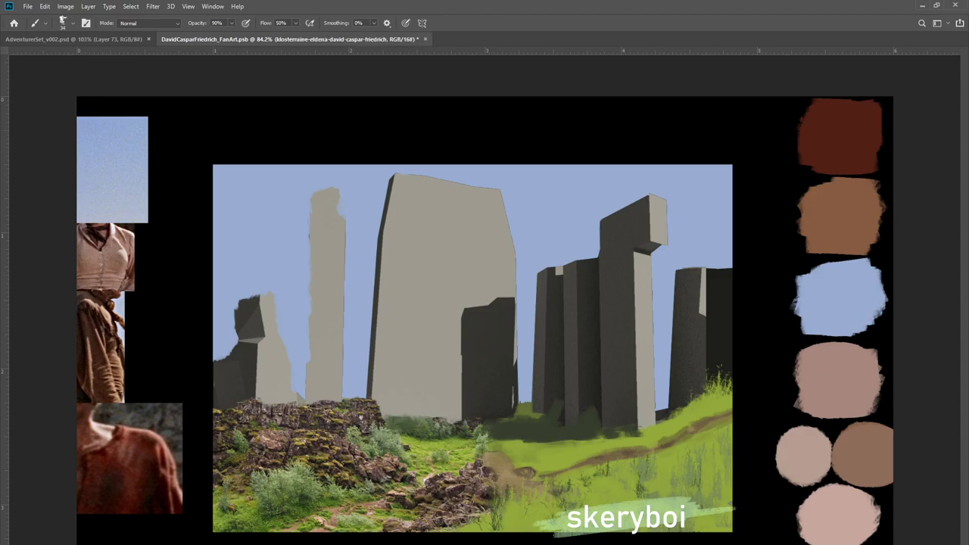
pyautogui.press('ctrl+')
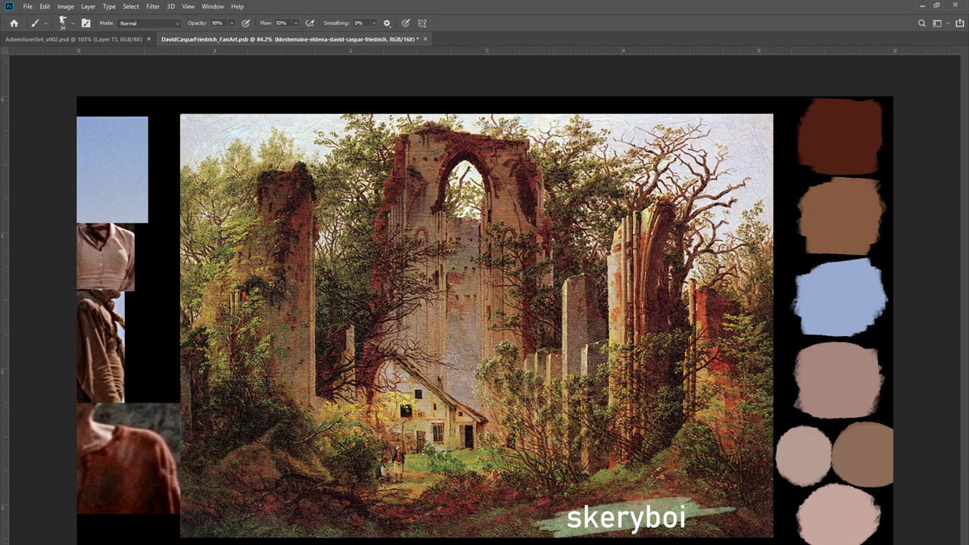
pyautogui.hotkey('ctrl', ',')
pyautogui.hotkey('ctrl', ',')
pyautogui.hotkey('ctrl', ',')
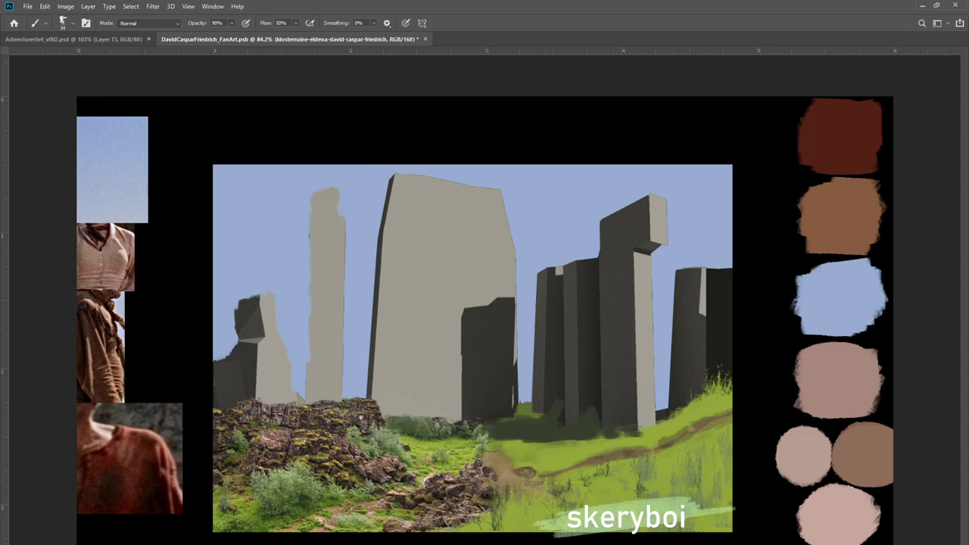
pyautogui.hotkey('alt', '[')
pyautogui.hotkey('ctrl', '\\')
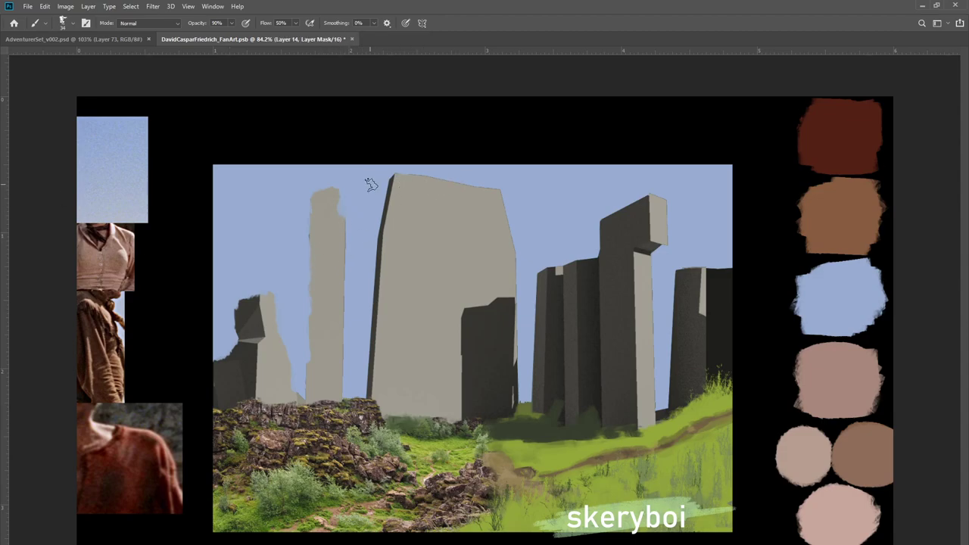
# Paint on the sky mask to roughen the tall narrow pillar's edge and the large block's top and side edges
pyautogui.moveTo(353, 250)
pyautogui.mouseDown()
pyautogui.moveTo(346, 281)
pyautogui.moveTo(347, 217)
pyautogui.moveTo(349, 378)
pyautogui.mouseUp()
pyautogui.moveTo(337, 278)
pyautogui.mouseDown()
pyautogui.moveTo(336, 393)
pyautogui.moveTo(347, 357)
pyautogui.moveTo(342, 288)
pyautogui.moveTo(349, 398)
pyautogui.mouseUp()
pyautogui.moveTo(349, 295); pyautogui.dragTo(350, 383)
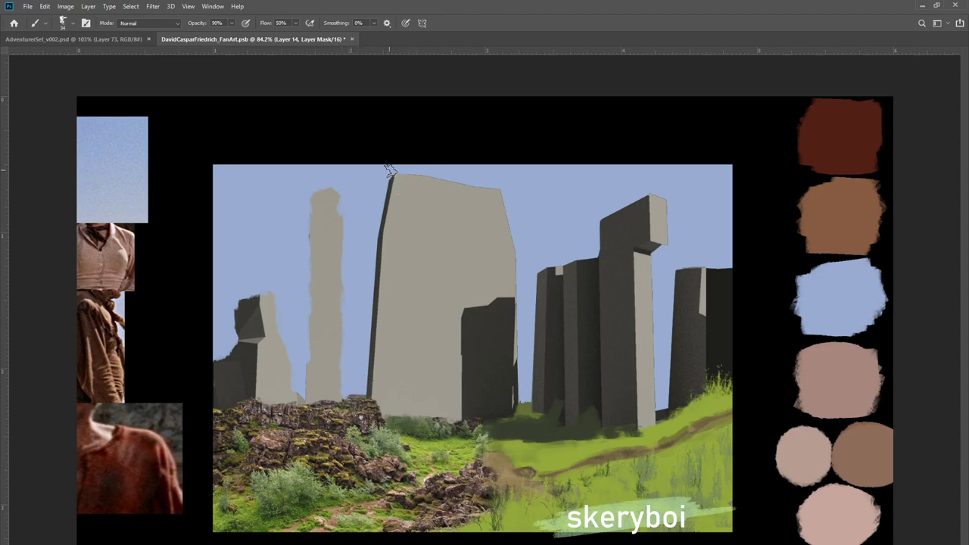
pyautogui.moveTo(394, 171)
pyautogui.mouseDown()
pyautogui.moveTo(376, 189)
pyautogui.moveTo(411, 159)
pyautogui.moveTo(403, 172)
pyautogui.moveTo(492, 178)
pyautogui.moveTo(520, 206)
pyautogui.moveTo(512, 187)
pyautogui.moveTo(513, 233)
pyautogui.mouseUp()
pyautogui.moveTo(509, 189); pyautogui.dragTo(514, 234)
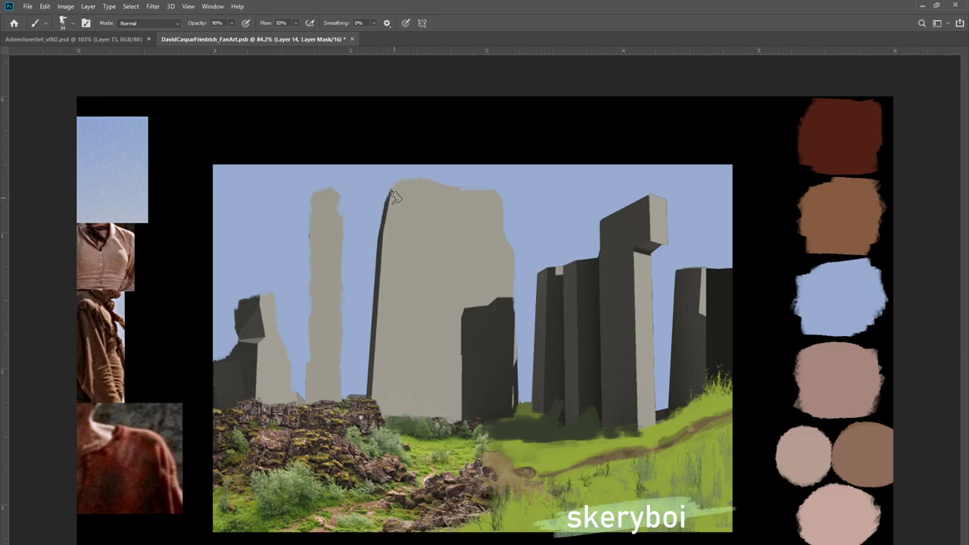
pyautogui.moveTo(384, 194)
pyautogui.mouseDown()
pyautogui.moveTo(359, 335)
pyautogui.moveTo(380, 304)
pyautogui.moveTo(365, 389)
pyautogui.mouseUp()
# Roughen the silhouettes of the overhanging pillar and the far small pillar by painting on the sky mask
pyautogui.moveTo(597, 237)
pyautogui.mouseDown()
pyautogui.moveTo(602, 220)
pyautogui.moveTo(649, 194)
pyautogui.mouseUp()
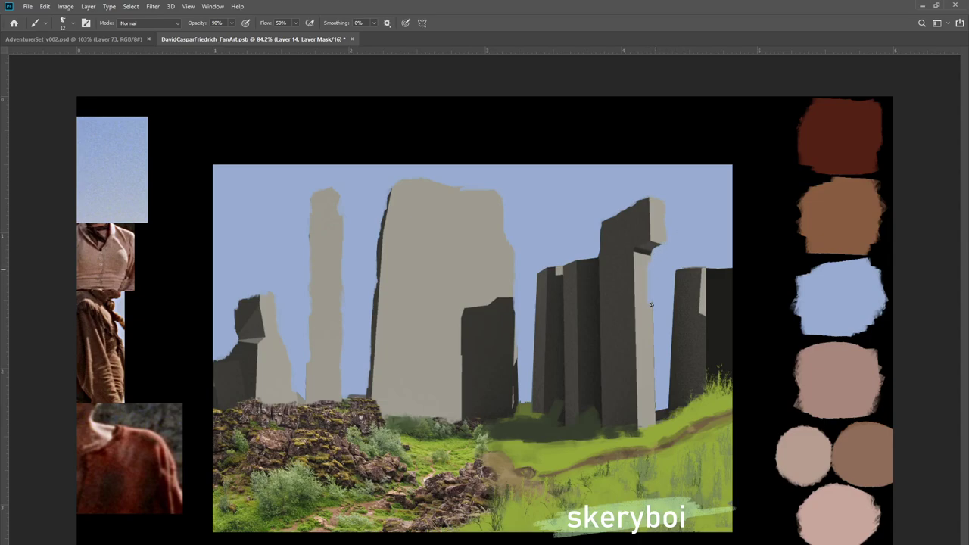
pyautogui.moveTo(654, 359); pyautogui.dragTo(656, 392)
pyautogui.moveTo(646, 347)
pyautogui.mouseDown()
pyautogui.moveTo(652, 398)
pyautogui.moveTo(656, 347)
pyautogui.moveTo(656, 413)
pyautogui.mouseUp()
pyautogui.hotkey('ctrl', 'z')
pyautogui.moveTo(677, 275)
pyautogui.mouseDown()
pyautogui.moveTo(674, 314)
pyautogui.moveTo(672, 278)
pyautogui.mouseUp()
pyautogui.moveTo(679, 263); pyautogui.dragTo(674, 278)
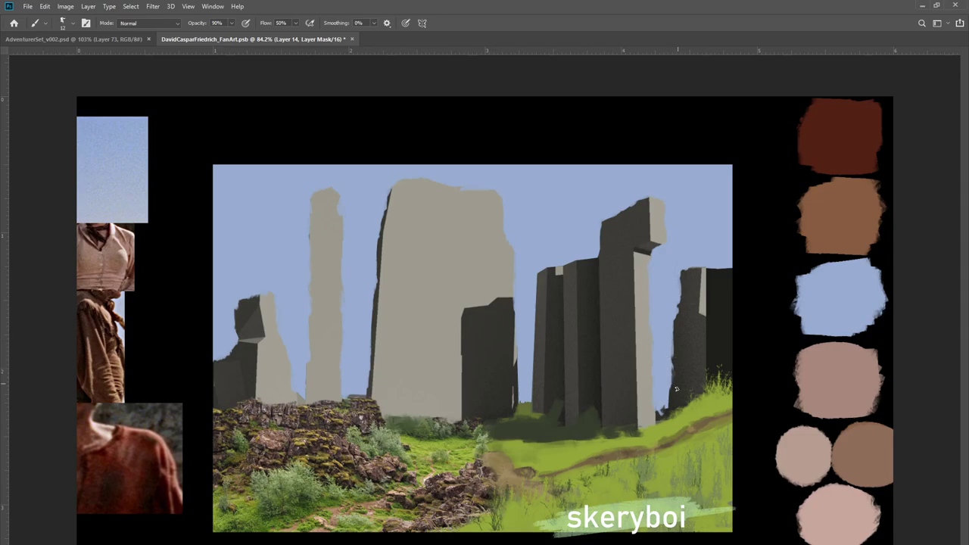
# Reveal the sky over the dark strip beside the far small pillar with a rectangular mask fill, and deselect
pyautogui.moveTo(715, 261)
pyautogui.mouseDown()
pyautogui.moveTo(715, 291)
pyautogui.moveTo(719, 272)
pyautogui.mouseUp()
pyautogui.press('m')
pyautogui.moveTo(706, 265); pyautogui.dragTo(746, 383)
pyautogui.hotkey('alt', 'BackSpace')
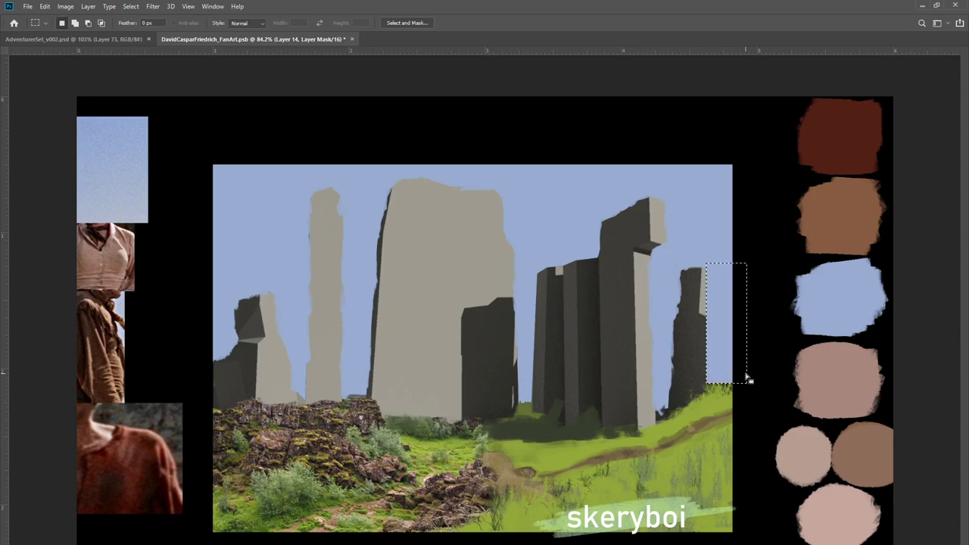
pyautogui.hotkey('ctrl', 'd')
pyautogui.press('b')
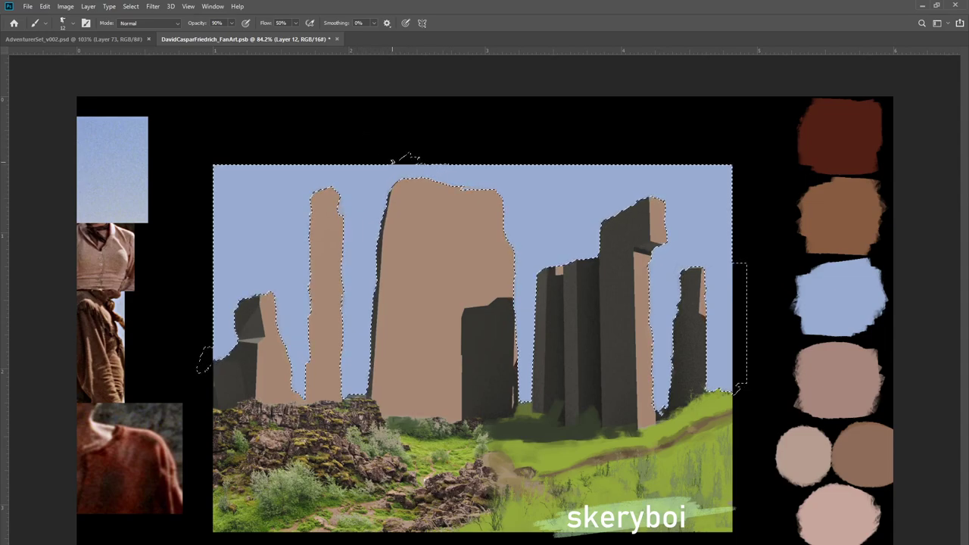
# Trim the peach and brown stone fills to the new silhouettes using the sky mask as a selection, and deselect
pyautogui.press('m')
pyautogui.hotkey('ctrl', 'd')
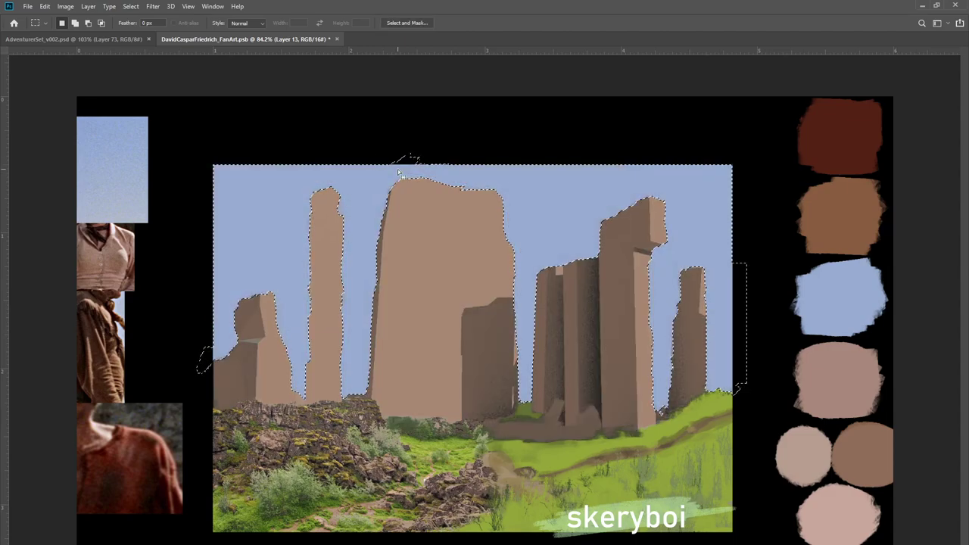
pyautogui.hotkey('ctrl', 'd')
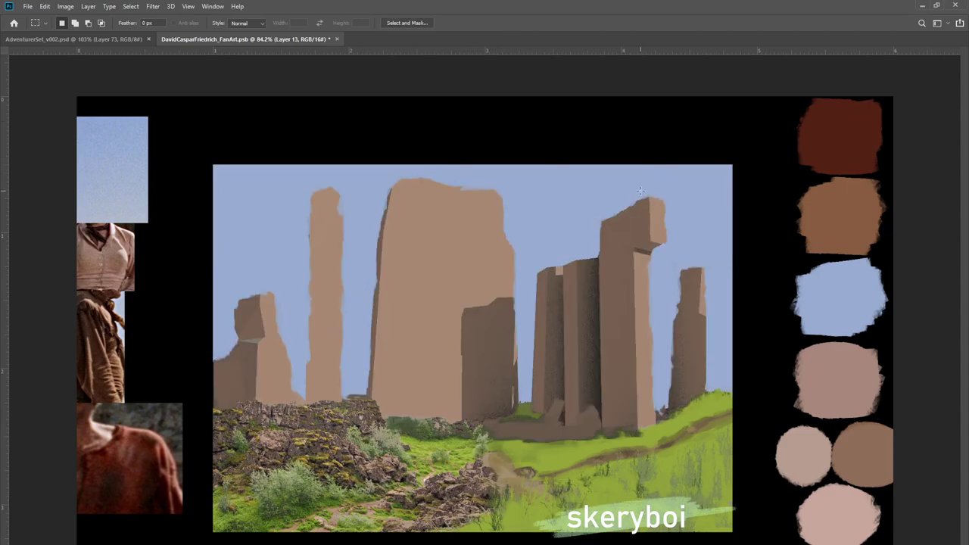
# Recolor the brown shadow-face fill to a dark neutral grey, comparing it with the previous color
pyautogui.hotkey('ctrl', 'z')
pyautogui.hotkey('ctrl', 'shift', 'z')
pyautogui.press('i')
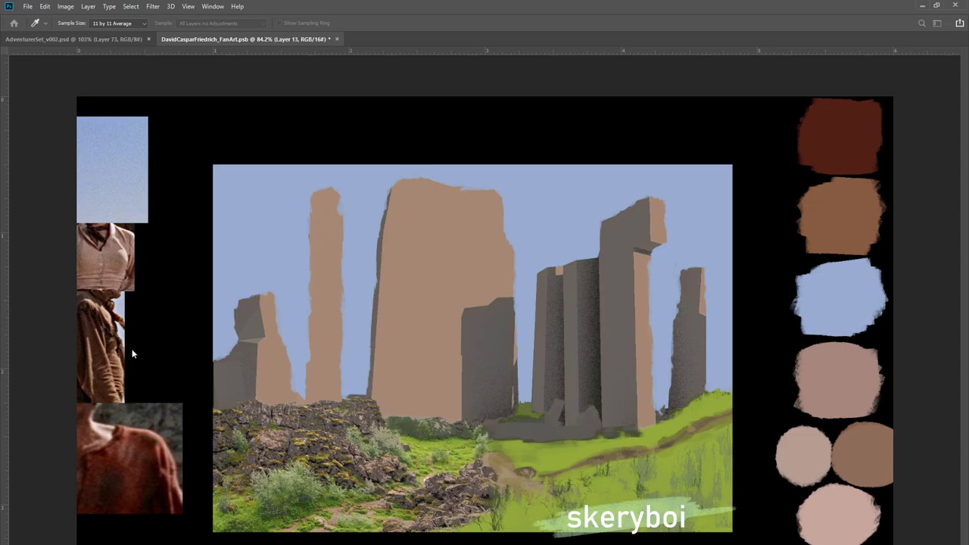
pyautogui.hotkey('ctrl', 'z')
pyautogui.hotkey('ctrl', 'shift', 'z')
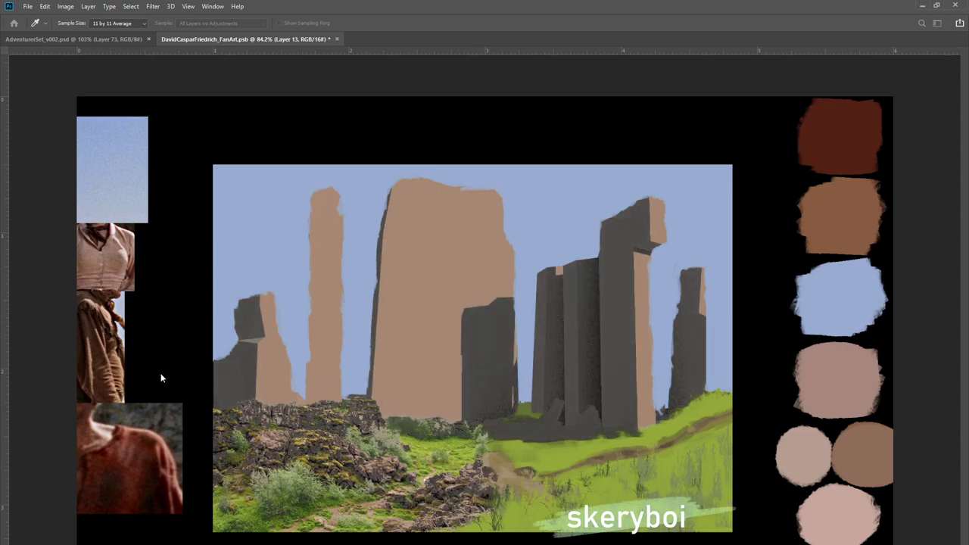
pyautogui.press('m')
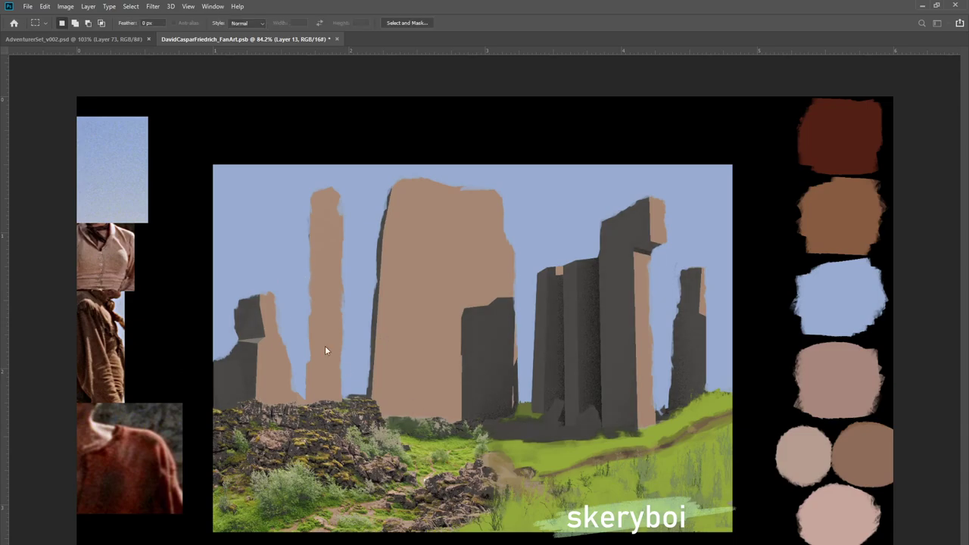
# Clear the rectangular selection over the foreground rocks and save the document
pyautogui.moveTo(206, 399); pyautogui.dragTo(454, 543)
pyautogui.hotkey('ctrl', 'd')
pyautogui.hotkey('ctrl', 's')
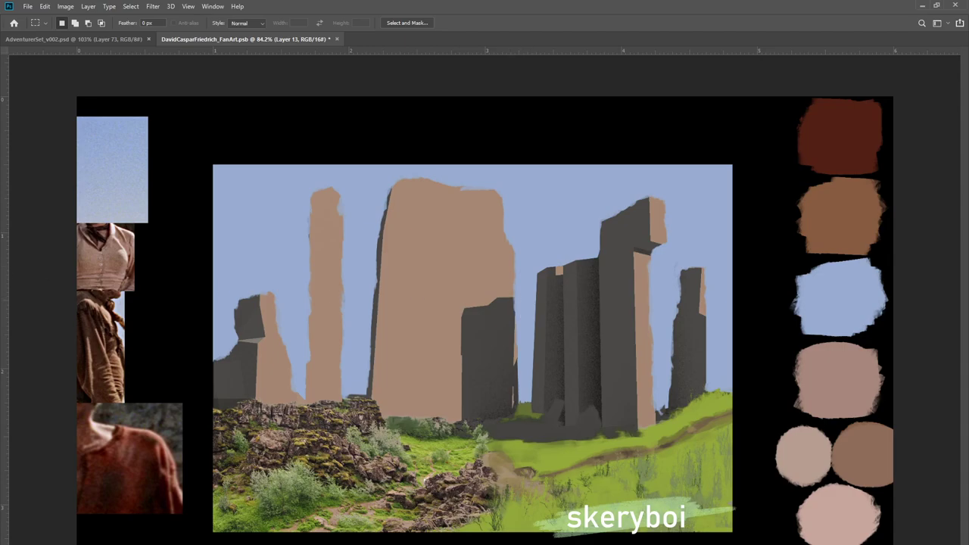
# Restrict the underlying stone layer's mask to the pillar silhouettes by filling it through the inverted sky selection, and deselect
pyautogui.hotkey('ctrl', 'shift', 'd')
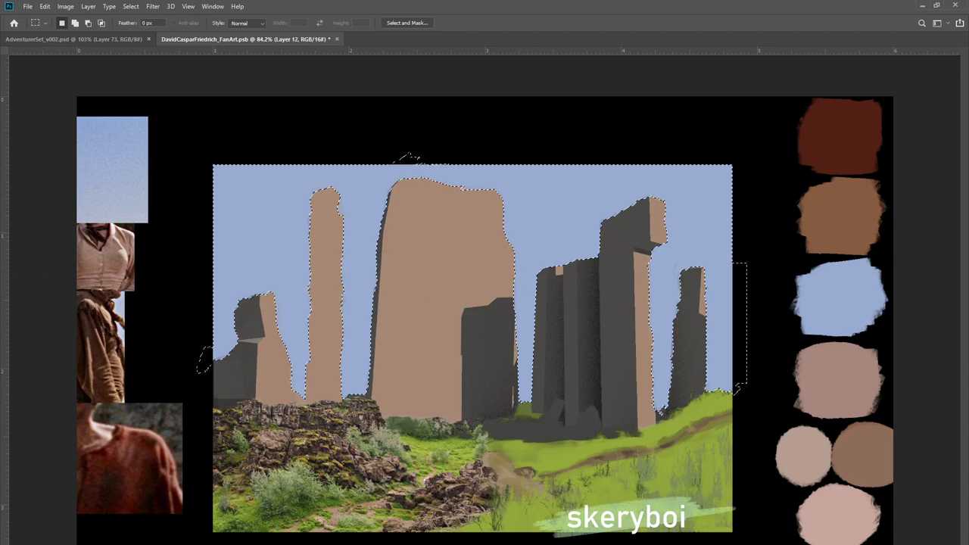
pyautogui.hotkey('ctrl', 'alt', 'm')
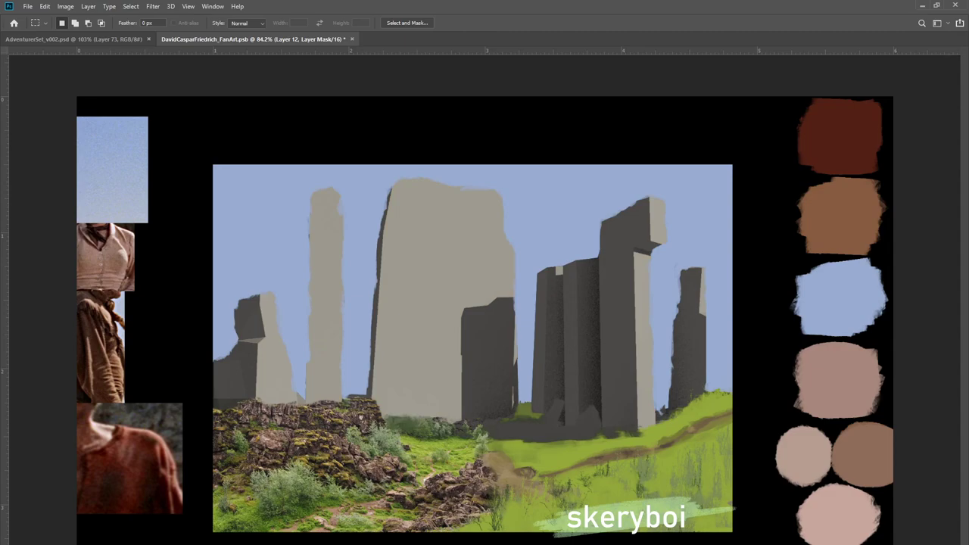
pyautogui.hotkey('ctrl', 'shift', 'd')
pyautogui.hotkey('ctrl', '2')
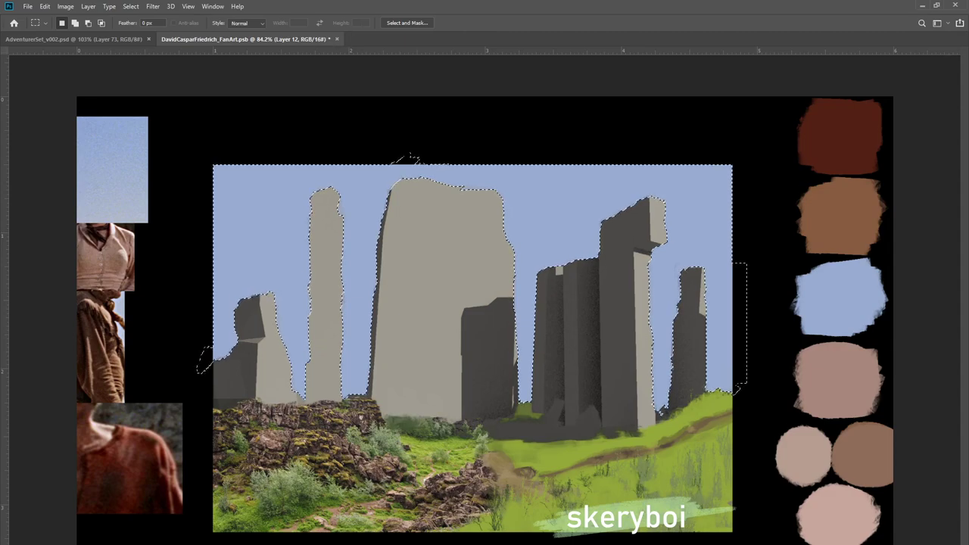
pyautogui.hotkey('ctrl', '\\')
pyautogui.hotkey('ctrl', 'shift', 'i')
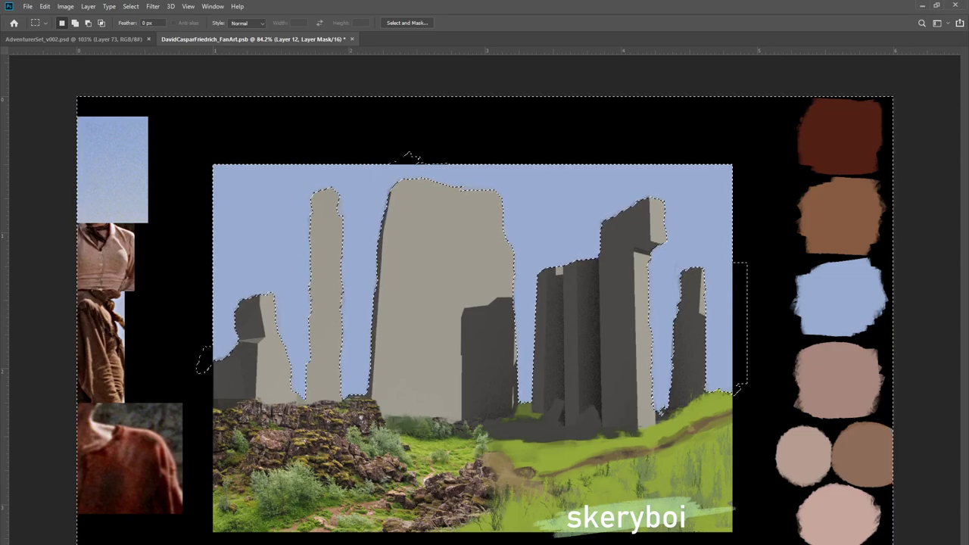
pyautogui.hotkey('alt', 'BackSpace')
pyautogui.hotkey('ctrl', 'd')
pyautogui.hotkey('ctrl', '2')
# Compare the pillar color layers by repeatedly toggling their visibility
pyautogui.hotkey('ctrl', ',')
pyautogui.hotkey('ctrl', ',')
pyautogui.hotkey('ctrl', ',')
pyautogui.hotkey('ctrl', ',')
pyautogui.hotkey('ctrl', ',')
pyautogui.hotkey('ctrl', ',')
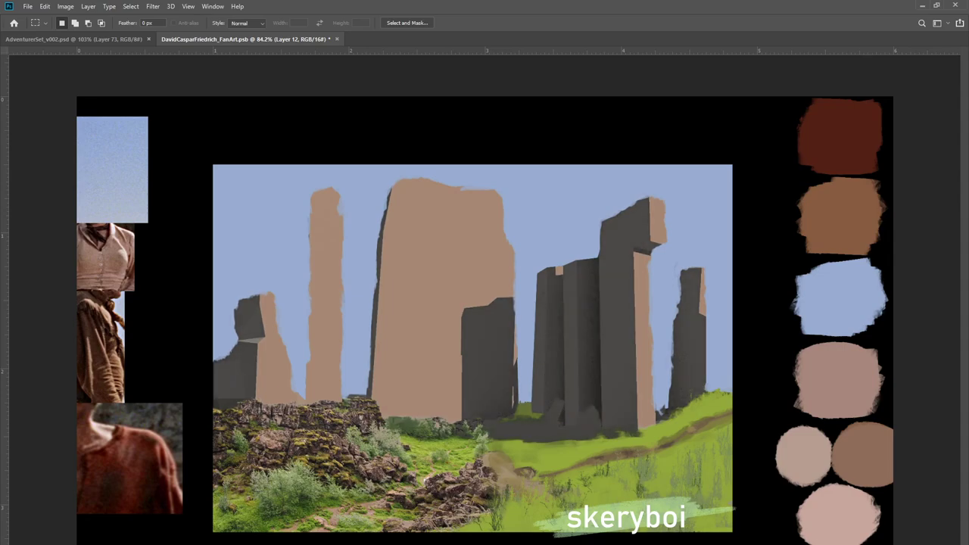
pyautogui.hotkey('ctrl', ',')
pyautogui.hotkey('ctrl', ',')
pyautogui.hotkey('ctrl', ',')
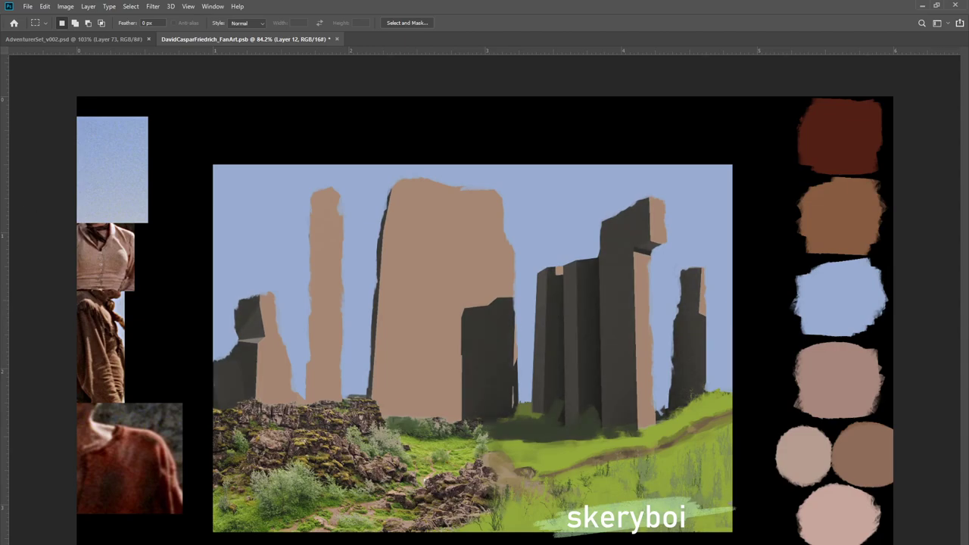
pyautogui.hotkey('ctrl', ',')
pyautogui.hotkey('ctrl', ',')
# Group the pillar layers and name the group Ruins
pyautogui.press('z')
pyautogui.moveTo(599, 316)
pyautogui.mouseDown()
pyautogui.moveTo(489, 322)
pyautogui.moveTo(538, 334)
pyautogui.moveTo(593, 329)
pyautogui.mouseUp()
pyautogui.moveTo(520, 359); pyautogui.dragTo(574, 354)
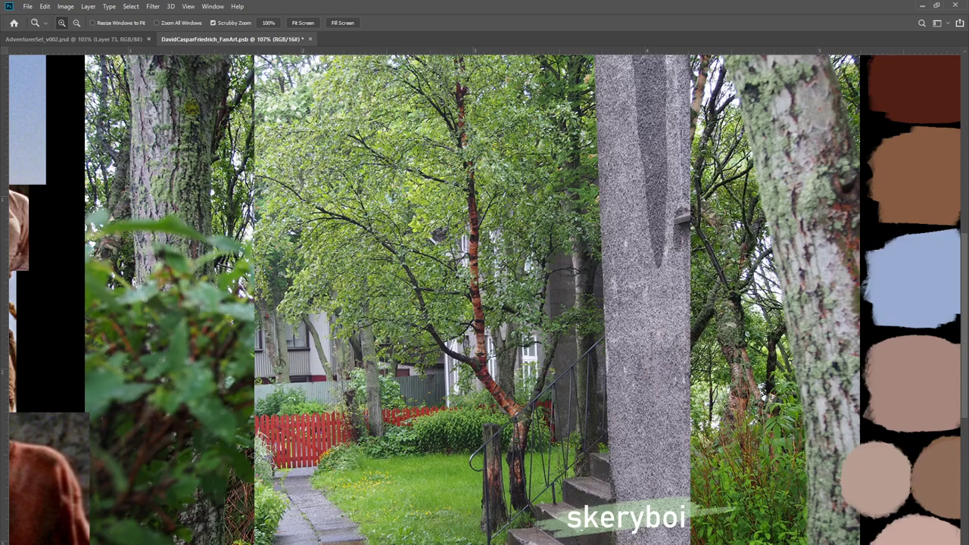
pyautogui.hotkey('ctrl', 'g')
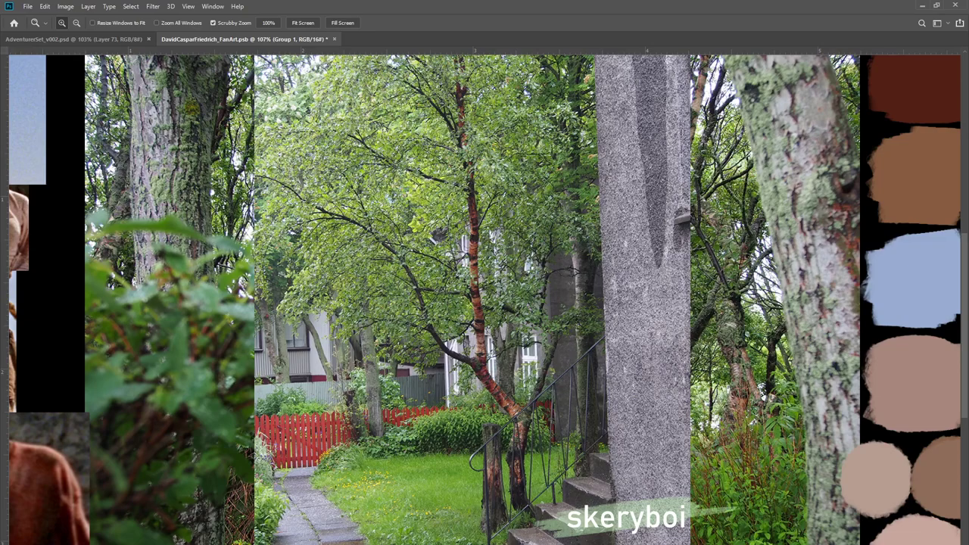
pyautogui.press('Return')
# Move the Palette layer beneath the tree photos in the layer order
pyautogui.hotkey('alt', '[')
pyautogui.hotkey('alt', 'shift', '[')
pyautogui.hotkey('ctrl', '[')
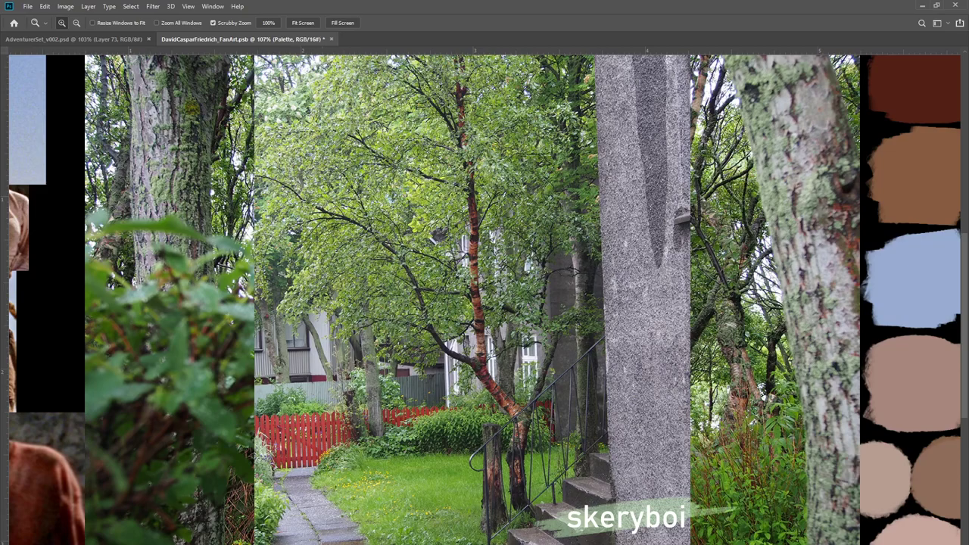
pyautogui.hotkey('ctrl', 'shift', 'z')
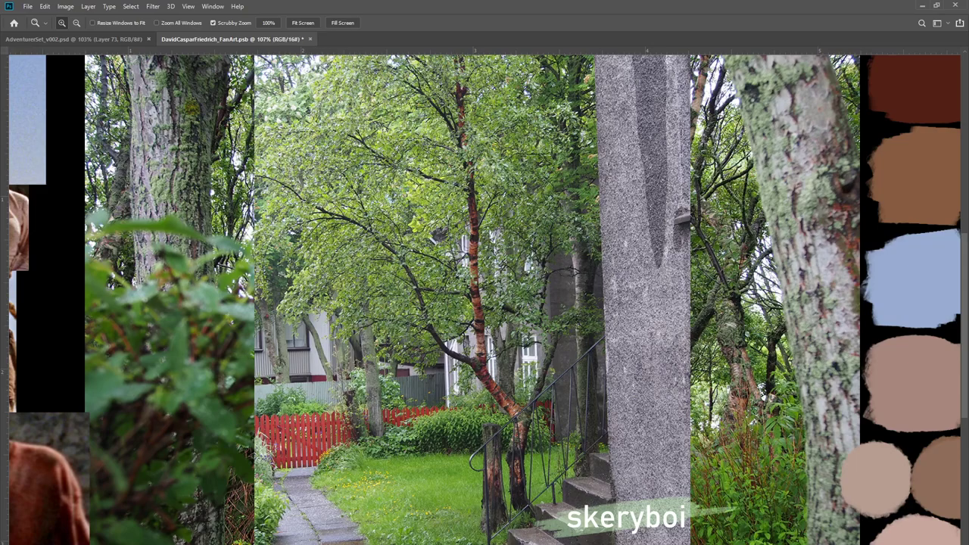
pyautogui.hotkey('ctrl', 'z')
pyautogui.hotkey('ctrl', 'z')
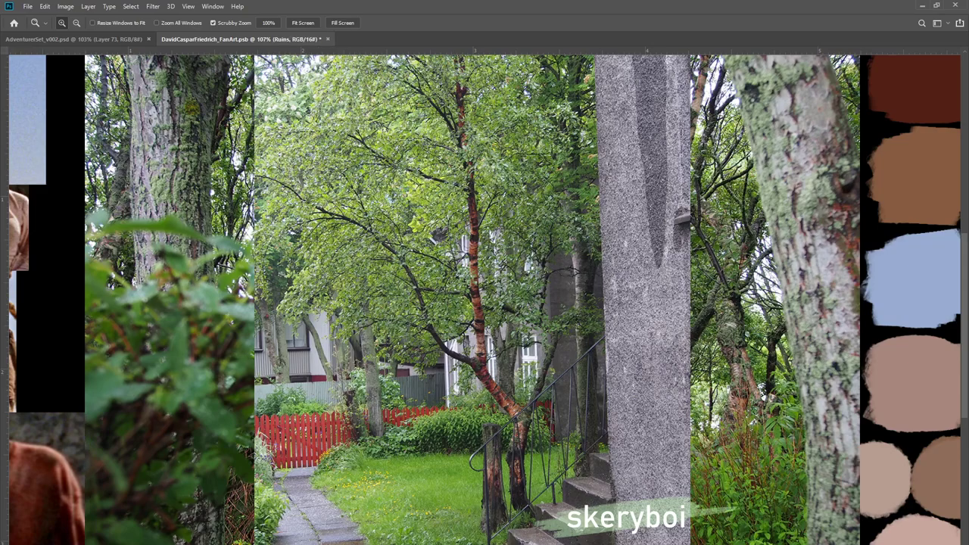
# Look through the stacked garden and forest photos by toggling their visibility
pyautogui.hotkey('ctrl', 'z')
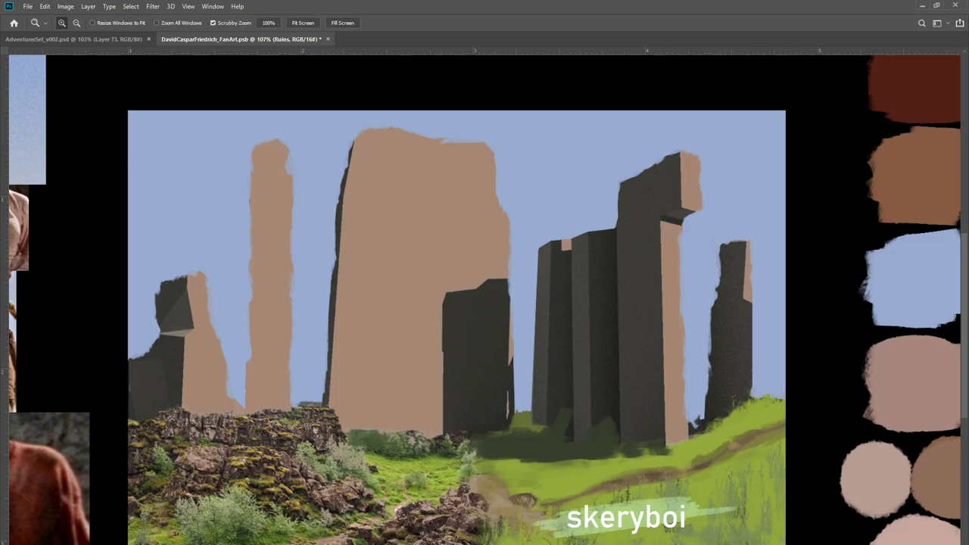
pyautogui.hotkey('ctrl', 'shift', 'z')
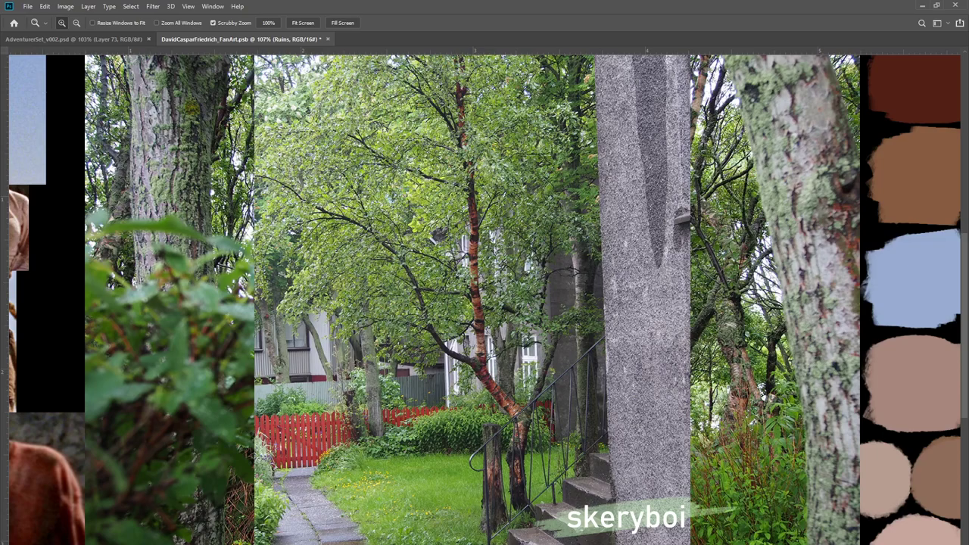
pyautogui.hotkey('ctrl', 'shift', 'z')
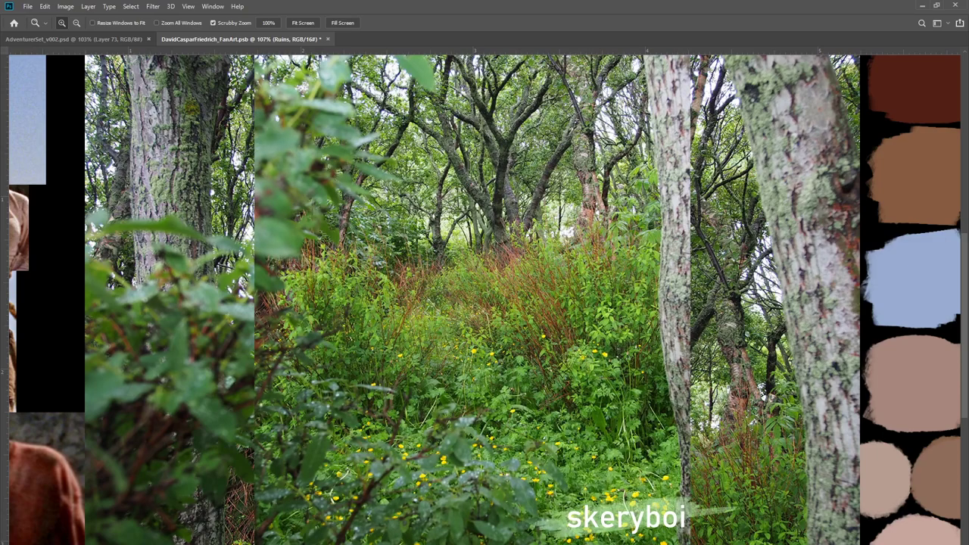
pyautogui.hotkey('ctrl', 'shift', 'z')
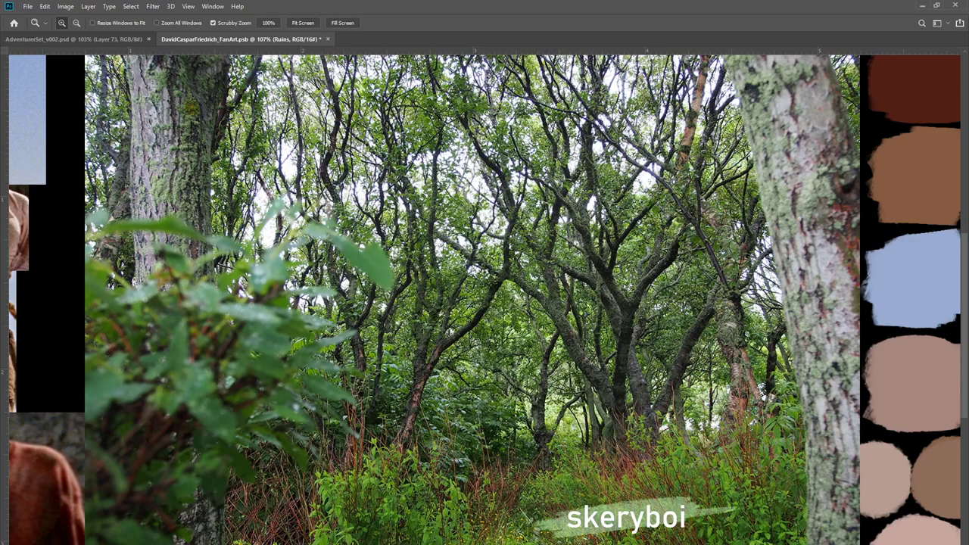
pyautogui.hotkey('ctrl', 'shift', 'z')
pyautogui.hotkey('ctrl', 'shift', 'z')
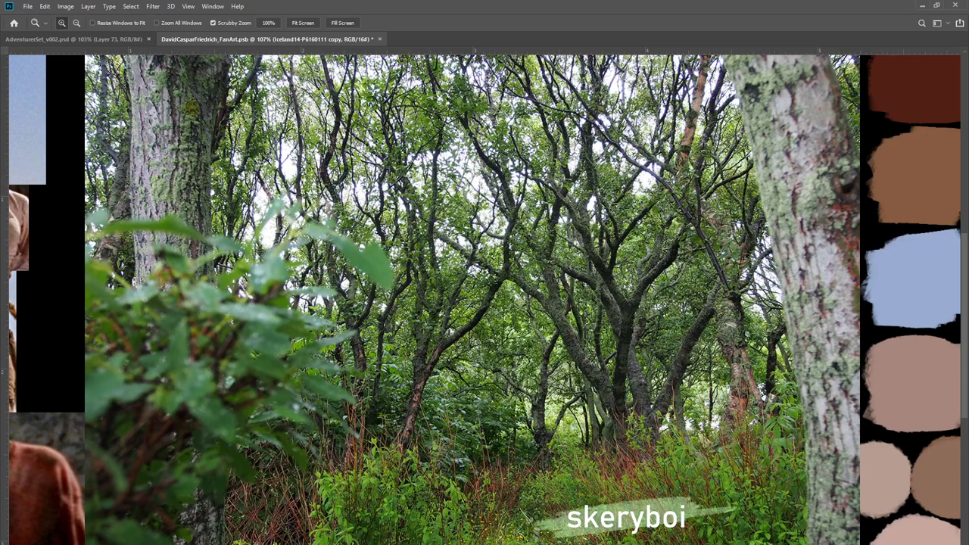
# Hide the palette and compare the garden photo with the forest photo beneath it
pyautogui.hotkey('alt', '[')
pyautogui.hotkey('ctrl', ',')
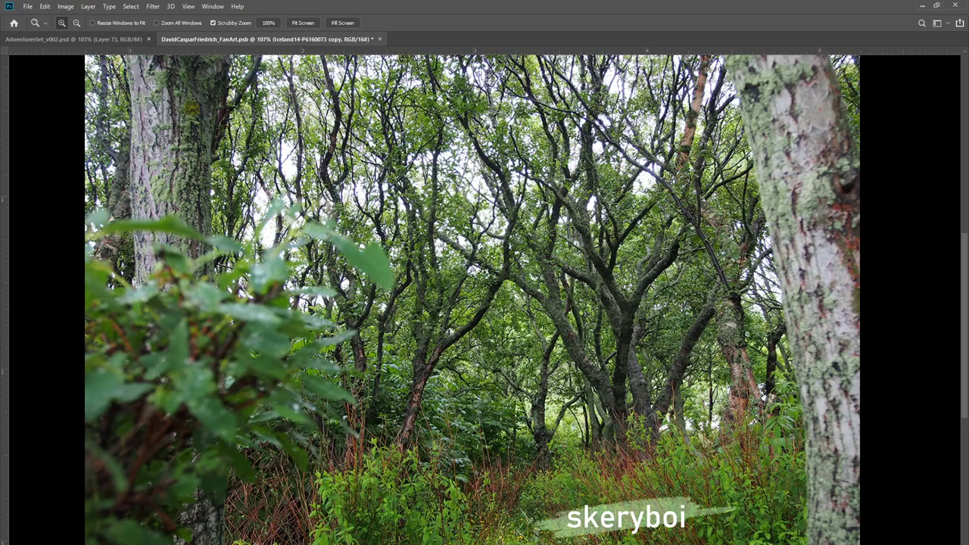
pyautogui.hotkey('ctrl', ',')
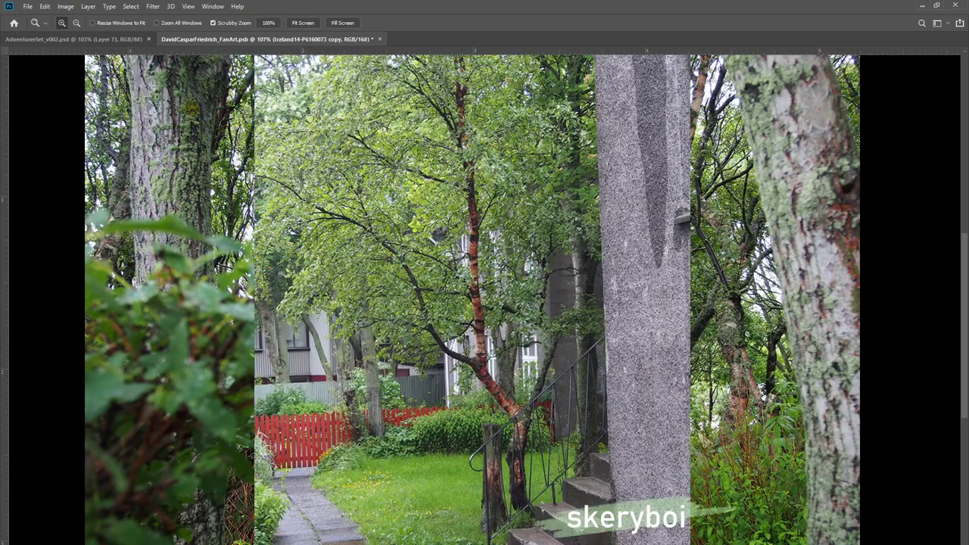
pyautogui.hotkey('ctrl', ',')
pyautogui.hotkey('ctrl', ',')
pyautogui.hotkey('ctrl', ',')
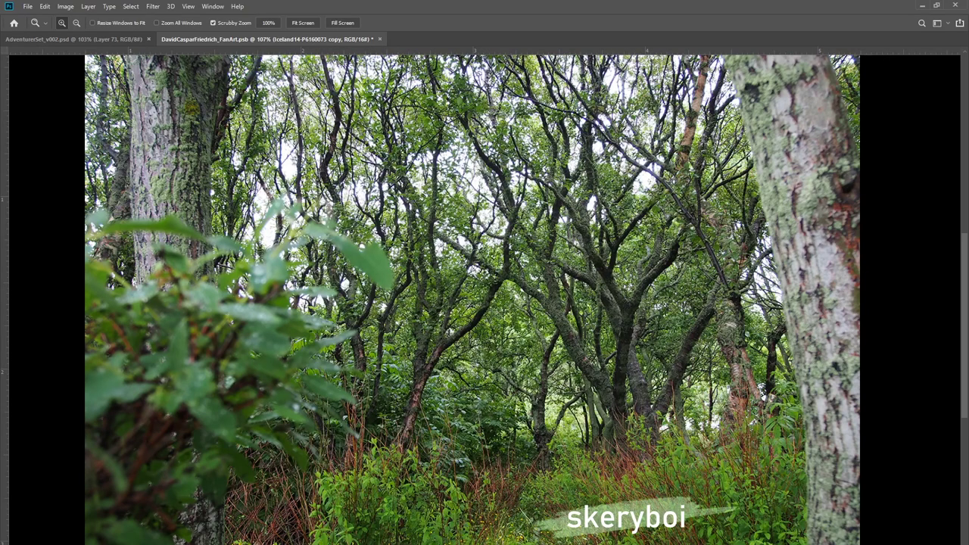
# Select the dark trunks and branches by color range inside a large rectangle on the forest photo
pyautogui.hotkey('alt', '[')
pyautogui.press('m')
pyautogui.scroll(-1, 607, 269)
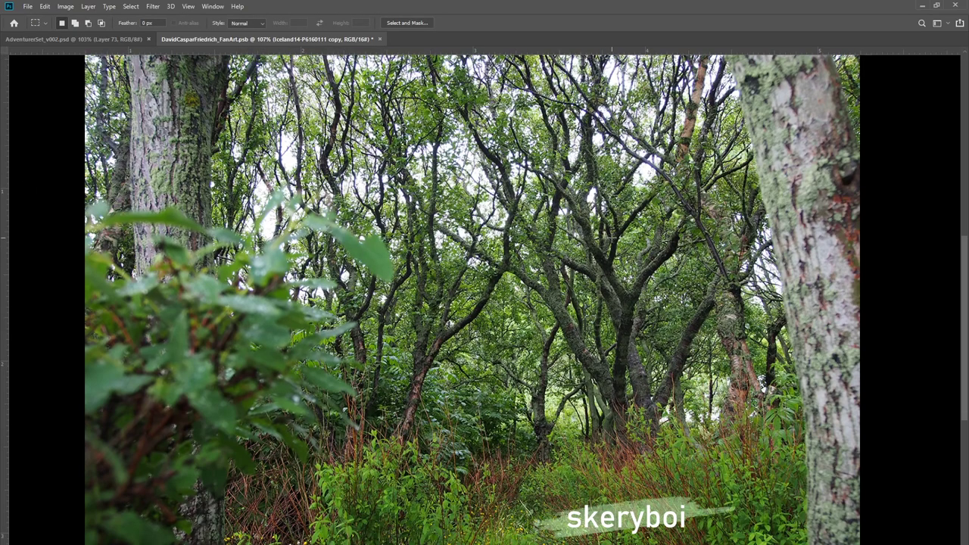
pyautogui.scroll(8, 612, 235)
pyautogui.moveTo(811, 80); pyautogui.dragTo(190, 543)
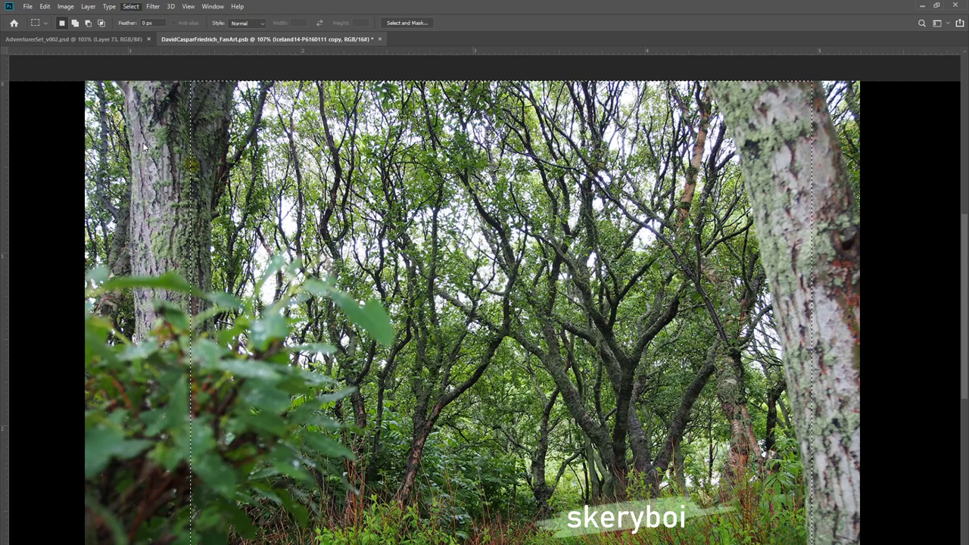
pyautogui.press('i')
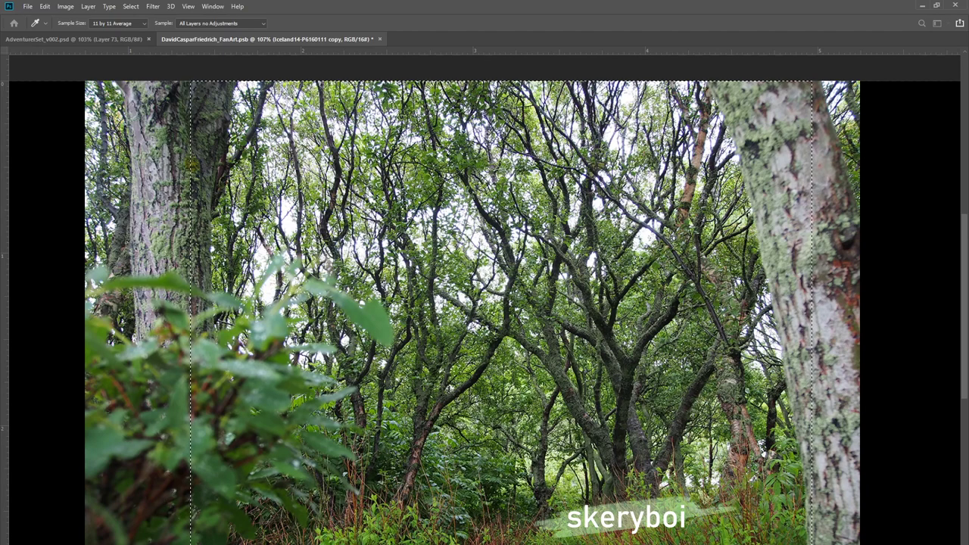
pyautogui.press('Return')
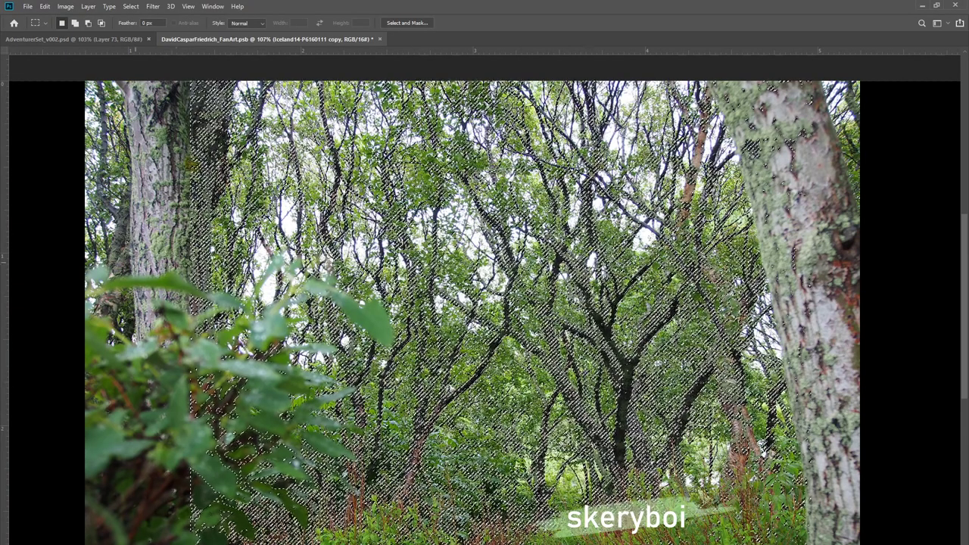
# Turn the branch selection into a dark green tree silhouette on a new layer, hide the forest photo and deselect
pyautogui.hotkey('ctrl', 'j')
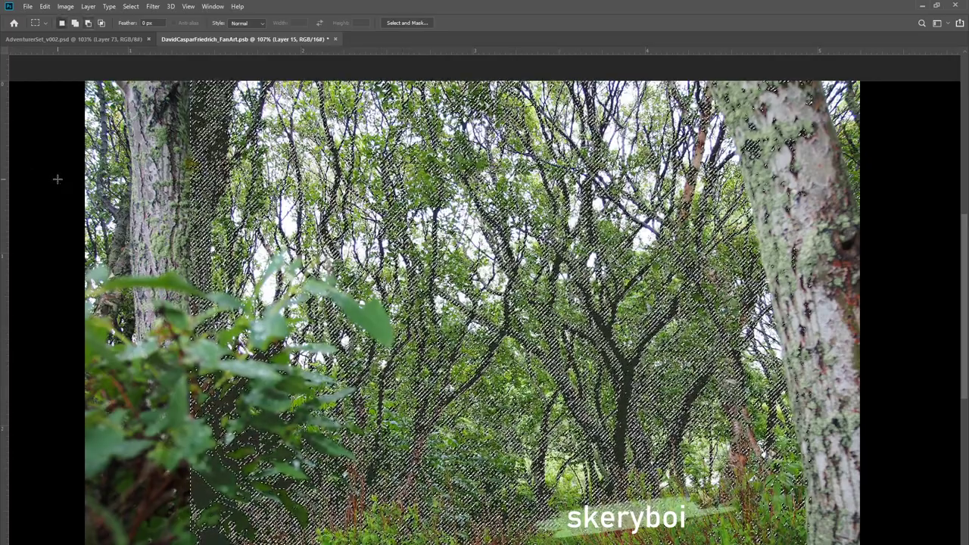
pyautogui.hotkey('alt', '[')
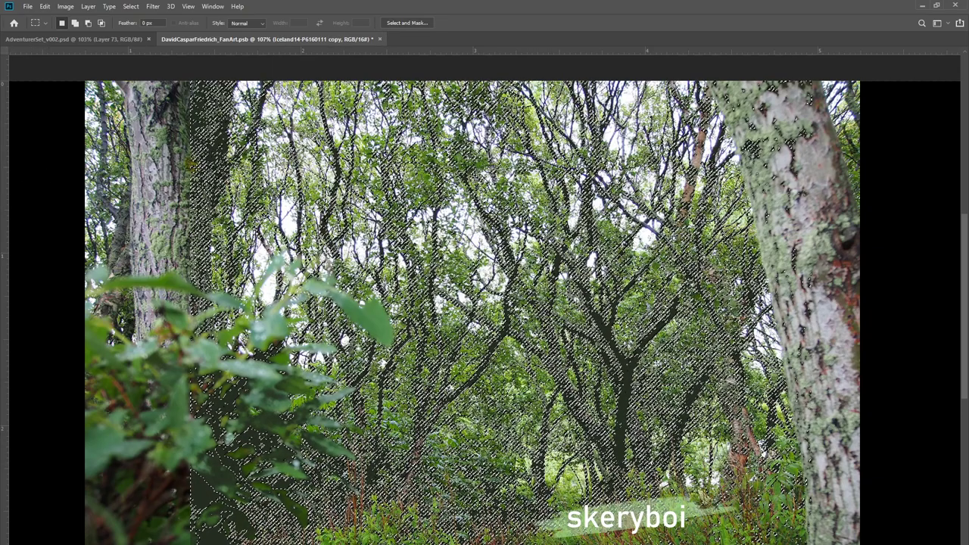
pyautogui.hotkey('ctrl', ',')
pyautogui.moveTo(131, 310); pyautogui.dragTo(187, 357)
pyautogui.hotkey('ctrl', 'd')
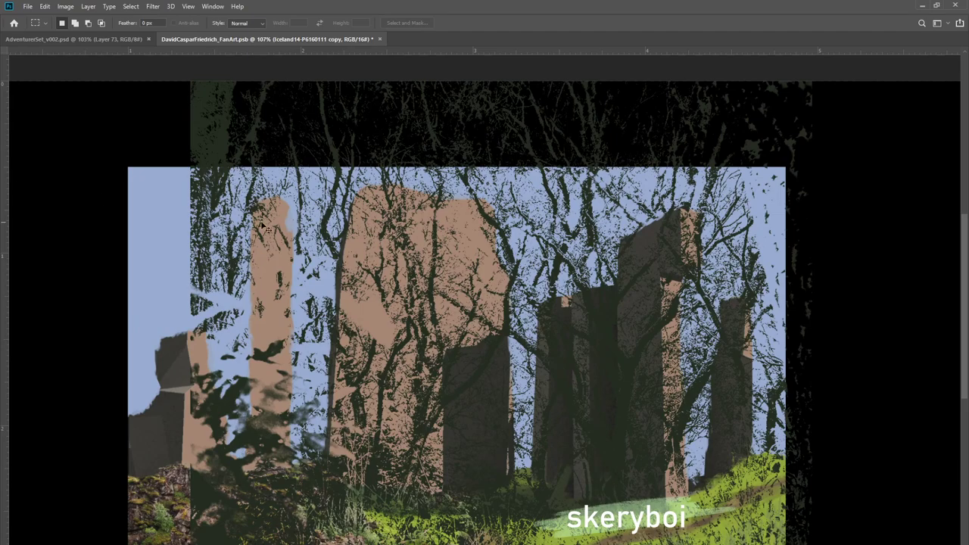
pyautogui.moveTo(661, 248); pyautogui.dragTo(619, 321)
pyautogui.hotkey('ctrl', 'd')
pyautogui.hotkey('alt', ']')
# Duplicate the tree silhouette layer, scale the copy to about 50% and place it over the small and tall pillars on the rocky side
pyautogui.hotkey('ctrl', 't')
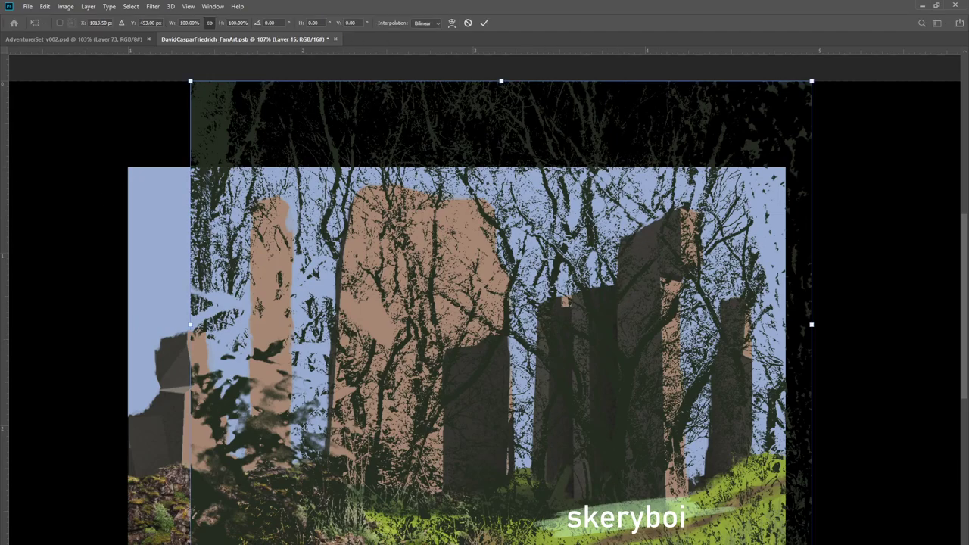
pyautogui.press('Escape')
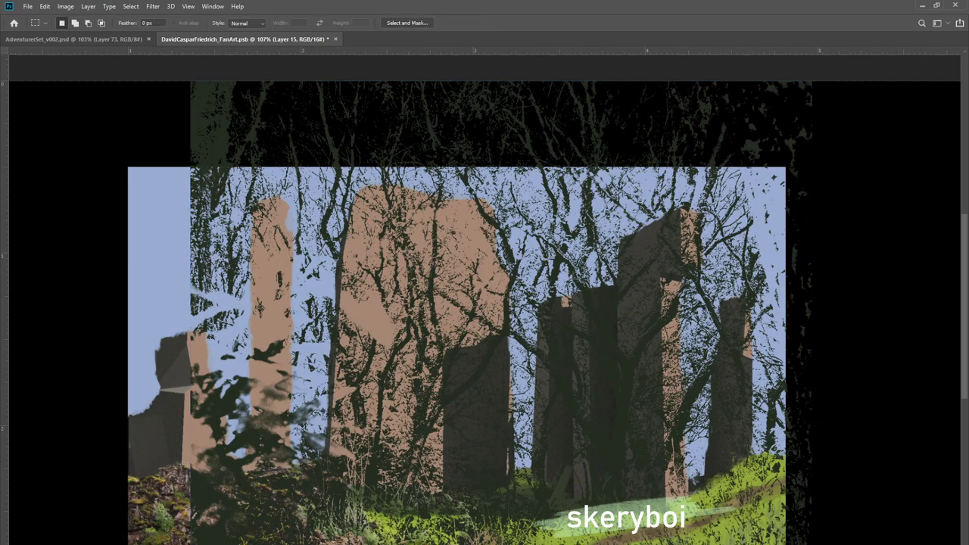
pyautogui.hotkey('ctrl', 'j')
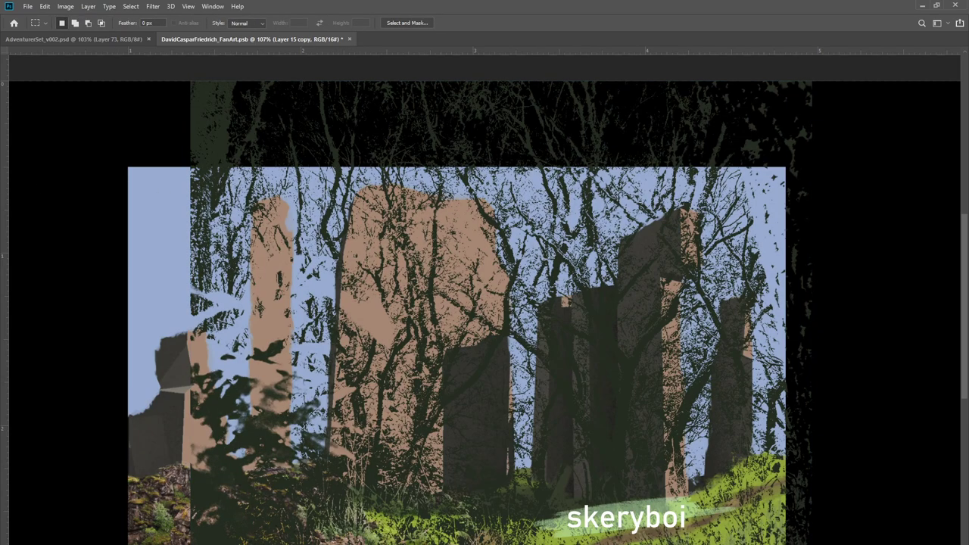
pyautogui.hotkey('ctrl', 't')
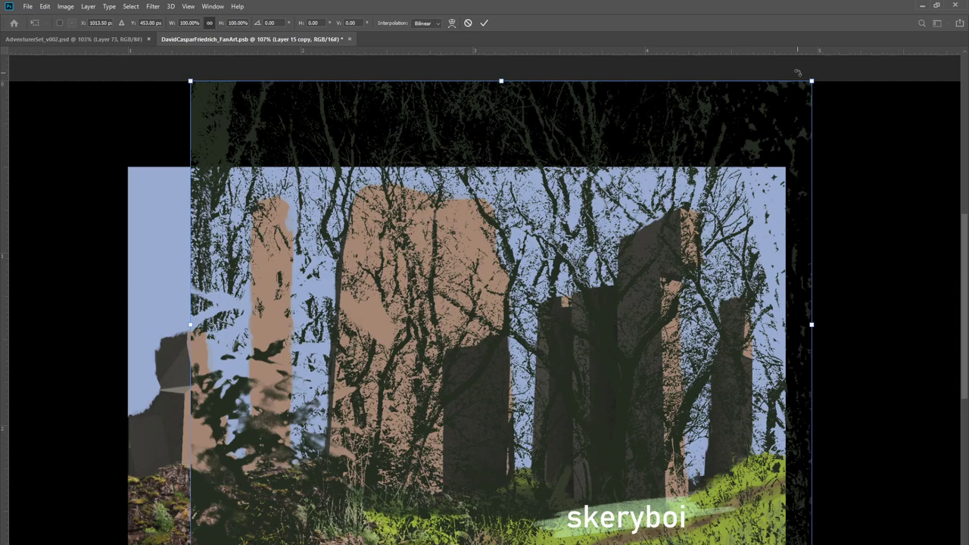
pyautogui.moveTo(807, 78); pyautogui.dragTo(559, 399)
pyautogui.moveTo(395, 455); pyautogui.dragTo(296, 439)
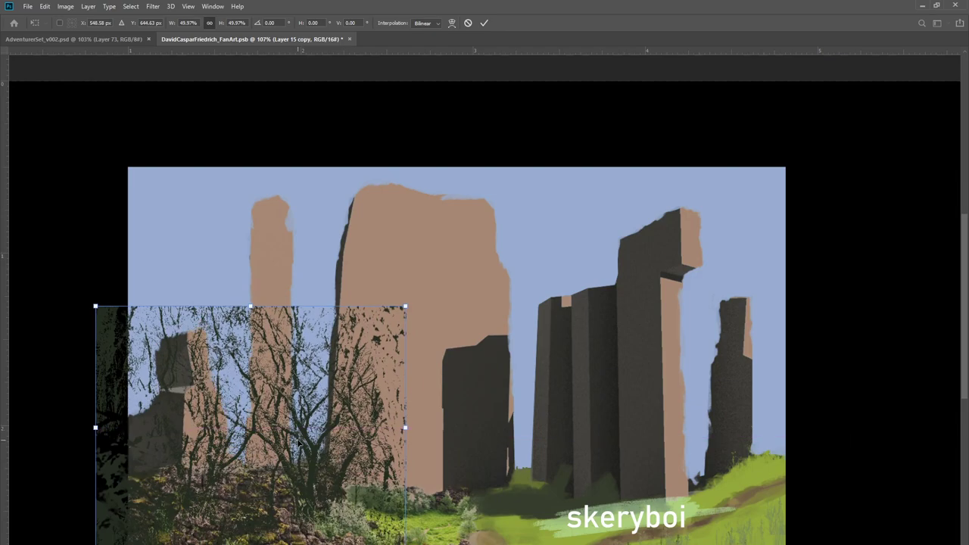
pyautogui.press('Return')
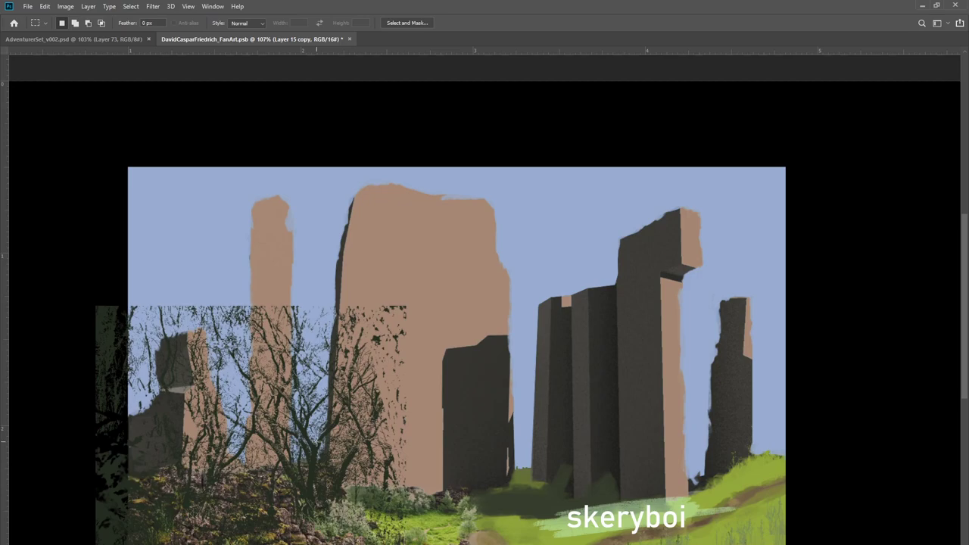
# Duplicate the scaled trees, place the copy over the dark pillars above the grassy slope and rotate it slightly counter-clockwise
pyautogui.hotkey('ctrl', 'j')
pyautogui.hotkey('ctrl', 't')
pyautogui.moveTo(340, 429); pyautogui.dragTo(763, 405)
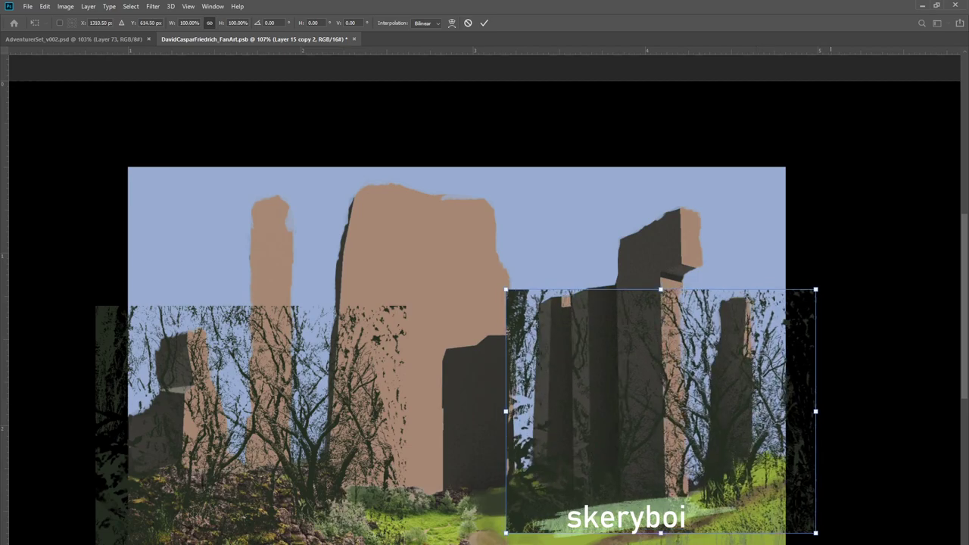
pyautogui.moveTo(828, 542); pyautogui.dragTo(835, 533)
pyautogui.moveTo(710, 459); pyautogui.dragTo(706, 438)
pyautogui.press('Return')
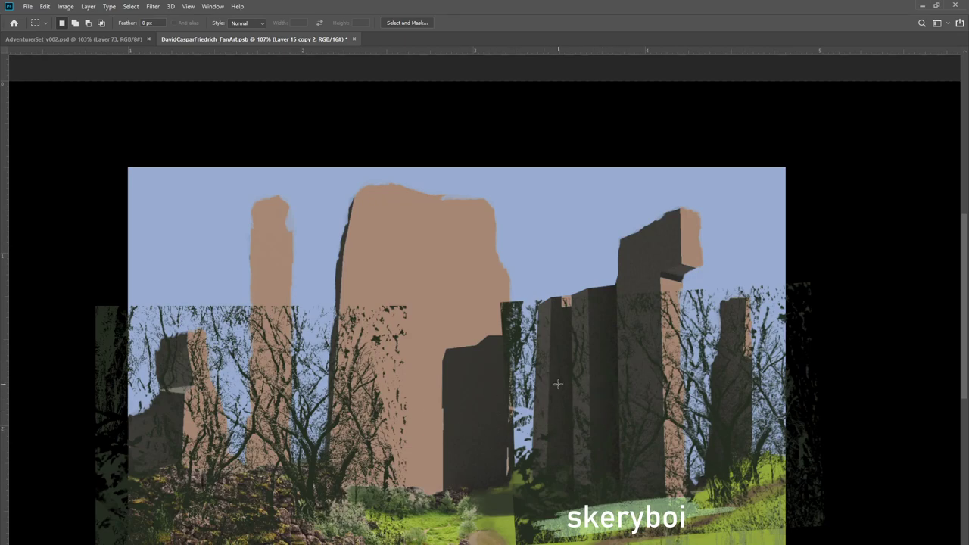
# Mask the tree copy on the grassy slope and paint out its hard top edge and the branches over the dark pillars
pyautogui.press('b')
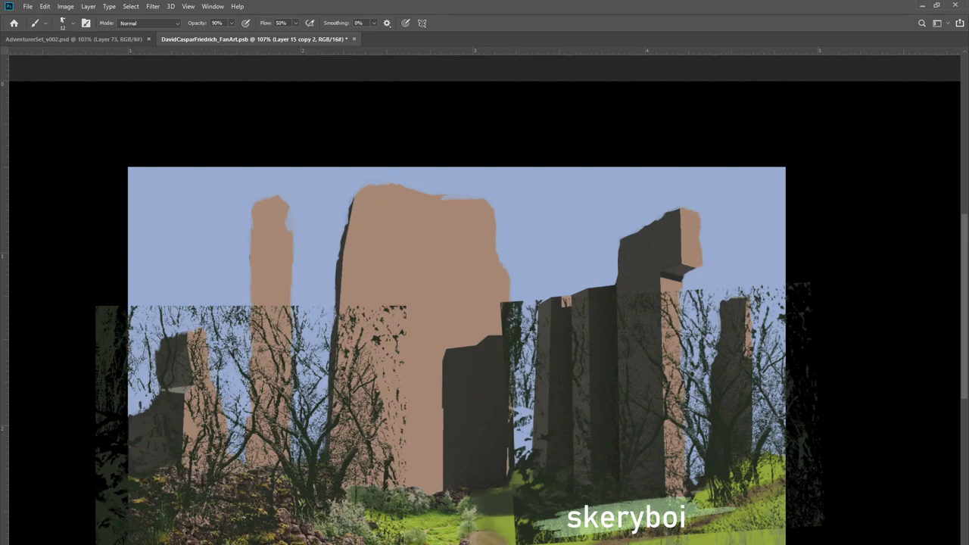
pyautogui.press('m')
pyautogui.moveTo(474, 264); pyautogui.dragTo(841, 544)
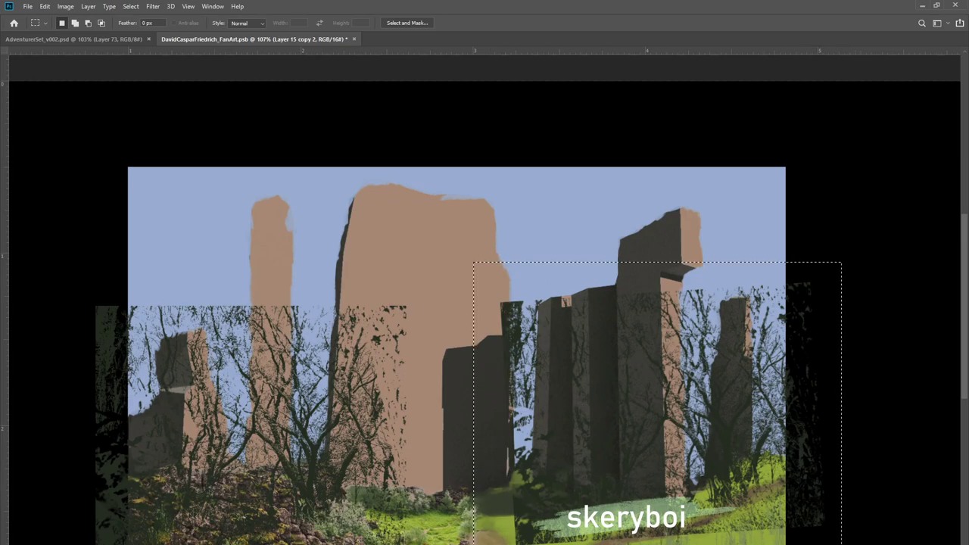
pyautogui.hotkey('ctrl', 'alt', 'm')
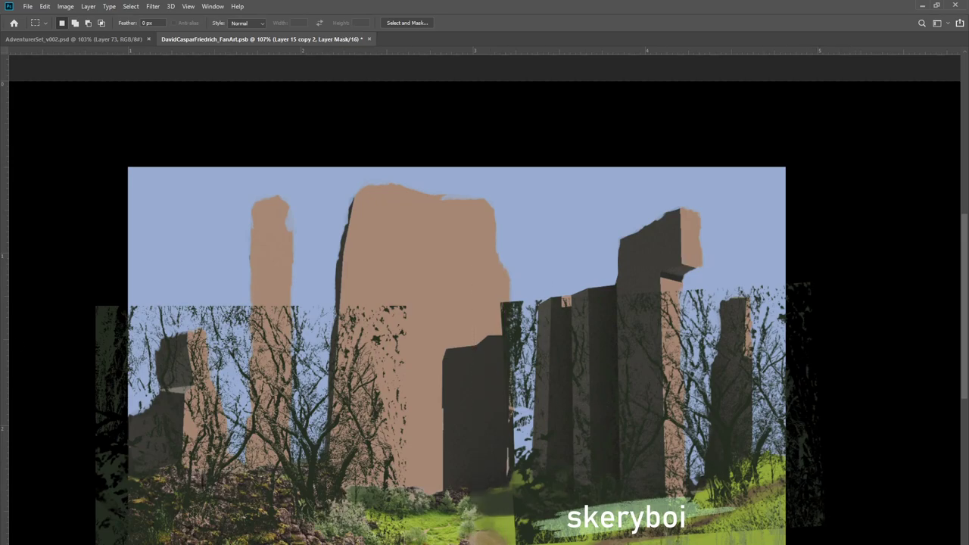
pyautogui.press('b')
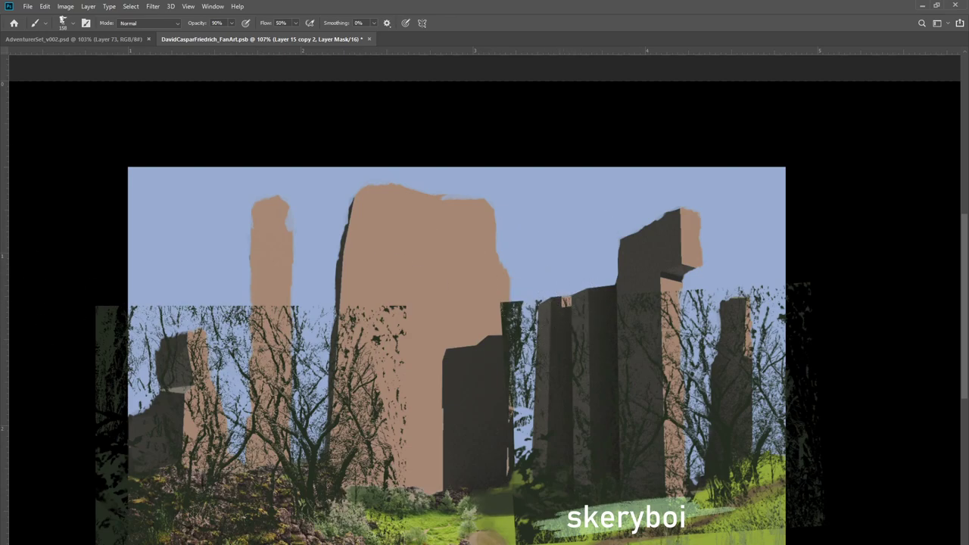
pyautogui.moveTo(521, 300)
pyautogui.mouseDown()
pyautogui.moveTo(551, 323)
pyautogui.moveTo(545, 294)
pyautogui.moveTo(540, 349)
pyautogui.moveTo(550, 349)
pyautogui.moveTo(558, 292)
pyautogui.moveTo(498, 359)
pyautogui.moveTo(498, 392)
pyautogui.moveTo(564, 336)
pyautogui.moveTo(509, 426)
pyautogui.moveTo(539, 345)
pyautogui.moveTo(517, 324)
pyautogui.moveTo(557, 349)
pyautogui.moveTo(511, 448)
pyautogui.moveTo(541, 458)
pyautogui.moveTo(530, 474)
pyautogui.moveTo(551, 483)
pyautogui.moveTo(524, 504)
pyautogui.moveTo(496, 489)
pyautogui.moveTo(511, 496)
pyautogui.moveTo(498, 531)
pyautogui.moveTo(524, 542)
pyautogui.moveTo(598, 538)
pyautogui.mouseUp()
pyautogui.press('8')
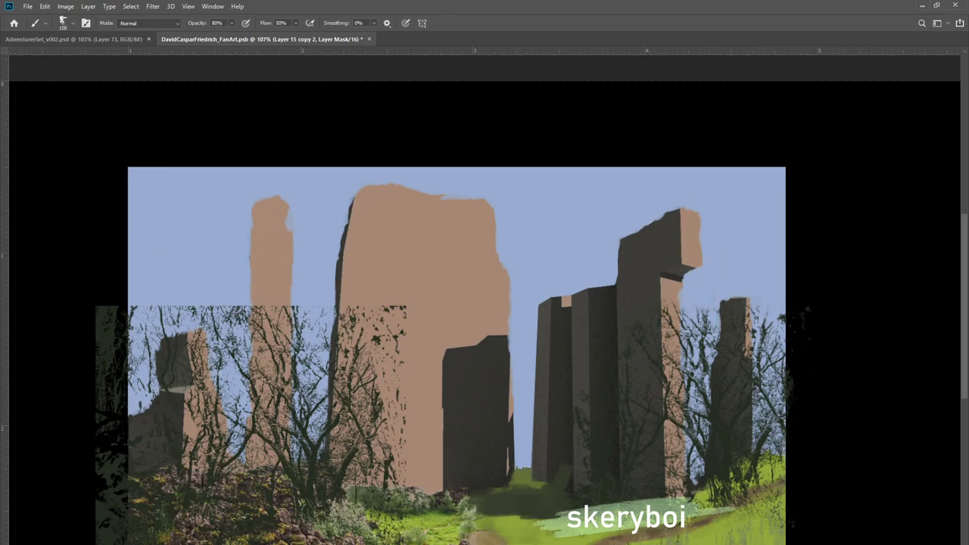
# Bring the black border layer to the front so it covers the trees outside the picture area, and save the document
pyautogui.hotkey('alt', '[')
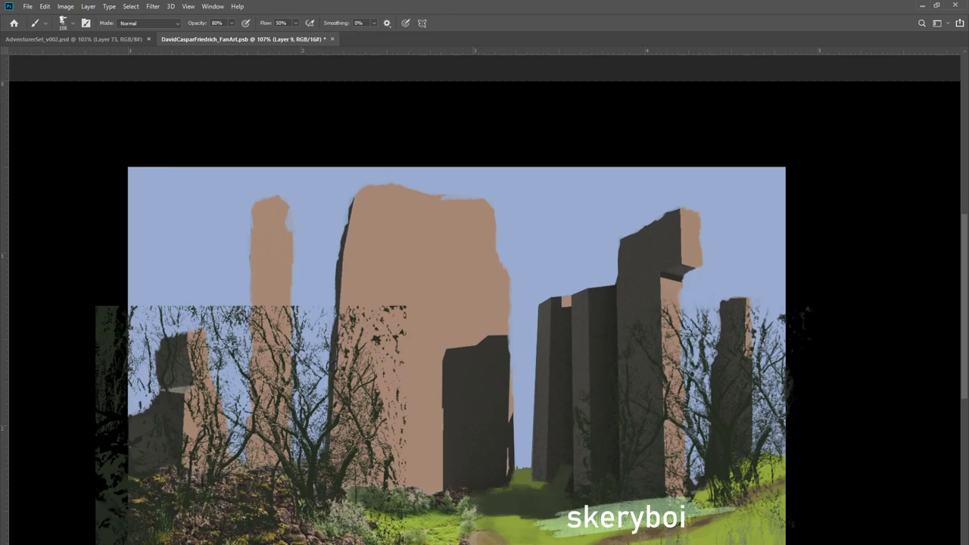
pyautogui.hotkey('ctrl', 'shift', ']')
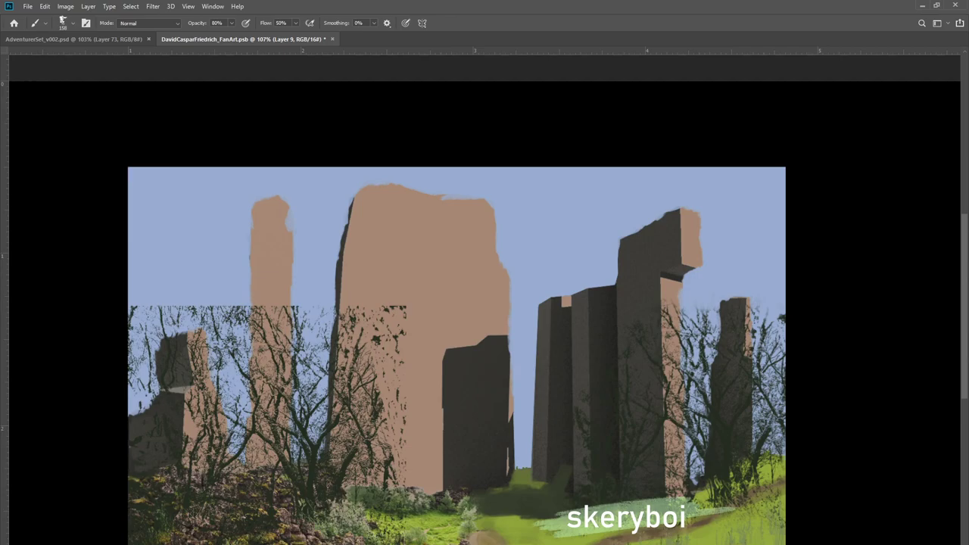
pyautogui.hotkey('alt', '[')
pyautogui.hotkey('alt', '[')
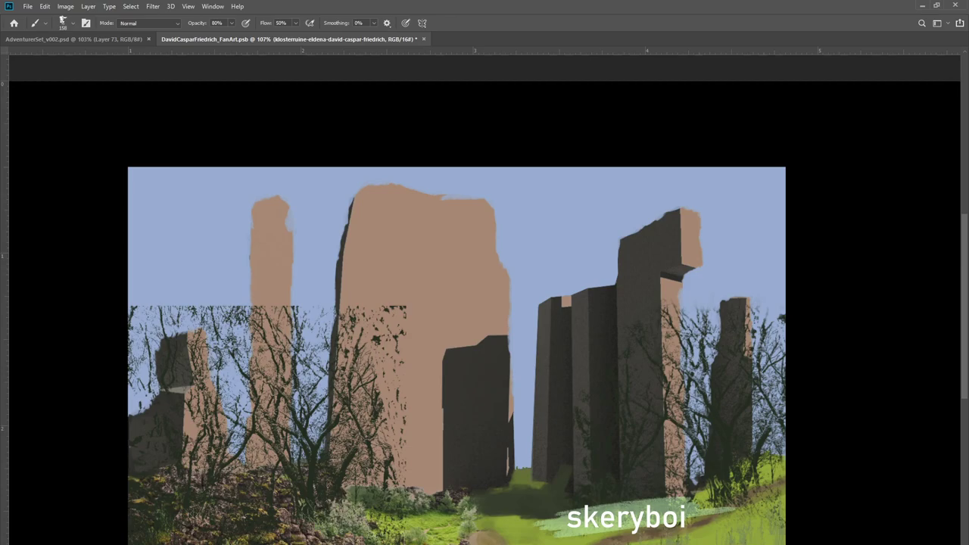
pyautogui.hotkey('alt', '[')
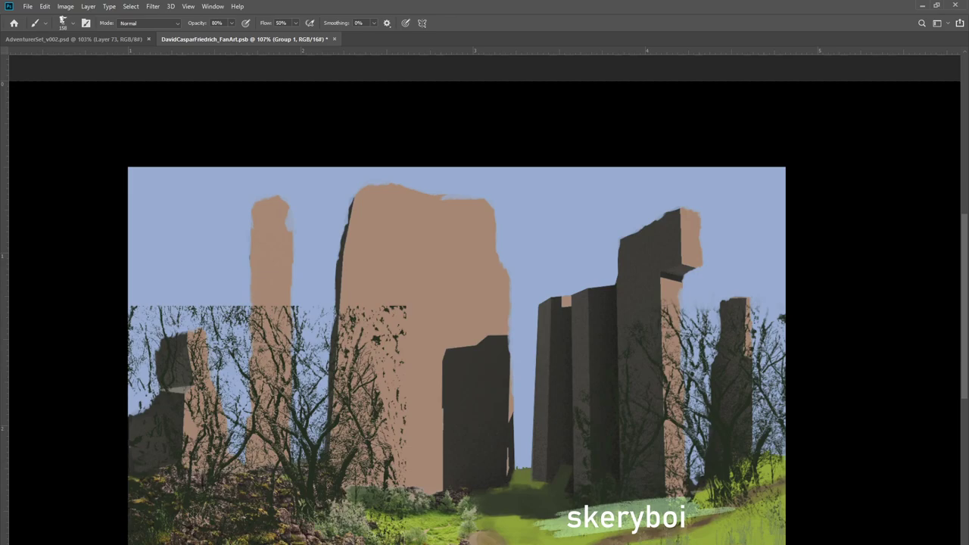
pyautogui.hotkey('alt', '[')
pyautogui.hotkey('ctrl', 's')
# Add a layer mask to the tree copy on the rocky side, based on a rectangular selection around it
pyautogui.hotkey('alt', ']')
pyautogui.hotkey('alt', ']')
pyautogui.hotkey('alt', '[')
pyautogui.hotkey('ctrl', ',')
pyautogui.hotkey('ctrl', ',')
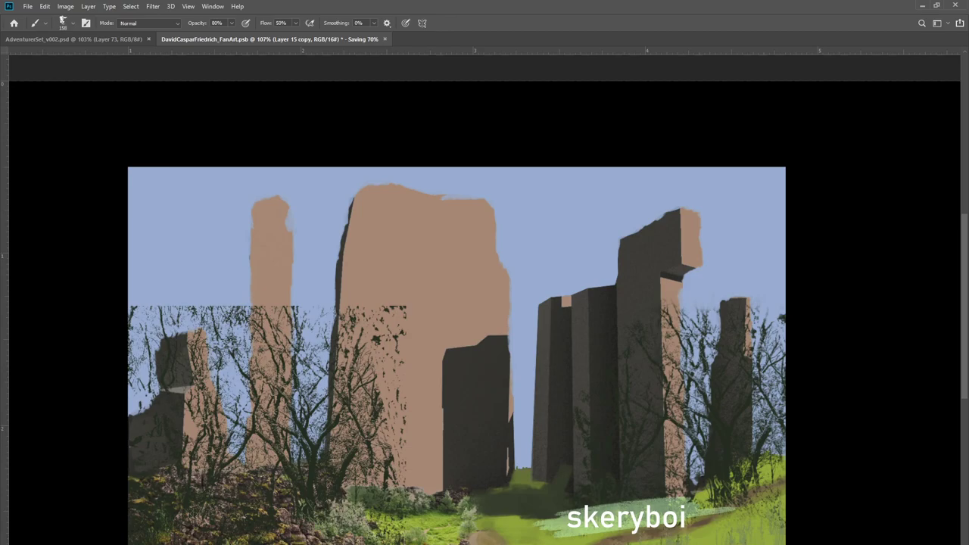
pyautogui.press('m')
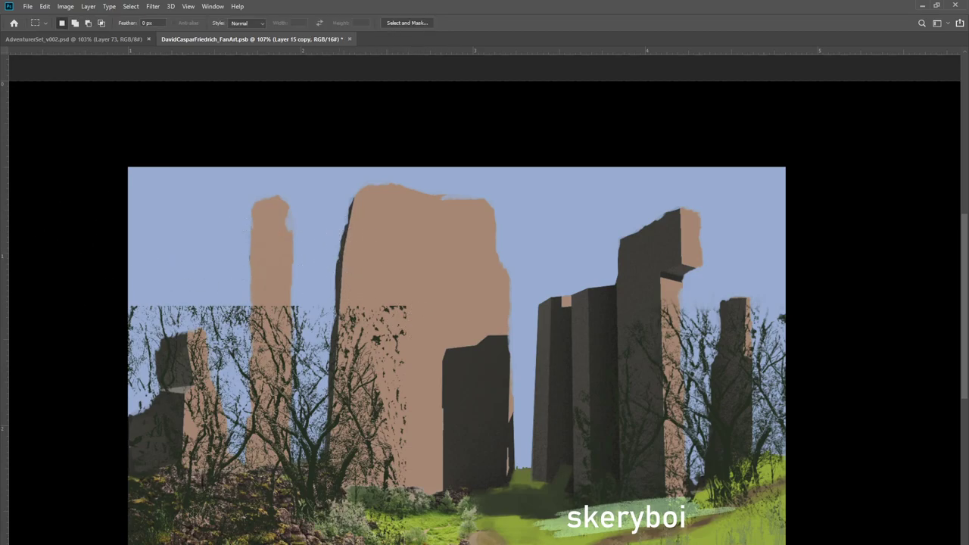
pyautogui.moveTo(77, 544); pyautogui.dragTo(86, 544)
pyautogui.hotkey('ctrl', 'j')
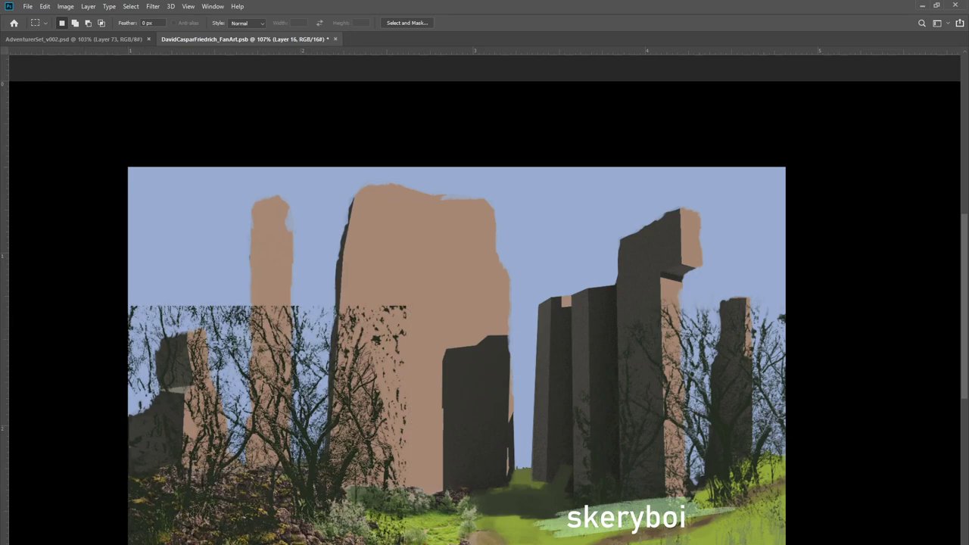
pyautogui.hotkey('ctrl', 'z')
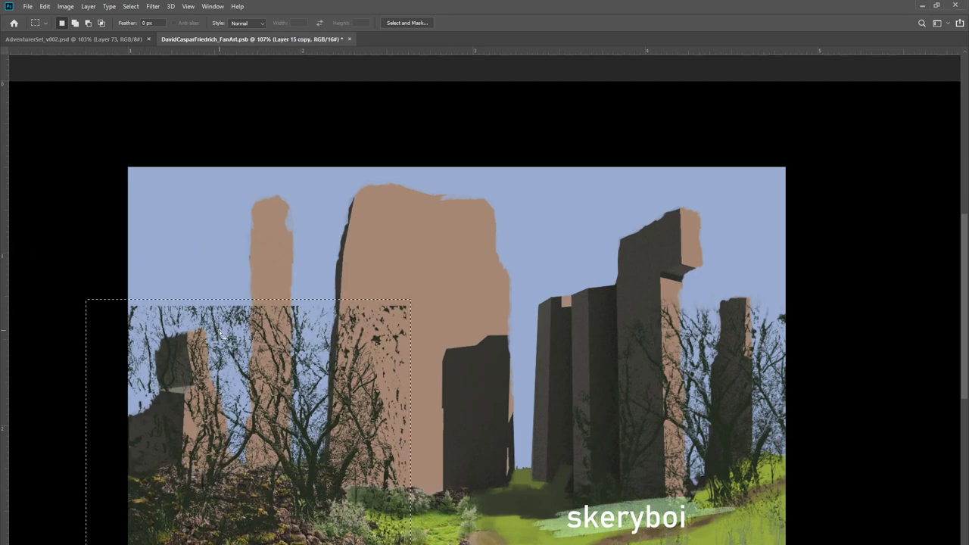
pyautogui.hotkey('ctrl', 'd')
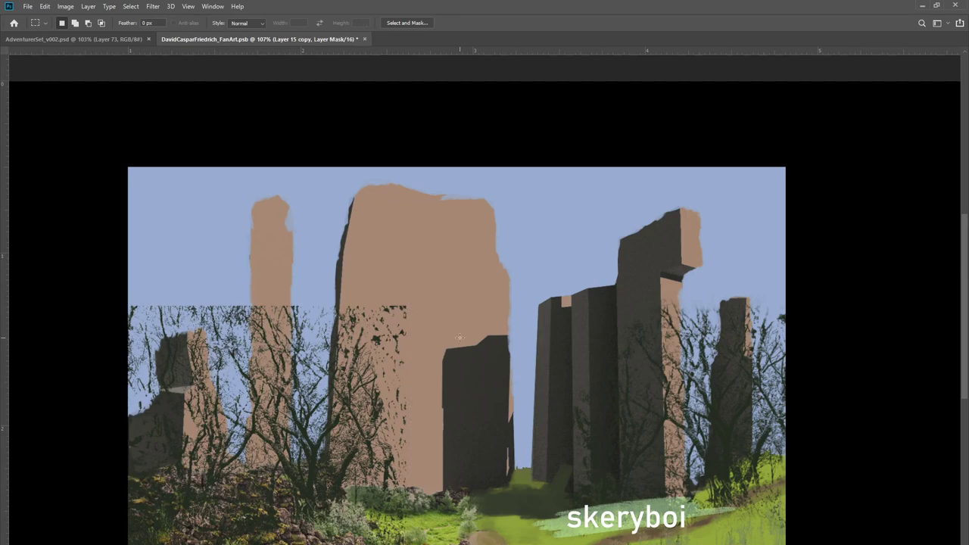
# Paint the mask at 90% opacity to remove the rocky-side trees' straight edges and excess branches over the pillars and large slab
pyautogui.press('b')
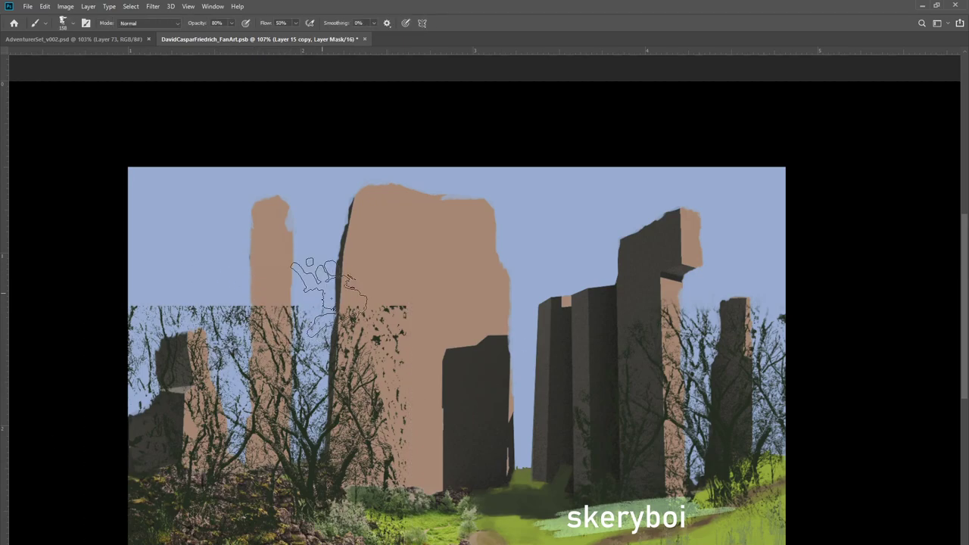
pyautogui.press('9')
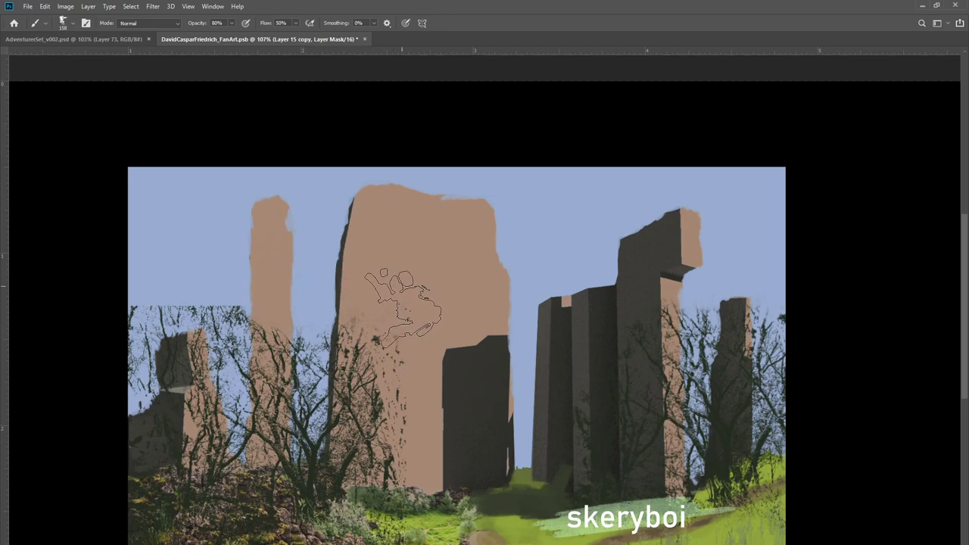
pyautogui.moveTo(399, 300)
pyautogui.mouseDown()
pyautogui.moveTo(399, 350)
pyautogui.moveTo(416, 410)
pyautogui.moveTo(422, 404)
pyautogui.moveTo(427, 472)
pyautogui.moveTo(413, 465)
pyautogui.moveTo(405, 493)
pyautogui.moveTo(413, 390)
pyautogui.mouseUp()
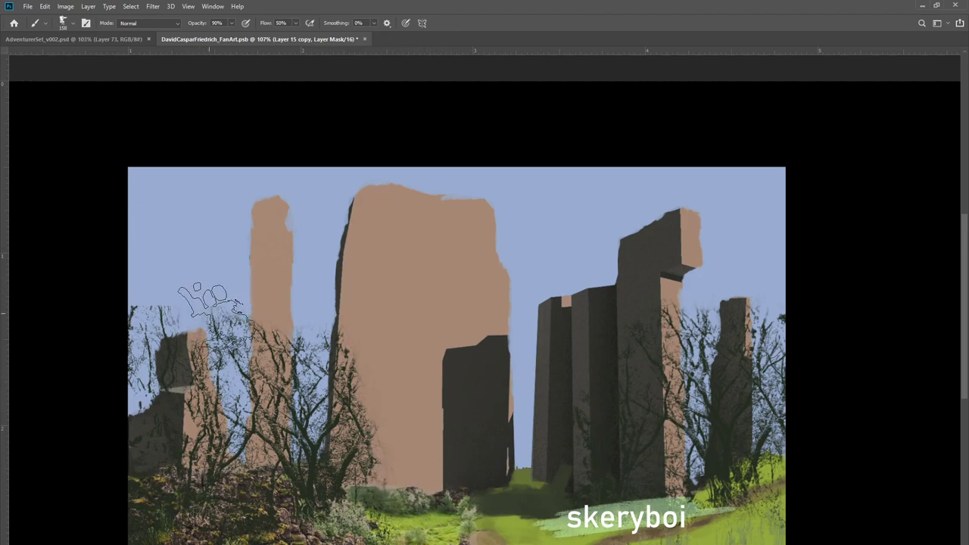
pyautogui.moveTo(220, 322)
pyautogui.mouseDown()
pyautogui.moveTo(195, 340)
pyautogui.moveTo(209, 346)
pyautogui.moveTo(217, 317)
pyautogui.moveTo(188, 330)
pyautogui.moveTo(210, 369)
pyautogui.moveTo(157, 358)
pyautogui.moveTo(151, 324)
pyautogui.moveTo(137, 390)
pyautogui.mouseUp()
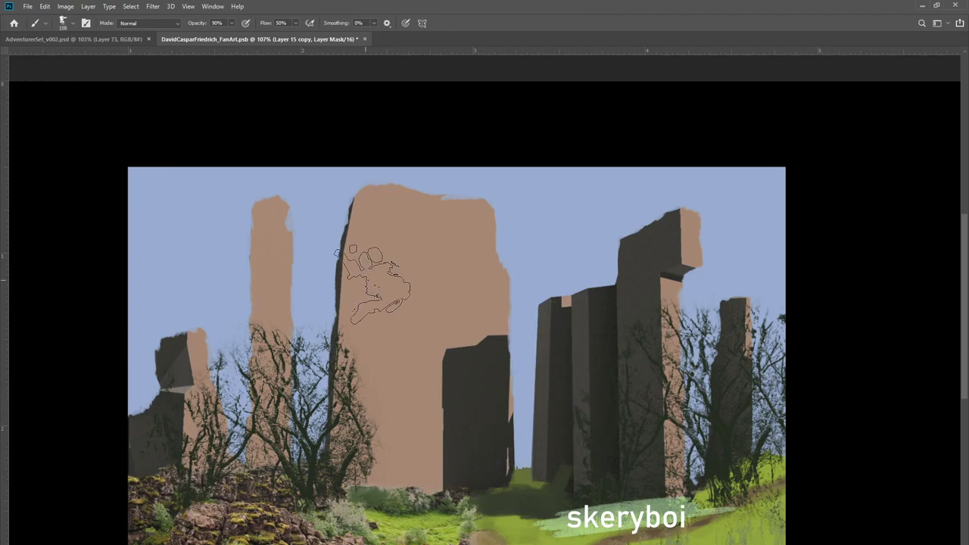
# Move the rocky-side trees between the small and tall pillars and enlarge them slightly
pyautogui.press('z')
pyautogui.moveTo(463, 338)
pyautogui.mouseDown()
pyautogui.moveTo(380, 337)
pyautogui.moveTo(515, 318)
pyautogui.mouseUp()
pyautogui.hotkey('ctrl', 't')
pyautogui.press('Escape')
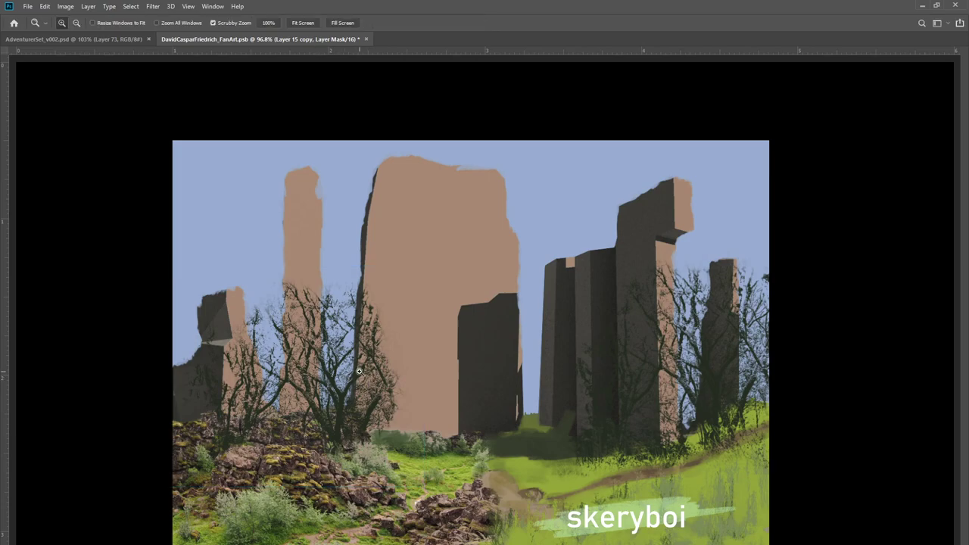
pyautogui.hotkey('ctrl', 't')
pyautogui.moveTo(330, 367); pyautogui.dragTo(285, 354)
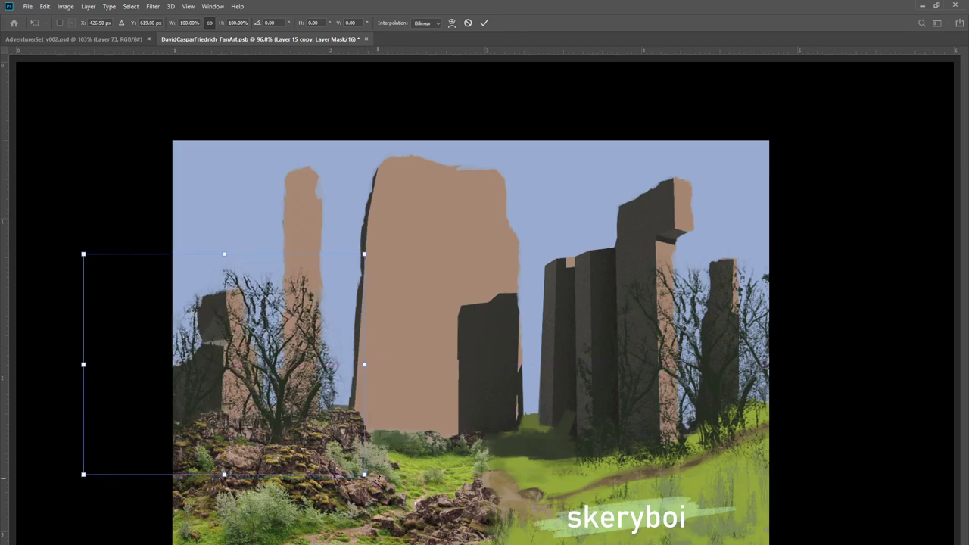
pyautogui.moveTo(373, 476); pyautogui.dragTo(342, 499)
pyautogui.moveTo(286, 403); pyautogui.dragTo(289, 394)
pyautogui.press('Return')
pyautogui.press('z')
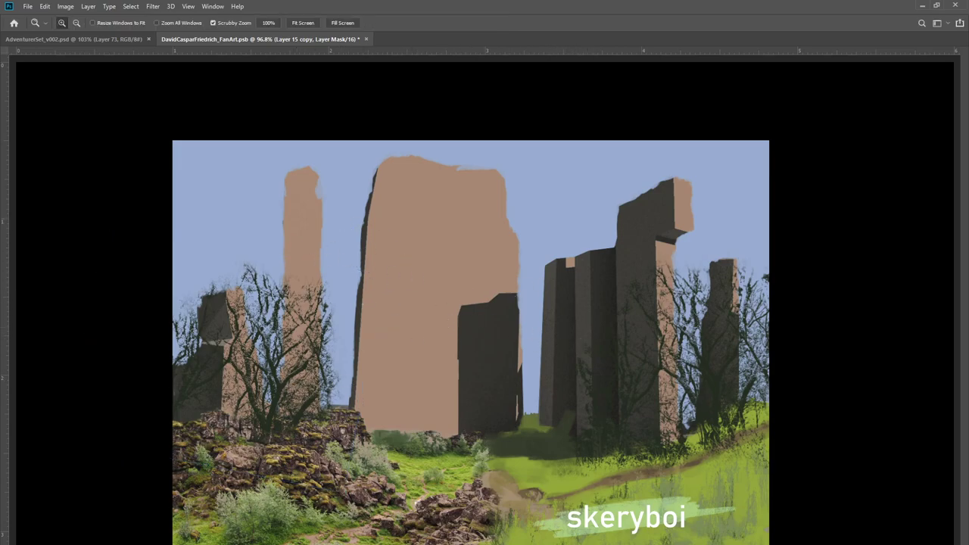
# Duplicate both masked tree layers as separate copies for further placement
pyautogui.hotkey('ctrl', 'alt', 'a')
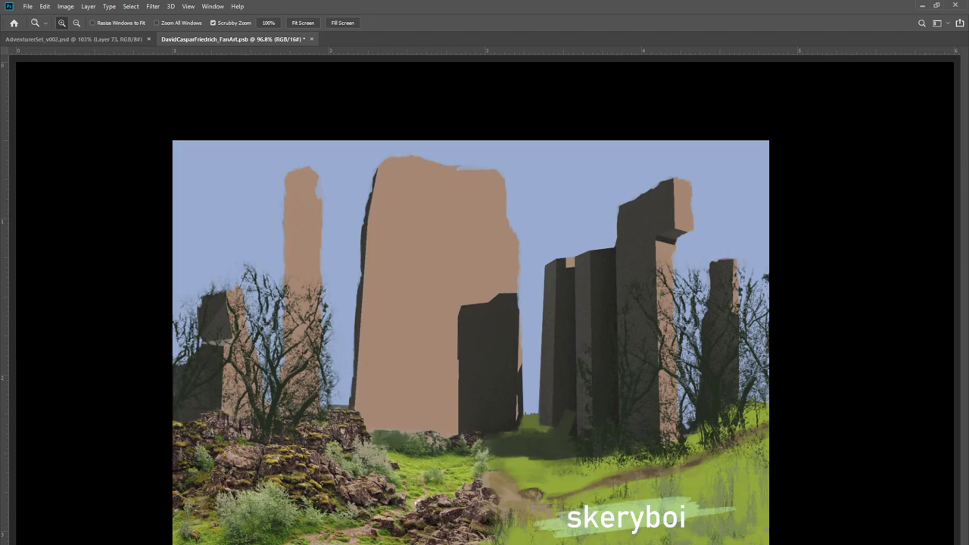
pyautogui.hotkey('ctrl', 'j')
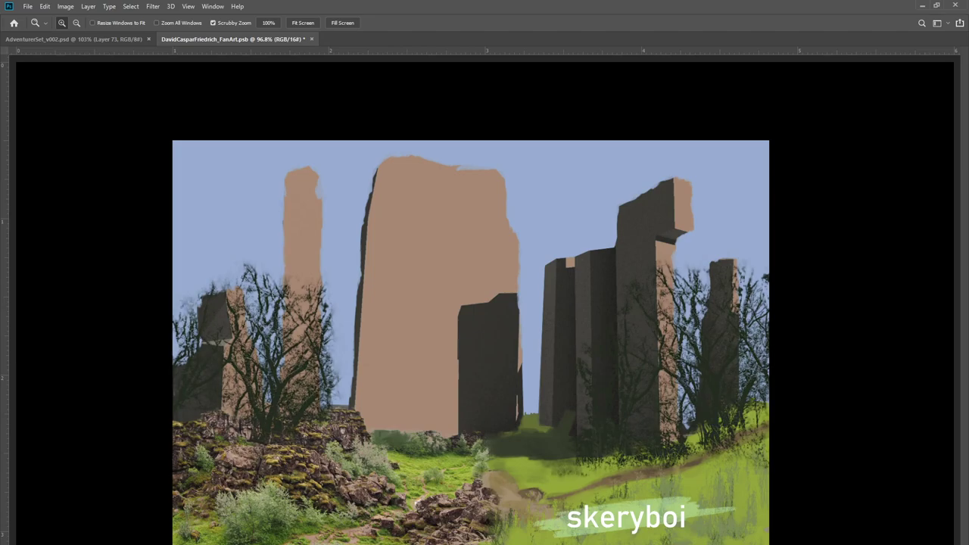
pyautogui.hotkey('ctrl', 'z')
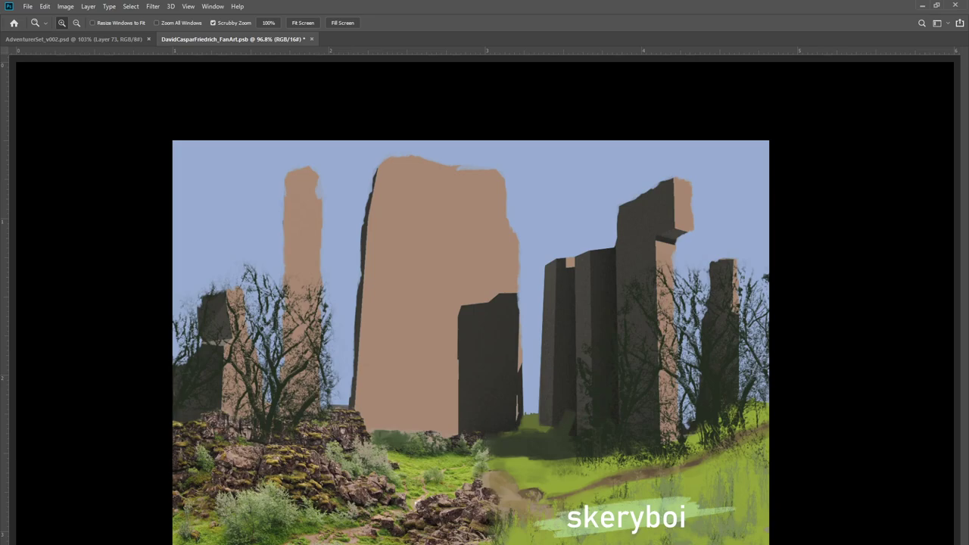
pyautogui.hotkey('ctrl', 'e')
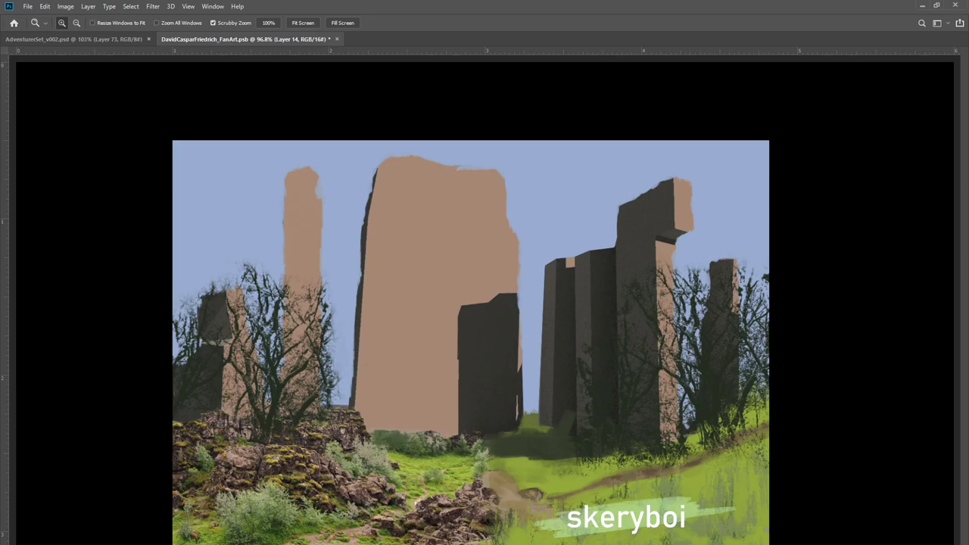
pyautogui.hotkey('ctrl', 'e')
# Scale down the copy of the slope trees and place it in the gap between the dark block and the dark pillars
pyautogui.hotkey('ctrl', 't')
pyautogui.moveTo(707, 356); pyautogui.dragTo(538, 368)
pyautogui.moveTo(643, 264); pyautogui.dragTo(588, 309)
pyautogui.moveTo(544, 367)
pyautogui.mouseDown()
pyautogui.moveTo(559, 373)
pyautogui.moveTo(551, 369)
pyautogui.mouseUp()
pyautogui.press('Return')
pyautogui.press('z')
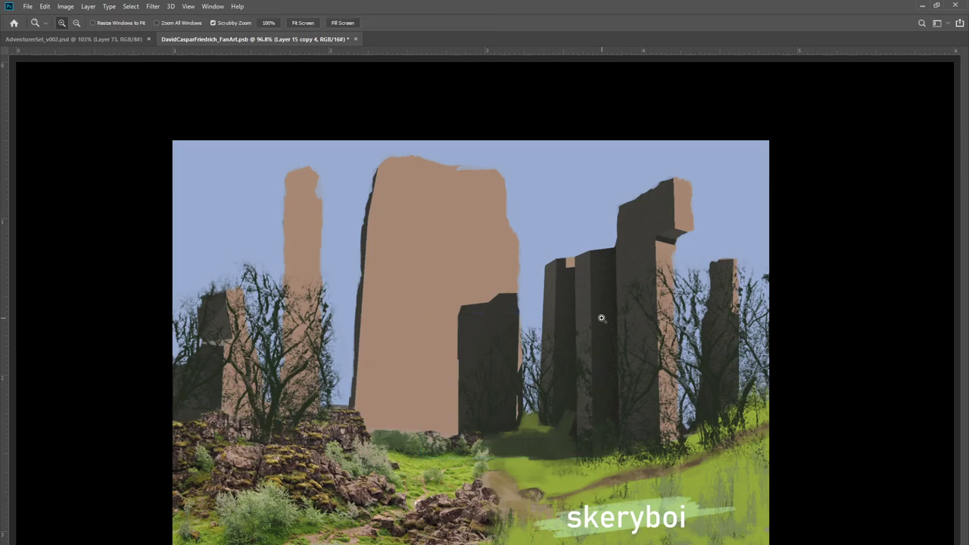
# Flip the copied rocky-side trees, scale them to 83.42%, rotate them 1.34° and place them between the tall pillar and the large slab
pyautogui.hotkey('ctrl', 't')
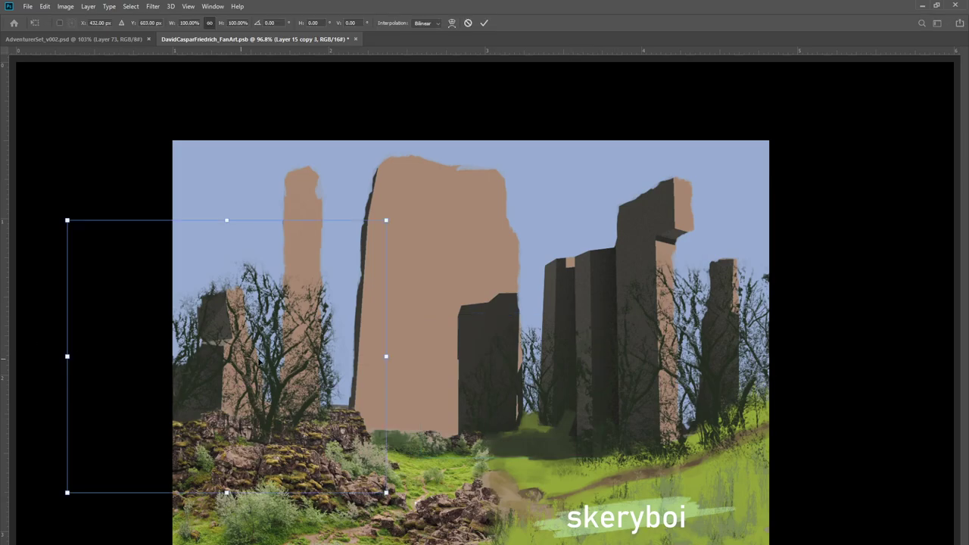
pyautogui.moveTo(309, 353); pyautogui.dragTo(395, 338)
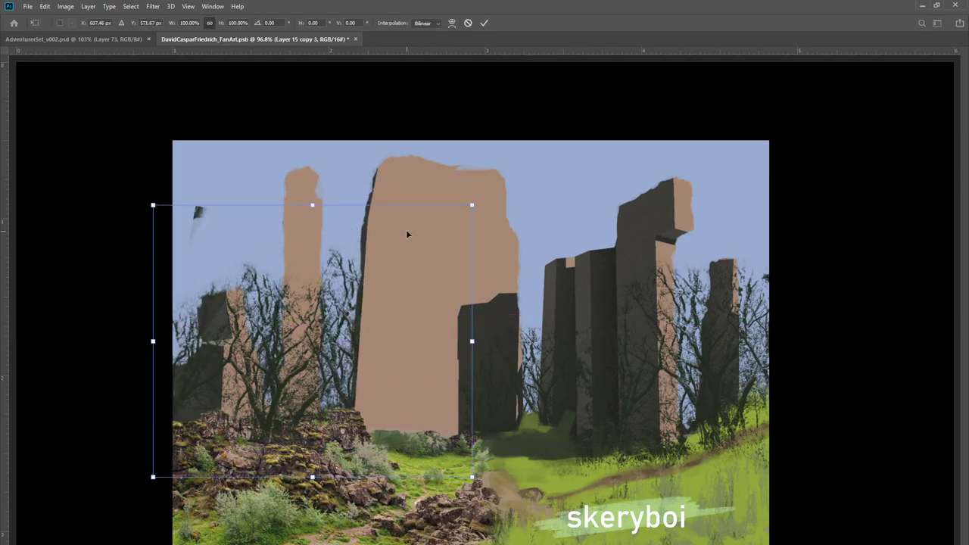
pyautogui.moveTo(463, 196); pyautogui.dragTo(417, 249)
pyautogui.moveTo(346, 381); pyautogui.dragTo(372, 349)
pyautogui.moveTo(455, 459); pyautogui.dragTo(489, 407)
pyautogui.click(447, 463)
pyautogui.moveTo(368, 367); pyautogui.dragTo(432, 374)
pyautogui.moveTo(536, 239); pyautogui.dragTo(530, 227)
pyautogui.moveTo(428, 336); pyautogui.dragTo(383, 354)
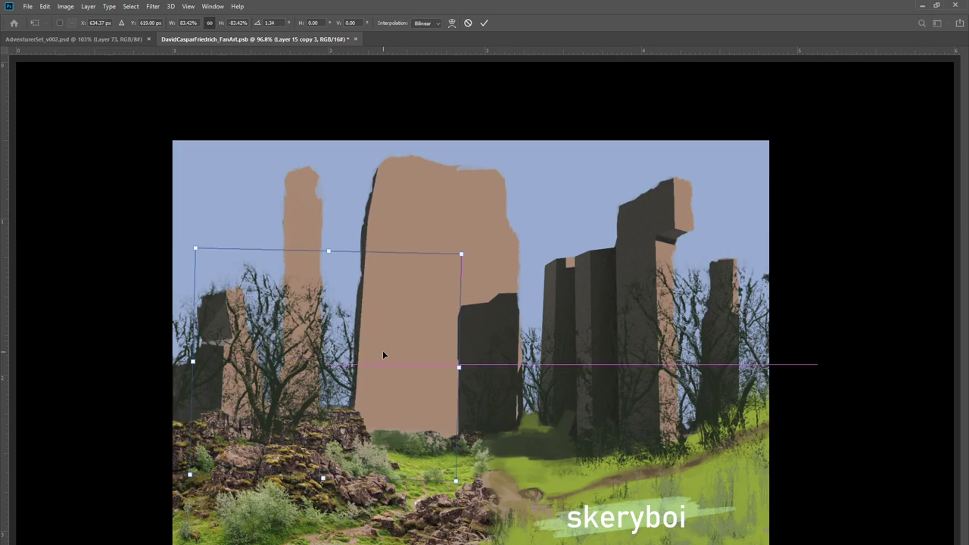
pyautogui.press('Return')
# Check the overall composition with the new trees and save the document
pyautogui.press('z')
pyautogui.moveTo(504, 327); pyautogui.dragTo(411, 337)
pyautogui.moveTo(566, 326); pyautogui.dragTo(596, 307)
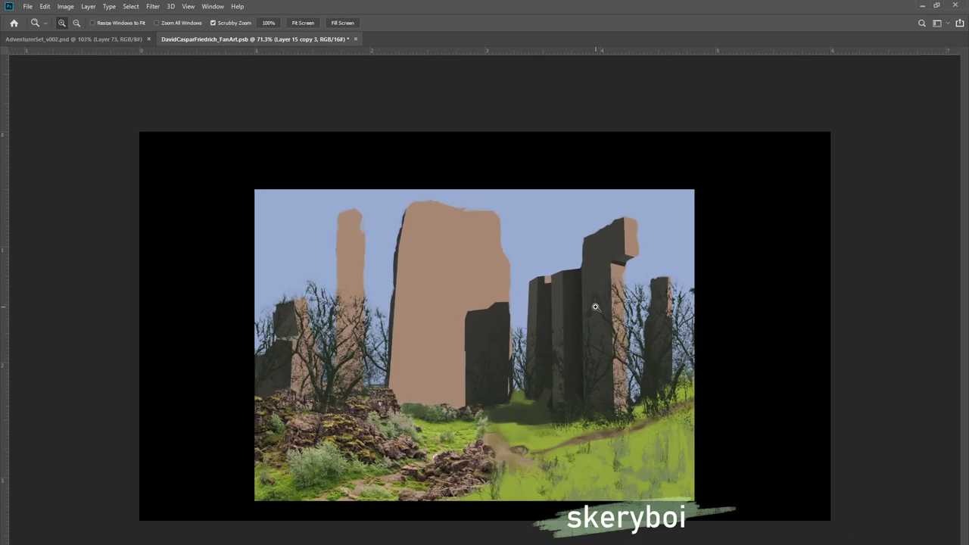
pyautogui.click(467, 330)
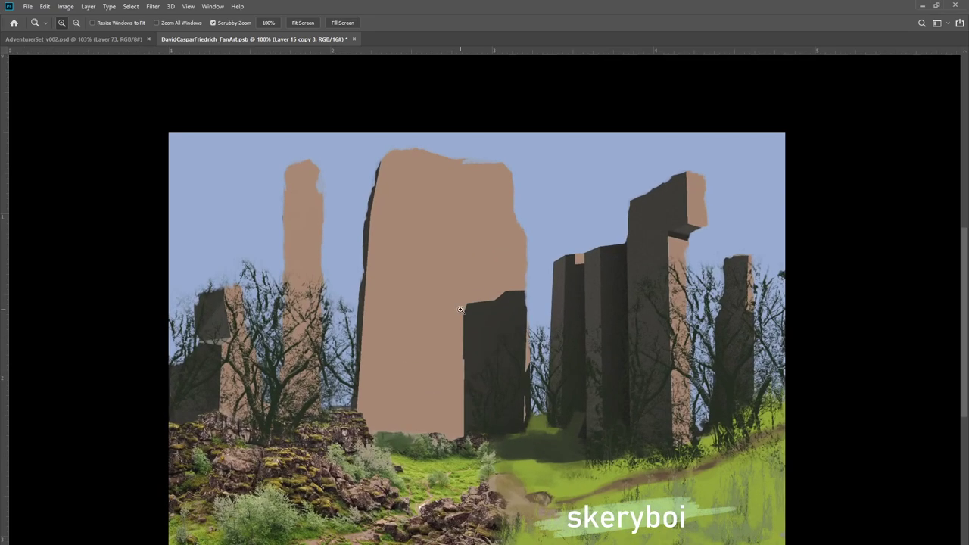
pyautogui.click(480, 342)
pyautogui.moveTo(497, 336); pyautogui.dragTo(438, 337)
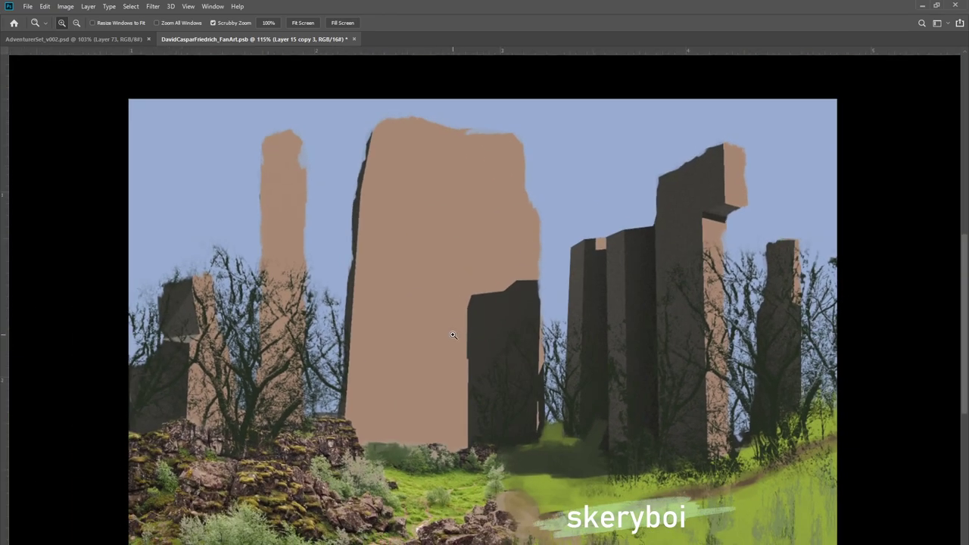
pyautogui.hotkey('ctrl', 's')
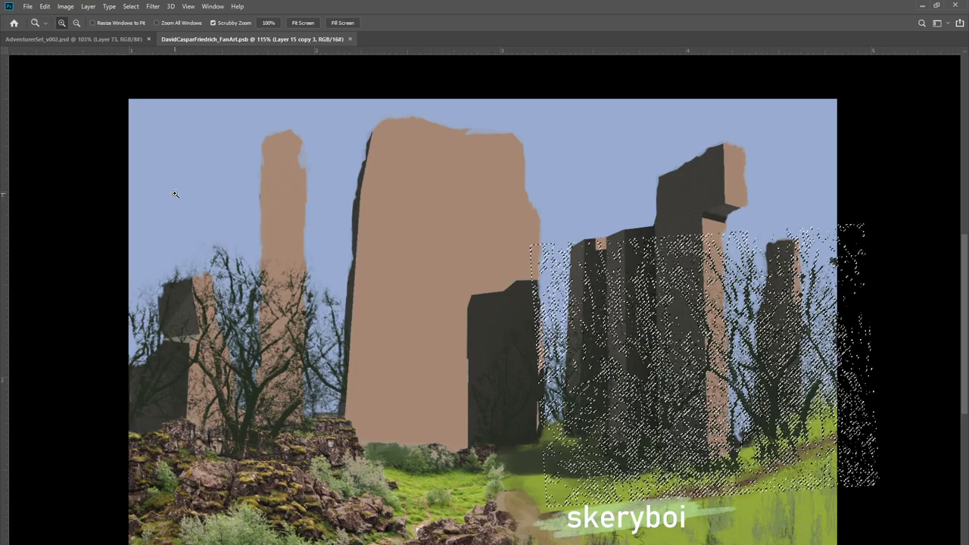
# Add a new layer for painting inside the loaded tree selection and show the Ref group with the colour swatches
pyautogui.hotkey('ctrl', 'j')
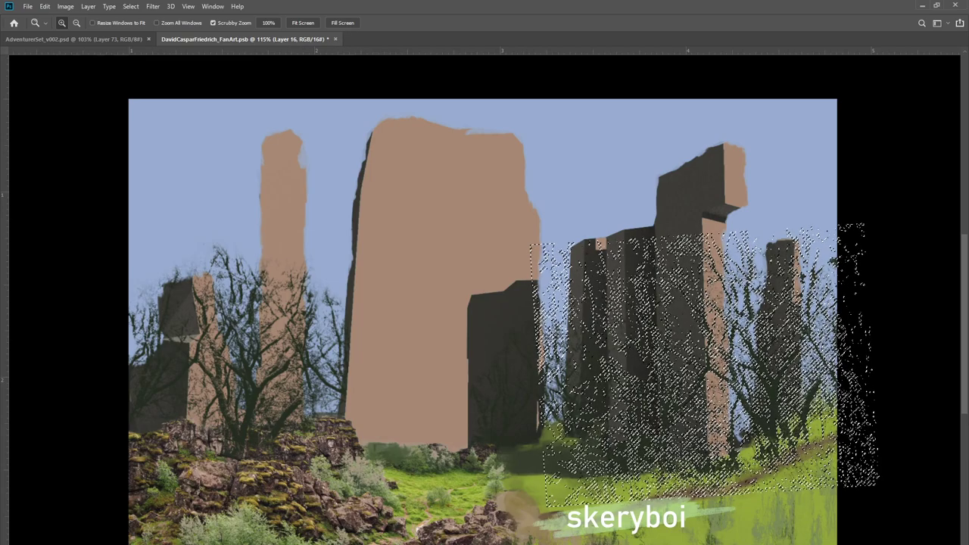
pyautogui.press('b')
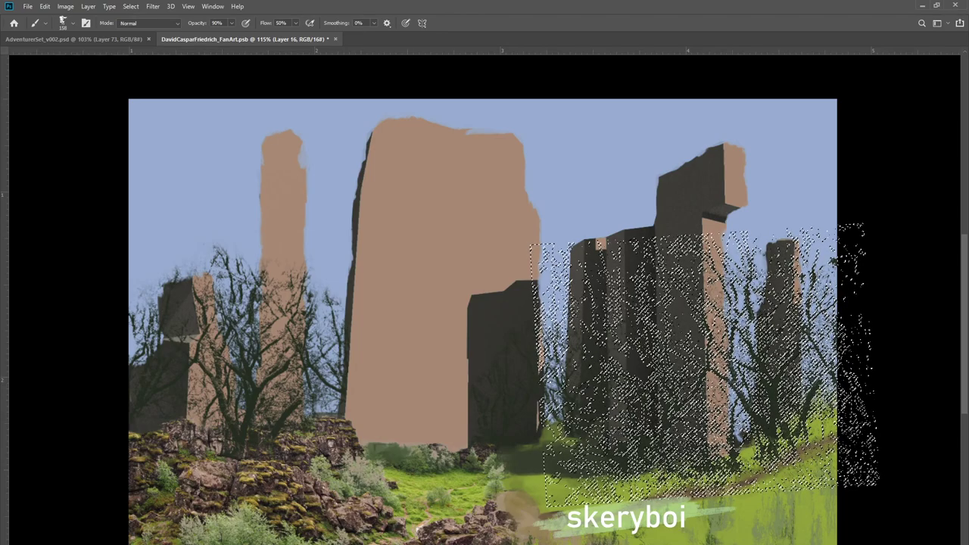
pyautogui.hotkey('alt', ']')
pyautogui.hotkey('ctrl', ',')
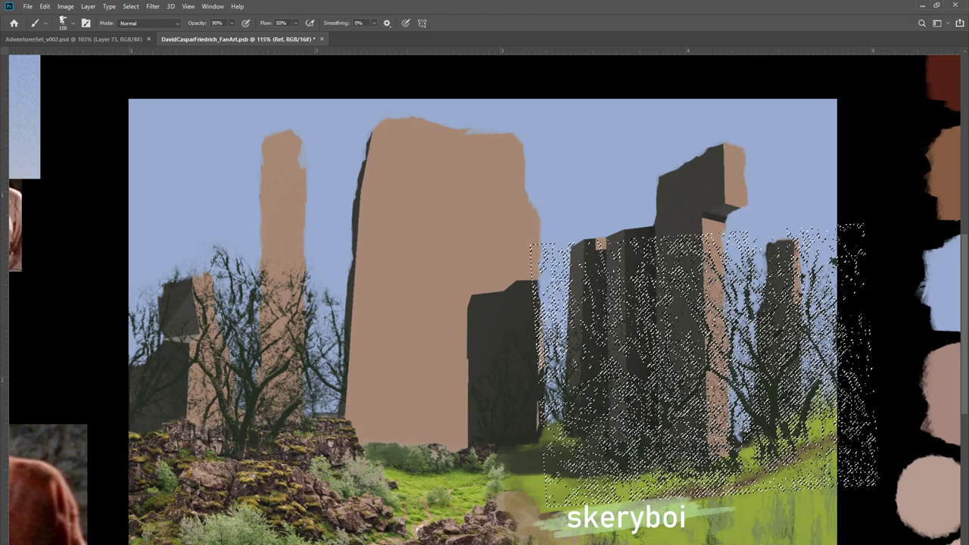
pyautogui.hotkey('ctrl', 'alt', 'shift', 'n')
# Try painting pale pinkish highlights on the trees in front of the slender dark pillar, and undo the strokes
pyautogui.moveTo(775, 340); pyautogui.dragTo(801, 405)
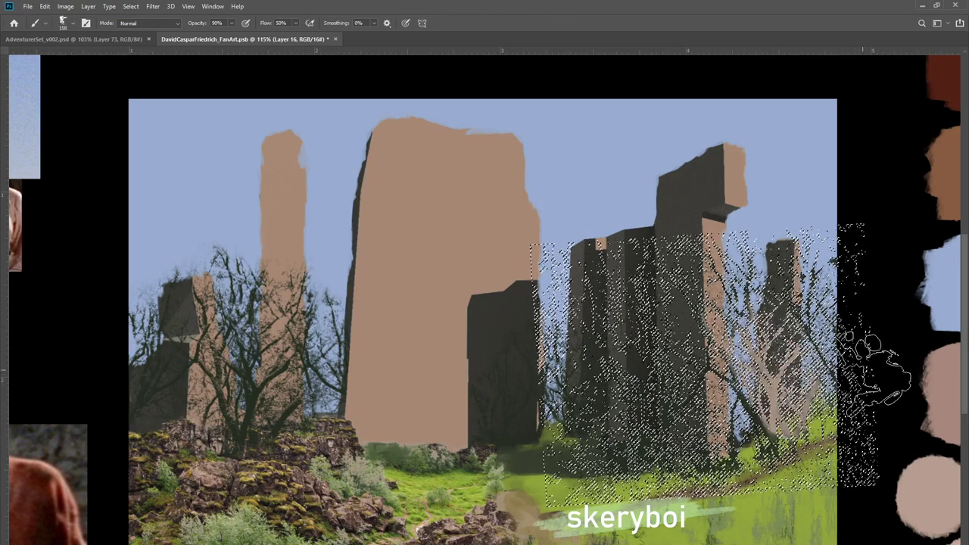
pyautogui.moveTo(865, 325)
pyautogui.mouseDown()
pyautogui.moveTo(772, 363)
pyautogui.moveTo(814, 402)
pyautogui.mouseUp()
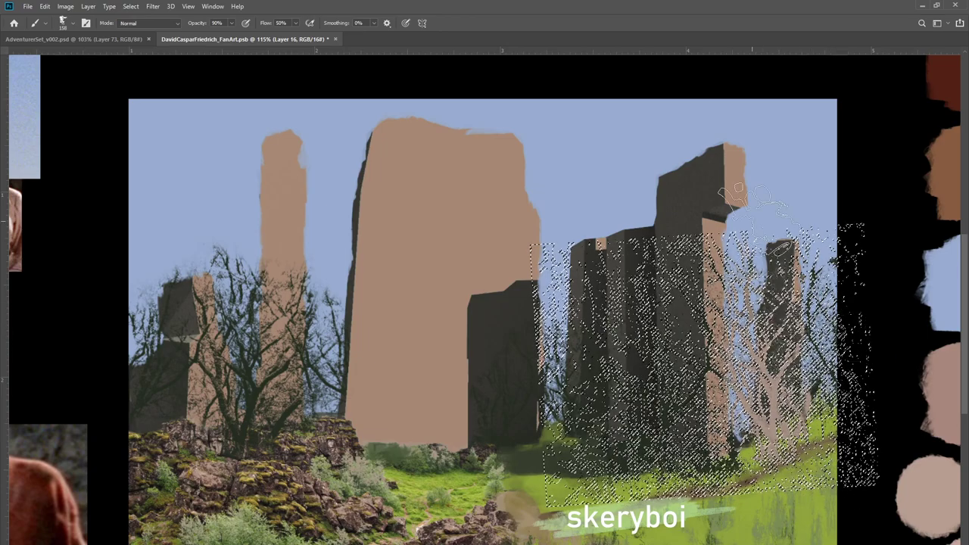
pyautogui.hotkey('ctrl', 'z')
pyautogui.hotkey('ctrl', 'z')
# Try brushing softer pale highlights over the slope trees with large textured brushes at 100% opacity, clearing the selection along the way
pyautogui.press('.')
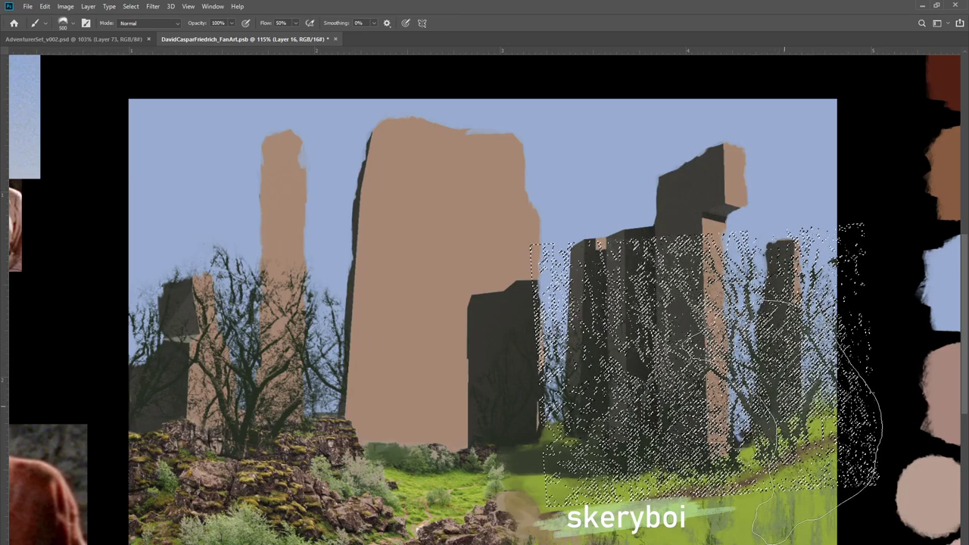
pyautogui.moveTo(764, 326); pyautogui.dragTo(787, 394)
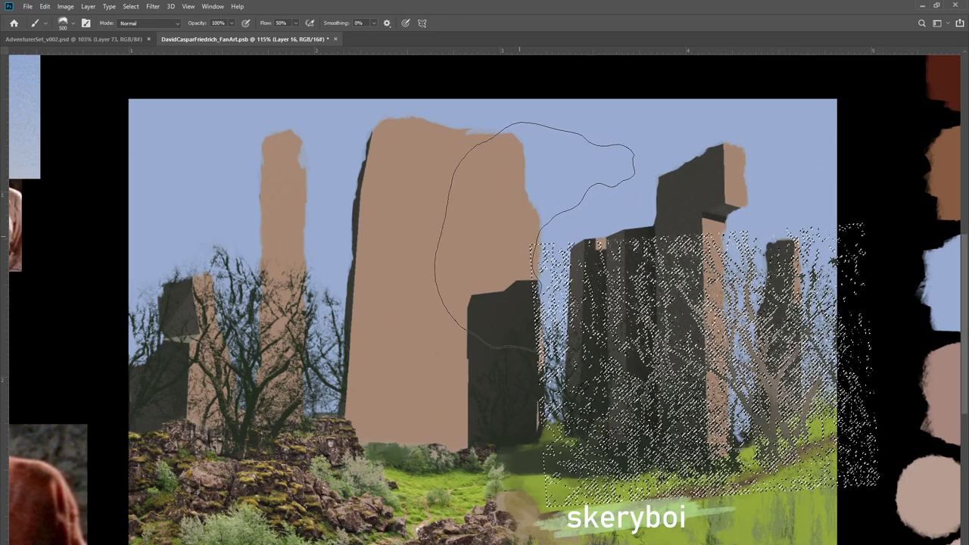
pyautogui.hotkey('ctrl', 'd')
pyautogui.press('m')
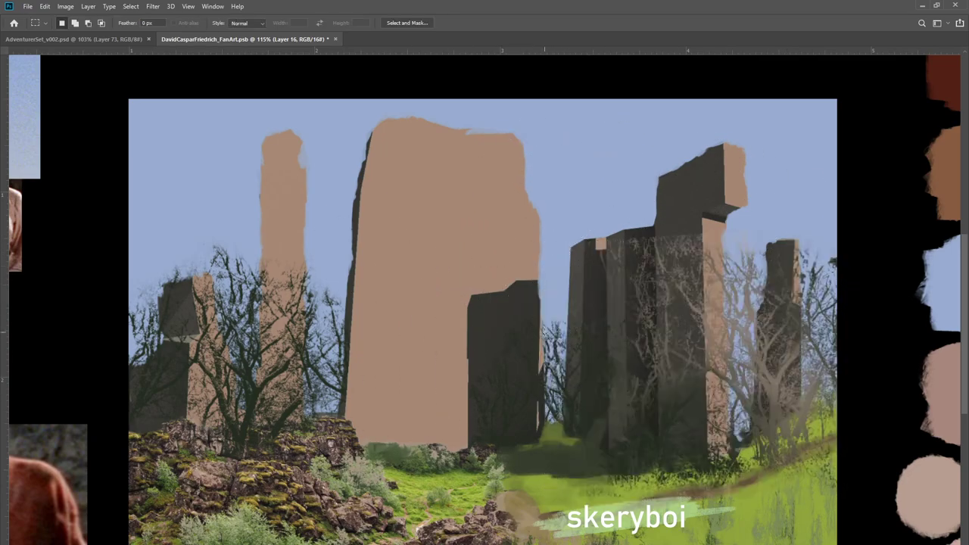
pyautogui.press('b')
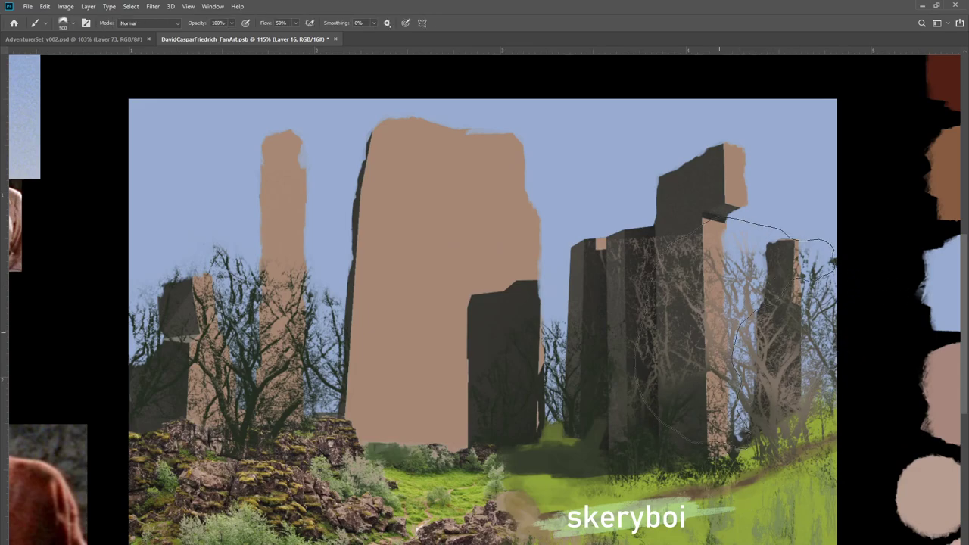
pyautogui.click(817, 464)
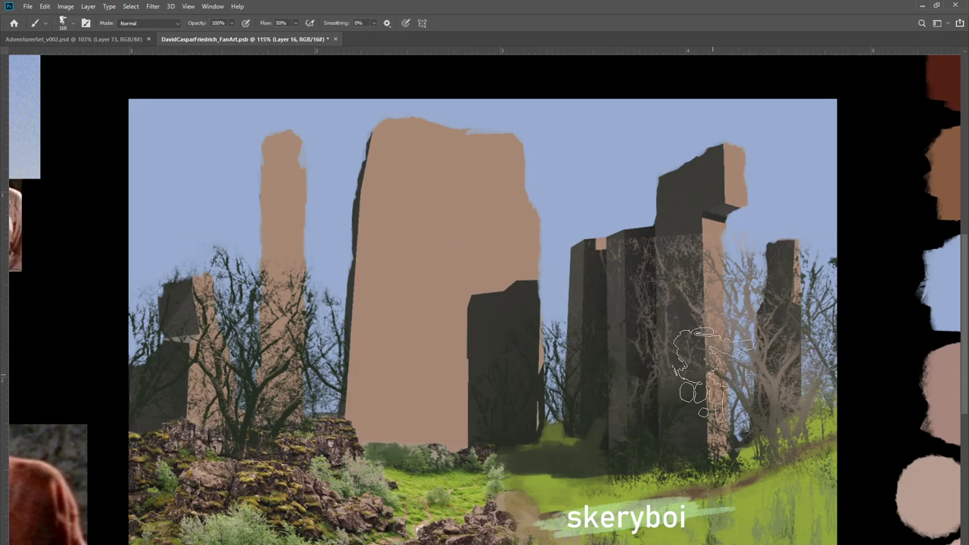
pyautogui.moveTo(764, 400)
pyautogui.mouseDown()
pyautogui.moveTo(772, 424)
pyautogui.moveTo(787, 397)
pyautogui.mouseUp()
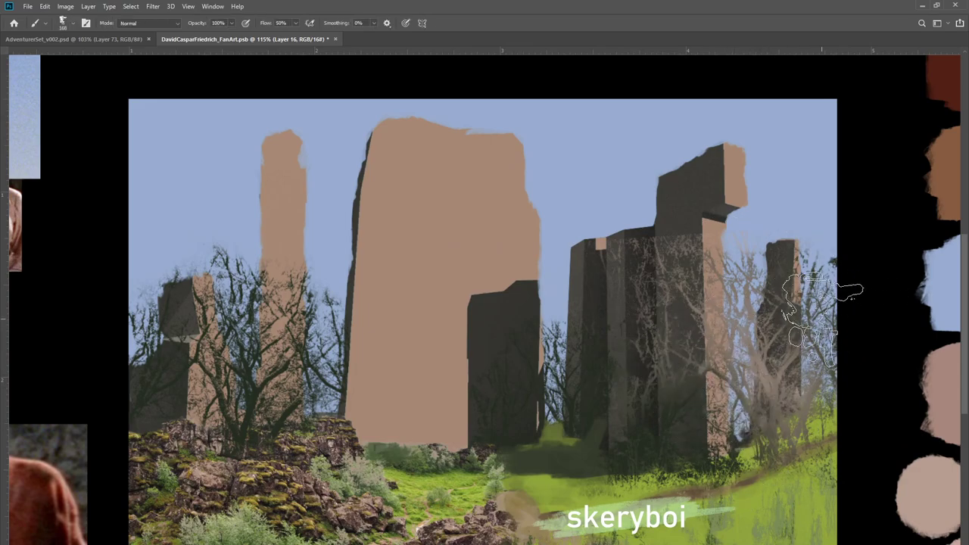
pyautogui.moveTo(796, 333)
pyautogui.mouseDown()
pyautogui.moveTo(813, 371)
pyautogui.moveTo(757, 283)
pyautogui.moveTo(841, 409)
pyautogui.moveTo(722, 278)
pyautogui.mouseUp()
# Erase the stray highlights from the dark pillars and repaint pale tones around the slender pillar's base
pyautogui.press('e')
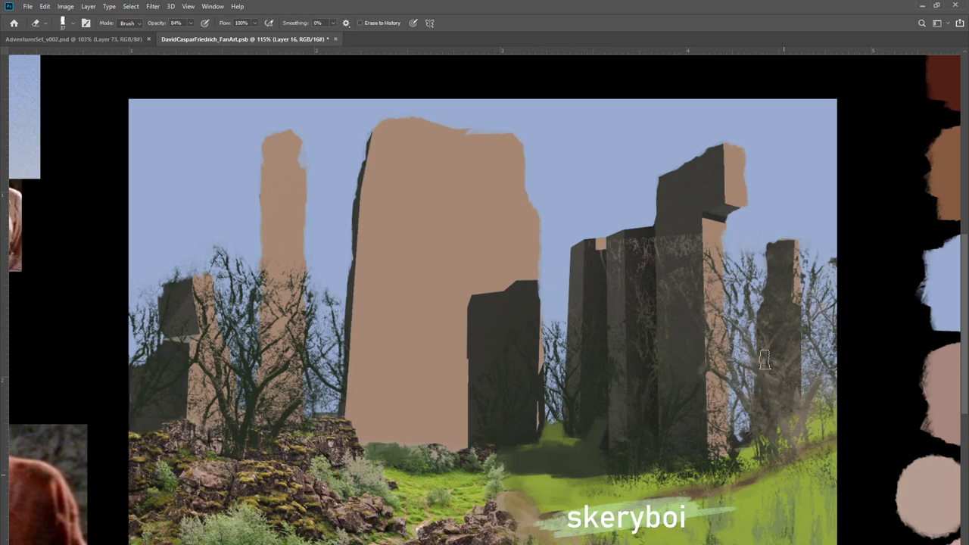
pyautogui.moveTo(688, 246); pyautogui.dragTo(648, 261)
pyautogui.moveTo(750, 366)
pyautogui.mouseDown()
pyautogui.moveTo(771, 424)
pyautogui.moveTo(762, 438)
pyautogui.moveTo(792, 447)
pyautogui.mouseUp()
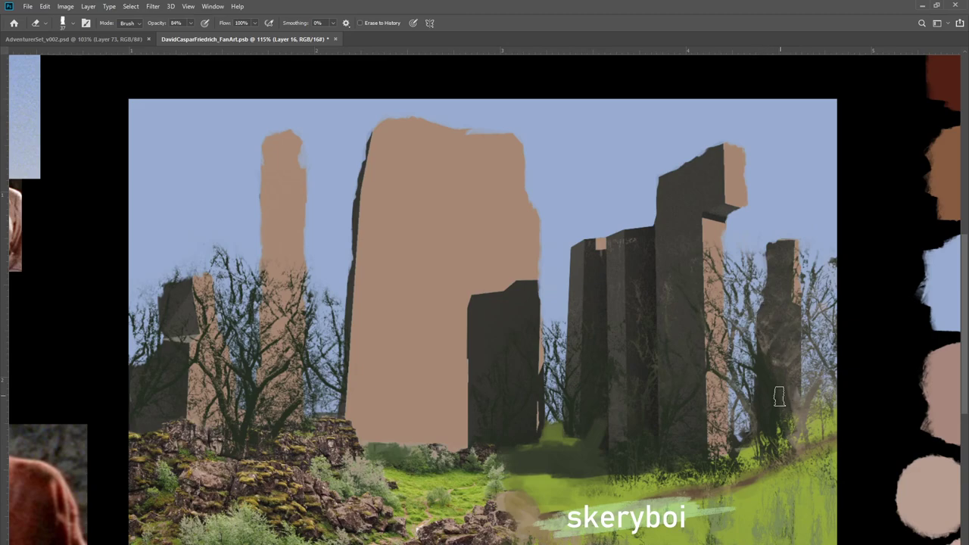
pyautogui.press('b')
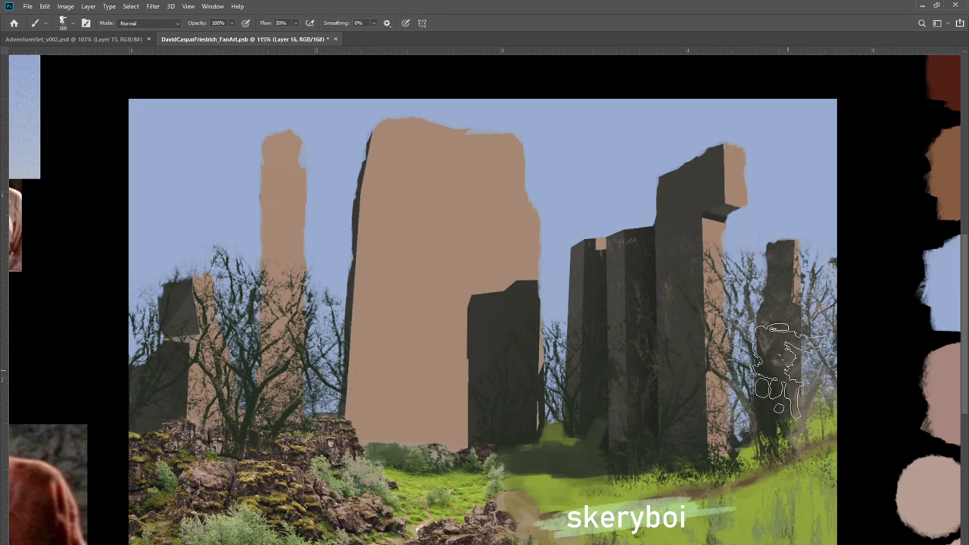
pyautogui.moveTo(791, 394)
pyautogui.mouseDown()
pyautogui.moveTo(787, 413)
pyautogui.moveTo(795, 356)
pyautogui.moveTo(801, 360)
pyautogui.mouseUp()
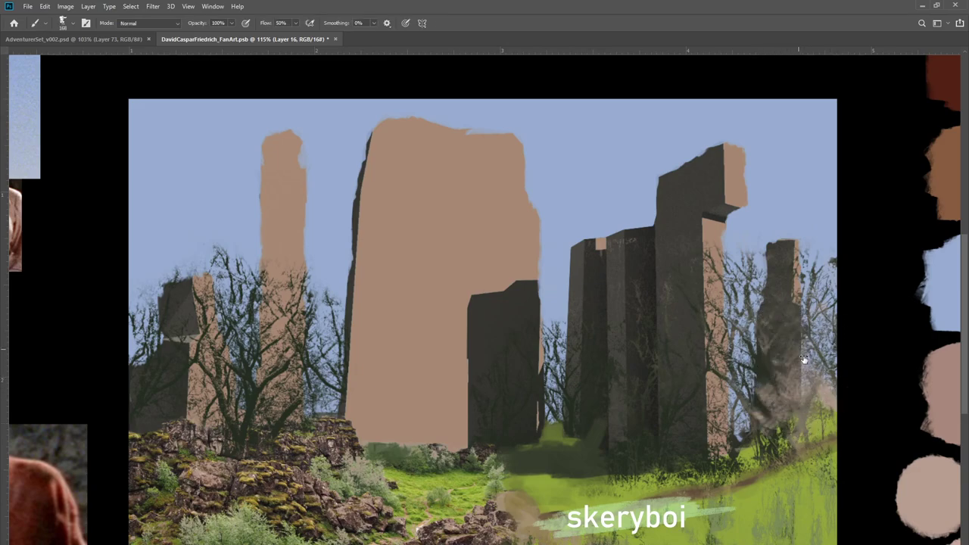
pyautogui.moveTo(765, 326)
pyautogui.mouseDown()
pyautogui.moveTo(780, 378)
pyautogui.moveTo(798, 395)
pyautogui.moveTo(748, 358)
pyautogui.moveTo(733, 310)
pyautogui.moveTo(804, 418)
pyautogui.moveTo(788, 380)
pyautogui.moveTo(789, 409)
pyautogui.moveTo(786, 367)
pyautogui.moveTo(803, 407)
pyautogui.moveTo(788, 412)
pyautogui.moveTo(790, 425)
pyautogui.moveTo(773, 398)
pyautogui.moveTo(790, 439)
pyautogui.moveTo(787, 399)
pyautogui.moveTo(811, 388)
pyautogui.moveTo(813, 448)
pyautogui.moveTo(794, 387)
pyautogui.moveTo(798, 407)
pyautogui.moveTo(779, 372)
pyautogui.mouseUp()
# Reload the last selection, then undo it together with the preceding highlight and eraser strokes
pyautogui.press('e')
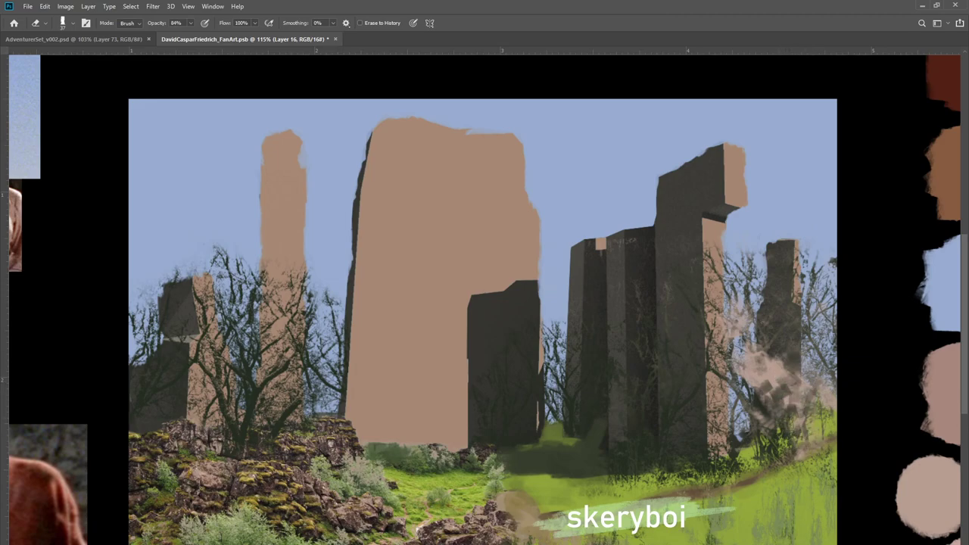
pyautogui.hotkey('ctrl', 'shift', 'd')
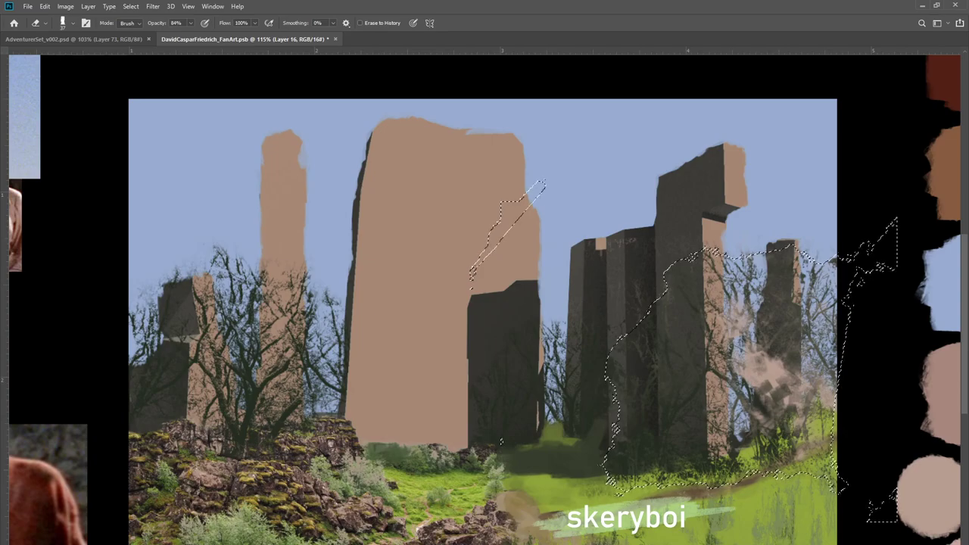
pyautogui.hotkey('ctrl', 'z')
pyautogui.hotkey('ctrl', 'z')
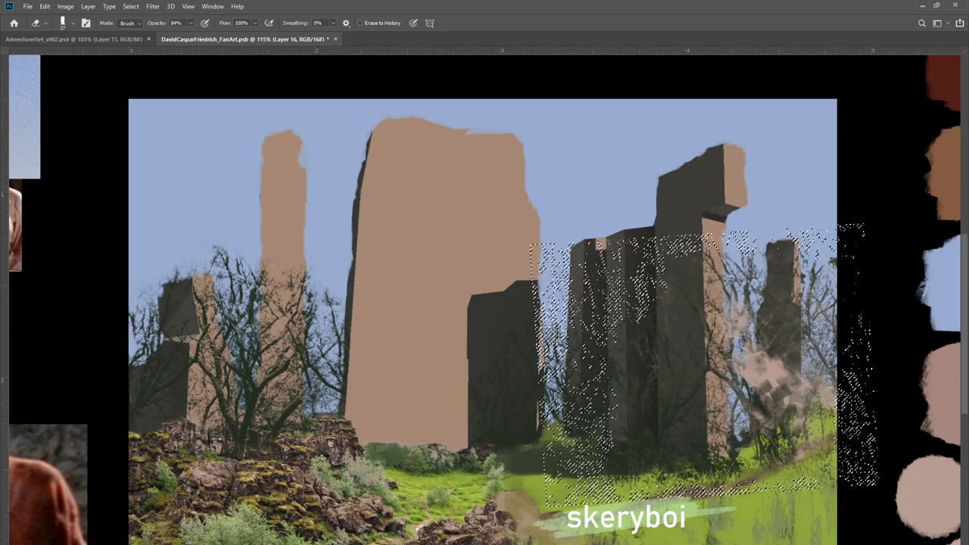
pyautogui.hotkey('ctrl', 'z')
pyautogui.hotkey('ctrl', 'z')
pyautogui.hotkey('ctrl', 'z')
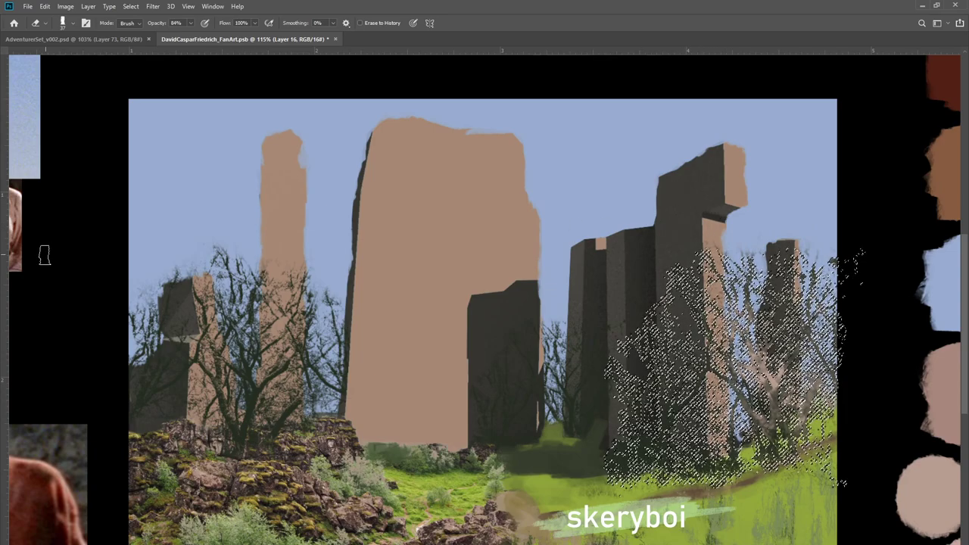
# Paint finer pale bark highlights on the tree by the slender dark pillar within the tree-shaped selection, and deselect
pyautogui.press('b')
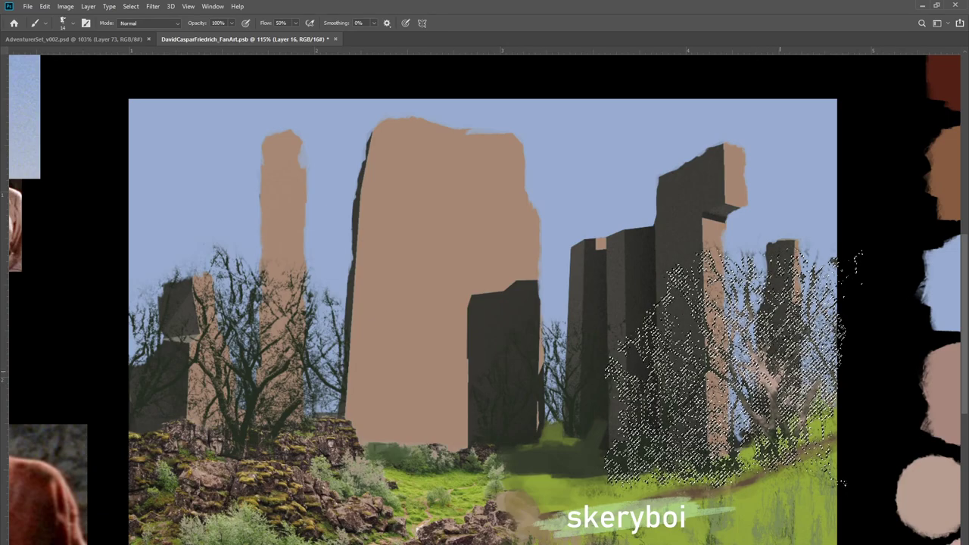
pyautogui.press('e')
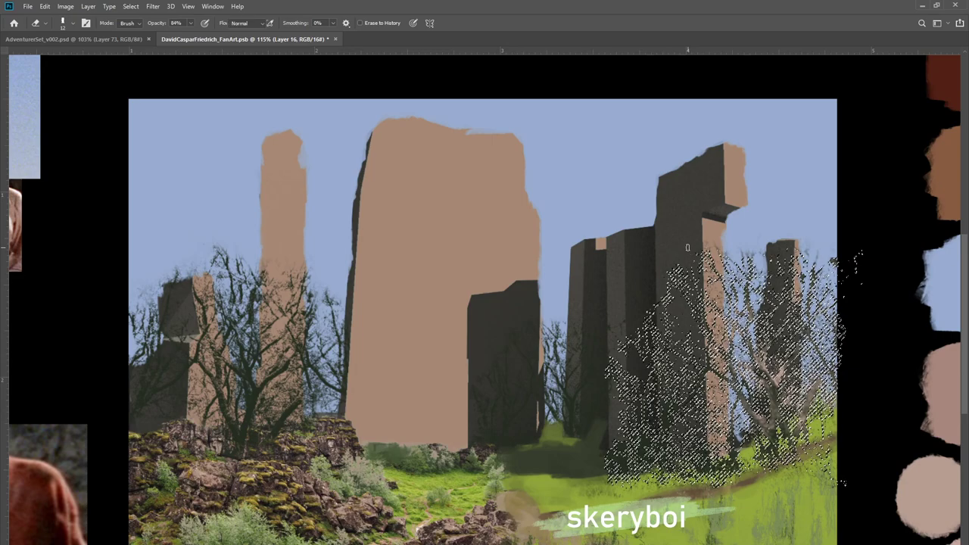
pyautogui.press('m')
pyautogui.hotkey('ctrl', 'd')
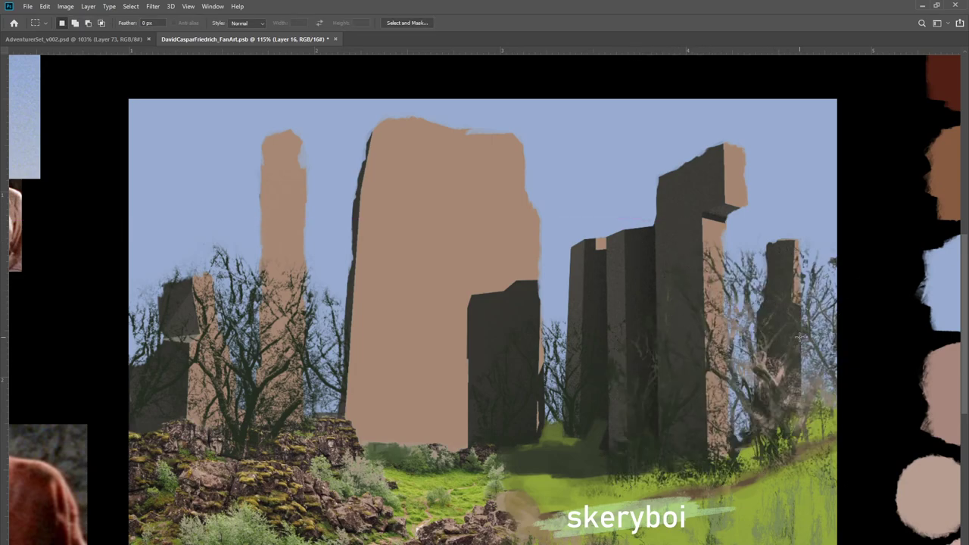
# Compare the trees with and without the highlights and erase excess paint around the trunk and branches by the slender pillar
pyautogui.hotkey('ctrl', ',')
pyautogui.hotkey('ctrl', ',')
pyautogui.hotkey('ctrl', ',')
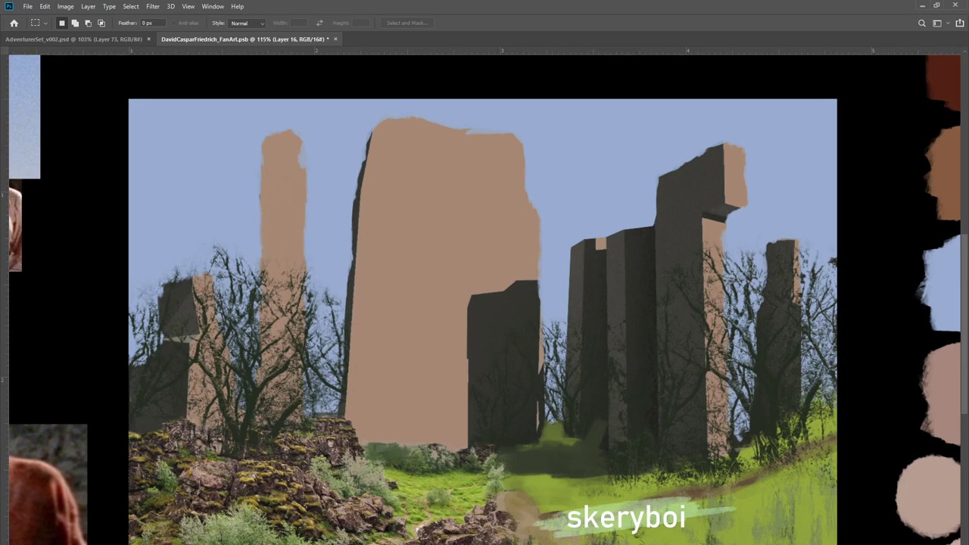
pyautogui.hotkey('ctrl', 'shift', 'z')
pyautogui.press('e')
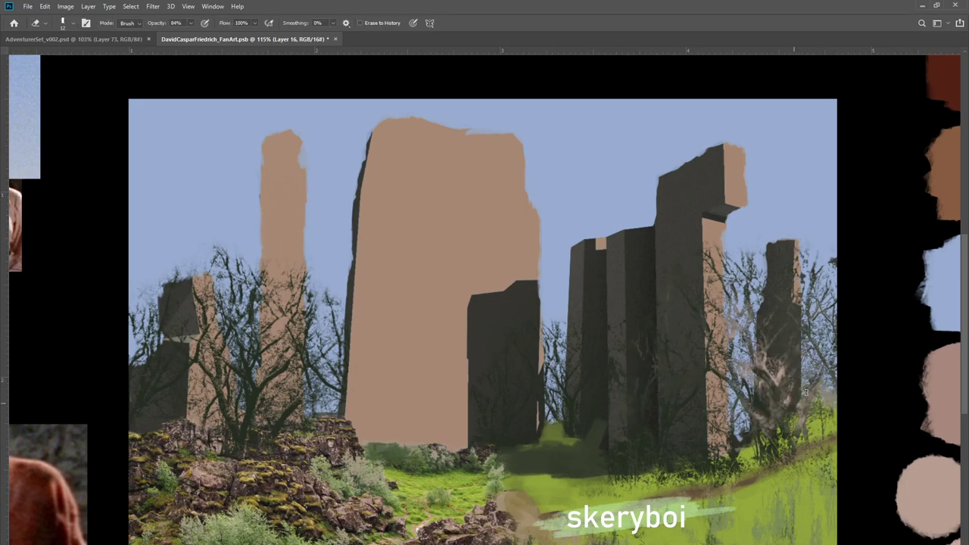
pyautogui.moveTo(786, 394); pyautogui.dragTo(801, 433)
pyautogui.moveTo(786, 356); pyautogui.dragTo(768, 397)
pyautogui.moveTo(762, 345); pyautogui.dragTo(780, 397)
pyautogui.moveTo(726, 333); pyautogui.dragTo(771, 427)
pyautogui.moveTo(751, 344); pyautogui.dragTo(766, 371)
# Shift the bark highlights to a cooler, bluish grey and save the document
pyautogui.press('i')
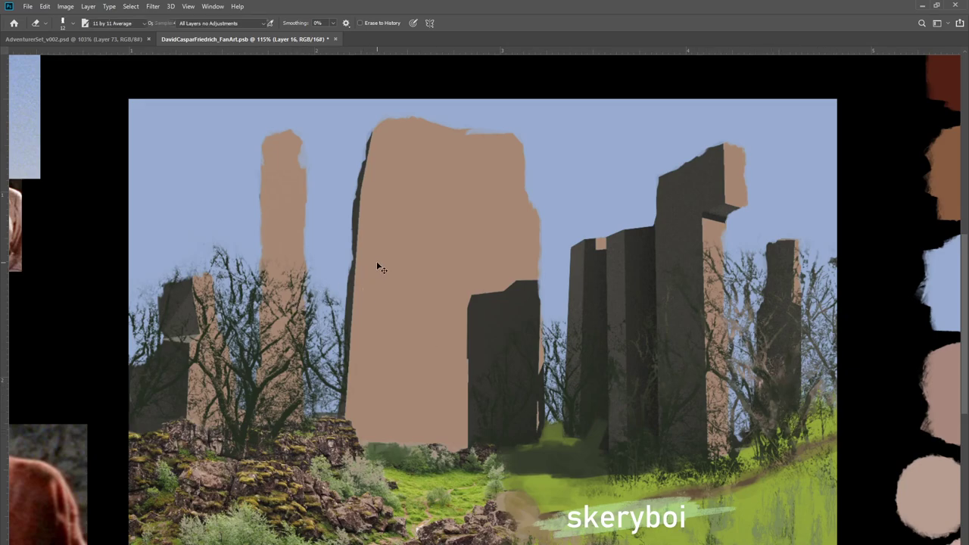
pyautogui.moveTo(181, 380); pyautogui.dragTo(194, 378)
pyautogui.press('e')
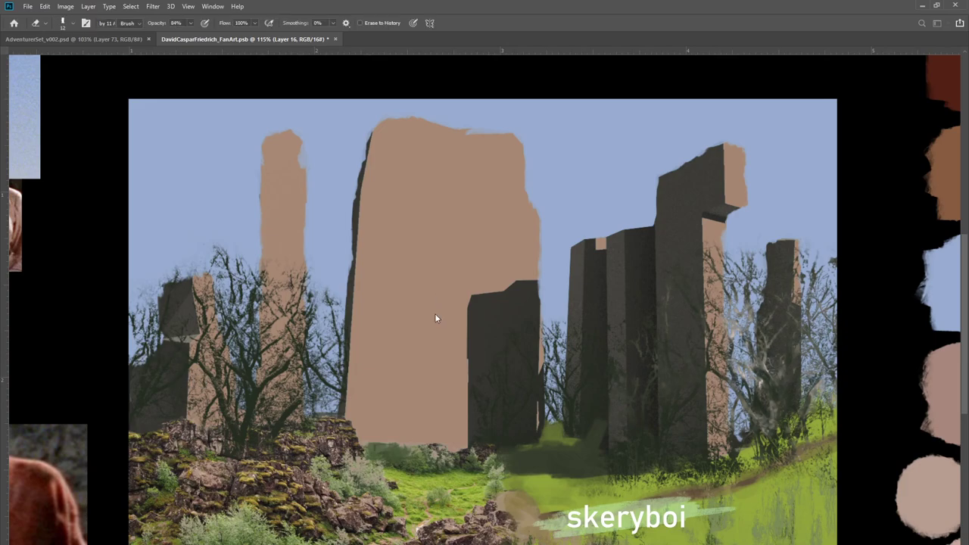
pyautogui.hotkey('ctrl', 's')
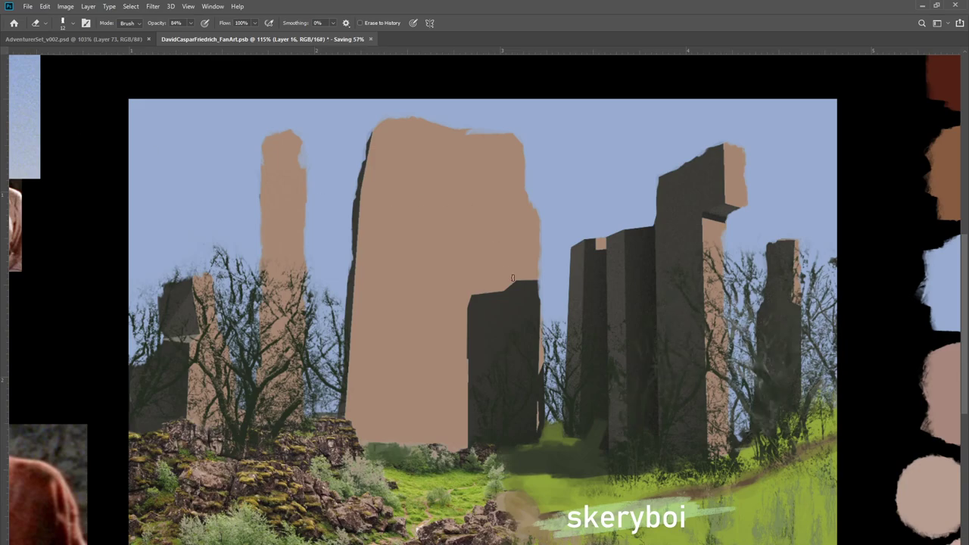
# Marquee-select the birch tree area of the garden photo, leaving out most of the concrete pillar
pyautogui.press('m')
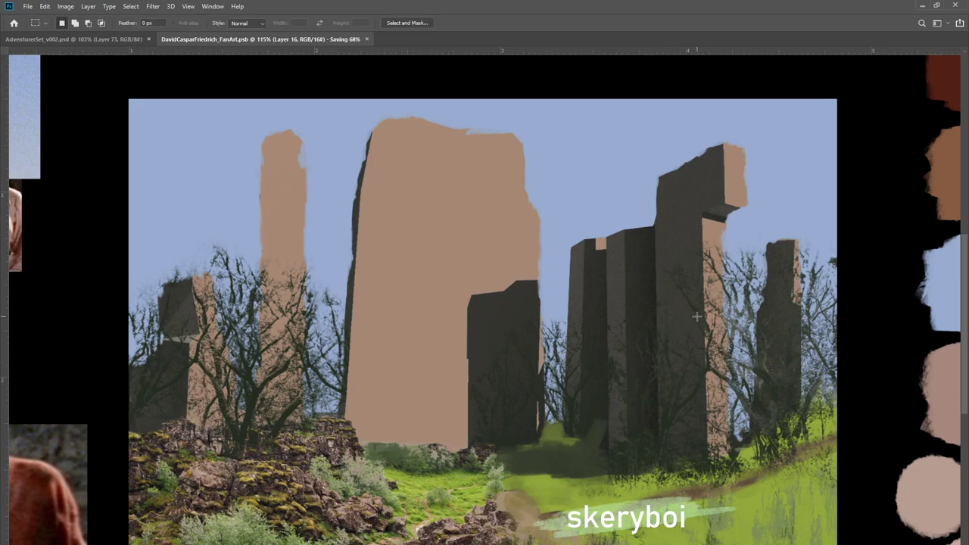
pyautogui.press('z')
pyautogui.moveTo(471, 326); pyautogui.dragTo(504, 331)
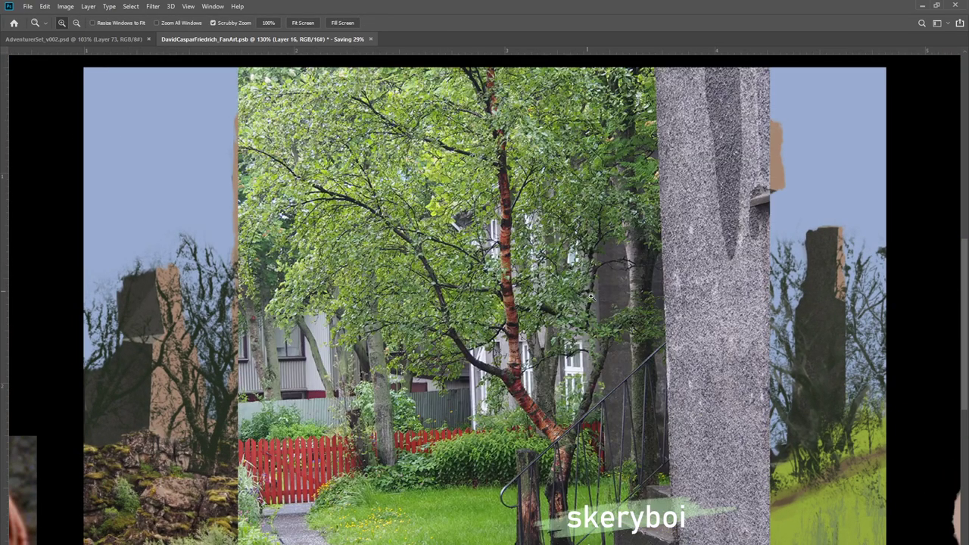
pyautogui.moveTo(556, 315); pyautogui.dragTo(540, 303)
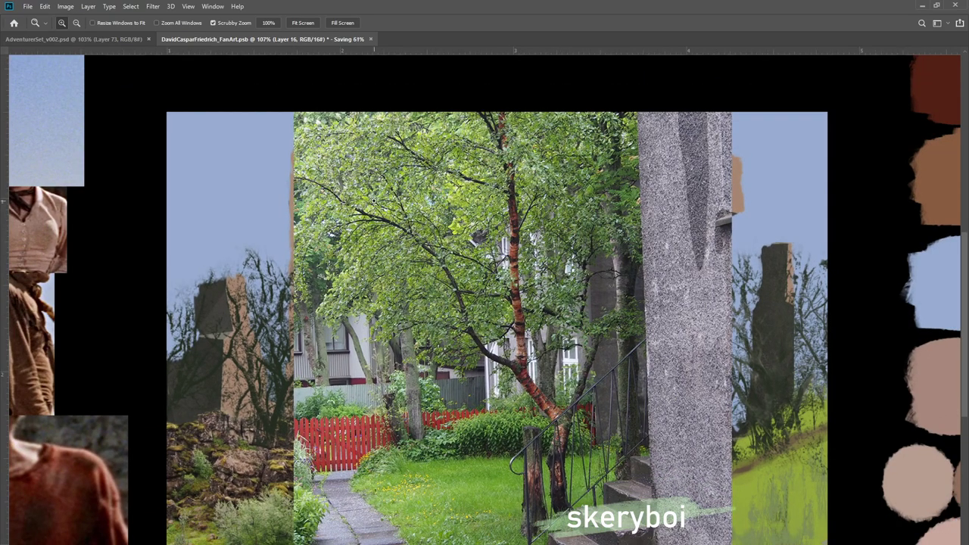
pyautogui.press('m')
pyautogui.moveTo(295, 112); pyautogui.dragTo(653, 544)
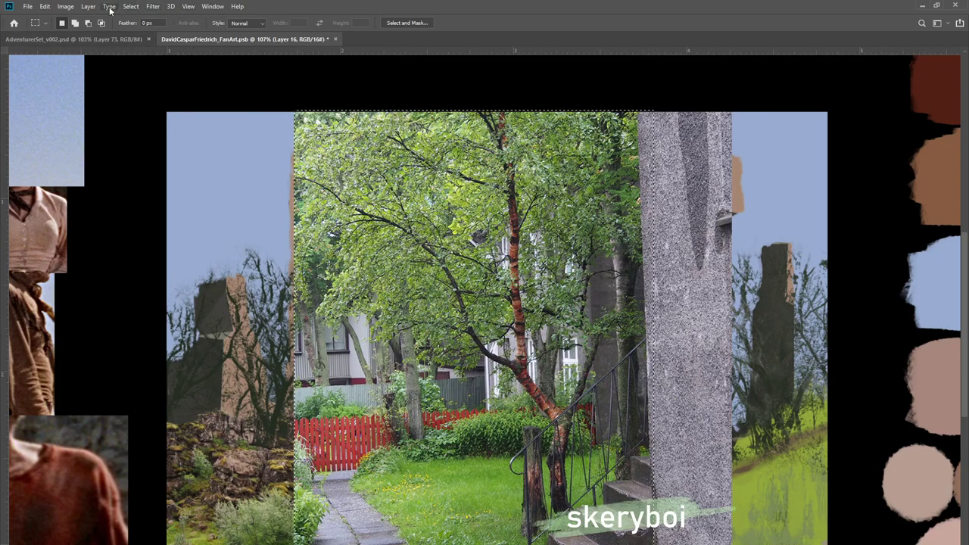
# Try a colour-based selection of the reddish birch trunk with a new layer added, and clear the selection
pyautogui.press('i')
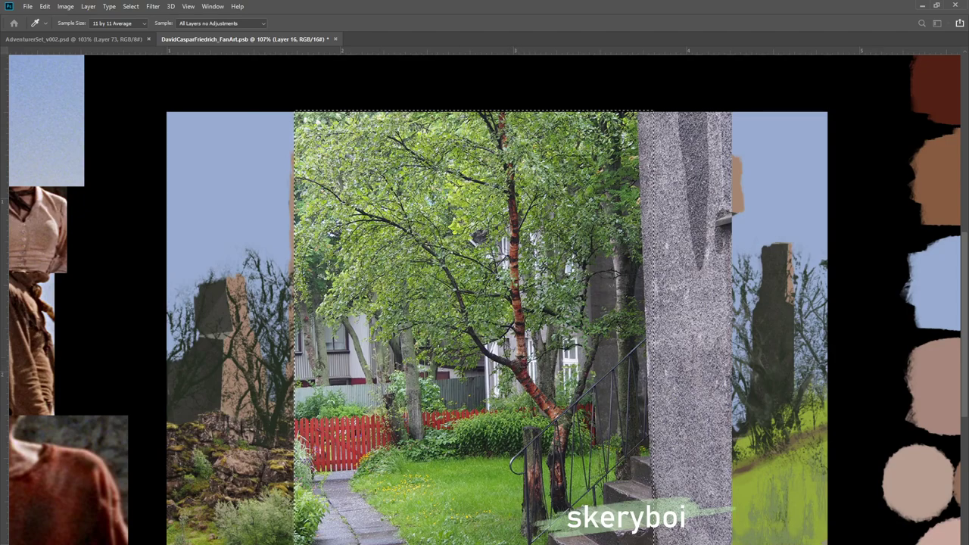
pyautogui.press('Return')
pyautogui.hotkey('alt', '[')
pyautogui.hotkey('ctrl', 'alt', 'shift', 'n')
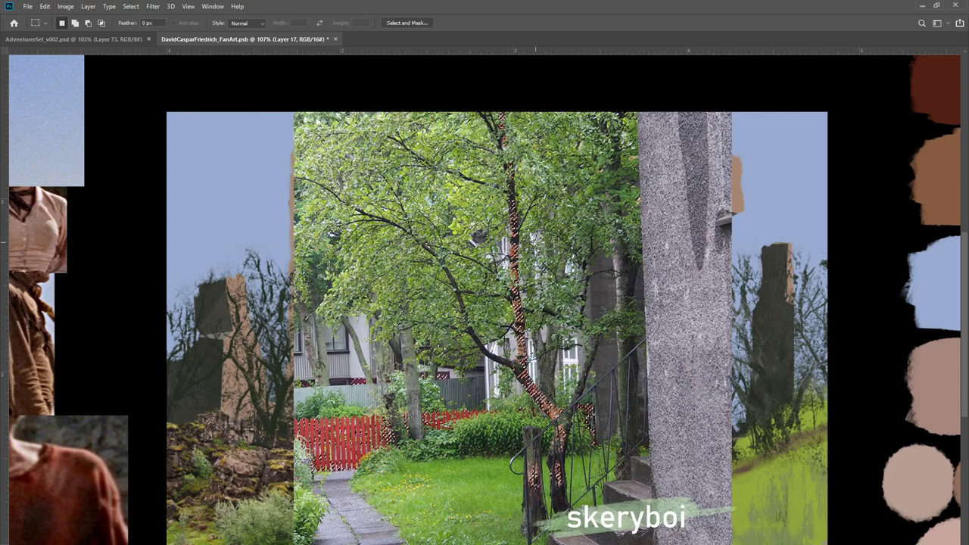
pyautogui.press('alt')
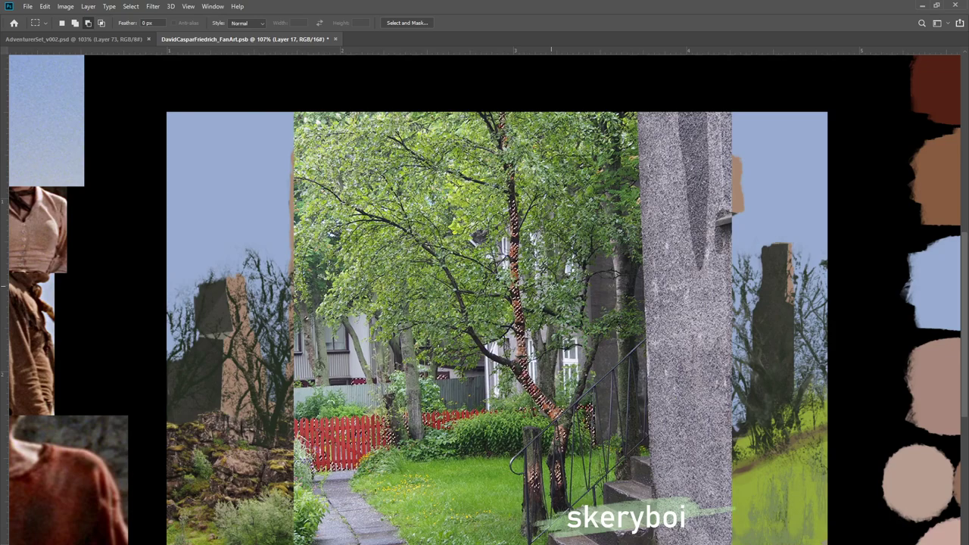
pyautogui.hotkey('ctrl', 'd')
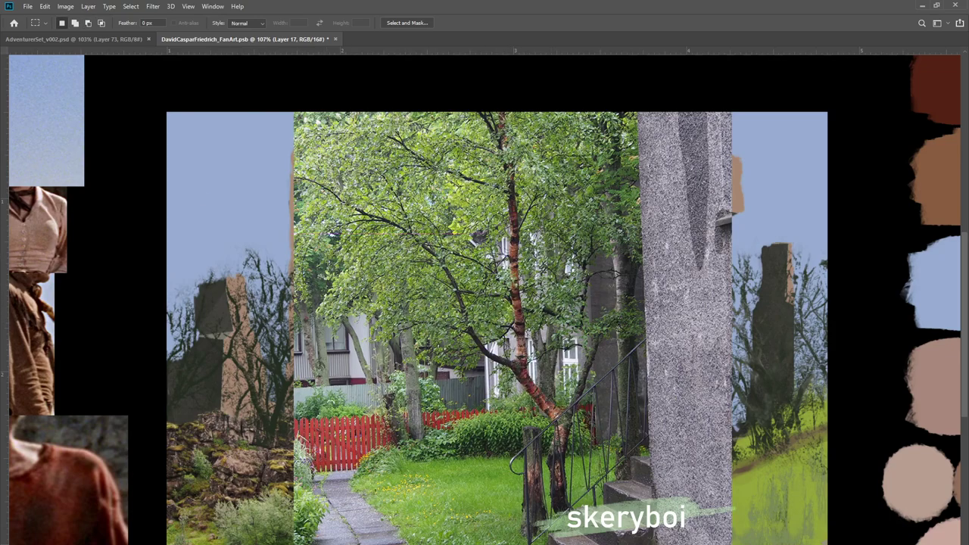
# Hide the garden photo and recolour the red birch-trunk marks to a pale yellow
pyautogui.hotkey('ctrl', ',')
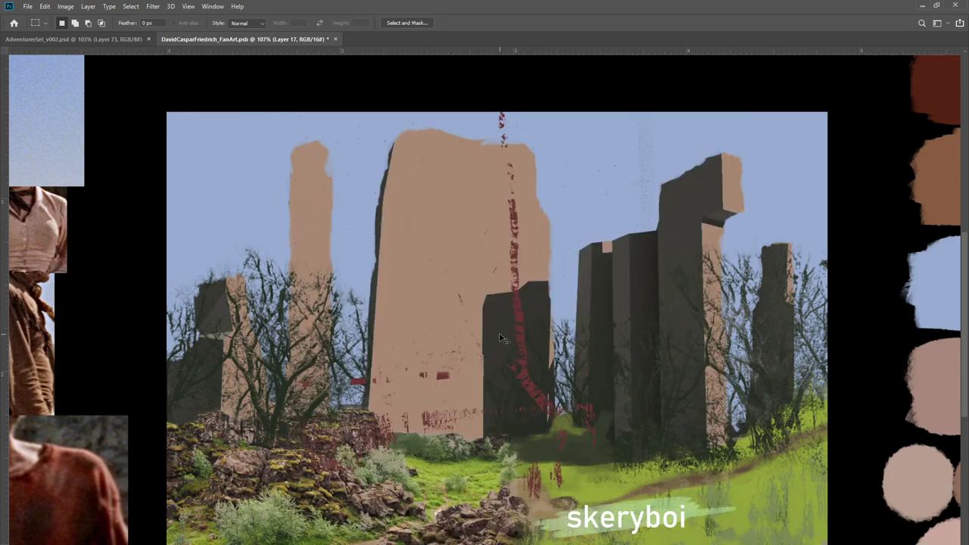
pyautogui.press('i')
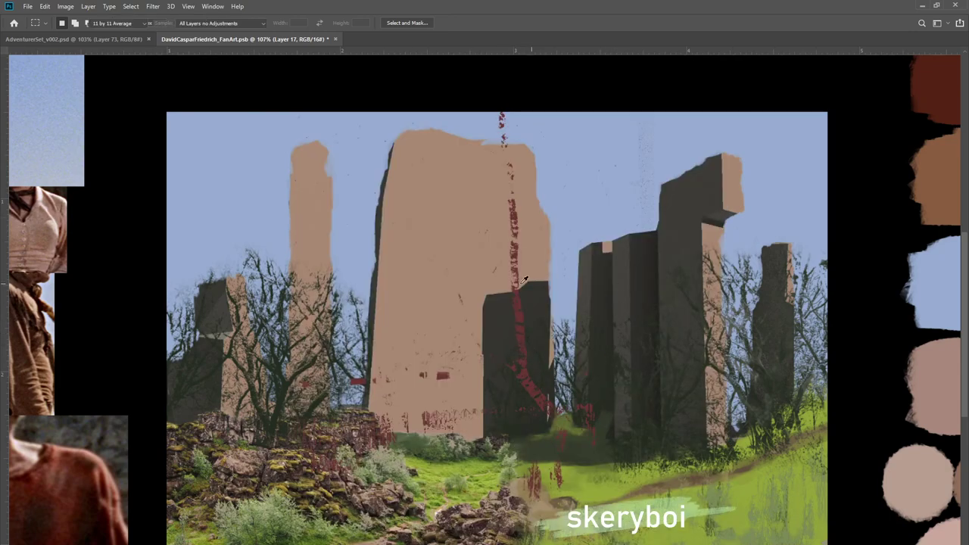
pyautogui.moveTo(134, 326); pyautogui.dragTo(153, 346)
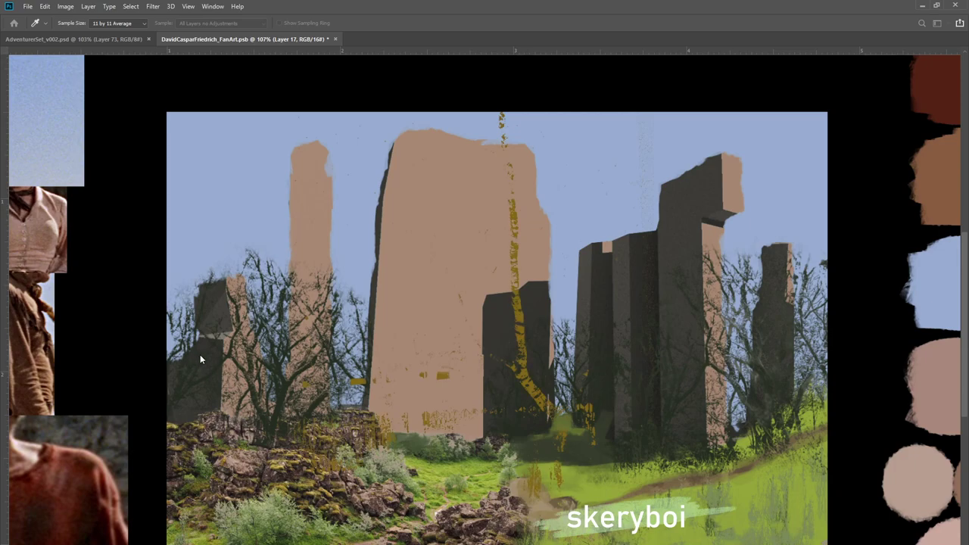
pyautogui.moveTo(181, 378); pyautogui.dragTo(165, 352)
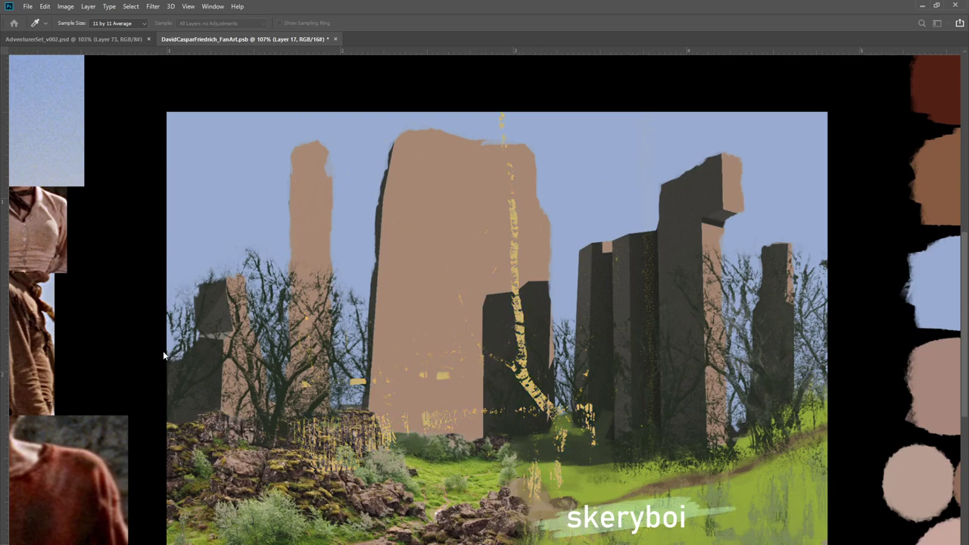
# Duplicate the yellow bark marks, scale the copy to 49.75%, and tilt it over the tree by the slender far-right pillar
pyautogui.press('m')
pyautogui.hotkey('ctrl', 'j')
pyautogui.hotkey('ctrl', 't')
pyautogui.moveTo(564, 258); pyautogui.dragTo(615, 289)
pyautogui.moveTo(704, 143); pyautogui.dragTo(576, 309)
pyautogui.moveTo(511, 439); pyautogui.dragTo(777, 365)
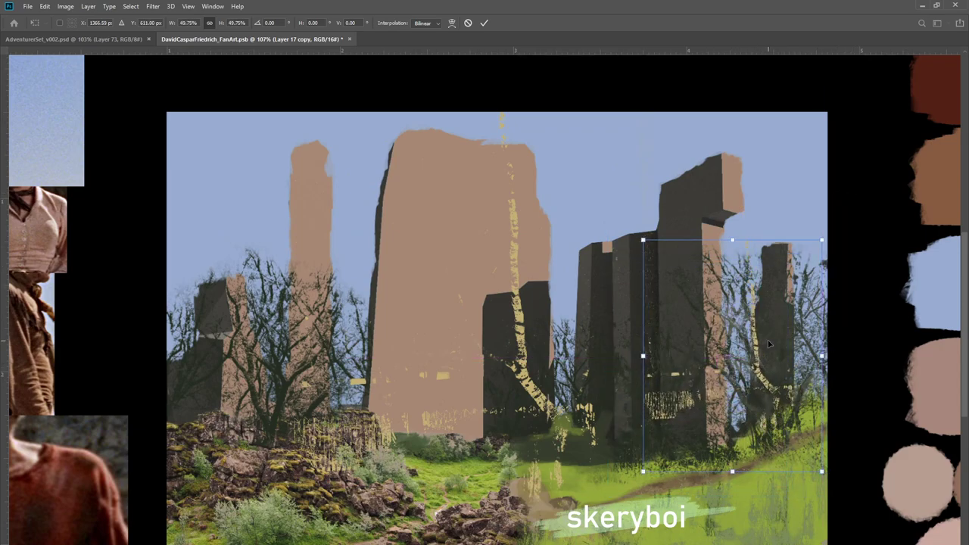
pyautogui.click(786, 401)
pyautogui.moveTo(762, 405); pyautogui.dragTo(723, 341)
pyautogui.moveTo(747, 280); pyautogui.dragTo(727, 289)
pyautogui.moveTo(754, 337)
pyautogui.mouseDown()
pyautogui.moveTo(767, 330)
pyautogui.moveTo(761, 345)
pyautogui.mouseUp()
pyautogui.moveTo(797, 407); pyautogui.dragTo(780, 389)
pyautogui.press('Return')
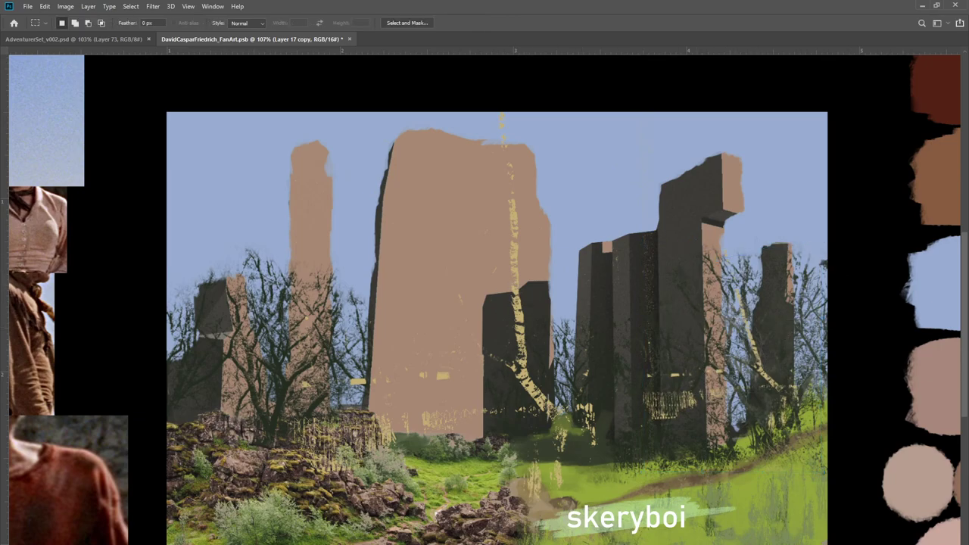
# Show the garden photo again, marquee the birch area and select its dark trunk and branches by colour range
pyautogui.hotkey('ctrl', 'z')
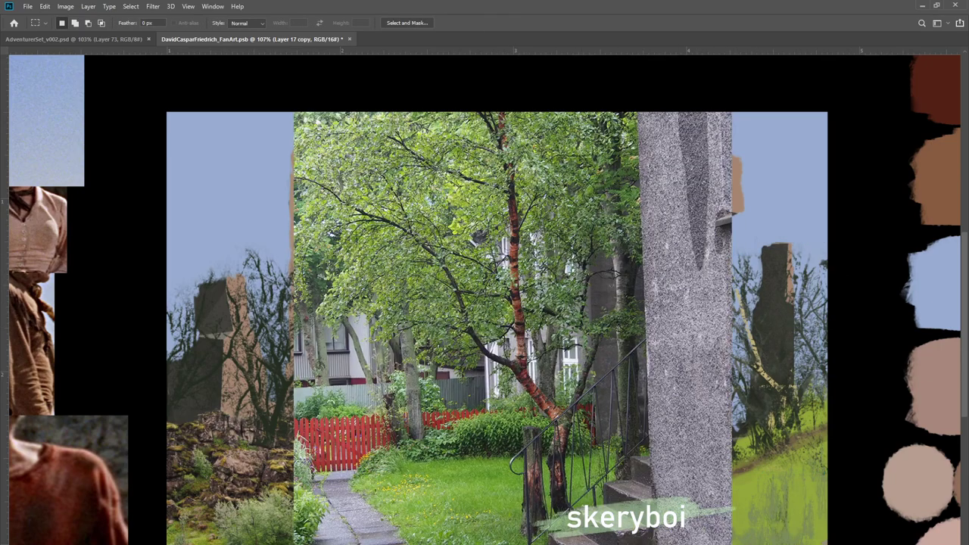
pyautogui.moveTo(417, 487); pyautogui.dragTo(664, 544)
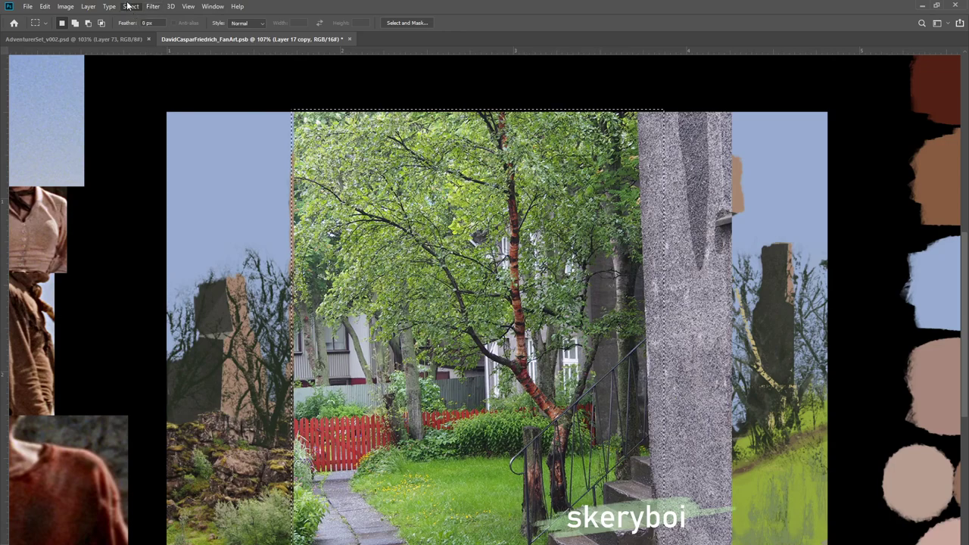
pyautogui.press('i')
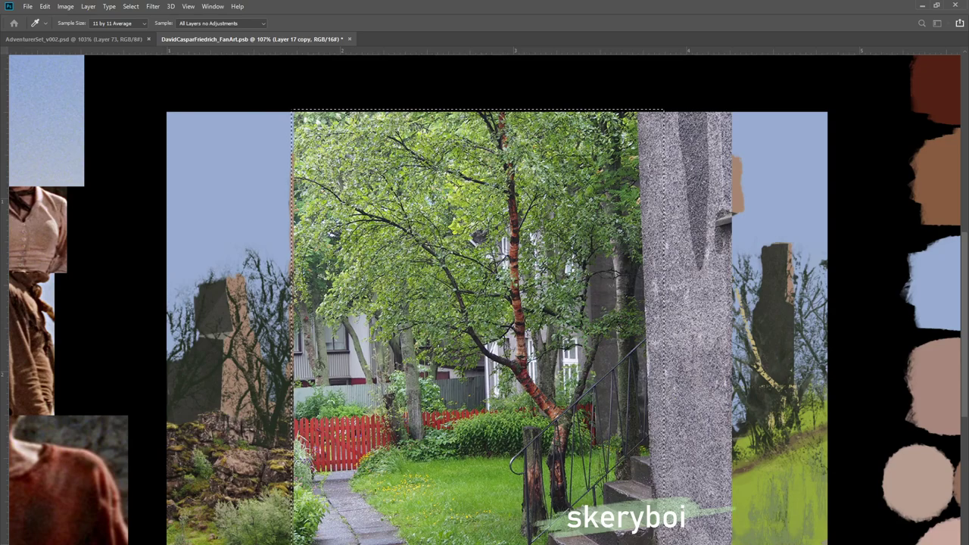
pyautogui.press('Return')
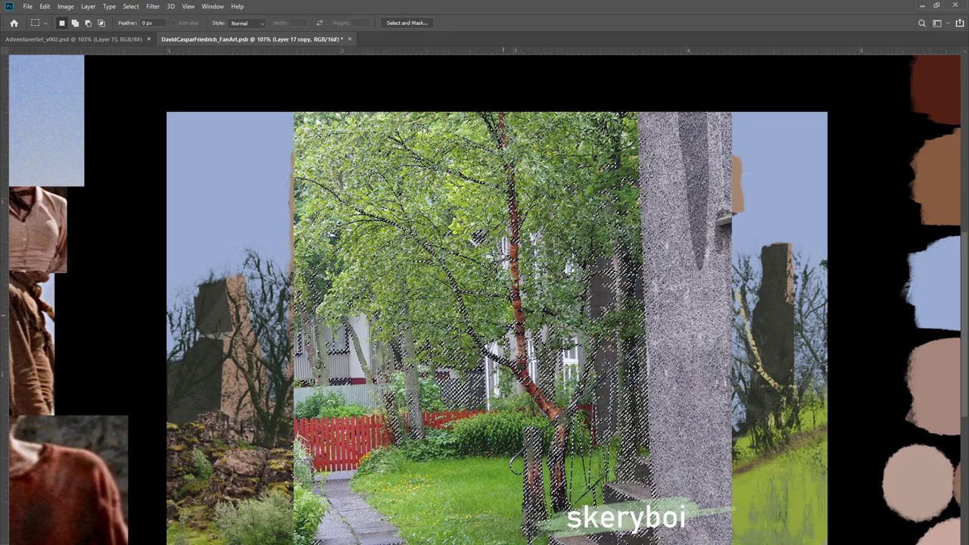
# Subtract the house, fence, stair railing and concrete pillar areas from the branch selection with the lasso
pyautogui.press('l')
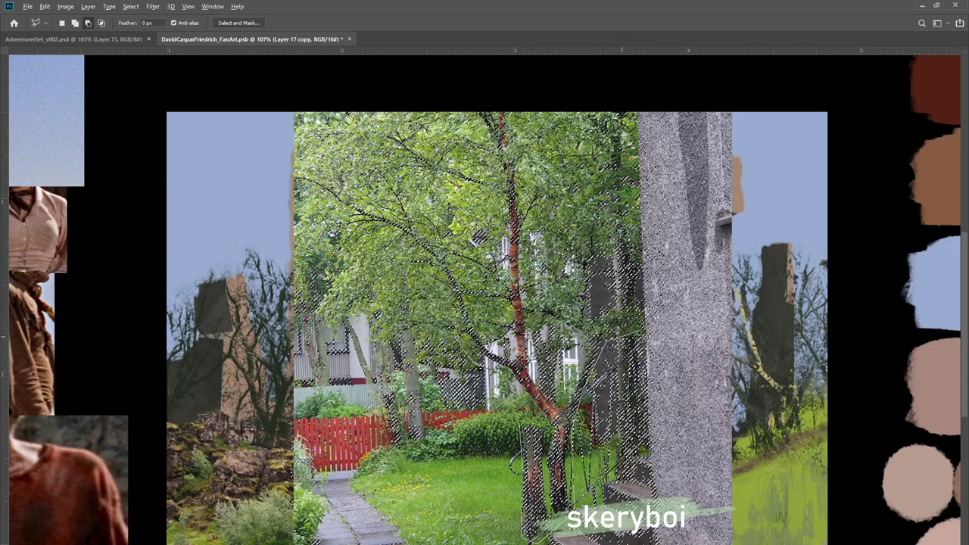
pyautogui.moveTo(644, 326)
pyautogui.mouseDown()
pyautogui.moveTo(641, 121)
pyautogui.moveTo(649, 97)
pyautogui.moveTo(791, 112)
pyautogui.moveTo(772, 543)
pyautogui.moveTo(253, 173)
pyautogui.moveTo(298, 99)
pyautogui.moveTo(370, 95)
pyautogui.mouseUp()
pyautogui.moveTo(330, 133)
pyautogui.mouseDown()
pyautogui.moveTo(284, 141)
pyautogui.moveTo(286, 250)
pyautogui.moveTo(316, 315)
pyautogui.mouseUp()
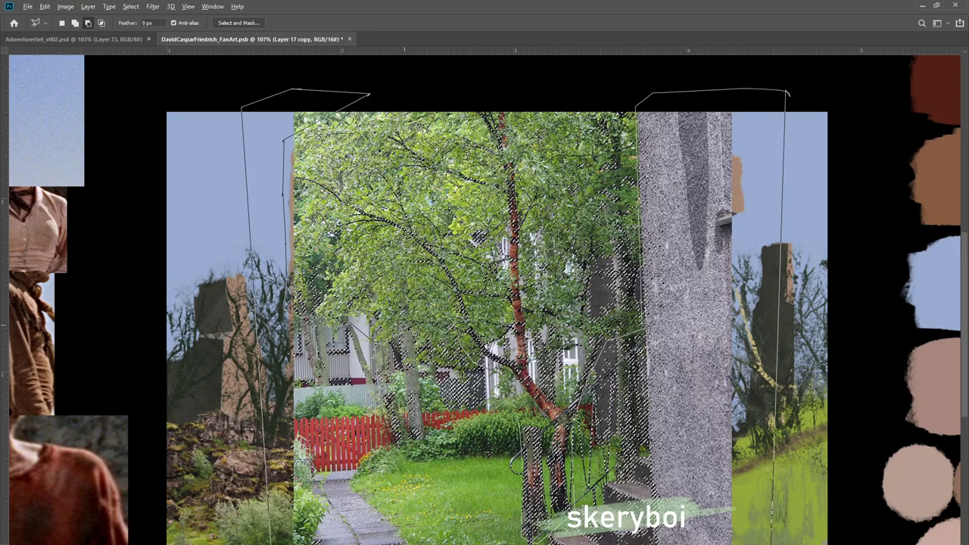
pyautogui.moveTo(459, 337); pyautogui.dragTo(474, 362)
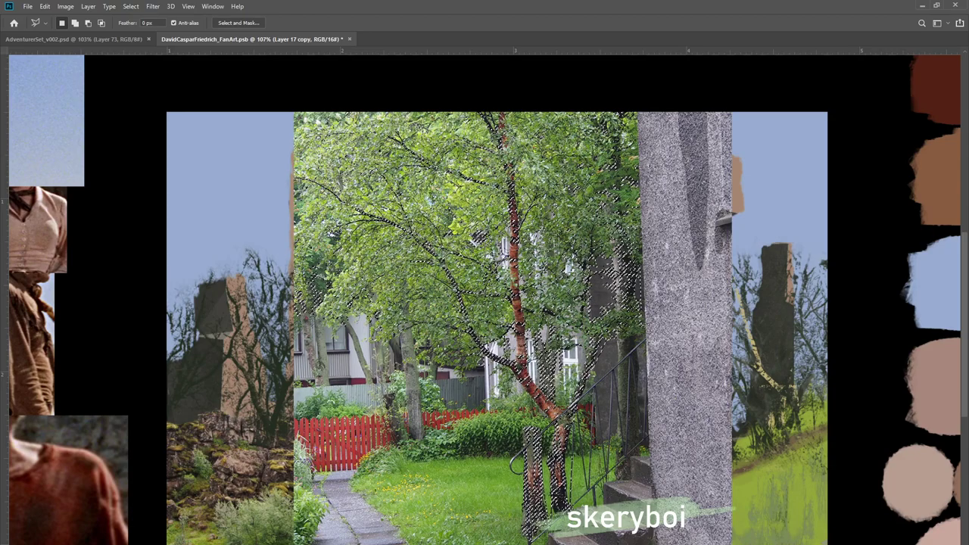
# Fill the branch selection with dark purple on a new layer, clear the selection and hide the garden photo
pyautogui.hotkey('ctrl', 'j')
pyautogui.press('alt')
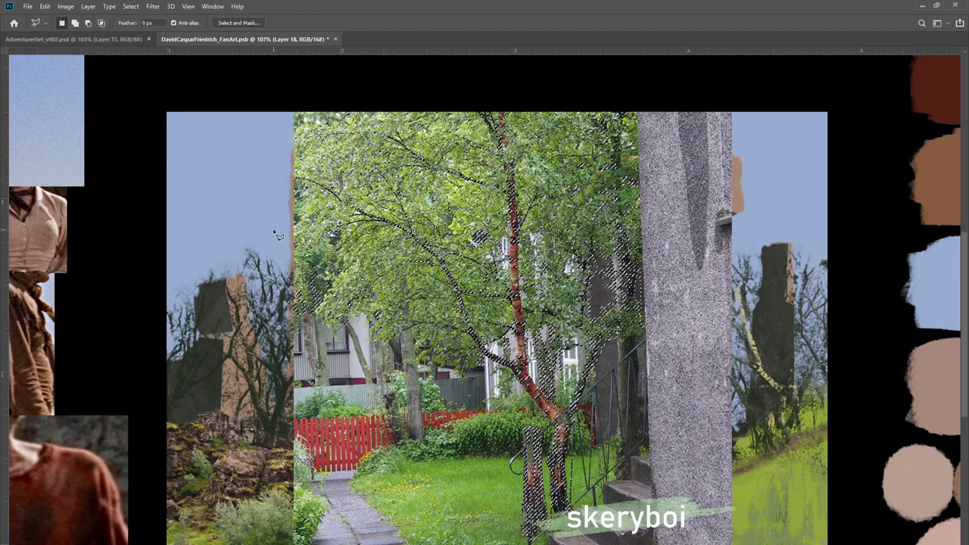
pyautogui.press('m')
pyautogui.hotkey('ctrl', 'd')
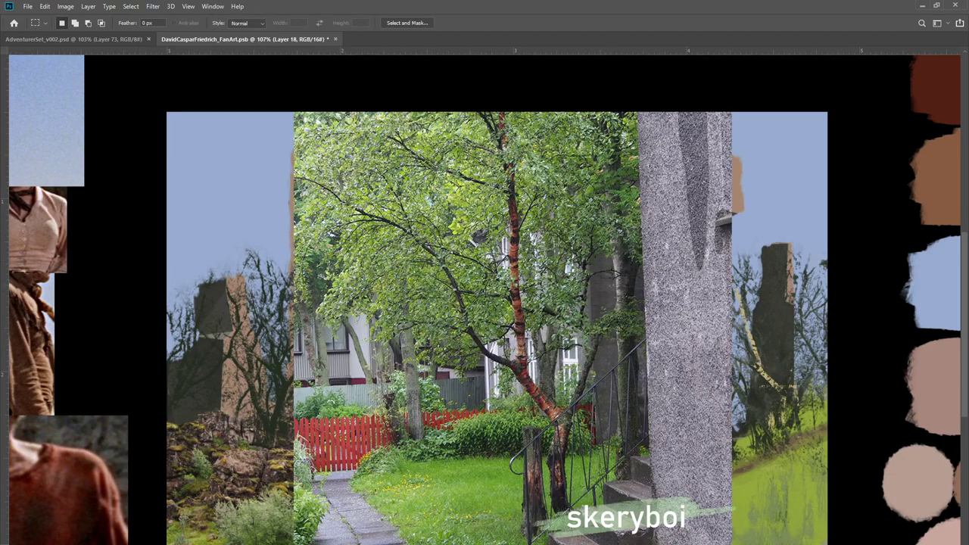
pyautogui.hotkey('ctrl', ',')
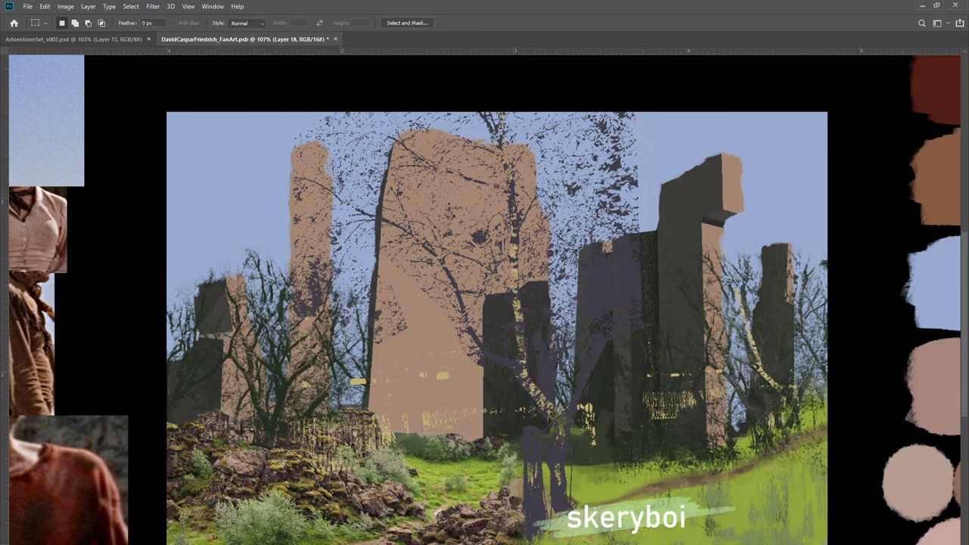
pyautogui.hotkey('ctrl', ',')
pyautogui.hotkey('ctrl', ',')
# Add a layer mask to the purple tree and brush away stray foliage around the narrow left pillar and central slab
pyautogui.moveTo(434, 353); pyautogui.dragTo(640, 542)
pyautogui.hotkey('ctrl', 'alt', 'm')
pyautogui.press('b')
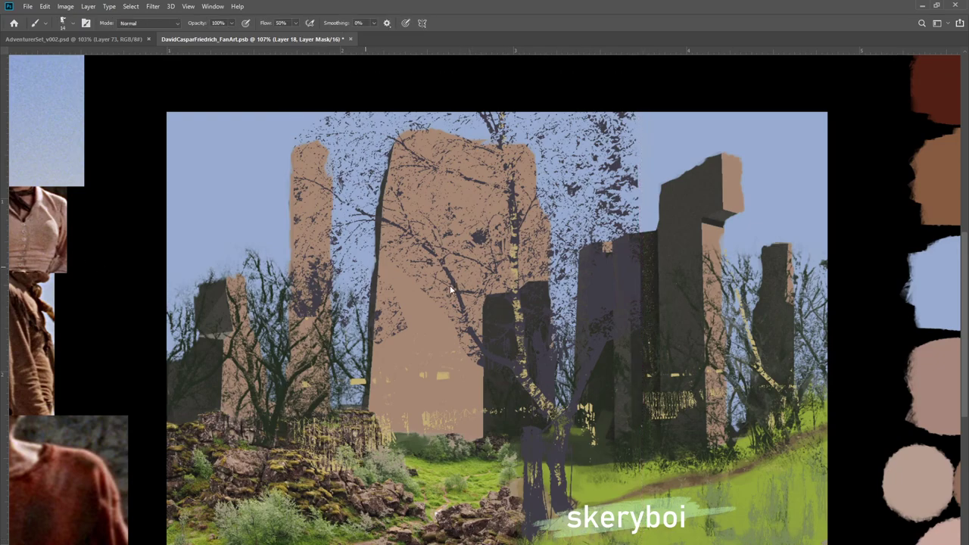
pyautogui.moveTo(320, 288)
pyautogui.mouseDown()
pyautogui.moveTo(353, 303)
pyautogui.moveTo(389, 273)
pyautogui.moveTo(431, 346)
pyautogui.moveTo(455, 346)
pyautogui.mouseUp()
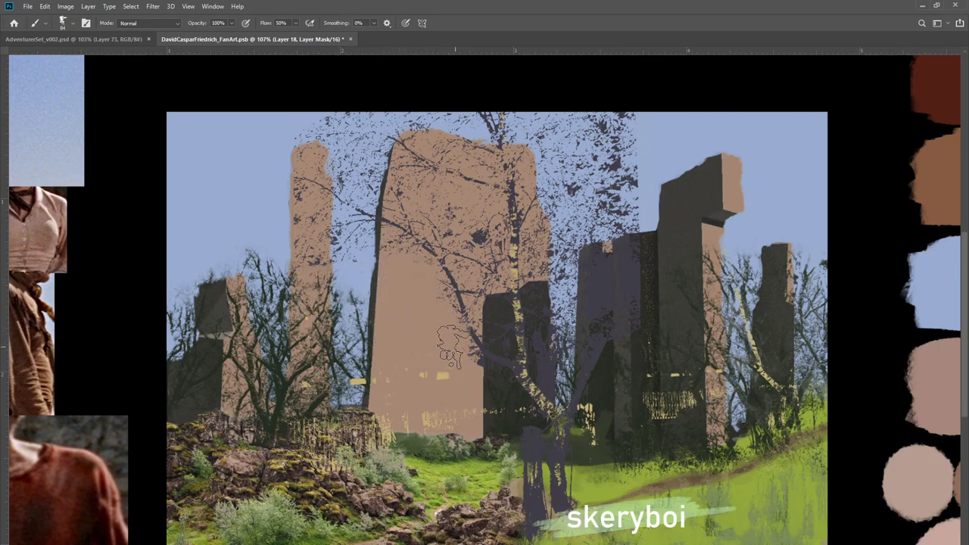
pyautogui.moveTo(314, 268)
pyautogui.mouseDown()
pyautogui.moveTo(285, 204)
pyautogui.moveTo(281, 218)
pyautogui.mouseUp()
pyautogui.moveTo(325, 141); pyautogui.dragTo(308, 150)
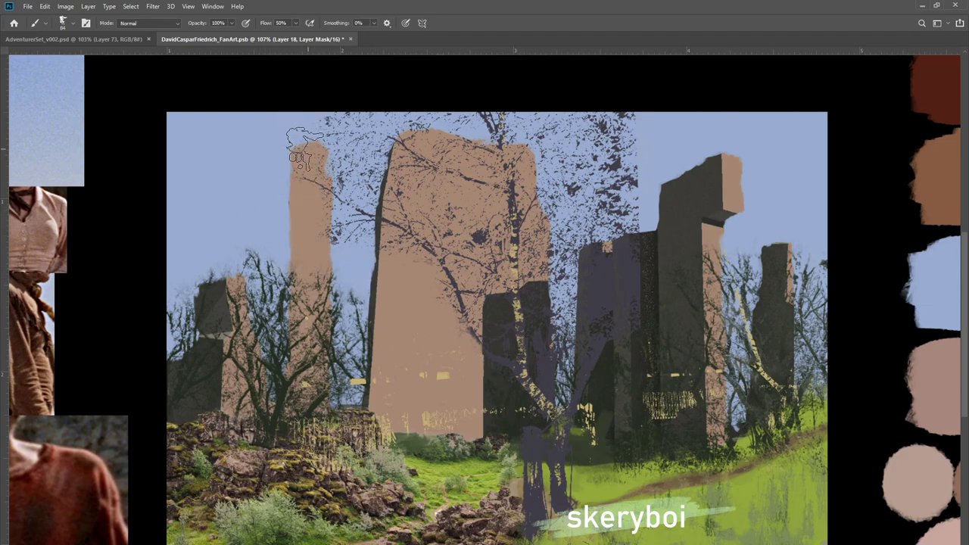
# Mask out the purple foliage over the sky and dark pillars beside the trunk, plus the extra post at its base
pyautogui.moveTo(636, 121)
pyautogui.mouseDown()
pyautogui.moveTo(607, 138)
pyautogui.moveTo(623, 121)
pyautogui.moveTo(628, 204)
pyautogui.moveTo(618, 171)
pyautogui.moveTo(613, 199)
pyautogui.moveTo(618, 191)
pyautogui.moveTo(587, 212)
pyautogui.moveTo(660, 218)
pyautogui.moveTo(650, 250)
pyautogui.moveTo(692, 278)
pyautogui.moveTo(580, 303)
pyautogui.moveTo(633, 292)
pyautogui.moveTo(619, 310)
pyautogui.moveTo(633, 345)
pyautogui.moveTo(625, 252)
pyautogui.moveTo(624, 322)
pyautogui.moveTo(617, 247)
pyautogui.moveTo(686, 259)
pyautogui.moveTo(663, 273)
pyautogui.moveTo(603, 358)
pyautogui.moveTo(628, 270)
pyautogui.moveTo(597, 398)
pyautogui.moveTo(604, 276)
pyautogui.moveTo(620, 305)
pyautogui.moveTo(684, 277)
pyautogui.moveTo(646, 303)
pyautogui.moveTo(633, 364)
pyautogui.moveTo(617, 370)
pyautogui.moveTo(664, 277)
pyautogui.moveTo(617, 320)
pyautogui.moveTo(594, 310)
pyautogui.moveTo(605, 224)
pyautogui.moveTo(590, 312)
pyautogui.moveTo(618, 183)
pyautogui.moveTo(630, 205)
pyautogui.moveTo(582, 305)
pyautogui.moveTo(595, 221)
pyautogui.moveTo(559, 281)
pyautogui.moveTo(598, 225)
pyautogui.moveTo(568, 265)
pyautogui.moveTo(588, 201)
pyautogui.moveTo(586, 104)
pyautogui.mouseUp()
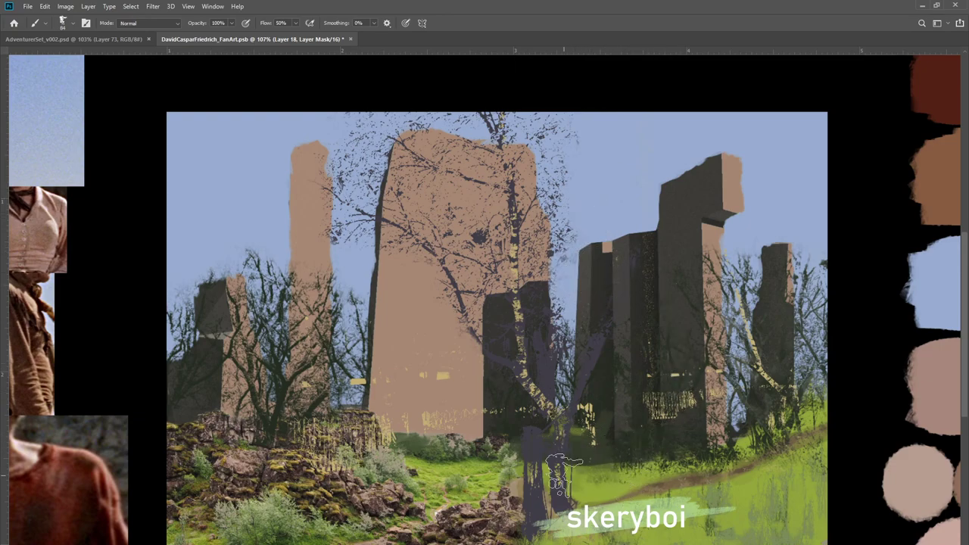
pyautogui.moveTo(511, 485)
pyautogui.mouseDown()
pyautogui.moveTo(531, 518)
pyautogui.moveTo(504, 421)
pyautogui.moveTo(508, 490)
pyautogui.moveTo(534, 539)
pyautogui.mouseUp()
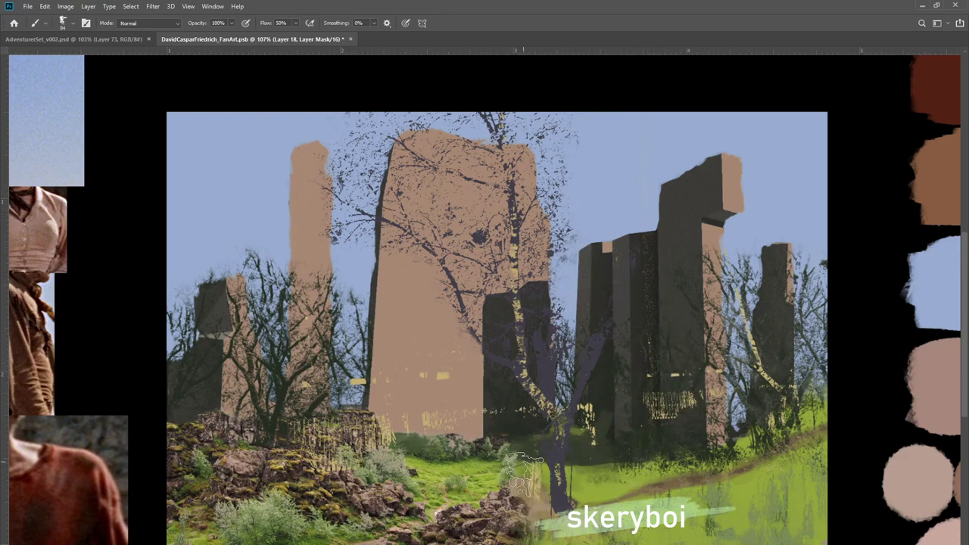
pyautogui.hotkey('ctrl', '2')
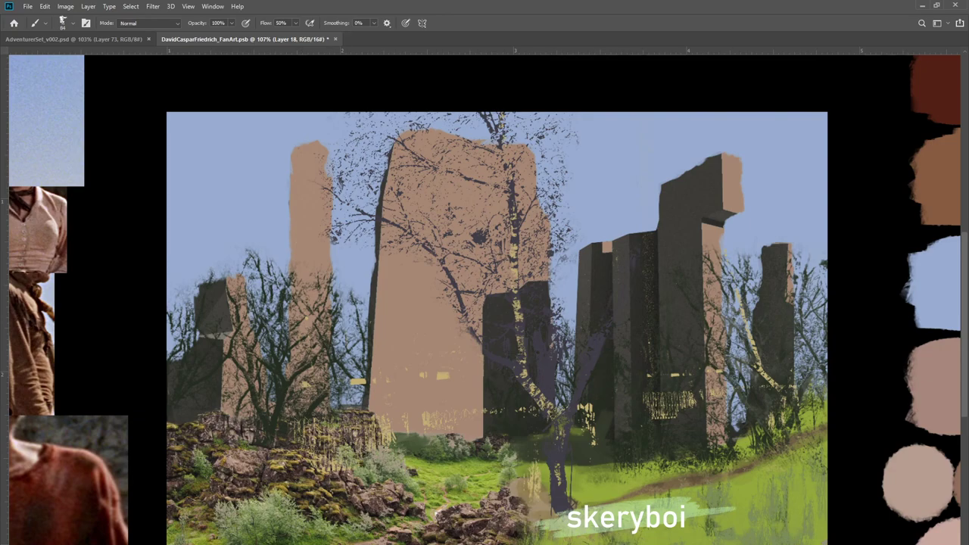
# Compare the scene with and without the purple tree silhouette and the small yellow bark copy
pyautogui.hotkey('ctrl', 'e')
pyautogui.hotkey('ctrl', ',')
pyautogui.hotkey('ctrl', ',')
pyautogui.hotkey('ctrl', ',')
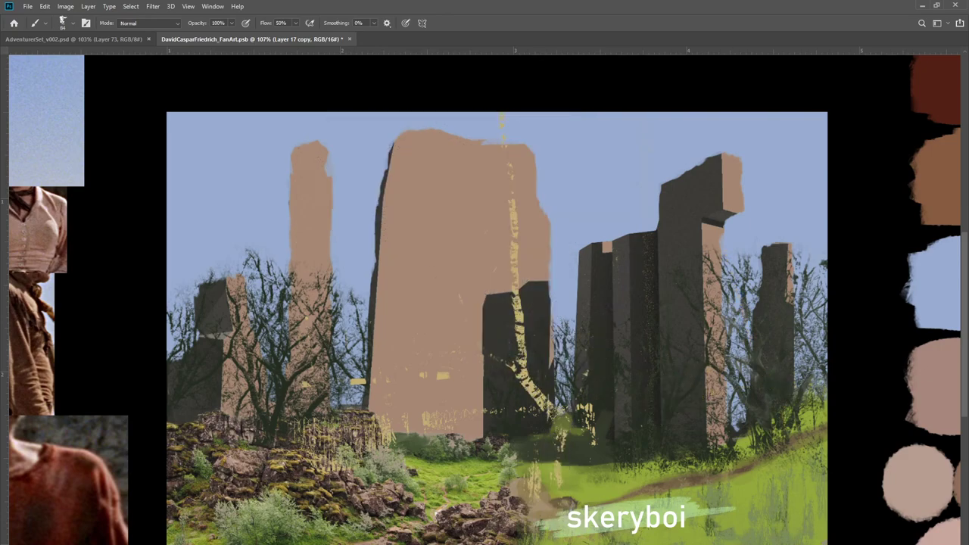
pyautogui.hotkey('ctrl', ',')
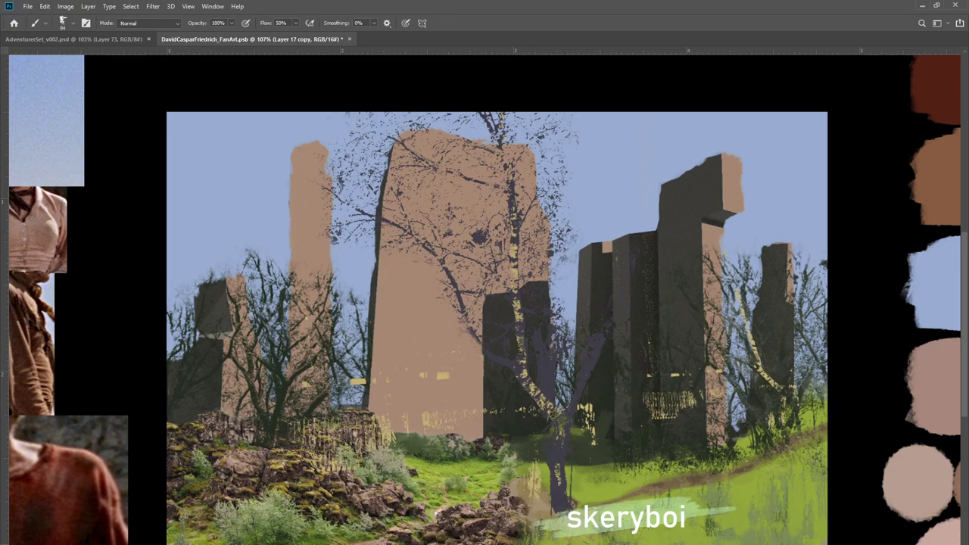
pyautogui.hotkey('ctrl', 'alt', 'shift', 'n')
pyautogui.hotkey('ctrl', 'z')
pyautogui.hotkey('ctrl', ',')
pyautogui.hotkey('ctrl', ',')
pyautogui.hotkey('ctrl', 'shift', 'alt', 'n')
pyautogui.hotkey('ctrl', 'z')
pyautogui.hotkey('ctrl', ',')
pyautogui.hotkey('ctrl', ',')
pyautogui.hotkey('ctrl', ',')
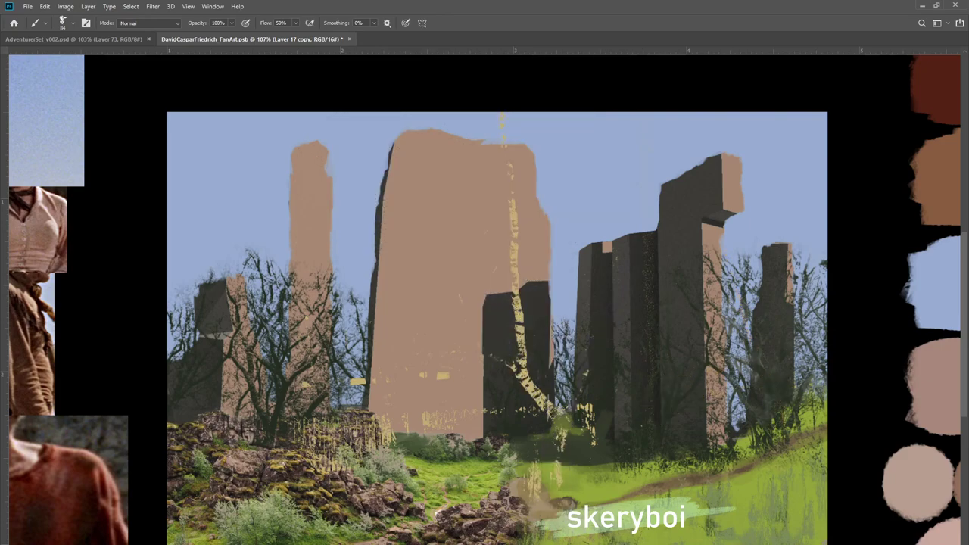
pyautogui.hotkey('ctrl', ',')
pyautogui.hotkey('ctrl', 'alt', 'shift', 'n')
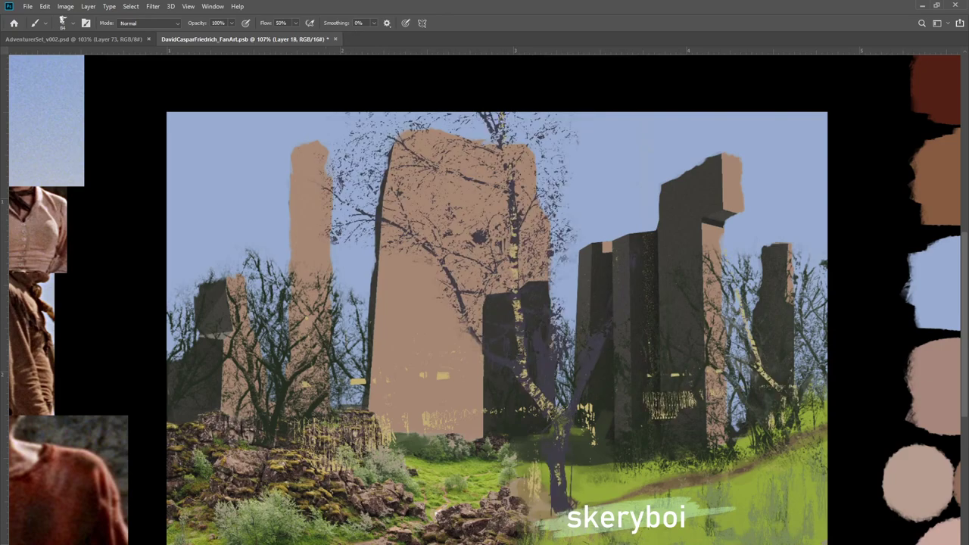
# Duplicate the purple tree, scale the copy to 81.79%, rotate it -6.11° and place it among the left-hand ruins
pyautogui.hotkey('ctrl', 'j')
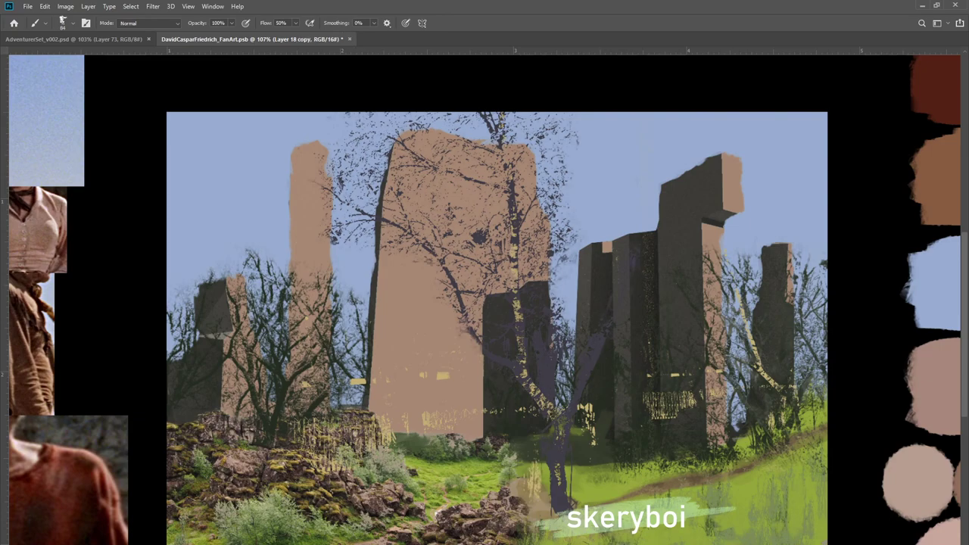
pyautogui.hotkey('ctrl', 't')
pyautogui.moveTo(589, 214); pyautogui.dragTo(412, 277)
pyautogui.moveTo(469, 168); pyautogui.dragTo(405, 245)
pyautogui.moveTo(322, 399); pyautogui.dragTo(288, 294)
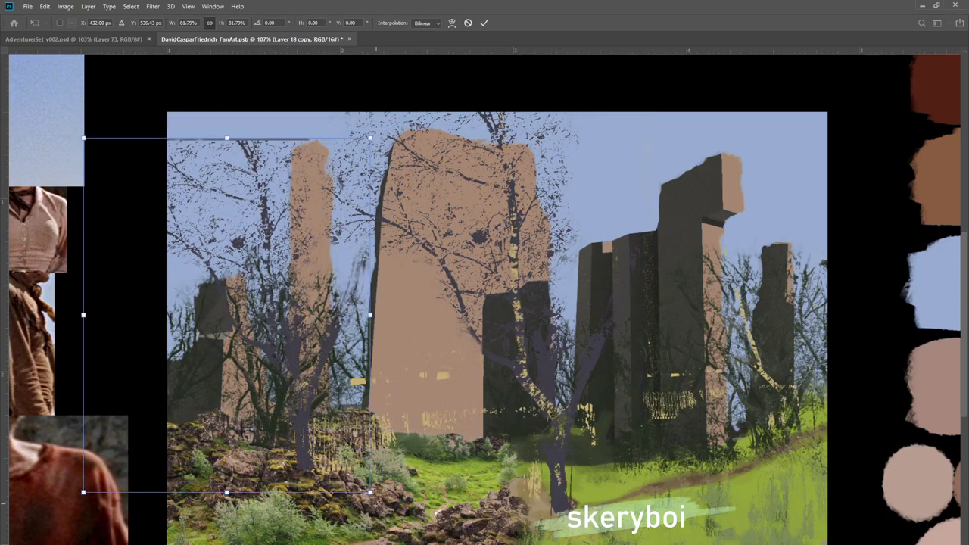
pyautogui.moveTo(394, 482); pyautogui.dragTo(410, 464)
pyautogui.moveTo(303, 337); pyautogui.dragTo(280, 356)
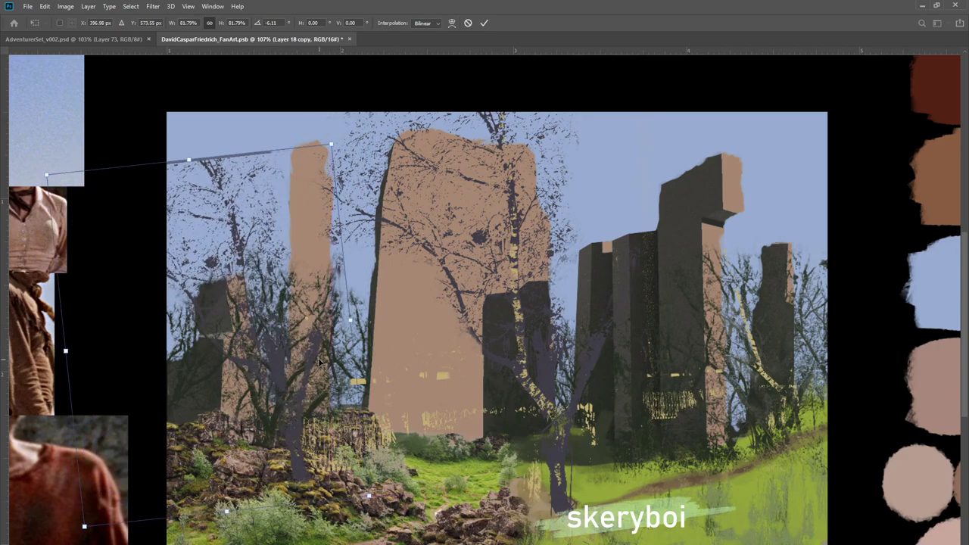
pyautogui.press('Return')
# Darken the duplicated tree and move its layer behind the existing left trees and rocky ground
pyautogui.press('b')
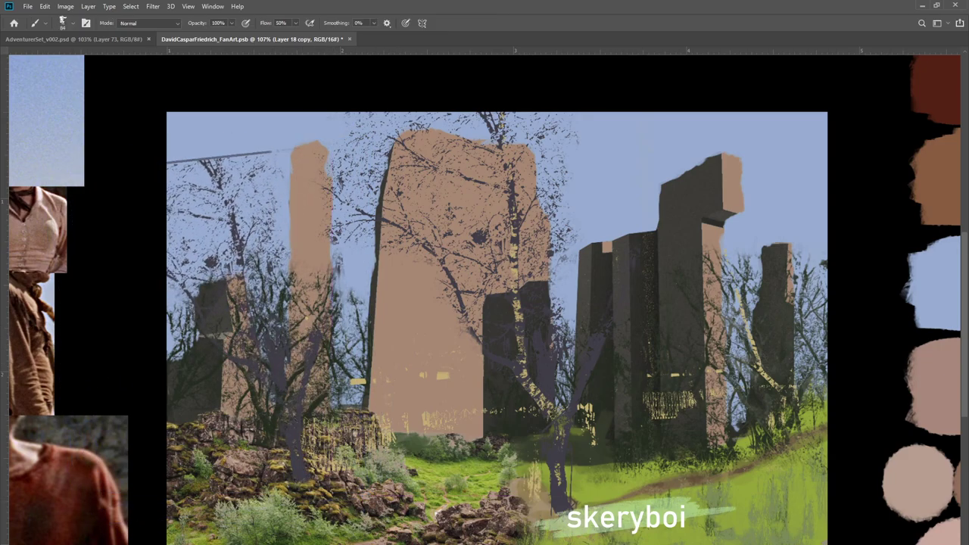
pyautogui.moveTo(277, 335); pyautogui.dragTo(293, 437)
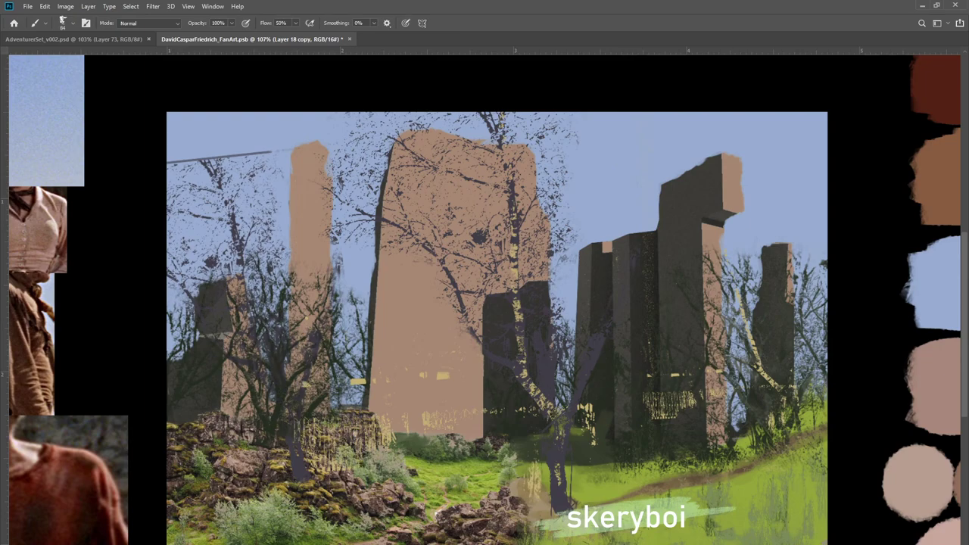
pyautogui.press('i')
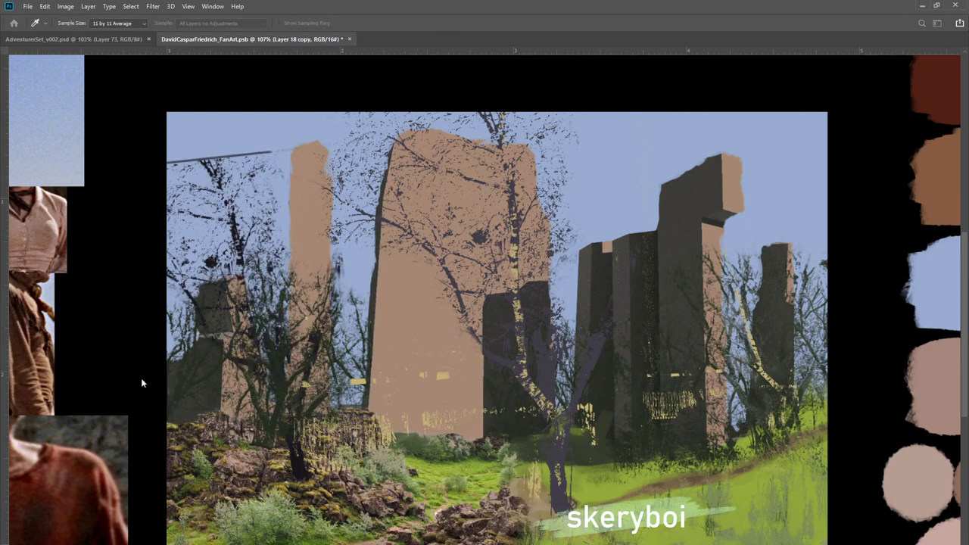
pyautogui.press('b')
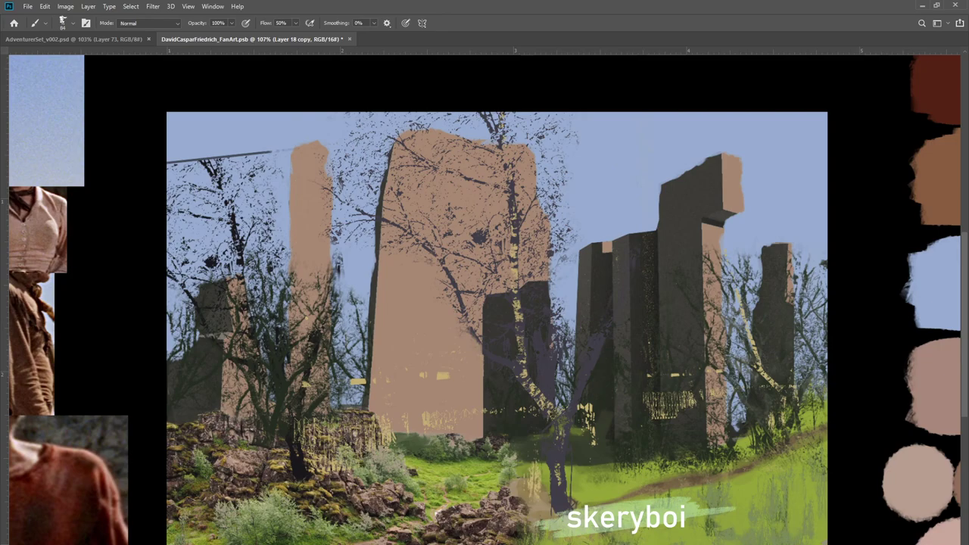
pyautogui.hotkey('ctrl', 'z')
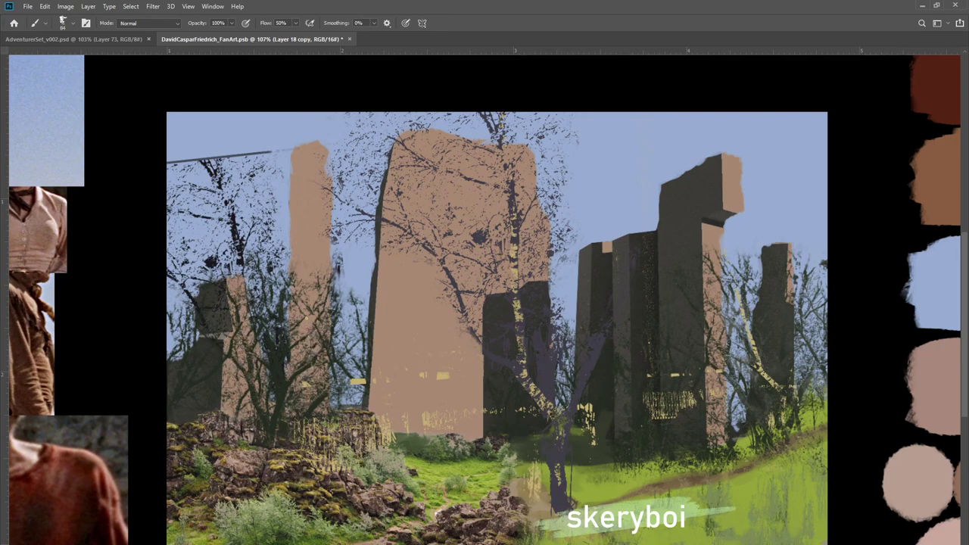
# Mirror the purple tree copy, scale it to 70.48%, rotate it -9.61° and place it among the left-hand ruins
pyautogui.hotkey('ctrl', 't')
pyautogui.moveTo(292, 306); pyautogui.dragTo(288, 268)
pyautogui.moveTo(285, 400); pyautogui.dragTo(428, 405)
pyautogui.moveTo(121, 131); pyautogui.dragTo(262, 190)
pyautogui.moveTo(332, 366); pyautogui.dragTo(244, 310)
pyautogui.moveTo(282, 337); pyautogui.dragTo(299, 354)
pyautogui.moveTo(368, 455); pyautogui.dragTo(390, 433)
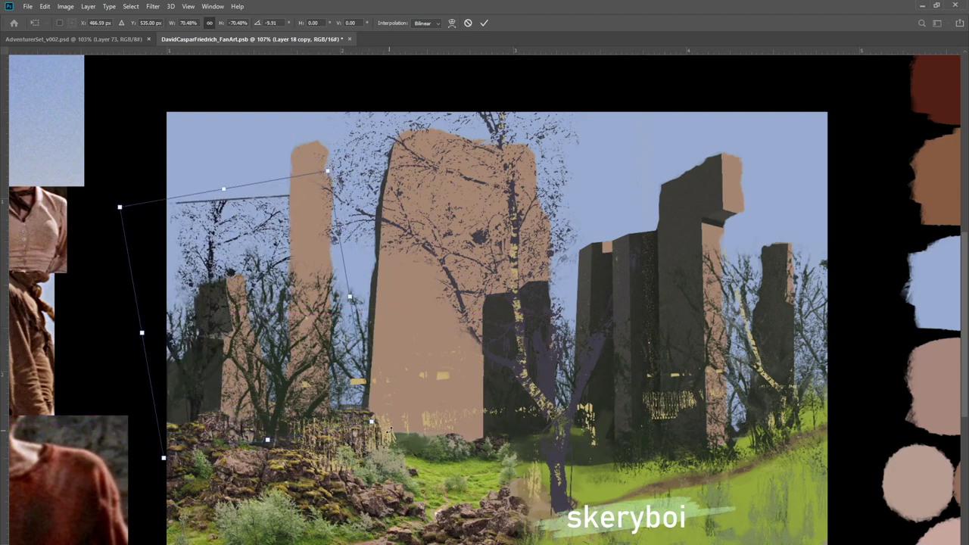
pyautogui.moveTo(290, 362)
pyautogui.mouseDown()
pyautogui.moveTo(268, 352)
pyautogui.moveTo(280, 356)
pyautogui.mouseUp()
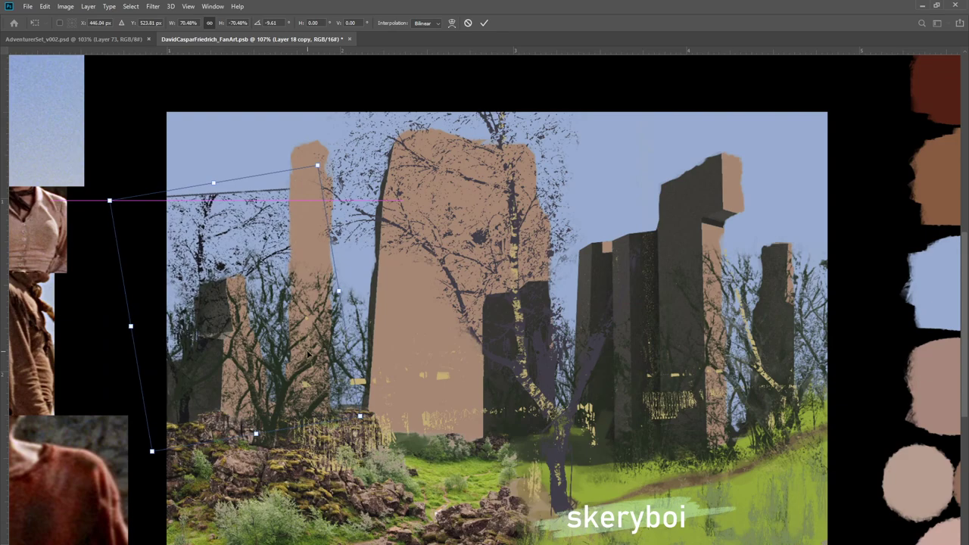
pyautogui.press('Return')
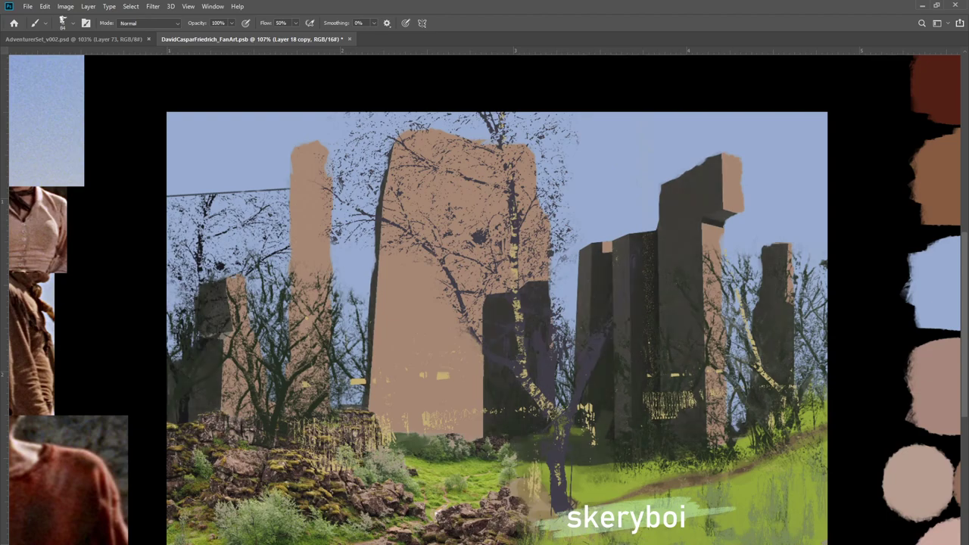
# Darken the shadowed stone pillars on their own layer with a Hue/Saturation adjustment
pyautogui.hotkey('ctrl', 'z')
pyautogui.keyDown('ctrl'); pyautogui.click(425, 324); pyautogui.keyUp('ctrl')
pyautogui.hotkey('ctrl', 'u')
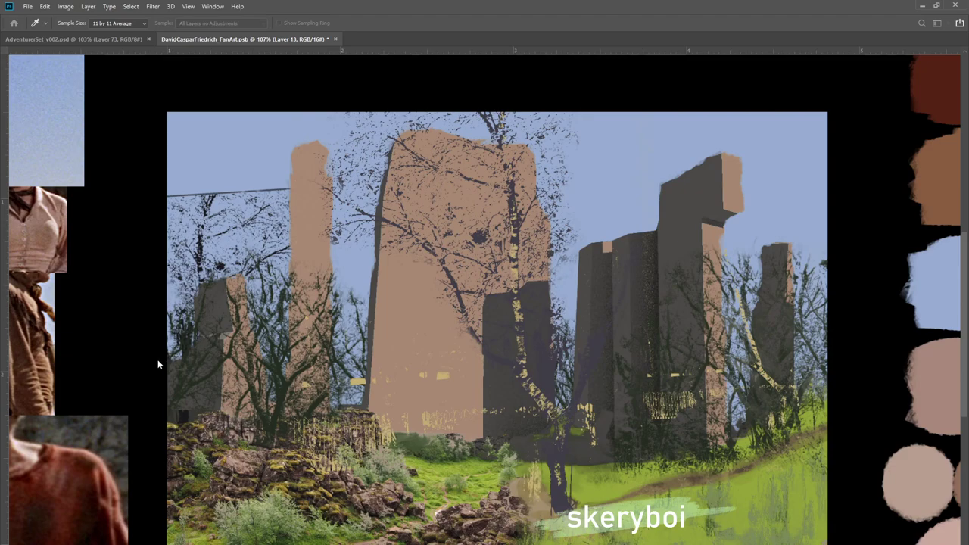
pyautogui.moveTo(168, 376); pyautogui.dragTo(157, 378)
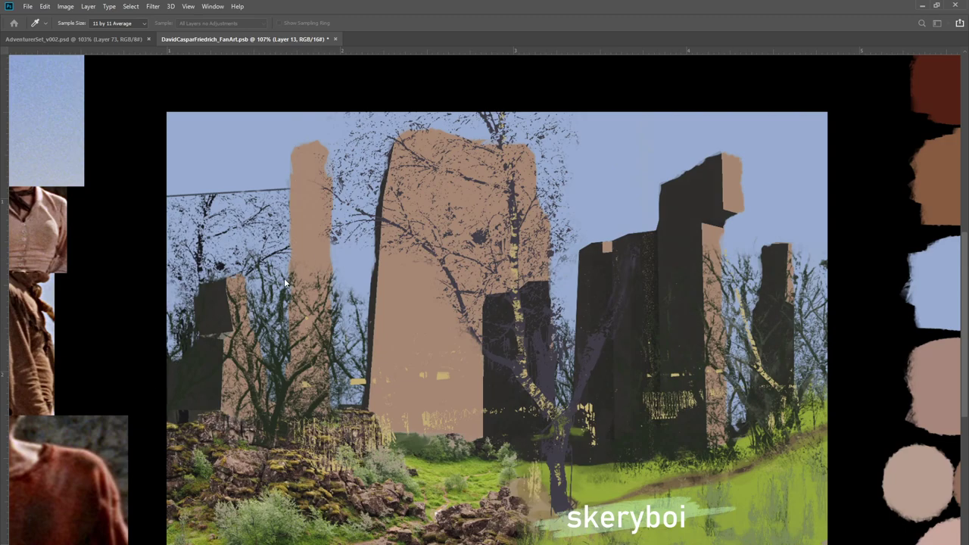
pyautogui.press('b')
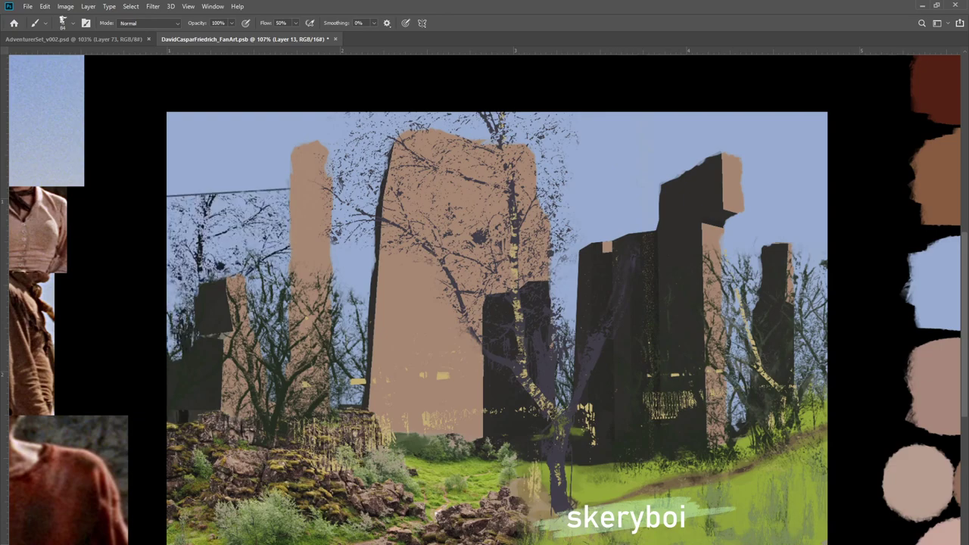
# Erase the straight leftover edge line above the left-hand tree copy's branches
pyautogui.moveTo(240, 202)
pyautogui.mouseDown()
pyautogui.moveTo(307, 176)
pyautogui.moveTo(228, 188)
pyautogui.moveTo(219, 199)
pyautogui.moveTo(223, 184)
pyautogui.moveTo(257, 176)
pyautogui.moveTo(266, 177)
pyautogui.moveTo(259, 186)
pyautogui.moveTo(271, 181)
pyautogui.moveTo(247, 192)
pyautogui.moveTo(306, 187)
pyautogui.moveTo(257, 189)
pyautogui.mouseUp()
pyautogui.hotkey('ctrl', 'z')
pyautogui.press('e')
pyautogui.moveTo(197, 194)
pyautogui.mouseDown()
pyautogui.moveTo(211, 191)
pyautogui.moveTo(180, 196)
pyautogui.moveTo(216, 194)
pyautogui.mouseUp()
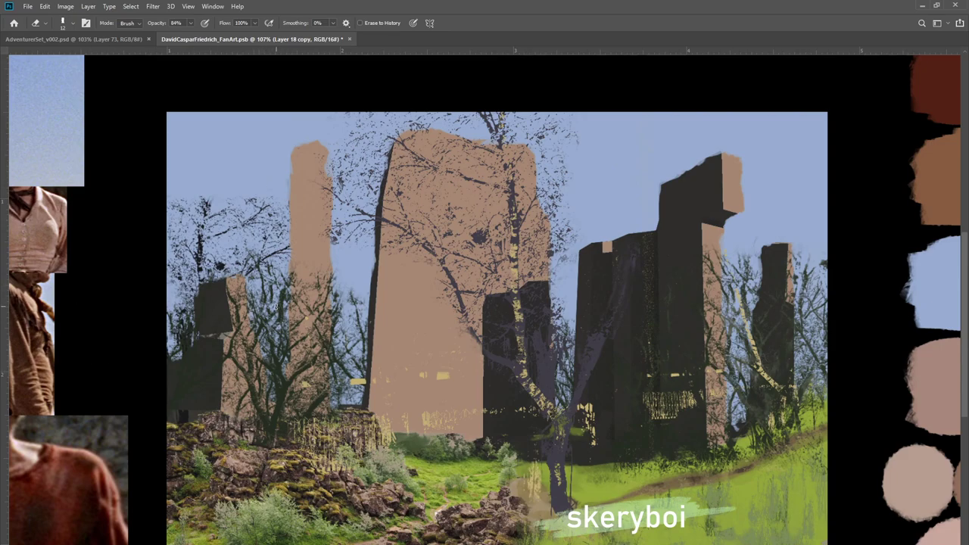
# Duplicate the left-hand tree copy, scale the duplicate to 142.34% and place it around the far right pillar
pyautogui.hotkey('ctrl', 'j')
pyautogui.hotkey('ctrl', 't')
pyautogui.moveTo(236, 257); pyautogui.dragTo(786, 226)
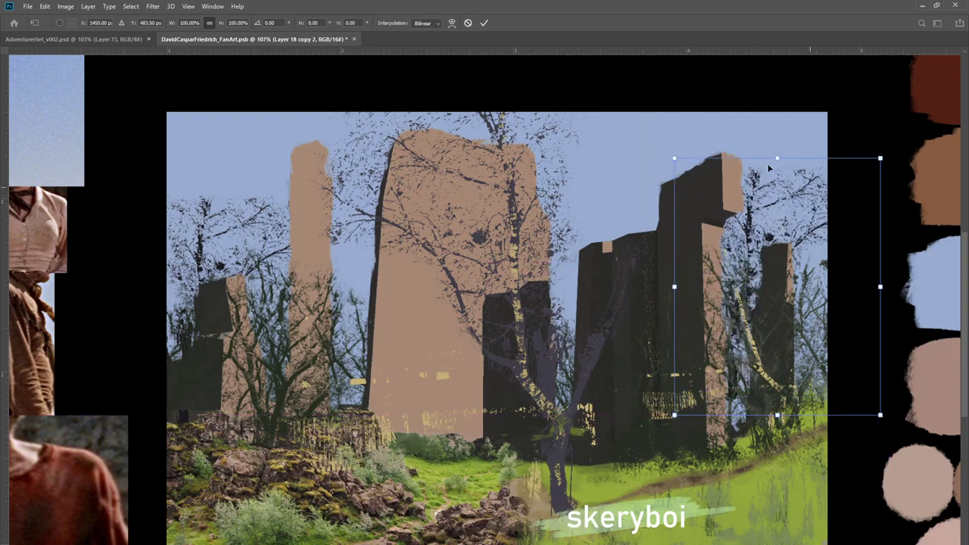
pyautogui.moveTo(675, 159); pyautogui.dragTo(587, 50)
pyautogui.moveTo(711, 257)
pyautogui.mouseDown()
pyautogui.moveTo(803, 296)
pyautogui.moveTo(784, 311)
pyautogui.moveTo(784, 327)
pyautogui.mouseUp()
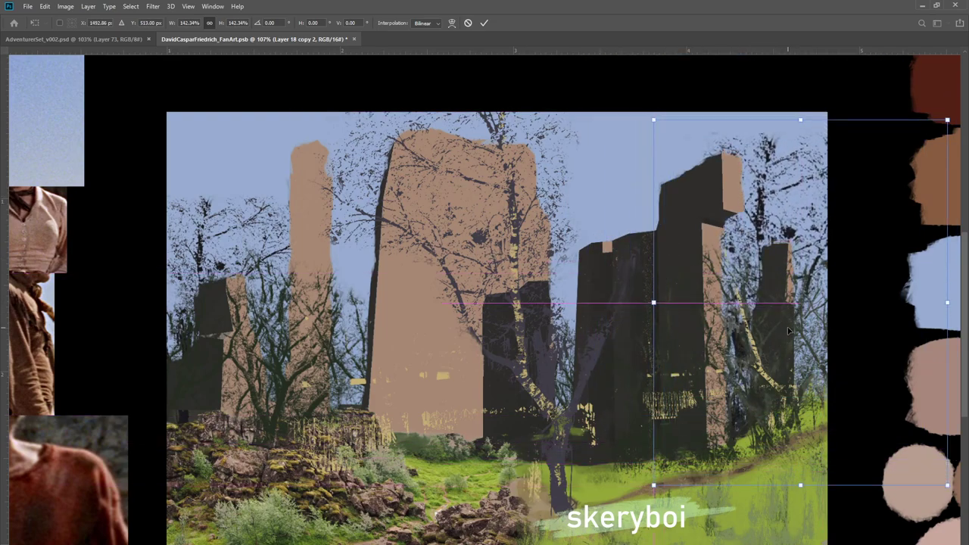
pyautogui.press('Return')
pyautogui.press('e')
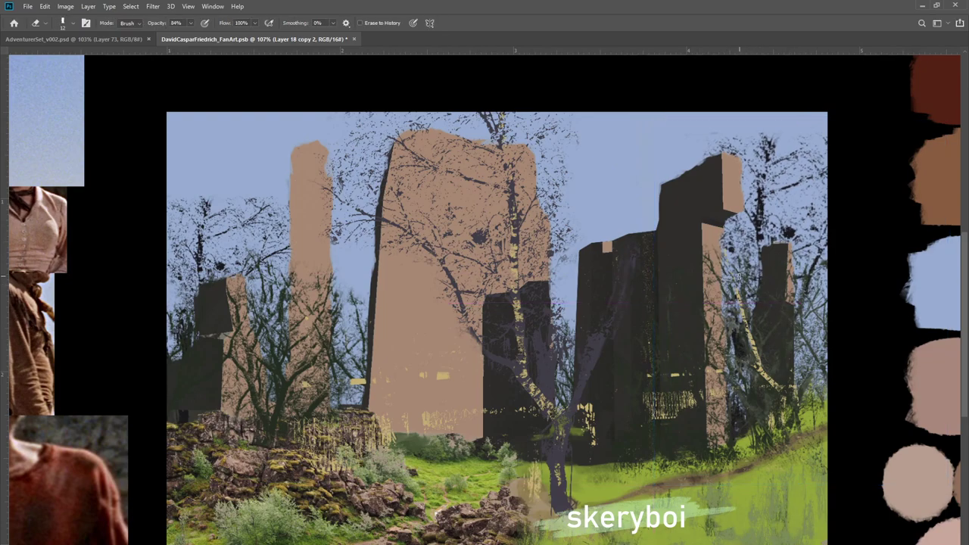
# Fade the new right-hand tree toward the sky tone with a Levels adjustment
pyautogui.hotkey('ctrl', 'l')
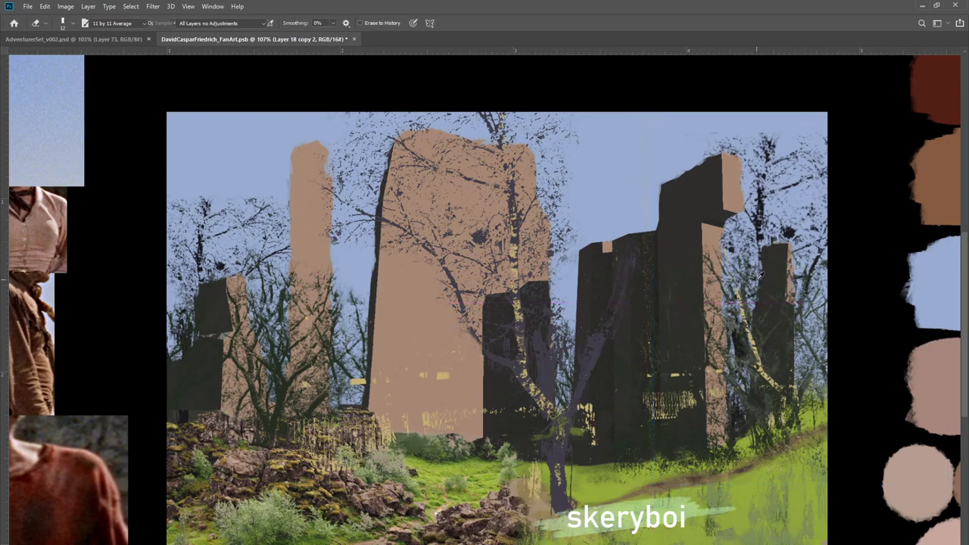
pyautogui.moveTo(148, 380); pyautogui.dragTo(184, 379)
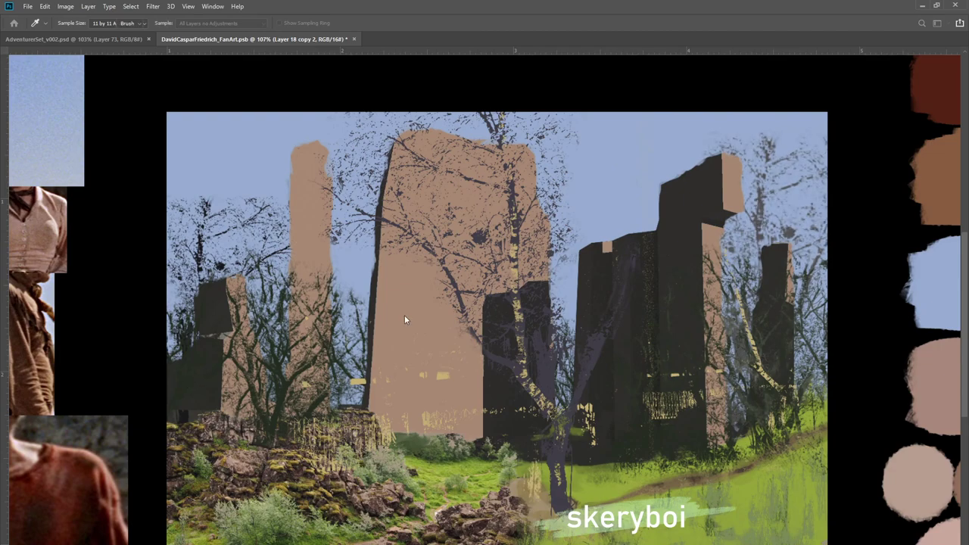
pyautogui.press('e')
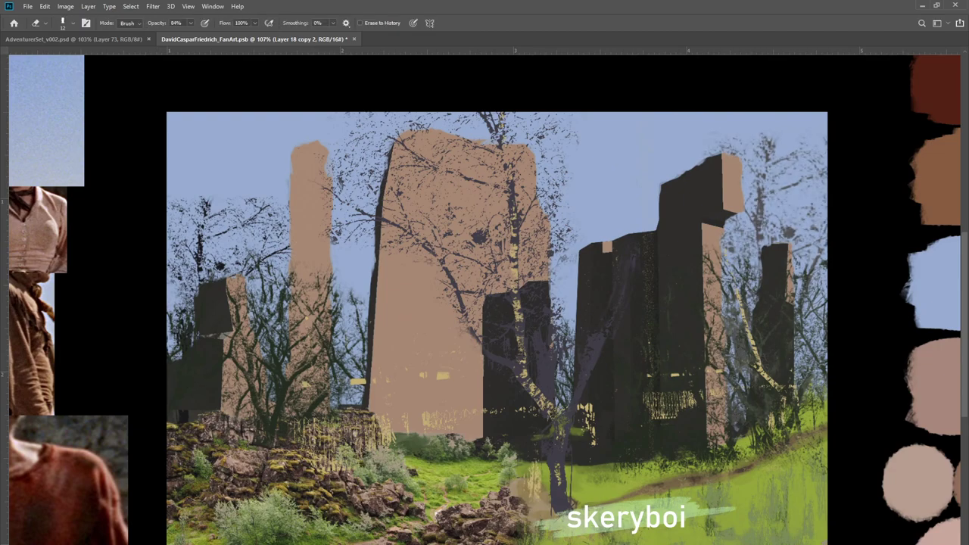
# Compare the scene with and without the yellow bark copy on the right and the neighbouring tree layers
pyautogui.hotkey('ctrl', 'z')
pyautogui.hotkey('ctrl', 'shift', 'z')
pyautogui.hotkey('ctrl', ',')
pyautogui.hotkey('ctrl', 'shift', 'z')
pyautogui.hotkey('alt', '[')
pyautogui.hotkey('alt', '[')
pyautogui.hotkey('ctrl', ',')
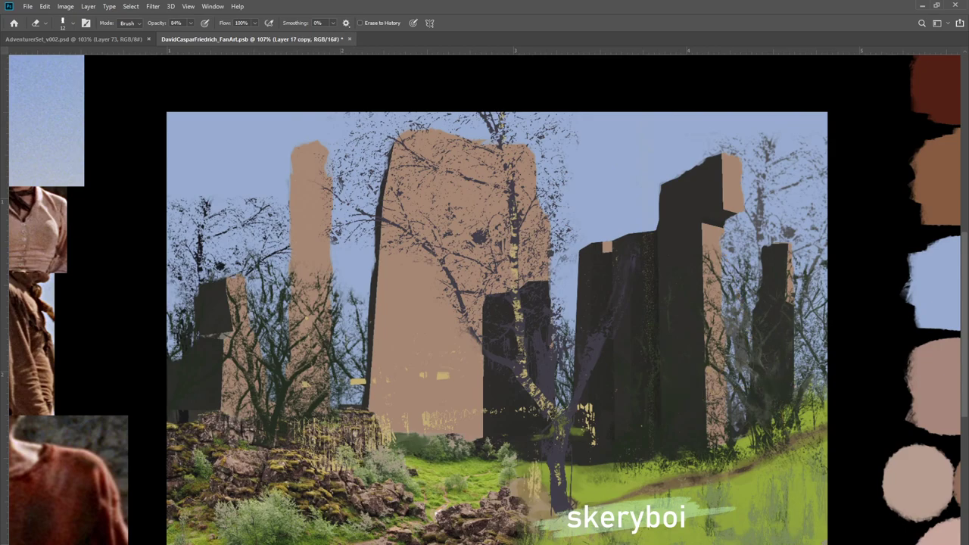
pyautogui.hotkey('ctrl', 'shift', 'z')
pyautogui.hotkey('alt', '[')
pyautogui.hotkey('ctrl', ',')
pyautogui.hotkey('ctrl', ',')
pyautogui.hotkey('ctrl', ',')
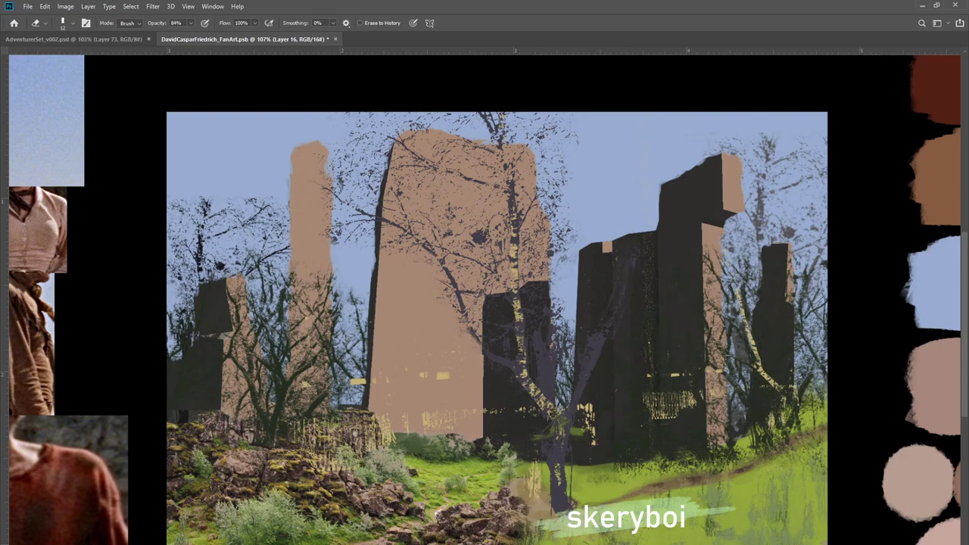
pyautogui.hotkey('ctrl', 'shift', 'z')
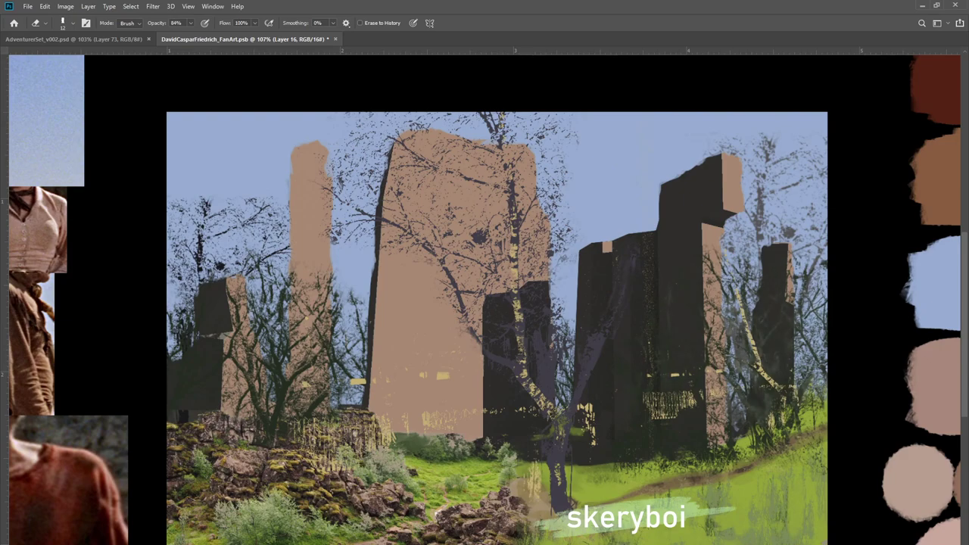
# Strengthen the bark highlights on the central tree trunk and recolor them to a pale, desaturated tone
pyautogui.hotkey('ctrl', 'z')
pyautogui.hotkey('ctrl', 'shift', 'z')
pyautogui.hotkey('ctrl', 'z')
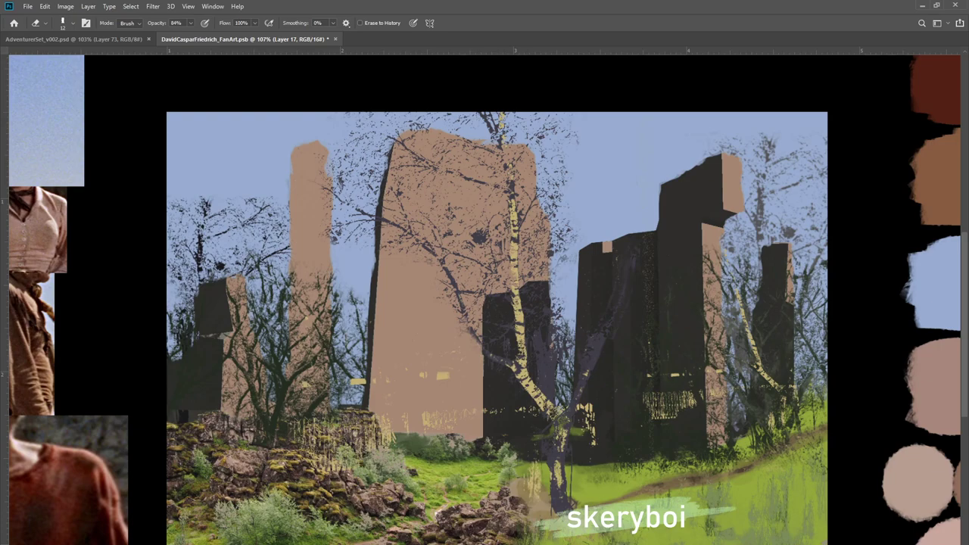
pyautogui.press('i')
pyautogui.hotkey('ctrl', 'z')
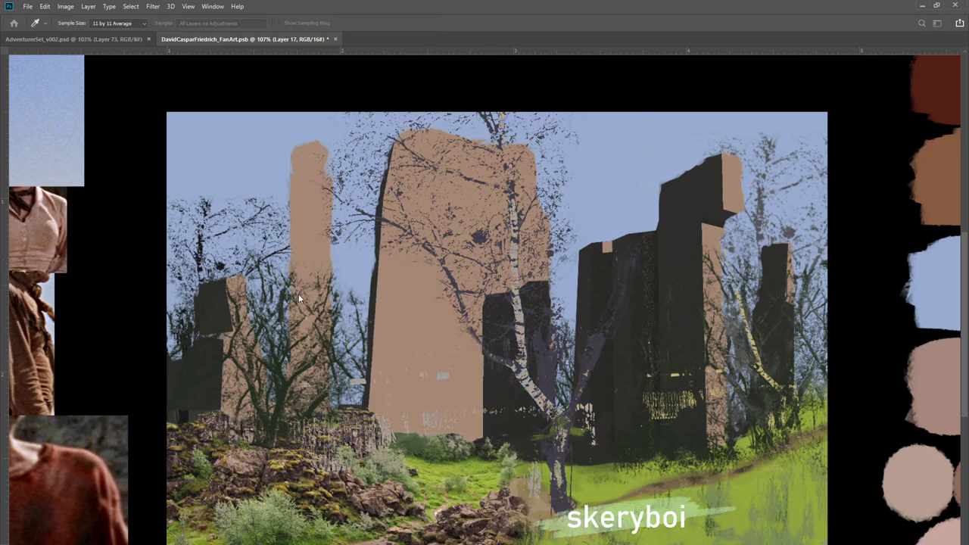
pyautogui.press('e')
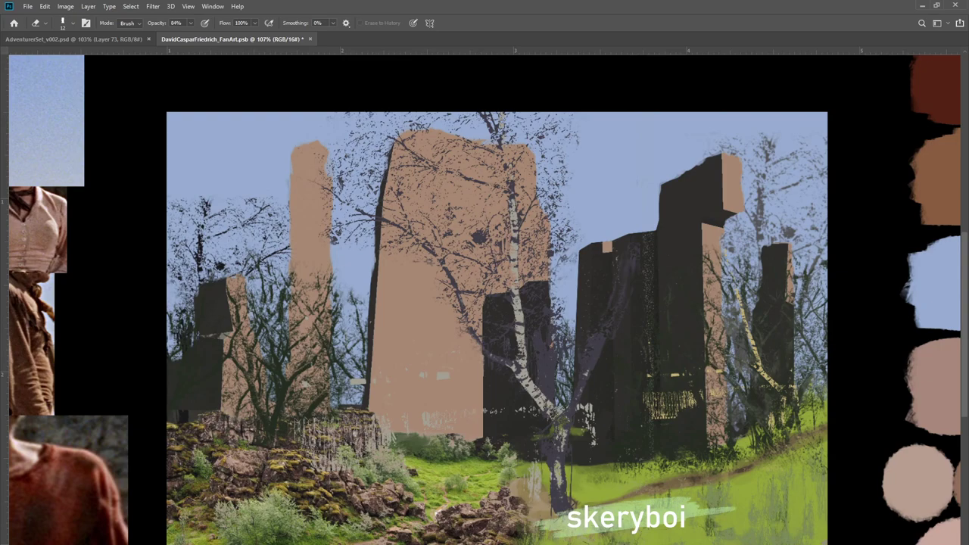
# Merge the central tree with its bark highlights, scale it to 34.43% and move it beside the far right pillar
pyautogui.hotkey('ctrl', 'e')
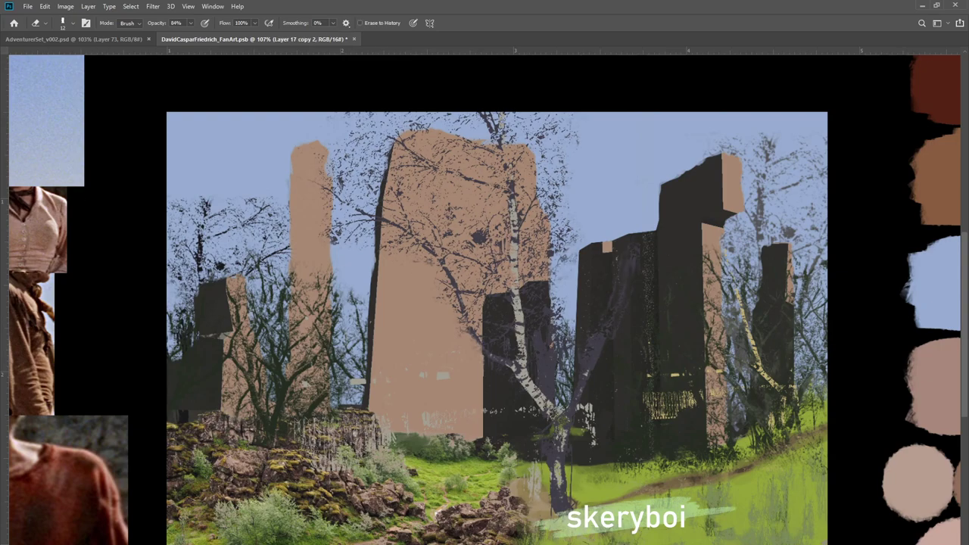
pyautogui.hotkey('ctrl', 't')
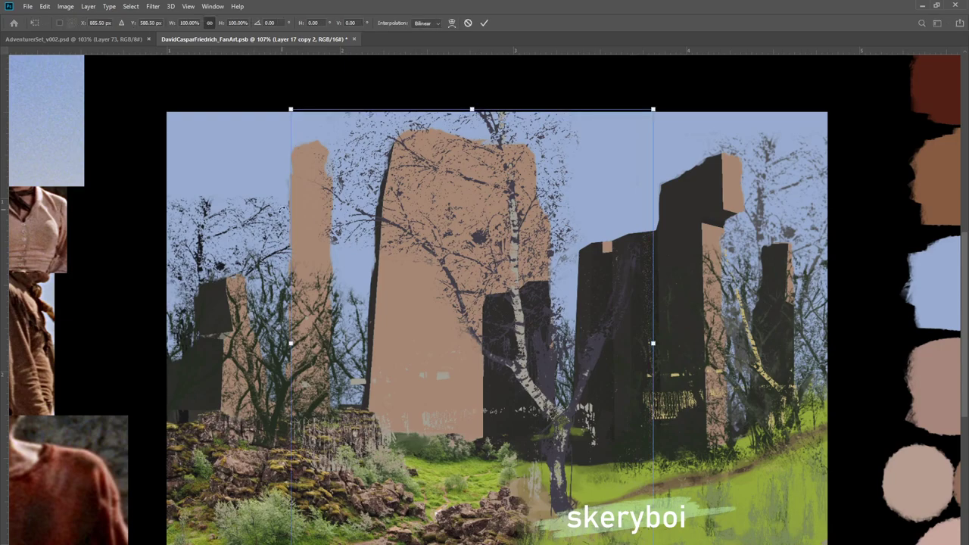
pyautogui.moveTo(554, 283); pyautogui.dragTo(618, 274)
pyautogui.moveTo(716, 100); pyautogui.dragTo(547, 319)
pyautogui.moveTo(520, 449); pyautogui.dragTo(475, 368)
pyautogui.moveTo(501, 242); pyautogui.dragTo(432, 329)
pyautogui.moveTo(402, 419)
pyautogui.mouseDown()
pyautogui.moveTo(402, 440)
pyautogui.moveTo(473, 437)
pyautogui.moveTo(409, 436)
pyautogui.mouseUp()
pyautogui.moveTo(425, 401); pyautogui.dragTo(789, 326)
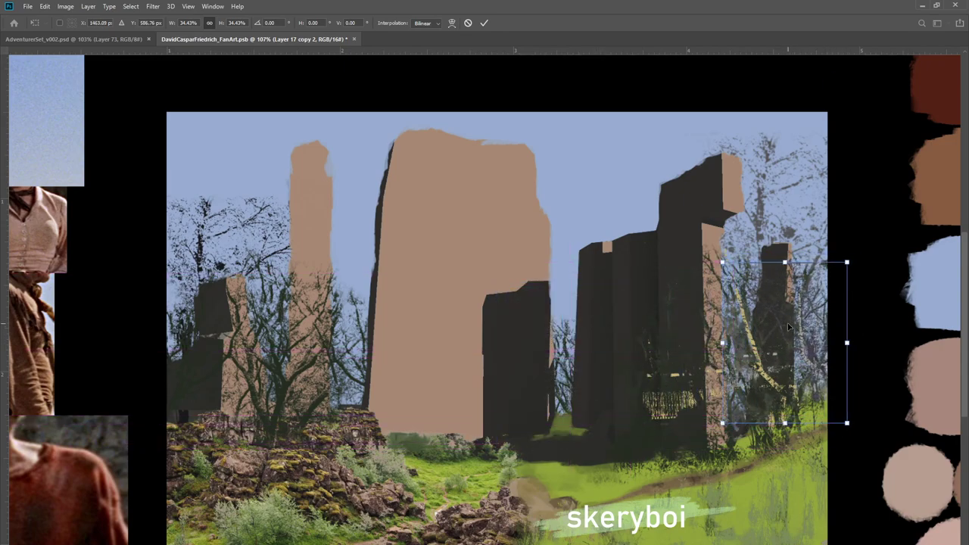
# Reposition the shrunken merged tree at the far right edge of the grassy slope and apply the transform
pyautogui.click(826, 443)
pyautogui.moveTo(799, 359); pyautogui.dragTo(850, 359)
pyautogui.moveTo(781, 422); pyautogui.dragTo(739, 476)
pyautogui.moveTo(807, 417); pyautogui.dragTo(852, 453)
pyautogui.press('Return')
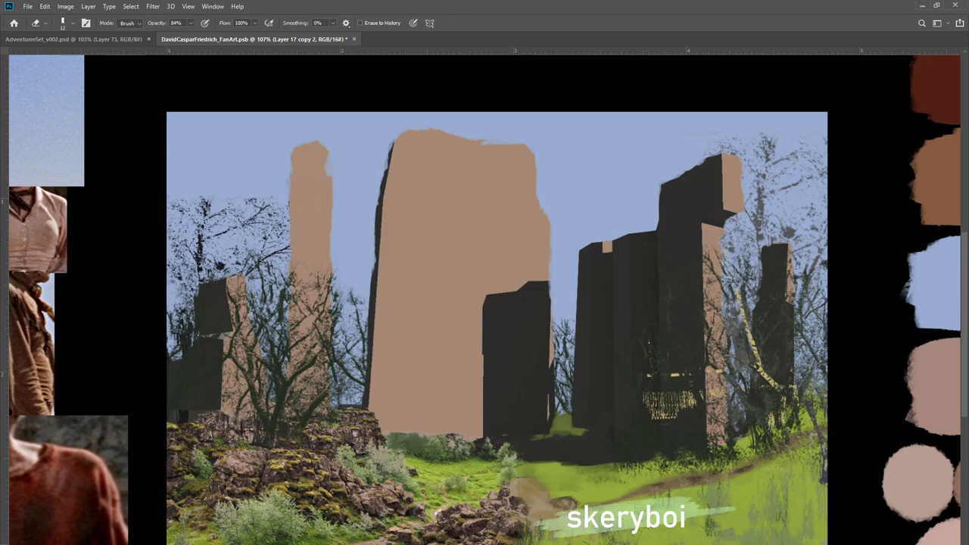
# Compare the composition repeatedly with the Klosterruine Eldena reference painting, checking how its ruins and trees are arranged
pyautogui.hotkey('alt', '.')
pyautogui.hotkey('ctrl', ',')
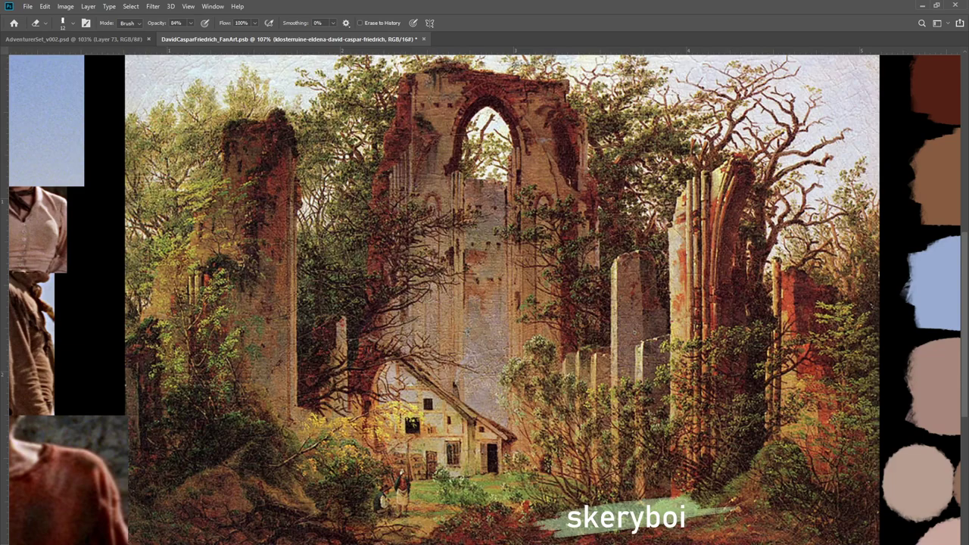
pyautogui.hotkey('ctrl', ',')
pyautogui.hotkey('ctrl', ',')
pyautogui.hotkey('ctrl', ',')
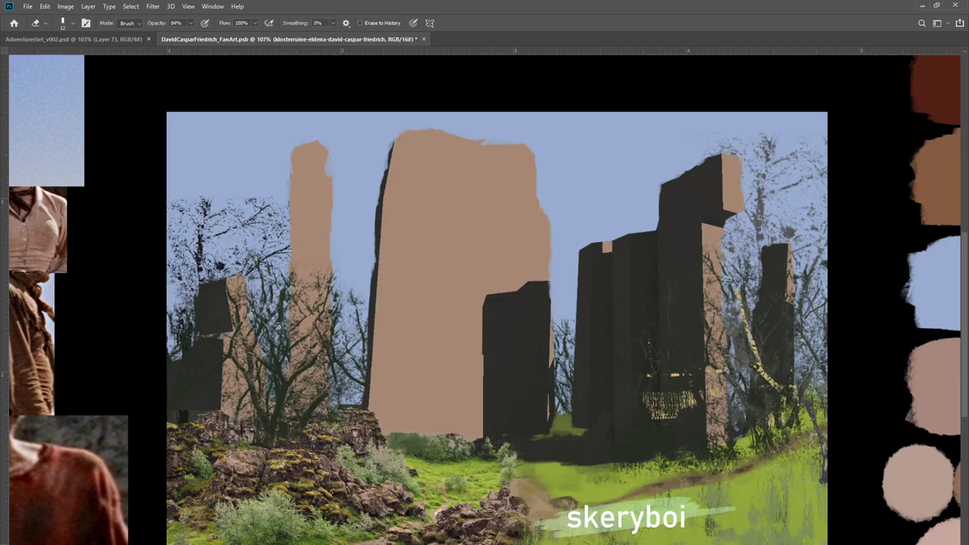
pyautogui.hotkey('ctrl', ',')
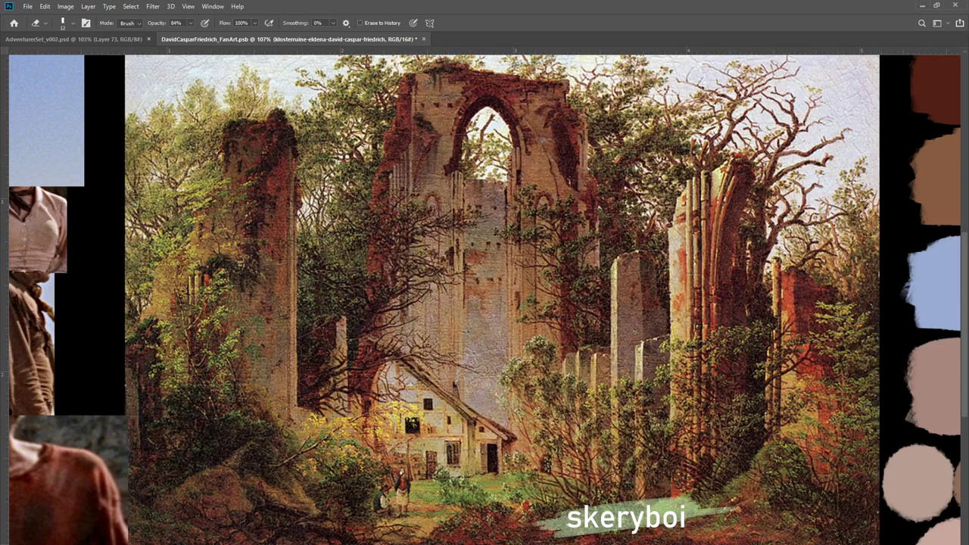
pyautogui.hotkey('ctrl', ',')
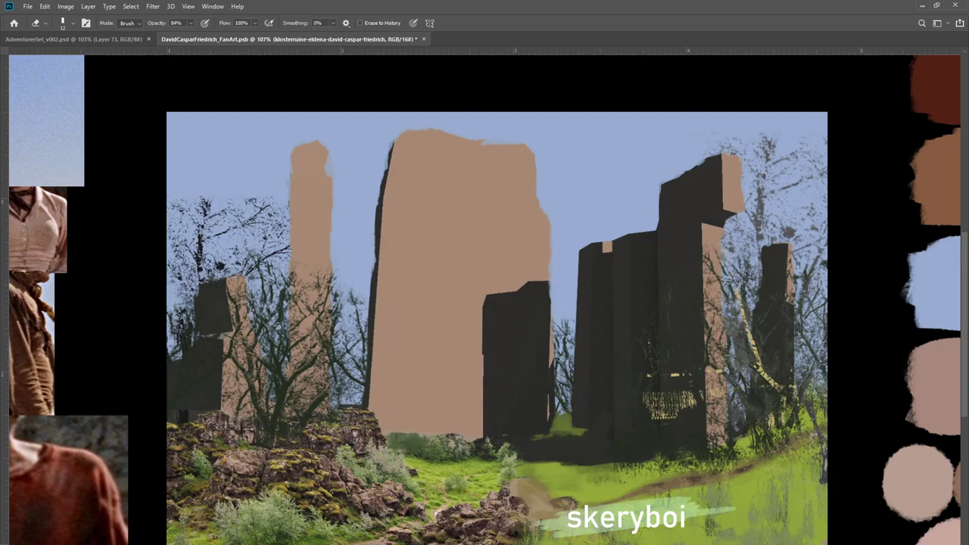
pyautogui.hotkey('ctrl', ',')
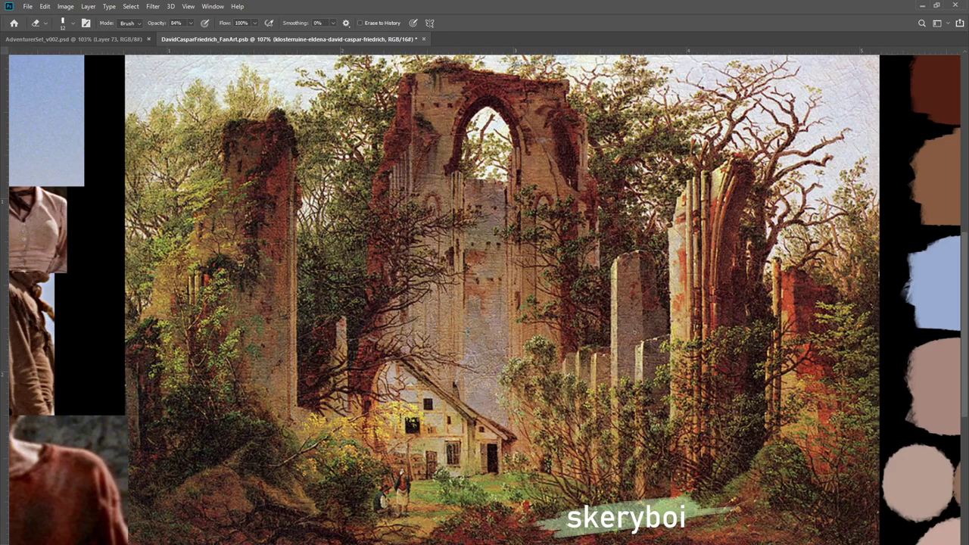
pyautogui.hotkey('ctrl', ',')
pyautogui.hotkey('ctrl', ',')
pyautogui.hotkey('ctrl', ',')
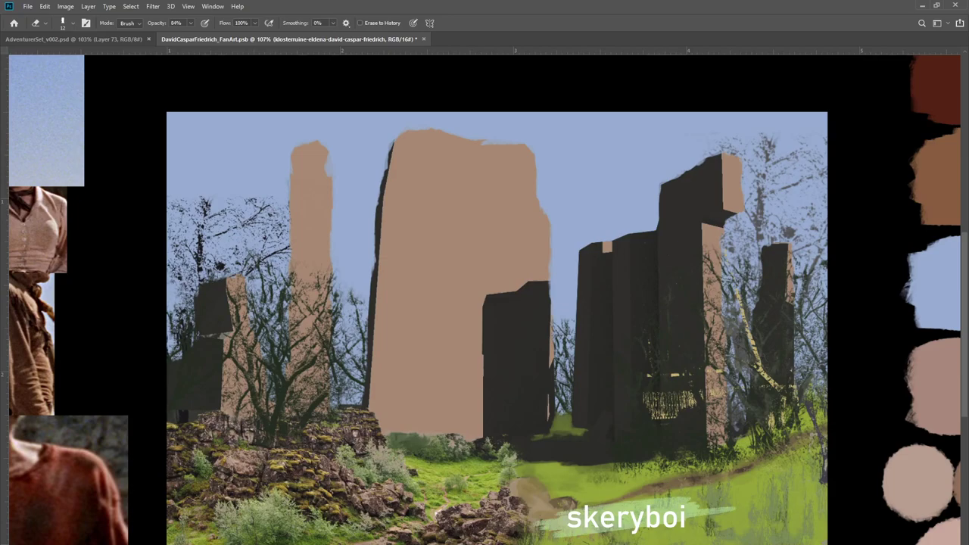
pyautogui.hotkey('ctrl', ',')
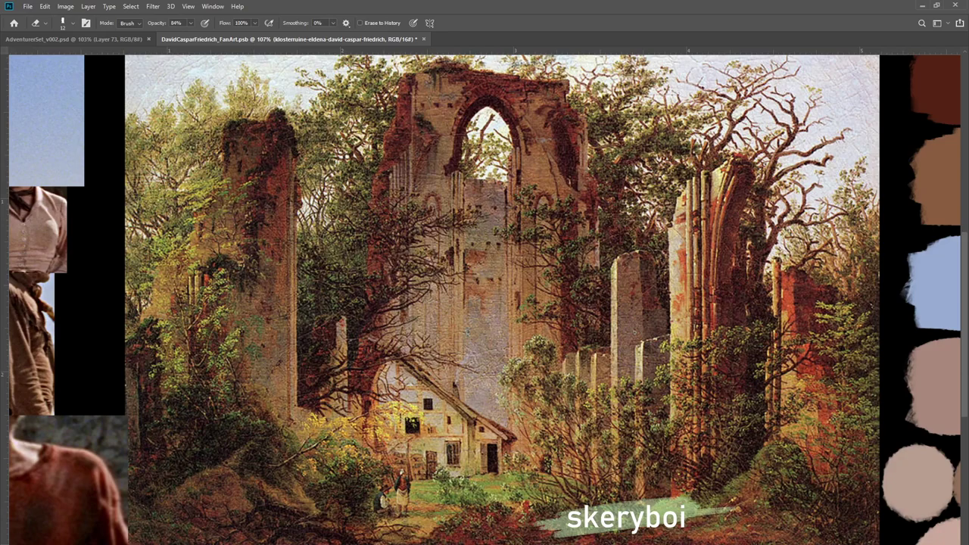
pyautogui.hotkey('ctrl', ',')
pyautogui.hotkey('ctrl', ',')
pyautogui.hotkey('ctrl', ',')
pyautogui.hotkey('ctrl', ',')
pyautogui.hotkey('ctrl', ',')
pyautogui.hotkey('ctrl', ',')
pyautogui.hotkey('ctrl', ',')
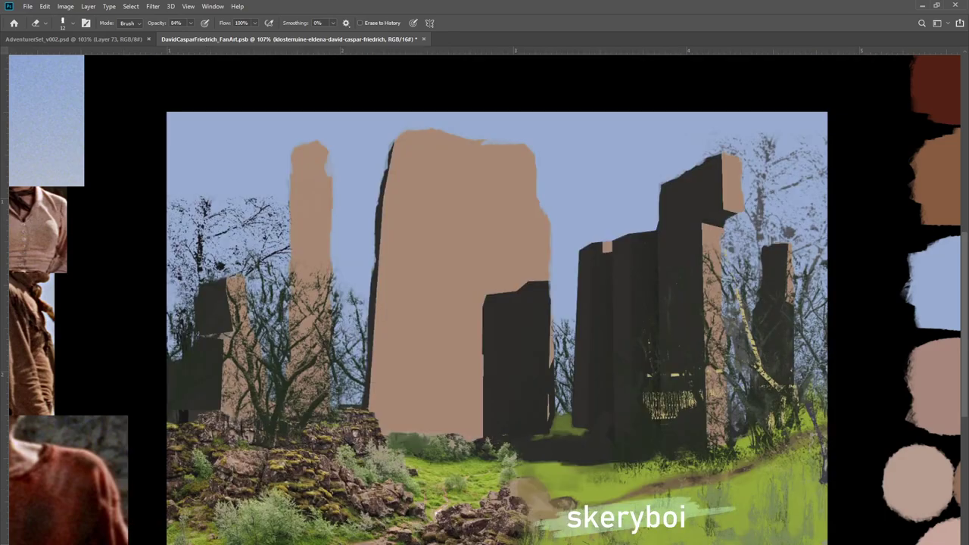
pyautogui.press('z')
pyautogui.moveTo(617, 468); pyautogui.dragTo(462, 450)
pyautogui.moveTo(345, 417); pyautogui.dragTo(426, 411)
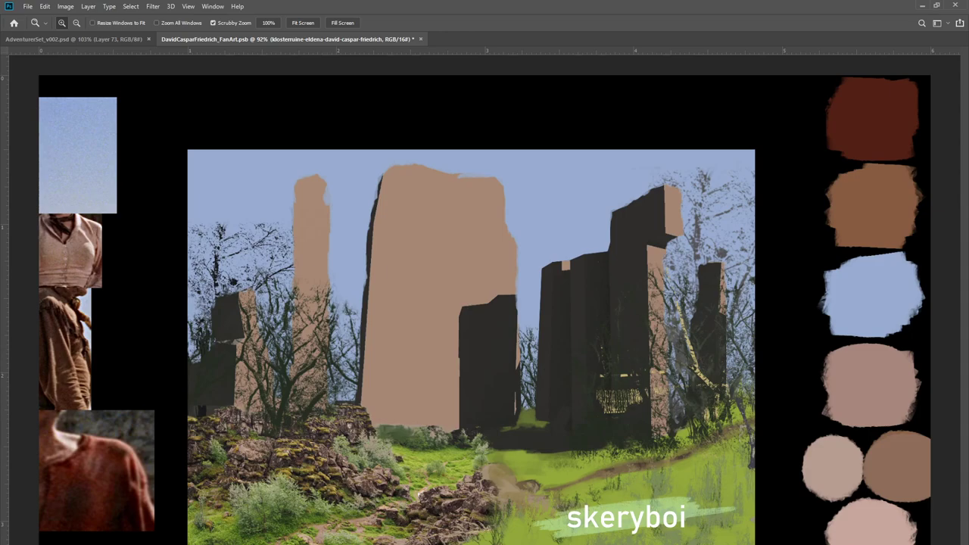
# Check the scene with and without the small yellow bark copy, and select the Hue/Saturation 1 adjustment layer
pyautogui.hotkey('alt', ']')
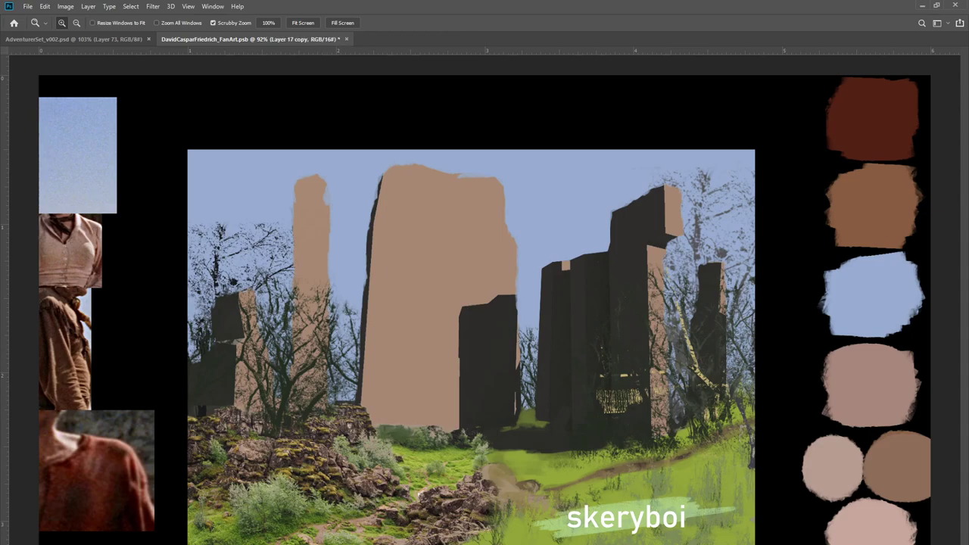
pyautogui.hotkey('ctrl', ',')
pyautogui.hotkey('ctrl', ',')
pyautogui.hotkey('ctrl', ',')
pyautogui.hotkey('ctrl', ',')
pyautogui.hotkey('ctrl', ',')
pyautogui.hotkey('ctrl', ',')
pyautogui.hotkey('alt', '[')
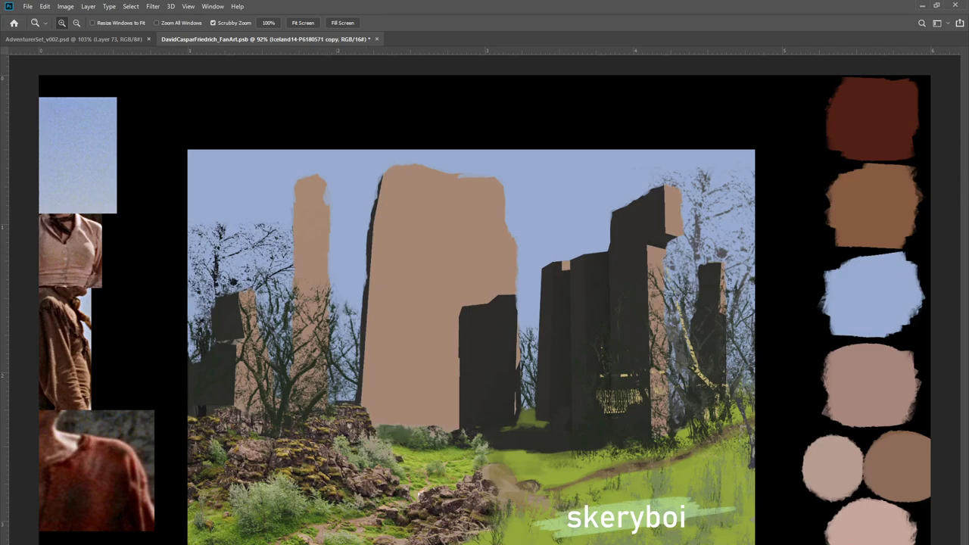
pyautogui.hotkey('alt', '[')
pyautogui.press('Delete')
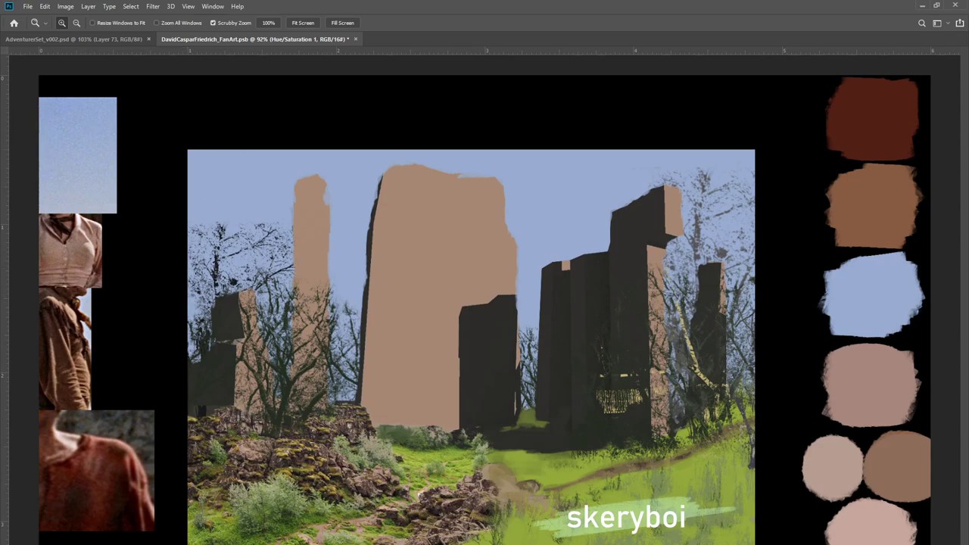
# Save the fan-art document
pyautogui.hotkey('ctrl', '\\')
pyautogui.hotkey('ctrl', '2')
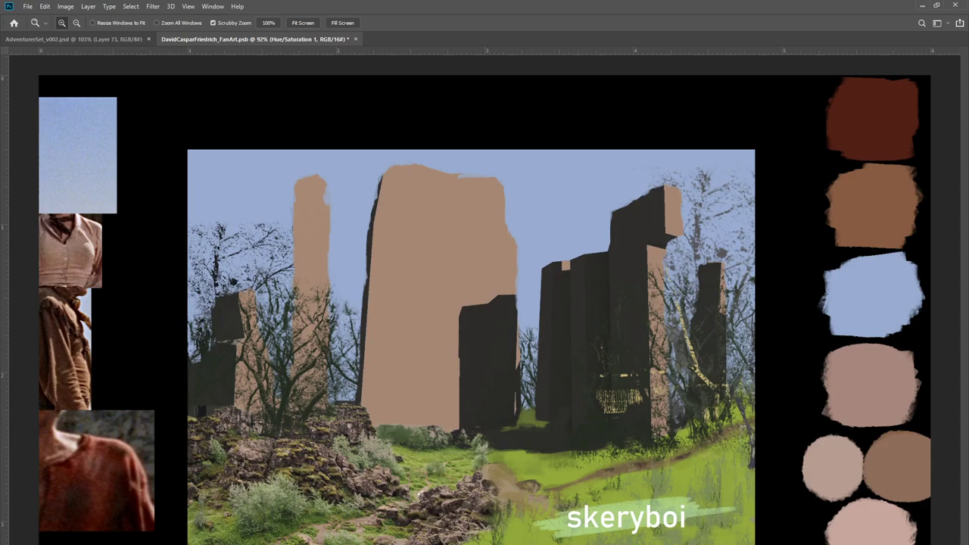
pyautogui.hotkey('alt', '[')
pyautogui.hotkey('ctrl', 's')
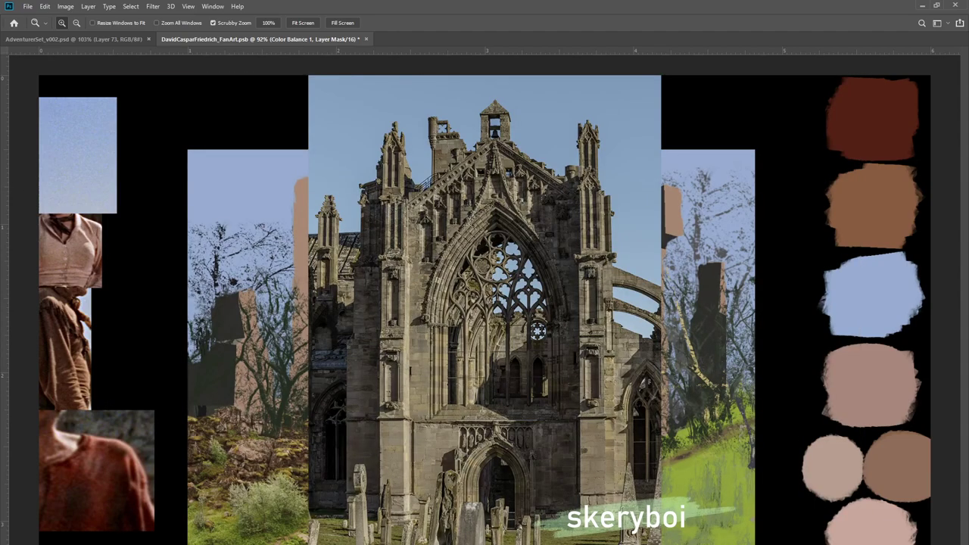
# Duplicate the Gothic Ruins (132) photo, scale the copy to 6.64% and position it over the central stone block
pyautogui.hotkey('alt', '[')
pyautogui.hotkey('ctrl', 'j')
pyautogui.hotkey('ctrl', 'alt', 'g')
pyautogui.hotkey('ctrl', 't')
pyautogui.moveTo(640, 103); pyautogui.dragTo(440, 453)
pyautogui.moveTo(406, 505); pyautogui.dragTo(479, 242)
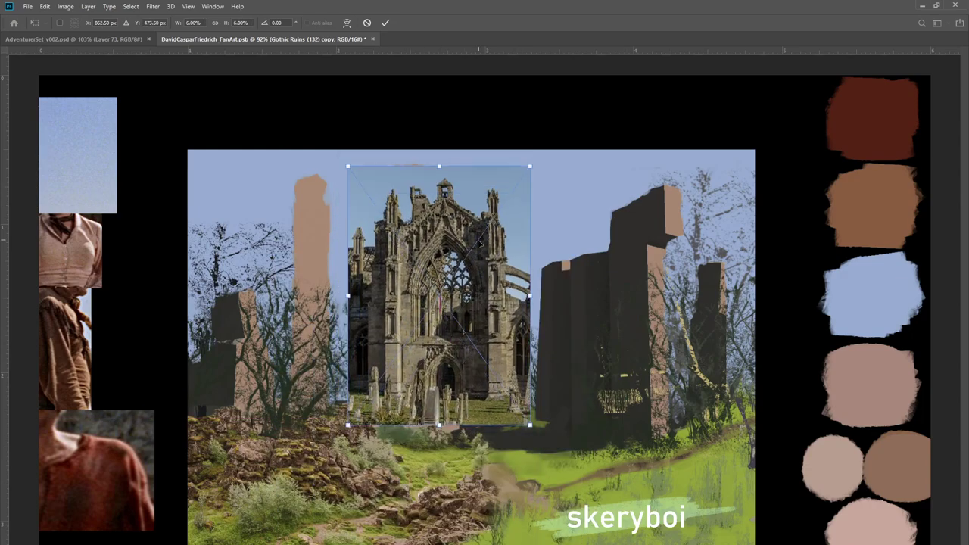
pyautogui.moveTo(531, 425); pyautogui.dragTo(561, 446)
pyautogui.moveTo(494, 342); pyautogui.dragTo(479, 349)
pyautogui.press('Return')
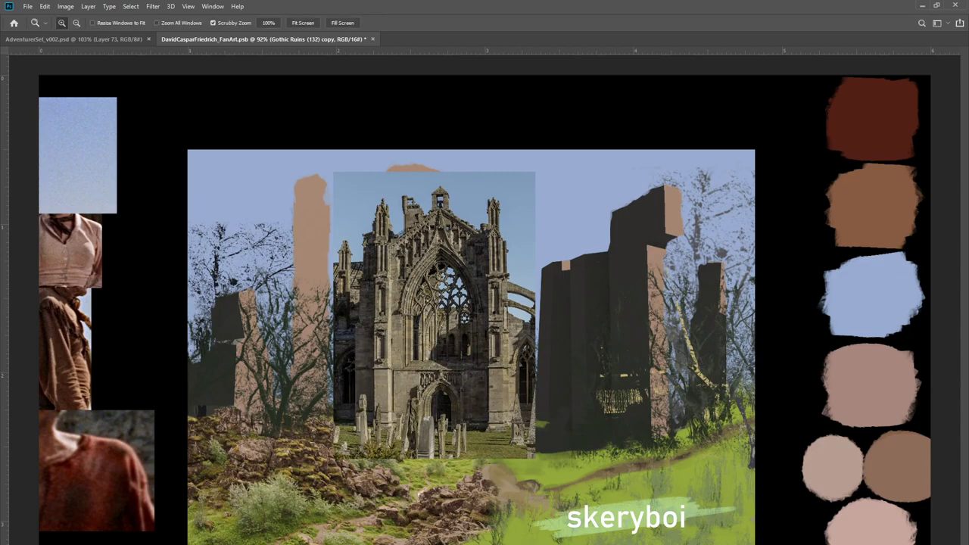
# Duplicate the scaled ruins photo, skew it over the central block so its left side is taller, and give it a layer mask
pyautogui.hotkey('ctrl', 'j')
pyautogui.hotkey('ctrl', 't')
pyautogui.moveTo(427, 286); pyautogui.dragTo(423, 262)
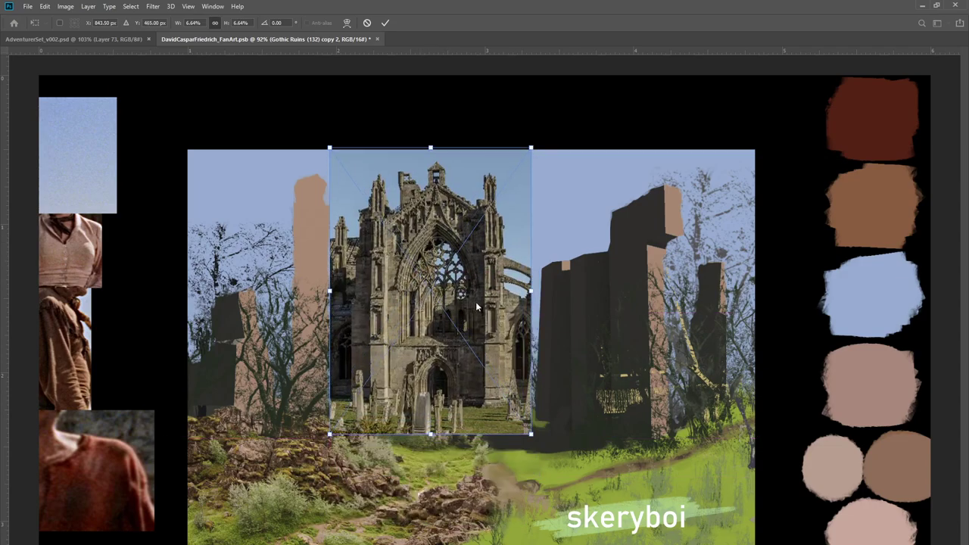
pyautogui.moveTo(330, 147); pyautogui.dragTo(322, 123)
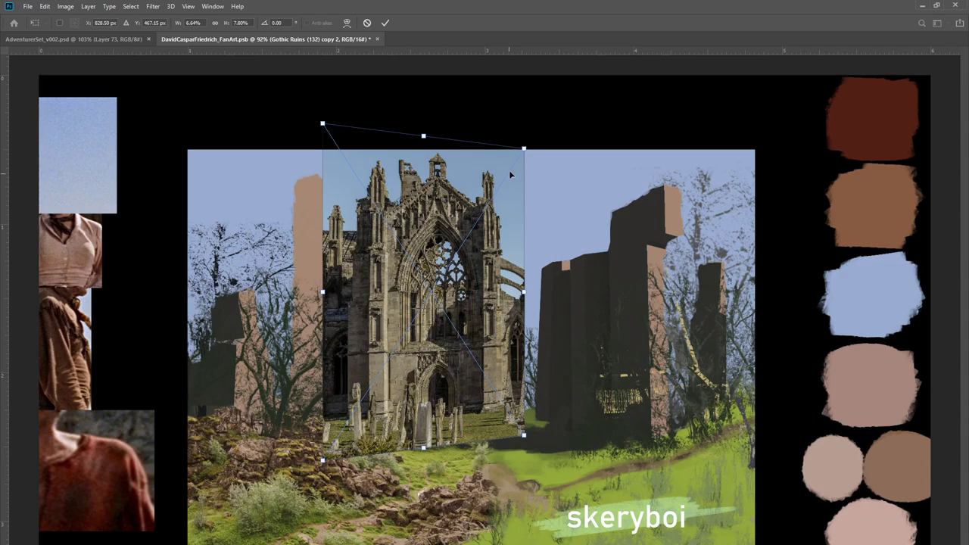
pyautogui.moveTo(524, 148)
pyautogui.mouseDown()
pyautogui.moveTo(541, 141)
pyautogui.moveTo(527, 145)
pyautogui.mouseUp()
pyautogui.moveTo(511, 191)
pyautogui.mouseDown()
pyautogui.moveTo(377, 368)
pyautogui.moveTo(493, 258)
pyautogui.moveTo(512, 215)
pyautogui.moveTo(504, 207)
pyautogui.moveTo(361, 209)
pyautogui.moveTo(496, 208)
pyautogui.moveTo(506, 189)
pyautogui.mouseUp()
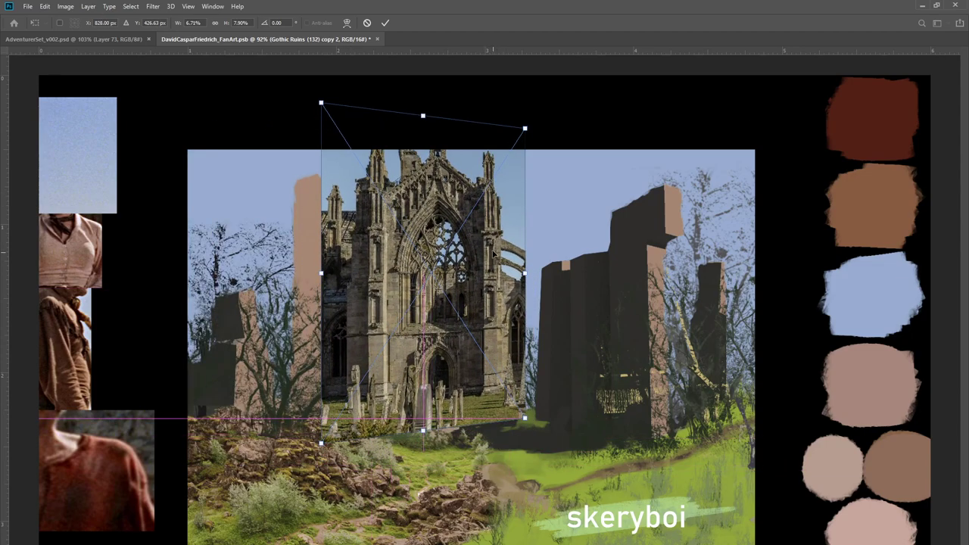
pyautogui.press('Return')
pyautogui.press('z')
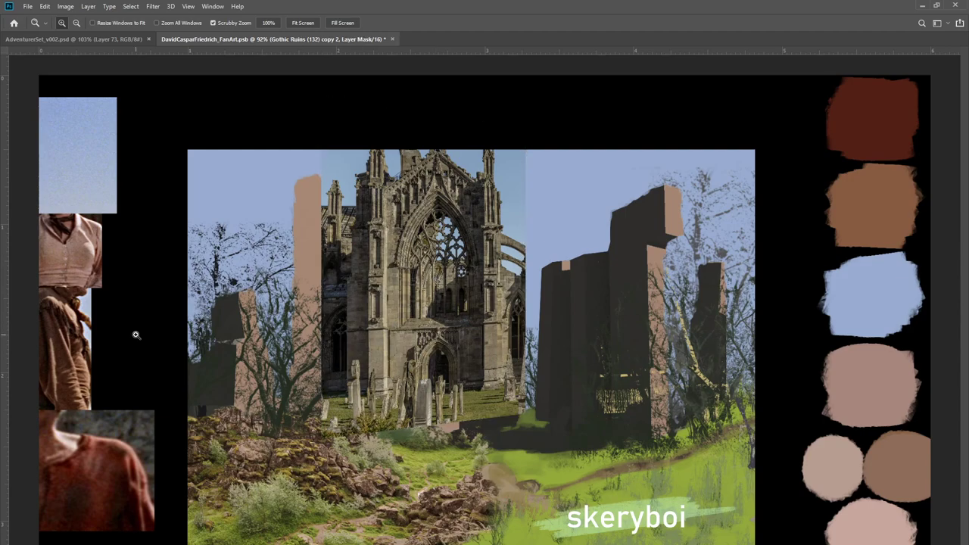
pyautogui.press('b')
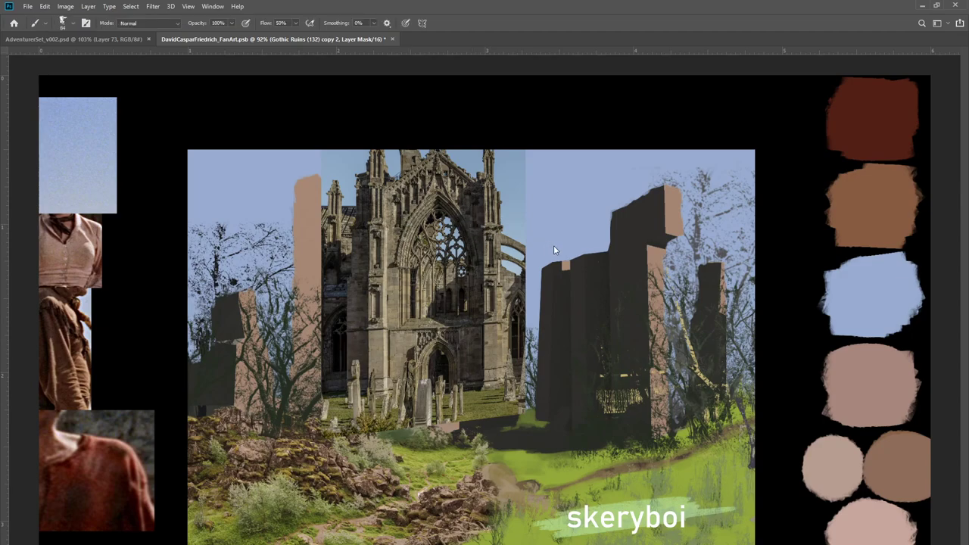
pyautogui.press('r')
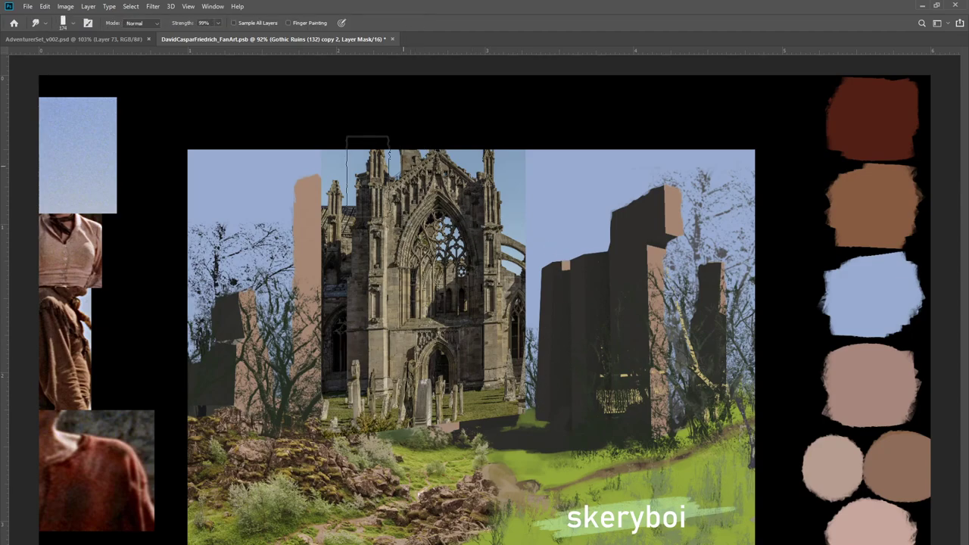
pyautogui.moveTo(366, 176)
pyautogui.mouseDown()
pyautogui.moveTo(349, 175)
pyautogui.moveTo(356, 181)
pyautogui.mouseUp()
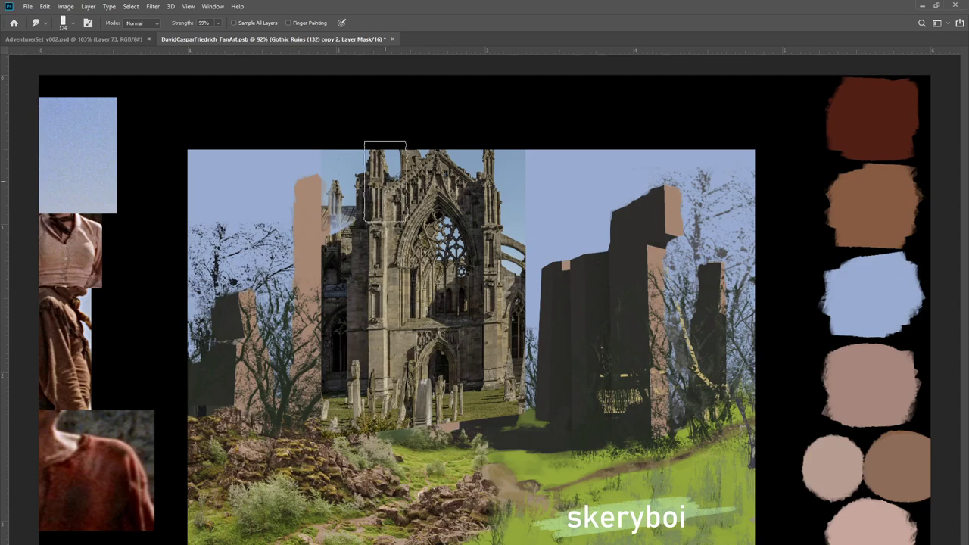
pyautogui.hotkey('ctrl', 'z')
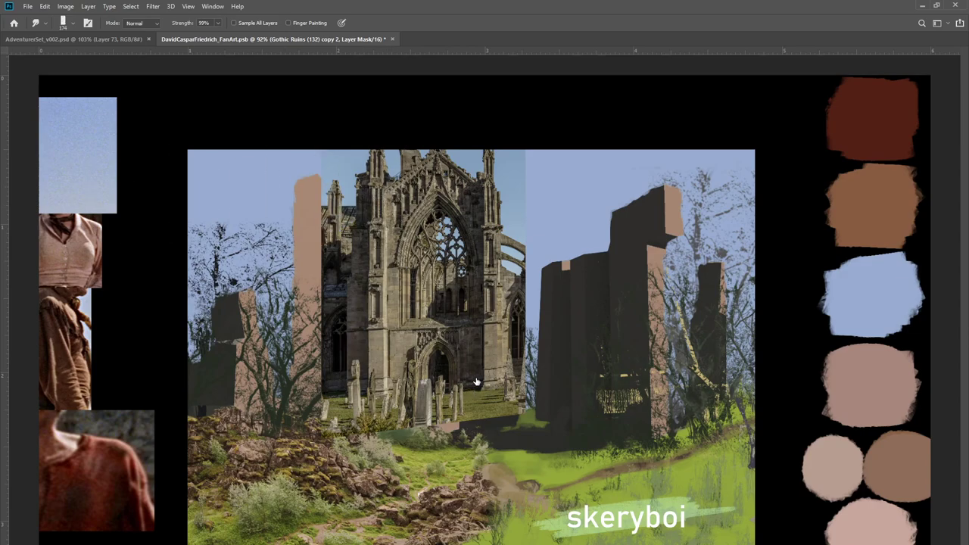
# Mask out the photo's sky and the spires around the ruined facade, leaving an uneven broken roofline
pyautogui.press('b')
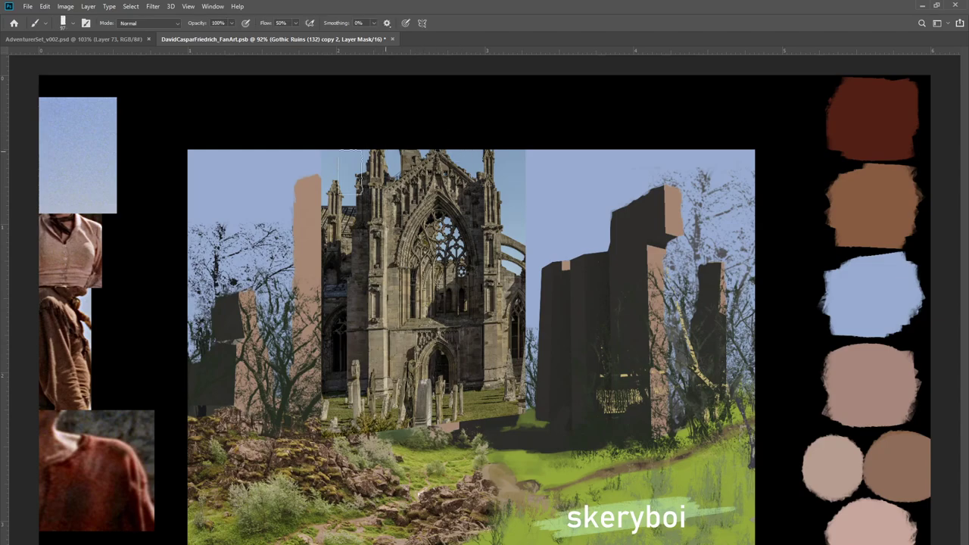
pyautogui.moveTo(314, 184)
pyautogui.mouseDown()
pyautogui.moveTo(366, 138)
pyautogui.moveTo(352, 157)
pyautogui.moveTo(367, 165)
pyautogui.moveTo(347, 170)
pyautogui.moveTo(313, 227)
pyautogui.moveTo(316, 262)
pyautogui.mouseUp()
pyautogui.moveTo(401, 158)
pyautogui.mouseDown()
pyautogui.moveTo(448, 129)
pyautogui.moveTo(509, 171)
pyautogui.moveTo(515, 161)
pyautogui.moveTo(482, 143)
pyautogui.moveTo(508, 152)
pyautogui.moveTo(489, 174)
pyautogui.moveTo(496, 209)
pyautogui.moveTo(487, 170)
pyautogui.moveTo(481, 192)
pyautogui.moveTo(457, 156)
pyautogui.moveTo(470, 144)
pyautogui.moveTo(527, 140)
pyautogui.moveTo(524, 159)
pyautogui.moveTo(514, 149)
pyautogui.moveTo(521, 204)
pyautogui.mouseUp()
pyautogui.press('x')
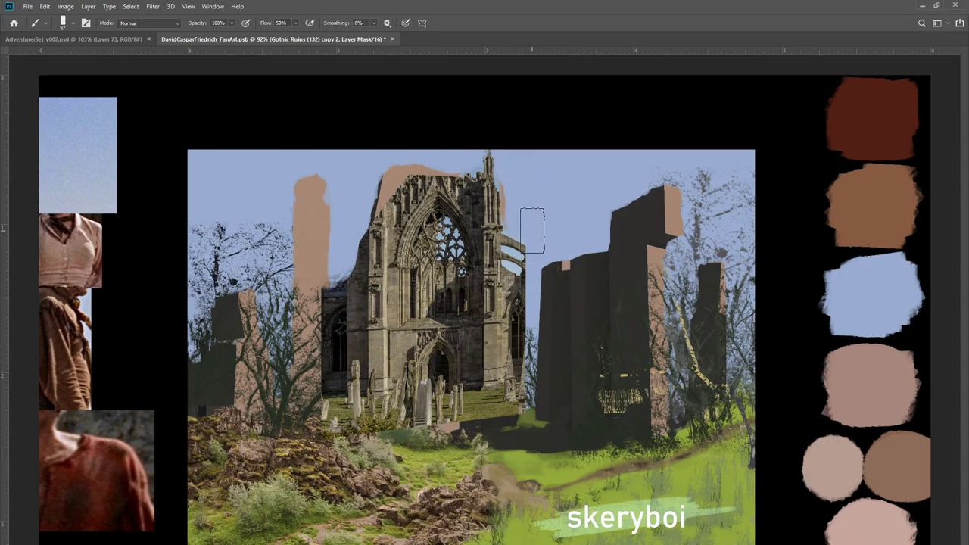
pyautogui.press('l')
pyautogui.click(537, 235)
pyautogui.click(488, 226)
pyautogui.click(467, 258)
pyautogui.click(475, 352)
pyautogui.click(489, 404)
pyautogui.click(505, 428)
pyautogui.click(538, 417)
pyautogui.click(563, 377)
pyautogui.click(564, 294)
pyautogui.click(560, 250)
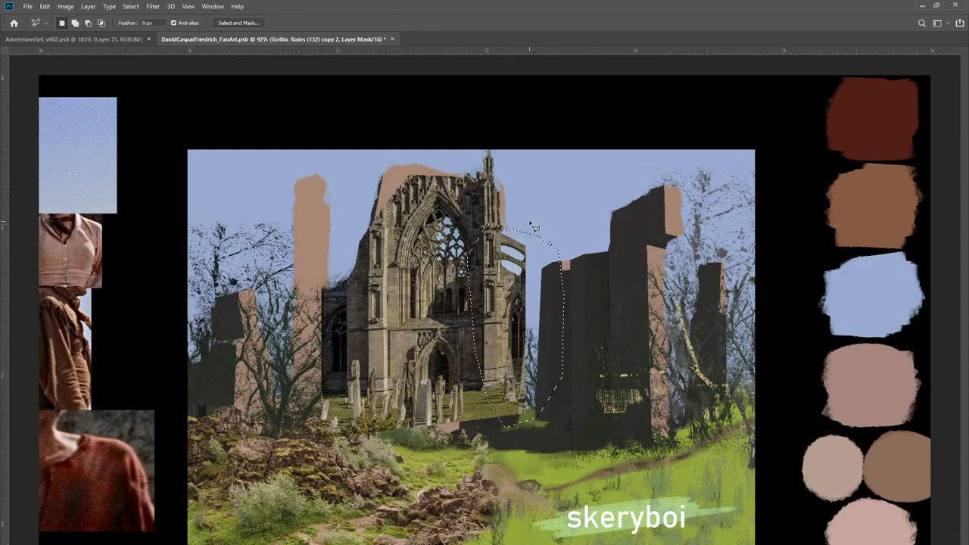
pyautogui.hotkey('ctrl', '2')
pyautogui.hotkey('alt', '[')
pyautogui.hotkey('ctrl', ',')
pyautogui.hotkey('ctrl', ',')
pyautogui.hotkey('ctrl', ',')
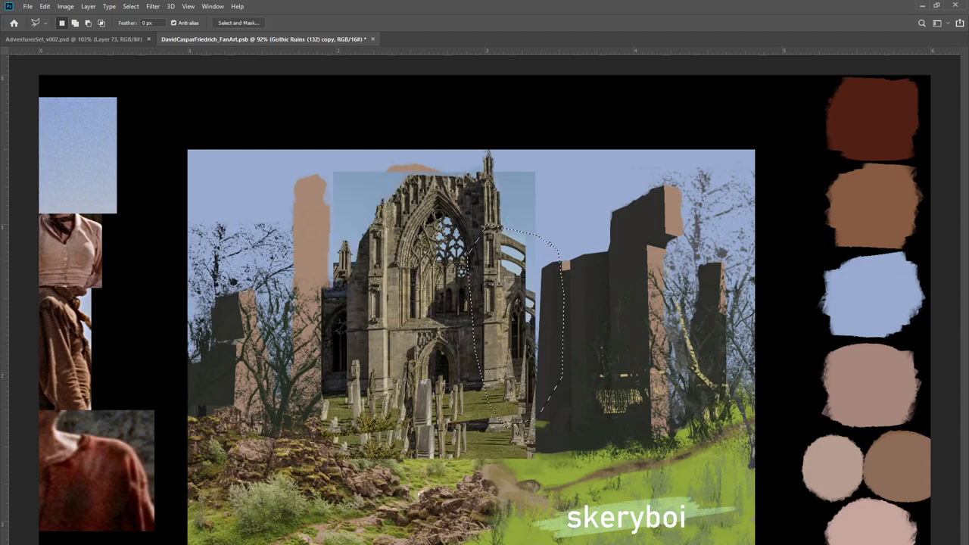
pyautogui.hotkey('ctrl', 'shift', 'z')
pyautogui.hotkey('ctrl', 'd')
pyautogui.press('m')
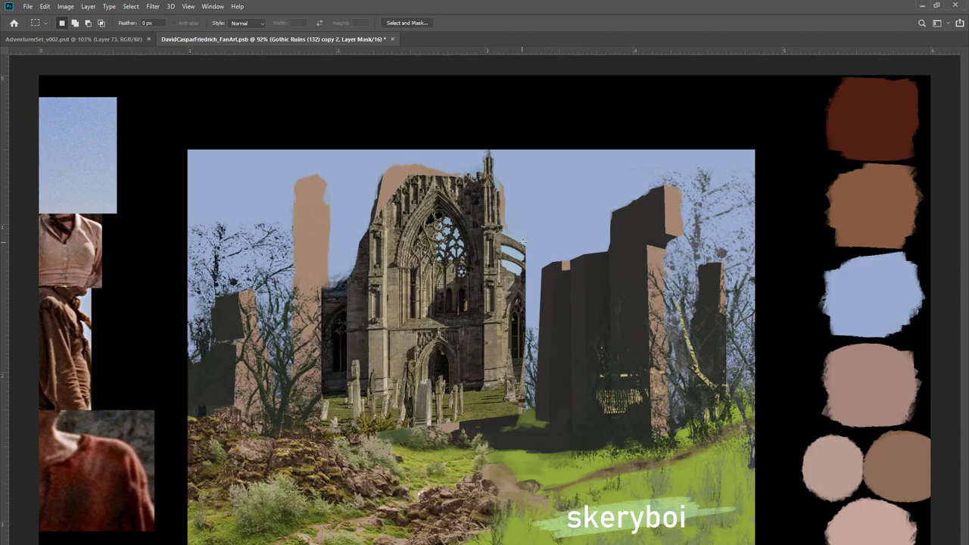
# Paint the mask to hide the flying buttresses, the left wall and the lower facade, keeping mainly the arched tracery window
pyautogui.press('b')
pyautogui.moveTo(515, 220)
pyautogui.mouseDown()
pyautogui.moveTo(525, 331)
pyautogui.moveTo(511, 404)
pyautogui.moveTo(394, 472)
pyautogui.moveTo(478, 409)
pyautogui.moveTo(267, 428)
pyautogui.moveTo(565, 423)
pyautogui.moveTo(382, 401)
pyautogui.moveTo(371, 416)
pyautogui.moveTo(368, 409)
pyautogui.moveTo(417, 392)
pyautogui.moveTo(411, 372)
pyautogui.moveTo(425, 386)
pyautogui.moveTo(406, 373)
pyautogui.moveTo(409, 352)
pyautogui.moveTo(402, 362)
pyautogui.moveTo(482, 362)
pyautogui.moveTo(493, 375)
pyautogui.moveTo(466, 356)
pyautogui.moveTo(495, 349)
pyautogui.moveTo(448, 354)
pyautogui.moveTo(532, 322)
pyautogui.moveTo(518, 318)
pyautogui.moveTo(472, 352)
pyautogui.moveTo(483, 384)
pyautogui.moveTo(474, 298)
pyautogui.moveTo(449, 318)
pyautogui.moveTo(494, 290)
pyautogui.moveTo(519, 291)
pyautogui.moveTo(469, 331)
pyautogui.moveTo(526, 322)
pyautogui.moveTo(501, 347)
pyautogui.moveTo(504, 286)
pyautogui.moveTo(504, 390)
pyautogui.moveTo(505, 277)
pyautogui.moveTo(526, 333)
pyautogui.moveTo(510, 251)
pyautogui.moveTo(536, 335)
pyautogui.mouseUp()
pyautogui.moveTo(353, 253)
pyautogui.mouseDown()
pyautogui.moveTo(366, 384)
pyautogui.moveTo(363, 223)
pyautogui.moveTo(374, 393)
pyautogui.moveTo(379, 220)
pyautogui.moveTo(369, 364)
pyautogui.moveTo(333, 333)
pyautogui.moveTo(334, 238)
pyautogui.mouseUp()
pyautogui.press('x')
pyautogui.moveTo(336, 292)
pyautogui.mouseDown()
pyautogui.moveTo(339, 372)
pyautogui.moveTo(309, 238)
pyautogui.mouseUp()
pyautogui.moveTo(340, 266)
pyautogui.mouseDown()
pyautogui.moveTo(348, 383)
pyautogui.moveTo(356, 381)
pyautogui.moveTo(357, 276)
pyautogui.moveTo(341, 265)
pyautogui.moveTo(342, 243)
pyautogui.moveTo(337, 356)
pyautogui.moveTo(322, 245)
pyautogui.mouseUp()
pyautogui.press('x')
pyautogui.moveTo(334, 333)
pyautogui.mouseDown()
pyautogui.moveTo(347, 392)
pyautogui.moveTo(355, 354)
pyautogui.moveTo(347, 402)
pyautogui.mouseUp()
pyautogui.press('x')
pyautogui.moveTo(321, 303)
pyautogui.mouseDown()
pyautogui.moveTo(347, 431)
pyautogui.moveTo(411, 393)
pyautogui.moveTo(382, 370)
pyautogui.moveTo(360, 441)
pyautogui.moveTo(359, 365)
pyautogui.moveTo(376, 410)
pyautogui.mouseUp()
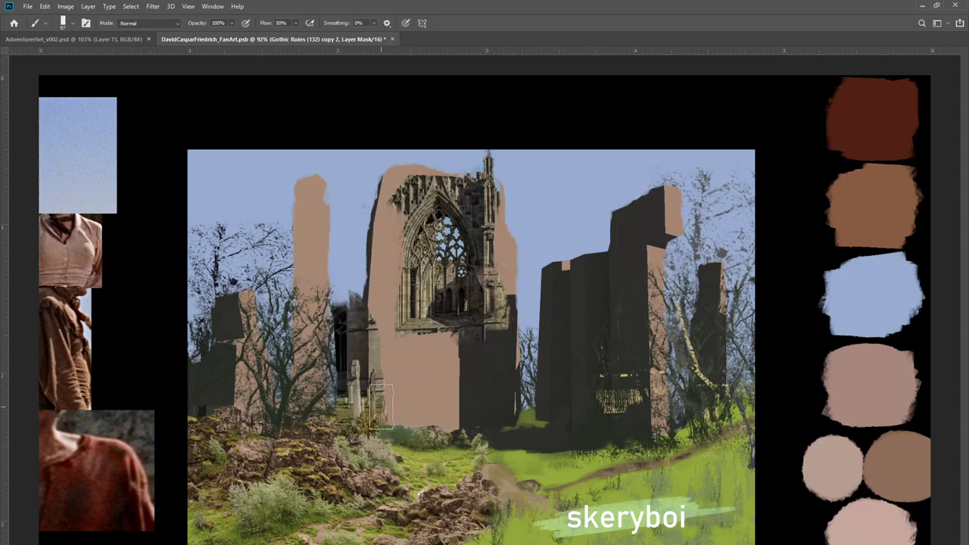
# Mask away the remaining wall fragments and gravestones along the left edge and base of the central block
pyautogui.moveTo(372, 451); pyautogui.dragTo(395, 442)
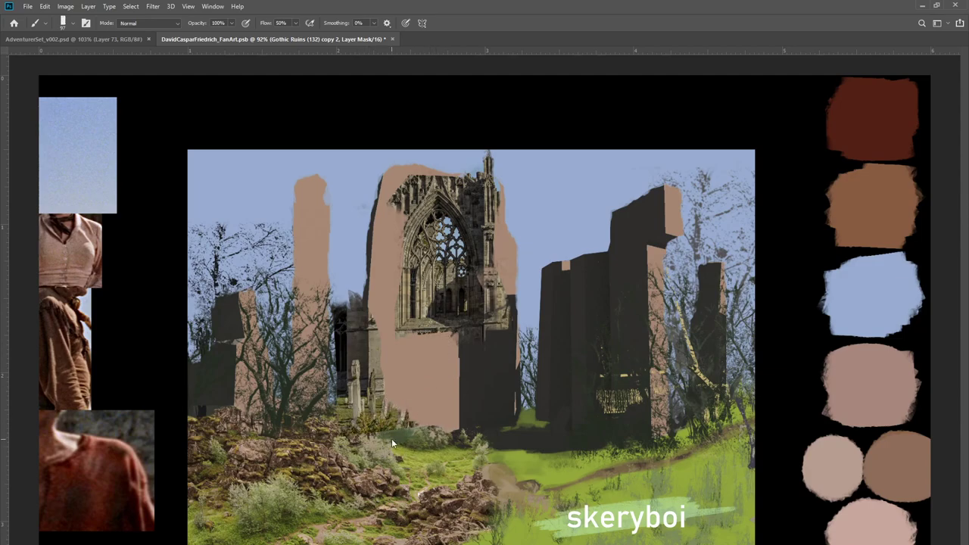
pyautogui.moveTo(375, 363); pyautogui.dragTo(385, 368)
pyautogui.moveTo(398, 325)
pyautogui.mouseDown()
pyautogui.moveTo(392, 389)
pyautogui.moveTo(359, 269)
pyautogui.moveTo(347, 306)
pyautogui.moveTo(352, 386)
pyautogui.moveTo(345, 382)
pyautogui.moveTo(381, 380)
pyautogui.mouseUp()
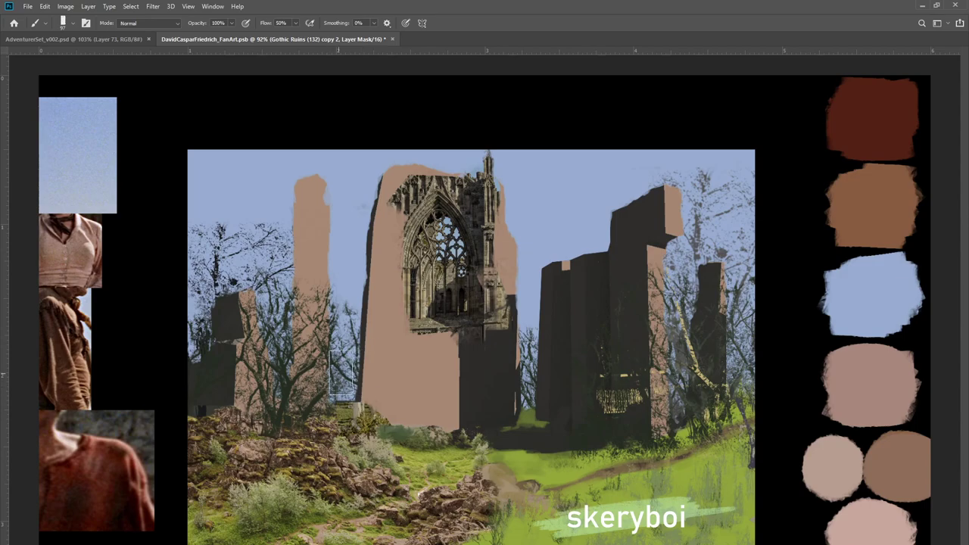
pyautogui.moveTo(370, 410)
pyautogui.mouseDown()
pyautogui.moveTo(400, 412)
pyautogui.moveTo(415, 435)
pyautogui.moveTo(366, 444)
pyautogui.moveTo(377, 457)
pyautogui.moveTo(418, 452)
pyautogui.moveTo(398, 441)
pyautogui.moveTo(433, 418)
pyautogui.moveTo(400, 384)
pyautogui.moveTo(407, 423)
pyautogui.moveTo(386, 449)
pyautogui.moveTo(411, 433)
pyautogui.moveTo(391, 380)
pyautogui.moveTo(397, 395)
pyautogui.moveTo(367, 392)
pyautogui.mouseUp()
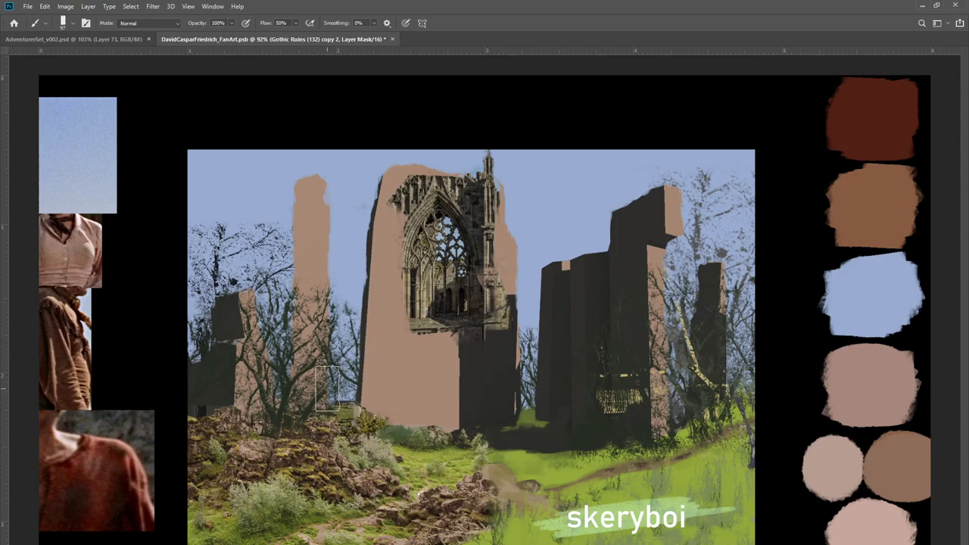
pyautogui.moveTo(341, 396); pyautogui.dragTo(361, 414)
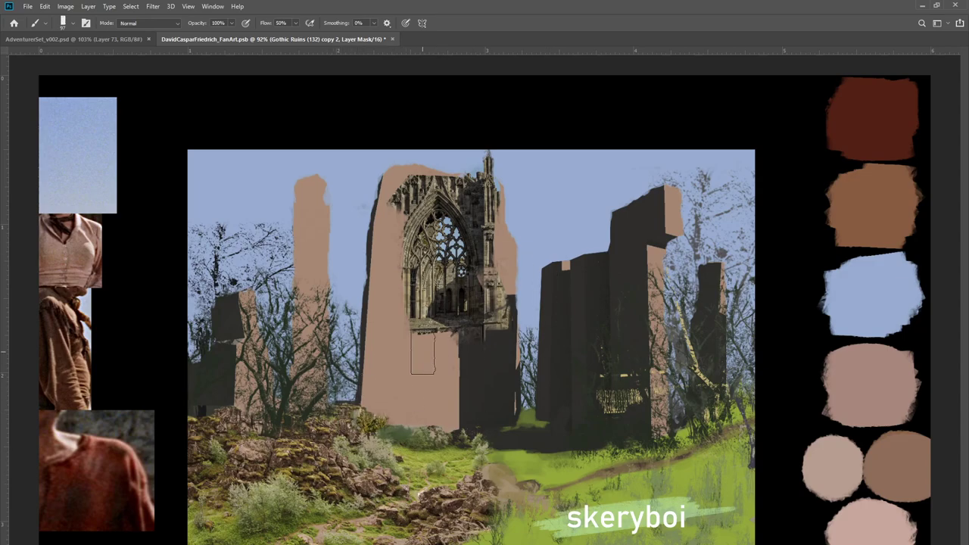
# Trim the masonry straight beneath the arched window, and reveal the upper left tower and roofline with a cleaned outer edge
pyautogui.moveTo(421, 361); pyautogui.dragTo(505, 357)
pyautogui.moveTo(406, 344); pyautogui.dragTo(528, 345)
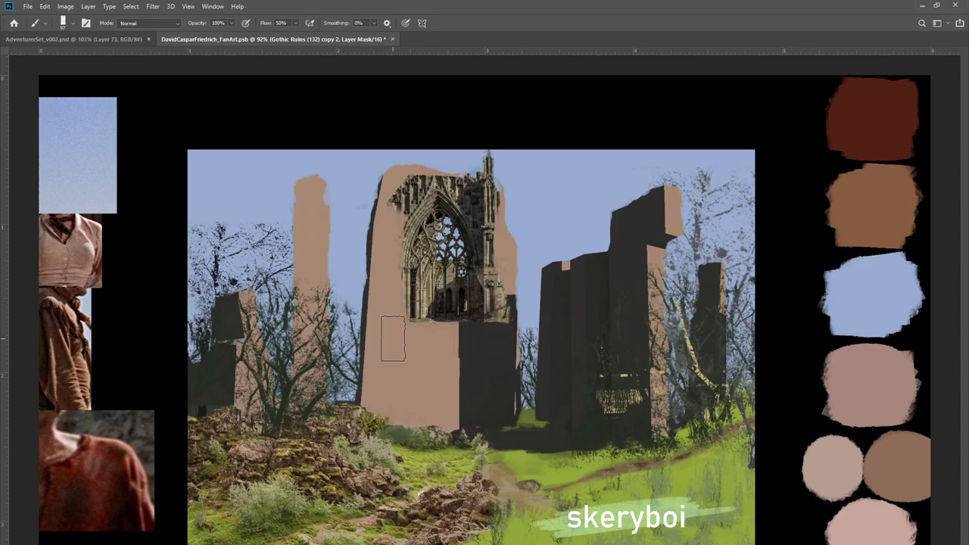
pyautogui.moveTo(417, 147)
pyautogui.mouseDown()
pyautogui.moveTo(396, 209)
pyautogui.moveTo(399, 189)
pyautogui.moveTo(423, 180)
pyautogui.moveTo(371, 175)
pyautogui.mouseUp()
pyautogui.moveTo(401, 141)
pyautogui.mouseDown()
pyautogui.moveTo(420, 182)
pyautogui.moveTo(458, 112)
pyautogui.moveTo(429, 115)
pyautogui.moveTo(387, 184)
pyautogui.moveTo(376, 179)
pyautogui.moveTo(386, 204)
pyautogui.moveTo(372, 158)
pyautogui.moveTo(379, 215)
pyautogui.moveTo(410, 202)
pyautogui.moveTo(437, 166)
pyautogui.mouseUp()
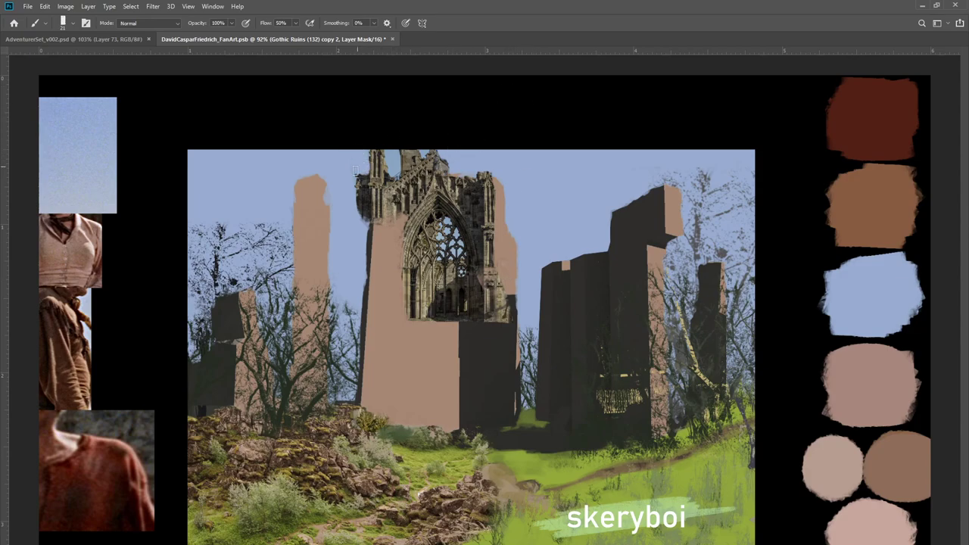
pyautogui.moveTo(355, 185)
pyautogui.mouseDown()
pyautogui.moveTo(361, 223)
pyautogui.moveTo(365, 215)
pyautogui.mouseUp()
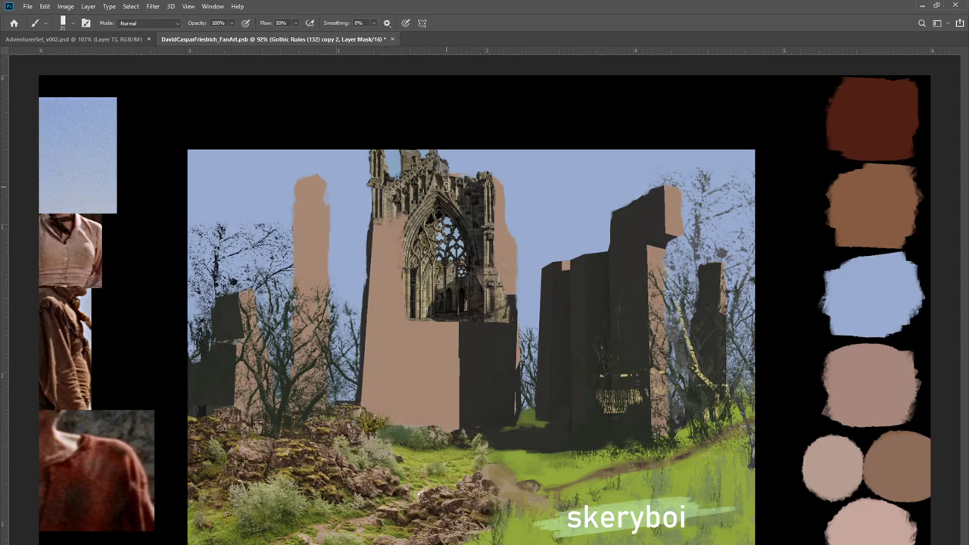
pyautogui.hotkey('ctrl', 't')
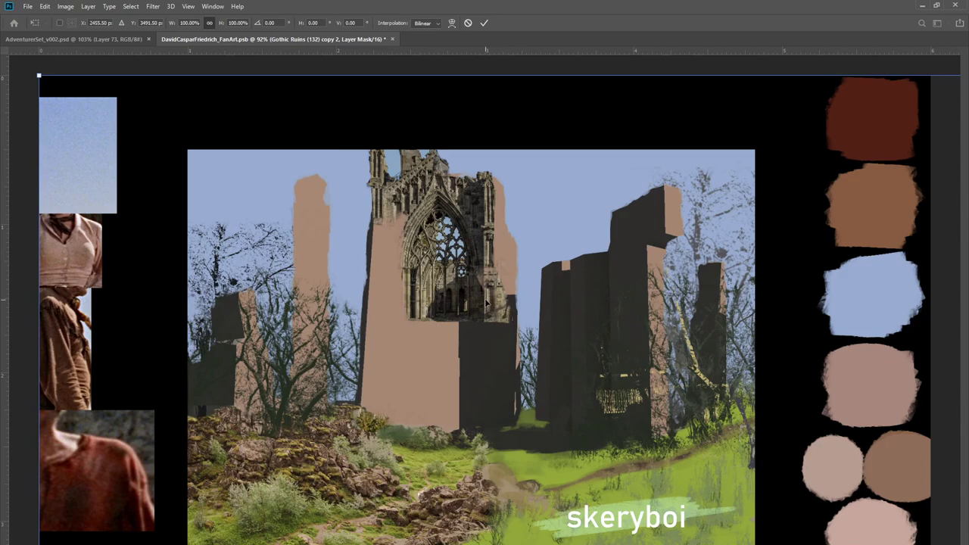
pyautogui.press('Return')
pyautogui.hotkey('ctrl', '2')
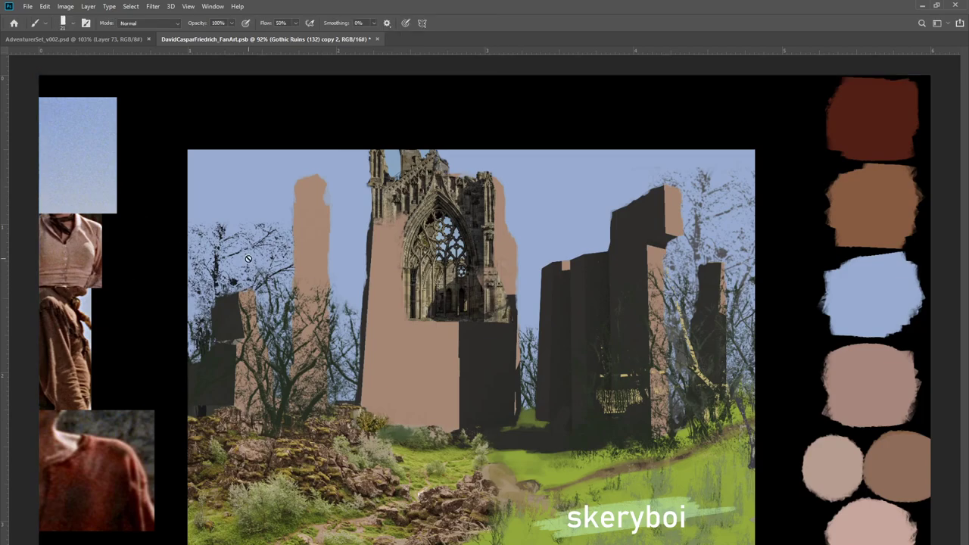
pyautogui.hotkey('ctrl', 't')
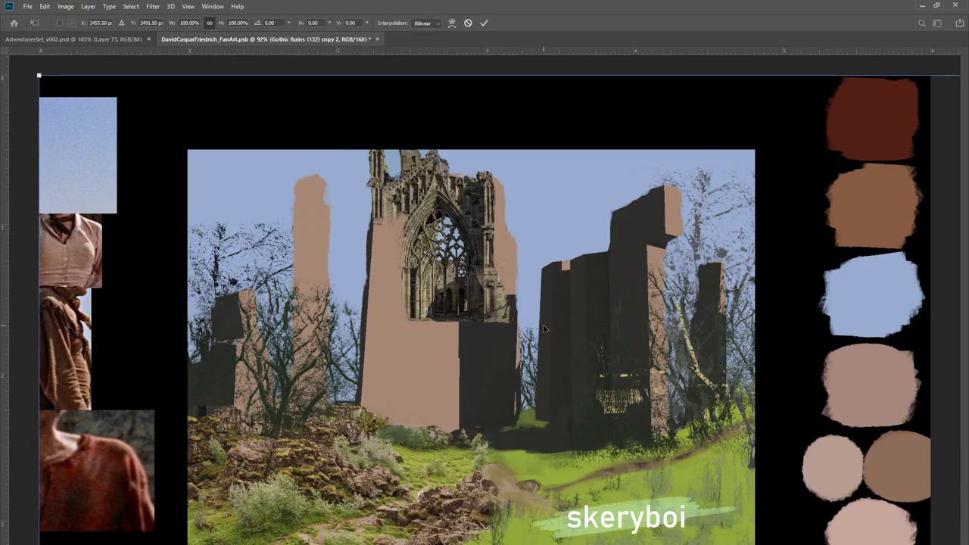
pyautogui.press('Return')
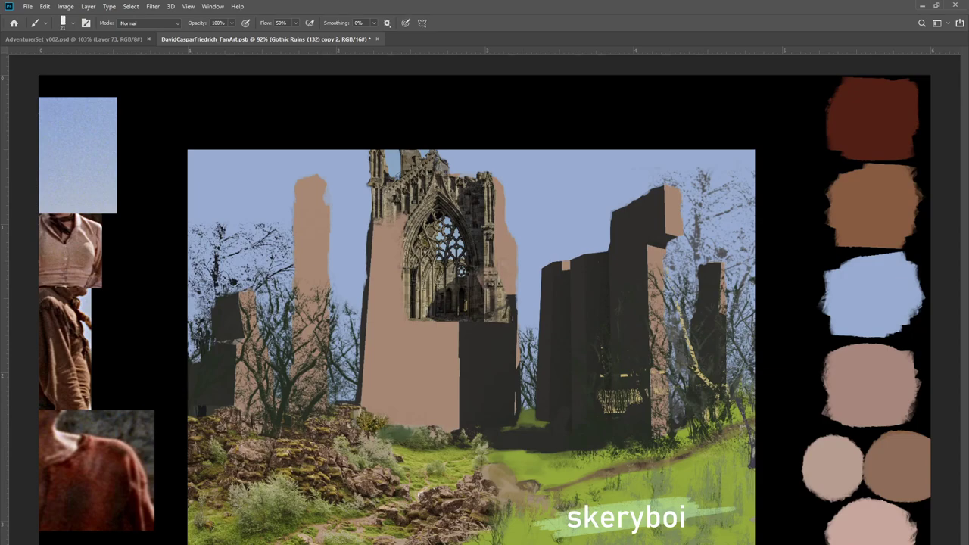
# Copy the upper part of the ruins photo to a new layer and mask it with the outline of the previous ruins mask
pyautogui.press('m')
pyautogui.moveTo(464, 352); pyautogui.dragTo(552, 377)
pyautogui.hotkey('ctrl', 'd')
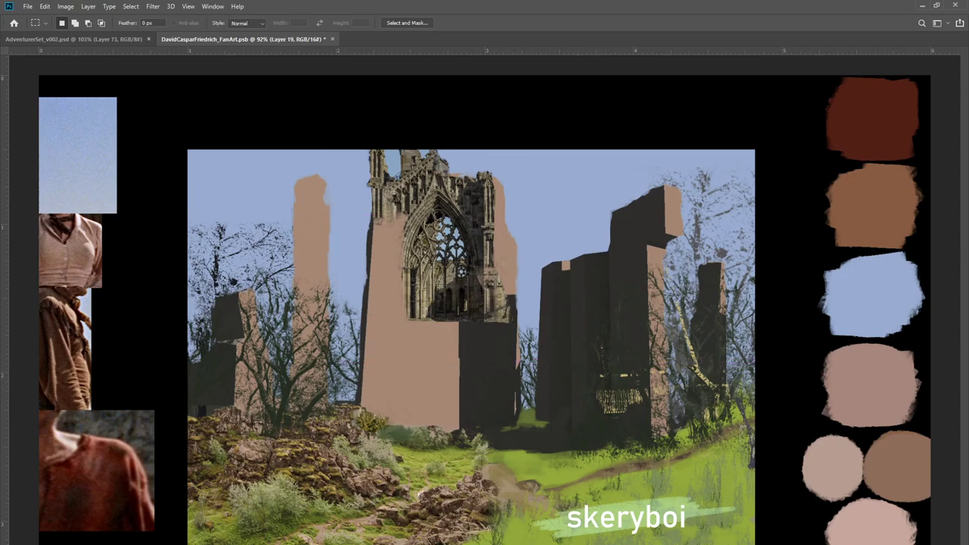
pyautogui.hotkey('ctrl', 'j')
pyautogui.hotkey('ctrl', 'shift', 'd')
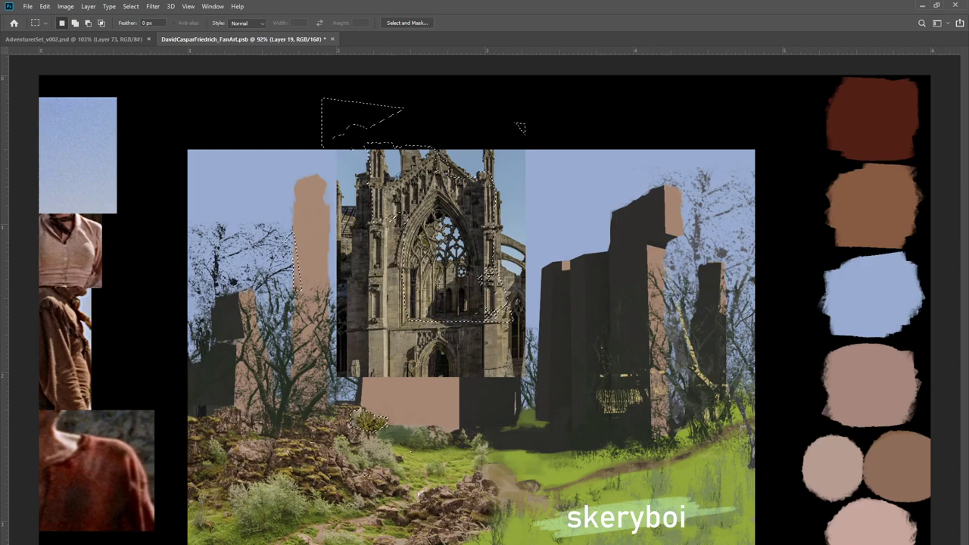
pyautogui.hotkey('ctrl', 'shift', 'm')
# Transform the masked ruins layer slightly, shifting the upper facade a little to the right over the central block
pyautogui.hotkey('ctrl', '2')
pyautogui.hotkey('ctrl', 't')
pyautogui.moveTo(537, 388)
pyautogui.mouseDown()
pyautogui.moveTo(528, 393)
pyautogui.moveTo(536, 385)
pyautogui.mouseUp()
pyautogui.press('Return')
pyautogui.press('m')
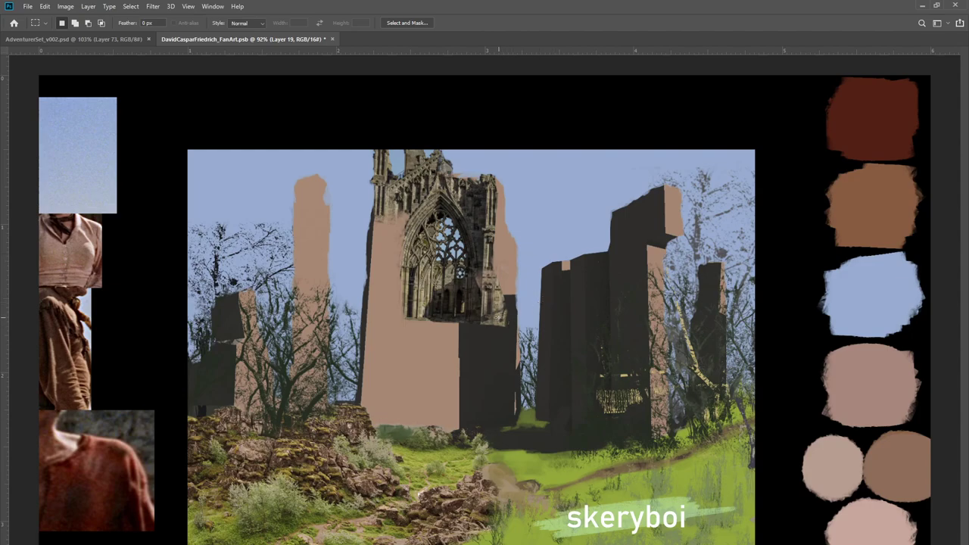
# Try to skew and slightly rotate the masked ruins layer so the facade leans to fit the central block
pyautogui.hotkey('ctrl', 't')
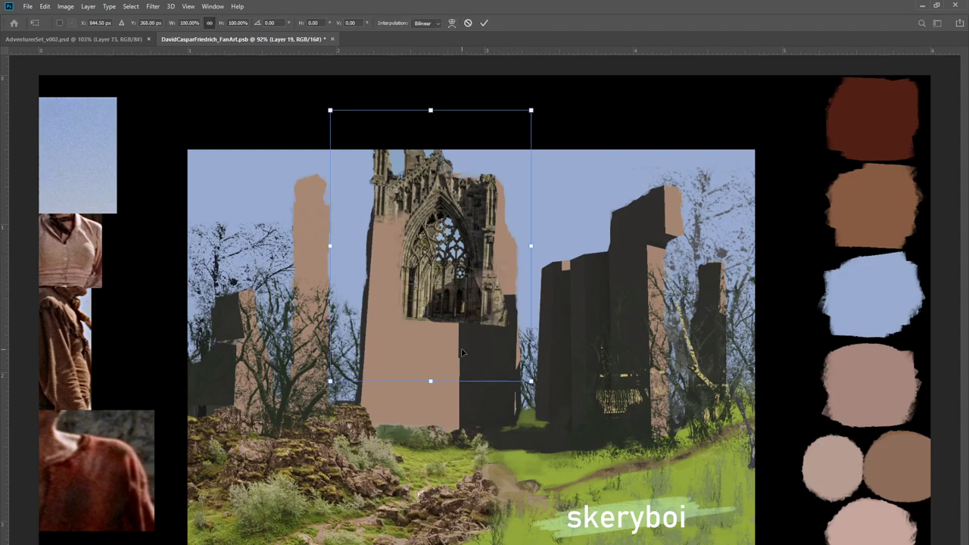
pyautogui.moveTo(430, 381); pyautogui.dragTo(438, 380)
pyautogui.moveTo(331, 110)
pyautogui.mouseDown()
pyautogui.moveTo(331, 99)
pyautogui.moveTo(331, 108)
pyautogui.mouseUp()
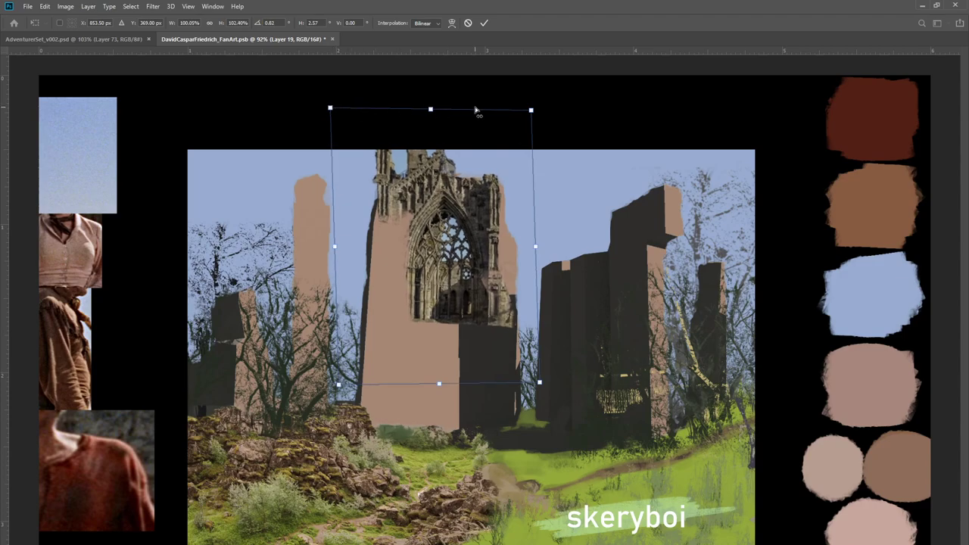
pyautogui.moveTo(532, 111); pyautogui.dragTo(530, 118)
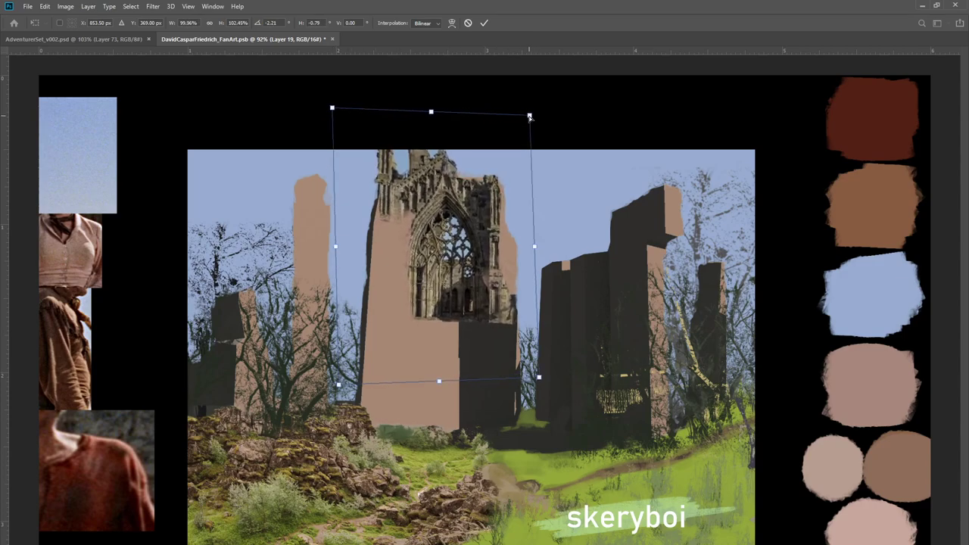
pyautogui.press('Return')
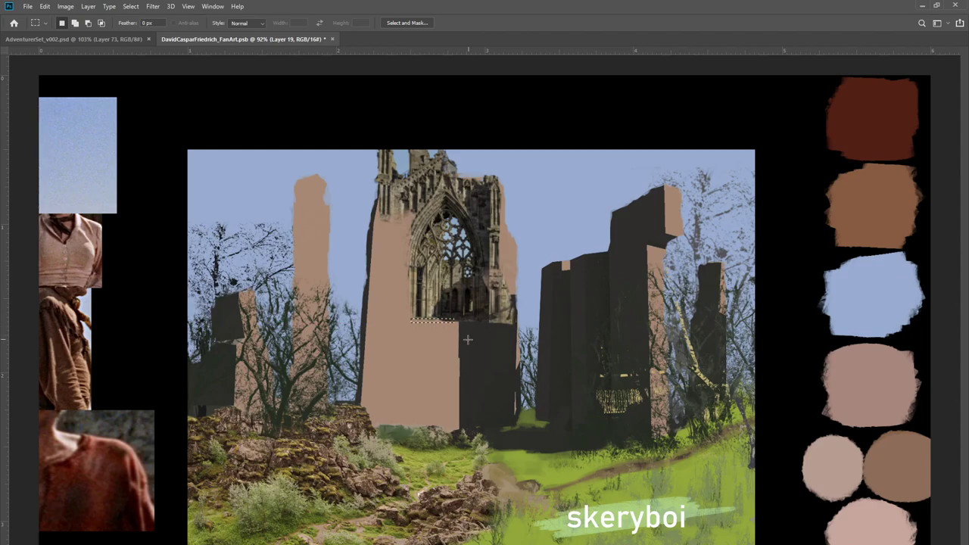
# Undo the recent transforms of the masked ruins layer
pyautogui.press('b')
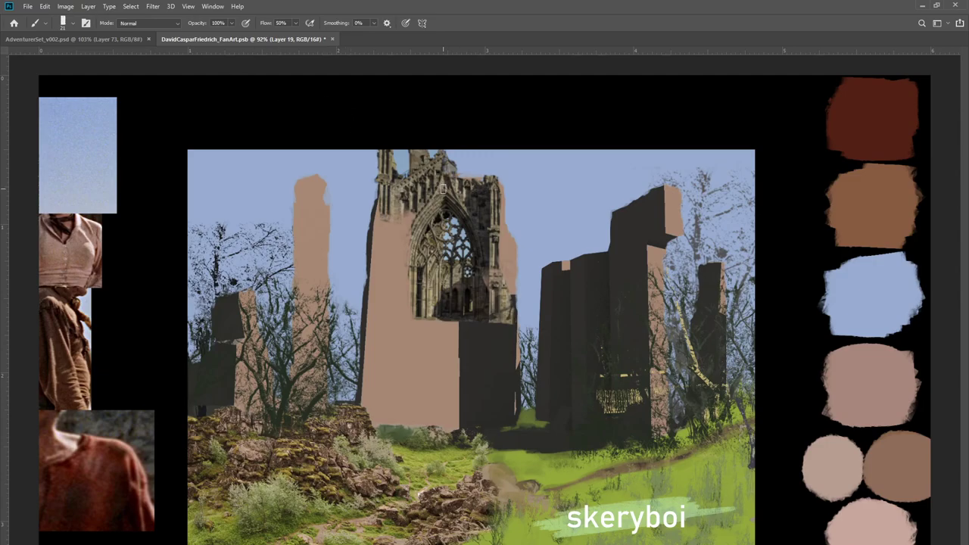
pyautogui.press('z')
pyautogui.moveTo(443, 188)
pyautogui.mouseDown()
pyautogui.moveTo(507, 182)
pyautogui.moveTo(493, 219)
pyautogui.mouseUp()
pyautogui.hotkey('ctrl', 'd')
pyautogui.hotkey('ctrl', 'z')
pyautogui.hotkey('ctrl', 'z')
pyautogui.hotkey('ctrl', 'z')
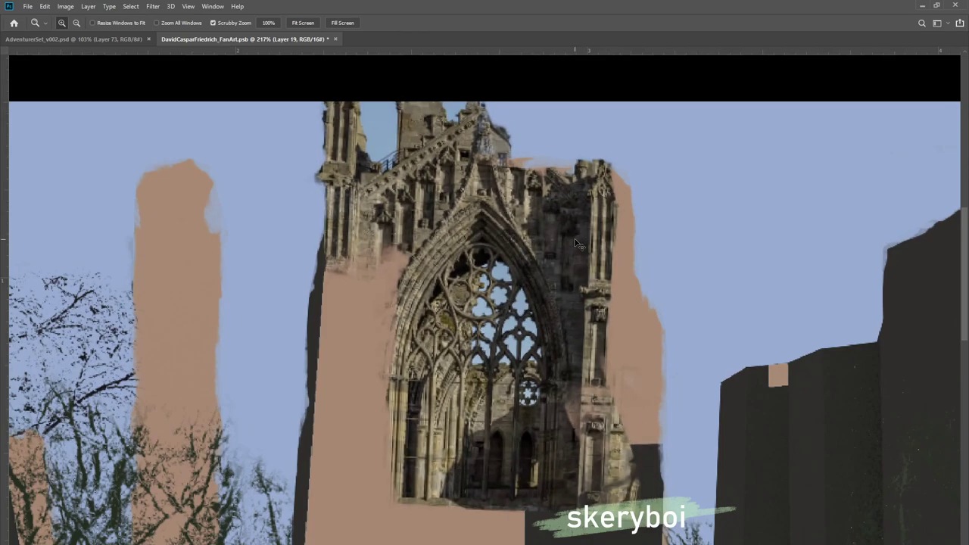
# Move the masked ruins layer to X 862.50 px, Y 390.50 px with bicubic interpolation
pyautogui.hotkey('ctrl', 't')
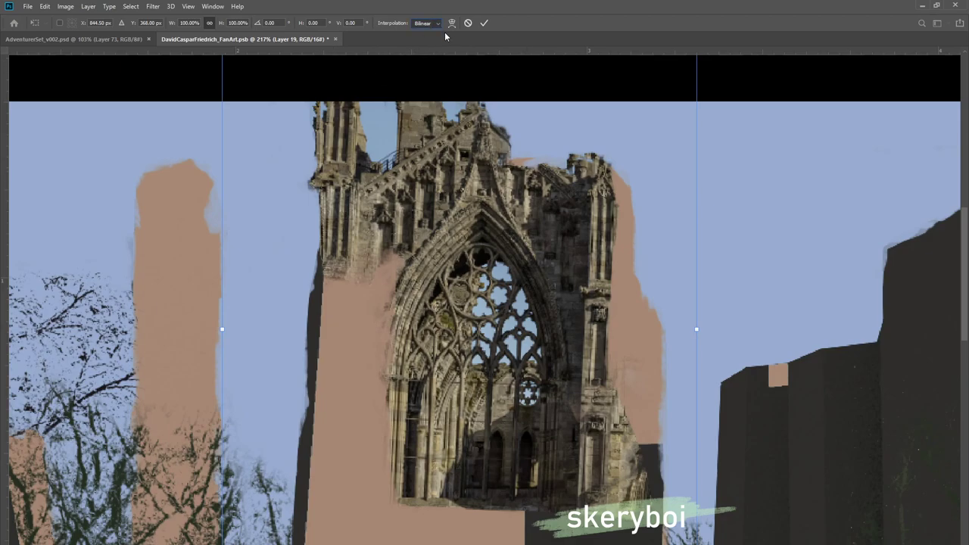
pyautogui.click(442, 61)
pyautogui.moveTo(524, 267); pyautogui.dragTo(544, 293)
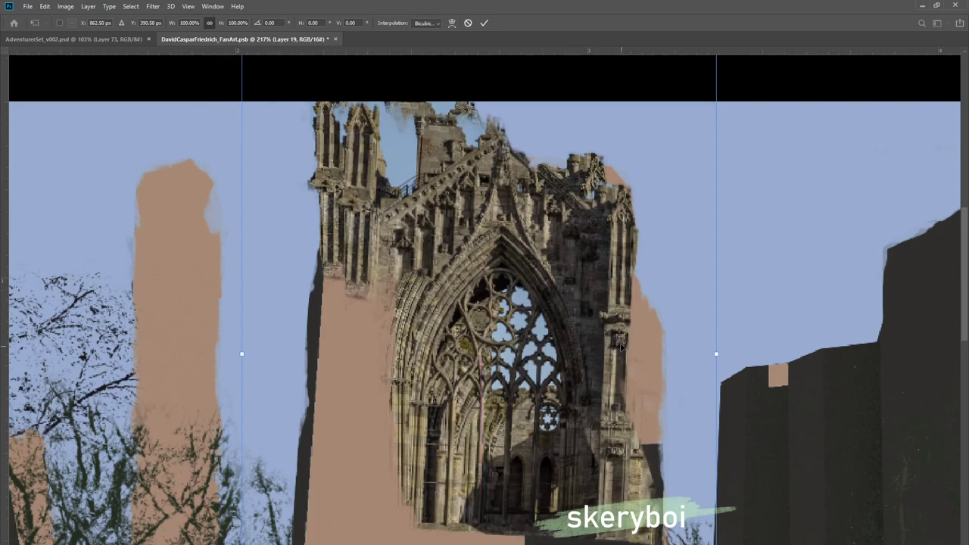
pyautogui.scroll(-2, 583, 326)
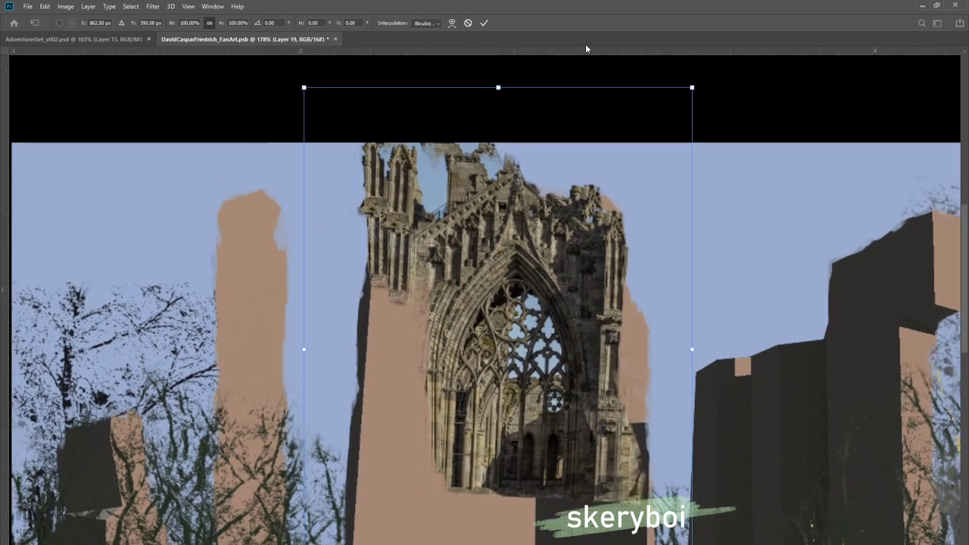
pyautogui.click(485, 23)
# Select a tall strip along the central block's lower left edge, with the strip's upper outer corner cut off at an angle
pyautogui.press('z')
pyautogui.moveTo(539, 336); pyautogui.dragTo(581, 332)
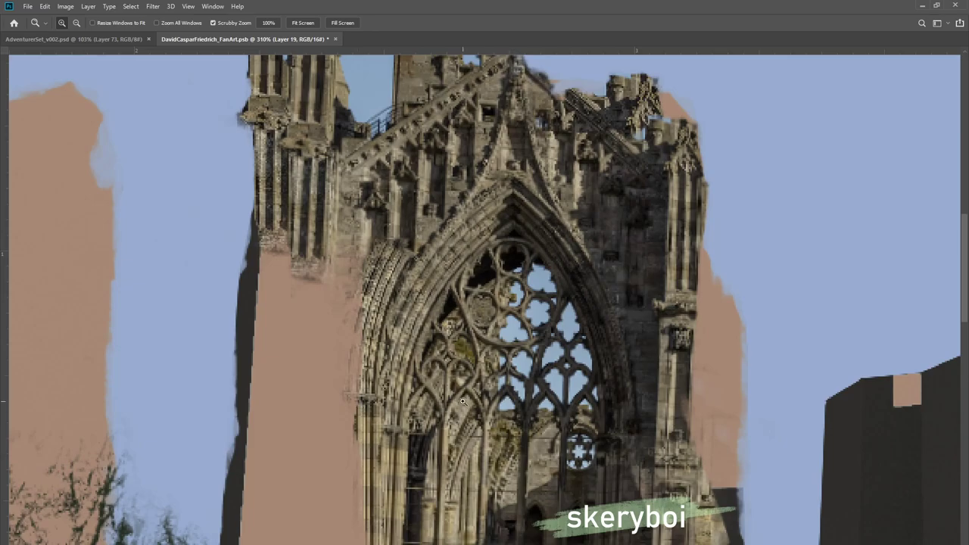
pyautogui.moveTo(461, 383); pyautogui.dragTo(428, 379)
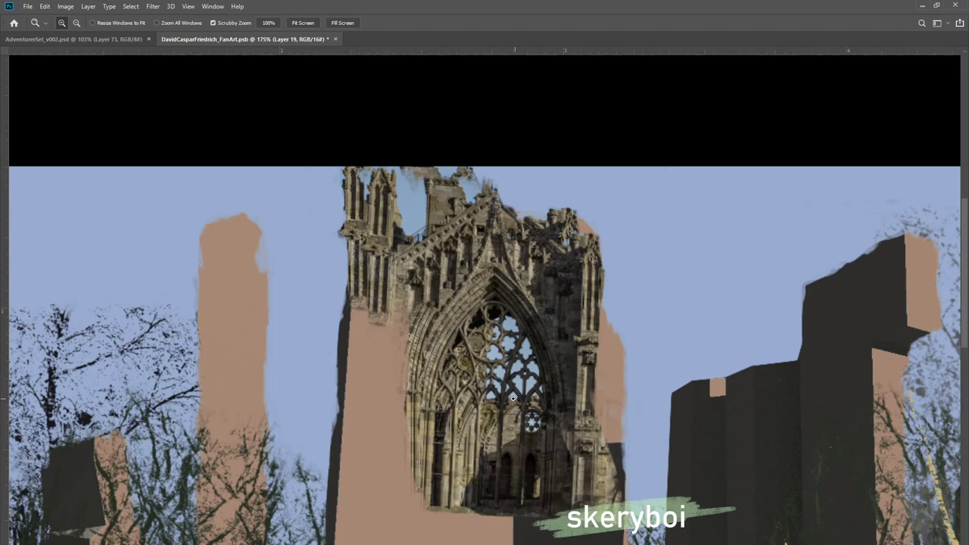
pyautogui.press('m')
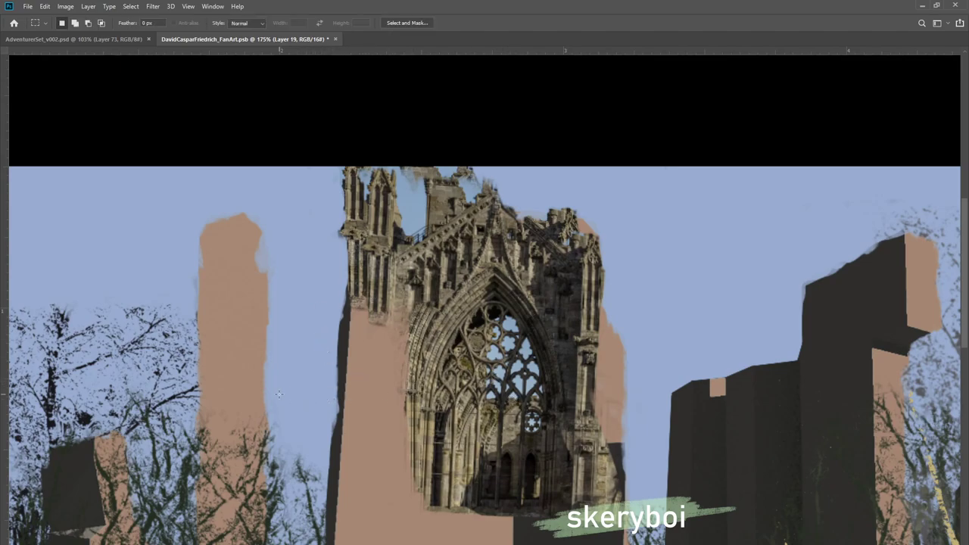
pyautogui.moveTo(274, 544); pyautogui.dragTo(291, 544)
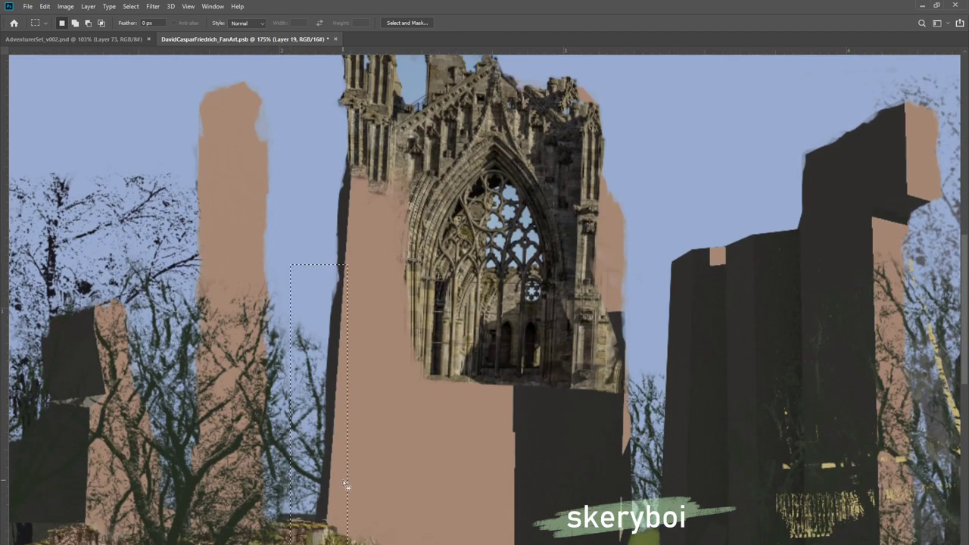
pyautogui.press('l')
pyautogui.moveTo(355, 258)
pyautogui.mouseDown()
pyautogui.moveTo(307, 269)
pyautogui.moveTo(281, 373)
pyautogui.moveTo(258, 398)
pyautogui.moveTo(226, 309)
pyautogui.moveTo(283, 215)
pyautogui.moveTo(334, 206)
pyautogui.moveTo(383, 231)
pyautogui.mouseUp()
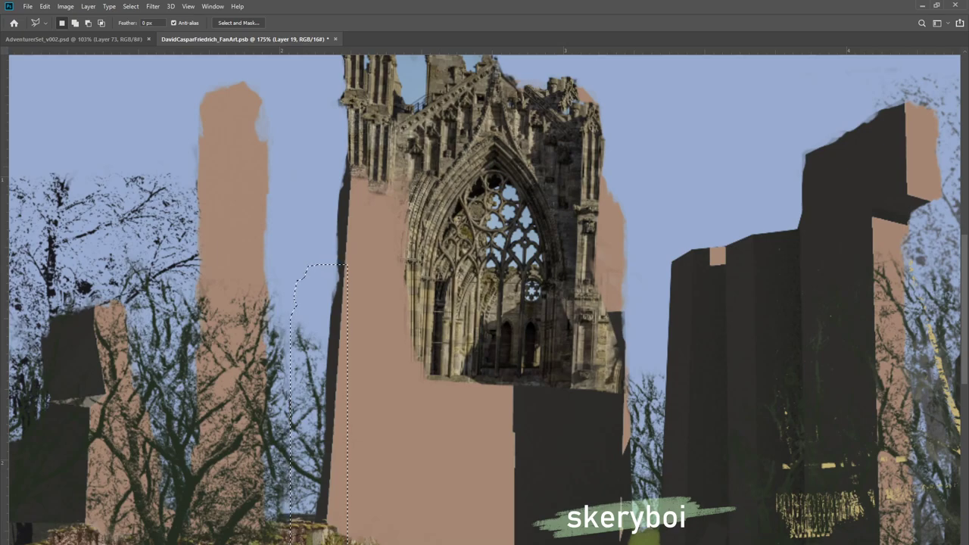
# On a separate layer behind the central block, fill the selected strip with the sampled dark stone color and clear the selection
pyautogui.hotkey('ctrl', ',')
pyautogui.hotkey('ctrl', ',')
pyautogui.hotkey('ctrl', ',')
pyautogui.hotkey('ctrl', 'shift', 'z')
pyautogui.hotkey('ctrl', ',')
pyautogui.hotkey('ctrl', ',')
pyautogui.hotkey('alt', '[')
pyautogui.hotkey('alt', '[')
pyautogui.press('b')
pyautogui.keyDown('alt'); pyautogui.click(338, 322); pyautogui.keyUp('alt')
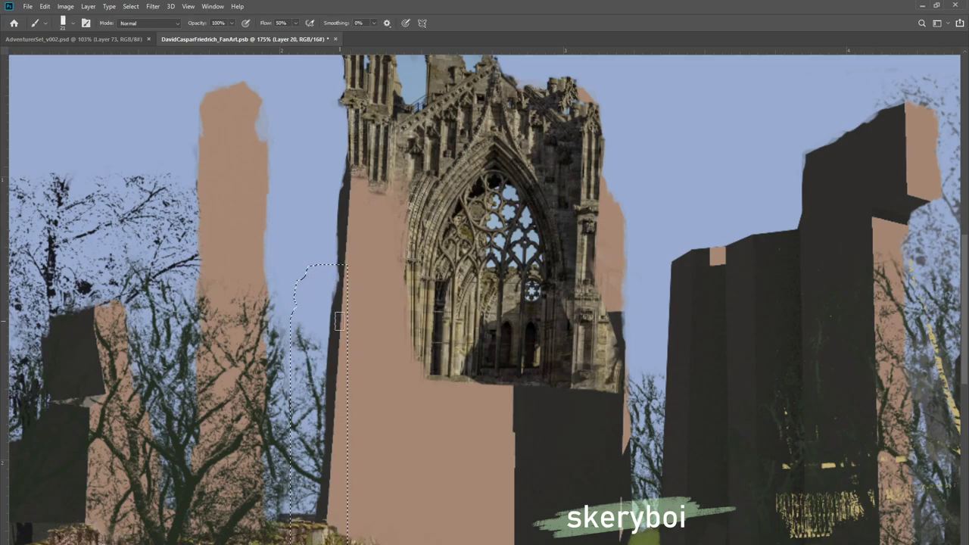
pyautogui.press('m')
pyautogui.click(436, 288)
# Rotate the dark side block left of the central ruin by 5.66° and warp its lower corner inward
pyautogui.press('z')
pyautogui.moveTo(418, 302); pyautogui.dragTo(348, 314)
pyautogui.moveTo(482, 303); pyautogui.dragTo(505, 304)
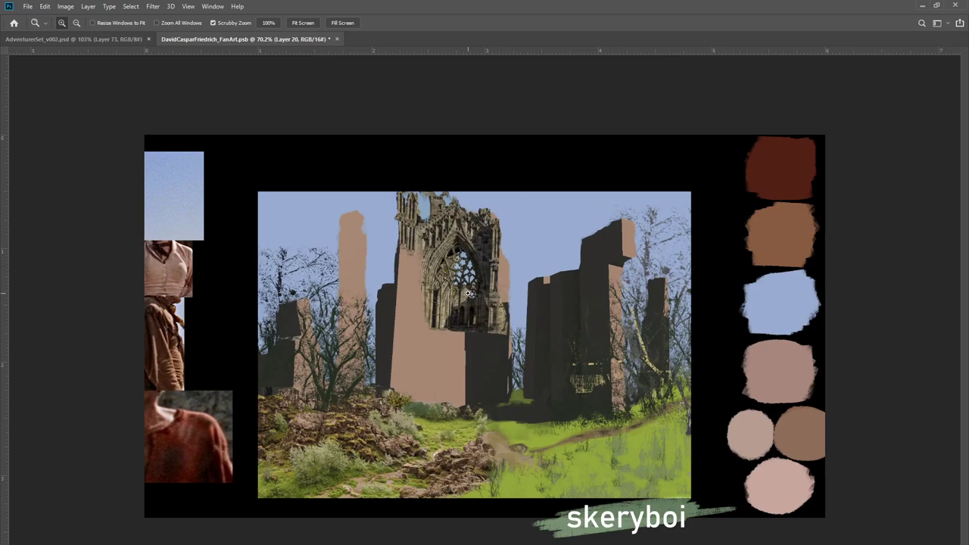
pyautogui.moveTo(484, 293); pyautogui.dragTo(531, 291)
pyautogui.moveTo(418, 276); pyautogui.dragTo(428, 276)
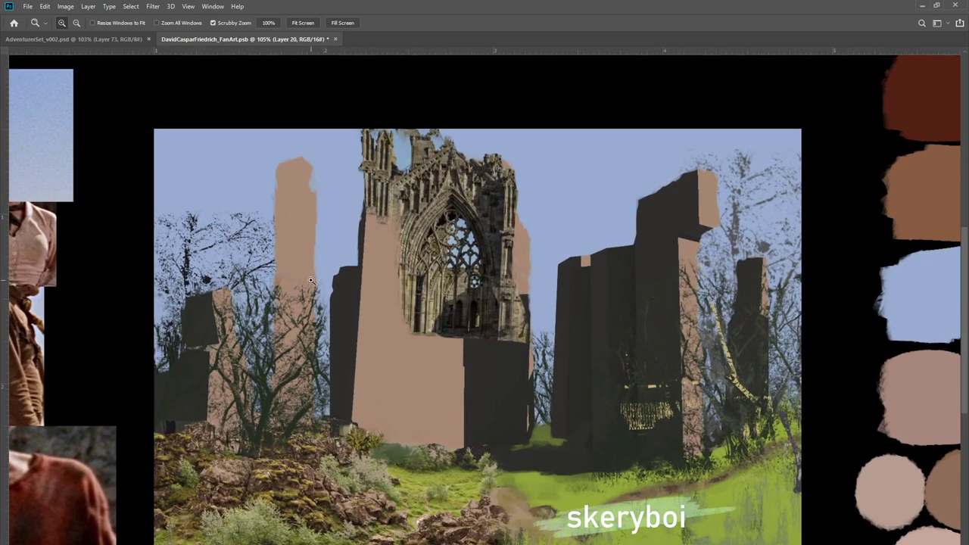
pyautogui.press('m')
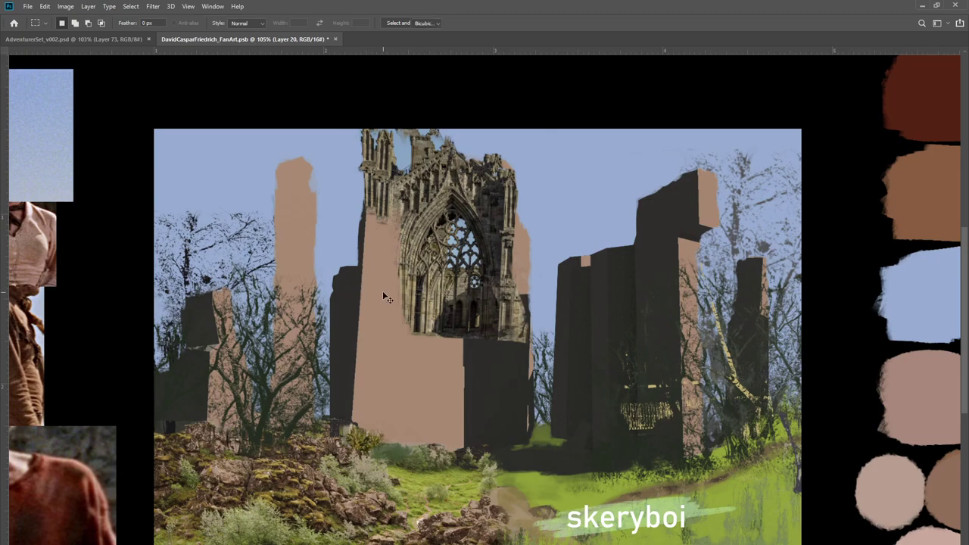
pyautogui.hotkey('ctrl', 't')
pyautogui.moveTo(369, 260); pyautogui.dragTo(352, 305)
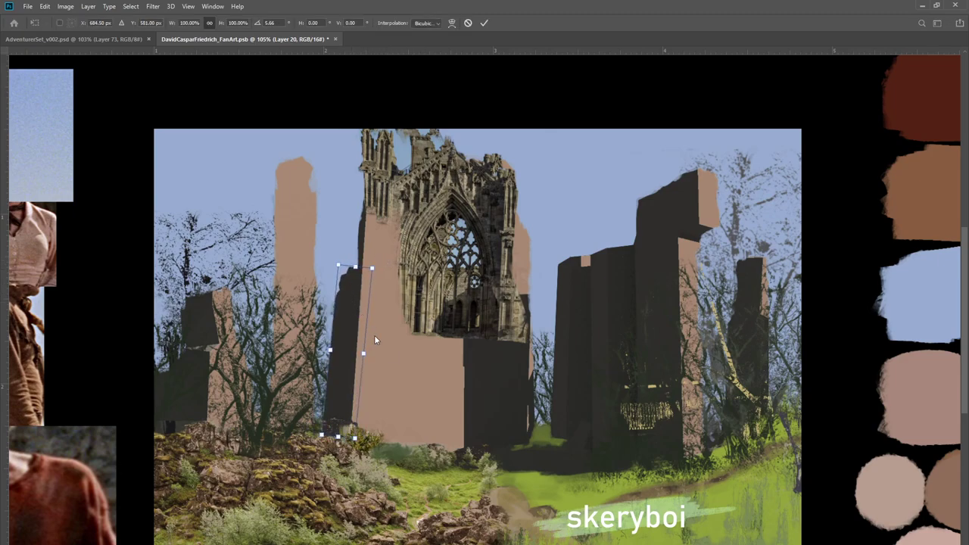
pyautogui.hotkey('ctrl', 'shift', 'w')
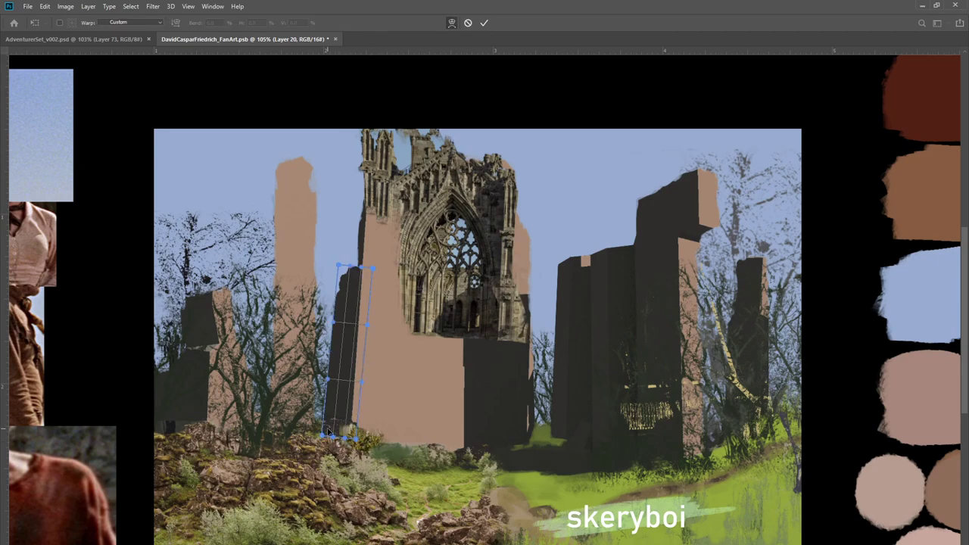
pyautogui.moveTo(354, 438)
pyautogui.mouseDown()
pyautogui.moveTo(368, 435)
pyautogui.moveTo(340, 425)
pyautogui.mouseUp()
pyautogui.press('Return')
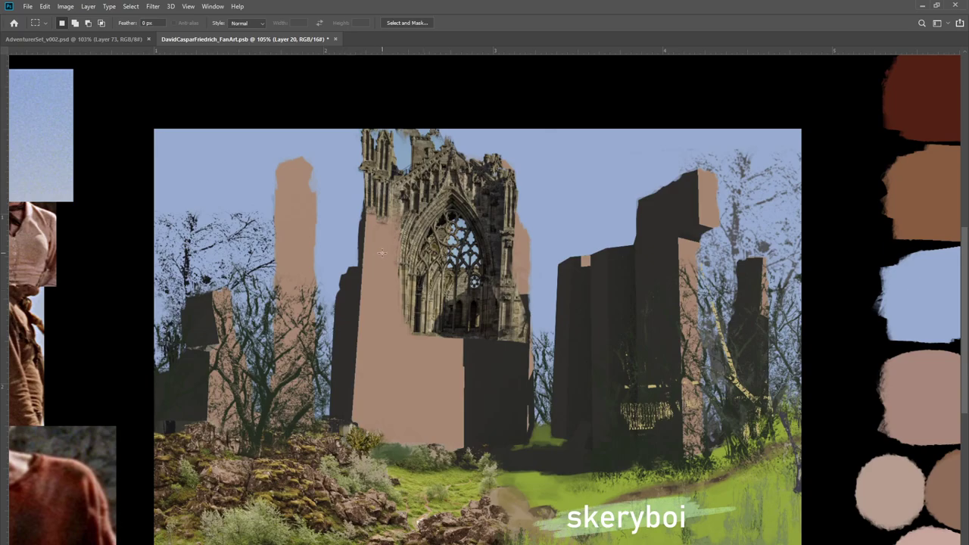
# Select a rectangular area around the pointed arch and window tracery of the central ruin, and switch to the Brush tool
pyautogui.press('z')
pyautogui.moveTo(416, 290); pyautogui.dragTo(491, 254)
pyautogui.moveTo(354, 231); pyautogui.dragTo(313, 228)
pyautogui.moveTo(562, 159); pyautogui.dragTo(593, 189)
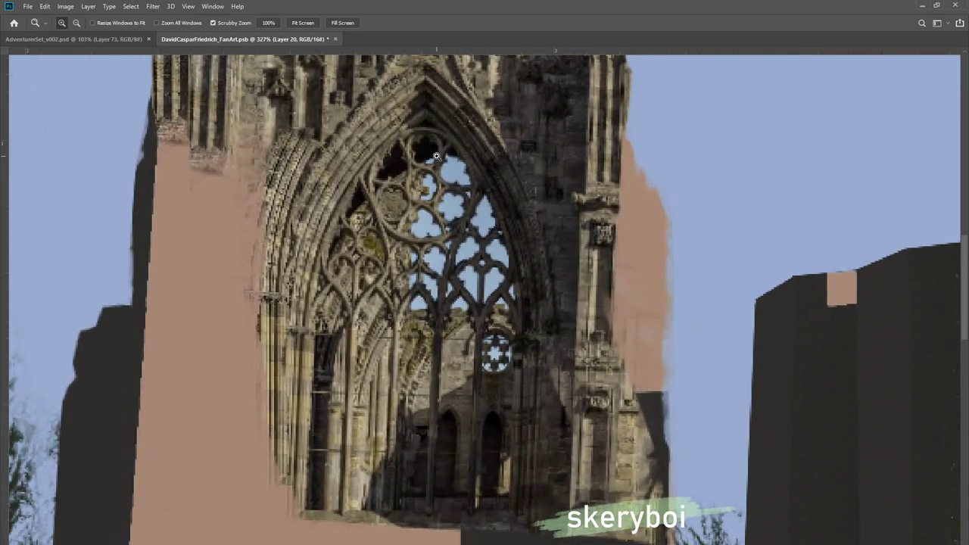
pyautogui.press('m')
pyautogui.moveTo(242, 72); pyautogui.dragTo(582, 420)
pyautogui.press('b')
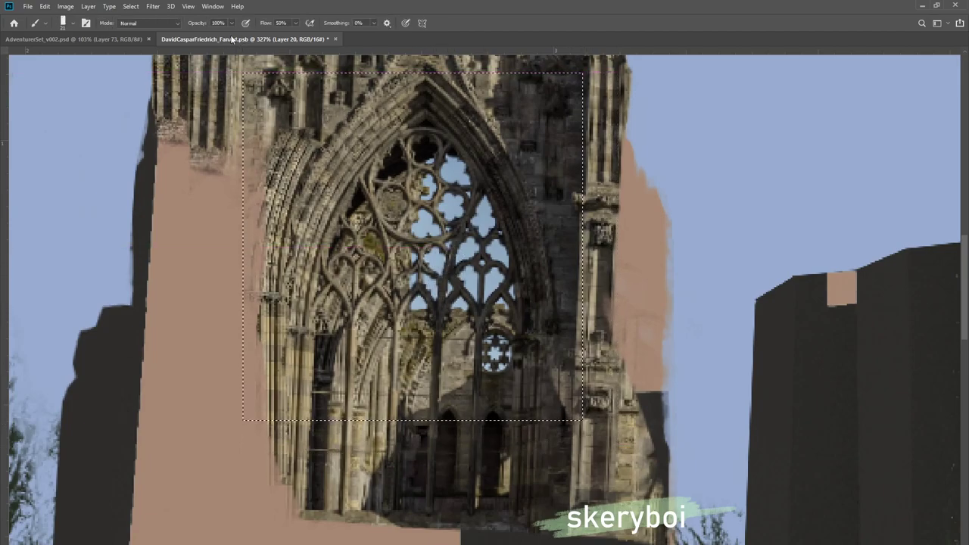
# Select the light stone tones inside the rectangular selection around the arched window, fill them with grey on a new layer and deselect
pyautogui.press('i')
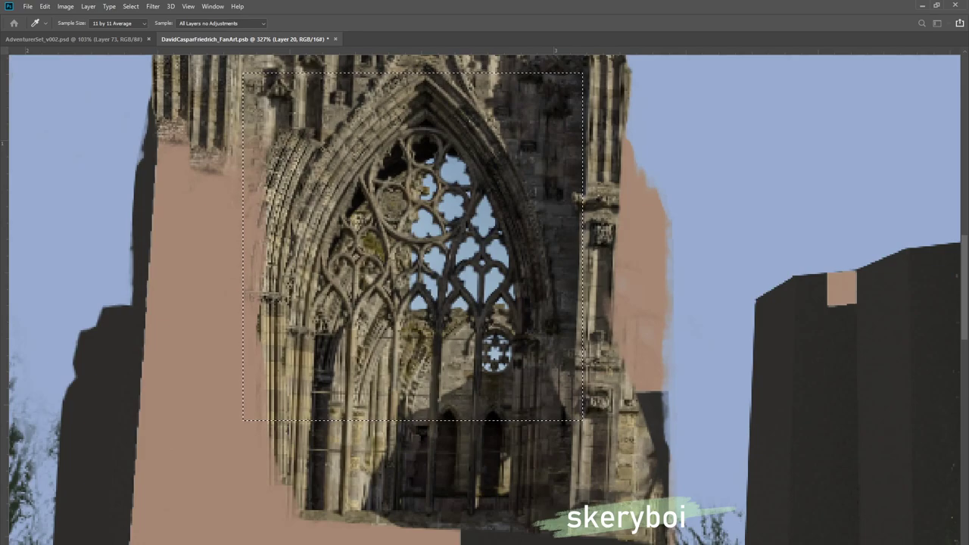
pyautogui.press('Return')
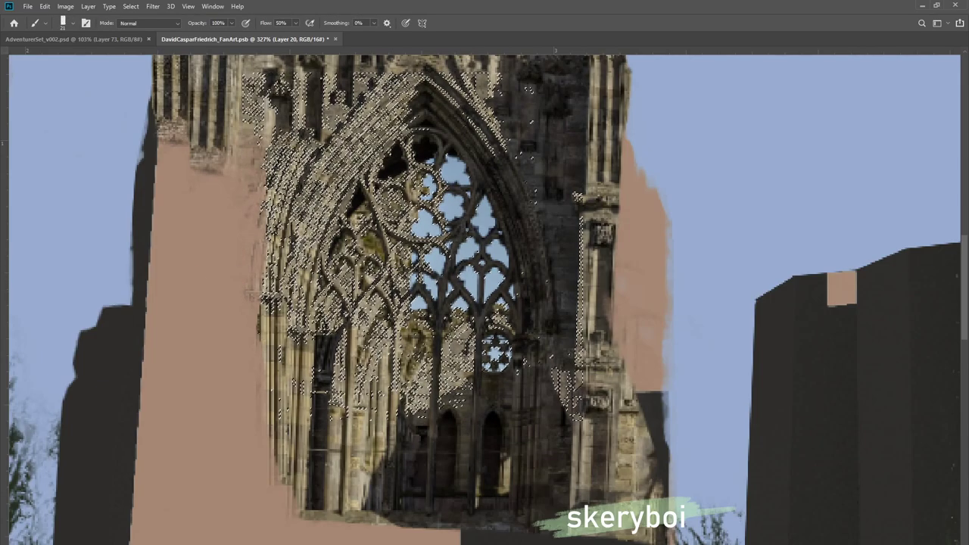
pyautogui.hotkey('ctrl', 'alt', 'shift', 'n')
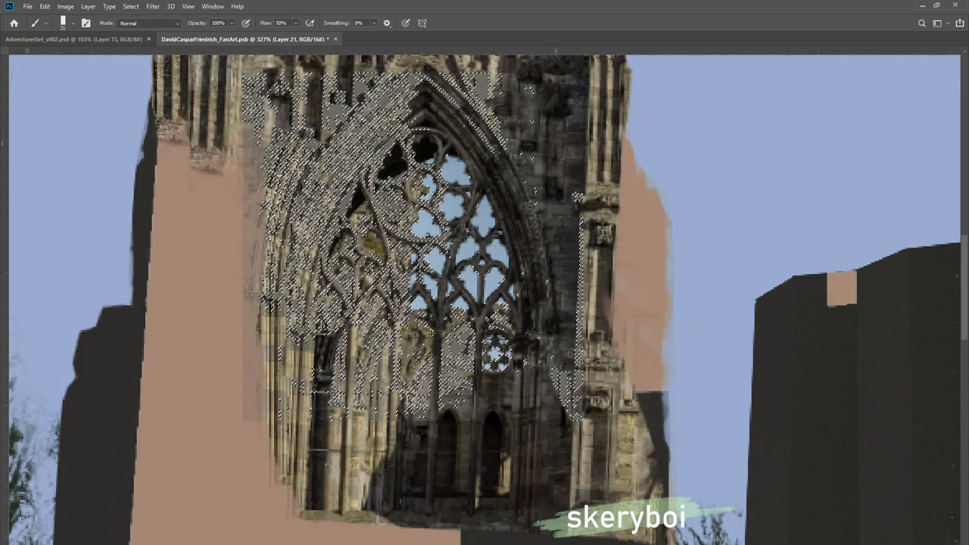
pyautogui.press('m')
pyautogui.click(395, 253)
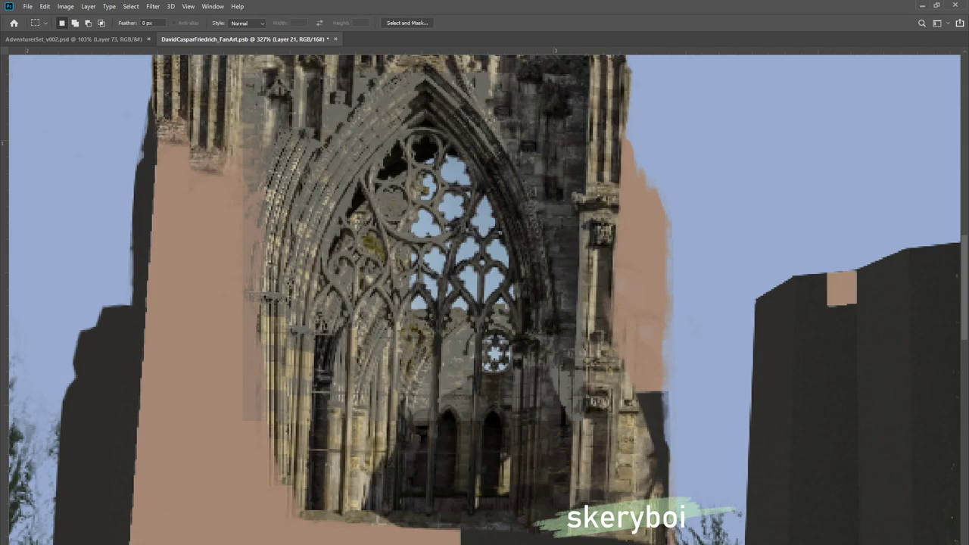
# Try a much lighter colour for the fill over the arch's light tones and delete that test layer
pyautogui.press('i')
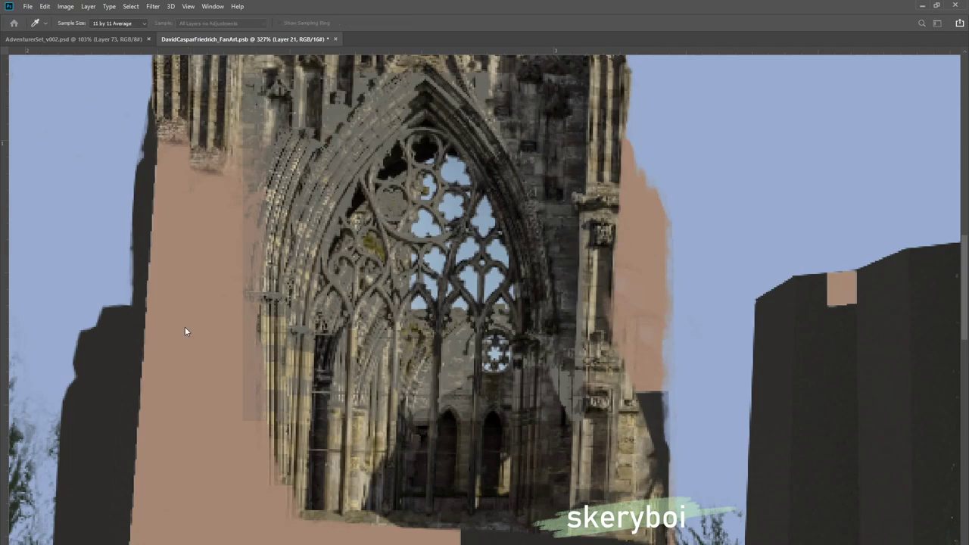
pyautogui.moveTo(175, 380)
pyautogui.mouseDown()
pyautogui.moveTo(206, 374)
pyautogui.moveTo(190, 373)
pyautogui.mouseUp()
pyautogui.press('m')
pyautogui.press('Delete')
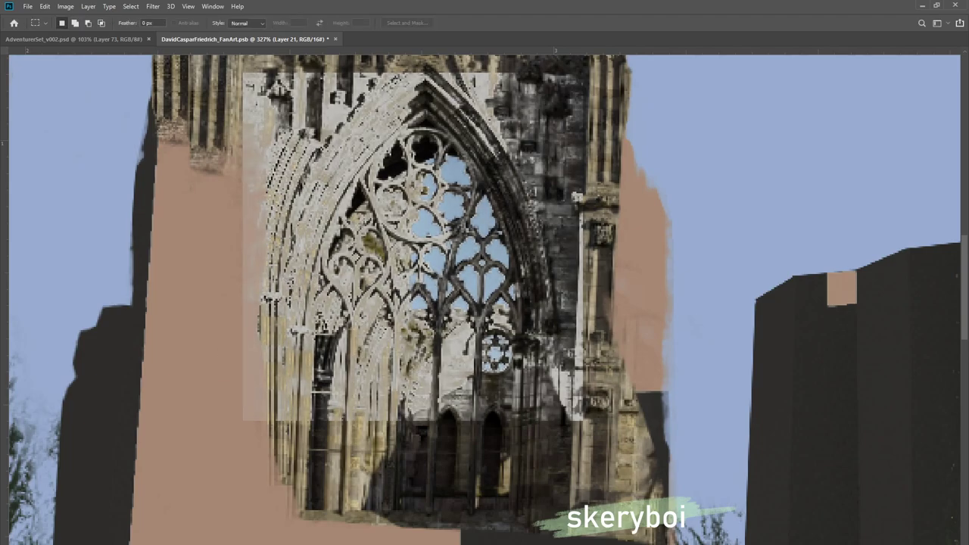
# Mask out the round opening in the window tracery with a size 14 brush and clear the overlapping arch copy behind it
pyautogui.press('z')
pyautogui.moveTo(391, 219); pyautogui.dragTo(432, 221)
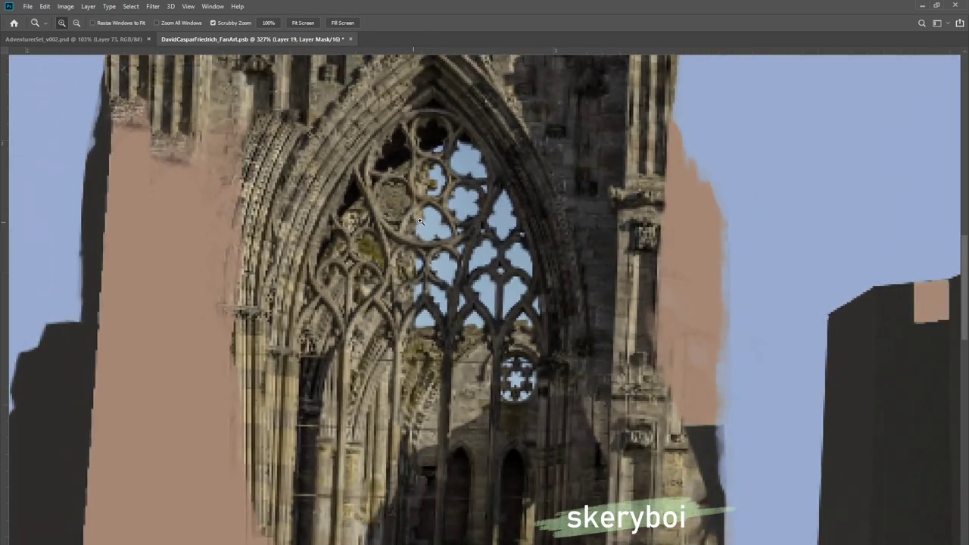
pyautogui.press('b')
pyautogui.rightClick(407, 198)
pyautogui.click(494, 306)
pyautogui.moveTo(477, 218); pyautogui.dragTo(430, 203)
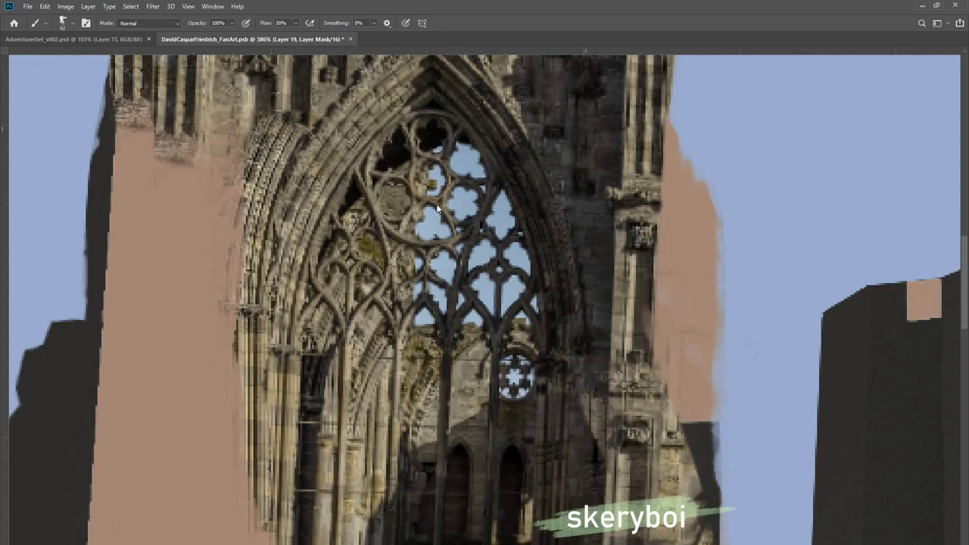
pyautogui.press('[')
pyautogui.press('[')
pyautogui.press('[')
pyautogui.press('[')
pyautogui.moveTo(403, 195); pyautogui.dragTo(406, 204)
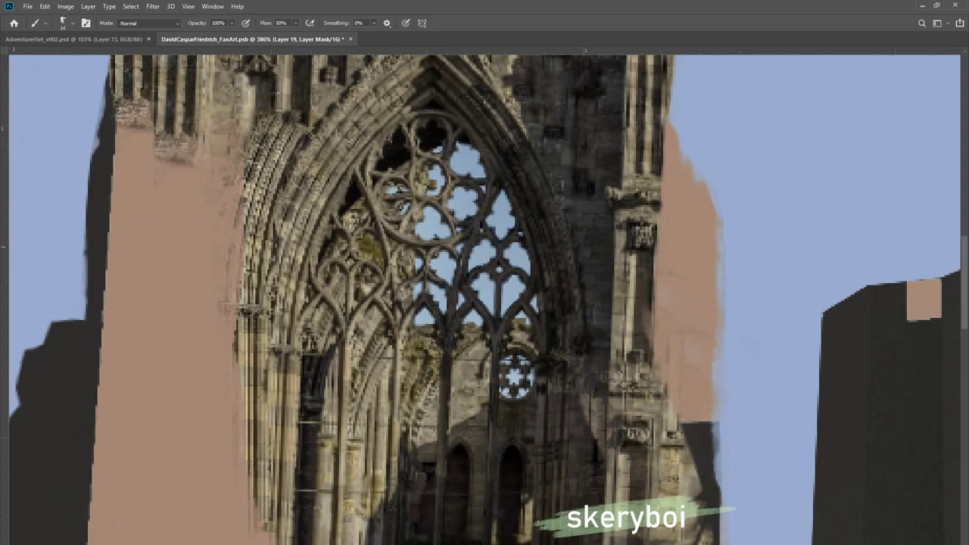
pyautogui.hotkey('ctrl', 'z')
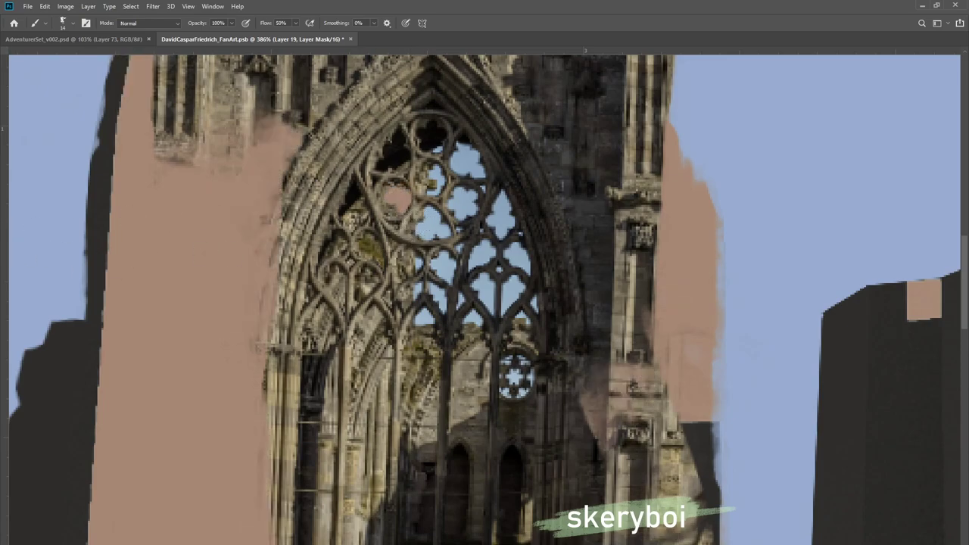
# Outline the pointed tracery area of the window with a Polygonal Lasso selection and keep the selection active
pyautogui.moveTo(425, 274); pyautogui.dragTo(422, 246)
pyautogui.press('l')
pyautogui.moveTo(541, 313)
pyautogui.mouseDown()
pyautogui.moveTo(522, 198)
pyautogui.moveTo(461, 114)
pyautogui.moveTo(443, 91)
pyautogui.moveTo(383, 100)
pyautogui.moveTo(314, 188)
pyautogui.moveTo(297, 255)
pyautogui.moveTo(298, 324)
pyautogui.moveTo(543, 323)
pyautogui.mouseUp()
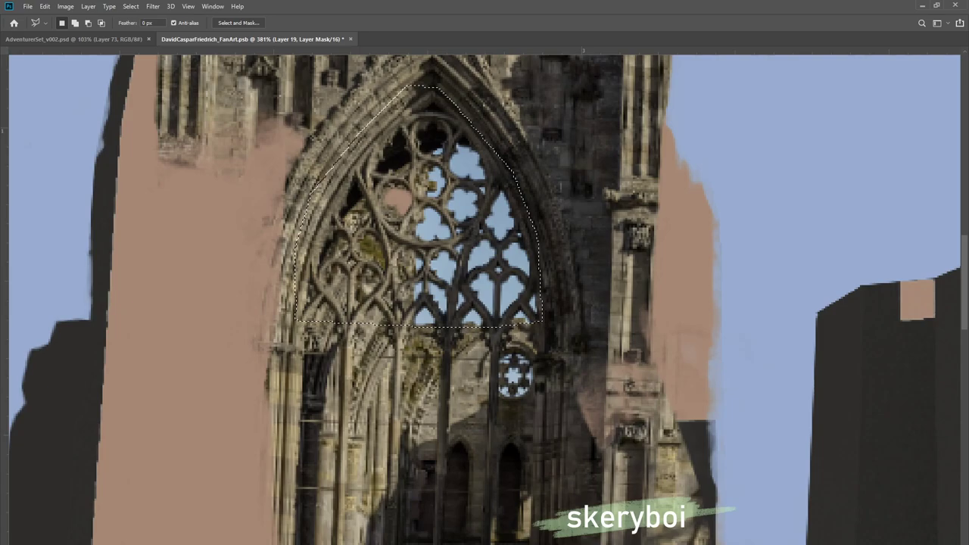
pyautogui.hotkey('ctrl', 'd')
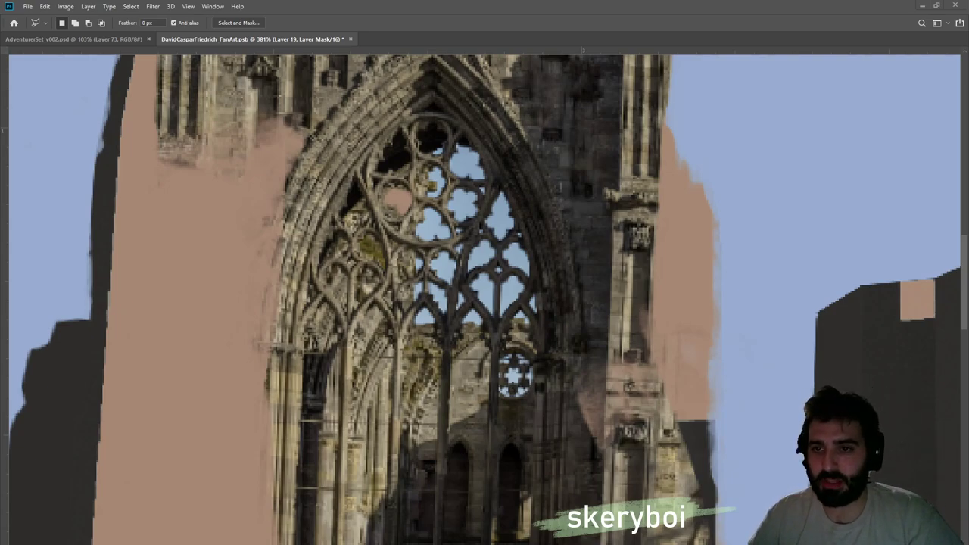
pyautogui.hotkey('ctrl', 'shift', 'd')
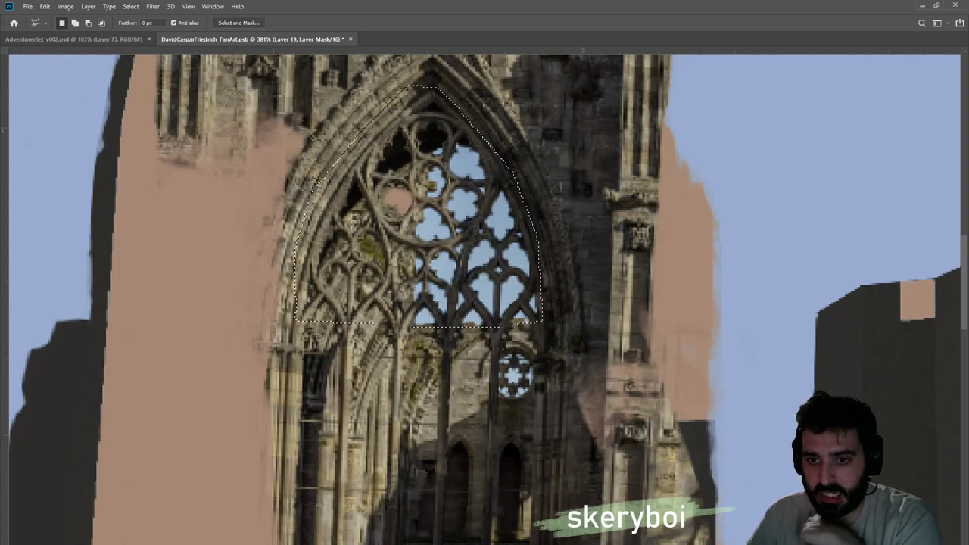
# Fill the selected window outline with dark grey on a layer beneath the photo, add a new layer and deselect
pyautogui.hotkey('alt', '[')
pyautogui.press('ctrl+')
pyautogui.press('ctrl+')
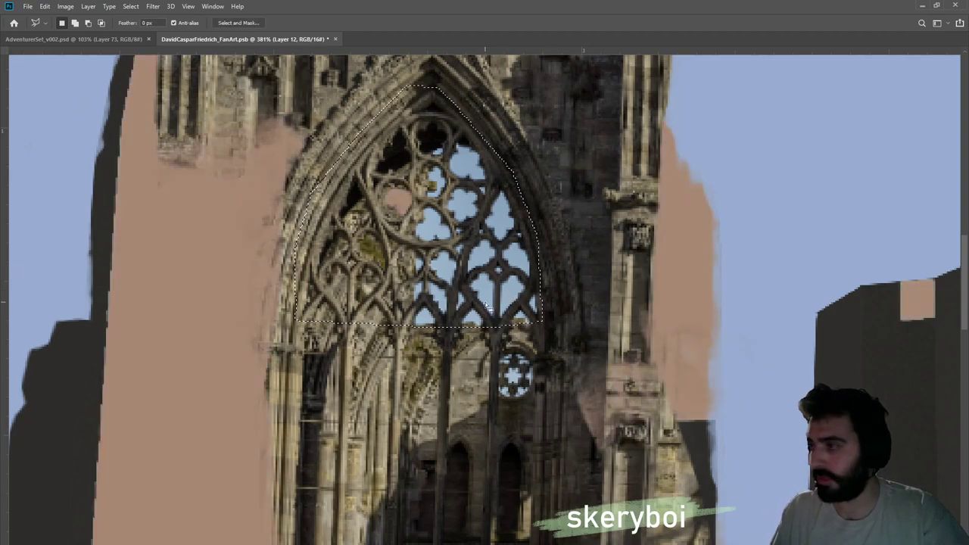
pyautogui.hotkey('alt', 'BackSpace')
pyautogui.press('m')
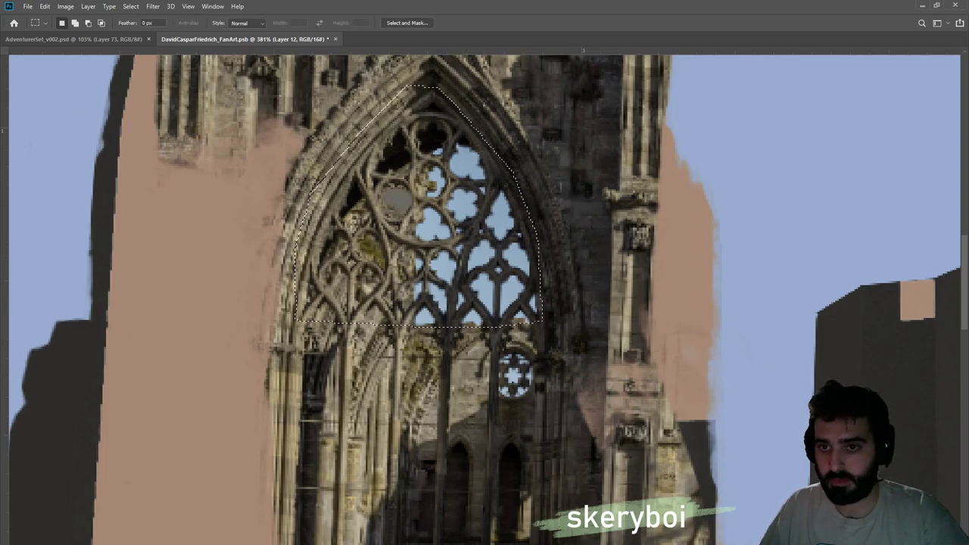
pyautogui.hotkey('ctrl', 'shift', 'alt', 'n')
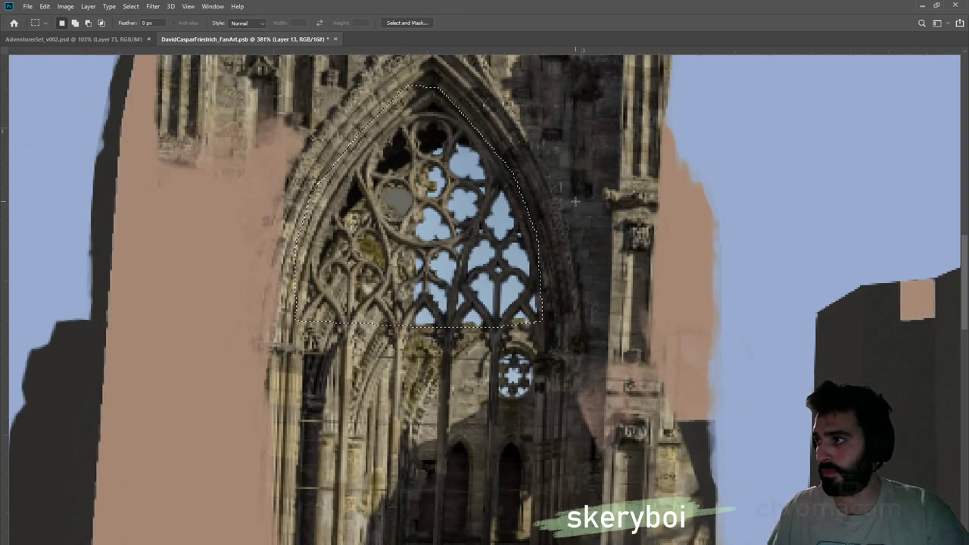
pyautogui.click(587, 230)
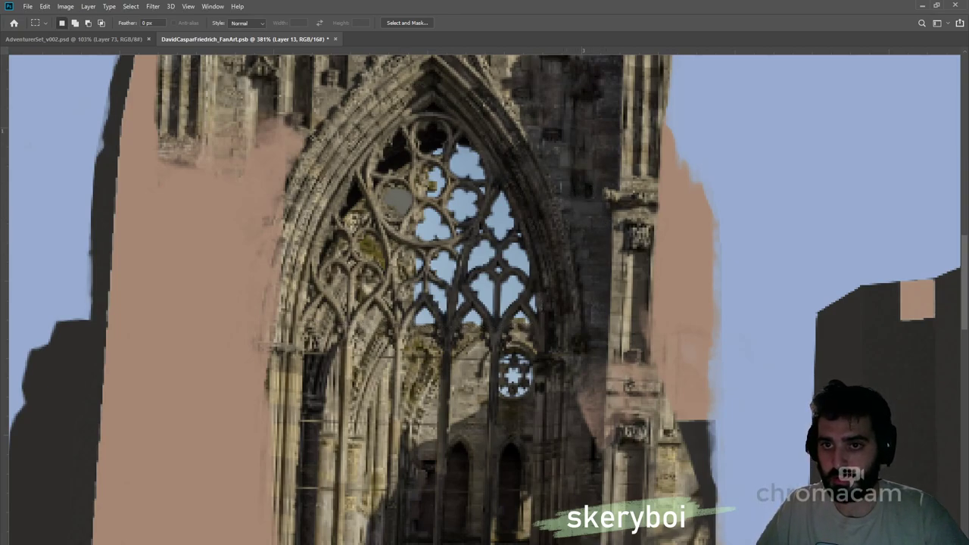
# Hide the ruin photo to expose the flat tower and grey window shape, and select the layer underneath the window shape
pyautogui.hotkey('ctrl', ',')
pyautogui.hotkey('ctrl', ',')
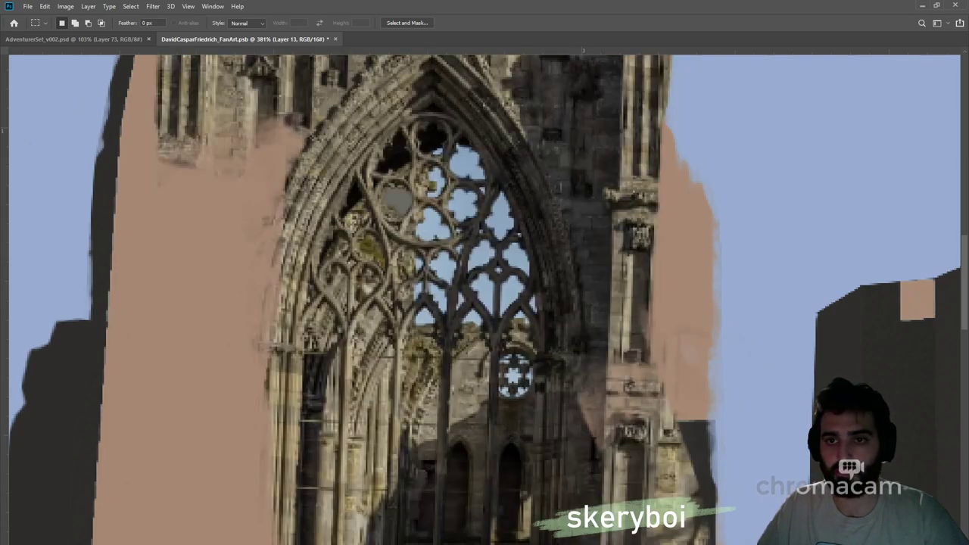
pyautogui.hotkey('ctrl', ',')
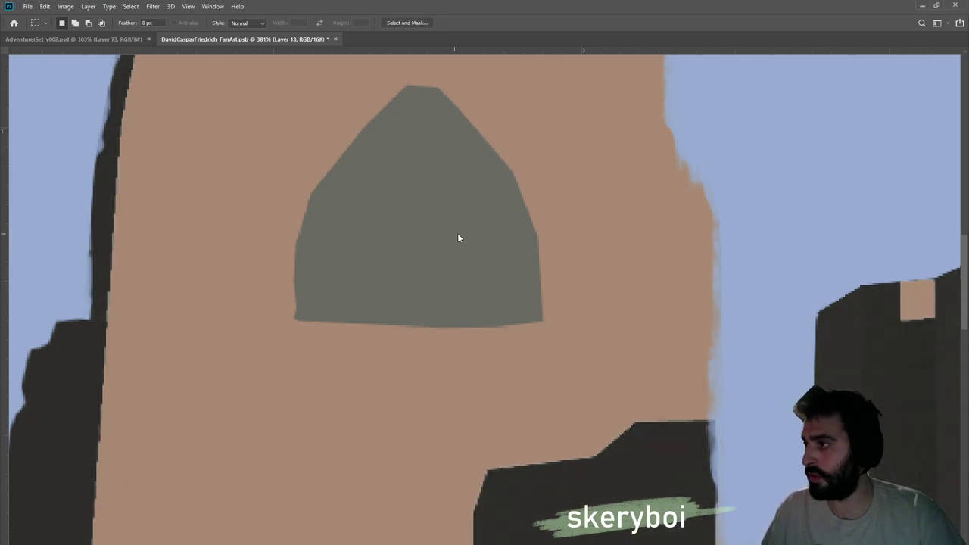
pyautogui.keyDown('ctrl'); pyautogui.click(486, 248); pyautogui.keyUp('ctrl')
pyautogui.hotkey('ctrl', ',')
pyautogui.hotkey('ctrl', ',')
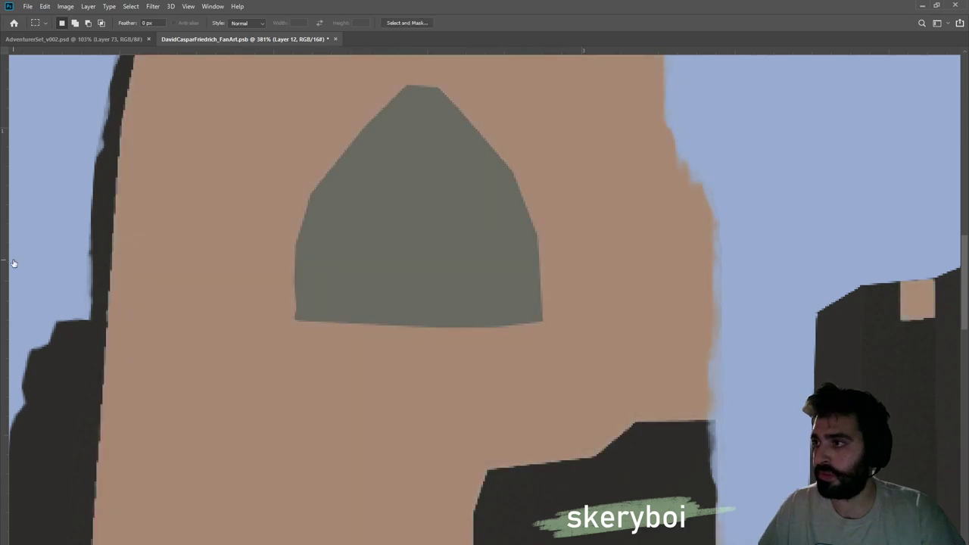
pyautogui.keyDown('ctrl'); pyautogui.click(422, 280); pyautogui.keyUp('ctrl')
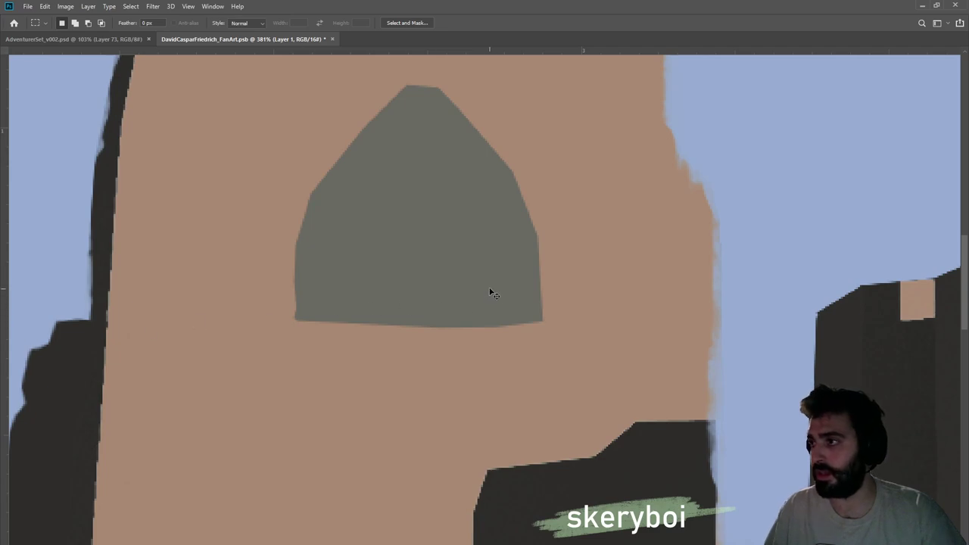
# Step back through the earlier tower fills, return to the peach version and save the document
pyautogui.hotkey('ctrl', 'z')
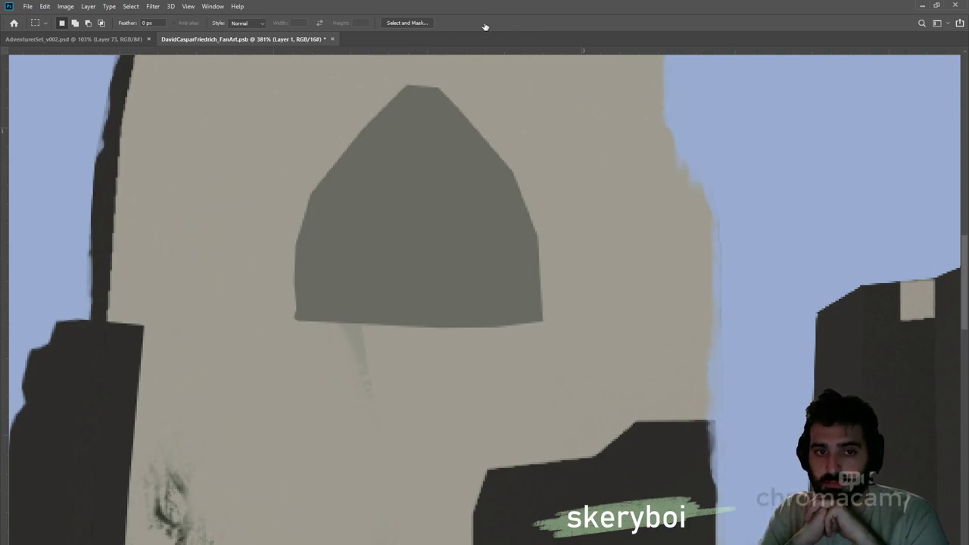
pyautogui.hotkey('ctrl', 'z')
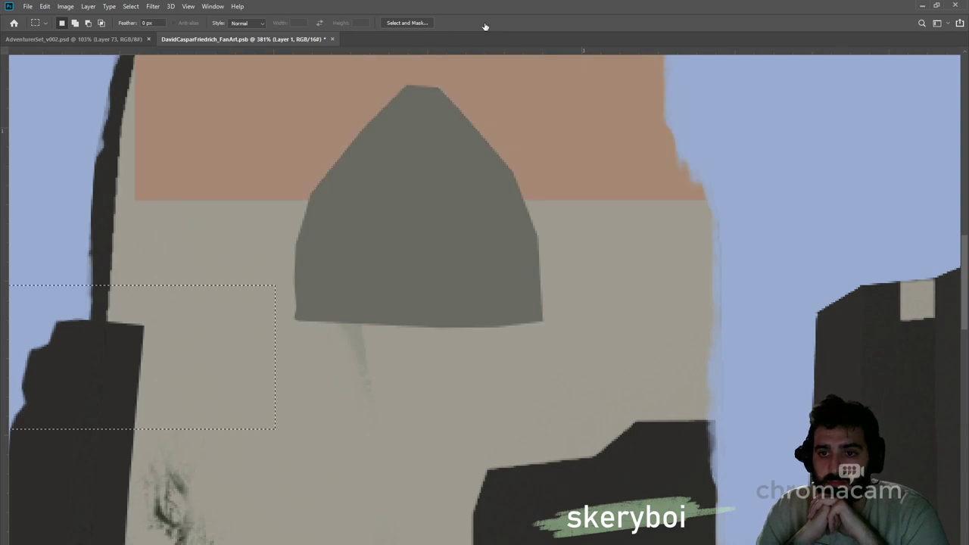
pyautogui.hotkey('ctrl', 's')
pyautogui.hotkey('ctrl', 'z')
pyautogui.hotkey('ctrl', 'z')
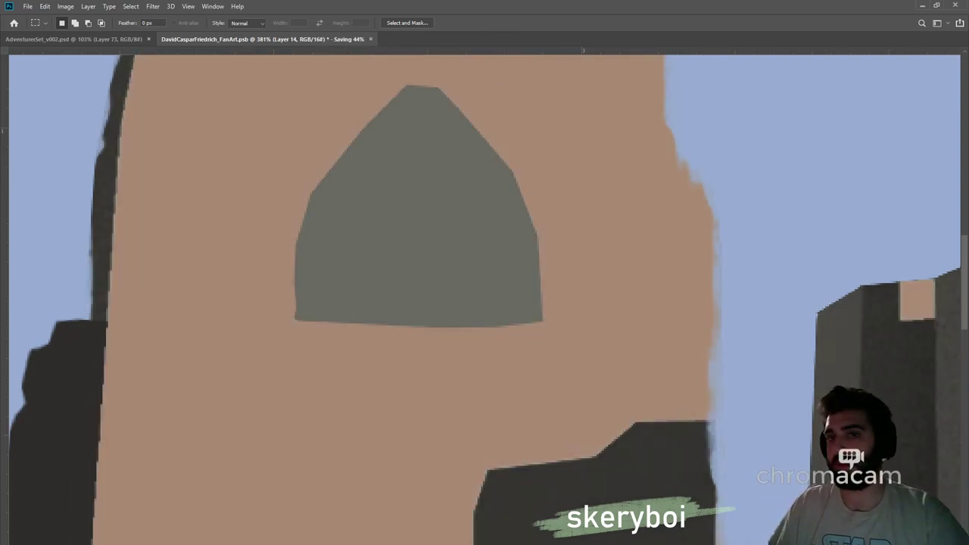
# Trace the outer edge of the grey pointed window shape with a closed Polygonal Lasso selection
pyautogui.press('l')
pyautogui.click(295, 320)
pyautogui.click(294, 248)
pyautogui.click(312, 188)
pyautogui.click(407, 84)
pyautogui.click(438, 86)
pyautogui.click(513, 168)
pyautogui.click(537, 239)
pyautogui.click(497, 327)
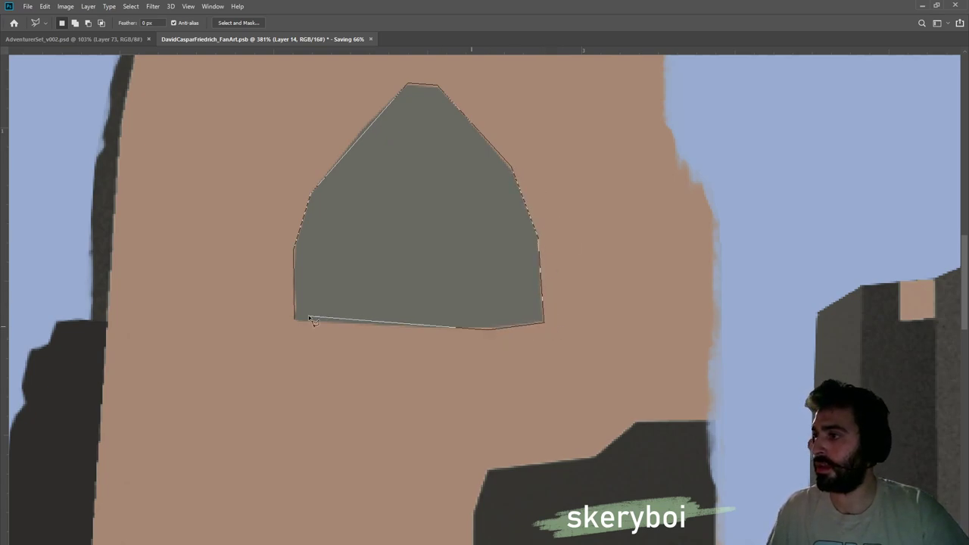
pyautogui.click(295, 320)
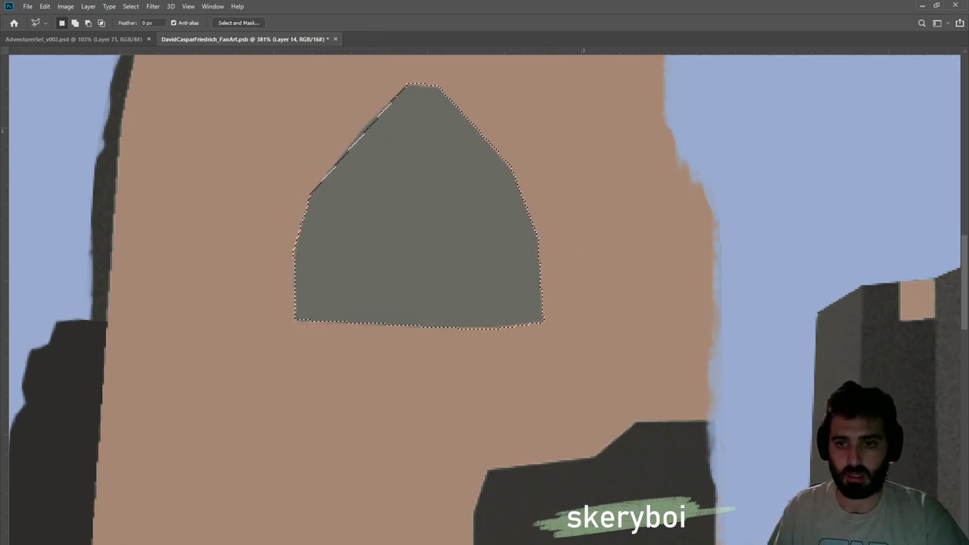
pyautogui.hotkey('ctrl', '\\')
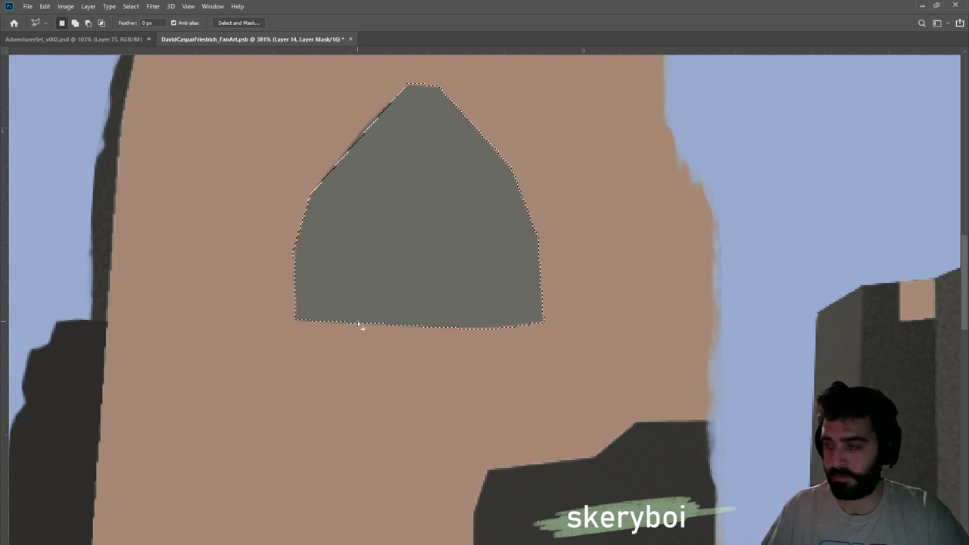
pyautogui.press('i')
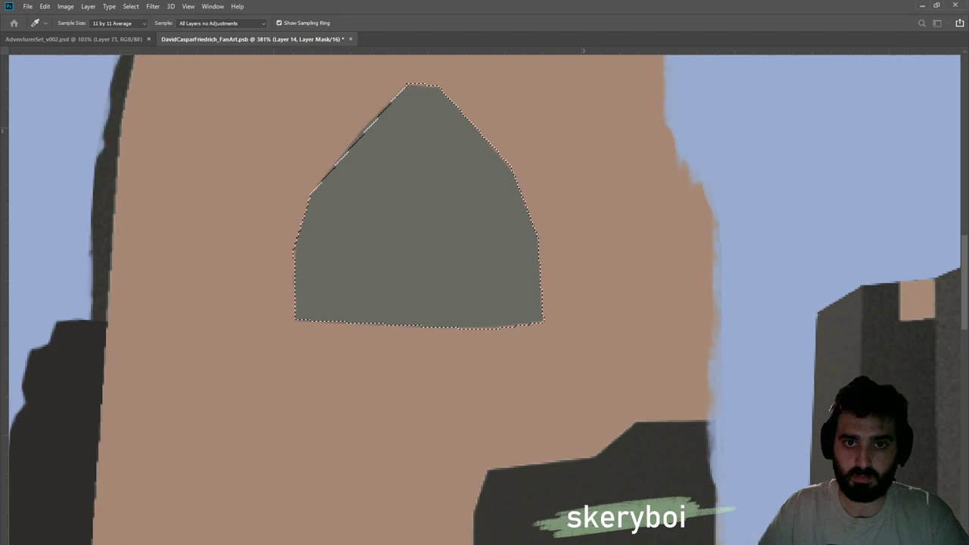
pyautogui.press('l')
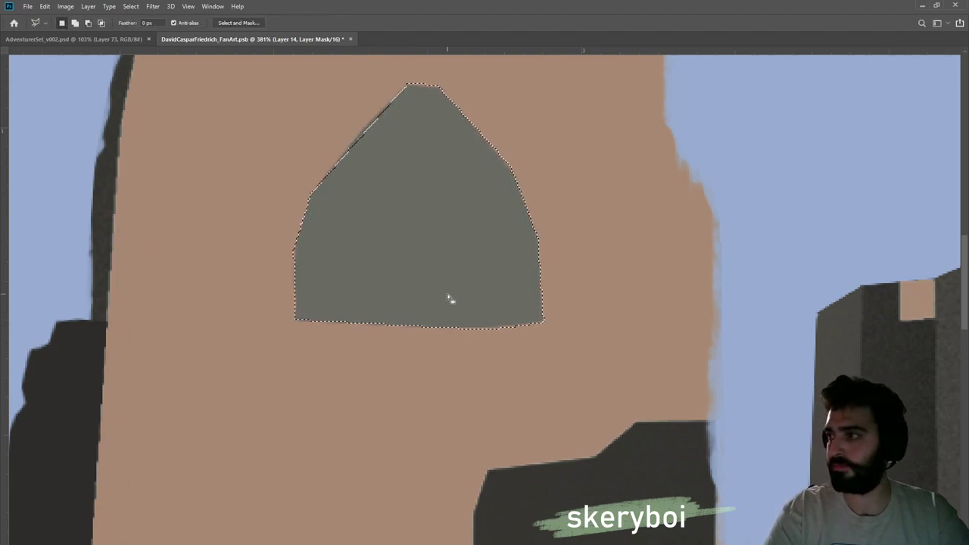
pyautogui.moveTo(577, 212); pyautogui.dragTo(577, 247)
pyautogui.hotkey('ctrl', 'z')
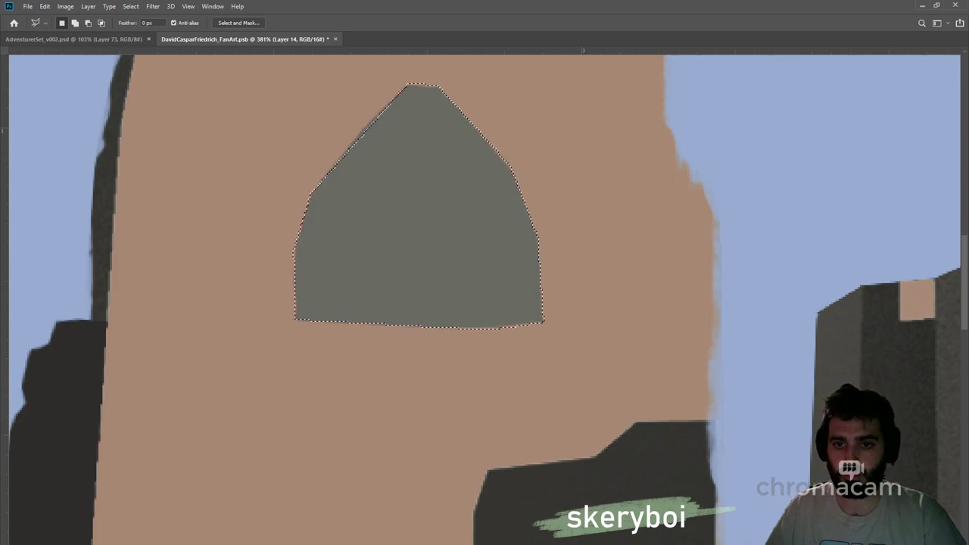
# Deselect the window outline and recolour the dark ruin shapes behind the tower near-black, undoing the fill that also covers the sky
pyautogui.press('b')
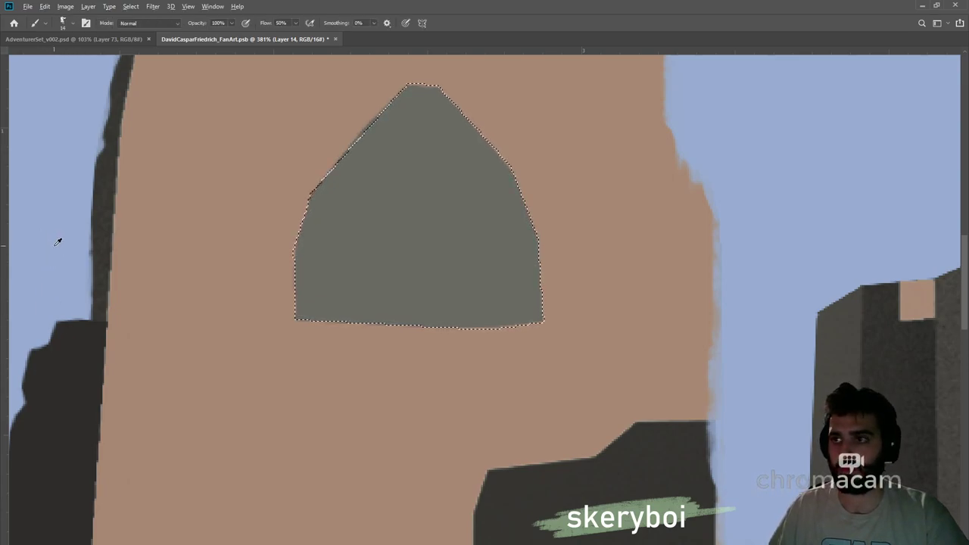
pyautogui.hotkey('ctrl', 'alt', 'shift', 'n')
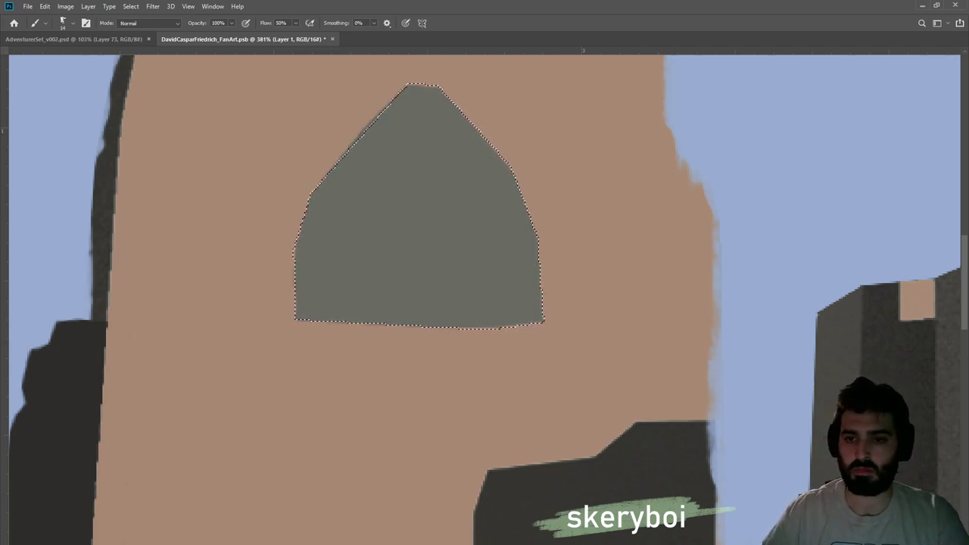
pyautogui.press('m')
pyautogui.click(88, 224)
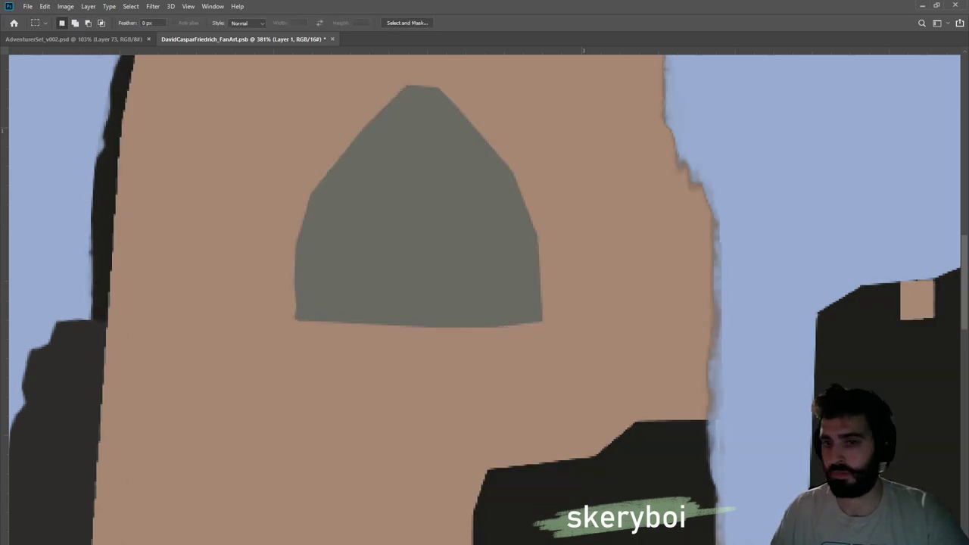
pyautogui.hotkey('alt', 'BackSpace')
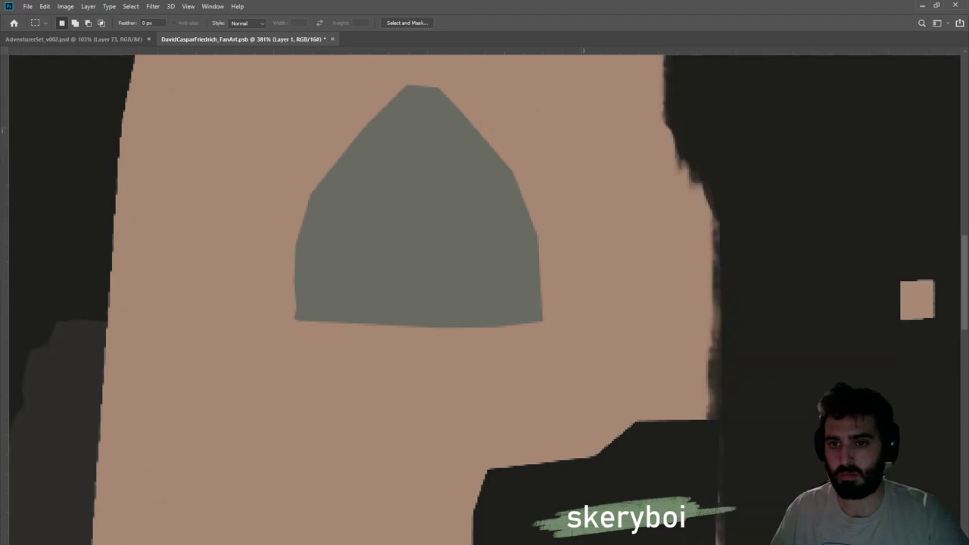
pyautogui.hotkey('ctrl', 'z')
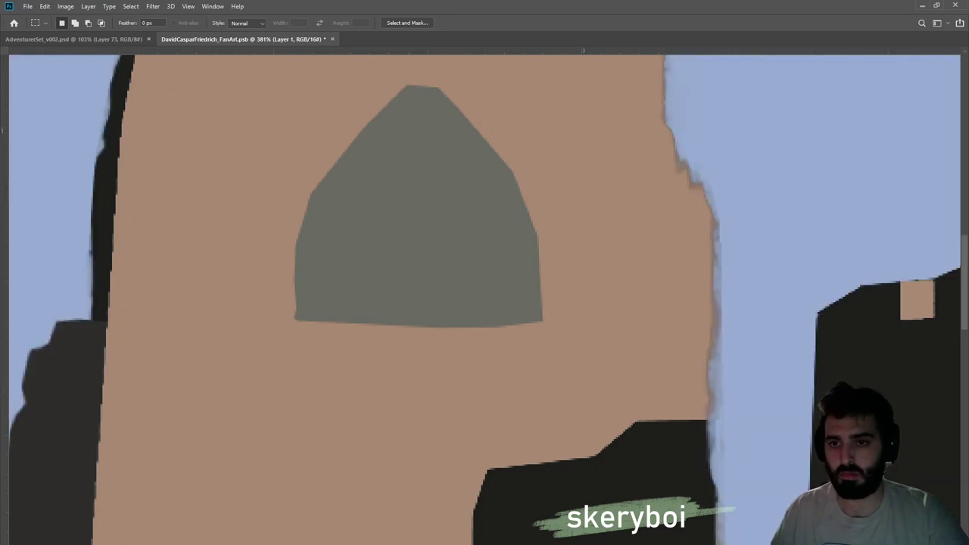
pyautogui.hotkey('ctrl', 'shift', 'alt', 'n')
pyautogui.hotkey('alt', 'BackSpace')
pyautogui.hotkey('ctrl', 'z')
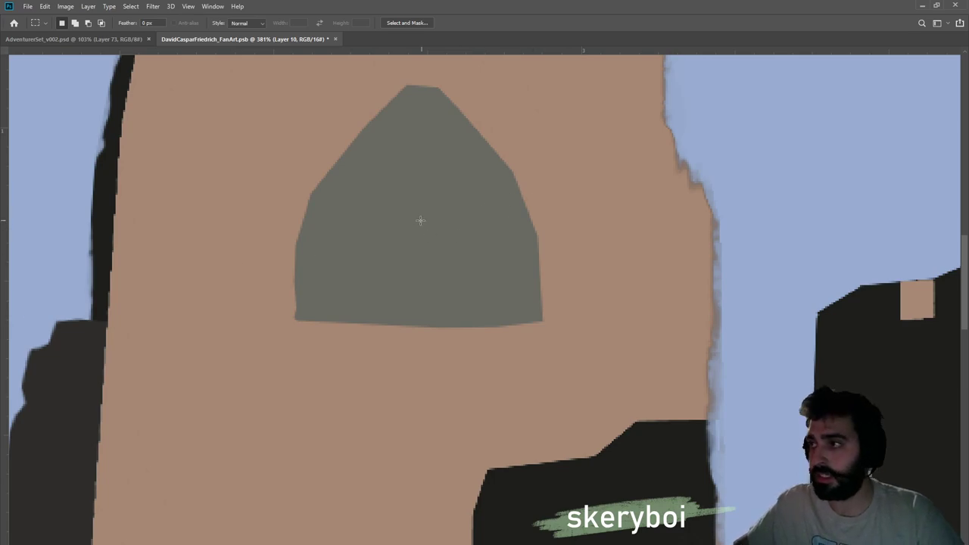
pyautogui.moveTo(340, 155); pyautogui.dragTo(581, 356)
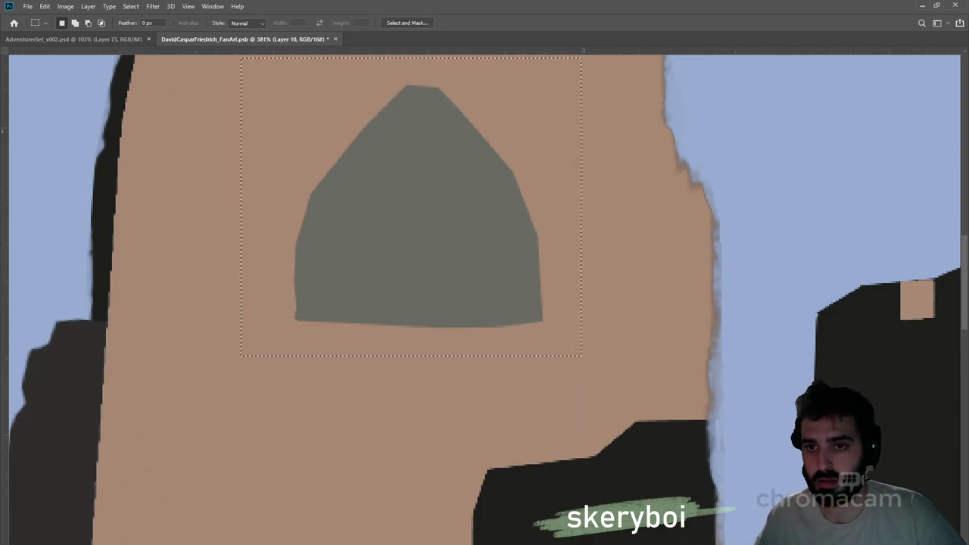
pyautogui.hotkey('ctrl', ',')
pyautogui.hotkey('ctrl', ',')
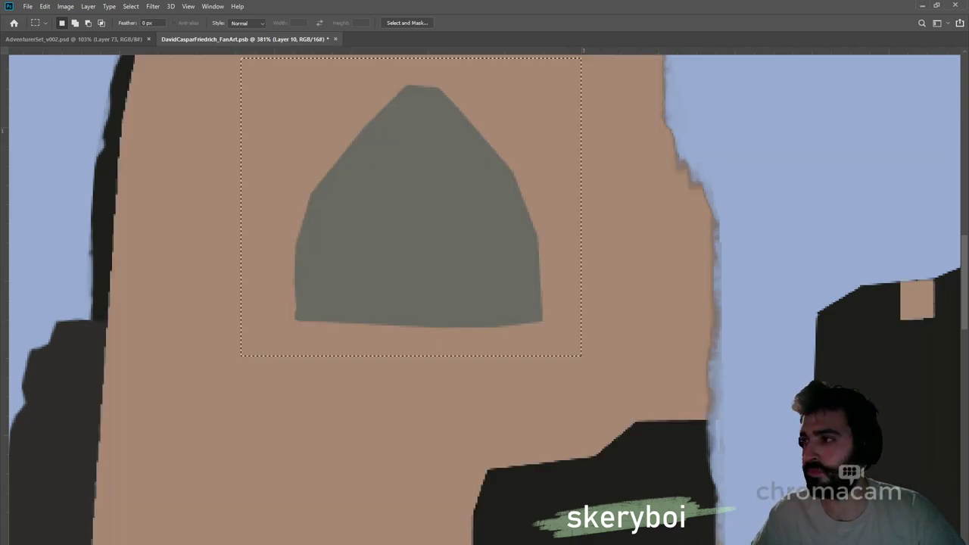
# Activate the layer above and trace a closed Polygonal Lasso outline slightly larger than the grey pointed window shape
pyautogui.hotkey('alt', ']')
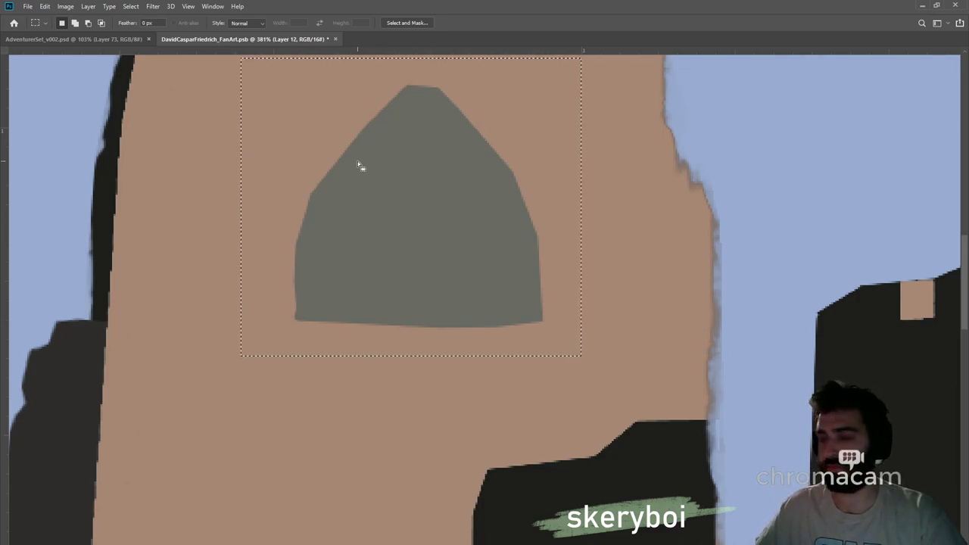
pyautogui.press('l')
pyautogui.hotkey('ctrl', 'd')
pyautogui.click(406, 85)
pyautogui.click(299, 195)
pyautogui.click(286, 324)
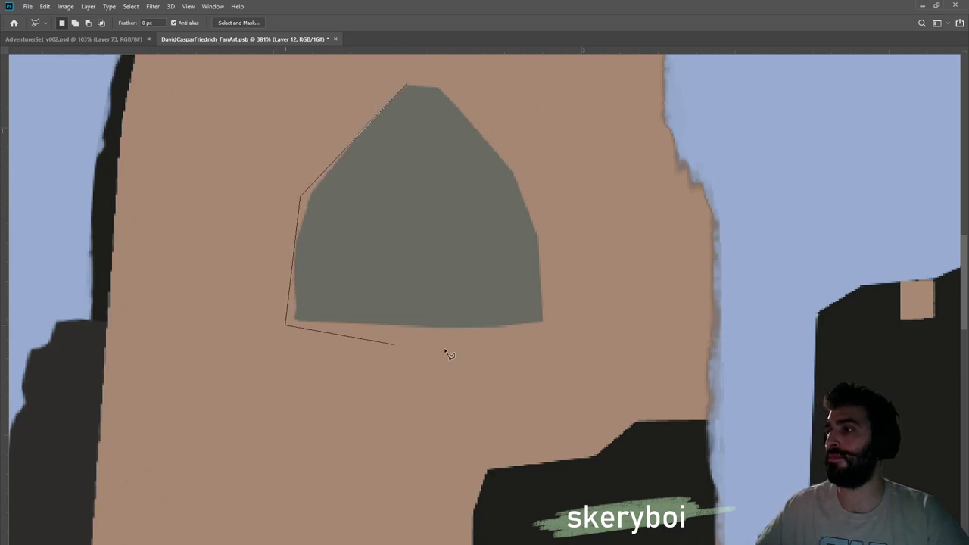
pyautogui.click(530, 347)
pyautogui.click(560, 335)
pyautogui.click(545, 226)
pyautogui.click(498, 130)
pyautogui.doubleClick(441, 102)
# Fill the window outline with the sky blue, deselect it and show the ruin photo again
pyautogui.hotkey('alt', 'BackSpace')
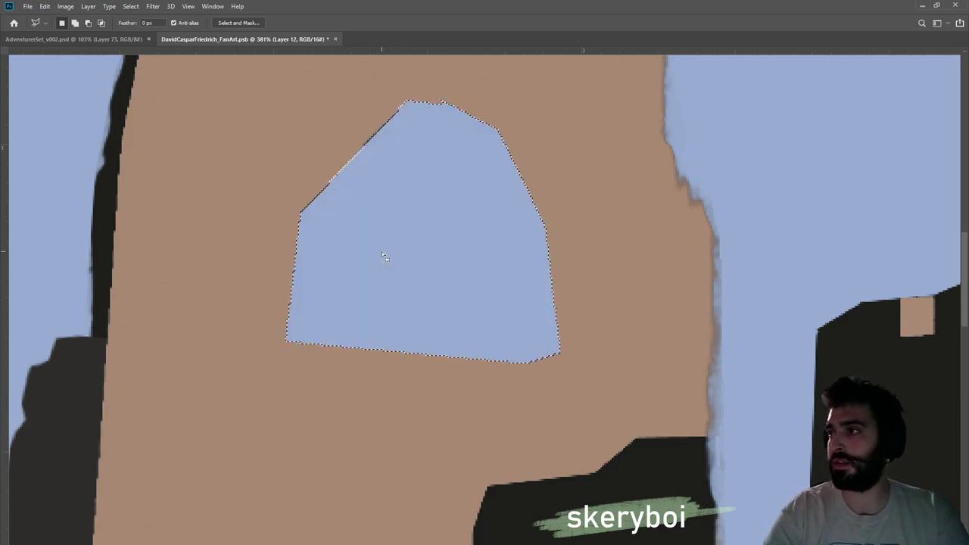
pyautogui.press('m')
pyautogui.hotkey('ctrl', 'd')
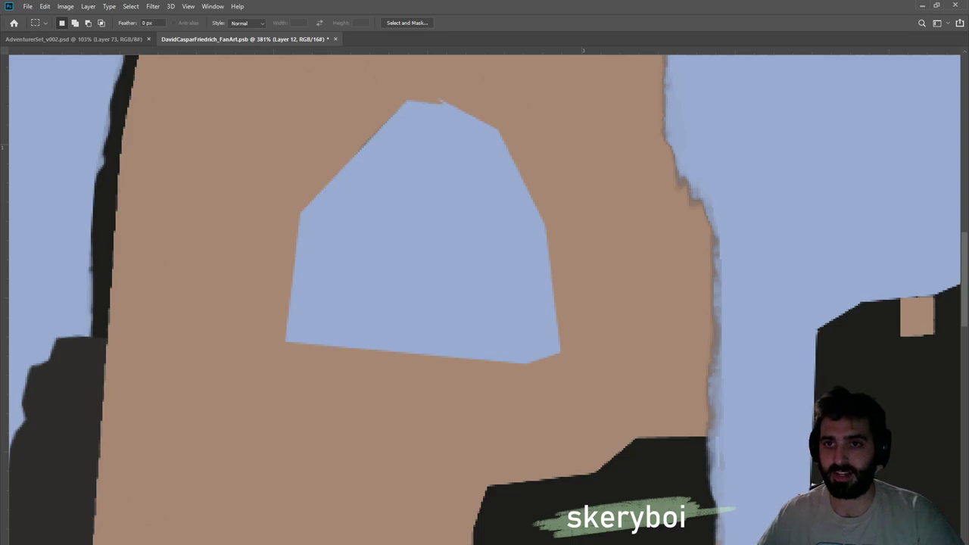
pyautogui.hotkey('ctrl', ',')
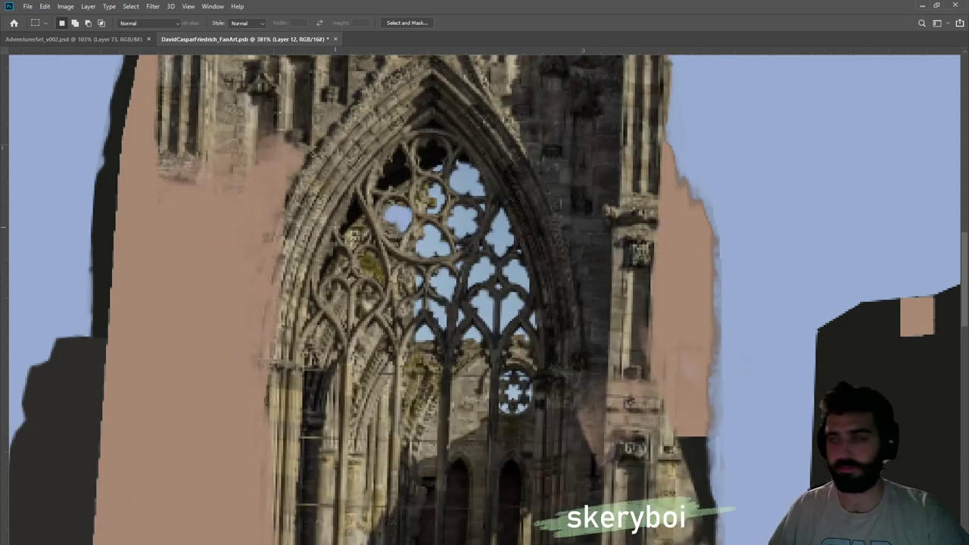
# Paint on the ruin photo's layer mask with a small brush to cut the left and upper tracery openings through to the sky
pyautogui.press('b')
pyautogui.press('[')
pyautogui.moveTo(401, 216); pyautogui.dragTo(395, 224)
pyautogui.moveTo(372, 259)
pyautogui.mouseDown()
pyautogui.moveTo(379, 303)
pyautogui.moveTo(367, 294)
pyautogui.moveTo(375, 303)
pyautogui.moveTo(369, 293)
pyautogui.moveTo(361, 326)
pyautogui.moveTo(359, 310)
pyautogui.moveTo(356, 321)
pyautogui.moveTo(341, 310)
pyautogui.moveTo(344, 321)
pyautogui.moveTo(329, 267)
pyautogui.moveTo(361, 233)
pyautogui.moveTo(347, 239)
pyautogui.moveTo(395, 172)
pyautogui.mouseUp()
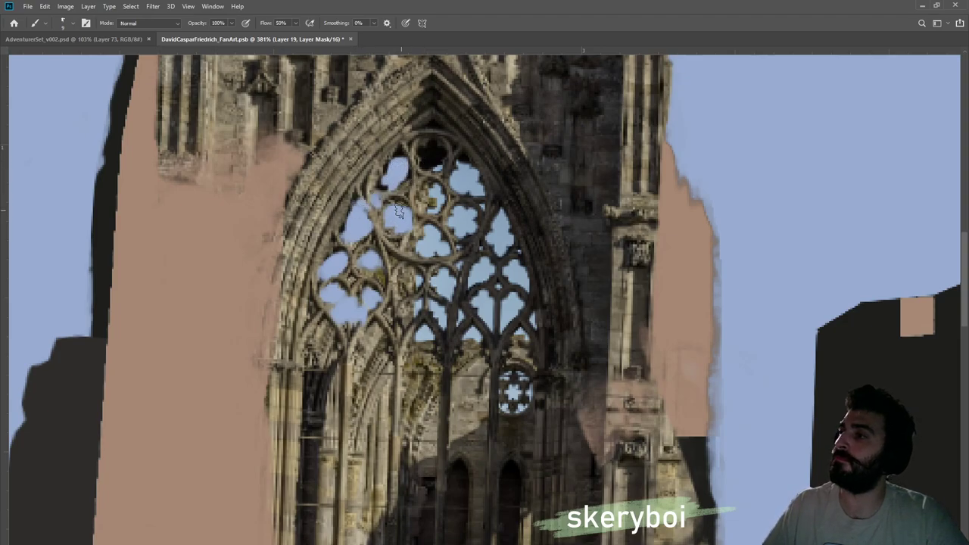
pyautogui.moveTo(403, 161)
pyautogui.mouseDown()
pyautogui.moveTo(430, 161)
pyautogui.moveTo(425, 153)
pyautogui.moveTo(469, 168)
pyautogui.mouseUp()
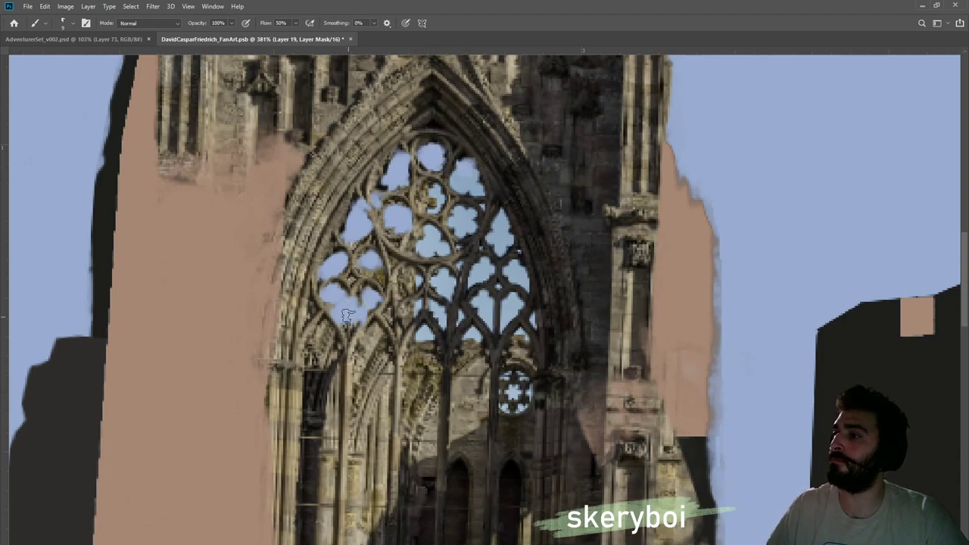
pyautogui.moveTo(338, 331)
pyautogui.mouseDown()
pyautogui.moveTo(345, 323)
pyautogui.moveTo(317, 333)
pyautogui.moveTo(328, 332)
pyautogui.moveTo(311, 307)
pyautogui.moveTo(317, 314)
pyautogui.moveTo(307, 315)
pyautogui.mouseUp()
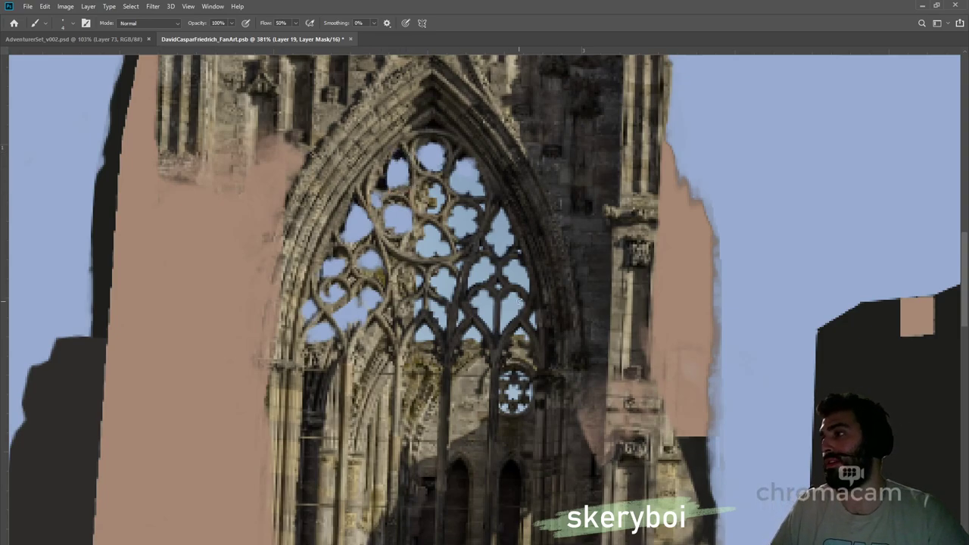
# Add a new layer for the ruin, try restoring the last selection and deselect it
pyautogui.press('z')
pyautogui.moveTo(507, 293); pyautogui.dragTo(371, 290)
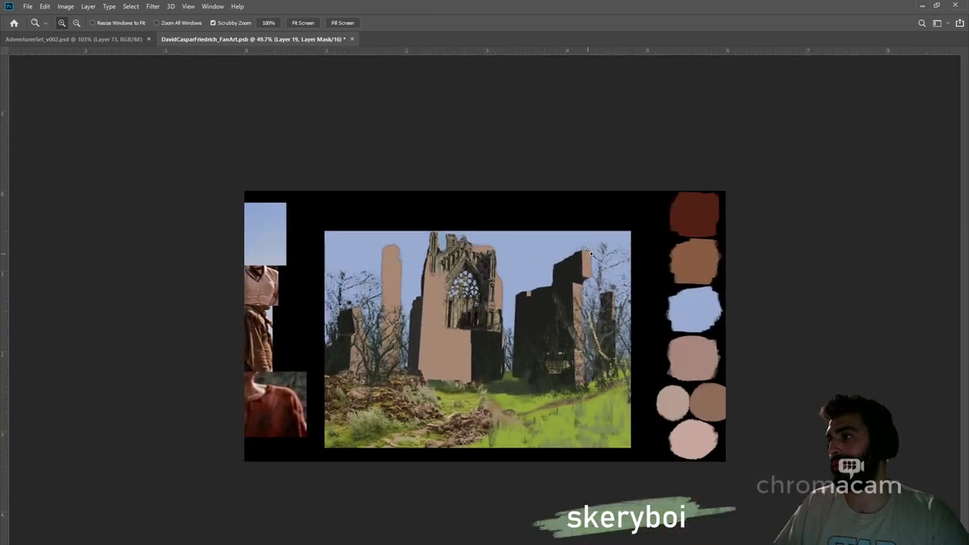
pyautogui.moveTo(435, 282); pyautogui.dragTo(538, 285)
pyautogui.moveTo(466, 270); pyautogui.dragTo(506, 279)
pyautogui.hotkey('ctrl', 'alt', 'shift', 'n')
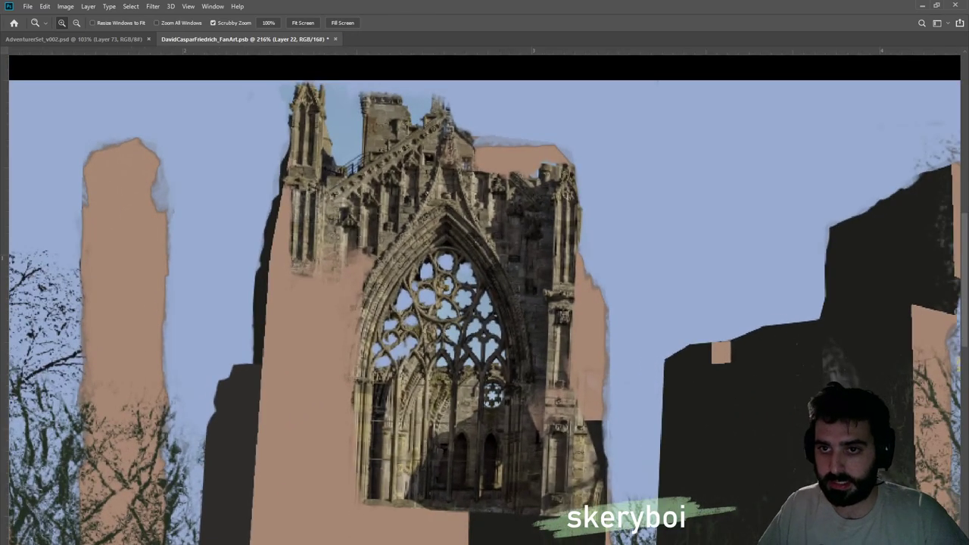
pyautogui.hotkey('ctrl', 'shift', 'd')
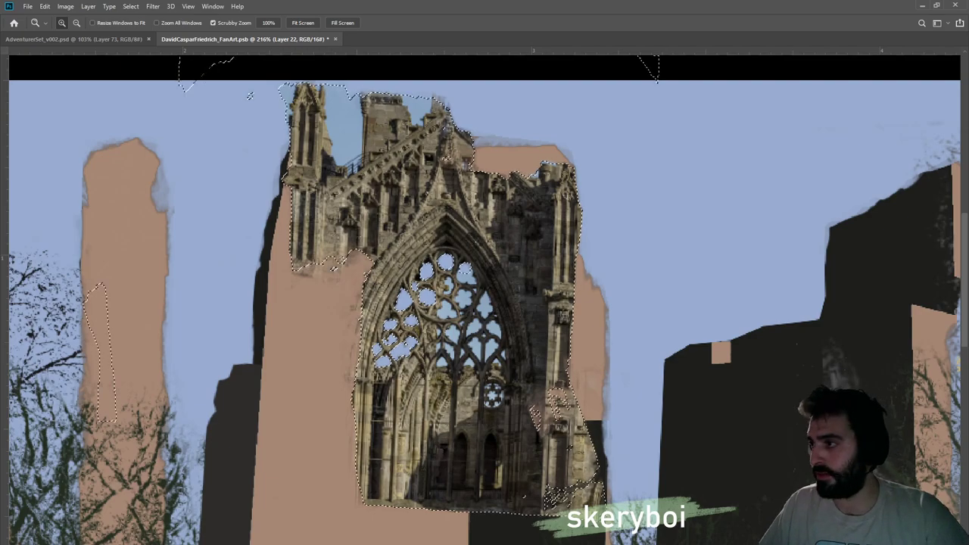
pyautogui.press('m')
pyautogui.hotkey('ctrl', 'd')
# Marquee the area around the pointed window and select its sky-coloured tracery openings by sampling the sky blue
pyautogui.moveTo(396, 342); pyautogui.dragTo(527, 422)
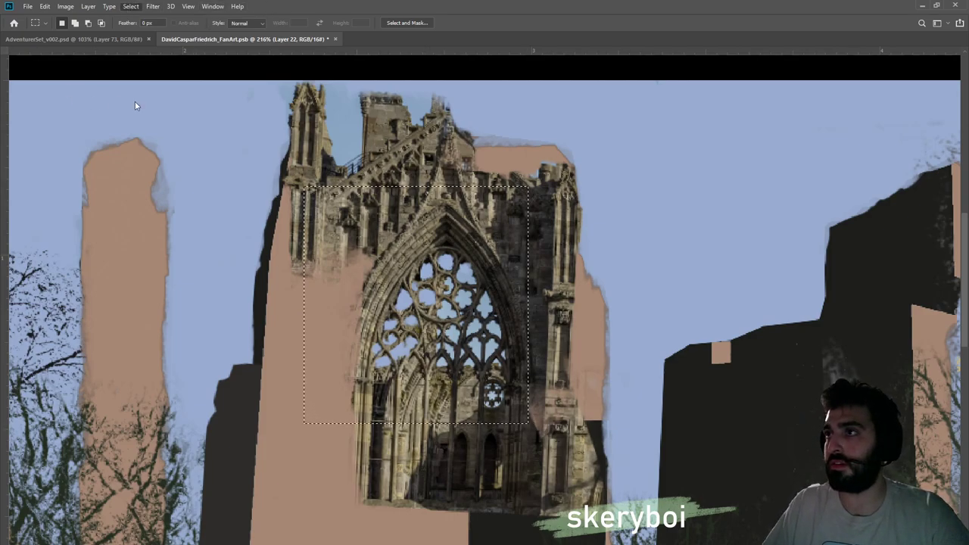
pyautogui.press('i')
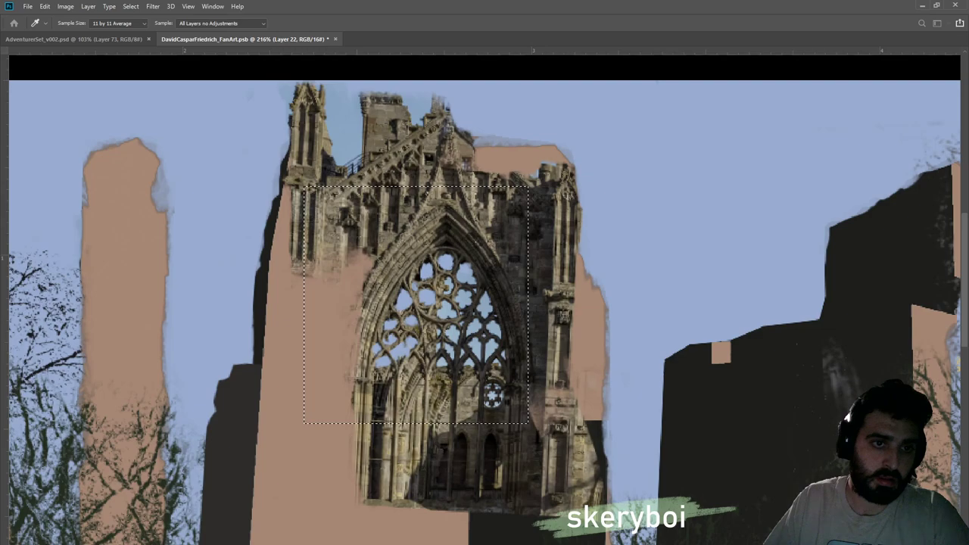
pyautogui.click(181, 295)
pyautogui.press('z')
pyautogui.moveTo(494, 310); pyautogui.dragTo(547, 307)
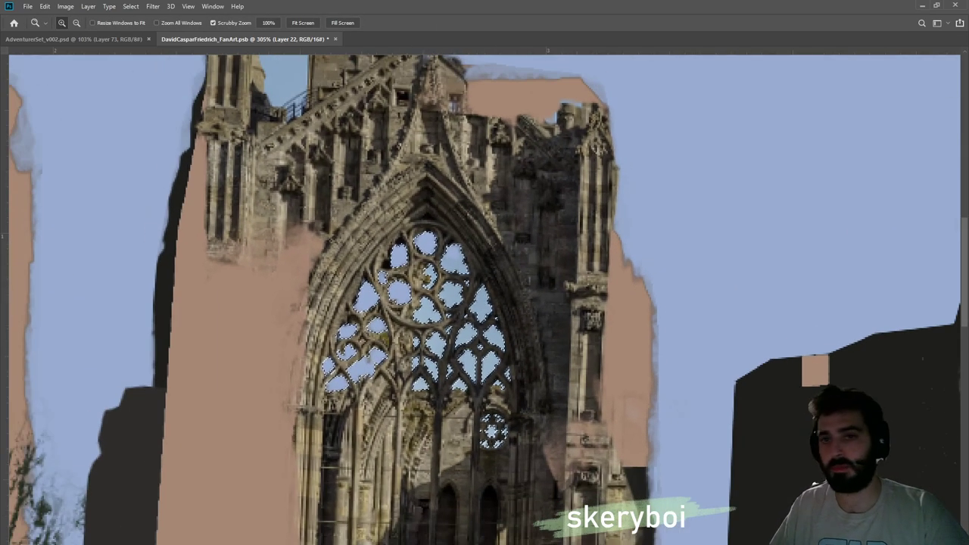
# Add a layer mask from the tracery openings selection and target the layer's content instead of the mask
pyautogui.press('b')
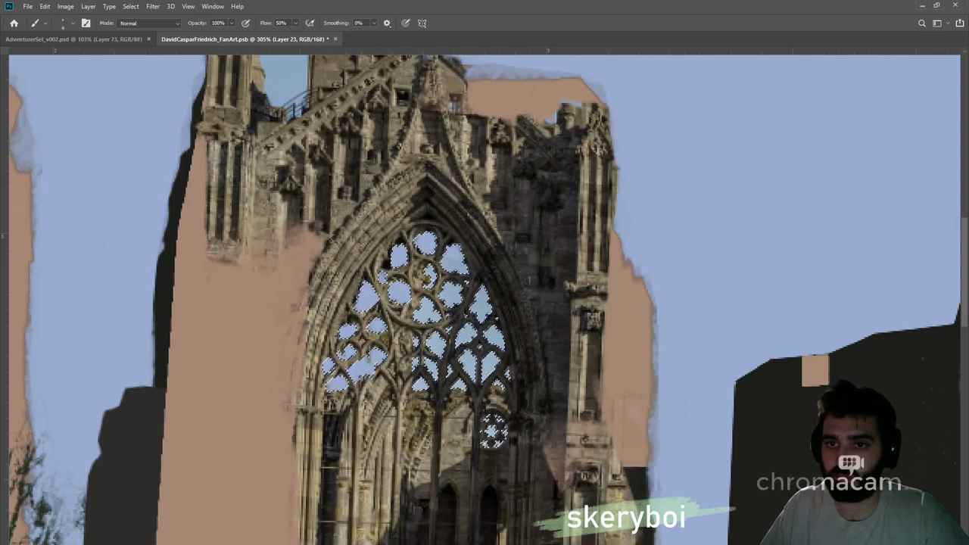
pyautogui.hotkey('ctrl', 'alt', 'shift', 'n')
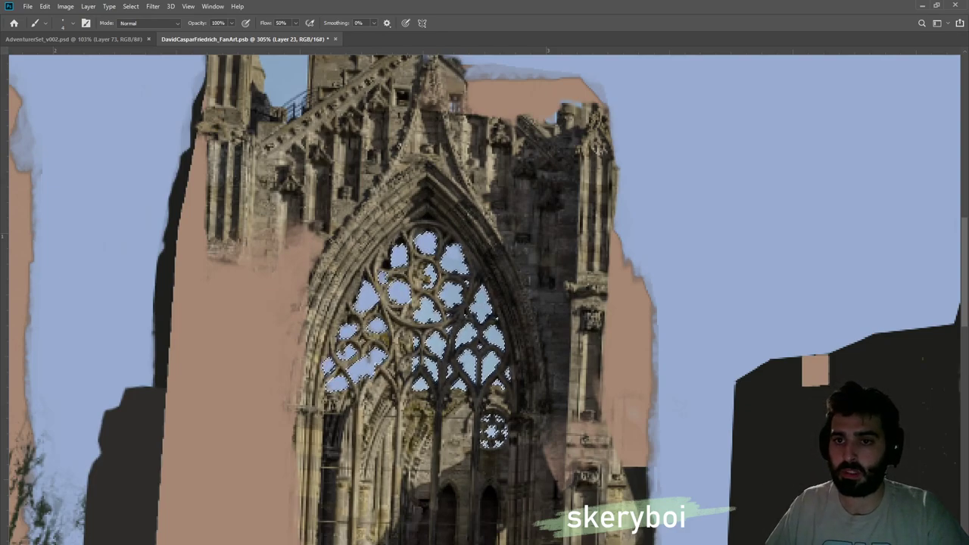
pyautogui.hotkey('ctrl', 'alt', 'm')
pyautogui.hotkey('ctrl', '2')
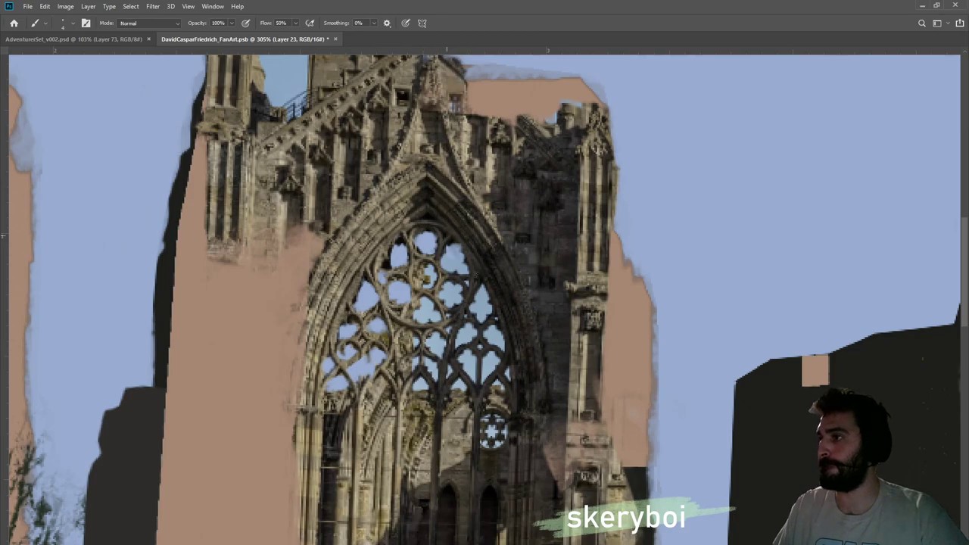
# Trace a curved strip along the inner right side of the window arch with the Polygonal Lasso
pyautogui.press('l')
pyautogui.click(421, 216)
pyautogui.click(459, 260)
pyautogui.click(471, 283)
pyautogui.moveTo(496, 321)
pyautogui.mouseDown()
pyautogui.moveTo(510, 441)
pyautogui.moveTo(547, 395)
pyautogui.moveTo(499, 250)
pyautogui.moveTo(438, 196)
pyautogui.moveTo(428, 201)
pyautogui.moveTo(456, 204)
pyautogui.moveTo(467, 219)
pyautogui.moveTo(456, 222)
pyautogui.mouseUp()
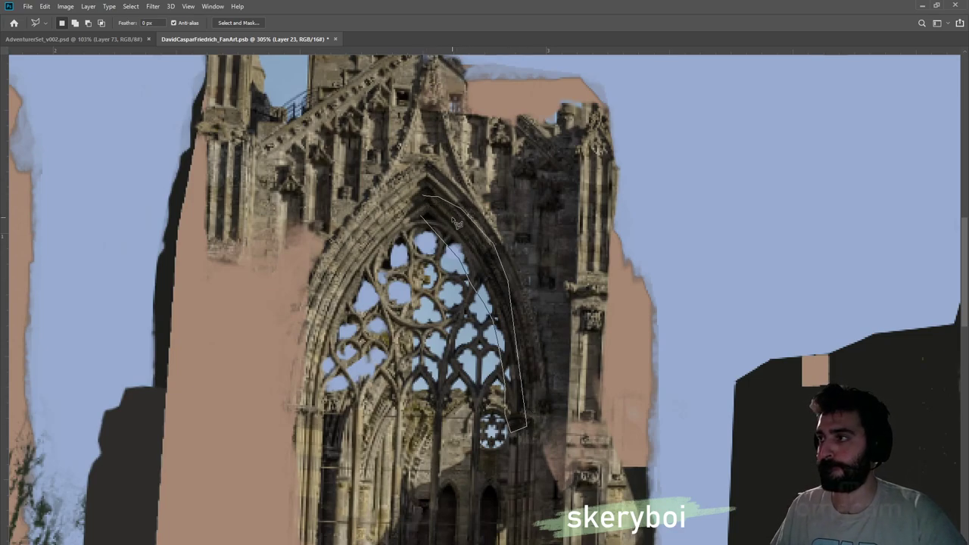
pyautogui.press('Return')
pyautogui.click(419, 214)
pyautogui.press('Escape')
pyautogui.press('Escape')
pyautogui.hotkey('ctrl', 'z')
pyautogui.hotkey('ctrl', 'd')
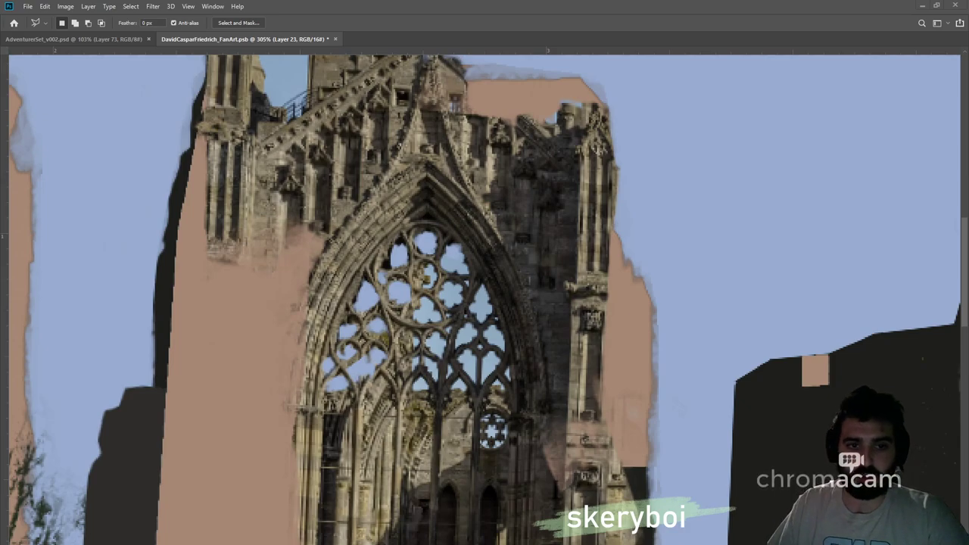
pyautogui.hotkey('ctrl', 'z')
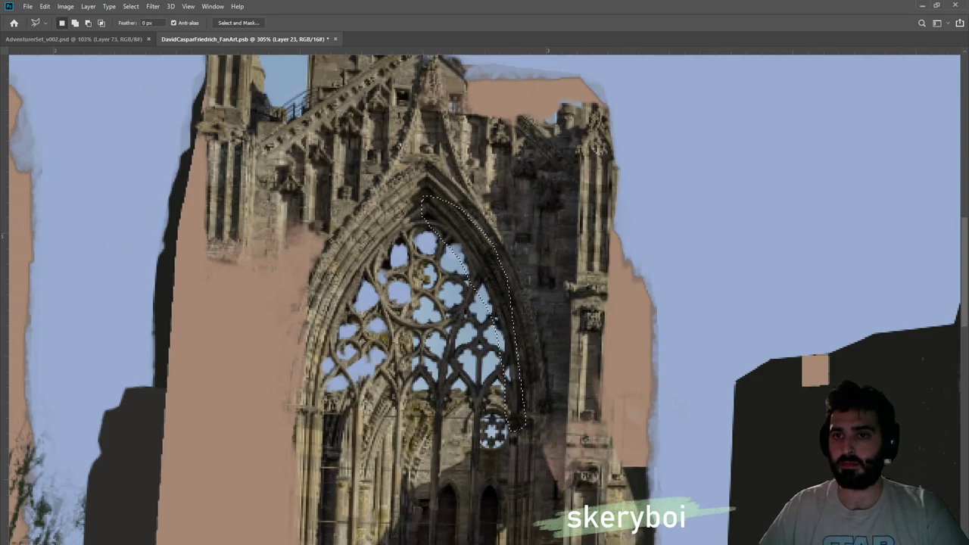
# Undo the grey-blue fill of the arch strip, fill the strip with near-black instead and deselect it
pyautogui.hotkey('alt', 'BackSpace')
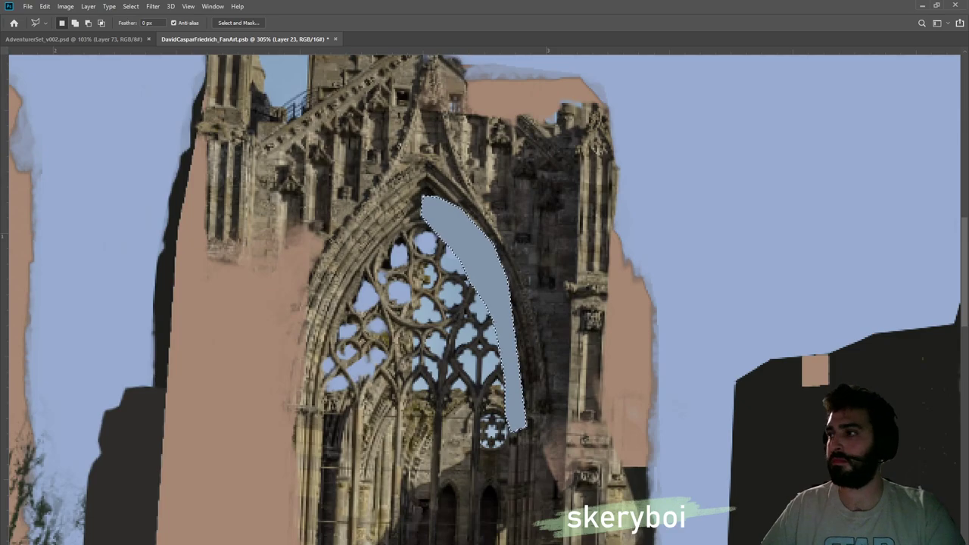
pyautogui.hotkey('ctrl', 'z')
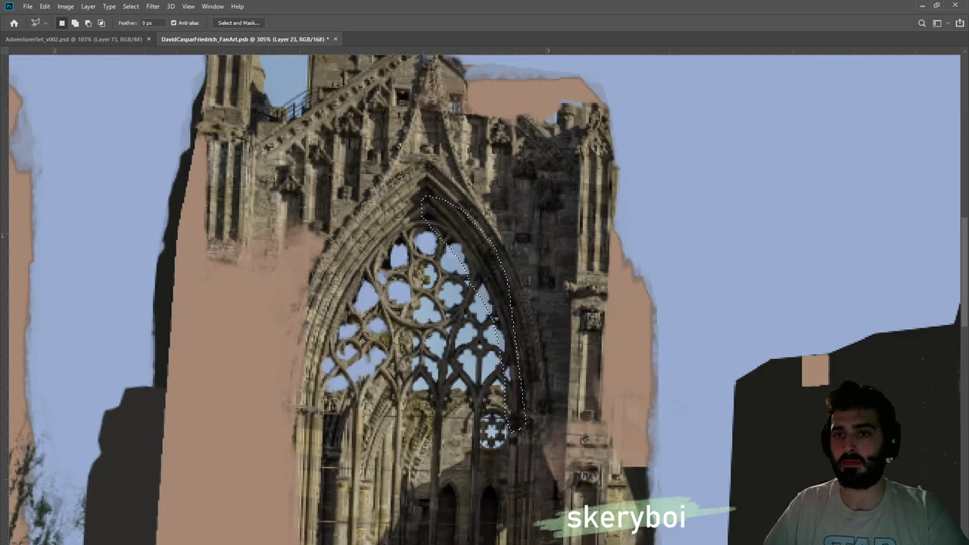
pyautogui.hotkey('ctrl', 'd')
pyautogui.press('m')
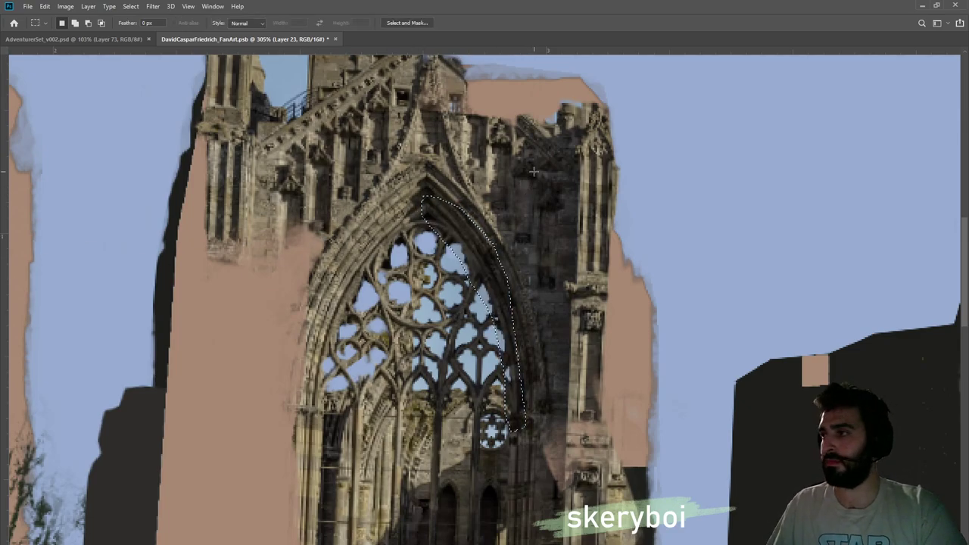
pyautogui.press('i')
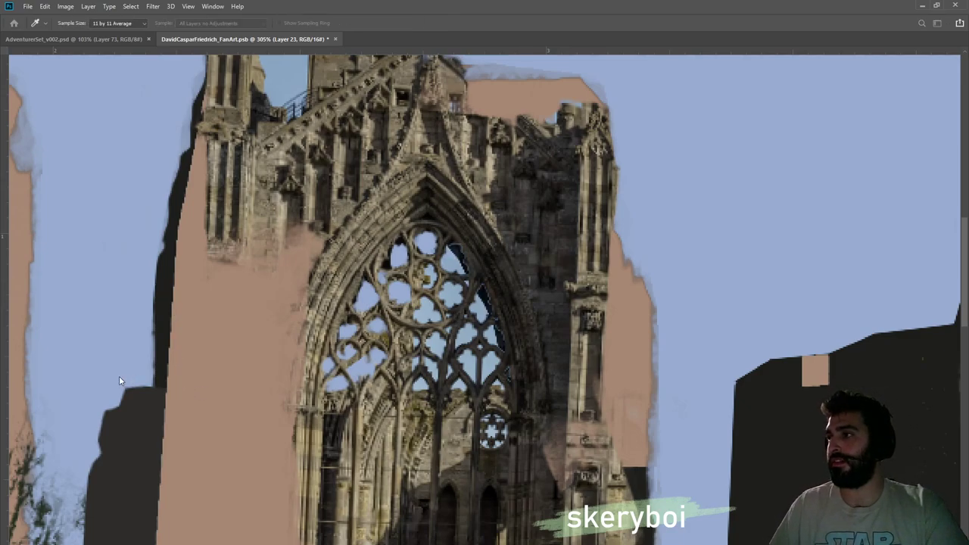
pyautogui.press('m')
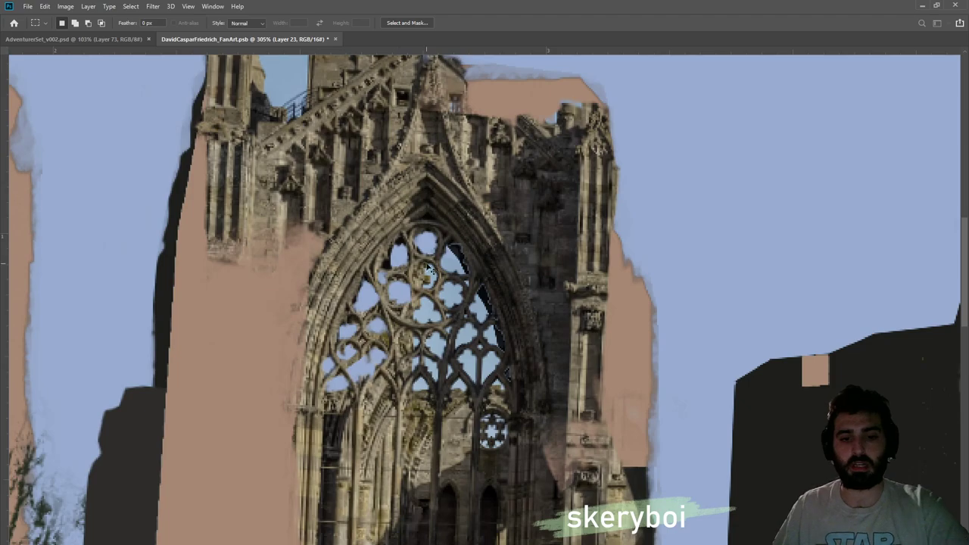
# Reposition the dark arch strip with Free Transform and scale it to 103.88% over the right tracery openings
pyautogui.hotkey('ctrl', 't')
pyautogui.moveTo(480, 276)
pyautogui.mouseDown()
pyautogui.moveTo(455, 288)
pyautogui.moveTo(479, 277)
pyautogui.mouseUp()
pyautogui.press('Return')
pyautogui.press('m')
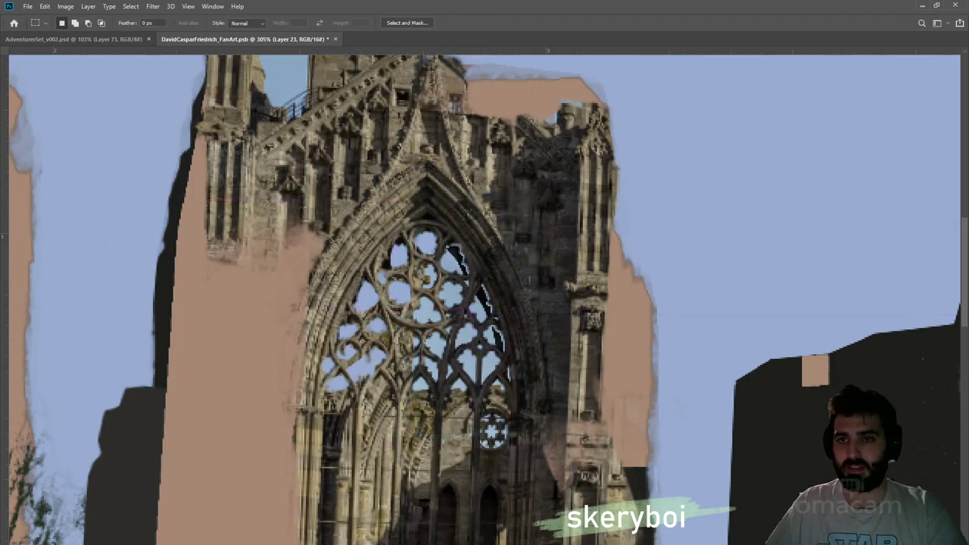
pyautogui.hotkey('ctrl', 't')
pyautogui.moveTo(479, 262)
pyautogui.mouseDown()
pyautogui.moveTo(447, 279)
pyautogui.moveTo(478, 274)
pyautogui.mouseUp()
pyautogui.moveTo(526, 205); pyautogui.dragTo(530, 198)
pyautogui.moveTo(501, 260)
pyautogui.mouseDown()
pyautogui.moveTo(490, 263)
pyautogui.moveTo(499, 250)
pyautogui.mouseUp()
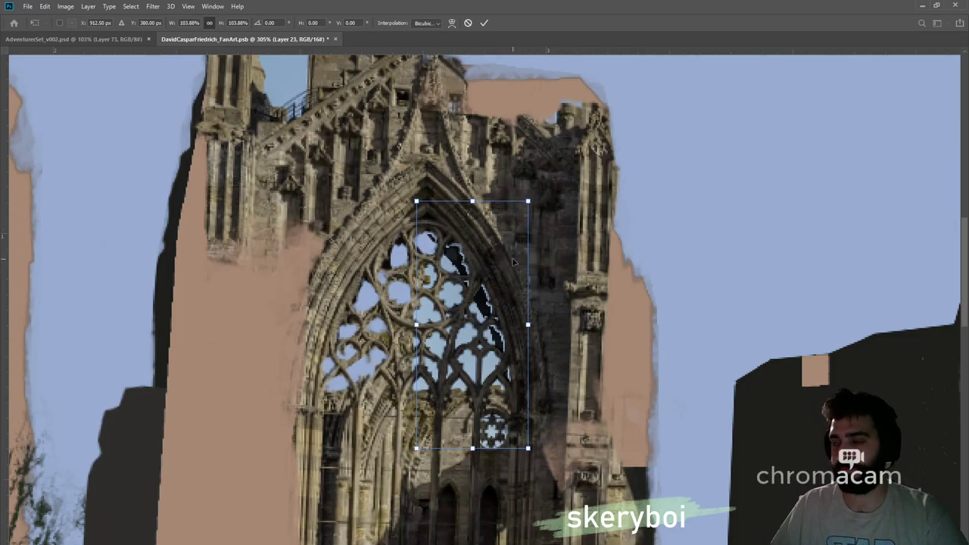
pyautogui.press('Return')
# Paint on the dark strip's layer mask to cover the light fringes along the right edges of the tracery openings
pyautogui.press('z')
pyautogui.moveTo(462, 250); pyautogui.dragTo(513, 240)
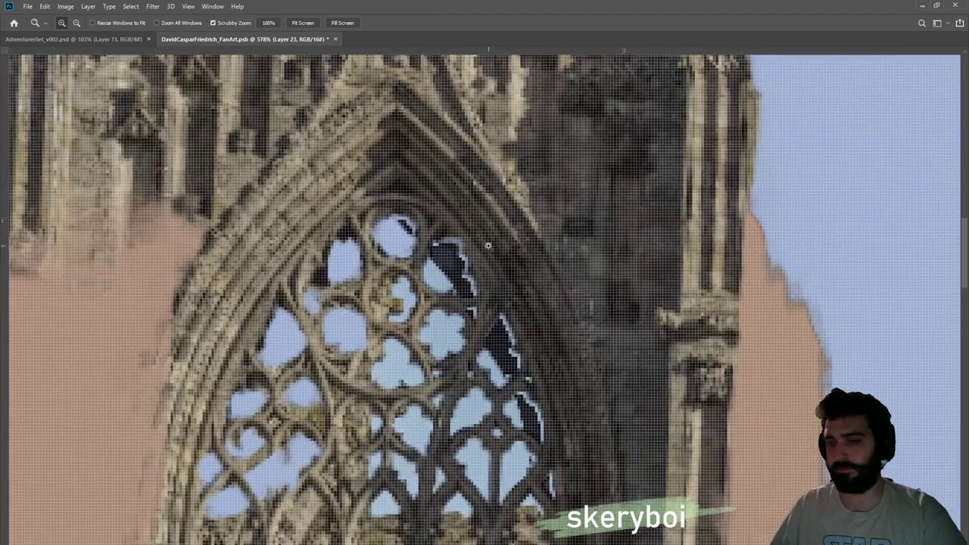
pyautogui.press('b')
pyautogui.hotkey('ctrl', '\\')
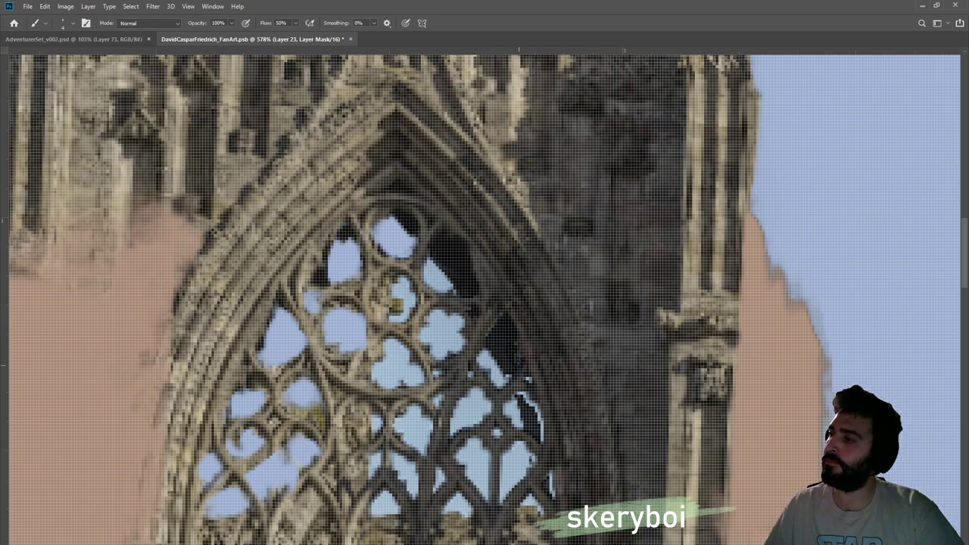
pyautogui.moveTo(519, 394); pyautogui.dragTo(542, 437)
pyautogui.moveTo(549, 472); pyautogui.dragTo(555, 494)
pyautogui.moveTo(531, 459); pyautogui.dragTo(554, 493)
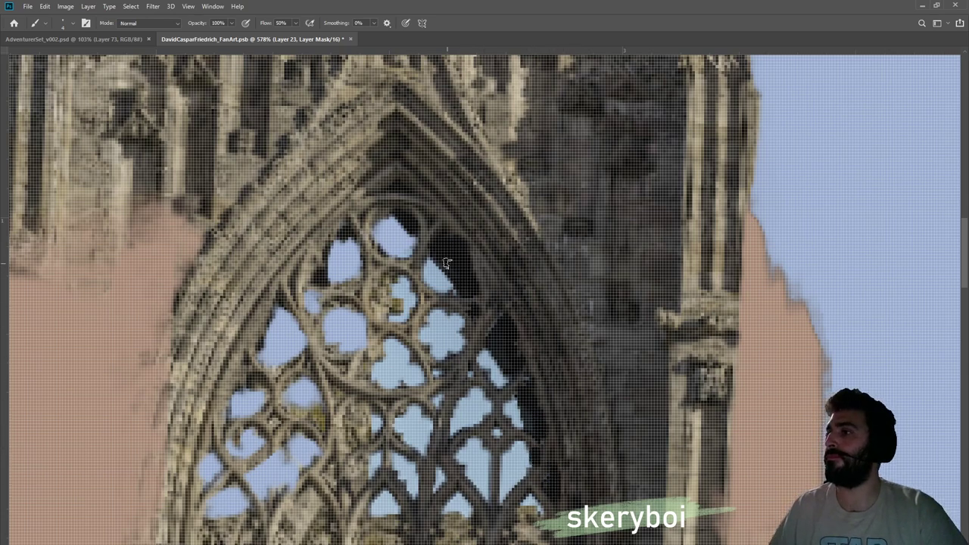
# Mask the dark fill back out of the top and right tracery openings to reshape their visible sky areas
pyautogui.moveTo(438, 262); pyautogui.dragTo(459, 289)
pyautogui.moveTo(405, 233)
pyautogui.mouseDown()
pyautogui.moveTo(401, 226)
pyautogui.moveTo(412, 233)
pyautogui.mouseUp()
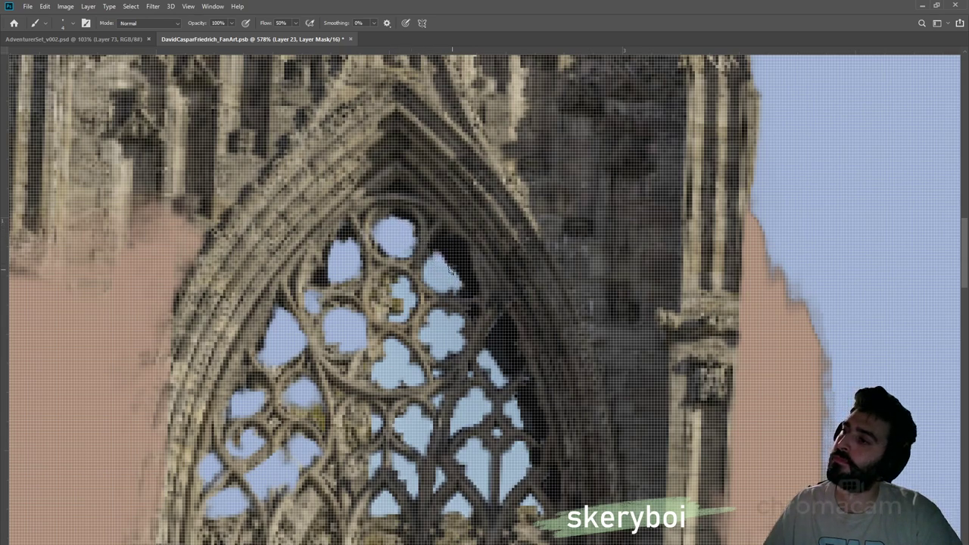
pyautogui.click(472, 310)
pyautogui.moveTo(489, 346)
pyautogui.mouseDown()
pyautogui.moveTo(528, 435)
pyautogui.moveTo(535, 491)
pyautogui.mouseUp()
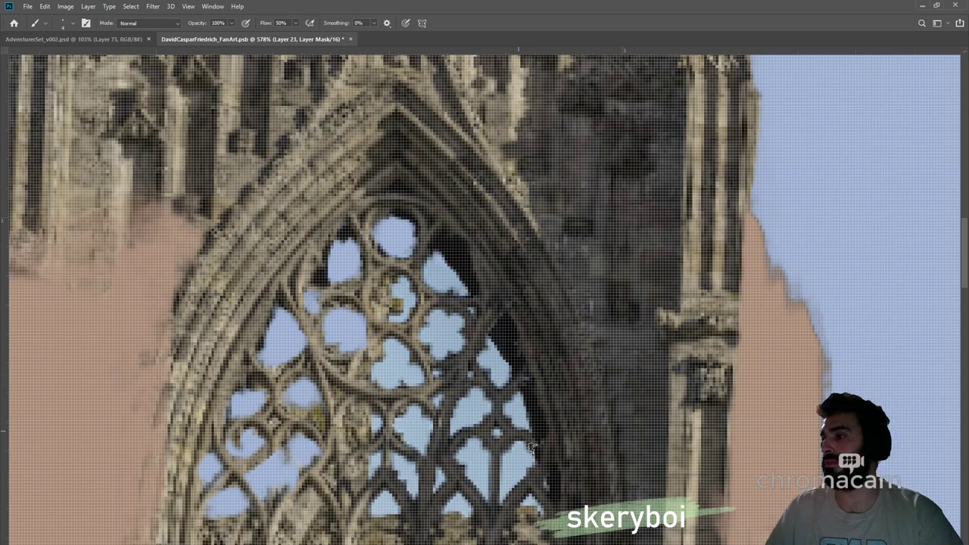
# Recolour the flat pinkish wall shapes on their own layer to a sandy beige by adjusting hue and saturation
pyautogui.press('z')
pyautogui.moveTo(593, 392); pyautogui.dragTo(552, 379)
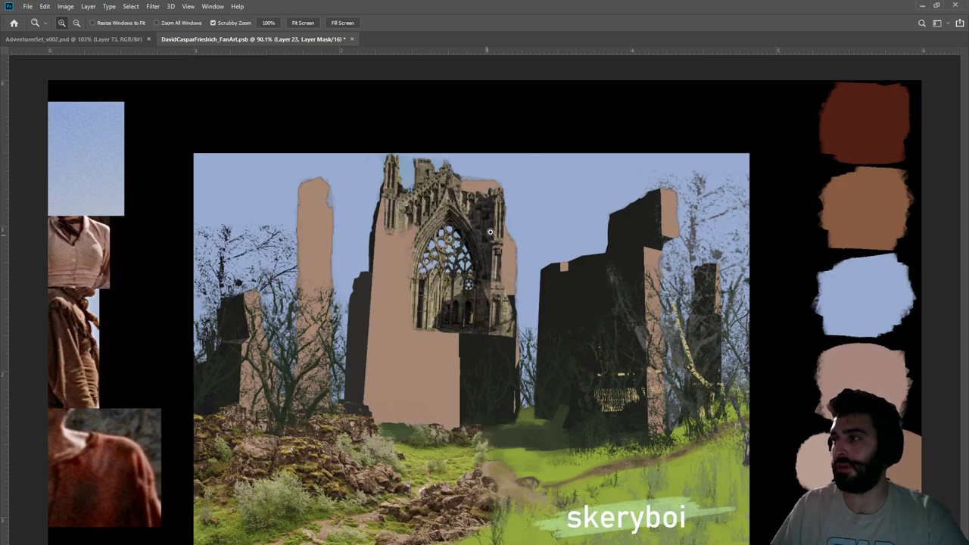
pyautogui.moveTo(479, 236); pyautogui.dragTo(489, 234)
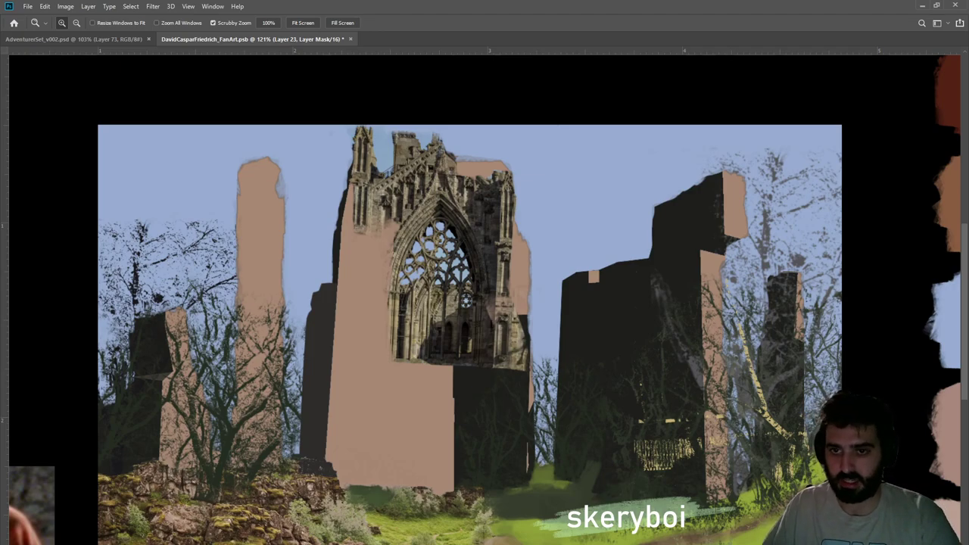
pyautogui.hotkey('ctrl', ',')
pyautogui.hotkey('ctrl', 'i')
pyautogui.hotkey('ctrl', 'i')
pyautogui.hotkey('ctrl', 'i')
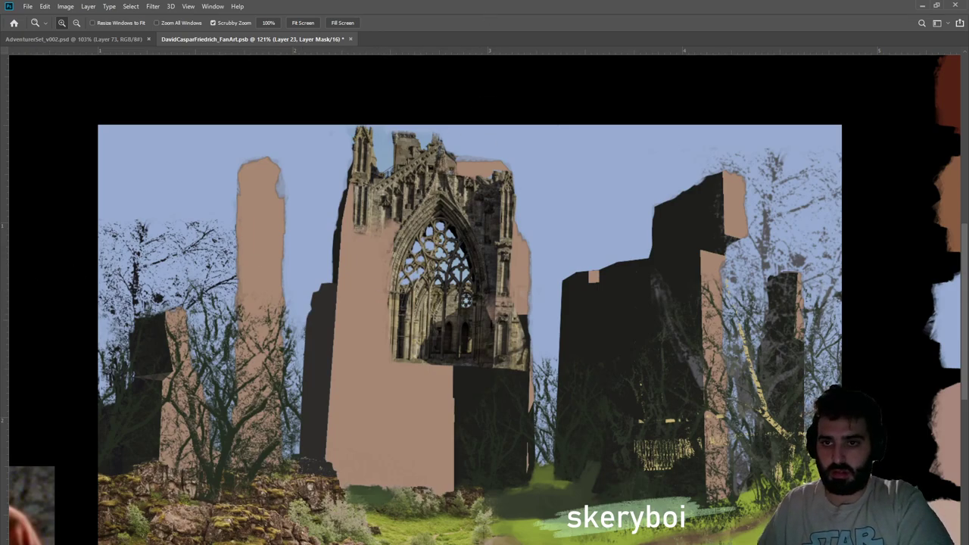
pyautogui.hotkey('alt', '[')
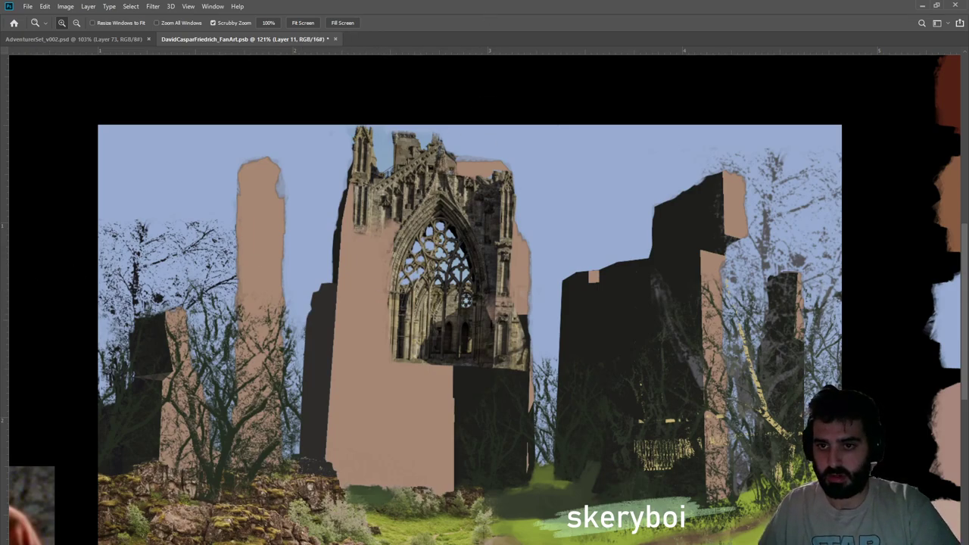
pyautogui.hotkey('ctrl', ',')
pyautogui.hotkey('ctrl', ',')
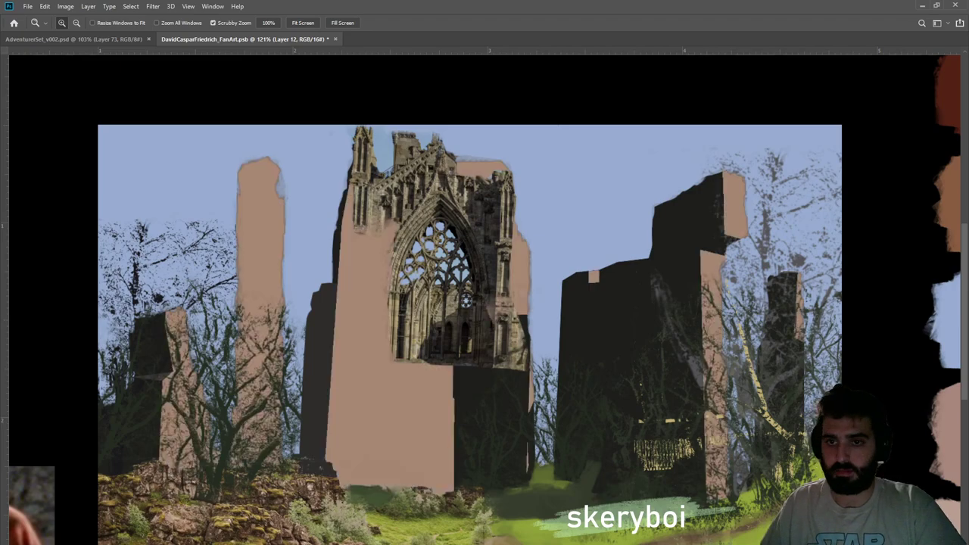
pyautogui.press('i')
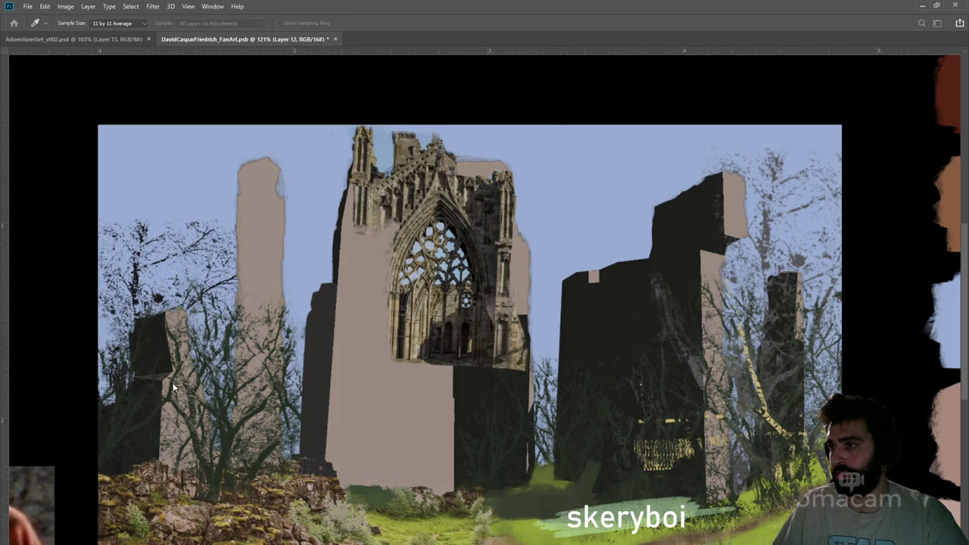
pyautogui.hotkey('ctrl', ',')
pyautogui.hotkey('ctrl', ',')
pyautogui.hotkey('ctrl', ',')
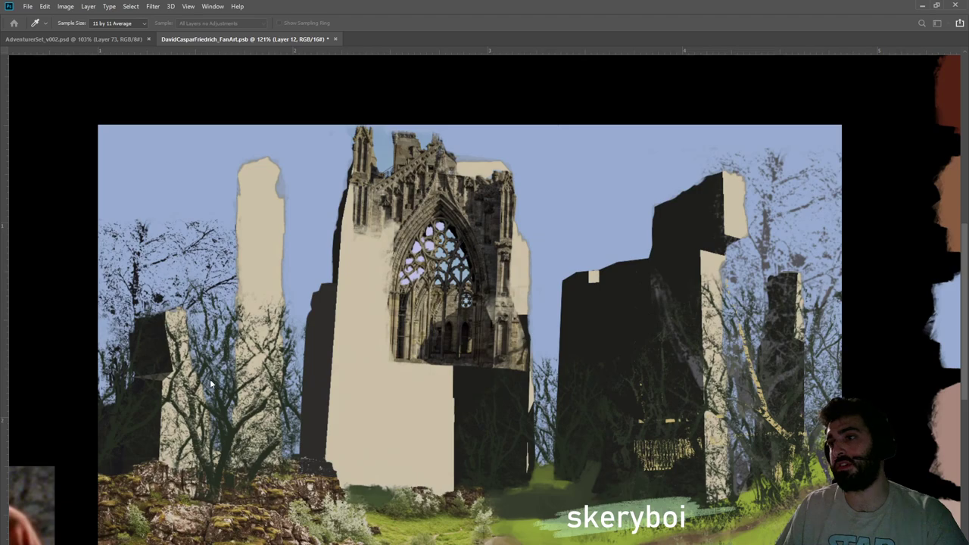
pyautogui.moveTo(173, 376); pyautogui.dragTo(180, 377)
pyautogui.press('z')
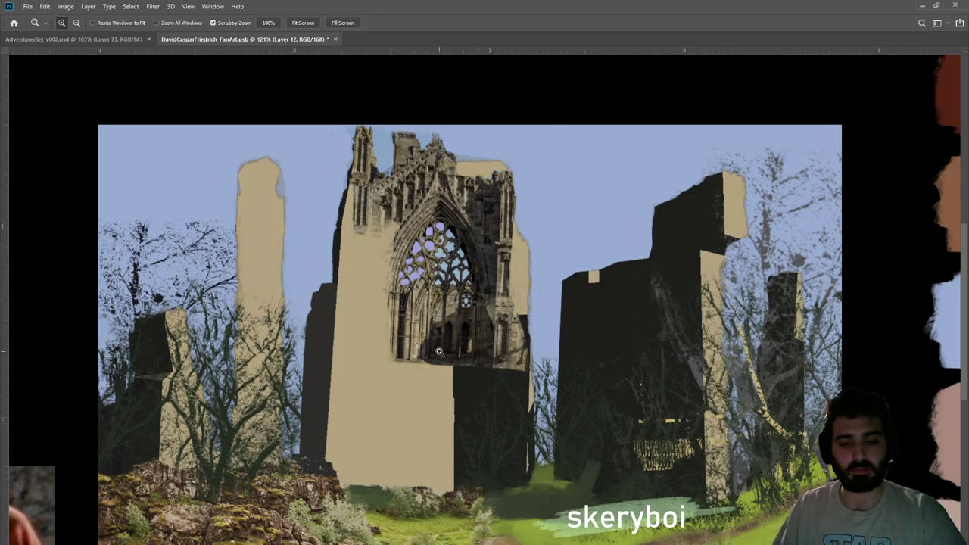
pyautogui.press('b')
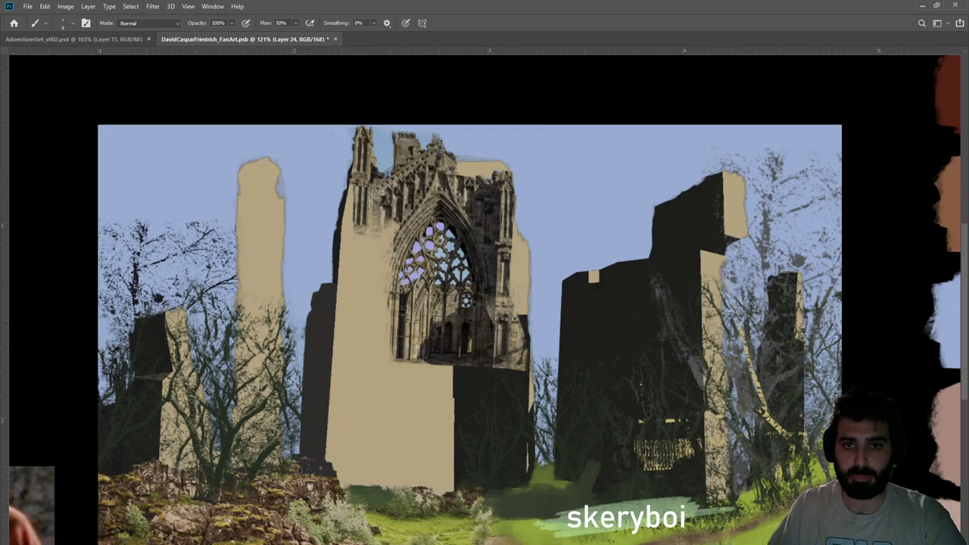
pyautogui.press('u')
pyautogui.moveTo(215, 186); pyautogui.dragTo(510, 392)
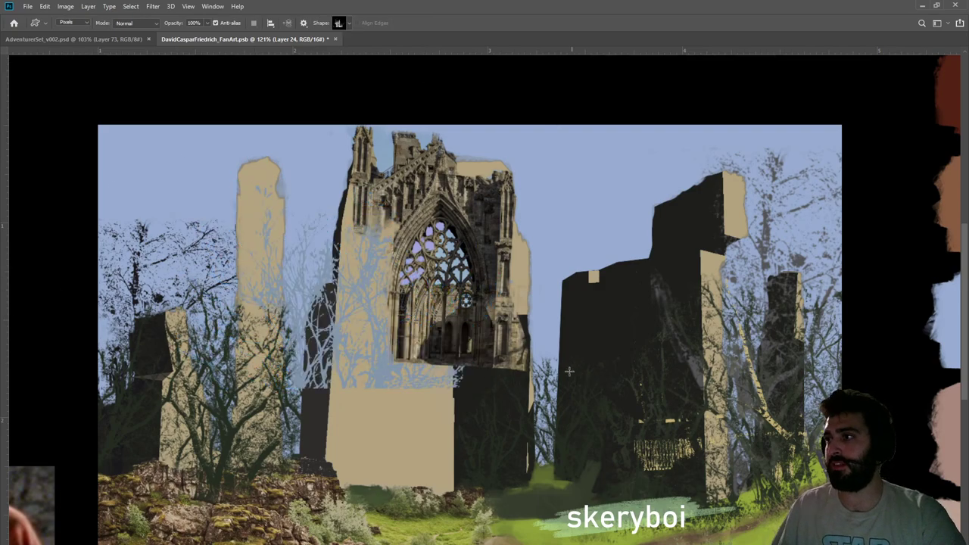
pyautogui.hotkey('ctrl', 'z')
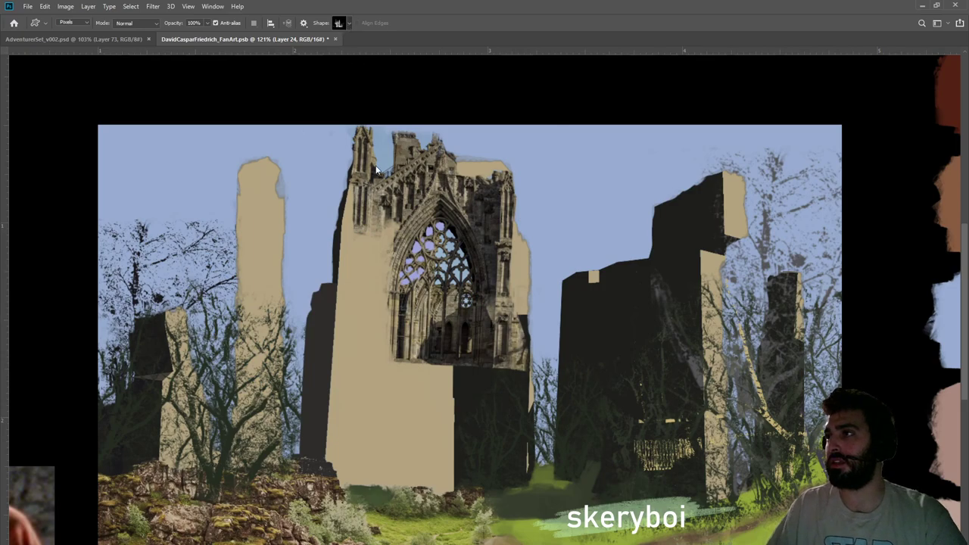
# Draw a distressed-texture custom shape in grey-blue across the ruins, flip it vertically and rotate it about 14° with Free Transform
pyautogui.click(369, 180)
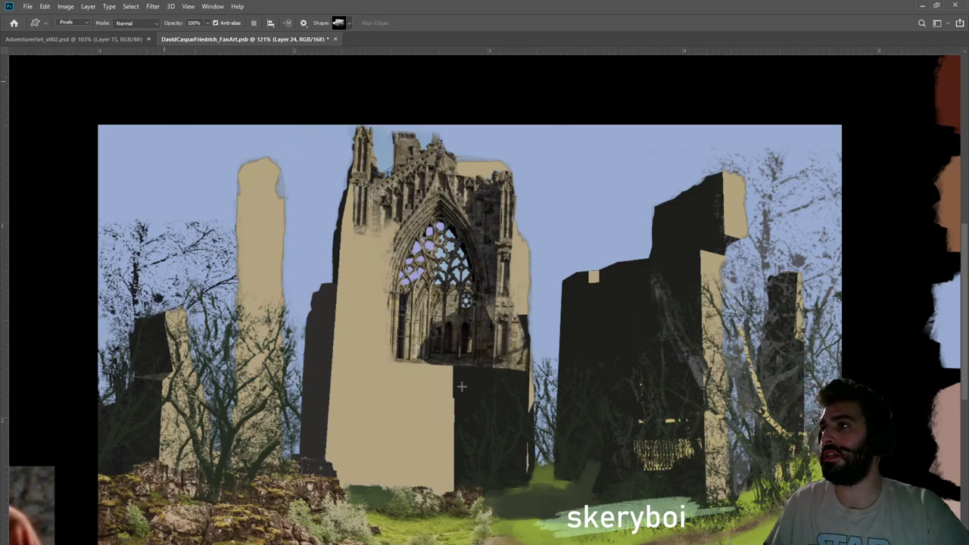
pyautogui.moveTo(164, 81); pyautogui.dragTo(691, 502)
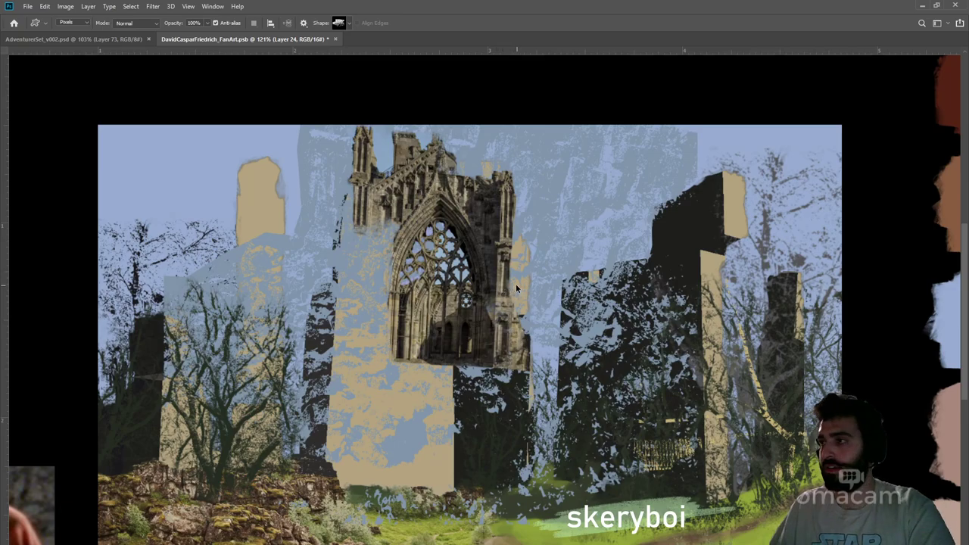
pyautogui.hotkey('ctrl', 't')
pyautogui.moveTo(521, 277); pyautogui.dragTo(480, 432)
pyautogui.moveTo(489, 356); pyautogui.dragTo(562, 371)
pyautogui.click(476, 507)
pyautogui.moveTo(719, 259); pyautogui.dragTo(781, 313)
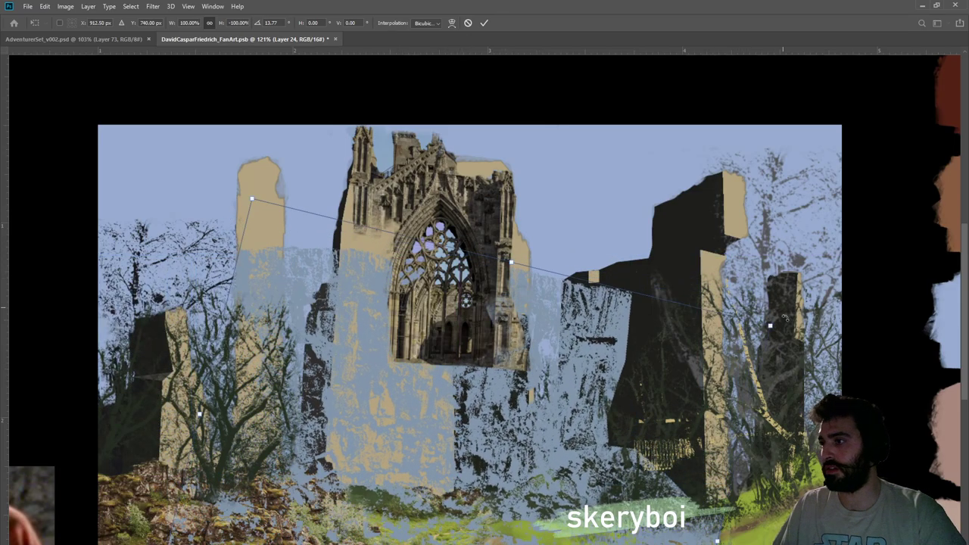
# Scale the distressed texture to 142.93% and place it over the central and left ruin walls
pyautogui.moveTo(251, 201); pyautogui.dragTo(98, 47)
pyautogui.moveTo(299, 344); pyautogui.dragTo(359, 446)
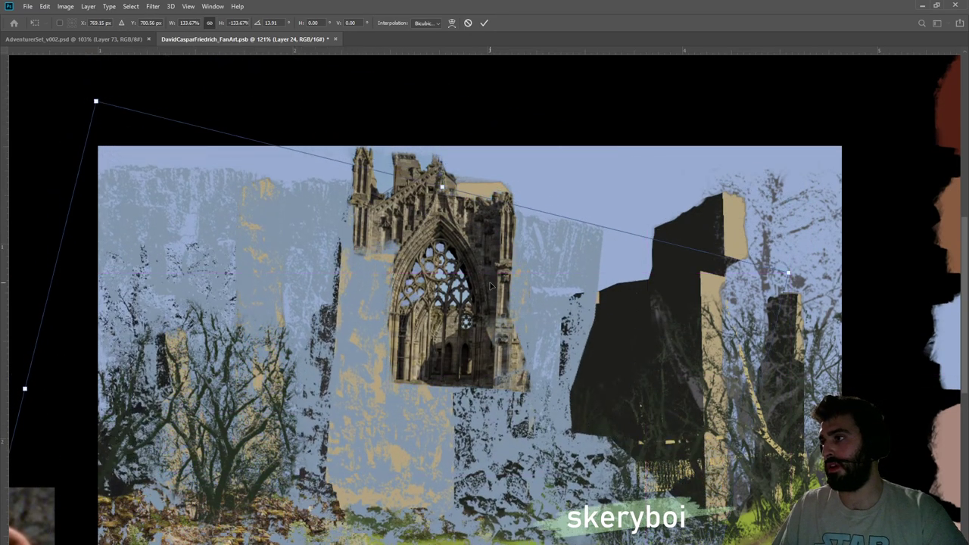
pyautogui.scroll(-2, 488, 284)
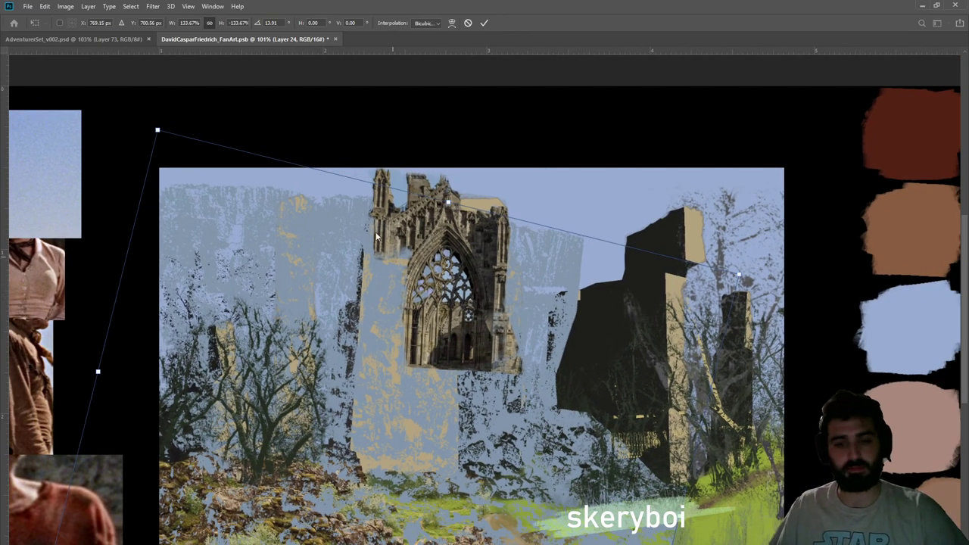
pyautogui.moveTo(156, 130); pyautogui.dragTo(124, 86)
pyautogui.moveTo(382, 357); pyautogui.dragTo(392, 349)
pyautogui.press('Return')
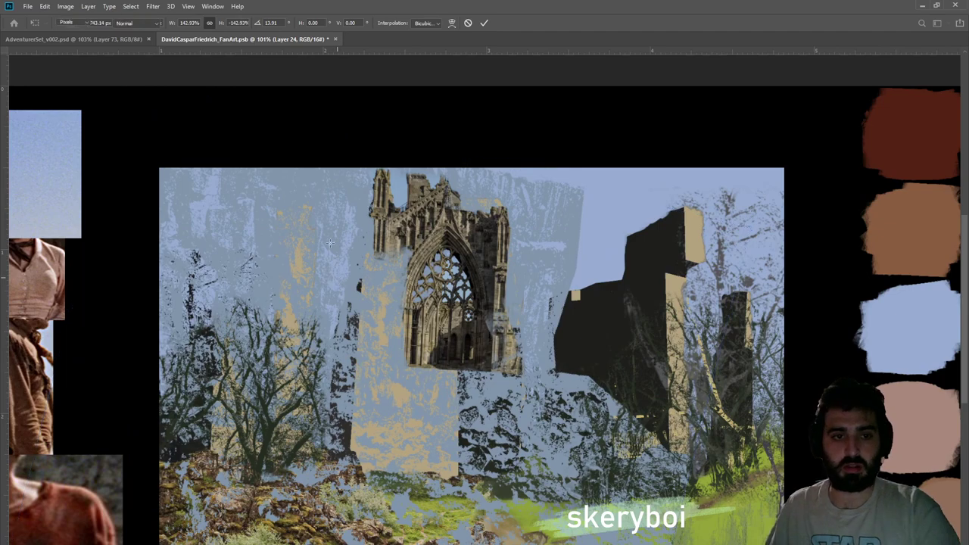
# Load the flat beige walls as a selection and use it to mask the distressed texture to their shapes
pyautogui.hotkey('ctrl', 'shift', 'd')
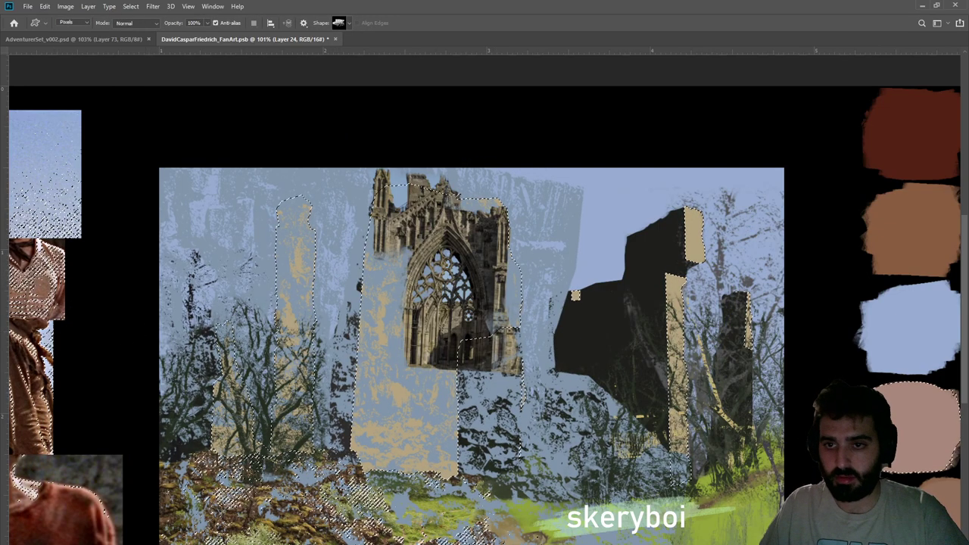
pyautogui.hotkey('ctrl', 'alt', 'a')
pyautogui.hotkey('ctrl', 'z')
pyautogui.hotkey('ctrl', 'shift', 'm')
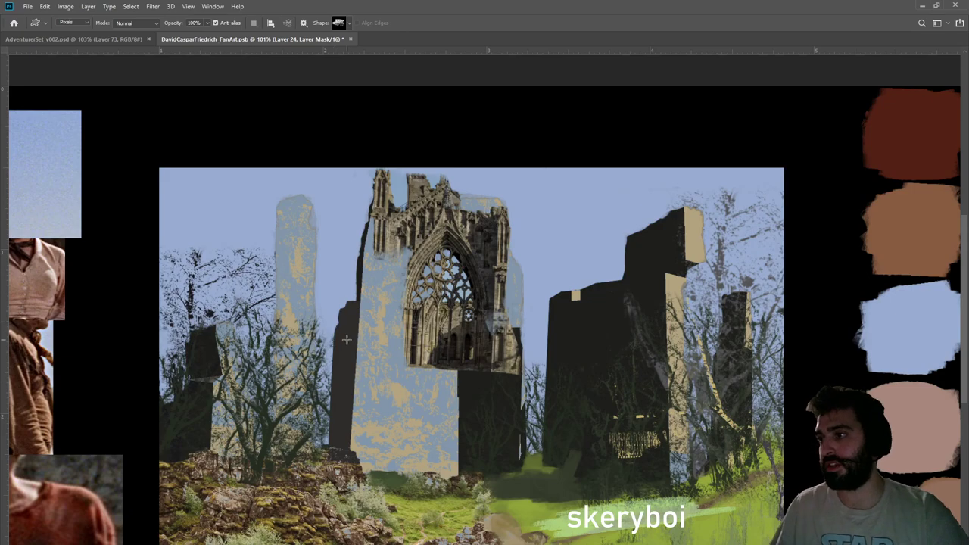
# Recolour the texture layer's pixels, not its mask, from grey-blue to a dark brown that contrasts with the beige walls
pyautogui.hotkey('ctrl', '2')
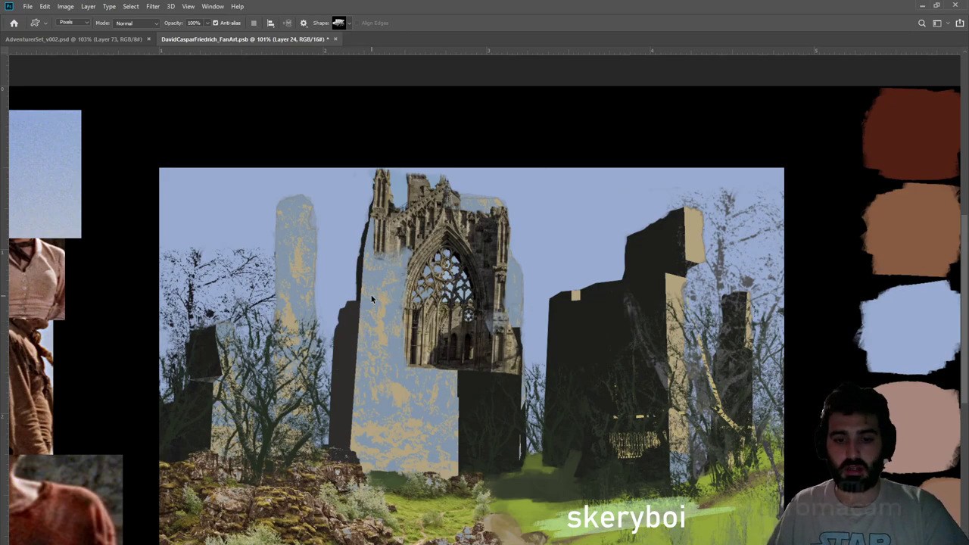
pyautogui.press('i')
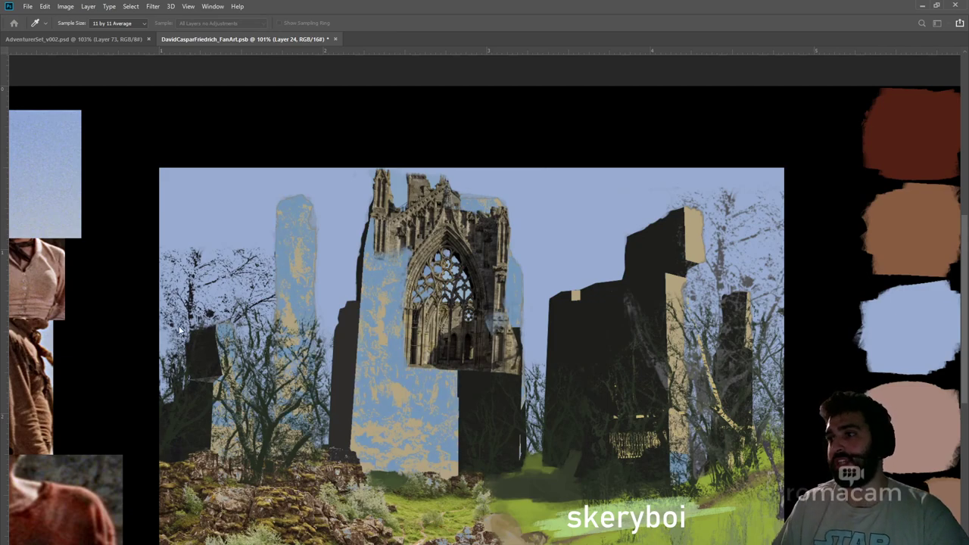
pyautogui.moveTo(160, 331); pyautogui.dragTo(190, 328)
pyautogui.hotkey('shift', '+')
pyautogui.hotkey('shift', '+')
pyautogui.hotkey('shift', '+')
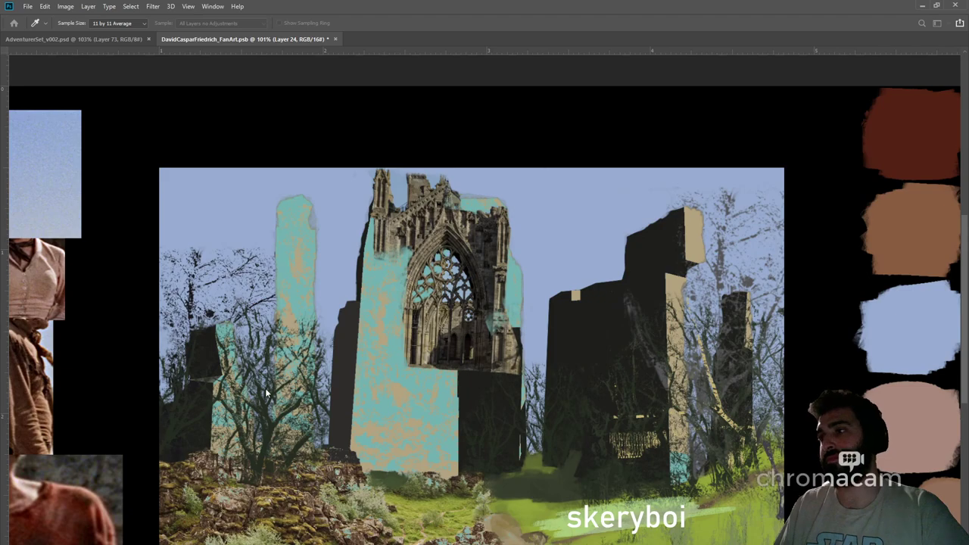
pyautogui.hotkey('shift', '+')
pyautogui.hotkey('shift', '+')
pyautogui.hotkey('shift', '+')
pyautogui.hotkey('shift', '+')
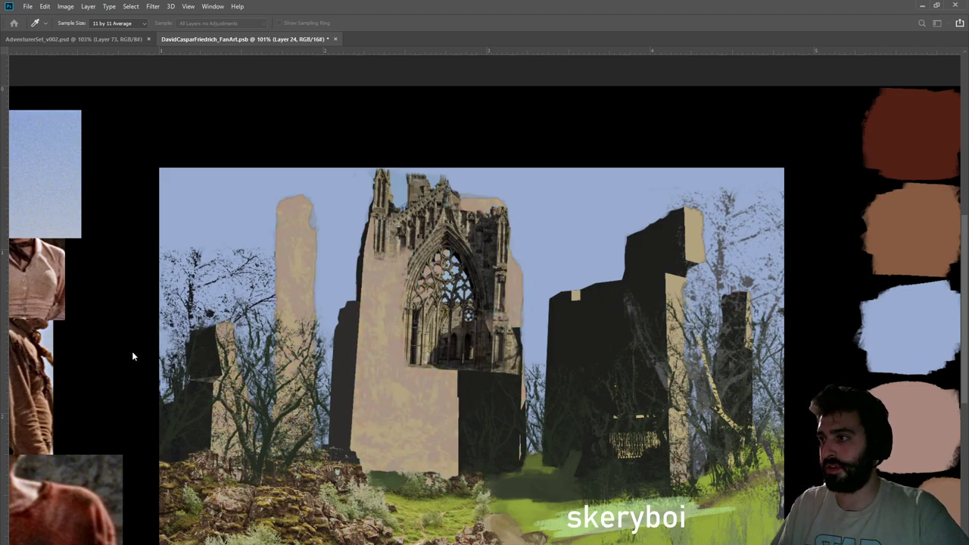
pyautogui.hotkey('shift', '+')
pyautogui.hotkey('shift', '+')
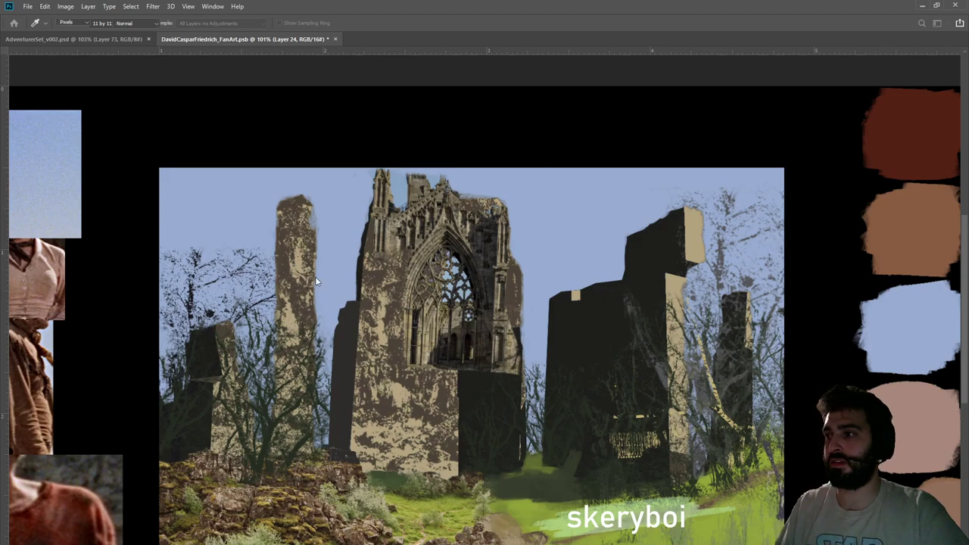
# Try to brush the brown texture out of the wall beside the arch on its layer mask, then undo the strokes
pyautogui.press('b')
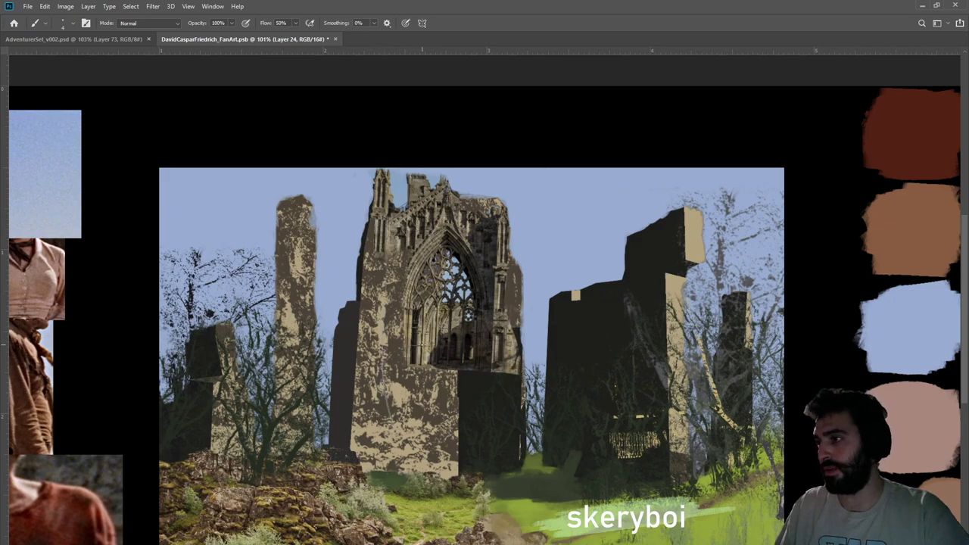
pyautogui.hotkey('ctrl', '\\')
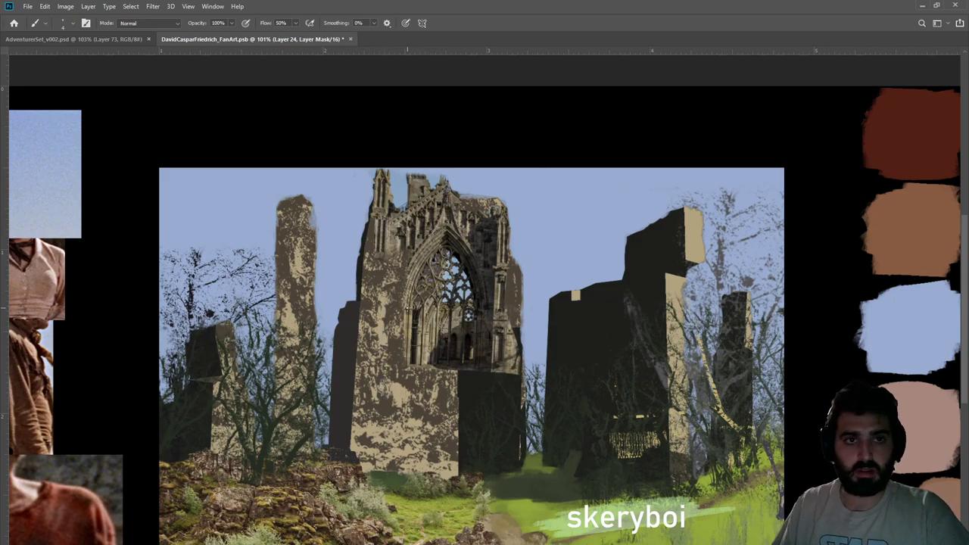
pyautogui.press('e')
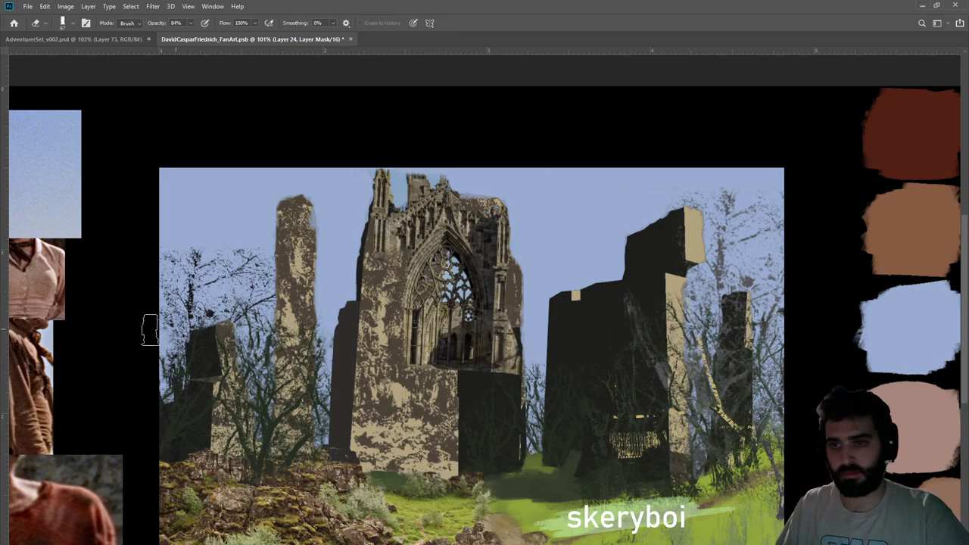
pyautogui.press('b')
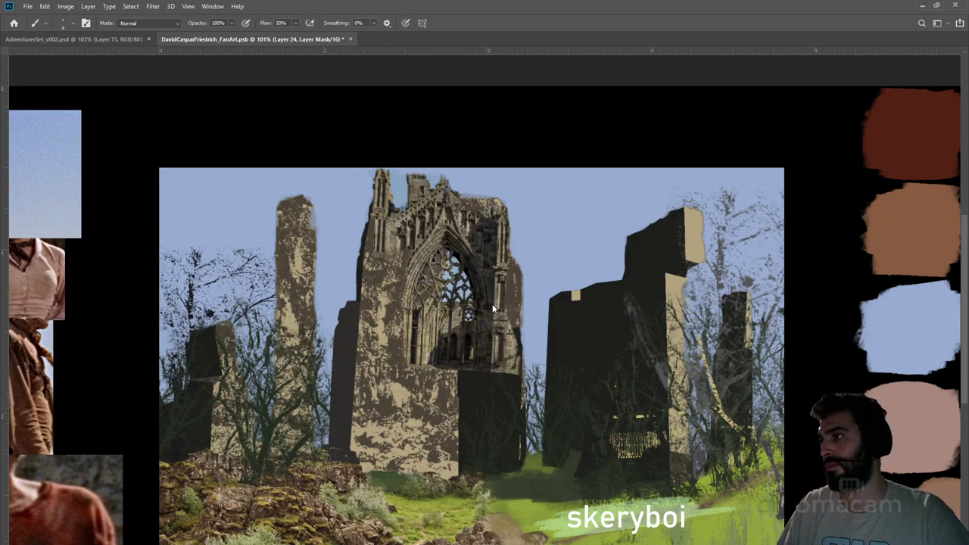
pyautogui.moveTo(386, 244)
pyautogui.mouseDown()
pyautogui.moveTo(393, 358)
pyautogui.moveTo(427, 386)
pyautogui.mouseUp()
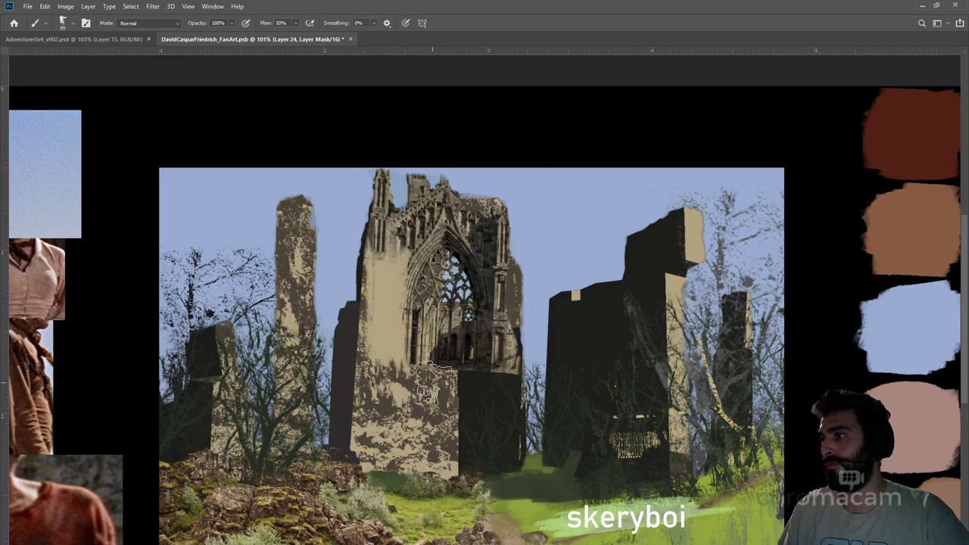
pyautogui.hotkey('ctrl', 'z')
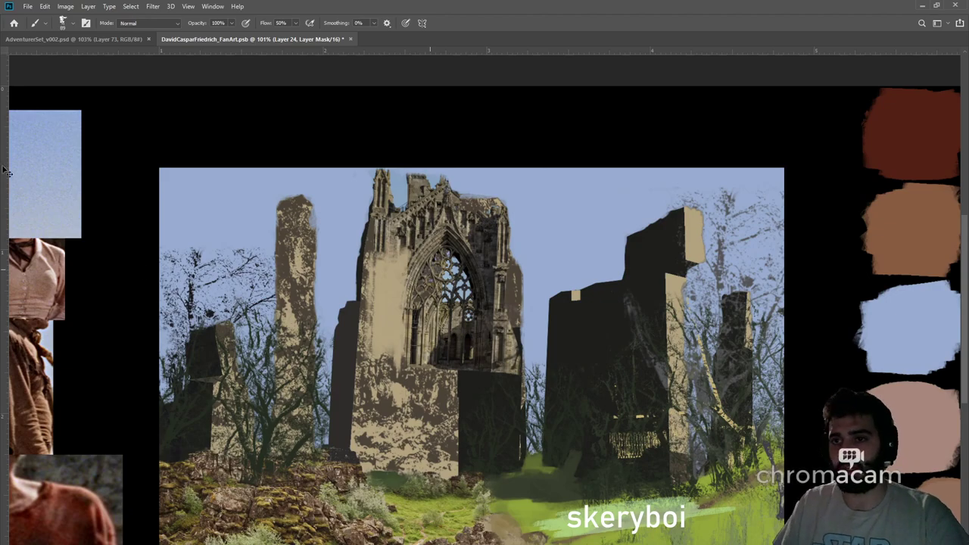
pyautogui.press(']')
pyautogui.press(']')
pyautogui.press(']')
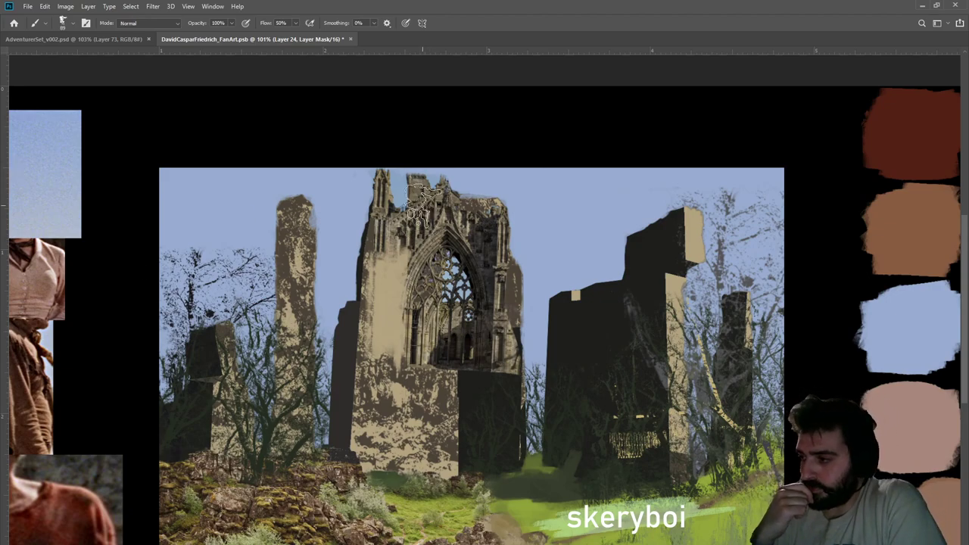
pyautogui.hotkey('ctrl', 'z')
# Save the fan-art document
pyautogui.press('z')
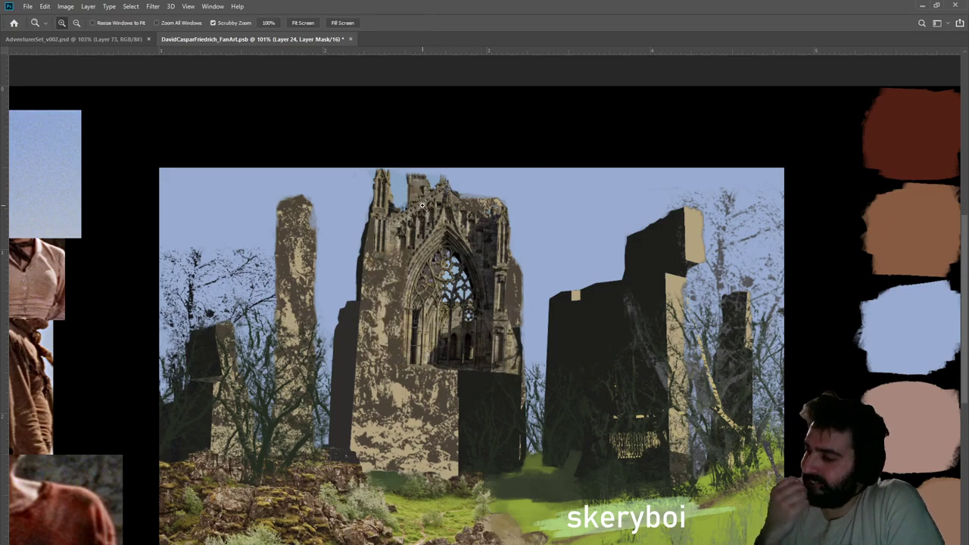
pyautogui.hotkey('ctrl', 's')
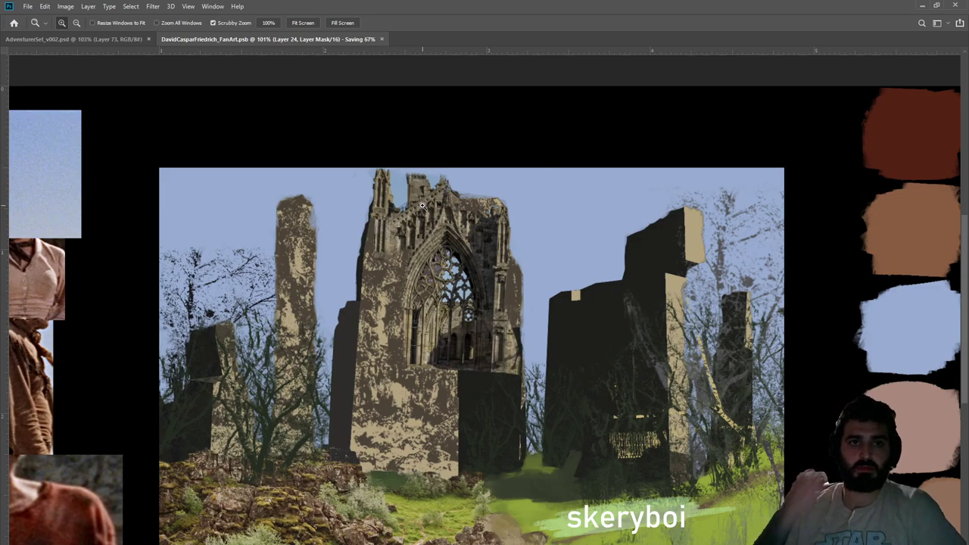
pyautogui.moveTo(476, 263); pyautogui.dragTo(398, 269)
pyautogui.moveTo(502, 326); pyautogui.dragTo(573, 323)
pyautogui.moveTo(476, 346); pyautogui.dragTo(508, 333)
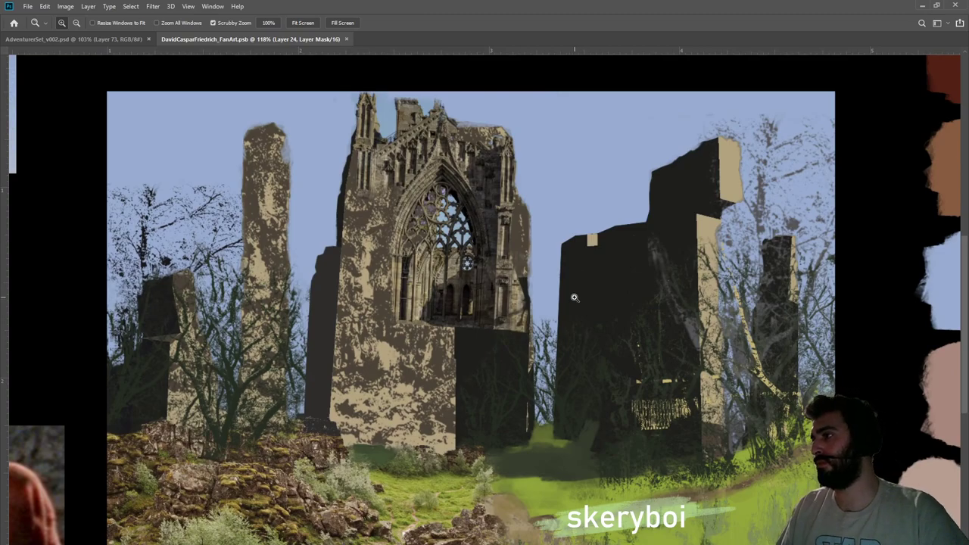
pyautogui.scroll(-3, 567, 281)
pyautogui.scroll(3, 547, 286)
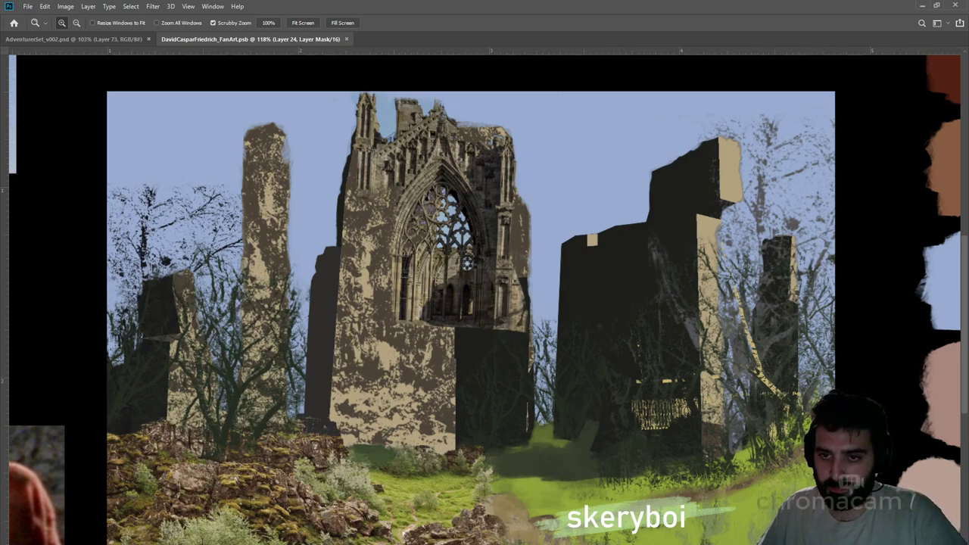
pyautogui.hotkey('ctrl', 'i')
pyautogui.hotkey('ctrl', 'i')
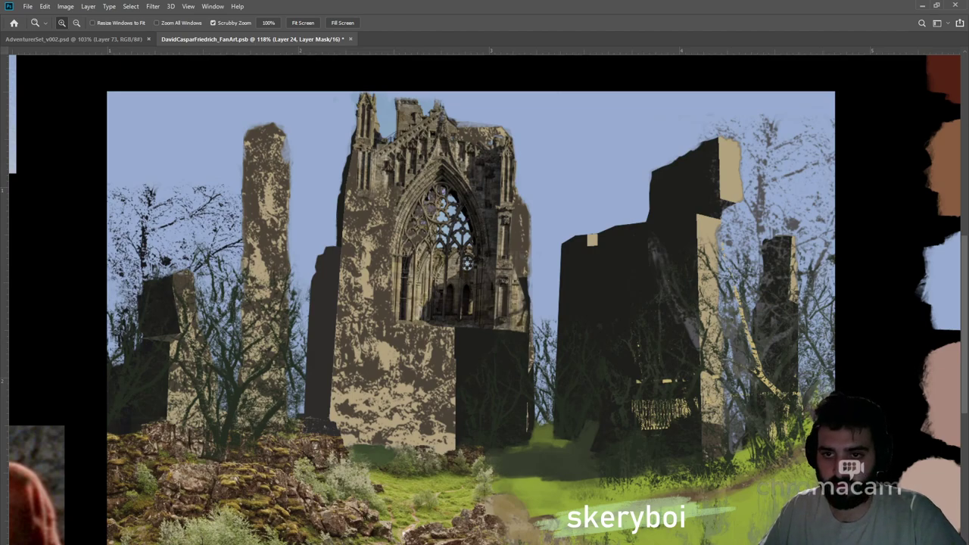
pyautogui.hotkey('ctrl', ',')
pyautogui.hotkey('ctrl', 'i')
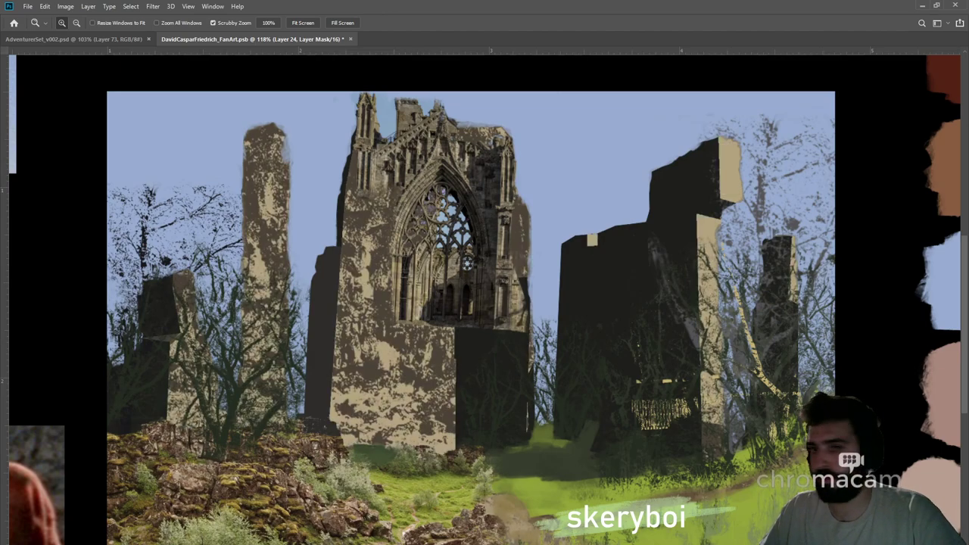
pyautogui.hotkey('ctrl', 'i')
pyautogui.hotkey('ctrl', 'i')
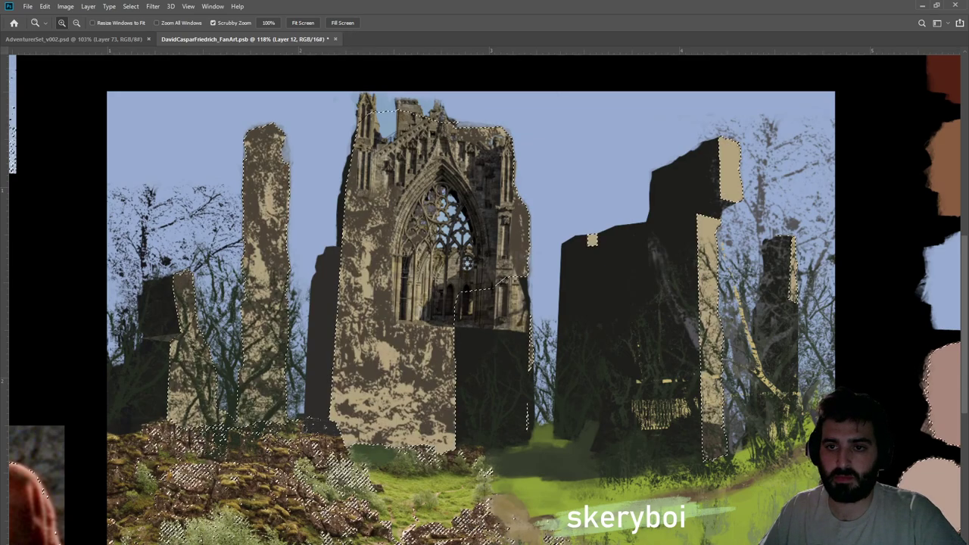
pyautogui.press('b')
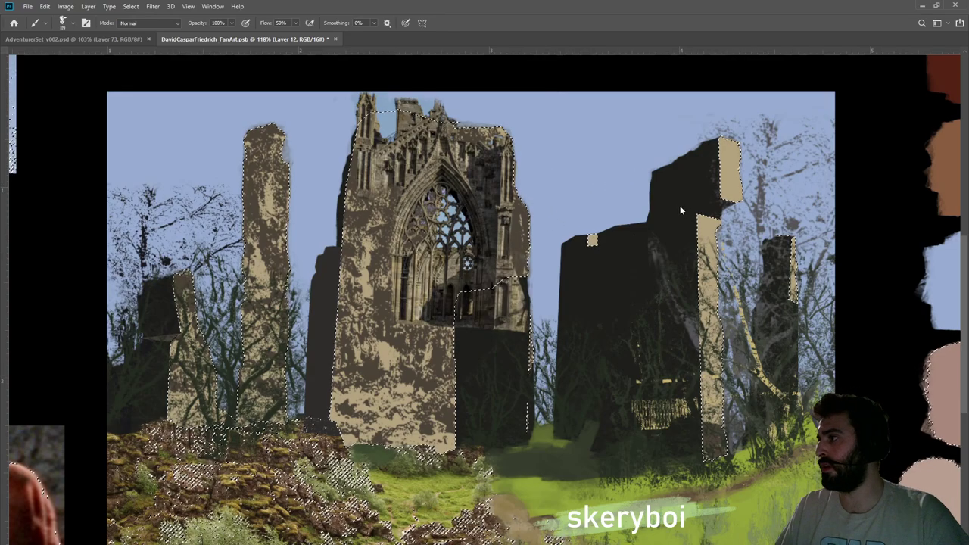
pyautogui.press('z')
pyautogui.hotkey('ctrl', 'd')
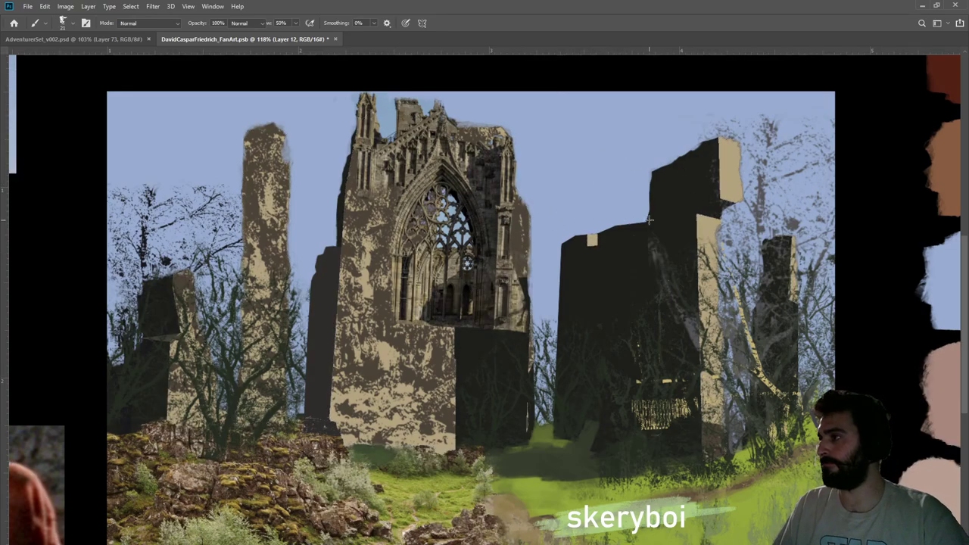
# Try brushing over the small beige block on top of the dark wall, then undo the stroke
pyautogui.moveTo(620, 235); pyautogui.dragTo(627, 235)
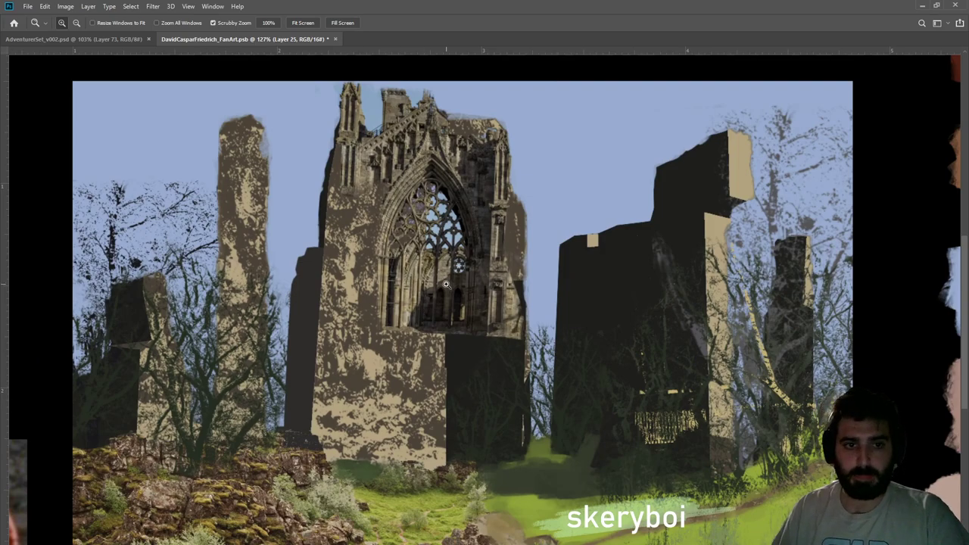
pyautogui.press('b')
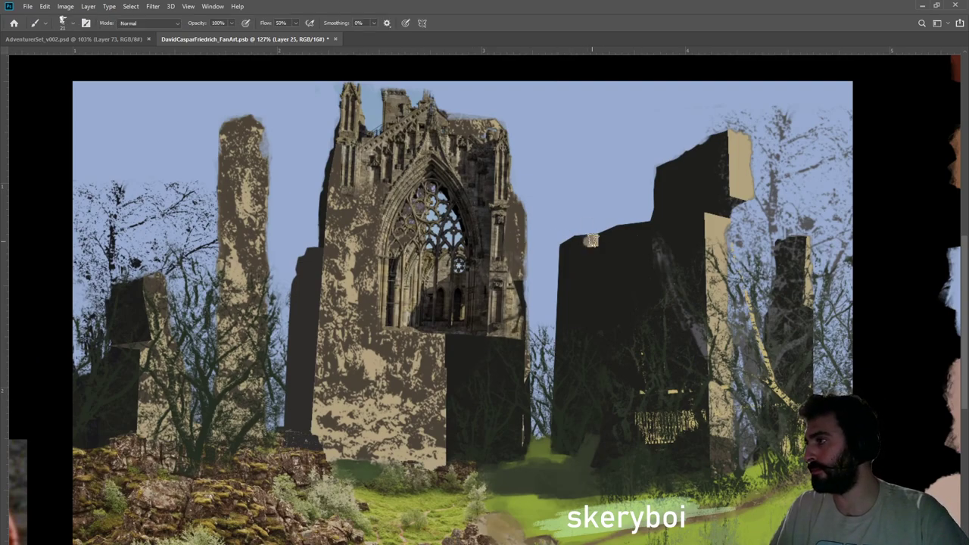
pyautogui.press('z')
pyautogui.click(654, 236)
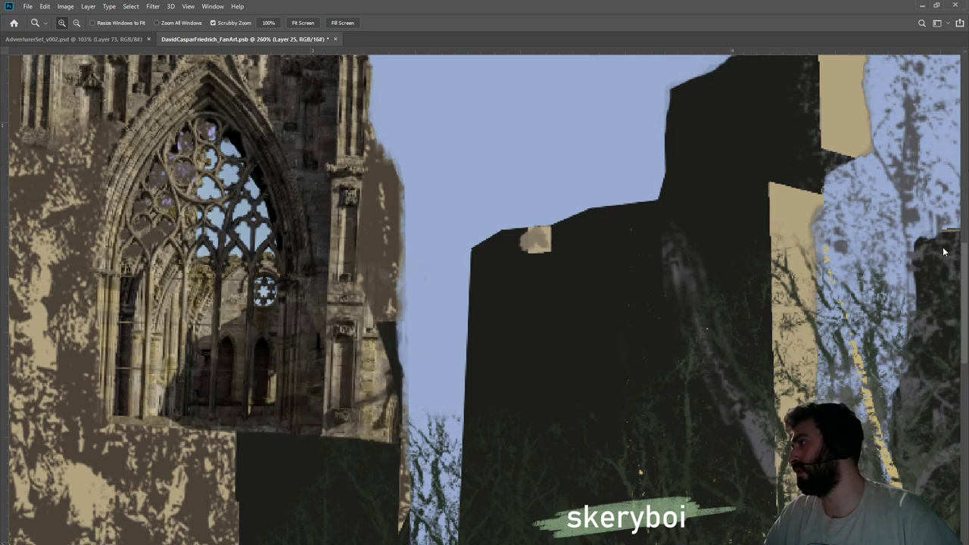
pyautogui.hotkey('ctrl', 'z')
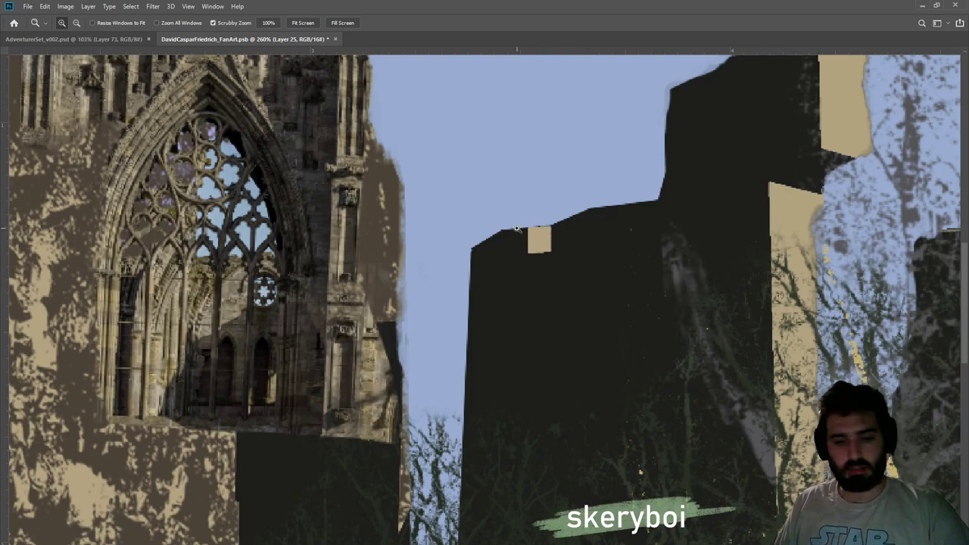
# Brush irregular beige strokes over the hard light-to-dark edges of the small block, the overhanging block and the pillar of the ruin beside the arch
pyautogui.press('b')
pyautogui.moveTo(527, 238)
pyautogui.mouseDown()
pyautogui.moveTo(585, 222)
pyautogui.moveTo(561, 221)
pyautogui.moveTo(521, 247)
pyautogui.mouseUp()
pyautogui.moveTo(829, 136)
pyautogui.mouseDown()
pyautogui.moveTo(821, 96)
pyautogui.moveTo(798, 142)
pyautogui.moveTo(811, 140)
pyautogui.moveTo(824, 118)
pyautogui.moveTo(811, 144)
pyautogui.moveTo(788, 152)
pyautogui.moveTo(818, 140)
pyautogui.moveTo(782, 157)
pyautogui.moveTo(825, 140)
pyautogui.moveTo(821, 122)
pyautogui.moveTo(838, 144)
pyautogui.mouseUp()
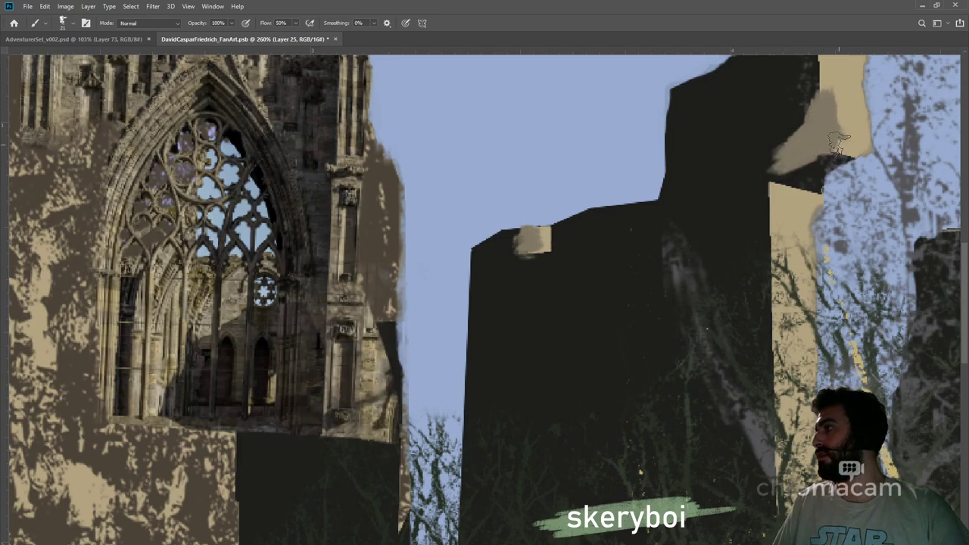
pyautogui.moveTo(772, 223); pyautogui.dragTo(766, 447)
pyautogui.moveTo(771, 221)
pyautogui.mouseDown()
pyautogui.moveTo(761, 188)
pyautogui.moveTo(759, 306)
pyautogui.moveTo(791, 401)
pyautogui.moveTo(763, 408)
pyautogui.moveTo(761, 423)
pyautogui.moveTo(823, 436)
pyautogui.moveTo(785, 321)
pyautogui.moveTo(674, 334)
pyautogui.moveTo(724, 324)
pyautogui.moveTo(698, 326)
pyautogui.mouseUp()
pyautogui.press('z')
pyautogui.moveTo(667, 234); pyautogui.dragTo(691, 250)
pyautogui.press('b')
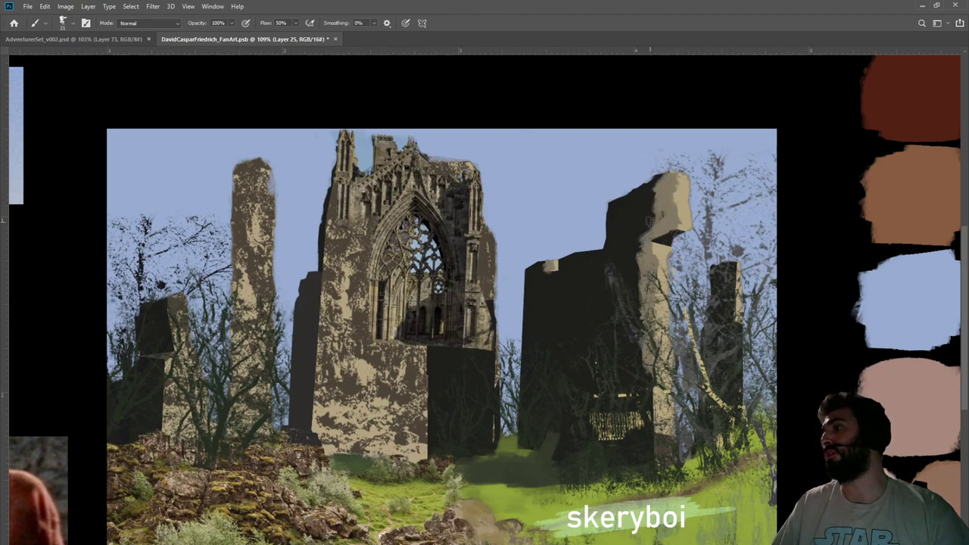
pyautogui.moveTo(645, 348)
pyautogui.mouseDown()
pyautogui.moveTo(642, 390)
pyautogui.moveTo(653, 436)
pyautogui.mouseUp()
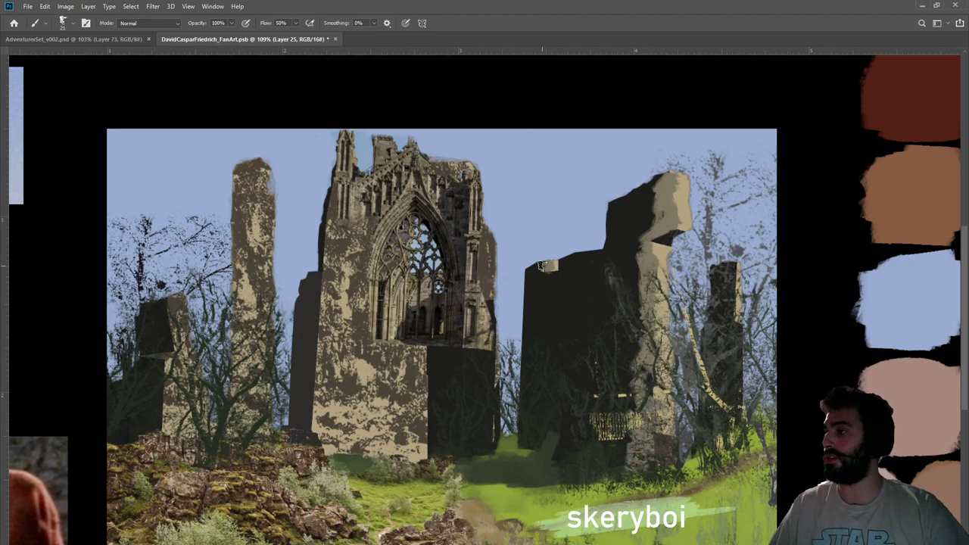
# Brush beige light patches onto the dark wall's corner and top edge, the outer pillars, the low ruin and the arch's side wall
pyautogui.moveTo(559, 265)
pyautogui.mouseDown()
pyautogui.moveTo(544, 272)
pyautogui.moveTo(546, 330)
pyautogui.mouseUp()
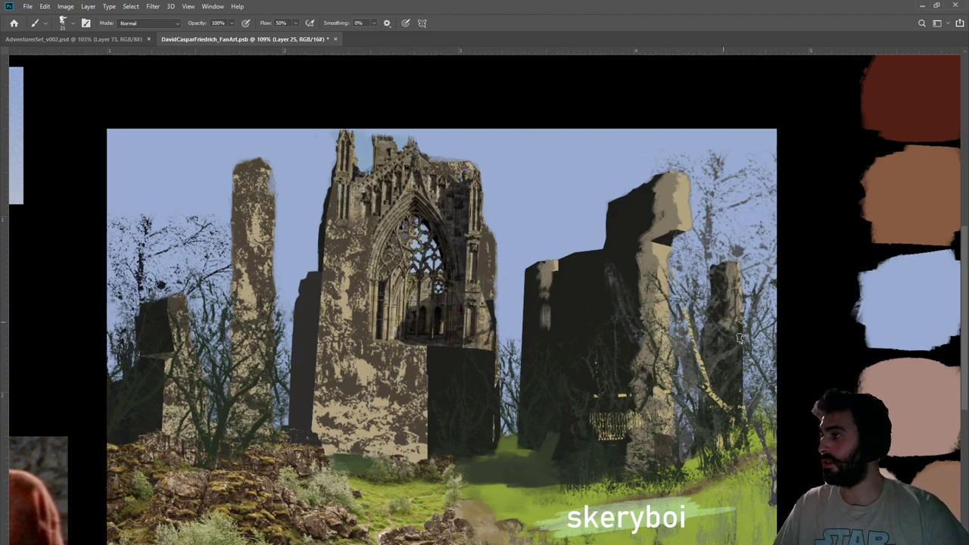
pyautogui.moveTo(732, 344)
pyautogui.mouseDown()
pyautogui.moveTo(737, 394)
pyautogui.moveTo(720, 393)
pyautogui.moveTo(741, 407)
pyautogui.mouseUp()
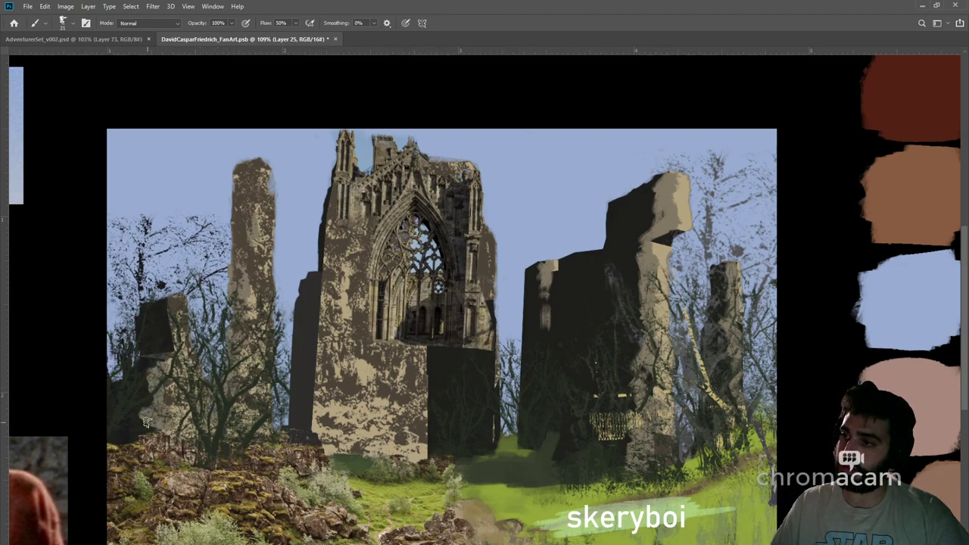
pyautogui.moveTo(151, 427)
pyautogui.mouseDown()
pyautogui.moveTo(131, 430)
pyautogui.moveTo(147, 435)
pyautogui.mouseUp()
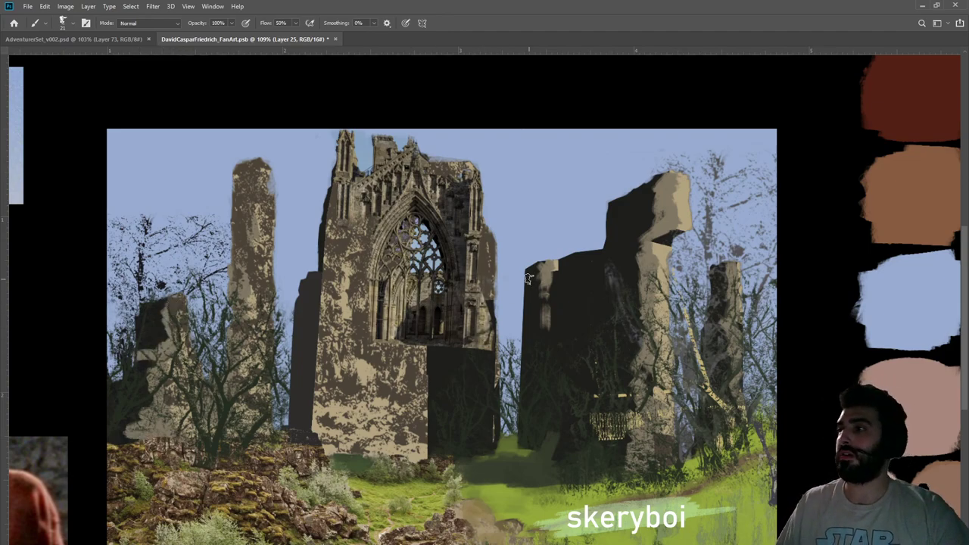
pyautogui.moveTo(331, 278)
pyautogui.mouseDown()
pyautogui.moveTo(312, 360)
pyautogui.moveTo(325, 334)
pyautogui.moveTo(315, 363)
pyautogui.mouseUp()
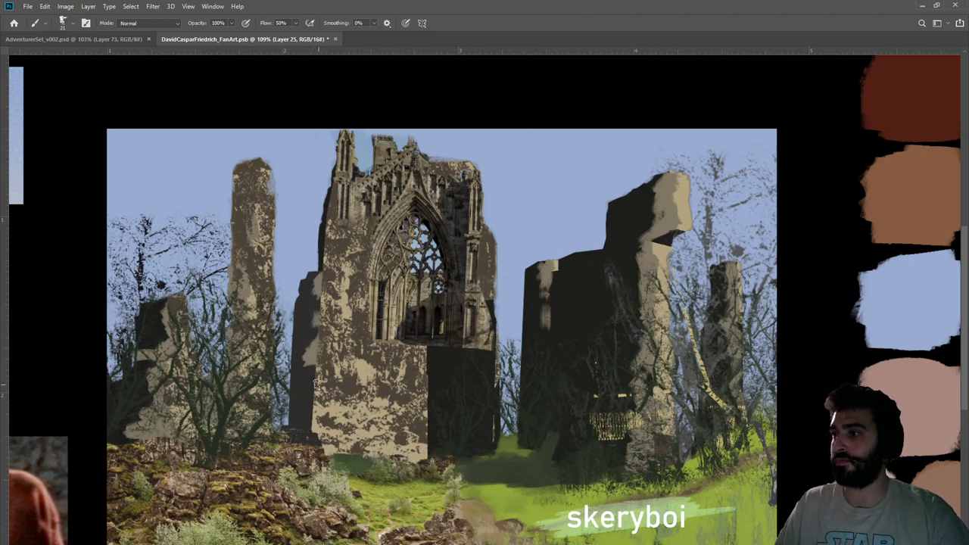
pyautogui.moveTo(310, 402); pyautogui.dragTo(303, 424)
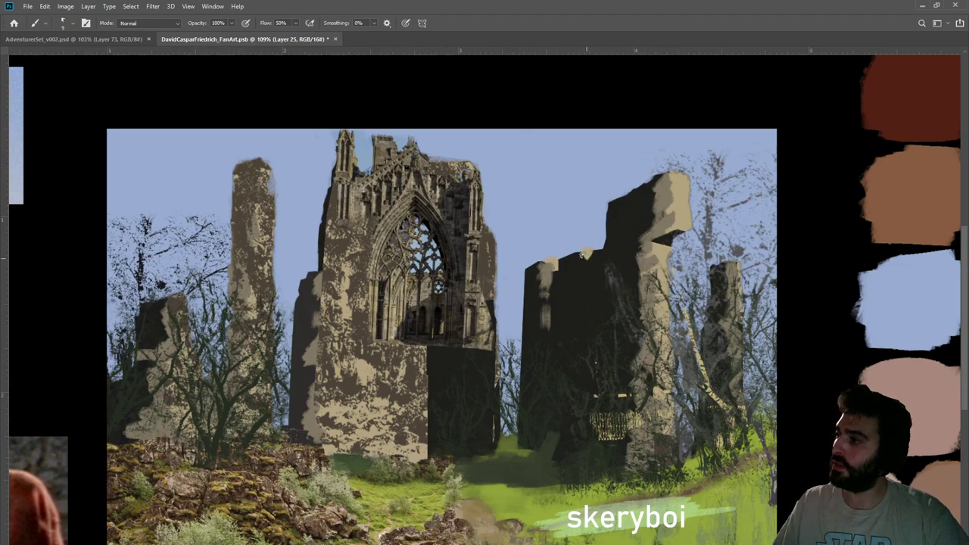
pyautogui.moveTo(559, 261); pyautogui.dragTo(581, 252)
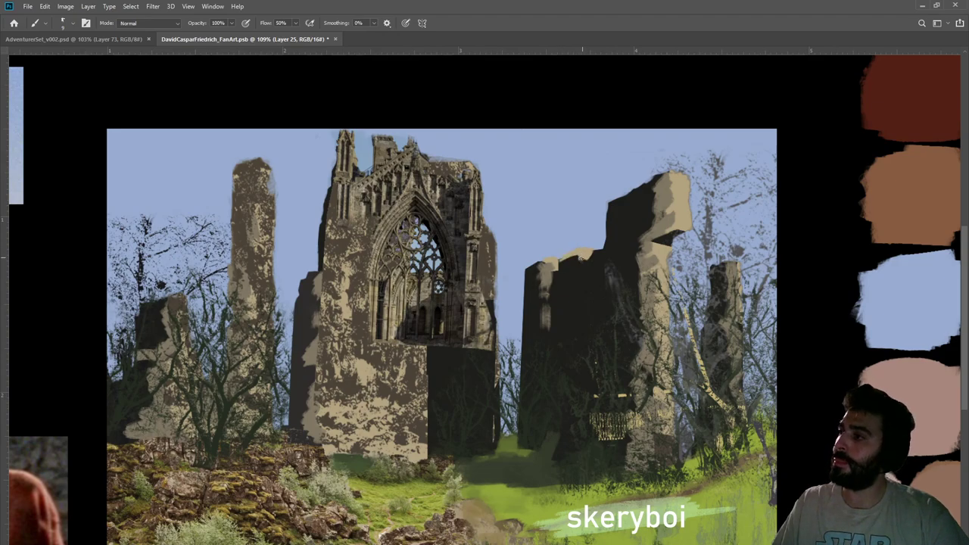
pyautogui.moveTo(456, 333); pyautogui.dragTo(492, 298)
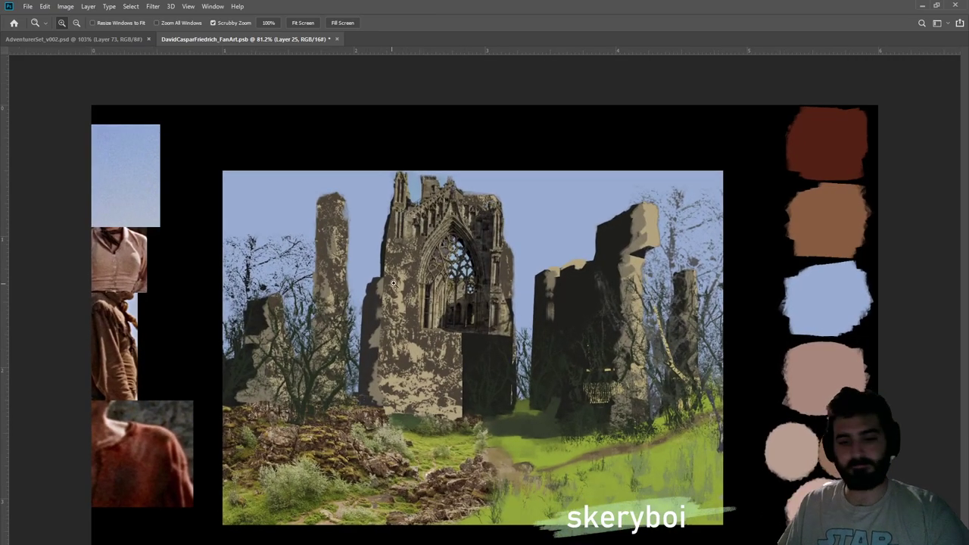
# Paint beige light down the tall pillar, the arch wall and the ledge beneath the window, and add a diagonal dark shadow below
pyautogui.moveTo(371, 284); pyautogui.dragTo(398, 285)
pyautogui.press('b')
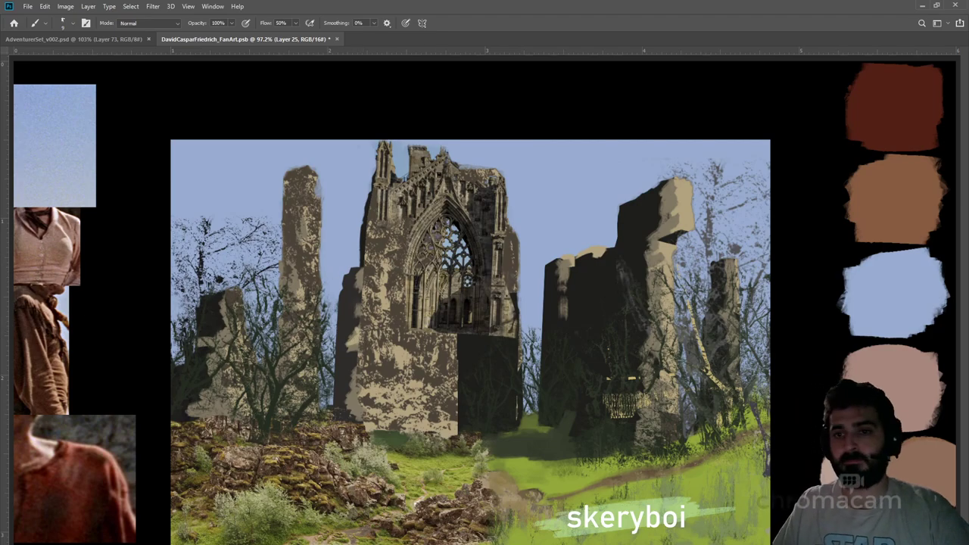
pyautogui.hotkey('ctrl', ',')
pyautogui.hotkey('ctrl', ',')
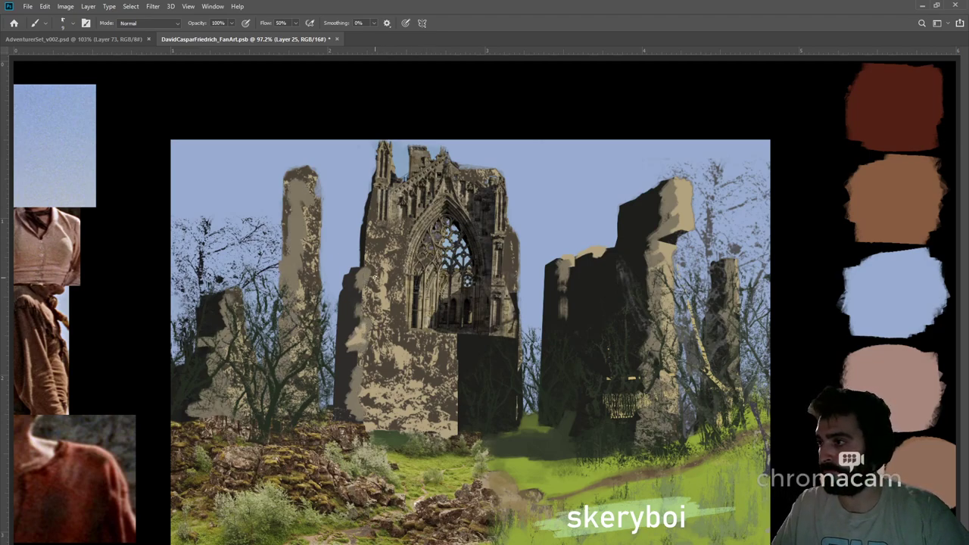
pyautogui.moveTo(368, 317)
pyautogui.mouseDown()
pyautogui.moveTo(371, 363)
pyautogui.moveTo(369, 250)
pyautogui.moveTo(385, 339)
pyautogui.moveTo(383, 222)
pyautogui.moveTo(375, 401)
pyautogui.moveTo(383, 360)
pyautogui.moveTo(368, 416)
pyautogui.moveTo(363, 356)
pyautogui.moveTo(354, 387)
pyautogui.moveTo(367, 426)
pyautogui.moveTo(381, 388)
pyautogui.moveTo(375, 402)
pyautogui.mouseUp()
pyautogui.moveTo(420, 336)
pyautogui.mouseDown()
pyautogui.moveTo(400, 326)
pyautogui.moveTo(406, 339)
pyautogui.moveTo(465, 339)
pyautogui.moveTo(417, 345)
pyautogui.moveTo(452, 350)
pyautogui.mouseUp()
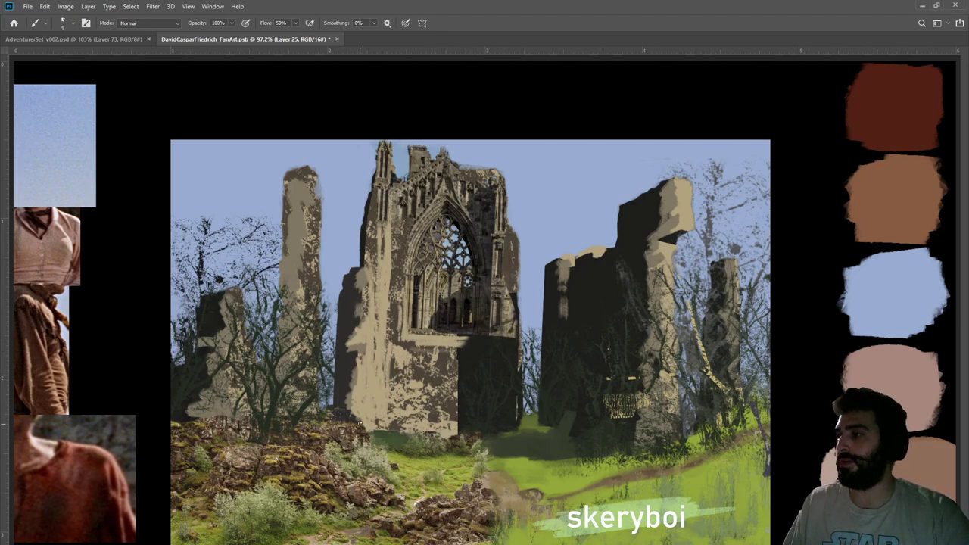
pyautogui.moveTo(457, 370)
pyautogui.mouseDown()
pyautogui.moveTo(404, 419)
pyautogui.moveTo(448, 390)
pyautogui.moveTo(410, 421)
pyautogui.moveTo(460, 407)
pyautogui.moveTo(438, 403)
pyautogui.moveTo(399, 418)
pyautogui.moveTo(470, 422)
pyautogui.moveTo(422, 431)
pyautogui.moveTo(449, 431)
pyautogui.moveTo(429, 432)
pyautogui.moveTo(455, 420)
pyautogui.moveTo(458, 434)
pyautogui.moveTo(384, 429)
pyautogui.moveTo(399, 435)
pyautogui.moveTo(387, 438)
pyautogui.moveTo(390, 385)
pyautogui.moveTo(392, 429)
pyautogui.mouseUp()
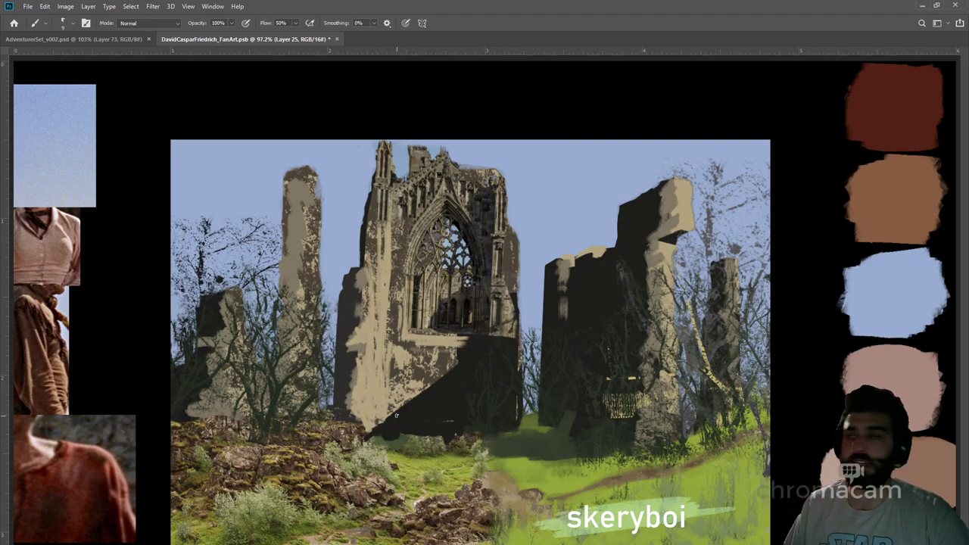
# Darken the shadow side of the low ruin beside the tall pillar down to the rocks, and save the document
pyautogui.moveTo(215, 298); pyautogui.dragTo(219, 311)
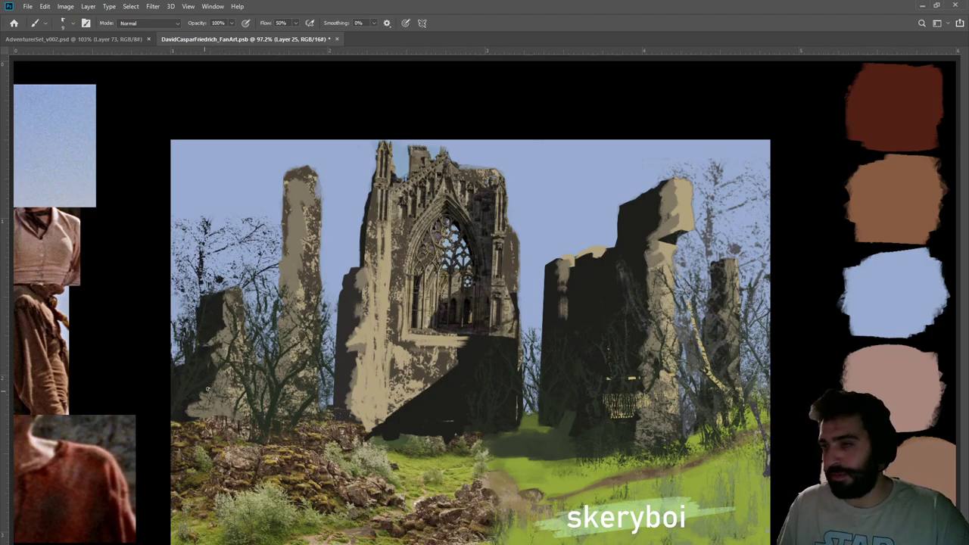
pyautogui.moveTo(209, 390)
pyautogui.mouseDown()
pyautogui.moveTo(194, 411)
pyautogui.moveTo(209, 409)
pyautogui.moveTo(172, 421)
pyautogui.mouseUp()
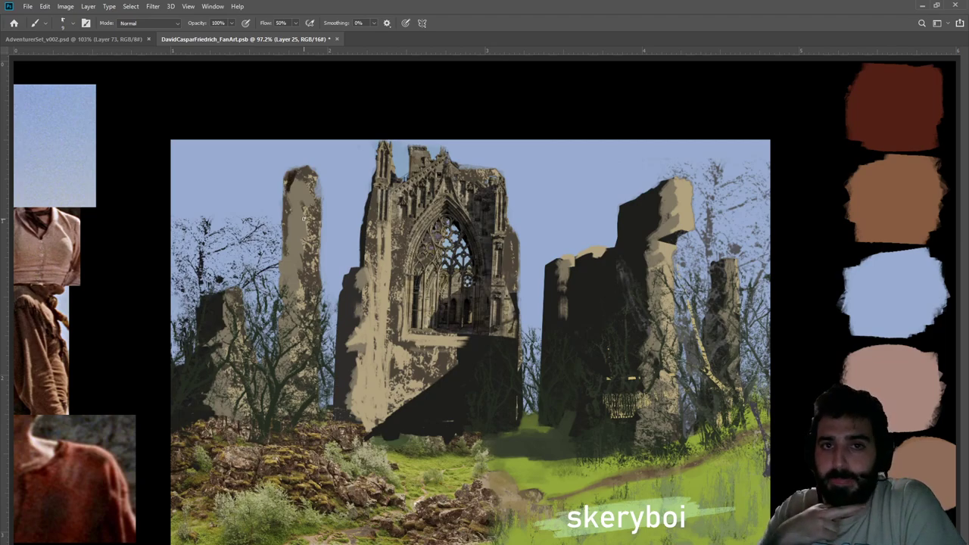
pyautogui.hotkey('ctrl', 's')
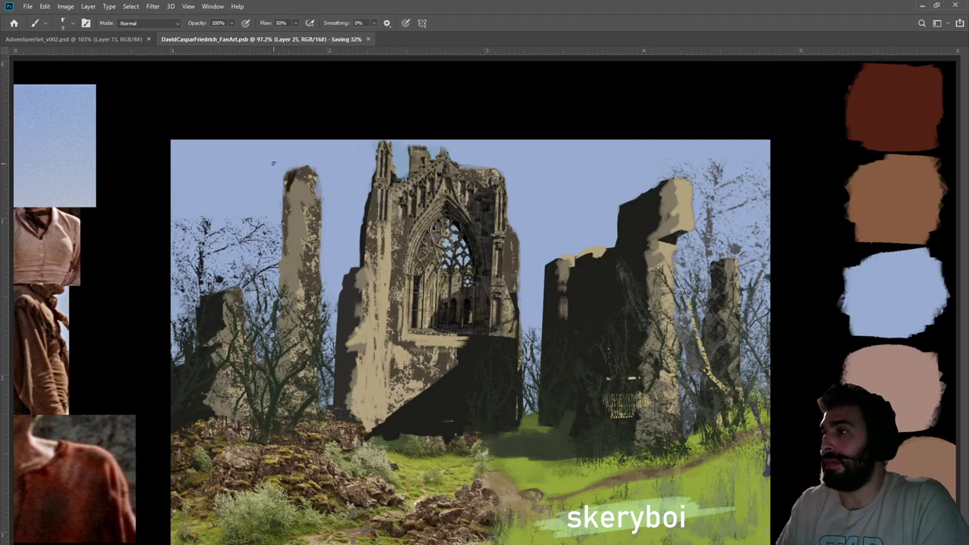
# Paint ragged dark shadow edges along the tall pillar, the arch's side wall and the outer side of the large dark wall
pyautogui.moveTo(299, 168)
pyautogui.mouseDown()
pyautogui.moveTo(280, 283)
pyautogui.moveTo(279, 270)
pyautogui.moveTo(256, 267)
pyautogui.moveTo(320, 238)
pyautogui.moveTo(345, 291)
pyautogui.moveTo(295, 296)
pyautogui.moveTo(278, 313)
pyautogui.moveTo(281, 304)
pyautogui.moveTo(258, 362)
pyautogui.moveTo(275, 346)
pyautogui.moveTo(267, 409)
pyautogui.mouseUp()
pyautogui.moveTo(348, 276)
pyautogui.mouseDown()
pyautogui.moveTo(347, 301)
pyautogui.moveTo(358, 284)
pyautogui.moveTo(361, 292)
pyautogui.moveTo(343, 291)
pyautogui.moveTo(333, 341)
pyautogui.moveTo(335, 411)
pyautogui.moveTo(350, 413)
pyautogui.moveTo(338, 399)
pyautogui.moveTo(360, 352)
pyautogui.moveTo(347, 387)
pyautogui.moveTo(339, 359)
pyautogui.moveTo(349, 325)
pyautogui.mouseUp()
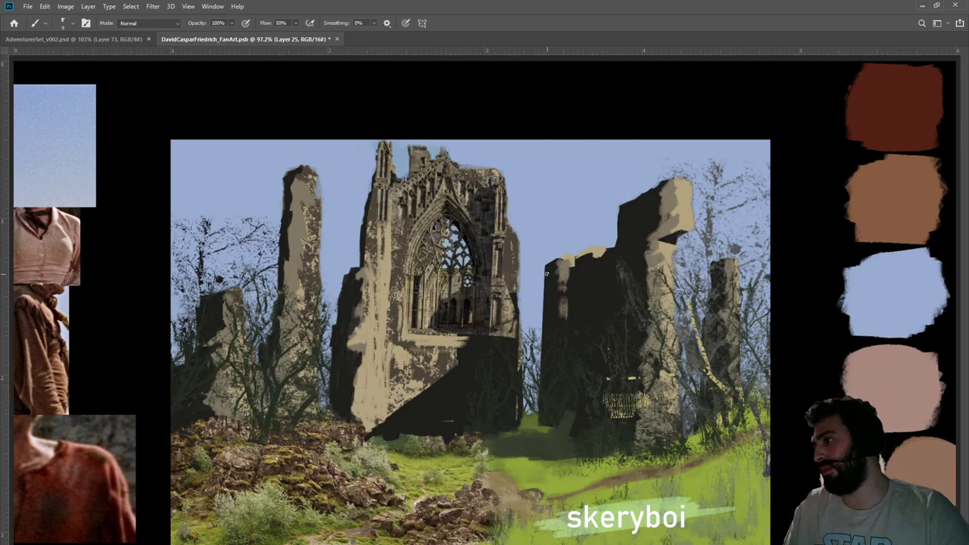
pyautogui.moveTo(554, 263)
pyautogui.mouseDown()
pyautogui.moveTo(544, 273)
pyautogui.moveTo(547, 265)
pyautogui.moveTo(540, 372)
pyautogui.mouseUp()
pyautogui.moveTo(543, 332); pyautogui.dragTo(541, 379)
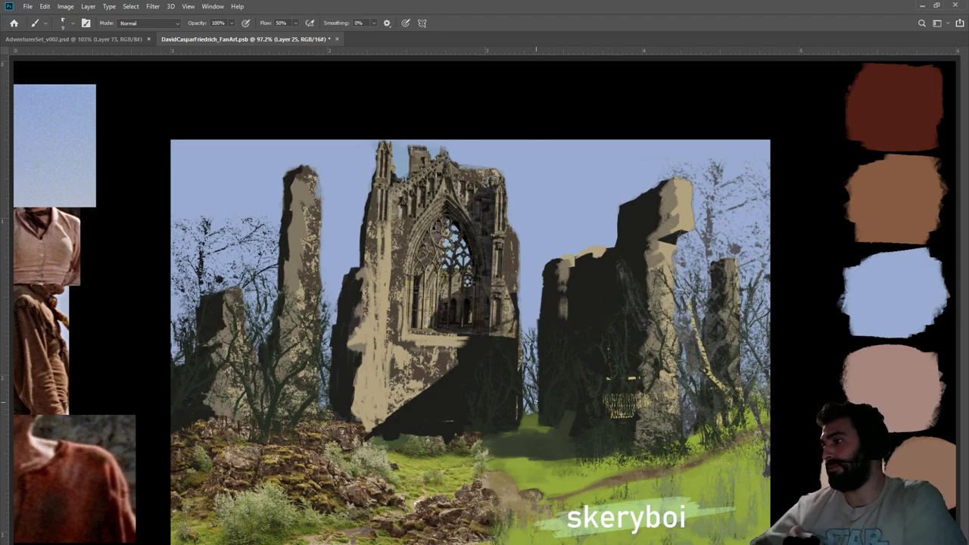
pyautogui.moveTo(541, 413)
pyautogui.mouseDown()
pyautogui.moveTo(542, 425)
pyautogui.moveTo(559, 425)
pyautogui.mouseUp()
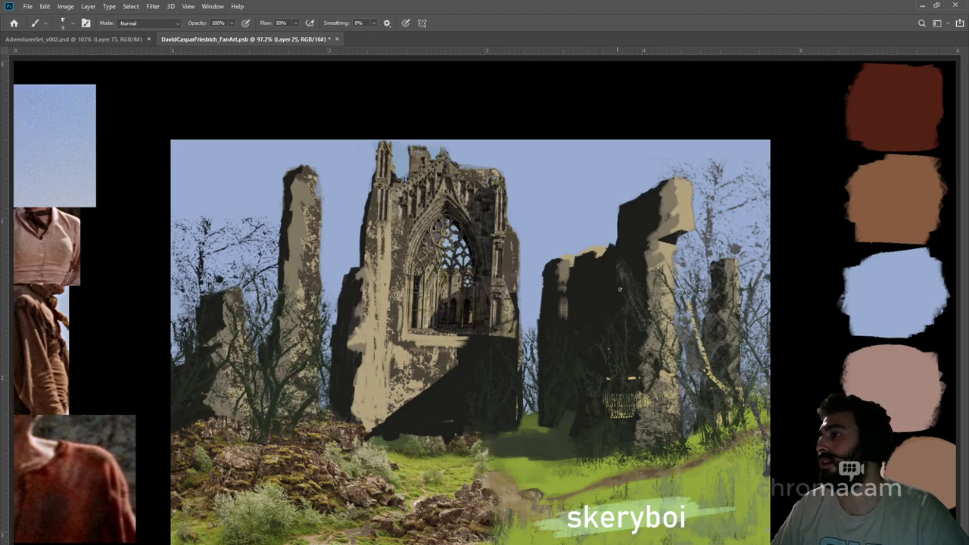
# Paint thin vertical column lines down the wall beside the arched window, continuing the photo's pilasters to the ground
pyautogui.press('z')
pyautogui.moveTo(515, 318)
pyautogui.mouseDown()
pyautogui.moveTo(451, 324)
pyautogui.moveTo(451, 333)
pyautogui.mouseUp()
pyautogui.moveTo(436, 322); pyautogui.dragTo(488, 318)
pyautogui.press('b')
pyautogui.moveTo(389, 225); pyautogui.dragTo(391, 281)
pyautogui.keyDown('shift'); pyautogui.click(390, 416); pyautogui.keyUp('shift')
pyautogui.keyDown('shift'); pyautogui.click(387, 229); pyautogui.keyUp('shift')
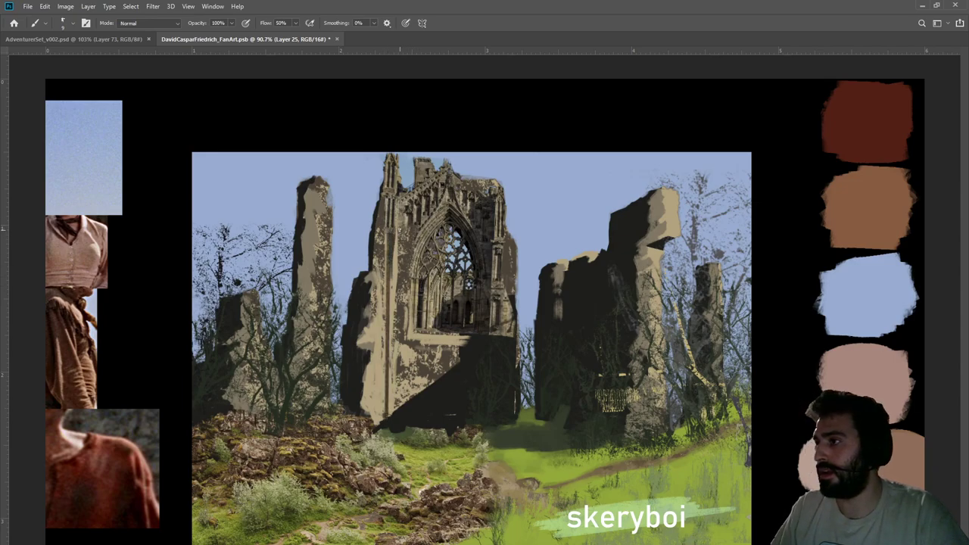
pyautogui.moveTo(394, 407); pyautogui.dragTo(390, 281)
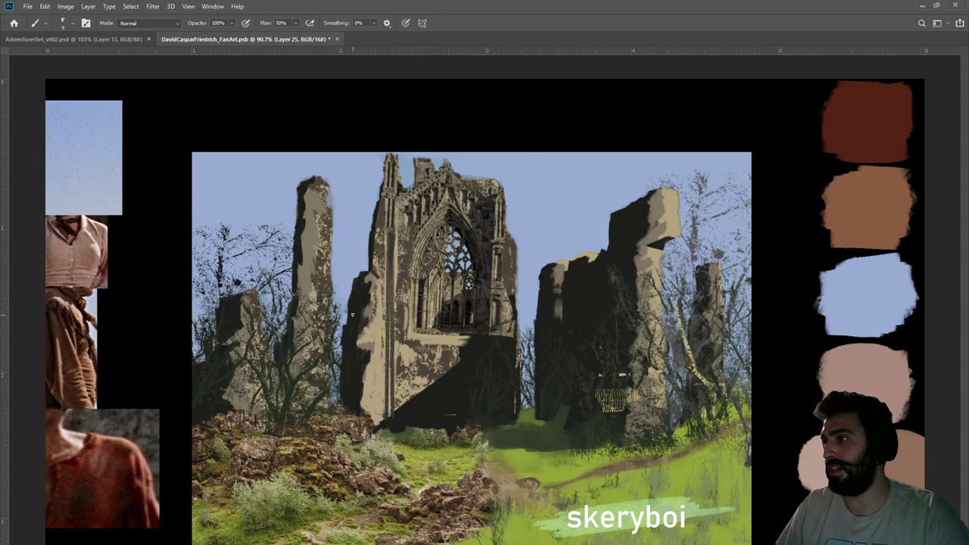
pyautogui.moveTo(377, 280); pyautogui.dragTo(377, 429)
pyautogui.moveTo(382, 278)
pyautogui.mouseDown()
pyautogui.moveTo(375, 409)
pyautogui.moveTo(380, 277)
pyautogui.moveTo(377, 336)
pyautogui.mouseUp()
pyautogui.moveTo(382, 420); pyautogui.dragTo(380, 285)
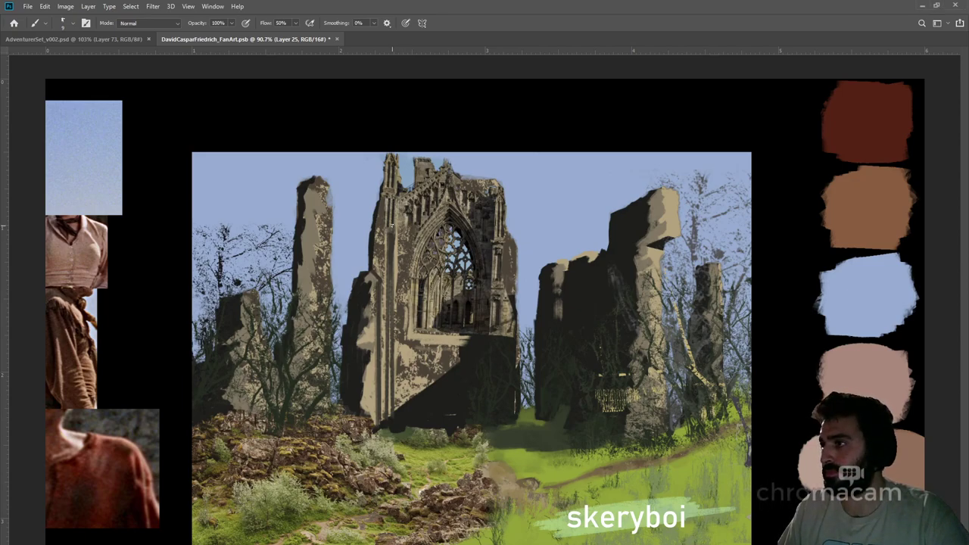
pyautogui.moveTo(396, 234); pyautogui.dragTo(396, 244)
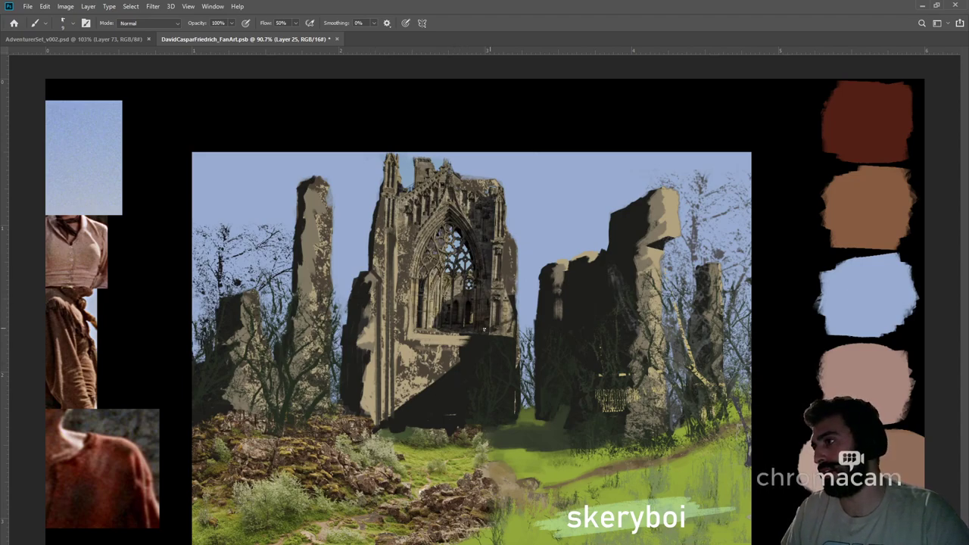
# Paint moulding lines and brown shading over the blotchy wall beneath the arched window, and check the whole composition
pyautogui.moveTo(406, 326)
pyautogui.mouseDown()
pyautogui.moveTo(407, 338)
pyautogui.moveTo(420, 341)
pyautogui.mouseUp()
pyautogui.moveTo(409, 319)
pyautogui.mouseDown()
pyautogui.moveTo(409, 341)
pyautogui.moveTo(453, 341)
pyautogui.moveTo(424, 344)
pyautogui.moveTo(454, 352)
pyautogui.moveTo(437, 353)
pyautogui.moveTo(408, 381)
pyautogui.moveTo(427, 384)
pyautogui.moveTo(423, 409)
pyautogui.mouseUp()
pyautogui.moveTo(452, 364)
pyautogui.mouseDown()
pyautogui.moveTo(426, 409)
pyautogui.moveTo(454, 413)
pyautogui.moveTo(459, 363)
pyautogui.moveTo(441, 369)
pyautogui.moveTo(409, 351)
pyautogui.moveTo(412, 342)
pyautogui.moveTo(464, 378)
pyautogui.mouseUp()
pyautogui.moveTo(394, 345); pyautogui.dragTo(454, 364)
pyautogui.press('z')
pyautogui.moveTo(587, 265); pyautogui.dragTo(495, 258)
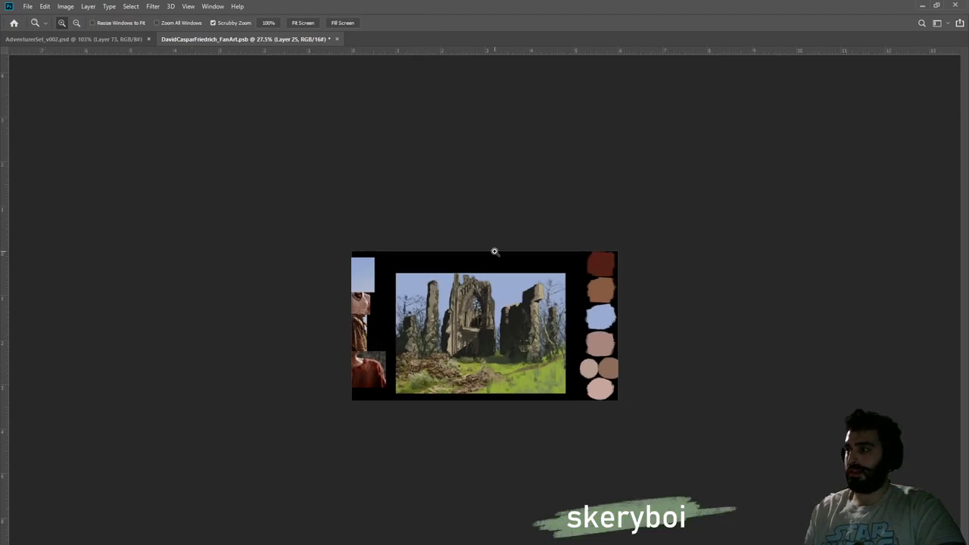
pyautogui.moveTo(454, 328); pyautogui.dragTo(545, 322)
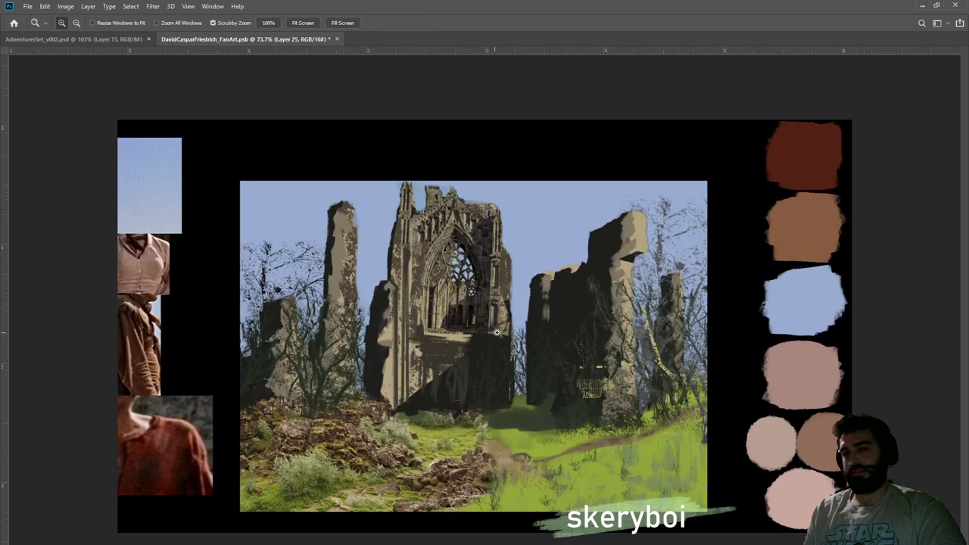
# Touch up the foot of the columns beside the arched window, compare against the original Friedrich painting, and save the document
pyautogui.press('b')
pyautogui.keyDown('alt'); pyautogui.click(422, 398); pyautogui.keyUp('alt')
pyautogui.moveTo(406, 378); pyautogui.dragTo(395, 406)
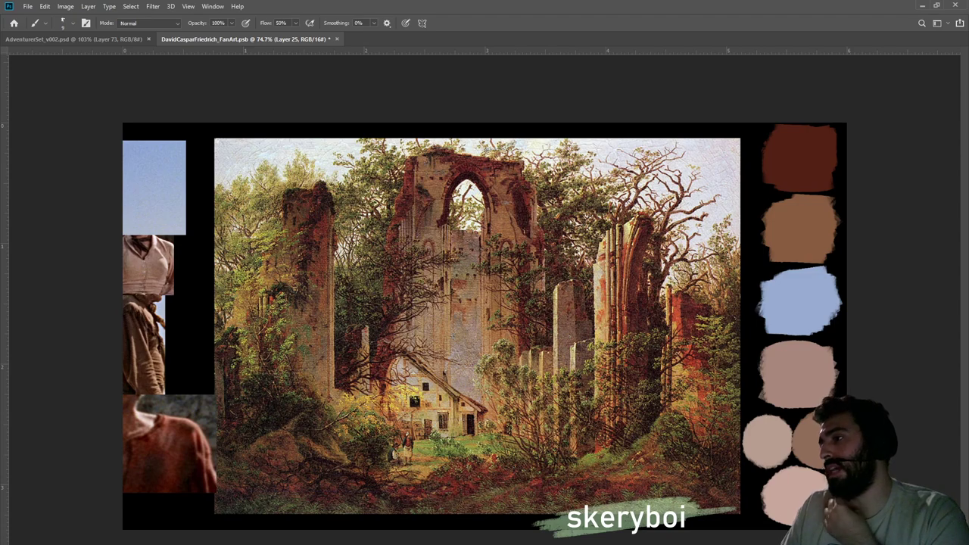
pyautogui.hotkey('ctrl', ',')
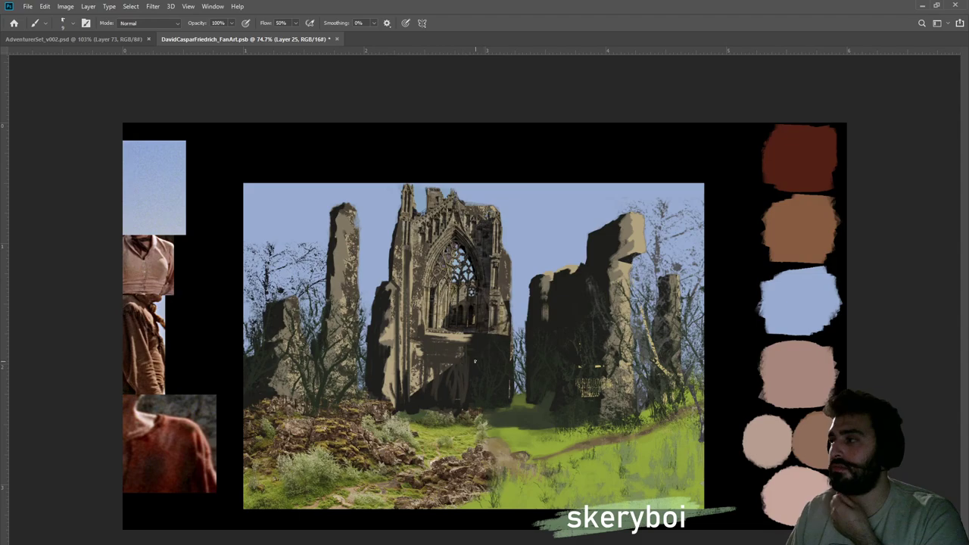
pyautogui.hotkey('ctrl', 's')
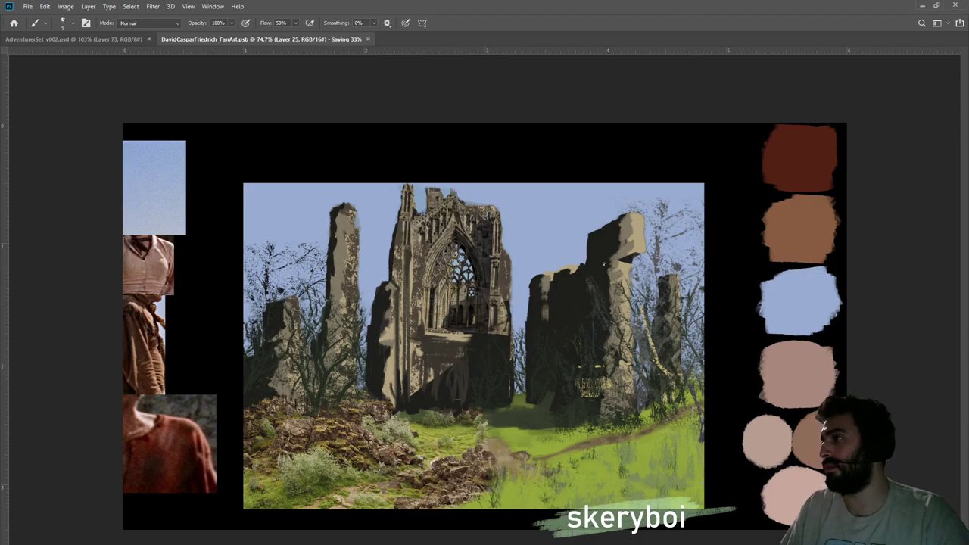
# Paint vertical shading strokes up the columns beside the arched window to blend the painted wall into the photo texture
pyautogui.moveTo(402, 383); pyautogui.dragTo(404, 277)
pyautogui.moveTo(414, 338)
pyautogui.mouseDown()
pyautogui.moveTo(414, 317)
pyautogui.moveTo(414, 341)
pyautogui.moveTo(450, 343)
pyautogui.moveTo(418, 344)
pyautogui.moveTo(421, 250)
pyautogui.moveTo(416, 280)
pyautogui.moveTo(415, 318)
pyautogui.moveTo(428, 246)
pyautogui.mouseUp()
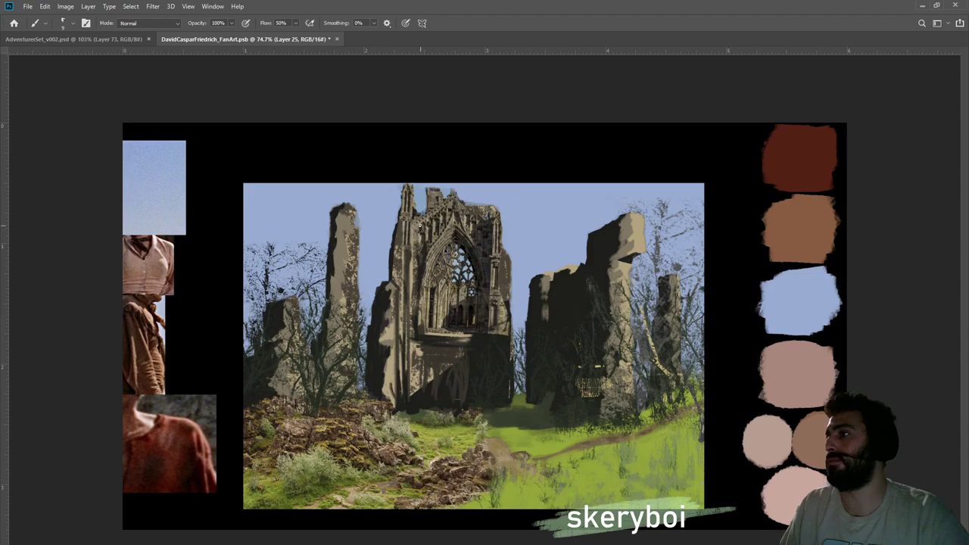
pyautogui.moveTo(413, 247)
pyautogui.mouseDown()
pyautogui.moveTo(416, 263)
pyautogui.moveTo(421, 243)
pyautogui.mouseUp()
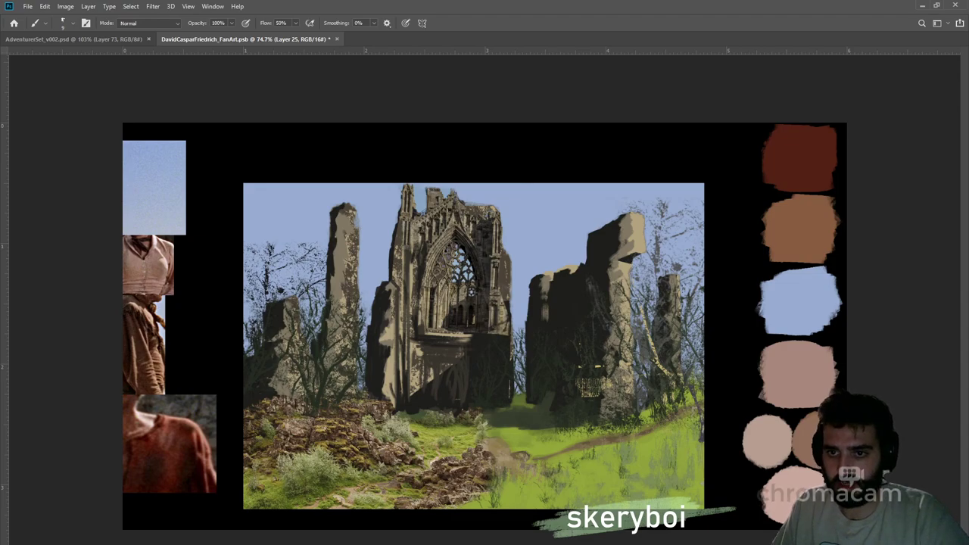
pyautogui.hotkey('ctrl', ',')
pyautogui.hotkey('ctrl', ',')
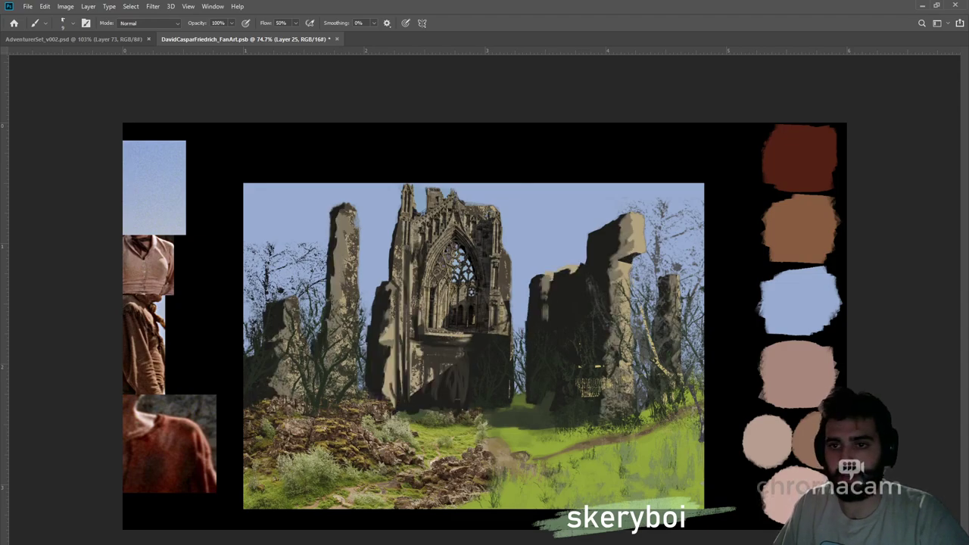
# Add a new layer above Layer 21 and paint muted shading over the lower columns and the mouldings beneath the arched window
pyautogui.hotkey('alt', '[')
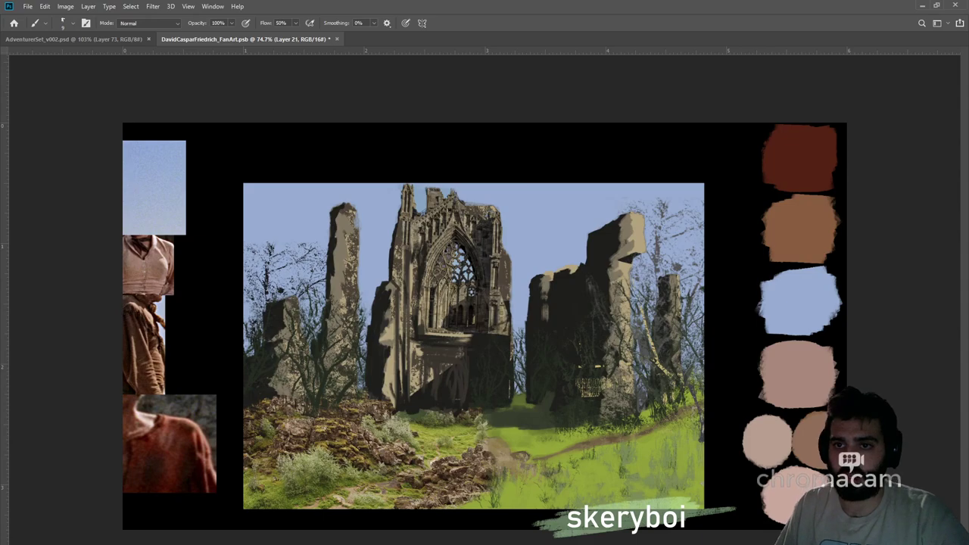
pyautogui.hotkey('ctrl', 'shift', 'alt', 'n')
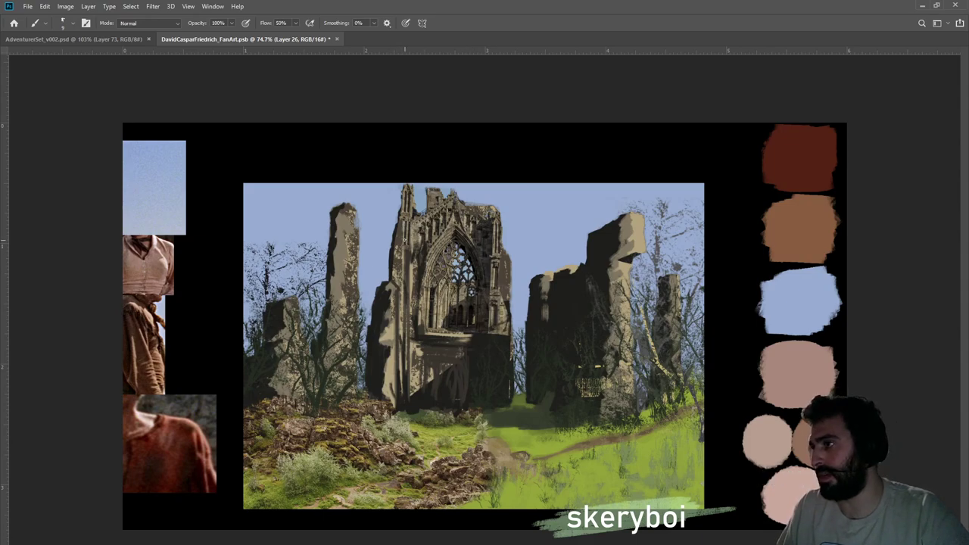
pyautogui.moveTo(405, 302); pyautogui.dragTo(411, 353)
pyautogui.moveTo(394, 277)
pyautogui.mouseDown()
pyautogui.moveTo(398, 369)
pyautogui.moveTo(400, 305)
pyautogui.moveTo(385, 346)
pyautogui.moveTo(392, 395)
pyautogui.mouseUp()
pyautogui.moveTo(399, 337)
pyautogui.mouseDown()
pyautogui.moveTo(403, 315)
pyautogui.moveTo(388, 332)
pyautogui.moveTo(407, 379)
pyautogui.mouseUp()
pyautogui.moveTo(414, 350)
pyautogui.mouseDown()
pyautogui.moveTo(418, 379)
pyautogui.moveTo(459, 351)
pyautogui.mouseUp()
pyautogui.moveTo(426, 348); pyautogui.dragTo(460, 347)
pyautogui.moveTo(423, 351)
pyautogui.mouseDown()
pyautogui.moveTo(455, 351)
pyautogui.moveTo(453, 334)
pyautogui.moveTo(462, 338)
pyautogui.moveTo(426, 330)
pyautogui.mouseUp()
# Paint vertical strokes over the upper columns beside the window arch, continuing the pilaster shading upward
pyautogui.moveTo(424, 263); pyautogui.dragTo(419, 288)
pyautogui.moveTo(415, 244); pyautogui.dragTo(416, 287)
pyautogui.moveTo(417, 227); pyautogui.dragTo(416, 262)
pyautogui.moveTo(416, 240); pyautogui.dragTo(416, 300)
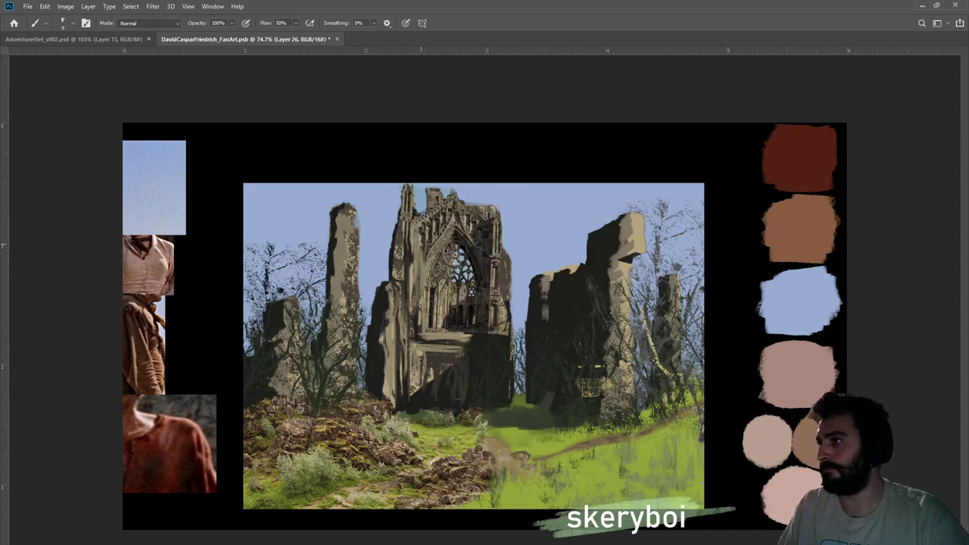
pyautogui.moveTo(421, 227); pyautogui.dragTo(422, 253)
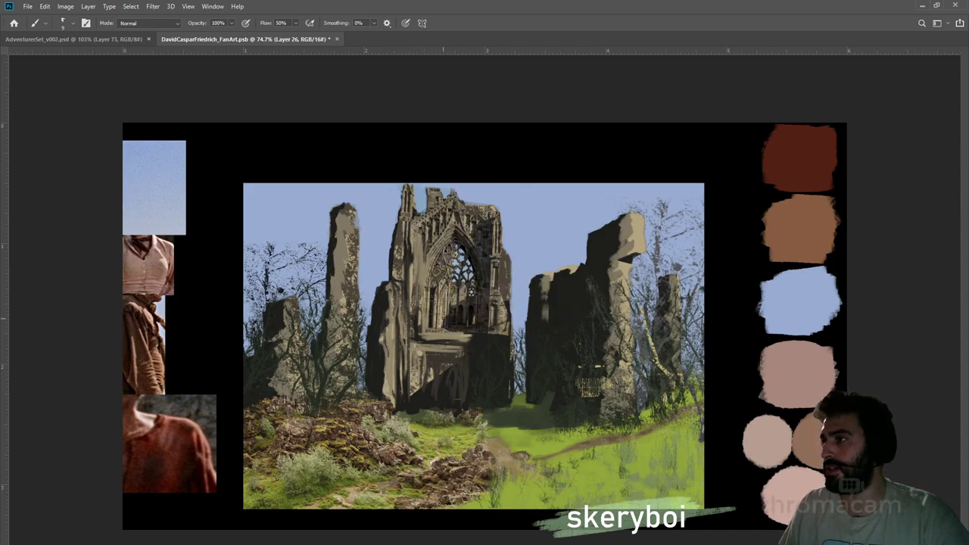
# Break up the flat light tone on the overhanging block and upper shaft of its pillar, and save the document
pyautogui.moveTo(638, 226)
pyautogui.mouseDown()
pyautogui.moveTo(635, 249)
pyautogui.moveTo(634, 227)
pyautogui.mouseUp()
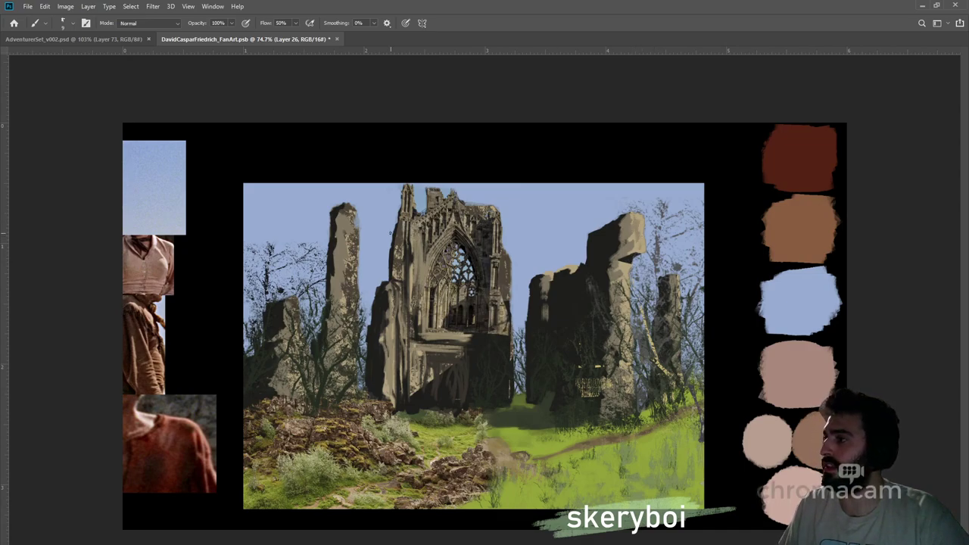
pyautogui.moveTo(633, 221); pyautogui.dragTo(632, 231)
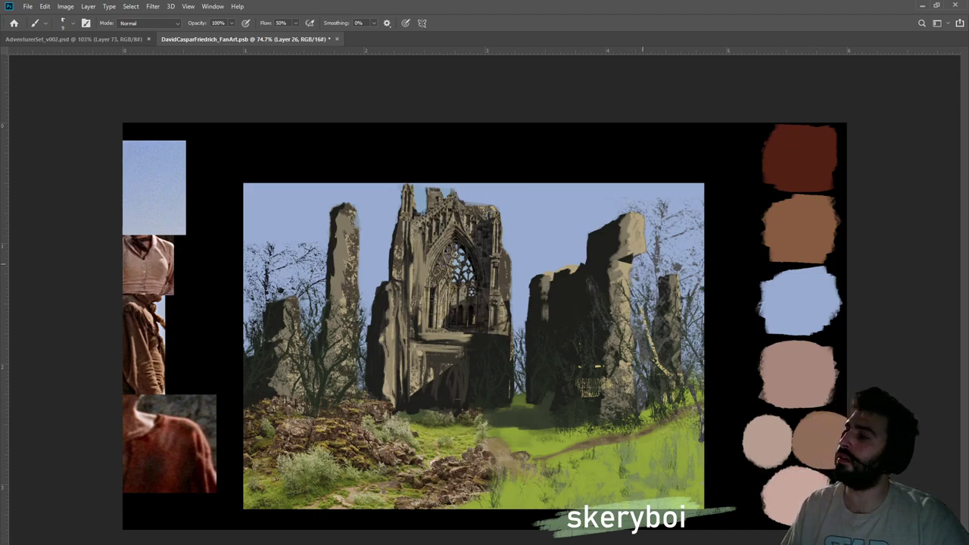
pyautogui.moveTo(623, 263)
pyautogui.mouseDown()
pyautogui.moveTo(640, 252)
pyautogui.moveTo(614, 260)
pyautogui.mouseUp()
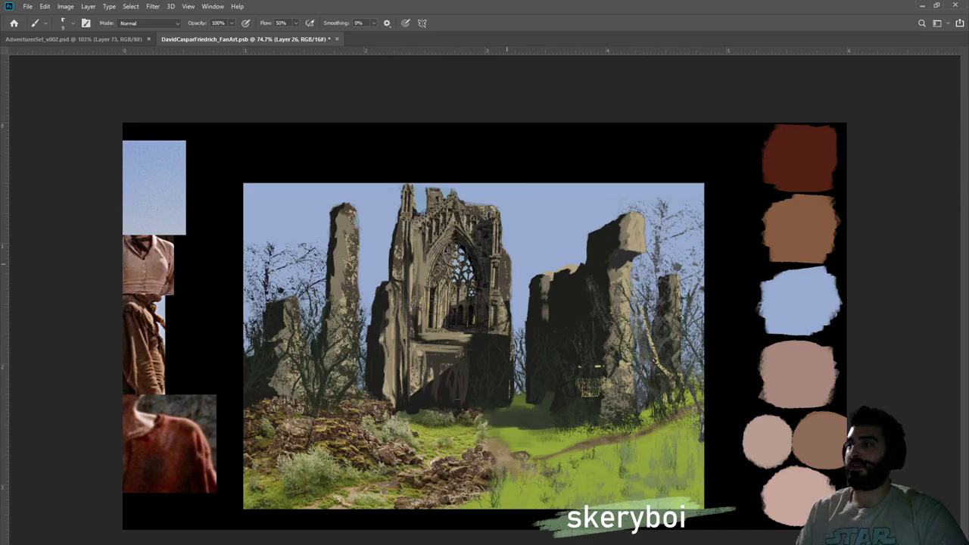
pyautogui.press('z')
pyautogui.moveTo(461, 293); pyautogui.dragTo(421, 292)
pyautogui.click(422, 291)
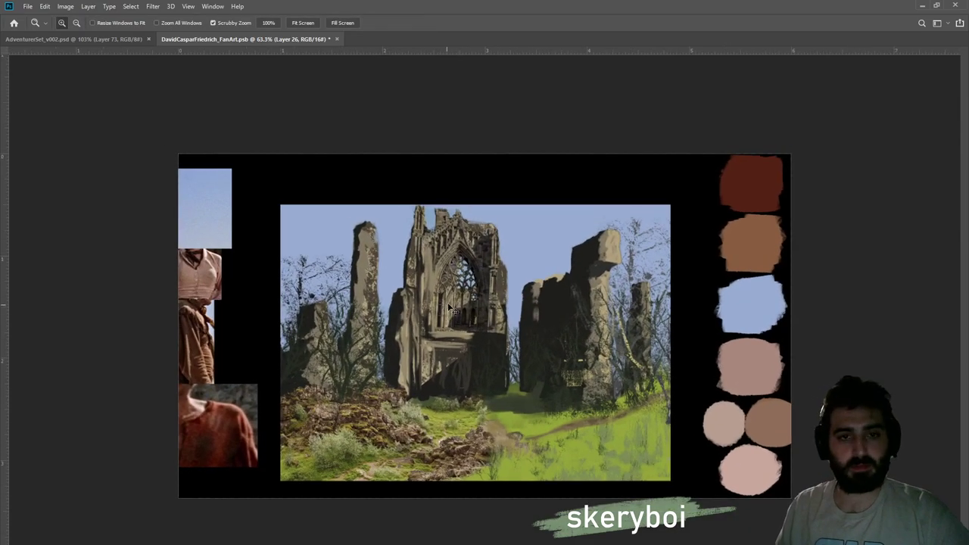
pyautogui.hotkey('ctrl', 's')
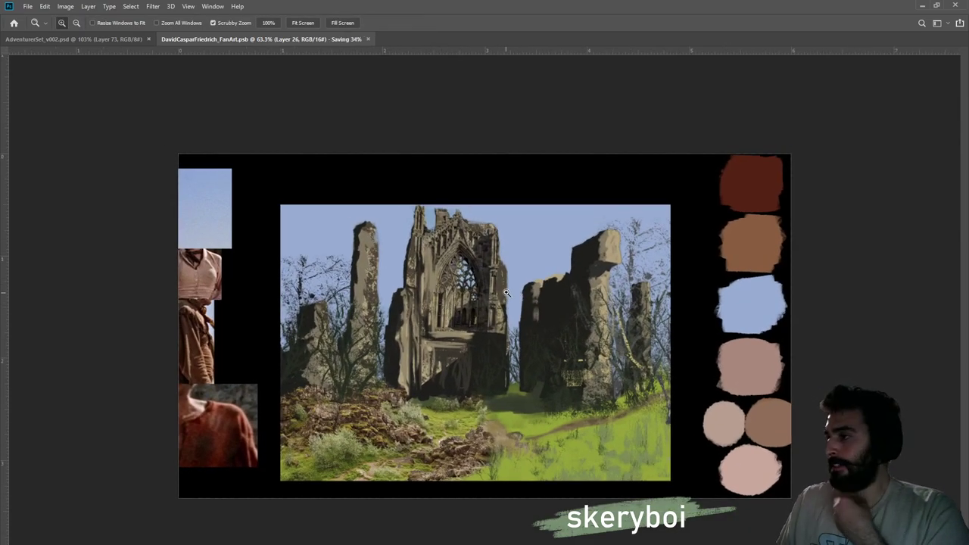
# Compare the composition with the original Friedrich painting and add a new empty layer above Layer 26
pyautogui.moveTo(534, 336); pyautogui.dragTo(529, 333)
pyautogui.moveTo(477, 309); pyautogui.dragTo(531, 356)
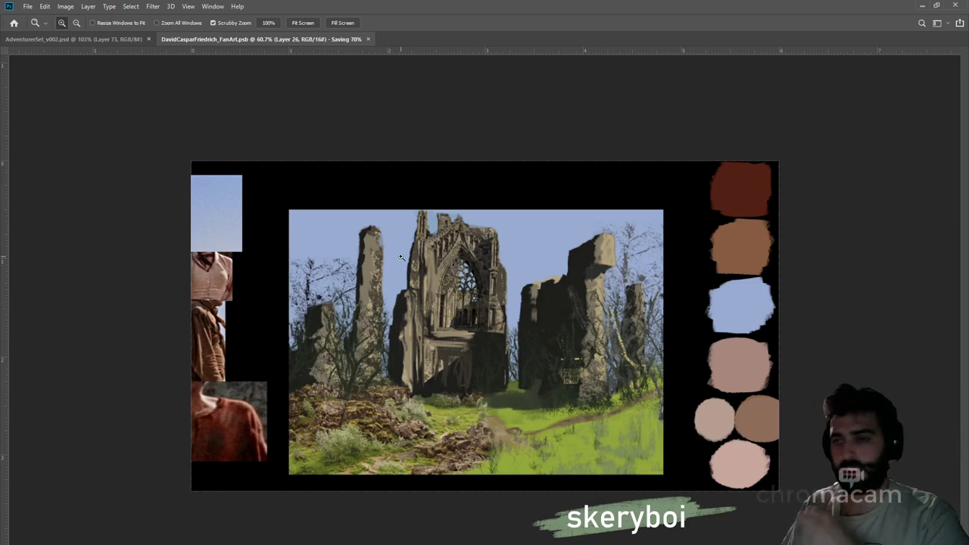
pyautogui.press('b')
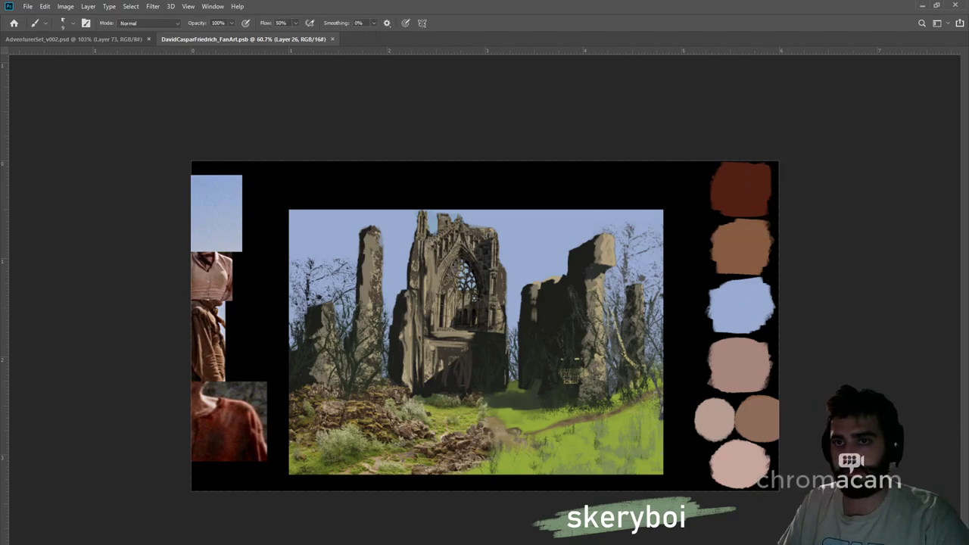
pyautogui.hotkey('ctrl', 'v')
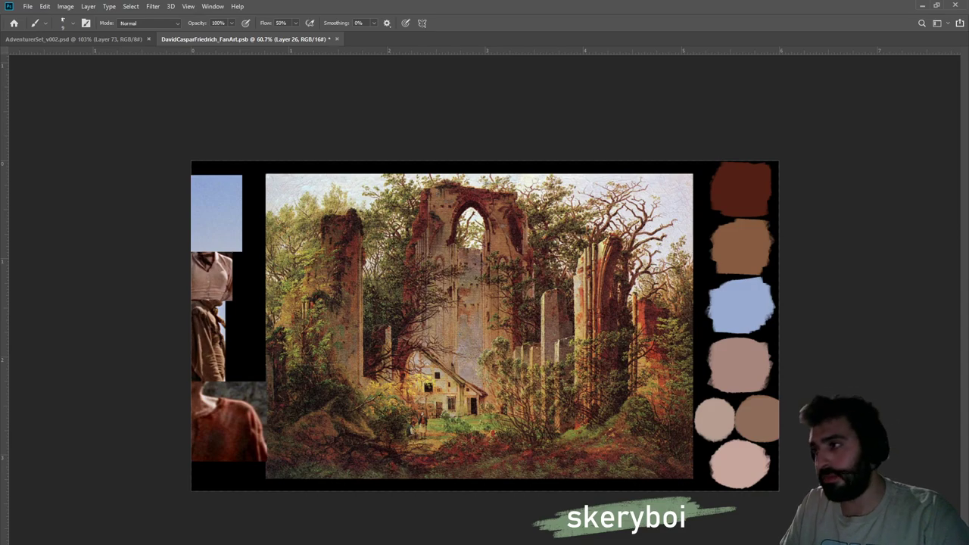
pyautogui.hotkey('ctrl', ',')
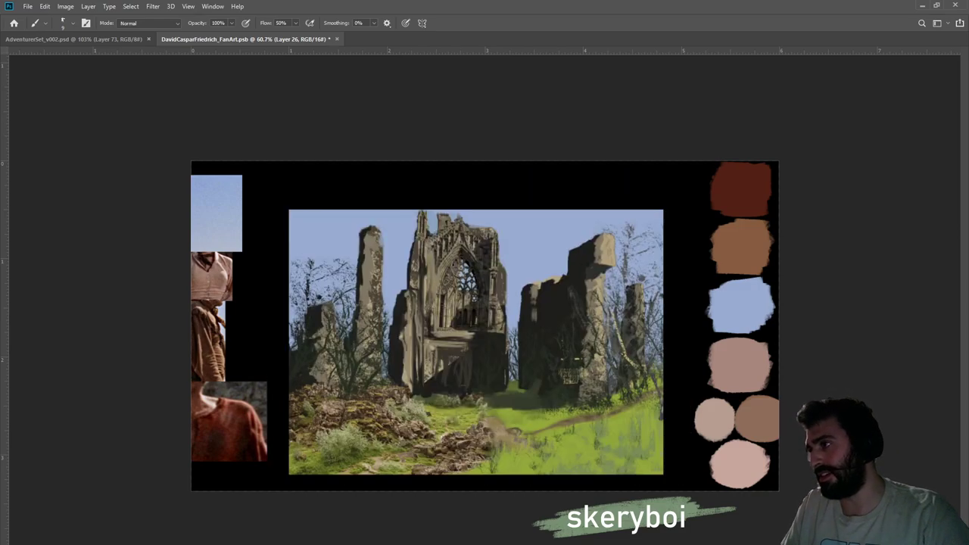
pyautogui.hotkey('ctrl', 'shift', 'alt', 'n')
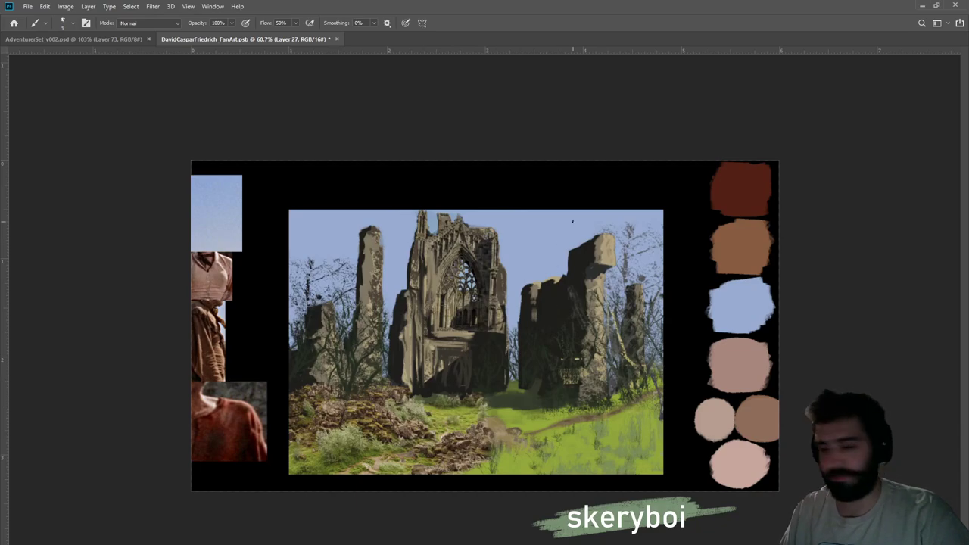
# Paint a ragged dark red streak down the tall freestanding pillar and smudge its edges
pyautogui.hotkey('ctrl', 'space')
pyautogui.moveTo(601, 239); pyautogui.dragTo(642, 232)
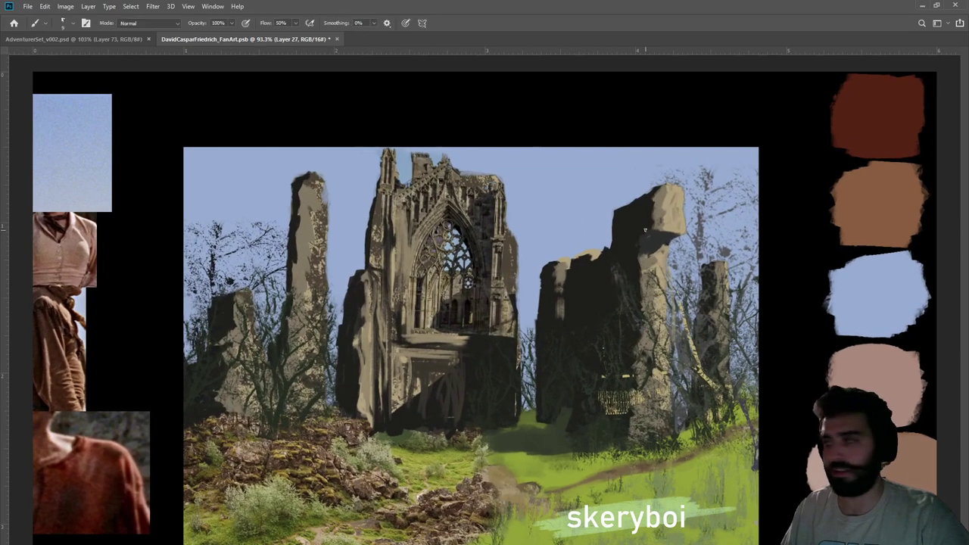
pyautogui.moveTo(310, 180); pyautogui.dragTo(290, 345)
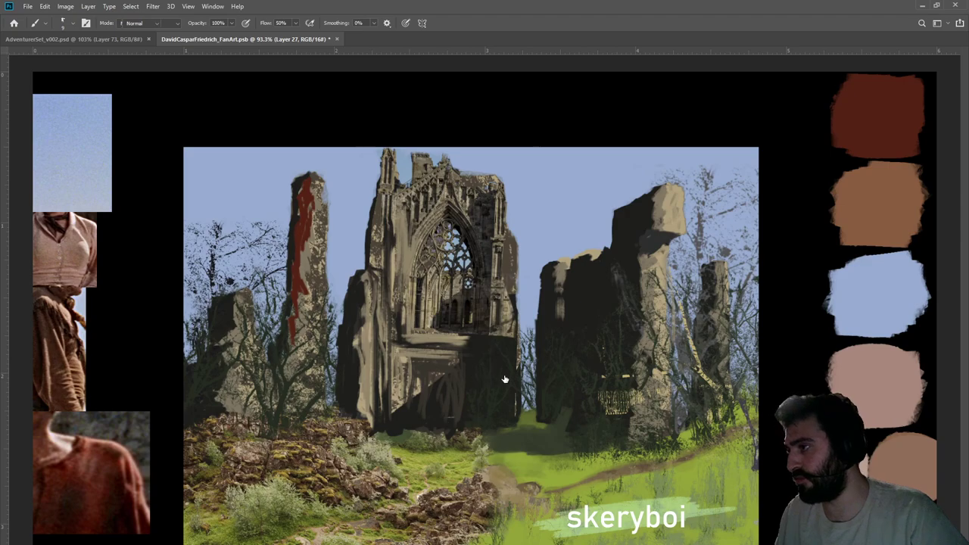
pyautogui.press('r')
pyautogui.moveTo(306, 304)
pyautogui.mouseDown()
pyautogui.moveTo(302, 364)
pyautogui.moveTo(324, 281)
pyautogui.mouseUp()
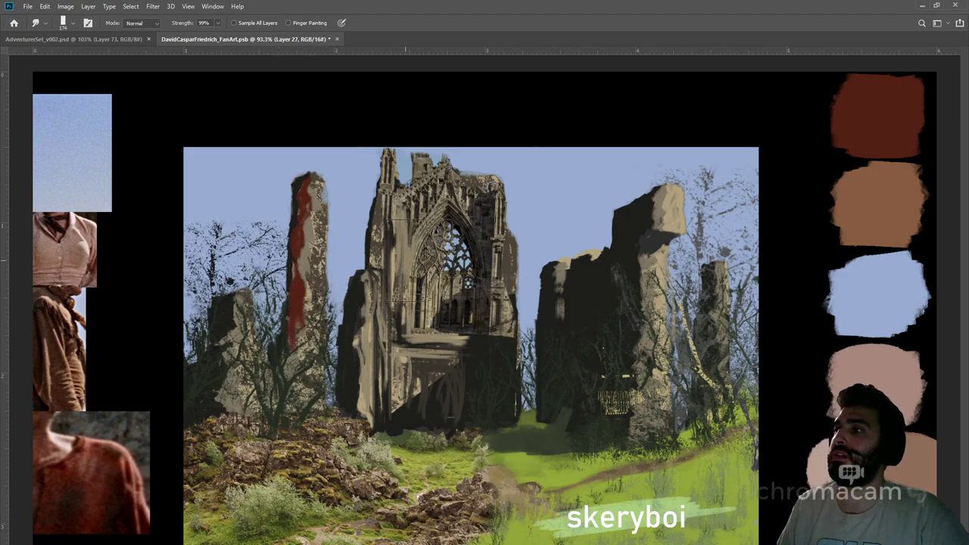
# Brush soft dark red patches over the arched ruin's side wall, columns, gable and lower wall with the size 73 textured brush
pyautogui.press('b')
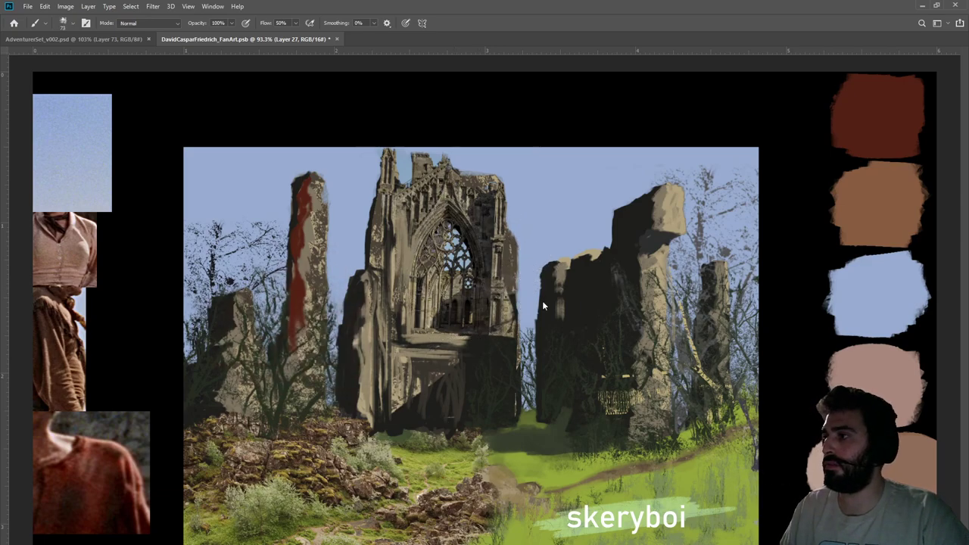
pyautogui.moveTo(367, 311); pyautogui.dragTo(370, 414)
pyautogui.moveTo(358, 318); pyautogui.dragTo(352, 369)
pyautogui.moveTo(368, 245); pyautogui.dragTo(372, 262)
pyautogui.moveTo(376, 302); pyautogui.dragTo(381, 367)
pyautogui.moveTo(411, 300)
pyautogui.mouseDown()
pyautogui.moveTo(437, 234)
pyautogui.moveTo(471, 251)
pyautogui.moveTo(476, 334)
pyautogui.moveTo(473, 188)
pyautogui.moveTo(496, 323)
pyautogui.moveTo(476, 382)
pyautogui.mouseUp()
pyautogui.moveTo(448, 170)
pyautogui.mouseDown()
pyautogui.moveTo(401, 189)
pyautogui.moveTo(420, 186)
pyautogui.mouseUp()
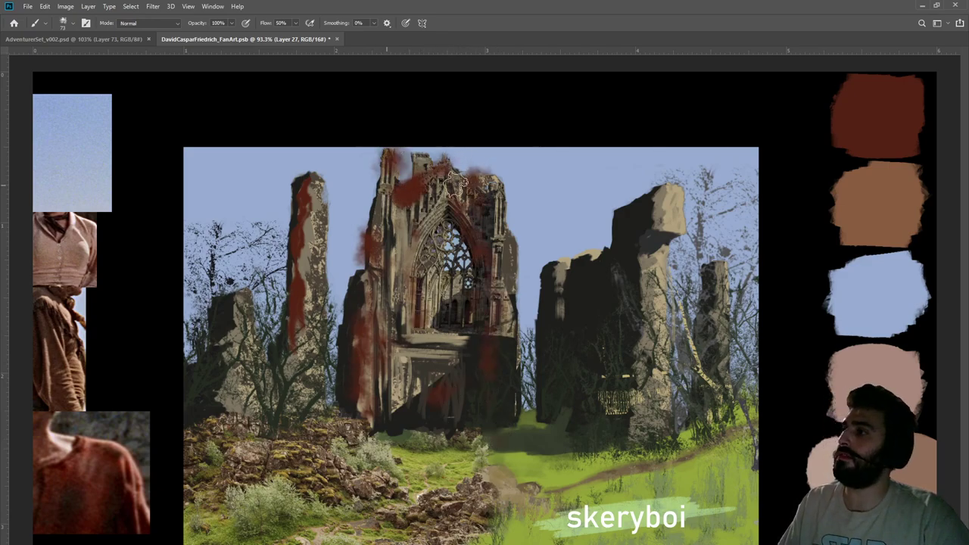
# Brush dark red over the large dark wall, the overhanging and small pillars, the low ruin and the rocky ground
pyautogui.moveTo(652, 199)
pyautogui.mouseDown()
pyautogui.moveTo(663, 227)
pyautogui.moveTo(639, 317)
pyautogui.moveTo(633, 277)
pyautogui.moveTo(617, 341)
pyautogui.mouseUp()
pyautogui.moveTo(594, 265)
pyautogui.mouseDown()
pyautogui.moveTo(548, 357)
pyautogui.moveTo(560, 385)
pyautogui.moveTo(556, 297)
pyautogui.mouseUp()
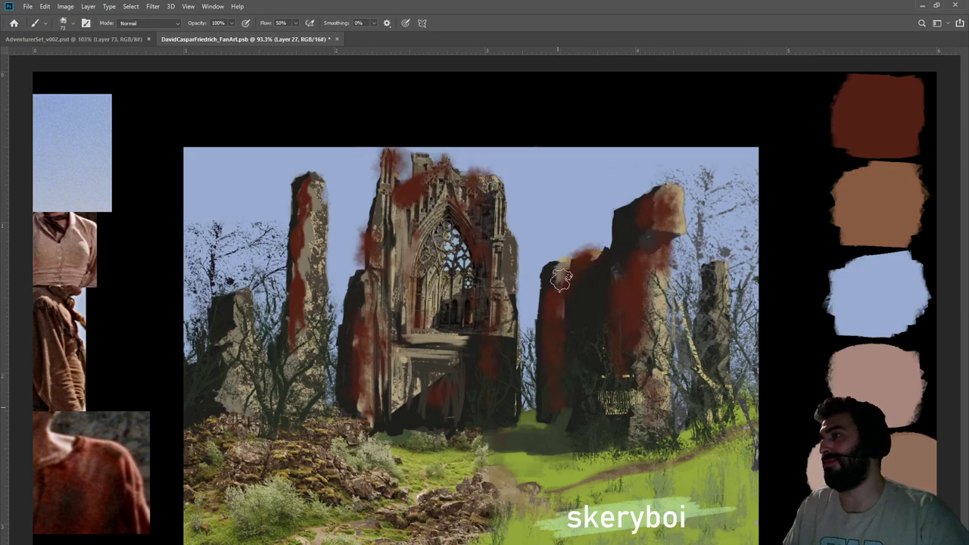
pyautogui.moveTo(725, 261)
pyautogui.mouseDown()
pyautogui.moveTo(709, 340)
pyautogui.moveTo(728, 367)
pyautogui.moveTo(719, 409)
pyautogui.mouseUp()
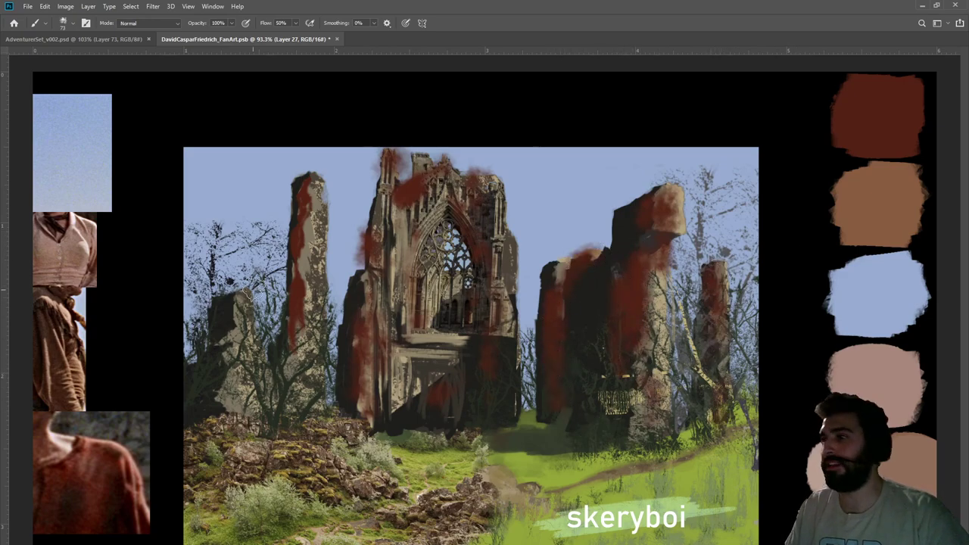
pyautogui.moveTo(239, 327)
pyautogui.mouseDown()
pyautogui.moveTo(204, 418)
pyautogui.moveTo(287, 465)
pyautogui.moveTo(299, 485)
pyautogui.moveTo(202, 478)
pyautogui.moveTo(325, 506)
pyautogui.moveTo(318, 454)
pyautogui.moveTo(430, 499)
pyautogui.moveTo(463, 528)
pyautogui.mouseUp()
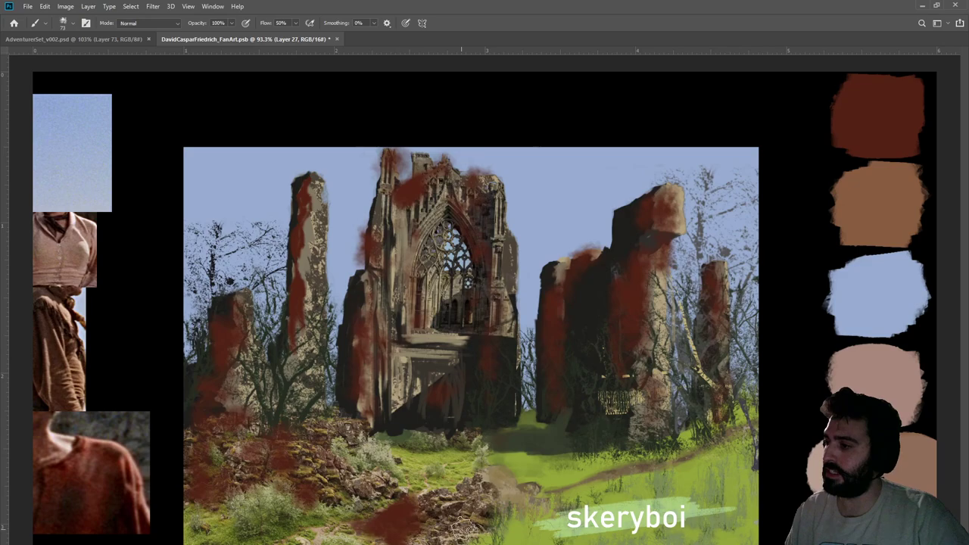
pyautogui.moveTo(469, 437); pyautogui.dragTo(375, 430)
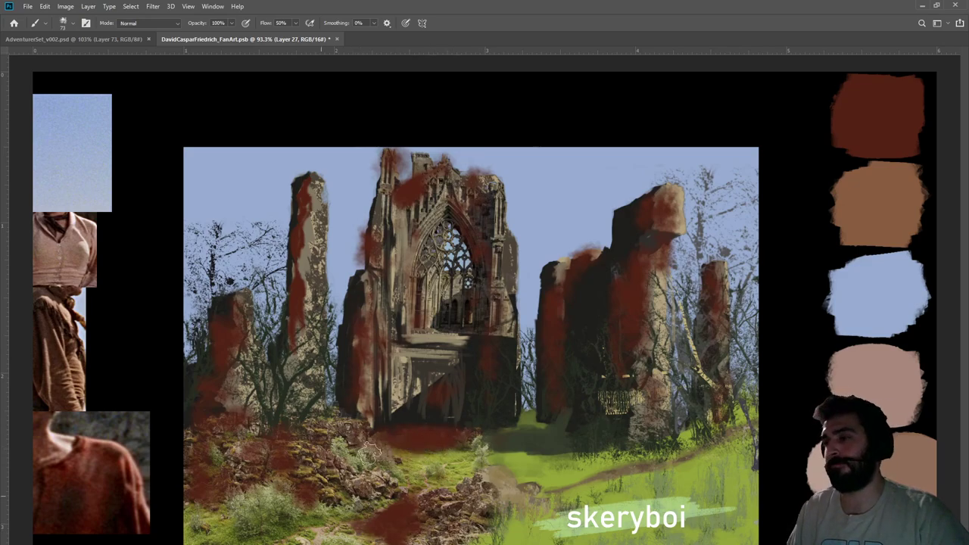
# Erase the excess red from the low ruin and the rocky foreground with the Eraser at 84% opacity
pyautogui.press('e')
pyautogui.moveTo(258, 322)
pyautogui.mouseDown()
pyautogui.moveTo(243, 377)
pyautogui.moveTo(217, 318)
pyautogui.mouseUp()
pyautogui.moveTo(231, 390); pyautogui.dragTo(254, 412)
pyautogui.moveTo(195, 399)
pyautogui.mouseDown()
pyautogui.moveTo(249, 460)
pyautogui.moveTo(208, 482)
pyautogui.moveTo(291, 449)
pyautogui.moveTo(302, 521)
pyautogui.moveTo(235, 481)
pyautogui.mouseUp()
pyautogui.moveTo(439, 496)
pyautogui.mouseDown()
pyautogui.moveTo(360, 538)
pyautogui.moveTo(414, 440)
pyautogui.moveTo(537, 447)
pyautogui.moveTo(418, 428)
pyautogui.moveTo(433, 441)
pyautogui.moveTo(475, 438)
pyautogui.mouseUp()
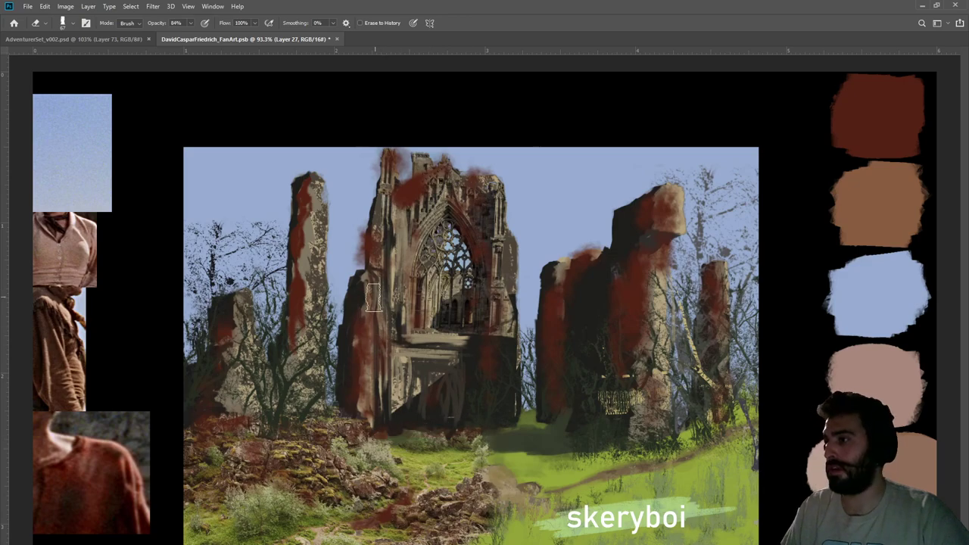
# Erase the red overspill from the arched ruin's side wall, columns and gable, including the surrounding sky
pyautogui.moveTo(371, 337)
pyautogui.mouseDown()
pyautogui.moveTo(379, 412)
pyautogui.moveTo(389, 328)
pyautogui.mouseUp()
pyautogui.moveTo(403, 236)
pyautogui.mouseDown()
pyautogui.moveTo(362, 243)
pyautogui.moveTo(363, 151)
pyautogui.moveTo(408, 151)
pyautogui.moveTo(403, 144)
pyautogui.moveTo(412, 182)
pyautogui.moveTo(455, 185)
pyautogui.mouseUp()
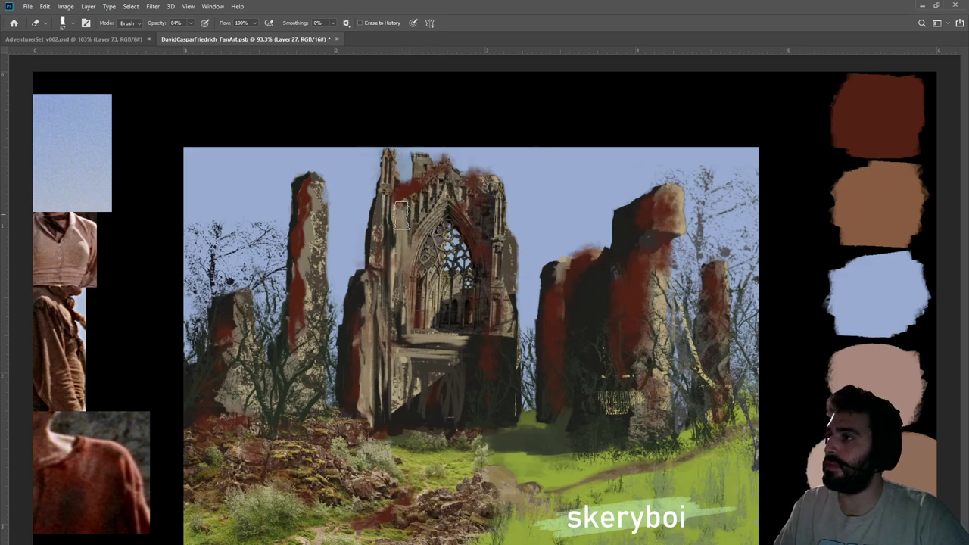
pyautogui.moveTo(421, 151); pyautogui.dragTo(428, 157)
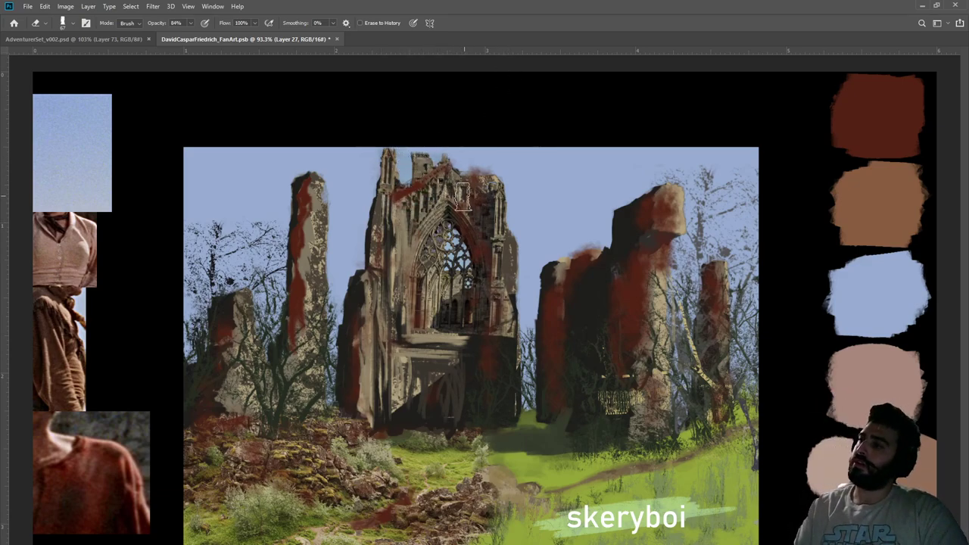
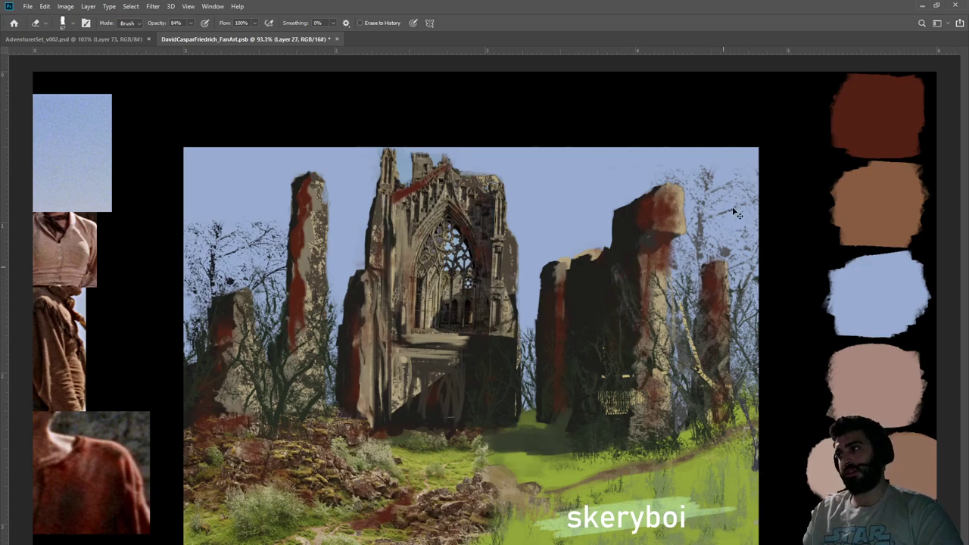
# Trim the red on the overhanging pillar's shaft and check the whole composition
pyautogui.moveTo(657, 375); pyautogui.dragTo(662, 394)
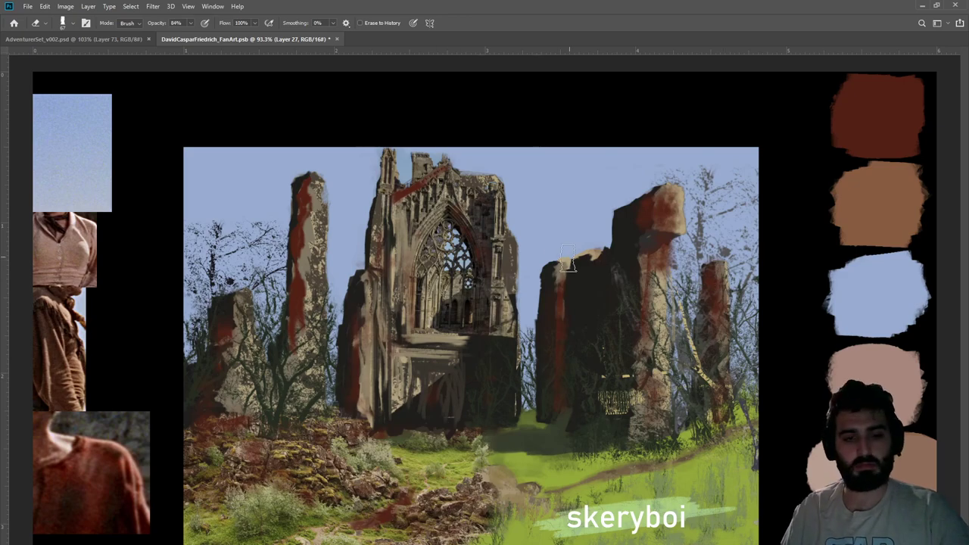
pyautogui.press('z')
pyautogui.moveTo(572, 278); pyautogui.dragTo(545, 303)
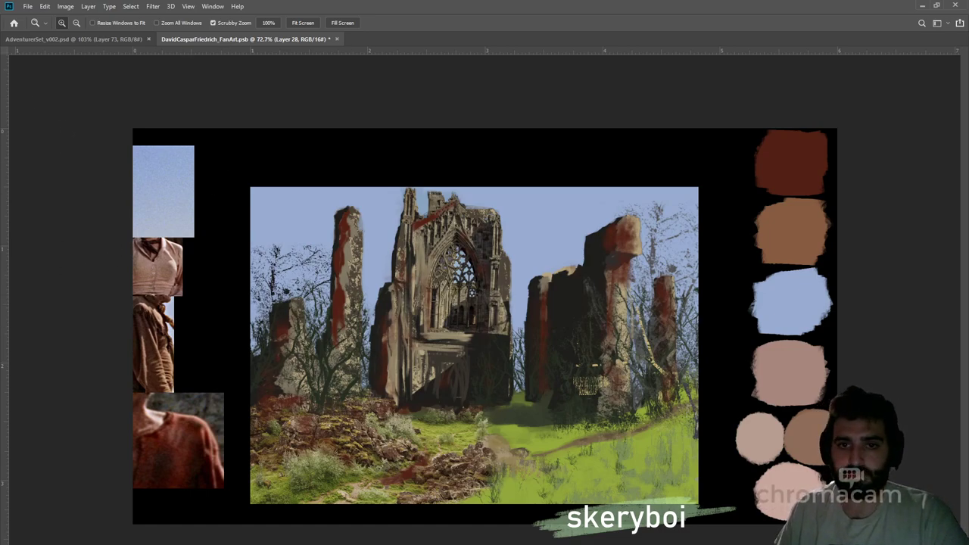
# Draw a 100-sided starburst of perspective guide lines radiating from the base of the arched ruin and invert it to white
pyautogui.press('u')
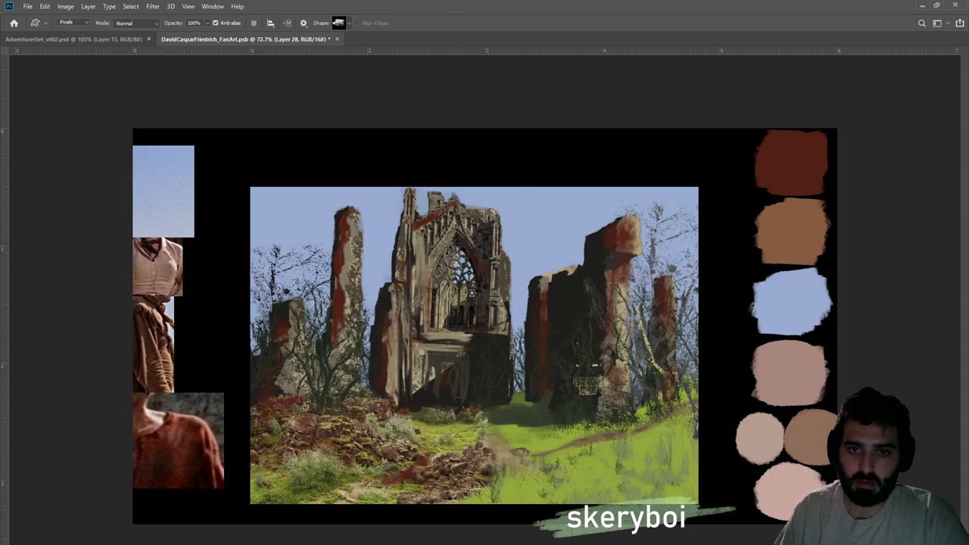
pyautogui.hotkey('shift', 'u')
pyautogui.moveTo(444, 389)
pyautogui.mouseDown()
pyautogui.moveTo(946, 378)
pyautogui.moveTo(965, 405)
pyautogui.mouseUp()
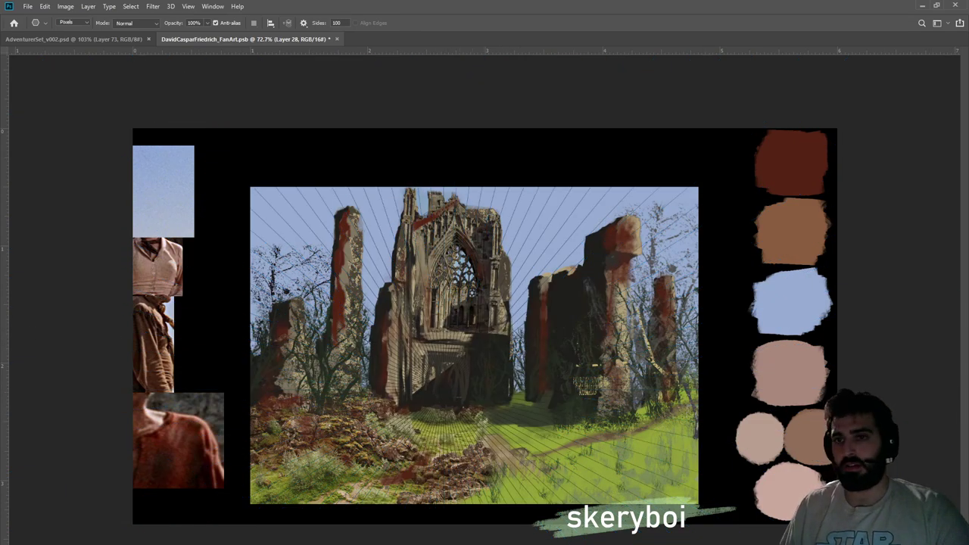
pyautogui.press('i')
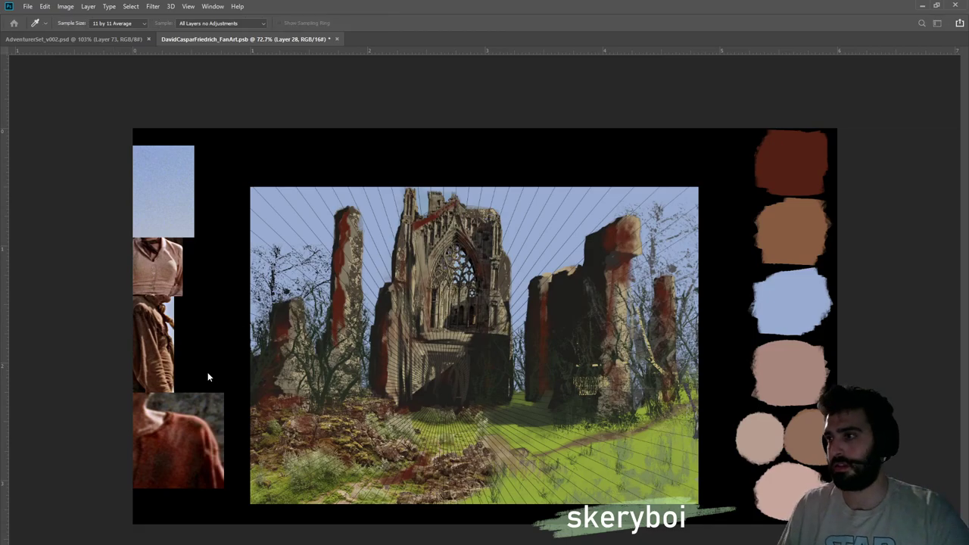
pyautogui.hotkey('ctrl', 'i')
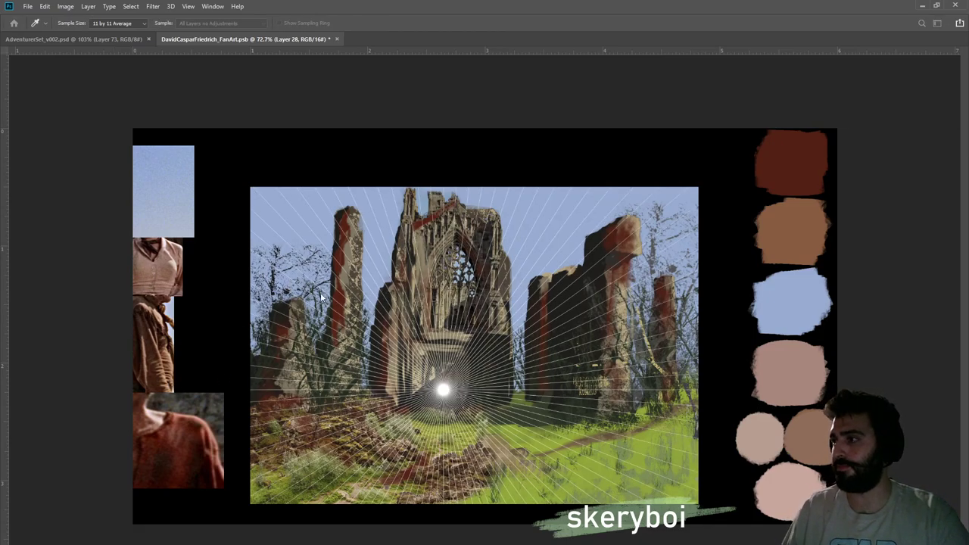
pyautogui.press('u')
# Brush a near-black shadow mass on a new layer around the vanishing point and across the ground before the arched ruin
pyautogui.press('z')
pyautogui.moveTo(437, 399); pyautogui.dragTo(482, 374)
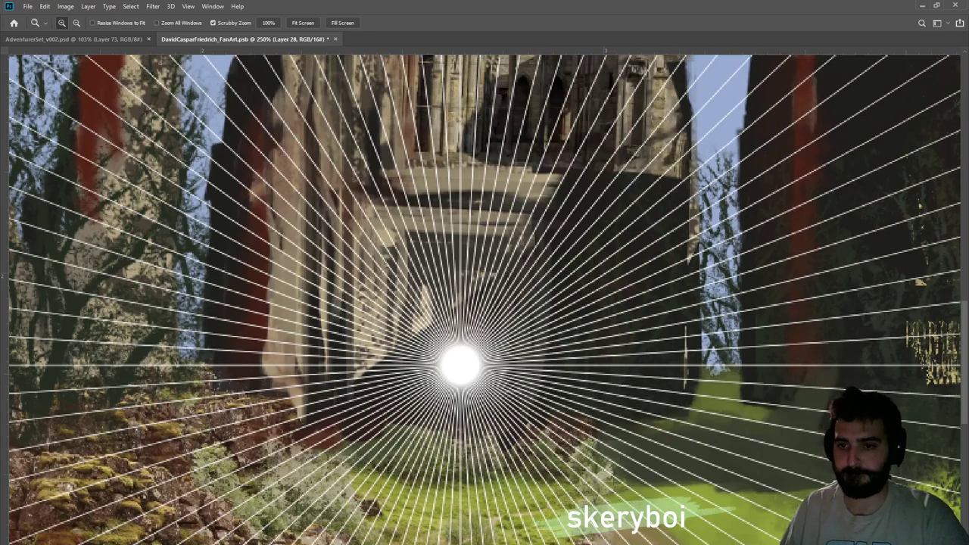
pyautogui.press('b')
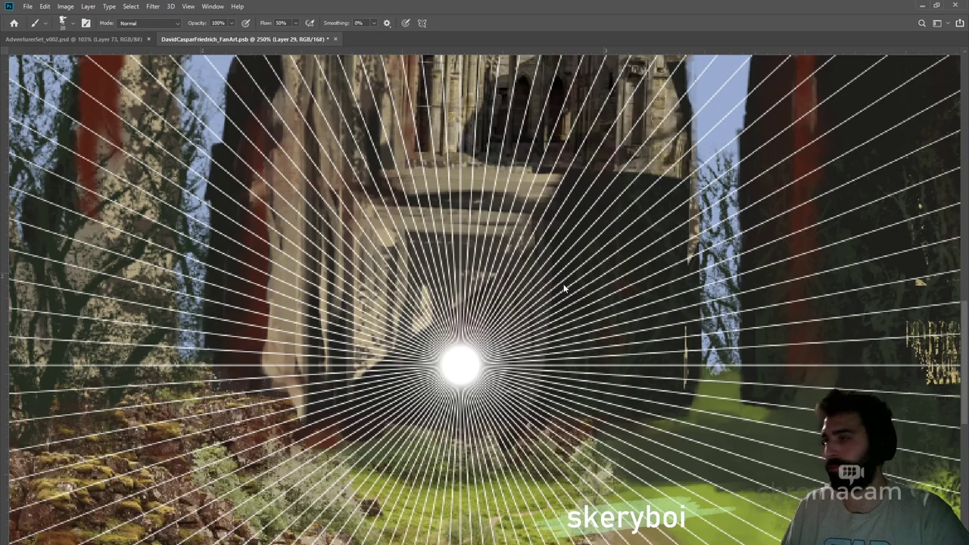
pyautogui.moveTo(431, 322)
pyautogui.mouseDown()
pyautogui.moveTo(433, 401)
pyautogui.moveTo(435, 326)
pyautogui.moveTo(488, 322)
pyautogui.moveTo(479, 322)
pyautogui.moveTo(482, 398)
pyautogui.moveTo(484, 333)
pyautogui.moveTo(473, 371)
pyautogui.moveTo(482, 381)
pyautogui.moveTo(355, 374)
pyautogui.moveTo(538, 369)
pyautogui.moveTo(433, 389)
pyautogui.moveTo(576, 393)
pyautogui.moveTo(530, 385)
pyautogui.moveTo(303, 412)
pyautogui.moveTo(493, 426)
pyautogui.moveTo(363, 454)
pyautogui.moveTo(445, 467)
pyautogui.moveTo(605, 406)
pyautogui.mouseUp()
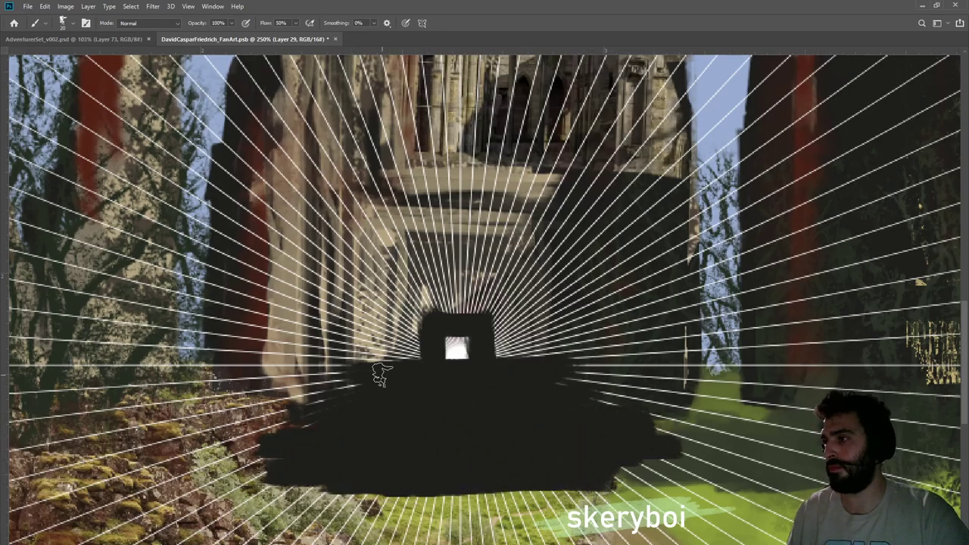
# Erase the dark mass at 84% opacity into a wedge following the perspective lines, with a flat base and clipped tip
pyautogui.press('e')
pyautogui.moveTo(191, 420)
pyautogui.mouseDown()
pyautogui.moveTo(402, 342)
pyautogui.moveTo(319, 374)
pyautogui.moveTo(374, 352)
pyautogui.mouseUp()
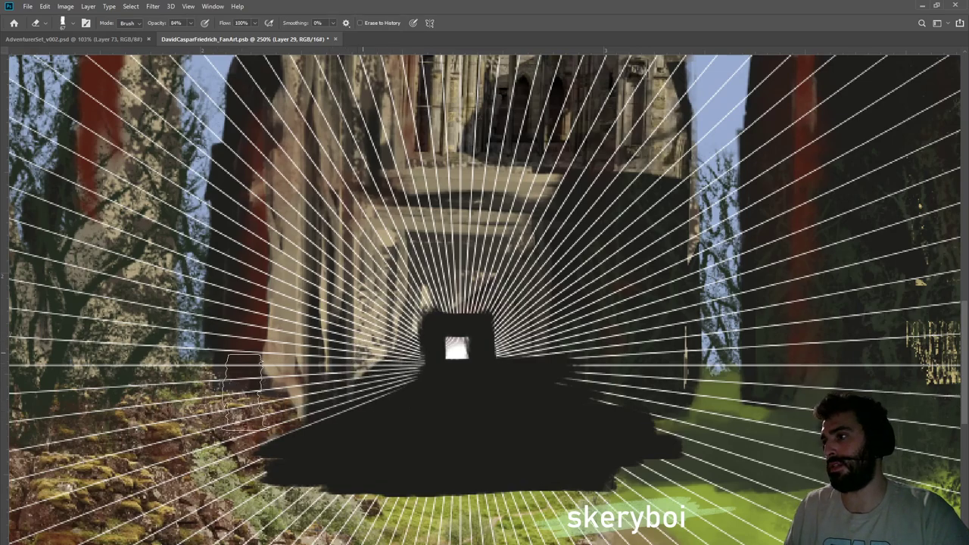
pyautogui.moveTo(173, 501); pyautogui.dragTo(682, 501)
pyautogui.moveTo(179, 539)
pyautogui.mouseDown()
pyautogui.moveTo(722, 500)
pyautogui.moveTo(105, 537)
pyautogui.moveTo(736, 494)
pyautogui.mouseUp()
pyautogui.moveTo(510, 325)
pyautogui.mouseDown()
pyautogui.moveTo(501, 316)
pyautogui.moveTo(532, 341)
pyautogui.moveTo(667, 397)
pyautogui.mouseUp()
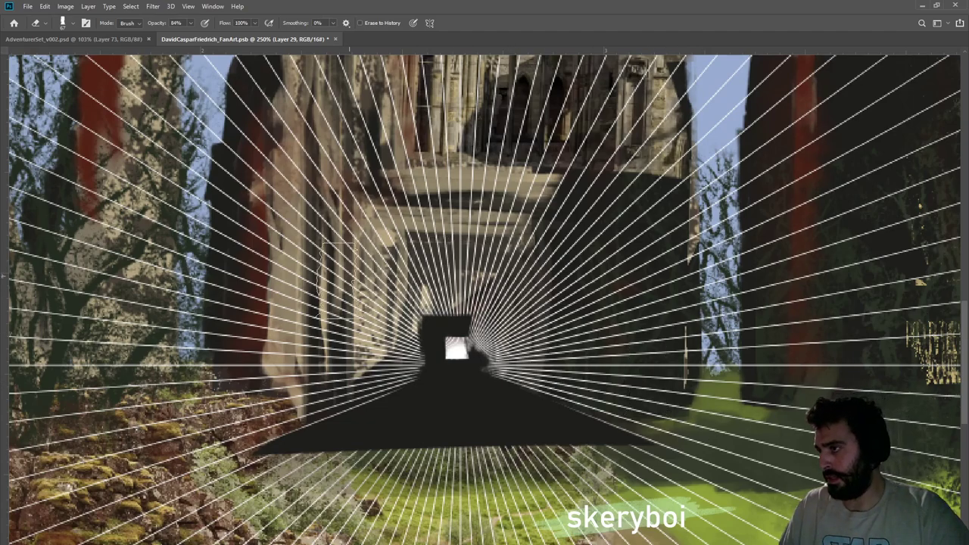
pyautogui.moveTo(401, 328); pyautogui.dragTo(553, 329)
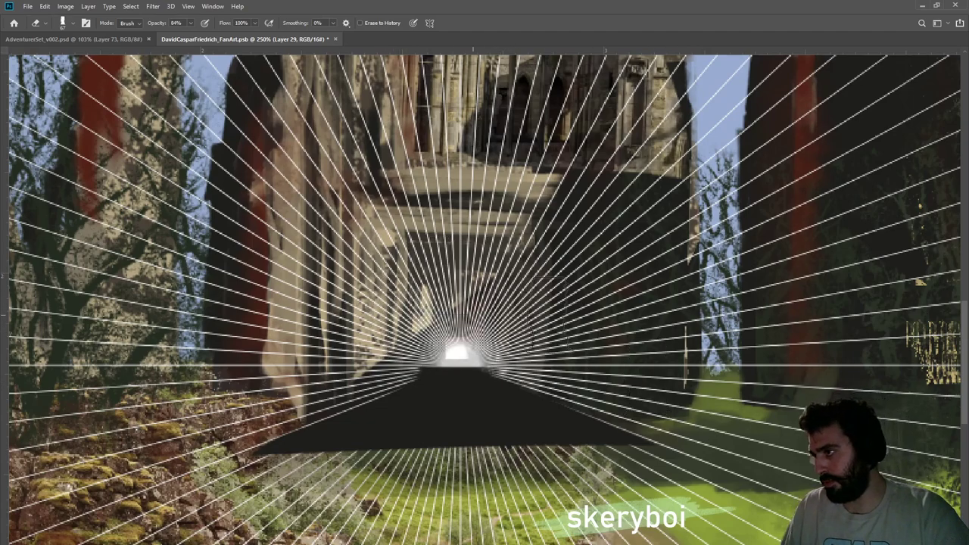
pyautogui.moveTo(355, 344)
pyautogui.mouseDown()
pyautogui.moveTo(437, 329)
pyautogui.moveTo(309, 379)
pyautogui.mouseUp()
pyautogui.moveTo(468, 324)
pyautogui.mouseDown()
pyautogui.moveTo(414, 330)
pyautogui.moveTo(331, 363)
pyautogui.moveTo(344, 365)
pyautogui.mouseUp()
pyautogui.moveTo(465, 350)
pyautogui.mouseDown()
pyautogui.moveTo(485, 340)
pyautogui.moveTo(470, 333)
pyautogui.mouseUp()
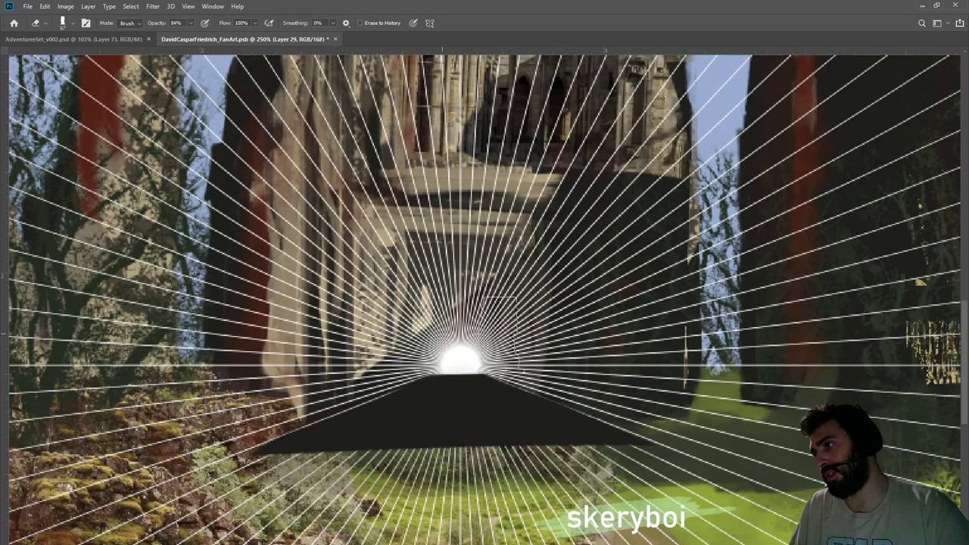
# Hide the perspective guide lines and transform the dark wedge with a 1.17° vertical skew and a slight sideways shift
pyautogui.moveTo(550, 305); pyautogui.dragTo(597, 339)
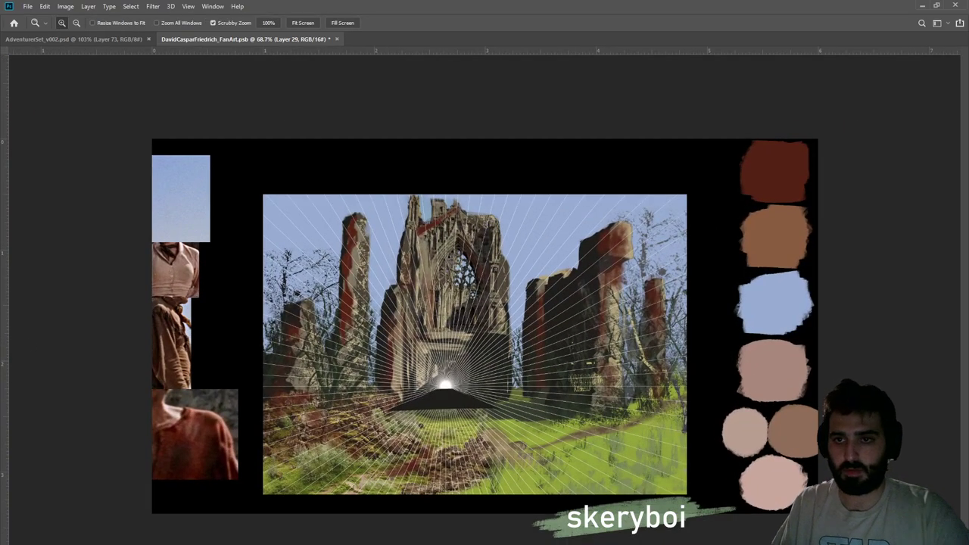
pyautogui.hotkey('ctrl', ',')
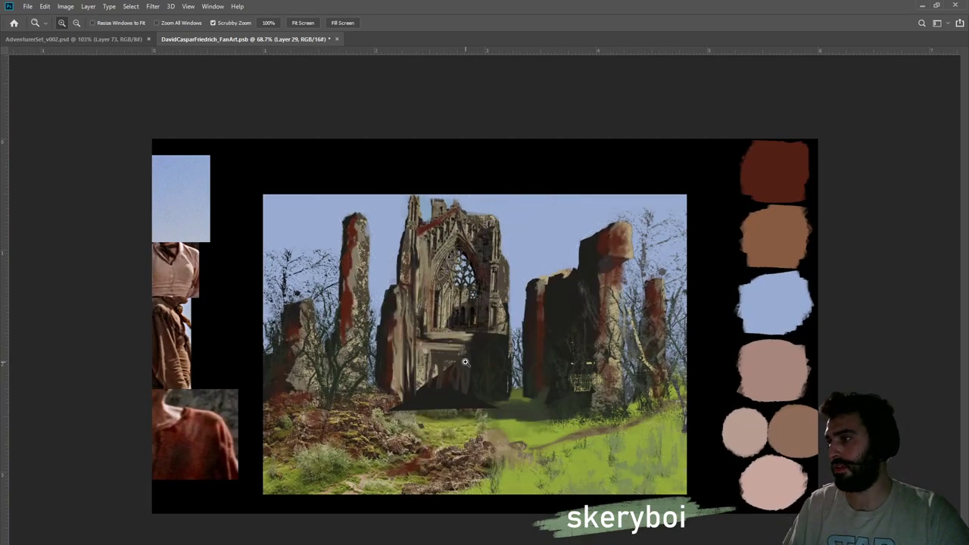
pyautogui.moveTo(458, 400); pyautogui.dragTo(535, 396)
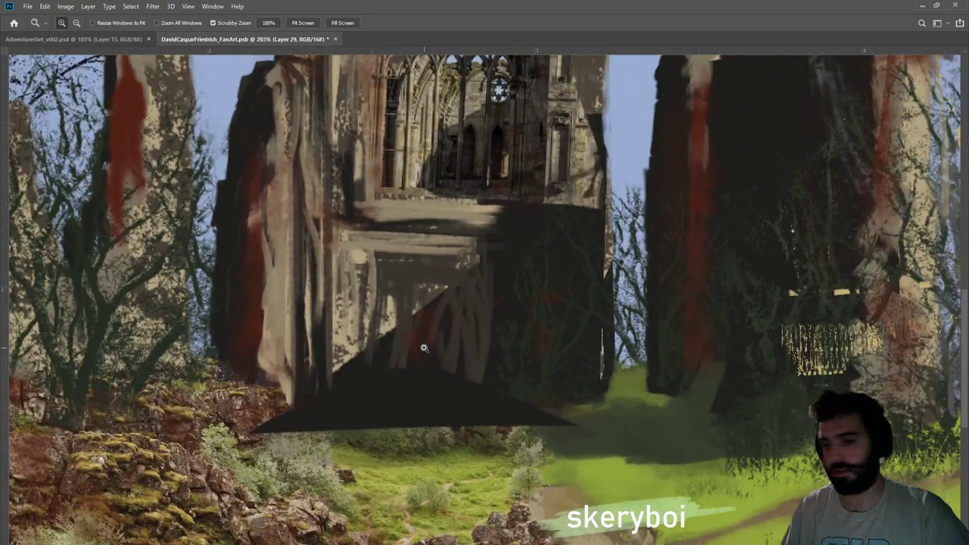
pyautogui.hotkey('ctrl', 't')
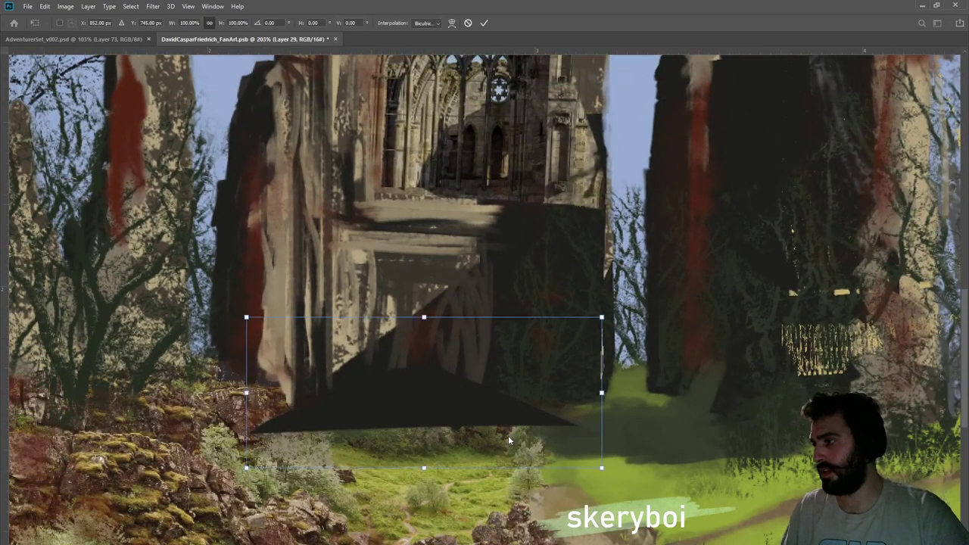
pyautogui.moveTo(596, 395); pyautogui.dragTo(603, 400)
pyautogui.moveTo(438, 395)
pyautogui.mouseDown()
pyautogui.moveTo(467, 396)
pyautogui.moveTo(456, 396)
pyautogui.mouseUp()
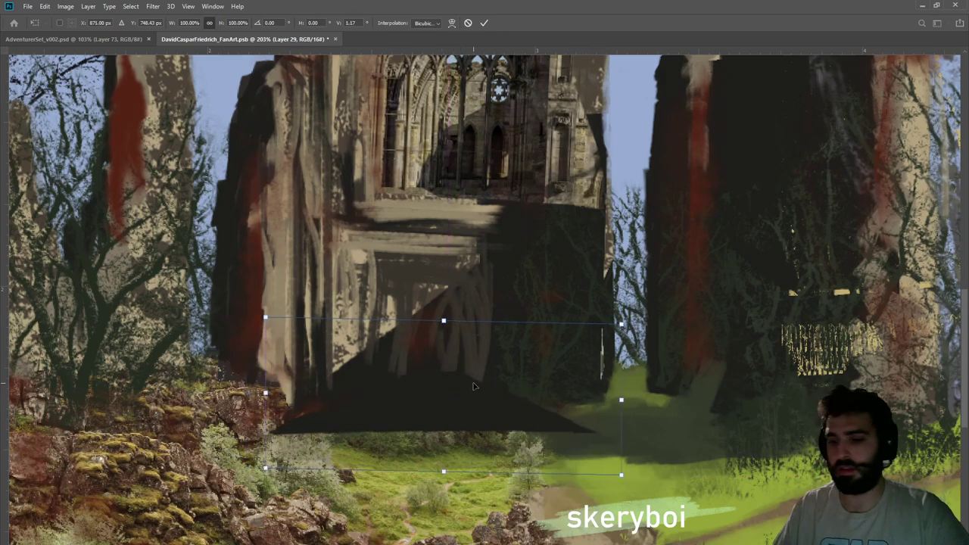
pyautogui.press('Return')
# Erase the wedge's lower edge and far corner to blend it into the ruin's base and grass, and check the whole composition
pyautogui.press('z')
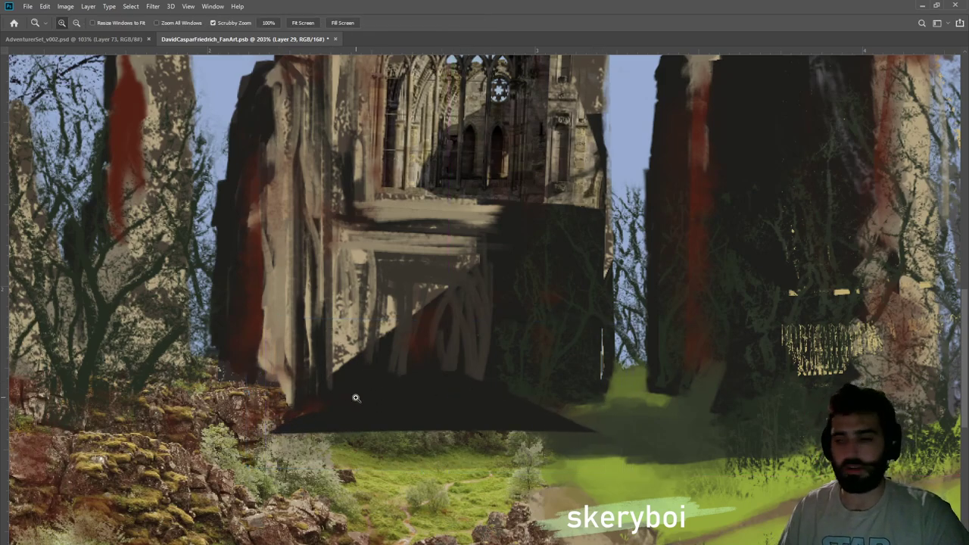
pyautogui.press('e')
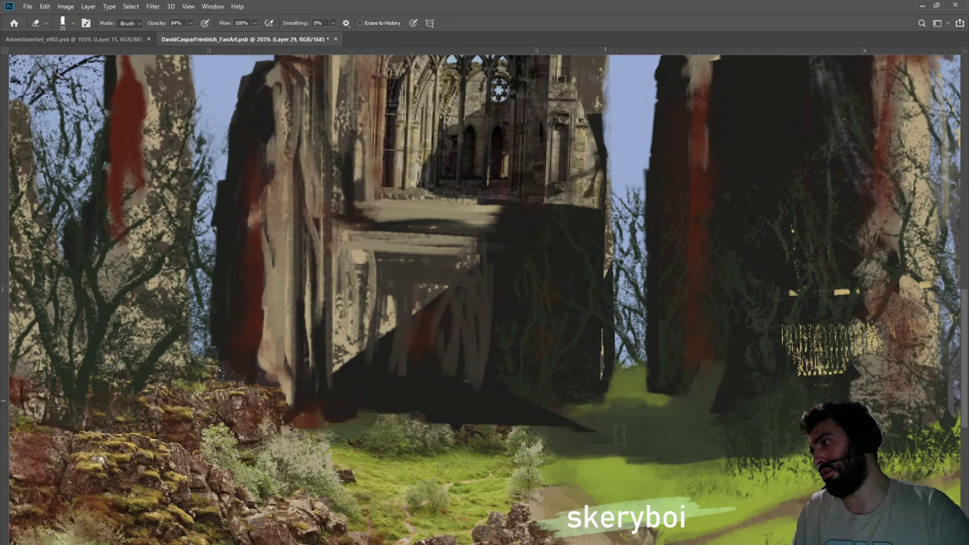
pyautogui.moveTo(635, 435); pyautogui.dragTo(653, 410)
pyautogui.moveTo(555, 424); pyautogui.dragTo(485, 424)
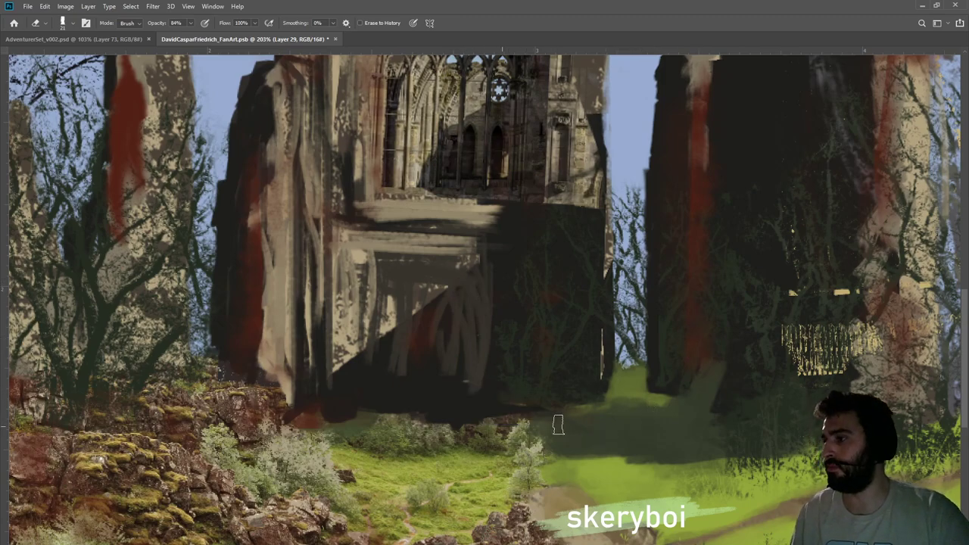
pyautogui.press('z')
pyautogui.moveTo(495, 342); pyautogui.dragTo(408, 318)
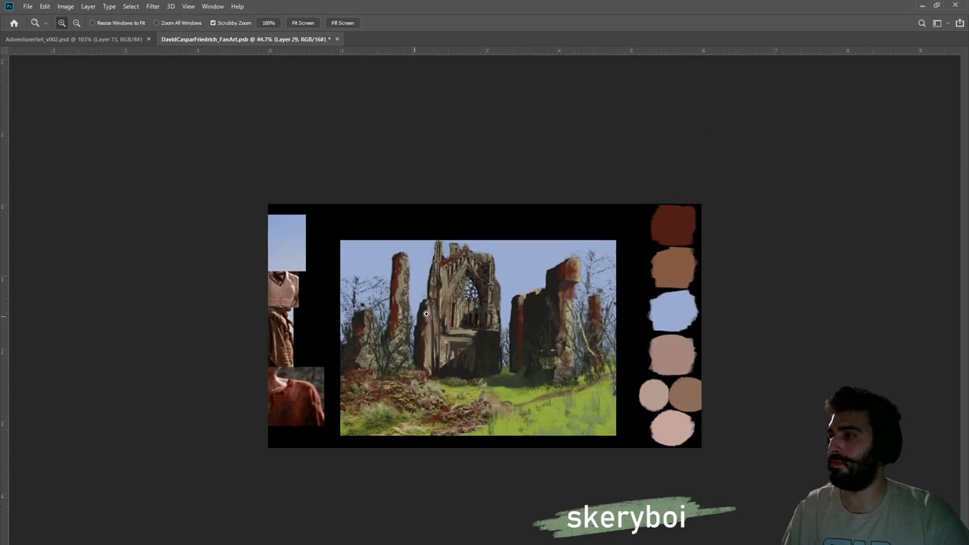
pyautogui.moveTo(475, 359); pyautogui.dragTo(522, 361)
pyautogui.moveTo(448, 376); pyautogui.dragTo(366, 388)
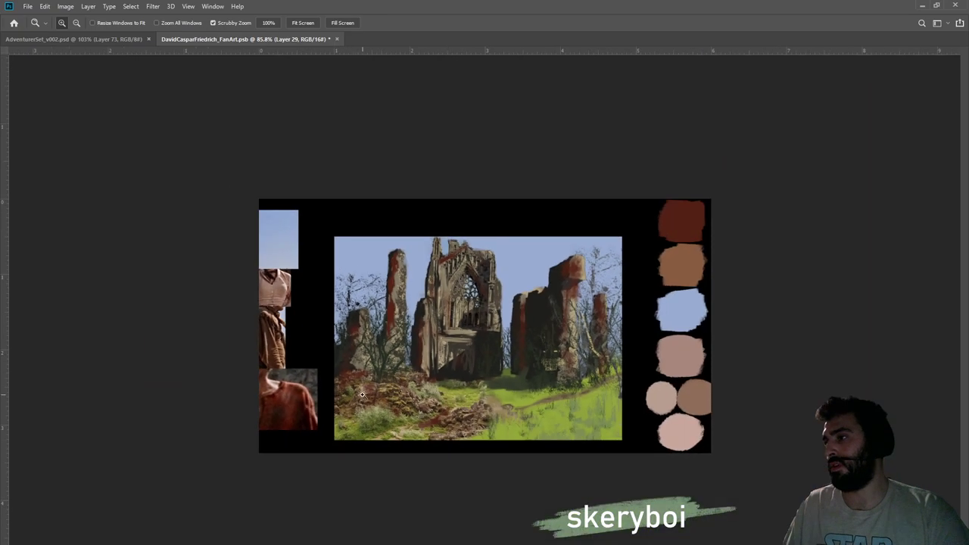
# Brush a dark diagonal cast shadow over the lower wall of the arched ruin on a new layer
pyautogui.moveTo(509, 356); pyautogui.dragTo(382, 349)
pyautogui.press('b')
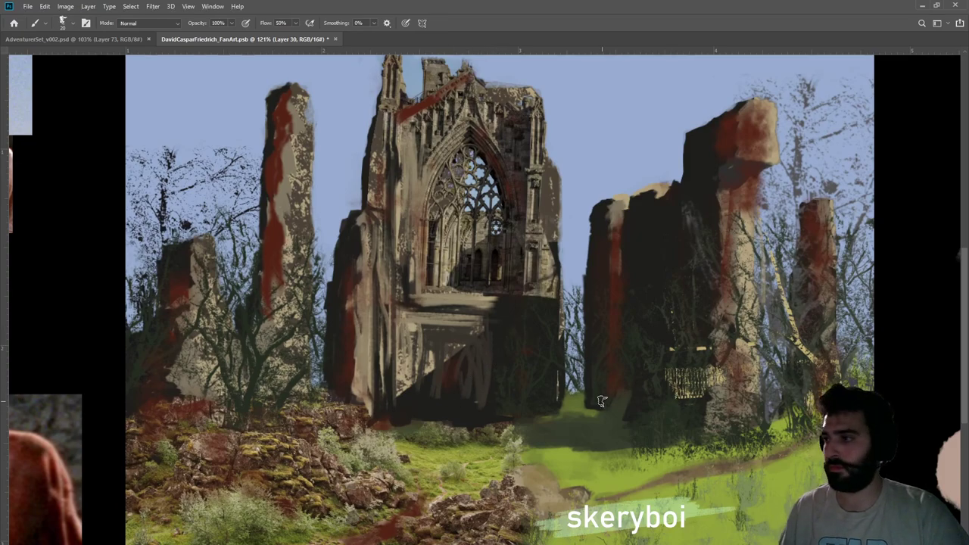
pyautogui.moveTo(473, 360)
pyautogui.mouseDown()
pyautogui.moveTo(465, 363)
pyautogui.moveTo(499, 346)
pyautogui.mouseUp()
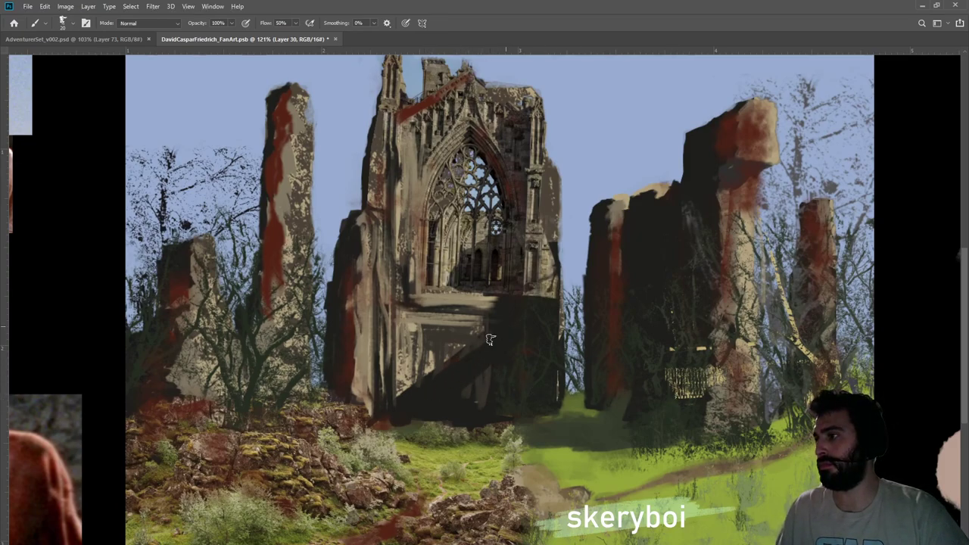
pyautogui.moveTo(414, 397); pyautogui.dragTo(486, 381)
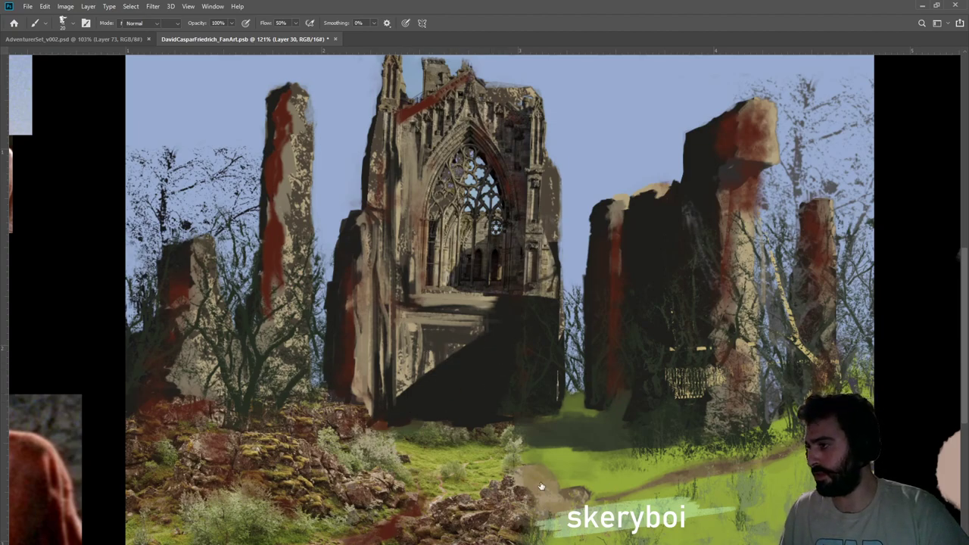
# Smudge the diagonal shadow's edge at 99% strength and erase parts of it to bring back wall texture
pyautogui.press('r')
pyautogui.moveTo(436, 352)
pyautogui.mouseDown()
pyautogui.moveTo(417, 367)
pyautogui.moveTo(476, 338)
pyautogui.moveTo(420, 373)
pyautogui.mouseUp()
pyautogui.moveTo(384, 405)
pyautogui.mouseDown()
pyautogui.moveTo(399, 435)
pyautogui.moveTo(443, 357)
pyautogui.moveTo(411, 336)
pyautogui.moveTo(478, 353)
pyautogui.moveTo(385, 387)
pyautogui.moveTo(425, 380)
pyautogui.moveTo(441, 317)
pyautogui.mouseUp()
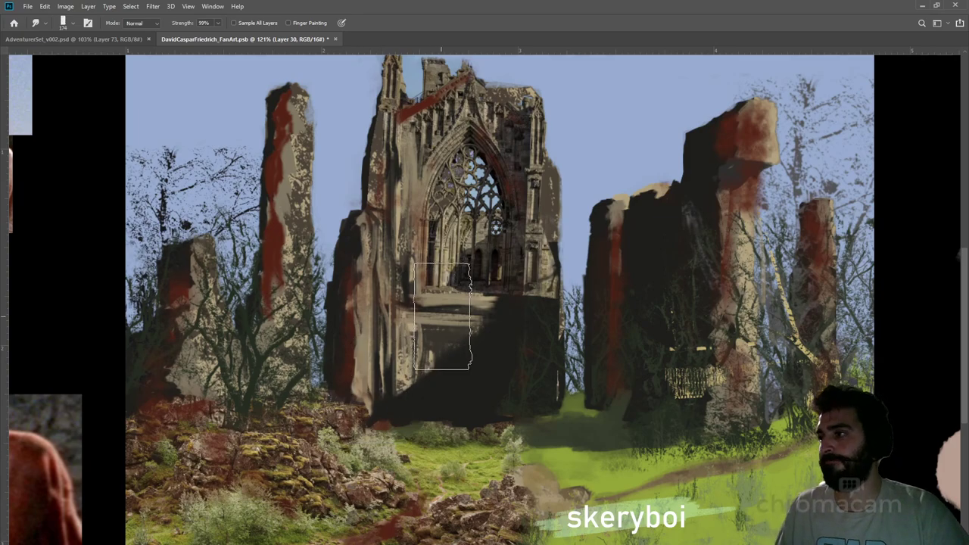
pyautogui.press('e')
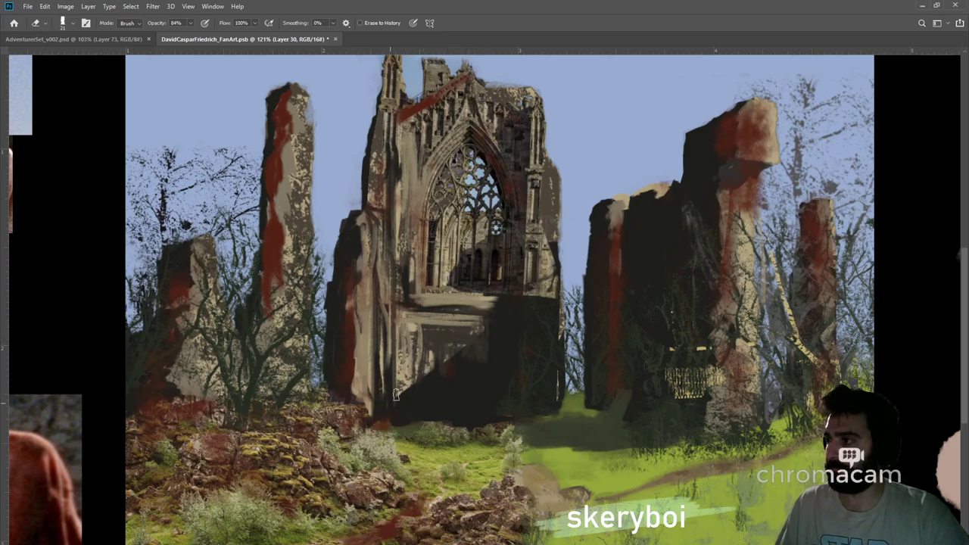
pyautogui.moveTo(537, 305); pyautogui.dragTo(482, 309)
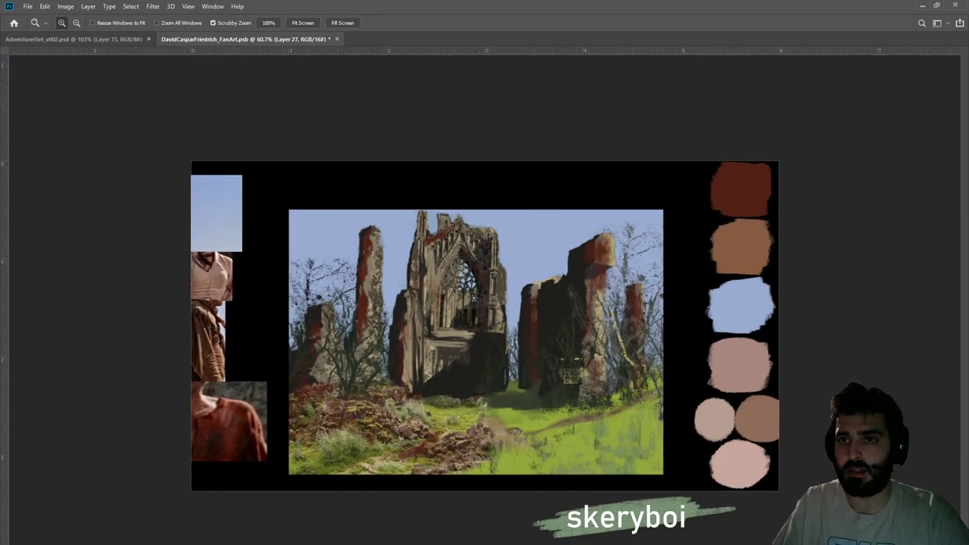
# Desaturate the red overpaint layer to a muted brownish tone across the ruins, pillars and rocks, and save the document
pyautogui.press('i')
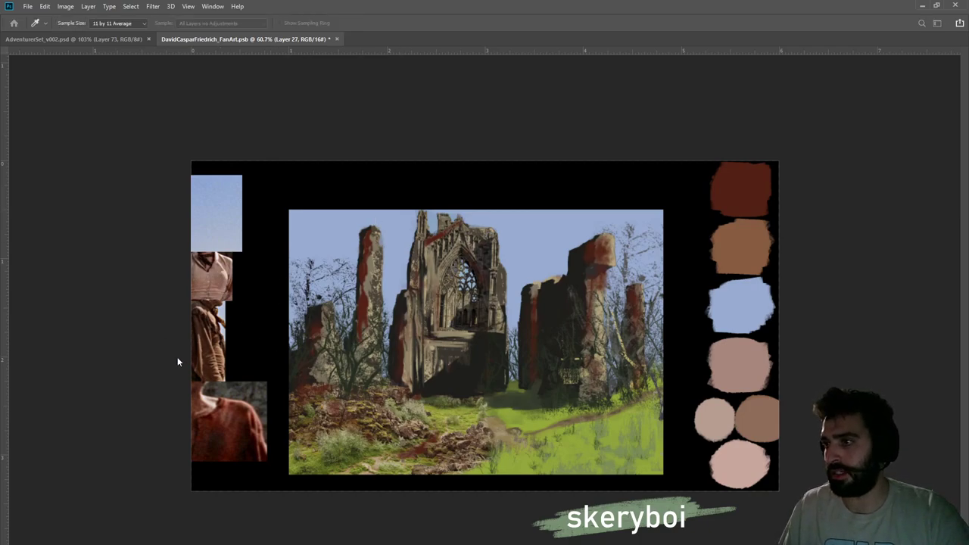
pyautogui.moveTo(155, 352)
pyautogui.mouseDown()
pyautogui.moveTo(209, 350)
pyautogui.moveTo(146, 352)
pyautogui.moveTo(213, 348)
pyautogui.moveTo(147, 352)
pyautogui.mouseUp()
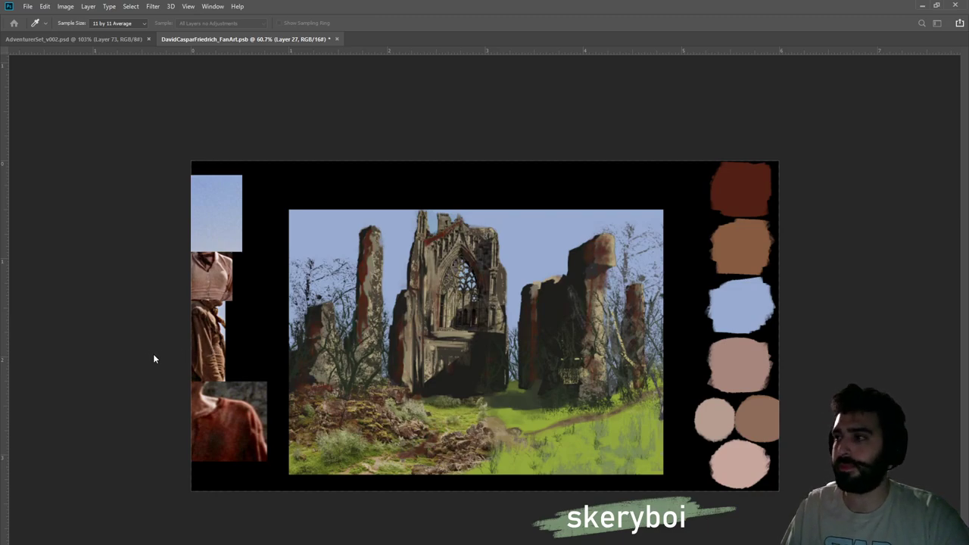
pyautogui.press('z')
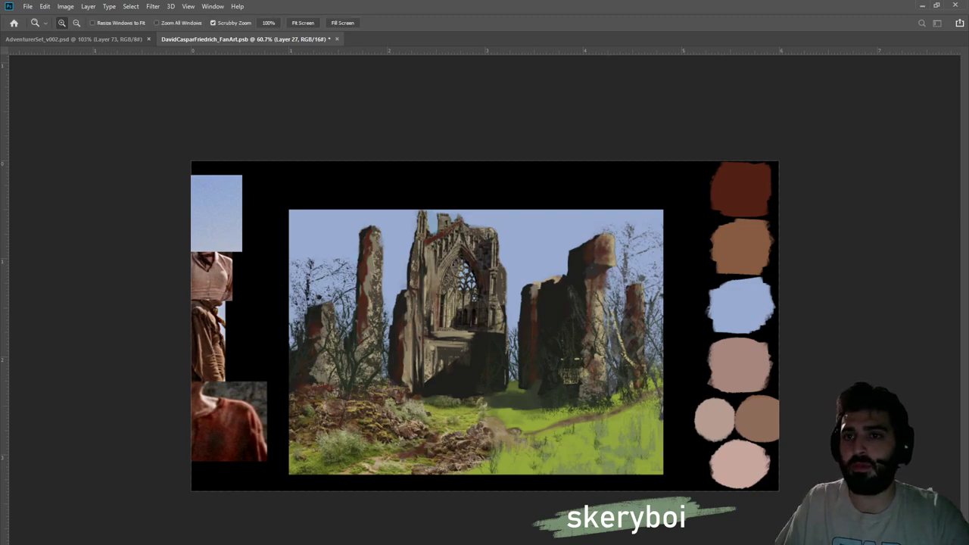
pyautogui.hotkey('ctrl', 'shift', 'z')
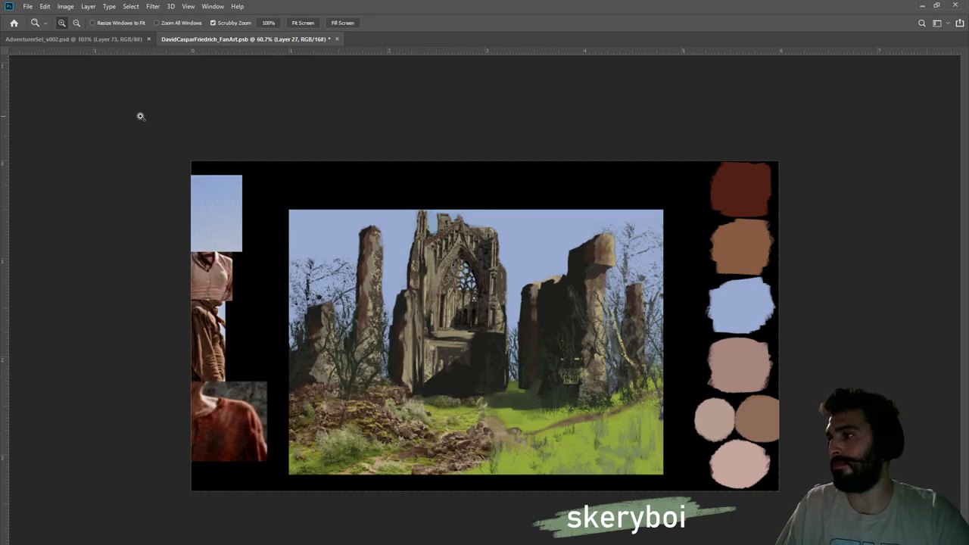
pyautogui.click(425, 174)
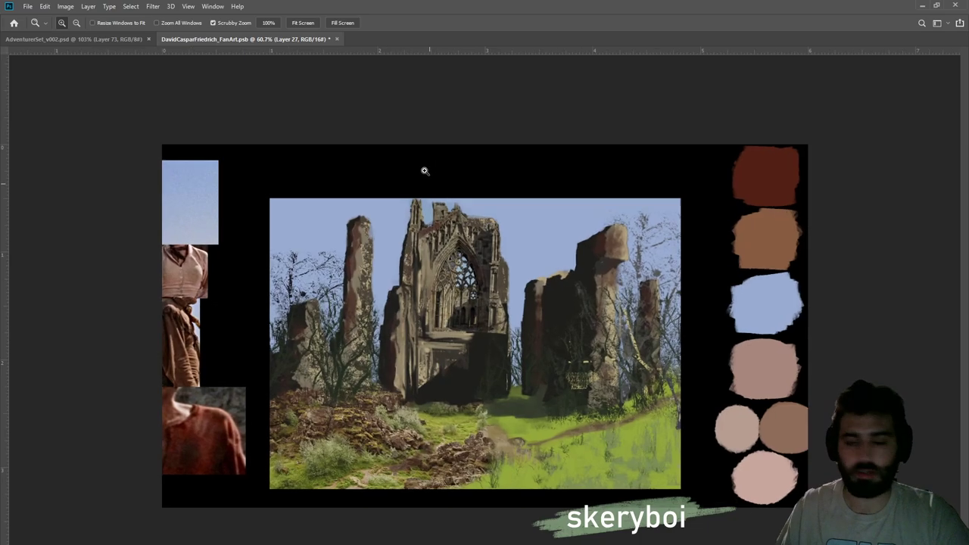
pyautogui.hotkey('ctrl', 's')
# Select the Ruins layer and show its original gothic facade photo over the painting
pyautogui.moveTo(485, 315); pyautogui.dragTo(552, 351)
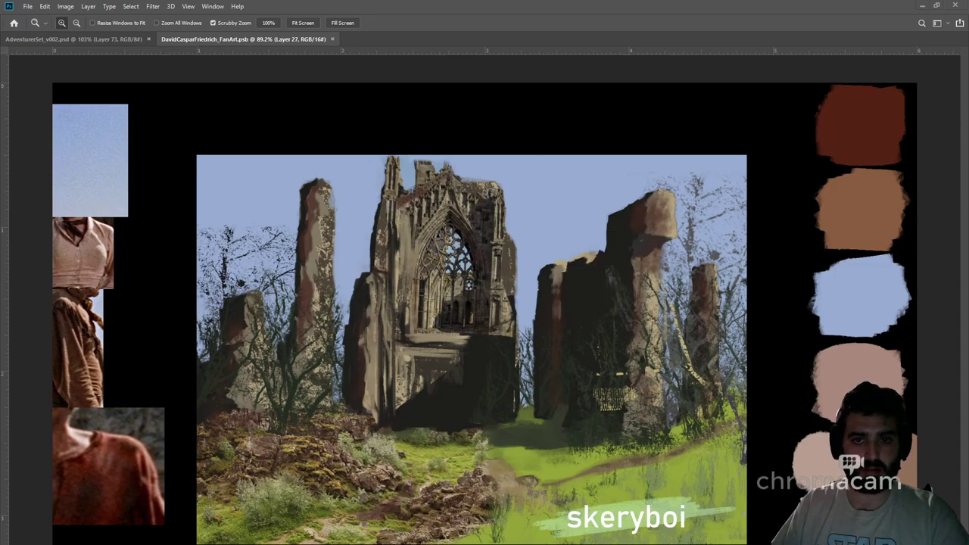
pyautogui.moveTo(457, 265); pyautogui.dragTo(502, 265)
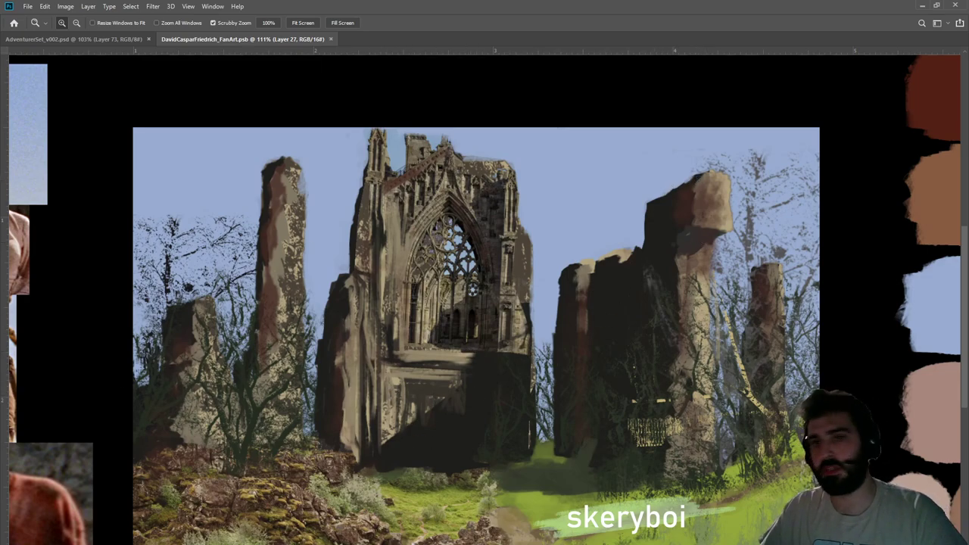
pyautogui.hotkey('alt', '[')
pyautogui.hotkey('ctrl', ',')
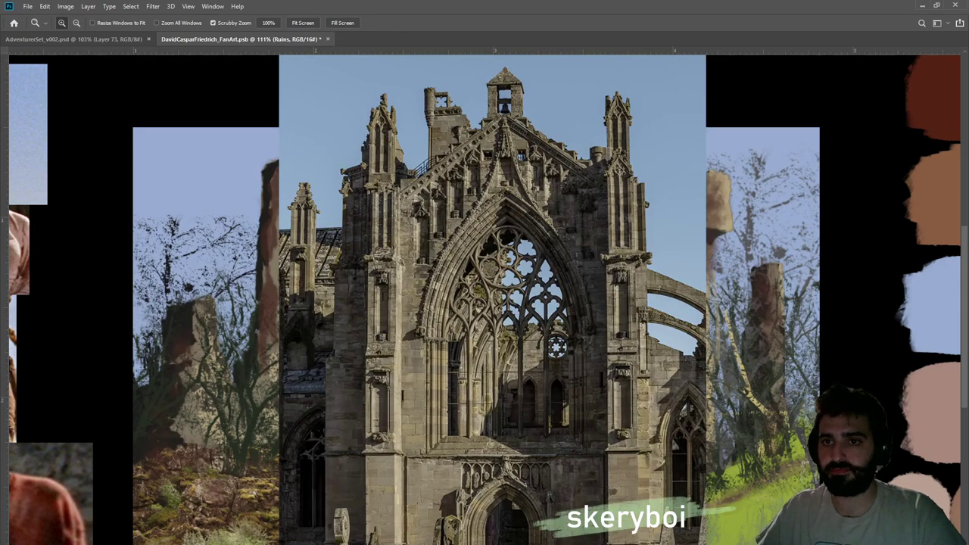
# Toggle the Ruins facade photo to compare it with the photos beneath, hide it, and switch to the Gothic Ruins (22) layer
pyautogui.hotkey('ctrl', ',')
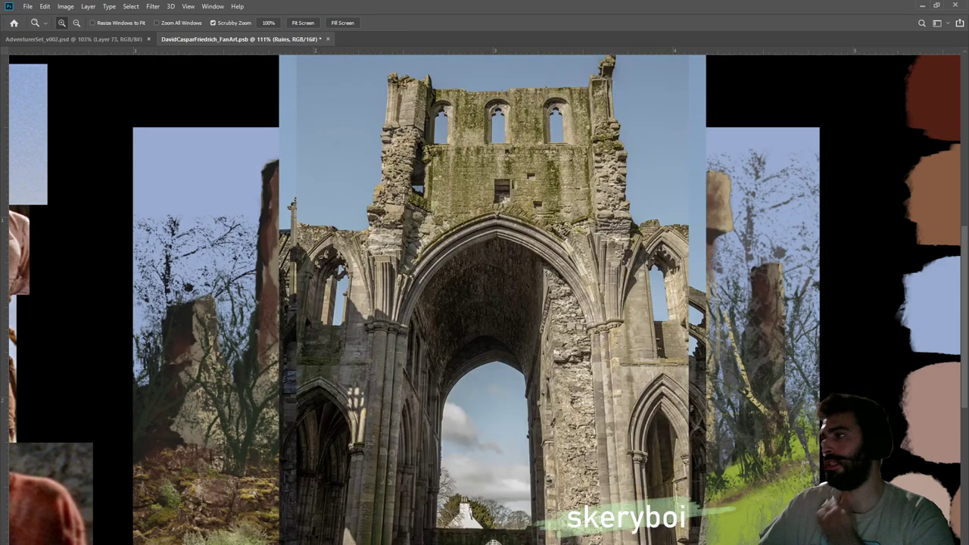
pyautogui.hotkey('ctrl', ',')
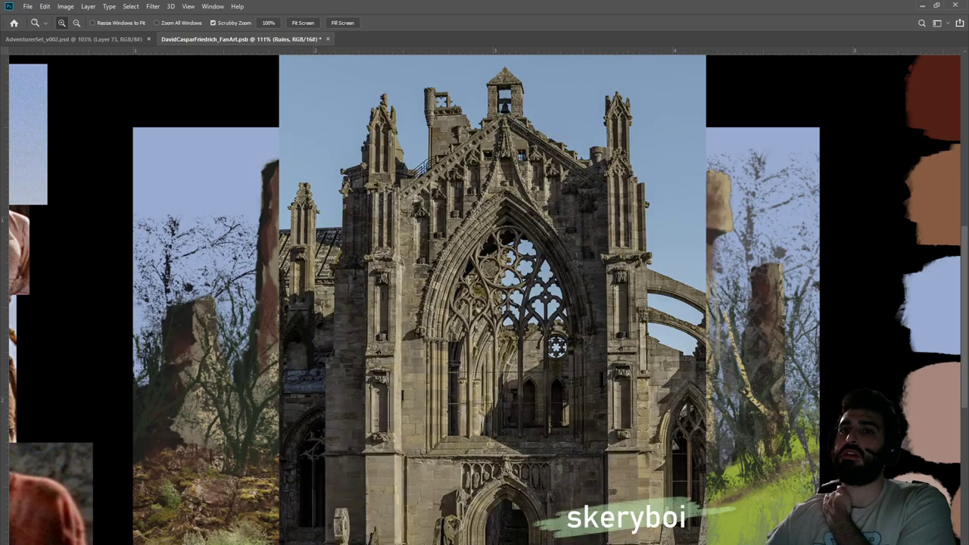
pyautogui.hotkey('ctrl', ',')
pyautogui.hotkey('ctrl', ',')
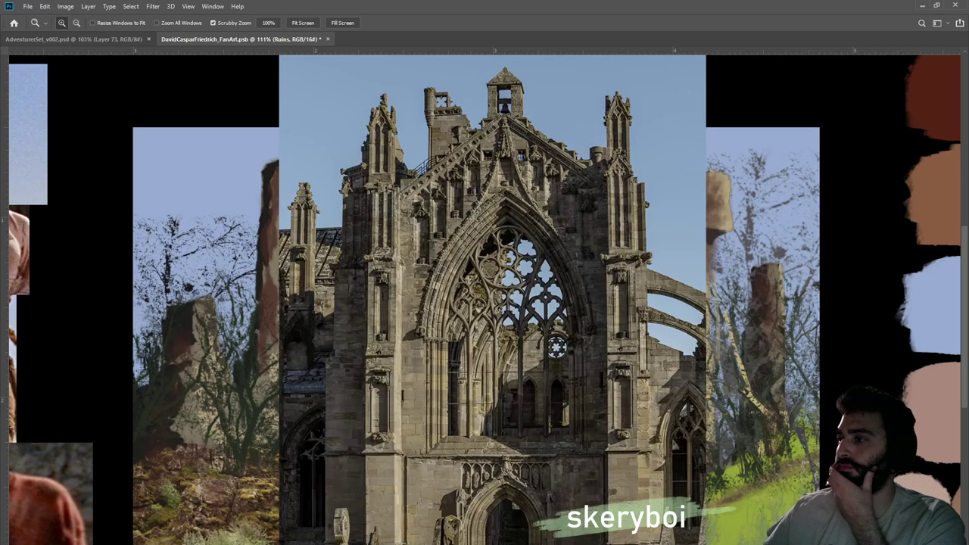
pyautogui.hotkey('ctrl', ',')
pyautogui.hotkey('alt', ']')
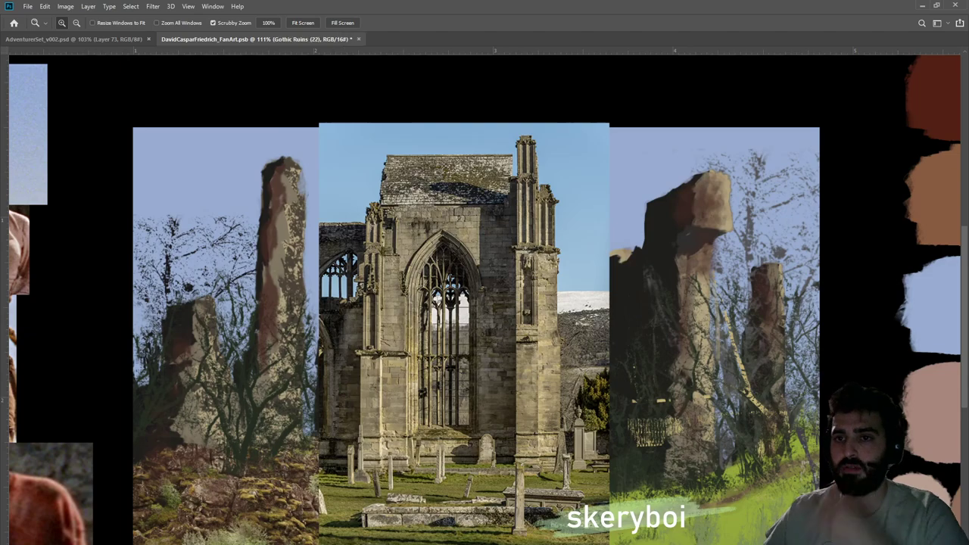
# Duplicate the Gothic Ruins (22) photo and mask the copy to a rectangle around the arched window wall, hiding the full original
pyautogui.hotkey('ctrl', 'j')
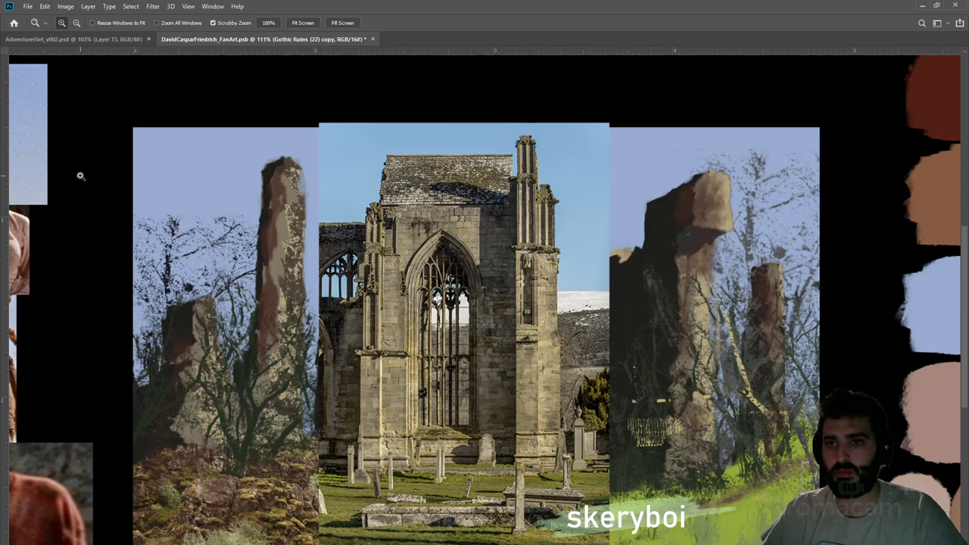
pyautogui.hotkey('ctrl', 't')
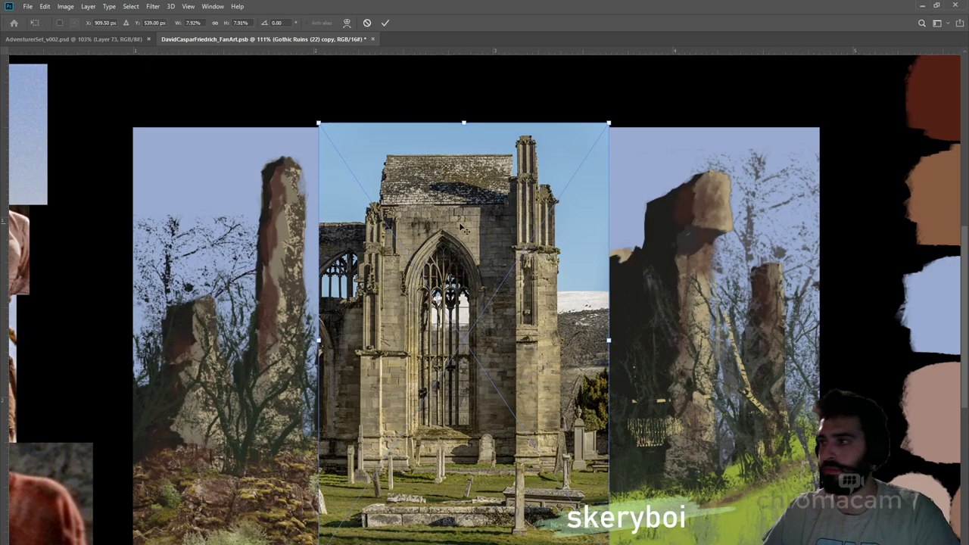
pyautogui.press('Return')
pyautogui.press('m')
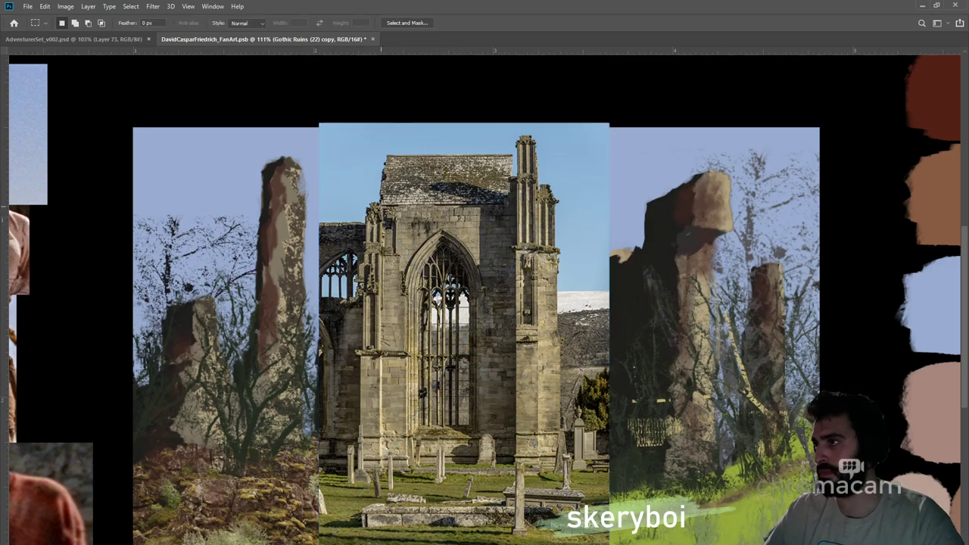
pyautogui.moveTo(419, 325); pyautogui.dragTo(518, 439)
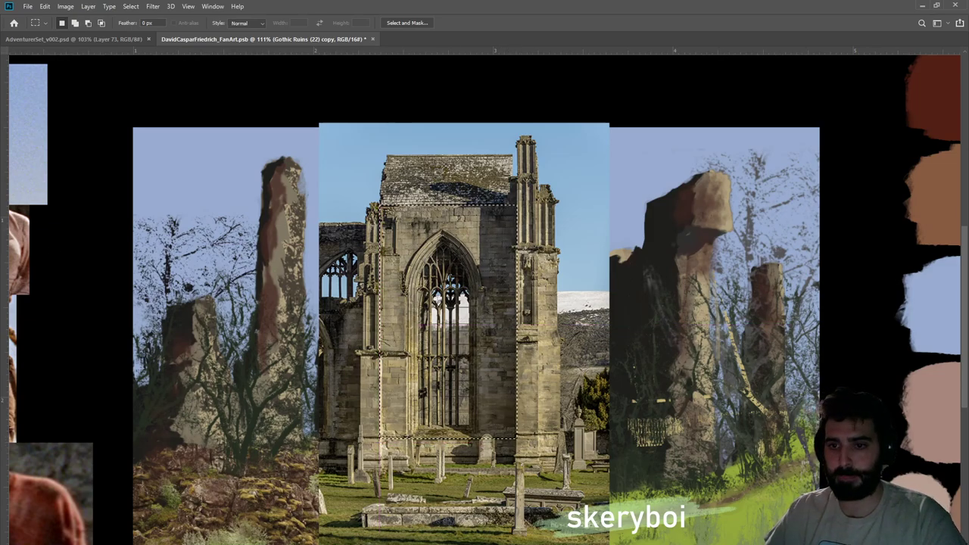
pyautogui.hotkey('ctrl', 'shift', 'm')
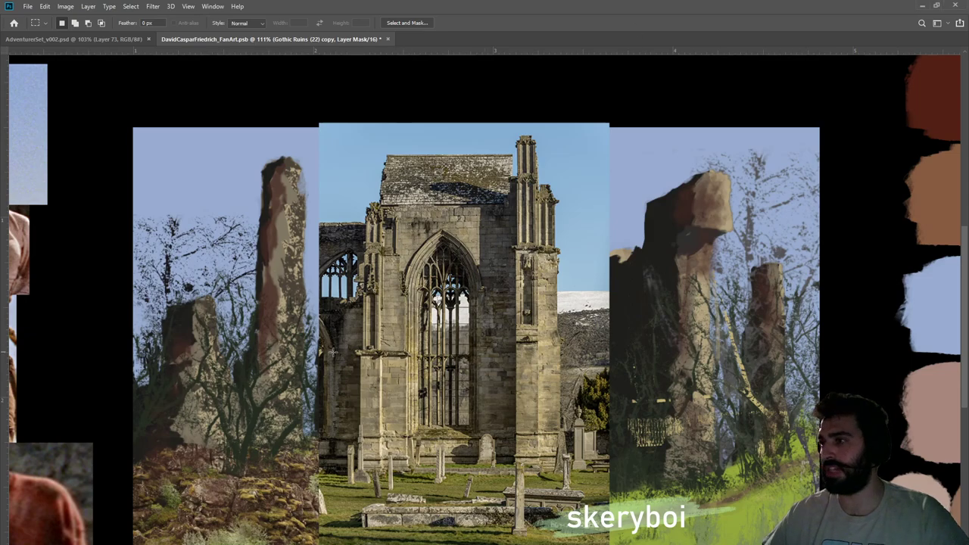
pyautogui.hotkey('ctrl', 'd')
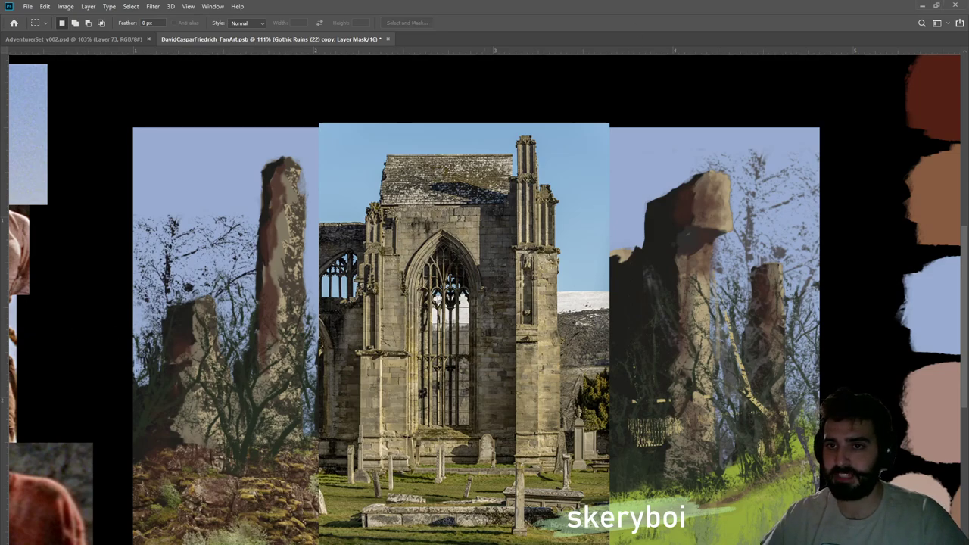
pyautogui.hotkey('ctrl', 'shift', 'd')
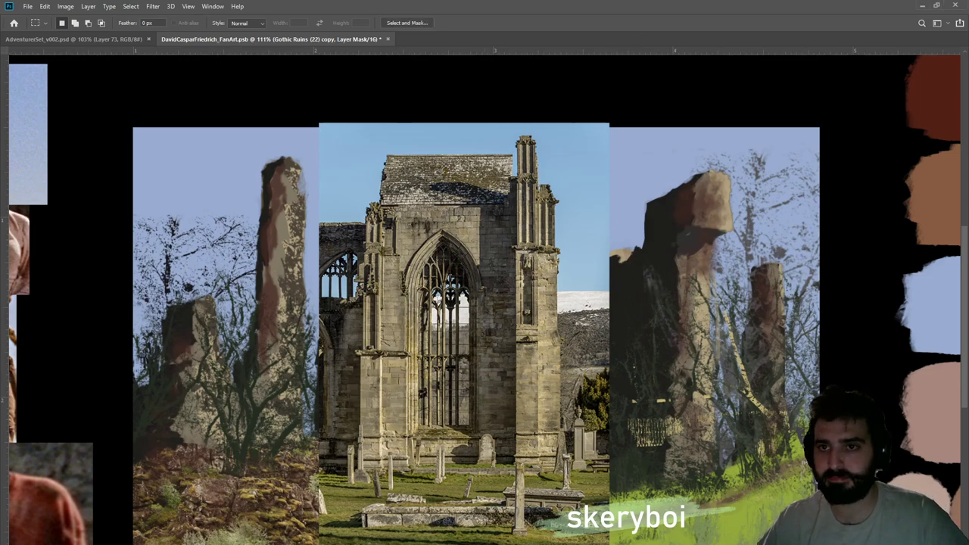
pyautogui.hotkey('alt', 'BackSpace')
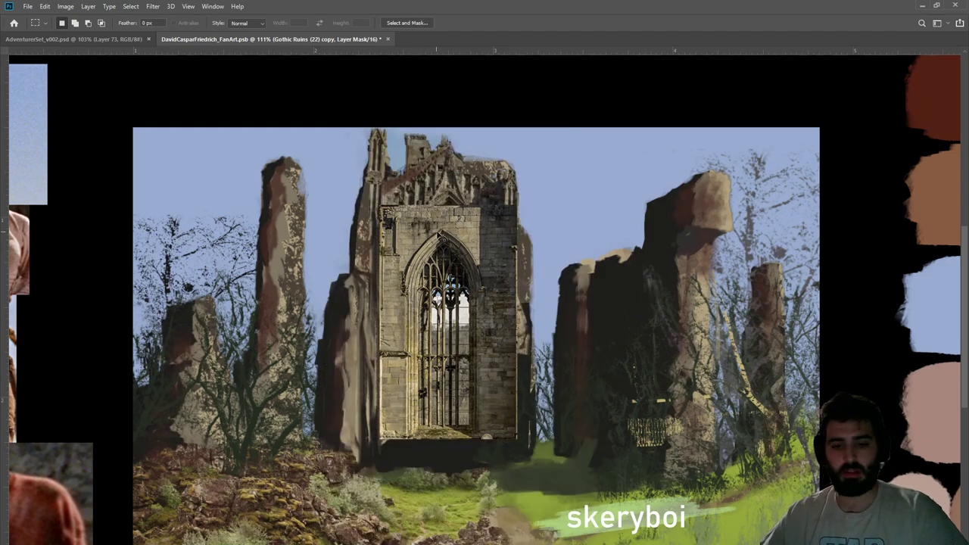
# Scale the masked window wall to about 126%, rotate it about -1.7° and skew it slightly to fit over the central ruin
pyautogui.hotkey('ctrl', 't')
pyautogui.moveTo(498, 279); pyautogui.dragTo(500, 254)
pyautogui.moveTo(321, 533); pyautogui.dragTo(246, 543)
pyautogui.moveTo(399, 317); pyautogui.dragTo(579, 297)
pyautogui.moveTo(791, 458); pyautogui.dragTo(659, 445)
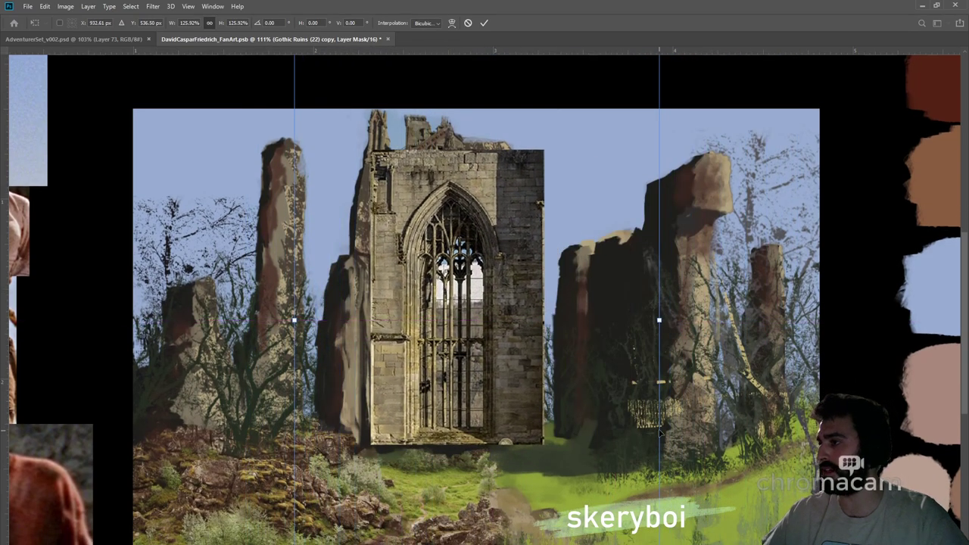
pyautogui.scroll(-1, 670, 401)
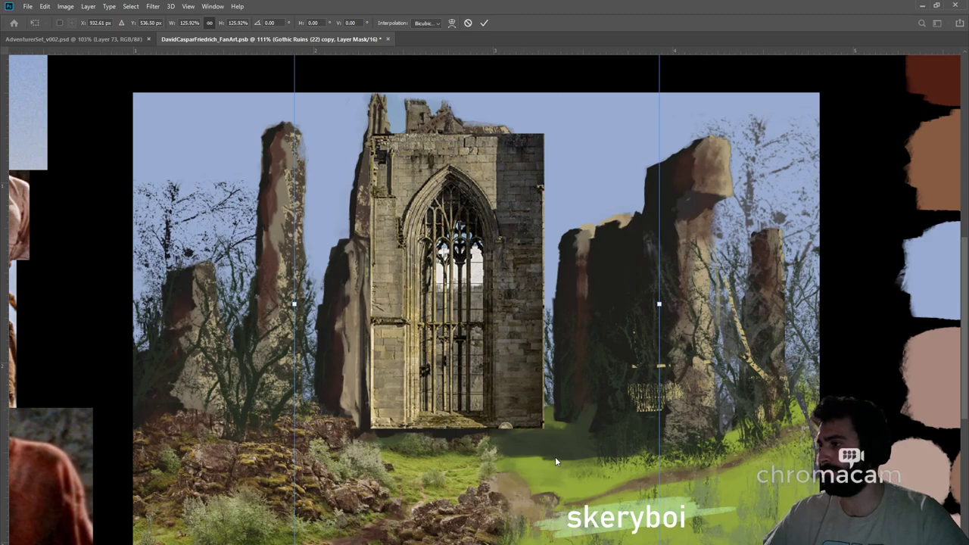
pyautogui.moveTo(478, 544); pyautogui.dragTo(463, 543)
pyautogui.scroll(-1, 518, 465)
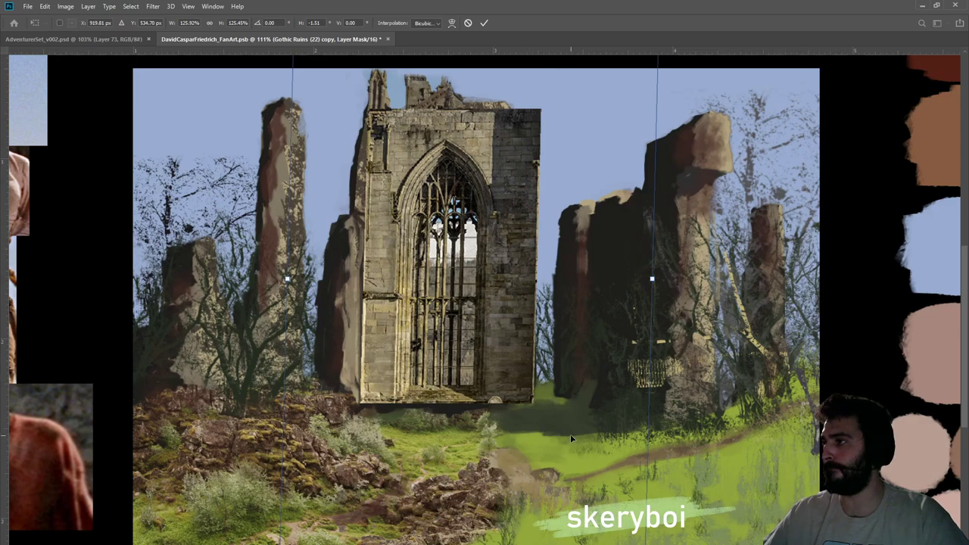
pyautogui.moveTo(648, 544); pyautogui.dragTo(644, 542)
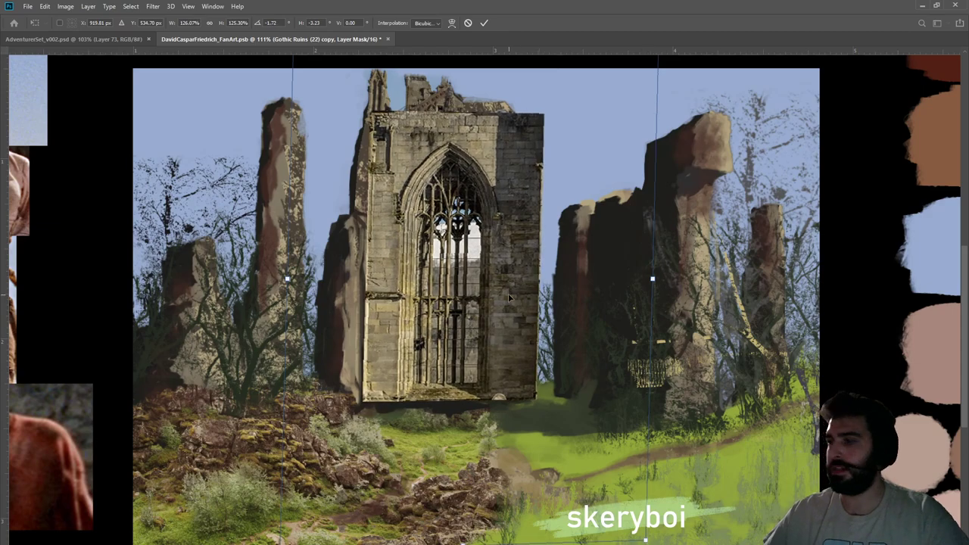
pyautogui.press('Return')
pyautogui.press('Return')
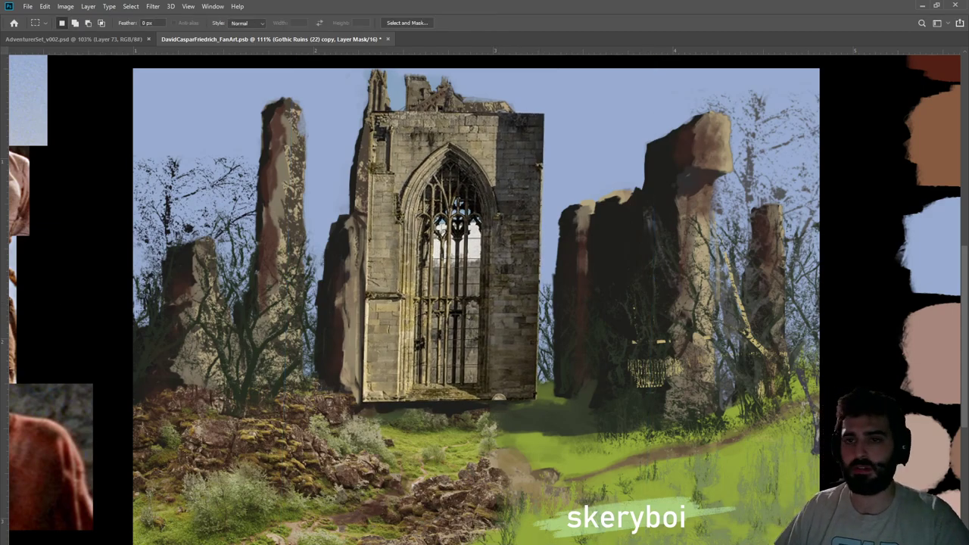
# Deselect and brush on the window wall's mask to bring back the dark diagonal shadow across the lower wall
pyautogui.press('b')
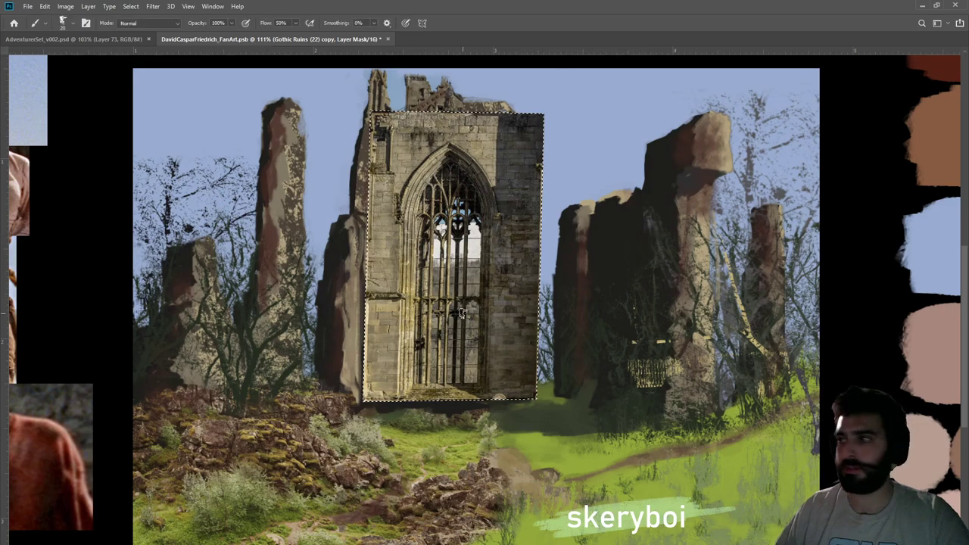
pyautogui.press('m')
pyautogui.click(345, 311)
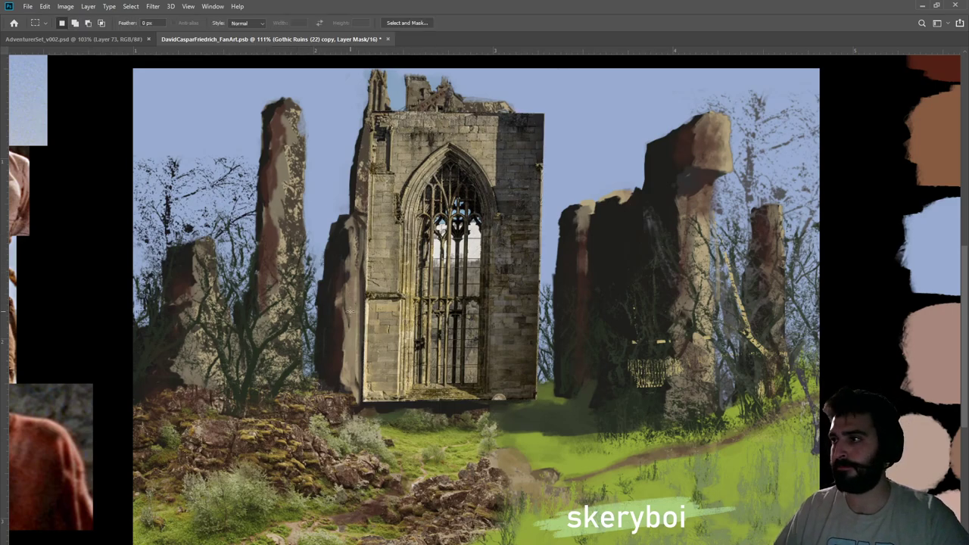
pyautogui.press('b')
pyautogui.moveTo(368, 354)
pyautogui.mouseDown()
pyautogui.moveTo(370, 400)
pyautogui.moveTo(367, 347)
pyautogui.moveTo(385, 393)
pyautogui.moveTo(412, 399)
pyautogui.mouseUp()
pyautogui.moveTo(479, 365)
pyautogui.mouseDown()
pyautogui.moveTo(394, 408)
pyautogui.moveTo(427, 342)
pyautogui.moveTo(447, 343)
pyautogui.moveTo(450, 369)
pyautogui.moveTo(409, 399)
pyautogui.moveTo(555, 392)
pyautogui.mouseUp()
pyautogui.moveTo(555, 392)
pyautogui.mouseDown()
pyautogui.moveTo(434, 396)
pyautogui.moveTo(539, 294)
pyautogui.moveTo(412, 386)
pyautogui.moveTo(518, 327)
pyautogui.moveTo(459, 369)
pyautogui.mouseUp()
pyautogui.moveTo(531, 345)
pyautogui.mouseDown()
pyautogui.moveTo(417, 400)
pyautogui.moveTo(584, 326)
pyautogui.moveTo(463, 382)
pyautogui.moveTo(536, 372)
pyautogui.mouseUp()
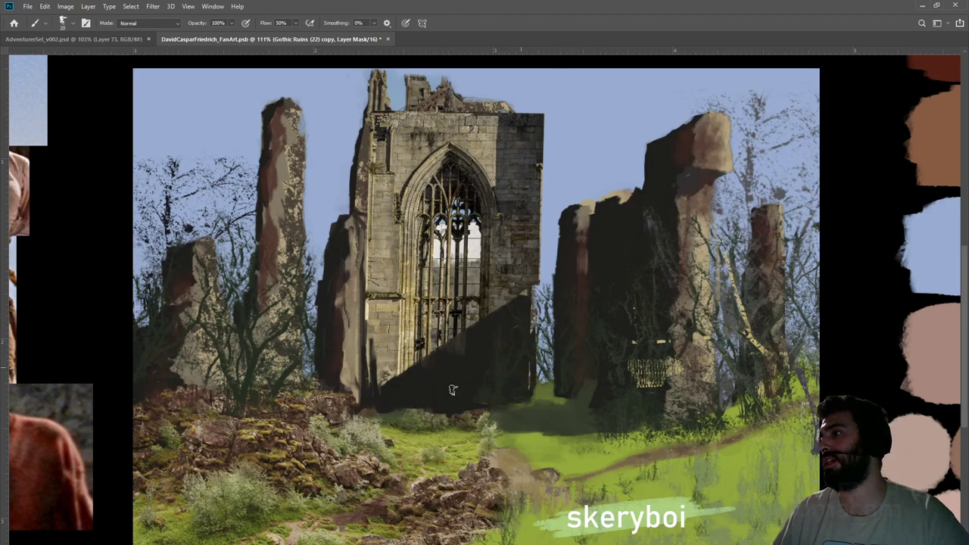
# Brush out the window wall's upper edge on its mask to bring back the ornate gable and pointed arch beneath
pyautogui.moveTo(384, 111)
pyautogui.mouseDown()
pyautogui.moveTo(378, 160)
pyautogui.moveTo(396, 113)
pyautogui.moveTo(375, 119)
pyautogui.mouseUp()
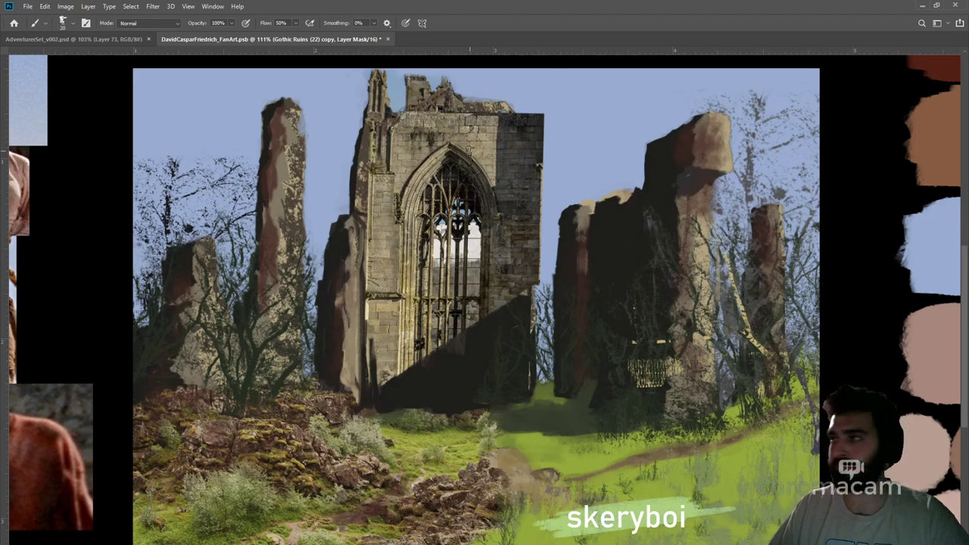
pyautogui.moveTo(567, 174); pyautogui.dragTo(578, 174)
pyautogui.moveTo(464, 127)
pyautogui.mouseDown()
pyautogui.moveTo(460, 104)
pyautogui.moveTo(434, 117)
pyautogui.moveTo(499, 96)
pyautogui.moveTo(419, 118)
pyautogui.mouseUp()
pyautogui.moveTo(525, 107); pyautogui.dragTo(518, 114)
pyautogui.moveTo(410, 160)
pyautogui.mouseDown()
pyautogui.moveTo(423, 125)
pyautogui.moveTo(435, 135)
pyautogui.moveTo(413, 140)
pyautogui.mouseUp()
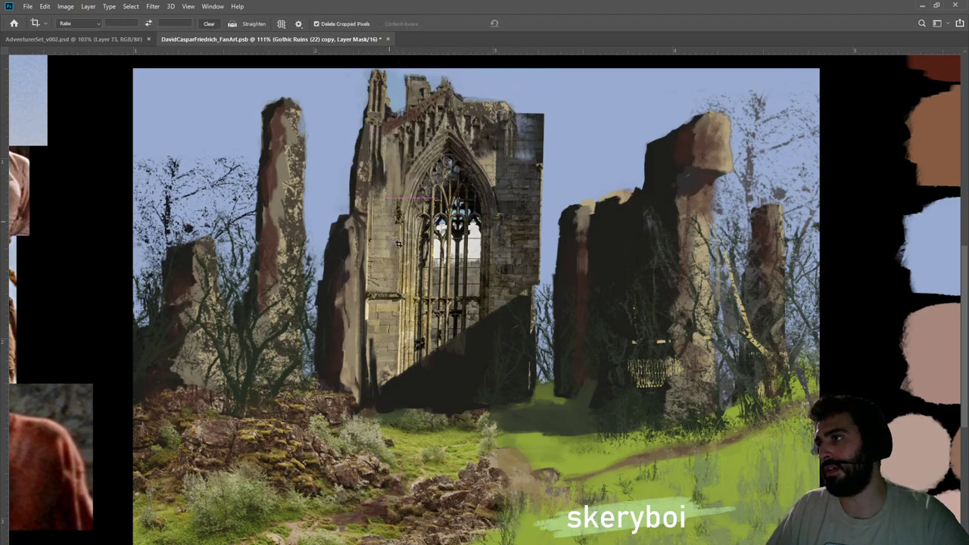
# Mask away the window wall's square upper corner and outer edge on the shaded side so the ruin's broken silhouette returns
pyautogui.press('c')
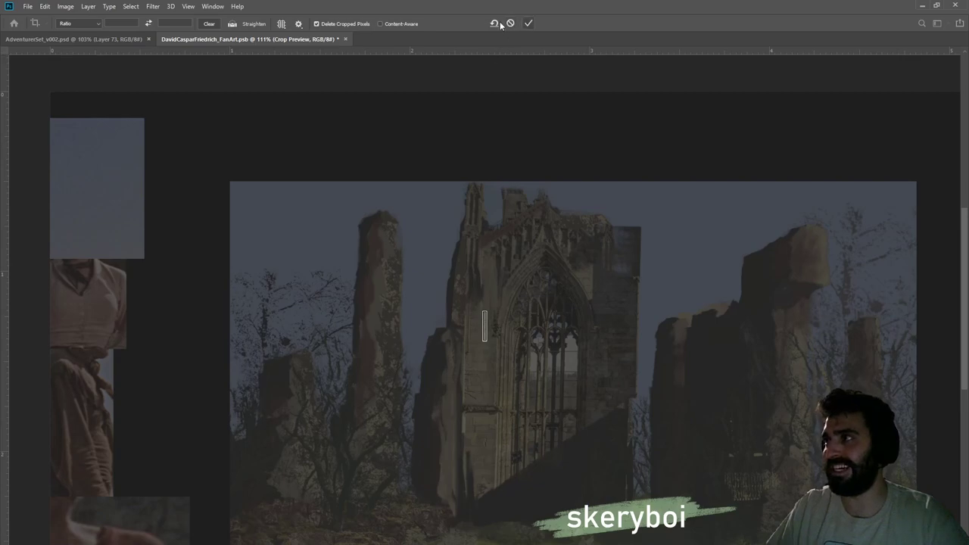
pyautogui.click(528, 24)
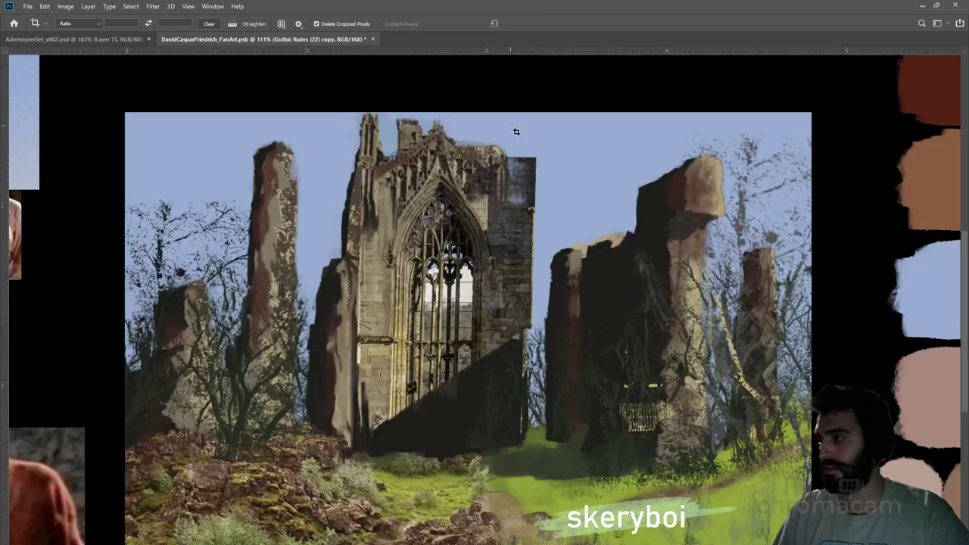
pyautogui.press('z')
pyautogui.moveTo(490, 221); pyautogui.dragTo(464, 228)
pyautogui.moveTo(483, 318); pyautogui.dragTo(488, 292)
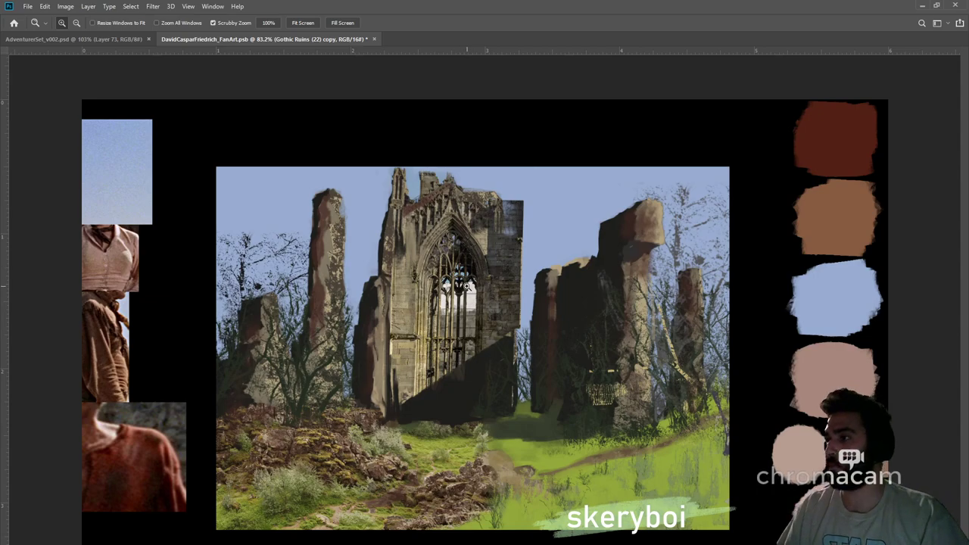
pyautogui.click(467, 285)
pyautogui.press('b')
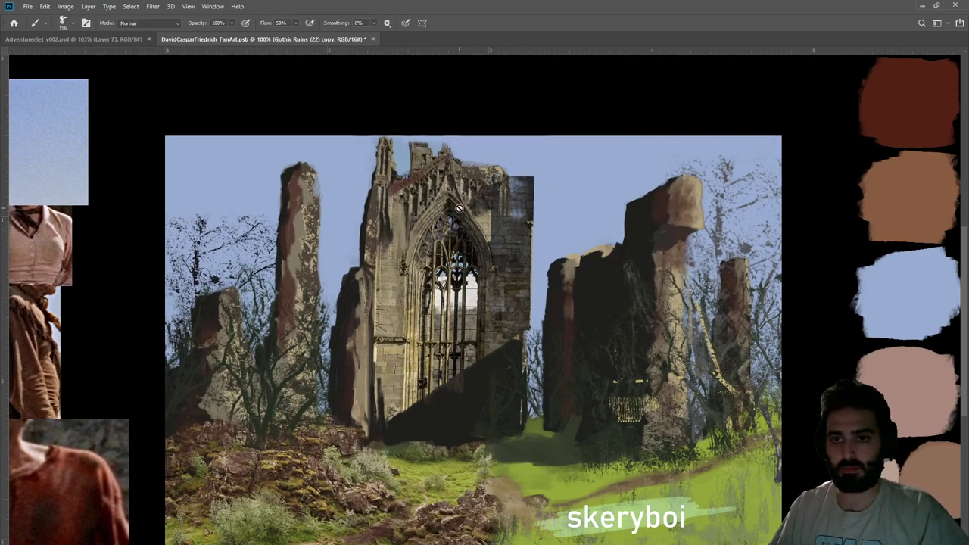
pyautogui.hotkey('ctrl', '\\')
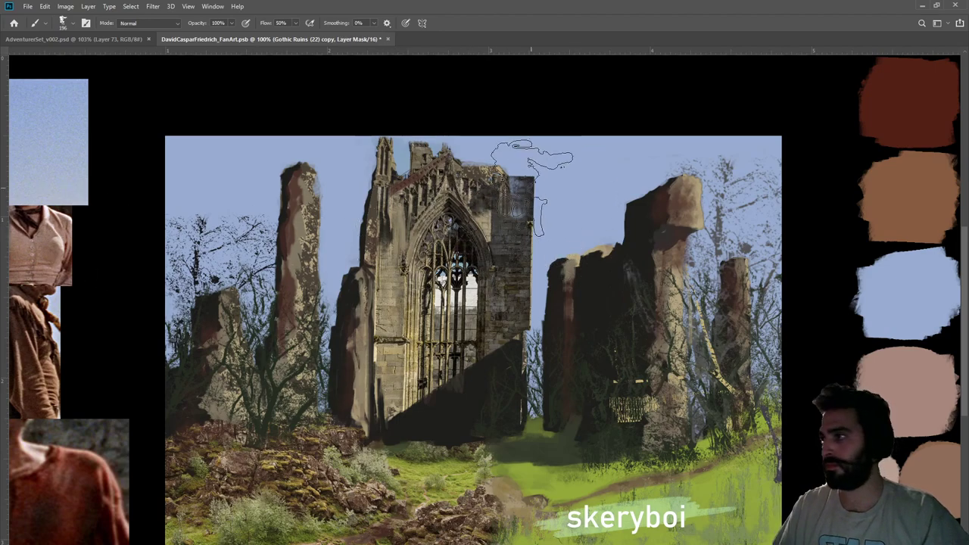
pyautogui.moveTo(533, 182); pyautogui.dragTo(518, 223)
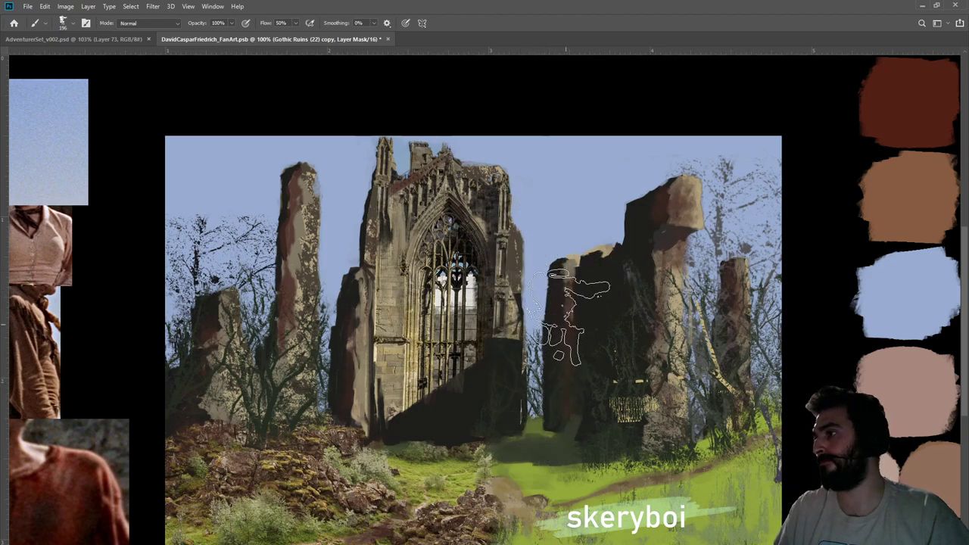
# Brush the mask across the lower central wall so the tall window ends above a dark, shadowed base
pyautogui.press('c')
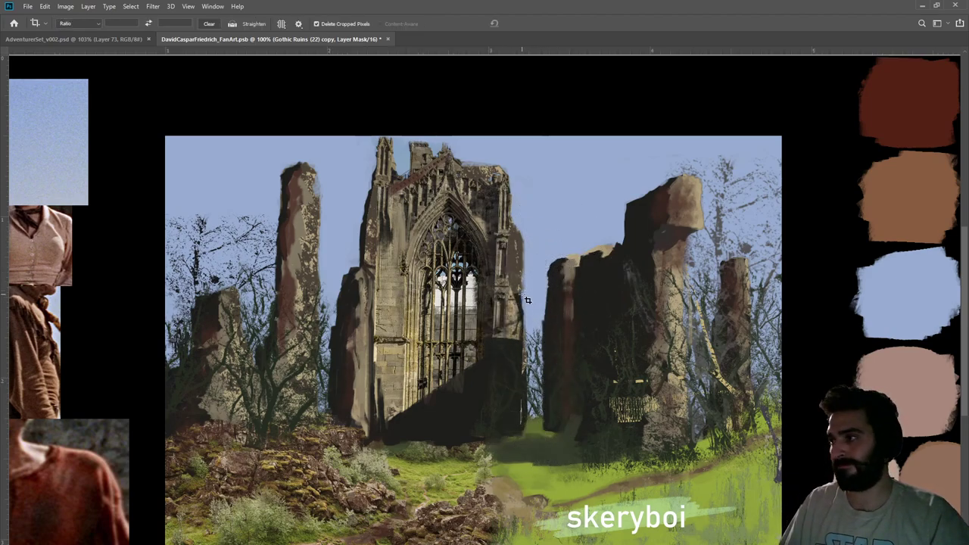
pyautogui.press('b')
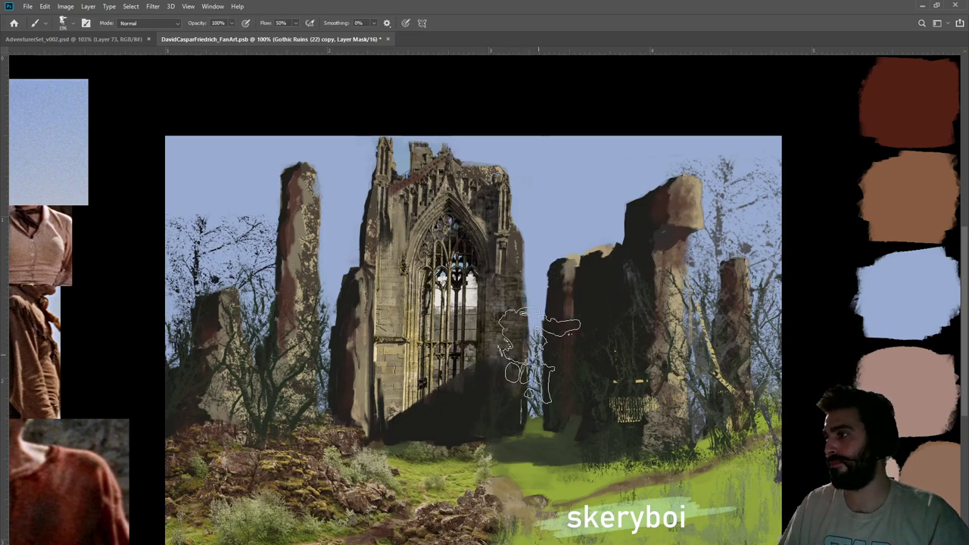
pyautogui.moveTo(420, 371); pyautogui.dragTo(546, 359)
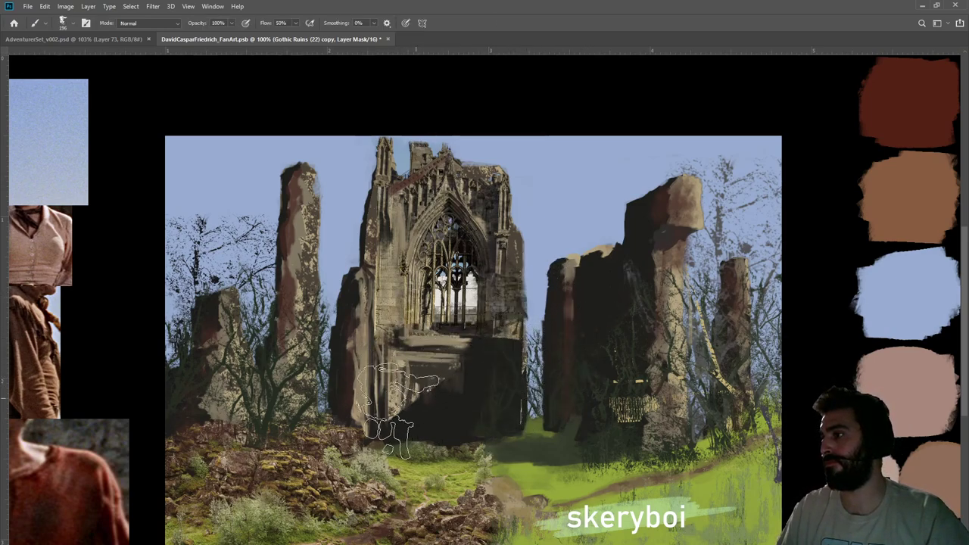
pyautogui.moveTo(438, 324)
pyautogui.mouseDown()
pyautogui.moveTo(445, 329)
pyautogui.moveTo(443, 379)
pyautogui.moveTo(534, 371)
pyautogui.moveTo(549, 295)
pyautogui.moveTo(543, 272)
pyautogui.moveTo(532, 367)
pyautogui.mouseUp()
pyautogui.moveTo(424, 431)
pyautogui.mouseDown()
pyautogui.moveTo(519, 401)
pyautogui.moveTo(515, 411)
pyautogui.moveTo(468, 415)
pyautogui.mouseUp()
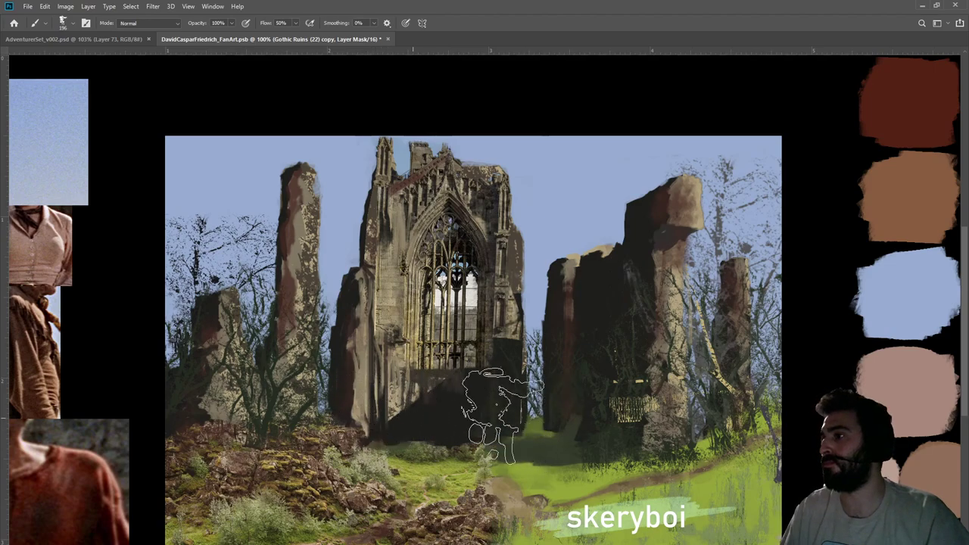
# Step back through the recent mask strokes on the lower part of the tall window wall
pyautogui.hotkey('ctrl', 'z')
pyautogui.hotkey('ctrl', 'z')
pyautogui.hotkey('ctrl', 'z')
pyautogui.hotkey('ctrl', 'z')
pyautogui.hotkey('ctrl', 'z')
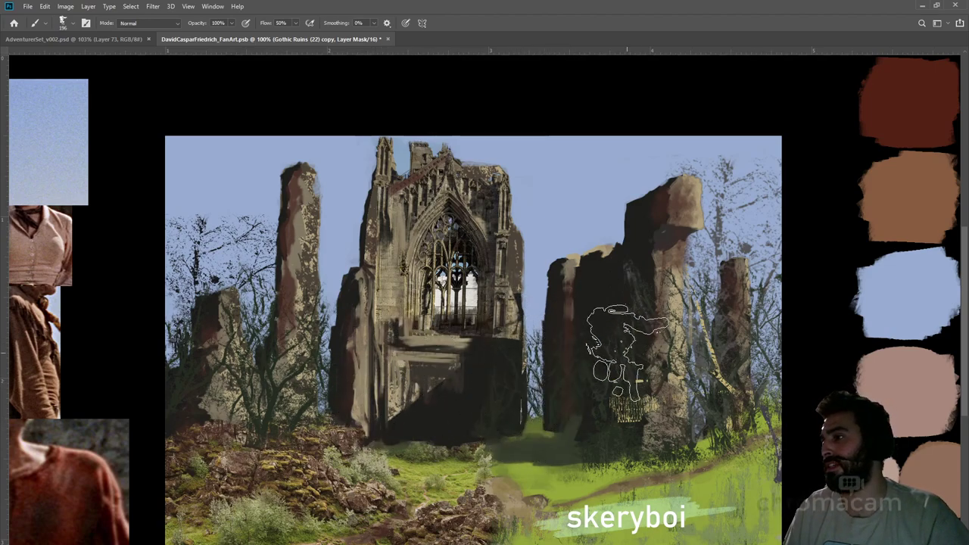
pyautogui.hotkey('ctrl', 'z')
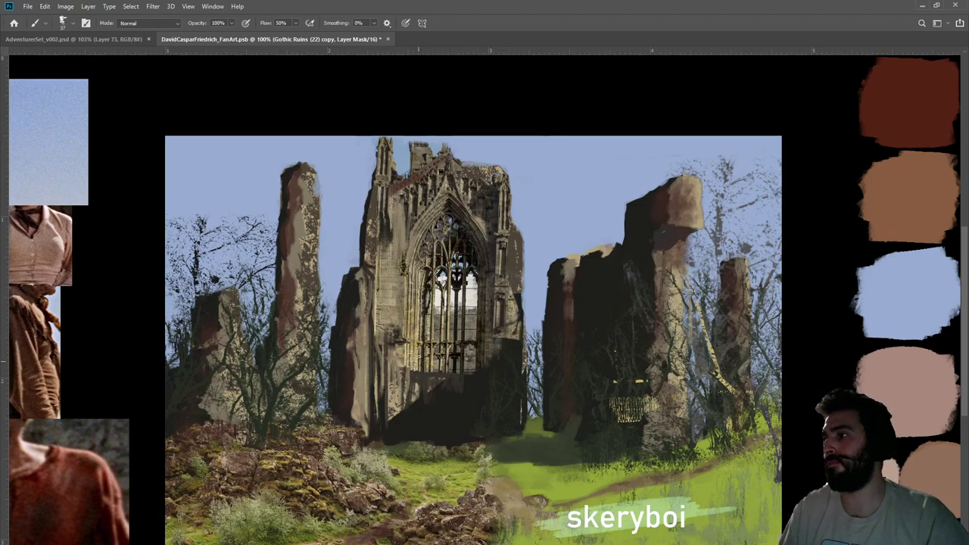
# Brush the window wall's stone buttress in on the mask, and paint most of it back out along the outer edge
pyautogui.moveTo(394, 326)
pyautogui.mouseDown()
pyautogui.moveTo(398, 374)
pyautogui.moveTo(387, 307)
pyautogui.moveTo(379, 438)
pyautogui.mouseUp()
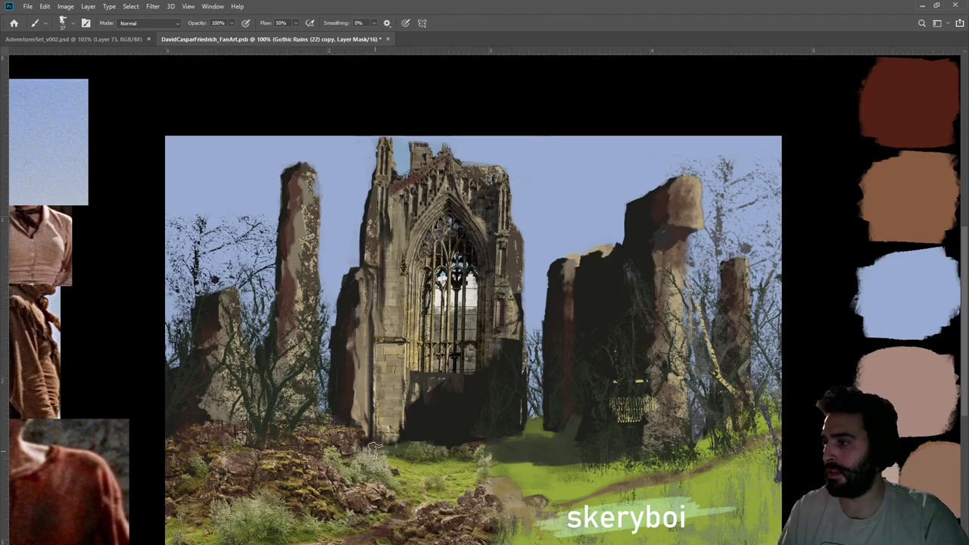
pyautogui.moveTo(376, 449)
pyautogui.mouseDown()
pyautogui.moveTo(398, 266)
pyautogui.moveTo(377, 248)
pyautogui.mouseUp()
pyautogui.moveTo(385, 445); pyautogui.dragTo(387, 301)
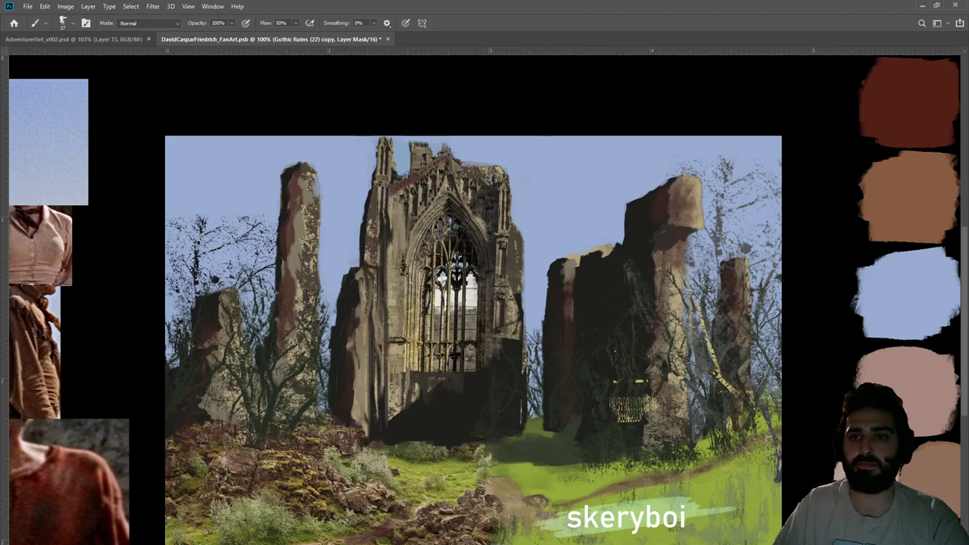
# Compare the central ruin with and without the tall window wall, leave the wall hidden, and save the document
pyautogui.hotkey('ctrl', ',')
pyautogui.hotkey('ctrl', 'shift', 'z')
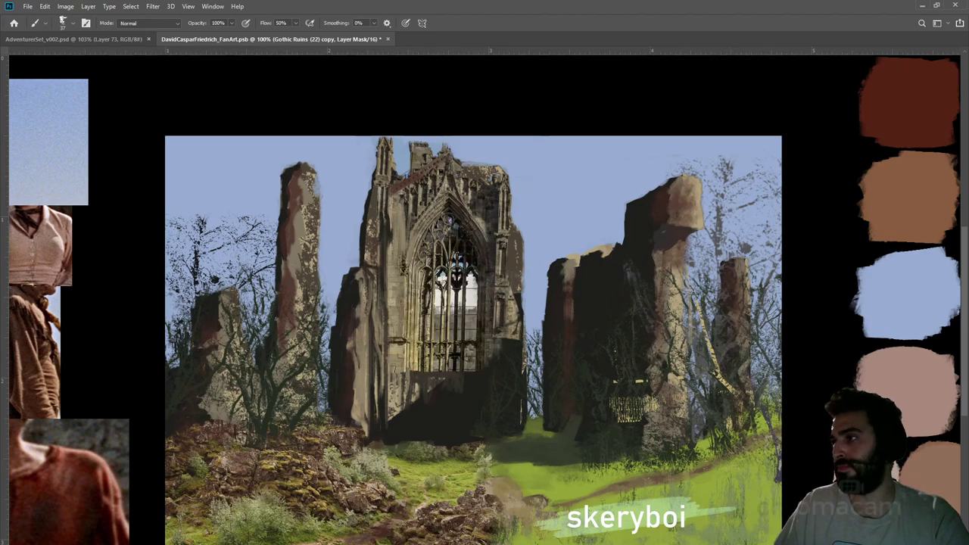
pyautogui.hotkey('ctrl', ',')
pyautogui.hotkey('ctrl', ',')
pyautogui.hotkey('ctrl', 'space')
pyautogui.moveTo(458, 296)
pyautogui.mouseDown()
pyautogui.moveTo(390, 293)
pyautogui.moveTo(462, 303)
pyautogui.mouseUp()
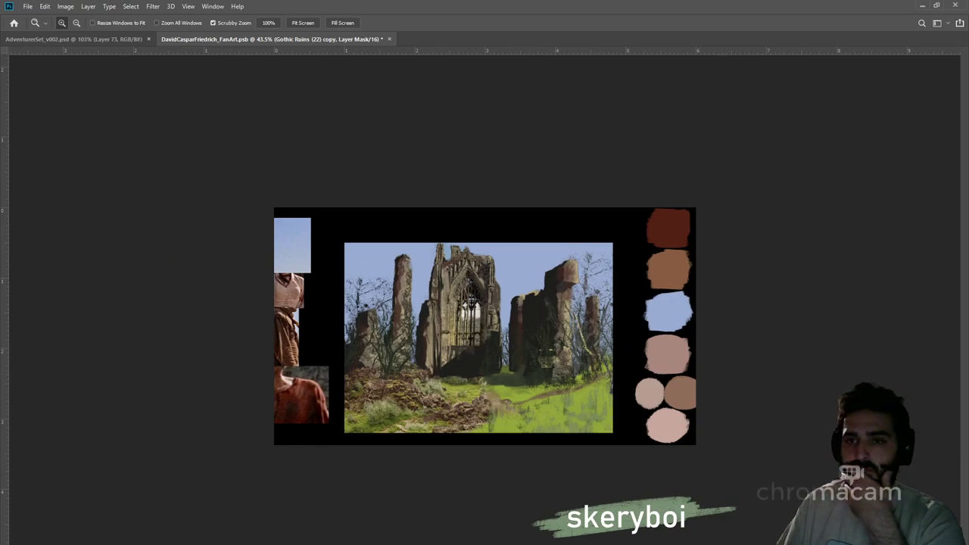
pyautogui.hotkey('ctrl', 'z')
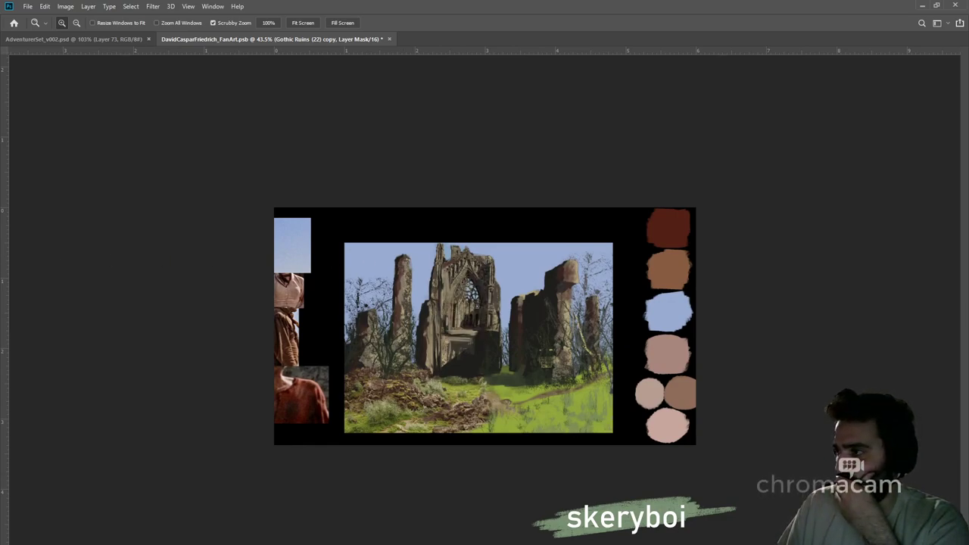
pyautogui.hotkey('ctrl', 'shift', 'z')
pyautogui.hotkey('ctrl', 'z')
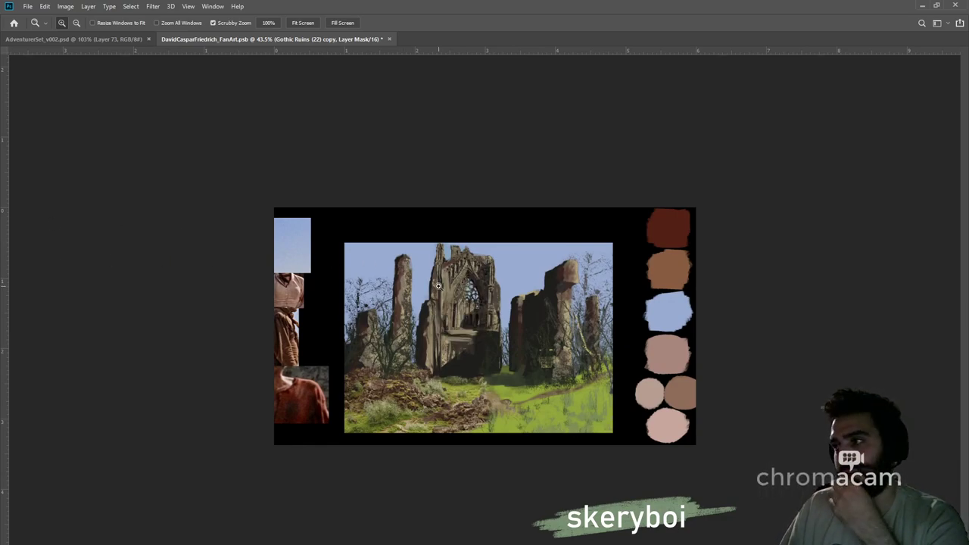
pyautogui.scroll(5, 465, 326)
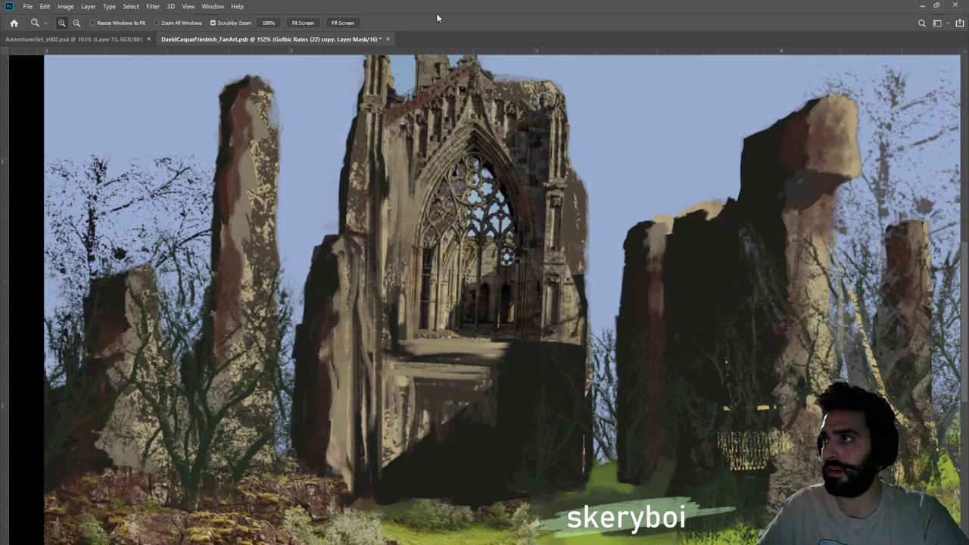
pyautogui.hotkey('ctrl', 's')
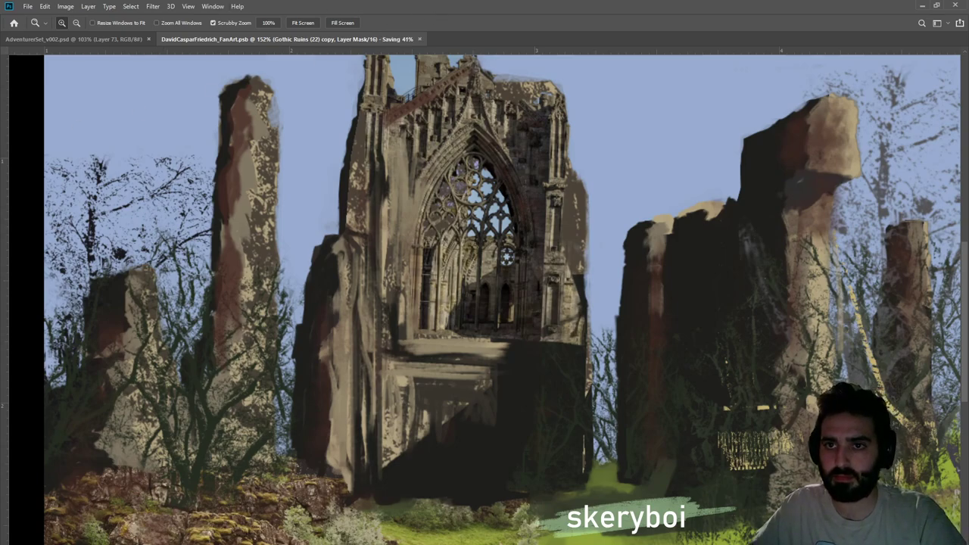
# Show the flying buttress arch photo instead of the window wall photo and duplicate its layer
pyautogui.hotkey('ctrl', 'i')
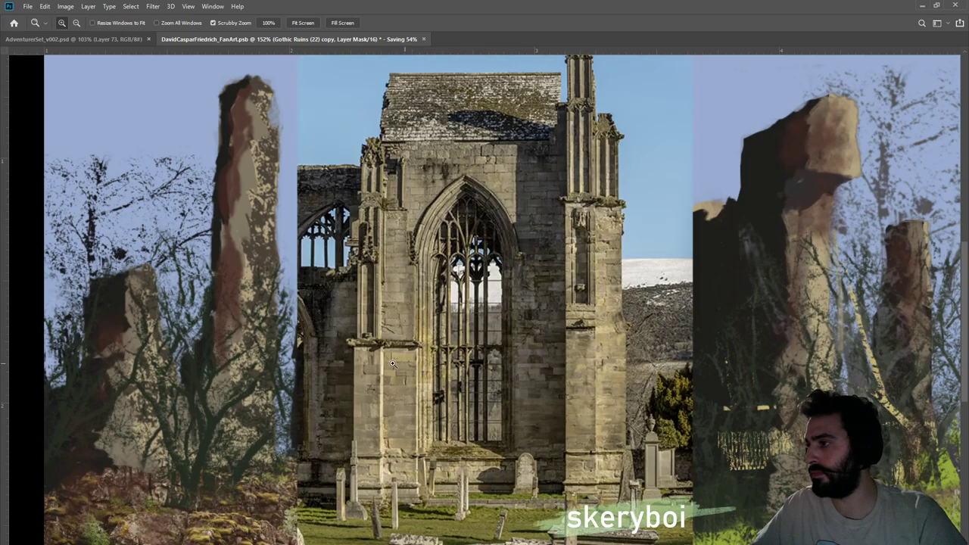
pyautogui.hotkey('ctrl', ',')
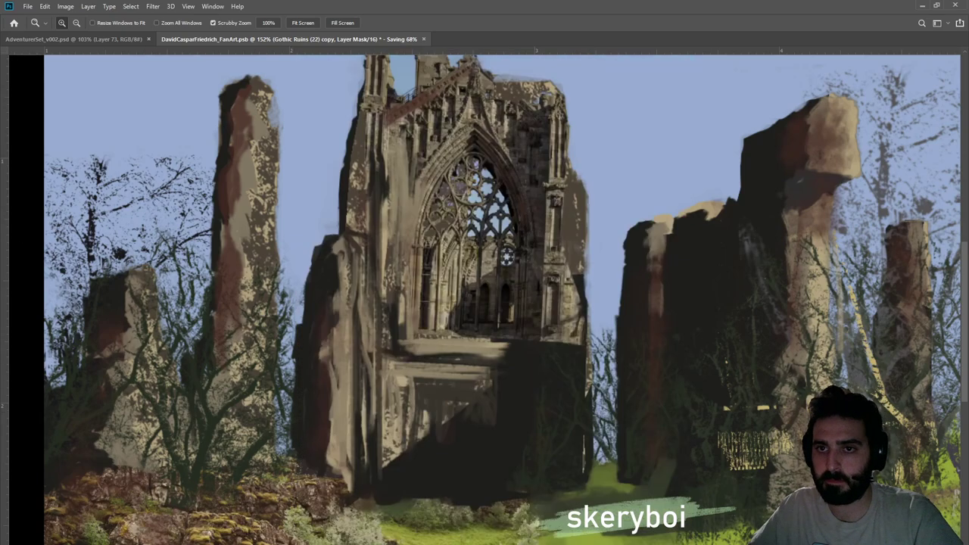
pyautogui.hotkey('ctrl', ',')
pyautogui.hotkey('ctrl', ',')
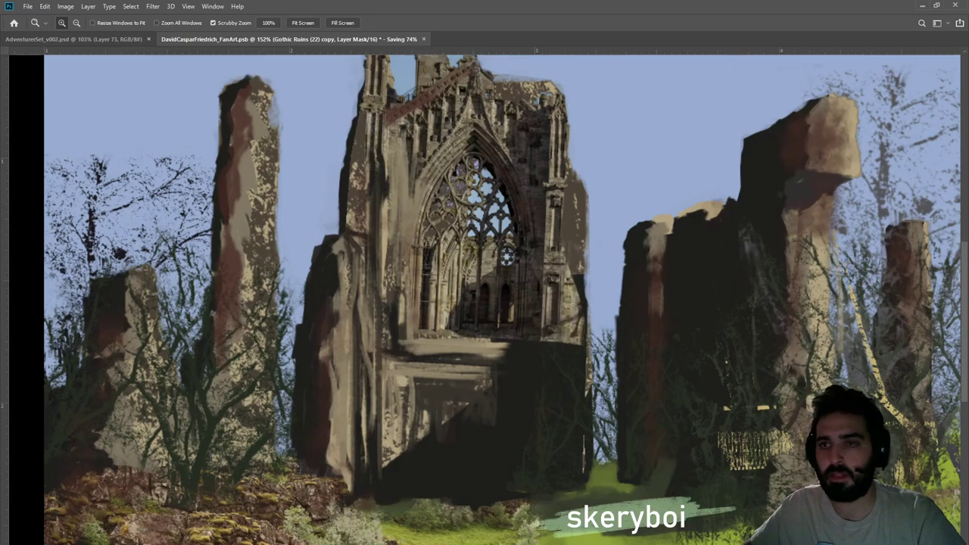
pyautogui.hotkey('ctrl', ',')
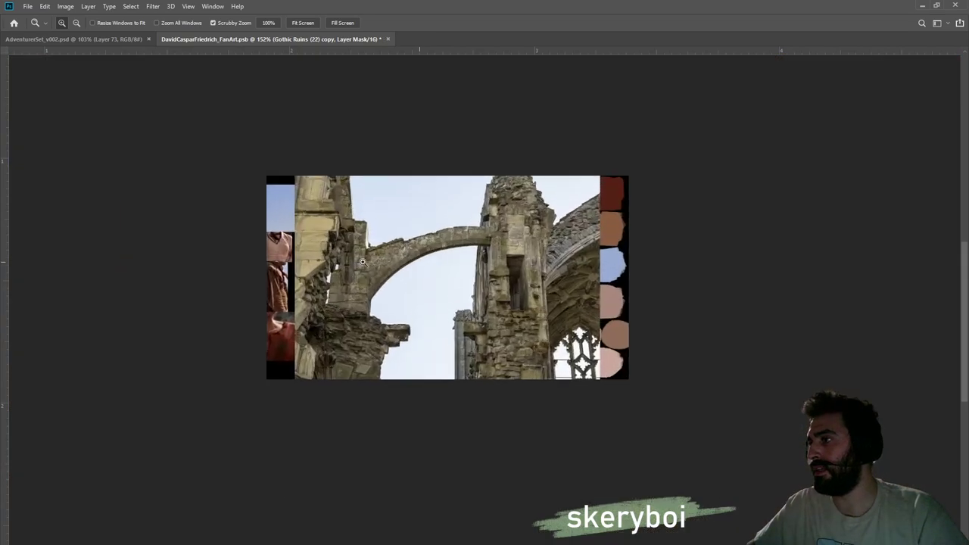
pyautogui.moveTo(362, 262); pyautogui.dragTo(538, 346)
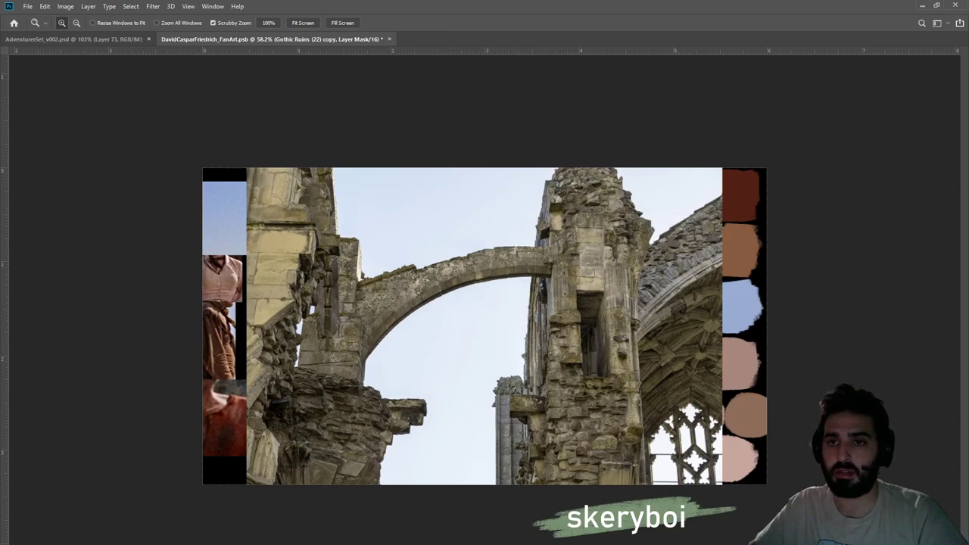
pyautogui.hotkey('alt', '[')
pyautogui.hotkey('ctrl', 'j')
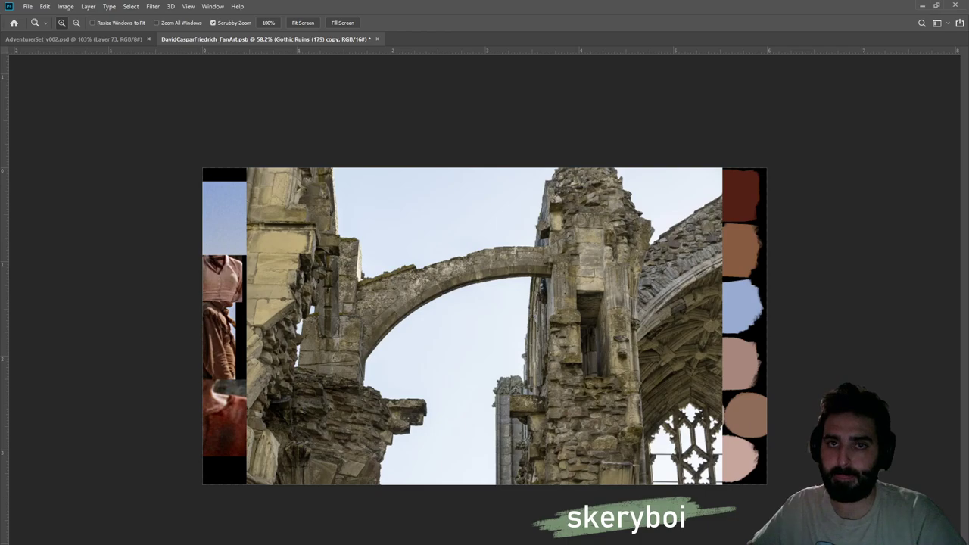
# Flip the arch photo copy horizontally and shrink and skew it to about 6.5% width and 5.5% height over the central ruin
pyautogui.hotkey('ctrl', 't')
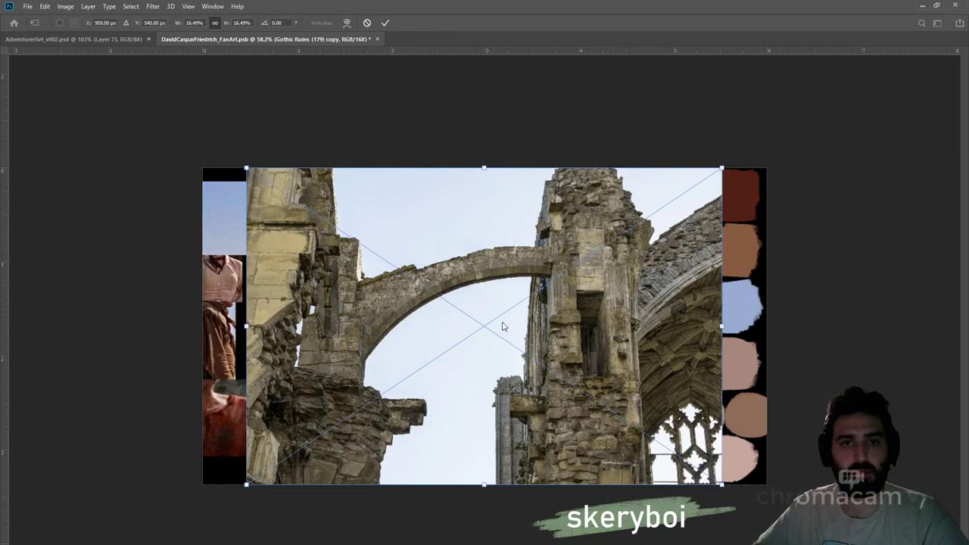
pyautogui.click(509, 364)
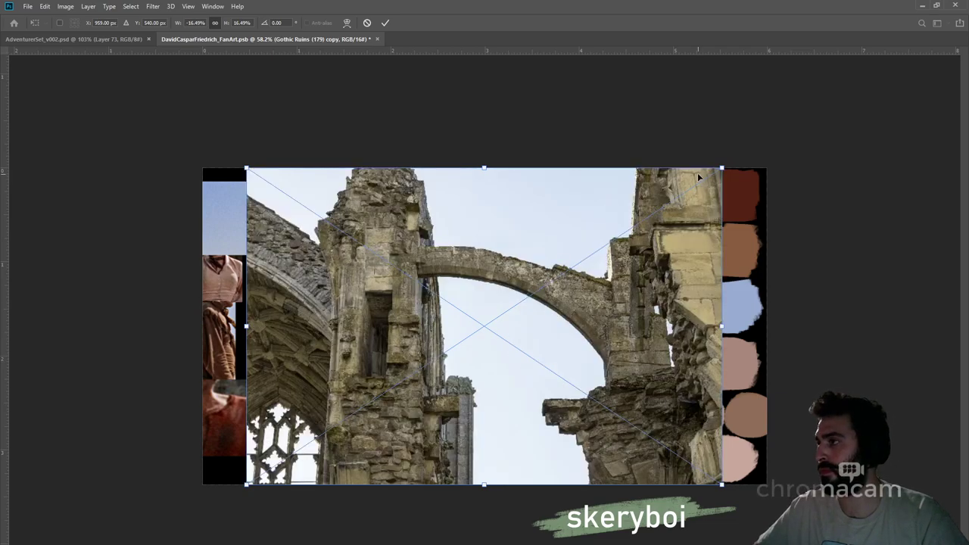
pyautogui.moveTo(723, 164); pyautogui.dragTo(405, 379)
pyautogui.moveTo(393, 413); pyautogui.dragTo(550, 315)
pyautogui.moveTo(560, 386); pyautogui.dragTo(545, 386)
pyautogui.moveTo(561, 284); pyautogui.dragTo(576, 286)
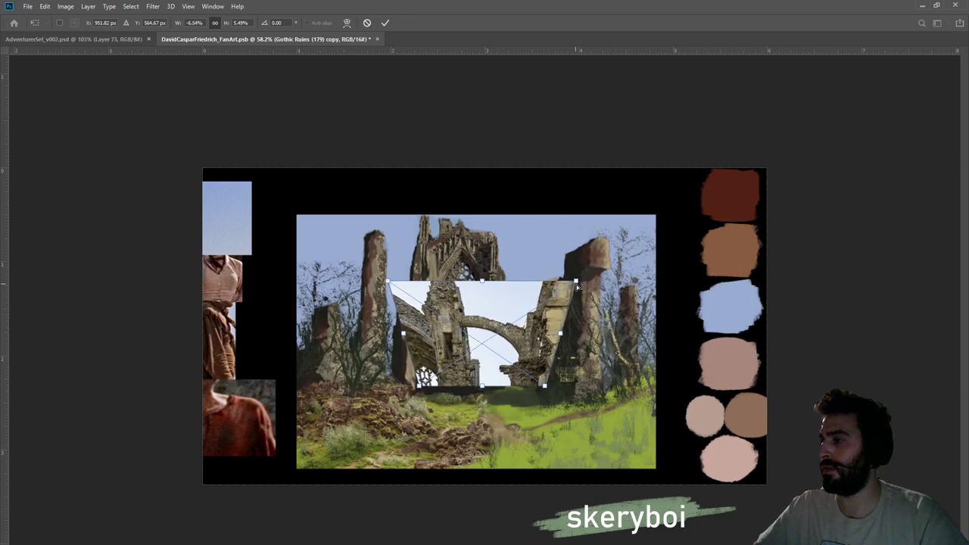
# Move the arch photo copy towards the gap beside the central ruin and scale it to about 3.35% width and 2.88% height
pyautogui.moveTo(496, 315); pyautogui.dragTo(559, 298)
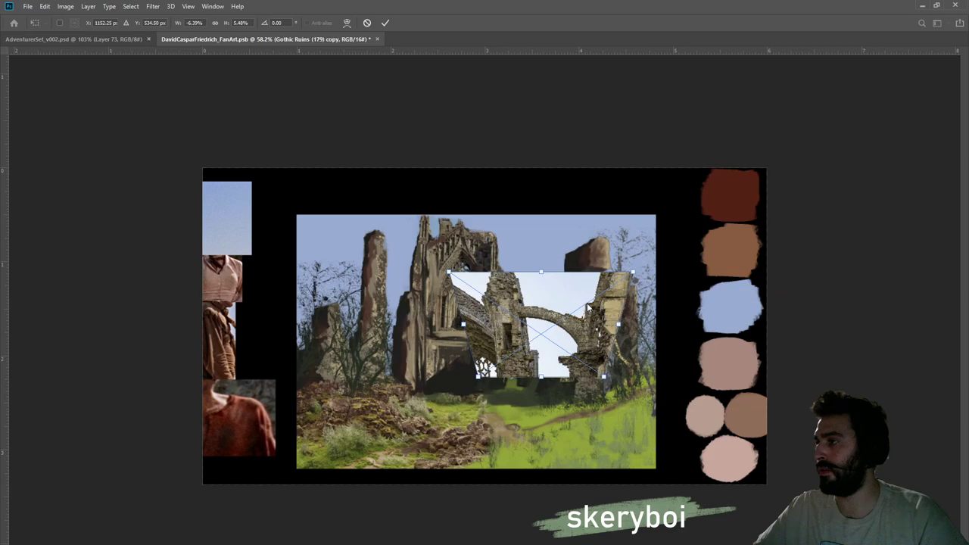
pyautogui.moveTo(633, 271); pyautogui.dragTo(558, 322)
pyautogui.moveTo(549, 367); pyautogui.dragTo(530, 321)
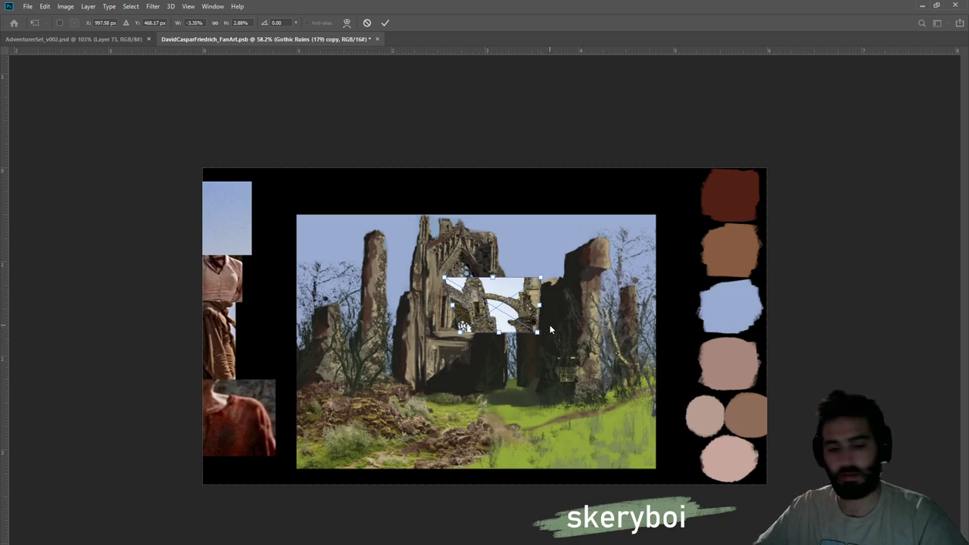
pyautogui.scroll(5, 553, 327)
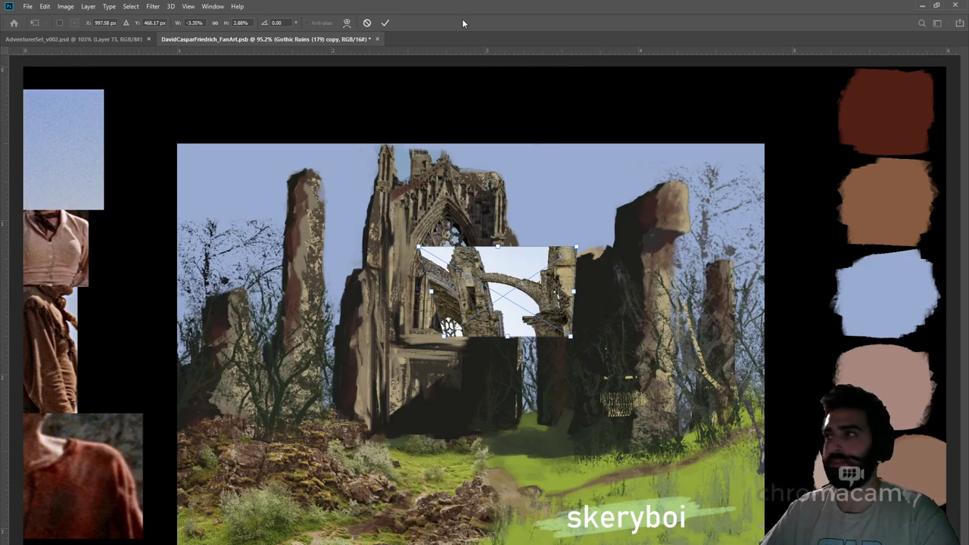
pyautogui.click(385, 23)
# Shrink the arch copy to about 1.66%, rotate it slightly, and place it bridging the central ruin and the dark wall beside it
pyautogui.hotkey('ctrl', 't')
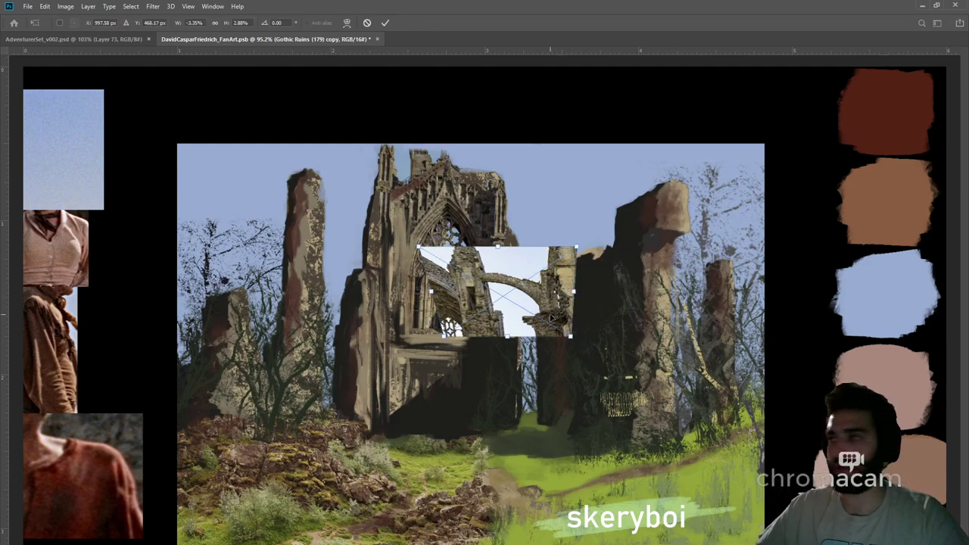
pyautogui.moveTo(578, 245); pyautogui.dragTo(526, 282)
pyautogui.moveTo(539, 340); pyautogui.dragTo(536, 343)
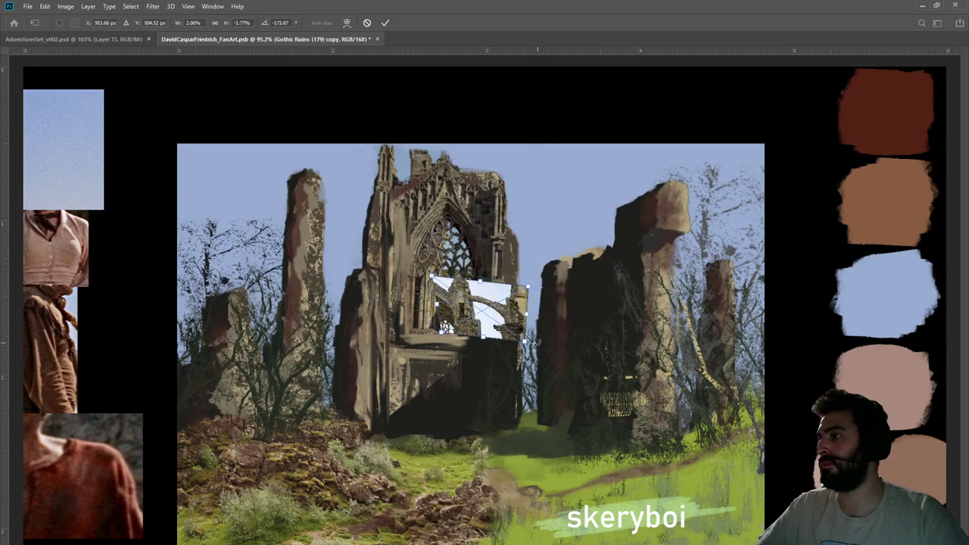
pyautogui.moveTo(490, 305); pyautogui.dragTo(530, 284)
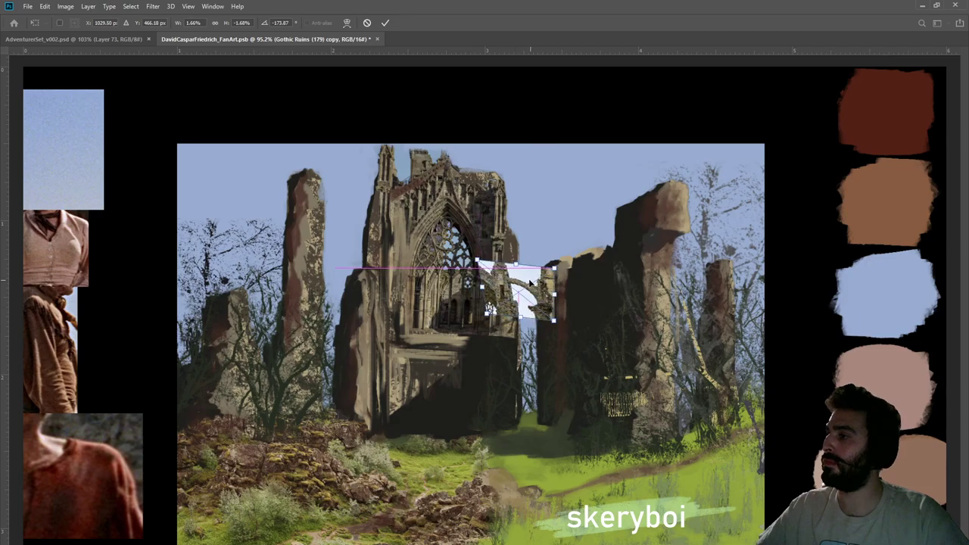
pyautogui.press('Return')
# Try to mask the pale sky out of the arch copy, starting from a selection of its outline
pyautogui.press('z')
pyautogui.moveTo(560, 296); pyautogui.dragTo(579, 302)
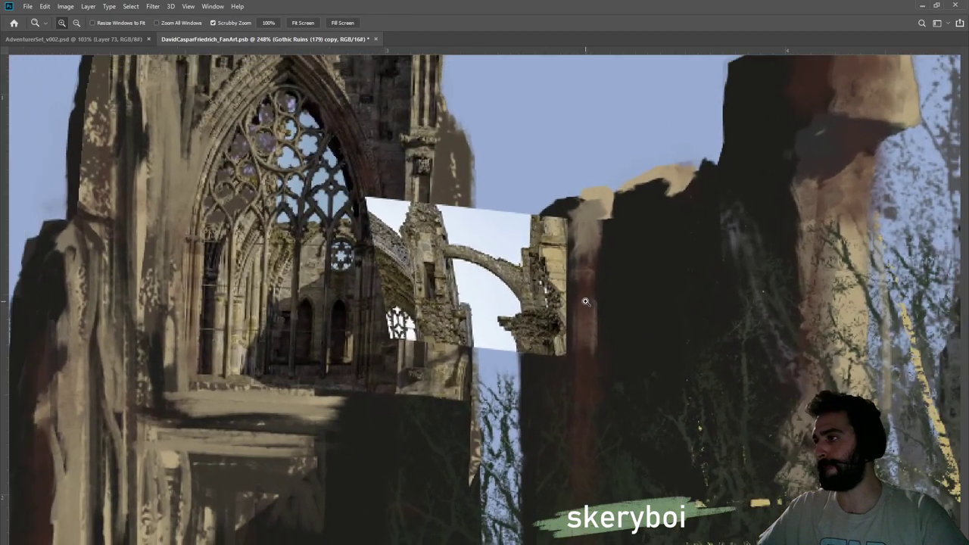
pyautogui.press('m')
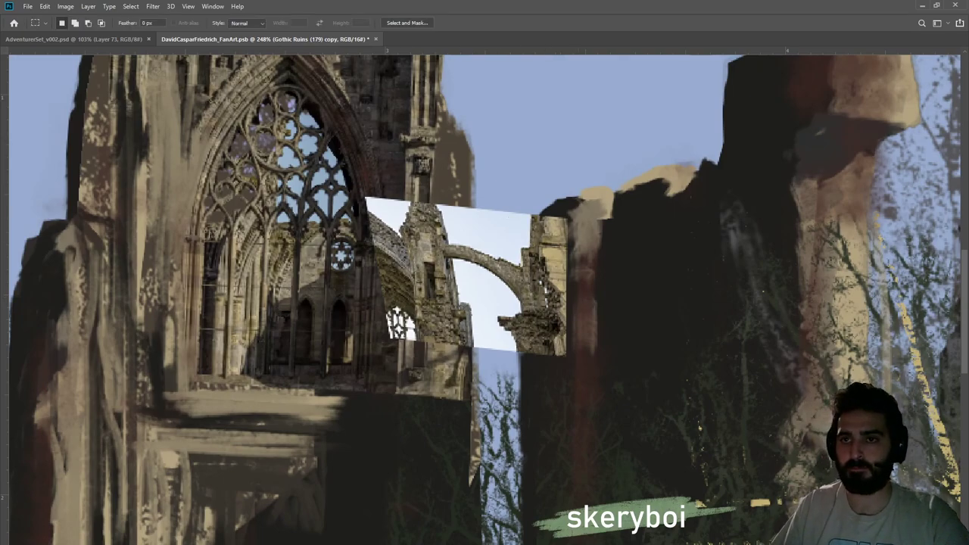
pyautogui.click(154, 8)
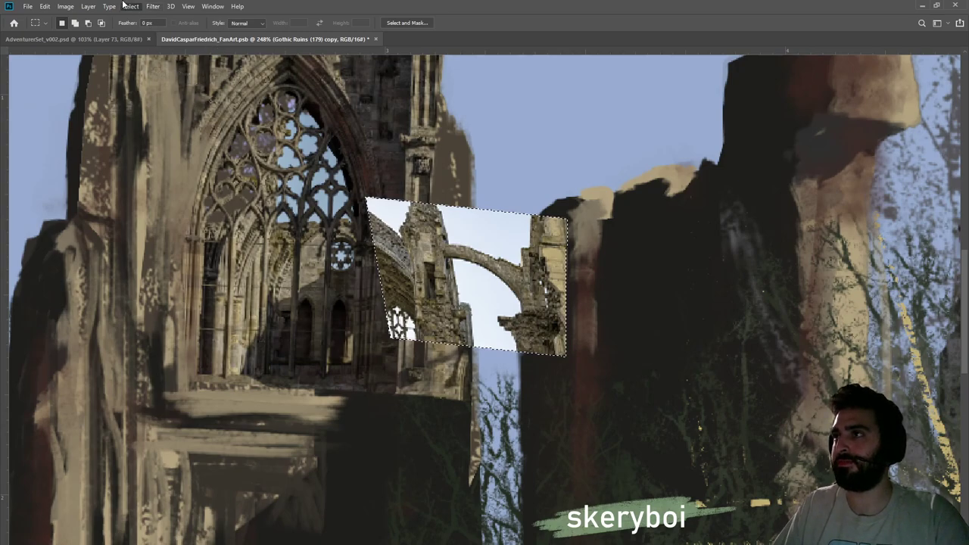
pyautogui.press('i')
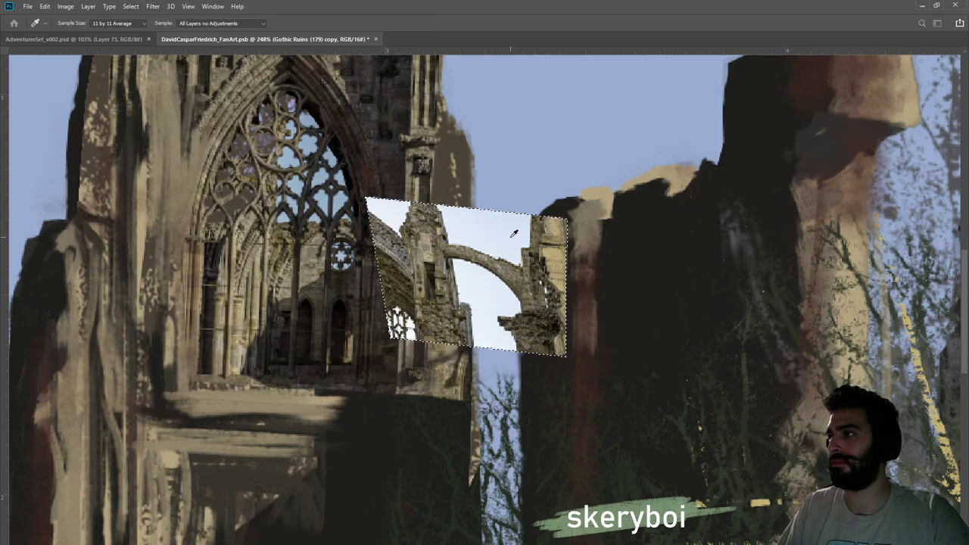
pyautogui.press('m')
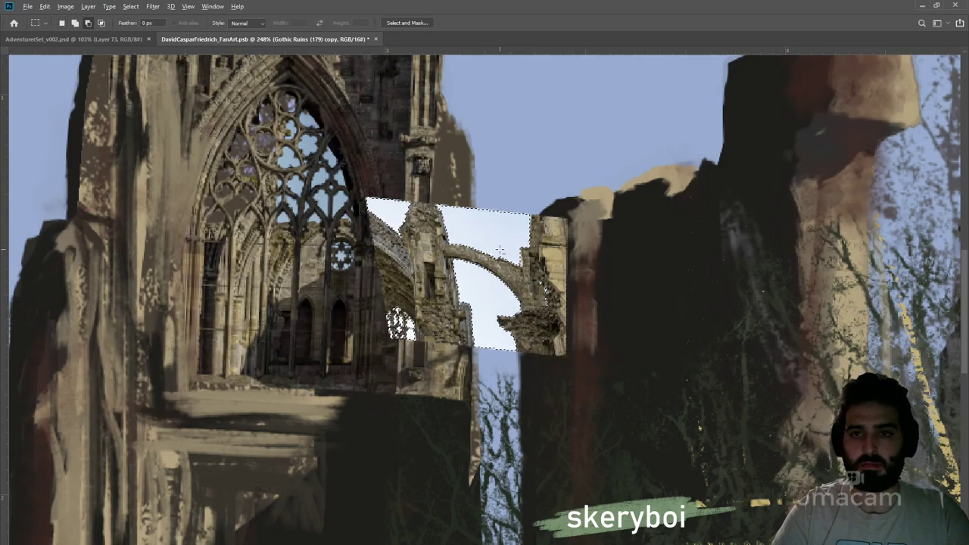
pyautogui.hotkey('ctrl', 'z')
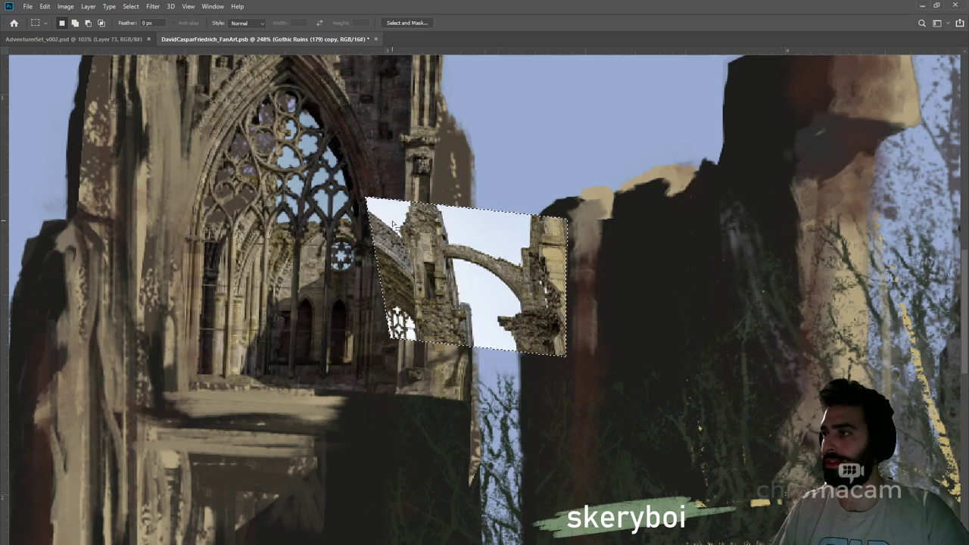
pyautogui.hotkey('ctrl', 'shift', 'm')
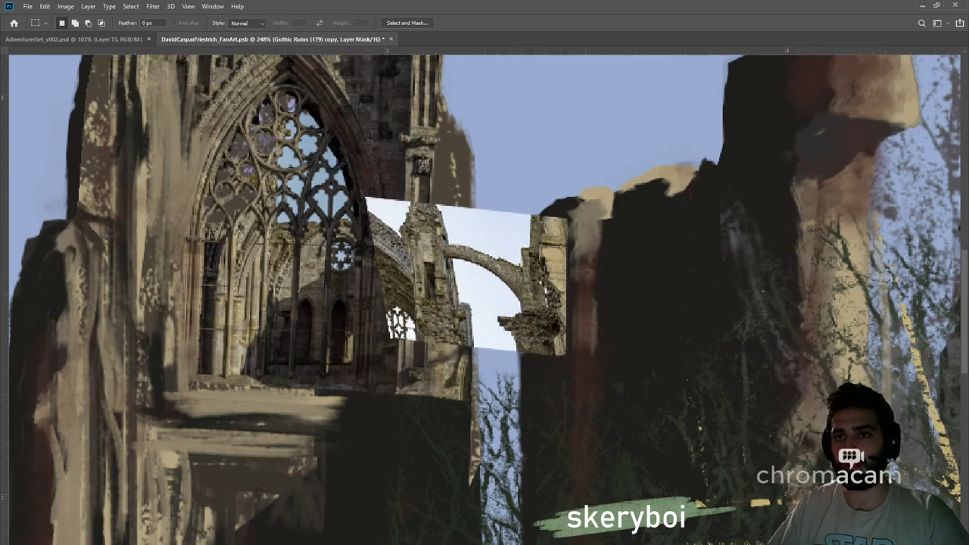
# Undo the arch copy's mask, selection and transforms back to the full-size, unflipped photo
pyautogui.hotkey('ctrl', '2')
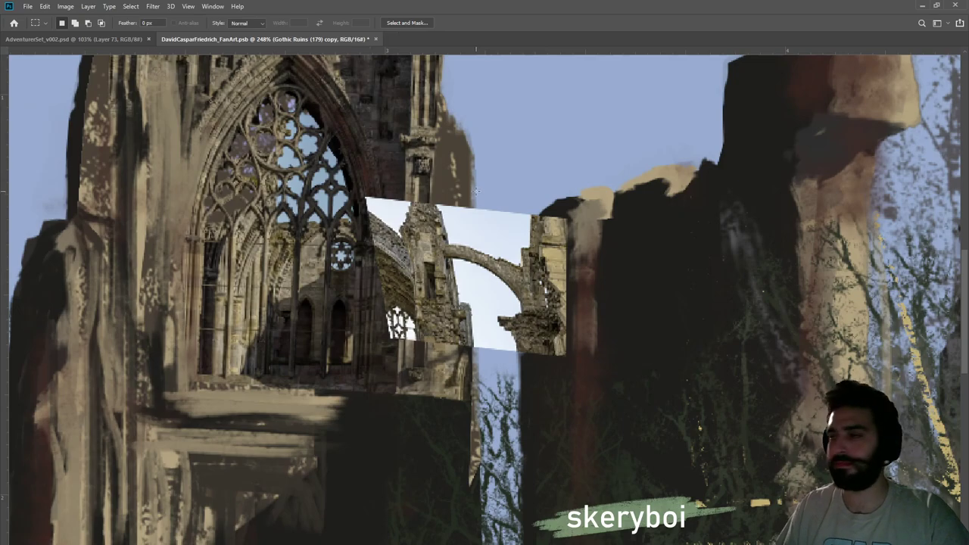
pyautogui.hotkey('ctrl', ',')
pyautogui.hotkey('ctrl', ',')
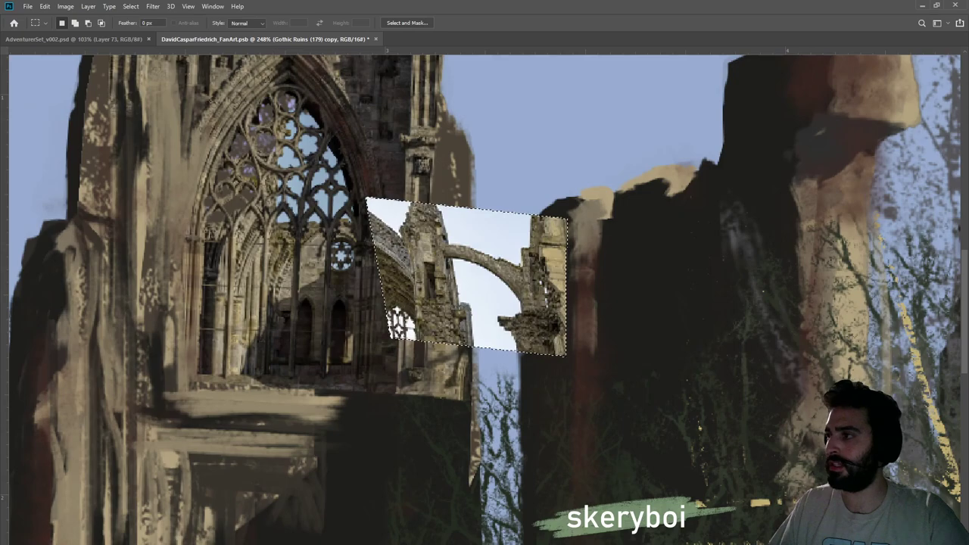
pyautogui.click(585, 287)
pyautogui.hotkey('ctrl', 'z')
pyautogui.hotkey('ctrl', 'z')
pyautogui.hotkey('ctrl', 'z')
pyautogui.hotkey('ctrl', 'z')
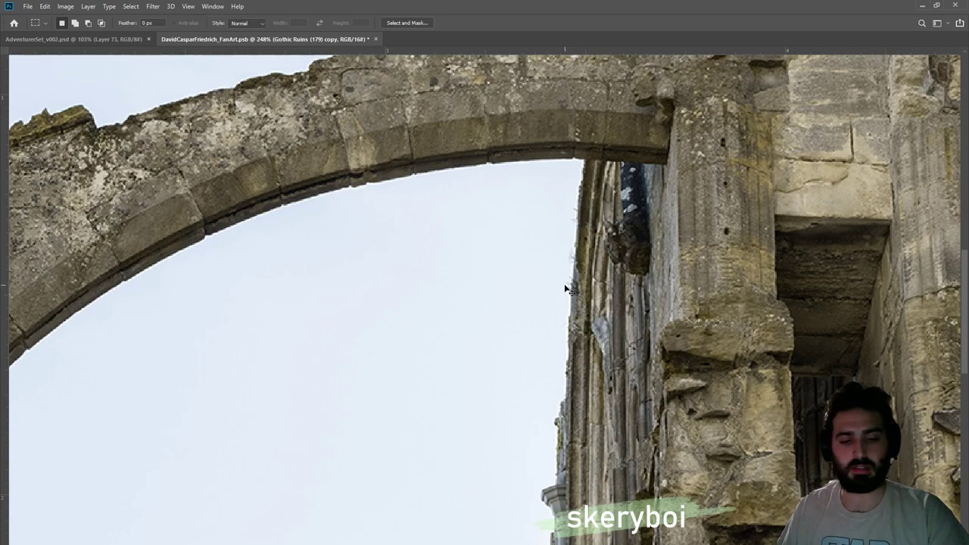
# Restore the arch copy's reduced, flipped placement bridging the gap between the central ruin and the dark wall
pyautogui.hotkey('ctrl', 'shift', 'y')
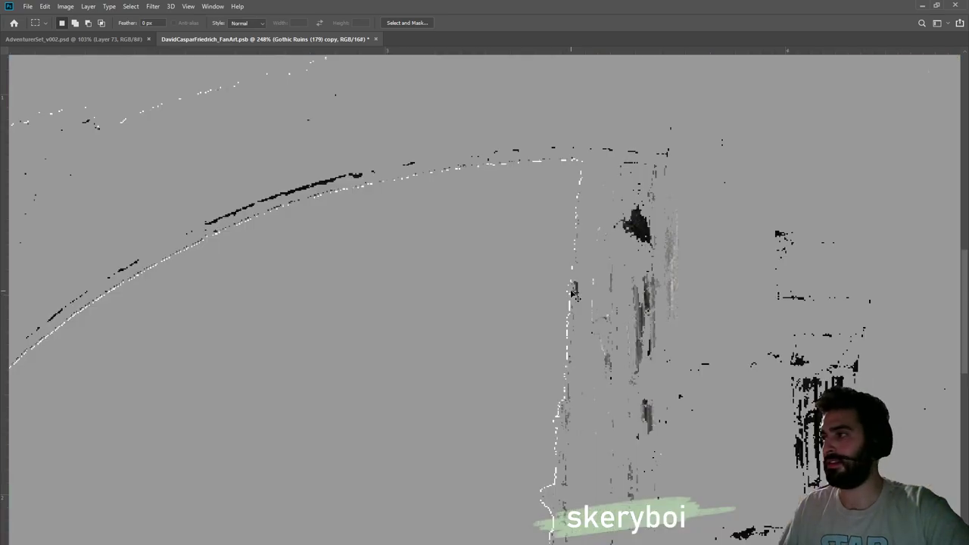
pyautogui.hotkey('ctrl', 'z')
pyautogui.press('z')
pyautogui.moveTo(519, 286); pyautogui.dragTo(333, 283)
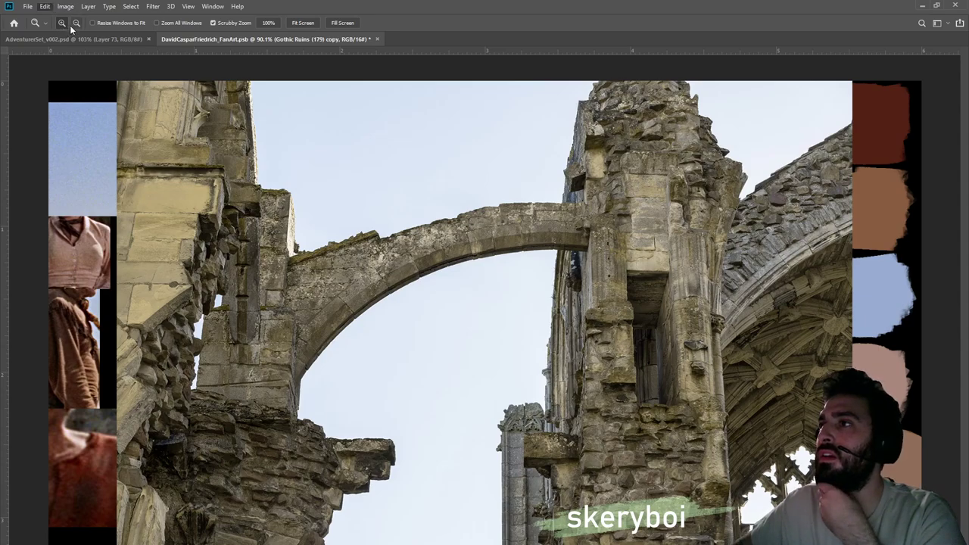
pyautogui.click(70, 26)
pyautogui.hotkey('ctrl', 'z')
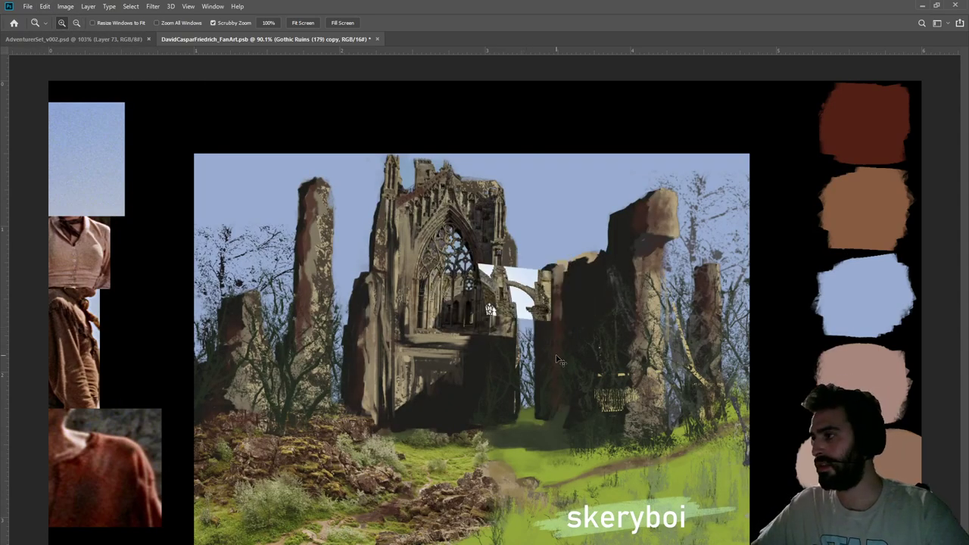
# Select the pale sky within the arch copy's outline and mask it out, keeping the stonework
pyautogui.moveTo(535, 288); pyautogui.dragTo(567, 283)
pyautogui.hotkey('ctrl', 'shift', 'd')
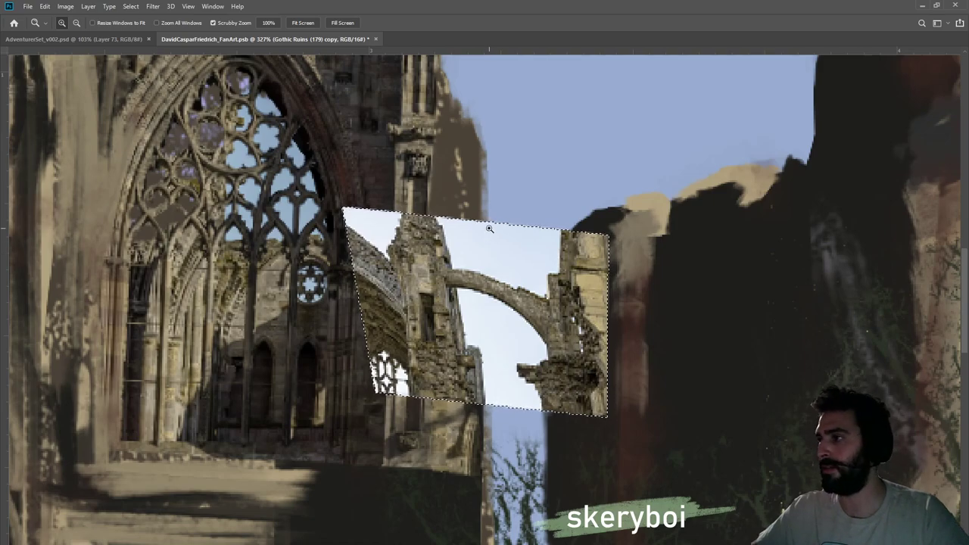
pyautogui.press('i')
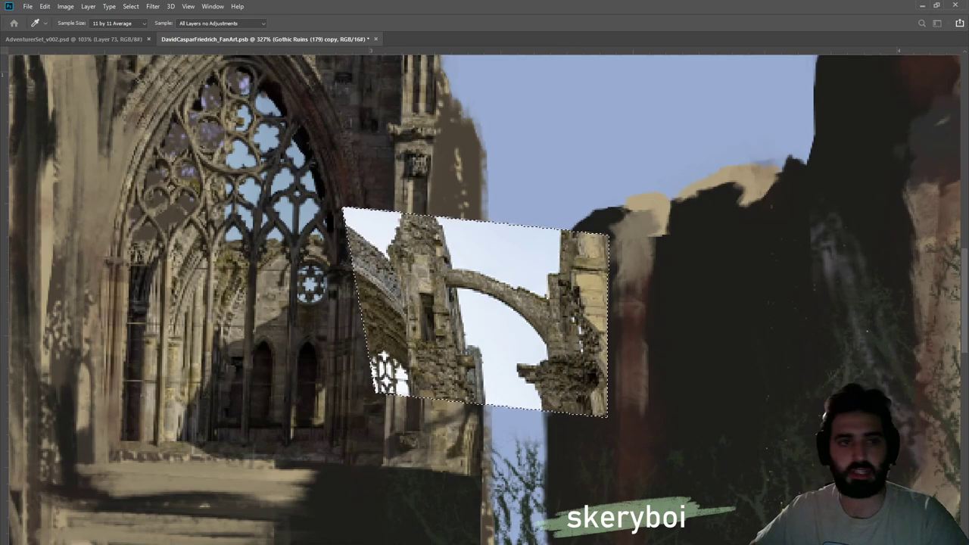
pyautogui.press('z')
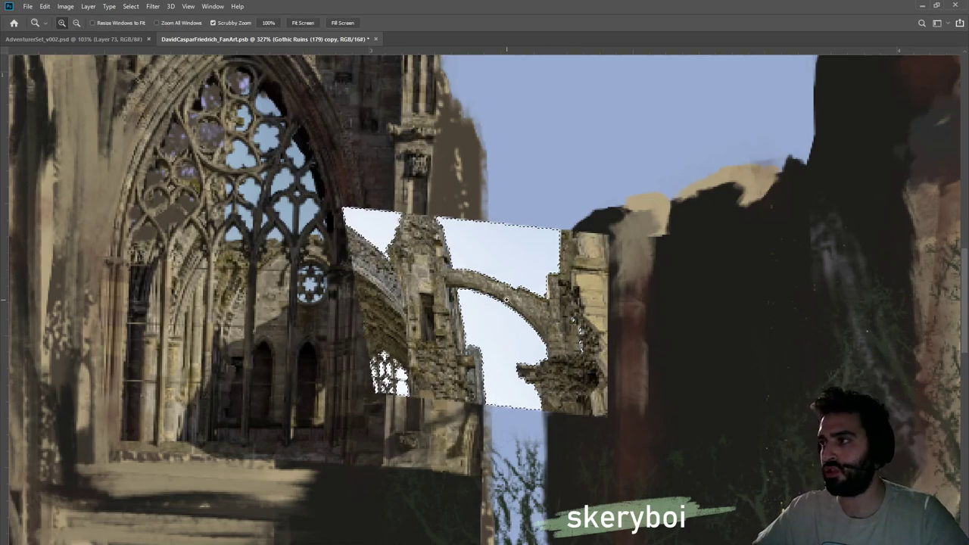
pyautogui.hotkey('ctrl', 'shift', 'm')
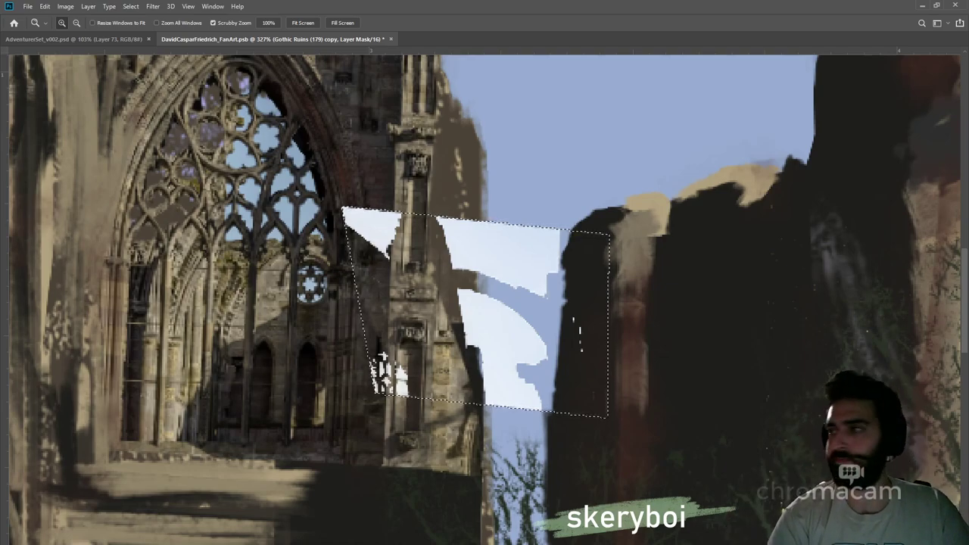
pyautogui.hotkey('ctrl', 'z')
pyautogui.hotkey('ctrl', 'z')
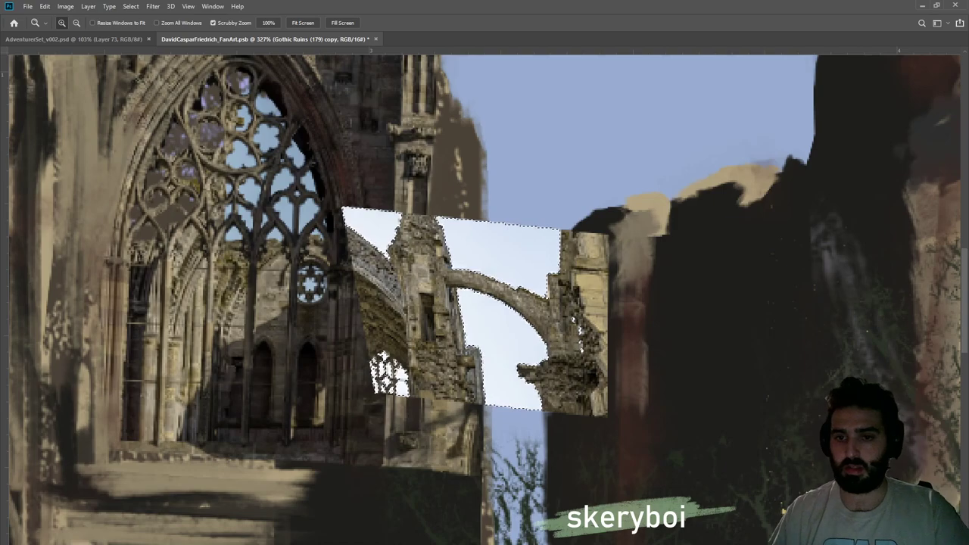
pyautogui.hotkey('ctrl', 'shift', 'z')
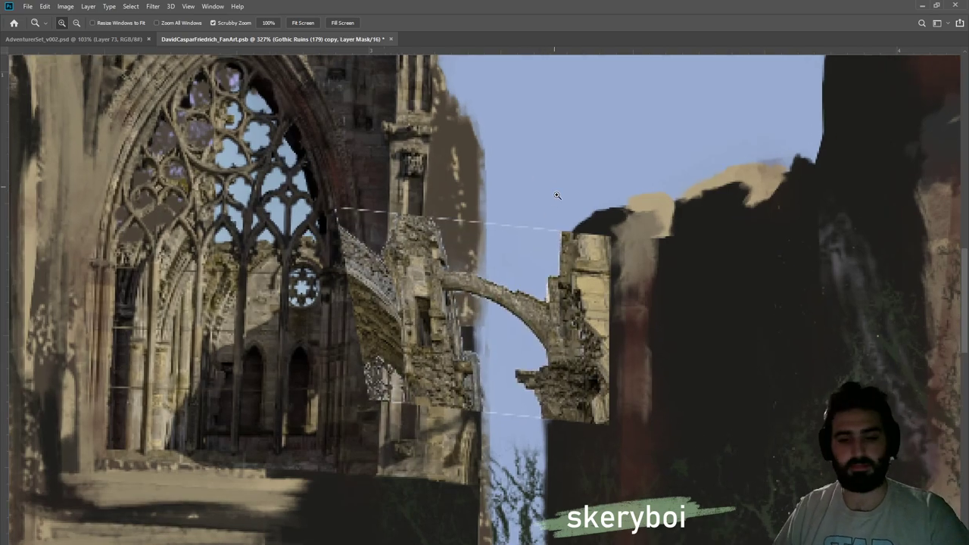
# Paint on the arch copy's mask to hide the leftover vault and masonry overlapping the central ruin
pyautogui.click(546, 213)
pyautogui.press('b')
pyautogui.moveTo(311, 211)
pyautogui.mouseDown()
pyautogui.moveTo(330, 419)
pyautogui.moveTo(427, 464)
pyautogui.moveTo(444, 459)
pyautogui.moveTo(481, 400)
pyautogui.moveTo(486, 470)
pyautogui.mouseUp()
pyautogui.moveTo(362, 334)
pyautogui.mouseDown()
pyautogui.moveTo(378, 302)
pyautogui.moveTo(366, 365)
pyautogui.moveTo(374, 238)
pyautogui.mouseUp()
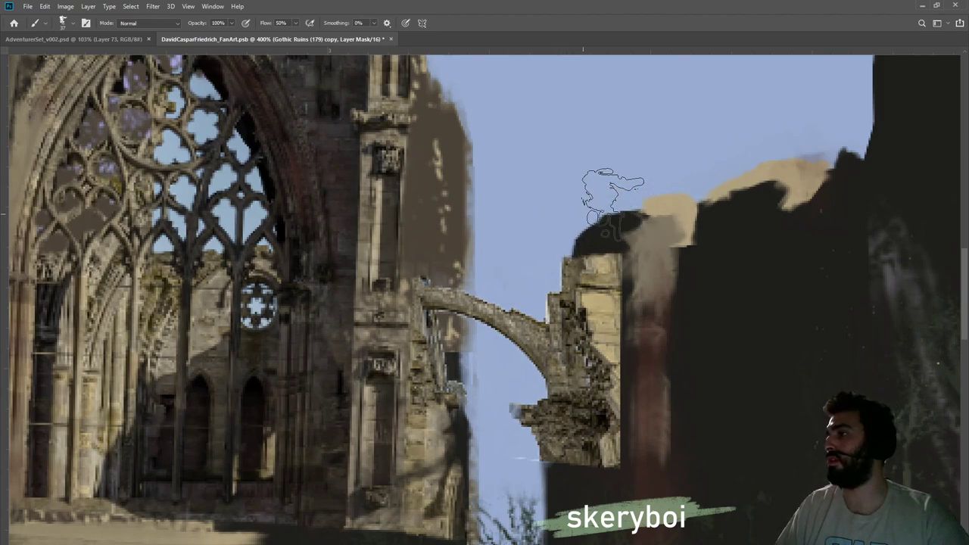
# Mask away the arch's stray edges and the masonry overlapping the dark wall, and save the document
pyautogui.moveTo(587, 265); pyautogui.dragTo(593, 313)
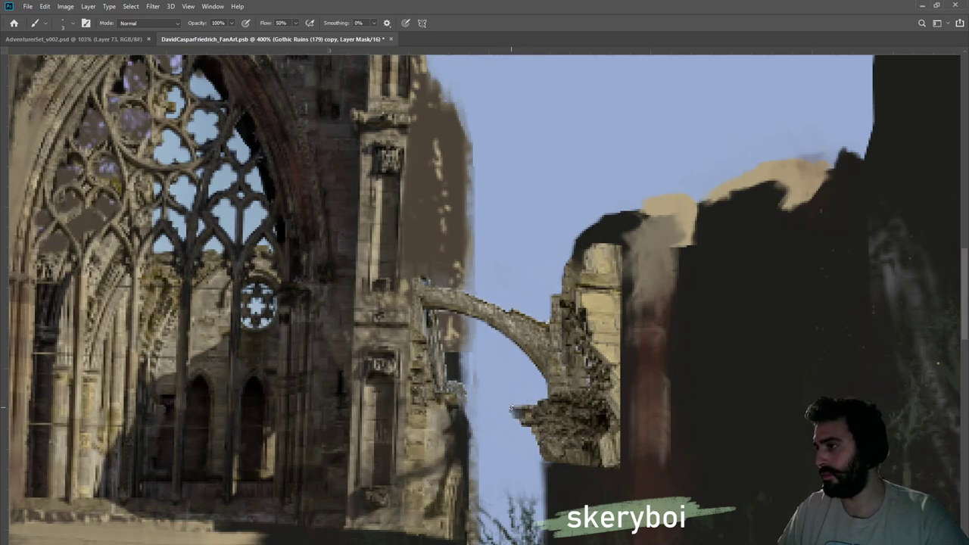
pyautogui.moveTo(507, 400)
pyautogui.mouseDown()
pyautogui.moveTo(549, 402)
pyautogui.moveTo(516, 402)
pyautogui.moveTo(543, 400)
pyautogui.moveTo(545, 390)
pyautogui.mouseUp()
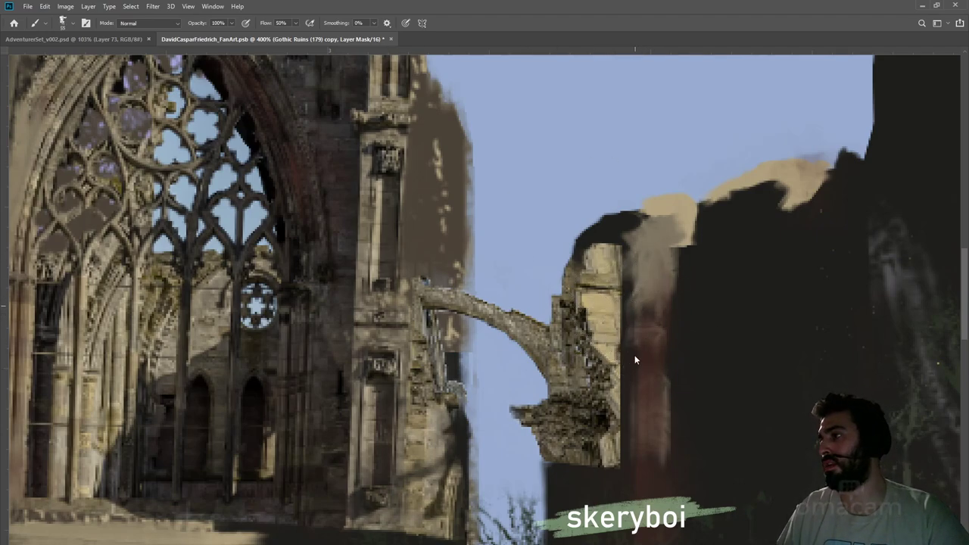
pyautogui.moveTo(657, 355)
pyautogui.mouseDown()
pyautogui.moveTo(639, 392)
pyautogui.moveTo(654, 437)
pyautogui.moveTo(638, 418)
pyautogui.moveTo(620, 499)
pyautogui.mouseUp()
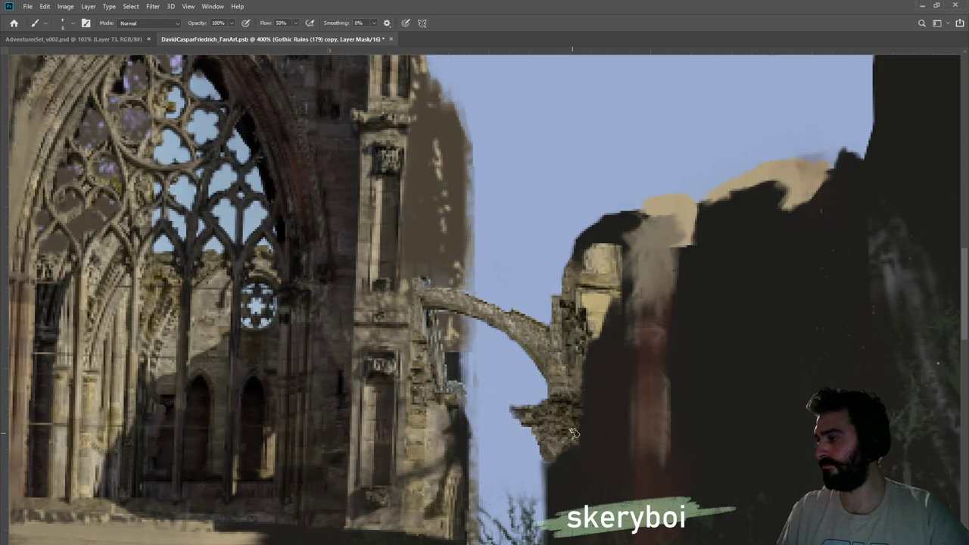
pyautogui.press('z')
pyautogui.moveTo(614, 381); pyautogui.dragTo(528, 362)
pyautogui.moveTo(502, 309); pyautogui.dragTo(555, 297)
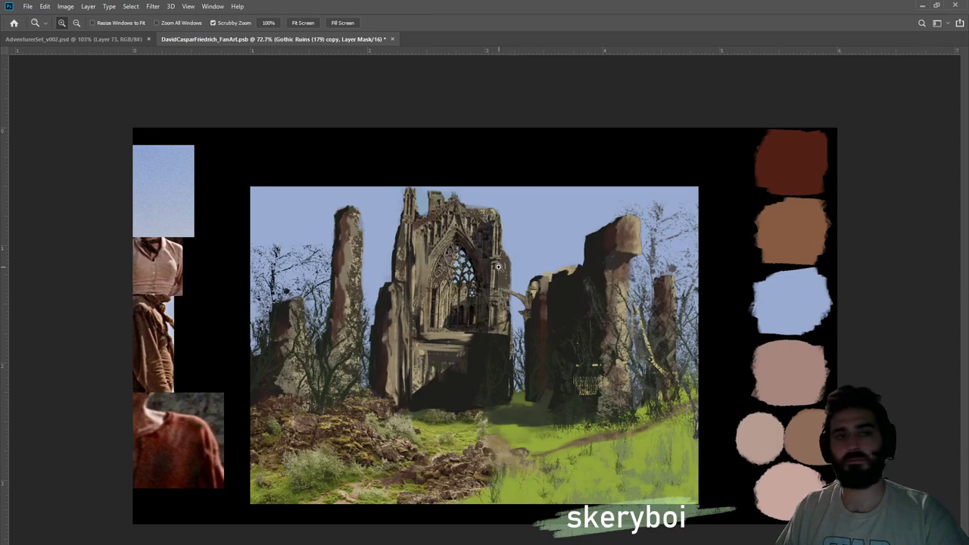
pyautogui.hotkey('ctrl', 's')
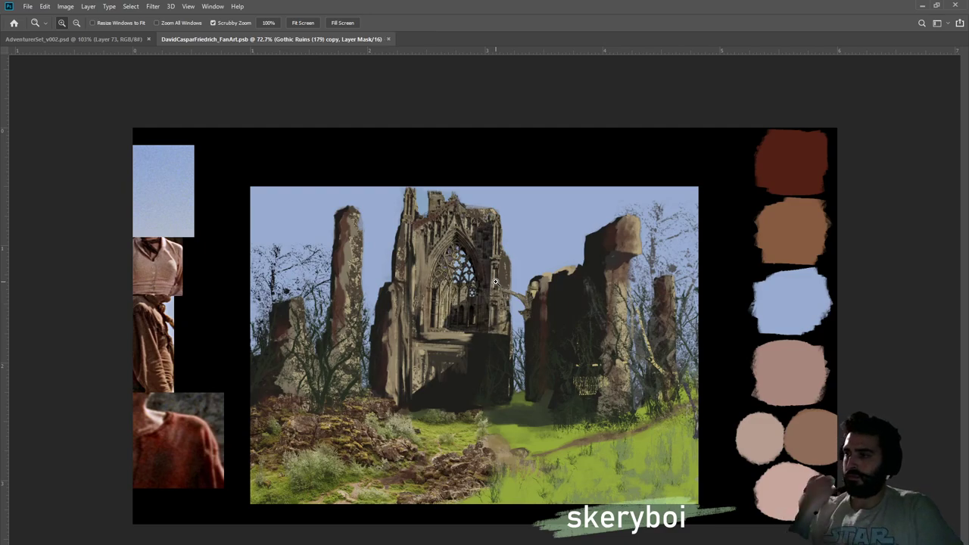
# Show the Klosterruine Eldena reference painting over the artwork, without the arch overlapping it
pyautogui.moveTo(496, 394); pyautogui.dragTo(567, 397)
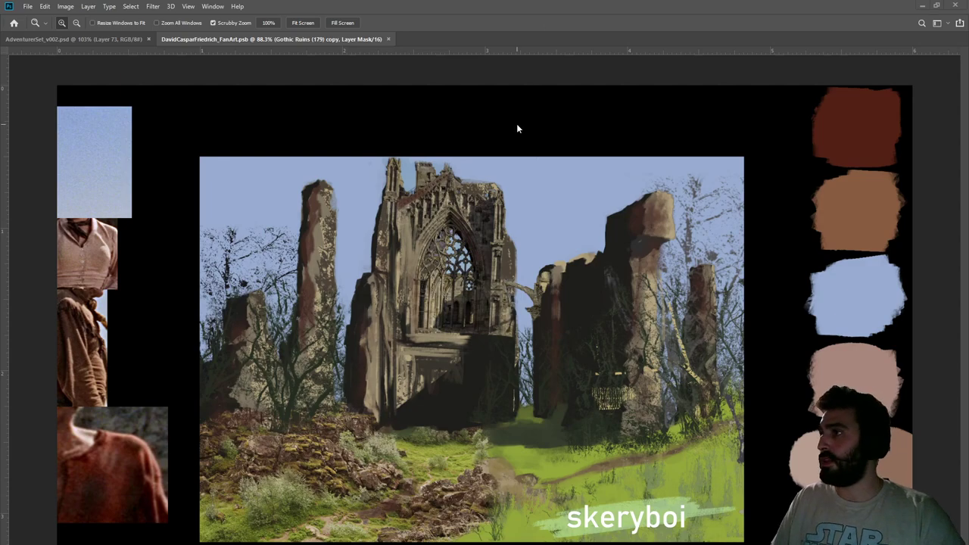
pyautogui.scroll(2, 477, 287)
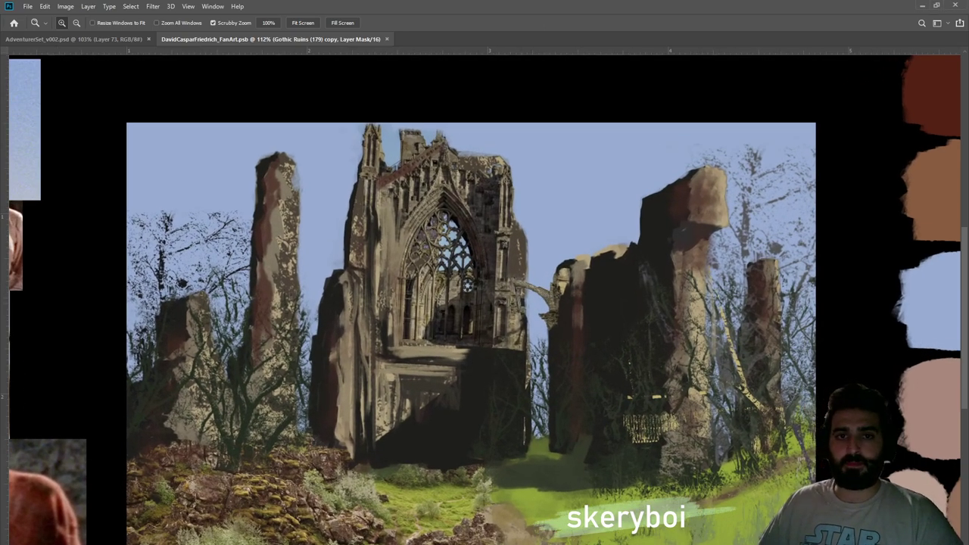
pyautogui.hotkey('ctrl', 'v')
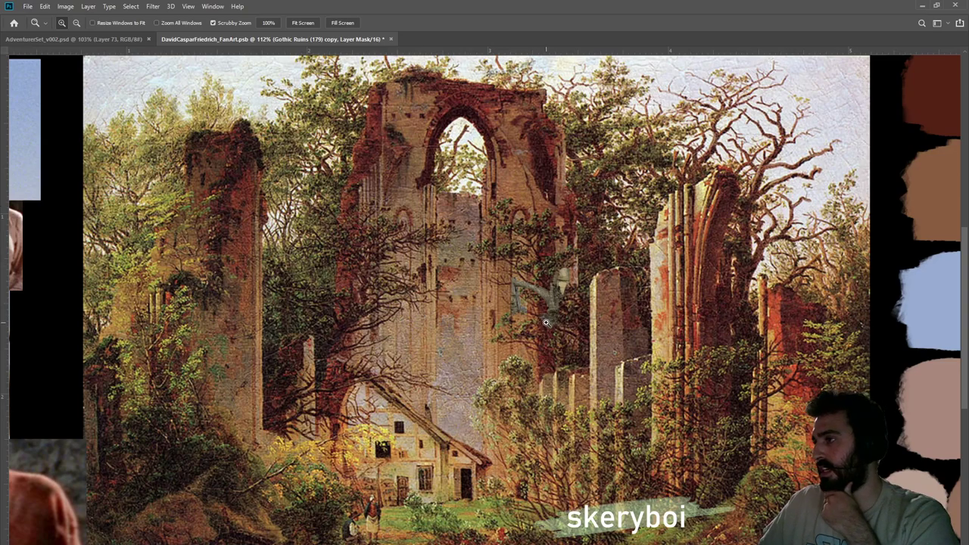
pyautogui.scroll(-2, 547, 322)
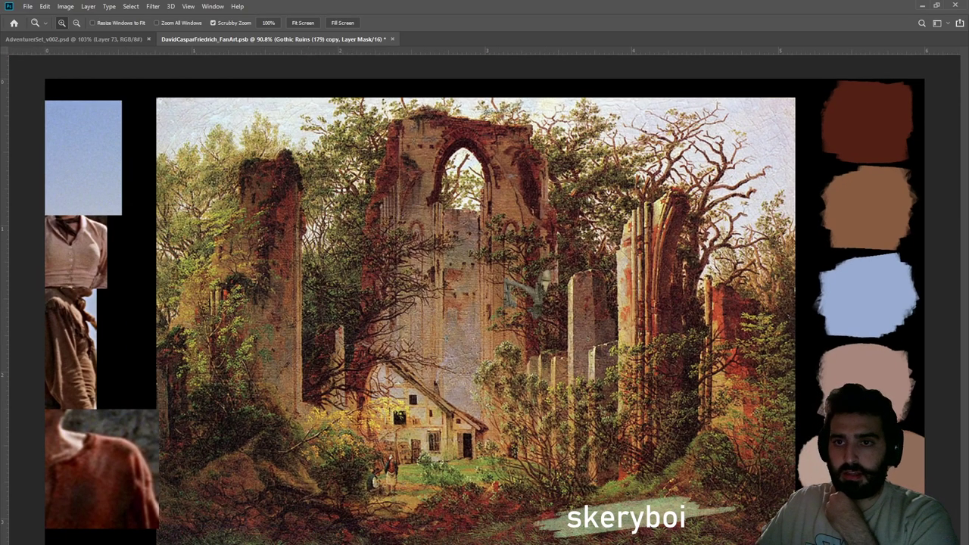
pyautogui.press('Delete')
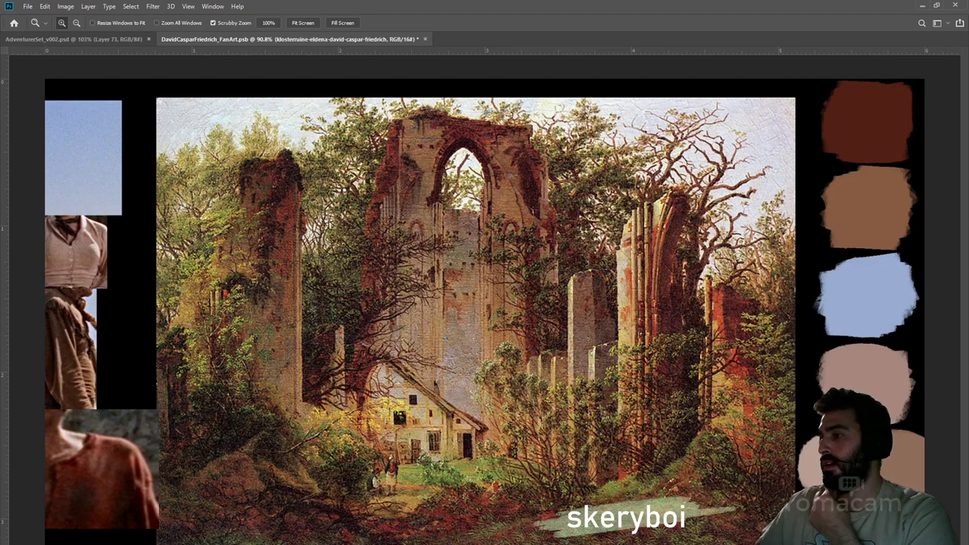
# Toggle the reference painting's visibility repeatedly to compare its composition with the artwork, ending with it hidden
pyautogui.hotkey('ctrl', ',')
pyautogui.hotkey('ctrl', ',')
pyautogui.hotkey('ctrl', ',')
pyautogui.hotkey('ctrl', ',')
pyautogui.hotkey('ctrl', ',')
pyautogui.hotkey('ctrl', ',')
pyautogui.hotkey('ctrl', ',')
pyautogui.hotkey('ctrl', ',')
pyautogui.hotkey('ctrl', ',')
pyautogui.hotkey('ctrl', ',')
pyautogui.hotkey('ctrl', ',')
pyautogui.moveTo(506, 256); pyautogui.dragTo(512, 266)
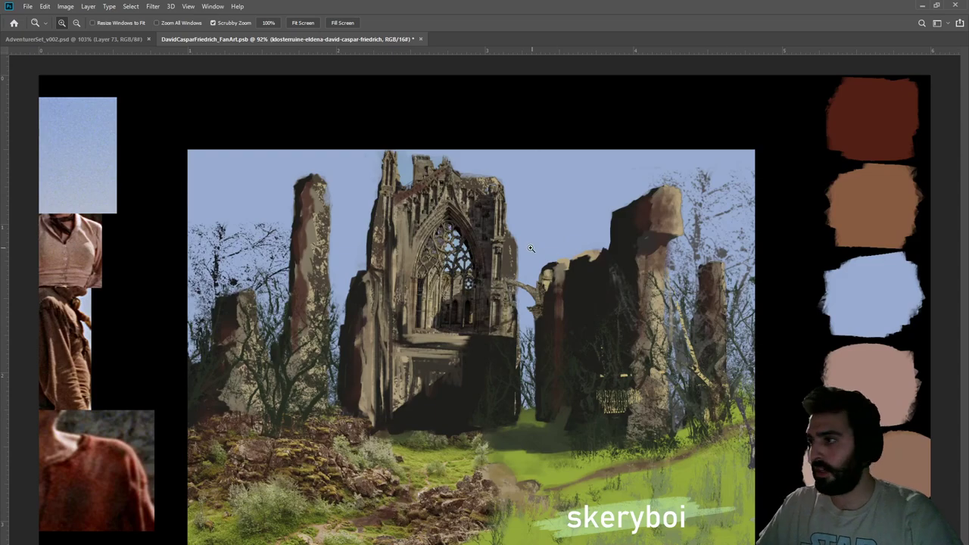
# Save the document and refine the arch copy's mask where its masonry meets the dark wall
pyautogui.moveTo(512, 248); pyautogui.dragTo(518, 242)
pyautogui.hotkey('ctrl', 's')
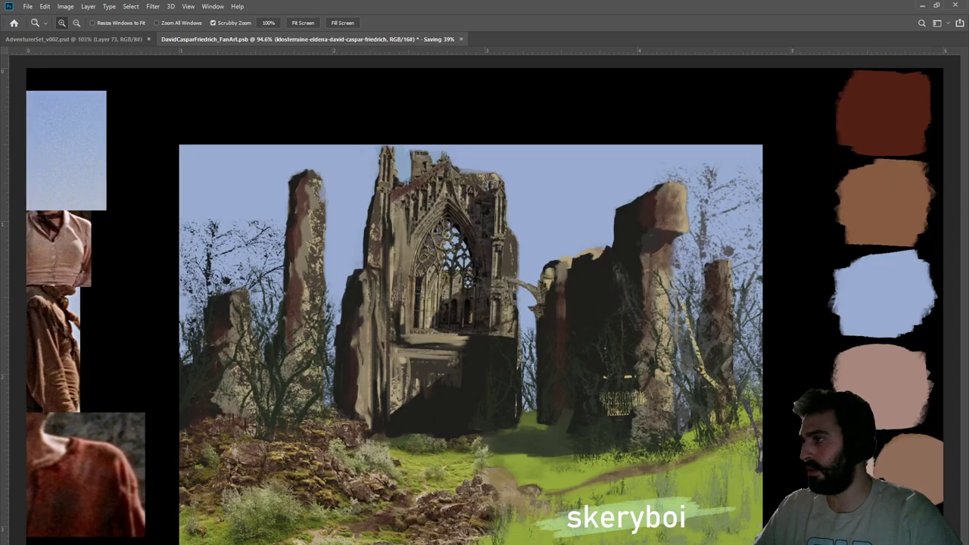
pyautogui.moveTo(558, 290); pyautogui.dragTo(598, 287)
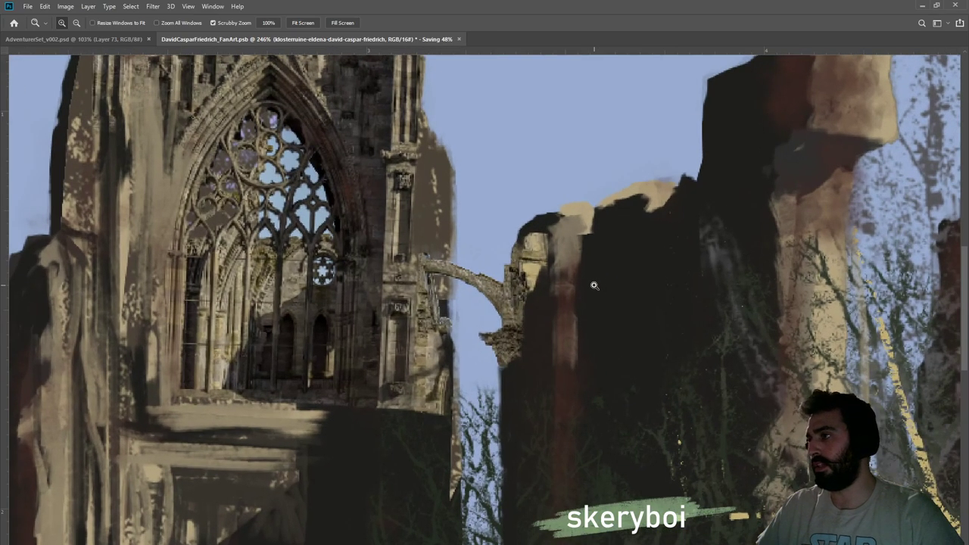
pyautogui.hotkey('alt', '[')
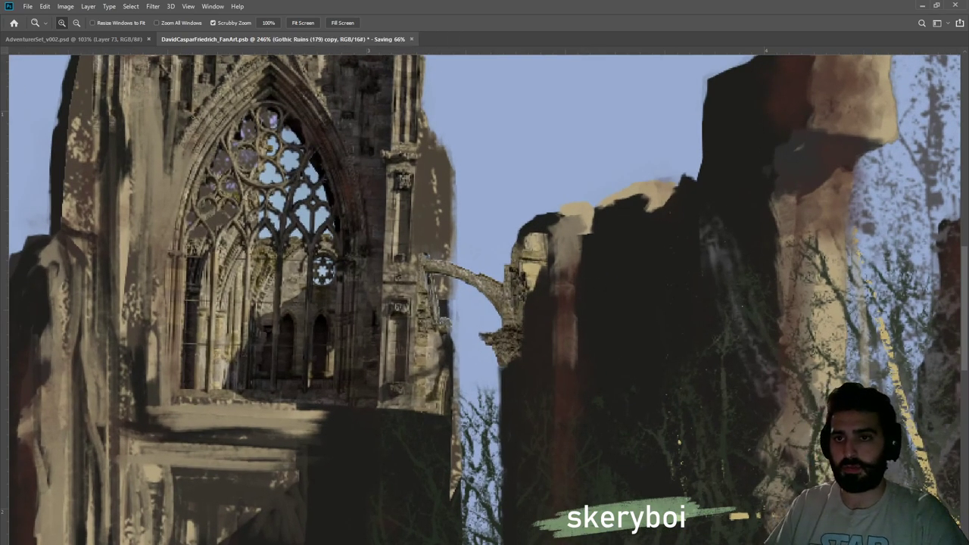
pyautogui.press('b')
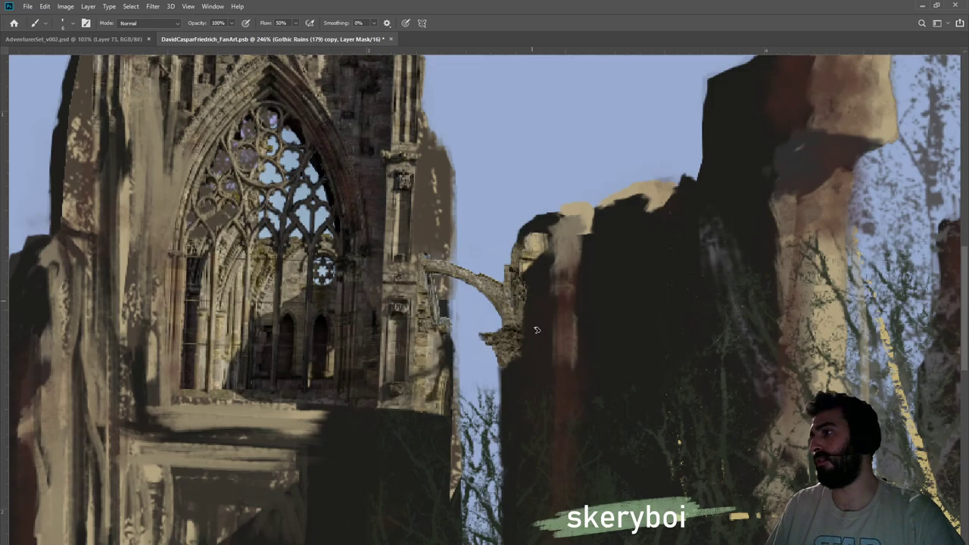
# Load the arch's outline as a selection, paint dark shadow over the arch on a new layer, and deselect
pyautogui.press('z')
pyautogui.moveTo(534, 372); pyautogui.dragTo(603, 335)
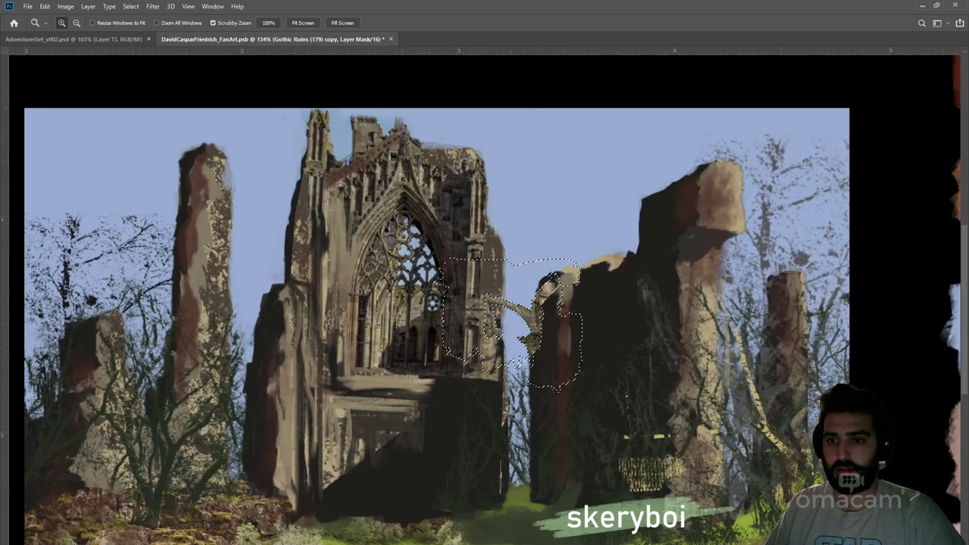
pyautogui.hotkey('ctrl', 'alt', 'shift', 'n')
pyautogui.press('b')
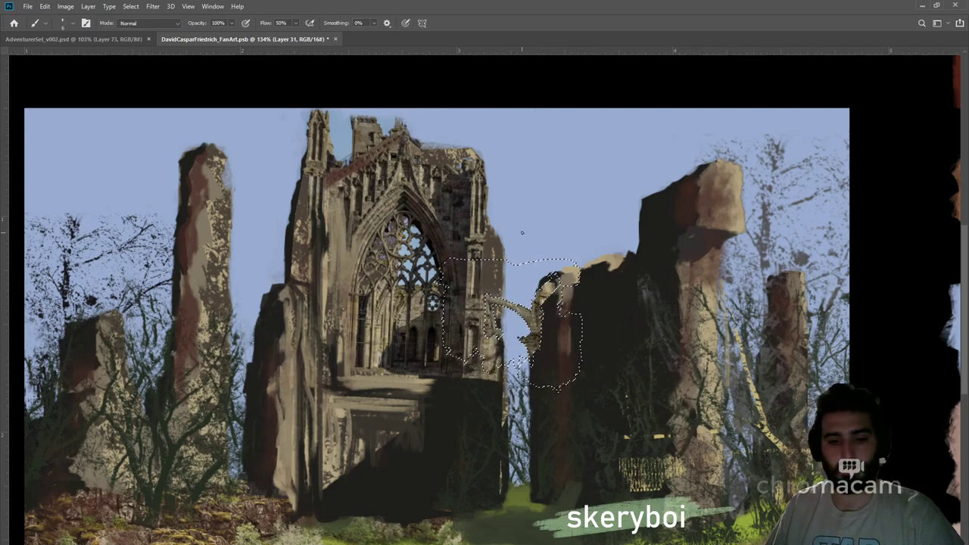
pyautogui.click(631, 239)
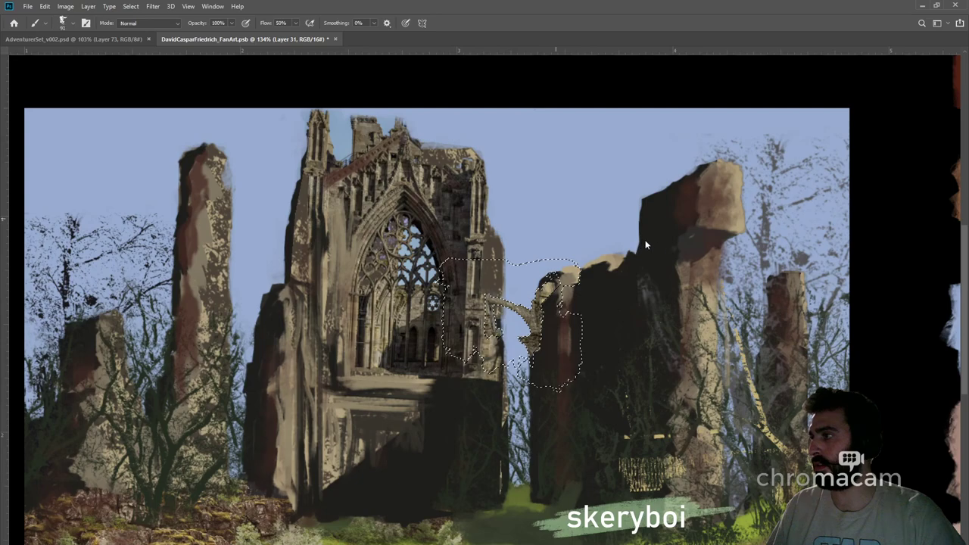
pyautogui.moveTo(552, 344)
pyautogui.mouseDown()
pyautogui.moveTo(561, 350)
pyautogui.moveTo(556, 363)
pyautogui.mouseUp()
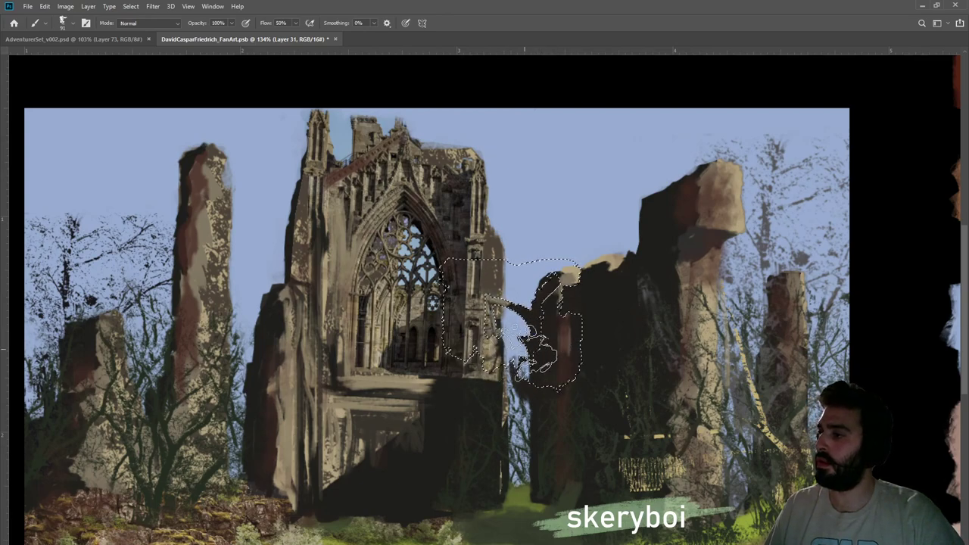
pyautogui.press('m')
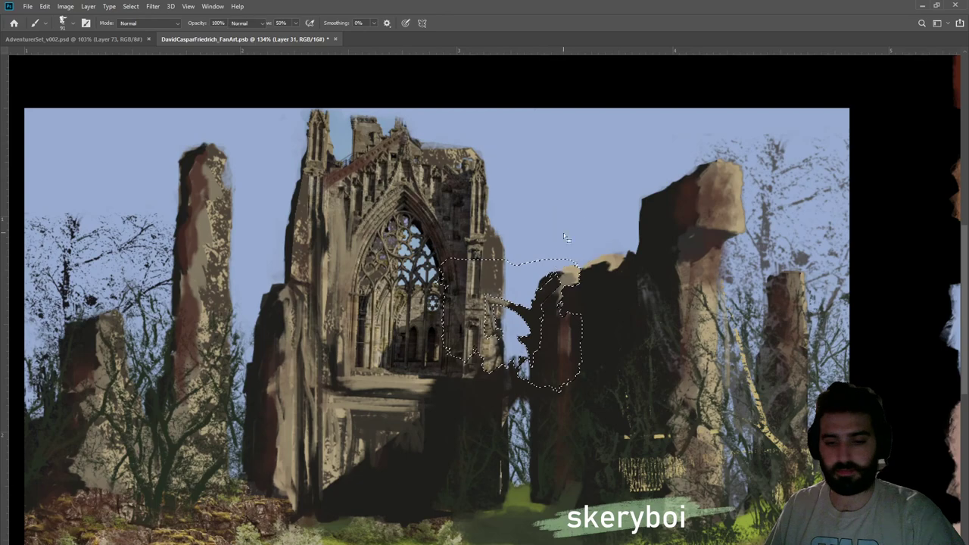
pyautogui.press('m')
pyautogui.hotkey('ctrl', 'd')
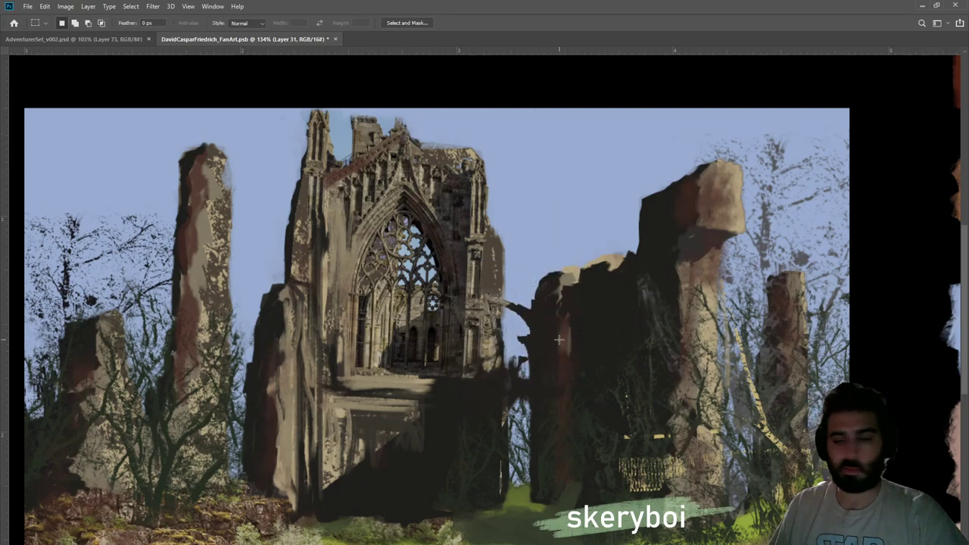
# Erase the dark paint spilling into the gap below the arch and save the document
pyautogui.press('e')
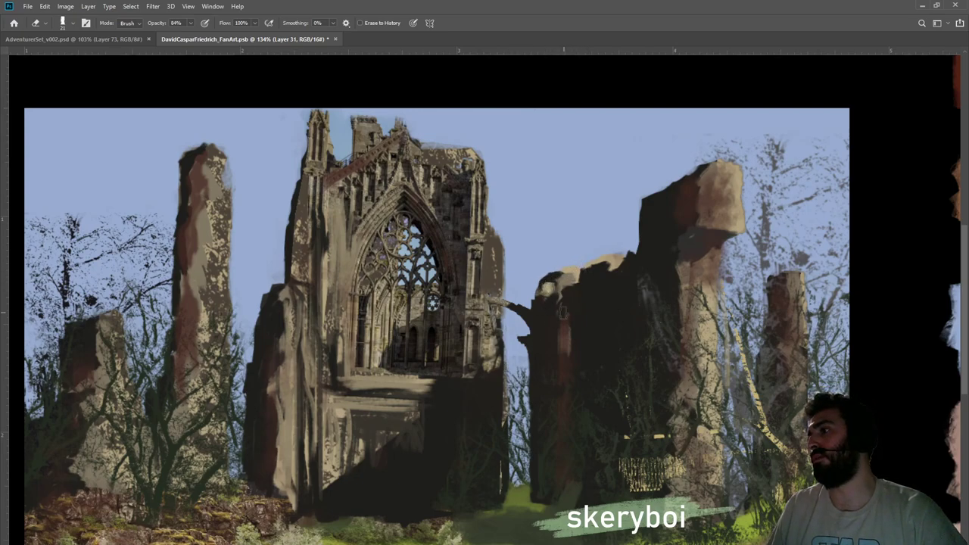
pyautogui.press('z')
pyautogui.moveTo(569, 291); pyautogui.dragTo(501, 290)
pyautogui.moveTo(557, 309); pyautogui.dragTo(578, 310)
pyautogui.hotkey('ctrl', 's')
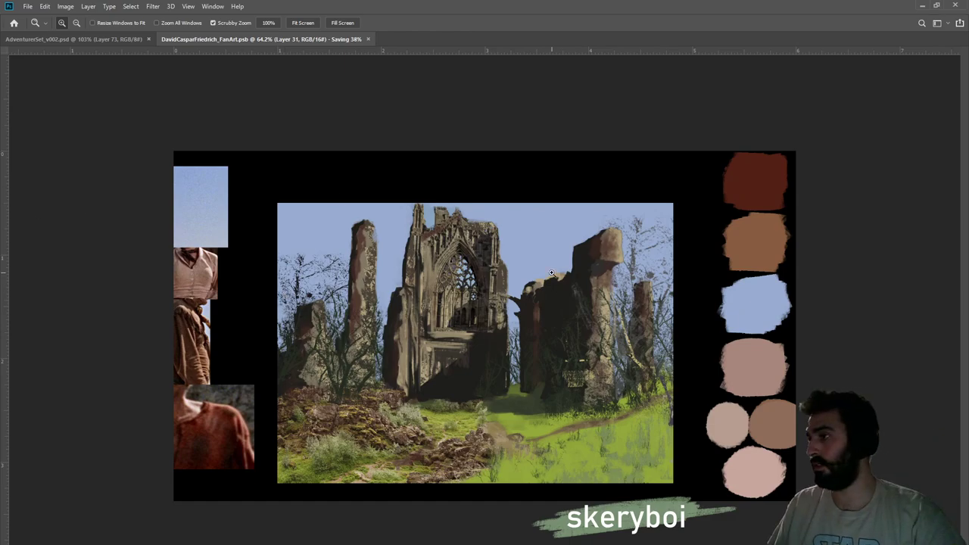
# Bring up the original gothic arch photo at full size over the artwork
pyautogui.moveTo(613, 297); pyautogui.dragTo(632, 300)
pyautogui.moveTo(563, 294); pyautogui.dragTo(581, 298)
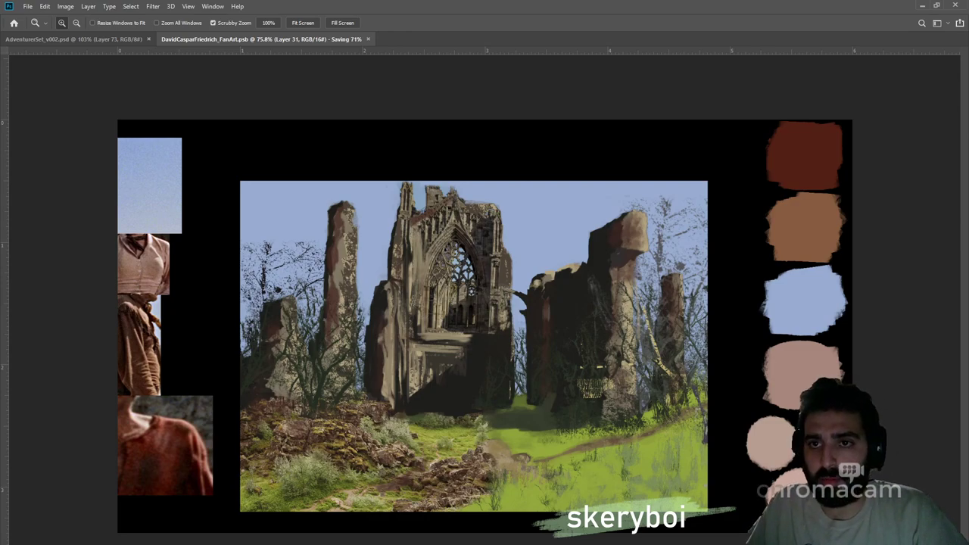
pyautogui.hotkey('ctrl', 'v')
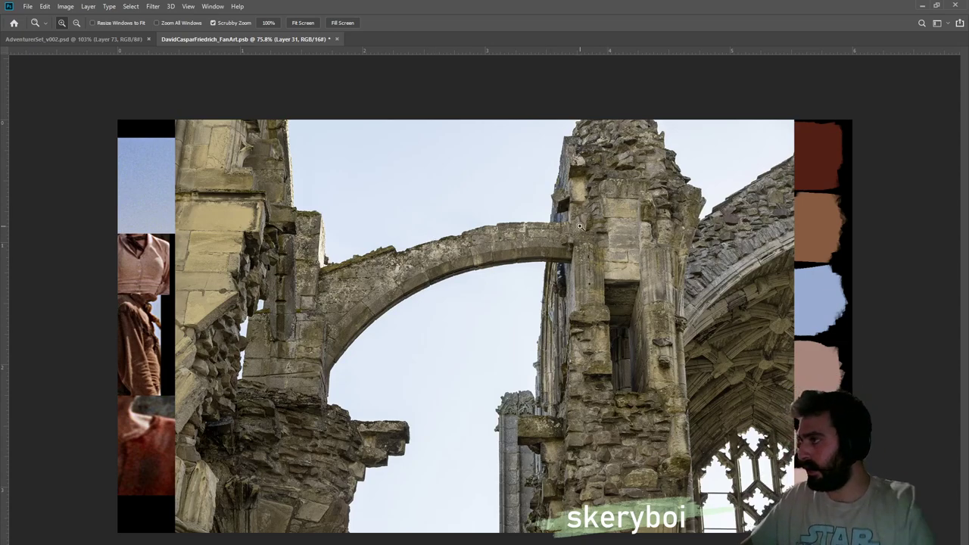
# Hide the full-size arch photo and bring up the ruined wall photo Gothic Ruins (102) from the hidden reference layers
pyautogui.hotkey('ctrl', 'z')
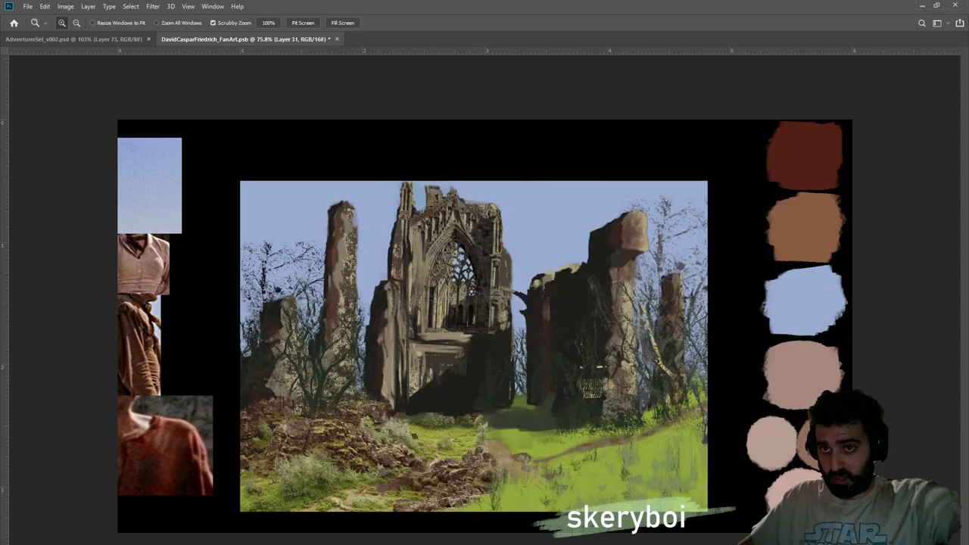
pyautogui.hotkey('ctrl', 'v')
pyautogui.hotkey('ctrl', ',')
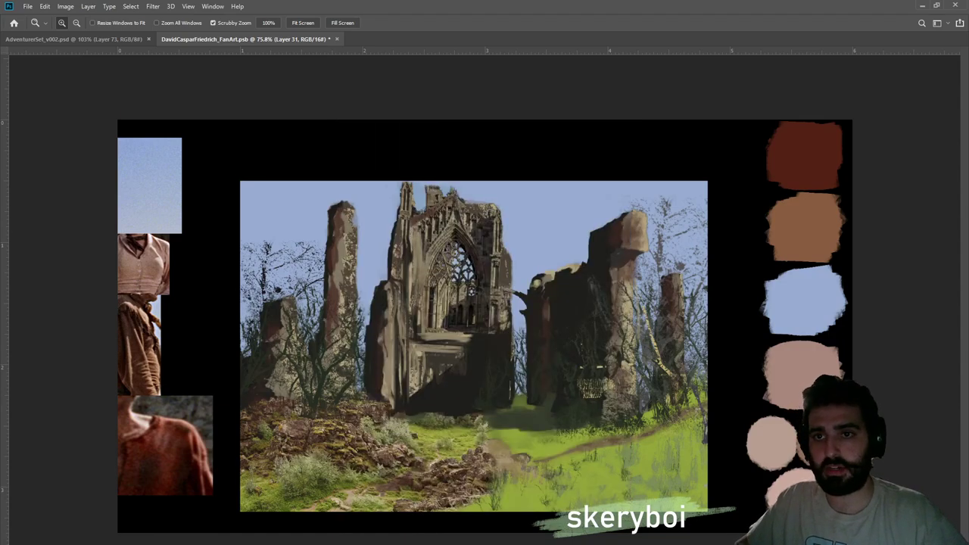
pyautogui.hotkey('ctrl', ',')
pyautogui.hotkey('ctrl', ',')
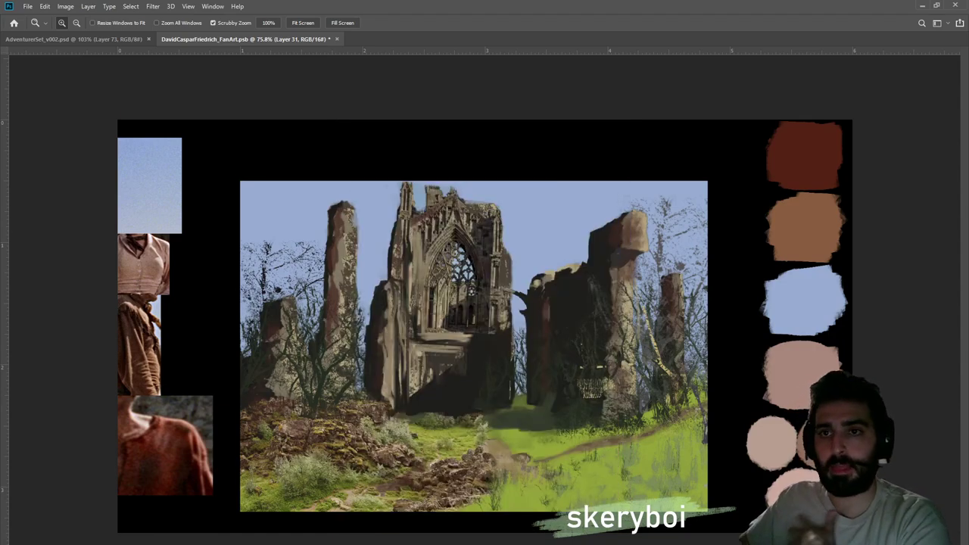
pyautogui.hotkey('ctrl', ',')
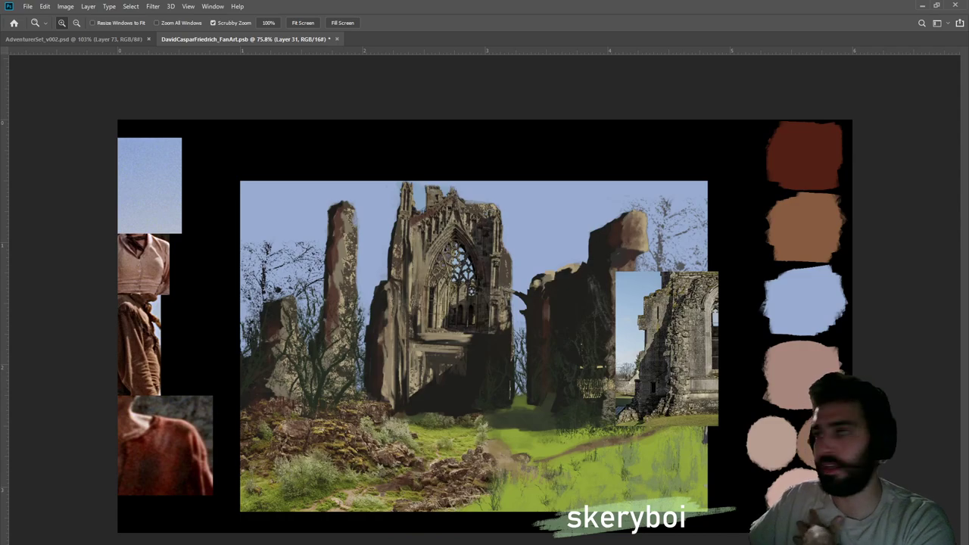
pyautogui.hotkey('ctrl', ',')
pyautogui.hotkey('ctrl', ',')
pyautogui.hotkey('ctrl', ',')
pyautogui.hotkey('ctrl', ',')
pyautogui.hotkey('alt', ']')
# Duplicate the ruined wall photo, clip the copy to the picture area, and enlarge it over the dark ruin beside the gothic facade
pyautogui.hotkey('ctrl', 'j')
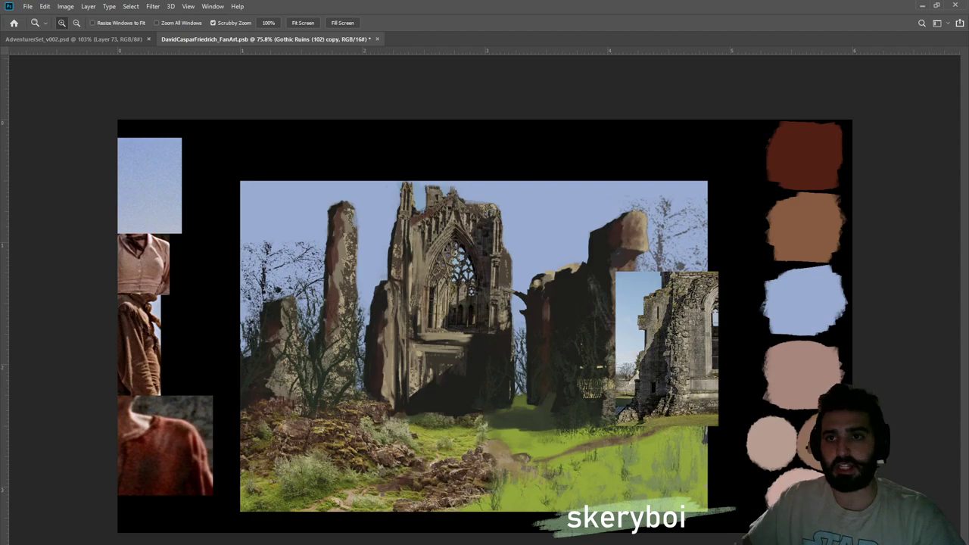
pyautogui.hotkey('ctrl', 'alt', 'g')
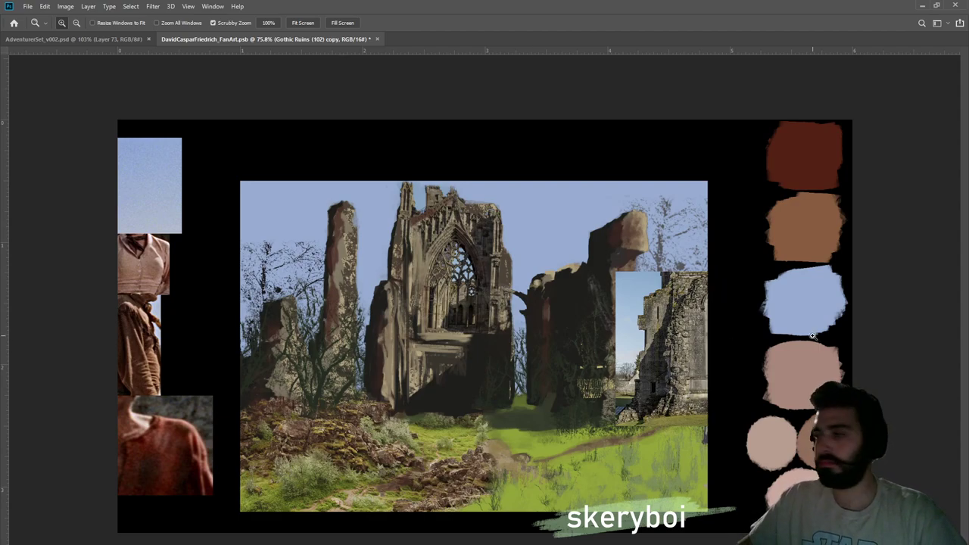
pyautogui.hotkey('ctrl', 't')
pyautogui.moveTo(699, 318); pyautogui.dragTo(581, 340)
pyautogui.moveTo(603, 296); pyautogui.dragTo(634, 248)
pyautogui.moveTo(594, 348); pyautogui.dragTo(624, 365)
pyautogui.press('Return')
pyautogui.press('z')
pyautogui.moveTo(510, 273); pyautogui.dragTo(474, 273)
pyautogui.moveTo(494, 315); pyautogui.dragTo(499, 313)
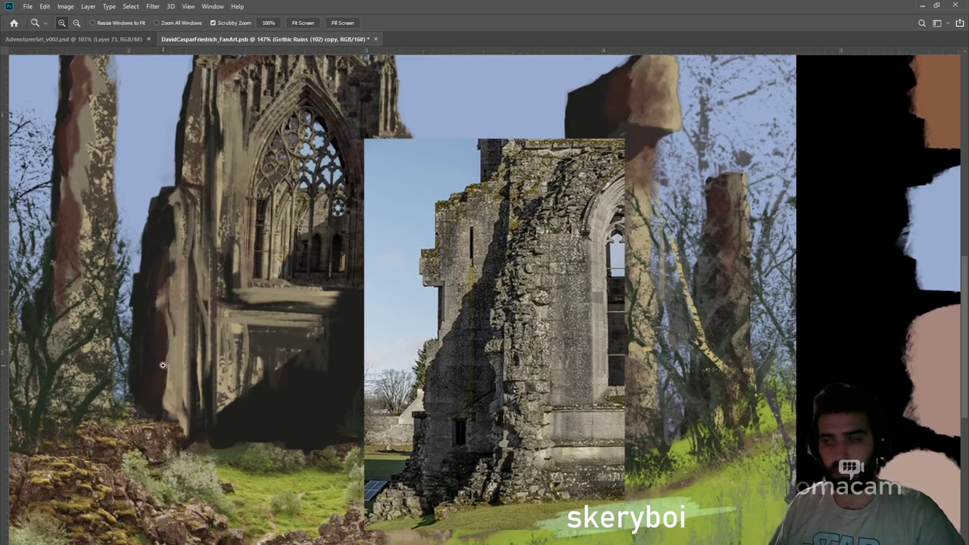
# Select the wall photo's sky tones with Color Range, lay them in as flat blue on a new layer, and deselect
pyautogui.press('b')
pyautogui.press('m')
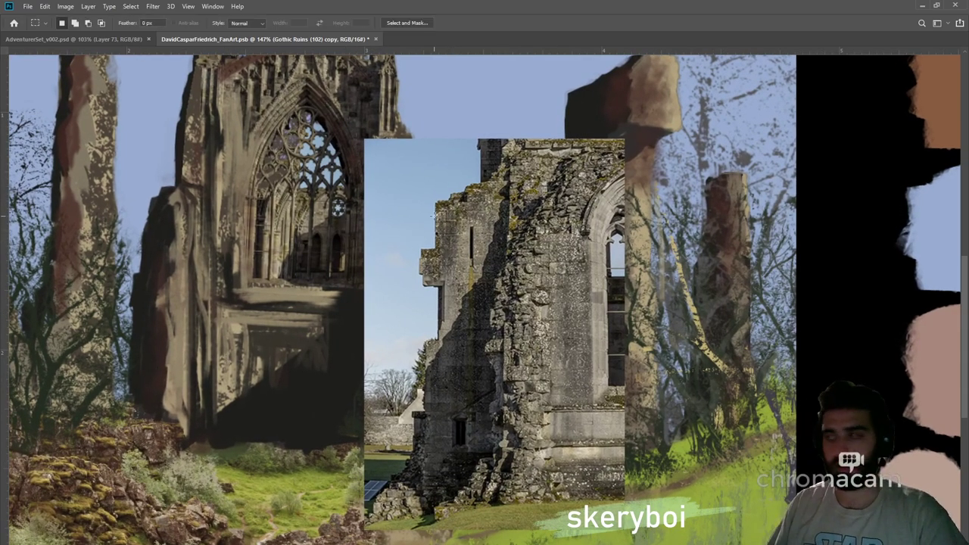
pyautogui.moveTo(364, 138)
pyautogui.mouseDown()
pyautogui.moveTo(390, 319)
pyautogui.moveTo(515, 447)
pyautogui.moveTo(623, 528)
pyautogui.mouseUp()
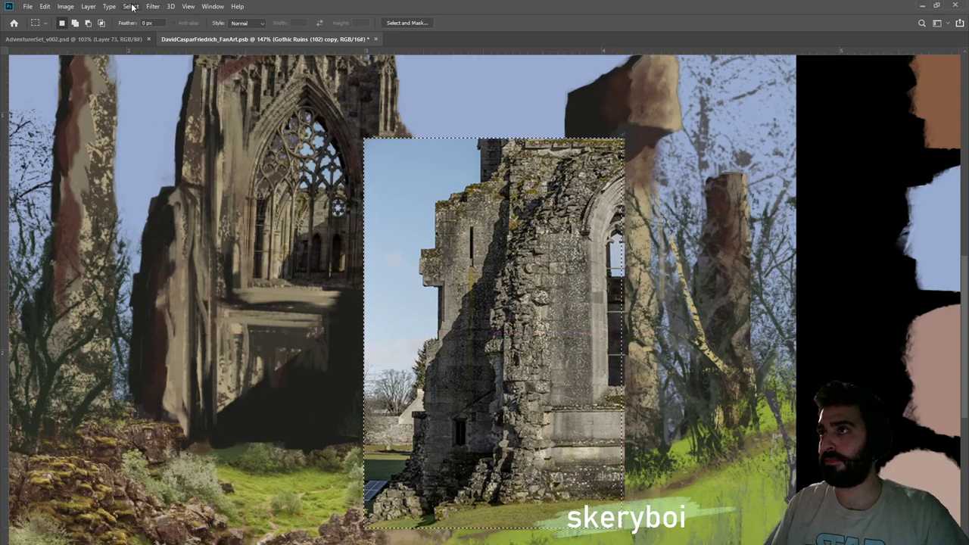
pyautogui.press('i')
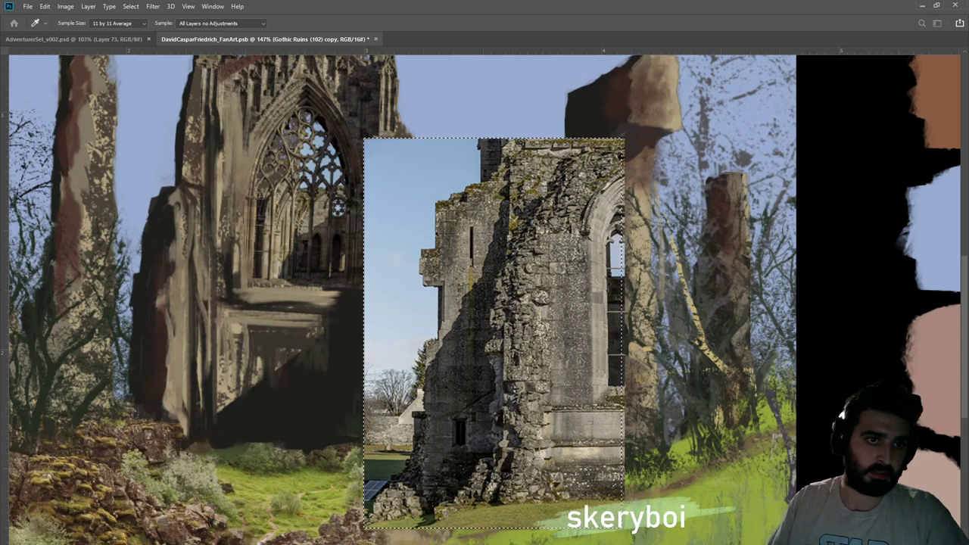
pyautogui.press('Return')
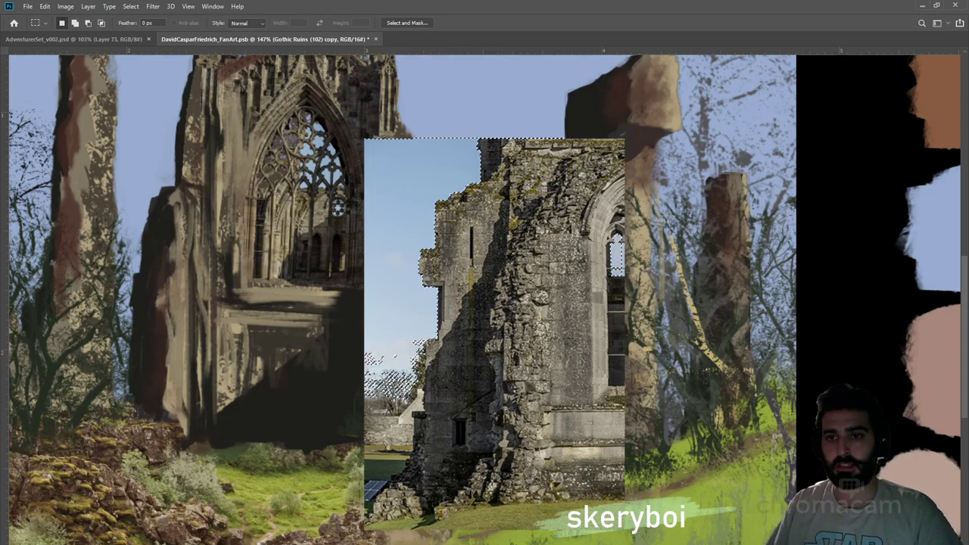
pyautogui.hotkey('ctrl', 'j')
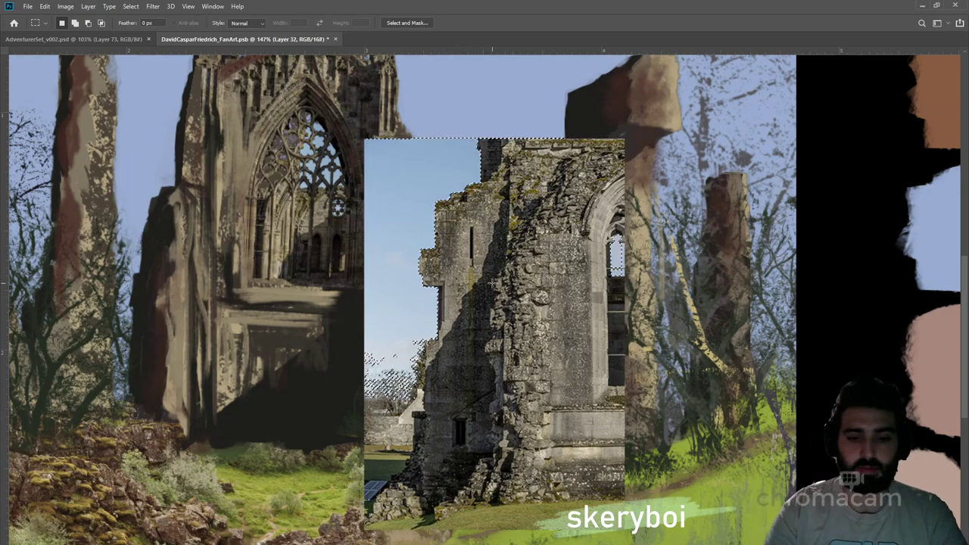
pyautogui.hotkey('ctrl', 'd')
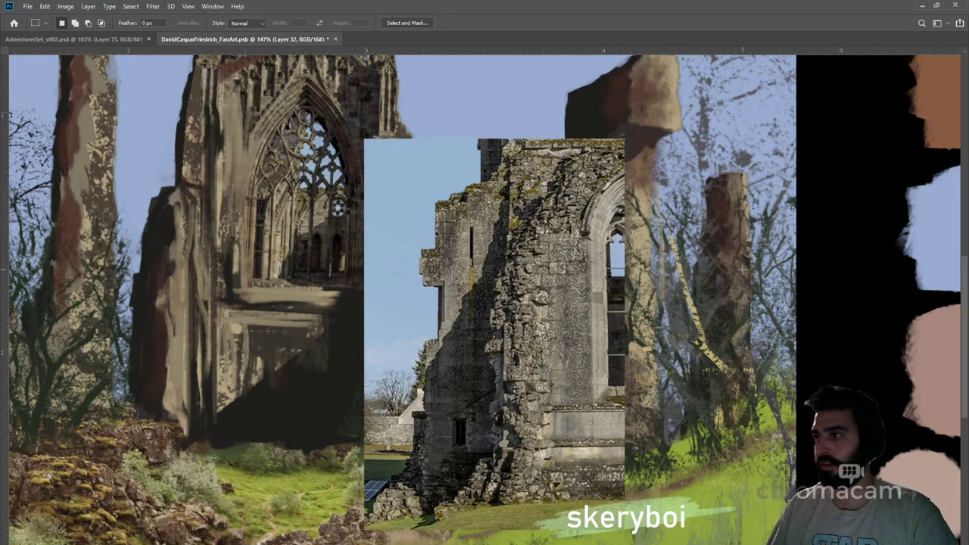
# Select the wall photo's light stone tones with Color Range, paint them beige on a new layer, and deselect
pyautogui.hotkey('ctrl', 'z')
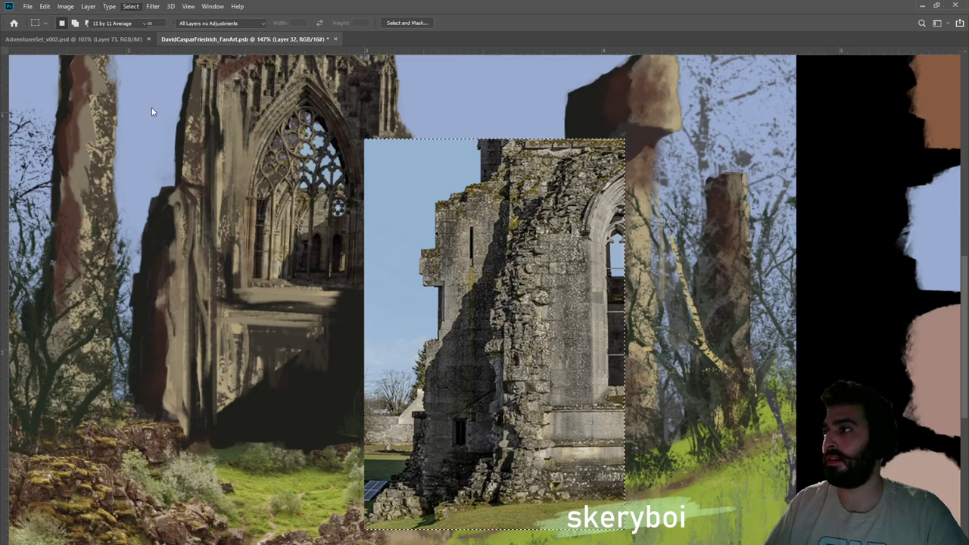
pyautogui.press('i')
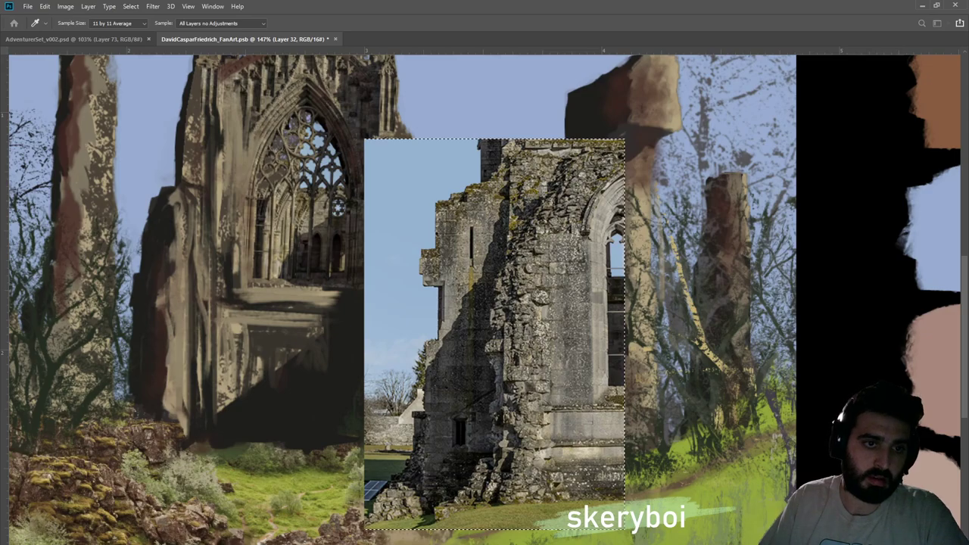
pyautogui.press('Return')
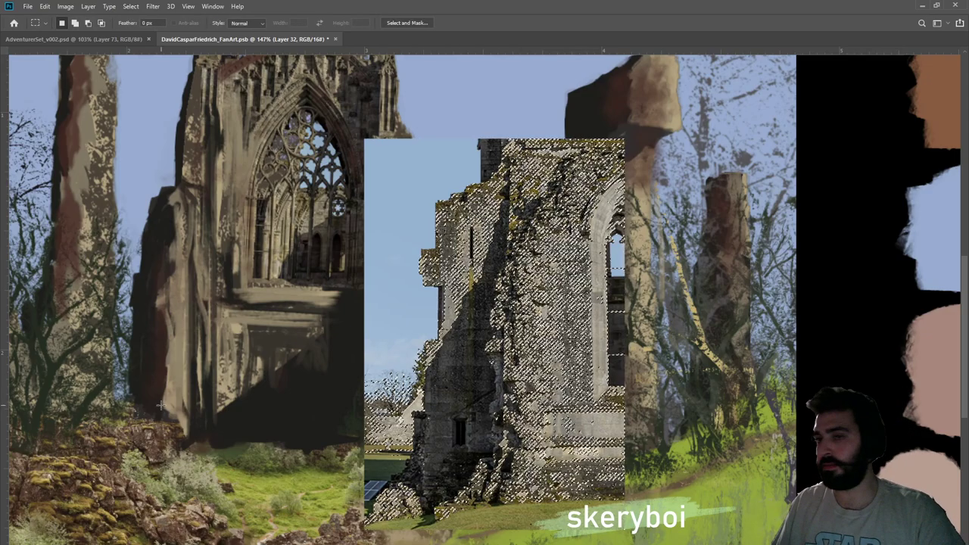
pyautogui.hotkey('ctrl', 'alt', 'shift', 'n')
pyautogui.press('b')
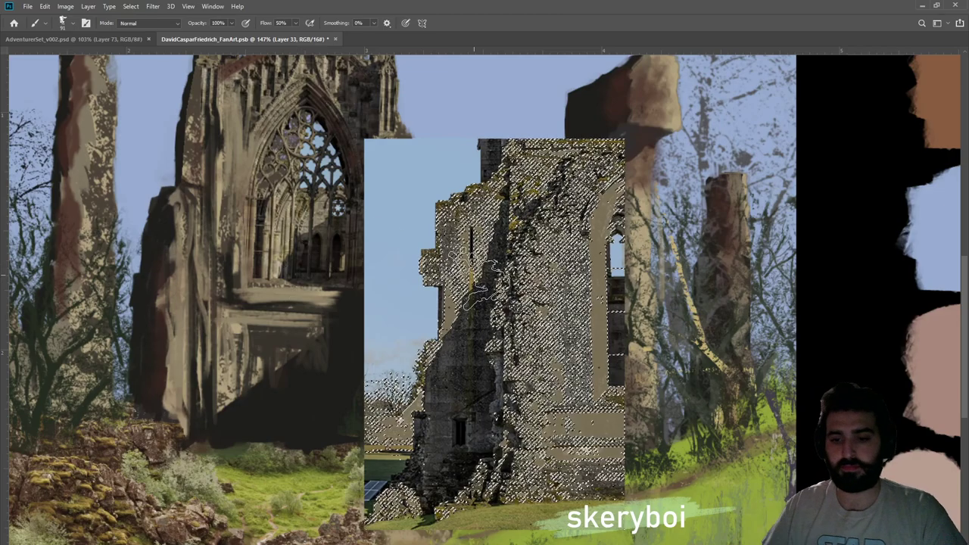
pyautogui.press('m')
pyautogui.hotkey('ctrl', 'd')
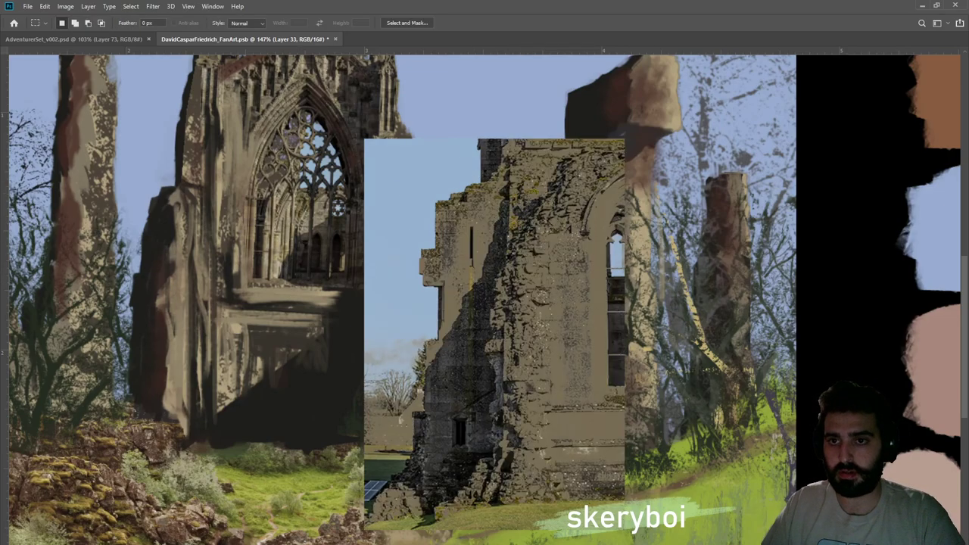
# Hide the wall photo and place a duplicate of the beige stone layer, scaled to about 81% wide and 77% high, over the tall pillar
pyautogui.hotkey('shift', '+')
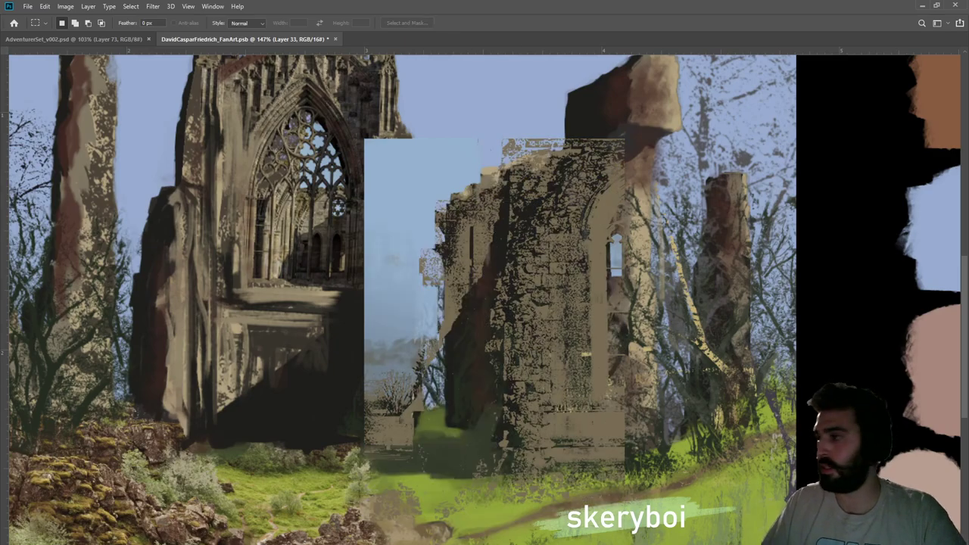
pyautogui.press('z')
pyautogui.moveTo(538, 298); pyautogui.dragTo(598, 306)
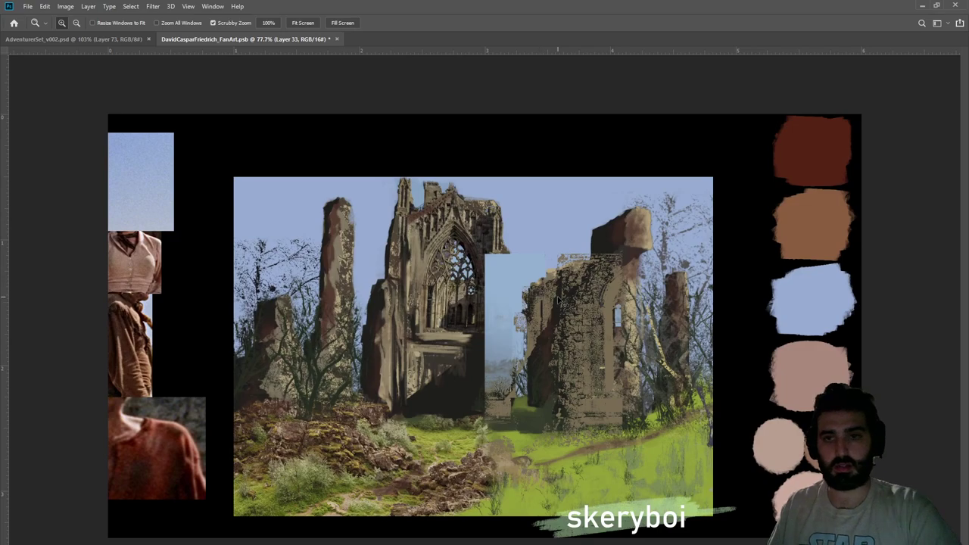
pyautogui.hotkey('ctrl', 'j')
pyautogui.hotkey('ctrl', 't')
pyautogui.moveTo(579, 303); pyautogui.dragTo(370, 232)
pyautogui.moveTo(392, 184); pyautogui.dragTo(362, 231)
pyautogui.moveTo(340, 275); pyautogui.dragTo(361, 246)
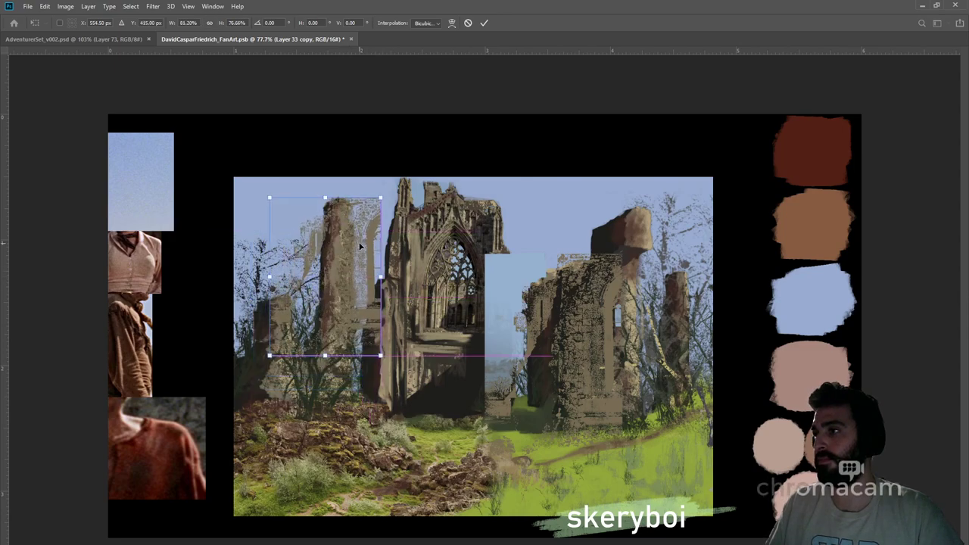
pyautogui.press('Return')
pyautogui.press('z')
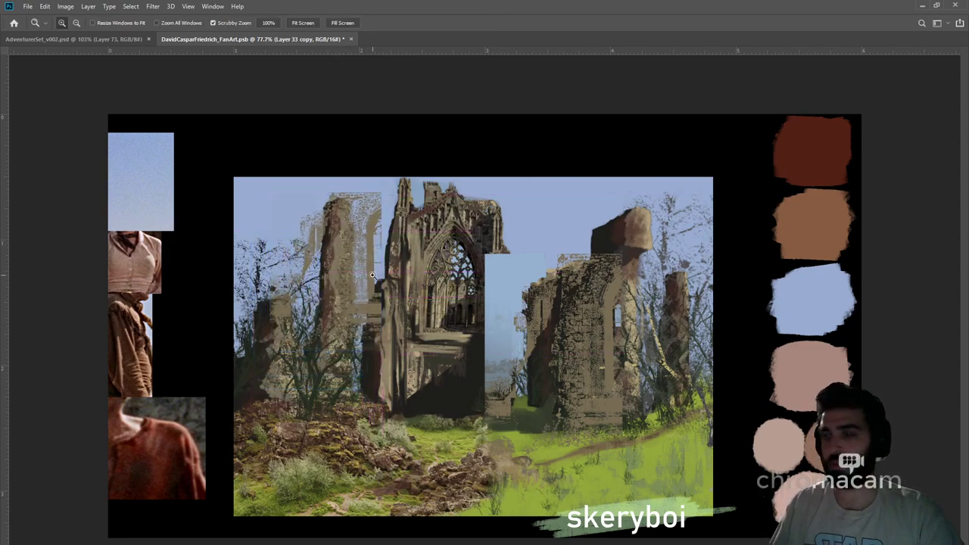
# Lighten the duplicated stone texture over the tall pillar to a paler beige
pyautogui.press('i')
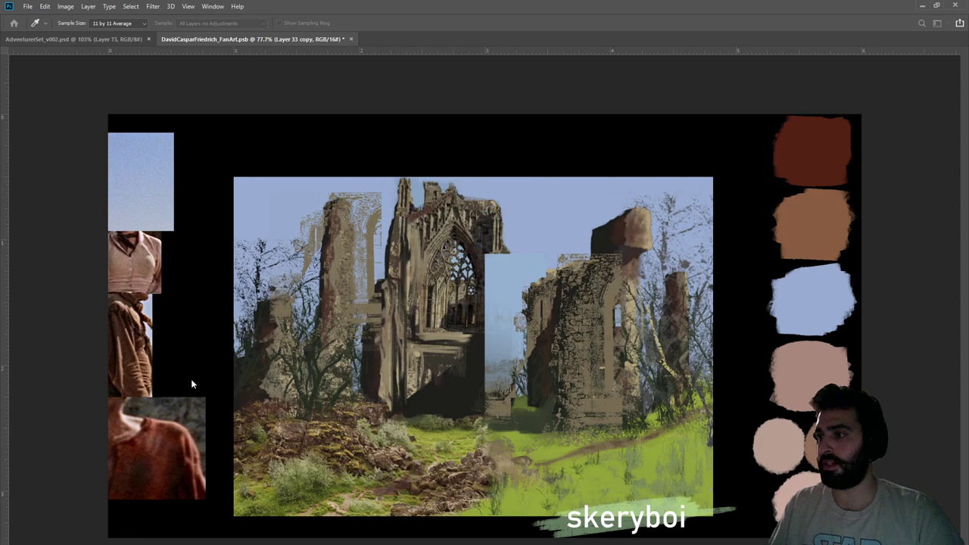
pyautogui.hotkey('shift', '+')
pyautogui.hotkey('shift', '+')
pyautogui.hotkey('shift', '+')
pyautogui.hotkey('shift', '+')
# Skew the bottom edge of the stone texture copy slightly by -0.65 degrees to follow the tall pillar's slant
pyautogui.press('z')
pyautogui.moveTo(403, 241); pyautogui.dragTo(386, 239)
pyautogui.hotkey('ctrl', 't')
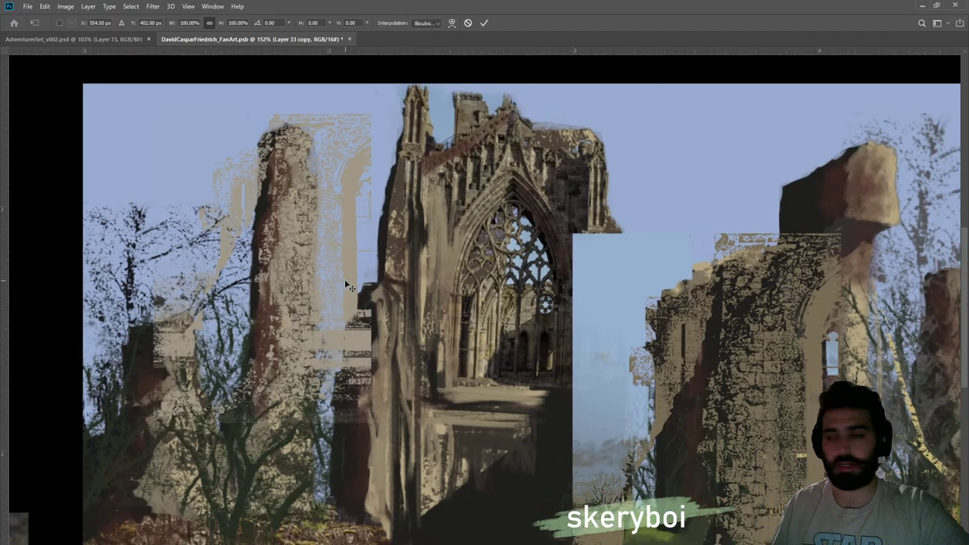
pyautogui.click(350, 370)
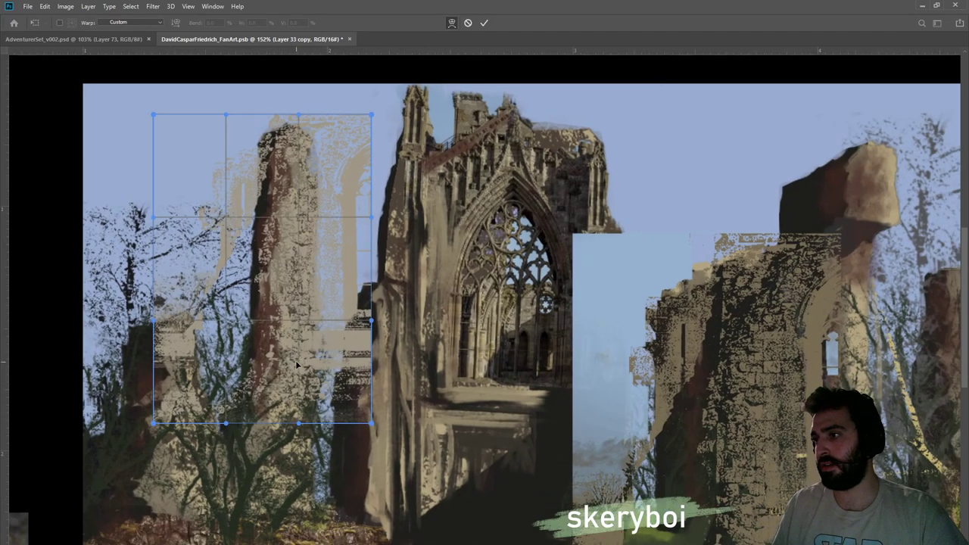
pyautogui.hotkey('ctrl', 'alt', 'w')
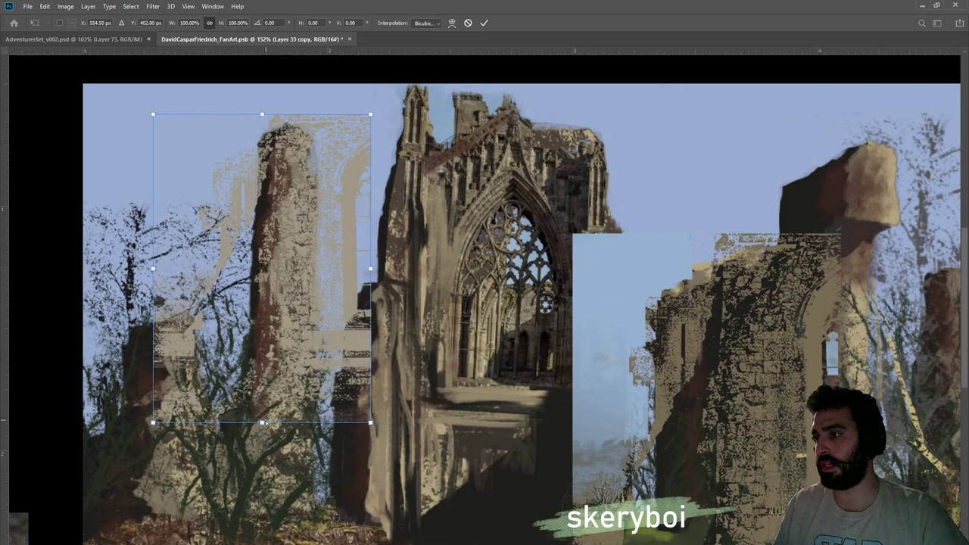
pyautogui.moveTo(261, 424); pyautogui.dragTo(258, 424)
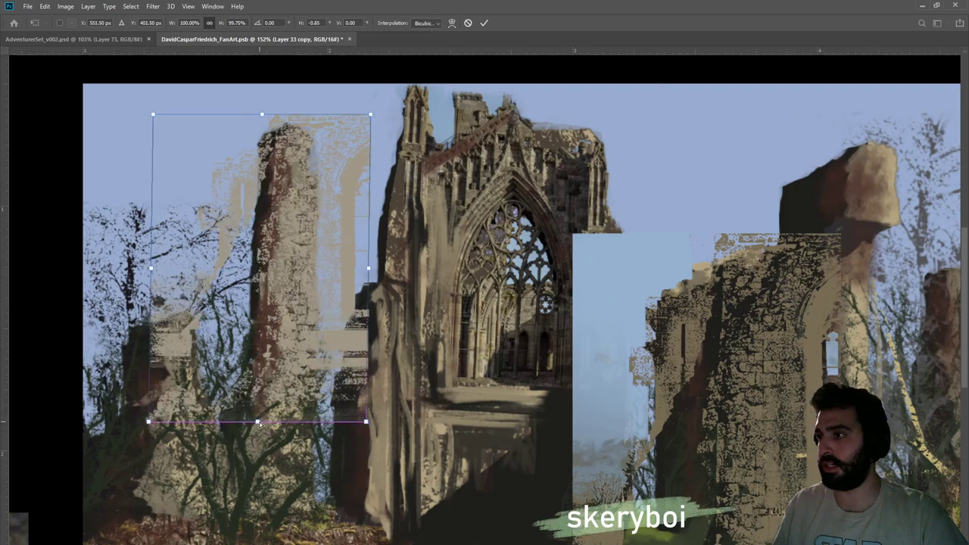
pyautogui.press('Return')
pyautogui.press('z')
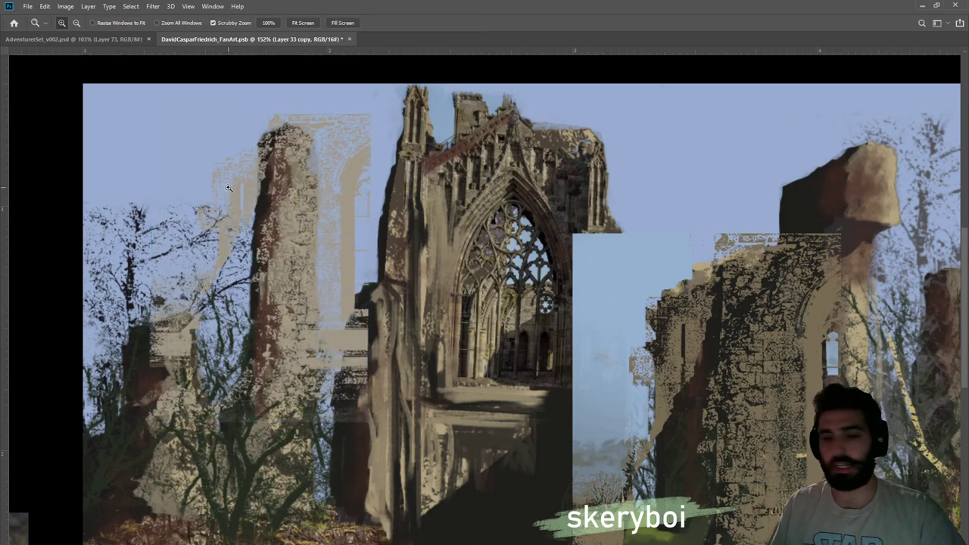
pyautogui.press('l')
pyautogui.click(290, 114)
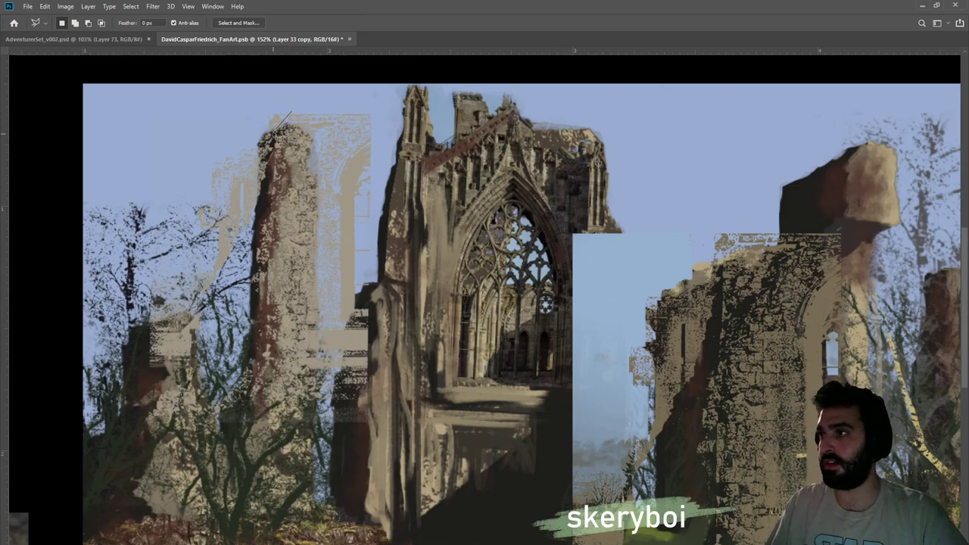
pyautogui.moveTo(265, 251)
pyautogui.mouseDown()
pyautogui.moveTo(269, 210)
pyautogui.moveTo(233, 338)
pyautogui.moveTo(251, 353)
pyautogui.moveTo(241, 404)
pyautogui.moveTo(271, 443)
pyautogui.moveTo(312, 454)
pyautogui.moveTo(333, 447)
pyautogui.moveTo(342, 390)
pyautogui.moveTo(348, 193)
pyautogui.moveTo(333, 214)
pyautogui.moveTo(335, 148)
pyautogui.moveTo(301, 125)
pyautogui.mouseUp()
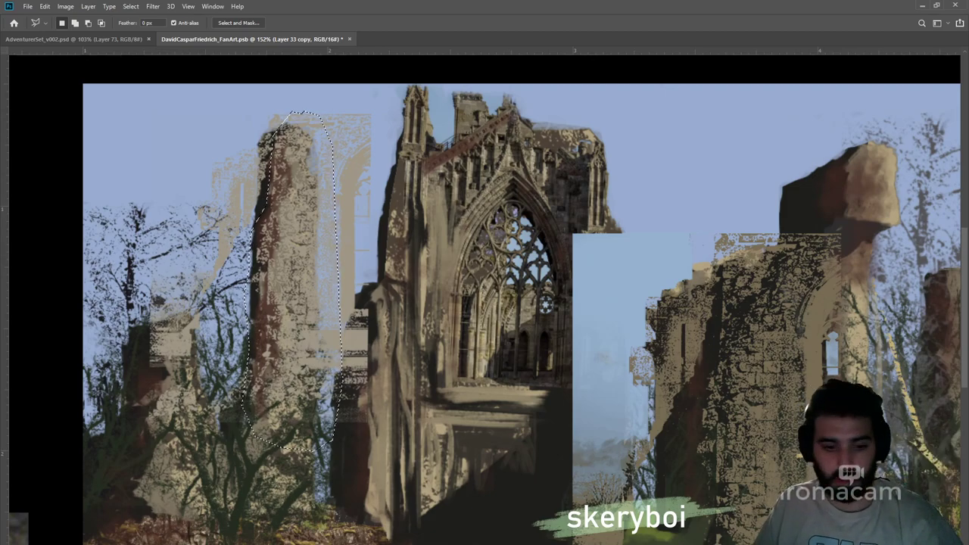
# Load the ruins' silhouette as a selection and mask the stone texture copy with it, ready for brushing on the mask
pyautogui.hotkey('ctrl', 'z')
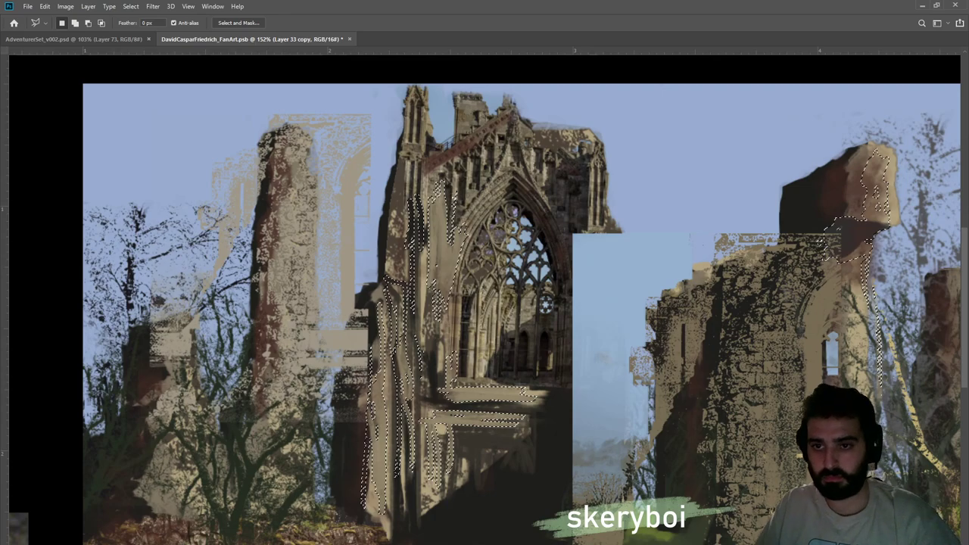
pyautogui.hotkey('ctrl', 'z')
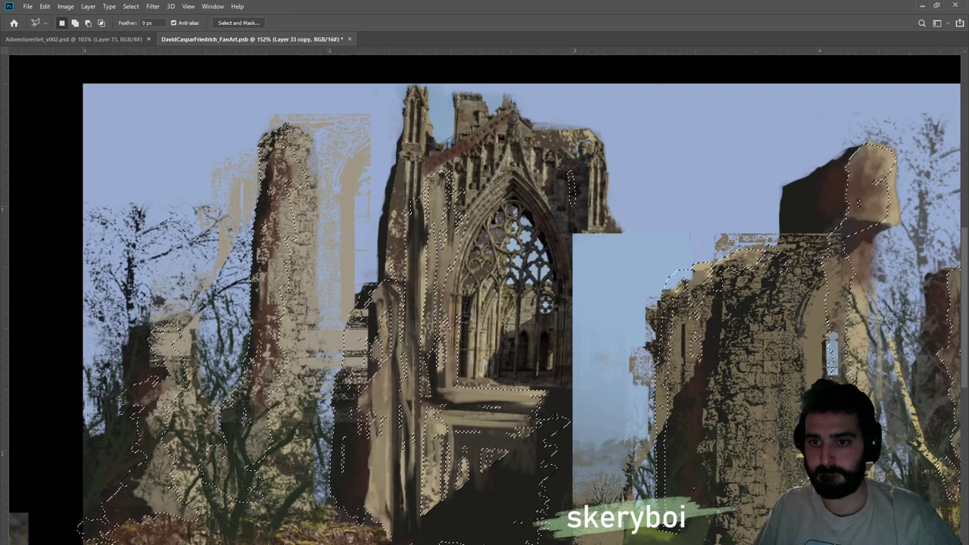
pyautogui.hotkey('ctrl', 'z')
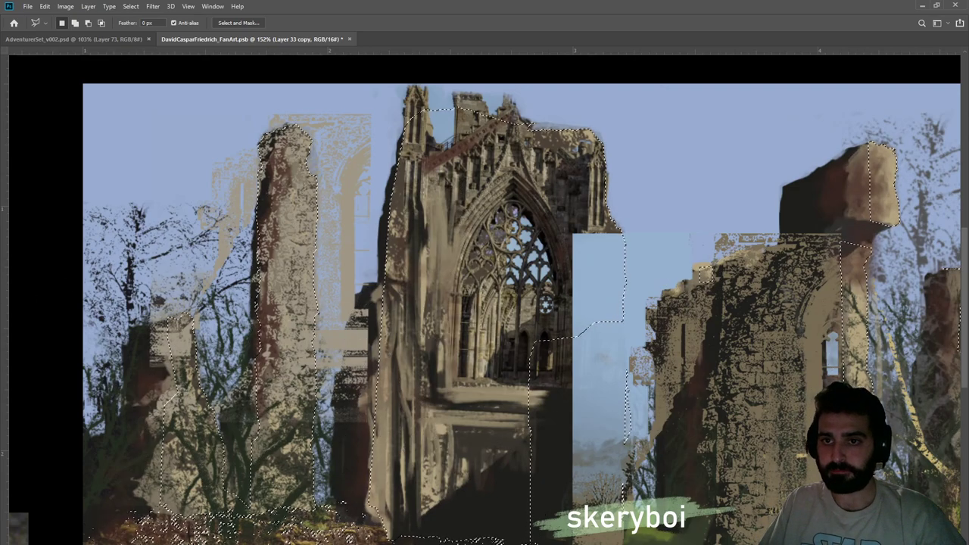
pyautogui.hotkey('ctrl', 'shift', 'm')
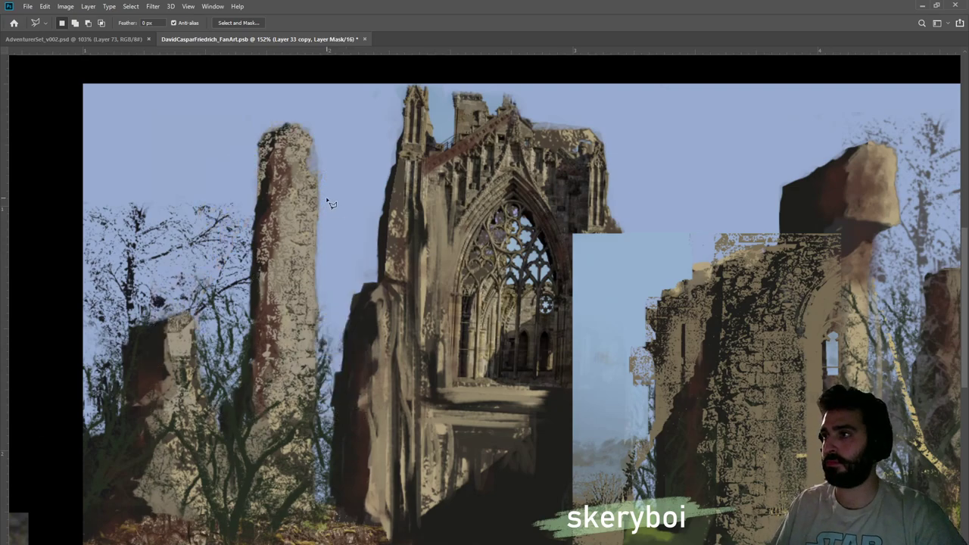
pyautogui.press('b')
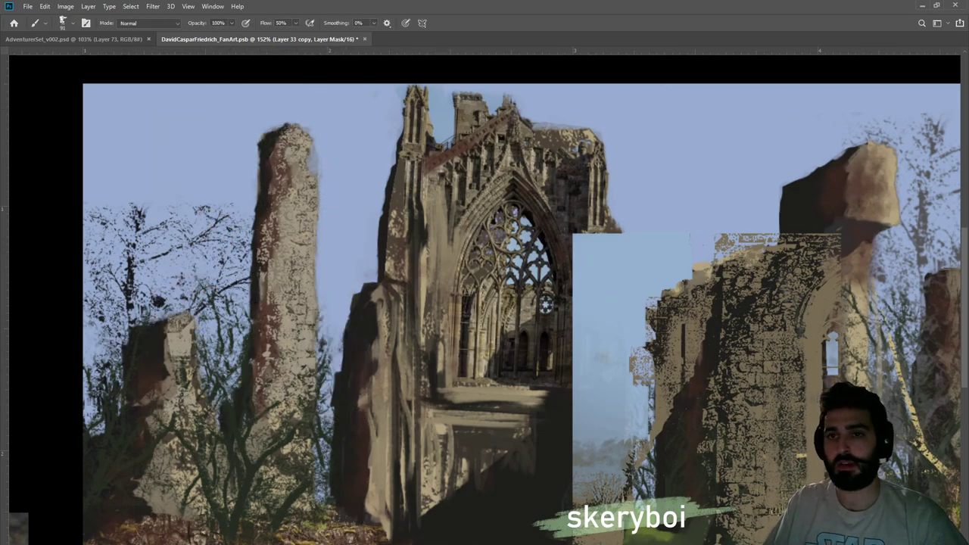
# Paint a dark shadow down the tall pillar on Layer 34, keeping the stone texture visible over it
pyautogui.hotkey('ctrl', 'space')
pyautogui.moveTo(338, 330); pyautogui.dragTo(251, 293)
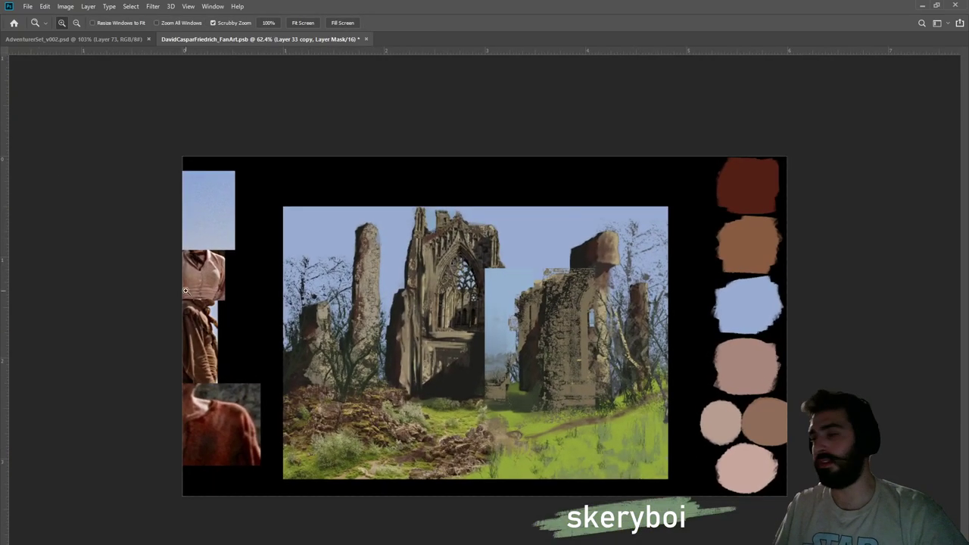
pyautogui.hotkey('ctrl', 'e')
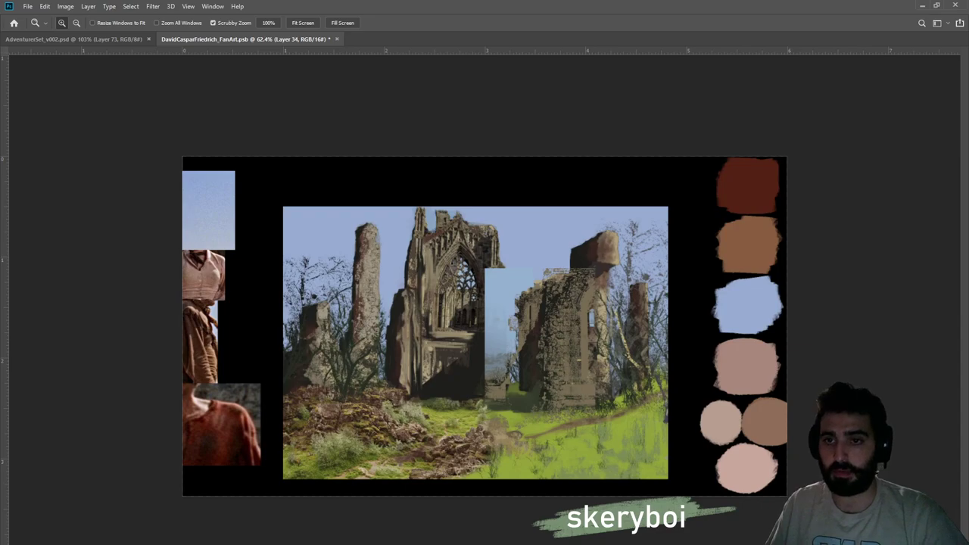
pyautogui.press('b')
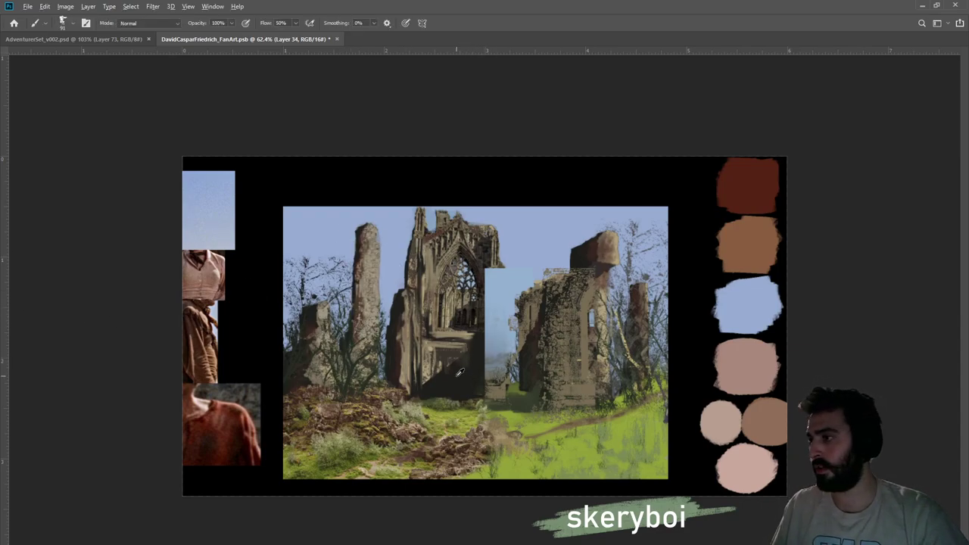
pyautogui.moveTo(372, 244)
pyautogui.mouseDown()
pyautogui.moveTo(370, 320)
pyautogui.moveTo(368, 225)
pyautogui.moveTo(359, 338)
pyautogui.moveTo(381, 321)
pyautogui.mouseUp()
# Erase the dark paint spilling past the tall pillar's outline and clean up the edge around its top
pyautogui.press('e')
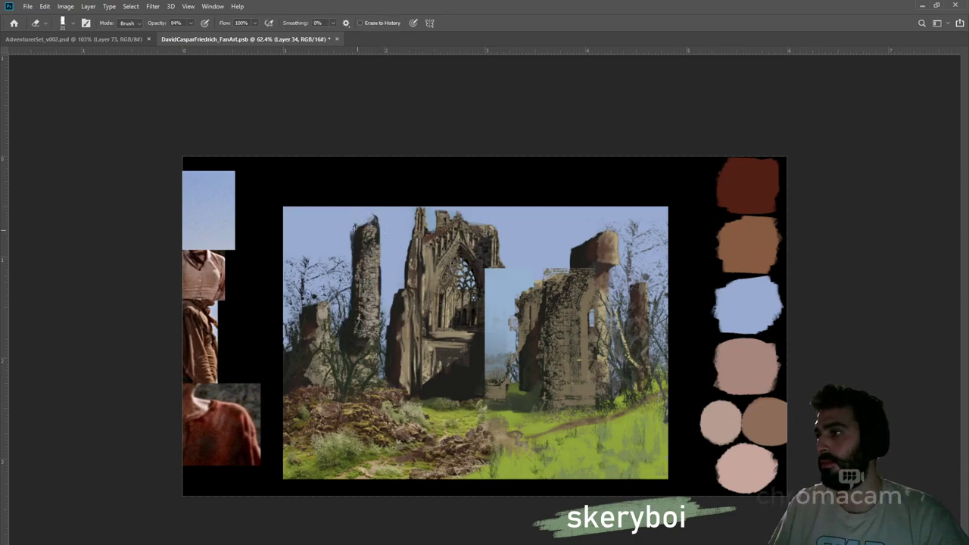
pyautogui.moveTo(356, 221); pyautogui.dragTo(352, 244)
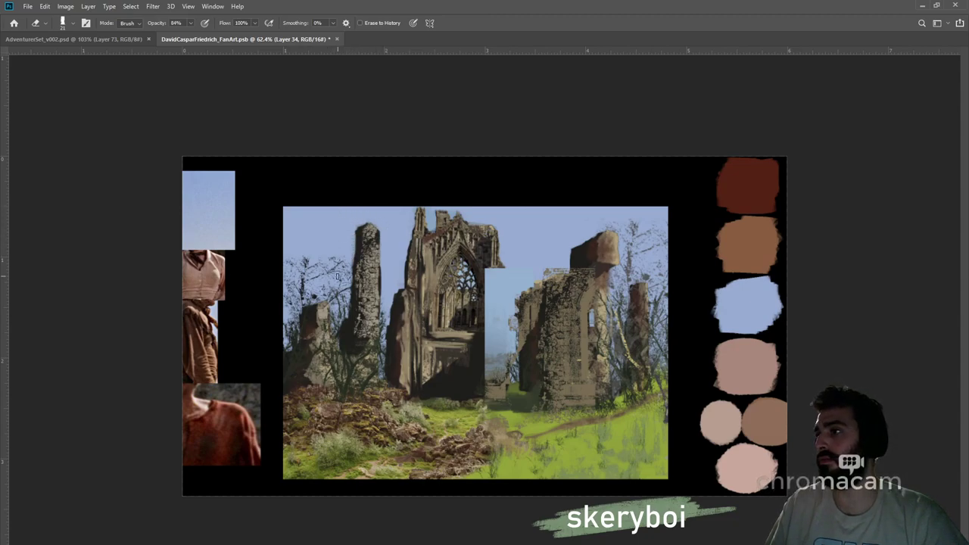
pyautogui.moveTo(353, 354); pyautogui.dragTo(377, 281)
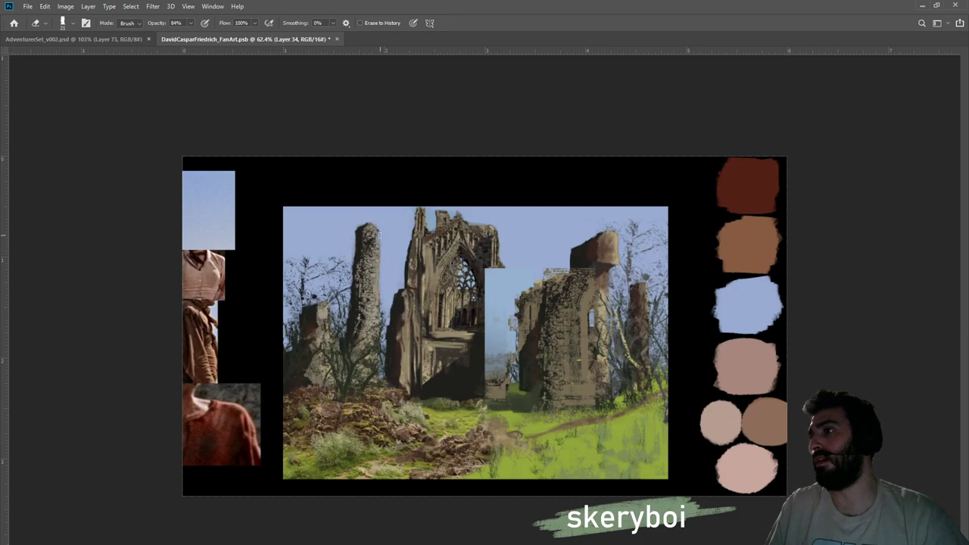
pyautogui.press('z')
pyautogui.moveTo(372, 254); pyautogui.dragTo(460, 257)
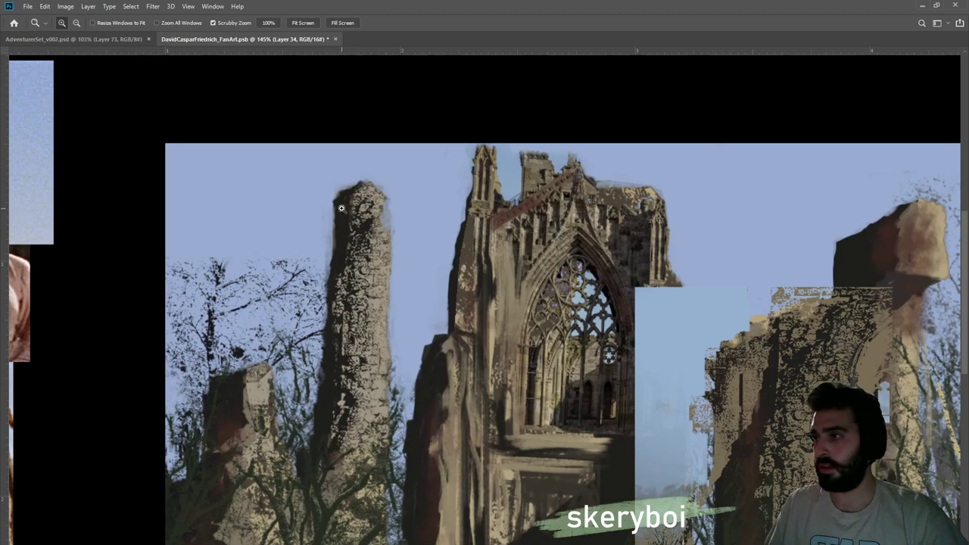
pyautogui.press('b')
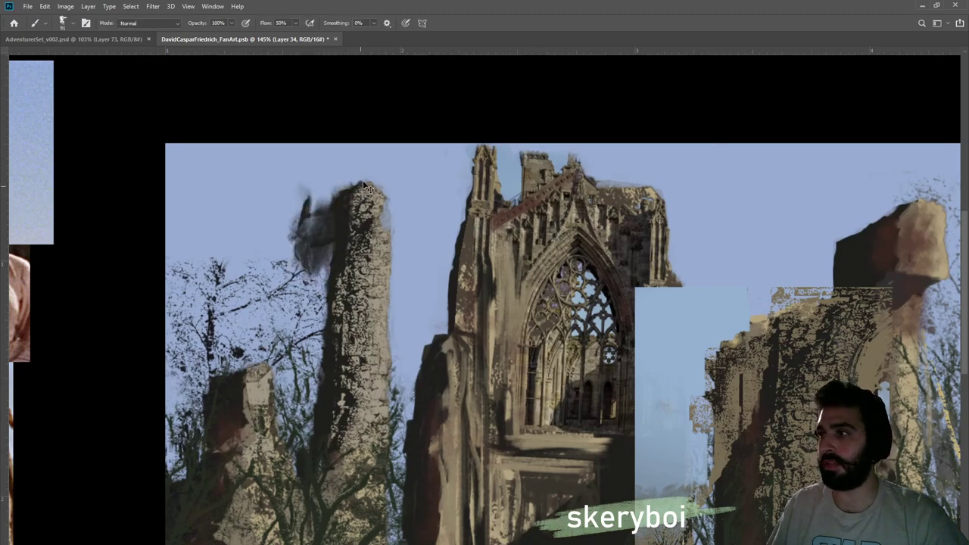
pyautogui.press('e')
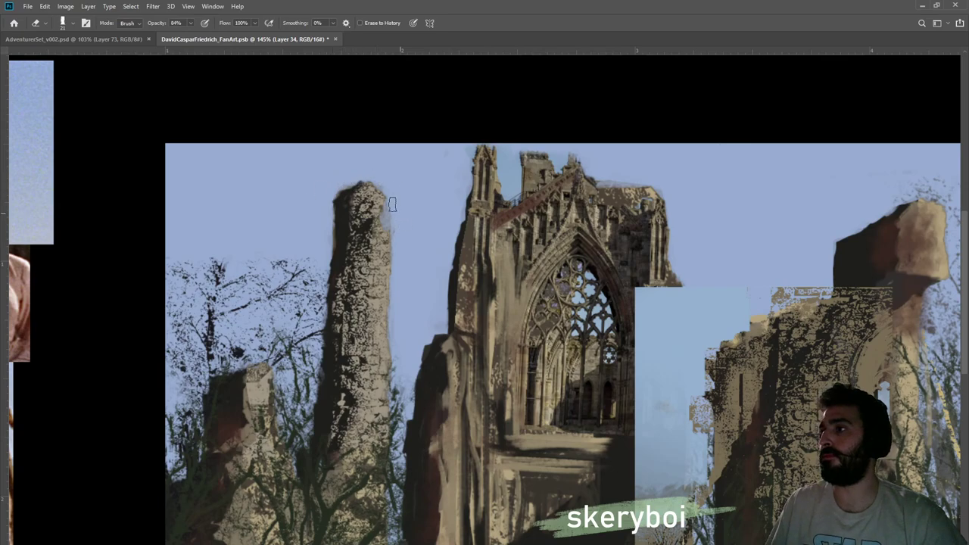
# Shift the tall pillar's dark shadow paint to a warm, saturated brown and compare it with the previous color
pyautogui.press('i')
pyautogui.moveTo(173, 377); pyautogui.dragTo(181, 377)
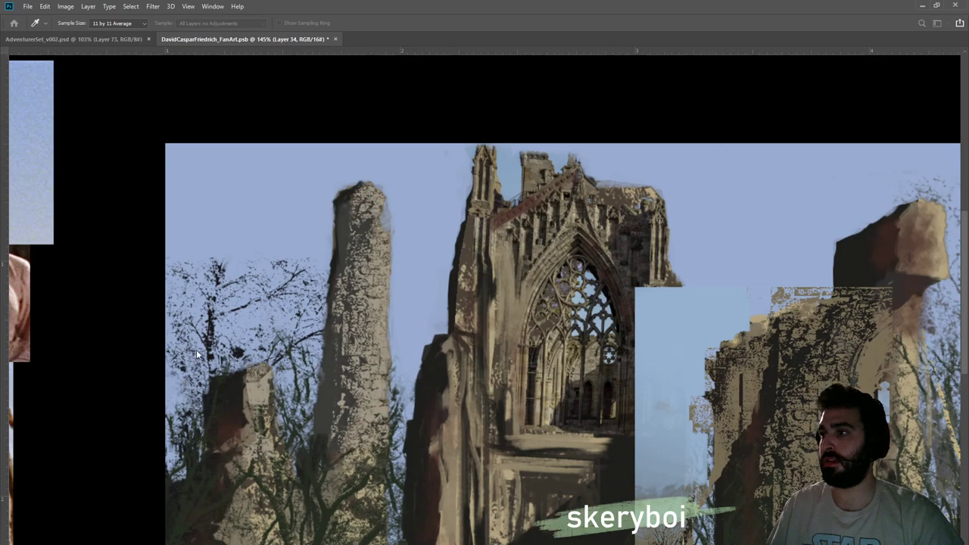
pyautogui.click(291, 374)
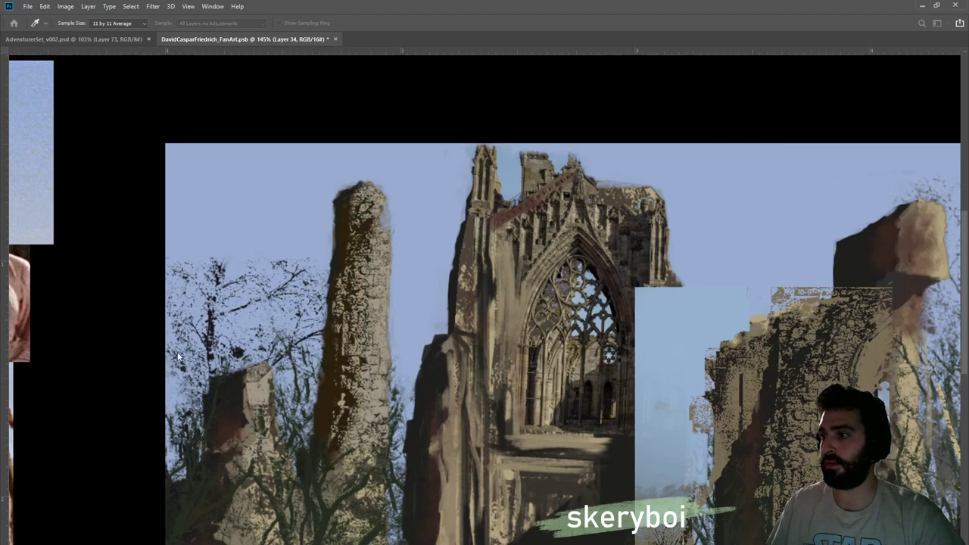
pyautogui.hotkey('ctrl', 'z')
pyautogui.hotkey('ctrl', 'shift', 'z')
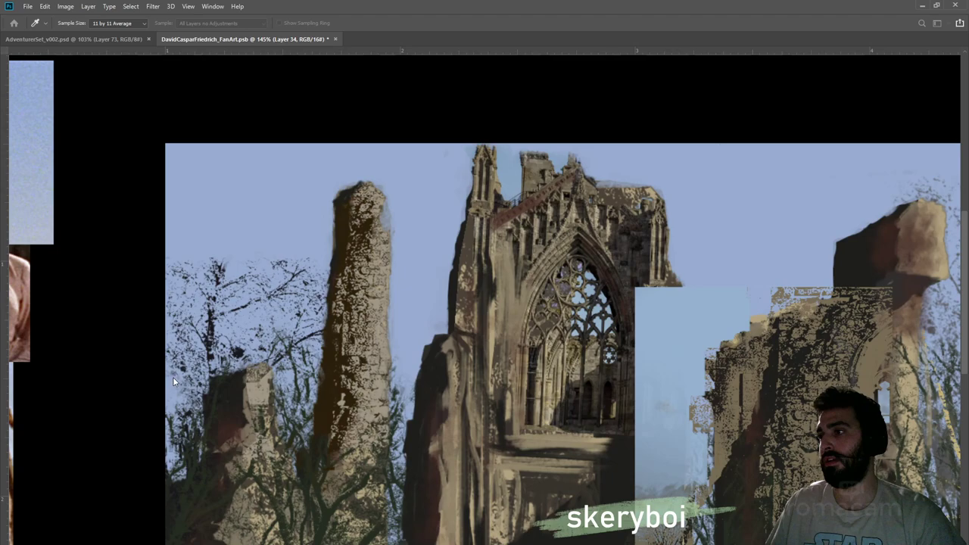
pyautogui.hotkey('ctrl', 'z')
pyautogui.hotkey('ctrl', 'shift', 'z')
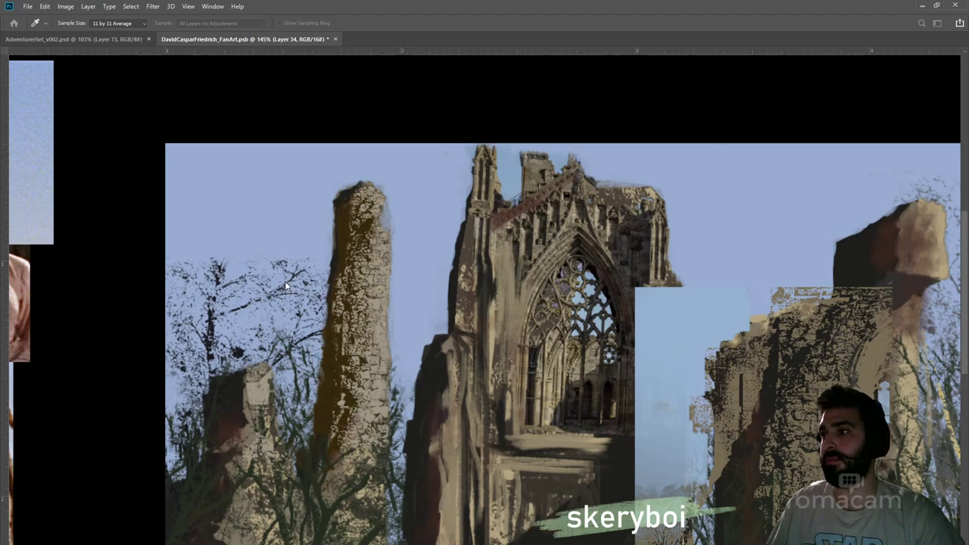
# Erase some of the brown shadow paint along the upper shaded edge of the tall pillar
pyautogui.press('e')
pyautogui.press('b')
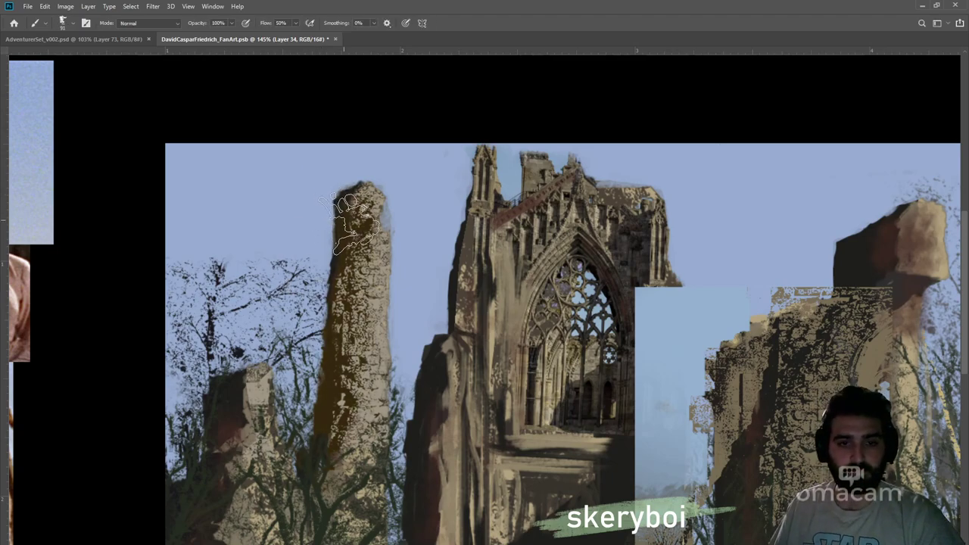
pyautogui.press('e')
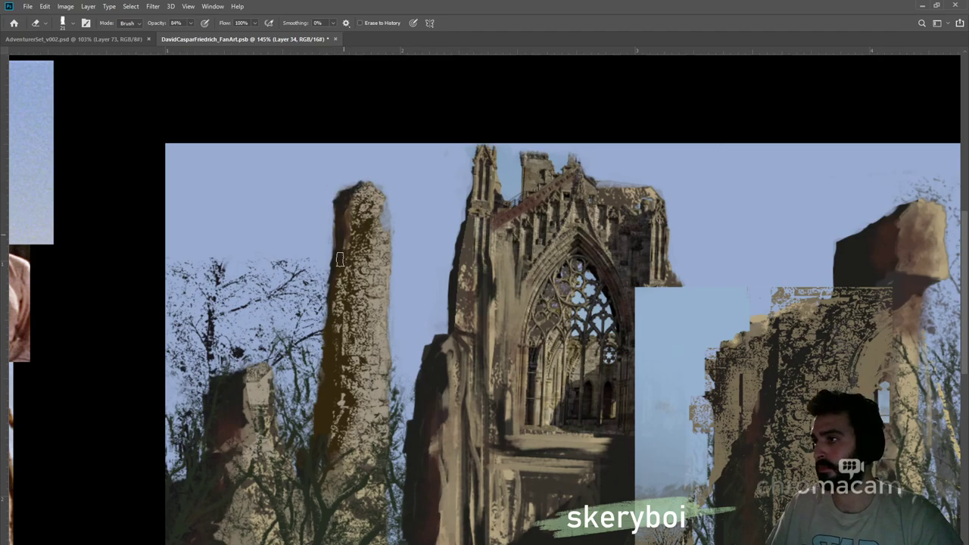
# Erase the brown texture overlay along the shadowed edge of the tall left pillar
pyautogui.moveTo(327, 298); pyautogui.dragTo(322, 375)
pyautogui.moveTo(326, 292); pyautogui.dragTo(321, 381)
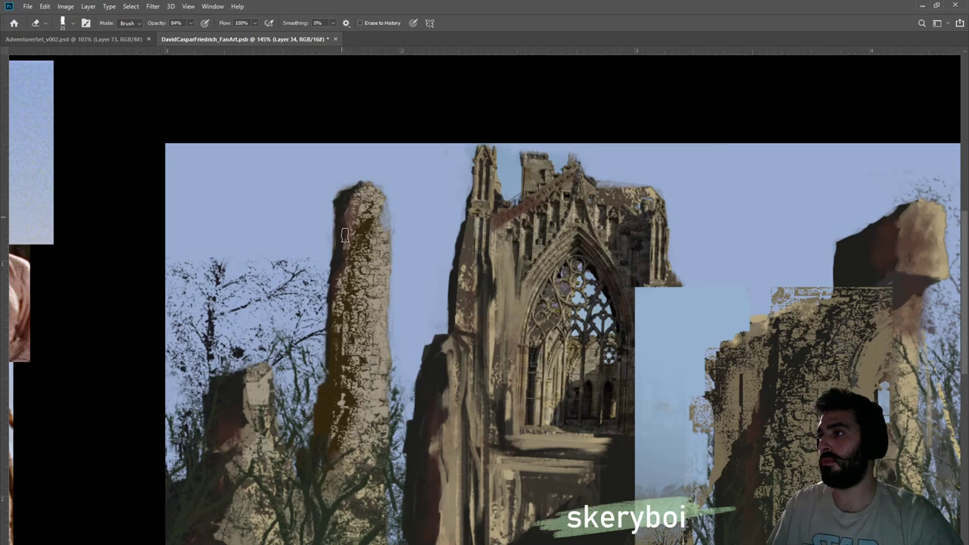
pyautogui.press('z')
pyautogui.moveTo(478, 253); pyautogui.dragTo(313, 325)
pyautogui.moveTo(349, 280)
pyautogui.mouseDown()
pyautogui.moveTo(333, 285)
pyautogui.moveTo(397, 287)
pyautogui.moveTo(389, 288)
pyautogui.mouseUp()
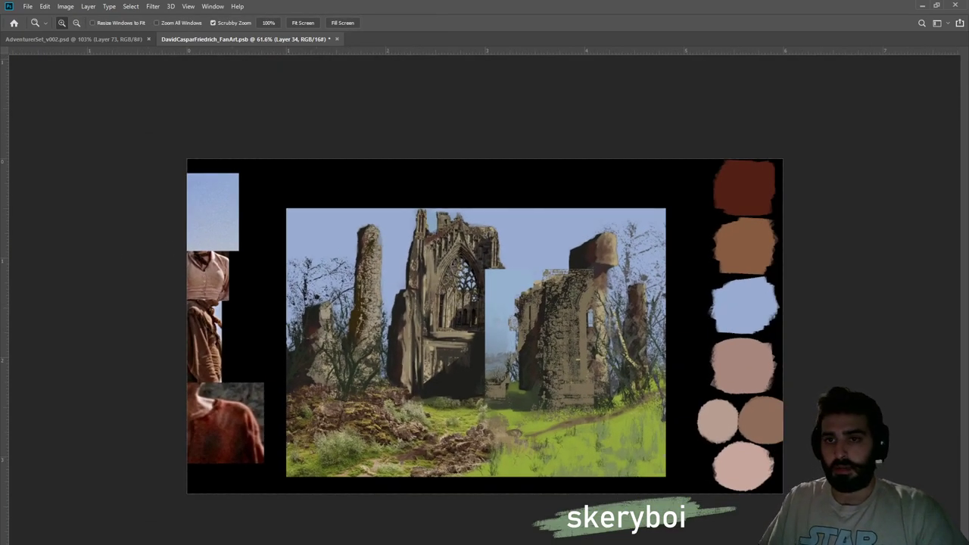
pyautogui.hotkey('ctrl', ',')
pyautogui.moveTo(433, 274); pyautogui.dragTo(473, 242)
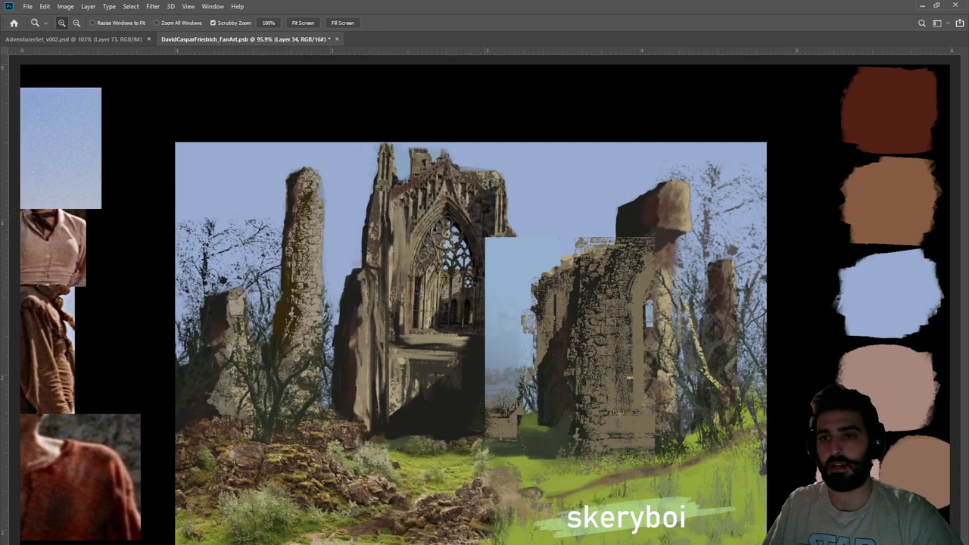
# Undo the brown texture overlay on the tall pillar and the recent tonal edits to the stone ruins photo
pyautogui.hotkey('ctrl', 'z')
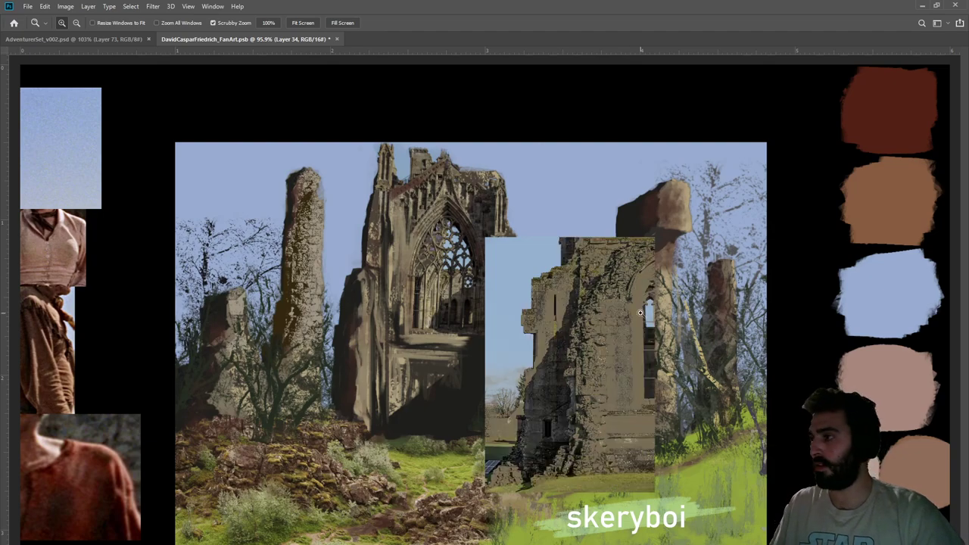
pyautogui.hotkey('ctrl', 'z')
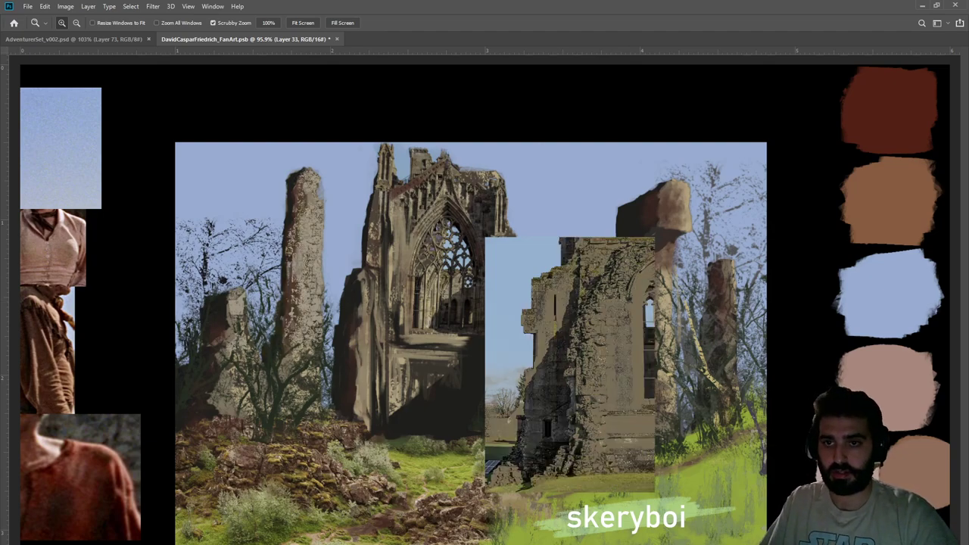
pyautogui.hotkey('ctrl', 'z')
pyautogui.hotkey('ctrl', 'z')
pyautogui.hotkey('ctrl', 'shift', 'z')
pyautogui.hotkey('ctrl', 'z')
pyautogui.hotkey('ctrl', 'shift', 'z')
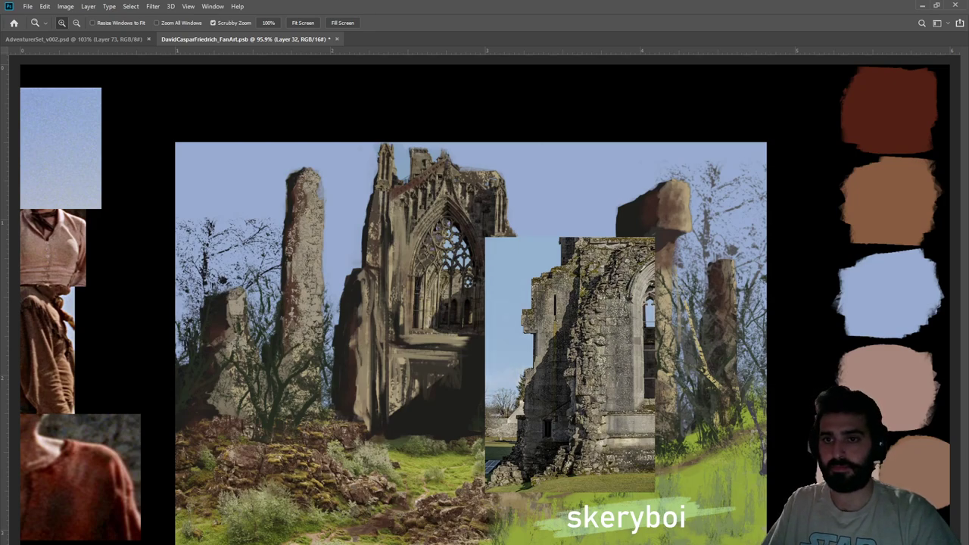
# Transform the sky-and-stone texture patch by moving it onto the tall left pillar and flipping it horizontally
pyautogui.hotkey('ctrl', 't')
pyautogui.moveTo(553, 292); pyautogui.dragTo(372, 204)
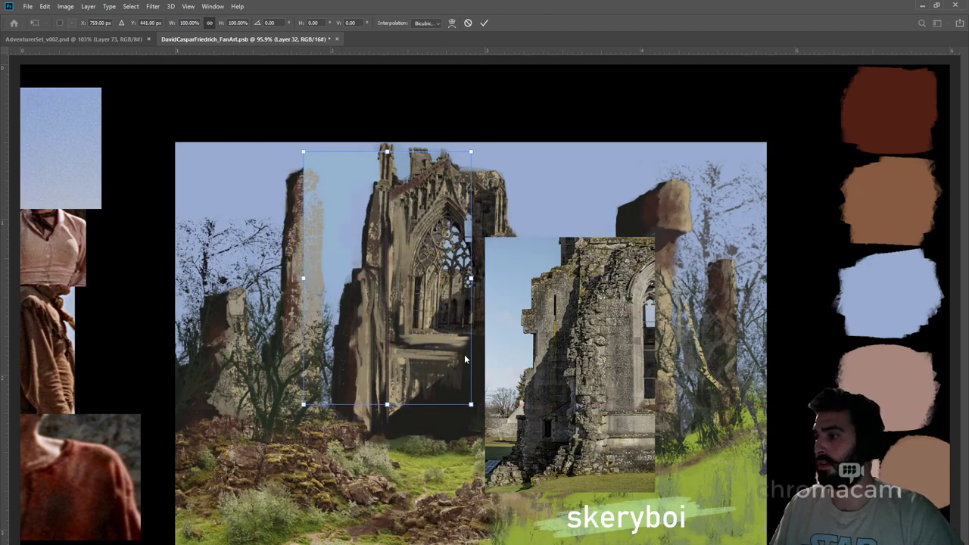
pyautogui.click(462, 407)
pyautogui.moveTo(415, 257); pyautogui.dragTo(310, 244)
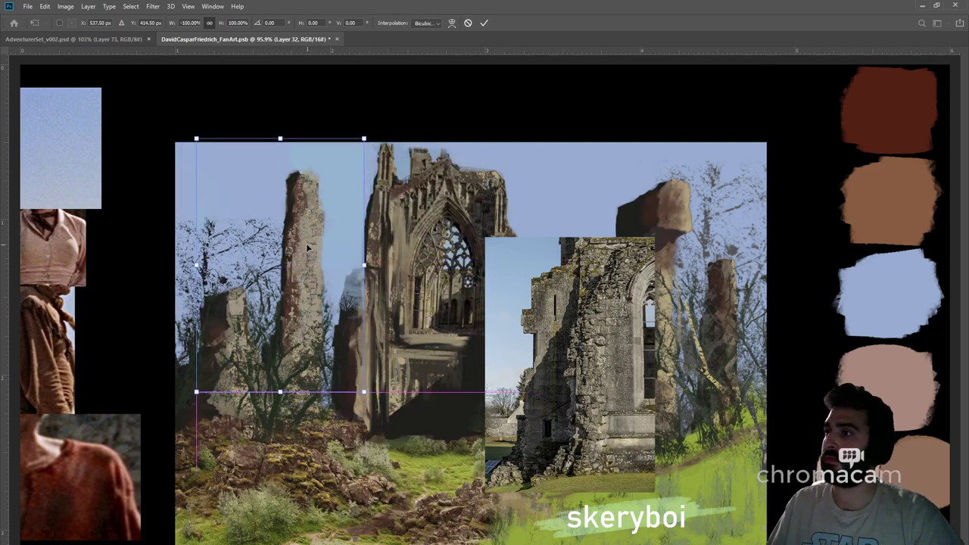
# Fit the flipped texture patch to the pillar at 86.17% width and 106.12% height, and apply the transform
pyautogui.moveTo(368, 265); pyautogui.dragTo(331, 265)
pyautogui.moveTo(287, 214); pyautogui.dragTo(319, 223)
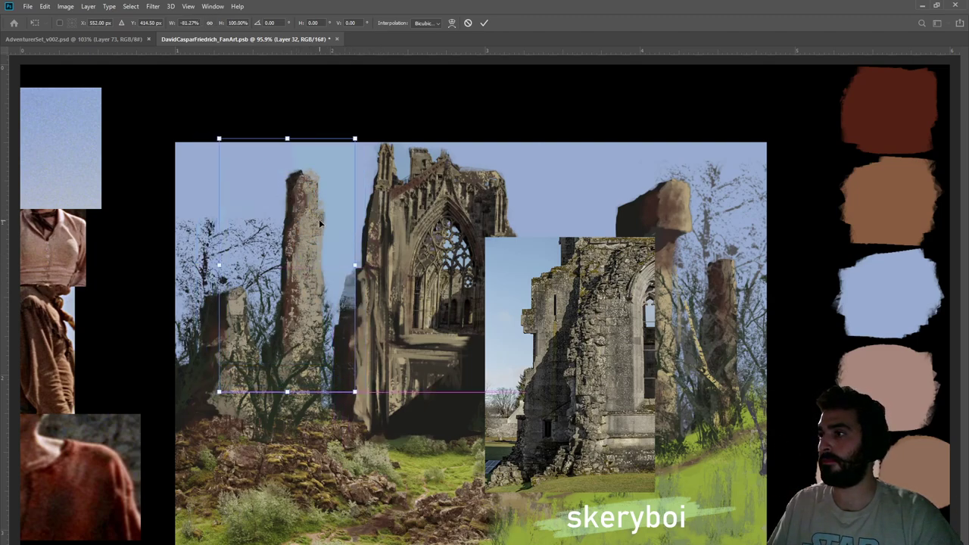
pyautogui.moveTo(287, 140); pyautogui.dragTo(284, 122)
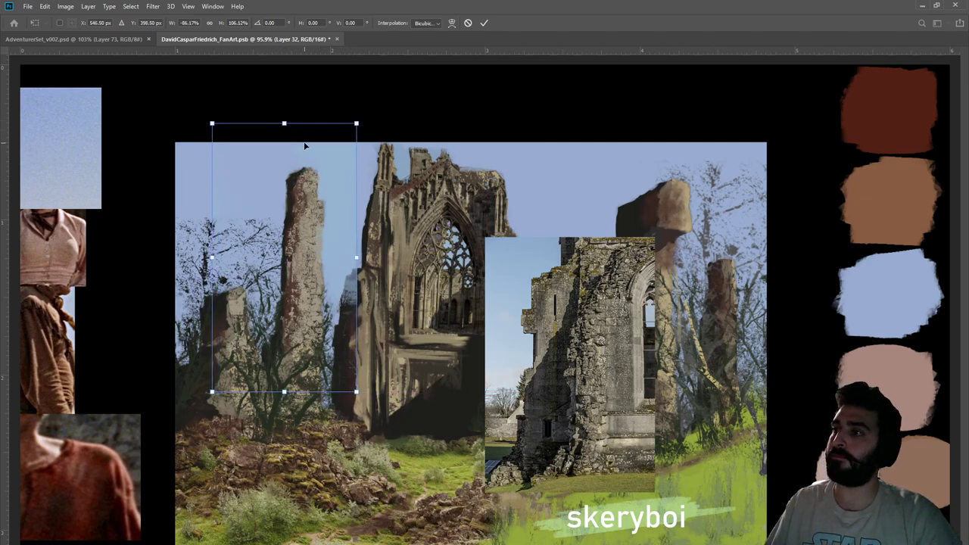
pyautogui.press('Return')
pyautogui.press('z')
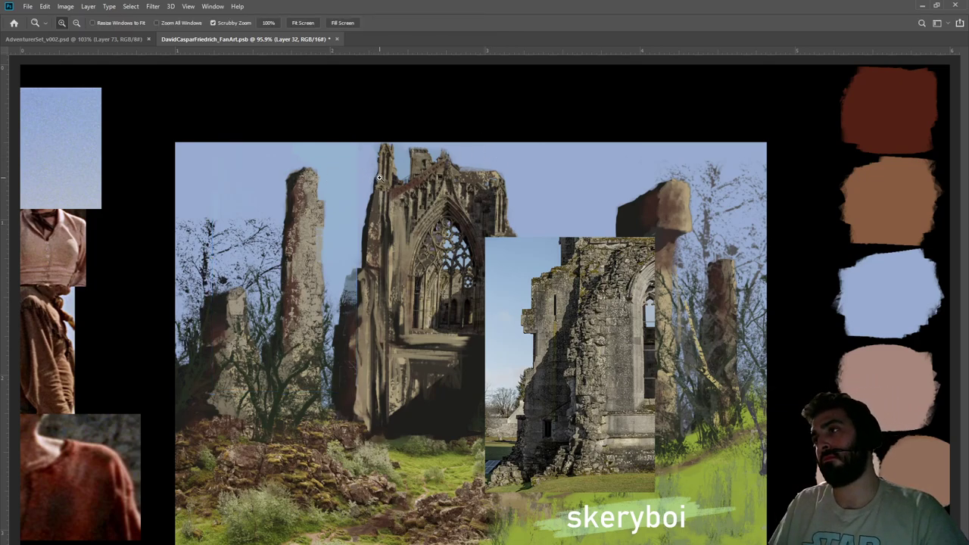
# Paint sky blue over the patch's edges and down the gap between the tall pillar and the cathedral
pyautogui.press('b')
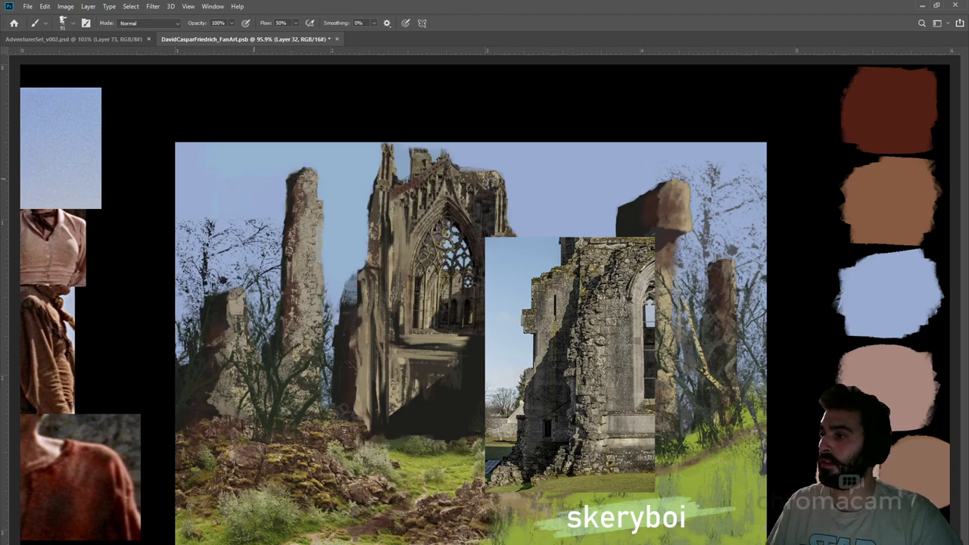
pyautogui.moveTo(345, 295); pyautogui.dragTo(350, 290)
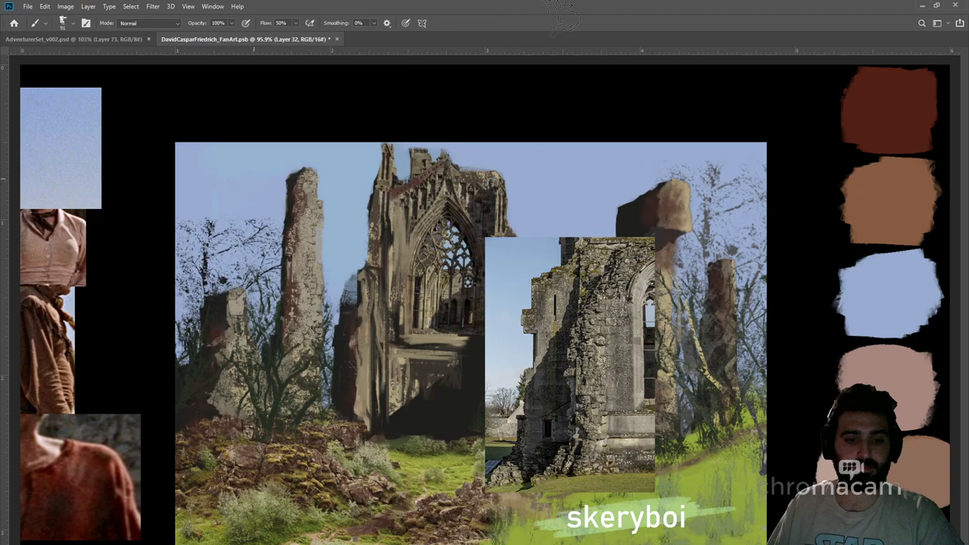
pyautogui.hotkey('ctrl', 'z')
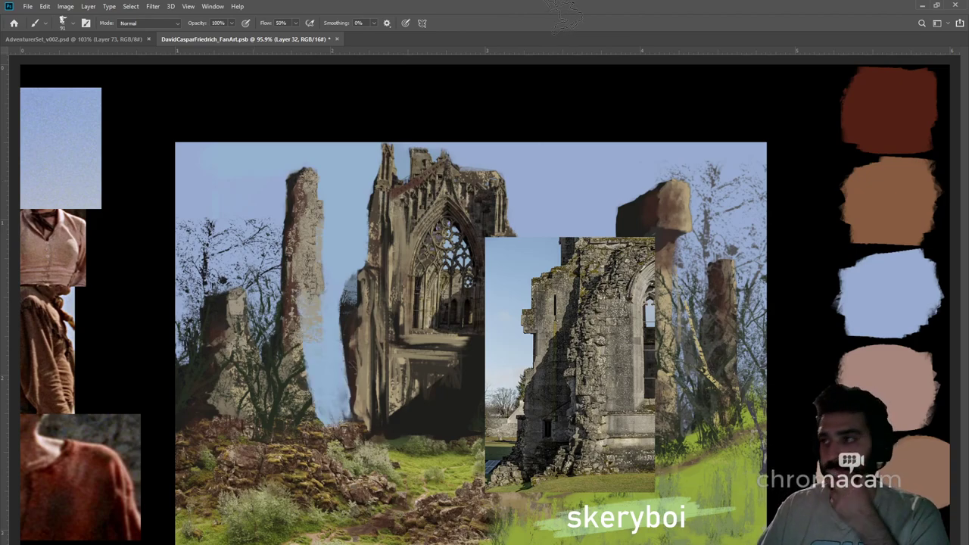
pyautogui.hotkey('ctrl', 'z')
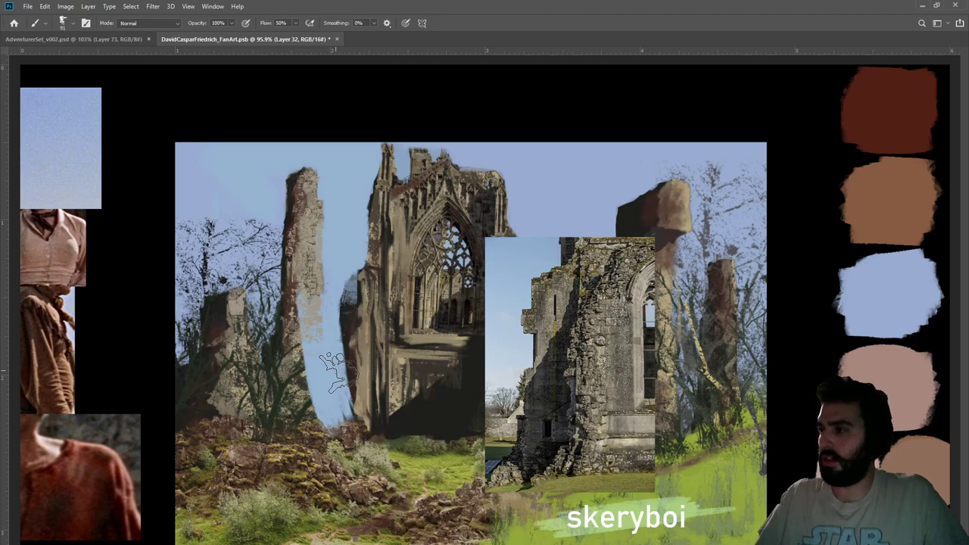
# Save the document and erase the excess sky paint covering the lower pillar and the tree beside it
pyautogui.hotkey('ctrl', 's')
pyautogui.press('e')
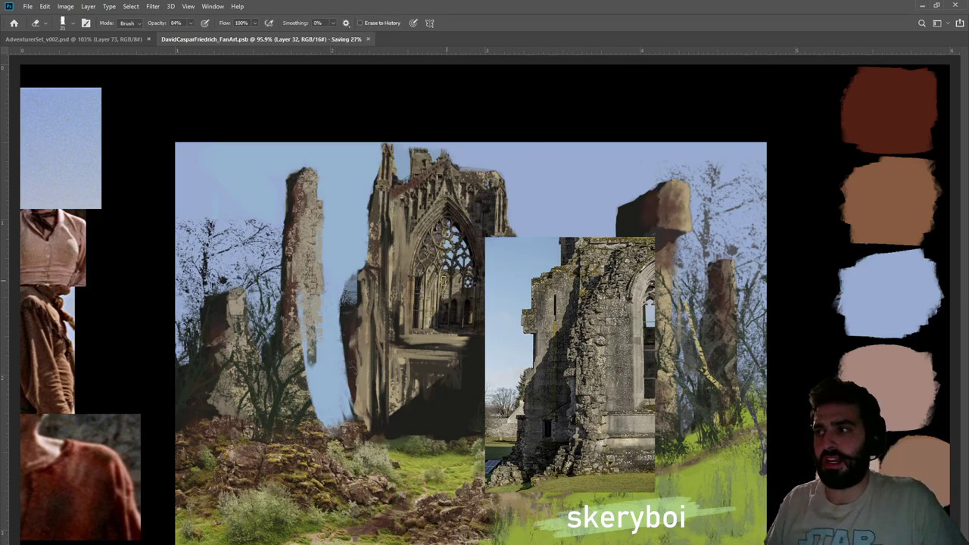
pyautogui.moveTo(301, 288)
pyautogui.mouseDown()
pyautogui.moveTo(318, 385)
pyautogui.moveTo(340, 344)
pyautogui.moveTo(365, 344)
pyautogui.moveTo(360, 352)
pyautogui.moveTo(328, 341)
pyautogui.moveTo(343, 334)
pyautogui.moveTo(345, 300)
pyautogui.moveTo(348, 388)
pyautogui.moveTo(341, 370)
pyautogui.moveTo(367, 362)
pyautogui.mouseUp()
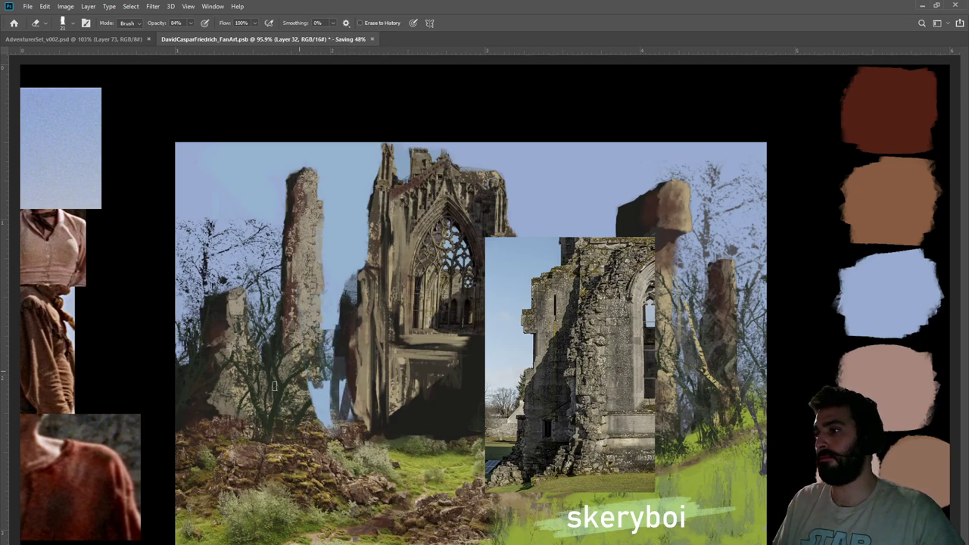
pyautogui.moveTo(288, 382); pyautogui.dragTo(353, 387)
# Outline the pillar base and the cathedral's lower corner with the Polygonal Lasso and delete the leftover sky paint inside
pyautogui.press('l')
pyautogui.click(346, 297)
pyautogui.click(338, 343)
pyautogui.click(317, 334)
pyautogui.click(297, 291)
pyautogui.click(285, 388)
pyautogui.click(275, 441)
pyautogui.click(312, 475)
pyautogui.moveTo(411, 480)
pyautogui.mouseDown()
pyautogui.moveTo(428, 318)
pyautogui.moveTo(413, 299)
pyautogui.moveTo(420, 302)
pyautogui.mouseUp()
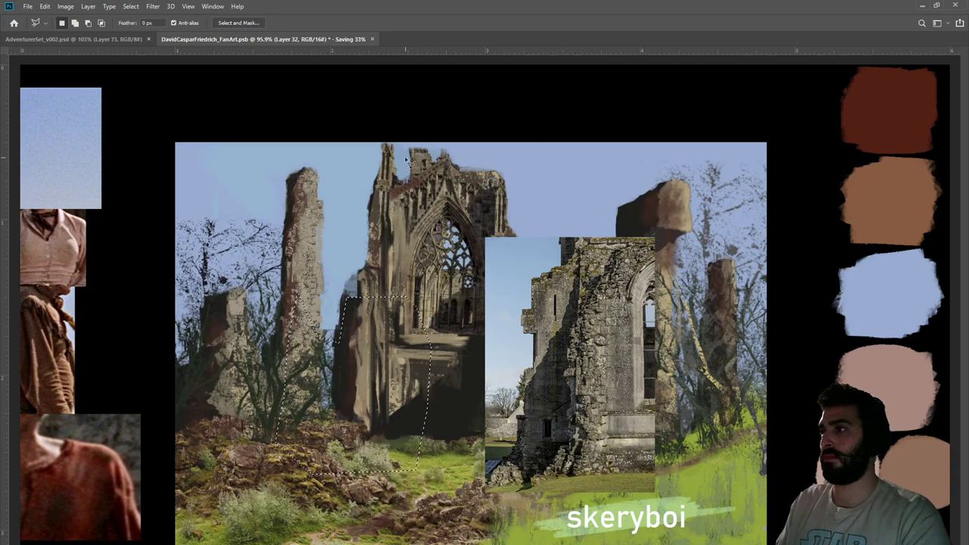
pyautogui.hotkey('ctrl', 'd')
# Outline the cathedral's left spire and buttress with the Polygonal Lasso, clear the sky paint overlapping them, and deselect
pyautogui.moveTo(380, 136); pyautogui.dragTo(380, 176)
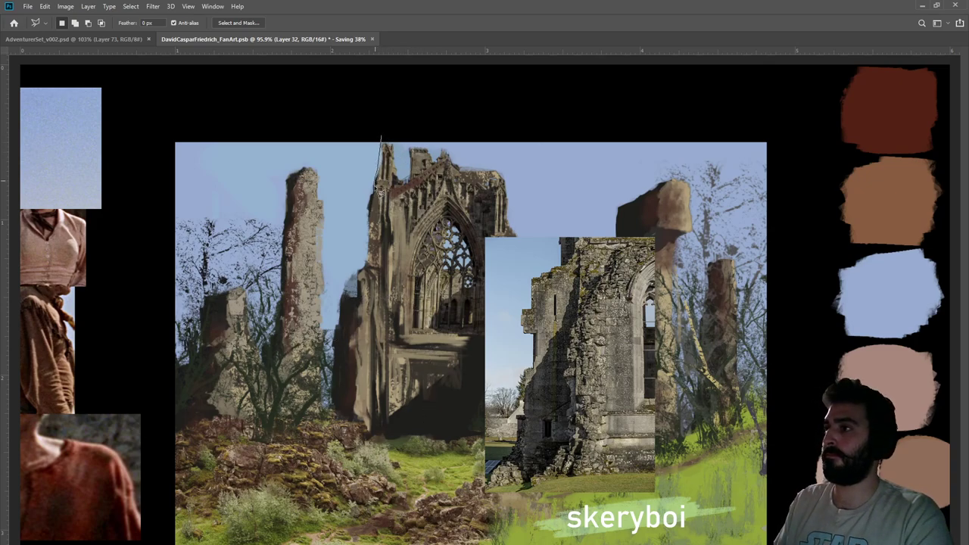
pyautogui.moveTo(373, 214); pyautogui.dragTo(368, 263)
pyautogui.moveTo(347, 299)
pyautogui.mouseDown()
pyautogui.moveTo(337, 373)
pyautogui.moveTo(416, 365)
pyautogui.moveTo(442, 262)
pyautogui.moveTo(438, 216)
pyautogui.moveTo(412, 143)
pyautogui.moveTo(418, 182)
pyautogui.mouseUp()
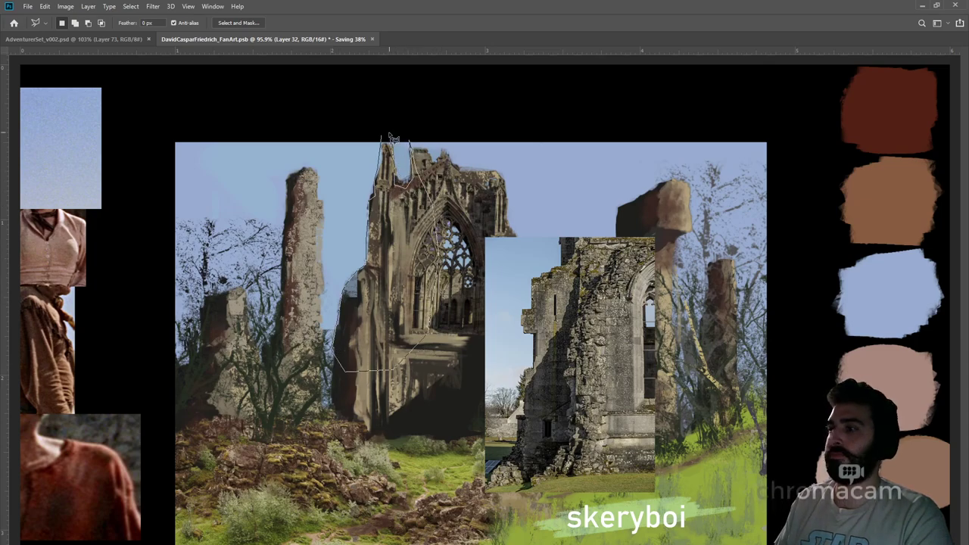
pyautogui.moveTo(390, 139); pyautogui.dragTo(386, 137)
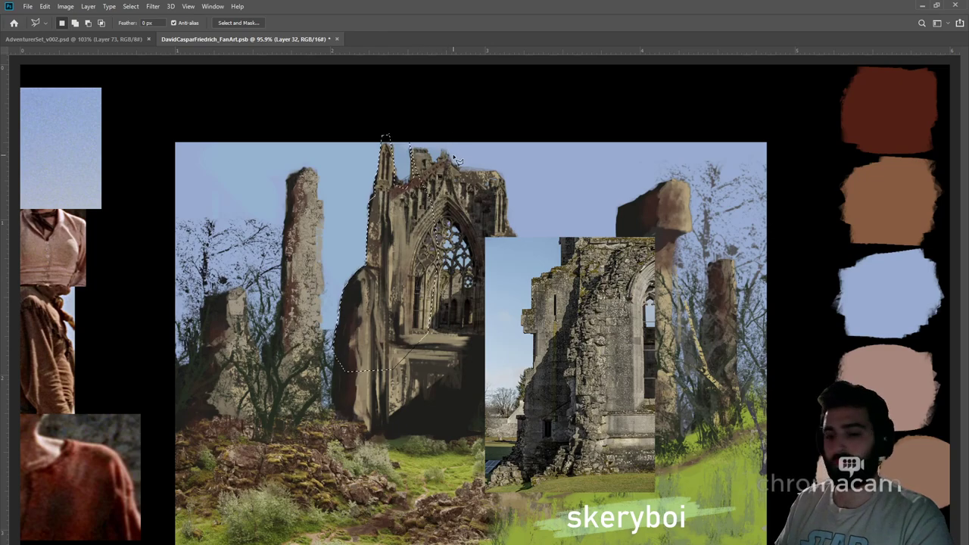
pyautogui.press('m')
pyautogui.click(503, 219)
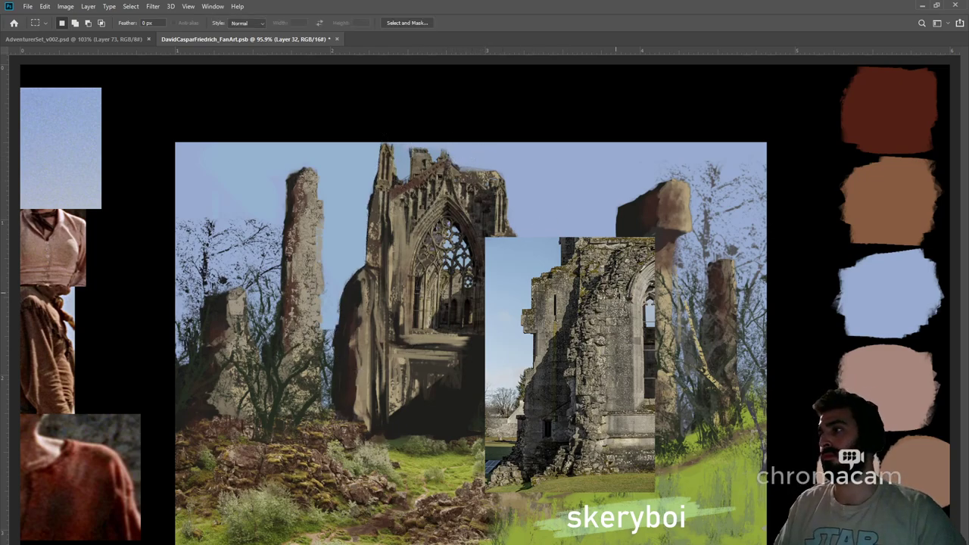
# Load the outline of the Gothic Ruins (102) copy photo as a selection and narrow it to the photo's sky by colour
pyautogui.keyDown('ctrl'); pyautogui.click(570, 364); pyautogui.keyUp('ctrl')
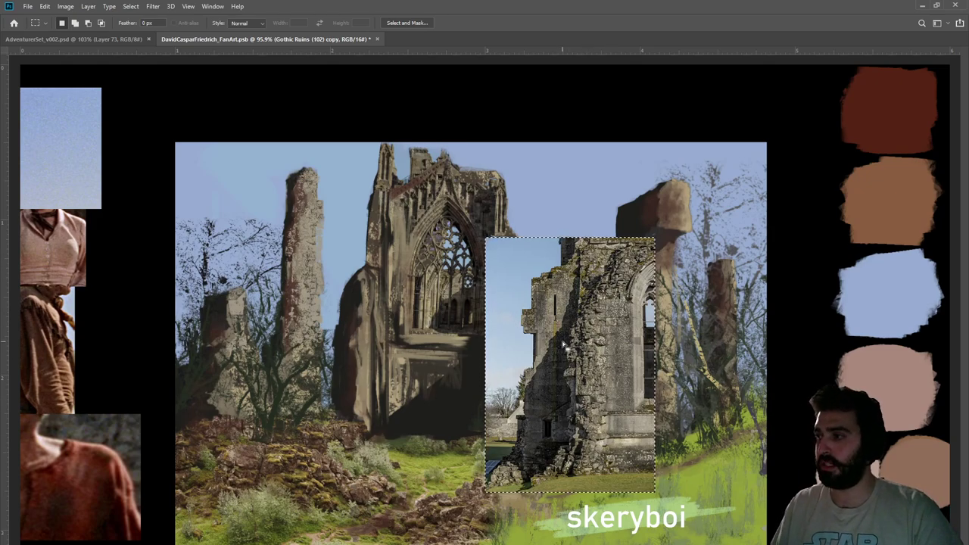
pyautogui.moveTo(581, 335); pyautogui.dragTo(570, 335)
pyautogui.hotkey('ctrl', 'z')
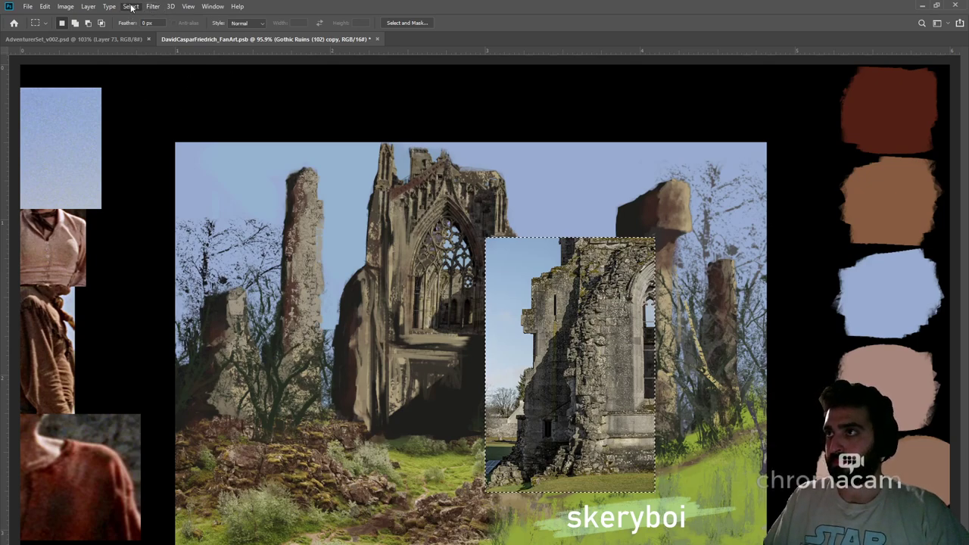
pyautogui.press('i')
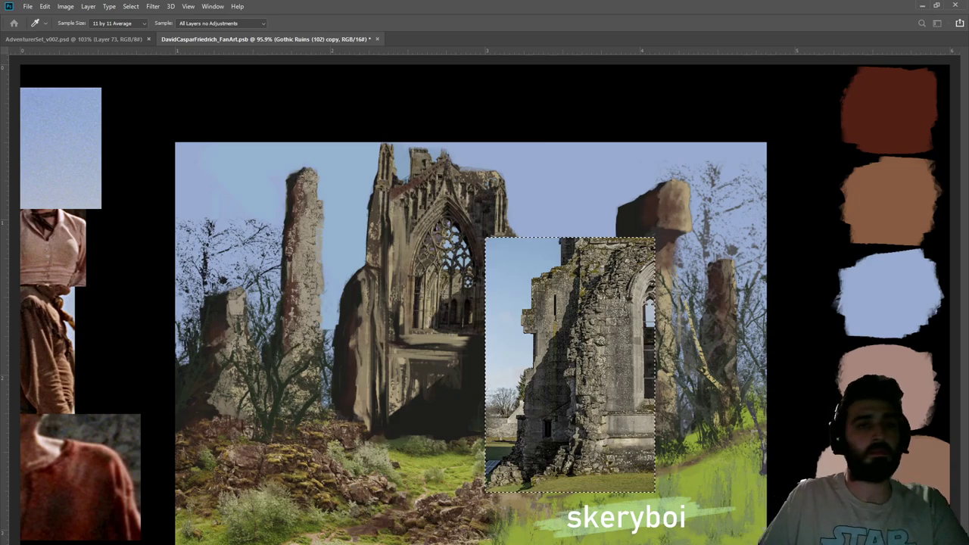
pyautogui.press('m')
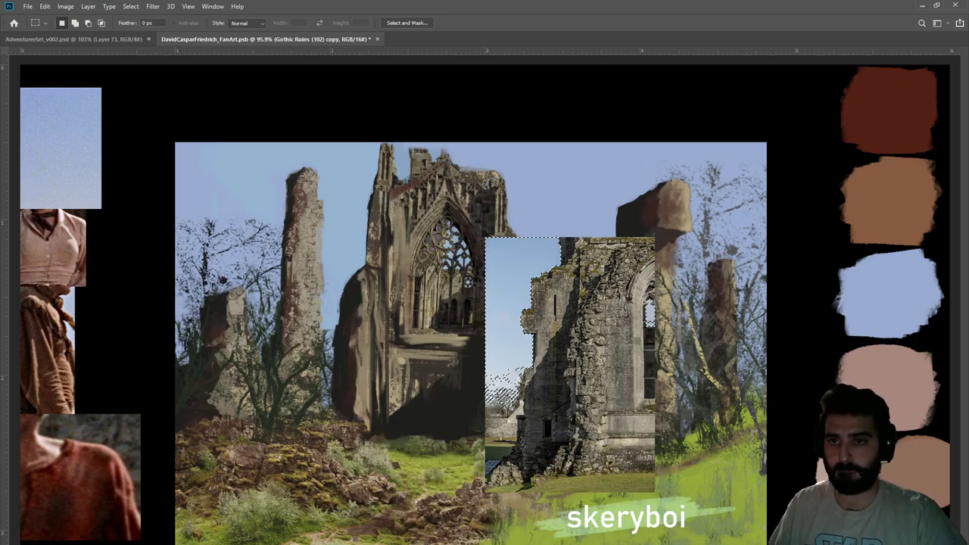
# Try to mask the ruins photo with the sky selection, and undo it
pyautogui.hotkey('ctrl', 'alt', 'm')
pyautogui.hotkey('ctrl', '2')
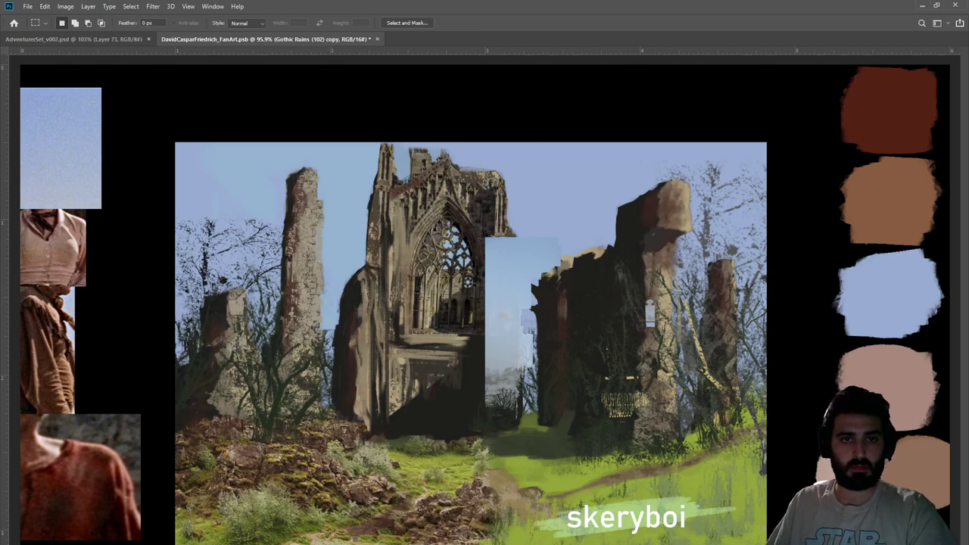
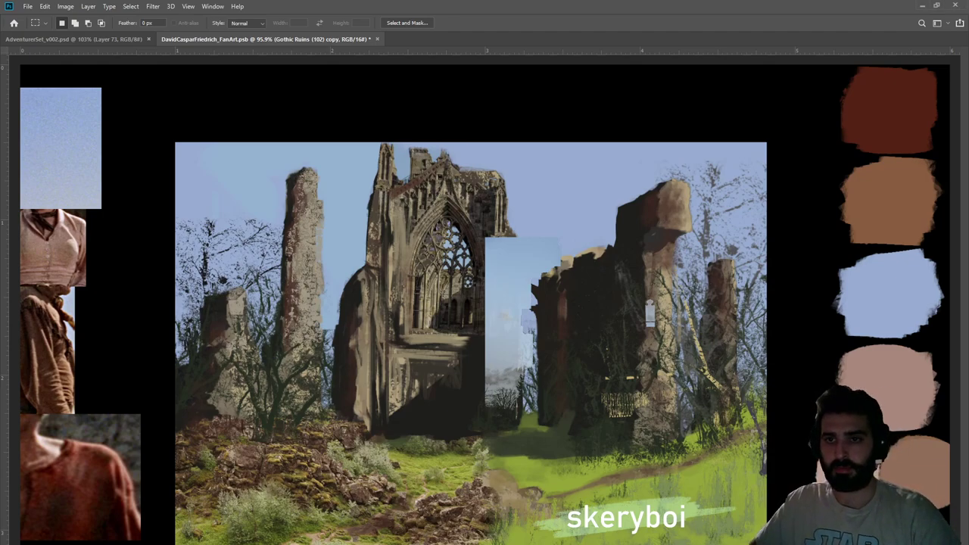
pyautogui.hotkey('ctrl', '\\')
pyautogui.hotkey('ctrl', 'z')
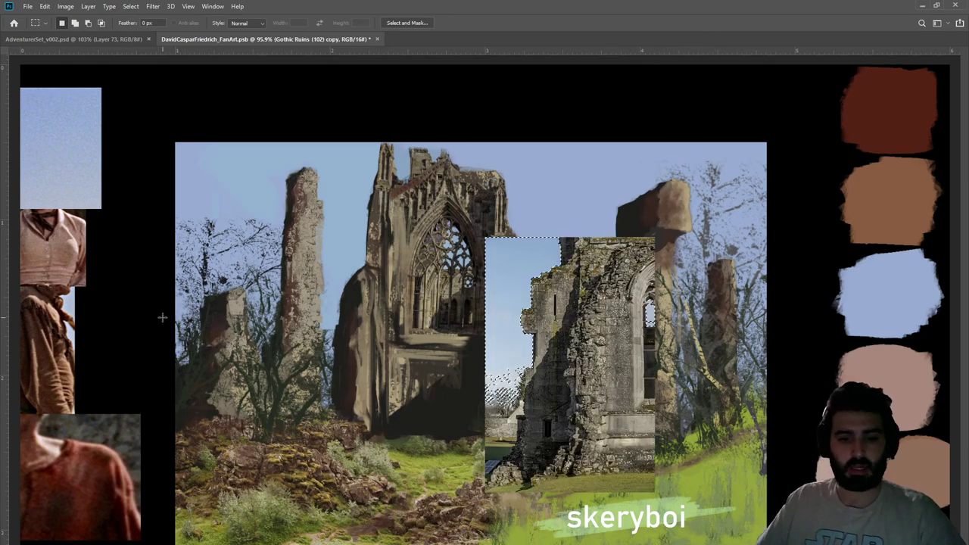
# Invert the sky selection and use it as a layer mask that hides the ruins photo's sky
pyautogui.hotkey('ctrl', 'a')
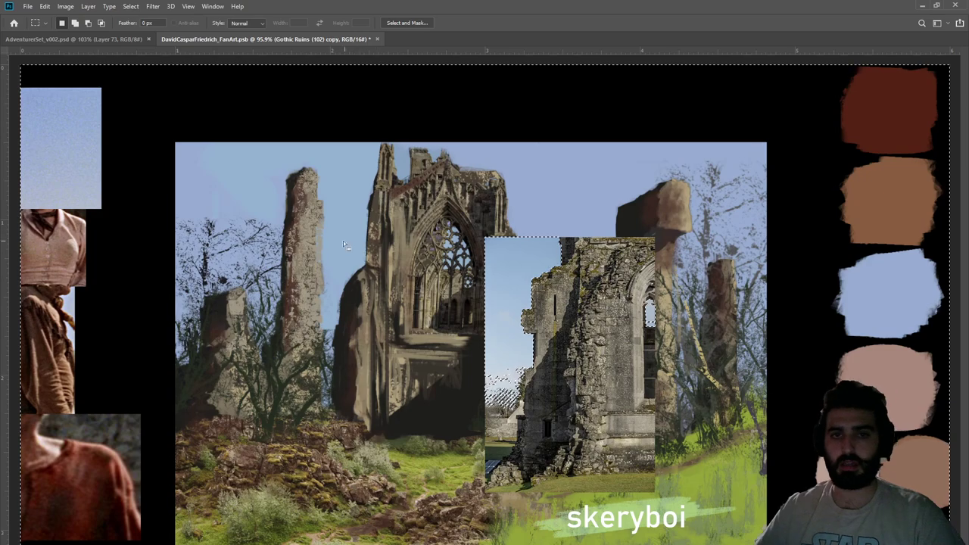
pyautogui.hotkey('ctrl', 'd')
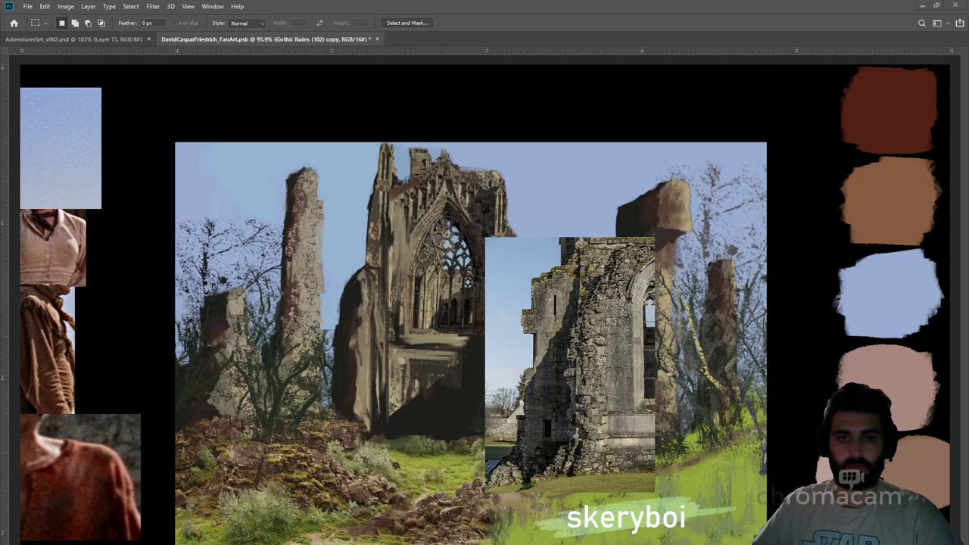
pyautogui.hotkey('ctrl', 'z')
pyautogui.hotkey('ctrl', 'z')
pyautogui.hotkey('ctrl', 'z')
pyautogui.hotkey('ctrl', 'z')
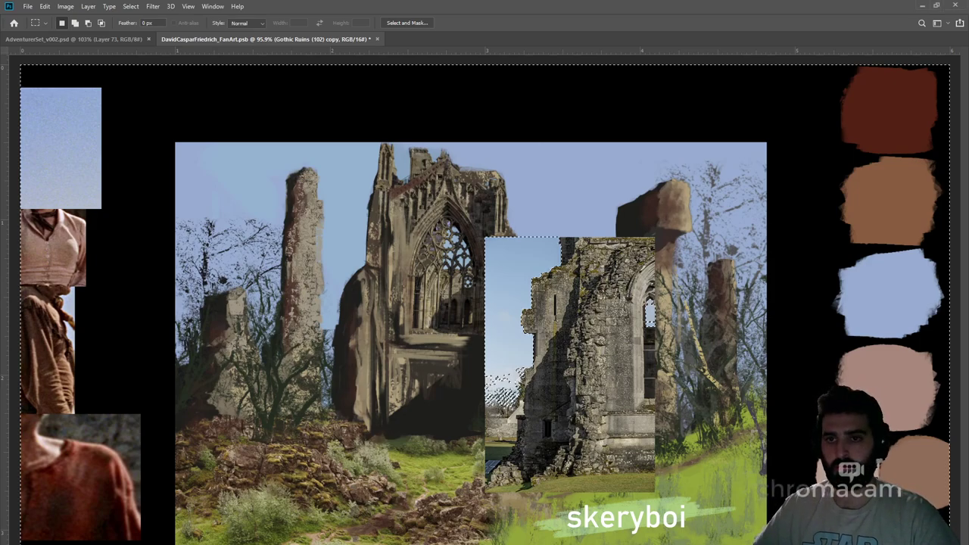
pyautogui.hotkey('ctrl', 'z')
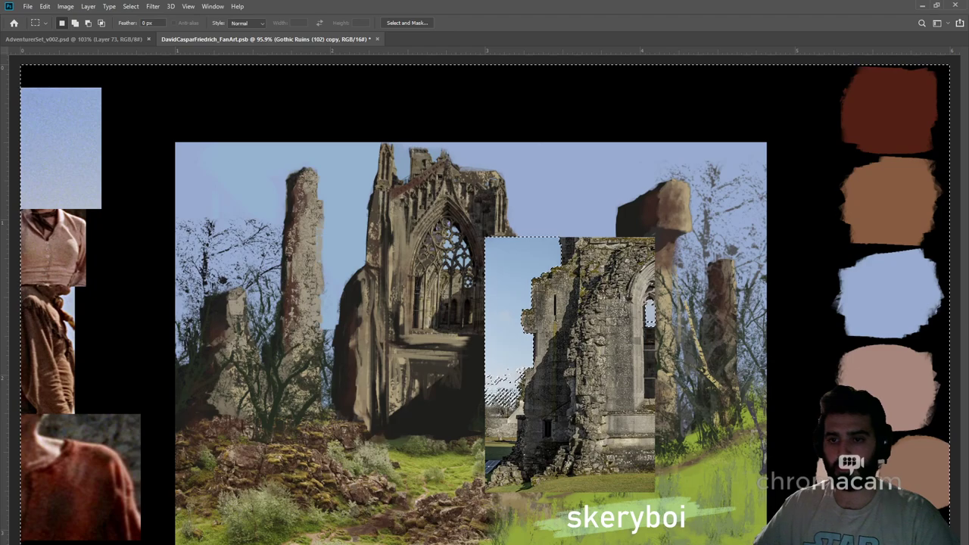
pyautogui.hotkey('ctrl', 'z')
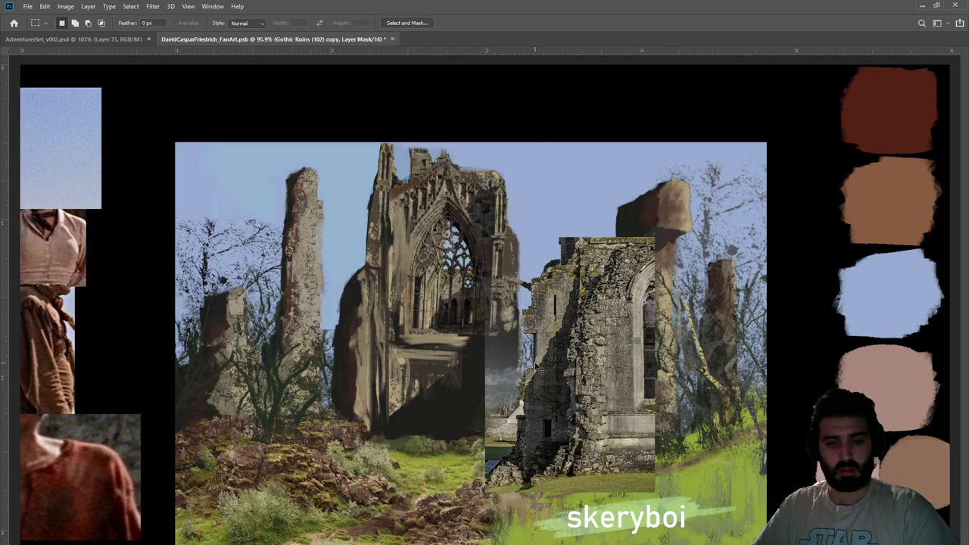
# Scale the masked ruins photo down and position it over the pillar at the painting's far right edge
pyautogui.hotkey('ctrl', 't')
pyautogui.moveTo(566, 341); pyautogui.dragTo(662, 341)
pyautogui.moveTo(752, 238); pyautogui.dragTo(662, 346)
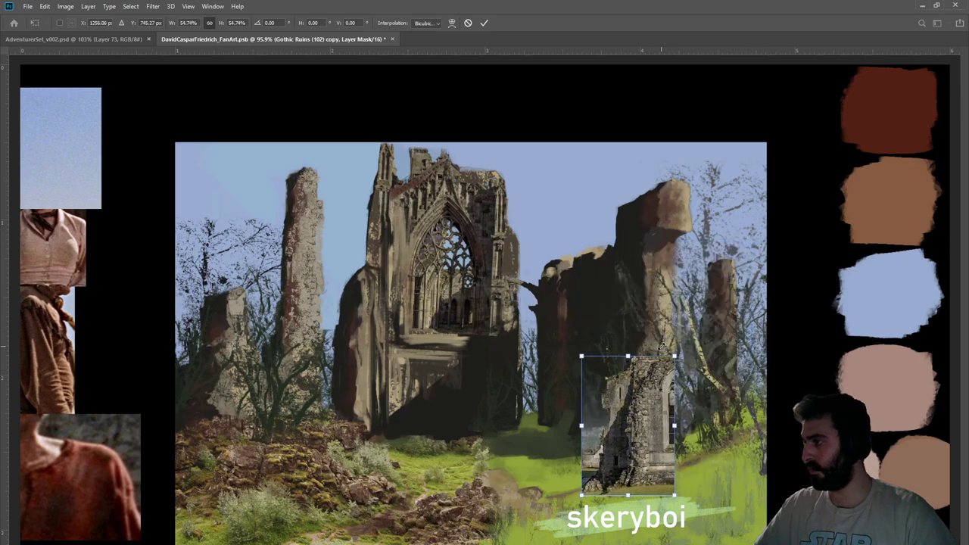
pyautogui.moveTo(637, 410); pyautogui.dragTo(717, 321)
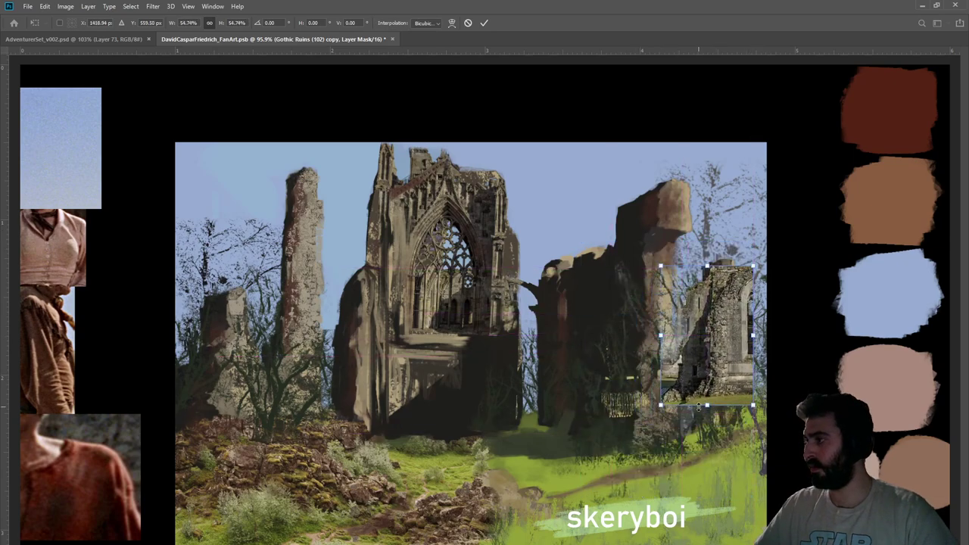
pyautogui.moveTo(709, 404); pyautogui.dragTo(709, 471)
pyautogui.moveTo(732, 354); pyautogui.dragTo(729, 349)
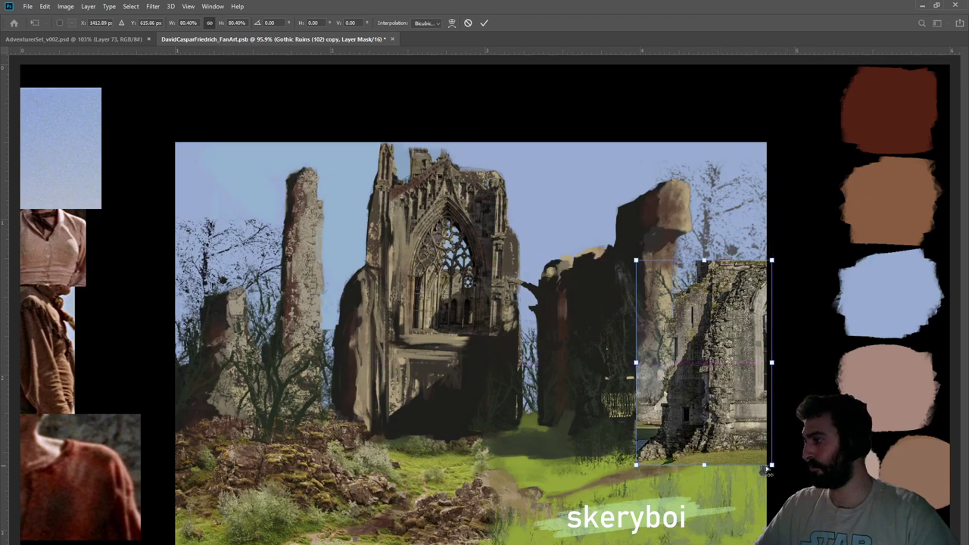
pyautogui.moveTo(772, 464); pyautogui.dragTo(772, 454)
pyautogui.moveTo(739, 383); pyautogui.dragTo(748, 376)
pyautogui.moveTo(642, 252); pyautogui.dragTo(644, 249)
pyautogui.press('Return')
pyautogui.press('Return')
pyautogui.press('m')
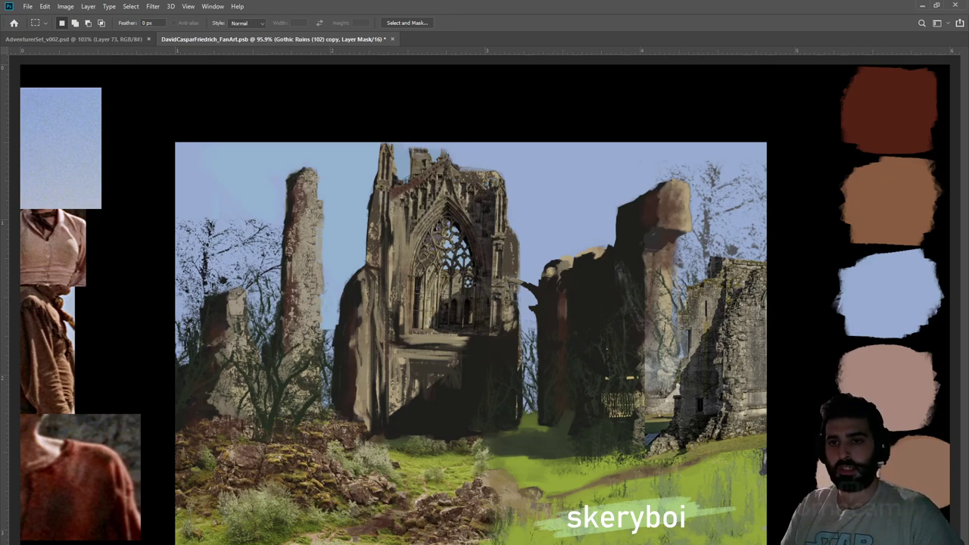
# Brush on the ruins photo's layer mask to hide its remaining sky and blend its sides and grassy base into the painting
pyautogui.press('b')
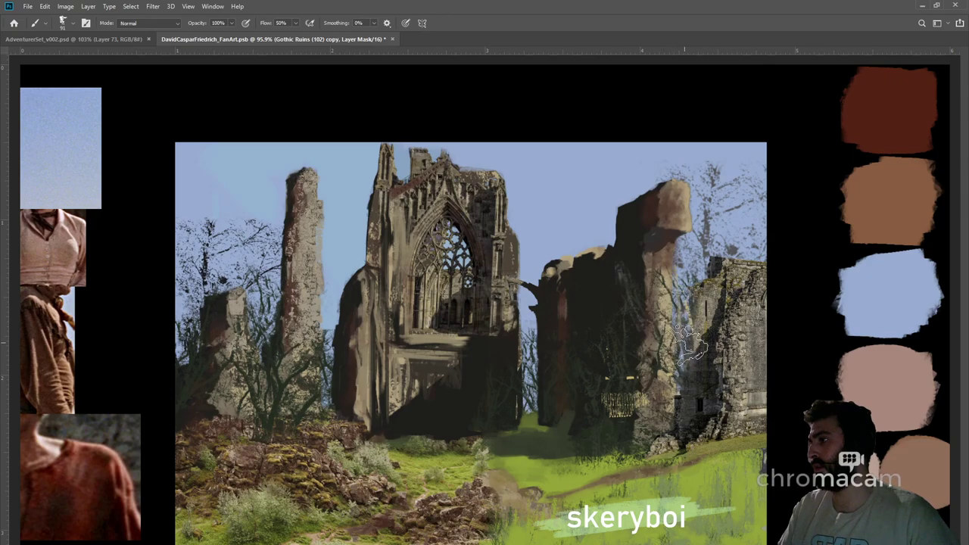
pyautogui.moveTo(688, 278)
pyautogui.mouseDown()
pyautogui.moveTo(685, 346)
pyautogui.moveTo(691, 281)
pyautogui.moveTo(692, 304)
pyautogui.moveTo(705, 261)
pyautogui.mouseUp()
pyautogui.hotkey('ctrl', 'z')
pyautogui.hotkey('ctrl', 'z')
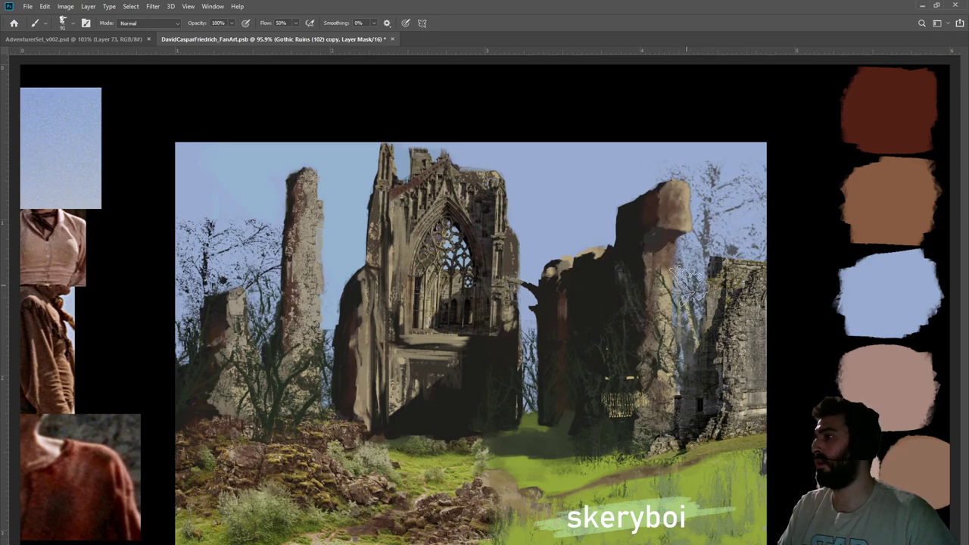
pyautogui.moveTo(682, 268); pyautogui.dragTo(713, 247)
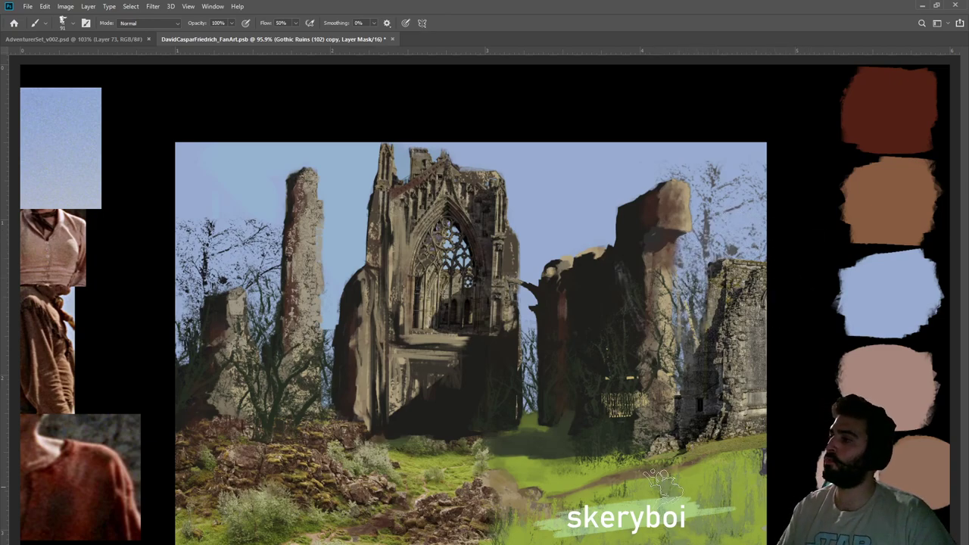
pyautogui.moveTo(694, 482)
pyautogui.mouseDown()
pyautogui.moveTo(725, 464)
pyautogui.moveTo(780, 446)
pyautogui.moveTo(764, 449)
pyautogui.moveTo(774, 439)
pyautogui.moveTo(706, 472)
pyautogui.moveTo(758, 443)
pyautogui.mouseUp()
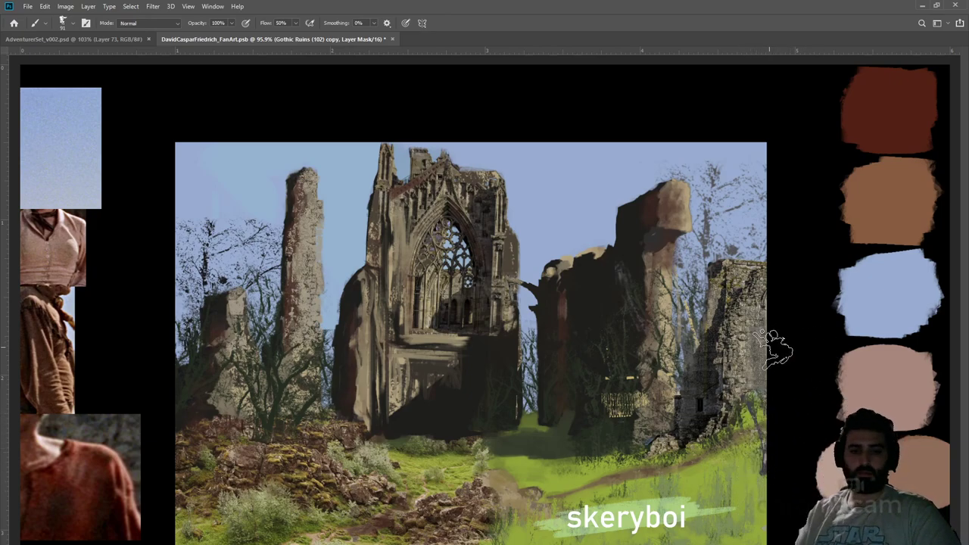
# Transform the ruins photo to 100.96% height with a vertical skew of -2.11 degrees, and save the document
pyautogui.hotkey('ctrl', 't')
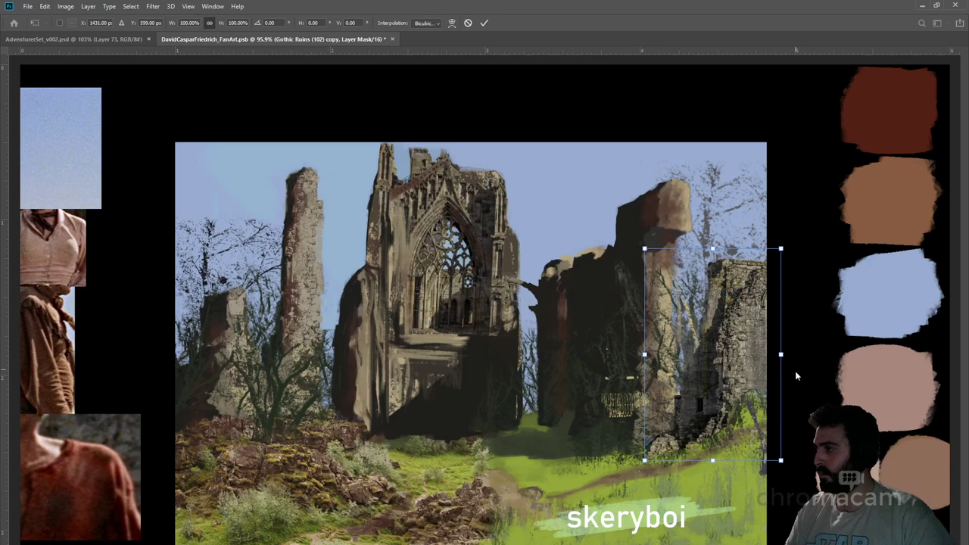
pyautogui.moveTo(781, 460)
pyautogui.mouseDown()
pyautogui.moveTo(780, 470)
pyautogui.moveTo(781, 458)
pyautogui.mouseUp()
pyautogui.moveTo(810, 354); pyautogui.dragTo(809, 352)
pyautogui.moveTo(809, 352); pyautogui.dragTo(809, 354)
pyautogui.press('Return')
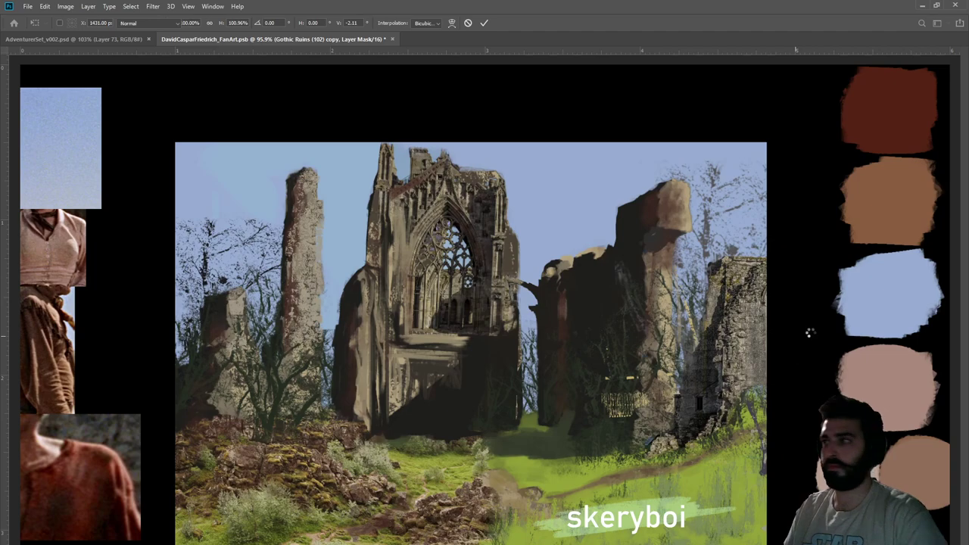
pyautogui.hotkey('ctrl', 's')
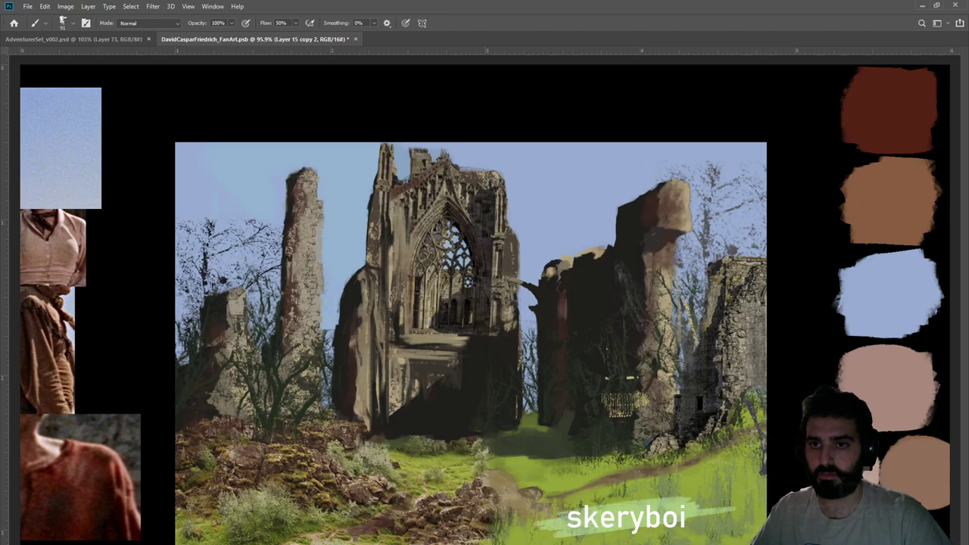
pyautogui.hotkey('ctrl', 'alt', 'shift', 'n')
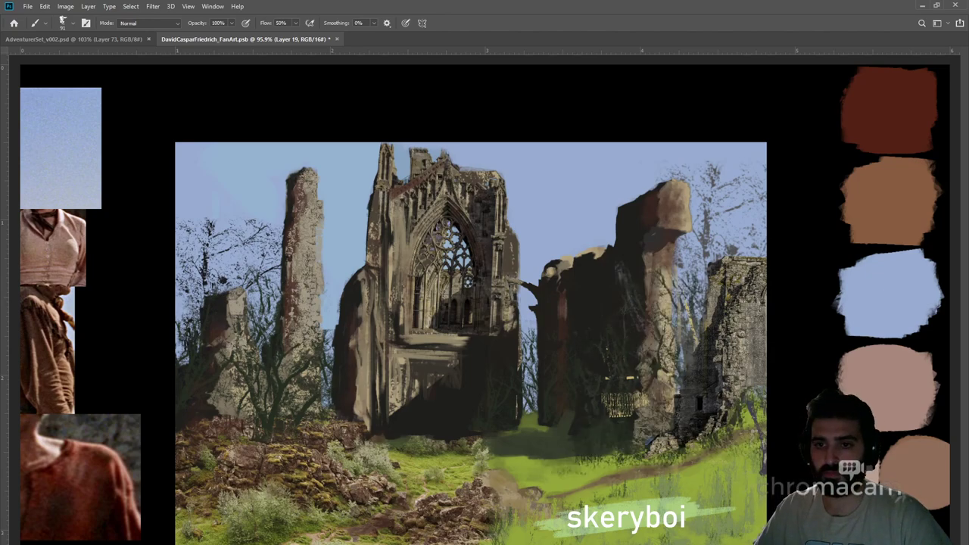
pyautogui.hotkey('ctrl', ',')
pyautogui.hotkey('ctrl', ',')
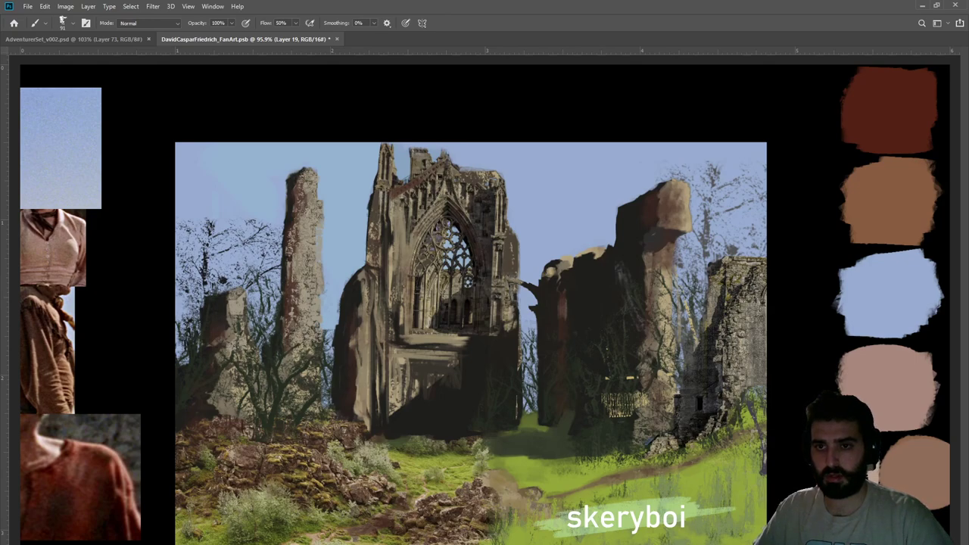
pyautogui.hotkey('ctrl', 'e')
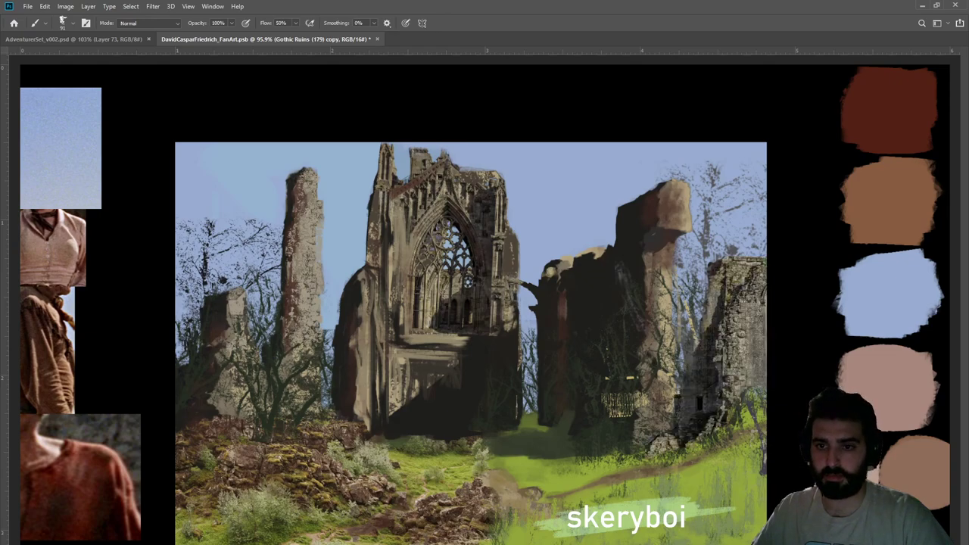
pyautogui.hotkey('ctrl', 'z')
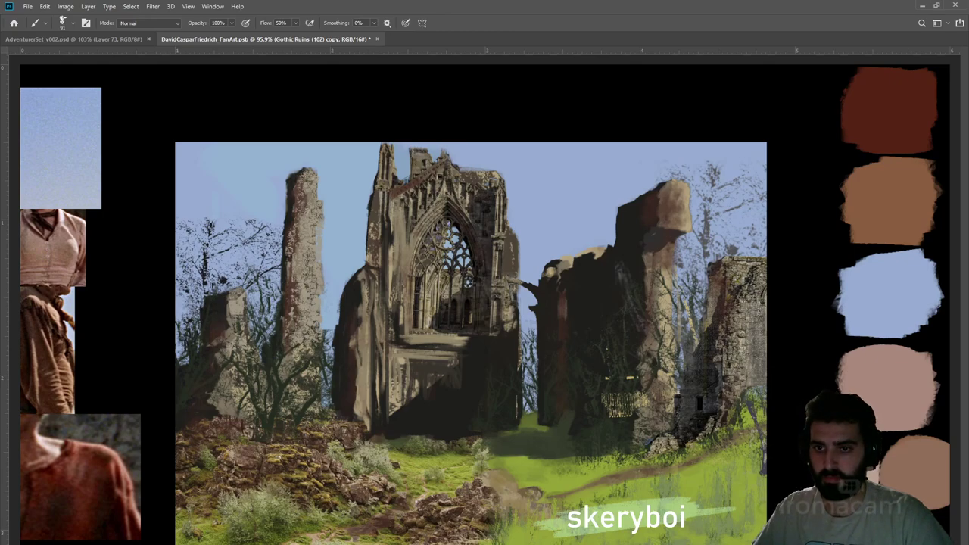
# Place the Gothic Ruins (102) copy photo behind the pale tree in the layer order, and refine its mask around the wall's base
pyautogui.hotkey('ctrl', '[')
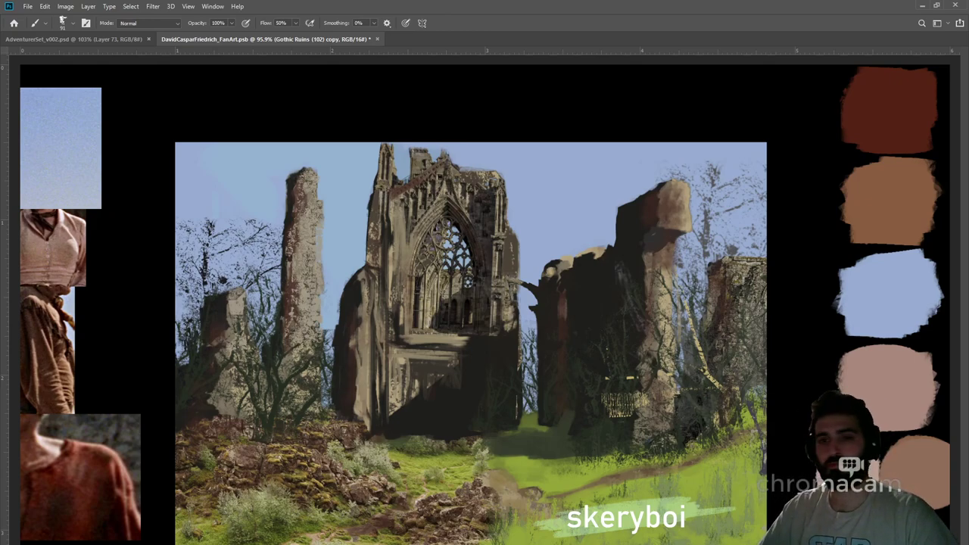
pyautogui.hotkey('ctrl', ']')
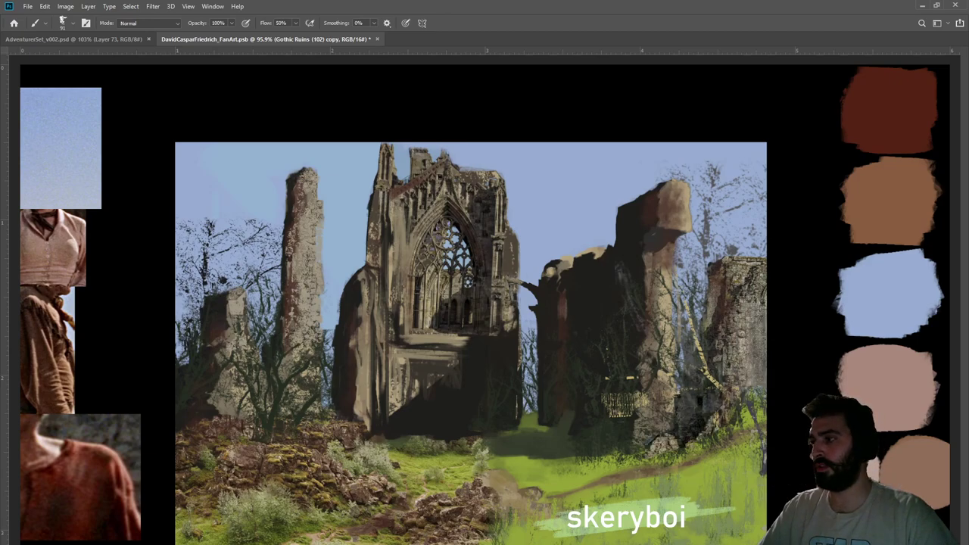
pyautogui.hotkey('ctrl', '\\')
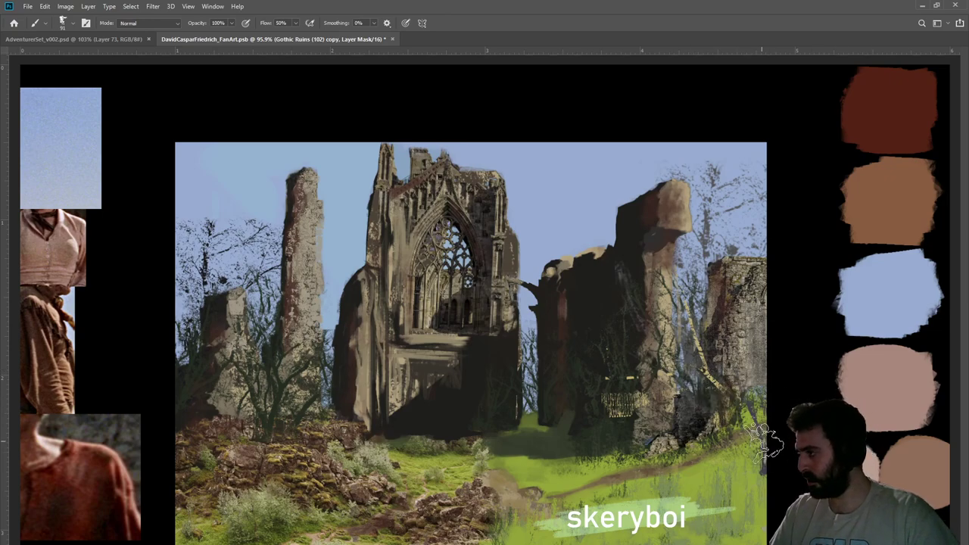
pyautogui.moveTo(724, 390)
pyautogui.mouseDown()
pyautogui.moveTo(711, 383)
pyautogui.moveTo(712, 422)
pyautogui.mouseUp()
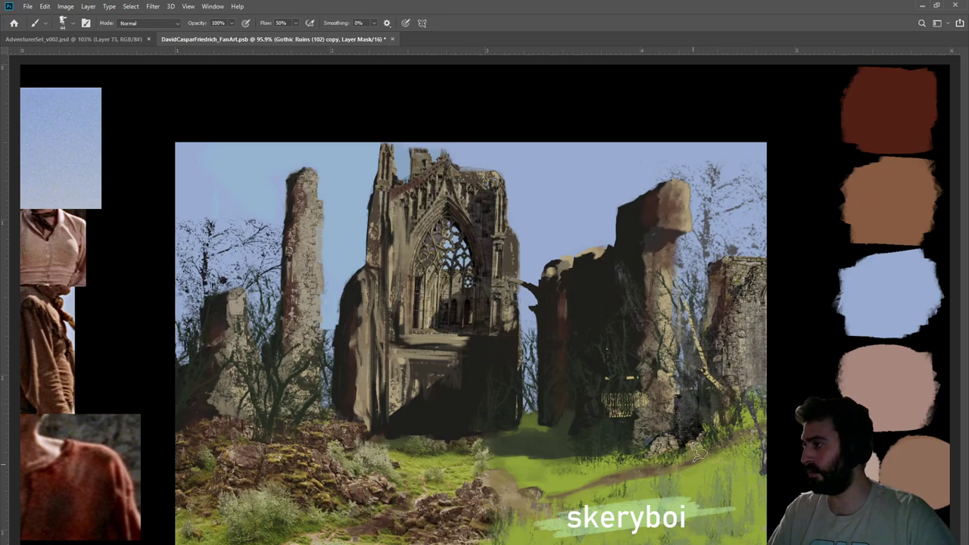
pyautogui.moveTo(697, 388)
pyautogui.mouseDown()
pyautogui.moveTo(711, 430)
pyautogui.moveTo(702, 378)
pyautogui.moveTo(713, 442)
pyautogui.moveTo(711, 385)
pyautogui.moveTo(731, 424)
pyautogui.moveTo(759, 418)
pyautogui.mouseUp()
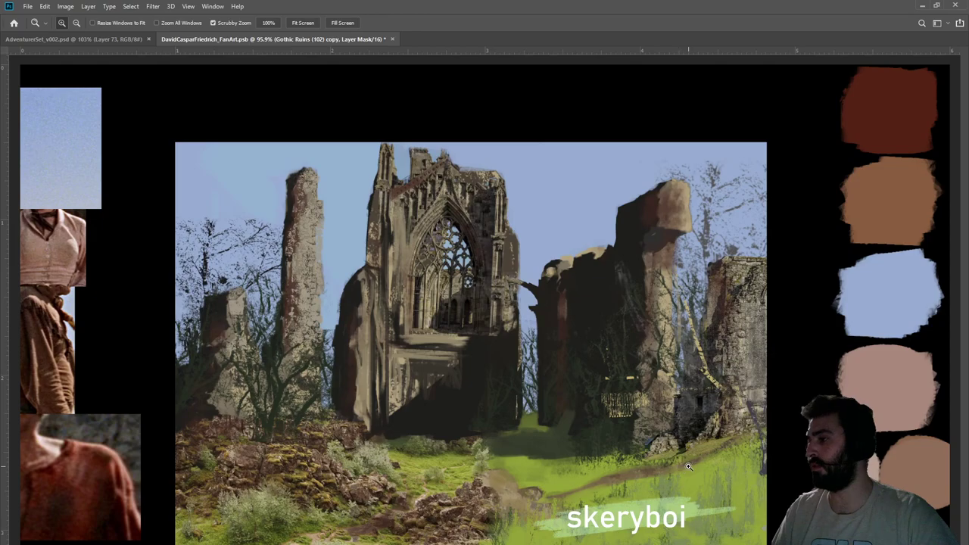
# On a new layer, paint olive and green grass over the brown path and slope below the ruined walls
pyautogui.scroll(5, 731, 379)
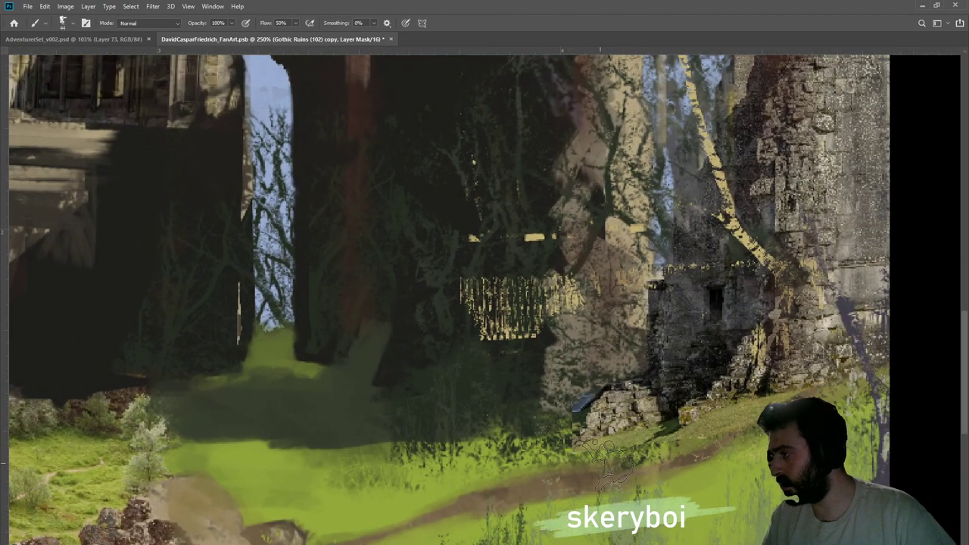
pyautogui.hotkey('ctrl', 'shift', 'alt', 'n')
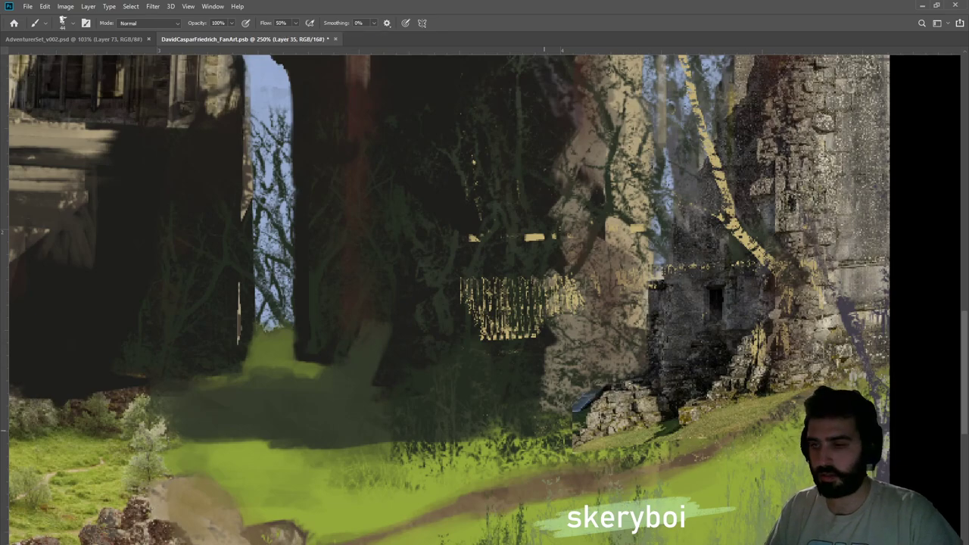
pyautogui.moveTo(616, 451); pyautogui.dragTo(642, 459)
pyautogui.hotkey('ctrl', 'z')
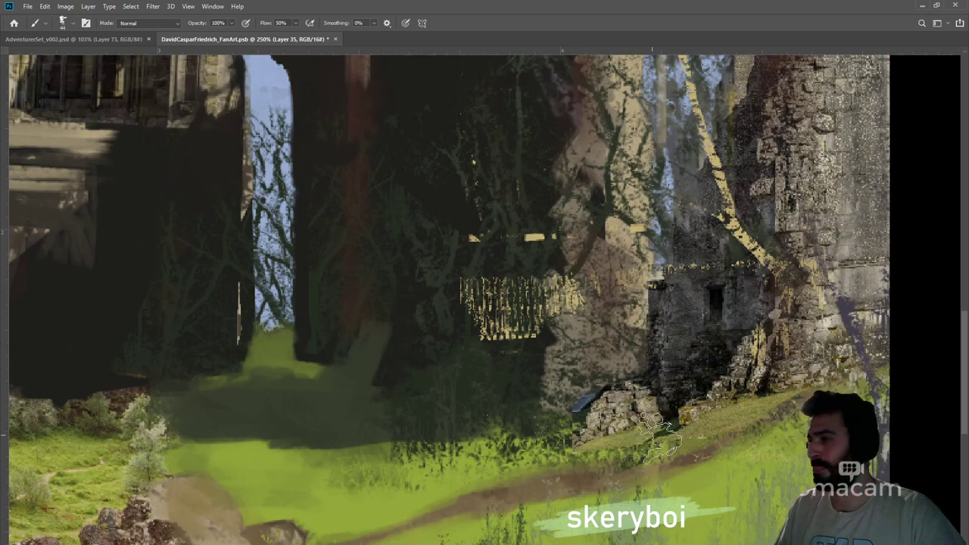
pyautogui.moveTo(617, 456)
pyautogui.mouseDown()
pyautogui.moveTo(545, 473)
pyautogui.moveTo(439, 473)
pyautogui.moveTo(491, 470)
pyautogui.moveTo(356, 454)
pyautogui.moveTo(280, 465)
pyautogui.moveTo(424, 496)
pyautogui.moveTo(357, 518)
pyautogui.mouseUp()
pyautogui.moveTo(659, 458)
pyautogui.mouseDown()
pyautogui.moveTo(745, 442)
pyautogui.moveTo(613, 472)
pyautogui.moveTo(769, 424)
pyautogui.mouseUp()
pyautogui.moveTo(861, 385); pyautogui.dragTo(884, 372)
pyautogui.moveTo(791, 435)
pyautogui.mouseDown()
pyautogui.moveTo(727, 466)
pyautogui.moveTo(704, 454)
pyautogui.moveTo(693, 468)
pyautogui.moveTo(454, 526)
pyautogui.mouseUp()
pyautogui.moveTo(461, 390); pyautogui.dragTo(394, 379)
pyautogui.moveTo(506, 329); pyautogui.dragTo(571, 334)
pyautogui.moveTo(595, 392); pyautogui.dragTo(679, 377)
pyautogui.press('b')
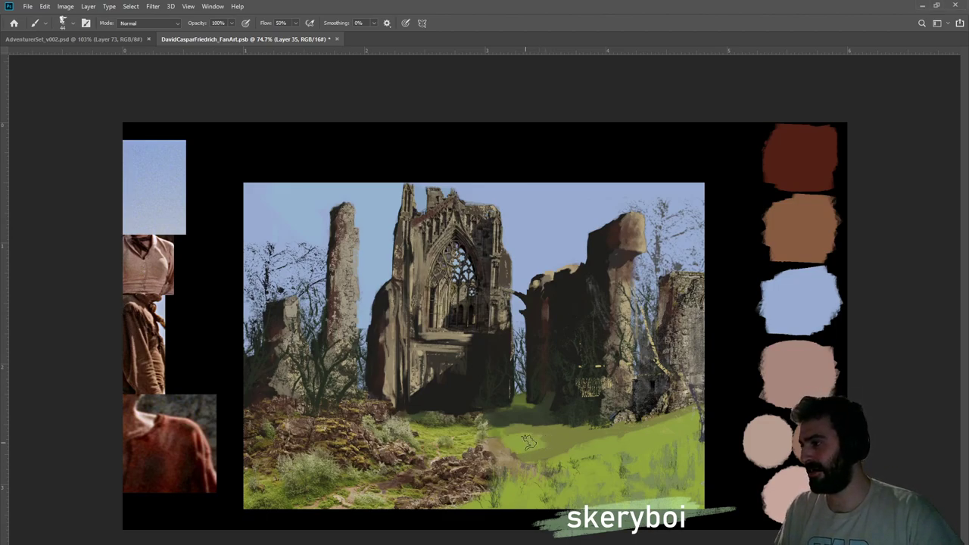
# Sample greens from the meadow and paint them across the central grass to blend the photo ground into the painted slope
pyautogui.keyDown('alt'); pyautogui.click(550, 432); pyautogui.keyUp('alt')
pyautogui.moveTo(526, 429); pyautogui.dragTo(542, 432)
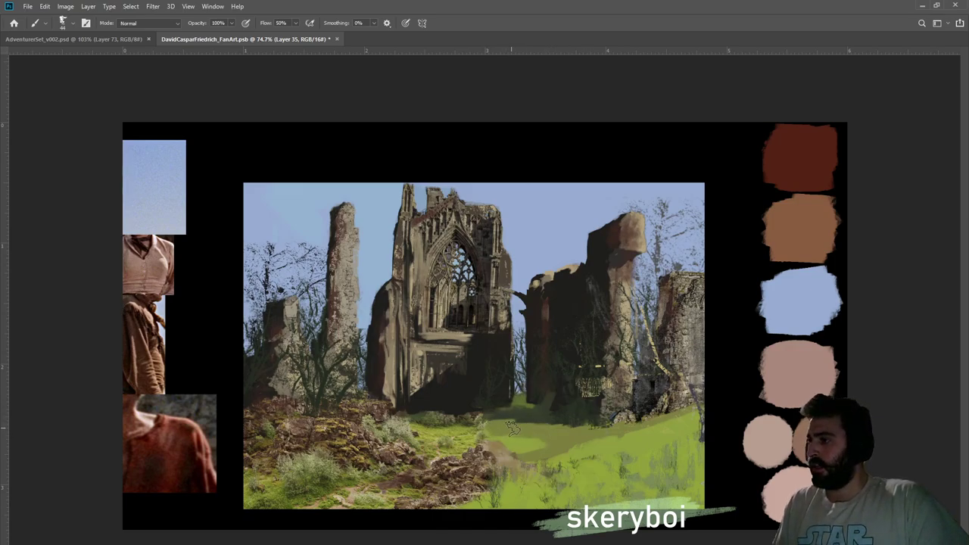
pyautogui.keyDown('alt'); pyautogui.click(460, 425); pyautogui.keyUp('alt')
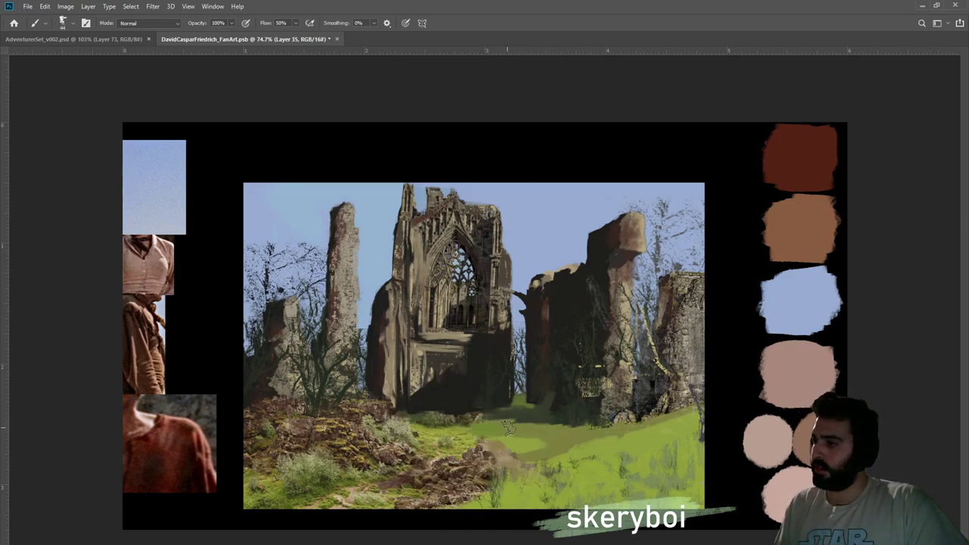
pyautogui.hotkey('ctrl', 'space')
pyautogui.moveTo(456, 430); pyautogui.dragTo(511, 433)
pyautogui.press('i')
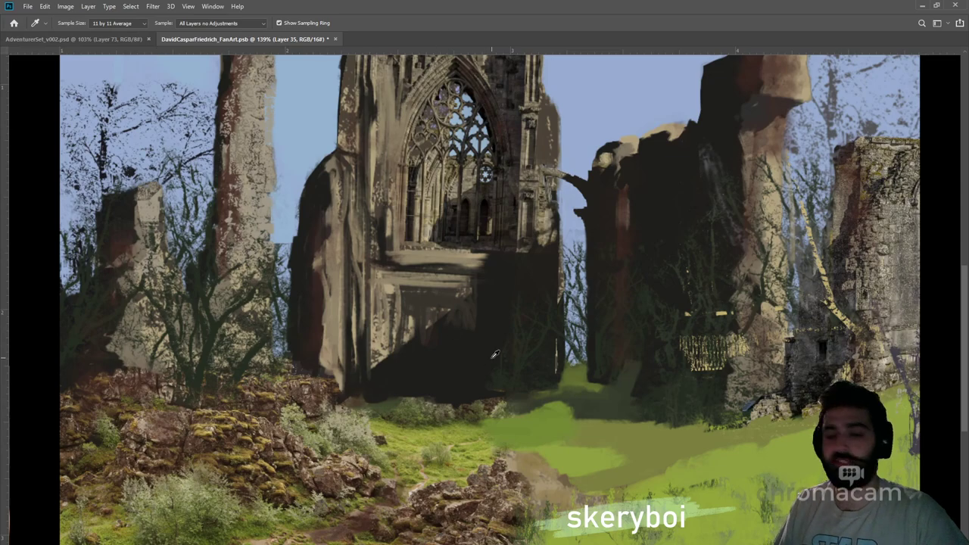
pyautogui.press('b')
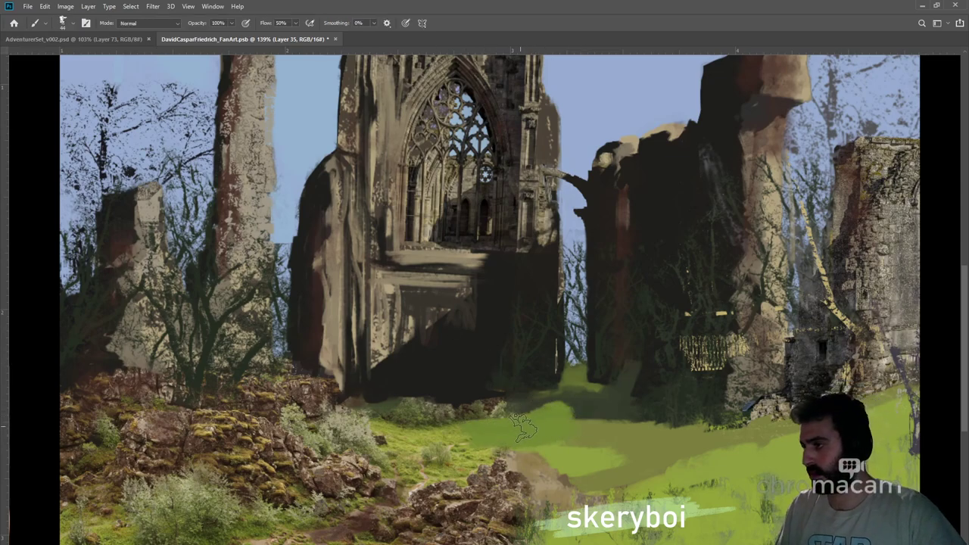
pyautogui.keyDown('alt'); pyautogui.click(441, 433); pyautogui.keyUp('alt')
pyautogui.moveTo(482, 433)
pyautogui.mouseDown()
pyautogui.moveTo(553, 425)
pyautogui.moveTo(560, 406)
pyautogui.moveTo(592, 403)
pyautogui.moveTo(548, 440)
pyautogui.moveTo(618, 433)
pyautogui.moveTo(578, 442)
pyautogui.moveTo(636, 445)
pyautogui.mouseUp()
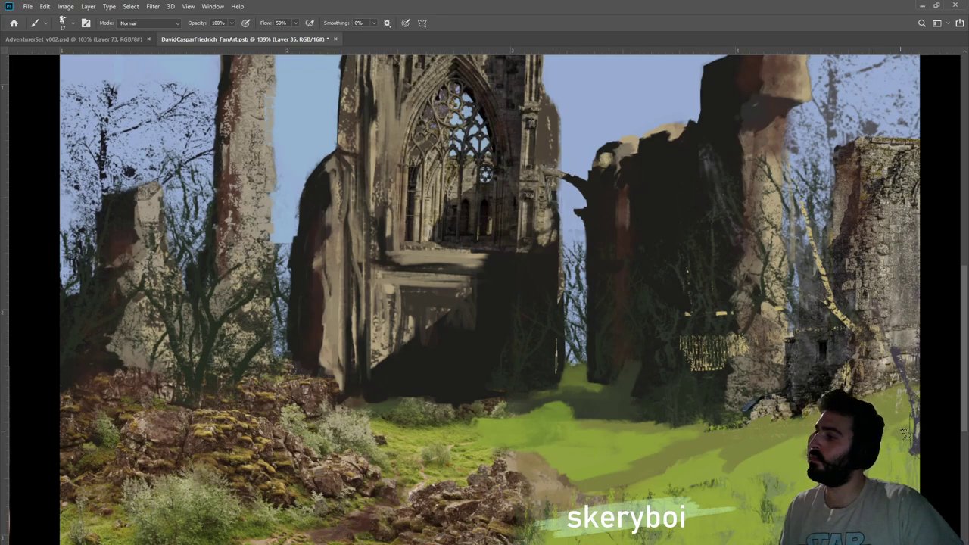
# Paint diagonal olive shadow streaks and sampled lighter green strokes across the grassy slope below the far-right ruin
pyautogui.moveTo(858, 438)
pyautogui.mouseDown()
pyautogui.moveTo(651, 499)
pyautogui.moveTo(753, 493)
pyautogui.mouseUp()
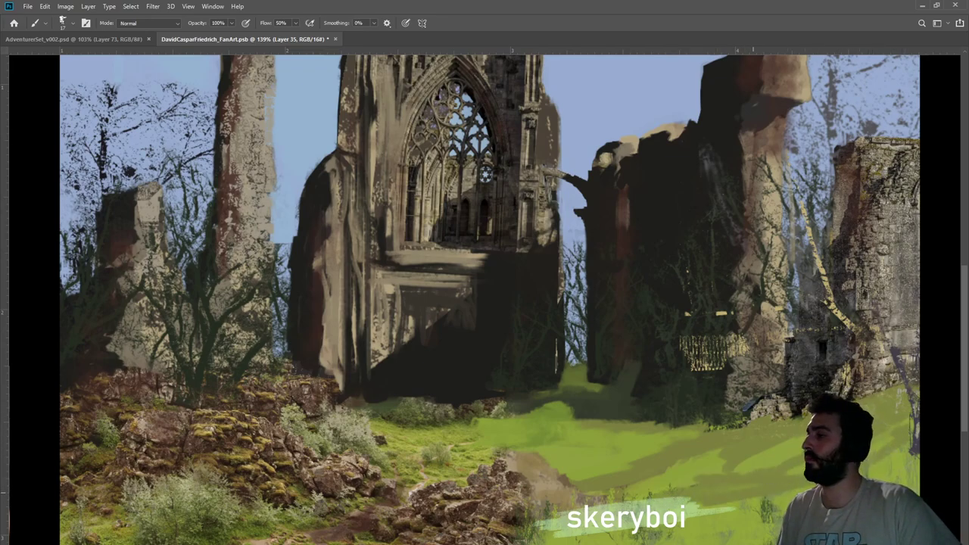
pyautogui.moveTo(889, 455)
pyautogui.mouseDown()
pyautogui.moveTo(674, 485)
pyautogui.moveTo(770, 451)
pyautogui.mouseUp()
pyautogui.moveTo(641, 501)
pyautogui.mouseDown()
pyautogui.moveTo(672, 482)
pyautogui.moveTo(657, 475)
pyautogui.moveTo(771, 441)
pyautogui.mouseUp()
pyautogui.keyDown('alt'); pyautogui.click(613, 457); pyautogui.keyUp('alt')
pyautogui.moveTo(717, 485)
pyautogui.mouseDown()
pyautogui.moveTo(741, 478)
pyautogui.moveTo(661, 503)
pyautogui.moveTo(748, 494)
pyautogui.mouseUp()
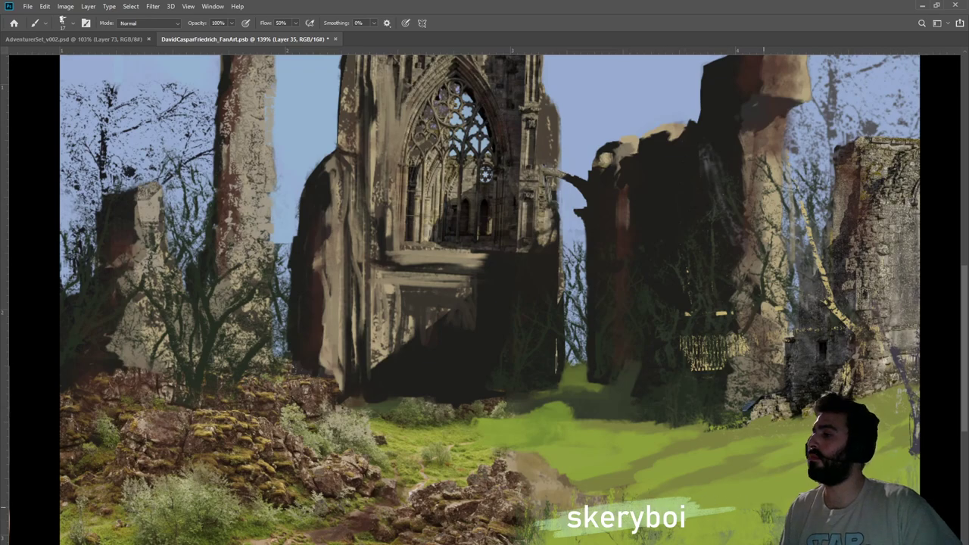
# Review the whole composition at a reduced size and save the document
pyautogui.press('z')
pyautogui.moveTo(761, 450); pyautogui.dragTo(631, 462)
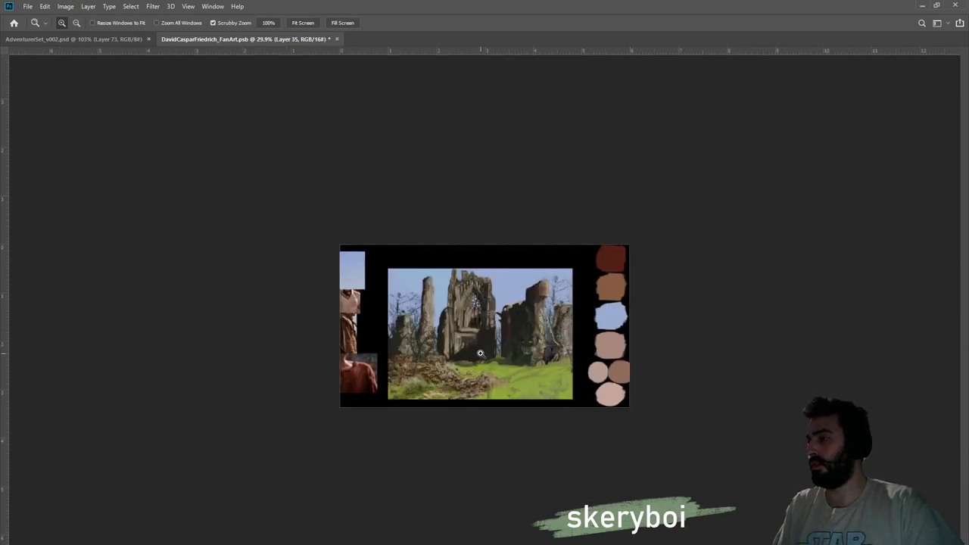
pyautogui.moveTo(481, 354); pyautogui.dragTo(564, 350)
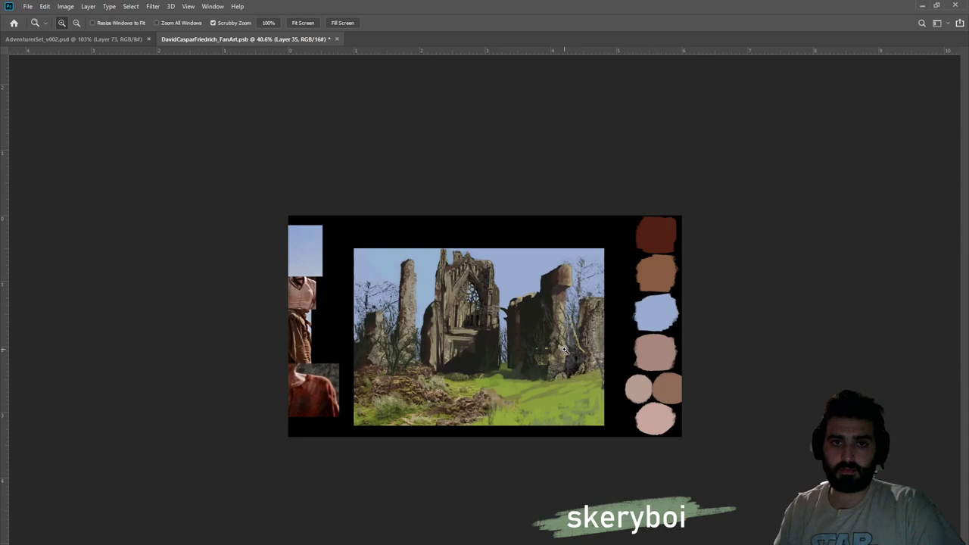
pyautogui.hotkey('ctrl', 's')
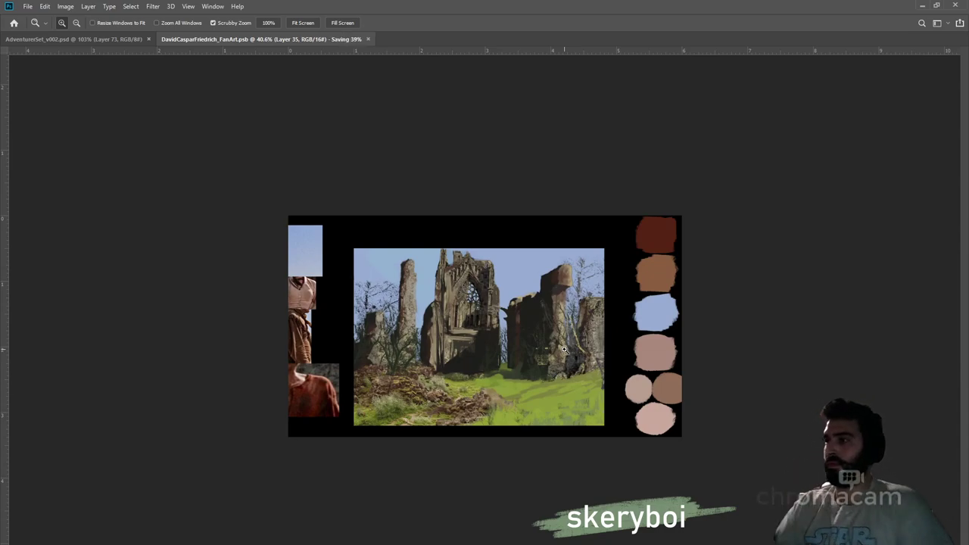
pyautogui.moveTo(509, 307); pyautogui.dragTo(564, 298)
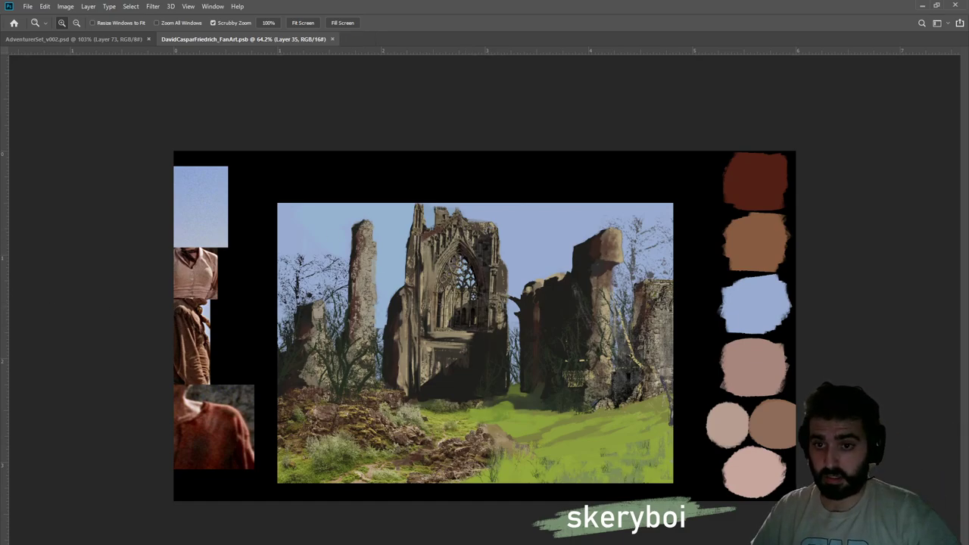
# Toggle the visibility of the ground, sky and ruin layers to examine what each contains and find the one behind the dark walls
pyautogui.hotkey('ctrl', ',')
pyautogui.hotkey('ctrl', ',')
pyautogui.hotkey('ctrl', ',')
pyautogui.hotkey('ctrl', ',')
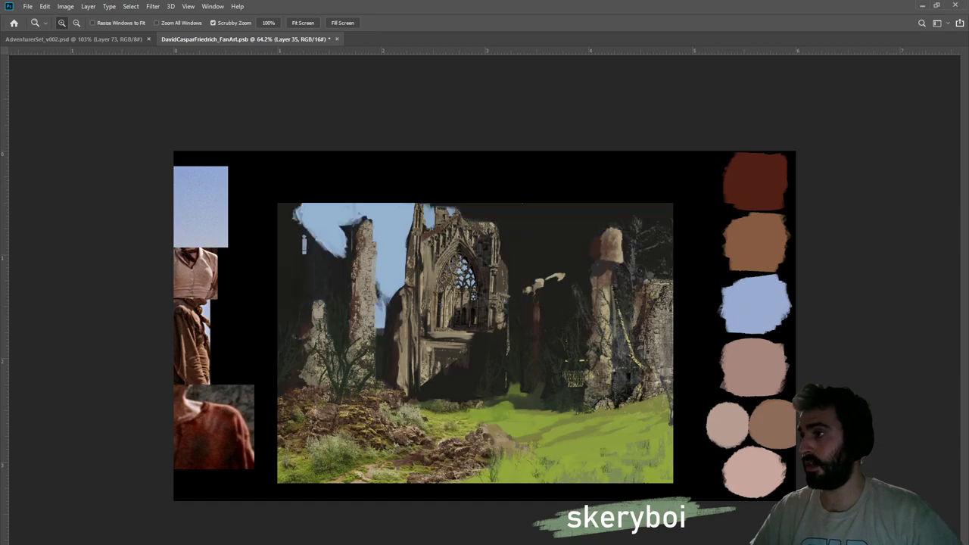
pyautogui.hotkey('alt', '[')
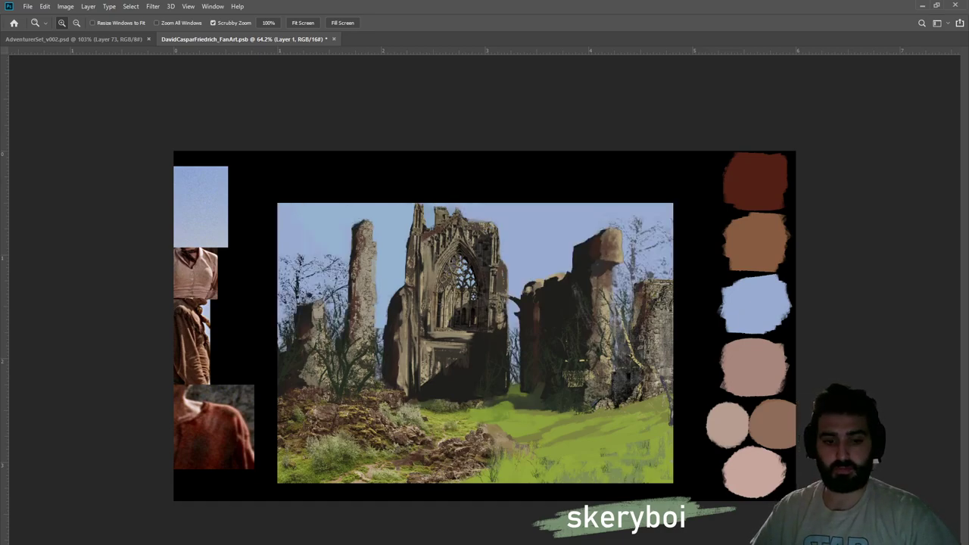
pyautogui.hotkey('alt', ']')
pyautogui.press('b')
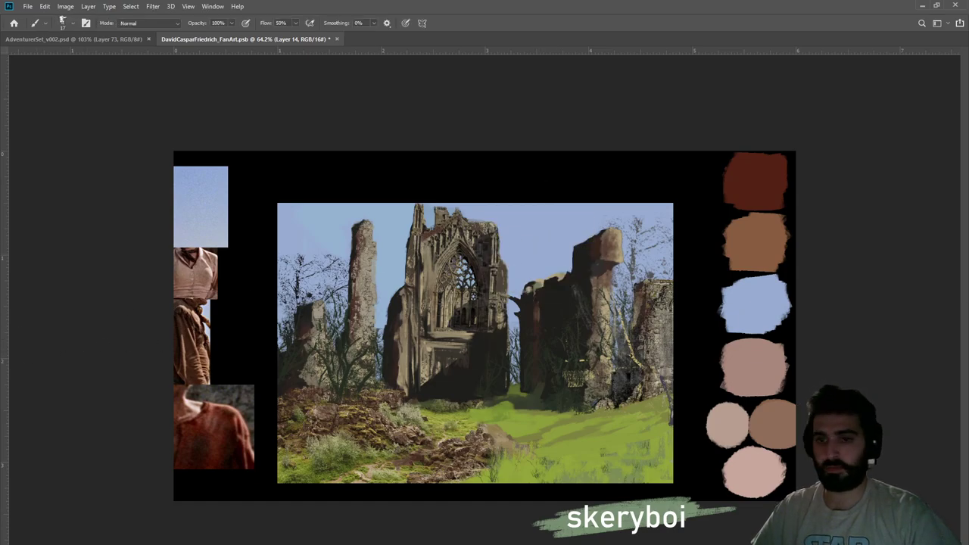
pyautogui.hotkey('alt', '[')
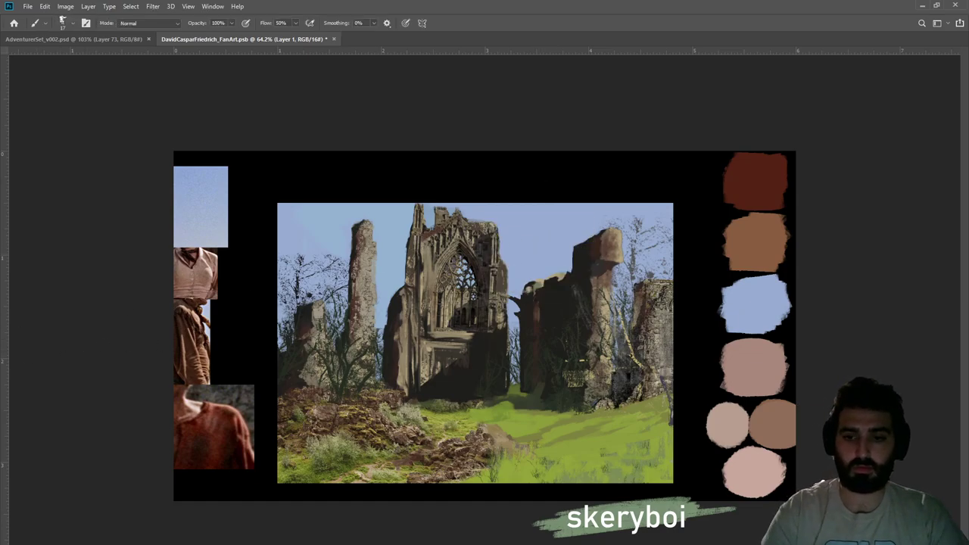
pyautogui.press('\\')
pyautogui.press('\\')
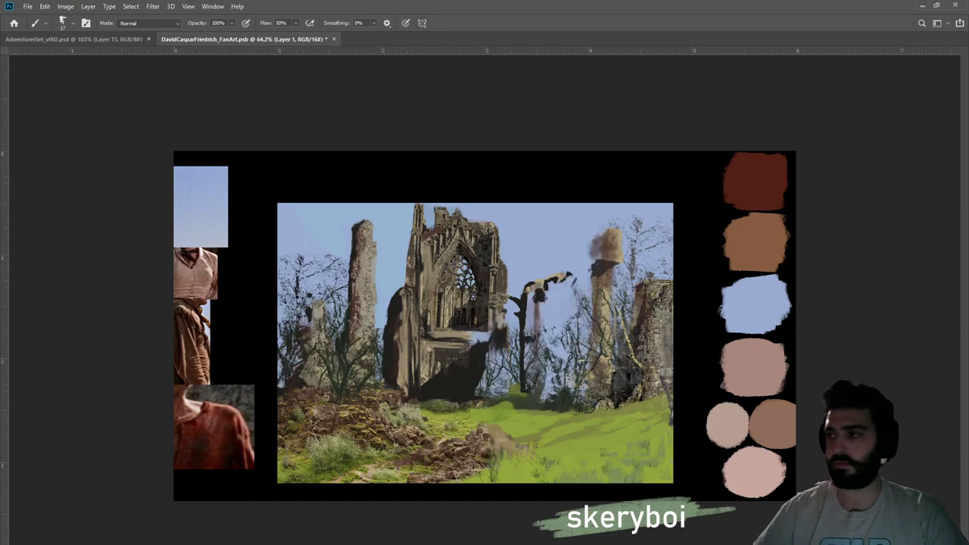
pyautogui.hotkey('ctrl', ',')
pyautogui.hotkey('ctrl', ',')
pyautogui.hotkey('ctrl', ',')
pyautogui.hotkey('ctrl', ',')
pyautogui.press('\\')
pyautogui.press('\\')
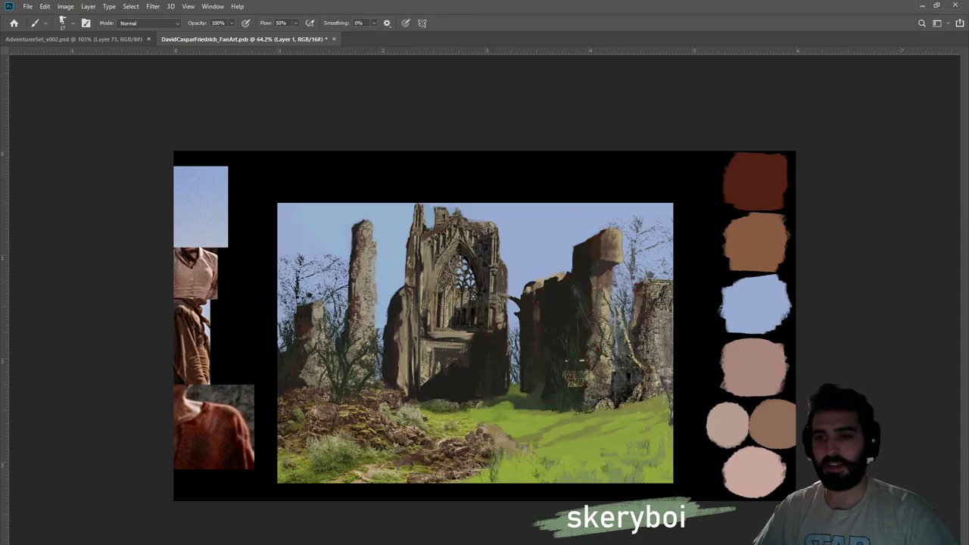
# On a new layer, draw a bare-branch custom shape across the dark wall beside the Gothic facade
pyautogui.hotkey('ctrl', 'alt', 'shift', 'n')
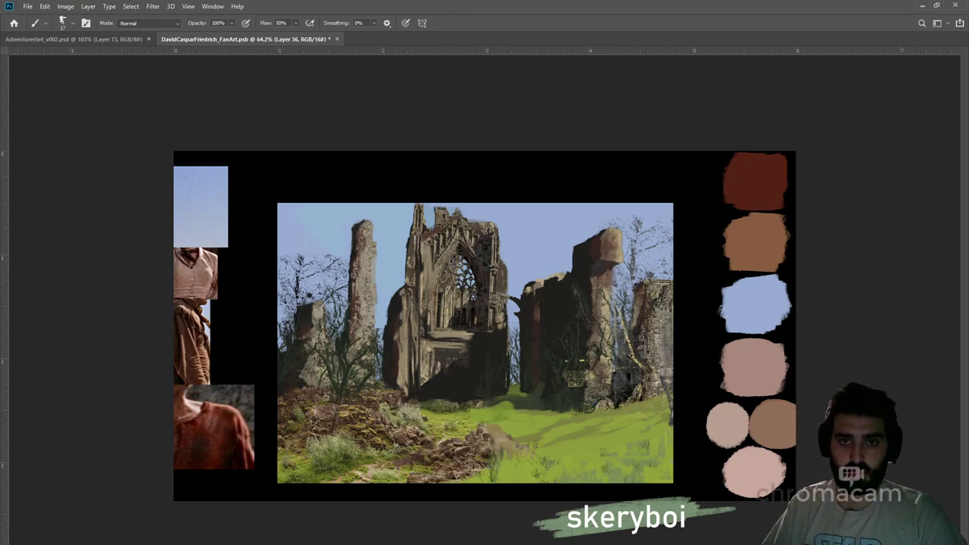
pyautogui.press('u')
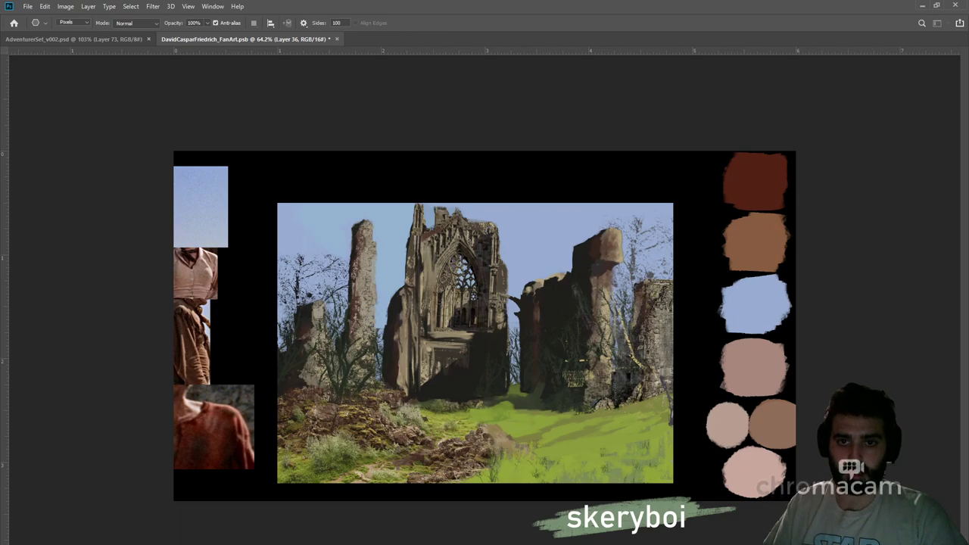
pyautogui.hotkey('shift', 'u')
pyautogui.hotkey('shift', 'u')
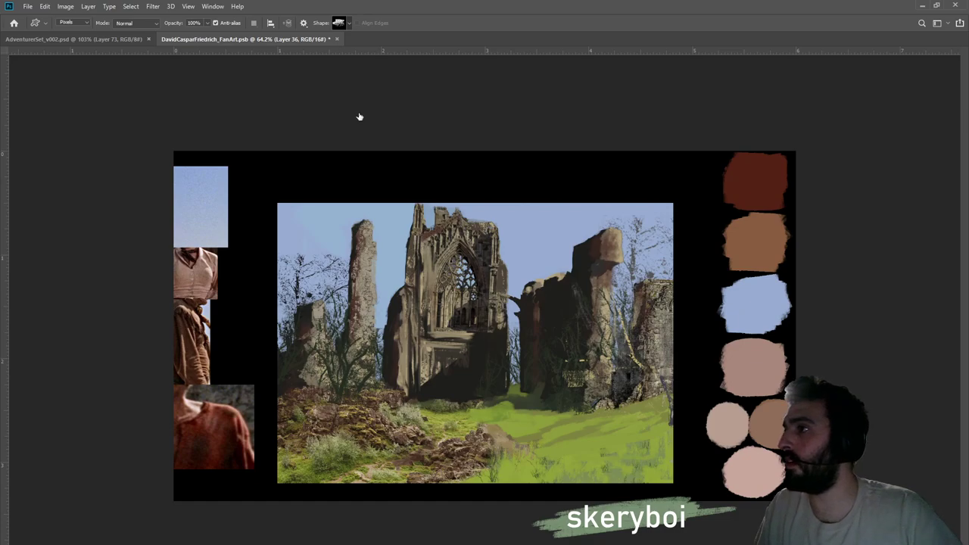
pyautogui.moveTo(478, 196); pyautogui.dragTo(608, 426)
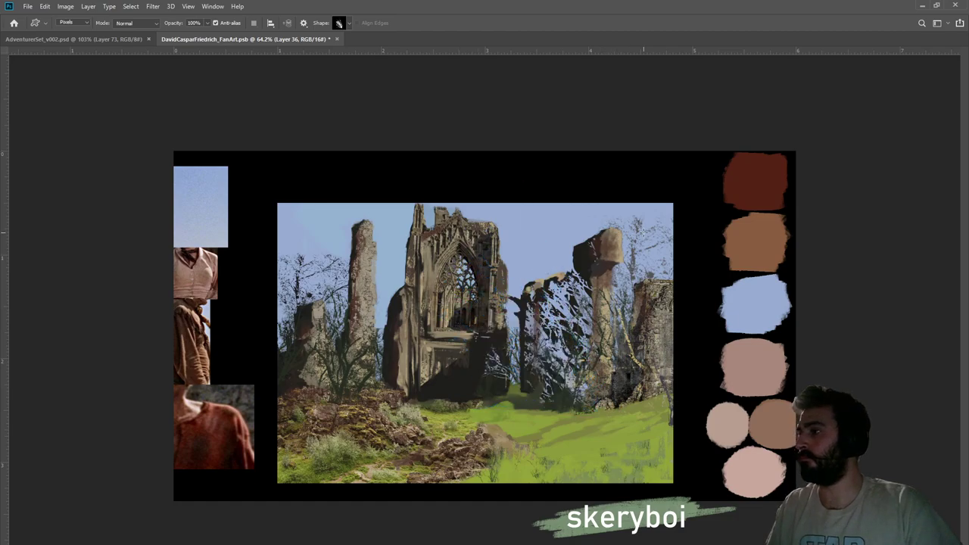
# Draw more bare-branch custom shapes around the far-right ruin and behind the two left pillars
pyautogui.moveTo(594, 184); pyautogui.dragTo(768, 373)
pyautogui.moveTo(267, 238); pyautogui.dragTo(413, 382)
pyautogui.moveTo(475, 237); pyautogui.dragTo(275, 395)
pyautogui.moveTo(412, 351); pyautogui.dragTo(321, 395)
pyautogui.moveTo(359, 348); pyautogui.dragTo(261, 390)
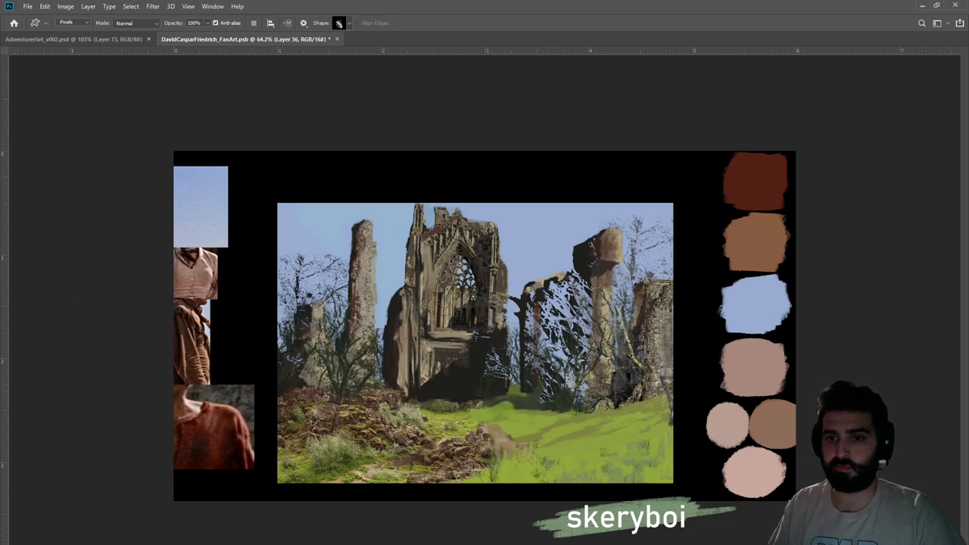
pyautogui.press('i')
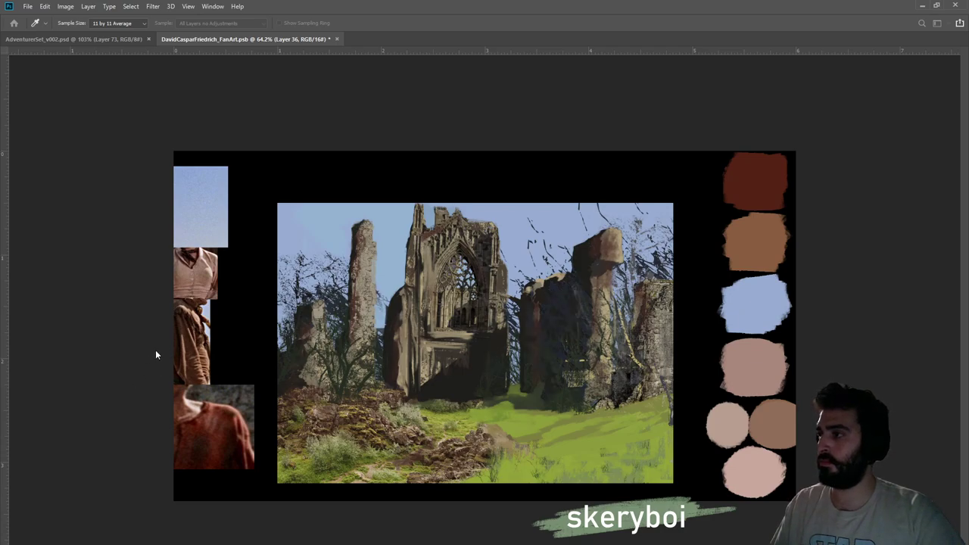
pyautogui.press('u')
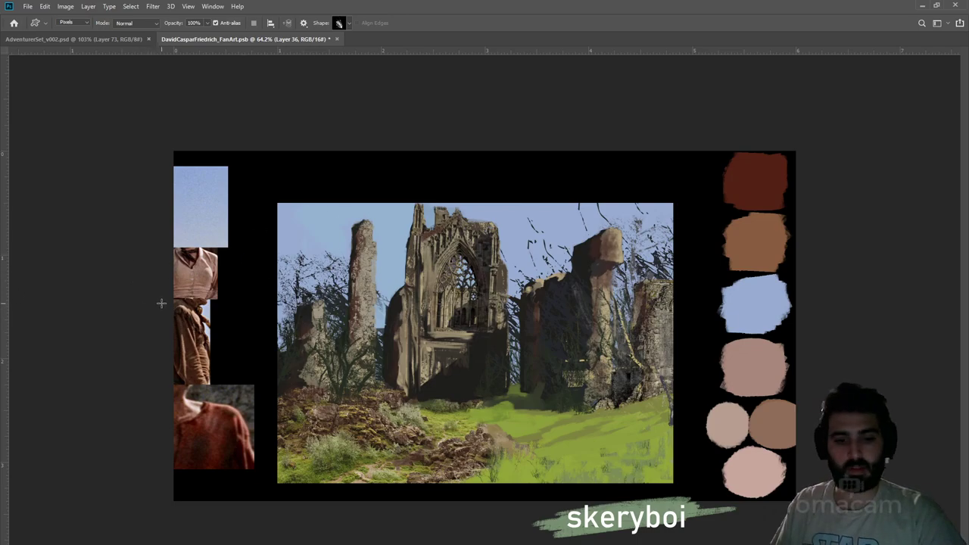
# On another new layer, sample a color near the left pillar and draw a different branch custom shape across the left side at large sizes
pyautogui.press('b')
pyautogui.keyDown('alt'); pyautogui.click(345, 299); pyautogui.keyUp('alt')
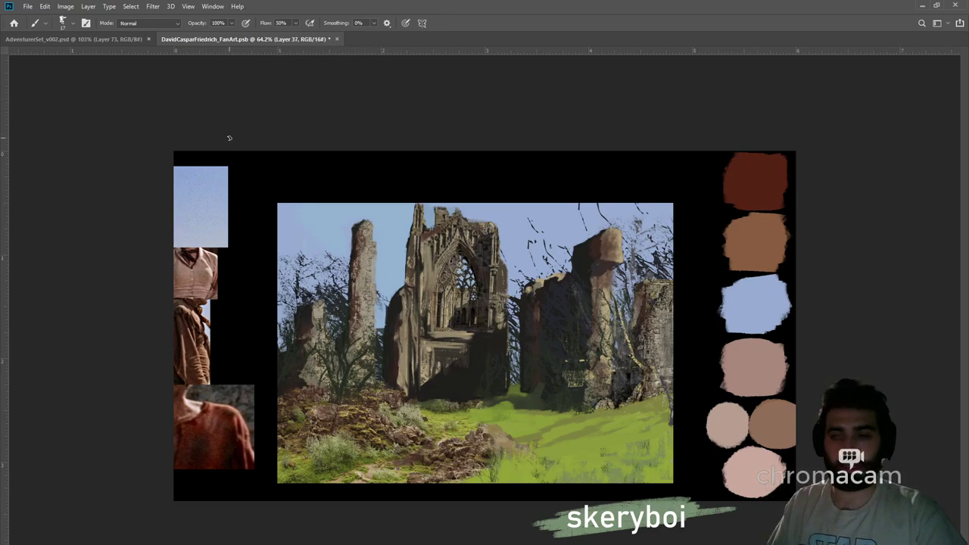
pyautogui.press('u')
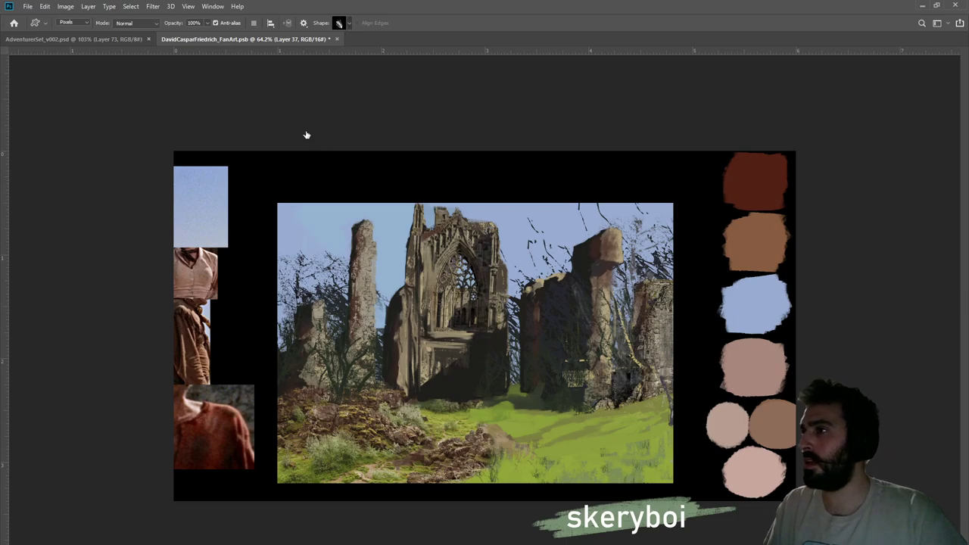
pyautogui.click(278, 131)
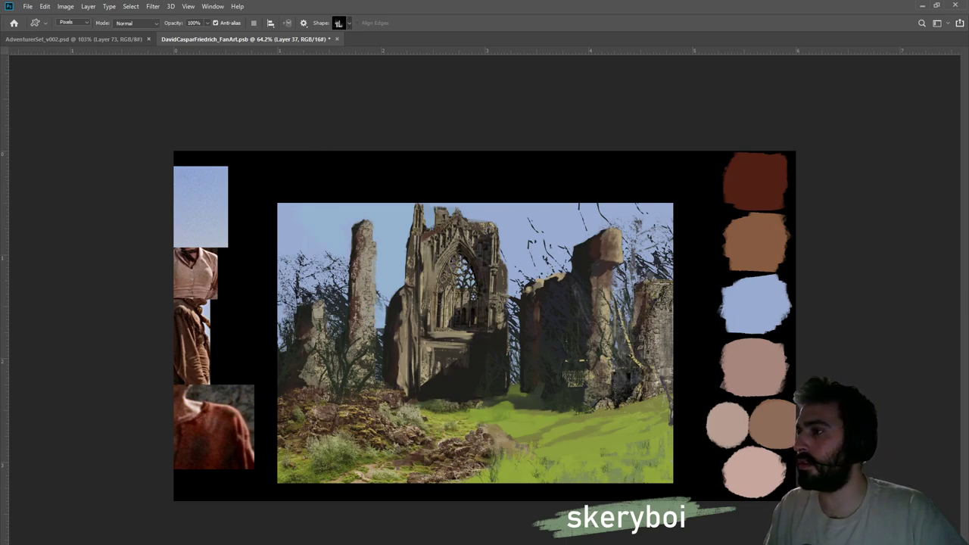
pyautogui.moveTo(401, 256)
pyautogui.mouseDown()
pyautogui.moveTo(214, 412)
pyautogui.moveTo(227, 413)
pyautogui.mouseUp()
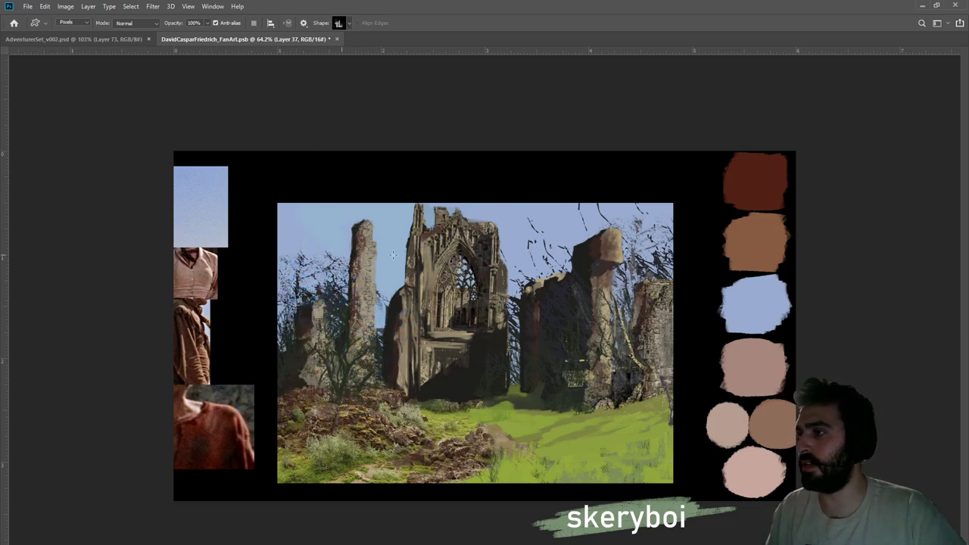
pyautogui.moveTo(490, 185); pyautogui.dragTo(217, 407)
pyautogui.moveTo(519, 171)
pyautogui.mouseDown()
pyautogui.moveTo(325, 402)
pyautogui.moveTo(339, 381)
pyautogui.moveTo(329, 387)
pyautogui.mouseUp()
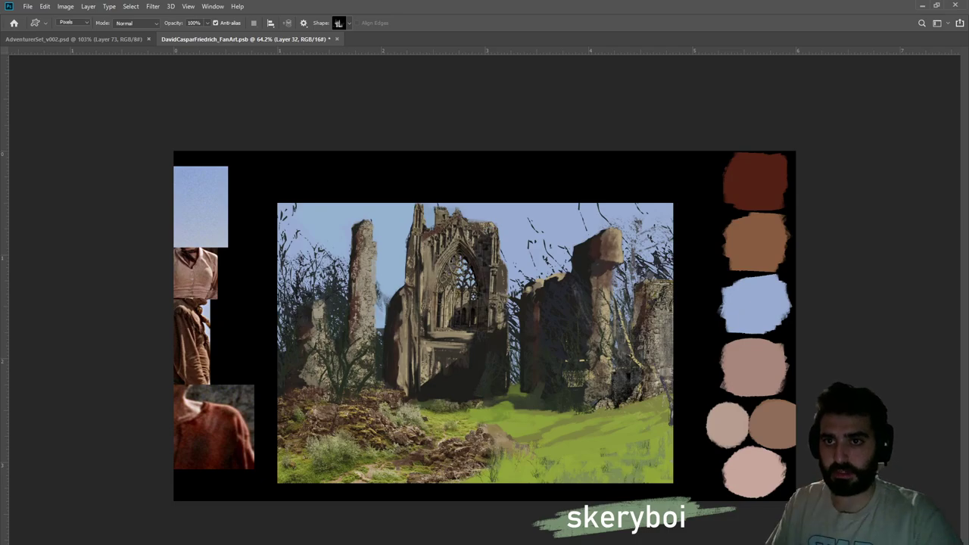
# Use a selection of the light-blue sky patch around the tall left pillar to mask Layer 12, inverting the mask to hide that patch
pyautogui.press('Delete')
pyautogui.hotkey('ctrl', 'z')
pyautogui.hotkey('ctrl', 'shift', 'd')
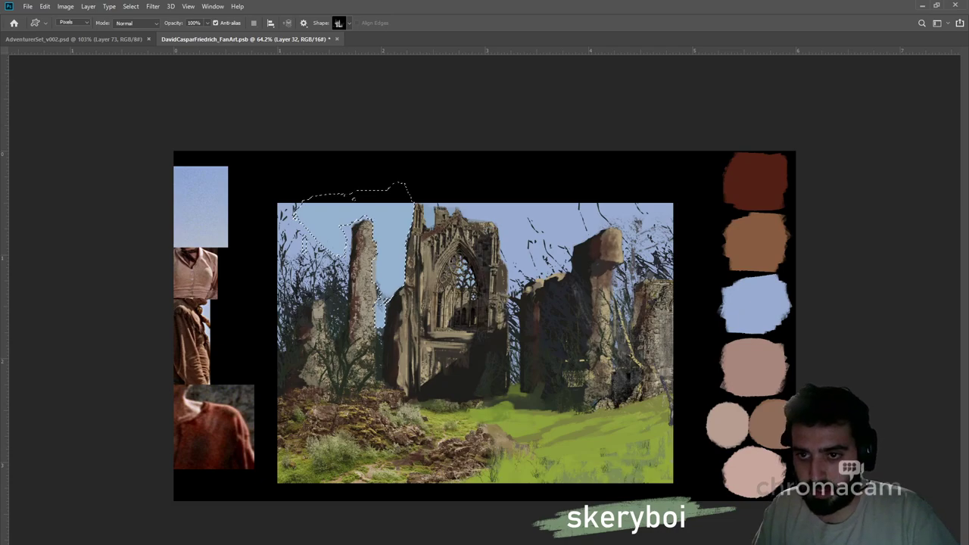
pyautogui.hotkey('ctrl', 'z')
pyautogui.hotkey('ctrl', 'z')
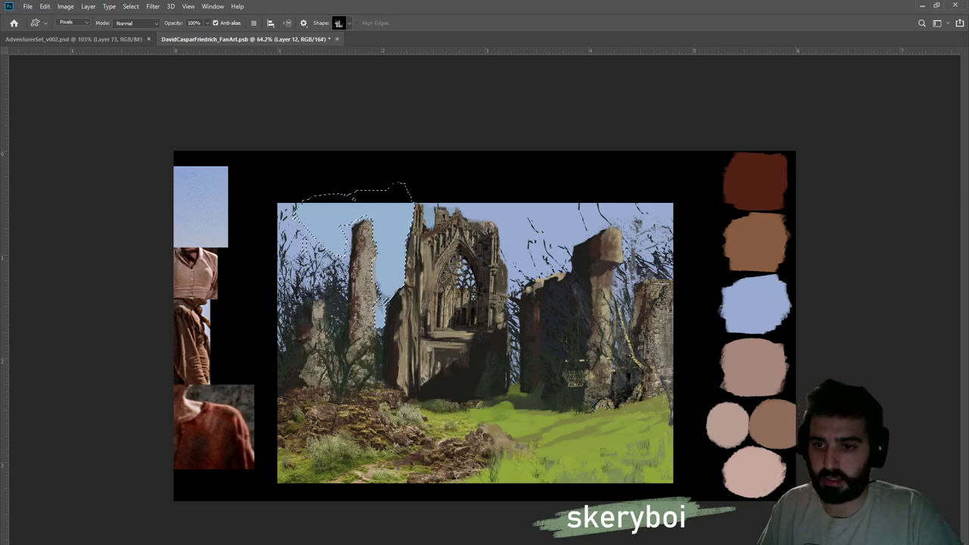
pyautogui.hotkey('ctrl', 'z')
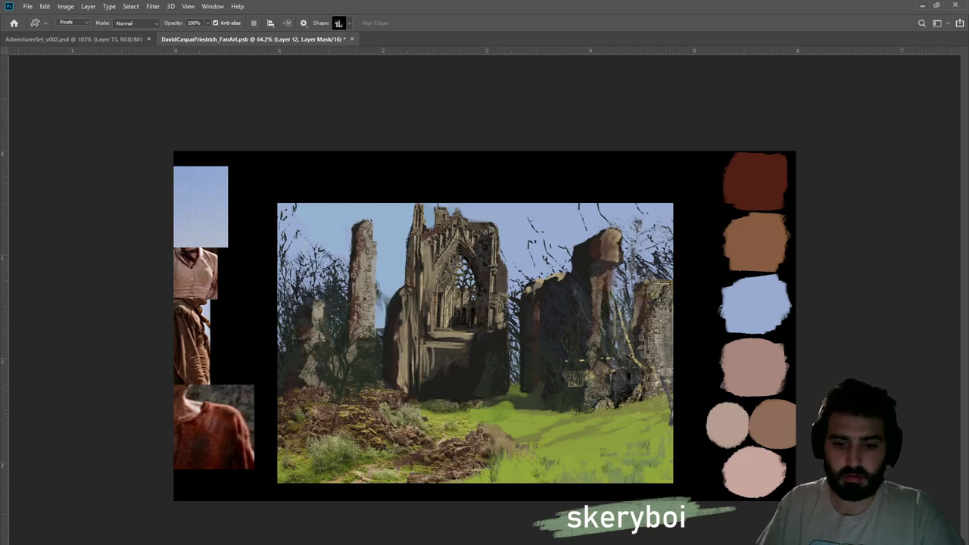
pyautogui.hotkey('ctrl', 'i')
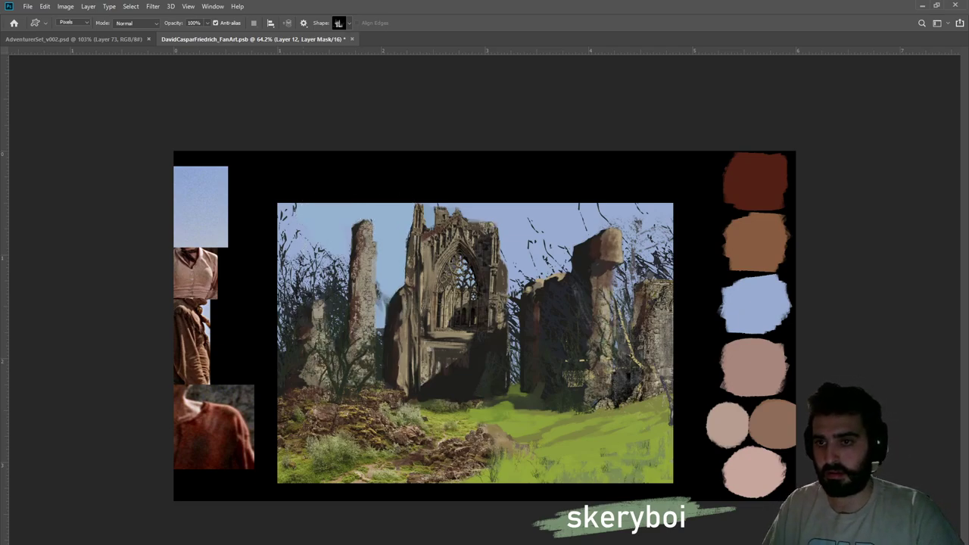
pyautogui.hotkey('ctrl', 'shift', 'd')
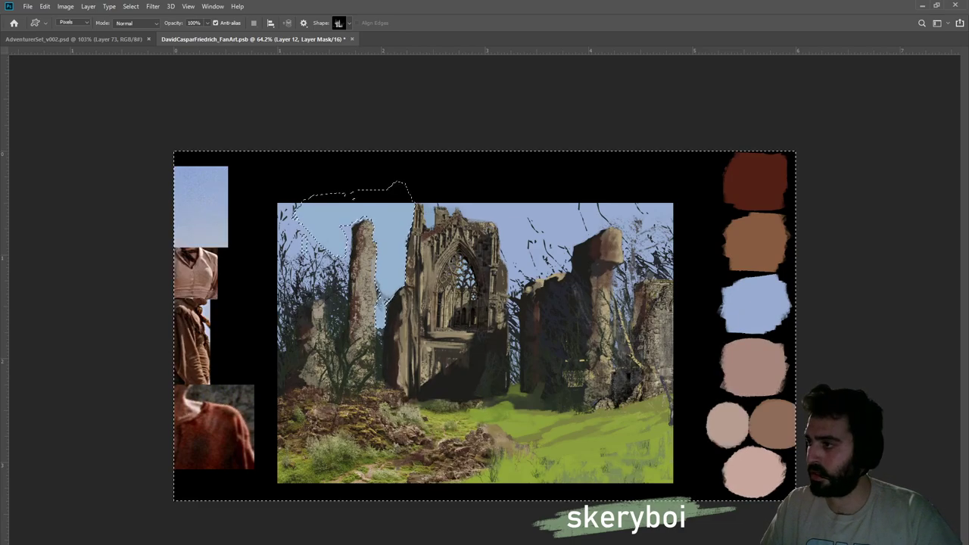
pyautogui.hotkey('ctrl', 'd')
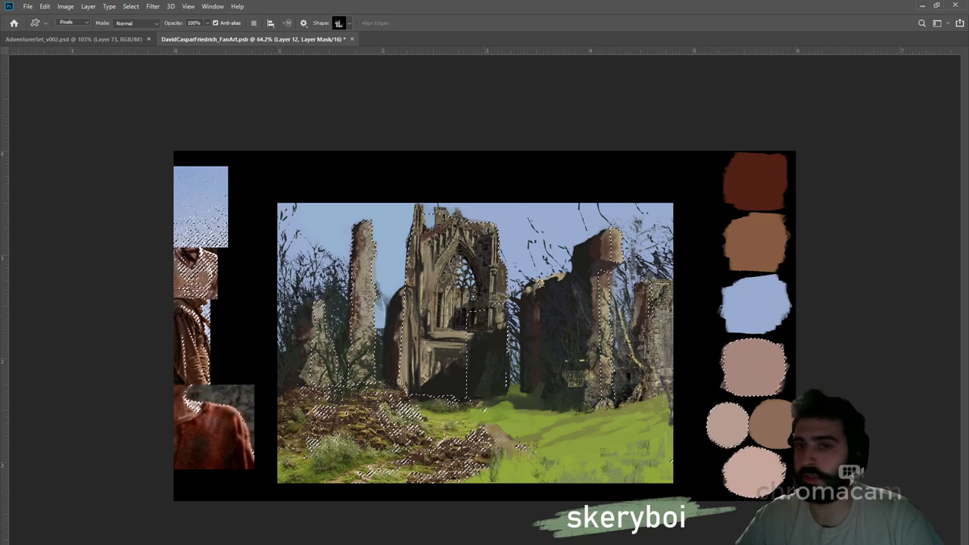
# Adjust the layer mask of Layer 33 copy to keep its stone texture within the tall left pillar
pyautogui.hotkey('alt', ']')
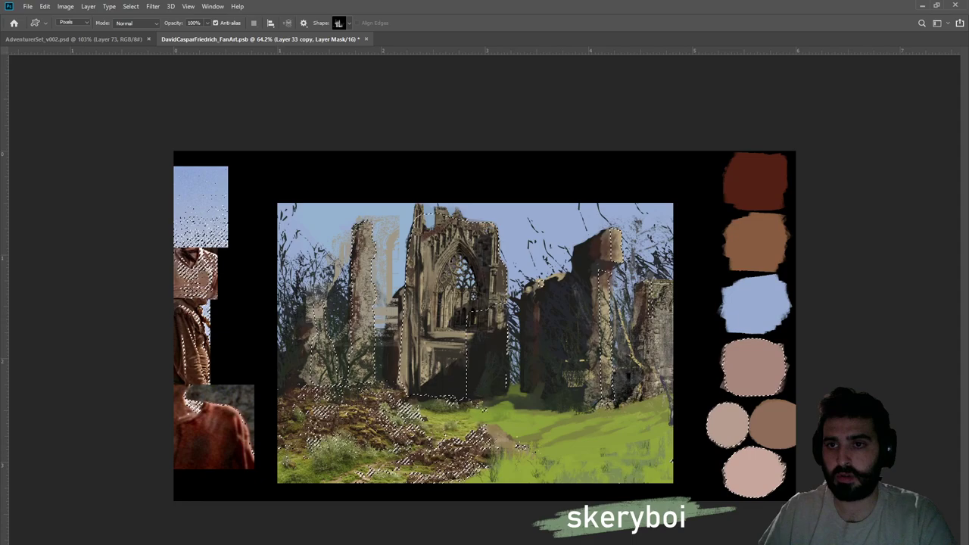
pyautogui.hotkey('ctrl', '2')
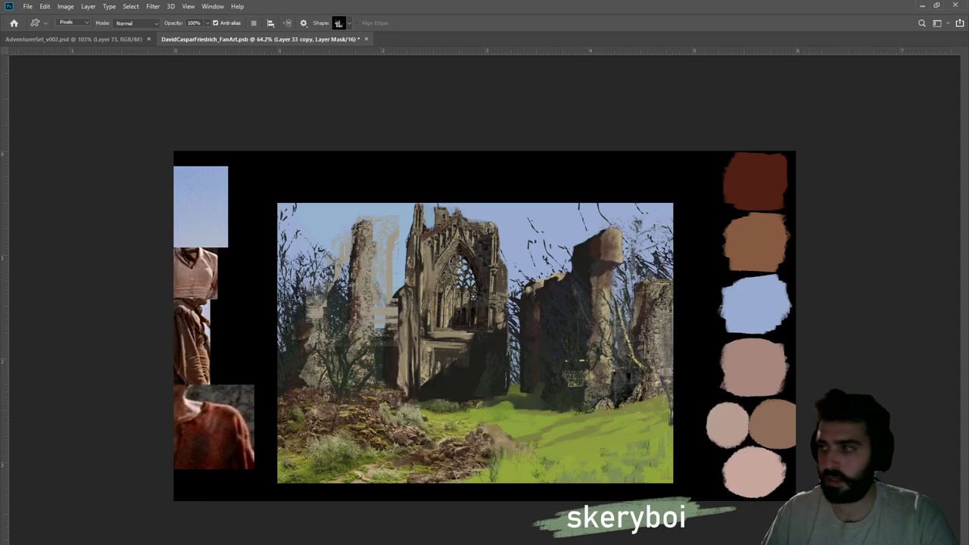
pyautogui.hotkey('ctrl', 'z')
pyautogui.hotkey('ctrl', 'z')
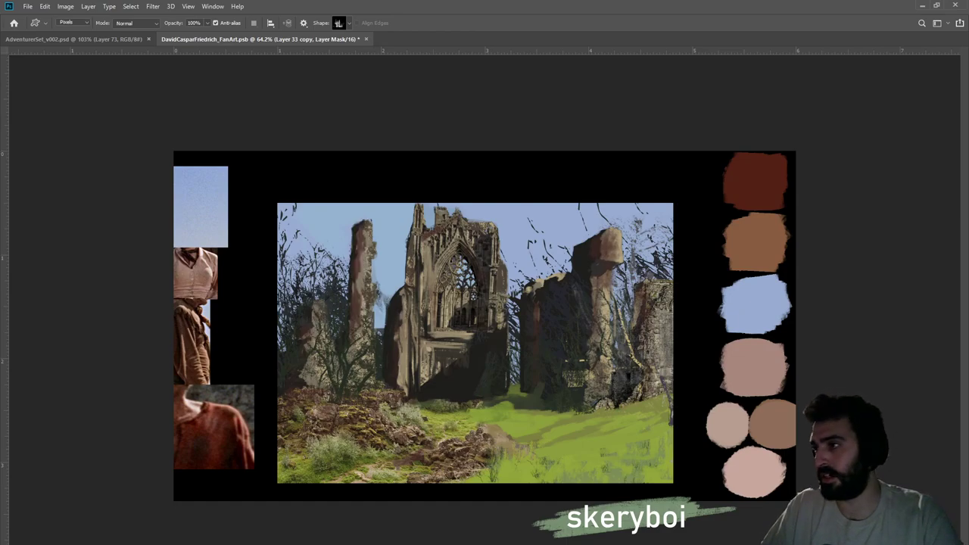
pyautogui.hotkey('ctrl', 'shift', 'z')
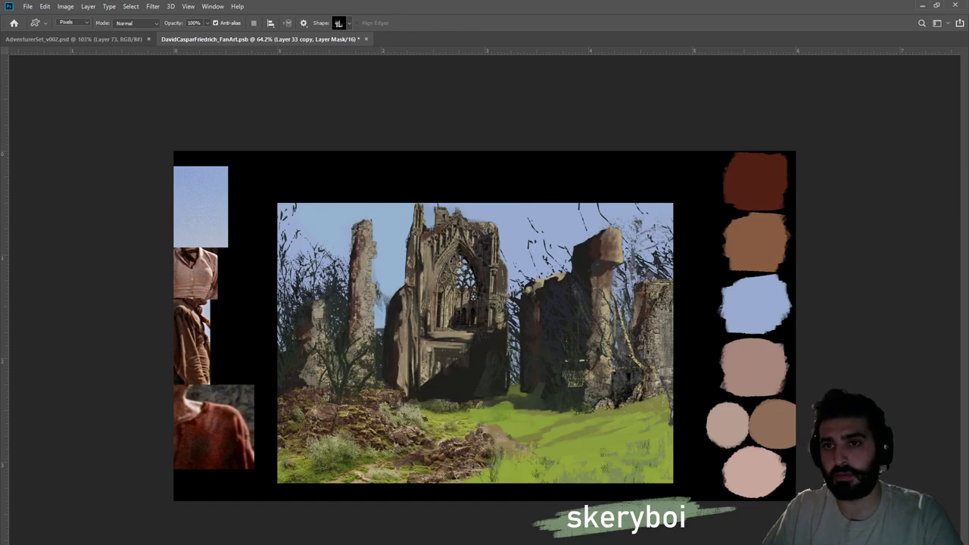
# Brush the Layer 33 copy mask down the tall left pillar, and undo the last stroke
pyautogui.press('b')
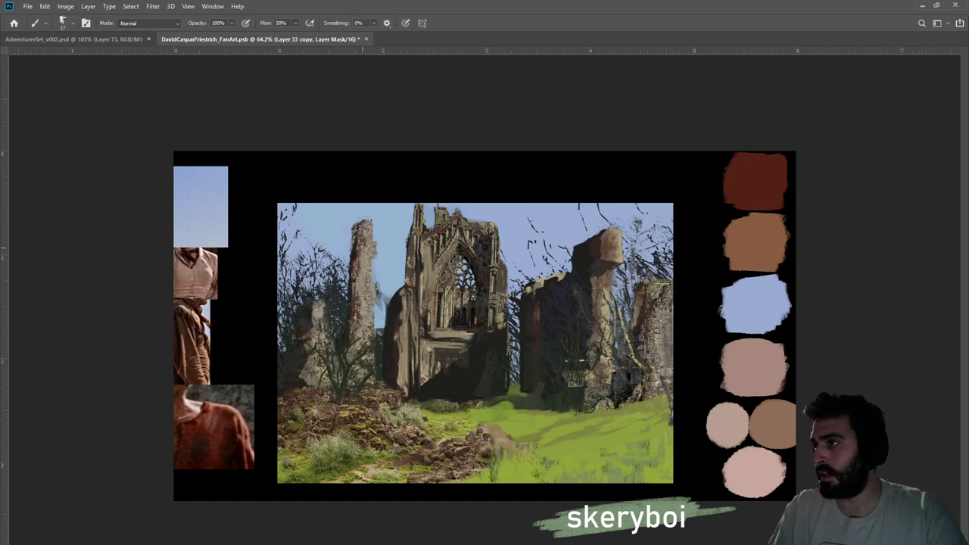
pyautogui.moveTo(359, 215); pyautogui.dragTo(359, 337)
pyautogui.moveTo(368, 220)
pyautogui.mouseDown()
pyautogui.moveTo(367, 297)
pyautogui.moveTo(357, 296)
pyautogui.moveTo(351, 348)
pyautogui.moveTo(363, 308)
pyautogui.moveTo(357, 258)
pyautogui.moveTo(360, 271)
pyautogui.mouseUp()
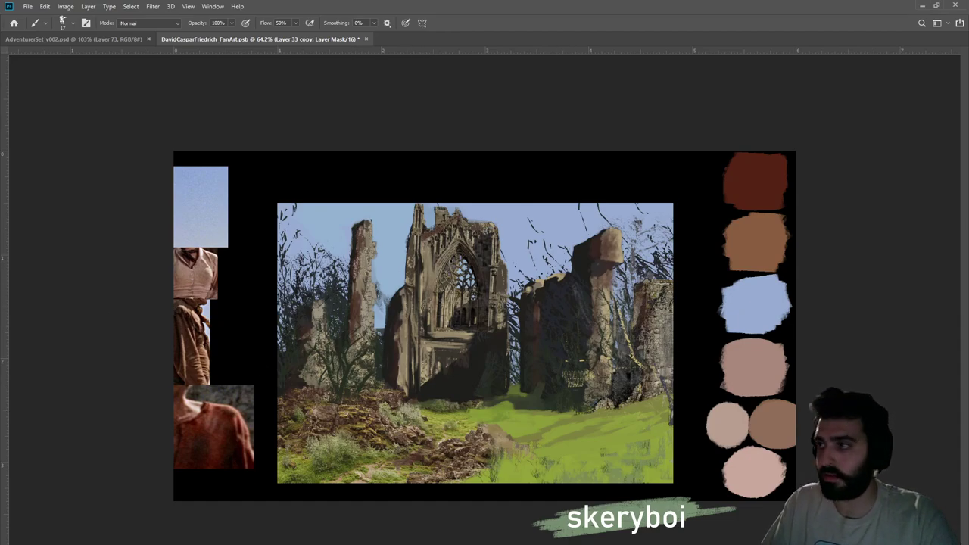
pyautogui.hotkey('ctrl', 'z')
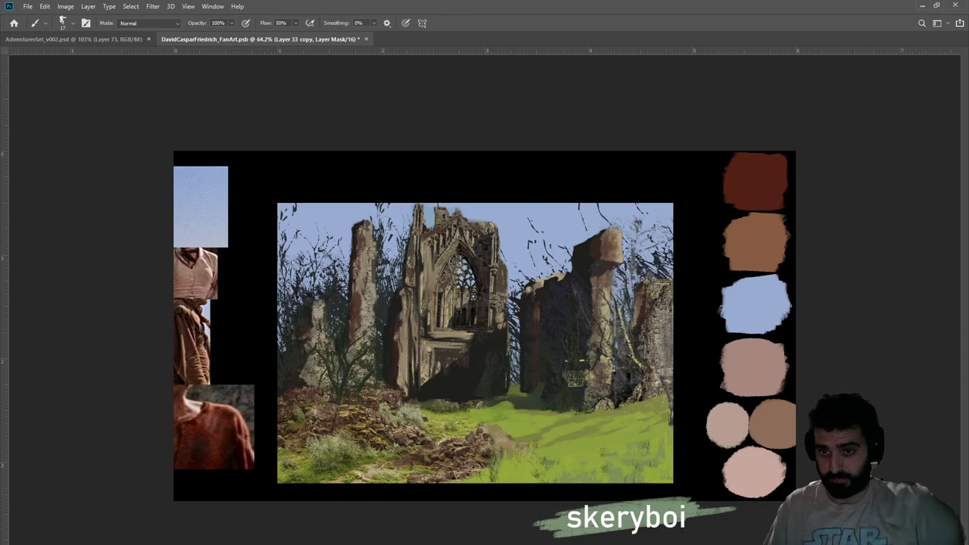
# Merge the masked Layer 33 copy into the layer below and toggle its visibility to compare the pillar texture
pyautogui.hotkey('ctrl', 'e')
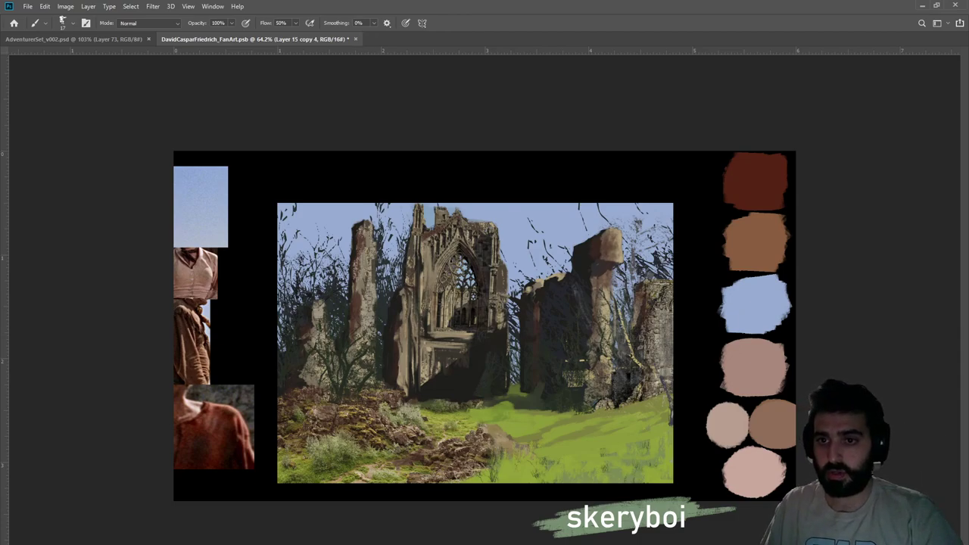
pyautogui.hotkey('ctrl', ',')
pyautogui.hotkey('ctrl', ',')
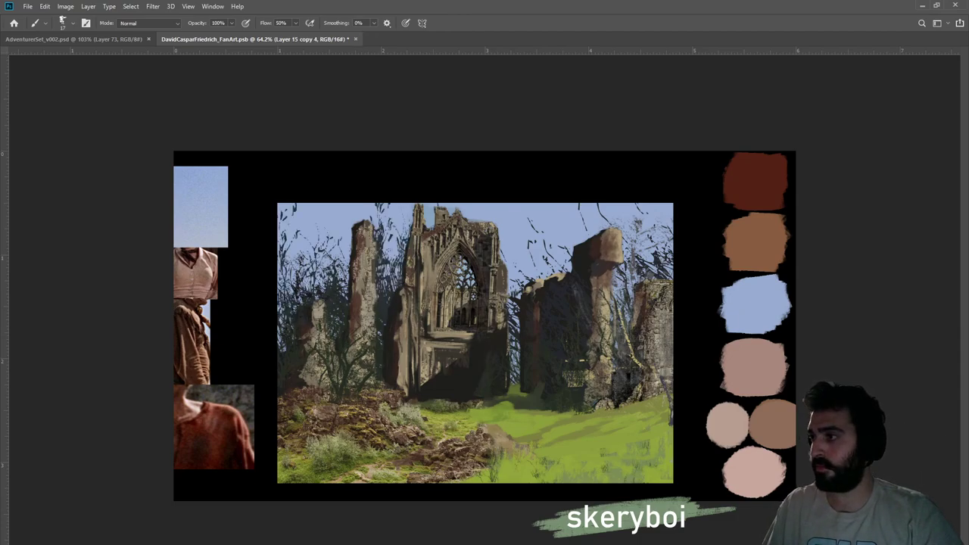
# On new layers, draw the branch custom shape at varying sizes from the arch across the sky behind the right-hand ruins
pyautogui.hotkey('ctrl', 'alt', 'shift', 'n')
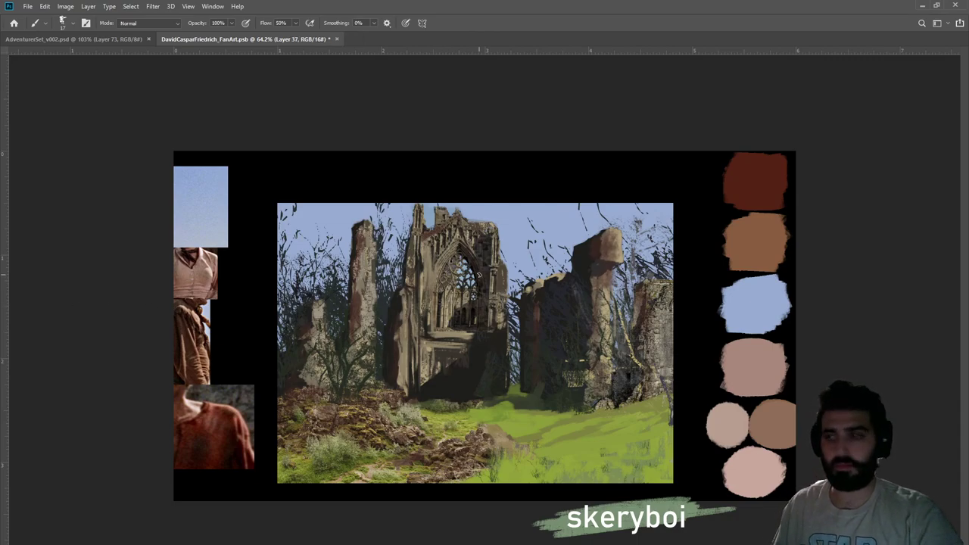
pyautogui.press('u')
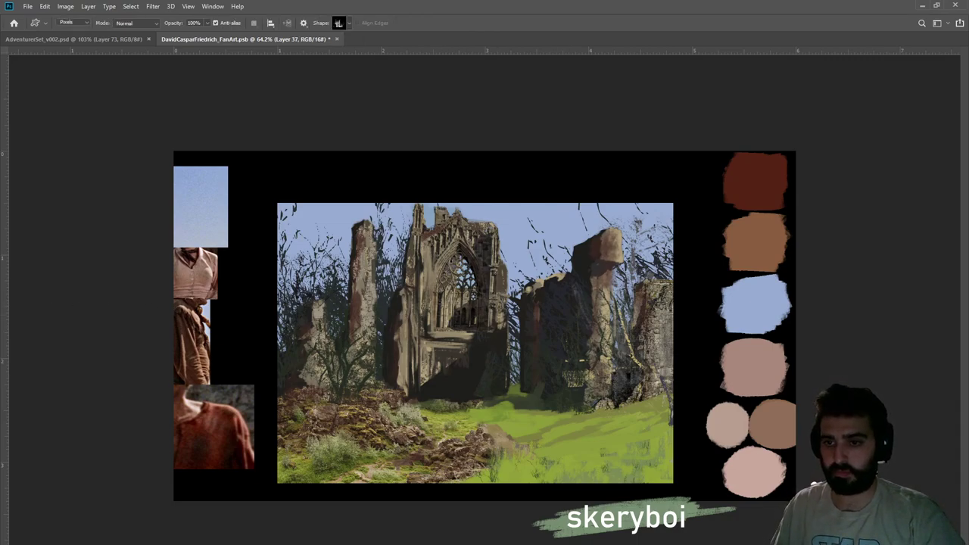
pyautogui.moveTo(597, 262); pyautogui.dragTo(445, 410)
pyautogui.moveTo(581, 235); pyautogui.dragTo(465, 387)
pyautogui.moveTo(422, 193); pyautogui.dragTo(677, 399)
pyautogui.moveTo(583, 192); pyautogui.dragTo(705, 364)
pyautogui.moveTo(623, 274); pyautogui.dragTo(683, 331)
pyautogui.moveTo(657, 251); pyautogui.dragTo(717, 328)
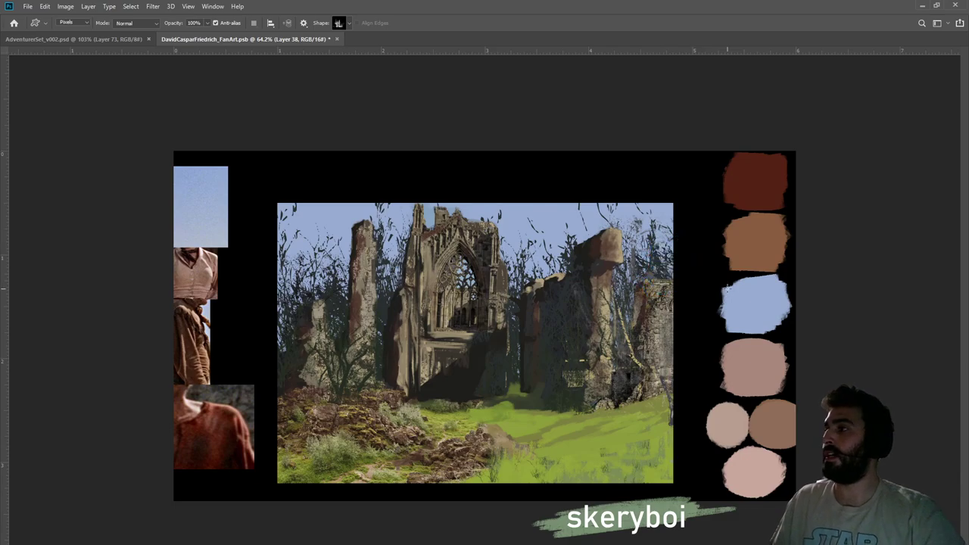
pyautogui.moveTo(623, 195); pyautogui.dragTo(706, 275)
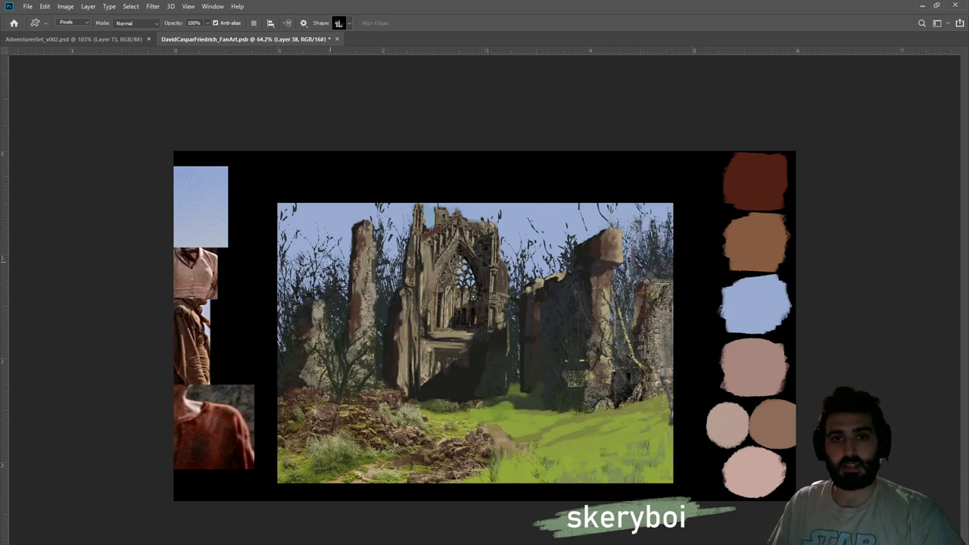
# Draw more large branch shapes behind the central Gothic arch and the adjoining dark wall
pyautogui.moveTo(429, 258); pyautogui.dragTo(559, 378)
pyautogui.moveTo(389, 148); pyautogui.dragTo(554, 414)
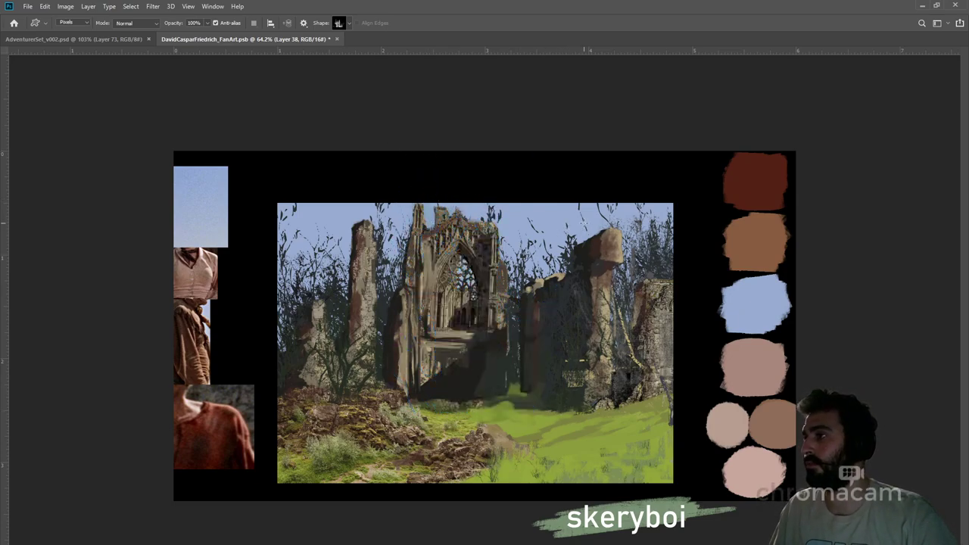
pyautogui.moveTo(462, 244); pyautogui.dragTo(589, 403)
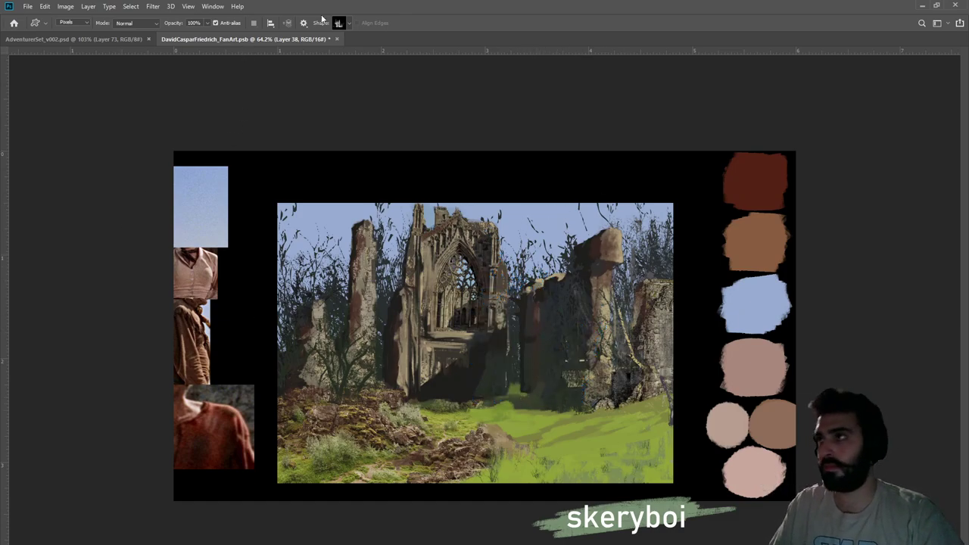
pyautogui.click(376, 113)
pyautogui.moveTo(527, 235); pyautogui.dragTo(624, 314)
pyautogui.hotkey('ctrl', 'z')
# Switch to another branch custom shape and try it above the dark wall and behind the left pillars, undoing unwanted placements
pyautogui.click(351, 24)
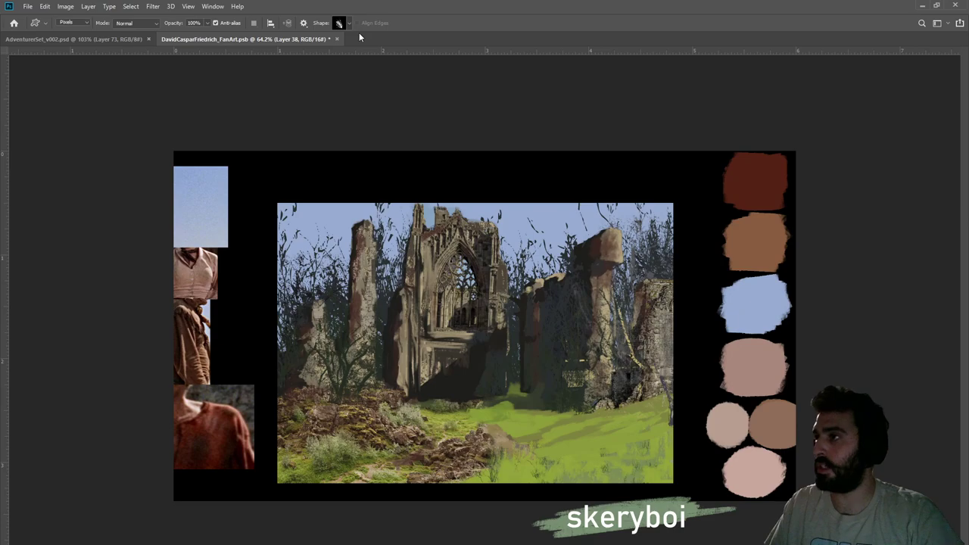
pyautogui.click(356, 115)
pyautogui.moveTo(486, 198); pyautogui.dragTo(589, 288)
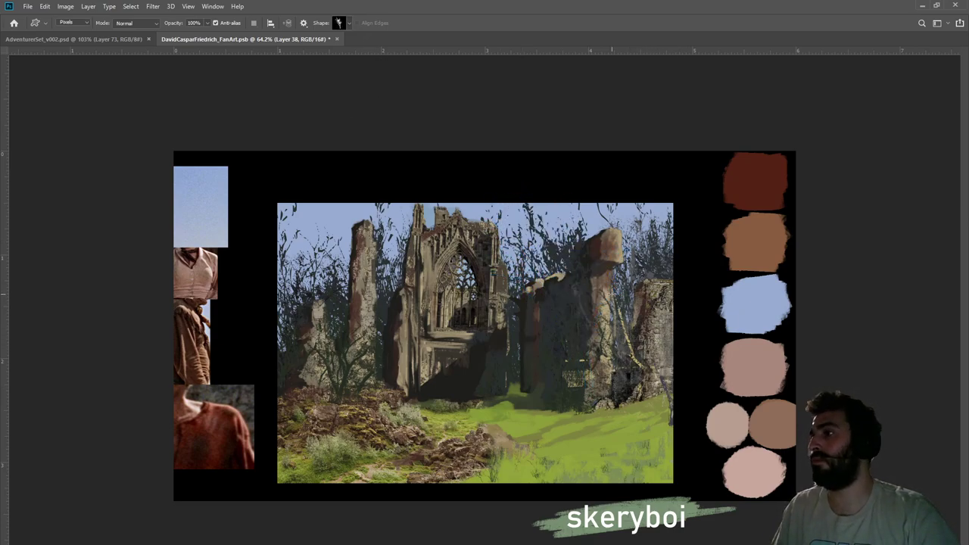
pyautogui.hotkey('ctrl', 'z')
pyautogui.moveTo(292, 233); pyautogui.dragTo(365, 321)
pyautogui.moveTo(412, 364); pyautogui.dragTo(422, 371)
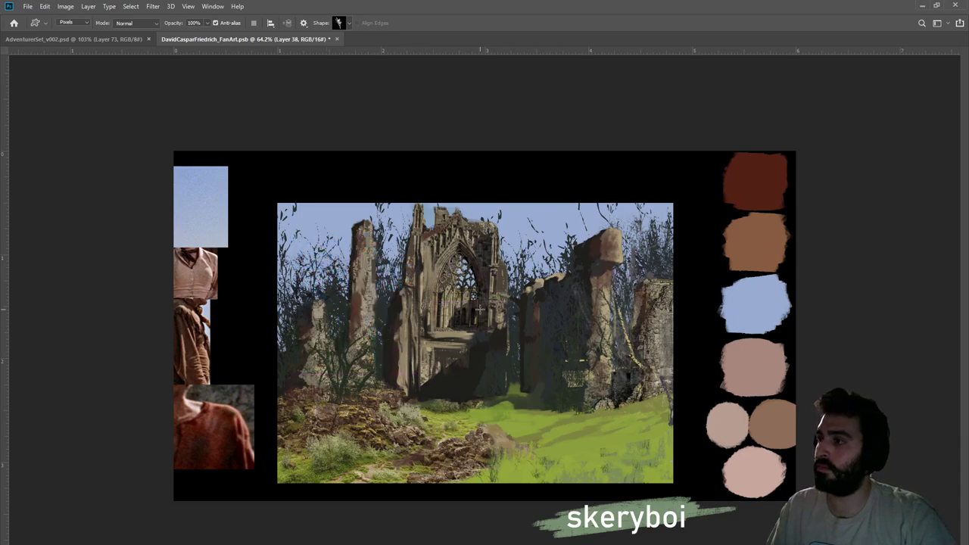
pyautogui.hotkey('ctrl', 'z')
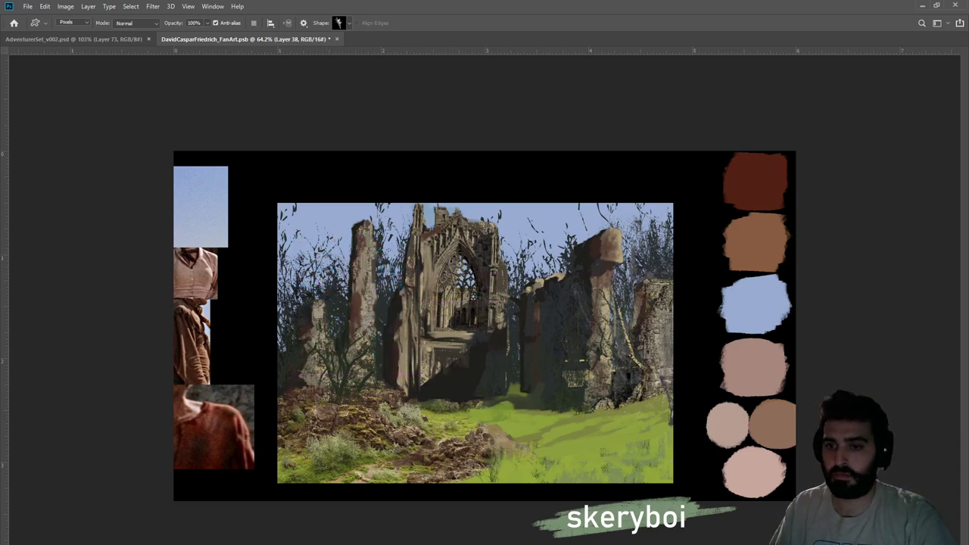
# On another new layer, draw the chosen branch shape behind the left pillars, the dark wall and the far-right ruin, and save the document
pyautogui.moveTo(299, 229); pyautogui.dragTo(425, 388)
pyautogui.hotkey('ctrl', 'shift', 'z')
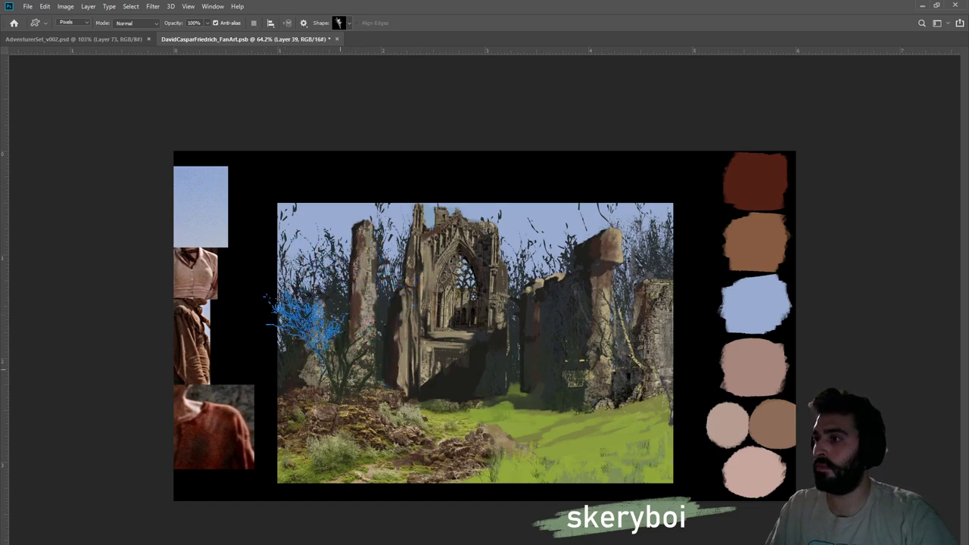
pyautogui.hotkey('ctrl', 'z')
pyautogui.moveTo(256, 316)
pyautogui.mouseDown()
pyautogui.moveTo(289, 357)
pyautogui.moveTo(321, 375)
pyautogui.mouseUp()
pyautogui.moveTo(446, 220); pyautogui.dragTo(571, 405)
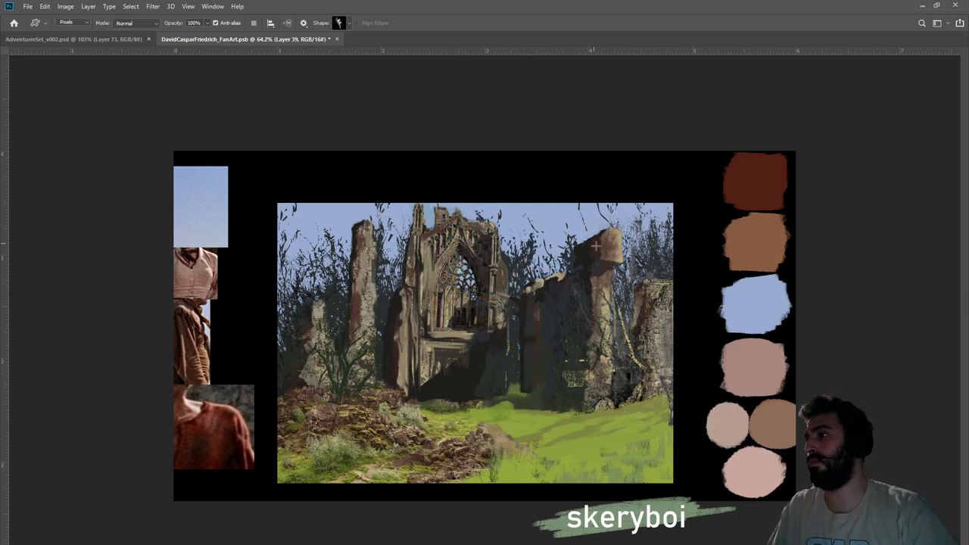
pyautogui.moveTo(598, 248); pyautogui.dragTo(708, 361)
pyautogui.moveTo(568, 271); pyautogui.dragTo(653, 342)
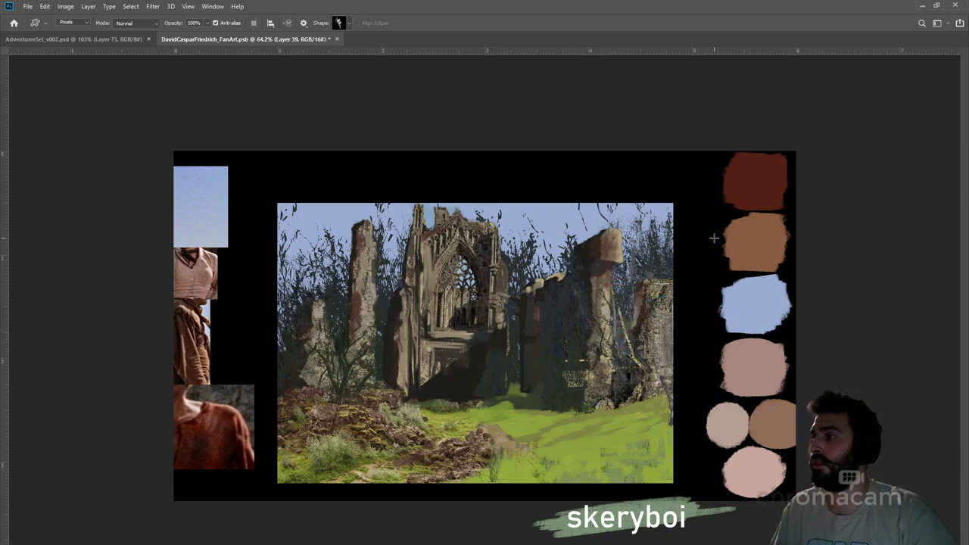
pyautogui.hotkey('ctrl', 's')
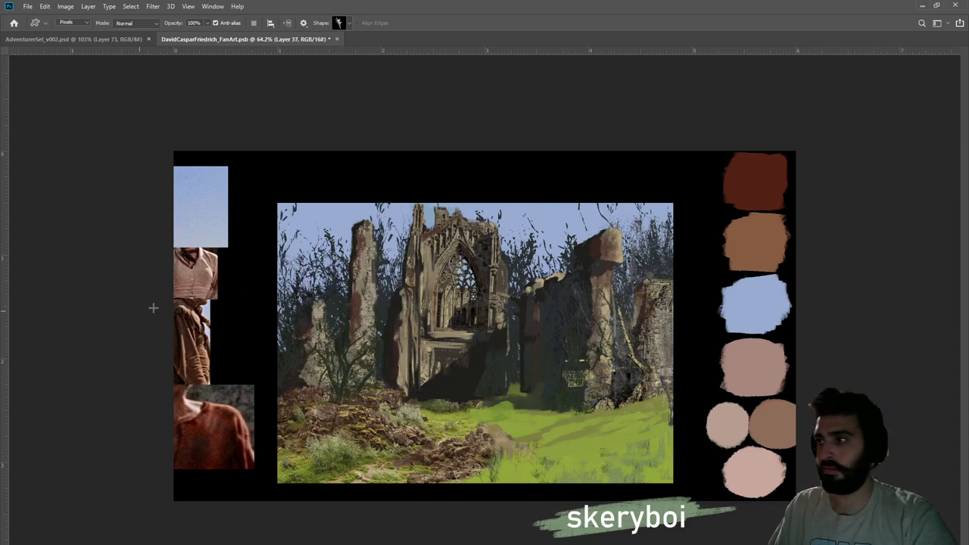
# On Layer 37, lasso the branch area between the tall left pillar and the Gothic arch, and deselect it
pyautogui.press('l')
pyautogui.moveTo(368, 195)
pyautogui.mouseDown()
pyautogui.moveTo(379, 318)
pyautogui.moveTo(414, 316)
pyautogui.moveTo(435, 280)
pyautogui.moveTo(430, 216)
pyautogui.moveTo(402, 170)
pyautogui.mouseUp()
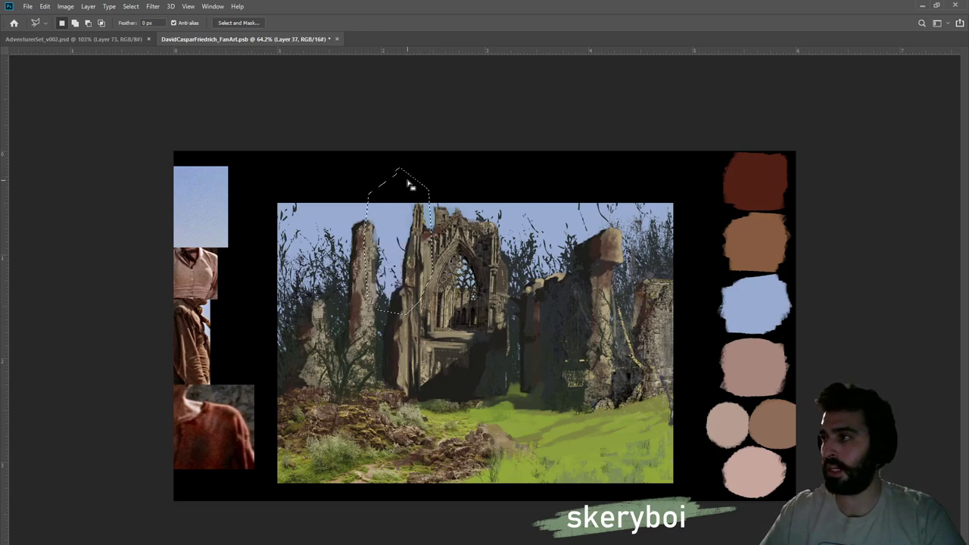
pyautogui.press('m')
pyautogui.hotkey('ctrl', 'd')
# Examine the painting up close, comparing it with and without the latest branches around the left pillars
pyautogui.press('z')
pyautogui.moveTo(554, 306)
pyautogui.mouseDown()
pyautogui.moveTo(472, 323)
pyautogui.moveTo(558, 307)
pyautogui.mouseUp()
pyautogui.moveTo(482, 325); pyautogui.dragTo(494, 308)
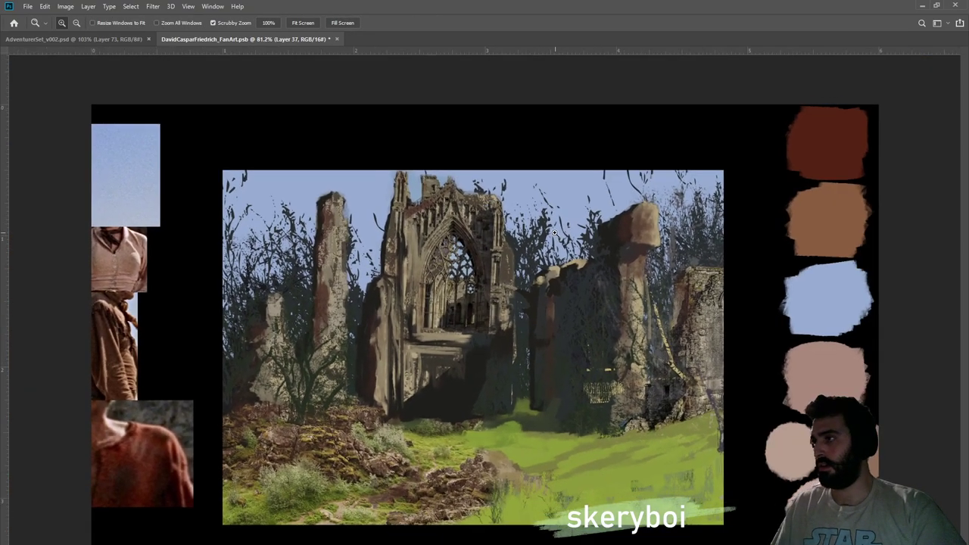
pyautogui.scroll(2, 522, 279)
pyautogui.scroll(-1, 523, 279)
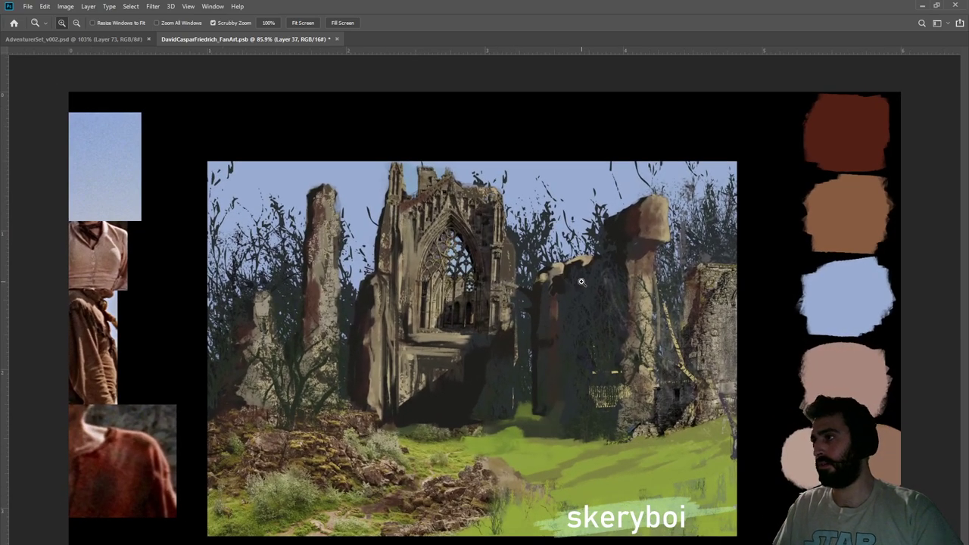
pyautogui.hotkey('ctrl', 'z')
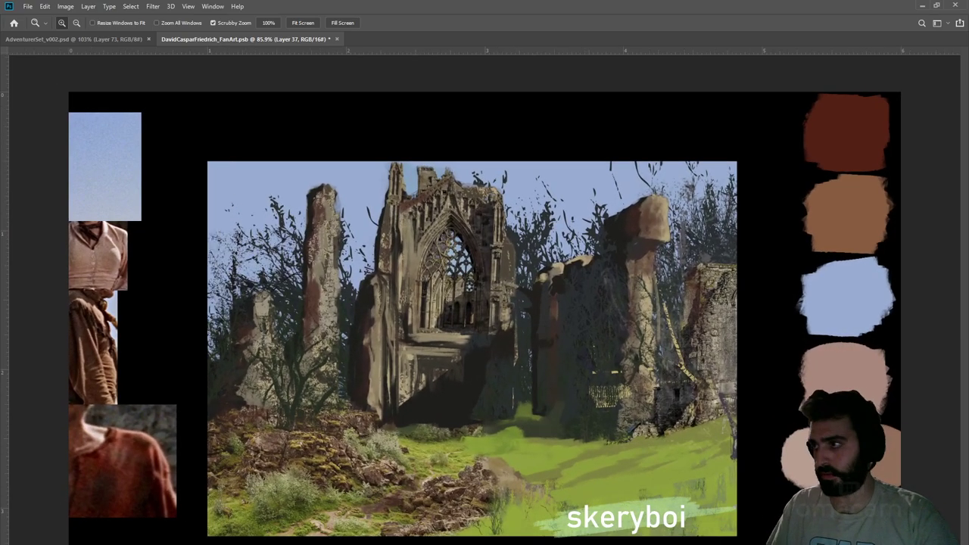
pyautogui.hotkey('ctrl', 'shift', 'z')
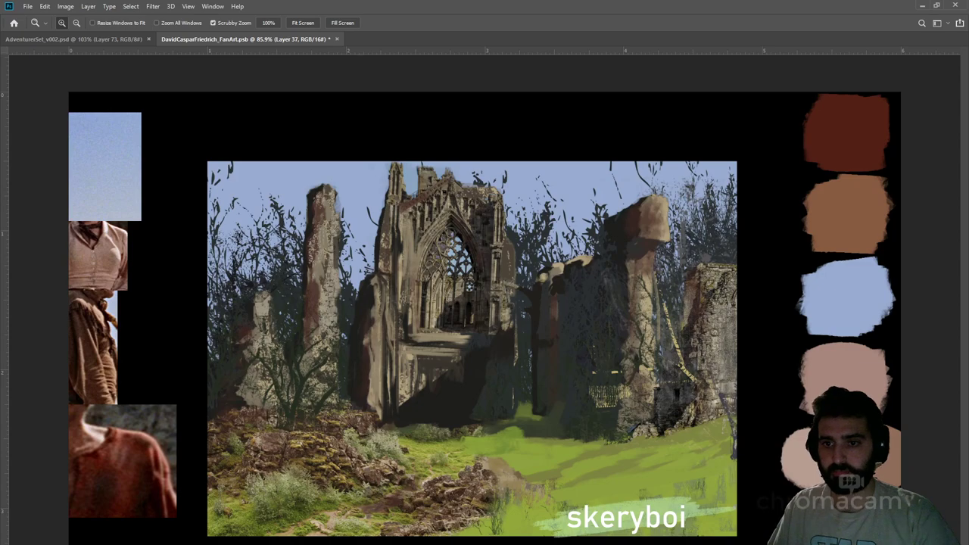
pyautogui.hotkey('ctrl', 'z')
pyautogui.hotkey('ctrl', 'shift', 'z')
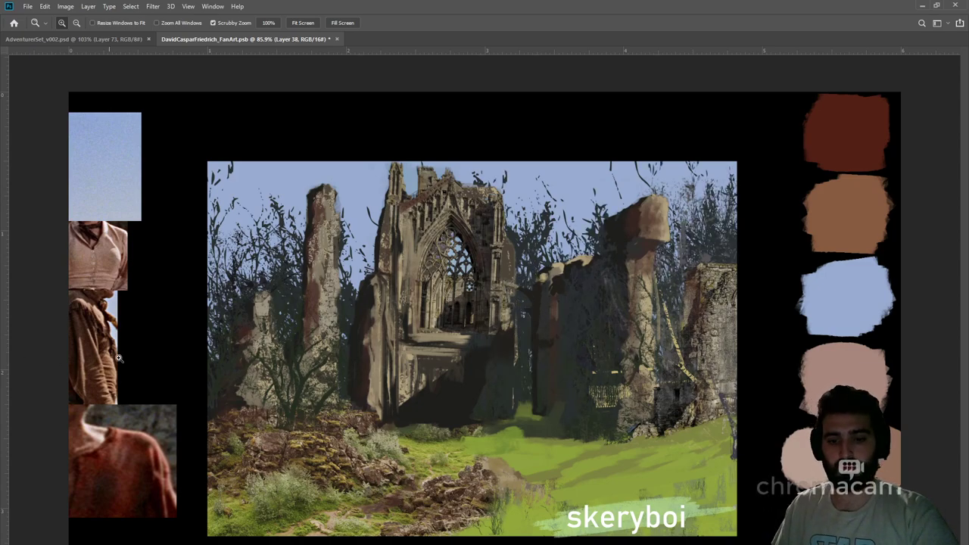
# Copy a rectangular selection of Layer 38's right-hand branches to a new layer and transform it into place behind the dark wall
pyautogui.press('m')
pyautogui.moveTo(584, 134)
pyautogui.mouseDown()
pyautogui.moveTo(707, 321)
pyautogui.moveTo(766, 372)
pyautogui.mouseUp()
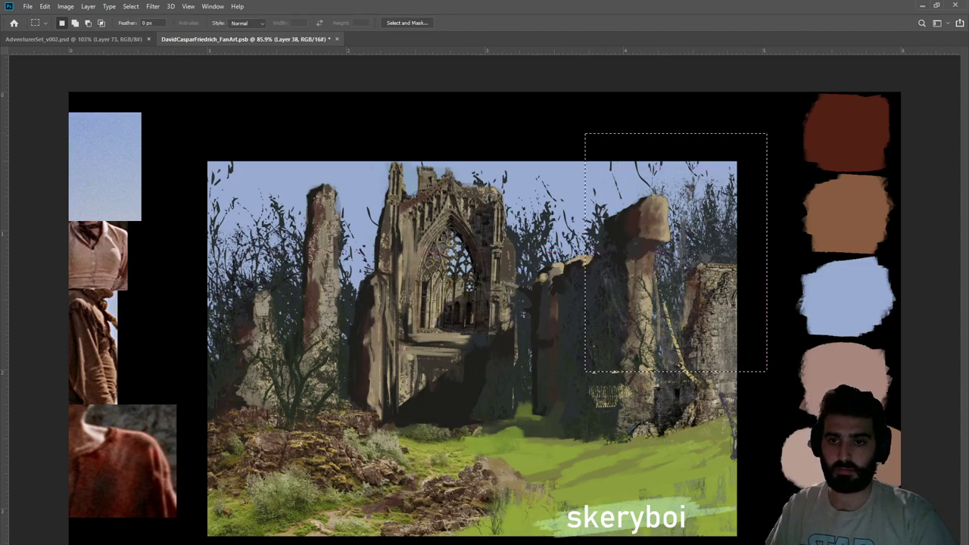
pyautogui.hotkey('ctrl', 'j')
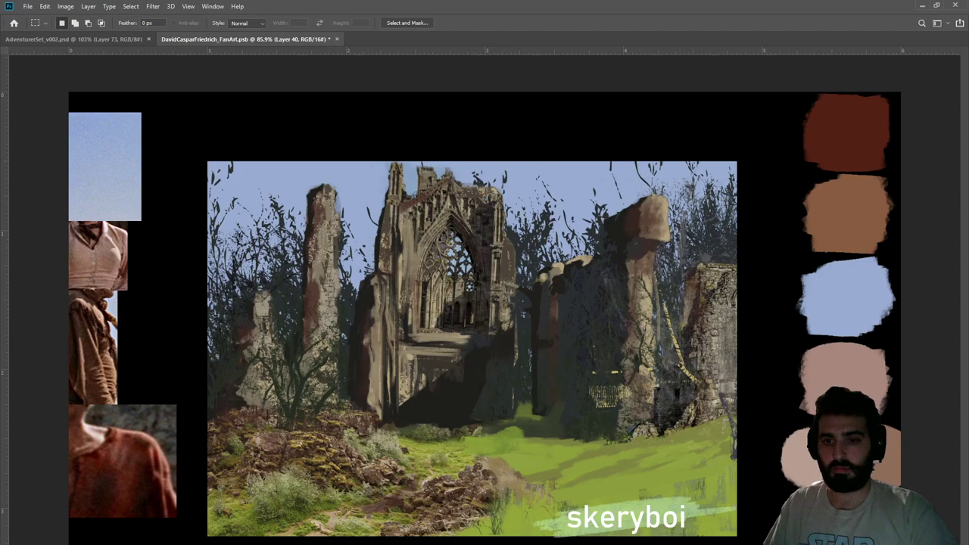
pyautogui.hotkey('ctrl', 't')
pyautogui.moveTo(717, 237); pyautogui.dragTo(563, 259)
pyautogui.moveTo(632, 397); pyautogui.dragTo(660, 350)
pyautogui.moveTo(582, 297); pyautogui.dragTo(587, 307)
pyautogui.press('Return')
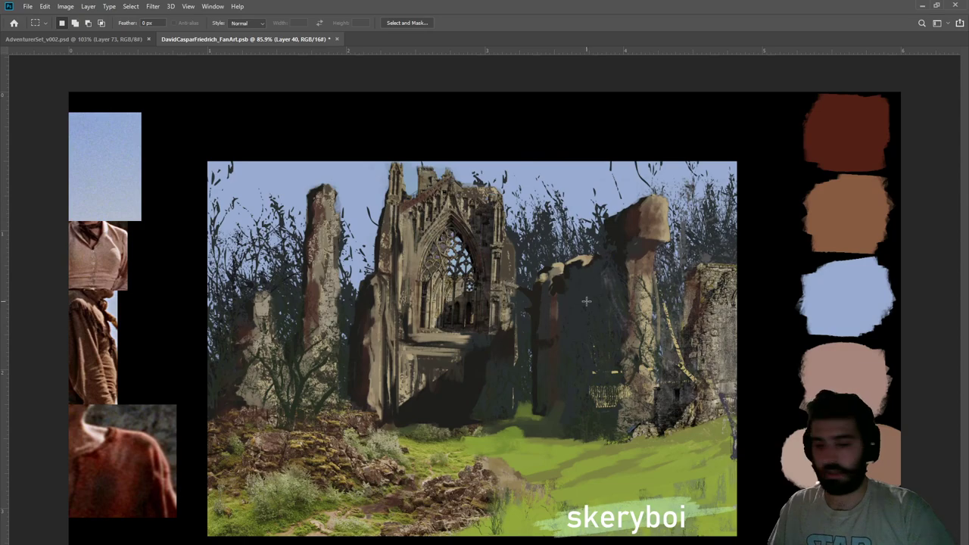
# Duplicate the copied branches and move the duplicate behind the gap between the tall left pillar and the arch
pyautogui.hotkey('ctrl', 'j')
pyautogui.hotkey('ctrl', 't')
pyautogui.moveTo(428, 306); pyautogui.dragTo(393, 318)
pyautogui.press('Return')
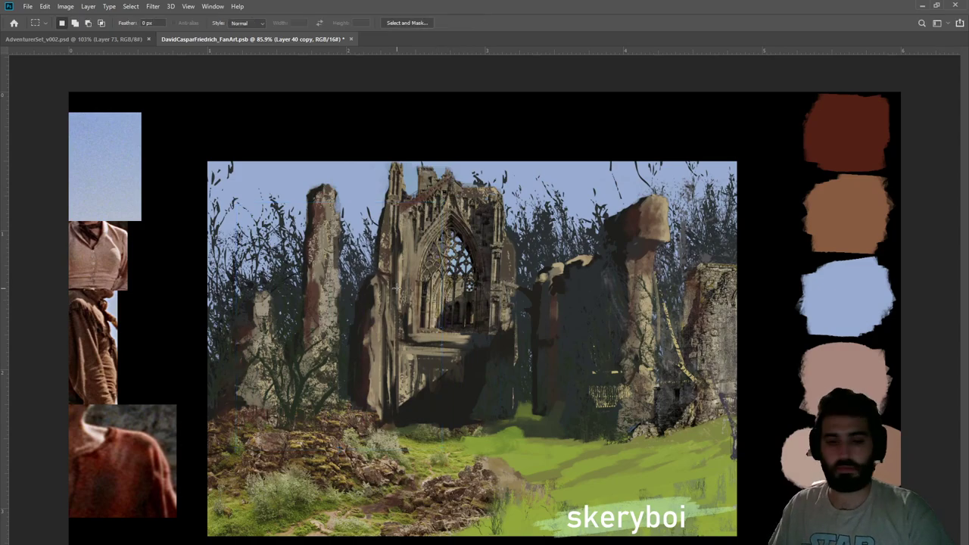
# Check the painting's values by repeatedly switching between full color and the Dot Gain 20% grayscale proof
pyautogui.hotkey('ctrl', 'y')
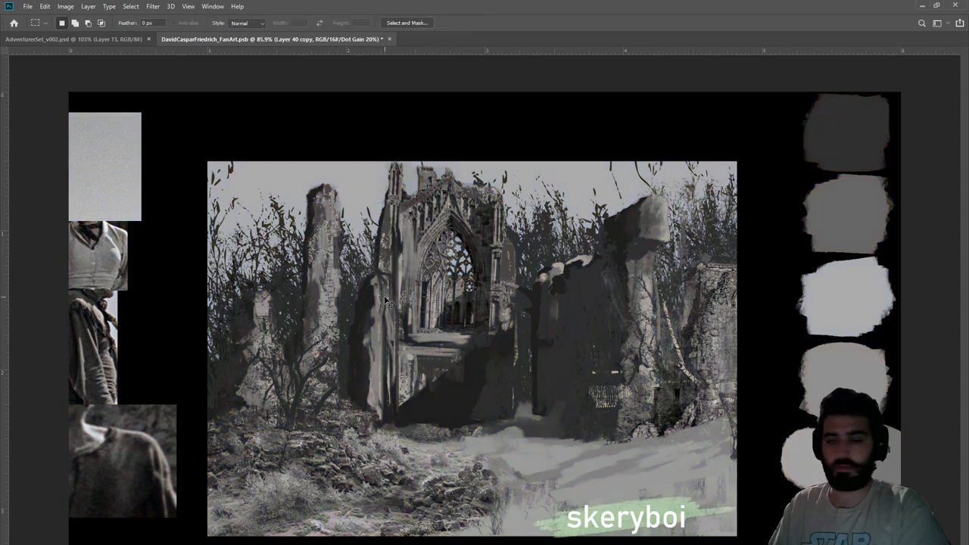
pyautogui.hotkey('ctrl', 'y')
pyautogui.hotkey('ctrl', 'y')
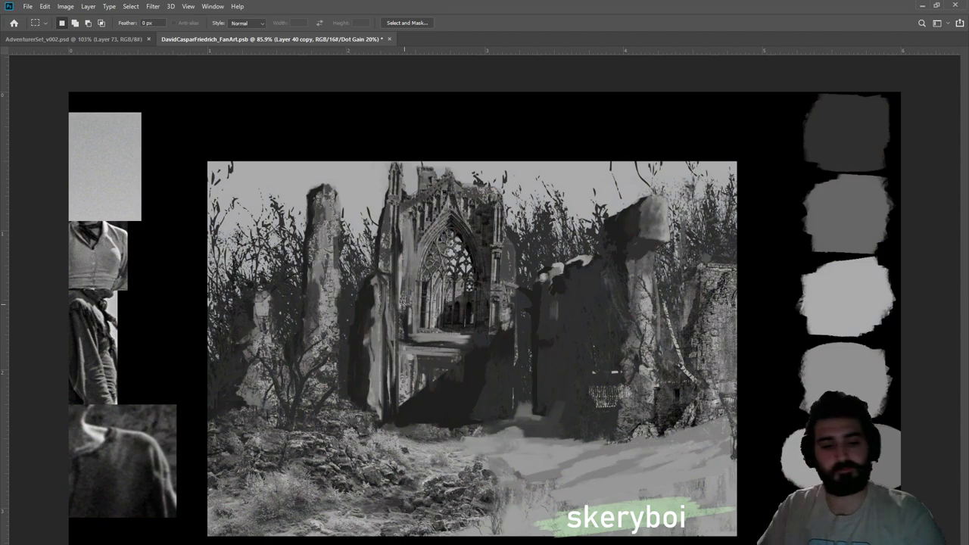
pyautogui.press('z')
pyautogui.moveTo(467, 244); pyautogui.dragTo(501, 313)
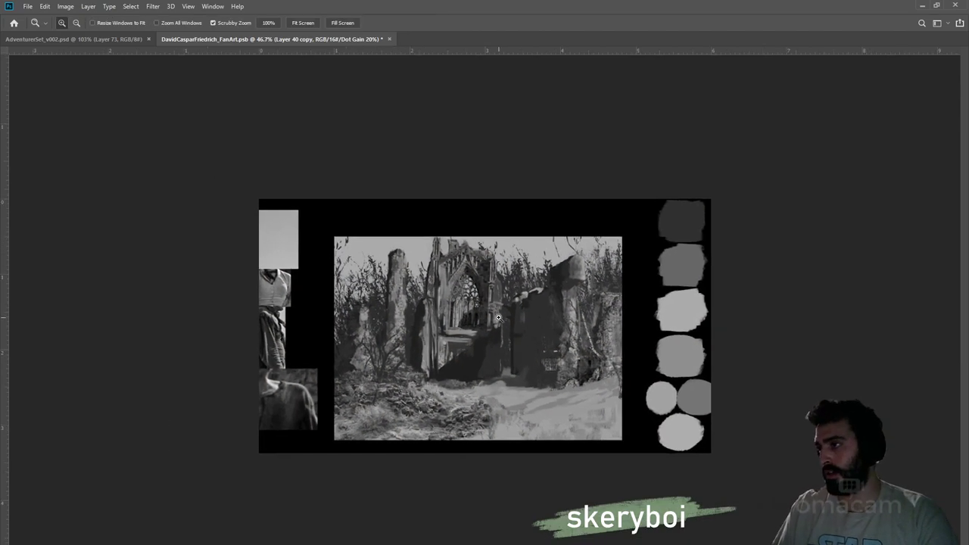
pyautogui.hotkey('ctrl', 'y')
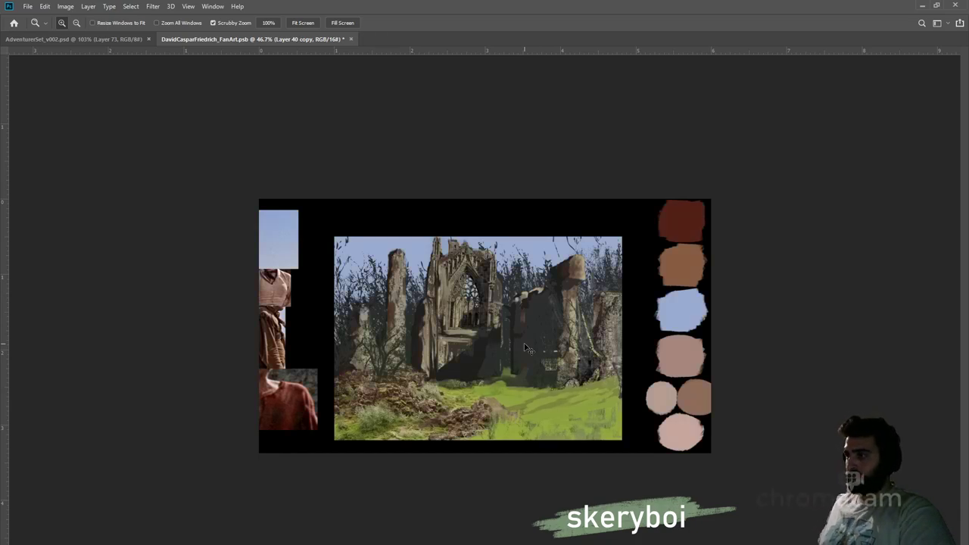
pyautogui.hotkey('ctrl', 'y')
pyautogui.hotkey('ctrl', 'y')
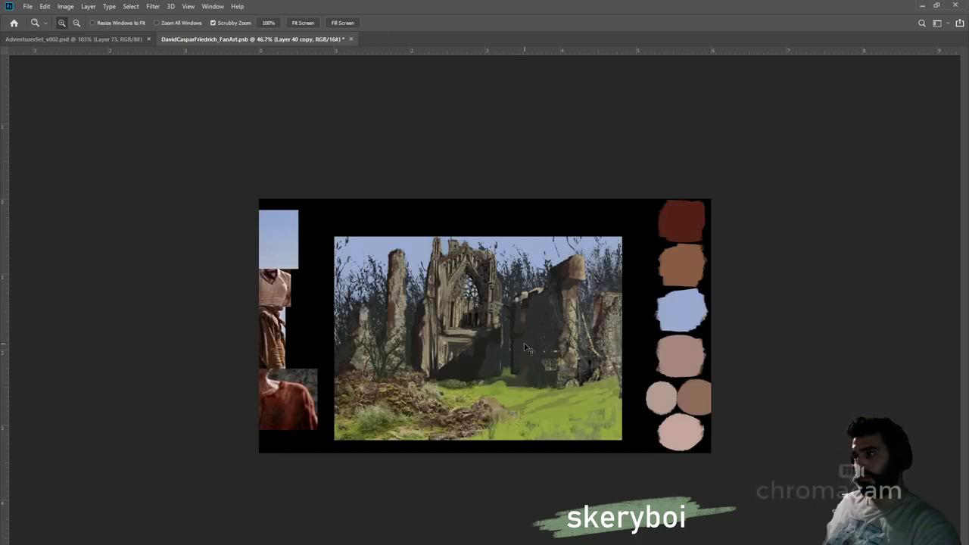
pyautogui.hotkey('ctrl', 'y')
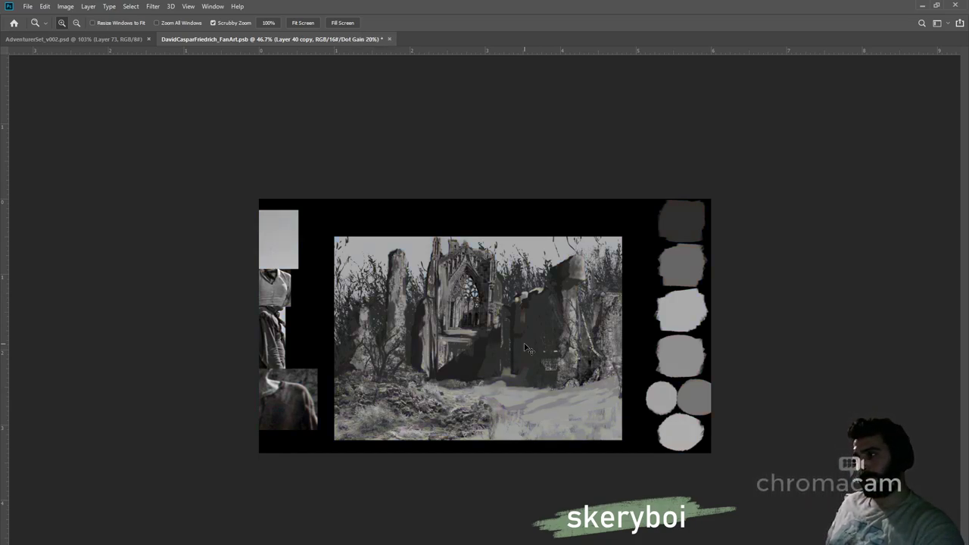
pyautogui.hotkey('ctrl', 'y')
pyautogui.hotkey('ctrl', 'y')
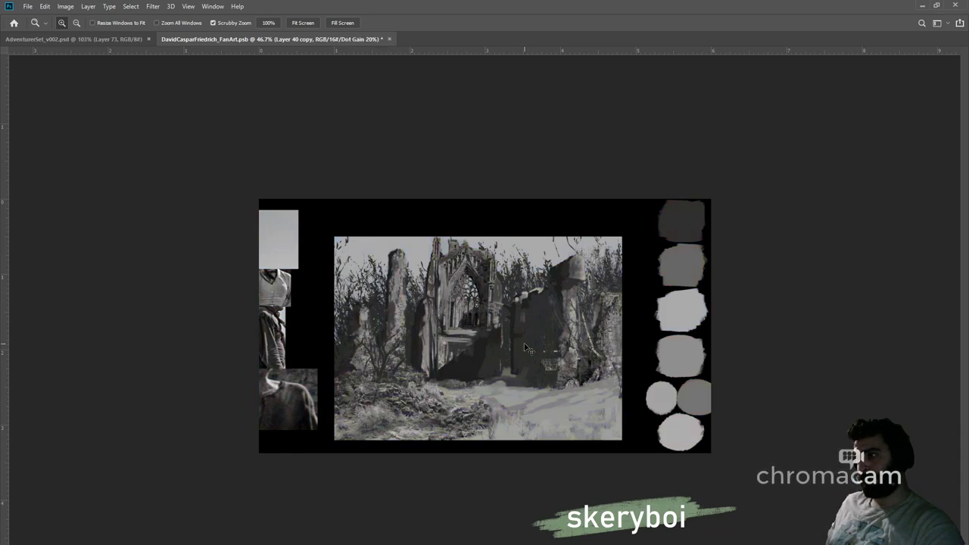
pyautogui.hotkey('ctrl', 'y')
pyautogui.hotkey('ctrl', 'y')
pyautogui.hotkey('ctrl', 'y')
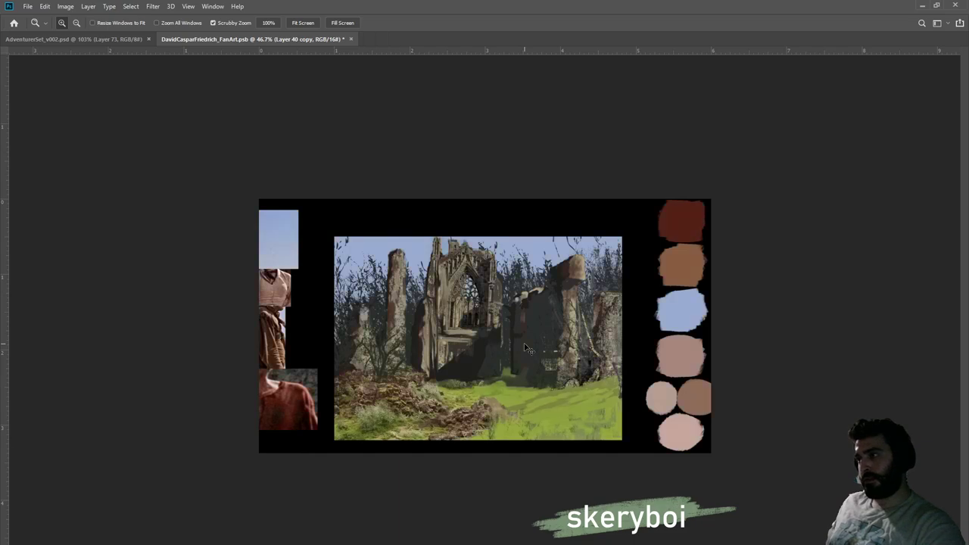
pyautogui.hotkey('ctrl', 'y')
pyautogui.hotkey('ctrl', 'y')
pyautogui.hotkey('ctrl', 'y')
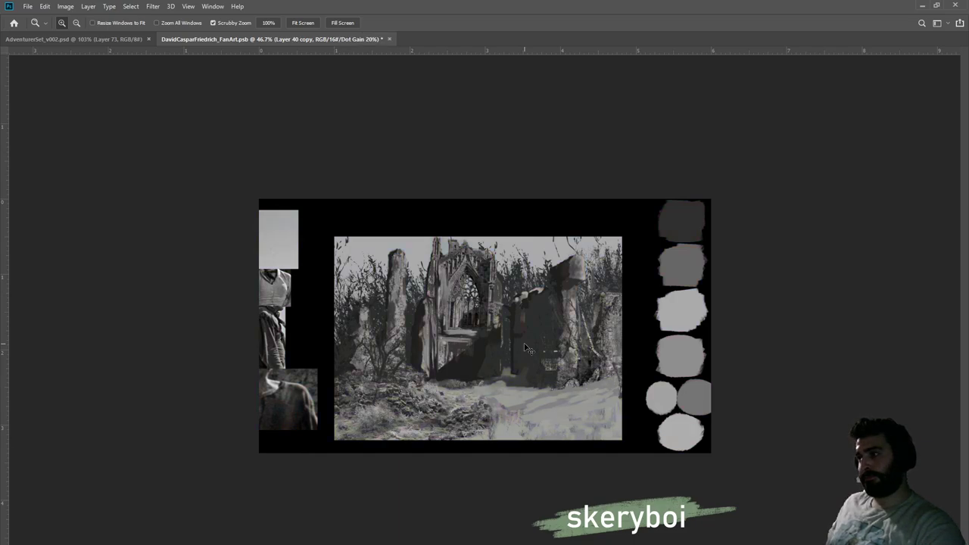
# Compare the ruins, branches and sky again in full color and in the Dot Gain 20% grayscale proof, ending in full color
pyautogui.hotkey('ctrl', 'y')
pyautogui.hotkey('ctrl', 'y')
pyautogui.hotkey('ctrl', 'y')
pyautogui.hotkey('ctrl', 'y')
pyautogui.hotkey('ctrl', 'y')
pyautogui.hotkey('ctrl', 'y')
pyautogui.hotkey('ctrl', 'y')
pyautogui.hotkey('ctrl', 'y')
pyautogui.hotkey('ctrl', 'y')
pyautogui.hotkey('ctrl', 'y')
pyautogui.hotkey('ctrl', 'y')
pyautogui.hotkey('ctrl', 'y')
pyautogui.hotkey('ctrl', 'y')
pyautogui.hotkey('ctrl', 'y')
pyautogui.hotkey('ctrl', 'y')
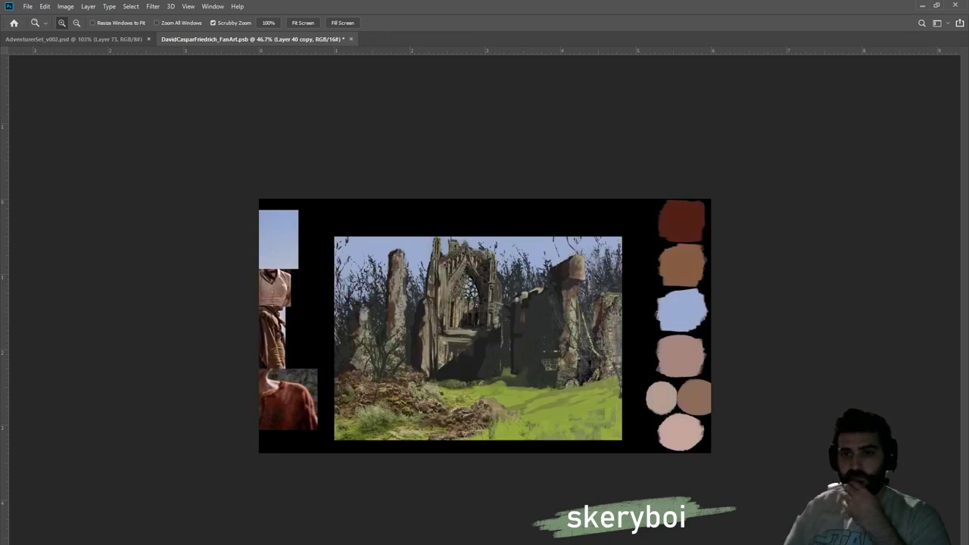
# On new Layer 41, darken the sky, mainly behind the left pillars and the arch, with dark radial gradients at 30% opacity
pyautogui.hotkey('ctrl', 'e')
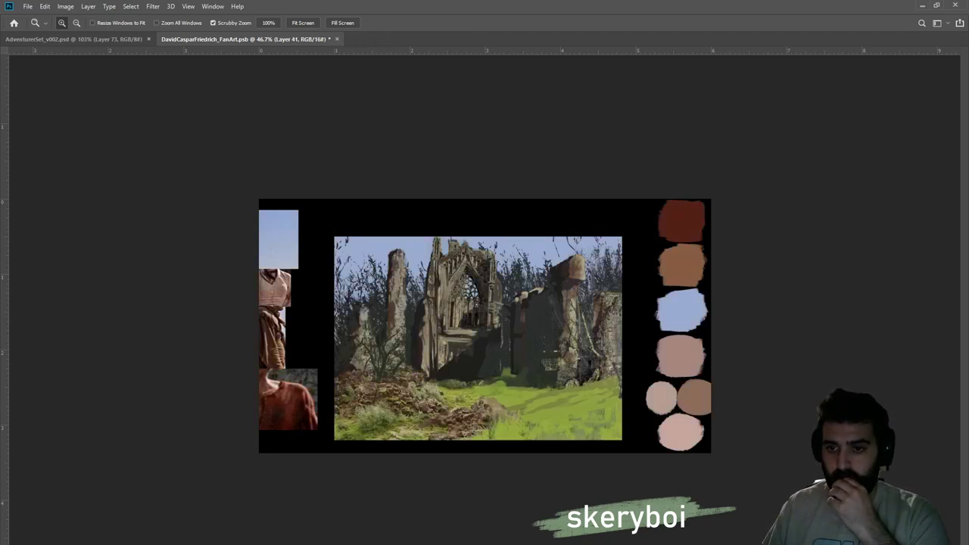
pyautogui.press('b')
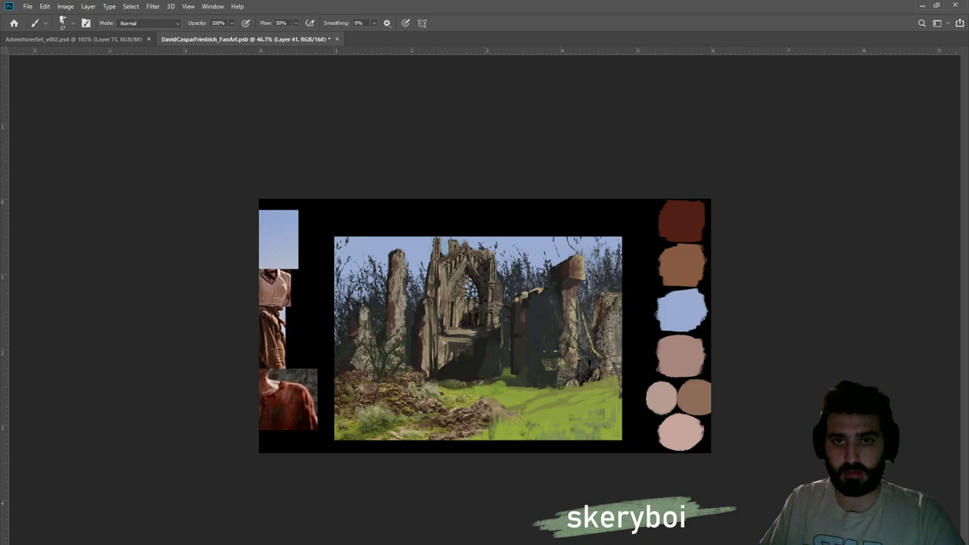
pyautogui.press('g')
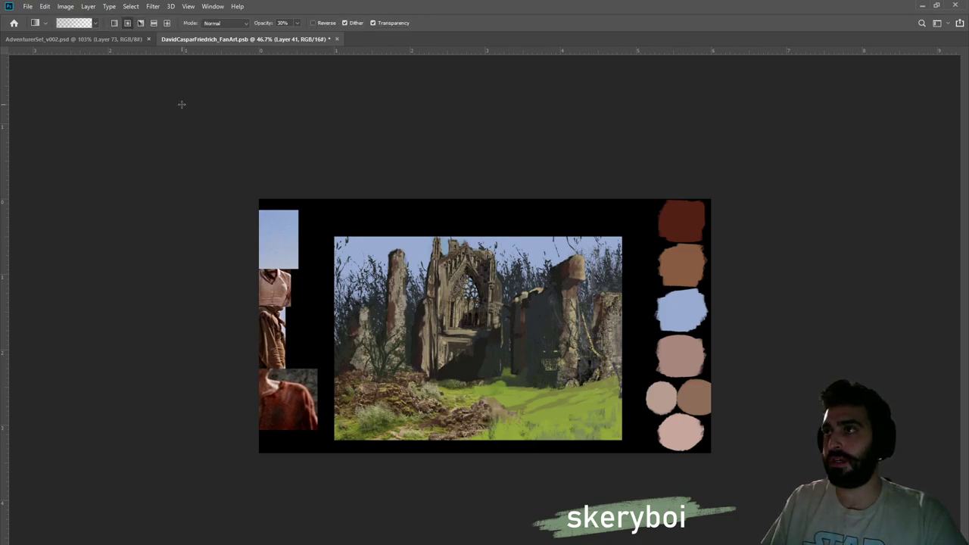
pyautogui.moveTo(431, 290); pyautogui.dragTo(534, 319)
pyautogui.hotkey('ctrl', 'z')
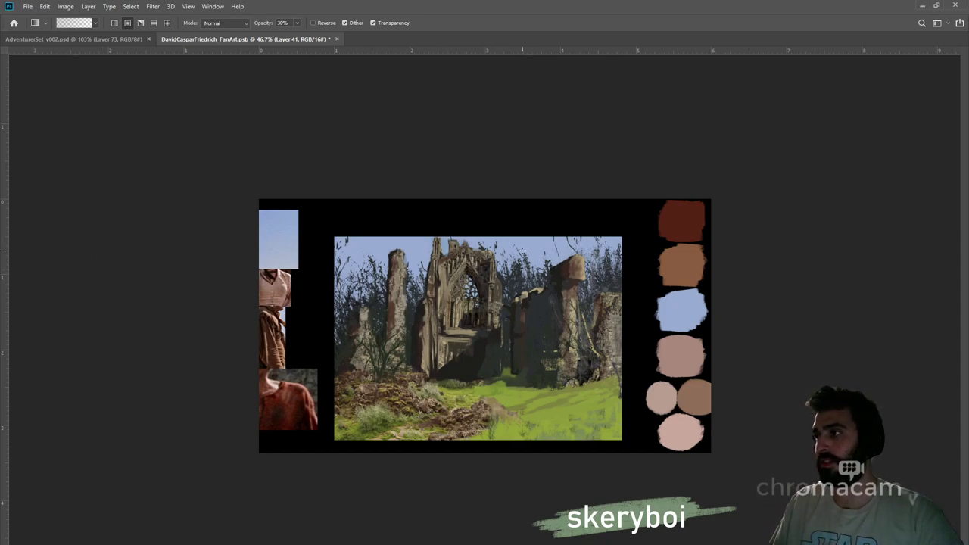
pyautogui.moveTo(446, 327); pyautogui.dragTo(520, 365)
pyautogui.hotkey('ctrl', 'z')
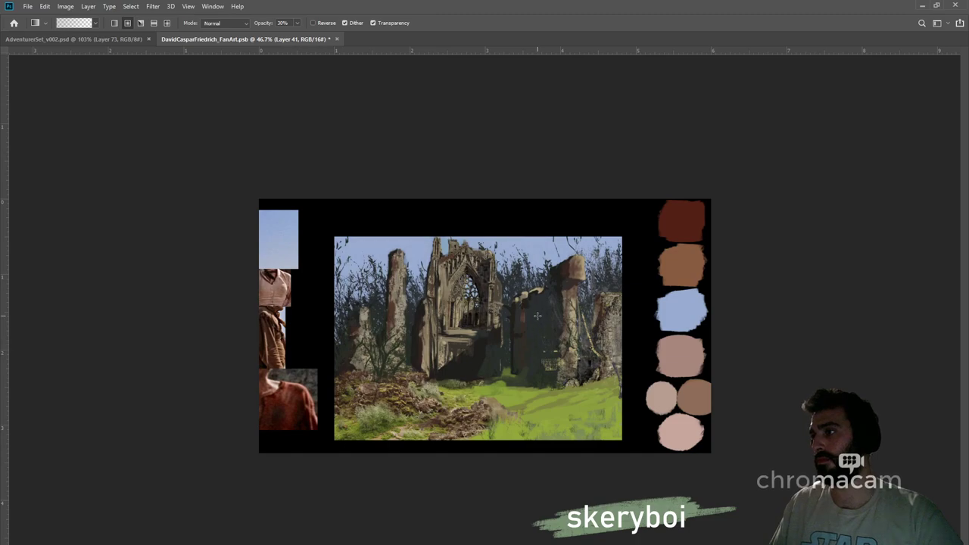
pyautogui.moveTo(321, 222); pyautogui.dragTo(544, 288)
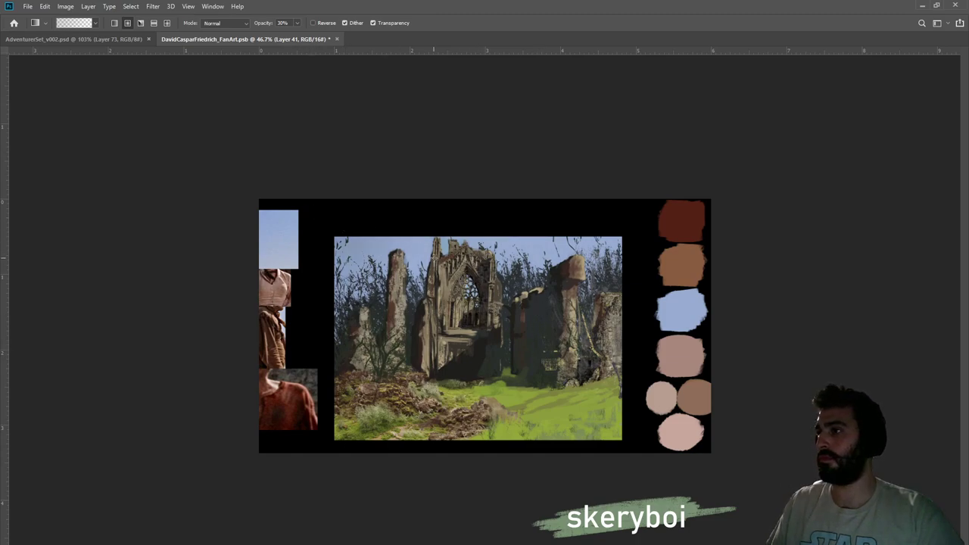
pyautogui.moveTo(236, 304); pyautogui.dragTo(424, 292)
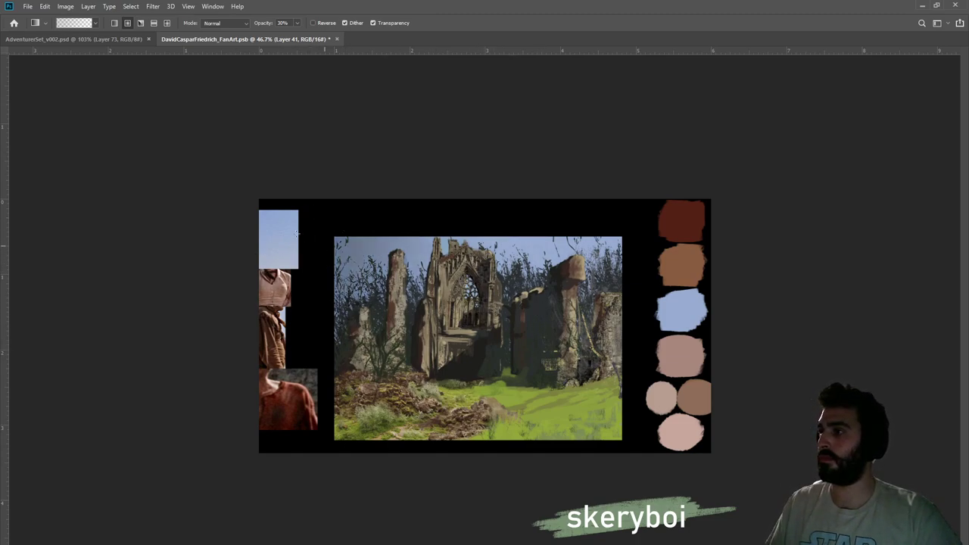
pyautogui.moveTo(361, 215); pyautogui.dragTo(522, 312)
pyautogui.moveTo(482, 202); pyautogui.dragTo(544, 312)
pyautogui.moveTo(469, 175); pyautogui.dragTo(531, 286)
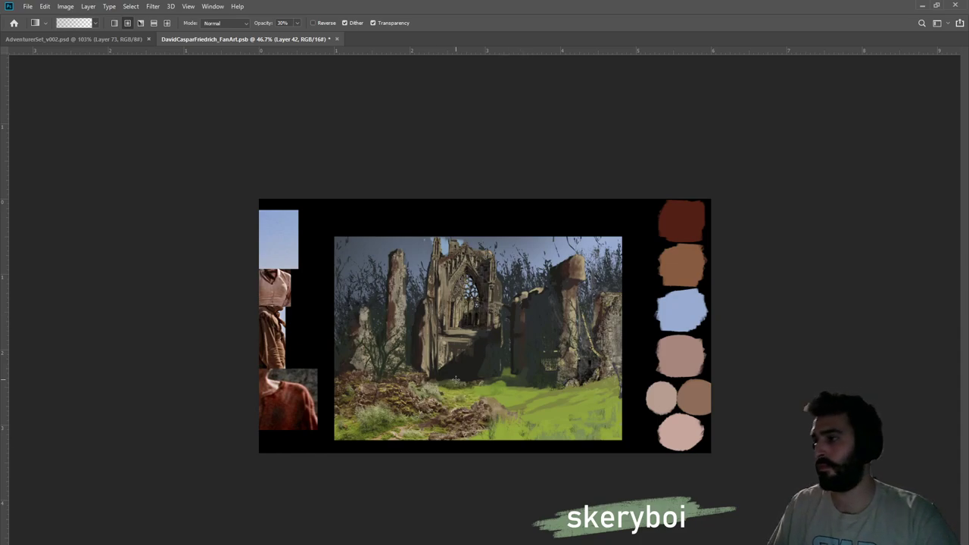
# On Layer 42, lay 30% opacity radial gradients over the base of the ruins, the left pillars and the foreground ground
pyautogui.moveTo(456, 379); pyautogui.dragTo(592, 348)
pyautogui.moveTo(462, 368); pyautogui.dragTo(550, 351)
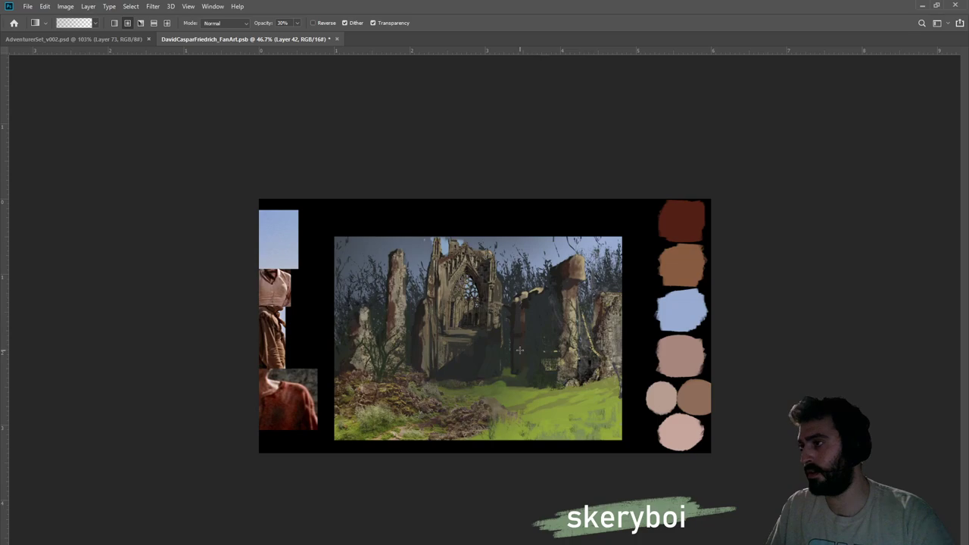
pyautogui.moveTo(608, 374)
pyautogui.mouseDown()
pyautogui.moveTo(621, 348)
pyautogui.moveTo(609, 359)
pyautogui.mouseUp()
pyautogui.moveTo(545, 413); pyautogui.dragTo(560, 390)
pyautogui.moveTo(478, 429); pyautogui.dragTo(489, 405)
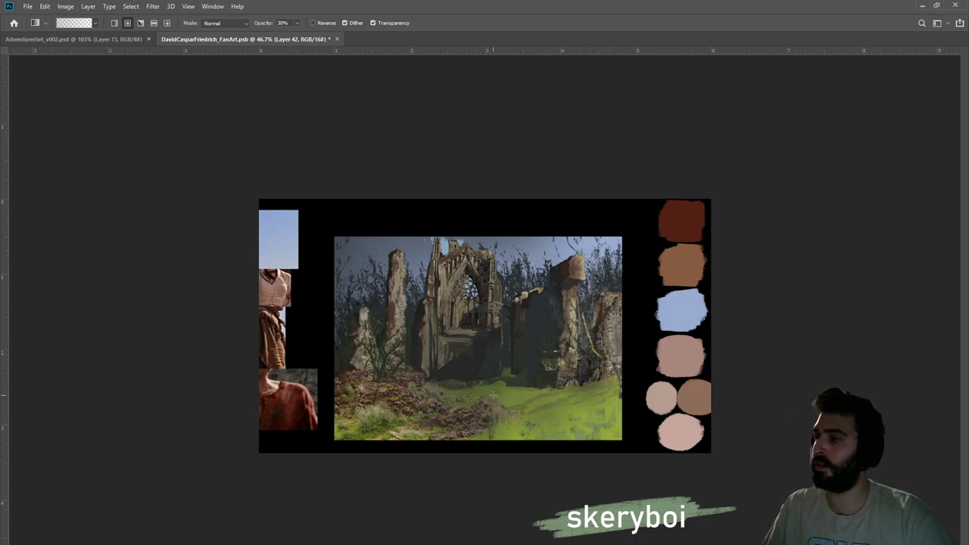
pyautogui.moveTo(401, 427); pyautogui.dragTo(414, 401)
pyautogui.moveTo(352, 424); pyautogui.dragTo(379, 312)
pyautogui.moveTo(334, 377); pyautogui.dragTo(408, 380)
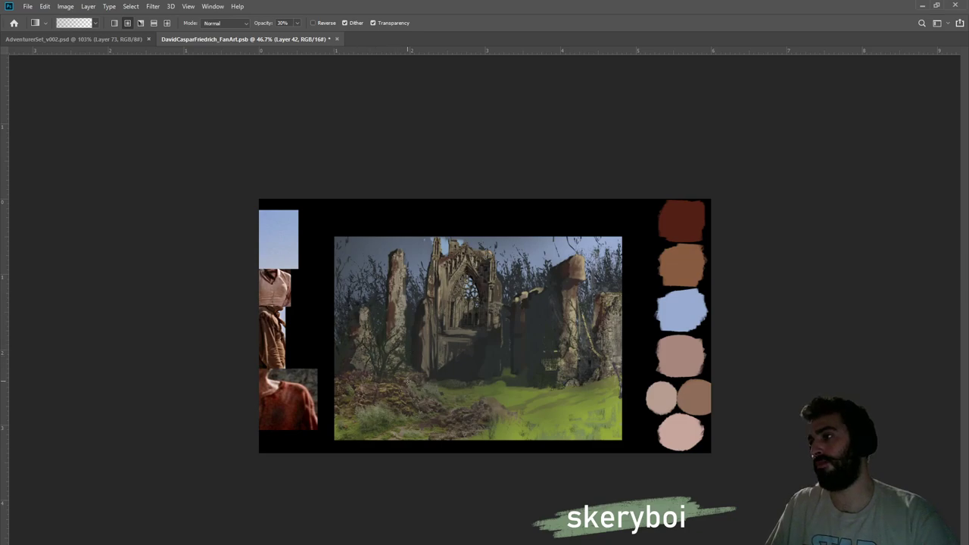
pyautogui.moveTo(415, 277); pyautogui.dragTo(451, 312)
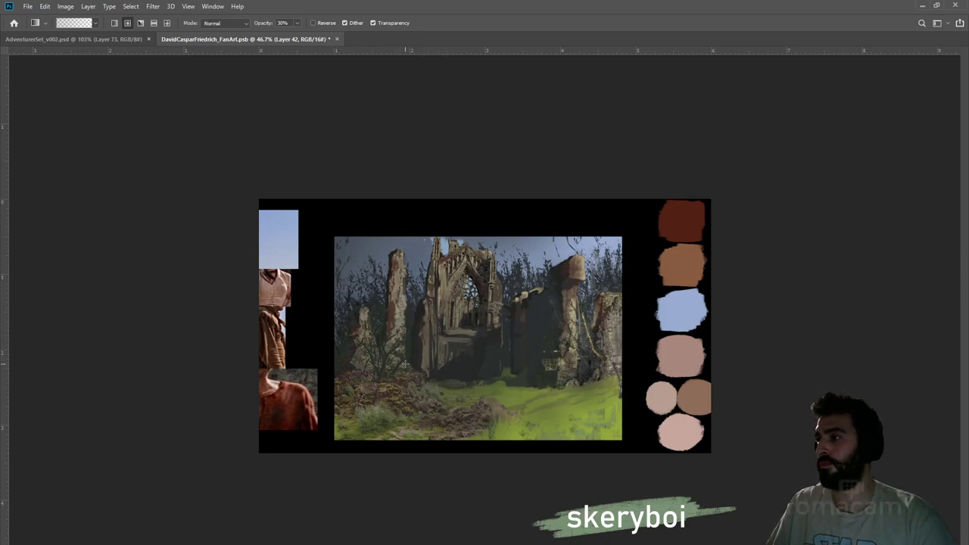
# Enlarge the eraser to 180 px and erase the gradient haze from the arch and the foreground rocks and grass
pyautogui.press('e')
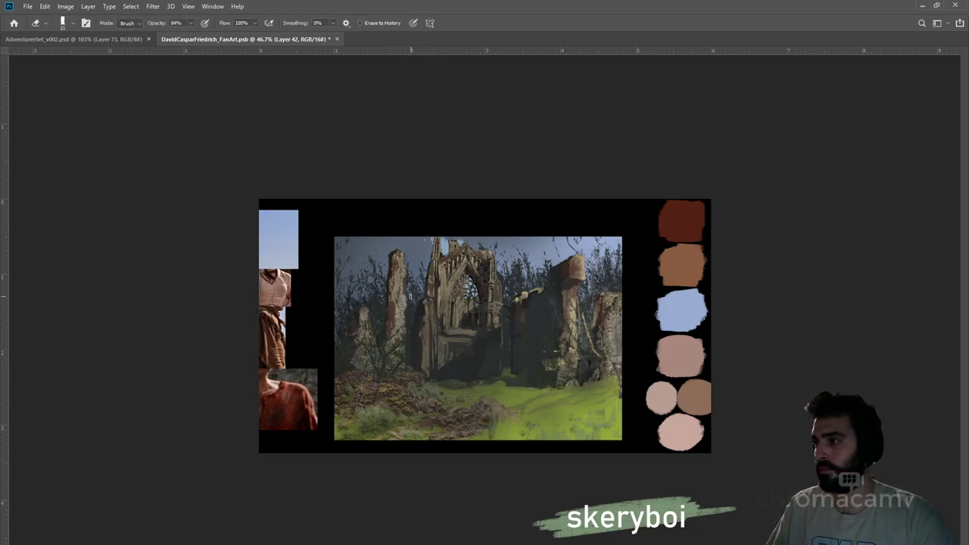
pyautogui.press(']')
pyautogui.press(']')
pyautogui.press(']')
pyautogui.press(']')
pyautogui.press(']')
pyautogui.press(']')
pyautogui.press(']')
pyautogui.press(']')
pyautogui.press(']')
pyautogui.press(']')
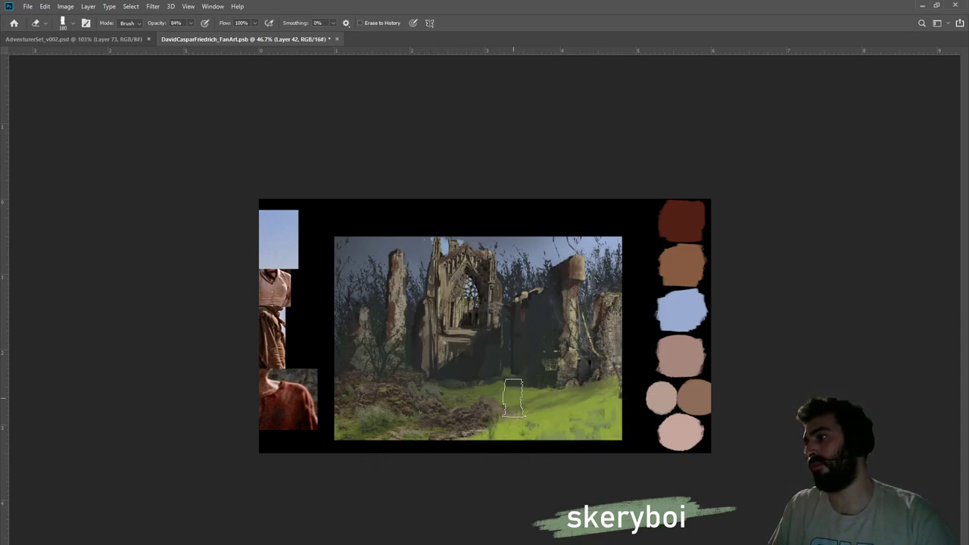
pyautogui.moveTo(520, 414); pyautogui.dragTo(333, 467)
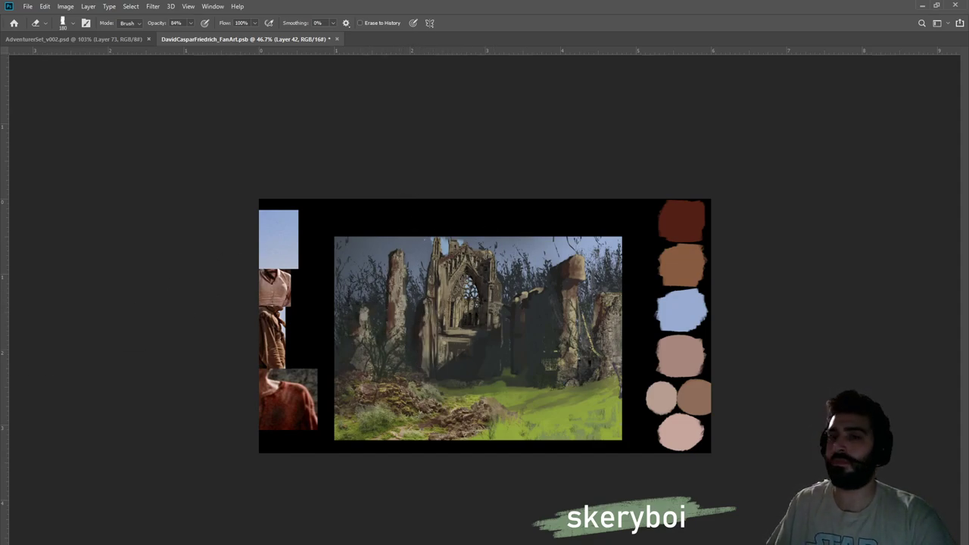
# Compare the painting with and without Layer 42's gradient shading, judging it both from a distance and up close
pyautogui.hotkey('ctrl', ',')
pyautogui.hotkey('ctrl', ',')
pyautogui.hotkey('ctrl', ',')
pyautogui.hotkey('ctrl', ',')
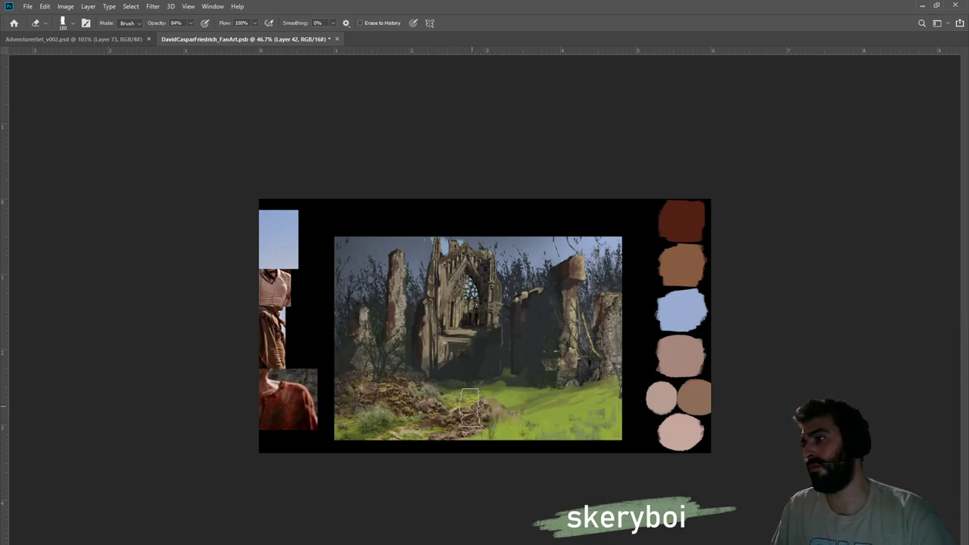
pyautogui.press('z')
pyautogui.moveTo(509, 334); pyautogui.dragTo(459, 334)
pyautogui.click(518, 351)
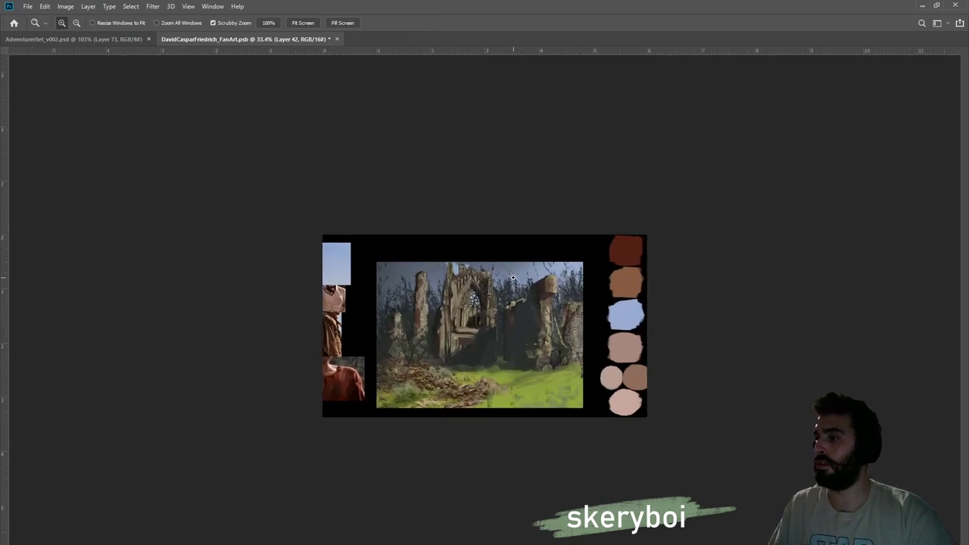
pyautogui.click(483, 358)
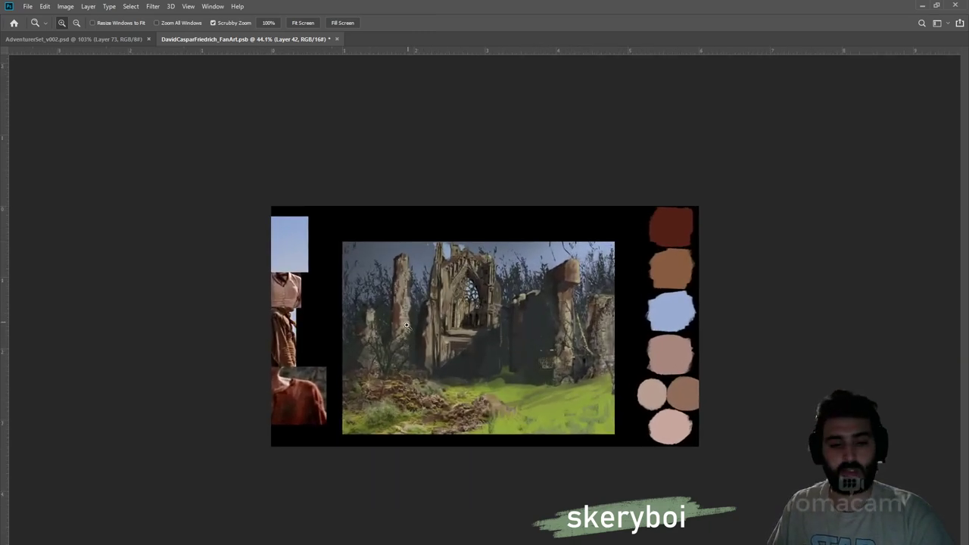
pyautogui.press('b')
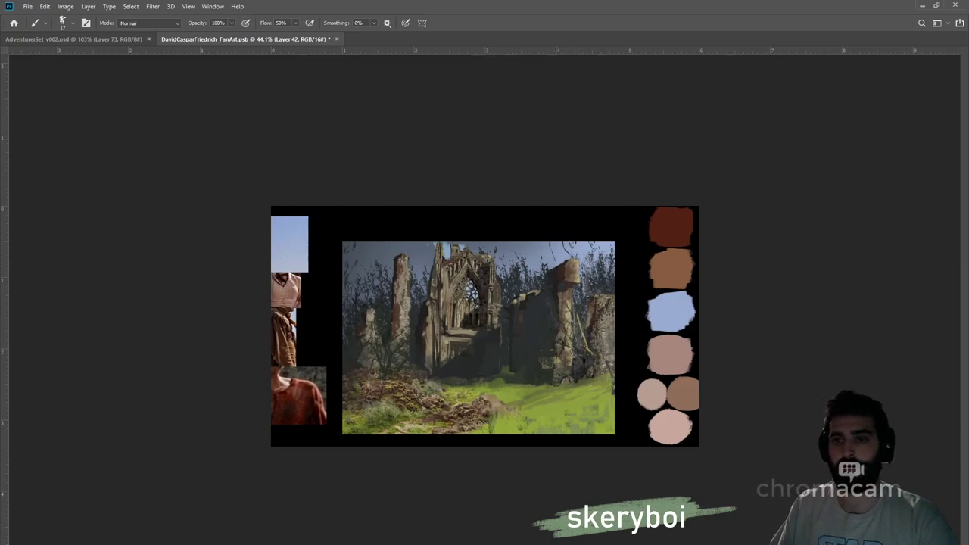
pyautogui.press('z')
pyautogui.moveTo(541, 306)
pyautogui.mouseDown()
pyautogui.moveTo(596, 306)
pyautogui.moveTo(537, 310)
pyautogui.mouseUp()
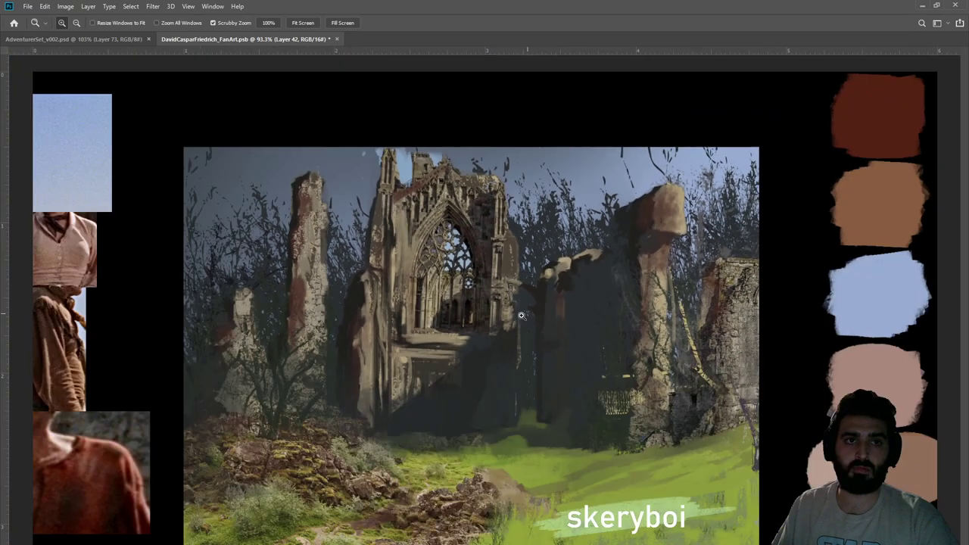
pyautogui.moveTo(444, 415); pyautogui.dragTo(485, 411)
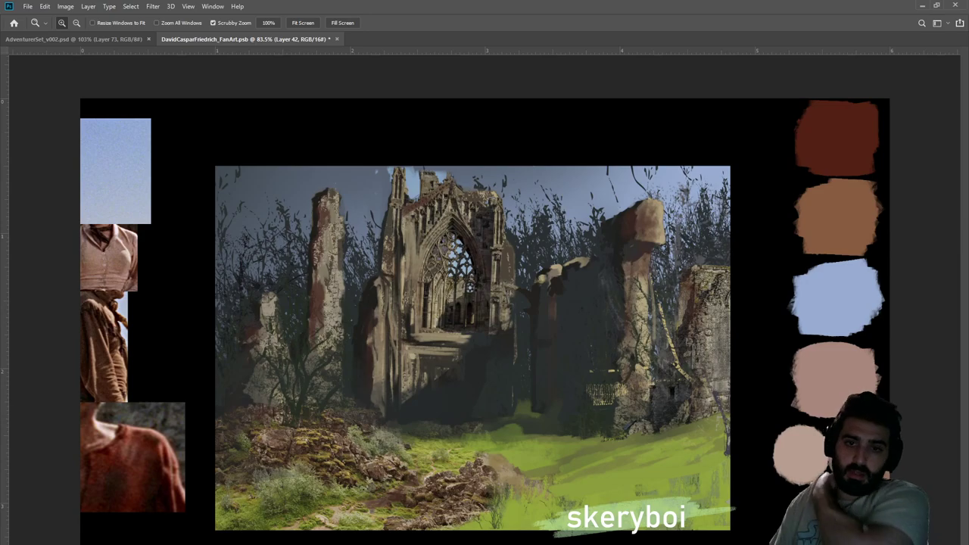
# On a new layer, paint a flat dark shadow over the lower ruins and wall between the arch and the right pillar
pyautogui.hotkey('ctrl', 'alt', 'shift', 'n')
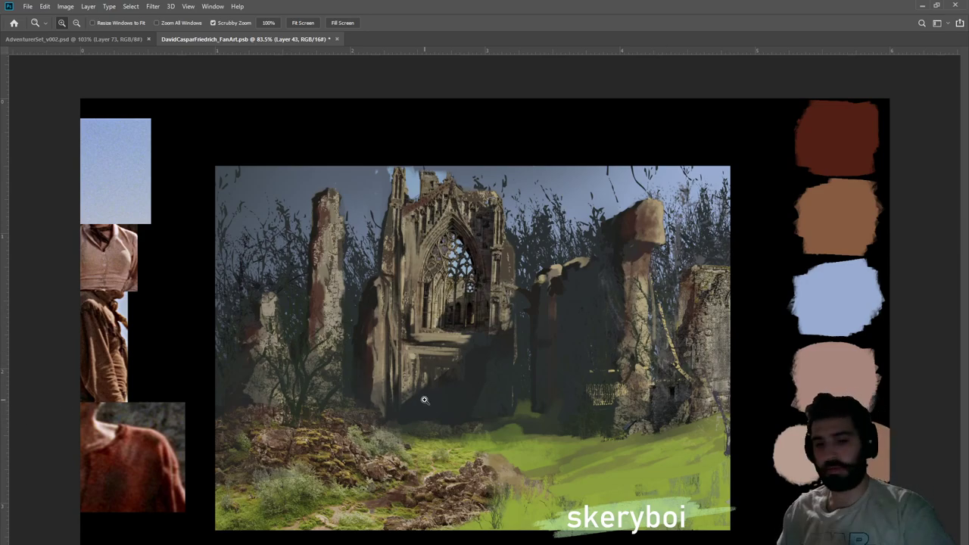
pyautogui.press('b')
pyautogui.moveTo(515, 430)
pyautogui.mouseDown()
pyautogui.moveTo(449, 438)
pyautogui.moveTo(487, 428)
pyautogui.moveTo(479, 425)
pyautogui.moveTo(433, 426)
pyautogui.moveTo(500, 423)
pyautogui.mouseUp()
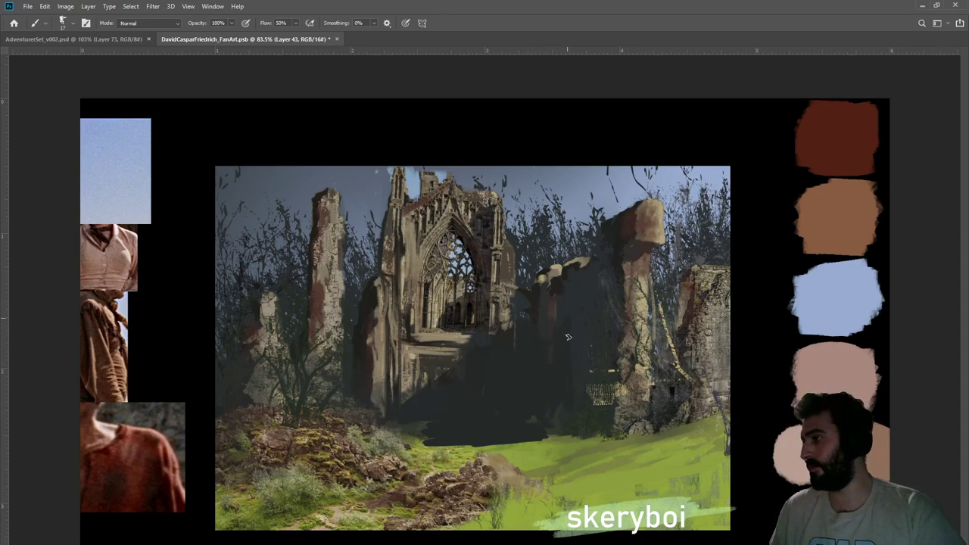
pyautogui.moveTo(521, 427)
pyautogui.mouseDown()
pyautogui.moveTo(586, 441)
pyautogui.moveTo(537, 447)
pyautogui.moveTo(609, 434)
pyautogui.moveTo(619, 391)
pyautogui.moveTo(608, 395)
pyautogui.moveTo(604, 385)
pyautogui.mouseUp()
pyautogui.moveTo(617, 281)
pyautogui.mouseDown()
pyautogui.moveTo(584, 294)
pyautogui.moveTo(580, 356)
pyautogui.moveTo(583, 265)
pyautogui.moveTo(596, 358)
pyautogui.moveTo(585, 395)
pyautogui.mouseUp()
pyautogui.moveTo(562, 298); pyautogui.dragTo(561, 318)
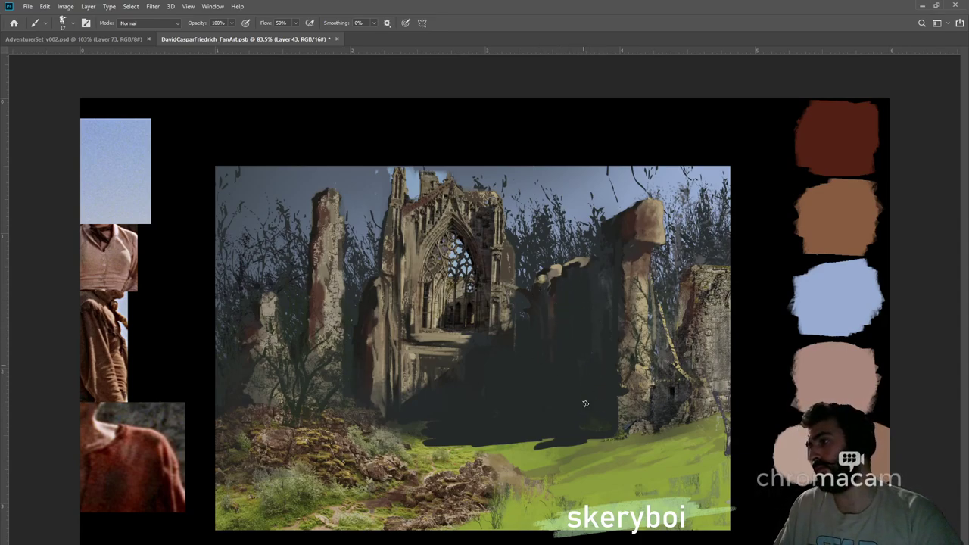
pyautogui.moveTo(554, 439); pyautogui.dragTo(525, 442)
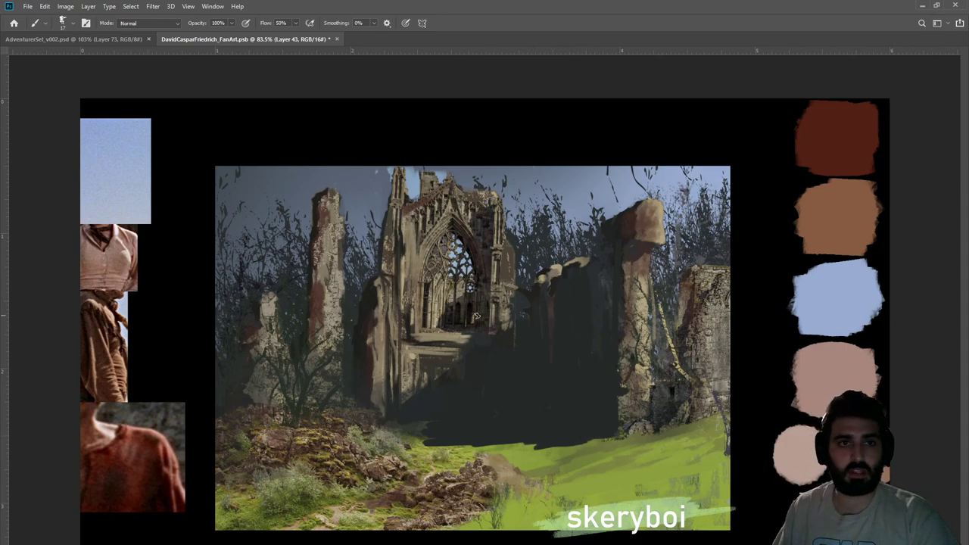
pyautogui.moveTo(407, 426)
pyautogui.mouseDown()
pyautogui.moveTo(490, 429)
pyautogui.moveTo(477, 438)
pyautogui.mouseUp()
pyautogui.moveTo(395, 442); pyautogui.dragTo(484, 436)
# Erase the excess dark paint along the shadow's lower edge where it meets the grass
pyautogui.press('e')
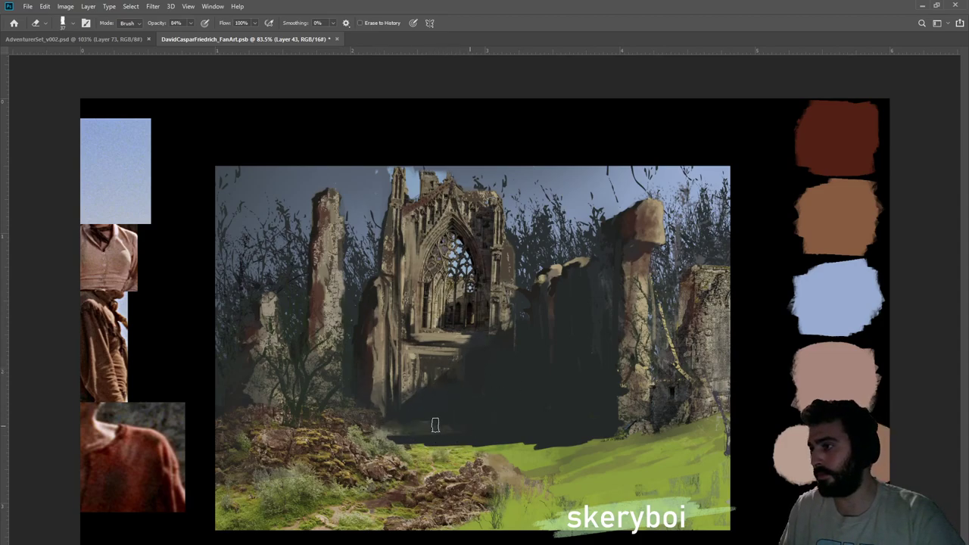
pyautogui.moveTo(366, 430); pyautogui.dragTo(508, 441)
pyautogui.moveTo(429, 447)
pyautogui.mouseDown()
pyautogui.moveTo(508, 442)
pyautogui.moveTo(474, 450)
pyautogui.moveTo(554, 448)
pyautogui.moveTo(482, 458)
pyautogui.moveTo(581, 449)
pyautogui.mouseUp()
pyautogui.moveTo(521, 465)
pyautogui.mouseDown()
pyautogui.moveTo(646, 440)
pyautogui.moveTo(515, 454)
pyautogui.mouseUp()
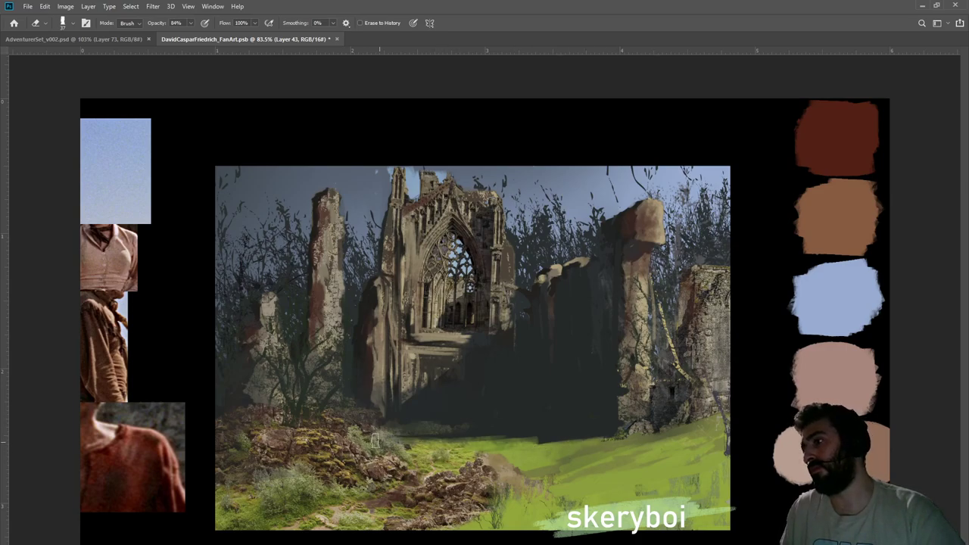
# Compare the whole painting from a distance with and without the new dark shadow on the central wall
pyautogui.press('z')
pyautogui.moveTo(565, 383); pyautogui.dragTo(412, 371)
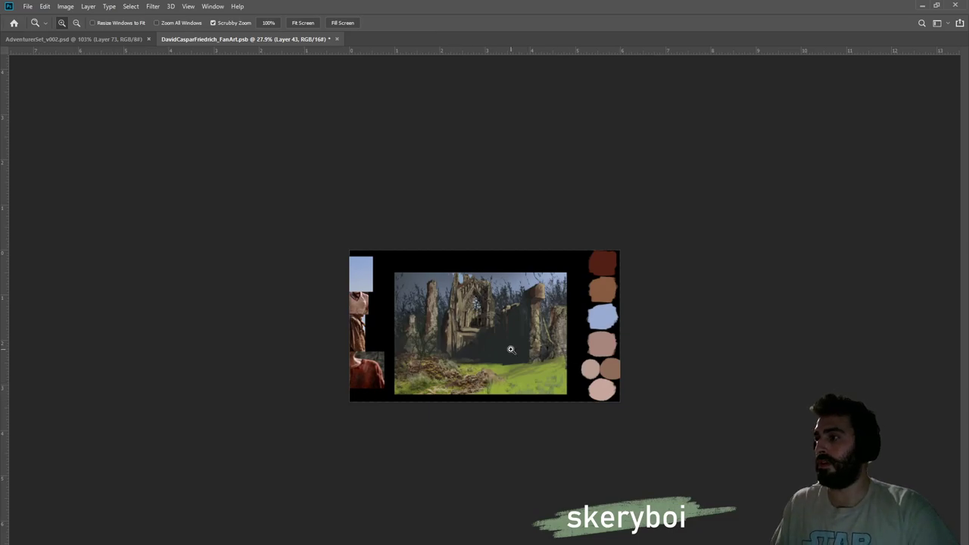
pyautogui.moveTo(539, 343); pyautogui.dragTo(518, 337)
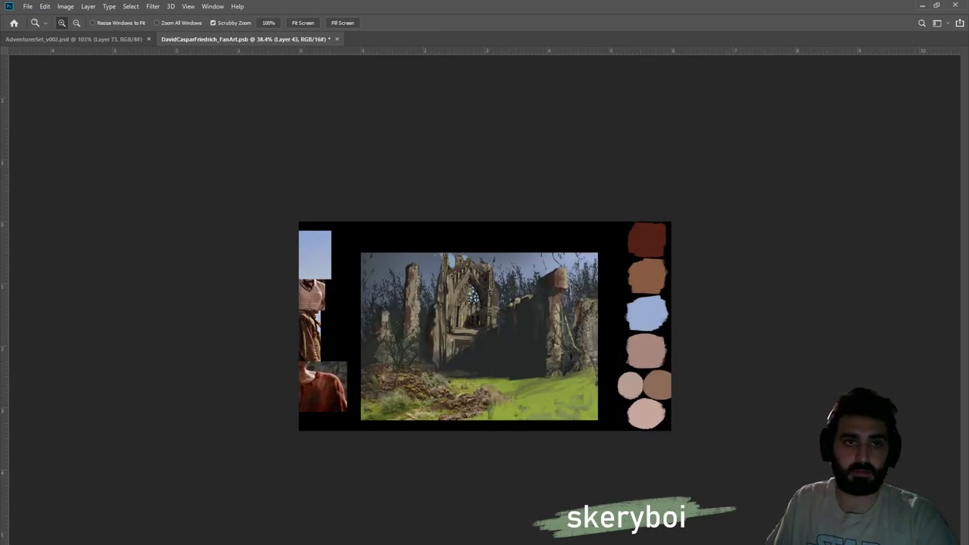
pyautogui.hotkey('ctrl', 'z')
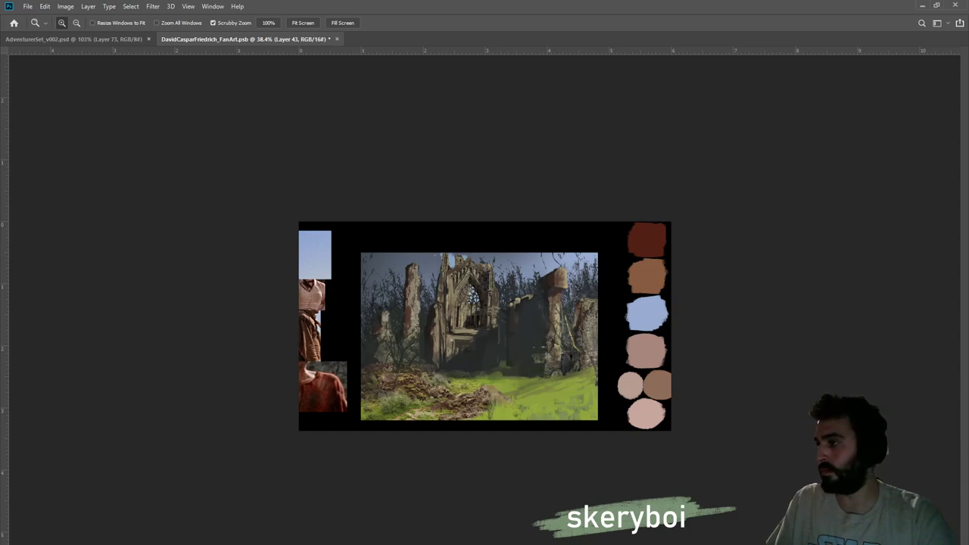
pyautogui.hotkey('ctrl', 'shift', 'z')
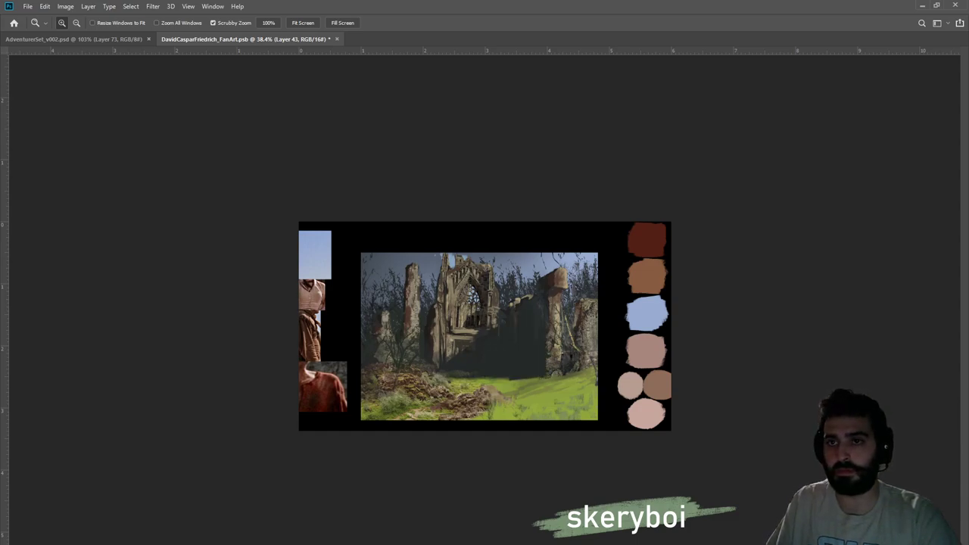
pyautogui.hotkey('ctrl', 'z')
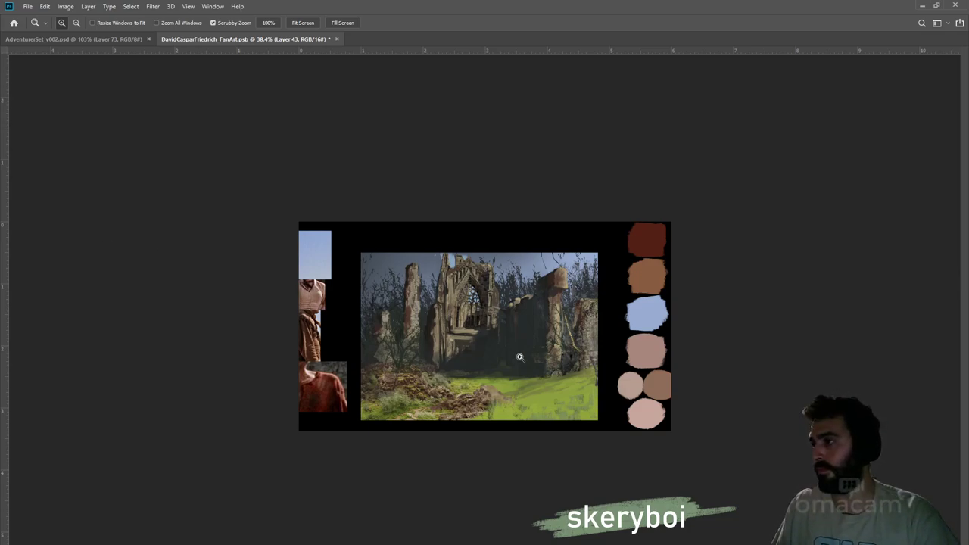
pyautogui.hotkey('ctrl', '+')
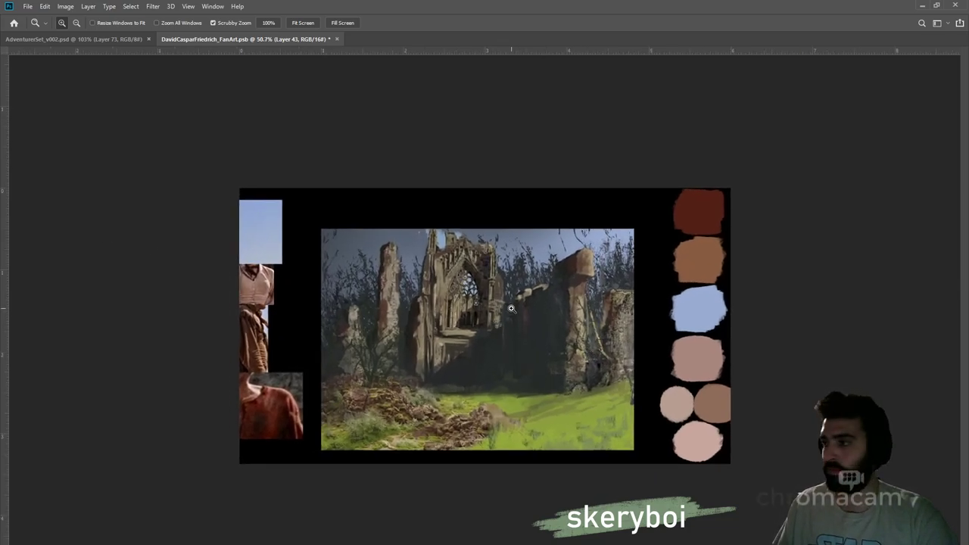
pyautogui.press('e')
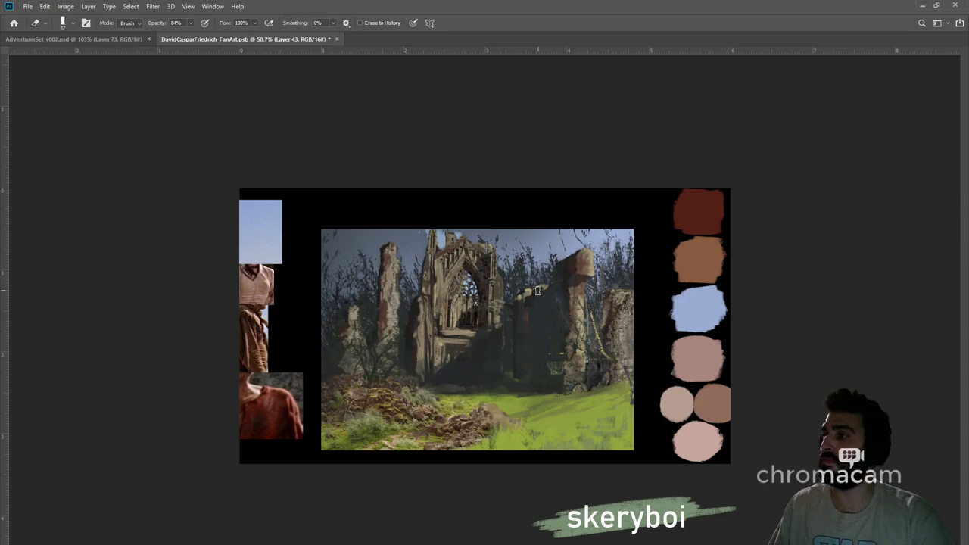
# Save the painting and look through the Ruins group's reference photos, leaving the one with the tall central Gothic arch shown
pyautogui.hotkey('ctrl', 's')
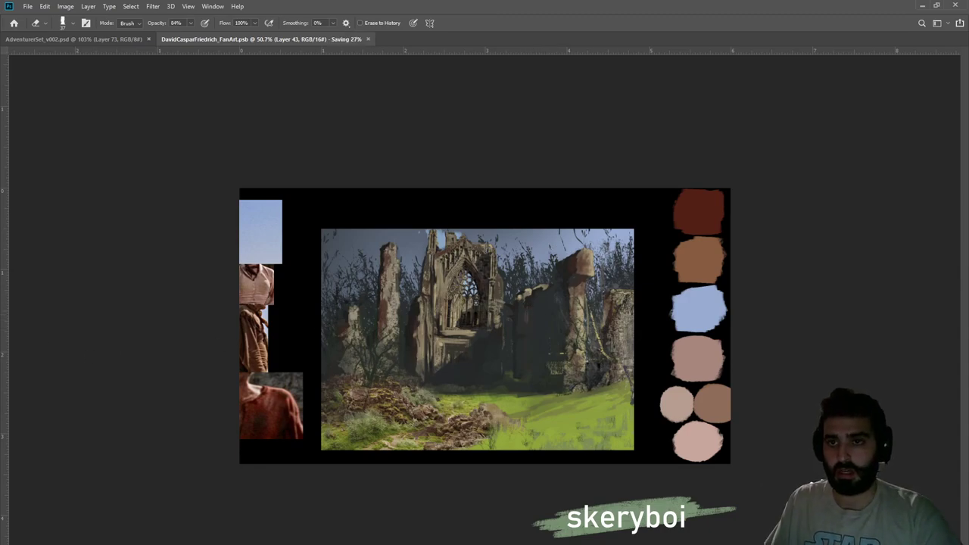
pyautogui.press('z')
pyautogui.moveTo(556, 316); pyautogui.dragTo(588, 308)
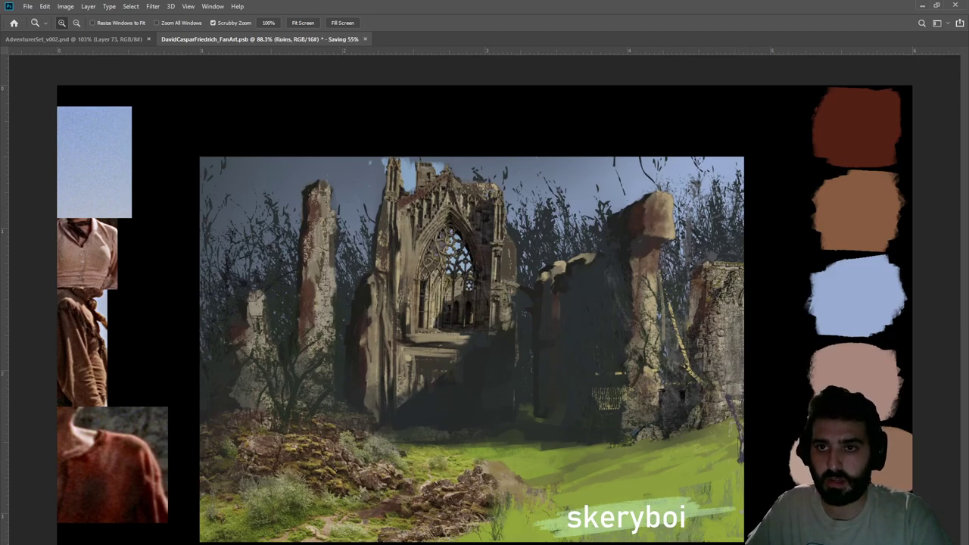
pyautogui.hotkey('ctrl', 'v')
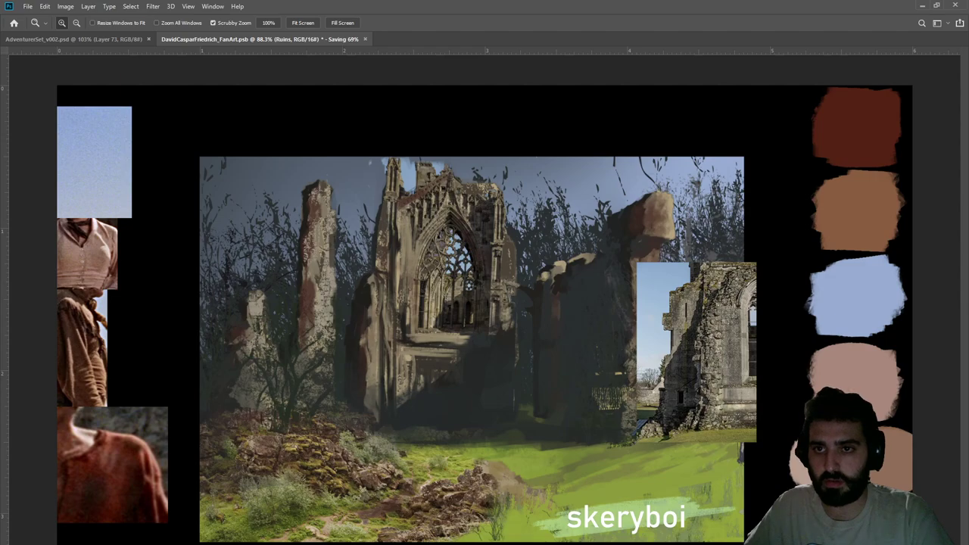
pyautogui.hotkey('ctrl', 'z')
pyautogui.hotkey('ctrl', 'v')
pyautogui.hotkey('ctrl', ',')
pyautogui.hotkey('ctrl', ',')
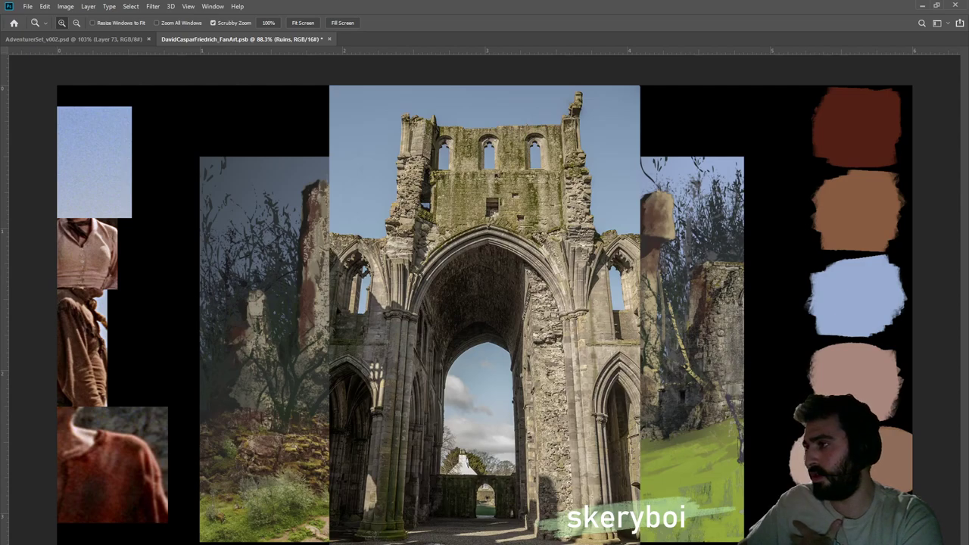
# Duplicate the Gothic Ruins (197) photo layer and clip the copy to the painting's picture area
pyautogui.hotkey('alt', ']')
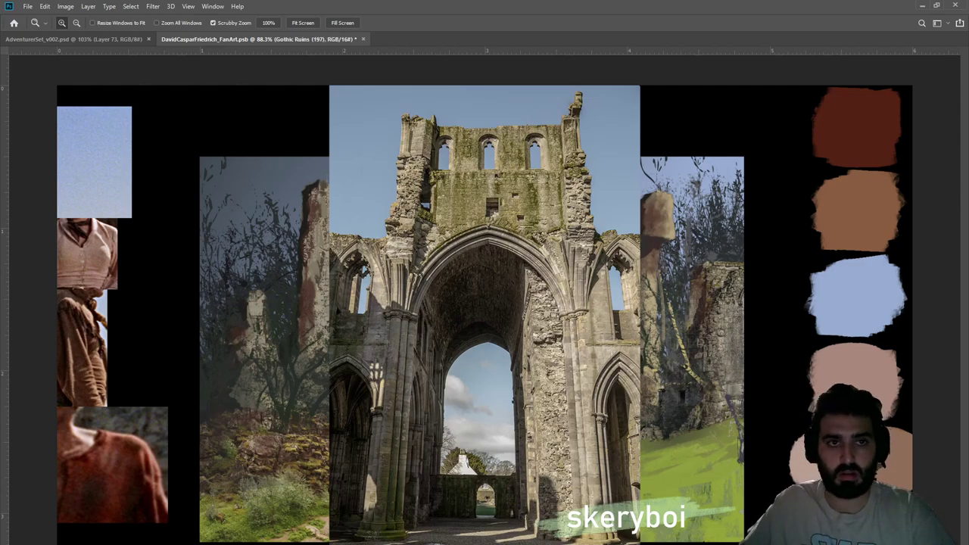
pyautogui.hotkey('ctrl', 'j')
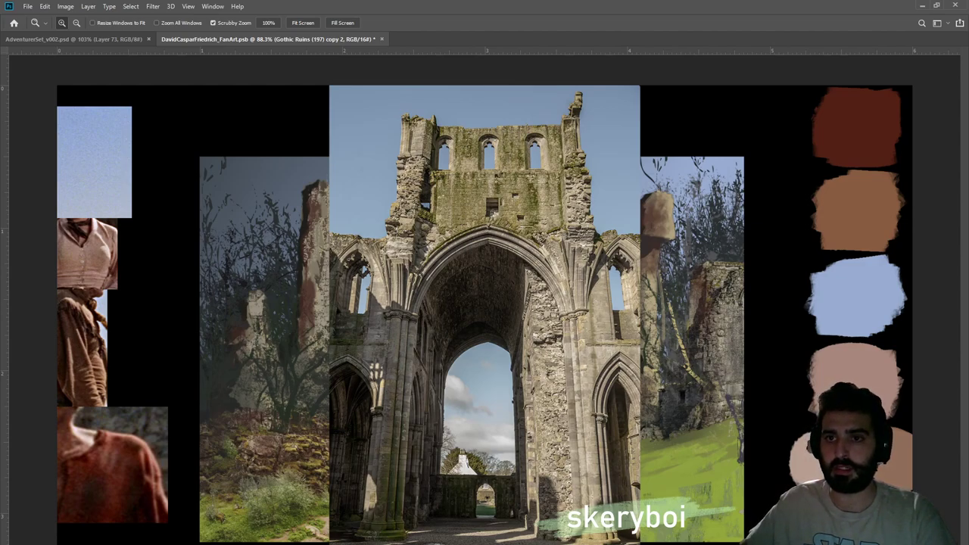
pyautogui.hotkey('ctrl', 'alt', 'g')
# Outline the photo's stone wall and columns from the arch opening to the right side window, and copy them to a new layer
pyautogui.press('l')
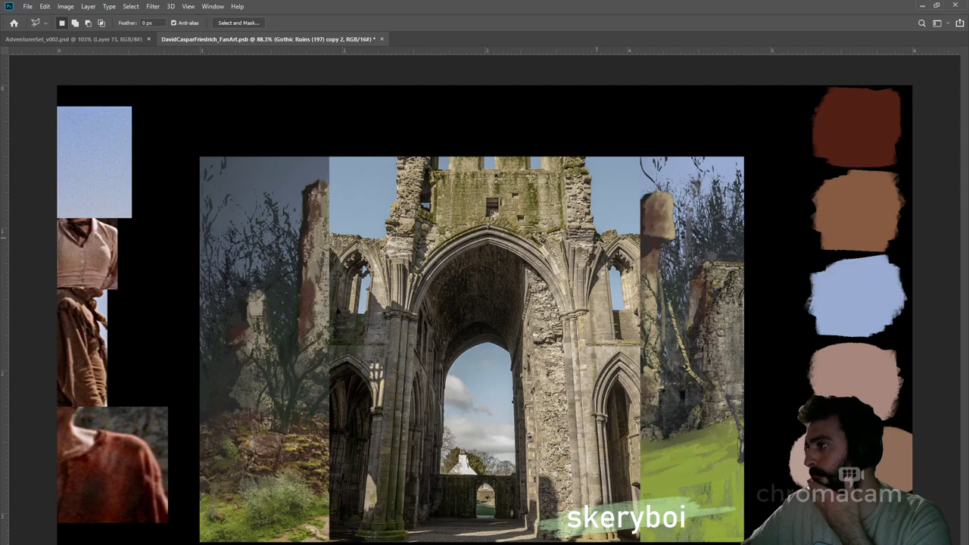
pyautogui.moveTo(523, 261); pyautogui.dragTo(519, 530)
pyautogui.click(523, 536)
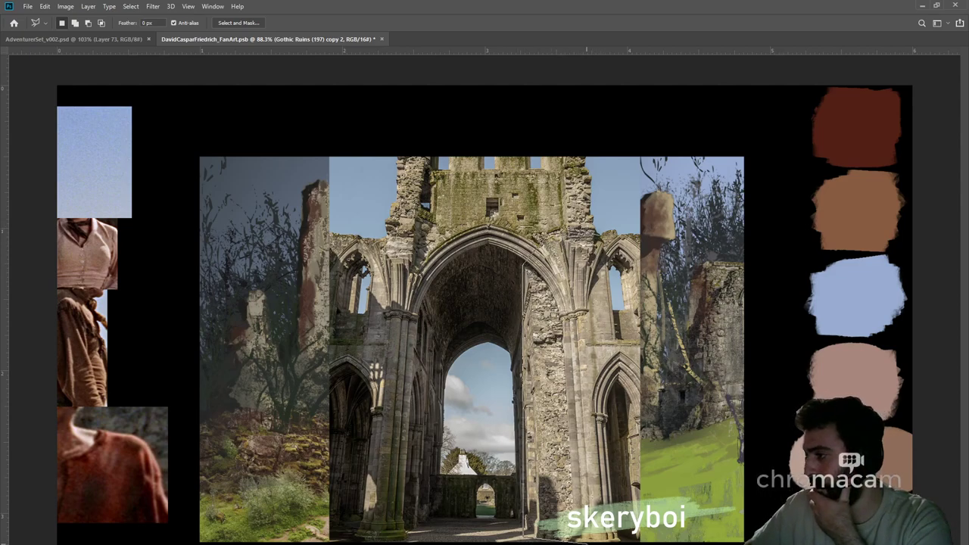
pyautogui.moveTo(625, 542)
pyautogui.mouseDown()
pyautogui.moveTo(612, 423)
pyautogui.moveTo(622, 363)
pyautogui.moveTo(615, 250)
pyautogui.mouseUp()
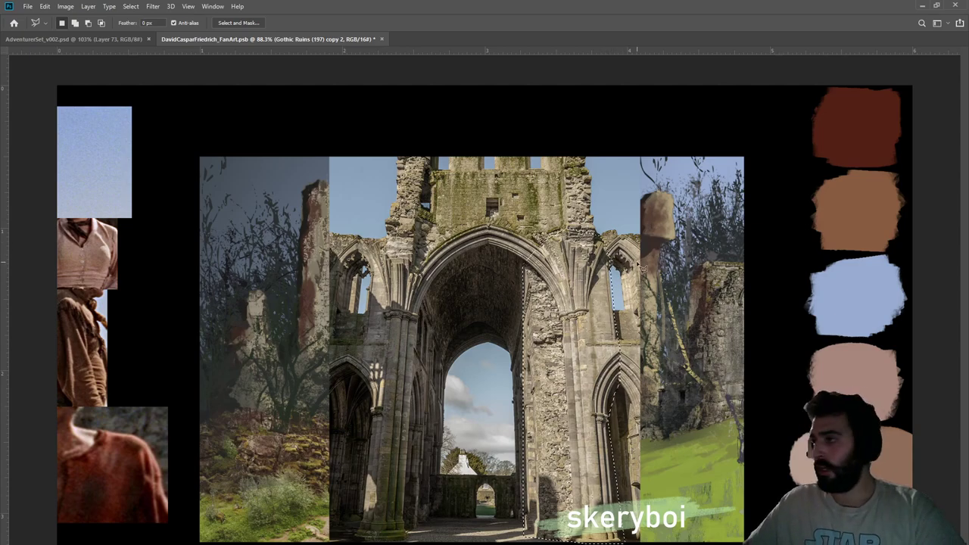
pyautogui.hotkey('ctrl', 'j')
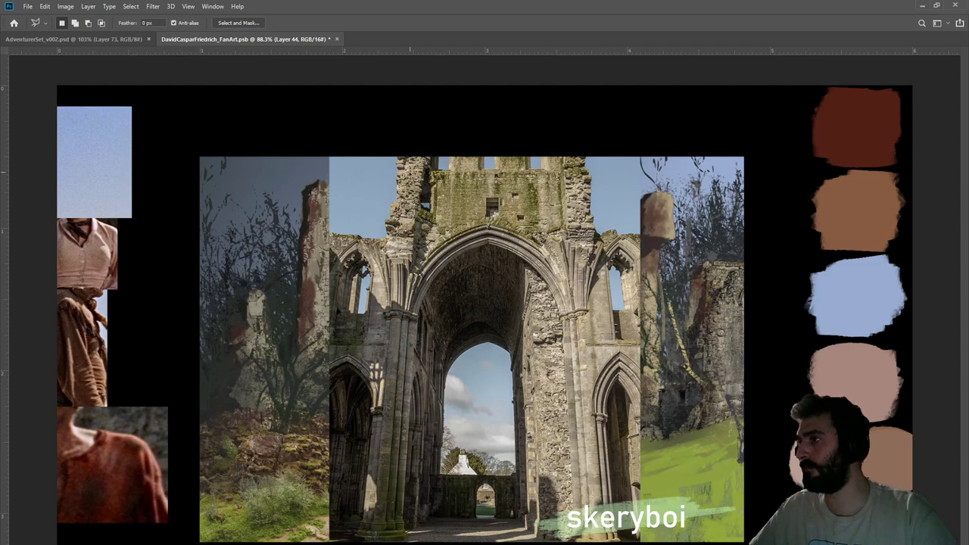
# Copy the photo's upper tower and the left half of its arch to separate layers, and duplicate the half-arch layer
pyautogui.moveTo(394, 155)
pyautogui.mouseDown()
pyautogui.moveTo(383, 240)
pyautogui.moveTo(396, 281)
pyautogui.moveTo(420, 289)
pyautogui.moveTo(496, 247)
pyautogui.moveTo(583, 322)
pyautogui.moveTo(597, 309)
pyautogui.moveTo(589, 141)
pyautogui.moveTo(483, 127)
pyautogui.moveTo(416, 137)
pyautogui.mouseUp()
pyautogui.hotkey('ctrl', 'j')
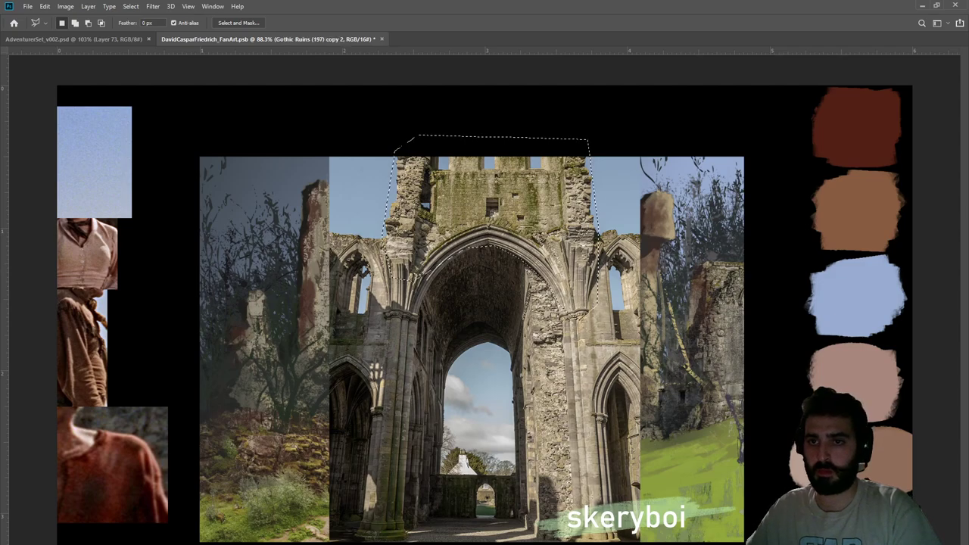
pyautogui.moveTo(487, 244)
pyautogui.mouseDown()
pyautogui.moveTo(490, 346)
pyautogui.moveTo(450, 376)
pyautogui.moveTo(441, 530)
pyautogui.moveTo(402, 537)
pyautogui.moveTo(386, 530)
pyautogui.moveTo(390, 296)
pyautogui.moveTo(399, 307)
pyautogui.moveTo(405, 269)
pyautogui.moveTo(423, 245)
pyautogui.moveTo(489, 228)
pyautogui.mouseUp()
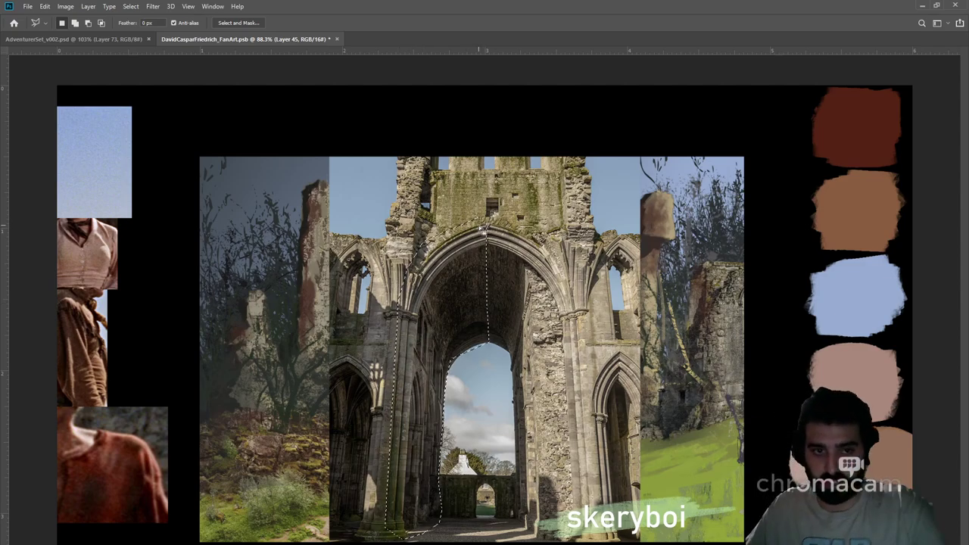
pyautogui.hotkey('ctrl', 'j')
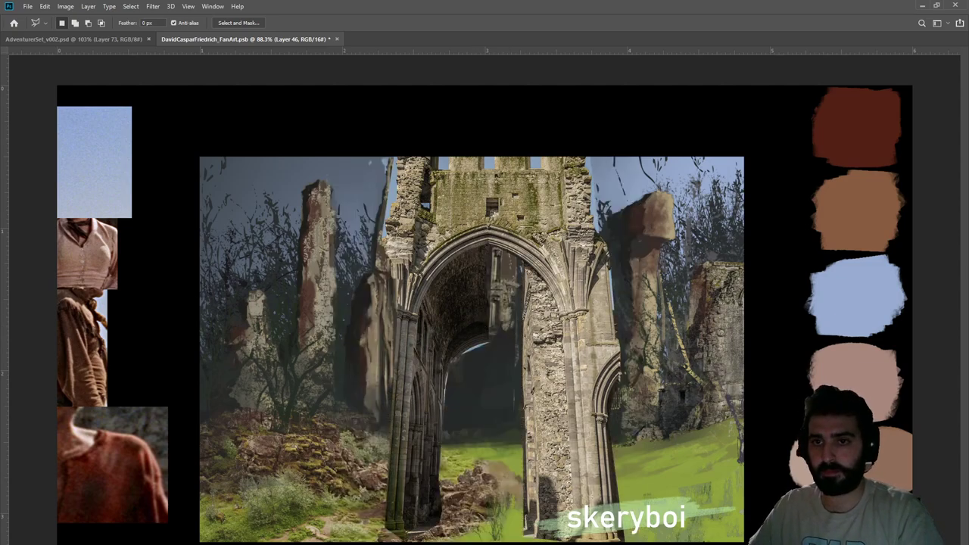
pyautogui.hotkey('ctrl', 'j')
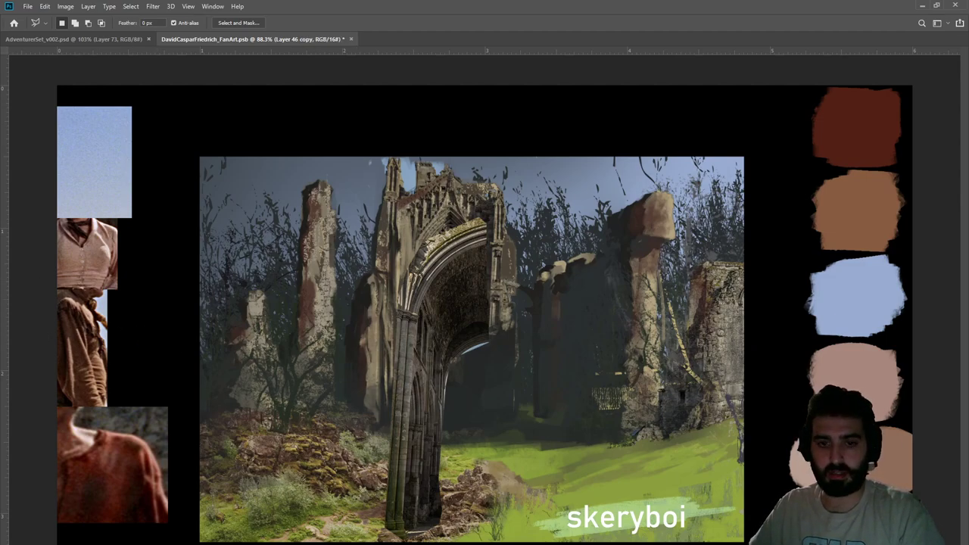
# Try to mirror the half-arch copy horizontally, widen it and fit it over the dark wall between the arch and the right pillar
pyautogui.hotkey('ctrl', 't')
pyautogui.moveTo(439, 304); pyautogui.dragTo(577, 274)
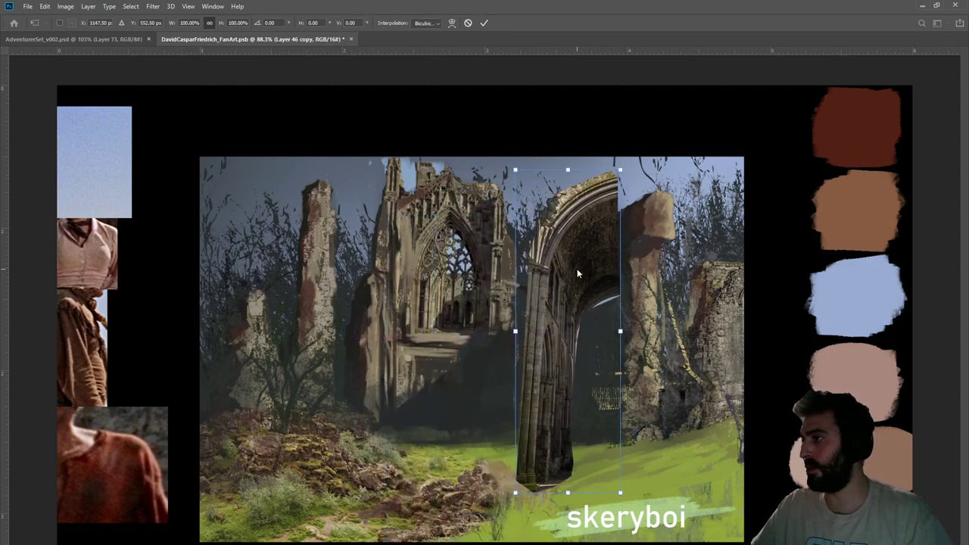
pyautogui.click(622, 395)
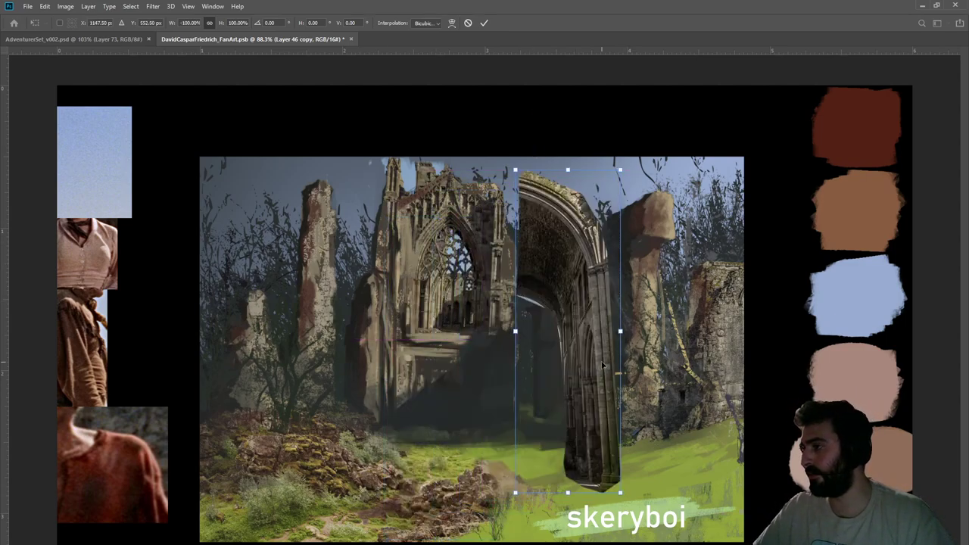
pyautogui.moveTo(593, 368); pyautogui.dragTo(534, 328)
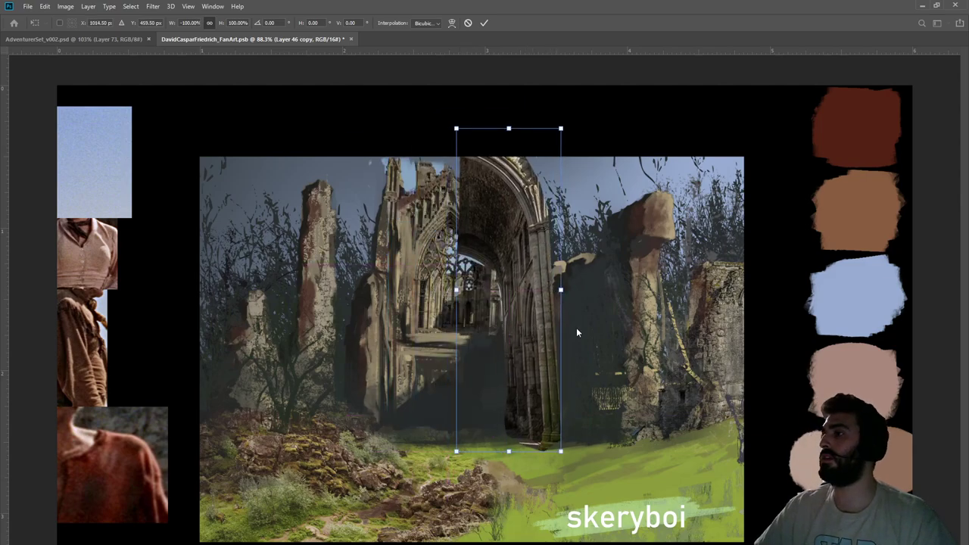
pyautogui.moveTo(563, 288); pyautogui.dragTo(653, 292)
pyautogui.moveTo(601, 350); pyautogui.dragTo(588, 329)
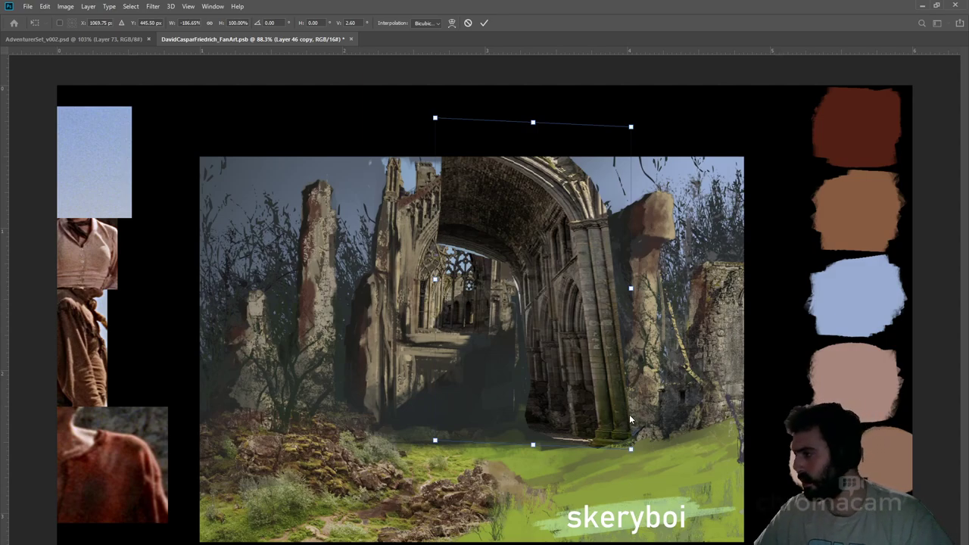
# Try to rotate, stretch and distort the corners of the mirrored half-arch so its columns cover the right pillar
pyautogui.moveTo(645, 459); pyautogui.dragTo(630, 465)
pyautogui.moveTo(530, 353); pyautogui.dragTo(557, 315)
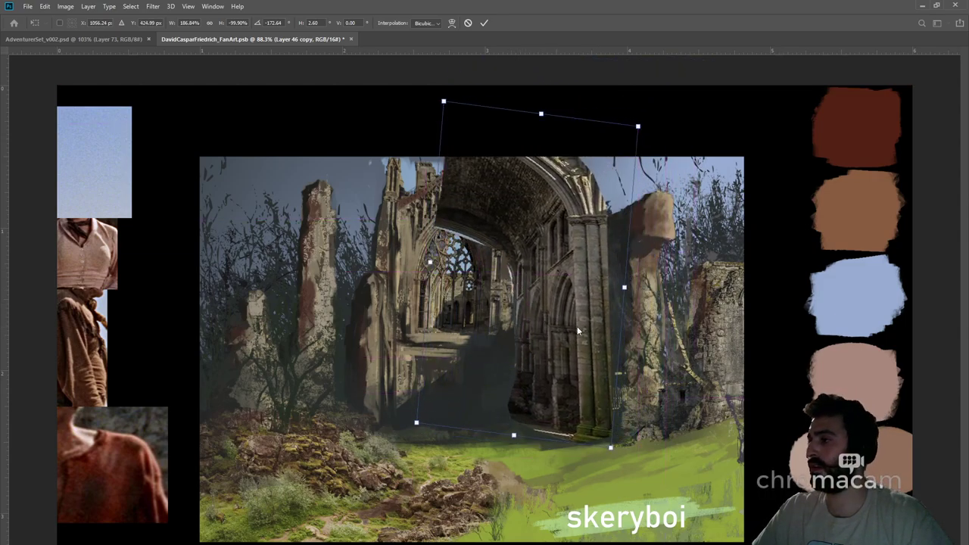
pyautogui.moveTo(625, 287); pyautogui.dragTo(711, 299)
pyautogui.moveTo(650, 329); pyautogui.dragTo(611, 331)
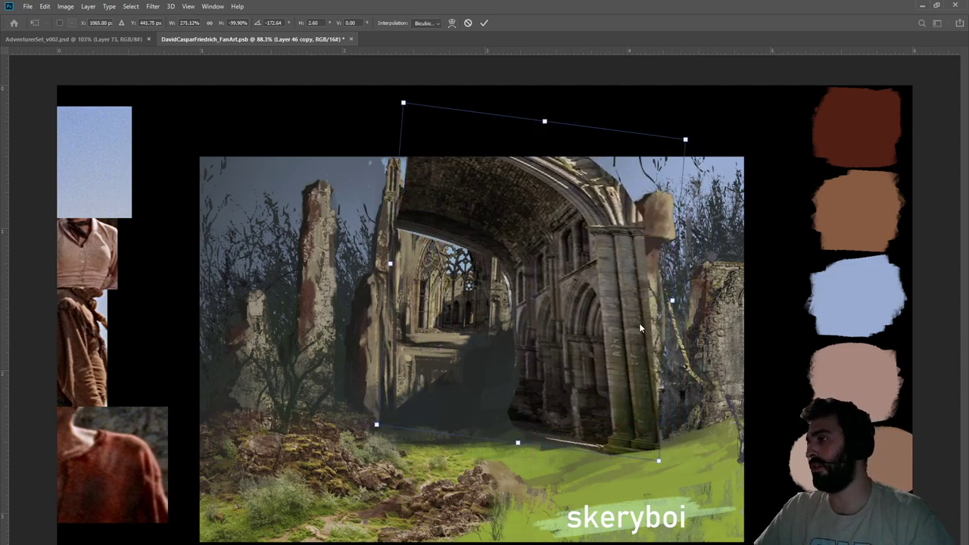
pyautogui.moveTo(686, 141); pyautogui.dragTo(739, 76)
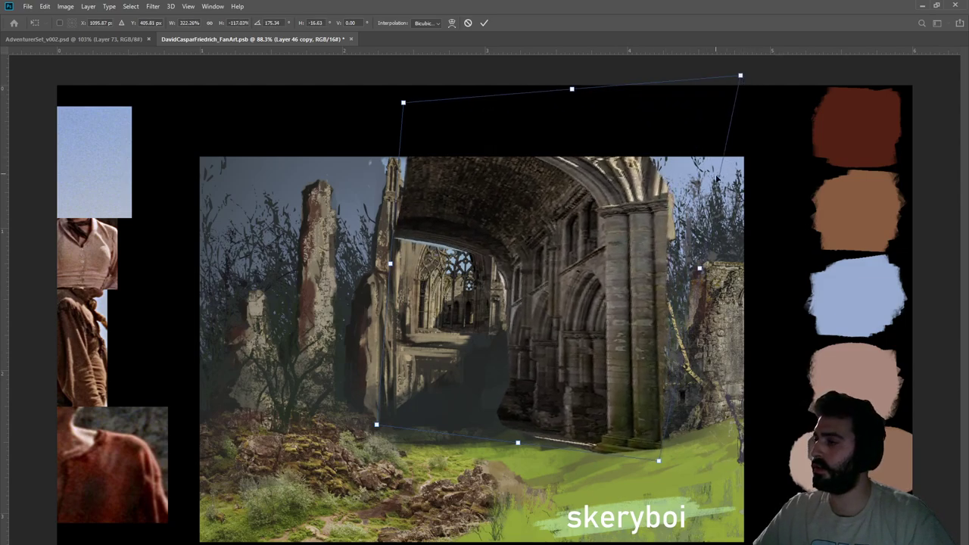
pyautogui.moveTo(665, 463); pyautogui.dragTo(677, 464)
pyautogui.moveTo(373, 429); pyautogui.dragTo(370, 463)
pyautogui.moveTo(405, 107)
pyautogui.mouseDown()
pyautogui.moveTo(385, 110)
pyautogui.moveTo(392, 106)
pyautogui.mouseUp()
pyautogui.press('Return')
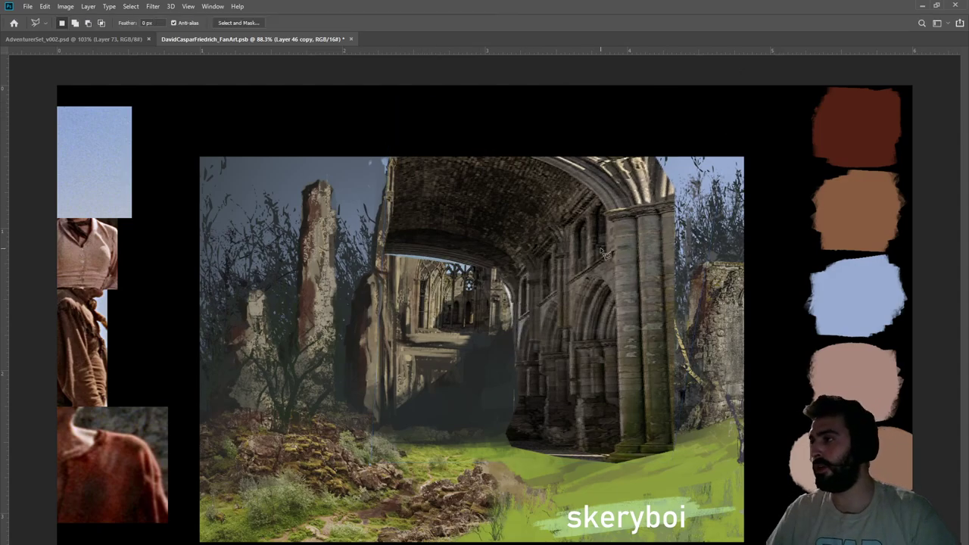
# Undo the transform of the half-arch copy
pyautogui.press('z')
pyautogui.moveTo(634, 271); pyautogui.dragTo(678, 269)
pyautogui.hotkey('ctrl', 'z')
pyautogui.moveTo(581, 304); pyautogui.dragTo(574, 306)
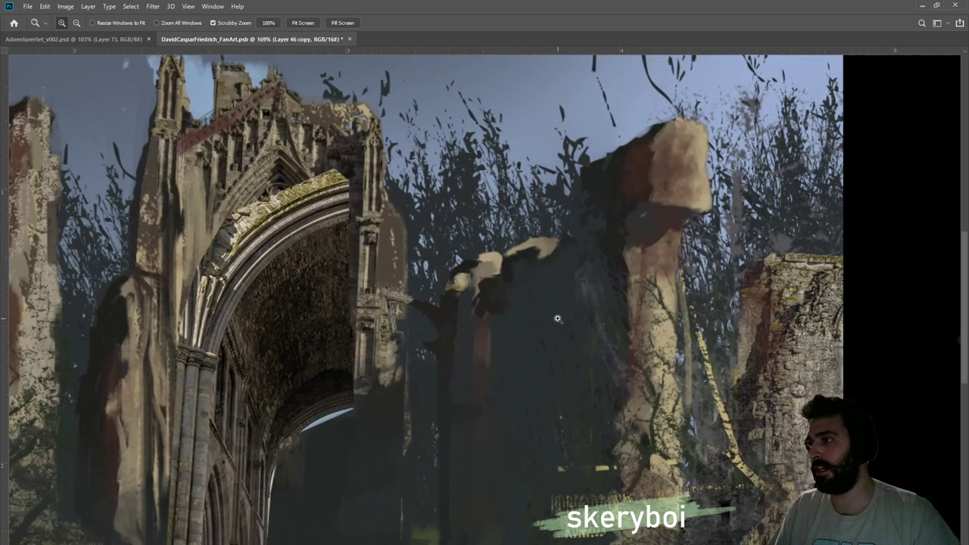
pyautogui.moveTo(625, 278); pyautogui.dragTo(582, 314)
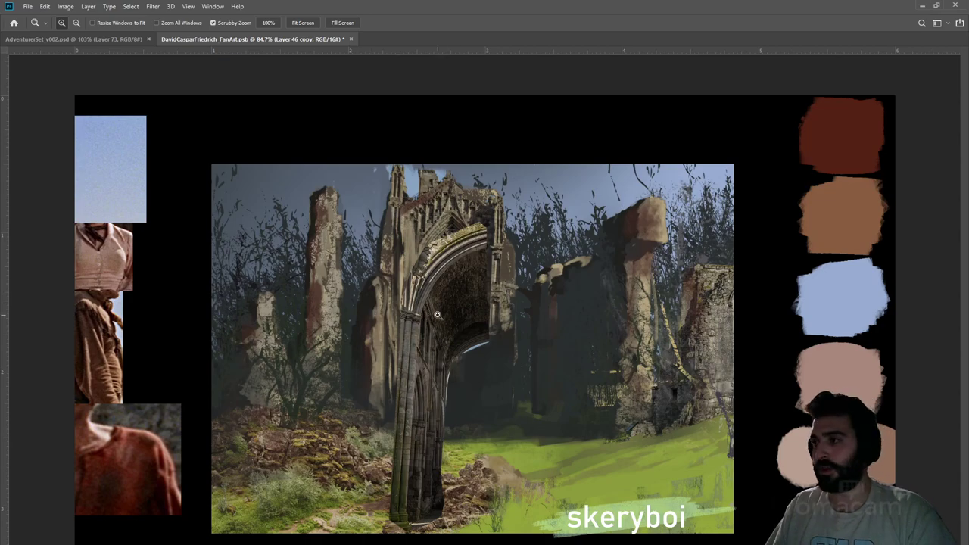
# Mirror the half-arch copy, widen it to about 177%, tilt it about 6° and place it over the dark wall beside the right pillar
pyautogui.hotkey('ctrl', 't')
pyautogui.moveTo(488, 312); pyautogui.dragTo(643, 312)
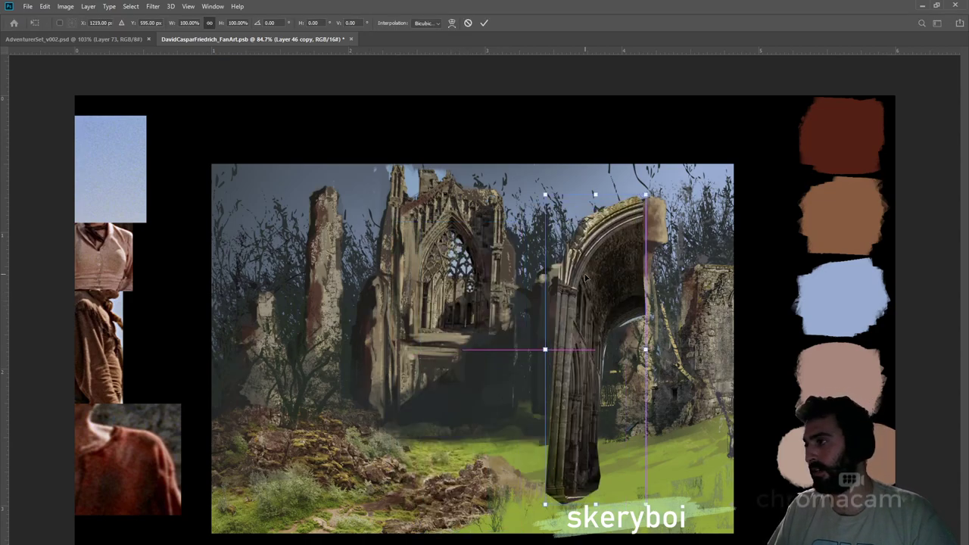
pyautogui.click(619, 404)
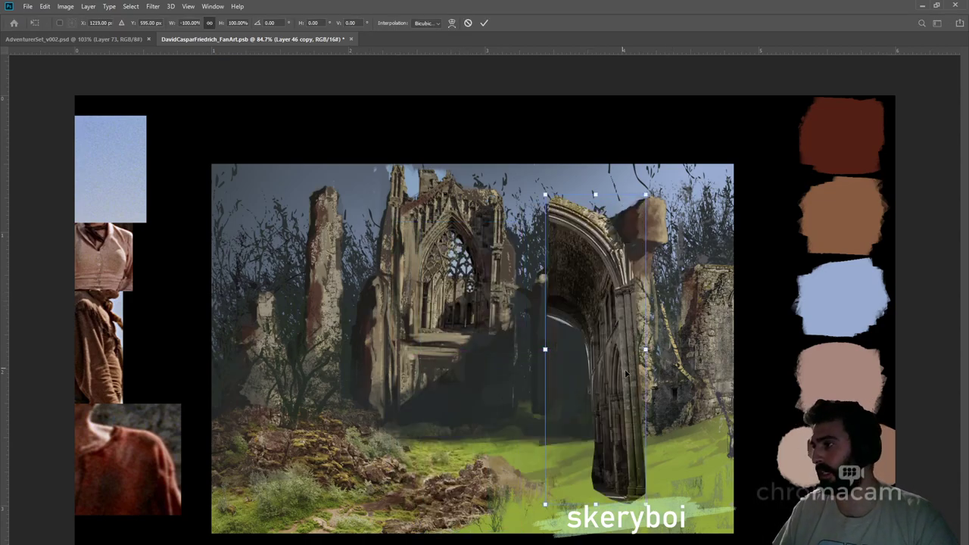
pyautogui.moveTo(612, 378); pyautogui.dragTo(596, 329)
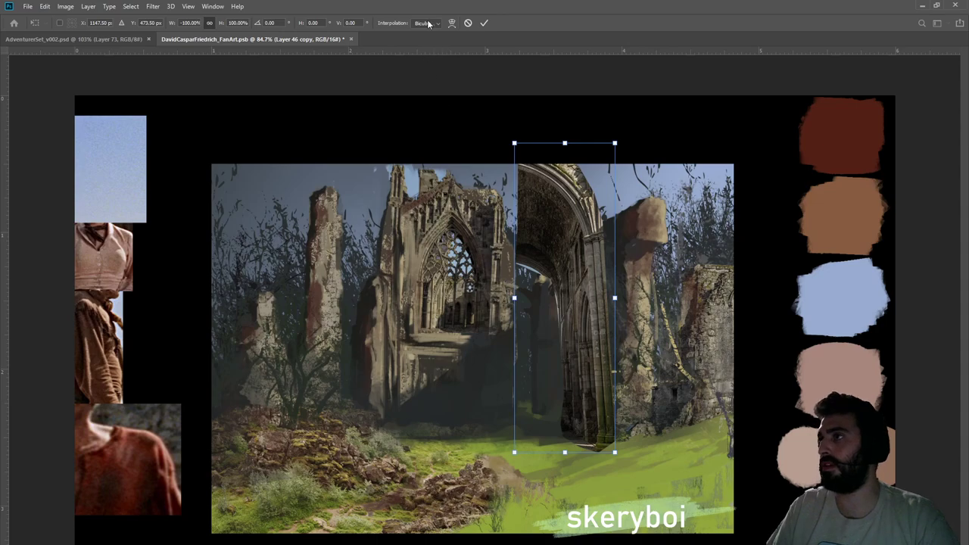
pyautogui.moveTo(514, 297); pyautogui.dragTo(437, 298)
pyautogui.moveTo(633, 467); pyautogui.dragTo(621, 476)
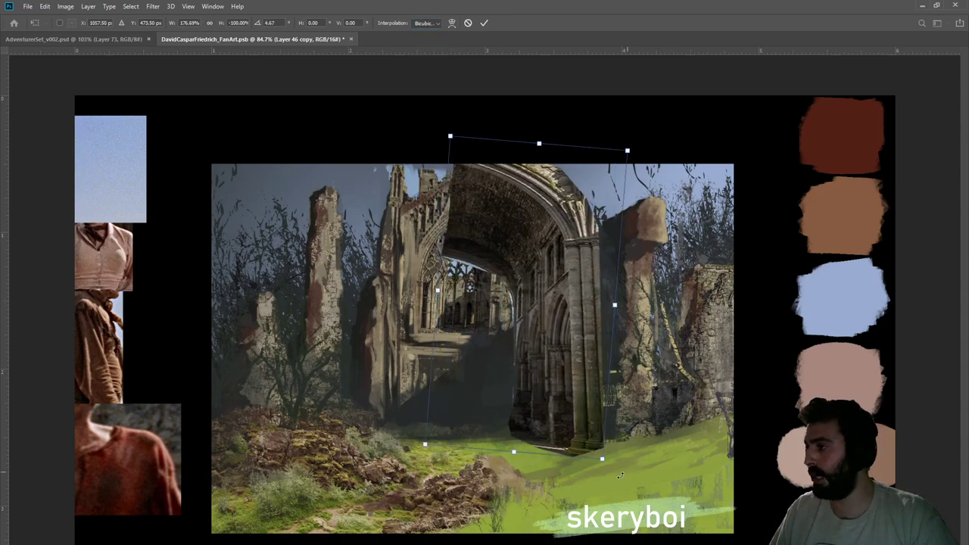
pyautogui.moveTo(601, 378); pyautogui.dragTo(635, 381)
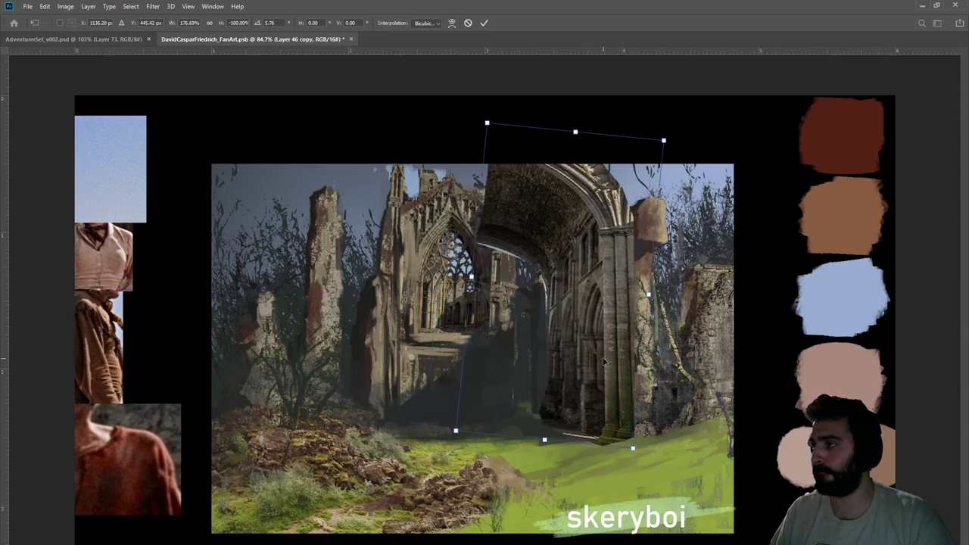
pyautogui.press('Return')
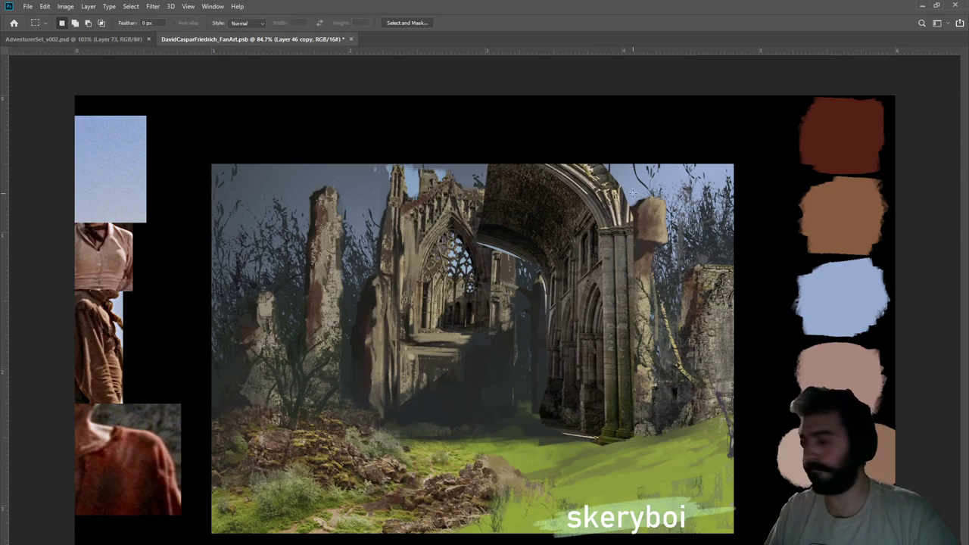
# Outline the columned wall below the vault and mask the half-arch copy so only that wall section shows
pyautogui.press('l')
pyautogui.moveTo(659, 203)
pyautogui.mouseDown()
pyautogui.moveTo(601, 220)
pyautogui.moveTo(546, 281)
pyautogui.moveTo(479, 308)
pyautogui.moveTo(402, 287)
pyautogui.moveTo(406, 163)
pyautogui.moveTo(479, 125)
pyautogui.moveTo(627, 116)
pyautogui.moveTo(660, 156)
pyautogui.moveTo(660, 190)
pyautogui.moveTo(616, 219)
pyautogui.moveTo(605, 239)
pyautogui.moveTo(580, 237)
pyautogui.moveTo(543, 295)
pyautogui.moveTo(524, 409)
pyautogui.moveTo(542, 435)
pyautogui.moveTo(604, 437)
pyautogui.moveTo(627, 450)
pyautogui.moveTo(643, 443)
pyautogui.moveTo(644, 223)
pyautogui.mouseUp()
pyautogui.click(656, 198)
pyautogui.click(649, 219)
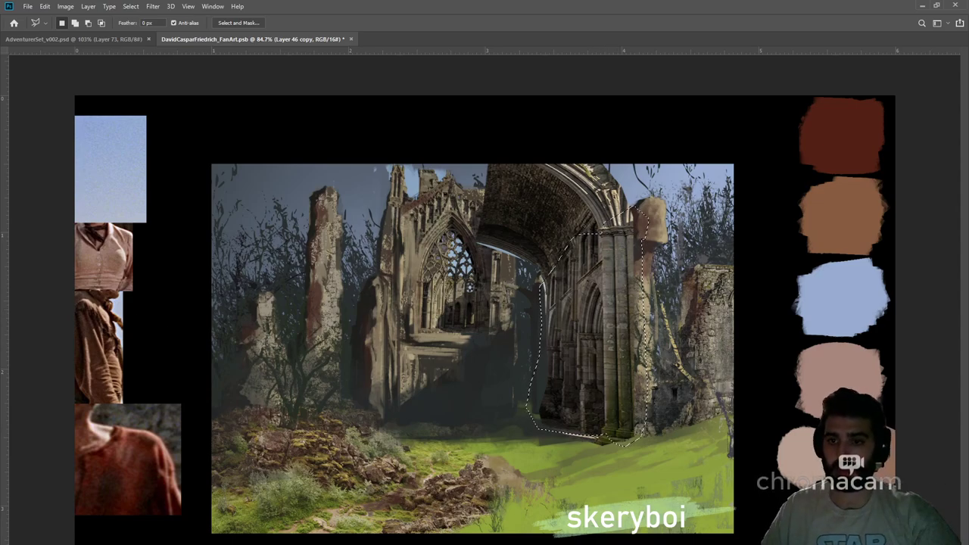
pyautogui.press('Delete')
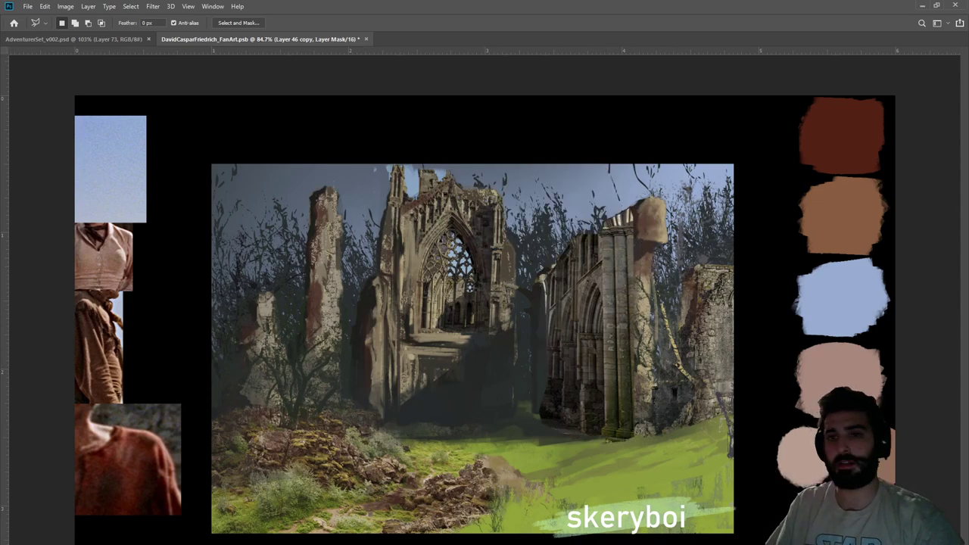
# Try several blend modes on the masked half-arch copy, keeping one that sinks its stonework into the shadowed wall
pyautogui.hotkey('ctrl', 'z')
pyautogui.hotkey('ctrl', 'z')
pyautogui.hotkey('ctrl', 'z')
pyautogui.hotkey('ctrl', 'z')
pyautogui.hotkey('ctrl', 'z')
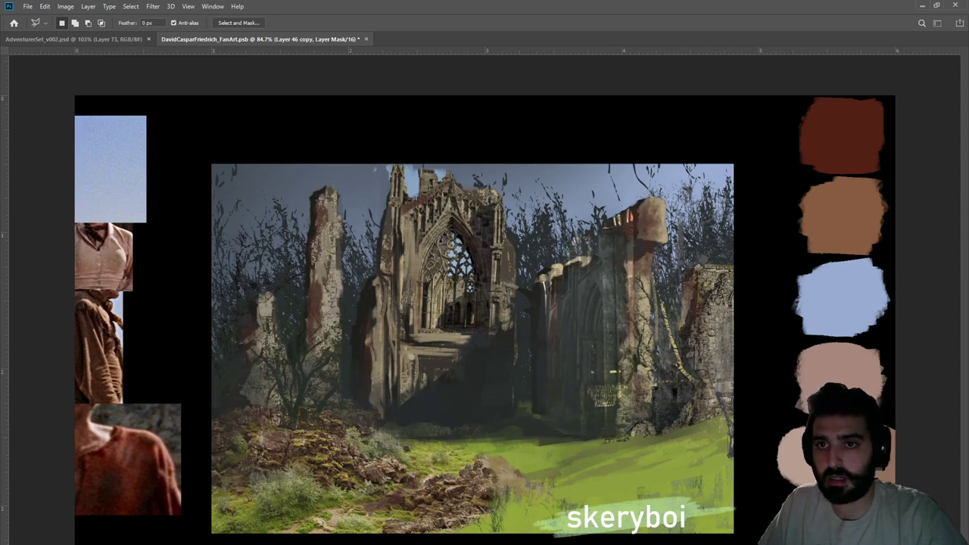
pyautogui.hotkey('ctrl', 'z')
pyautogui.hotkey('ctrl', 'z')
pyautogui.hotkey('ctrl', 'z')
pyautogui.hotkey('ctrl', 'z')
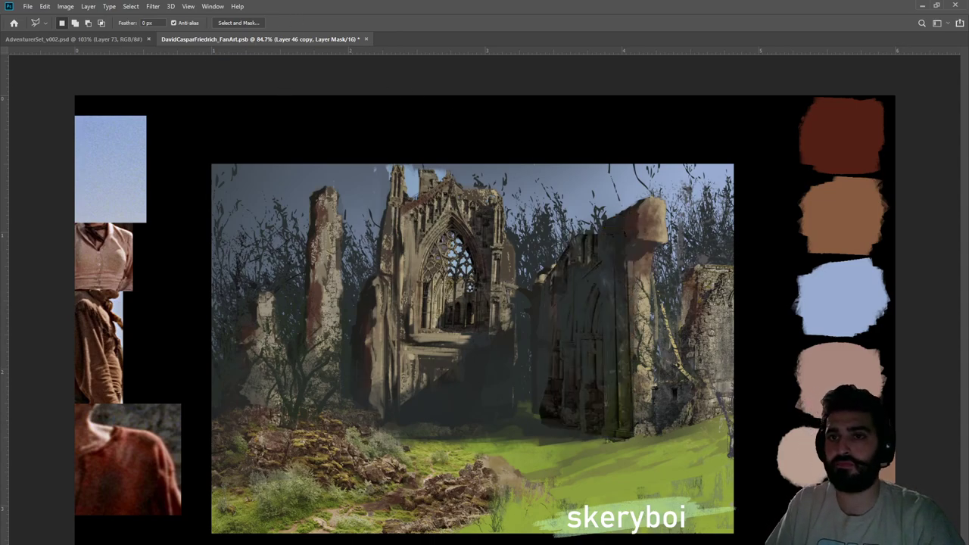
pyautogui.hotkey('ctrl', 'i')
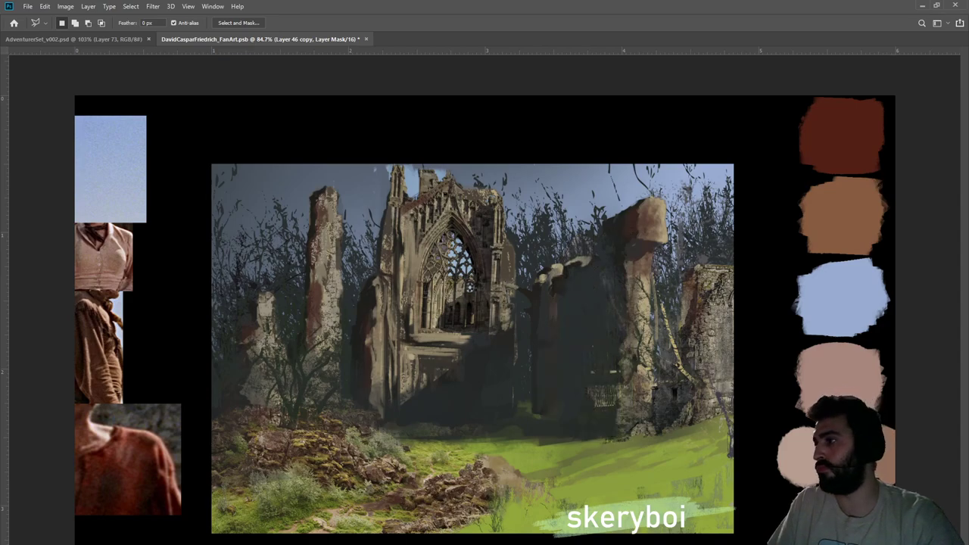
pyautogui.hotkey('ctrl', 'z')
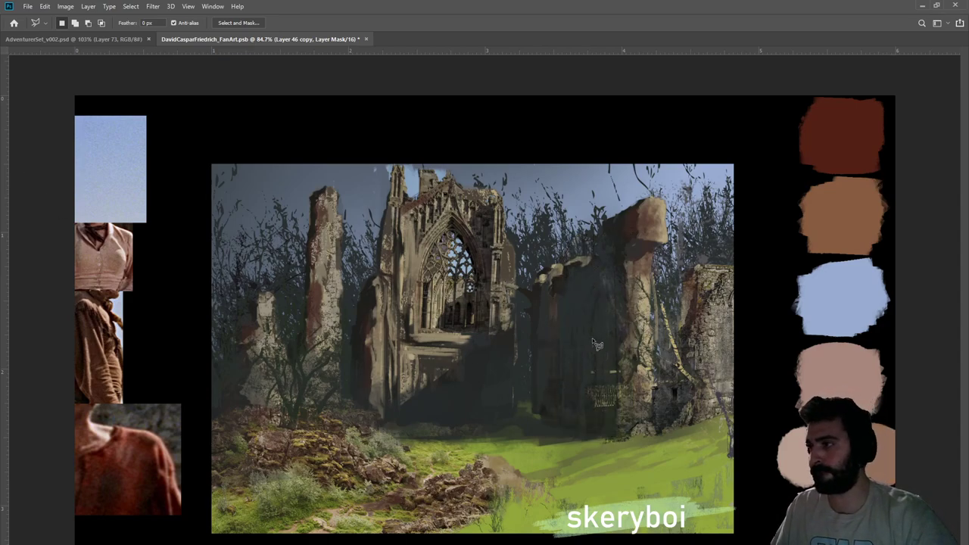
# Lasso the shadowed wall section beside the right pillar, copy it to a new layer and reposition the copy over the wall
pyautogui.moveTo(596, 265)
pyautogui.mouseDown()
pyautogui.moveTo(616, 326)
pyautogui.moveTo(615, 443)
pyautogui.moveTo(577, 447)
pyautogui.moveTo(523, 424)
pyautogui.moveTo(516, 354)
pyautogui.moveTo(526, 316)
pyautogui.moveTo(537, 286)
pyautogui.moveTo(557, 270)
pyautogui.moveTo(583, 265)
pyautogui.mouseUp()
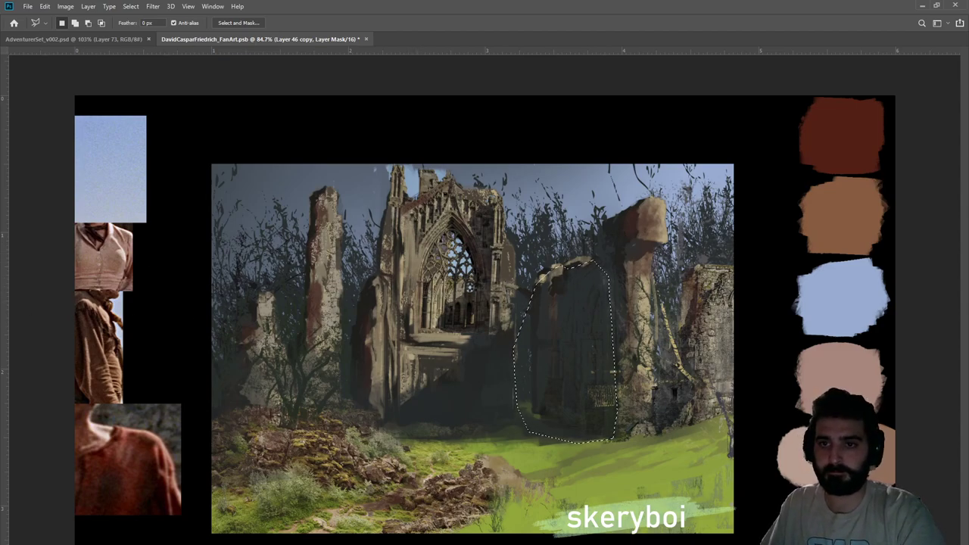
pyautogui.hotkey('ctrl', 'j')
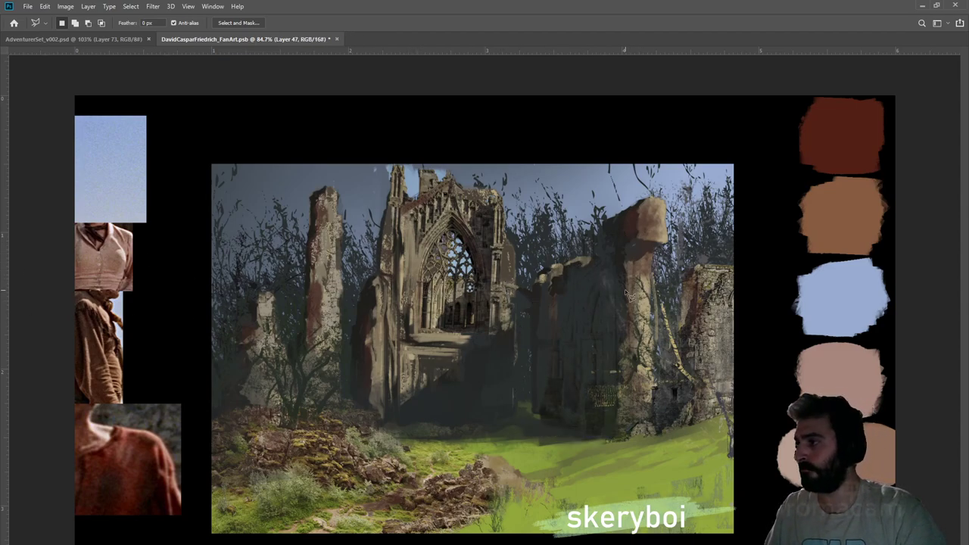
pyautogui.hotkey('ctrl', 't')
pyautogui.moveTo(523, 350)
pyautogui.mouseDown()
pyautogui.moveTo(491, 351)
pyautogui.moveTo(501, 352)
pyautogui.moveTo(496, 364)
pyautogui.moveTo(572, 357)
pyautogui.moveTo(639, 339)
pyautogui.mouseUp()
pyautogui.press('Return')
# Outline the shadowed wall between the central ruin and the right pillar on the half-arch copy, and clear the selection
pyautogui.press('l')
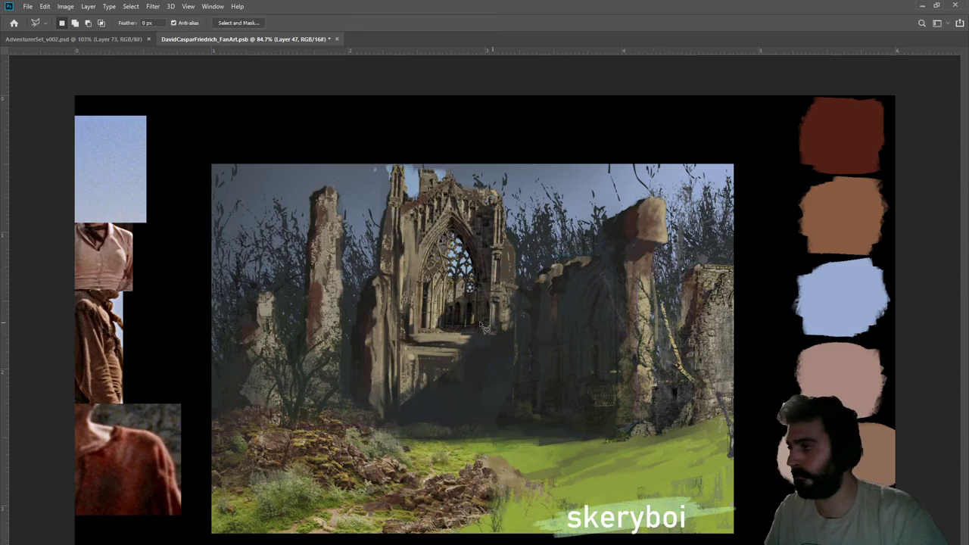
pyautogui.click(605, 253)
pyautogui.click(614, 431)
pyautogui.click(601, 445)
pyautogui.click(515, 446)
pyautogui.click(470, 415)
pyautogui.click(477, 342)
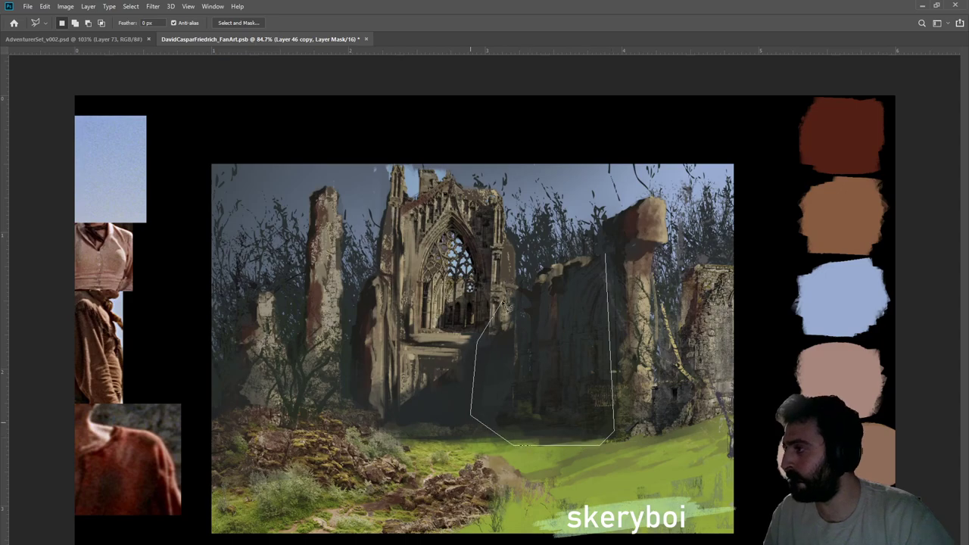
pyautogui.click(527, 283)
pyautogui.click(575, 259)
pyautogui.press('Escape')
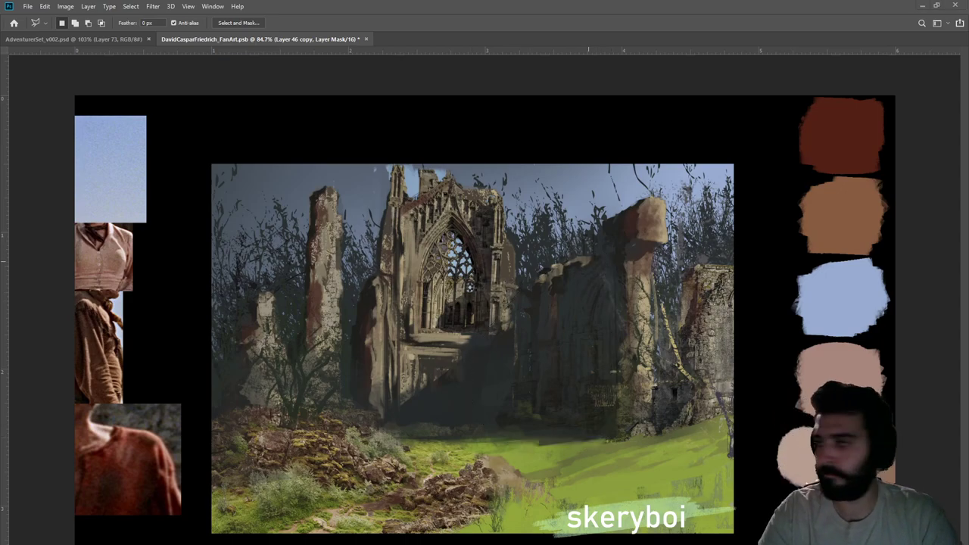
pyautogui.hotkey('ctrl', 'shift', 'd')
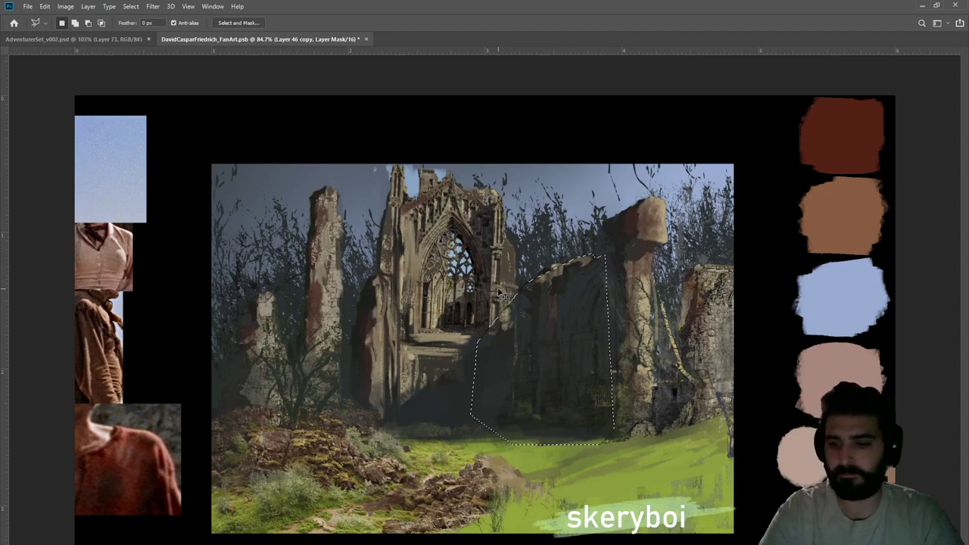
pyautogui.hotkey('ctrl', 'd')
pyautogui.press('m')
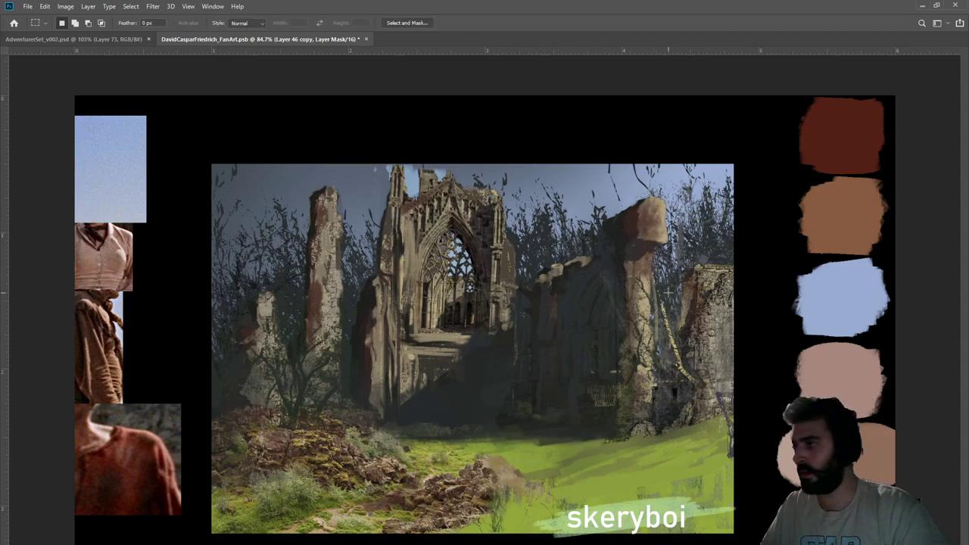
# On a new layer, paint a bright green strip of sunlit grass in front of the shadowed wall and erase its lower edge
pyautogui.hotkey('ctrl', 'shift', 'alt', 'n')
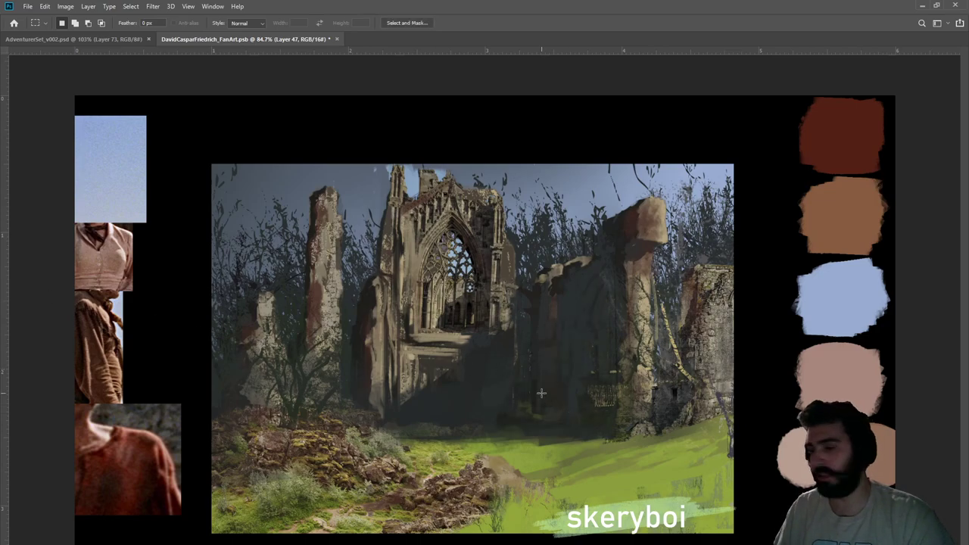
pyautogui.press('b')
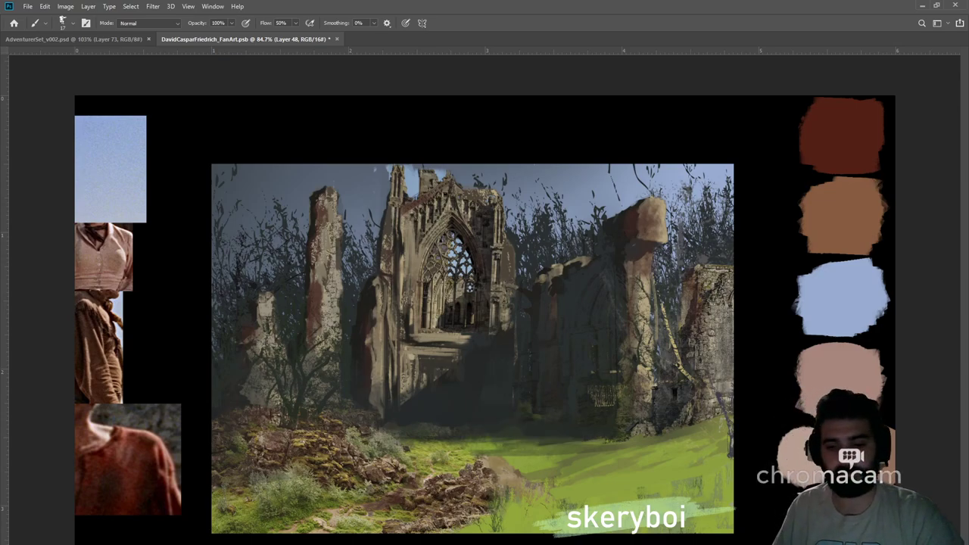
pyautogui.moveTo(499, 440)
pyautogui.mouseDown()
pyautogui.moveTo(565, 435)
pyautogui.moveTo(457, 438)
pyautogui.mouseUp()
pyautogui.moveTo(545, 433)
pyautogui.mouseDown()
pyautogui.moveTo(592, 432)
pyautogui.moveTo(426, 443)
pyautogui.moveTo(454, 441)
pyautogui.mouseUp()
pyautogui.press('e')
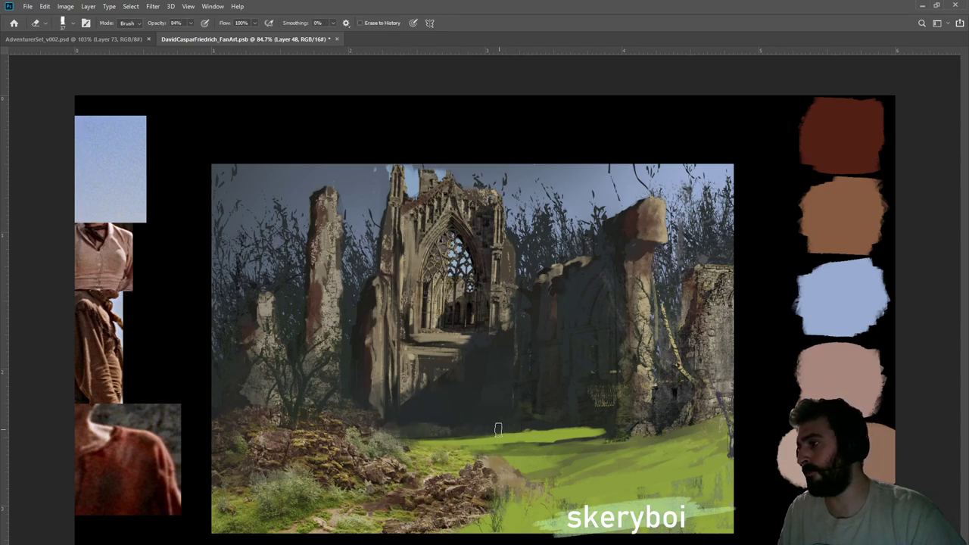
pyautogui.moveTo(605, 436); pyautogui.dragTo(475, 448)
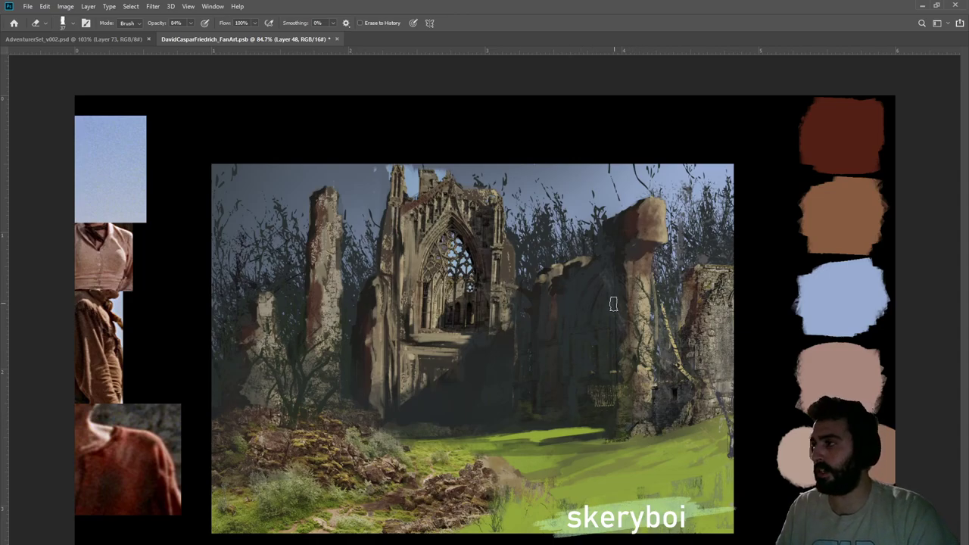
# Paint curved cream strokes as arch ribs on the shadowed wall, trim their lower ends, and undo the stray brightening over the Gothic window
pyautogui.press('b')
pyautogui.press('z')
pyautogui.moveTo(601, 305); pyautogui.dragTo(628, 313)
pyautogui.press('b')
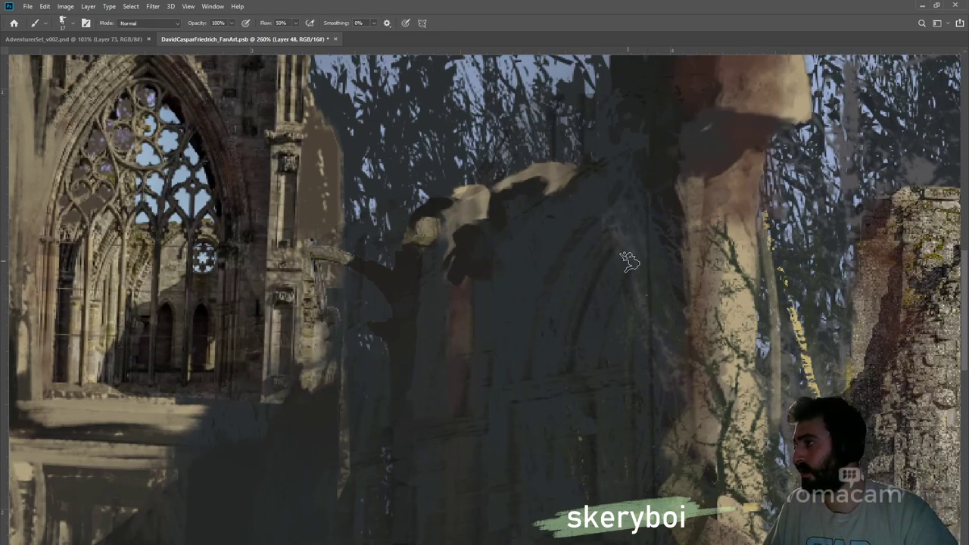
pyautogui.moveTo(623, 257); pyautogui.dragTo(580, 369)
pyautogui.moveTo(608, 241)
pyautogui.mouseDown()
pyautogui.moveTo(557, 370)
pyautogui.moveTo(586, 286)
pyautogui.mouseUp()
pyautogui.moveTo(613, 221); pyautogui.dragTo(530, 383)
pyautogui.moveTo(560, 282); pyautogui.dragTo(530, 388)
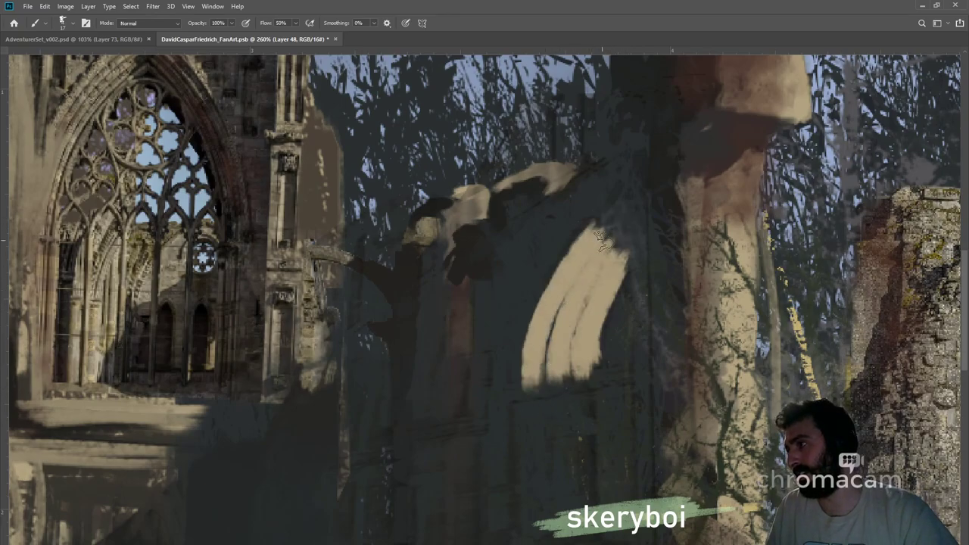
pyautogui.press('z')
pyautogui.moveTo(608, 372)
pyautogui.mouseDown()
pyautogui.moveTo(541, 375)
pyautogui.moveTo(633, 388)
pyautogui.moveTo(577, 380)
pyautogui.mouseUp()
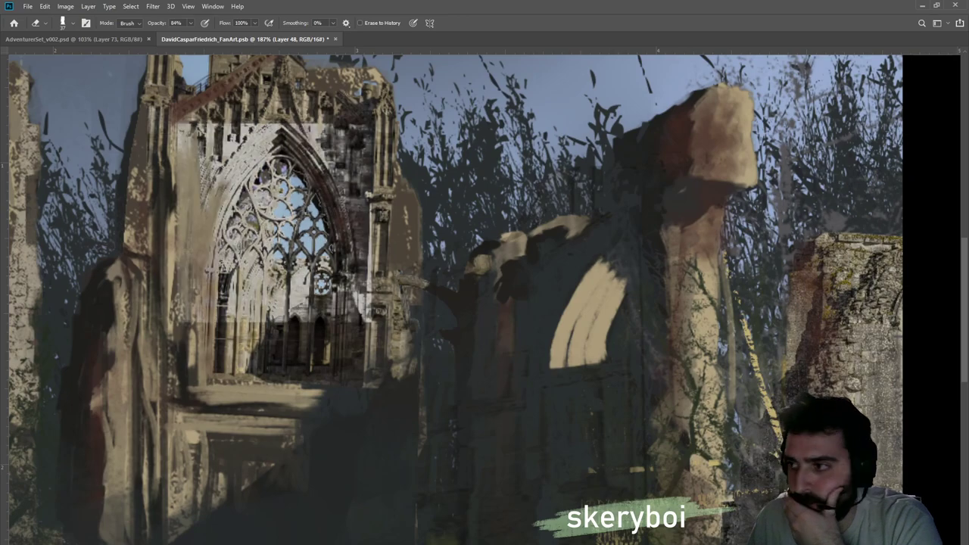
pyautogui.hotkey('ctrl', 'z')
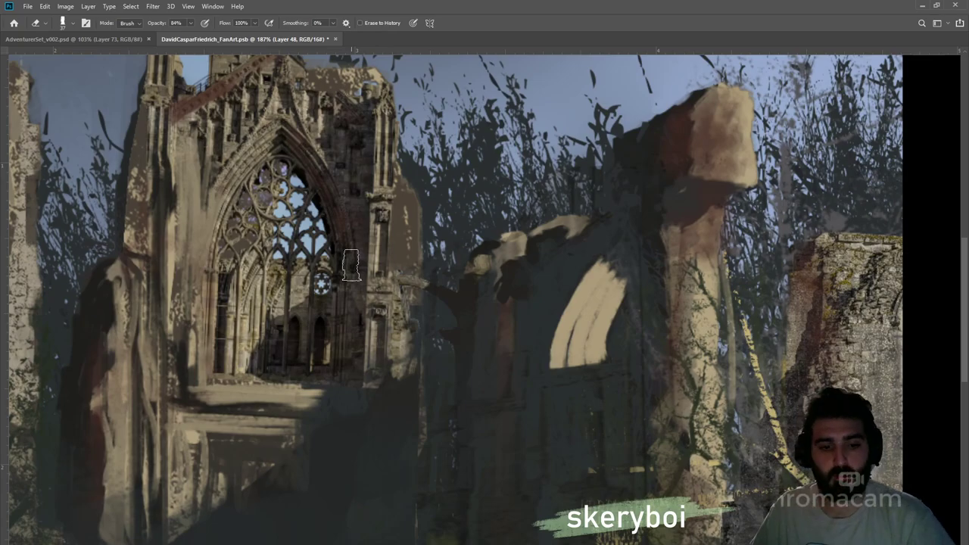
# On a new layer named Perspective, draw a 100-sided star radiating from the base of the central ruin as a perspective guide
pyautogui.press('z')
pyautogui.moveTo(593, 317); pyautogui.dragTo(563, 334)
pyautogui.click(562, 333)
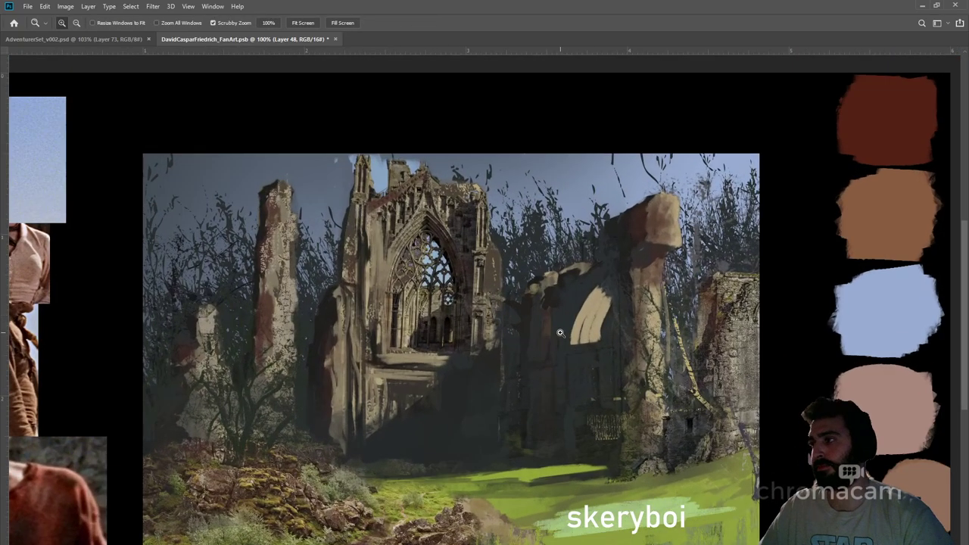
pyautogui.moveTo(500, 332); pyautogui.dragTo(483, 330)
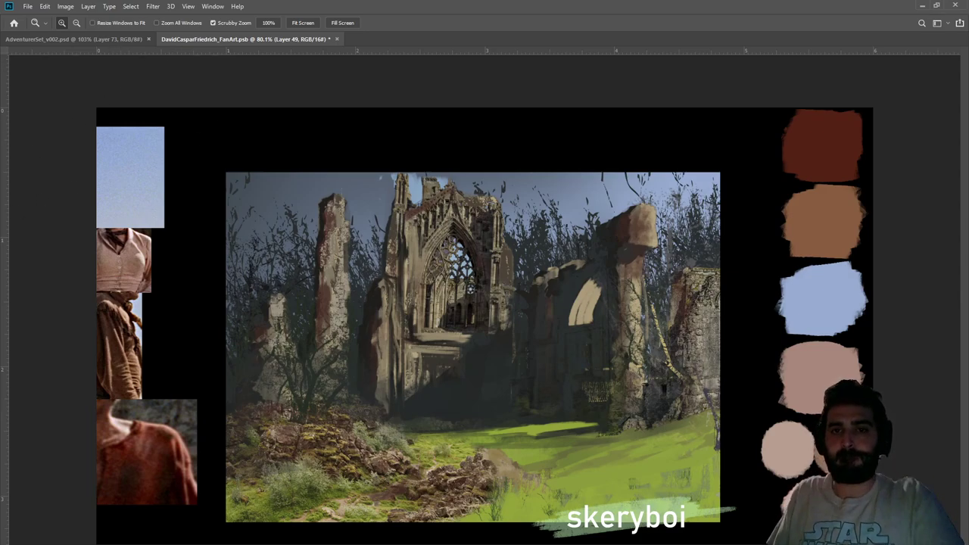
pyautogui.press('u')
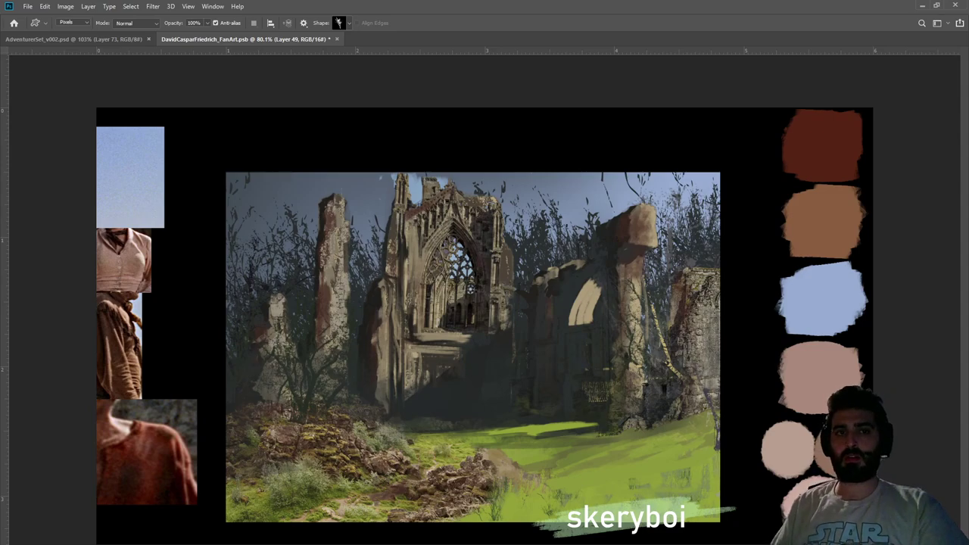
pyautogui.hotkey('shift', 'u')
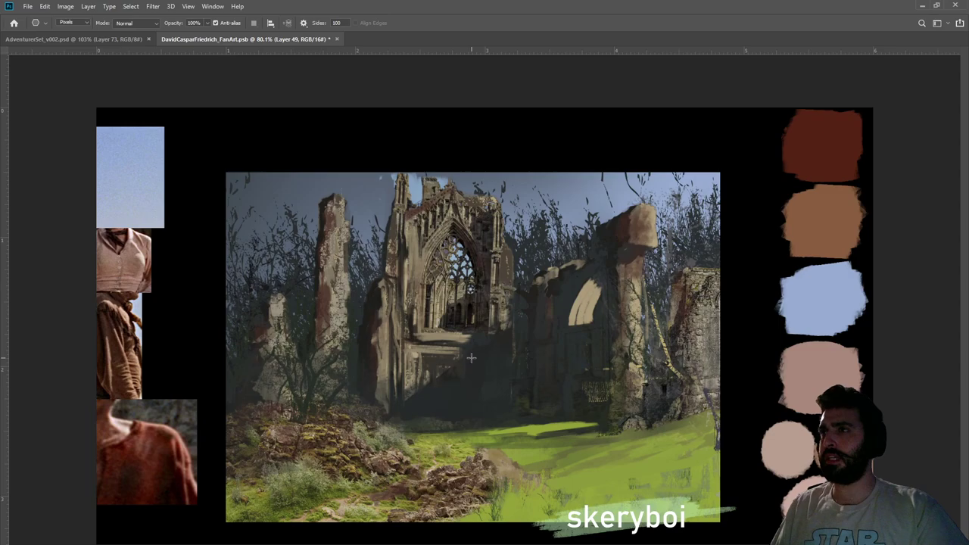
pyautogui.moveTo(440, 390); pyautogui.dragTo(966, 417)
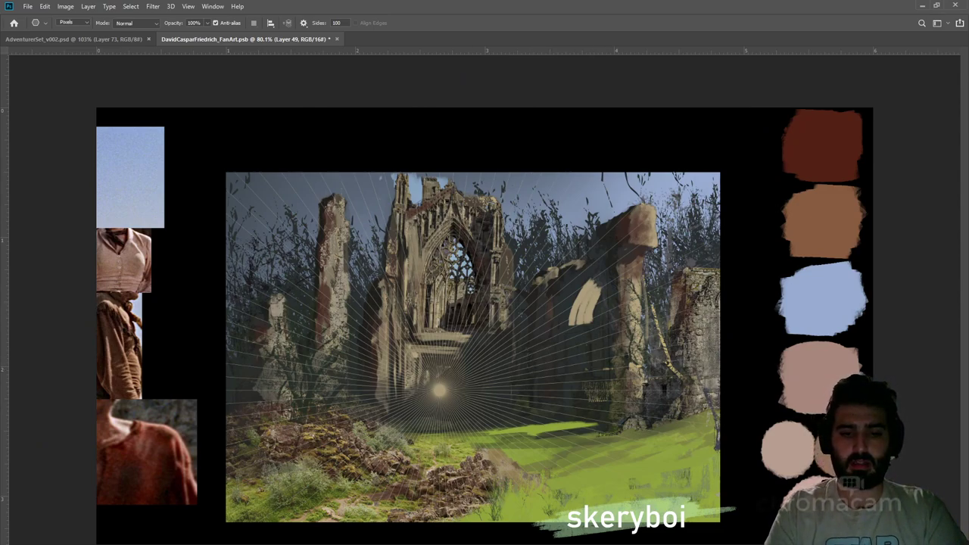
pyautogui.press('Return')
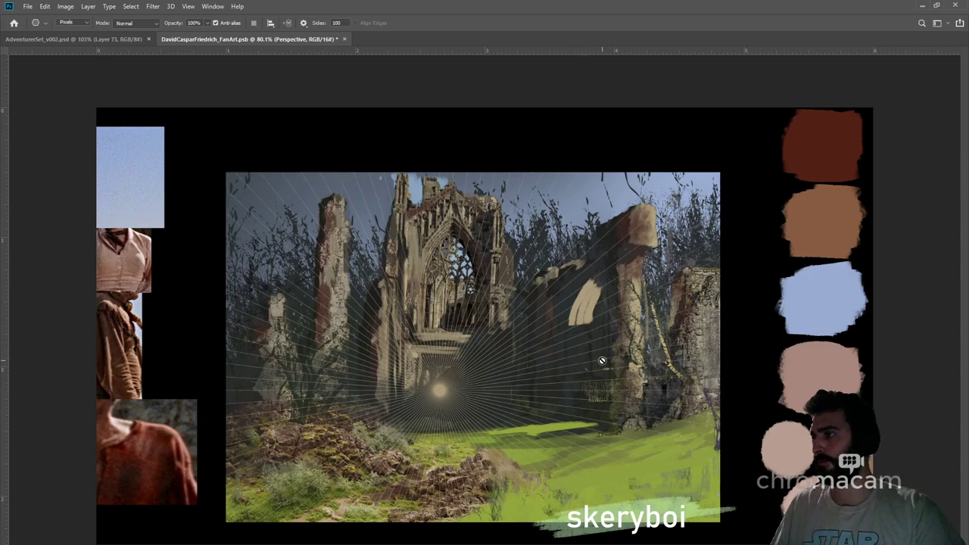
# Return to the layer with the painted arch ribs and extend the outermost rib's lower end, using the perspective lines as a guide
pyautogui.press('z')
pyautogui.moveTo(537, 376); pyautogui.dragTo(580, 354)
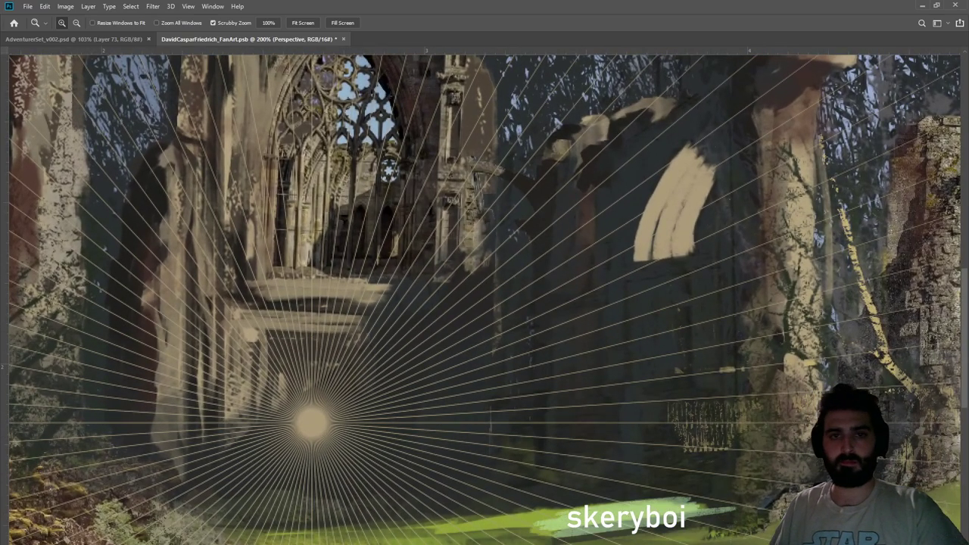
pyautogui.hotkey('alt', '[')
pyautogui.hotkey('ctrl', ',')
pyautogui.hotkey('ctrl', ',')
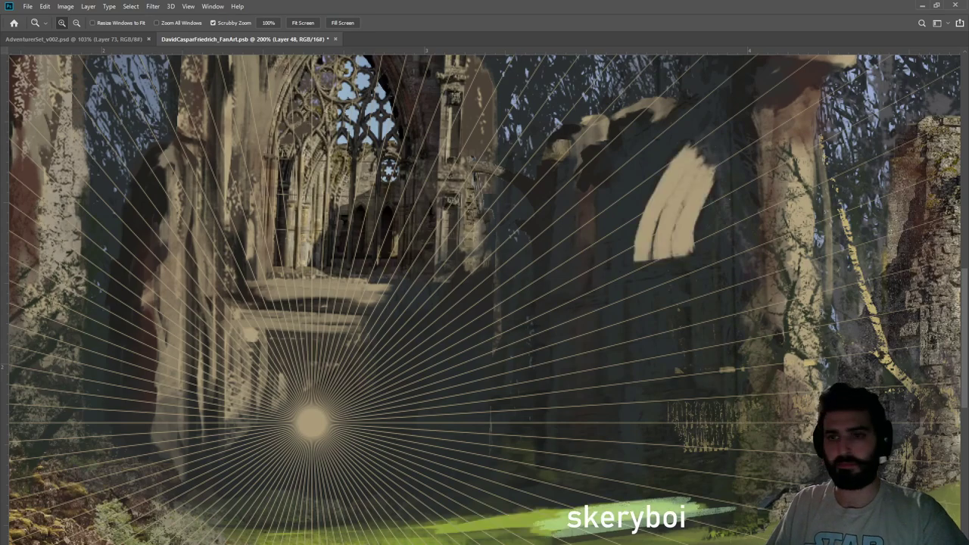
pyautogui.press('e')
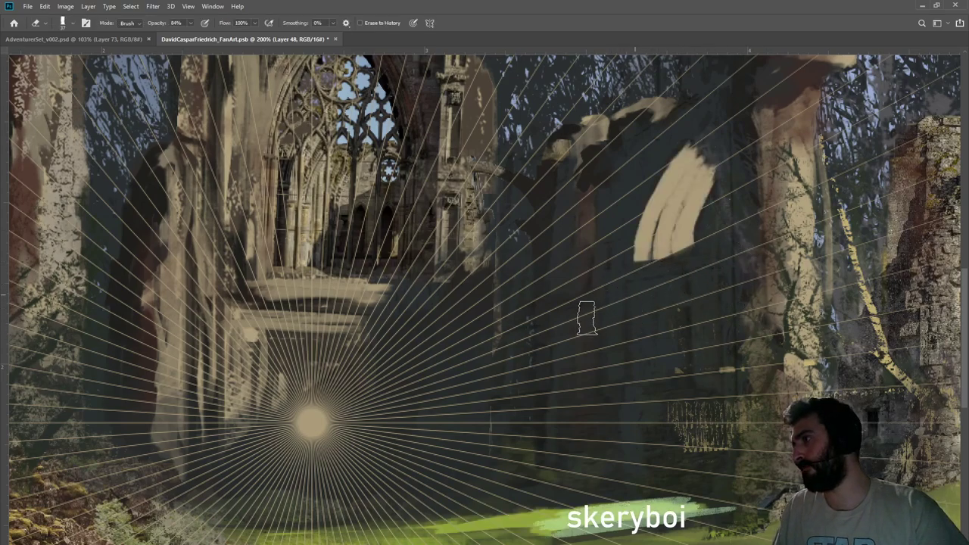
pyautogui.press('z')
pyautogui.moveTo(683, 246)
pyautogui.mouseDown()
pyautogui.moveTo(735, 250)
pyautogui.moveTo(745, 233)
pyautogui.mouseUp()
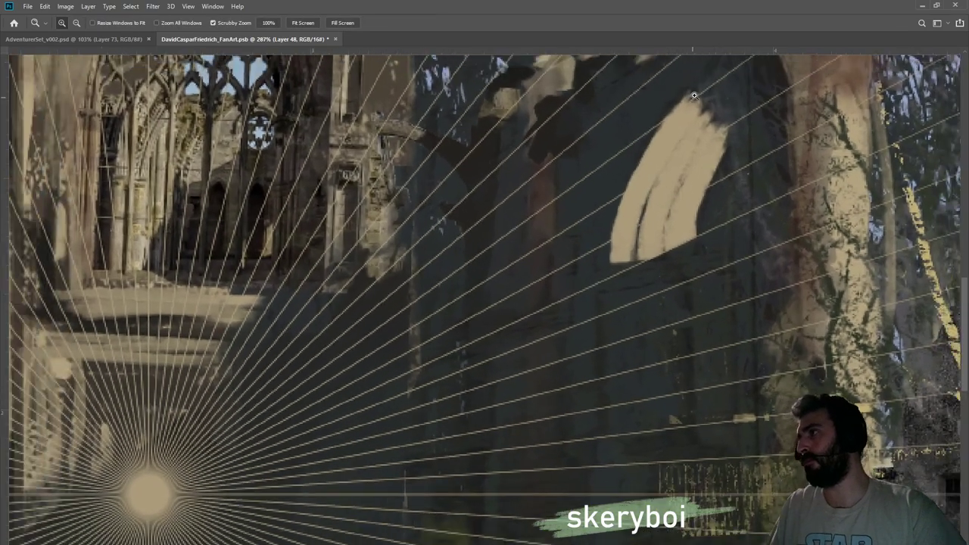
pyautogui.press('b')
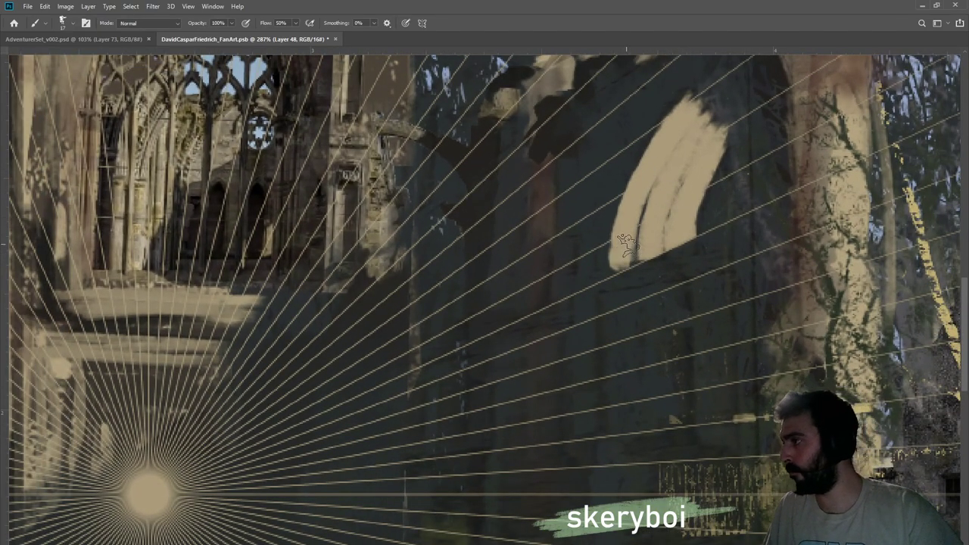
pyautogui.moveTo(624, 248); pyautogui.dragTo(619, 262)
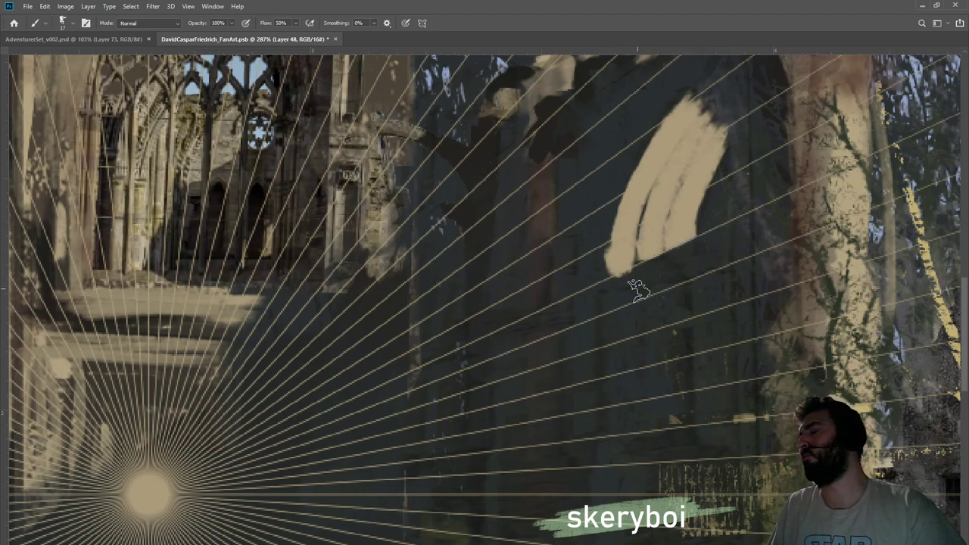
# Paint two straight vertical cream columns below the arch ribs on the shadowed wall
pyautogui.click(622, 304)
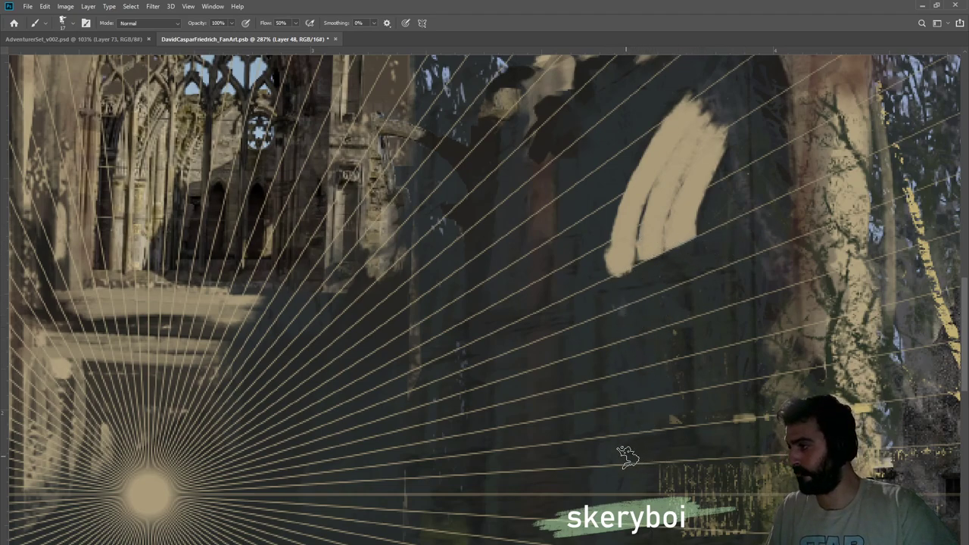
pyautogui.keyDown('shift'); pyautogui.click(625, 457); pyautogui.keyUp('shift')
pyautogui.keyDown('shift'); pyautogui.click(622, 311); pyautogui.keyUp('shift')
pyautogui.keyDown('shift'); pyautogui.click(625, 453); pyautogui.keyUp('shift')
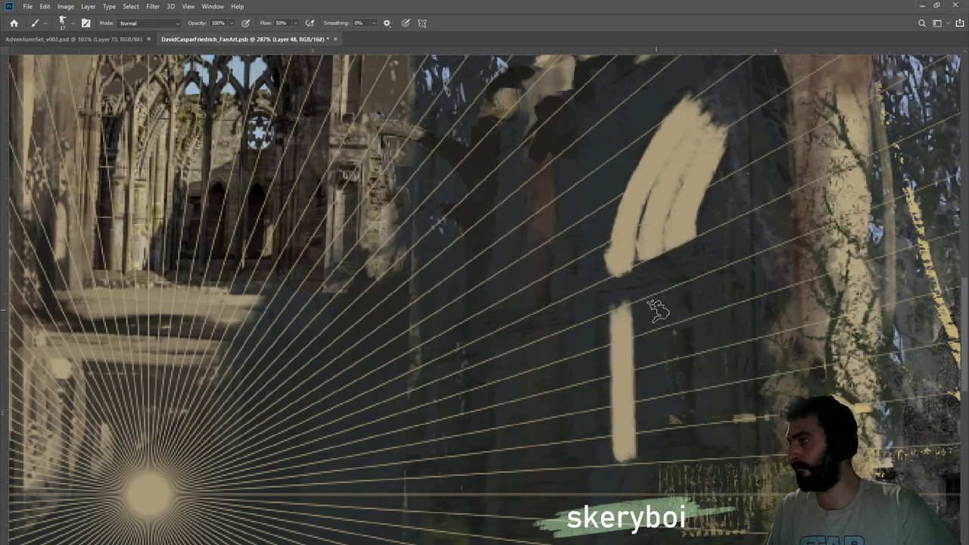
pyautogui.click(658, 455)
pyautogui.keyDown('shift'); pyautogui.click(652, 306); pyautogui.keyUp('shift')
pyautogui.keyDown('shift'); pyautogui.click(658, 455); pyautogui.keyUp('shift')
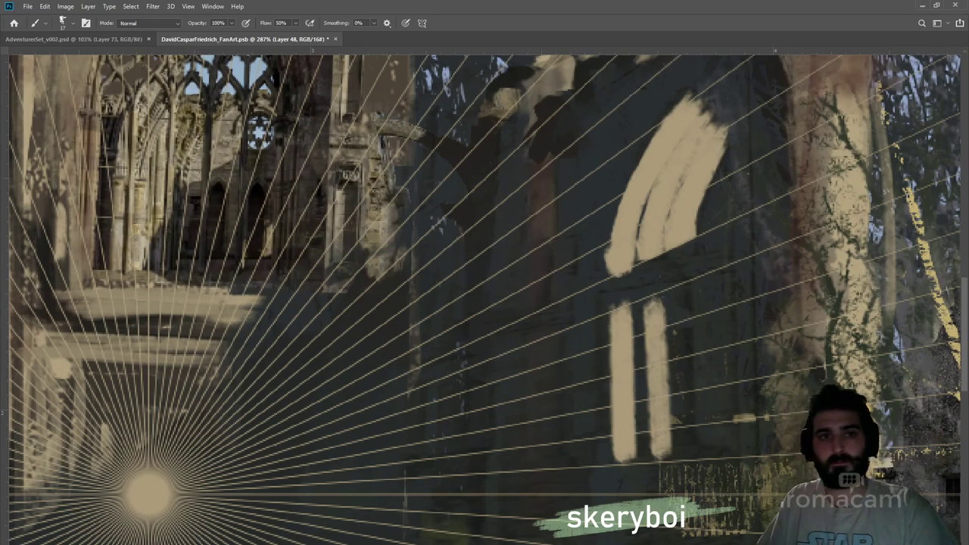
pyautogui.click(654, 309)
pyautogui.keyDown('shift'); pyautogui.click(659, 455); pyautogui.keyUp('shift')
pyautogui.keyDown('shift'); pyautogui.click(665, 313); pyautogui.keyUp('shift')
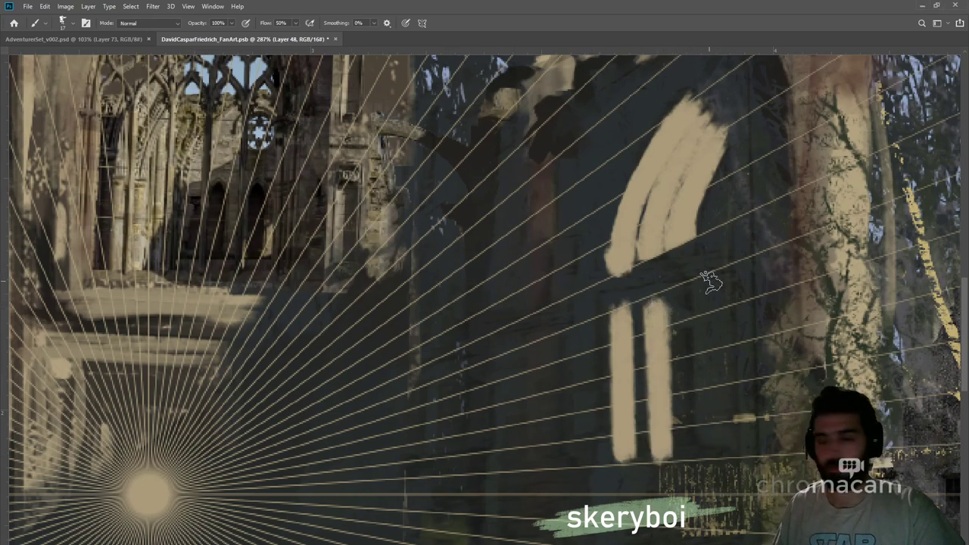
# Erase the upper and lower ends of the two cream columns at an angle, following the perspective guide lines
pyautogui.press('e')
pyautogui.press('[')
pyautogui.press('[')
pyautogui.press('[')
pyautogui.press('[')
pyautogui.press('[')
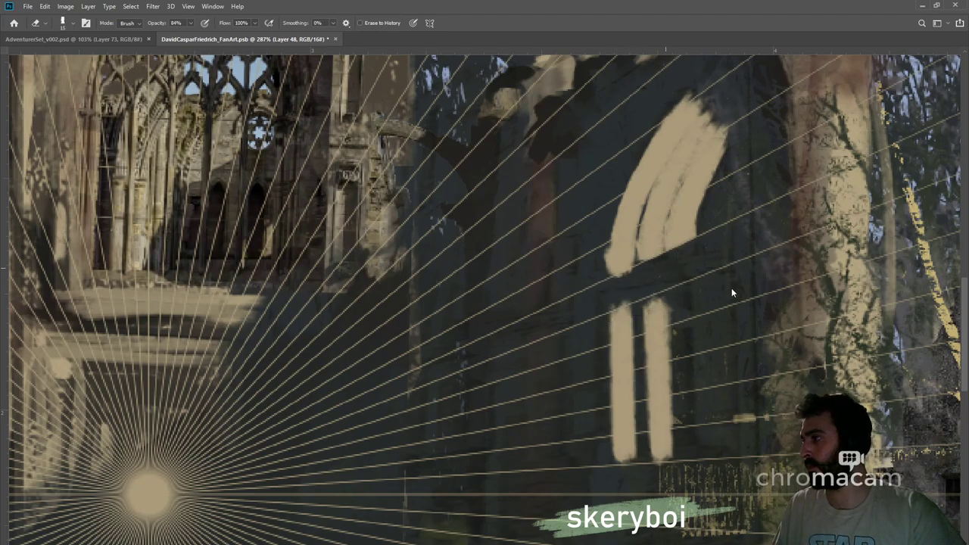
pyautogui.moveTo(689, 276)
pyautogui.mouseDown()
pyautogui.moveTo(592, 311)
pyautogui.moveTo(662, 294)
pyautogui.mouseUp()
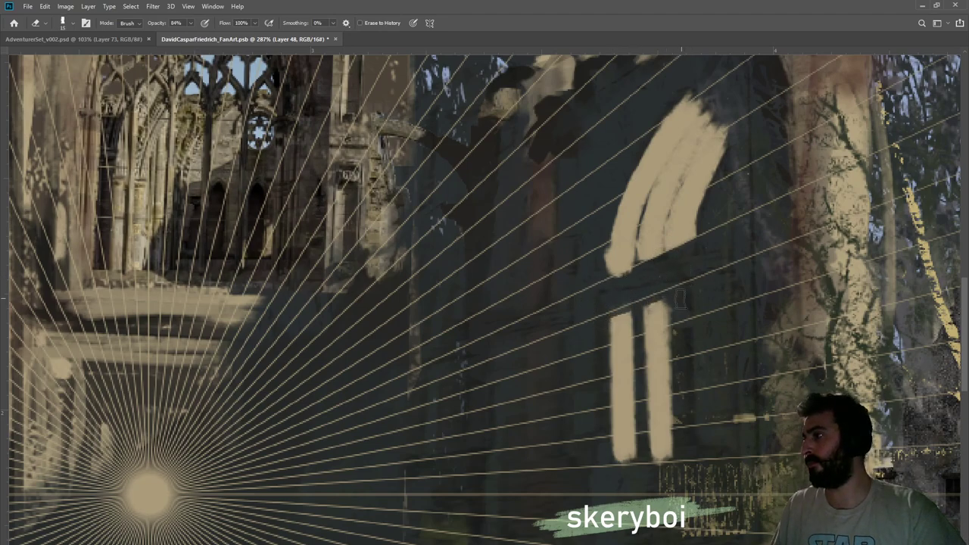
pyautogui.moveTo(606, 472); pyautogui.dragTo(719, 459)
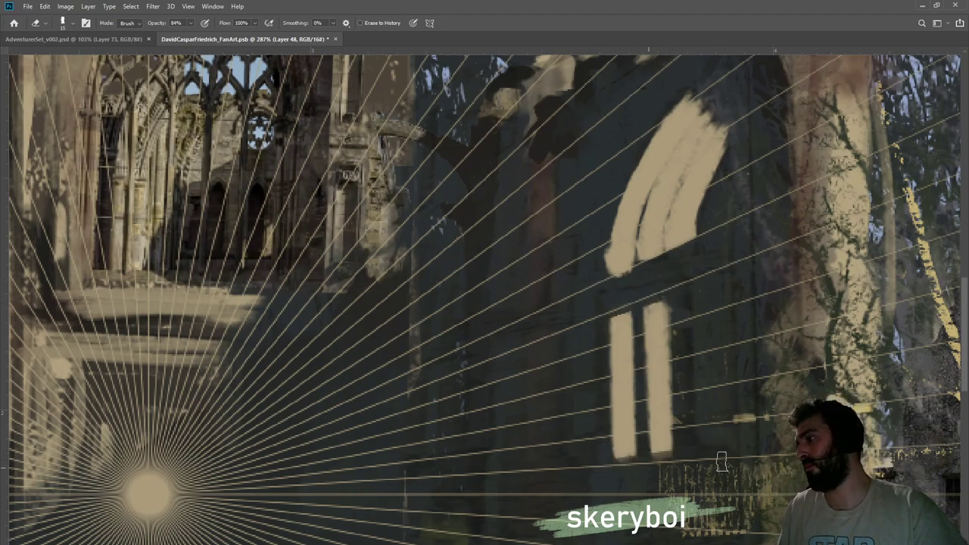
# Erase along the vertical edges of both cream columns to thin them into slender shafts
pyautogui.click(639, 296)
pyautogui.keyDown('shift'); pyautogui.click(646, 460); pyautogui.keyUp('shift')
pyautogui.moveTo(639, 305)
pyautogui.mouseDown()
pyautogui.moveTo(643, 469)
pyautogui.moveTo(679, 296)
pyautogui.moveTo(681, 454)
pyautogui.mouseUp()
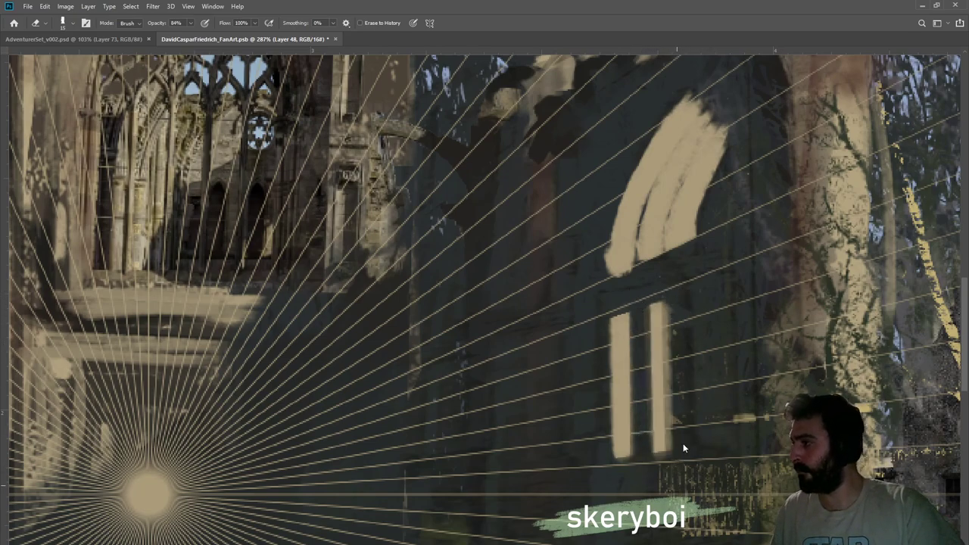
pyautogui.moveTo(671, 283); pyautogui.dragTo(683, 465)
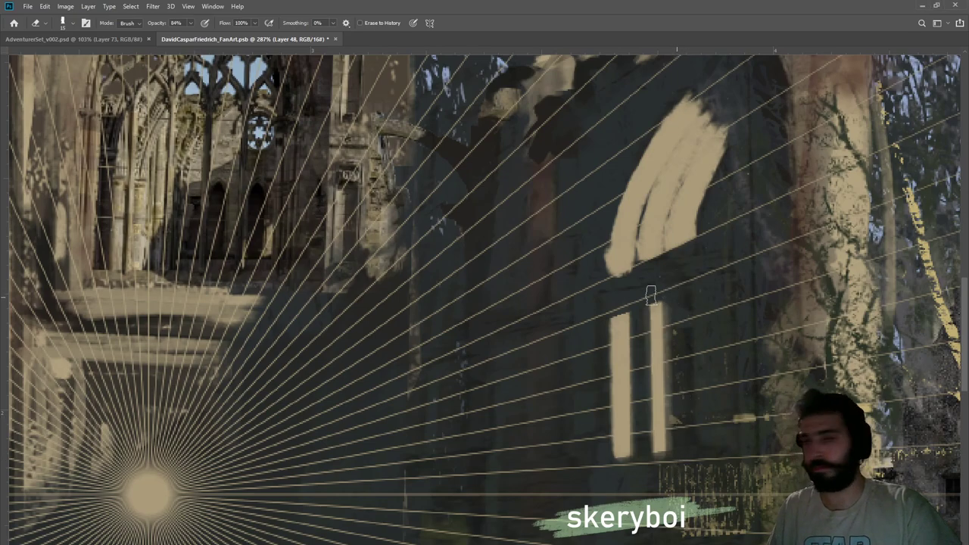
pyautogui.moveTo(671, 301); pyautogui.dragTo(666, 457)
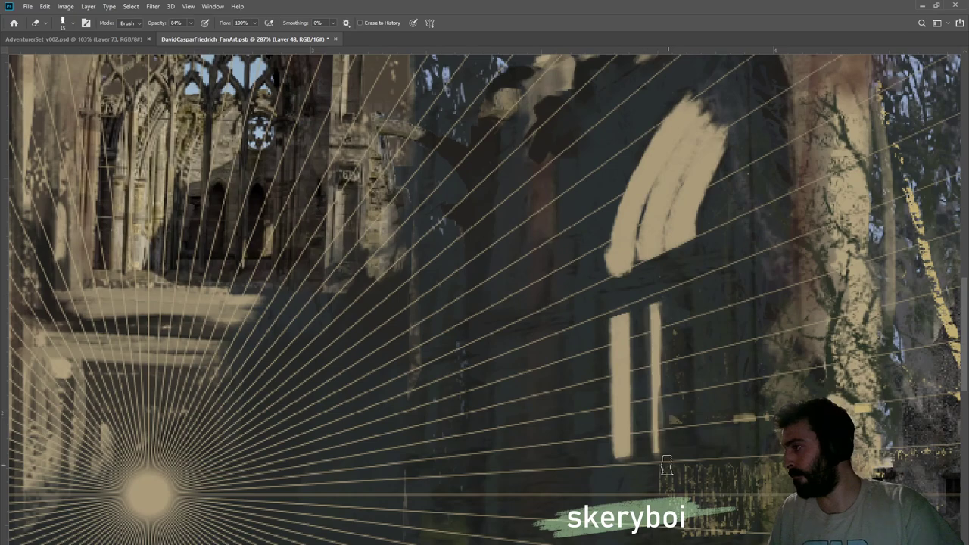
pyautogui.moveTo(599, 318)
pyautogui.mouseDown()
pyautogui.moveTo(605, 360)
pyautogui.moveTo(611, 308)
pyautogui.moveTo(616, 454)
pyautogui.mouseUp()
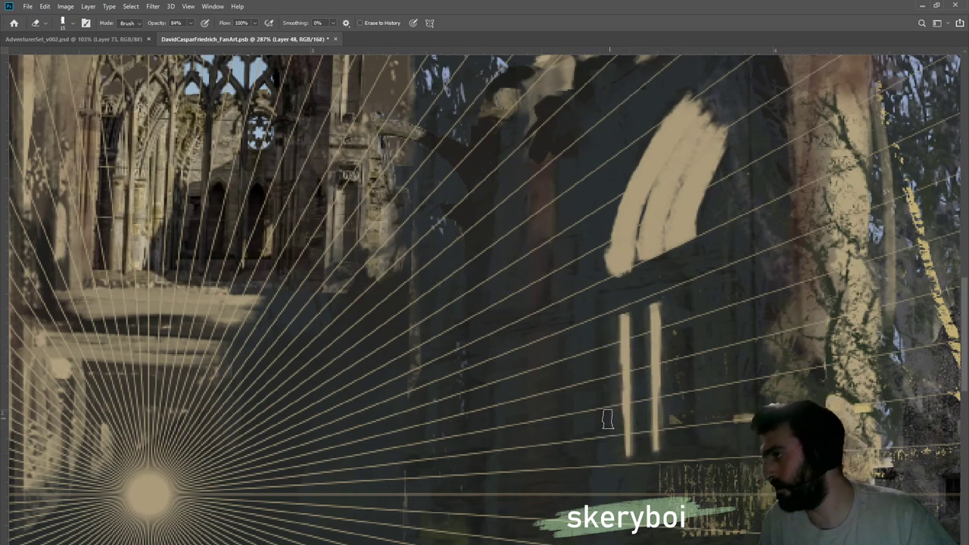
# Erase along the outer edge and between the painted arch ribs, leaving three thin, separate curved ribs
pyautogui.moveTo(608, 254)
pyautogui.mouseDown()
pyautogui.moveTo(600, 231)
pyautogui.moveTo(603, 278)
pyautogui.moveTo(634, 148)
pyautogui.moveTo(649, 118)
pyautogui.mouseUp()
pyautogui.moveTo(694, 91)
pyautogui.mouseDown()
pyautogui.moveTo(658, 122)
pyautogui.moveTo(677, 95)
pyautogui.moveTo(604, 210)
pyautogui.mouseUp()
pyautogui.click(773, 242)
pyautogui.click(759, 262)
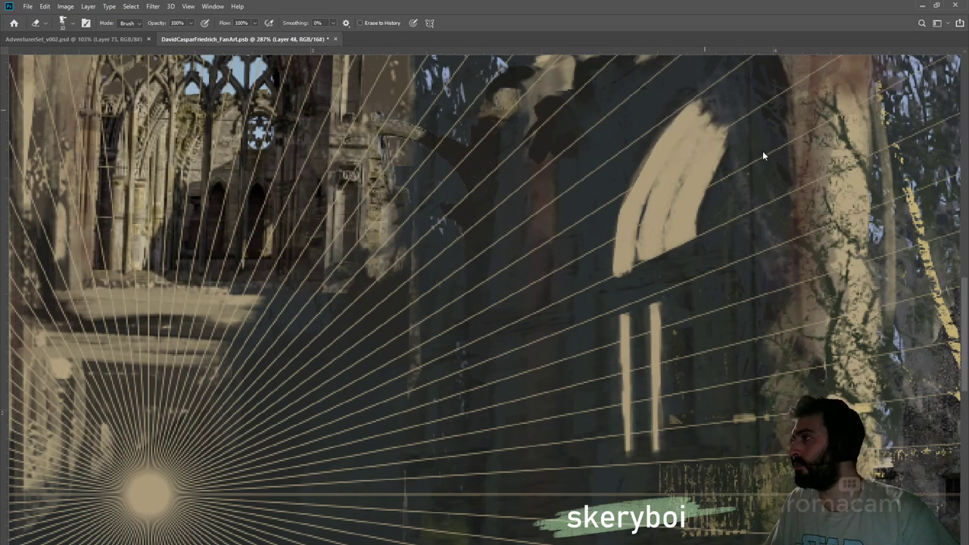
pyautogui.moveTo(702, 112)
pyautogui.mouseDown()
pyautogui.moveTo(679, 133)
pyautogui.moveTo(641, 218)
pyautogui.moveTo(659, 163)
pyautogui.moveTo(636, 278)
pyautogui.moveTo(611, 280)
pyautogui.moveTo(631, 270)
pyautogui.moveTo(641, 208)
pyautogui.moveTo(671, 142)
pyautogui.moveTo(694, 110)
pyautogui.moveTo(652, 180)
pyautogui.moveTo(716, 113)
pyautogui.moveTo(676, 203)
pyautogui.moveTo(729, 114)
pyautogui.moveTo(662, 248)
pyautogui.mouseUp()
pyautogui.moveTo(684, 191); pyautogui.dragTo(666, 249)
pyautogui.moveTo(688, 190)
pyautogui.mouseDown()
pyautogui.moveTo(726, 120)
pyautogui.moveTo(734, 145)
pyautogui.moveTo(689, 180)
pyautogui.moveTo(723, 113)
pyautogui.moveTo(717, 97)
pyautogui.moveTo(670, 176)
pyautogui.mouseUp()
pyautogui.moveTo(708, 117); pyautogui.dragTo(660, 197)
pyautogui.moveTo(687, 142); pyautogui.dragTo(657, 197)
pyautogui.moveTo(704, 86)
pyautogui.mouseDown()
pyautogui.moveTo(602, 252)
pyautogui.moveTo(626, 181)
pyautogui.moveTo(609, 189)
pyautogui.moveTo(604, 277)
pyautogui.mouseUp()
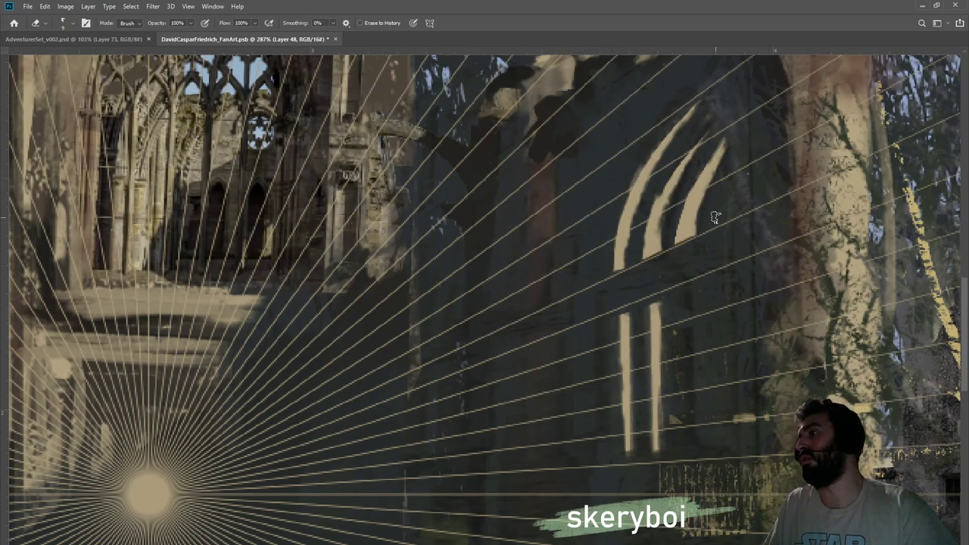
pyautogui.moveTo(715, 184); pyautogui.dragTo(695, 199)
# Select the three arch ribs with the lasso and free-transform them to about 60% width on the shadowed wall
pyautogui.press('z')
pyautogui.moveTo(556, 287); pyautogui.dragTo(573, 243)
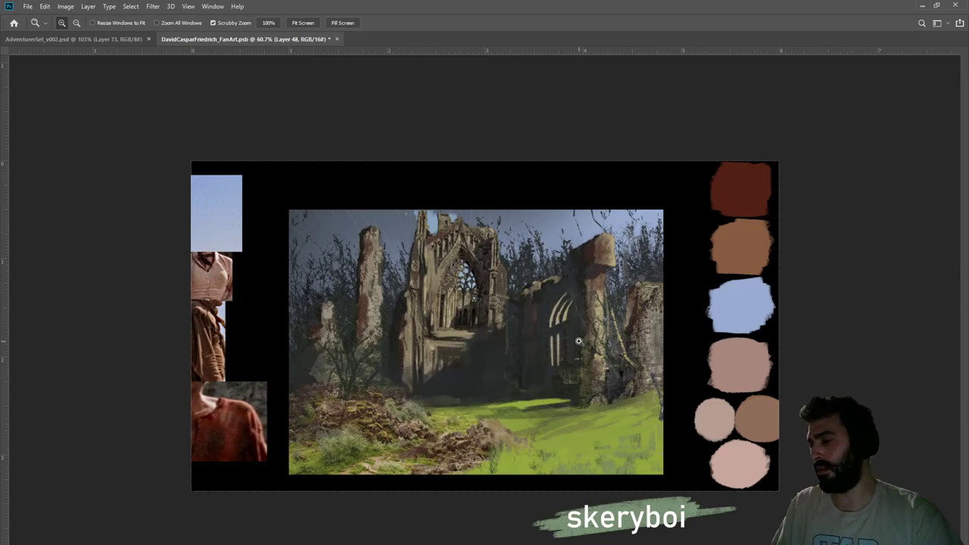
pyautogui.moveTo(582, 340); pyautogui.dragTo(544, 355)
pyautogui.moveTo(550, 316); pyautogui.dragTo(628, 309)
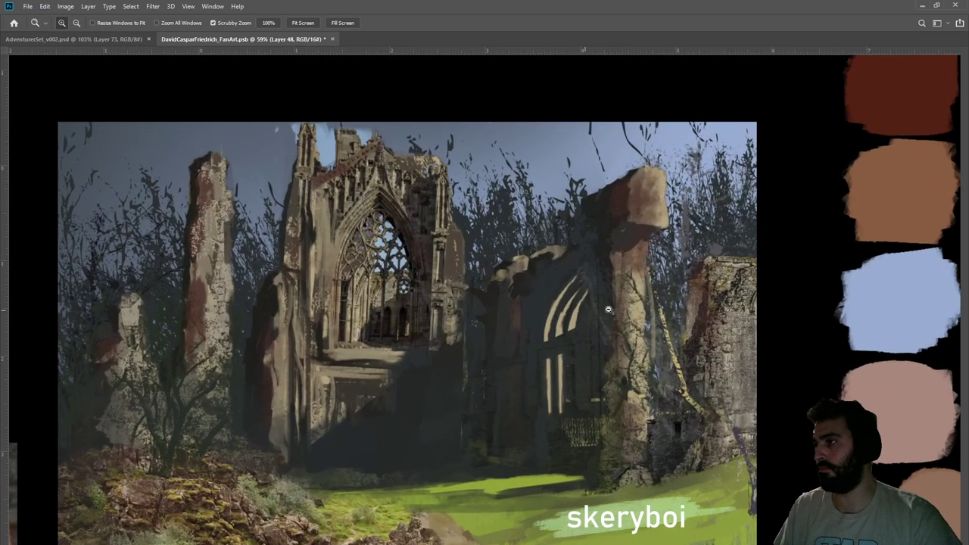
pyautogui.moveTo(553, 312); pyautogui.dragTo(632, 307)
pyautogui.press('m')
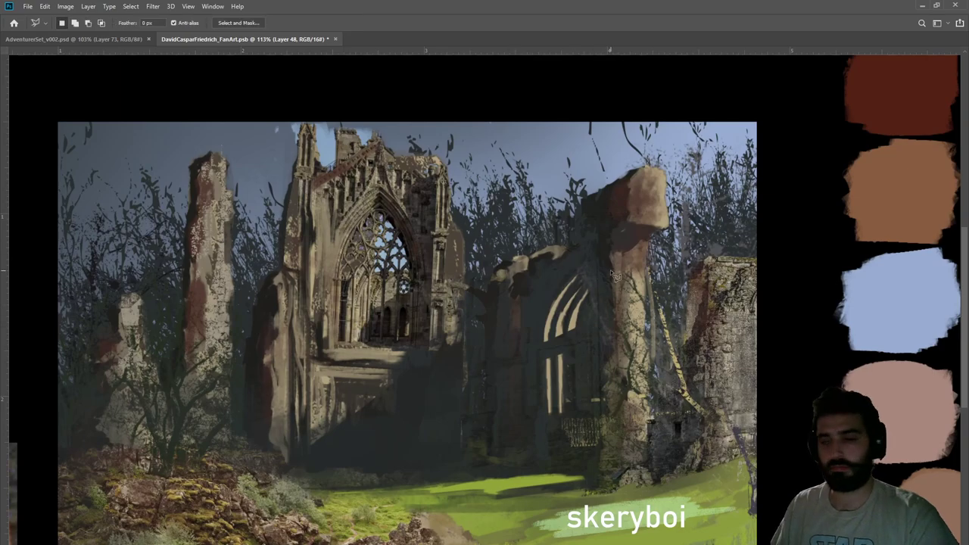
pyautogui.click(589, 336)
pyautogui.click(533, 349)
pyautogui.click(529, 343)
pyautogui.click(526, 305)
pyautogui.moveTo(582, 266); pyautogui.dragTo(583, 265)
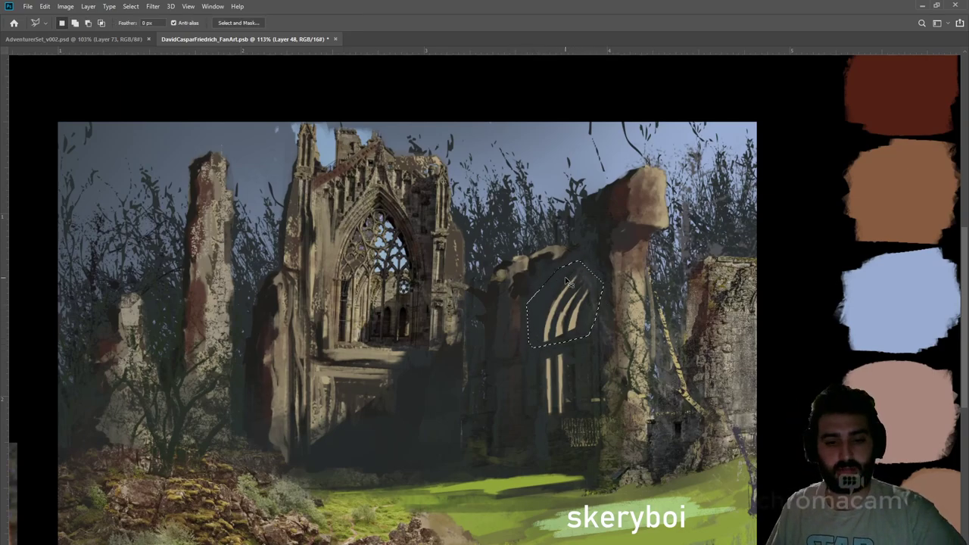
pyautogui.hotkey('ctrl', 't')
pyautogui.moveTo(604, 304); pyautogui.dragTo(561, 306)
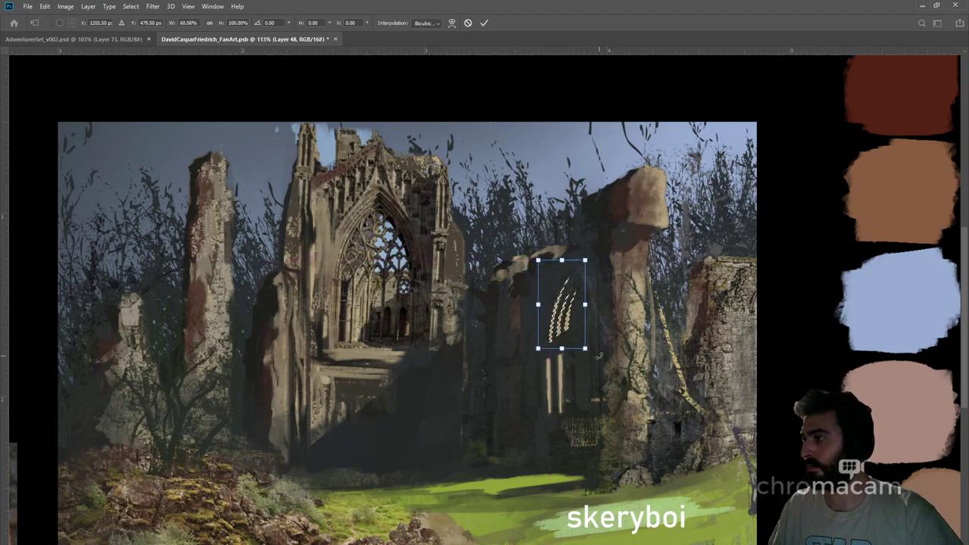
pyautogui.moveTo(601, 355); pyautogui.dragTo(583, 364)
pyautogui.moveTo(530, 343)
pyautogui.mouseDown()
pyautogui.moveTo(533, 405)
pyautogui.moveTo(552, 429)
pyautogui.moveTo(591, 391)
pyautogui.moveTo(584, 373)
pyautogui.moveTo(586, 388)
pyautogui.moveTo(561, 387)
pyautogui.mouseUp()
pyautogui.press('Return')
# Select the two columns, free-transform them to 56.67% width with a 1.39° rotation under the ribs, and clear the selection
pyautogui.press('l')
pyautogui.hotkey('ctrl', 't')
pyautogui.moveTo(569, 434); pyautogui.dragTo(572, 441)
pyautogui.moveTo(547, 387); pyautogui.dragTo(558, 382)
pyautogui.moveTo(583, 429); pyautogui.dragTo(584, 436)
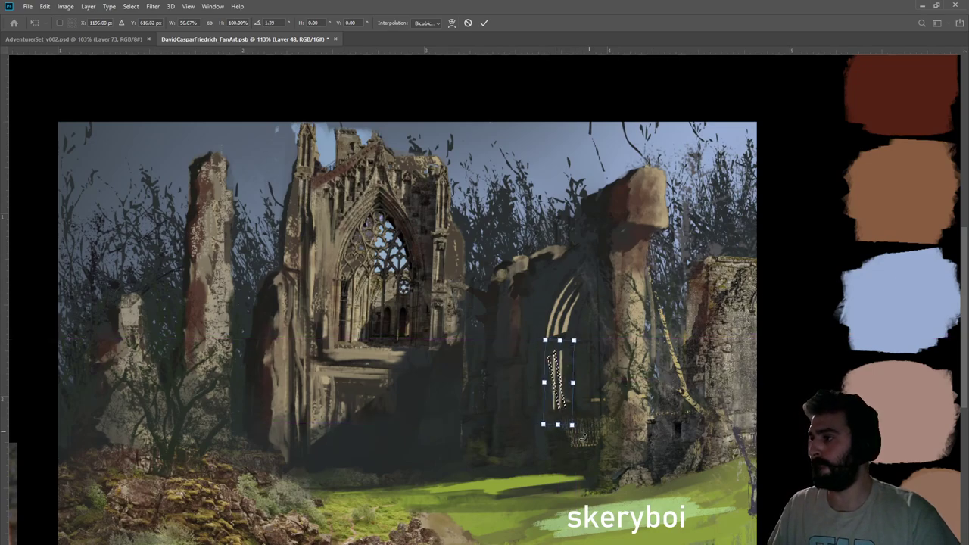
pyautogui.press('Return')
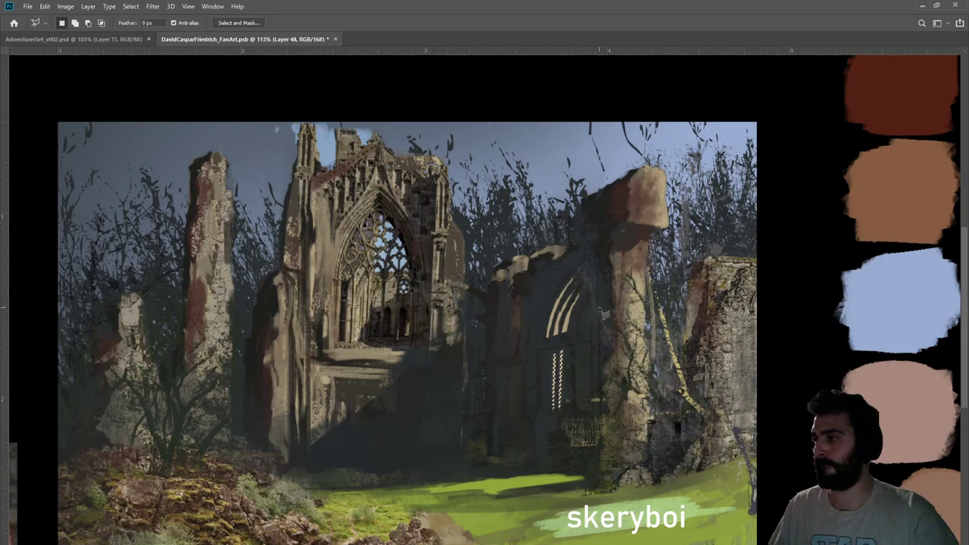
pyautogui.press('m')
pyautogui.hotkey('ctrl', 'd')
# Paint a dark arched opening beside the ribs and columns on the shadowed wall, and save the document
pyautogui.press('z')
pyautogui.moveTo(584, 368); pyautogui.dragTo(604, 344)
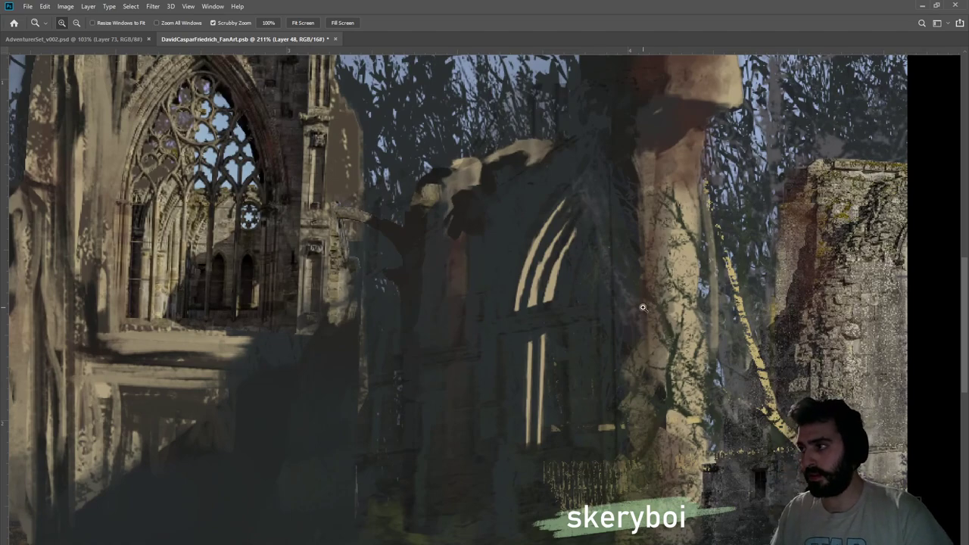
pyautogui.press('b')
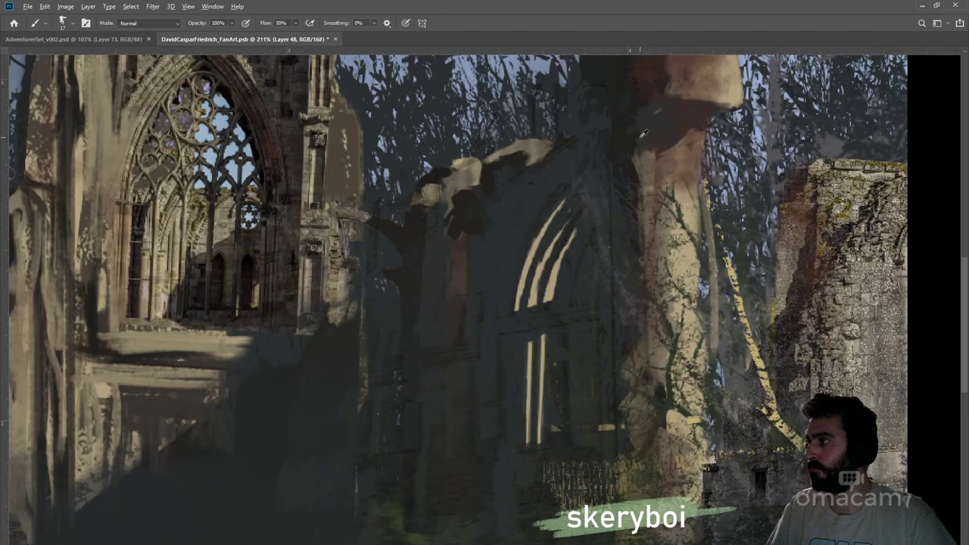
pyautogui.moveTo(568, 196)
pyautogui.mouseDown()
pyautogui.moveTo(596, 293)
pyautogui.moveTo(585, 353)
pyautogui.mouseUp()
pyautogui.moveTo(581, 263); pyautogui.dragTo(599, 443)
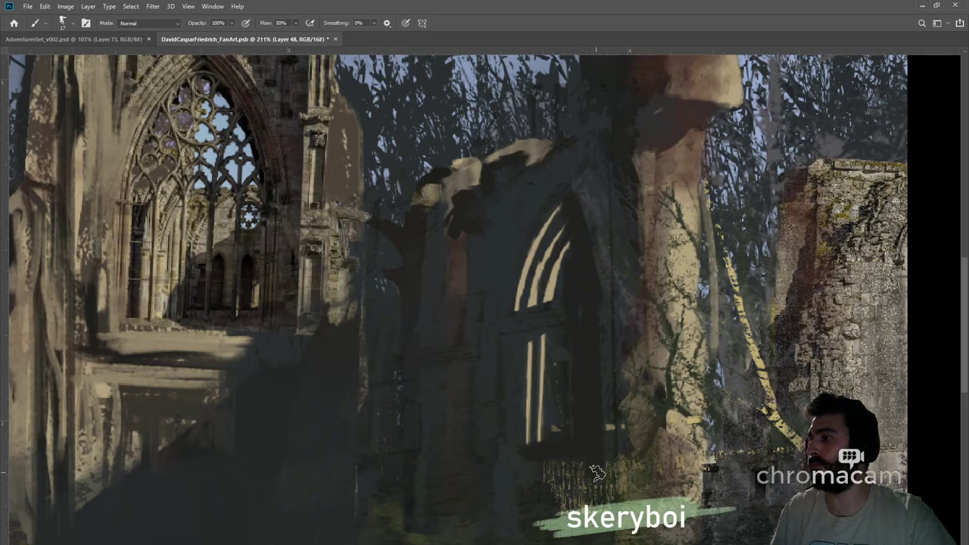
pyautogui.press('z')
pyautogui.moveTo(617, 339); pyautogui.dragTo(439, 340)
pyautogui.moveTo(490, 320); pyautogui.dragTo(613, 278)
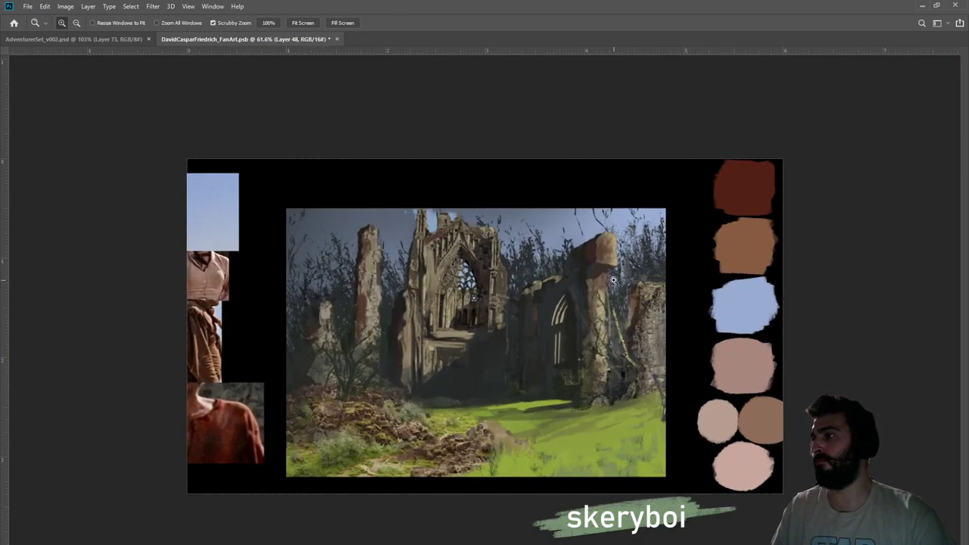
pyautogui.hotkey('ctrl', 's')
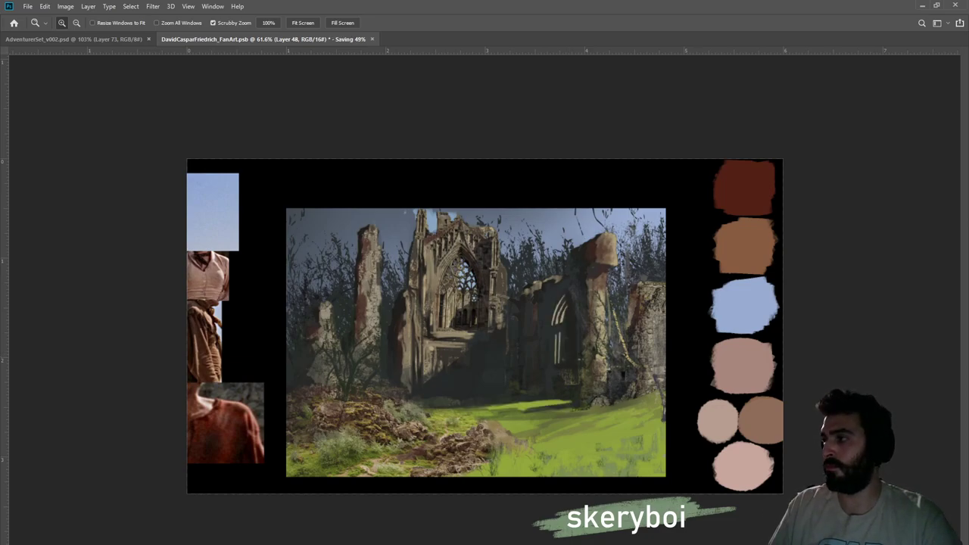
# Lasso the arched window, darken its ribs and columns to match the shadow, clear the selection and save the document
pyautogui.press('l')
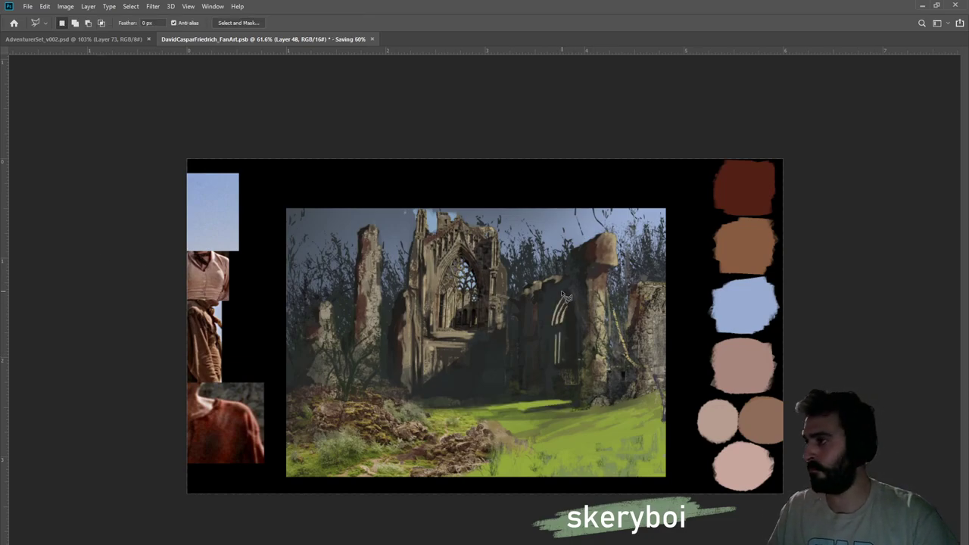
pyautogui.moveTo(573, 306)
pyautogui.mouseDown()
pyautogui.moveTo(571, 370)
pyautogui.moveTo(560, 379)
pyautogui.moveTo(539, 373)
pyautogui.moveTo(528, 325)
pyautogui.moveTo(567, 300)
pyautogui.mouseUp()
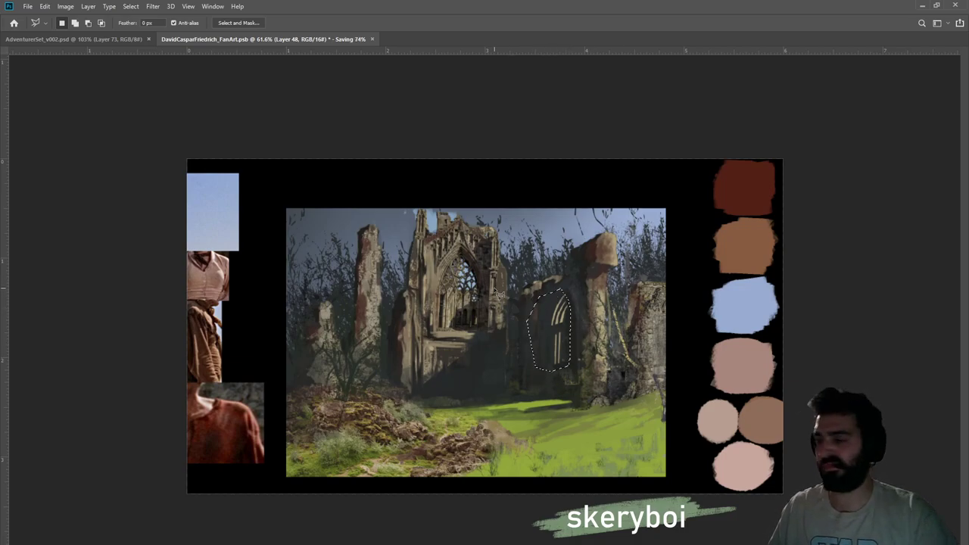
pyautogui.press('i')
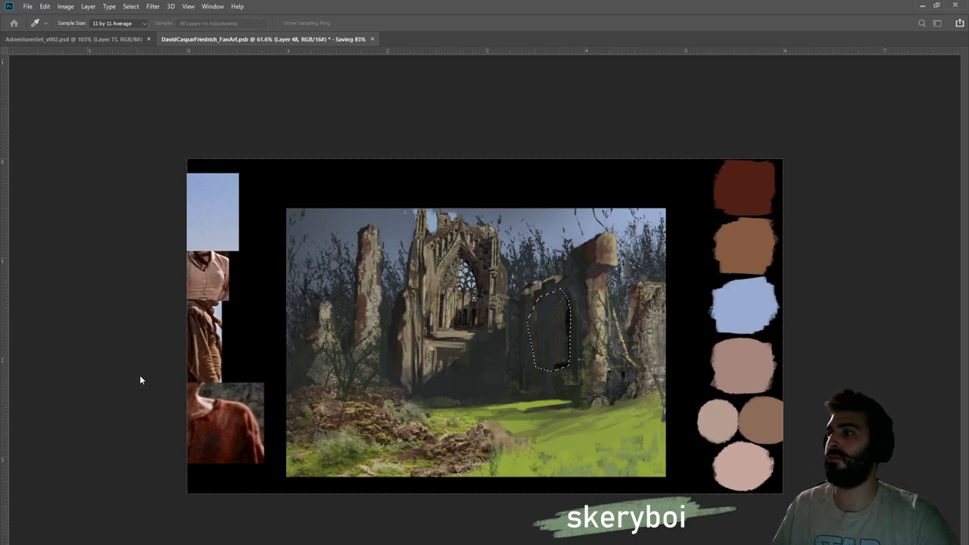
pyautogui.press('l')
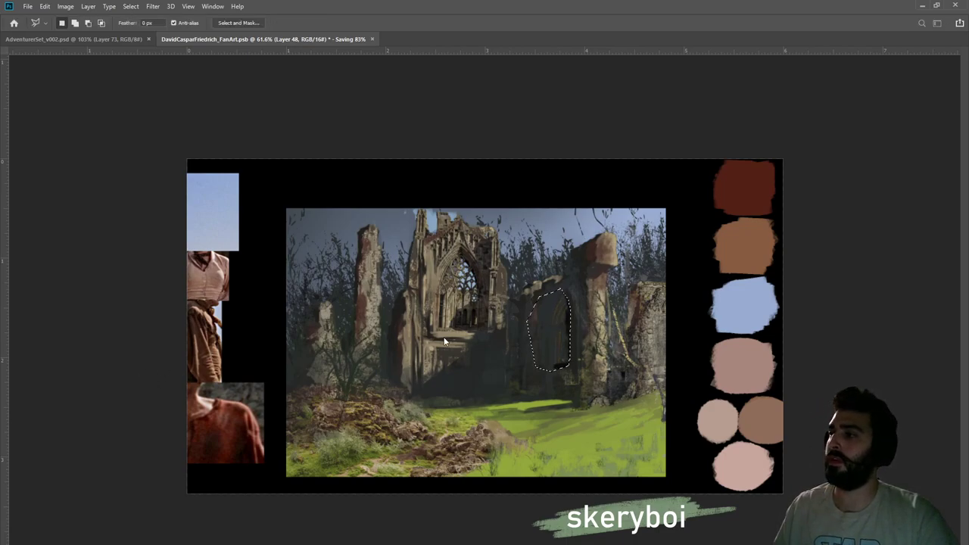
pyautogui.press('m')
pyautogui.click(554, 250)
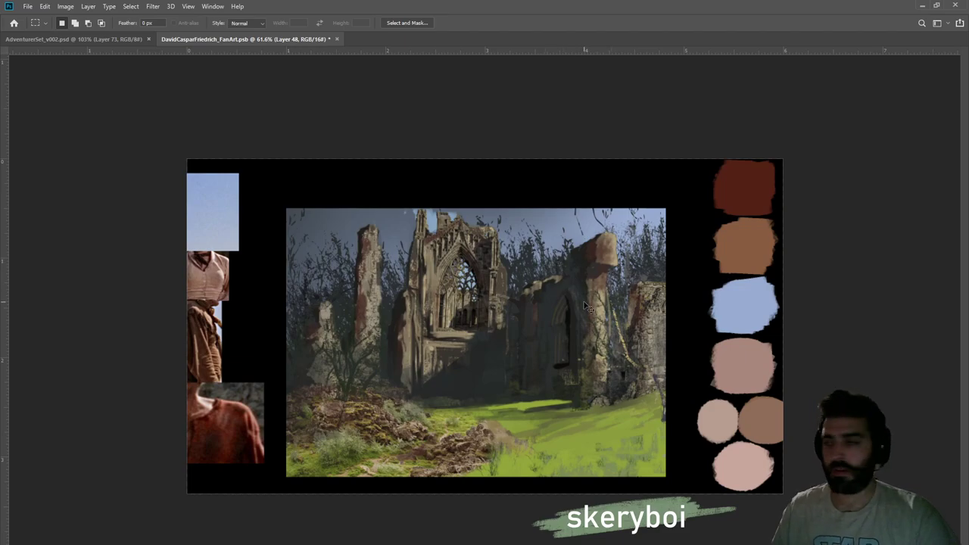
pyautogui.hotkey('ctrl', 's')
# Examine the central ruin's tracery window and the overall composition at different magnifications
pyautogui.press('z')
pyautogui.moveTo(579, 348); pyautogui.dragTo(606, 354)
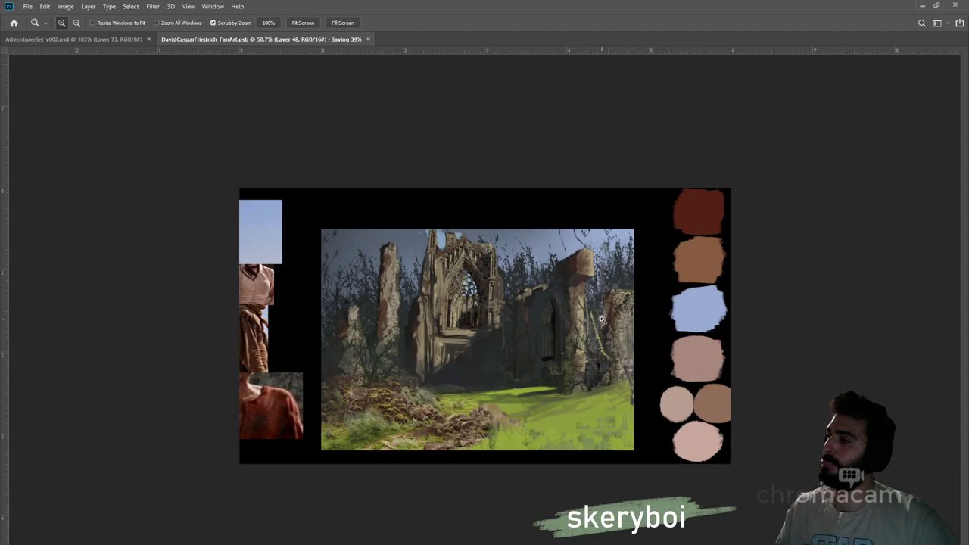
pyautogui.moveTo(572, 302); pyautogui.dragTo(636, 280)
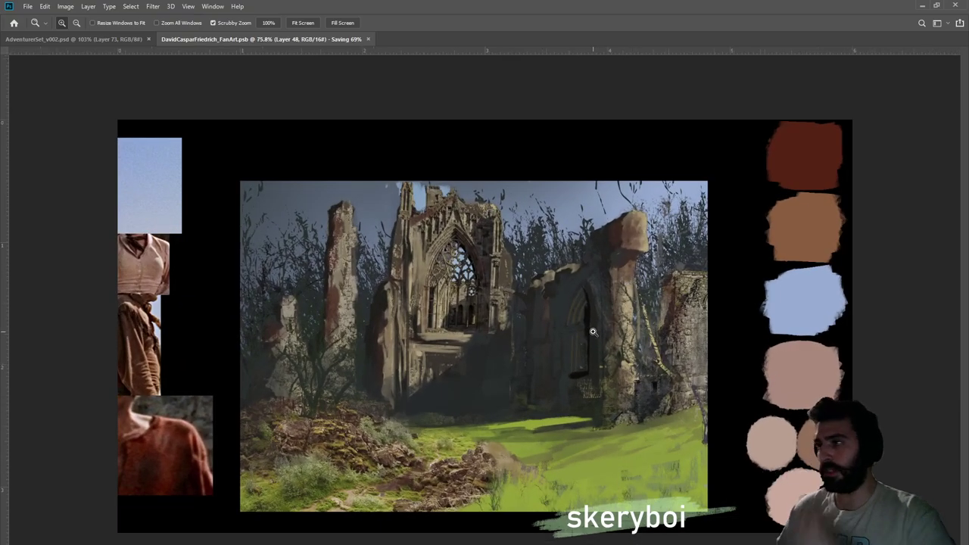
pyautogui.moveTo(406, 260); pyautogui.dragTo(487, 279)
pyautogui.moveTo(437, 261); pyautogui.dragTo(447, 262)
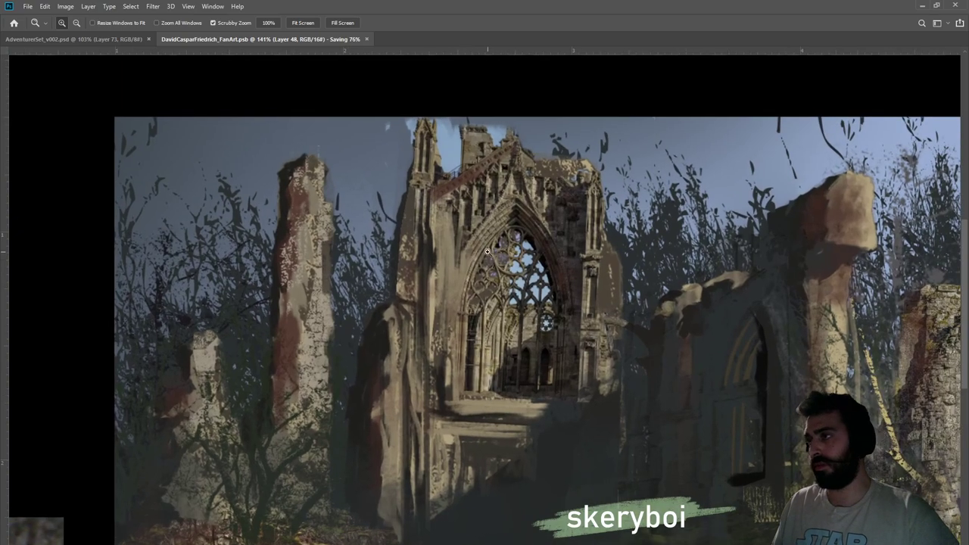
pyautogui.moveTo(516, 274); pyautogui.dragTo(450, 283)
pyautogui.scroll(-2, 518, 318)
pyautogui.press('m')
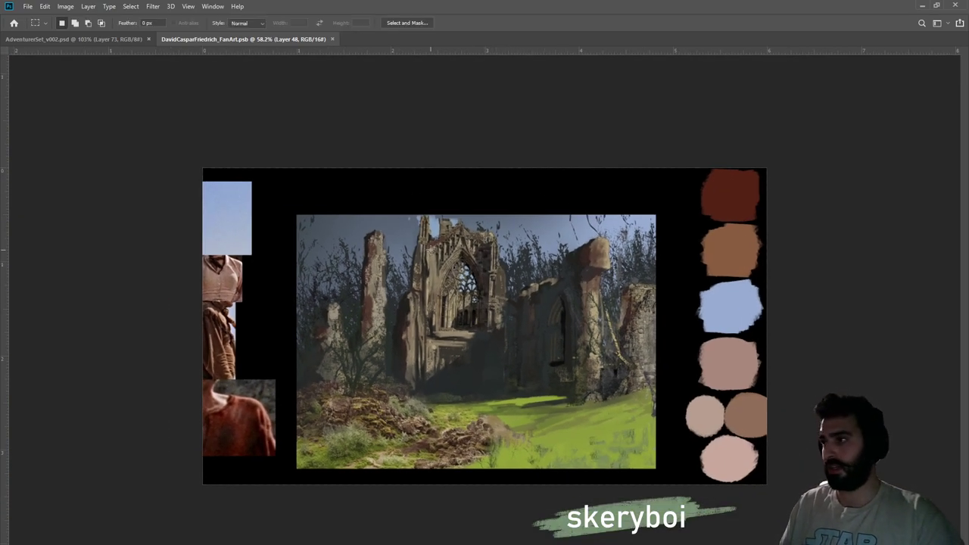
pyautogui.moveTo(399, 218); pyautogui.dragTo(501, 357)
pyautogui.hotkey('ctrl', 'd')
pyautogui.press('z')
pyautogui.moveTo(516, 377); pyautogui.dragTo(551, 374)
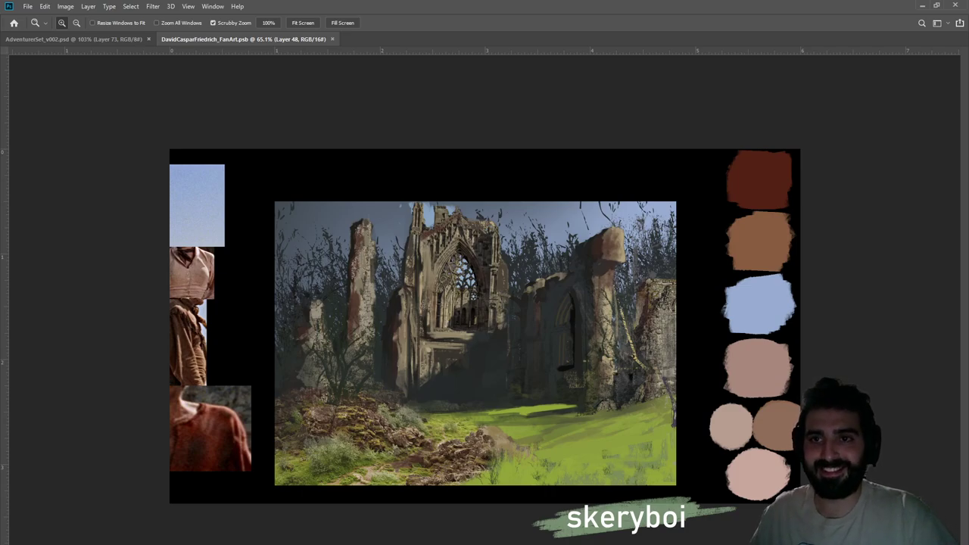
# Paste two forest photos over the painting and toggle the second one off and on for comparison
pyautogui.hotkey('ctrl', 'v')
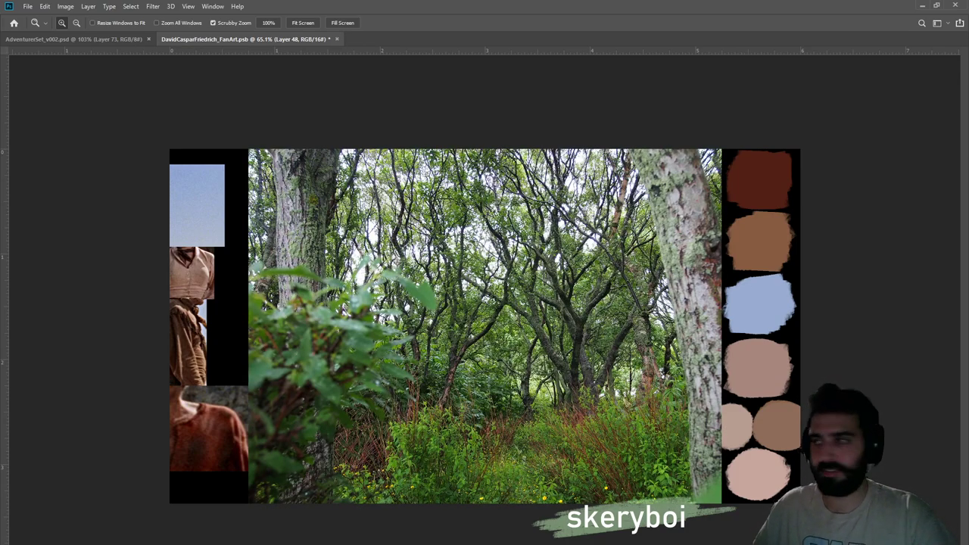
pyautogui.hotkey('ctrl', 'v')
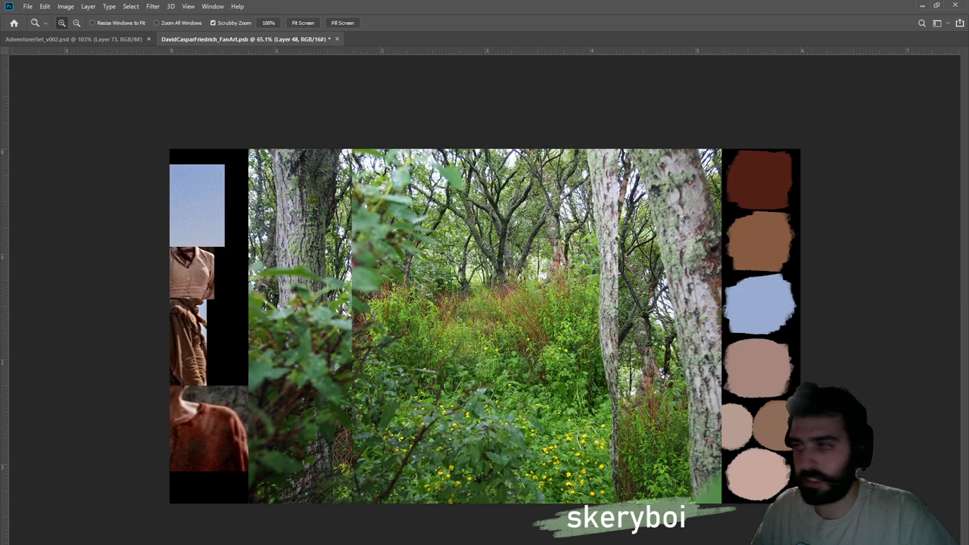
pyautogui.hotkey('ctrl', 'z')
pyautogui.hotkey('ctrl', 'shift', 'z')
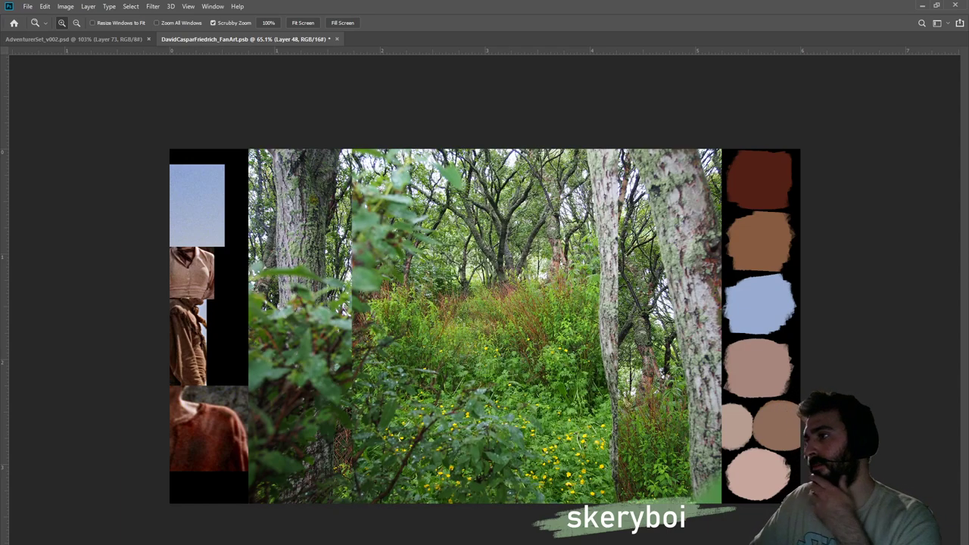
pyautogui.hotkey('ctrl', 'z')
pyautogui.hotkey('ctrl', 'shift', 'z')
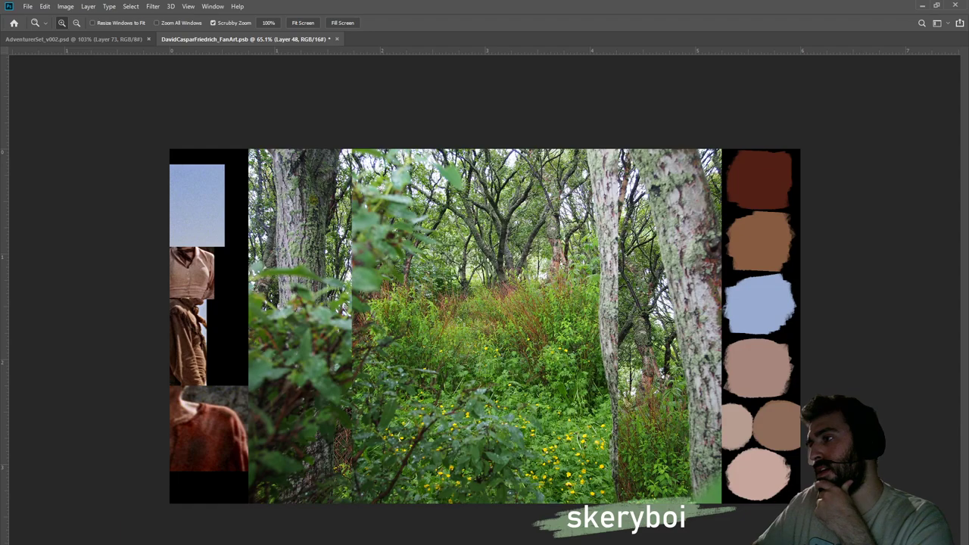
# Duplicate the forest photo with the yellow flowers, hide both full-size originals and place the copy inside the painting's frame
pyautogui.hotkey('alt', '[')
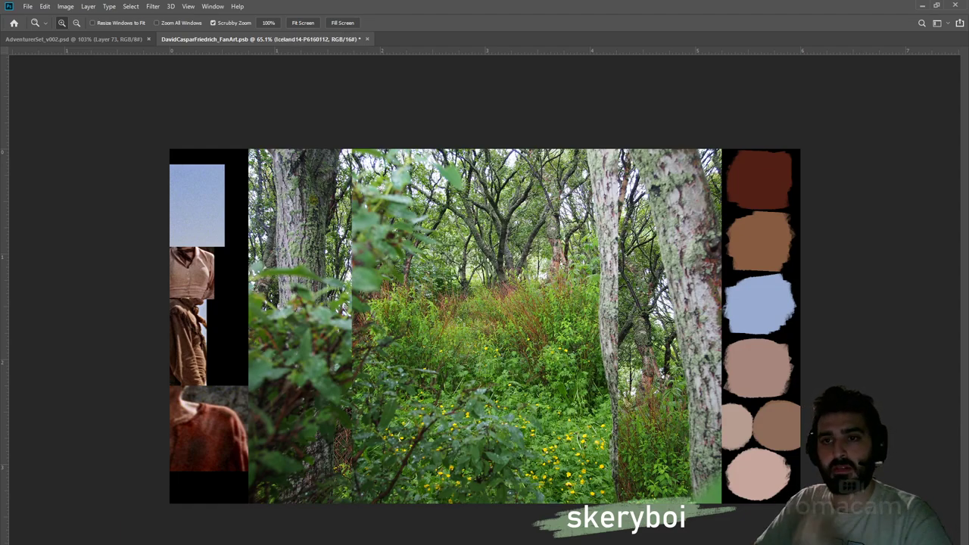
pyautogui.hotkey('ctrl', 'j')
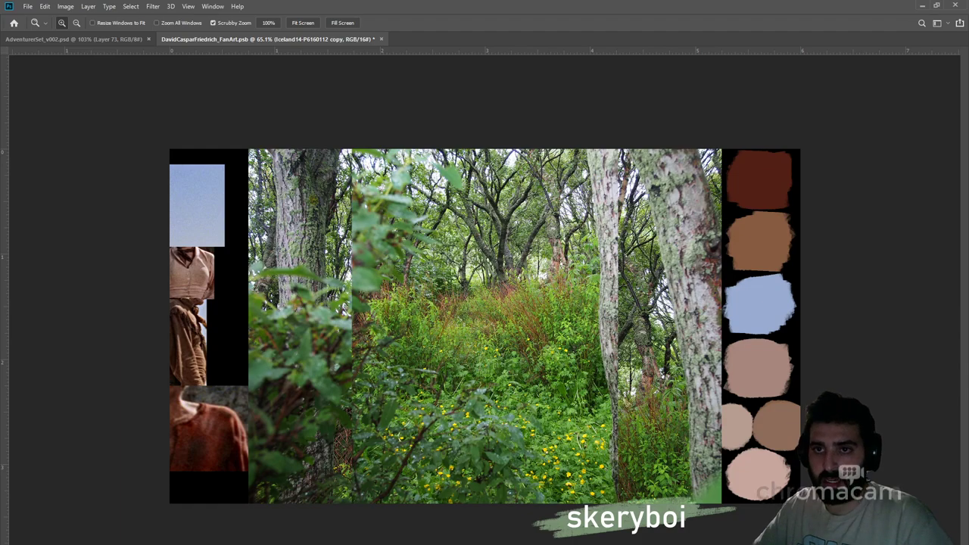
pyautogui.hotkey('ctrl', 'z')
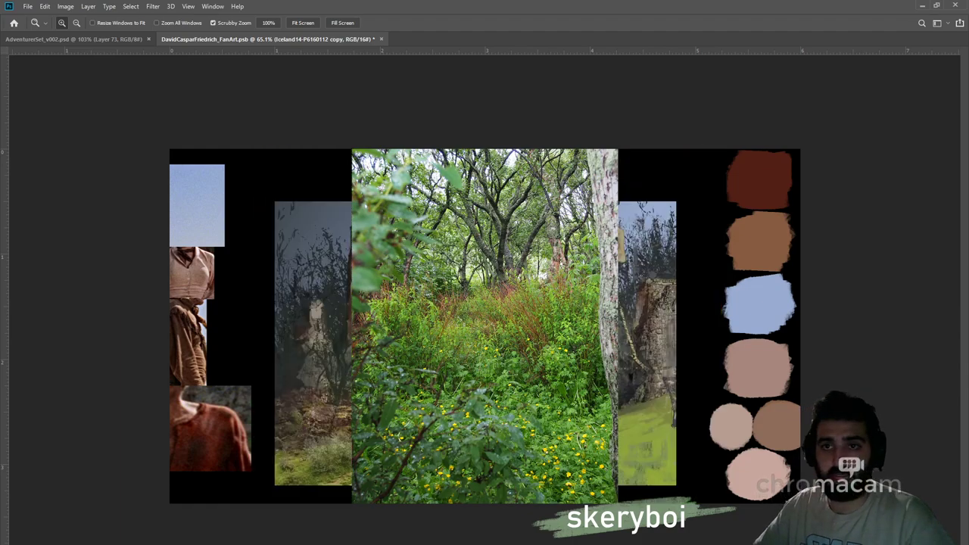
pyautogui.hotkey('ctrl', 'z')
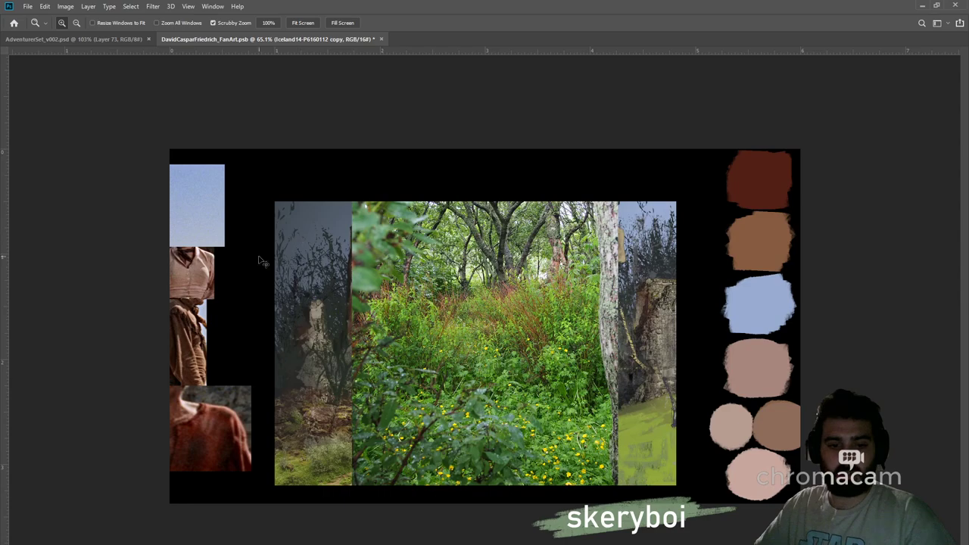
# Transform the forest photo copy down to a small, slightly rotated patch at the foot of the central ruin
pyautogui.hotkey('ctrl', 't')
pyautogui.moveTo(616, 151); pyautogui.dragTo(443, 381)
pyautogui.moveTo(387, 474); pyautogui.dragTo(497, 409)
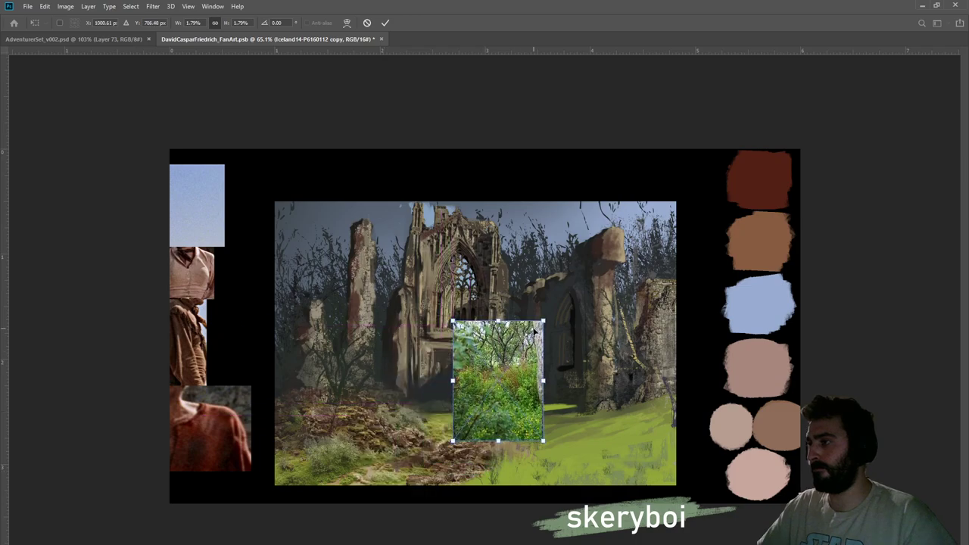
pyautogui.moveTo(544, 320); pyautogui.dragTo(539, 349)
pyautogui.moveTo(542, 439); pyautogui.dragTo(537, 404)
pyautogui.press('Return')
# Lasso and mask the forest patch, brushing away its trees and edges until only a low bush remains on the grass
pyautogui.press('l')
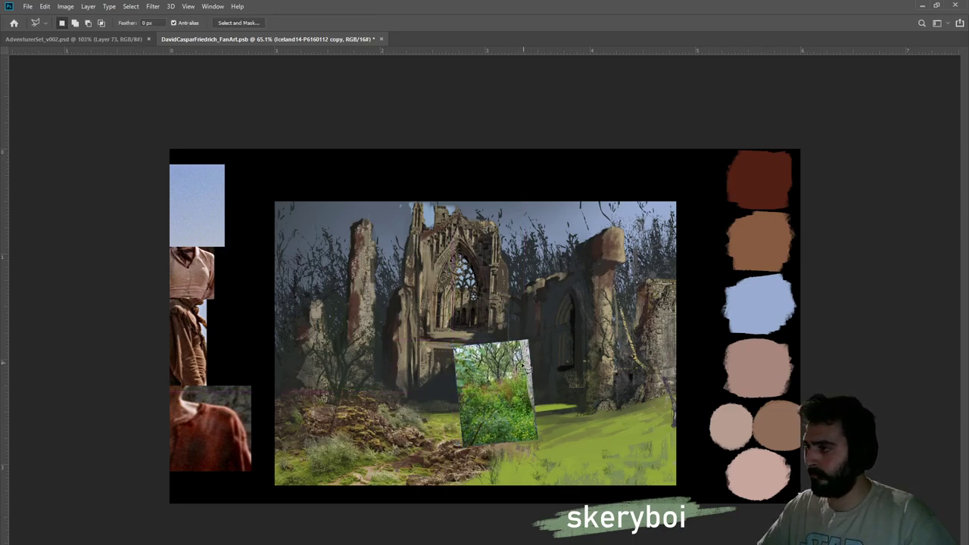
pyautogui.moveTo(485, 348)
pyautogui.mouseDown()
pyautogui.moveTo(459, 399)
pyautogui.moveTo(468, 408)
pyautogui.moveTo(537, 410)
pyautogui.moveTo(531, 366)
pyautogui.mouseUp()
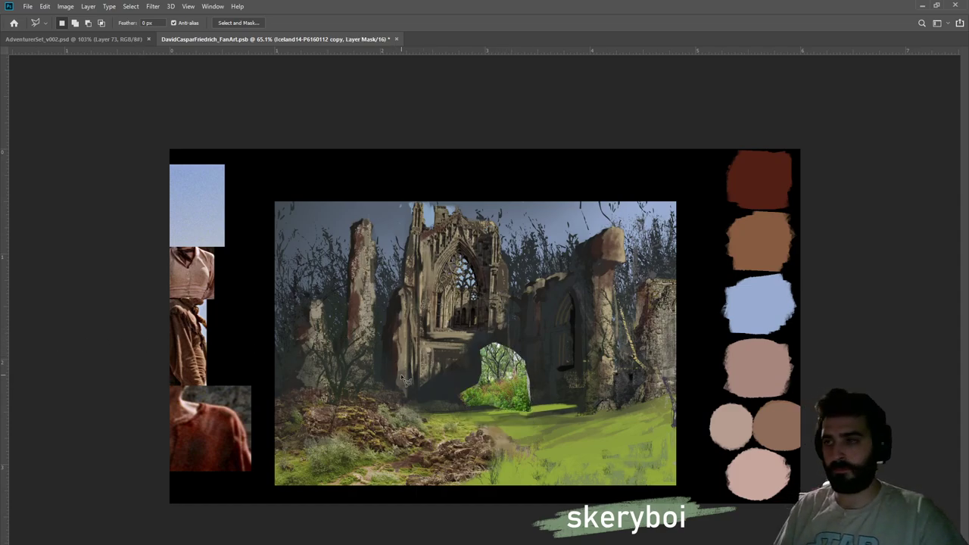
pyautogui.press('b')
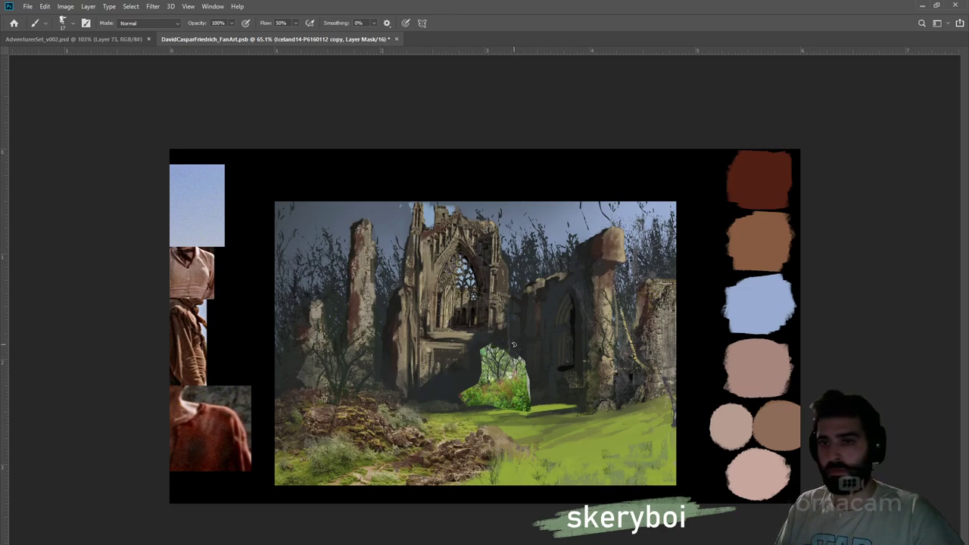
pyautogui.moveTo(520, 356); pyautogui.dragTo(530, 408)
pyautogui.moveTo(471, 407)
pyautogui.mouseDown()
pyautogui.moveTo(530, 401)
pyautogui.moveTo(489, 412)
pyautogui.mouseUp()
pyautogui.moveTo(528, 383)
pyautogui.mouseDown()
pyautogui.moveTo(531, 406)
pyautogui.moveTo(470, 409)
pyautogui.moveTo(463, 386)
pyautogui.moveTo(465, 398)
pyautogui.mouseUp()
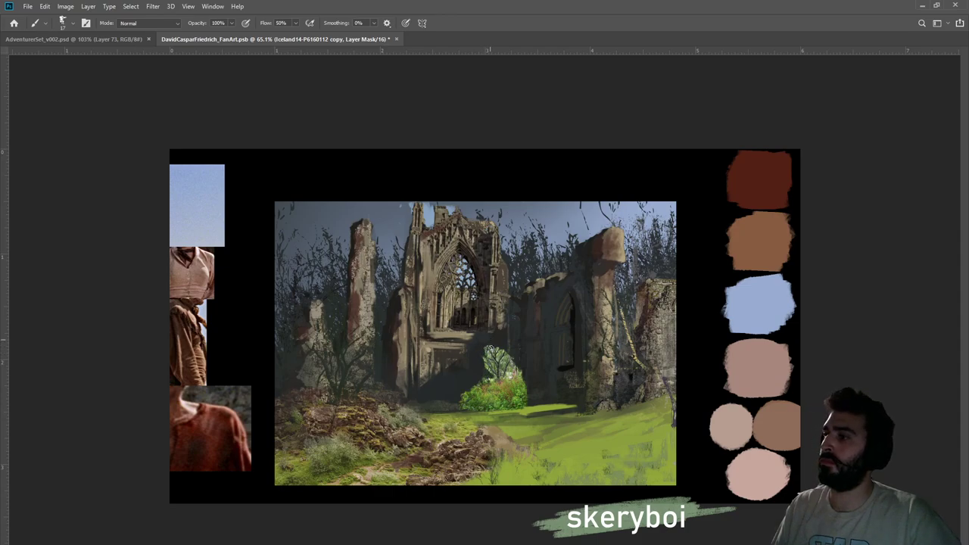
pyautogui.moveTo(502, 371)
pyautogui.mouseDown()
pyautogui.moveTo(524, 364)
pyautogui.moveTo(522, 374)
pyautogui.moveTo(510, 364)
pyautogui.moveTo(524, 375)
pyautogui.moveTo(485, 351)
pyautogui.mouseUp()
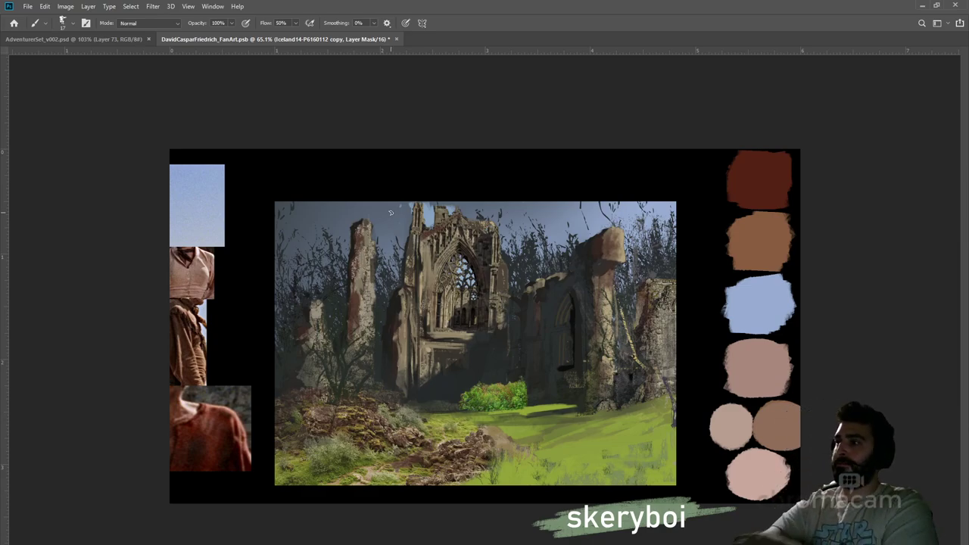
# Use a grass-like custom shape on the bush's layer mask to break up its outline, undoing the last shape
pyautogui.press('u')
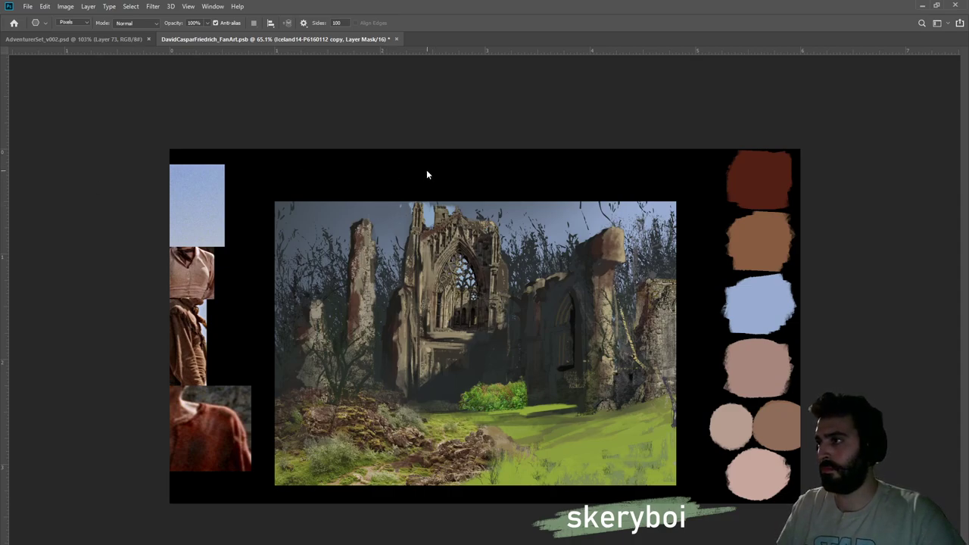
pyautogui.hotkey('ctrl', 't')
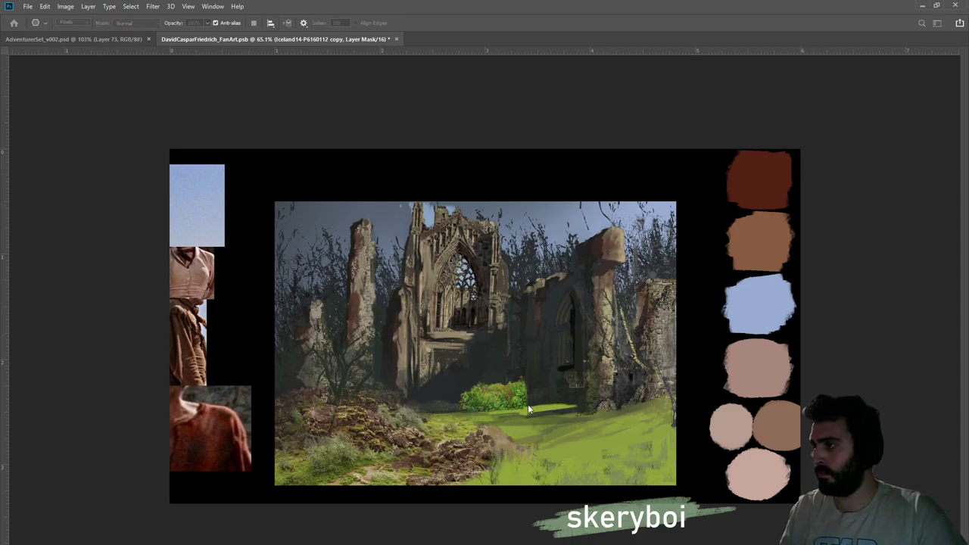
pyautogui.press('Escape')
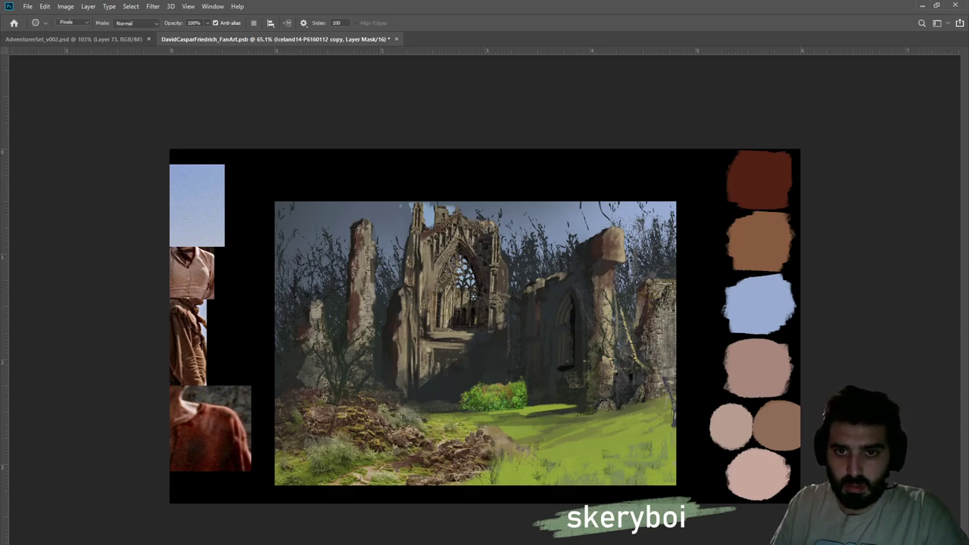
pyautogui.hotkey('shift', 'u')
pyautogui.hotkey('shift', 'u')
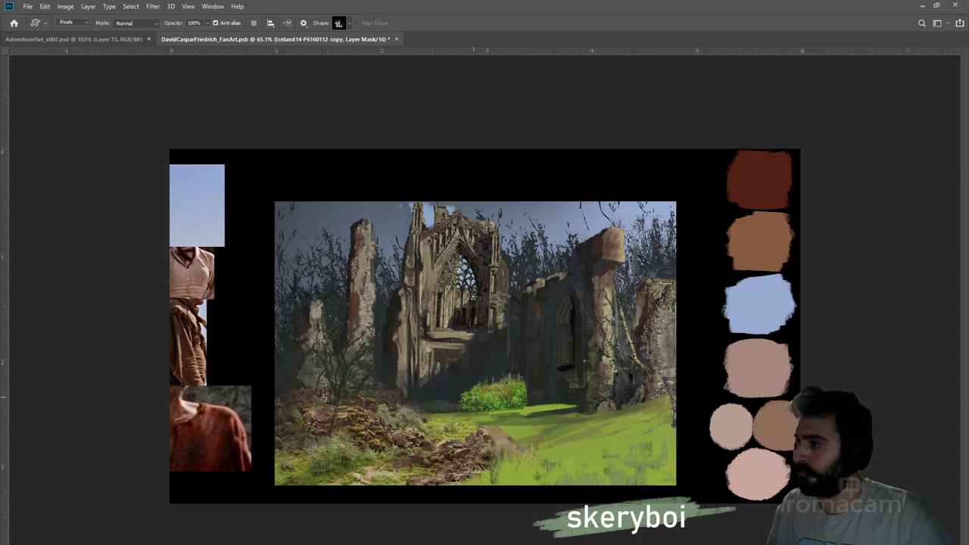
pyautogui.moveTo(465, 387)
pyautogui.mouseDown()
pyautogui.moveTo(488, 408)
pyautogui.moveTo(456, 377)
pyautogui.moveTo(617, 385)
pyautogui.moveTo(566, 398)
pyautogui.moveTo(554, 373)
pyautogui.mouseUp()
pyautogui.hotkey('ctrl', 'z')
pyautogui.press('z')
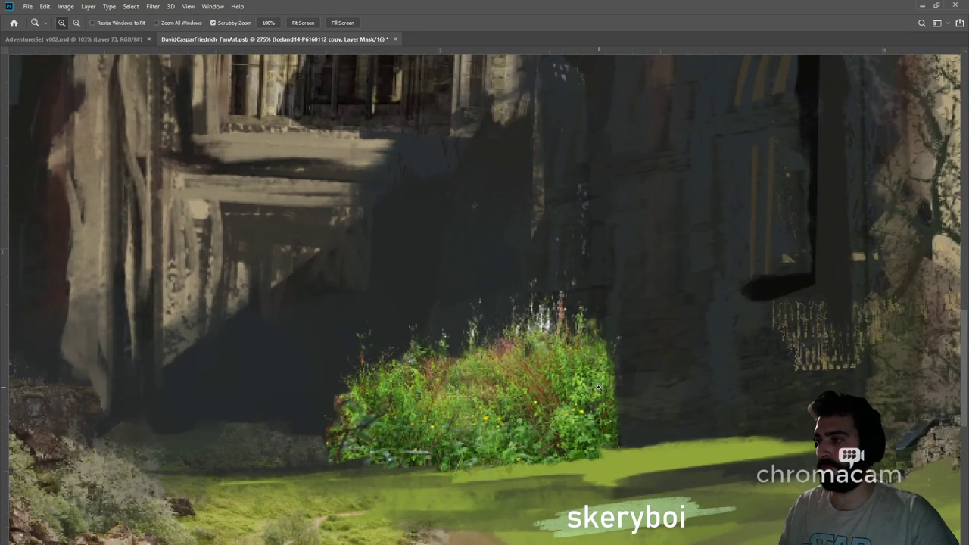
pyautogui.moveTo(577, 418); pyautogui.dragTo(542, 416)
# Add an Exposure adjustment clipped to the bush and darken it to match the ruin's shadow
pyautogui.press('b')
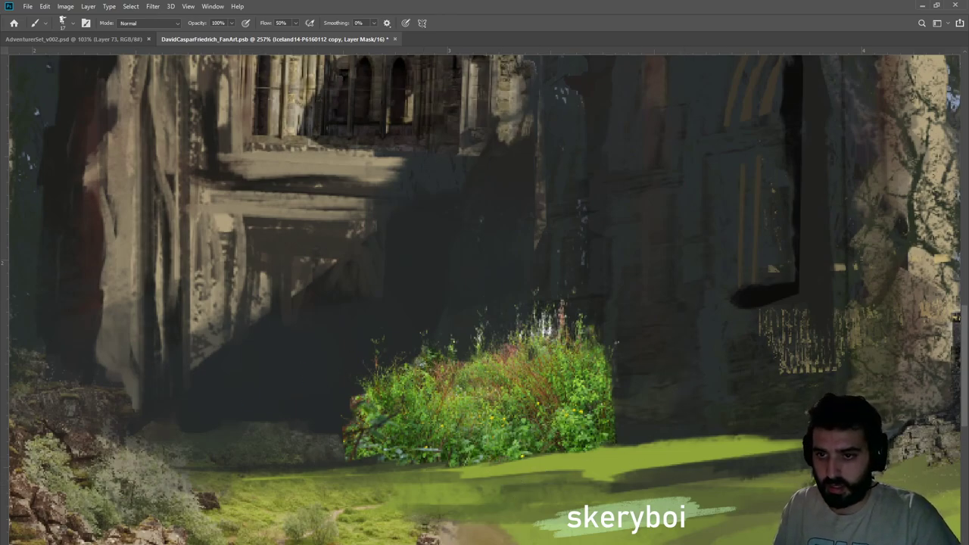
pyautogui.hotkey('alt', ']')
pyautogui.hotkey('ctrl', 'i')
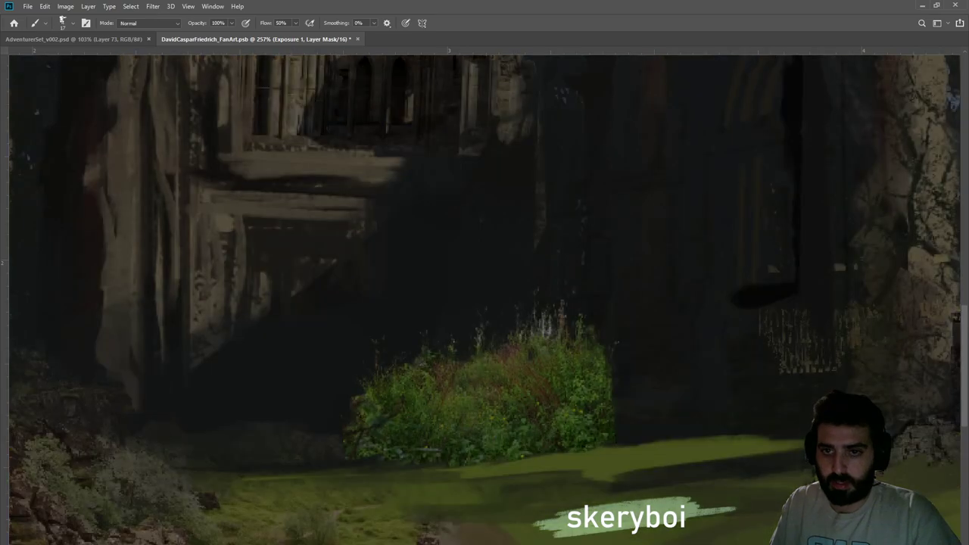
pyautogui.hotkey('ctrl', 'alt', 'g')
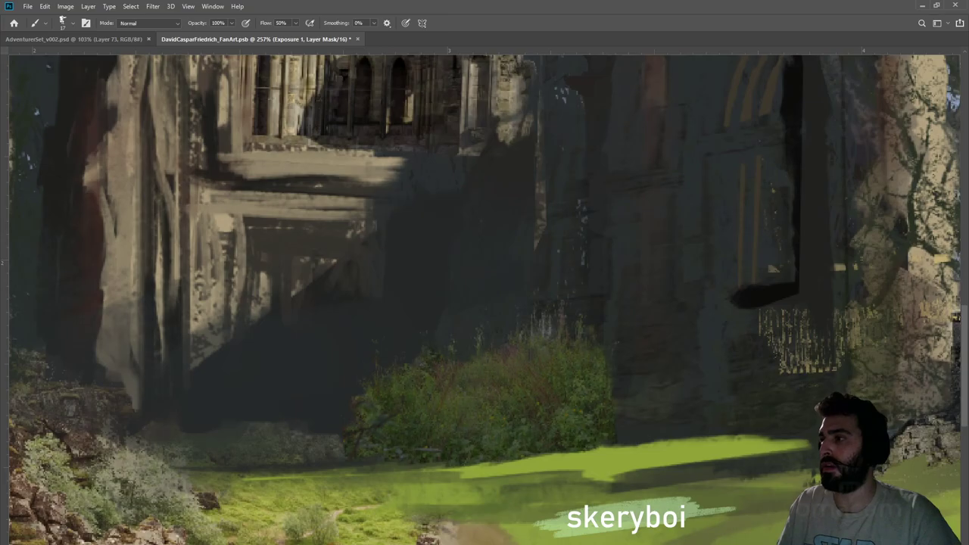
pyautogui.press('z')
pyautogui.moveTo(562, 363); pyautogui.dragTo(480, 360)
pyautogui.moveTo(489, 409)
pyautogui.mouseDown()
pyautogui.moveTo(524, 405)
pyautogui.moveTo(483, 404)
pyautogui.moveTo(543, 379)
pyautogui.moveTo(564, 400)
pyautogui.mouseUp()
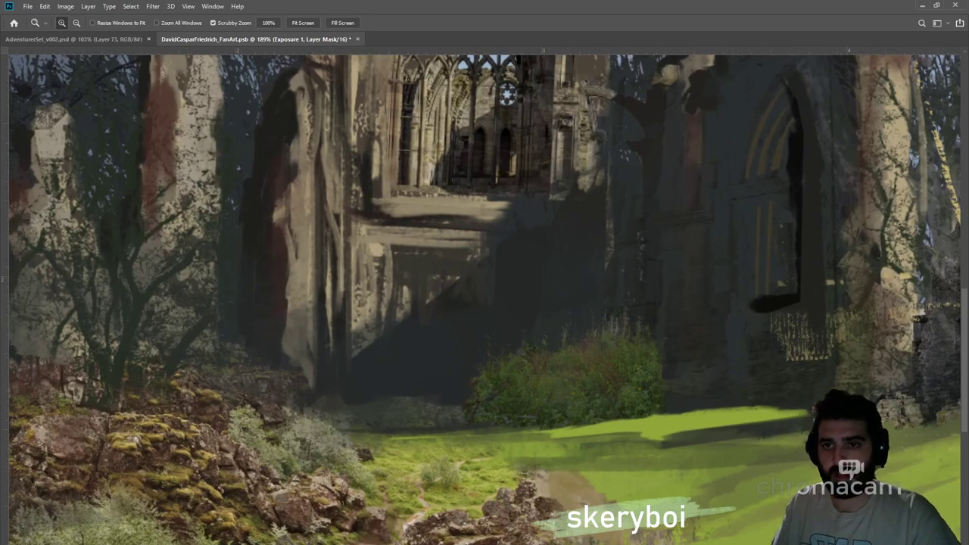
# Readjust the bush's Exposure settings to lift its shadows and soften its greens, comparing versions with undo and redo
pyautogui.hotkey('alt', '[')
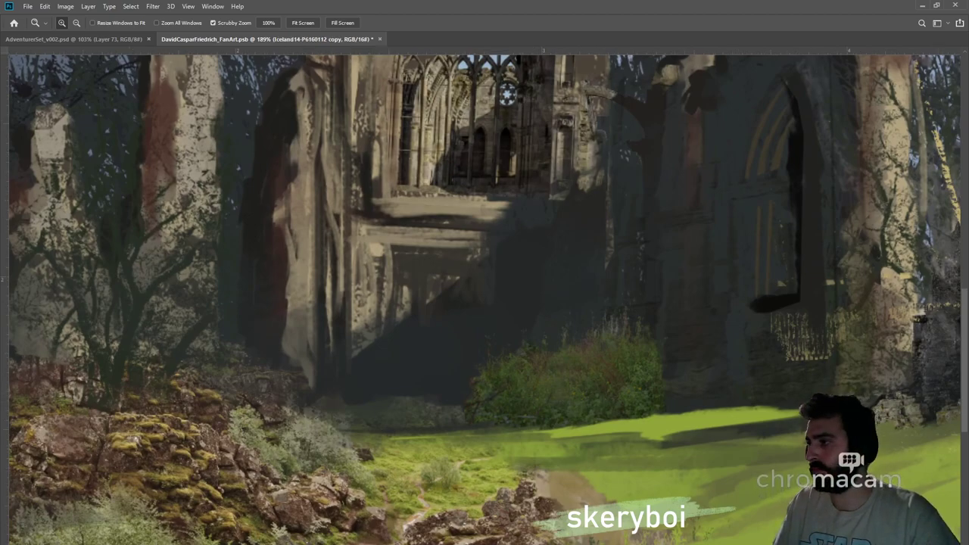
pyautogui.hotkey('ctrl', '\\')
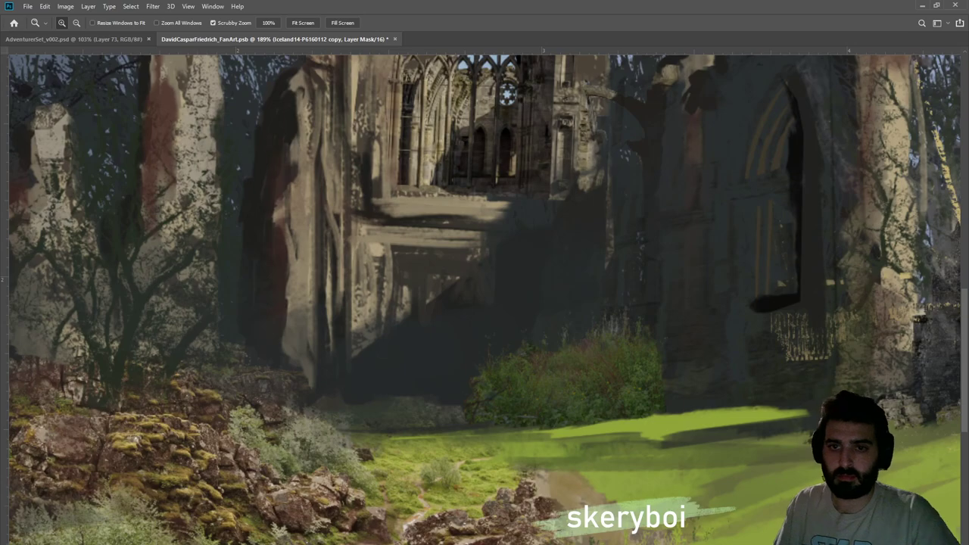
pyautogui.hotkey('alt', ']')
pyautogui.hotkey('ctrl', '2')
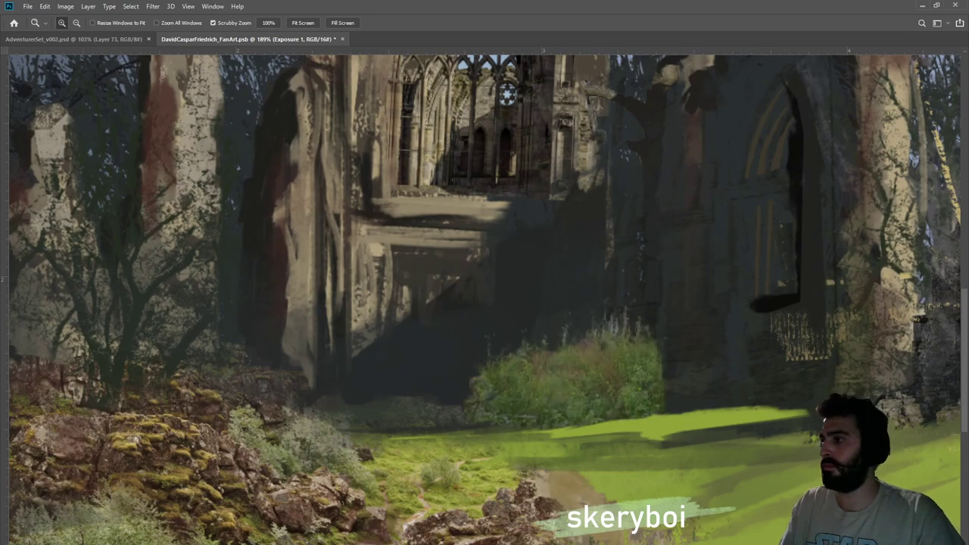
pyautogui.hotkey('ctrl', 'z')
pyautogui.hotkey('ctrl', 'shift', 'z')
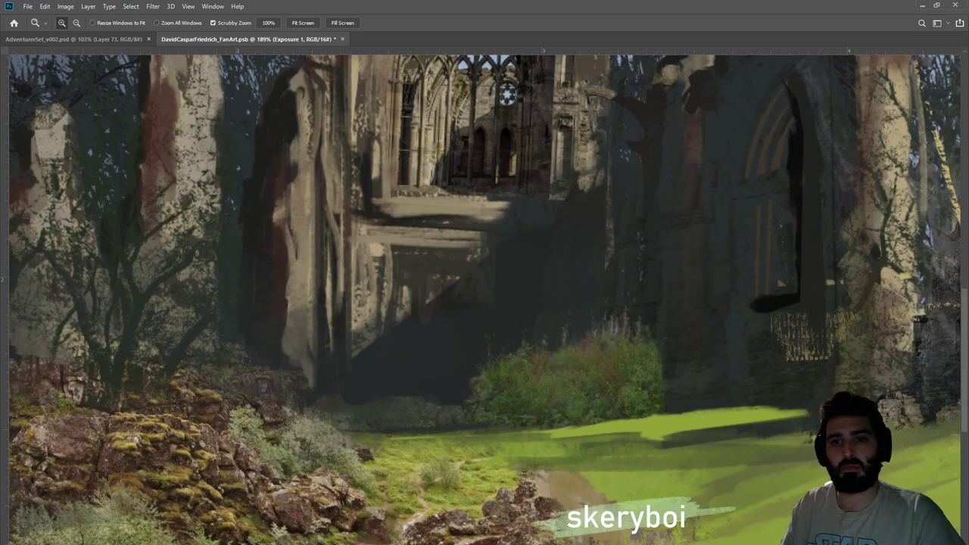
pyautogui.hotkey('ctrl', 'shift', 'z')
pyautogui.hotkey('ctrl', 'shift', 'z')
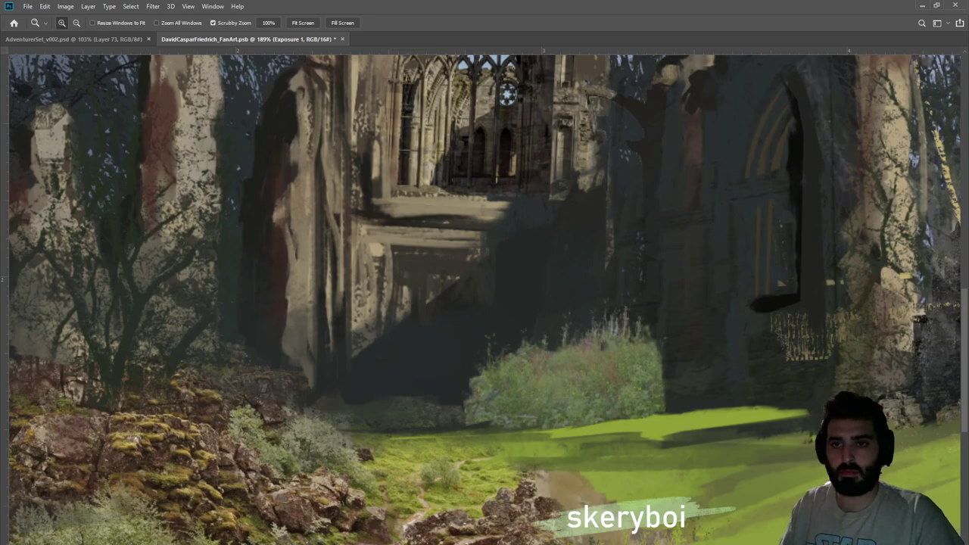
# Paint on the Exposure adjustment's mask to bring back bright leaves along the bush's sunlit lower edge
pyautogui.hotkey('ctrl', '\\')
pyautogui.press('b')
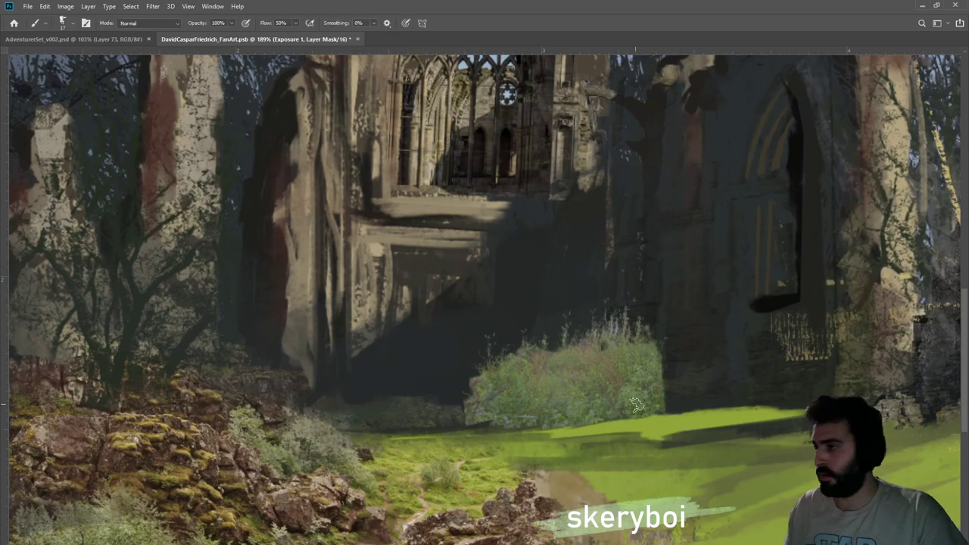
pyautogui.moveTo(587, 420); pyautogui.dragTo(642, 411)
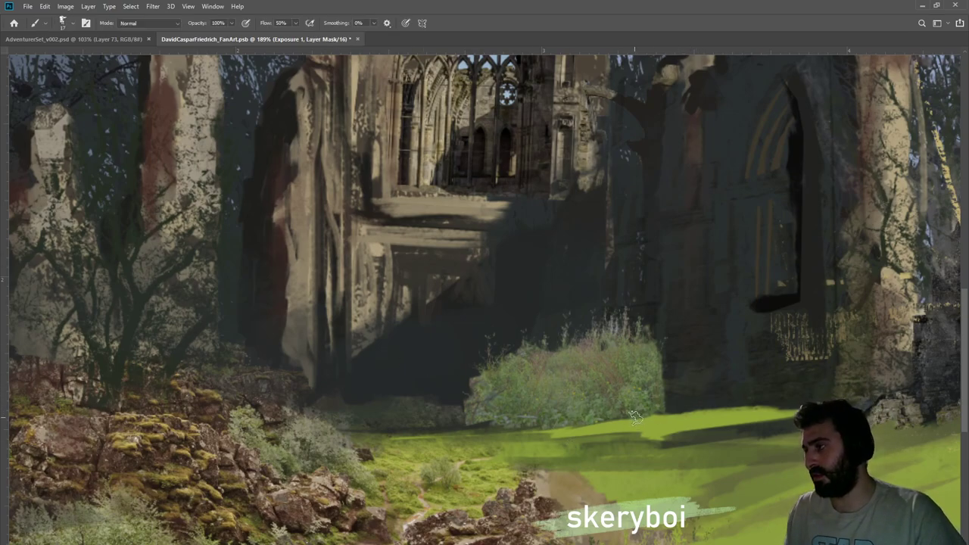
pyautogui.moveTo(637, 404)
pyautogui.mouseDown()
pyautogui.moveTo(556, 424)
pyautogui.moveTo(580, 426)
pyautogui.mouseUp()
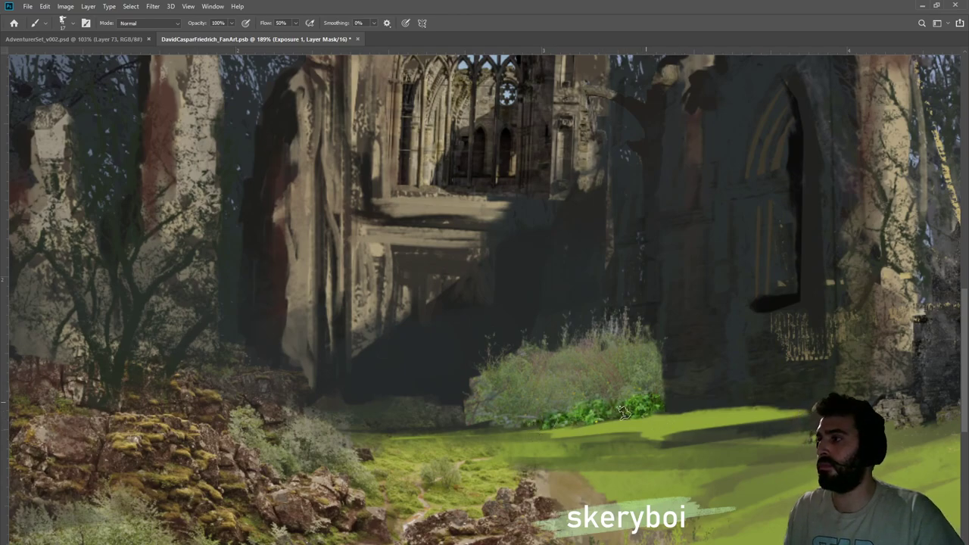
# Deepen the bush's exposure again and tone down its bright lower leaves on the mask with the brush at 30% opacity
pyautogui.hotkey('ctrl', '2')
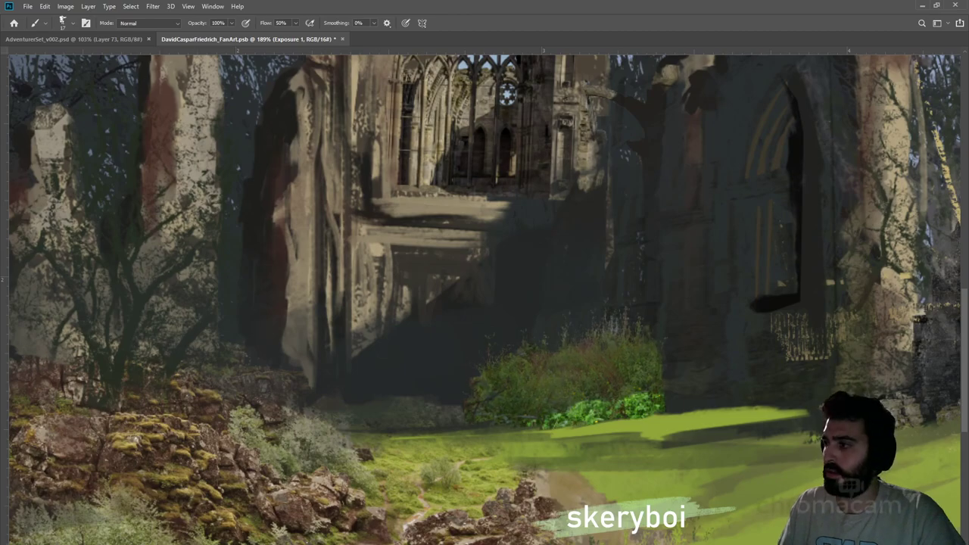
pyautogui.hotkey('ctrl', '\\')
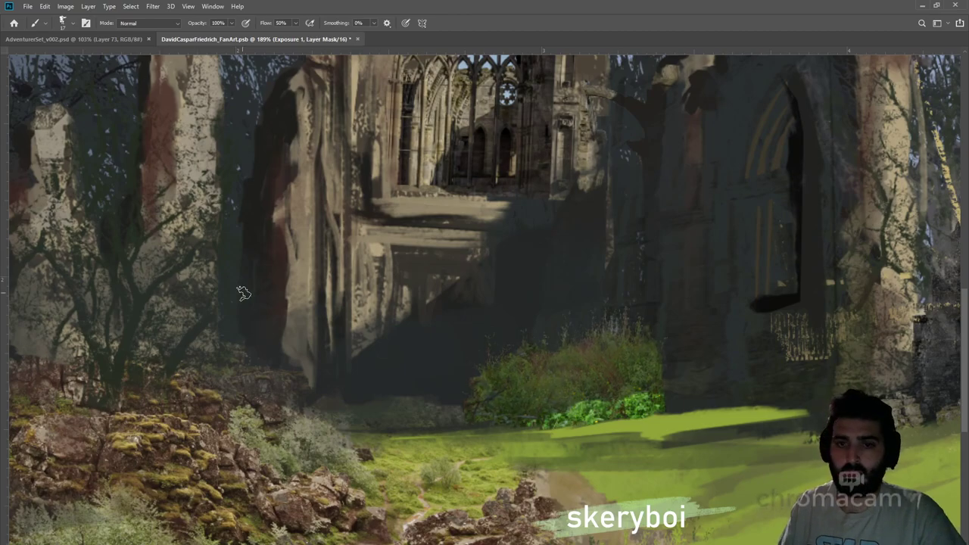
pyautogui.moveTo(609, 398)
pyautogui.mouseDown()
pyautogui.moveTo(602, 411)
pyautogui.moveTo(643, 396)
pyautogui.mouseUp()
pyautogui.press('3')
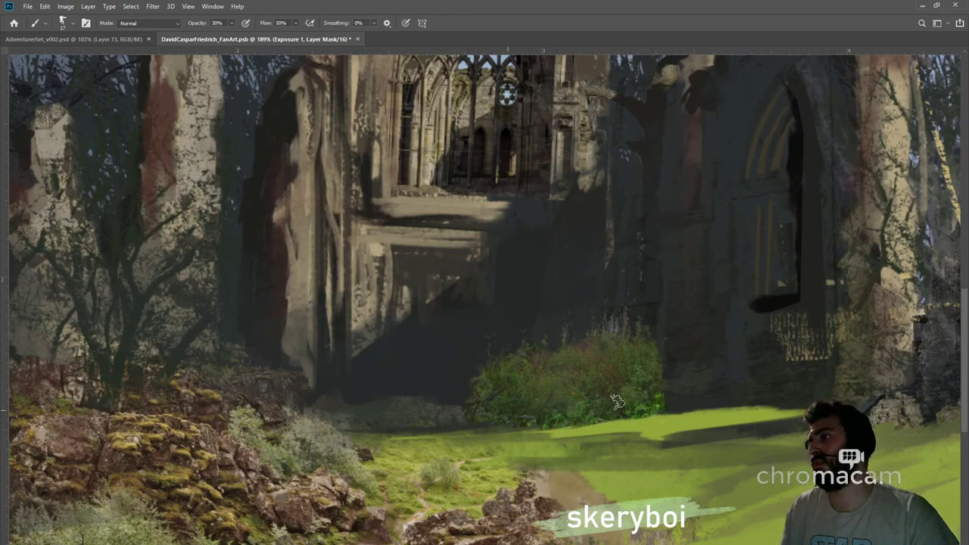
# Duplicate the other forest photo with the twisting trees, hide the originals and place the copy inside the painting's frame
pyautogui.press('z')
pyautogui.hotkey('ctrl', '0')
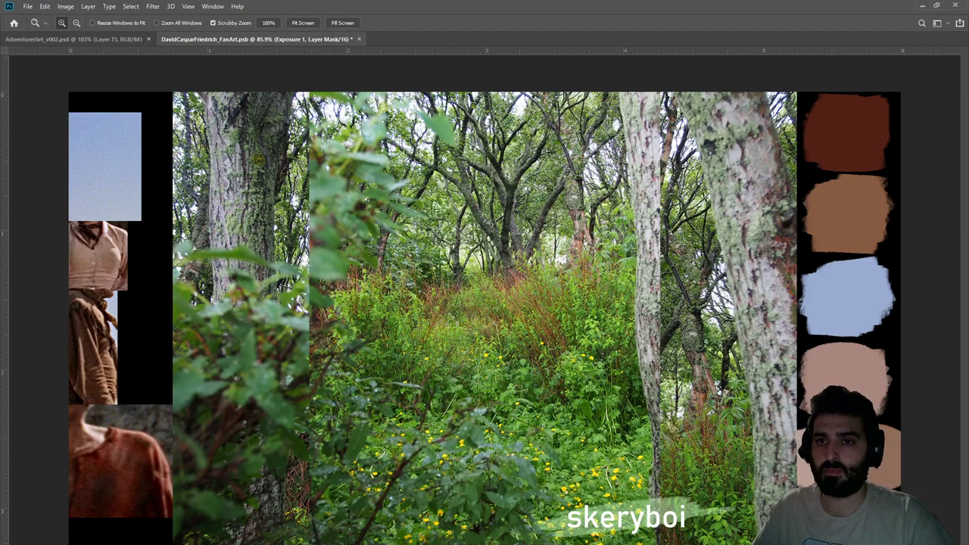
pyautogui.hotkey('alt', '[')
pyautogui.hotkey('ctrl', 'j')
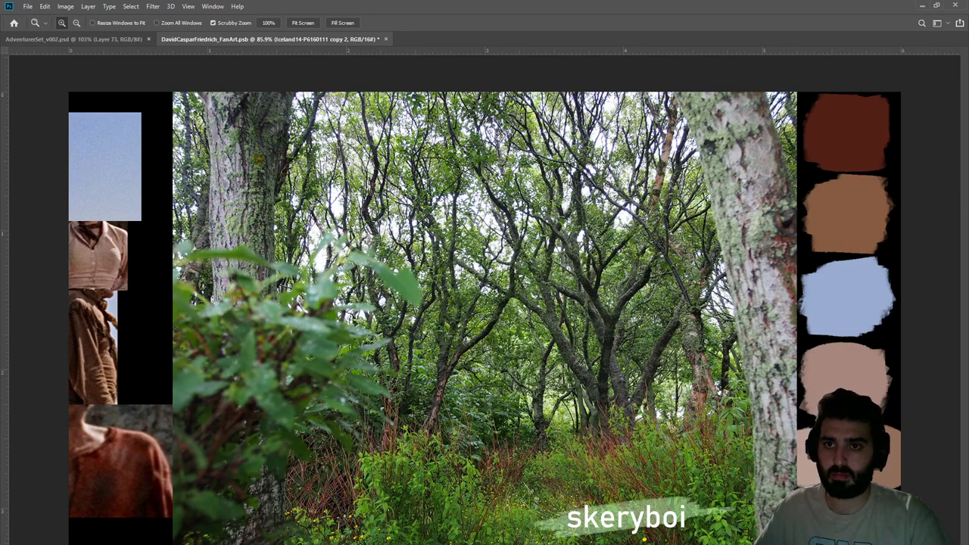
pyautogui.hotkey('ctrl', ',')
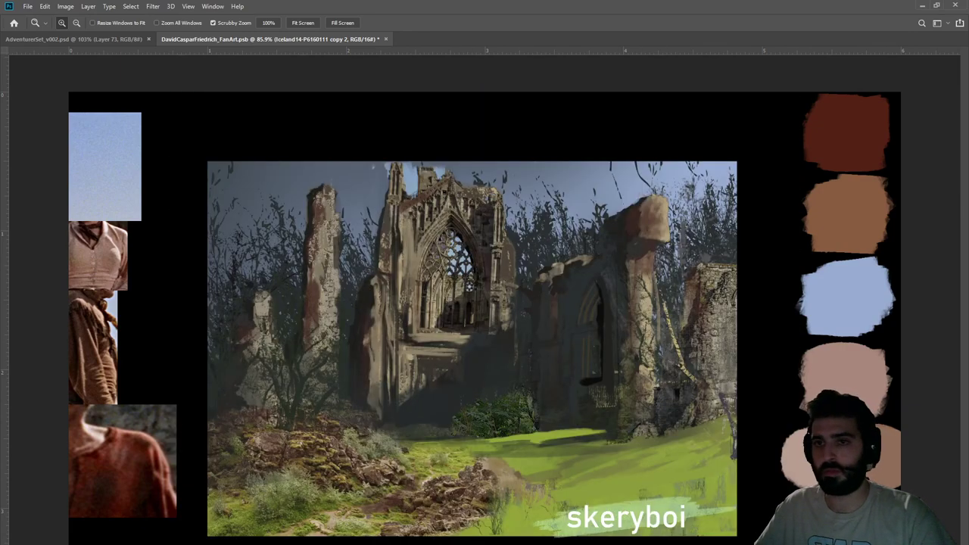
pyautogui.hotkey('ctrl', 'z')
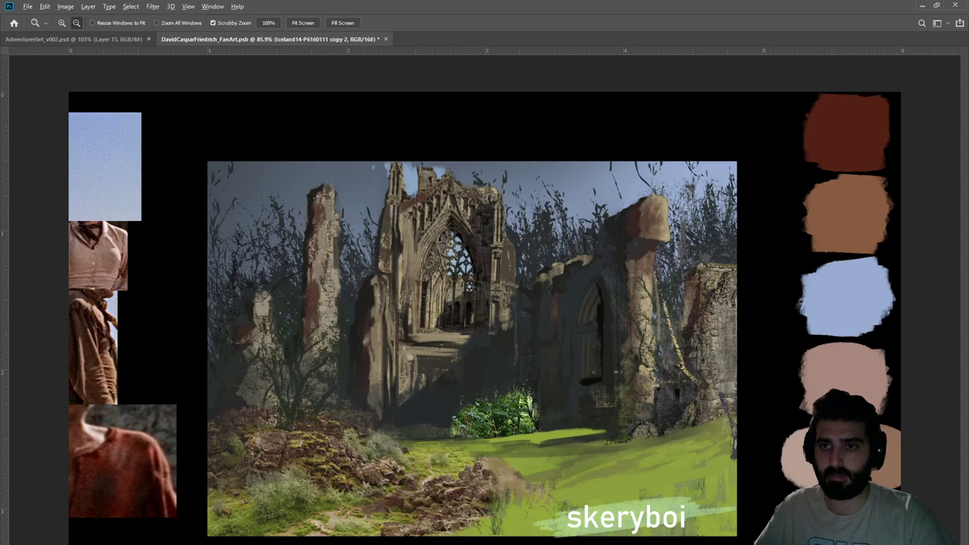
pyautogui.hotkey('ctrl', ',')
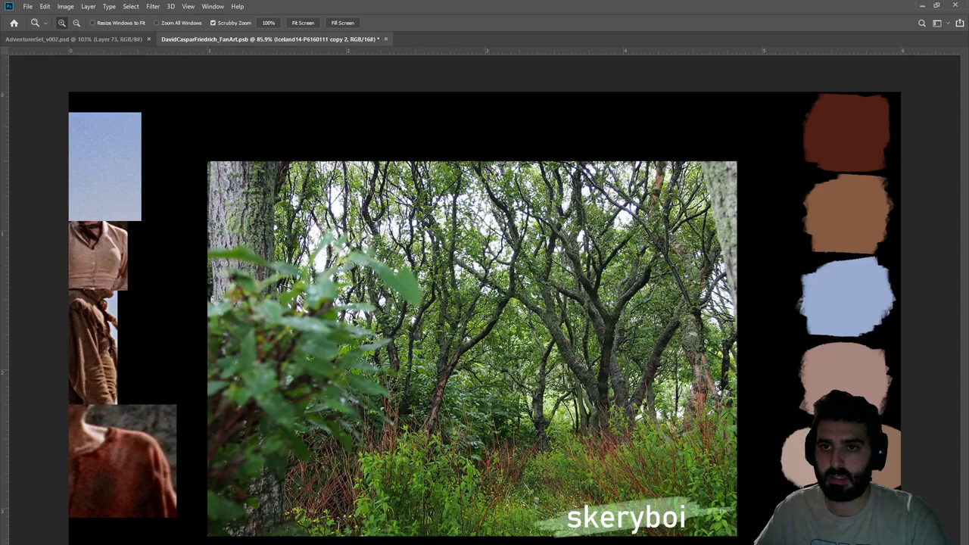
# Scale the forest photo copy to about 1.9% by 1.6%, rotate it about 4.4° and place it at the central ruin's base
pyautogui.hotkey('ctrl', 't')
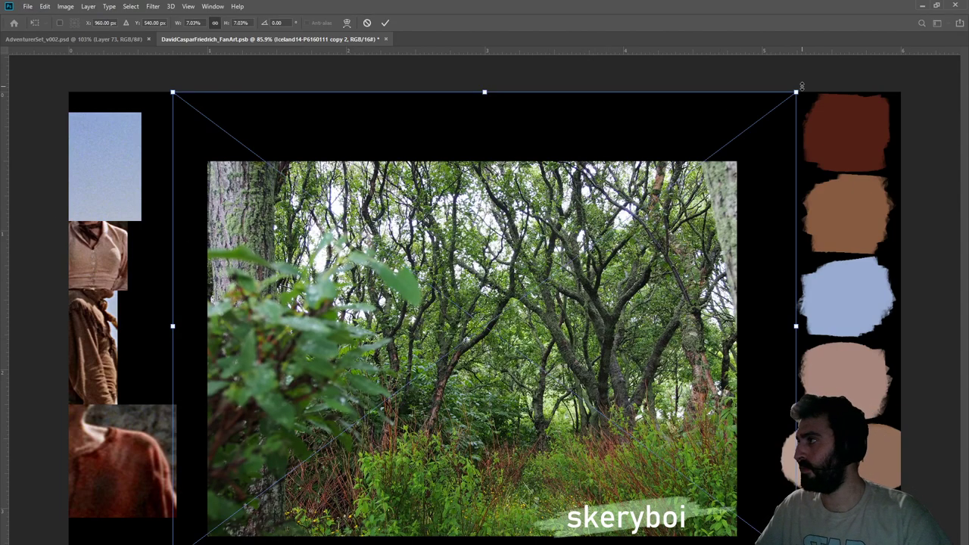
pyautogui.moveTo(796, 92)
pyautogui.mouseDown()
pyautogui.moveTo(490, 361)
pyautogui.moveTo(303, 469)
pyautogui.moveTo(424, 394)
pyautogui.moveTo(494, 405)
pyautogui.moveTo(507, 390)
pyautogui.moveTo(441, 447)
pyautogui.moveTo(498, 417)
pyautogui.mouseUp()
pyautogui.moveTo(344, 479); pyautogui.dragTo(517, 367)
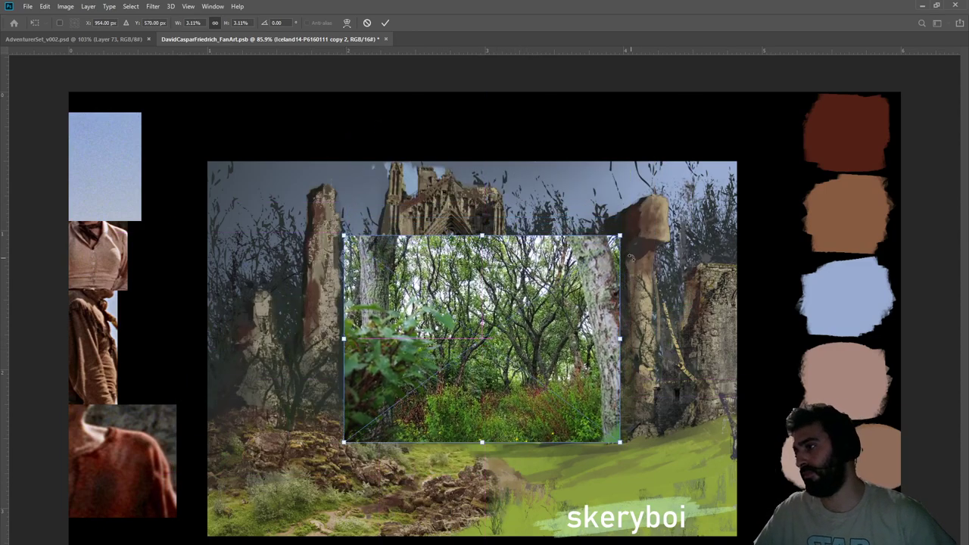
pyautogui.moveTo(619, 235); pyautogui.dragTo(559, 298)
pyautogui.moveTo(521, 352)
pyautogui.mouseDown()
pyautogui.moveTo(332, 237)
pyautogui.moveTo(407, 261)
pyautogui.moveTo(492, 337)
pyautogui.moveTo(528, 355)
pyautogui.mouseUp()
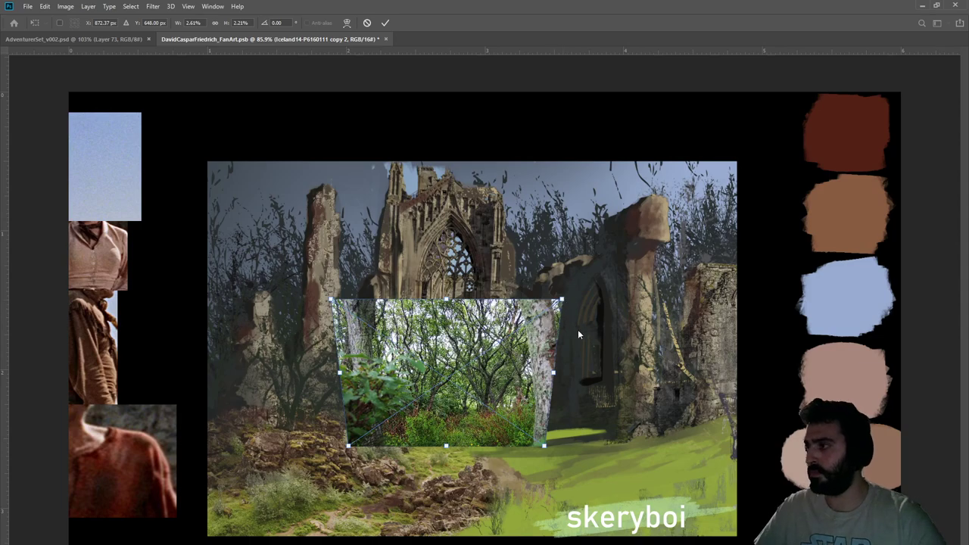
pyautogui.moveTo(562, 301); pyautogui.dragTo(503, 342)
pyautogui.moveTo(481, 396); pyautogui.dragTo(454, 406)
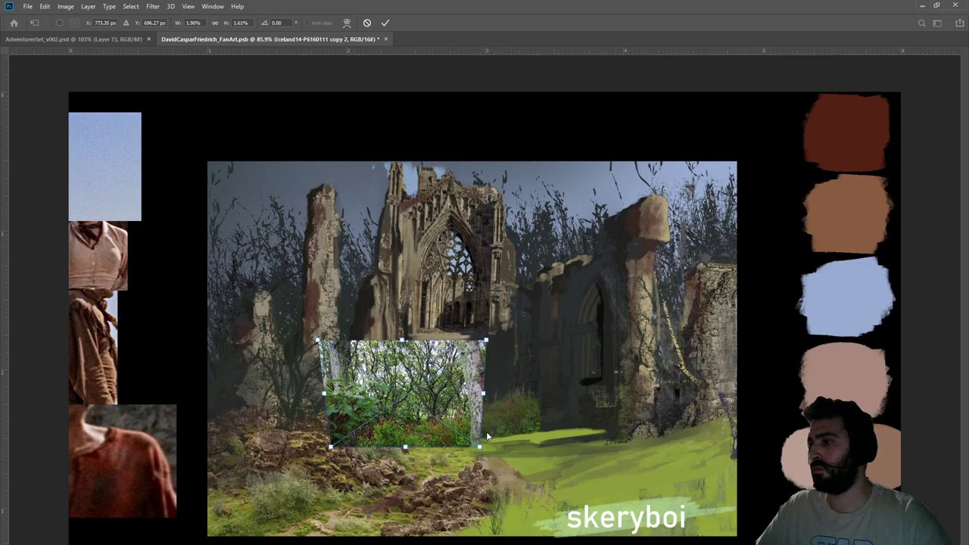
pyautogui.moveTo(498, 457); pyautogui.dragTo(492, 462)
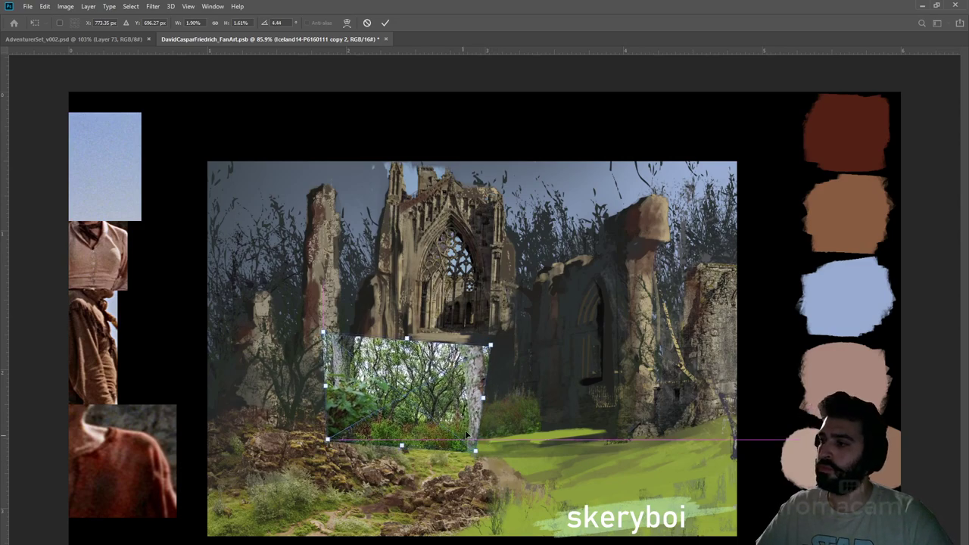
pyautogui.press('Return')
# Mask the photo copy down to its low undergrowth and blend its edges into the bush and rocks with the brush at 70% opacity
pyautogui.press('z')
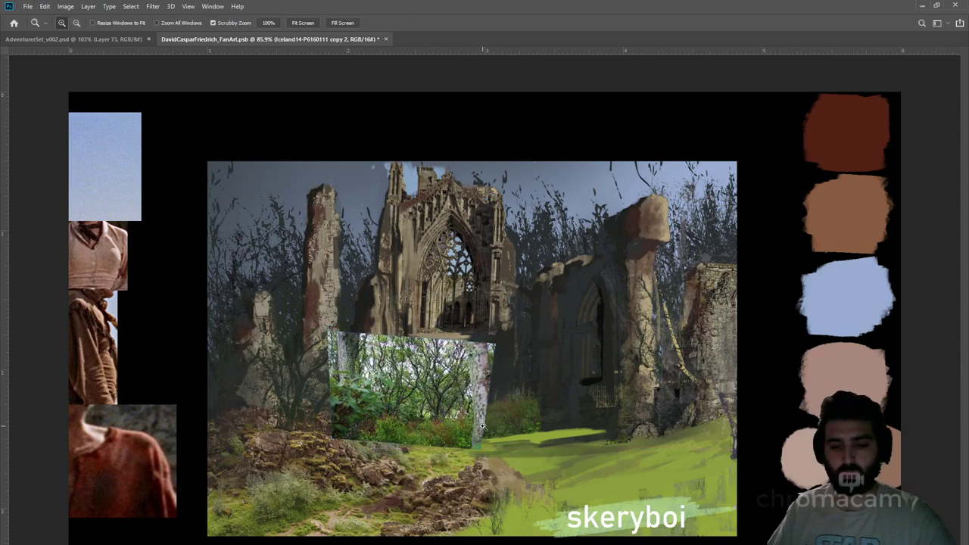
pyautogui.press('l')
pyautogui.moveTo(482, 374)
pyautogui.mouseDown()
pyautogui.moveTo(476, 406)
pyautogui.moveTo(379, 413)
pyautogui.moveTo(337, 441)
pyautogui.moveTo(482, 455)
pyautogui.moveTo(480, 415)
pyautogui.mouseUp()
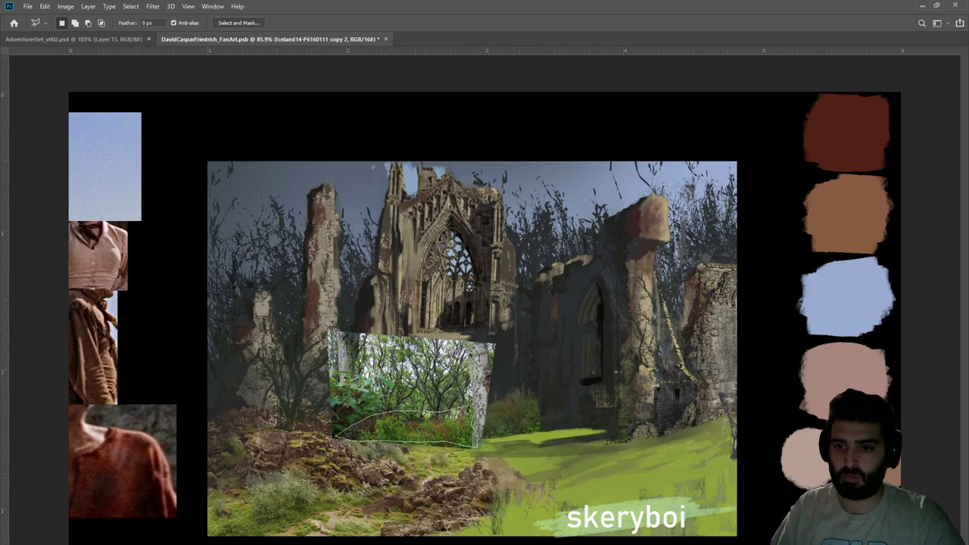
pyautogui.hotkey('ctrl', 'm')
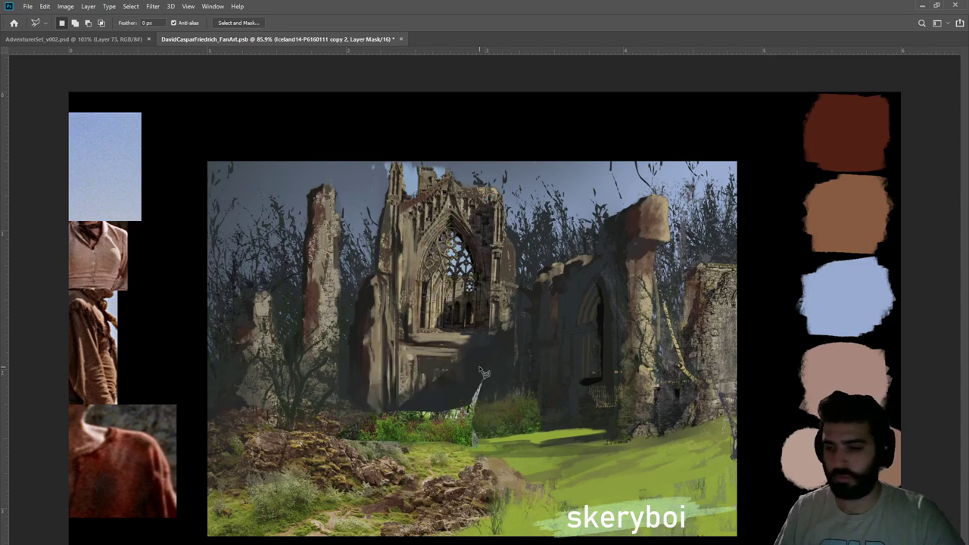
pyautogui.press('b')
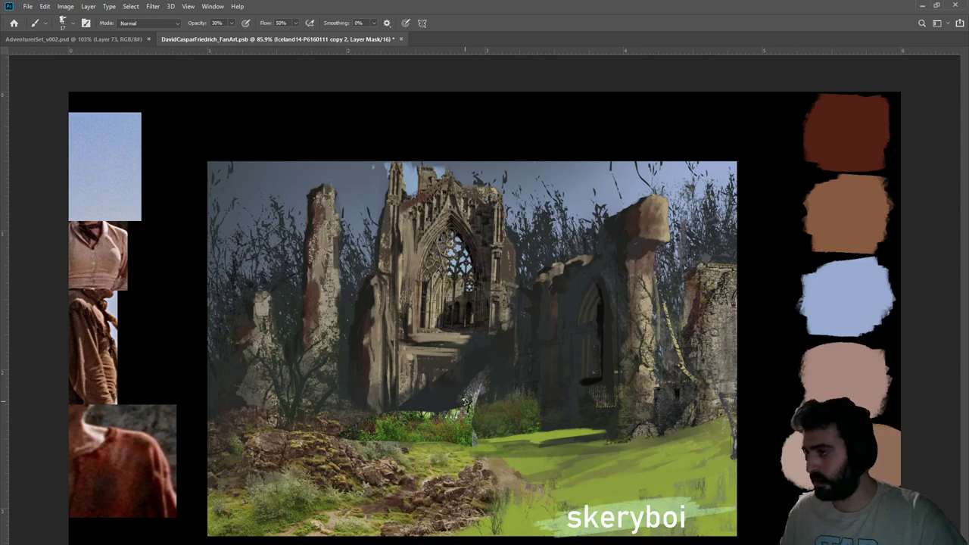
pyautogui.press('7')
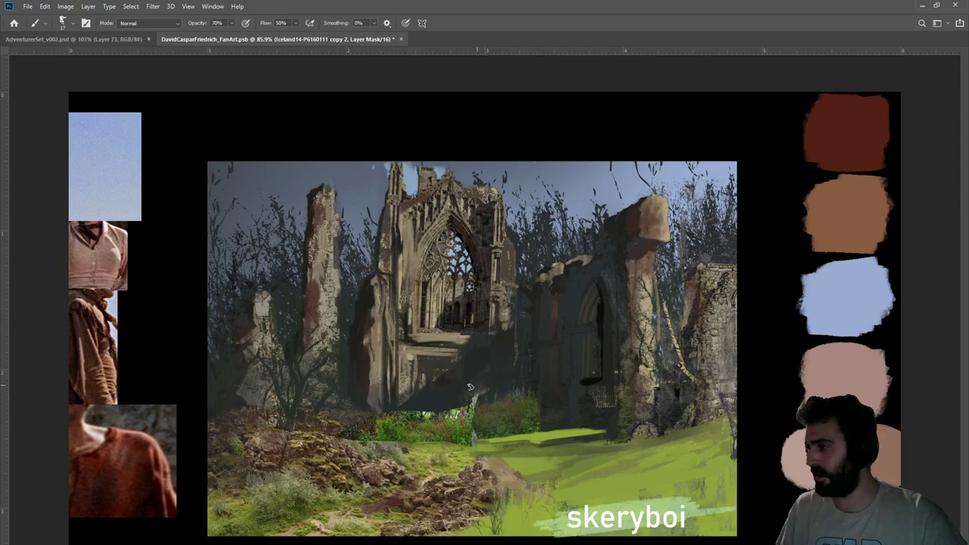
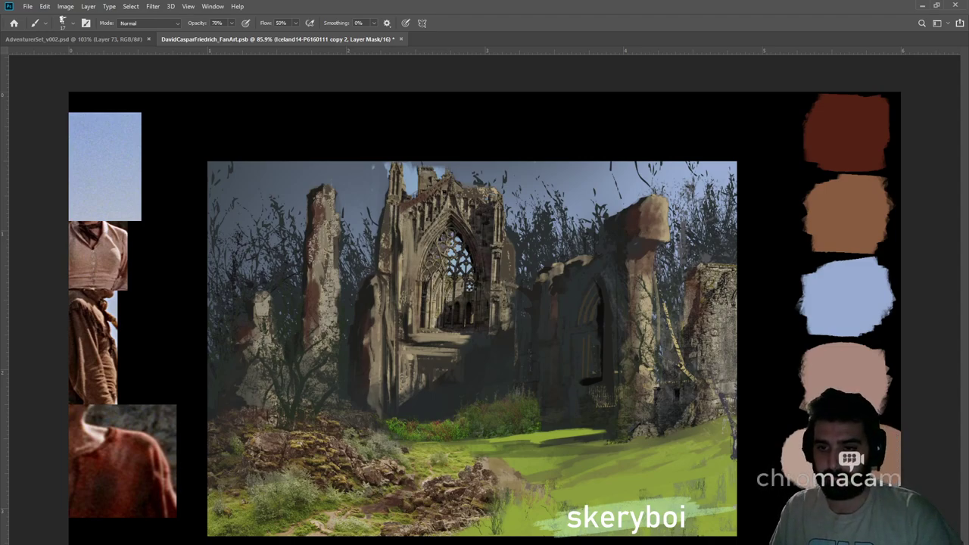
# Tone down the new undergrowth with the Exposure adjustment above it, checking the change with undo
pyautogui.hotkey('alt', ']')
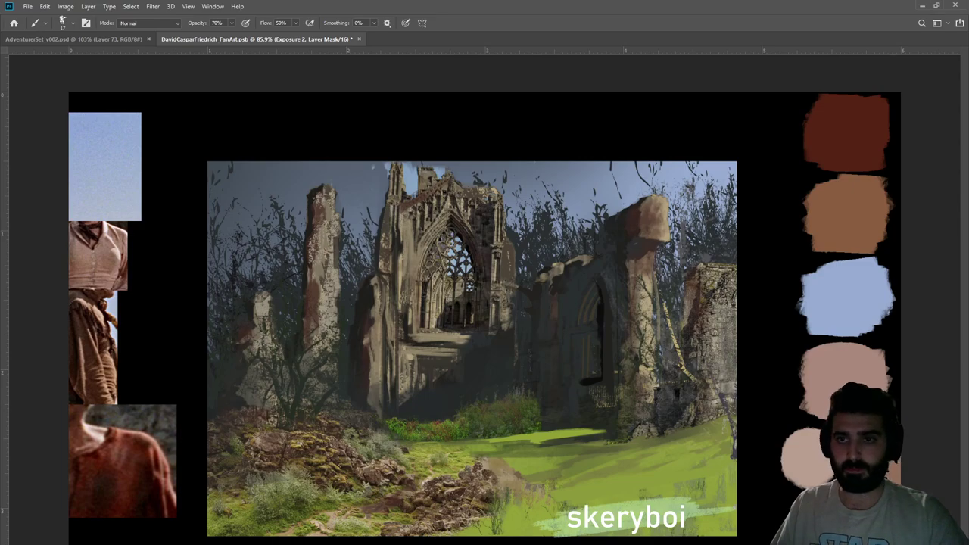
pyautogui.hotkey('ctrl', '2')
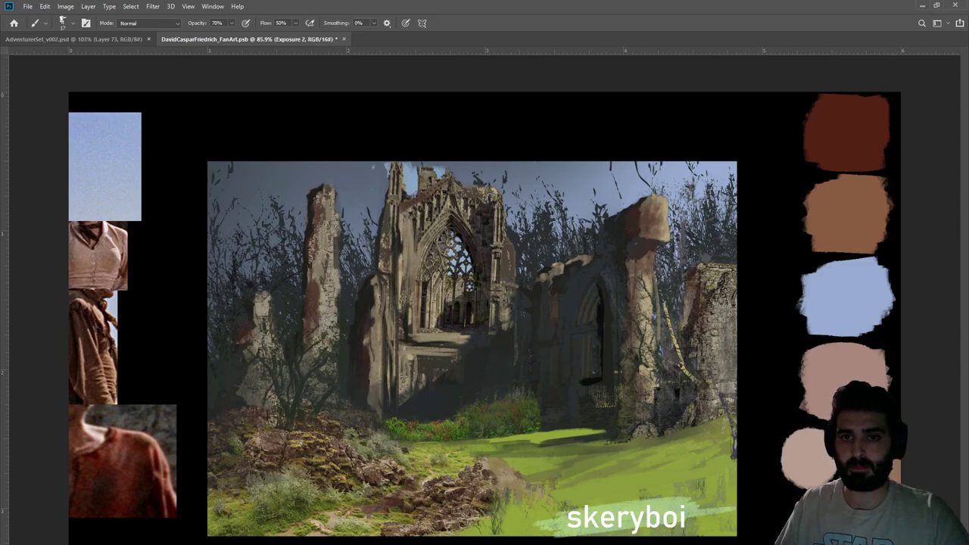
pyautogui.hotkey('ctrl', 'z')
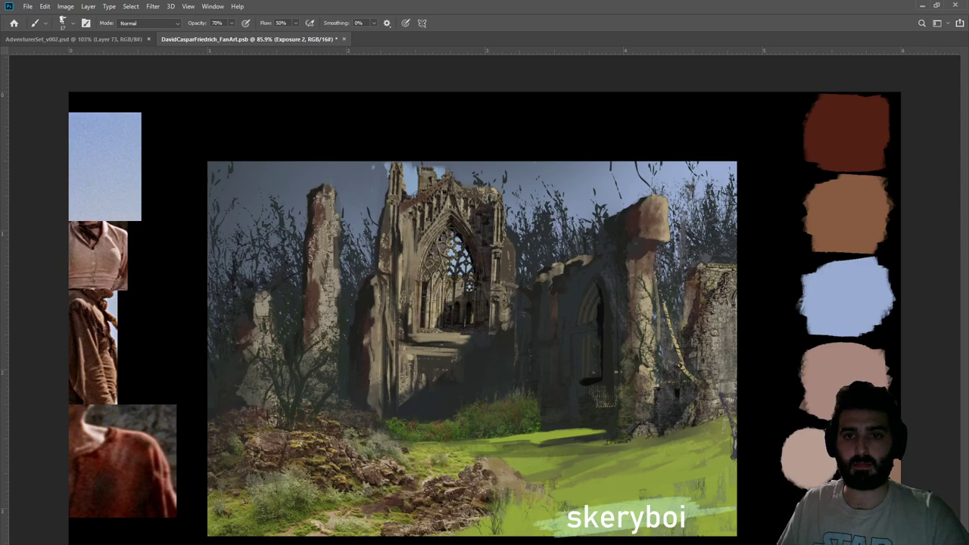
pyautogui.hotkey('ctrl', 'z')
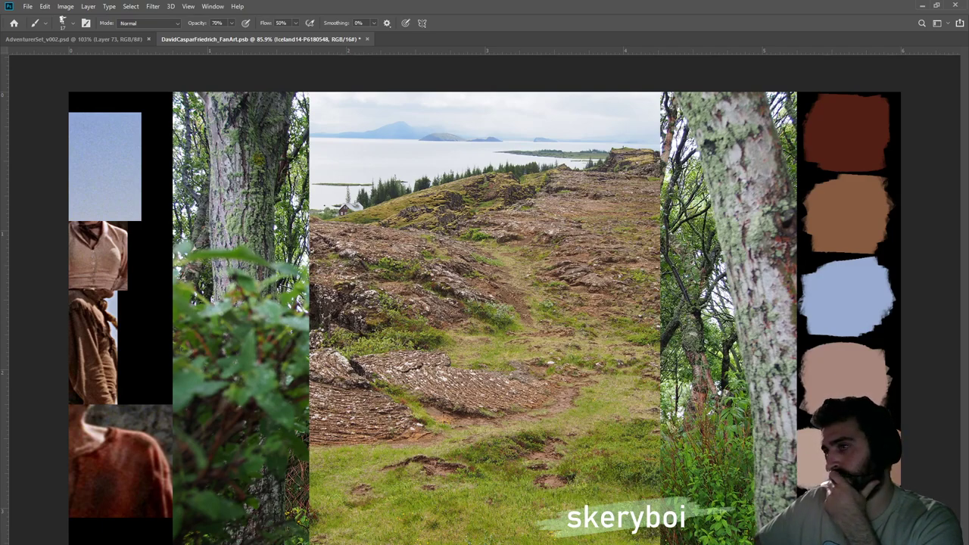
# Switch the Iceland reference photos on and off to examine which one offers suitable grassy ground for the foreground
pyautogui.hotkey('ctrl', ',')
pyautogui.hotkey('ctrl', ',')
pyautogui.hotkey('ctrl', ',')
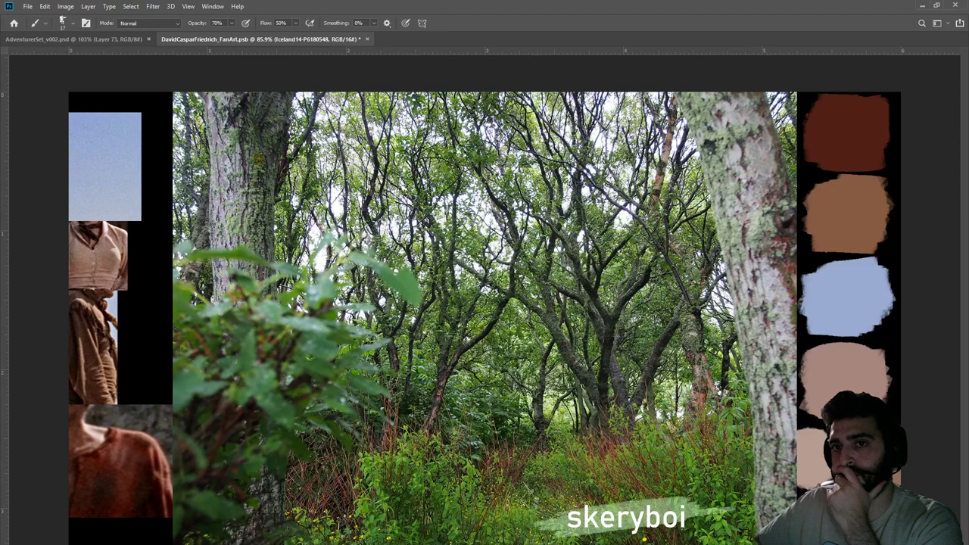
pyautogui.hotkey('ctrl', ',')
pyautogui.hotkey('ctrl', ',')
pyautogui.hotkey('ctrl', ',')
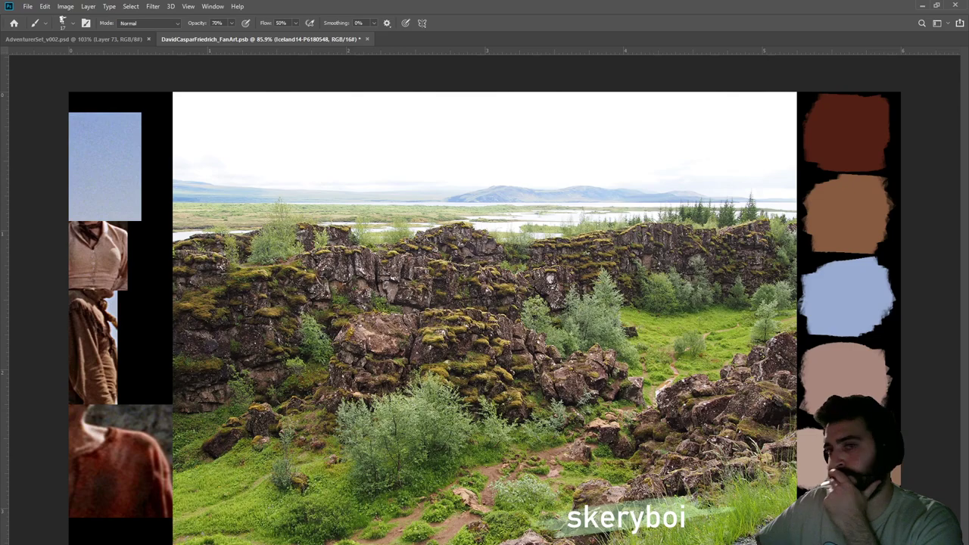
pyautogui.hotkey('ctrl', ',')
pyautogui.hotkey('ctrl', ',')
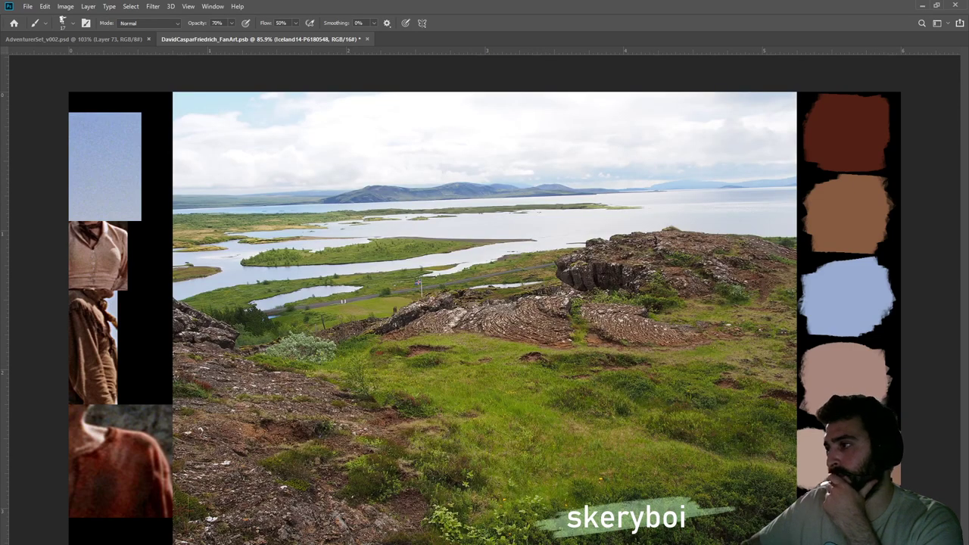
pyautogui.hotkey('ctrl', ',')
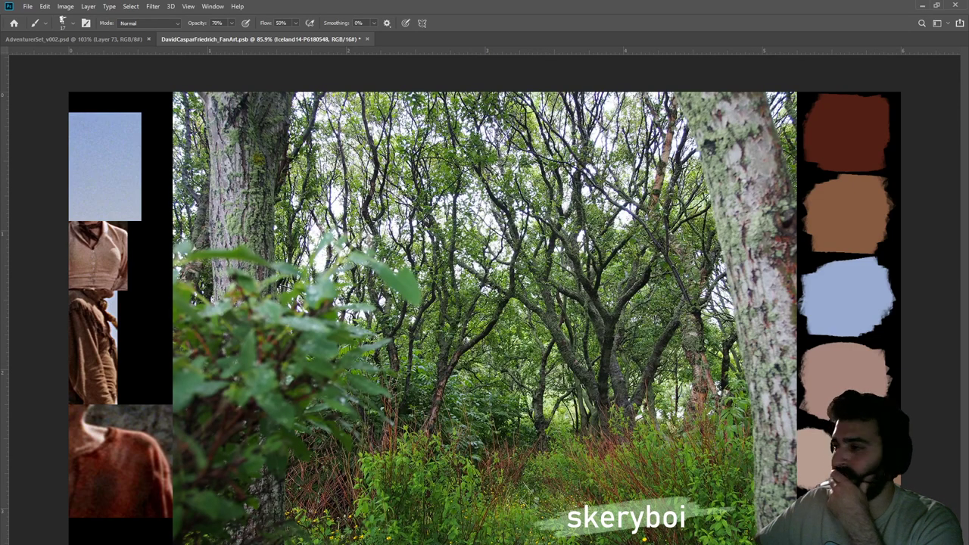
pyautogui.hotkey('ctrl', ',')
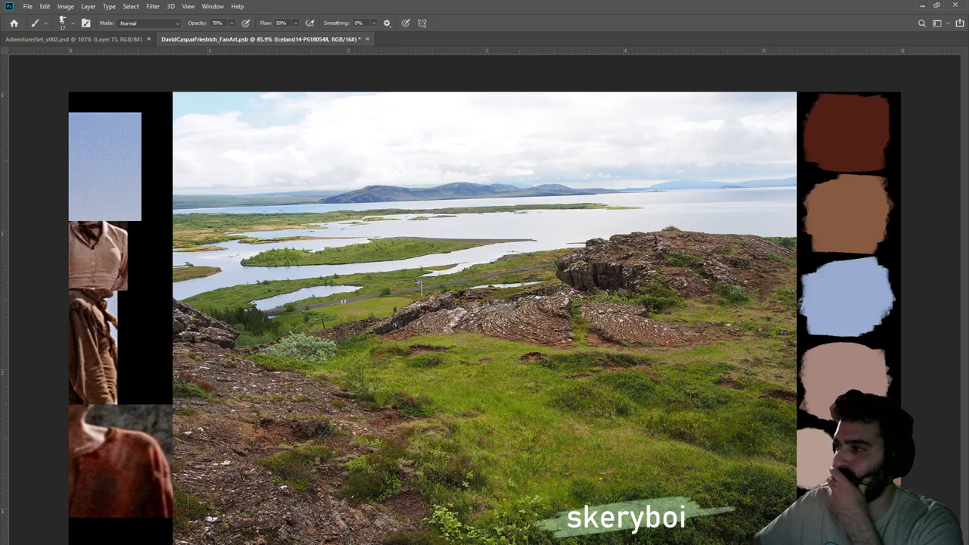
pyautogui.hotkey('ctrl', ',')
pyautogui.hotkey('ctrl', ',')
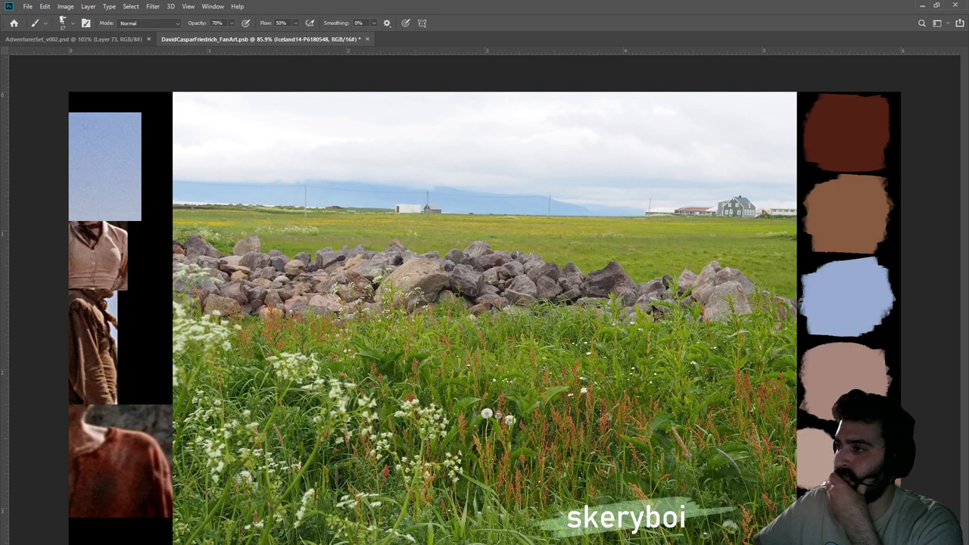
pyautogui.hotkey('ctrl', ',')
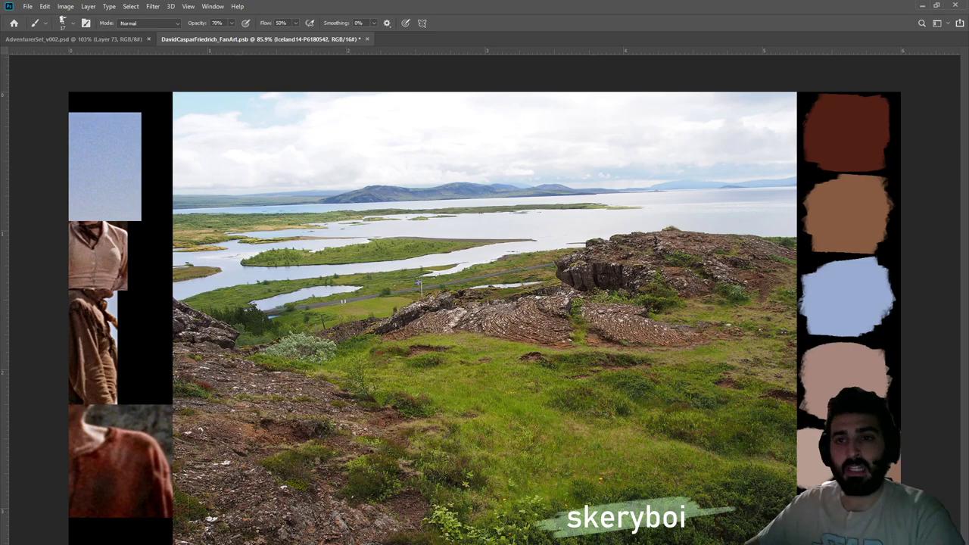
# Duplicate the Iceland14-P6180542 lake and grassy hillside photo, hide the originals and place the copy inside the painting's frame
pyautogui.hotkey('ctrl', 'j')
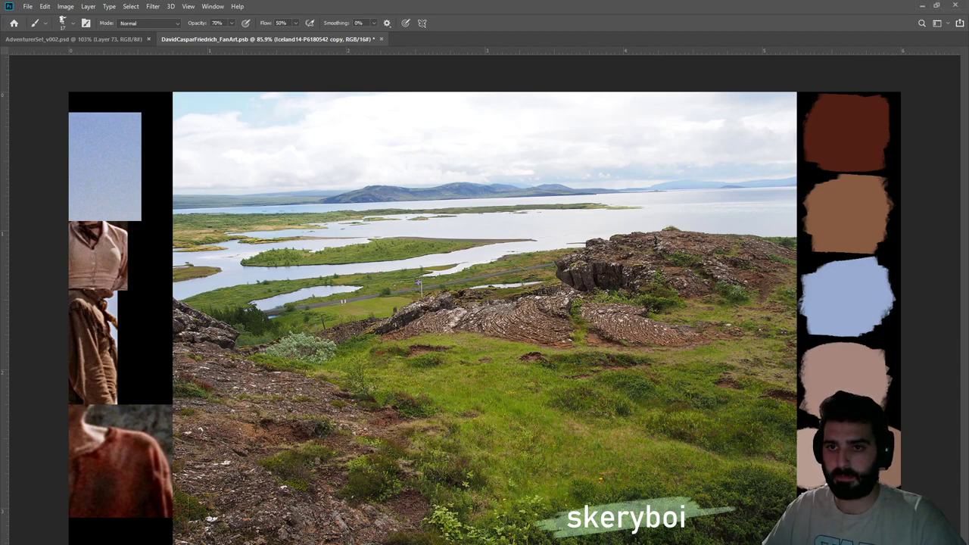
pyautogui.hotkey('ctrl', 'z')
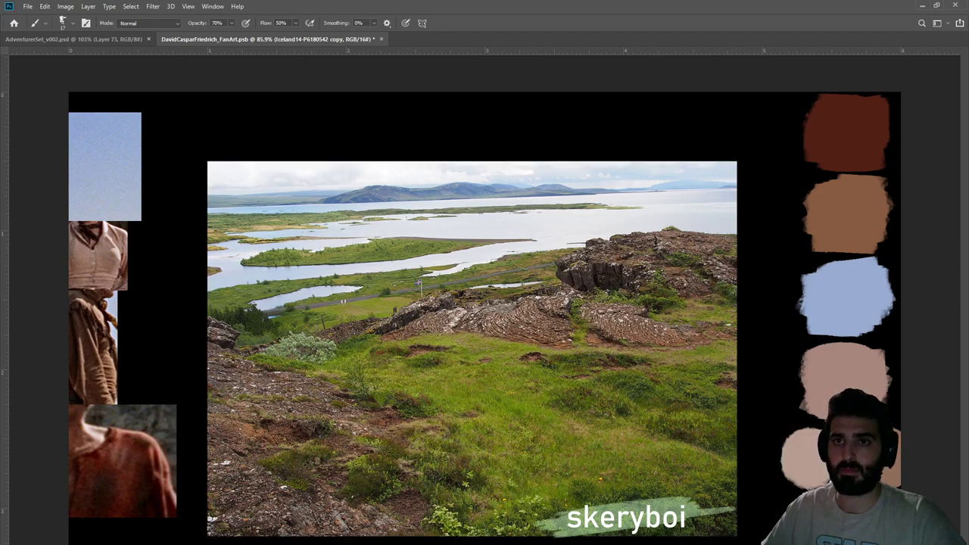
pyautogui.hotkey('ctrl', 'alt', 'g')
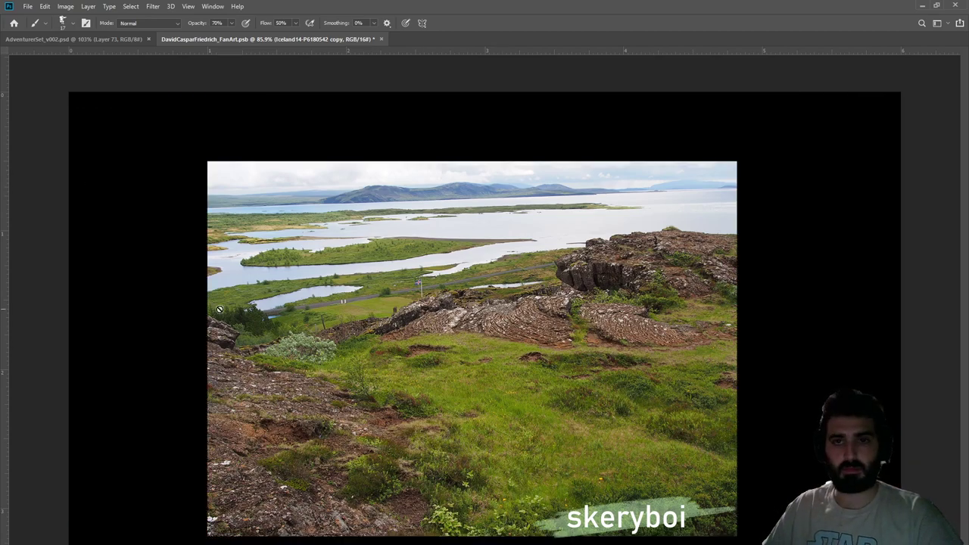
pyautogui.hotkey('ctrl', 'z')
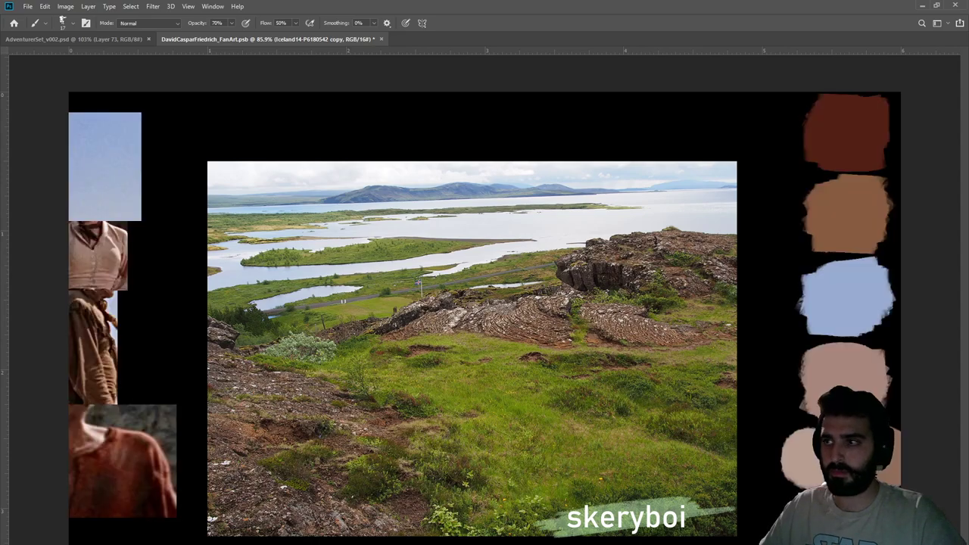
pyautogui.hotkey('ctrl', 'shift', 'z')
pyautogui.hotkey('ctrl', 'z')
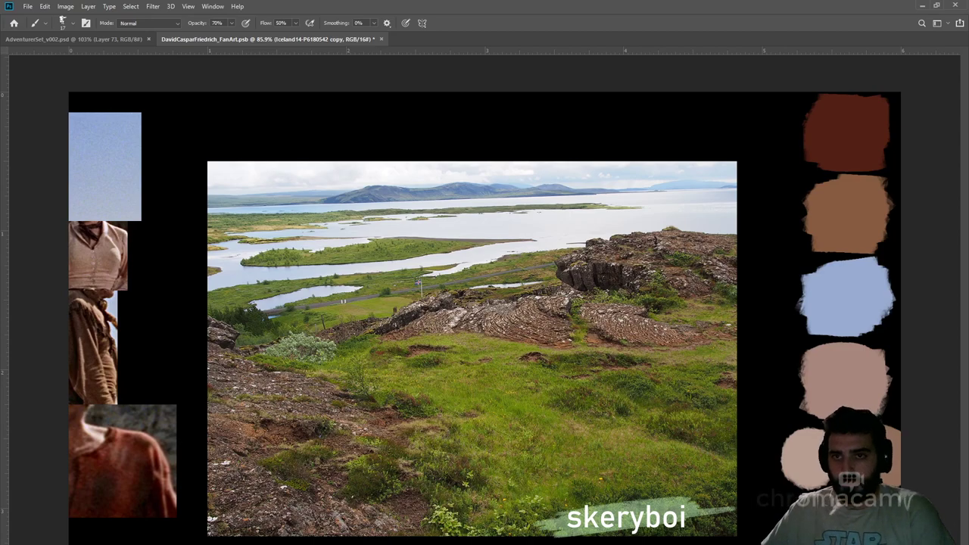
pyautogui.hotkey('ctrl', ',')
pyautogui.hotkey('ctrl', ',')
pyautogui.hotkey('ctrl', 'z')
pyautogui.hotkey('ctrl', 'shift', 'z')
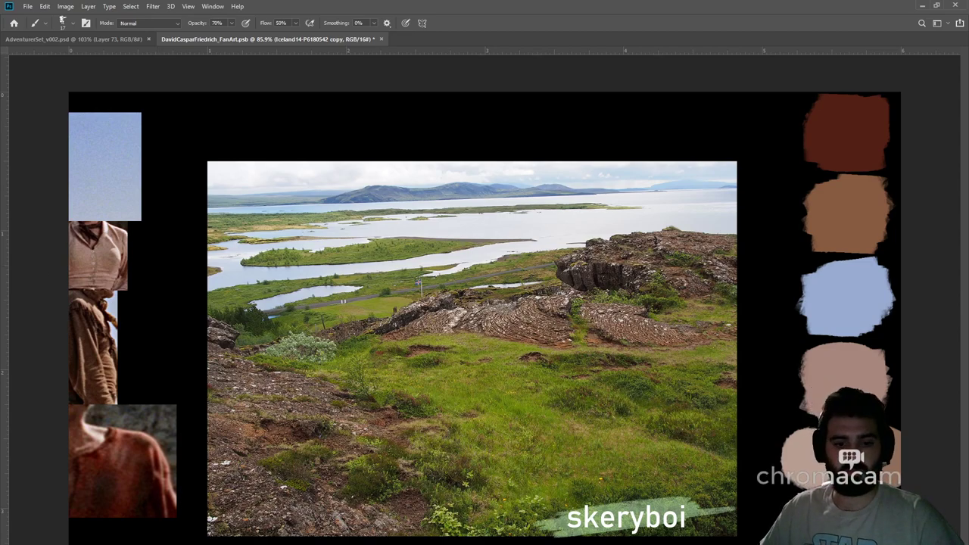
# Scale the hillside photo copy to 2.59%, rotate it -6.73° and place it over the grass below the ruined walls
pyautogui.hotkey('ctrl', 't')
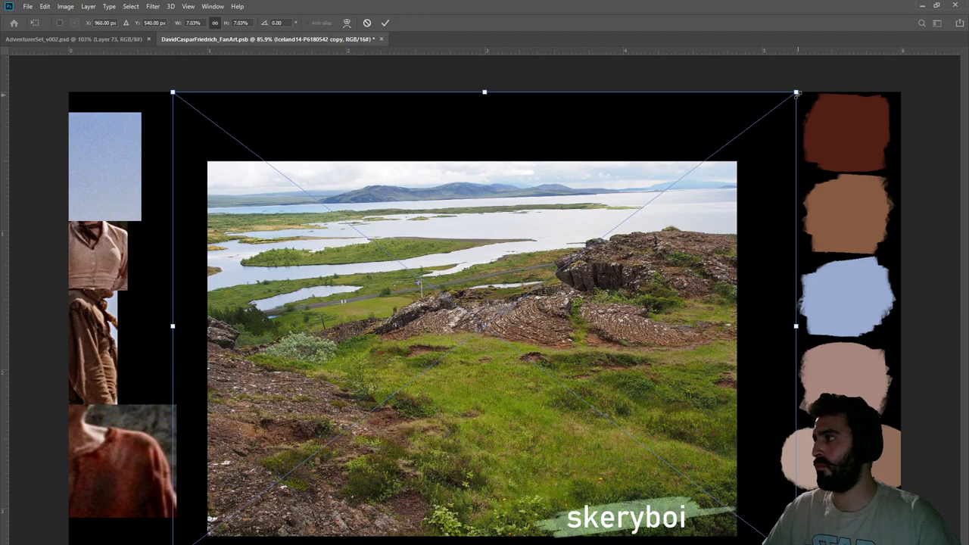
pyautogui.moveTo(795, 94)
pyautogui.mouseDown()
pyautogui.moveTo(413, 379)
pyautogui.moveTo(439, 434)
pyautogui.mouseUp()
pyautogui.moveTo(362, 480); pyautogui.dragTo(598, 461)
pyautogui.moveTo(652, 544); pyautogui.dragTo(660, 544)
pyautogui.moveTo(580, 485); pyautogui.dragTo(591, 485)
pyautogui.press('Return')
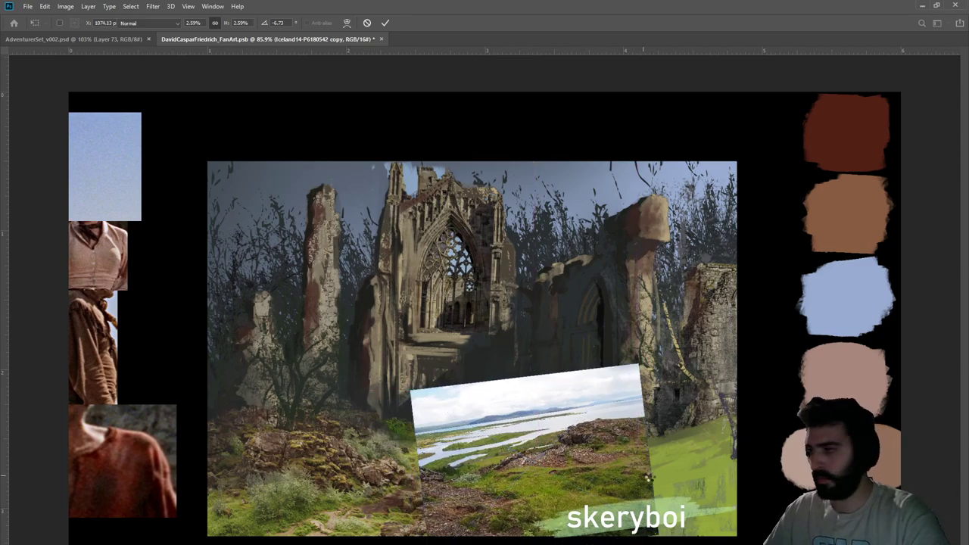
pyautogui.press('b')
pyautogui.press('l')
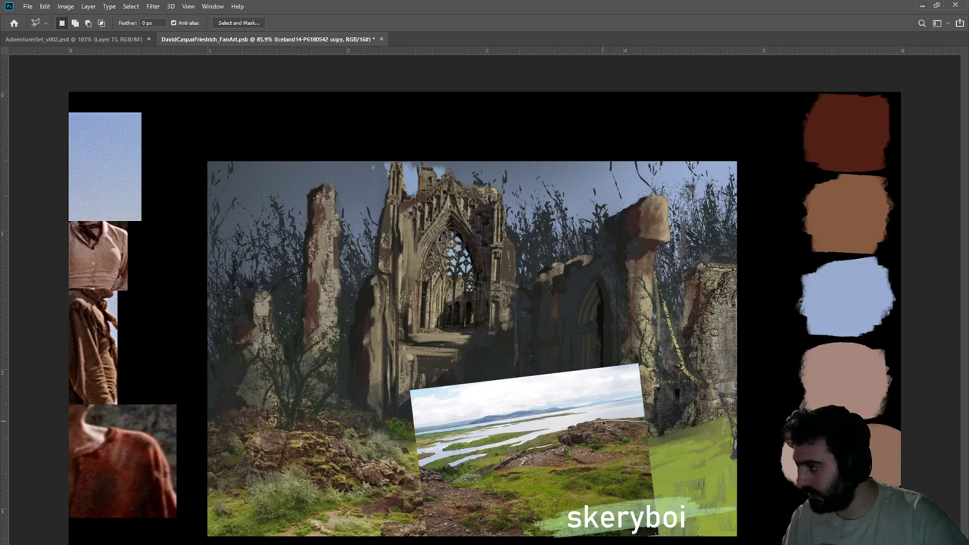
pyautogui.moveTo(562, 443)
pyautogui.mouseDown()
pyautogui.moveTo(455, 481)
pyautogui.moveTo(456, 491)
pyautogui.moveTo(476, 493)
pyautogui.moveTo(438, 507)
pyautogui.moveTo(470, 520)
pyautogui.moveTo(438, 537)
pyautogui.moveTo(666, 539)
pyautogui.moveTo(648, 447)
pyautogui.mouseUp()
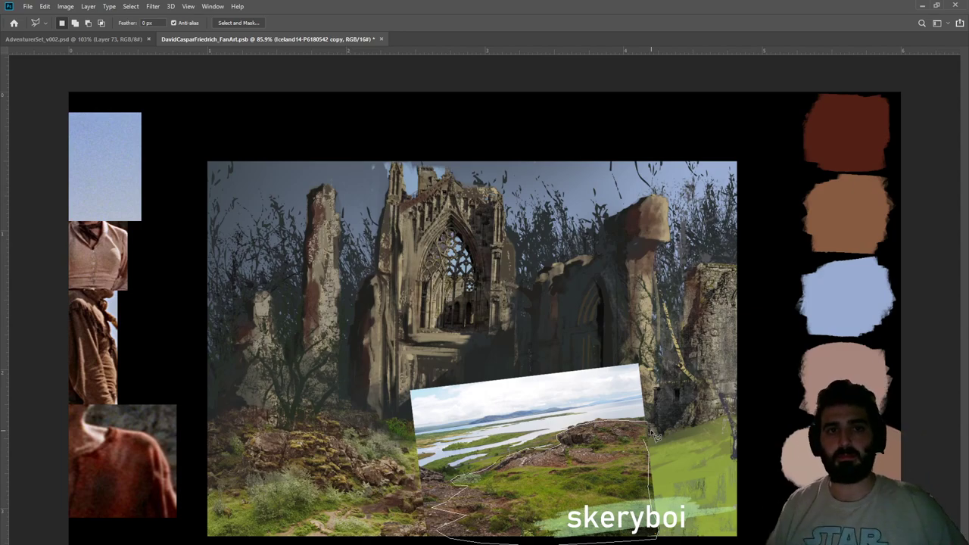
pyautogui.hotkey('ctrl', 'd')
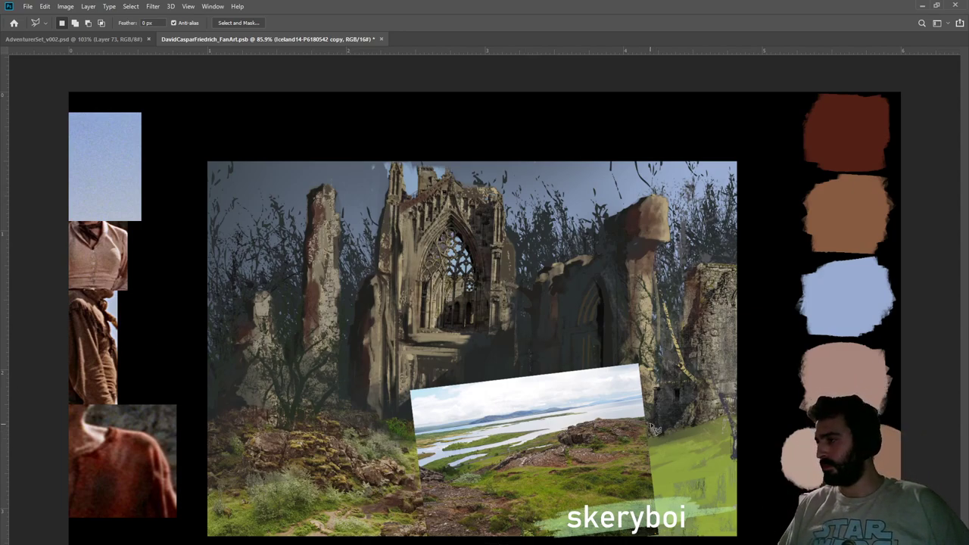
# Select the rocky, grassy ground of the hillside photo copy with the lasso and mask away its lake and sky
pyautogui.moveTo(648, 379); pyautogui.dragTo(642, 424)
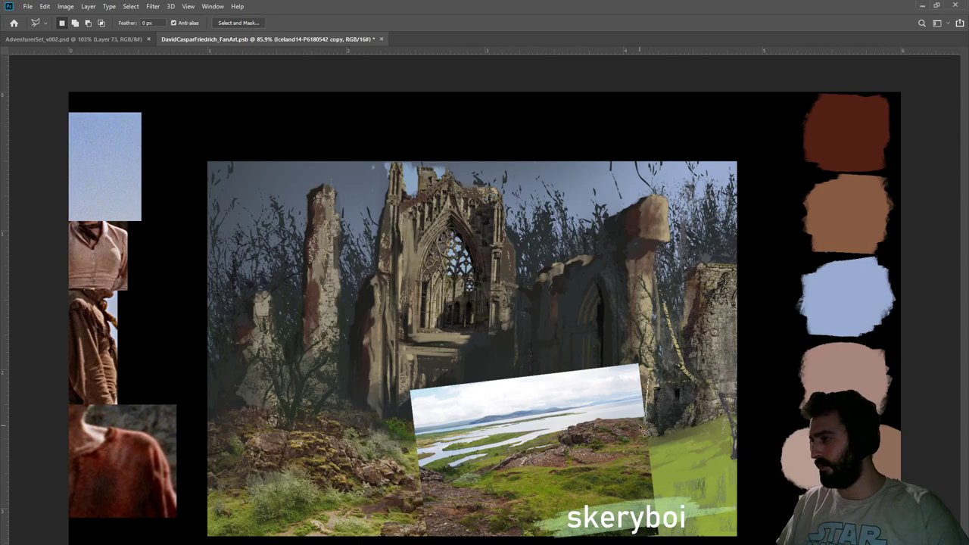
pyautogui.click(674, 387)
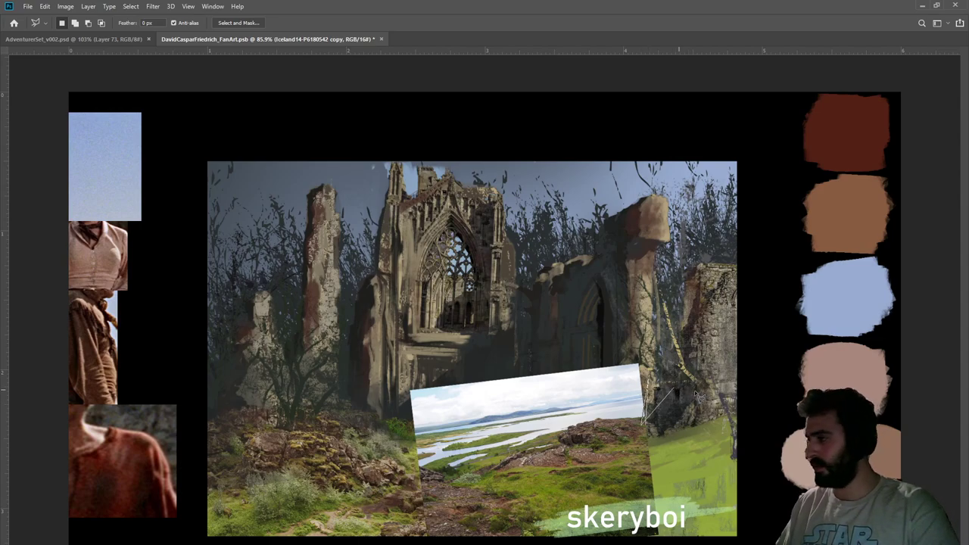
pyautogui.click(643, 342)
pyautogui.click(565, 398)
pyautogui.click(640, 414)
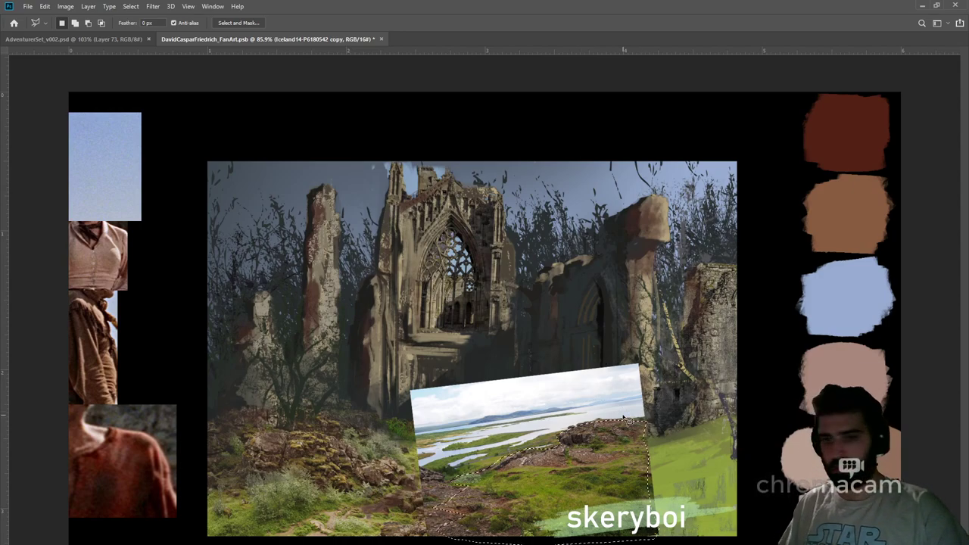
pyautogui.hotkey('ctrl', 'shift', 'm')
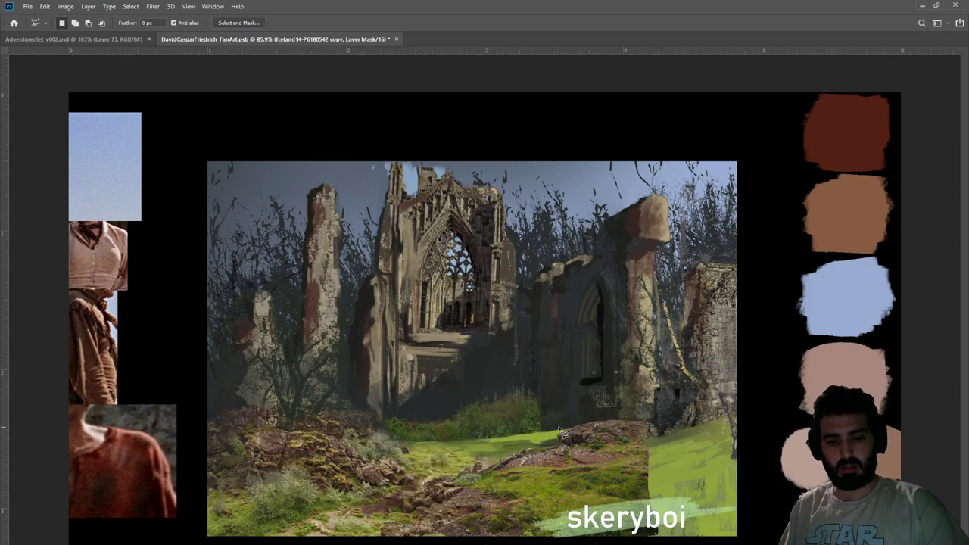
# Brush on the hillside photo's mask at 90% opacity to hide the pale lake strip along the top of the rocky mound
pyautogui.press('b')
pyautogui.press('e')
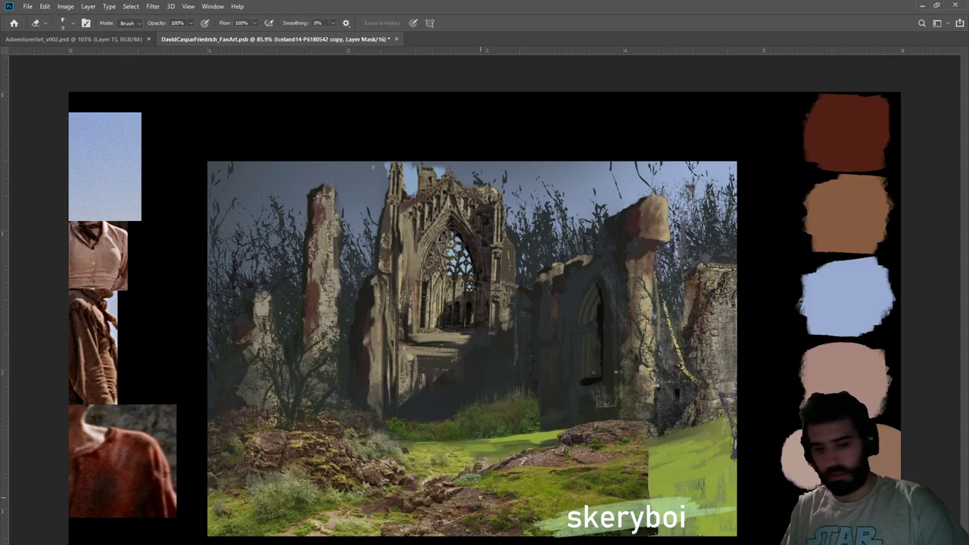
pyautogui.press('b')
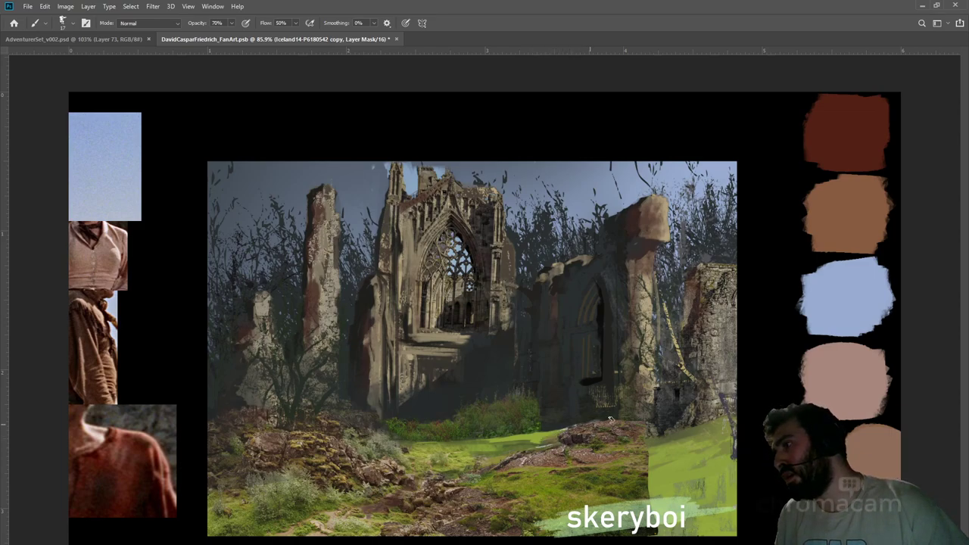
pyautogui.press('z')
pyautogui.moveTo(596, 435); pyautogui.dragTo(663, 424)
pyautogui.press('b')
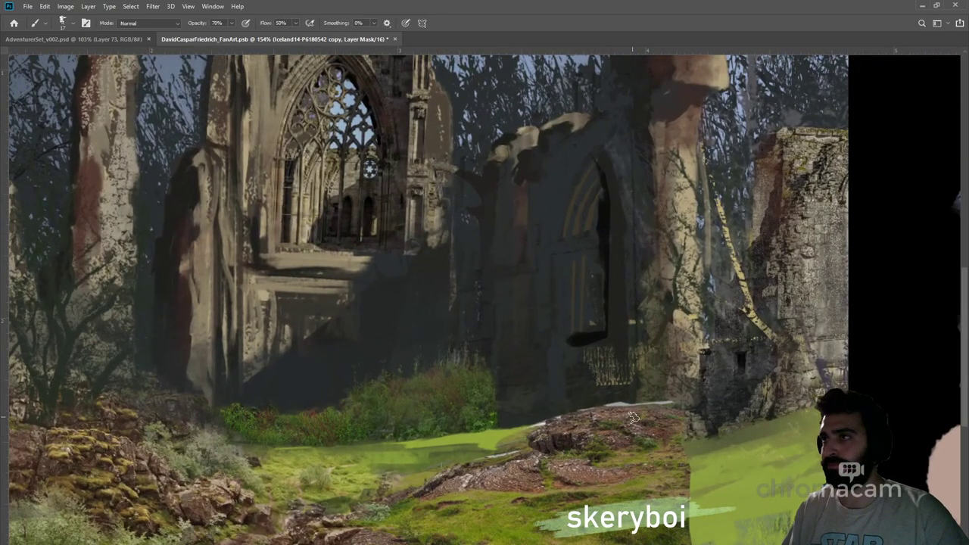
pyautogui.press('9')
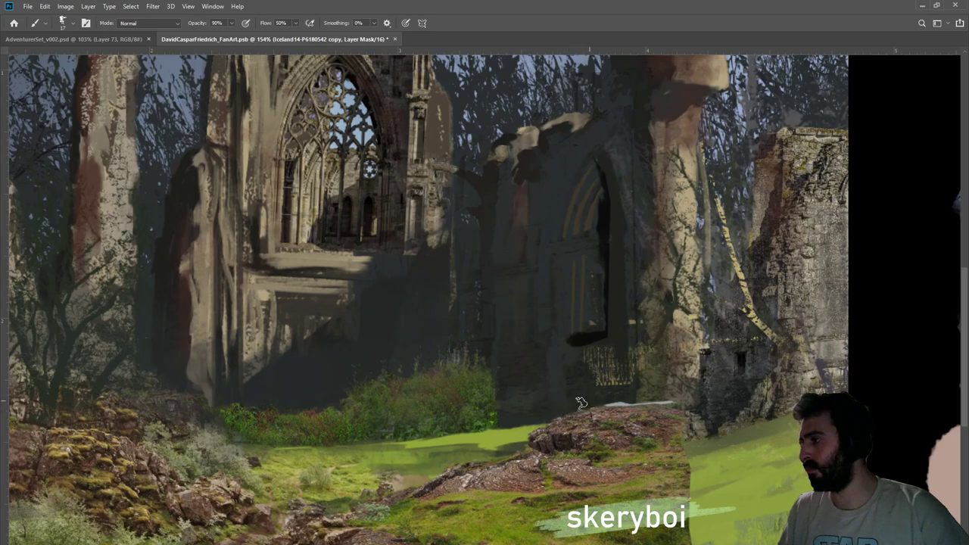
pyautogui.moveTo(610, 403); pyautogui.dragTo(655, 399)
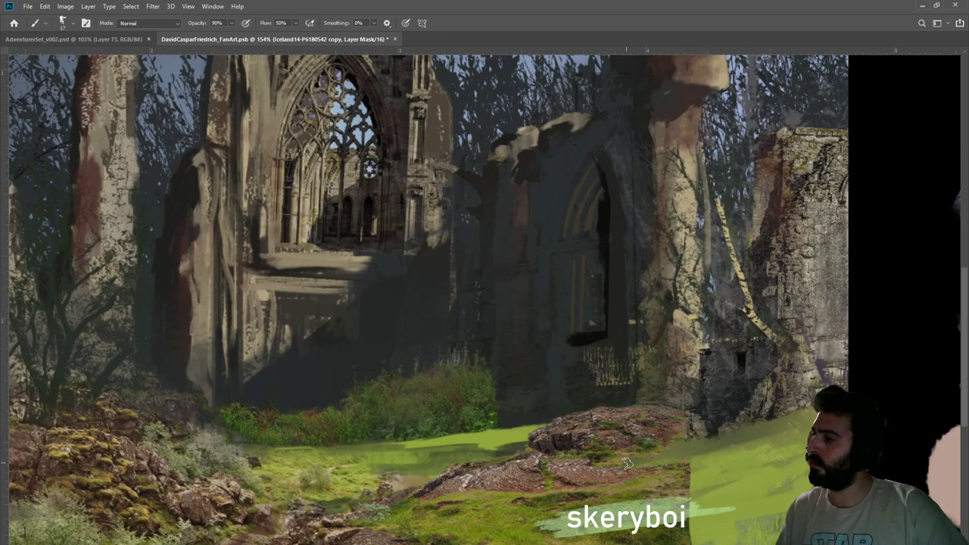
# Soften the hillside photo's hard side edge on its mask so it blends into the painted green slope
pyautogui.press('z')
pyautogui.moveTo(686, 472)
pyautogui.mouseDown()
pyautogui.moveTo(673, 463)
pyautogui.moveTo(692, 483)
pyautogui.mouseUp()
pyautogui.press('b')
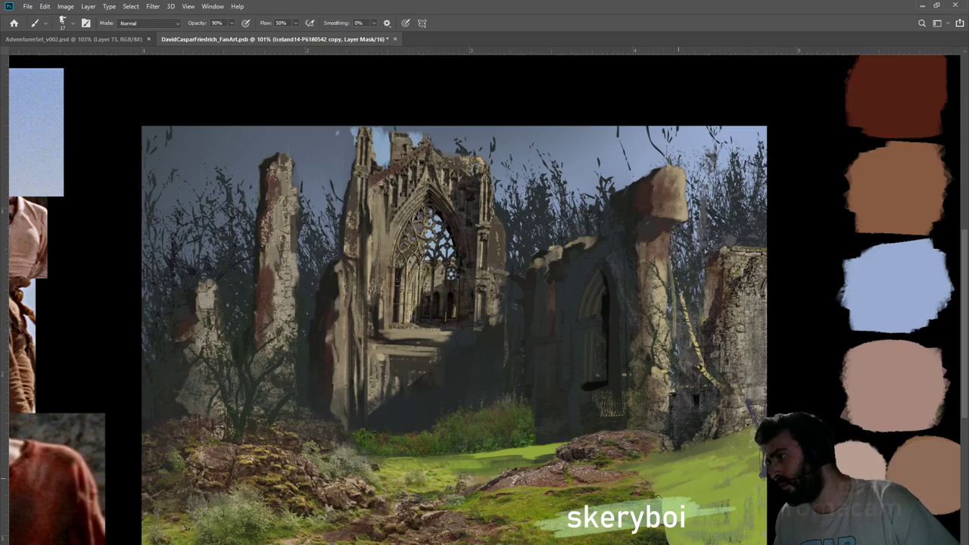
# Paint dark rounded bush shapes on Layer 49 along the bottom of the green slope beside the hillside photo
pyautogui.press('z')
pyautogui.moveTo(697, 496); pyautogui.dragTo(904, 376)
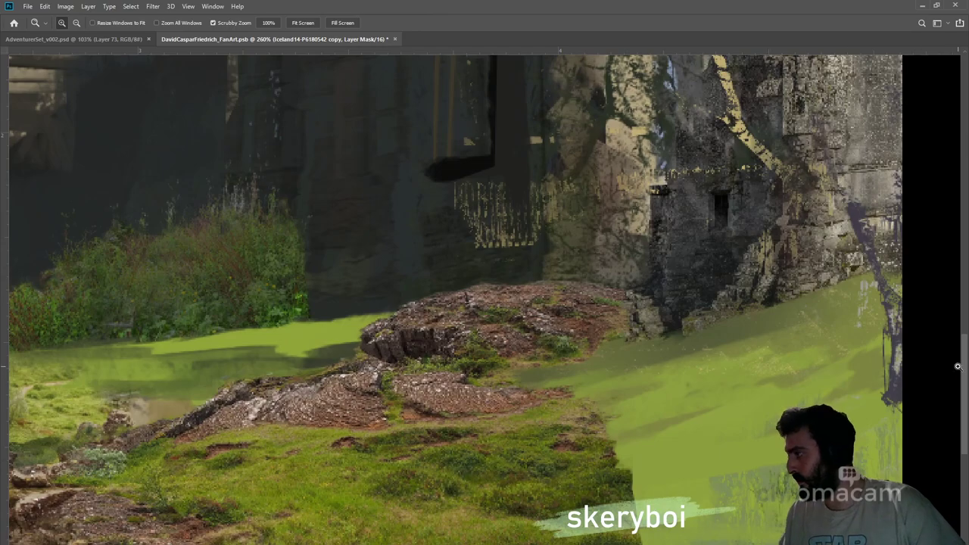
pyautogui.scroll(-3, 560, 421)
pyautogui.press('b')
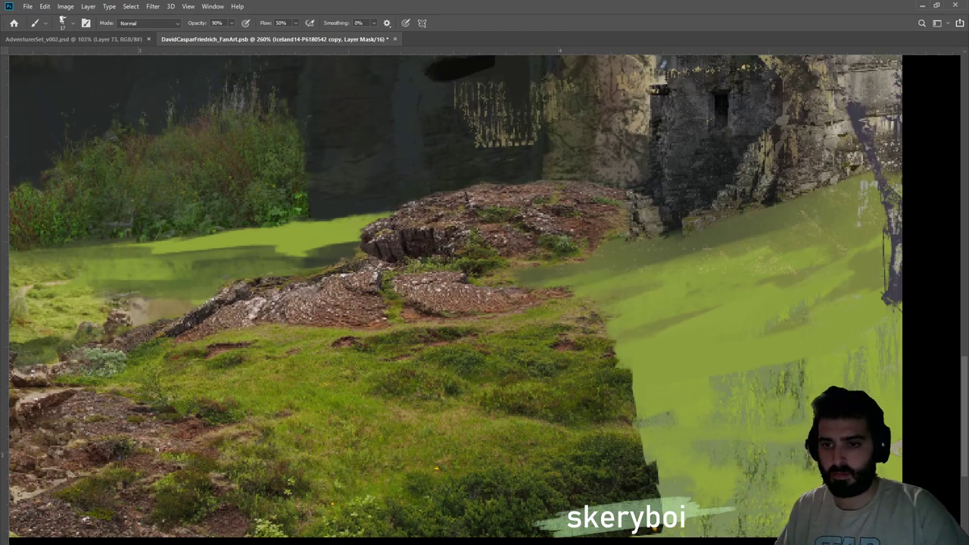
pyautogui.moveTo(702, 467)
pyautogui.mouseDown()
pyautogui.moveTo(696, 496)
pyautogui.moveTo(678, 488)
pyautogui.moveTo(670, 530)
pyautogui.moveTo(709, 520)
pyautogui.mouseUp()
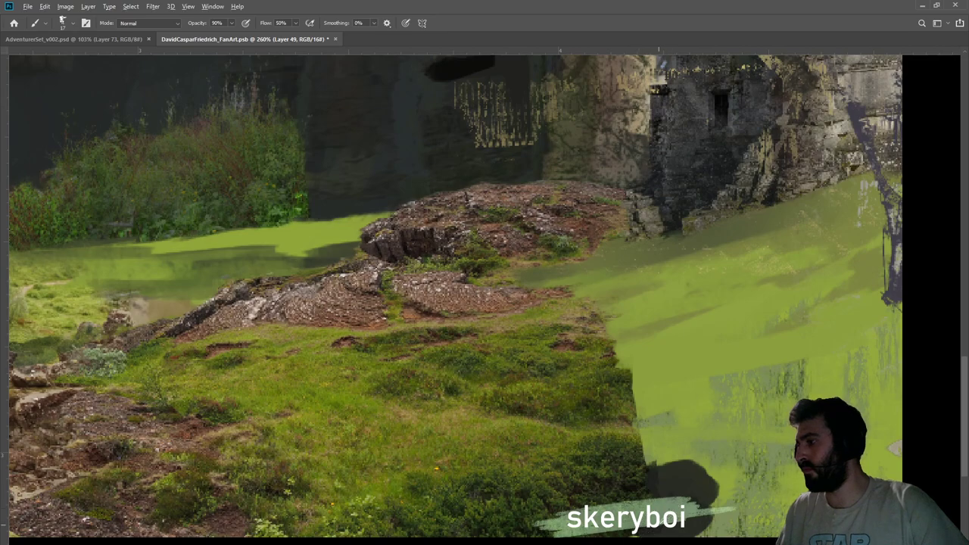
pyautogui.moveTo(721, 517)
pyautogui.mouseDown()
pyautogui.moveTo(636, 450)
pyautogui.moveTo(732, 492)
pyautogui.moveTo(698, 461)
pyautogui.moveTo(782, 511)
pyautogui.moveTo(738, 453)
pyautogui.moveTo(787, 480)
pyautogui.moveTo(758, 429)
pyautogui.moveTo(682, 452)
pyautogui.moveTo(660, 432)
pyautogui.moveTo(796, 454)
pyautogui.mouseUp()
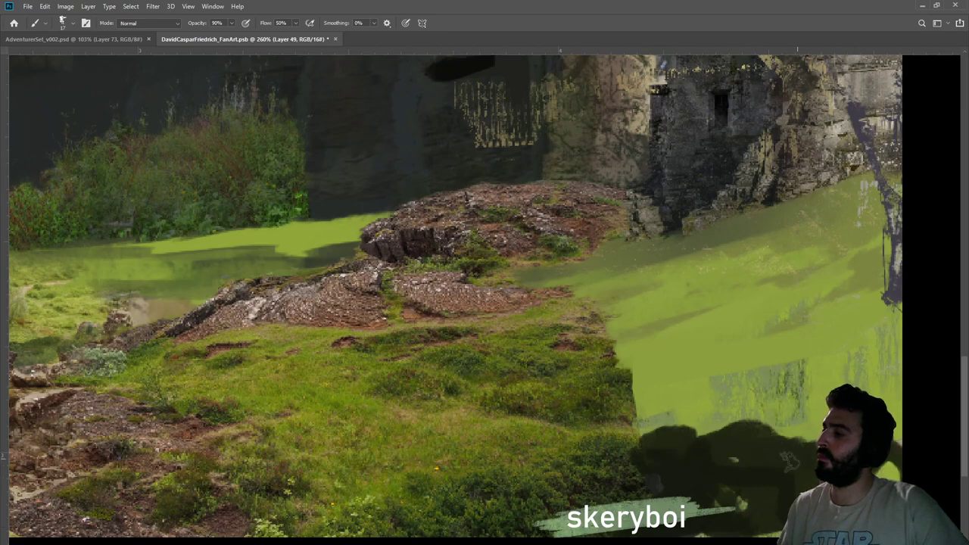
# Try very large textured brush marks over the green slope, first at 100% opacity and again with the 500 px Mixer Brush
pyautogui.press('0')
pyautogui.hotkey('ctrl', 'alt', '2')
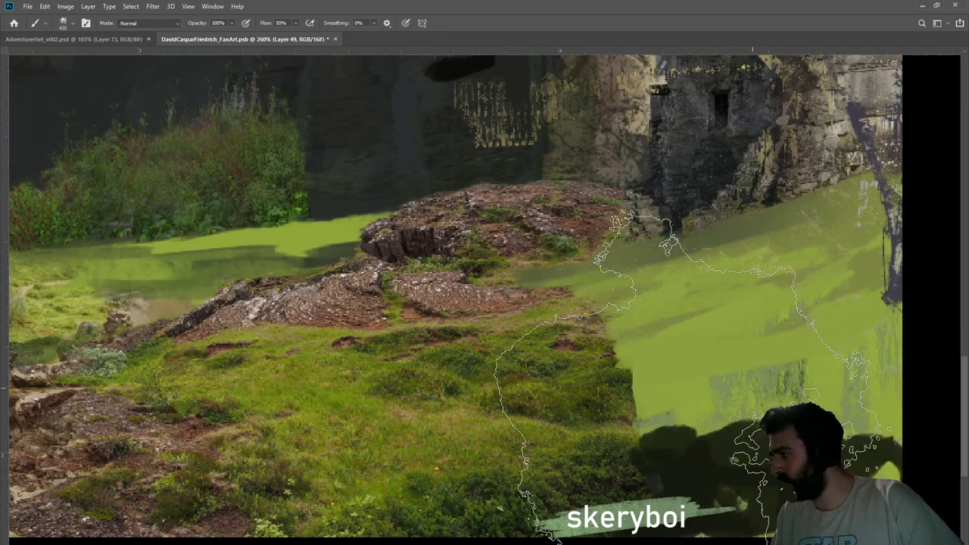
pyautogui.moveTo(693, 410); pyautogui.dragTo(725, 406)
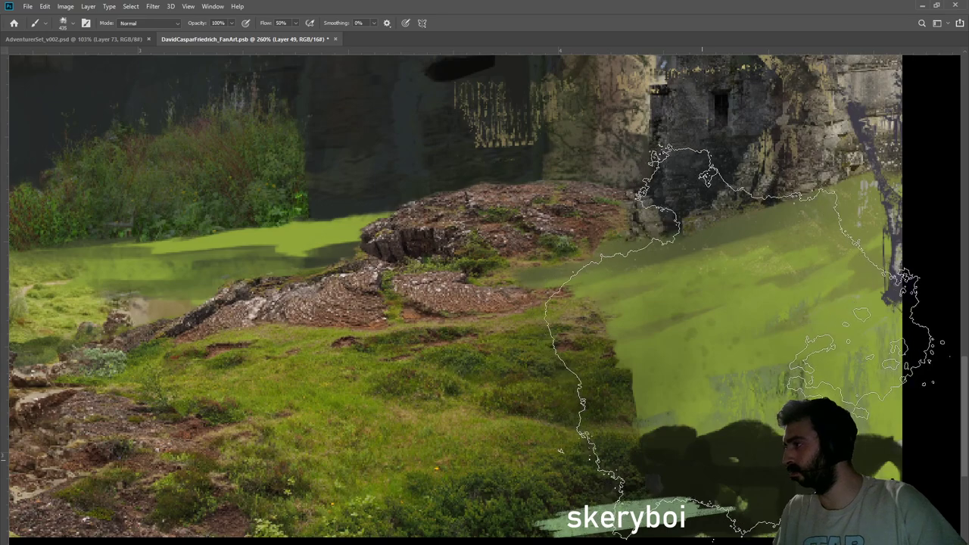
pyautogui.hotkey('ctrl', 'z')
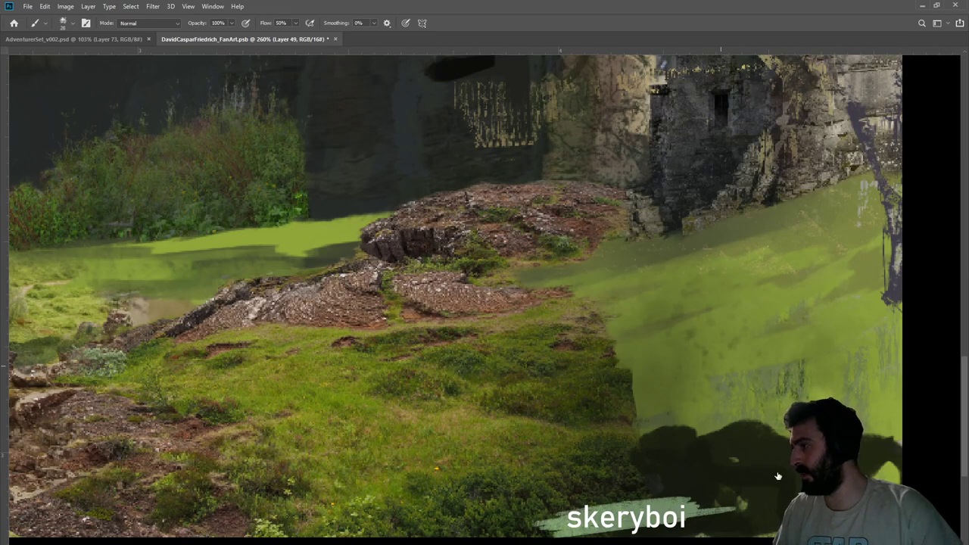
pyautogui.hotkey('shift', 'b')
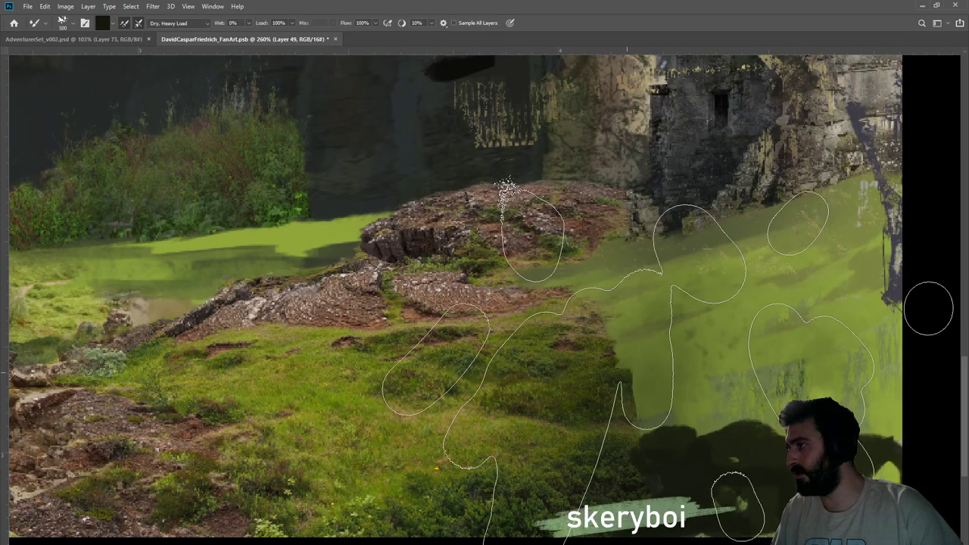
pyautogui.click(647, 321)
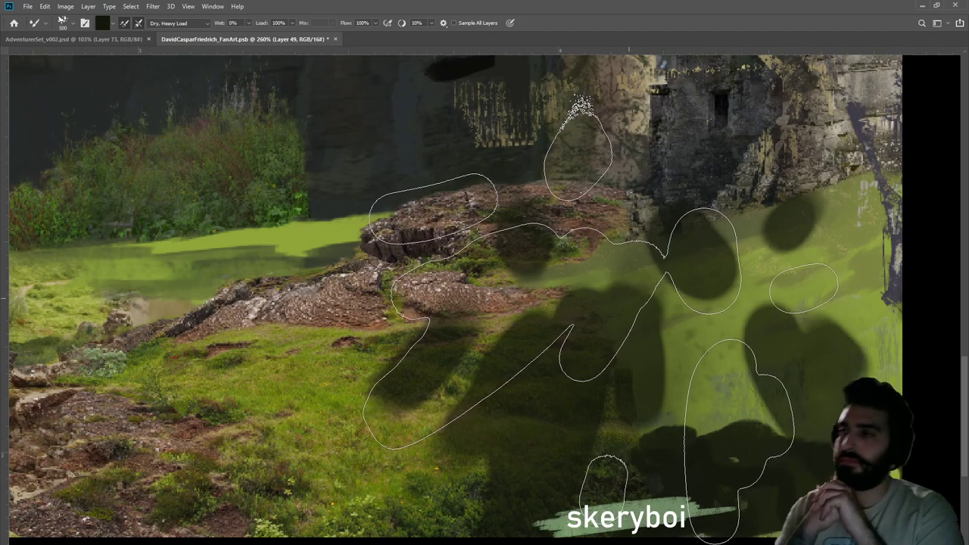
pyautogui.hotkey('ctrl', 'z')
pyautogui.hotkey('ctrl', 'z')
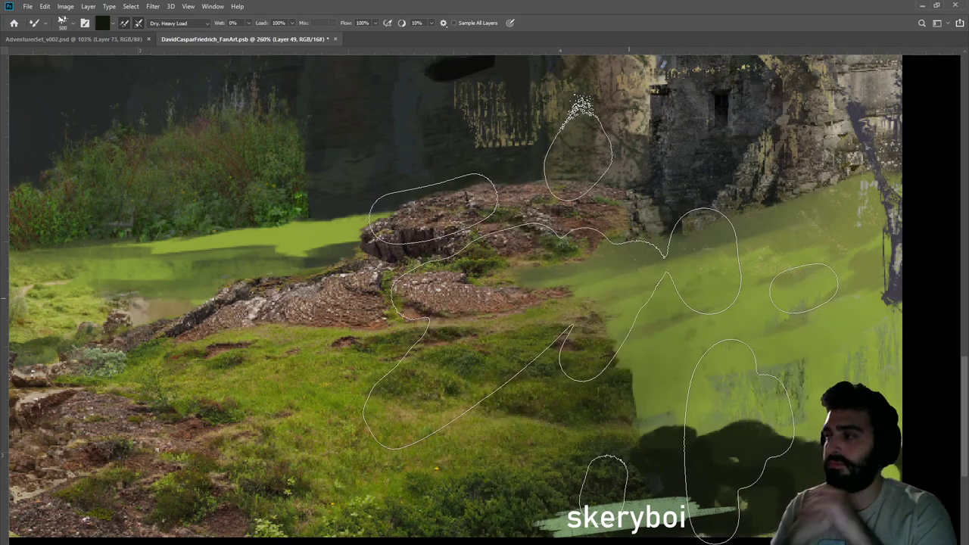
# Shrink the Mixer Brush and stamp dark leafy dabs along the tops of the bushes and over the hillside photo's edge
pyautogui.press('[')
pyautogui.press('[')
pyautogui.press('[')
pyautogui.press('[')
pyautogui.press('[')
pyautogui.press('[')
pyautogui.press('[')
pyautogui.press('[')
pyautogui.press('[')
pyautogui.press('[')
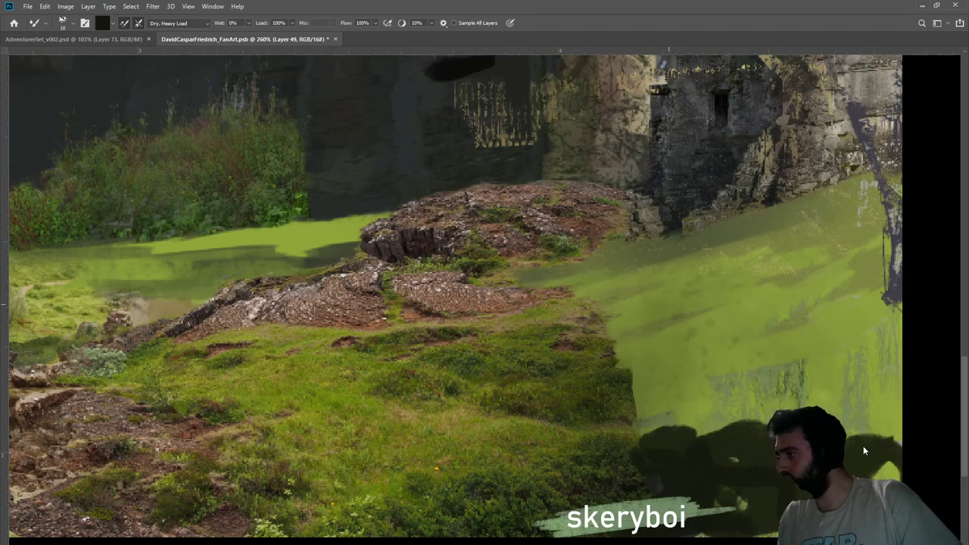
pyautogui.click(731, 410)
pyautogui.click(569, 359)
pyautogui.click(691, 421)
pyautogui.click(805, 418)
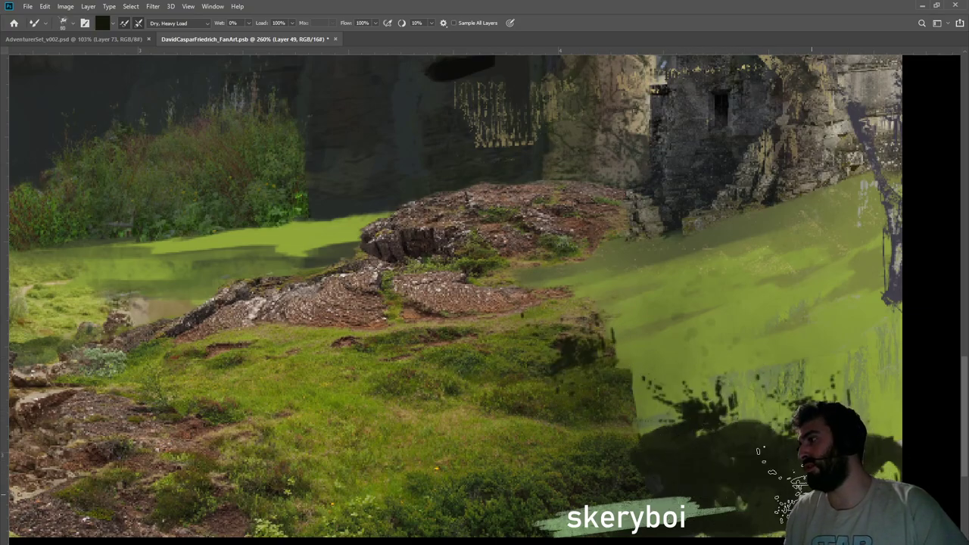
# Extend the dark foreground foliage on the grassy slope beside the photo grass with Mixer Brush strokes in sampled colours
pyautogui.press('z')
pyautogui.moveTo(687, 350); pyautogui.dragTo(647, 350)
pyautogui.moveTo(742, 376)
pyautogui.mouseDown()
pyautogui.moveTo(772, 385)
pyautogui.moveTo(680, 394)
pyautogui.moveTo(712, 421)
pyautogui.moveTo(704, 454)
pyautogui.moveTo(818, 394)
pyautogui.moveTo(881, 462)
pyautogui.mouseUp()
pyautogui.press('b')
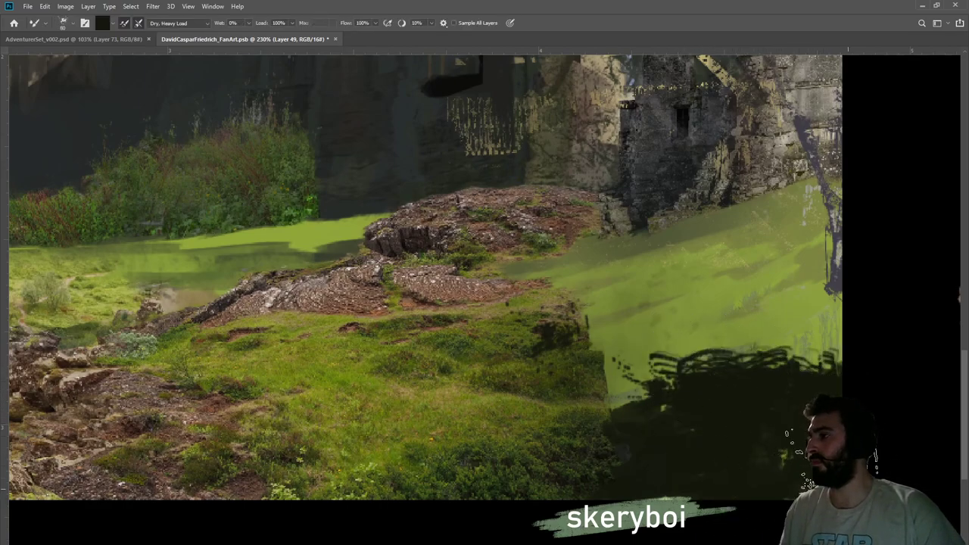
pyautogui.keyDown('alt'); pyautogui.click(610, 432); pyautogui.keyUp('alt')
pyautogui.moveTo(649, 423); pyautogui.dragTo(672, 427)
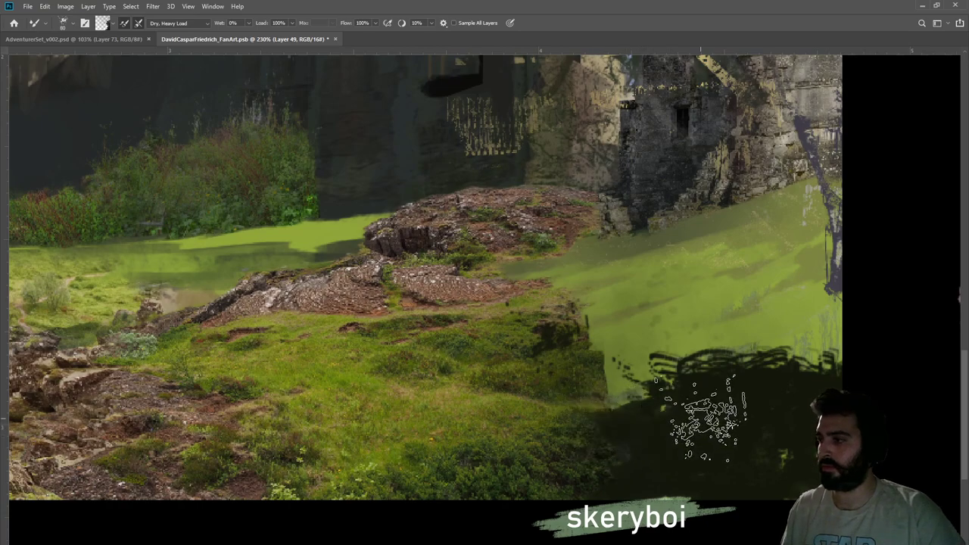
pyautogui.moveTo(598, 435)
pyautogui.mouseDown()
pyautogui.moveTo(681, 400)
pyautogui.moveTo(692, 384)
pyautogui.moveTo(725, 379)
pyautogui.moveTo(727, 359)
pyautogui.moveTo(709, 352)
pyautogui.moveTo(707, 339)
pyautogui.mouseUp()
pyautogui.keyDown('alt'); pyautogui.click(683, 310); pyautogui.keyUp('alt')
pyautogui.moveTo(803, 382); pyautogui.dragTo(805, 326)
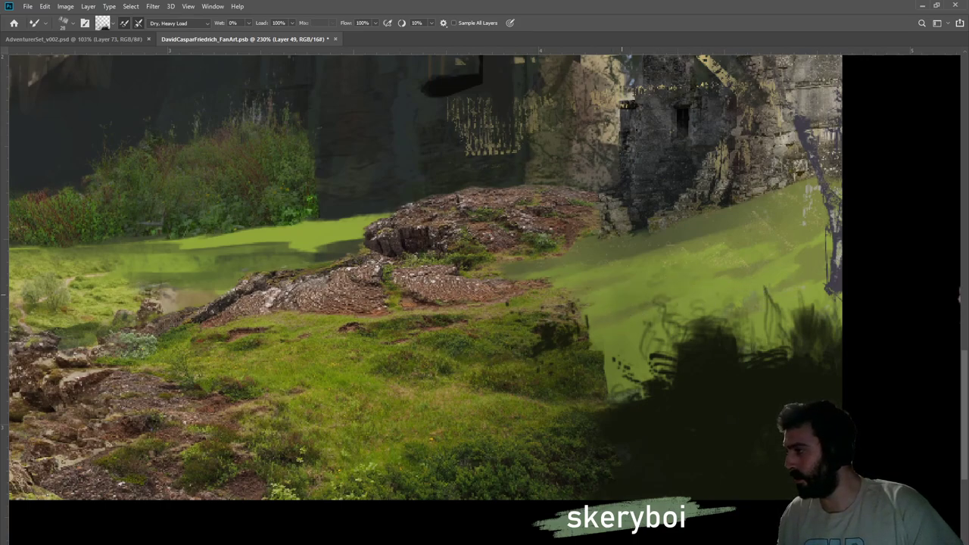
# Blend the hard edge between the photo grass and the dark painted foliage with a larger Mixer Brush
pyautogui.press(']')
pyautogui.press(']')
pyautogui.press(']')
pyautogui.press(']')
pyautogui.moveTo(556, 339)
pyautogui.mouseDown()
pyautogui.moveTo(697, 334)
pyautogui.moveTo(614, 333)
pyautogui.moveTo(604, 359)
pyautogui.moveTo(634, 374)
pyautogui.moveTo(609, 397)
pyautogui.moveTo(651, 378)
pyautogui.moveTo(655, 342)
pyautogui.mouseUp()
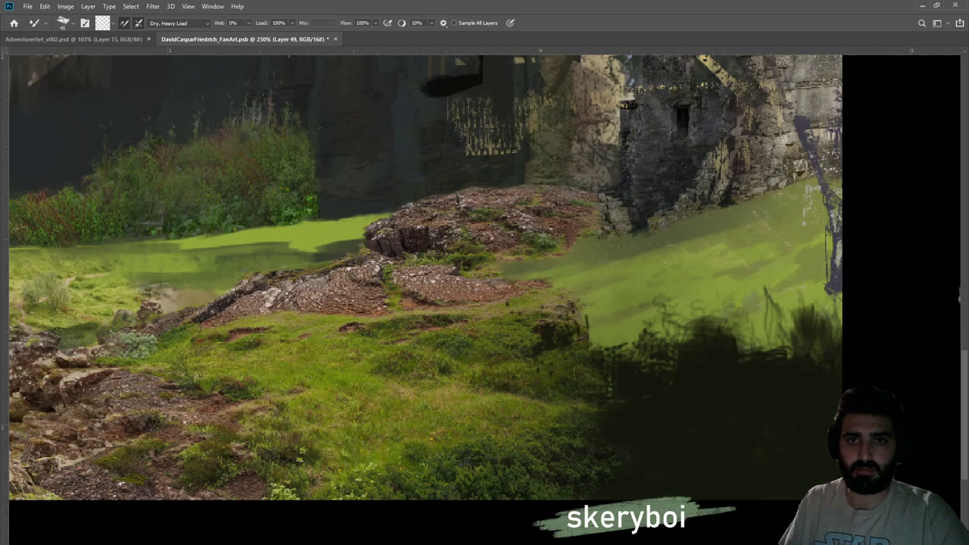
# Paint olive-green Brush strokes over the dark foreground corner and the bright slope below the ruined wall
pyautogui.hotkey('shift', 'b')
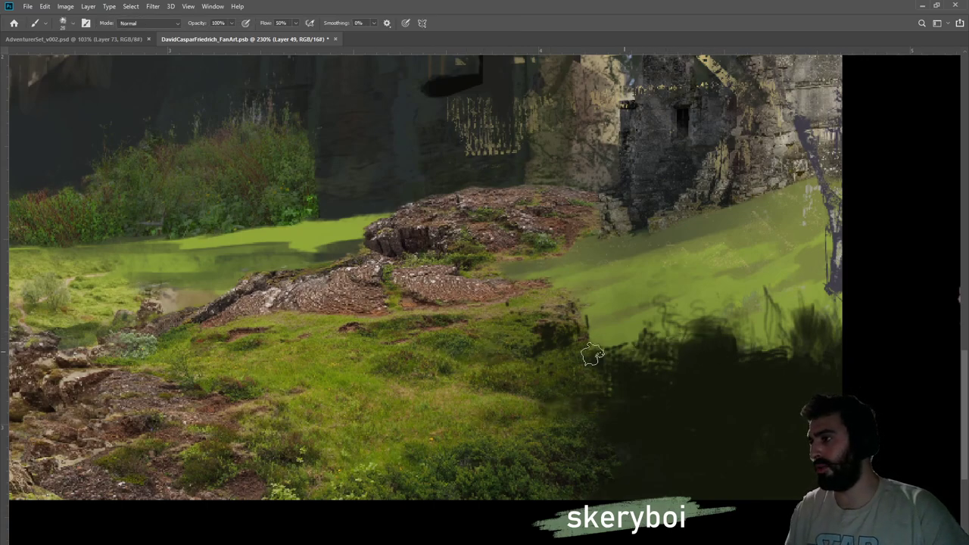
pyautogui.moveTo(558, 407)
pyautogui.mouseDown()
pyautogui.moveTo(756, 411)
pyautogui.moveTo(763, 422)
pyautogui.moveTo(636, 474)
pyautogui.moveTo(639, 483)
pyautogui.moveTo(742, 471)
pyautogui.mouseUp()
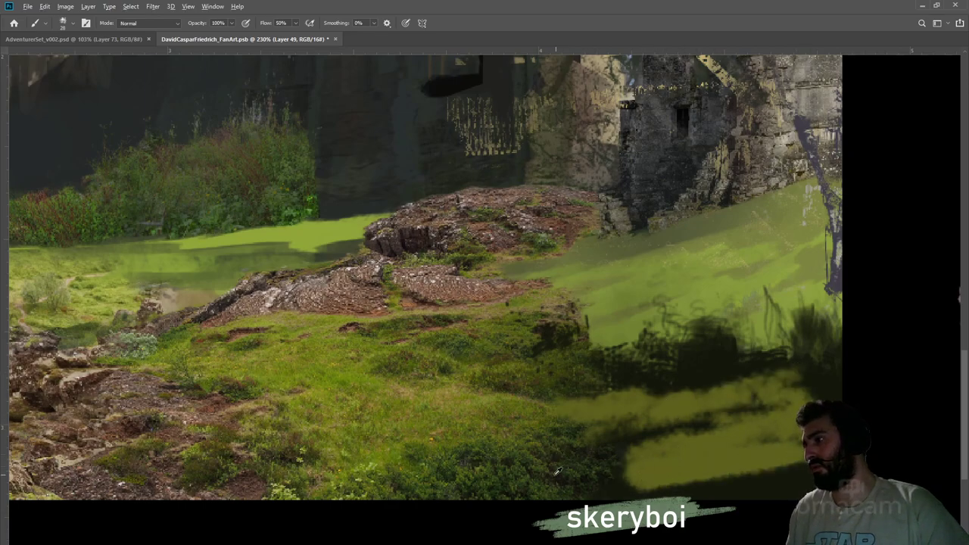
pyautogui.moveTo(613, 470)
pyautogui.mouseDown()
pyautogui.moveTo(649, 470)
pyautogui.moveTo(731, 443)
pyautogui.moveTo(668, 490)
pyautogui.moveTo(676, 492)
pyautogui.moveTo(705, 481)
pyautogui.moveTo(708, 445)
pyautogui.moveTo(693, 441)
pyautogui.moveTo(809, 450)
pyautogui.moveTo(761, 415)
pyautogui.moveTo(742, 451)
pyautogui.mouseUp()
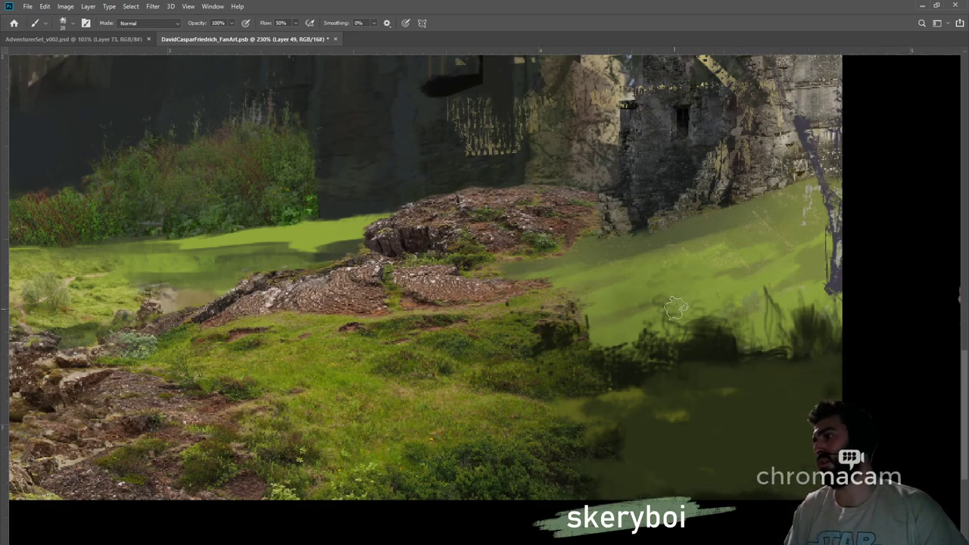
pyautogui.moveTo(606, 388)
pyautogui.mouseDown()
pyautogui.moveTo(661, 391)
pyautogui.moveTo(562, 405)
pyautogui.moveTo(703, 373)
pyautogui.moveTo(718, 361)
pyautogui.moveTo(627, 350)
pyautogui.moveTo(654, 339)
pyautogui.moveTo(628, 332)
pyautogui.moveTo(704, 305)
pyautogui.moveTo(638, 312)
pyautogui.moveTo(645, 328)
pyautogui.moveTo(614, 334)
pyautogui.moveTo(806, 264)
pyautogui.moveTo(776, 309)
pyautogui.moveTo(826, 312)
pyautogui.moveTo(752, 360)
pyautogui.moveTo(814, 265)
pyautogui.moveTo(639, 301)
pyautogui.moveTo(712, 263)
pyautogui.moveTo(573, 280)
pyautogui.moveTo(603, 261)
pyautogui.moveTo(703, 245)
pyautogui.moveTo(807, 198)
pyautogui.moveTo(775, 203)
pyautogui.moveTo(788, 224)
pyautogui.moveTo(833, 226)
pyautogui.moveTo(810, 262)
pyautogui.moveTo(840, 289)
pyautogui.mouseUp()
pyautogui.moveTo(823, 212)
pyautogui.mouseDown()
pyautogui.moveTo(800, 208)
pyautogui.moveTo(680, 241)
pyautogui.mouseUp()
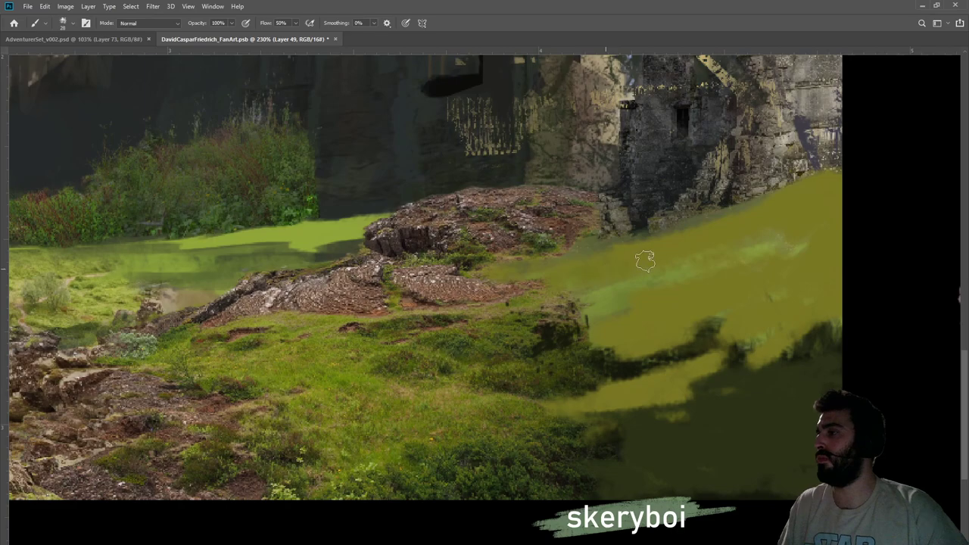
# Cover the leftover bright green patches and dark tufts on the slope with more olive-green strokes
pyautogui.moveTo(635, 264); pyautogui.dragTo(609, 293)
pyautogui.moveTo(710, 246)
pyautogui.mouseDown()
pyautogui.moveTo(774, 228)
pyautogui.moveTo(745, 256)
pyautogui.mouseUp()
pyautogui.moveTo(584, 347); pyautogui.dragTo(610, 343)
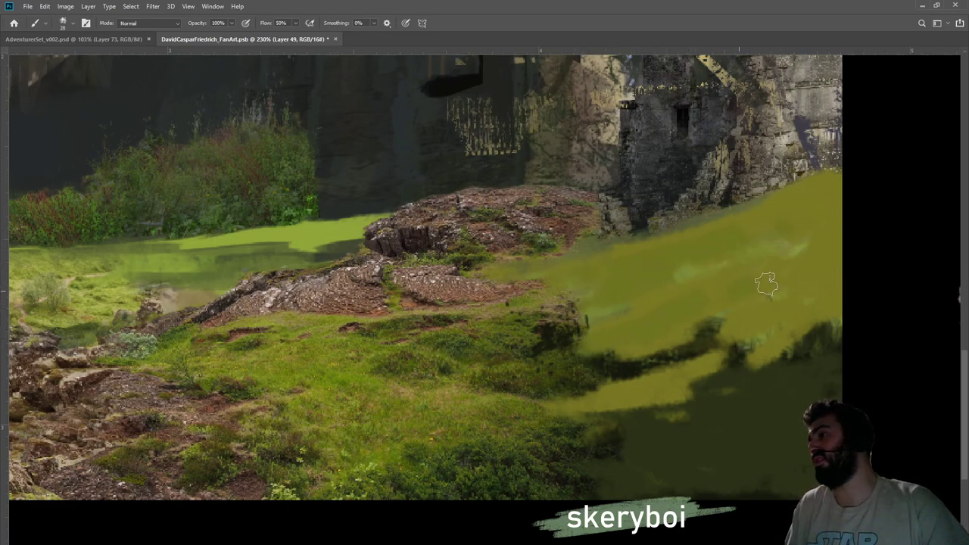
pyautogui.moveTo(737, 333); pyautogui.dragTo(668, 345)
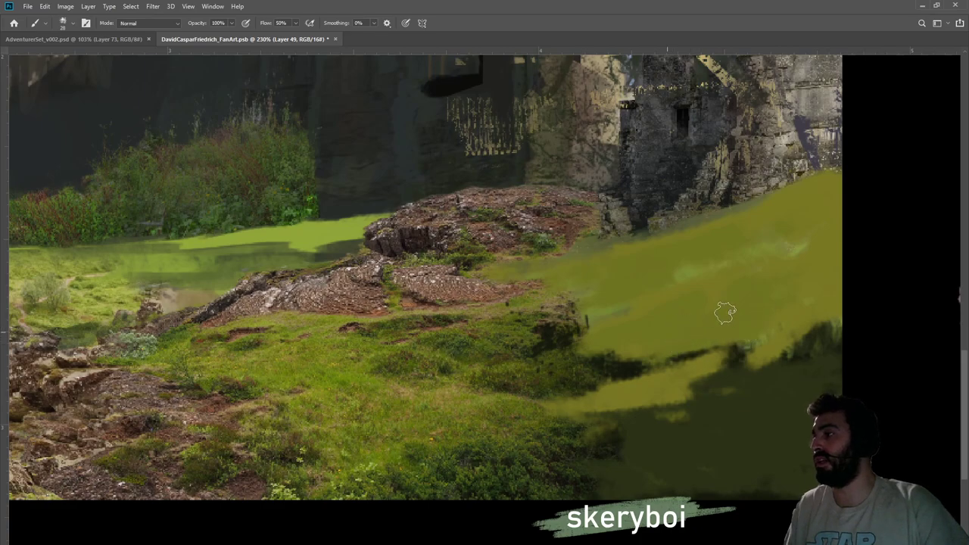
pyautogui.moveTo(815, 245); pyautogui.dragTo(789, 252)
# Paint lighter olive bands across the dark foreground corner and soften the slope where it meets the photo grass
pyautogui.moveTo(824, 288); pyautogui.dragTo(715, 388)
pyautogui.moveTo(837, 370); pyautogui.dragTo(774, 392)
pyautogui.moveTo(784, 426)
pyautogui.mouseDown()
pyautogui.moveTo(703, 452)
pyautogui.moveTo(779, 418)
pyautogui.mouseUp()
pyautogui.moveTo(700, 450)
pyautogui.mouseDown()
pyautogui.moveTo(603, 442)
pyautogui.moveTo(610, 463)
pyautogui.moveTo(684, 434)
pyautogui.moveTo(785, 437)
pyautogui.moveTo(795, 397)
pyautogui.moveTo(659, 459)
pyautogui.moveTo(773, 463)
pyautogui.moveTo(755, 383)
pyautogui.moveTo(854, 384)
pyautogui.moveTo(831, 372)
pyautogui.moveTo(690, 390)
pyautogui.moveTo(776, 335)
pyautogui.mouseUp()
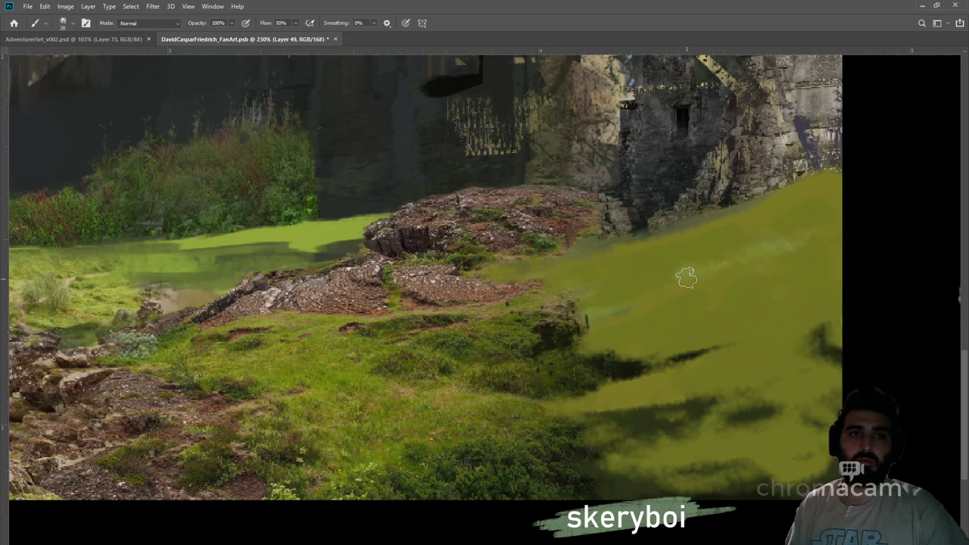
pyautogui.moveTo(567, 369)
pyautogui.mouseDown()
pyautogui.moveTo(715, 346)
pyautogui.moveTo(656, 356)
pyautogui.moveTo(729, 361)
pyautogui.moveTo(673, 393)
pyautogui.moveTo(738, 399)
pyautogui.moveTo(742, 429)
pyautogui.moveTo(792, 400)
pyautogui.moveTo(794, 413)
pyautogui.mouseUp()
pyautogui.moveTo(564, 314)
pyautogui.mouseDown()
pyautogui.moveTo(667, 288)
pyautogui.moveTo(697, 264)
pyautogui.moveTo(681, 274)
pyautogui.mouseUp()
# Show the Iceland landscape and forest photos over the painting to examine them as texture sources
pyautogui.press('z')
pyautogui.moveTo(633, 309)
pyautogui.mouseDown()
pyautogui.moveTo(509, 321)
pyautogui.moveTo(673, 331)
pyautogui.mouseUp()
pyautogui.moveTo(519, 412); pyautogui.dragTo(580, 413)
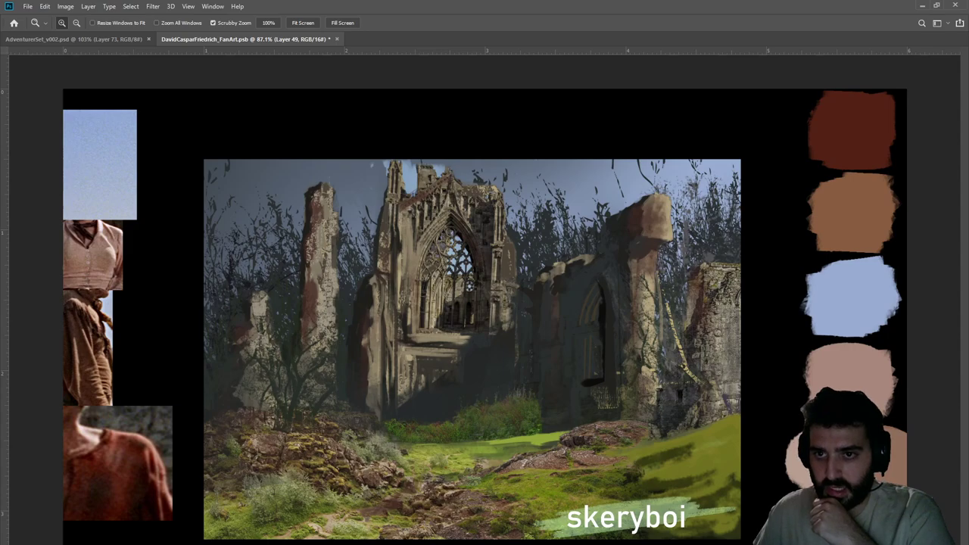
pyautogui.hotkey('alt', '[')
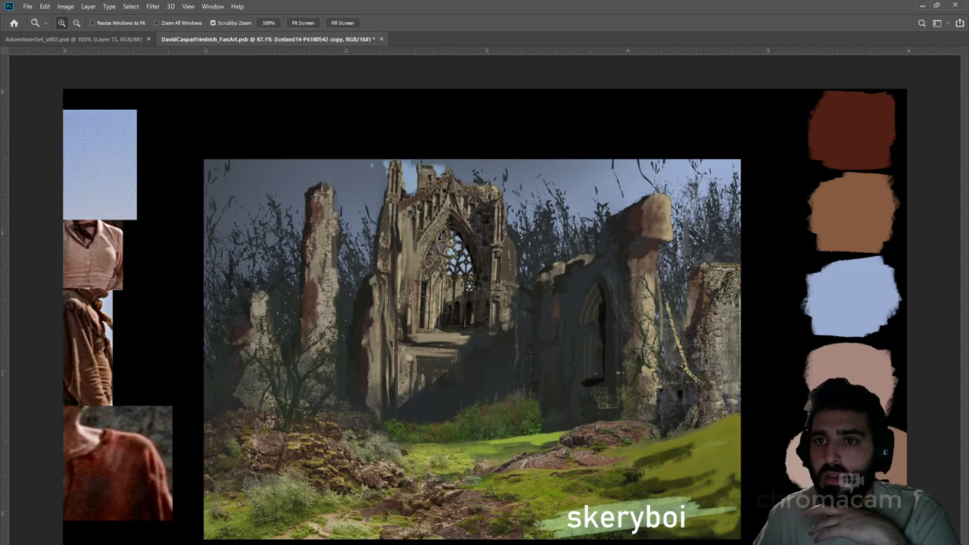
pyautogui.hotkey('ctrl', ',')
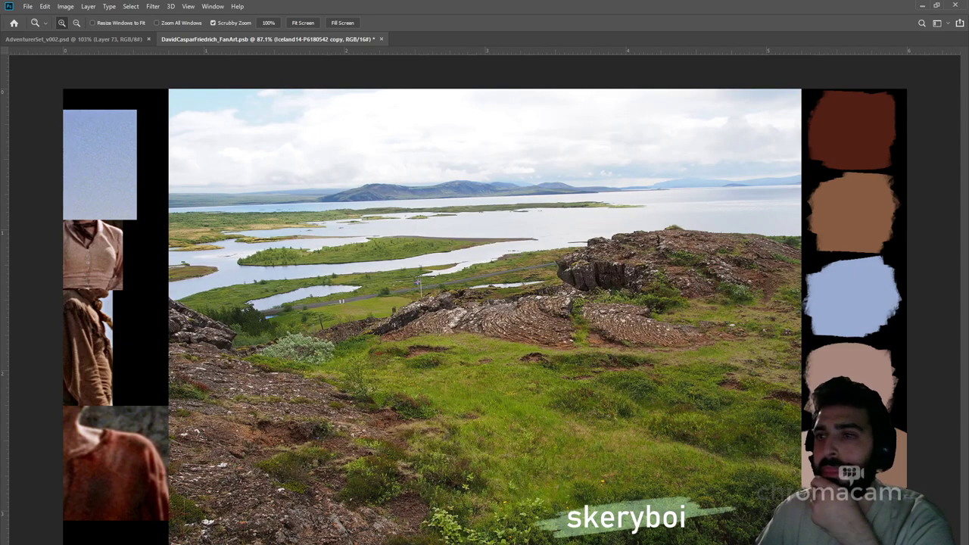
pyautogui.hotkey('ctrl', ',')
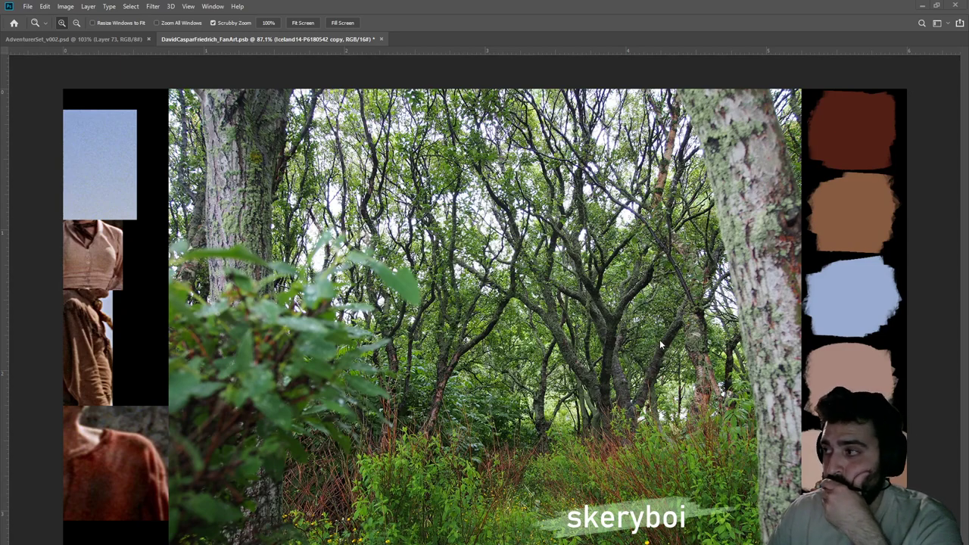
# Place the Iceland14-P6180627 and Iceland14-P6180765 photos in the document at 7.03% scale
pyautogui.hotkey('ctrl', 't')
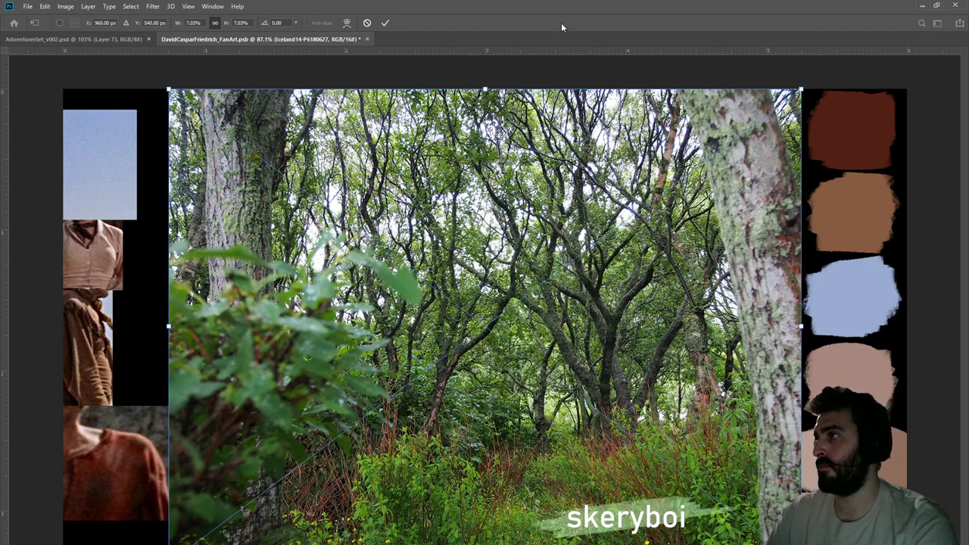
pyautogui.press('Return')
pyautogui.press('z')
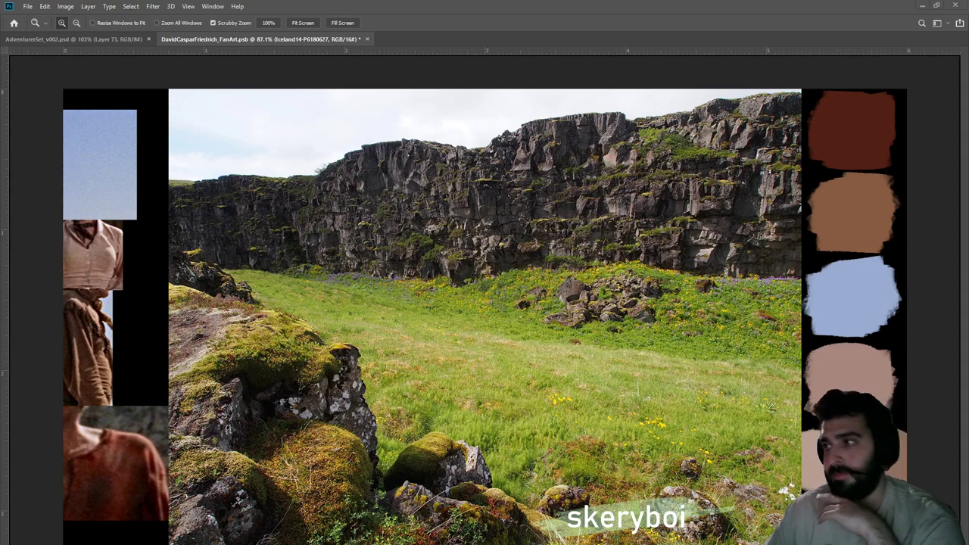
pyautogui.hotkey('ctrl', 't')
pyautogui.press('Return')
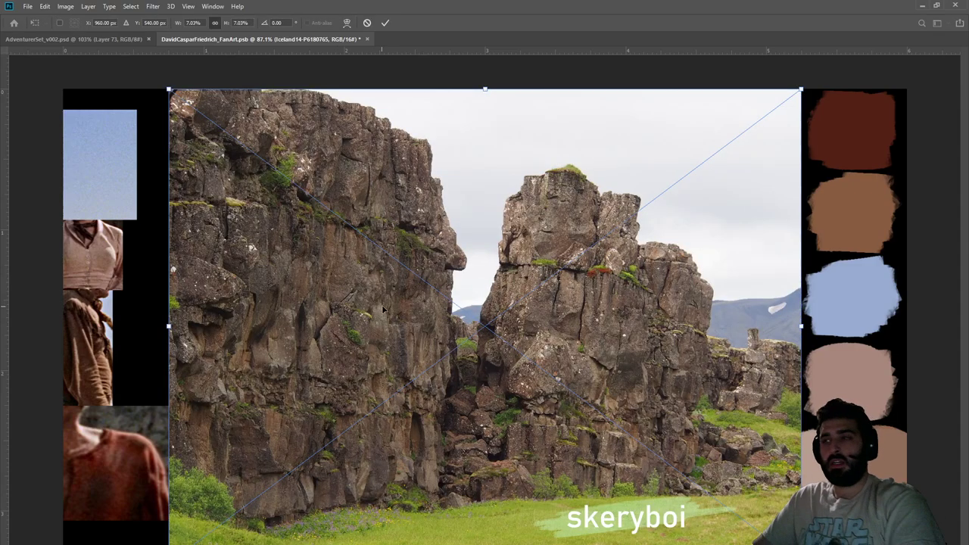
pyautogui.press('Return')
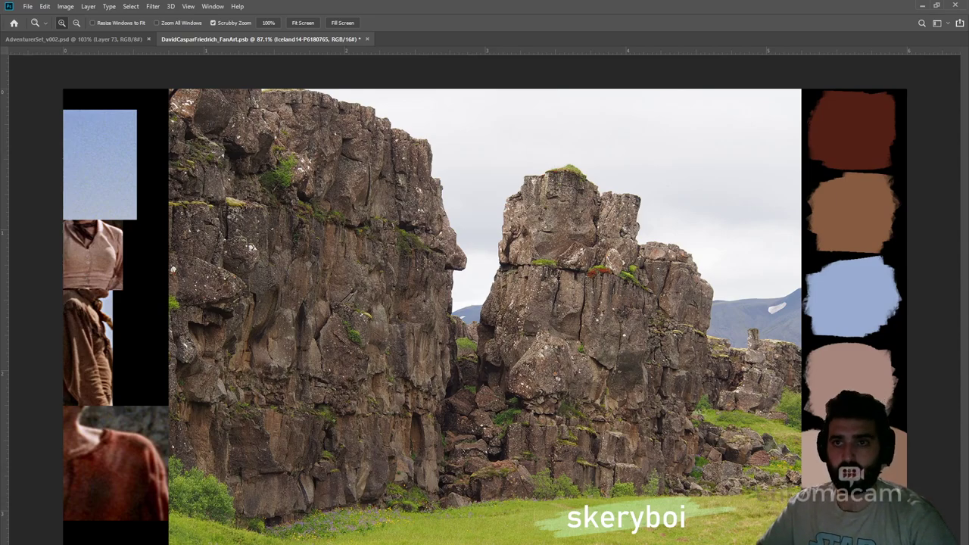
# Toggle the placed cliff and forest photo layers to compare them with the painting, and leave them hidden
pyautogui.hotkey('ctrl', ',')
pyautogui.hotkey('ctrl', ',')
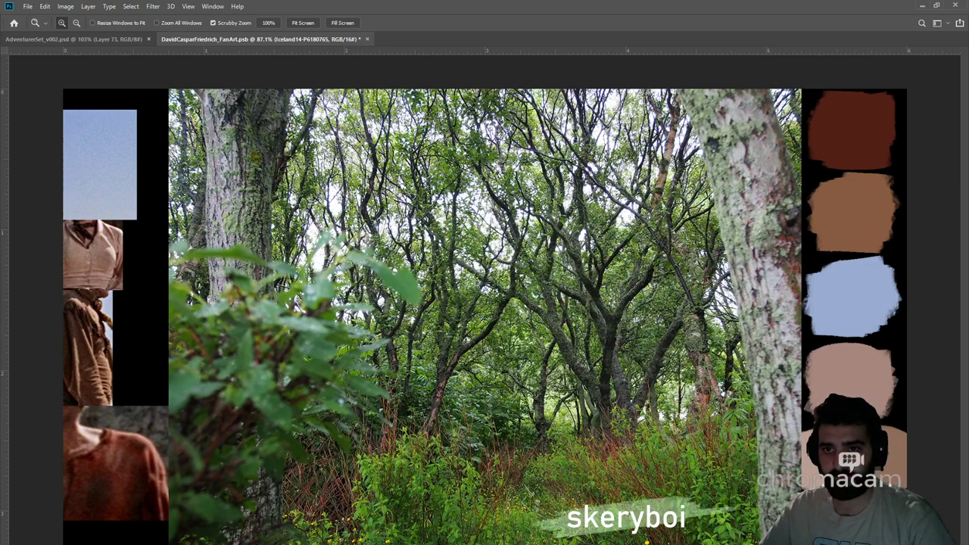
pyautogui.hotkey('ctrl', ',')
pyautogui.hotkey('ctrl', ',')
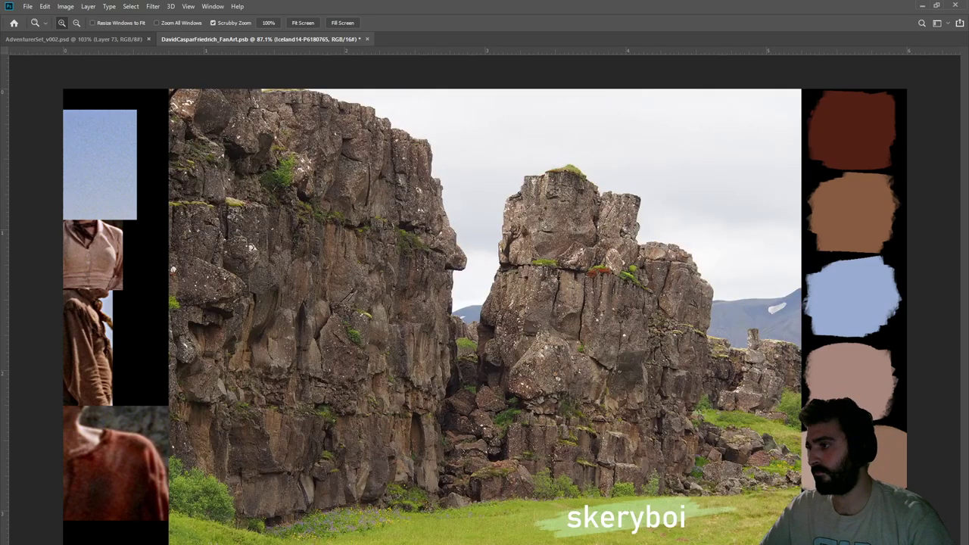
pyautogui.hotkey('ctrl', ',')
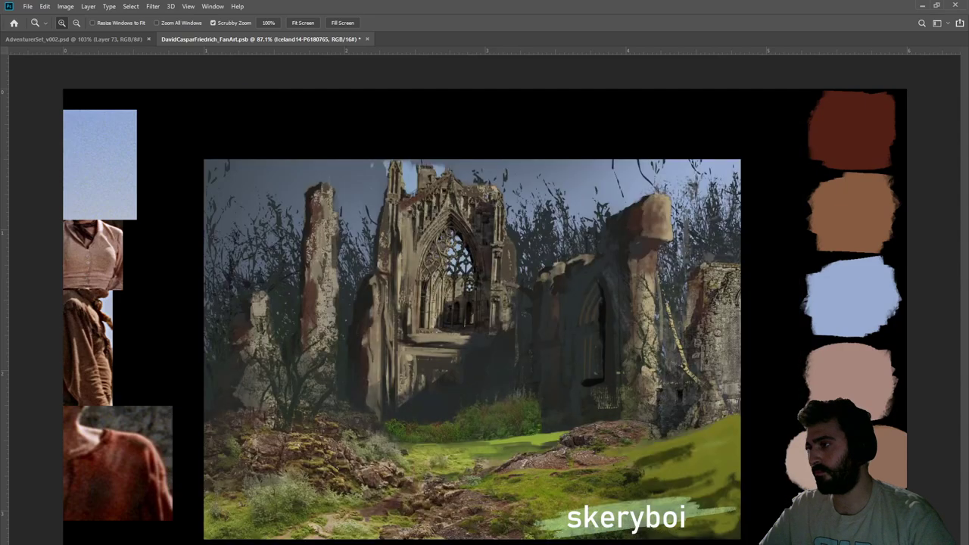
pyautogui.hotkey('ctrl', ',')
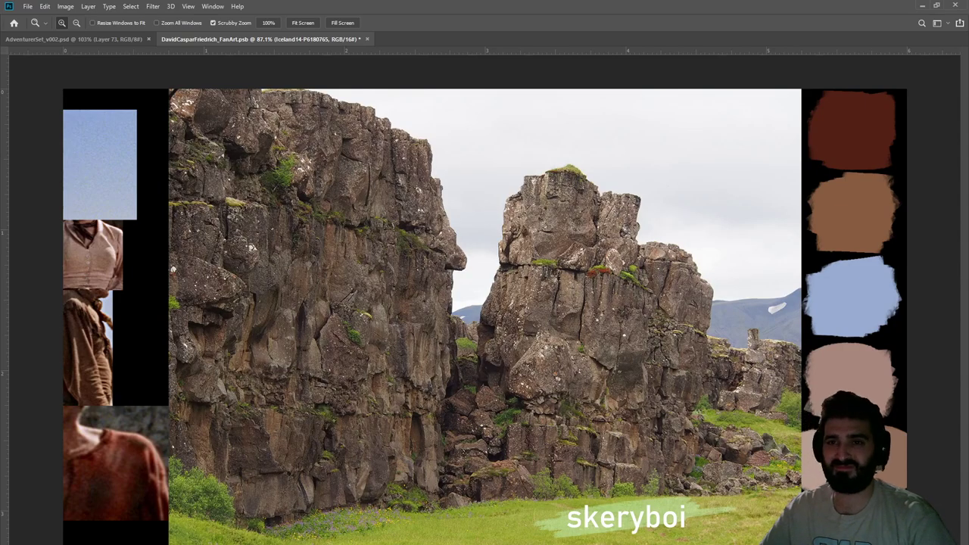
pyautogui.hotkey('ctrl', ',')
pyautogui.hotkey('alt', '[')
pyautogui.hotkey('ctrl', ',')
pyautogui.hotkey('ctrl', ',')
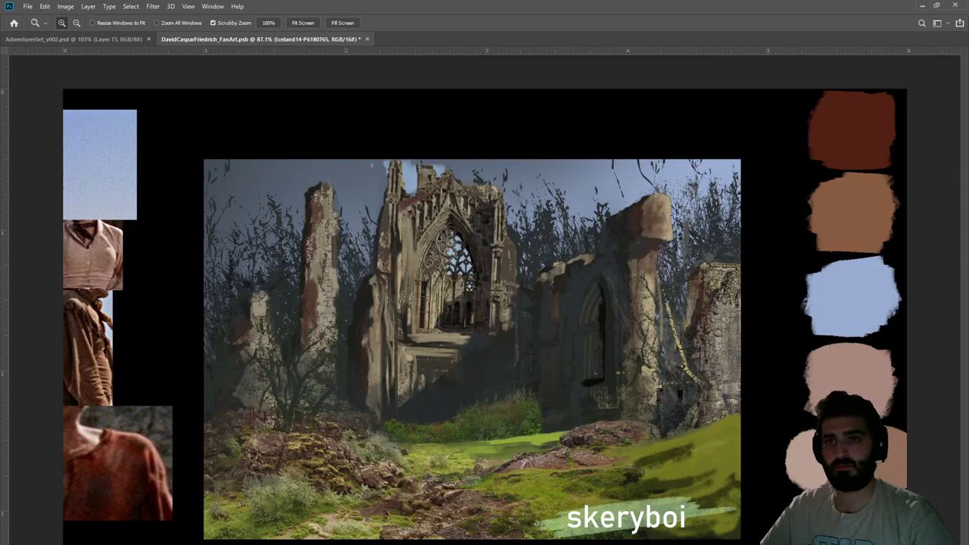
# Show the Iceland14-P6180627 copy layer, mirror it horizontally, scale it to 2.79% and rotate it 2.53° over the middle meadow
pyautogui.hotkey('alt', '[')
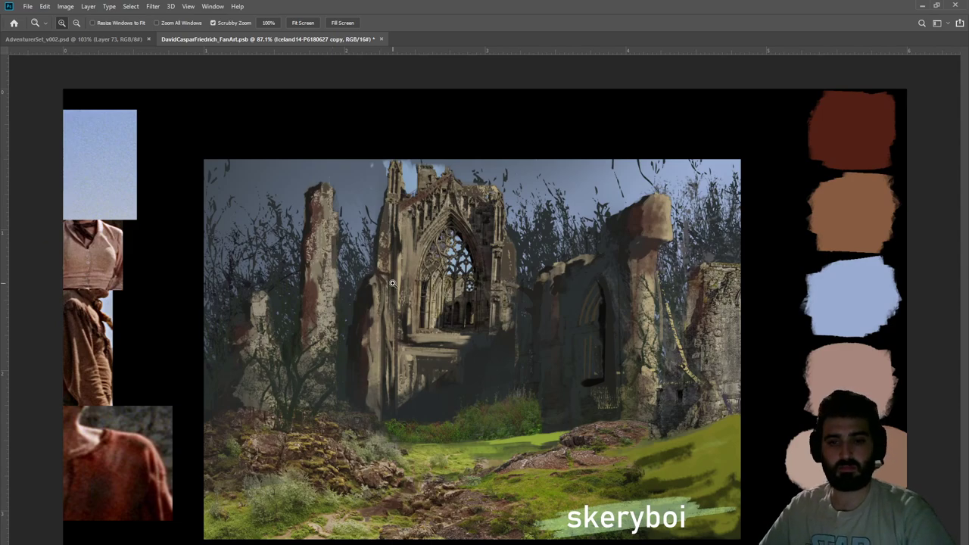
pyautogui.hotkey('ctrl', ',')
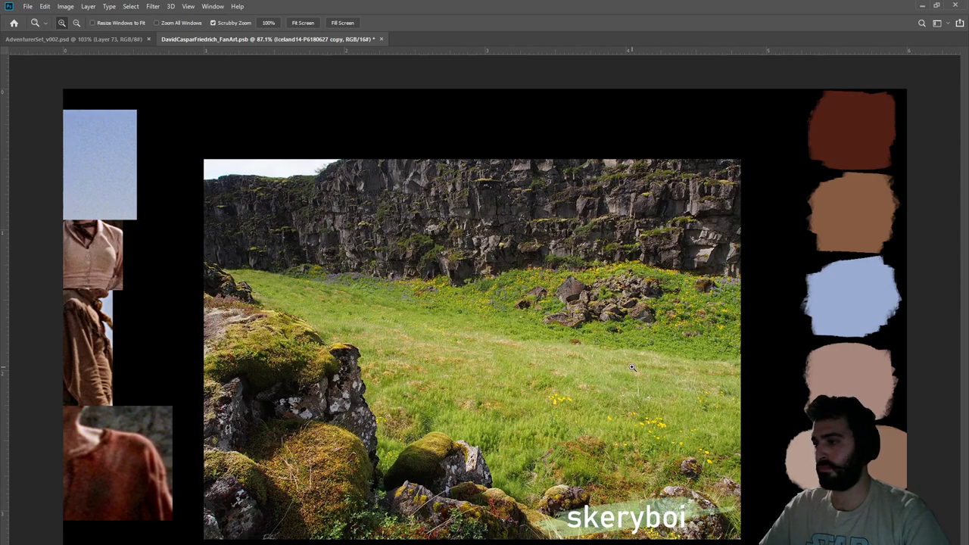
pyautogui.hotkey('ctrl', 't')
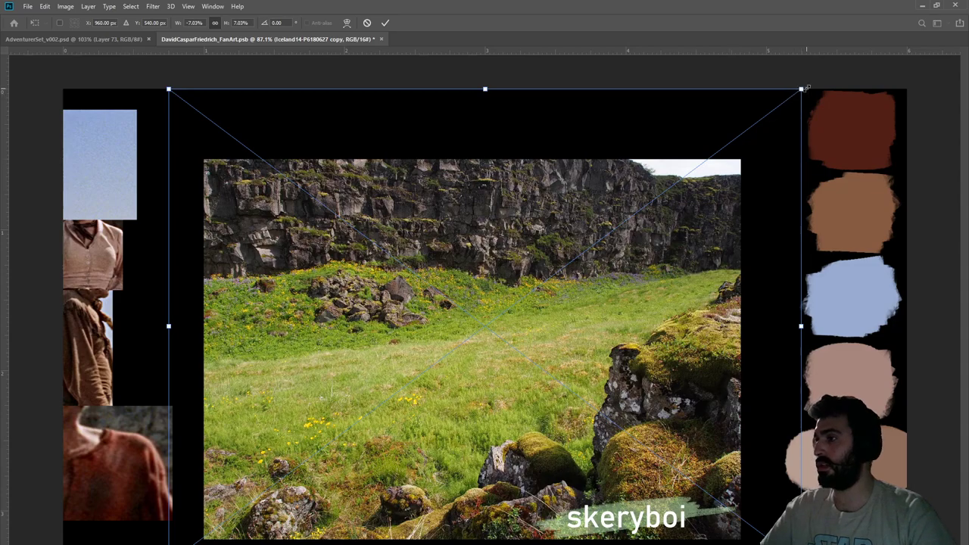
pyautogui.moveTo(801, 90); pyautogui.dragTo(498, 342)
pyautogui.moveTo(440, 409); pyautogui.dragTo(612, 401)
pyautogui.moveTo(668, 318); pyautogui.dragTo(607, 394)
pyautogui.moveTo(538, 454); pyautogui.dragTo(559, 422)
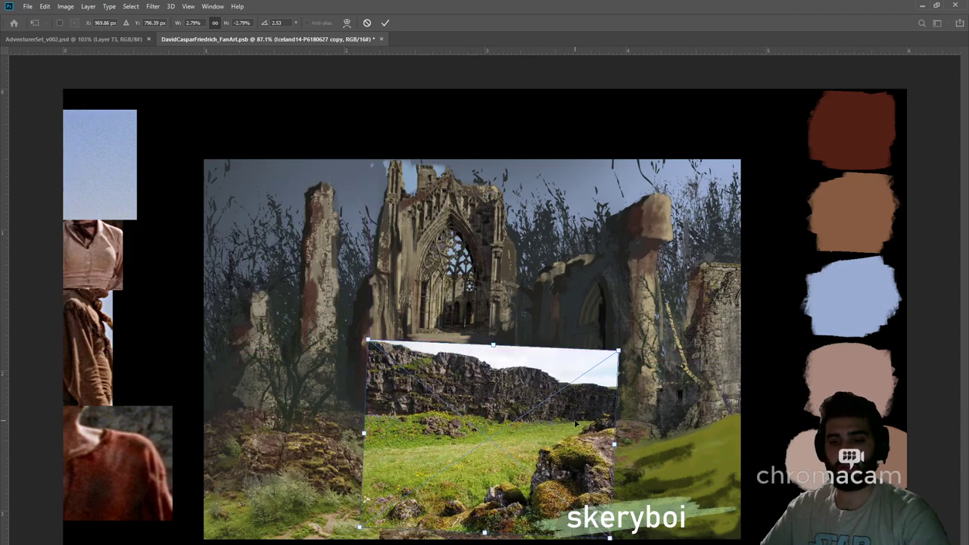
pyautogui.press('Return')
# Outline the photo's meadow with the Lasso and mask the layer to that grass area
pyautogui.press('l')
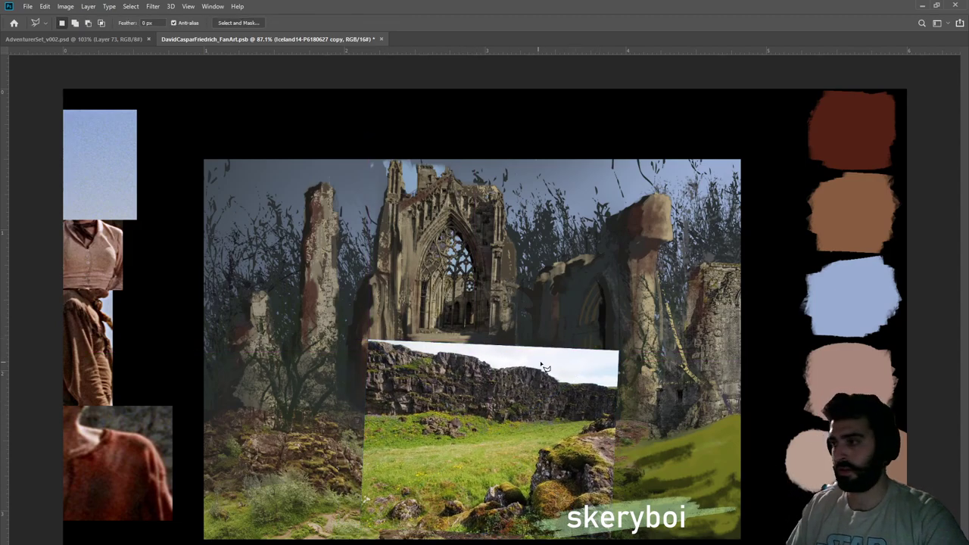
pyautogui.moveTo(594, 421)
pyautogui.mouseDown()
pyautogui.moveTo(380, 447)
pyautogui.moveTo(360, 455)
pyautogui.moveTo(361, 473)
pyautogui.moveTo(423, 492)
pyautogui.moveTo(504, 484)
pyautogui.moveTo(597, 423)
pyautogui.mouseUp()
pyautogui.hotkey('ctrl', 'shift', 'm')
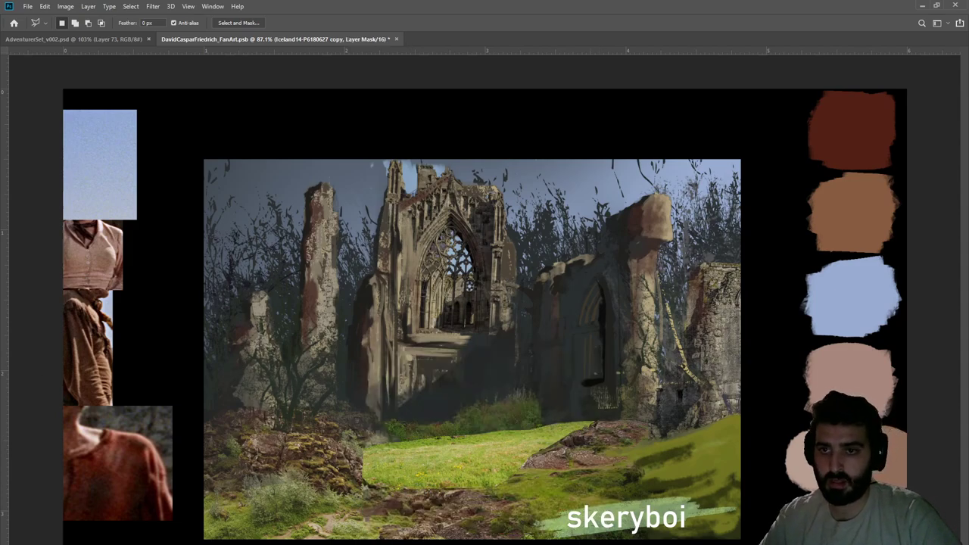
pyautogui.hotkey('ctrl', '2')
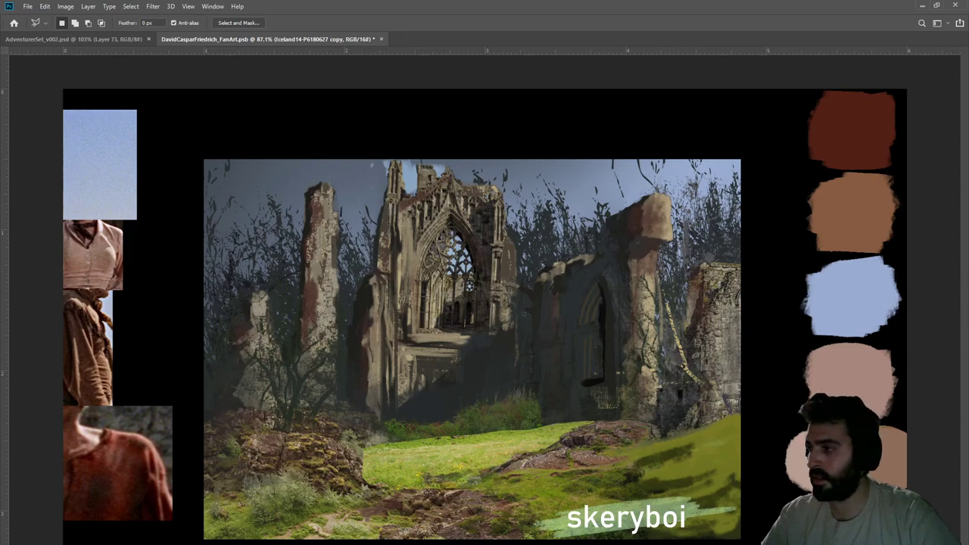
# Paint on the meadow photo's layer mask to blend the grass edges into the surrounding rocks, shrubs and foreground
pyautogui.hotkey('ctrl', '\\')
pyautogui.press('b')
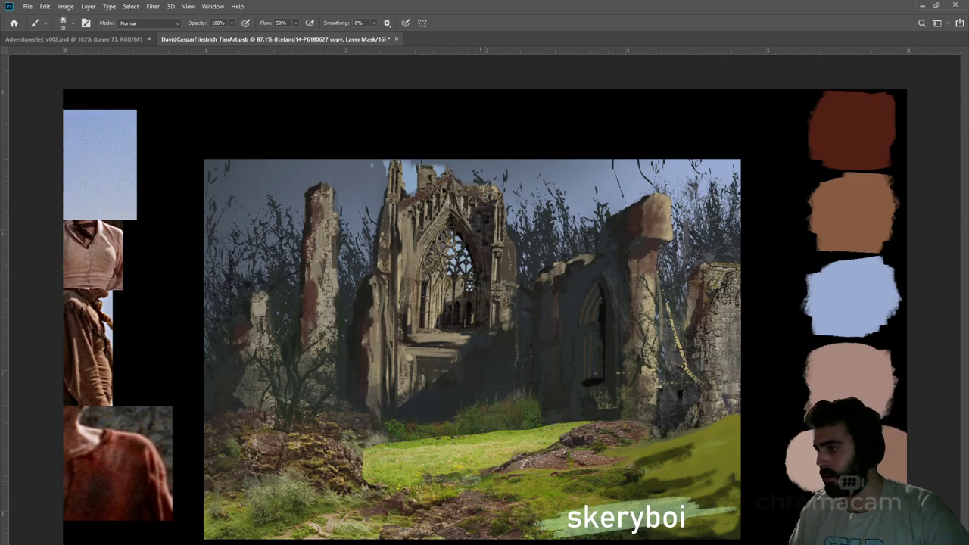
pyautogui.moveTo(368, 470)
pyautogui.mouseDown()
pyautogui.moveTo(407, 475)
pyautogui.moveTo(378, 450)
pyautogui.mouseUp()
pyautogui.moveTo(443, 435)
pyautogui.mouseDown()
pyautogui.moveTo(394, 446)
pyautogui.moveTo(477, 437)
pyautogui.moveTo(436, 445)
pyautogui.mouseUp()
pyautogui.moveTo(493, 432); pyautogui.dragTo(469, 438)
pyautogui.moveTo(409, 460)
pyautogui.mouseDown()
pyautogui.moveTo(520, 444)
pyautogui.moveTo(406, 458)
pyautogui.mouseUp()
pyautogui.moveTo(432, 458)
pyautogui.mouseDown()
pyautogui.moveTo(530, 449)
pyautogui.moveTo(423, 466)
pyautogui.mouseUp()
pyautogui.moveTo(438, 469)
pyautogui.mouseDown()
pyautogui.moveTo(464, 470)
pyautogui.moveTo(535, 449)
pyautogui.moveTo(475, 461)
pyautogui.mouseUp()
pyautogui.moveTo(502, 458); pyautogui.dragTo(466, 467)
pyautogui.moveTo(474, 453)
pyautogui.mouseDown()
pyautogui.moveTo(534, 438)
pyautogui.moveTo(441, 450)
pyautogui.moveTo(511, 427)
pyautogui.moveTo(471, 433)
pyautogui.moveTo(500, 421)
pyautogui.moveTo(492, 416)
pyautogui.moveTo(524, 426)
pyautogui.moveTo(554, 411)
pyautogui.moveTo(527, 417)
pyautogui.moveTo(518, 403)
pyautogui.moveTo(562, 419)
pyautogui.moveTo(520, 401)
pyautogui.moveTo(533, 423)
pyautogui.moveTo(530, 399)
pyautogui.moveTo(500, 423)
pyautogui.moveTo(460, 430)
pyautogui.moveTo(521, 425)
pyautogui.moveTo(463, 437)
pyautogui.moveTo(512, 431)
pyautogui.moveTo(417, 442)
pyautogui.moveTo(441, 455)
pyautogui.moveTo(431, 445)
pyautogui.moveTo(538, 425)
pyautogui.mouseUp()
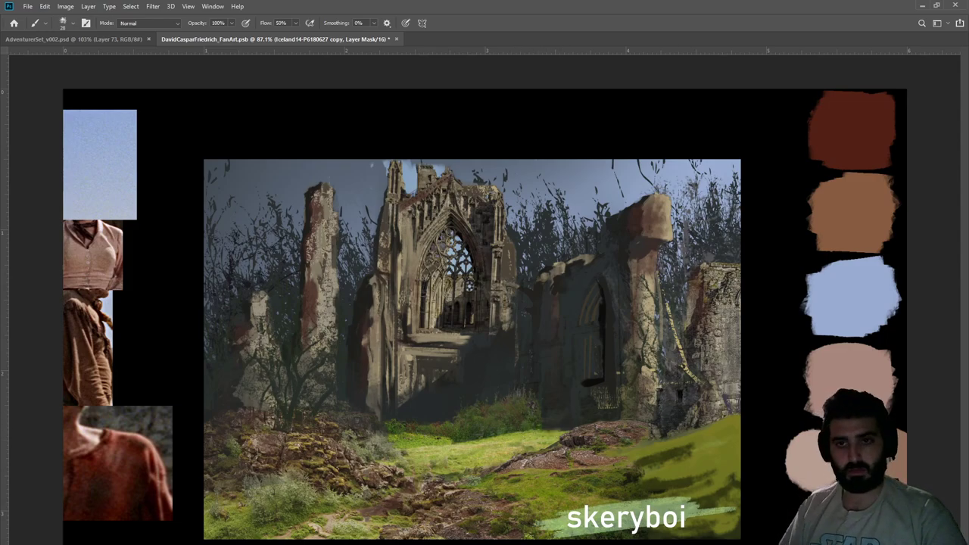
# Add an Exposure adjustment layer for the meadow grass and delete its layer mask
pyautogui.hotkey('ctrl', '2')
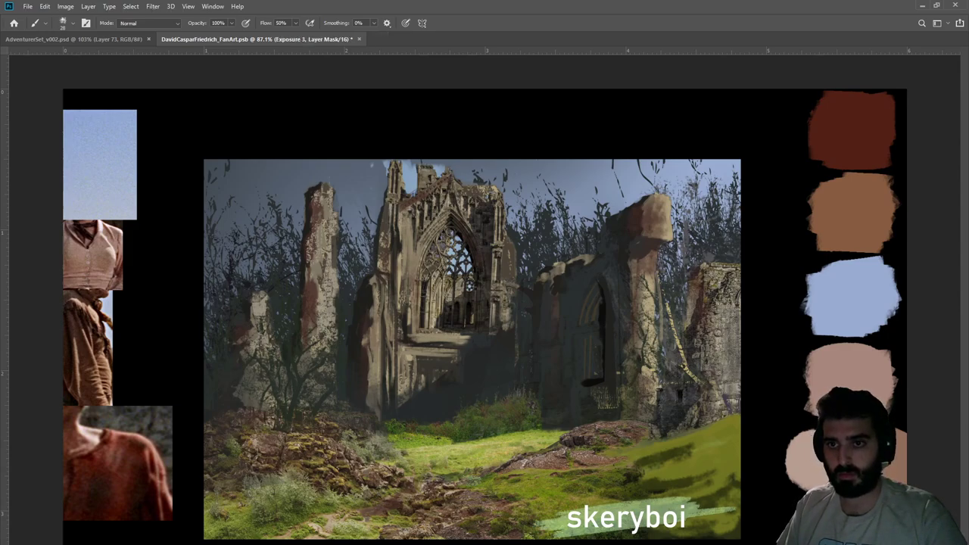
pyautogui.press('Delete')
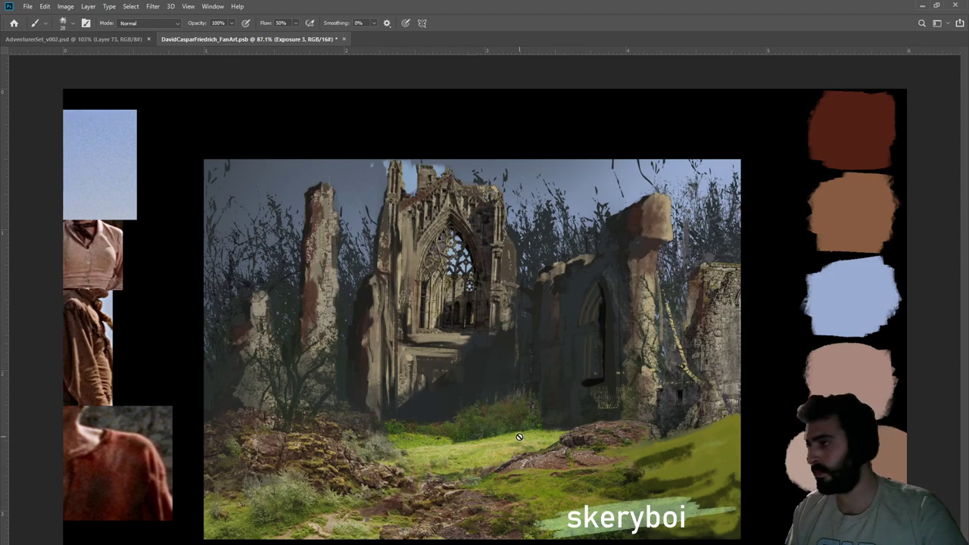
# Mask the Exposure adjustment so its shadow darkens the rear left meadow by the ruin, and compare the scene with and without it
pyautogui.hotkey('ctrl', '\\')
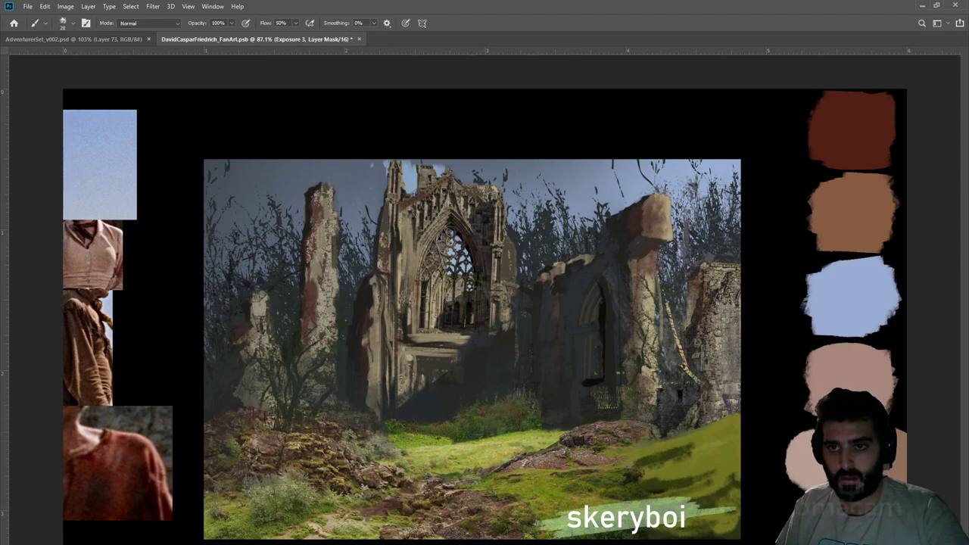
pyautogui.press('l')
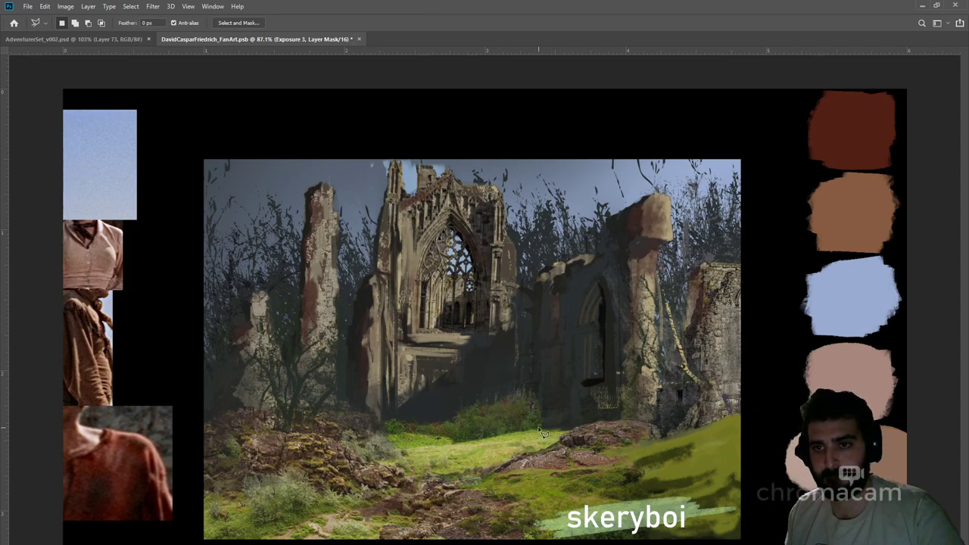
pyautogui.press('b')
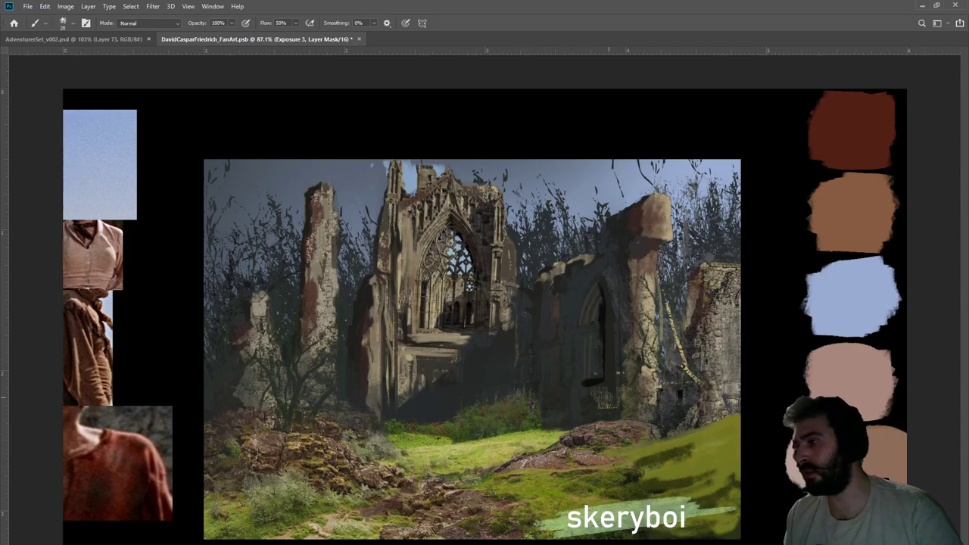
pyautogui.hotkey('ctrl', '2')
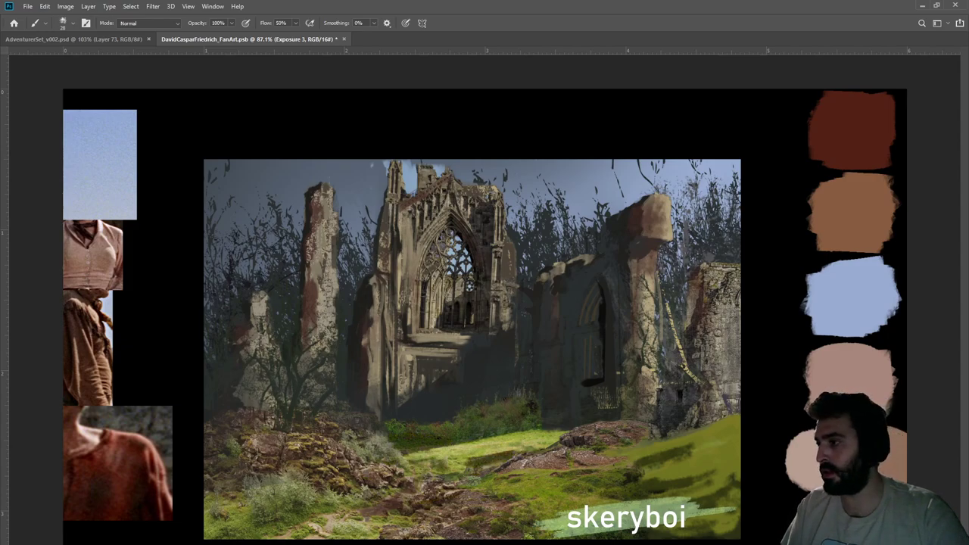
pyautogui.hotkey('ctrl', '\\')
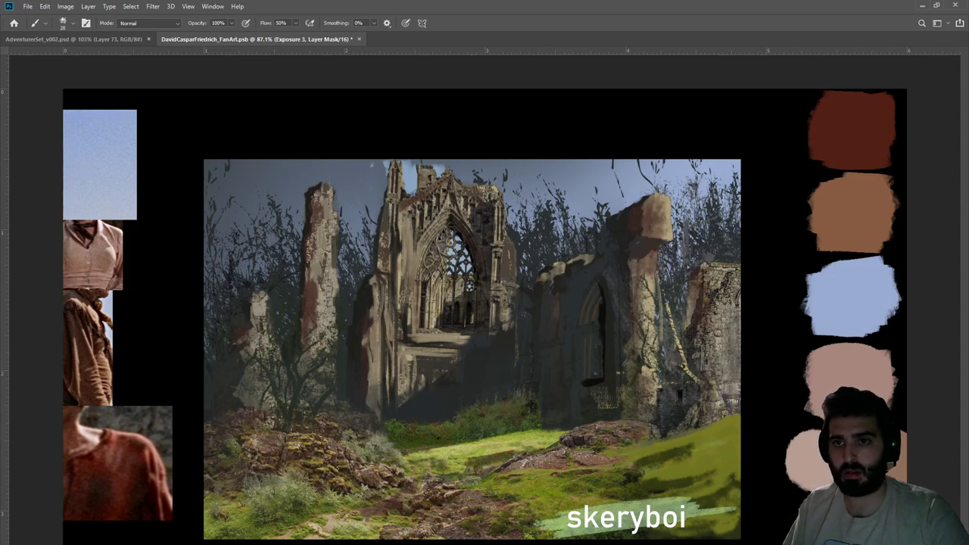
pyautogui.hotkey('ctrl', 'z')
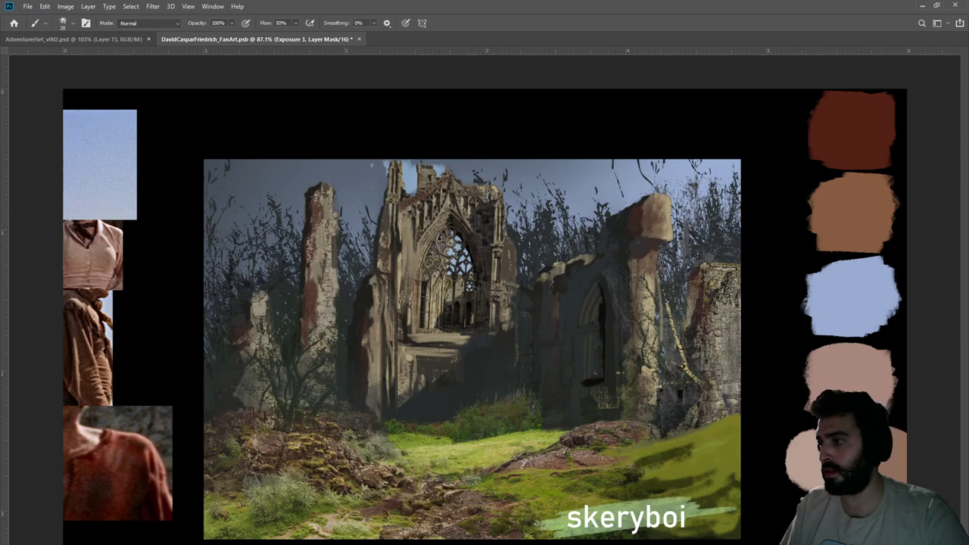
pyautogui.hotkey('ctrl', 'shift', 'z')
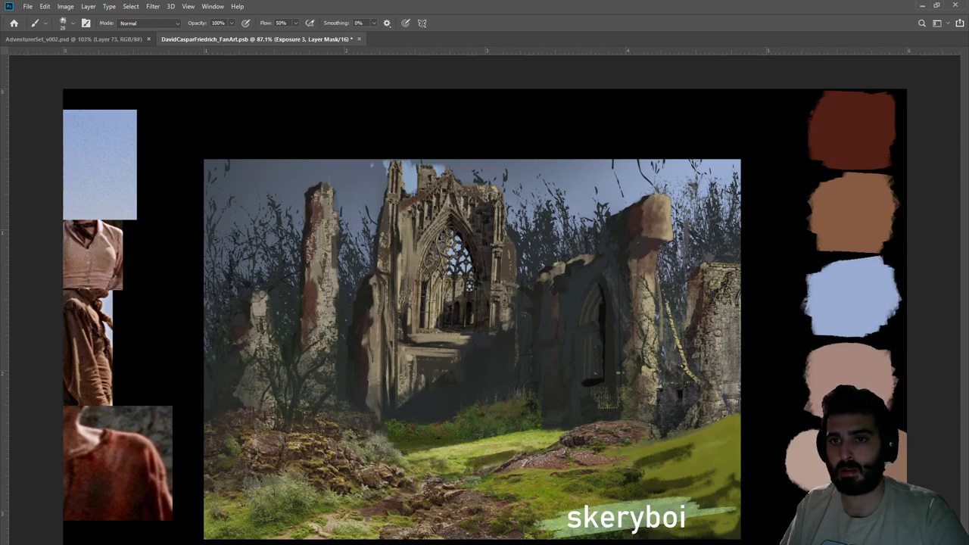
pyautogui.hotkey('ctrl', 'z')
pyautogui.hotkey('ctrl', 'shift', 'z')
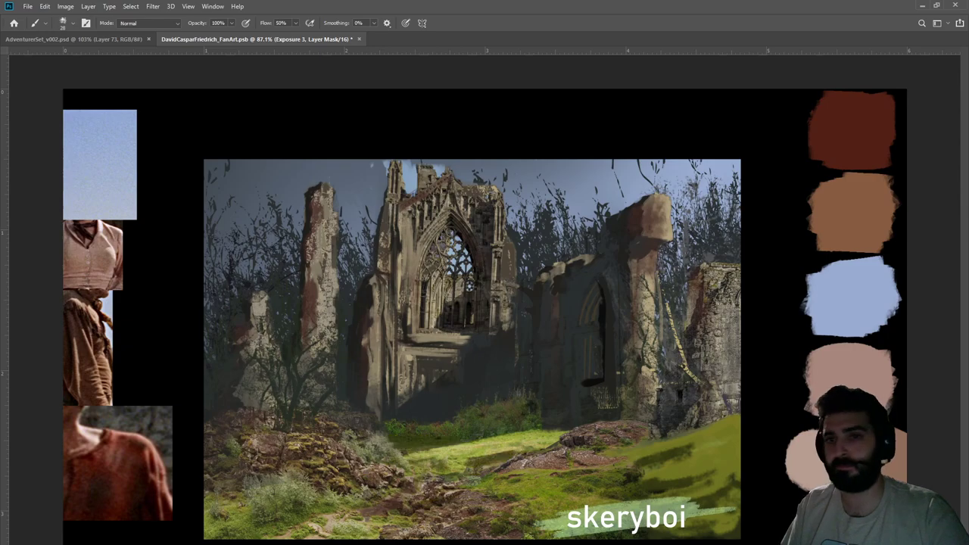
# Paint on the Exposure layer mask to shape the shadows across the middle of the meadow
pyautogui.moveTo(472, 448); pyautogui.dragTo(417, 454)
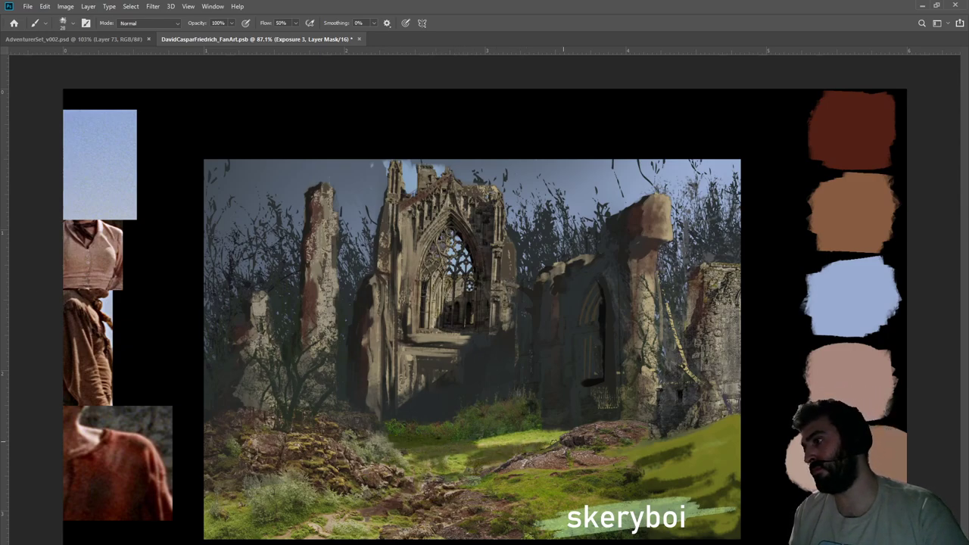
pyautogui.moveTo(541, 439)
pyautogui.mouseDown()
pyautogui.moveTo(479, 445)
pyautogui.moveTo(562, 431)
pyautogui.moveTo(433, 457)
pyautogui.moveTo(461, 455)
pyautogui.moveTo(418, 454)
pyautogui.moveTo(430, 462)
pyautogui.moveTo(536, 441)
pyautogui.moveTo(435, 468)
pyautogui.moveTo(509, 455)
pyautogui.moveTo(455, 467)
pyautogui.moveTo(535, 448)
pyautogui.moveTo(476, 456)
pyautogui.moveTo(618, 393)
pyautogui.moveTo(579, 439)
pyautogui.moveTo(458, 452)
pyautogui.moveTo(554, 438)
pyautogui.moveTo(500, 444)
pyautogui.mouseUp()
pyautogui.moveTo(552, 437)
pyautogui.mouseDown()
pyautogui.moveTo(439, 452)
pyautogui.moveTo(450, 453)
pyautogui.mouseUp()
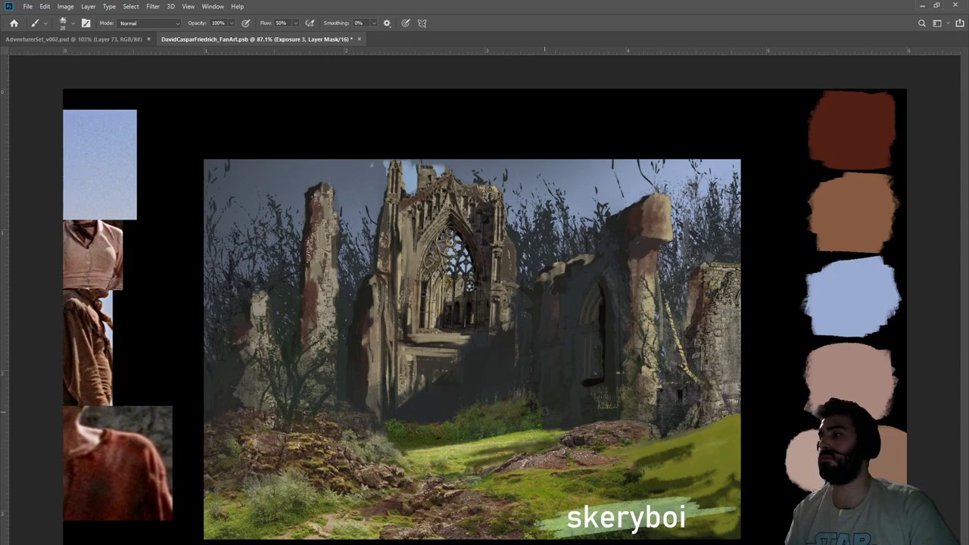
# Preview the photos in the Ruins group over the scene, and show and select the Gothic Ruins (132) photo
pyautogui.press('z')
pyautogui.moveTo(508, 389); pyautogui.dragTo(615, 365)
pyautogui.moveTo(544, 401); pyautogui.dragTo(642, 372)
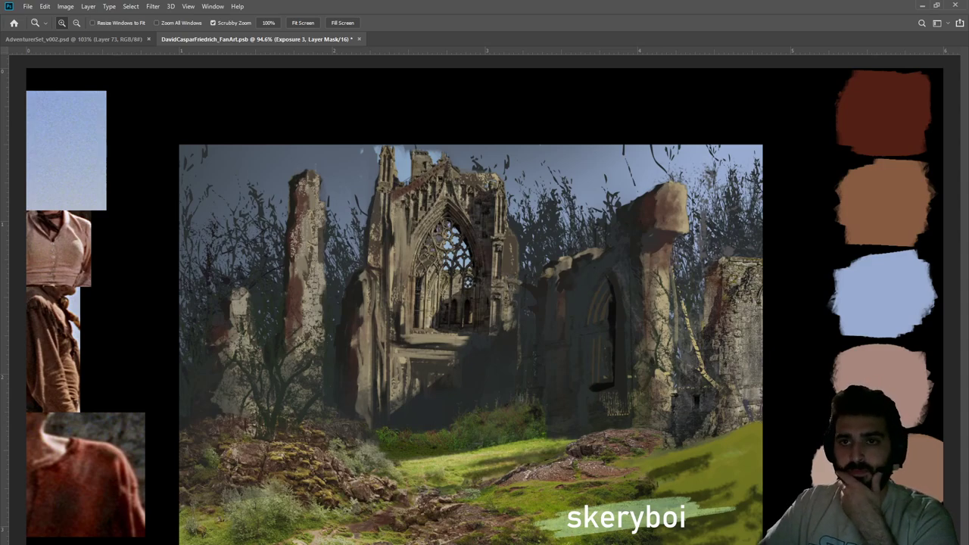
pyautogui.hotkey('alt', '[')
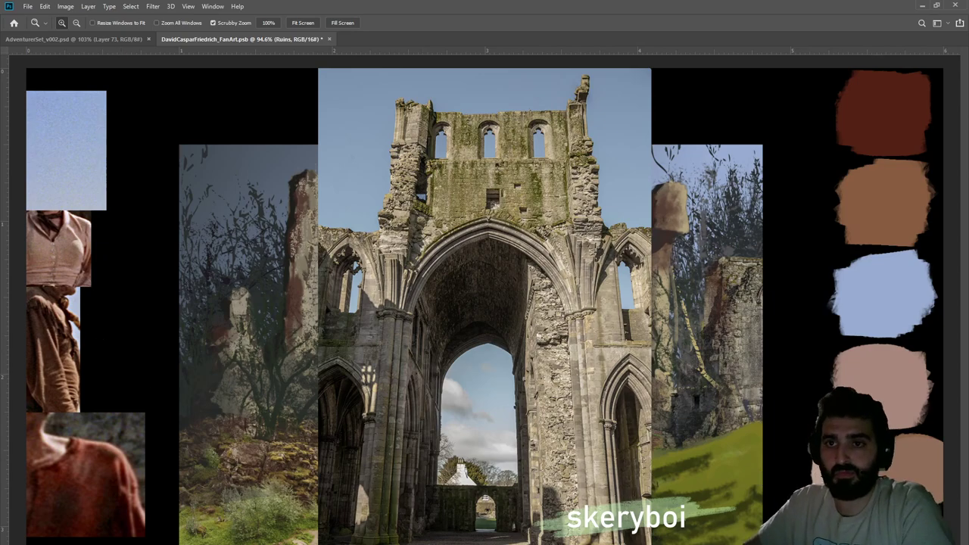
pyautogui.press('Escape')
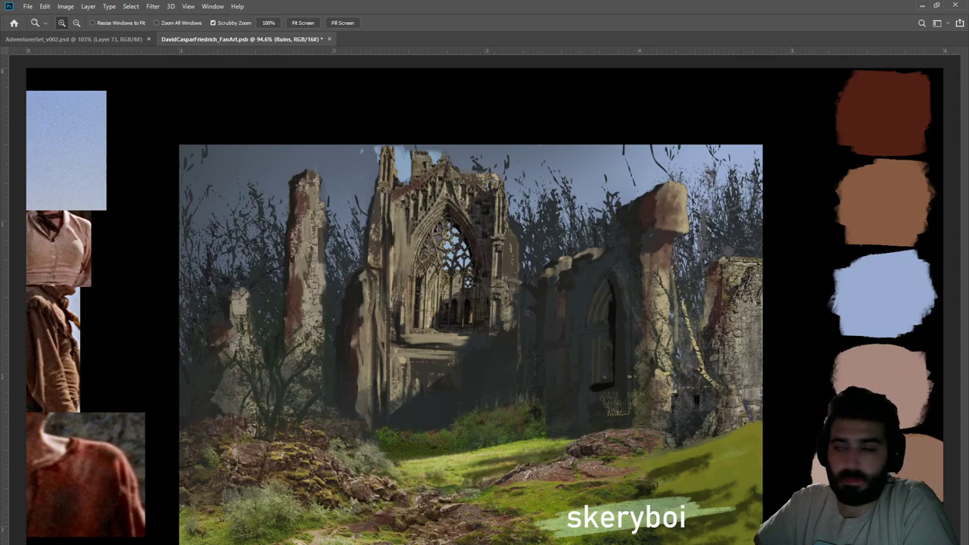
pyautogui.hotkey('ctrl', ',')
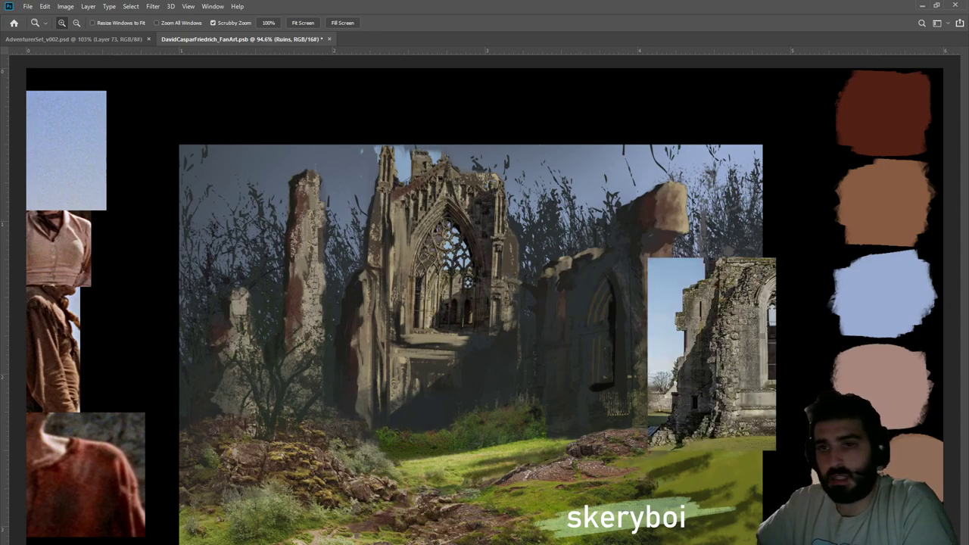
pyautogui.hotkey('ctrl', ',')
pyautogui.hotkey('ctrl', ',')
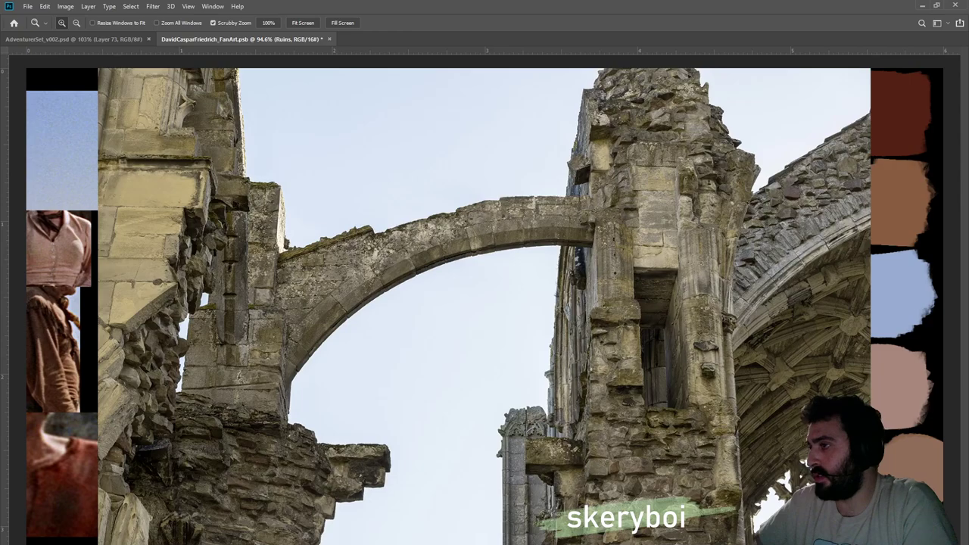
pyautogui.hotkey('ctrl', ',')
pyautogui.hotkey('alt', '[')
pyautogui.hotkey('ctrl', ',')
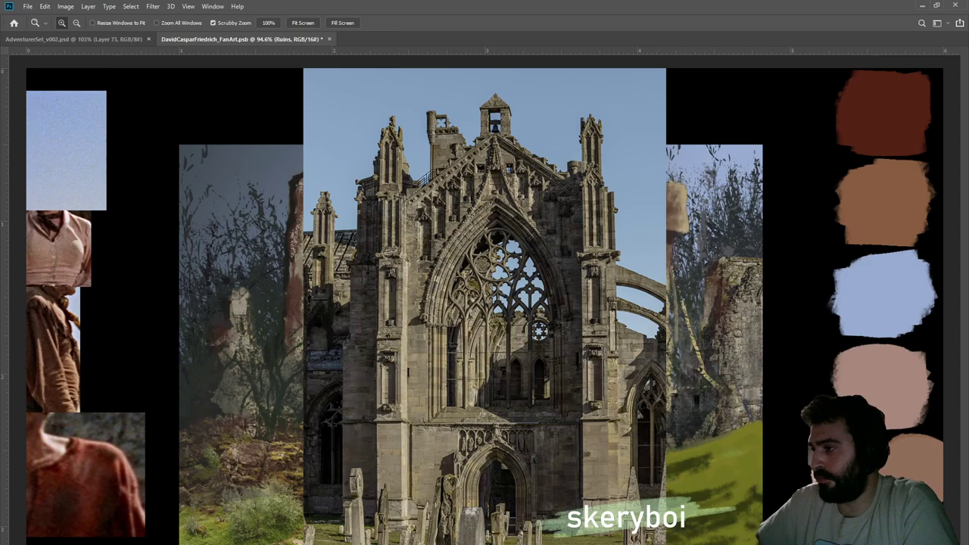
pyautogui.hotkey('alt', '[')
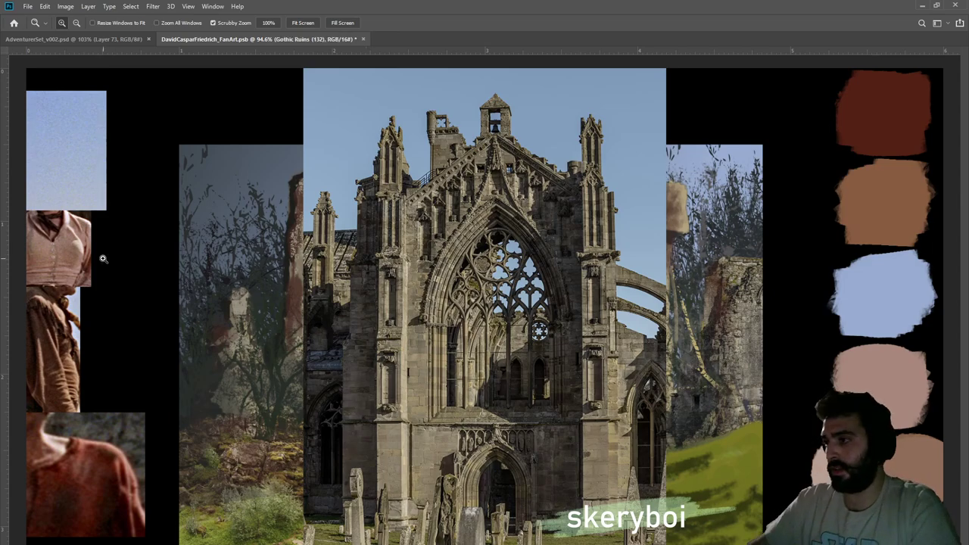
# Outline the left turret and side wall of the Gothic church photo with the Polygonal Lasso and copy it to a new layer
pyautogui.press('l')
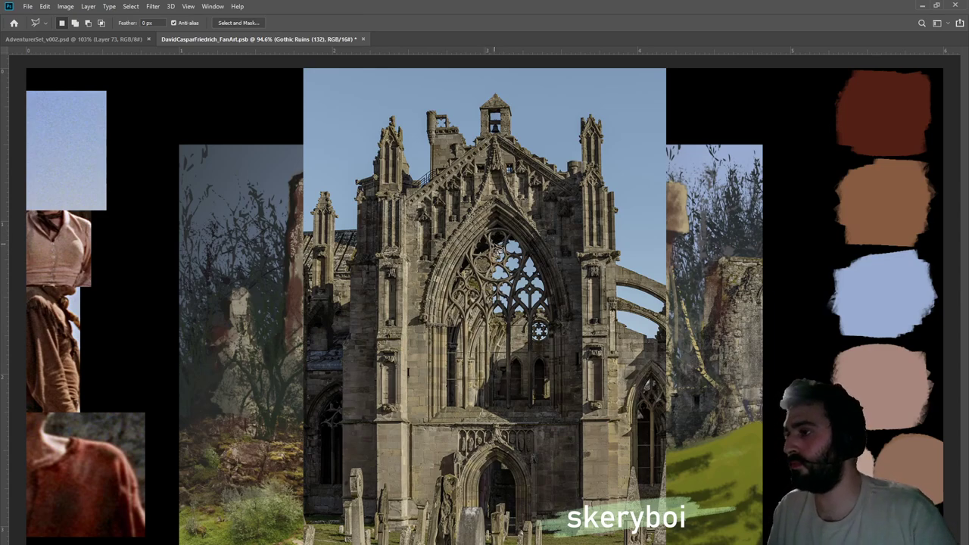
pyautogui.click(294, 220)
pyautogui.click(323, 176)
pyautogui.click(345, 190)
pyautogui.click(357, 214)
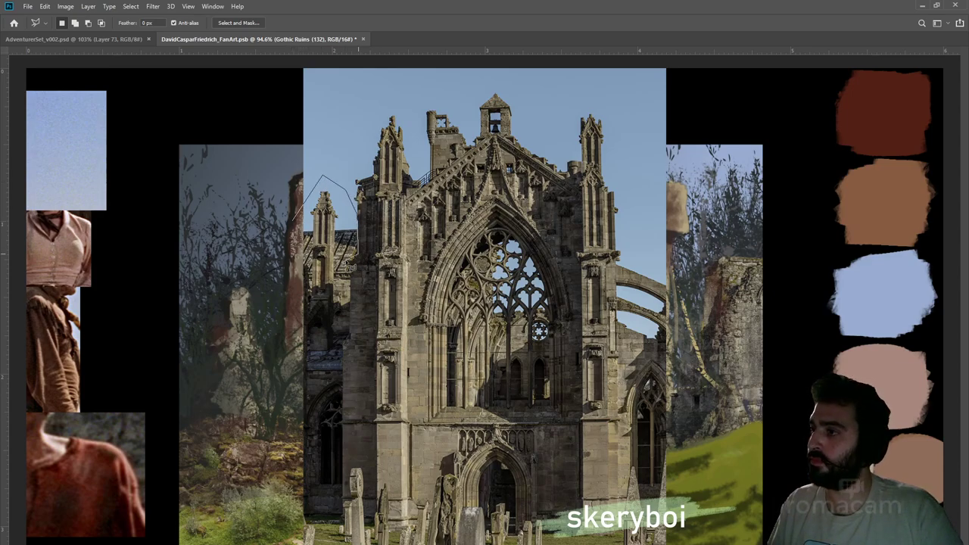
pyautogui.click(346, 346)
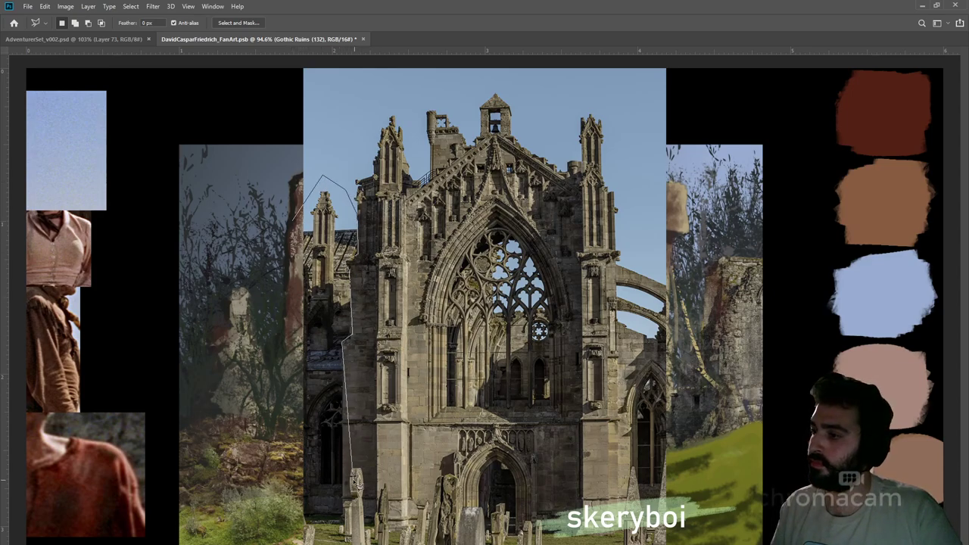
pyautogui.click(343, 522)
pyautogui.click(285, 520)
pyautogui.click(293, 225)
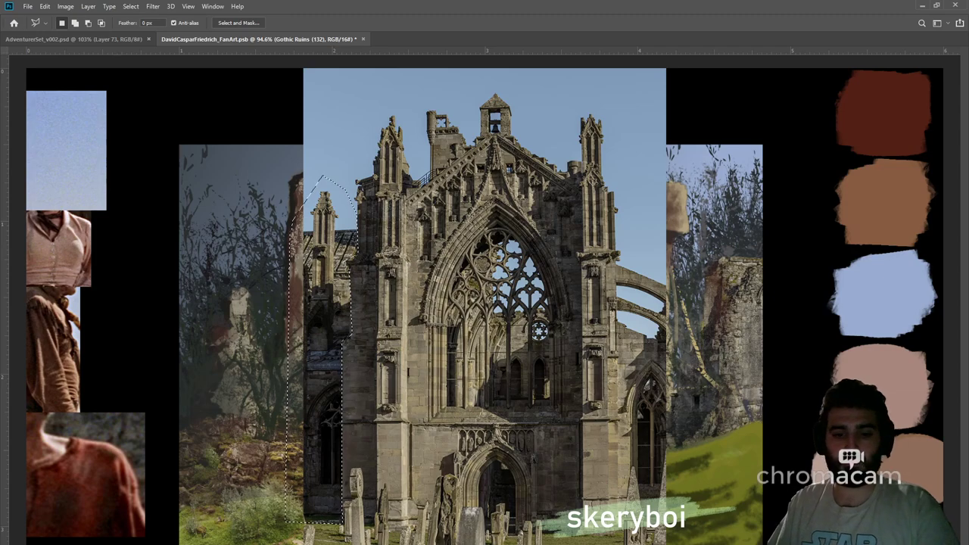
pyautogui.hotkey('ctrl', 'j')
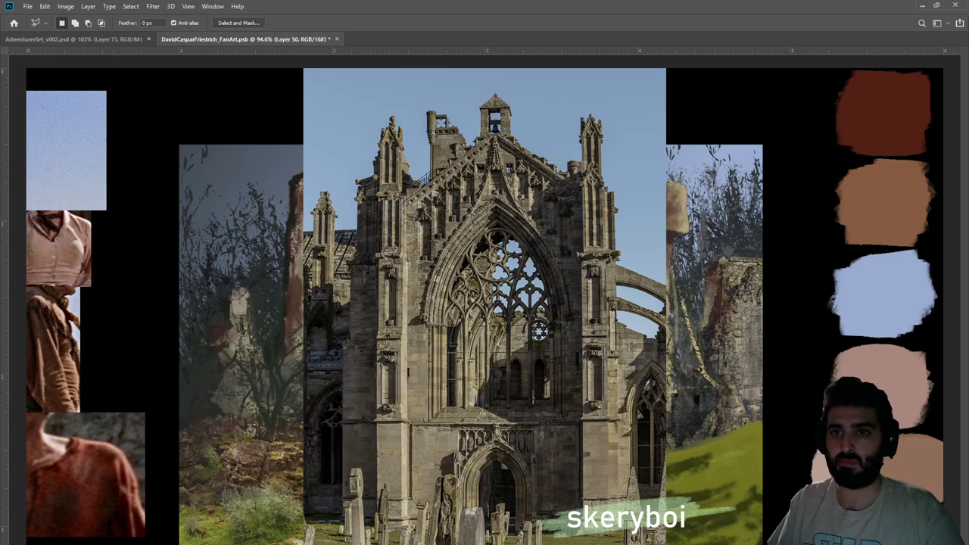
# Lasso the left half of the church photo's doorway arch, copy it to a new layer and hide the Gothic Ruins photo
pyautogui.hotkey('ctrl', ',')
pyautogui.hotkey('ctrl', ',')
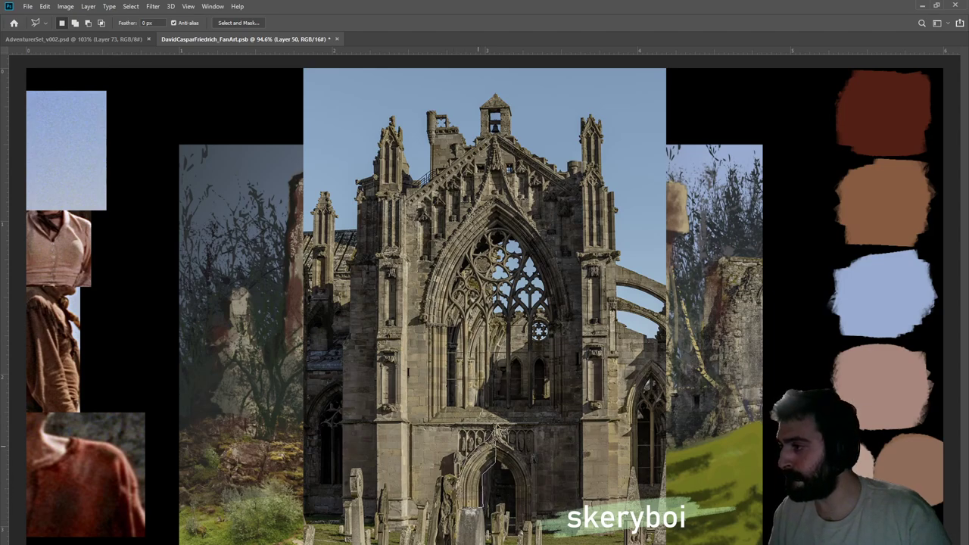
pyautogui.hotkey('ctrl', 'z')
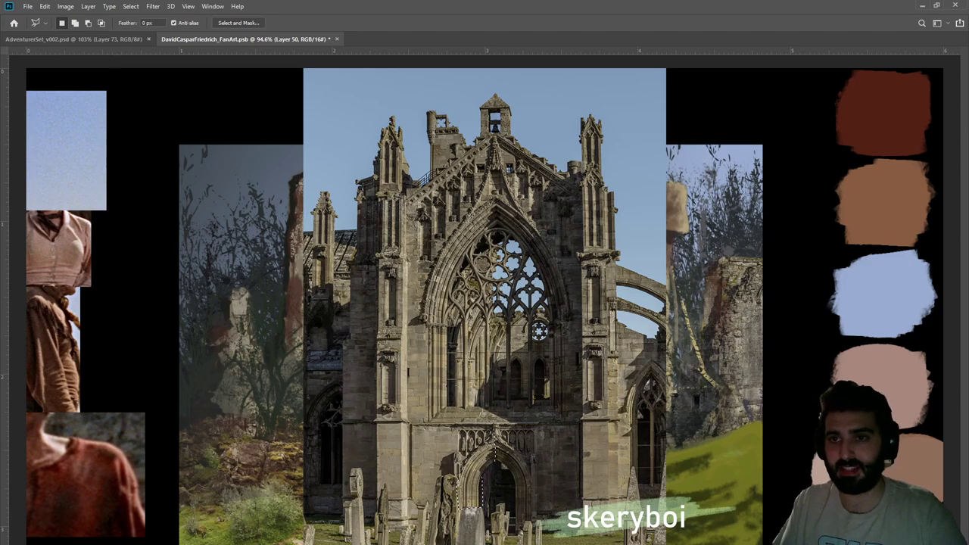
pyautogui.keyDown('ctrl'); pyautogui.click(519, 515); pyautogui.keyUp('ctrl')
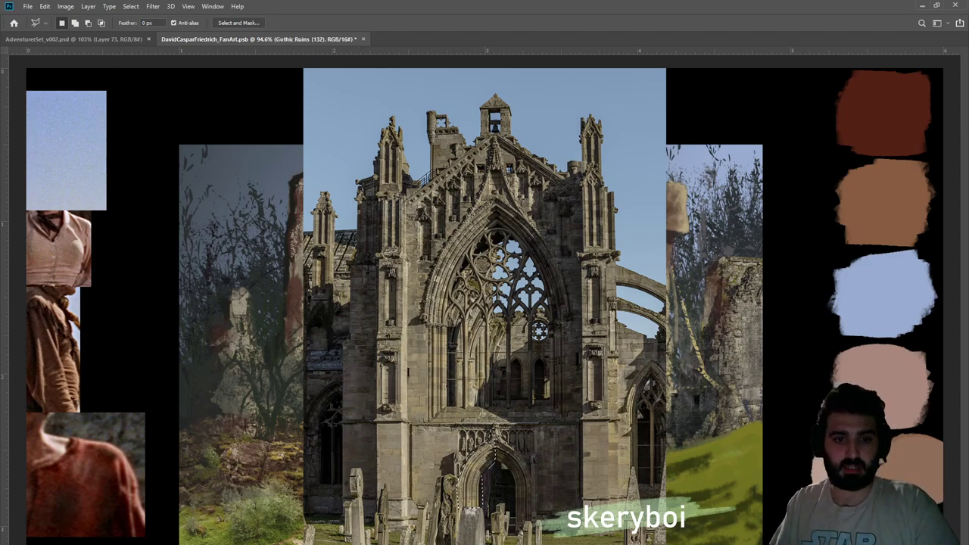
pyautogui.hotkey('ctrl', 'j')
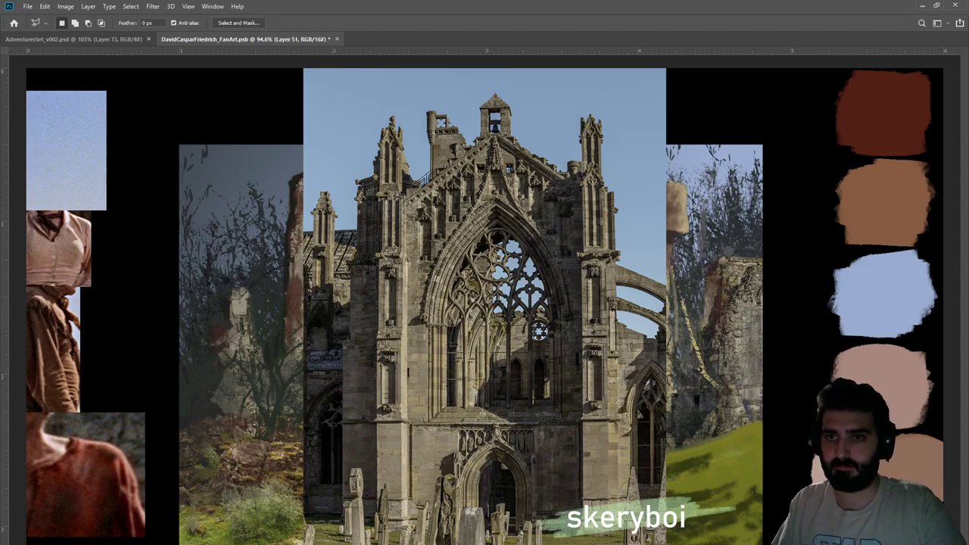
pyautogui.hotkey('ctrl', ',')
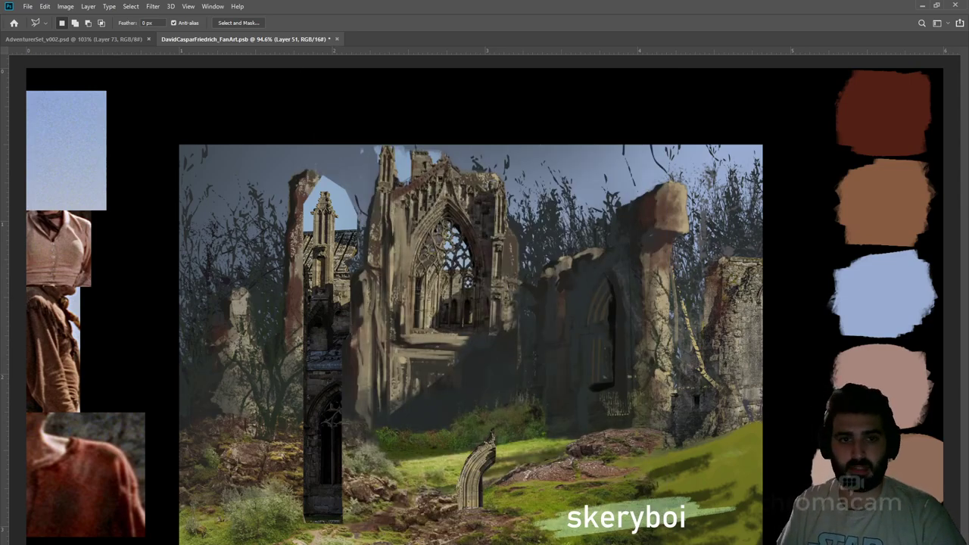
# Toggle the original Friedrich ruin painting over the scene to compare them, and leave the painting shown and selected
pyautogui.hotkey('ctrl', ',')
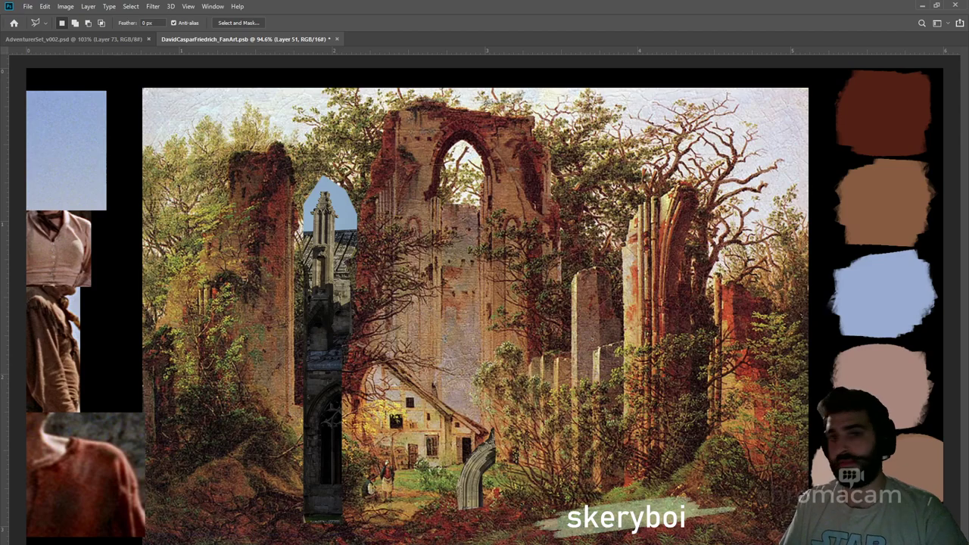
pyautogui.hotkey('ctrl', ',')
pyautogui.hotkey('ctrl', ',')
pyautogui.hotkey('ctrl', ',')
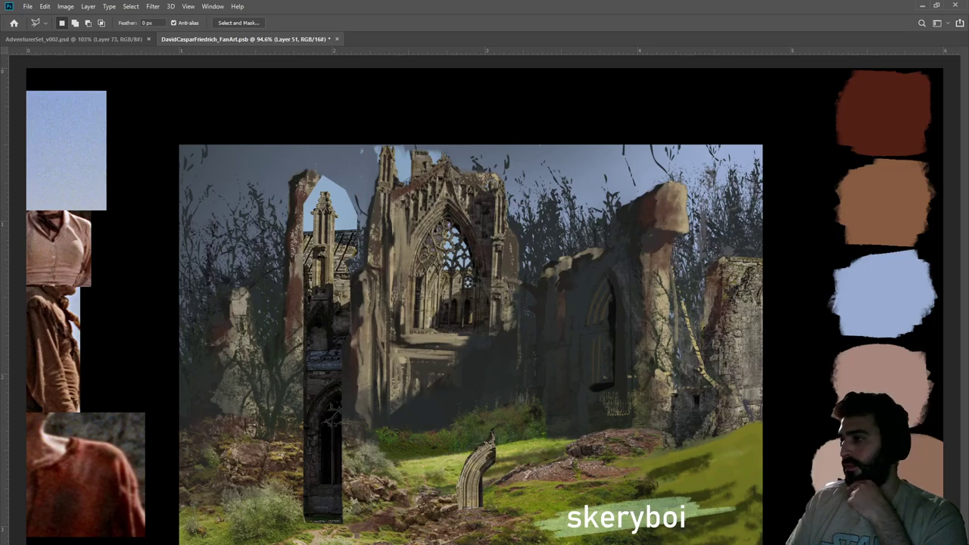
pyautogui.hotkey('ctrl', ',')
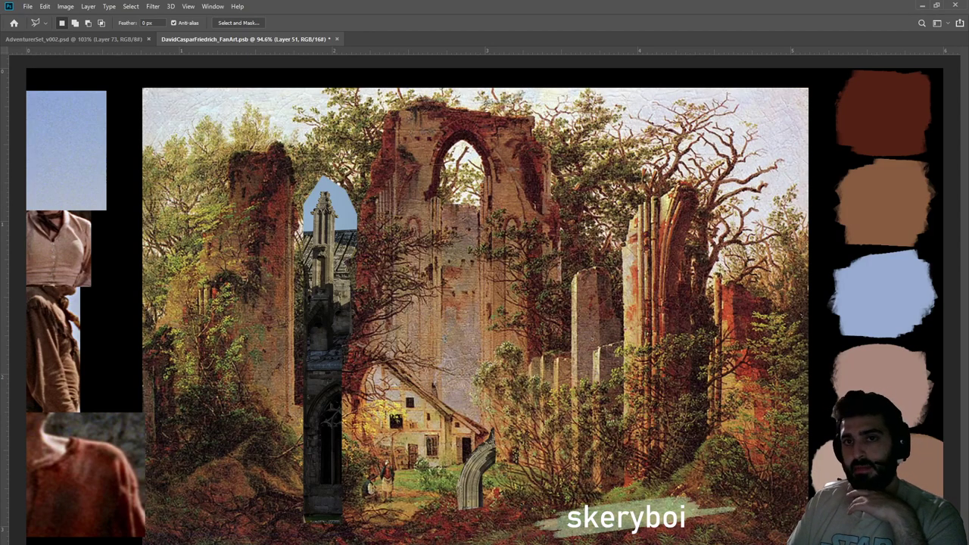
pyautogui.hotkey('ctrl', ',')
pyautogui.hotkey('ctrl', ',')
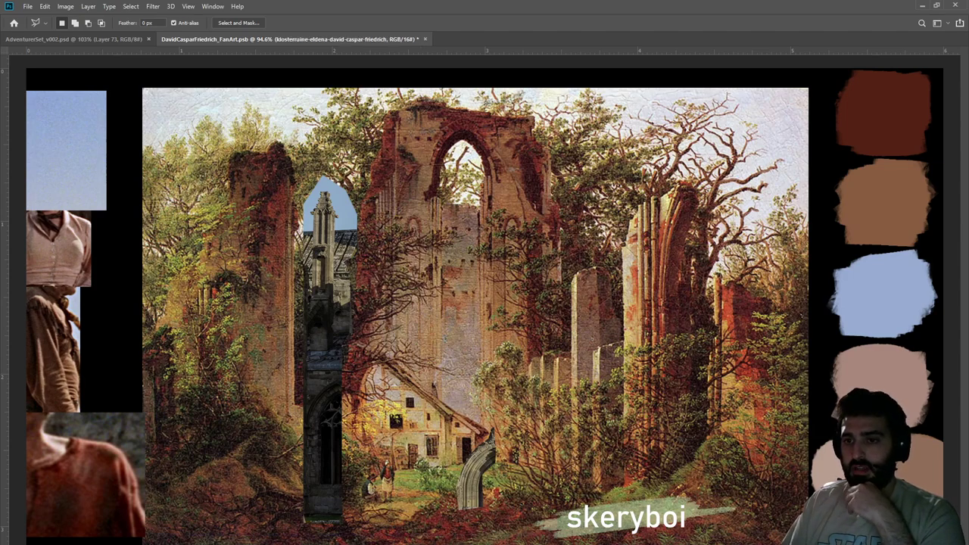
# Reduce the Friedrich reference painting's saturation with a Hue/Saturation adjustment layer
pyautogui.hotkey('alt', ']')
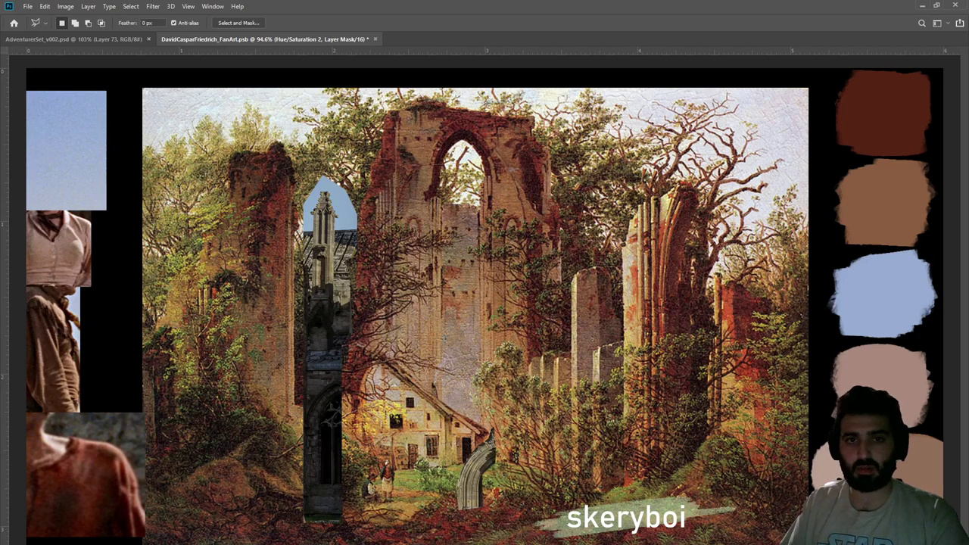
pyautogui.hotkey('ctrl', ',')
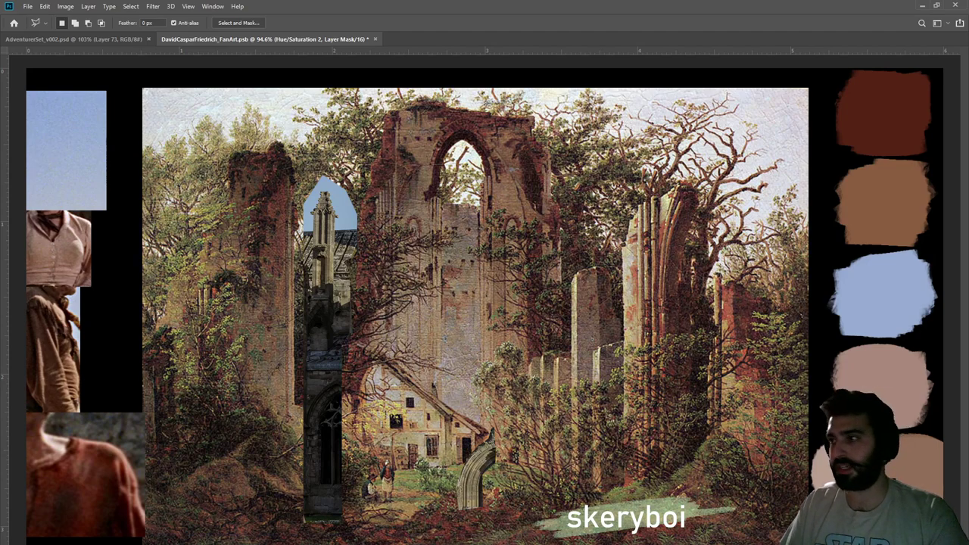
pyautogui.hotkey('ctrl', ',')
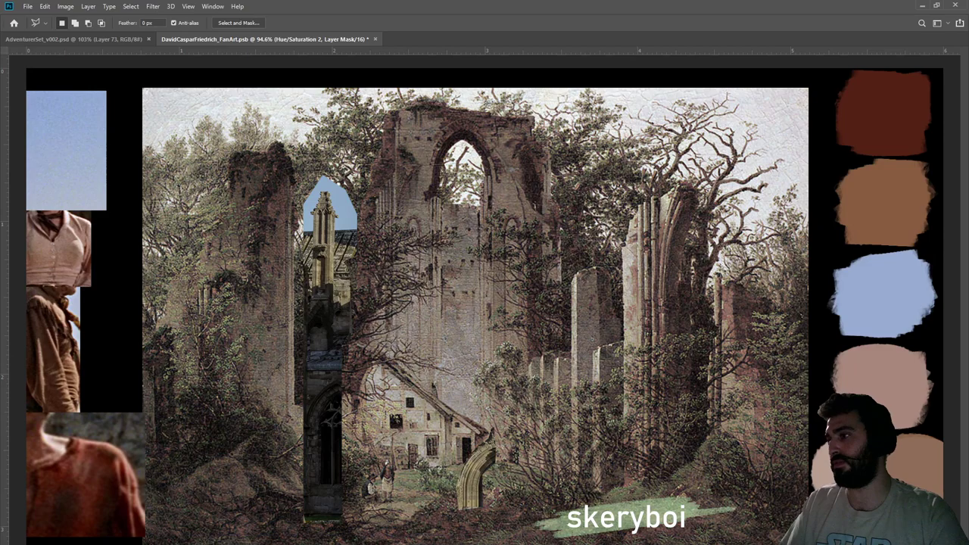
pyautogui.hotkey('ctrl', ',')
pyautogui.hotkey('ctrl', ',')
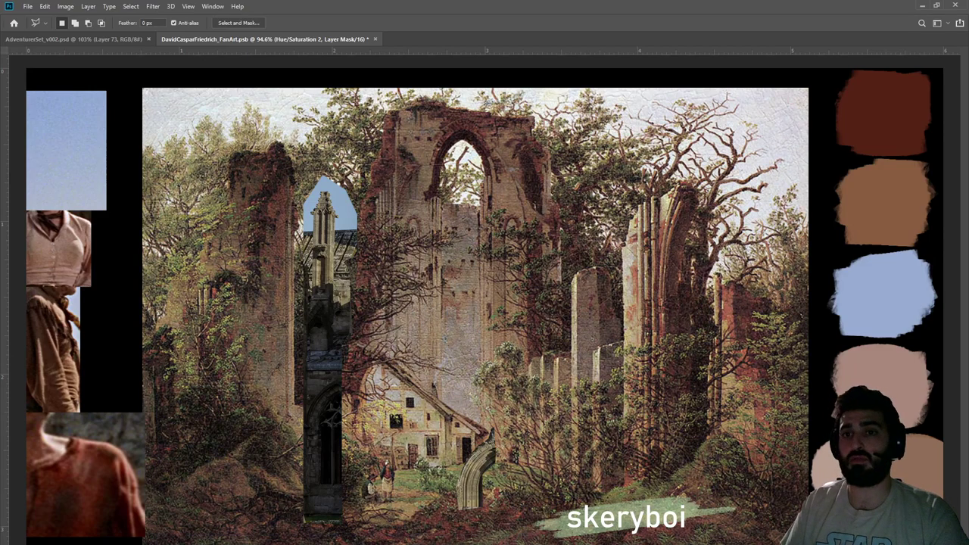
# Compare the Friedrich painting with and without its desaturation, then hide it and select the doorway arch piece's layer
pyautogui.hotkey('ctrl', ',')
pyautogui.hotkey('ctrl', ',')
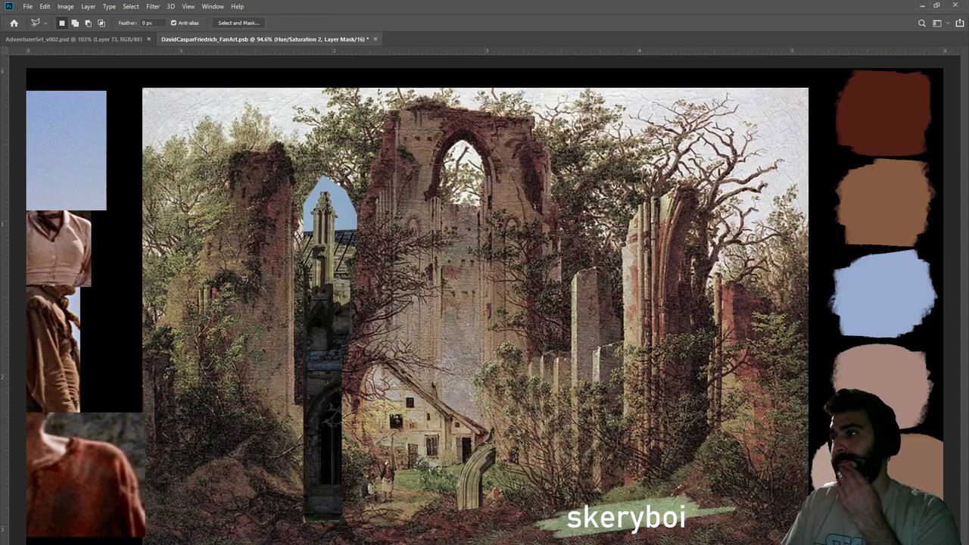
pyautogui.hotkey('ctrl', ',')
pyautogui.hotkey('ctrl', ',')
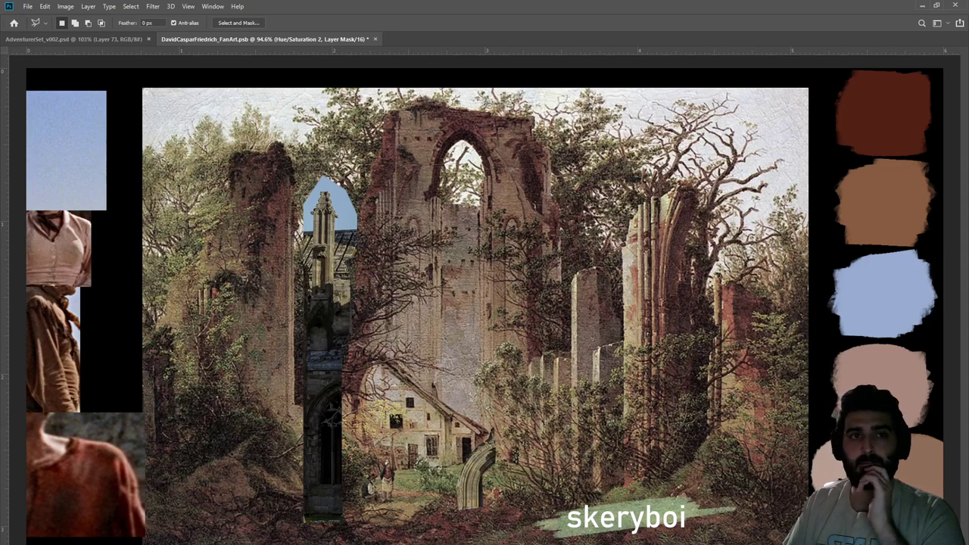
pyautogui.hotkey('ctrl', ',')
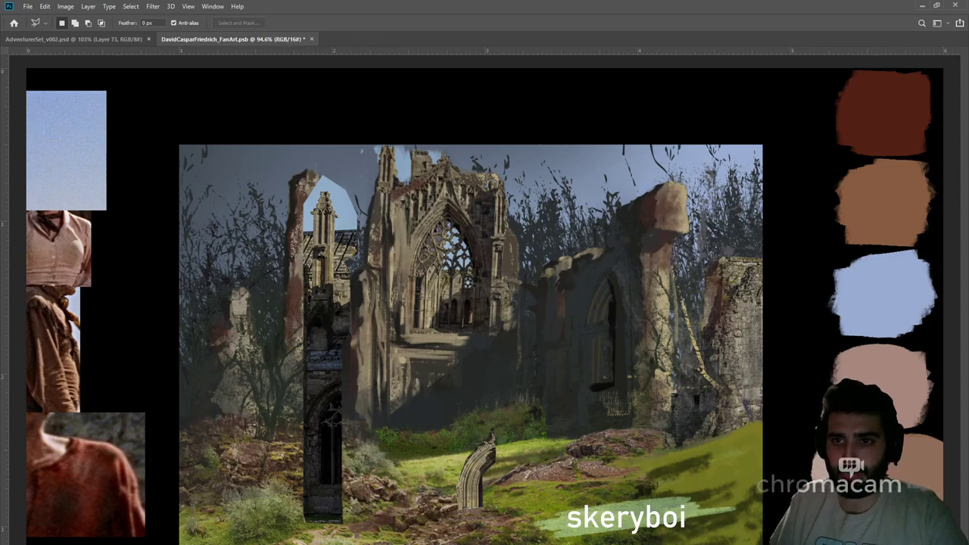
pyautogui.hotkey('ctrl', ',')
pyautogui.hotkey('ctrl', ',')
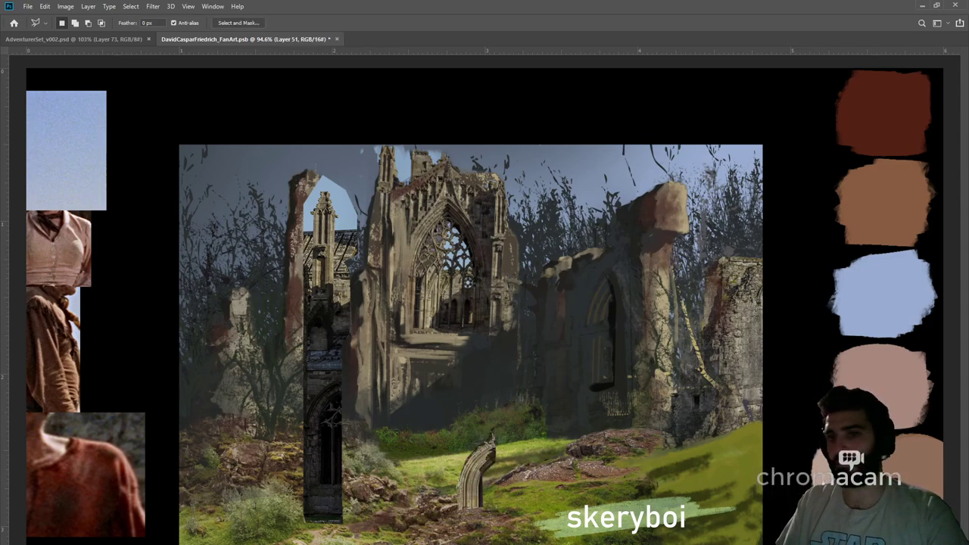
# Transform the arch piece onto the right wall's window opening, narrowing it to 44.71% width and stretching it to 144% height
pyautogui.hotkey('ctrl', 't')
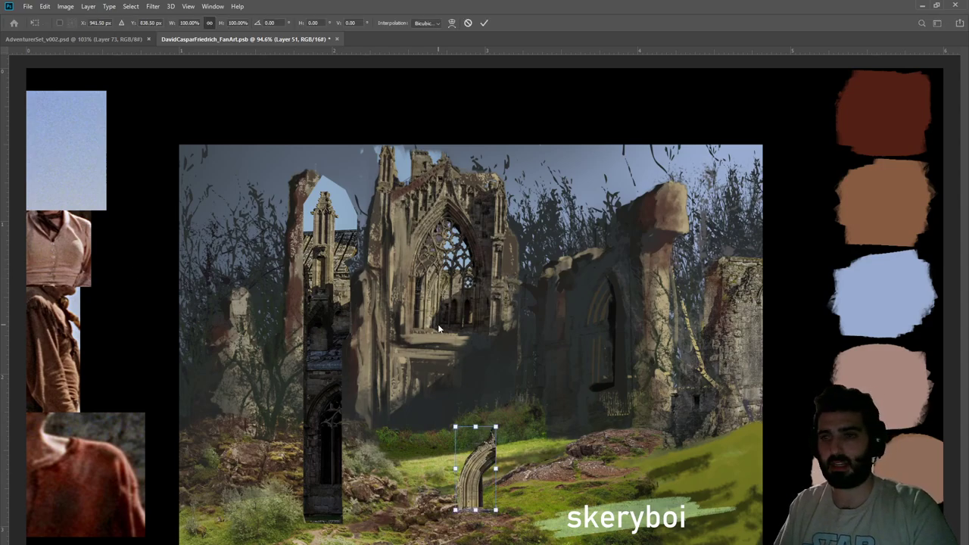
pyautogui.moveTo(482, 455); pyautogui.dragTo(604, 292)
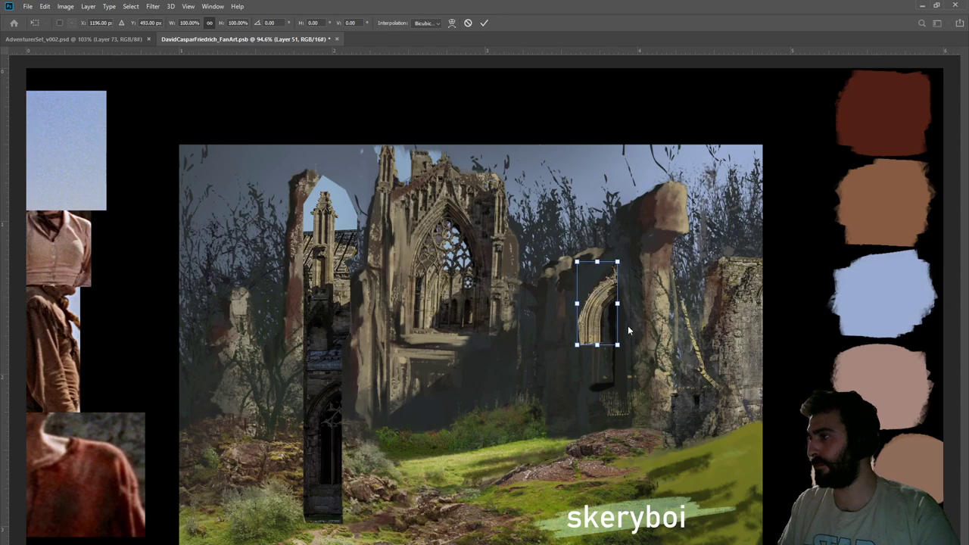
pyautogui.moveTo(577, 303); pyautogui.dragTo(599, 303)
pyautogui.moveTo(595, 319); pyautogui.dragTo(599, 341)
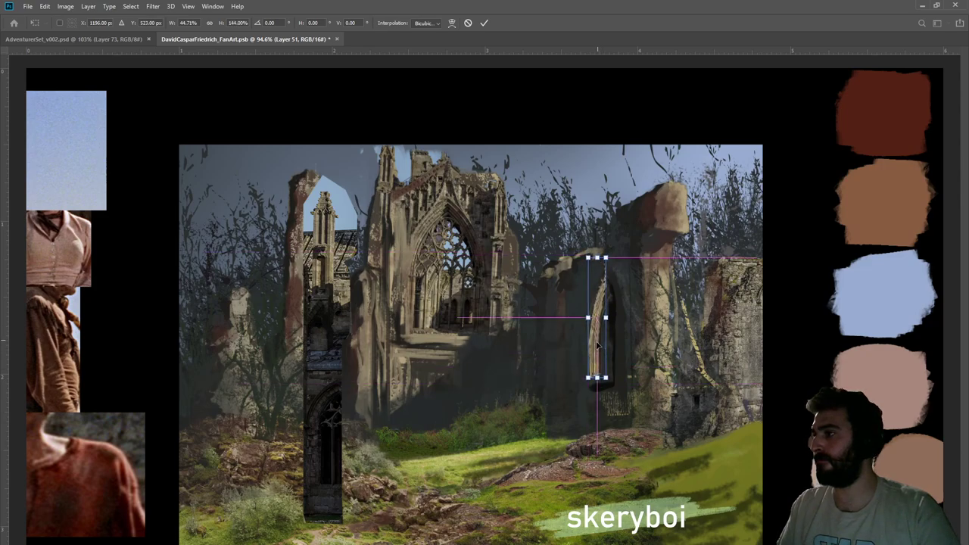
pyautogui.press('Return')
# Darken the placed window arch to blend it into the shadowed right wall
pyautogui.press('l')
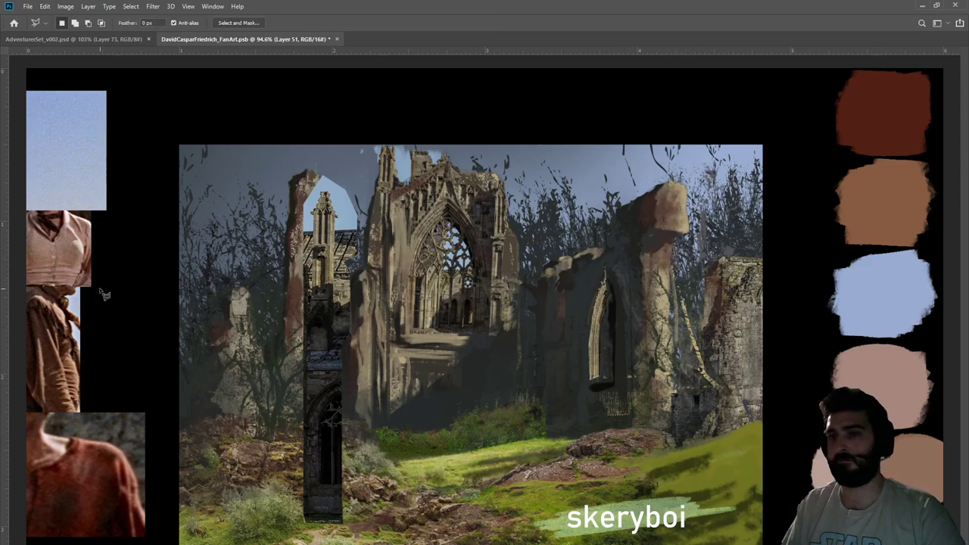
pyautogui.hotkey('ctrl', 'l')
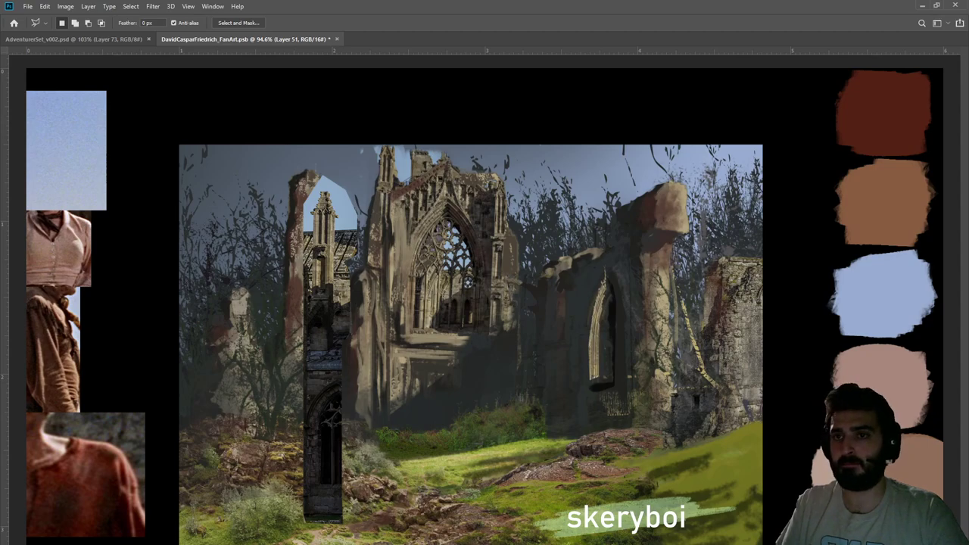
pyautogui.hotkey('ctrl', 'z')
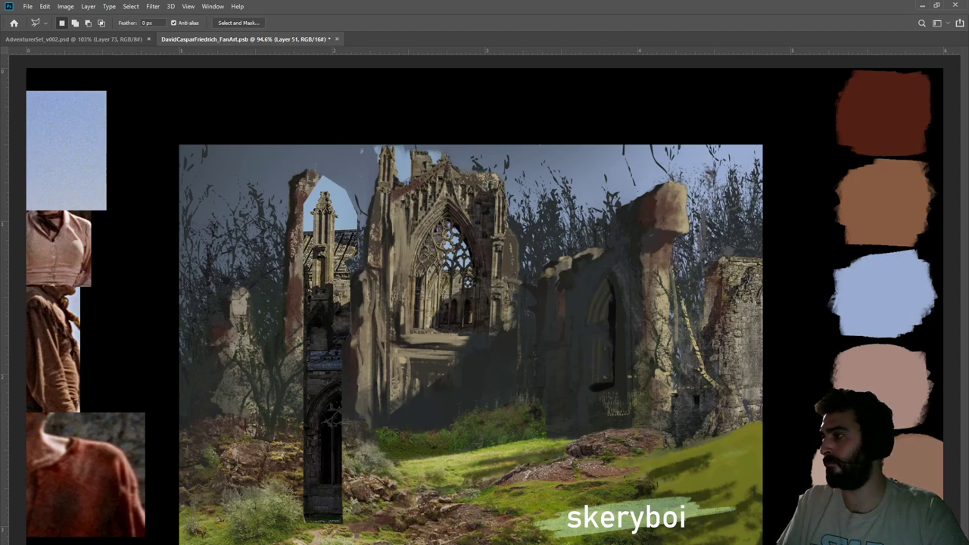
pyautogui.hotkey('ctrl', 'z')
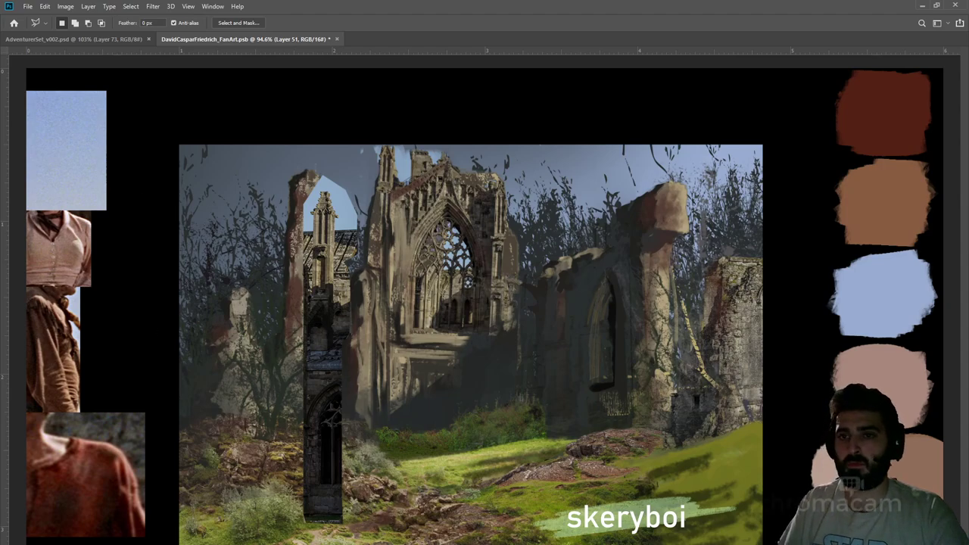
# Scale the church turret piece to 43.11% and place it between the left pillar and the main facade
pyautogui.press('e')
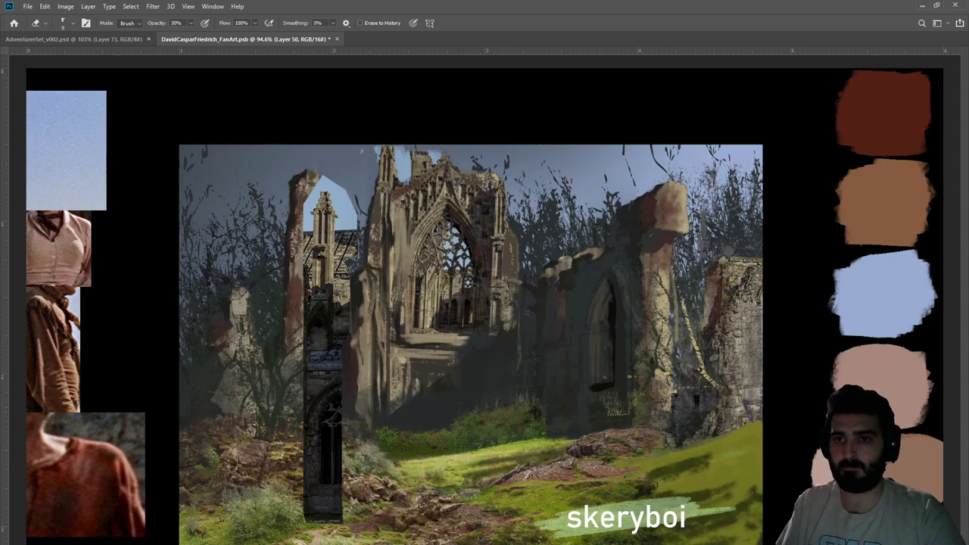
pyautogui.hotkey('ctrl', ',')
pyautogui.hotkey('ctrl', ',')
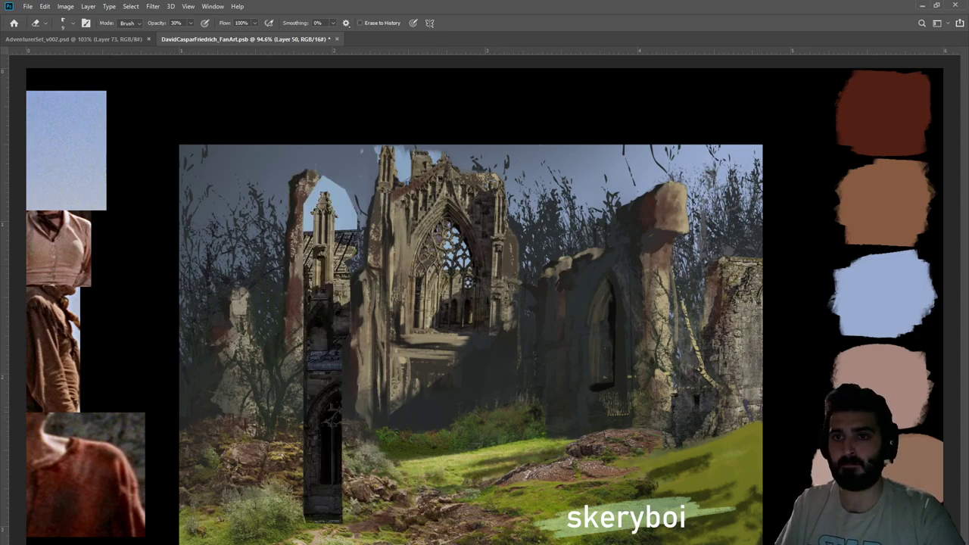
pyautogui.hotkey('ctrl', 't')
pyautogui.moveTo(325, 218); pyautogui.dragTo(557, 228)
pyautogui.moveTo(591, 167); pyautogui.dragTo(558, 369)
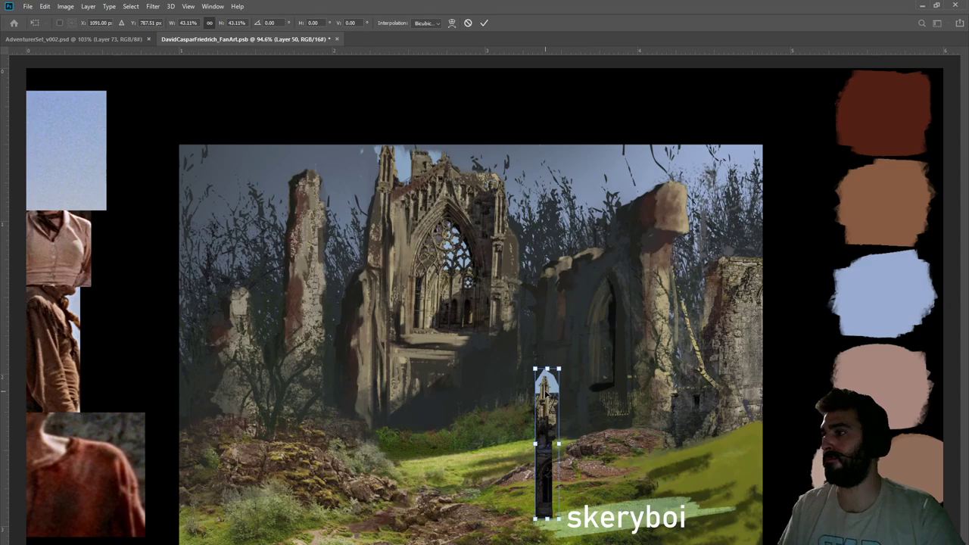
pyautogui.moveTo(547, 424); pyautogui.dragTo(331, 290)
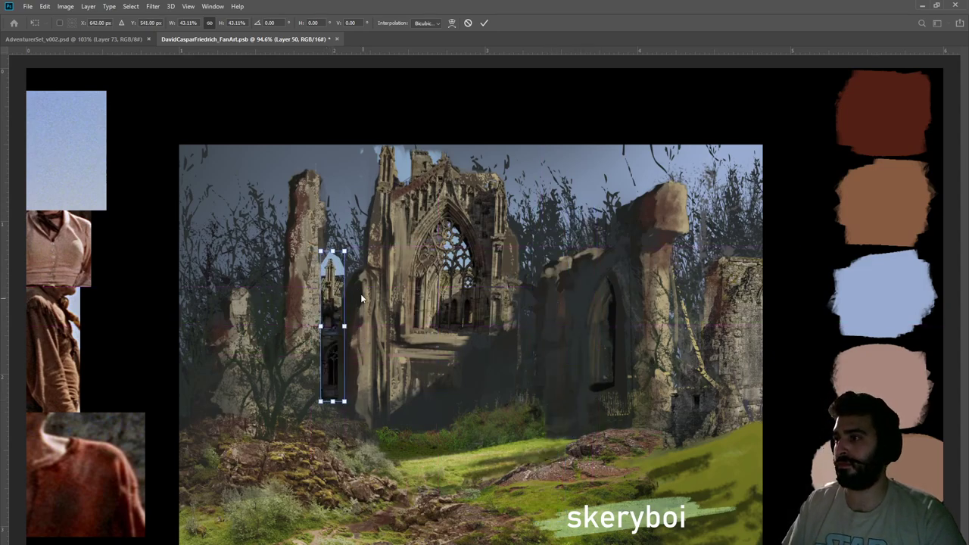
# Skew the turret piece vertically, reduce its height to about 39.5% and fit it closer to the main facade
pyautogui.moveTo(344, 251); pyautogui.dragTo(352, 278)
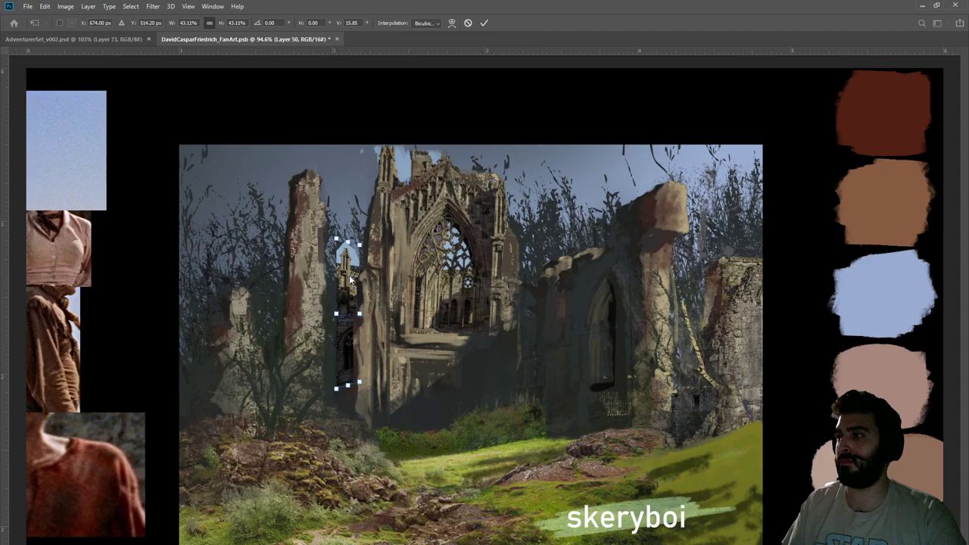
pyautogui.moveTo(337, 240); pyautogui.dragTo(338, 246)
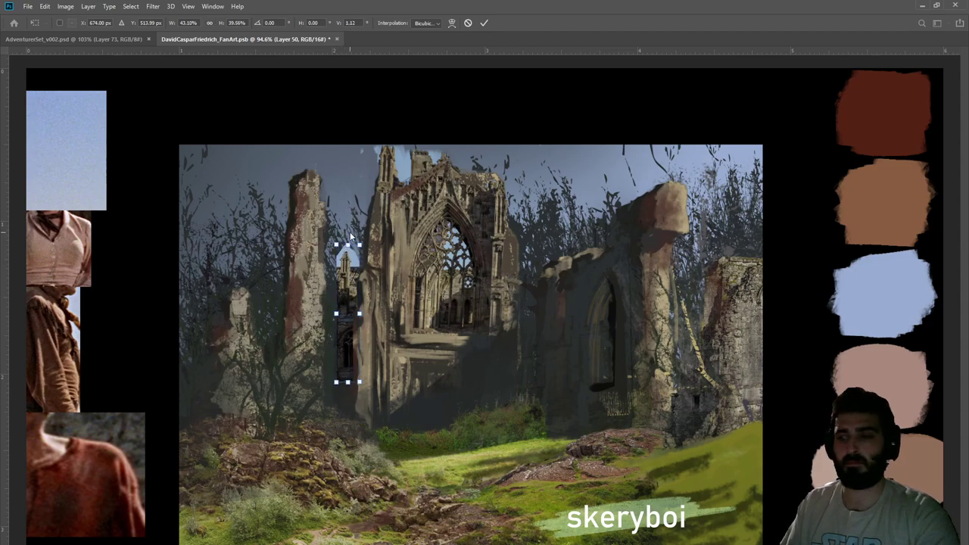
pyautogui.press('Return')
# Target a layer mask on the turret layer and brush out the pale blue sky on the right of the spire
pyautogui.press('e')
pyautogui.press('z')
pyautogui.moveTo(372, 252); pyautogui.dragTo(416, 253)
pyautogui.press('b')
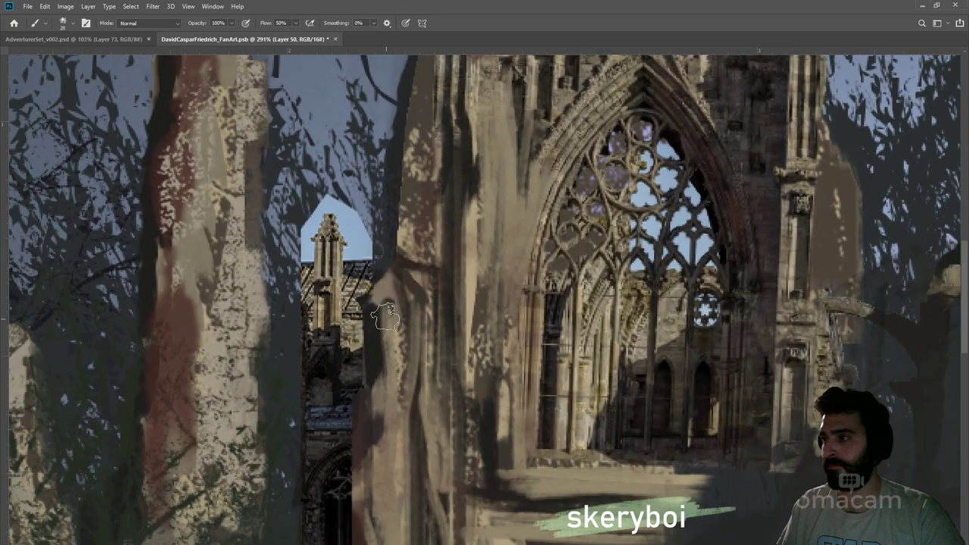
pyautogui.hotkey('ctrl', 'z')
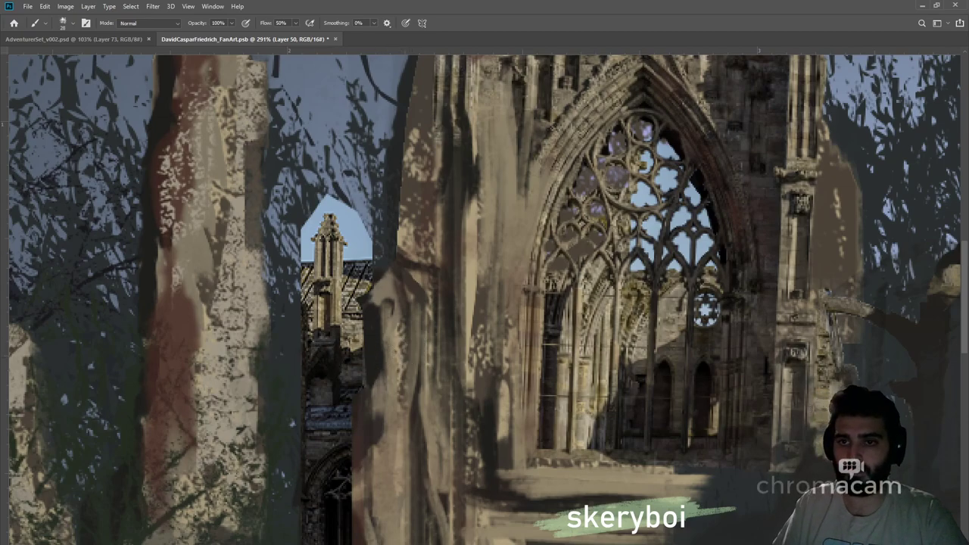
pyautogui.hotkey('ctrl', '\\')
pyautogui.moveTo(341, 201)
pyautogui.mouseDown()
pyautogui.moveTo(367, 243)
pyautogui.moveTo(384, 246)
pyautogui.moveTo(356, 253)
pyautogui.moveTo(345, 207)
pyautogui.mouseUp()
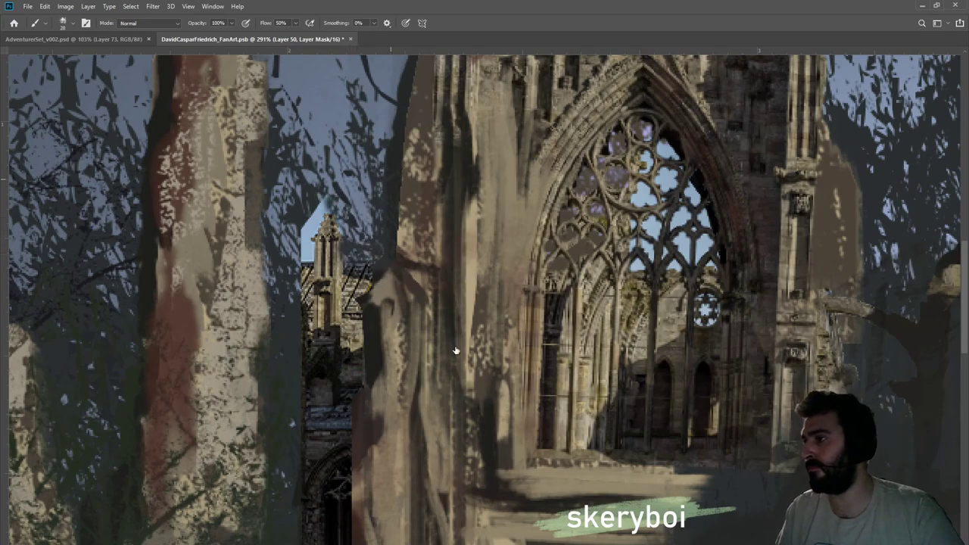
# Smudge the mask around the spire's tip and brush out the remaining pale sky on its left side
pyautogui.press('r')
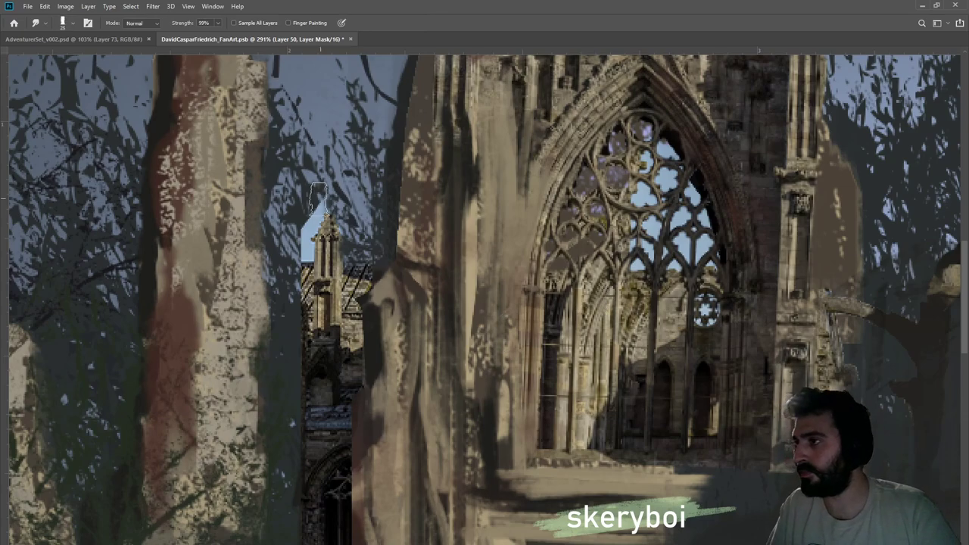
pyautogui.moveTo(324, 212)
pyautogui.mouseDown()
pyautogui.moveTo(309, 258)
pyautogui.moveTo(324, 242)
pyautogui.mouseUp()
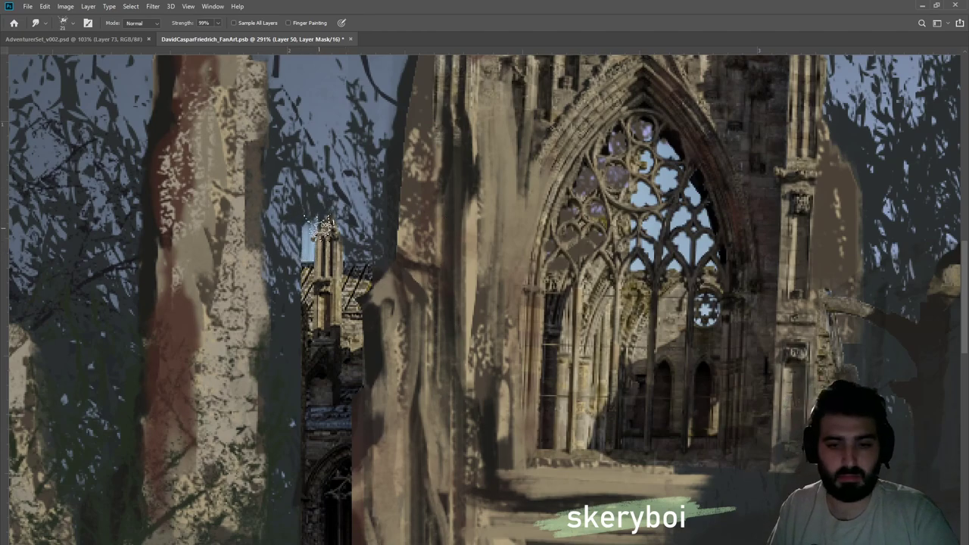
pyautogui.press('b')
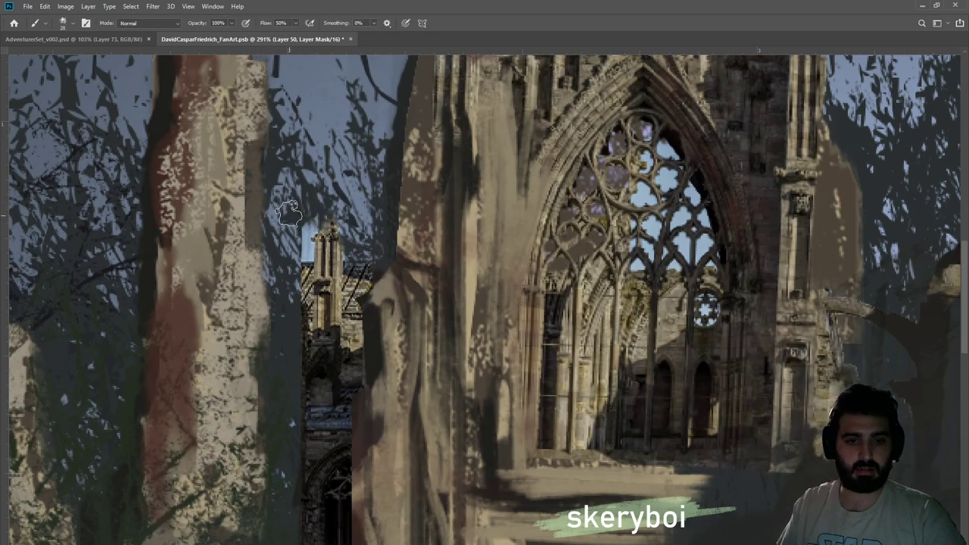
pyautogui.moveTo(307, 215); pyautogui.dragTo(304, 245)
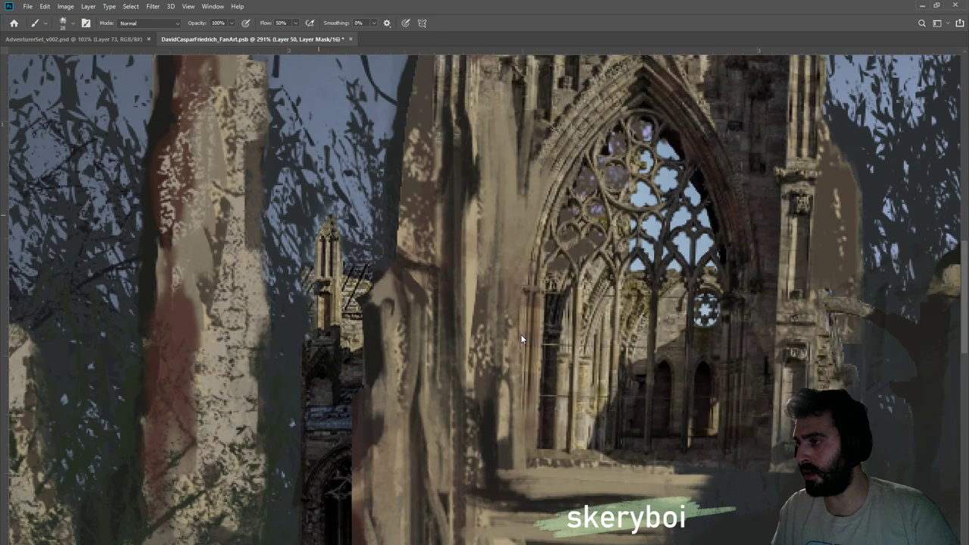
# Erase the leftover photo parts along the turret's left edge on the mask and check the blend with the facade
pyautogui.press('e')
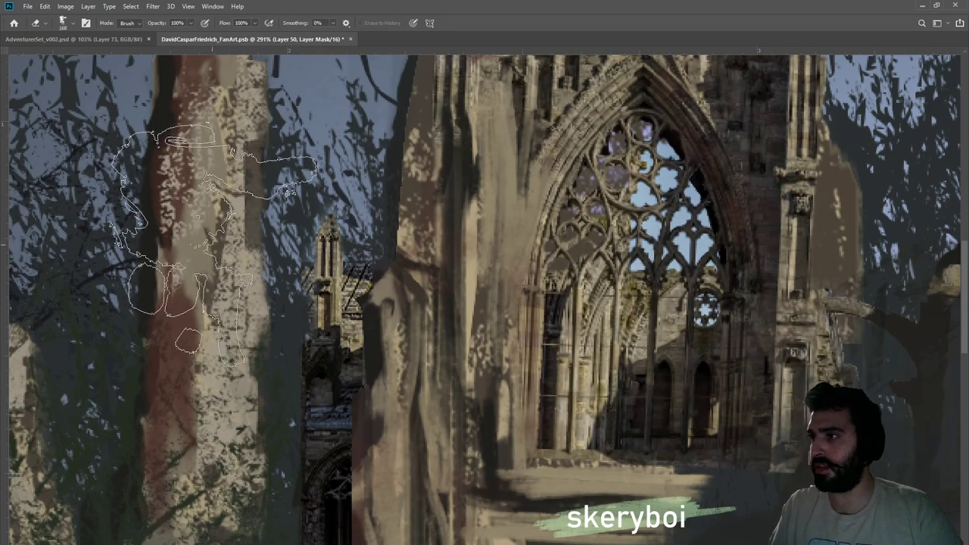
pyautogui.moveTo(295, 304); pyautogui.dragTo(309, 278)
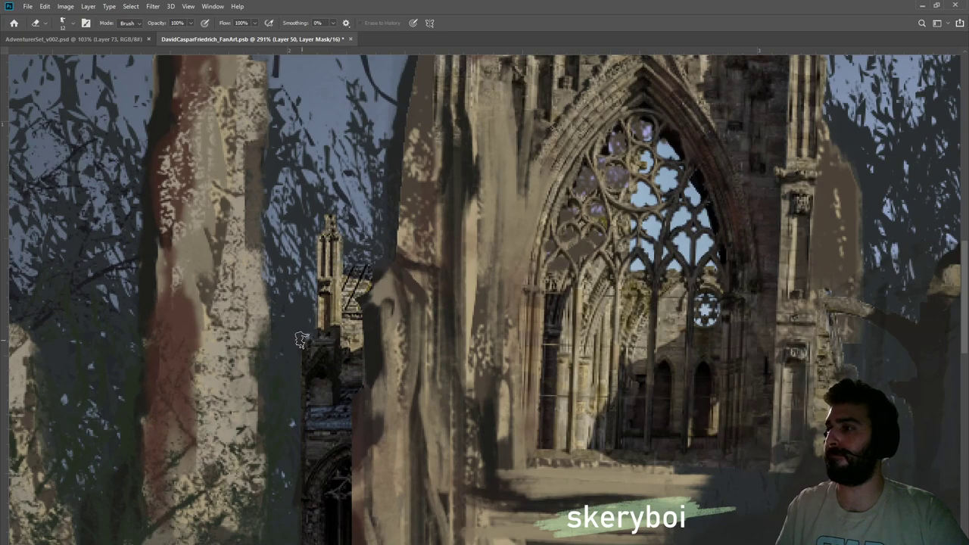
pyautogui.press('z')
pyautogui.moveTo(363, 377); pyautogui.dragTo(312, 371)
pyautogui.moveTo(345, 438); pyautogui.dragTo(376, 414)
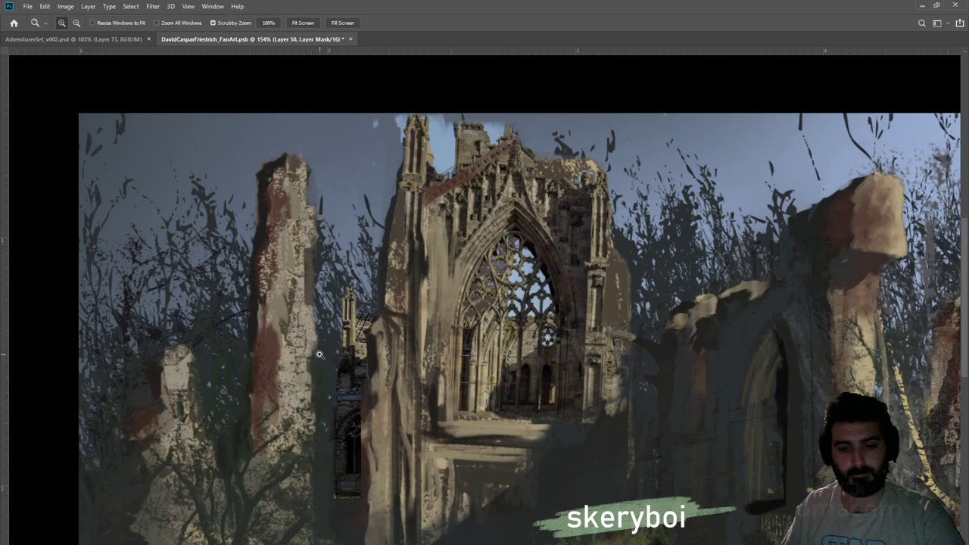
pyautogui.press('b')
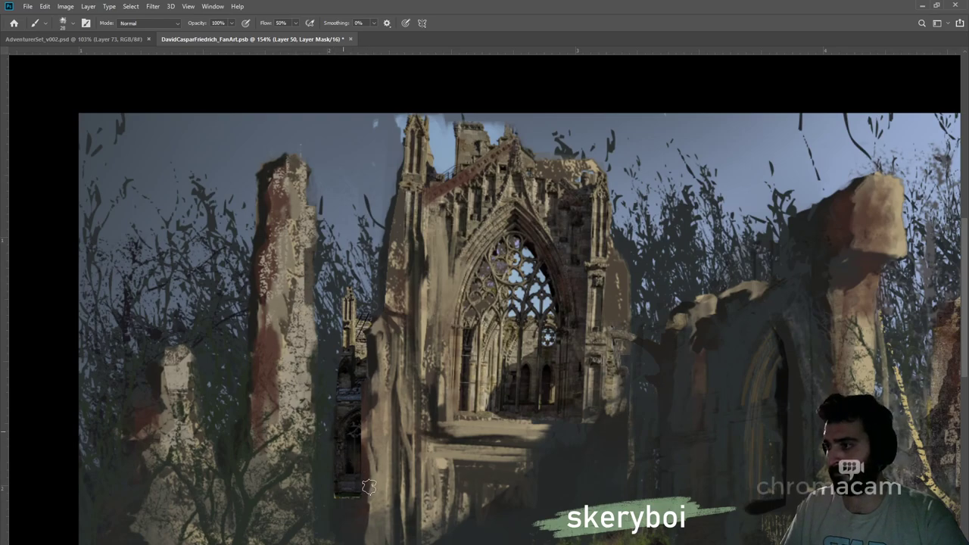
pyautogui.hotkey('ctrl', ',')
pyautogui.hotkey('ctrl', ',')
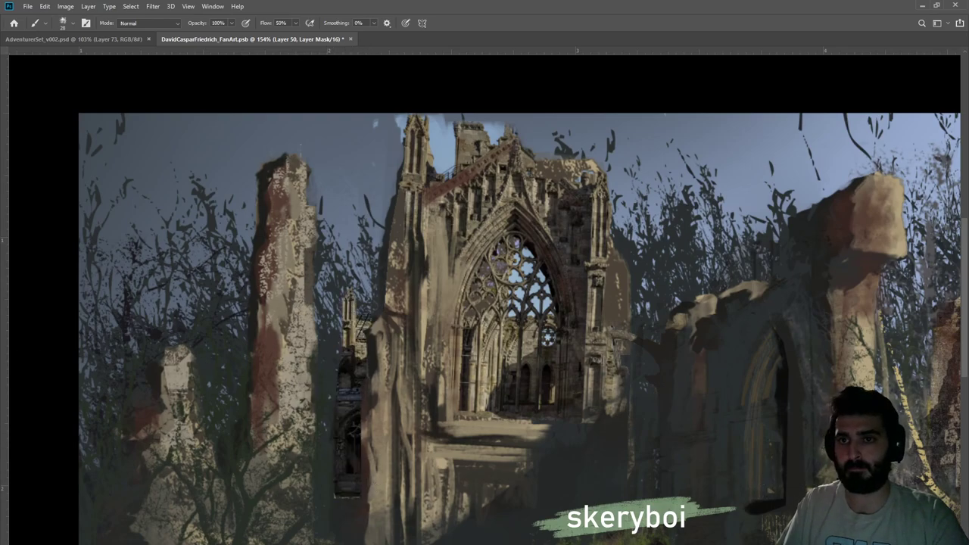
pyautogui.hotkey('ctrl', '2')
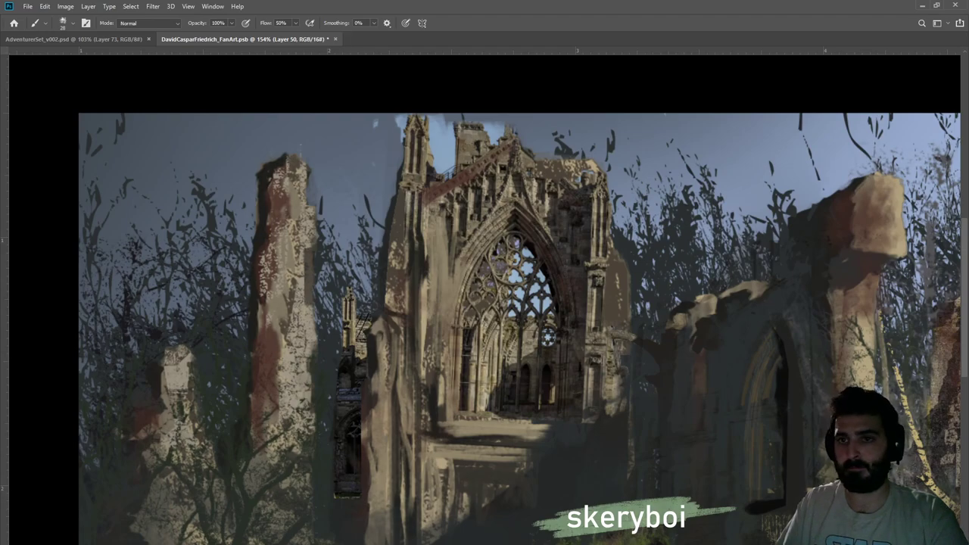
pyautogui.hotkey('ctrl', 'z')
pyautogui.hotkey('ctrl', 'shift', 'z')
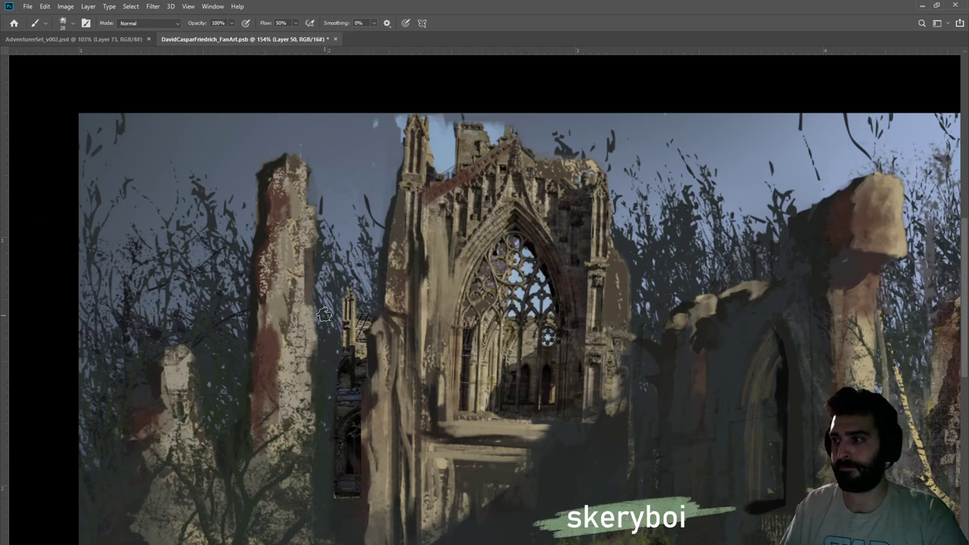
pyautogui.hotkey('ctrl', 's')
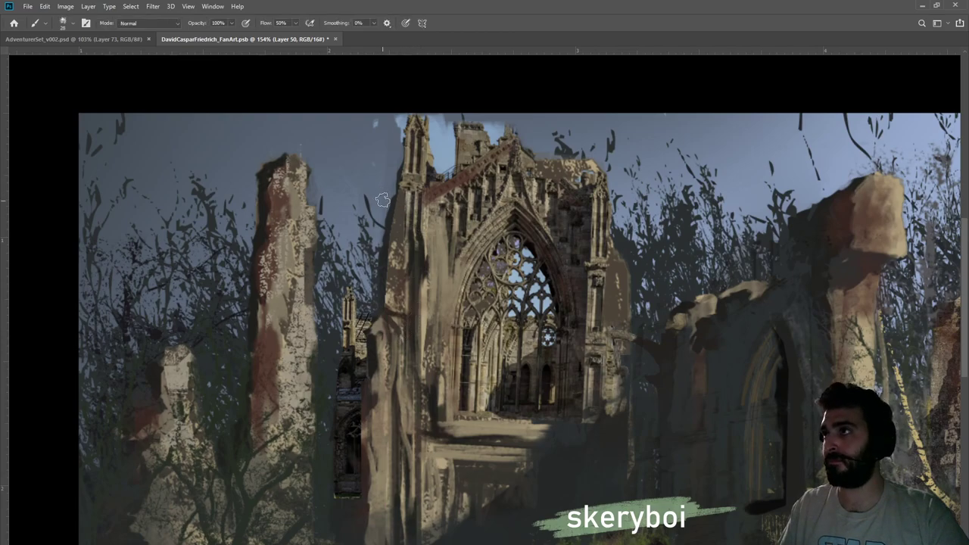
pyautogui.press('9')
pyautogui.moveTo(341, 416)
pyautogui.mouseDown()
pyautogui.moveTo(353, 495)
pyautogui.moveTo(347, 405)
pyautogui.moveTo(340, 433)
pyautogui.mouseUp()
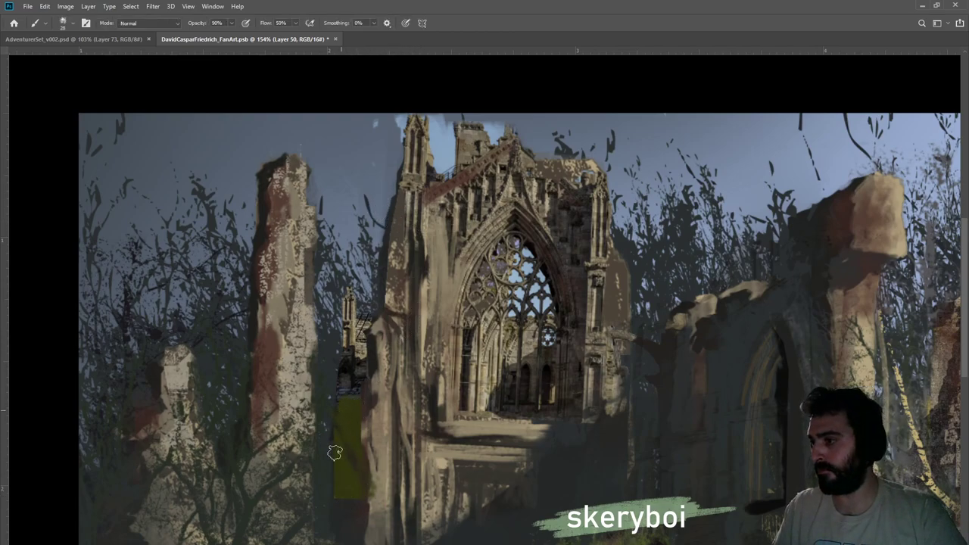
pyautogui.hotkey('ctrl', 'z')
pyautogui.hotkey('ctrl', 'shift', 'z')
pyautogui.hotkey('ctrl', 'z')
pyautogui.hotkey('ctrl', 'z')
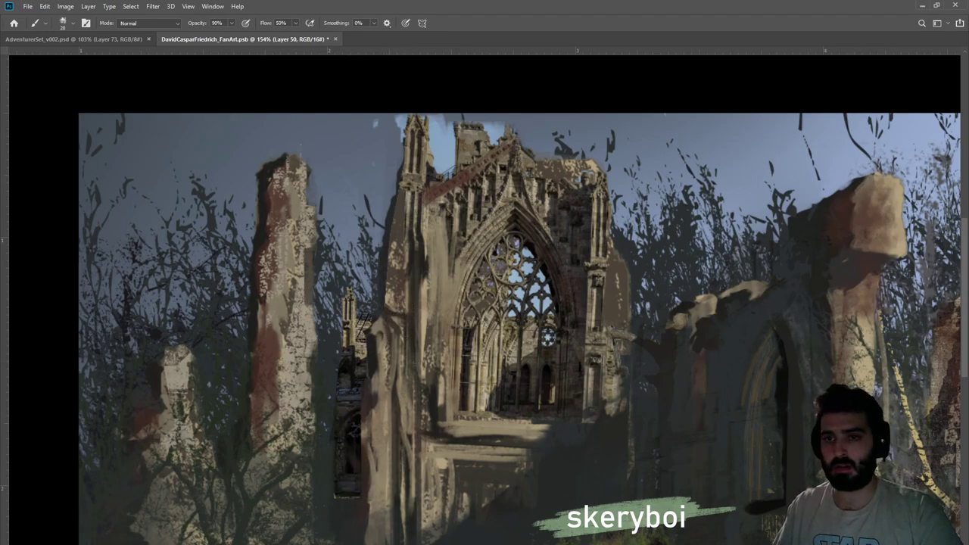
# Brush out the leftover photo arches at the turret's base on its layer mask, and return to the layer's pixels
pyautogui.hotkey('ctrl', '\\')
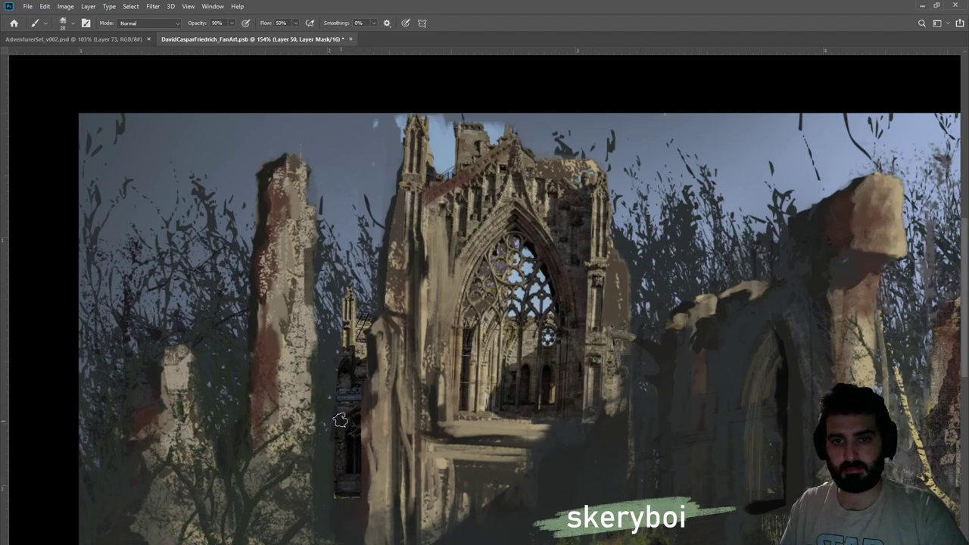
pyautogui.moveTo(345, 426)
pyautogui.mouseDown()
pyautogui.moveTo(361, 508)
pyautogui.moveTo(326, 489)
pyautogui.mouseUp()
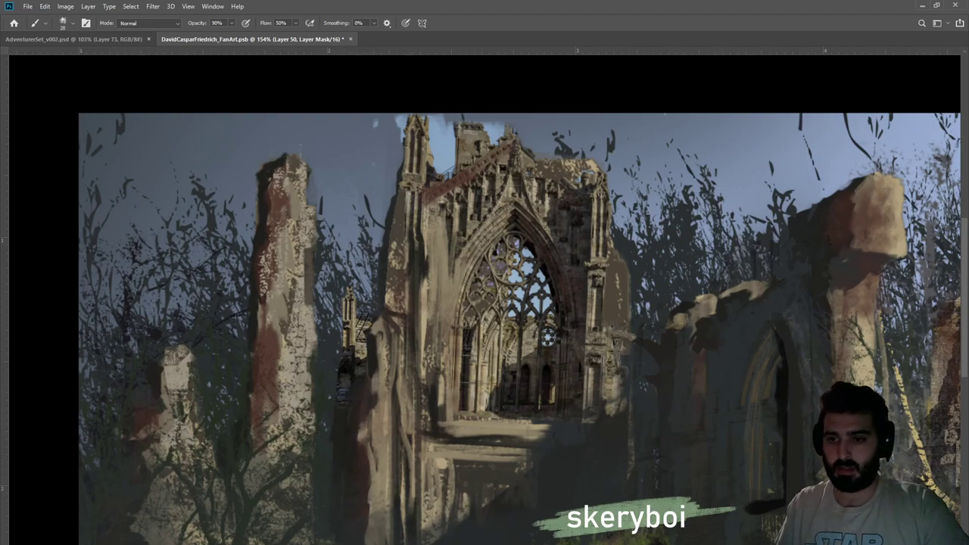
pyautogui.press('i')
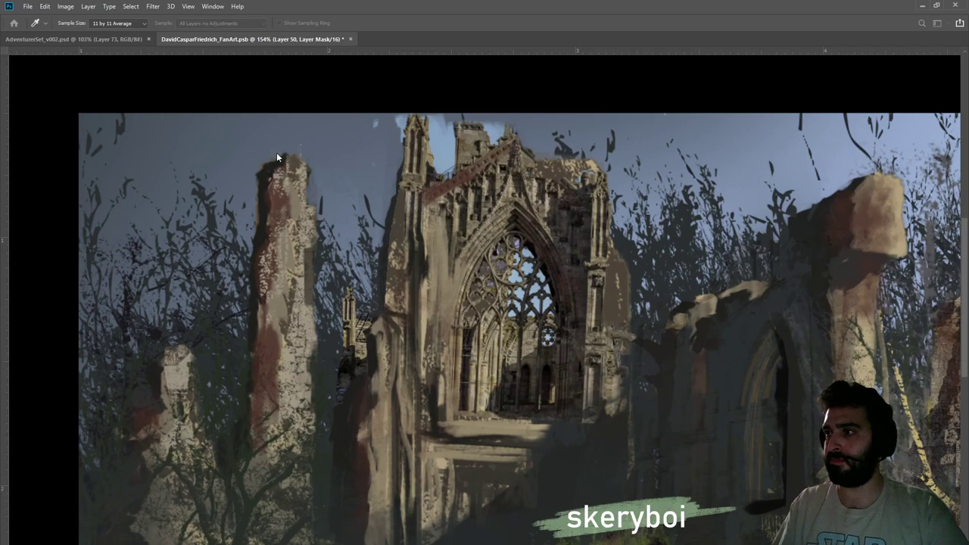
pyautogui.press('b')
pyautogui.hotkey('ctrl', '2')
# Try lighter tonal adjustments on the turret layer, comparing them repeatedly with the original tones
pyautogui.press('i')
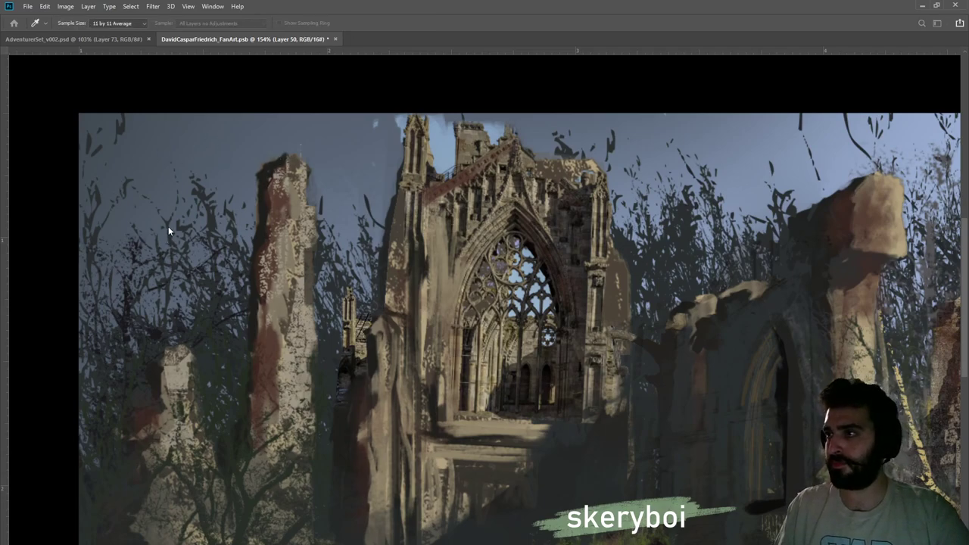
pyautogui.moveTo(183, 230); pyautogui.dragTo(142, 229)
pyautogui.hotkey('ctrl', 'z')
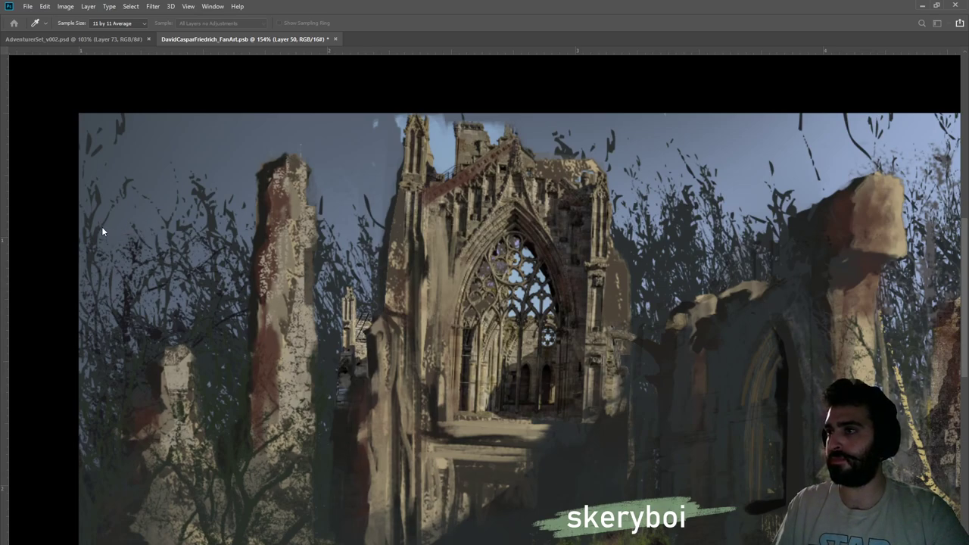
pyautogui.hotkey('ctrl', 'z')
pyautogui.hotkey('ctrl', 'shift', 'z')
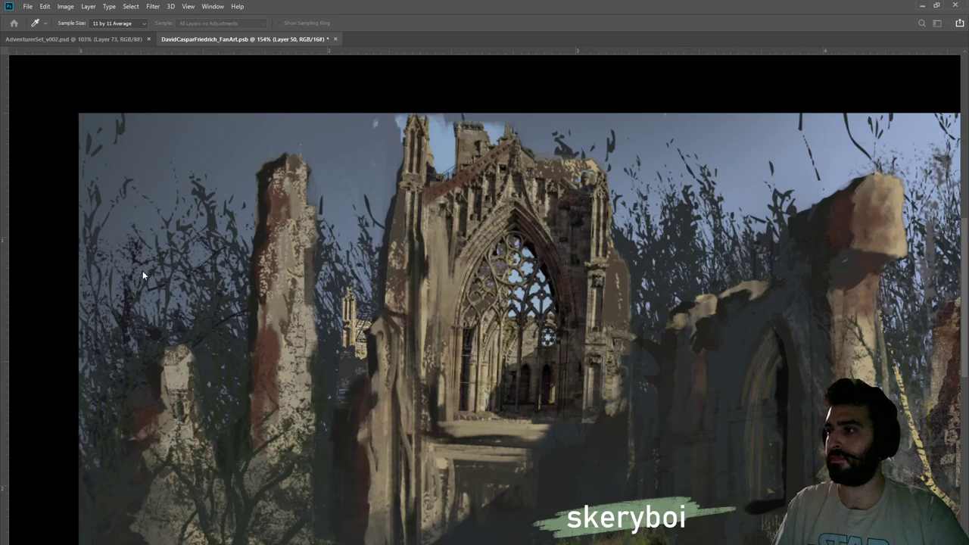
pyautogui.hotkey('ctrl', 'shift', 'z')
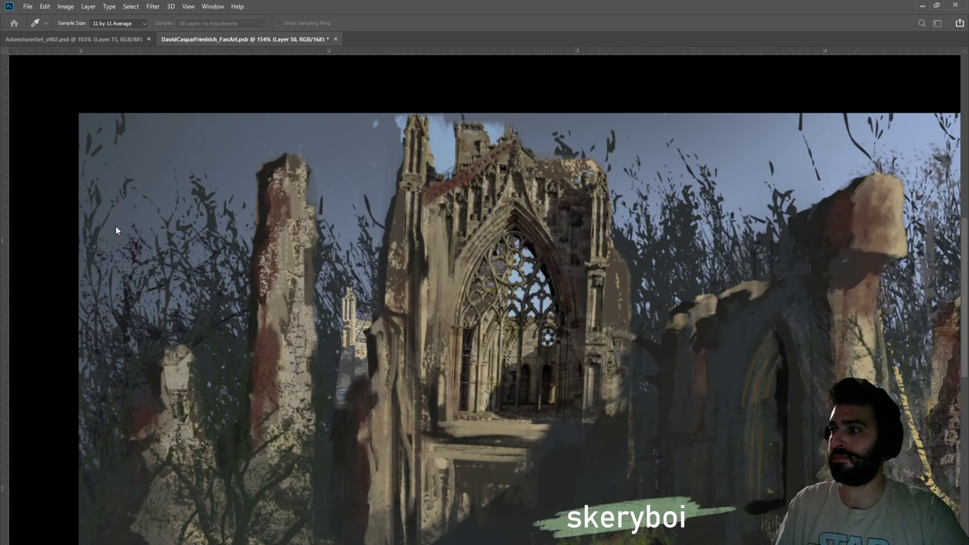
pyautogui.hotkey('ctrl', 'z')
pyautogui.hotkey('ctrl', 'shift', 'z')
pyautogui.hotkey('ctrl', 'z')
pyautogui.hotkey('ctrl', 'shift', 'z')
pyautogui.hotkey('ctrl', 'z')
pyautogui.hotkey('ctrl', 'shift', 'z')
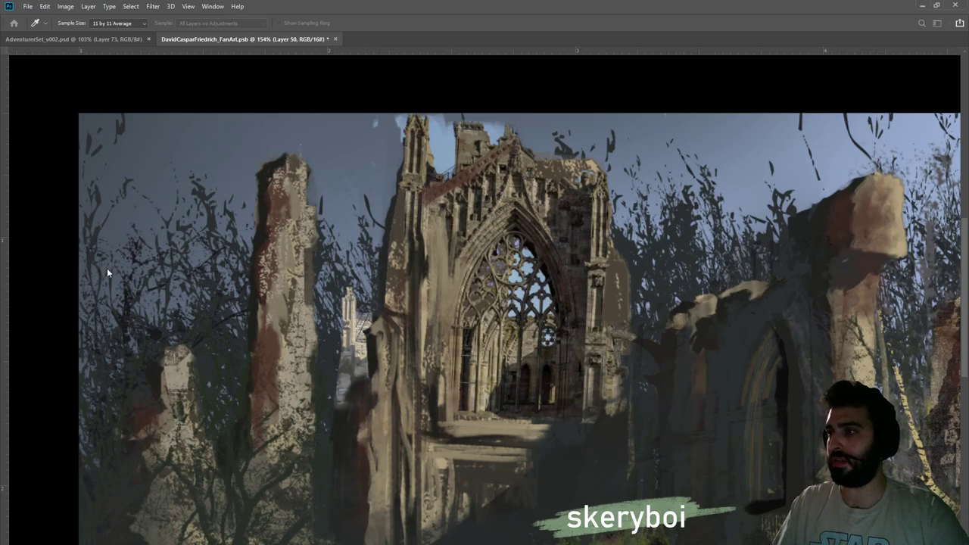
pyautogui.hotkey('ctrl', 'z')
pyautogui.hotkey('ctrl', 'shift', 'z')
pyautogui.hotkey('ctrl', 'z')
pyautogui.press('b')
pyautogui.hotkey('ctrl', 'z')
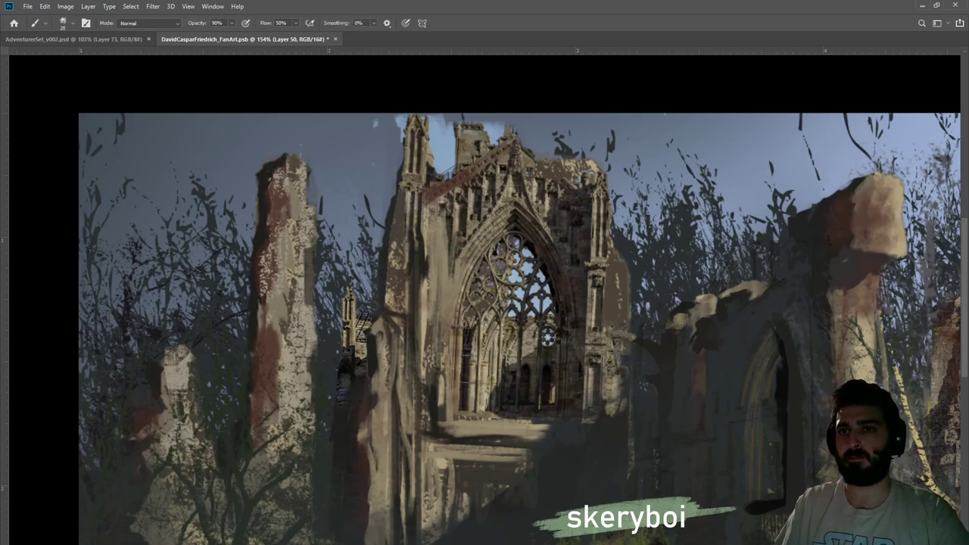
# Fade the turret into the dark blue-grey background, checking it against the whole composition, and save the painting
pyautogui.hotkey('ctrl', 'z')
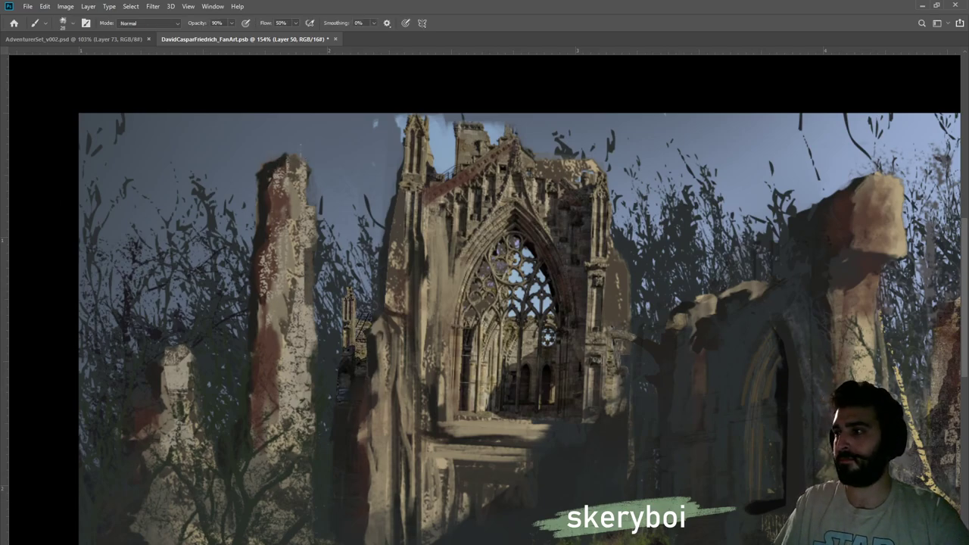
pyautogui.hotkey('ctrl', 'z')
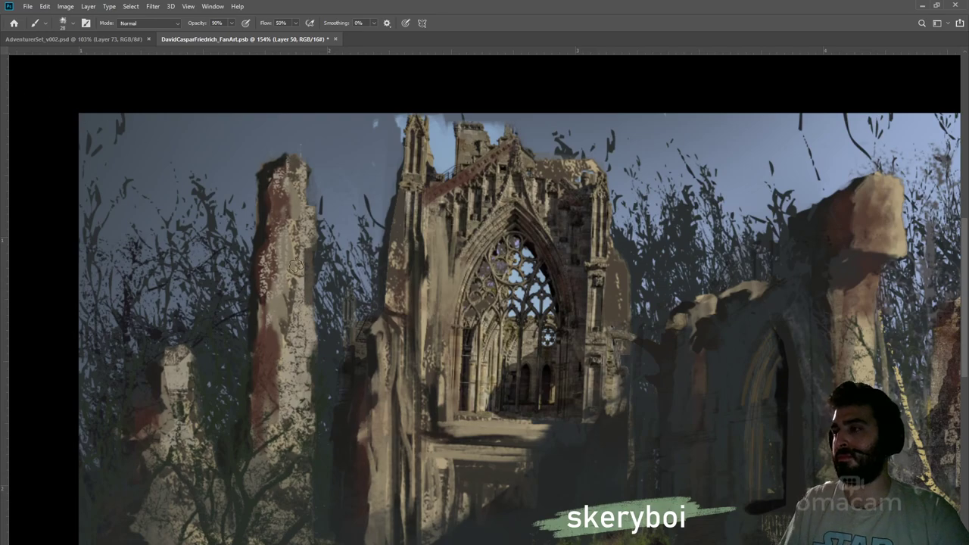
pyautogui.press('z')
pyautogui.moveTo(482, 324); pyautogui.dragTo(423, 344)
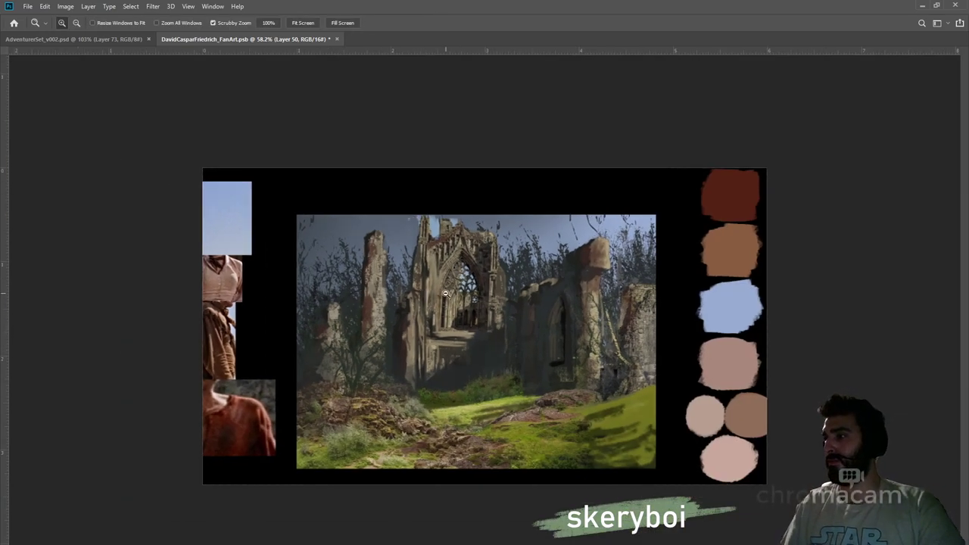
pyautogui.moveTo(426, 294); pyautogui.dragTo(503, 284)
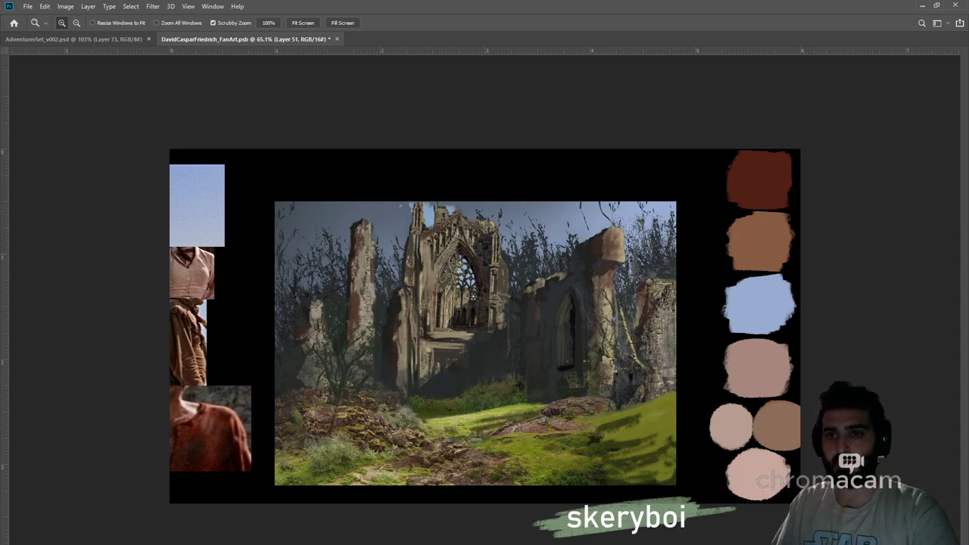
pyautogui.hotkey('ctrl', 's')
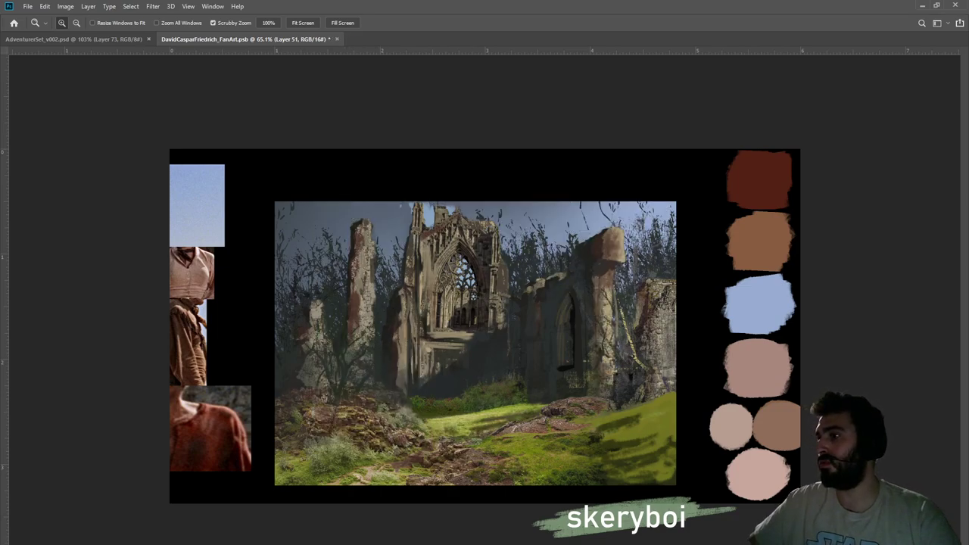
# Target Layer 17 copy and darken the yellow leaning trunk and texture strokes beside the right-hand pillar to black
pyautogui.hotkey('ctrl', 'z')
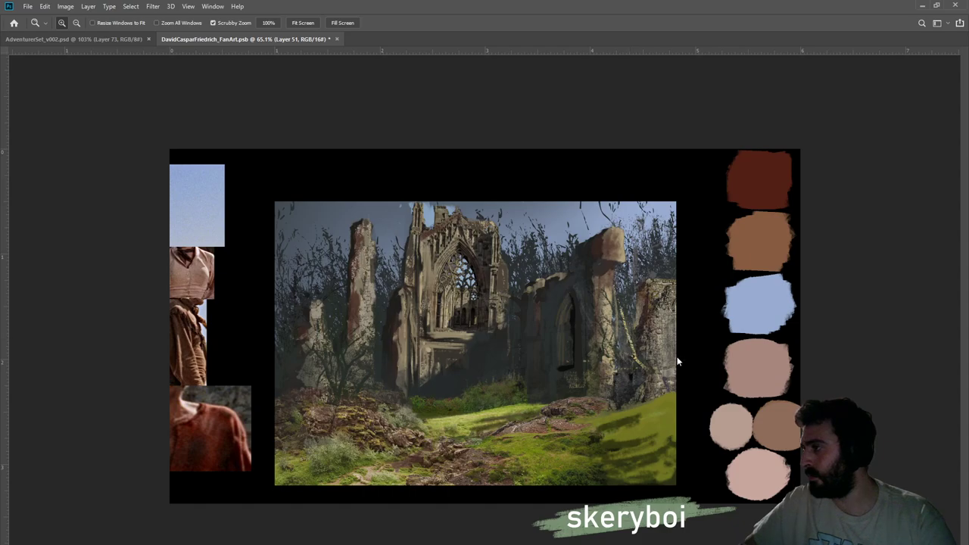
pyautogui.keyDown('ctrl'); pyautogui.click(653, 363); pyautogui.keyUp('ctrl')
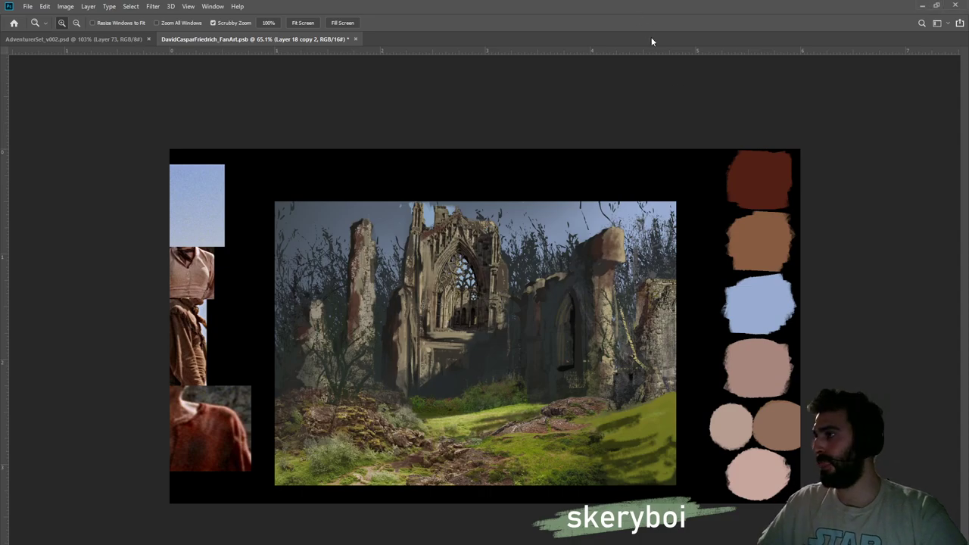
pyautogui.moveTo(569, 389); pyautogui.dragTo(609, 378)
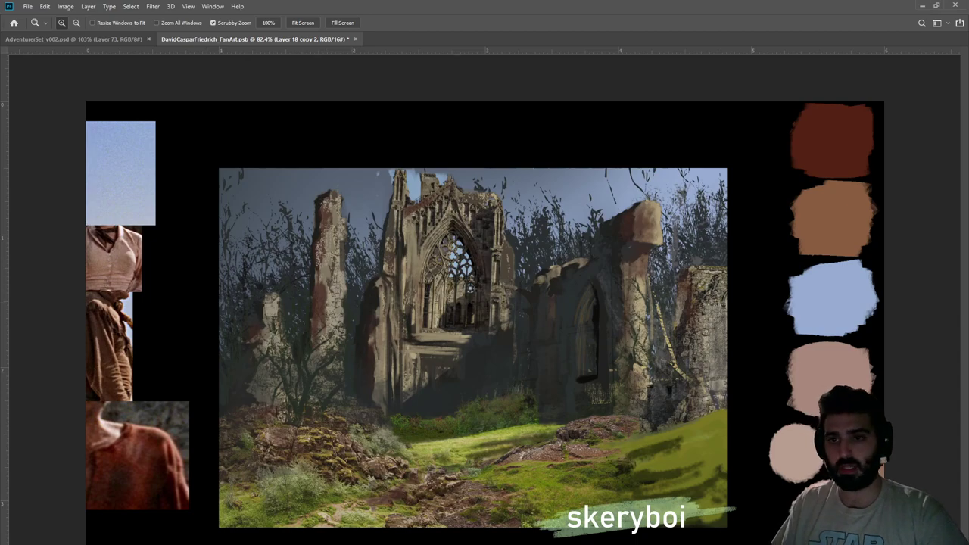
pyautogui.moveTo(673, 351); pyautogui.dragTo(673, 351)
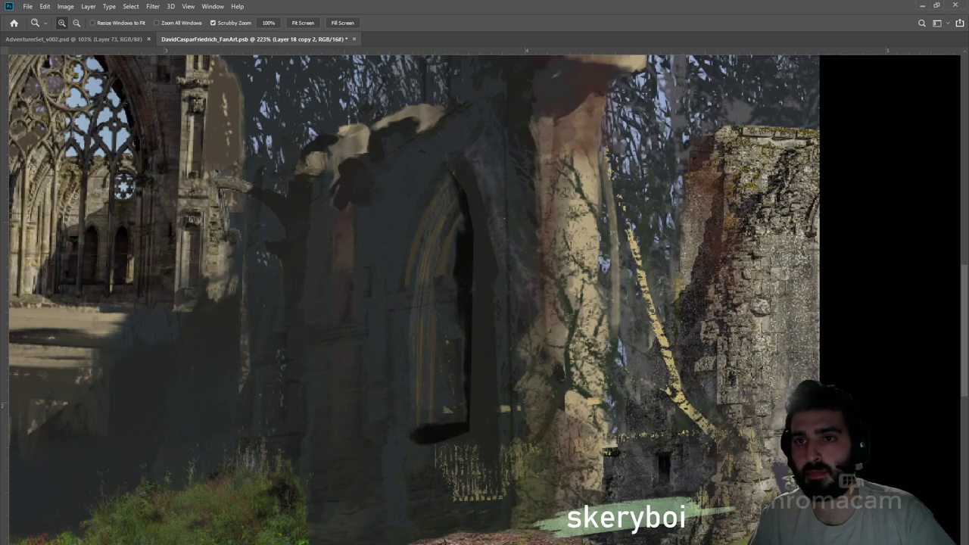
pyautogui.hotkey('ctrl', 'z')
pyautogui.hotkey('ctrl', 'shift', 'z')
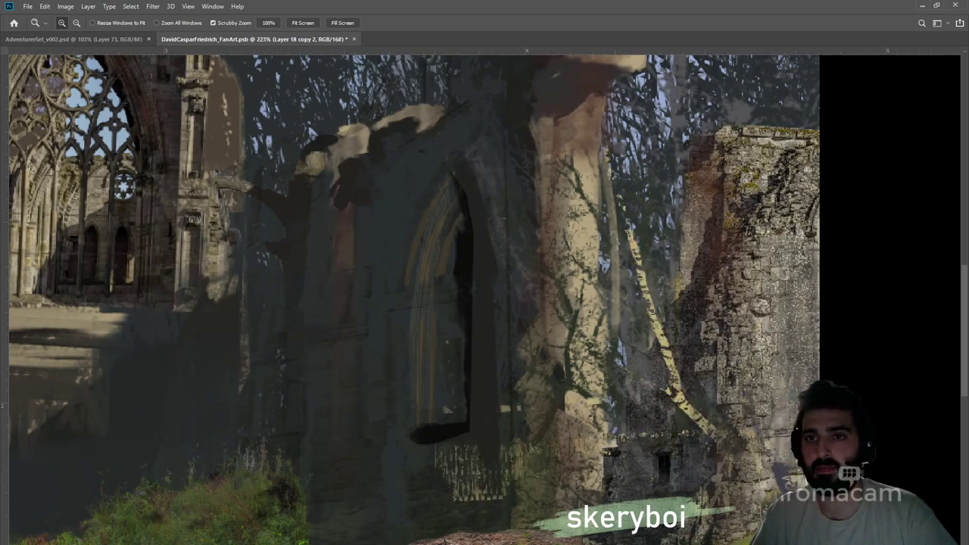
pyautogui.hotkey('ctrl', 'e')
pyautogui.hotkey('ctrl', 'u')
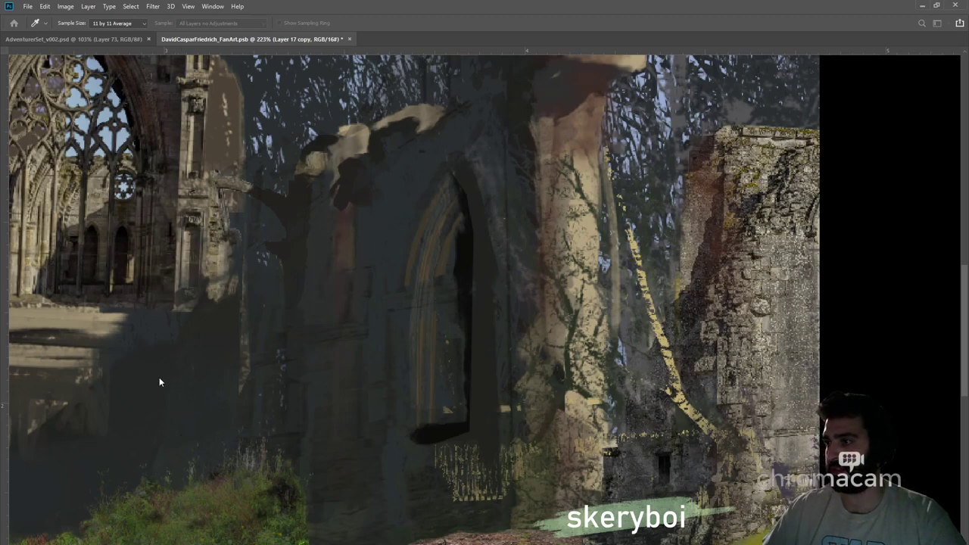
pyautogui.hotkey('ctrl', 'z')
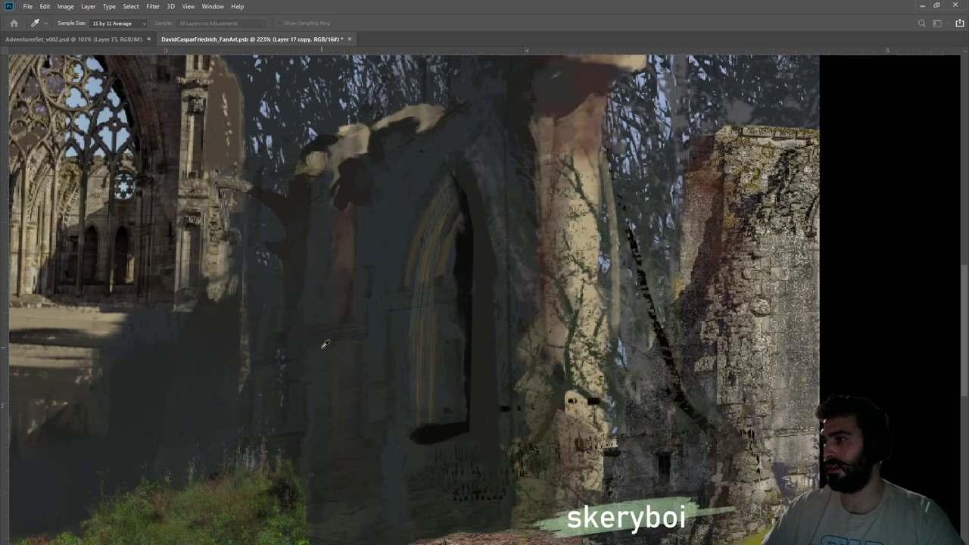
# Show the Iceland14-P6180571 landscape photo, duplicate it and clip the copy to the painting's frame
pyautogui.press('z')
pyautogui.moveTo(633, 400); pyautogui.dragTo(557, 420)
pyautogui.moveTo(615, 445); pyautogui.dragTo(632, 451)
pyautogui.hotkey('ctrl', 's')
pyautogui.moveTo(726, 449); pyautogui.dragTo(747, 475)
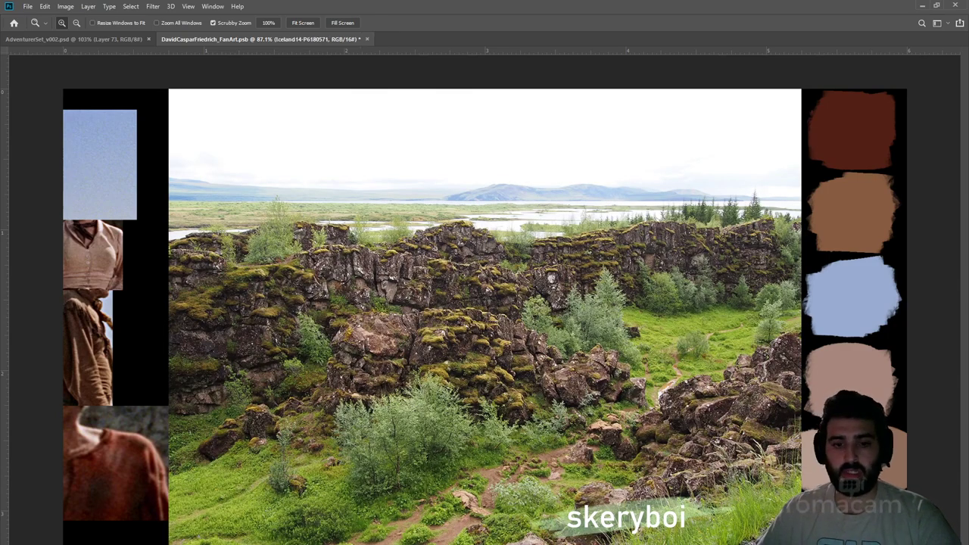
pyautogui.hotkey('ctrl', 'j')
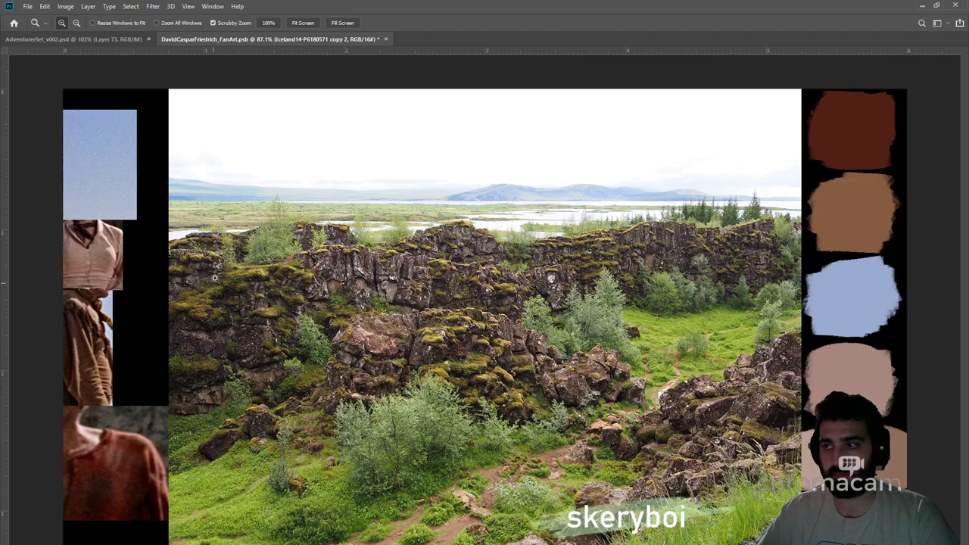
pyautogui.hotkey('ctrl', 'alt', 'g')
pyautogui.hotkey('ctrl', 'y')
# Move the Iceland photo copy over the right third of the painting and rotate it -2.86 degrees
pyautogui.hotkey('ctrl', 't')
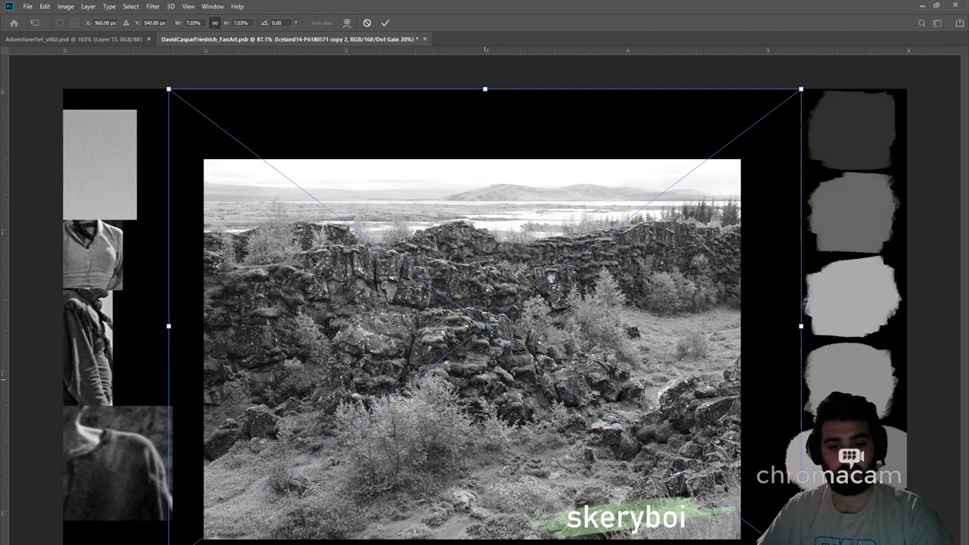
pyautogui.hotkey('ctrl', 'y')
pyautogui.moveTo(391, 364)
pyautogui.mouseDown()
pyautogui.moveTo(869, 308)
pyautogui.moveTo(842, 308)
pyautogui.moveTo(804, 359)
pyautogui.mouseUp()
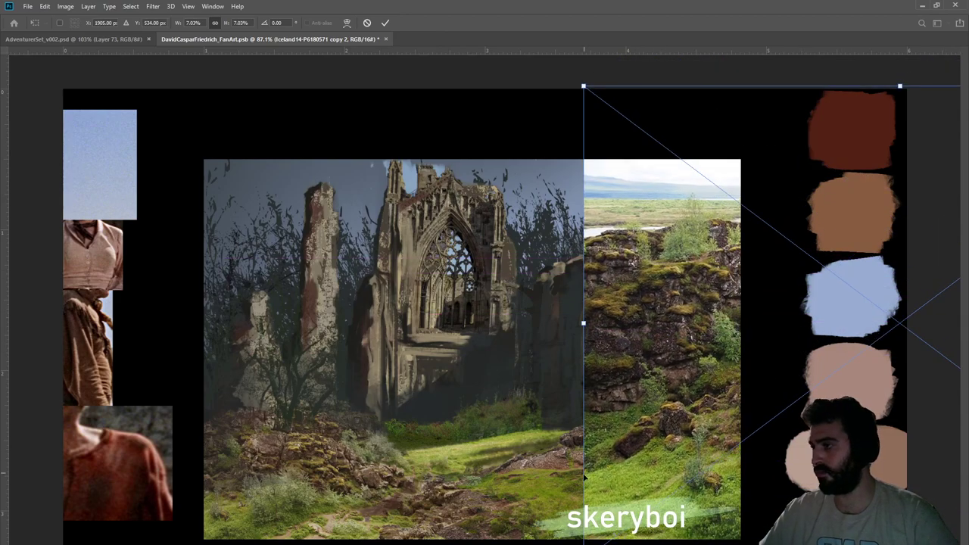
pyautogui.scroll(-3, 473, 348)
pyautogui.scroll(-2, 471, 349)
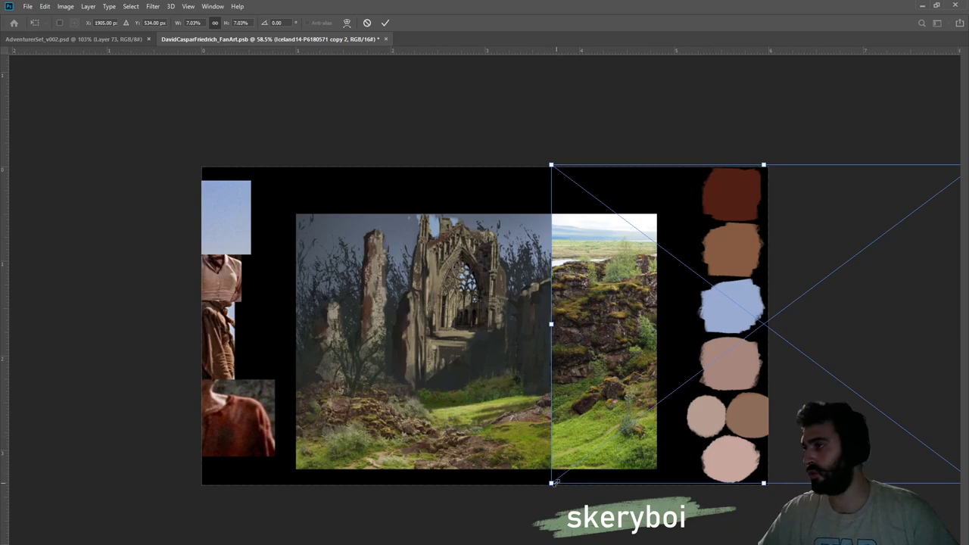
pyautogui.moveTo(555, 486); pyautogui.dragTo(591, 454)
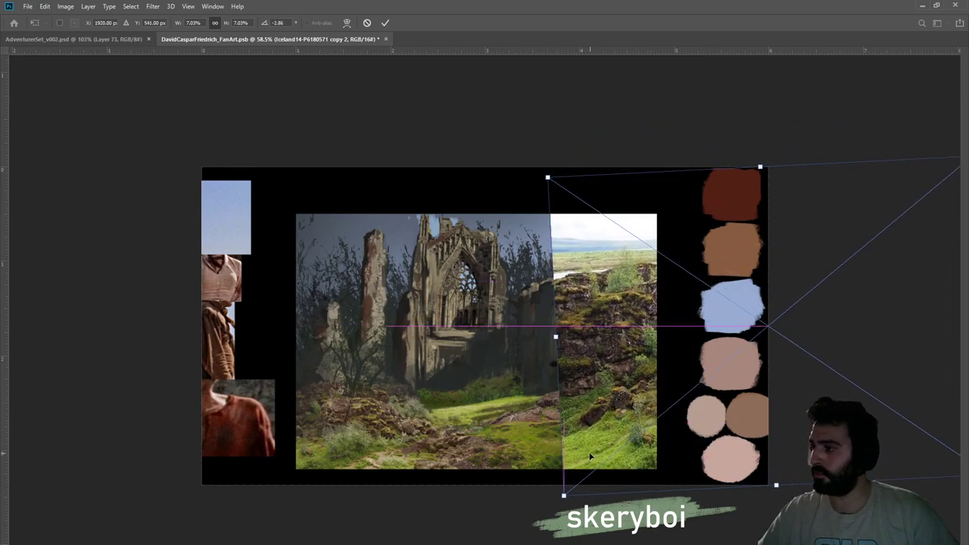
pyautogui.press('Return')
pyautogui.press('z')
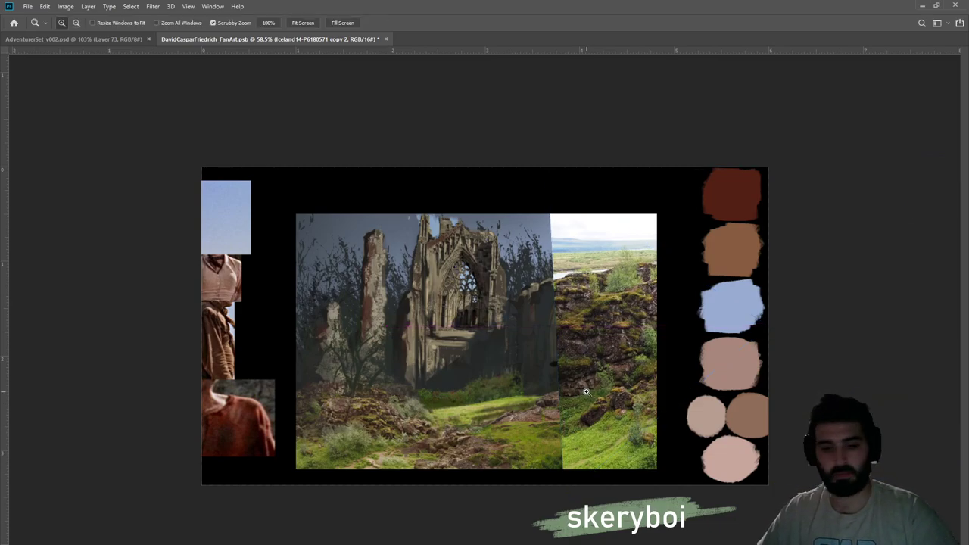
# Adjust the Iceland photo copy's colours so its bright greens shift towards the painting's yellower grass
pyautogui.press('i')
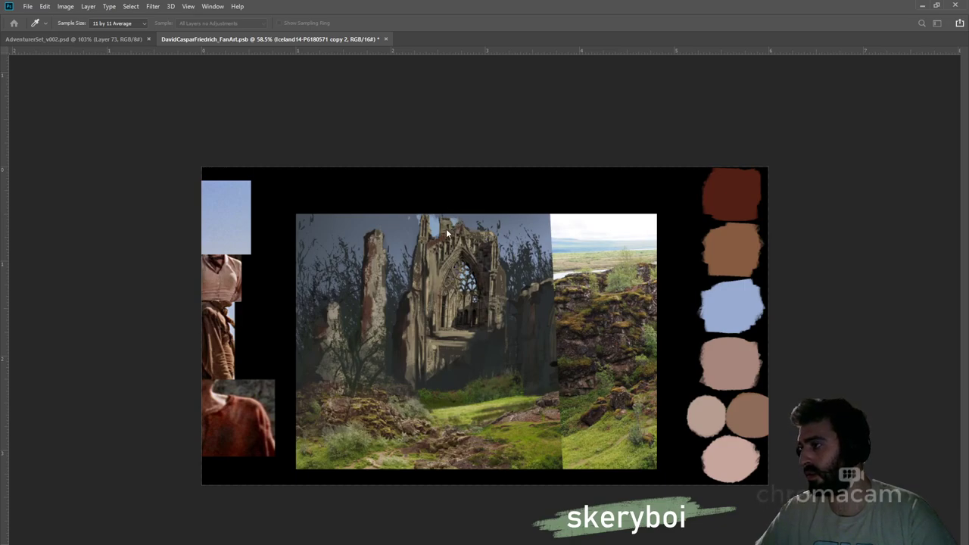
pyautogui.moveTo(459, 253)
pyautogui.mouseDown()
pyautogui.moveTo(447, 253)
pyautogui.moveTo(458, 248)
pyautogui.mouseUp()
pyautogui.click(568, 156)
pyautogui.moveTo(602, 437); pyautogui.dragTo(636, 428)
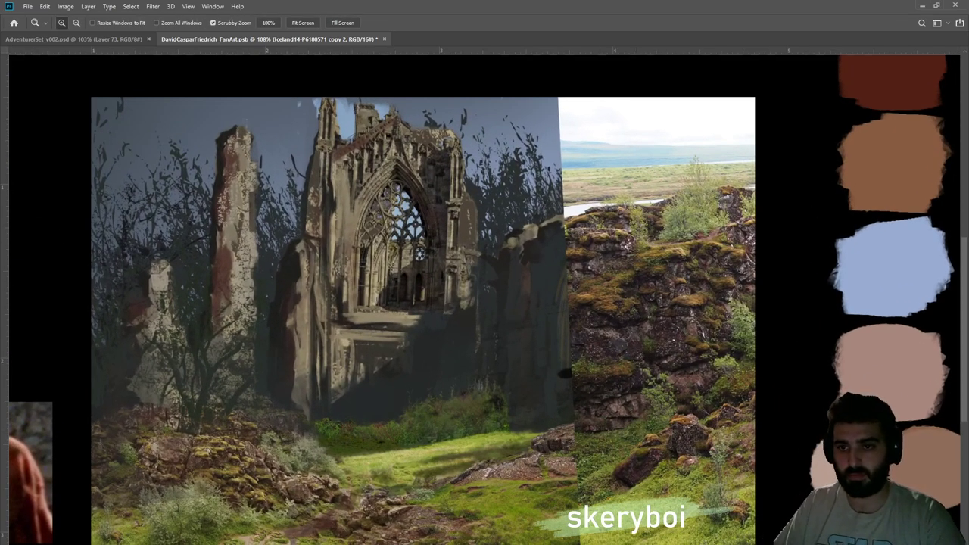
# Outline the grassy, rocky slope in the lower part of the Iceland photo with a polygonal lasso selection
pyautogui.press('l')
pyautogui.click(780, 315)
pyautogui.click(573, 417)
pyautogui.click(536, 505)
pyautogui.click(542, 544)
pyautogui.click(801, 542)
pyautogui.click(770, 456)
pyautogui.click(752, 379)
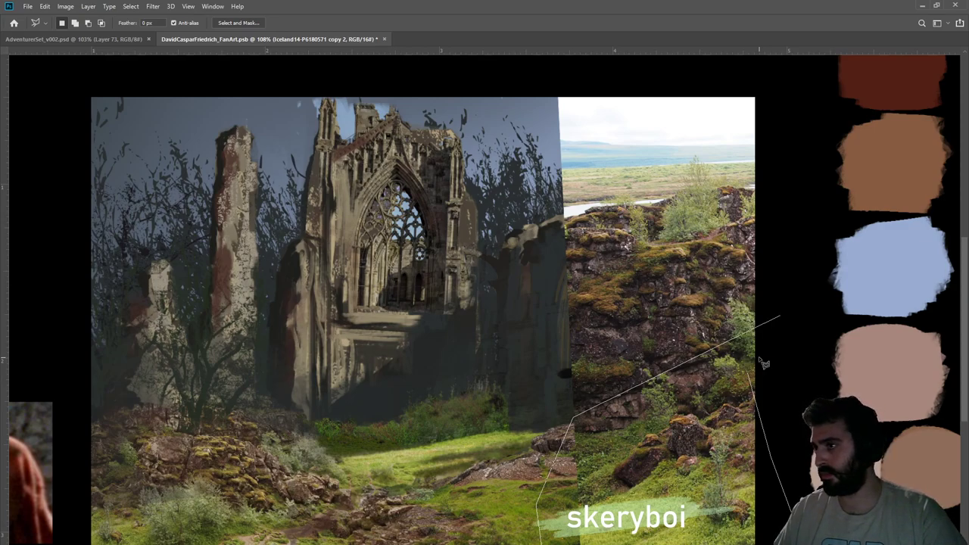
pyautogui.press('Escape')
pyautogui.click(747, 274)
pyautogui.click(787, 327)
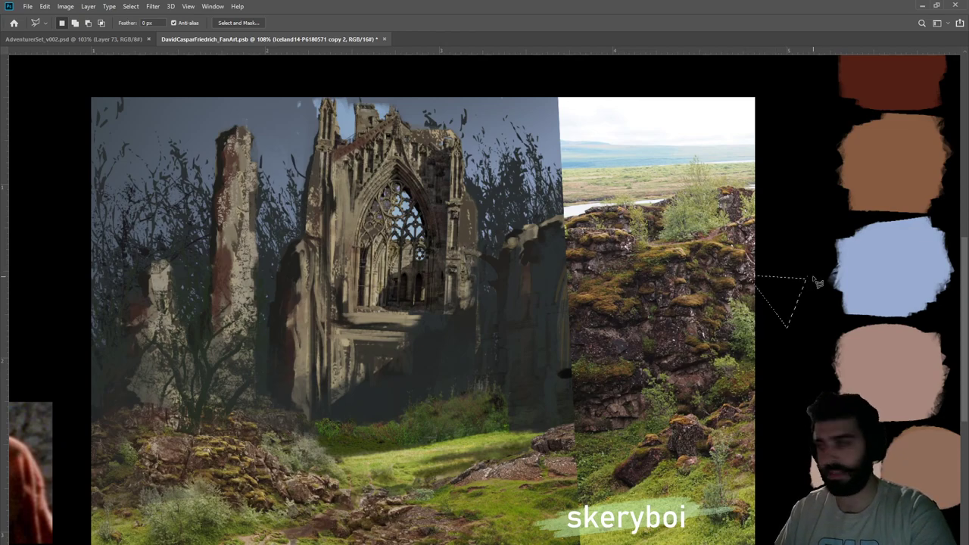
pyautogui.press('Escape')
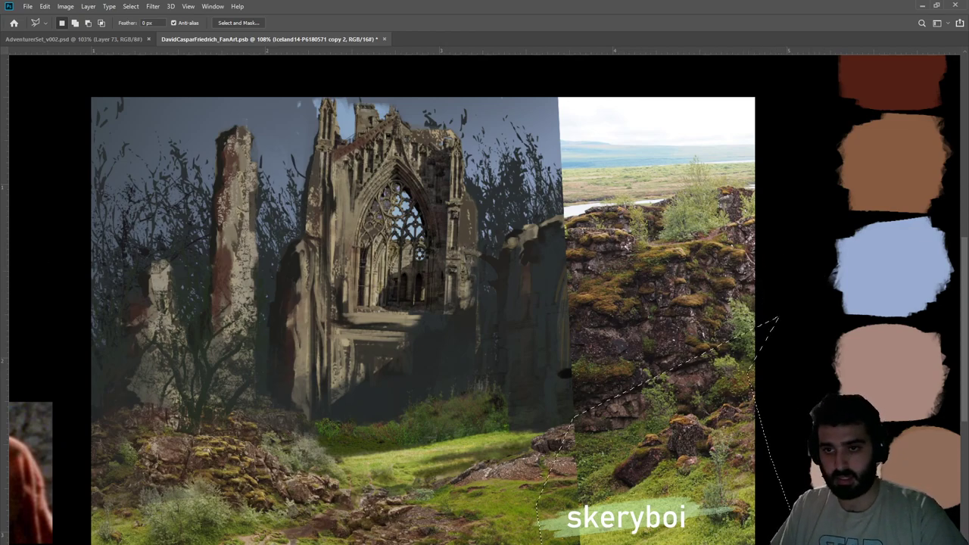
# Mask the Iceland photo copy so only the selected rocky slope shows, and brush its edges into the painted ground
pyautogui.click(20, 476)
pyautogui.hotkey('ctrl', 'i')
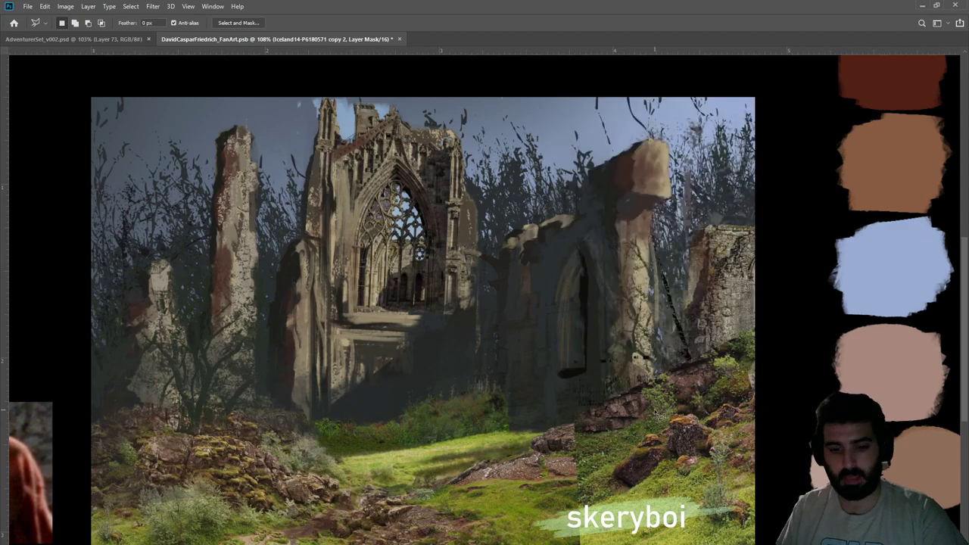
pyautogui.press('b')
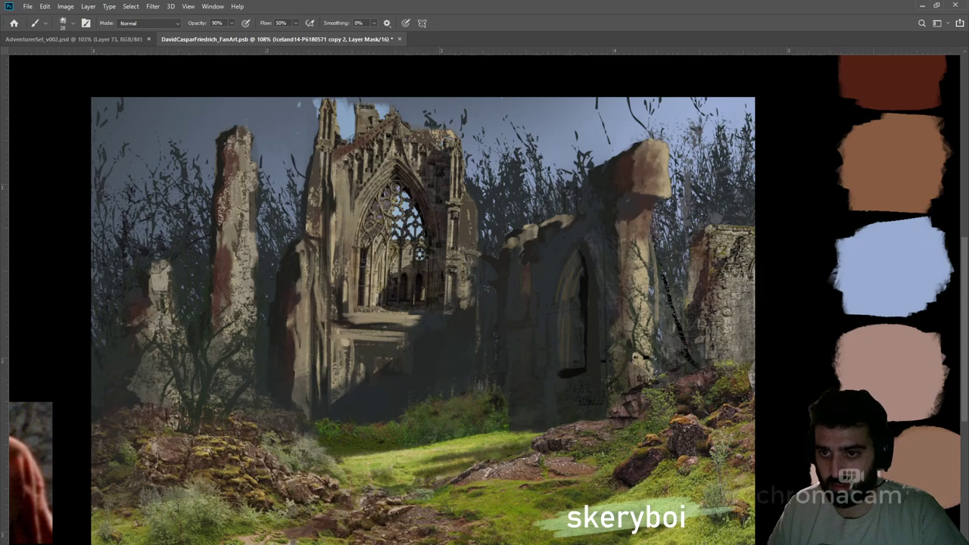
# Add an Exposure adjustment that darkens the rocky slope, and brush its layer mask to bring back the light on the grass and rocks
pyautogui.hotkey('alt', ']')
pyautogui.hotkey('ctrl', '2')
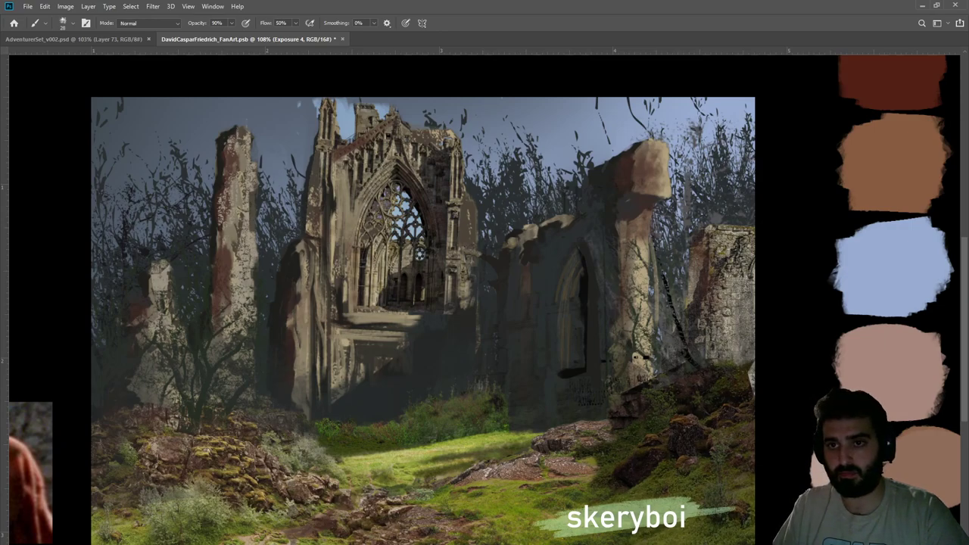
pyautogui.hotkey('ctrl', '\\')
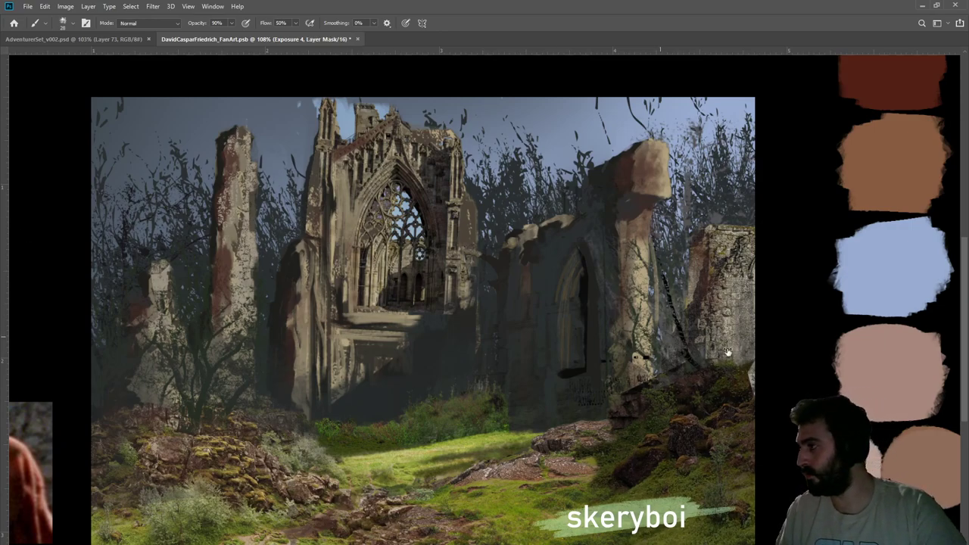
pyautogui.click(747, 364)
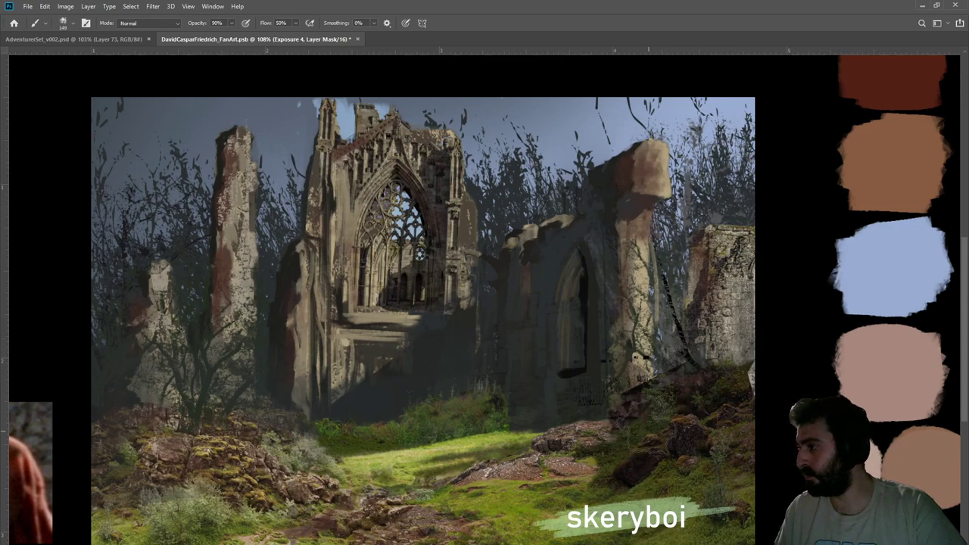
pyautogui.moveTo(756, 424)
pyautogui.mouseDown()
pyautogui.moveTo(748, 407)
pyautogui.moveTo(672, 413)
pyautogui.moveTo(696, 410)
pyautogui.mouseUp()
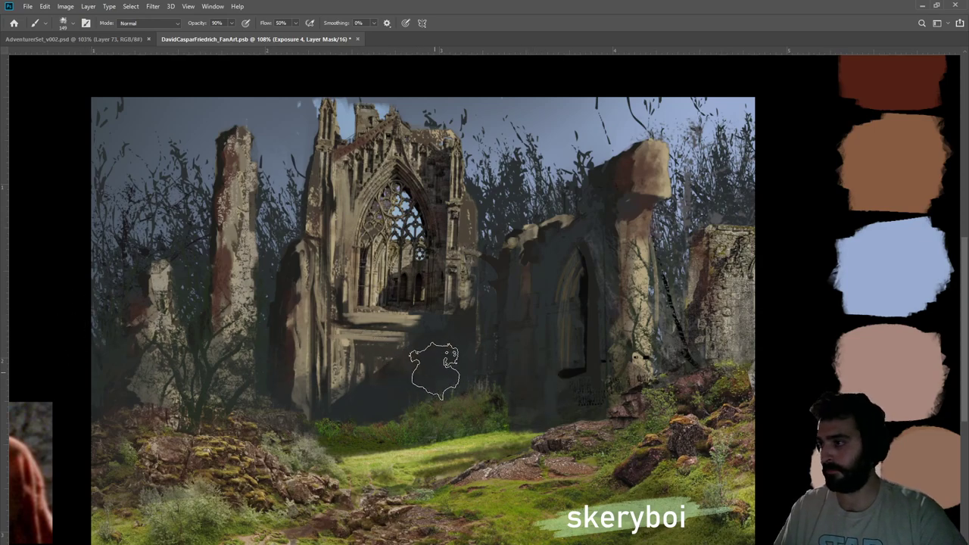
# Try stamping over the grass at the painting's lower edge on a new layer
pyautogui.press('s')
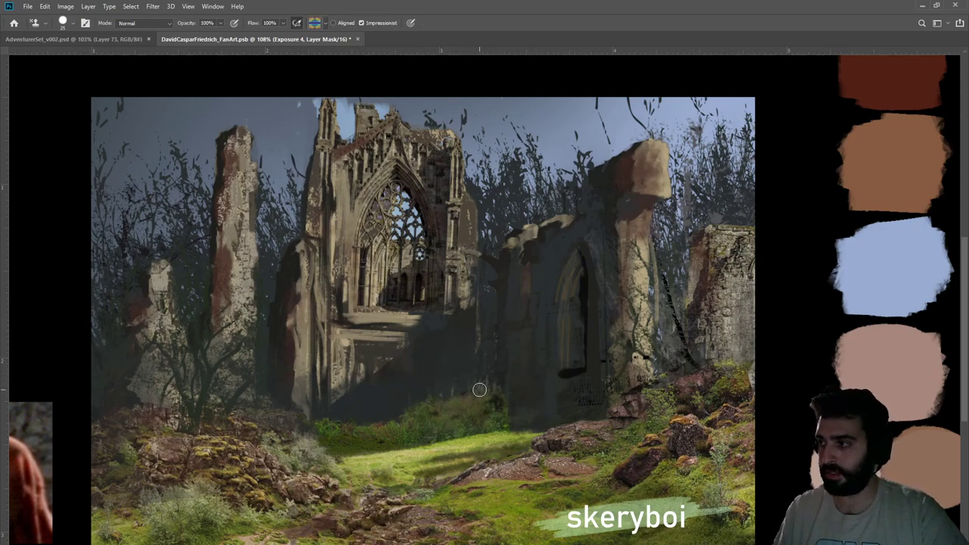
pyautogui.hotkey('ctrl', 'shift', 'alt', 'n')
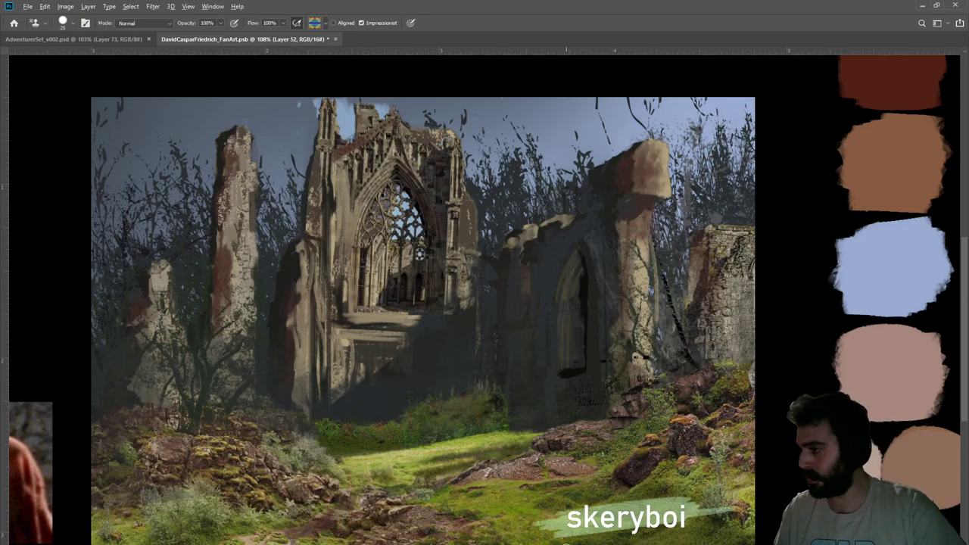
pyautogui.moveTo(594, 542); pyautogui.dragTo(650, 542)
pyautogui.hotkey('ctrl', 'z')
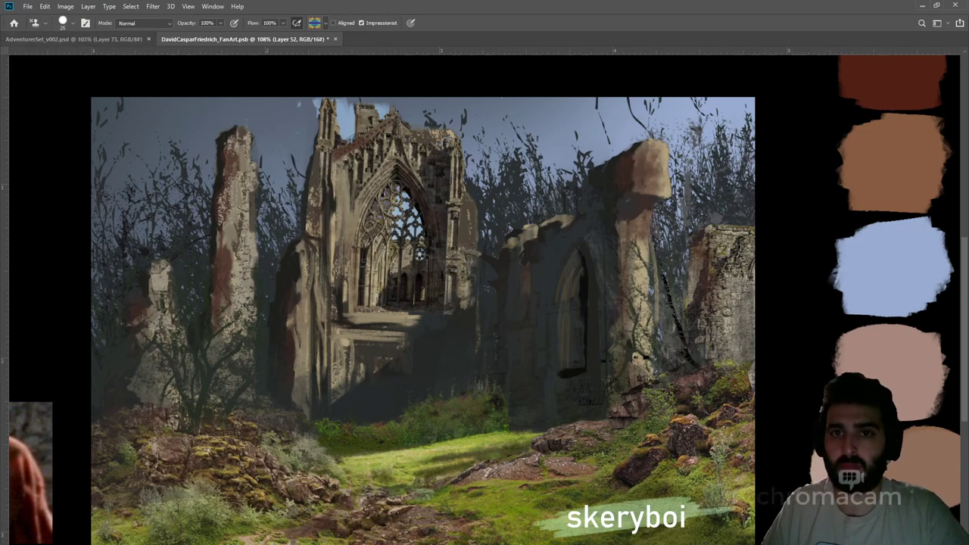
pyautogui.hotkey('shift', 's')
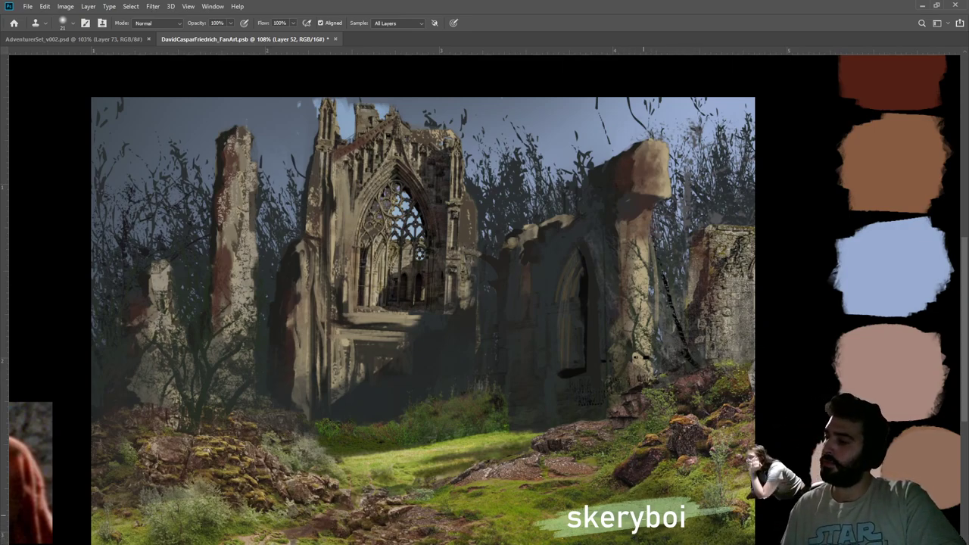
pyautogui.press('e')
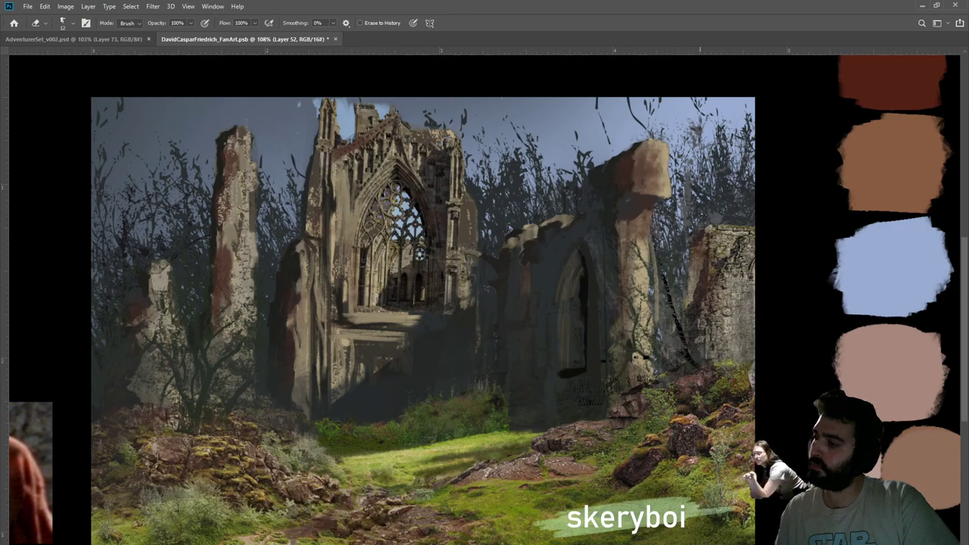
# Examine how the blended rocky slope and meadow sit in the whole painting
pyautogui.press('z')
pyautogui.moveTo(467, 403)
pyautogui.mouseDown()
pyautogui.moveTo(443, 388)
pyautogui.moveTo(479, 399)
pyautogui.mouseUp()
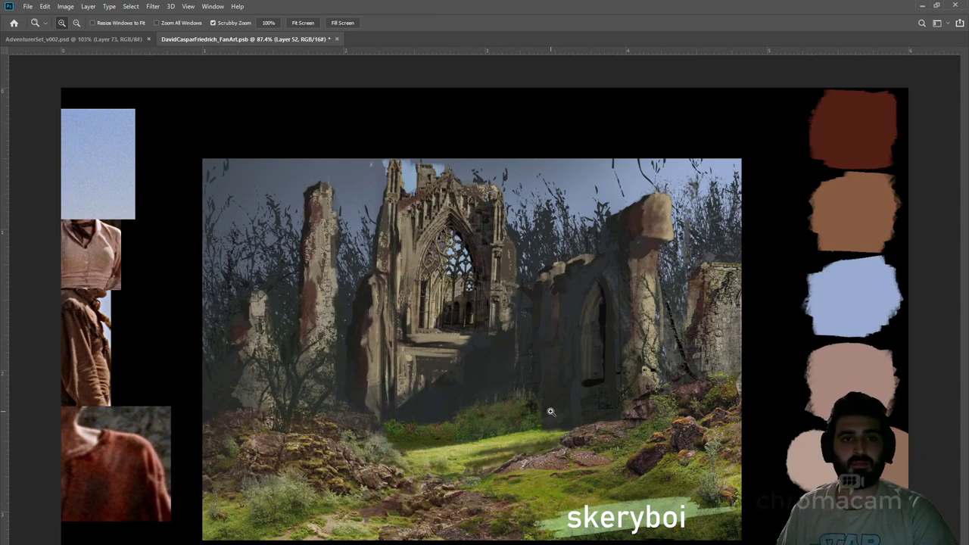
pyautogui.moveTo(552, 412); pyautogui.dragTo(538, 410)
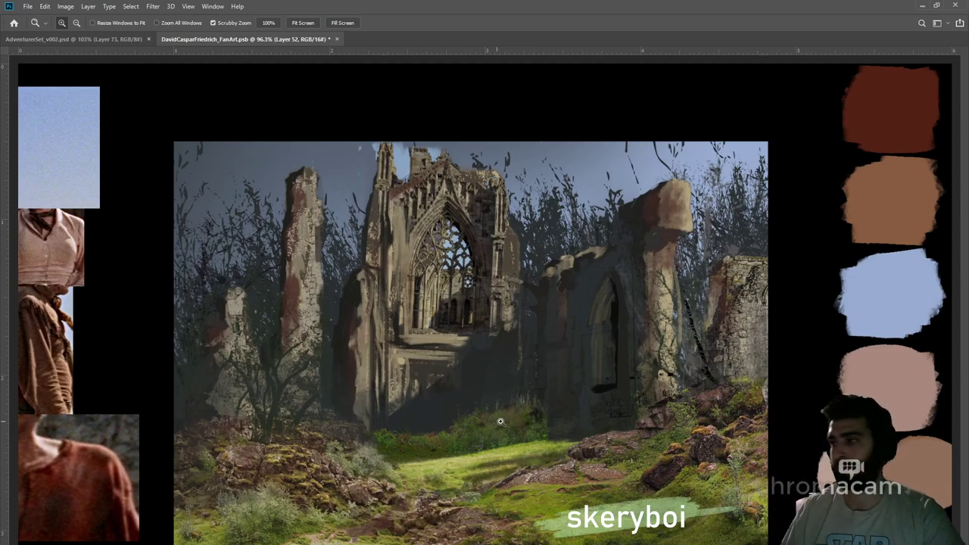
pyautogui.click(659, 462)
pyautogui.moveTo(652, 452); pyautogui.dragTo(628, 448)
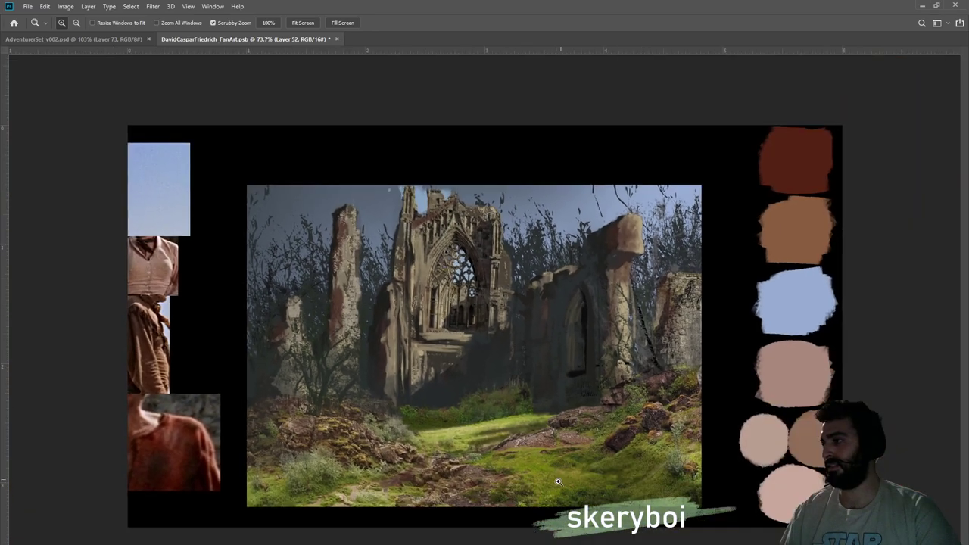
pyautogui.moveTo(564, 433); pyautogui.dragTo(591, 439)
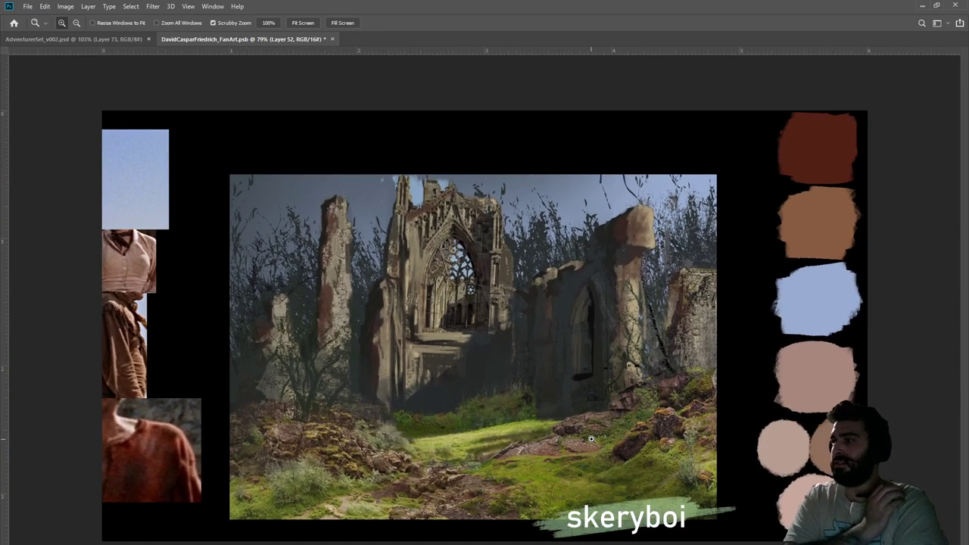
pyautogui.moveTo(538, 418); pyautogui.dragTo(623, 417)
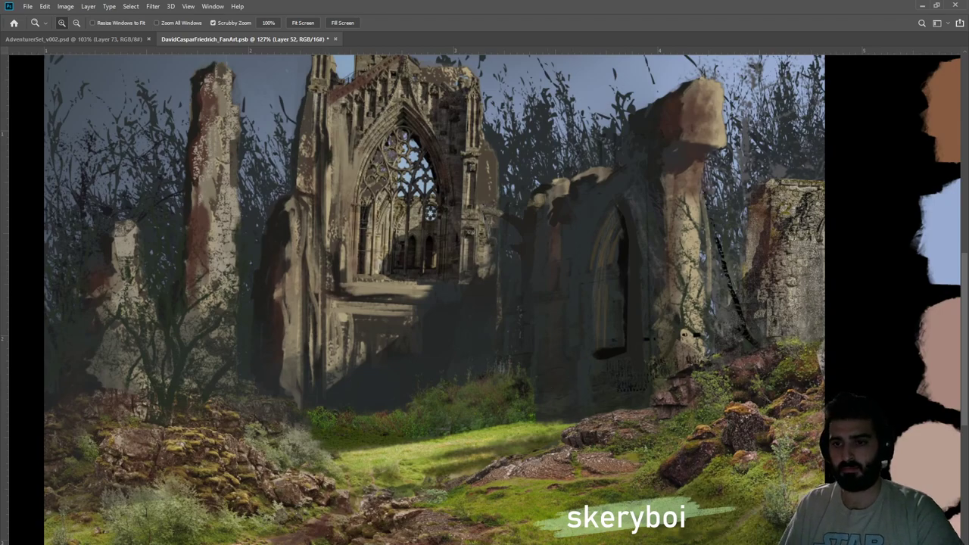
# Paint dark shadow strokes over the bushes at the foot of the central church on a new layer, with the brush reduced to 23 px
pyautogui.press('b')
pyautogui.hotkey('ctrl', 'shift', 'alt', 'n')
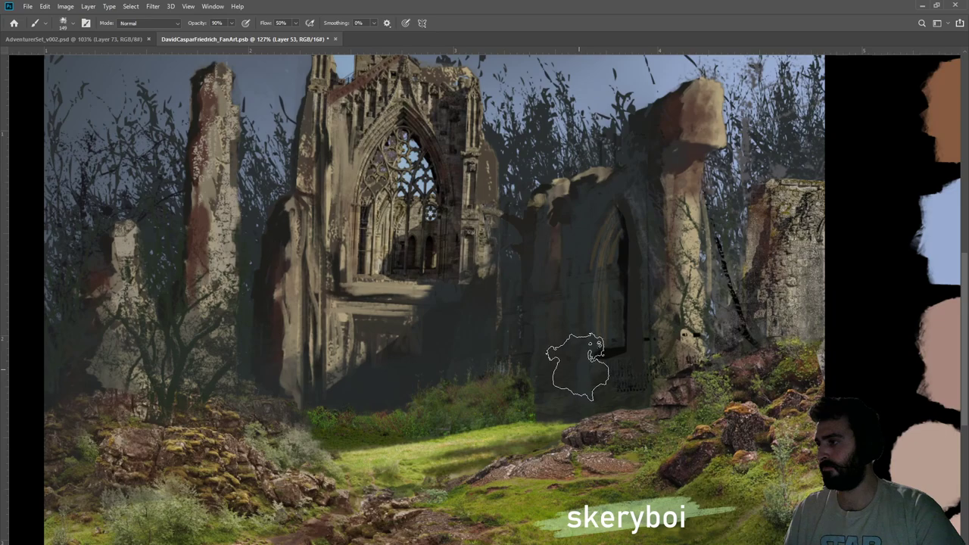
pyautogui.press('[')
pyautogui.press('[')
pyautogui.press('[')
pyautogui.press('[')
pyautogui.press('[')
pyautogui.press('[')
pyautogui.moveTo(527, 415)
pyautogui.mouseDown()
pyautogui.moveTo(555, 416)
pyautogui.moveTo(528, 388)
pyautogui.mouseUp()
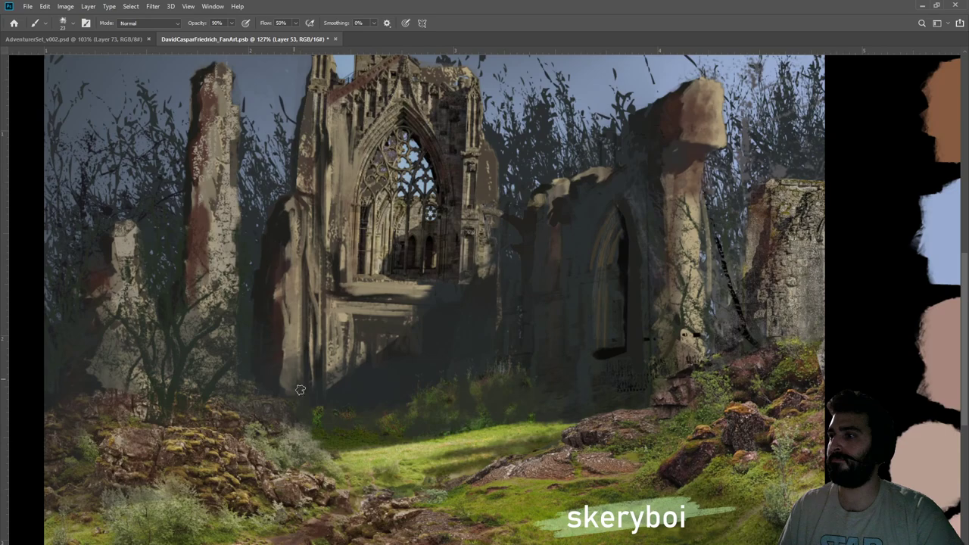
# Paint shadow over the base of the church's front pillars and the pale lower wall beneath the large window
pyautogui.moveTo(301, 381); pyautogui.dragTo(288, 387)
pyautogui.moveTo(311, 353); pyautogui.dragTo(312, 381)
pyautogui.moveTo(334, 343)
pyautogui.mouseDown()
pyautogui.moveTo(333, 379)
pyautogui.moveTo(341, 357)
pyautogui.moveTo(364, 384)
pyautogui.mouseUp()
pyautogui.moveTo(377, 339); pyautogui.dragTo(379, 361)
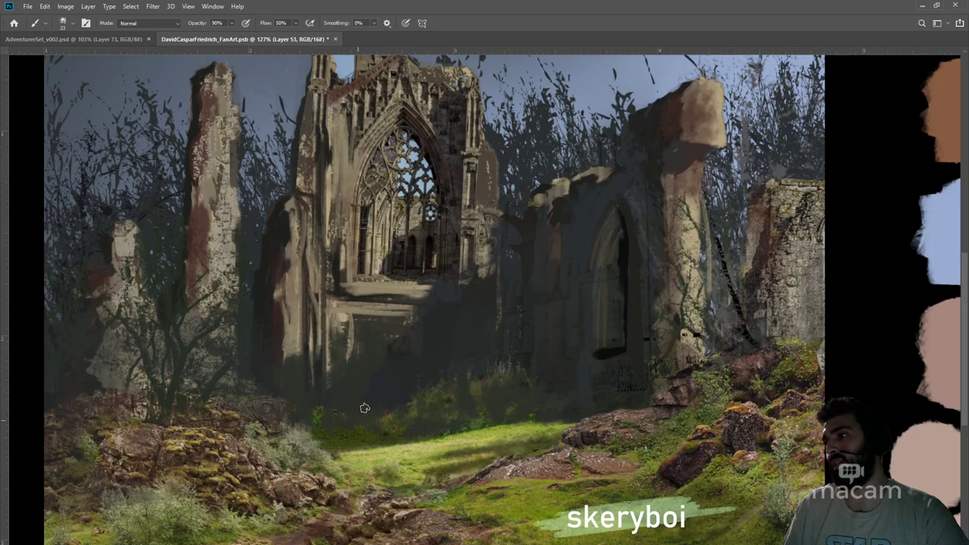
# Extend the shadow over the far edge of the sunlit meadow and towards the foot of the arched side wall
pyautogui.moveTo(368, 443); pyautogui.dragTo(322, 452)
pyautogui.moveTo(374, 448)
pyautogui.mouseDown()
pyautogui.moveTo(347, 456)
pyautogui.moveTo(359, 454)
pyautogui.mouseUp()
pyautogui.moveTo(386, 451)
pyautogui.mouseDown()
pyautogui.moveTo(373, 454)
pyautogui.moveTo(394, 462)
pyautogui.mouseUp()
pyautogui.moveTo(468, 458)
pyautogui.mouseDown()
pyautogui.moveTo(436, 462)
pyautogui.moveTo(458, 439)
pyautogui.moveTo(386, 447)
pyautogui.moveTo(508, 425)
pyautogui.moveTo(471, 429)
pyautogui.moveTo(485, 414)
pyautogui.mouseUp()
pyautogui.moveTo(407, 420); pyautogui.dragTo(397, 427)
pyautogui.moveTo(484, 414)
pyautogui.mouseDown()
pyautogui.moveTo(507, 420)
pyautogui.moveTo(511, 439)
pyautogui.moveTo(580, 415)
pyautogui.moveTo(564, 438)
pyautogui.moveTo(565, 427)
pyautogui.mouseUp()
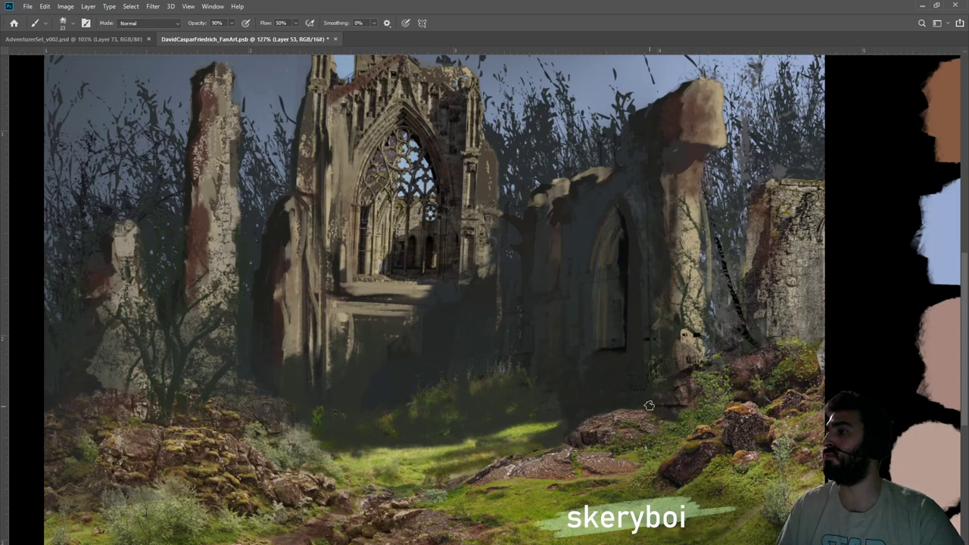
# Deepen the shadow across the bushes and far meadow edge, carrying it up the wall beside the church
pyautogui.press('e')
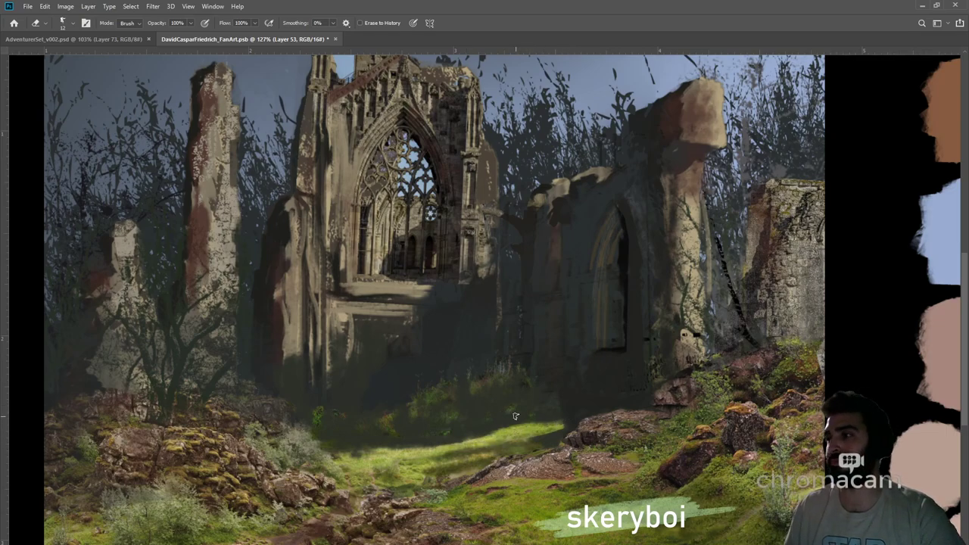
pyautogui.press('b')
pyautogui.moveTo(428, 445)
pyautogui.mouseDown()
pyautogui.moveTo(351, 452)
pyautogui.moveTo(376, 447)
pyautogui.moveTo(378, 418)
pyautogui.mouseUp()
pyautogui.moveTo(424, 393); pyautogui.dragTo(440, 396)
pyautogui.moveTo(477, 427); pyautogui.dragTo(429, 439)
pyautogui.moveTo(521, 403)
pyautogui.mouseDown()
pyautogui.moveTo(484, 414)
pyautogui.moveTo(477, 393)
pyautogui.mouseUp()
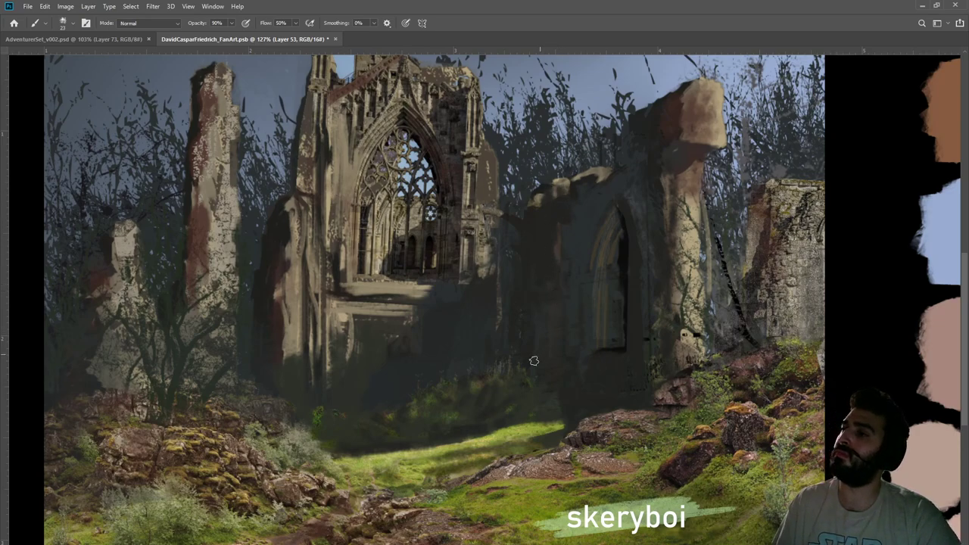
# Place the Misty Lagoon (18) photo scaled to 21.10% so it covers the whole painting
pyautogui.press('z')
pyautogui.moveTo(459, 346)
pyautogui.mouseDown()
pyautogui.moveTo(437, 313)
pyautogui.moveTo(509, 345)
pyautogui.moveTo(575, 326)
pyautogui.mouseUp()
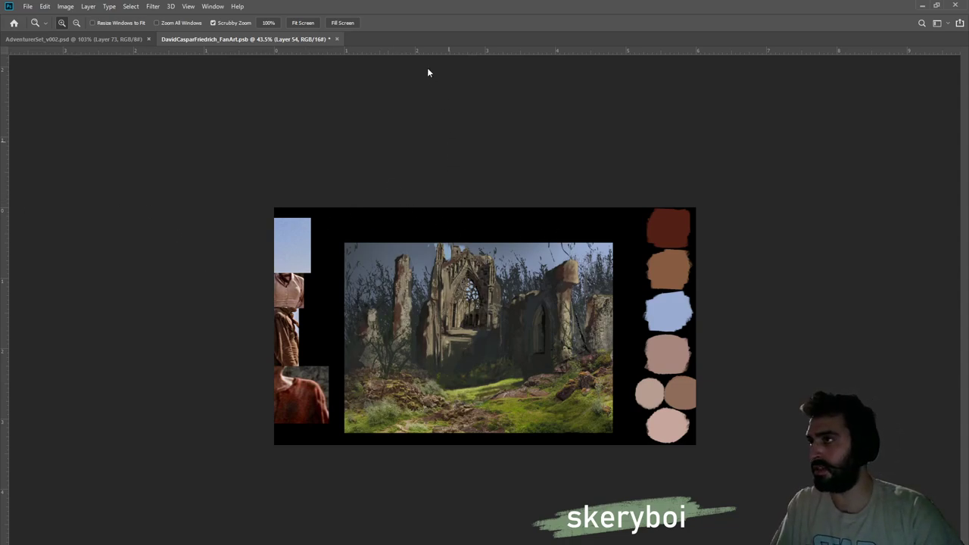
pyautogui.press('b')
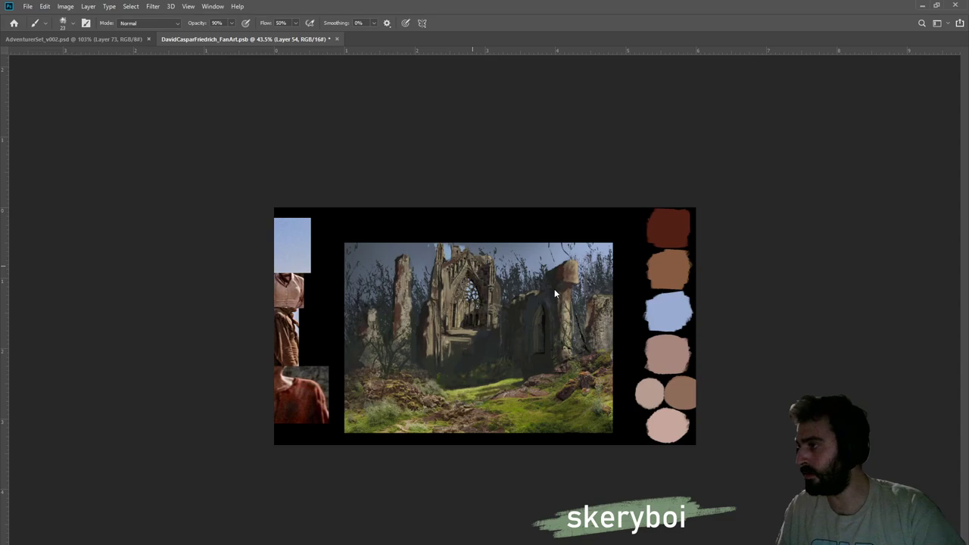
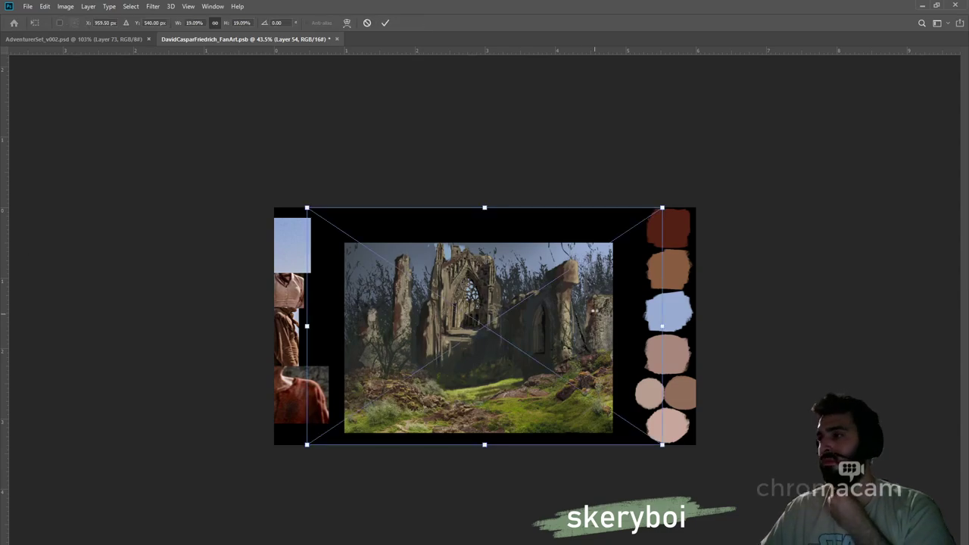
pyautogui.moveTo(554, 318); pyautogui.dragTo(597, 327)
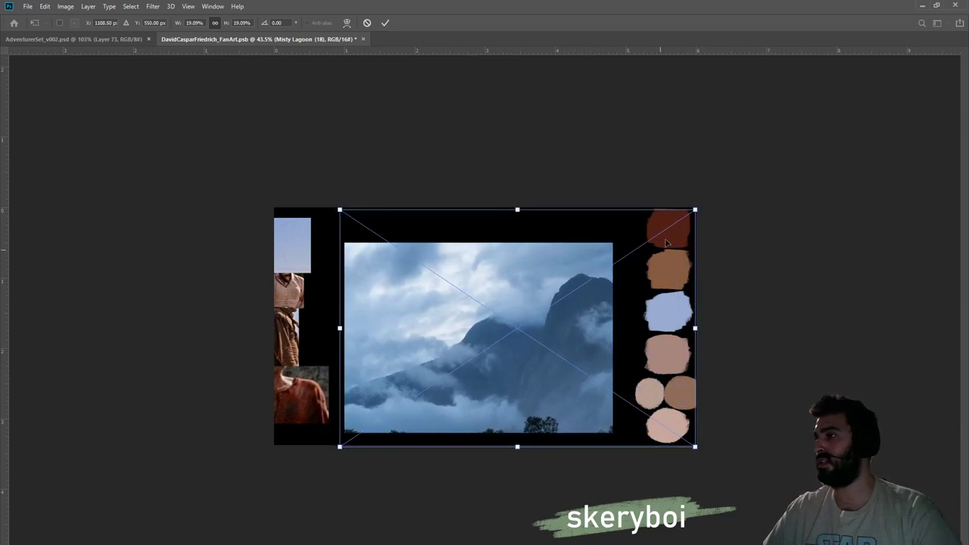
pyautogui.moveTo(698, 207); pyautogui.dragTo(740, 190)
pyautogui.moveTo(498, 348); pyautogui.dragTo(478, 350)
pyautogui.press('Return')
pyautogui.press('Return')
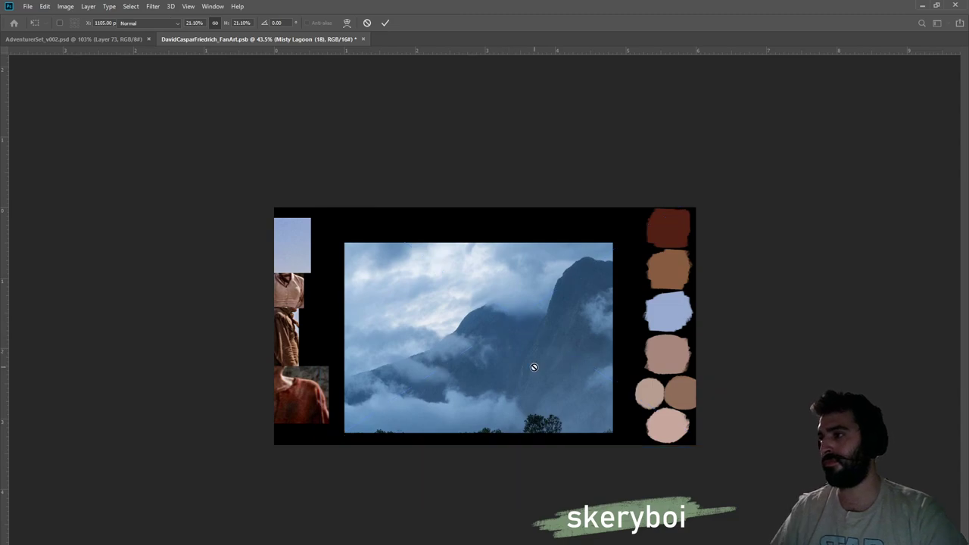
# Select the blue clouds of the Misty Lagoon photo by colour range and mask the photo to that selection
pyautogui.press('b')
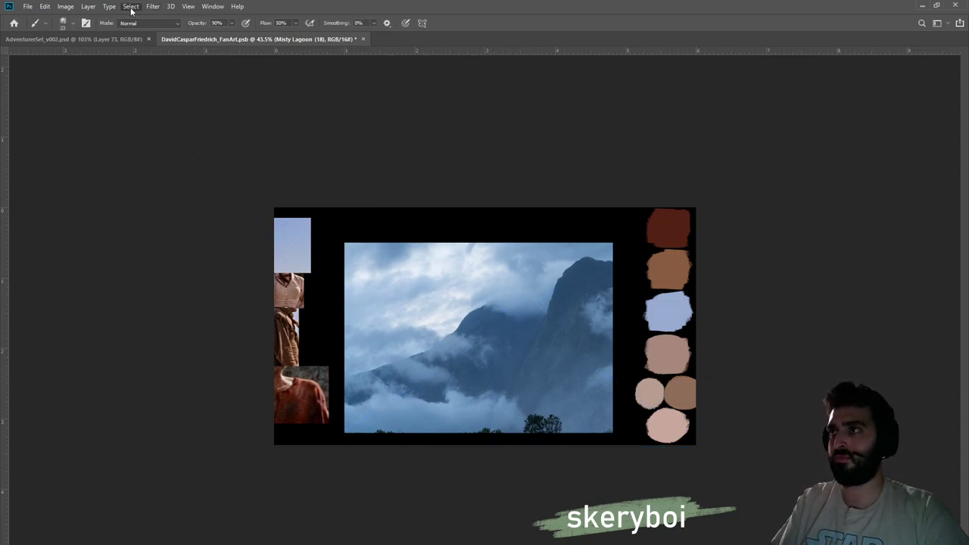
pyautogui.press('i')
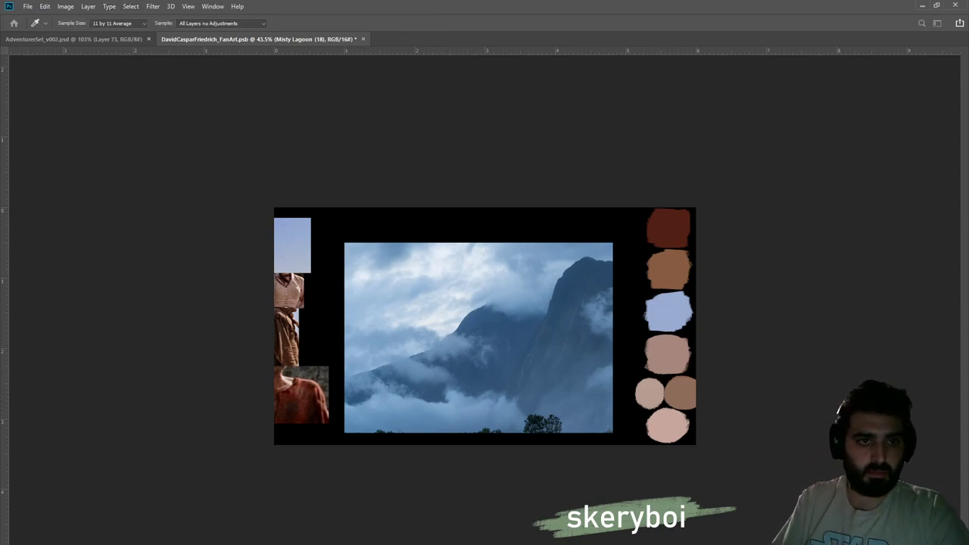
pyautogui.press('Return')
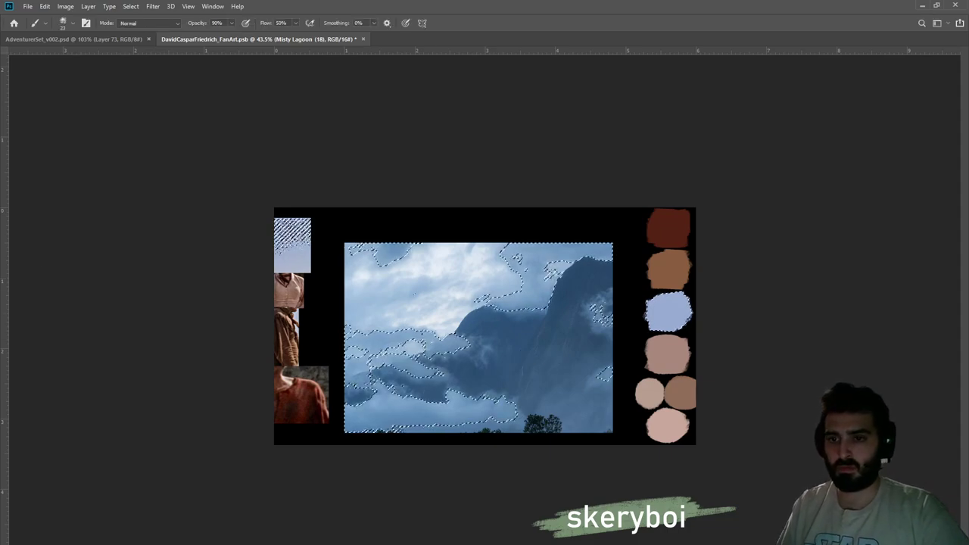
pyautogui.hotkey('ctrl', 'd')
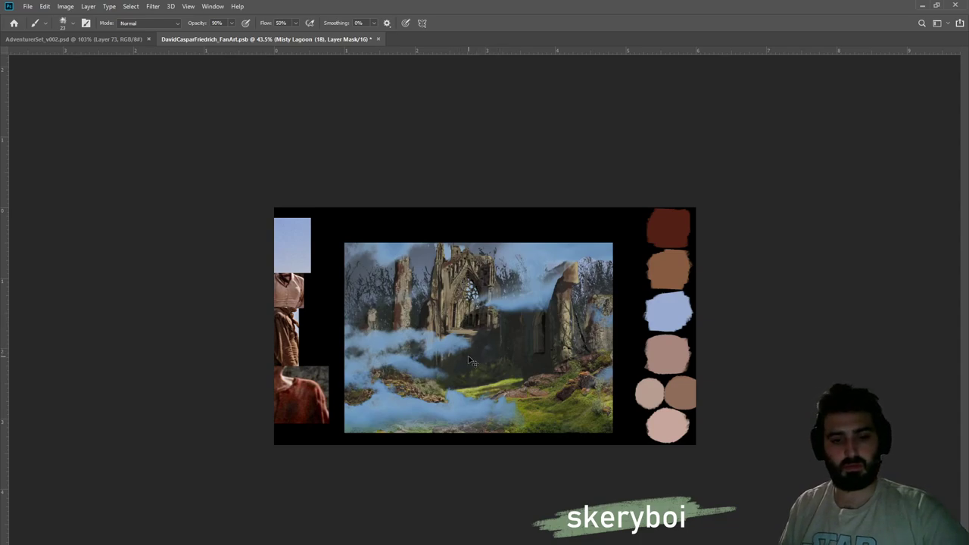
# Duplicate the masked Misty Lagoon mist and shift its saturated blue to a muted grey-blue
pyautogui.hotkey('ctrl', 'j')
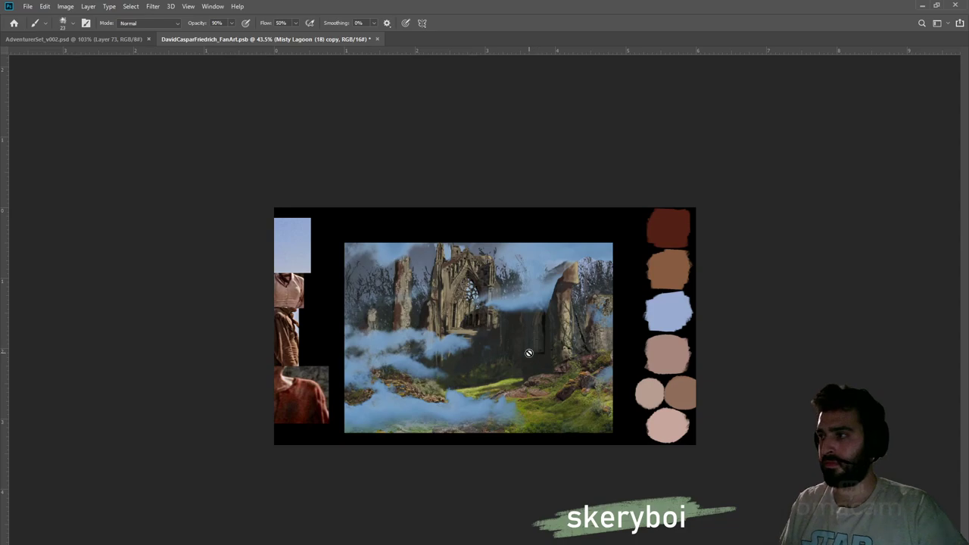
pyautogui.press('i')
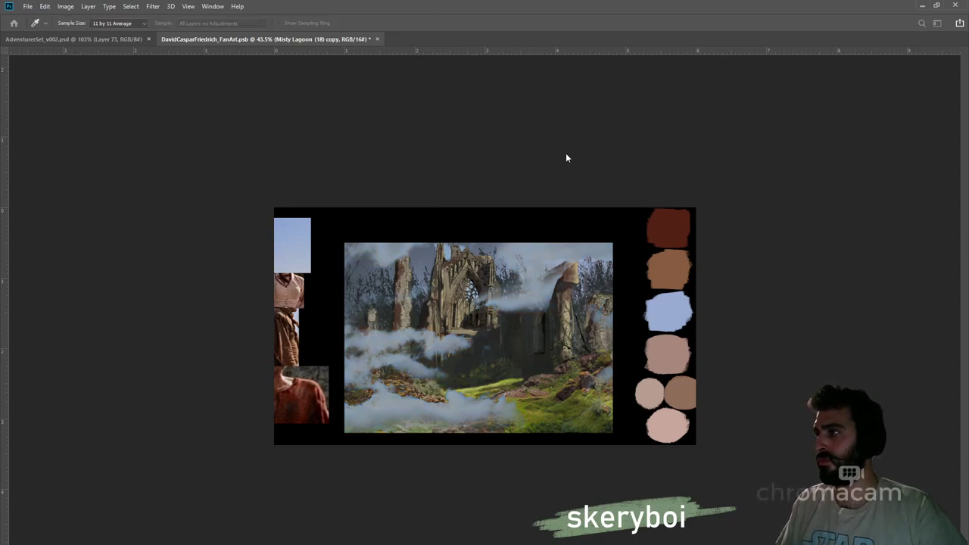
pyautogui.press('b')
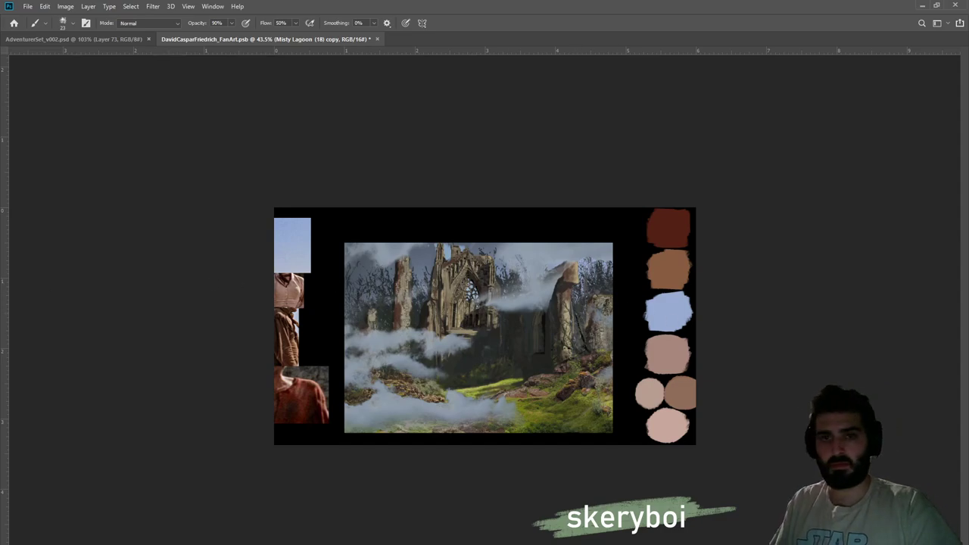
# Transform the mist copy to about 90% width and 68.10% height, and position it over the lower part of the painting
pyautogui.hotkey('ctrl', 't')
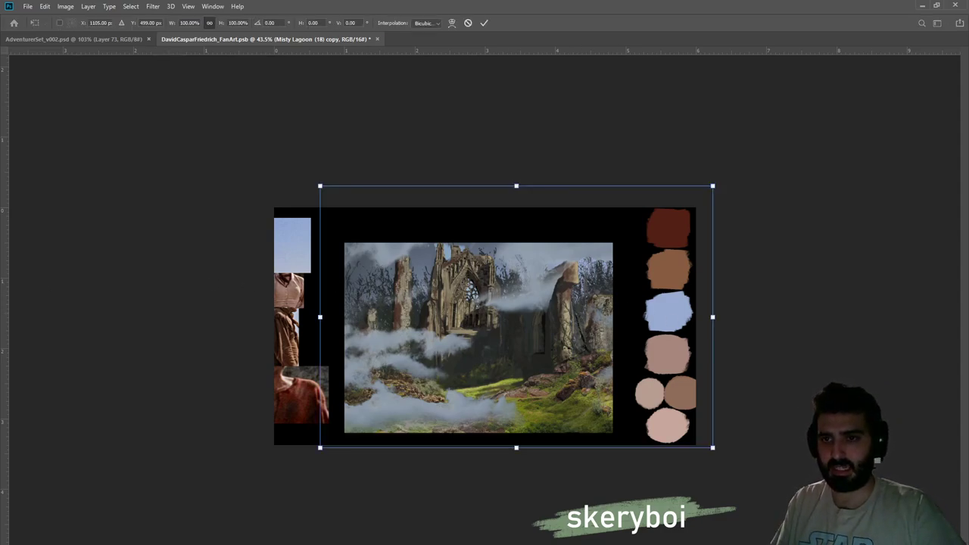
pyautogui.moveTo(713, 185); pyautogui.dragTo(619, 312)
pyautogui.moveTo(452, 377); pyautogui.dragTo(491, 364)
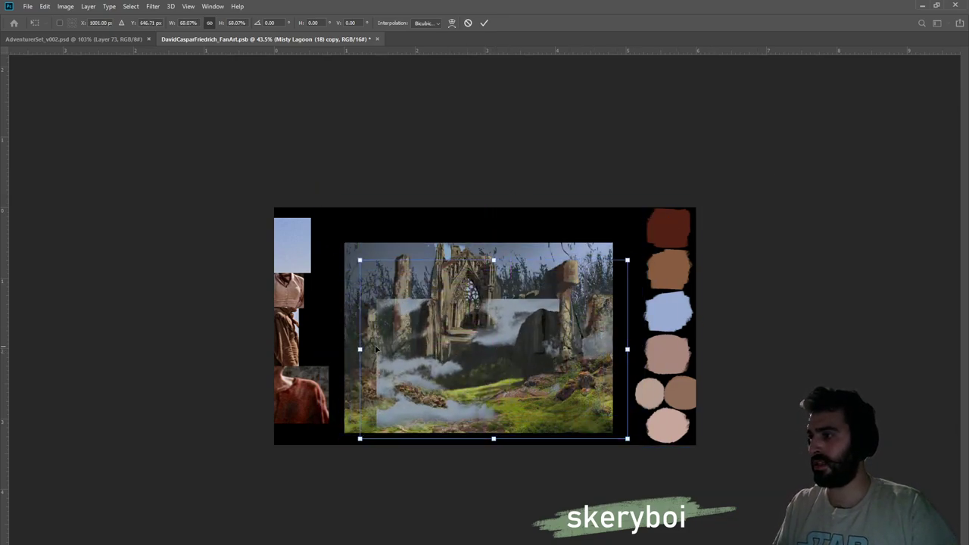
pyautogui.moveTo(356, 345); pyautogui.dragTo(274, 350)
pyautogui.moveTo(406, 363); pyautogui.dragTo(427, 358)
pyautogui.press('Return')
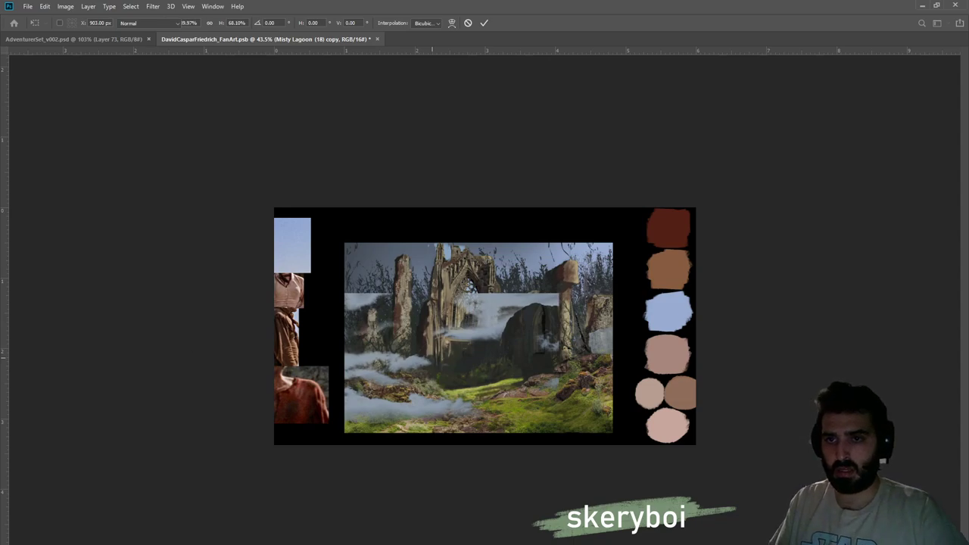
# Commit the mist copy's transform and mask out its hard upper edge and the mist over the dark arch wall
pyautogui.press('Return')
pyautogui.press('b')
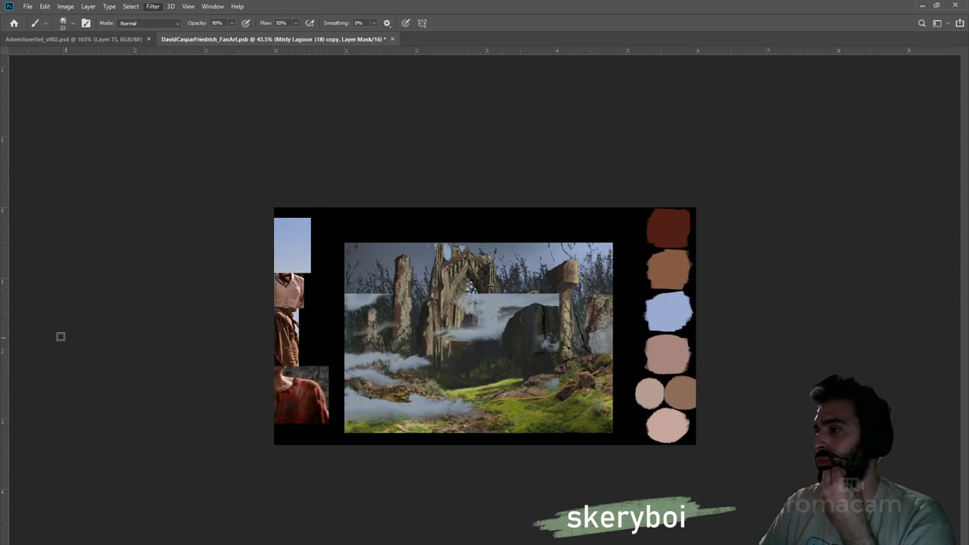
pyautogui.press('h')
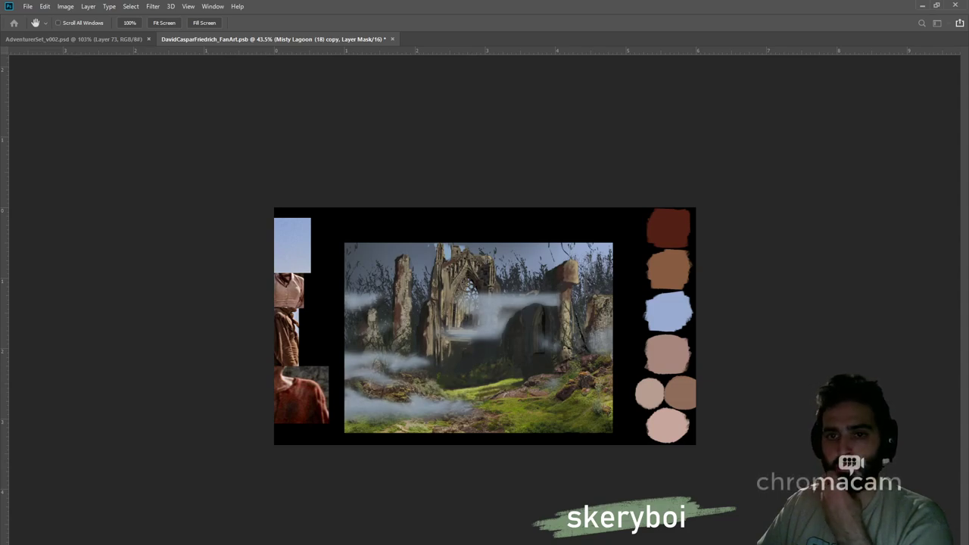
pyautogui.press('b')
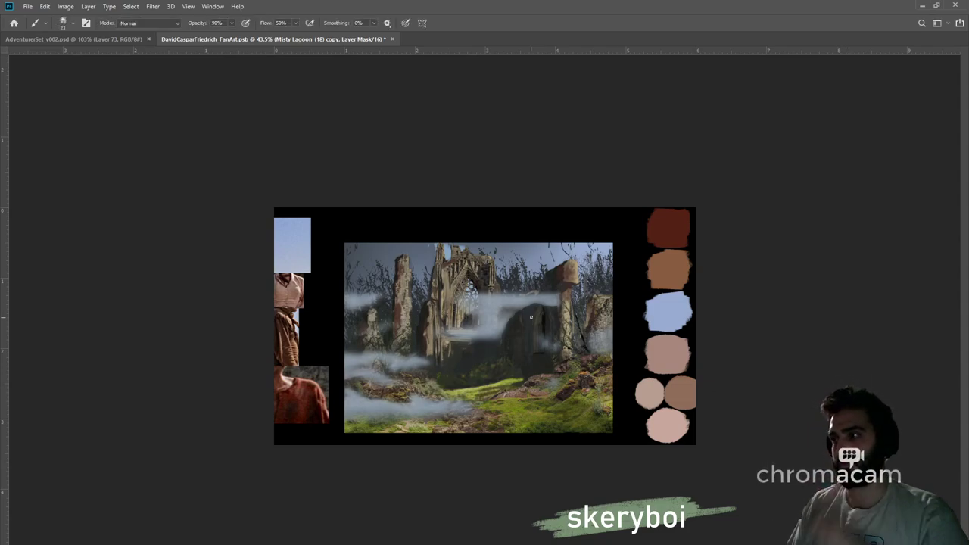
pyautogui.moveTo(562, 297)
pyautogui.mouseDown()
pyautogui.moveTo(466, 321)
pyautogui.moveTo(458, 305)
pyautogui.mouseUp()
# Outline the lower-left mist clouds with a polygonal selection and duplicate the mist copy layer
pyautogui.press('l')
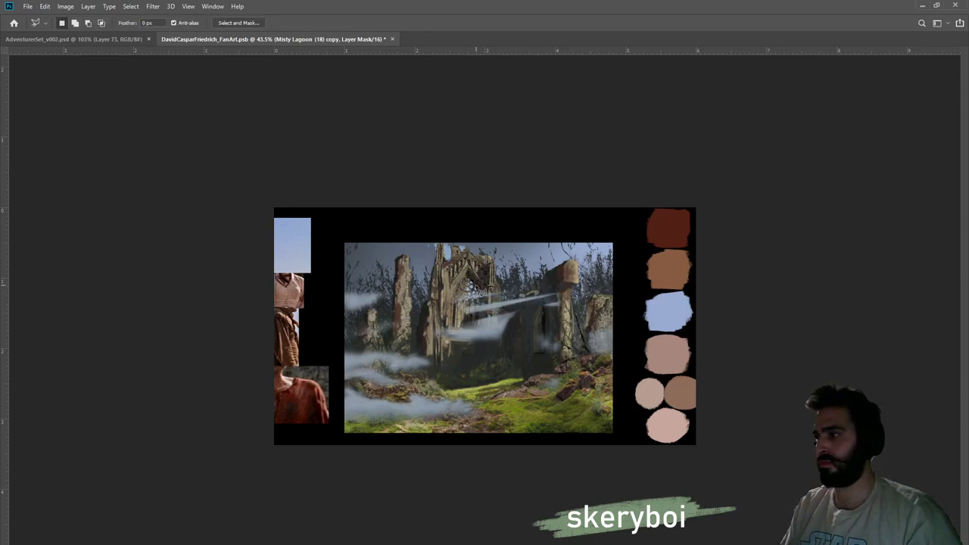
pyautogui.click(436, 349)
pyautogui.click(311, 346)
pyautogui.click(280, 387)
pyautogui.click(288, 428)
pyautogui.click(360, 437)
pyautogui.click(486, 429)
pyautogui.click(515, 393)
pyautogui.doubleClick(455, 369)
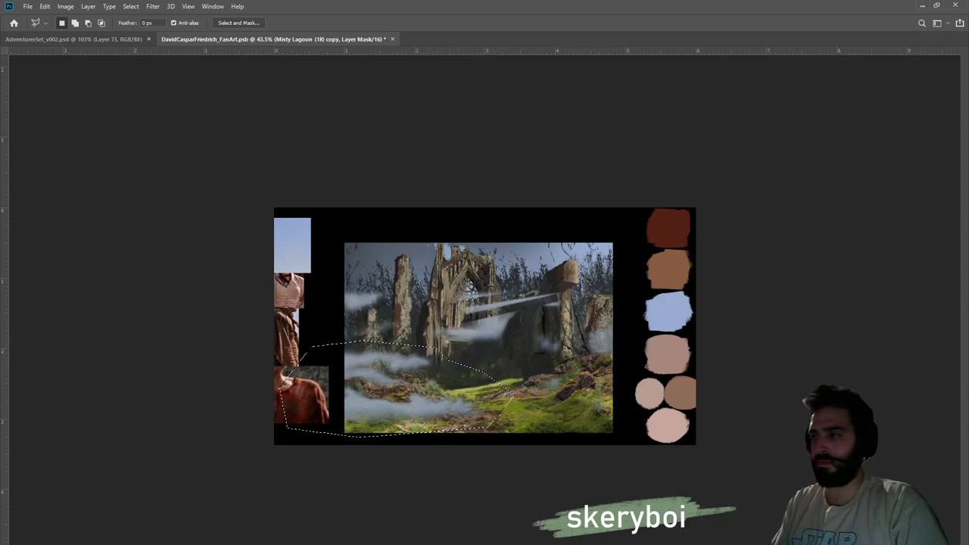
pyautogui.hotkey('ctrl', 'j')
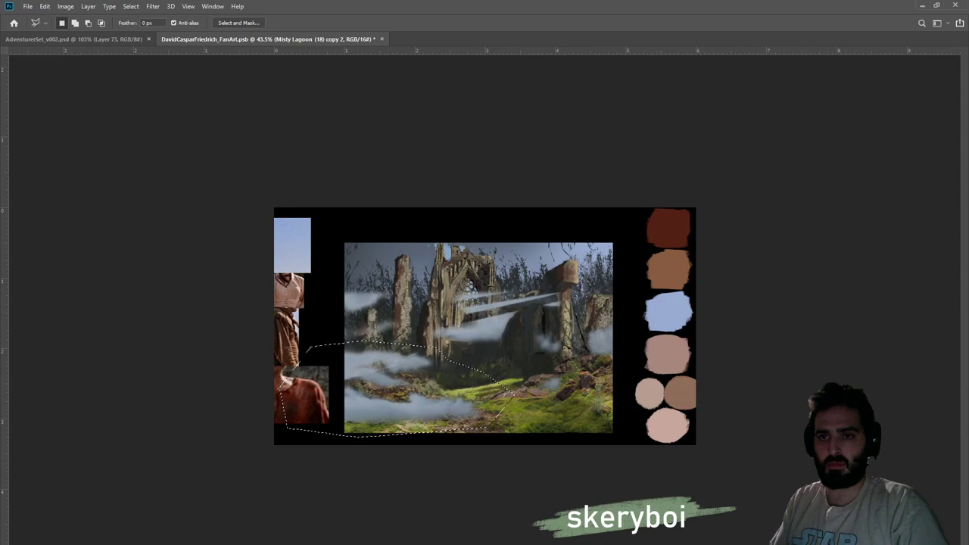
# Extract the selected lower-left mist onto its own layer without the rest of the Misty Lagoon mist
pyautogui.hotkey('ctrl', '\\')
pyautogui.hotkey('ctrl', '\\')
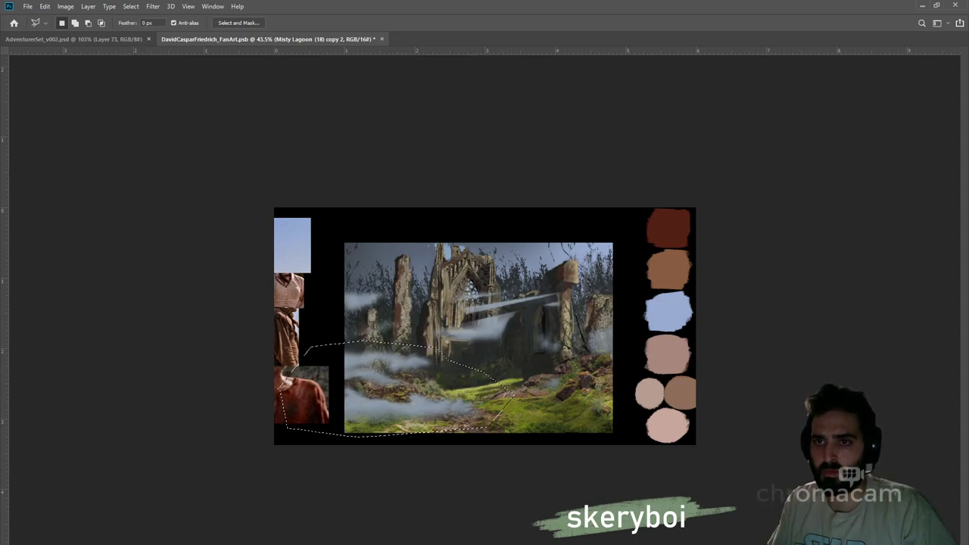
pyautogui.hotkey('alt', ']')
pyautogui.hotkey('alt', '[')
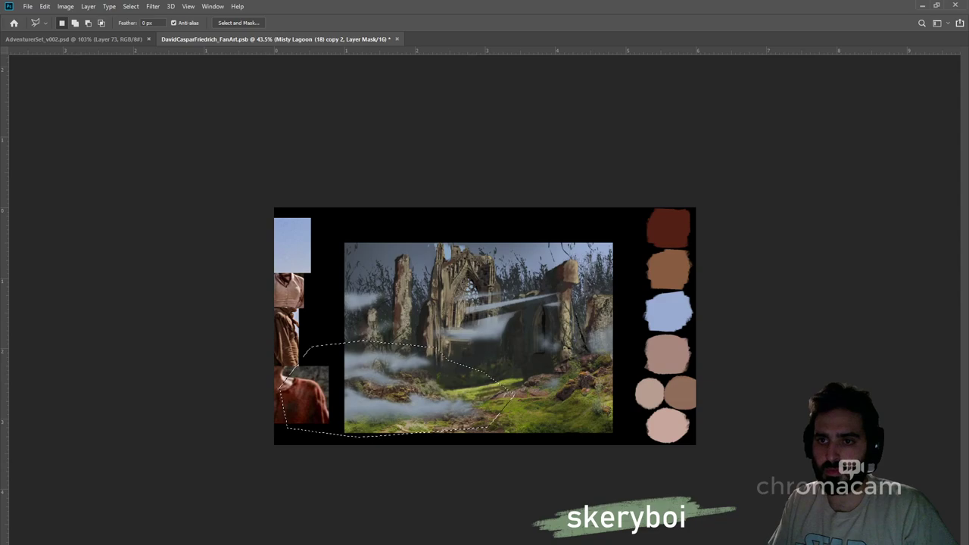
pyautogui.hotkey('ctrl', '2')
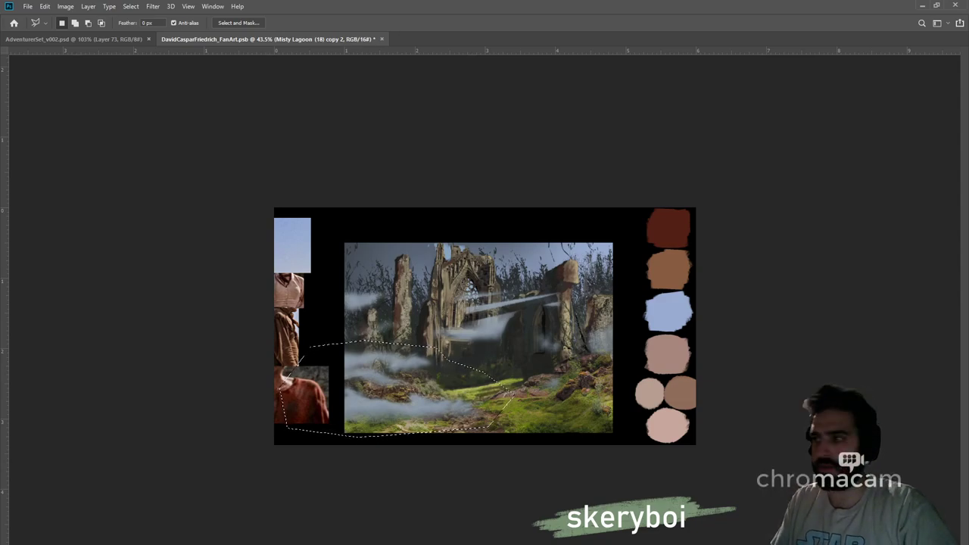
pyautogui.hotkey('ctrl', 'j')
pyautogui.hotkey('ctrl', 'z')
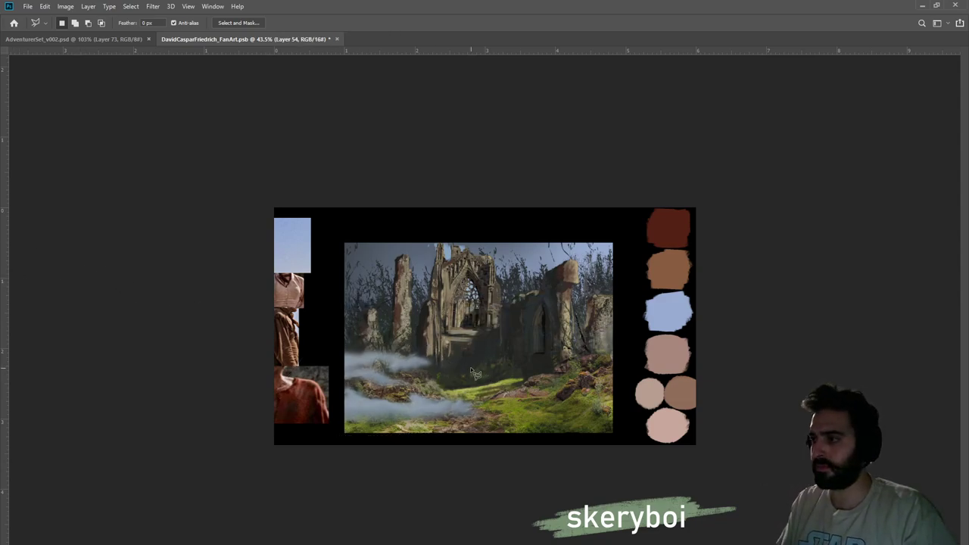
# Stretch the extracted mist to 162.49% width and 97.72% height, and centre it across the painting's foreground
pyautogui.hotkey('ctrl', 't')
pyautogui.moveTo(408, 376)
pyautogui.mouseDown()
pyautogui.moveTo(539, 357)
pyautogui.moveTo(464, 369)
pyautogui.mouseUp()
pyautogui.moveTo(570, 333); pyautogui.dragTo(696, 335)
pyautogui.moveTo(534, 369); pyautogui.dragTo(485, 387)
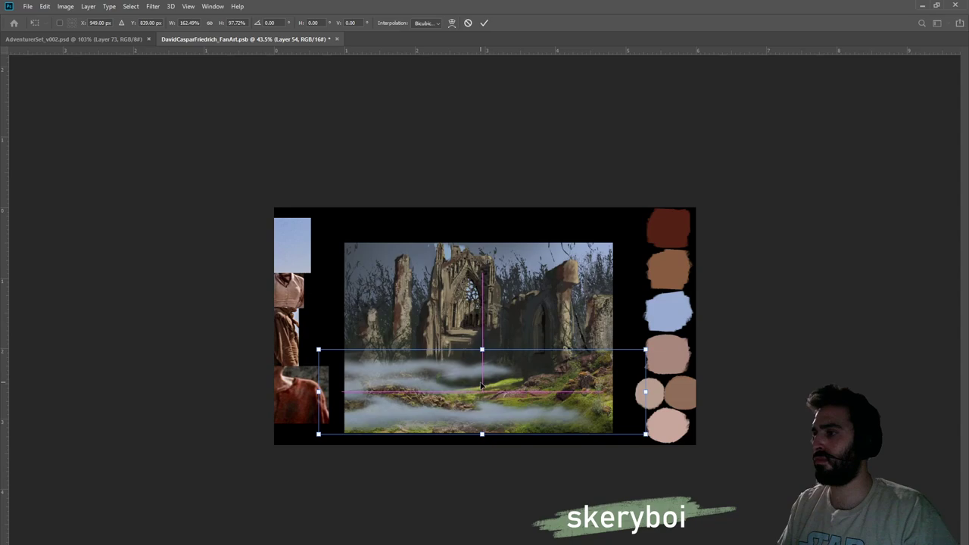
pyautogui.press('Return')
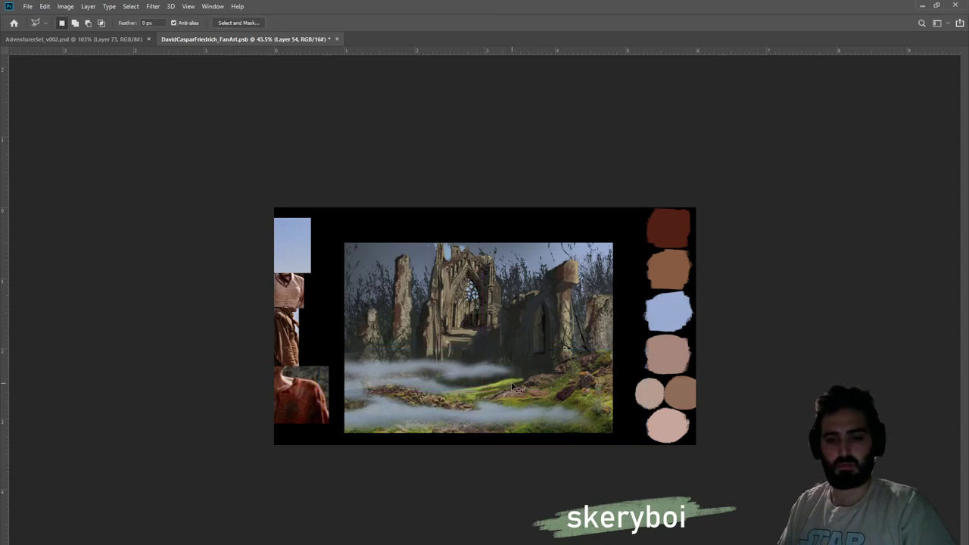
# Duplicate the foreground mist, flip it vertically to -267.88% height, rotate it -8.30°, and place it over the ruins
pyautogui.moveTo(547, 389)
pyautogui.mouseDown()
pyautogui.moveTo(465, 391)
pyautogui.moveTo(497, 290)
pyautogui.mouseUp()
pyautogui.hotkey('ctrl', 't')
pyautogui.moveTo(488, 334); pyautogui.dragTo(488, 469)
pyautogui.moveTo(509, 357); pyautogui.dragTo(529, 306)
pyautogui.click(545, 421)
pyautogui.moveTo(544, 352); pyautogui.dragTo(545, 372)
pyautogui.moveTo(686, 438); pyautogui.dragTo(691, 406)
pyautogui.moveTo(519, 347); pyautogui.dragTo(503, 350)
pyautogui.moveTo(489, 209)
pyautogui.mouseDown()
pyautogui.moveTo(485, 183)
pyautogui.moveTo(489, 199)
pyautogui.mouseUp()
pyautogui.moveTo(509, 347)
pyautogui.mouseDown()
pyautogui.moveTo(496, 319)
pyautogui.moveTo(490, 350)
pyautogui.mouseUp()
pyautogui.press('Return')
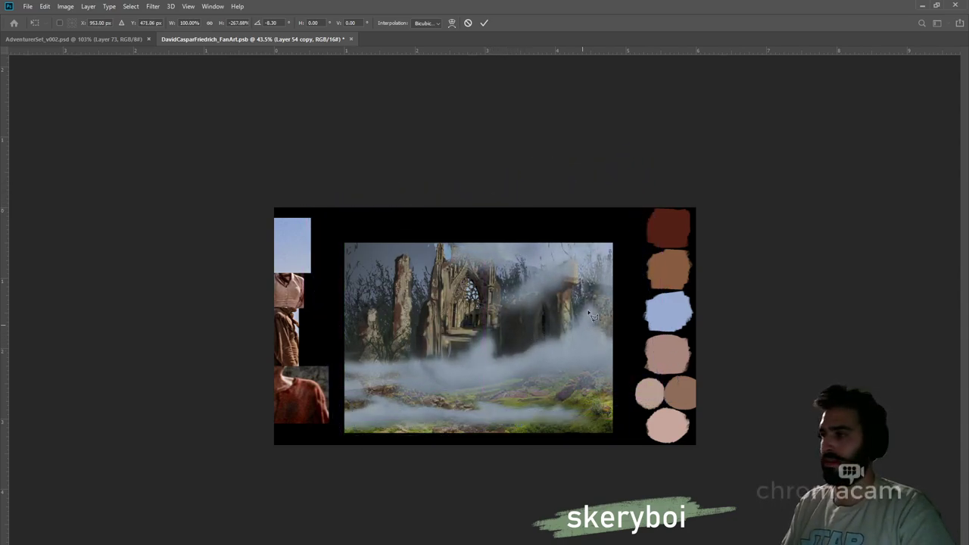
pyautogui.press('Return')
pyautogui.press('l')
pyautogui.hotkey('ctrl', ',')
pyautogui.hotkey('ctrl', ',')
# Try painting a light blue haze over the left pillars with a large cloud brush at 100% opacity
pyautogui.press('b')
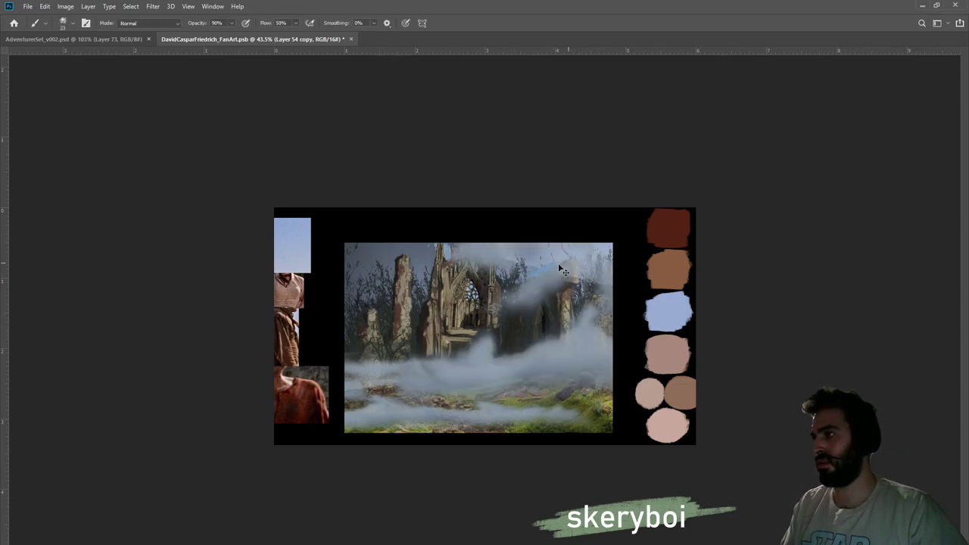
pyautogui.press('e')
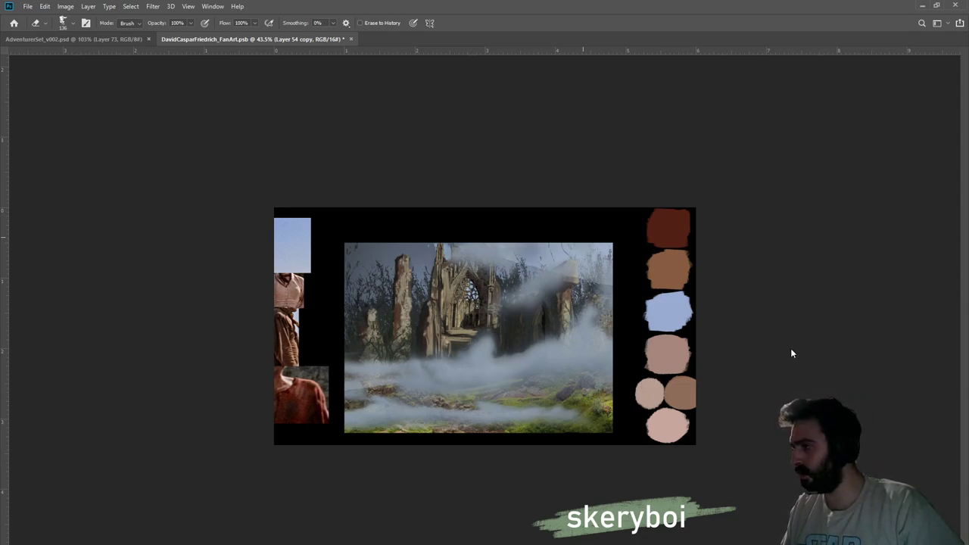
pyautogui.press('b')
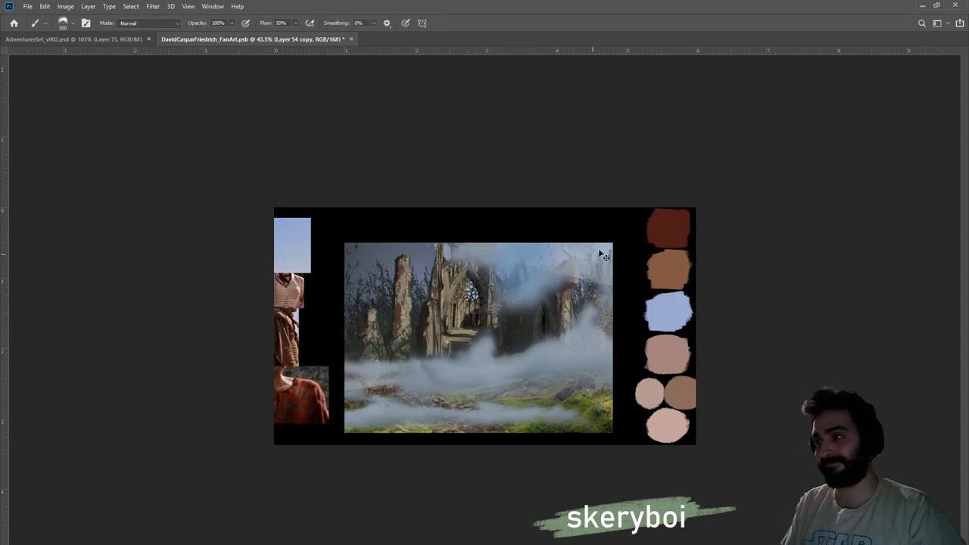
pyautogui.press('e')
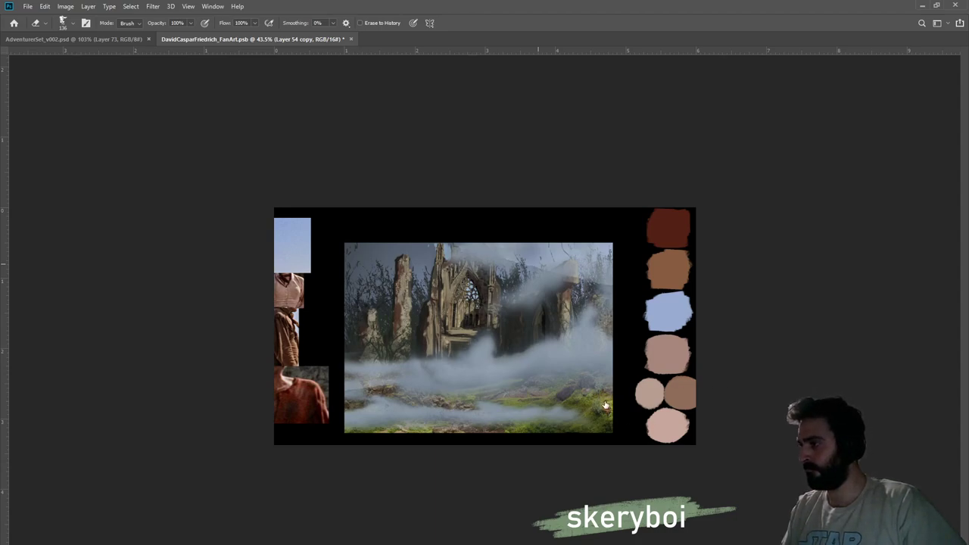
pyautogui.press('b')
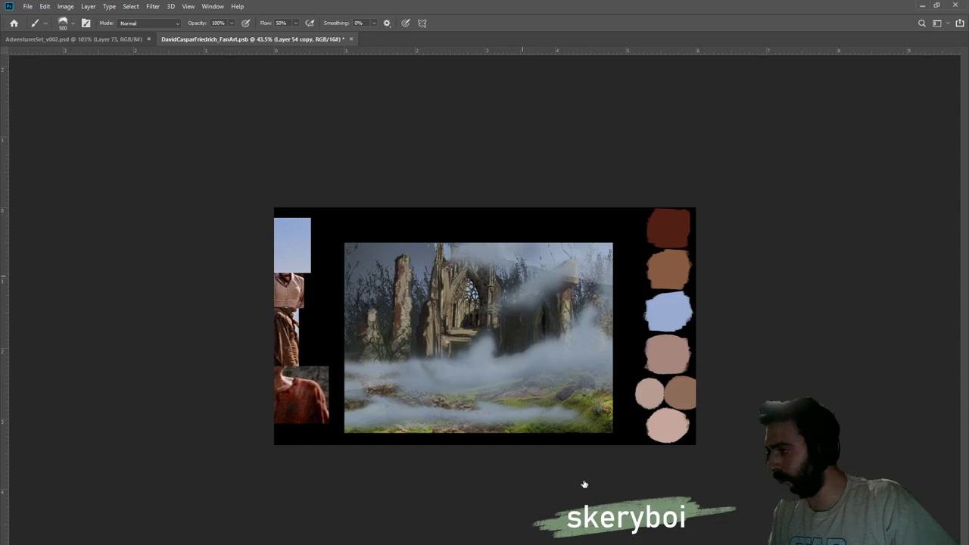
pyautogui.moveTo(357, 307); pyautogui.dragTo(401, 303)
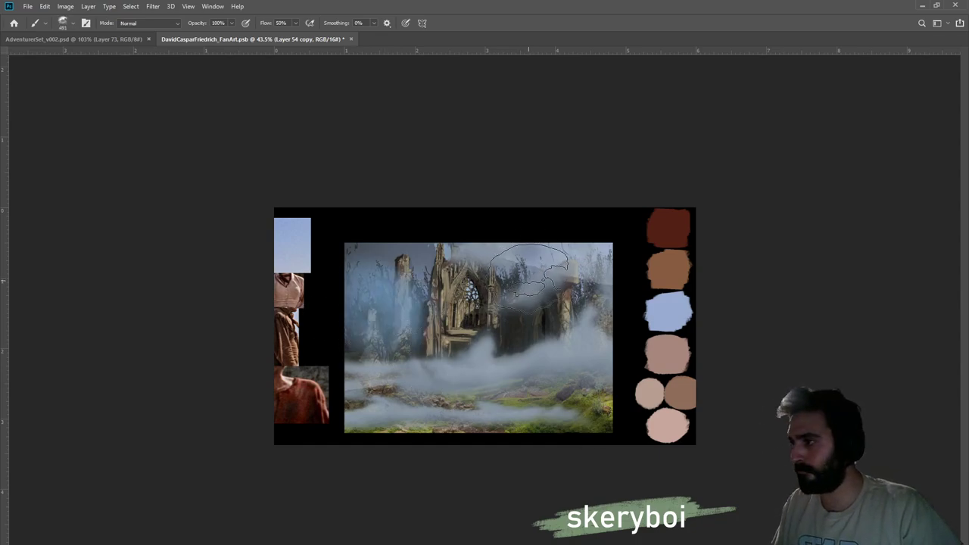
pyautogui.hotkey('ctrl', 'z')
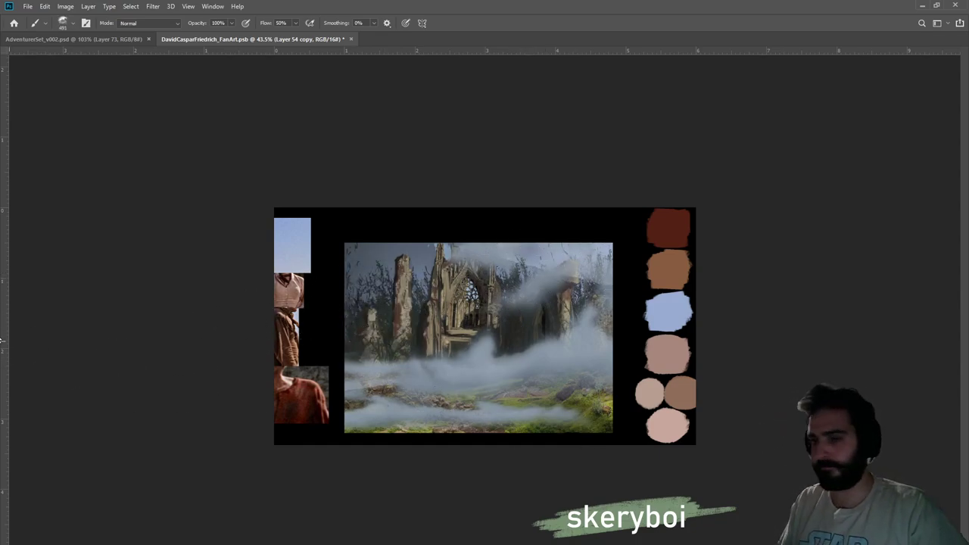
# Paint pale grey-blue fog over the ruins on a new layer and erase it around the front pillars and ground
pyautogui.hotkey('ctrl', 'shift', 'alt', 'n')
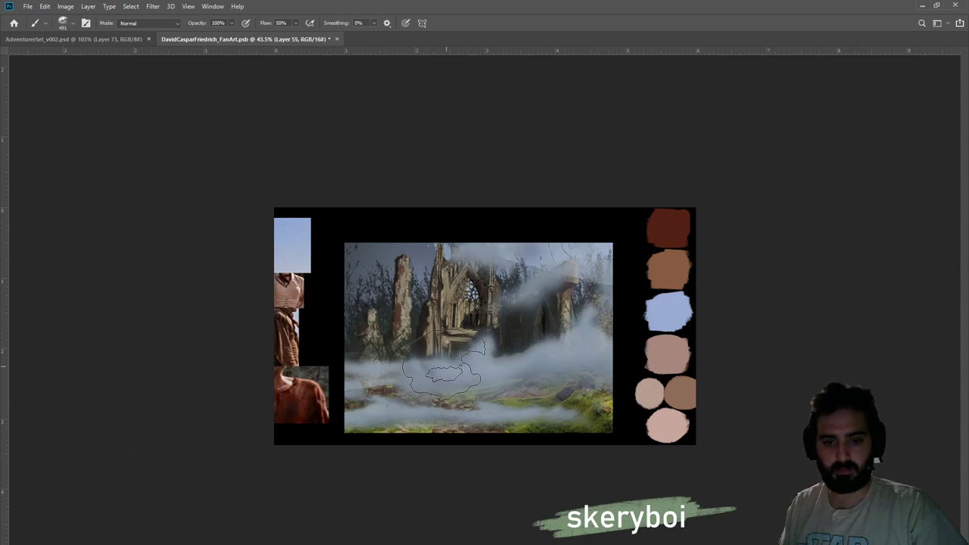
pyautogui.moveTo(424, 334)
pyautogui.mouseDown()
pyautogui.moveTo(357, 267)
pyautogui.moveTo(355, 317)
pyautogui.moveTo(437, 367)
pyautogui.moveTo(521, 352)
pyautogui.moveTo(498, 278)
pyautogui.moveTo(476, 327)
pyautogui.moveTo(371, 389)
pyautogui.moveTo(577, 350)
pyautogui.moveTo(545, 358)
pyautogui.mouseUp()
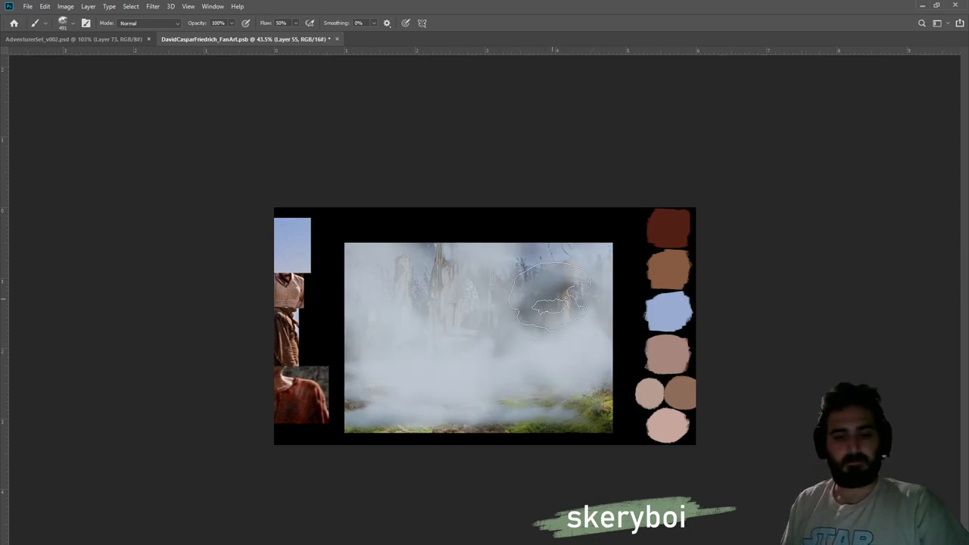
pyautogui.press('e')
pyautogui.moveTo(503, 284)
pyautogui.mouseDown()
pyautogui.moveTo(530, 269)
pyautogui.moveTo(589, 286)
pyautogui.moveTo(513, 230)
pyautogui.moveTo(519, 322)
pyautogui.moveTo(473, 325)
pyautogui.mouseUp()
pyautogui.hotkey('ctrl', 'z')
pyautogui.moveTo(575, 357)
pyautogui.mouseDown()
pyautogui.moveTo(604, 373)
pyautogui.moveTo(570, 399)
pyautogui.moveTo(596, 398)
pyautogui.moveTo(511, 384)
pyautogui.moveTo(420, 411)
pyautogui.moveTo(384, 408)
pyautogui.moveTo(443, 399)
pyautogui.moveTo(420, 367)
pyautogui.moveTo(401, 273)
pyautogui.moveTo(407, 383)
pyautogui.moveTo(373, 374)
pyautogui.moveTo(367, 314)
pyautogui.moveTo(358, 352)
pyautogui.moveTo(397, 393)
pyautogui.moveTo(439, 382)
pyautogui.moveTo(443, 394)
pyautogui.moveTo(455, 370)
pyautogui.moveTo(480, 383)
pyautogui.moveTo(540, 365)
pyautogui.moveTo(529, 310)
pyautogui.moveTo(558, 363)
pyautogui.moveTo(561, 261)
pyautogui.moveTo(575, 265)
pyautogui.moveTo(563, 390)
pyautogui.moveTo(597, 335)
pyautogui.moveTo(607, 294)
pyautogui.moveTo(614, 343)
pyautogui.moveTo(534, 379)
pyautogui.moveTo(569, 367)
pyautogui.moveTo(559, 356)
pyautogui.moveTo(529, 368)
pyautogui.mouseUp()
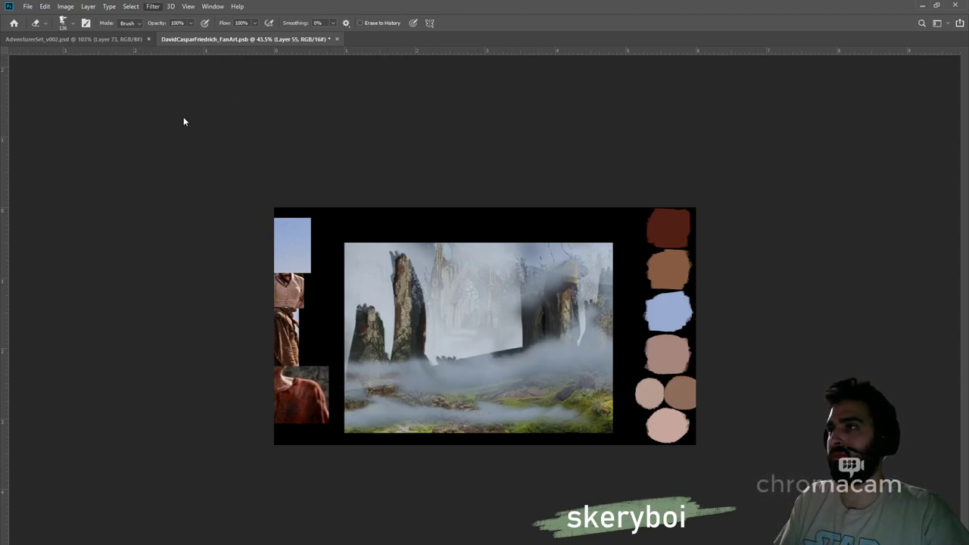
pyautogui.click(492, 262)
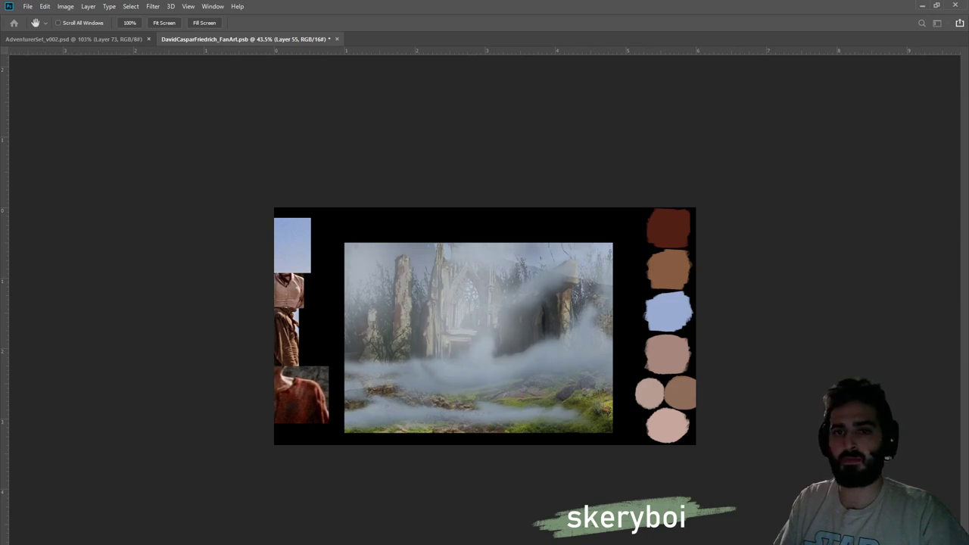
pyautogui.press('e')
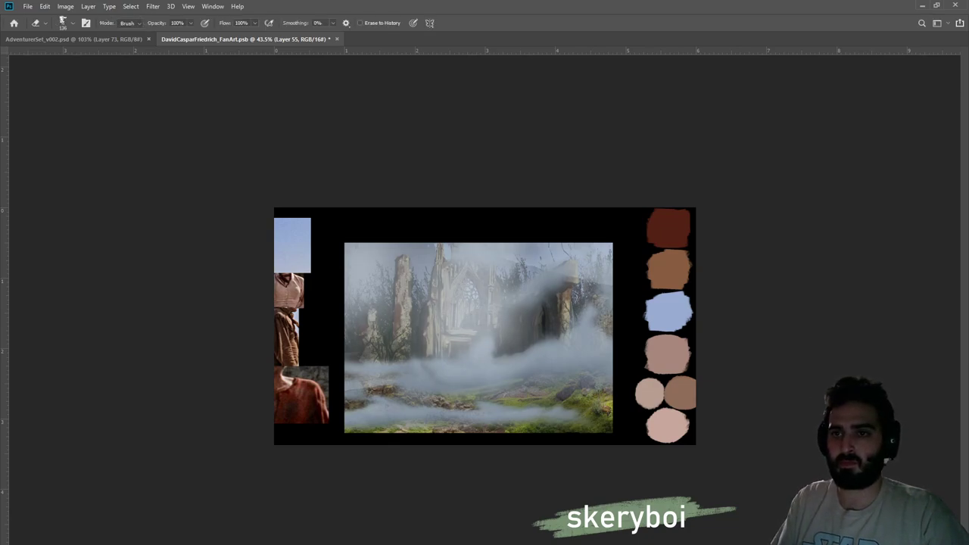
# Undo the pale fog painted over the ruins
pyautogui.hotkey('ctrl', 'z')
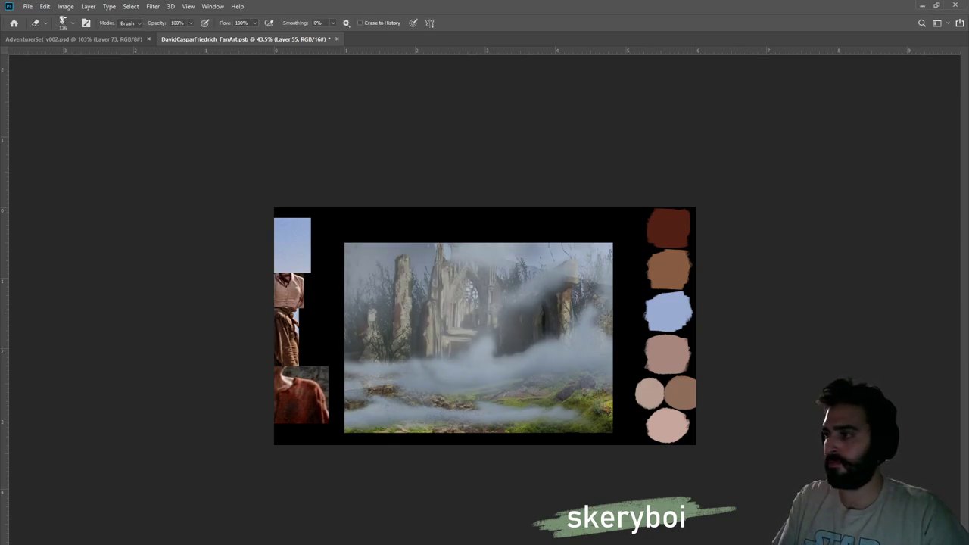
pyautogui.hotkey('ctrl', 'z')
pyautogui.hotkey('ctrl', 'z')
pyautogui.hotkey('ctrl', 'z')
pyautogui.hotkey('ctrl', 'z')
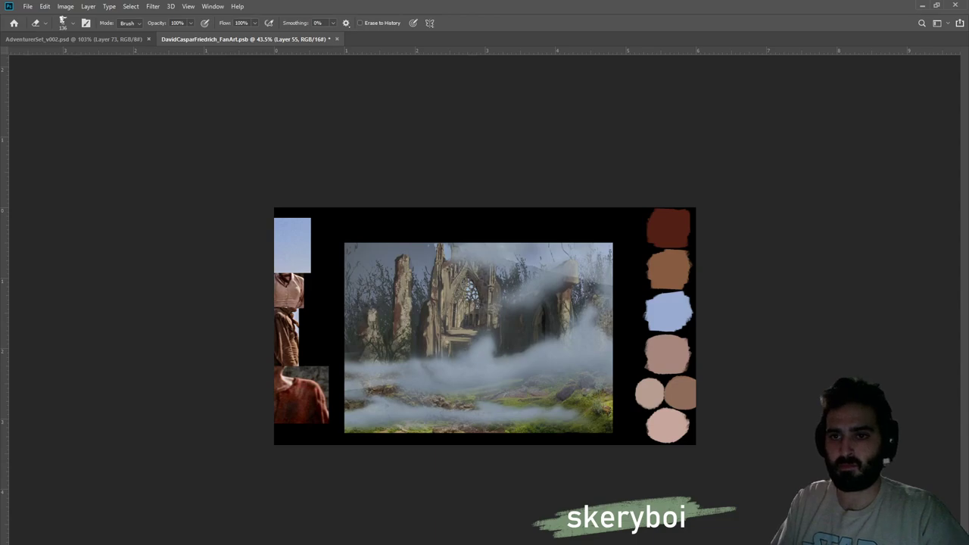
# Return to the enlarged mist copy and erase it from the sky, the upper ruins and the right hillside
pyautogui.hotkey('alt', '[')
pyautogui.press('ctrl+')
pyautogui.press('ctrl+')
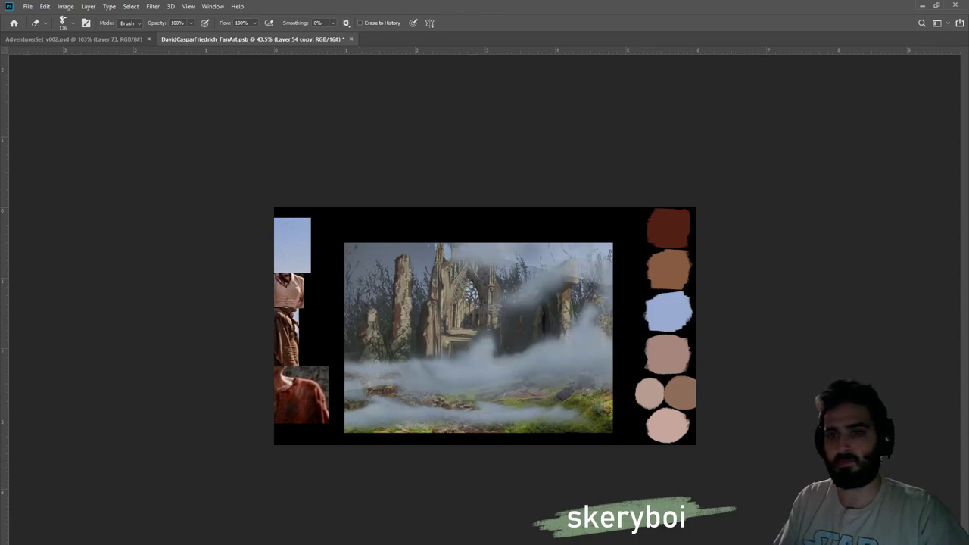
pyautogui.moveTo(554, 255)
pyautogui.mouseDown()
pyautogui.moveTo(461, 295)
pyautogui.moveTo(504, 272)
pyautogui.moveTo(508, 257)
pyautogui.moveTo(464, 261)
pyautogui.moveTo(526, 246)
pyautogui.moveTo(497, 237)
pyautogui.moveTo(519, 260)
pyautogui.mouseUp()
pyautogui.moveTo(499, 305)
pyautogui.mouseDown()
pyautogui.moveTo(555, 296)
pyautogui.moveTo(535, 313)
pyautogui.moveTo(578, 271)
pyautogui.moveTo(565, 256)
pyautogui.moveTo(519, 256)
pyautogui.moveTo(593, 247)
pyautogui.moveTo(617, 266)
pyautogui.moveTo(622, 306)
pyautogui.moveTo(620, 277)
pyautogui.mouseUp()
pyautogui.moveTo(560, 274)
pyautogui.mouseDown()
pyautogui.moveTo(530, 288)
pyautogui.moveTo(601, 274)
pyautogui.mouseUp()
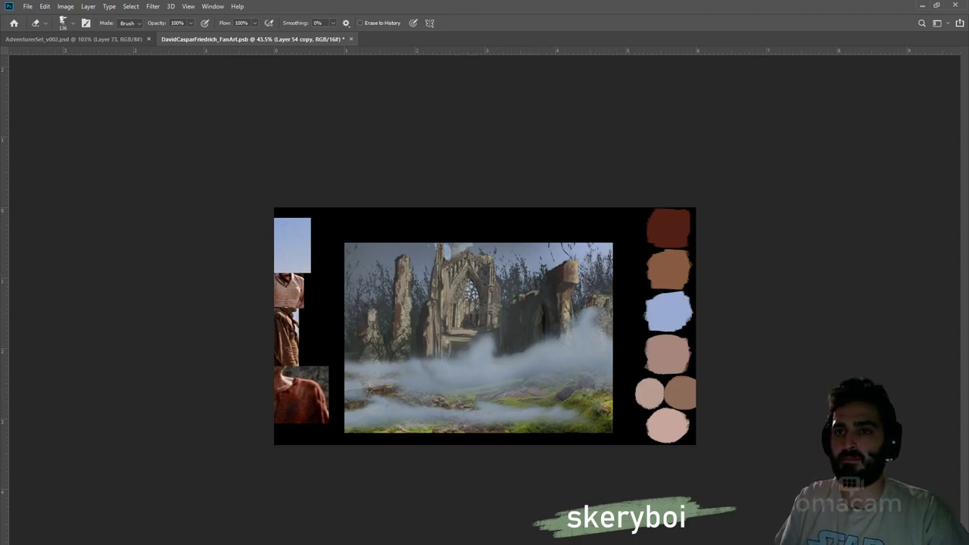
pyautogui.moveTo(602, 318); pyautogui.dragTo(484, 352)
pyautogui.moveTo(602, 356); pyautogui.dragTo(454, 386)
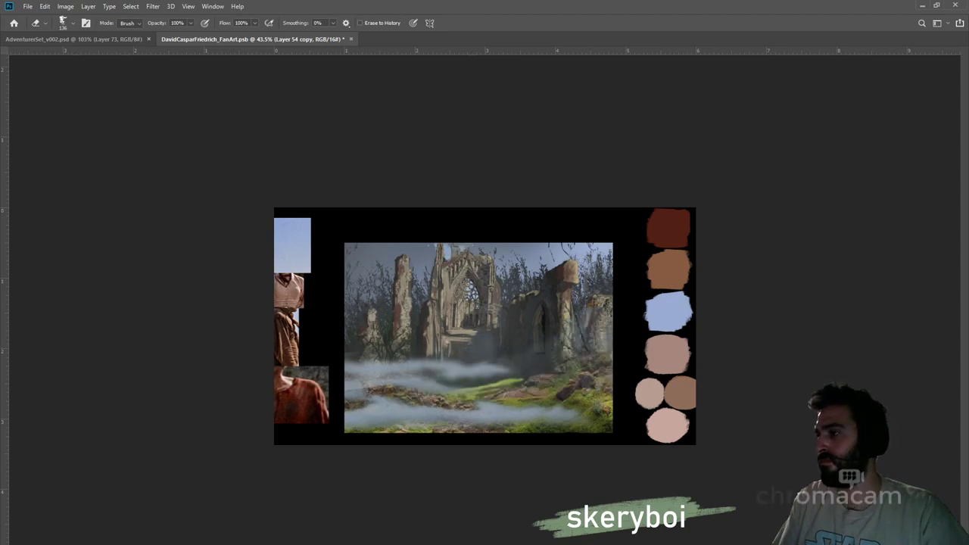
pyautogui.moveTo(602, 333); pyautogui.dragTo(469, 367)
pyautogui.hotkey('ctrl', 'z')
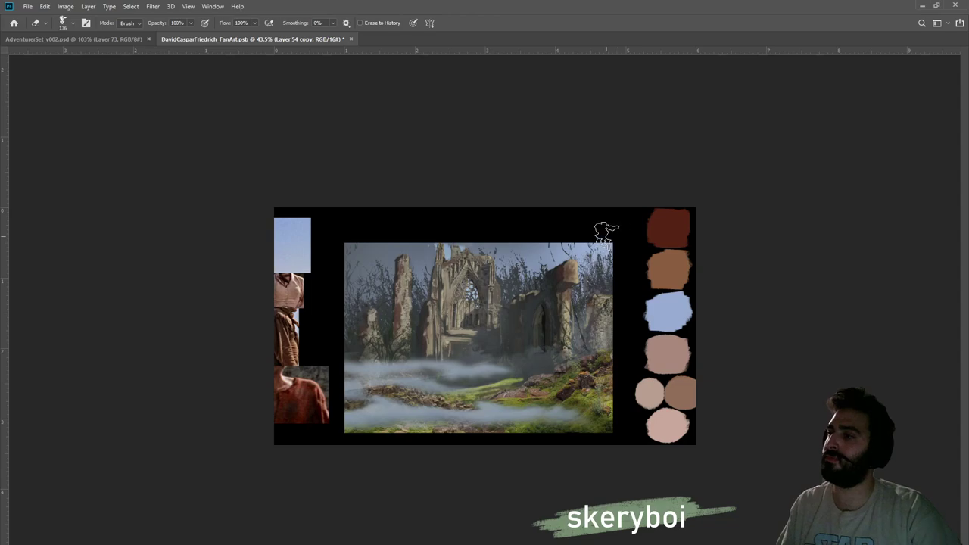
# Select the stretched foreground mist layer and fade its mist out over the ground
pyautogui.hotkey('ctrl', 'alt', 'shift', 'n')
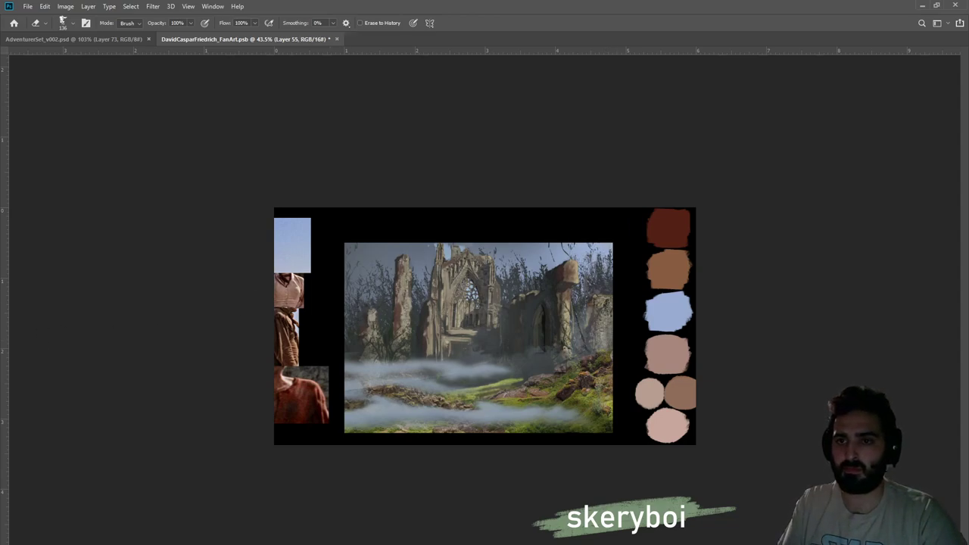
pyautogui.hotkey('ctrl', ',')
pyautogui.hotkey('ctrl', 'shift', 'z')
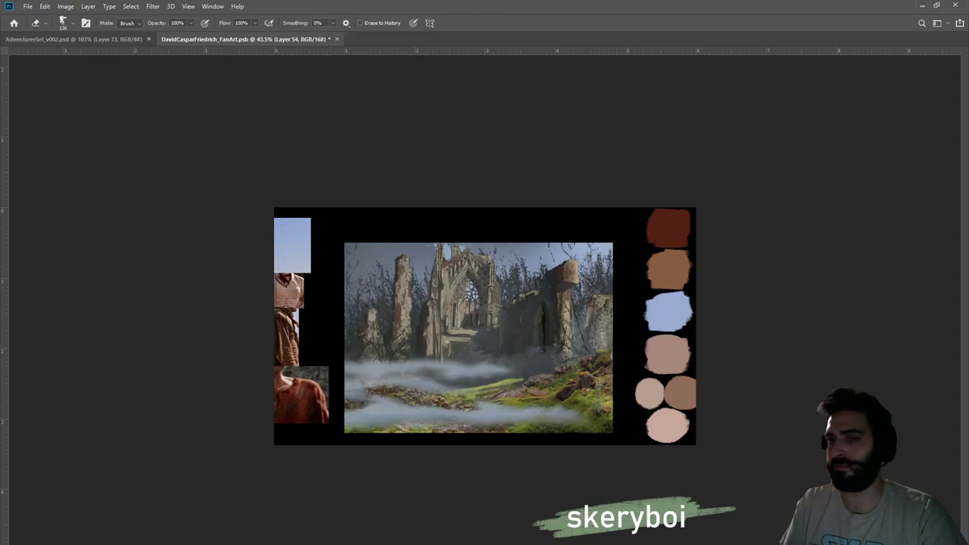
pyautogui.hotkey('ctrl', 'z')
pyautogui.hotkey('ctrl', 'z')
pyautogui.hotkey('ctrl', 'z')
pyautogui.hotkey('ctrl', 'z')
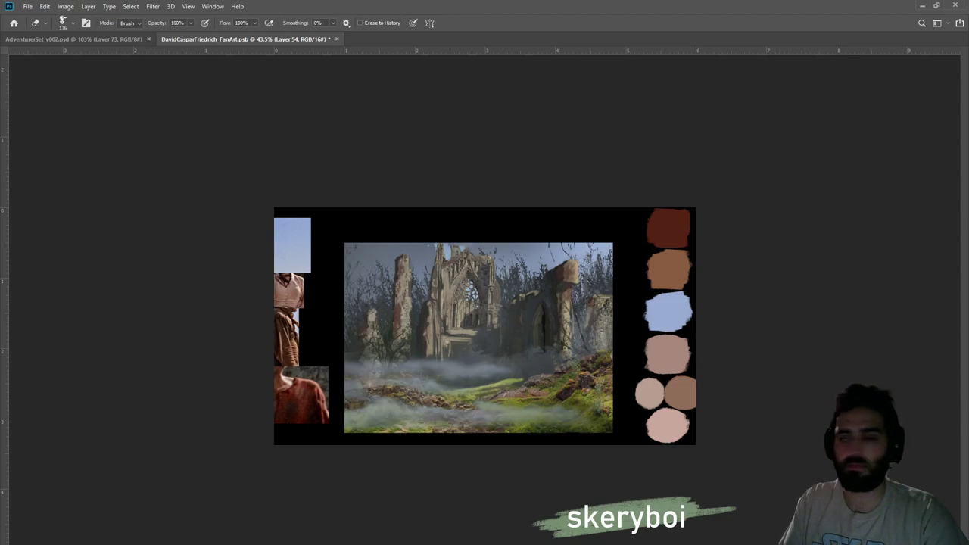
pyautogui.hotkey('ctrl', 'shift', 'z')
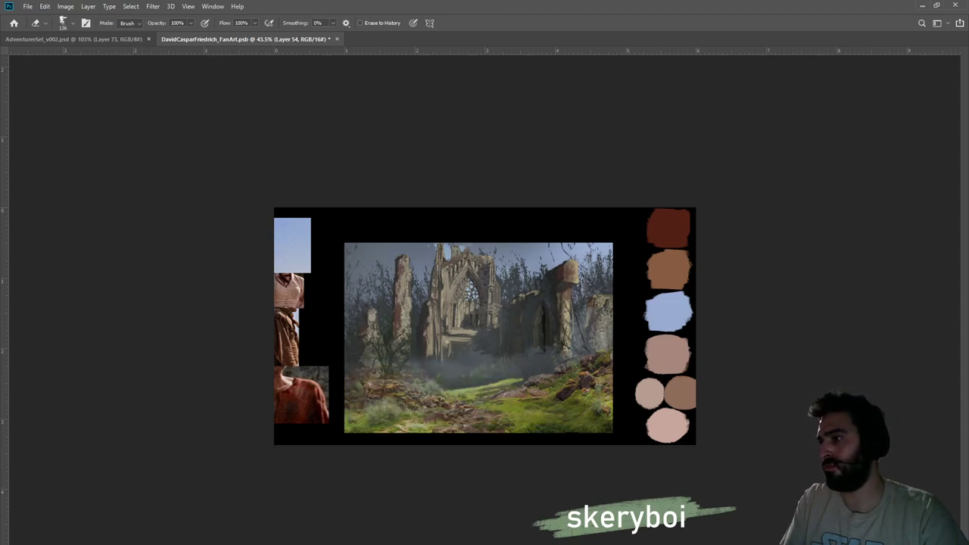
# Rotate the stretched foreground mist layer about 6.75° clockwise, shift it slightly across the ground, and duplicate it
pyautogui.hotkey('ctrl', 't')
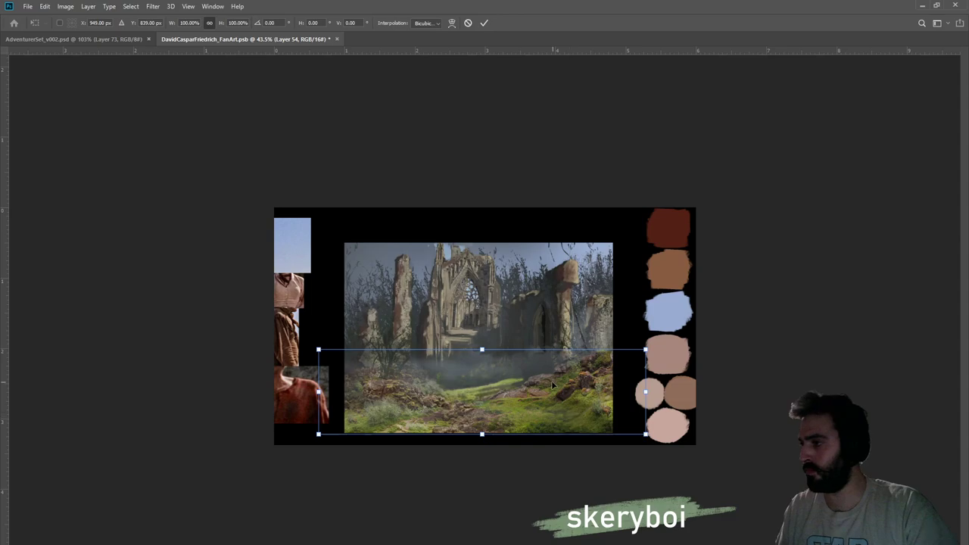
pyautogui.moveTo(662, 435); pyautogui.dragTo(651, 455)
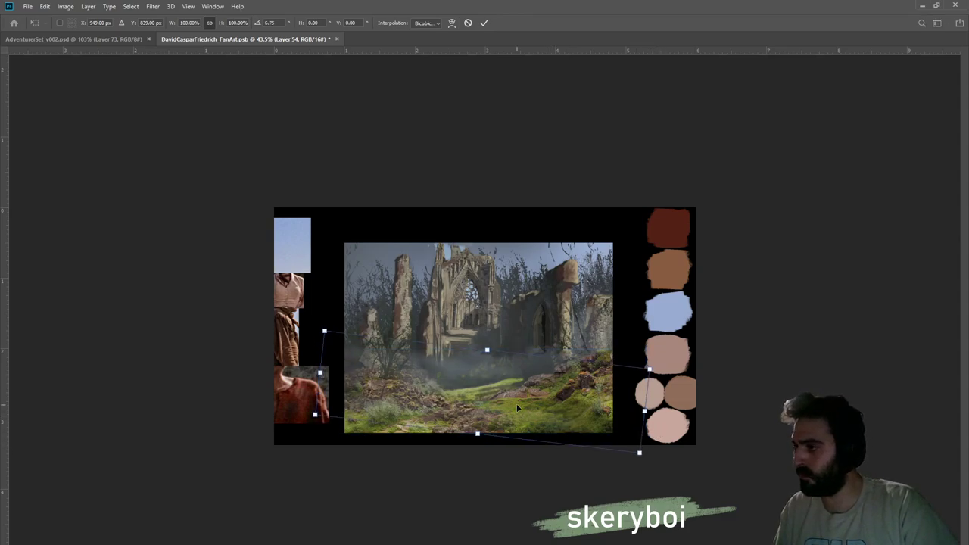
pyautogui.moveTo(517, 409); pyautogui.dragTo(493, 415)
pyautogui.press('Return')
pyautogui.press('e')
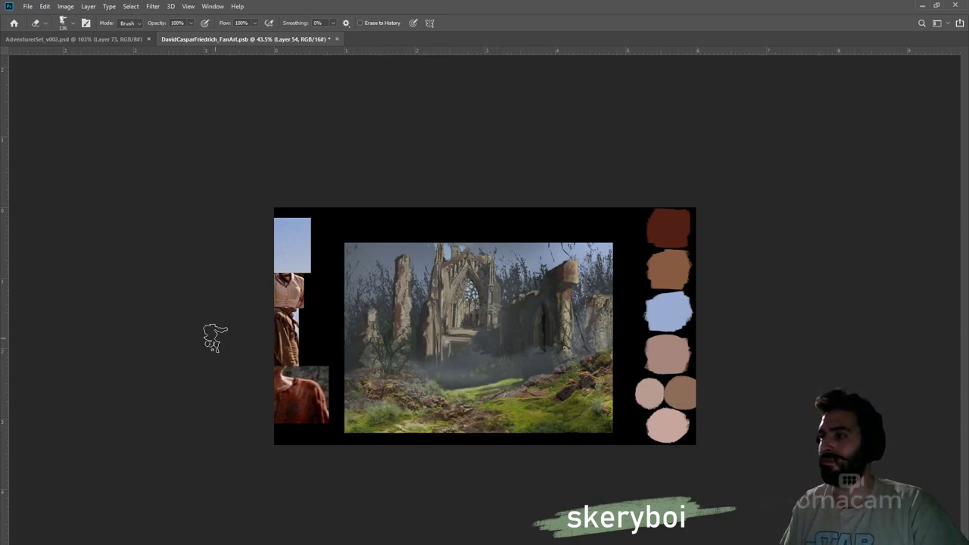
pyautogui.hotkey('ctrl', 'j')
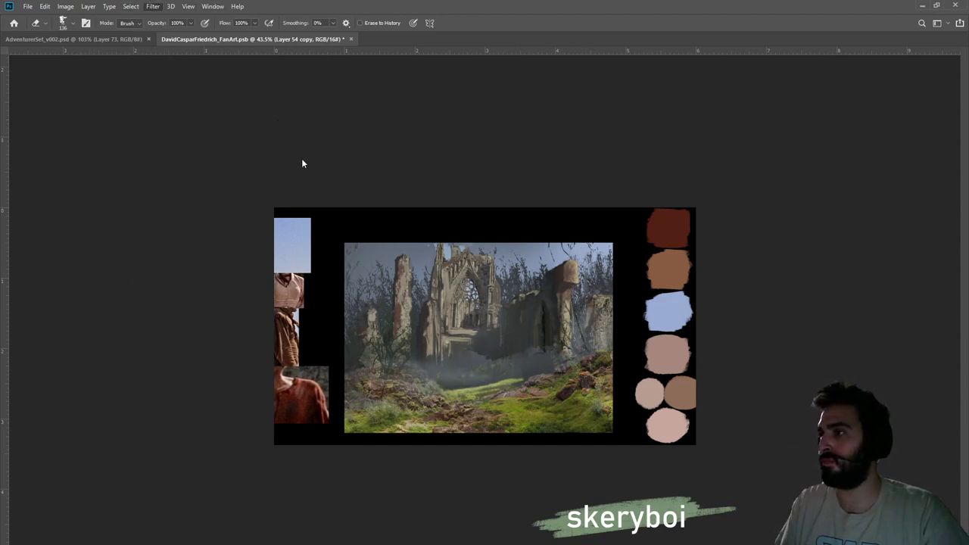
# Select the Exposure 5 mask and darken the grassy path below the ruins with radial gradients at 30% opacity
pyautogui.press('h')
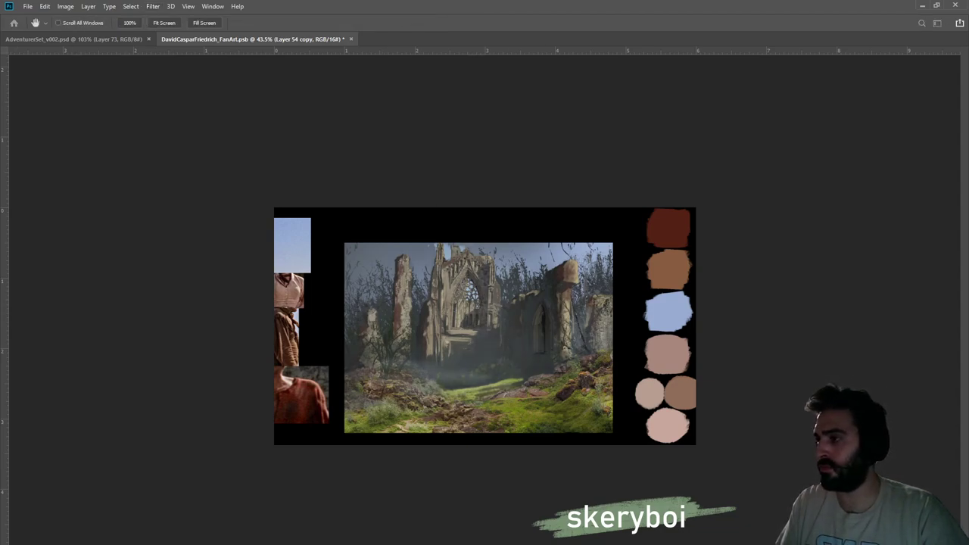
pyautogui.press('z')
pyautogui.moveTo(485, 325); pyautogui.dragTo(548, 331)
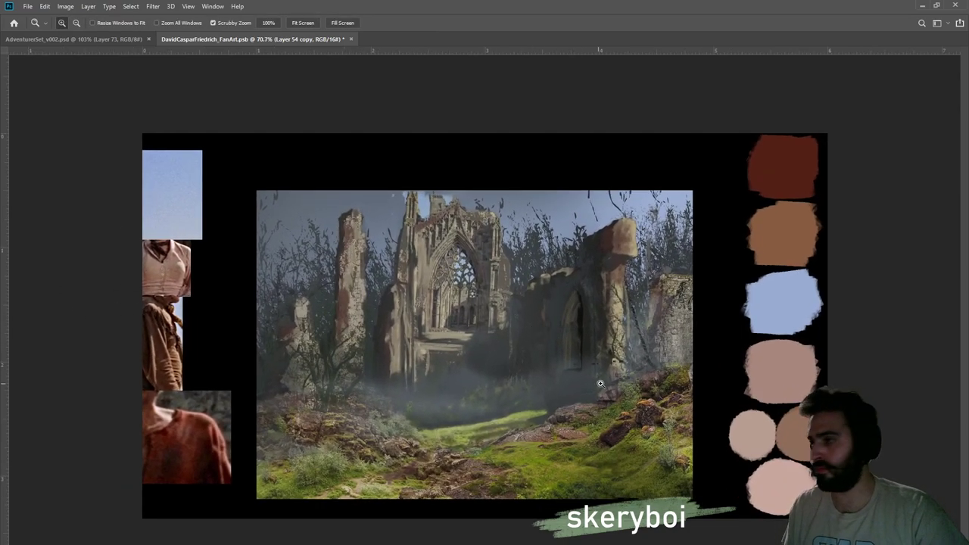
pyautogui.hotkey('alt', '[')
pyautogui.hotkey('alt', '[')
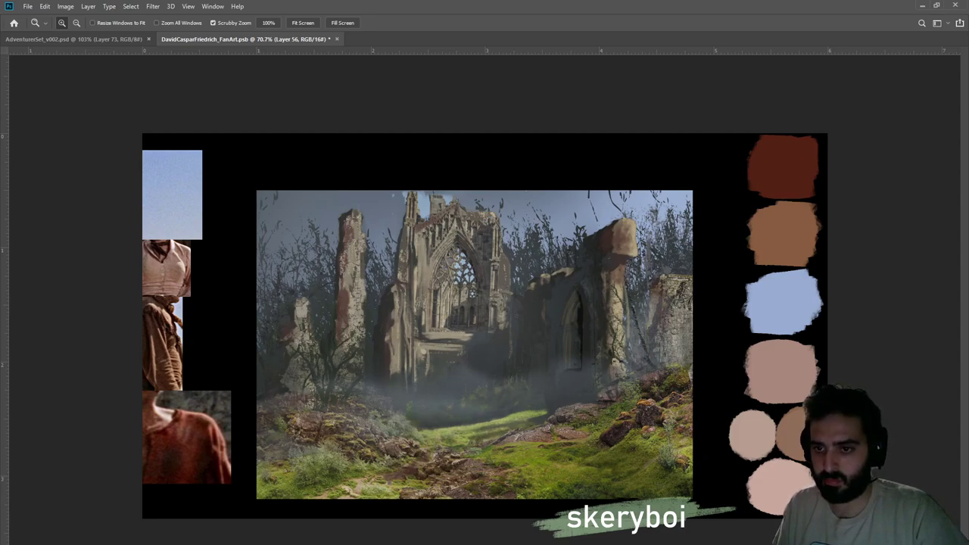
pyautogui.hotkey('alt', '[')
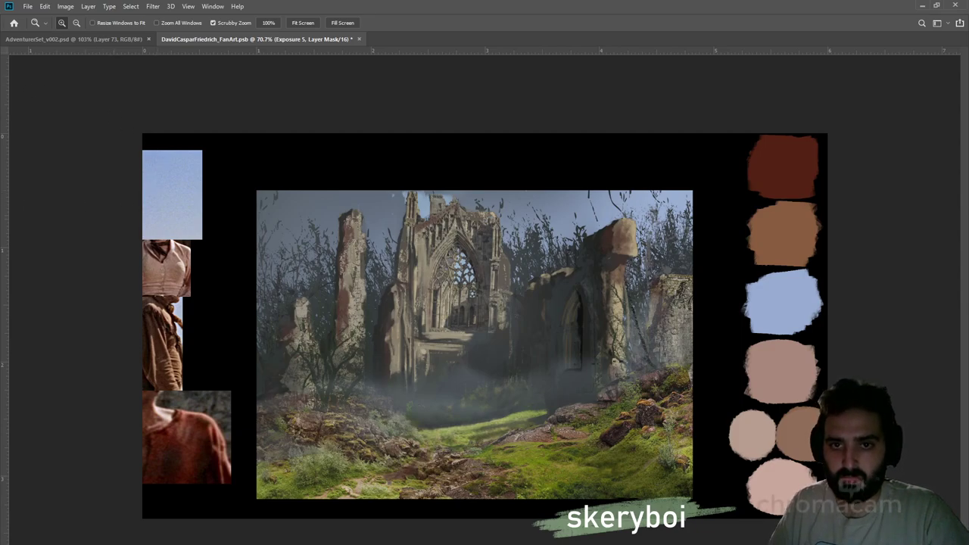
pyautogui.press('g')
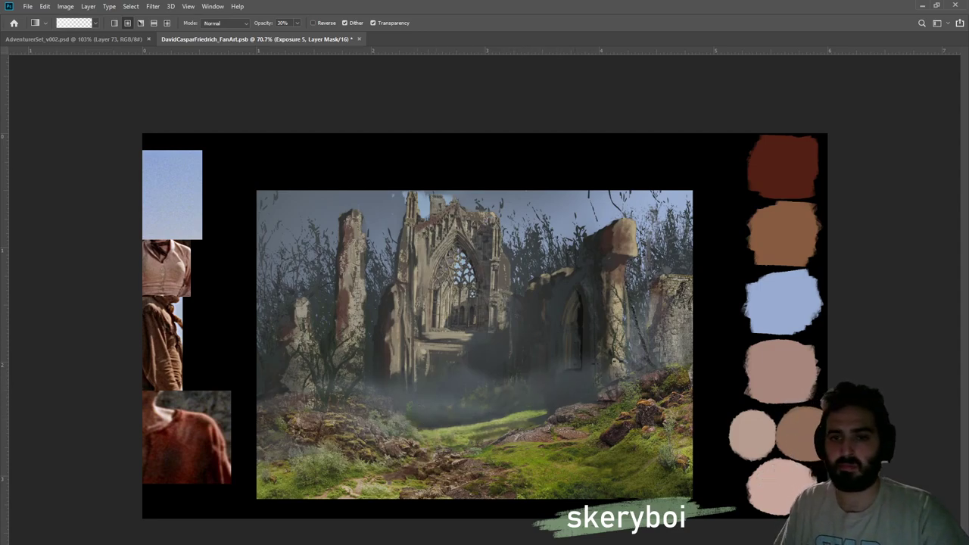
pyautogui.moveTo(478, 407); pyautogui.dragTo(549, 412)
pyautogui.moveTo(484, 430); pyautogui.dragTo(552, 434)
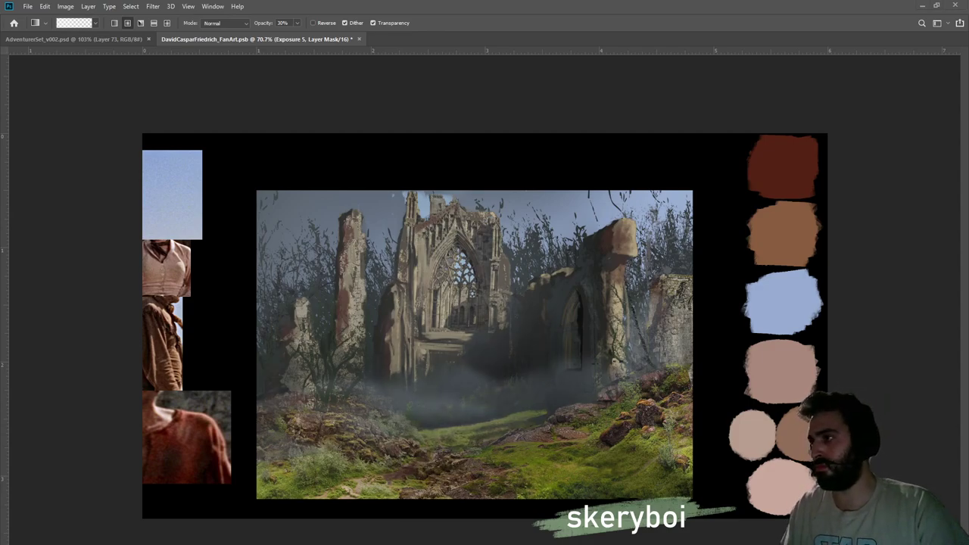
pyautogui.press('e')
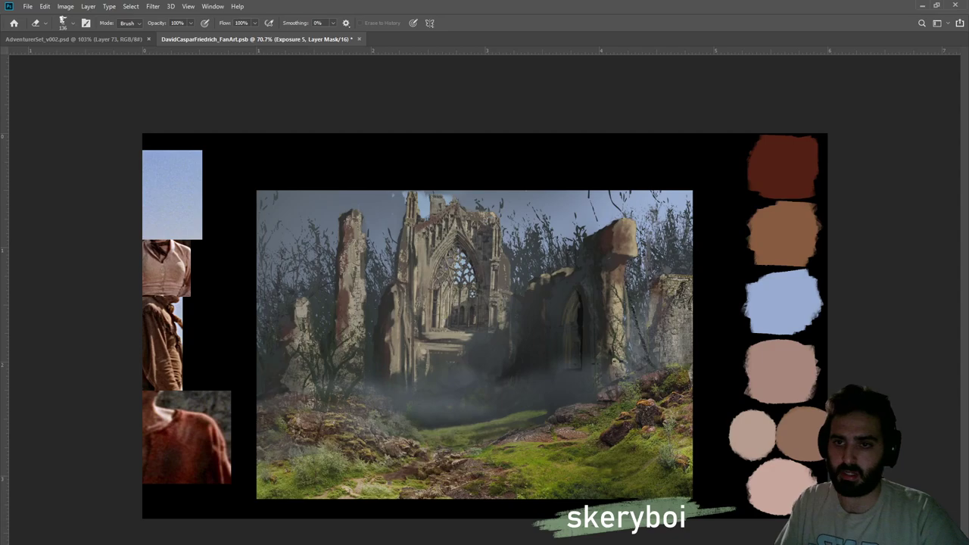
# Group the mist layers and tone down the group's mist, comparing the ruins with and without it
pyautogui.hotkey('ctrl', 'g')
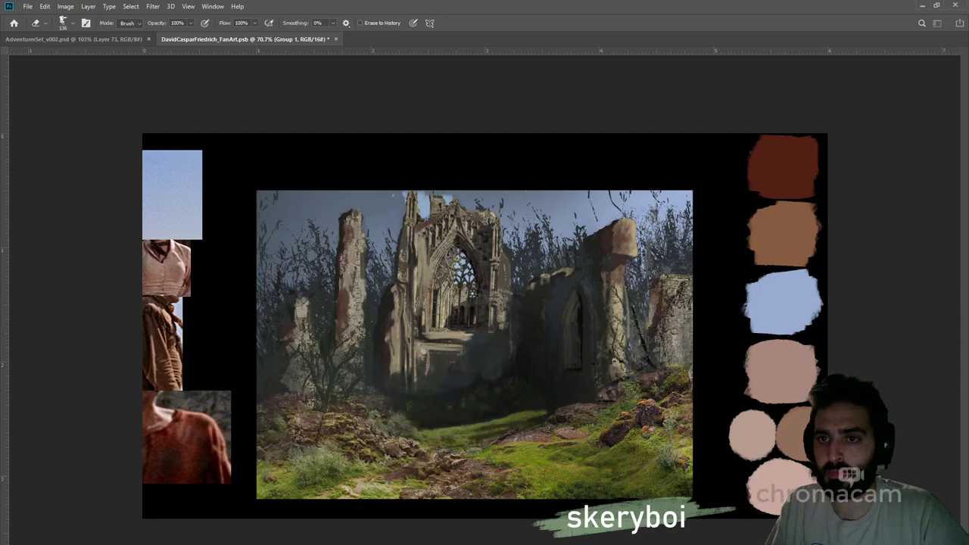
pyautogui.hotkey('ctrl', ',')
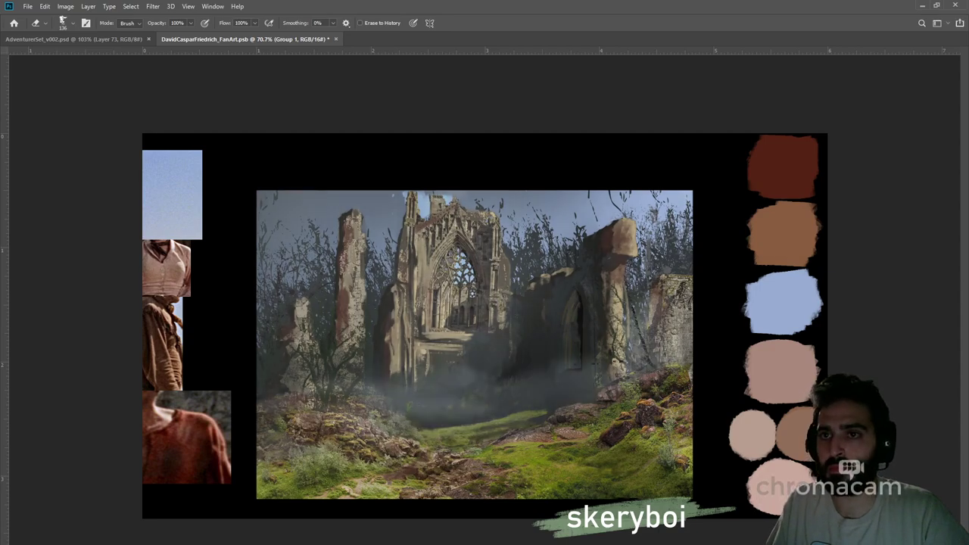
pyautogui.hotkey('ctrl', ',')
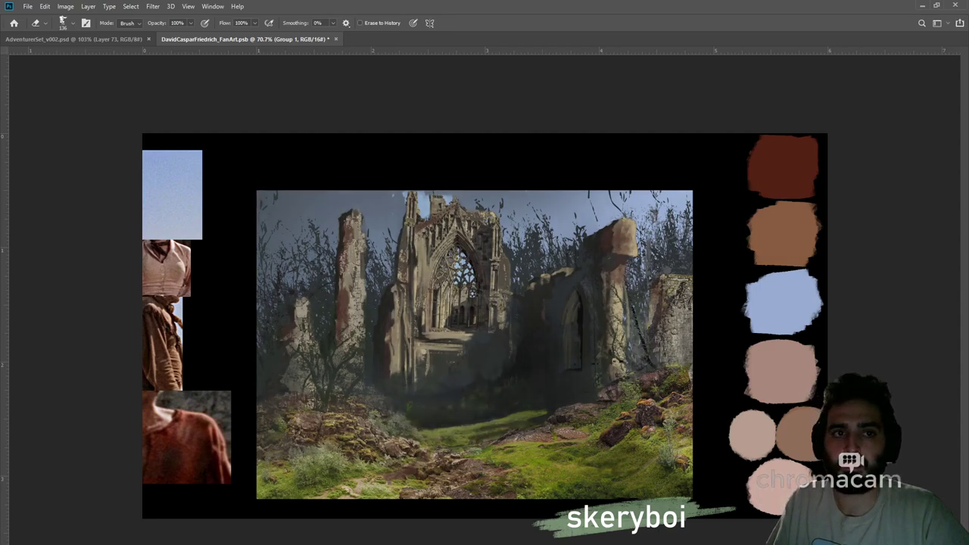
pyautogui.hotkey('ctrl', ',')
pyautogui.hotkey('ctrl', 'z')
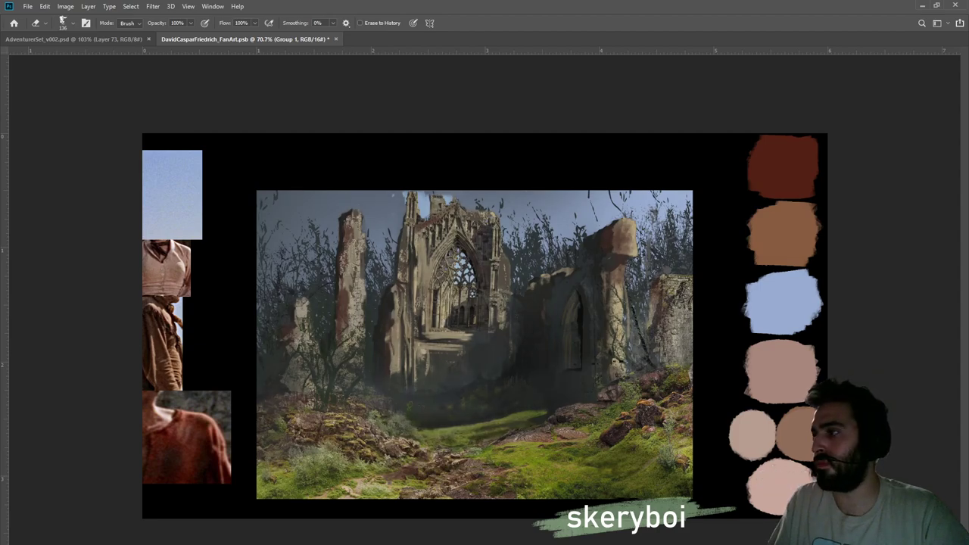
pyautogui.hotkey('ctrl', 'z')
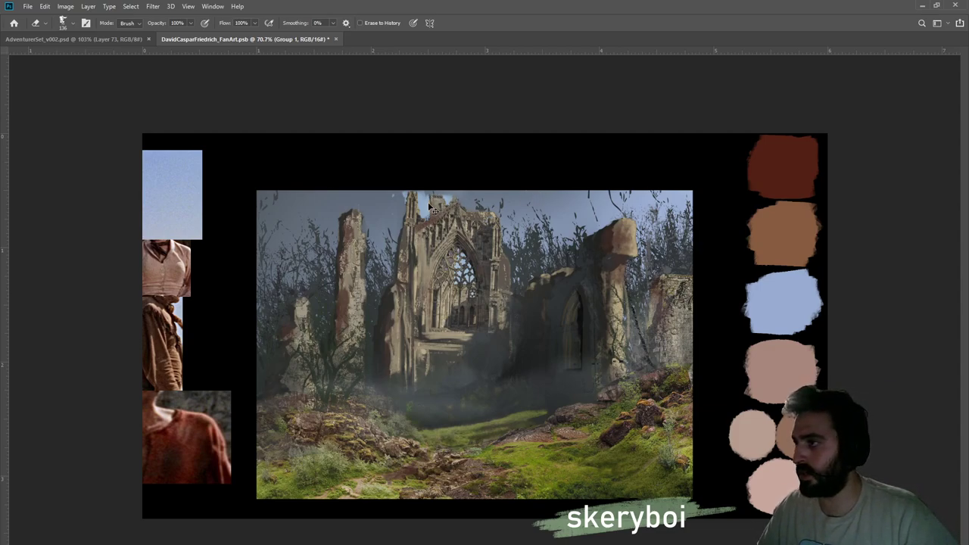
# Paint on the church photo layer's mask to hide the bright sky patches between the tower tops and around the gable
pyautogui.keyDown('ctrl'); pyautogui.click(460, 240); pyautogui.keyUp('ctrl')
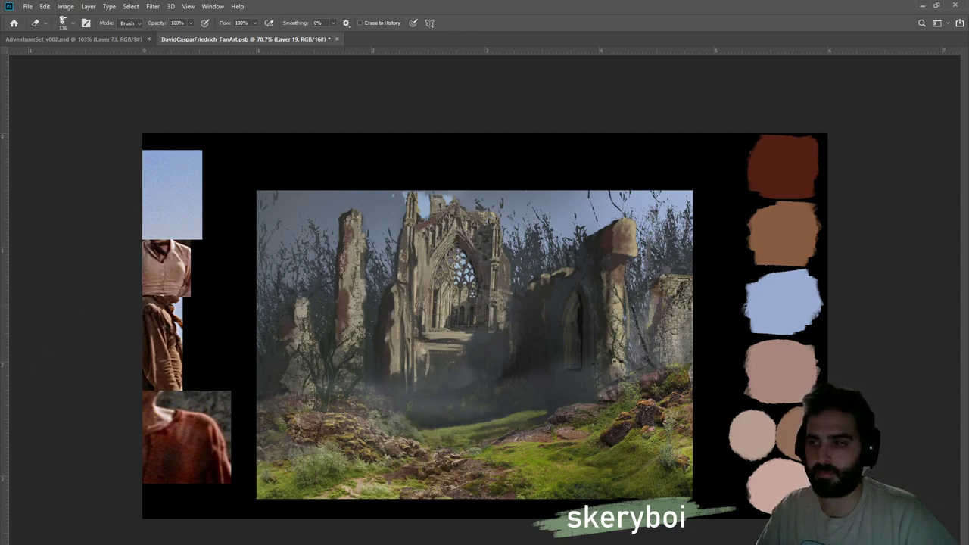
pyautogui.hotkey('ctrl', ',')
pyautogui.hotkey('ctrl', ',')
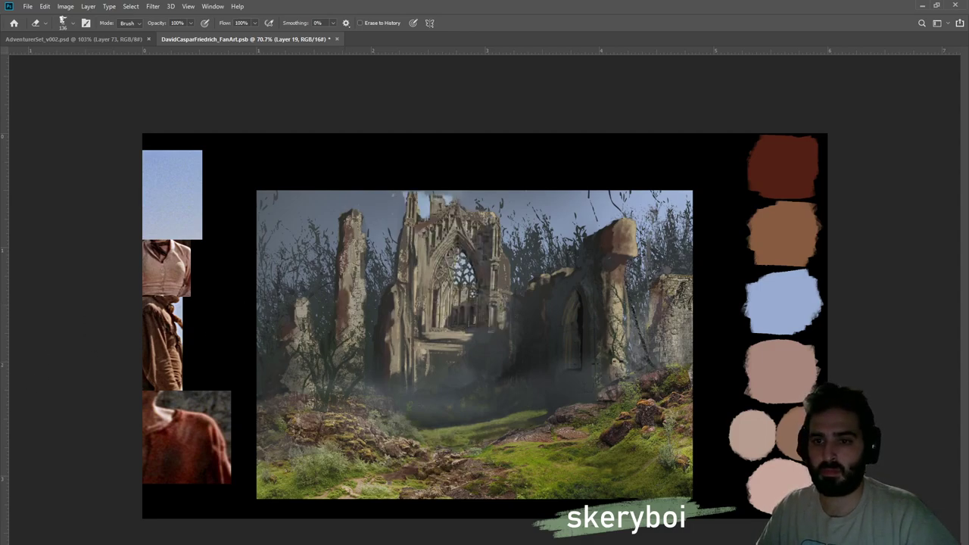
pyautogui.hotkey('ctrl', '\\')
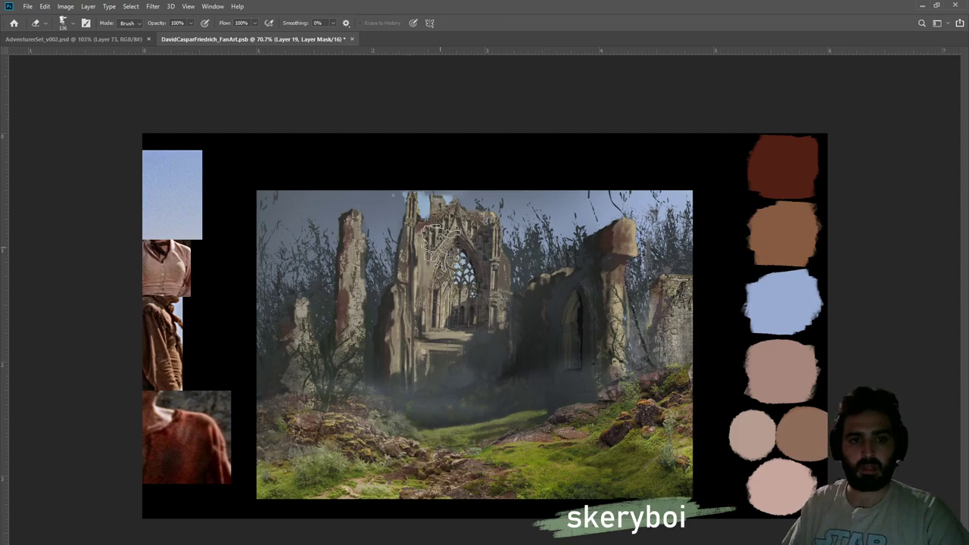
pyautogui.press('z')
pyautogui.moveTo(416, 196); pyautogui.dragTo(491, 182)
pyautogui.press('b')
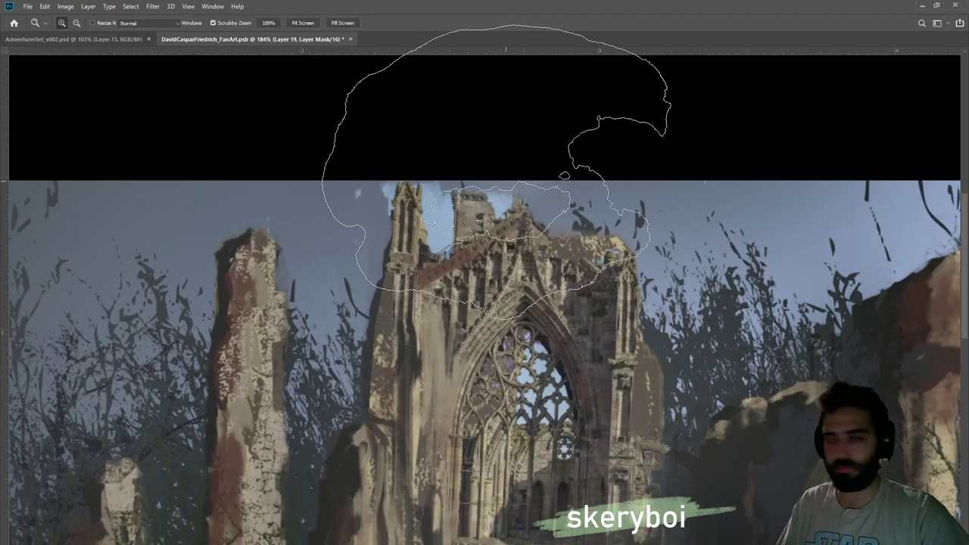
pyautogui.press('b')
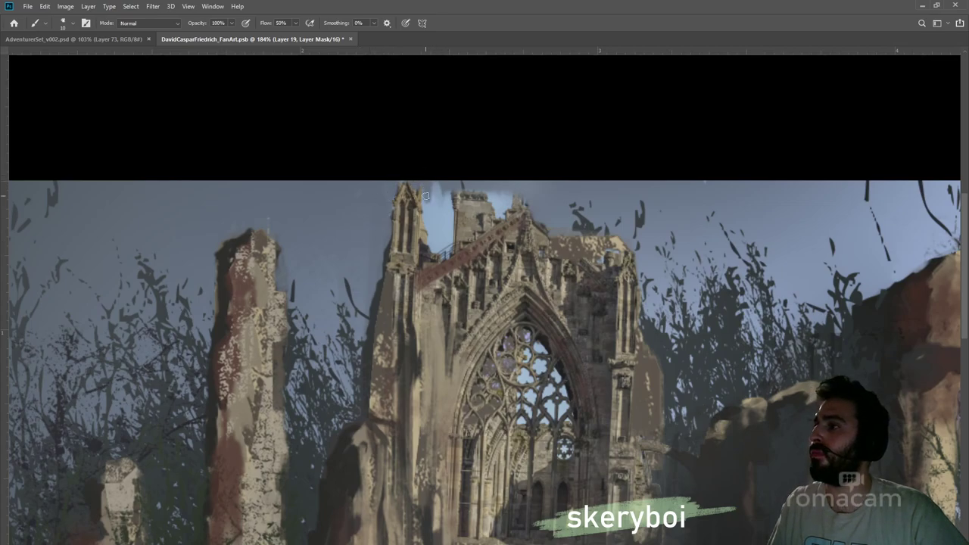
pyautogui.moveTo(429, 214)
pyautogui.mouseDown()
pyautogui.moveTo(434, 251)
pyautogui.moveTo(445, 254)
pyautogui.moveTo(449, 230)
pyautogui.moveTo(439, 237)
pyautogui.moveTo(454, 214)
pyautogui.moveTo(433, 202)
pyautogui.mouseUp()
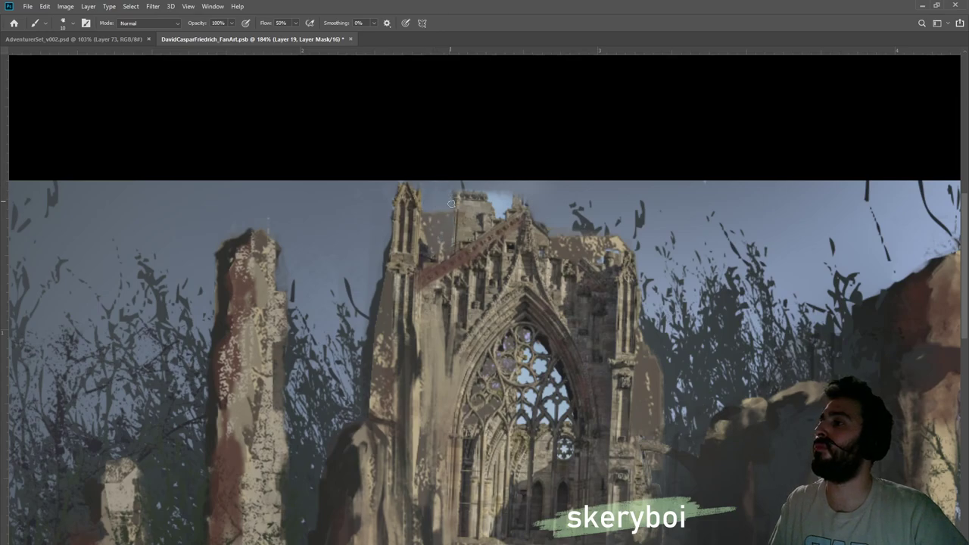
pyautogui.moveTo(489, 189)
pyautogui.mouseDown()
pyautogui.moveTo(501, 212)
pyautogui.moveTo(507, 197)
pyautogui.mouseUp()
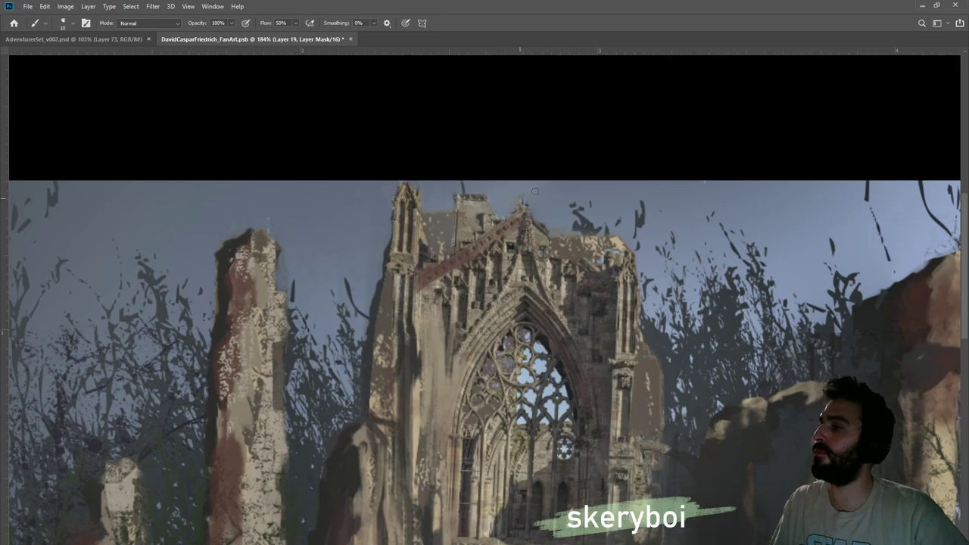
# Compare the church facade with the photo layer and the mottled texture layer hidden and shown
pyautogui.press('z')
pyautogui.moveTo(503, 334); pyautogui.dragTo(325, 327)
pyautogui.moveTo(420, 293)
pyautogui.mouseDown()
pyautogui.moveTo(646, 265)
pyautogui.moveTo(631, 261)
pyautogui.mouseUp()
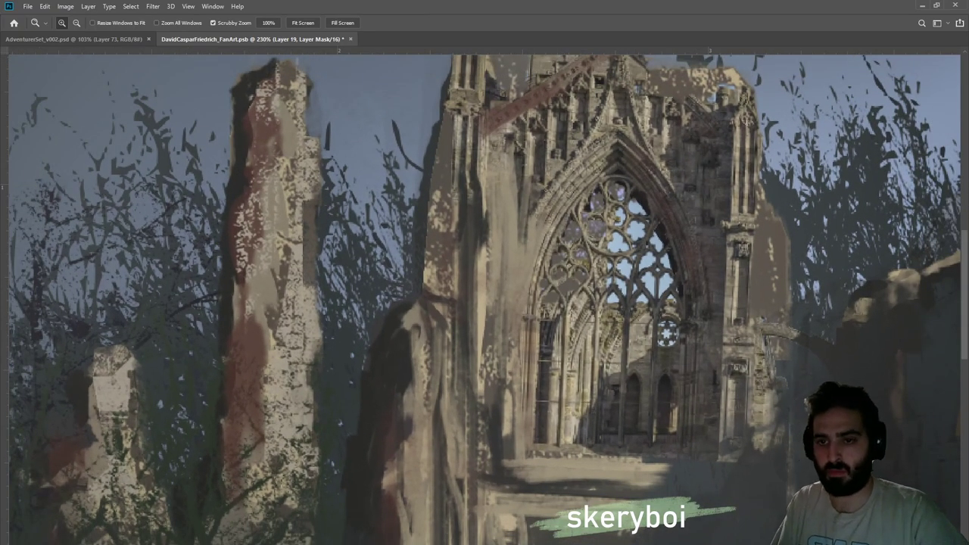
pyautogui.hotkey('ctrl', ',')
pyautogui.hotkey('ctrl', ',')
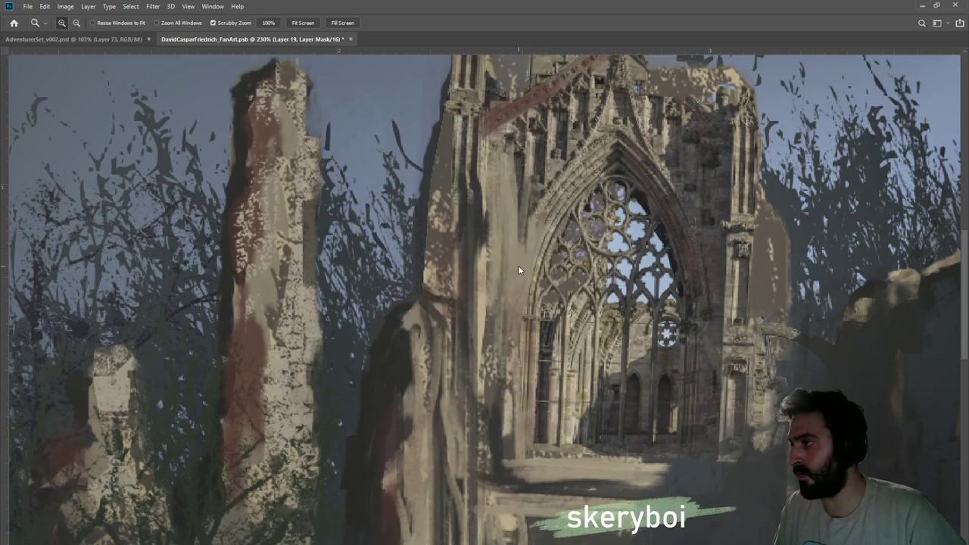
pyautogui.keyDown('ctrl'); pyautogui.click(562, 312); pyautogui.keyUp('ctrl')
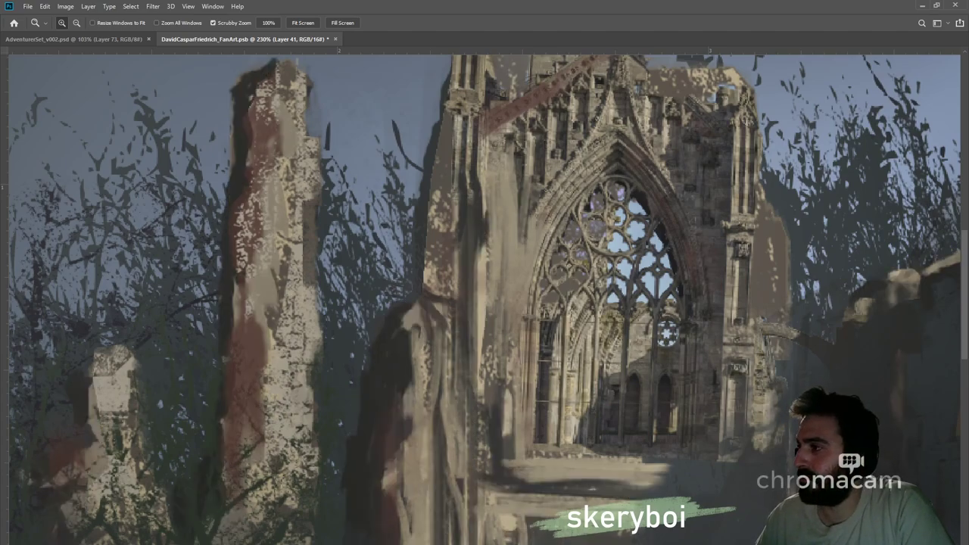
pyautogui.hotkey('ctrl', 'z')
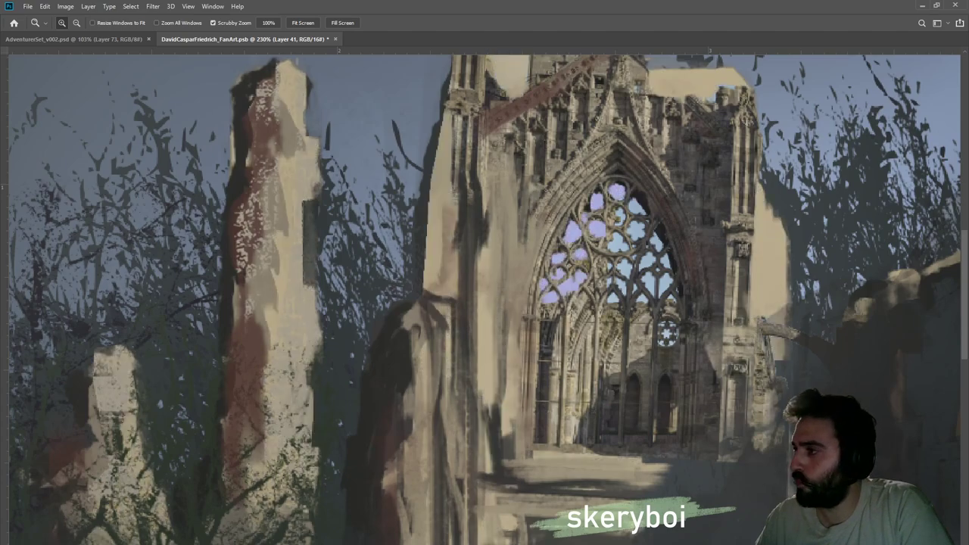
pyautogui.hotkey('ctrl', 'shift', 'z')
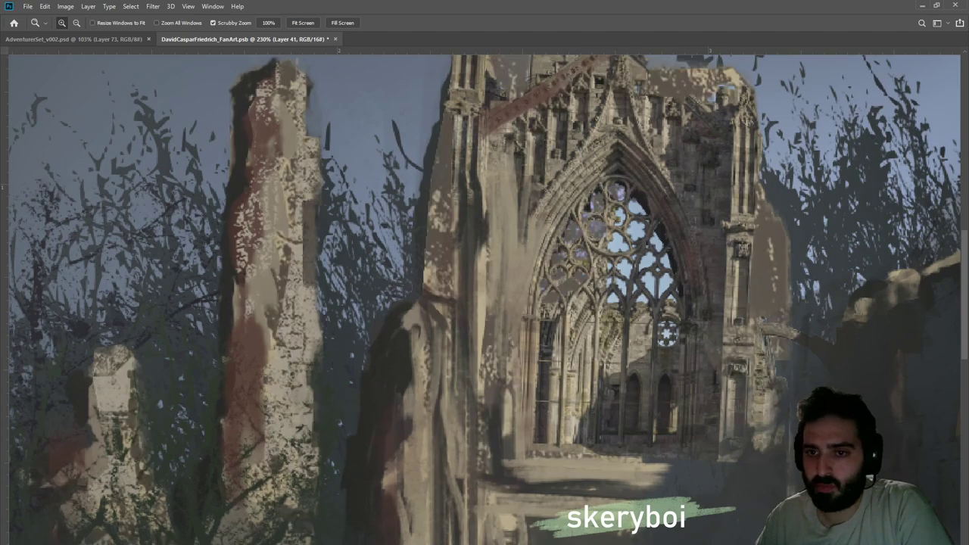
pyautogui.hotkey('ctrl', 'z')
pyautogui.hotkey('ctrl', 'shift', 'z')
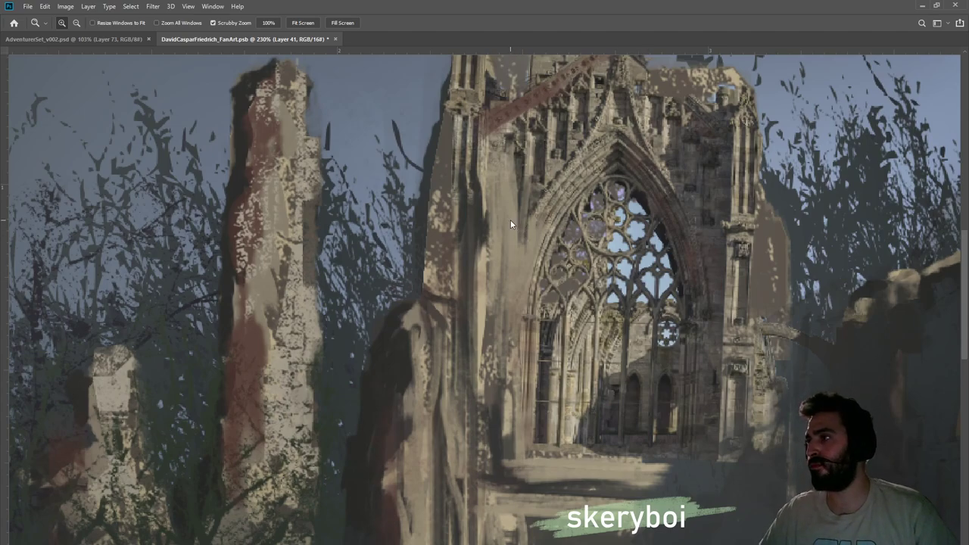
# Select the painted stone layer, Layer 26, and erase it along the left side of the window arch to expose the photo stonework
pyautogui.keyDown('ctrl'); pyautogui.click(543, 252); pyautogui.keyUp('ctrl')
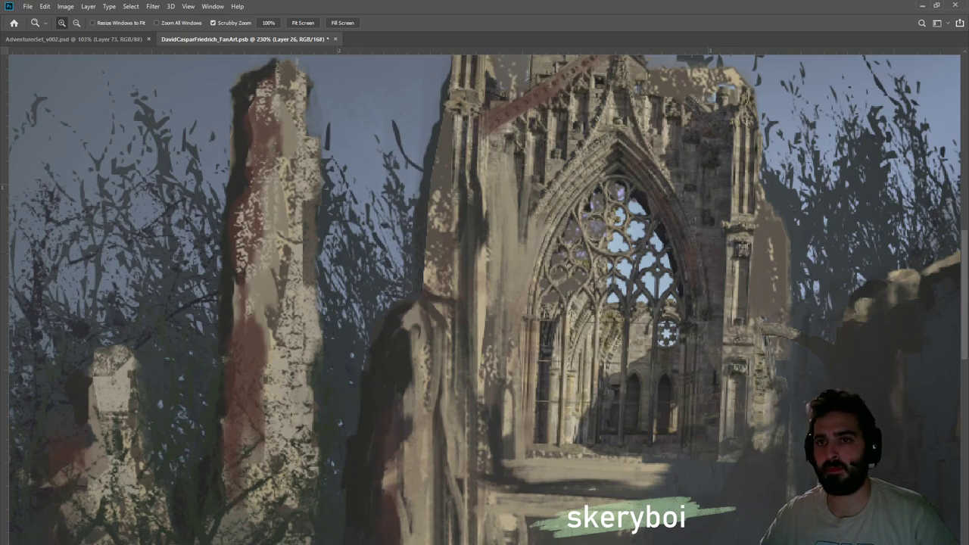
pyautogui.hotkey('ctrl', ',')
pyautogui.hotkey('ctrl', ',')
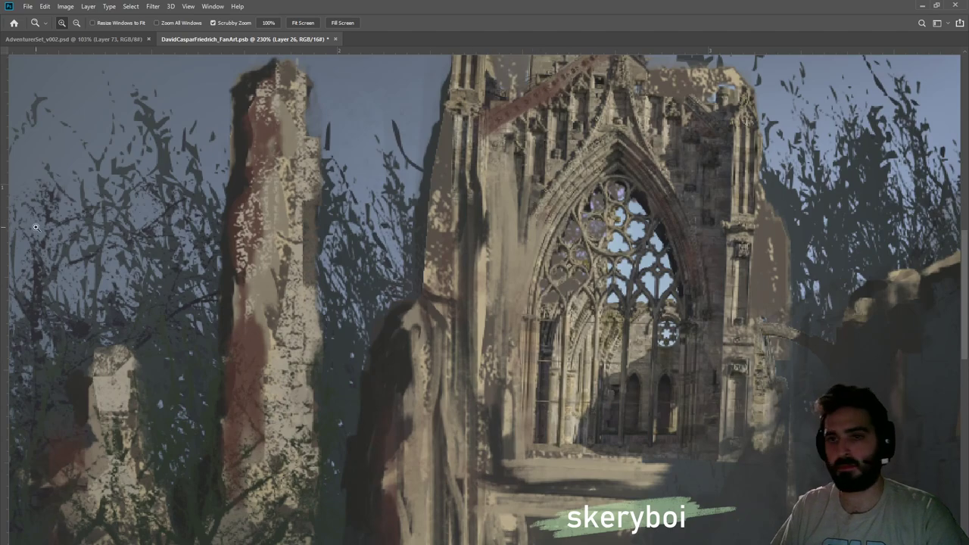
pyautogui.press('e')
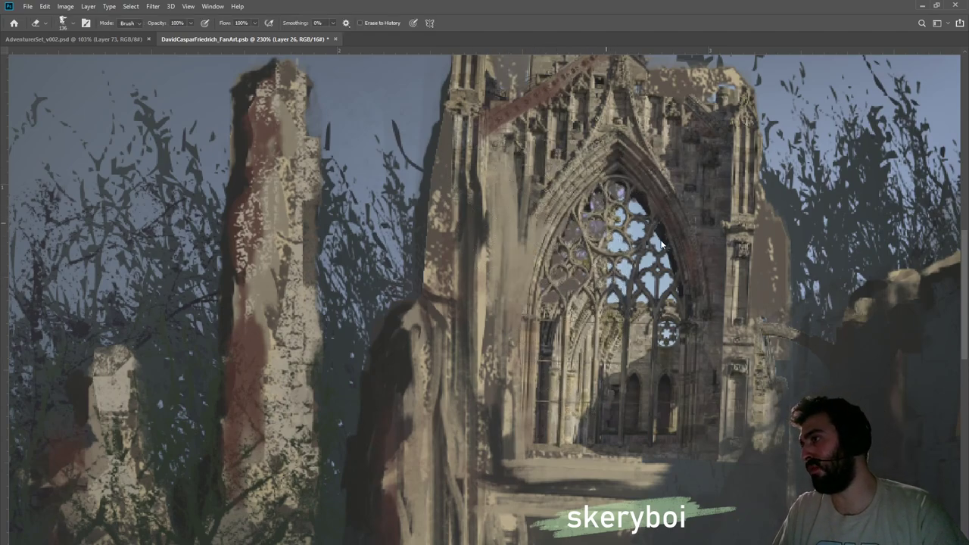
pyautogui.moveTo(558, 232)
pyautogui.mouseDown()
pyautogui.moveTo(551, 309)
pyautogui.moveTo(556, 203)
pyautogui.moveTo(518, 333)
pyautogui.mouseUp()
pyautogui.moveTo(529, 248); pyautogui.dragTo(517, 325)
pyautogui.moveTo(523, 153); pyautogui.dragTo(527, 290)
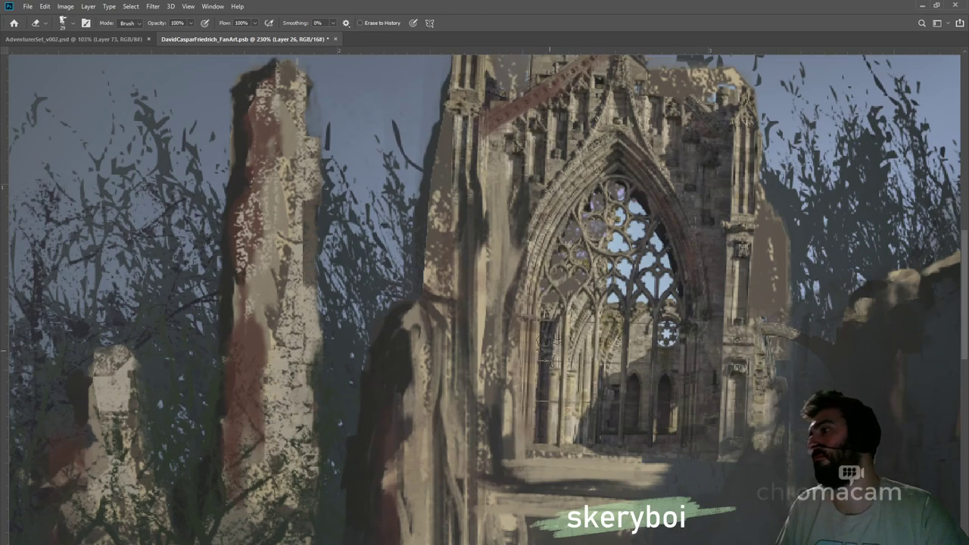
# Erase the painted stone along the window sill and the ledges below the arch
pyautogui.moveTo(556, 452); pyautogui.dragTo(518, 453)
pyautogui.moveTo(530, 453)
pyautogui.mouseDown()
pyautogui.moveTo(615, 451)
pyautogui.moveTo(547, 464)
pyautogui.mouseUp()
pyautogui.moveTo(503, 494); pyautogui.dragTo(648, 486)
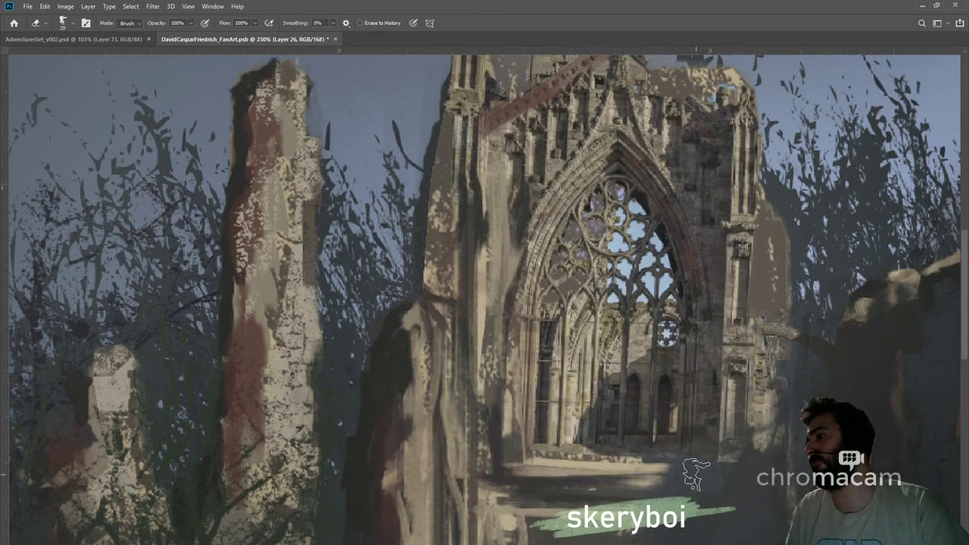
pyautogui.moveTo(525, 492); pyautogui.dragTo(642, 488)
pyautogui.press('z')
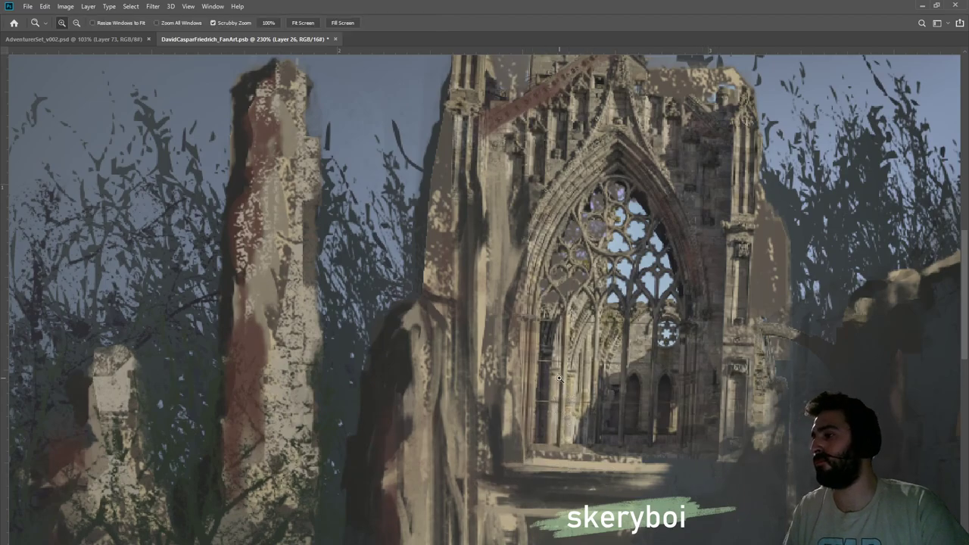
# Paint a light stone frame below the church's window sill with vertical and horizontal strokes on Layer 26, and save the document
pyautogui.moveTo(579, 381); pyautogui.dragTo(496, 378)
pyautogui.moveTo(435, 351)
pyautogui.mouseDown()
pyautogui.moveTo(502, 330)
pyautogui.moveTo(462, 377)
pyautogui.mouseUp()
pyautogui.press('b')
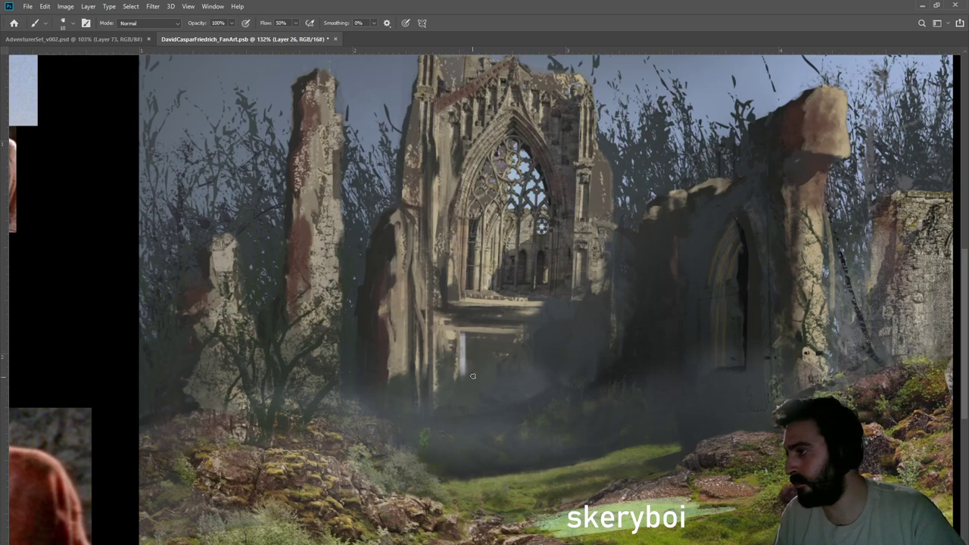
pyautogui.hotkey('ctrl', 'z')
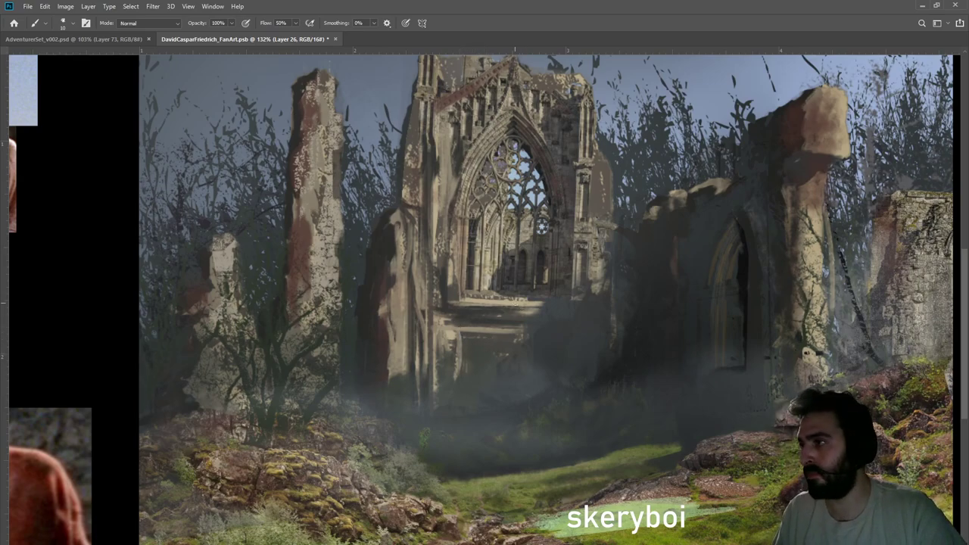
pyautogui.moveTo(460, 330); pyautogui.dragTo(462, 375)
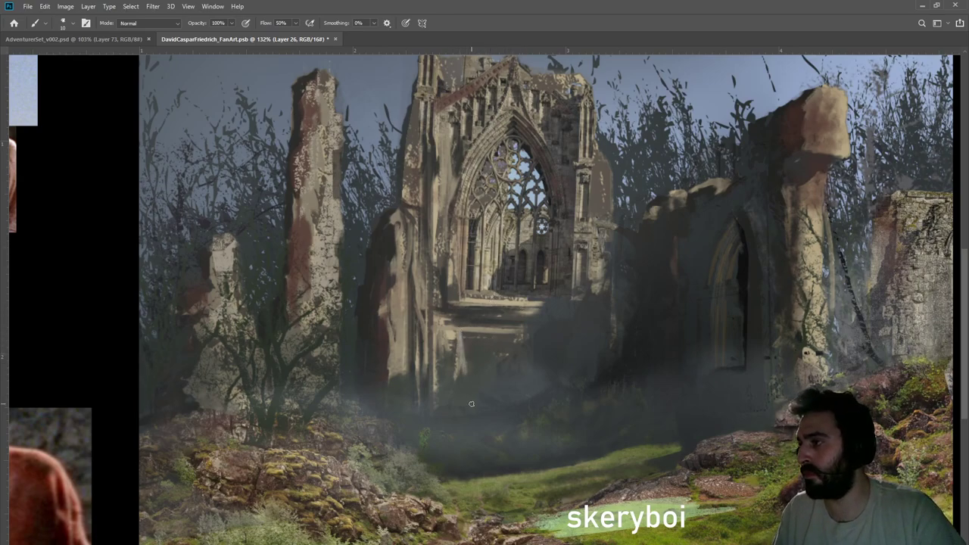
pyautogui.hotkey('ctrl', 'z')
pyautogui.moveTo(457, 331); pyautogui.dragTo(462, 374)
pyautogui.moveTo(457, 334); pyautogui.dragTo(535, 329)
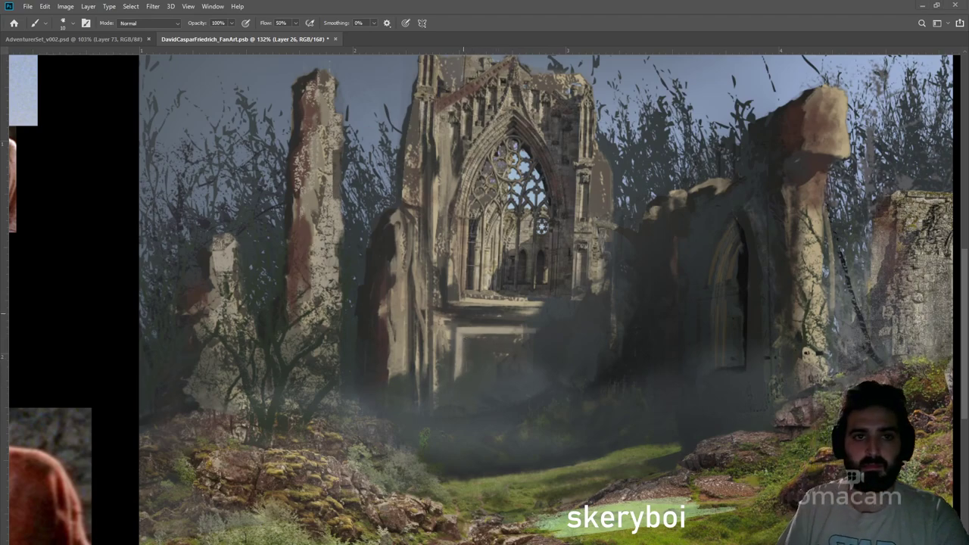
pyautogui.hotkey('ctrl', 's')
# Duplicate the bare tree layer, Layer 15, and make a further copy of the duplicate
pyautogui.press('z')
pyautogui.moveTo(467, 286); pyautogui.dragTo(279, 297)
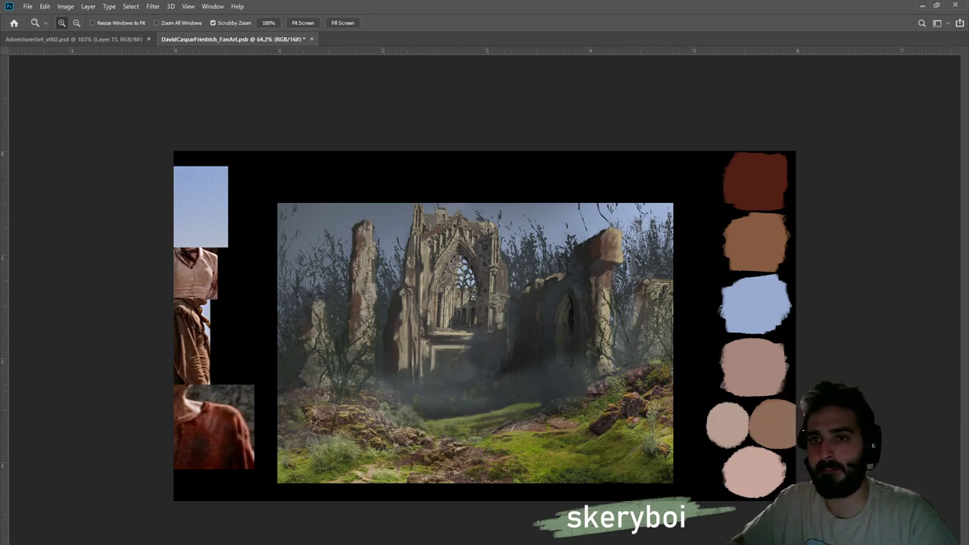
pyautogui.hotkey('ctrl', 'j')
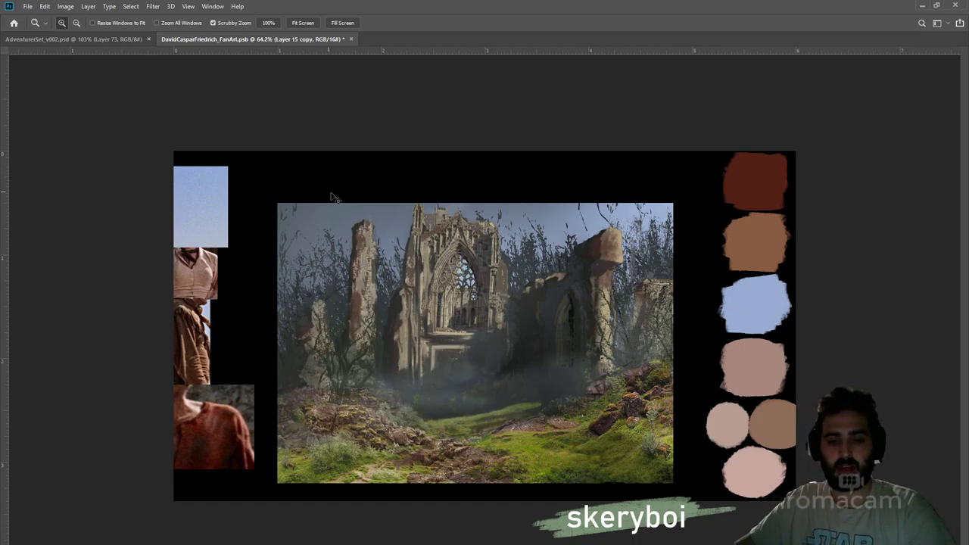
pyautogui.press('i')
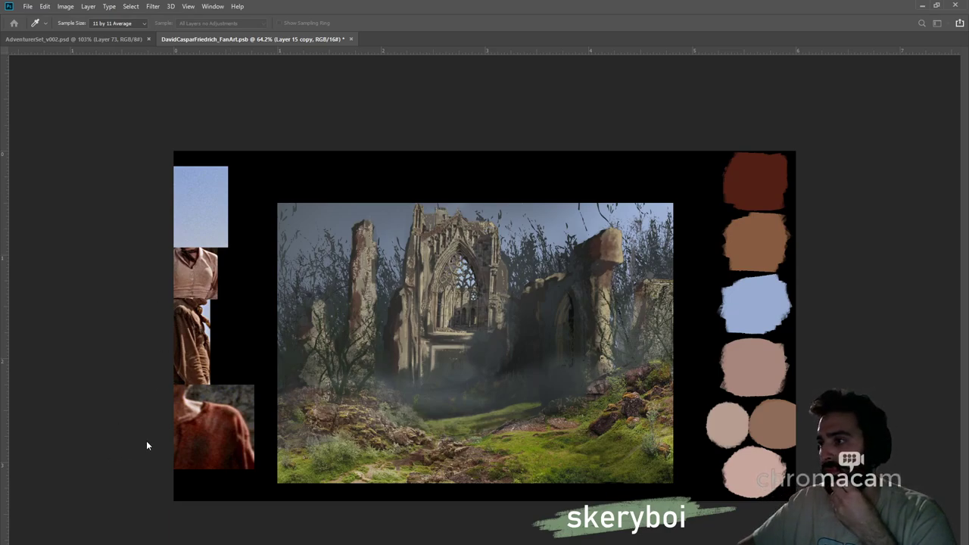
pyautogui.press('z')
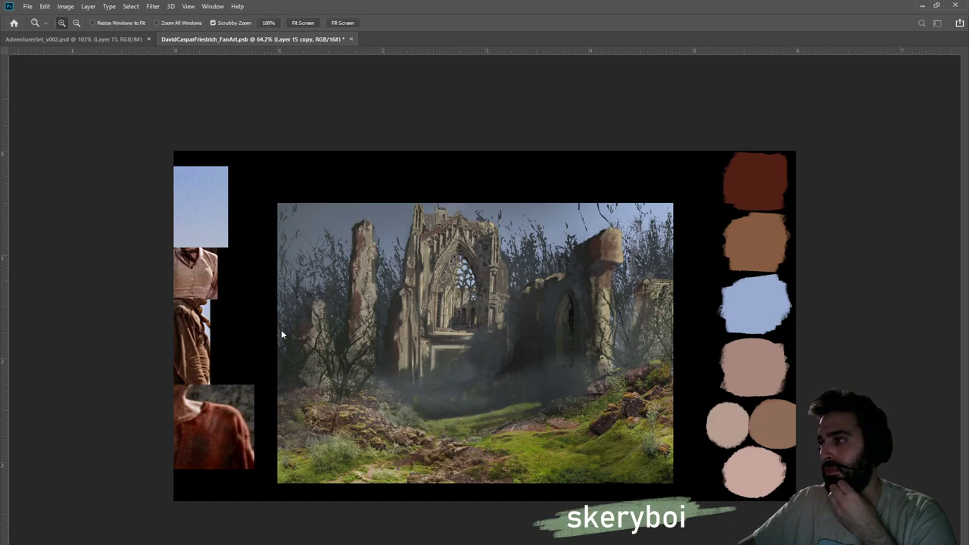
pyautogui.hotkey('ctrl', 'j')
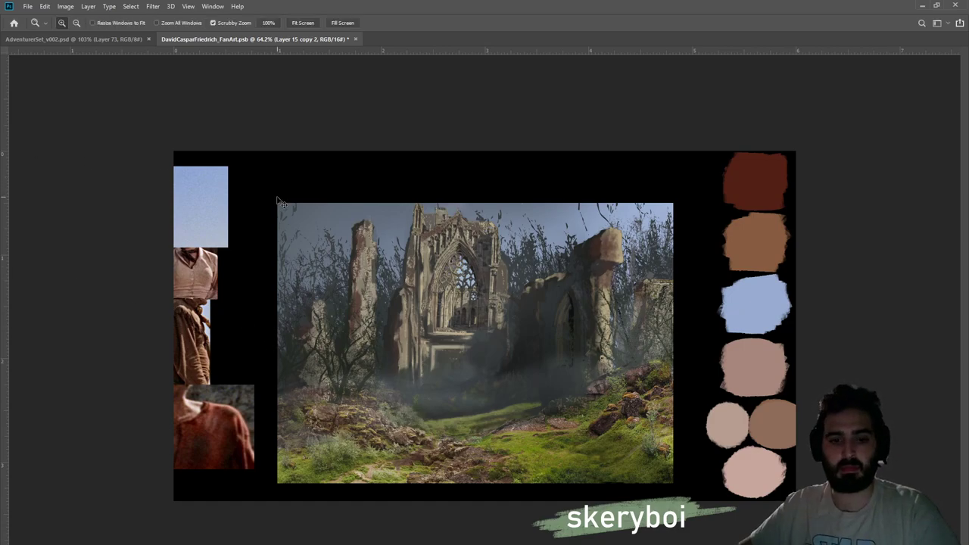
pyautogui.press('i')
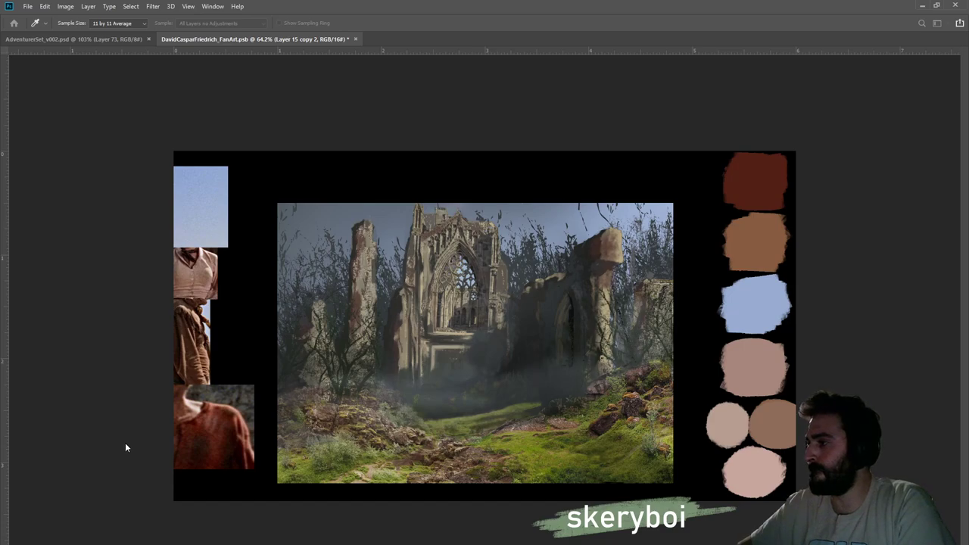
pyautogui.press('z')
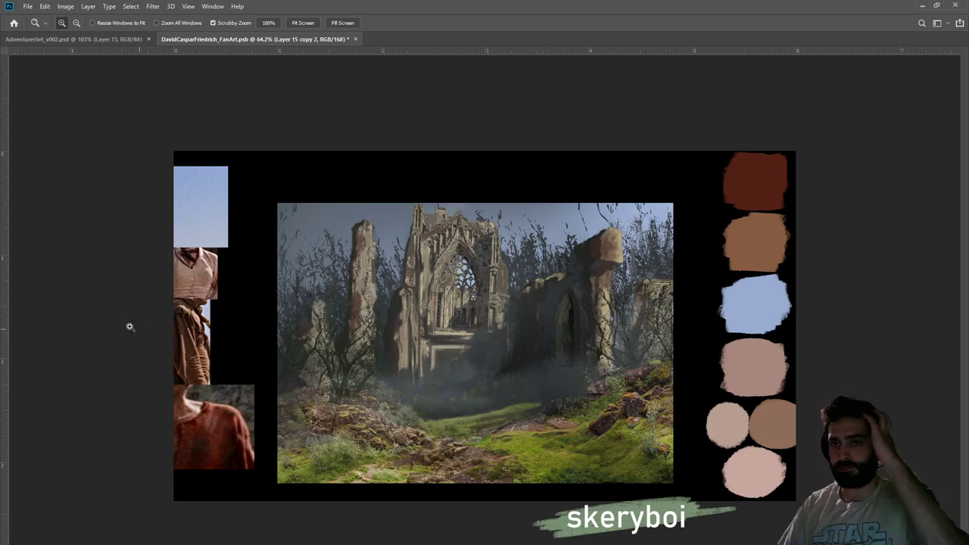
pyautogui.hotkey('ctrl', 'z')
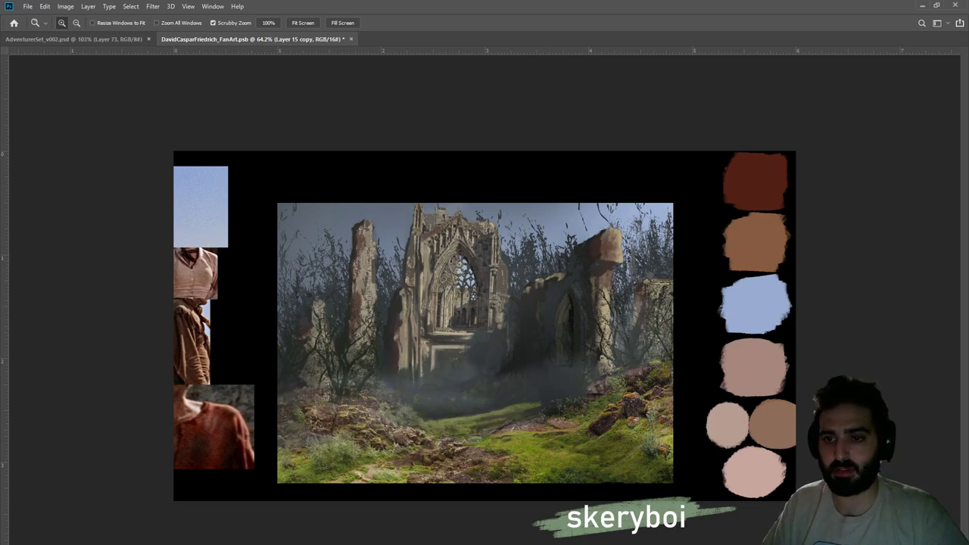
# Duplicate the tree layer again, scale the copy to about 74%, rotate it about -7°, and place it at the church's base
pyautogui.hotkey('ctrl', 'j')
pyautogui.hotkey('ctrl', 't')
pyautogui.moveTo(350, 318); pyautogui.dragTo(532, 310)
pyautogui.moveTo(583, 258); pyautogui.dragTo(554, 282)
pyautogui.moveTo(503, 339); pyautogui.dragTo(490, 352)
pyautogui.moveTo(554, 464); pyautogui.dragTo(545, 438)
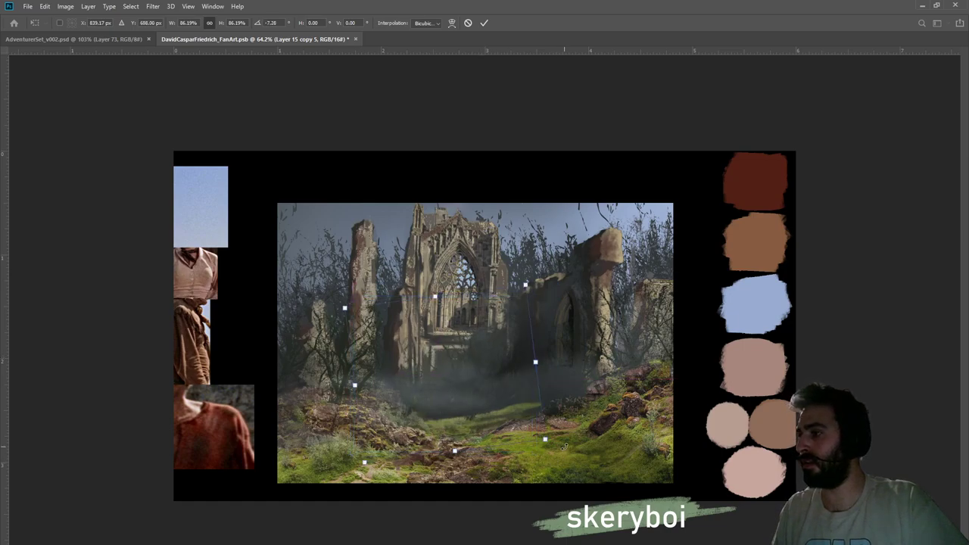
pyautogui.moveTo(526, 288); pyautogui.dragTo(510, 317)
pyautogui.moveTo(475, 407); pyautogui.dragTo(496, 395)
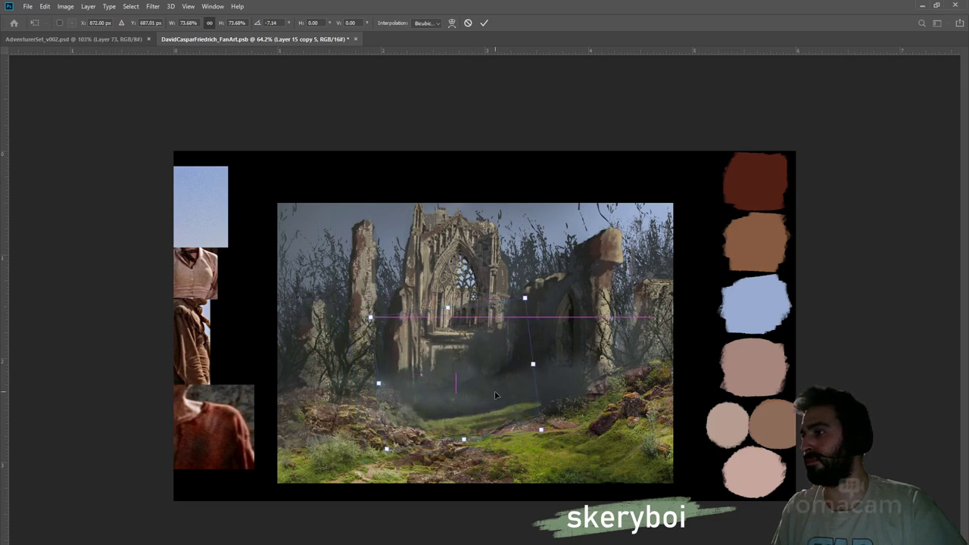
pyautogui.press('Return')
pyautogui.press('z')
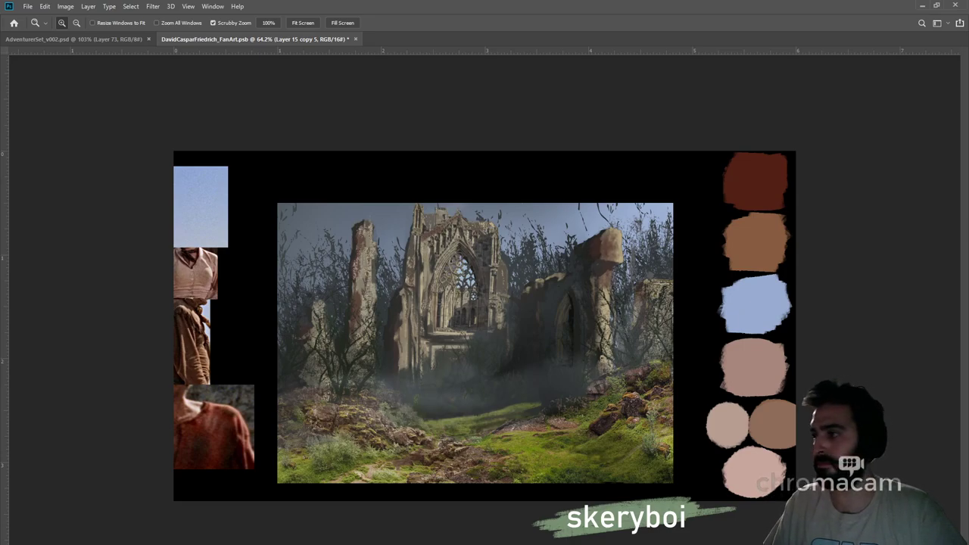
# Duplicate the tree at the church's base, flip it horizontally, shift it toward the left buttress, skew it vertically about 6.7°, and save
pyautogui.hotkey('ctrl', 'j')
pyautogui.hotkey('ctrl', 't')
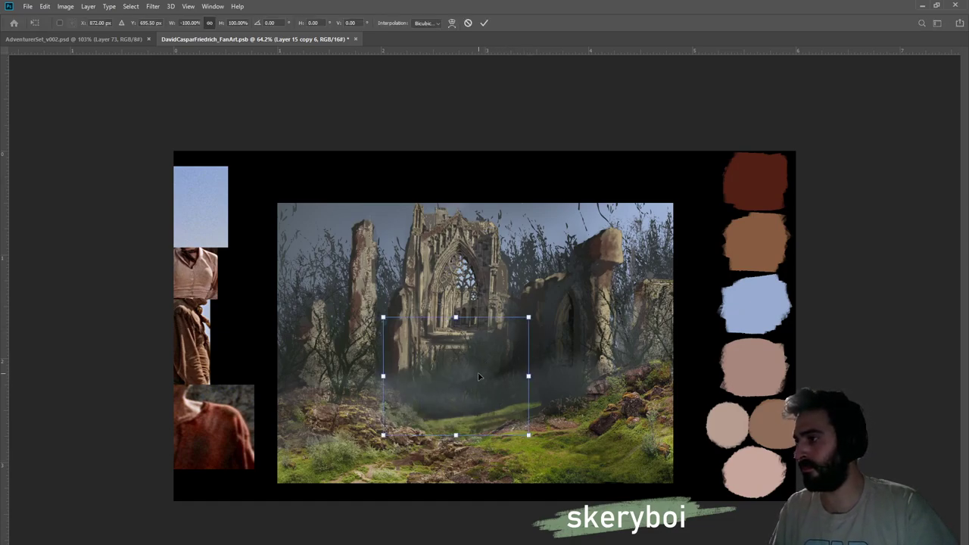
pyautogui.moveTo(465, 374); pyautogui.dragTo(428, 372)
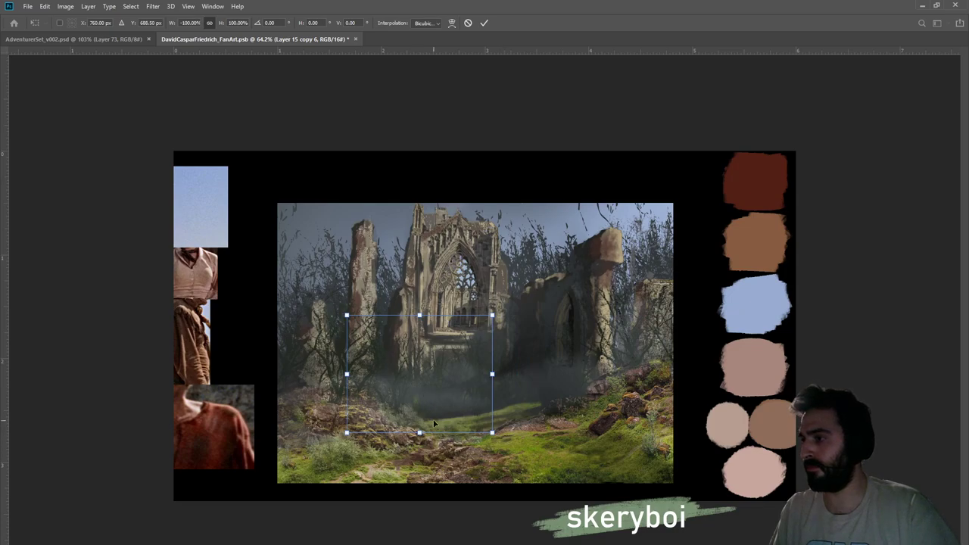
pyautogui.moveTo(347, 374); pyautogui.dragTo(345, 358)
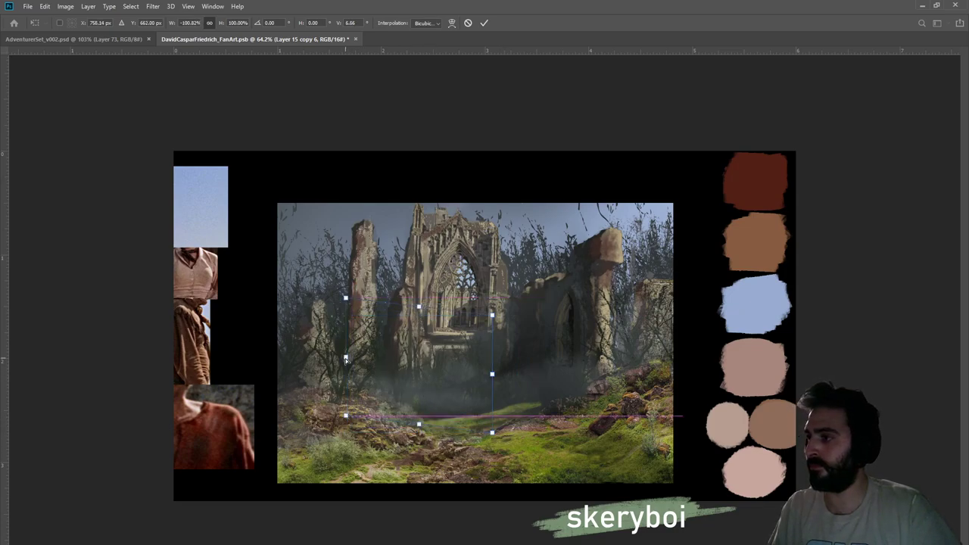
pyautogui.press('Return')
pyautogui.press('z')
pyautogui.hotkey('ctrl', 's')
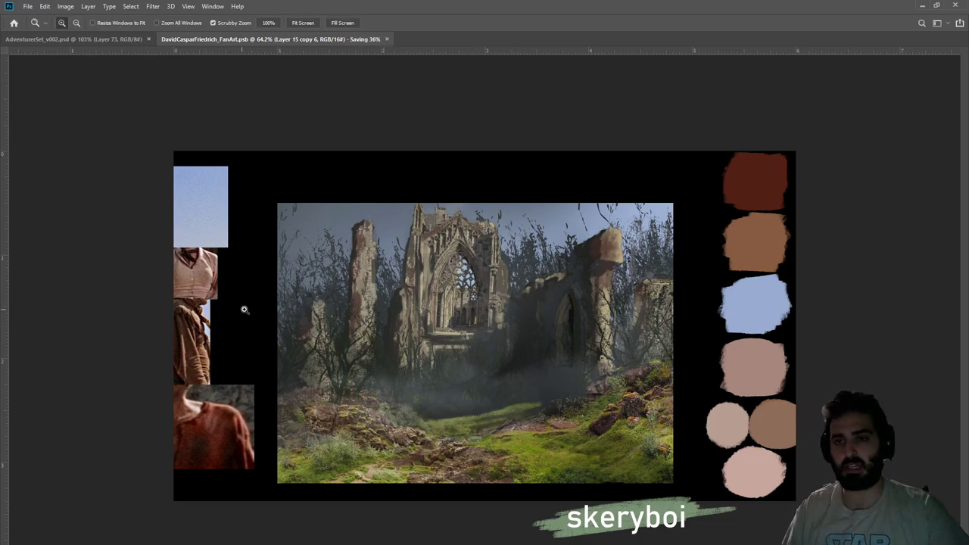
# Create a new layer and paint a muted grey-green patch over the sunlit grass in front of the church, trimming its edge
pyautogui.press('b')
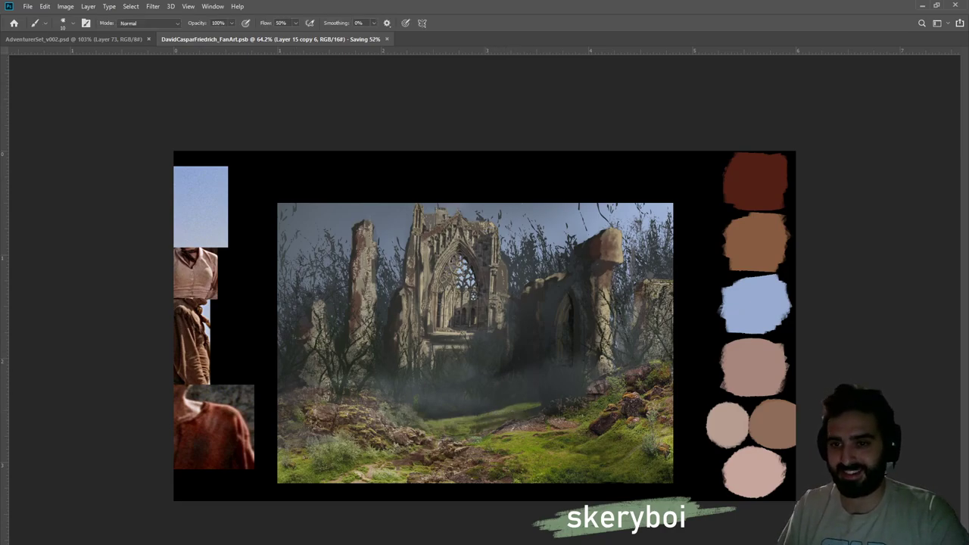
pyautogui.hotkey('ctrl', 'alt', 'shift', 'n')
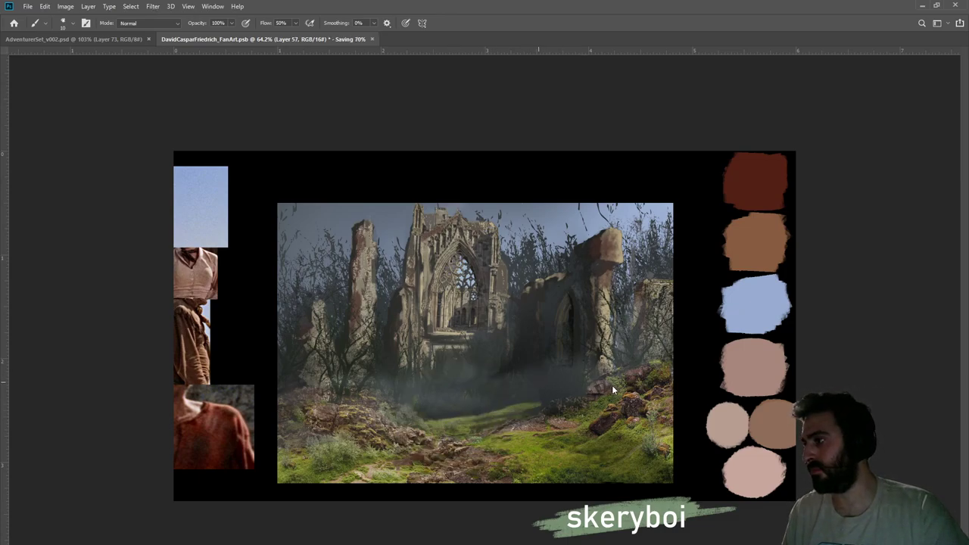
pyautogui.moveTo(519, 396); pyautogui.dragTo(453, 423)
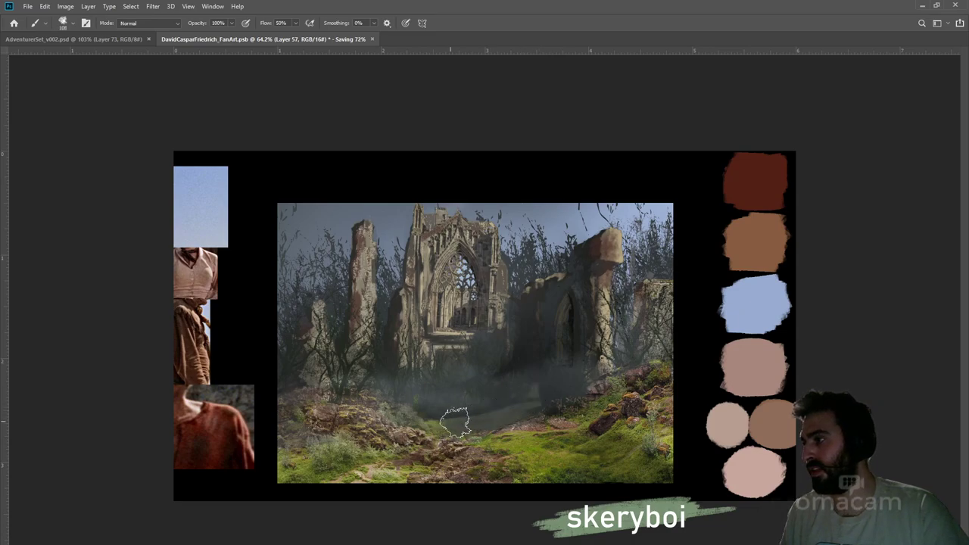
pyautogui.moveTo(528, 411); pyautogui.dragTo(437, 426)
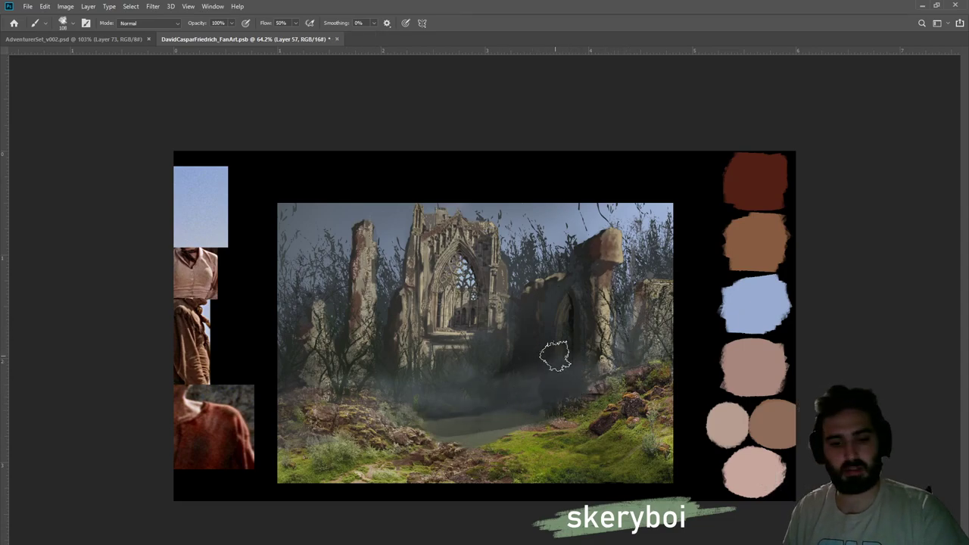
pyautogui.press('e')
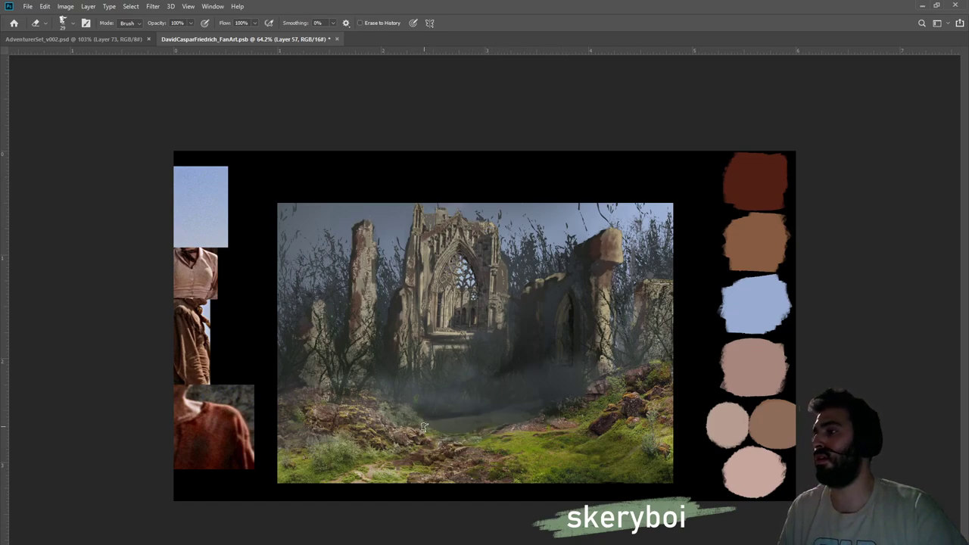
# Repaint the ground patch in dark blue-grey, erase its lower edge along the rocks and grass, and save the document
pyautogui.press('z')
pyautogui.moveTo(488, 355)
pyautogui.mouseDown()
pyautogui.moveTo(441, 359)
pyautogui.moveTo(558, 357)
pyautogui.mouseUp()
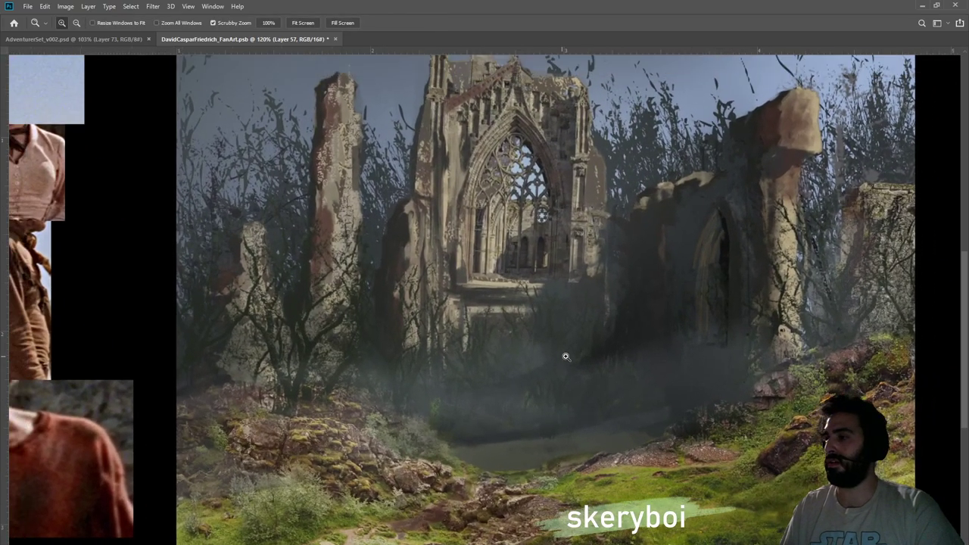
pyautogui.press('i')
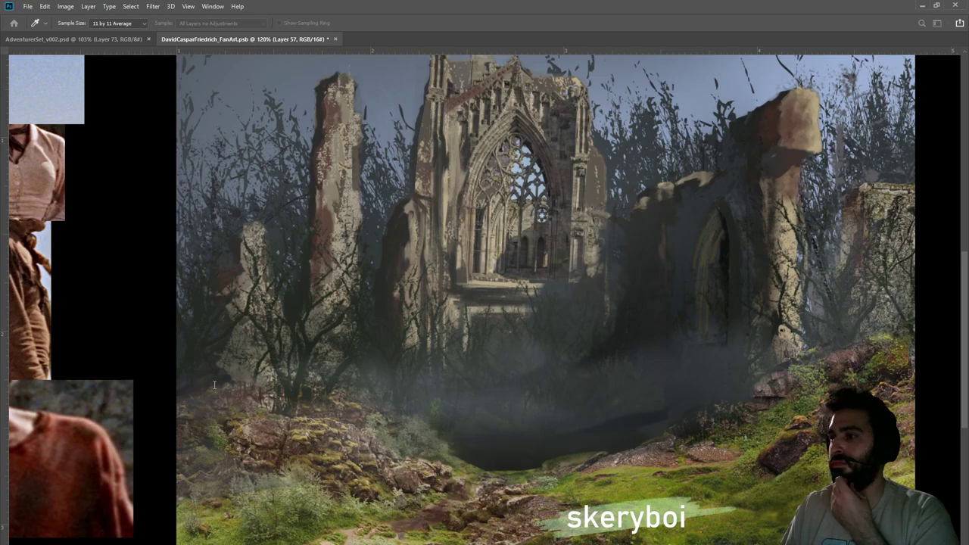
pyautogui.press('b')
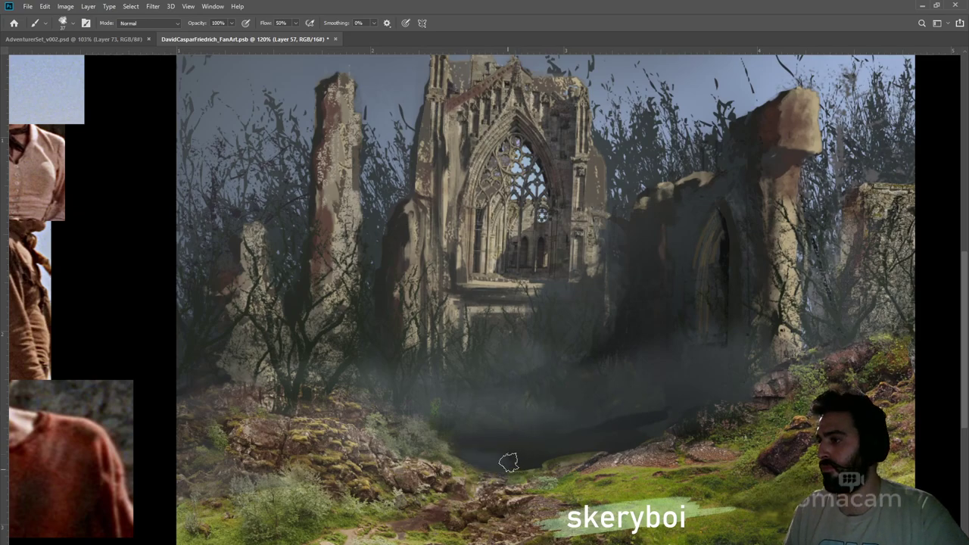
pyautogui.moveTo(516, 467)
pyautogui.mouseDown()
pyautogui.moveTo(643, 438)
pyautogui.moveTo(571, 449)
pyautogui.moveTo(685, 416)
pyautogui.moveTo(601, 436)
pyautogui.moveTo(617, 417)
pyautogui.moveTo(668, 408)
pyautogui.moveTo(577, 442)
pyautogui.moveTo(453, 444)
pyautogui.moveTo(556, 440)
pyautogui.moveTo(464, 445)
pyautogui.moveTo(509, 457)
pyautogui.mouseUp()
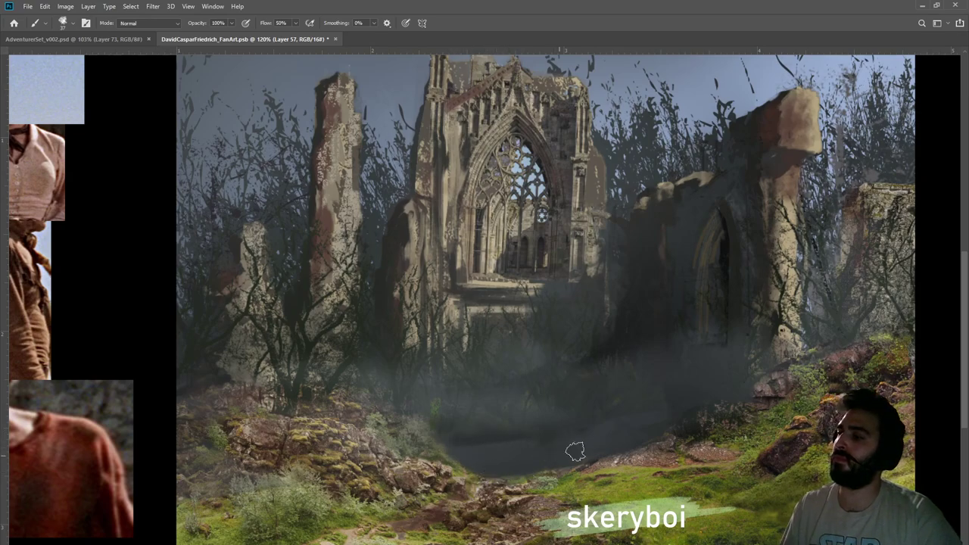
pyautogui.press('e')
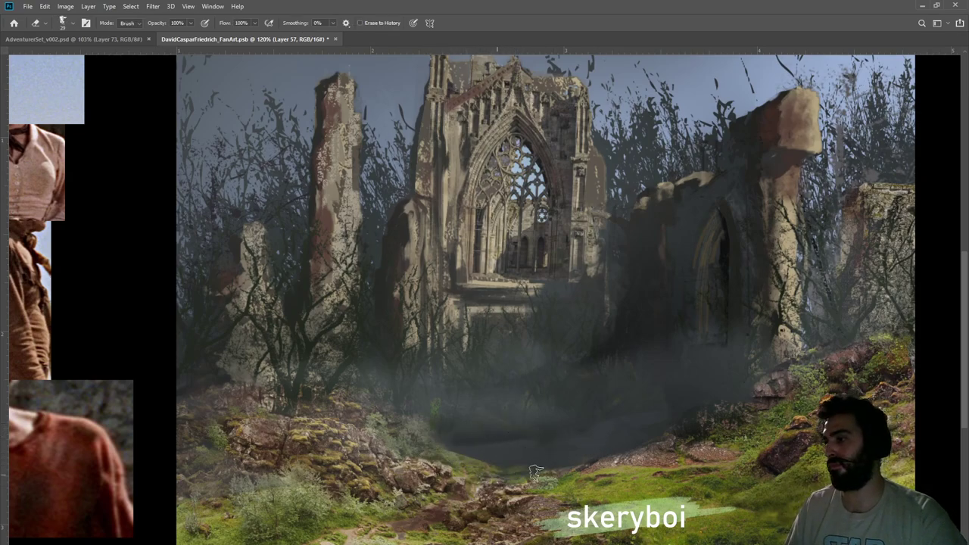
pyautogui.moveTo(625, 461); pyautogui.dragTo(650, 452)
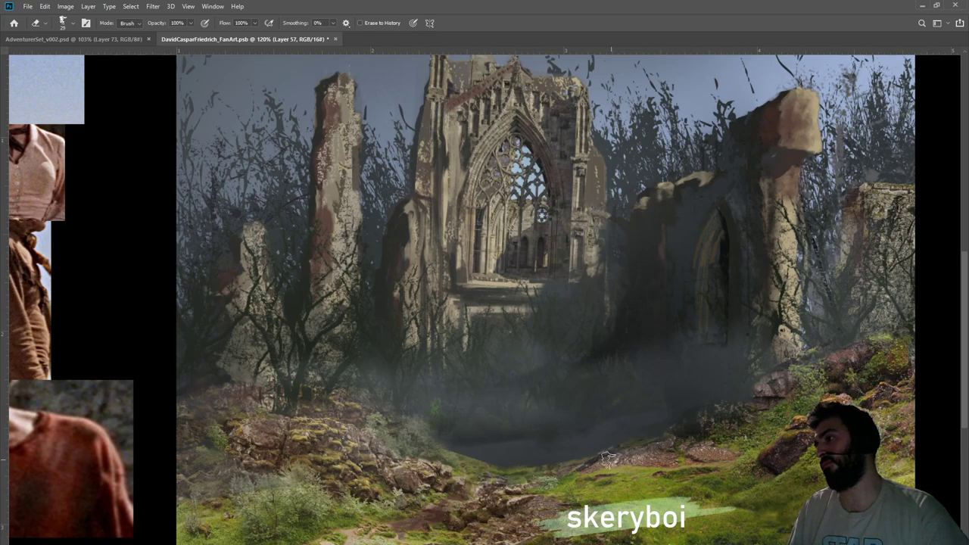
pyautogui.press('z')
pyautogui.moveTo(654, 401); pyautogui.dragTo(594, 390)
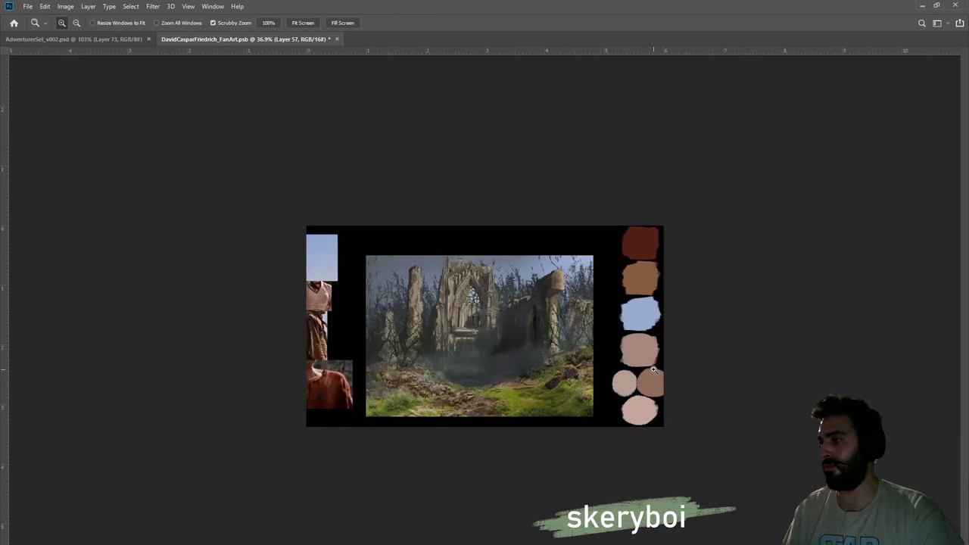
pyautogui.click(455, 361)
pyautogui.hotkey('ctrl', 's')
pyautogui.moveTo(468, 391); pyautogui.dragTo(547, 378)
pyautogui.press('b')
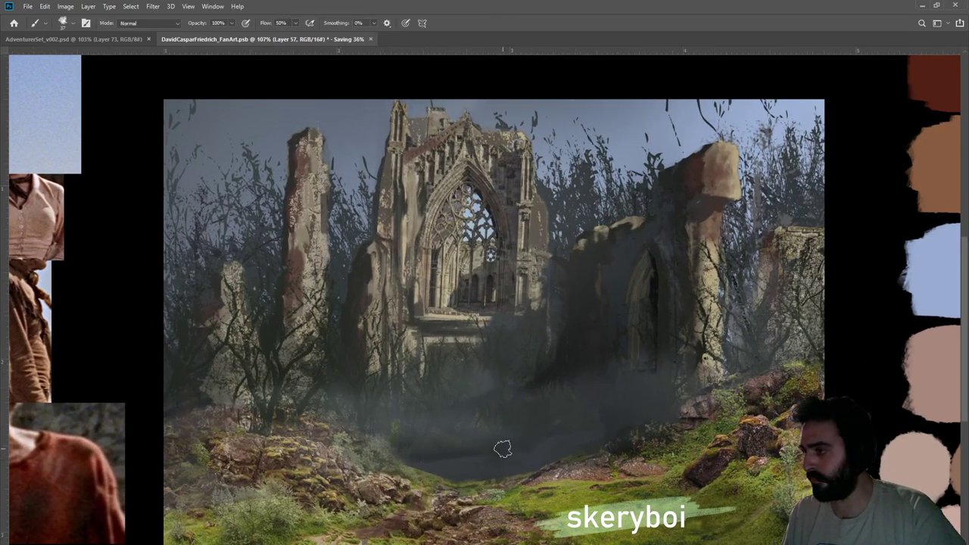
pyautogui.moveTo(402, 466); pyautogui.dragTo(601, 438)
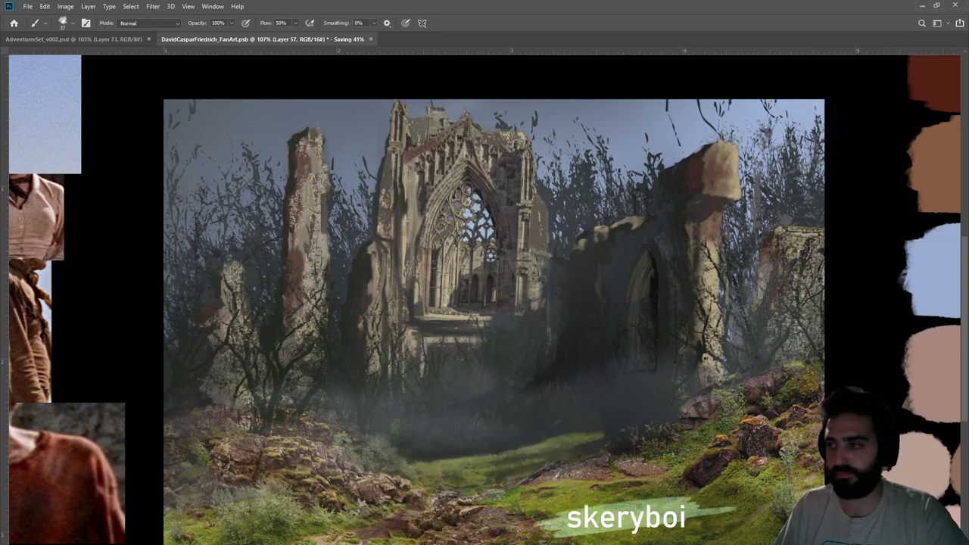
pyautogui.hotkey('ctrl', 'z')
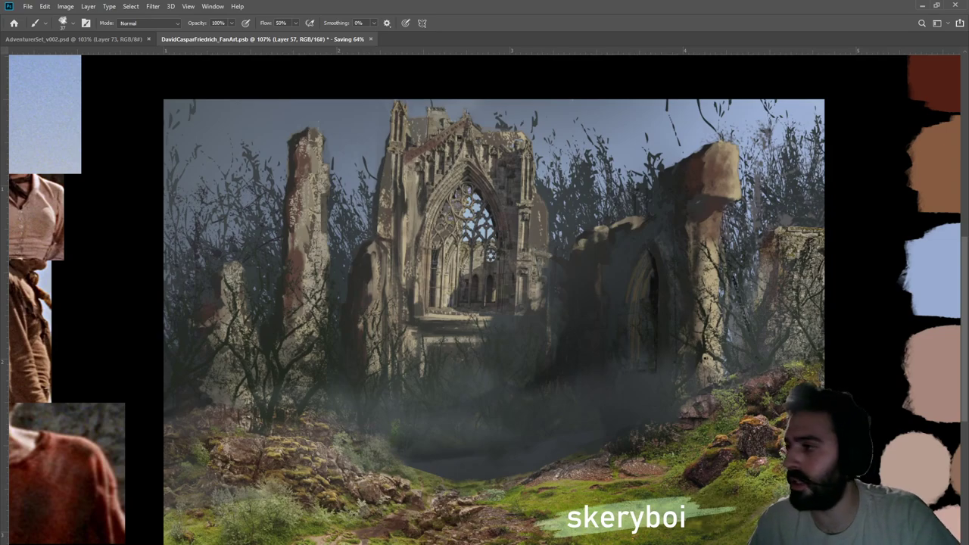
# Duplicate the tree layer at the church's base, squash the copy vertically, and place it along the lower edge of the dark ground
pyautogui.hotkey('alt', ']')
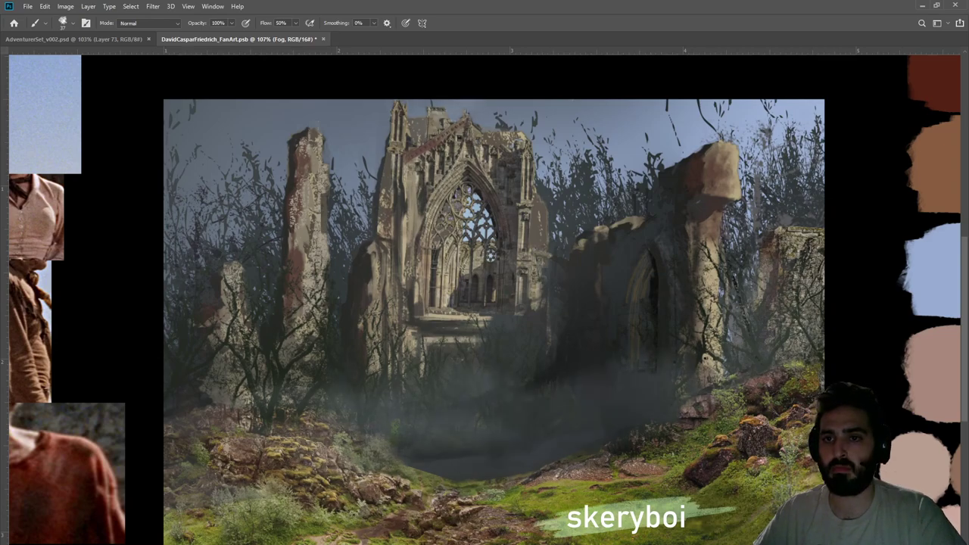
pyautogui.hotkey('ctrl', 'alt', 'shift', 'n')
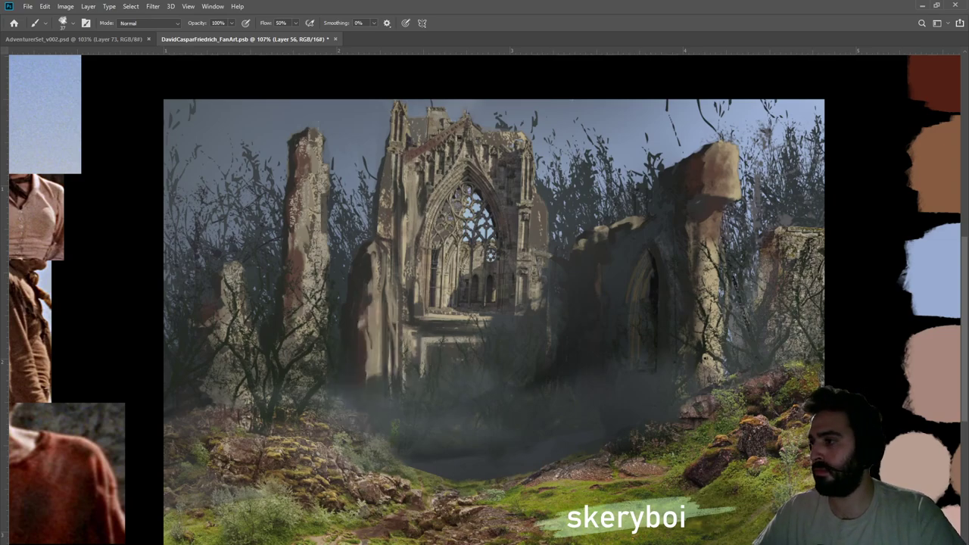
pyautogui.hotkey('alt', '[')
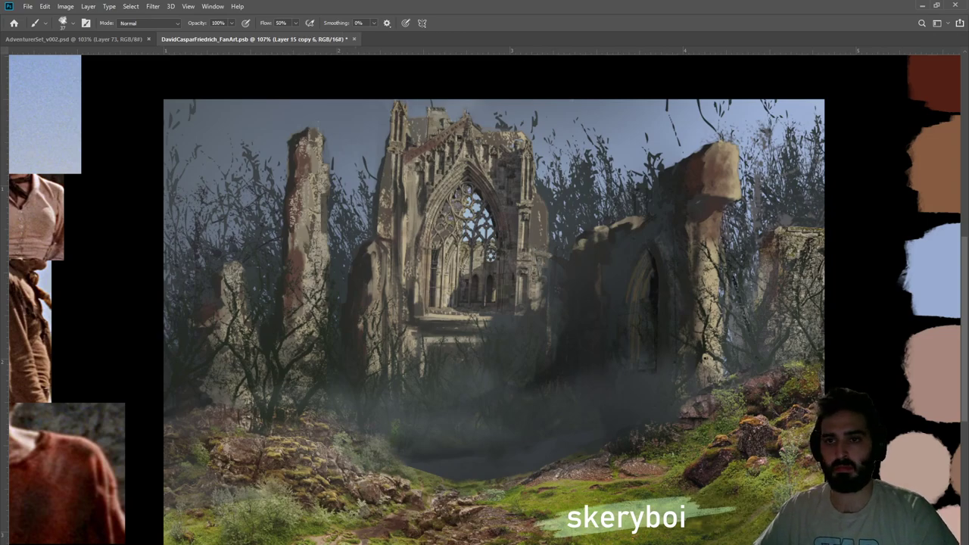
pyautogui.hotkey('ctrl', 'j')
pyautogui.hotkey('ctrl', 't')
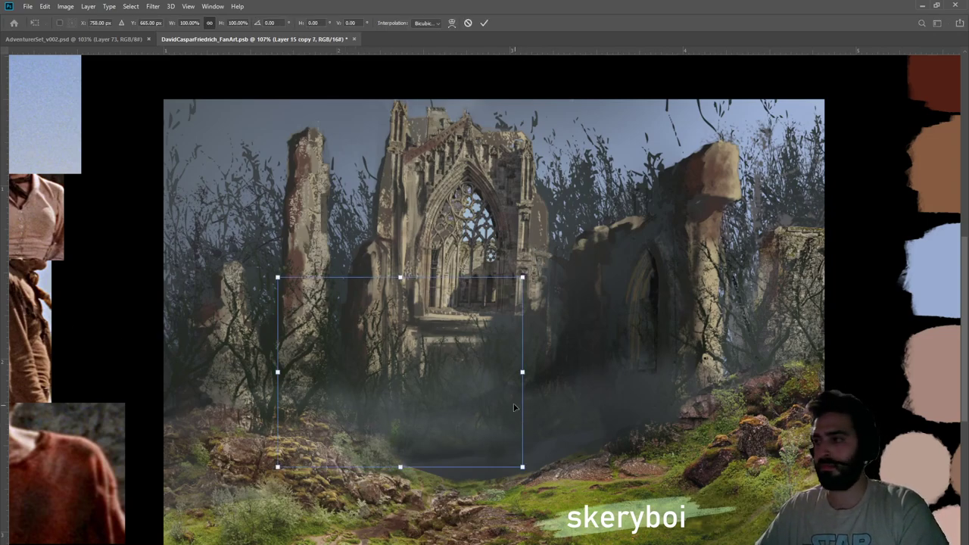
pyautogui.moveTo(518, 413); pyautogui.dragTo(614, 475)
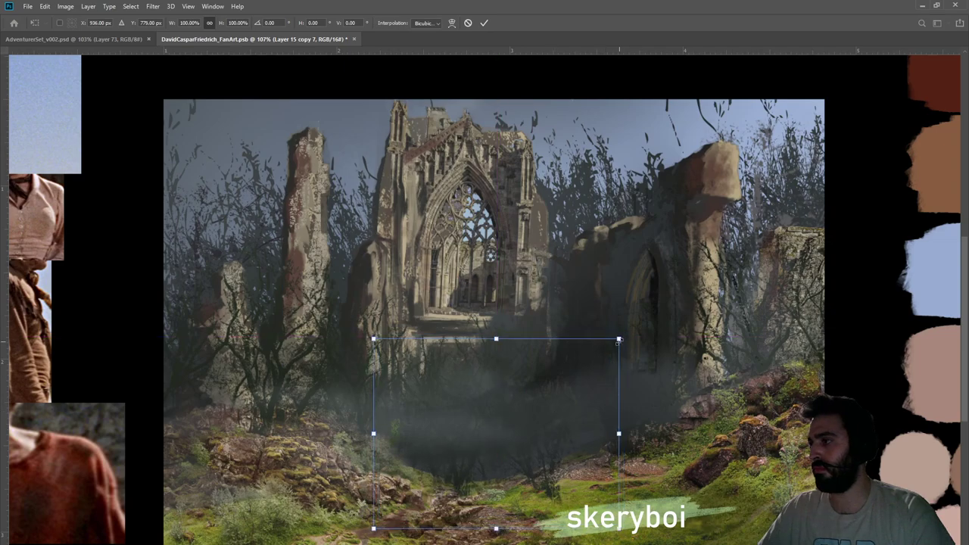
pyautogui.moveTo(619, 339); pyautogui.dragTo(617, 447)
pyautogui.moveTo(530, 520); pyautogui.dragTo(571, 459)
pyautogui.moveTo(501, 422); pyautogui.dragTo(509, 455)
pyautogui.press('Return')
pyautogui.press('b')
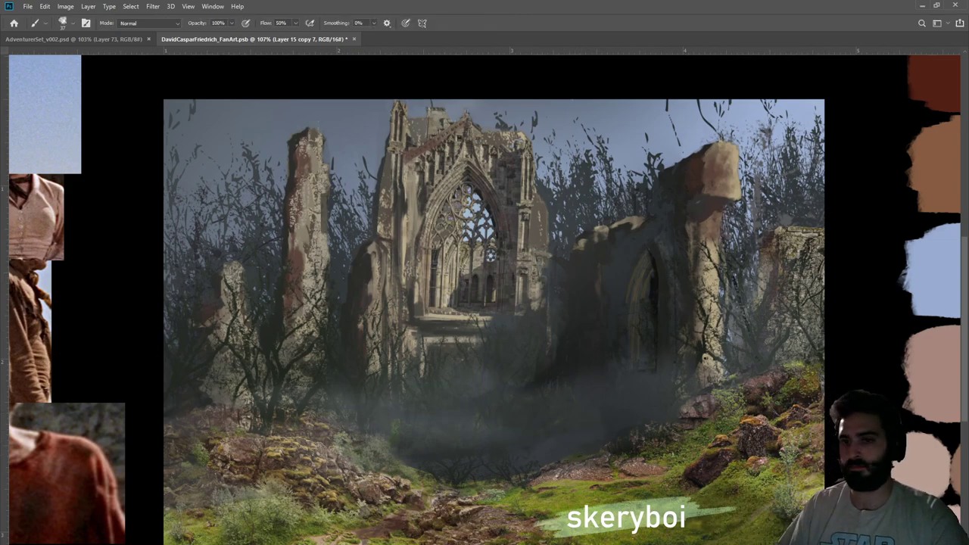
# Create a new layer, fill a textured custom shape in grey across the church's base, and shift it down over the ground
pyautogui.hotkey('ctrl', 'alt', 'shift', 'n')
pyautogui.press('u')
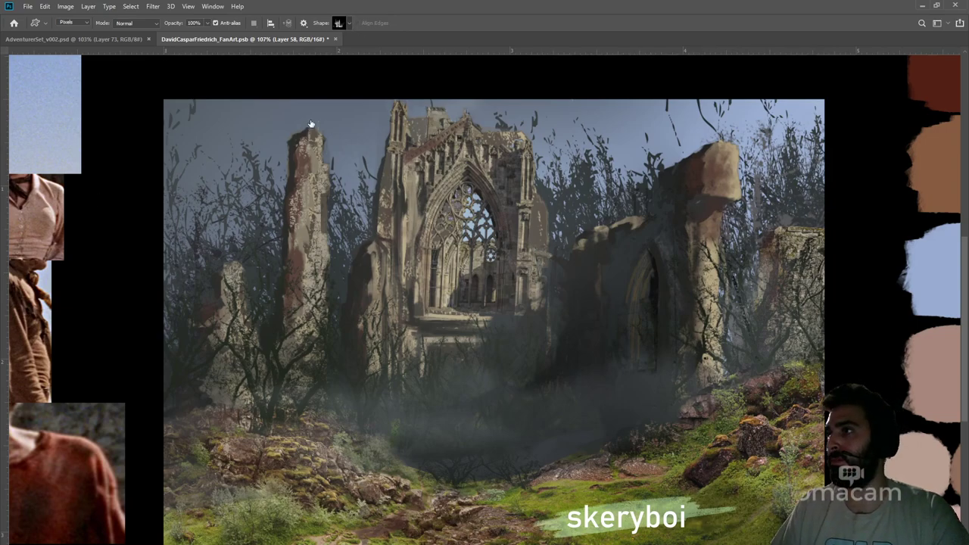
pyautogui.click(345, 115)
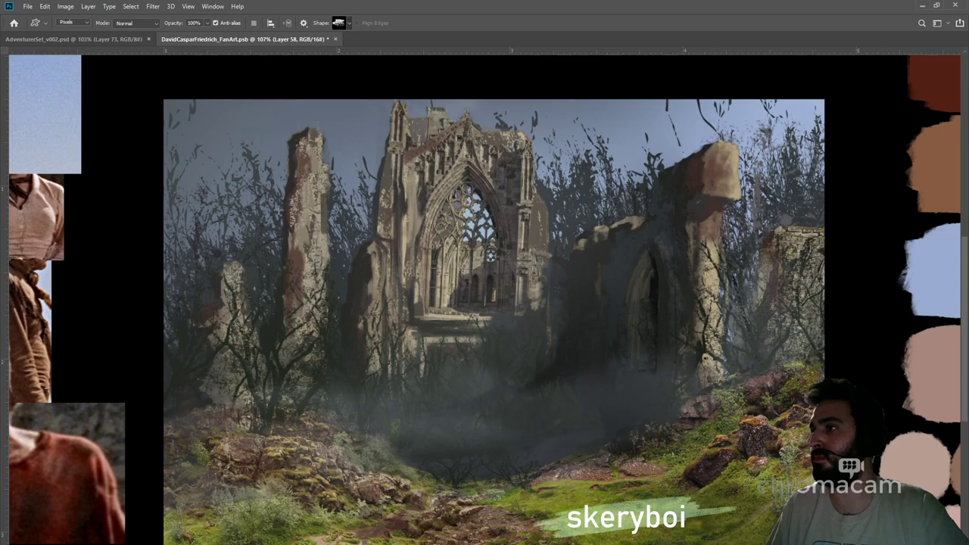
pyautogui.moveTo(640, 443); pyautogui.dragTo(681, 458)
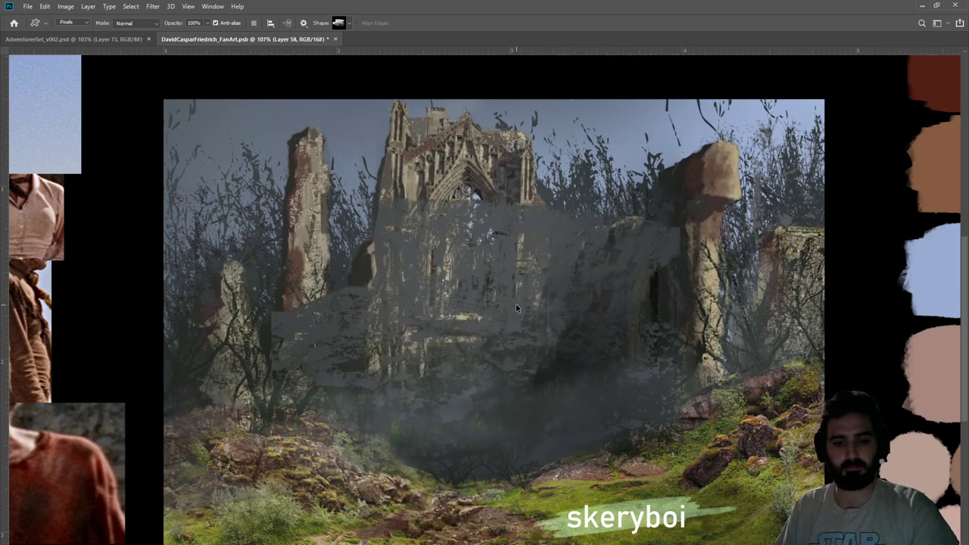
pyautogui.hotkey('ctrl', 't')
pyautogui.moveTo(516, 308); pyautogui.dragTo(556, 369)
pyautogui.press('Return')
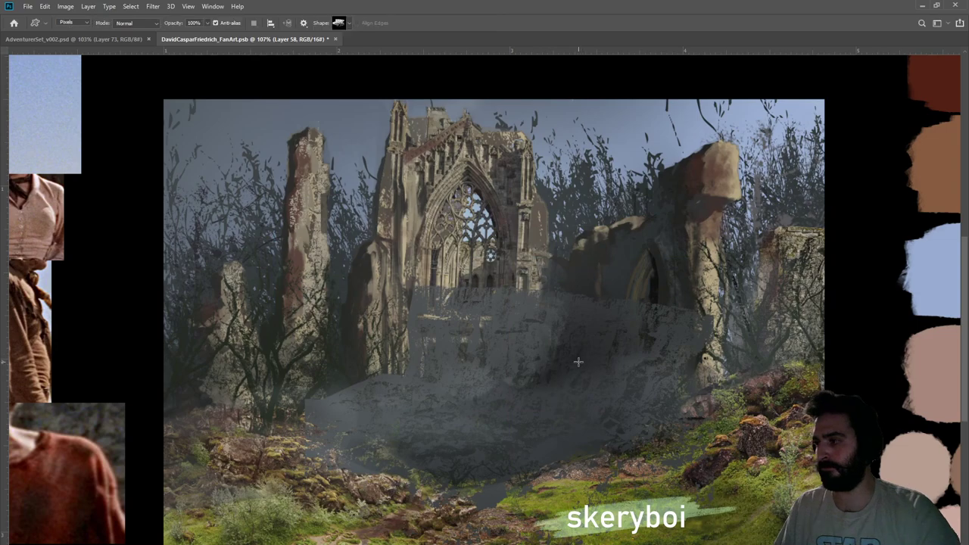
# Darken the textured shape to near-black, rotate it about -7.2°, and align it with the ground slope
pyautogui.press('i')
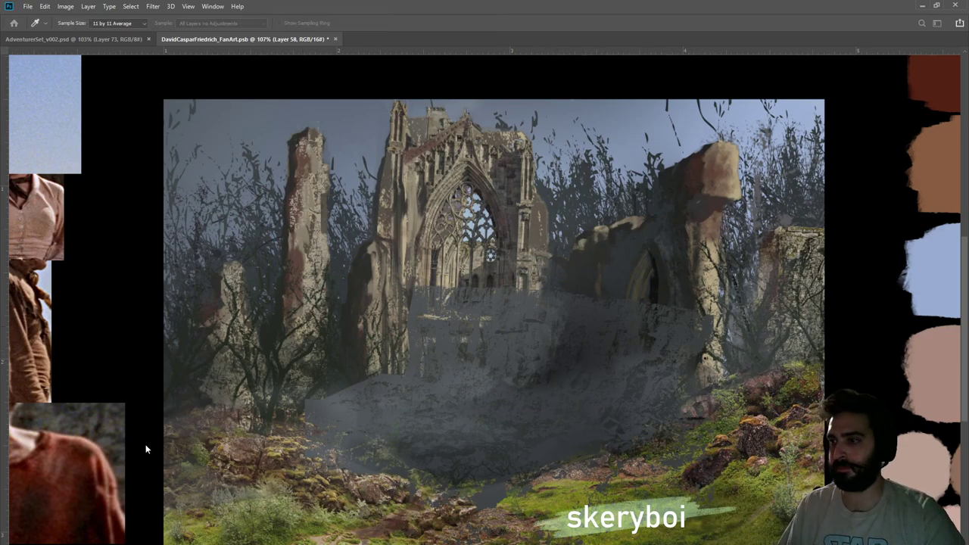
pyautogui.hotkey('shift', '+')
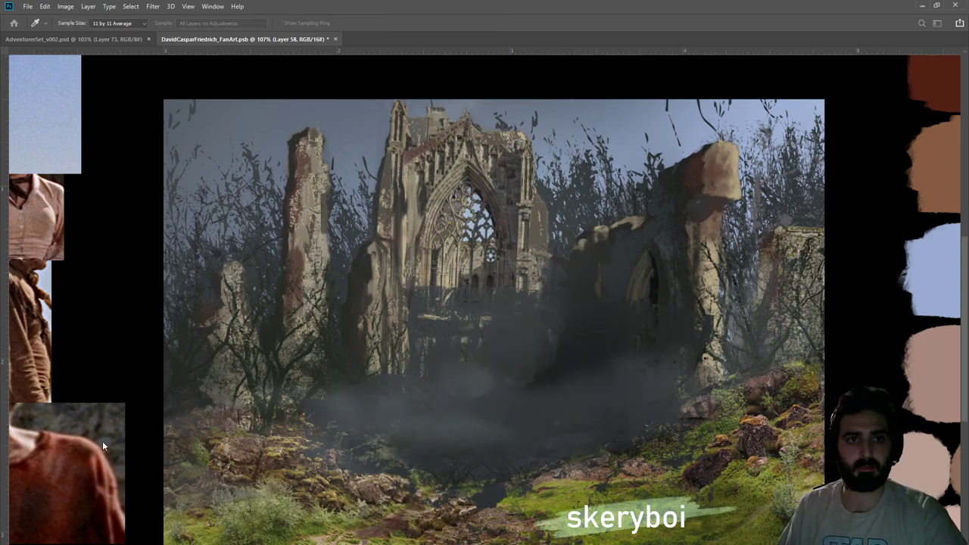
pyautogui.hotkey('shift', '+')
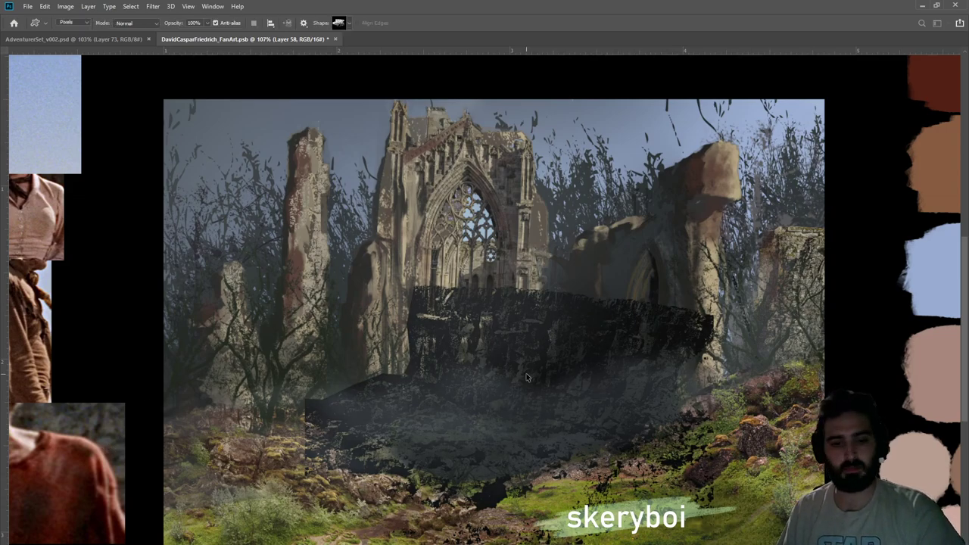
pyautogui.hotkey('ctrl', 't')
pyautogui.moveTo(738, 541); pyautogui.dragTo(744, 528)
pyautogui.moveTo(577, 401); pyautogui.dragTo(588, 374)
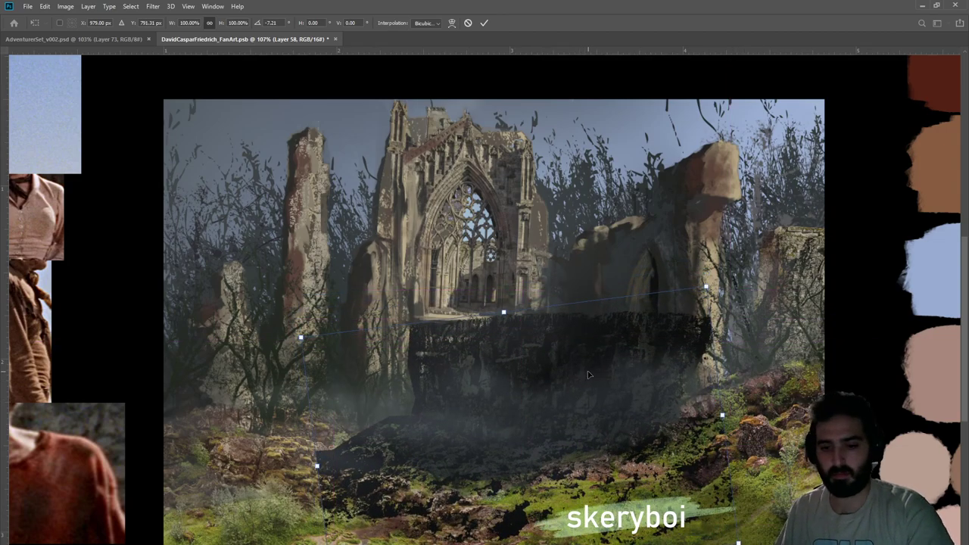
pyautogui.press('Return')
# Outline the shadowed ground in front of the church, mask the dark texture to that area, and touch up the mask's left edge
pyautogui.press('l')
pyautogui.moveTo(672, 412)
pyautogui.mouseDown()
pyautogui.moveTo(576, 368)
pyautogui.moveTo(537, 407)
pyautogui.moveTo(498, 402)
pyautogui.moveTo(361, 453)
pyautogui.moveTo(345, 481)
pyautogui.moveTo(390, 476)
pyautogui.moveTo(522, 496)
pyautogui.moveTo(567, 464)
pyautogui.moveTo(663, 450)
pyautogui.moveTo(675, 429)
pyautogui.mouseUp()
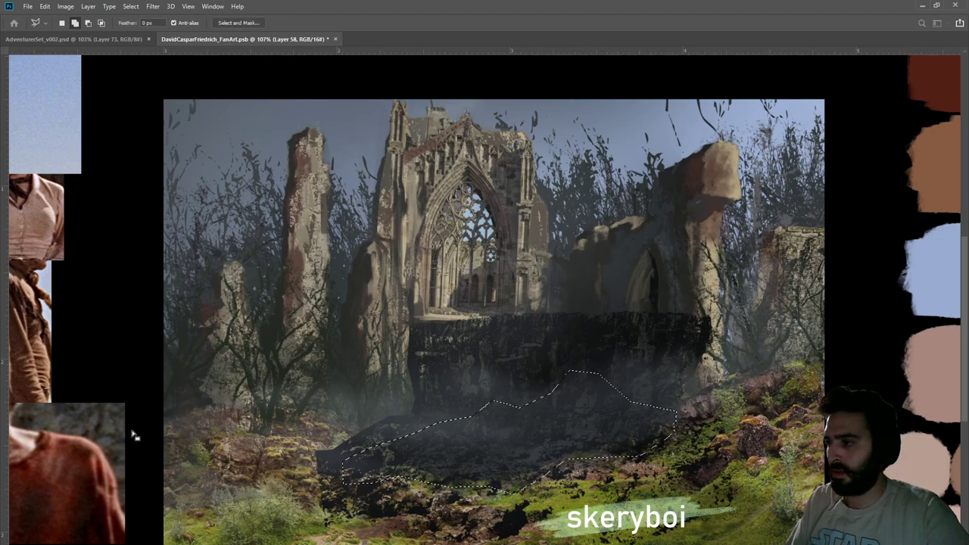
pyautogui.hotkey('ctrl', 'shift', 'm')
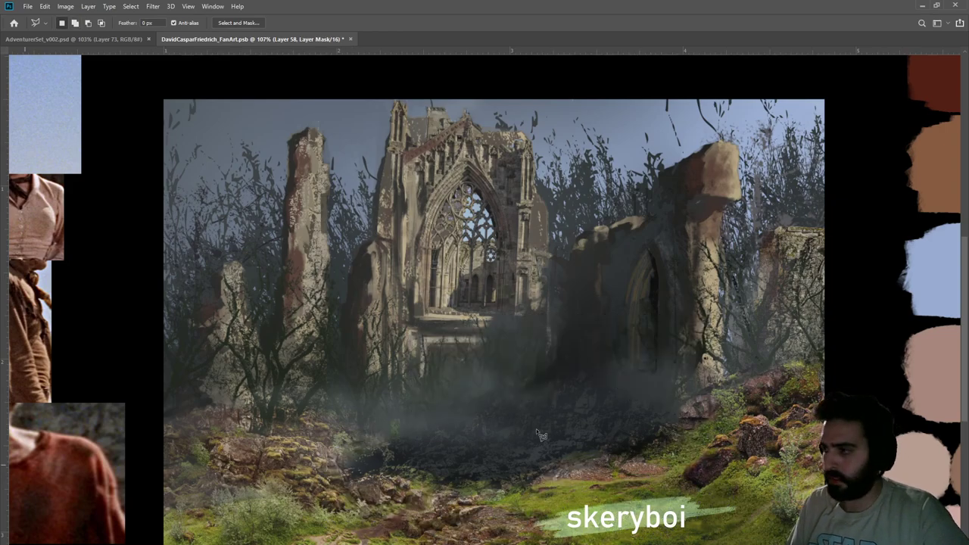
pyautogui.press('b')
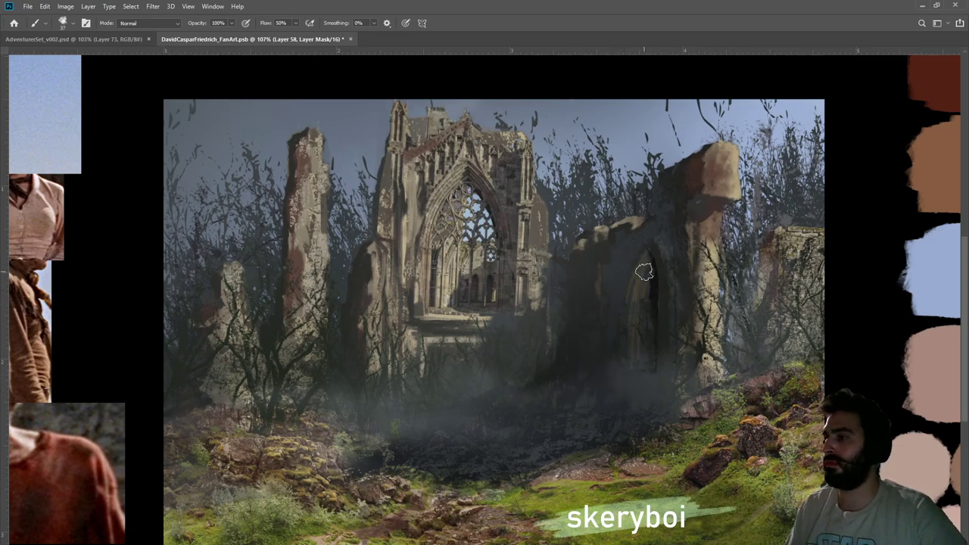
pyautogui.moveTo(396, 448)
pyautogui.mouseDown()
pyautogui.moveTo(360, 450)
pyautogui.moveTo(376, 478)
pyautogui.moveTo(411, 484)
pyautogui.moveTo(350, 475)
pyautogui.moveTo(390, 468)
pyautogui.mouseUp()
pyautogui.press('z')
pyautogui.moveTo(473, 334); pyautogui.dragTo(408, 346)
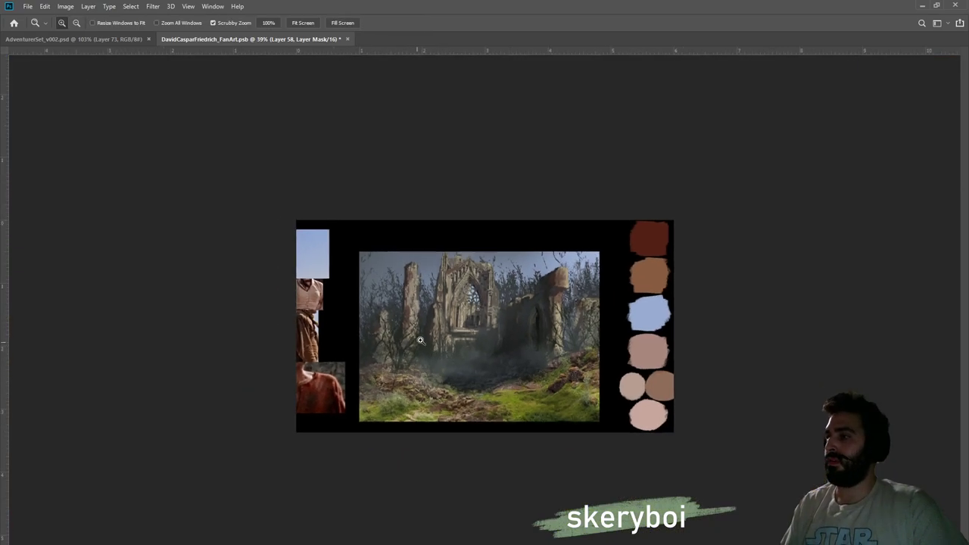
pyautogui.moveTo(508, 361); pyautogui.dragTo(564, 341)
pyautogui.moveTo(455, 386); pyautogui.dragTo(516, 351)
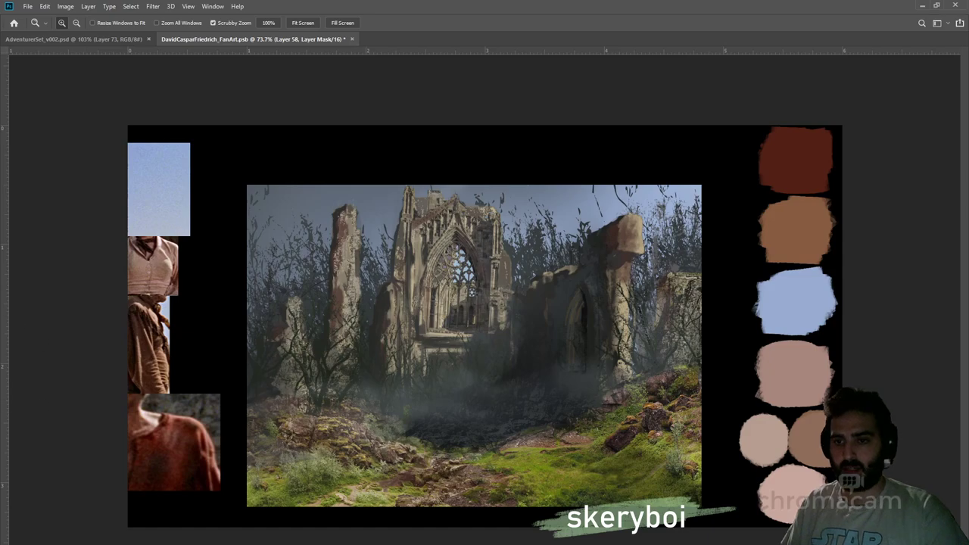
# Create a new layer, save, and make a polygonal selection around the painting that leaves a diagonal band from the upper-right sky to the left rocks unselected
pyautogui.hotkey('ctrl', 'alt', 'shift', 'n')
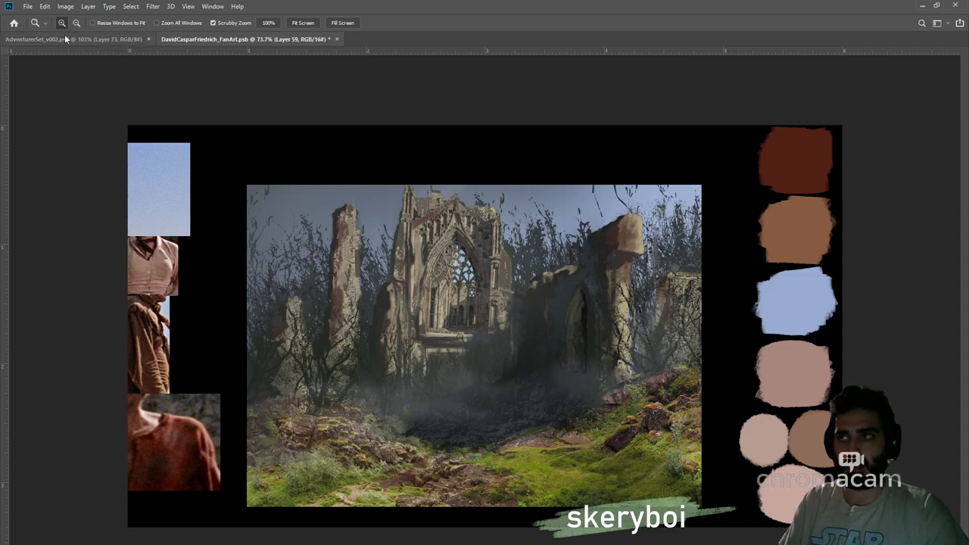
pyautogui.hotkey('ctrl', 's')
pyautogui.press('l')
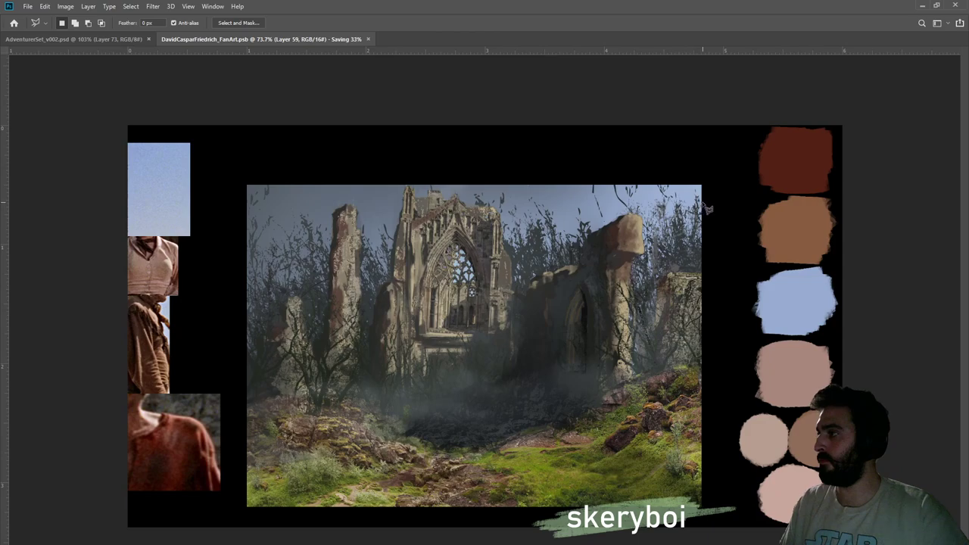
pyautogui.click(645, 256)
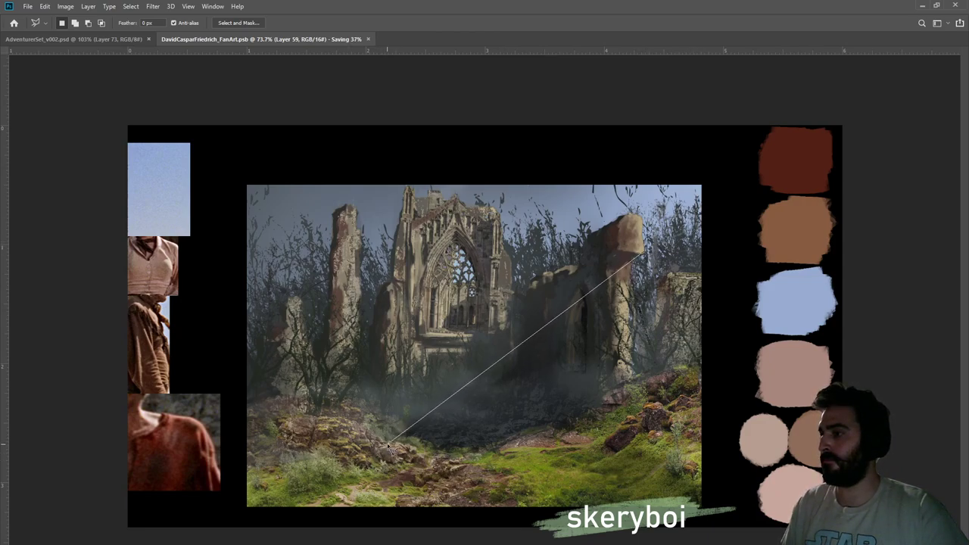
pyautogui.click(387, 445)
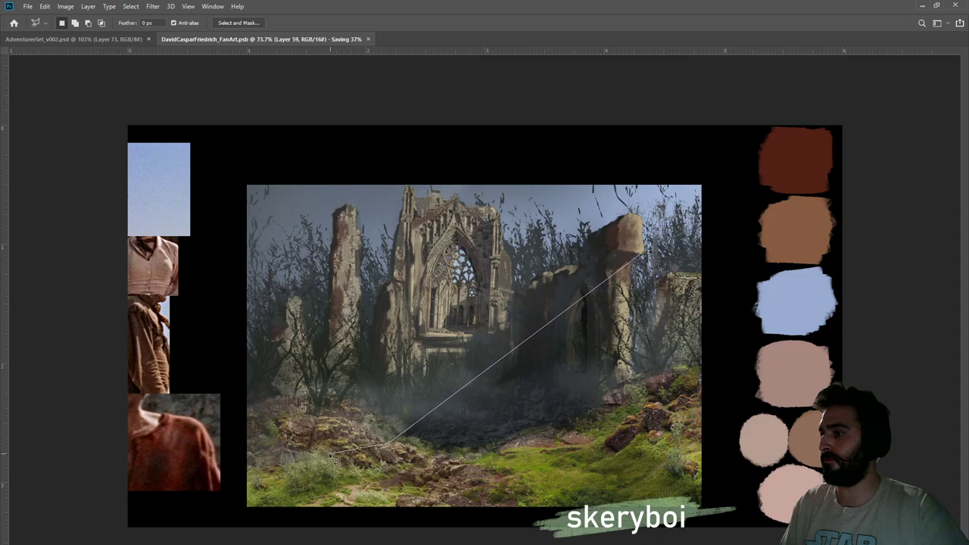
pyautogui.click(253, 463)
pyautogui.click(238, 499)
pyautogui.click(276, 524)
pyautogui.click(729, 527)
pyautogui.click(730, 256)
pyautogui.click(709, 180)
pyautogui.click(663, 183)
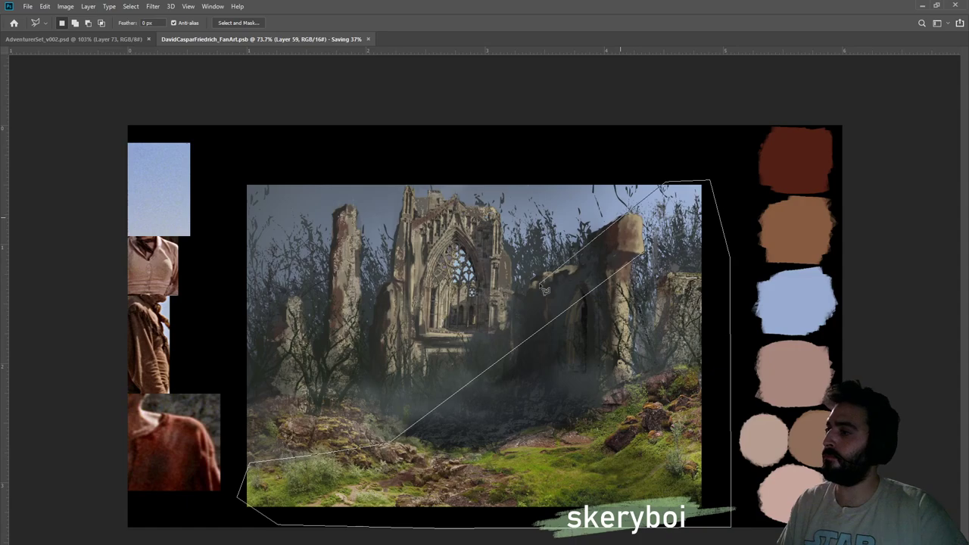
pyautogui.click(387, 405)
pyautogui.click(380, 376)
pyautogui.click(353, 369)
pyautogui.click(295, 386)
pyautogui.click(231, 375)
pyautogui.click(229, 310)
pyautogui.click(241, 175)
pyautogui.click(309, 152)
pyautogui.click(612, 158)
pyautogui.click(708, 149)
pyautogui.click(730, 155)
pyautogui.click(736, 176)
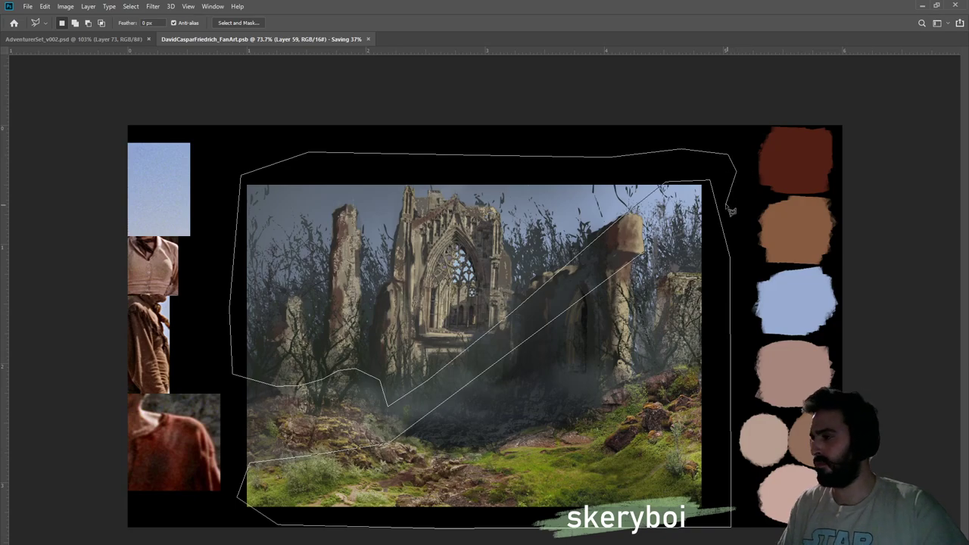
pyautogui.click(729, 206)
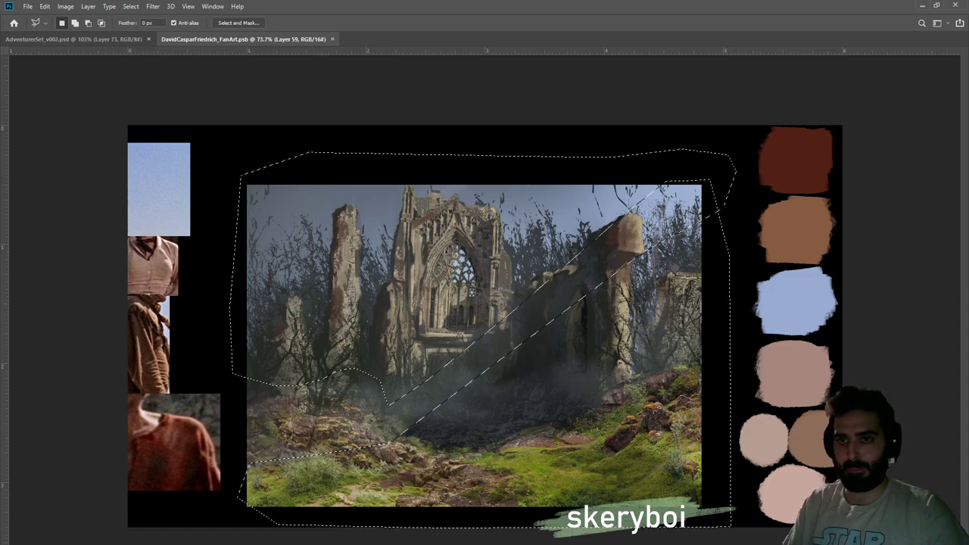
# Try painting speckled grey-green shadow across the selection on both sides of the diagonal band
pyautogui.press('b')
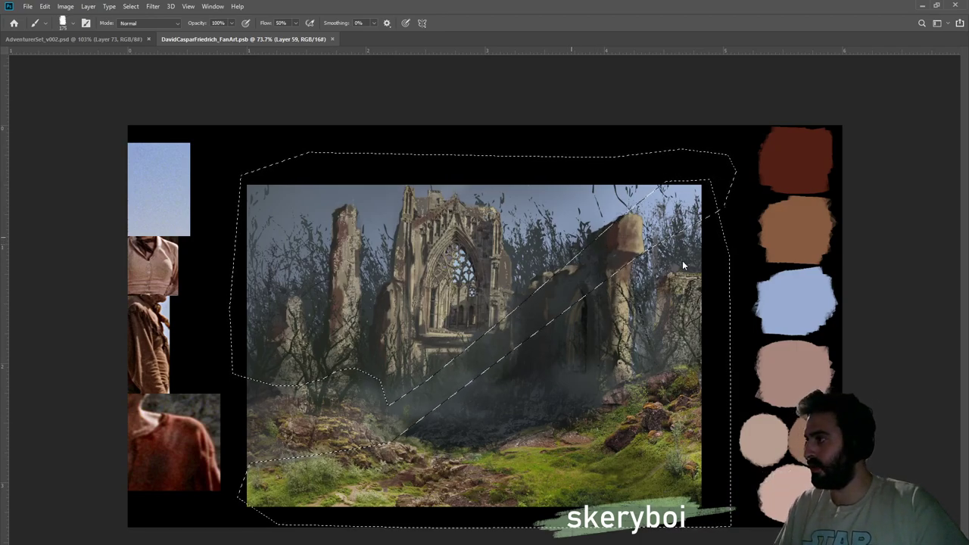
pyautogui.moveTo(690, 150); pyautogui.dragTo(200, 486)
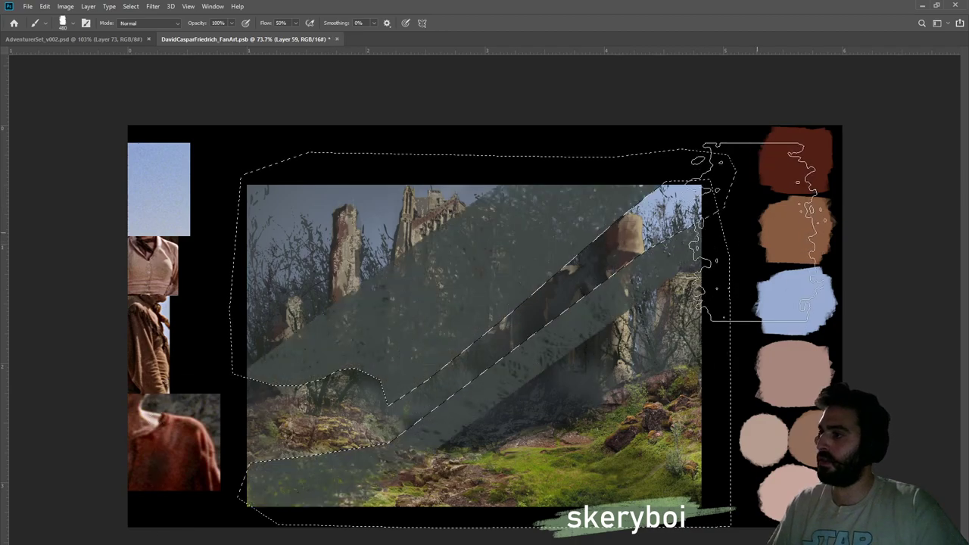
pyautogui.moveTo(757, 242); pyautogui.dragTo(521, 386)
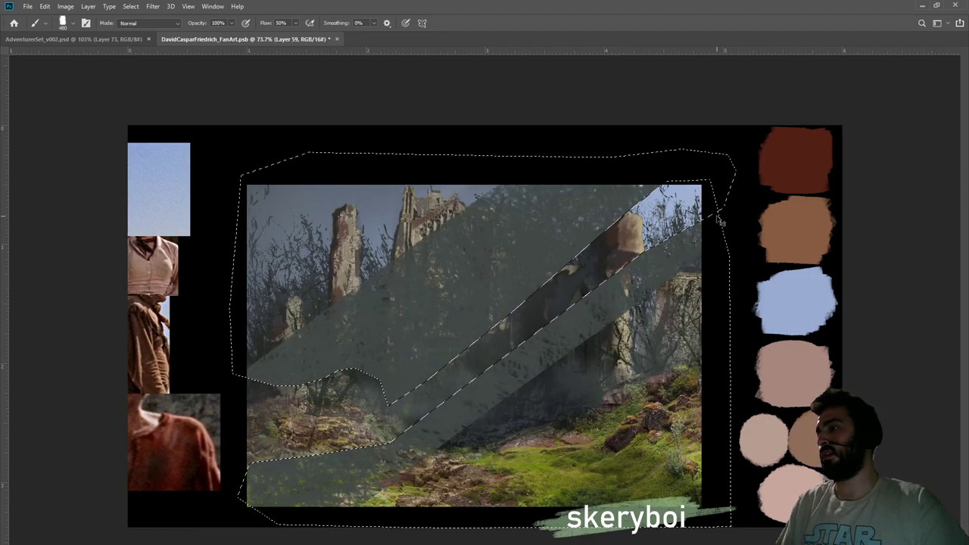
# Try painting and blurring grey-green haze beside the upper end of the diagonal band, and undo it
pyautogui.moveTo(697, 163)
pyautogui.mouseDown()
pyautogui.moveTo(618, 229)
pyautogui.moveTo(718, 197)
pyautogui.mouseUp()
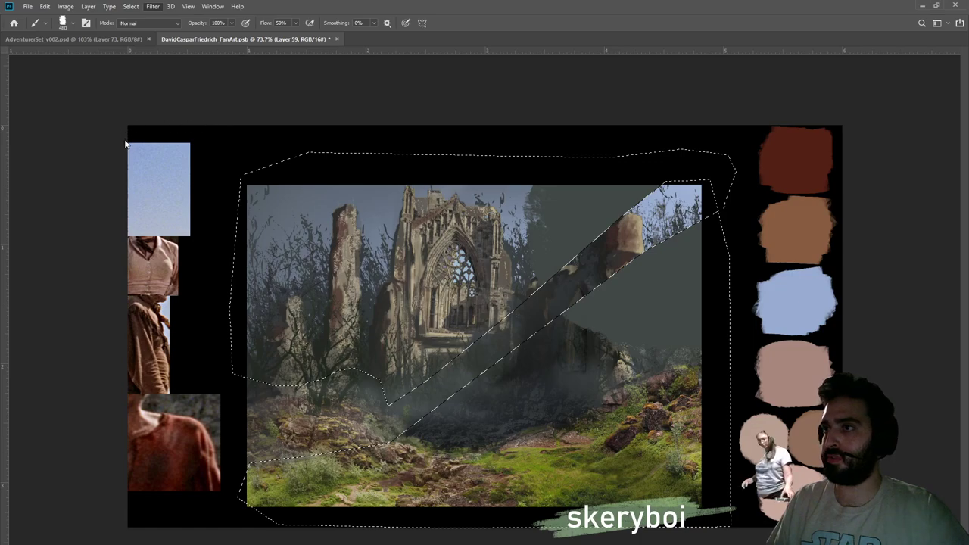
pyautogui.click(155, 235)
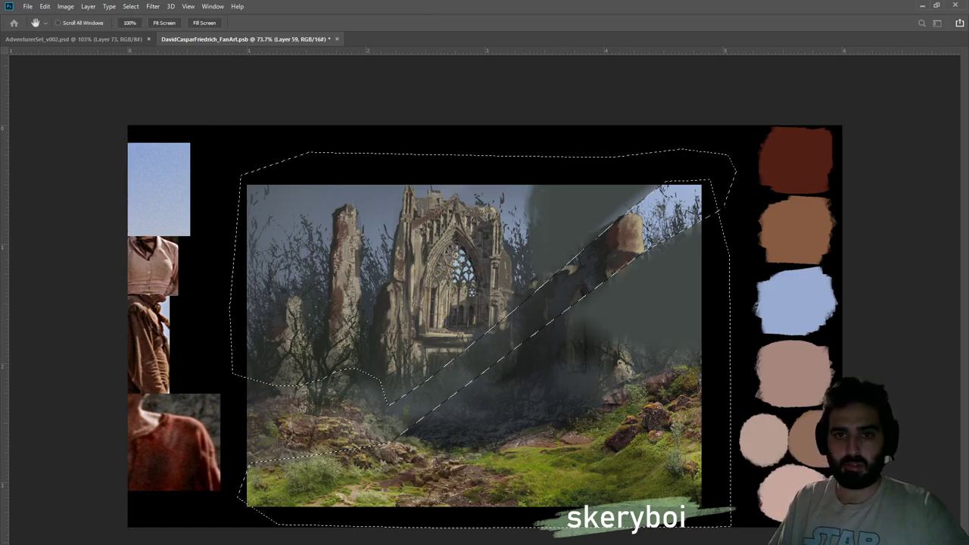
pyautogui.hotkey('ctrl', 'shift', 'z')
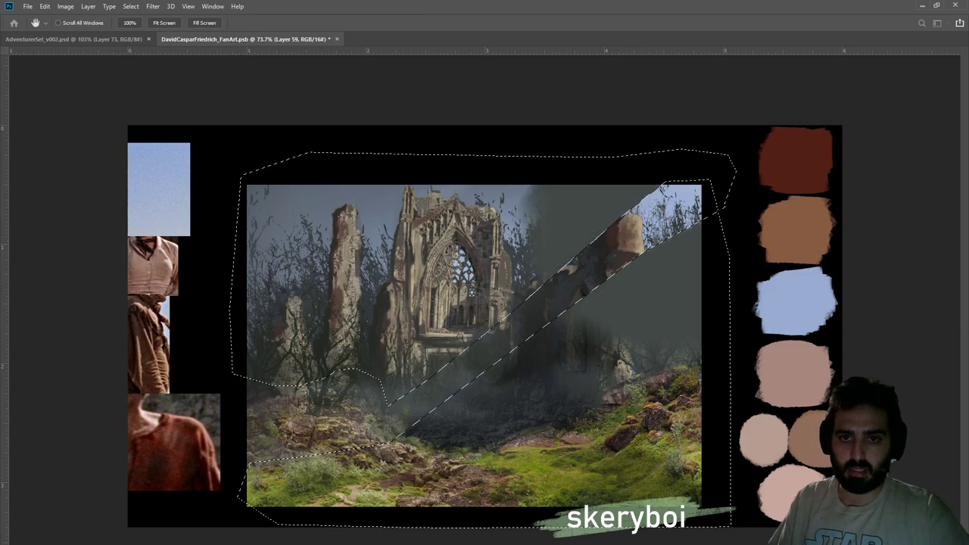
pyautogui.hotkey('ctrl', 'z')
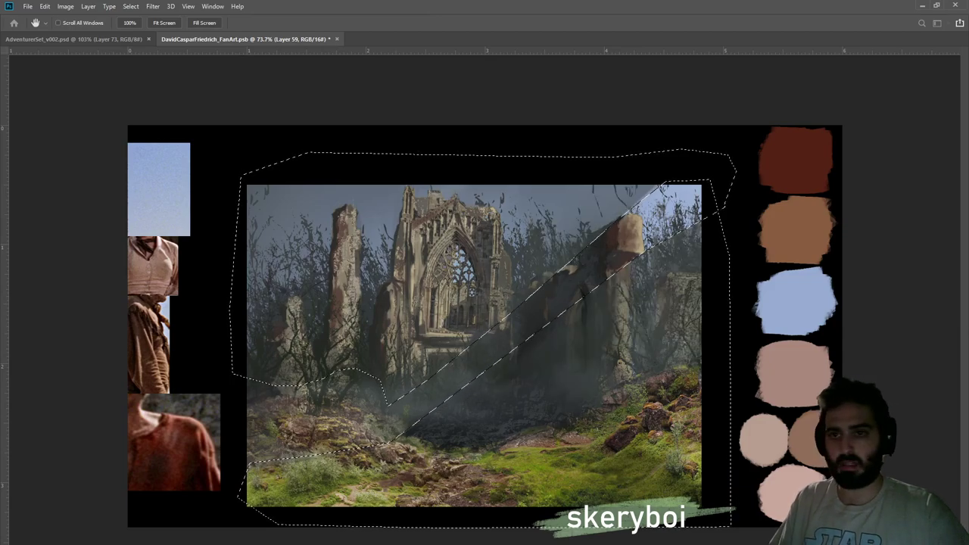
# Deselect, soften the haze around the diagonal band with a blur, and lighten it into pale light shafts across the broken wall
pyautogui.press('m')
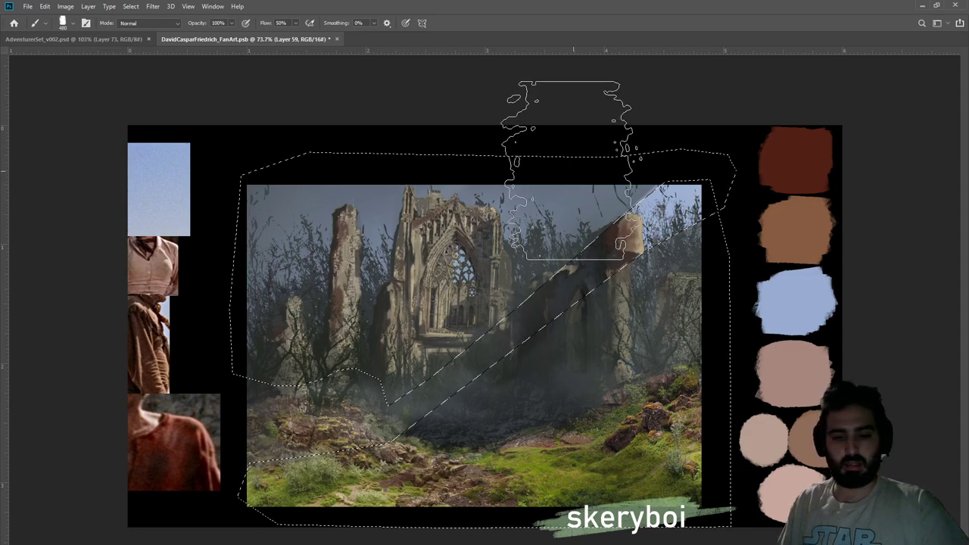
pyautogui.moveTo(600, 134); pyautogui.dragTo(616, 166)
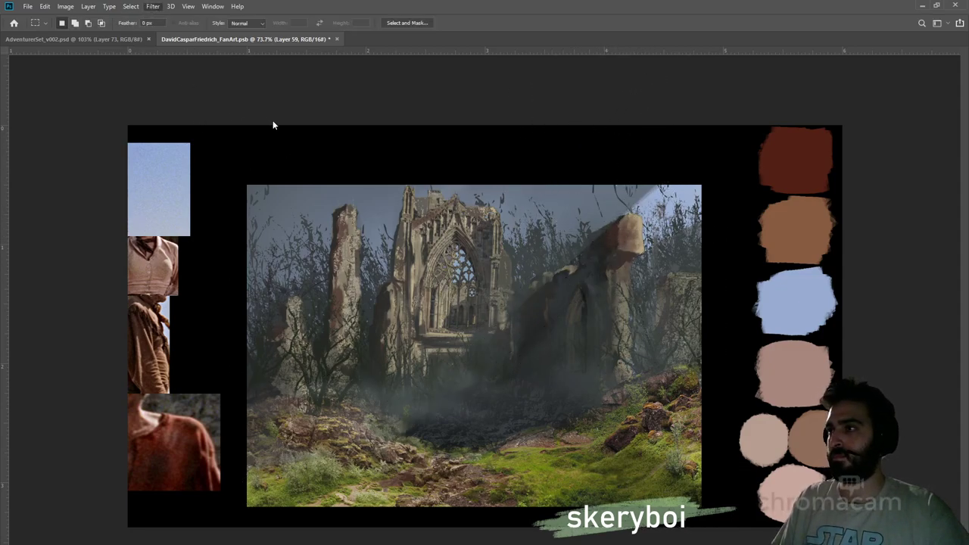
pyautogui.press('h')
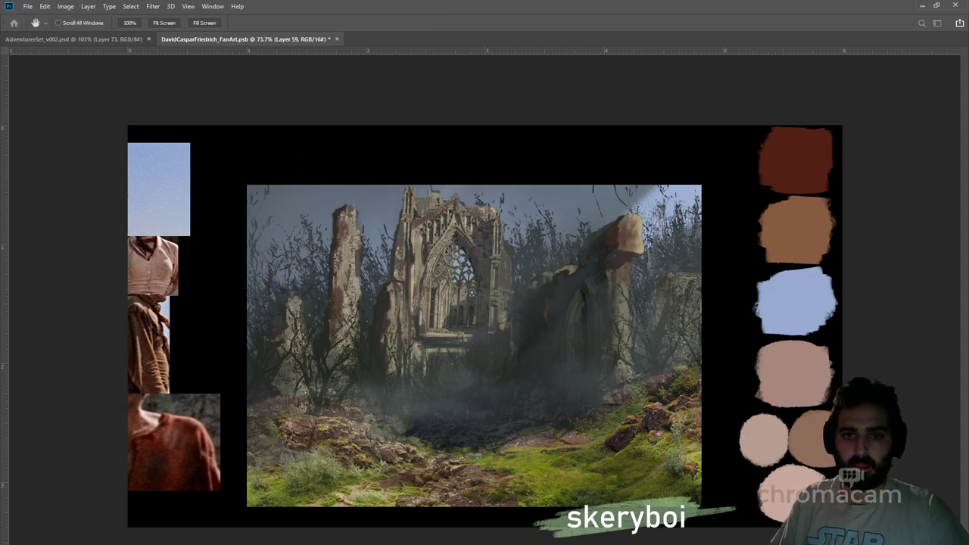
pyautogui.press('m')
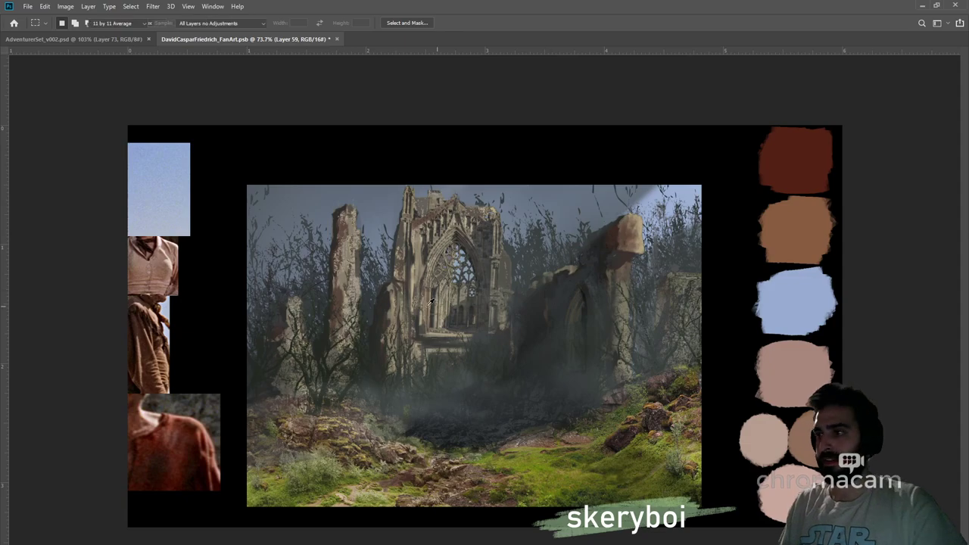
pyautogui.press('i')
pyautogui.moveTo(168, 442); pyautogui.dragTo(180, 440)
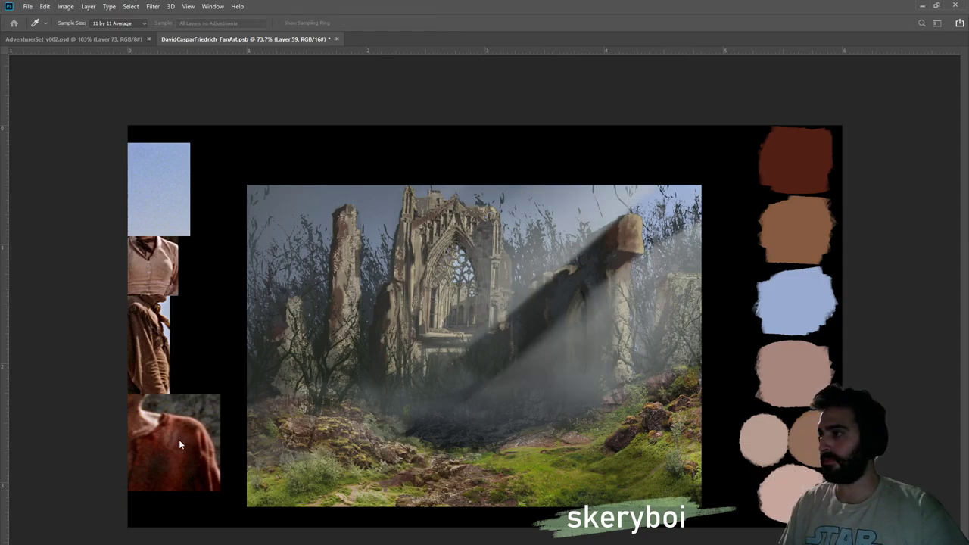
pyautogui.press('m')
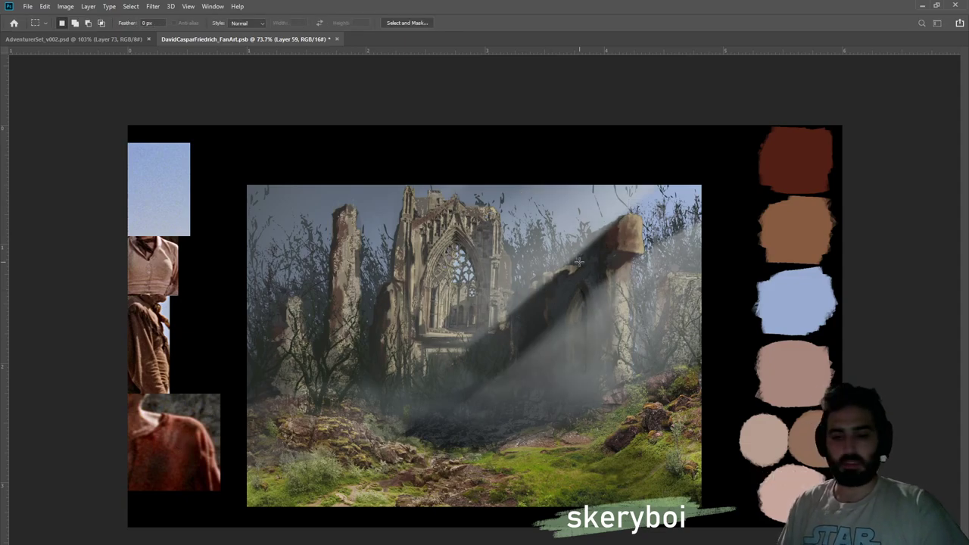
pyautogui.press('b')
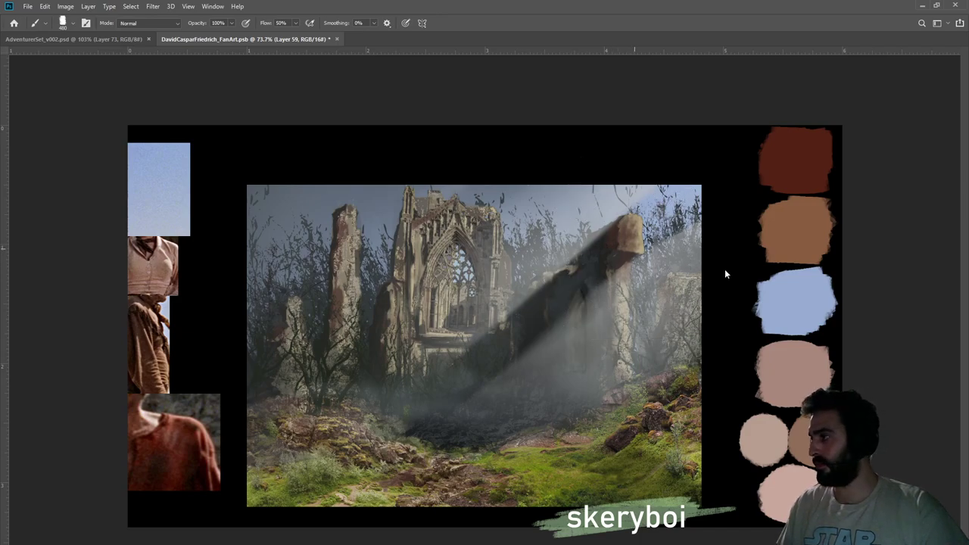
pyautogui.moveTo(634, 248); pyautogui.dragTo(653, 246)
pyautogui.keyDown('shift'); pyautogui.click(672, 215); pyautogui.keyUp('shift')
pyautogui.hotkey('ctrl', 'z')
pyautogui.hotkey('ctrl', 'd')
# Erase the hard diagonal edges over the broken wall and upper sky with a soft eraser at size 200
pyautogui.press('e')
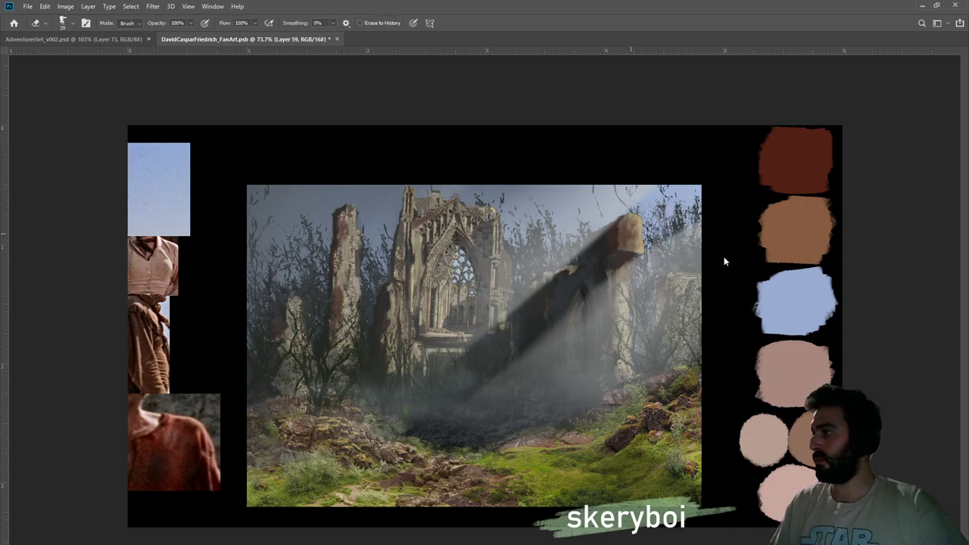
pyautogui.click(693, 428)
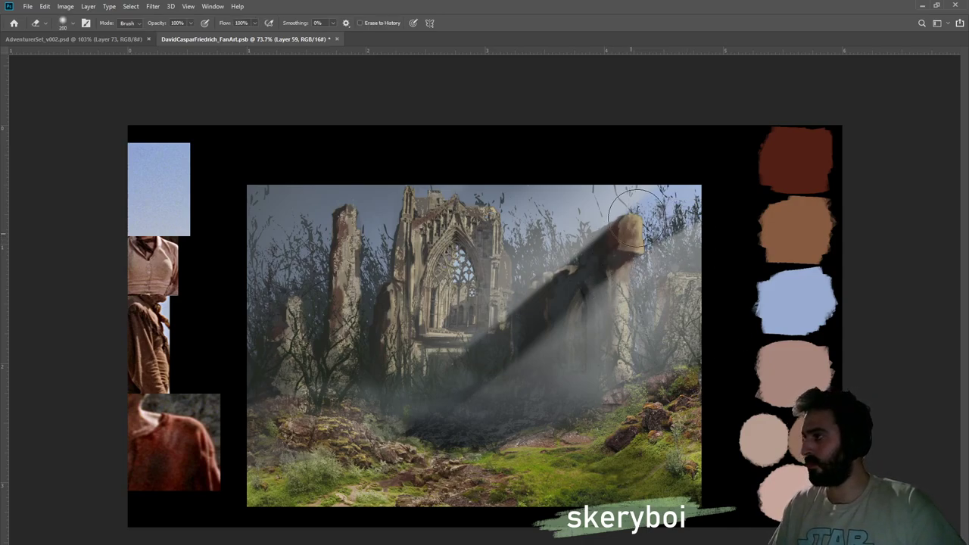
pyautogui.moveTo(528, 325)
pyautogui.mouseDown()
pyautogui.moveTo(679, 192)
pyautogui.moveTo(479, 356)
pyautogui.moveTo(536, 320)
pyautogui.moveTo(468, 364)
pyautogui.moveTo(628, 251)
pyautogui.moveTo(592, 217)
pyautogui.mouseUp()
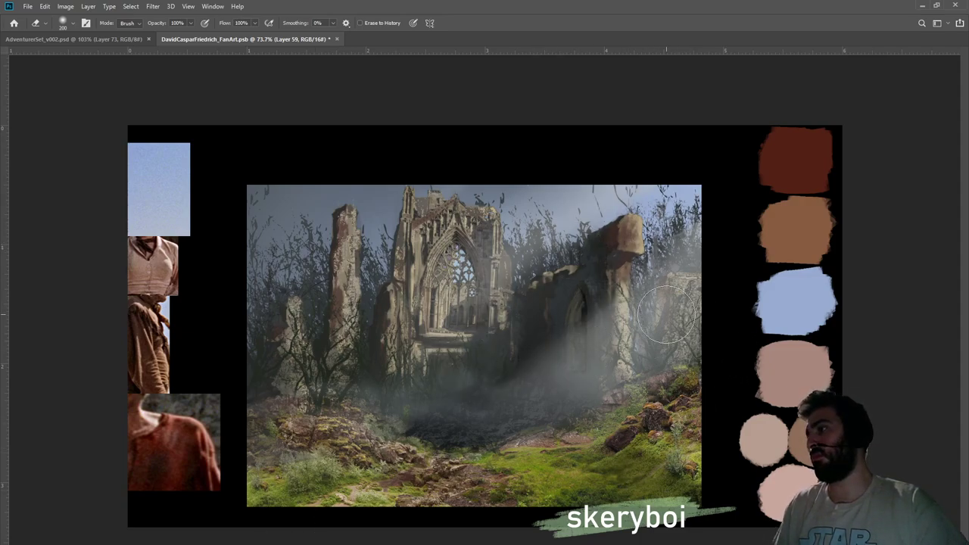
pyautogui.moveTo(645, 261)
pyautogui.mouseDown()
pyautogui.moveTo(657, 172)
pyautogui.moveTo(477, 291)
pyautogui.moveTo(634, 138)
pyautogui.mouseUp()
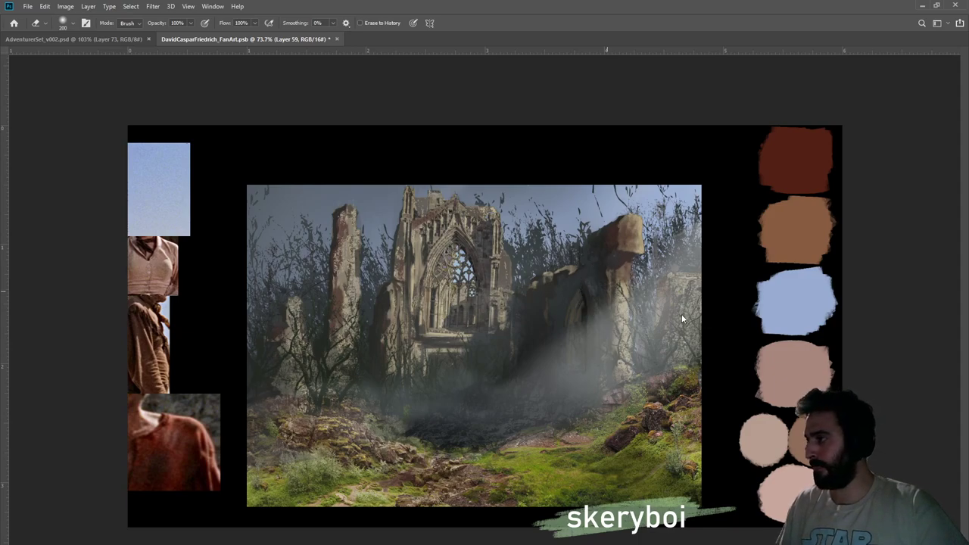
# Erase diagonal streaks through the light haze down to the ground with a smaller soft eraser at 40% opacity
pyautogui.press('4')
pyautogui.moveTo(743, 225)
pyautogui.mouseDown()
pyautogui.moveTo(476, 466)
pyautogui.moveTo(687, 295)
pyautogui.moveTo(734, 226)
pyautogui.moveTo(464, 431)
pyautogui.moveTo(745, 226)
pyautogui.moveTo(555, 378)
pyautogui.mouseUp()
pyautogui.moveTo(548, 424)
pyautogui.mouseDown()
pyautogui.moveTo(697, 285)
pyautogui.moveTo(407, 504)
pyautogui.mouseUp()
pyautogui.moveTo(750, 233); pyautogui.dragTo(436, 484)
pyautogui.moveTo(701, 251); pyautogui.dragTo(589, 367)
pyautogui.moveTo(793, 254); pyautogui.dragTo(493, 497)
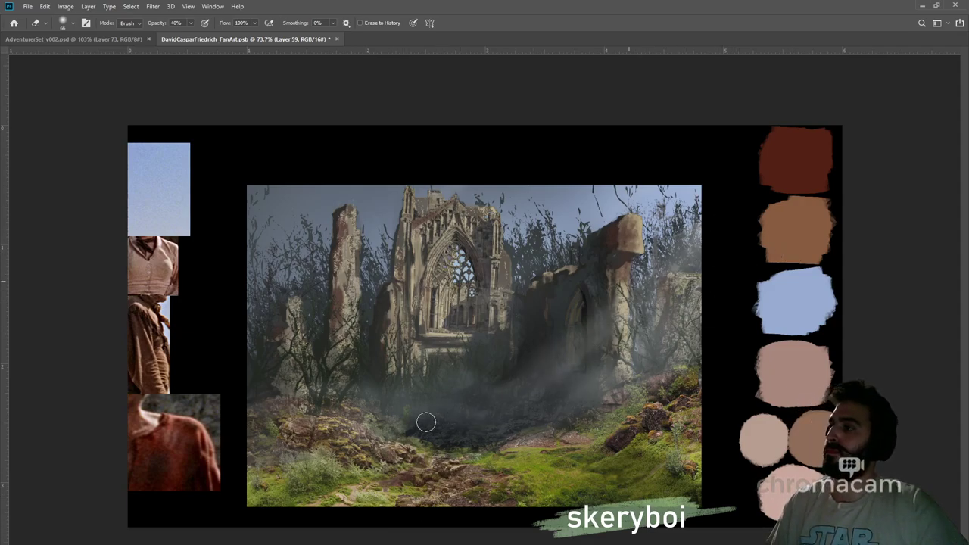
# Move the light-ray layer down toward the church and scale it to about 107.5%
pyautogui.hotkey('ctrl', 't')
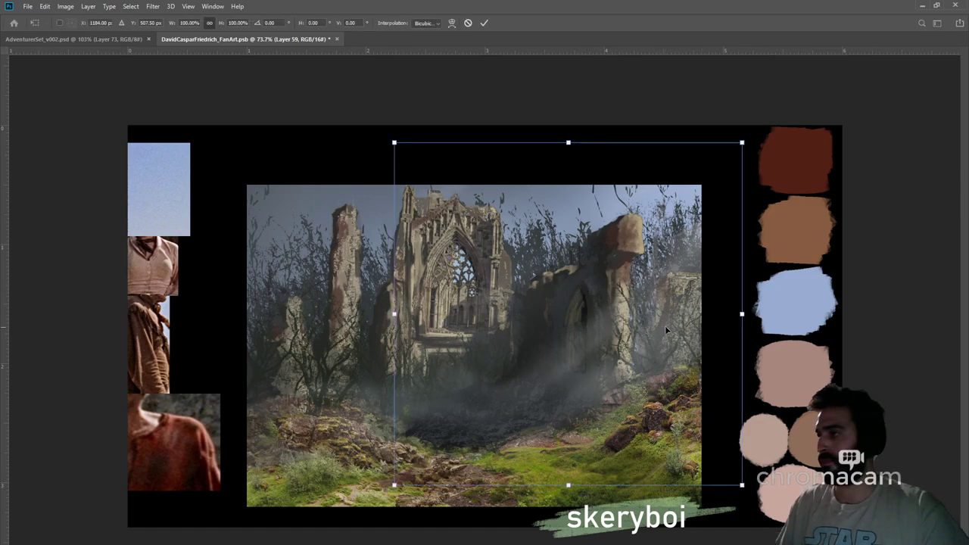
pyautogui.moveTo(634, 333); pyautogui.dragTo(619, 348)
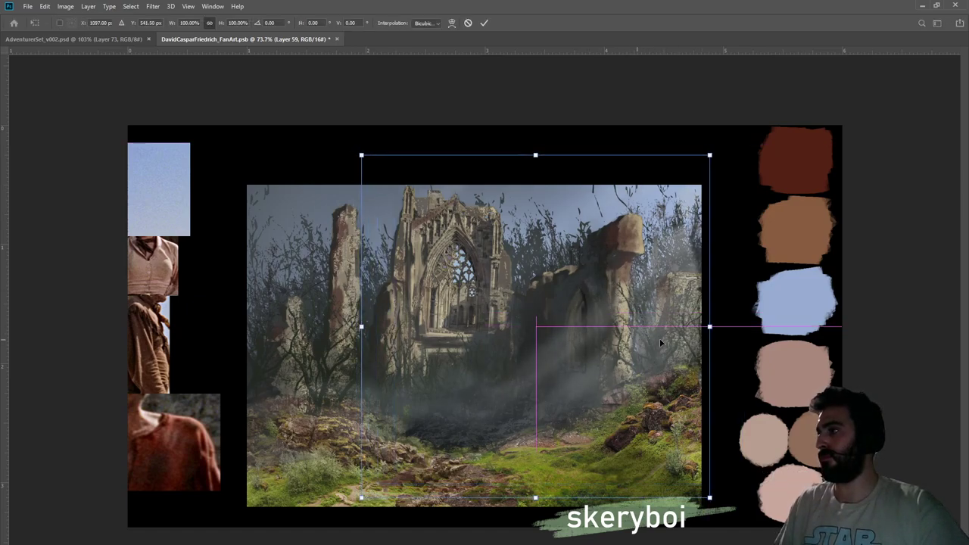
pyautogui.moveTo(710, 154); pyautogui.dragTo(736, 130)
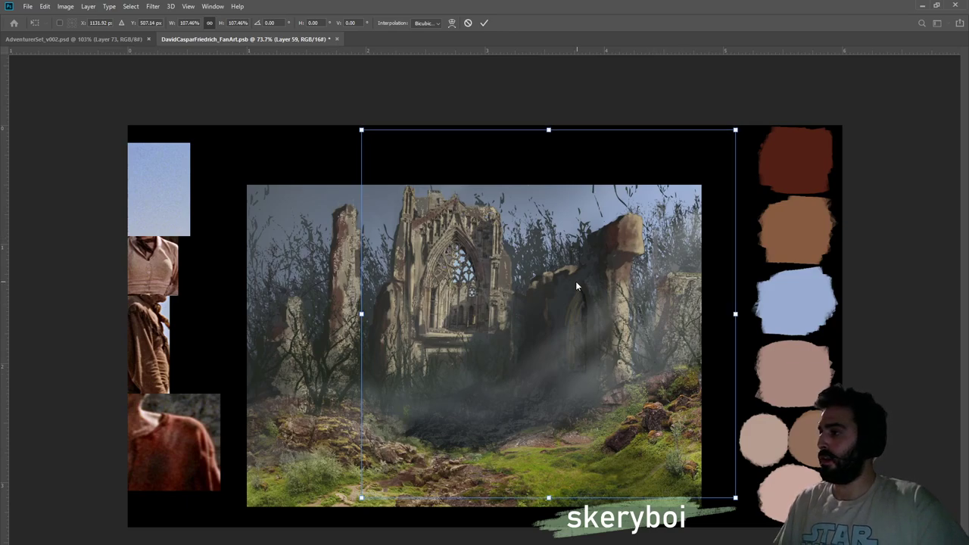
pyautogui.press('Return')
pyautogui.press('e')
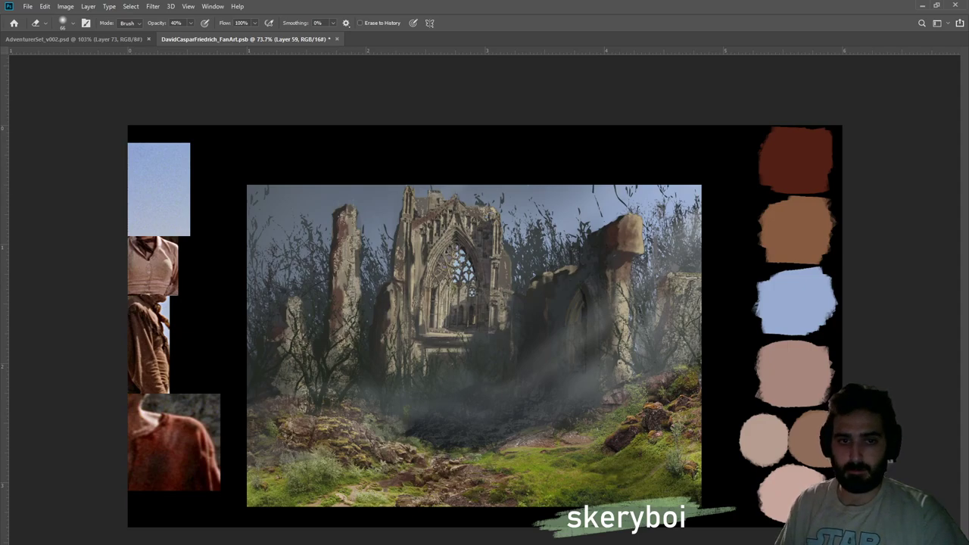
# Save, and build up a pale radial-gradient glow at 30% opacity from the painting's upper-right corner on a new layer
pyautogui.hotkey('ctrl', 's')
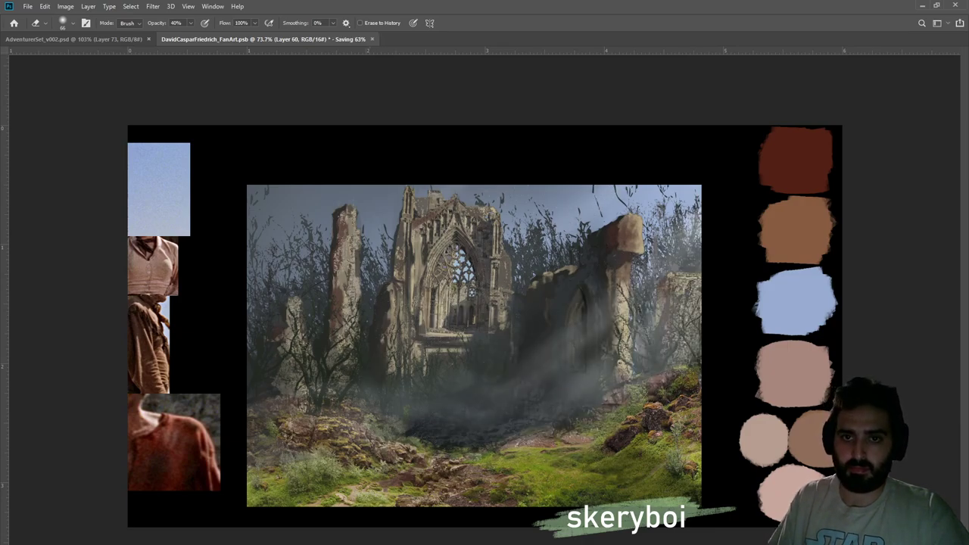
pyautogui.press('g')
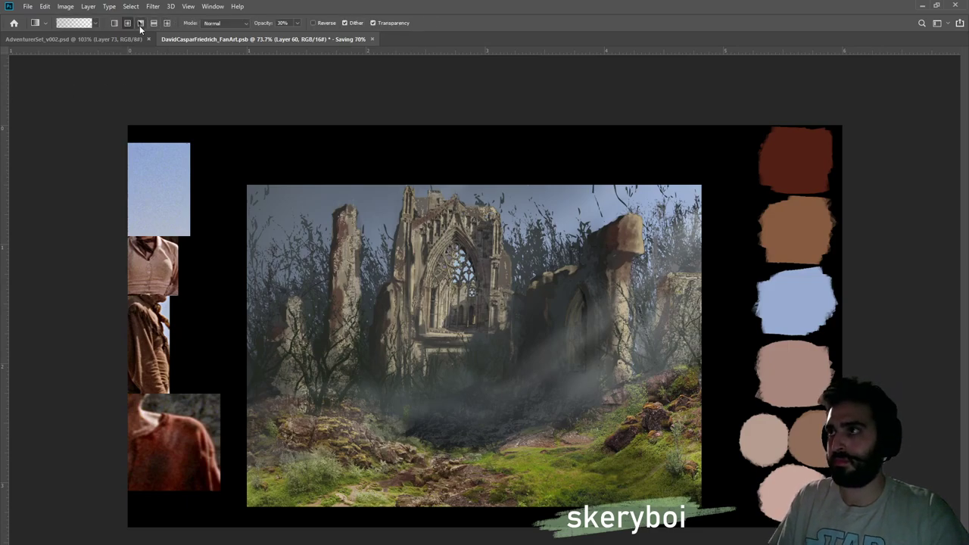
pyautogui.moveTo(870, 157); pyautogui.dragTo(871, 158)
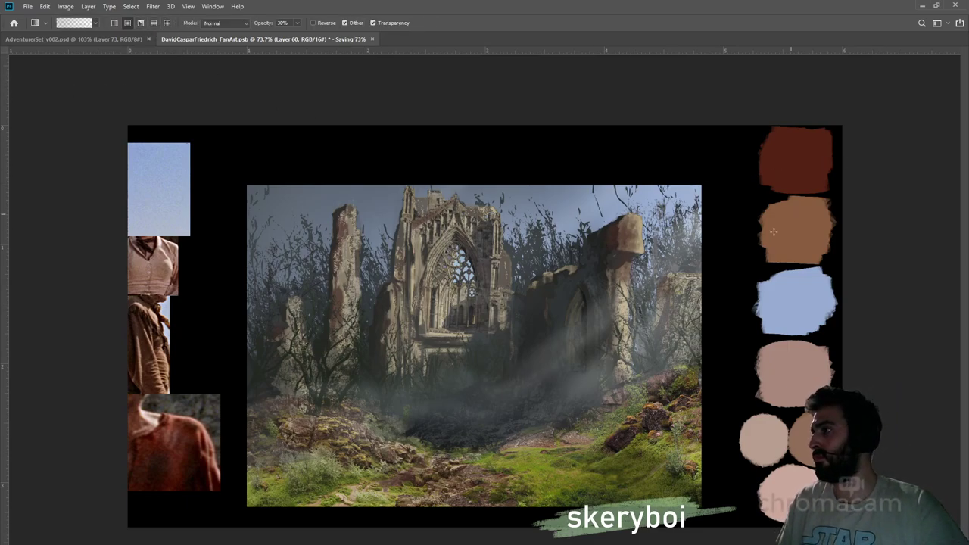
pyautogui.hotkey('ctrl', 'z')
pyautogui.press('b')
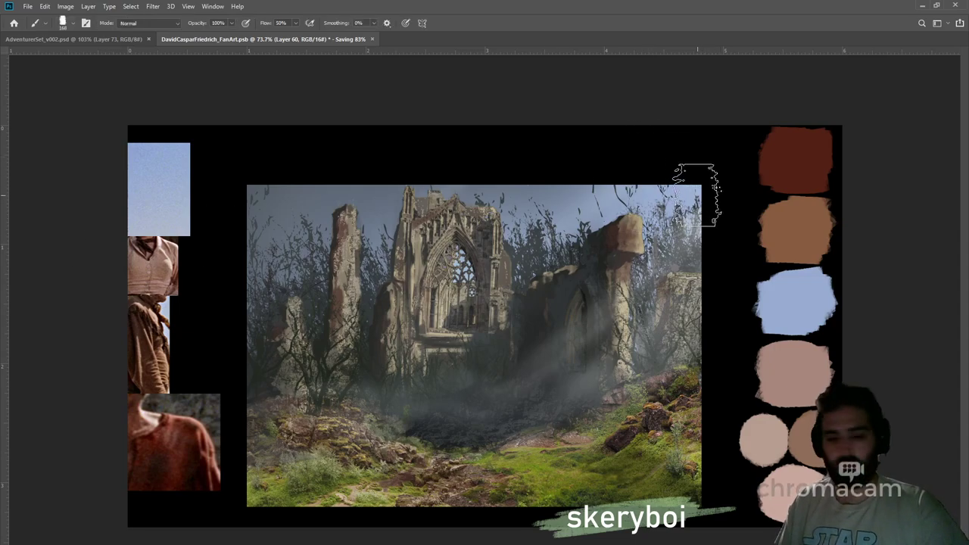
pyautogui.press('g')
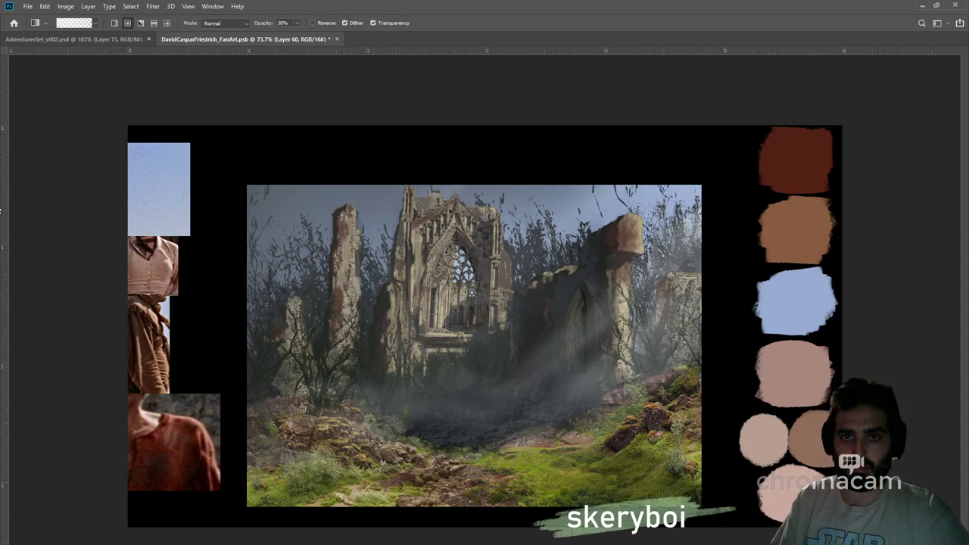
pyautogui.moveTo(711, 195); pyautogui.dragTo(882, 89)
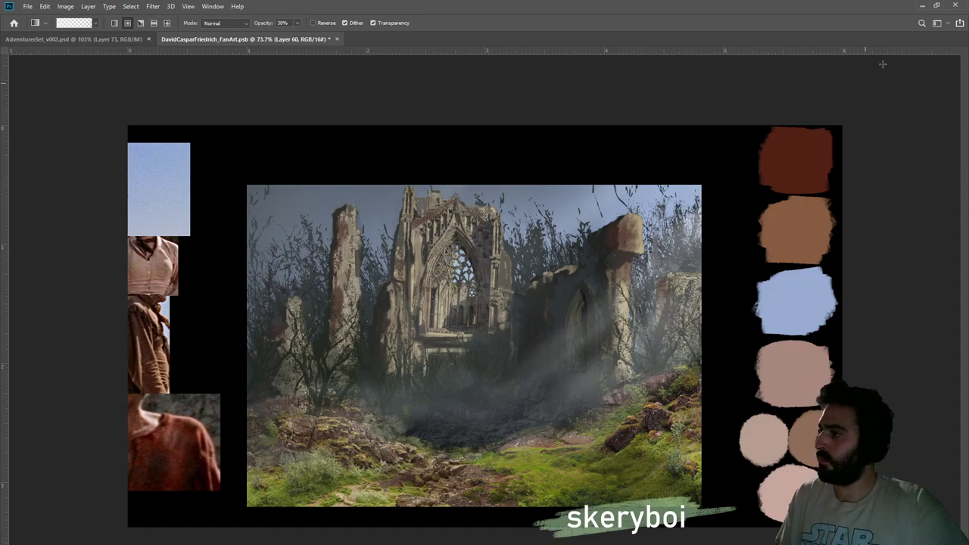
pyautogui.moveTo(699, 214); pyautogui.dragTo(900, 105)
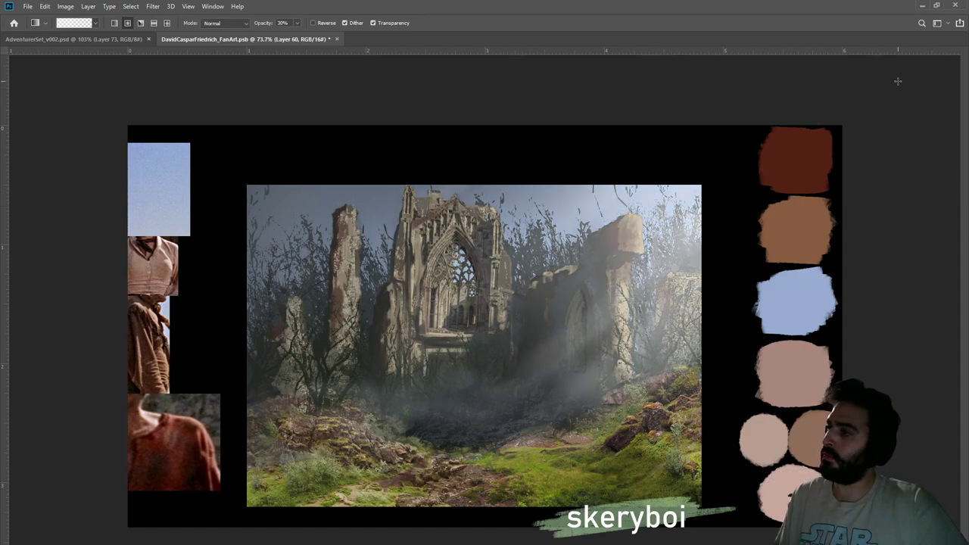
pyautogui.moveTo(613, 296); pyautogui.dragTo(938, 66)
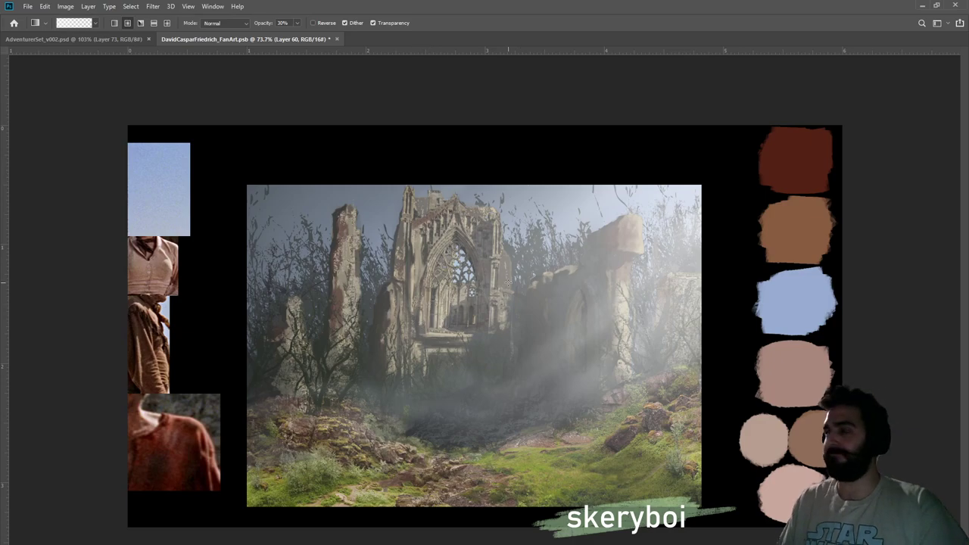
# Enlarge the glow layer to about 119.8% and reposition it to spread from the upper-right sky
pyautogui.hotkey('ctrl', 't')
pyautogui.moveTo(540, 361); pyautogui.dragTo(605, 303)
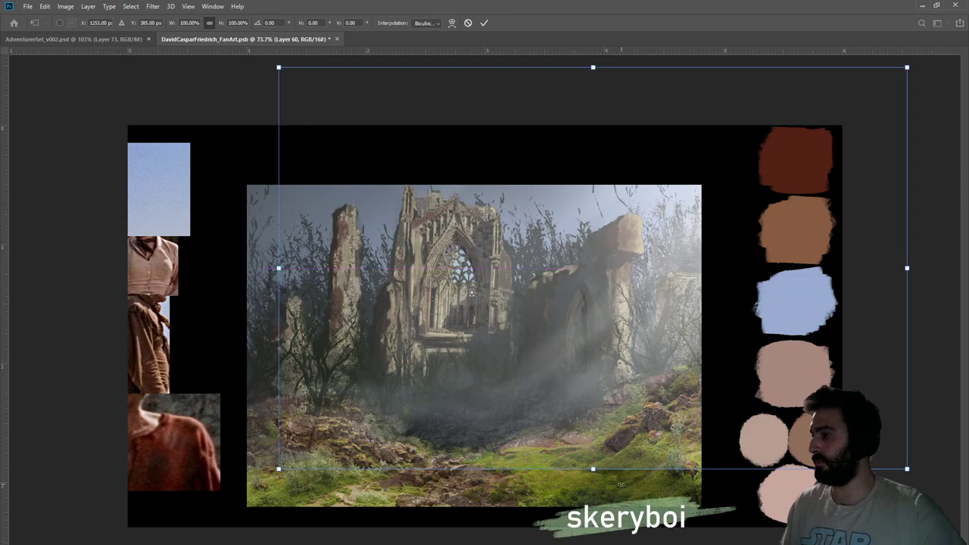
pyautogui.moveTo(593, 468); pyautogui.dragTo(597, 544)
pyautogui.moveTo(630, 397); pyautogui.dragTo(644, 350)
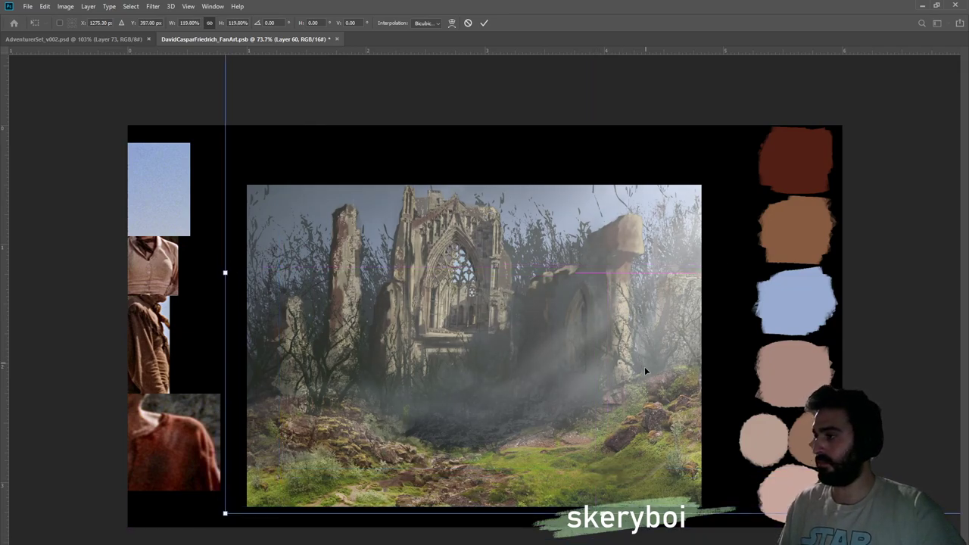
pyautogui.press('Return')
pyautogui.press('g')
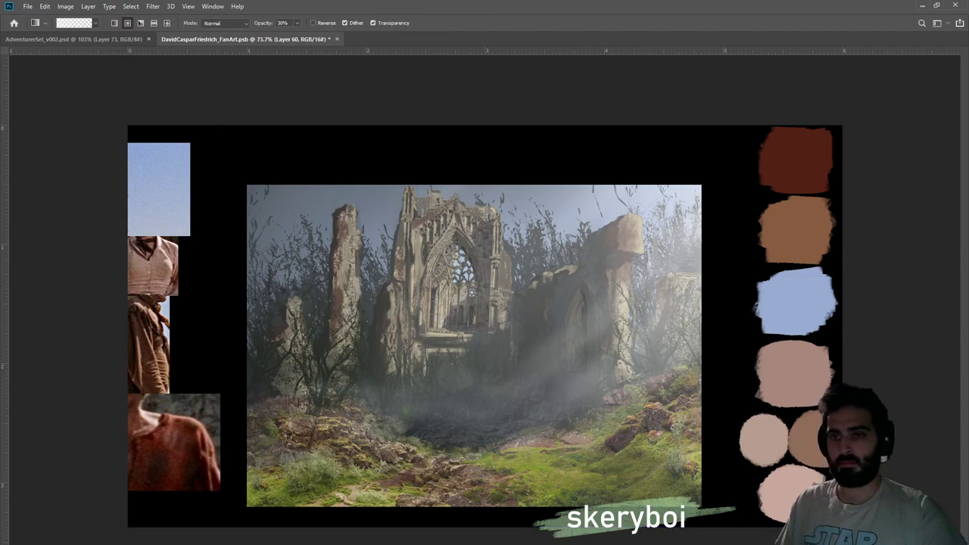
# Make a rectangular selection around the painting and mask the glow layer to it
pyautogui.hotkey('ctrl', 'shift', 'd')
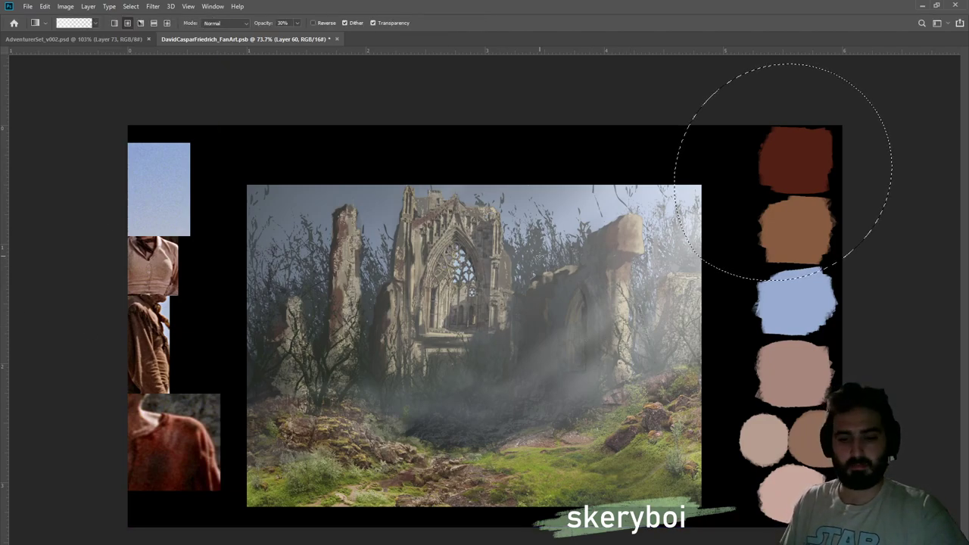
pyautogui.press('m')
pyautogui.hotkey('ctrl', 'd')
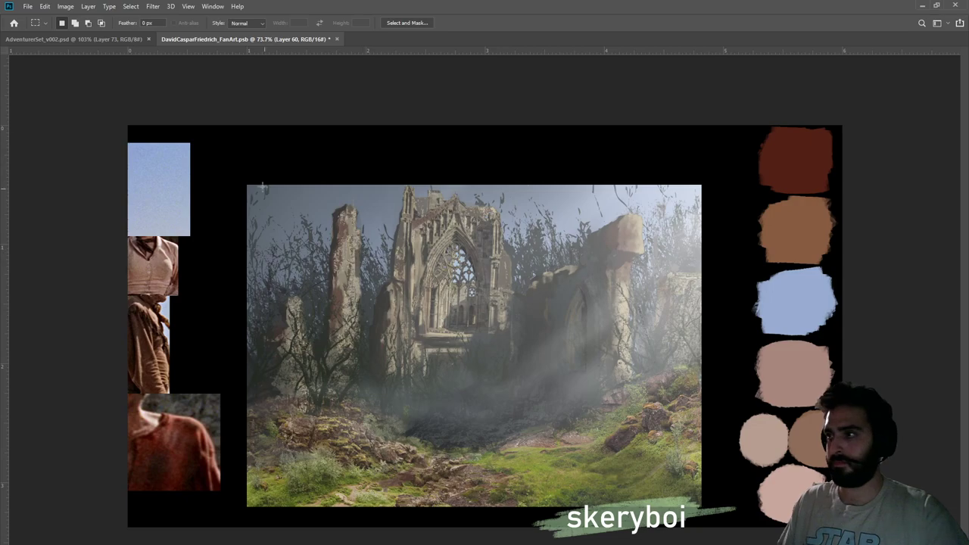
pyautogui.moveTo(245, 182)
pyautogui.mouseDown()
pyautogui.moveTo(465, 290)
pyautogui.moveTo(683, 504)
pyautogui.moveTo(705, 509)
pyautogui.mouseUp()
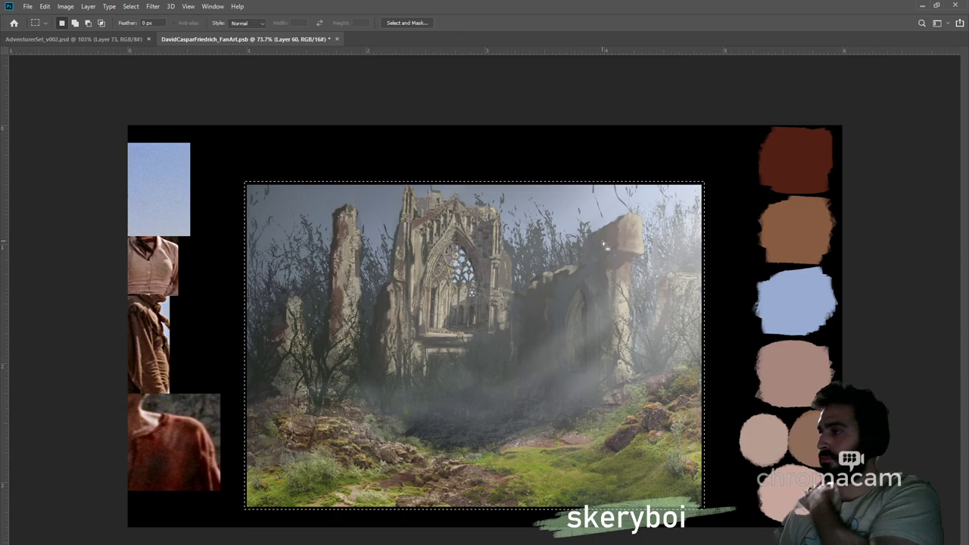
pyautogui.hotkey('ctrl', 'shift', 'm')
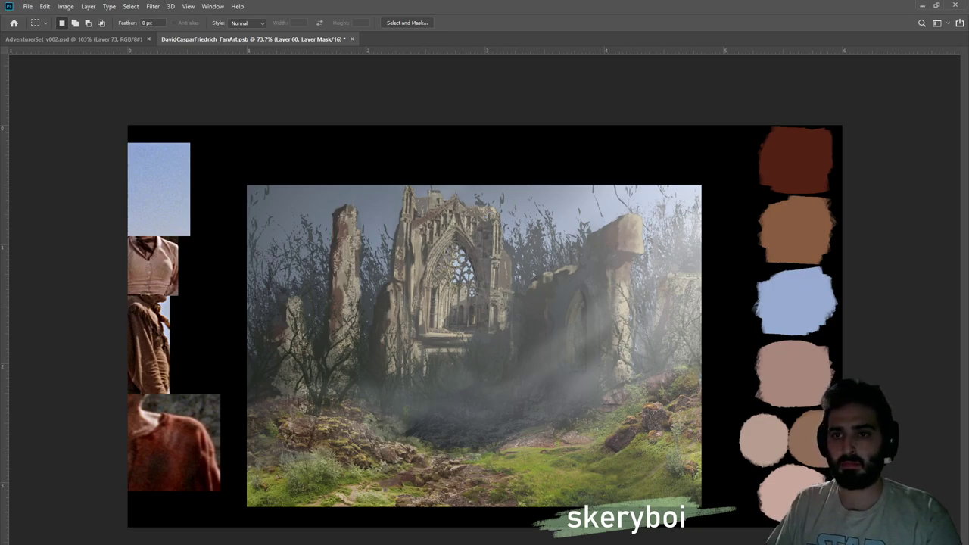
# Fade the glow layer's mask from the painting's left side with two horizontal linear gradients at 30% opacity
pyautogui.press('g')
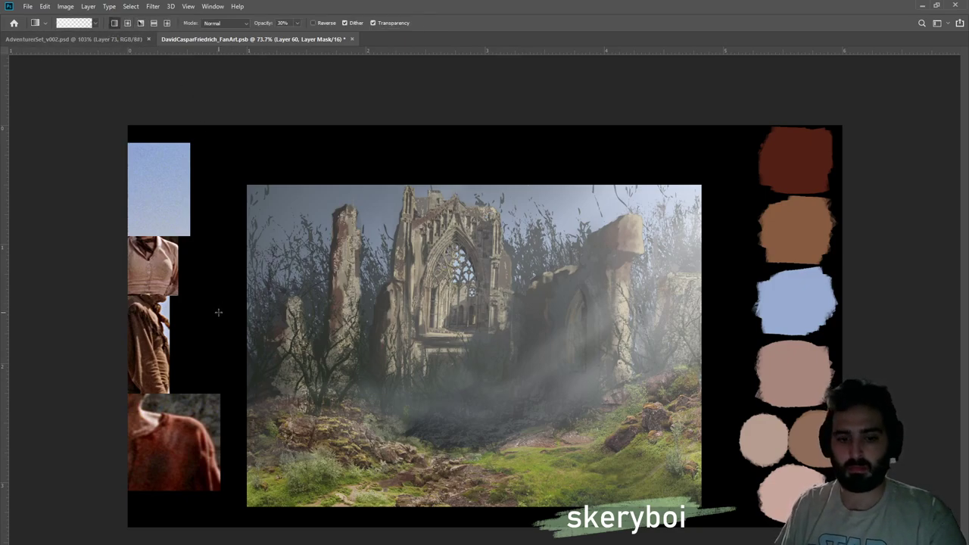
pyautogui.moveTo(185, 315); pyautogui.dragTo(551, 316)
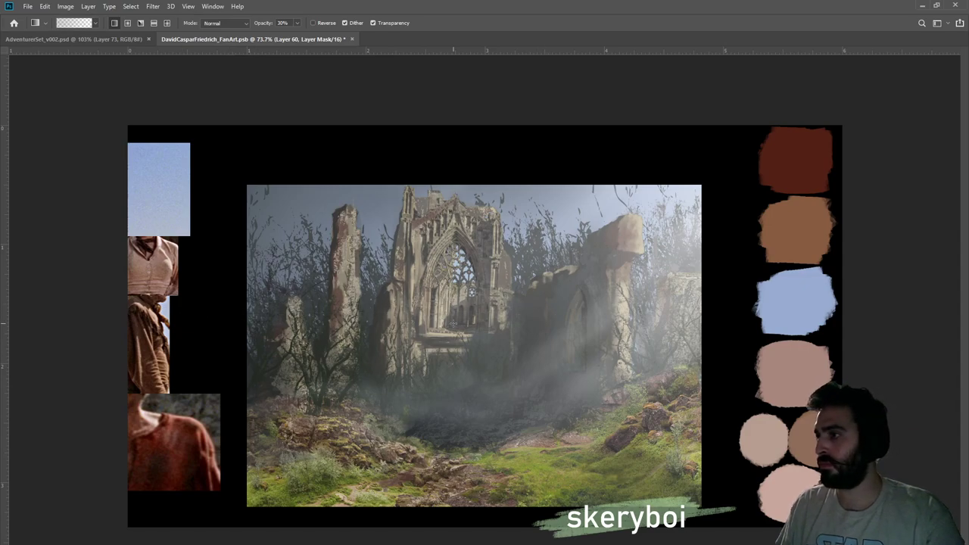
pyautogui.moveTo(204, 347); pyautogui.dragTo(520, 347)
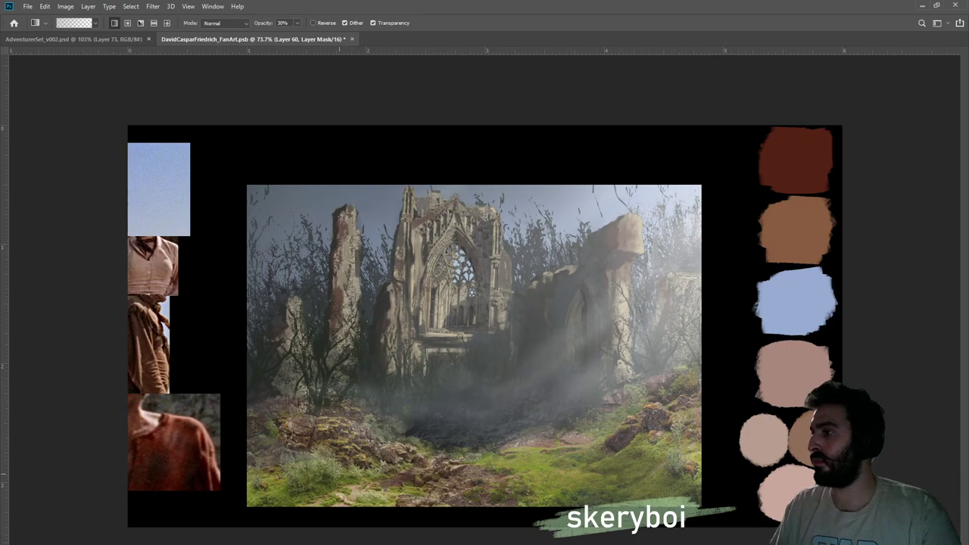
pyautogui.hotkey('ctrl', '2')
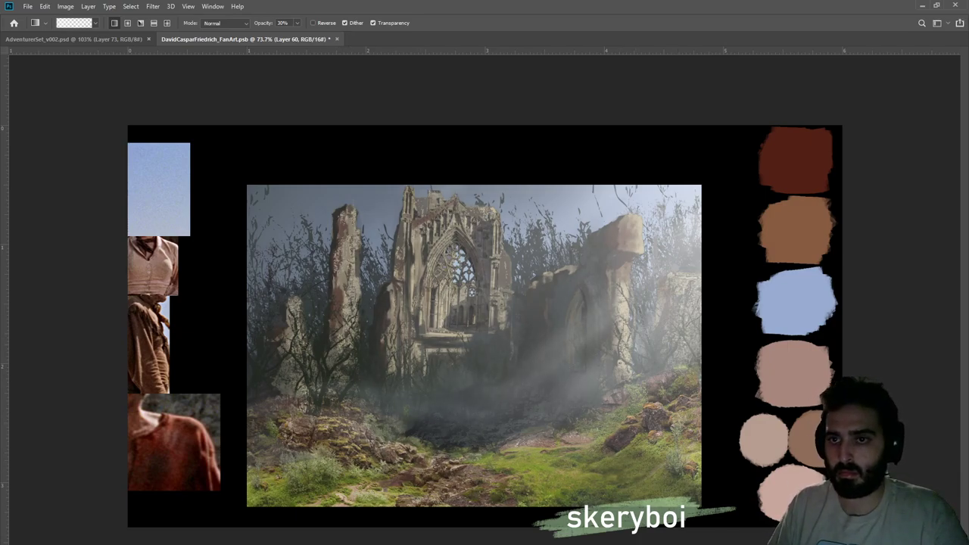
# Compare the painting with the corner glow and the diagonal light rays shown and hidden, leaving the light rays hidden
pyautogui.hotkey('ctrl', ',')
pyautogui.hotkey('ctrl', ',')
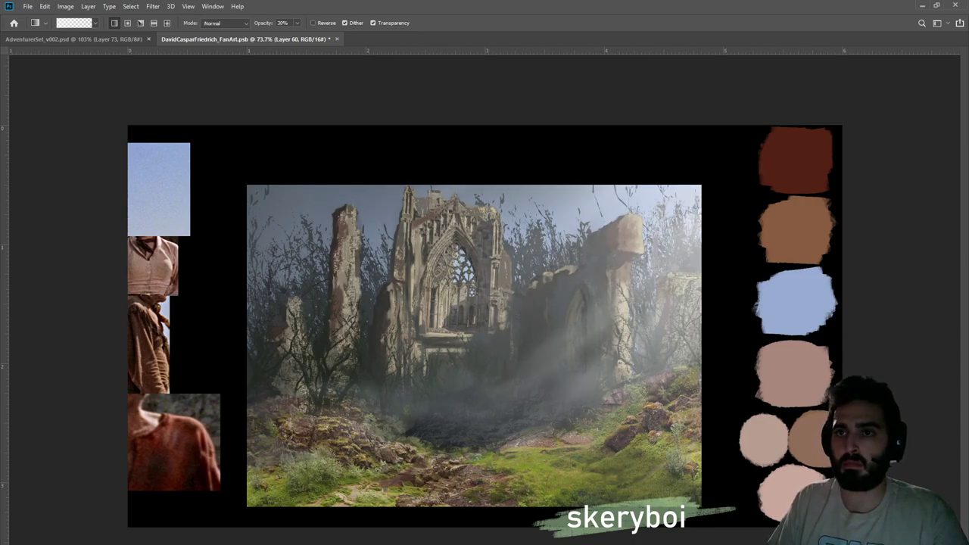
pyautogui.hotkey('ctrl', 'z')
pyautogui.hotkey('ctrl', 'z')
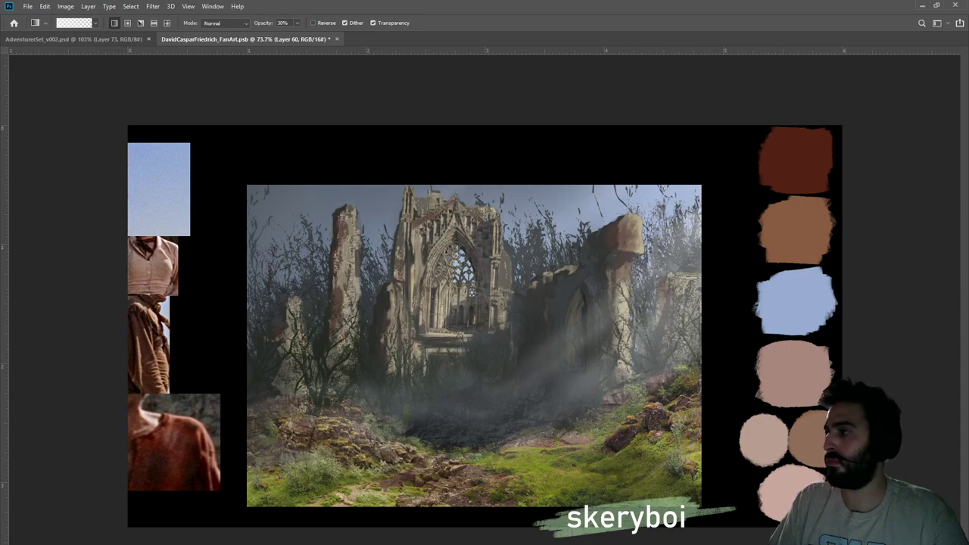
pyautogui.hotkey('ctrl', 'shift', 'z')
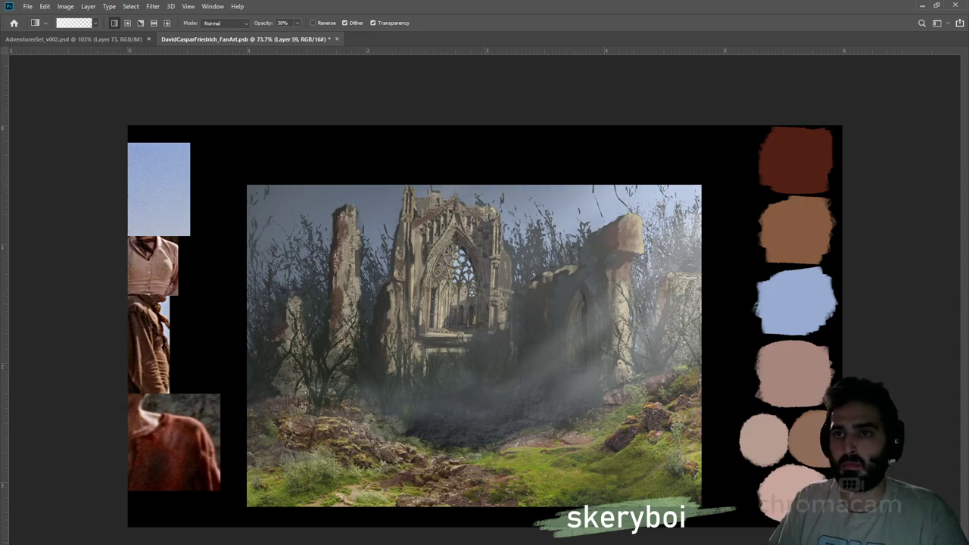
pyautogui.hotkey('ctrl', 'z')
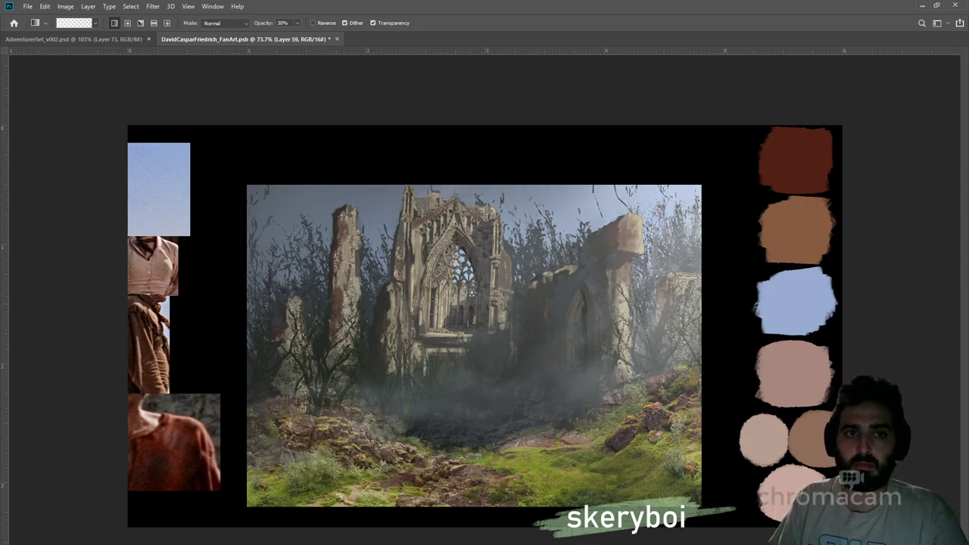
pyautogui.hotkey('ctrl', 'z')
pyautogui.hotkey('ctrl', 'shift', 'z')
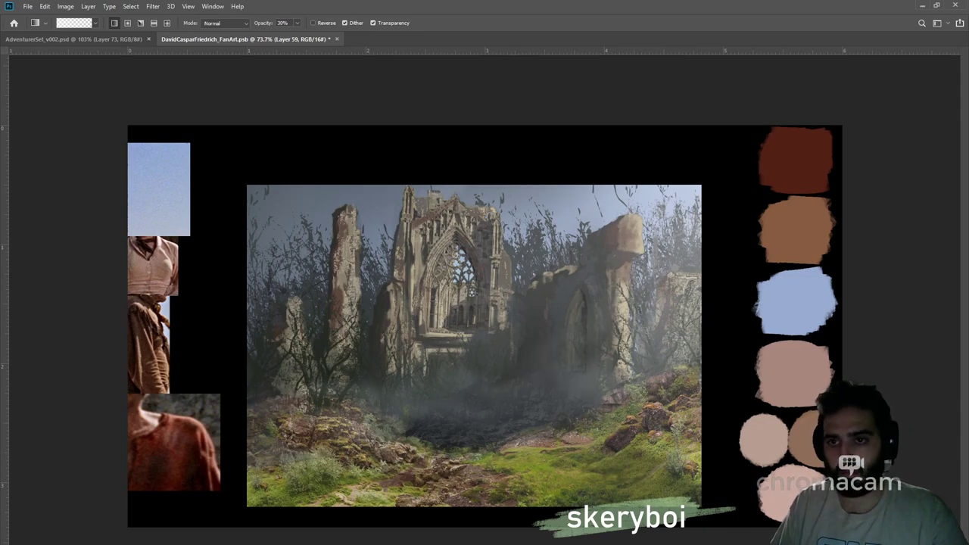
pyautogui.hotkey('ctrl', 'z')
pyautogui.hotkey('ctrl', 'shift', 'z')
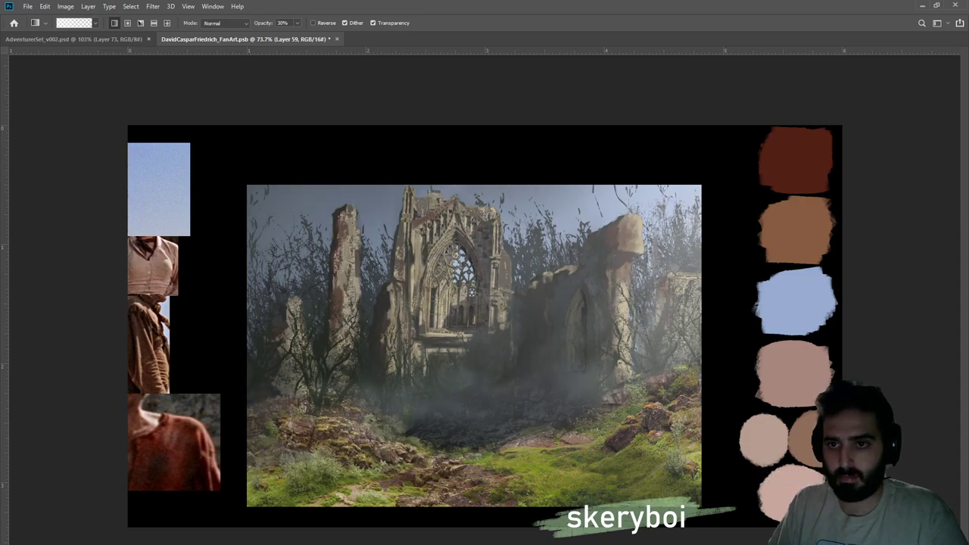
pyautogui.hotkey('ctrl', 'z')
pyautogui.hotkey('ctrl', 'shift', 'z')
# Select Layer 54 copy and switch to the Eraser at 40% opacity
pyautogui.hotkey('ctrl', 'e')
pyautogui.hotkey('ctrl', 'z')
pyautogui.hotkey('ctrl', 'shift', 'z')
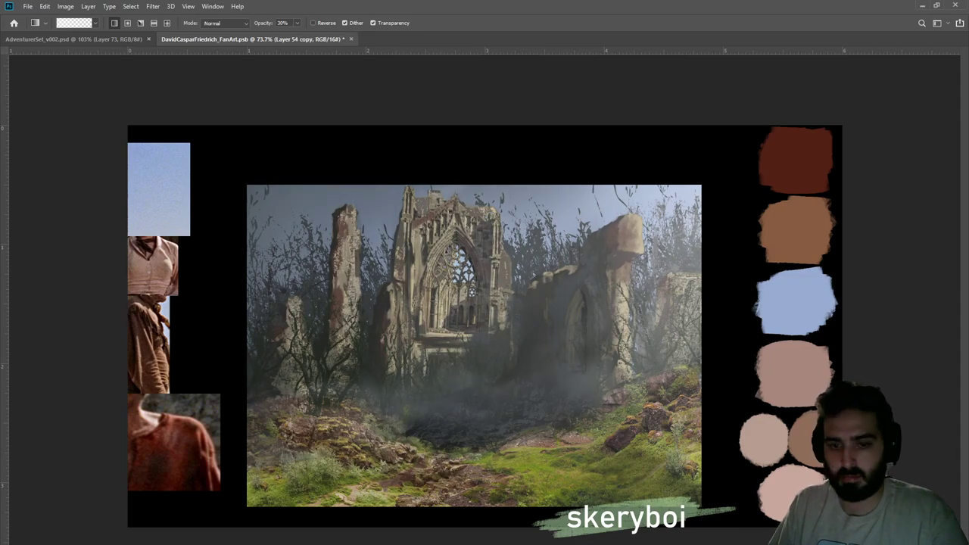
pyautogui.press('e')
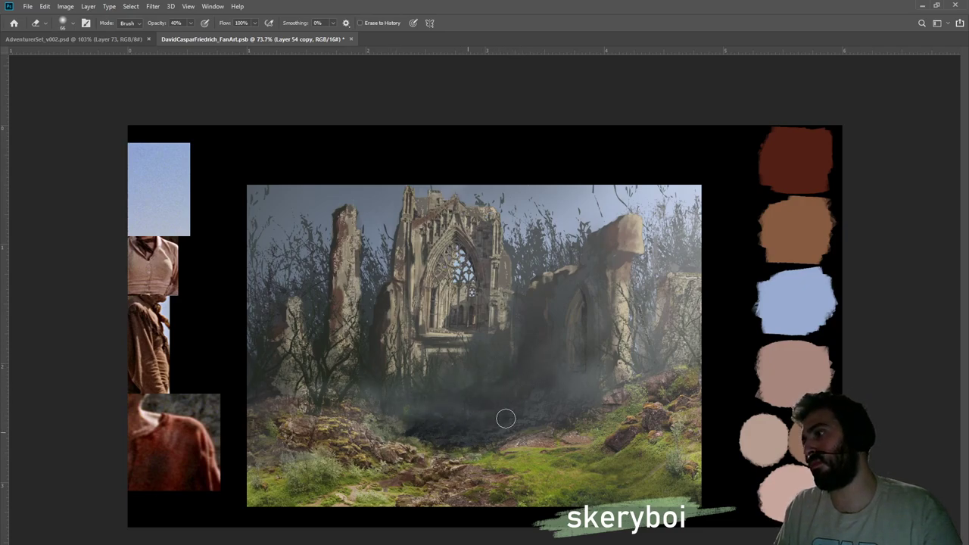
# Check the painting's values in a grayscale proof view and save the document
pyautogui.press('z')
pyautogui.moveTo(534, 361)
pyautogui.mouseDown()
pyautogui.moveTo(522, 348)
pyautogui.moveTo(543, 341)
pyautogui.mouseUp()
pyautogui.hotkey('ctrl', 'y')
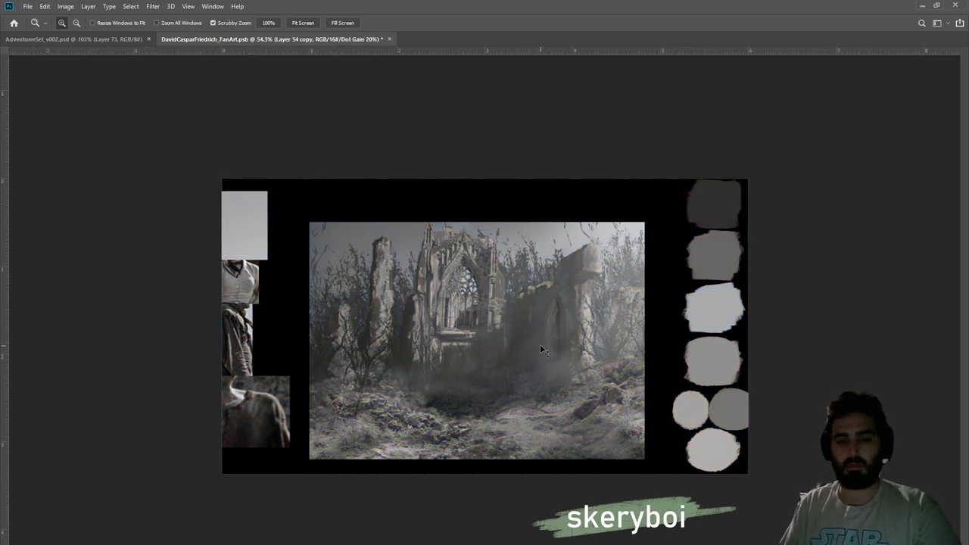
pyautogui.hotkey('ctrl', 's')
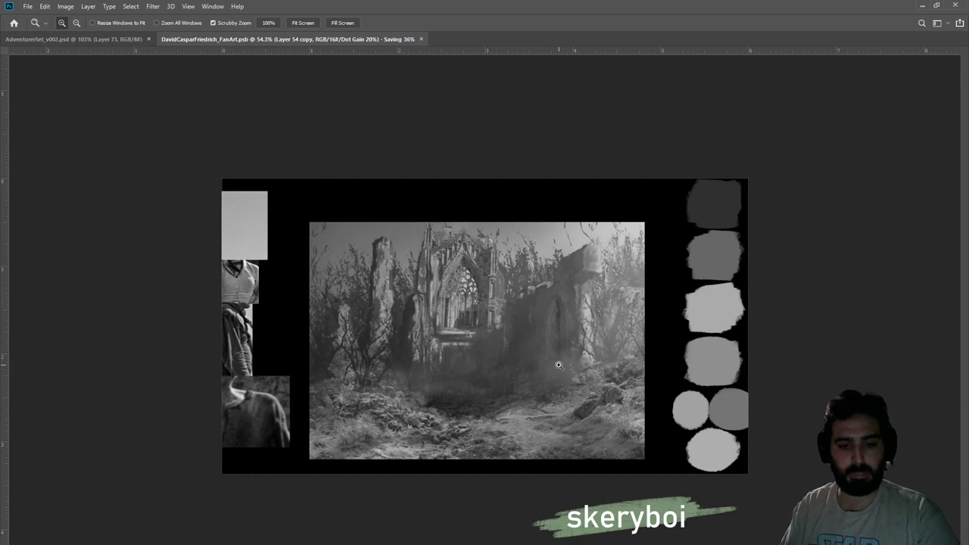
pyautogui.hotkey('ctrl', 'y')
pyautogui.moveTo(531, 338); pyautogui.dragTo(256, 338)
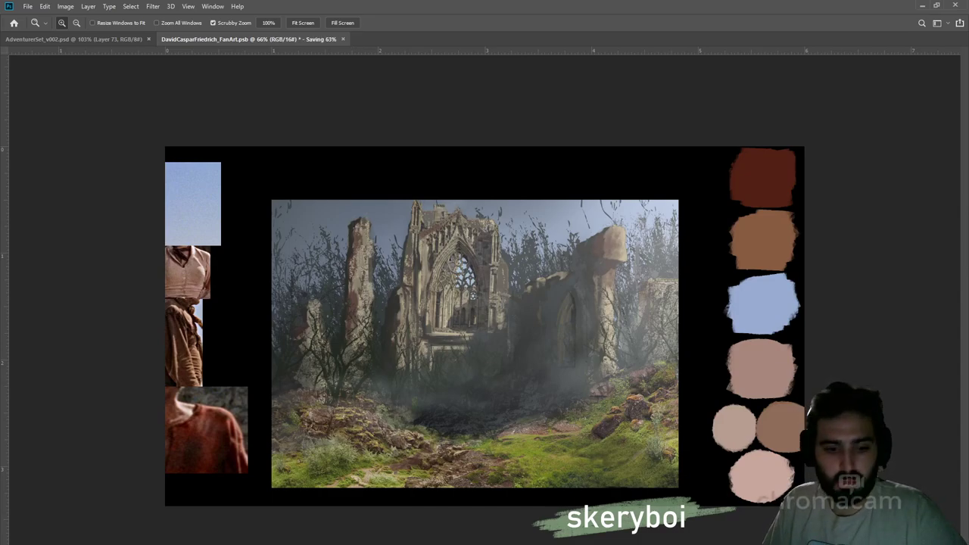
# Group the mist and glow layers, and compare the painting with the group shown and hidden
pyautogui.hotkey('ctrl', 'g')
pyautogui.hotkey('ctrl', ',')
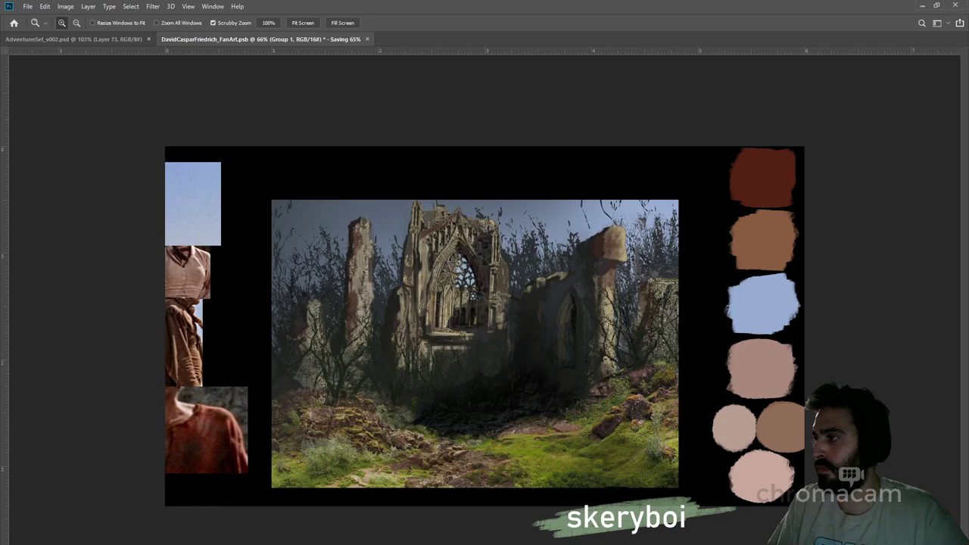
pyautogui.hotkey('ctrl', ',')
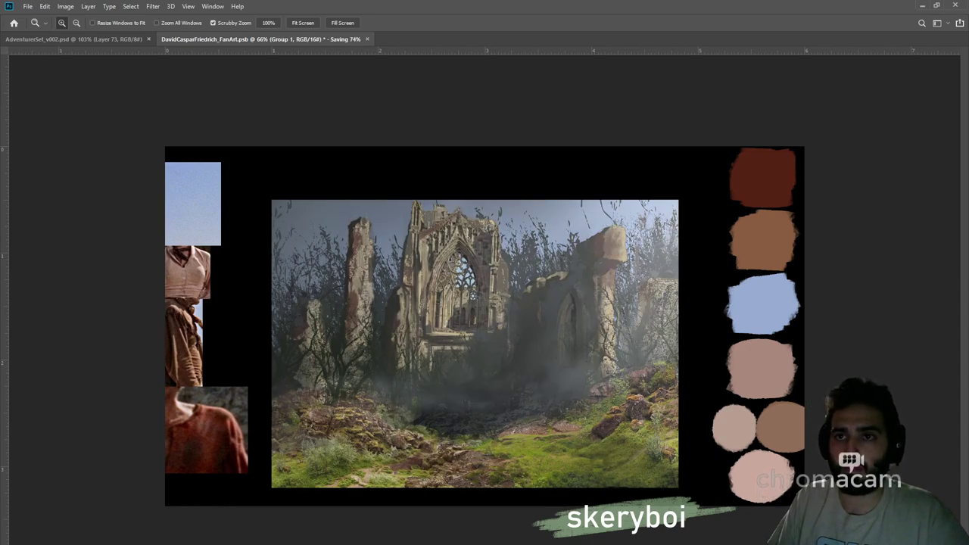
pyautogui.hotkey('ctrl', ',')
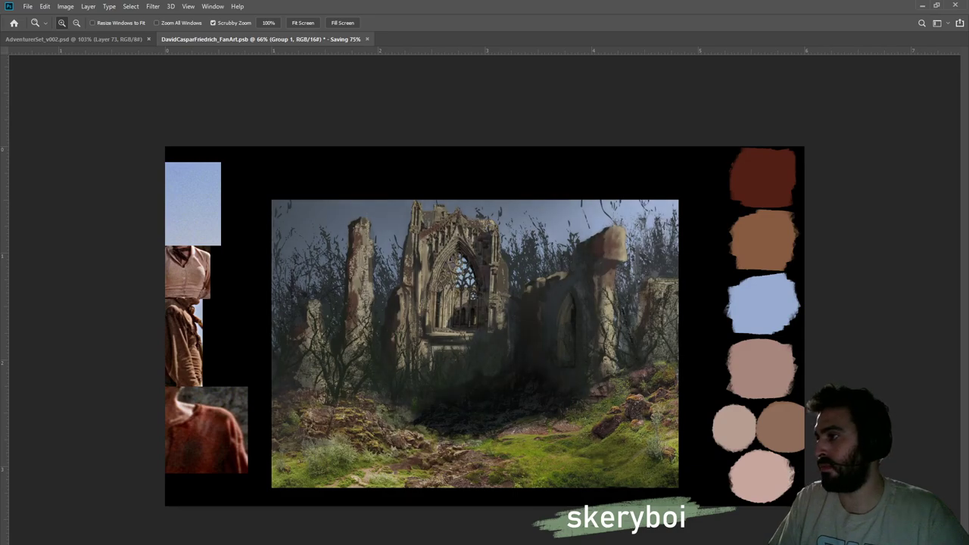
pyautogui.hotkey('ctrl', ',')
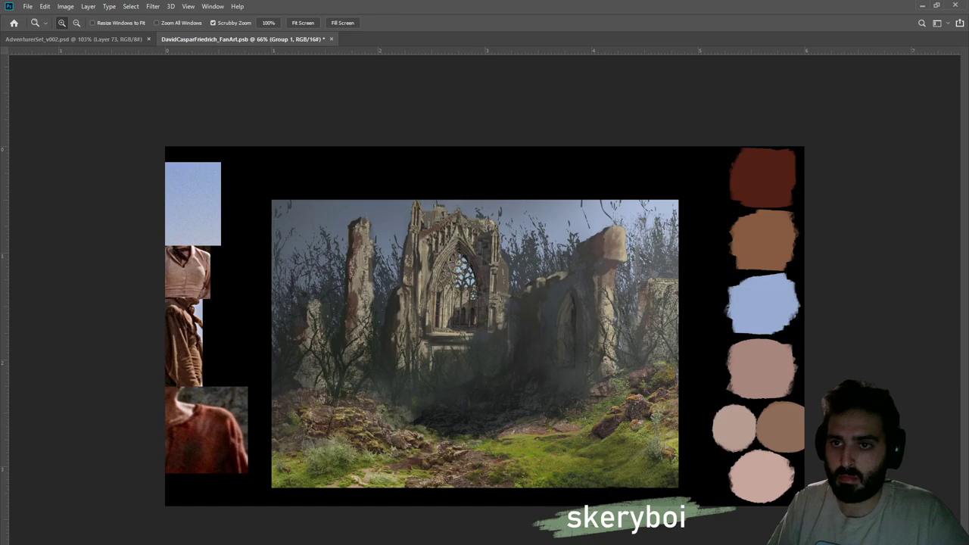
# Load the corner glow's circular outline from Layer 60 as a selection and make Group 1 active again
pyautogui.hotkey('alt', '[')
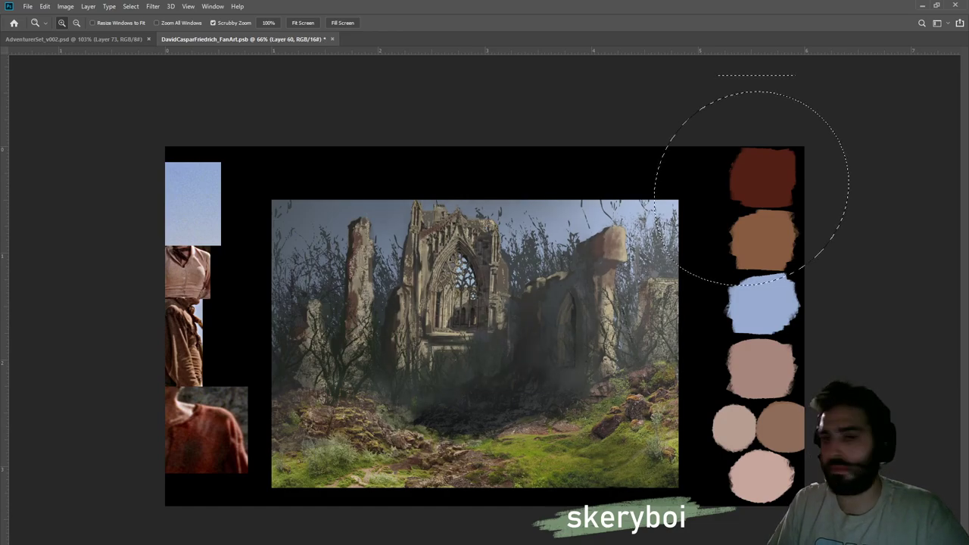
pyautogui.hotkey('alt', ']')
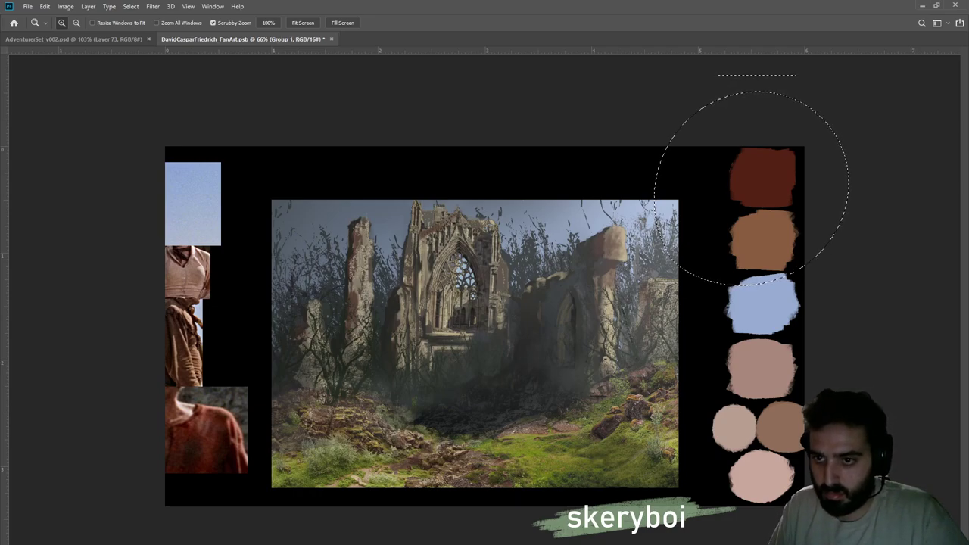
# Apply a masked Exposure adjustment from the circular selection over the painting's bright sky corner and compare the image with and without it
pyautogui.hotkey('alt', ']')
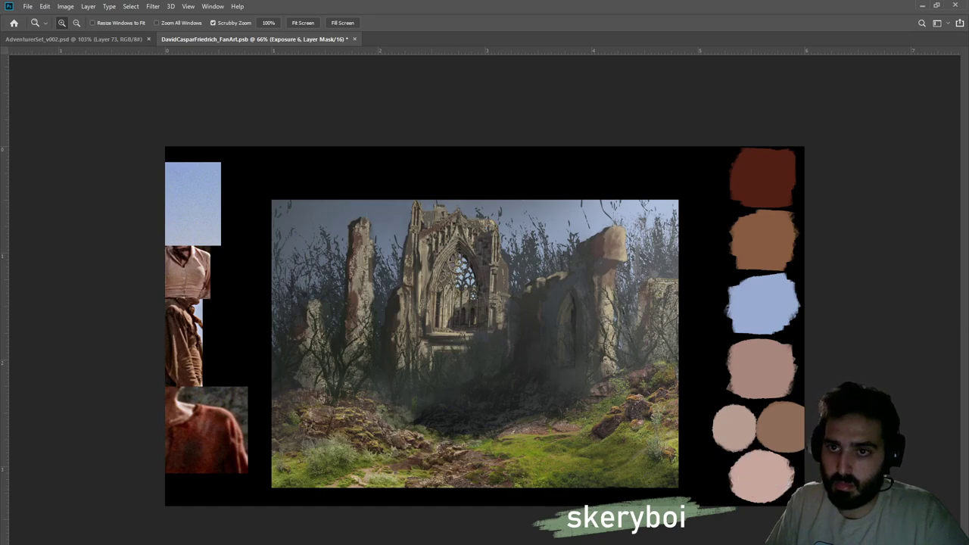
pyautogui.hotkey('ctrl', ',')
pyautogui.hotkey('ctrl', ',')
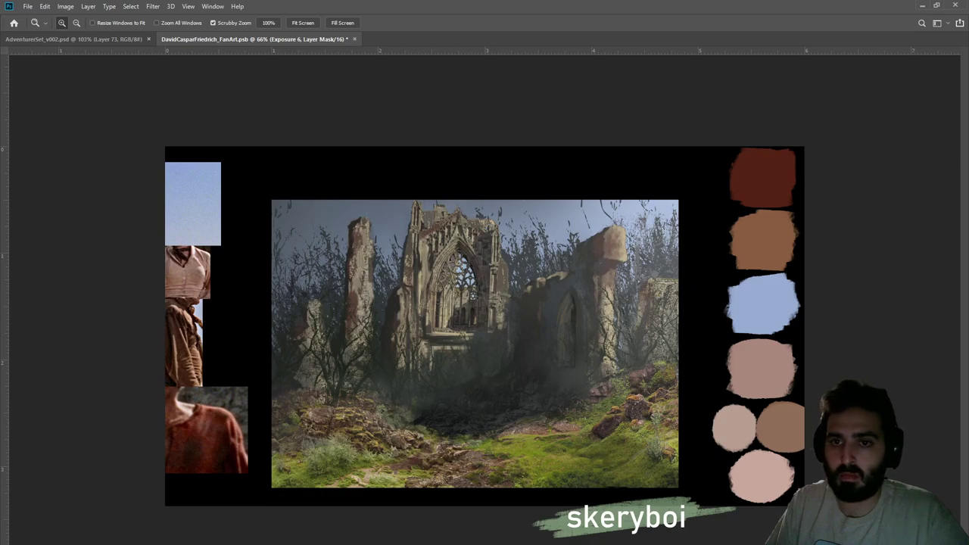
pyautogui.hotkey('ctrl', '2')
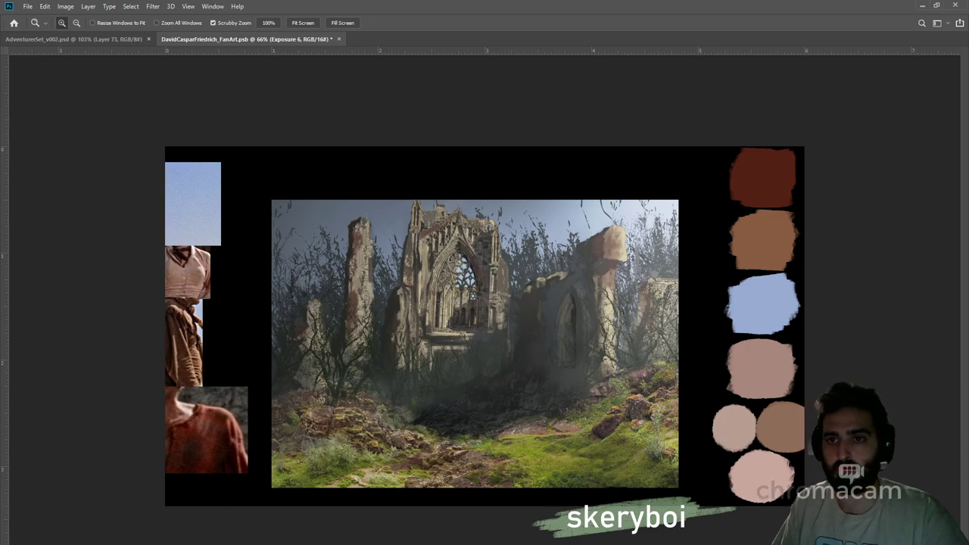
pyautogui.hotkey('alt', '[')
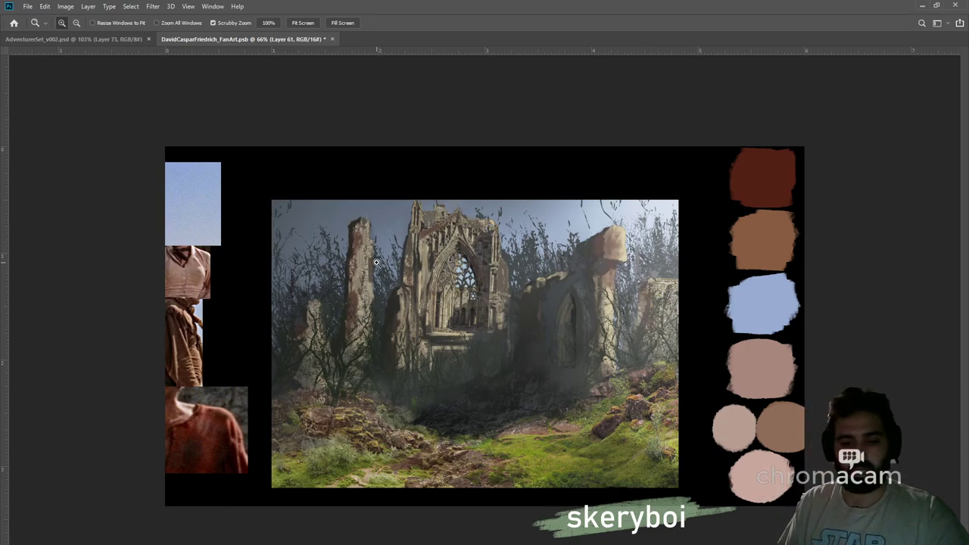
# Select the sunlit stone highlights of the ruins by colour range within a rectangular area covering the upper painting
pyautogui.press('m')
pyautogui.moveTo(268, 198)
pyautogui.mouseDown()
pyautogui.moveTo(321, 426)
pyautogui.moveTo(657, 438)
pyautogui.moveTo(679, 377)
pyautogui.mouseUp()
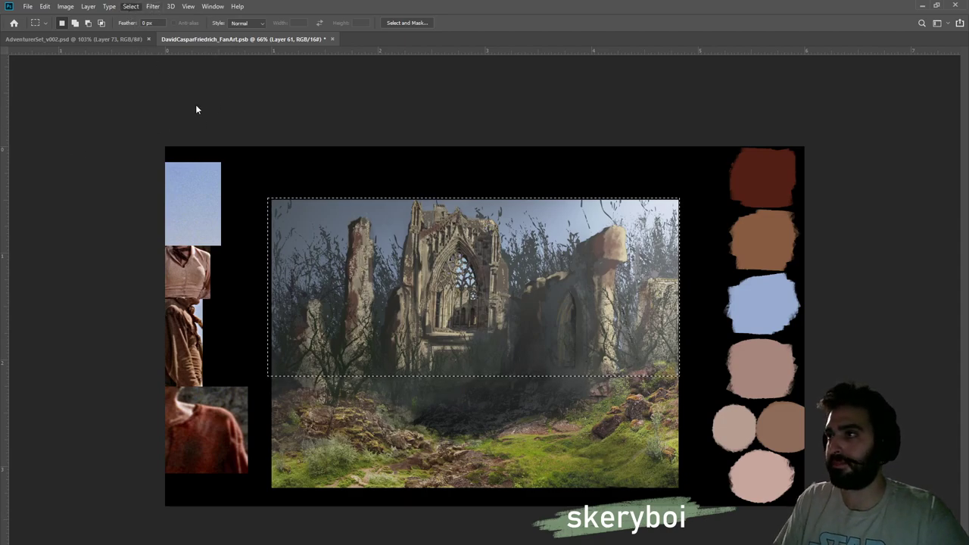
pyautogui.press('i')
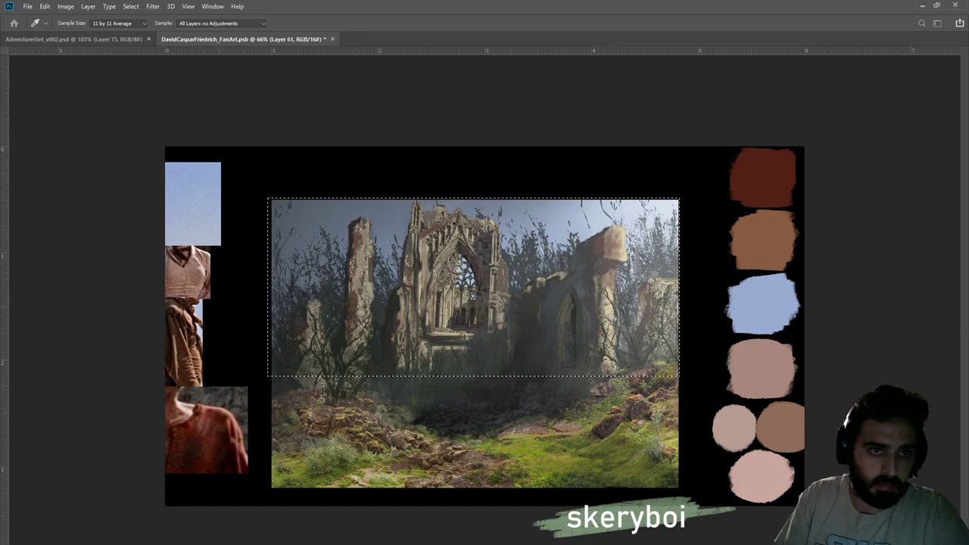
pyautogui.click(644, 331)
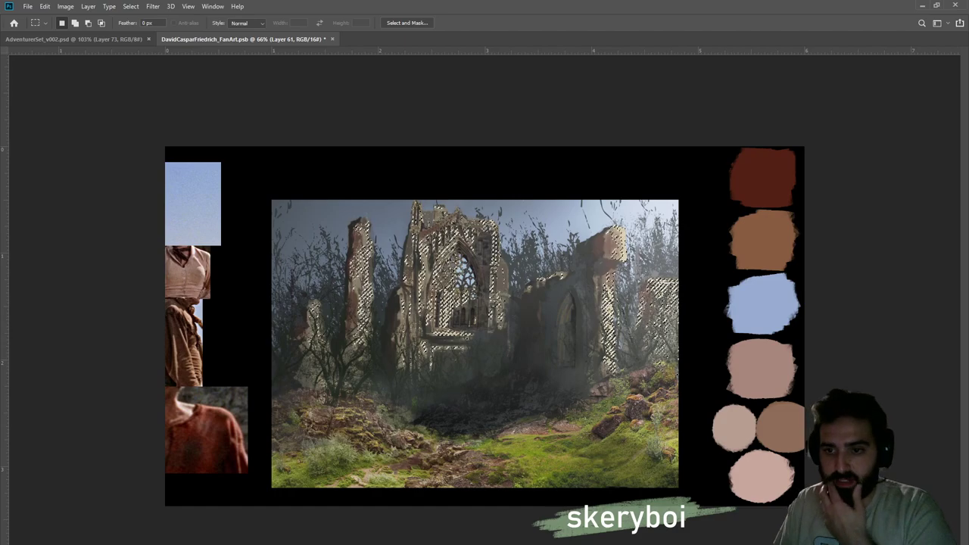
pyautogui.hotkey('ctrl', 'shift', 'alt', 'n')
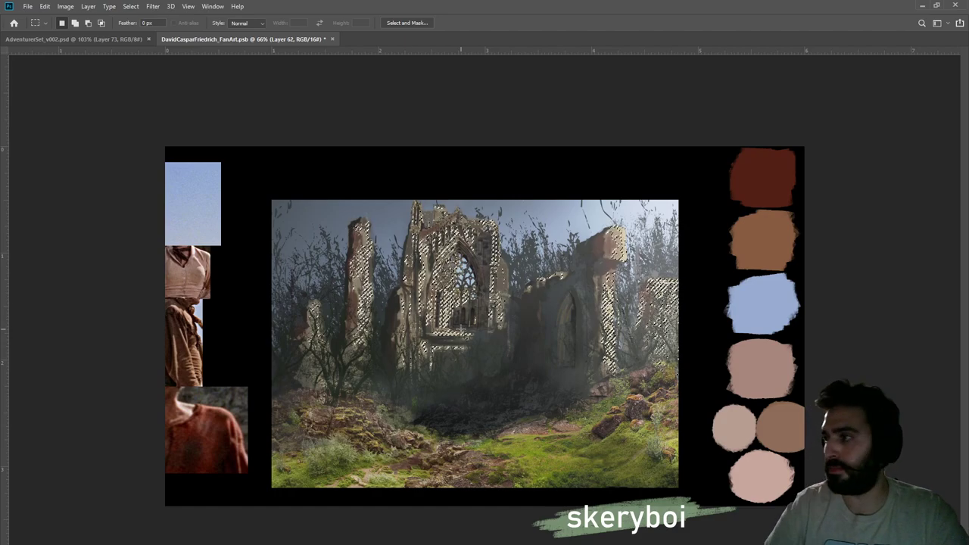
pyautogui.hotkey('ctrl', 'd')
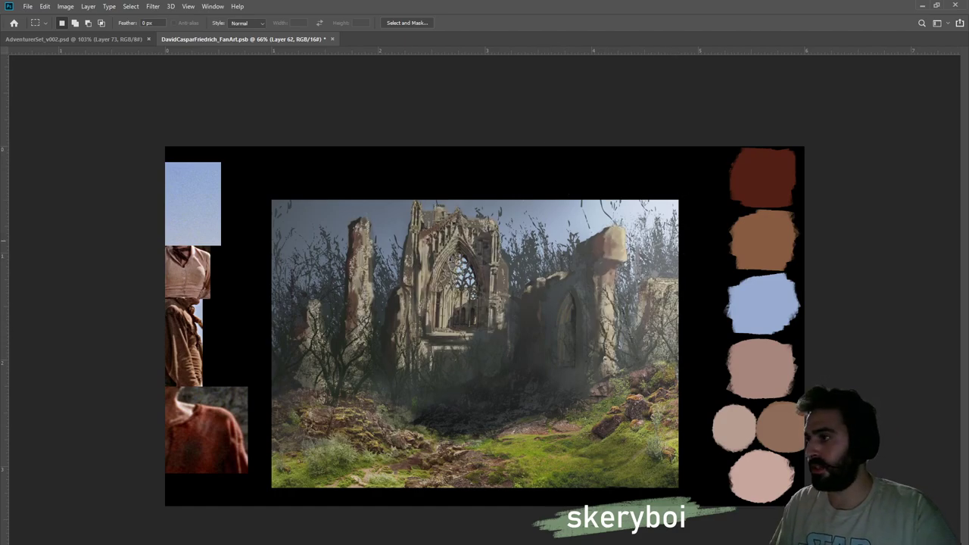
pyautogui.press('i')
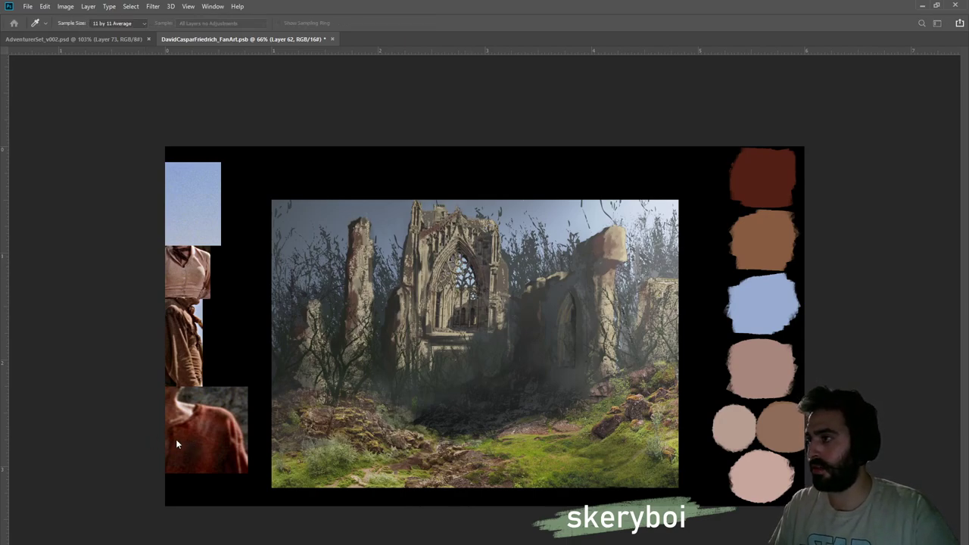
pyautogui.press('m')
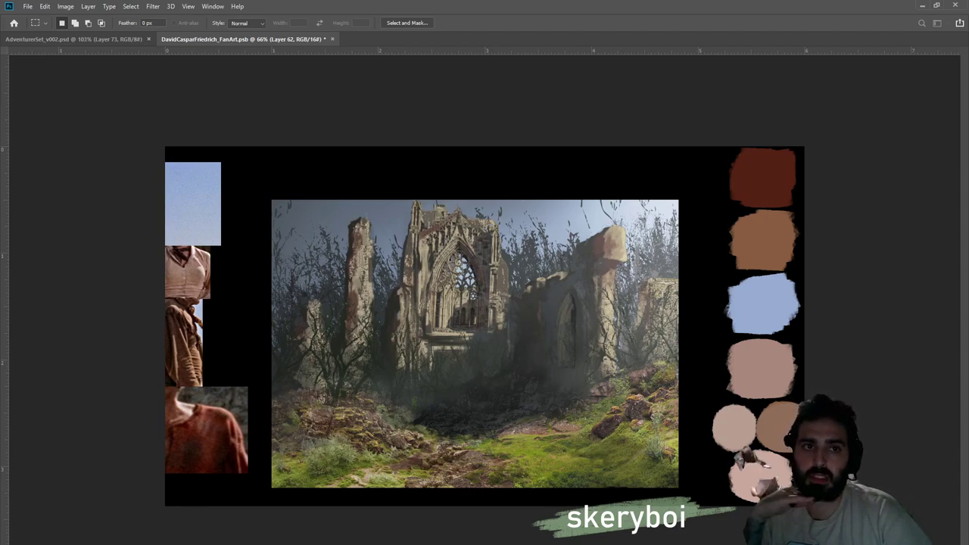
pyautogui.press('z')
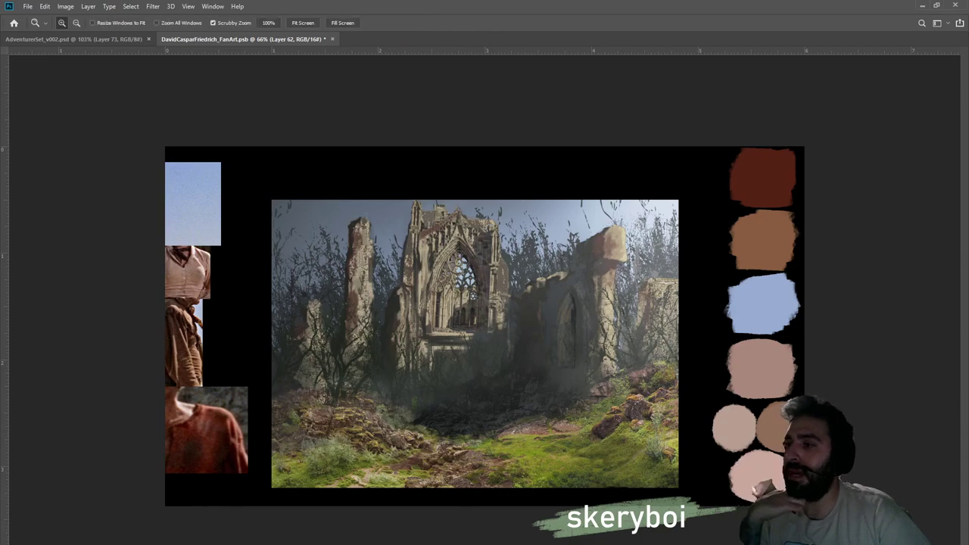
pyautogui.hotkey('ctrl', 'z')
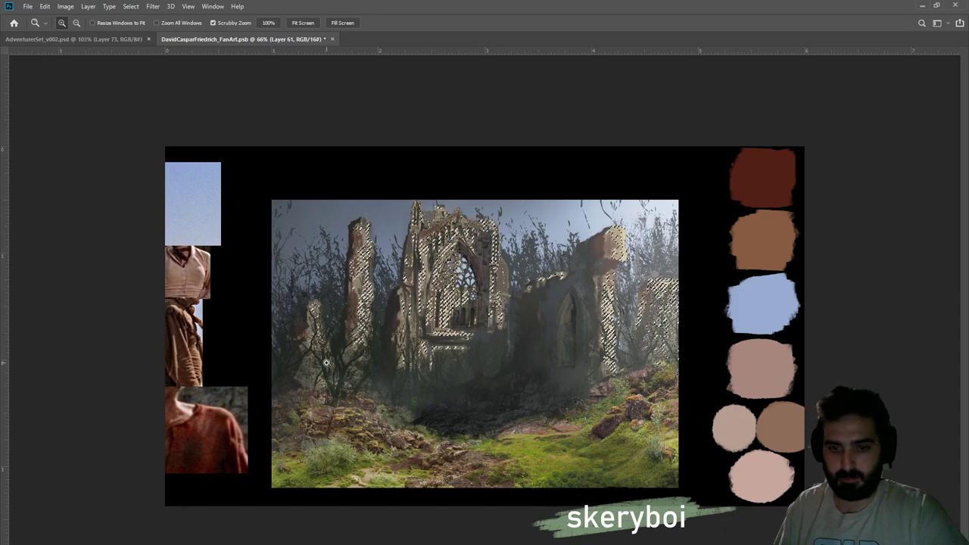
# Paint the selected stone highlights with the light pink swatch colour at 90% brush opacity, clear the selection and adjust the tint
pyautogui.press('b')
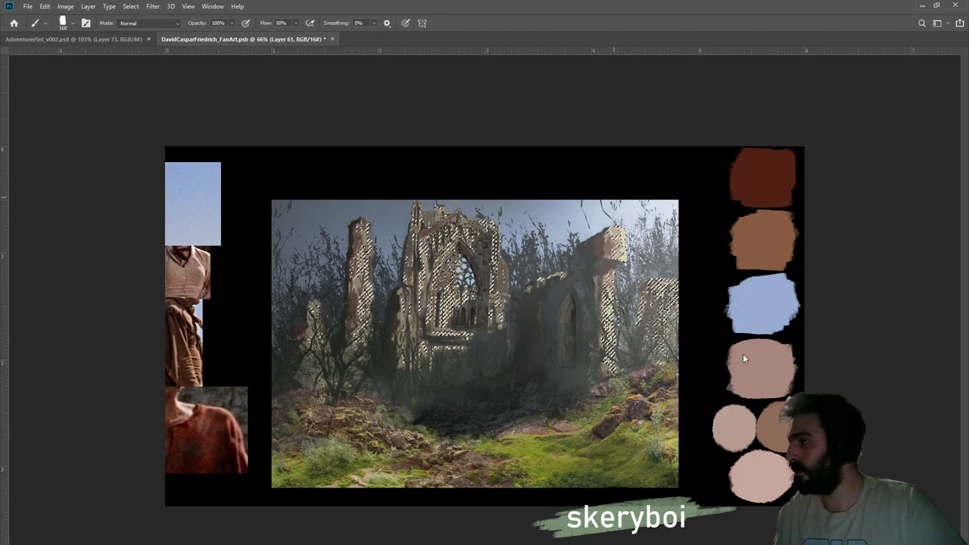
pyautogui.click(757, 491)
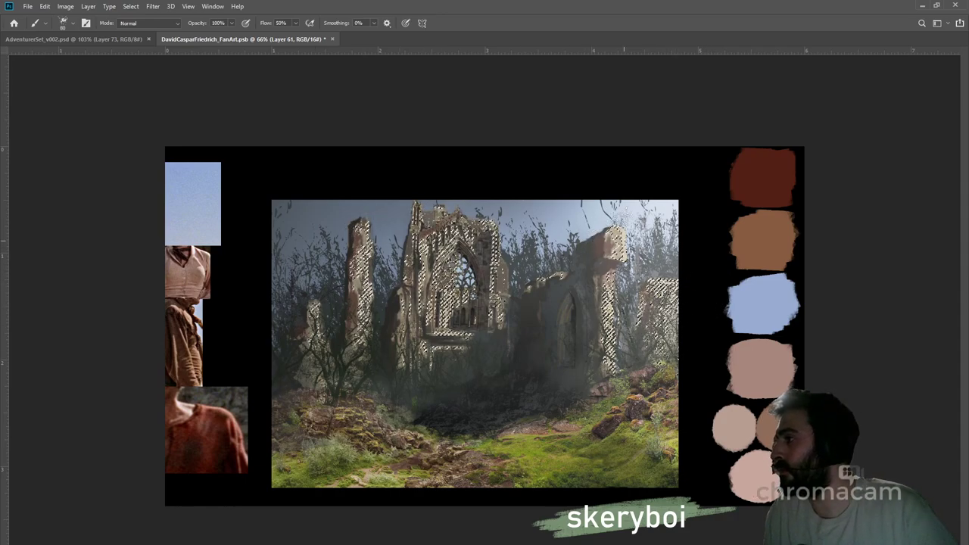
pyautogui.press('9')
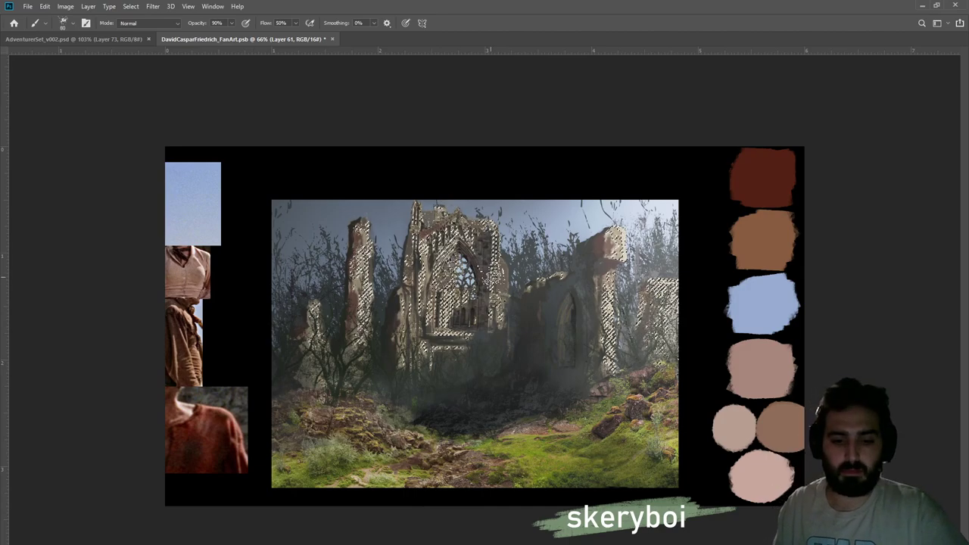
pyautogui.press('m')
pyautogui.hotkey('ctrl', 'd')
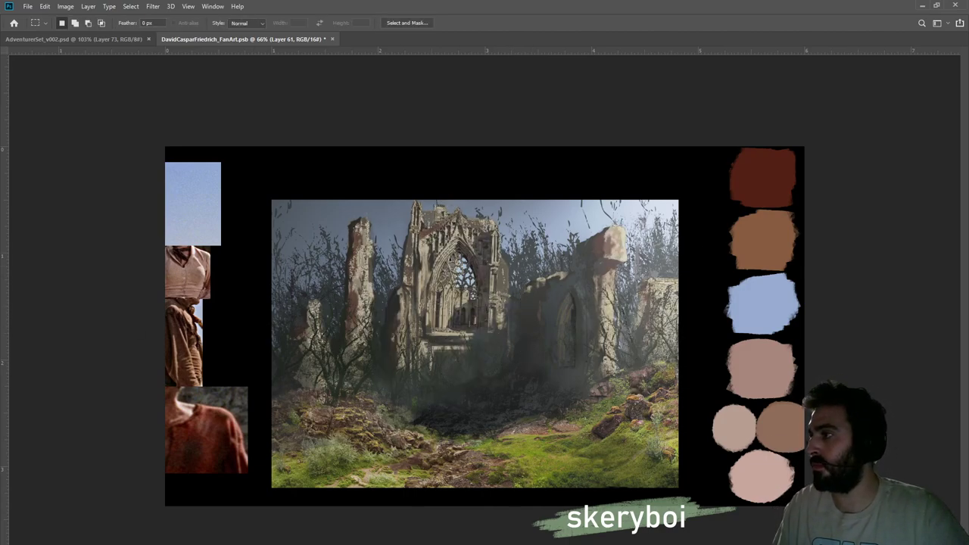
pyautogui.press('i')
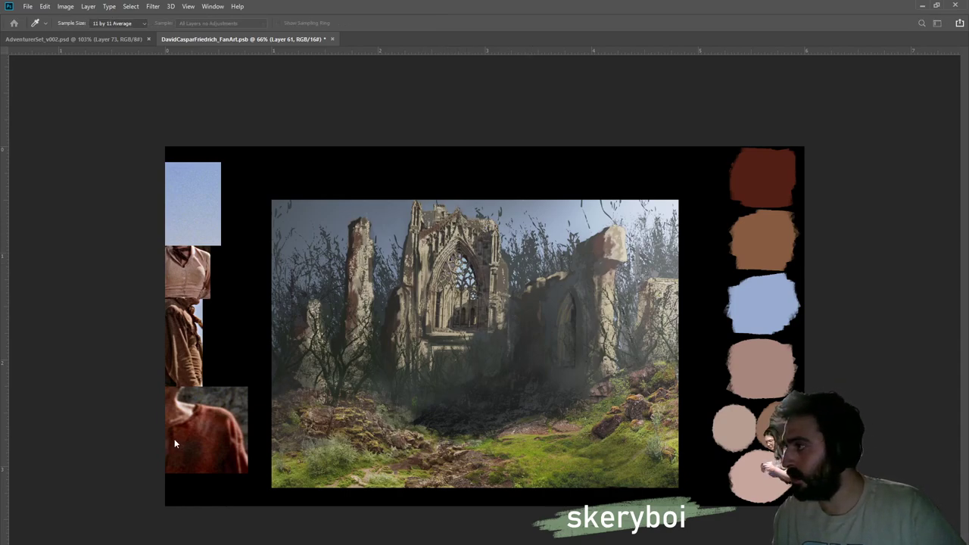
pyautogui.press('m')
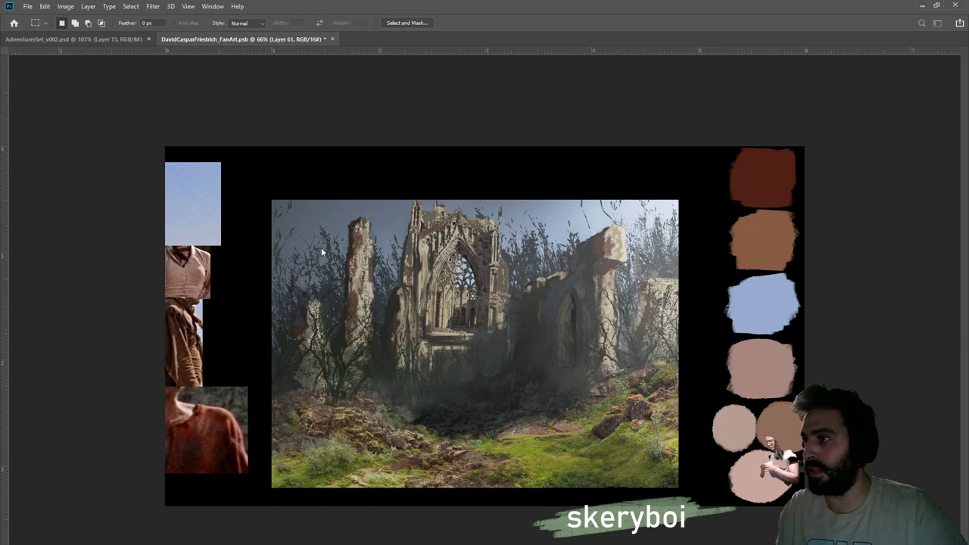
# Select the brightest stone faces by colour range, then add a new layer filled with a pale cream tone over the highlights
pyautogui.hotkey('ctrl', 'shift', 'd')
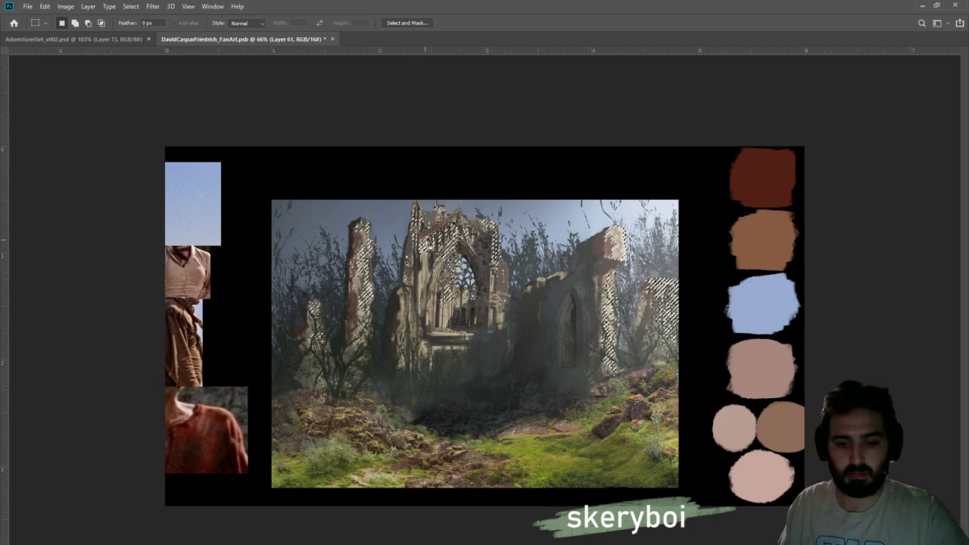
pyautogui.hotkey('ctrl', 'd')
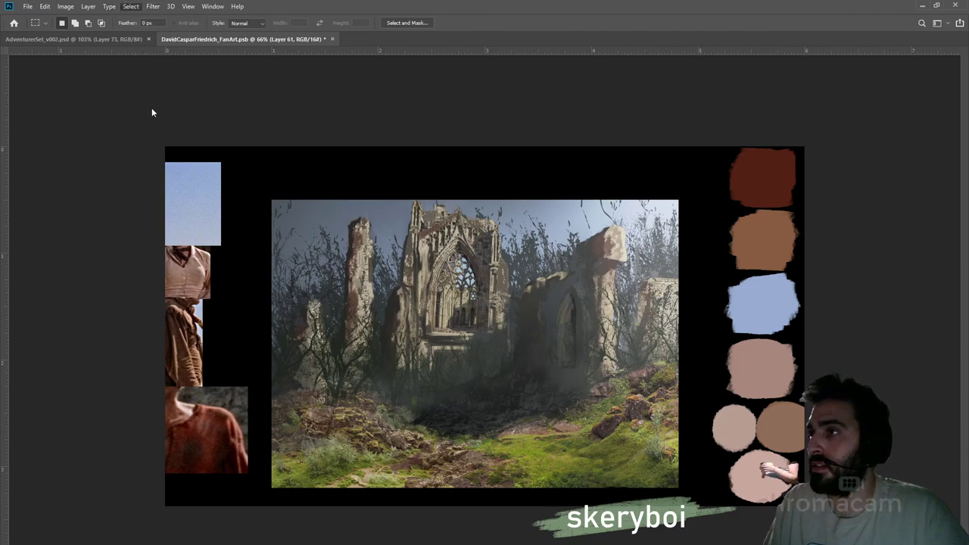
pyautogui.press('i')
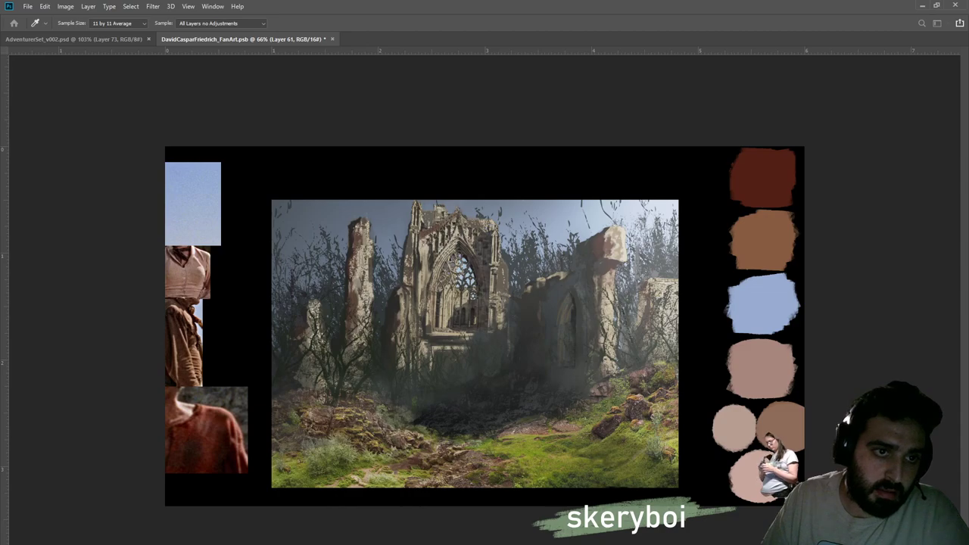
pyautogui.press('Return')
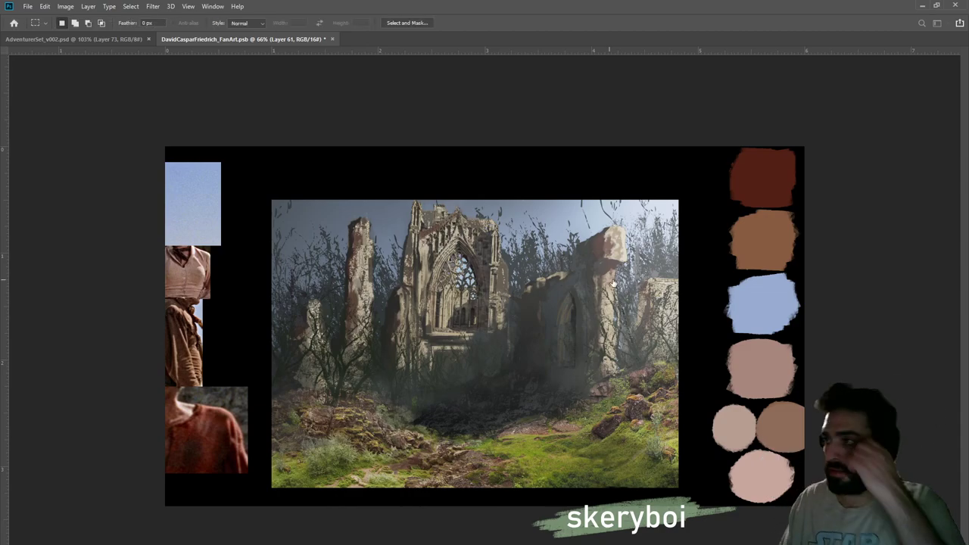
pyautogui.hotkey('ctrl', 'shift', 'alt', 'n')
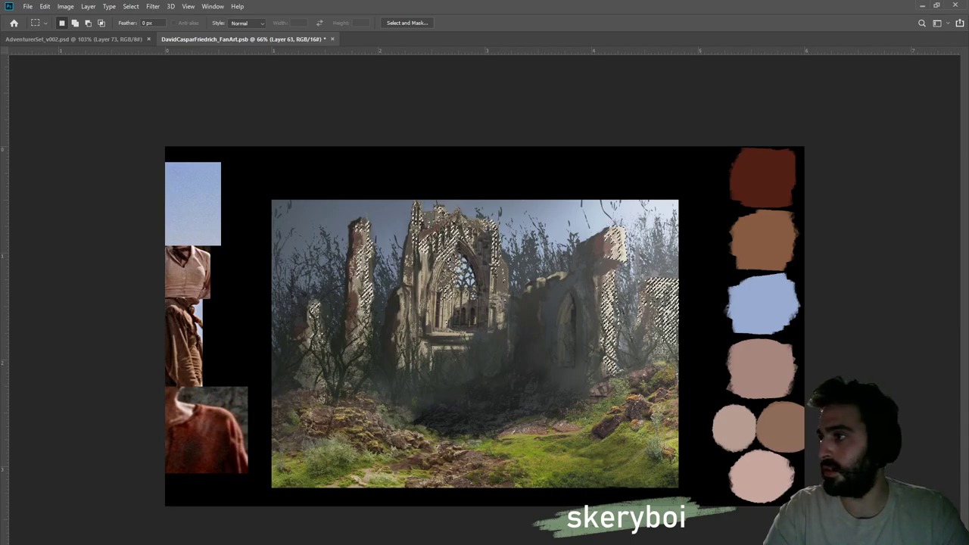
pyautogui.hotkey('alt', 'BackSpace')
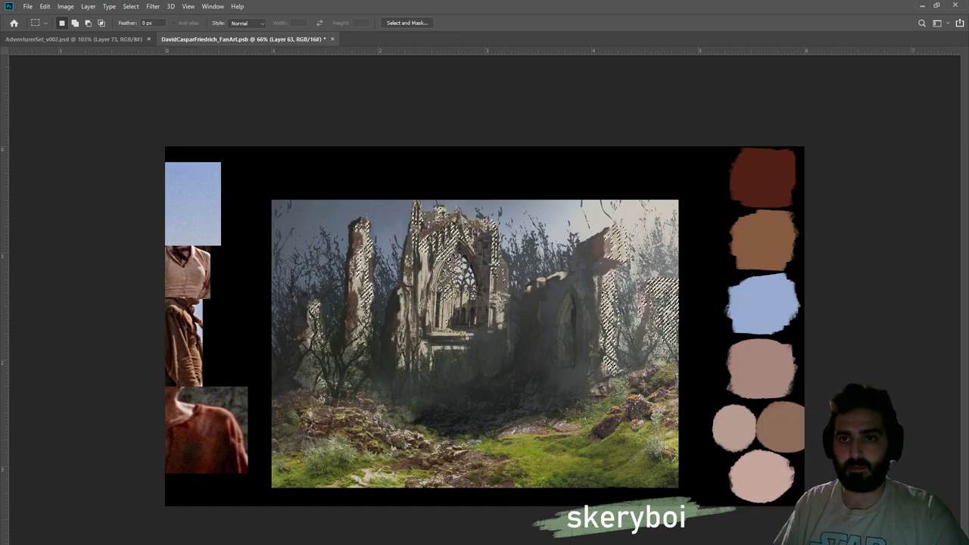
# Load the image's highlights as a selection and subtract the bright sky around the broken pillar and distant trees
pyautogui.hotkey('ctrl', 'alt', '2')
pyautogui.press('l')
pyautogui.moveTo(533, 177)
pyautogui.mouseDown()
pyautogui.moveTo(530, 225)
pyautogui.moveTo(512, 247)
pyautogui.moveTo(520, 290)
pyautogui.moveTo(552, 282)
pyautogui.moveTo(574, 253)
pyautogui.mouseUp()
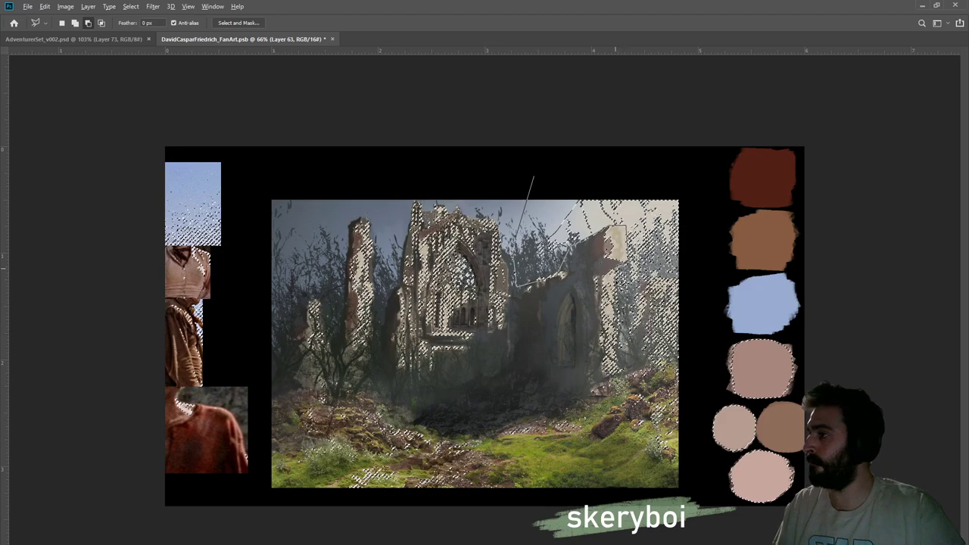
pyautogui.moveTo(622, 371)
pyautogui.mouseDown()
pyautogui.moveTo(650, 277)
pyautogui.moveTo(707, 180)
pyautogui.moveTo(644, 184)
pyautogui.moveTo(652, 184)
pyautogui.mouseUp()
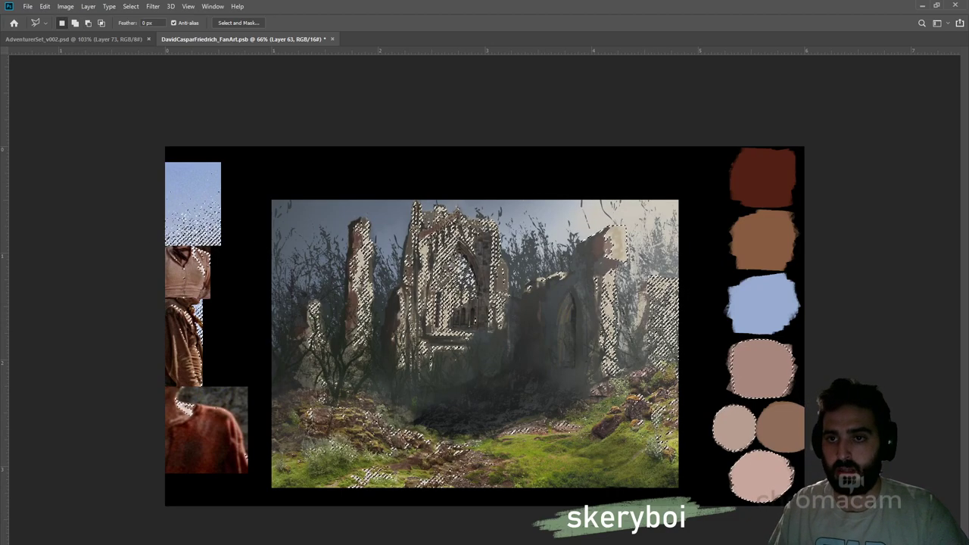
# Add a new layer and draw large blue custom-shape texture across the selected stone highlights of the ruins
pyautogui.hotkey('ctrl', 'alt', 'shift', 'n')
pyautogui.press('b')
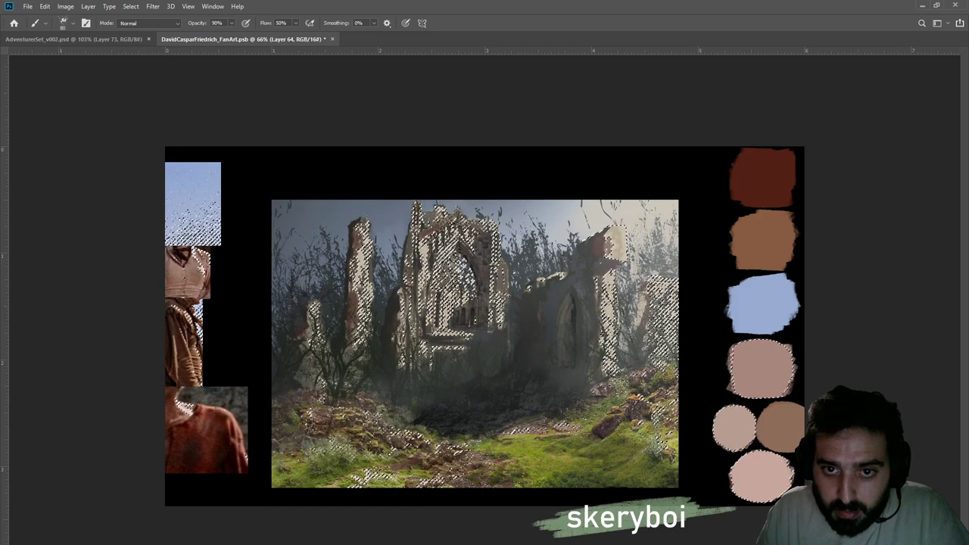
pyautogui.press('u')
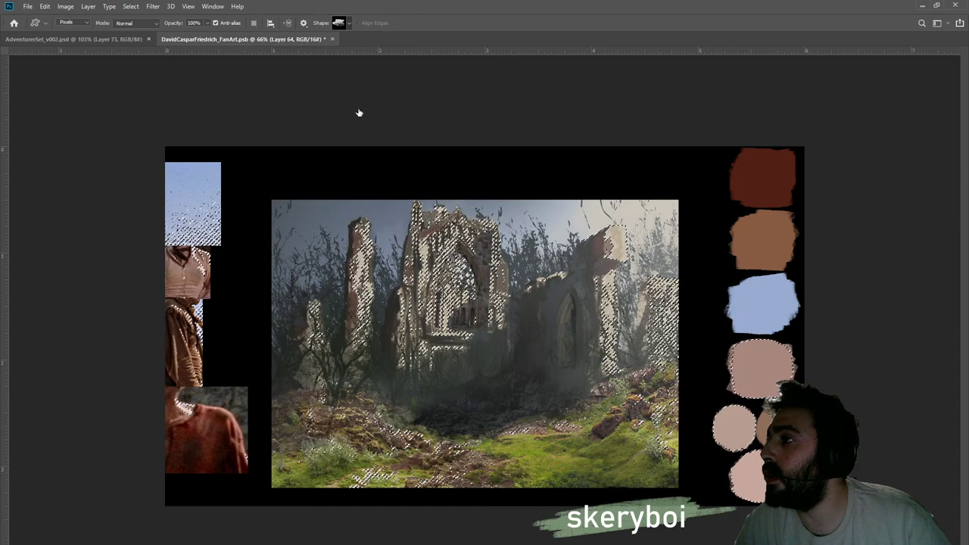
pyautogui.click(312, 128)
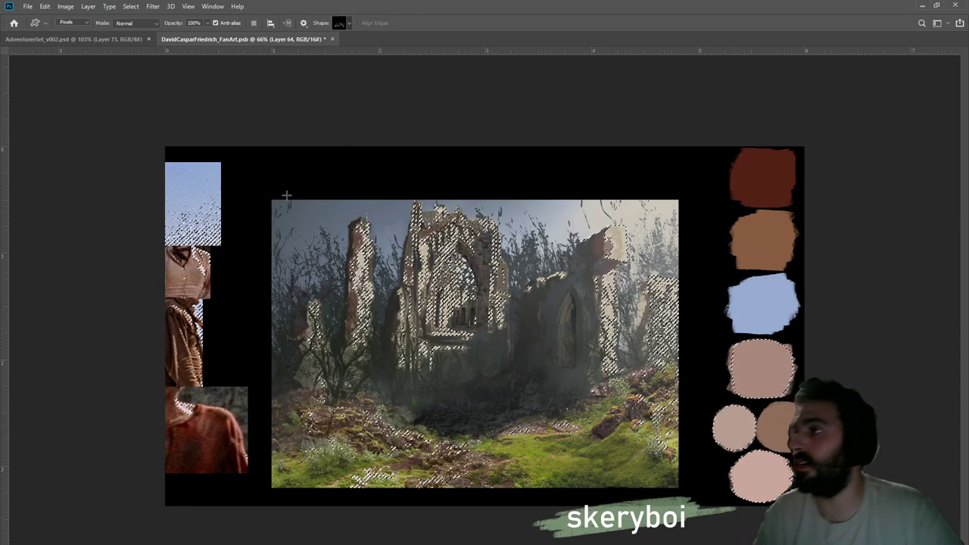
pyautogui.moveTo(197, 89); pyautogui.dragTo(763, 406)
pyautogui.moveTo(354, 110); pyautogui.dragTo(748, 332)
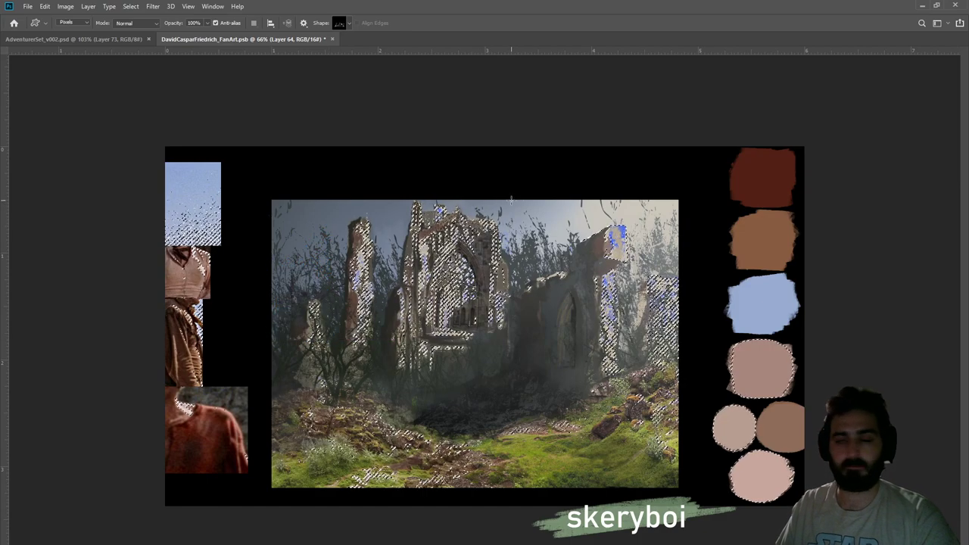
# Clear the selection and change the blue texture layer's blend mode so it merges into the stone highlights
pyautogui.press('m')
pyautogui.hotkey('ctrl', 'd')
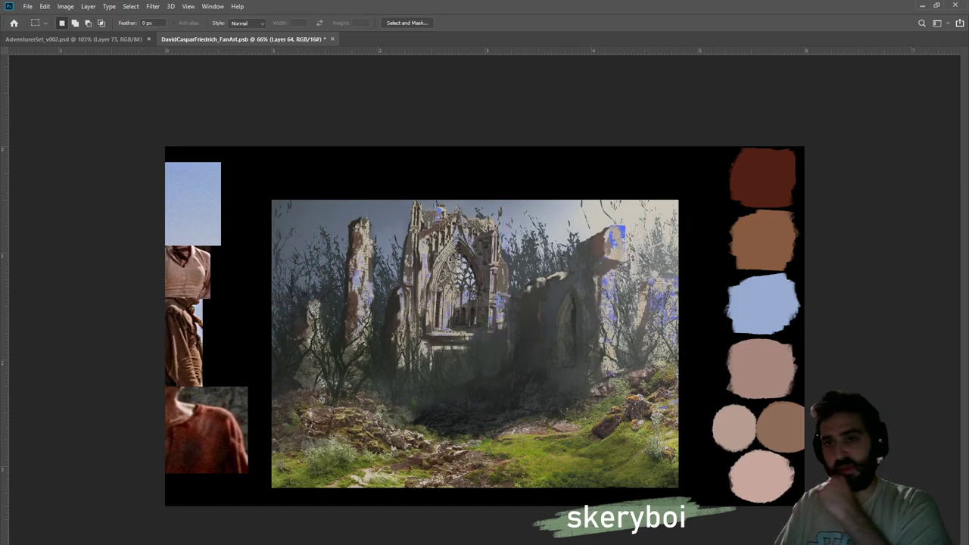
pyautogui.press('i')
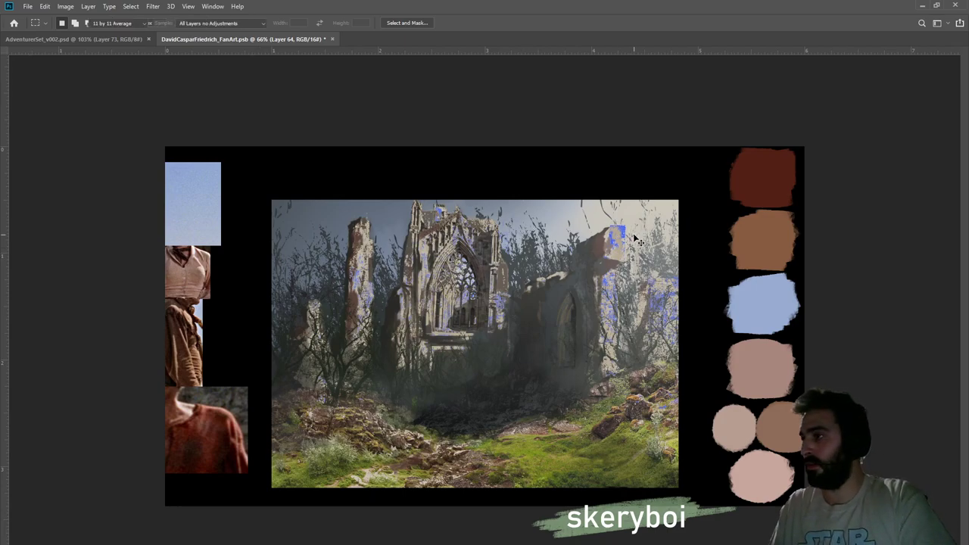
pyautogui.hotkey('shift', '+')
pyautogui.hotkey('shift', '+')
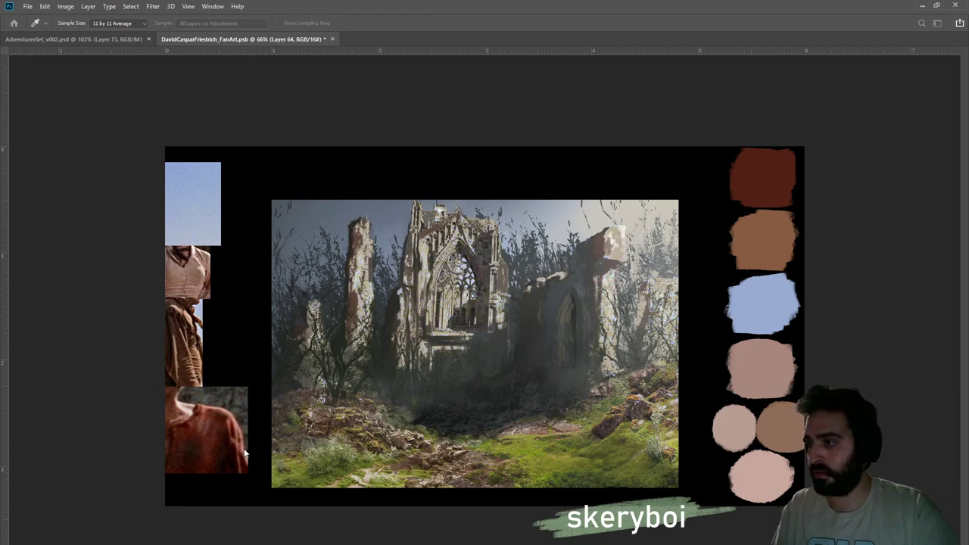
pyautogui.moveTo(151, 440); pyautogui.dragTo(225, 388)
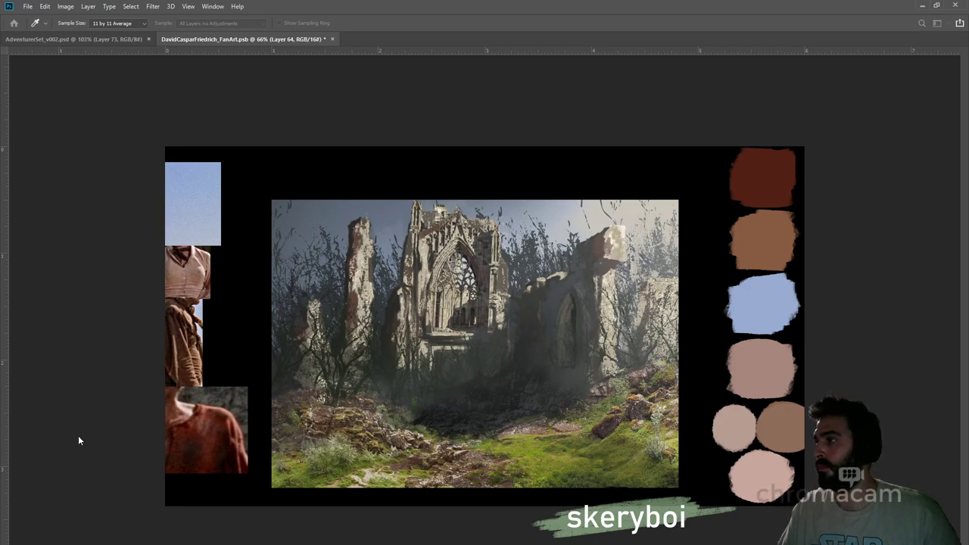
# Save the document, and remove the cream haze from the bright sky behind the broken pillar and distant trees
pyautogui.press('m')
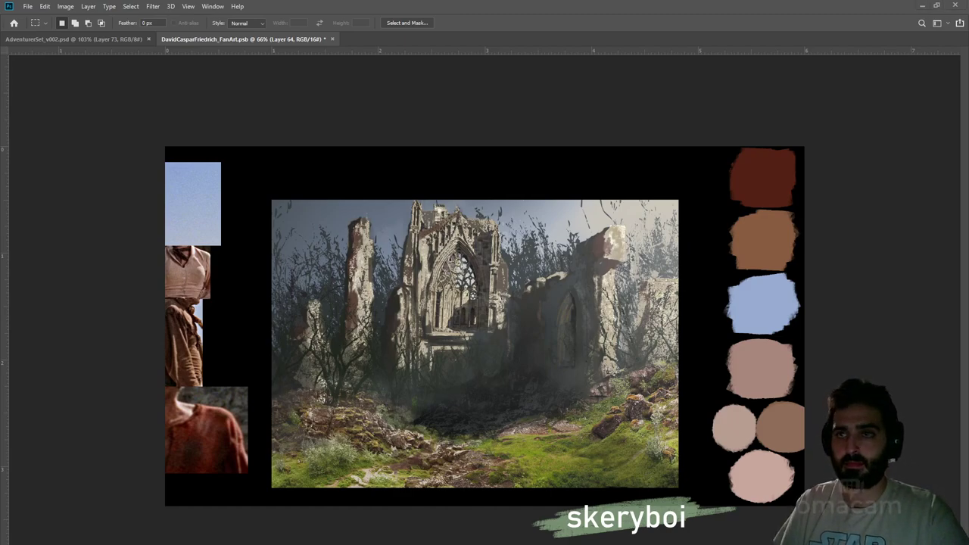
pyautogui.hotkey('ctrl', 's')
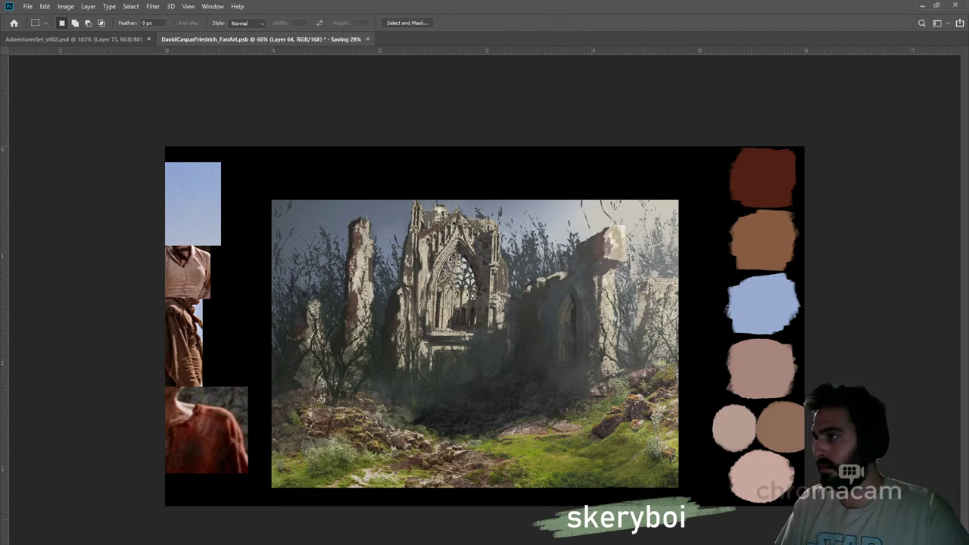
pyautogui.press('z')
pyautogui.moveTo(629, 274); pyautogui.dragTo(642, 305)
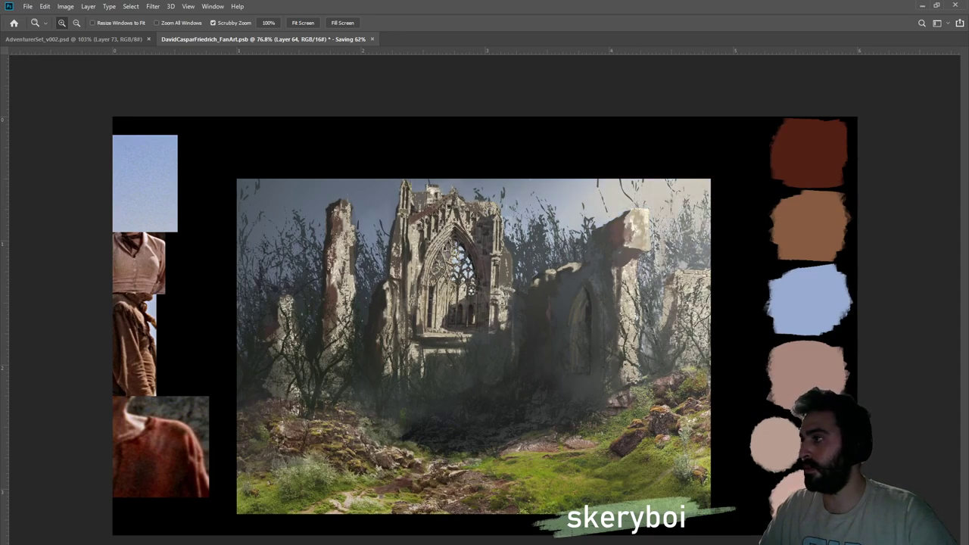
pyautogui.hotkey('ctrl', 'z')
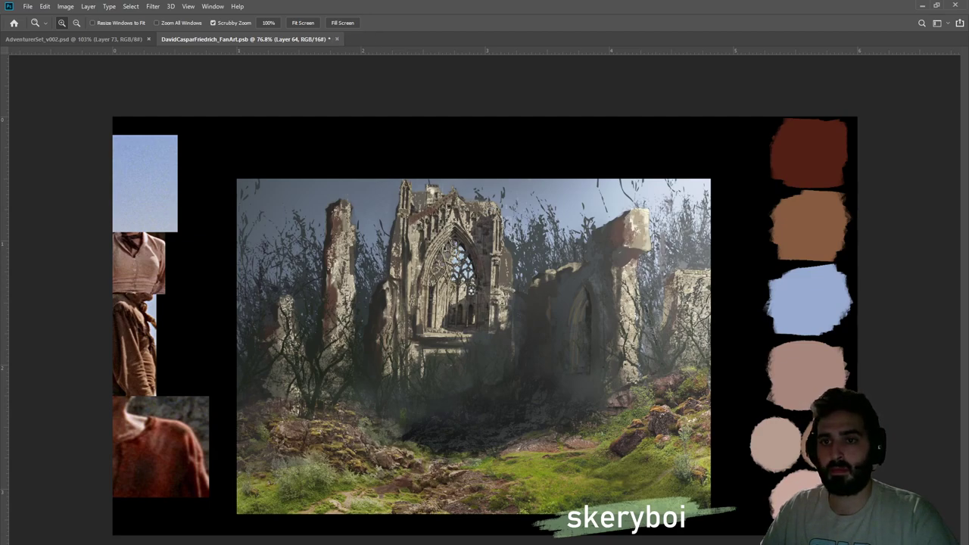
# Compare the ruins with and without the reddish tint on the pillars and abbey stones
pyautogui.press('i')
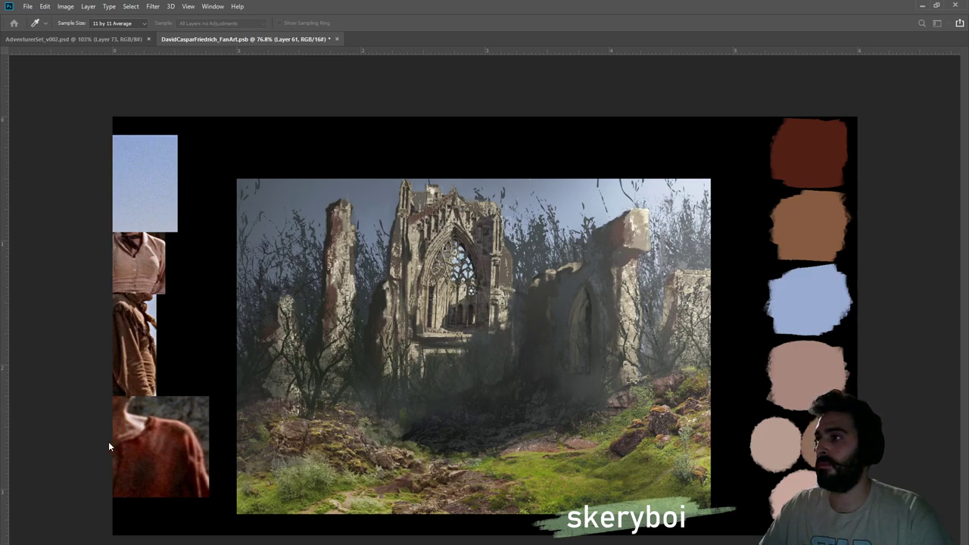
pyautogui.press('z')
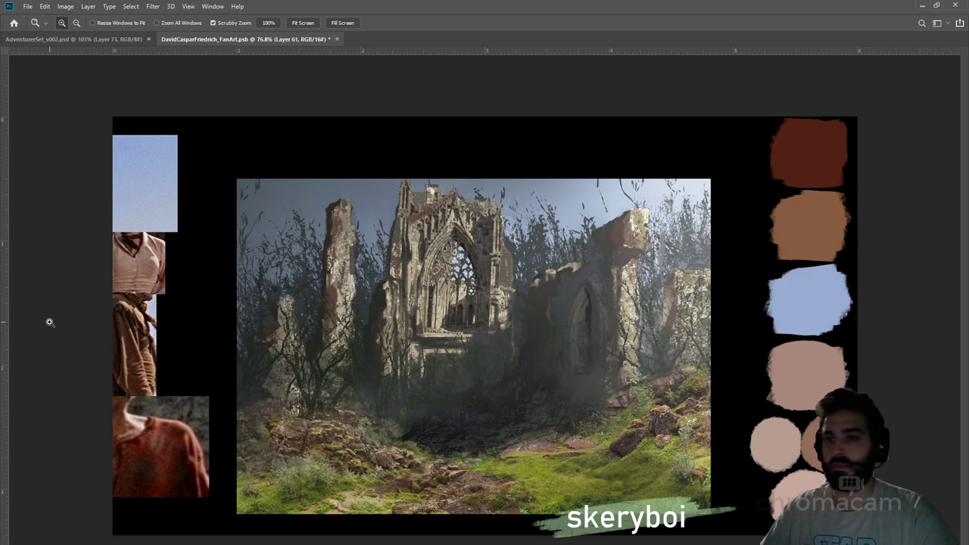
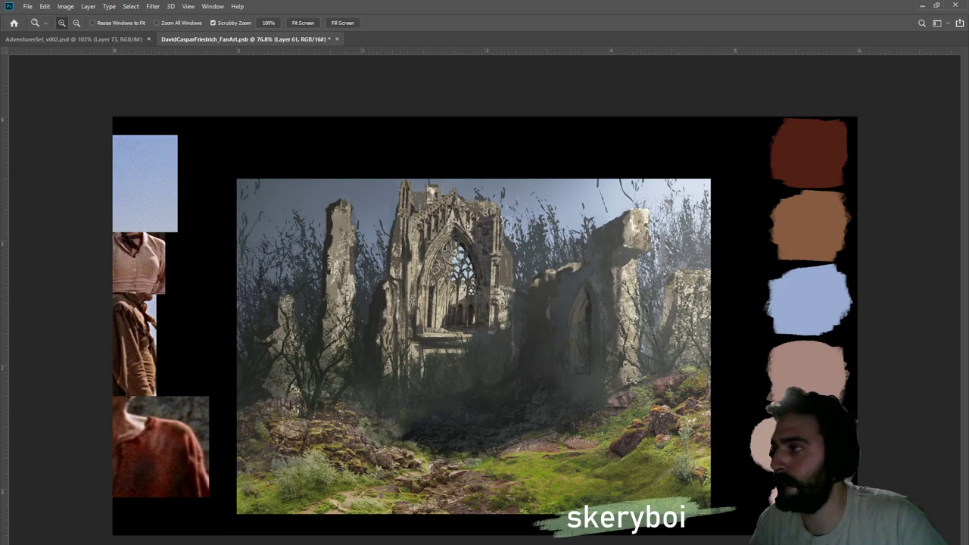
pyautogui.hotkey('ctrl', 'z')
pyautogui.hotkey('ctrl', 'shift', 'z')
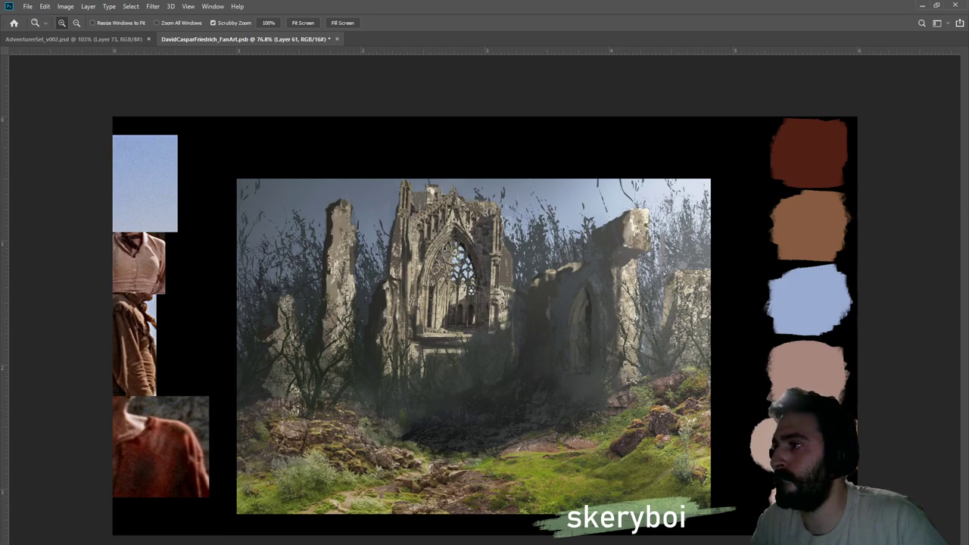
pyautogui.hotkey('ctrl', 'shift', 'z')
pyautogui.hotkey('ctrl', 'z')
pyautogui.hotkey('ctrl', 'shift', 'z')
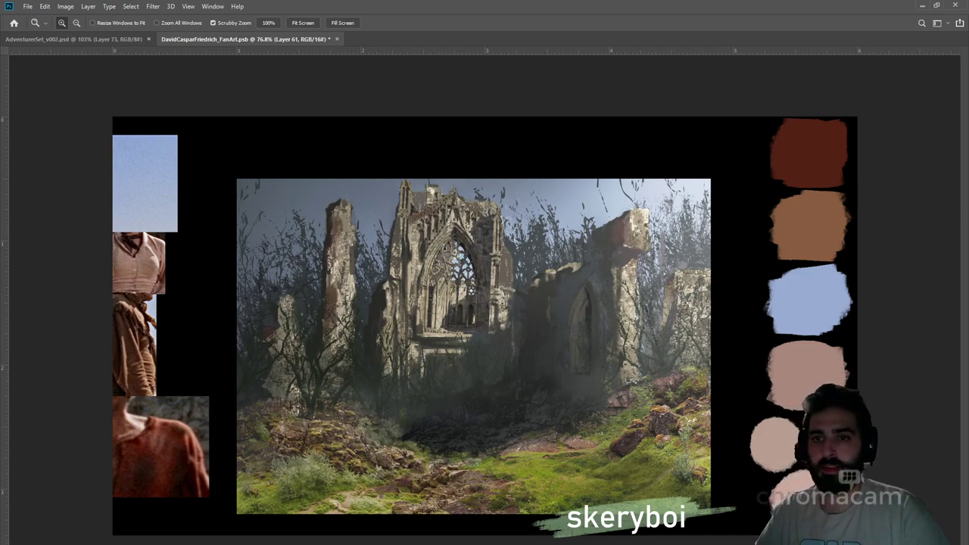
# Compare the broken pillar with and without the light patch beneath its overhanging block
pyautogui.hotkey('ctrl', 'shift', 'z')
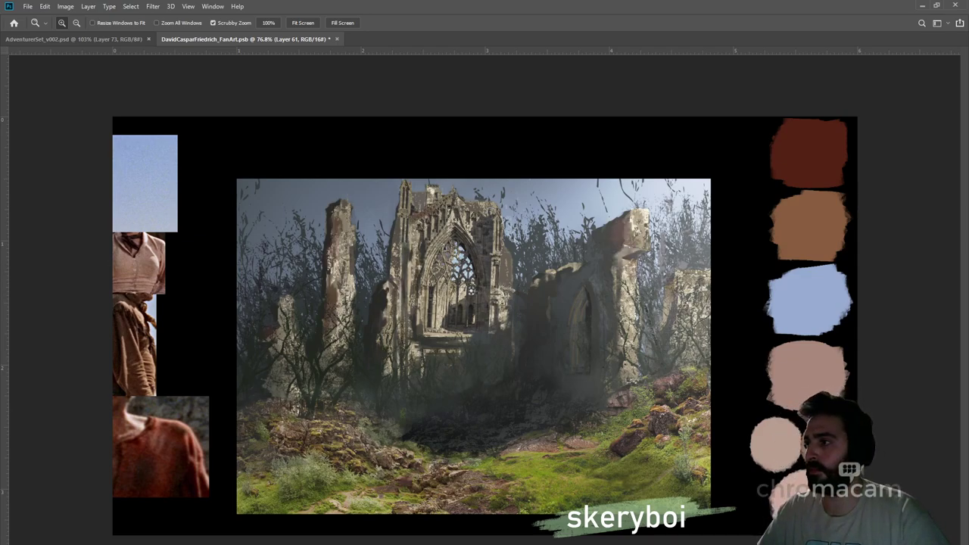
pyautogui.hotkey('ctrl', 'z')
pyautogui.hotkey('ctrl', 'shift', 'z')
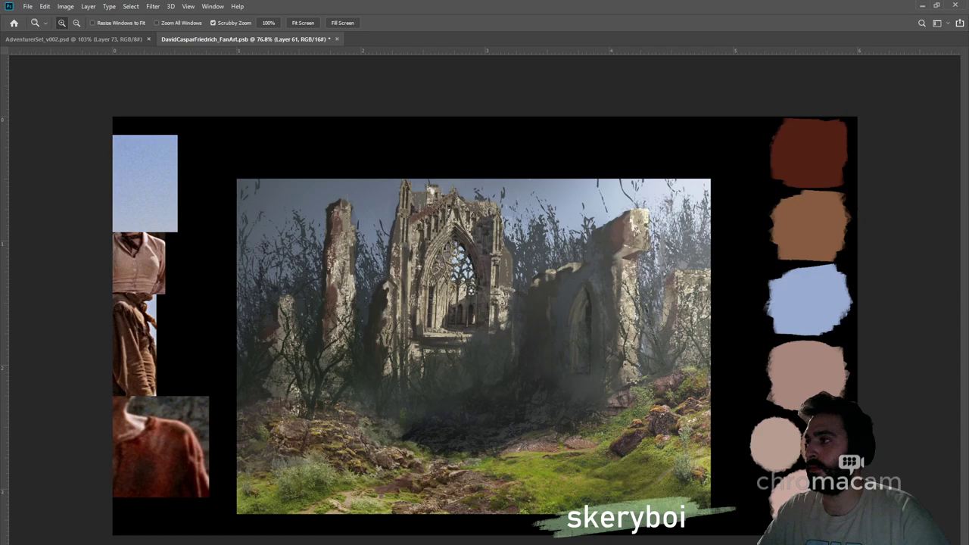
pyautogui.hotkey('ctrl', 'z')
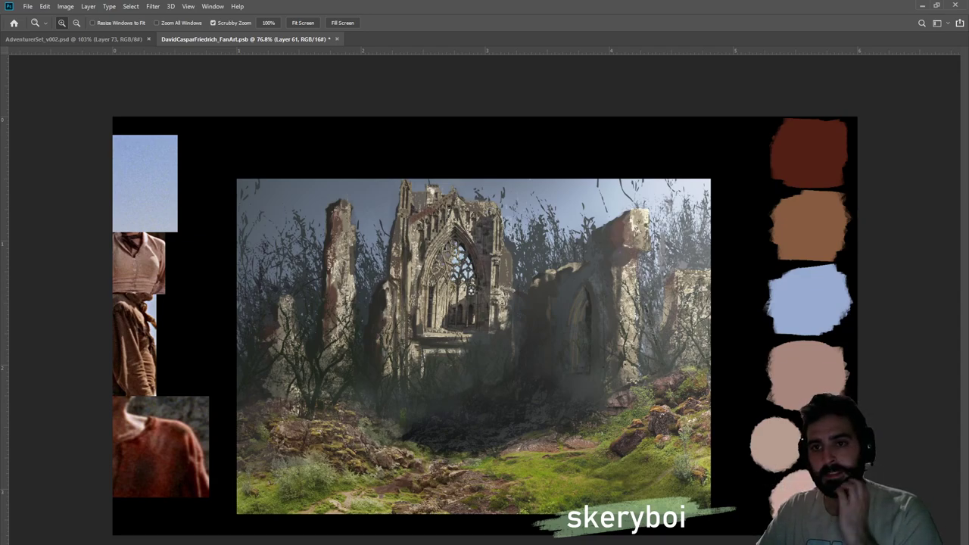
pyautogui.hotkey('ctrl', 'z')
pyautogui.hotkey('ctrl', 'z')
pyautogui.hotkey('ctrl', 'z')
pyautogui.hotkey('ctrl', 'z')
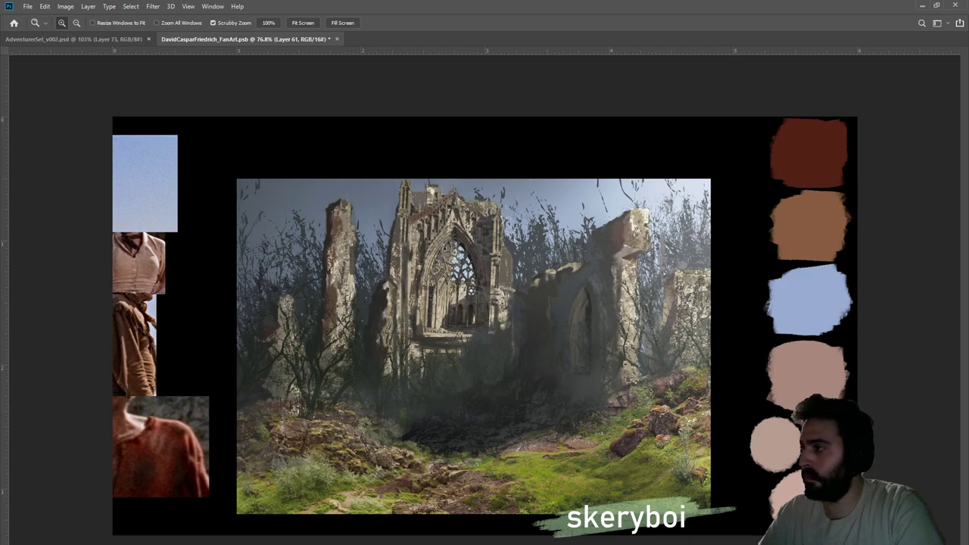
pyautogui.hotkey('ctrl', 'z')
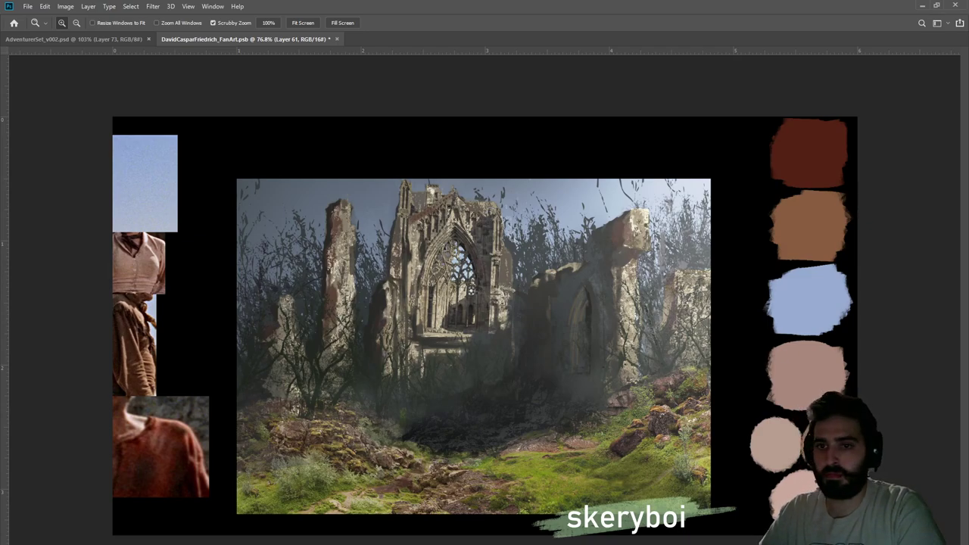
pyautogui.hotkey('ctrl', 'shift', 'z')
pyautogui.hotkey('ctrl', 'z')
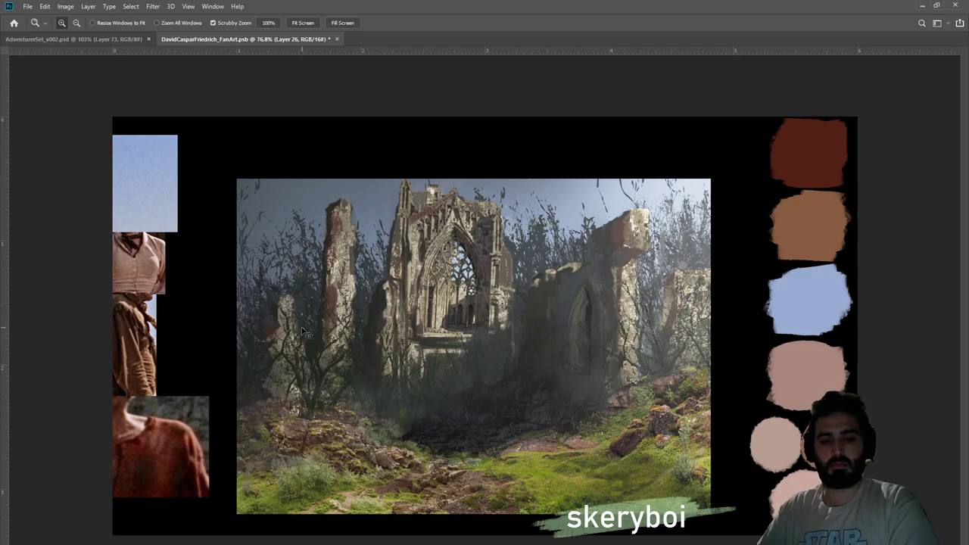
# Bring out warmer stone on the buttress and wall beside the arched window on Layer 26, and save the document
pyautogui.press('i')
pyautogui.click(145, 419)
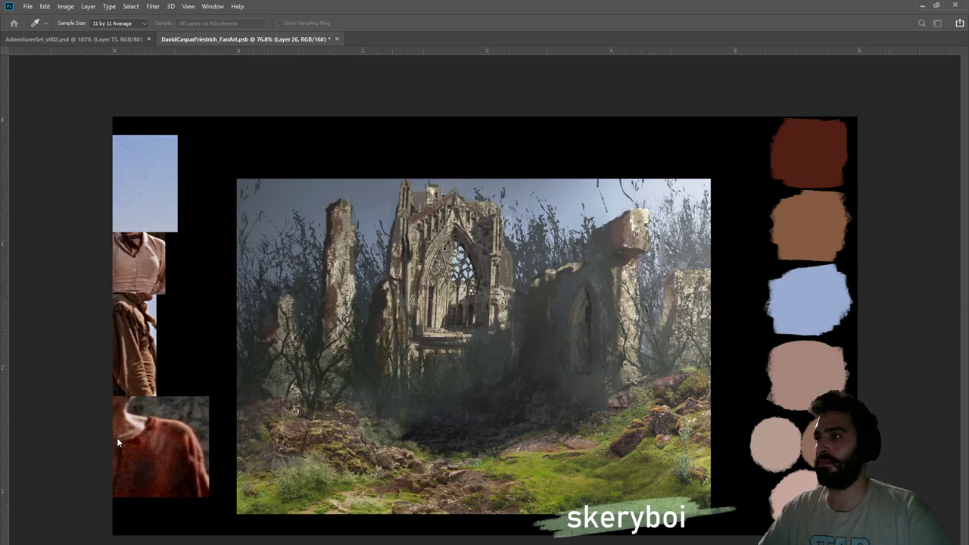
pyautogui.press('z')
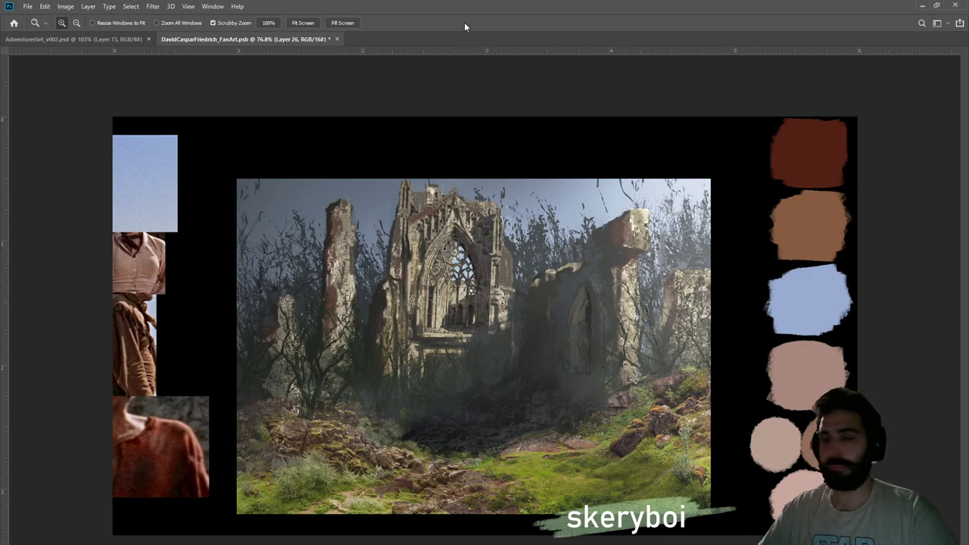
pyautogui.hotkey('ctrl', 's')
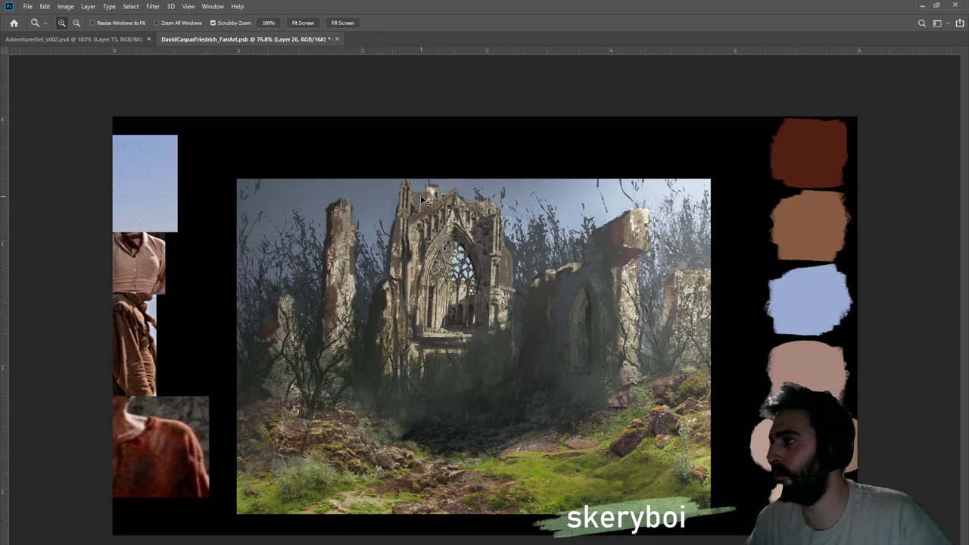
# Select Layer 41 and compare the painting with the darkened sky and with the lighter blue sky
pyautogui.keyDown('ctrl'); pyautogui.click(456, 281); pyautogui.keyUp('ctrl')
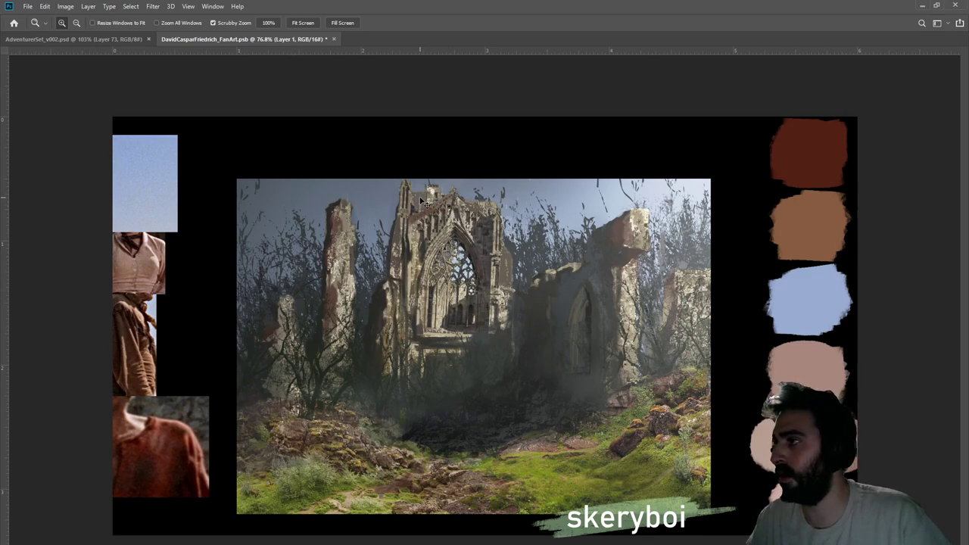
pyautogui.keyDown('ctrl'); pyautogui.click(449, 272); pyautogui.keyUp('ctrl')
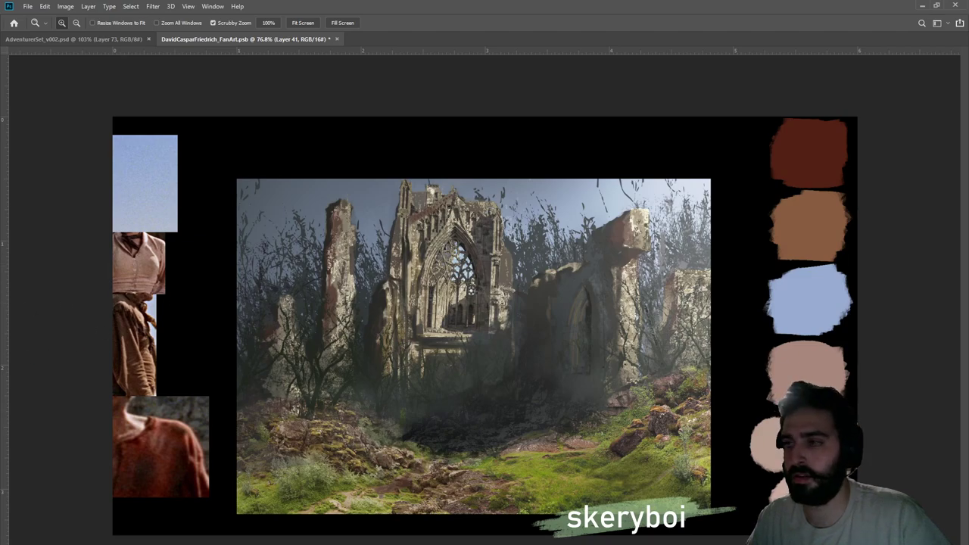
pyautogui.hotkey('ctrl', ',')
pyautogui.hotkey('ctrl', 'shift', 'z')
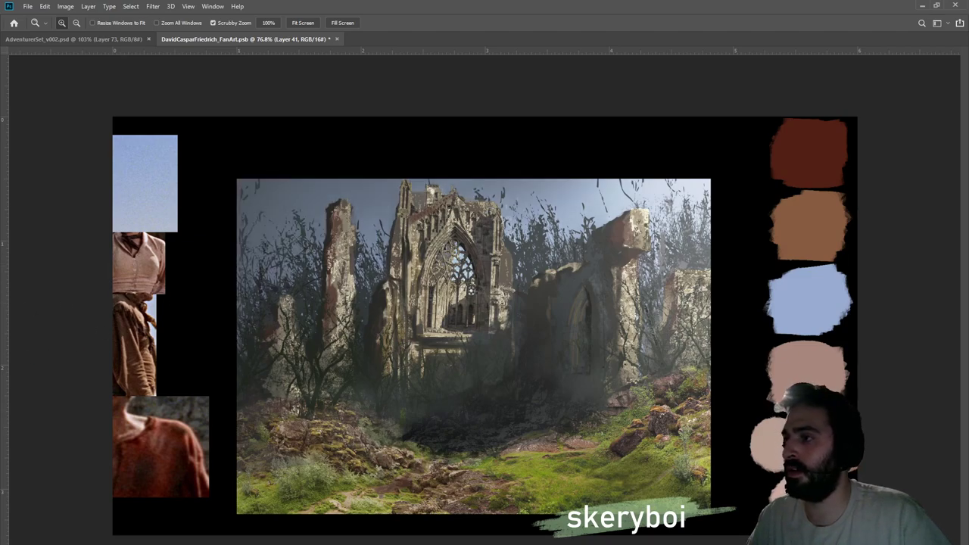
pyautogui.hotkey('ctrl', 'z')
pyautogui.hotkey('ctrl', 'shift', 'z')
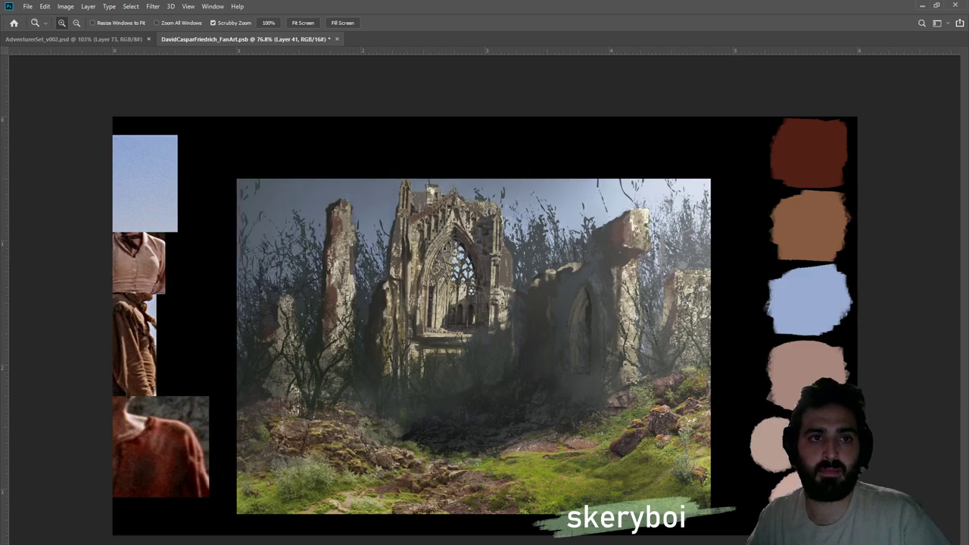
pyautogui.hotkey('ctrl', 'z')
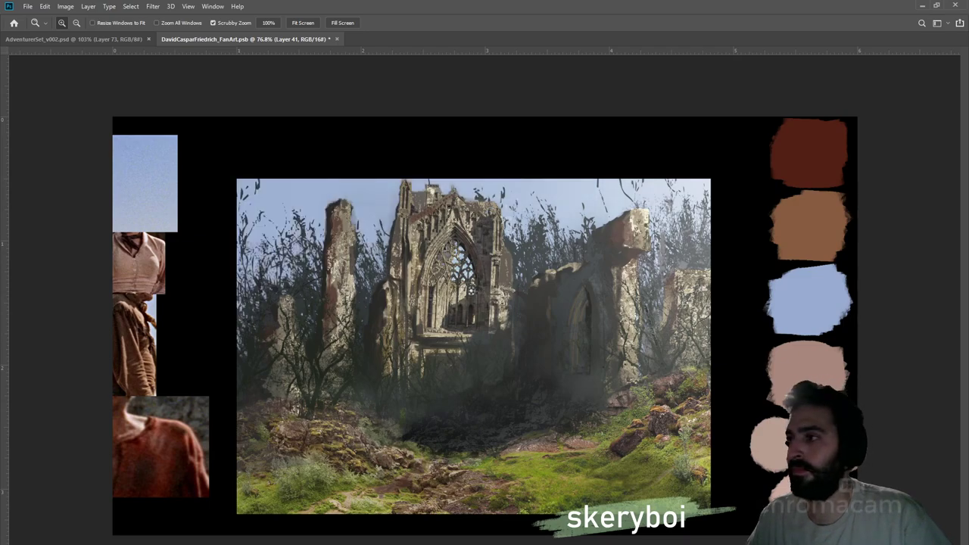
pyautogui.hotkey('ctrl', 'shift', 'z')
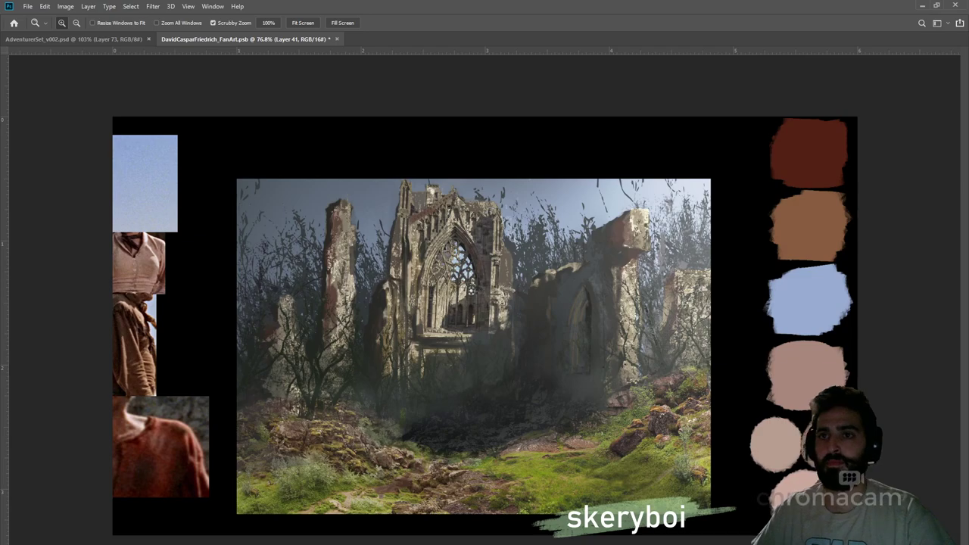
pyautogui.hotkey('ctrl', 'z')
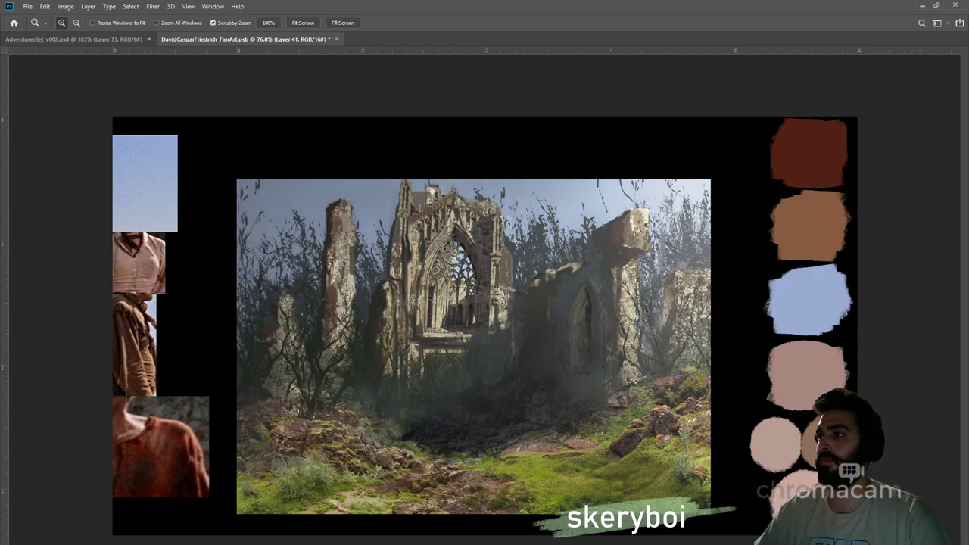
pyautogui.hotkey('ctrl', 'shift', 'z')
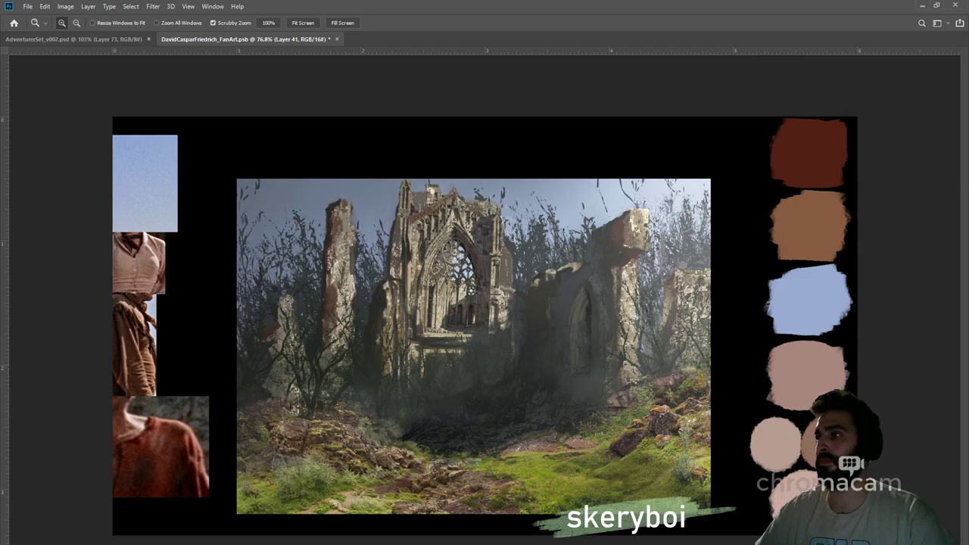
pyautogui.hotkey('ctrl', 'z')
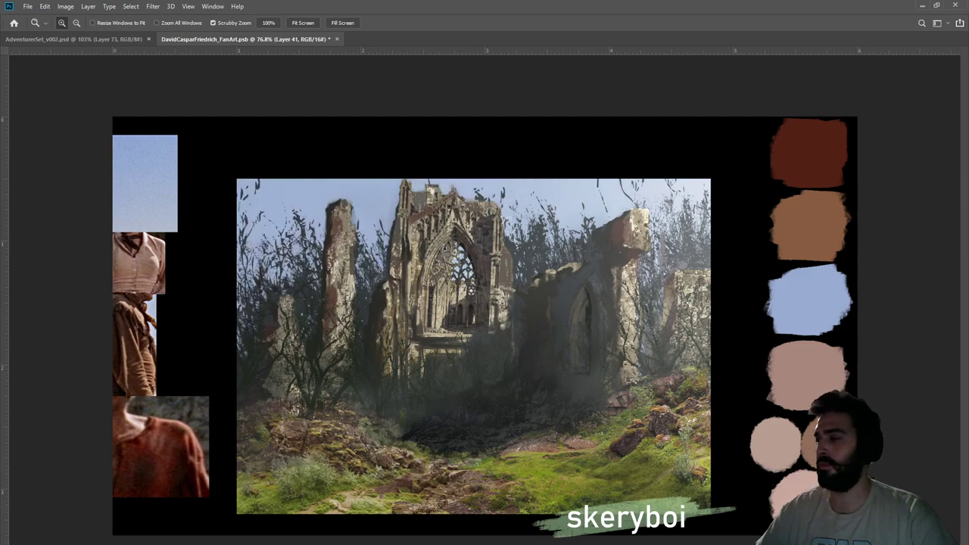
pyautogui.hotkey('ctrl', 'shift', 'z')
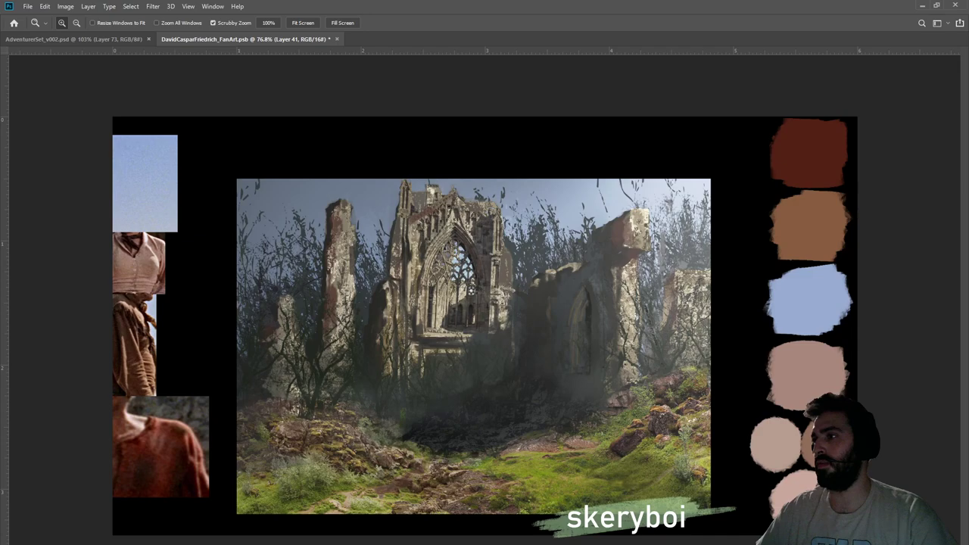
pyautogui.hotkey('ctrl', 'z')
pyautogui.hotkey('ctrl', 'shift', 'z')
# Save the painting with the darkened sky
pyautogui.moveTo(387, 300); pyautogui.dragTo(370, 304)
pyautogui.moveTo(470, 321); pyautogui.dragTo(486, 323)
pyautogui.hotkey('ctrl', 's')
pyautogui.moveTo(537, 348); pyautogui.dragTo(555, 348)
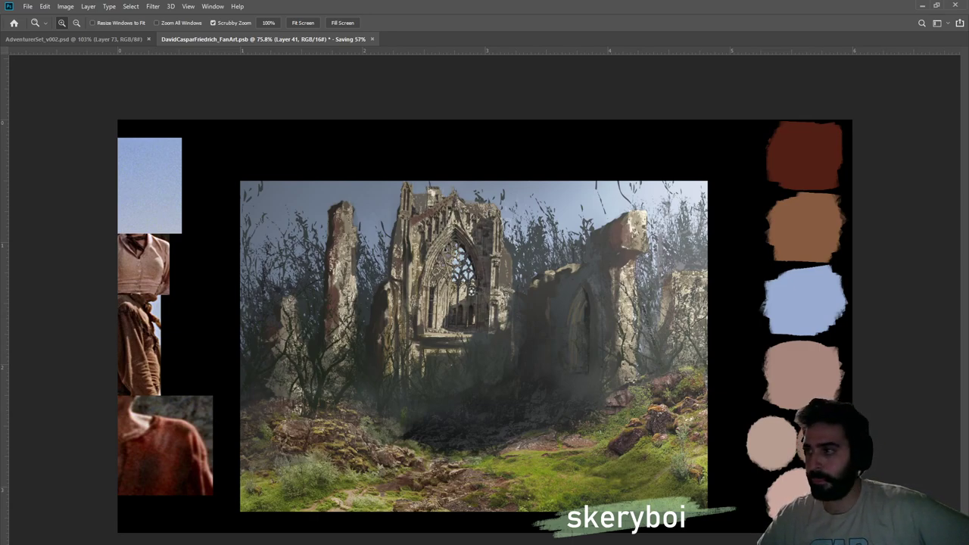
# Mask out the stone between the pinnacles atop the abbey on Layers 24 and 14, and save the document
pyautogui.hotkey('ctrl', 'z')
pyautogui.hotkey('ctrl', 'shift', 'z')
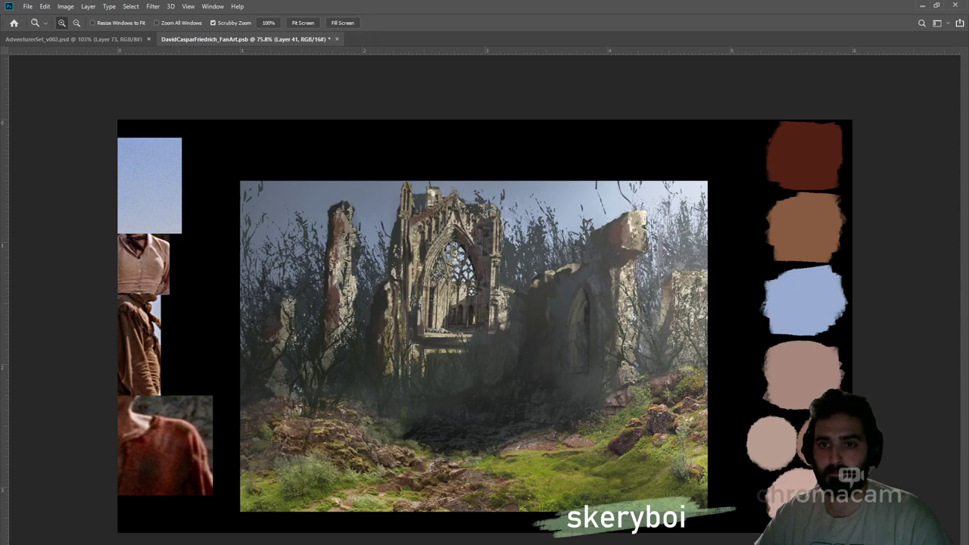
pyautogui.press('l')
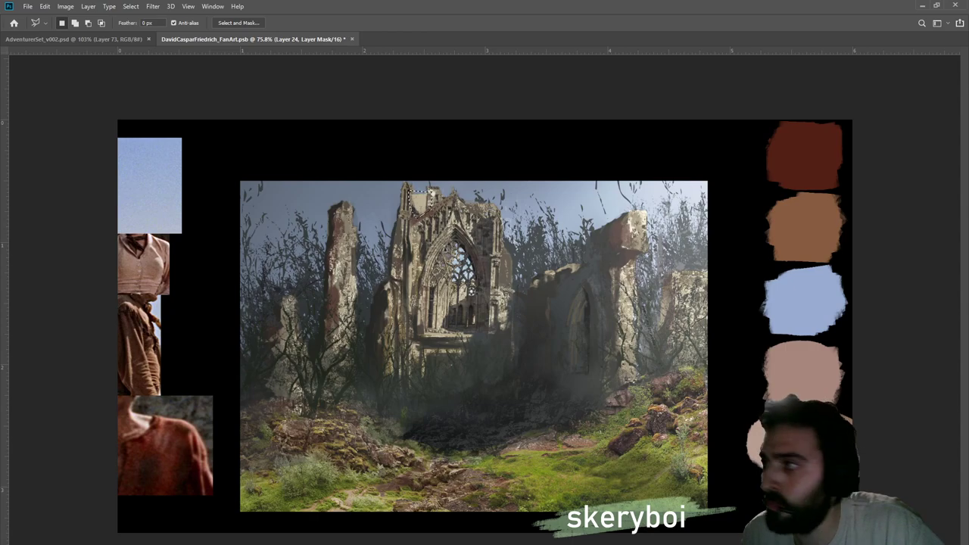
pyautogui.hotkey('alt', '[')
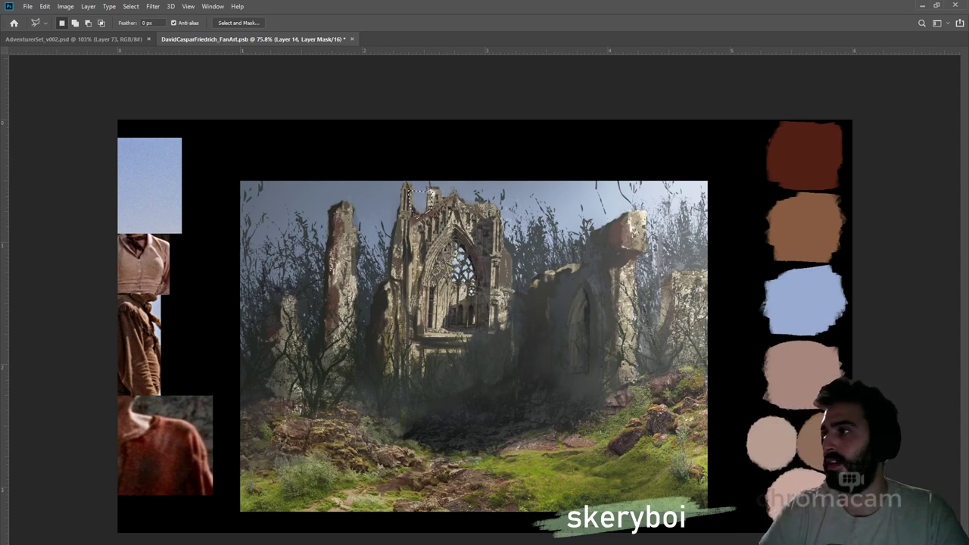
pyautogui.press('m')
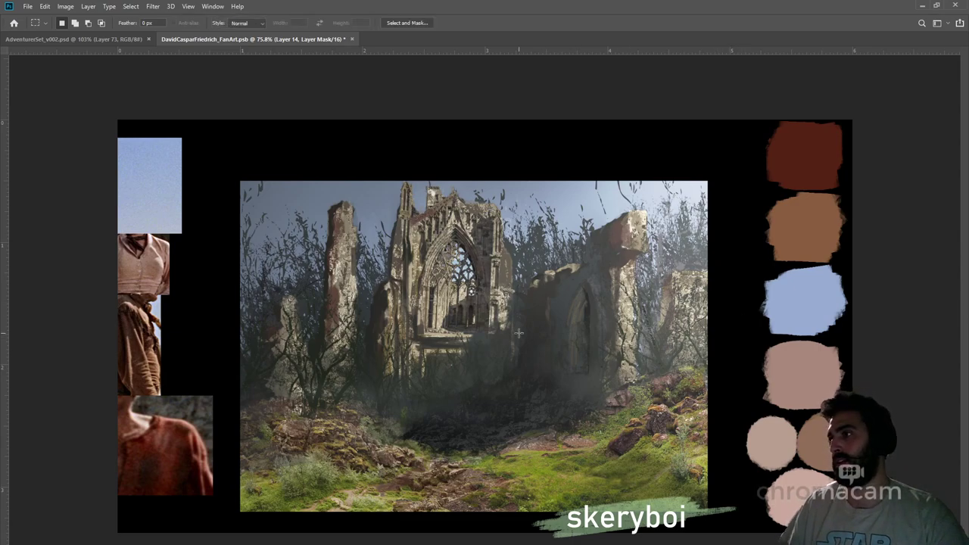
pyautogui.hotkey('ctrl', 's')
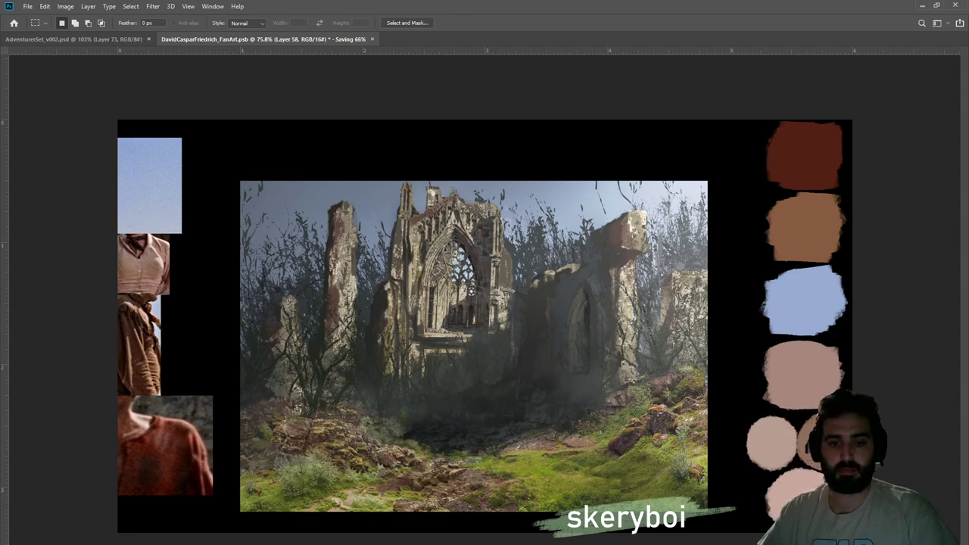
pyautogui.press('i')
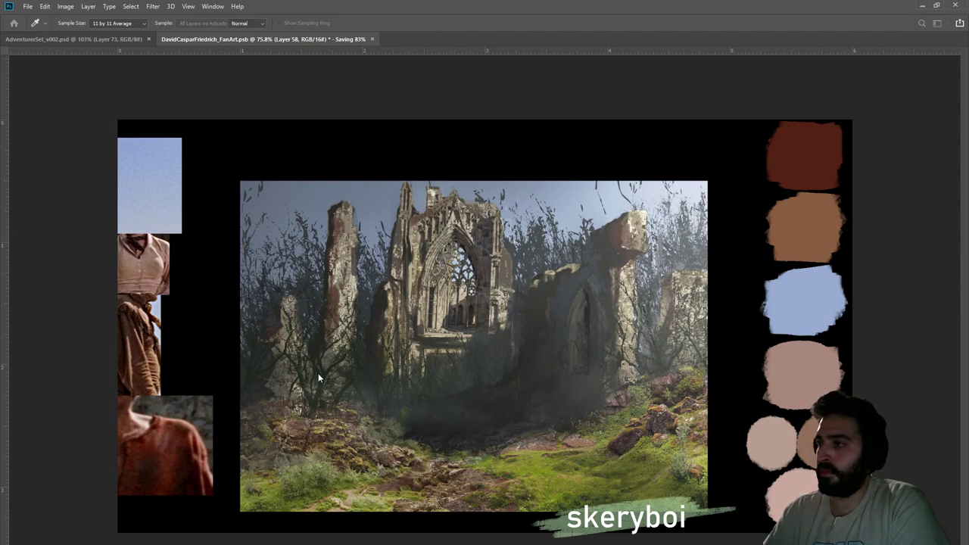
pyautogui.press('m')
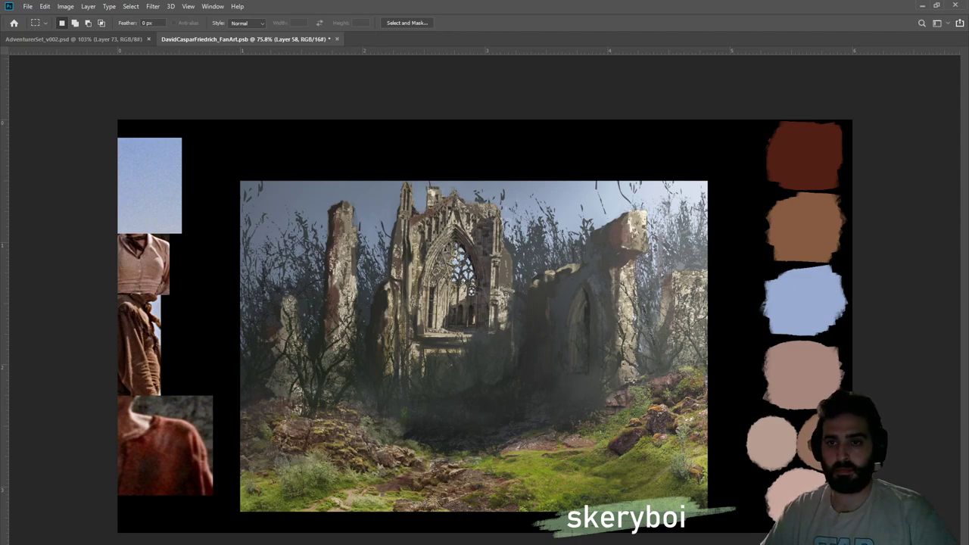
# Duplicate Layer 58, invert the copy's layer mask, and stretch the copy to 163% height, rotating and moving it over the shadowed wall
pyautogui.hotkey('ctrl', 'j')
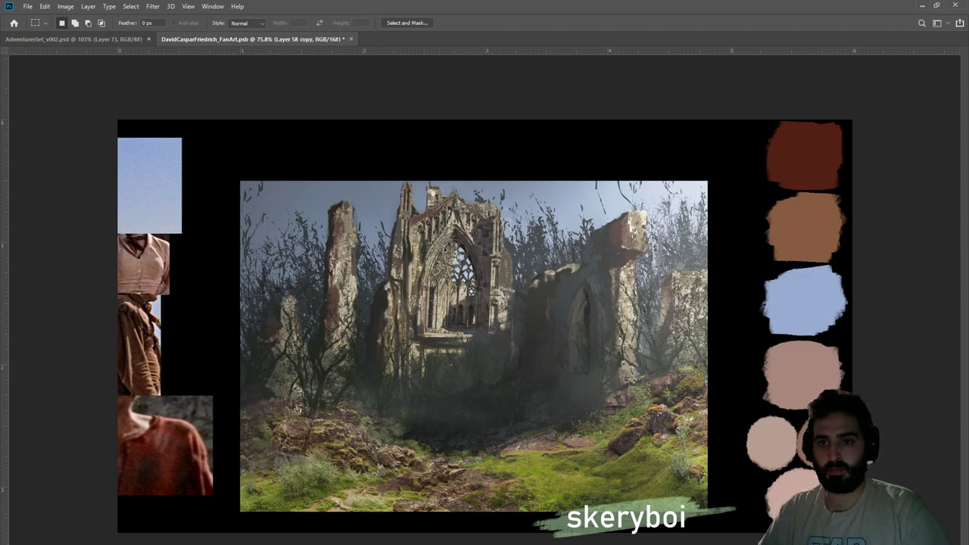
pyautogui.hotkey('ctrl', 'i')
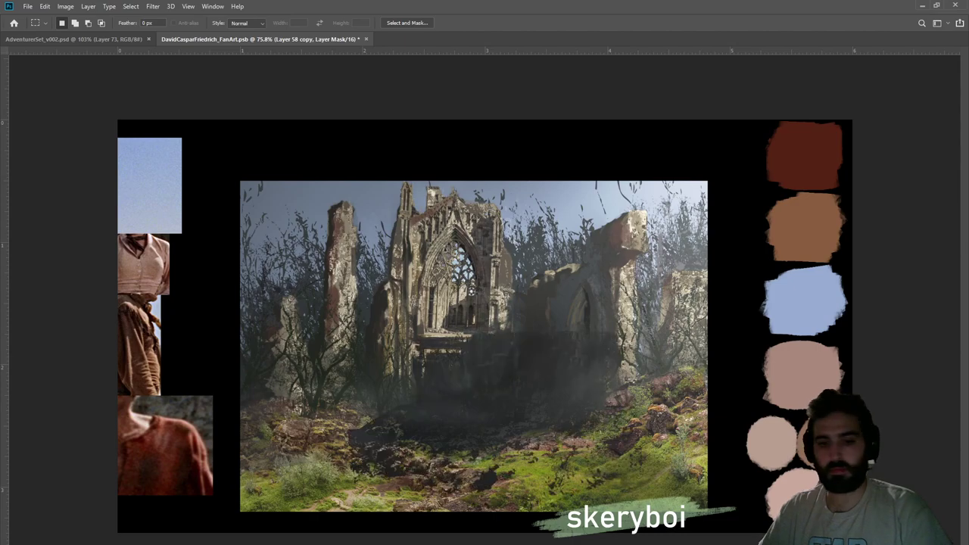
pyautogui.hotkey('ctrl', 't')
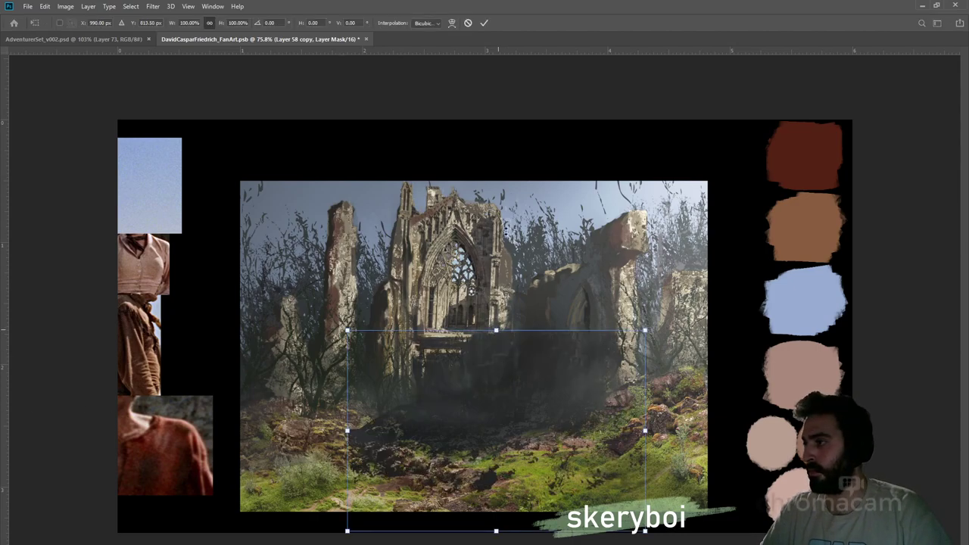
pyautogui.moveTo(495, 331); pyautogui.dragTo(471, 206)
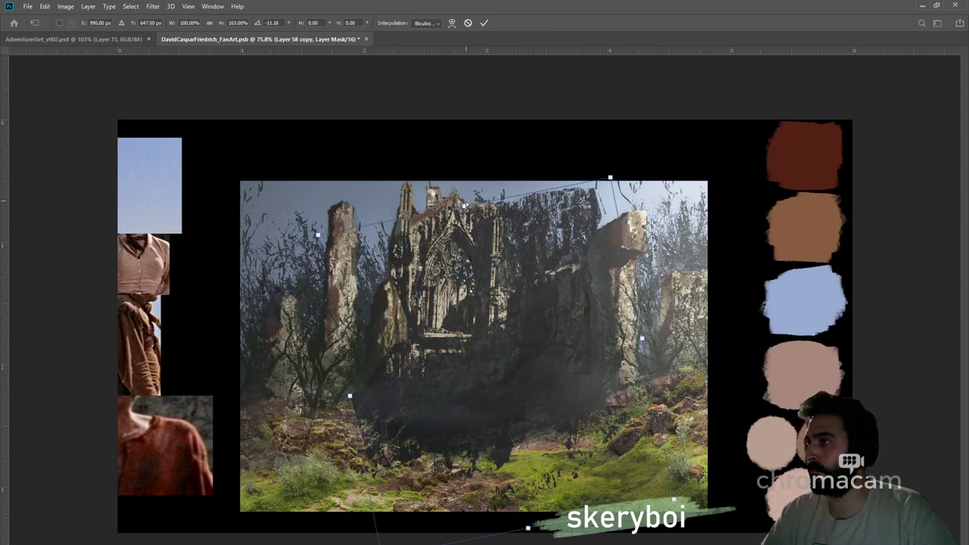
pyautogui.moveTo(471, 213); pyautogui.dragTo(570, 336)
pyautogui.press('Return')
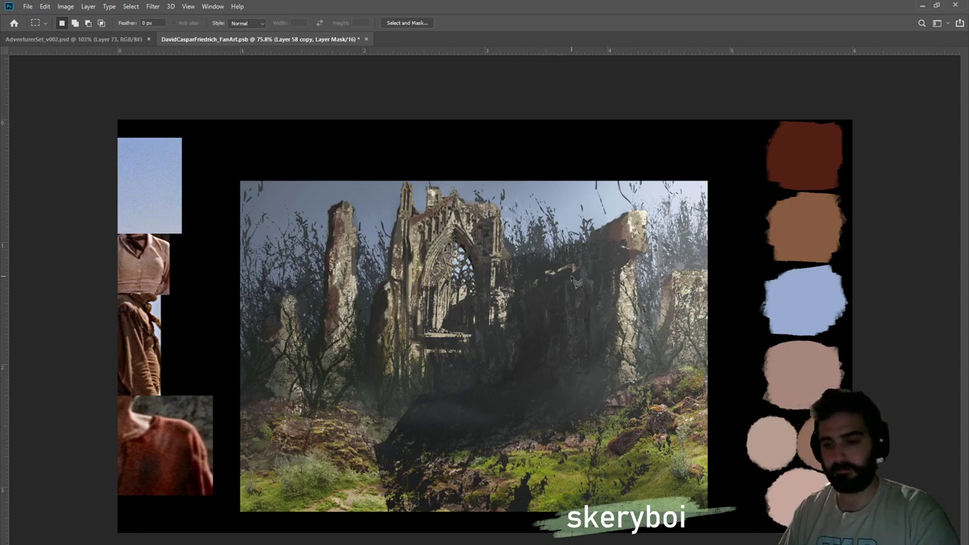
# Outline the shadowed wall beside the broken pillar and confine the copied stone texture to that outline on the layer mask
pyautogui.press('l')
pyautogui.moveTo(598, 251)
pyautogui.mouseDown()
pyautogui.moveTo(531, 287)
pyautogui.moveTo(525, 353)
pyautogui.mouseUp()
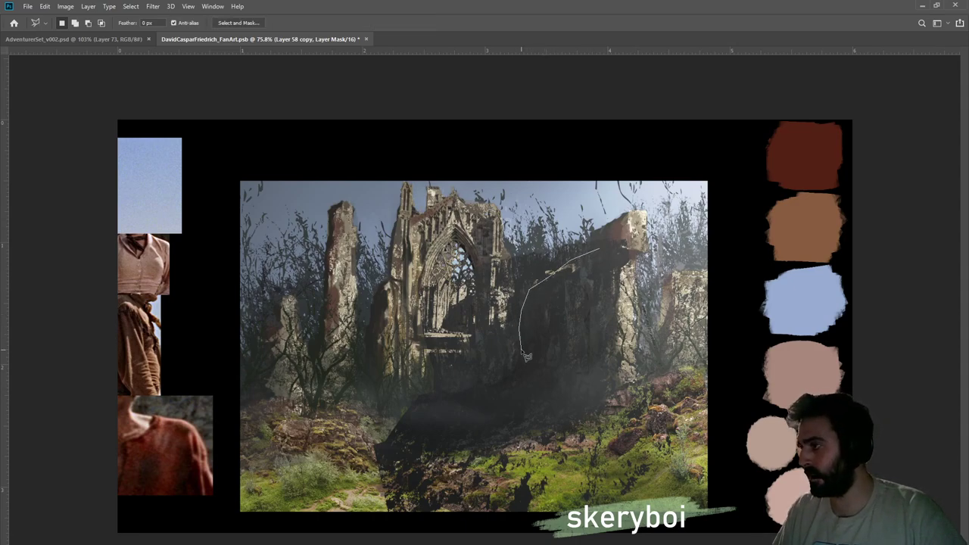
pyautogui.moveTo(534, 409)
pyautogui.mouseDown()
pyautogui.moveTo(591, 419)
pyautogui.moveTo(624, 379)
pyautogui.moveTo(633, 387)
pyautogui.moveTo(610, 251)
pyautogui.mouseUp()
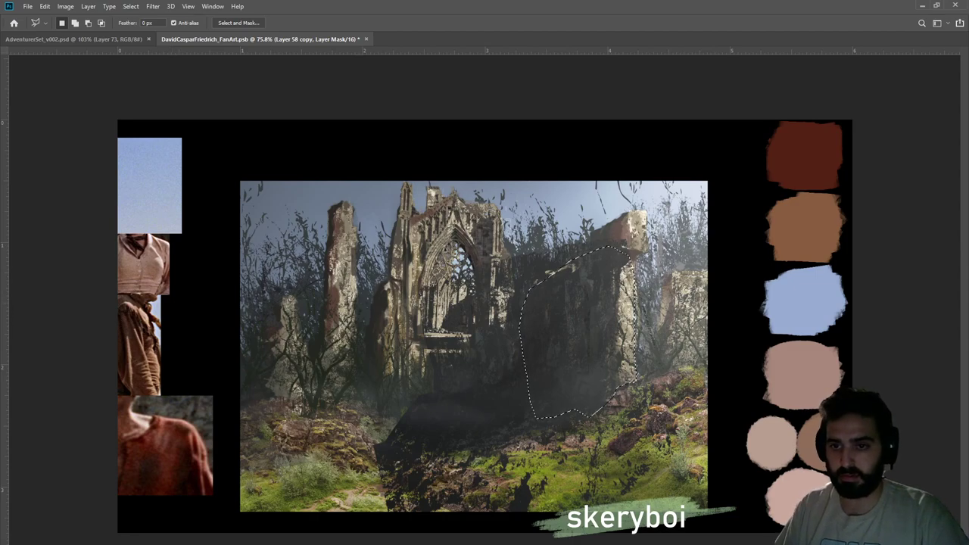
pyautogui.hotkey('ctrl', '2')
pyautogui.hotkey('ctrl', 'd')
pyautogui.hotkey('ctrl', 'i')
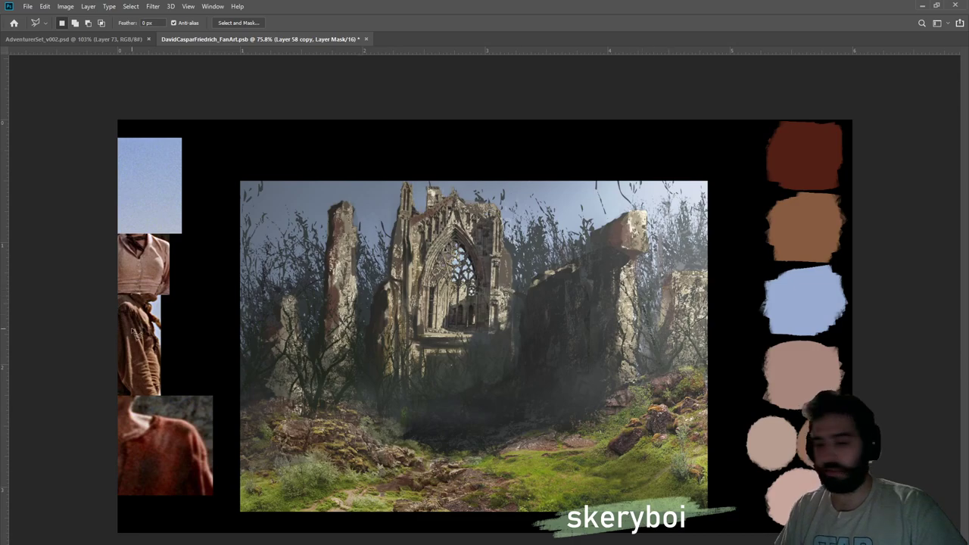
# Paint the Layer 58 copy's mask at 90% opacity to blend the dark stone along the wall, beneath the window and inside the arch
pyautogui.press('b')
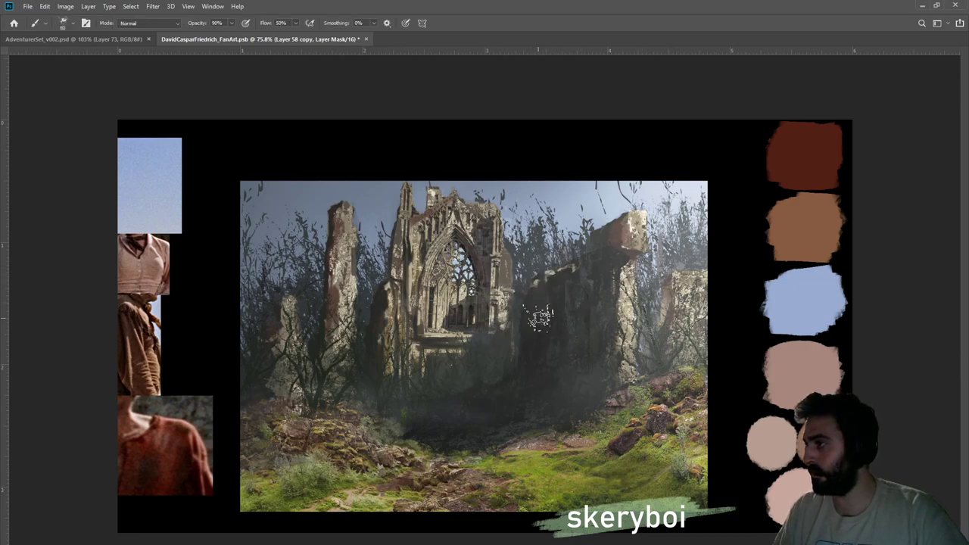
pyautogui.moveTo(560, 281)
pyautogui.mouseDown()
pyautogui.moveTo(526, 353)
pyautogui.moveTo(560, 238)
pyautogui.moveTo(583, 222)
pyautogui.moveTo(621, 221)
pyautogui.moveTo(604, 258)
pyautogui.moveTo(594, 252)
pyautogui.moveTo(589, 263)
pyautogui.moveTo(608, 259)
pyautogui.mouseUp()
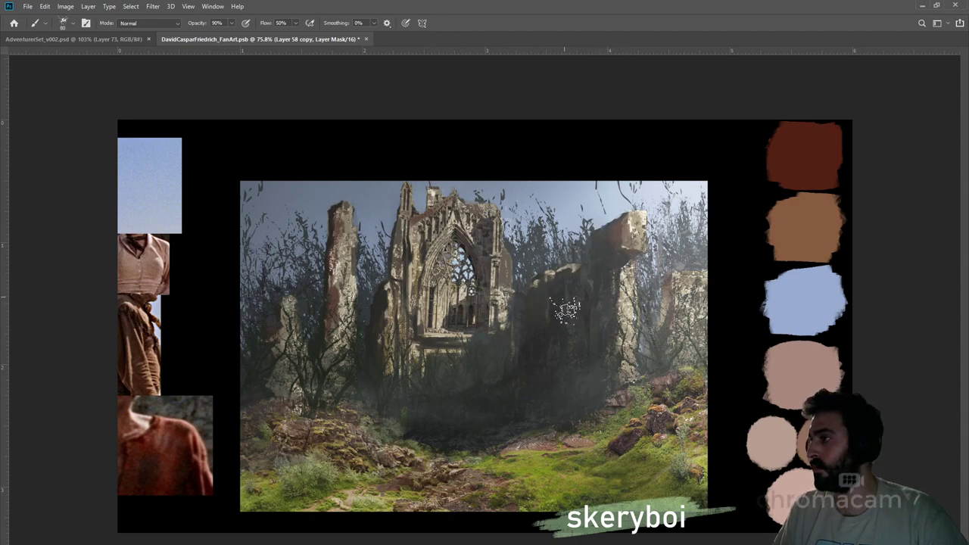
pyautogui.moveTo(535, 292)
pyautogui.mouseDown()
pyautogui.moveTo(548, 366)
pyautogui.moveTo(557, 351)
pyautogui.moveTo(532, 291)
pyautogui.moveTo(543, 397)
pyautogui.moveTo(514, 318)
pyautogui.moveTo(502, 384)
pyautogui.moveTo(484, 358)
pyautogui.moveTo(457, 409)
pyautogui.moveTo(456, 379)
pyautogui.moveTo(424, 439)
pyautogui.moveTo(508, 331)
pyautogui.moveTo(447, 390)
pyautogui.mouseUp()
pyautogui.moveTo(457, 332); pyautogui.dragTo(466, 382)
pyautogui.moveTo(450, 322); pyautogui.dragTo(435, 389)
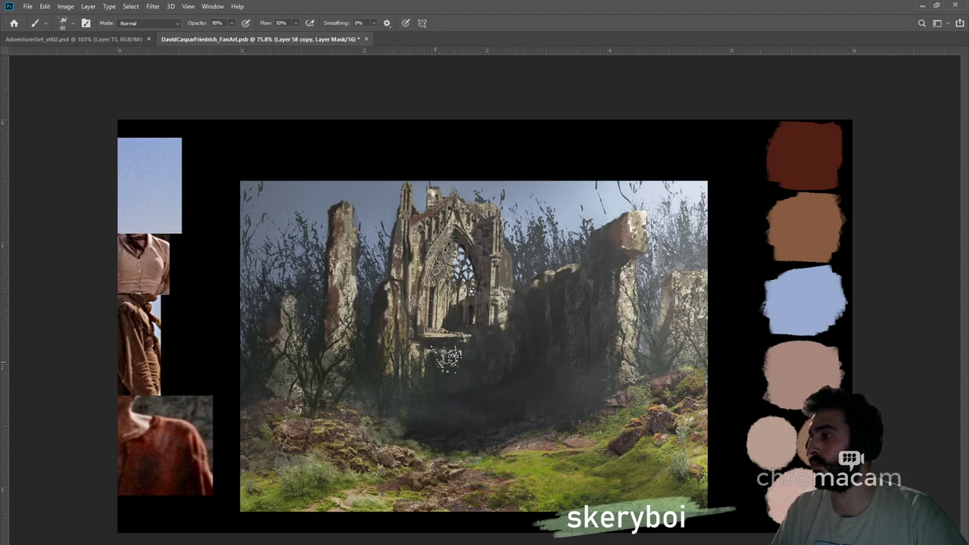
pyautogui.moveTo(435, 293); pyautogui.dragTo(431, 327)
pyautogui.moveTo(424, 282); pyautogui.dragTo(429, 321)
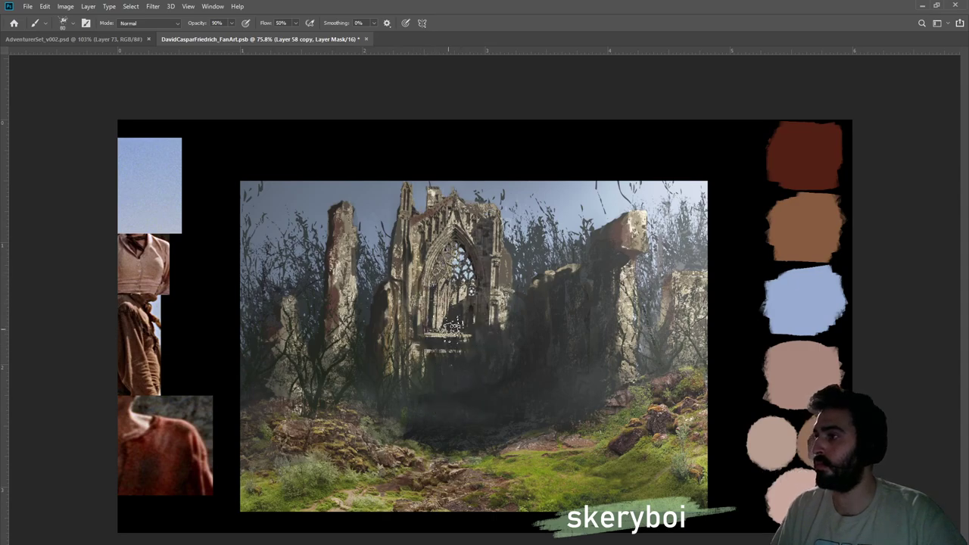
pyautogui.moveTo(533, 332)
pyautogui.mouseDown()
pyautogui.moveTo(500, 310)
pyautogui.moveTo(506, 344)
pyautogui.moveTo(496, 322)
pyautogui.mouseUp()
pyautogui.moveTo(460, 376)
pyautogui.mouseDown()
pyautogui.moveTo(510, 372)
pyautogui.moveTo(560, 336)
pyautogui.moveTo(466, 399)
pyautogui.moveTo(487, 396)
pyautogui.moveTo(476, 406)
pyautogui.moveTo(386, 406)
pyautogui.moveTo(547, 389)
pyautogui.moveTo(416, 395)
pyautogui.moveTo(552, 395)
pyautogui.moveTo(613, 300)
pyautogui.moveTo(528, 418)
pyautogui.moveTo(550, 312)
pyautogui.moveTo(507, 422)
pyautogui.moveTo(501, 395)
pyautogui.moveTo(516, 324)
pyautogui.moveTo(511, 392)
pyautogui.moveTo(514, 346)
pyautogui.mouseUp()
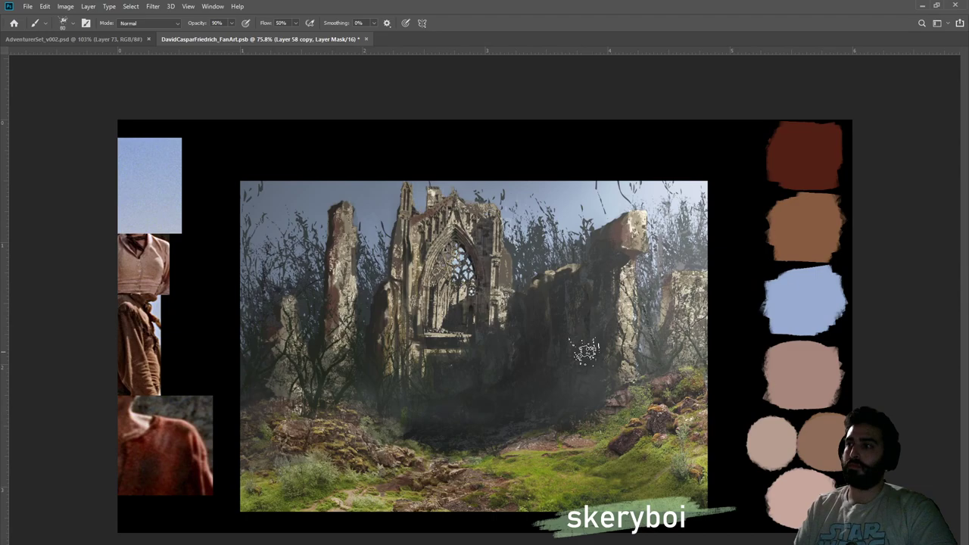
pyautogui.press('z')
pyautogui.moveTo(557, 362); pyautogui.dragTo(514, 363)
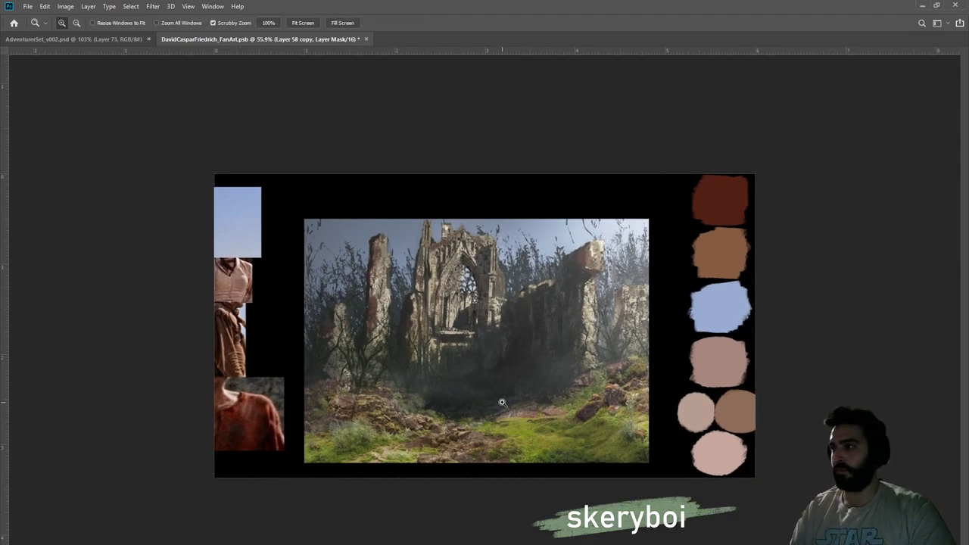
pyautogui.moveTo(468, 389); pyautogui.dragTo(511, 388)
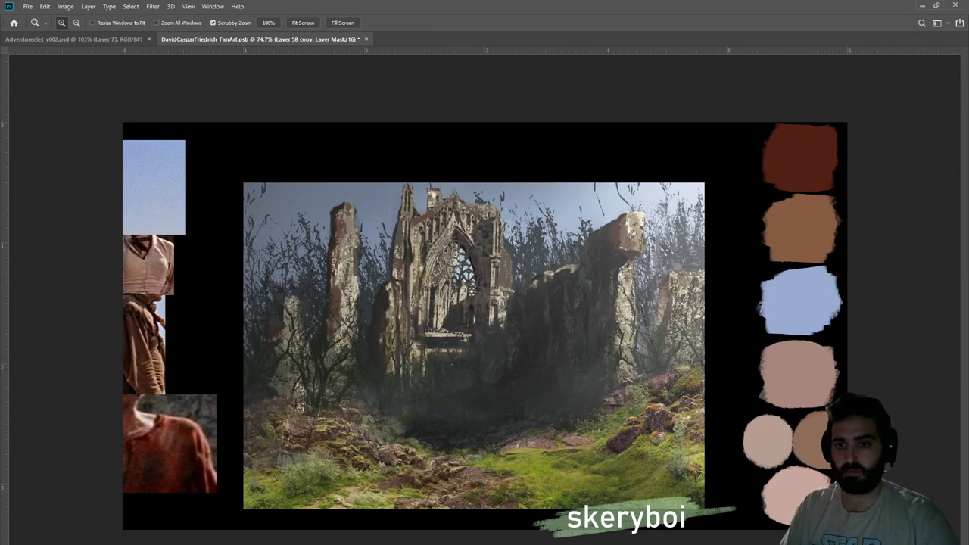
# Add dark haze on Layer 65 over the ground before the ruins, and thin it with the Eraser at 40% opacity
pyautogui.hotkey('alt', '[')
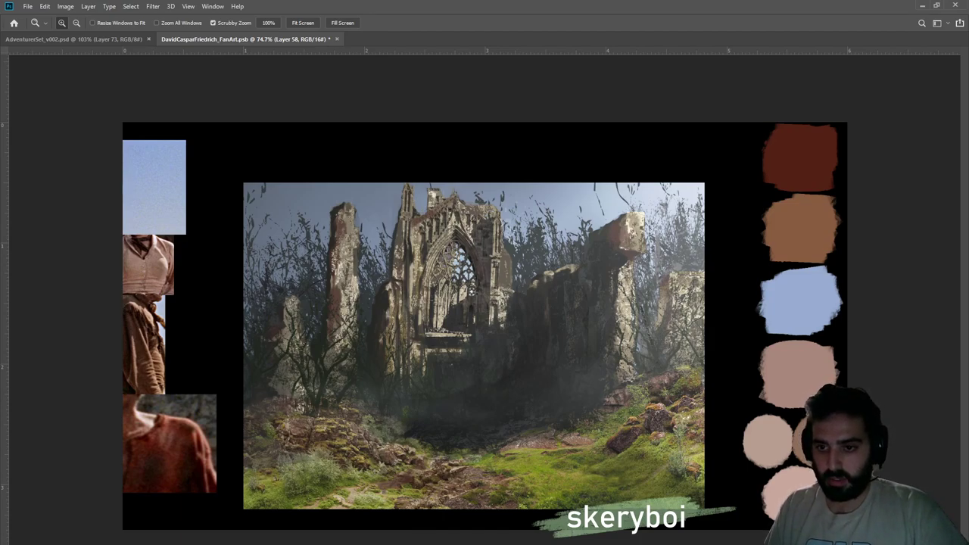
pyautogui.press('alt')
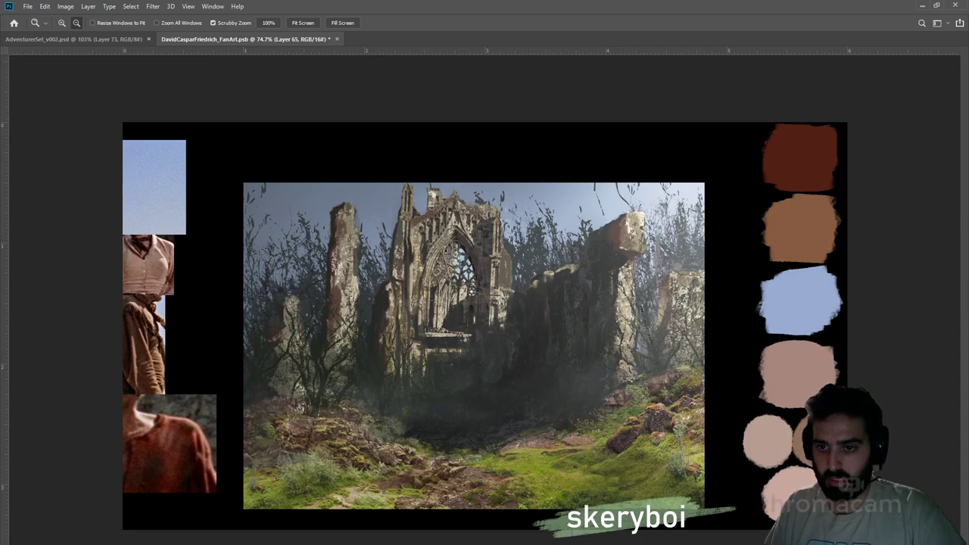
pyautogui.press('b')
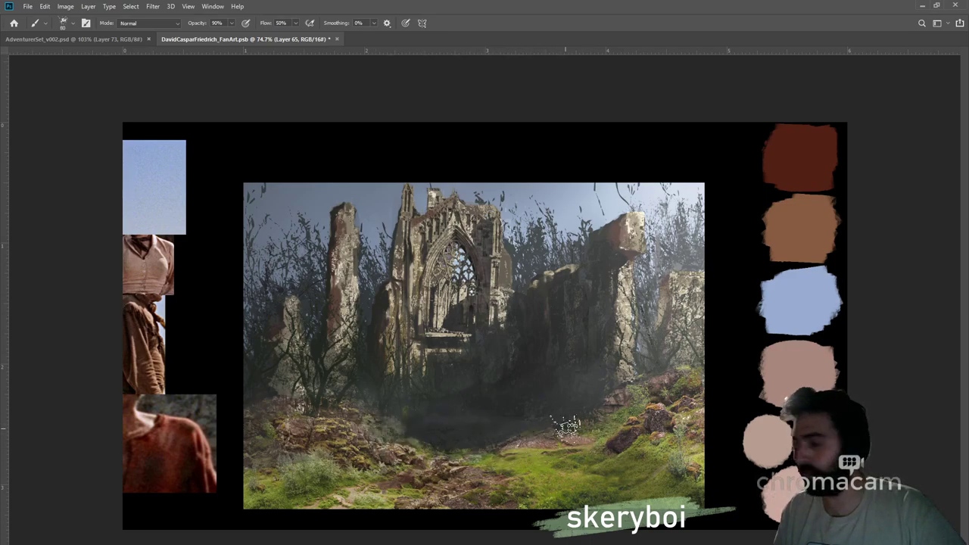
pyautogui.press('e')
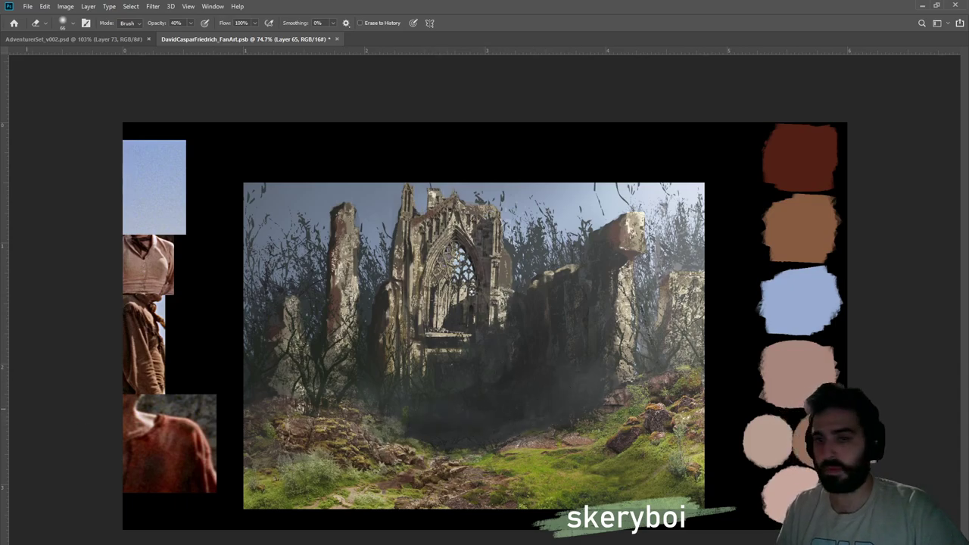
pyautogui.moveTo(414, 430); pyautogui.dragTo(451, 435)
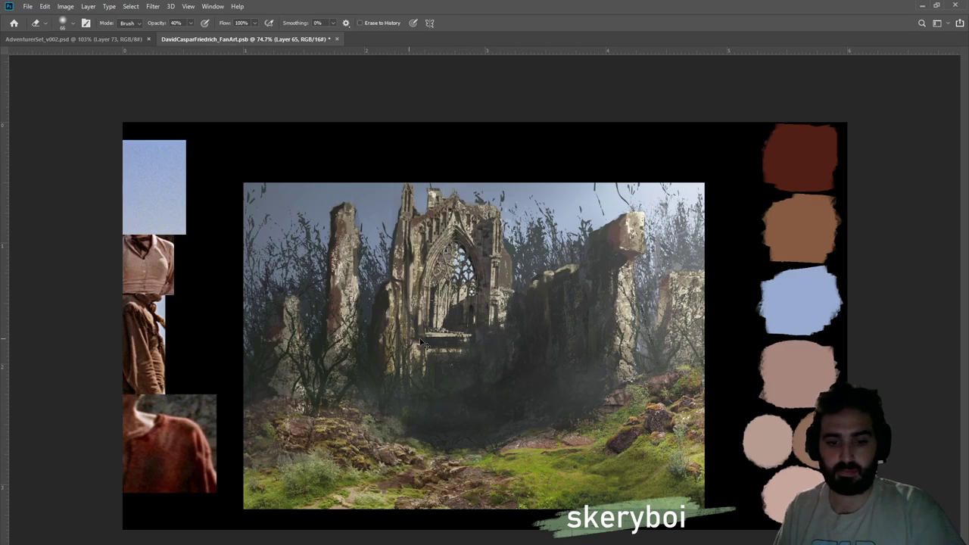
pyautogui.press('i')
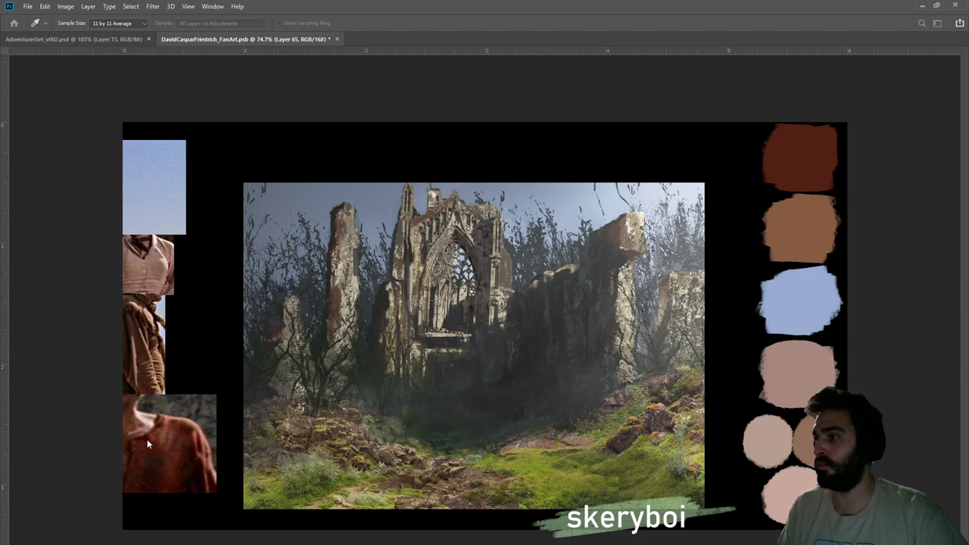
pyautogui.press('e')
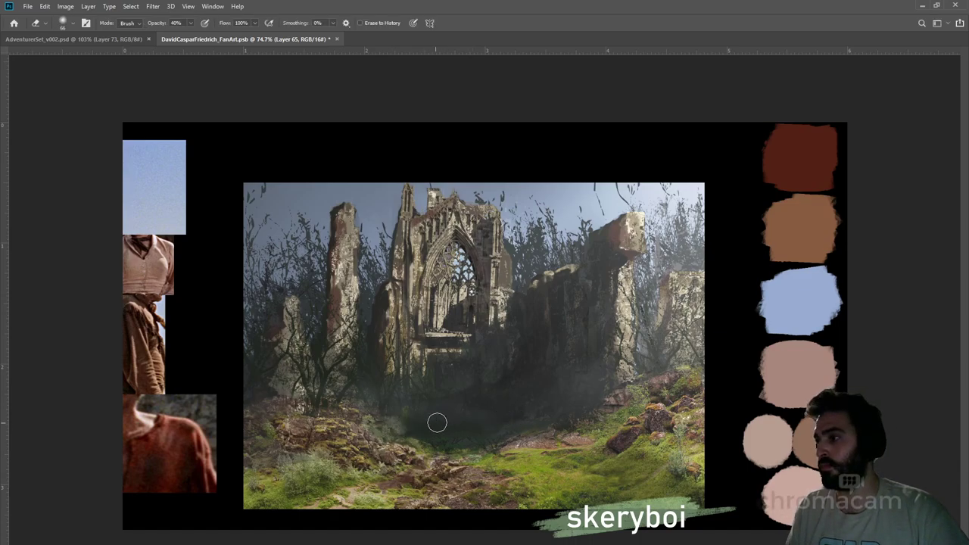
pyautogui.press('z')
pyautogui.moveTo(489, 359)
pyautogui.mouseDown()
pyautogui.moveTo(471, 367)
pyautogui.moveTo(551, 349)
pyautogui.mouseUp()
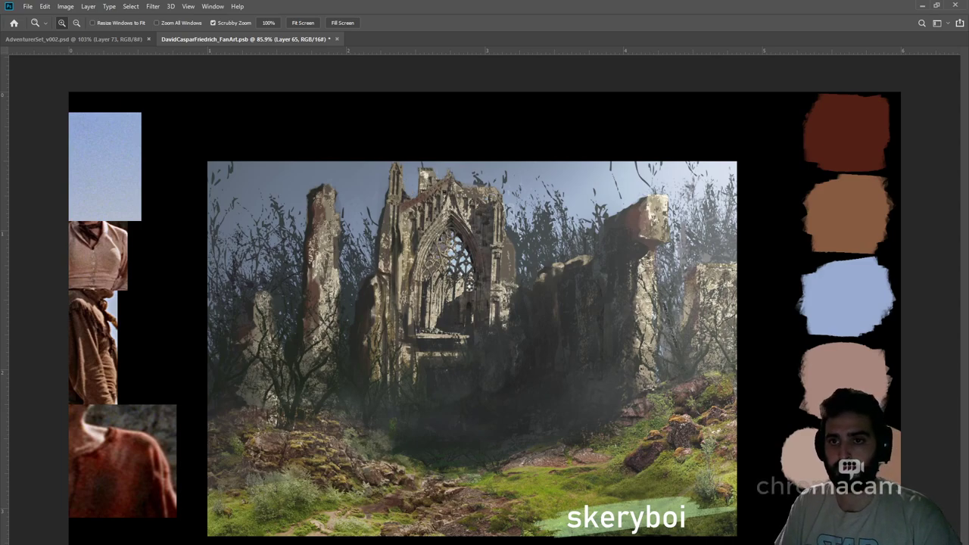
# Make a rectangular selection around the painting and add a Levels adjustment layer masked to that area above the Work group
pyautogui.hotkey('alt', '[')
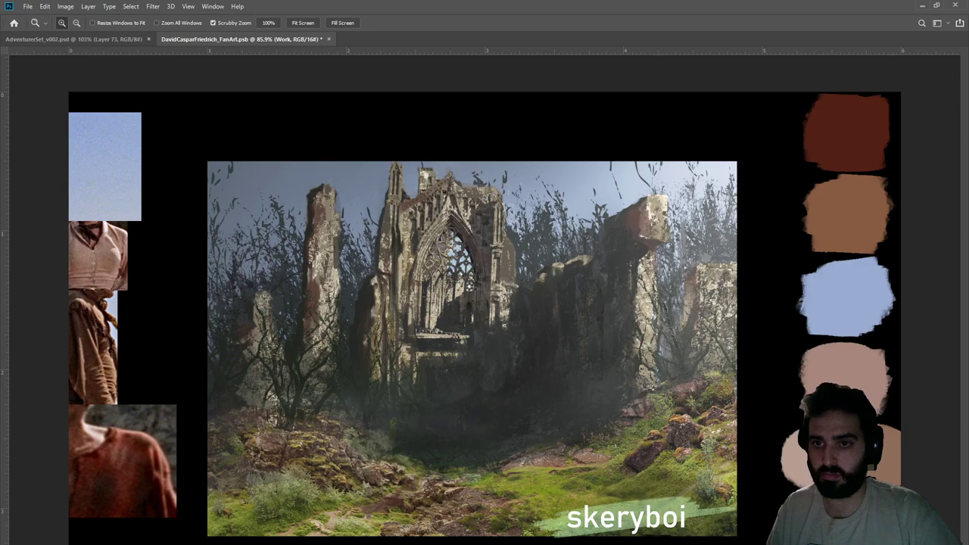
pyautogui.hotkey('ctrl', 'alt', 'shift', 'n')
pyautogui.press('m')
pyautogui.moveTo(205, 159)
pyautogui.mouseDown()
pyautogui.moveTo(397, 361)
pyautogui.moveTo(720, 539)
pyautogui.moveTo(739, 539)
pyautogui.mouseUp()
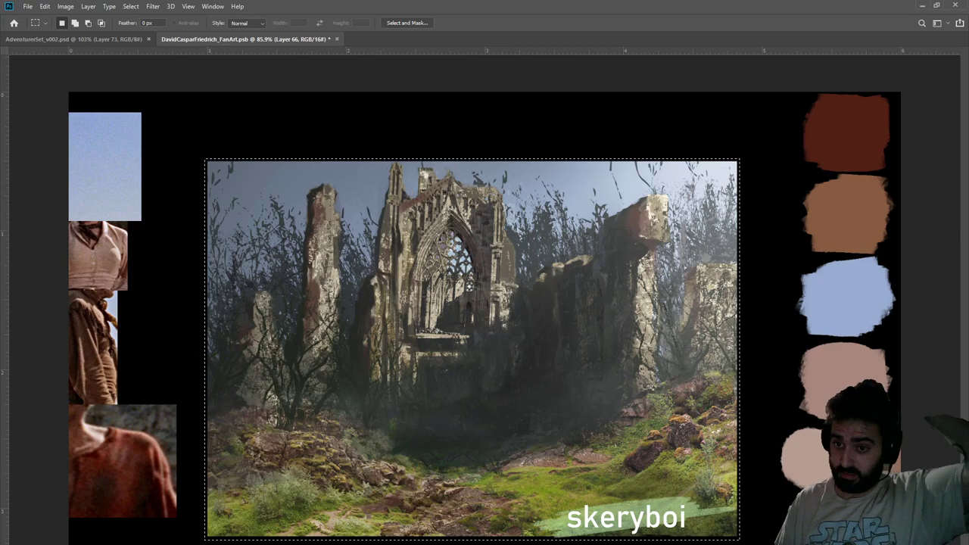
pyautogui.hotkey('ctrl', 'l')
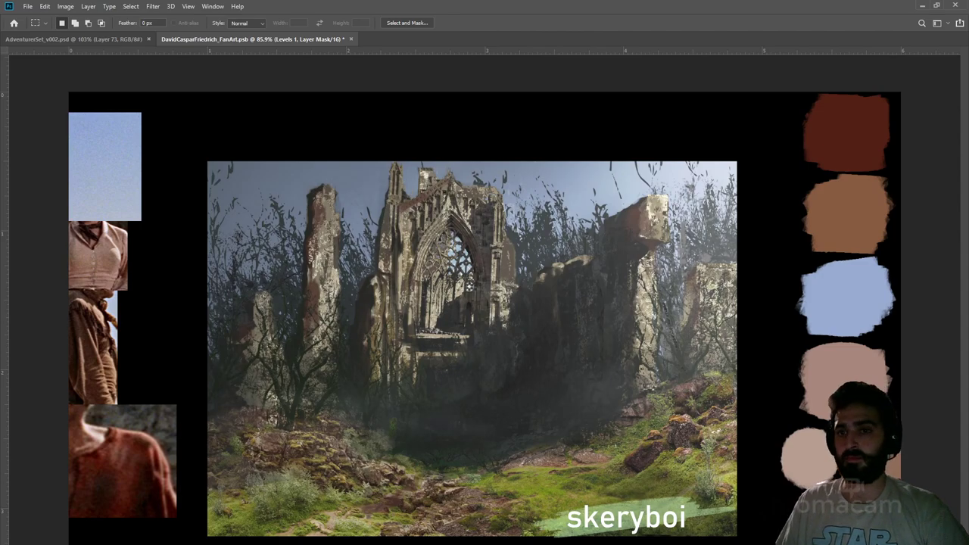
pyautogui.hotkey('ctrl', 'd')
pyautogui.hotkey('ctrl', 'shift', 'd')
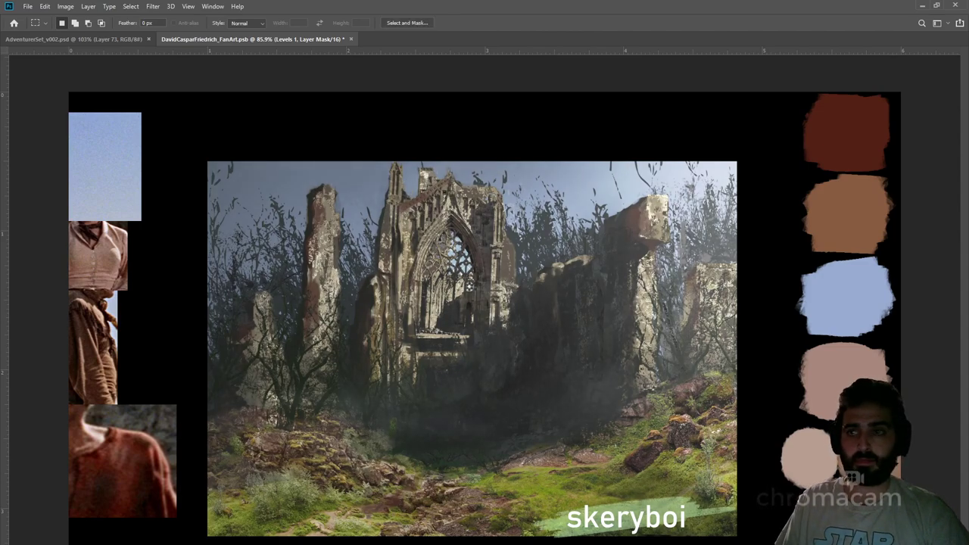
pyautogui.hotkey('ctrl', 'd')
pyautogui.hotkey('ctrl', 'shift', 'd')
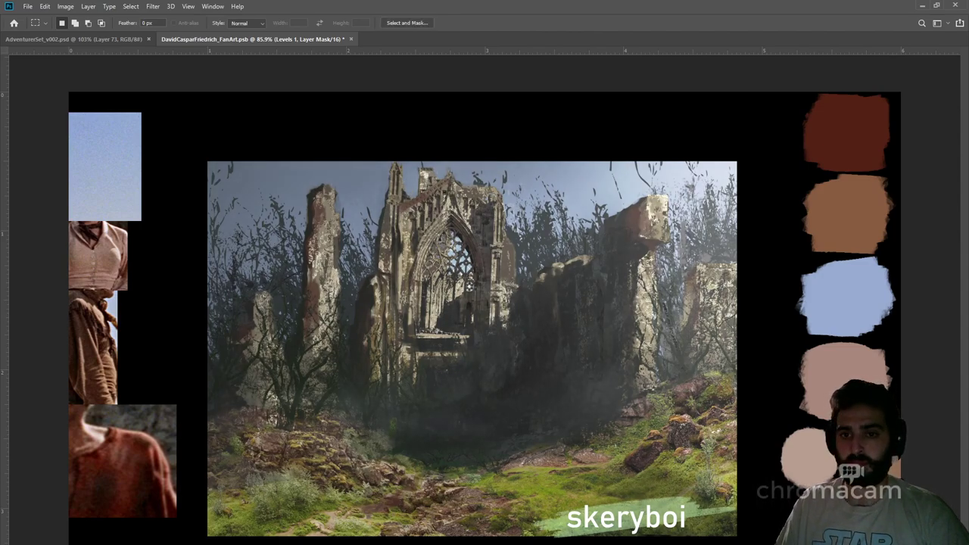
# Brighten the painting's highlights with the Levels 1 adjustment and compare the result against the original tones
pyautogui.hotkey('ctrl', 'z')
pyautogui.hotkey('ctrl', 'shift', 'z')
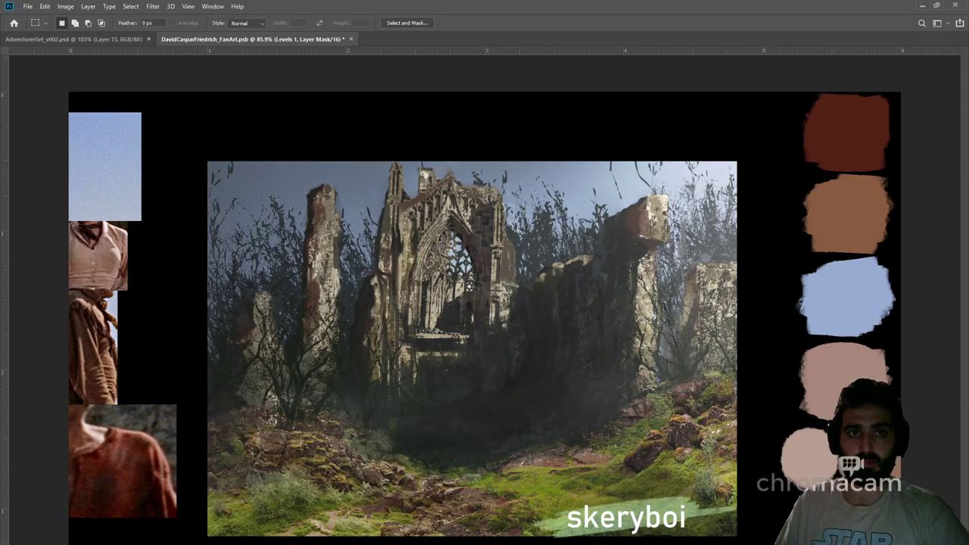
pyautogui.hotkey('ctrl', 'z')
pyautogui.hotkey('ctrl', 'shift', 'z')
pyautogui.hotkey('ctrl', 'z')
pyautogui.hotkey('ctrl', 'shift', 'z')
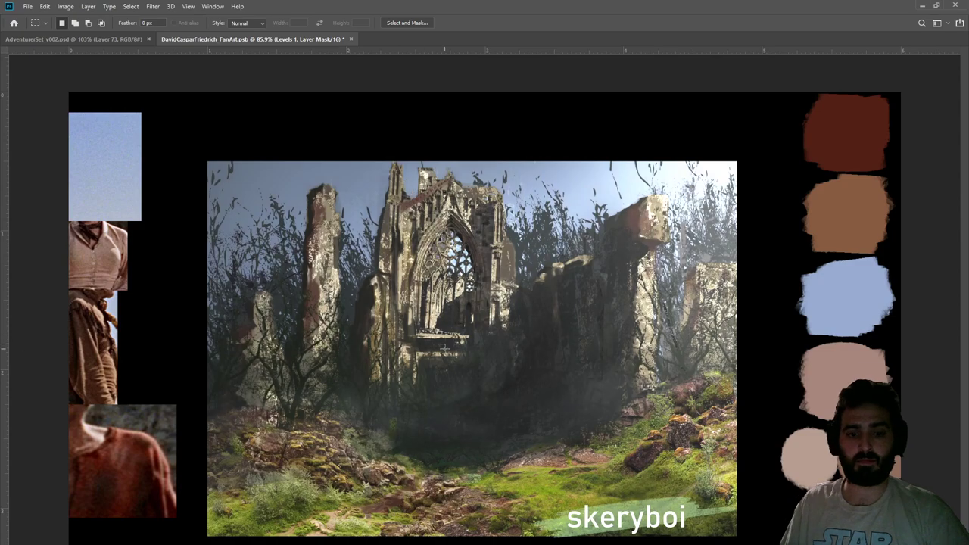
# Examine the painting's values in a greyscale proof view with the Levels 1 adjustment on and off
pyautogui.hotkey('ctrl', 'y')
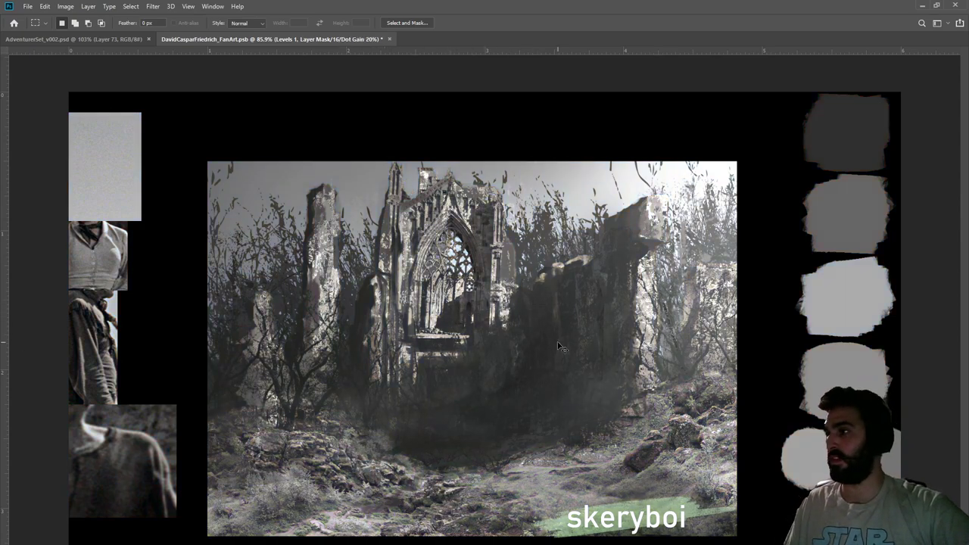
pyautogui.hotkey('ctrl', 'y')
pyautogui.hotkey('ctrl', 'y')
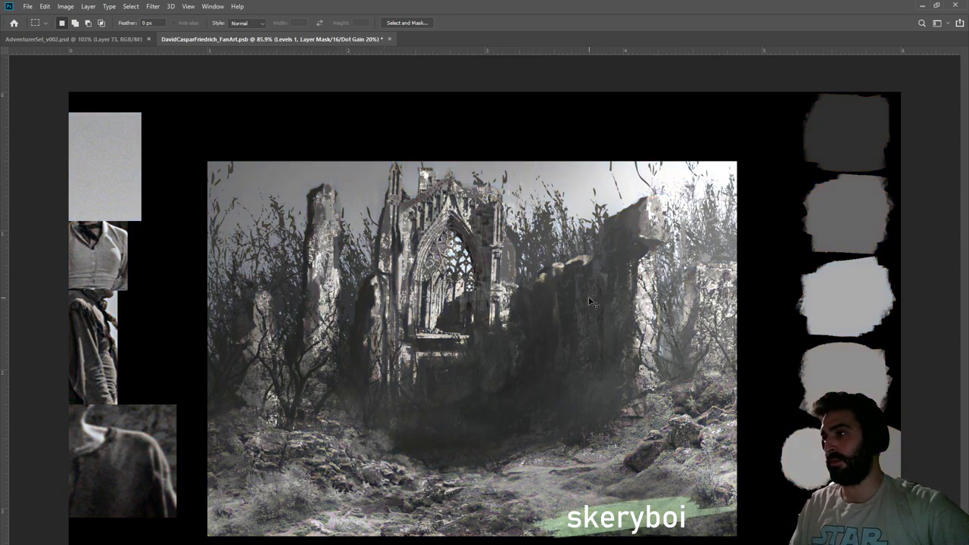
pyautogui.hotkey('ctrl', ',')
pyautogui.hotkey('ctrl', ',')
pyautogui.hotkey('ctrl', ',')
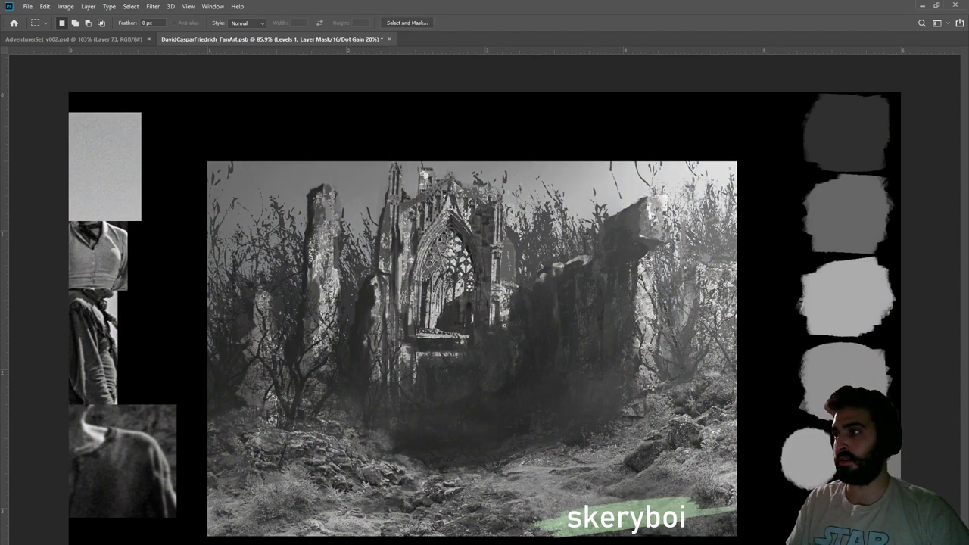
pyautogui.hotkey('ctrl', ',')
pyautogui.hotkey('ctrl', '2')
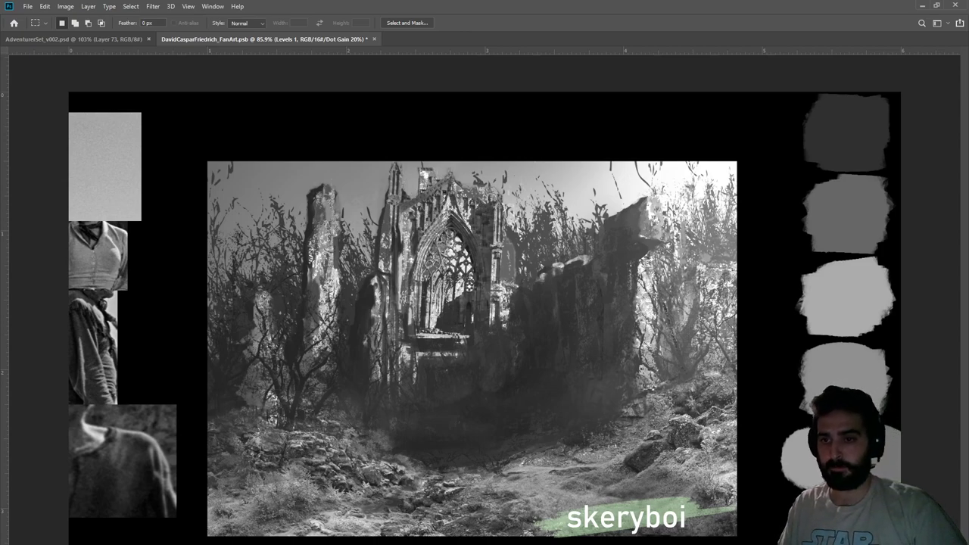
# Return to the colour view and add a Color Balance adjustment layer shifting the shadows toward magenta and blue
pyautogui.hotkey('alt', ']')
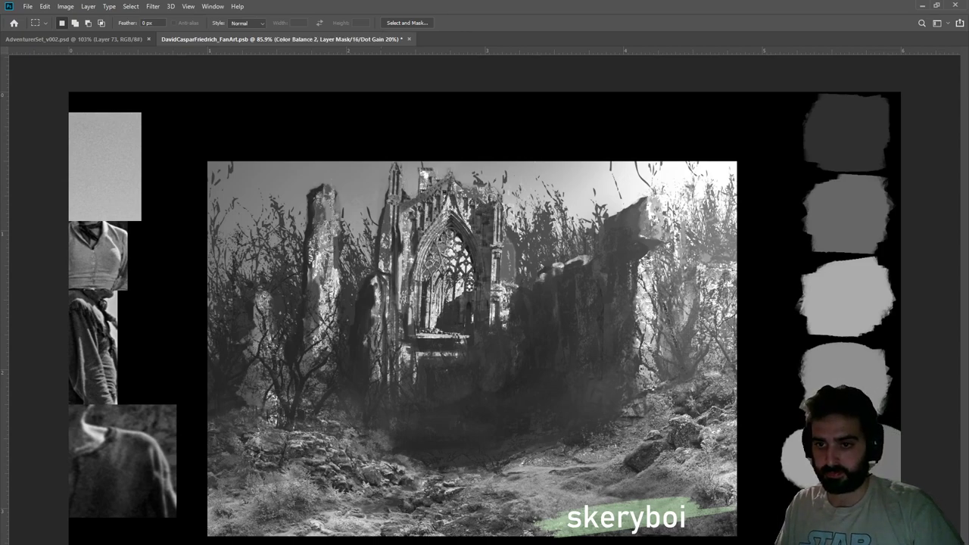
pyautogui.hotkey('ctrl', 'y')
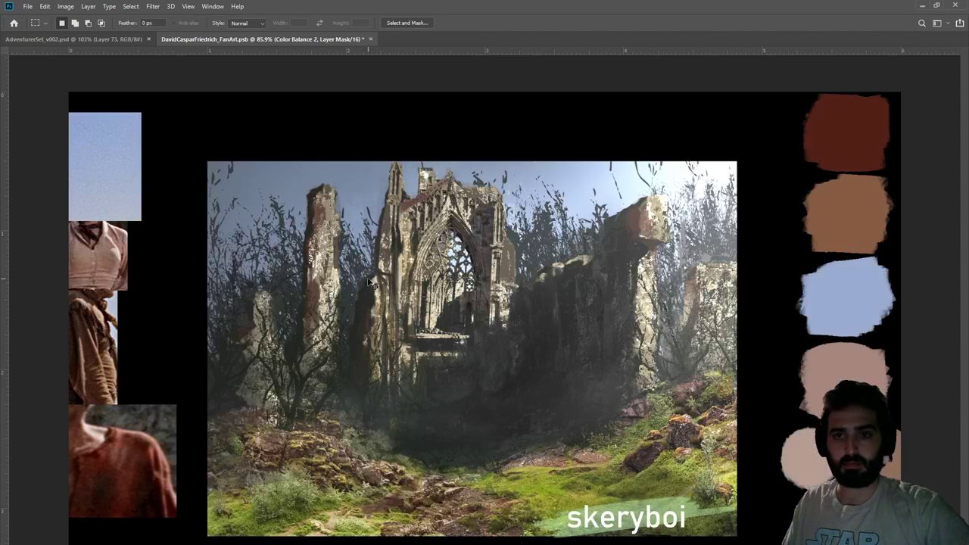
pyautogui.hotkey('ctrl', '2')
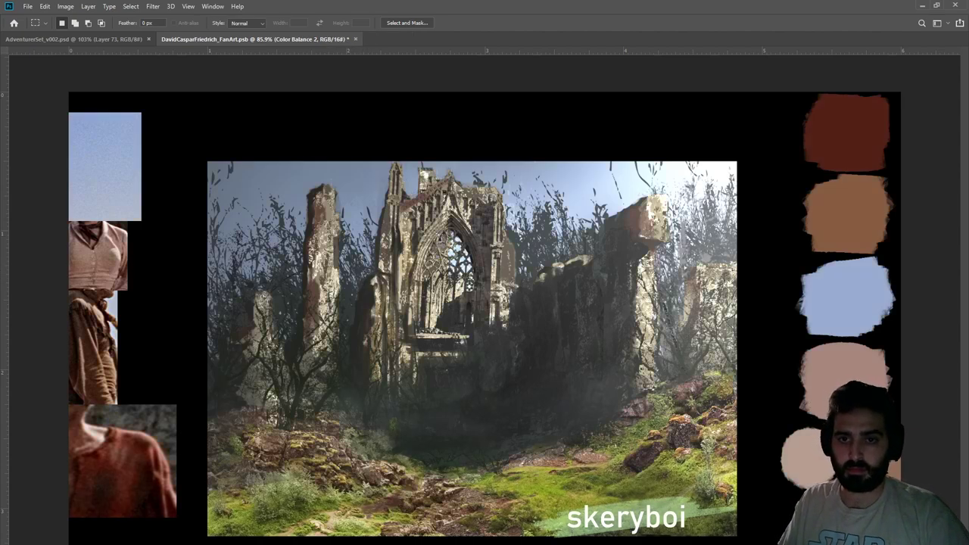
pyautogui.hotkey('ctrl', ',')
pyautogui.hotkey('ctrl', ',')
pyautogui.hotkey('ctrl', ',')
pyautogui.hotkey('ctrl', ',')
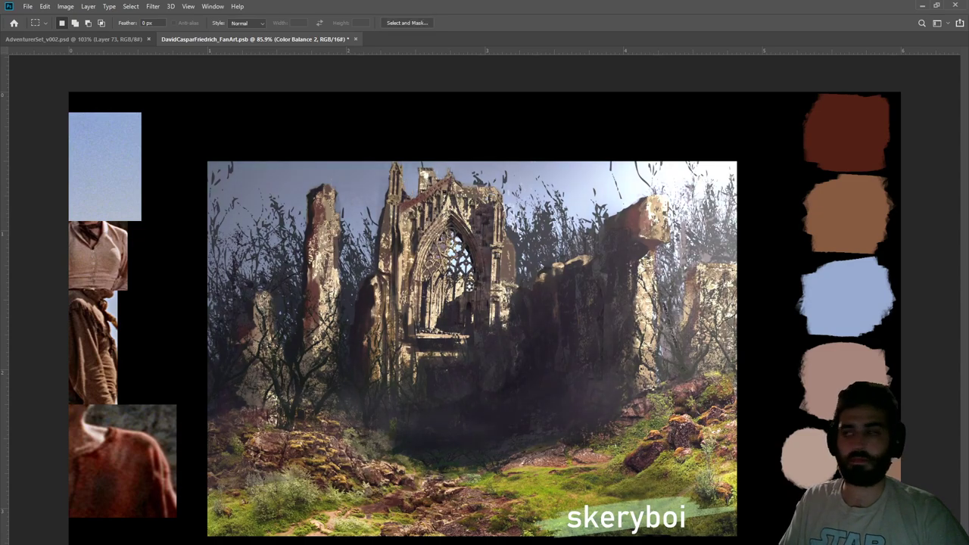
# Compare the painting with and without the Color Balance 2 adjustment
pyautogui.hotkey('ctrl', ',')
pyautogui.hotkey('ctrl', ',')
pyautogui.hotkey('ctrl', ',')
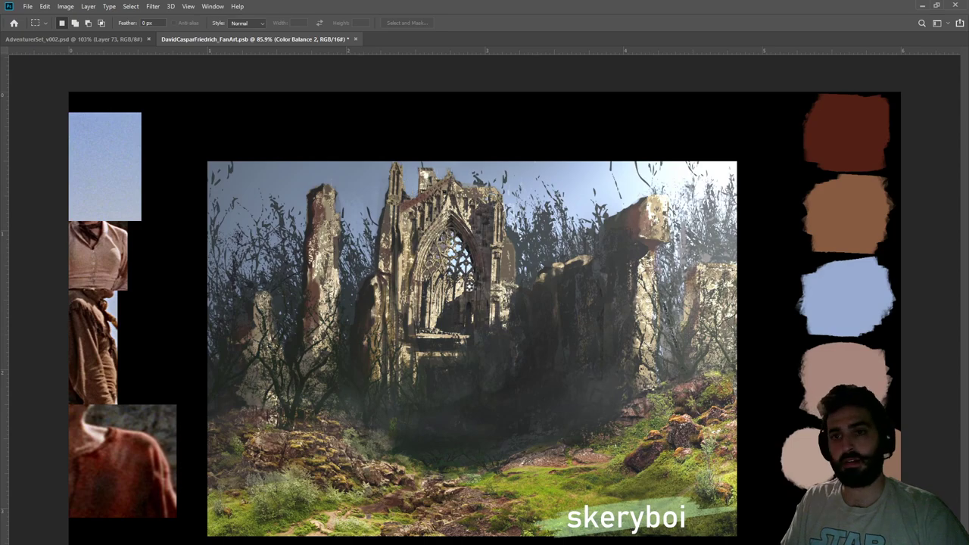
pyautogui.hotkey('ctrl', ',')
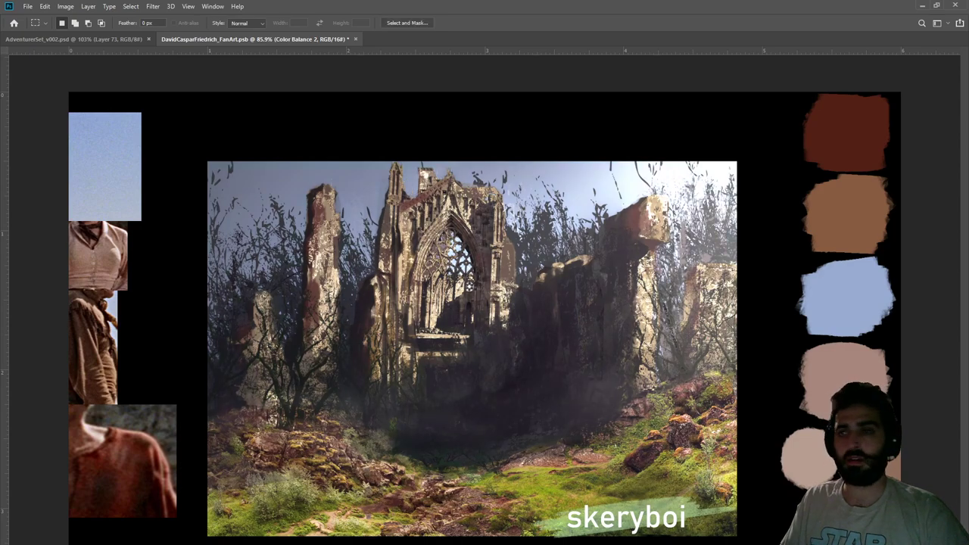
pyautogui.hotkey('ctrl', ',')
pyautogui.hotkey('ctrl', ',')
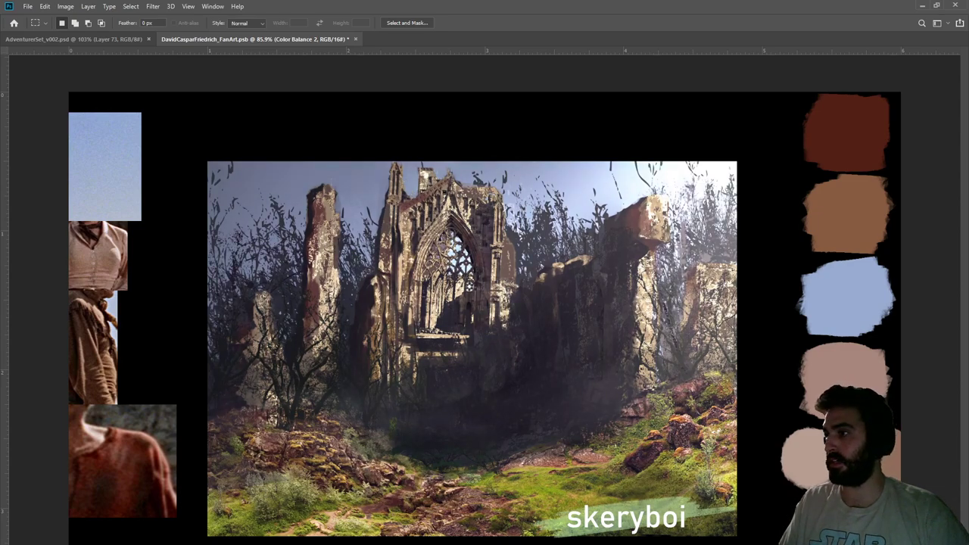
pyautogui.hotkey('ctrl', ',')
pyautogui.hotkey('ctrl', ',')
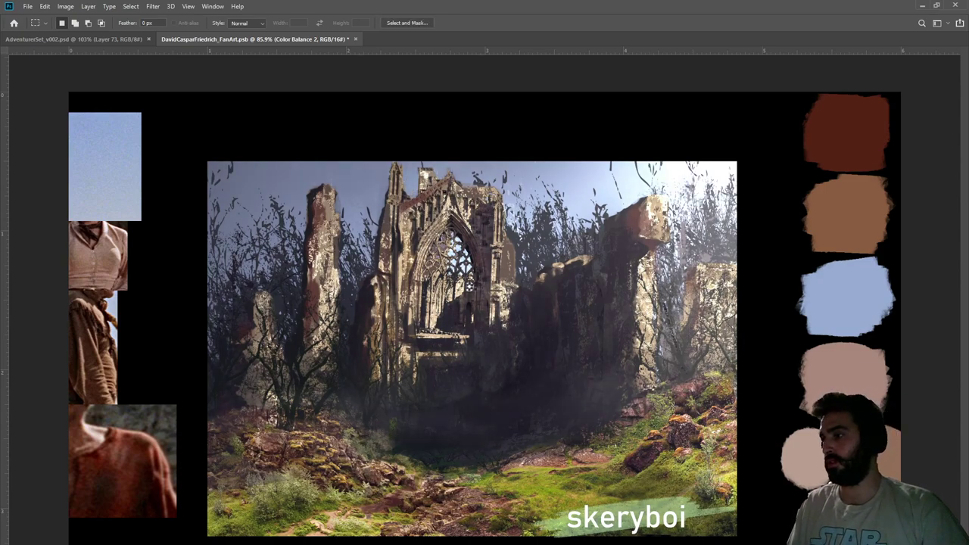
# Clear the old selection and outline the shadowed ground in front of the ruins with the Polygonal Lasso
pyautogui.moveTo(541, 398); pyautogui.dragTo(616, 398)
pyautogui.moveTo(571, 373); pyautogui.dragTo(572, 328)
pyautogui.hotkey('ctrl', 'd')
pyautogui.press('z')
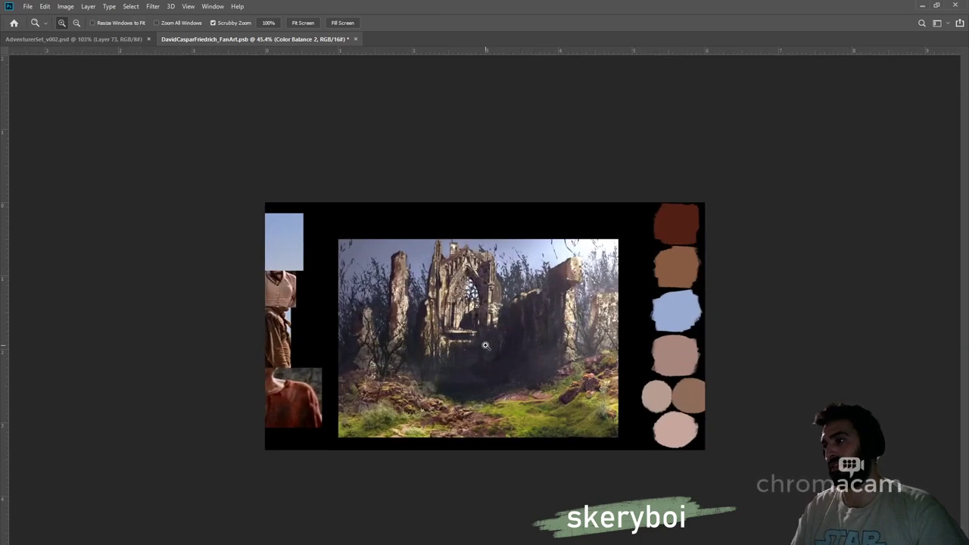
pyautogui.moveTo(486, 346); pyautogui.dragTo(591, 368)
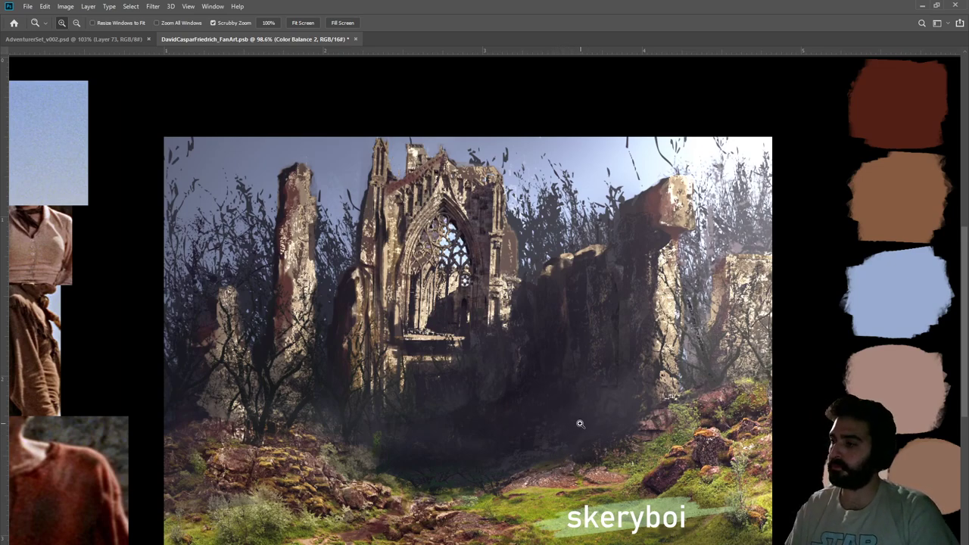
pyautogui.moveTo(497, 473); pyautogui.dragTo(574, 437)
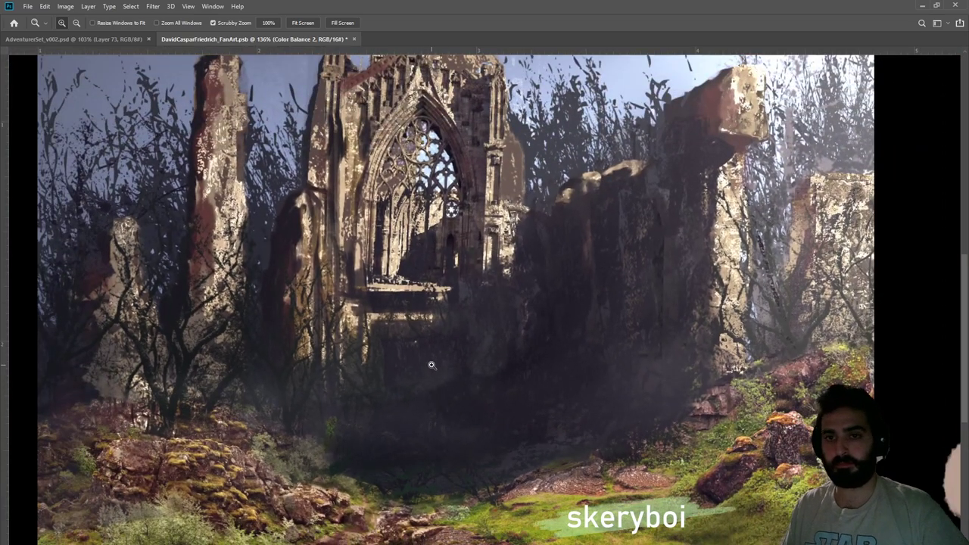
pyautogui.press('l')
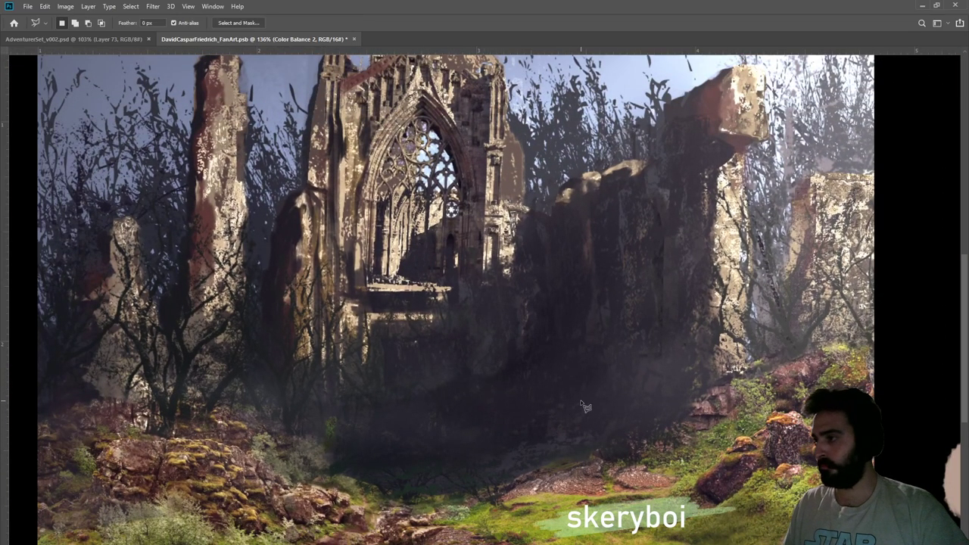
pyautogui.moveTo(687, 394)
pyautogui.mouseDown()
pyautogui.moveTo(534, 392)
pyautogui.moveTo(468, 423)
pyautogui.moveTo(332, 442)
pyautogui.moveTo(299, 476)
pyautogui.moveTo(419, 512)
pyautogui.moveTo(465, 507)
pyautogui.moveTo(555, 462)
pyautogui.moveTo(597, 457)
pyautogui.moveTo(687, 396)
pyautogui.mouseUp()
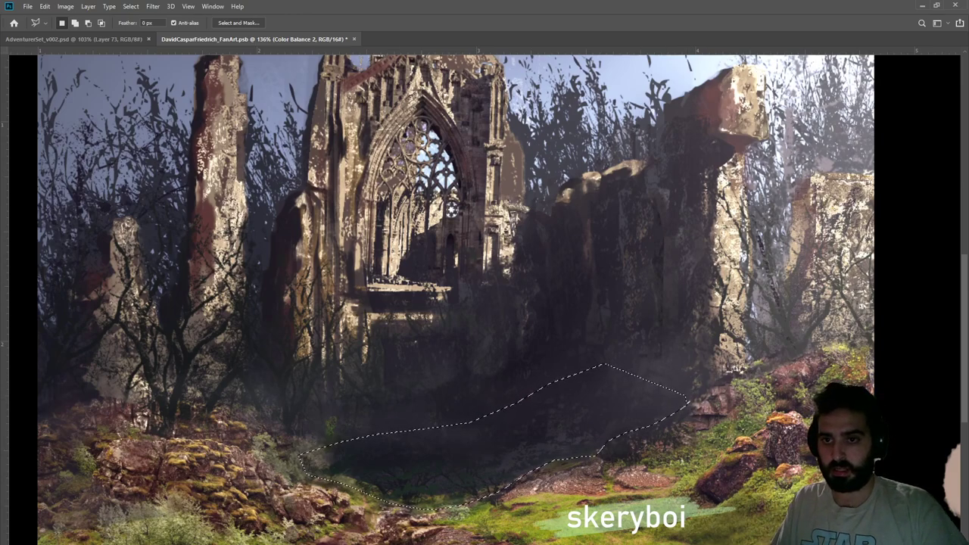
# Check the Fog group and neighbouring layers, and lighten the dark haze over the ruins' base and the outlined ground
pyautogui.hotkey('ctrl', ',')
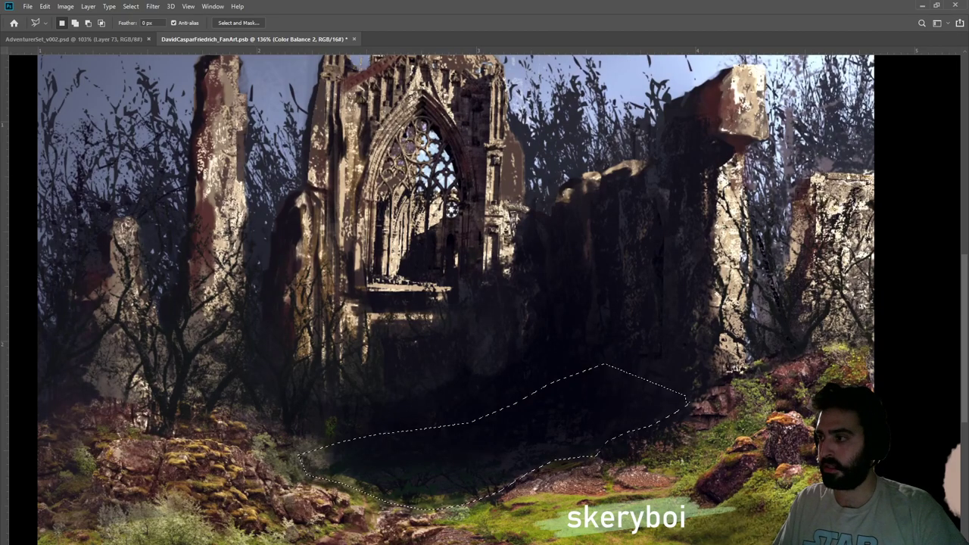
pyautogui.hotkey('ctrl', ',')
pyautogui.hotkey('ctrl', 'g')
pyautogui.hotkey('alt', '[')
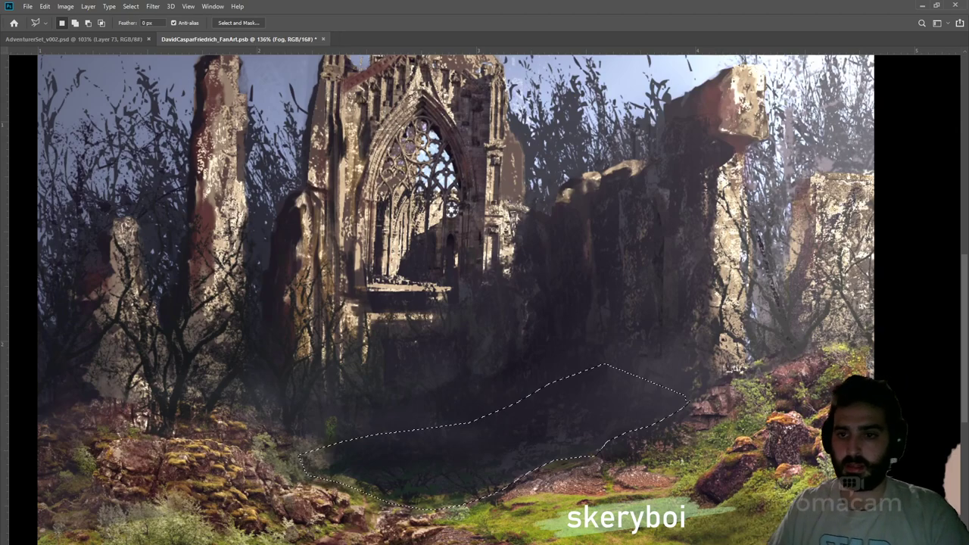
pyautogui.hotkey('ctrl', 'alt', 'shift', 'n')
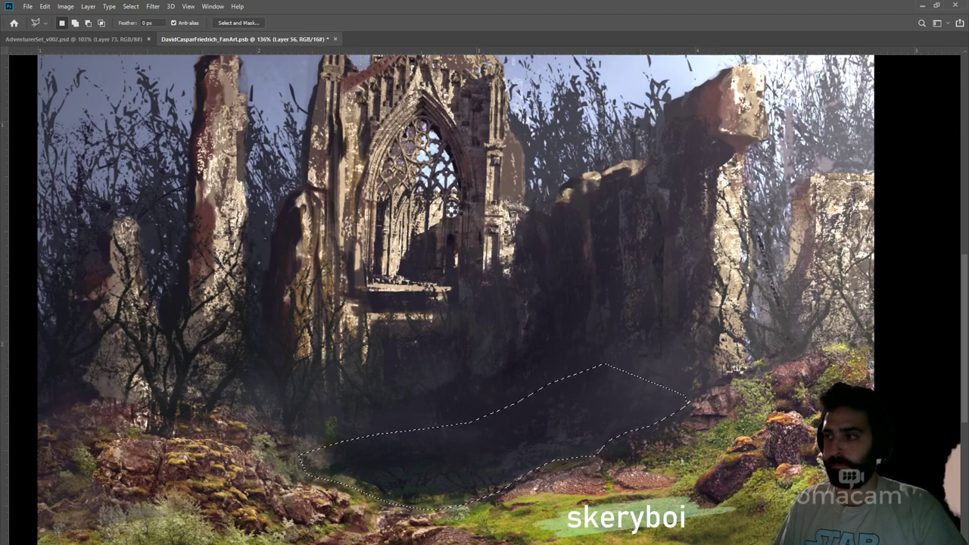
pyautogui.hotkey('ctrl', ',')
pyautogui.hotkey('ctrl', ',')
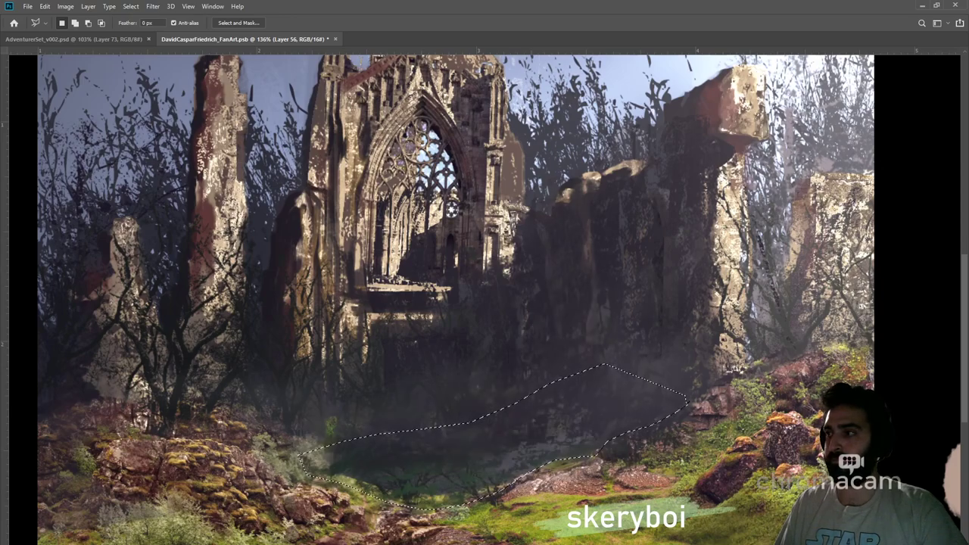
pyautogui.hotkey('ctrl', 'space')
pyautogui.moveTo(519, 347)
pyautogui.mouseDown()
pyautogui.moveTo(461, 349)
pyautogui.moveTo(521, 355)
pyautogui.mouseUp()
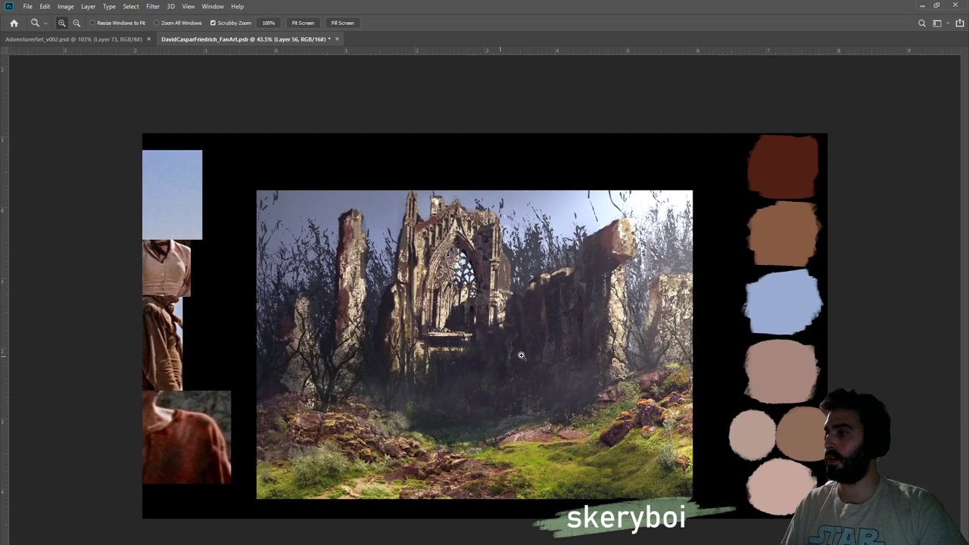
pyautogui.scroll(2, 521, 355)
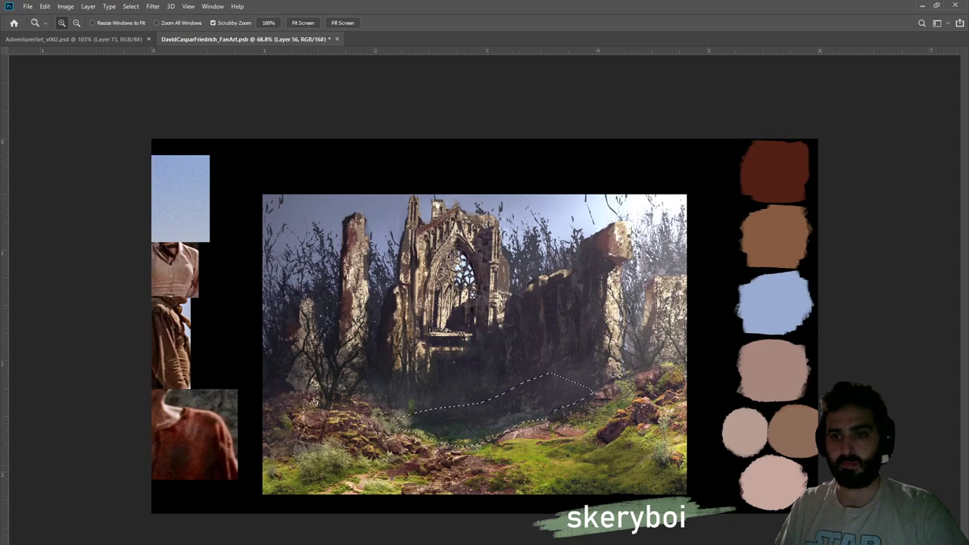
pyautogui.hotkey('ctrl', 'z')
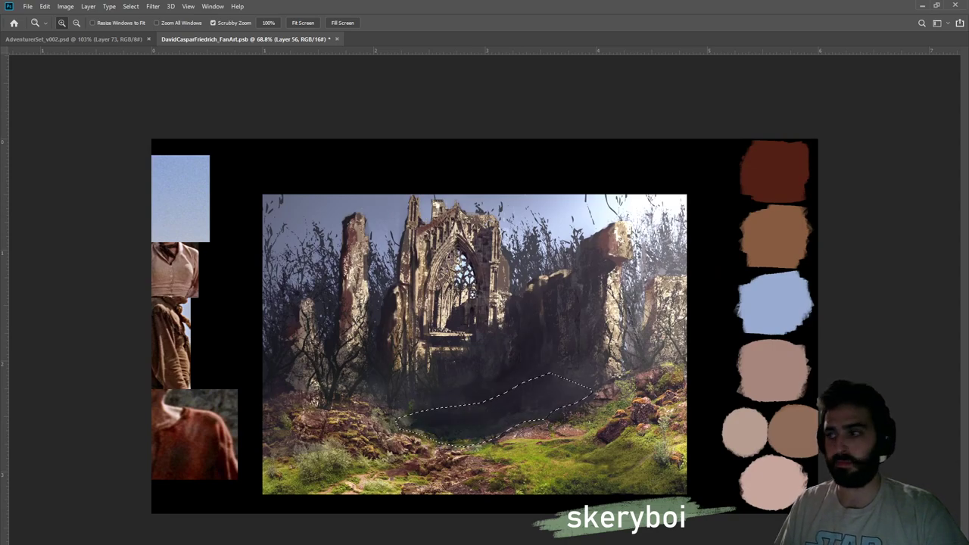
pyautogui.hotkey('ctrl', 'shift', 'z')
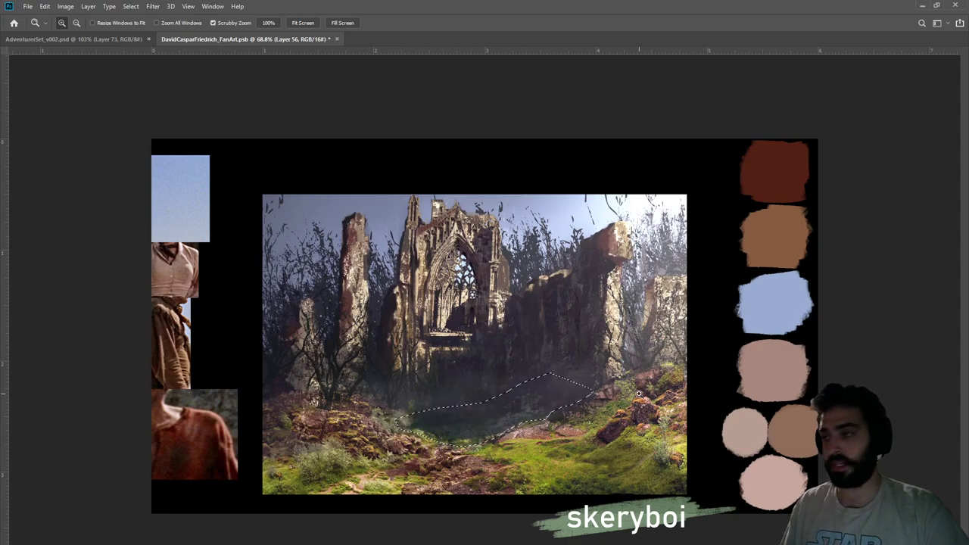
# Draw grey and green custom pixel shapes as rock and grass texture inside the outlined ground on Layer 68
pyautogui.moveTo(549, 403); pyautogui.dragTo(606, 358)
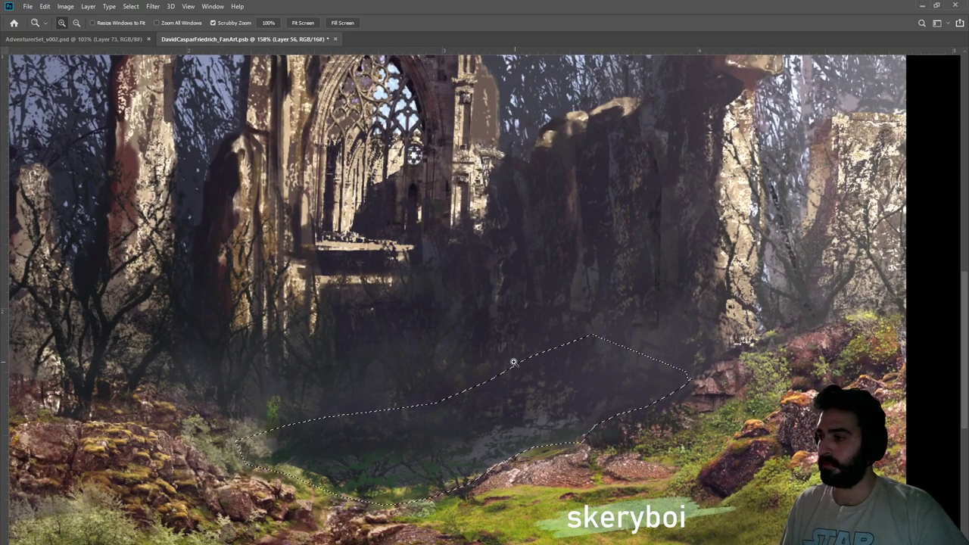
pyautogui.press('h')
pyautogui.press('u')
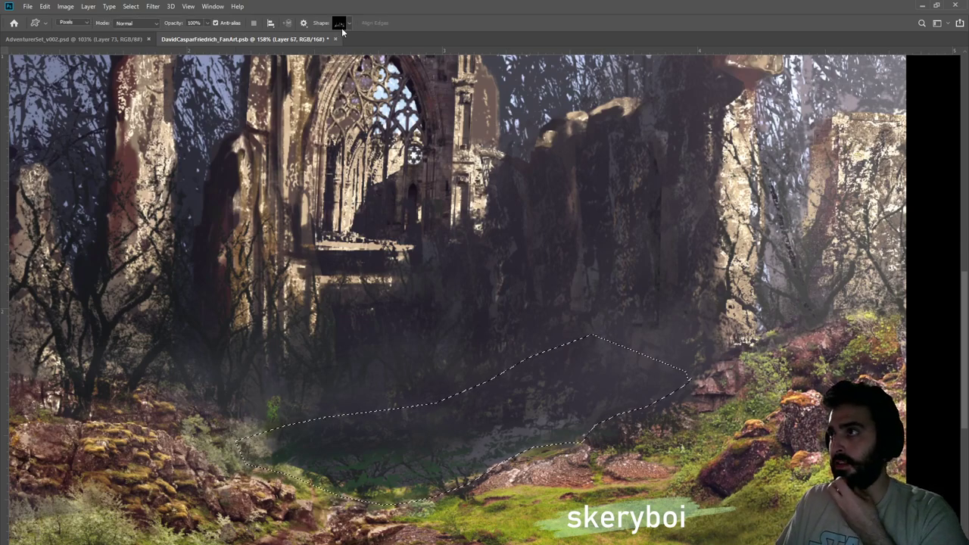
pyautogui.moveTo(618, 489); pyautogui.dragTo(673, 487)
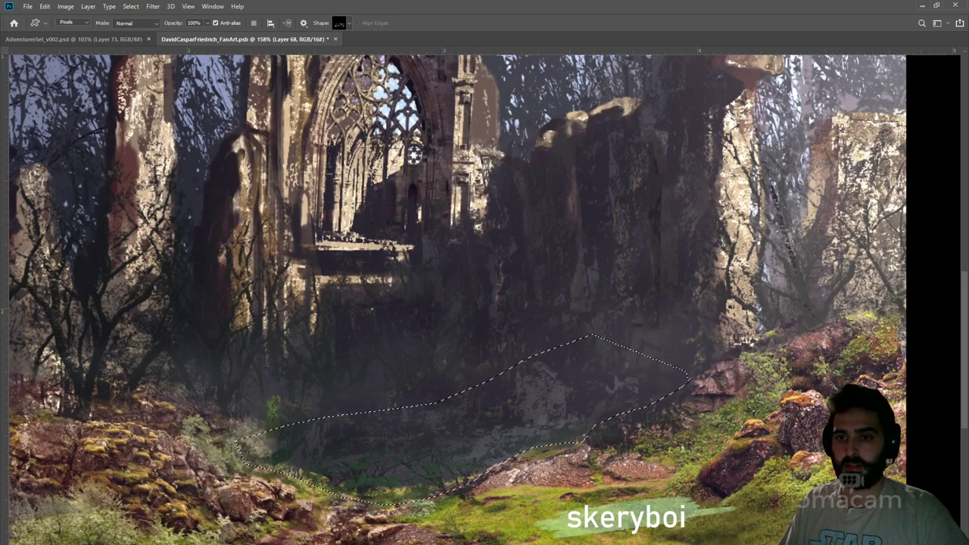
pyautogui.press('b')
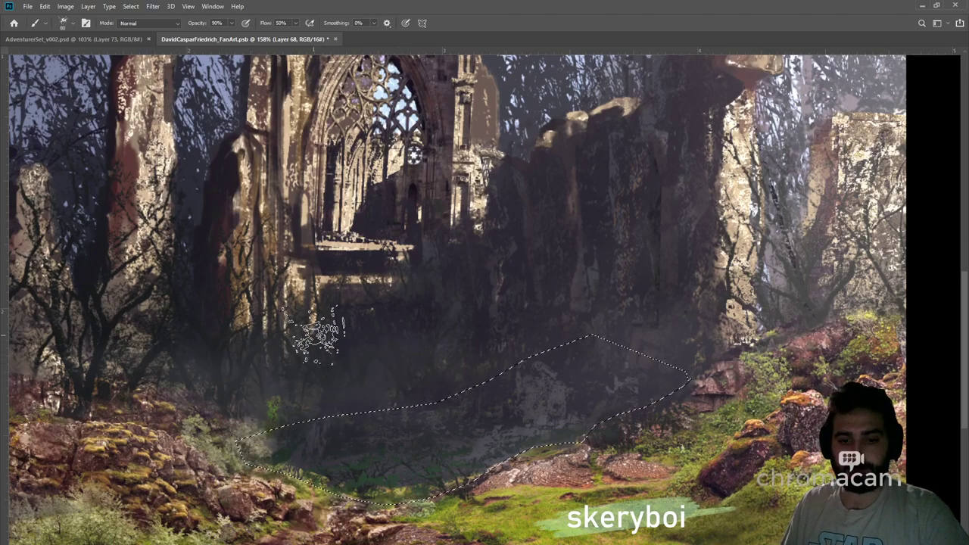
pyautogui.press('u')
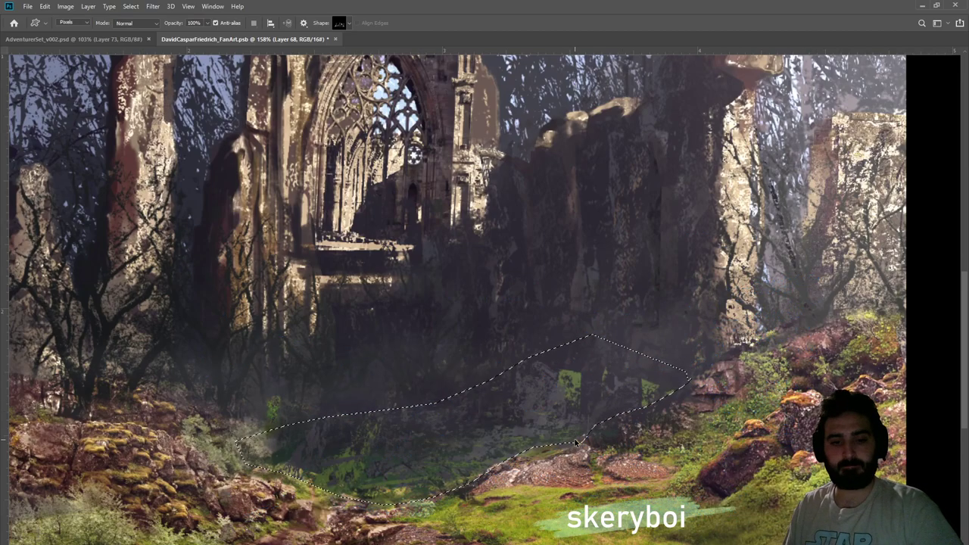
# Move the green texture on Layer 68 slightly upward over the shadowed ground at its original size
pyautogui.hotkey('ctrl', 't')
pyautogui.moveTo(592, 461)
pyautogui.mouseDown()
pyautogui.moveTo(588, 445)
pyautogui.moveTo(586, 470)
pyautogui.mouseUp()
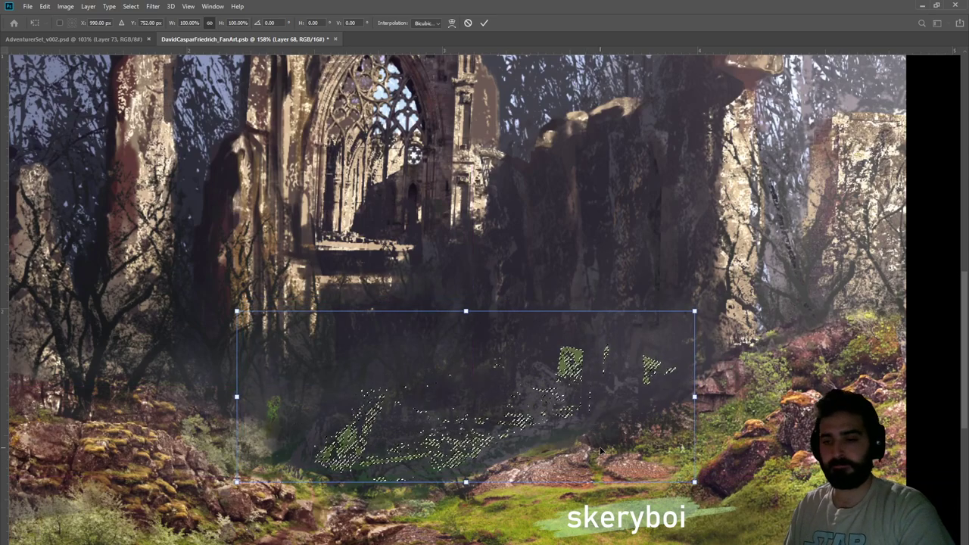
pyautogui.press('Return')
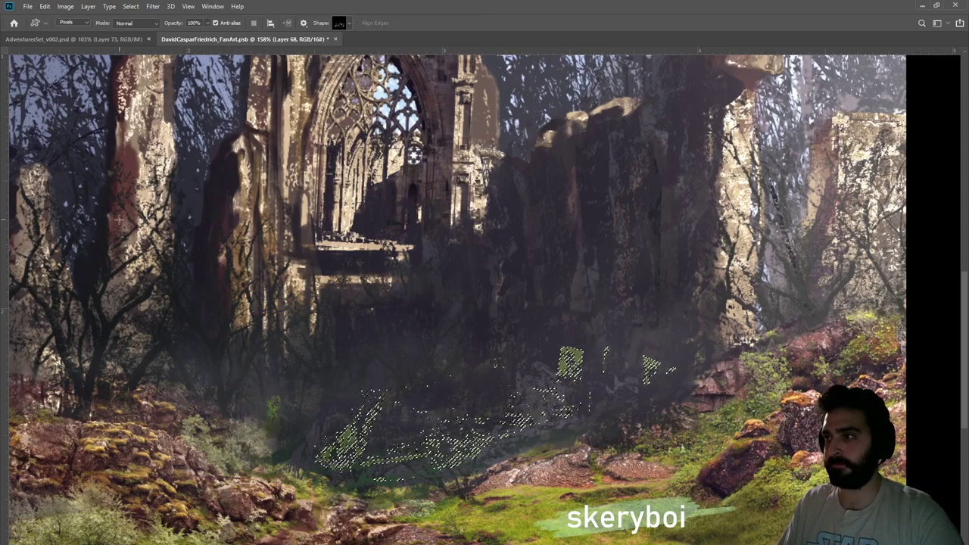
pyautogui.moveTo(110, 183); pyautogui.dragTo(818, 513)
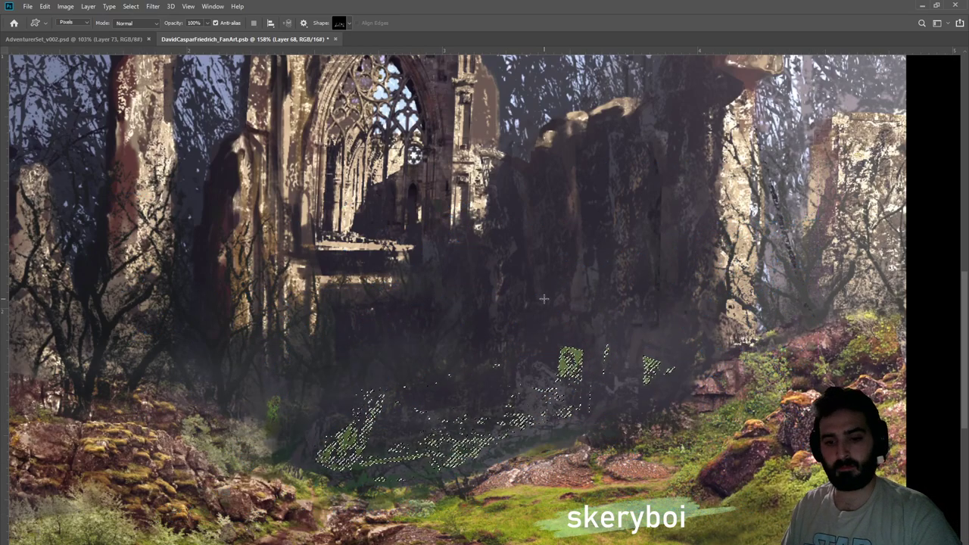
# Clear the selection and draw a large green custom pixel shape across the shadowed ground and ruins' base on Layer 68
pyautogui.press('m')
pyautogui.hotkey('ctrl', 'd')
pyautogui.press('u')
pyautogui.moveTo(82, 163); pyautogui.dragTo(823, 501)
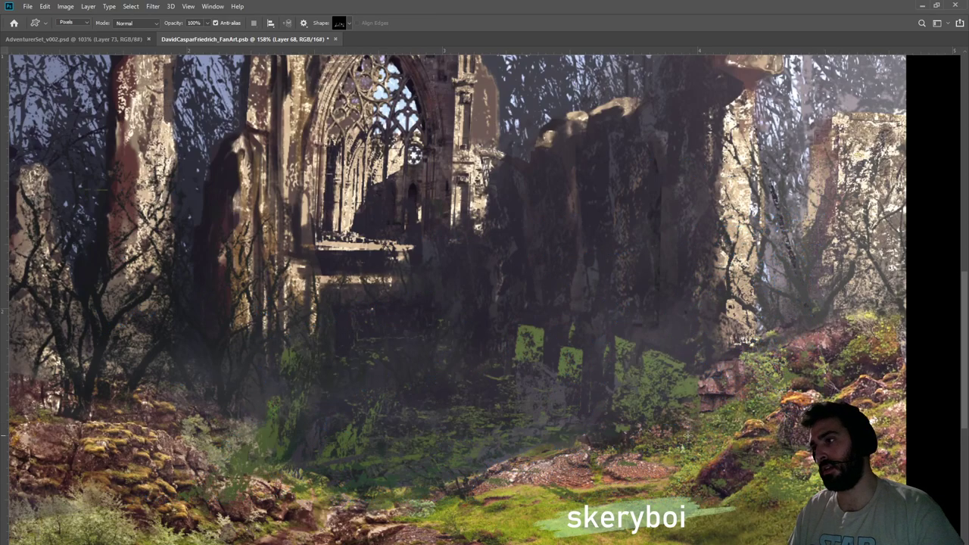
# Fade out the green blocks on the dark wall base of Layer 68 with the Eraser at 40% opacity
pyautogui.press('e')
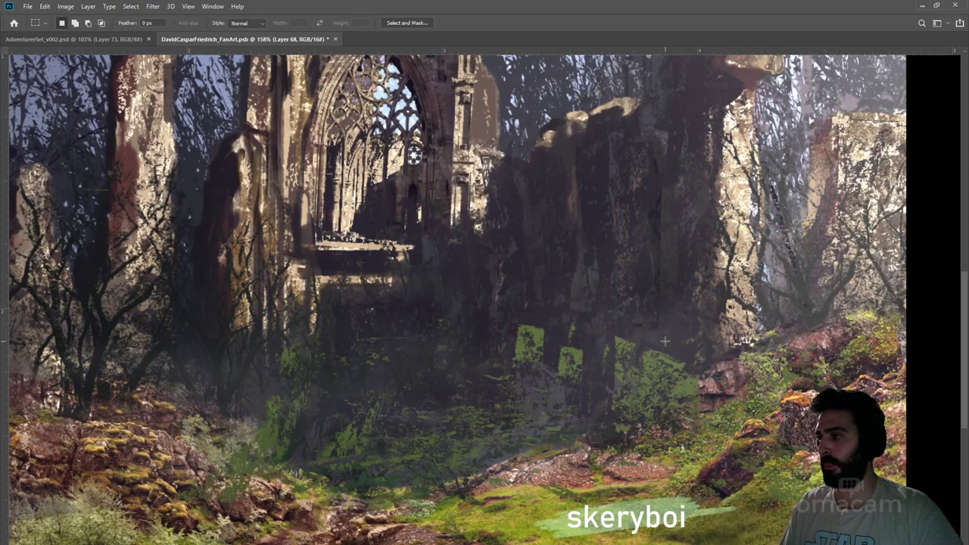
pyautogui.moveTo(549, 319)
pyautogui.mouseDown()
pyautogui.moveTo(527, 340)
pyautogui.moveTo(565, 357)
pyautogui.moveTo(581, 382)
pyautogui.mouseUp()
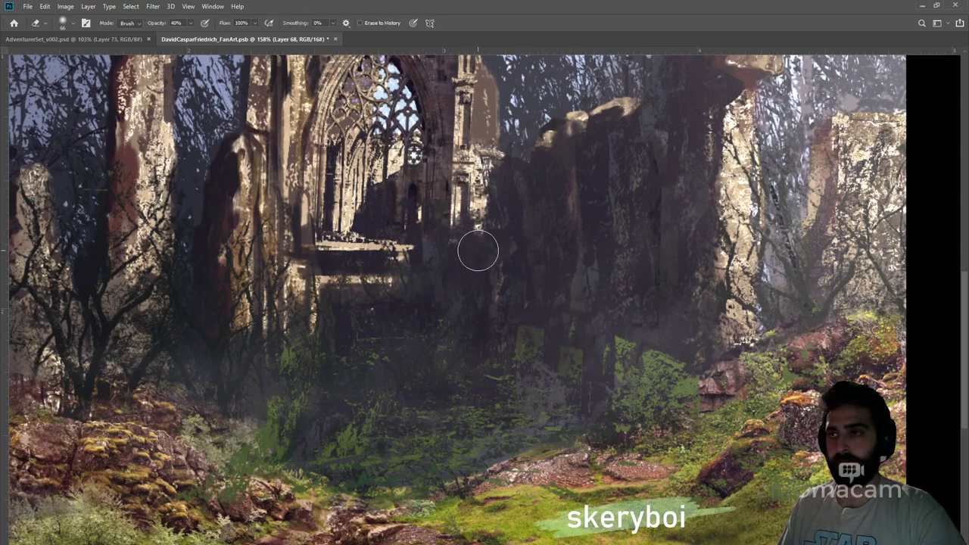
pyautogui.click(528, 386)
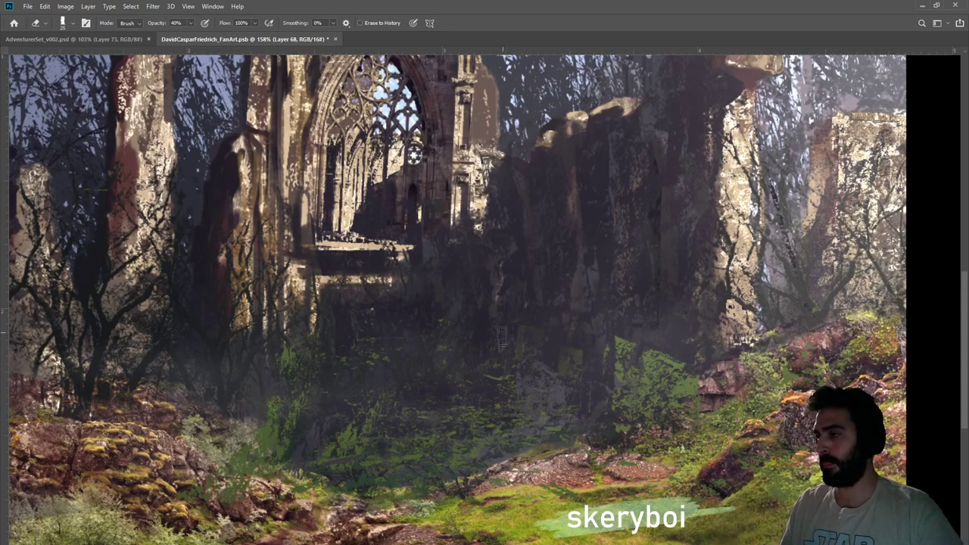
# Outline the dark wall base beside the right-hand slope with the Polygonal Lasso and delete Layer 68's green texture inside it
pyautogui.press('l')
pyautogui.moveTo(534, 330)
pyautogui.mouseDown()
pyautogui.moveTo(572, 298)
pyautogui.moveTo(680, 289)
pyautogui.moveTo(731, 307)
pyautogui.moveTo(766, 351)
pyautogui.moveTo(732, 433)
pyautogui.moveTo(693, 459)
pyautogui.moveTo(585, 433)
pyautogui.moveTo(561, 409)
pyautogui.moveTo(498, 396)
pyautogui.moveTo(446, 368)
pyautogui.moveTo(451, 338)
pyautogui.moveTo(491, 330)
pyautogui.mouseUp()
pyautogui.hotkey('alt', ']')
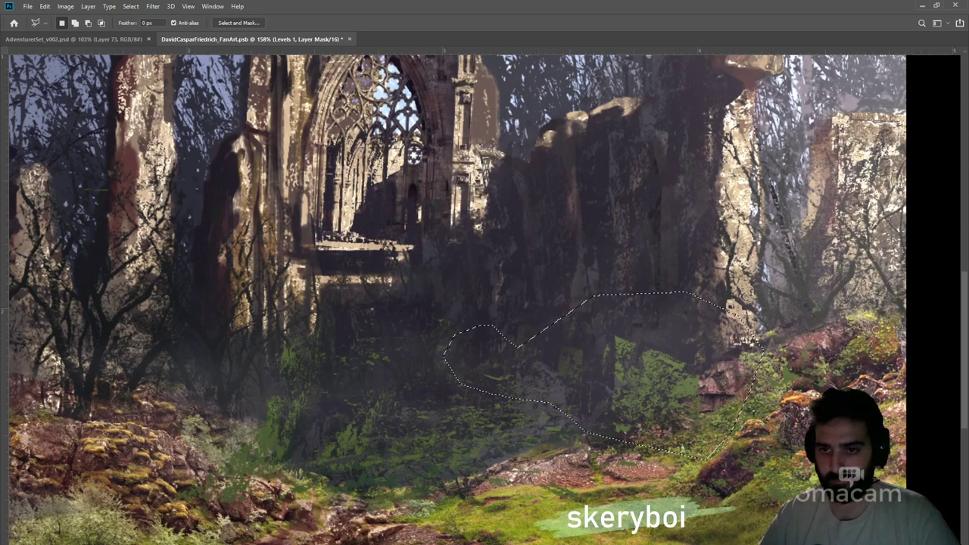
pyautogui.hotkey('alt', '[')
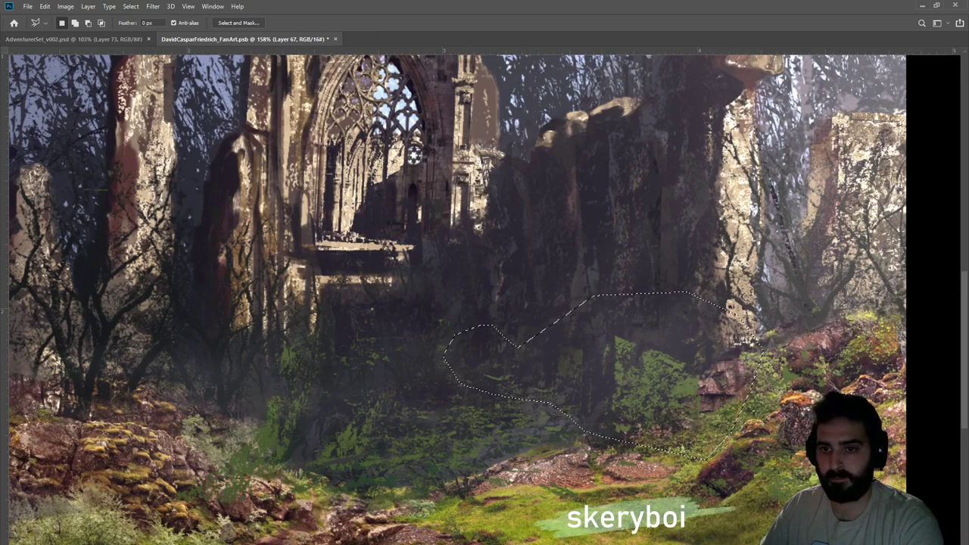
pyautogui.press('Delete')
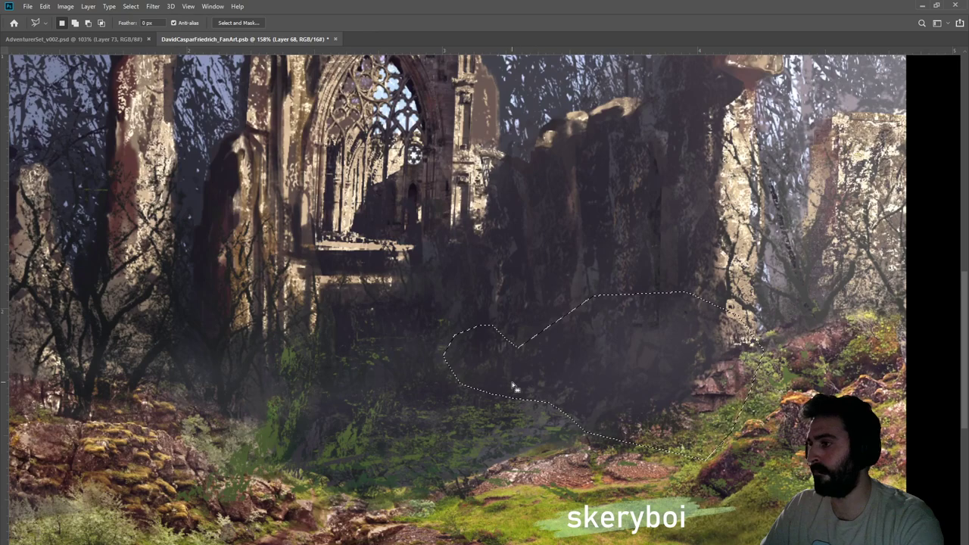
# Outline the wall base below the arched window with the Polygonal Lasso, delete Layer 68's green texture inside it, and deselect
pyautogui.click(501, 281)
pyautogui.click(440, 370)
pyautogui.click(363, 385)
pyautogui.click(287, 466)
pyautogui.click(236, 431)
pyautogui.click(220, 405)
pyautogui.click(219, 352)
pyautogui.click(249, 312)
pyautogui.click(302, 293)
pyautogui.click(348, 296)
pyautogui.click(401, 299)
pyautogui.click(500, 284)
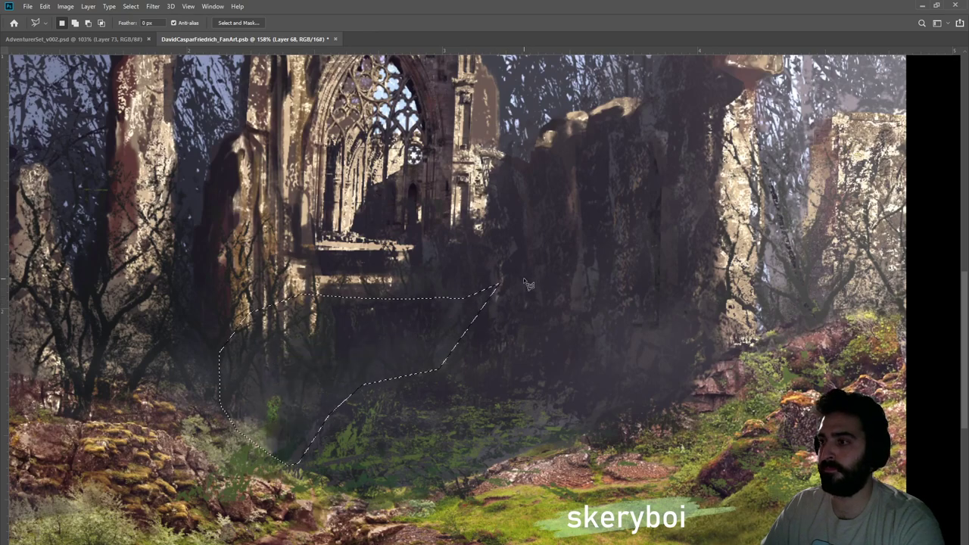
pyautogui.hotkey('alt', '[')
pyautogui.hotkey('alt', '[')
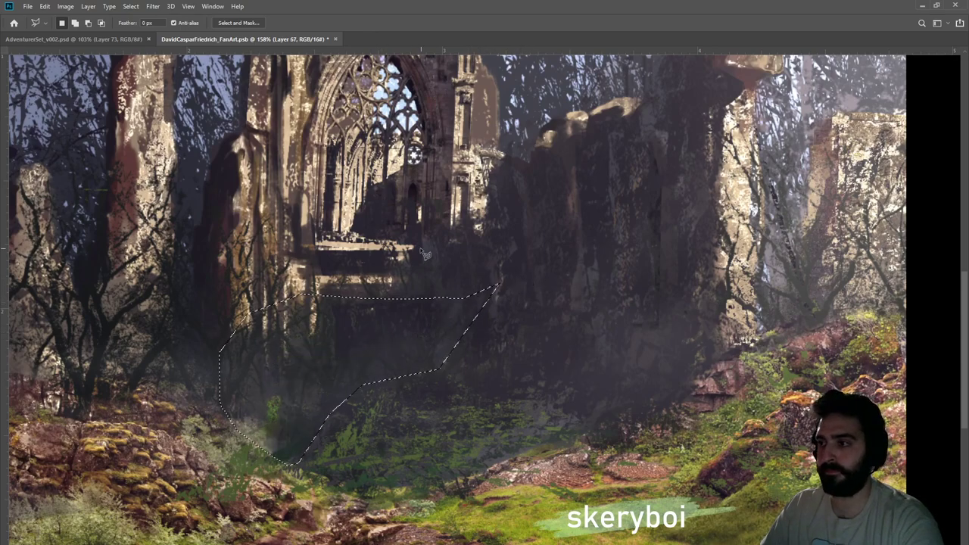
pyautogui.press('m')
pyautogui.hotkey('ctrl', 'd')
# Compare Layer 68 hidden and shown, and adjust its green ground texture to a darker, more muted green
pyautogui.press('z')
pyautogui.moveTo(429, 372); pyautogui.dragTo(385, 378)
pyautogui.moveTo(489, 391); pyautogui.dragTo(534, 391)
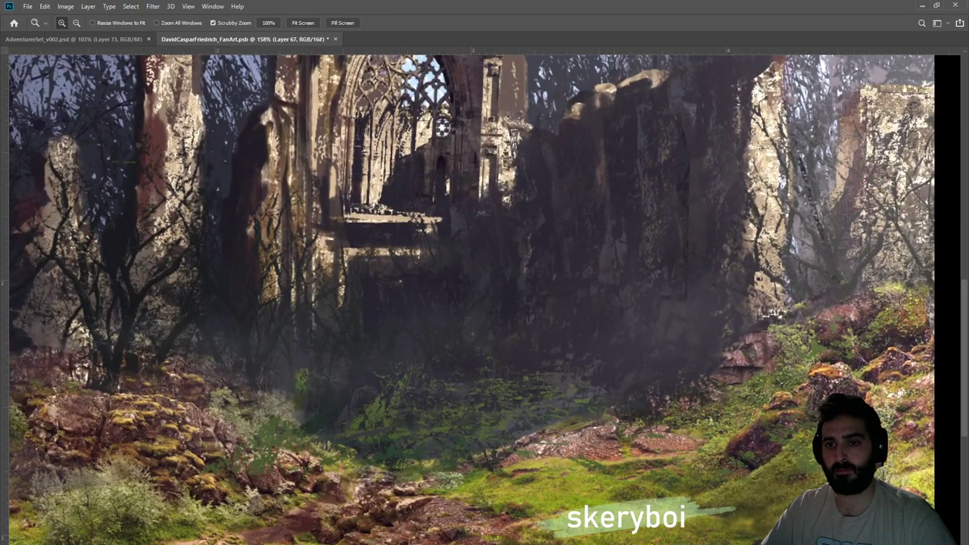
pyautogui.hotkey('ctrl', ',')
pyautogui.hotkey('ctrl', ',')
pyautogui.press('i')
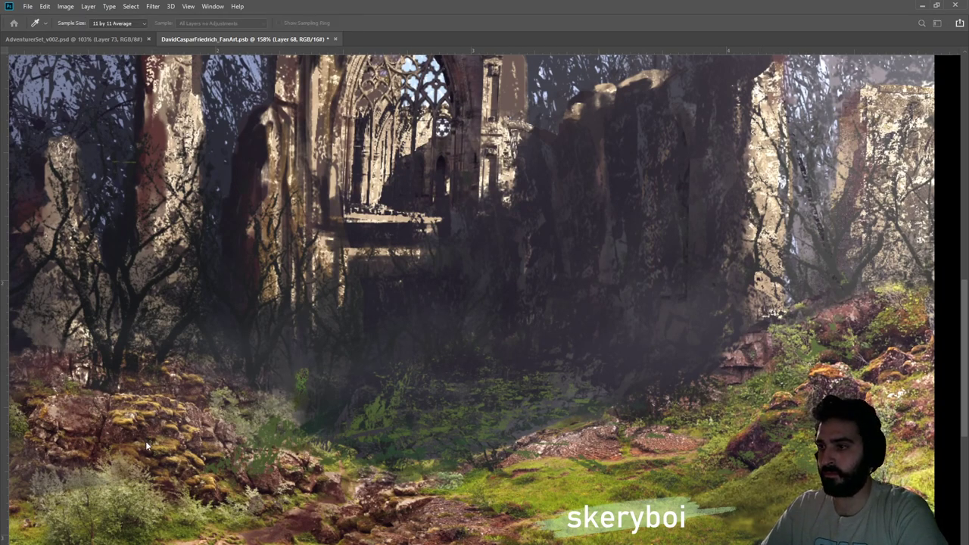
pyautogui.moveTo(137, 445); pyautogui.dragTo(110, 447)
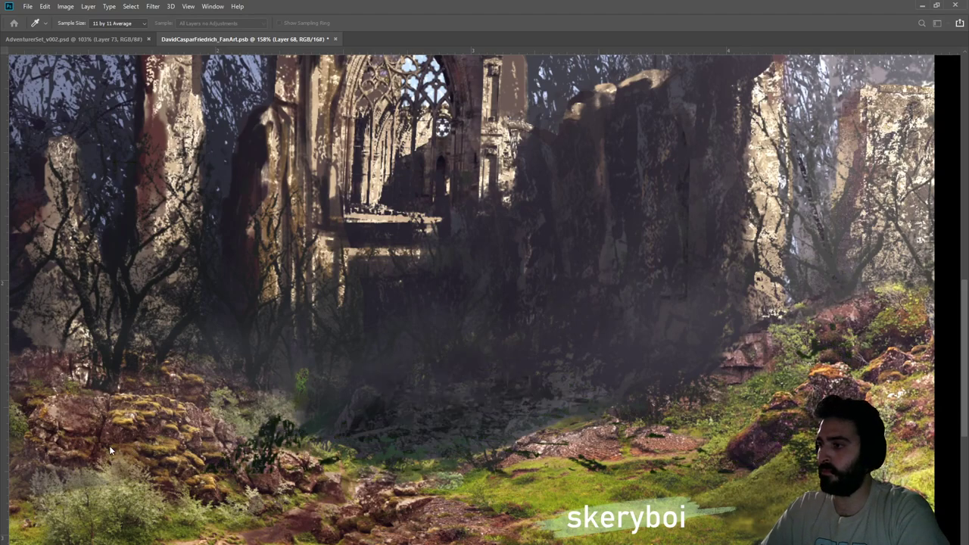
pyautogui.moveTo(179, 444); pyautogui.dragTo(149, 445)
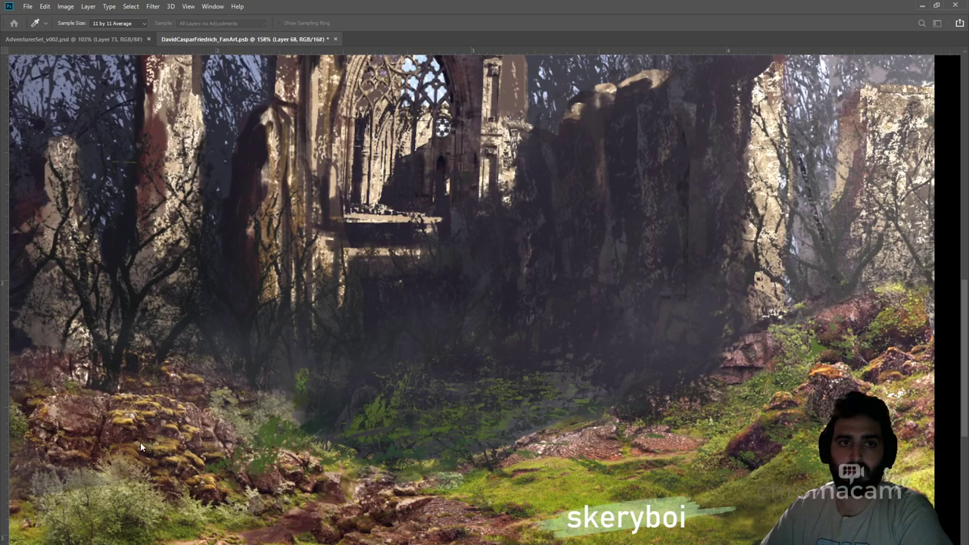
pyautogui.moveTo(139, 442); pyautogui.dragTo(129, 441)
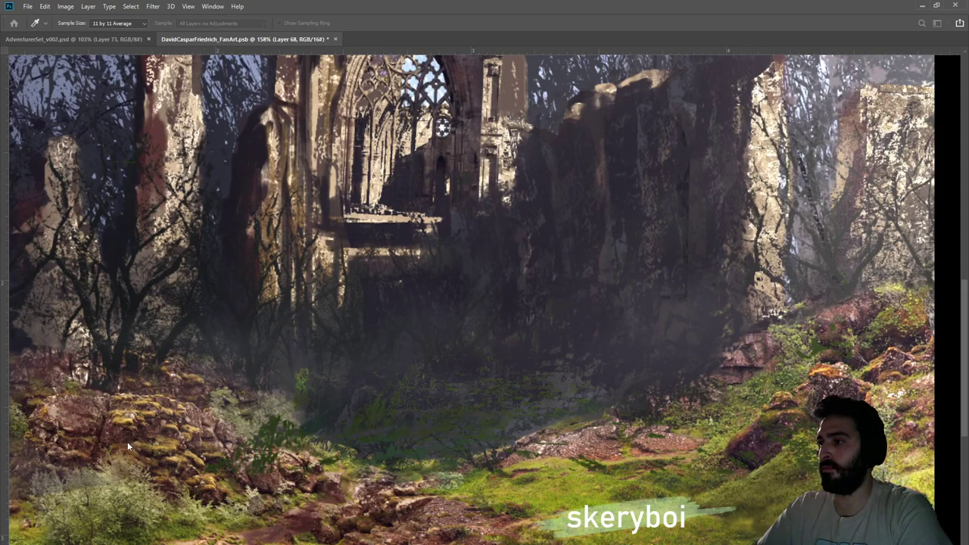
# Recolour the ground texture on Layer 67 to a dark, muted orange-brown that blends with the shadowed grass
pyautogui.press('z')
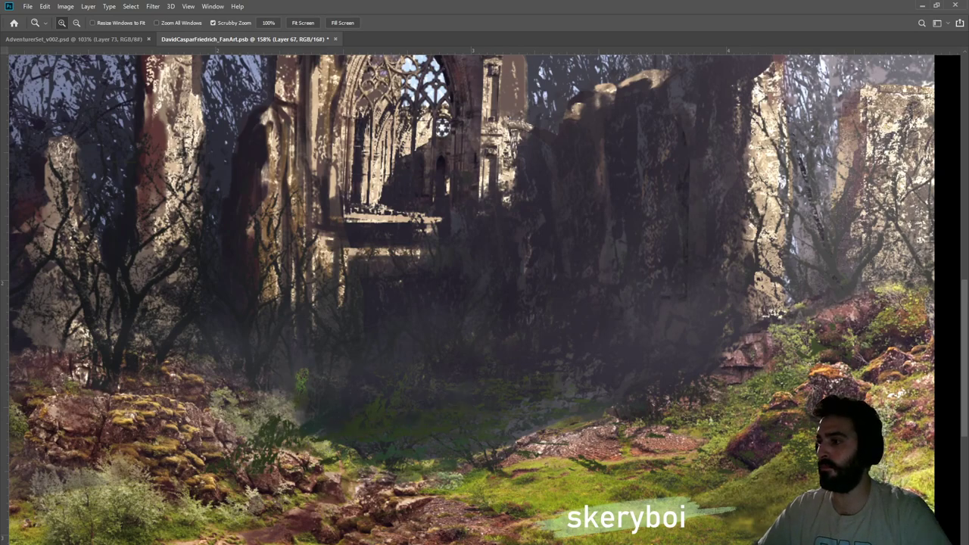
pyautogui.press('i')
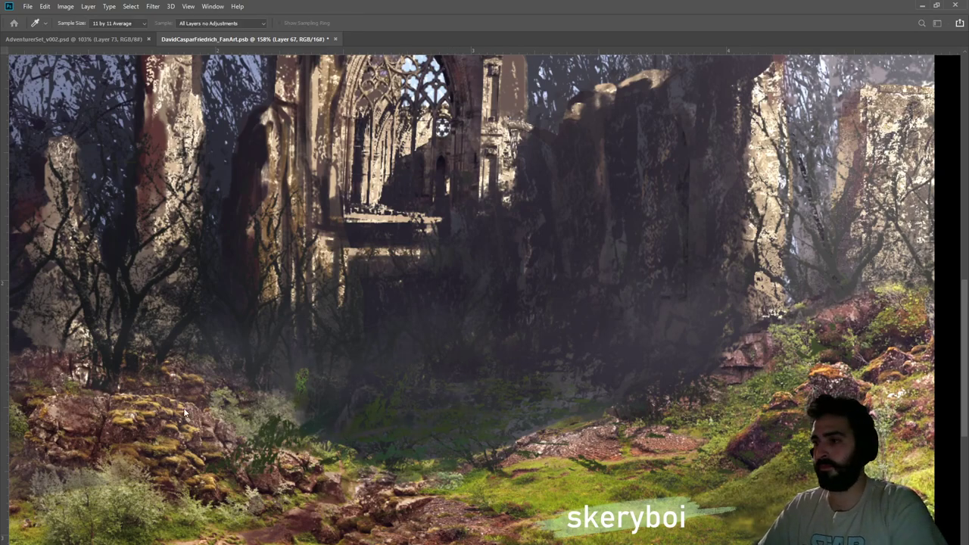
pyautogui.click(160, 441)
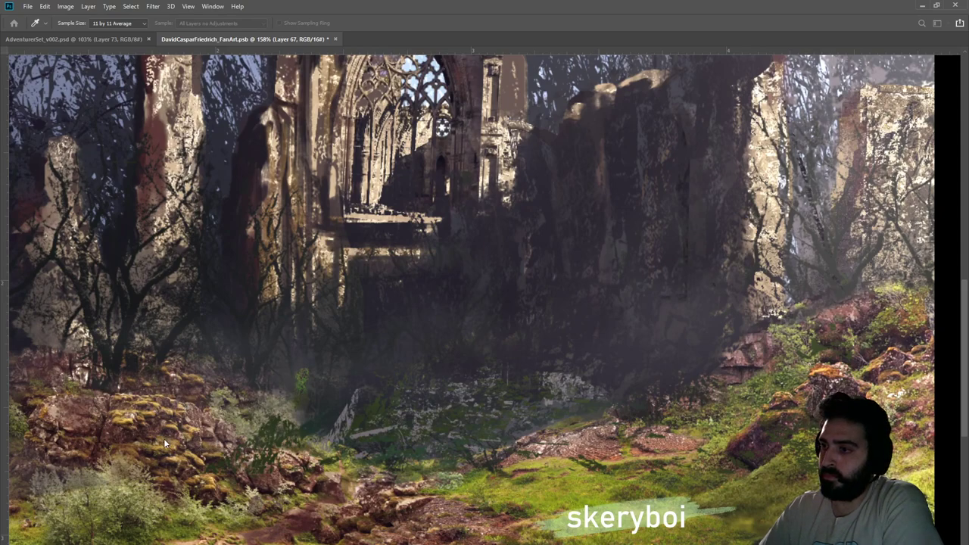
pyautogui.click(126, 446)
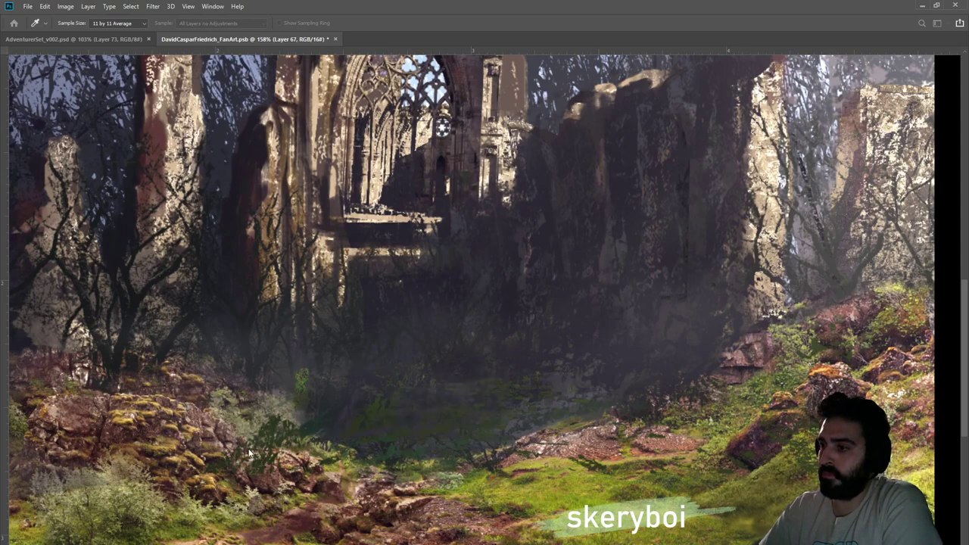
pyautogui.click(182, 416)
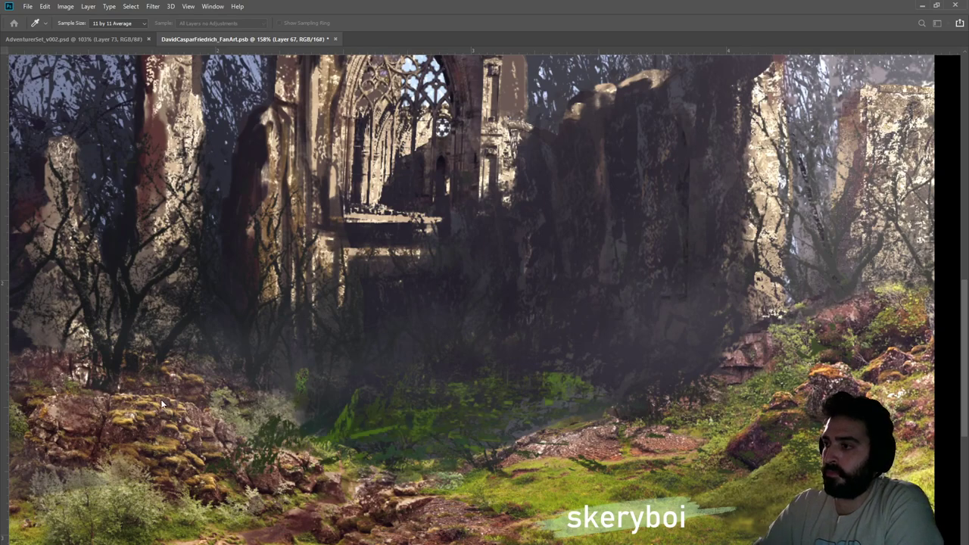
pyautogui.click(101, 390)
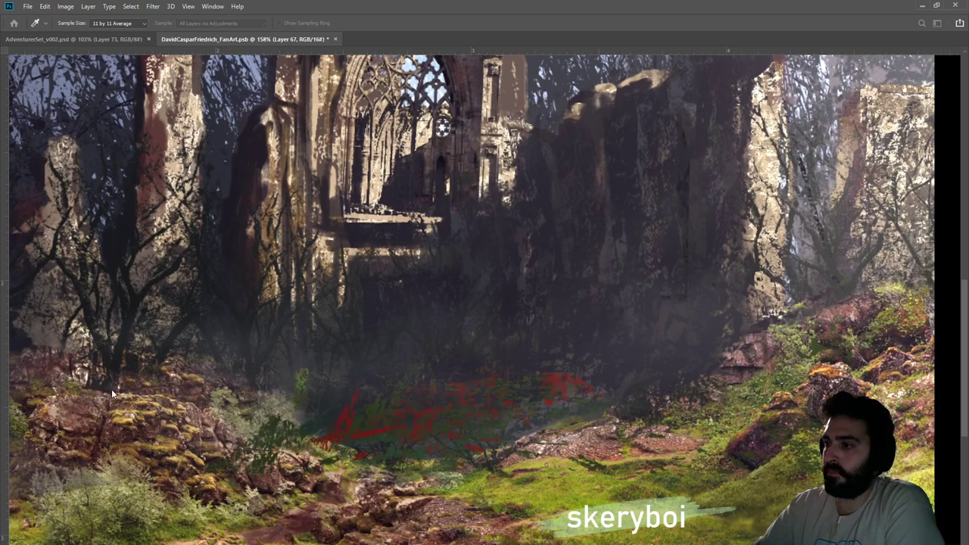
pyautogui.press('\\')
pyautogui.moveTo(110, 392); pyautogui.dragTo(122, 376)
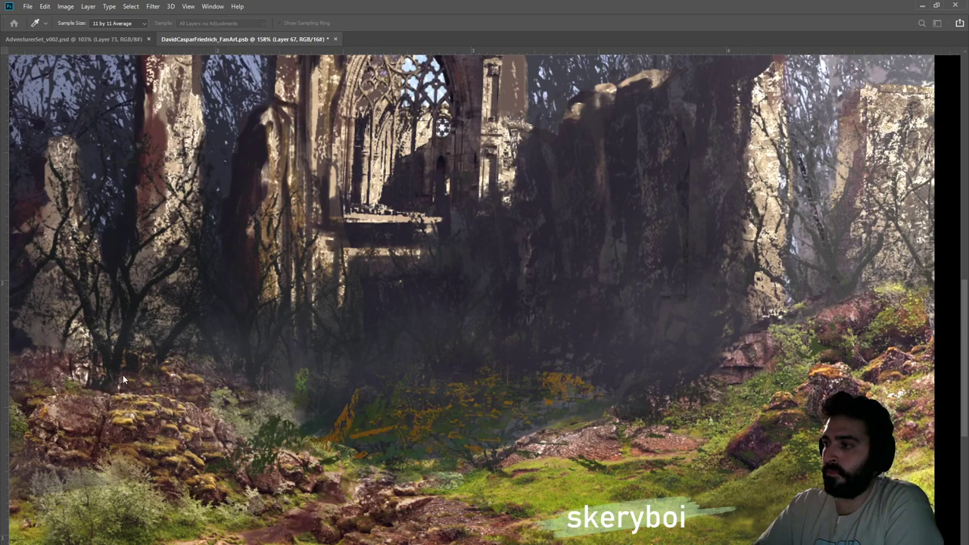
pyautogui.click(155, 430)
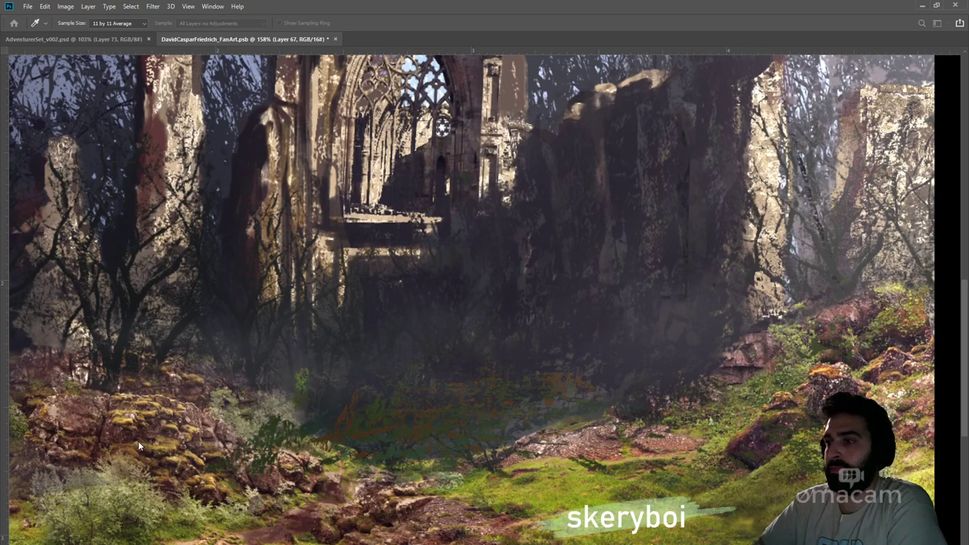
pyautogui.moveTo(124, 441); pyautogui.dragTo(134, 441)
pyautogui.press('z')
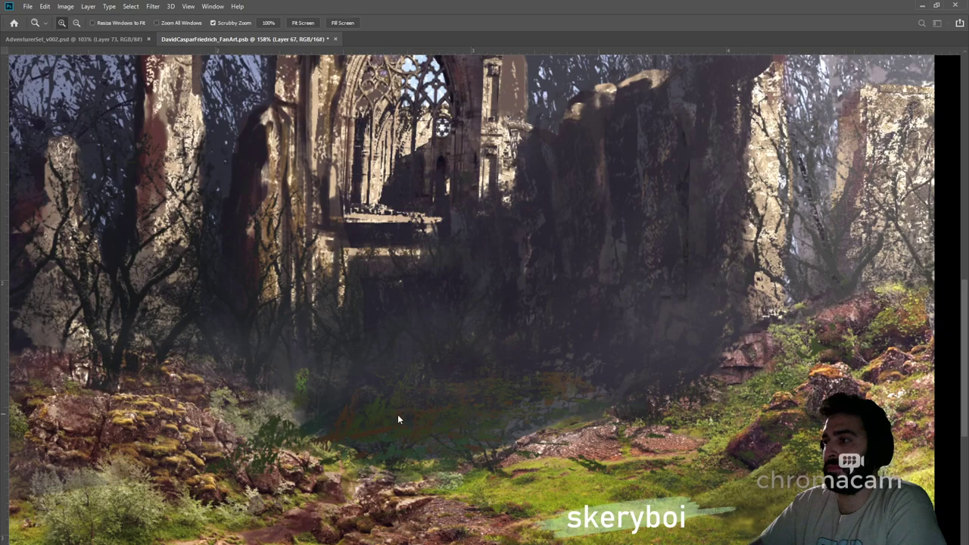
# On Layer 69, outline the shadowed ground with the Polygonal Lasso, paint it purplish grey with the Brush at 90% opacity, and deselect
pyautogui.hotkey('alt', ']')
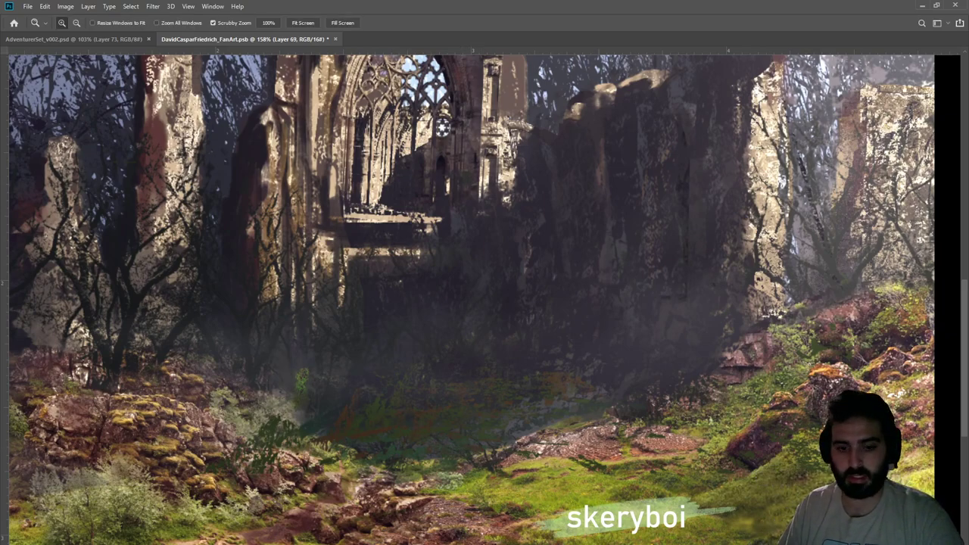
pyautogui.press('b')
pyautogui.press('l')
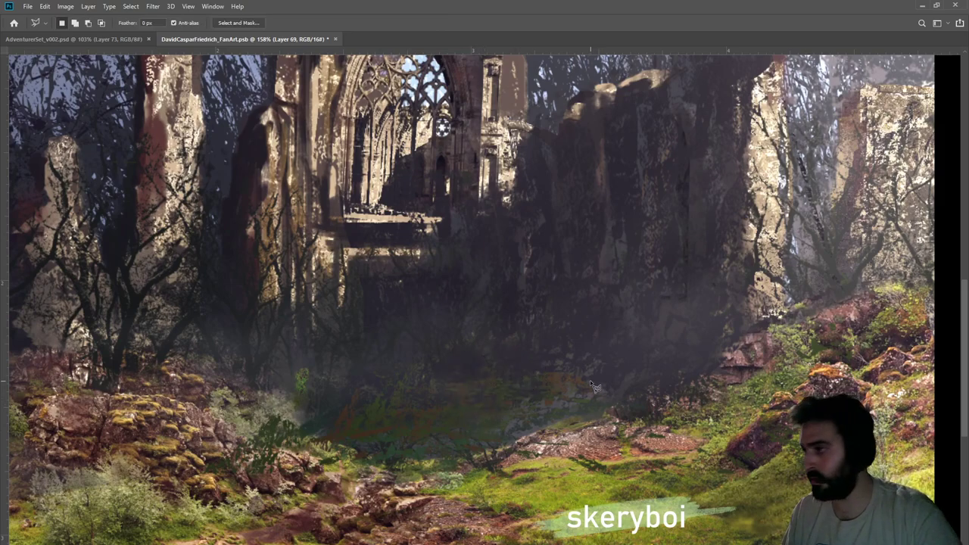
pyautogui.moveTo(604, 397)
pyautogui.mouseDown()
pyautogui.moveTo(367, 389)
pyautogui.moveTo(332, 445)
pyautogui.moveTo(365, 459)
pyautogui.moveTo(402, 442)
pyautogui.moveTo(419, 455)
pyautogui.moveTo(462, 434)
pyautogui.moveTo(556, 434)
pyautogui.moveTo(612, 403)
pyautogui.mouseUp()
pyautogui.press('b')
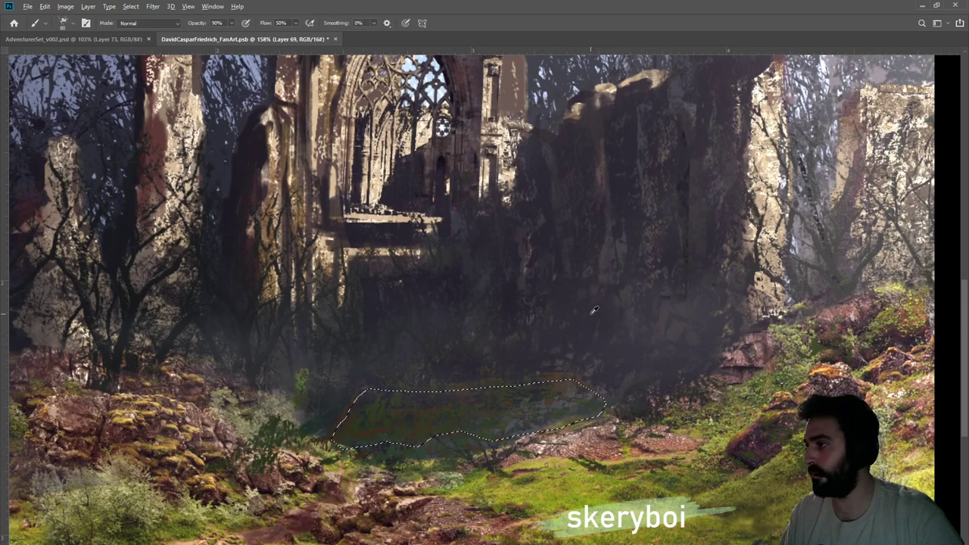
pyautogui.moveTo(383, 402)
pyautogui.mouseDown()
pyautogui.moveTo(359, 419)
pyautogui.moveTo(576, 396)
pyautogui.moveTo(314, 419)
pyautogui.moveTo(447, 388)
pyautogui.moveTo(605, 388)
pyautogui.moveTo(439, 434)
pyautogui.moveTo(367, 433)
pyautogui.mouseUp()
pyautogui.press('m')
pyautogui.hotkey('ctrl', 'd')
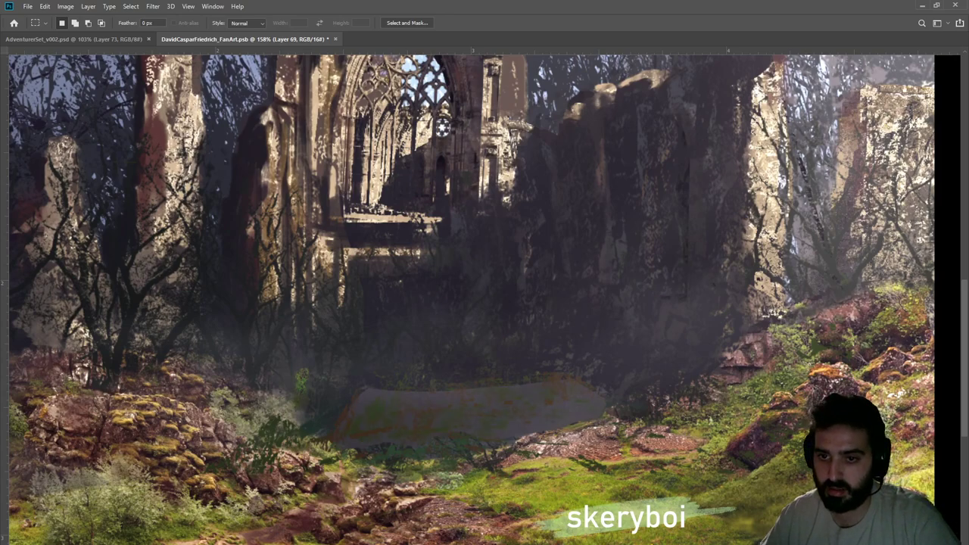
# Compare Layer 69 hidden and shown, and erase the grey patch's upper edge with the Eraser at 90% opacity
pyautogui.hotkey('ctrl', ',')
pyautogui.hotkey('ctrl', ',')
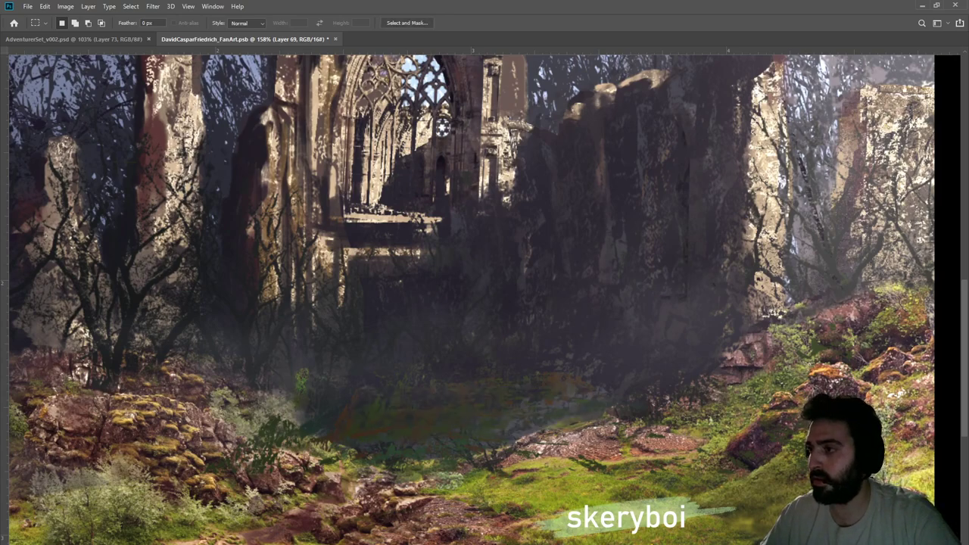
pyautogui.press('e')
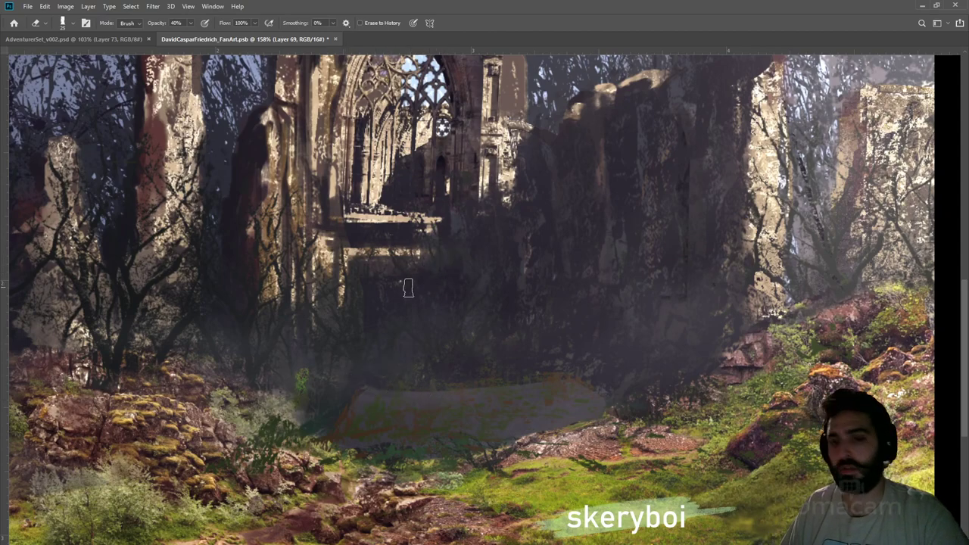
pyautogui.press('9')
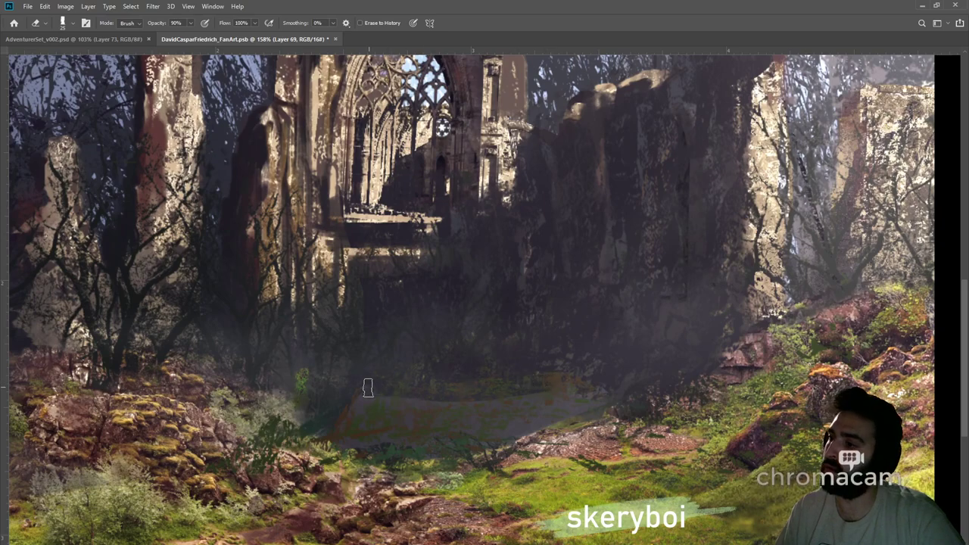
# Recolour the grey ground patch on Layer 69 to a dark, muted reddish brown
pyautogui.press('i')
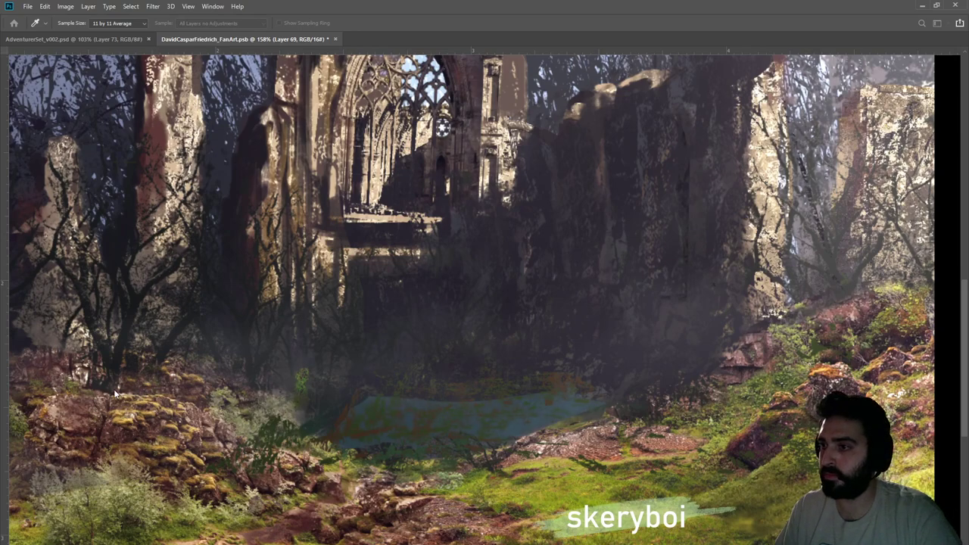
pyautogui.click(133, 421)
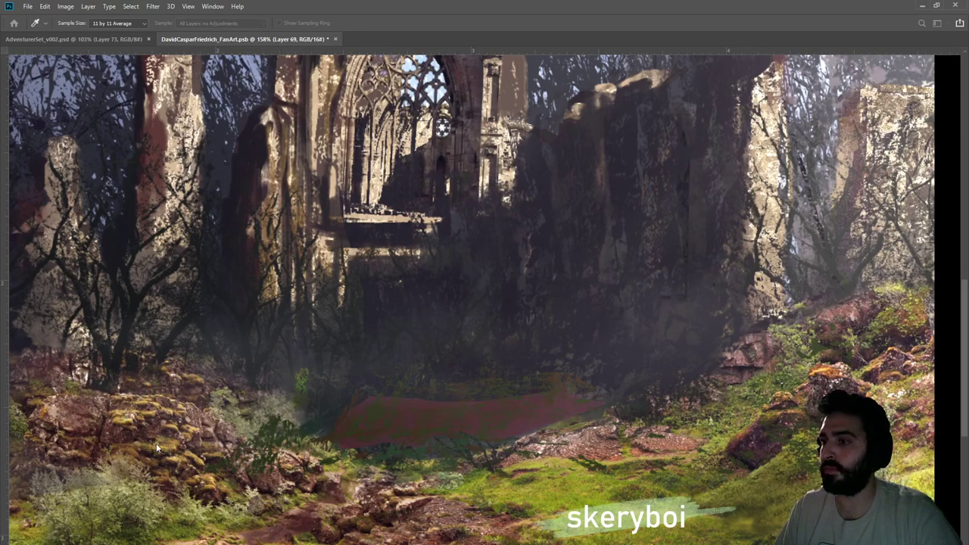
pyautogui.click(125, 438)
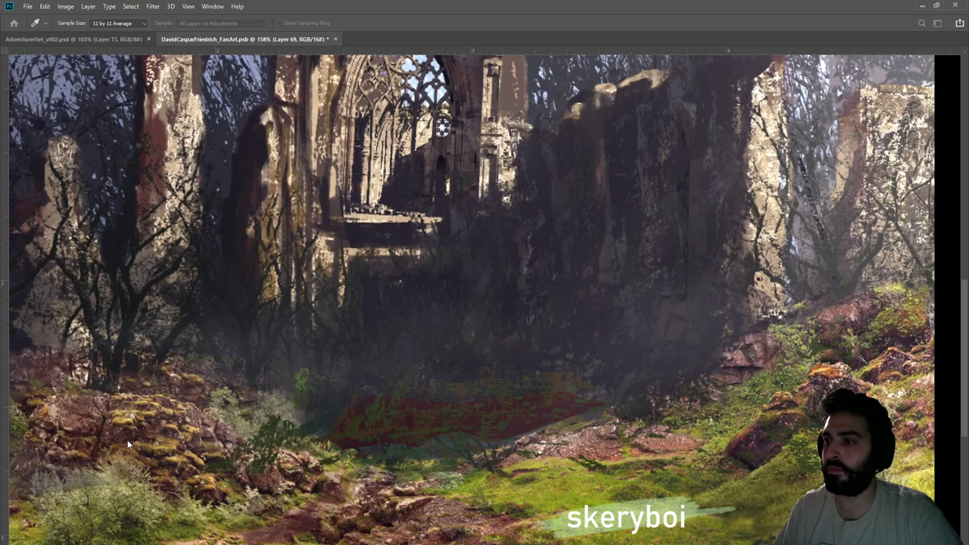
pyautogui.click(145, 441)
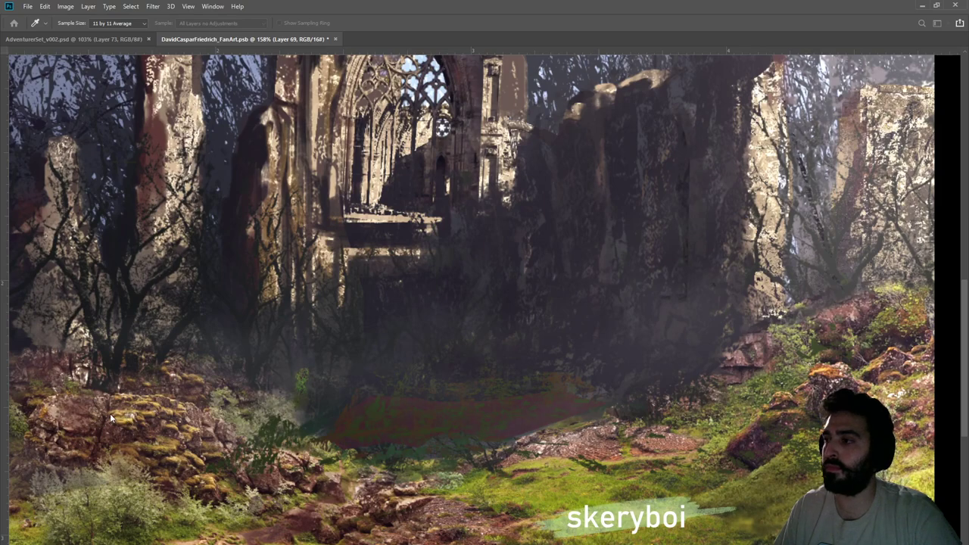
pyautogui.press('e')
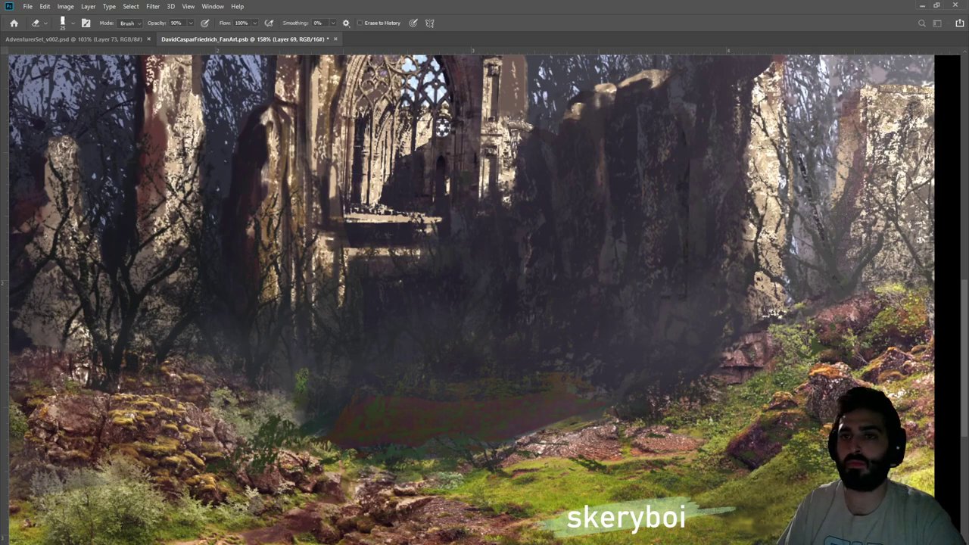
# Save the document and undo the last two changes to the reddish brown ground patch on Layer 69
pyautogui.press('z')
pyautogui.moveTo(519, 305)
pyautogui.mouseDown()
pyautogui.moveTo(465, 351)
pyautogui.moveTo(523, 350)
pyautogui.mouseUp()
pyautogui.press('e')
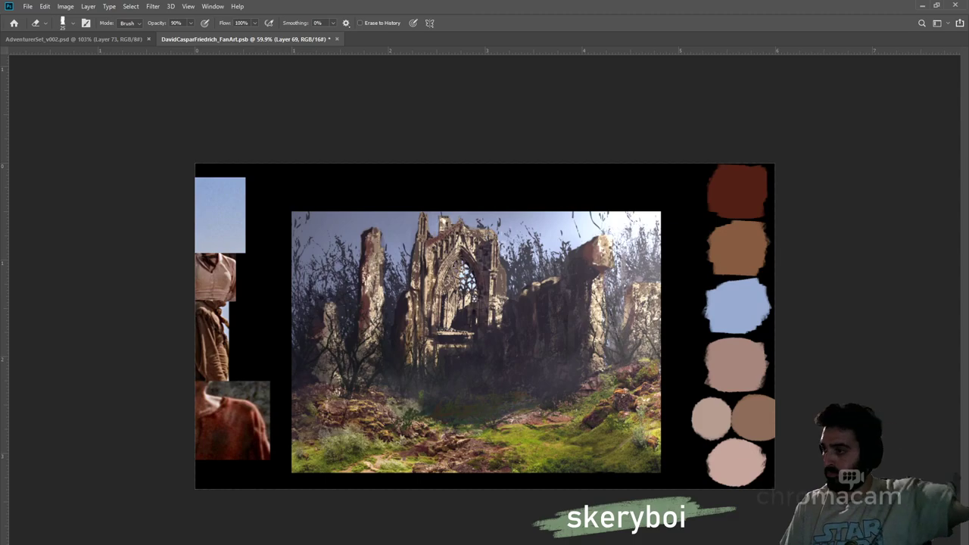
pyautogui.press('z')
pyautogui.moveTo(544, 321)
pyautogui.mouseDown()
pyautogui.moveTo(495, 326)
pyautogui.moveTo(578, 315)
pyautogui.mouseUp()
pyautogui.hotkey('ctrl', 's')
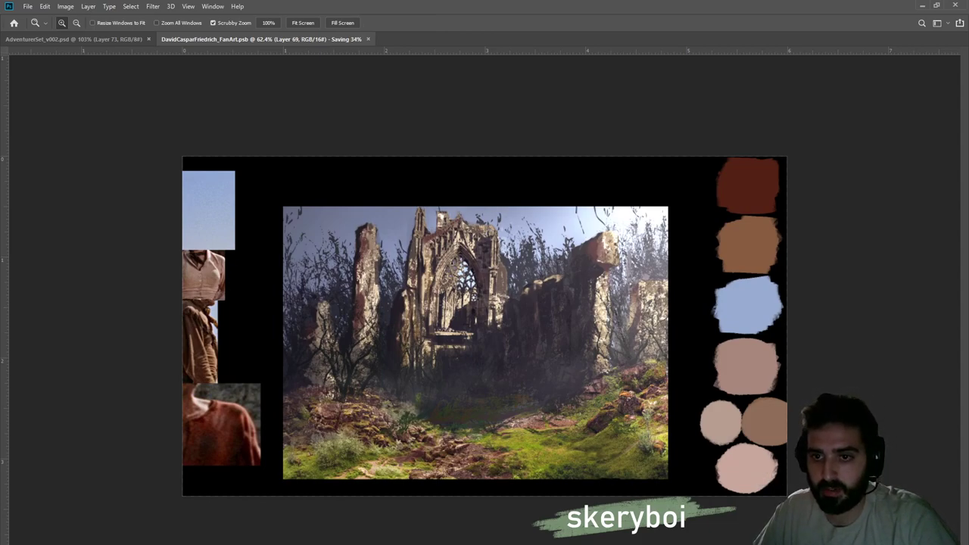
pyautogui.hotkey('ctrl', 'z')
pyautogui.hotkey('ctrl', 'z')
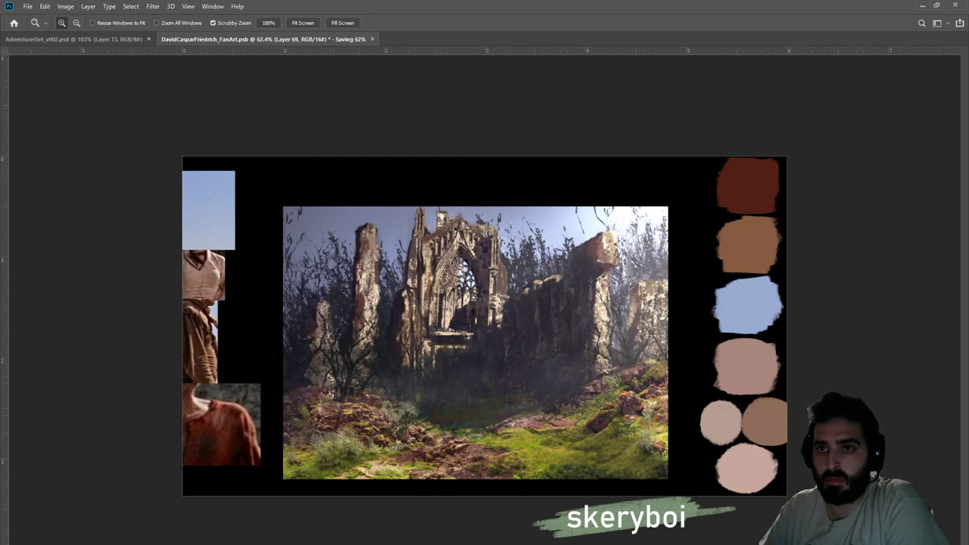
# Select Layer 66 in the layer stack and save the document
pyautogui.hotkey('alt', '[')
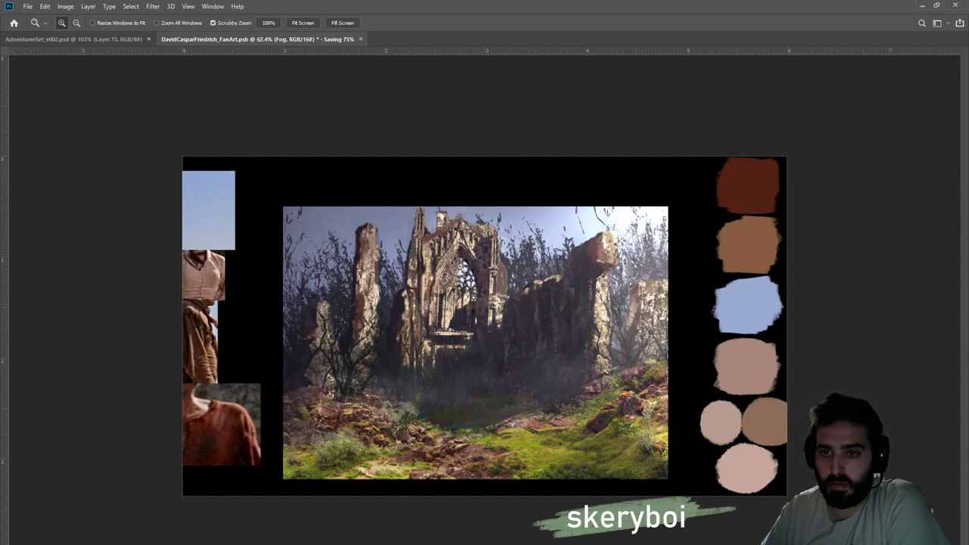
pyautogui.hotkey('alt', '[')
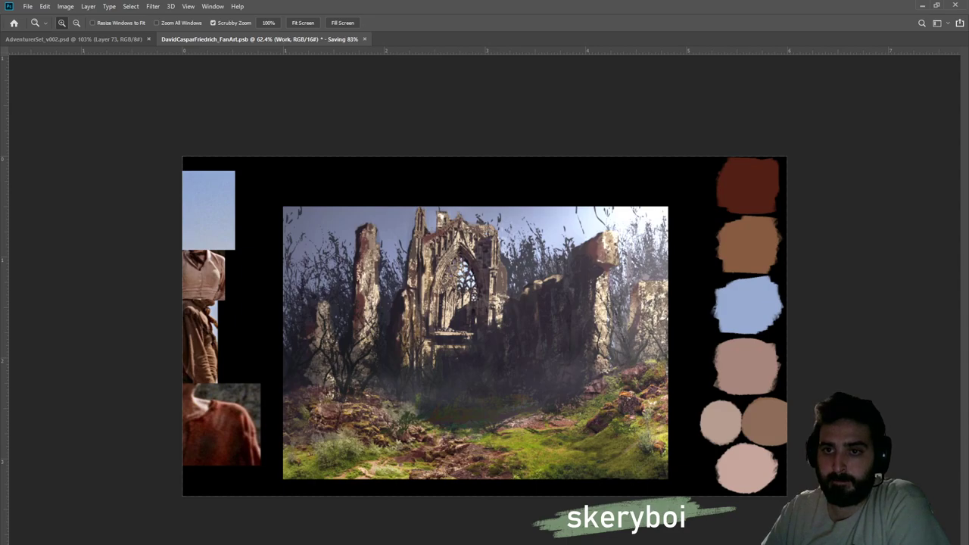
pyautogui.hotkey('alt', '[')
pyautogui.hotkey('alt', 'shift', '[')
pyautogui.hotkey('ctrl', 's')
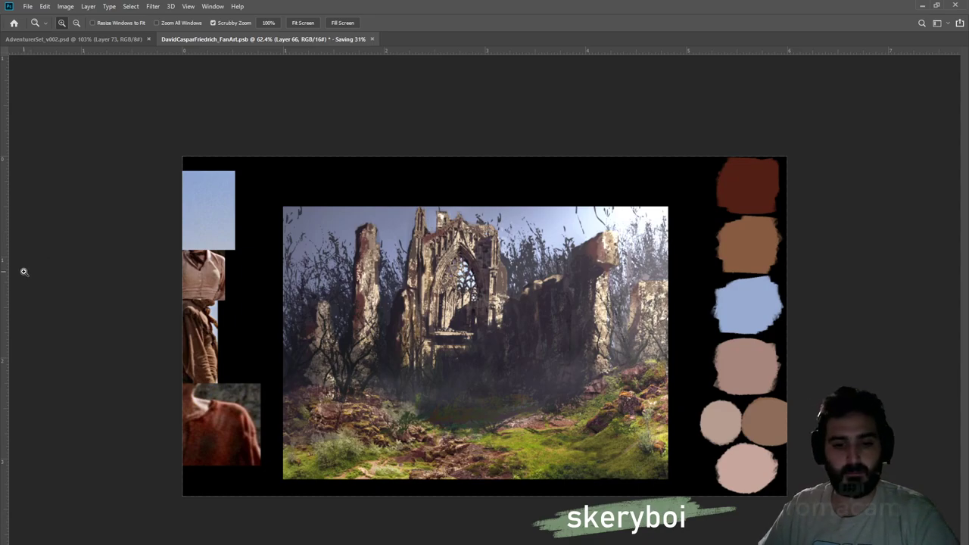
# Fill Layer 66 with dark red and turn it into a canvas-weave texture overlay across the whole painting
pyautogui.hotkey('alt', 'BackSpace')
pyautogui.hotkey('ctrl', 'z')
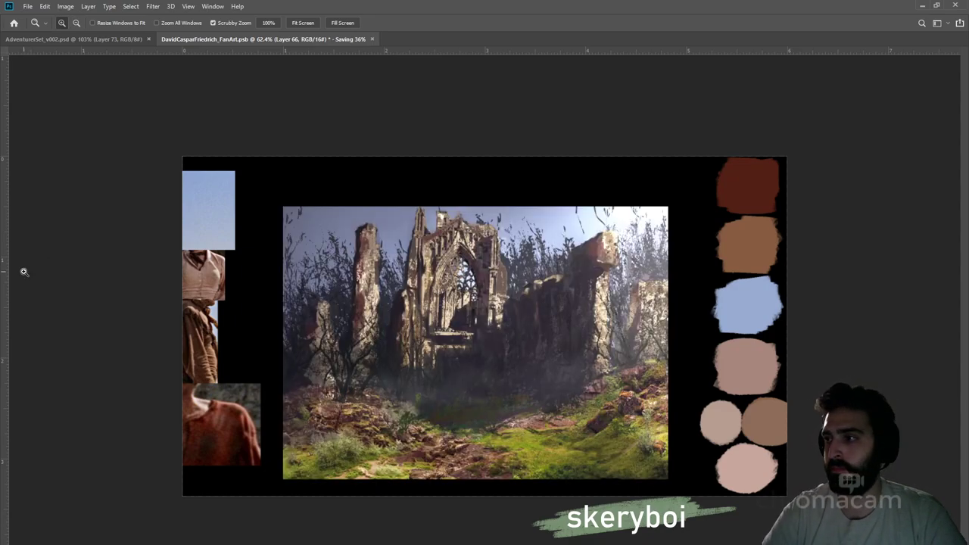
pyautogui.hotkey('ctrl', 'BackSpace')
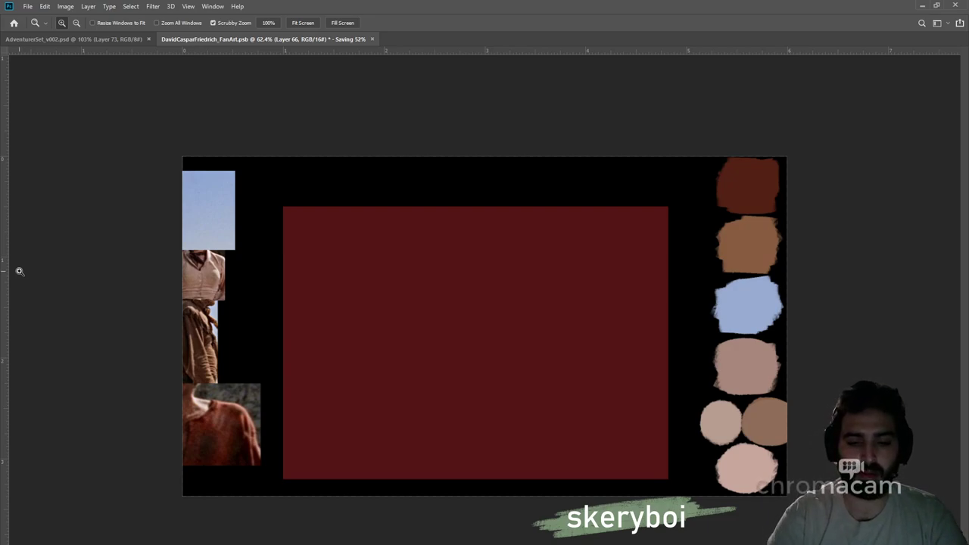
pyautogui.press('i')
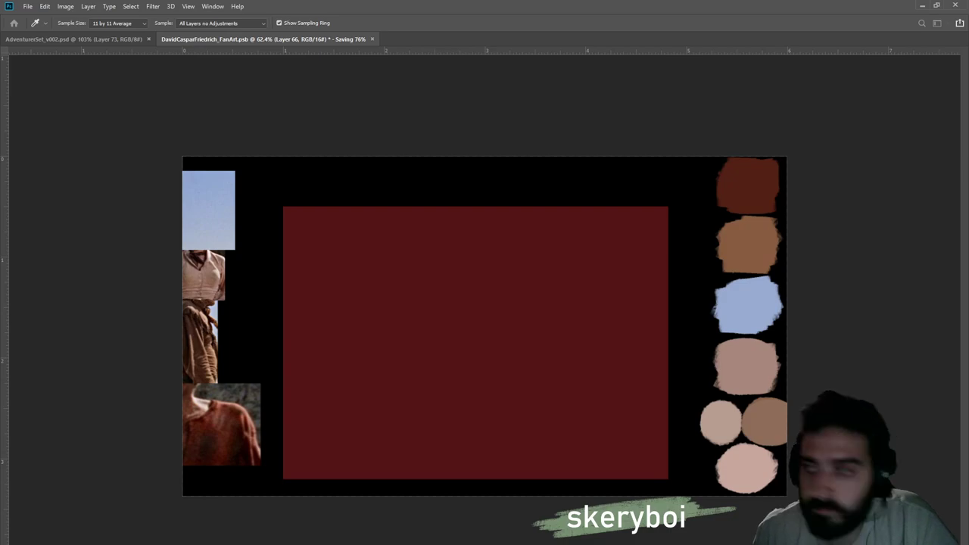
pyautogui.press('Return')
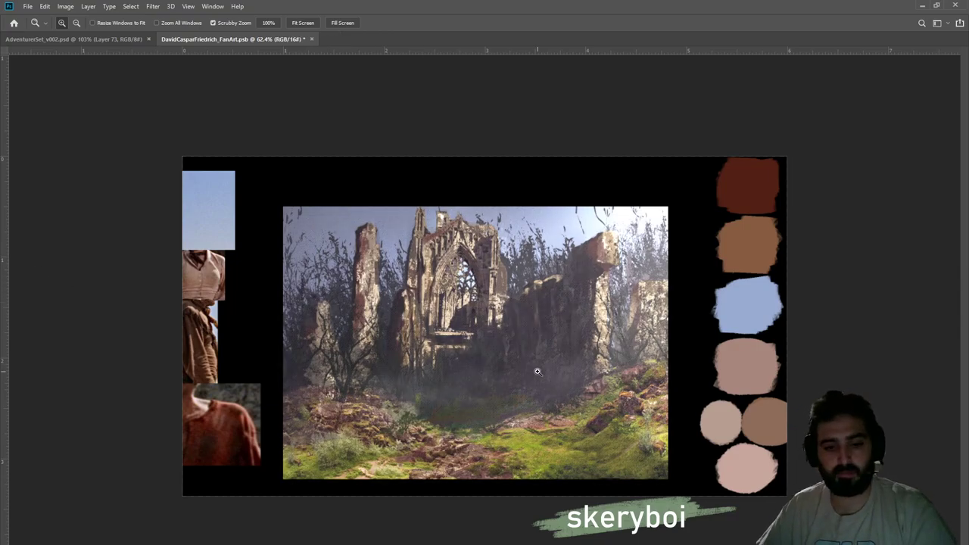
# Compare the canvas-weave texture on Layer 66 hidden and shown, both close up on the shadowed abbey and at full view
pyautogui.moveTo(495, 379); pyautogui.dragTo(521, 364)
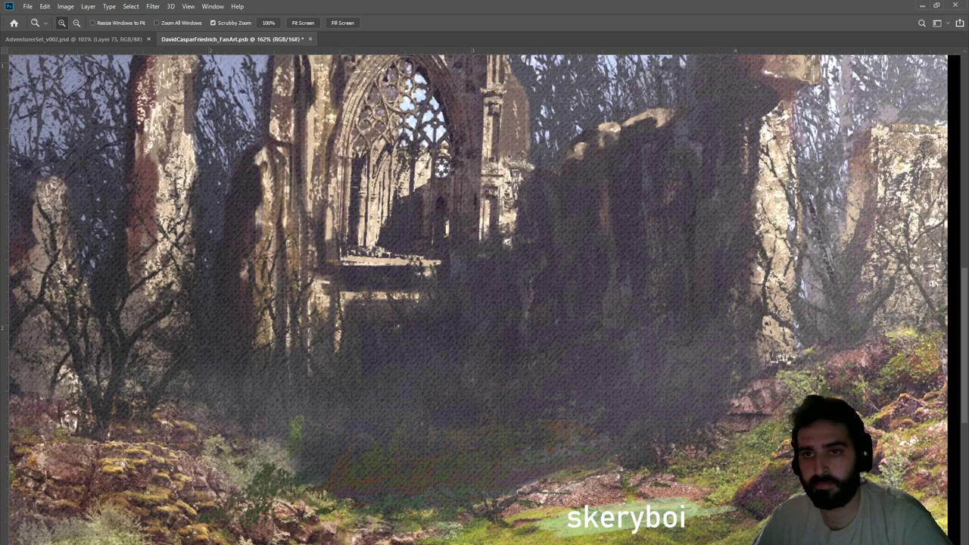
pyautogui.hotkey('ctrl', 'shift', 'alt', 'n')
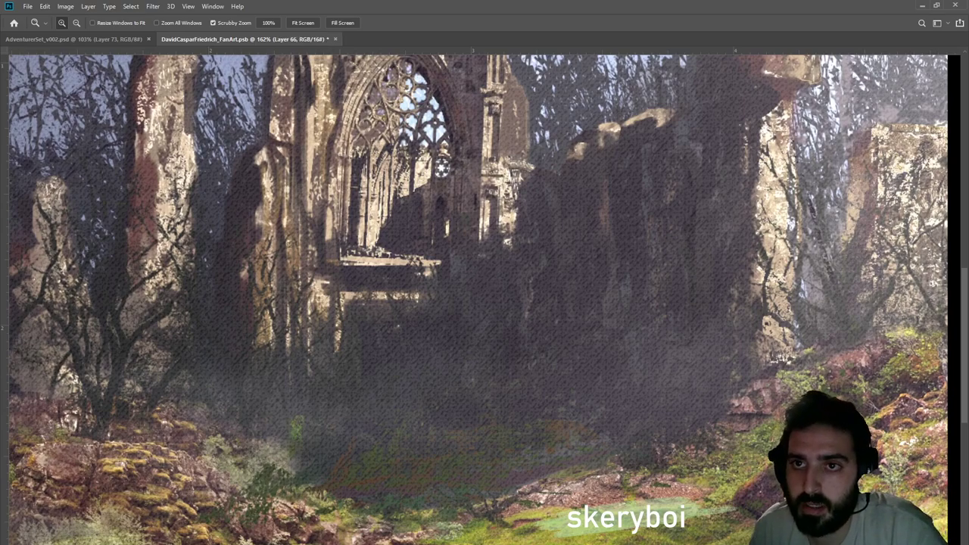
pyautogui.hotkey('ctrl', ',')
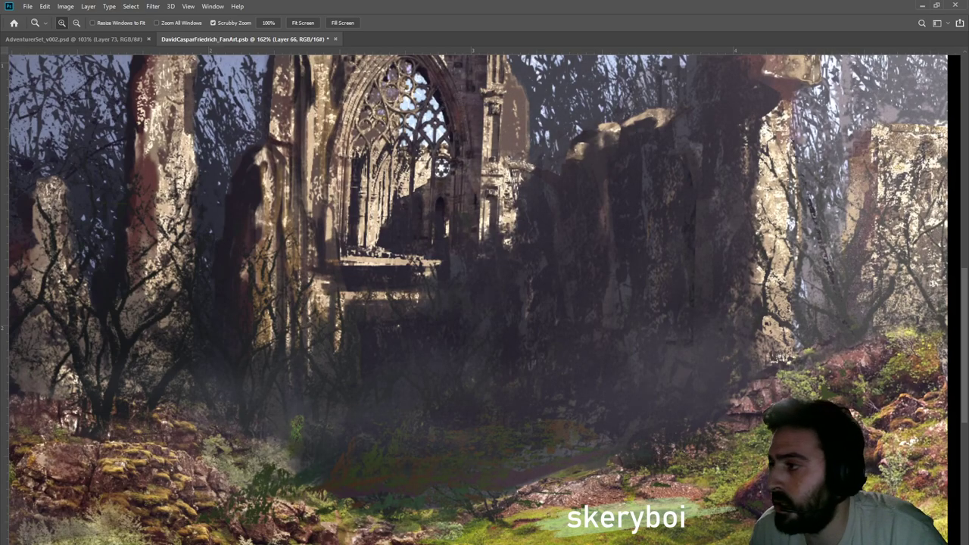
pyautogui.moveTo(506, 313); pyautogui.dragTo(466, 312)
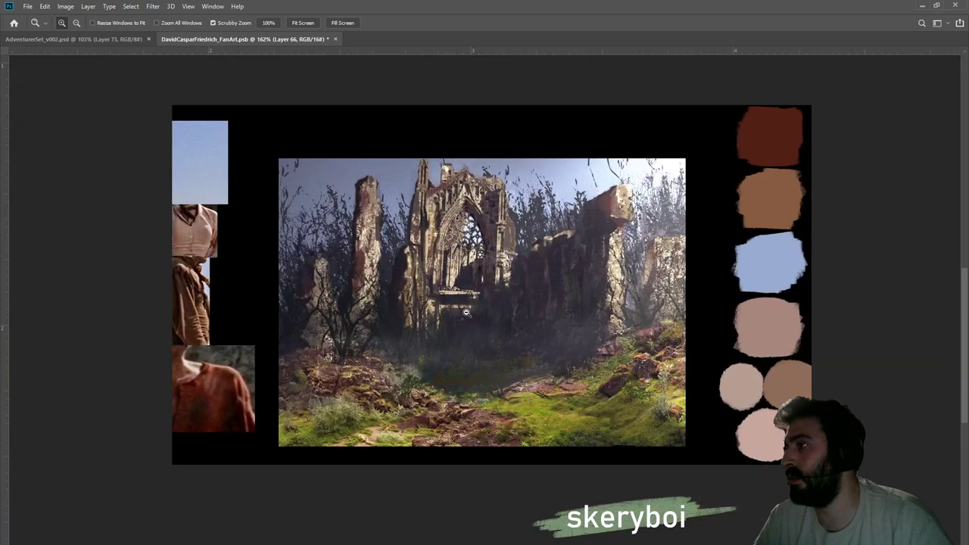
pyautogui.click(465, 312)
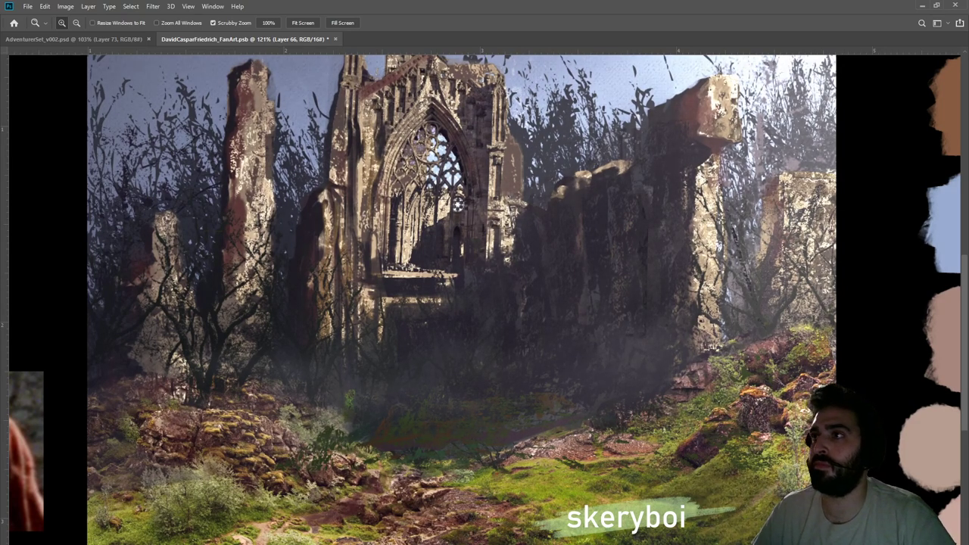
# Adjust the canvas-weave texture effect on Layer 66 so it reads more strongly in the sky
pyautogui.moveTo(284, 210); pyautogui.dragTo(235, 199)
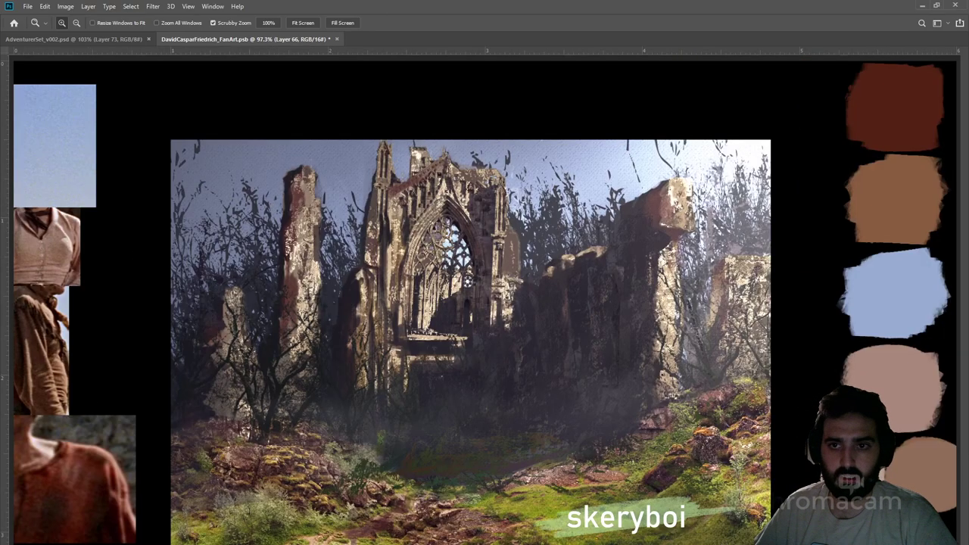
pyautogui.press('i')
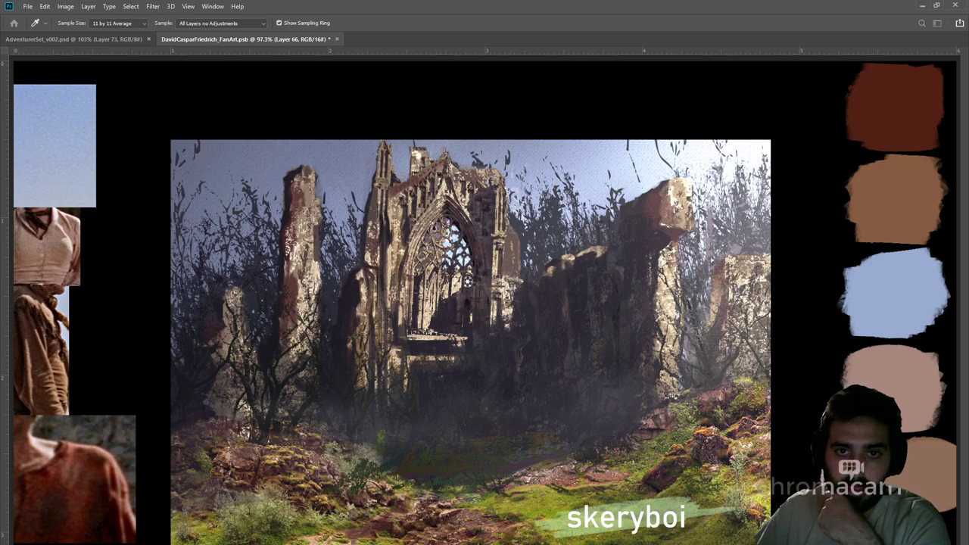
pyautogui.press('z')
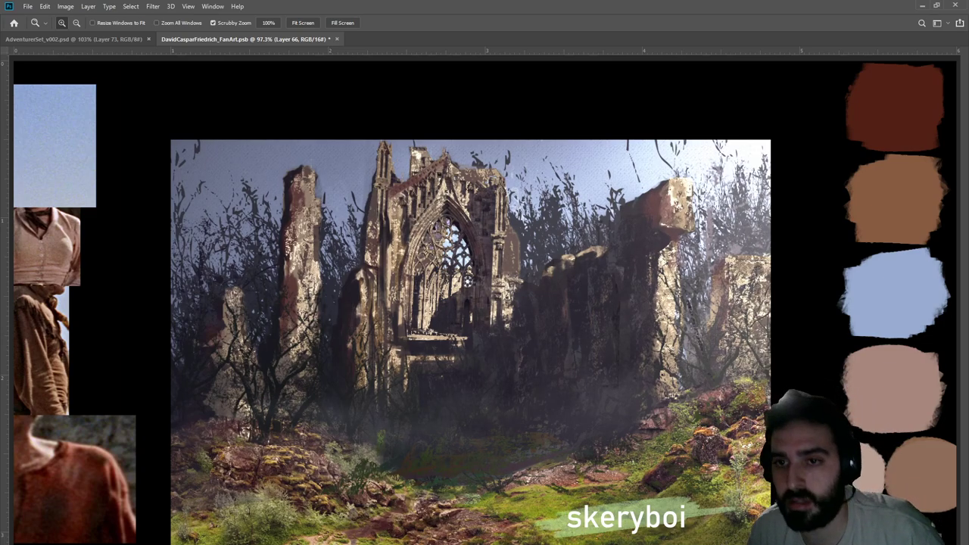
# Fill Layer 70 with dark red and cover it with a grey painterly brush-stroke texture
pyautogui.hotkey('alt', ']')
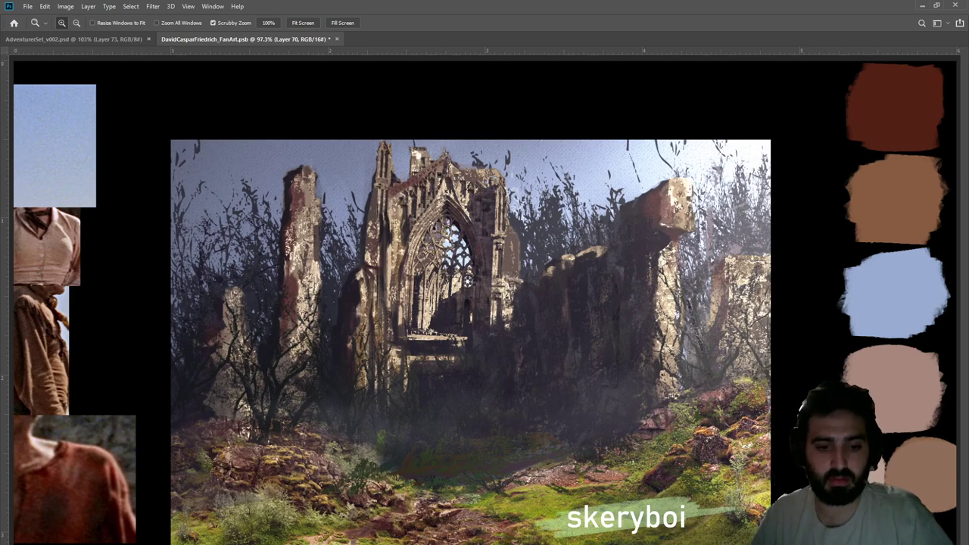
pyautogui.hotkey('alt', 'BackSpace')
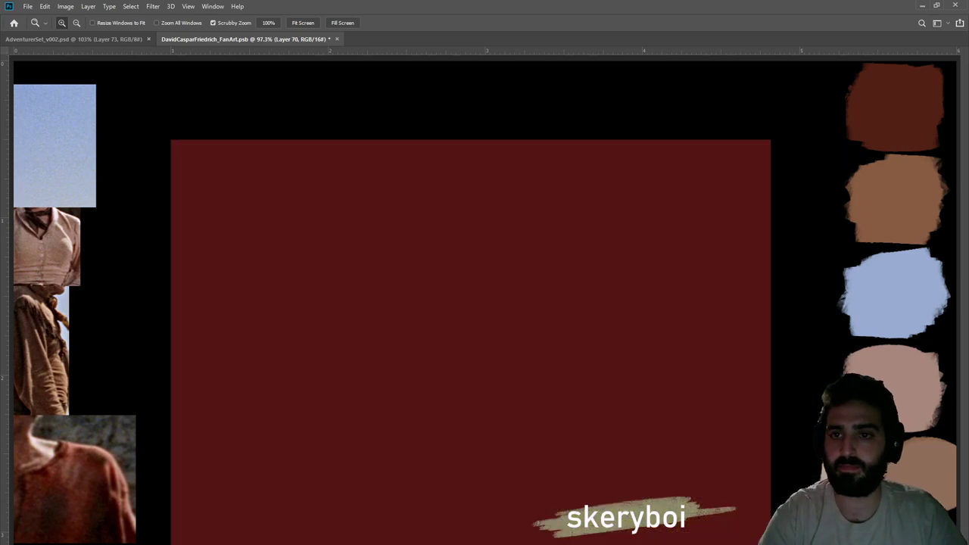
pyautogui.press('i')
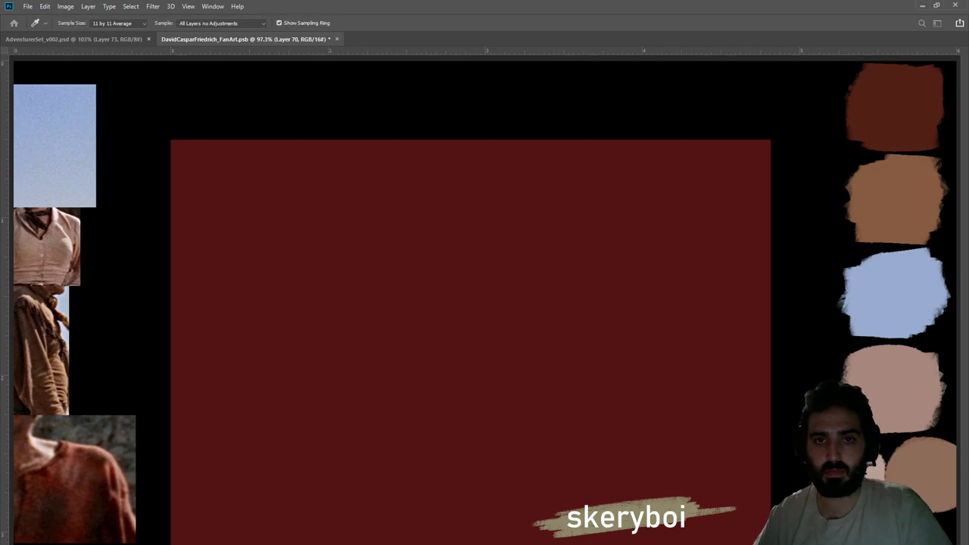
pyautogui.press('z')
pyautogui.hotkey('ctrl', 'z')
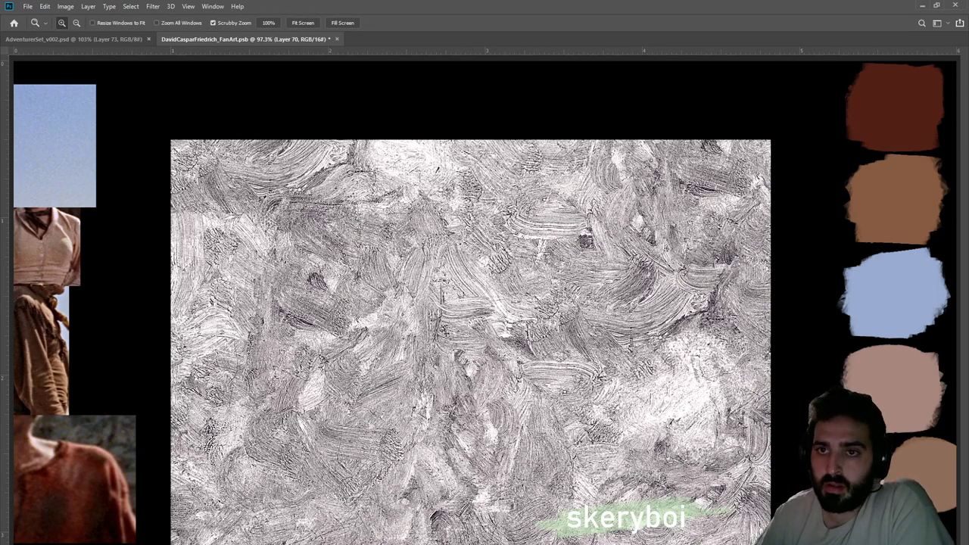
# Cycle Layer 70 through the blending modes and blend its brush-stroke texture faintly over the painting
pyautogui.hotkey('alt', 'shift', 'o')
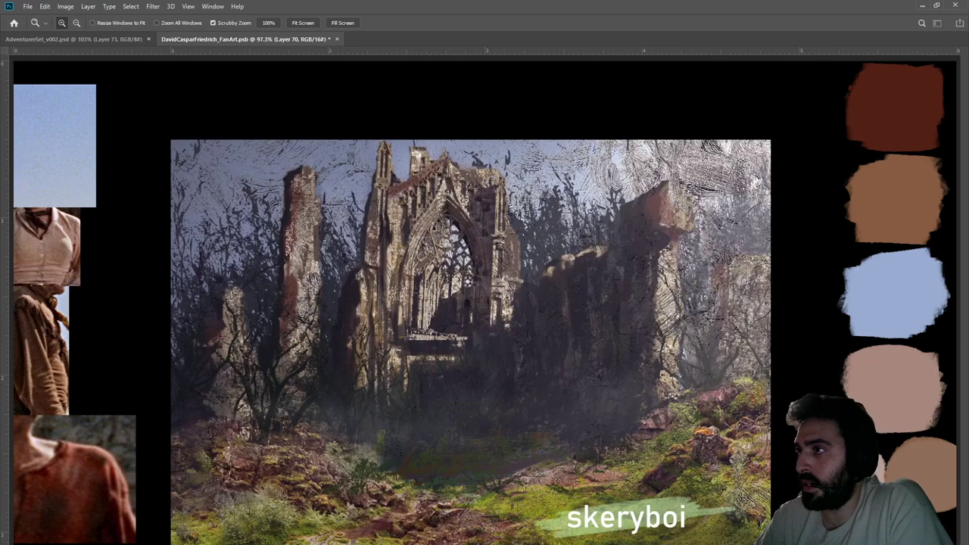
pyautogui.hotkey('shift', 'alt', 'm')
pyautogui.hotkey('shift', 'alt', 's')
pyautogui.hotkey('shift', 'alt', 'b')
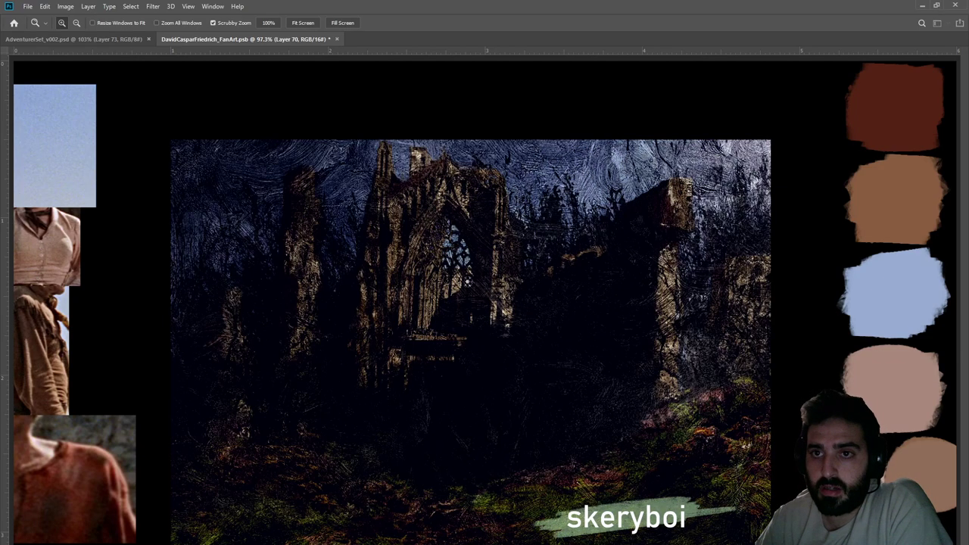
pyautogui.hotkey('shift', '+')
pyautogui.hotkey('shift', '+')
pyautogui.hotkey('shift', '+')
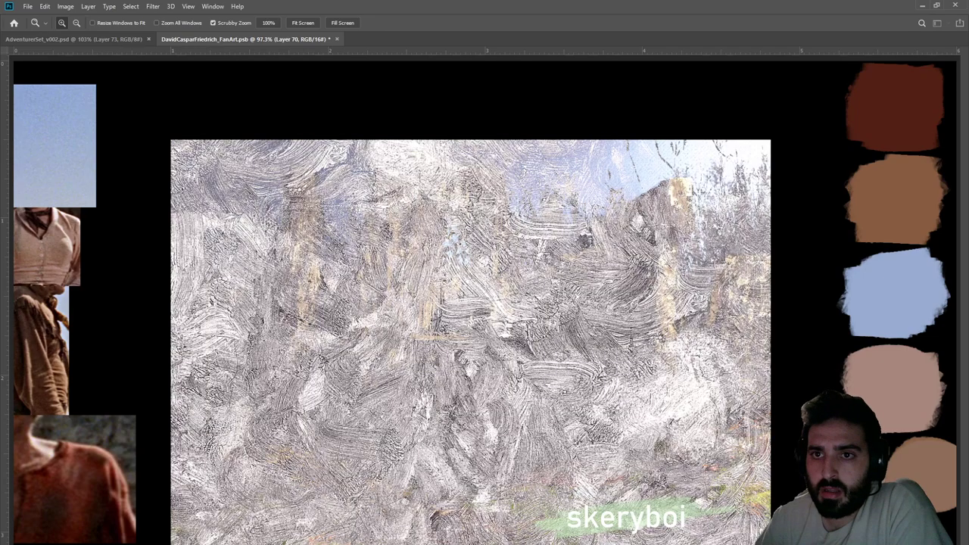
pyautogui.hotkey('shift', '+')
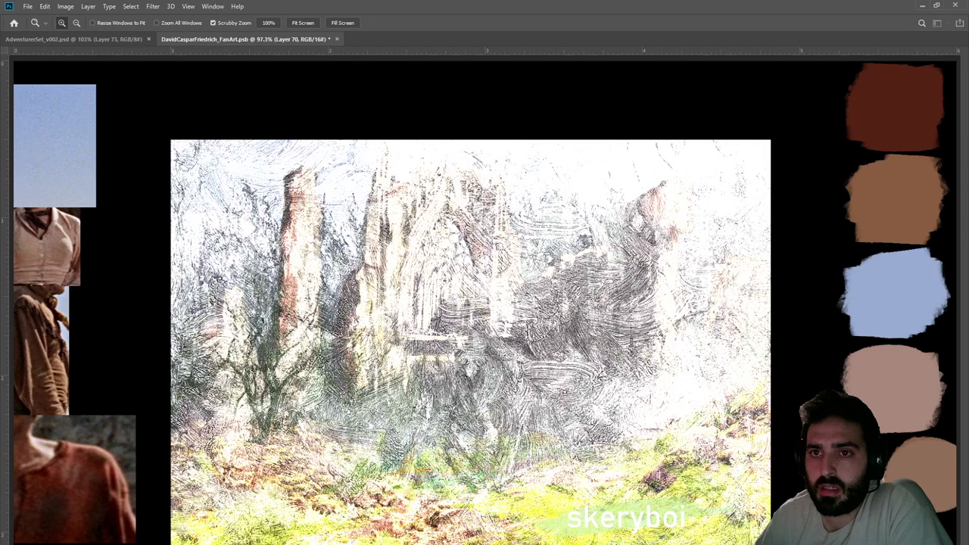
pyautogui.hotkey('shift', '+')
pyautogui.hotkey('shift', '+')
pyautogui.hotkey('shift', '+')
pyautogui.hotkey('shift', '+')
pyautogui.hotkey('shift', '+')
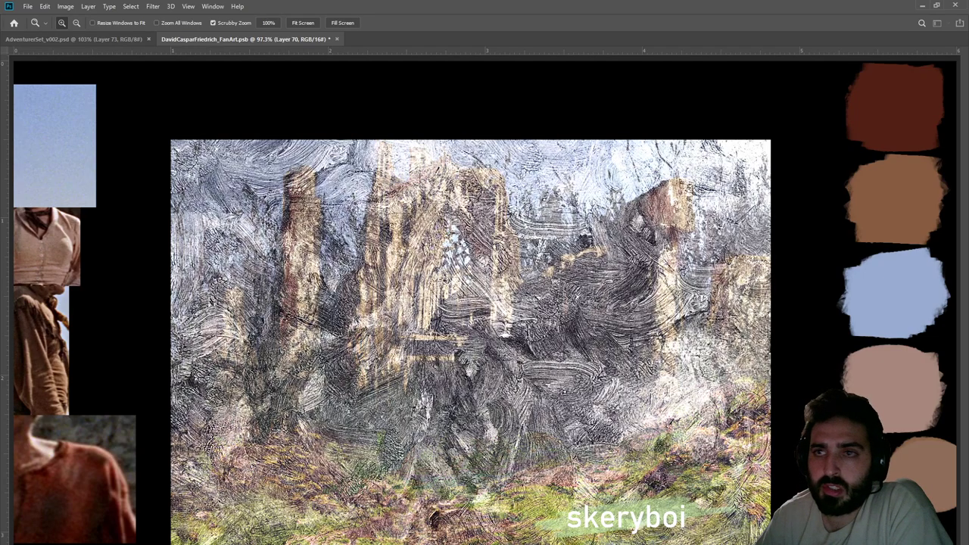
pyautogui.hotkey('shift', '+')
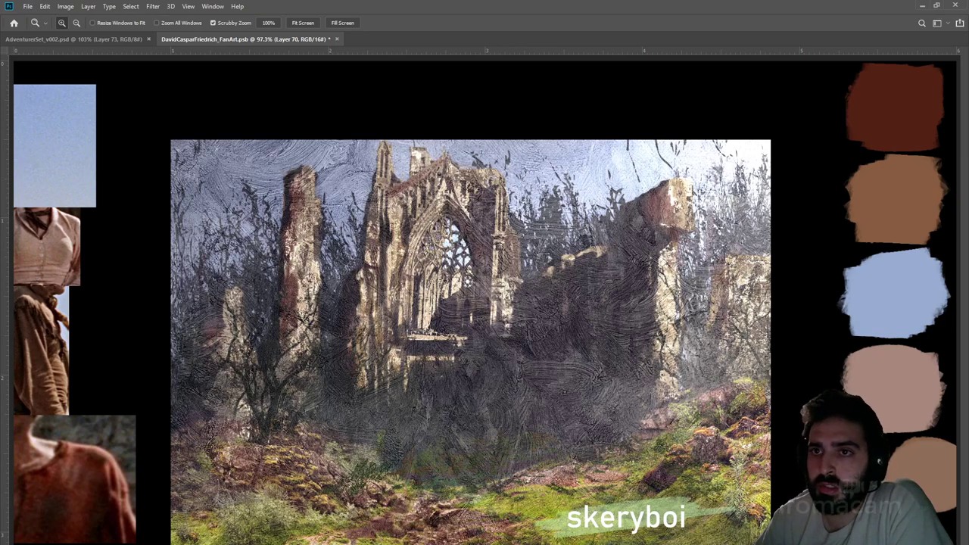
pyautogui.hotkey('shift', '+')
pyautogui.hotkey('shift', '+')
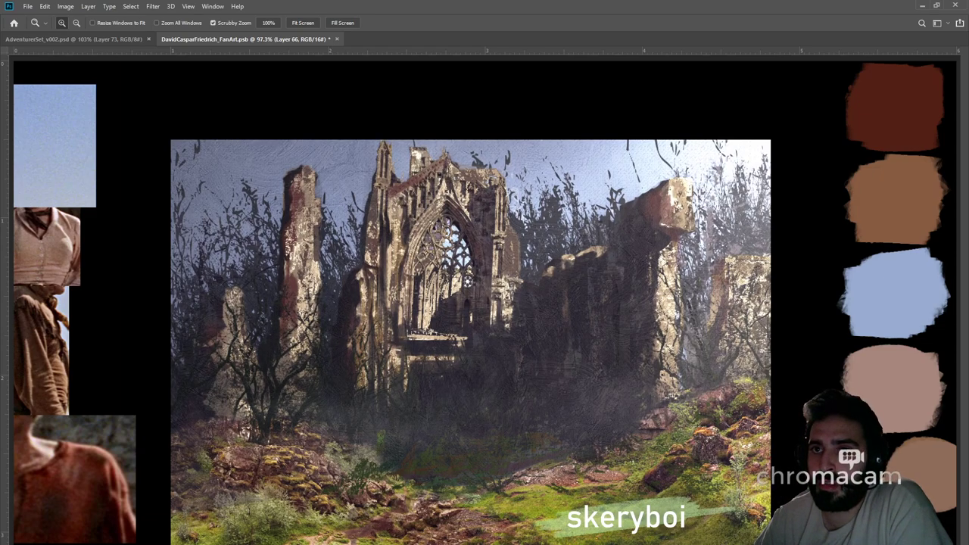
# Compare the painting with the Layer 66 canvas texture and the Levels 1 adjustment hidden and shown
pyautogui.hotkey('shift', '+')
pyautogui.hotkey('ctrl', ',')
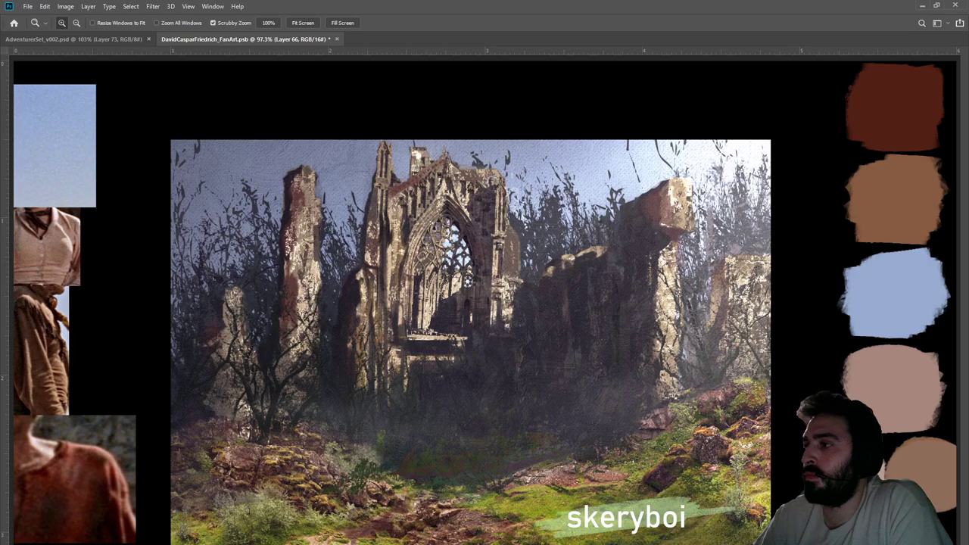
pyautogui.hotkey('alt', ']')
pyautogui.hotkey('alt', ']')
pyautogui.hotkey('ctrl', ',')
pyautogui.hotkey('ctrl', ',')
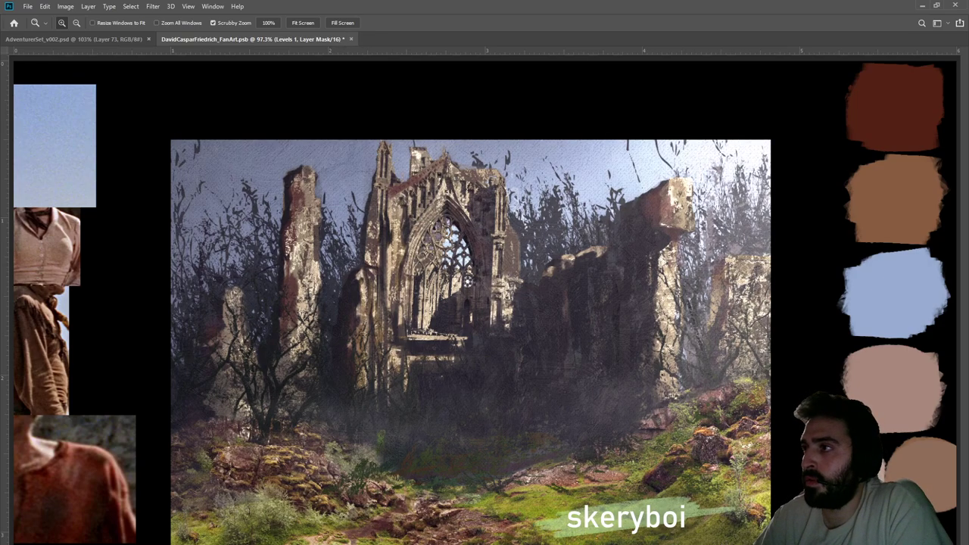
pyautogui.hotkey('alt', ']')
pyautogui.hotkey('alt', 'shift', ']')
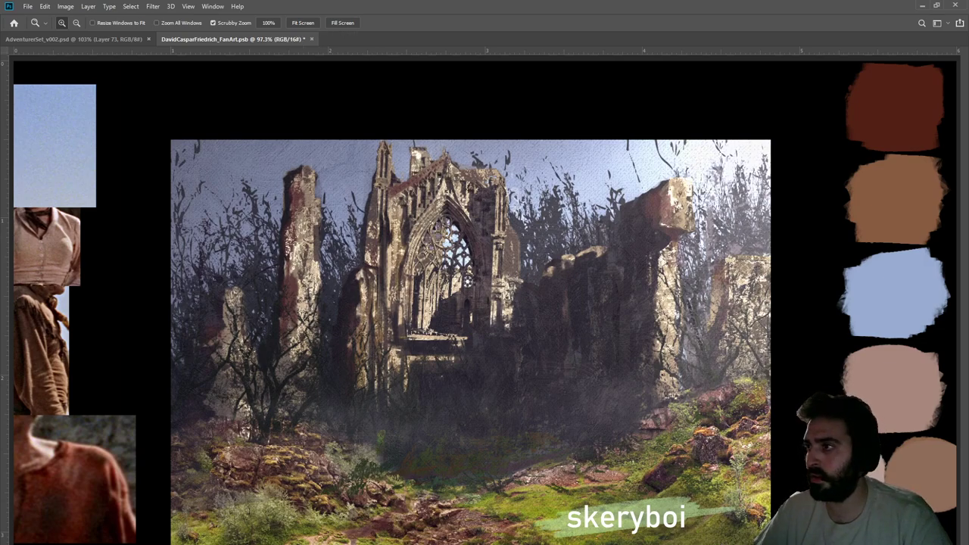
# Reselect Layer 66 and check its canvas texture against the sky and ruins by toggling its visibility
pyautogui.hotkey('alt', '[')
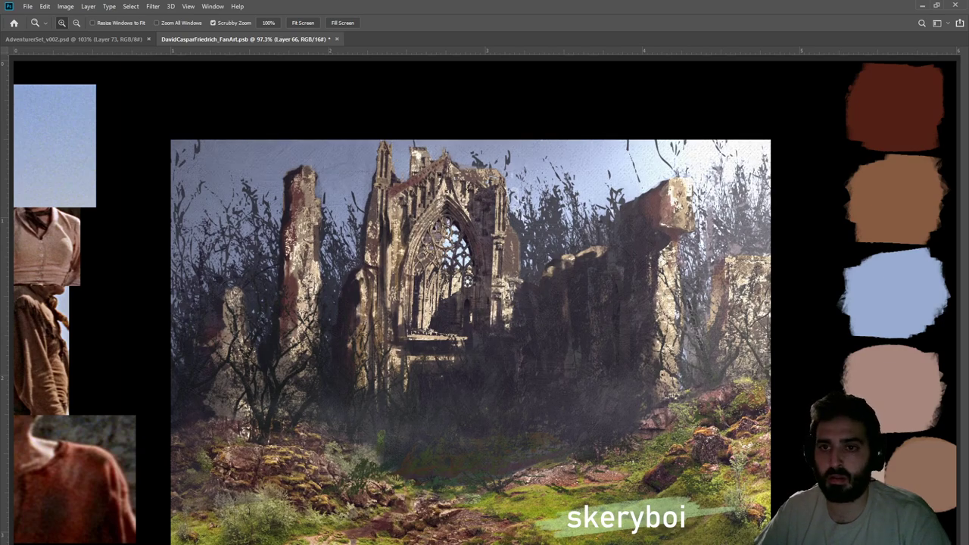
pyautogui.hotkey('ctrl', ',')
pyautogui.hotkey('ctrl', ',')
pyautogui.hotkey('ctrl', ',')
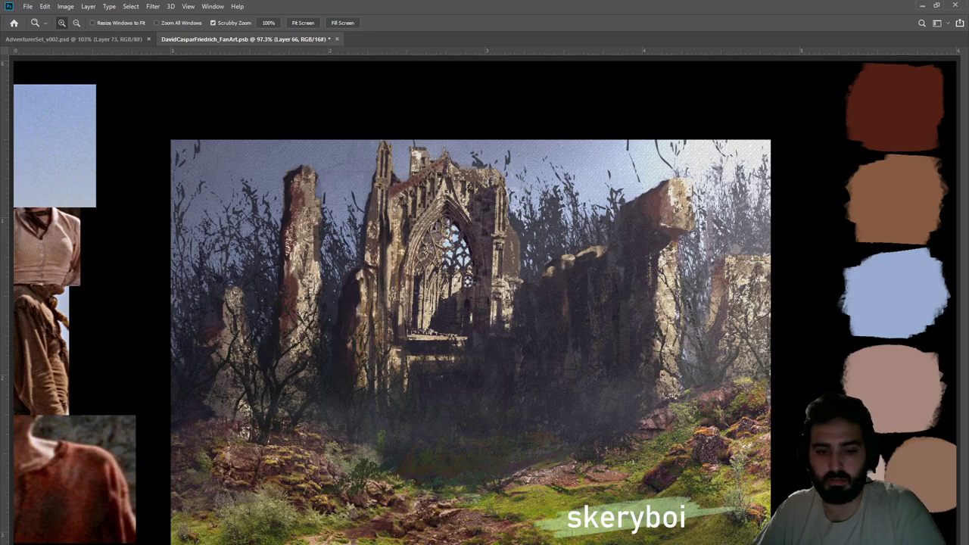
pyautogui.hotkey('ctrl', 'shift', 'z')
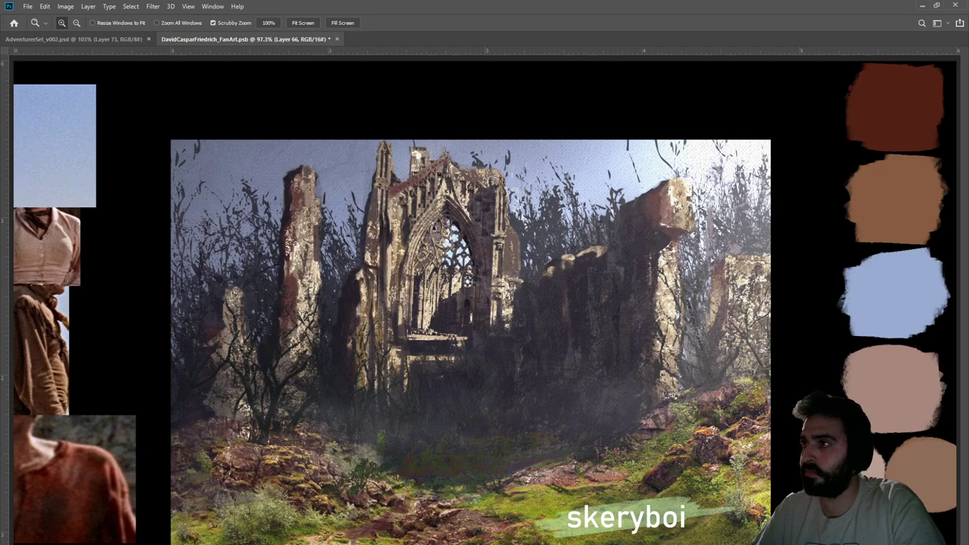
# Compare the painting with Layer 66 and the Levels 1 and Exposure 6 adjustments hidden and shown in turn
pyautogui.hotkey('ctrl', ',')
pyautogui.hotkey('ctrl', ',')
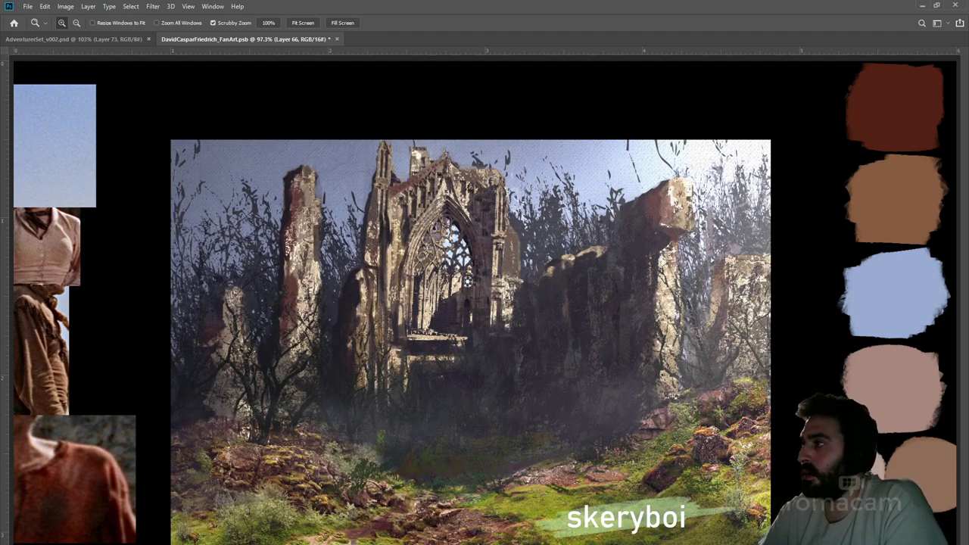
pyautogui.hotkey('alt', ']')
pyautogui.hotkey('ctrl', ',')
pyautogui.hotkey('ctrl', ',')
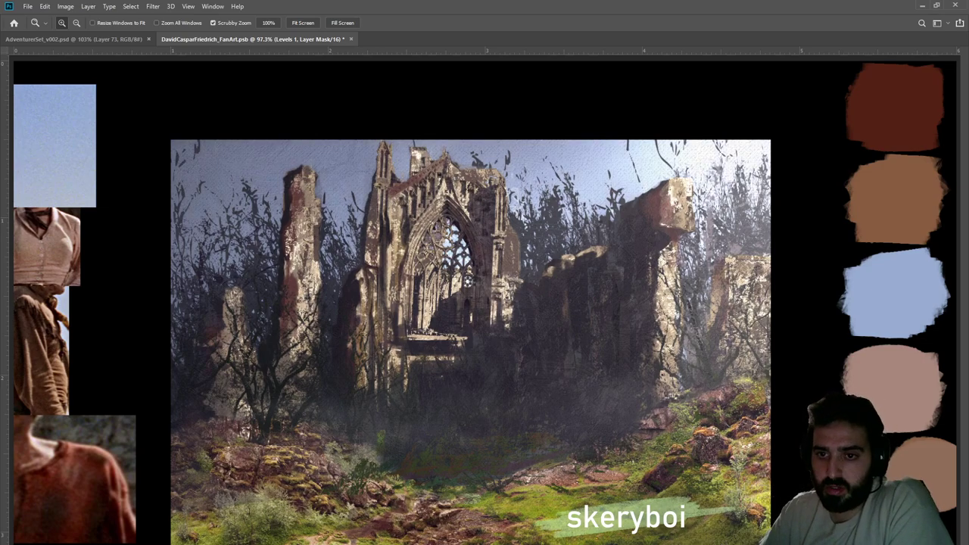
pyautogui.hotkey('ctrl', ',')
pyautogui.hotkey('ctrl', 'z')
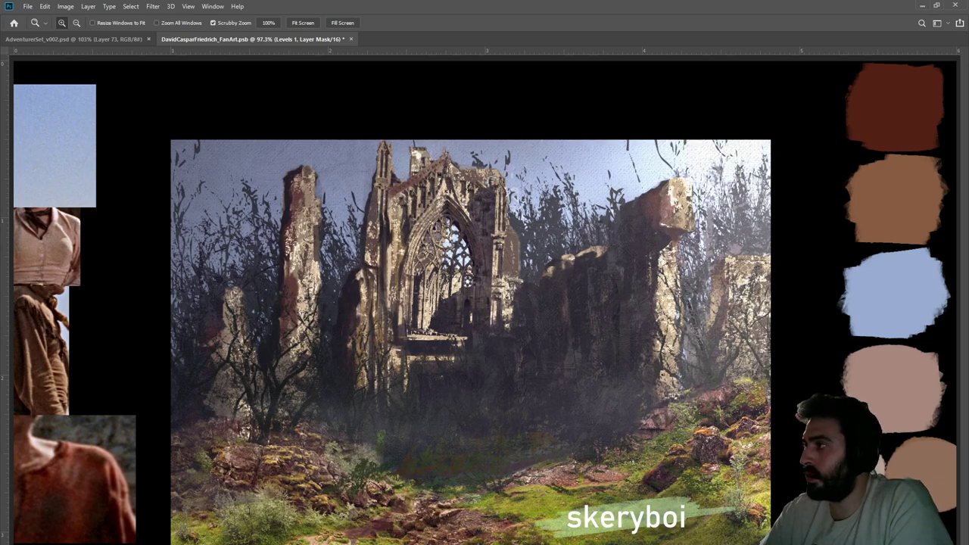
pyautogui.hotkey('ctrl', 'shift', 'z')
pyautogui.hotkey('ctrl', ',')
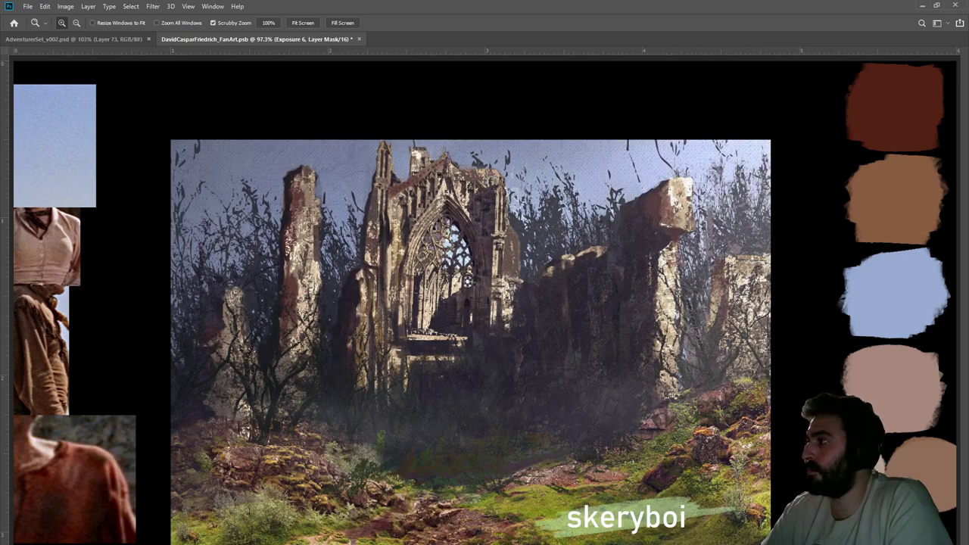
pyautogui.hotkey('ctrl', 'z')
# Save the fan-art document with the whole composition in view
pyautogui.moveTo(602, 265); pyautogui.dragTo(577, 267)
pyautogui.hotkey('ctrl', 's')
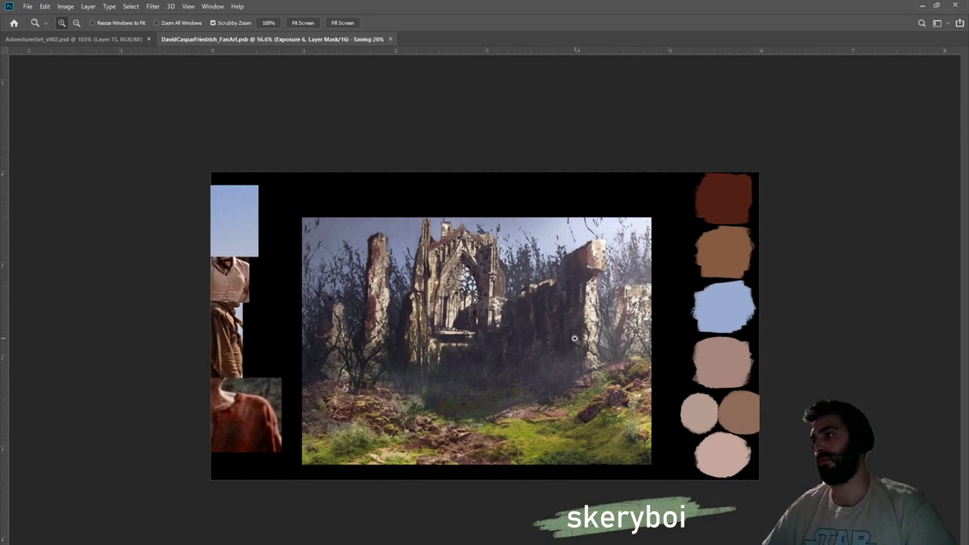
pyautogui.scroll(1, 576, 339)
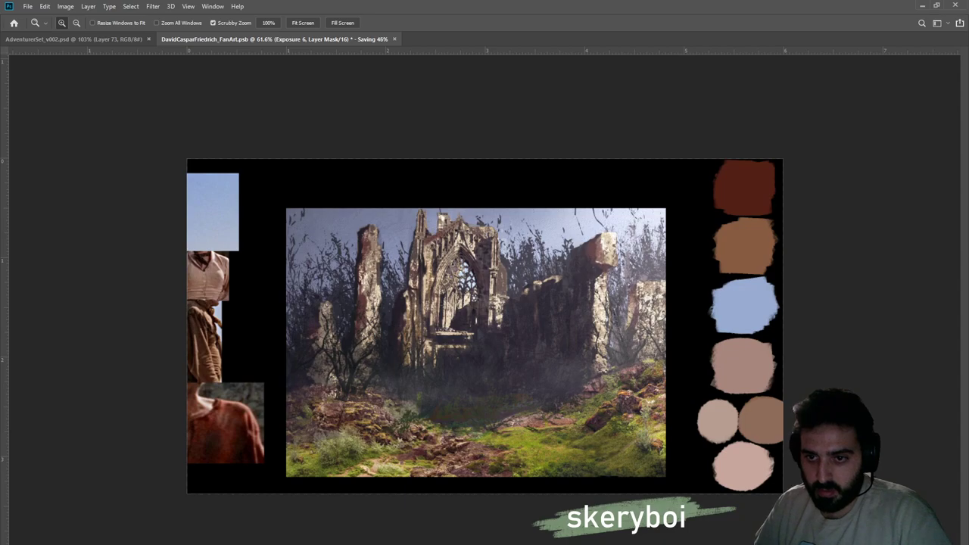
# Select Layer 59 and check its effect on the painting by toggling its visibility
pyautogui.hotkey('alt', '[')
pyautogui.hotkey('alt', '[')
pyautogui.hotkey('alt', '[')
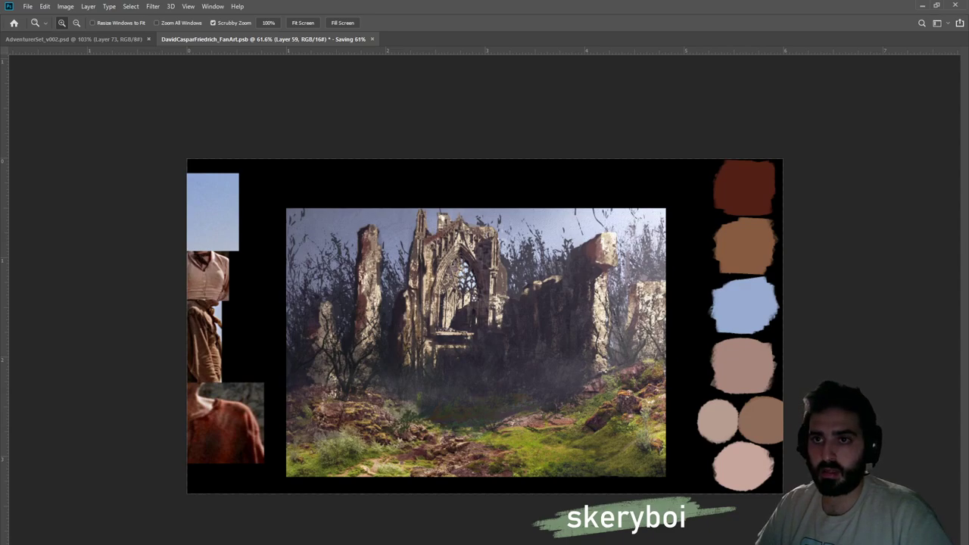
pyautogui.hotkey('ctrl', ',')
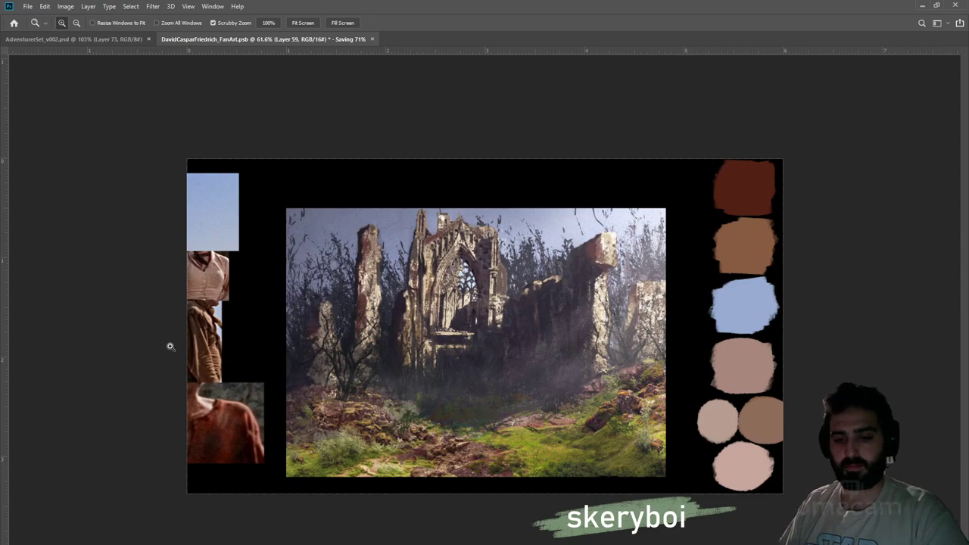
# Try painting broad pale diagonal light rays on Layer 71, from the sky beside the broken pillar across the dark wall to the ground
pyautogui.press('b')
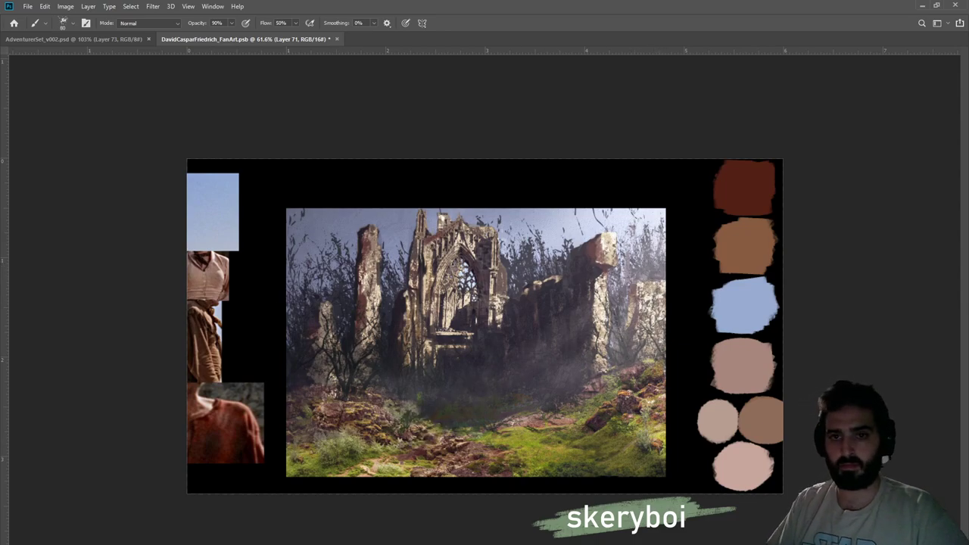
pyautogui.moveTo(663, 265); pyautogui.dragTo(407, 413)
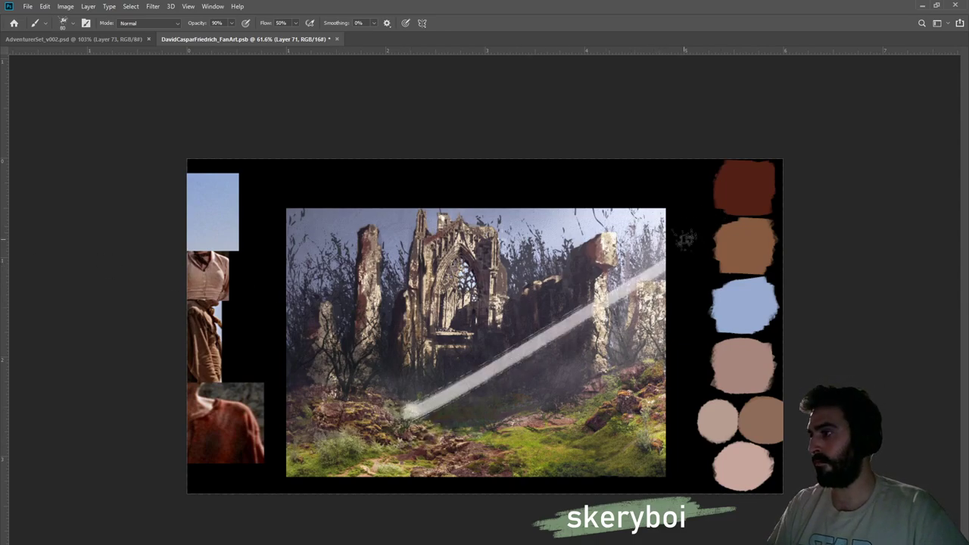
pyautogui.moveTo(681, 242); pyautogui.dragTo(393, 430)
pyautogui.moveTo(674, 262)
pyautogui.mouseDown()
pyautogui.moveTo(397, 454)
pyautogui.moveTo(667, 278)
pyautogui.mouseUp()
pyautogui.moveTo(668, 296)
pyautogui.mouseDown()
pyautogui.moveTo(454, 436)
pyautogui.moveTo(675, 312)
pyautogui.moveTo(512, 439)
pyautogui.mouseUp()
pyautogui.moveTo(665, 344); pyautogui.dragTo(553, 432)
pyautogui.moveTo(595, 286)
pyautogui.mouseDown()
pyautogui.moveTo(359, 453)
pyautogui.moveTo(611, 316)
pyautogui.mouseUp()
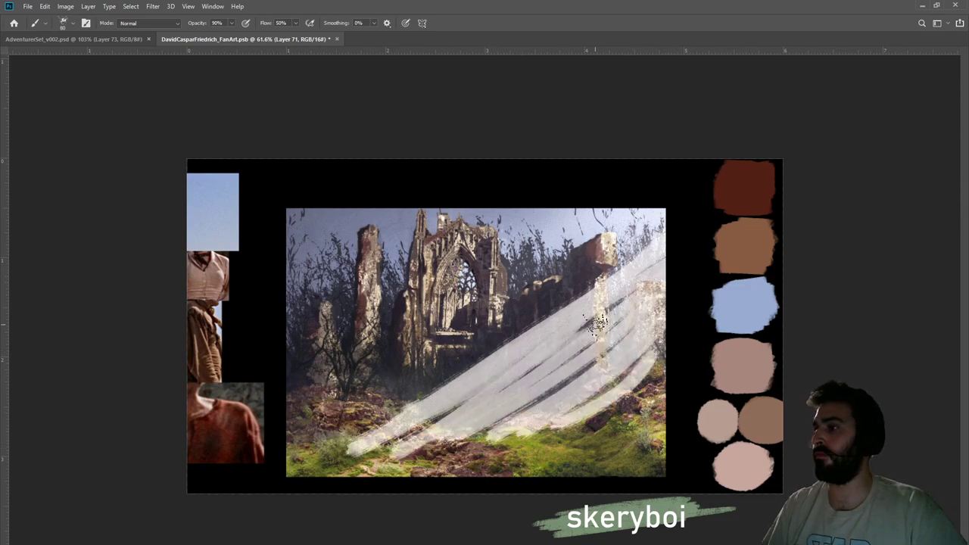
pyautogui.moveTo(357, 459)
pyautogui.mouseDown()
pyautogui.moveTo(613, 316)
pyautogui.moveTo(571, 327)
pyautogui.moveTo(666, 266)
pyautogui.mouseUp()
pyautogui.moveTo(480, 429); pyautogui.dragTo(668, 309)
pyautogui.moveTo(678, 347); pyautogui.dragTo(560, 432)
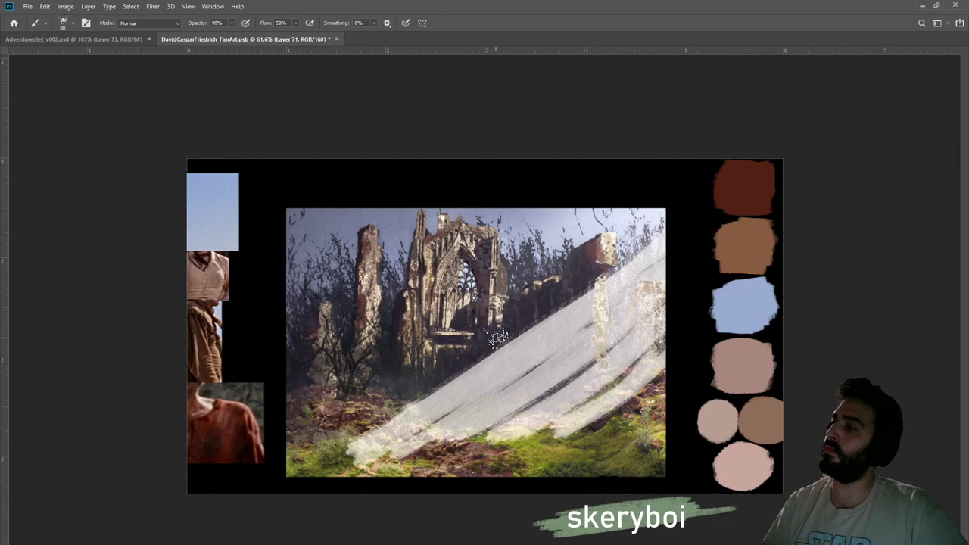
pyautogui.moveTo(481, 349); pyautogui.dragTo(650, 250)
pyautogui.moveTo(595, 286); pyautogui.dragTo(333, 473)
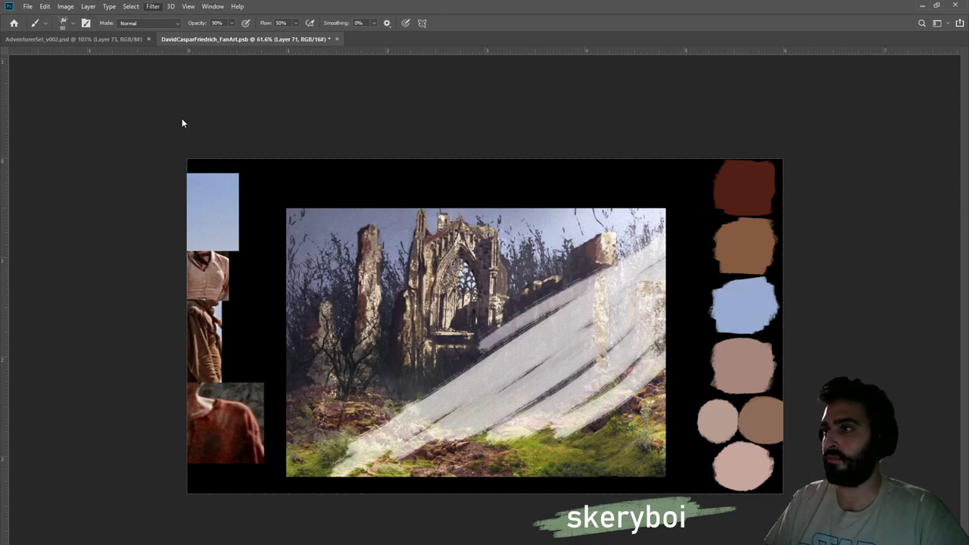
# Soften the light rays on Layer 71 with a blur filter and try different blending looks and opacities on them
pyautogui.click(310, 179)
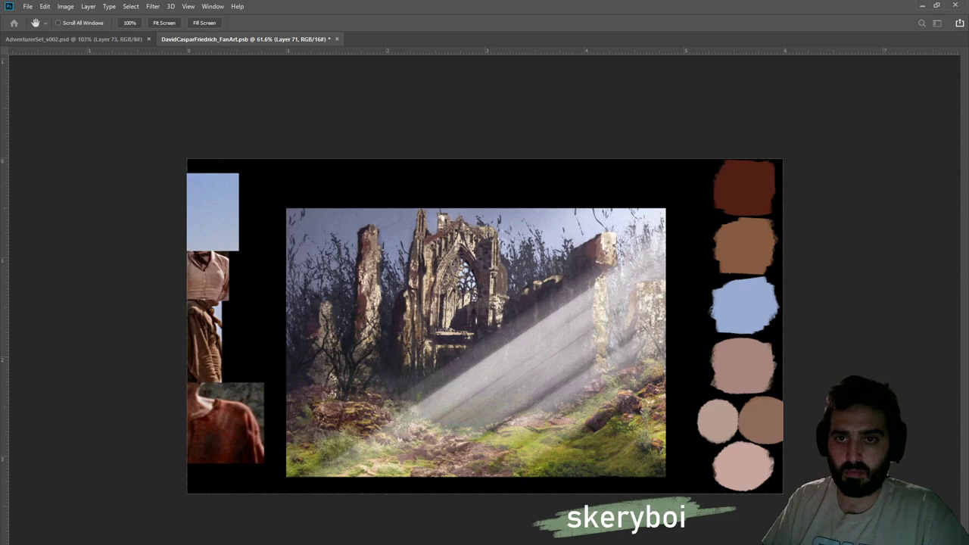
pyautogui.press('7')
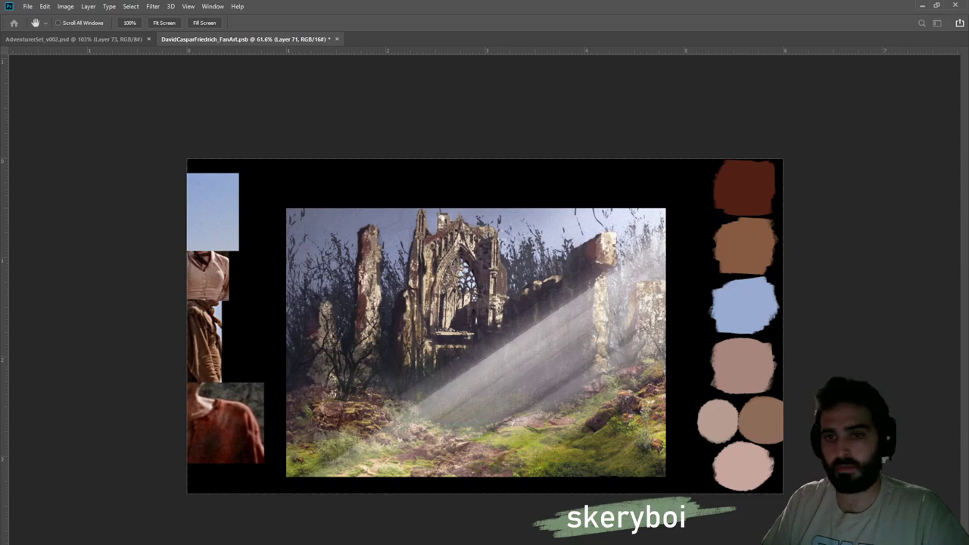
pyautogui.hotkey('ctrl', 'z')
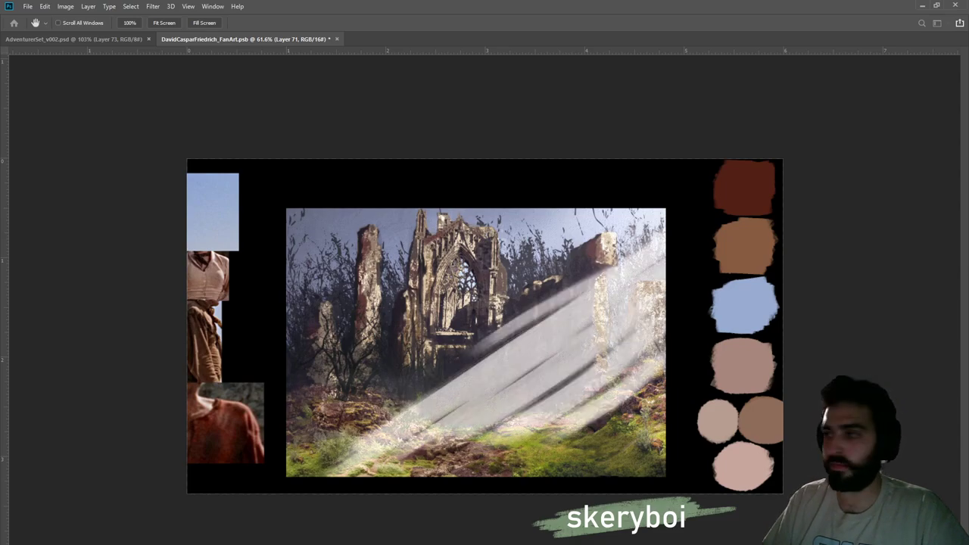
pyautogui.hotkey('ctrl', 'shift', 'z')
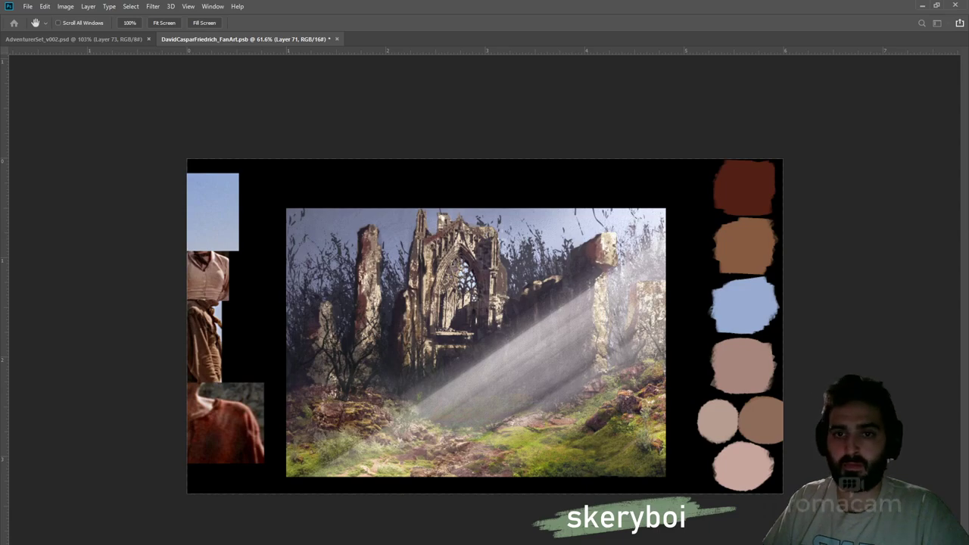
pyautogui.hotkey('ctrl', 'z')
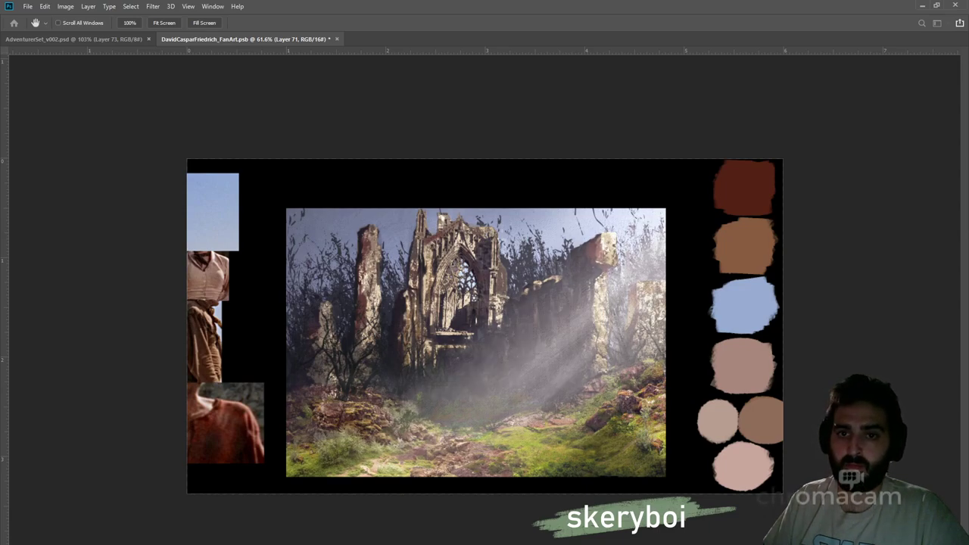
pyautogui.hotkey('ctrl', 'z')
pyautogui.hotkey('ctrl', 'shift', 'z')
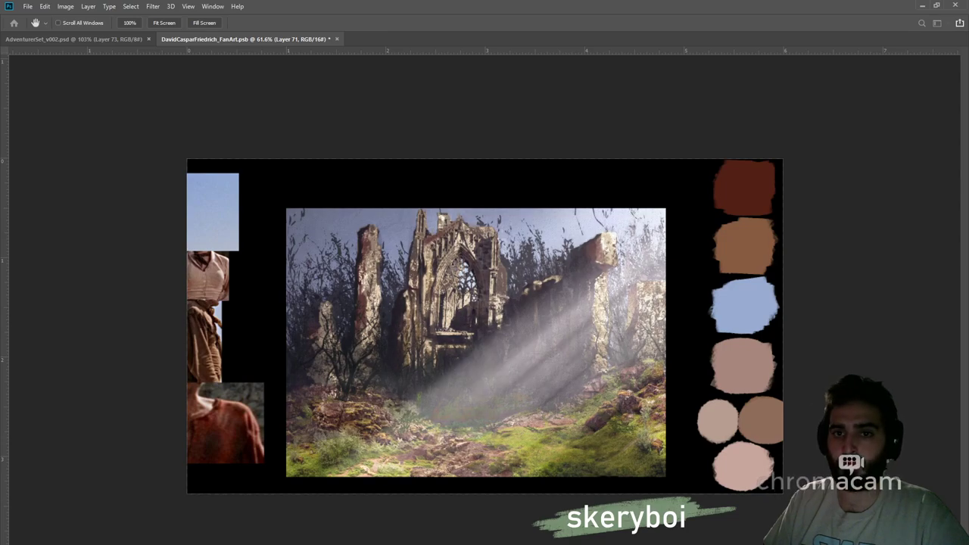
pyautogui.hotkey('ctrl', 'z')
pyautogui.press('0')
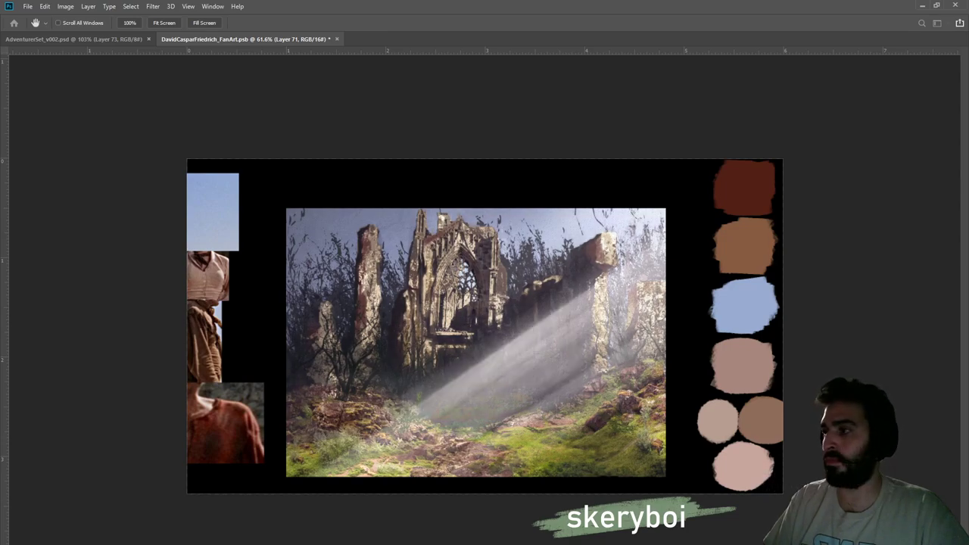
pyautogui.press('2')
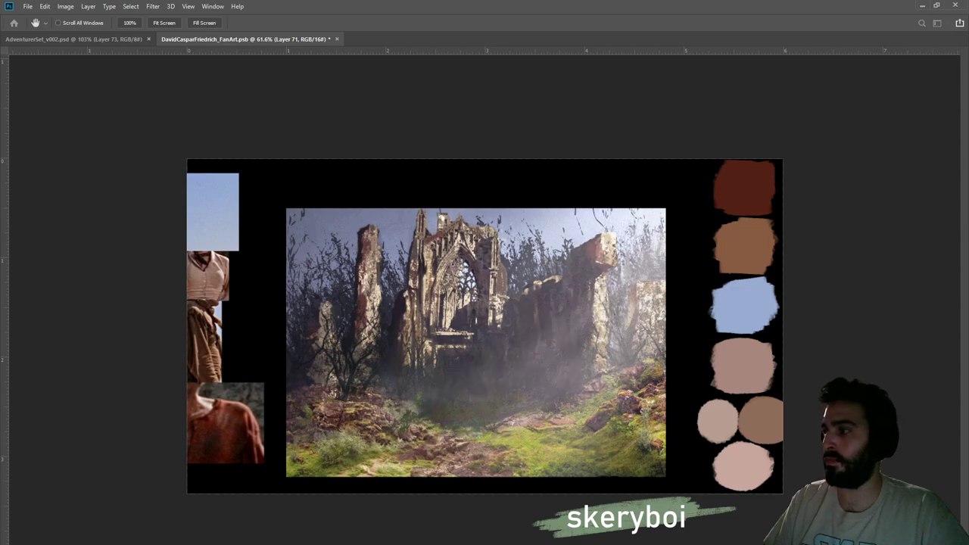
pyautogui.press('0')
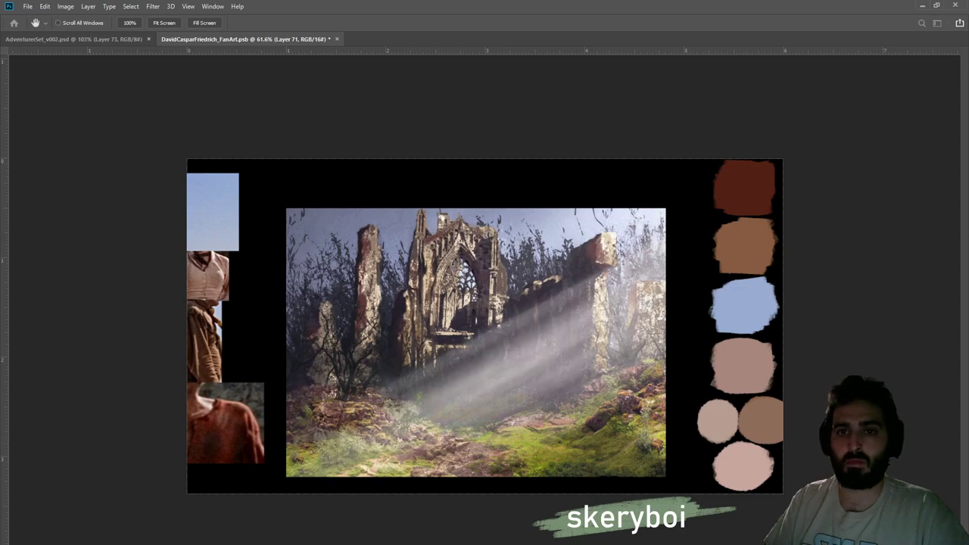
pyautogui.hotkey('ctrl', 'z')
pyautogui.press('b')
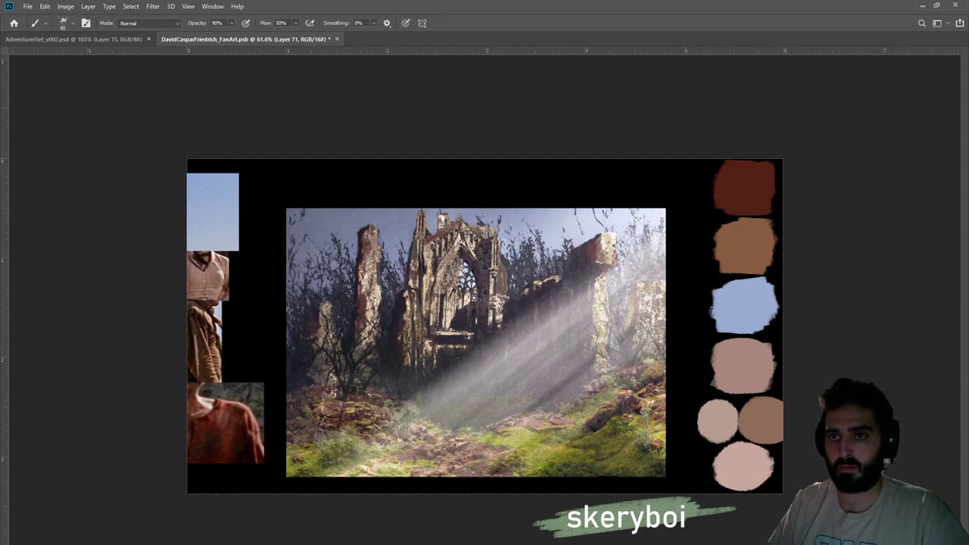
pyautogui.hotkey('ctrl', 'z')
pyautogui.hotkey('ctrl', 'z')
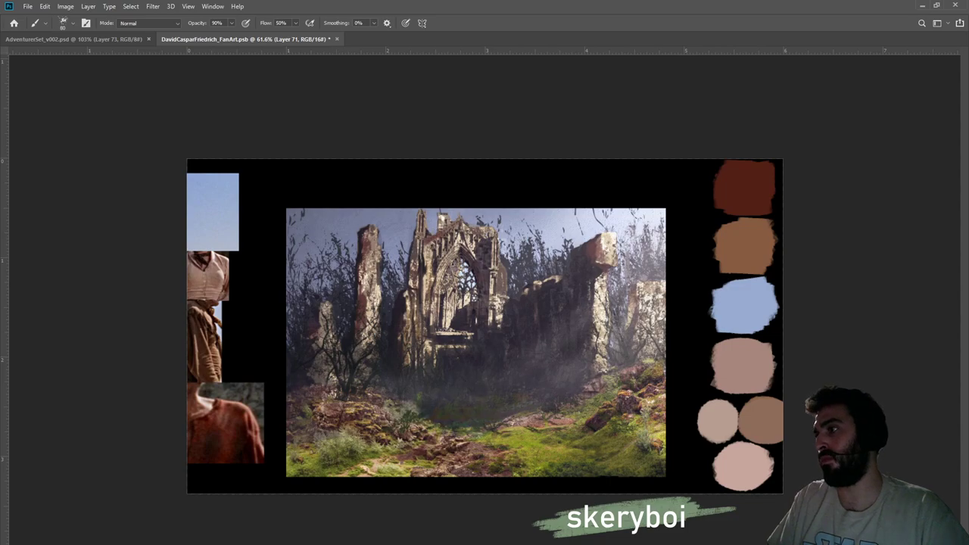
pyautogui.hotkey('ctrl', 'shift', 'z')
# Scale the light rays down from their lower end and warp them to fall across the shadowed wall
pyautogui.hotkey('ctrl', 't')
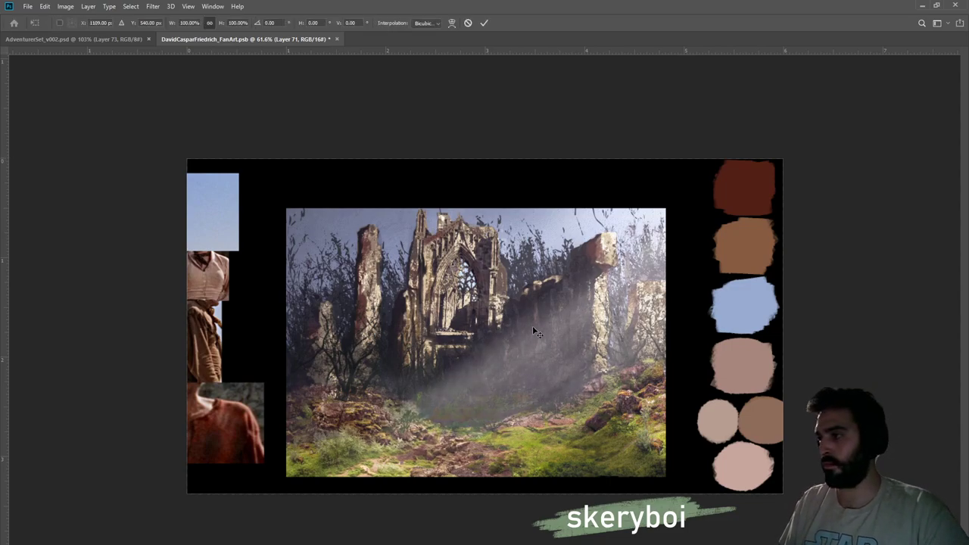
pyautogui.moveTo(302, 484); pyautogui.dragTo(411, 411)
pyautogui.moveTo(541, 347)
pyautogui.mouseDown()
pyautogui.moveTo(495, 402)
pyautogui.moveTo(509, 381)
pyautogui.mouseUp()
pyautogui.press('Return')
pyautogui.press('b')
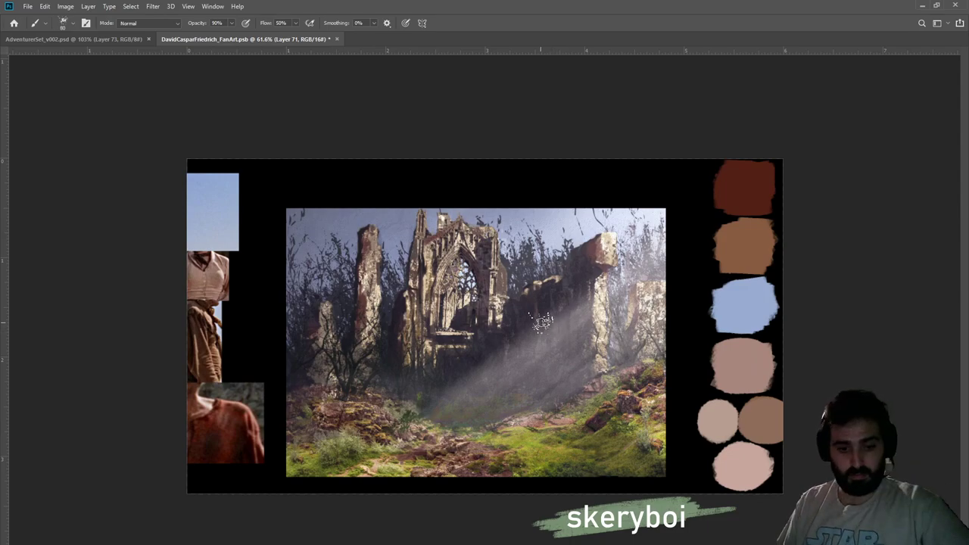
pyautogui.hotkey('ctrl', 't')
pyautogui.click(572, 367)
pyautogui.moveTo(466, 296); pyautogui.dragTo(496, 311)
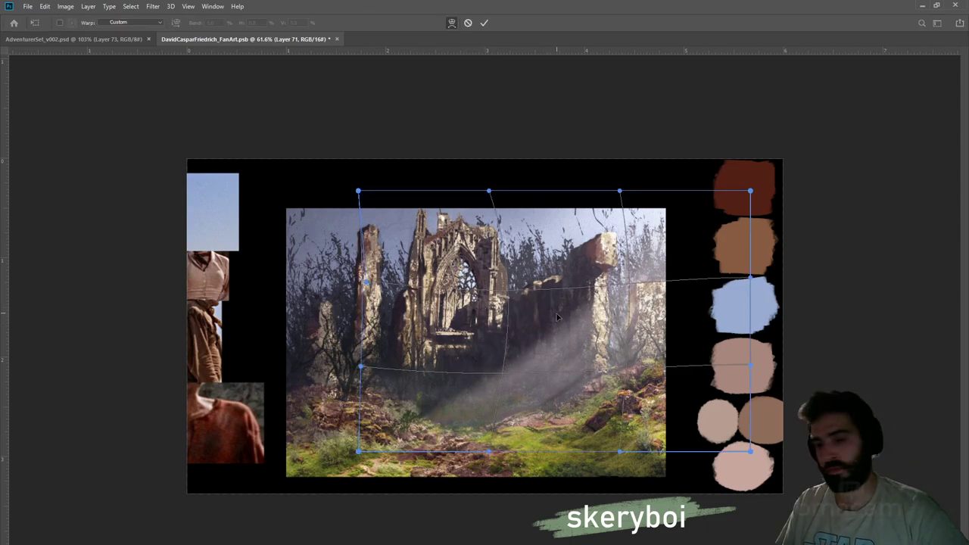
pyautogui.press('Return')
# Enlarge the warped light rays and reposition them so they fall from beside the broken pillar onto the ground
pyautogui.hotkey('ctrl', 't')
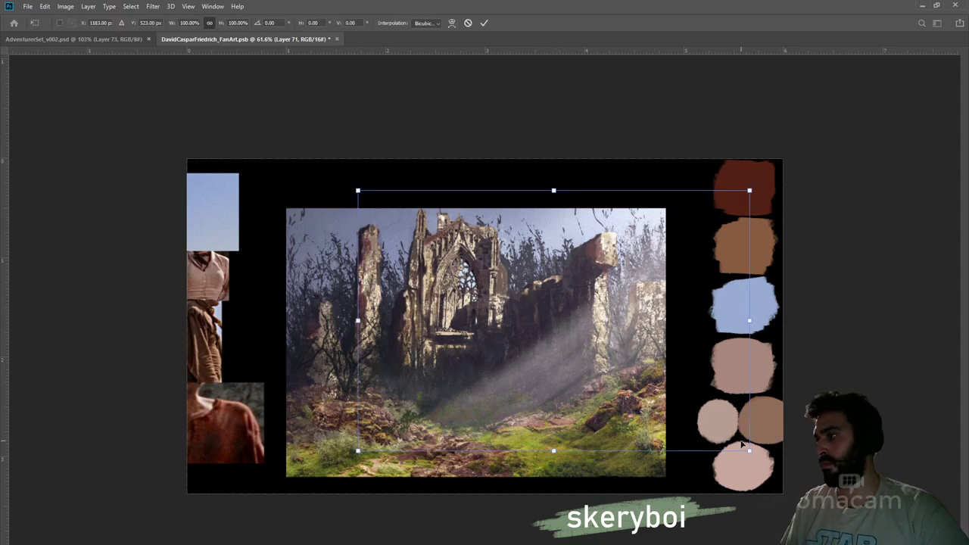
pyautogui.moveTo(754, 456); pyautogui.dragTo(809, 470)
pyautogui.moveTo(815, 437); pyautogui.dragTo(822, 436)
pyautogui.moveTo(671, 406); pyautogui.dragTo(615, 401)
pyautogui.moveTo(765, 469); pyautogui.dragTo(779, 447)
pyautogui.moveTo(633, 396); pyautogui.dragTo(648, 392)
pyautogui.press('Return')
pyautogui.press('b')
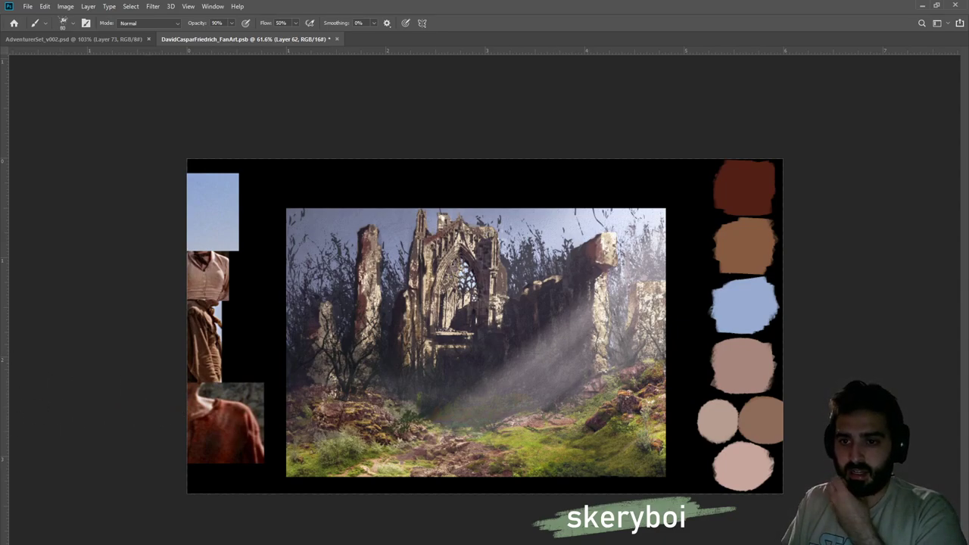
# Compare the painting with the light rays and neighbouring mist layers hidden and shown
pyautogui.hotkey('ctrl', ',')
pyautogui.hotkey('ctrl', ',')
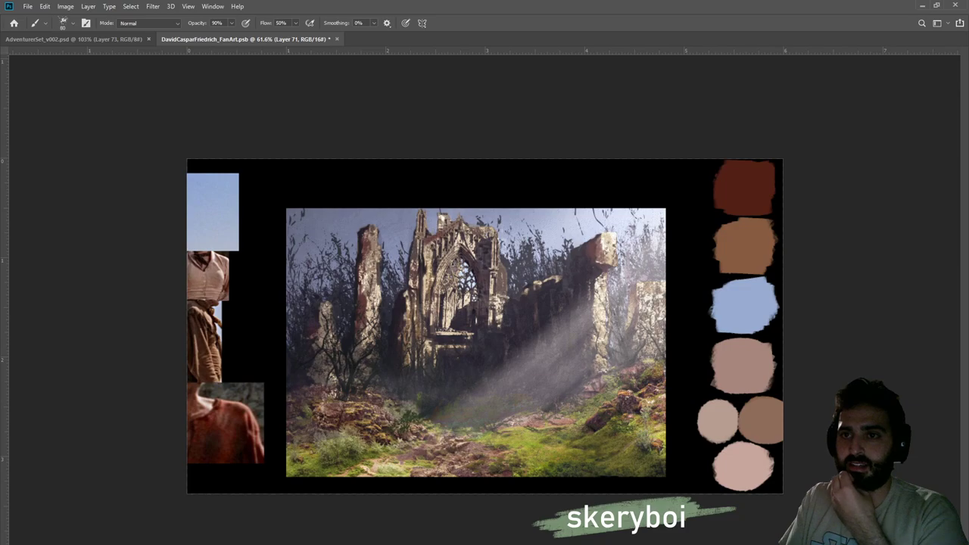
pyautogui.hotkey('ctrl', 'z')
pyautogui.hotkey('ctrl', 'shift', 'z')
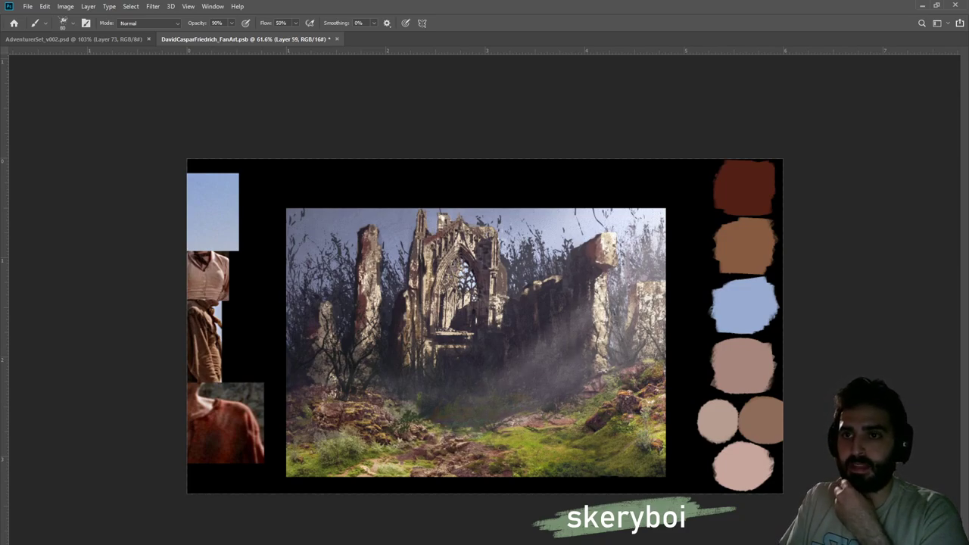
pyautogui.hotkey('ctrl', 'z')
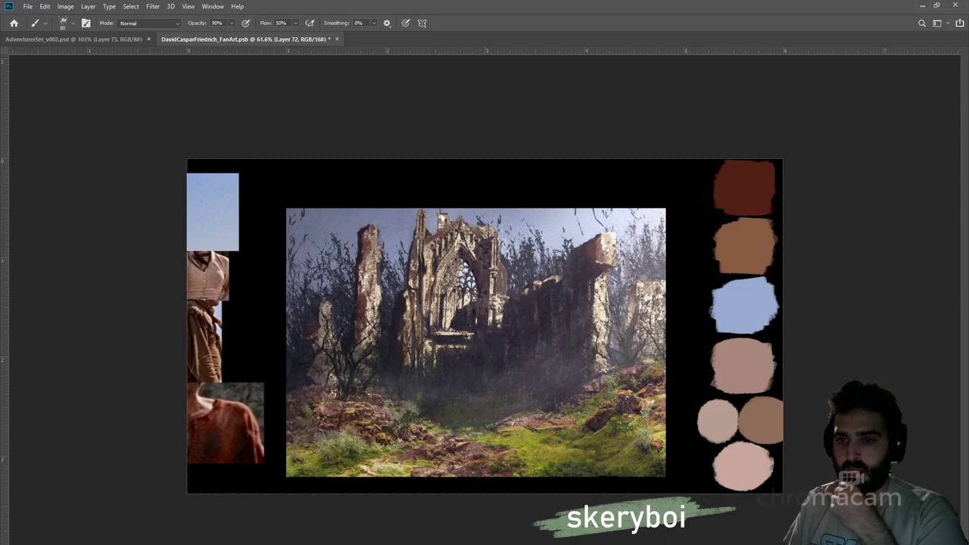
# Add an Exposure adjustment and use an elliptical selection to brighten a patch of the grassy ground in front of the ruins
pyautogui.hotkey('alt', ']')
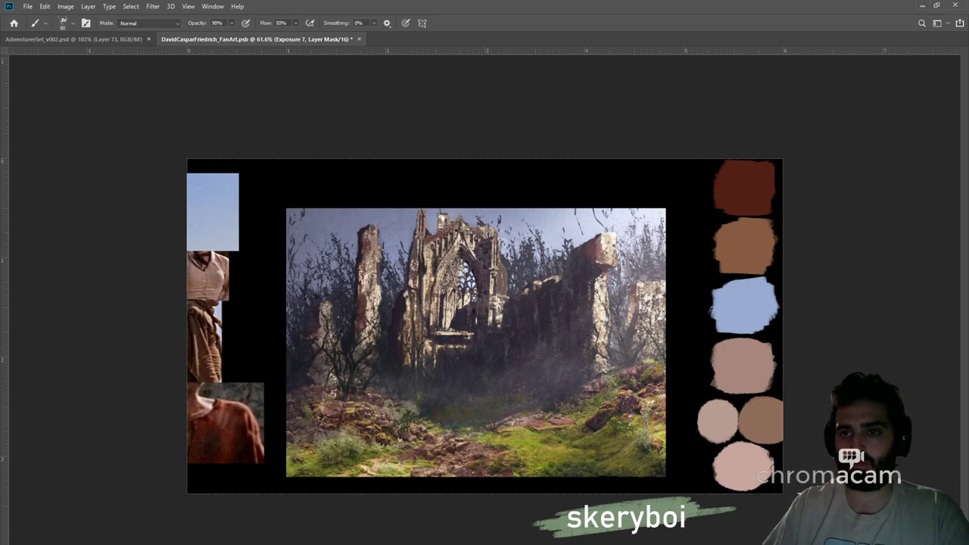
pyautogui.press('l')
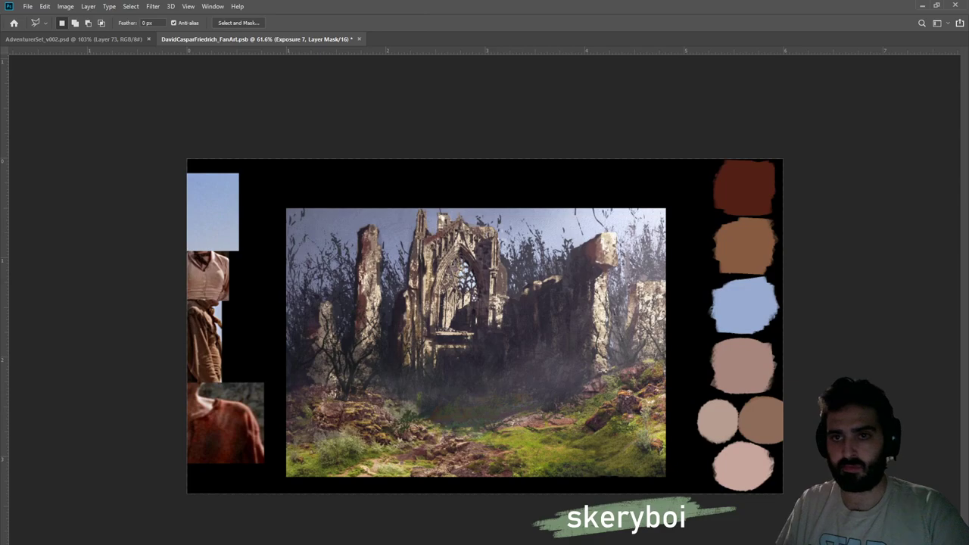
pyautogui.press('m')
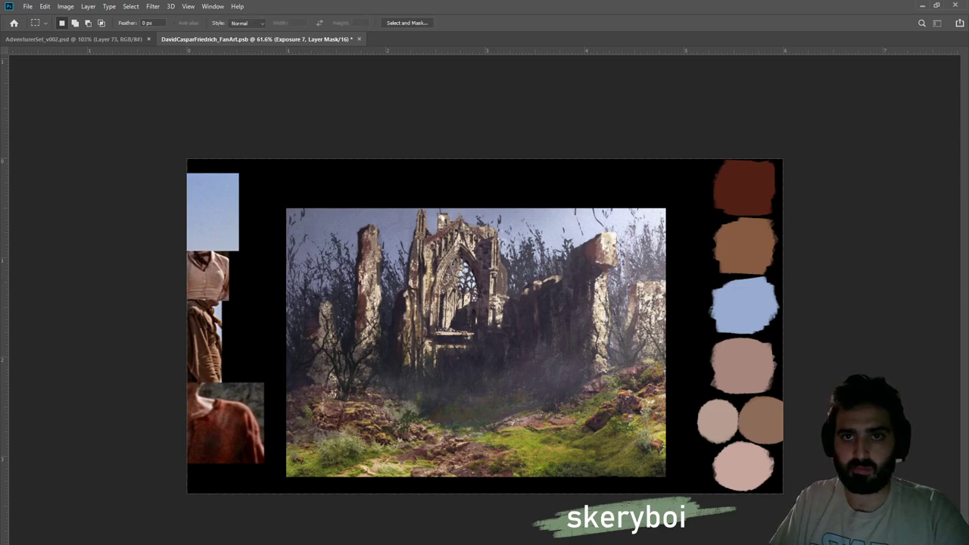
pyautogui.hotkey('shift', 'm')
pyautogui.moveTo(388, 412)
pyautogui.mouseDown()
pyautogui.moveTo(559, 439)
pyautogui.moveTo(390, 438)
pyautogui.mouseUp()
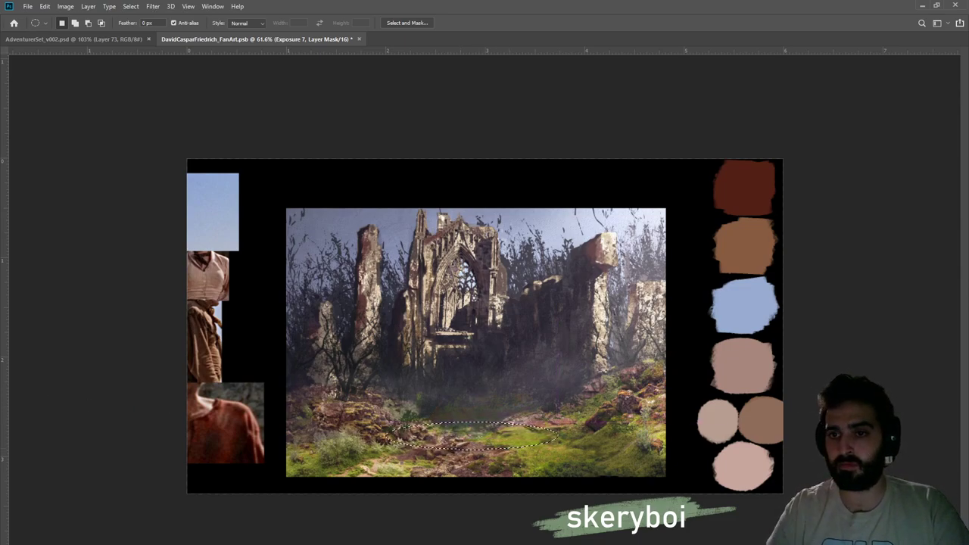
pyautogui.hotkey('ctrl', '2')
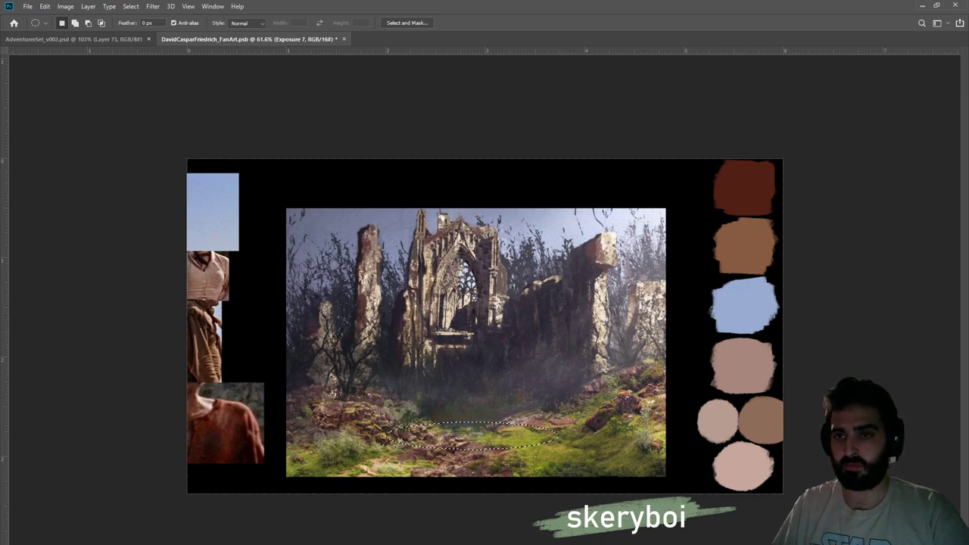
pyautogui.hotkey('ctrl', ',')
pyautogui.hotkey('ctrl', ',')
pyautogui.hotkey('ctrl', ',')
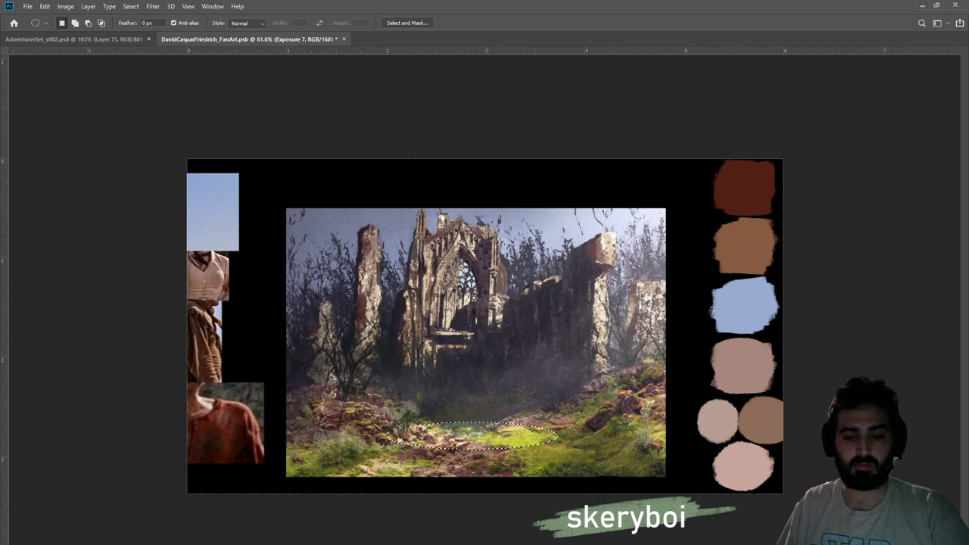
pyautogui.press('b')
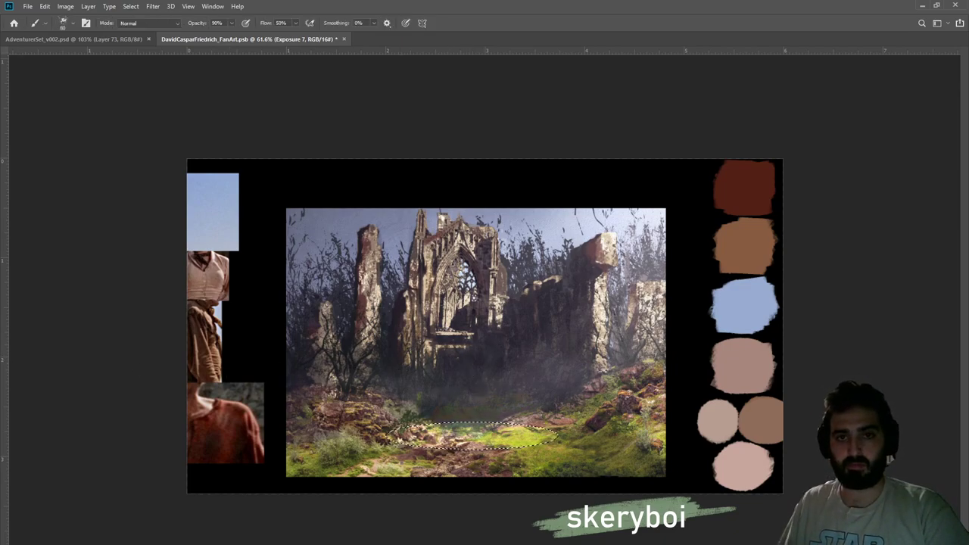
pyautogui.press('m')
pyautogui.hotkey('ctrl', 'd')
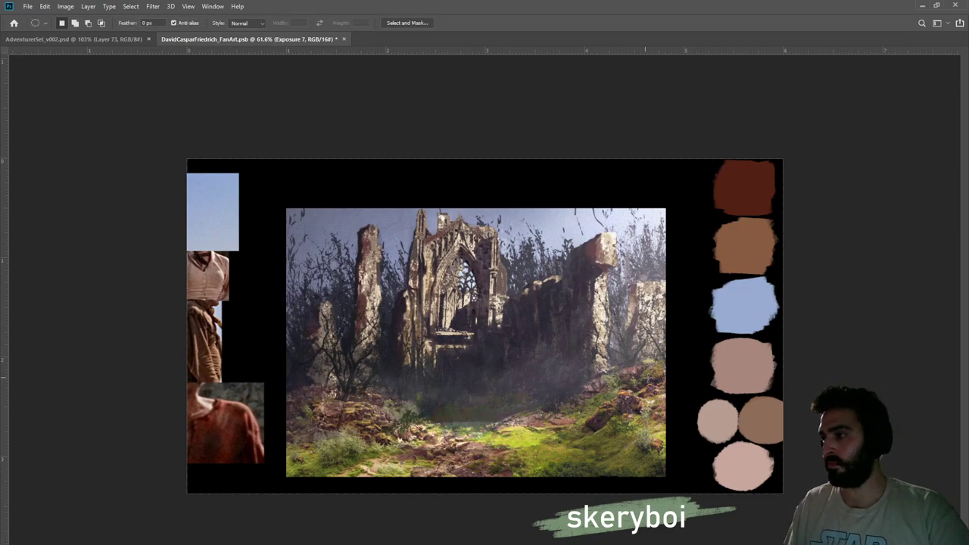
# Blend the edges of the brightened ground patch by brushing and smudging the Exposure mask, and save the painting
pyautogui.hotkey('ctrl', '\\')
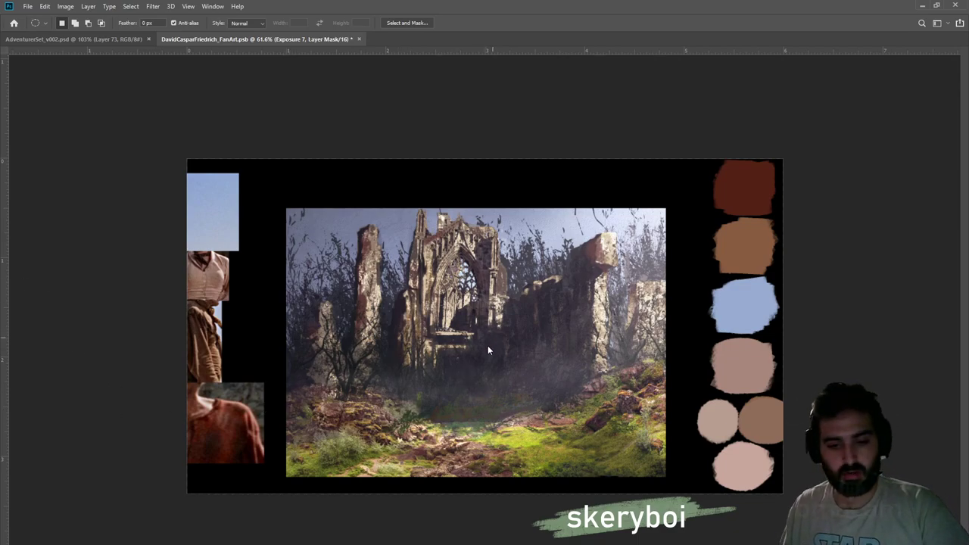
pyautogui.press('space')
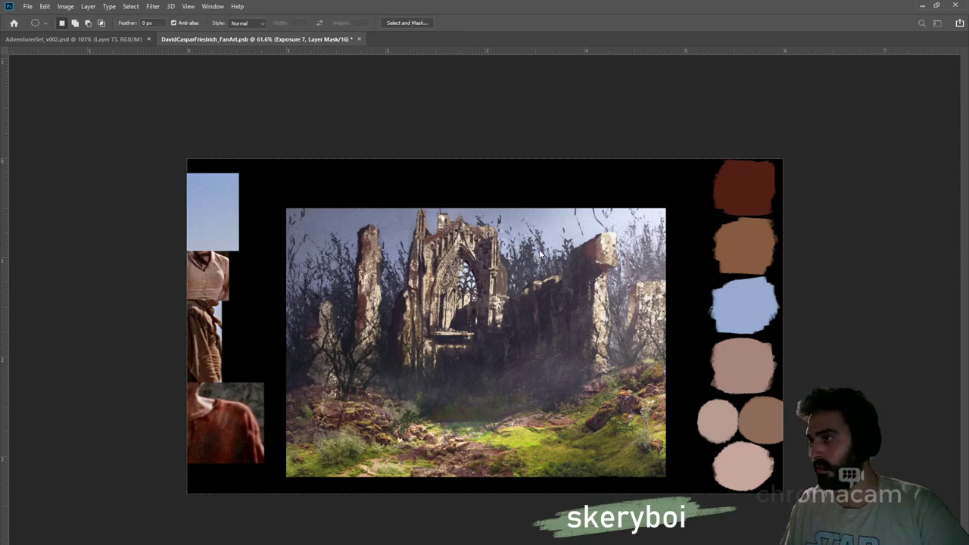
pyautogui.press('b')
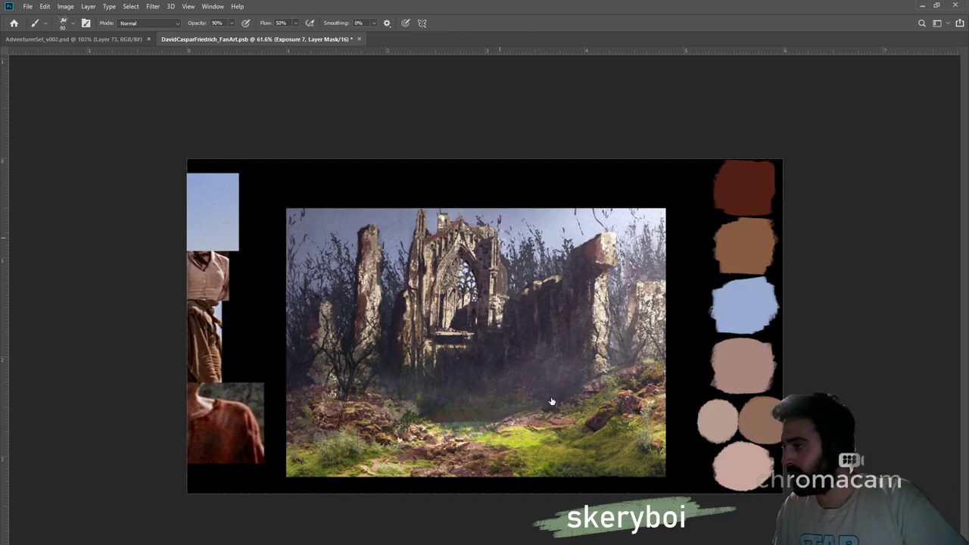
pyautogui.click(570, 368)
pyautogui.moveTo(523, 409)
pyautogui.mouseDown()
pyautogui.moveTo(469, 421)
pyautogui.moveTo(488, 420)
pyautogui.mouseUp()
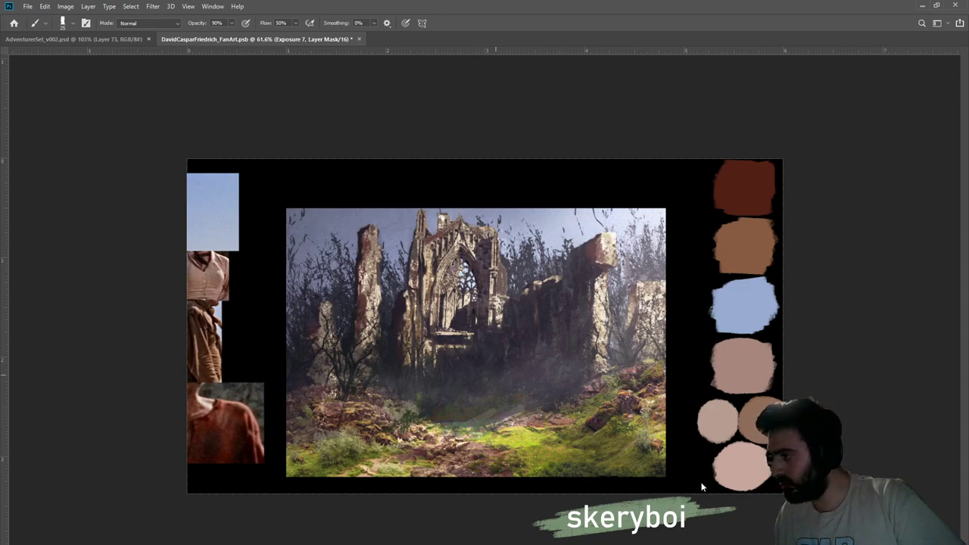
pyautogui.press('r')
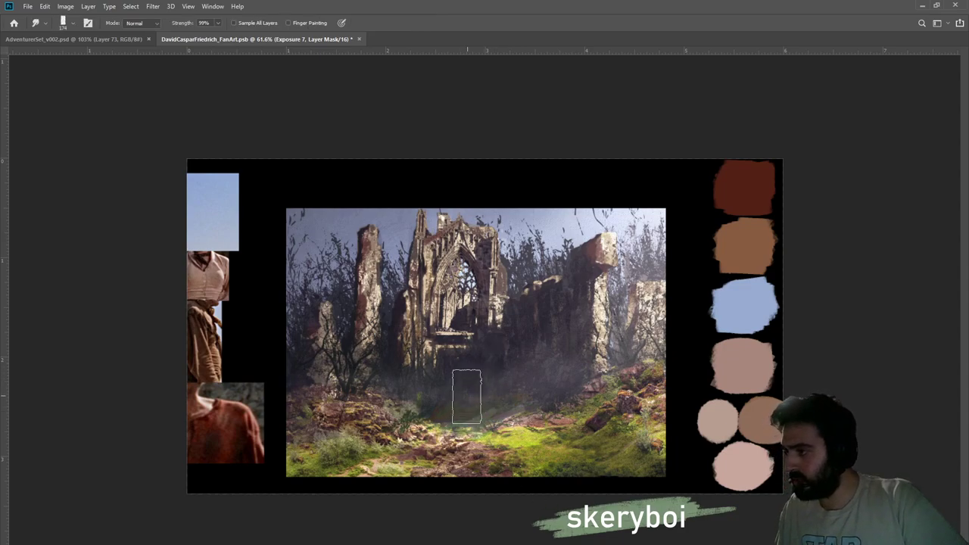
pyautogui.moveTo(497, 383)
pyautogui.mouseDown()
pyautogui.moveTo(508, 435)
pyautogui.moveTo(552, 430)
pyautogui.mouseUp()
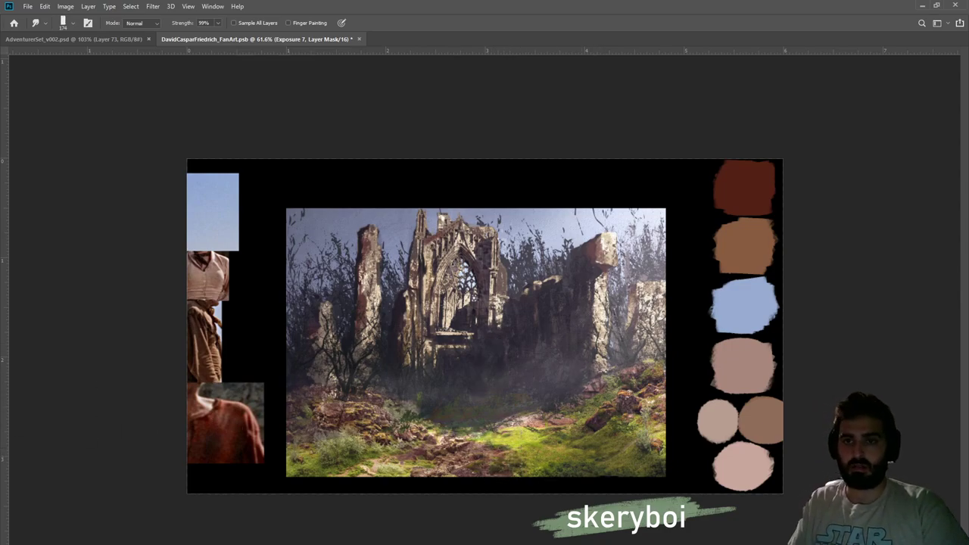
pyautogui.hotkey('ctrl', 'z')
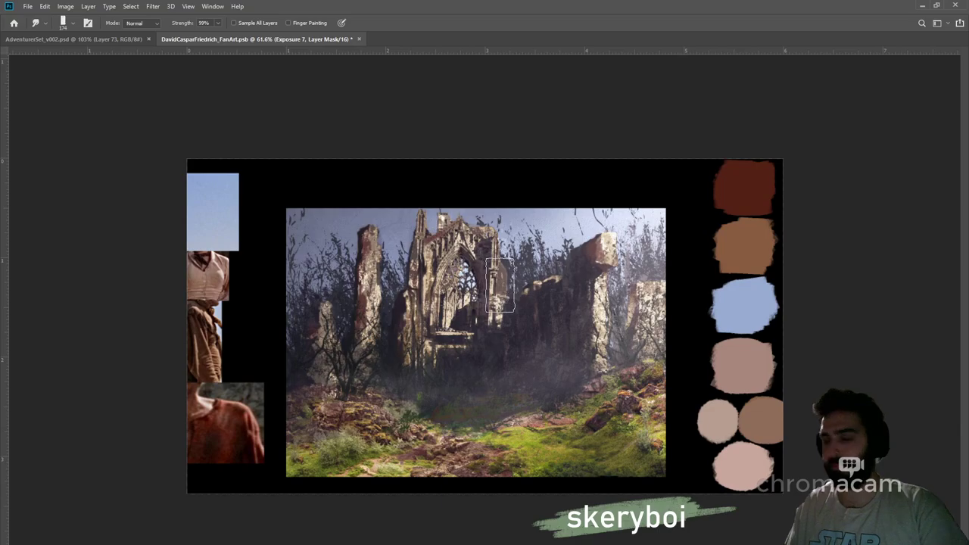
pyautogui.press('z')
pyautogui.moveTo(481, 303)
pyautogui.mouseDown()
pyautogui.moveTo(462, 301)
pyautogui.moveTo(479, 302)
pyautogui.mouseUp()
pyautogui.hotkey('ctrl', 's')
# Outline the arched Gothic window opening with the lasso and darken it with a masked Exposure adjustment
pyautogui.moveTo(434, 268)
pyautogui.mouseDown()
pyautogui.moveTo(484, 261)
pyautogui.moveTo(485, 246)
pyautogui.mouseUp()
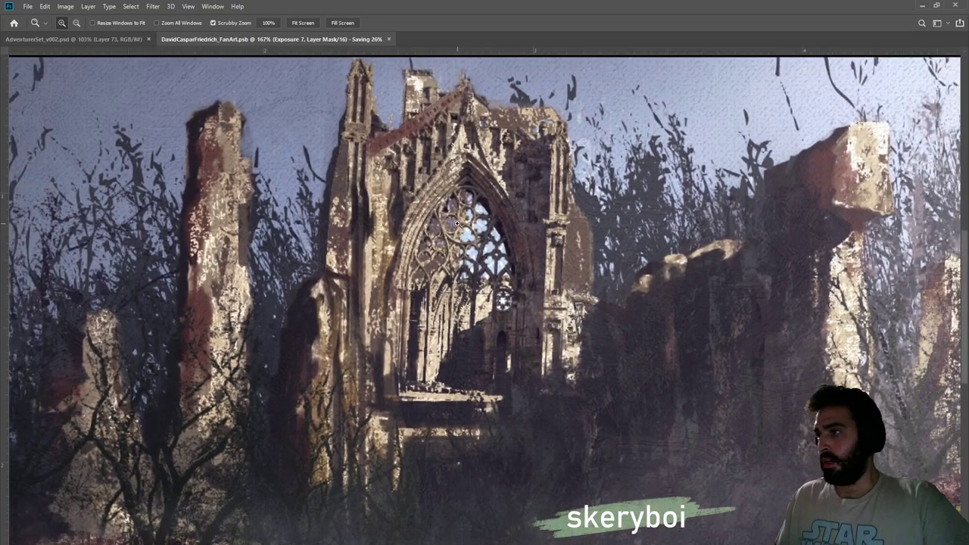
pyautogui.press('l')
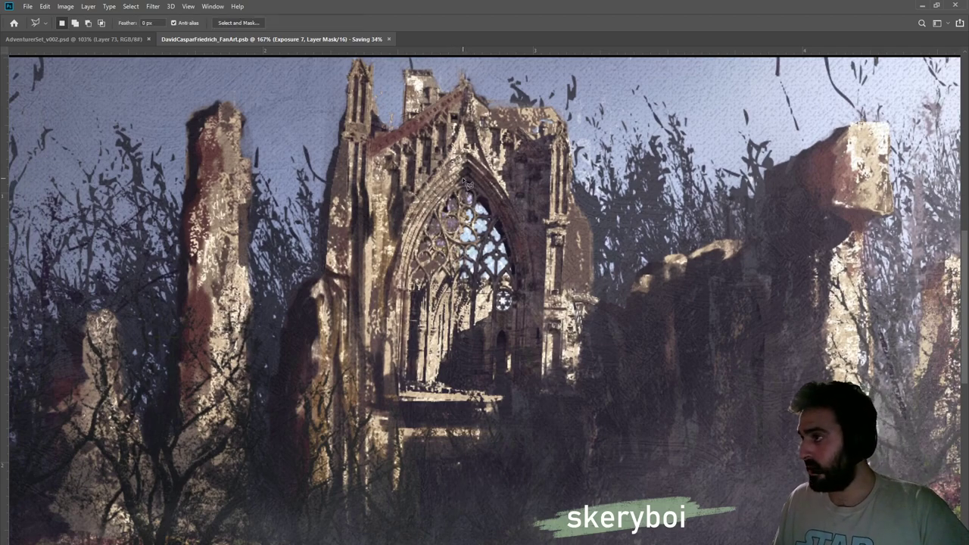
pyautogui.moveTo(411, 285)
pyautogui.mouseDown()
pyautogui.moveTo(412, 386)
pyautogui.moveTo(506, 386)
pyautogui.moveTo(524, 300)
pyautogui.moveTo(507, 227)
pyautogui.moveTo(471, 186)
pyautogui.moveTo(424, 221)
pyautogui.mouseUp()
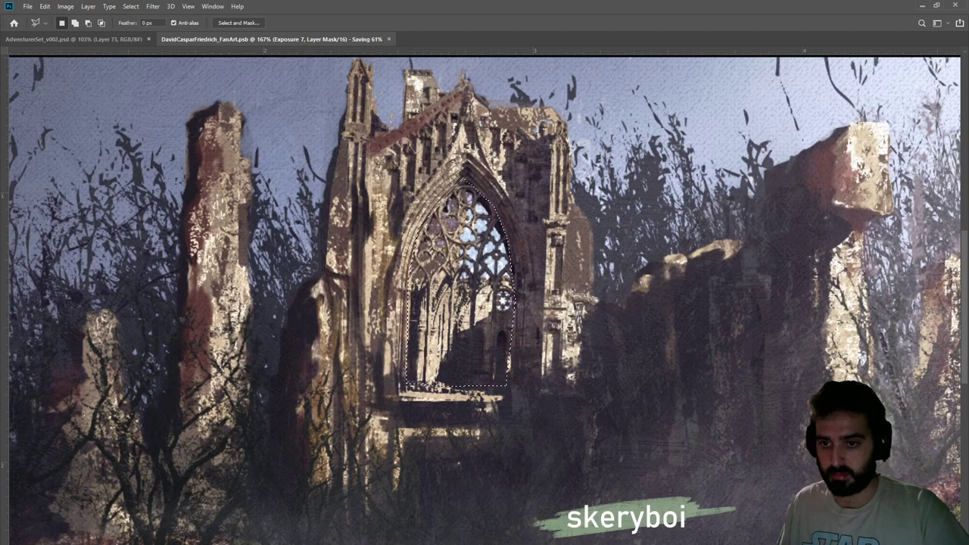
pyautogui.hotkey('ctrl', 'shift', 'e')
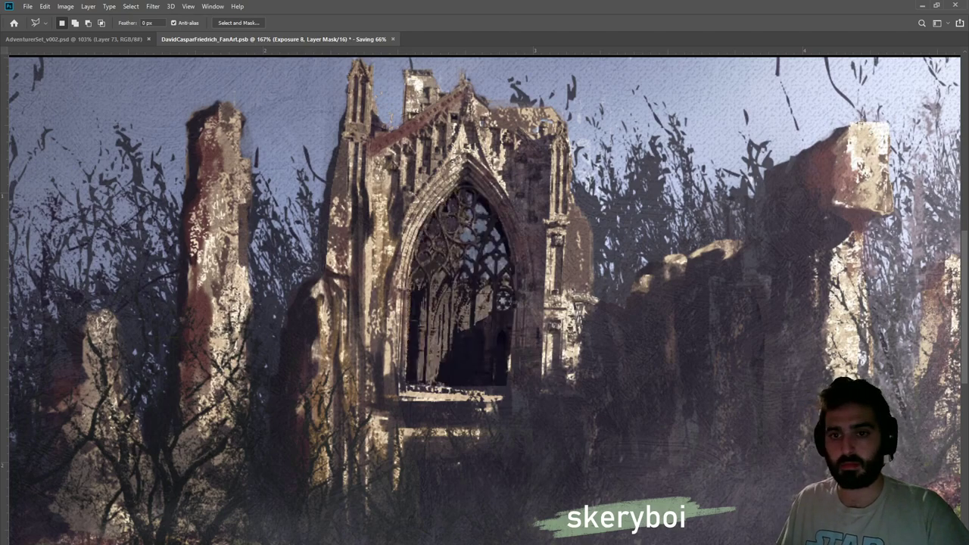
# Add a Levels adjustment masked to the same window opening and remove the Exposure darkening there
pyautogui.hotkey('ctrl', 'shift', 'd')
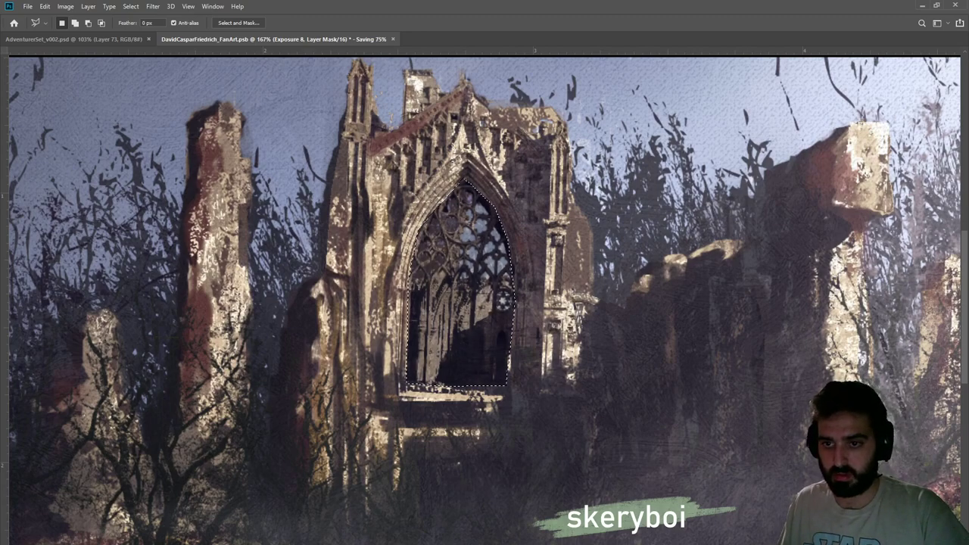
pyautogui.hotkey('ctrl', 'l')
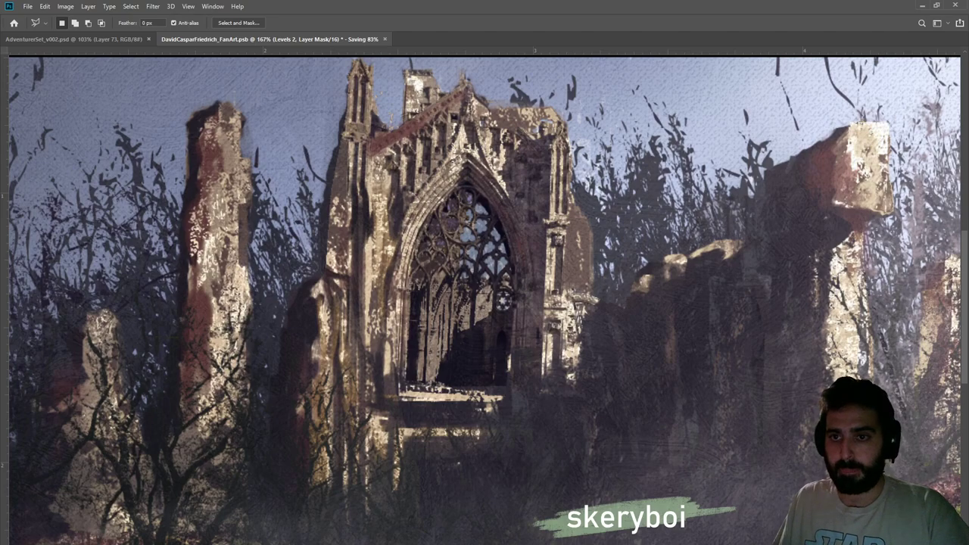
pyautogui.hotkey('ctrl', 'z')
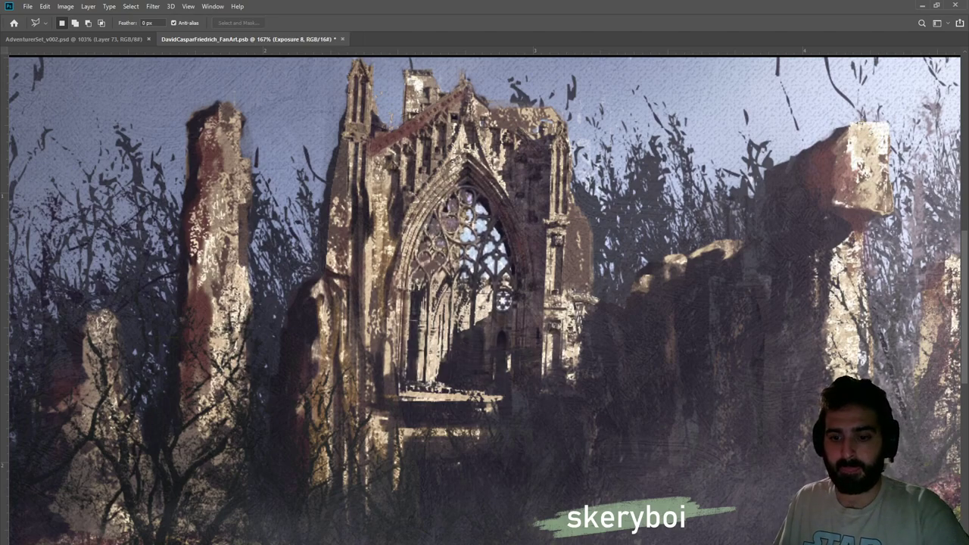
pyautogui.hotkey('ctrl', 'shift', 'z')
pyautogui.hotkey('ctrl', '2')
# Try darker and lighter Levels settings on the window opening and settle on lifted, hazier shadows inside it
pyautogui.hotkey('ctrl', 'z')
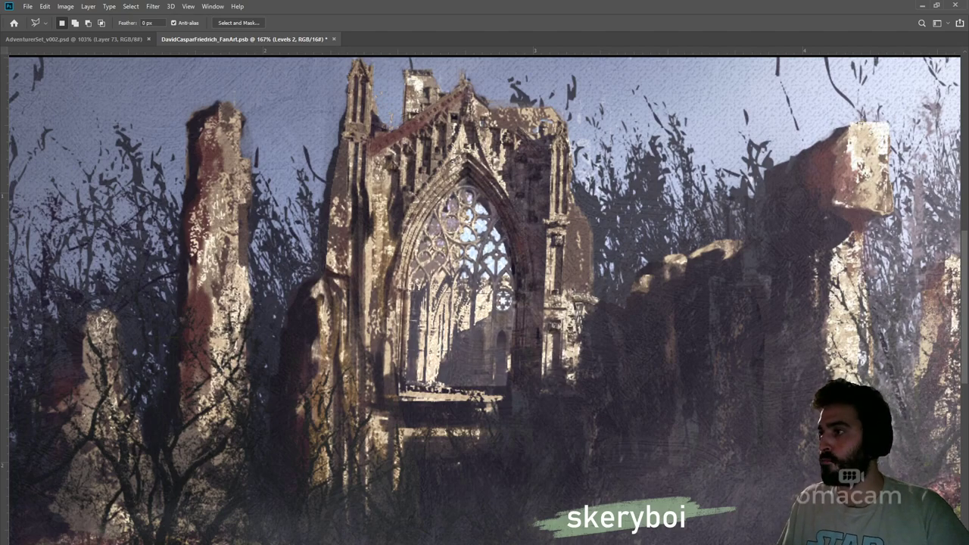
pyautogui.hotkey('ctrl', 'shift', 'z')
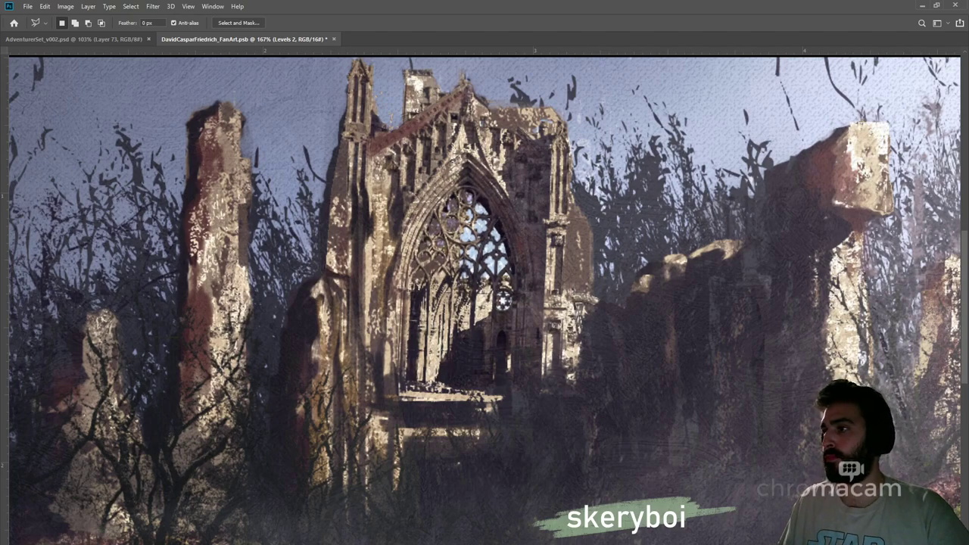
pyautogui.hotkey('ctrl', 'shift', 'z')
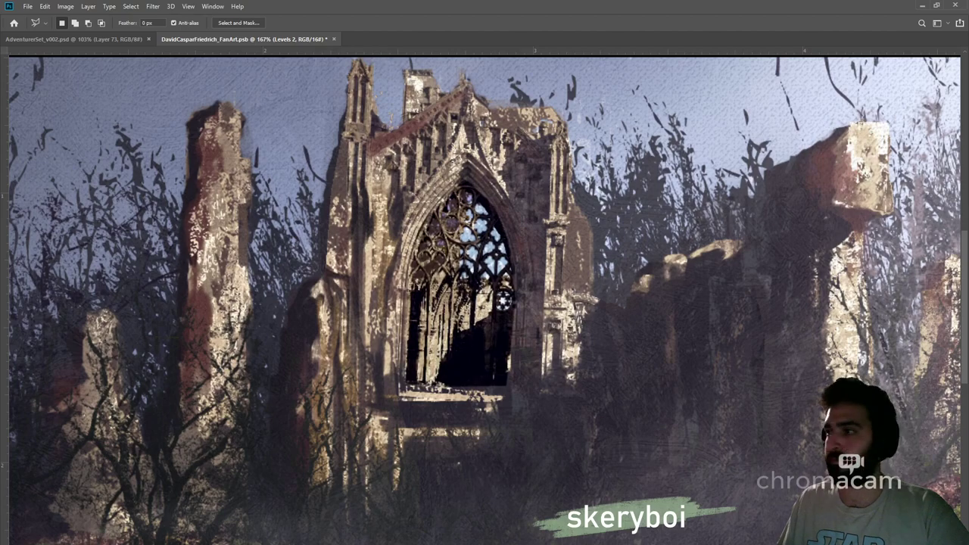
pyautogui.hotkey('ctrl', 'z')
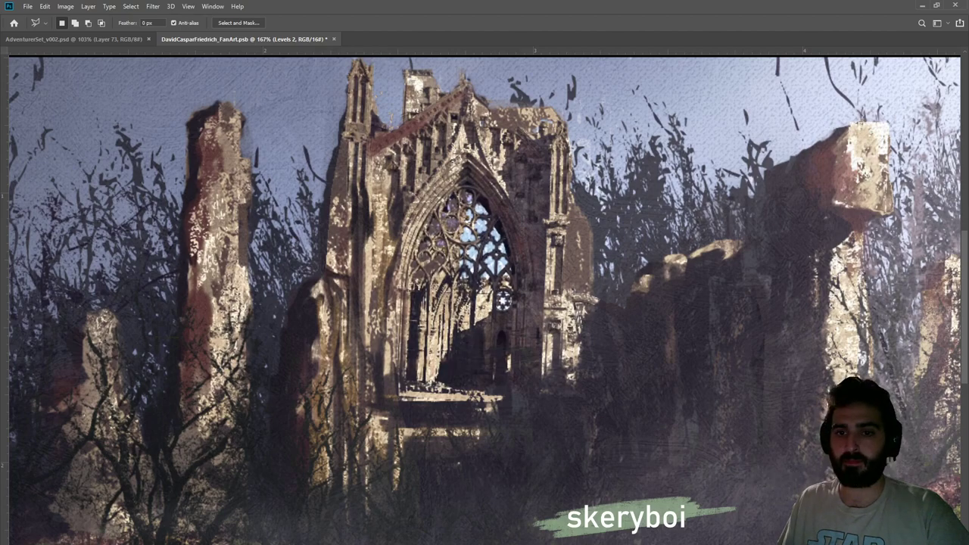
pyautogui.hotkey('ctrl', 'z')
pyautogui.hotkey('ctrl', 'shift', 'z')
pyautogui.hotkey('ctrl', 'z')
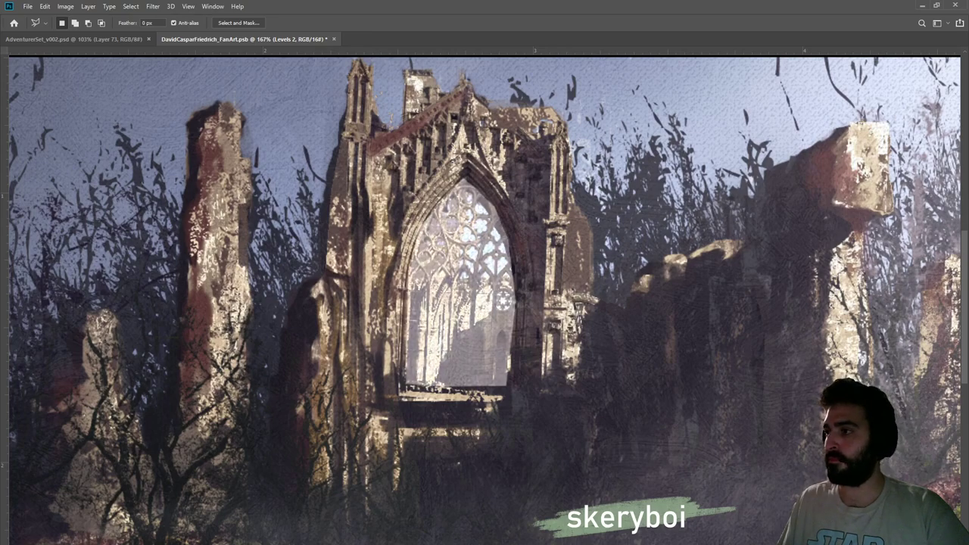
pyautogui.hotkey('ctrl', 'shift', 'z')
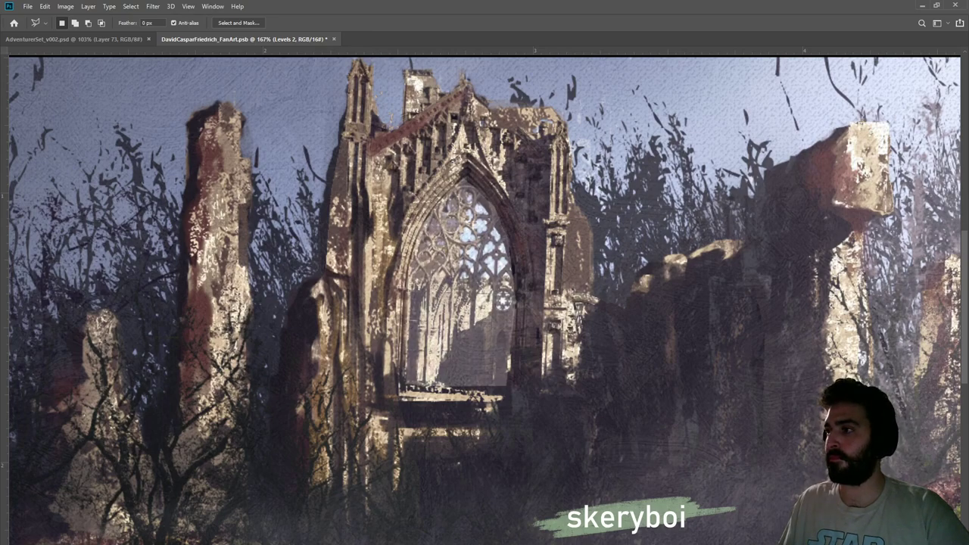
pyautogui.hotkey('ctrl', 'shift', 'z')
# Compare the whole painting with and without the Levels adjustment on the window
pyautogui.press('z')
pyautogui.moveTo(461, 339); pyautogui.dragTo(395, 336)
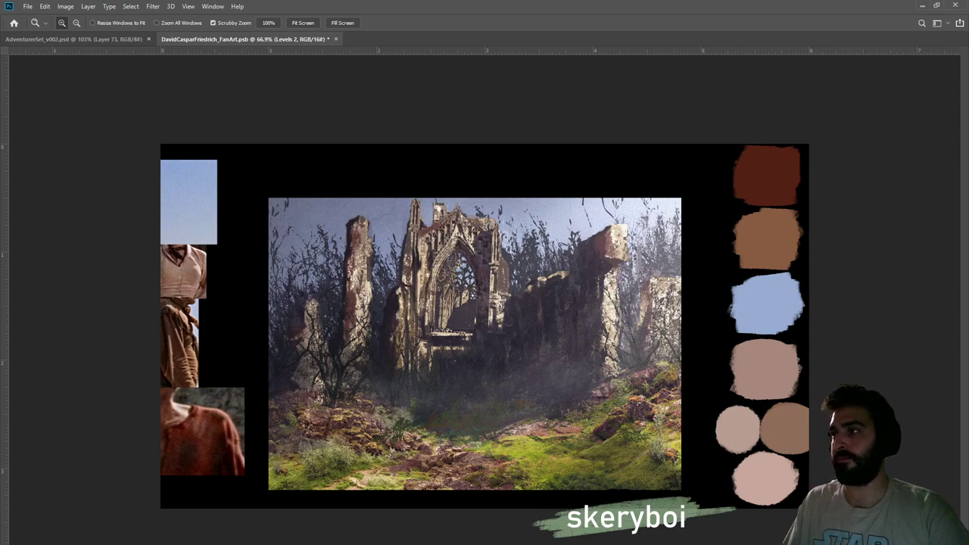
pyautogui.hotkey('ctrl', 'z')
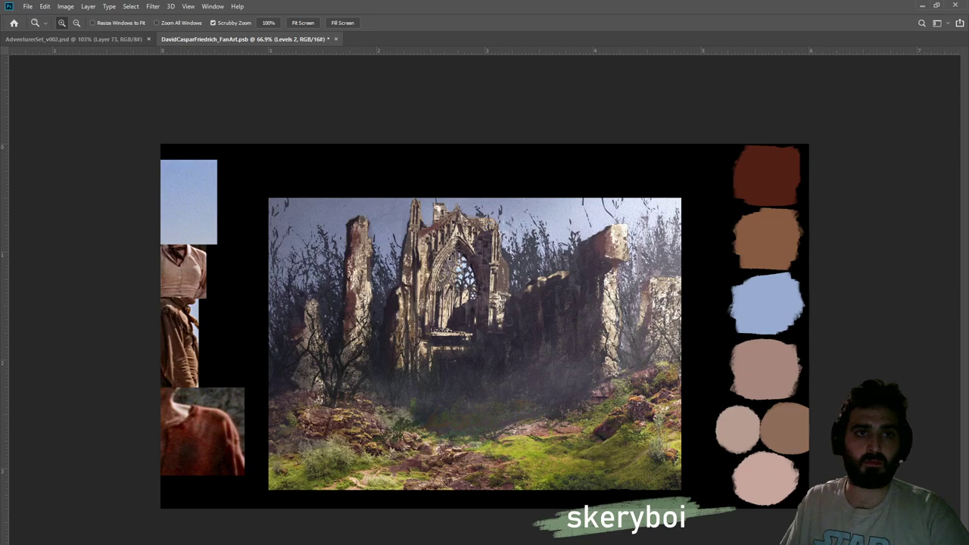
pyautogui.hotkey('ctrl', 'shift', 'z')
pyautogui.hotkey('ctrl', 'z')
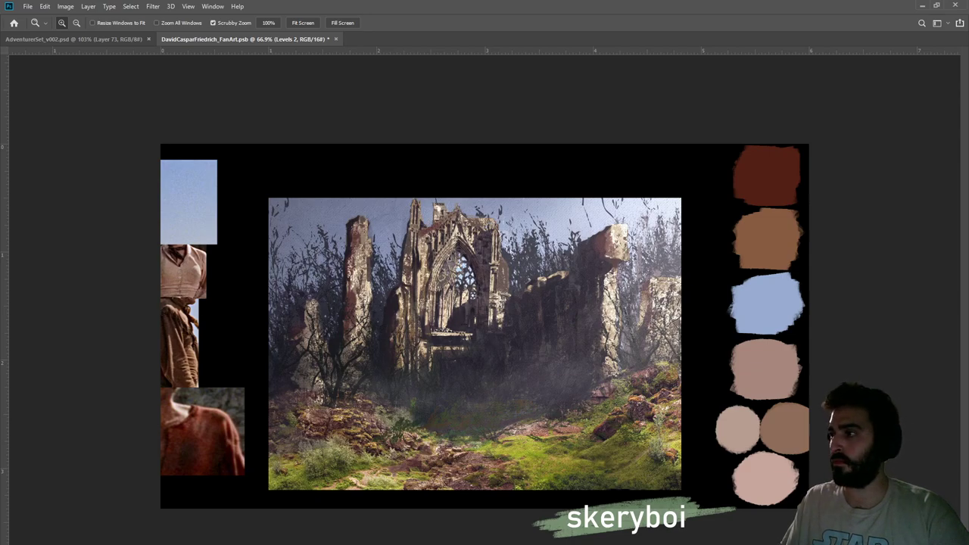
pyautogui.hotkey('ctrl', 'shift', 'z')
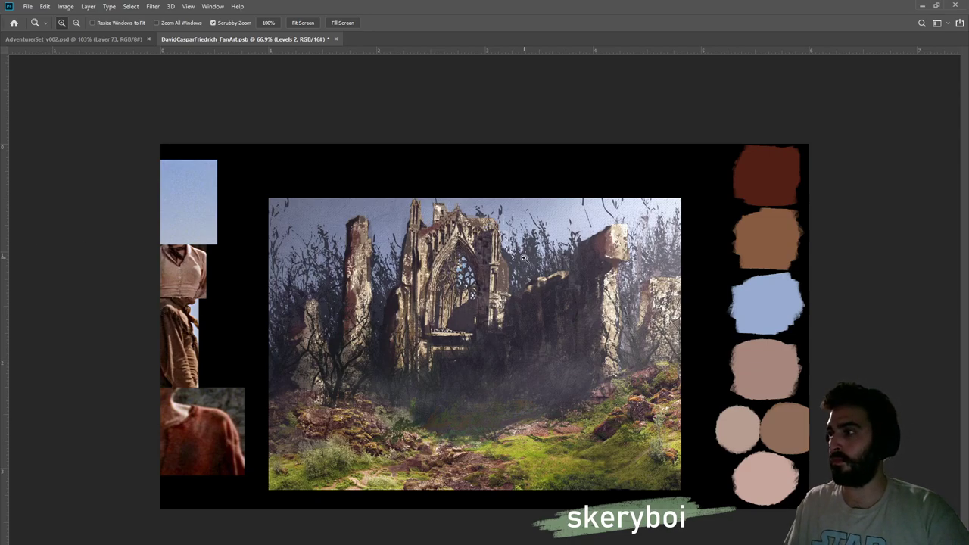
# Paint the Levels mask along the Gothic window's arch, its shaded inner side and the dark stonework beside it
pyautogui.moveTo(458, 267); pyautogui.dragTo(506, 253)
pyautogui.press('b')
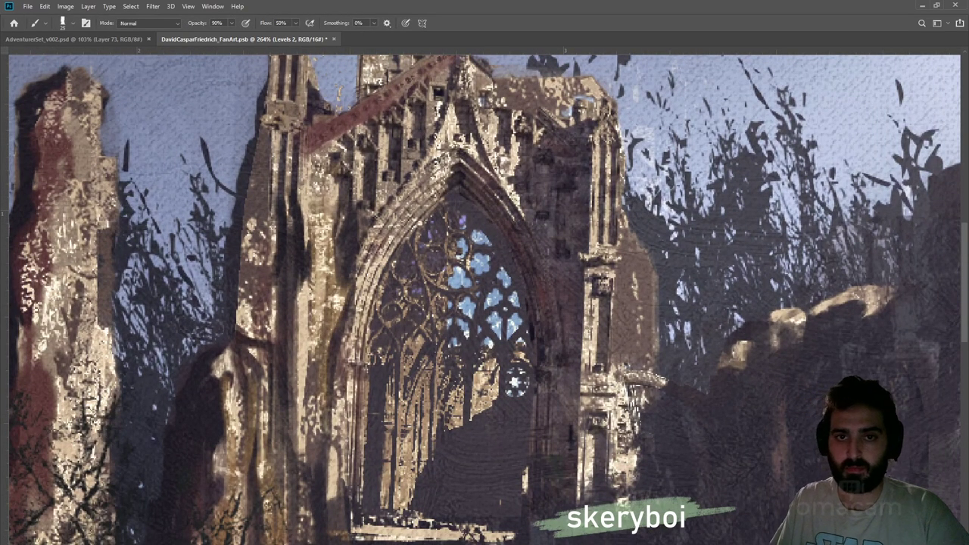
pyautogui.moveTo(425, 221); pyautogui.dragTo(369, 290)
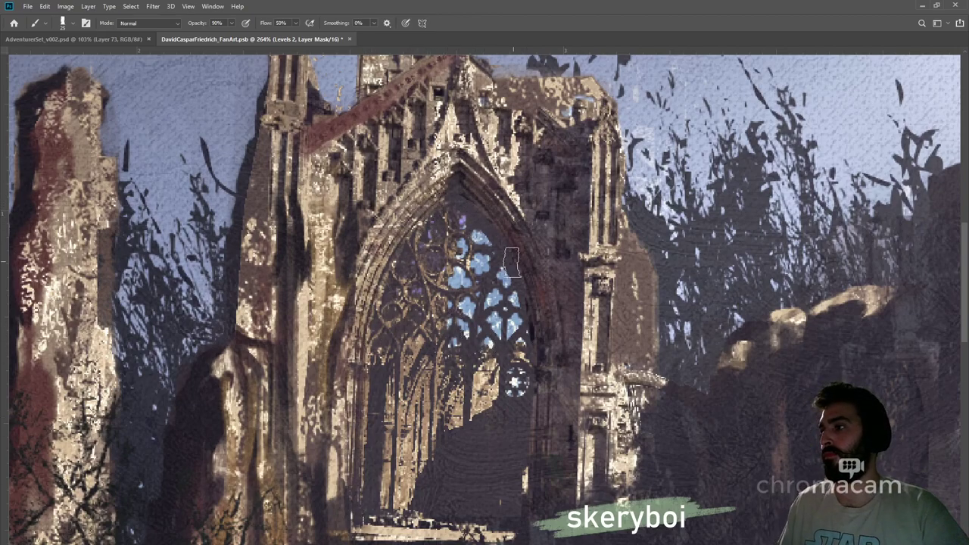
pyautogui.moveTo(538, 358)
pyautogui.mouseDown()
pyautogui.moveTo(536, 280)
pyautogui.moveTo(510, 218)
pyautogui.moveTo(538, 255)
pyautogui.moveTo(571, 251)
pyautogui.moveTo(572, 382)
pyautogui.mouseUp()
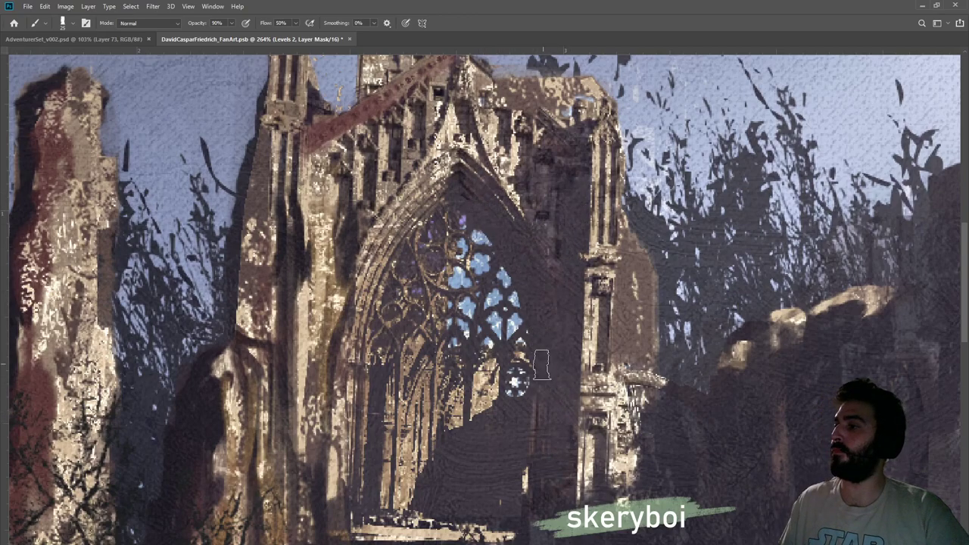
pyautogui.moveTo(465, 186); pyautogui.dragTo(502, 228)
pyautogui.moveTo(458, 161); pyautogui.dragTo(517, 207)
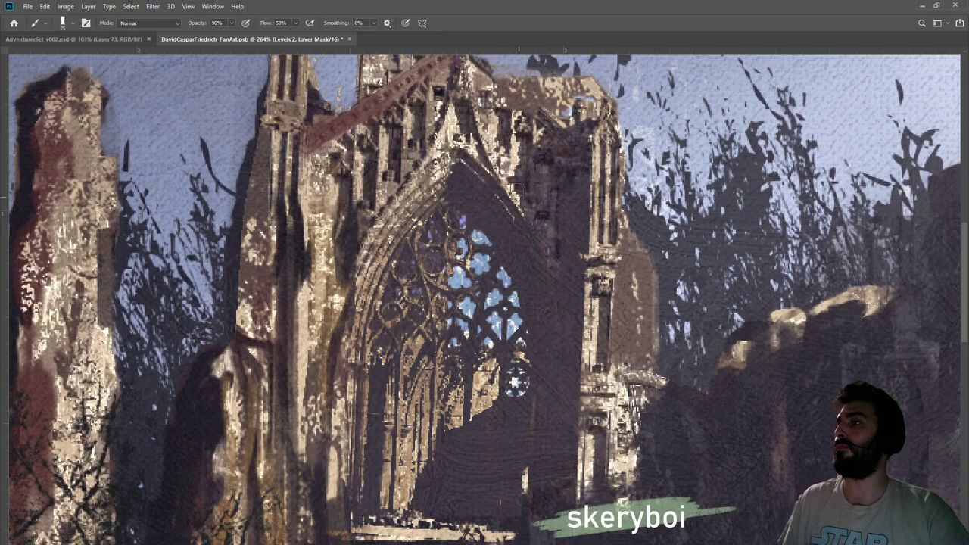
pyautogui.moveTo(479, 110); pyautogui.dragTo(536, 229)
pyautogui.moveTo(491, 84); pyautogui.dragTo(523, 156)
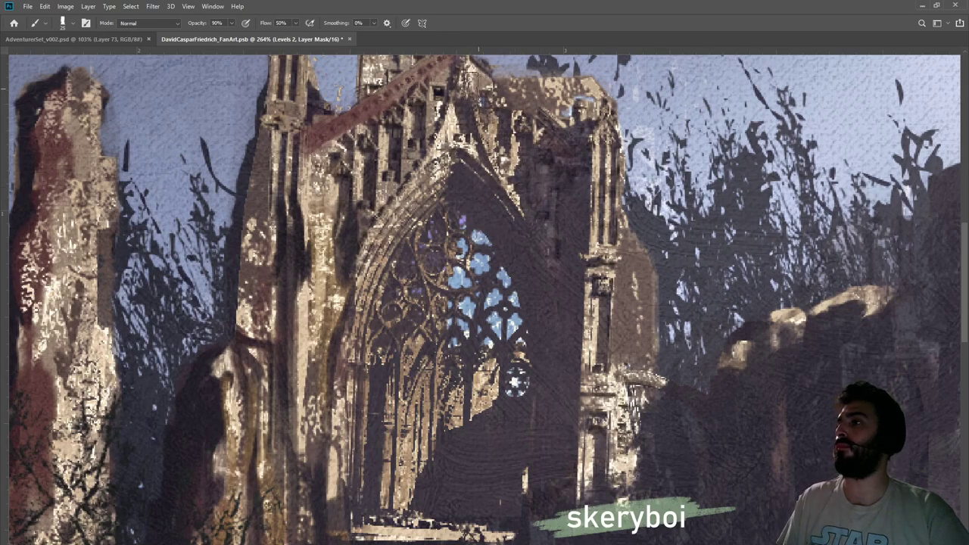
pyautogui.moveTo(519, 105); pyautogui.dragTo(533, 135)
pyautogui.moveTo(588, 158); pyautogui.dragTo(589, 209)
# Extend the Levels mask across the upper facade and the buttresses beside the window, erase the excess, and compare the result
pyautogui.moveTo(509, 127)
pyautogui.mouseDown()
pyautogui.moveTo(443, 87)
pyautogui.moveTo(450, 72)
pyautogui.moveTo(395, 182)
pyautogui.moveTo(413, 146)
pyautogui.moveTo(389, 148)
pyautogui.moveTo(386, 214)
pyautogui.moveTo(373, 135)
pyautogui.moveTo(360, 256)
pyautogui.moveTo(353, 210)
pyautogui.moveTo(346, 251)
pyautogui.moveTo(341, 218)
pyautogui.moveTo(341, 308)
pyautogui.moveTo(316, 372)
pyautogui.moveTo(332, 204)
pyautogui.moveTo(309, 217)
pyautogui.moveTo(297, 304)
pyautogui.mouseUp()
pyautogui.moveTo(294, 210); pyautogui.dragTo(302, 333)
pyautogui.moveTo(288, 186)
pyautogui.mouseDown()
pyautogui.moveTo(283, 113)
pyautogui.moveTo(281, 288)
pyautogui.mouseUp()
pyautogui.moveTo(261, 253)
pyautogui.mouseDown()
pyautogui.moveTo(255, 194)
pyautogui.moveTo(260, 288)
pyautogui.moveTo(248, 365)
pyautogui.moveTo(233, 391)
pyautogui.moveTo(224, 359)
pyautogui.moveTo(245, 349)
pyautogui.moveTo(252, 289)
pyautogui.moveTo(220, 392)
pyautogui.moveTo(149, 472)
pyautogui.moveTo(200, 413)
pyautogui.moveTo(211, 471)
pyautogui.moveTo(254, 376)
pyautogui.moveTo(223, 431)
pyautogui.mouseUp()
pyautogui.press('e')
pyautogui.moveTo(181, 404)
pyautogui.mouseDown()
pyautogui.moveTo(178, 465)
pyautogui.moveTo(164, 485)
pyautogui.moveTo(148, 462)
pyautogui.mouseUp()
pyautogui.press('z')
pyautogui.moveTo(280, 421); pyautogui.dragTo(181, 390)
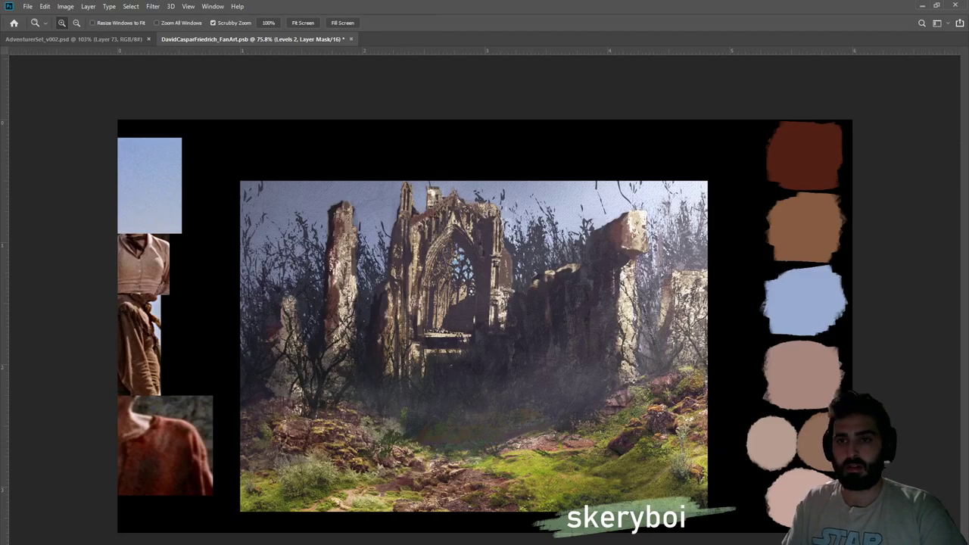
pyautogui.hotkey('ctrl', ',')
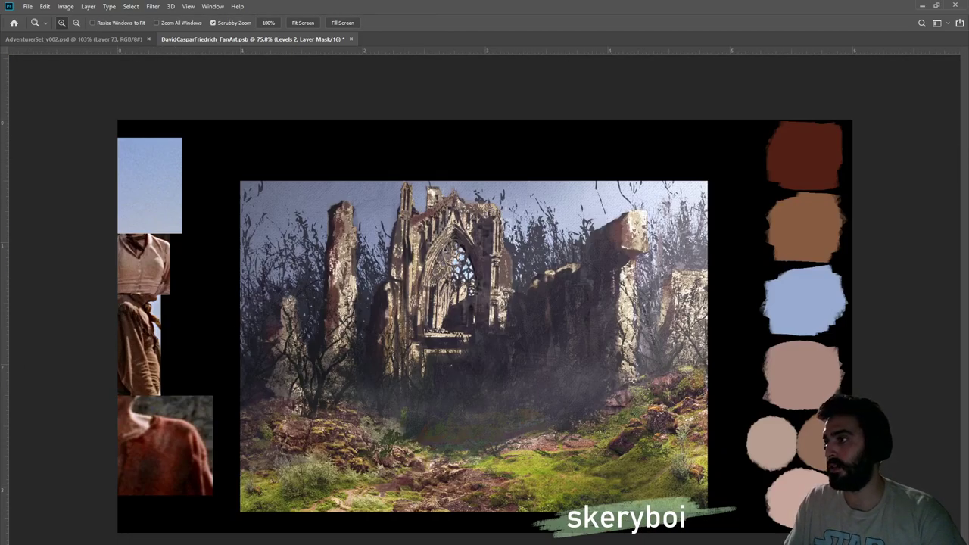
# Erase the Levels mask at the base of the window opening, just above the sill
pyautogui.moveTo(483, 284); pyautogui.dragTo(506, 282)
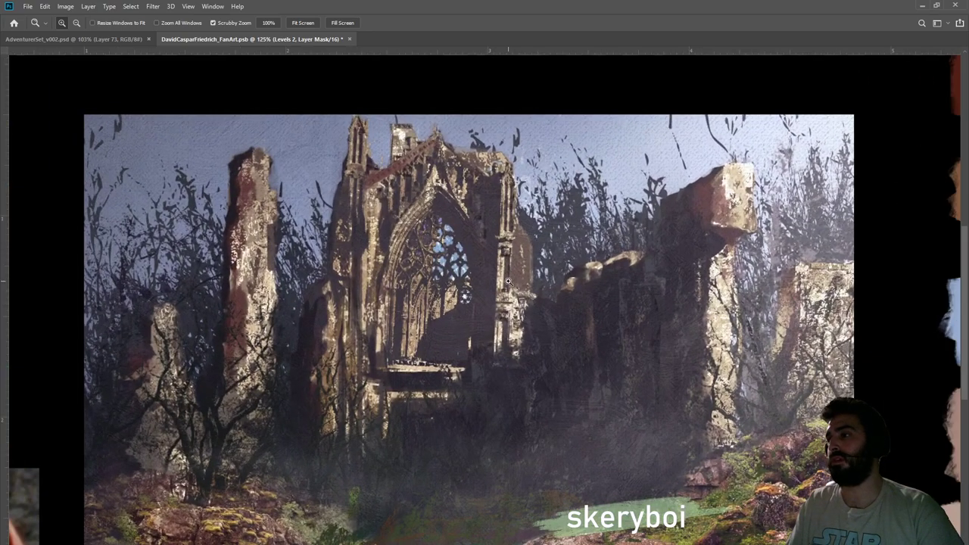
pyautogui.press('e')
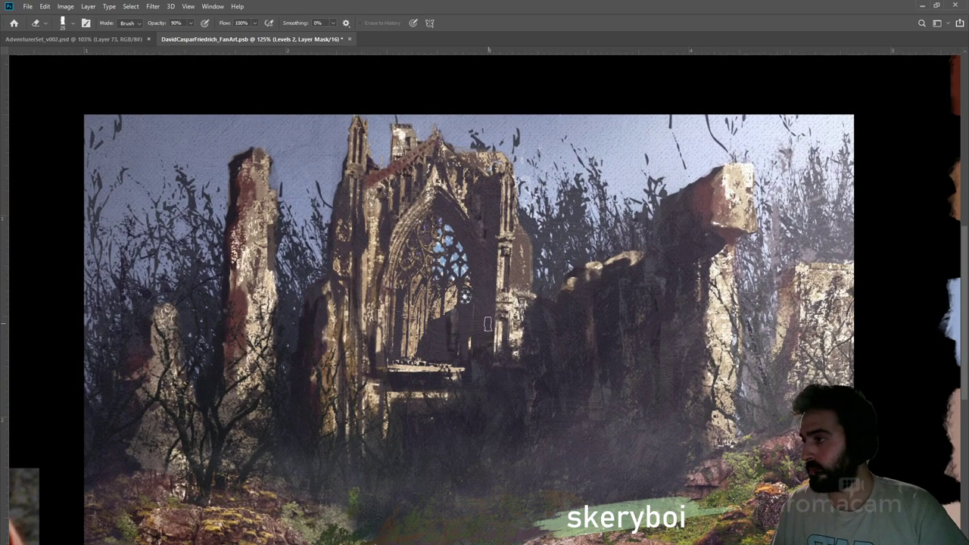
pyautogui.moveTo(456, 353)
pyautogui.mouseDown()
pyautogui.moveTo(454, 313)
pyautogui.moveTo(442, 325)
pyautogui.moveTo(451, 324)
pyautogui.moveTo(466, 356)
pyautogui.mouseUp()
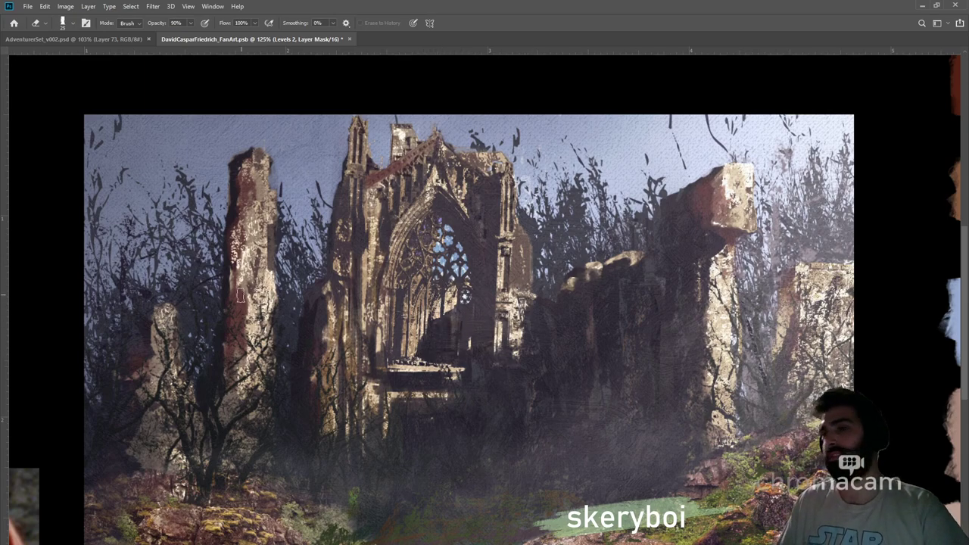
# Step back and forth through the Levels variations on the window and settle on darker, more contrasted tracery
pyautogui.hotkey('ctrl', '2')
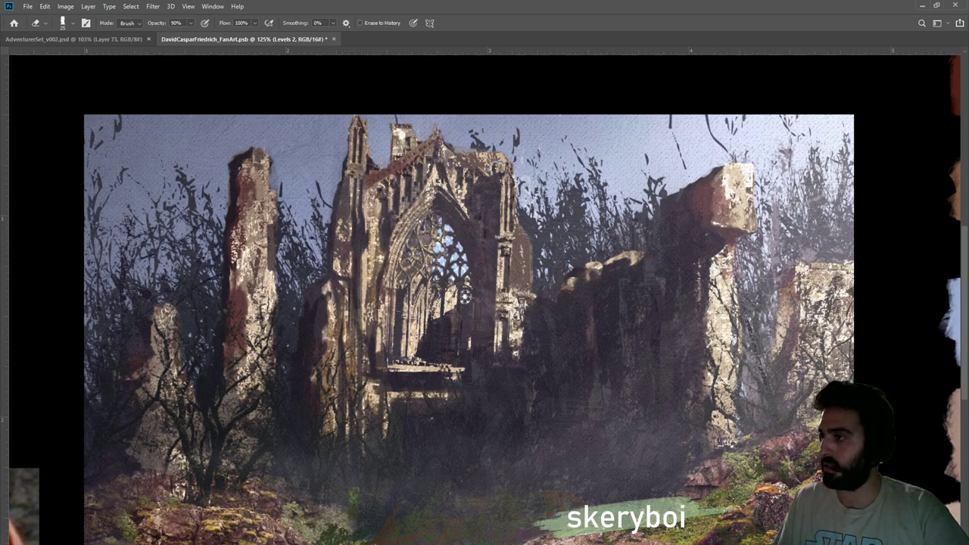
pyautogui.hotkey('ctrl', 'z')
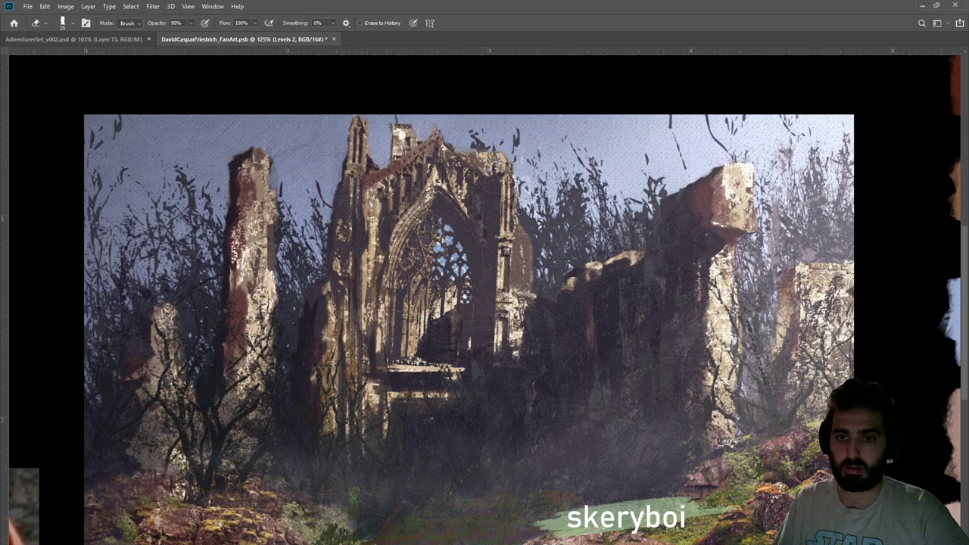
pyautogui.hotkey('ctrl', 'z')
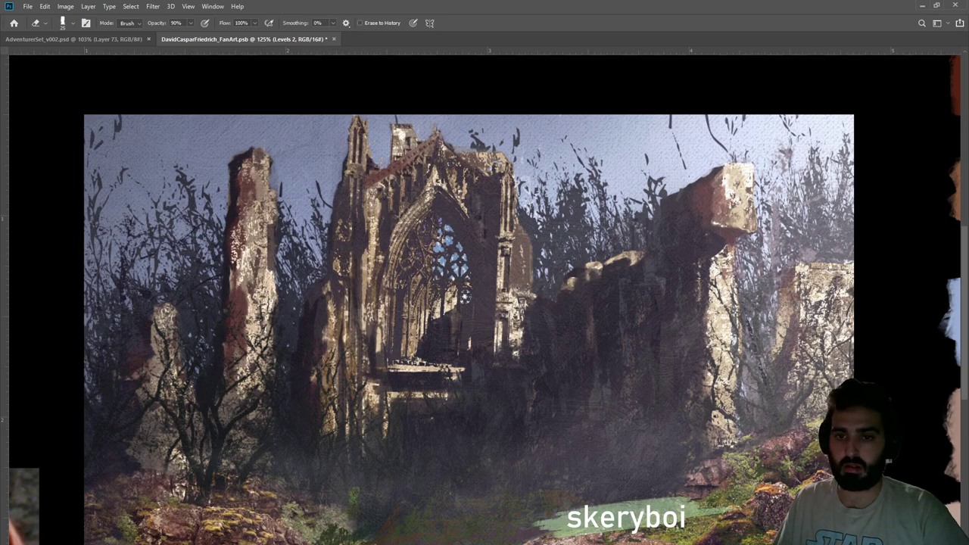
pyautogui.hotkey('ctrl', 'z')
pyautogui.hotkey('ctrl', 'shift', 'z')
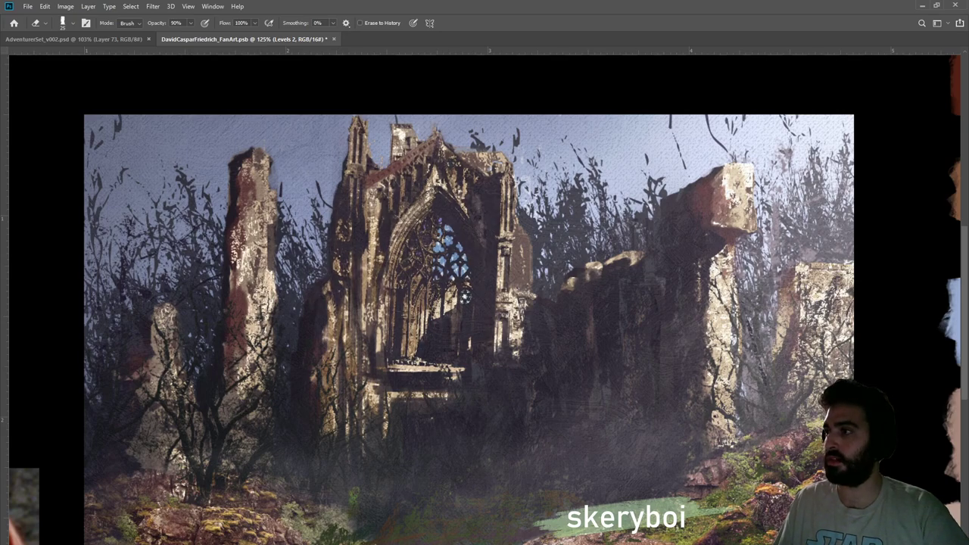
pyautogui.hotkey('ctrl', 'shift', 'z')
pyautogui.hotkey('ctrl', 'z')
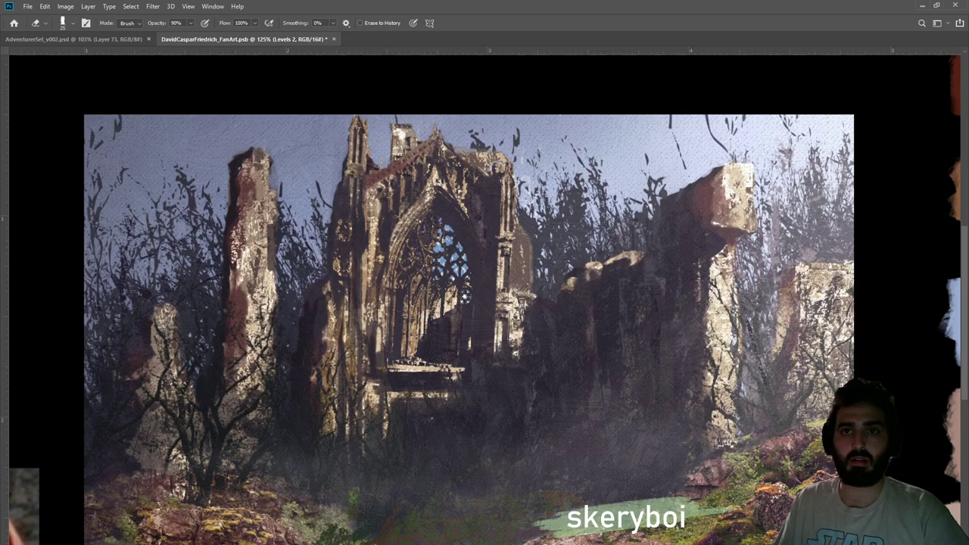
# Review the whole painting and save it
pyautogui.press('z')
pyautogui.moveTo(409, 317); pyautogui.dragTo(326, 324)
pyautogui.moveTo(479, 347); pyautogui.dragTo(529, 316)
pyautogui.hotkey('ctrl', 's')
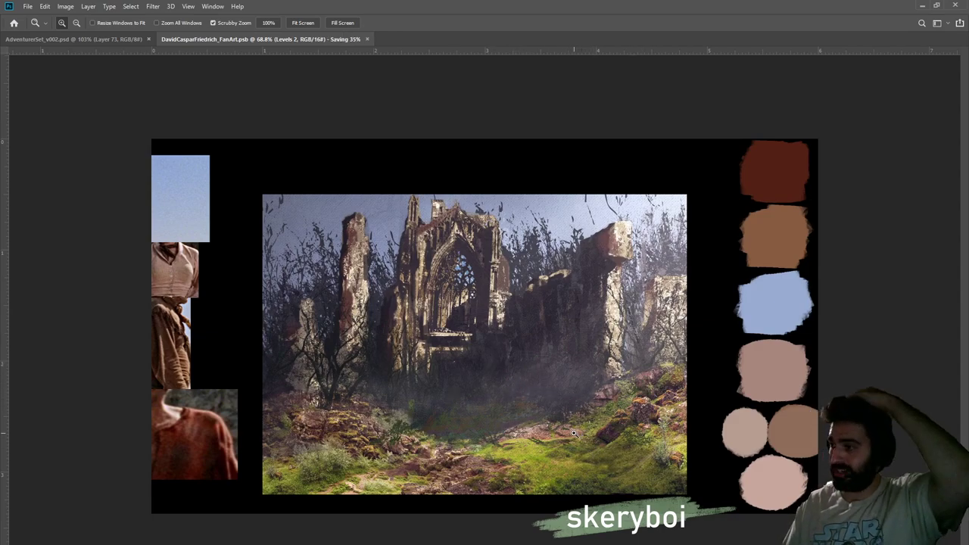
# Add a white leafy twig custom shape to the left foreground on a new layer and rotate it about 22 degrees
pyautogui.moveTo(499, 358)
pyautogui.mouseDown()
pyautogui.moveTo(470, 362)
pyautogui.moveTo(575, 381)
pyautogui.mouseUp()
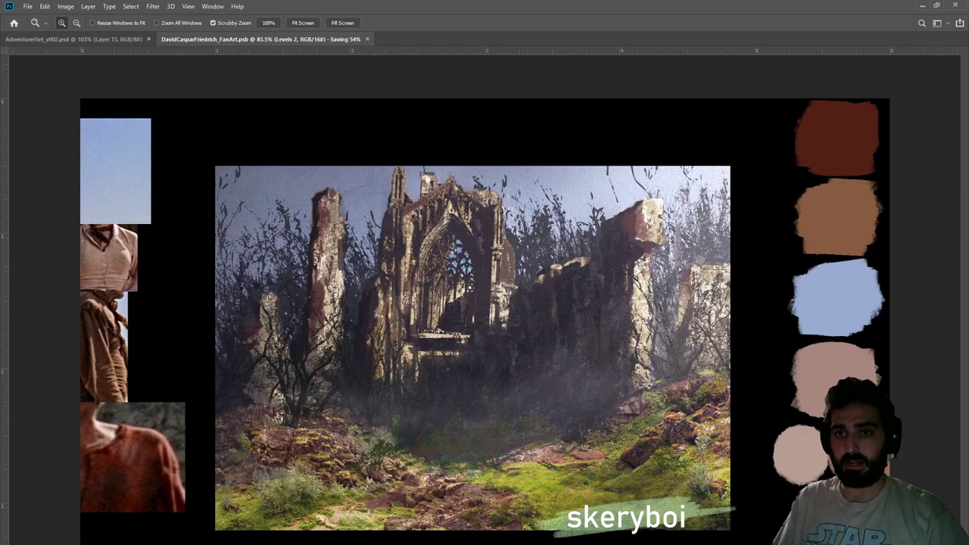
pyautogui.hotkey('ctrl', 'shift', 'alt', 'n')
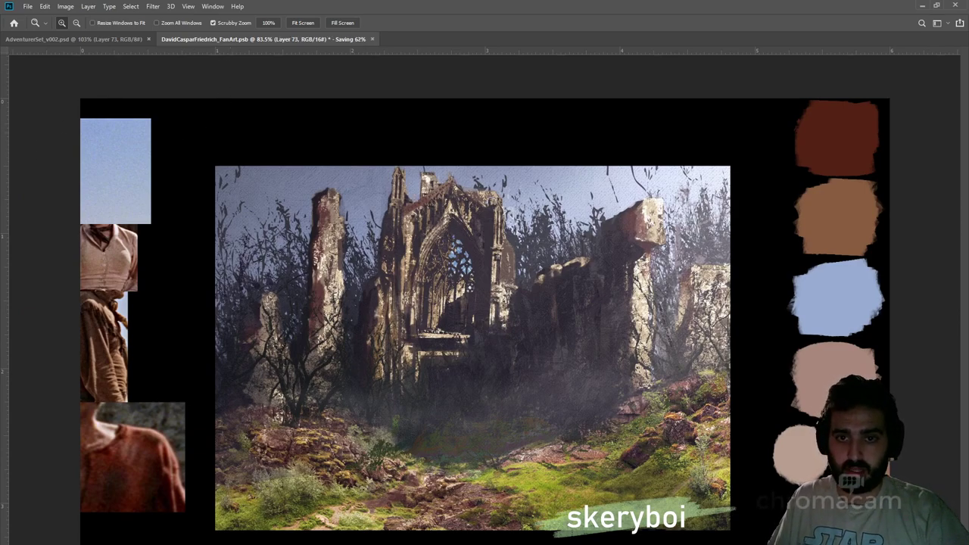
pyautogui.press('u')
pyautogui.click(346, 25)
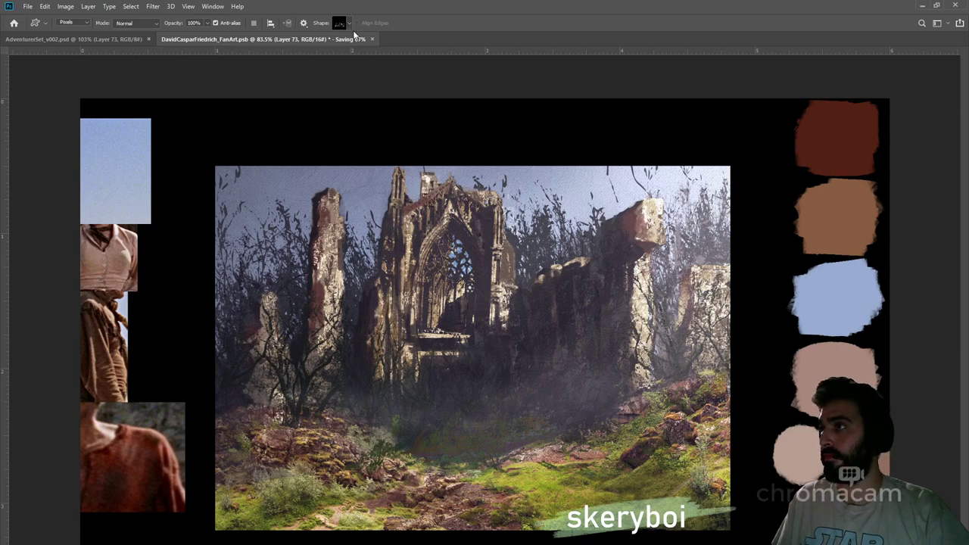
pyautogui.click(283, 130)
pyautogui.moveTo(161, 346); pyautogui.dragTo(425, 544)
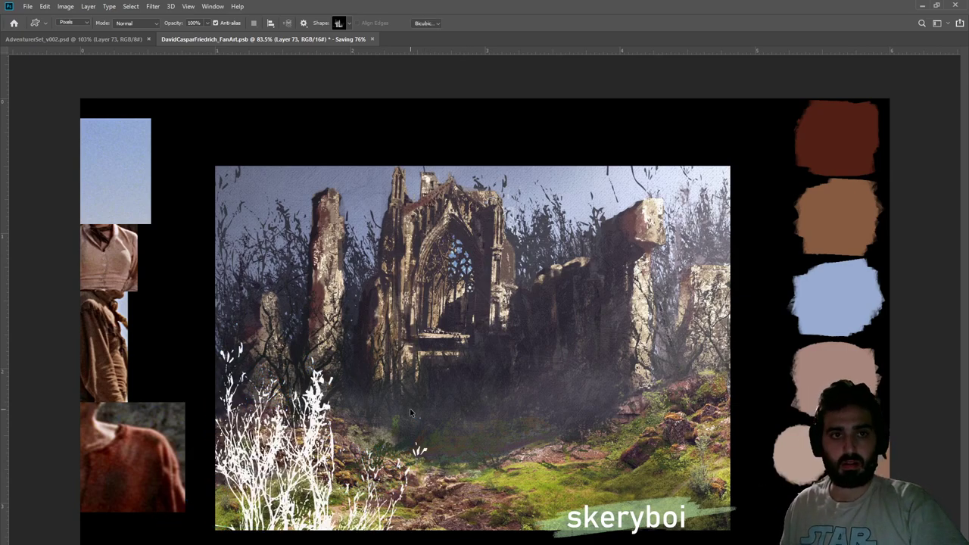
pyautogui.hotkey('ctrl', 't')
pyautogui.moveTo(449, 315); pyautogui.dragTo(498, 365)
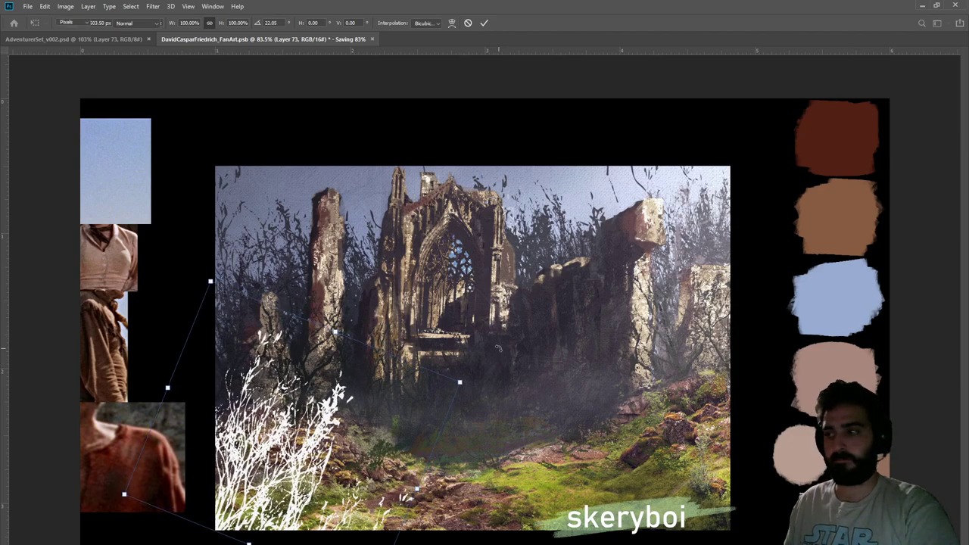
pyautogui.press('Return')
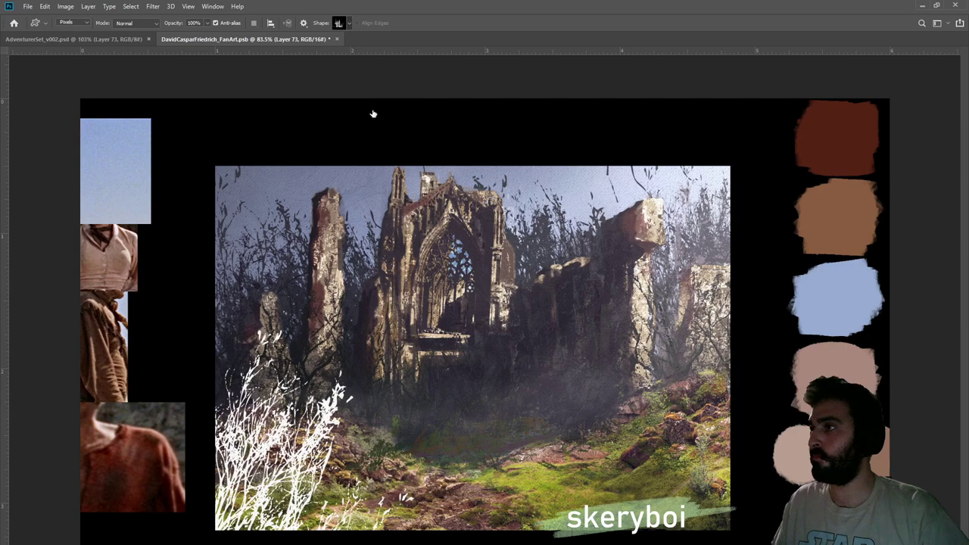
# Draw a large white bare-tree custom shape in the right foreground on the same layer
pyautogui.click(380, 122)
pyautogui.moveTo(410, 251); pyautogui.dragTo(762, 542)
pyautogui.moveTo(749, 484); pyautogui.dragTo(712, 530)
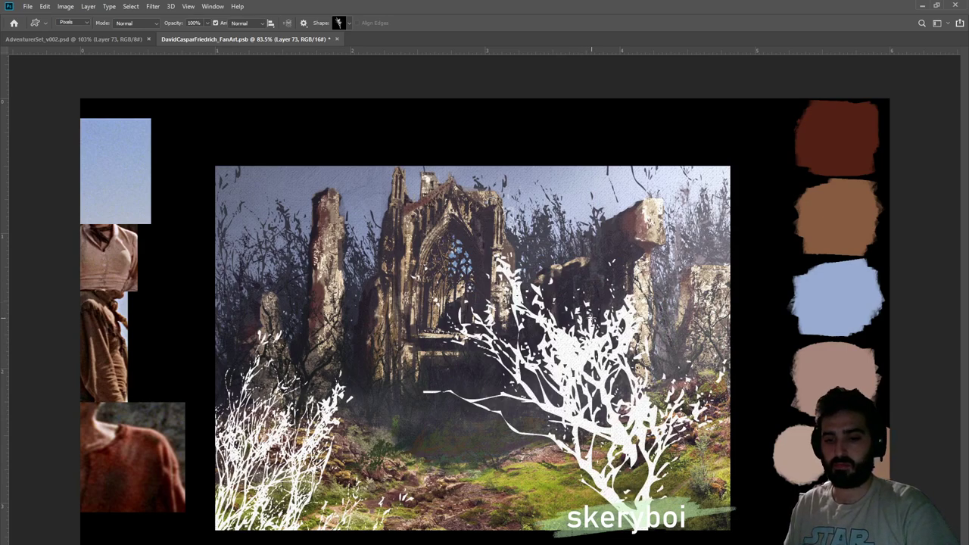
# Select the white tree with an elliptical selection, move it into the lower-right corner of the painting and rotate it about 6.5 degrees counterclockwise
pyautogui.press('m')
pyautogui.moveTo(656, 498); pyautogui.dragTo(796, 544)
pyautogui.hotkey('ctrl', 't')
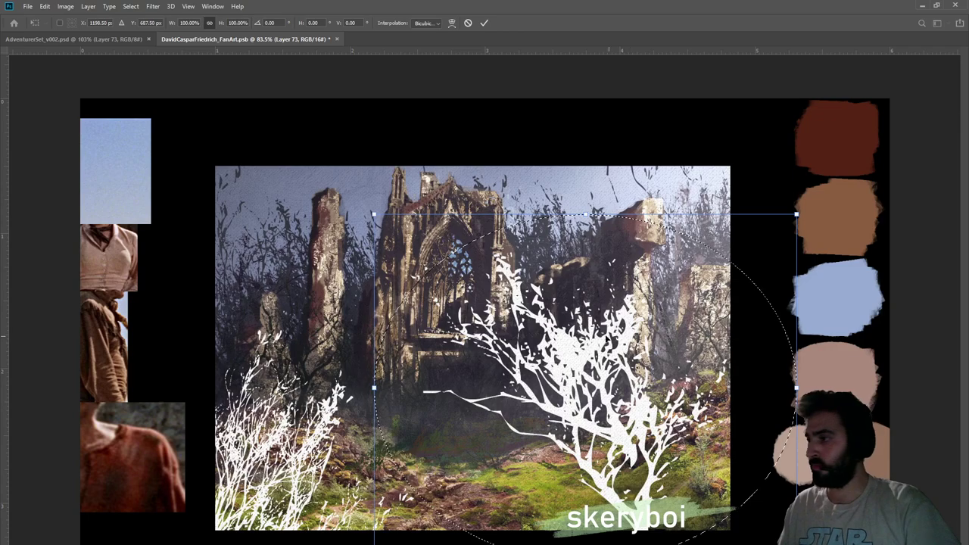
pyautogui.moveTo(592, 339); pyautogui.dragTo(709, 440)
pyautogui.moveTo(837, 305); pyautogui.dragTo(906, 278)
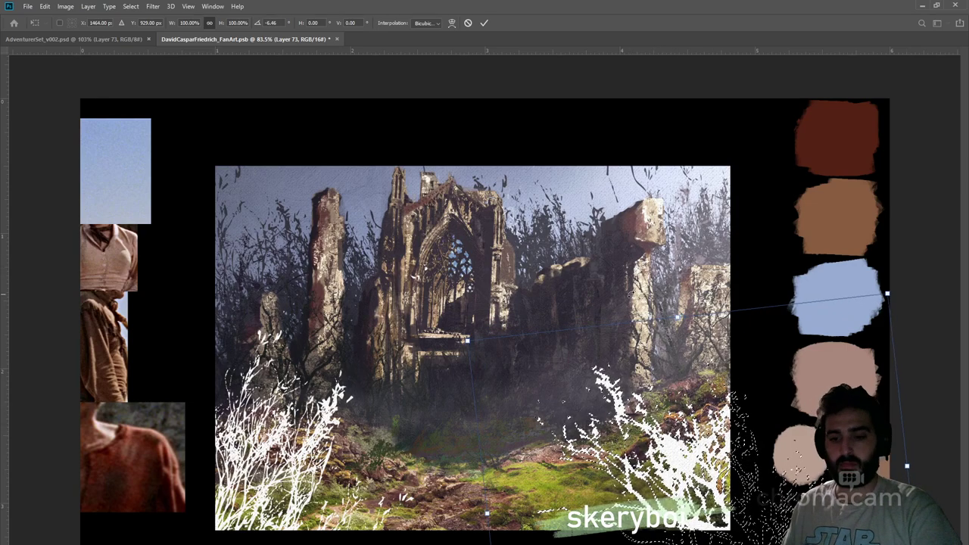
pyautogui.press('Return')
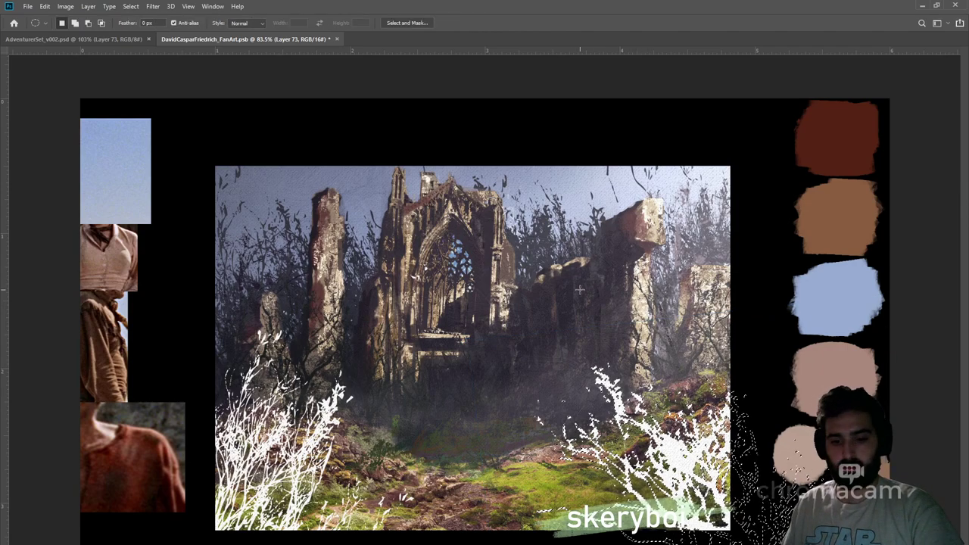
# Thicken the right foreground bush with additional white branch and twig custom shapes on a separate new layer
pyautogui.press('u')
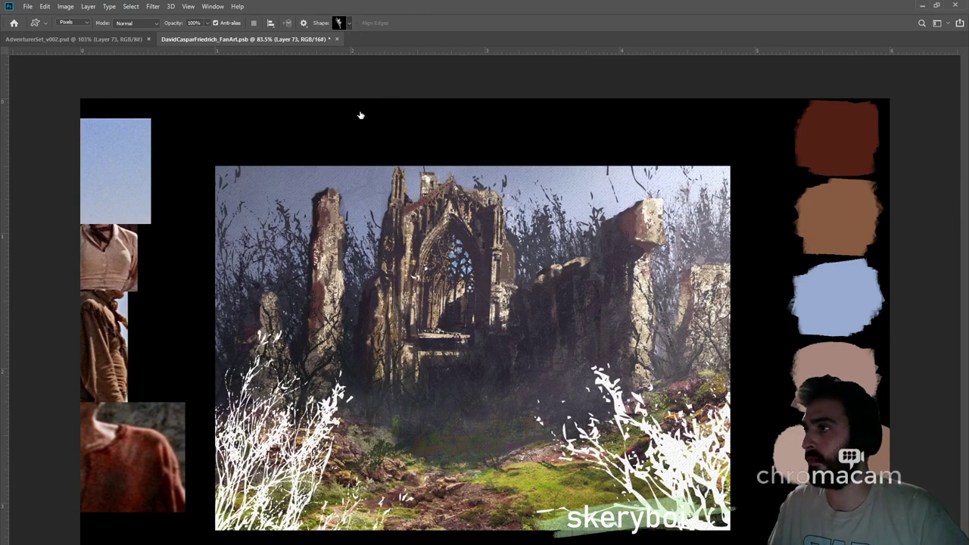
pyautogui.moveTo(618, 374); pyautogui.dragTo(778, 480)
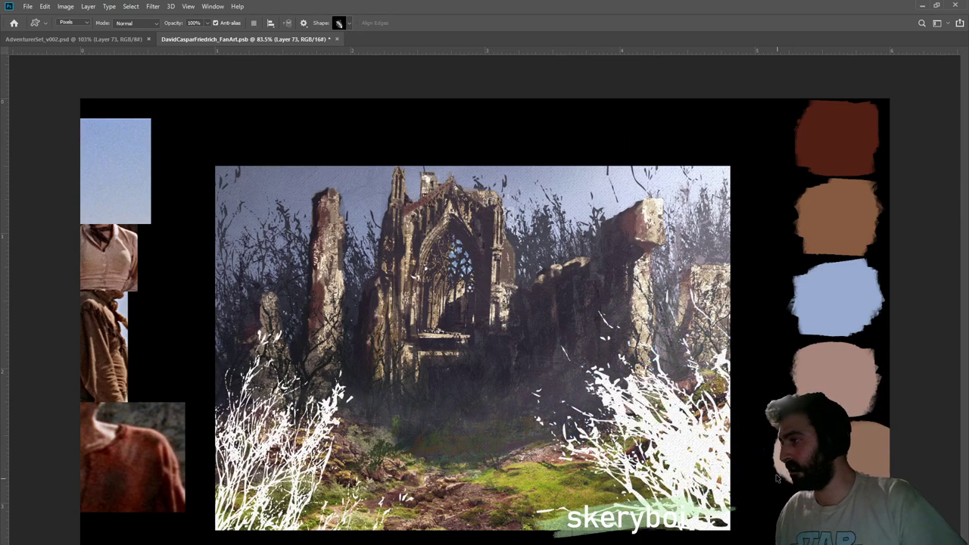
pyautogui.hotkey('ctrl', 'z')
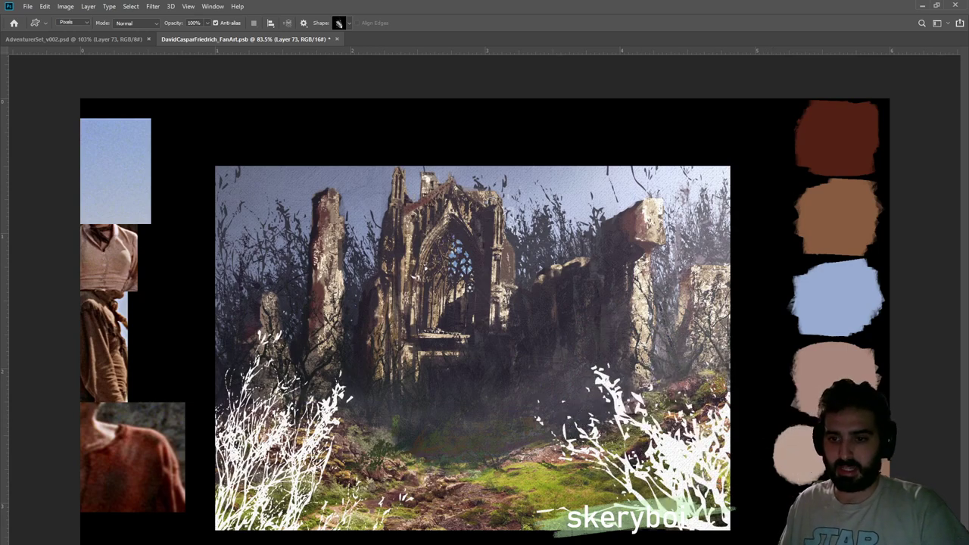
pyautogui.moveTo(495, 345)
pyautogui.mouseDown()
pyautogui.moveTo(573, 444)
pyautogui.moveTo(712, 500)
pyautogui.moveTo(769, 539)
pyautogui.moveTo(762, 516)
pyautogui.mouseUp()
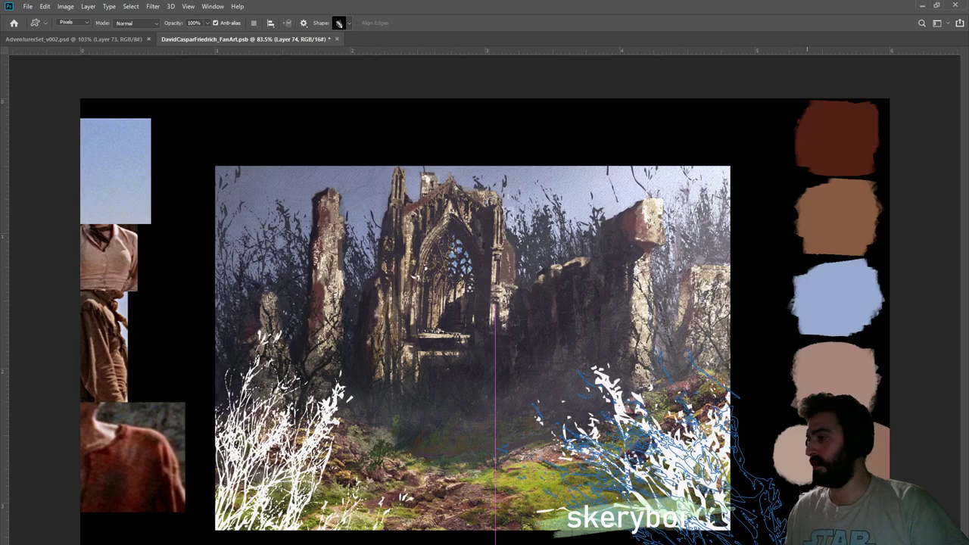
pyautogui.moveTo(490, 493)
pyautogui.mouseDown()
pyautogui.moveTo(615, 542)
pyautogui.moveTo(688, 544)
pyautogui.moveTo(677, 542)
pyautogui.mouseUp()
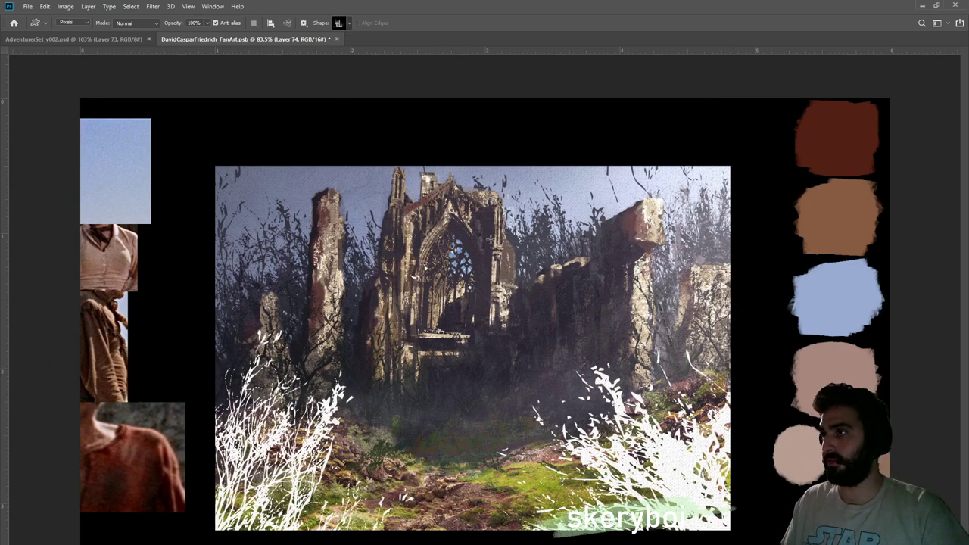
pyautogui.moveTo(617, 353)
pyautogui.mouseDown()
pyautogui.moveTo(692, 497)
pyautogui.moveTo(757, 537)
pyautogui.moveTo(833, 542)
pyautogui.mouseUp()
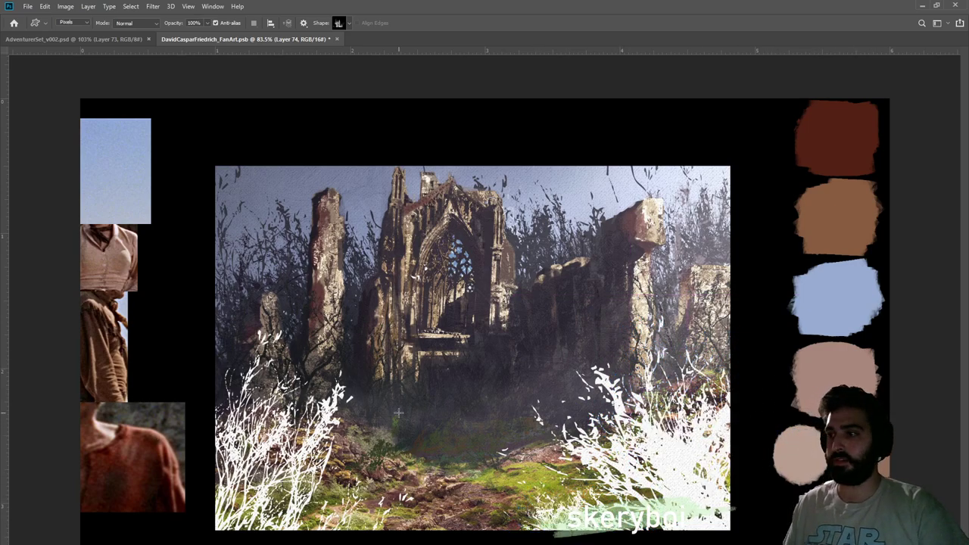
# Add two more white twig shapes to the left foreground bush and compare the painting with and without the added foliage
pyautogui.moveTo(194, 439); pyautogui.dragTo(359, 543)
pyautogui.moveTo(154, 413)
pyautogui.mouseDown()
pyautogui.moveTo(272, 536)
pyautogui.moveTo(334, 542)
pyautogui.mouseUp()
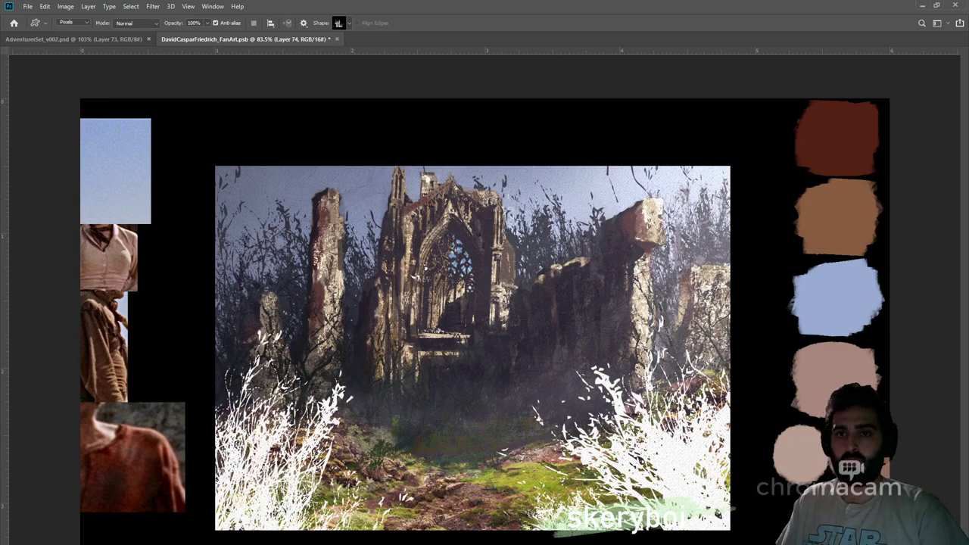
pyautogui.hotkey('ctrl', 'z')
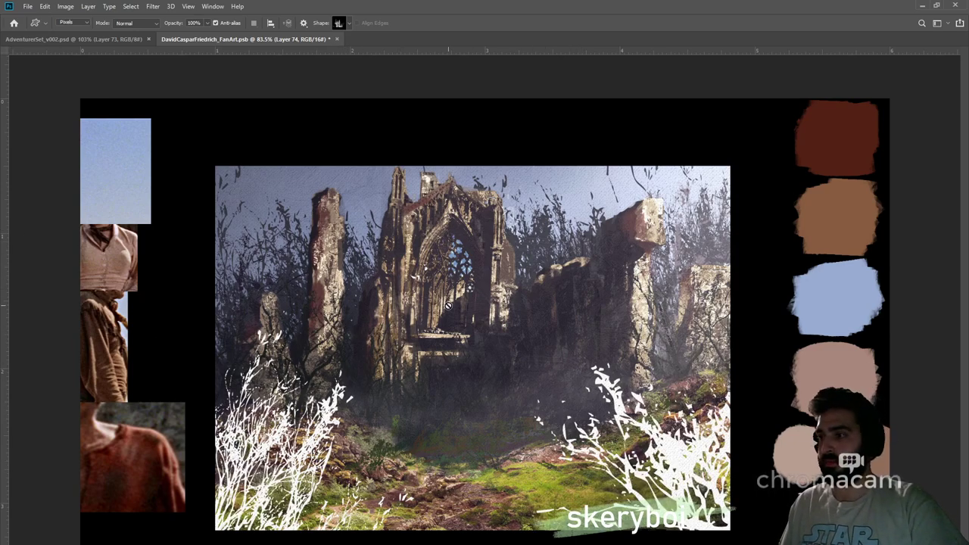
pyautogui.hotkey('ctrl', 'shift', 'z')
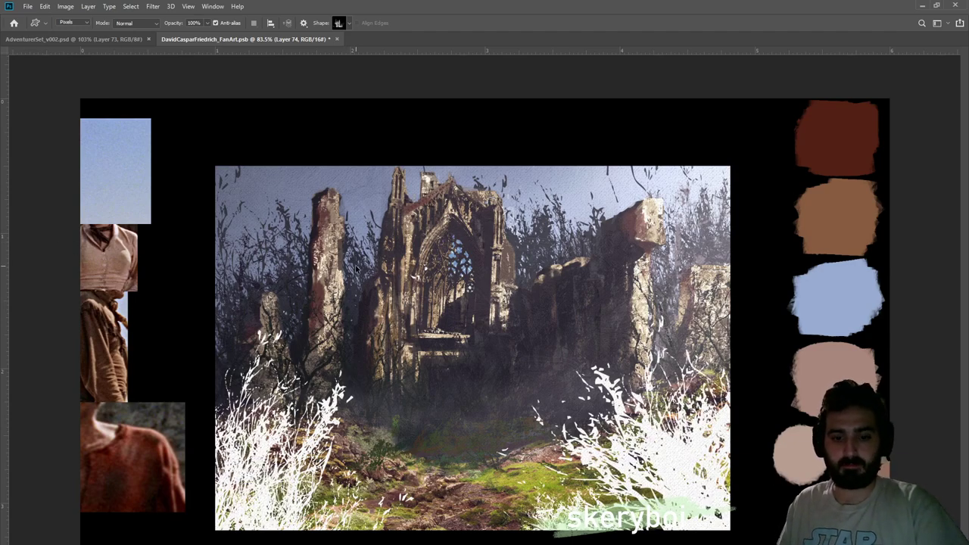
# Darken the white branches on the upper foliage layer (Layer 74) to a deep purple-black
pyautogui.press('i')
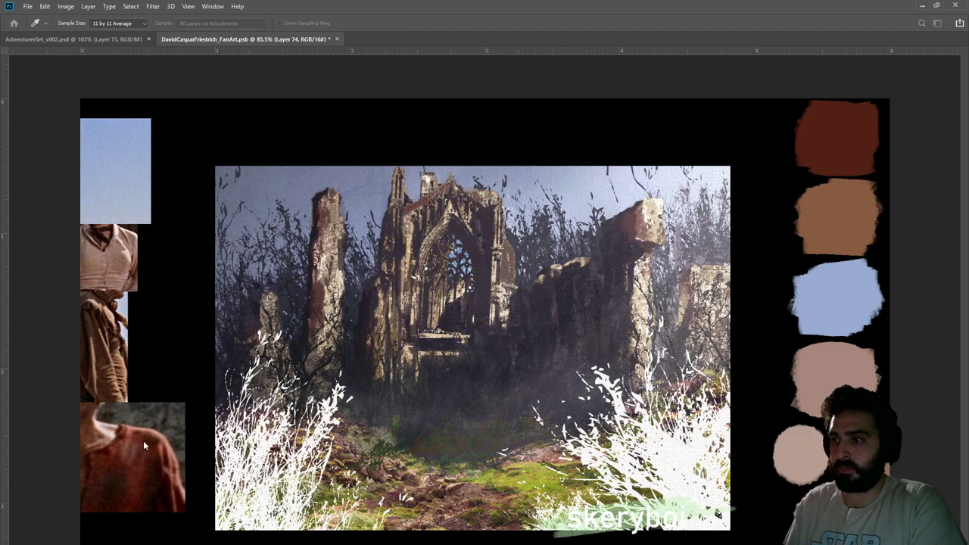
pyautogui.hotkey('ctrl', 'z')
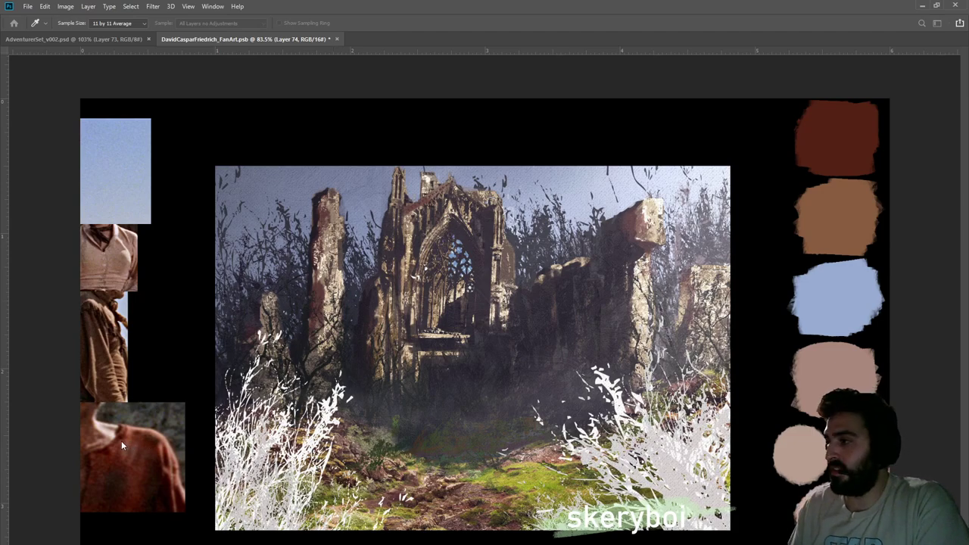
pyautogui.press('5')
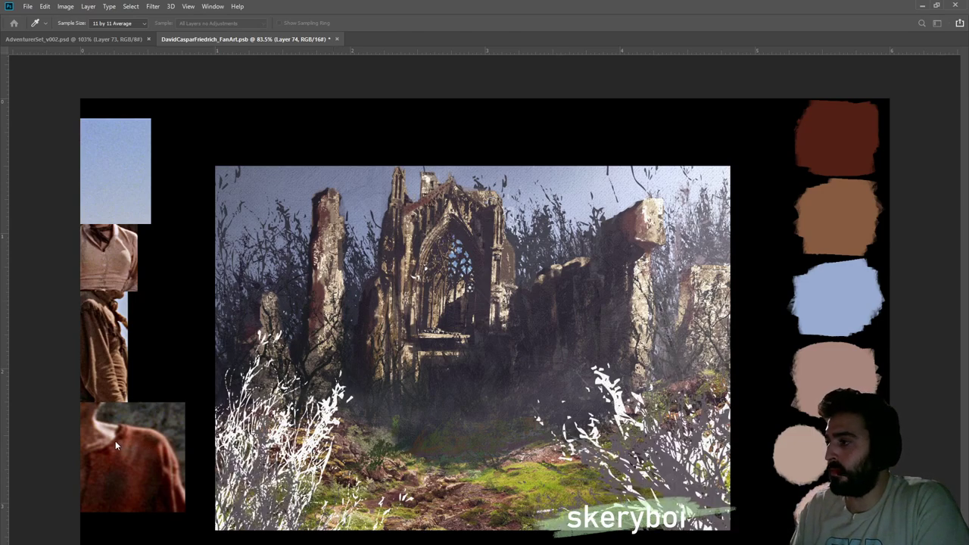
pyautogui.hotkey('ctrl', 'z')
pyautogui.hotkey('ctrl', 'z')
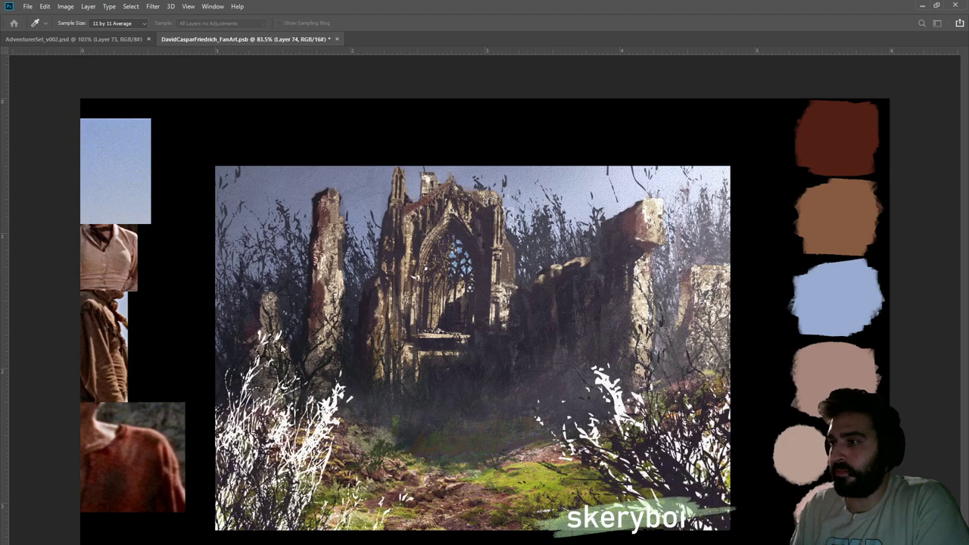
pyautogui.hotkey('ctrl', 'z')
pyautogui.press('u')
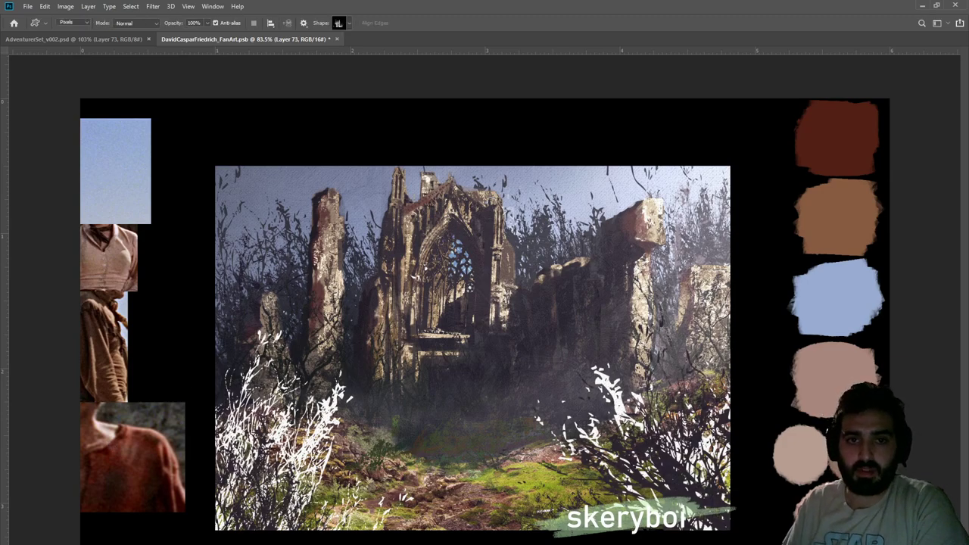
# Darken the remaining white twigs of both foreground bushes on Layer 73 to match the dark branches
pyautogui.press('i')
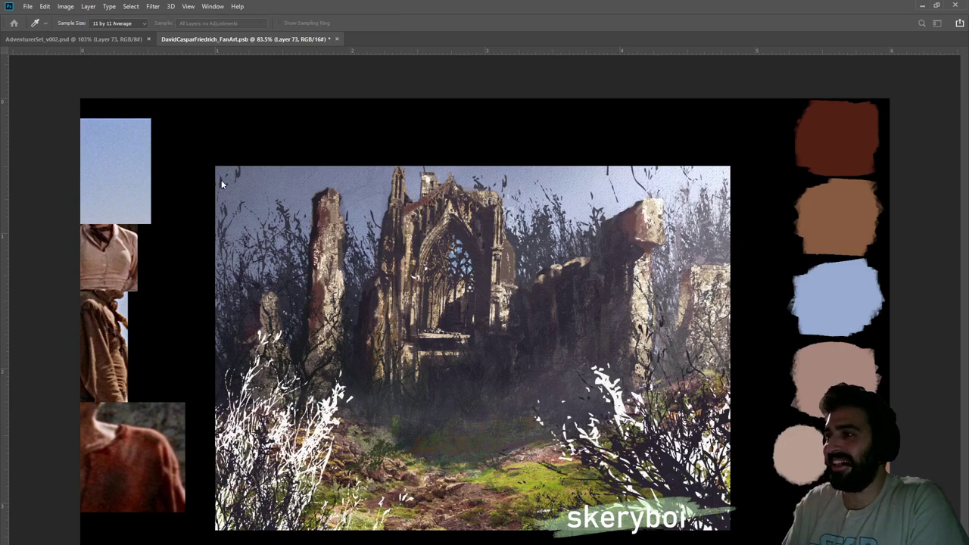
pyautogui.hotkey('ctrl', 'z')
pyautogui.hotkey('ctrl', 'z')
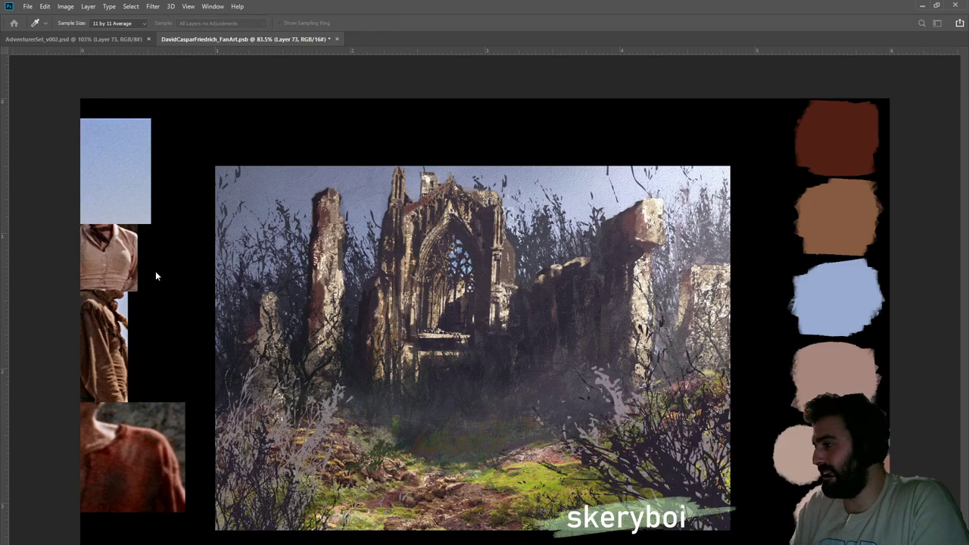
pyautogui.hotkey('ctrl', 'z')
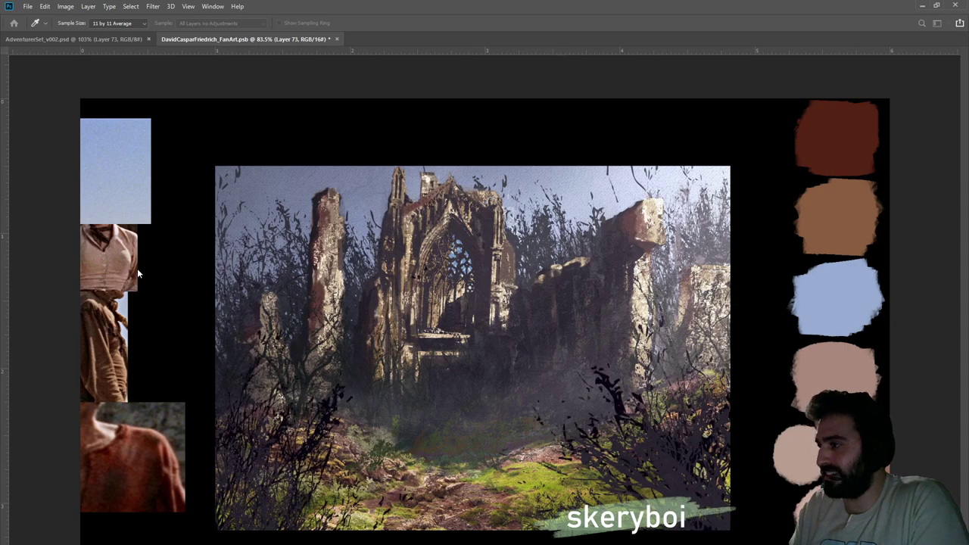
# Recolour the foreground foliage on Layer 74, trying several dark and grey tones and settling on a dark green
pyautogui.hotkey('ctrl', 'alt', 'shift', 'n')
pyautogui.press('u')
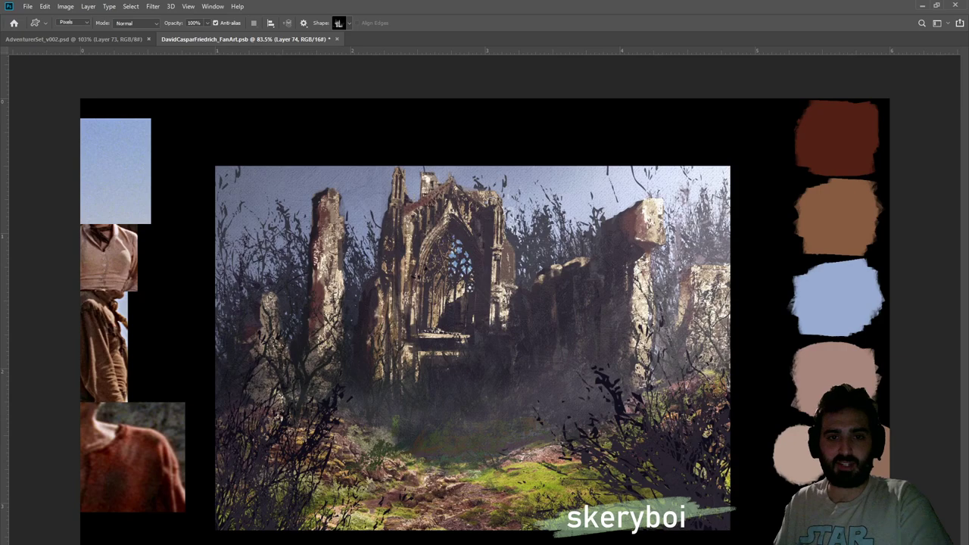
pyautogui.press('i')
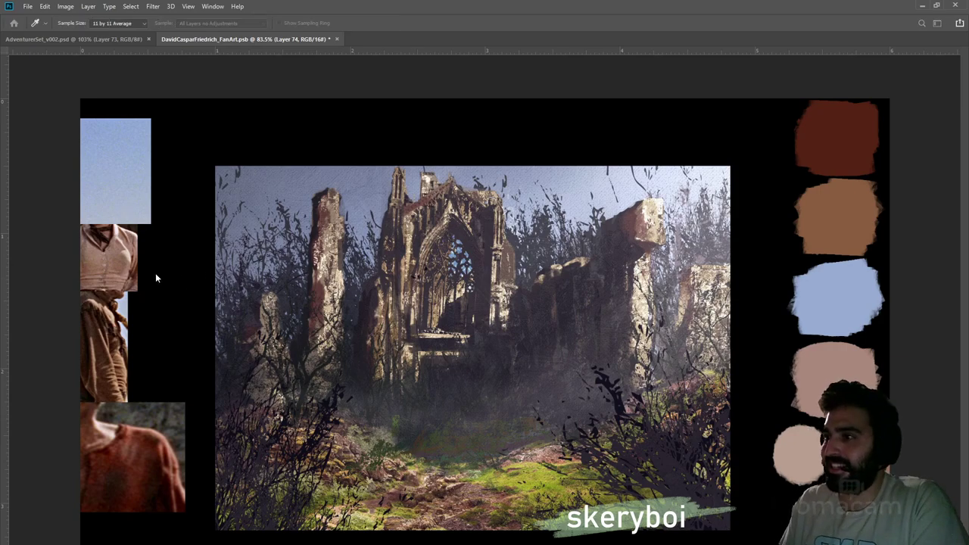
pyautogui.hotkey('ctrl', 'z')
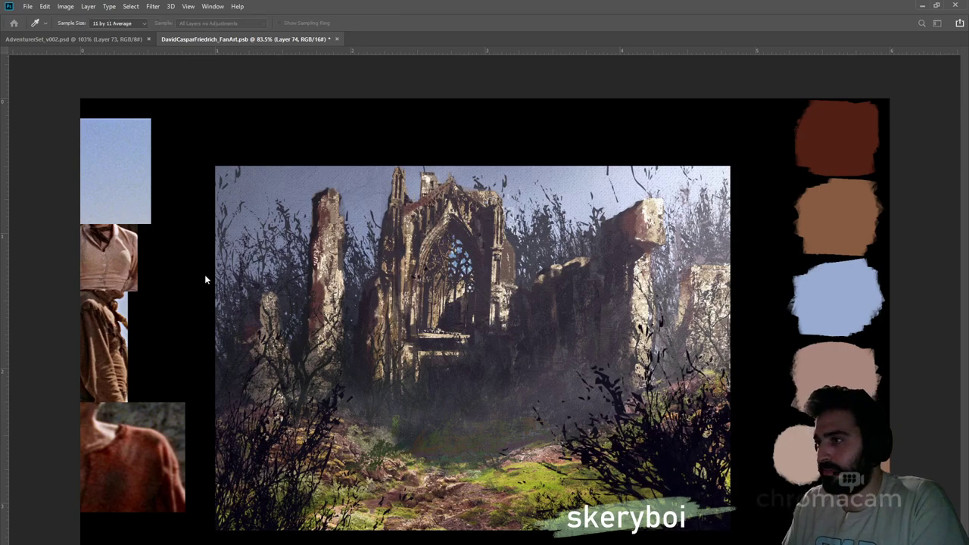
pyautogui.hotkey('alt', 'BackSpace')
pyautogui.hotkey('ctrl', 'z')
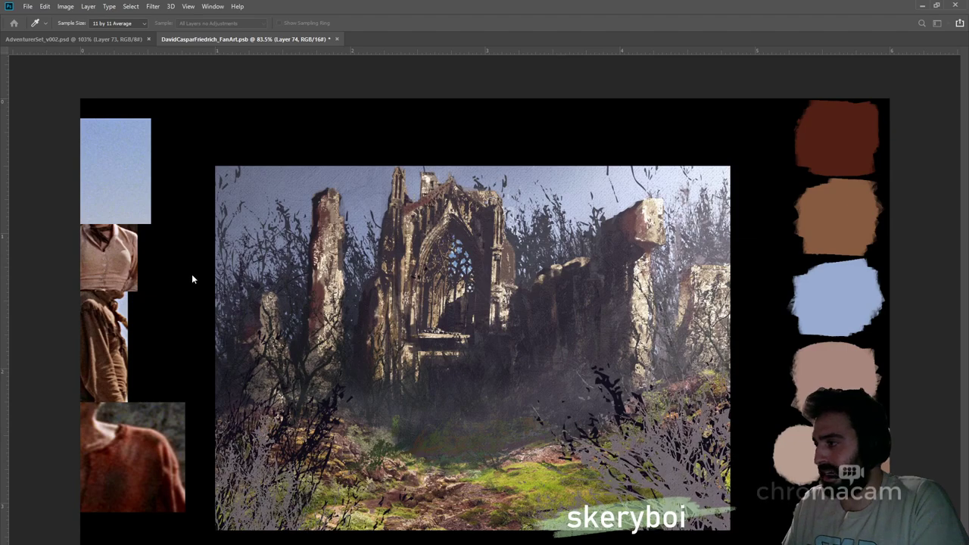
pyautogui.hotkey('ctrl', 'z')
pyautogui.hotkey('ctrl', 'z')
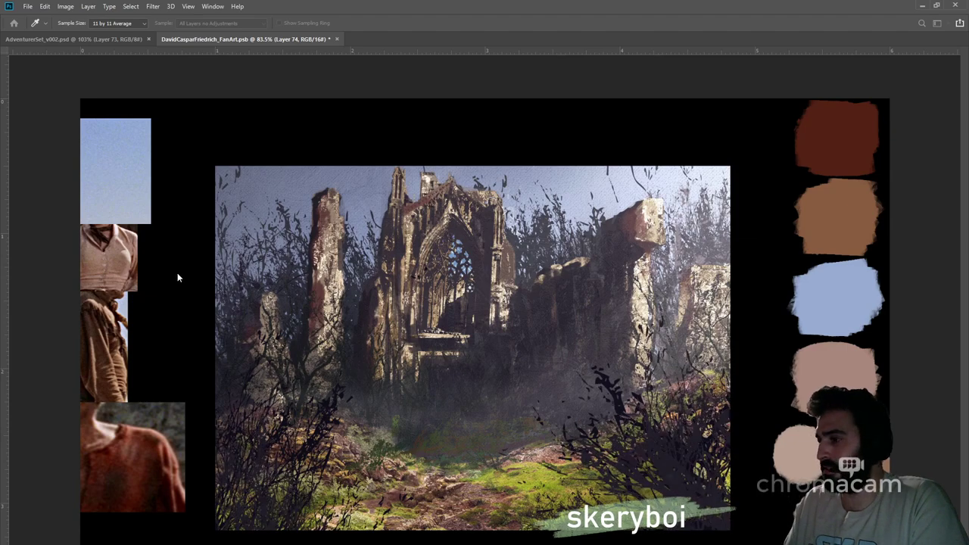
pyautogui.hotkey('ctrl', 'z')
pyautogui.moveTo(188, 275); pyautogui.dragTo(170, 273)
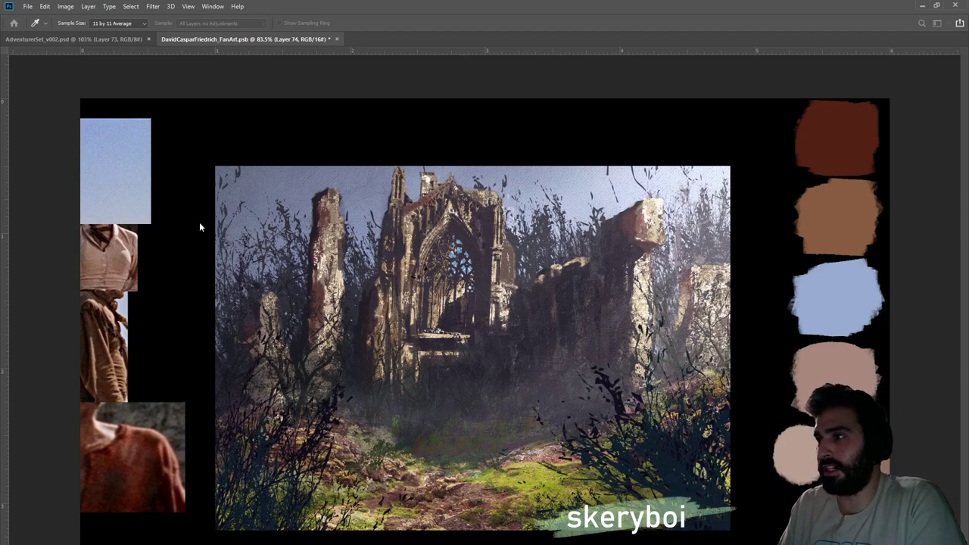
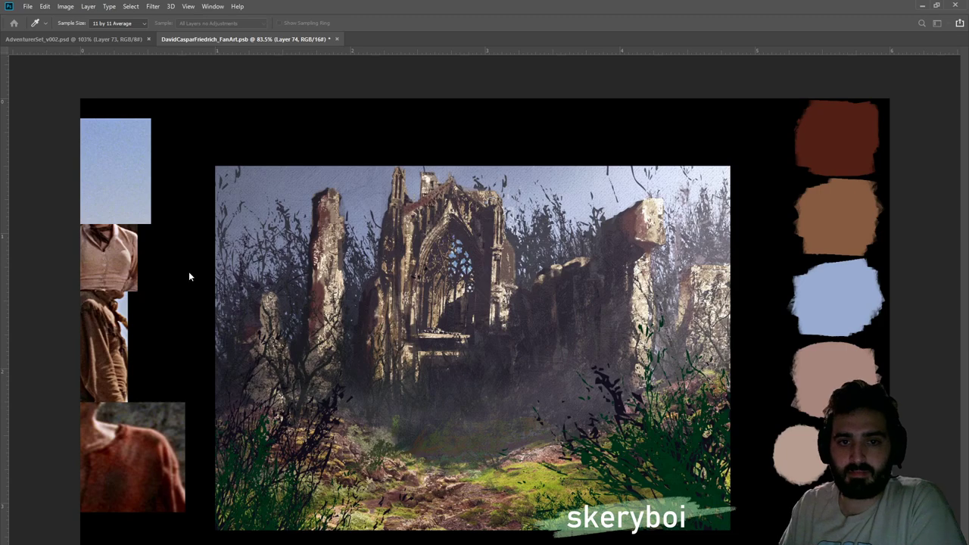
pyautogui.press('0')
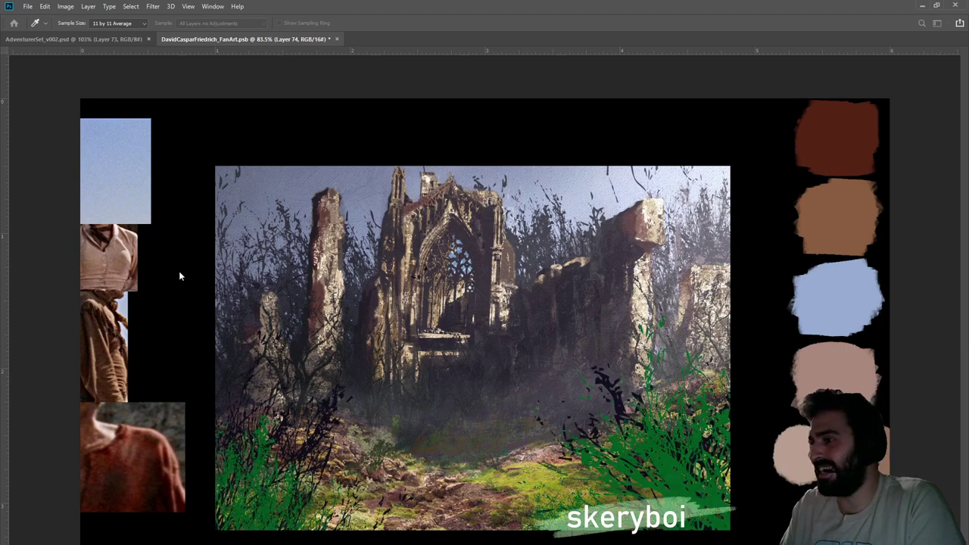
pyautogui.press('5')
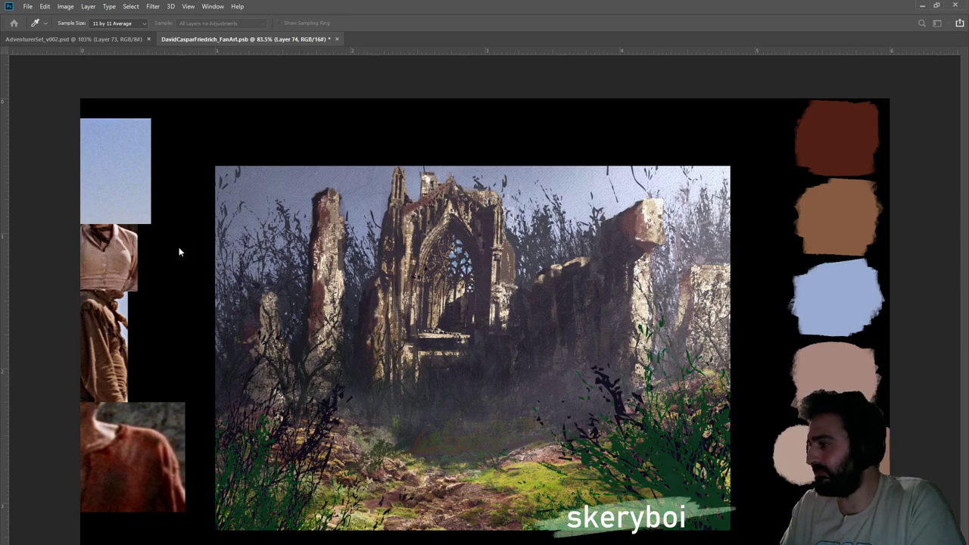
# Move the green foliage lower in the foreground and lower the dark branches of both bushes as well
pyautogui.press('u')
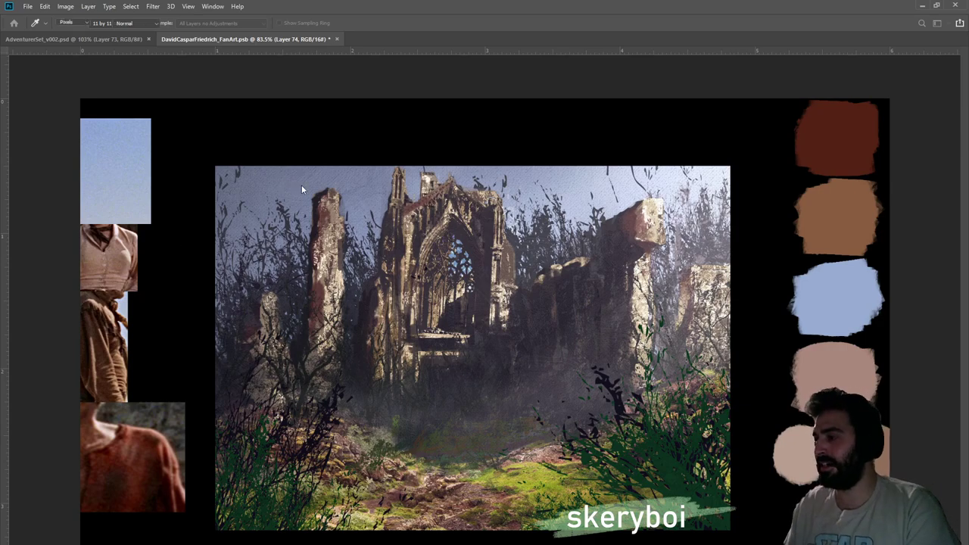
pyautogui.hotkey('ctrl', 't')
pyautogui.moveTo(519, 351); pyautogui.dragTo(480, 401)
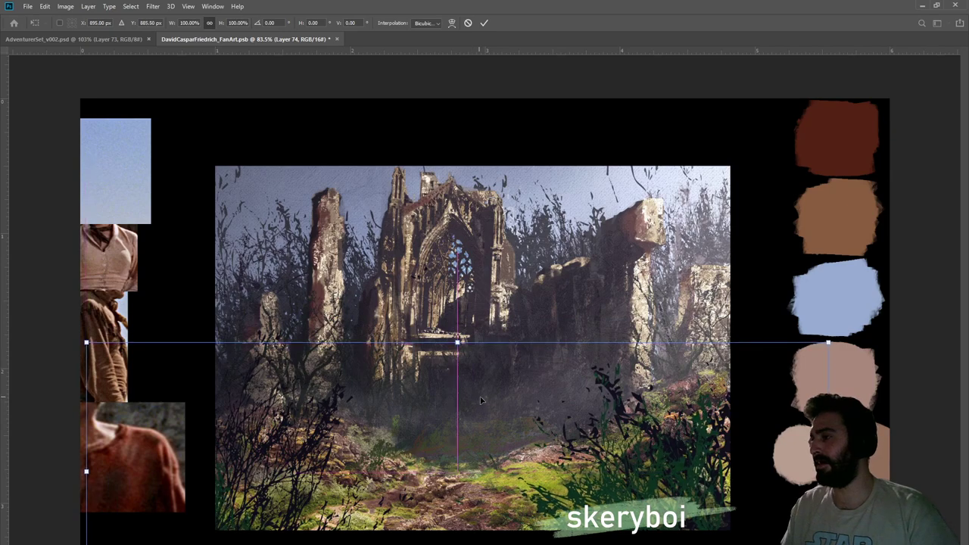
pyautogui.press('Return')
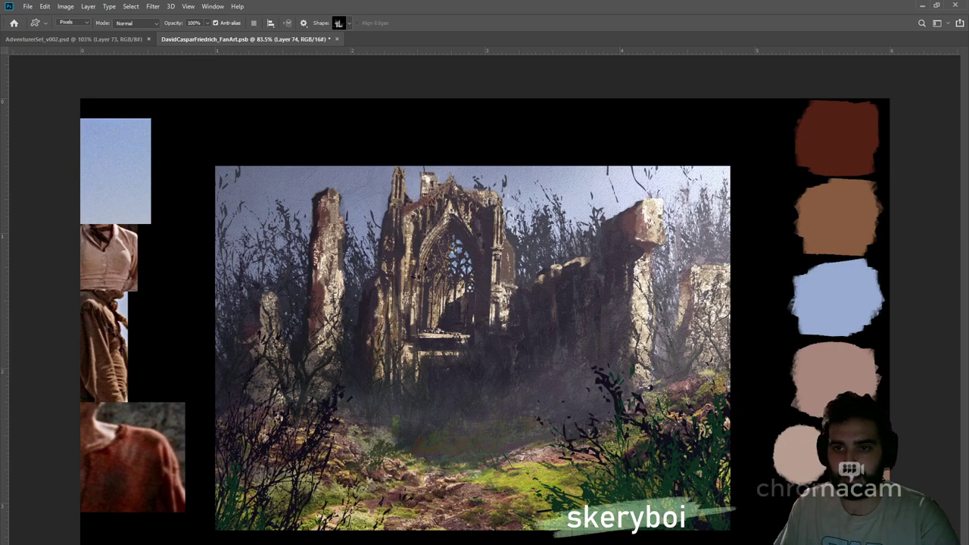
pyautogui.hotkey('ctrl', 't')
pyautogui.moveTo(444, 393); pyautogui.dragTo(480, 424)
pyautogui.press('Return')
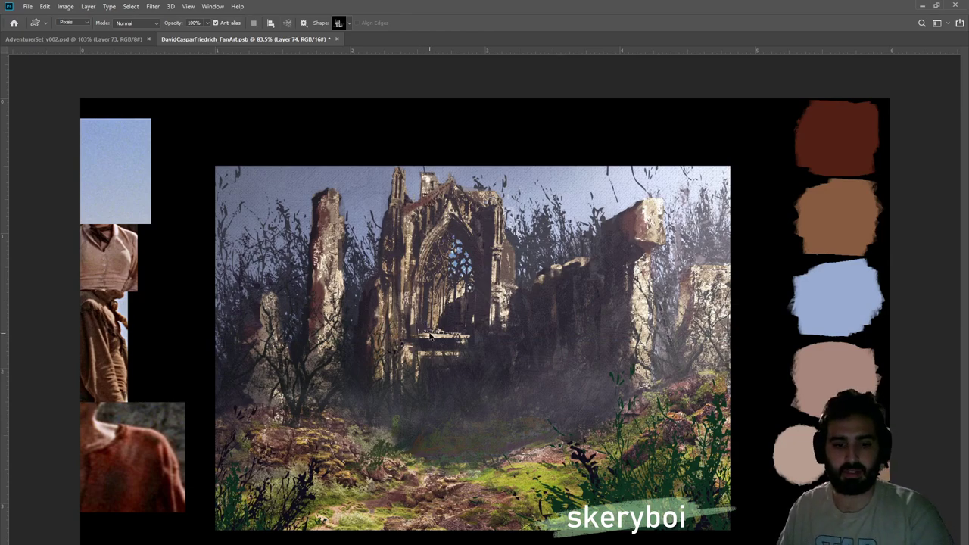
# Widen the green foliage and move it further toward the lower corners of the painting
pyautogui.hotkey('ctrl', 't')
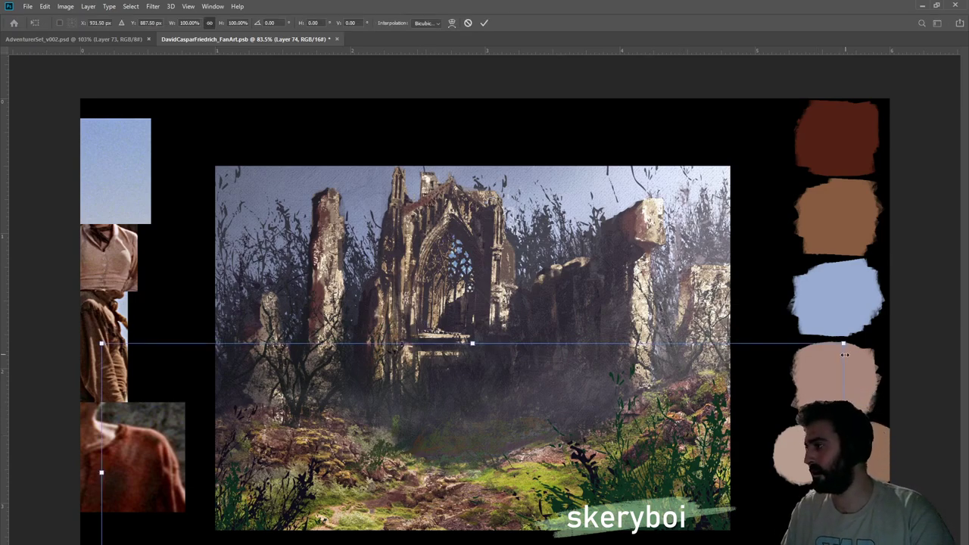
pyautogui.moveTo(877, 472); pyautogui.dragTo(900, 471)
pyautogui.moveTo(552, 455); pyautogui.dragTo(581, 460)
pyautogui.press('Return')
pyautogui.press('Return')
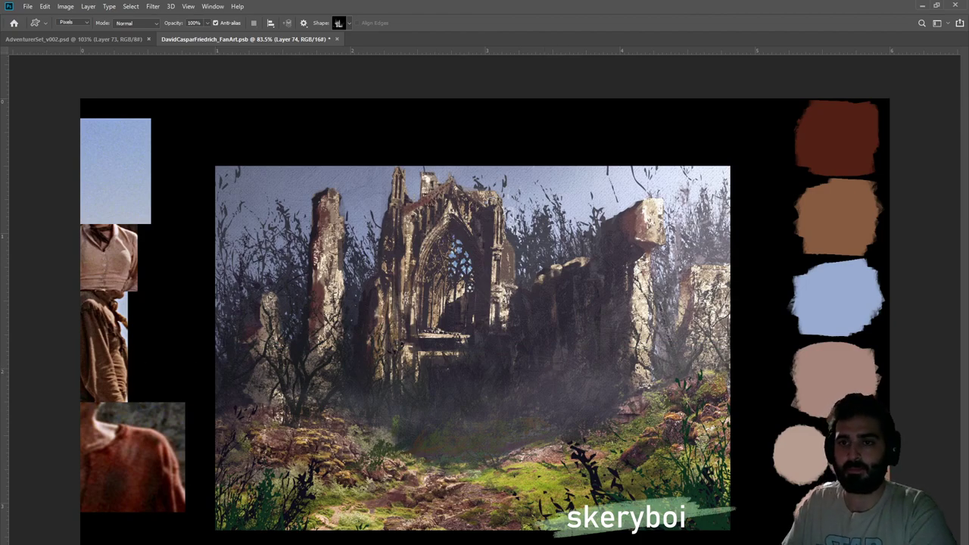
# Compare the painting with and without the foreground bushes, and leave only the dark branches visible with the green foliage hidden
pyautogui.hotkey('ctrl', 'z')
pyautogui.hotkey('ctrl', 'z')
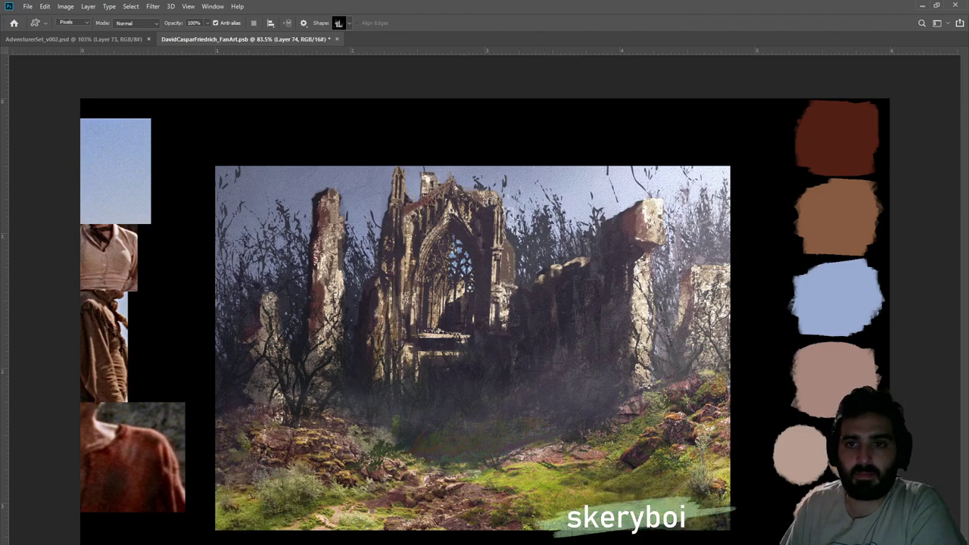
pyautogui.hotkey('ctrl', 'shift', 'z')
pyautogui.hotkey('ctrl', 'shift', 'z')
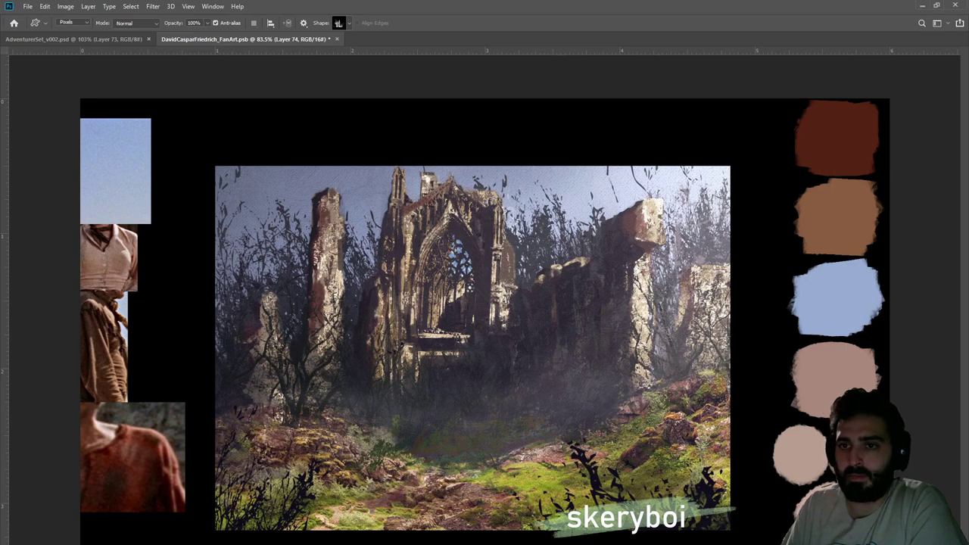
pyautogui.hotkey('ctrl', 'z')
pyautogui.hotkey('ctrl', 'z')
pyautogui.hotkey('ctrl', 'shift', 'z')
pyautogui.hotkey('ctrl', 'shift', 'z')
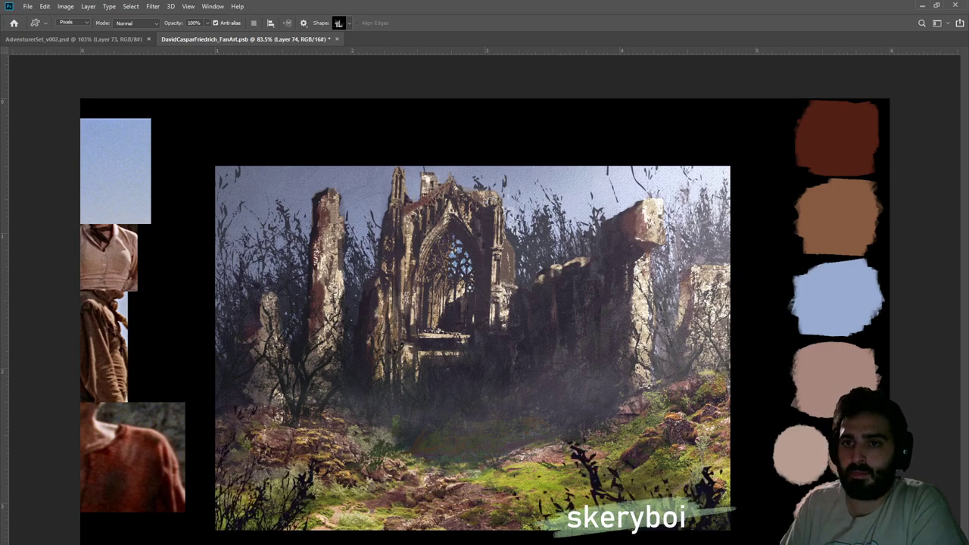
# Add a new layer above the Exposure 6 adjustment and make a wide elliptical selection centred over the painting
pyautogui.hotkey('alt', ']')
pyautogui.hotkey('alt', ']')
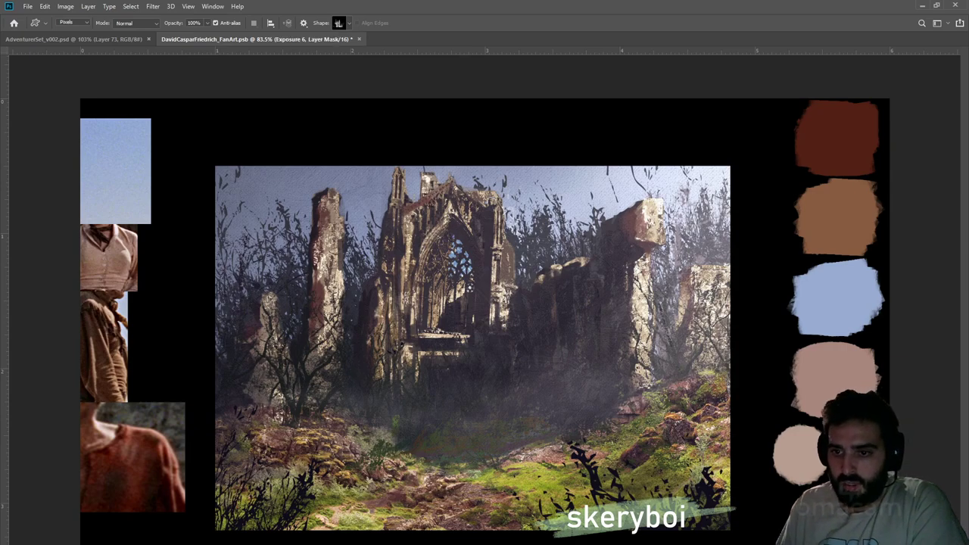
pyautogui.hotkey('ctrl', 'alt', 'shift', 'n')
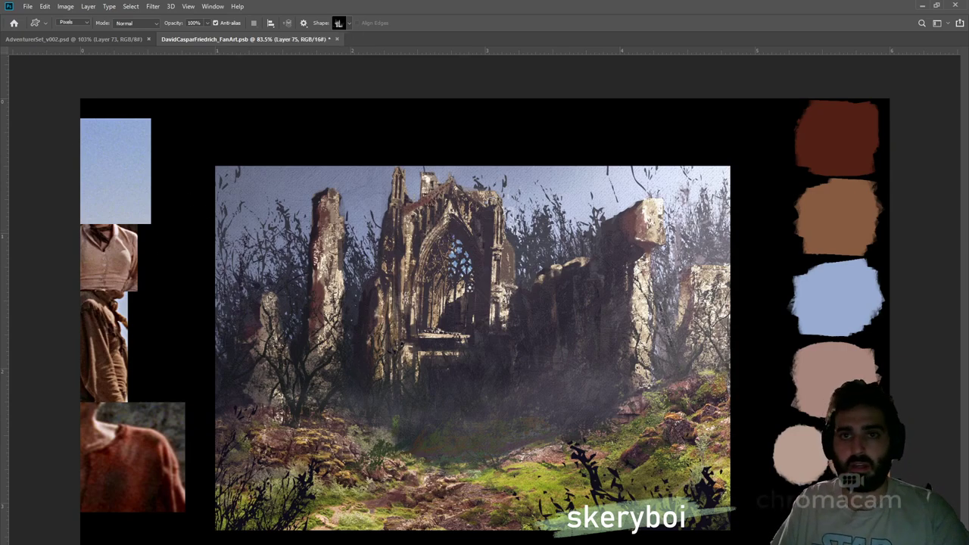
pyautogui.press('m')
pyautogui.moveTo(154, 177)
pyautogui.mouseDown()
pyautogui.moveTo(430, 302)
pyautogui.moveTo(759, 474)
pyautogui.moveTo(769, 544)
pyautogui.mouseUp()
pyautogui.moveTo(528, 407); pyautogui.dragTo(537, 394)
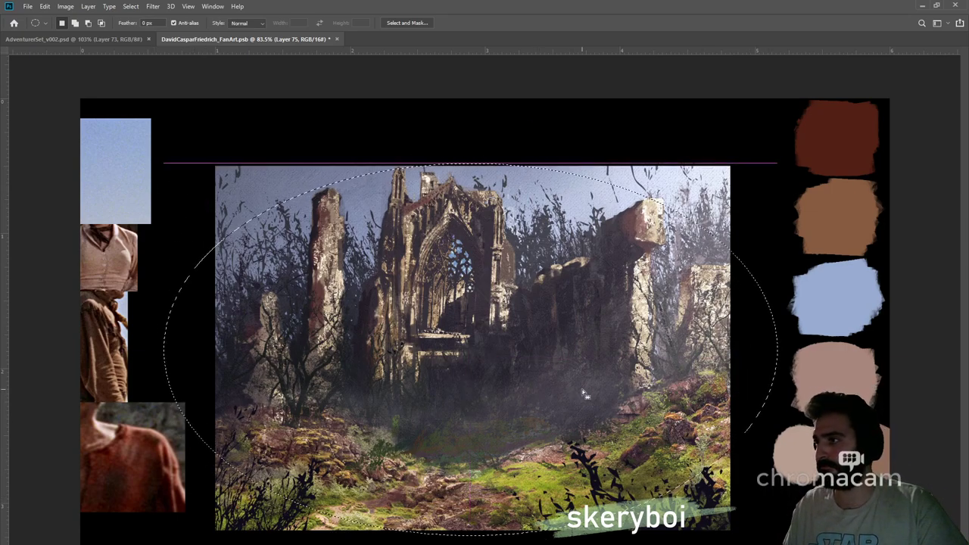
pyautogui.hotkey('ctrl', 'alt', 'shift', 'n')
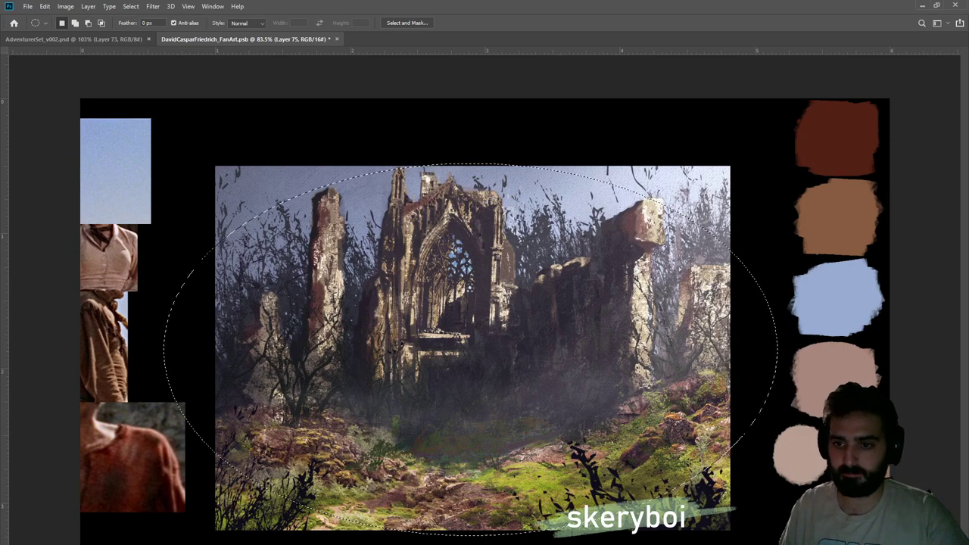
pyautogui.hotkey('ctrl', 'z')
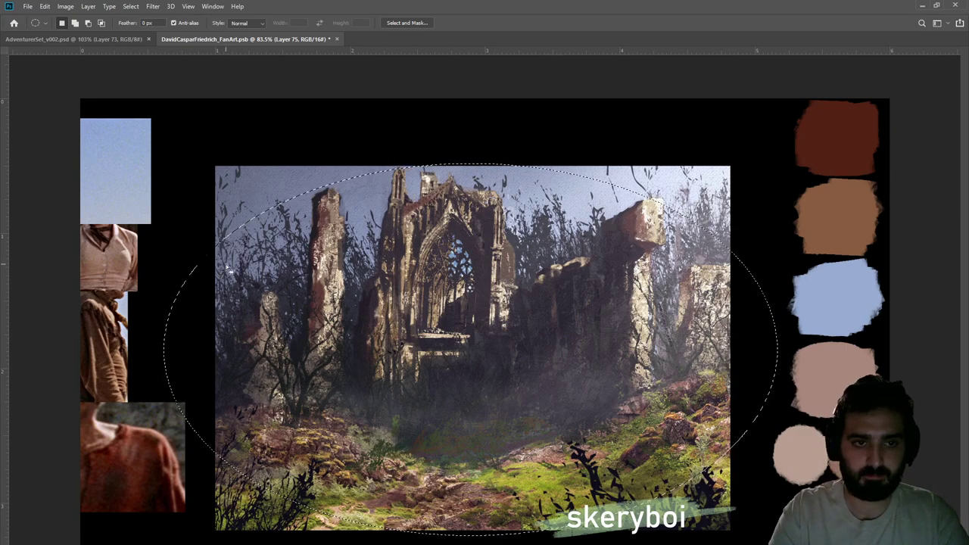
# Invert the elliptical selection, fill the painting's corners with white, deselect, and darken the fill to black
pyautogui.hotkey('ctrl', 'shift', 'i')
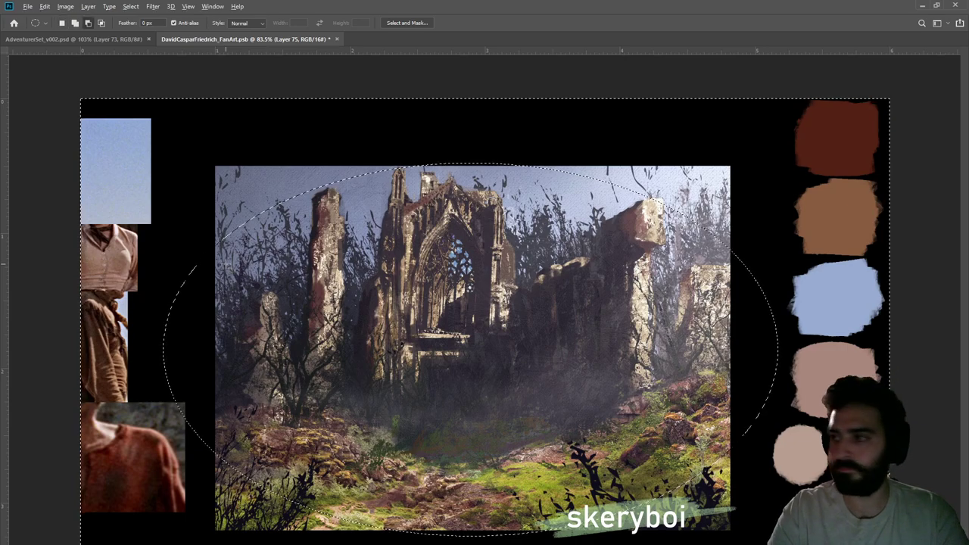
pyautogui.hotkey('ctrl', 'BackSpace')
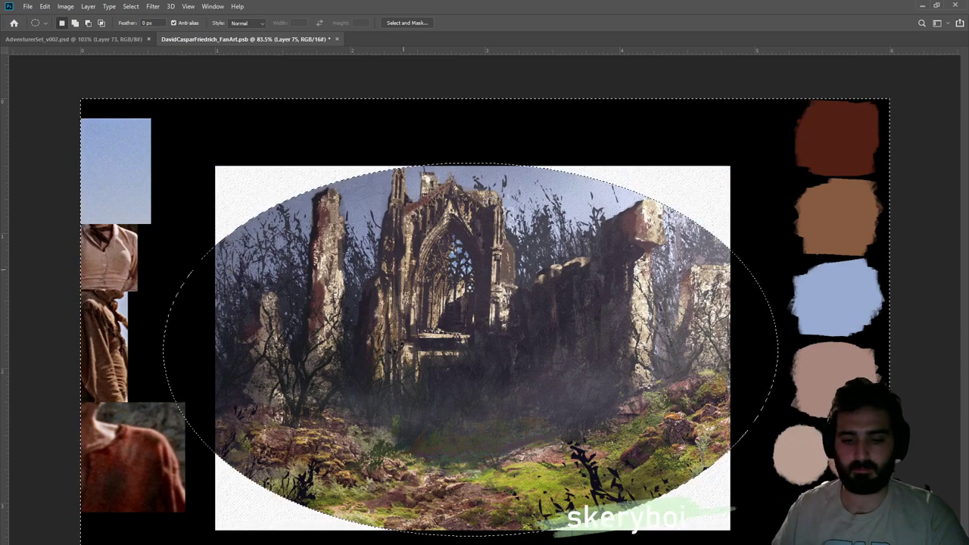
pyautogui.hotkey('ctrl', 'd')
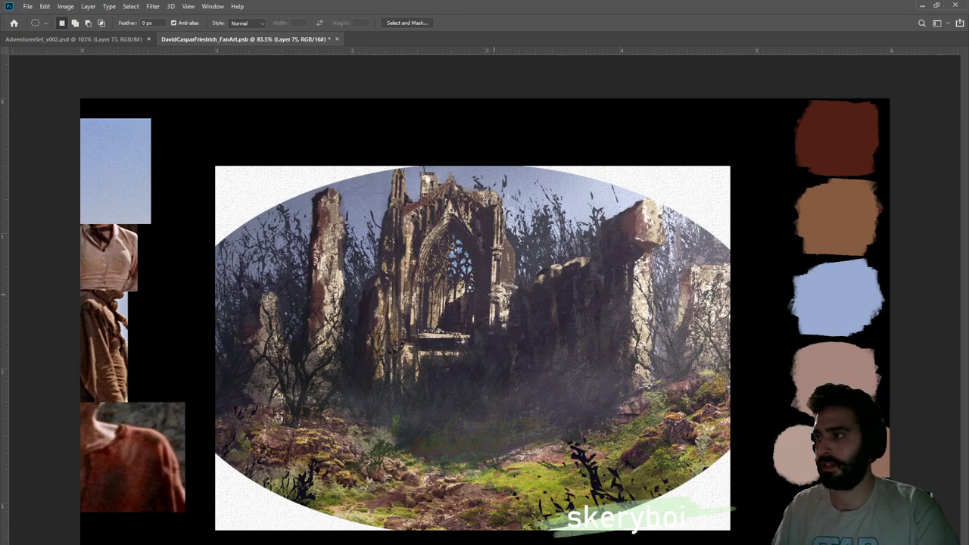
pyautogui.press('i')
pyautogui.moveTo(177, 274); pyautogui.dragTo(124, 274)
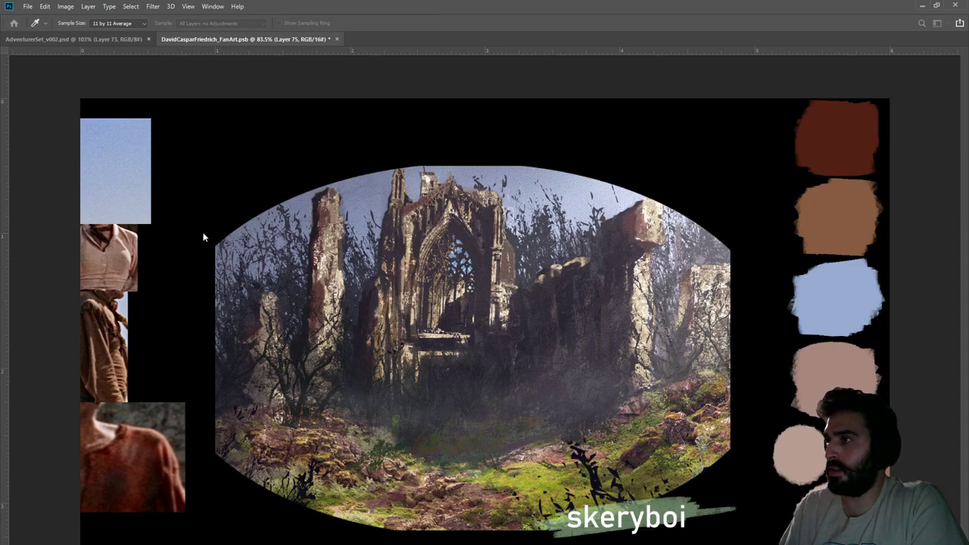
# Scale down the black layer with the oval opening and reposition it so the opening is centred over the painting
pyautogui.hotkey('ctrl', 't')
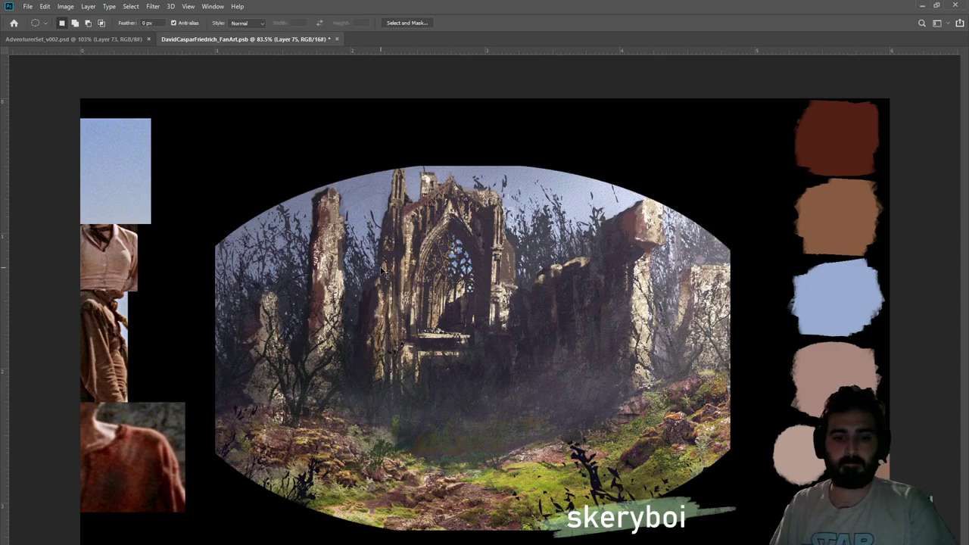
pyautogui.moveTo(889, 98); pyautogui.dragTo(734, 142)
pyautogui.moveTo(558, 309)
pyautogui.mouseDown()
pyautogui.moveTo(611, 272)
pyautogui.moveTo(625, 289)
pyautogui.moveTo(560, 316)
pyautogui.mouseUp()
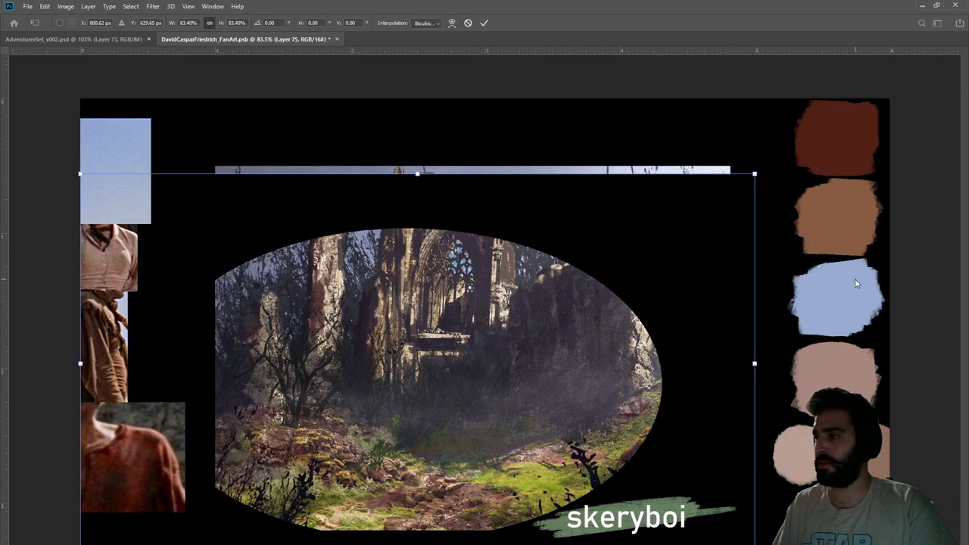
pyautogui.moveTo(754, 364)
pyautogui.mouseDown()
pyautogui.moveTo(694, 366)
pyautogui.moveTo(849, 364)
pyautogui.moveTo(735, 364)
pyautogui.mouseUp()
pyautogui.moveTo(530, 375); pyautogui.dragTo(603, 354)
# Warp the black layer, pulling its left side inward so the oval opening frames the ruin closely, and apply the transformation
pyautogui.rightClick(683, 199)
pyautogui.click(706, 261)
pyautogui.moveTo(661, 205); pyautogui.dragTo(679, 187)
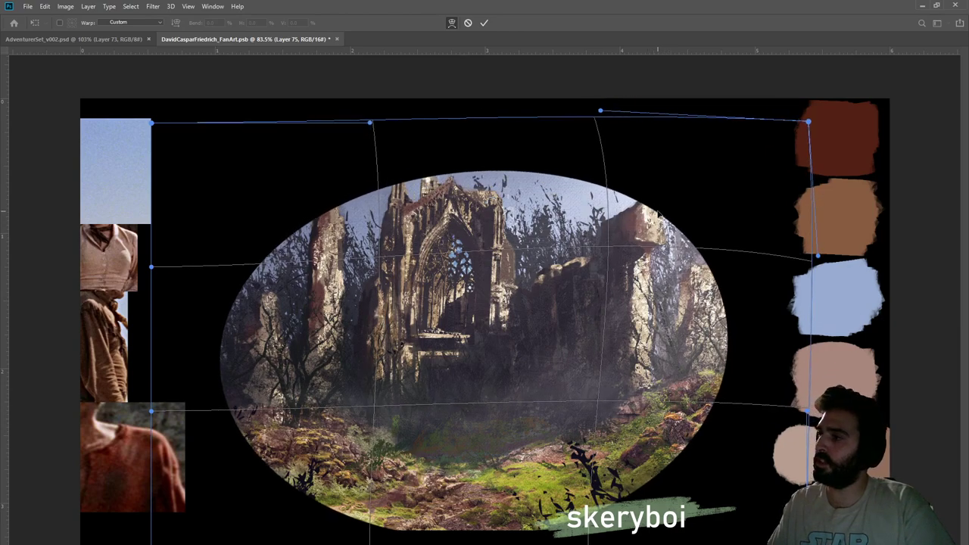
pyautogui.moveTo(286, 431); pyautogui.dragTo(301, 412)
pyautogui.moveTo(248, 311); pyautogui.dragTo(302, 323)
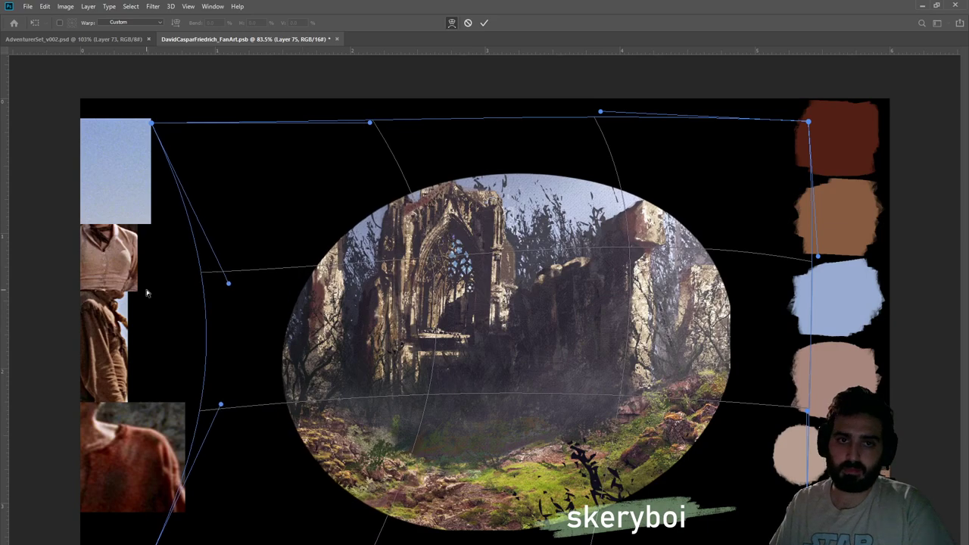
pyautogui.moveTo(208, 319); pyautogui.dragTo(189, 326)
pyautogui.moveTo(258, 331)
pyautogui.mouseDown()
pyautogui.moveTo(286, 338)
pyautogui.moveTo(258, 335)
pyautogui.mouseUp()
pyautogui.press('Return')
pyautogui.press('Return')
pyautogui.press('m')
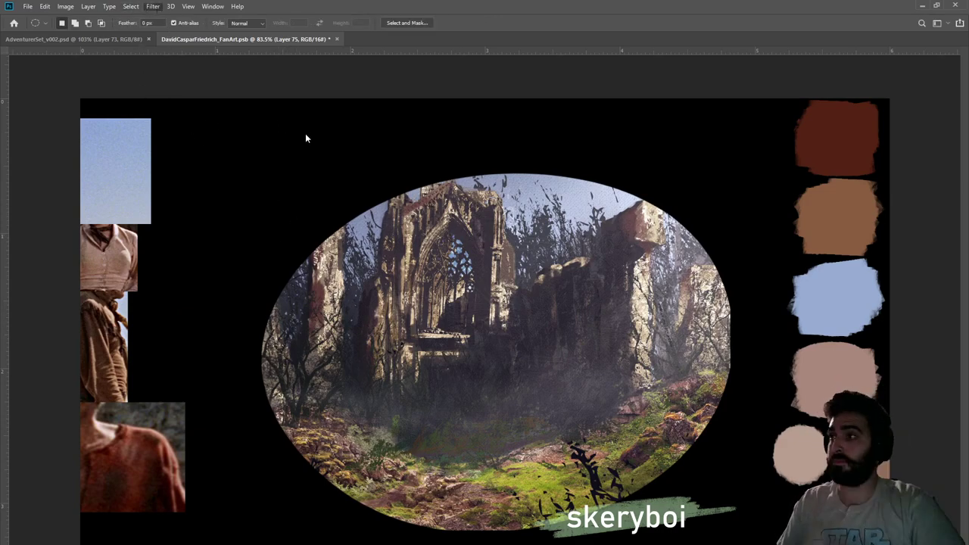
# Blur the hard edge of the black oval frame strongly, trying several strengths, to form a soft vignette
pyautogui.press('h')
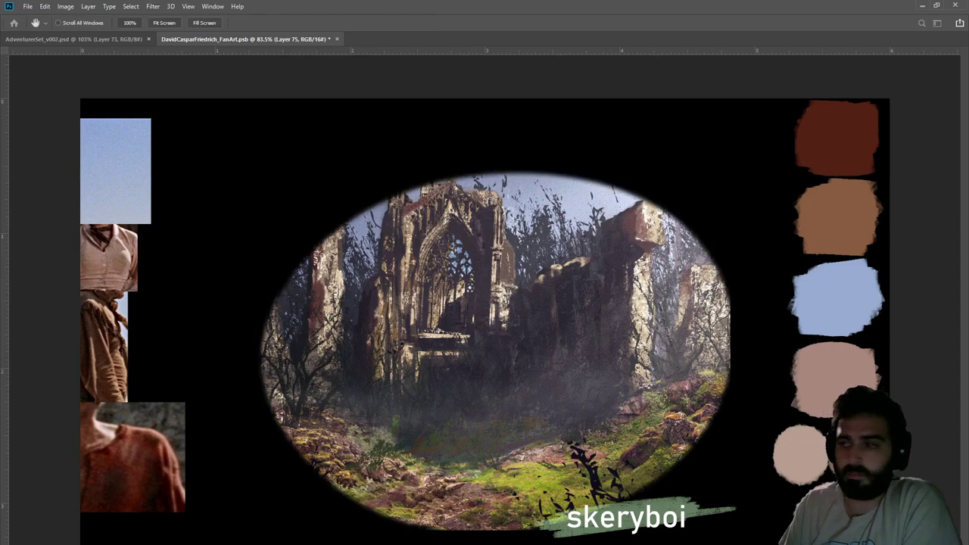
pyautogui.hotkey('ctrl', 'z')
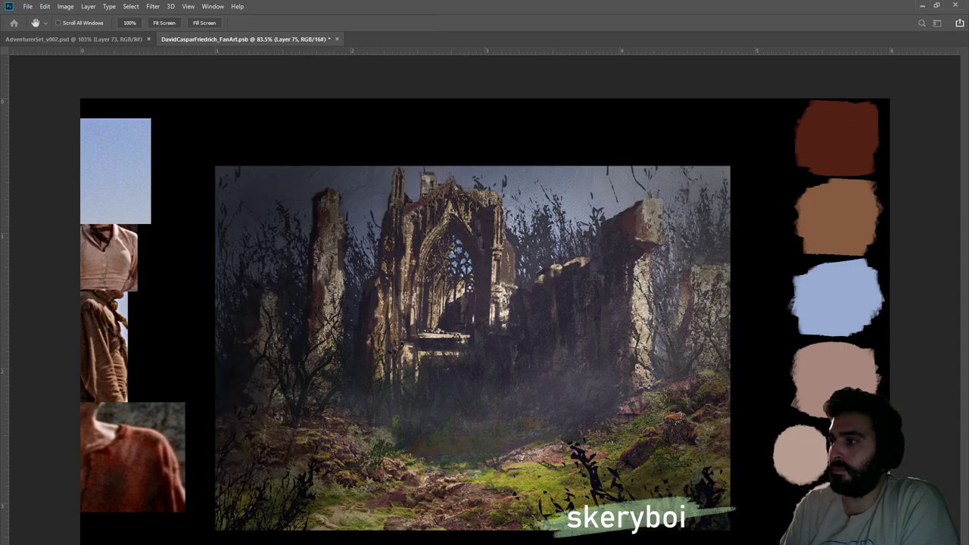
pyautogui.hotkey('ctrl', 'shift', 'z')
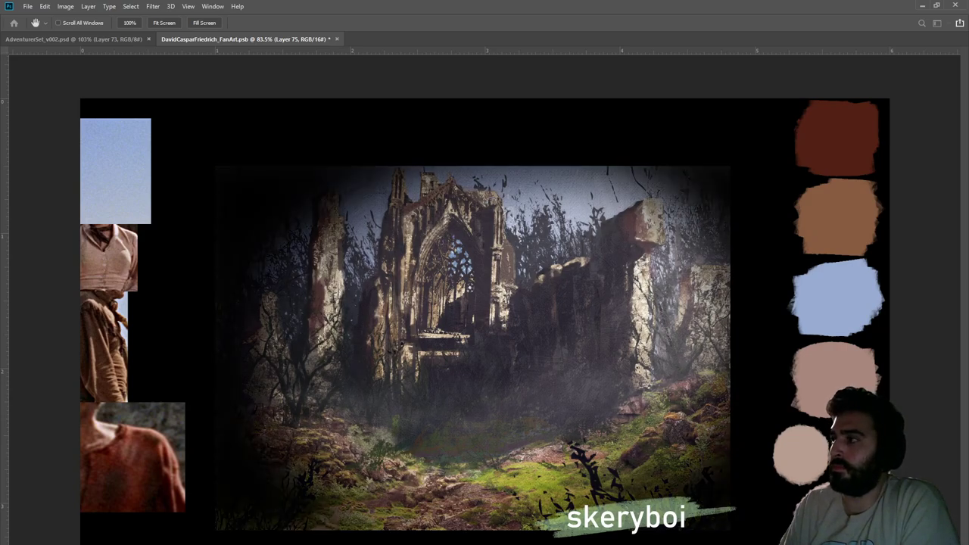
pyautogui.hotkey('ctrl', 'shift', 'z')
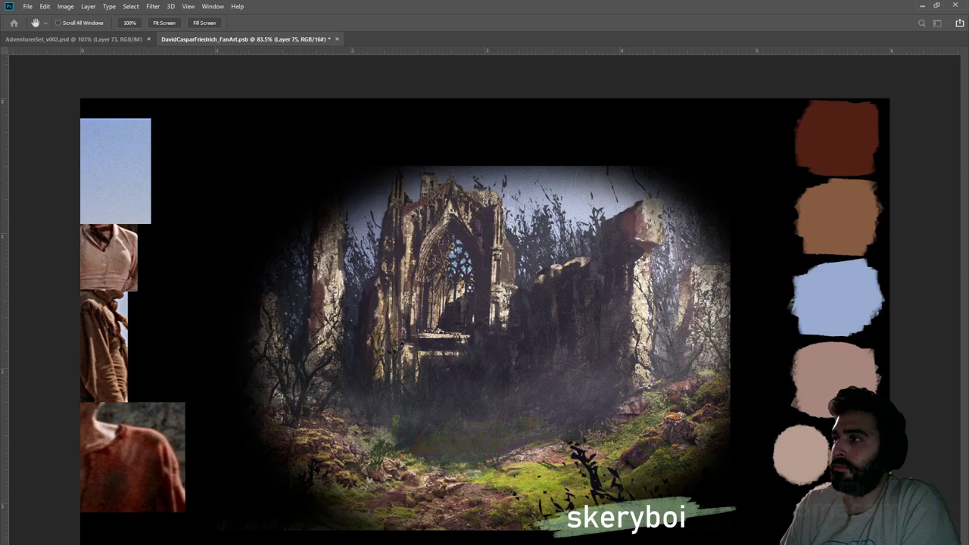
pyautogui.hotkey('ctrl', 'z')
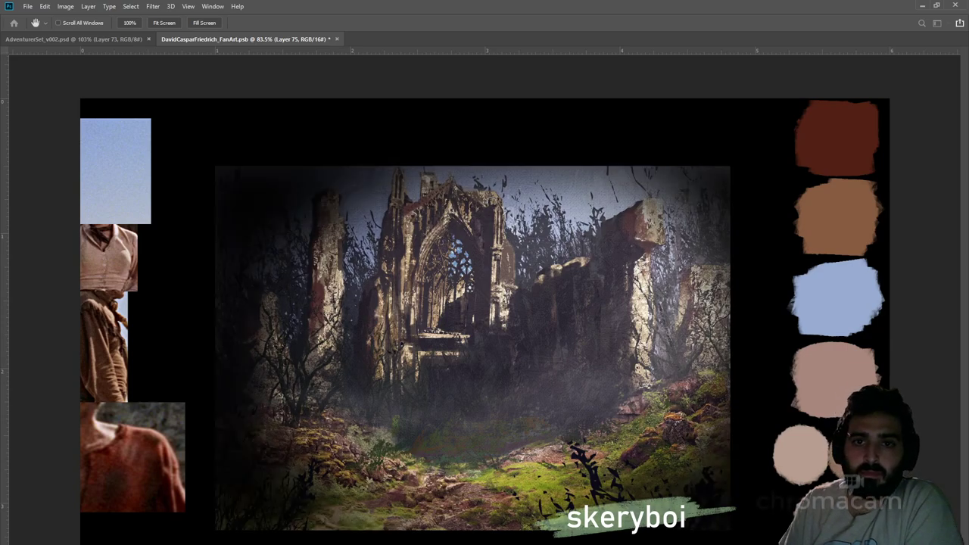
# Reduce the vignette layer's opacity to a faint darkening and compare the painting with and without it
pyautogui.press('m')
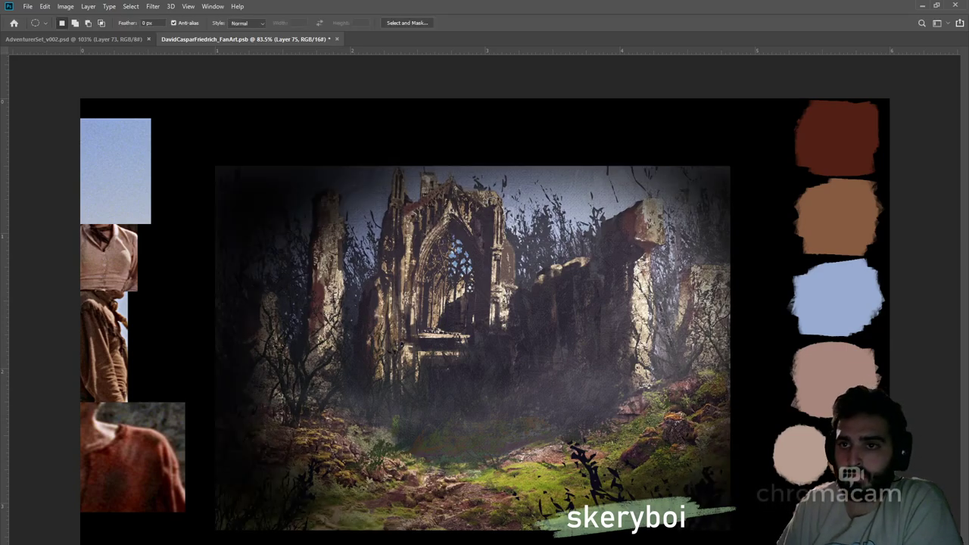
pyautogui.hotkey('ctrl', 'z')
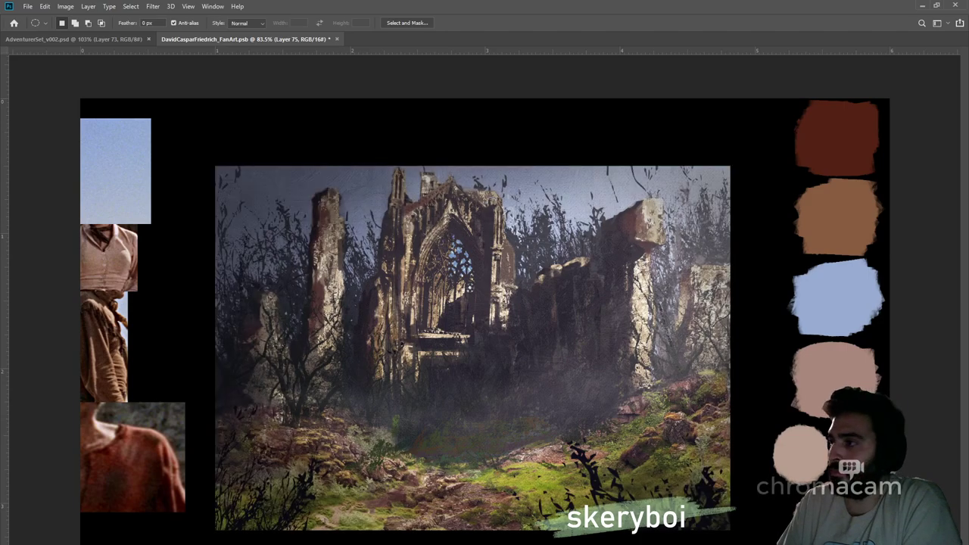
pyautogui.hotkey('ctrl', 'z')
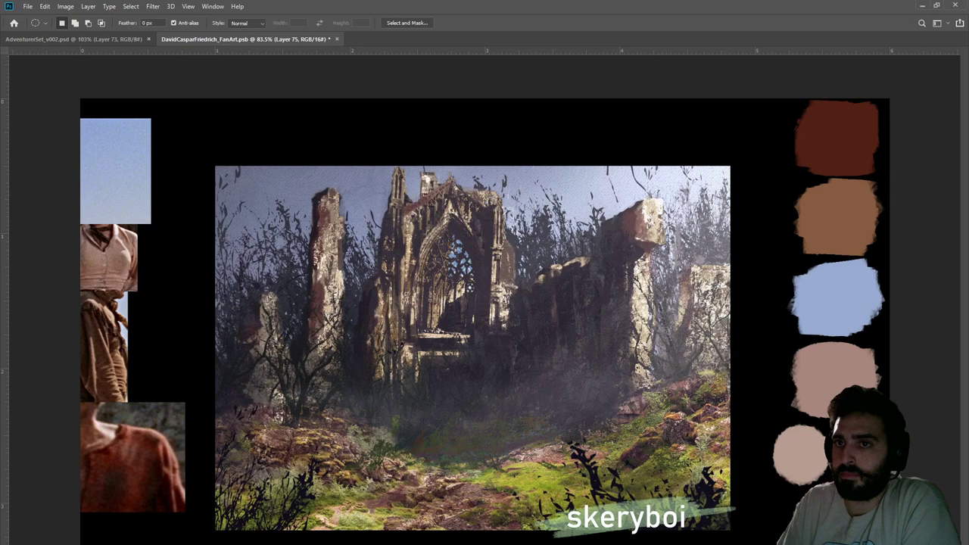
pyautogui.hotkey('ctrl', 'shift', 'z')
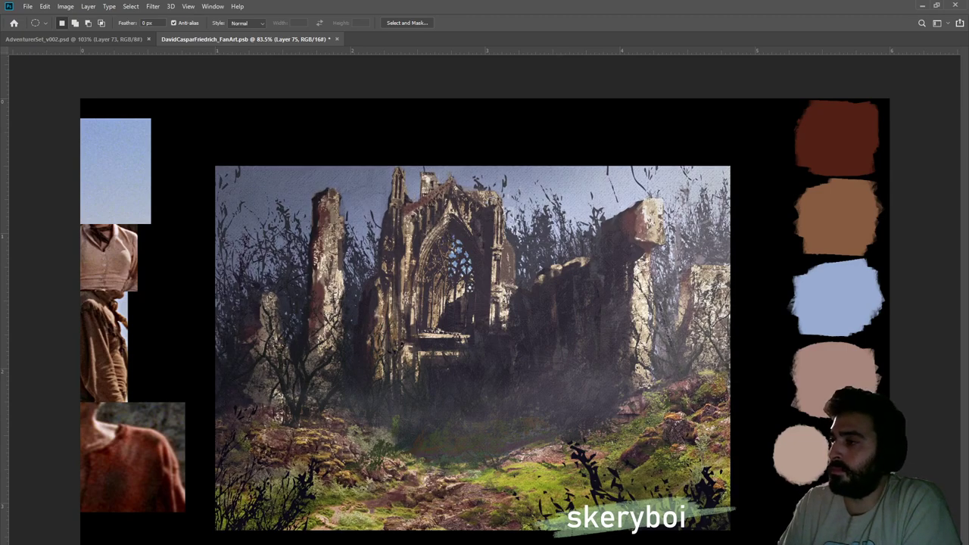
pyautogui.hotkey('ctrl', 'z')
pyautogui.hotkey('ctrl', 'shift', 'z')
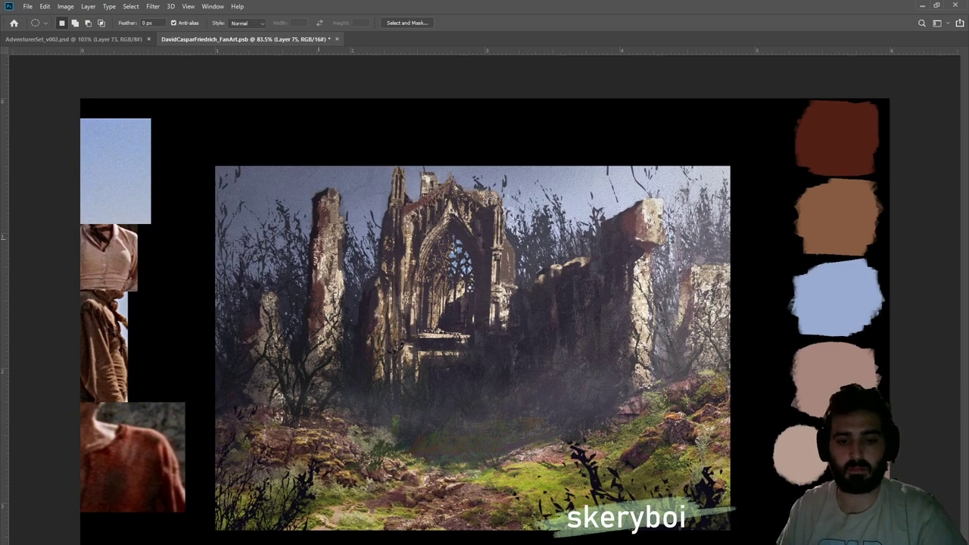
# Try a low-opacity linear gradient on the vignette layer, starting just outside the painting's upper-right corner, and undo it
pyautogui.press('e')
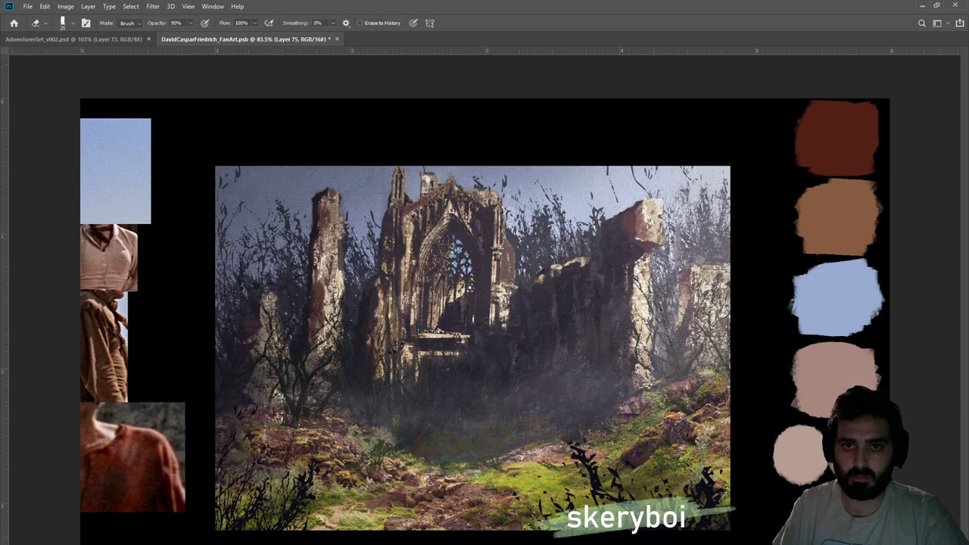
pyautogui.press('g')
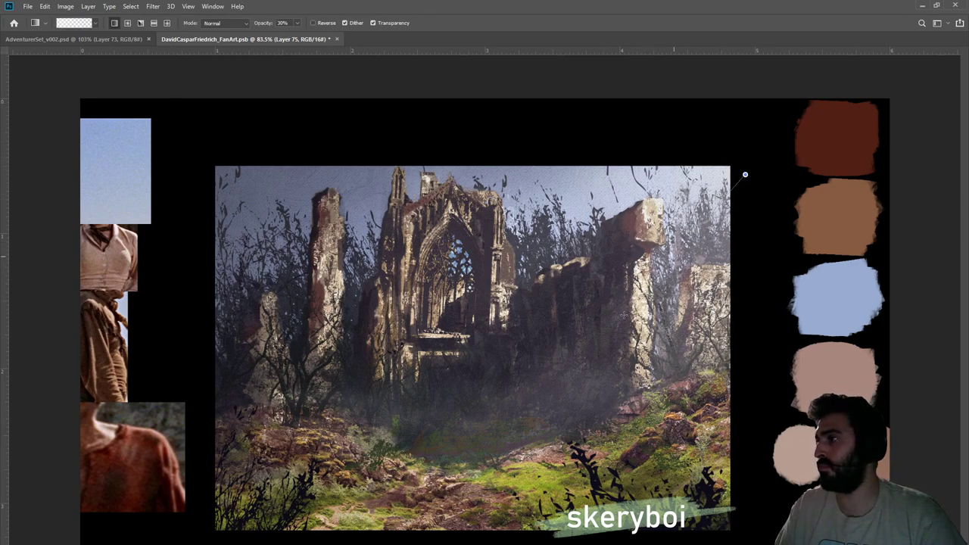
pyautogui.hotkey('ctrl', 'z')
pyautogui.hotkey('ctrl', 'z')
# Save the document and hide the dark foreground bushes in the lower corners of the painting
pyautogui.hotkey('ctrl', 'space')
pyautogui.moveTo(530, 316); pyautogui.dragTo(544, 360)
pyautogui.hotkey('ctrl', 's')
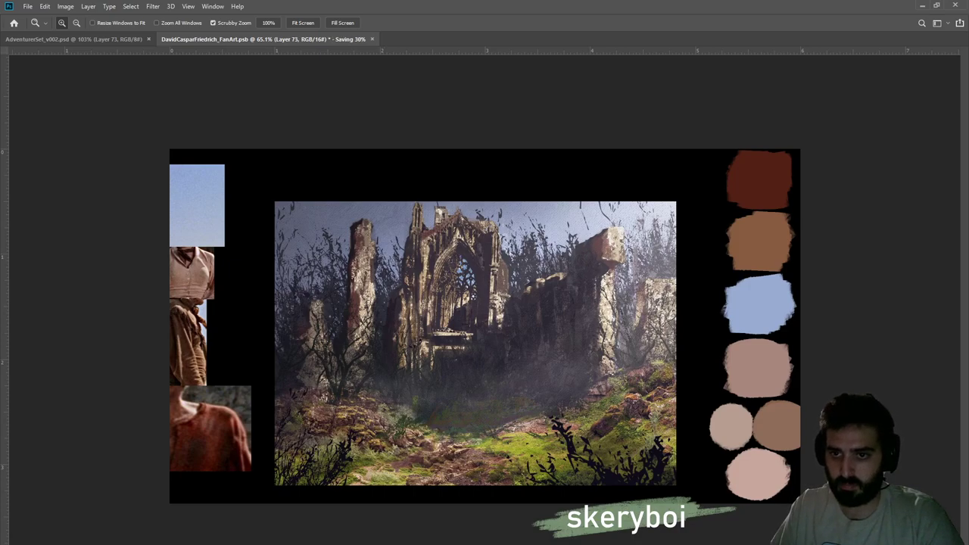
pyautogui.hotkey('ctrl', 'z')
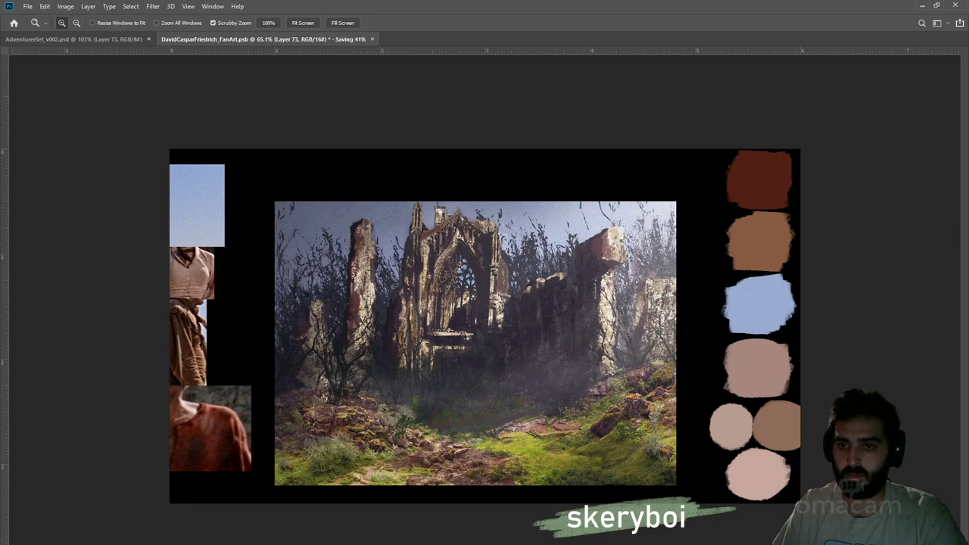
pyautogui.hotkey('ctrl', 'z')
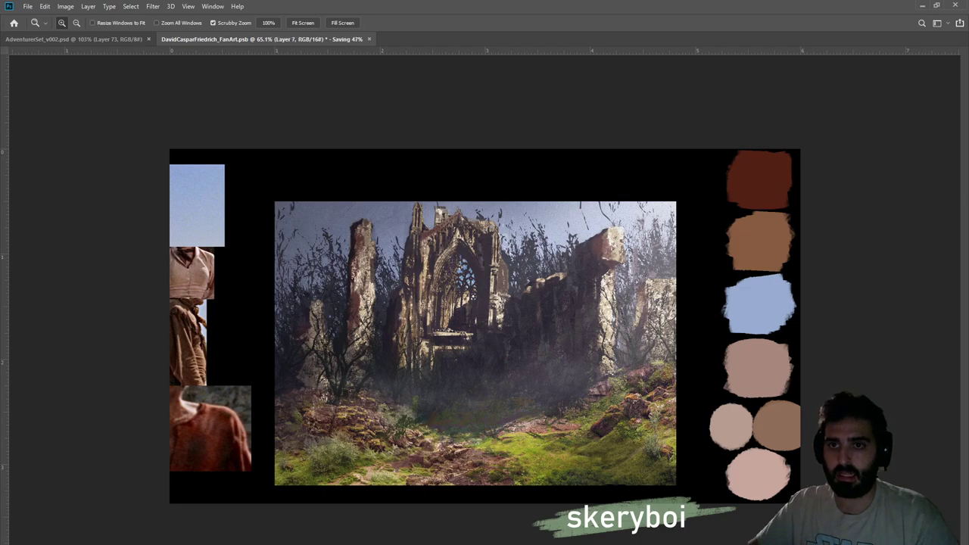
# Compare the painting with the original Friedrich reference and the grey block-out render, hide both, and save the document
pyautogui.hotkey('ctrl', ',')
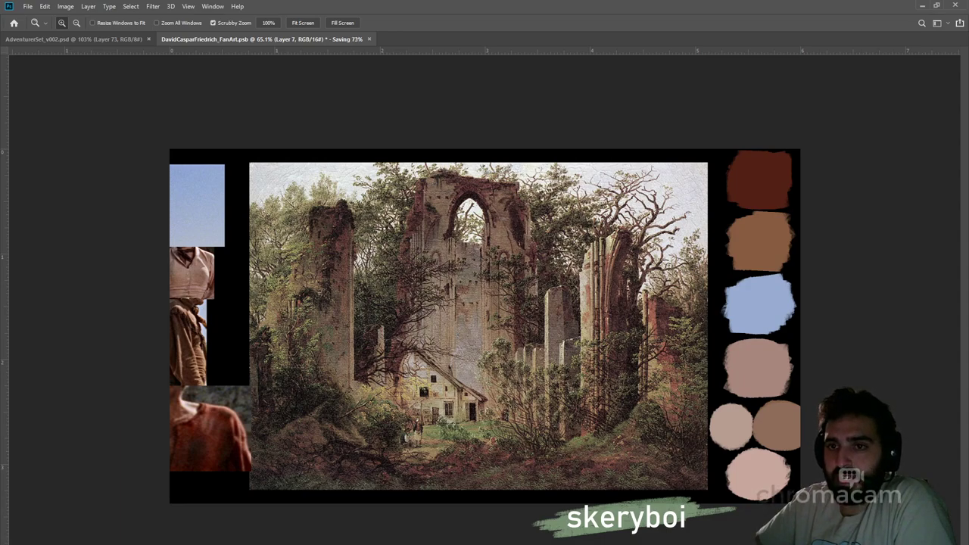
pyautogui.hotkey('ctrl', ',')
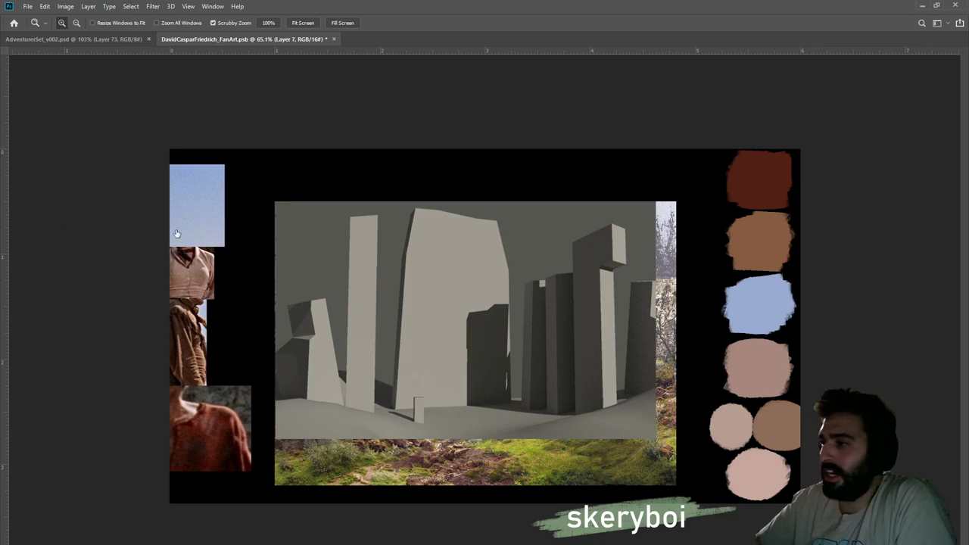
pyautogui.moveTo(570, 320); pyautogui.dragTo(561, 322)
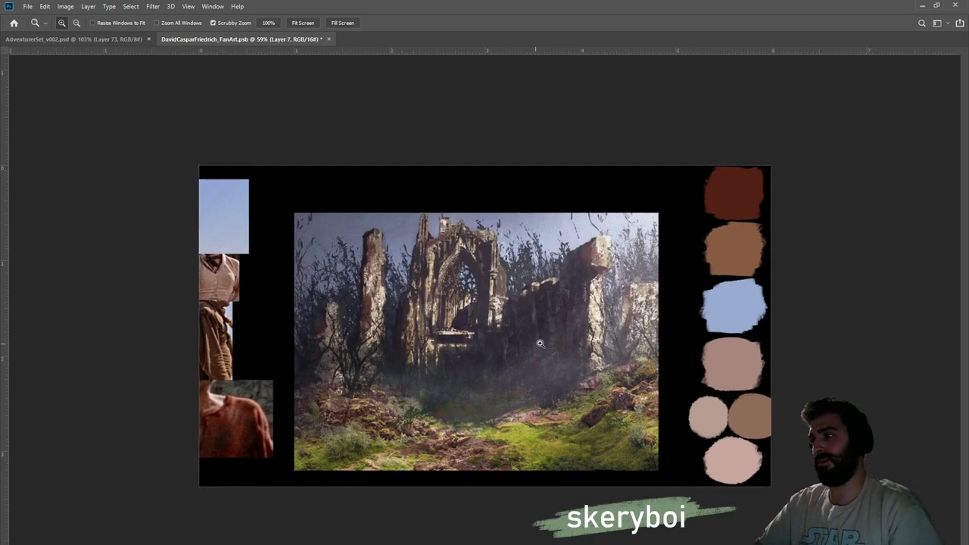
pyautogui.hotkey('ctrl', 's')
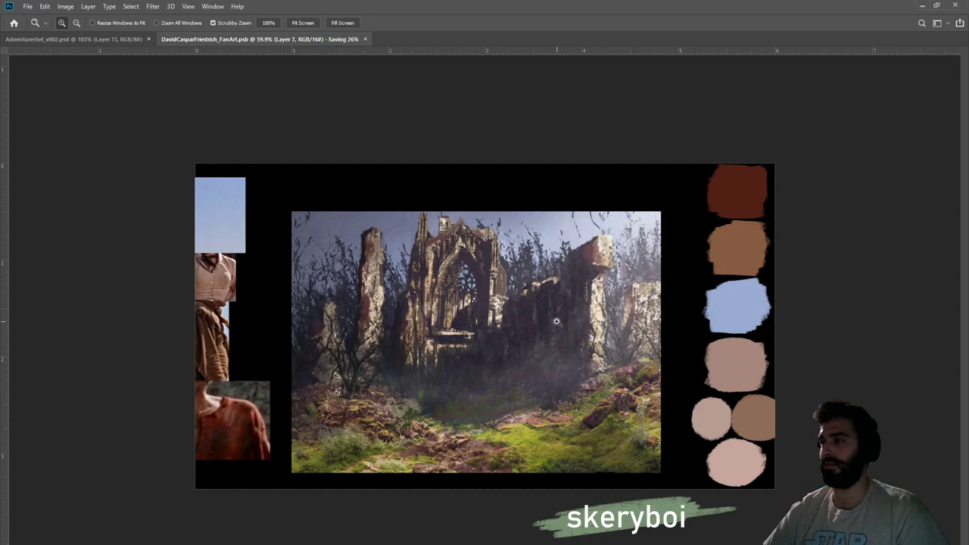